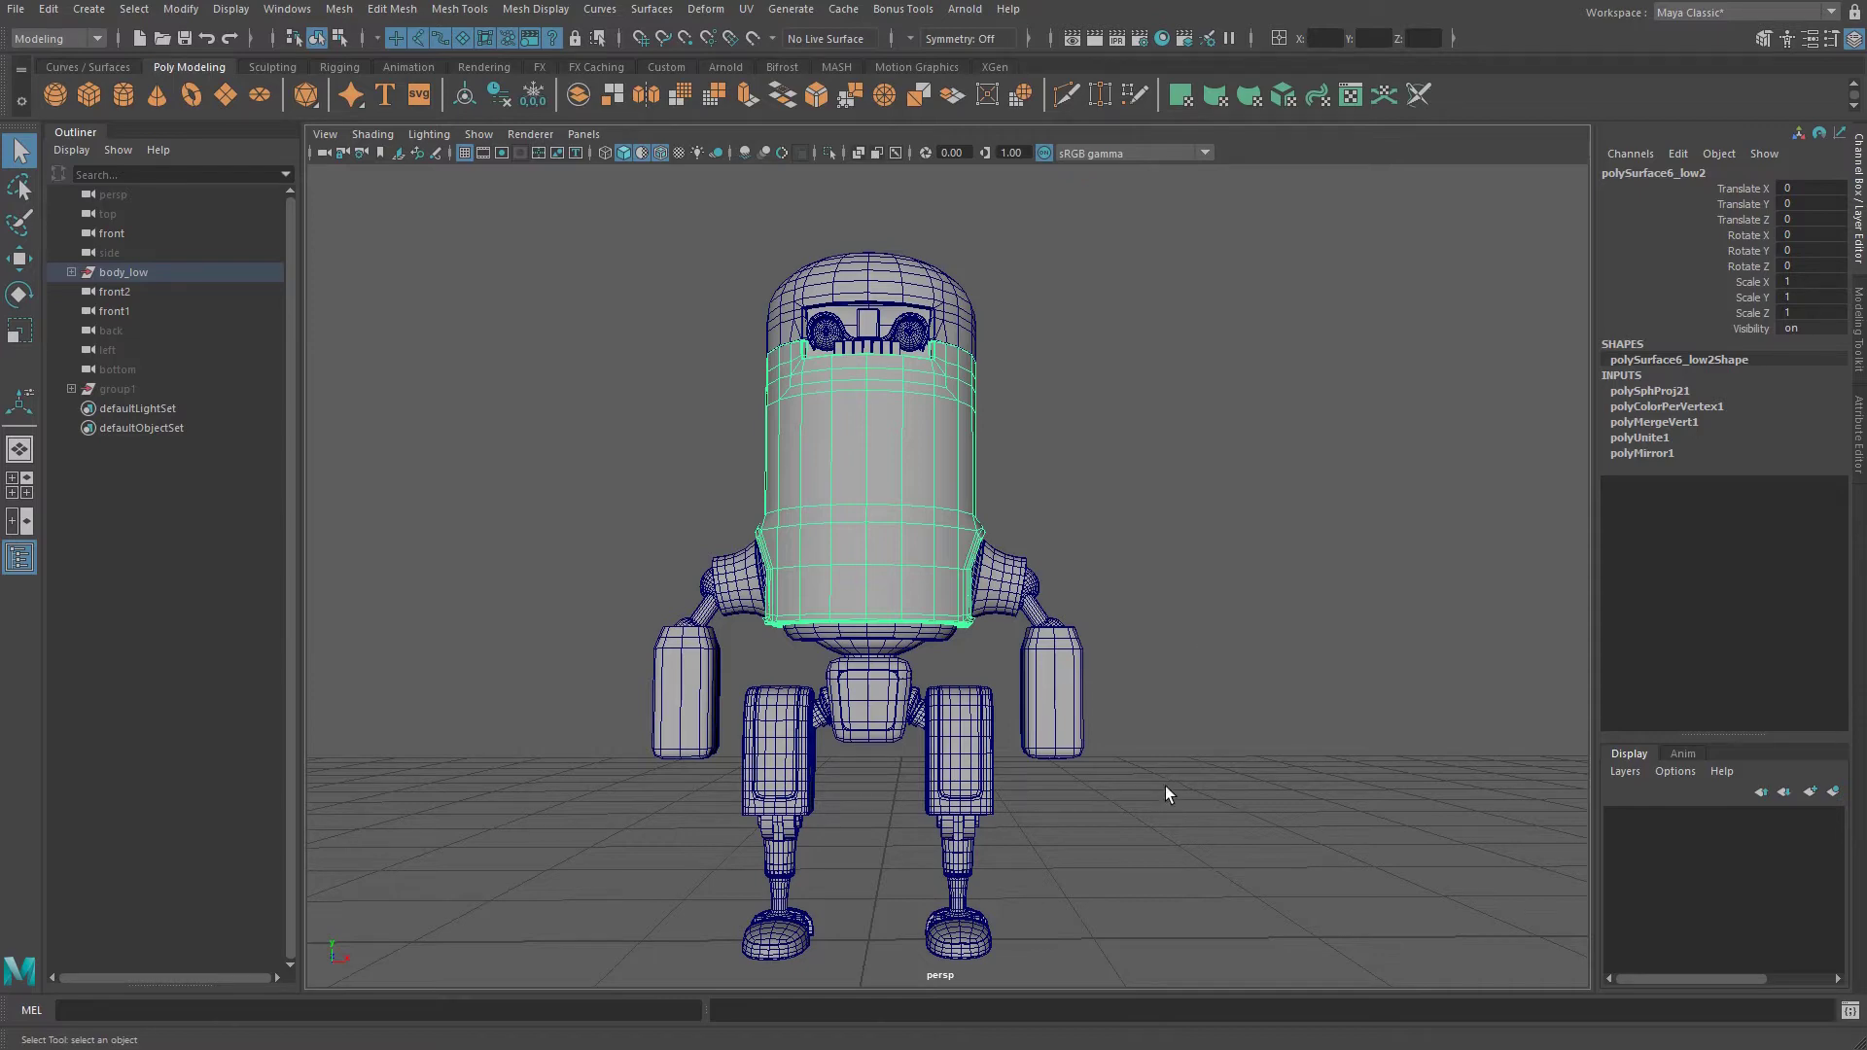
pyautogui.keyDown('alt'); pyautogui.moveTo(953, 651); pyautogui.dragTo(829, 585, button='middle'); pyautogui.keyUp('alt')
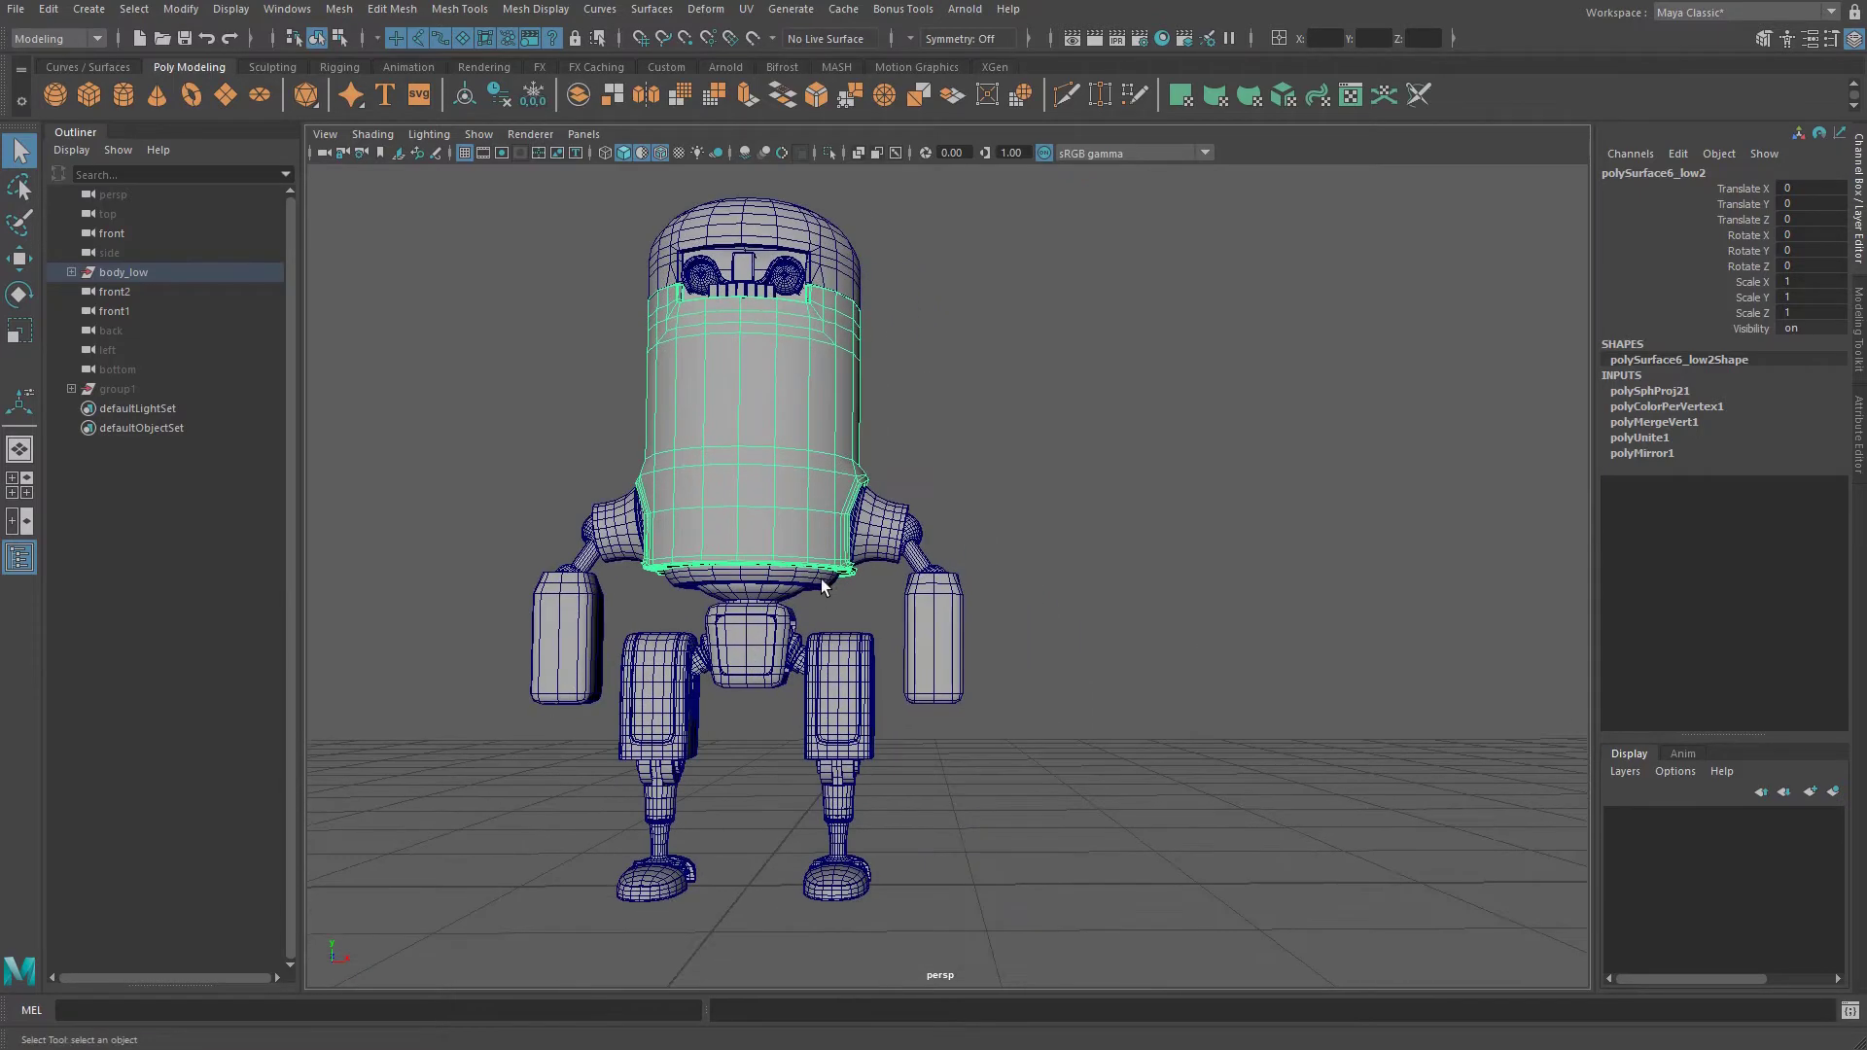
pyautogui.keyDown('alt'); pyautogui.moveTo(829, 586); pyautogui.dragTo(861, 469, button='right'); pyautogui.keyUp('alt')
pyautogui.keyDown('alt'); pyautogui.moveTo(861, 469); pyautogui.dragTo(965, 691, button='middle'); pyautogui.keyUp('alt')
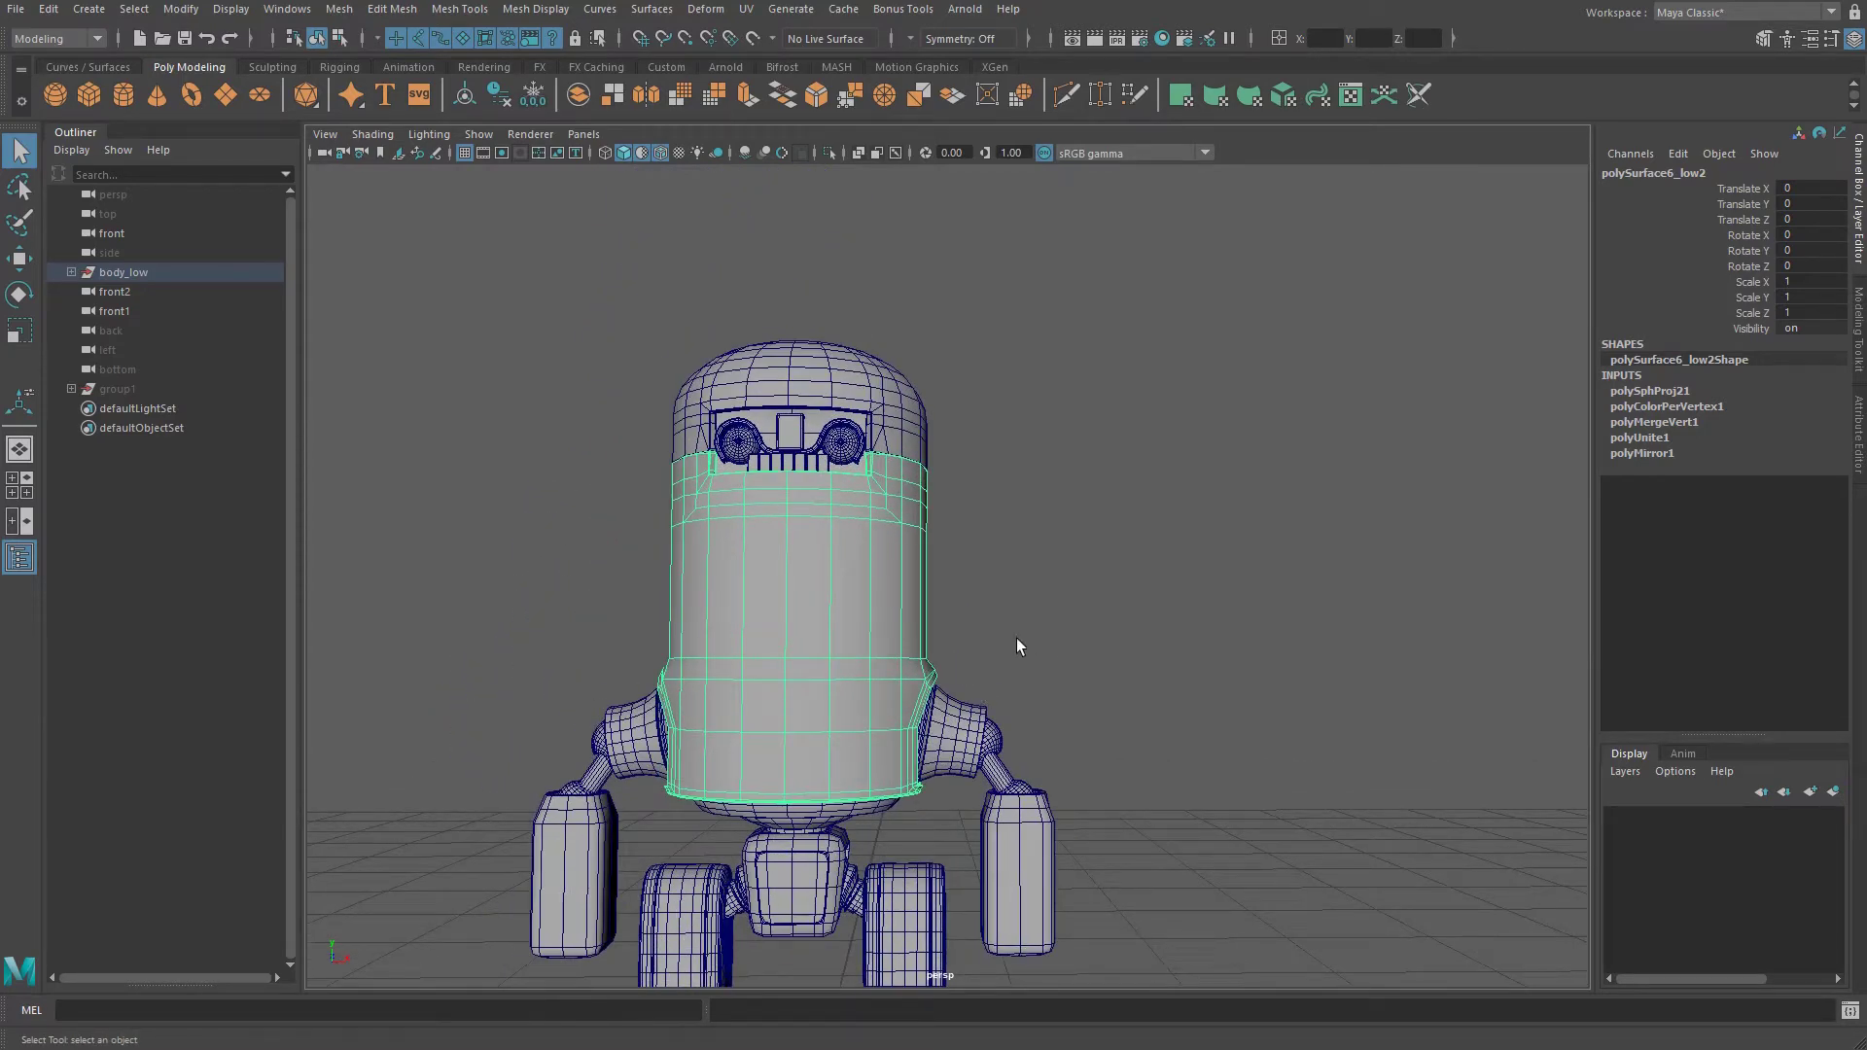
pyautogui.keyDown('alt'); pyautogui.moveTo(1017, 638); pyautogui.dragTo(834, 599, button='middle'); pyautogui.keyUp('alt')
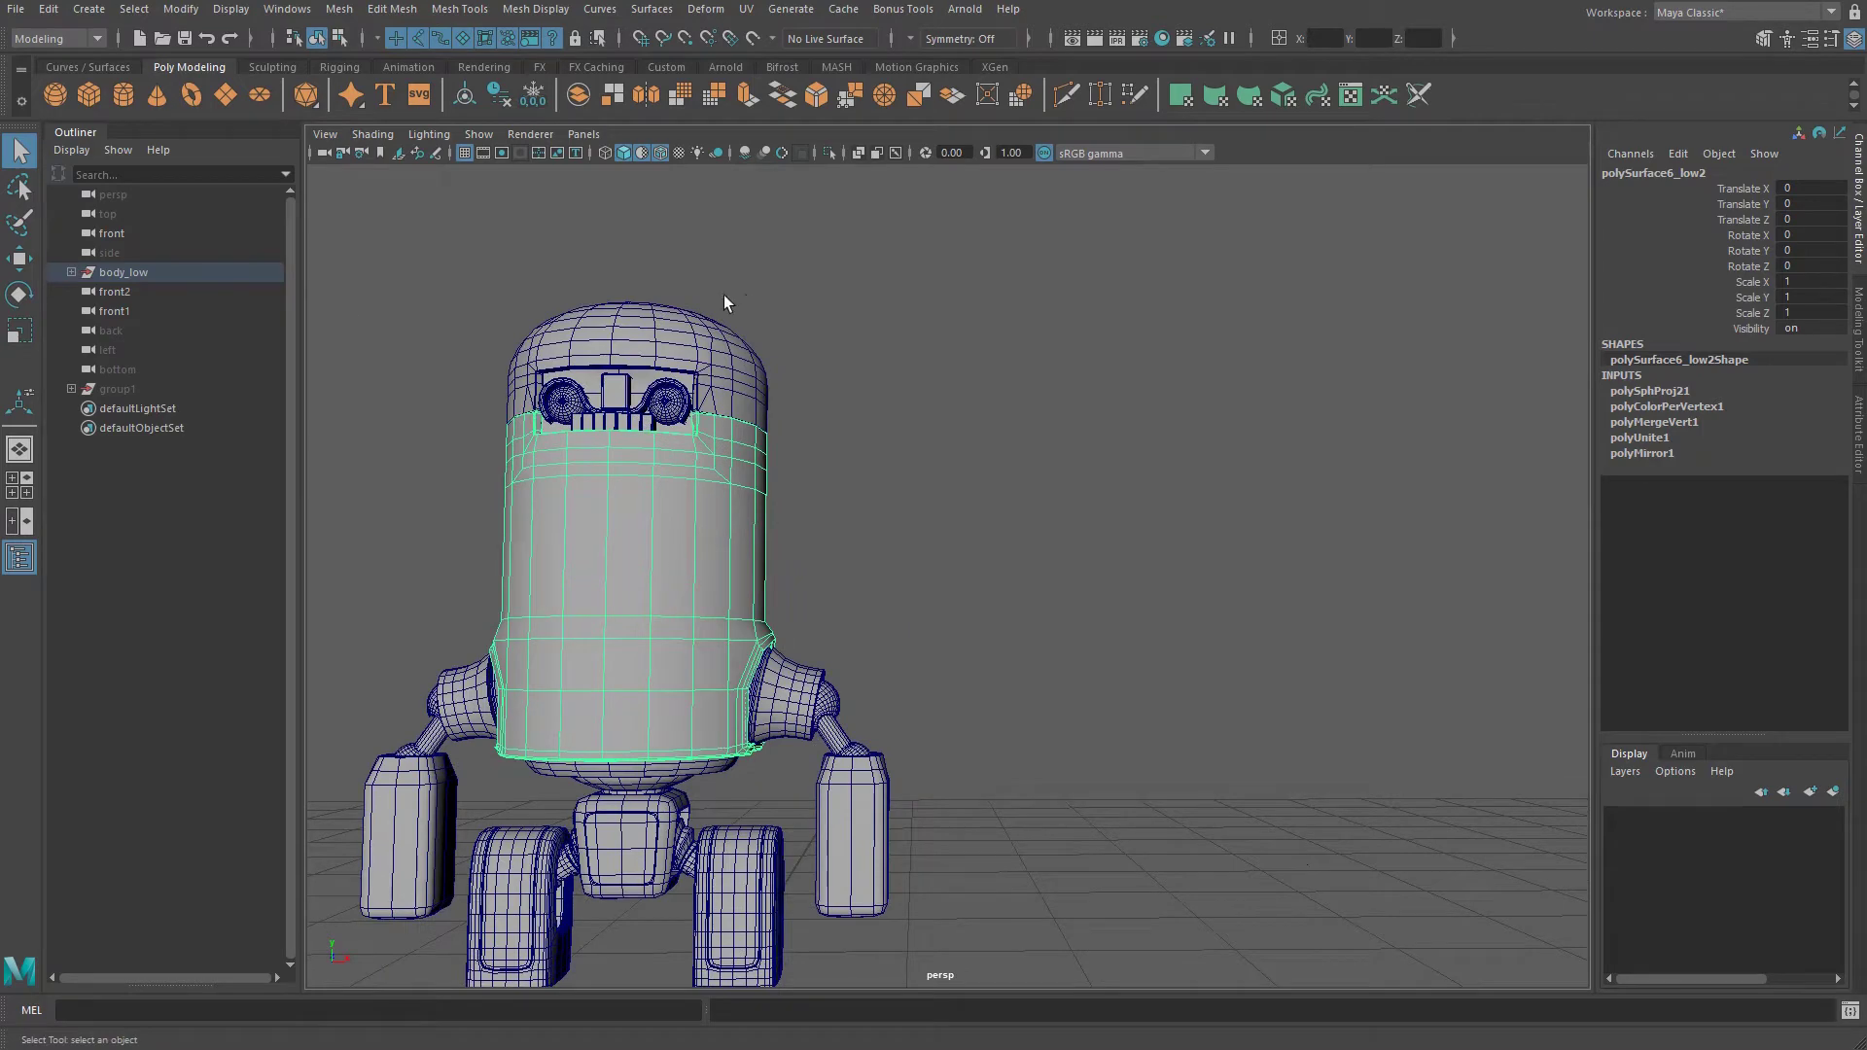
pyautogui.moveTo(720, 435); pyautogui.dragTo(587, 359)
pyautogui.keyDown('alt'); pyautogui.moveTo(621, 494); pyautogui.dragTo(400, 977); pyautogui.keyUp('alt')
pyautogui.keyDown('alt'); pyautogui.moveTo(1021, 613); pyautogui.dragTo(1000, 683, button='right'); pyautogui.keyUp('alt')
pyautogui.click(912, 571)
pyautogui.click(591, 556)
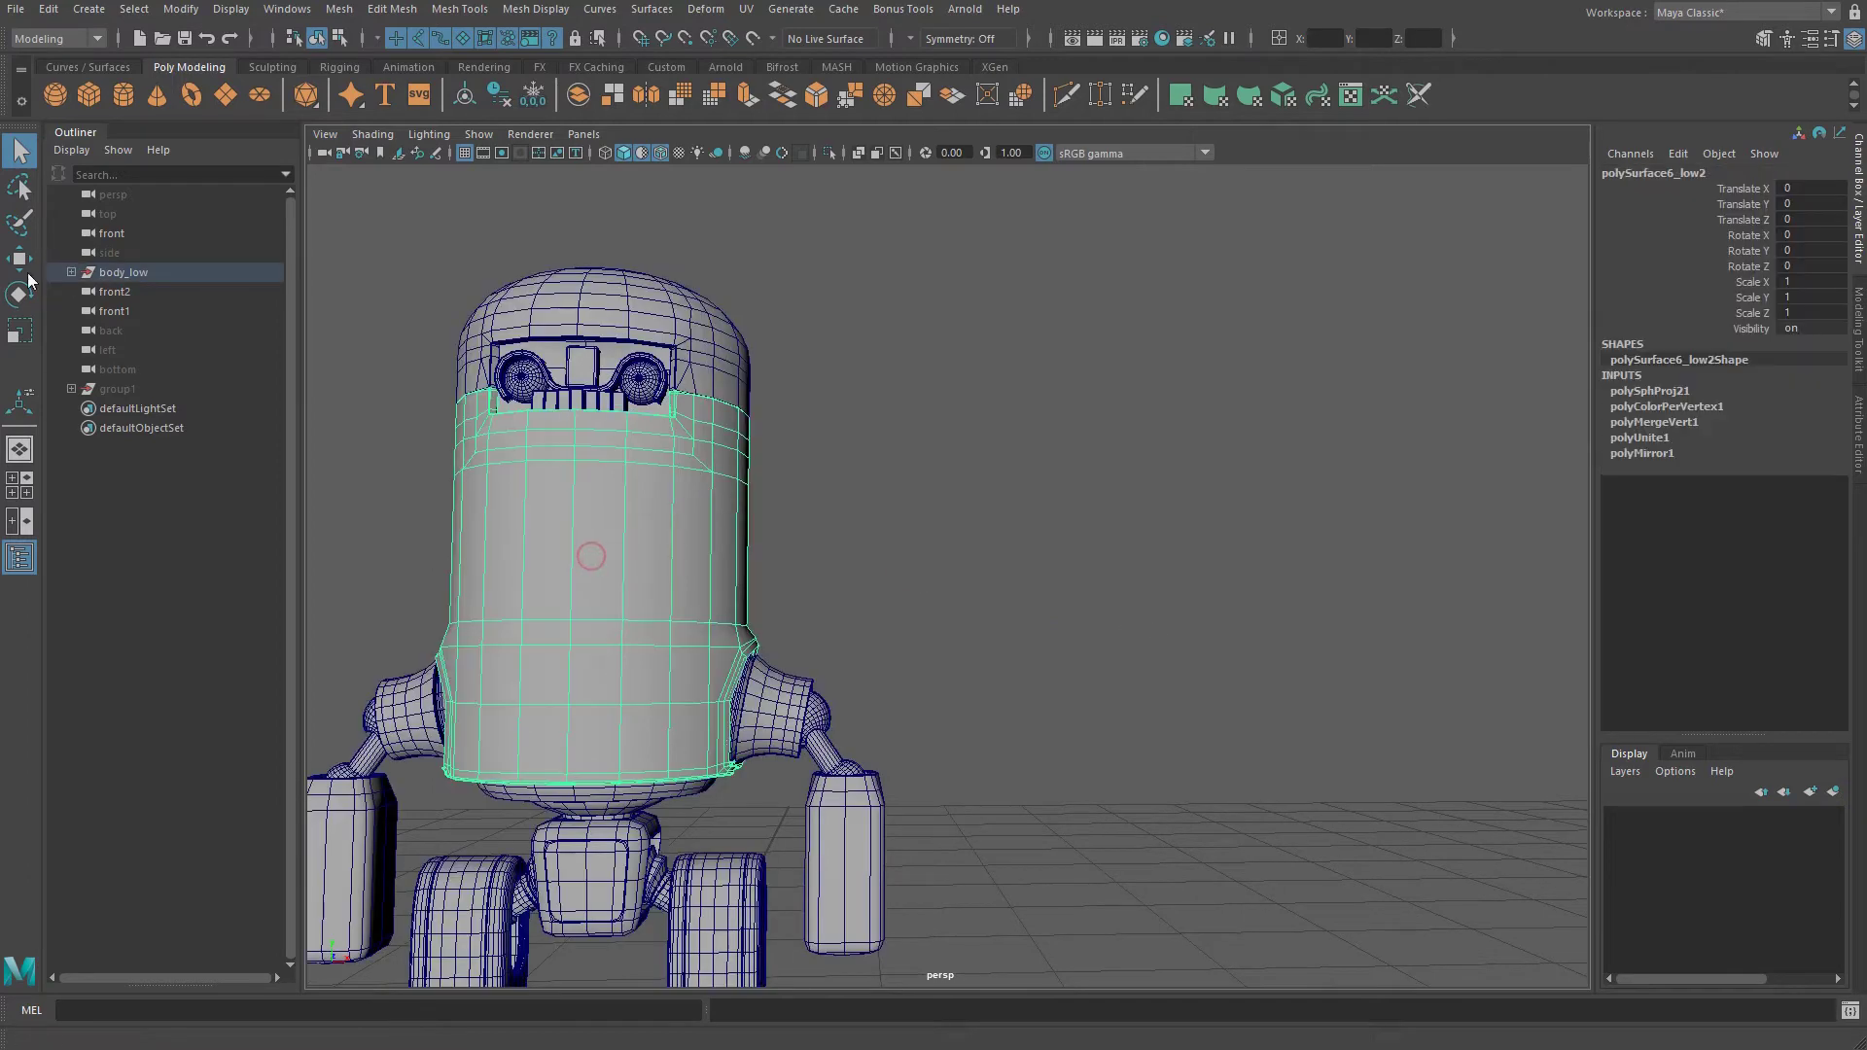
# Expand the body_low and bodyCyl groups and go through the bodyCyl objects to check which part each name belongs to.
pyautogui.click(71, 272)
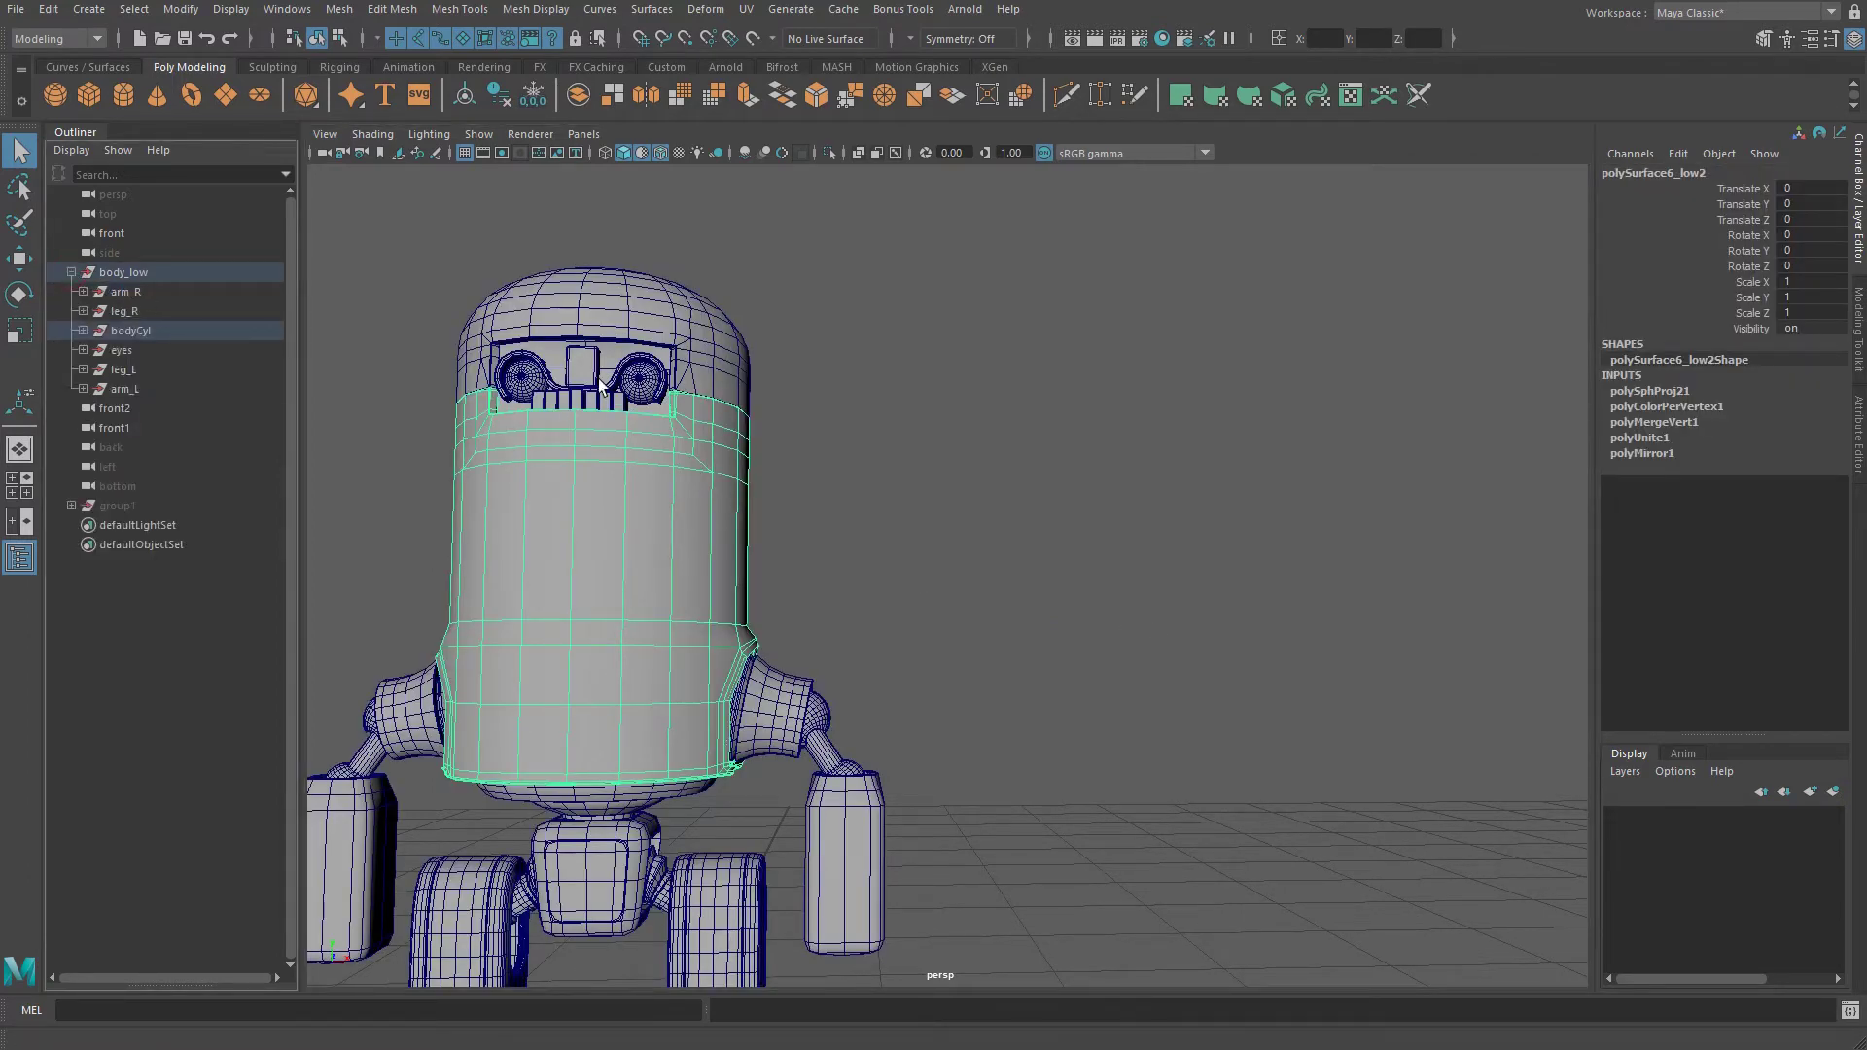
pyautogui.press('f')
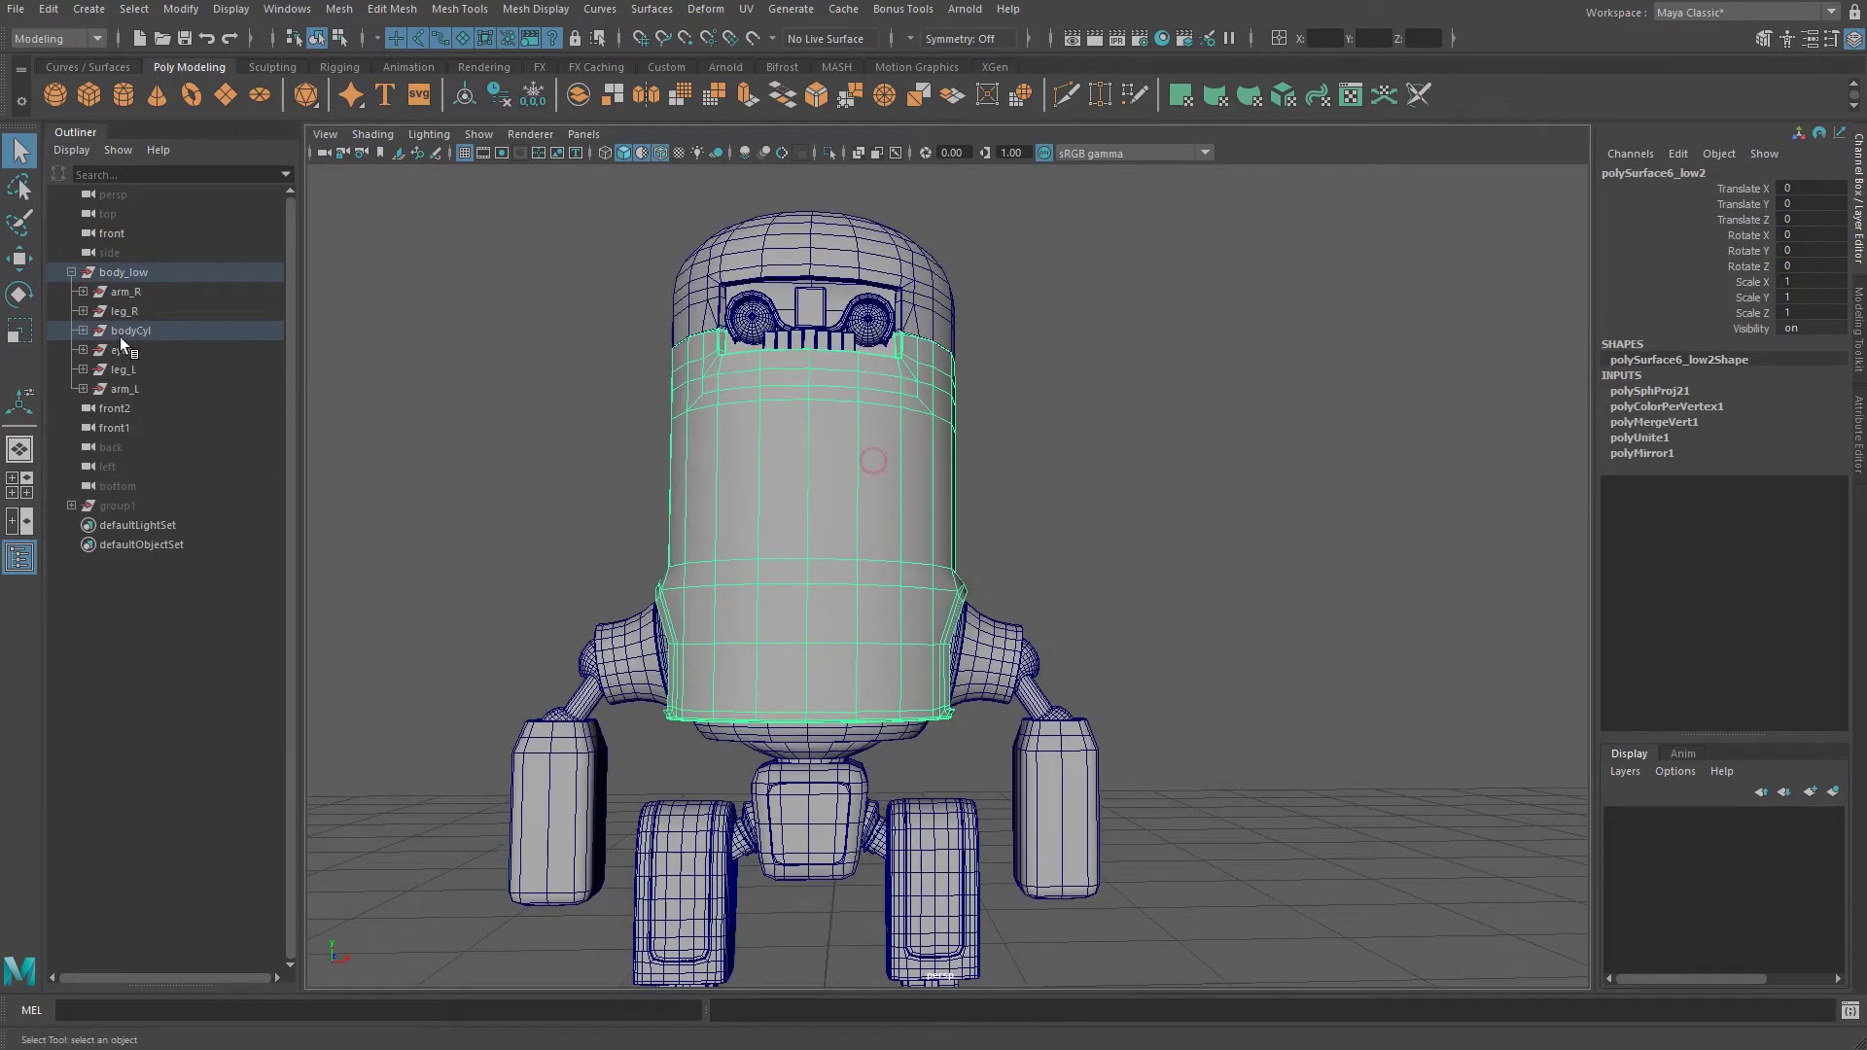
pyautogui.click(156, 333)
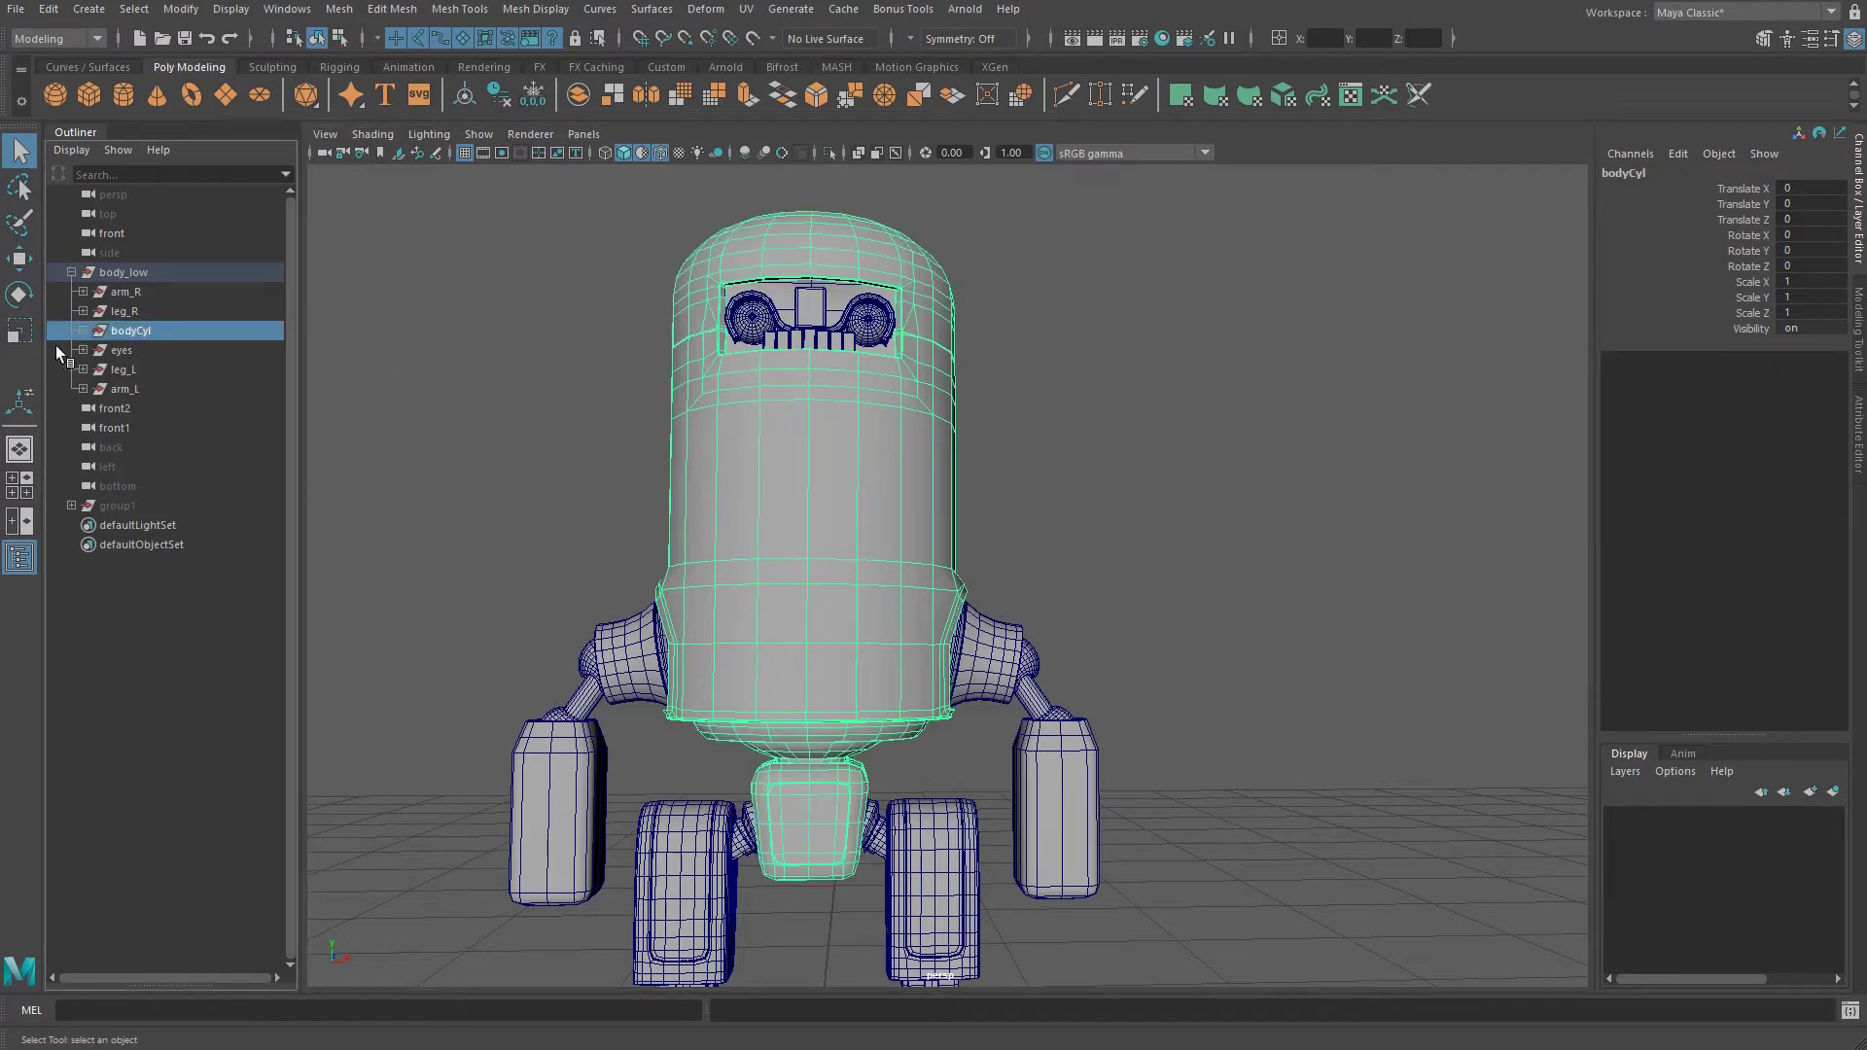
pyautogui.click(83, 331)
pyautogui.click(156, 348)
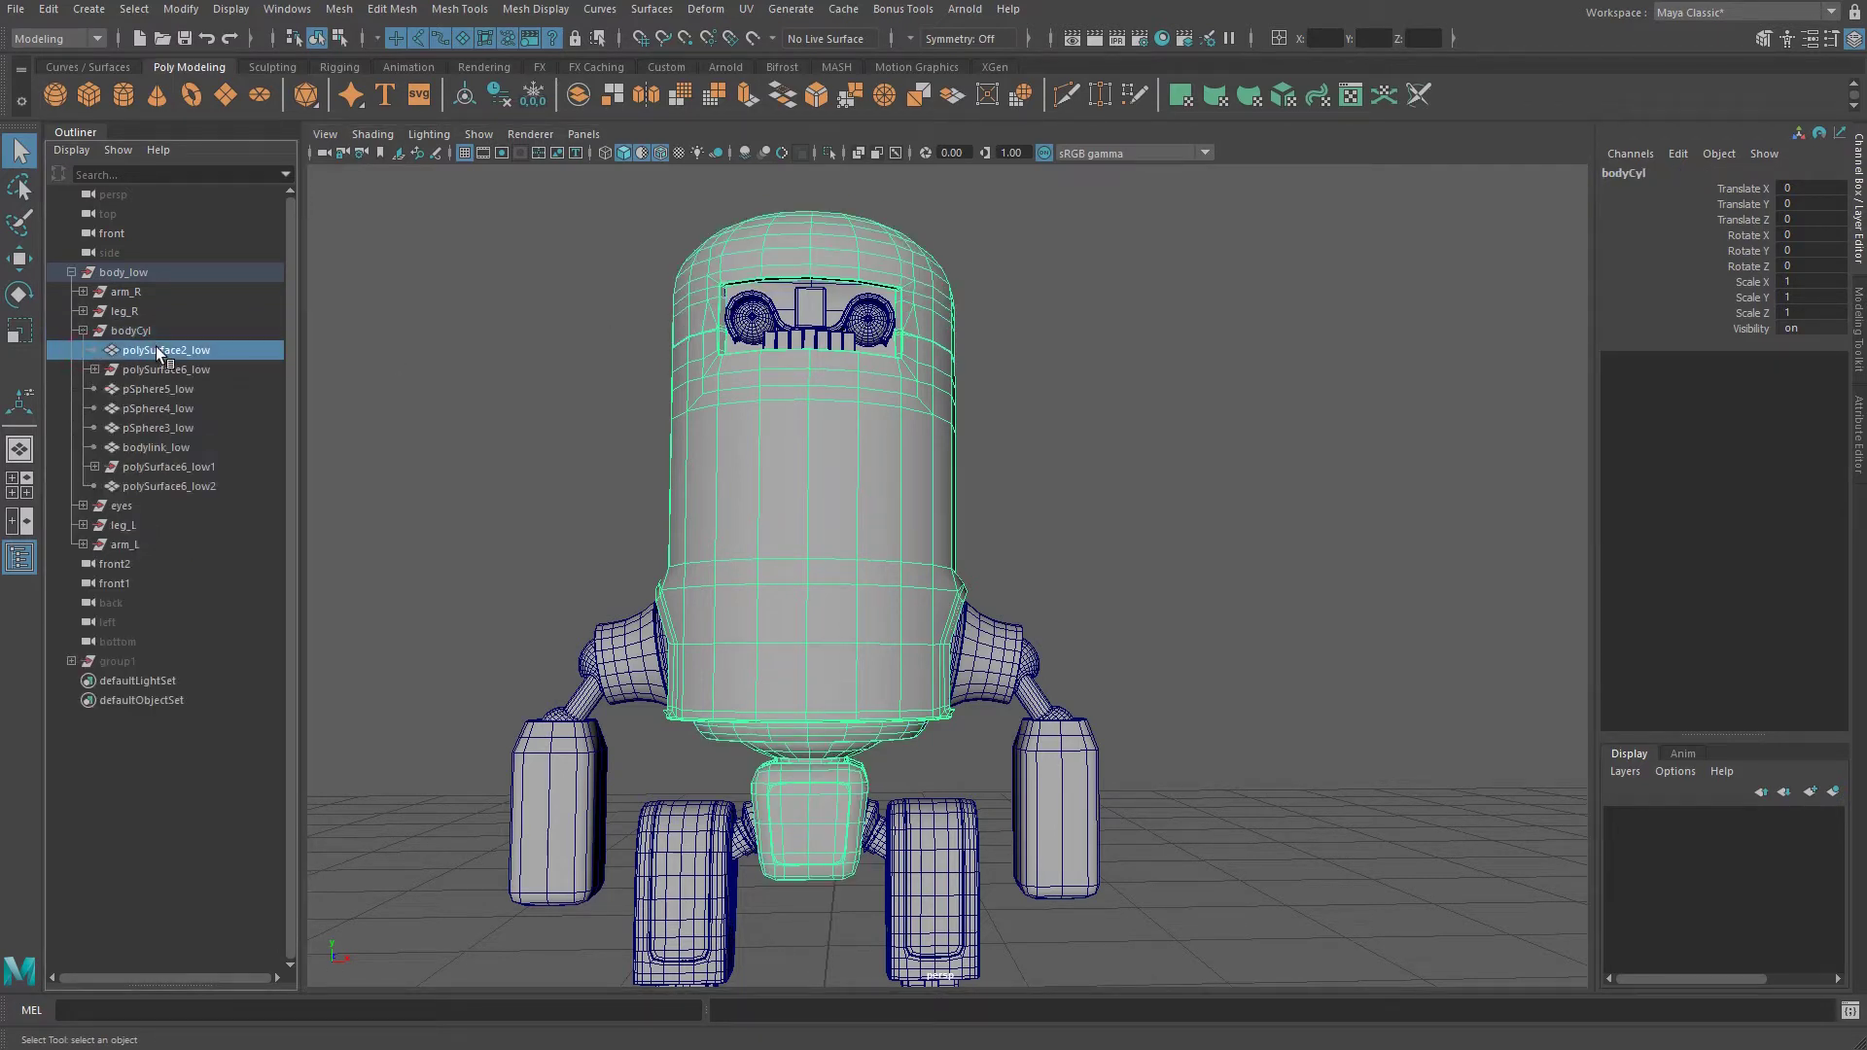
pyautogui.click(153, 370)
pyautogui.click(150, 389)
pyautogui.click(145, 427)
pyautogui.click(143, 467)
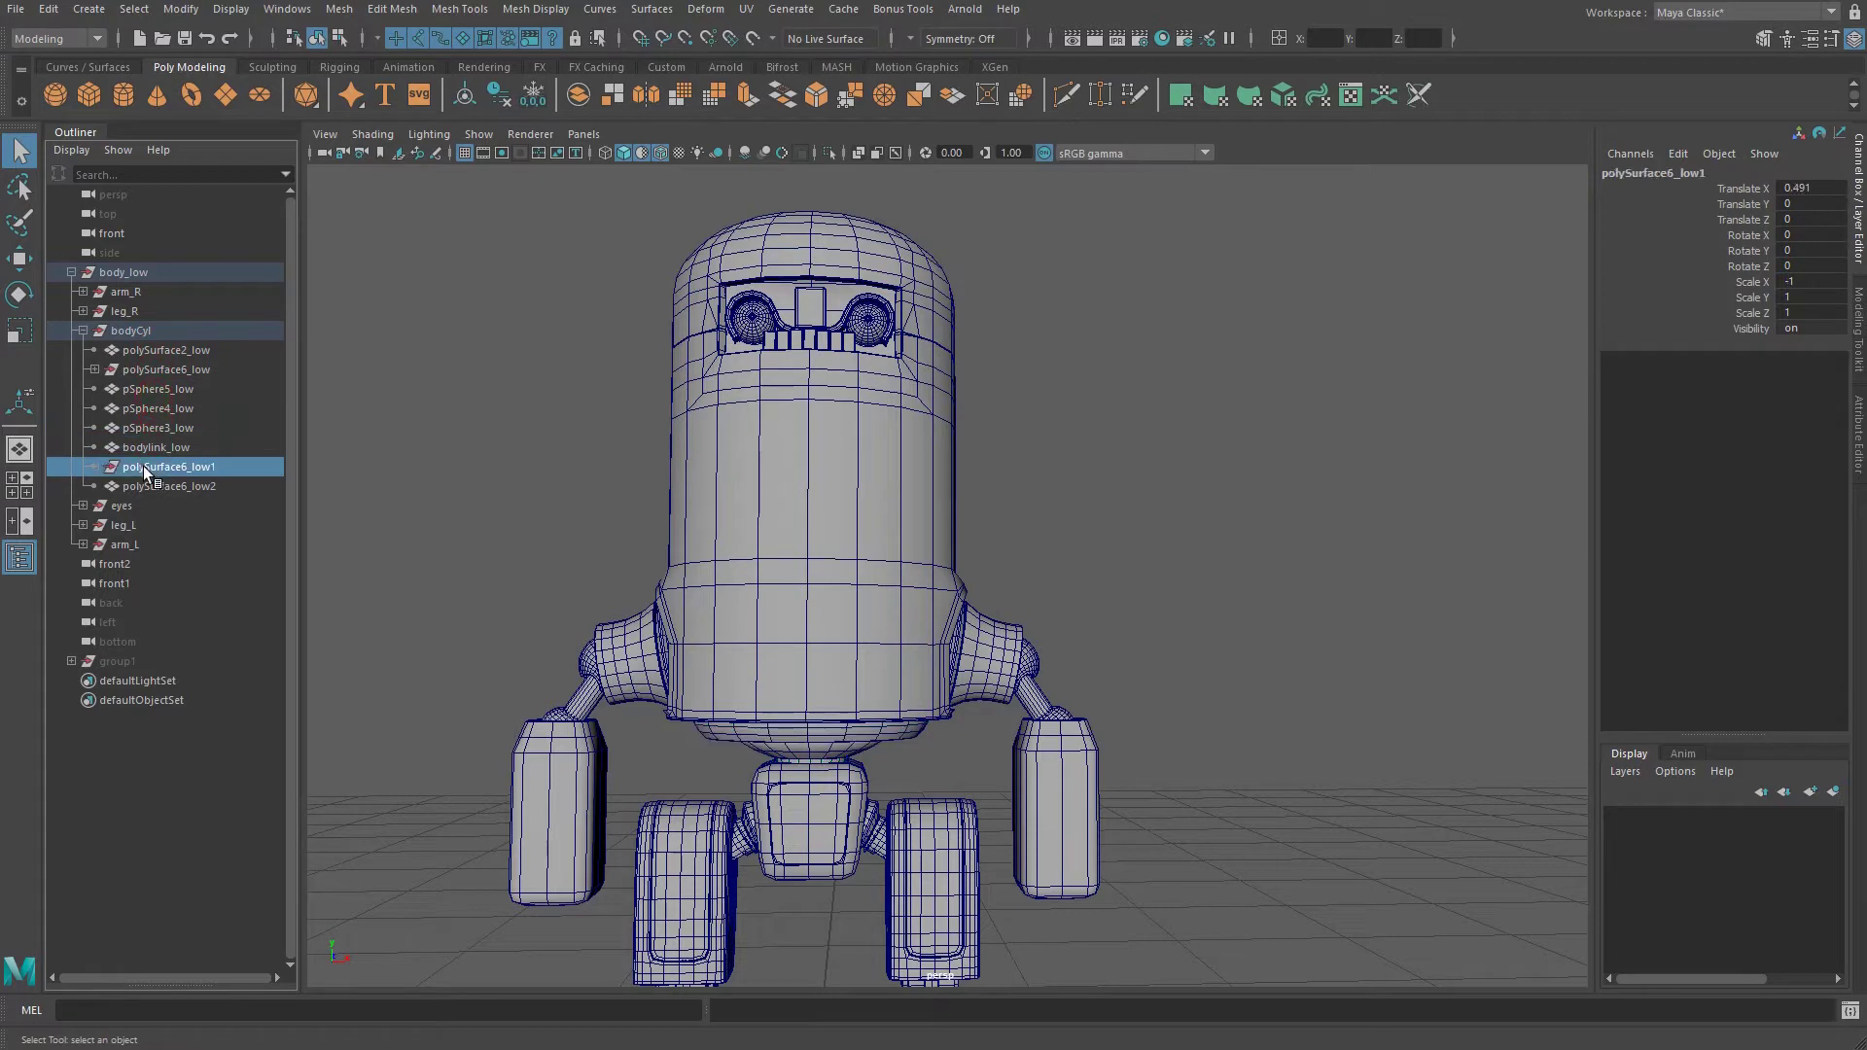
pyautogui.click(143, 486)
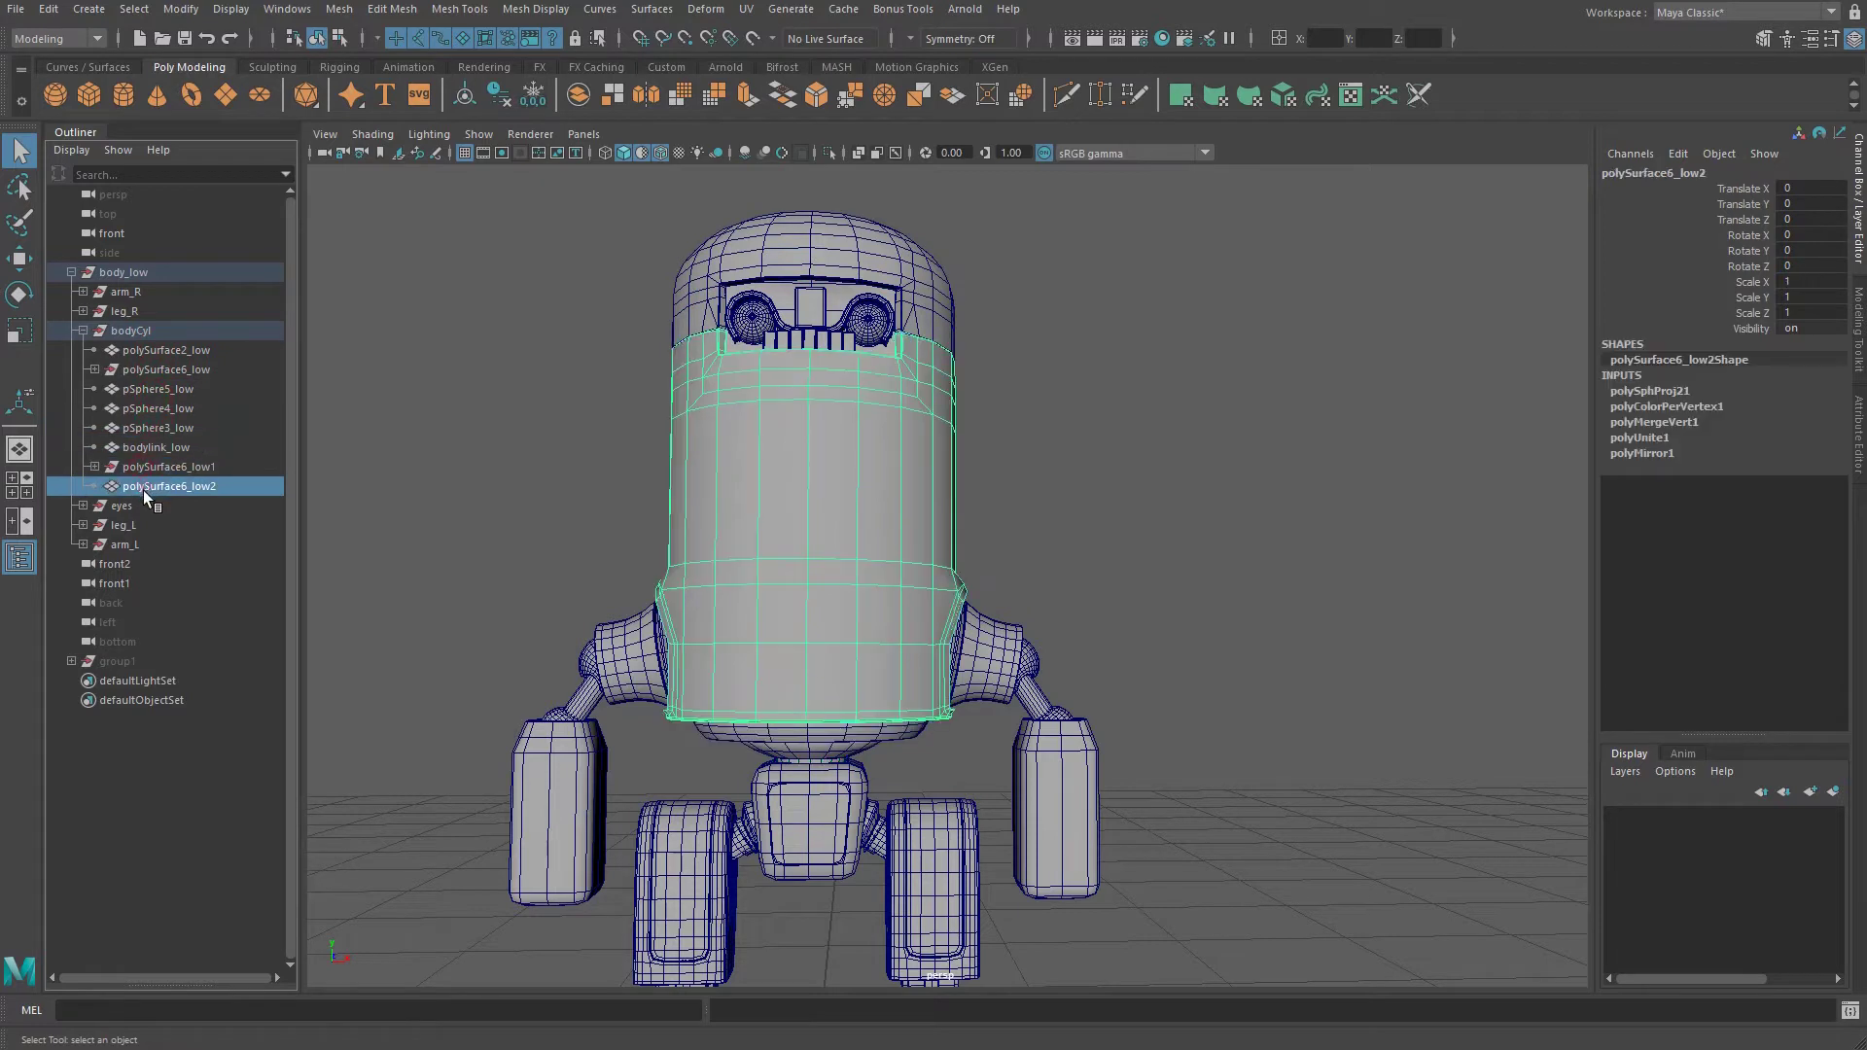
# Expand polySurface6_low1 in the bodyCyl group and inspect the transform node inside it.
pyautogui.click(216, 466)
pyautogui.doubleClick(220, 466)
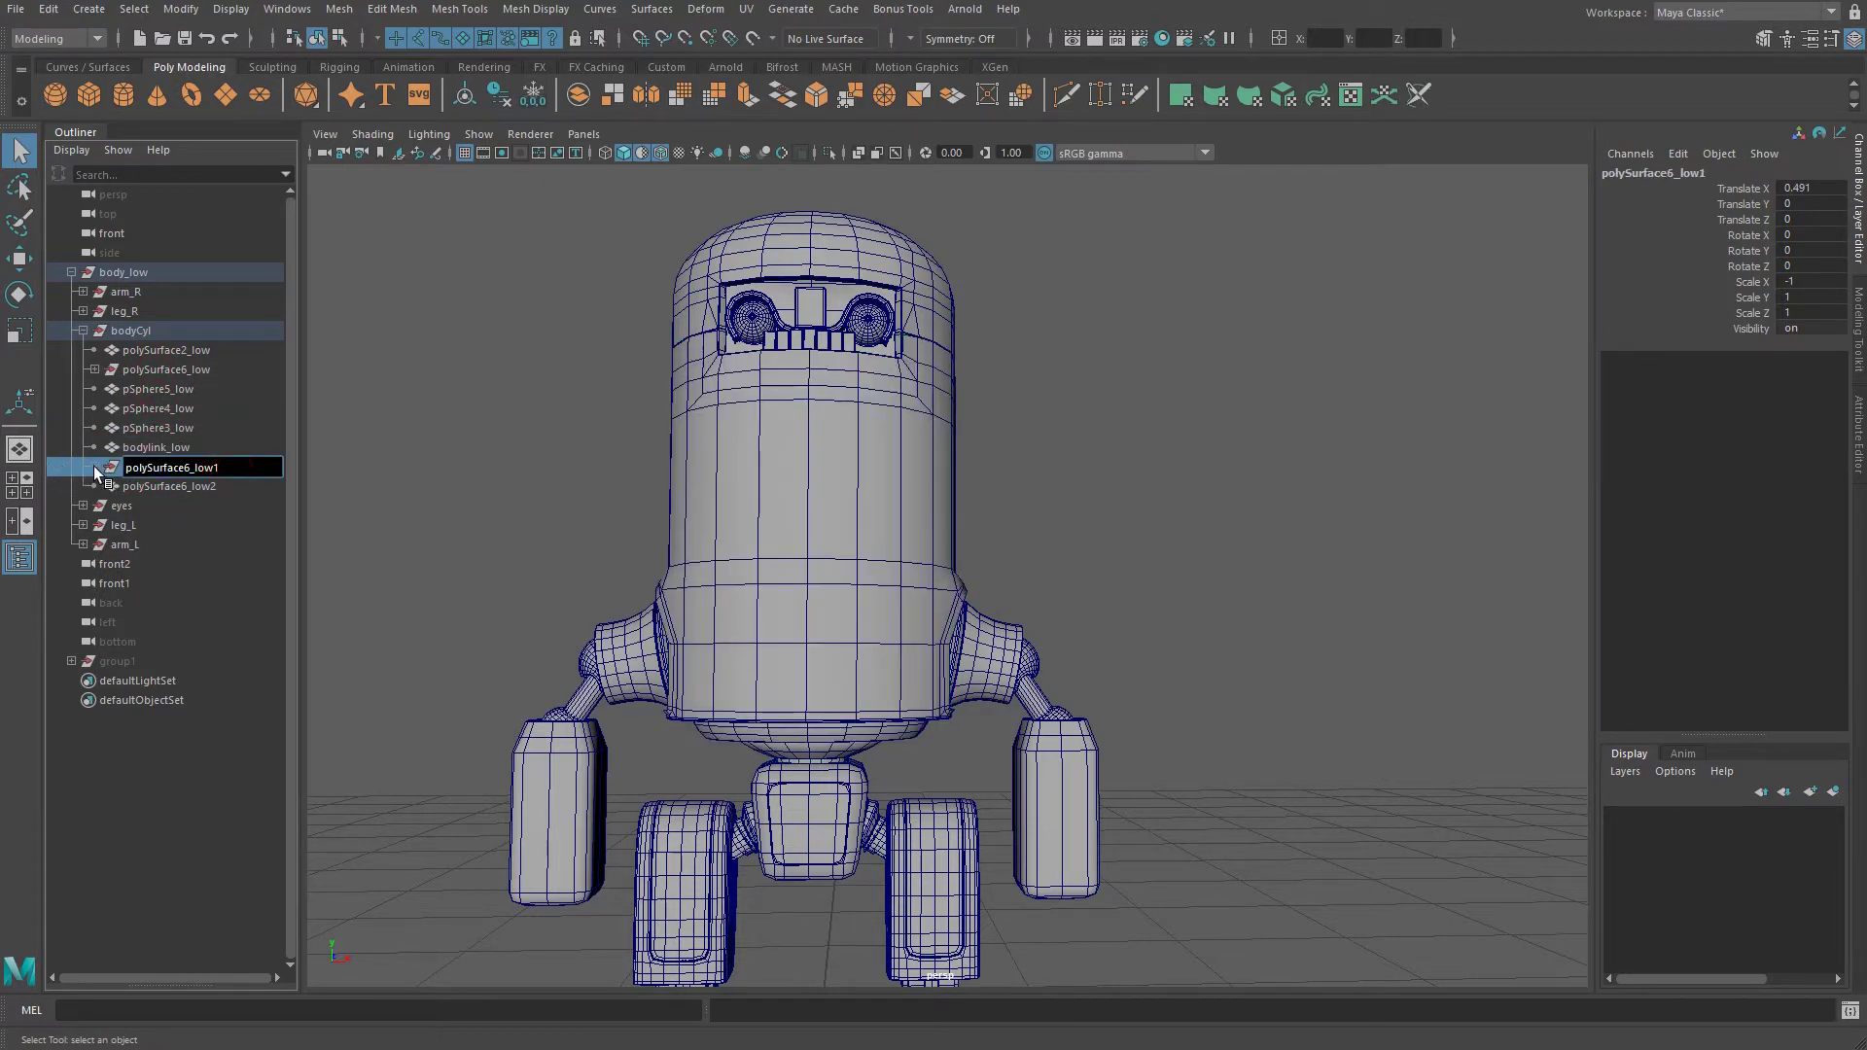
pyautogui.click(94, 467)
pyautogui.click(194, 468)
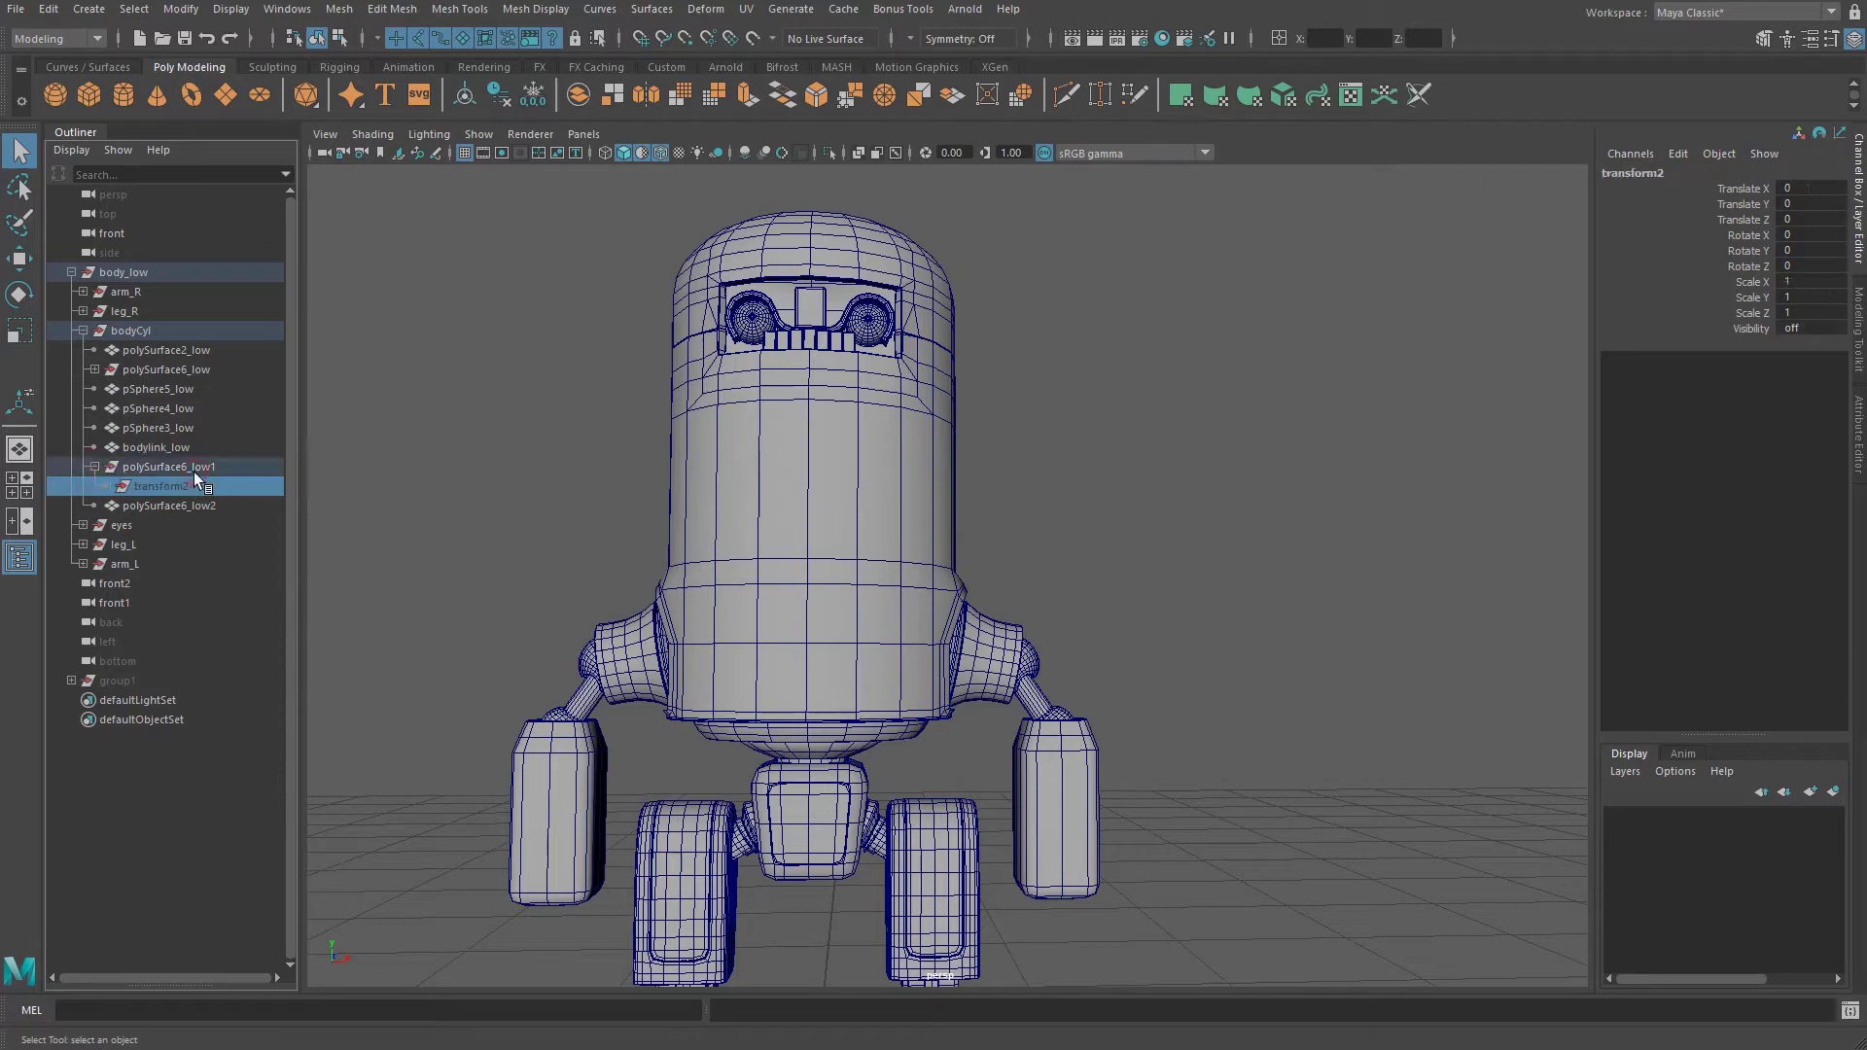
# Rename the main body shell polySurface6_low2 as polySurface6_low3.
pyautogui.click(204, 506)
pyautogui.doubleClick(234, 507)
pyautogui.write('polySurface6_low3')
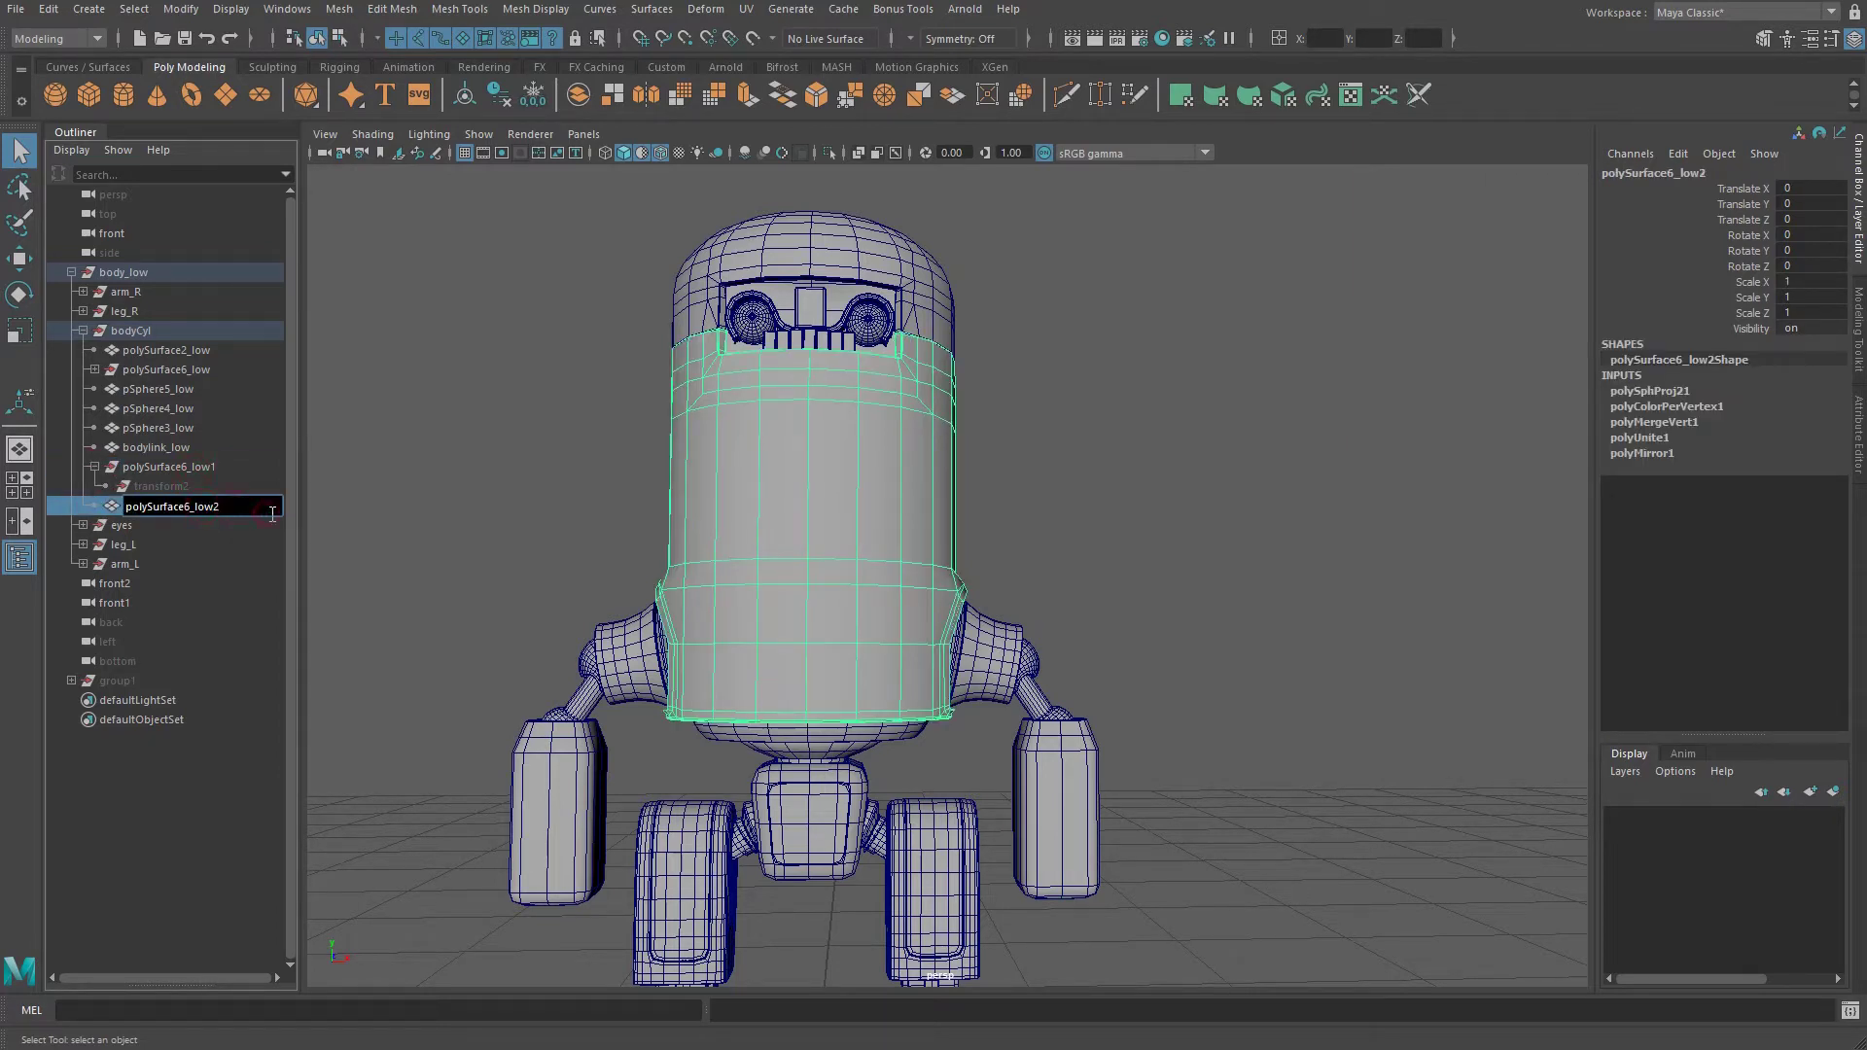
pyautogui.press('Return')
# Rename the main body shell mesh as polySurfwfrace6_low, without a trailing number.
pyautogui.doubleClick(169, 518)
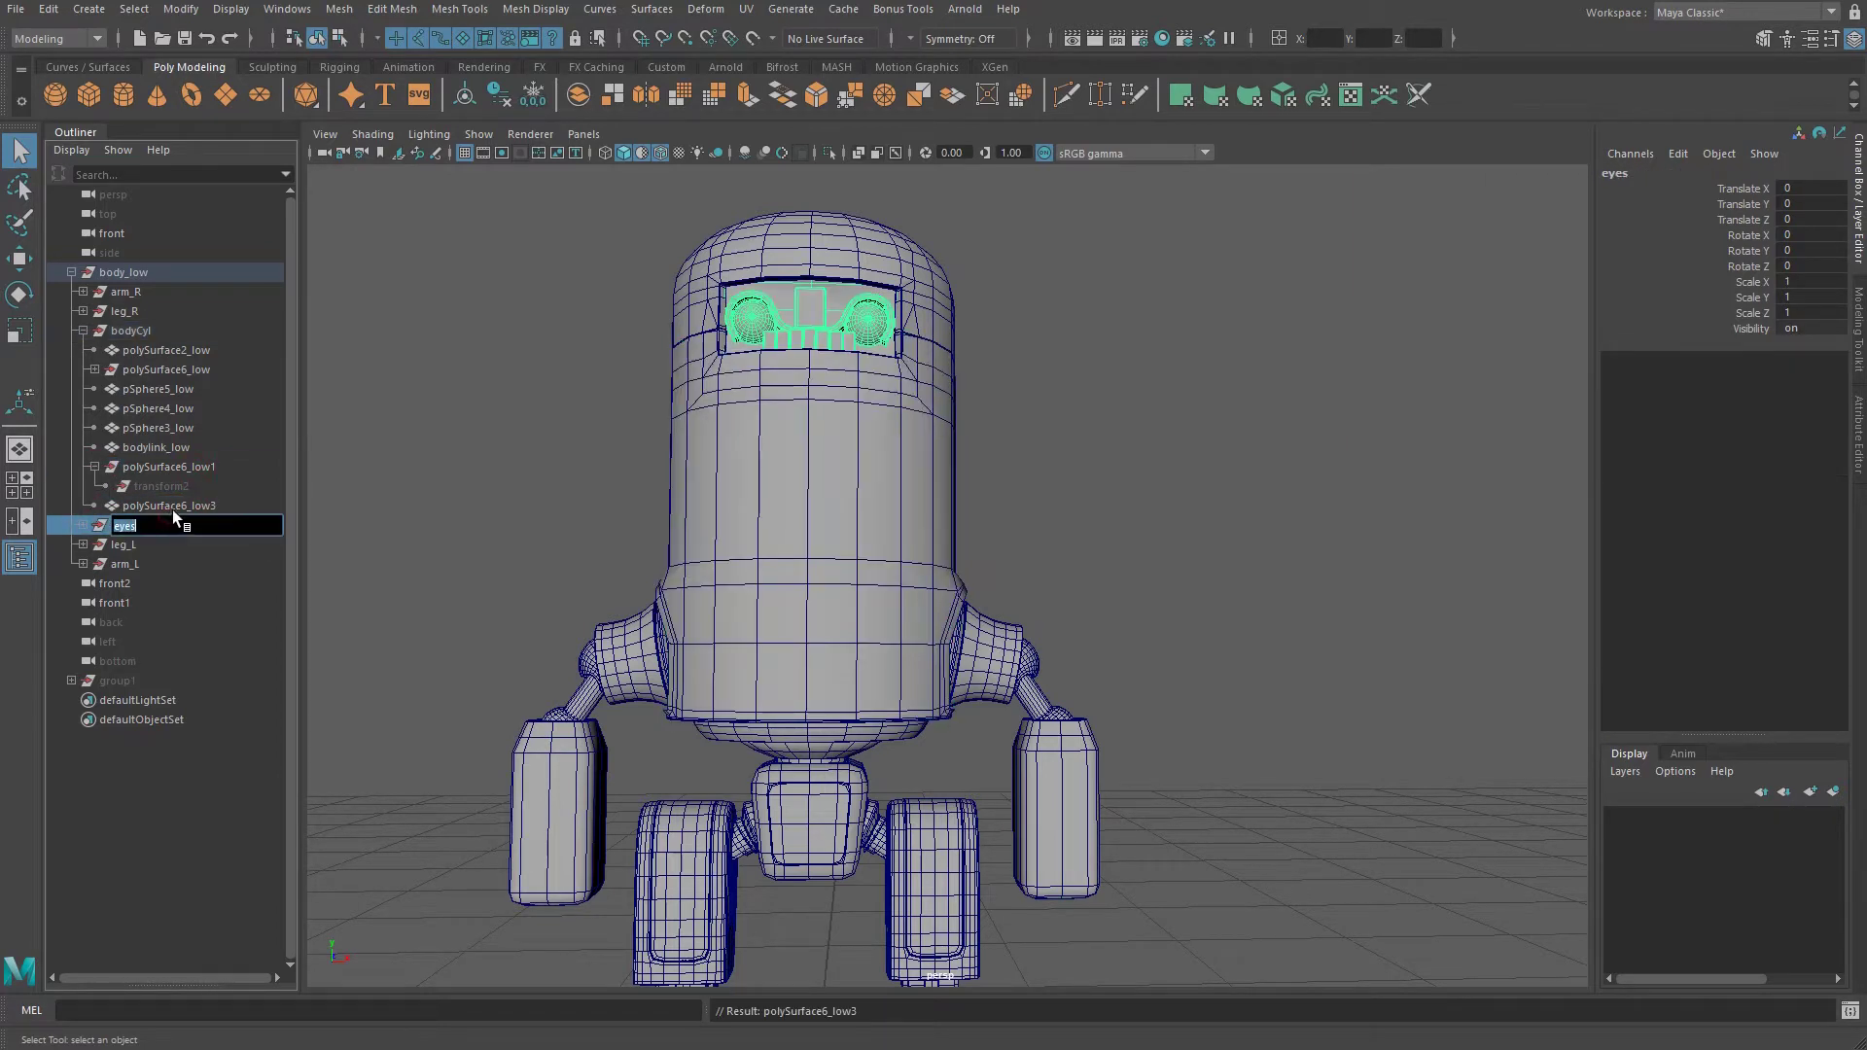
pyautogui.doubleClick(183, 506)
pyautogui.click(217, 507)
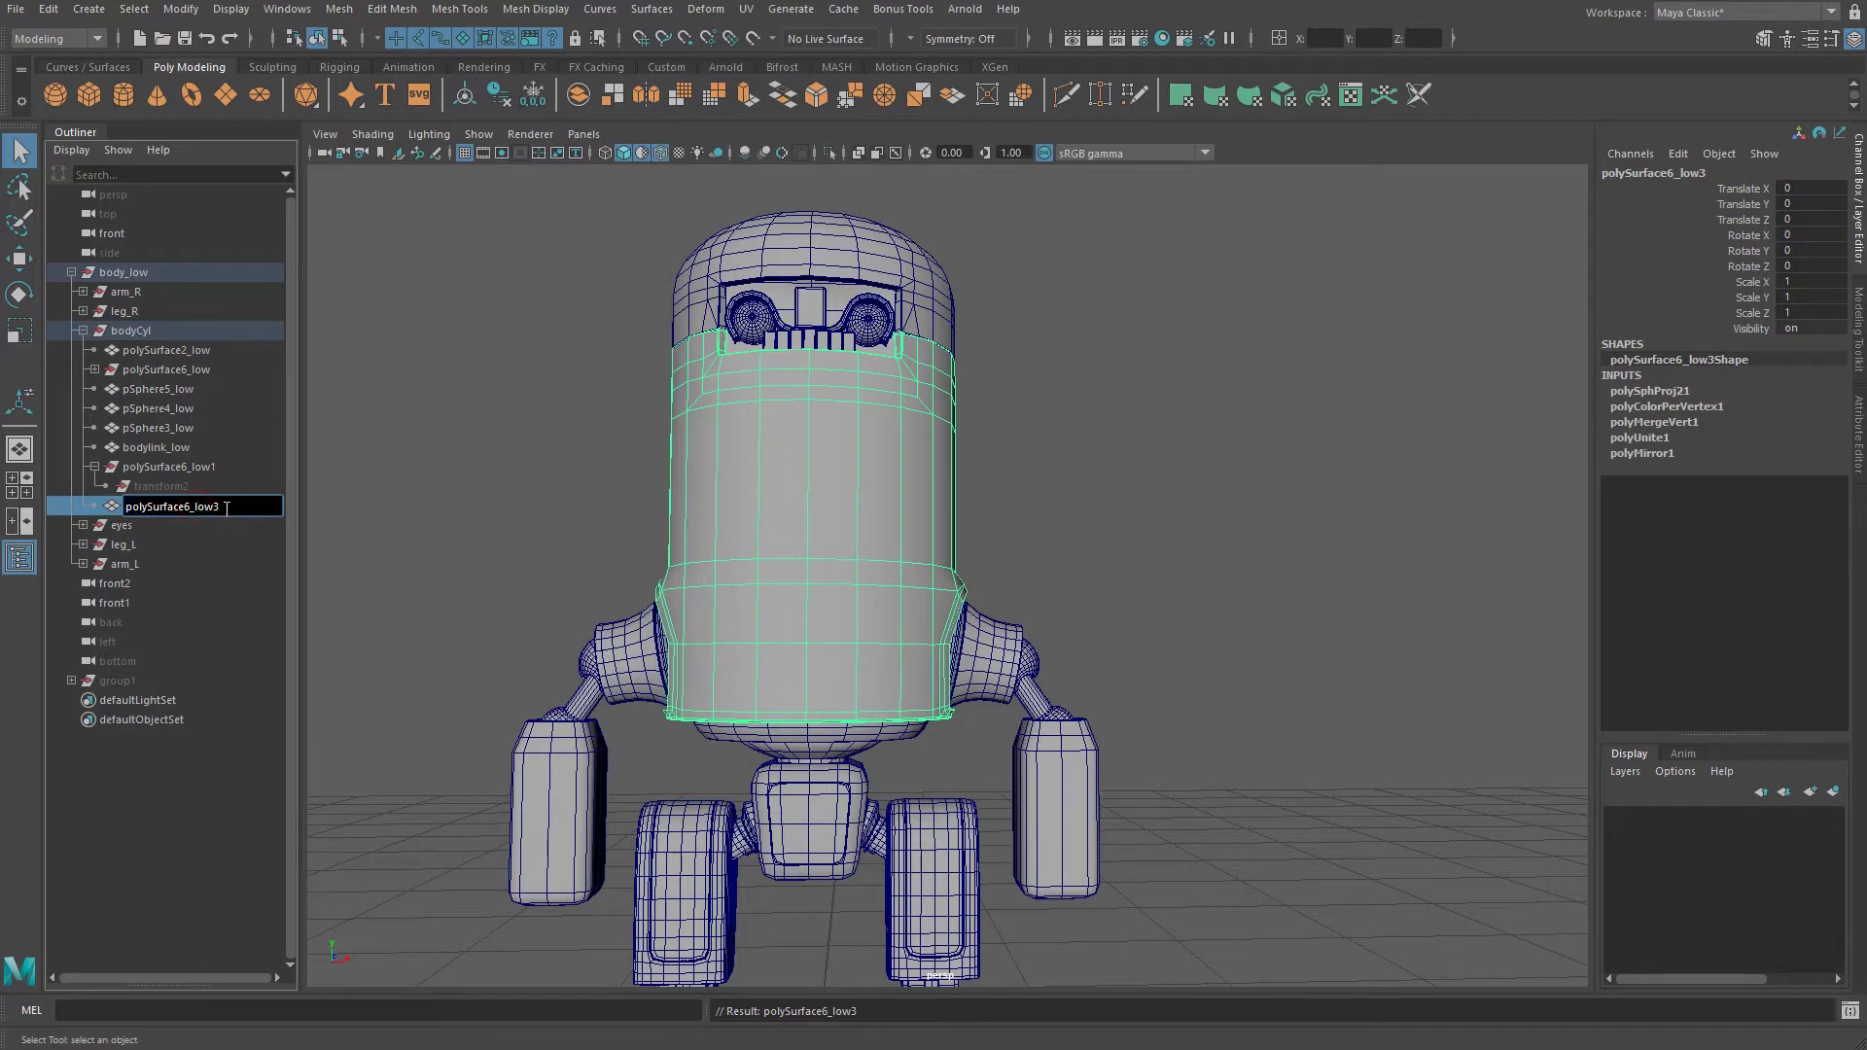
pyautogui.click(170, 507)
pyautogui.write('wfr')
pyautogui.press('Return')
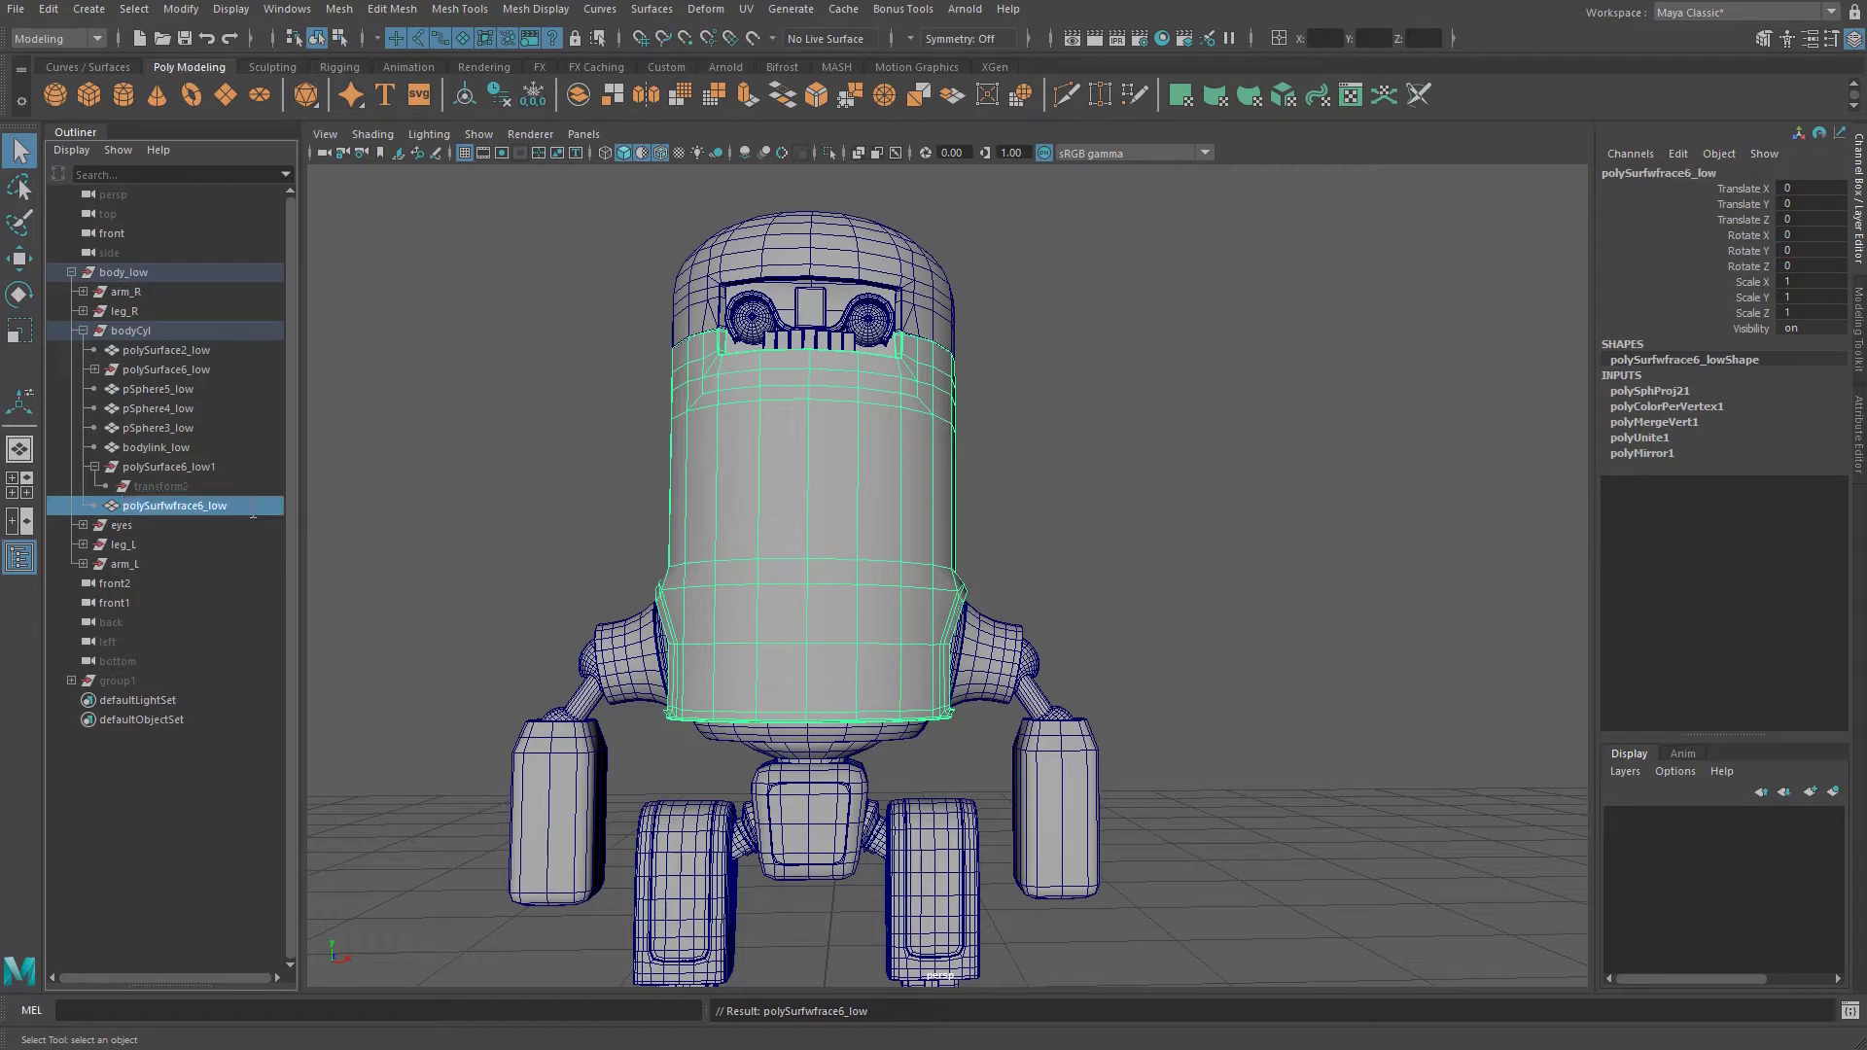
# Select all meshes of the robot and delete all construction history in the scene.
pyautogui.click(172, 467)
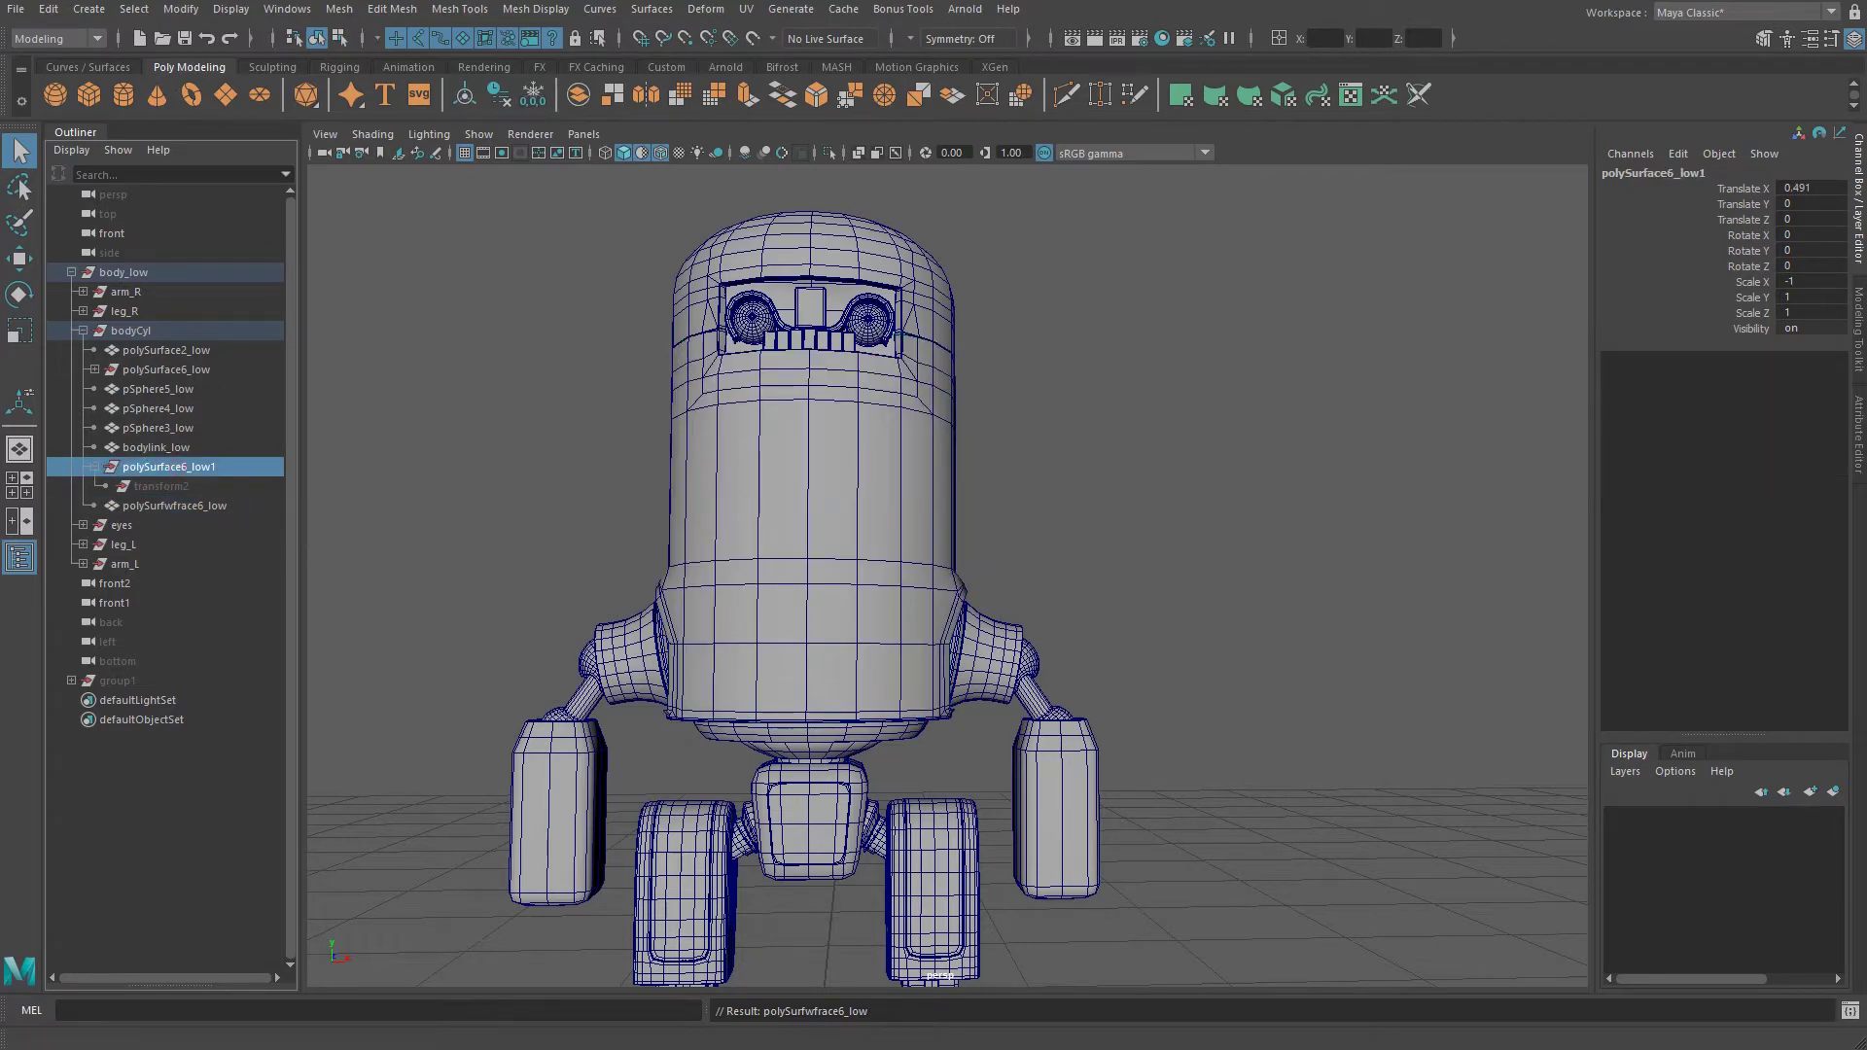
pyautogui.moveTo(838, 441); pyautogui.dragTo(933, 408, button='right')
pyautogui.keyDown('alt'); pyautogui.moveTo(1196, 452); pyautogui.dragTo(680, 330, button='right'); pyautogui.keyUp('alt')
pyautogui.moveTo(680, 337); pyautogui.dragTo(1297, 929)
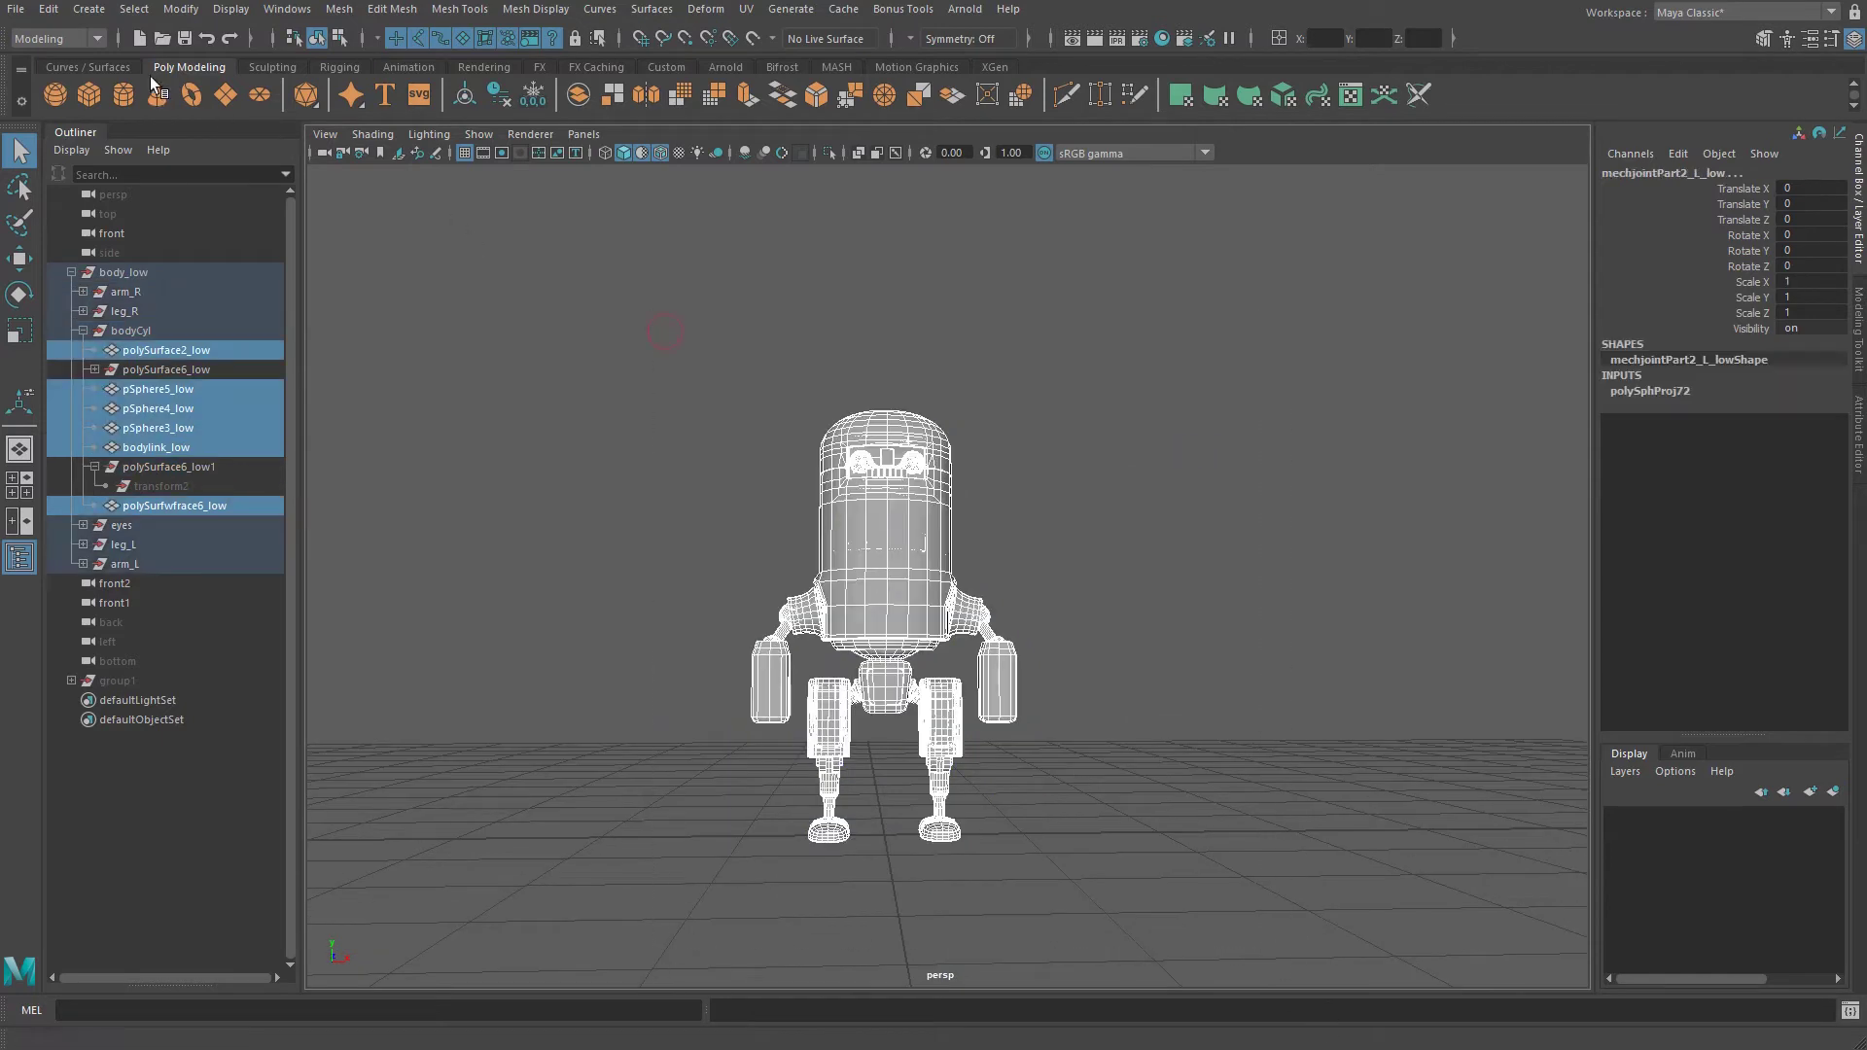
pyautogui.click(78, 10)
pyautogui.moveTo(48, 9)
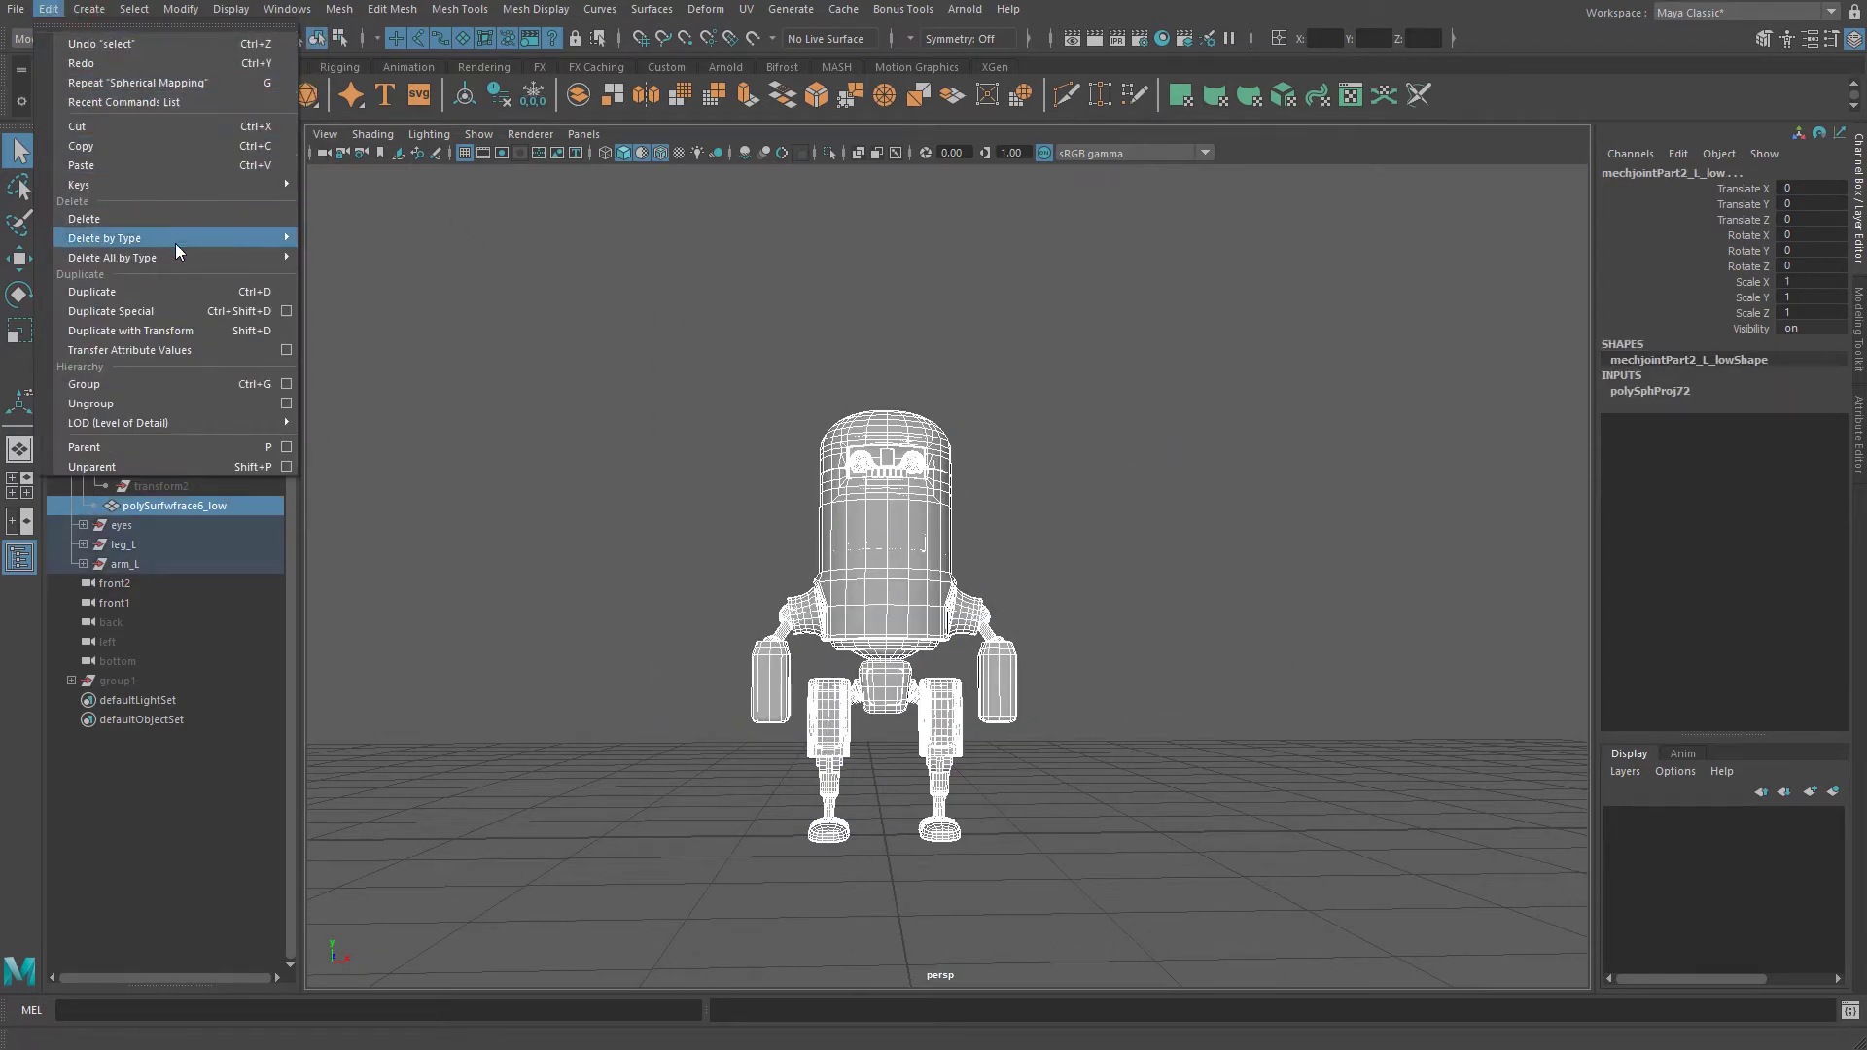
pyautogui.moveTo(175, 257)
pyautogui.click(378, 273)
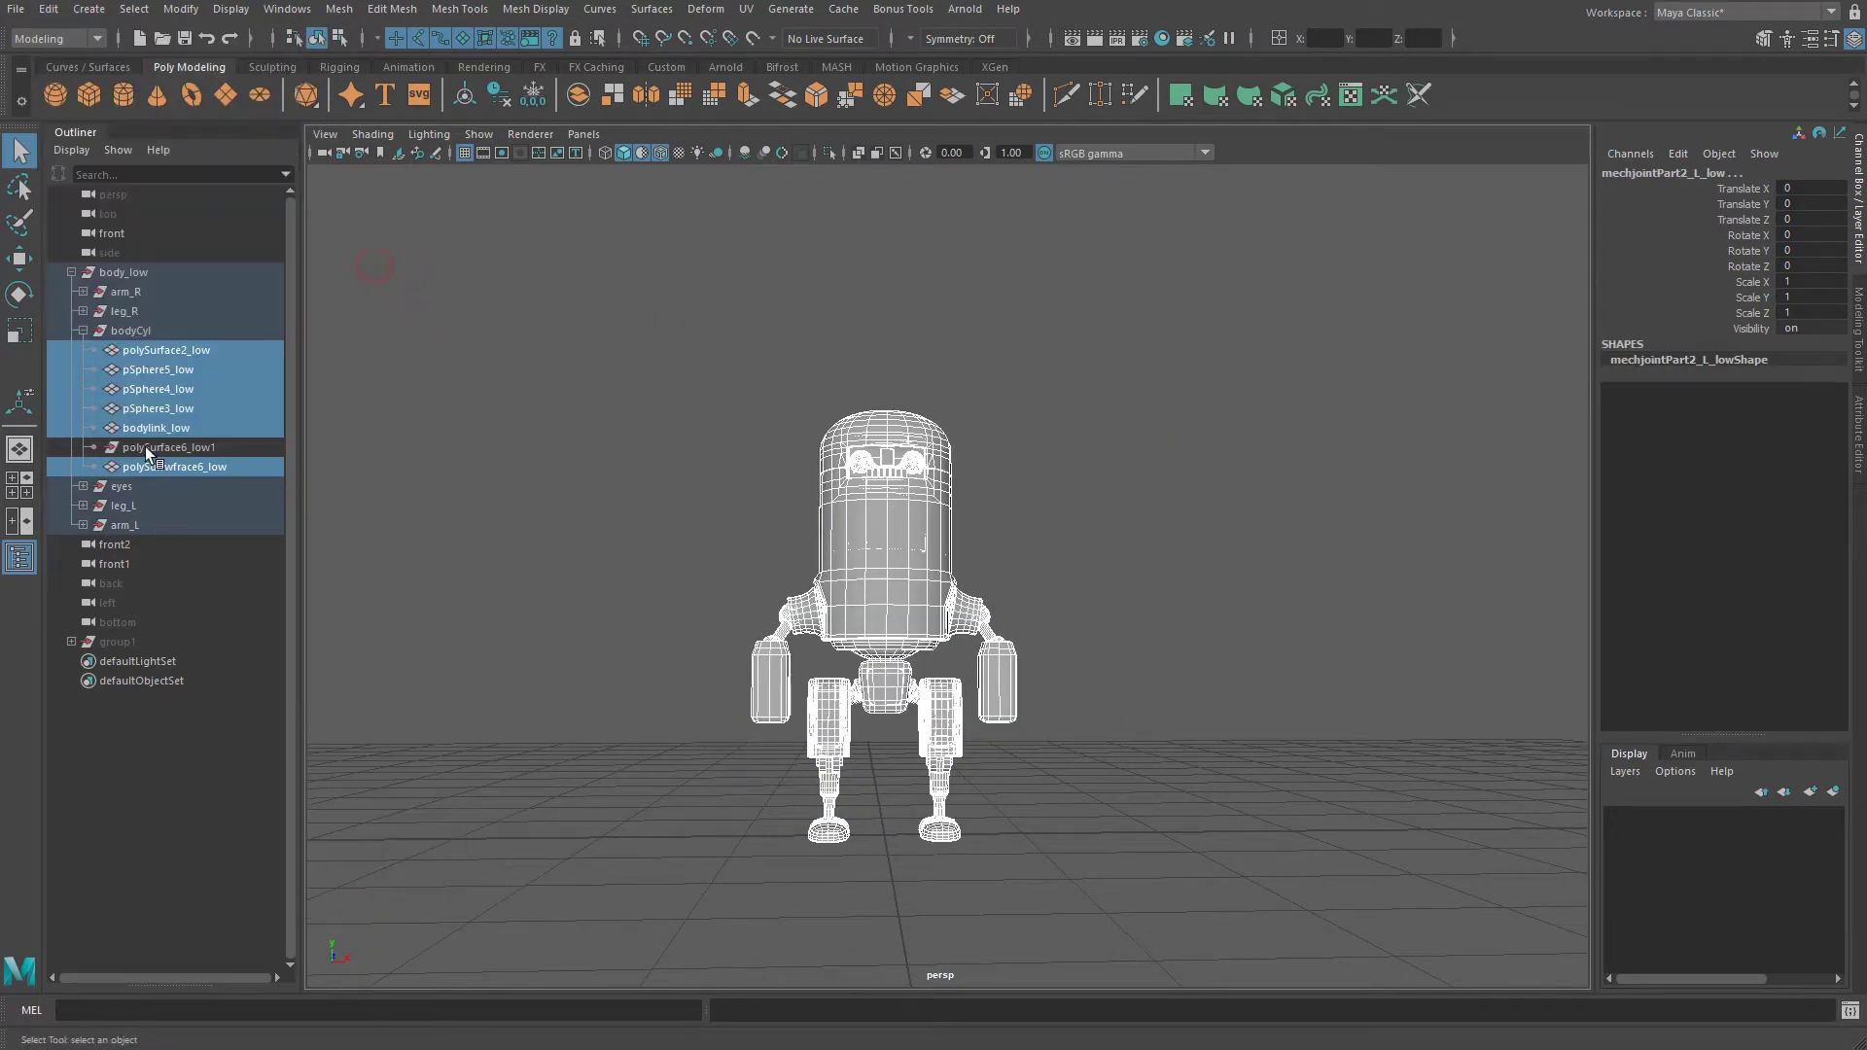
# Delete the leftover polySurface6_low1 group and select the remaining meshes in bodyCyl to check them.
pyautogui.click(209, 449)
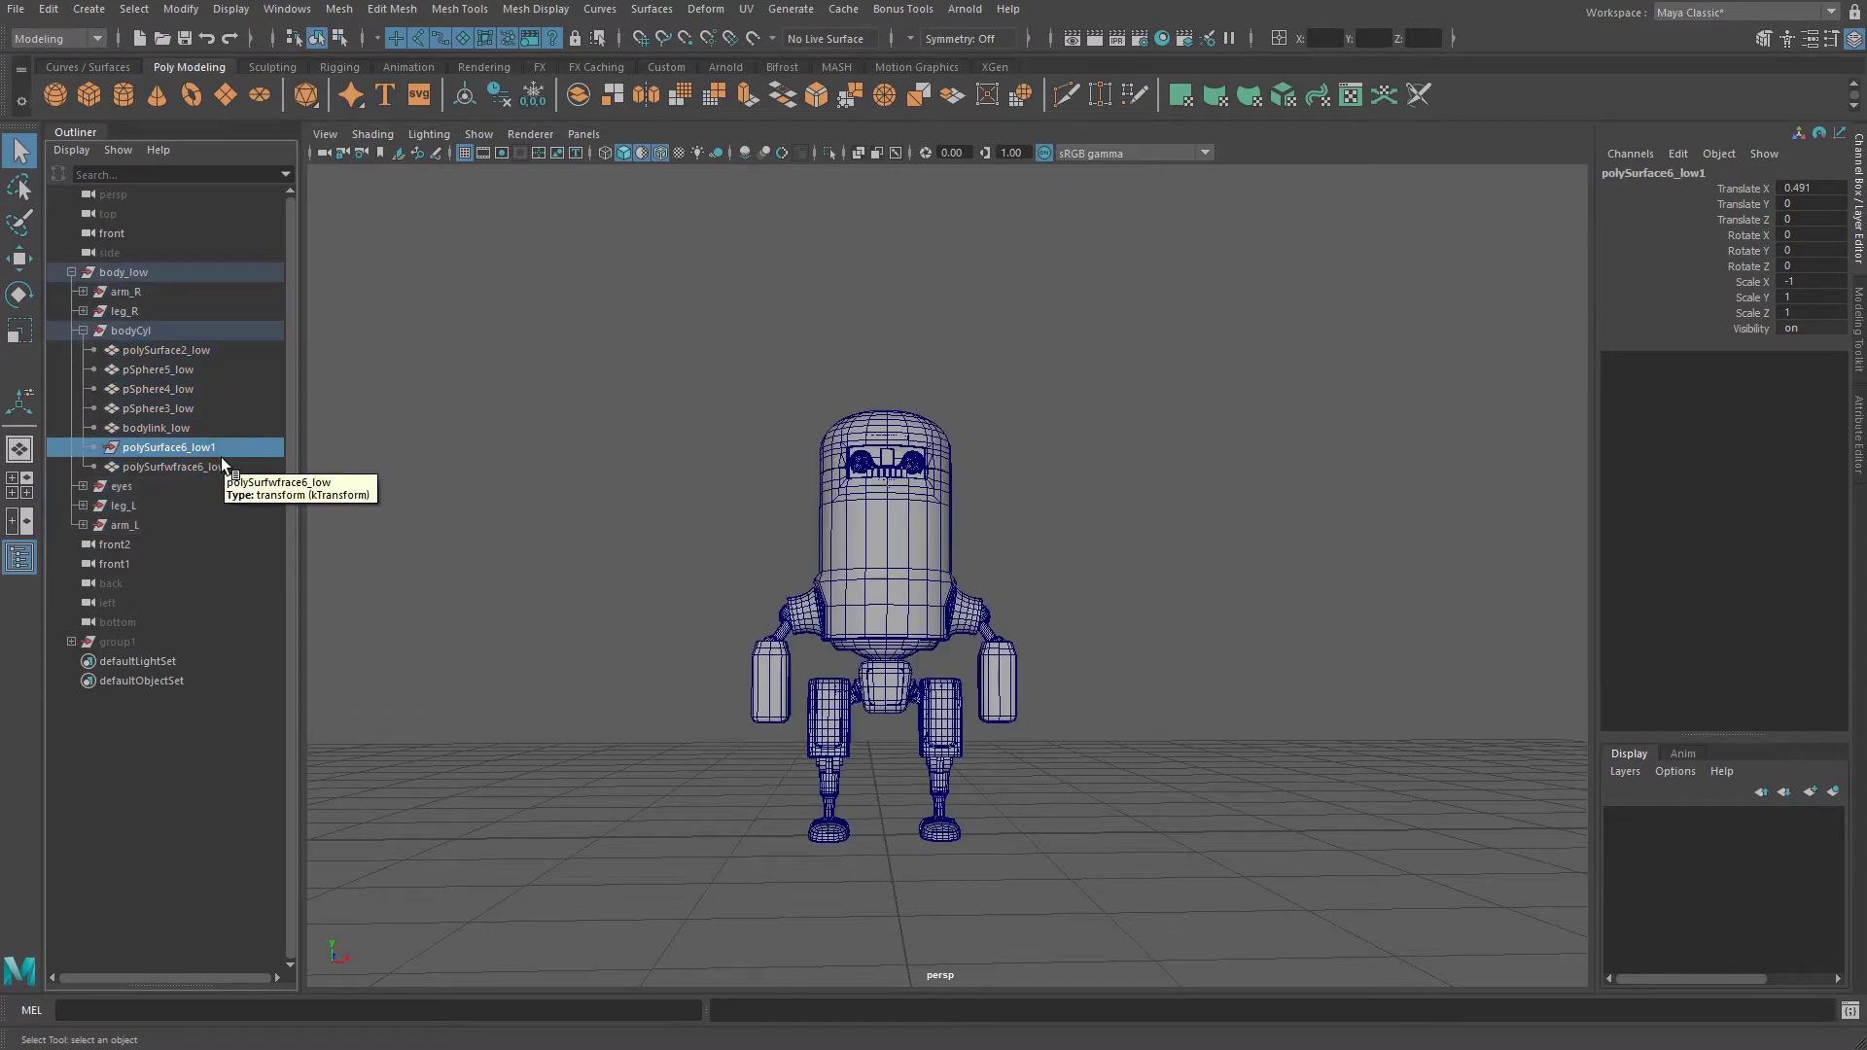
pyautogui.press('Delete')
pyautogui.moveTo(190, 352); pyautogui.dragTo(198, 446)
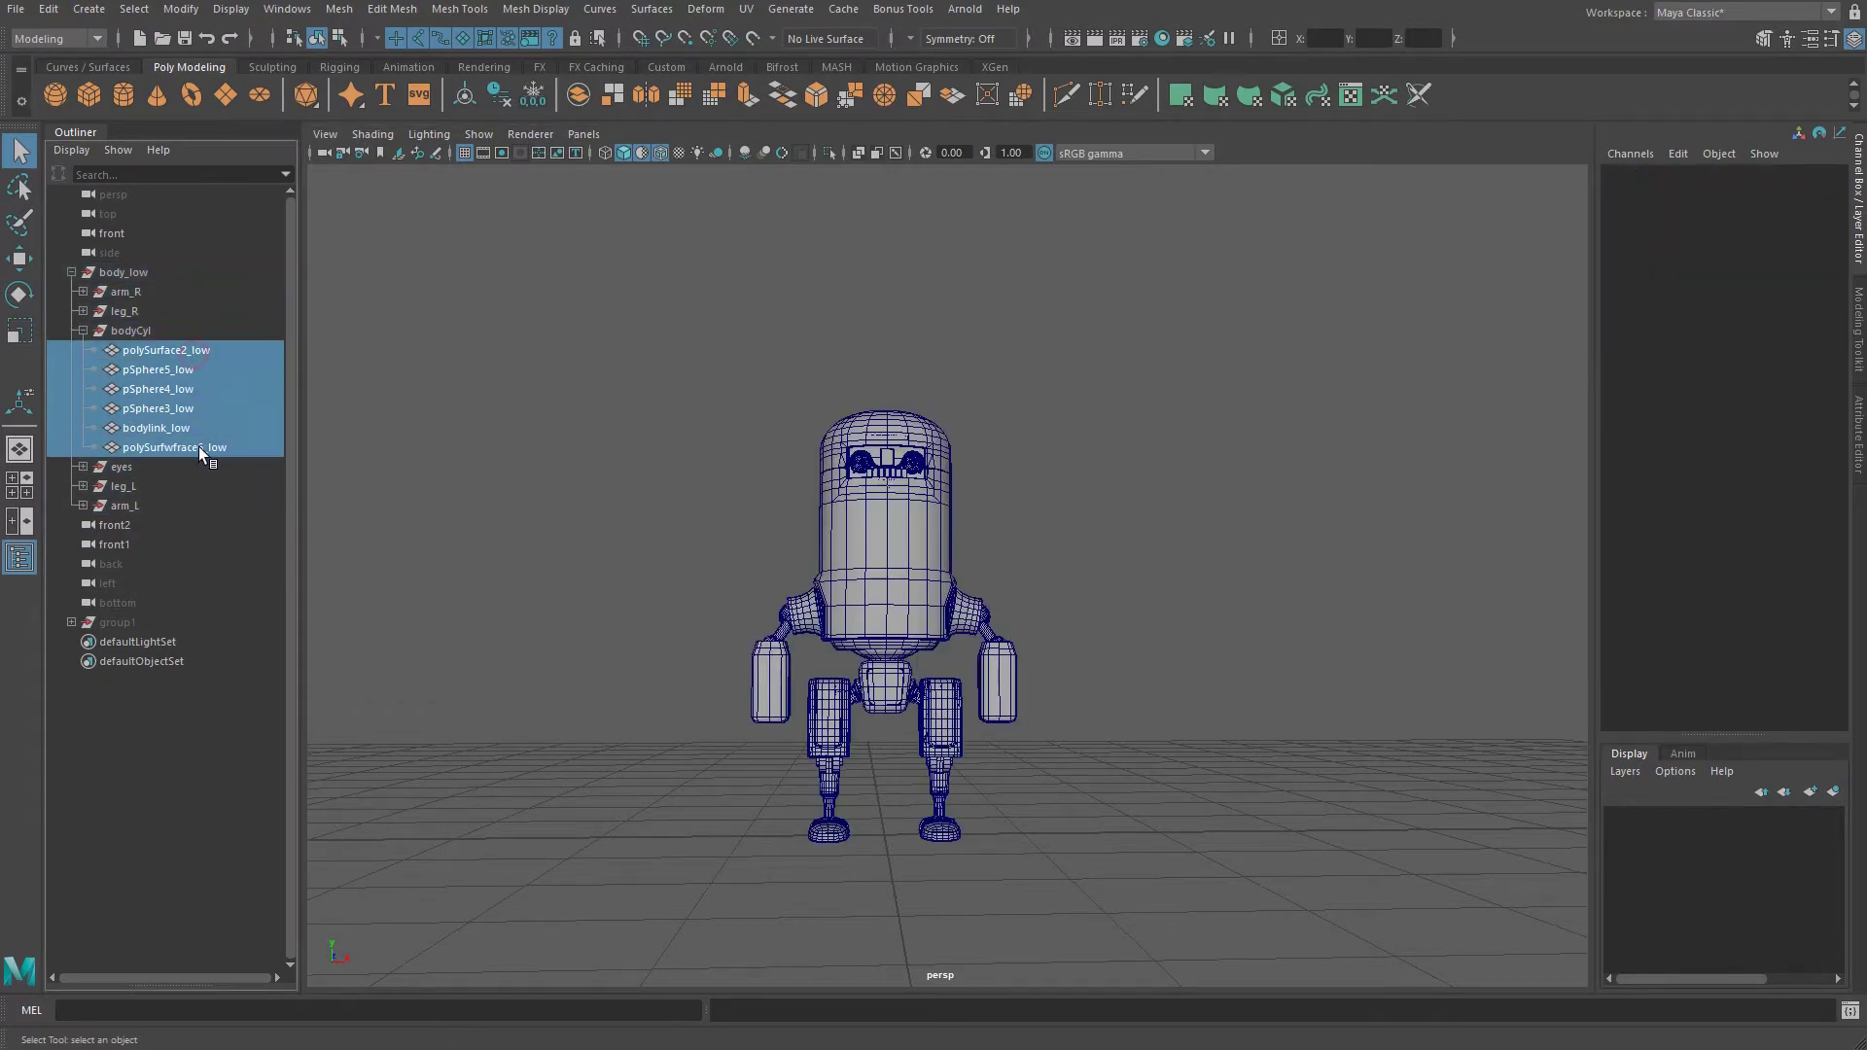
pyautogui.keyDown('alt'); pyautogui.moveTo(455, 405); pyautogui.dragTo(558, 438, button='right'); pyautogui.keyUp('alt')
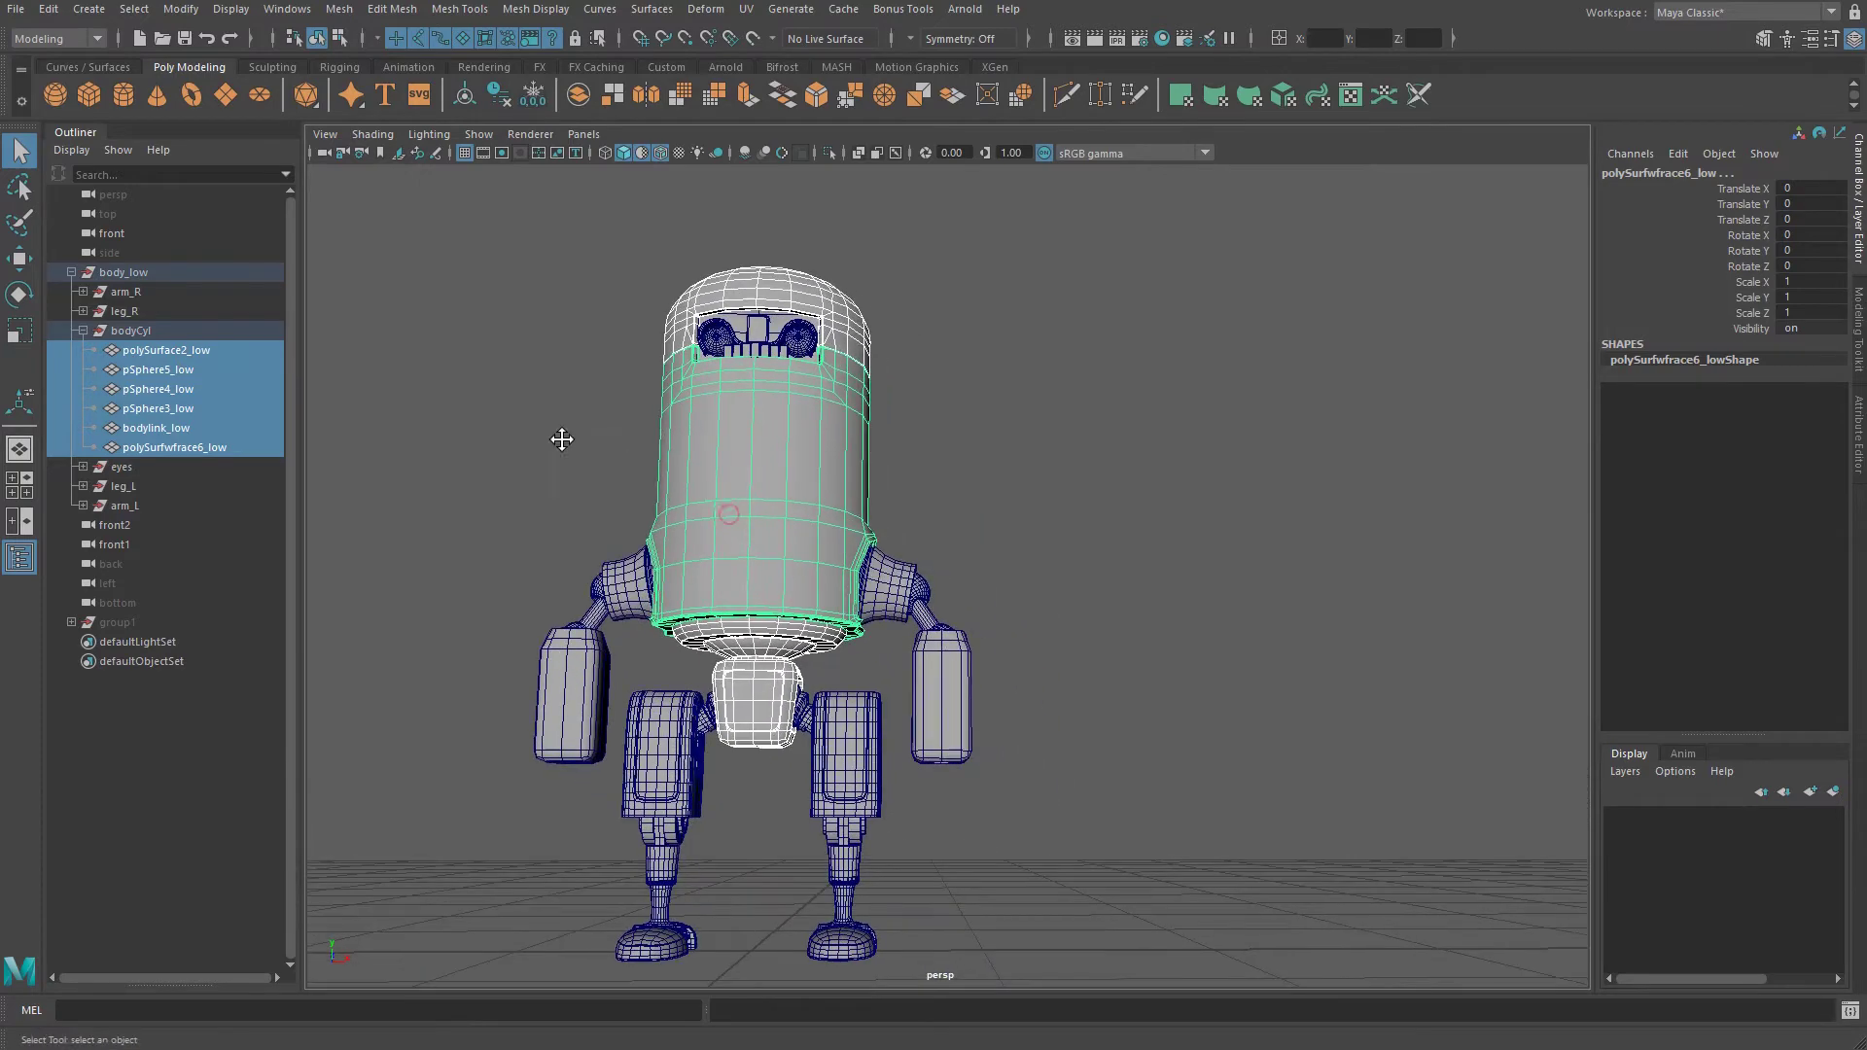
# Expand the eyes and leg_L groups in turn to review their mesh names, collapsing each one again.
pyautogui.click(117, 468)
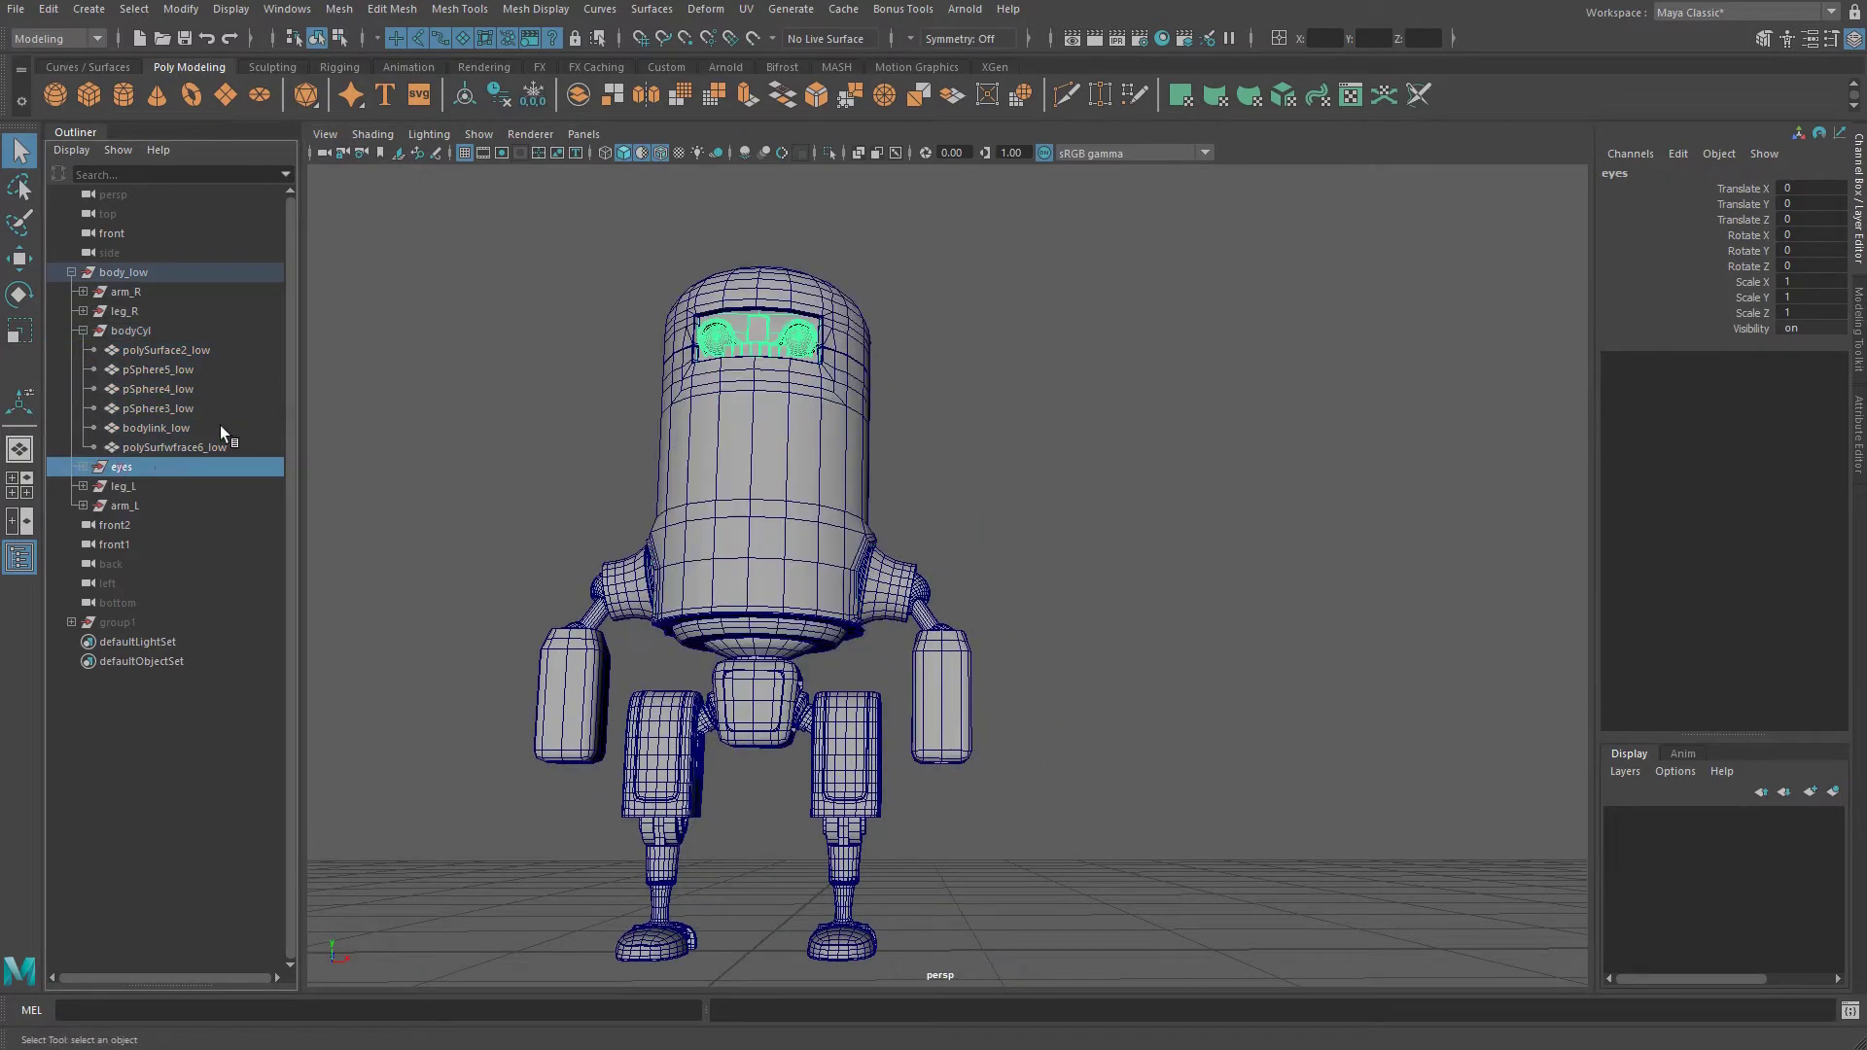
pyautogui.click(78, 466)
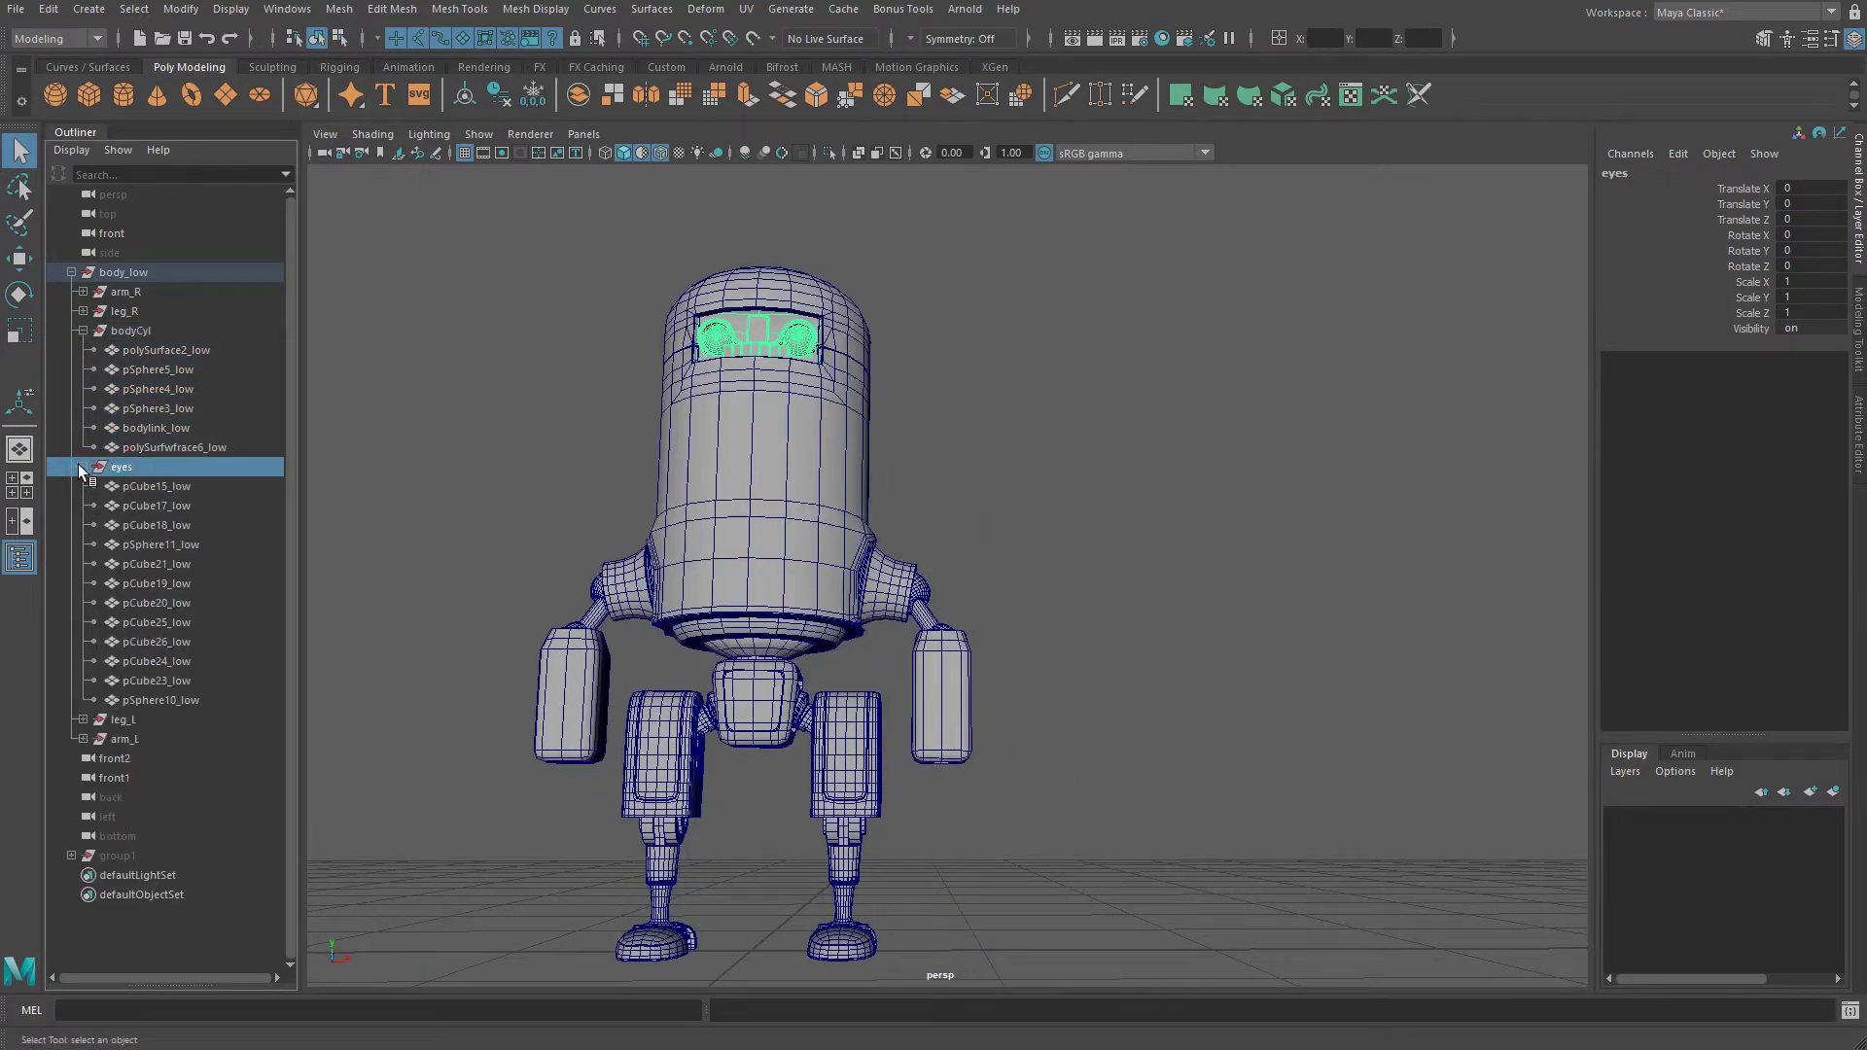
pyautogui.click(79, 466)
pyautogui.click(80, 486)
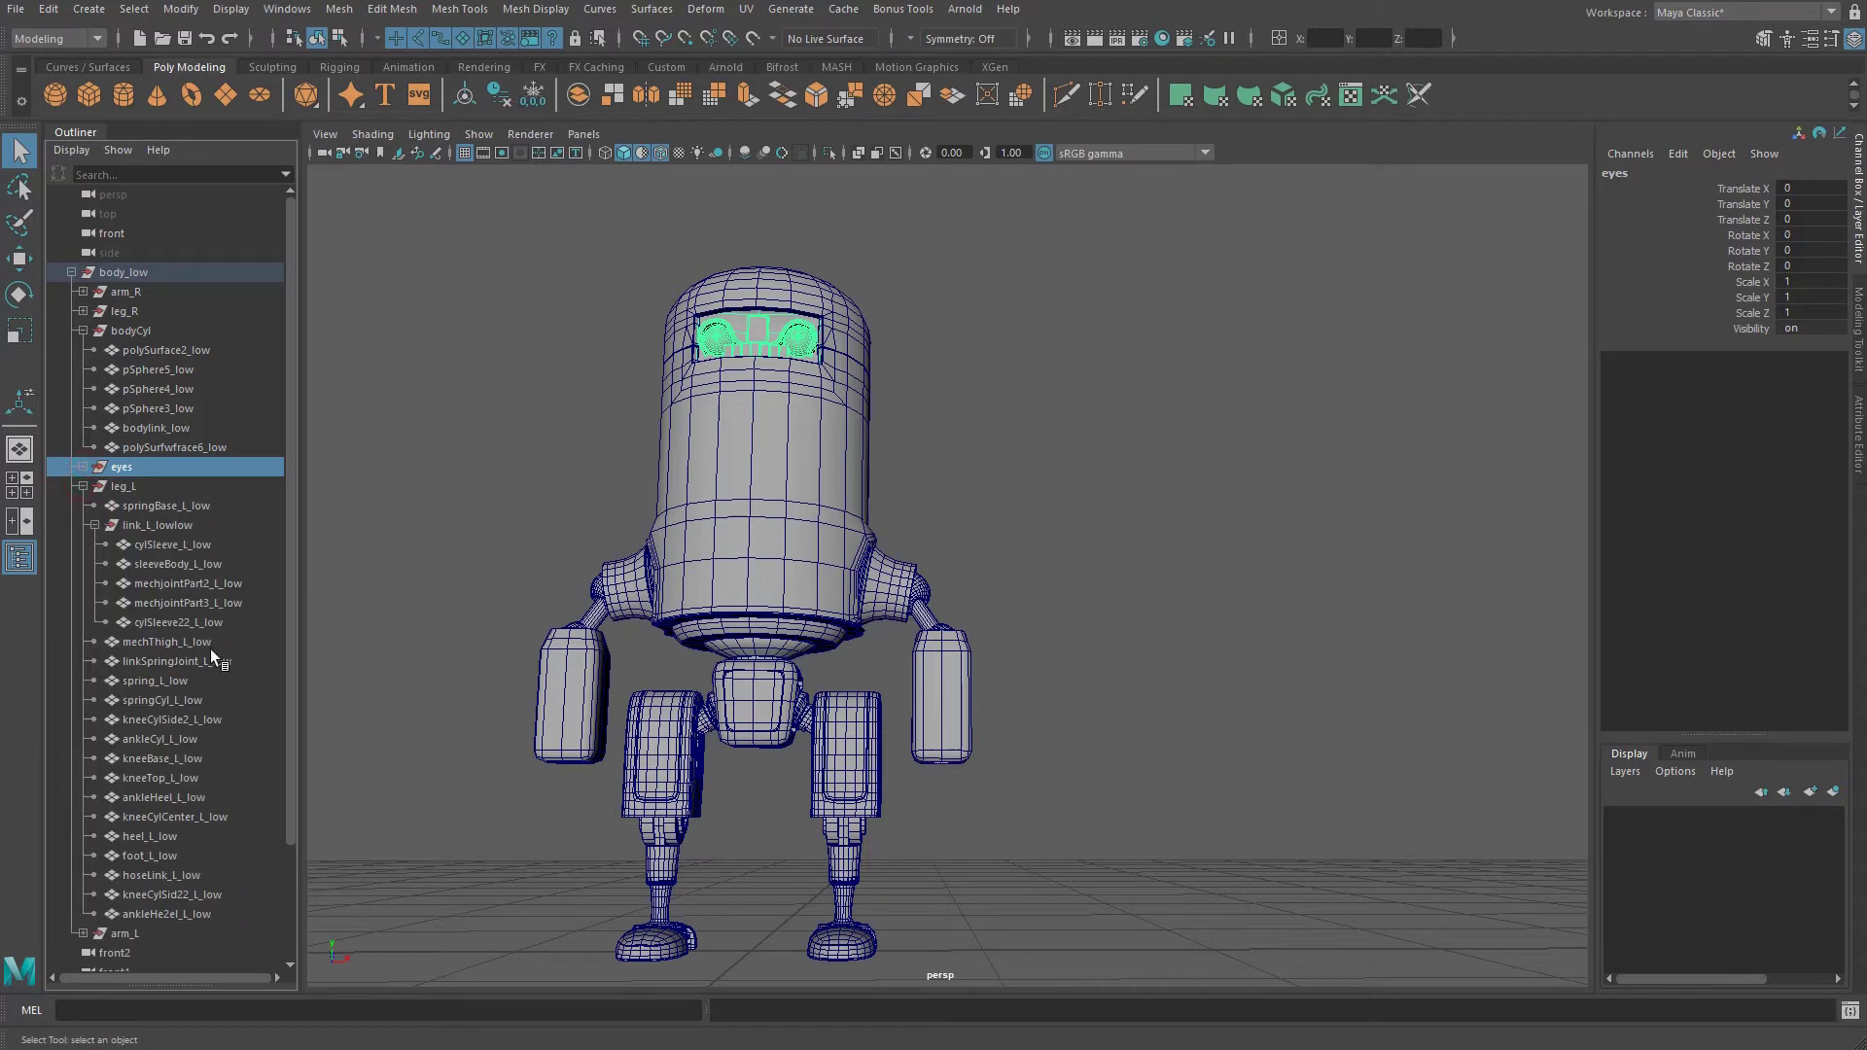
pyautogui.click(82, 486)
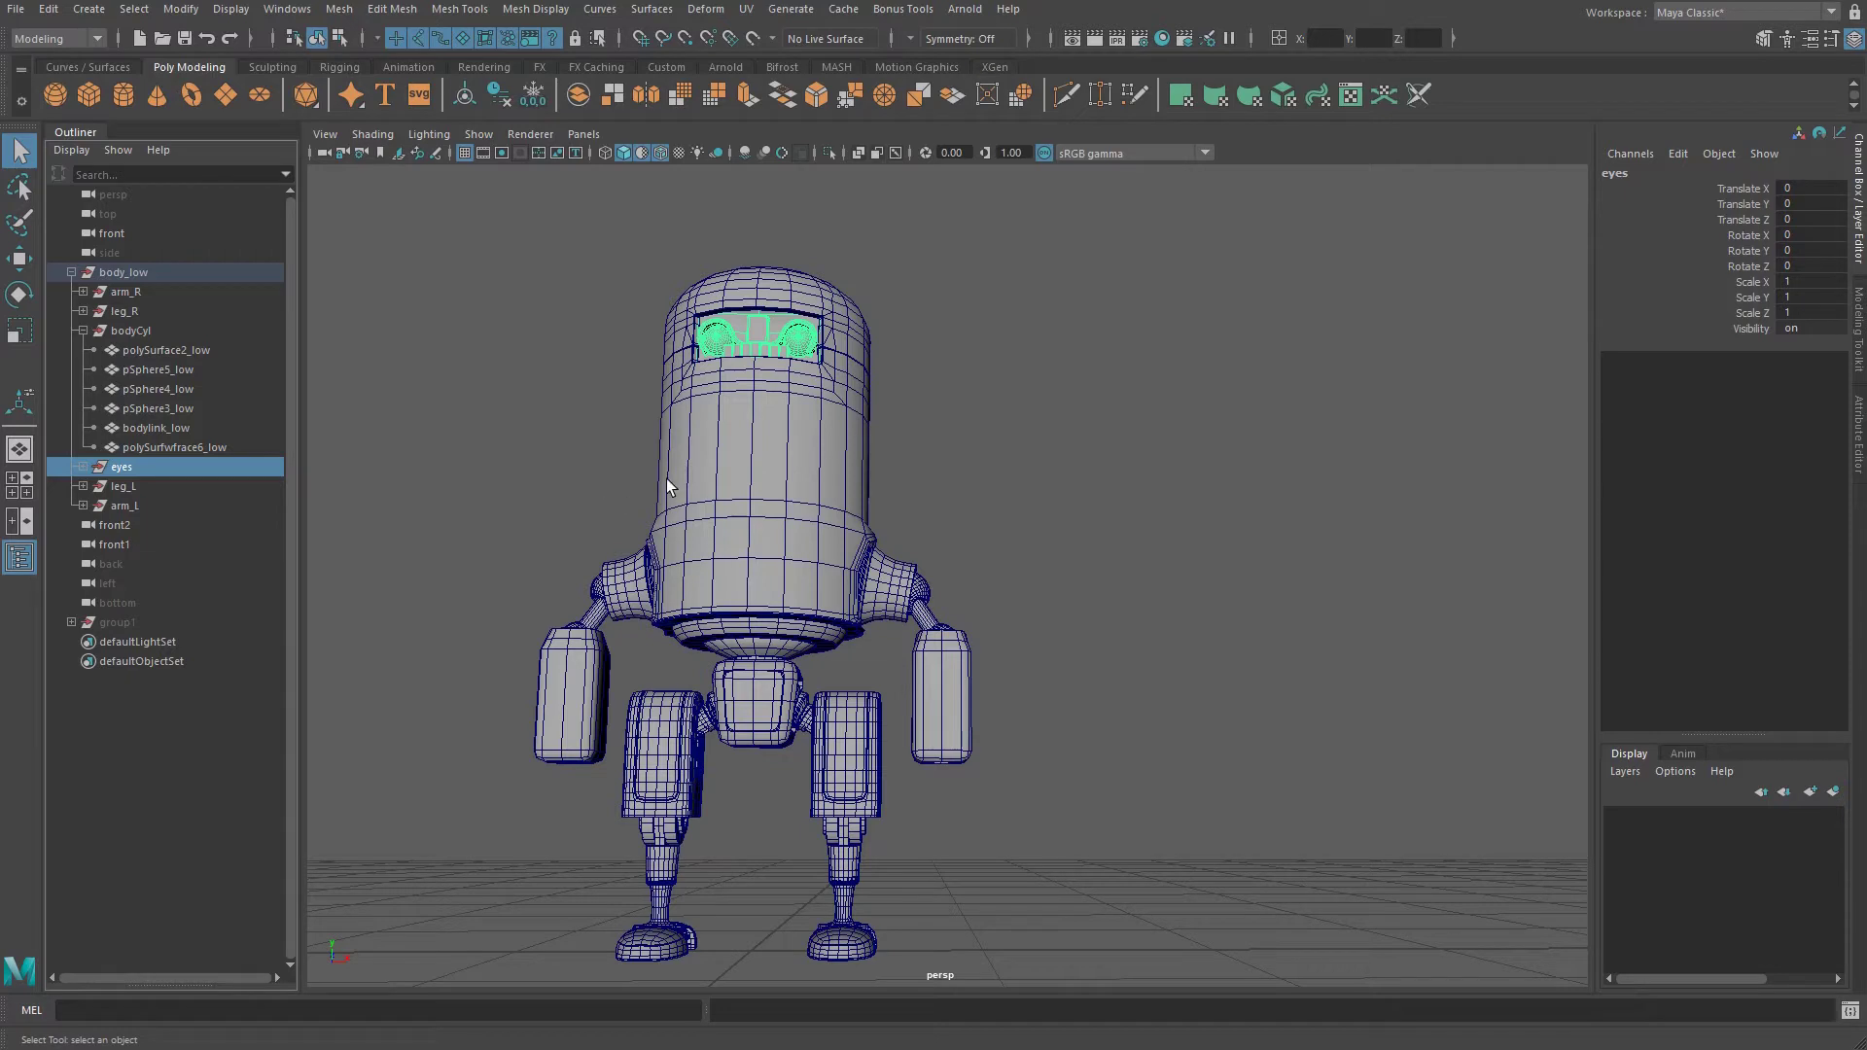
# Expand the arm_L group, go through its meshes to check their names and parts, and collapse the group again.
pyautogui.click(136, 506)
pyautogui.click(83, 506)
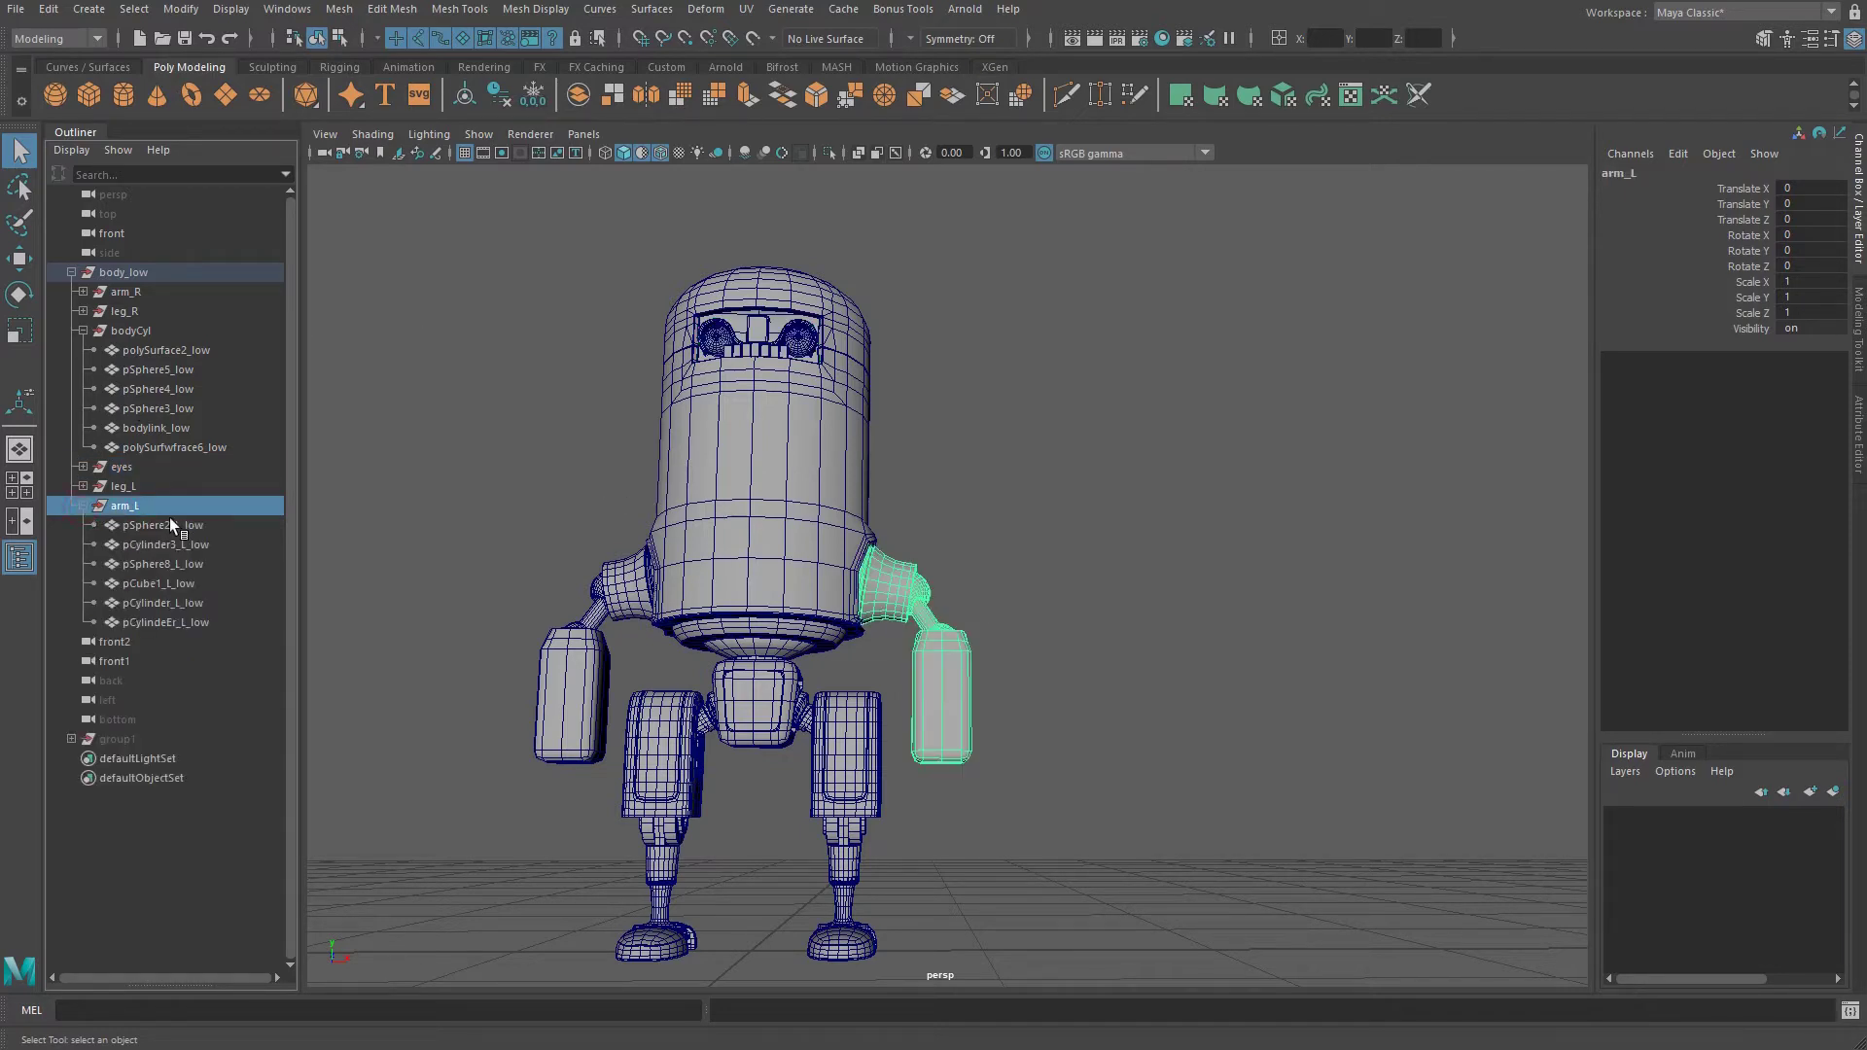
pyautogui.click(139, 544)
pyautogui.click(142, 564)
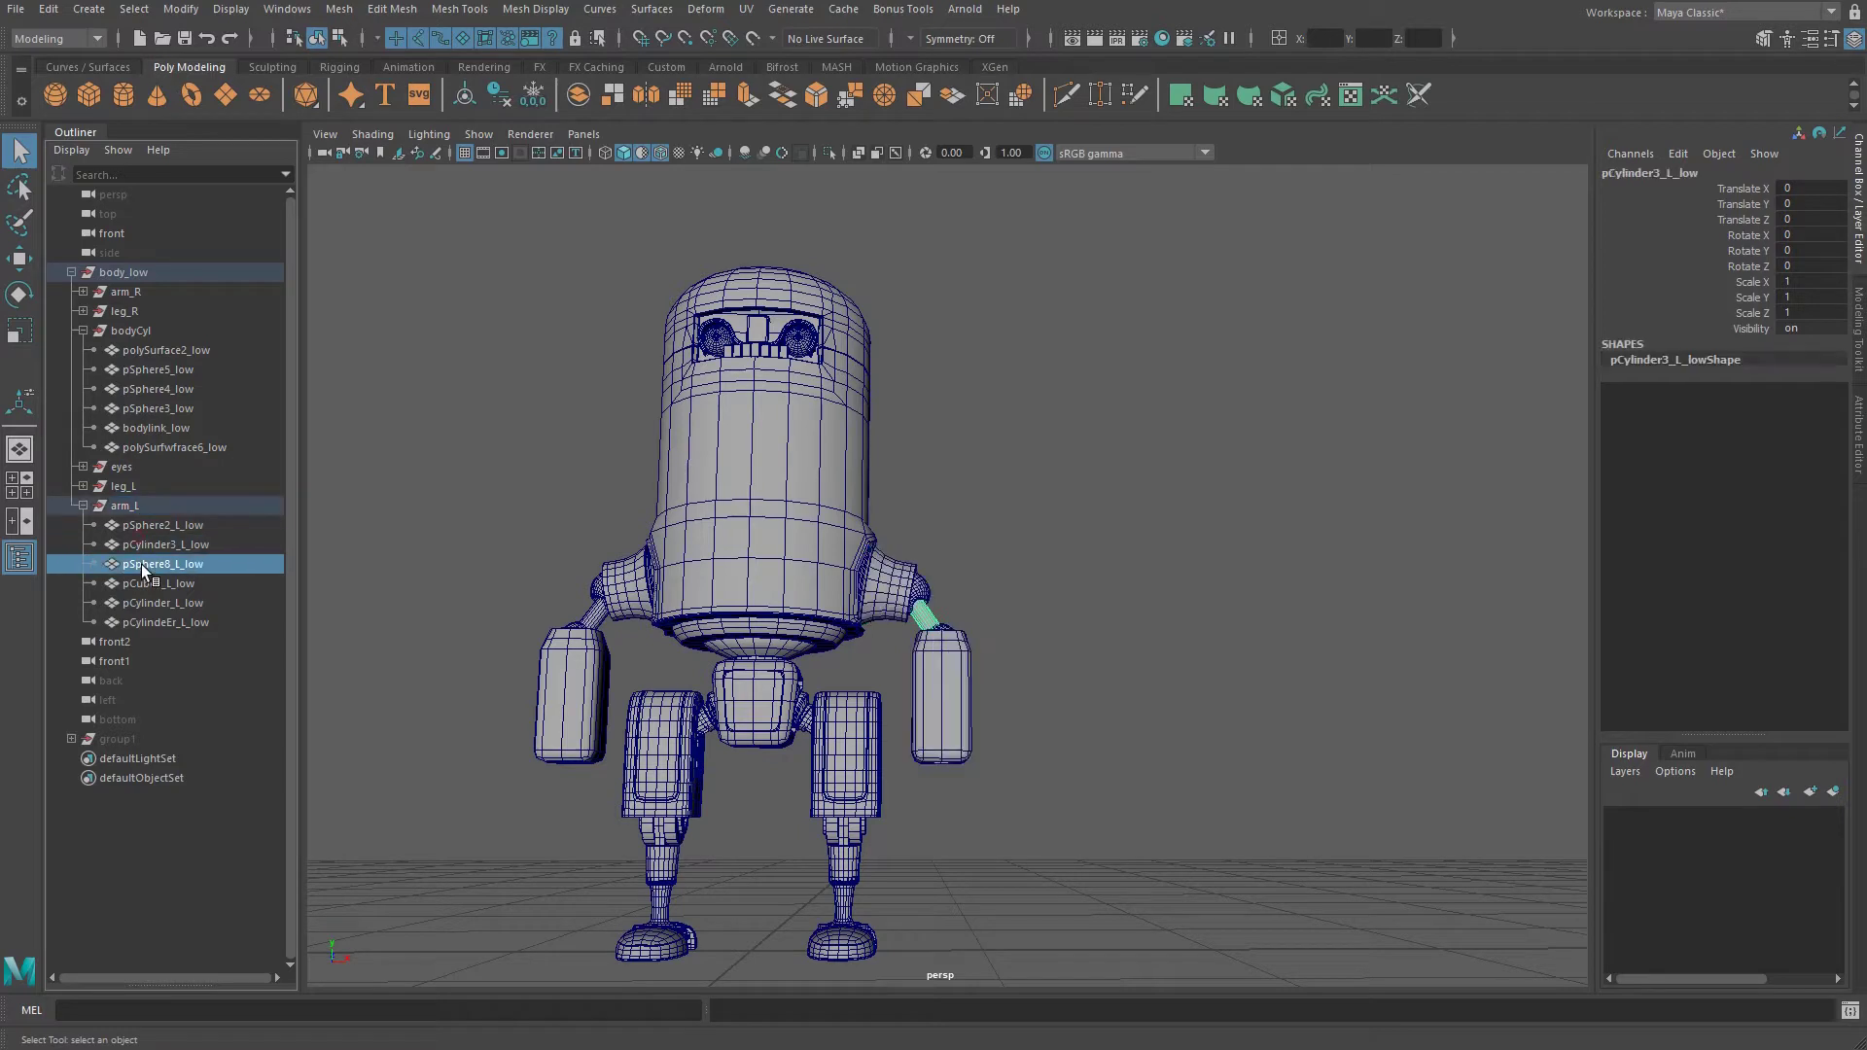
pyautogui.click(148, 585)
pyautogui.click(154, 605)
pyautogui.click(158, 625)
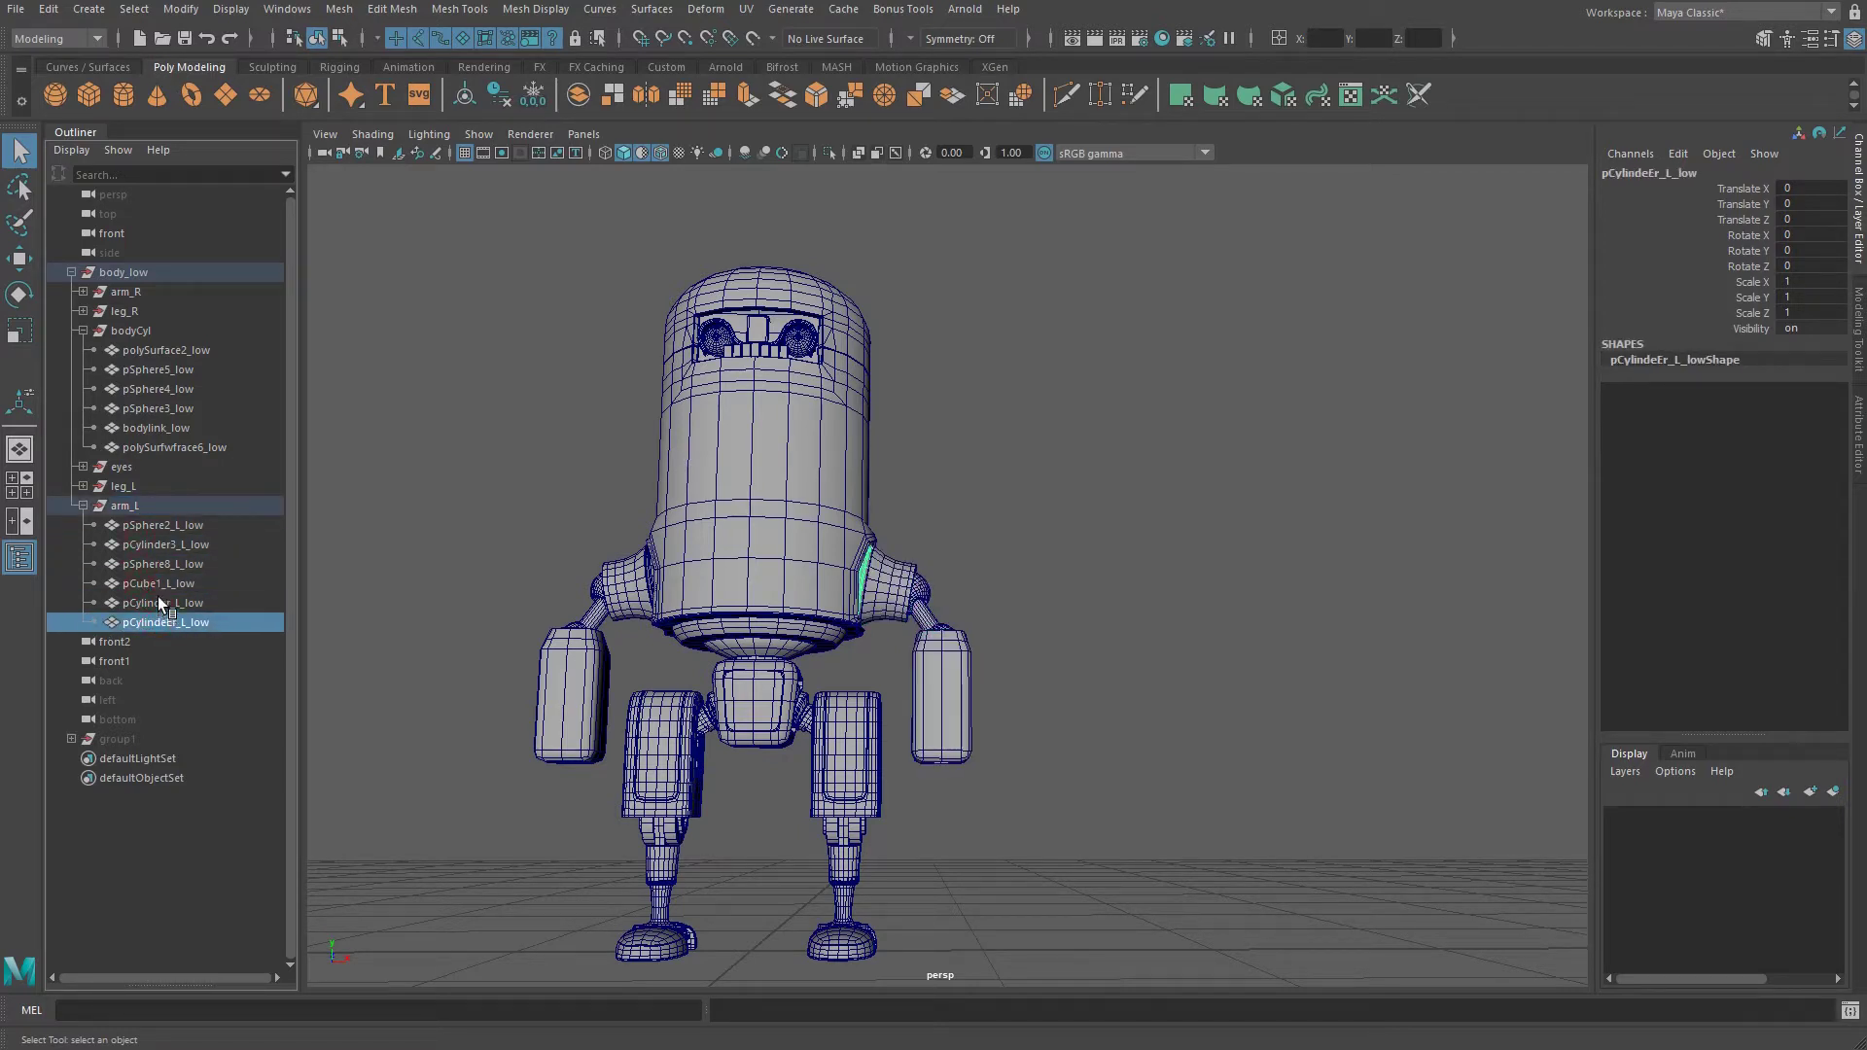
pyautogui.click(165, 545)
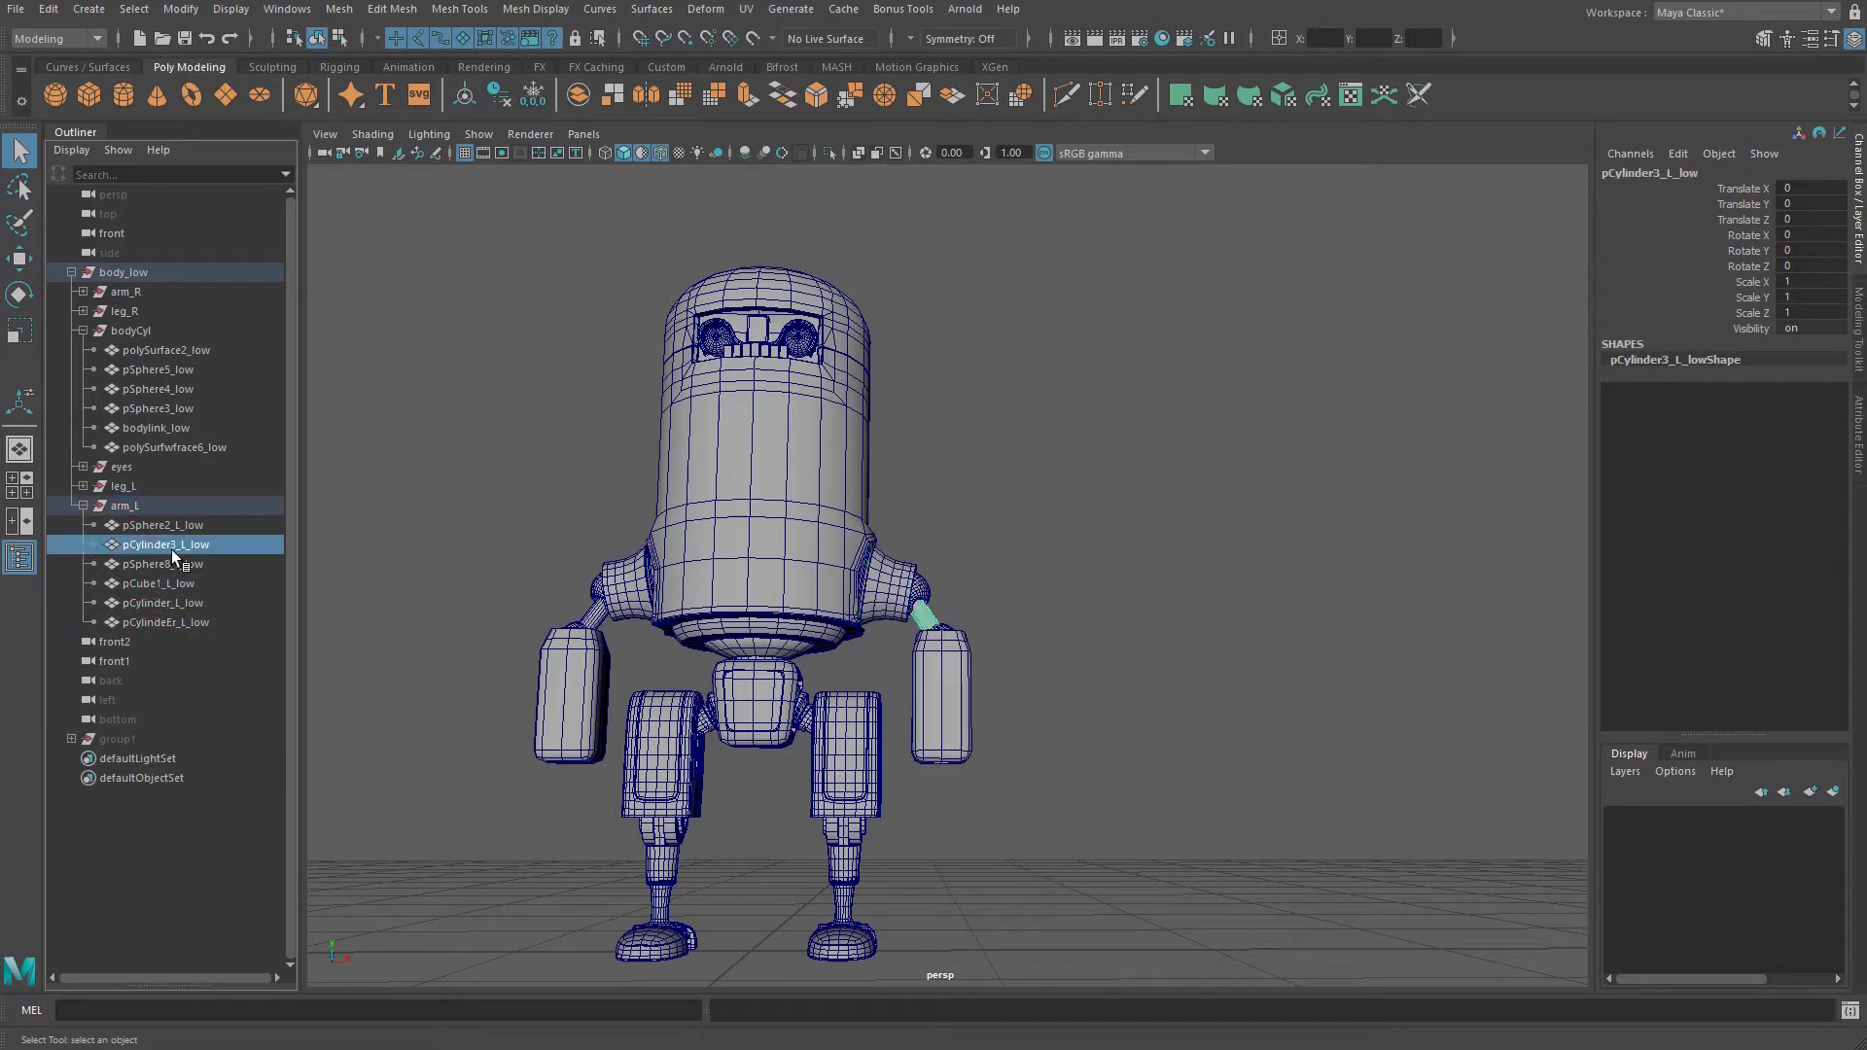
pyautogui.click(151, 526)
pyautogui.moveTo(161, 623); pyautogui.dragTo(159, 525)
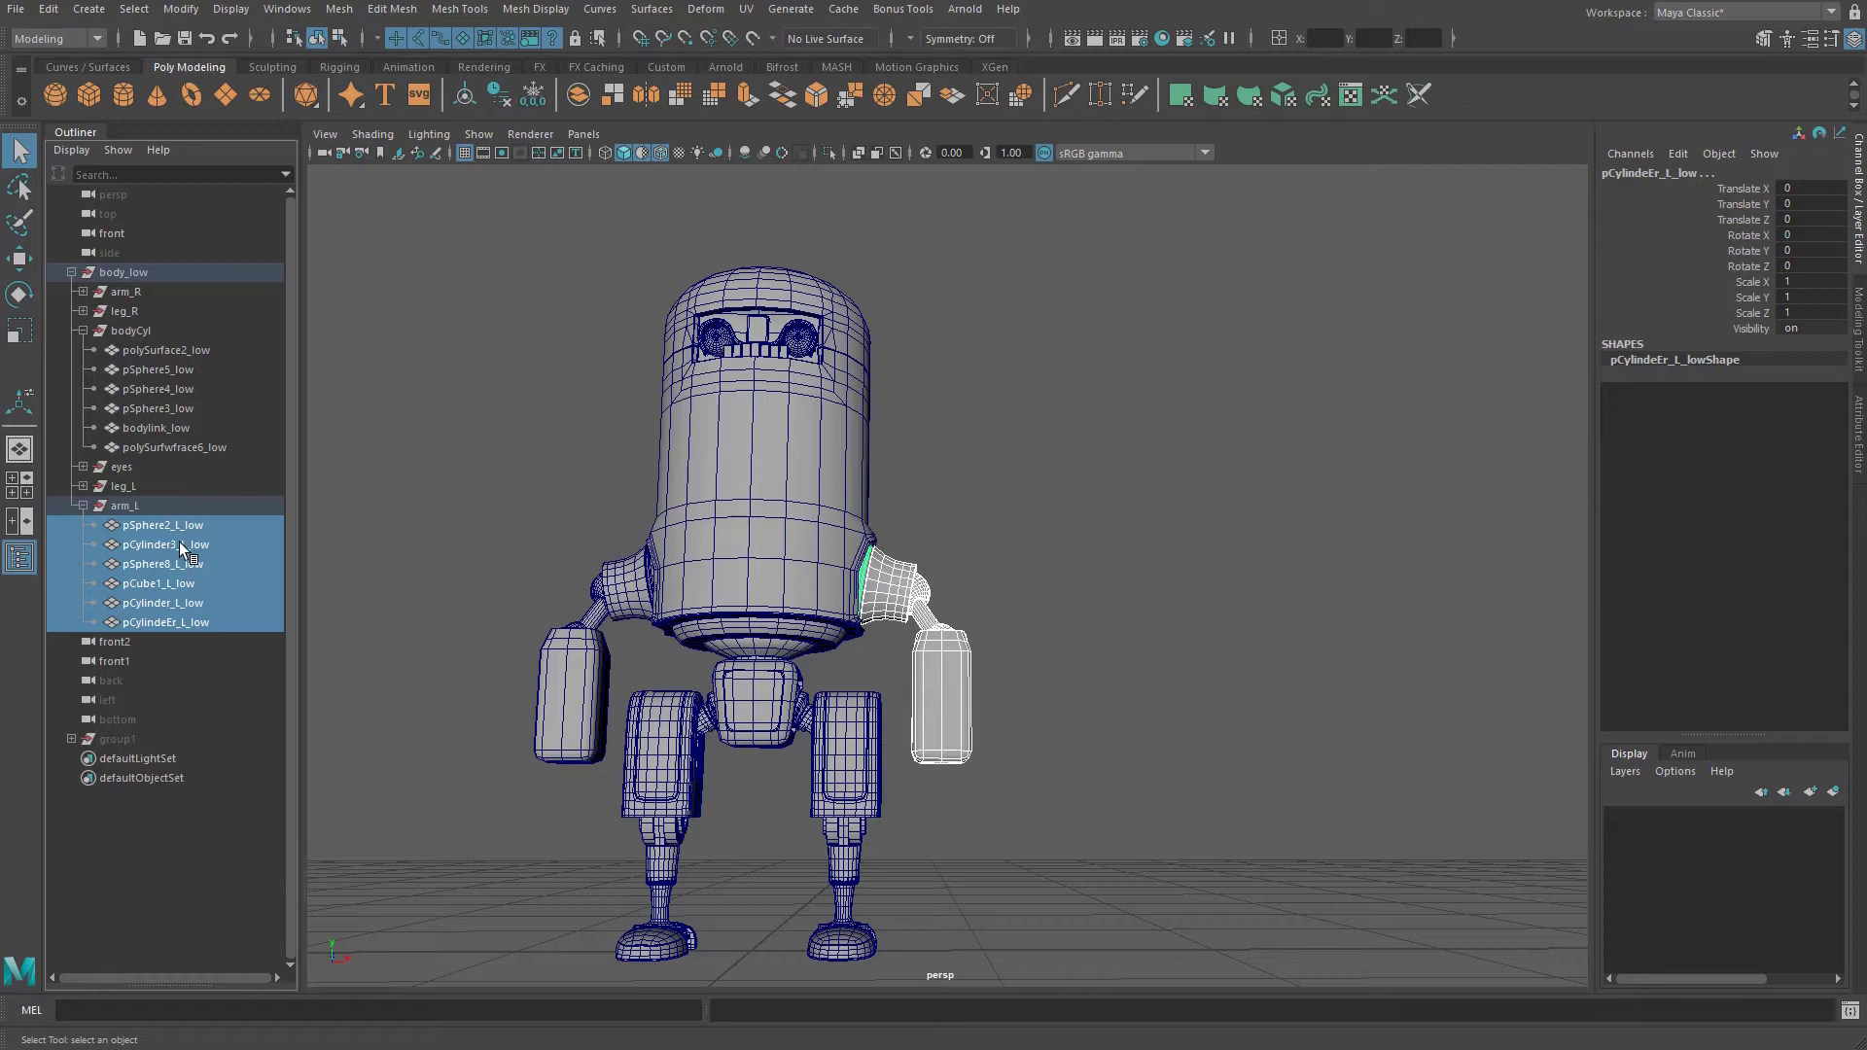
pyautogui.click(82, 506)
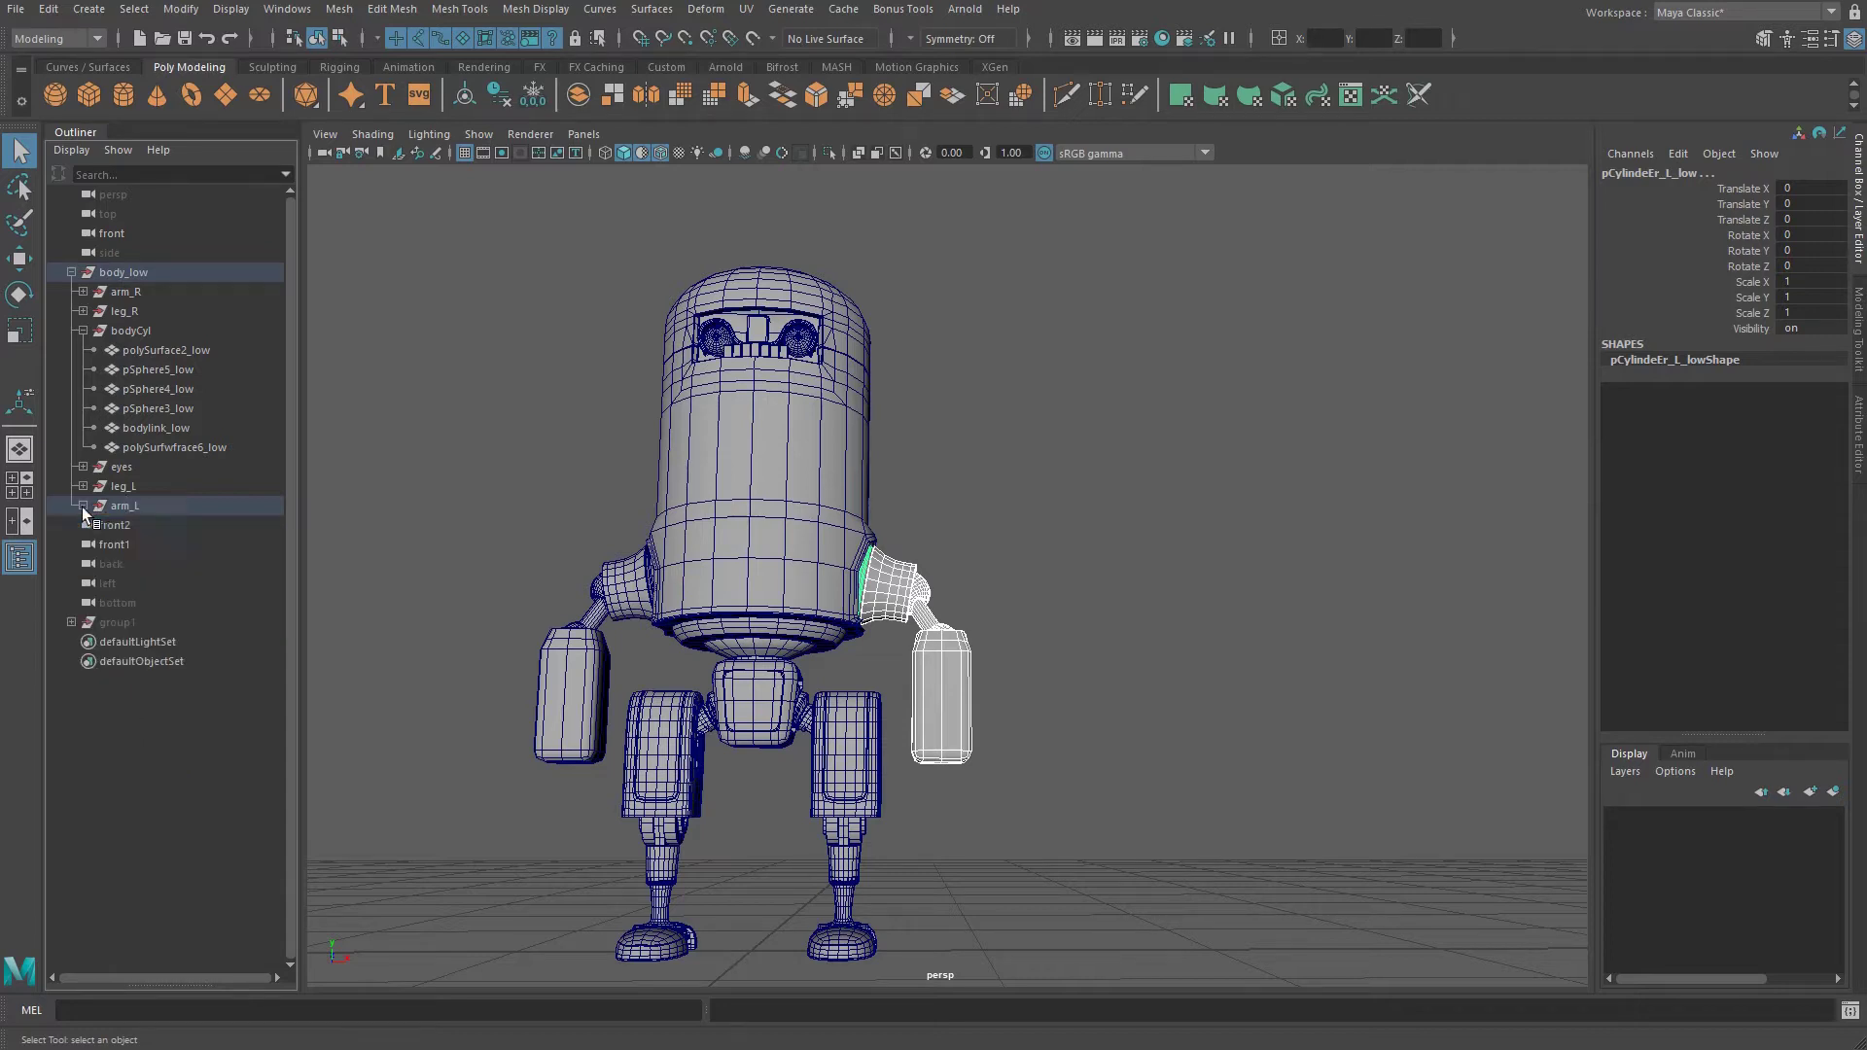
# Expand the leg_R group to review its mesh names and inspect the ankleHeel_R_low mesh up close.
pyautogui.click(148, 315)
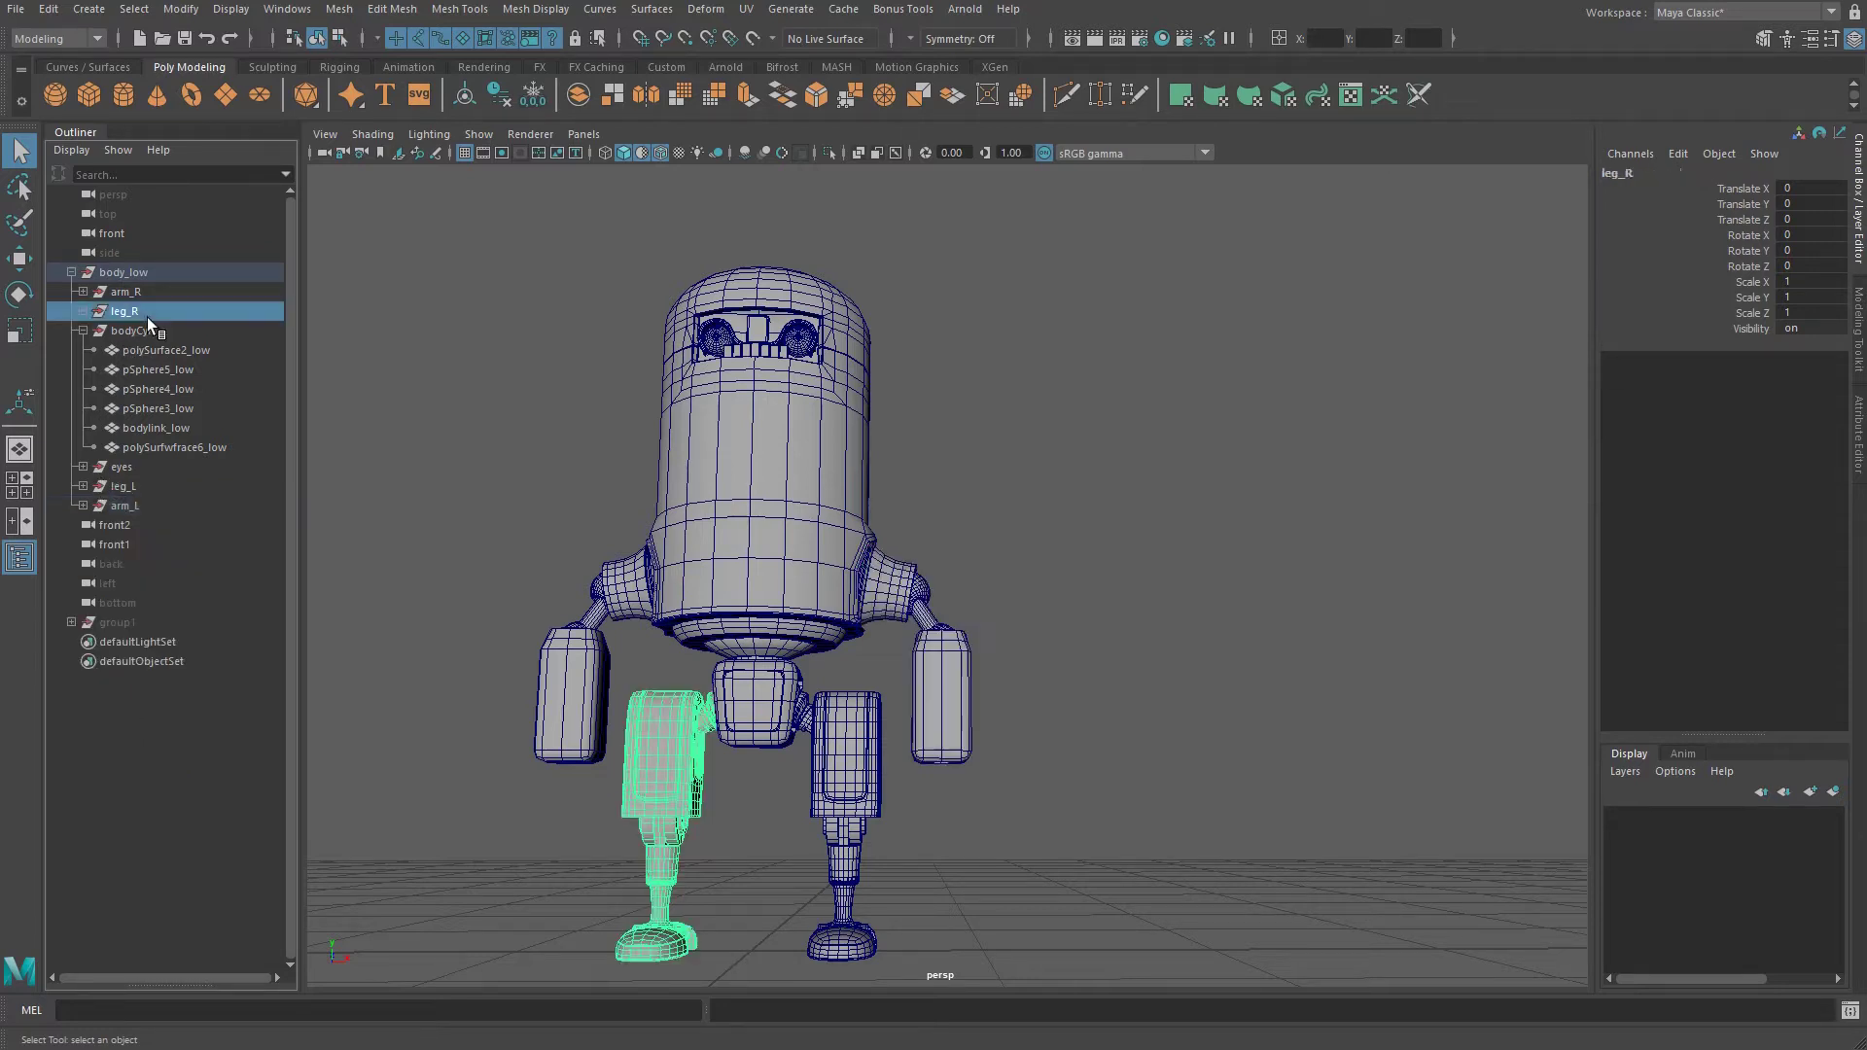
pyautogui.click(82, 311)
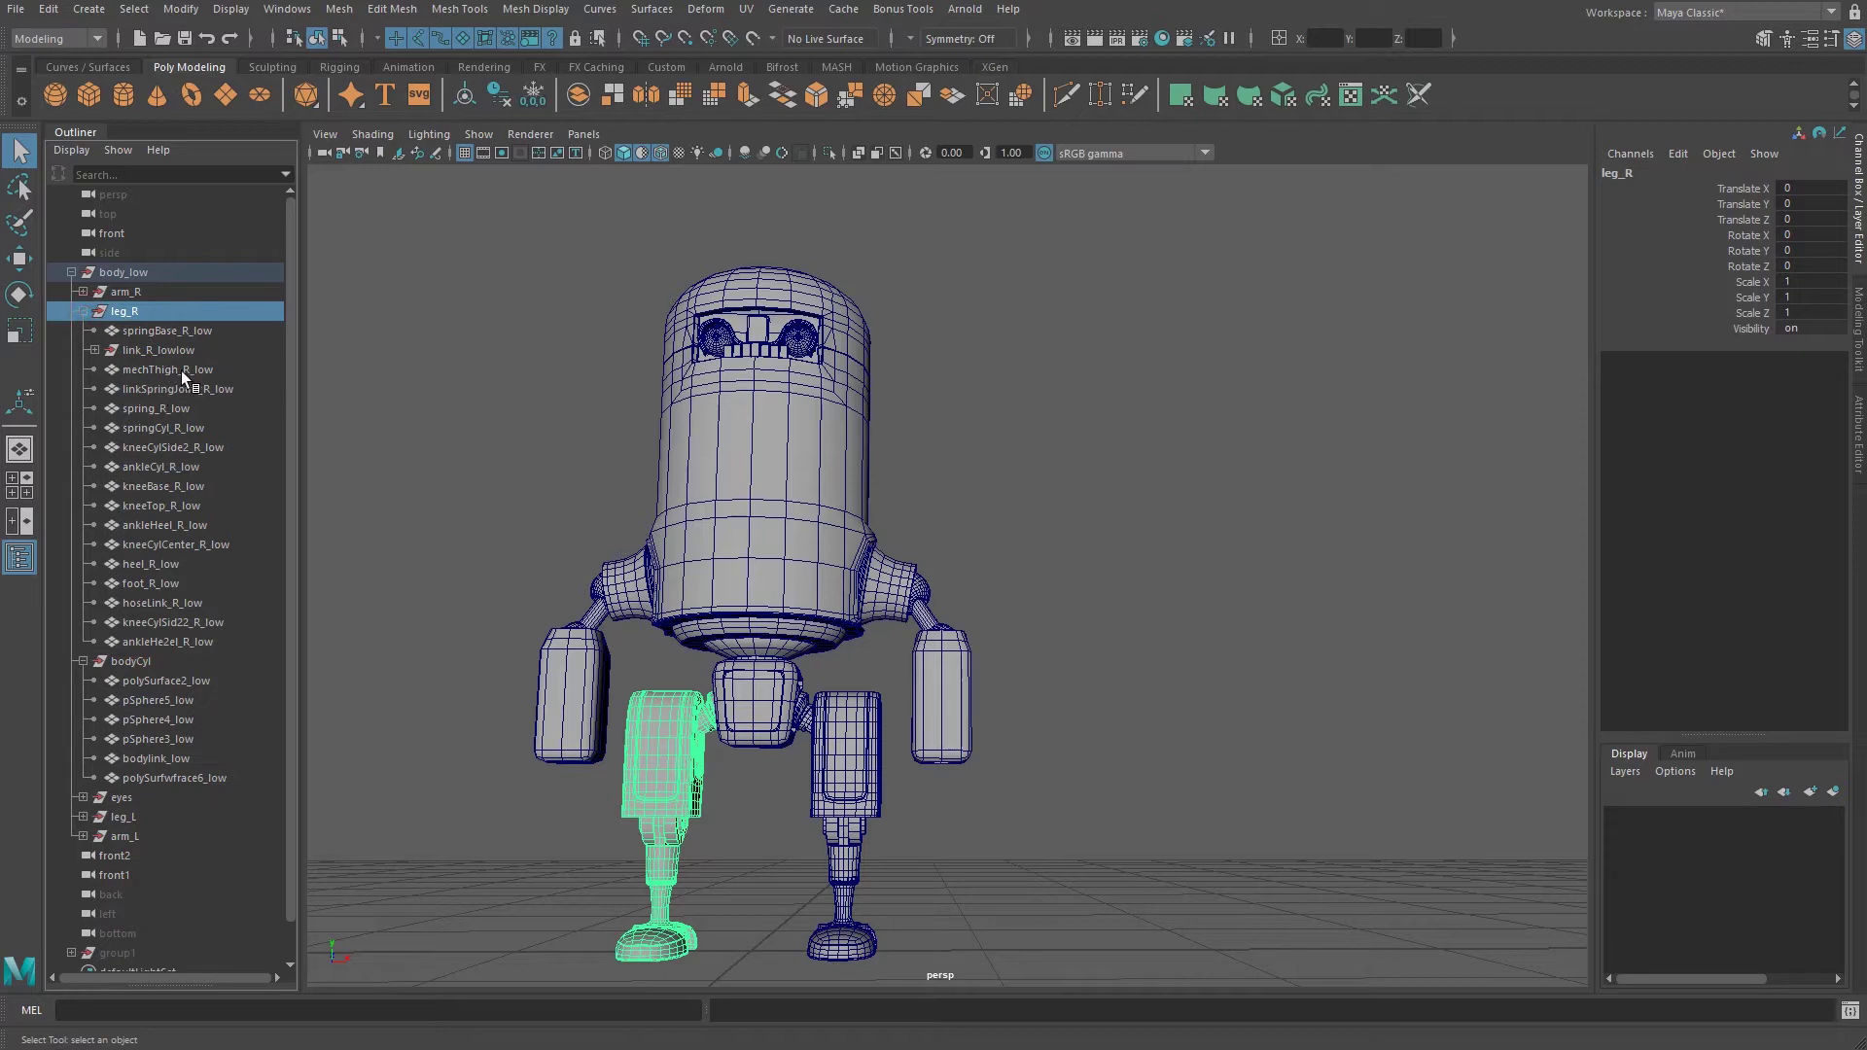
pyautogui.click(155, 505)
pyautogui.click(137, 529)
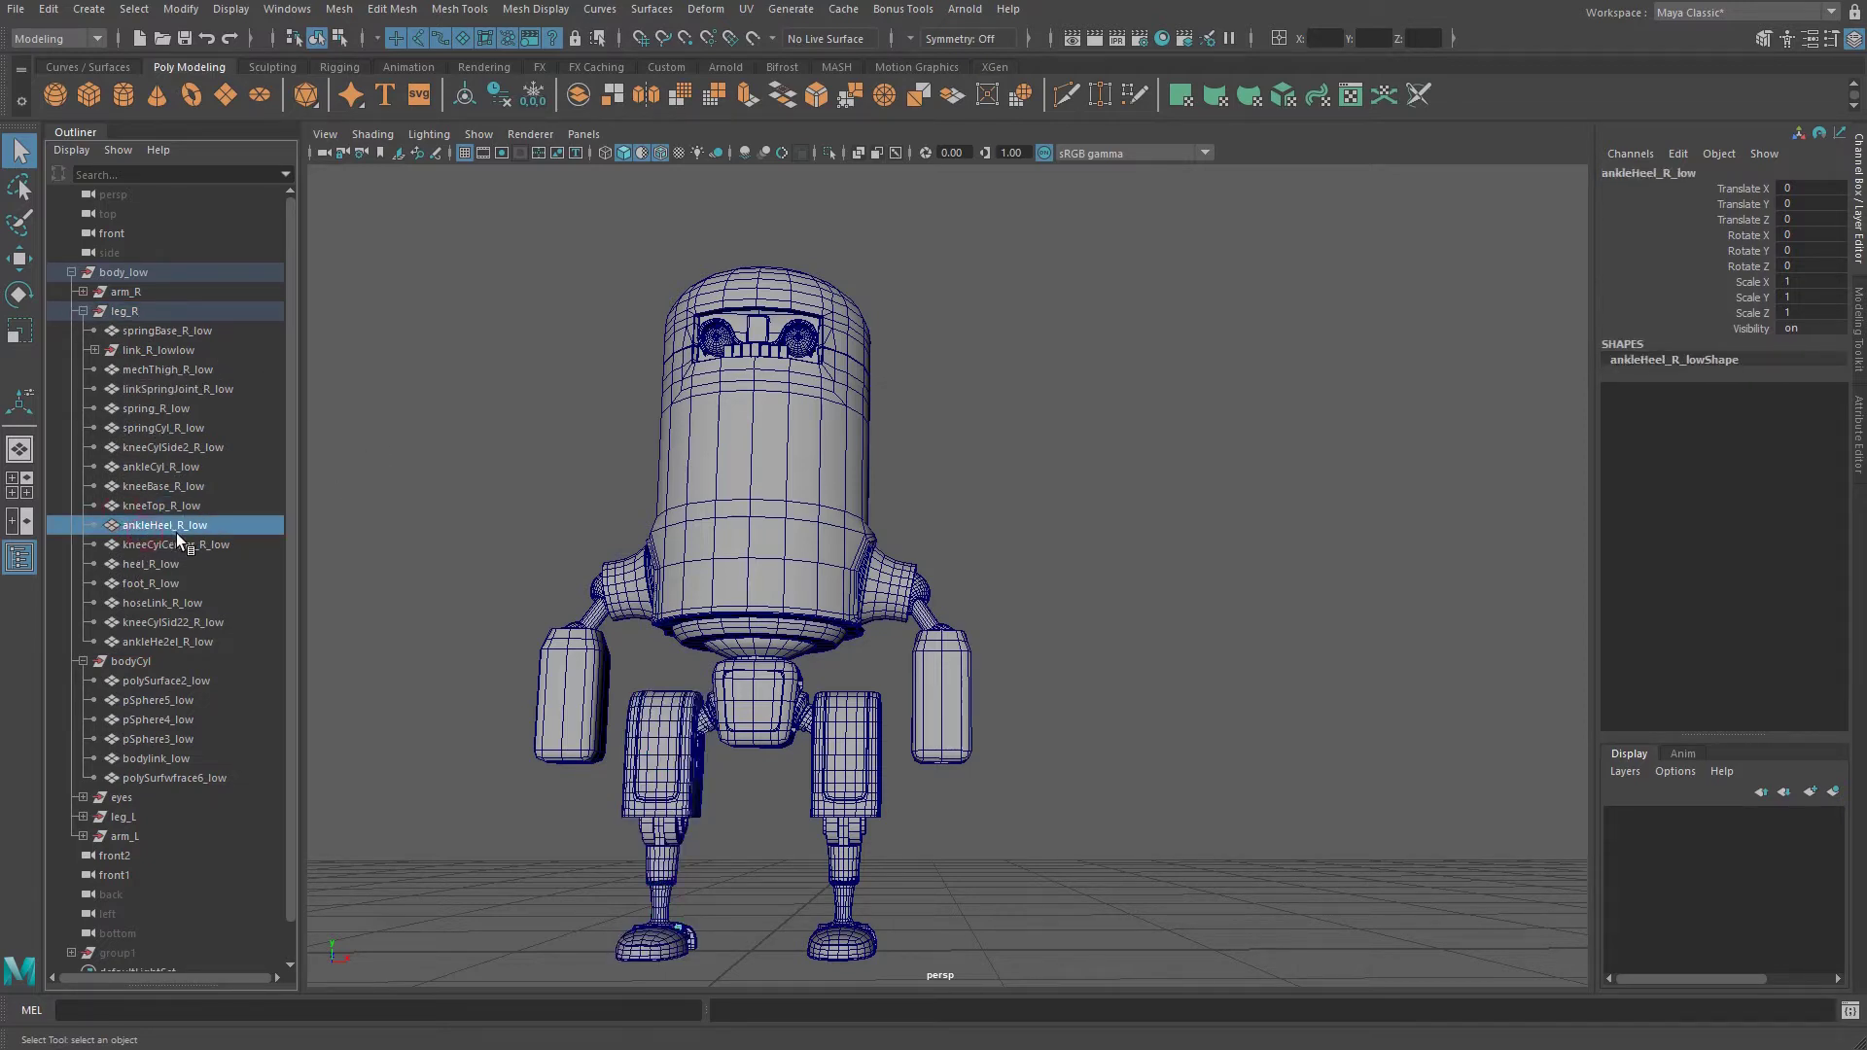
pyautogui.scroll(3, 695, 628)
pyautogui.press('f')
pyautogui.keyDown('alt'); pyautogui.moveTo(867, 662); pyautogui.dragTo(593, 672, button='right'); pyautogui.keyUp('alt')
pyautogui.keyDown('alt'); pyautogui.moveTo(1005, 667); pyautogui.dragTo(1118, 715); pyautogui.keyUp('alt')
pyautogui.keyDown('alt'); pyautogui.moveTo(1119, 715); pyautogui.dragTo(1315, 717, button='right'); pyautogui.keyUp('alt')
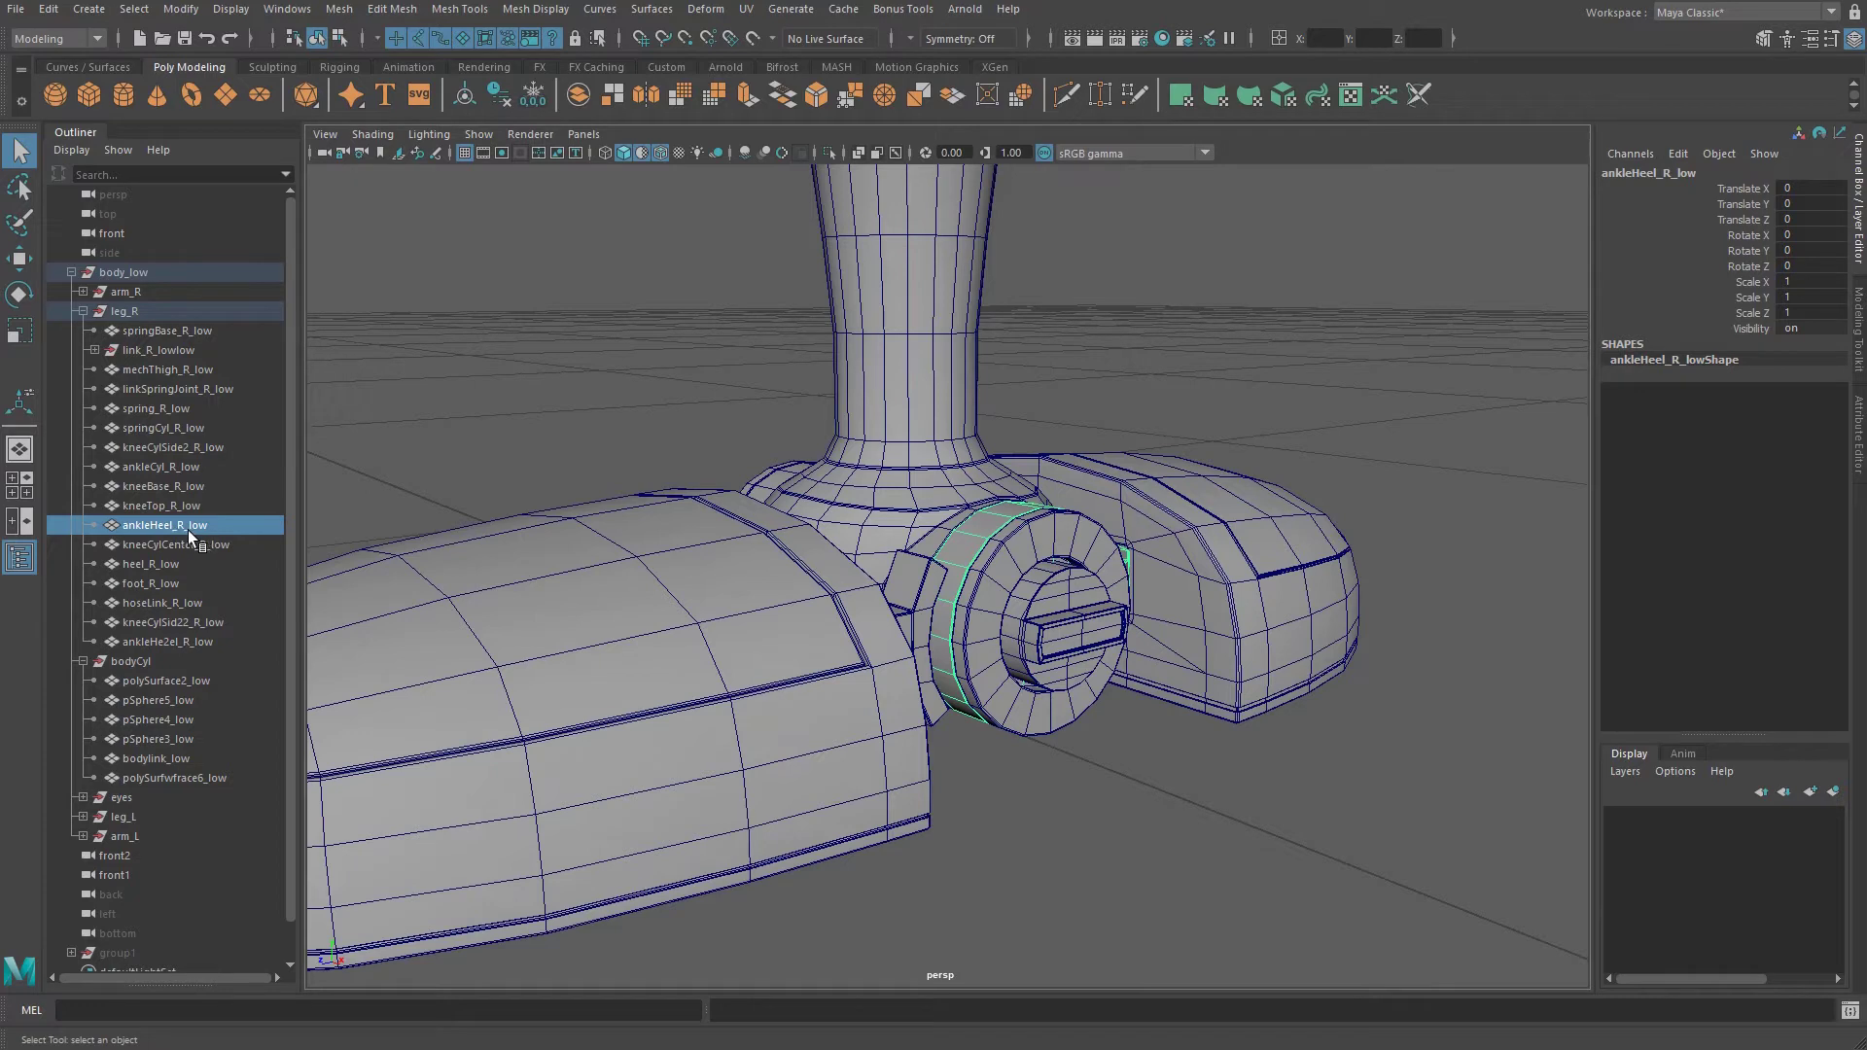
# Collapse the leg_R and bodyCyl groups, and select body_low to check the whole robot.
pyautogui.click(84, 311)
pyautogui.click(83, 331)
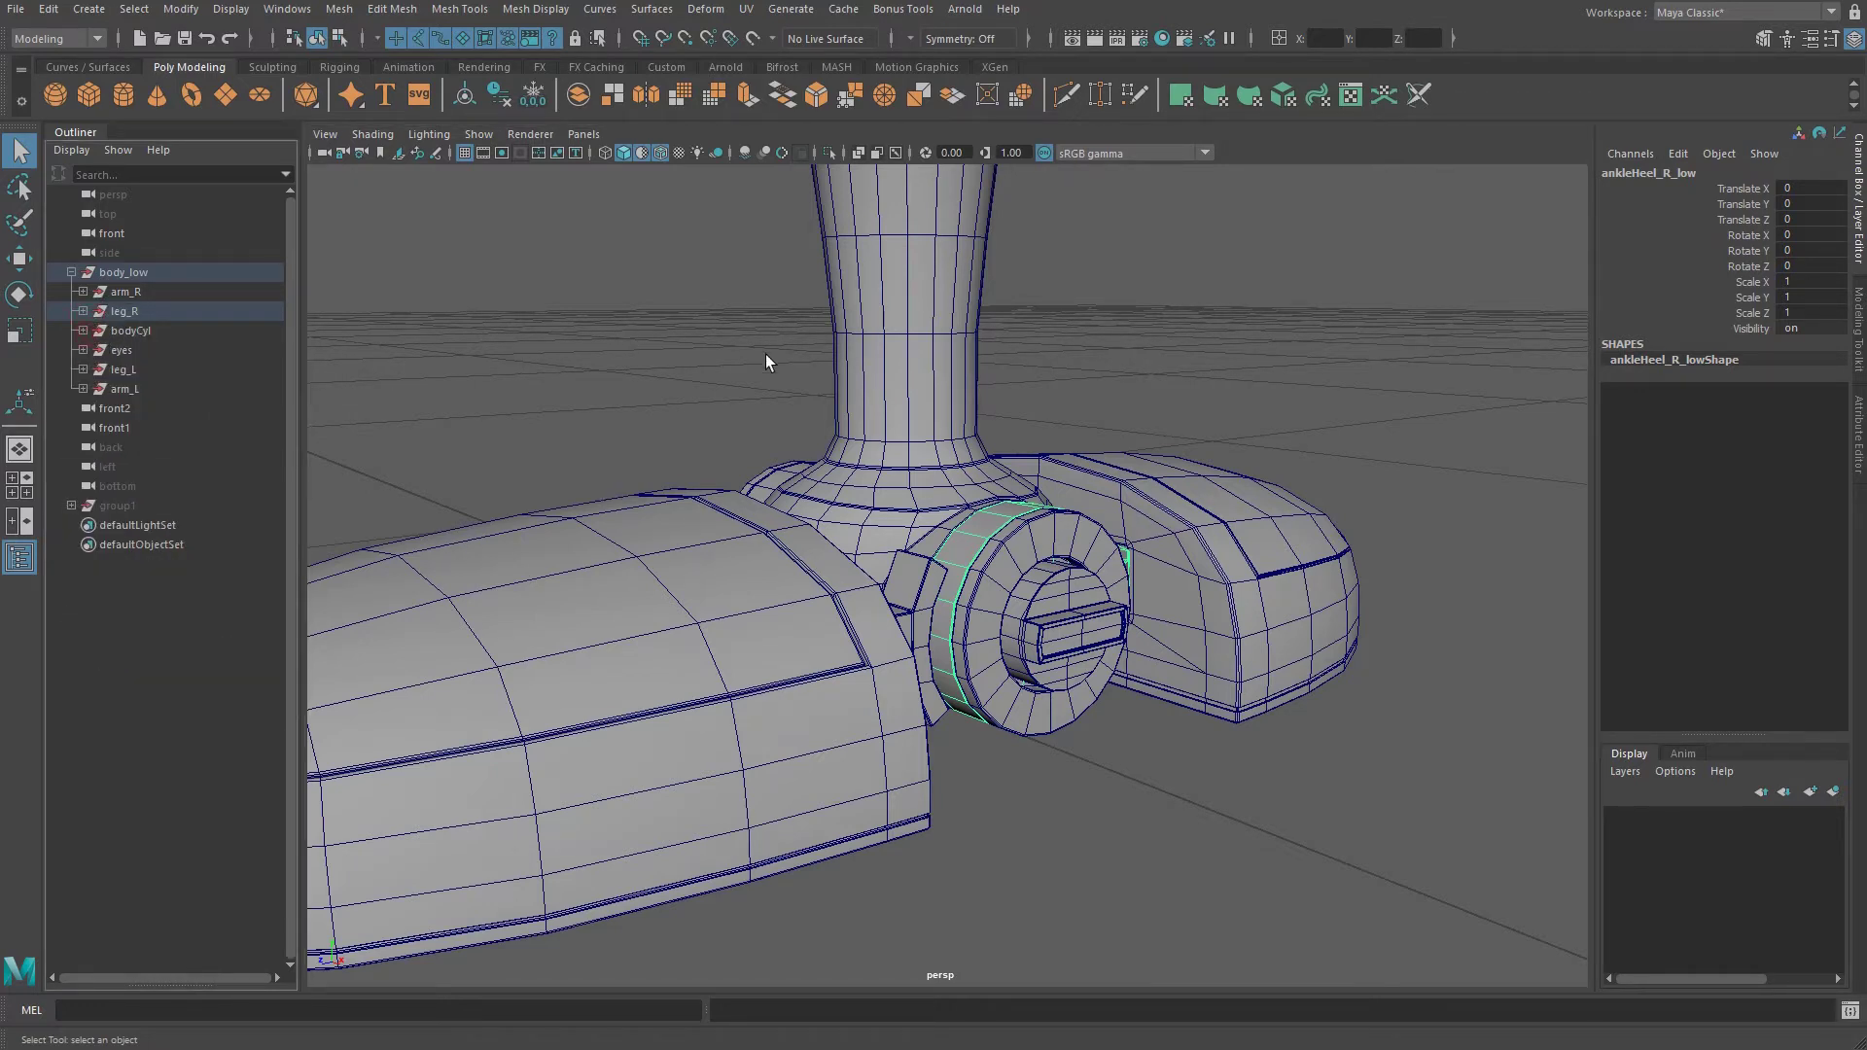
pyautogui.click(101, 272)
pyautogui.scroll(-5, 772, 434)
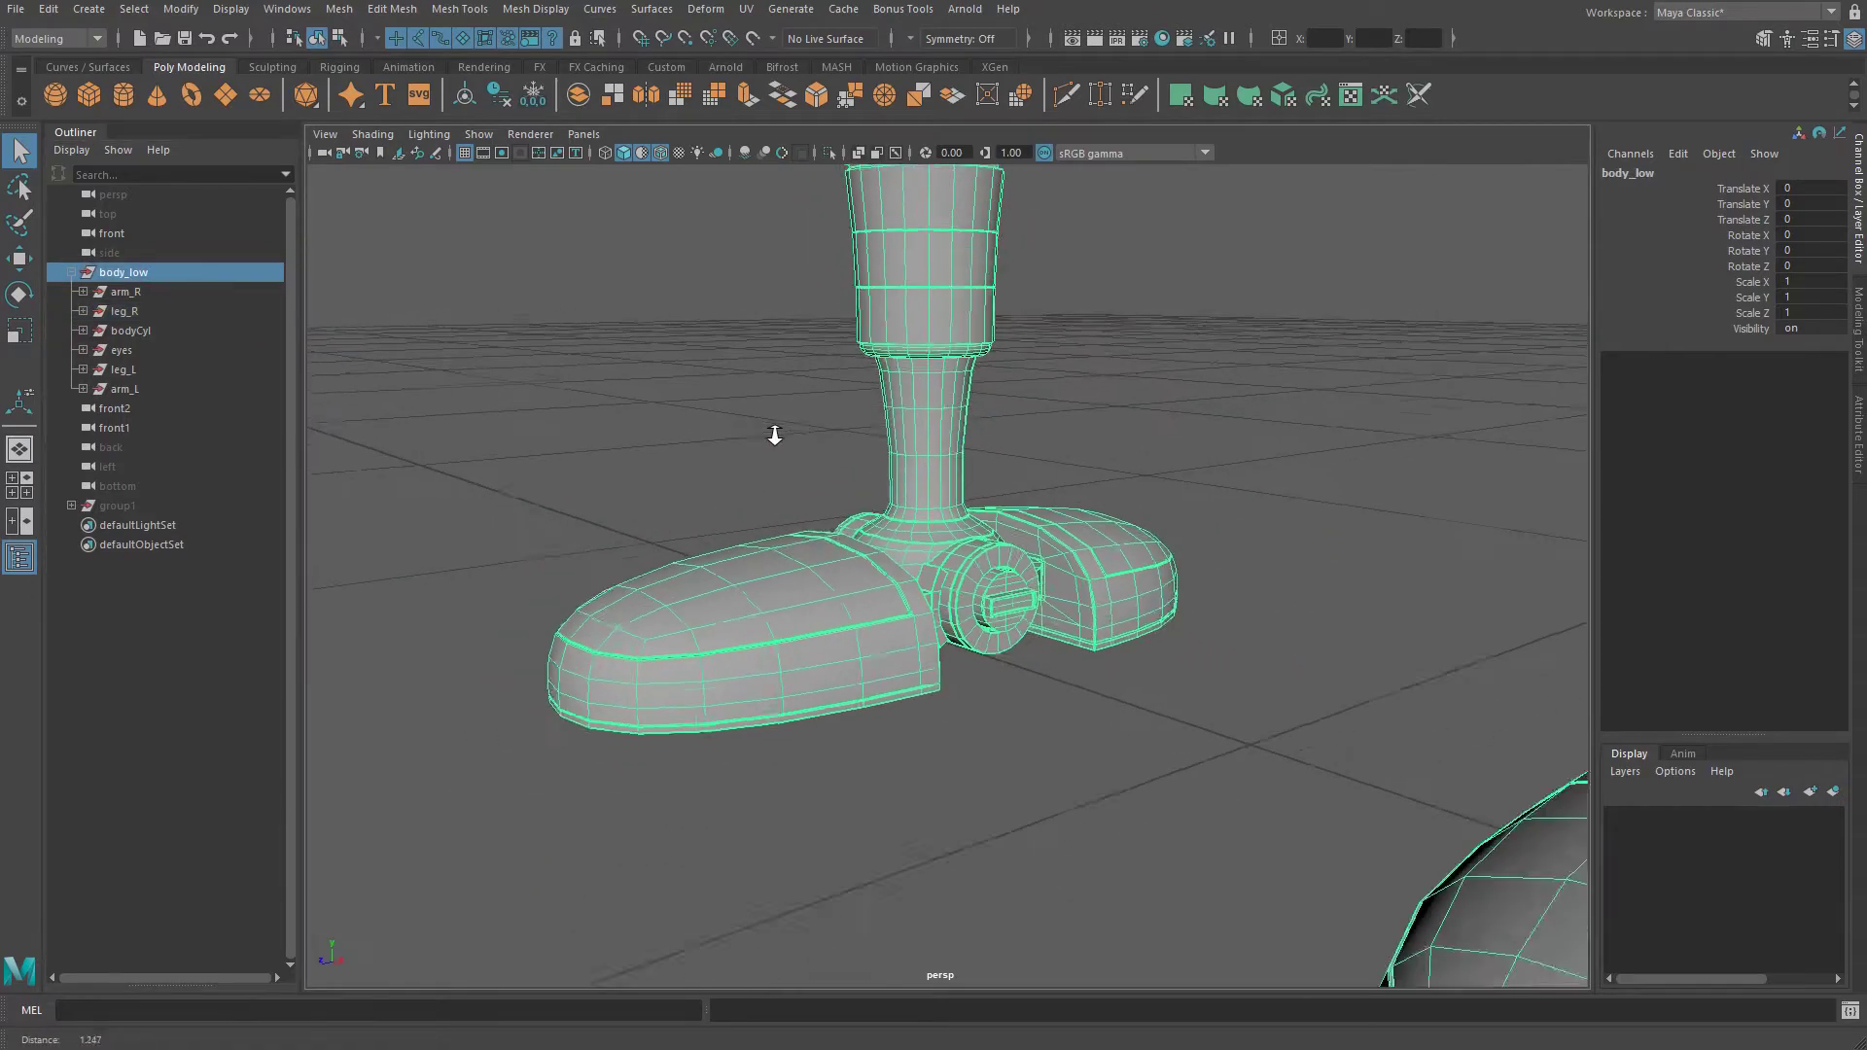
pyautogui.keyDown('alt'); pyautogui.moveTo(826, 433); pyautogui.dragTo(1017, 436); pyautogui.keyUp('alt')
pyautogui.keyDown('alt'); pyautogui.moveTo(1017, 436); pyautogui.dragTo(859, 821, button='middle'); pyautogui.keyUp('alt')
pyautogui.scroll(-5, 775, 658)
pyautogui.keyDown('alt'); pyautogui.moveTo(904, 418); pyautogui.dragTo(786, 819, button='middle'); pyautogui.keyUp('alt')
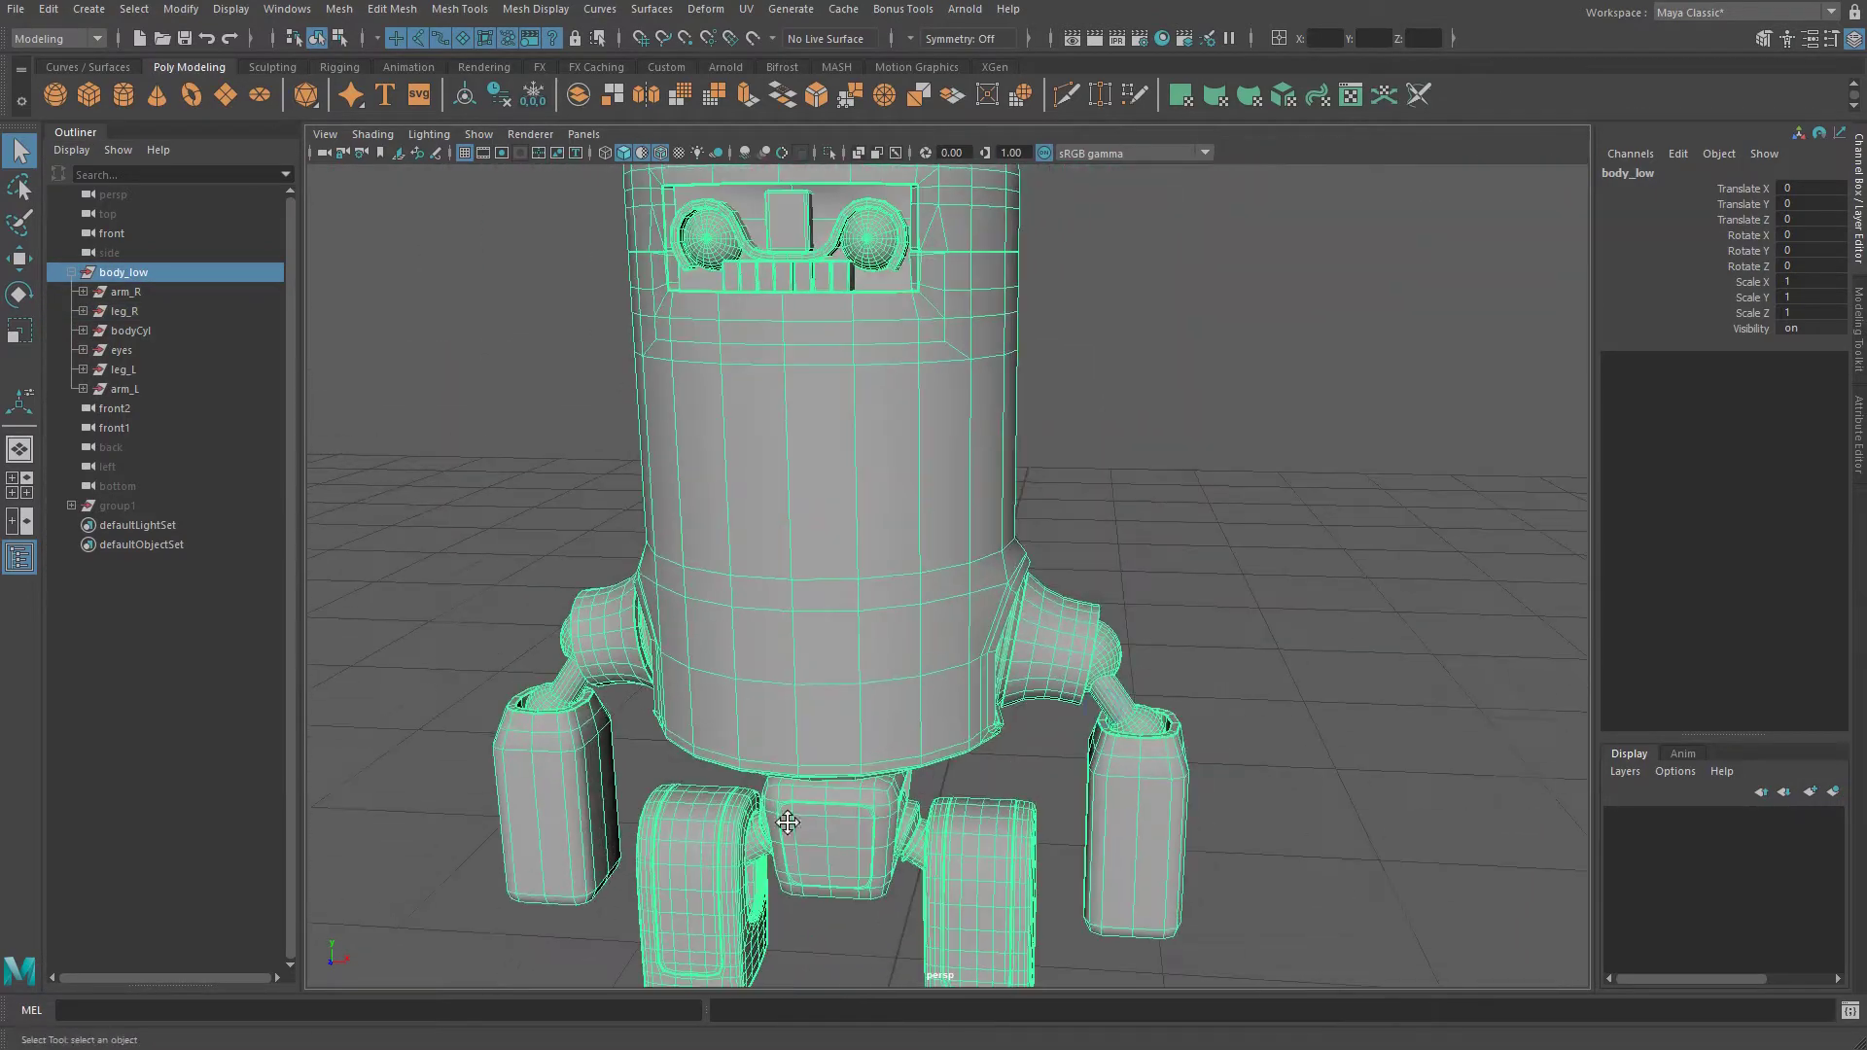
# Select the robot's main torso mesh polySurfwfrace6_low and open the UV Editor for it.
pyautogui.click(857, 616)
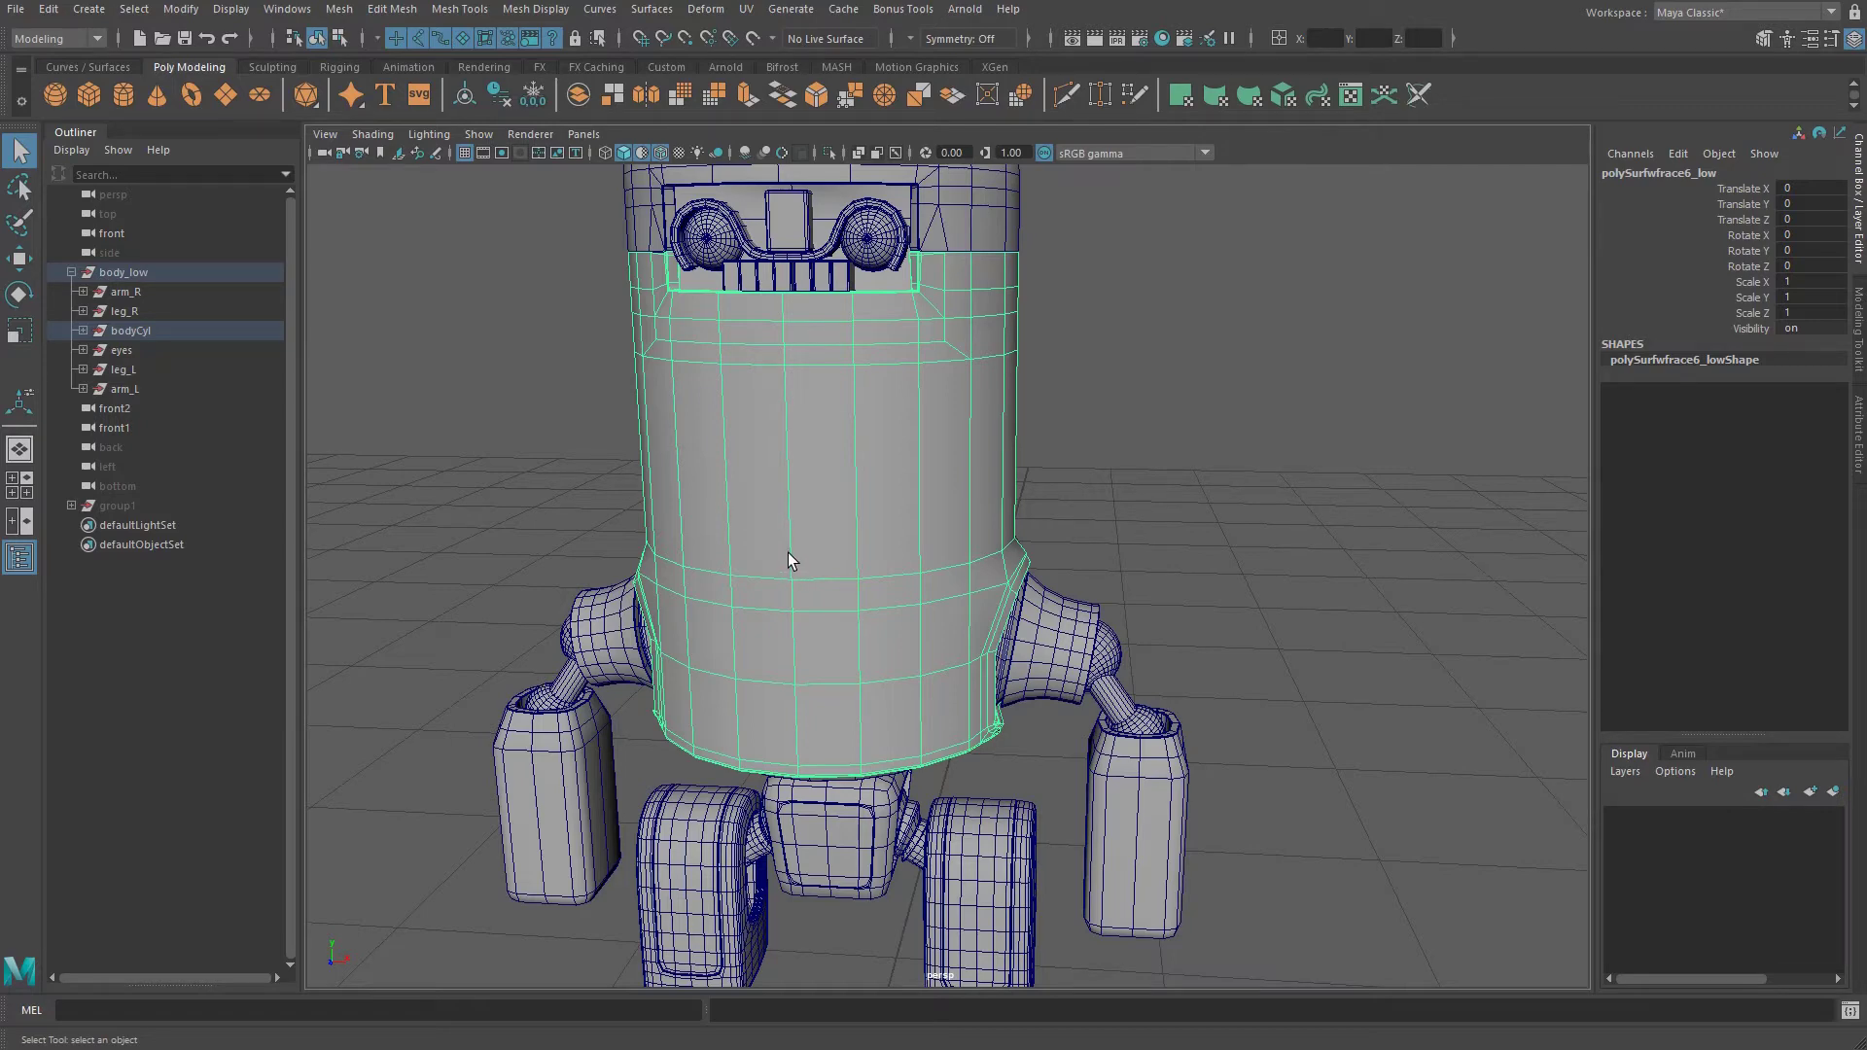
pyautogui.moveTo(1124, 336)
pyautogui.keyDown('alt'); pyautogui.mouseDown()
pyautogui.moveTo(1159, 329)
pyautogui.moveTo(1189, 366)
pyautogui.mouseUp(); pyautogui.keyUp('alt')
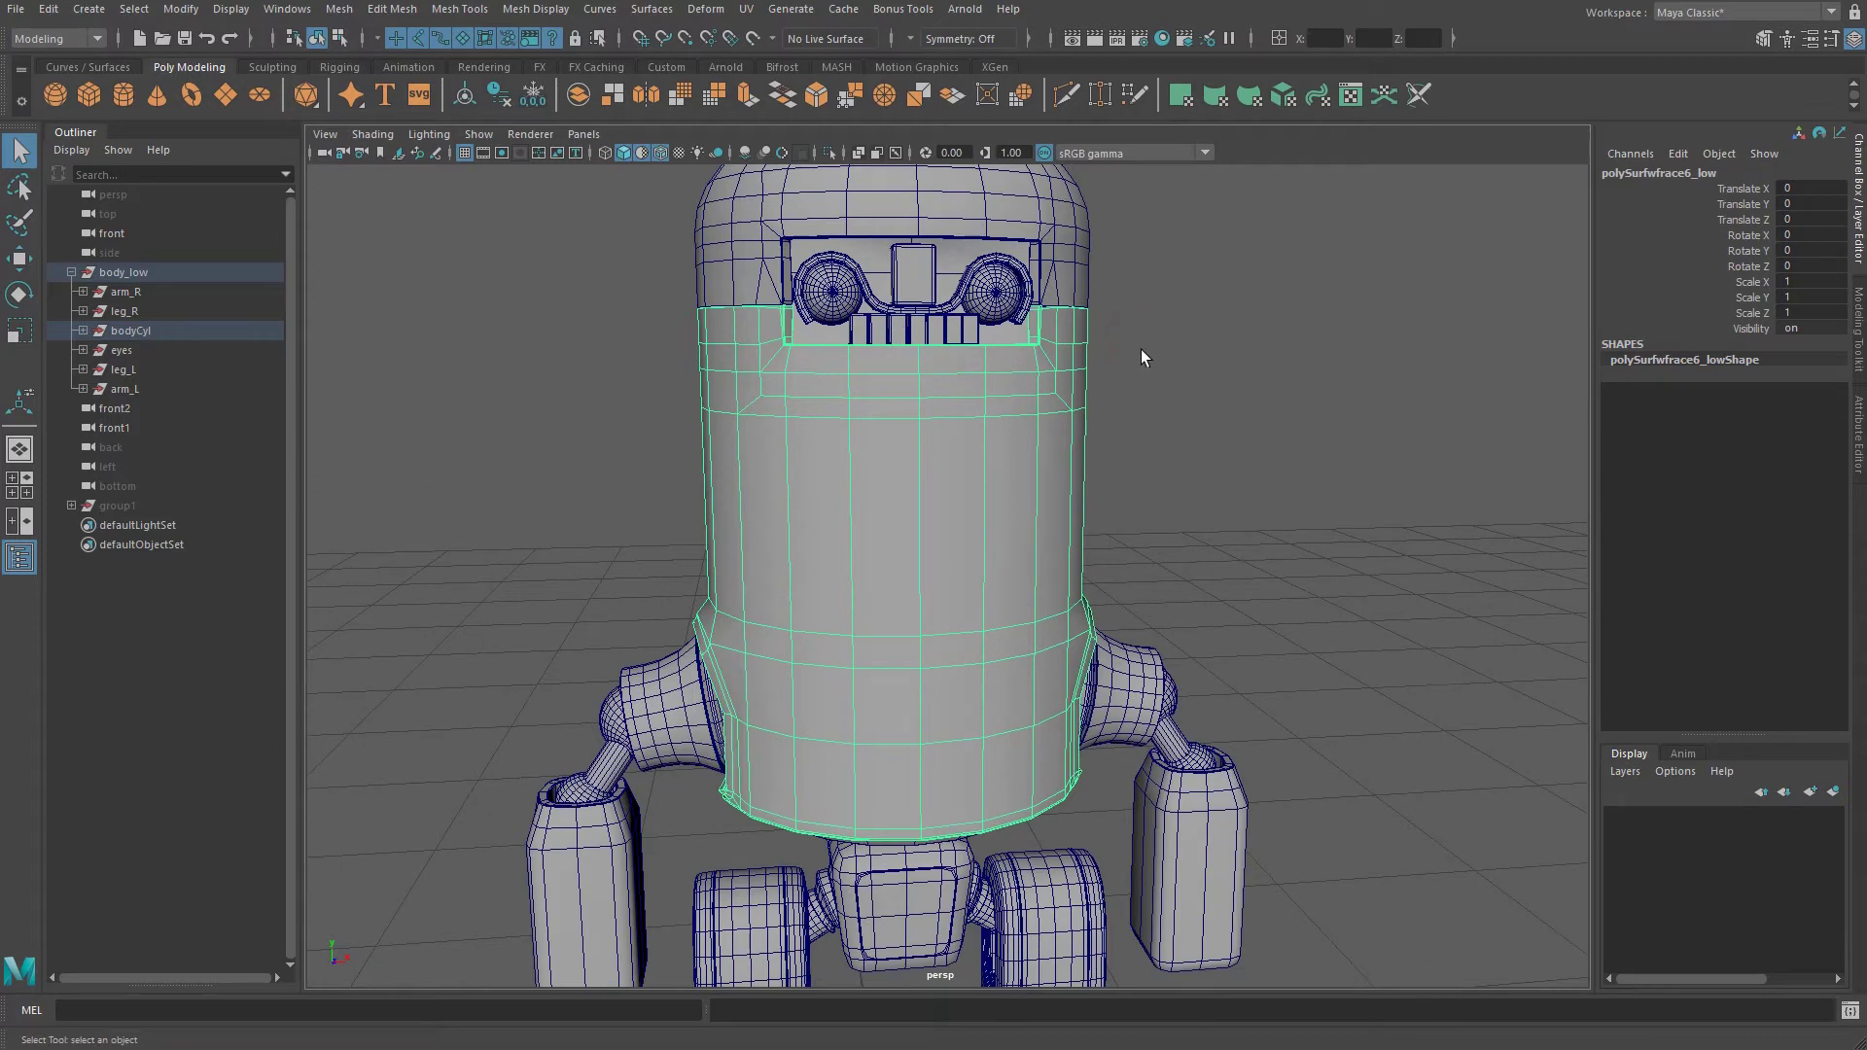
pyautogui.click(1287, 403)
pyautogui.click(1030, 445)
pyautogui.click(1345, 105)
# Position the UV Editor between the robot and the UV Toolkit so the torso and its full UV layout show.
pyautogui.moveTo(1189, 237); pyautogui.dragTo(968, 273)
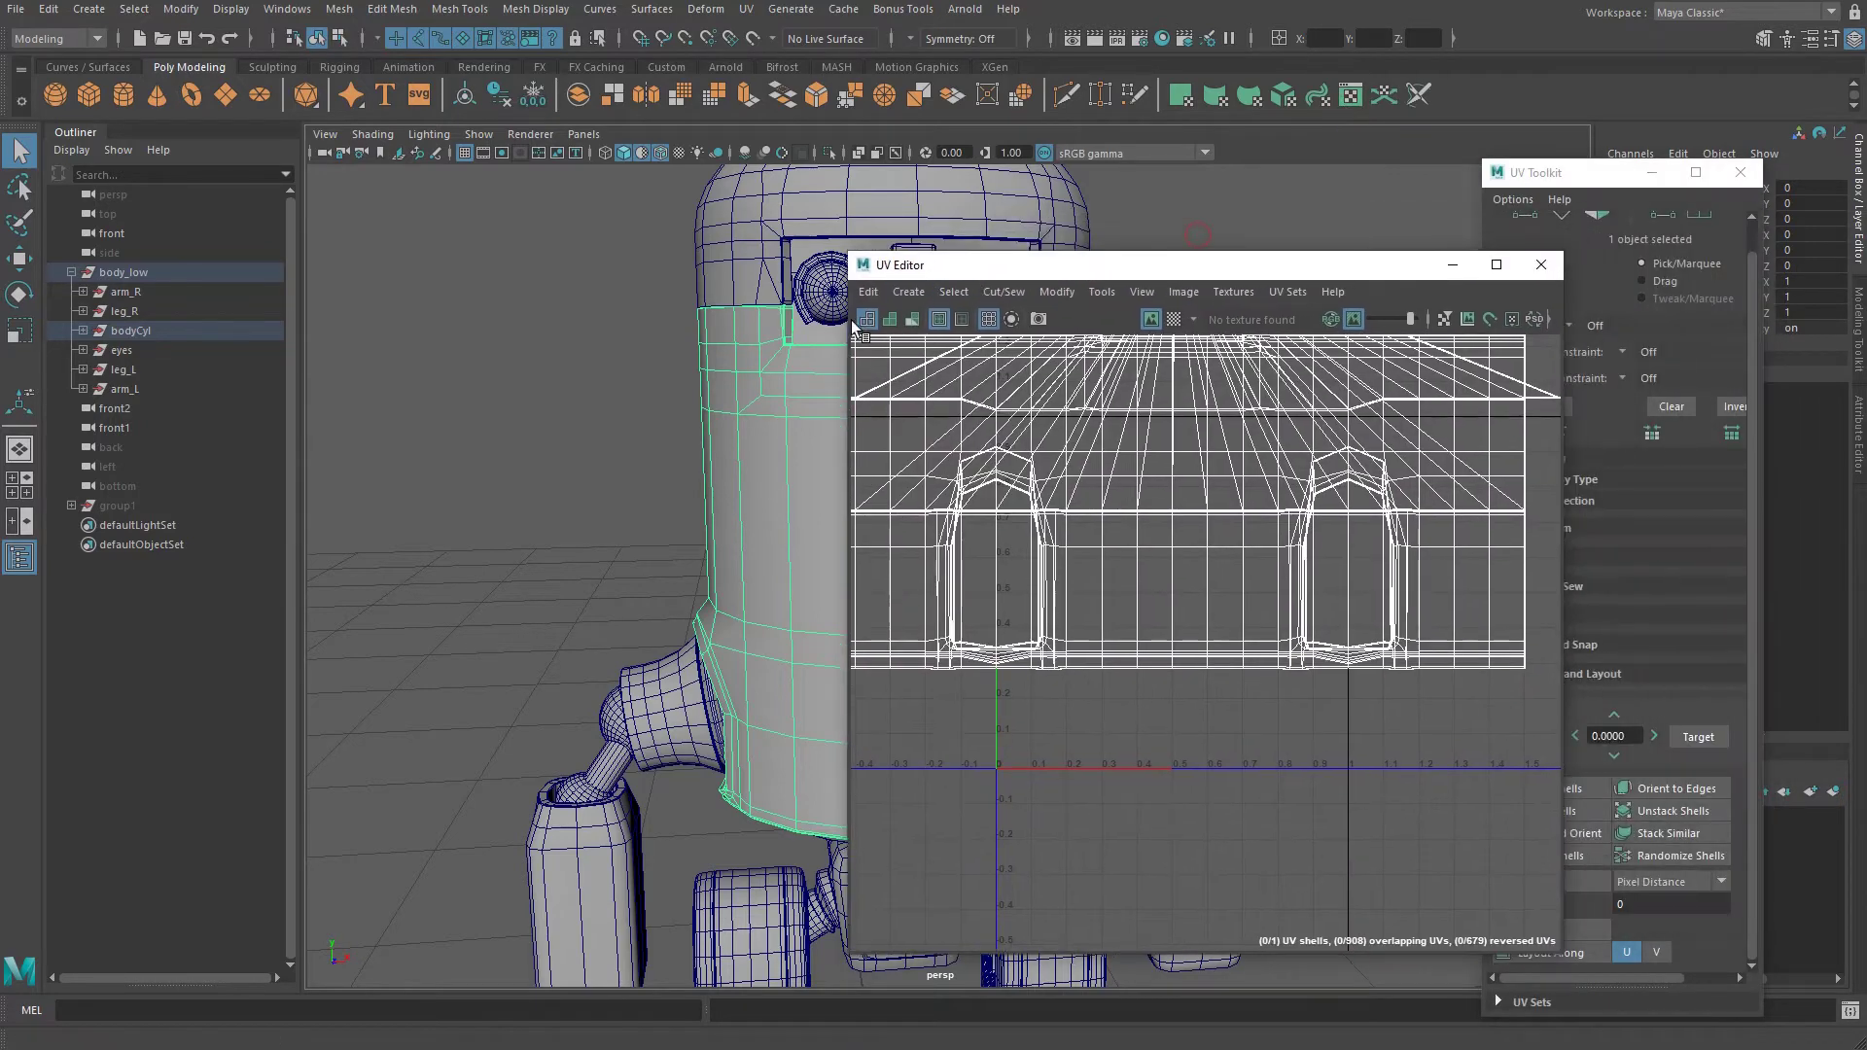
pyautogui.keyDown('alt'); pyautogui.moveTo(821, 370); pyautogui.dragTo(487, 412, button='middle'); pyautogui.keyUp('alt')
pyautogui.scroll(-2, 1158, 428)
pyautogui.keyDown('alt'); pyautogui.moveTo(1173, 434); pyautogui.dragTo(1148, 628, button='middle'); pyautogui.keyUp('alt')
pyautogui.scroll(1, 1148, 628)
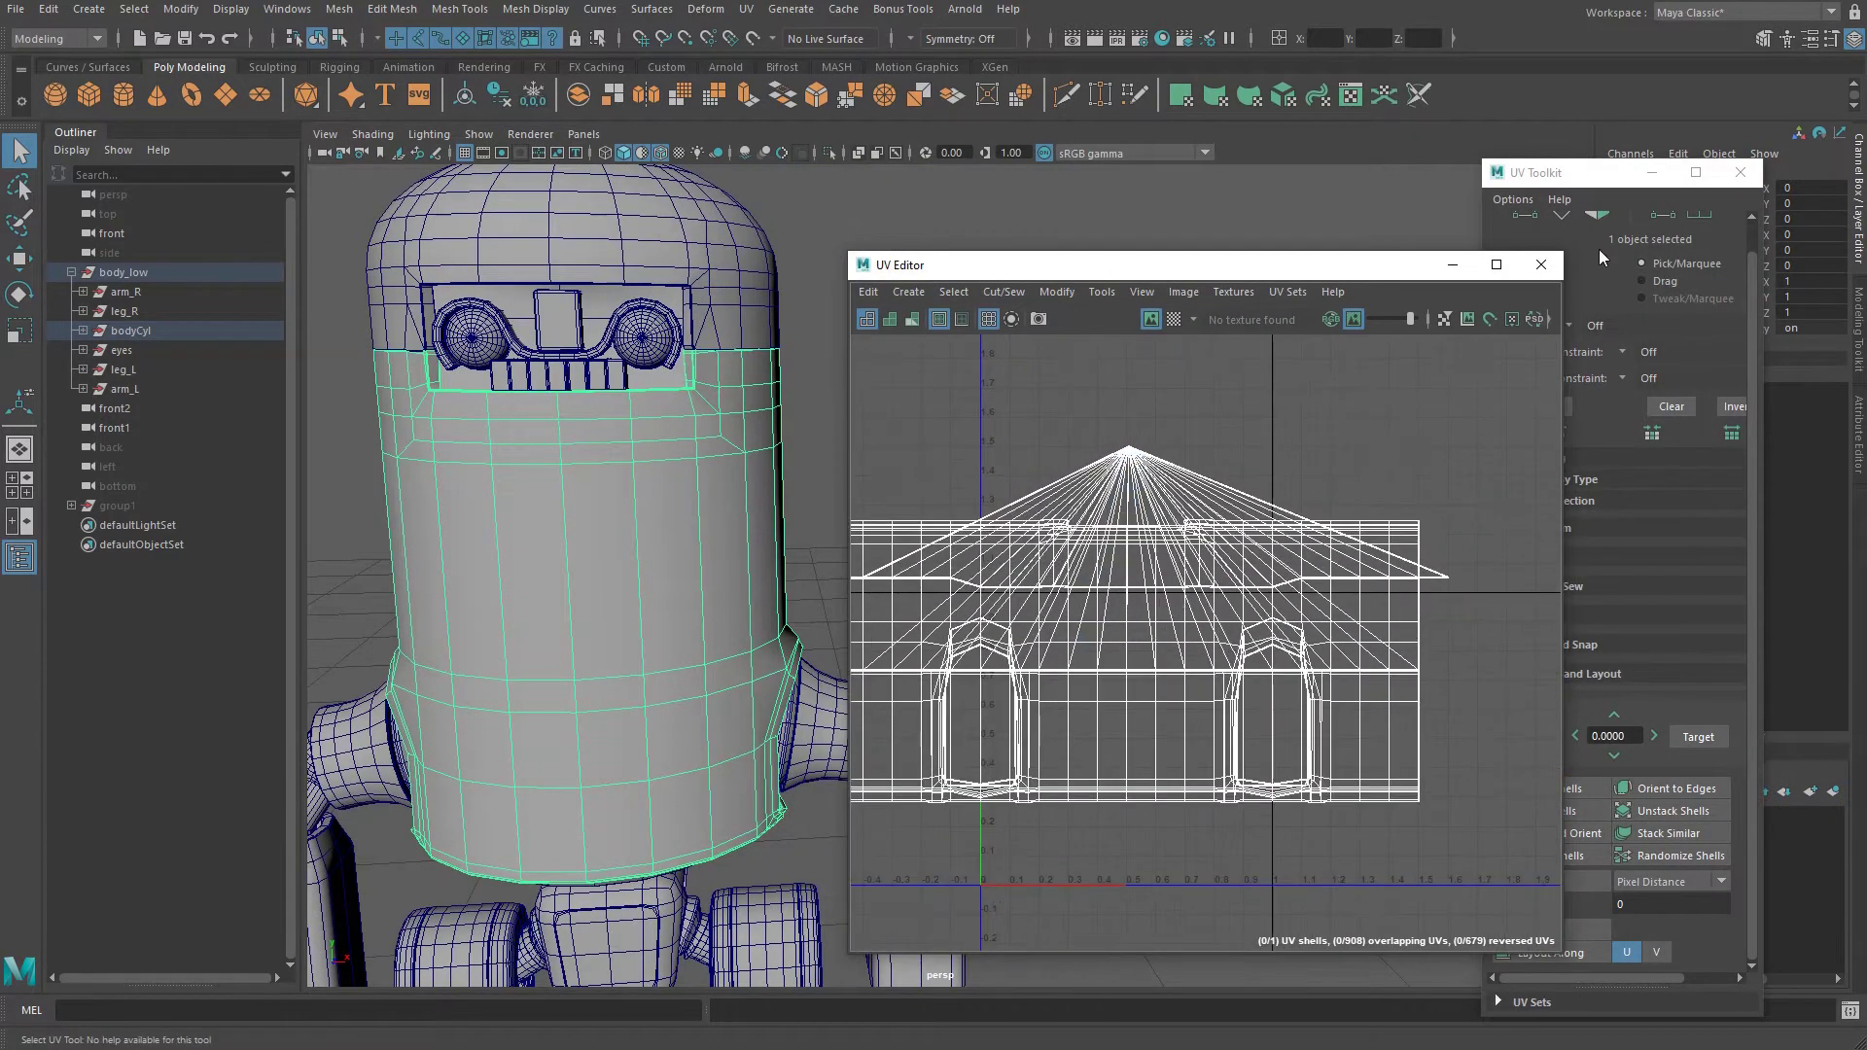
pyautogui.moveTo(1420, 265); pyautogui.dragTo(1385, 266)
pyautogui.scroll(-3, 1188, 530)
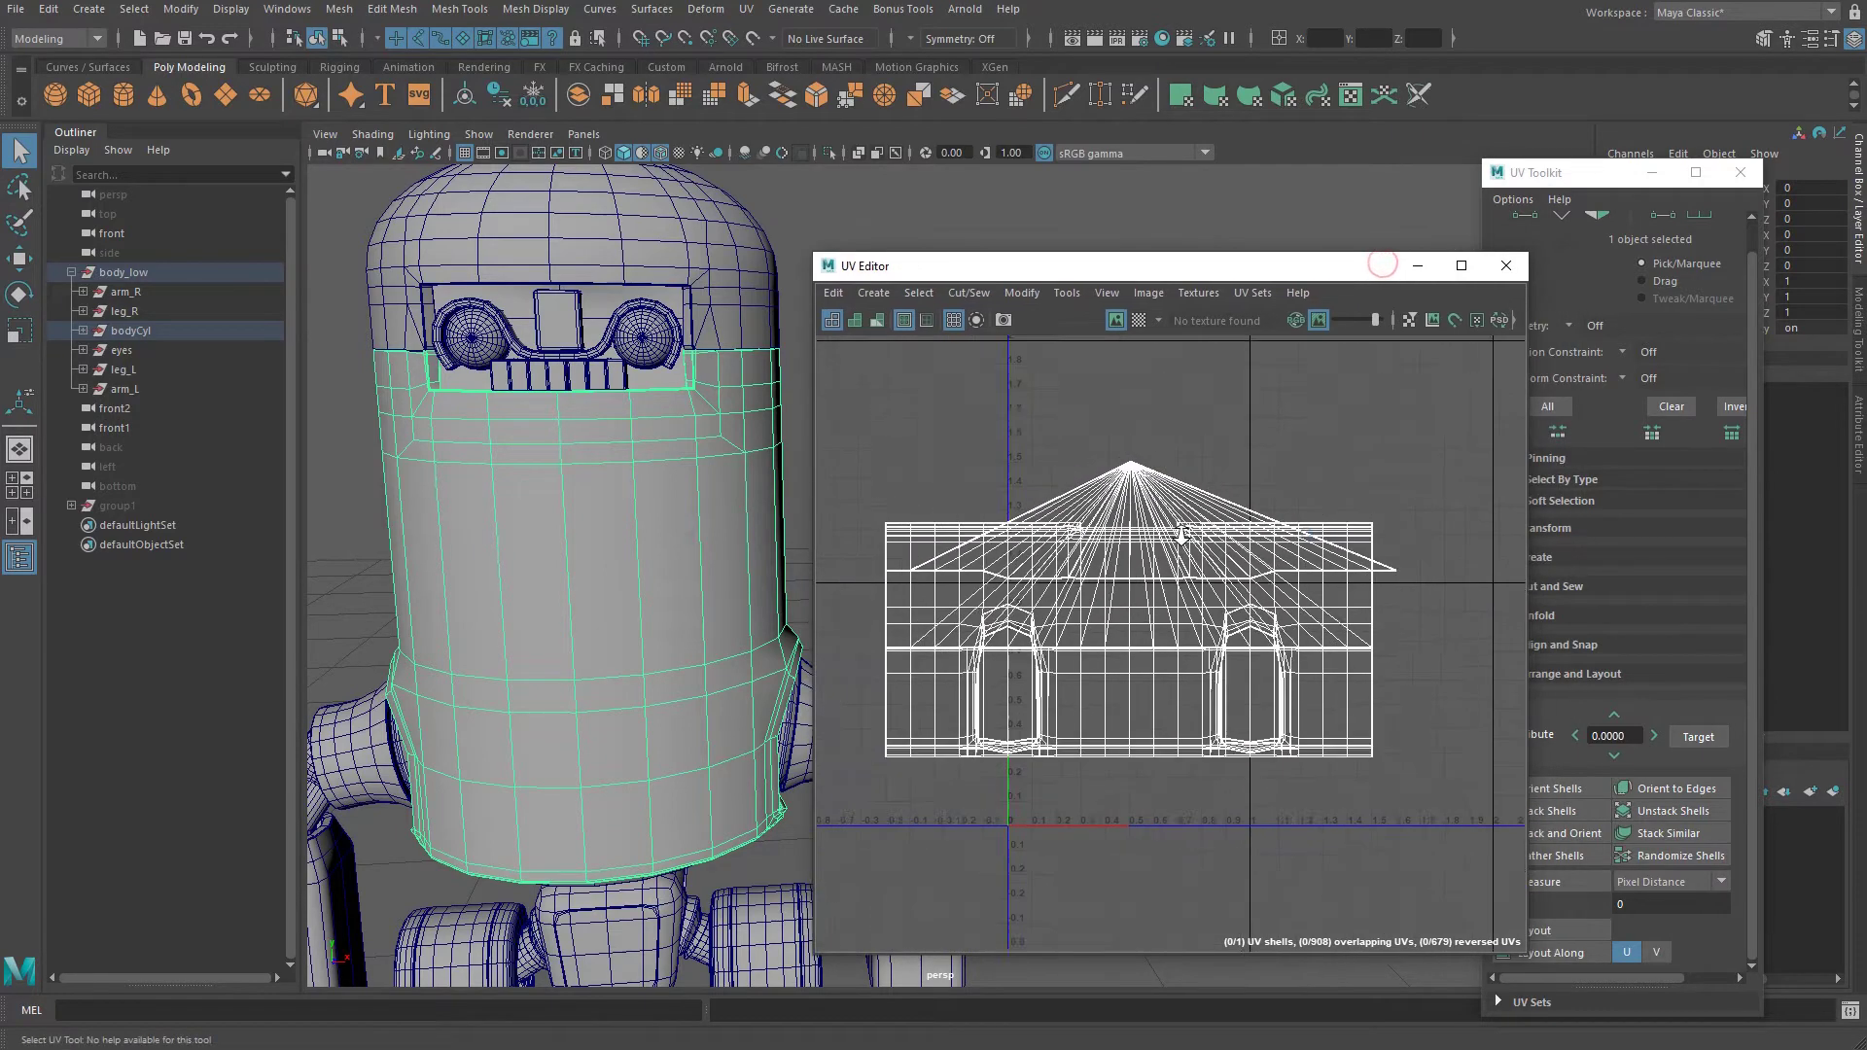
pyautogui.rightClick(1136, 519)
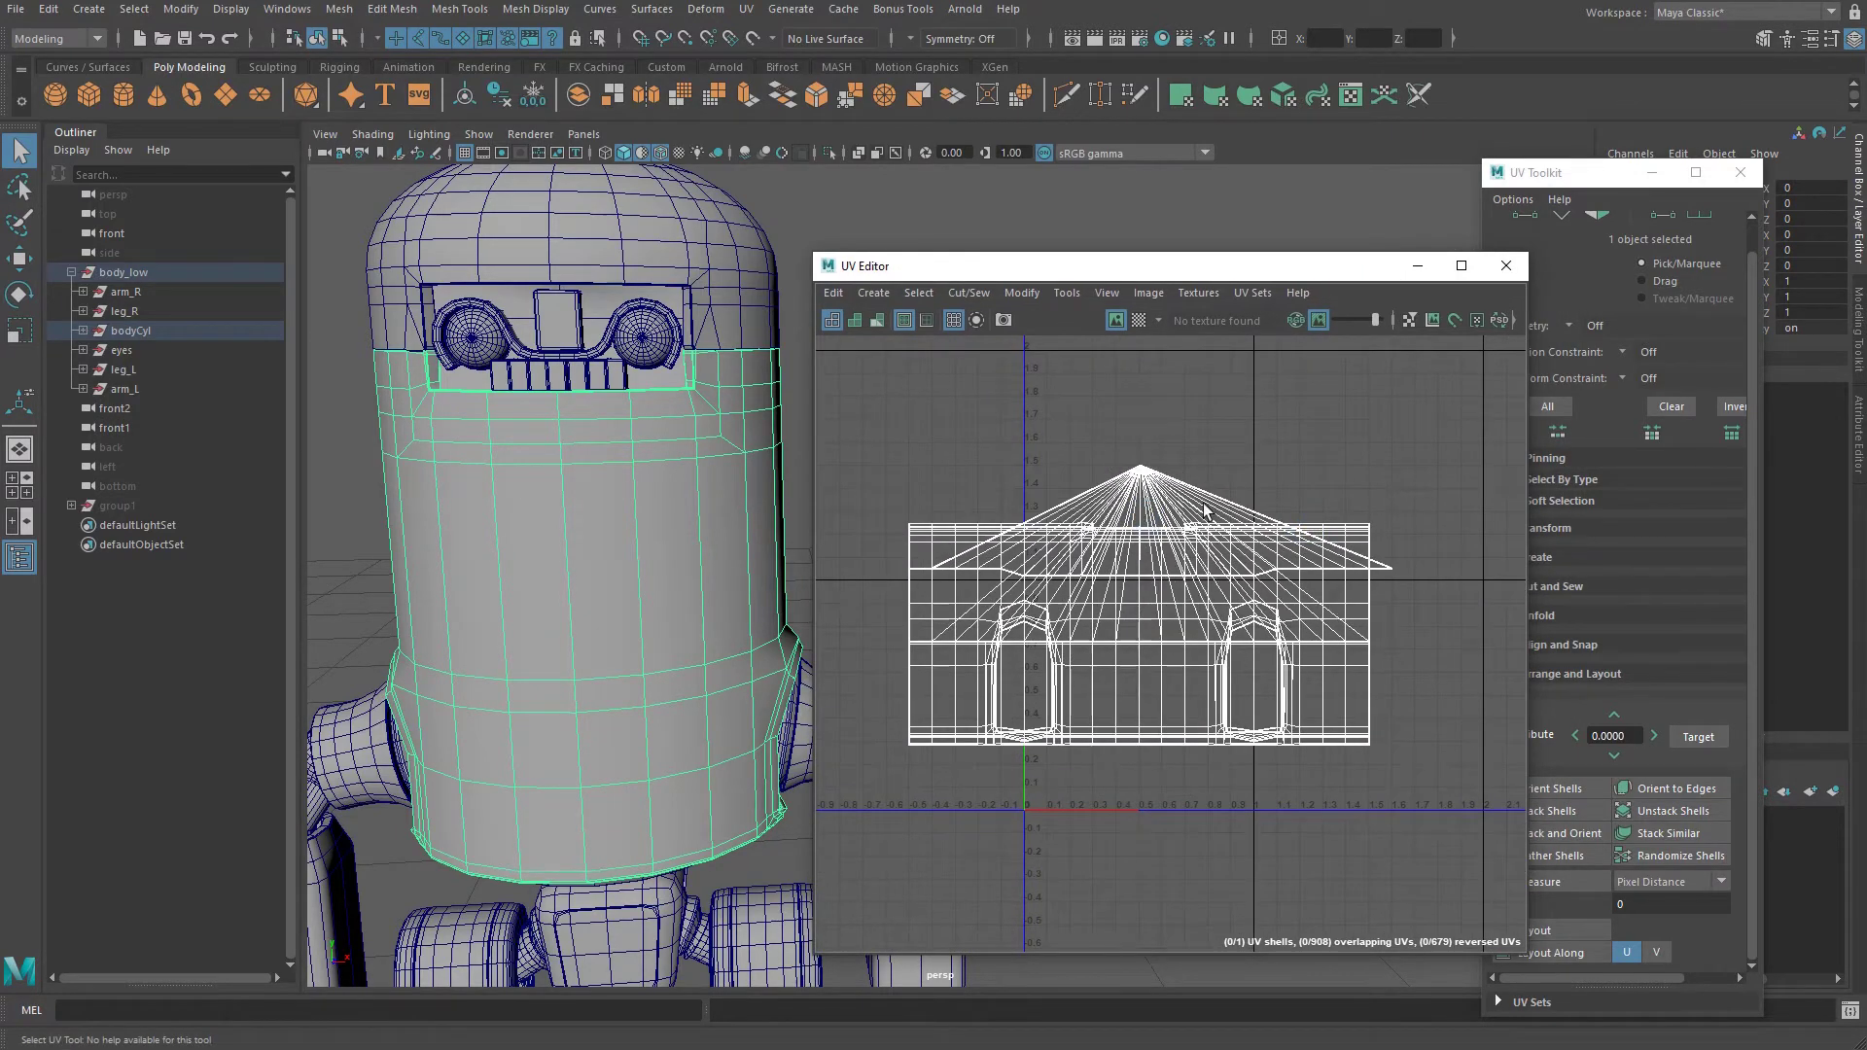
pyautogui.moveTo(972, 269); pyautogui.dragTo(925, 174)
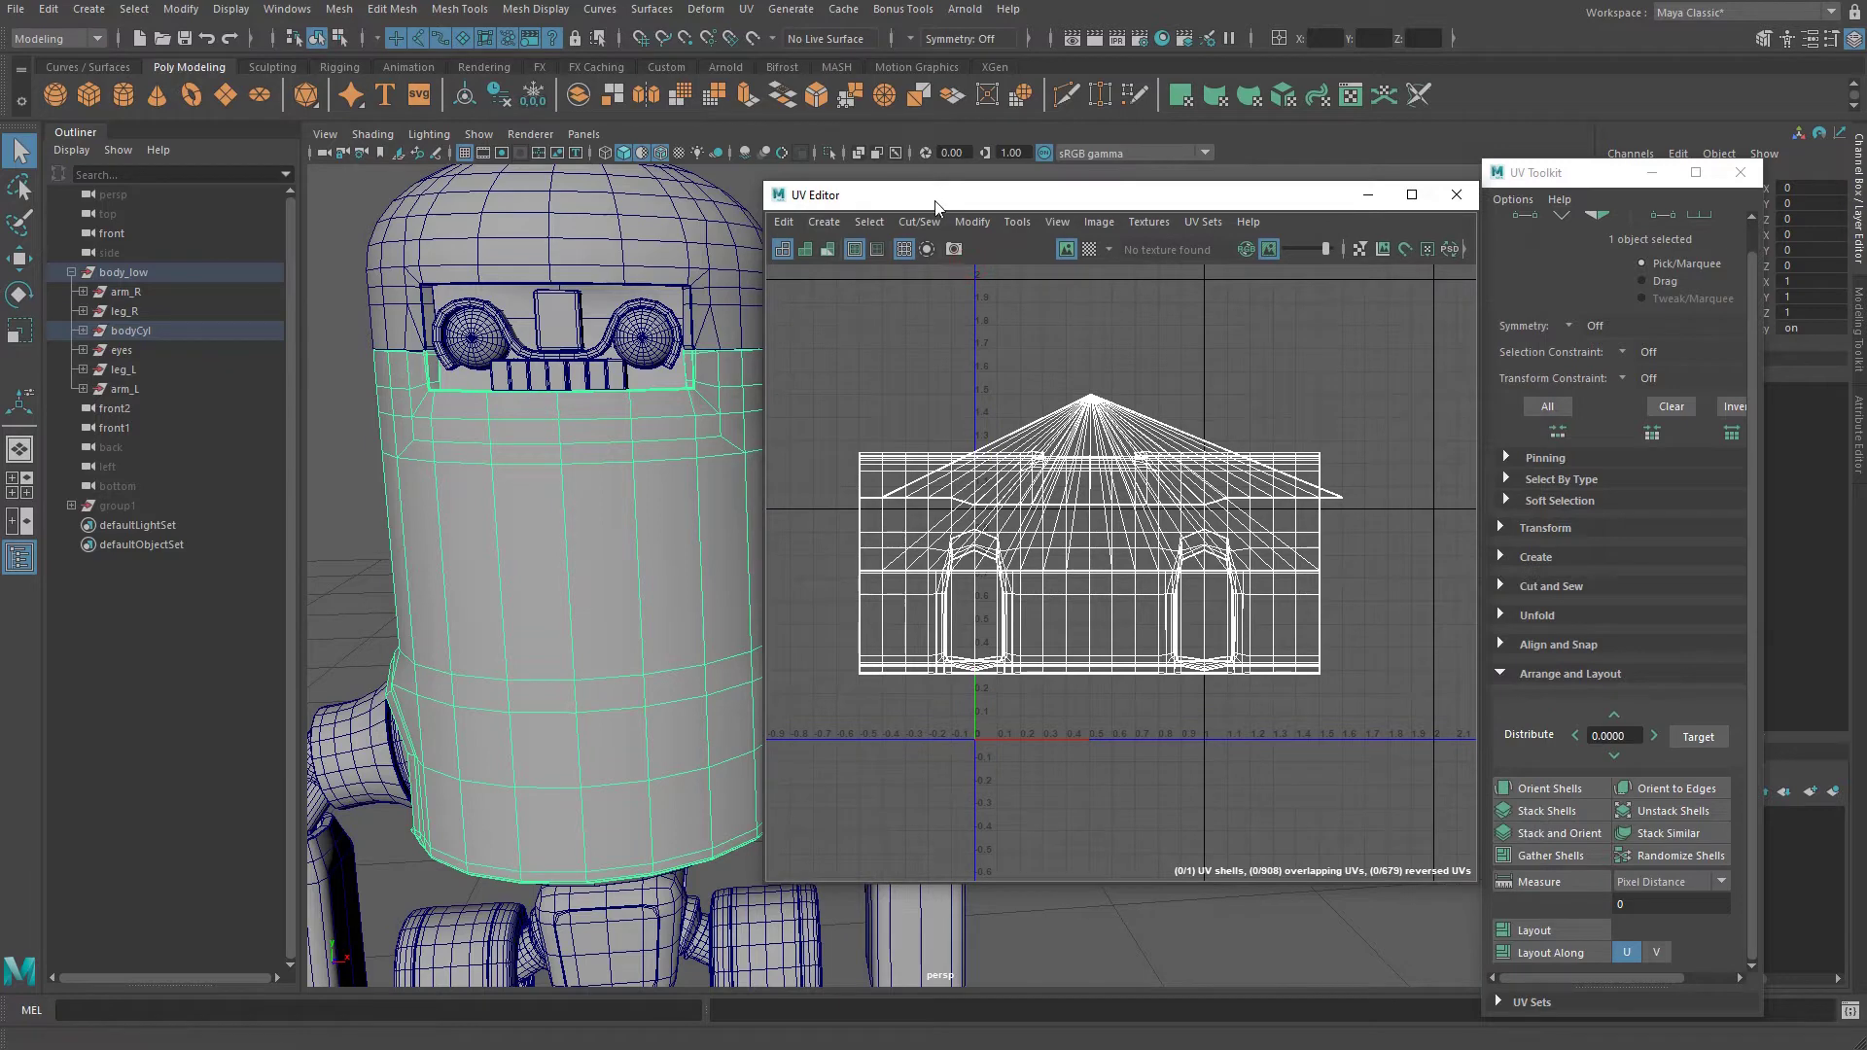
# Switch the UV Editor to UV Shell selection and select the torso's UV shell with the Move tool.
pyautogui.rightClick(1100, 516)
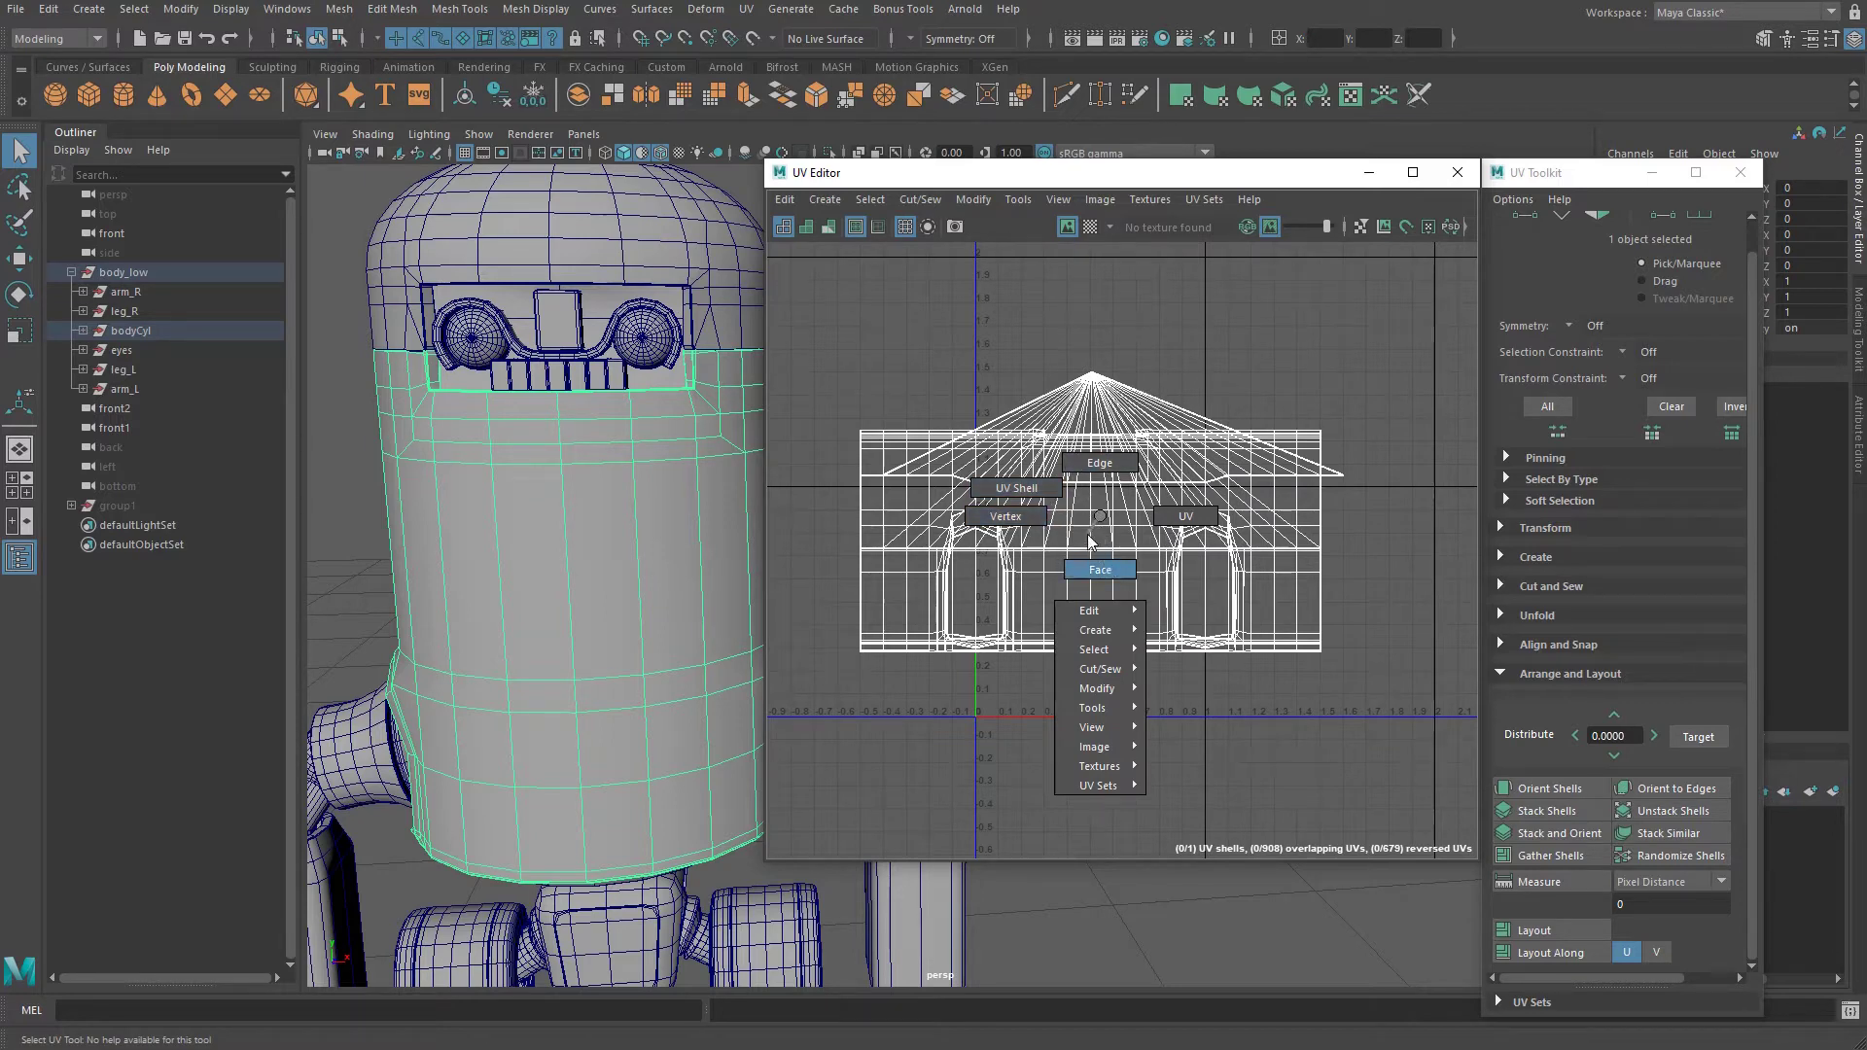
pyautogui.click(1017, 488)
pyautogui.click(1100, 516)
pyautogui.press('w')
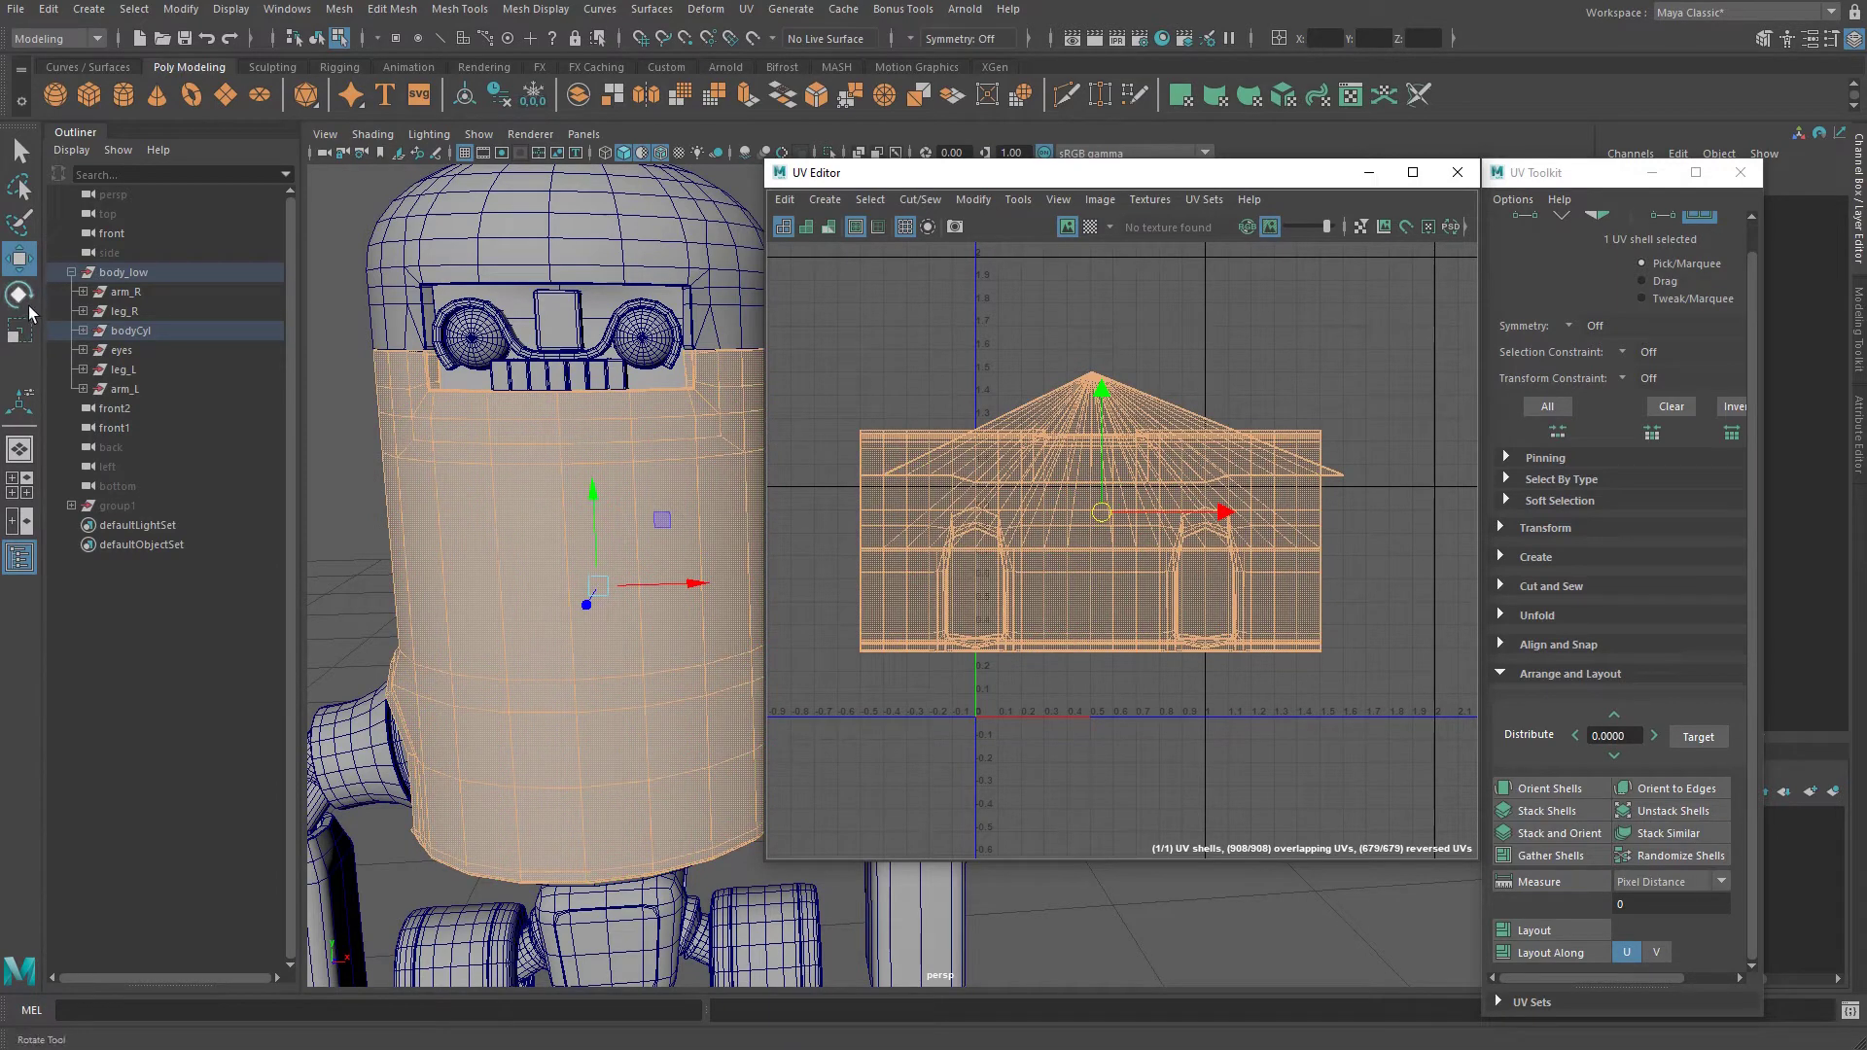
pyautogui.click(20, 151)
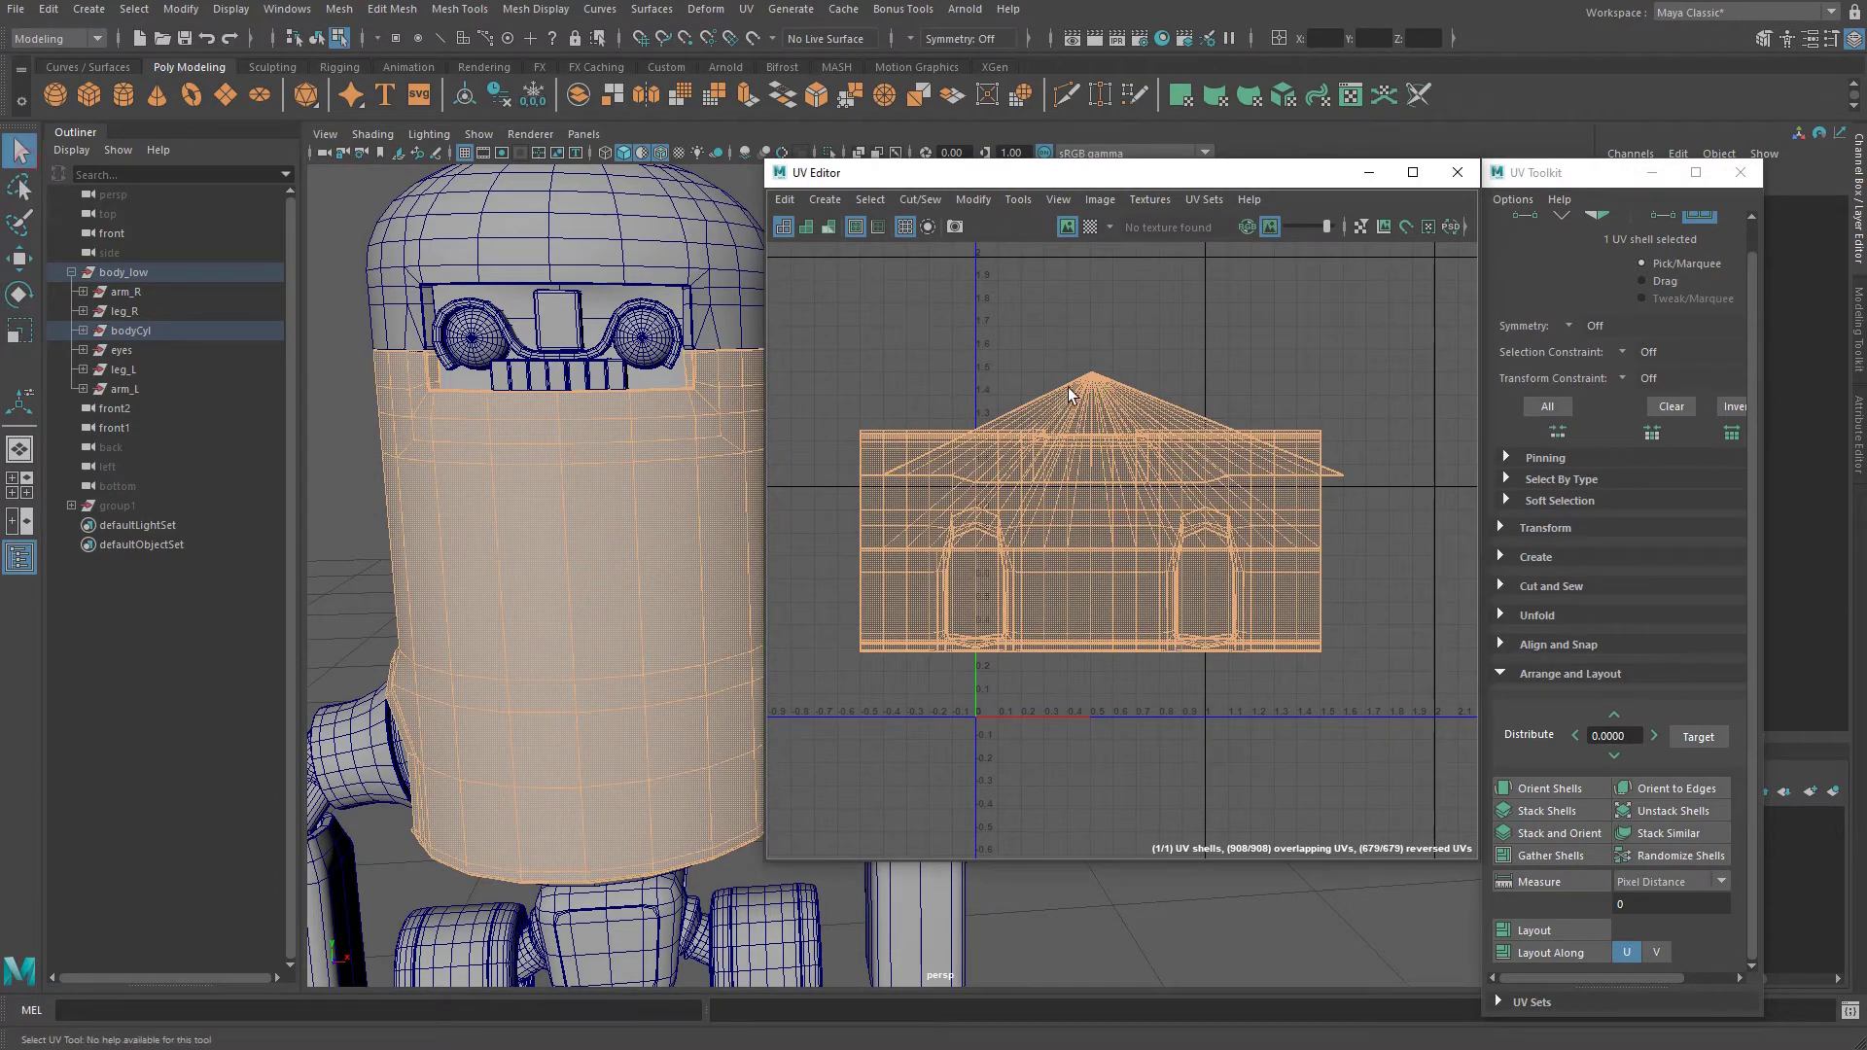
pyautogui.click(1311, 361)
pyautogui.click(20, 259)
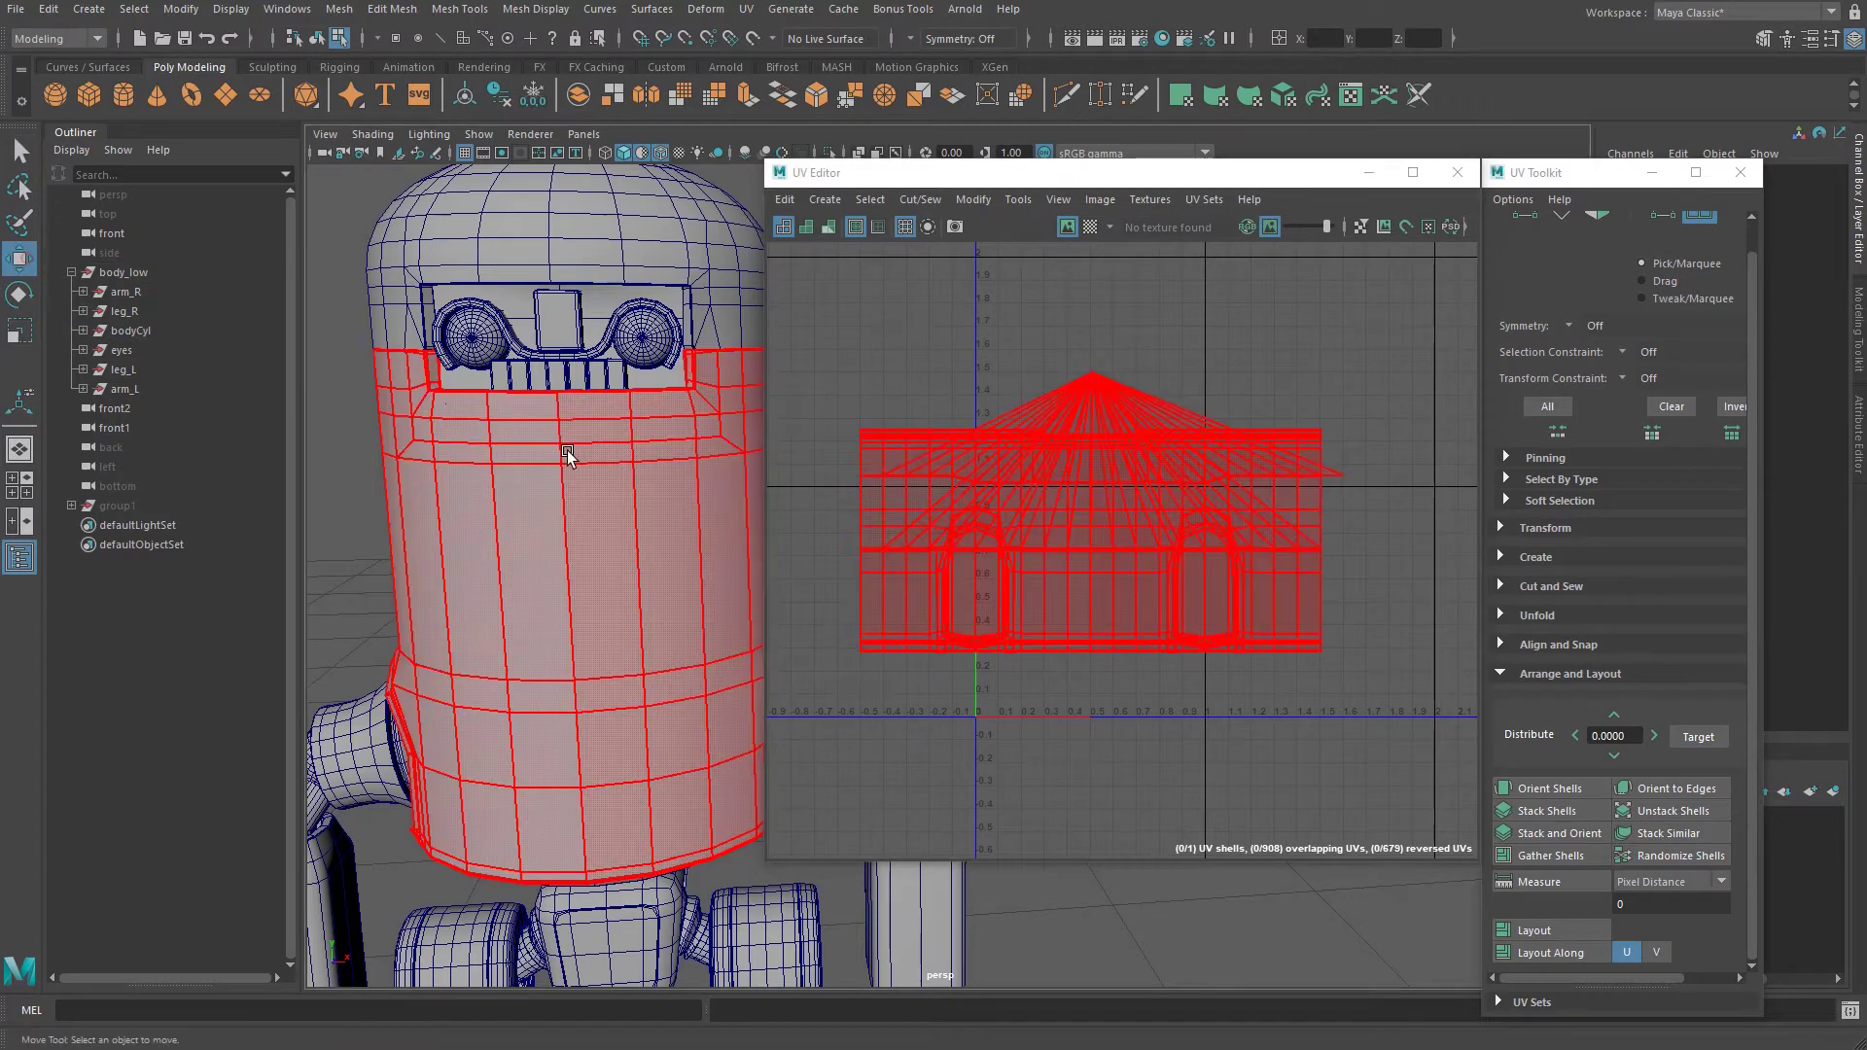
pyautogui.click(1048, 504)
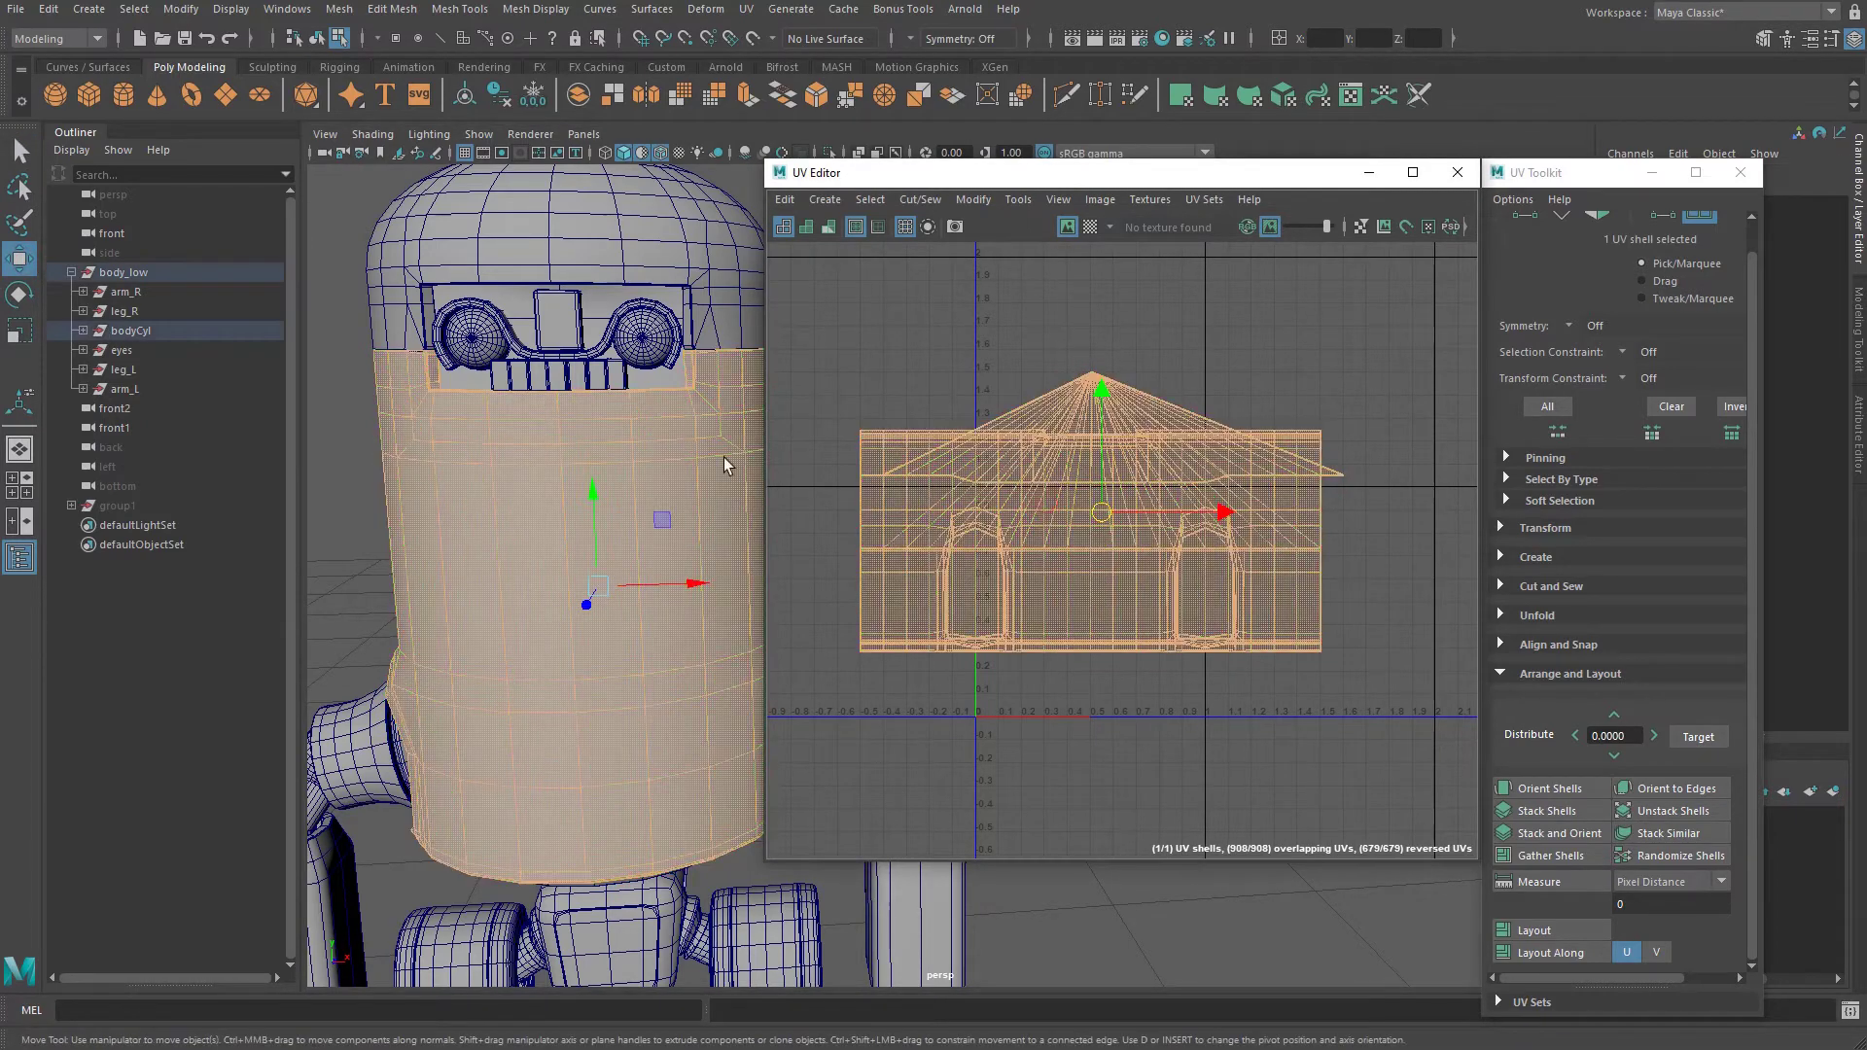
# Move the torso's UV shell diagonally up and away from the 0 to 1 UV tile.
pyautogui.moveTo(1102, 515); pyautogui.dragTo(1199, 484)
pyautogui.keyDown('alt'); pyautogui.moveTo(1225, 479); pyautogui.dragTo(1094, 437, button='right'); pyautogui.keyUp('alt')
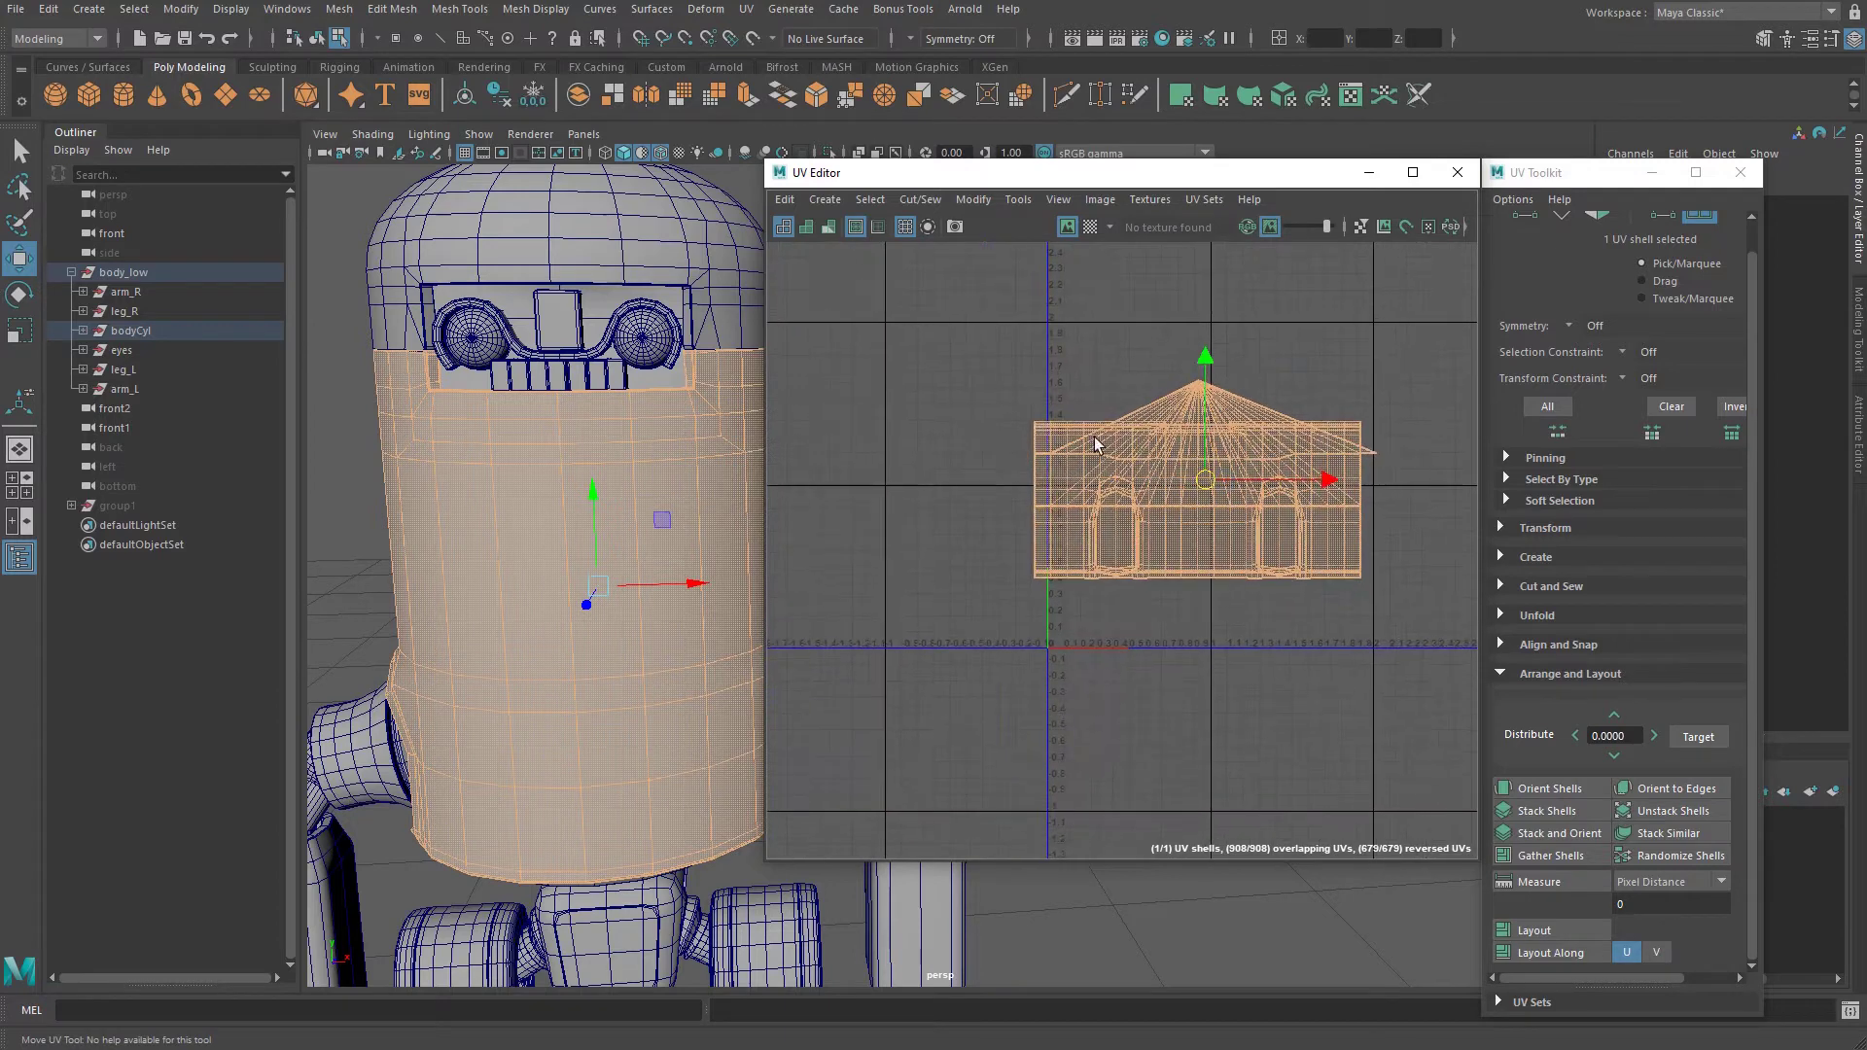
pyautogui.keyDown('alt'); pyautogui.moveTo(1094, 438); pyautogui.dragTo(893, 511, button='middle'); pyautogui.keyUp('alt')
pyautogui.keyDown('alt'); pyautogui.moveTo(1058, 526); pyautogui.dragTo(1029, 535, button='right'); pyautogui.keyUp('alt')
pyautogui.moveTo(1007, 555); pyautogui.dragTo(1258, 432)
# Examine the UV grid around the origin, comparing the 0 to 1 tile with its neighbouring tiles.
pyautogui.keyDown('alt'); pyautogui.moveTo(1078, 519); pyautogui.dragTo(788, 510, button='right'); pyautogui.keyUp('alt')
pyautogui.keyDown('alt'); pyautogui.moveTo(973, 449); pyautogui.dragTo(1128, 467, button='middle'); pyautogui.keyUp('alt')
pyautogui.keyDown('alt'); pyautogui.moveTo(1128, 466); pyautogui.dragTo(1047, 371, button='right'); pyautogui.keyUp('alt')
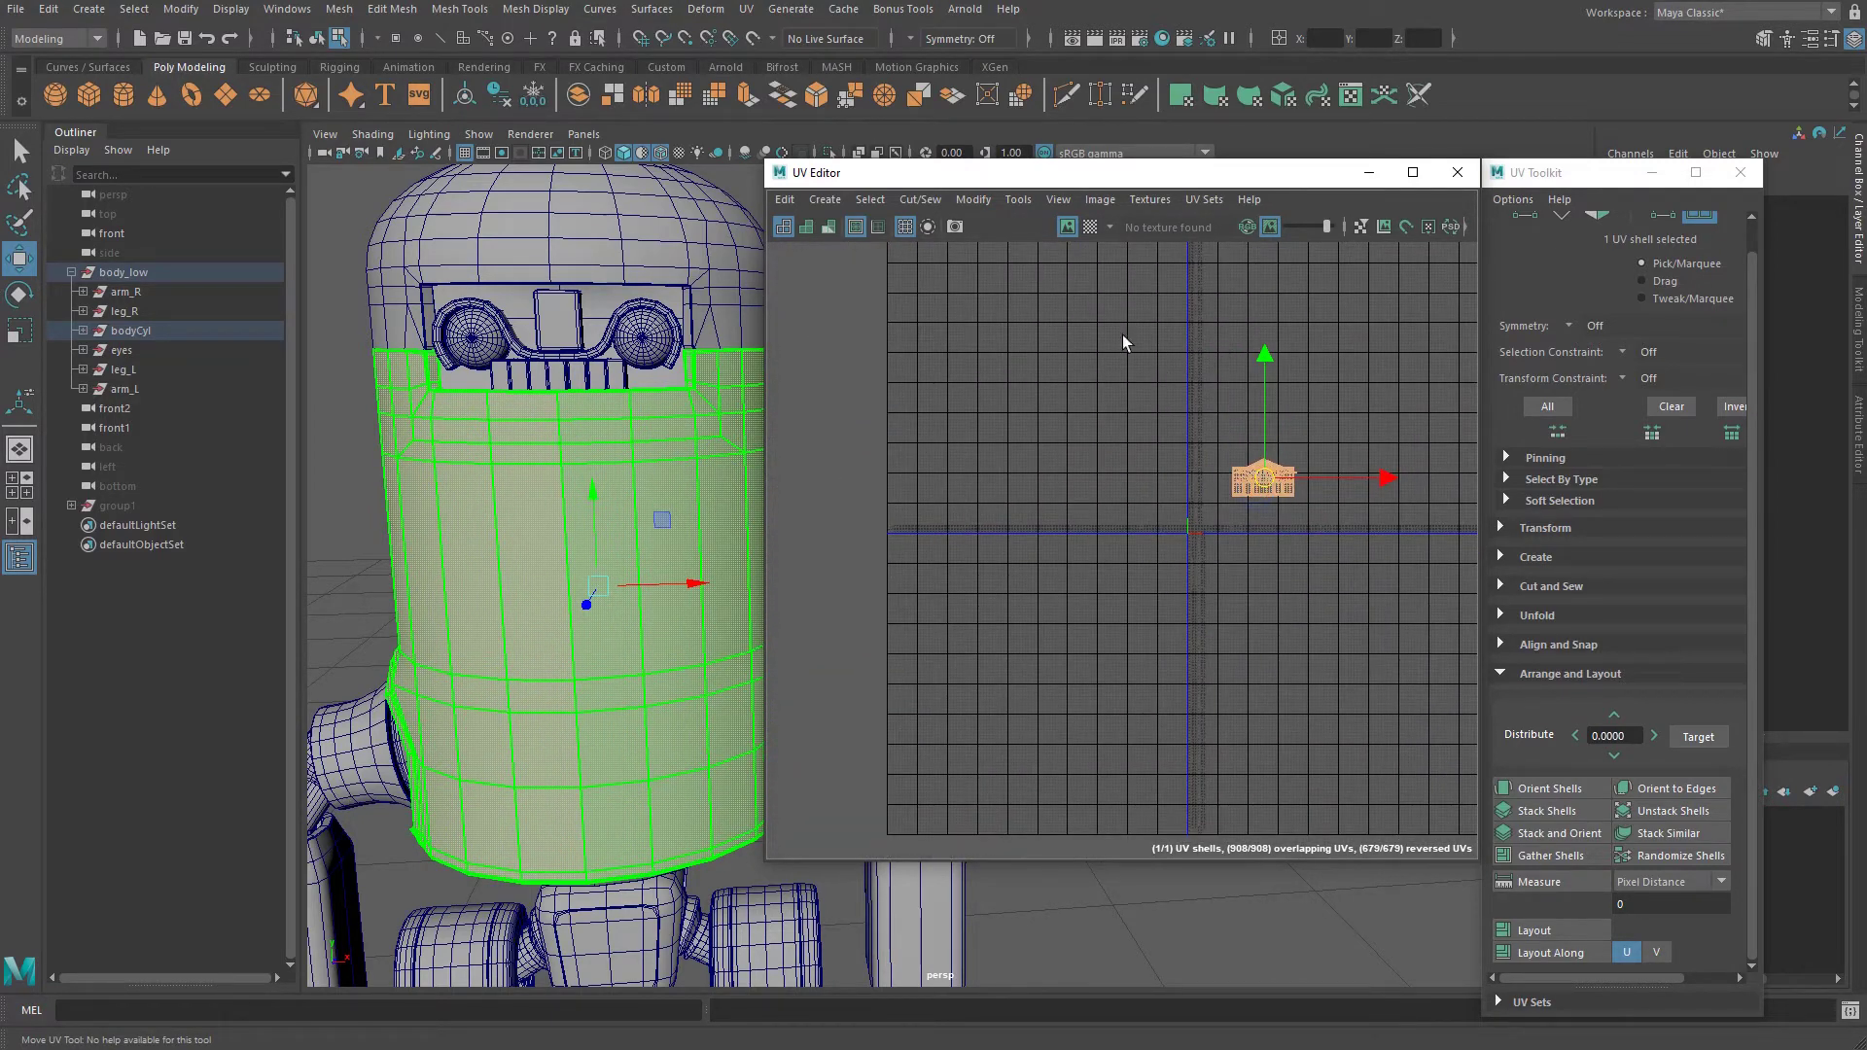
pyautogui.keyDown('alt'); pyautogui.moveTo(977, 535); pyautogui.dragTo(1440, 511, button='right'); pyautogui.keyUp('alt')
pyautogui.keyDown('alt'); pyautogui.moveTo(1444, 525); pyautogui.dragTo(1122, 554, button='middle'); pyautogui.keyUp('alt')
pyautogui.keyDown('alt'); pyautogui.moveTo(1002, 496); pyautogui.dragTo(1488, 573, button='right'); pyautogui.keyUp('alt')
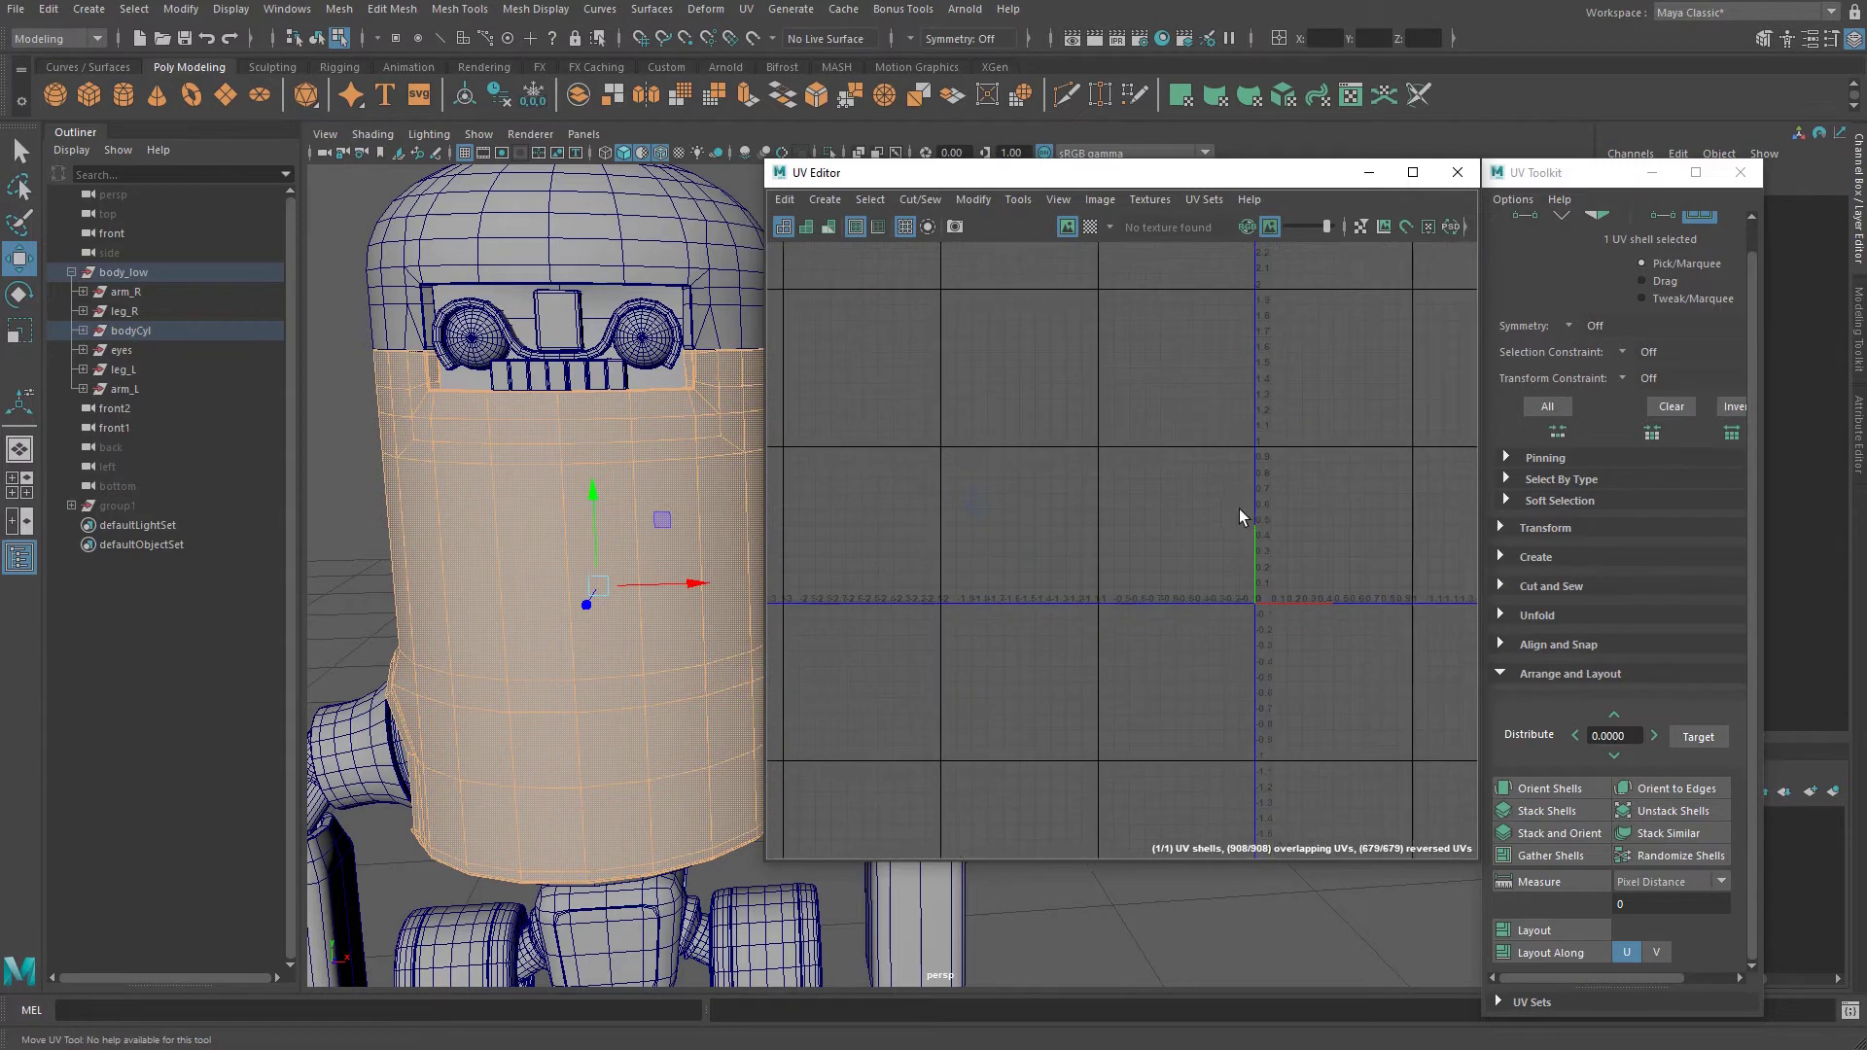
pyautogui.keyDown('alt'); pyautogui.moveTo(1239, 510); pyautogui.dragTo(1422, 650, button='right'); pyautogui.keyUp('alt')
pyautogui.keyDown('alt'); pyautogui.moveTo(1422, 650); pyautogui.dragTo(1184, 649, button='middle'); pyautogui.keyUp('alt')
pyautogui.keyDown('alt'); pyautogui.moveTo(1184, 650); pyautogui.dragTo(1288, 593, button='right'); pyautogui.keyUp('alt')
pyautogui.keyDown('alt'); pyautogui.moveTo(1289, 594); pyautogui.dragTo(1103, 620, button='middle'); pyautogui.keyUp('alt')
pyautogui.keyDown('alt'); pyautogui.moveTo(1112, 555); pyautogui.dragTo(1159, 616, button='middle'); pyautogui.keyUp('alt')
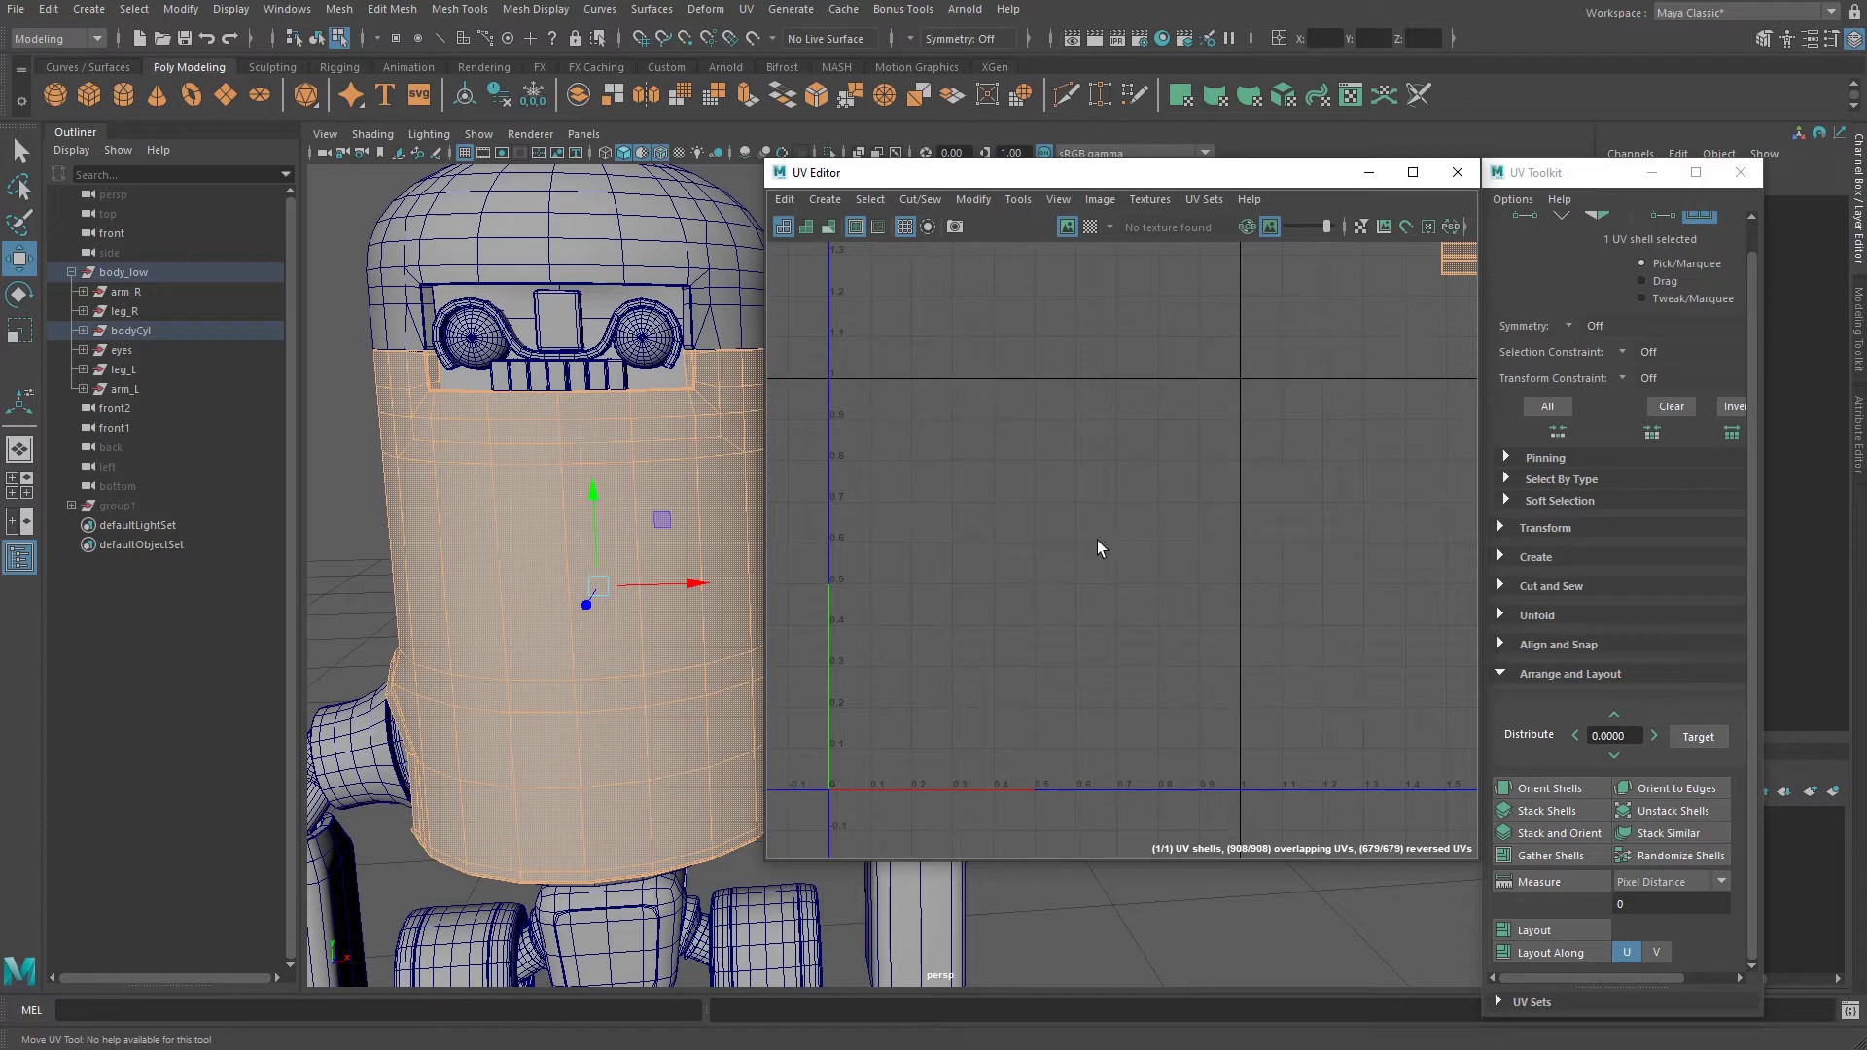
pyautogui.keyDown('alt'); pyautogui.moveTo(1068, 504); pyautogui.dragTo(1056, 517, button='middle'); pyautogui.keyUp('alt')
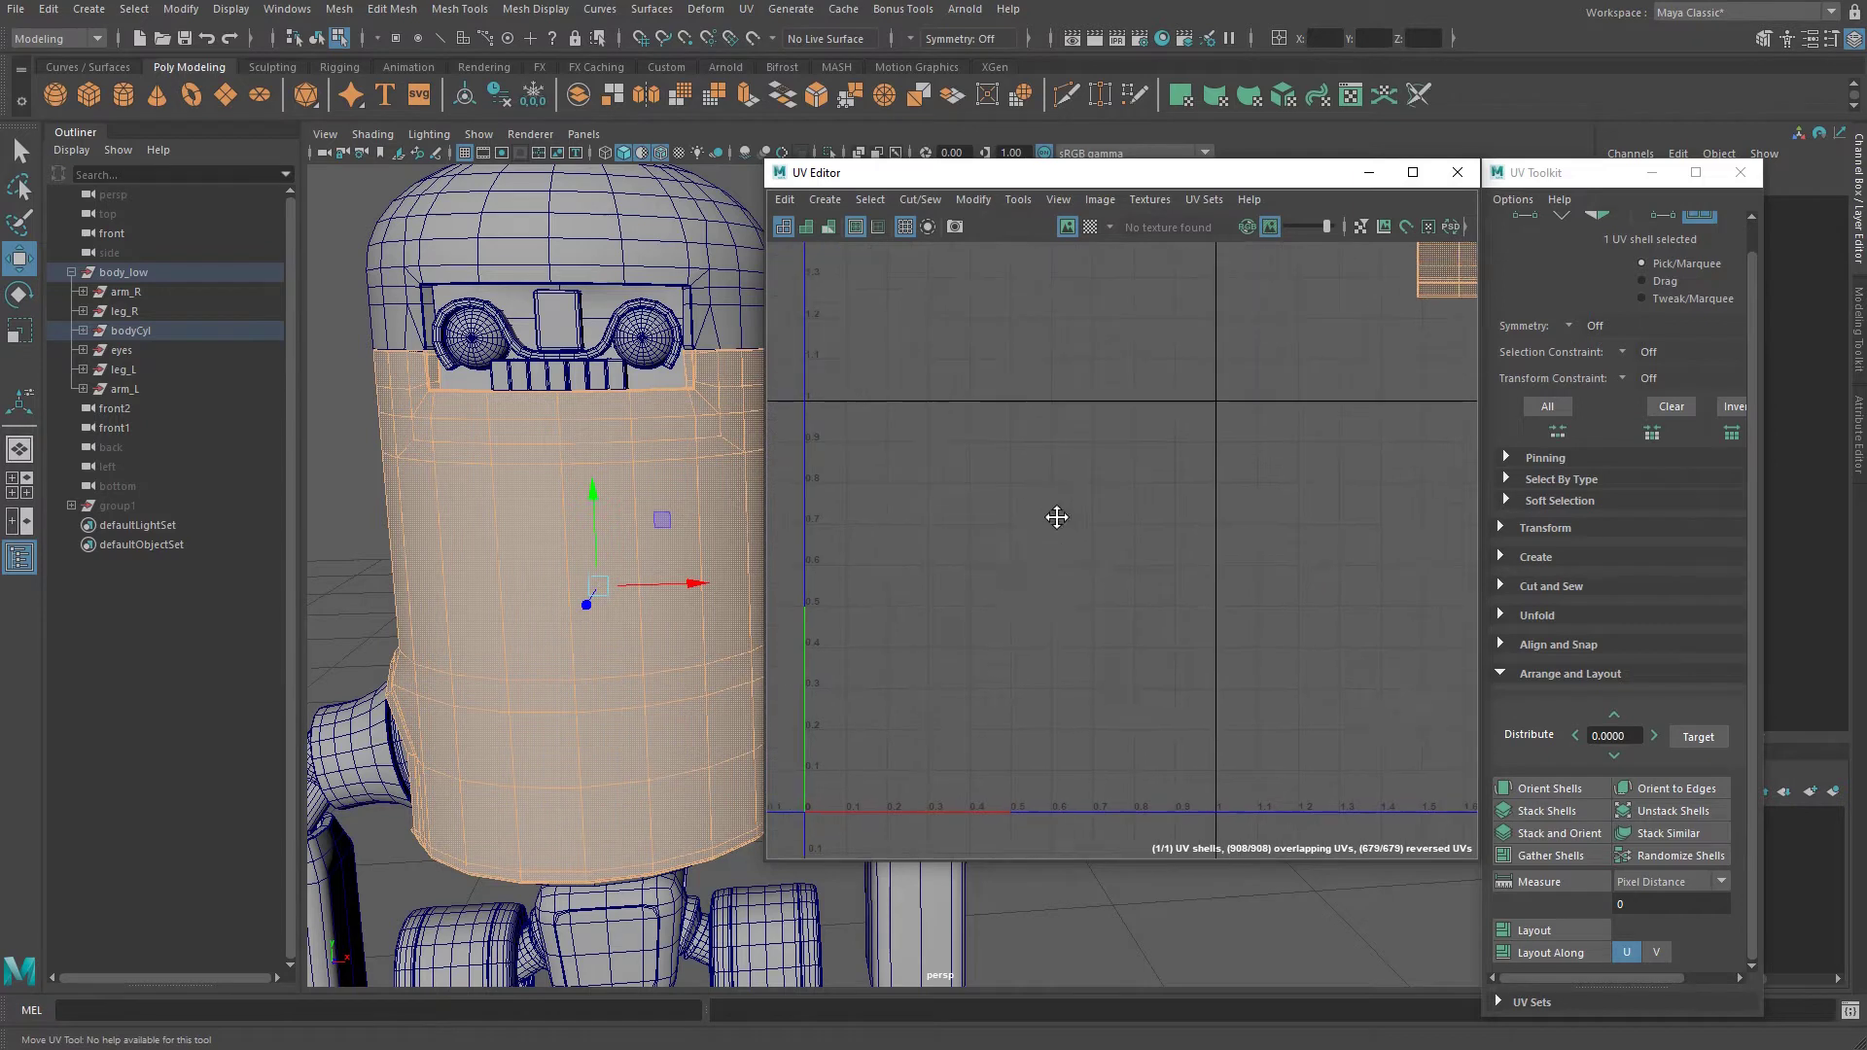
pyautogui.keyDown('alt'); pyautogui.moveTo(1189, 568); pyautogui.dragTo(1010, 556, button='middle'); pyautogui.keyUp('alt')
pyautogui.keyDown('alt'); pyautogui.moveTo(1283, 541); pyautogui.dragTo(1138, 526, button='right'); pyautogui.keyUp('alt')
pyautogui.keyDown('alt'); pyautogui.moveTo(1156, 538); pyautogui.dragTo(1054, 545, button='middle'); pyautogui.keyUp('alt')
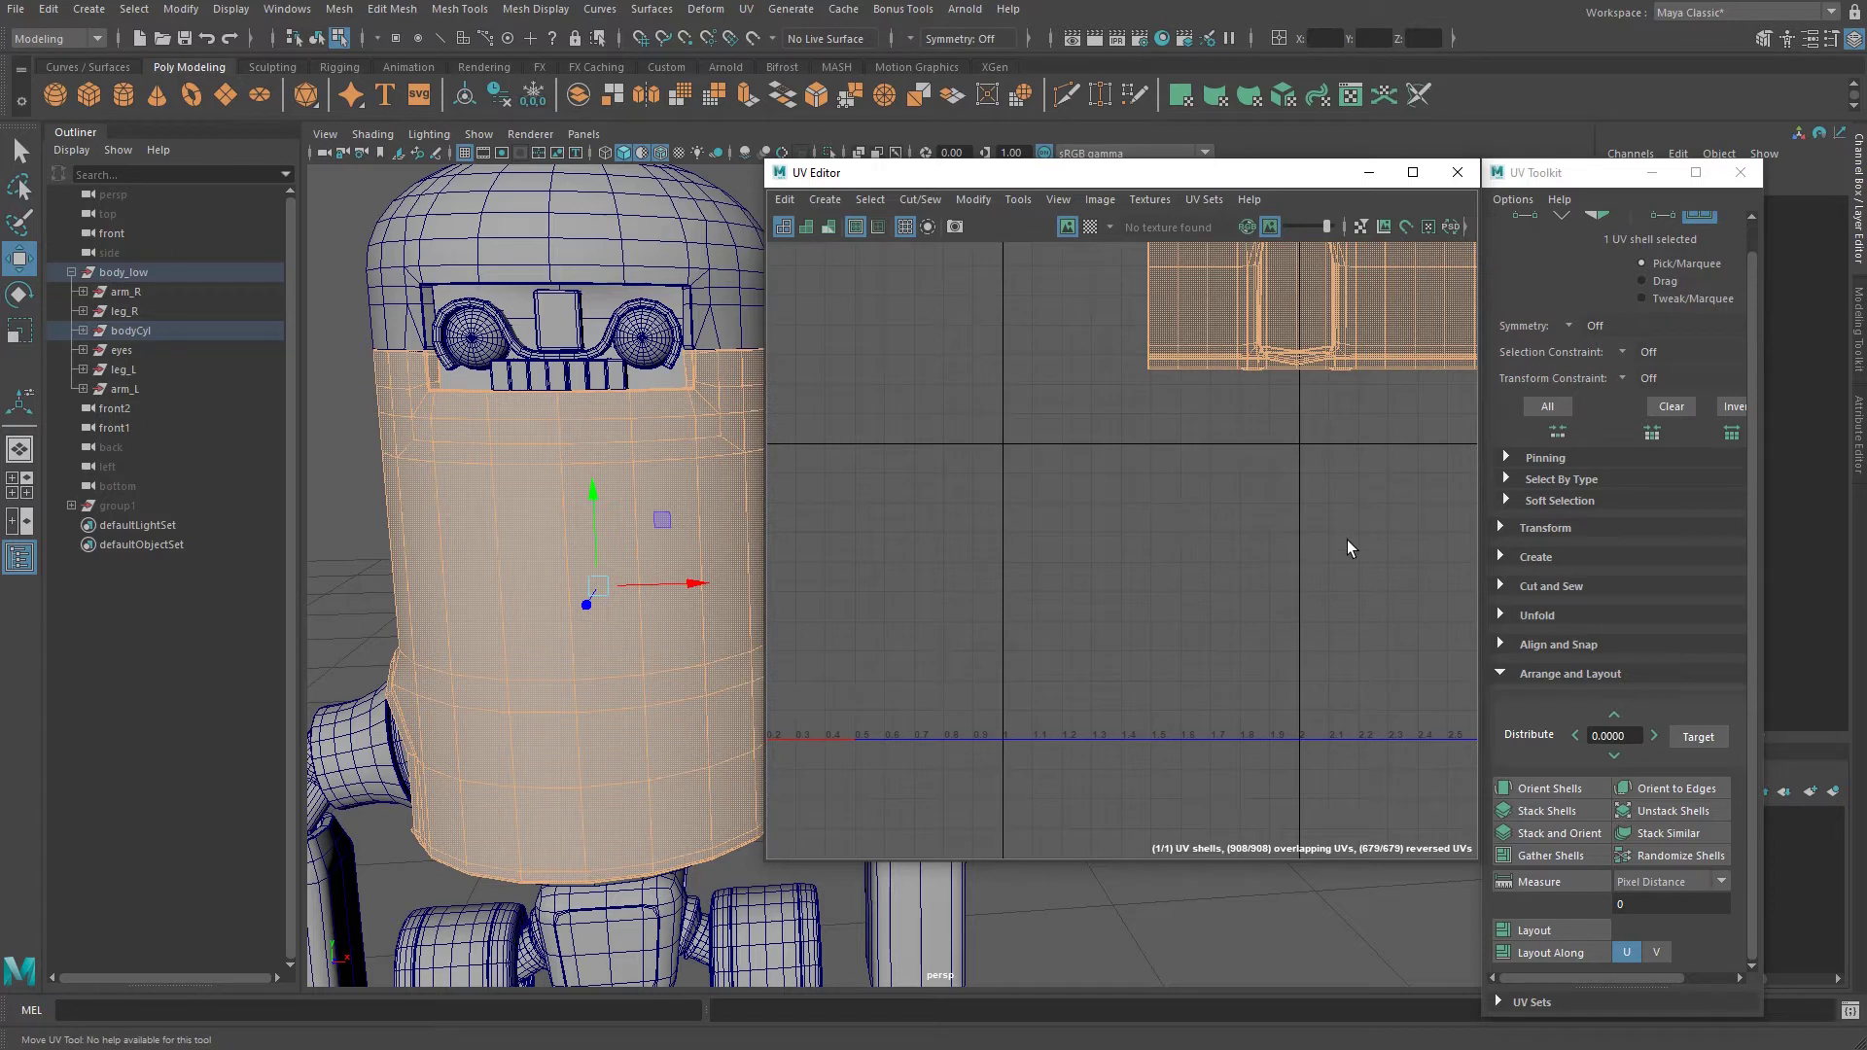
pyautogui.keyDown('alt'); pyautogui.moveTo(1342, 550); pyautogui.dragTo(1142, 545, button='right'); pyautogui.keyUp('alt')
pyautogui.keyDown('alt'); pyautogui.moveTo(1213, 473); pyautogui.dragTo(1188, 555, button='middle'); pyautogui.keyUp('alt')
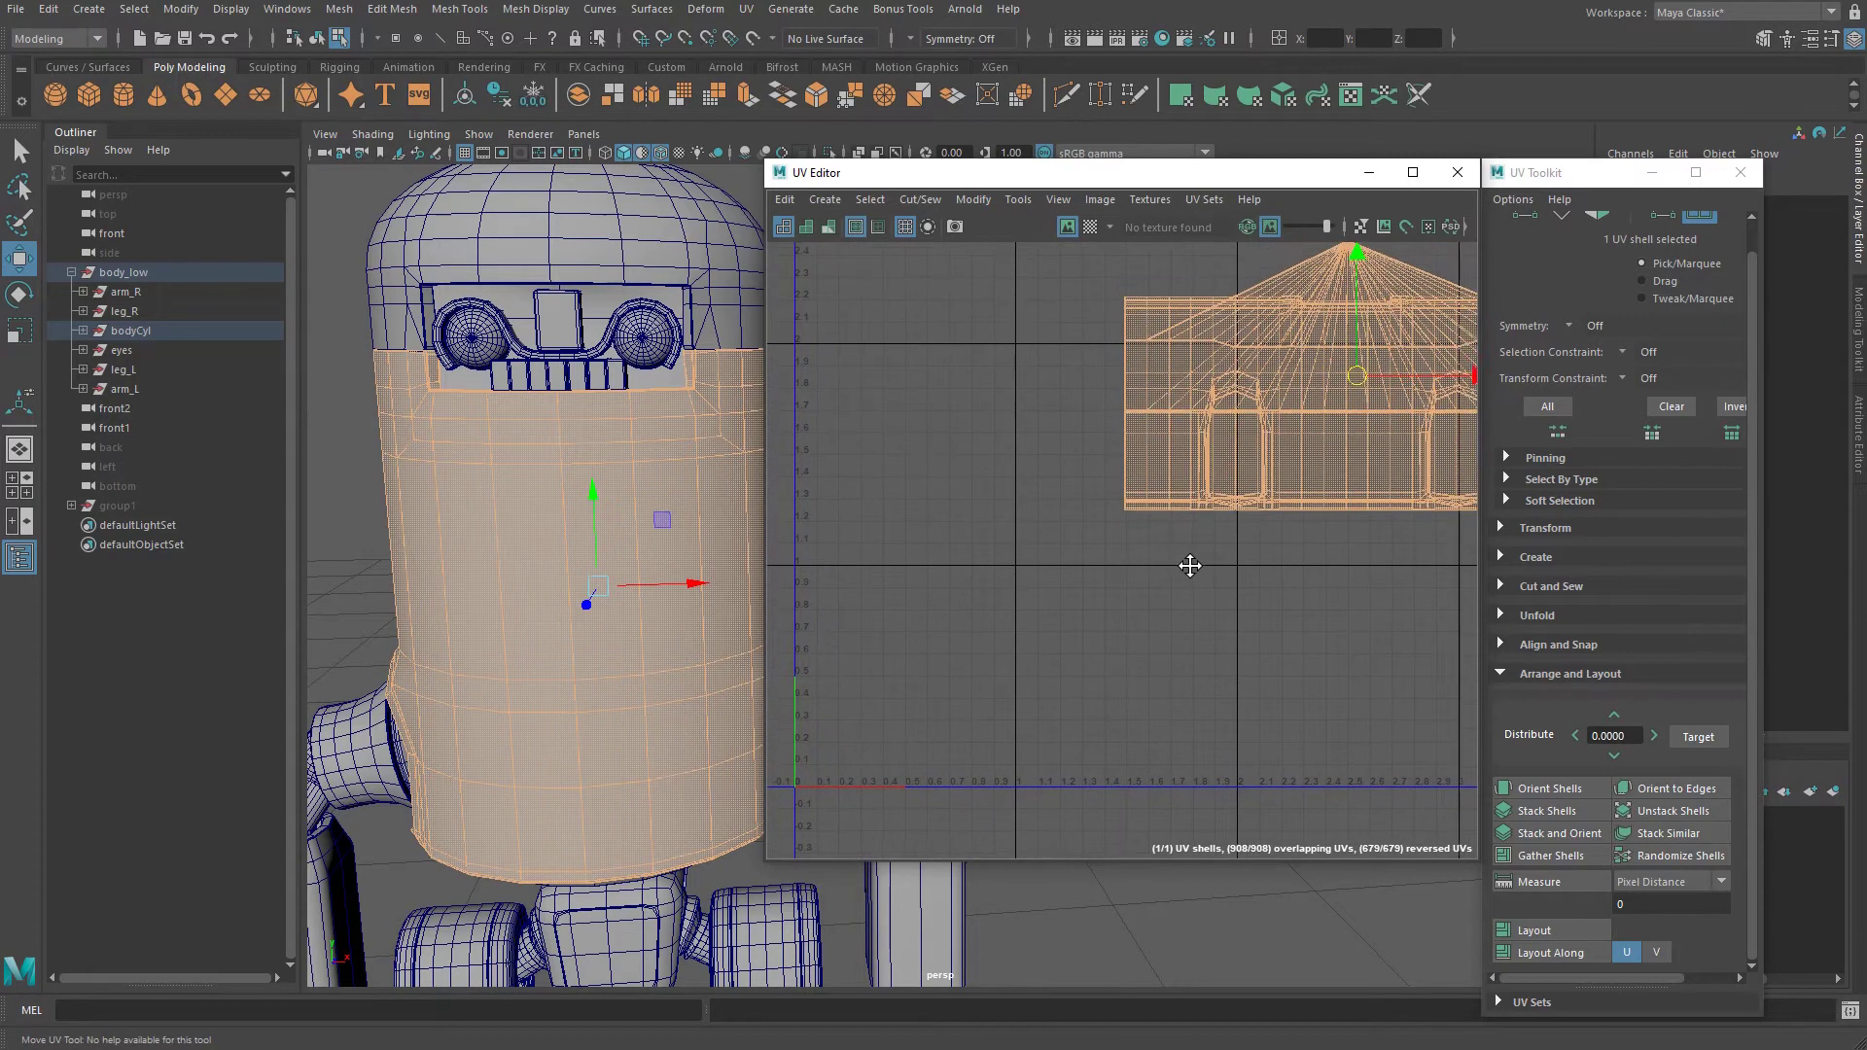
# Move the torso's UV shell back over the 0 to 1 tile.
pyautogui.press('f')
pyautogui.moveTo(1269, 431); pyautogui.dragTo(899, 666, button='middle')
pyautogui.keyDown('alt'); pyautogui.moveTo(1031, 625); pyautogui.dragTo(1206, 516, button='middle'); pyautogui.keyUp('alt')
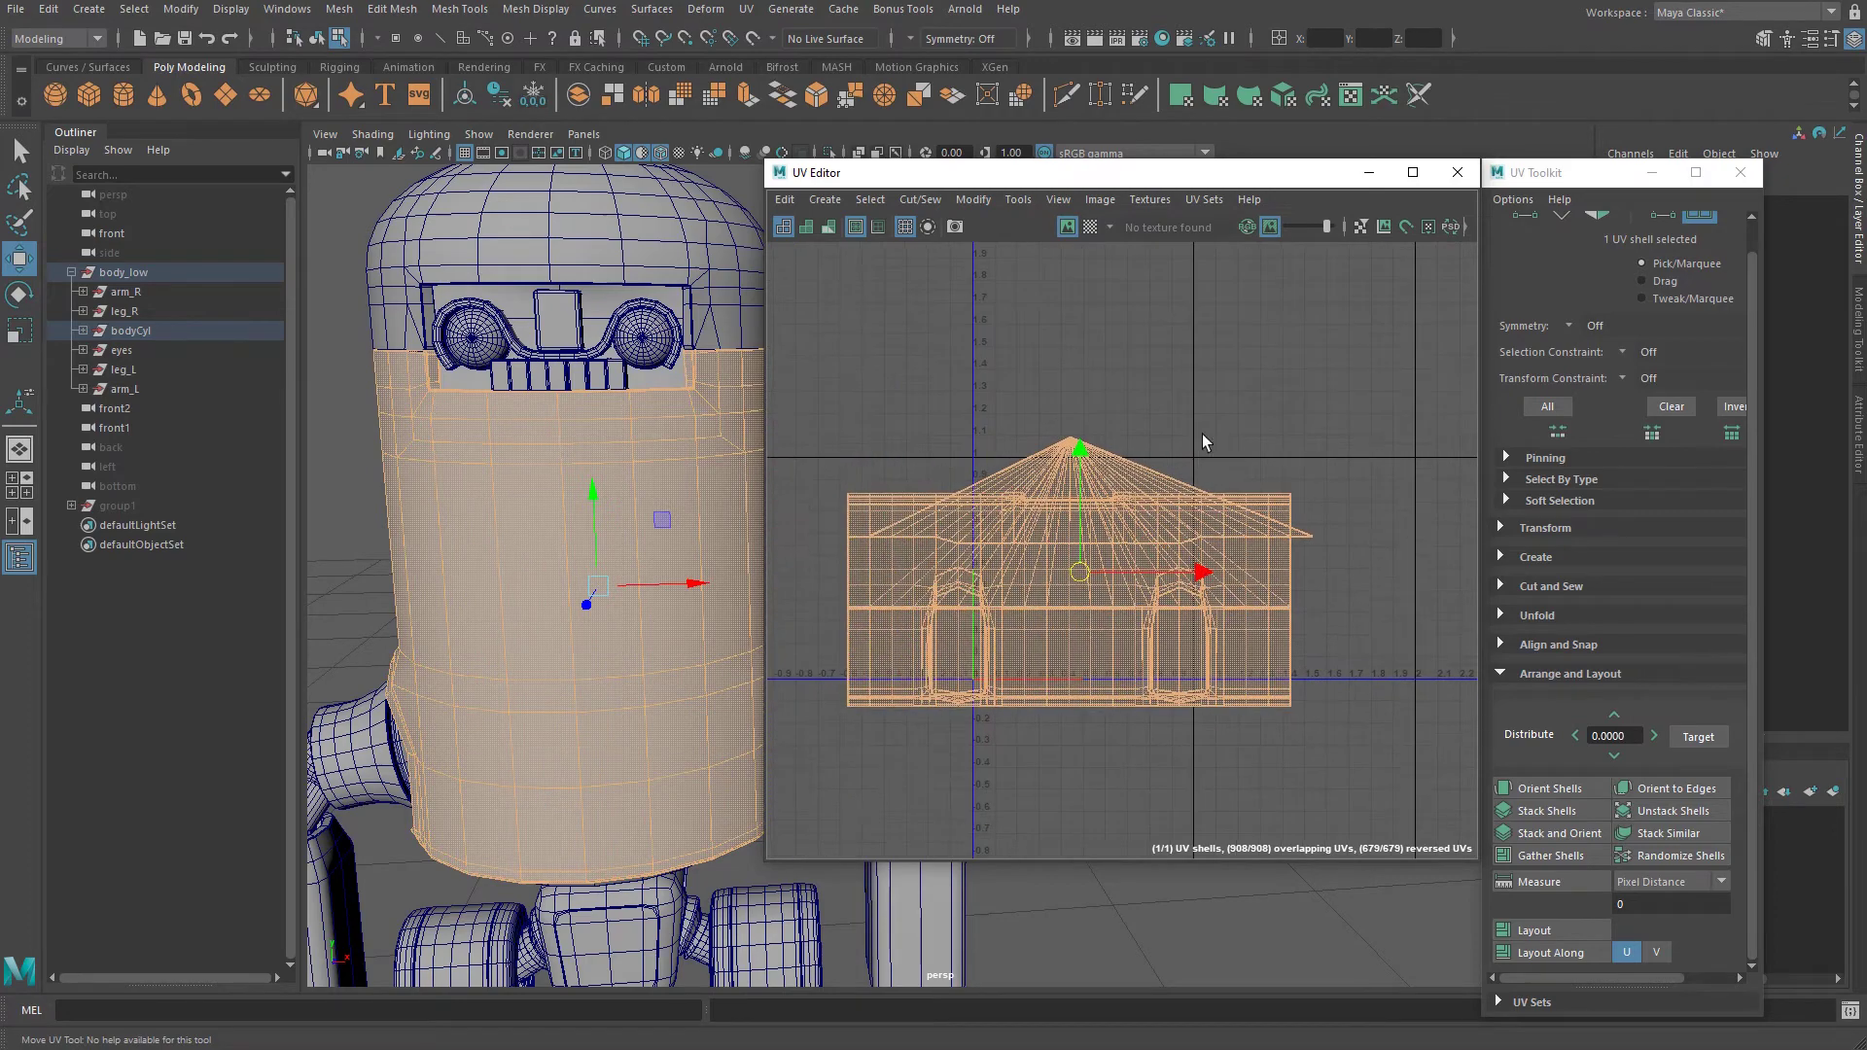
pyautogui.keyDown('alt'); pyautogui.moveTo(1202, 434); pyautogui.dragTo(1131, 552, button='right'); pyautogui.keyUp('alt')
pyautogui.moveTo(1037, 650); pyautogui.dragTo(1062, 599, button='middle')
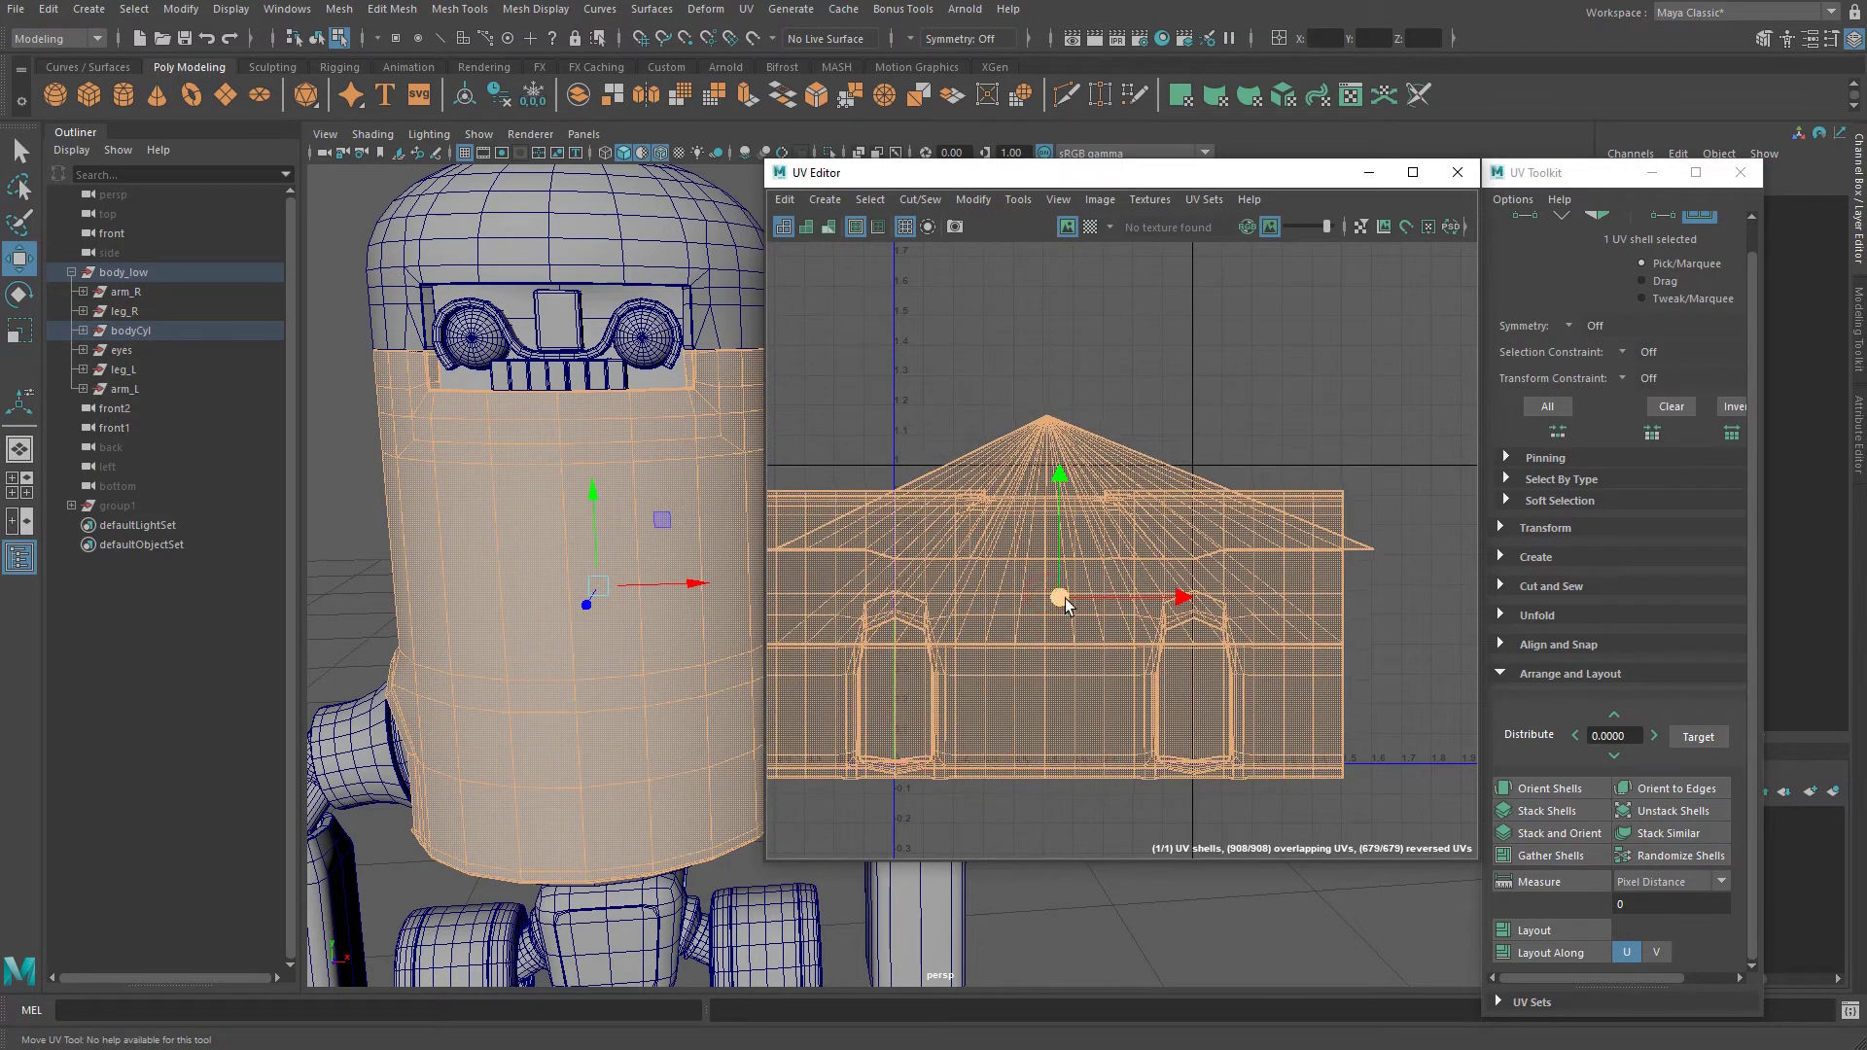
# Deselect the UV shell and select the torso mesh in object mode.
pyautogui.click(1281, 367)
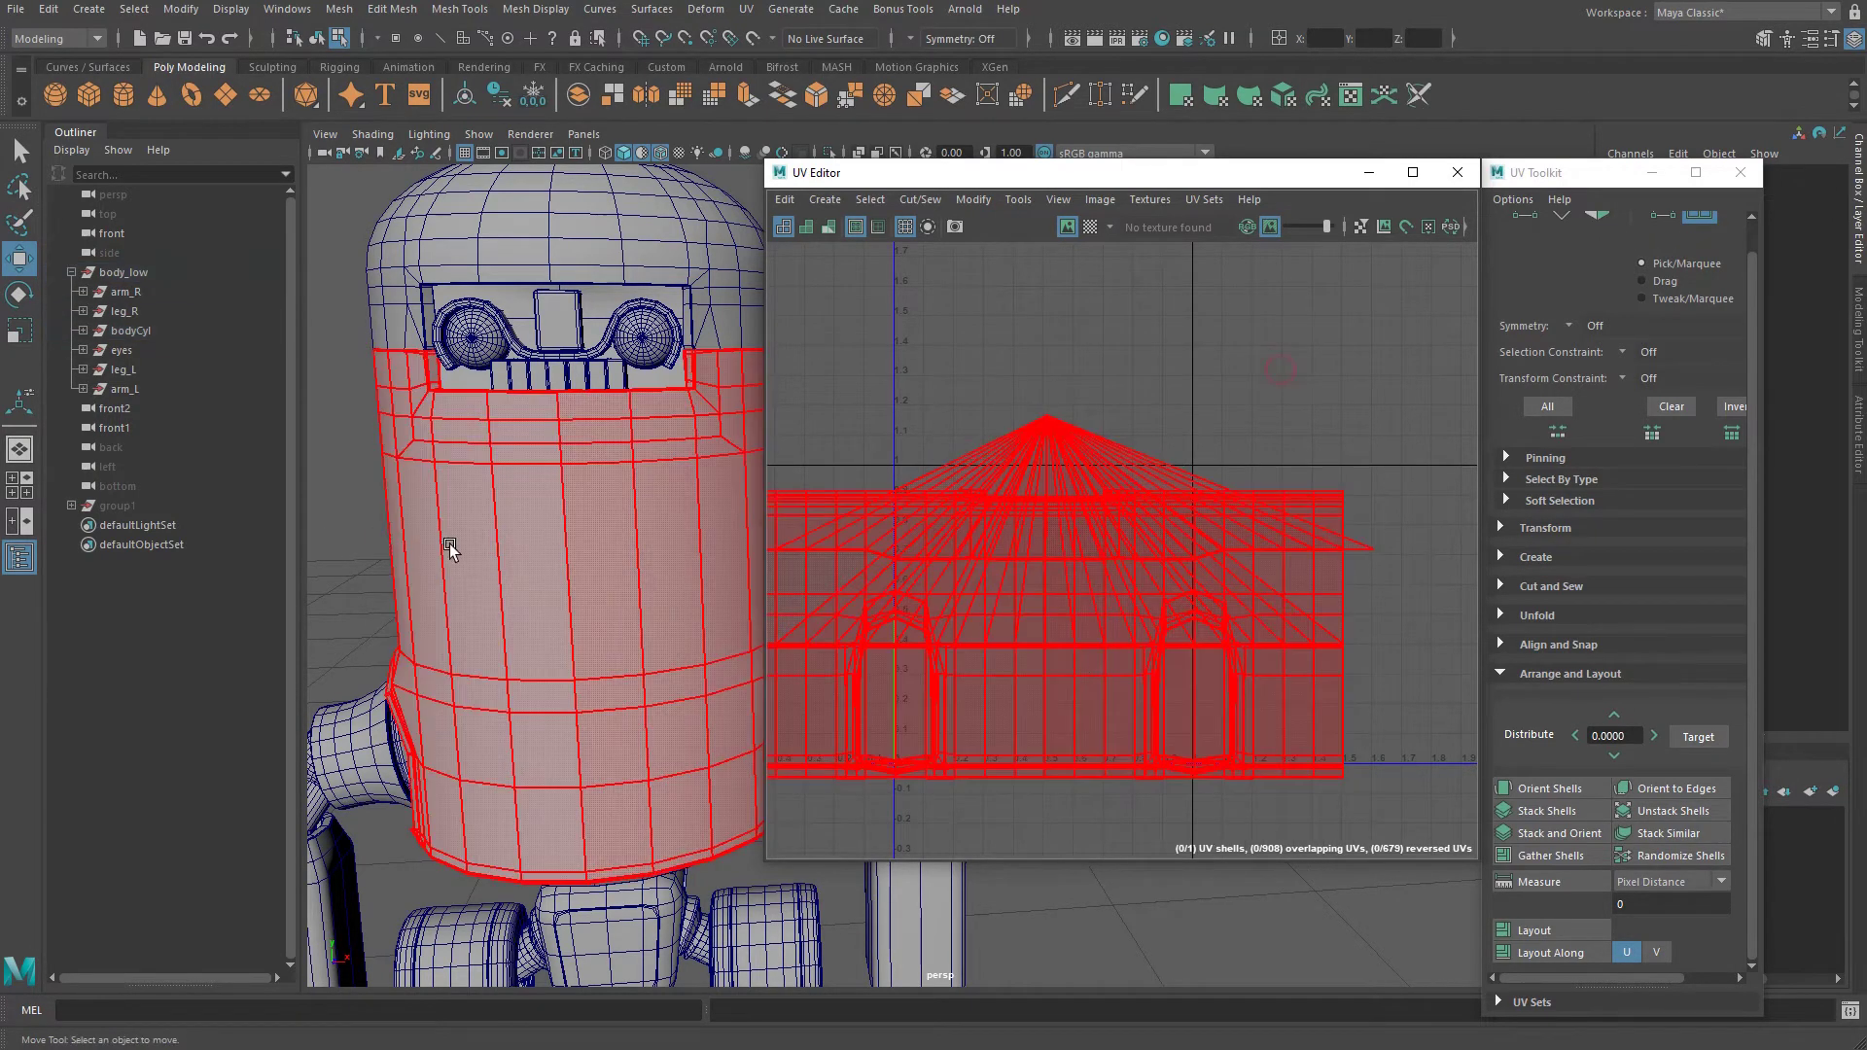
pyautogui.keyDown('alt'); pyautogui.moveTo(450, 544); pyautogui.dragTo(547, 542); pyautogui.keyUp('alt')
pyautogui.keyDown('alt'); pyautogui.moveTo(547, 543); pyautogui.dragTo(473, 486, button='middle'); pyautogui.keyUp('alt')
pyautogui.moveTo(505, 484); pyautogui.dragTo(563, 460, button='right')
pyautogui.click(552, 570)
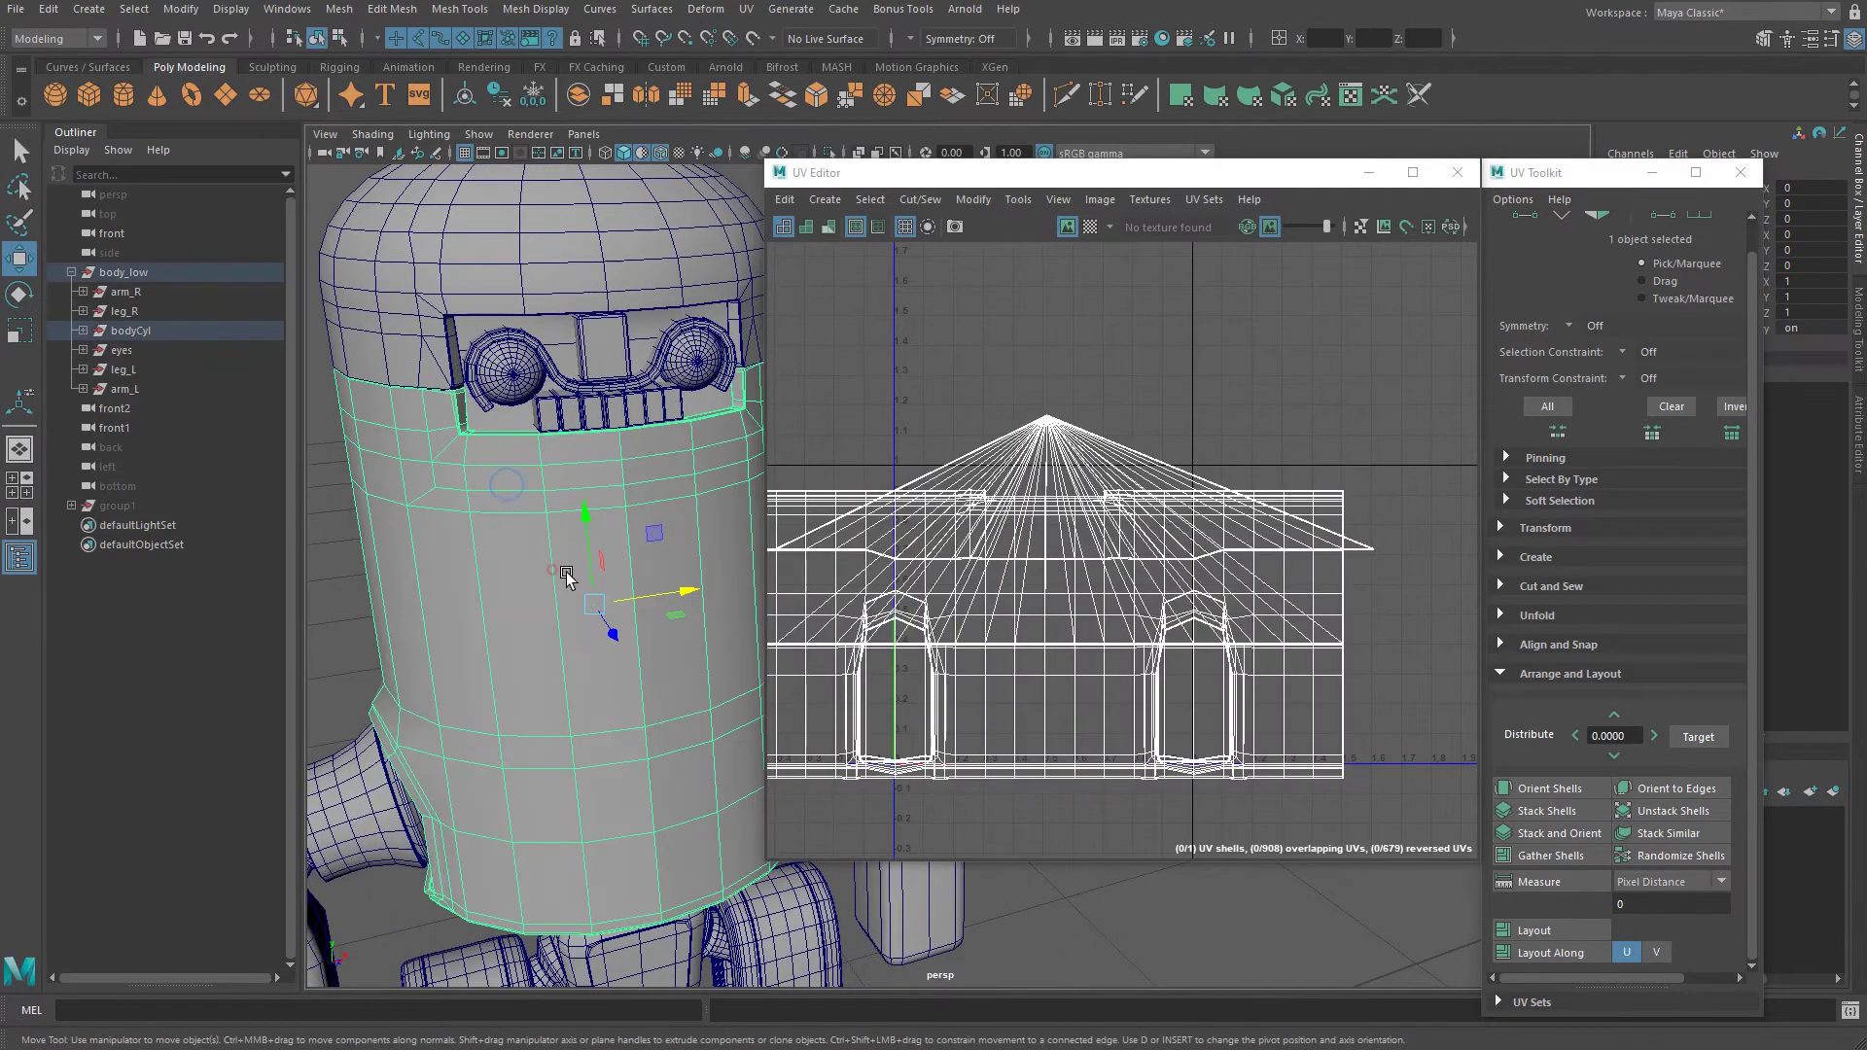
pyautogui.scroll(3, 566, 576)
# Move the UV Editor and UV Toolkit windows clear of the torso and turn on the checker map in the UV Editor.
pyautogui.click(1152, 167)
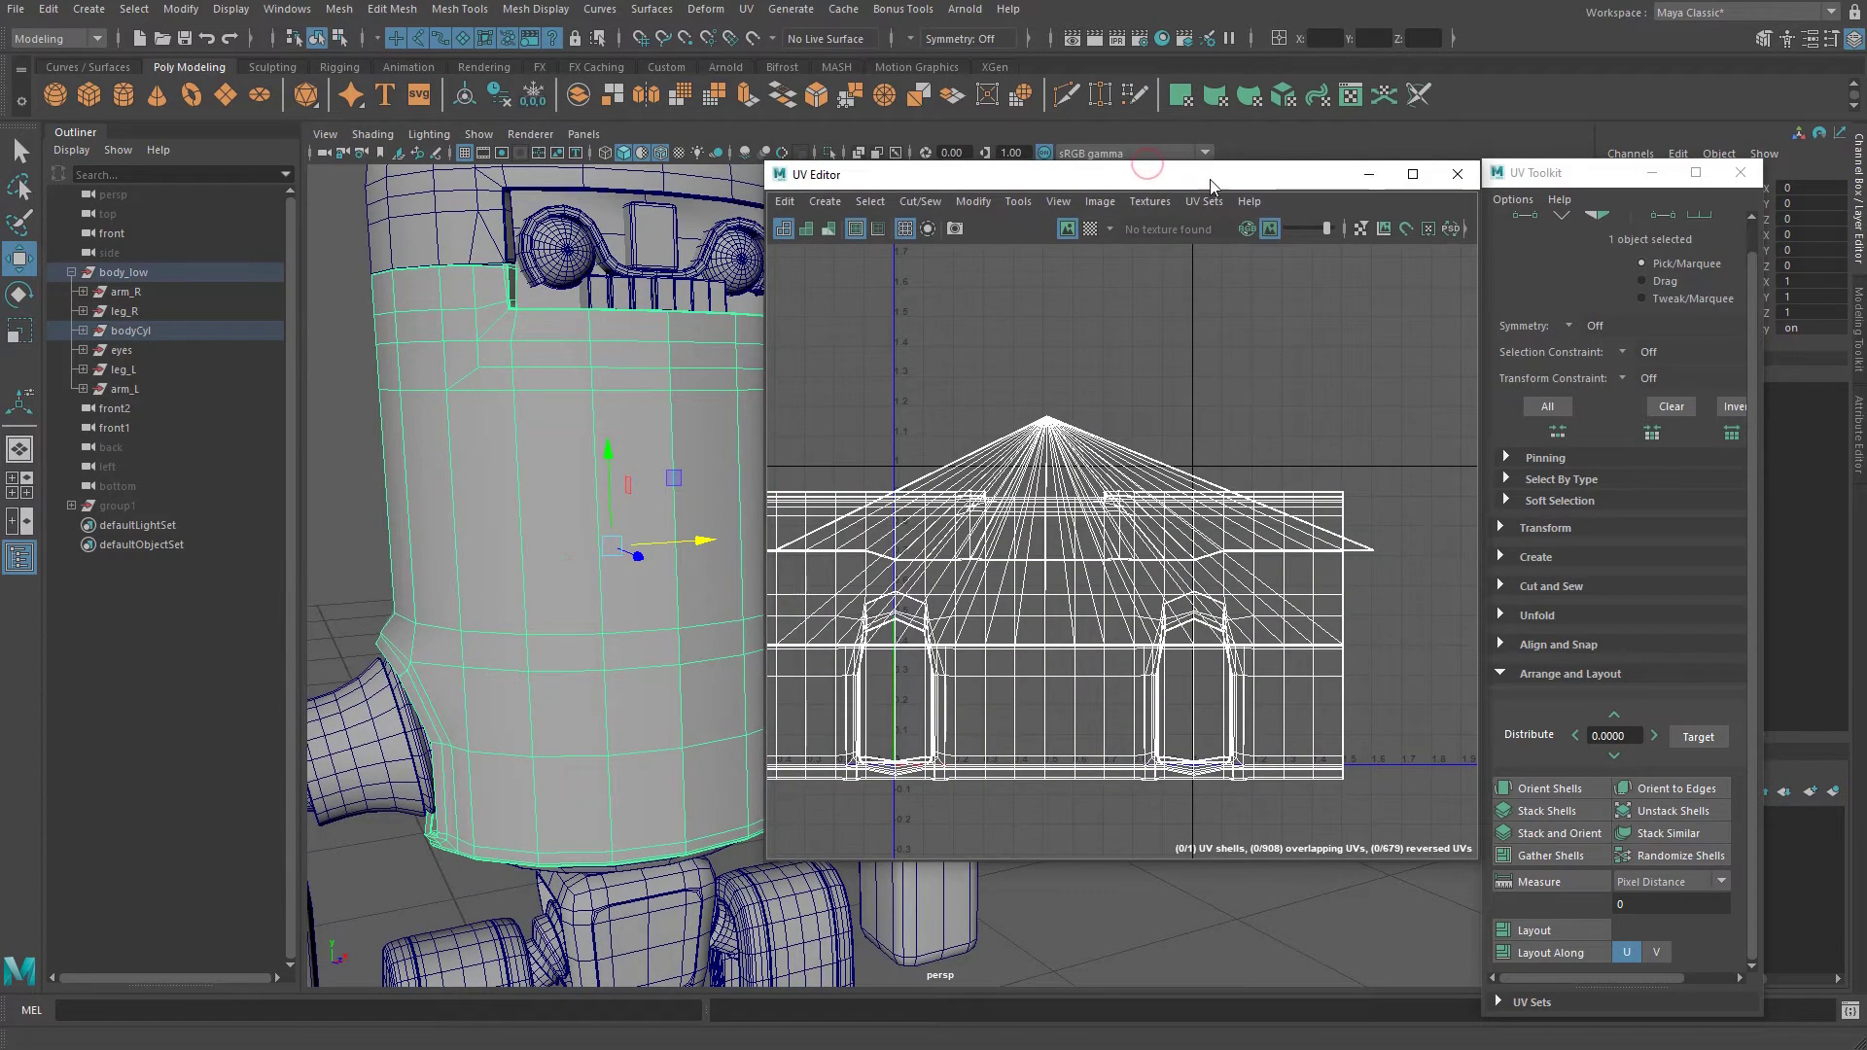
pyautogui.moveTo(1211, 185); pyautogui.dragTo(1346, 180)
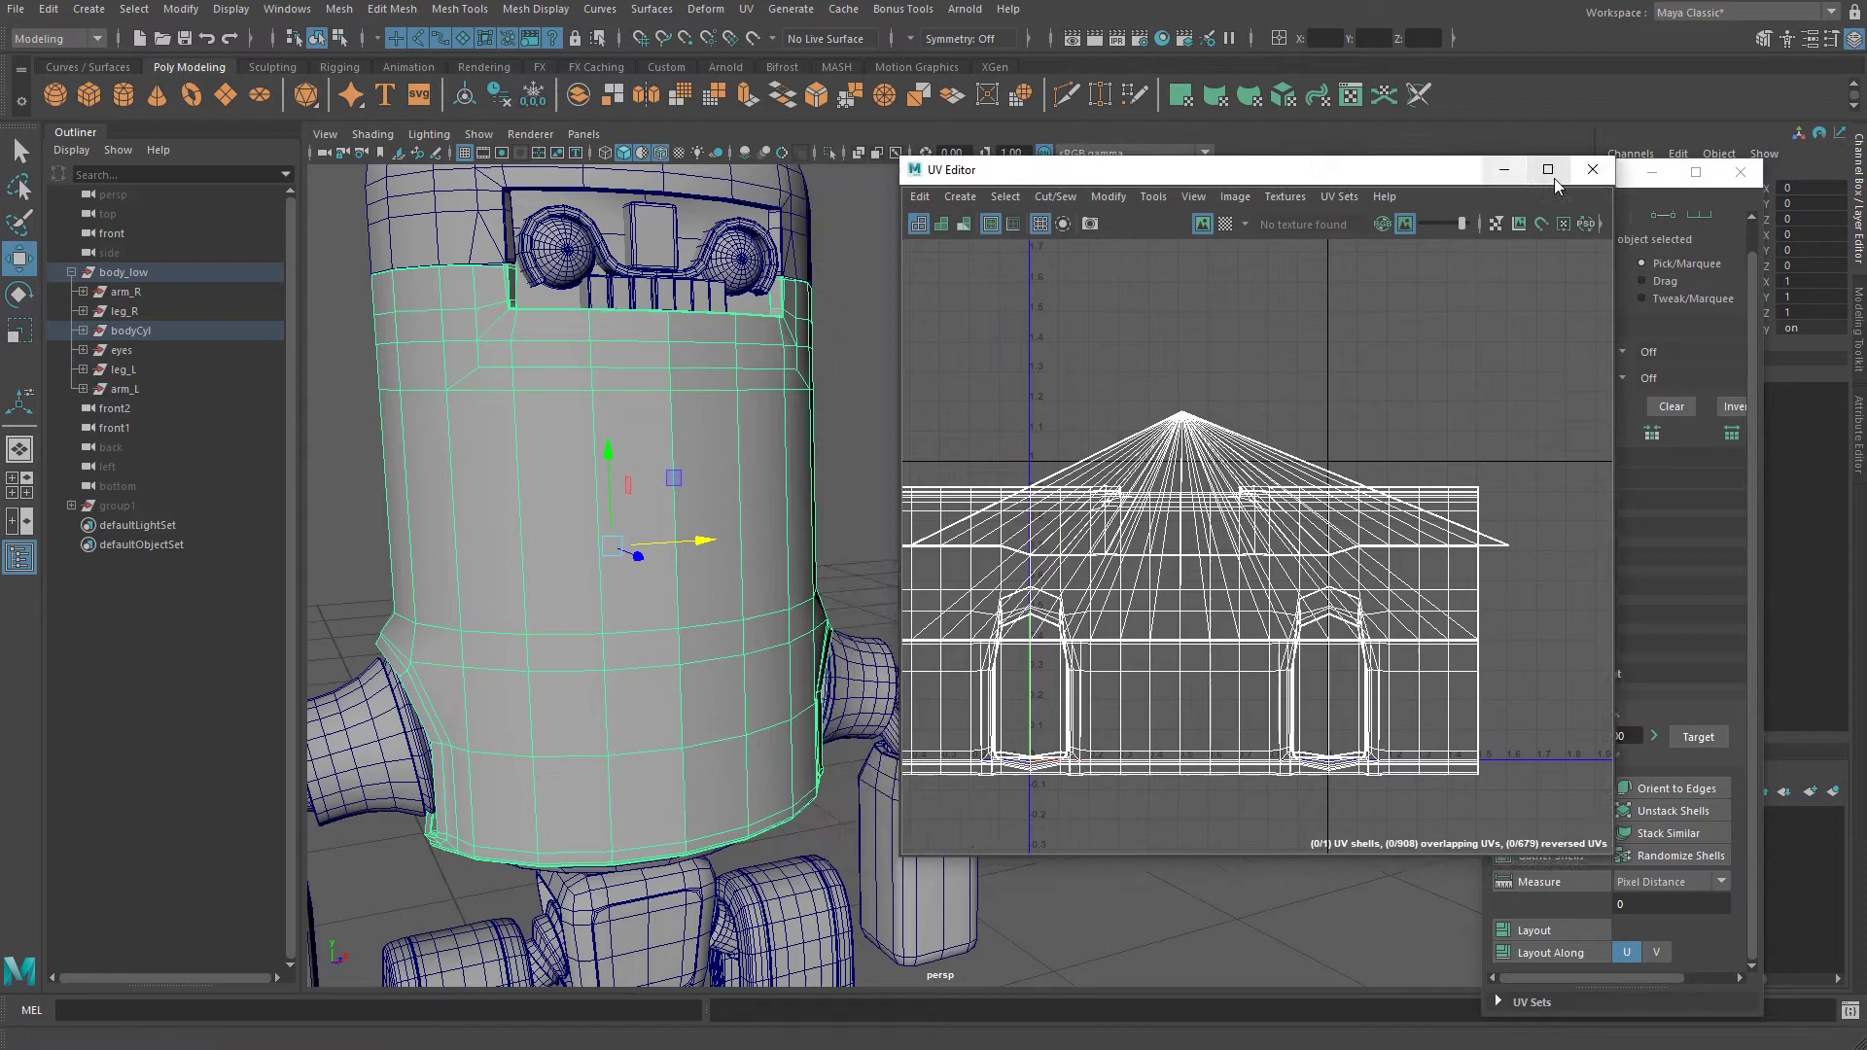
pyautogui.click(1623, 179)
pyautogui.moveTo(1579, 179); pyautogui.dragTo(1670, 153)
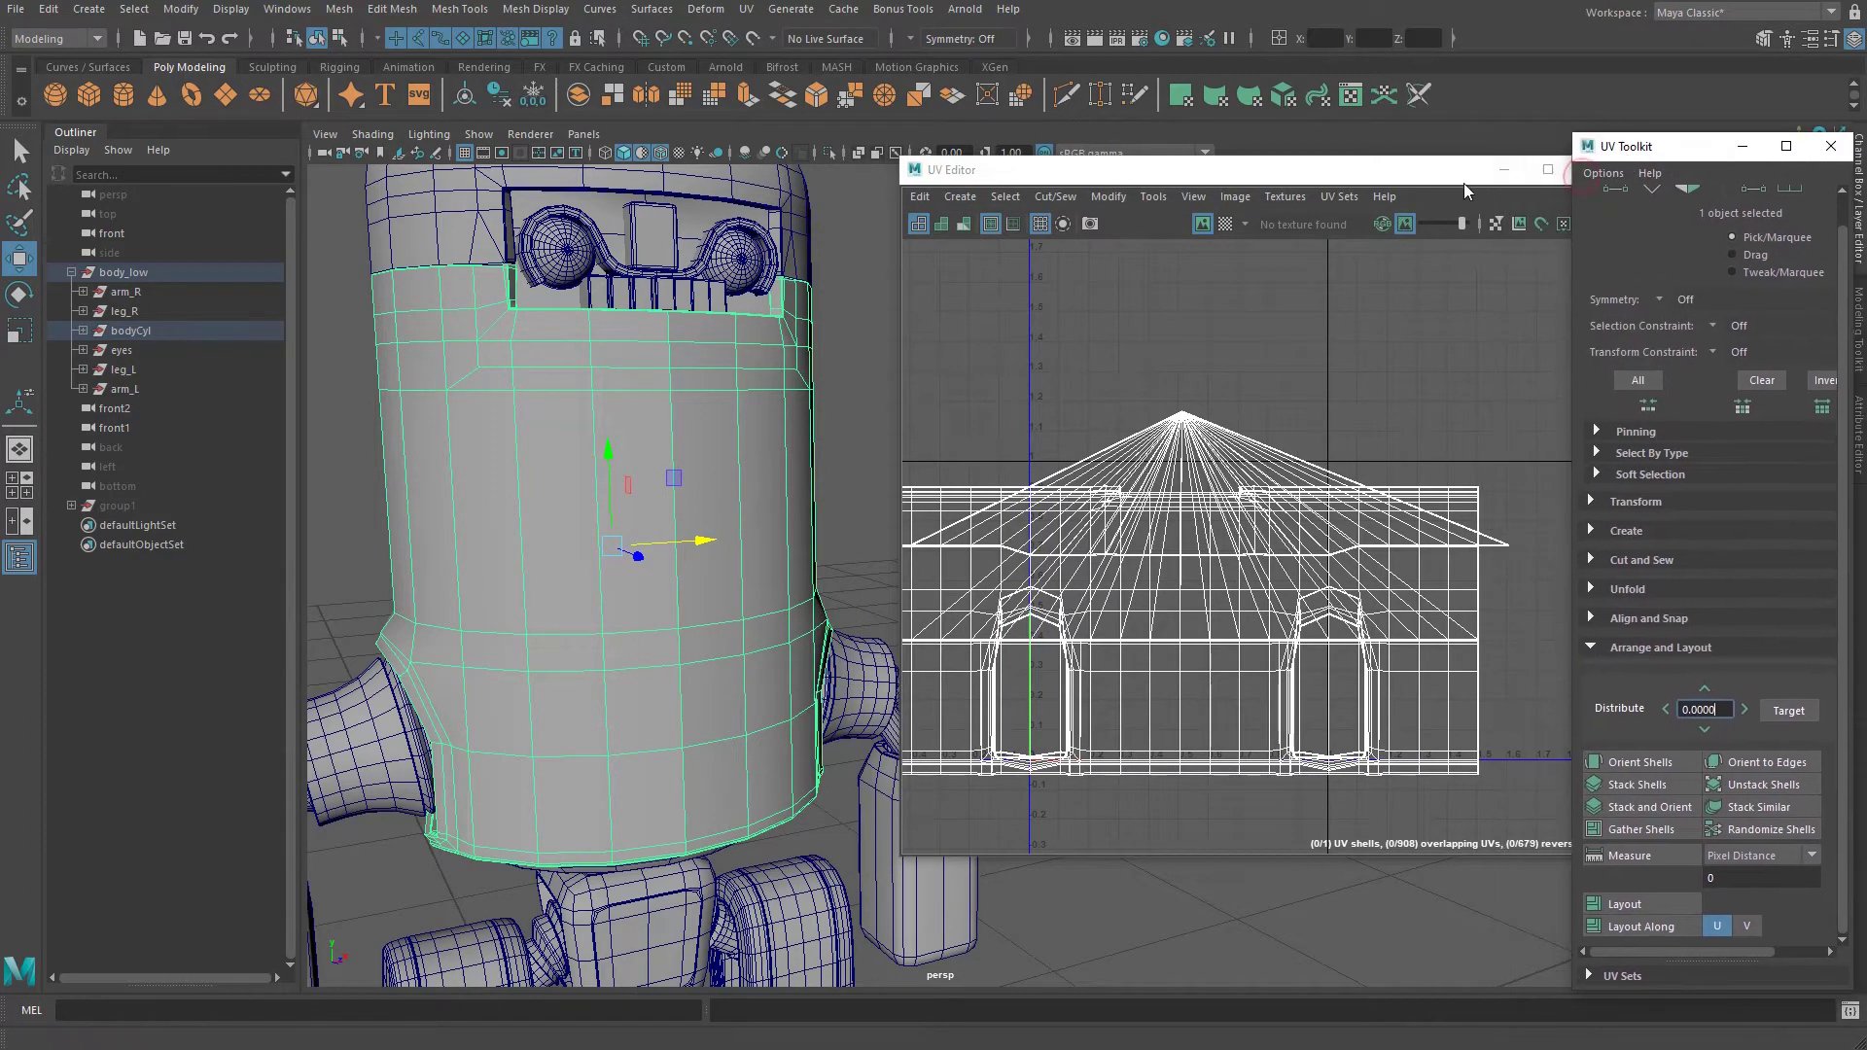
pyautogui.moveTo(1465, 183); pyautogui.dragTo(1406, 182)
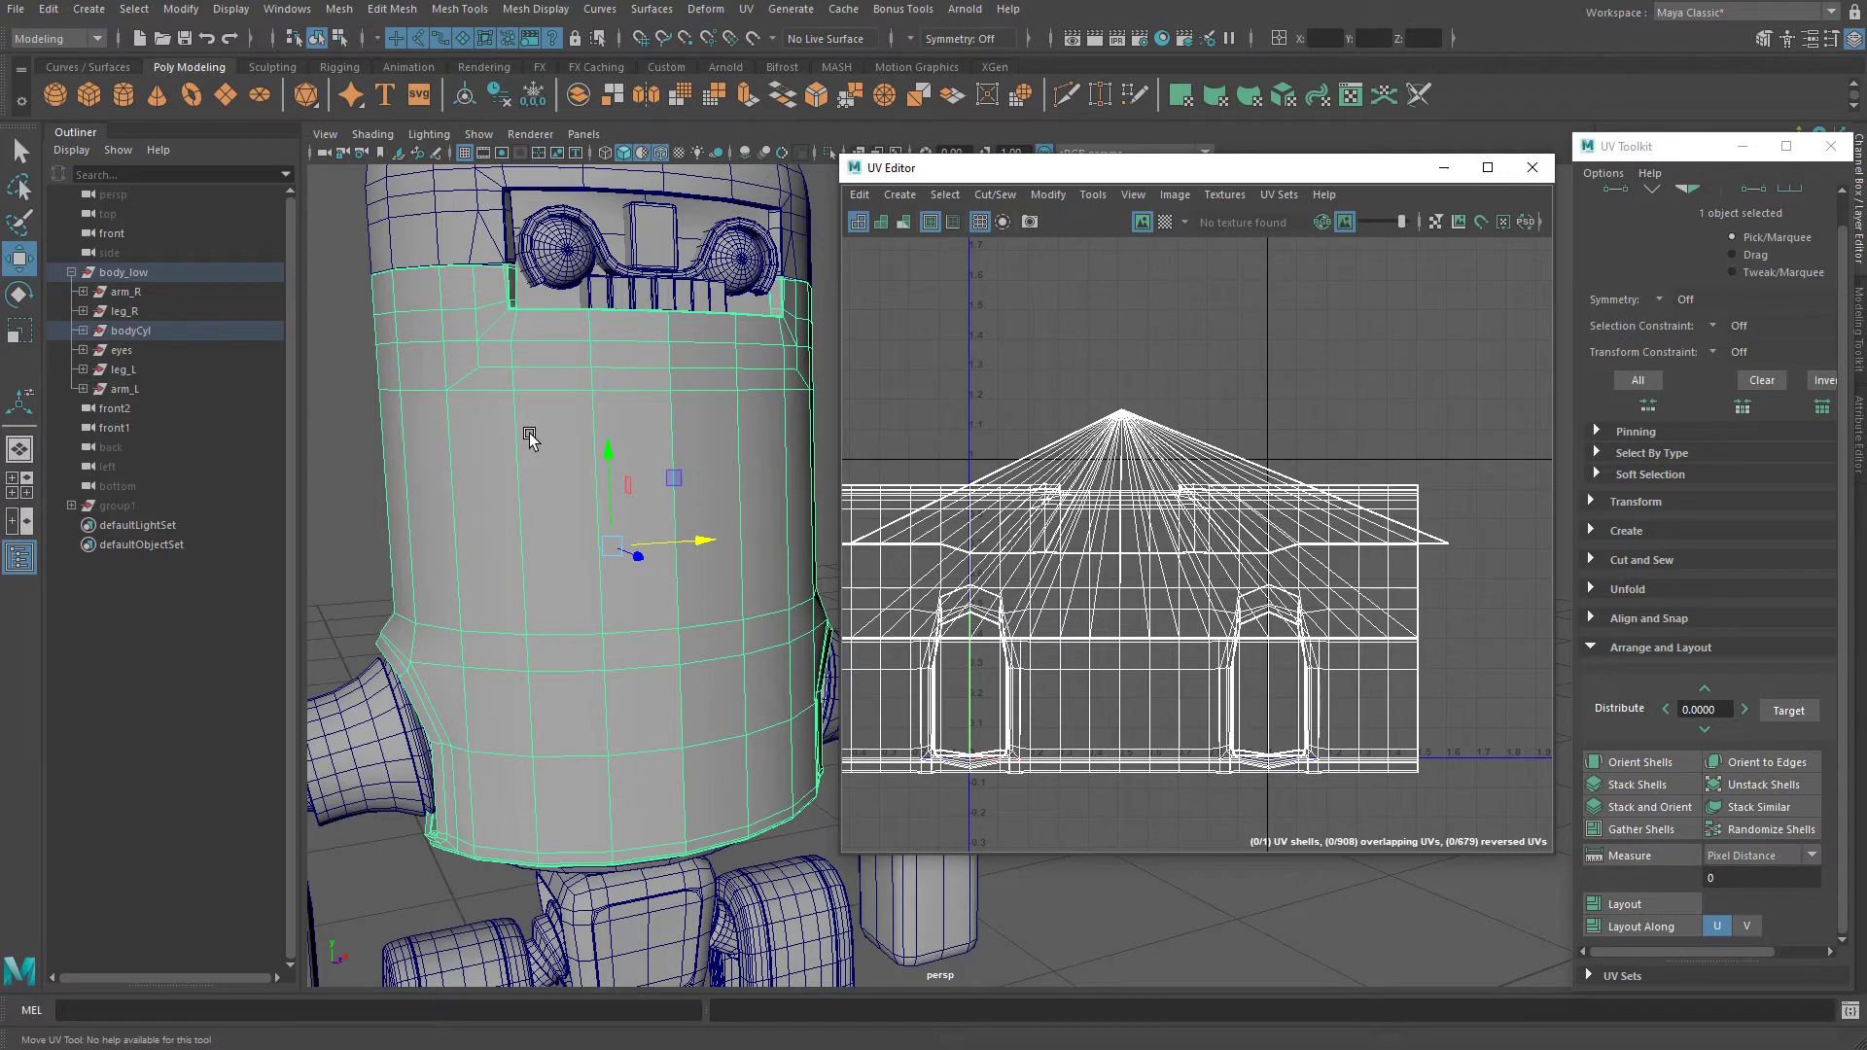
pyautogui.click(1165, 226)
pyautogui.keyDown('alt'); pyautogui.moveTo(517, 526); pyautogui.dragTo(524, 538); pyautogui.keyUp('alt')
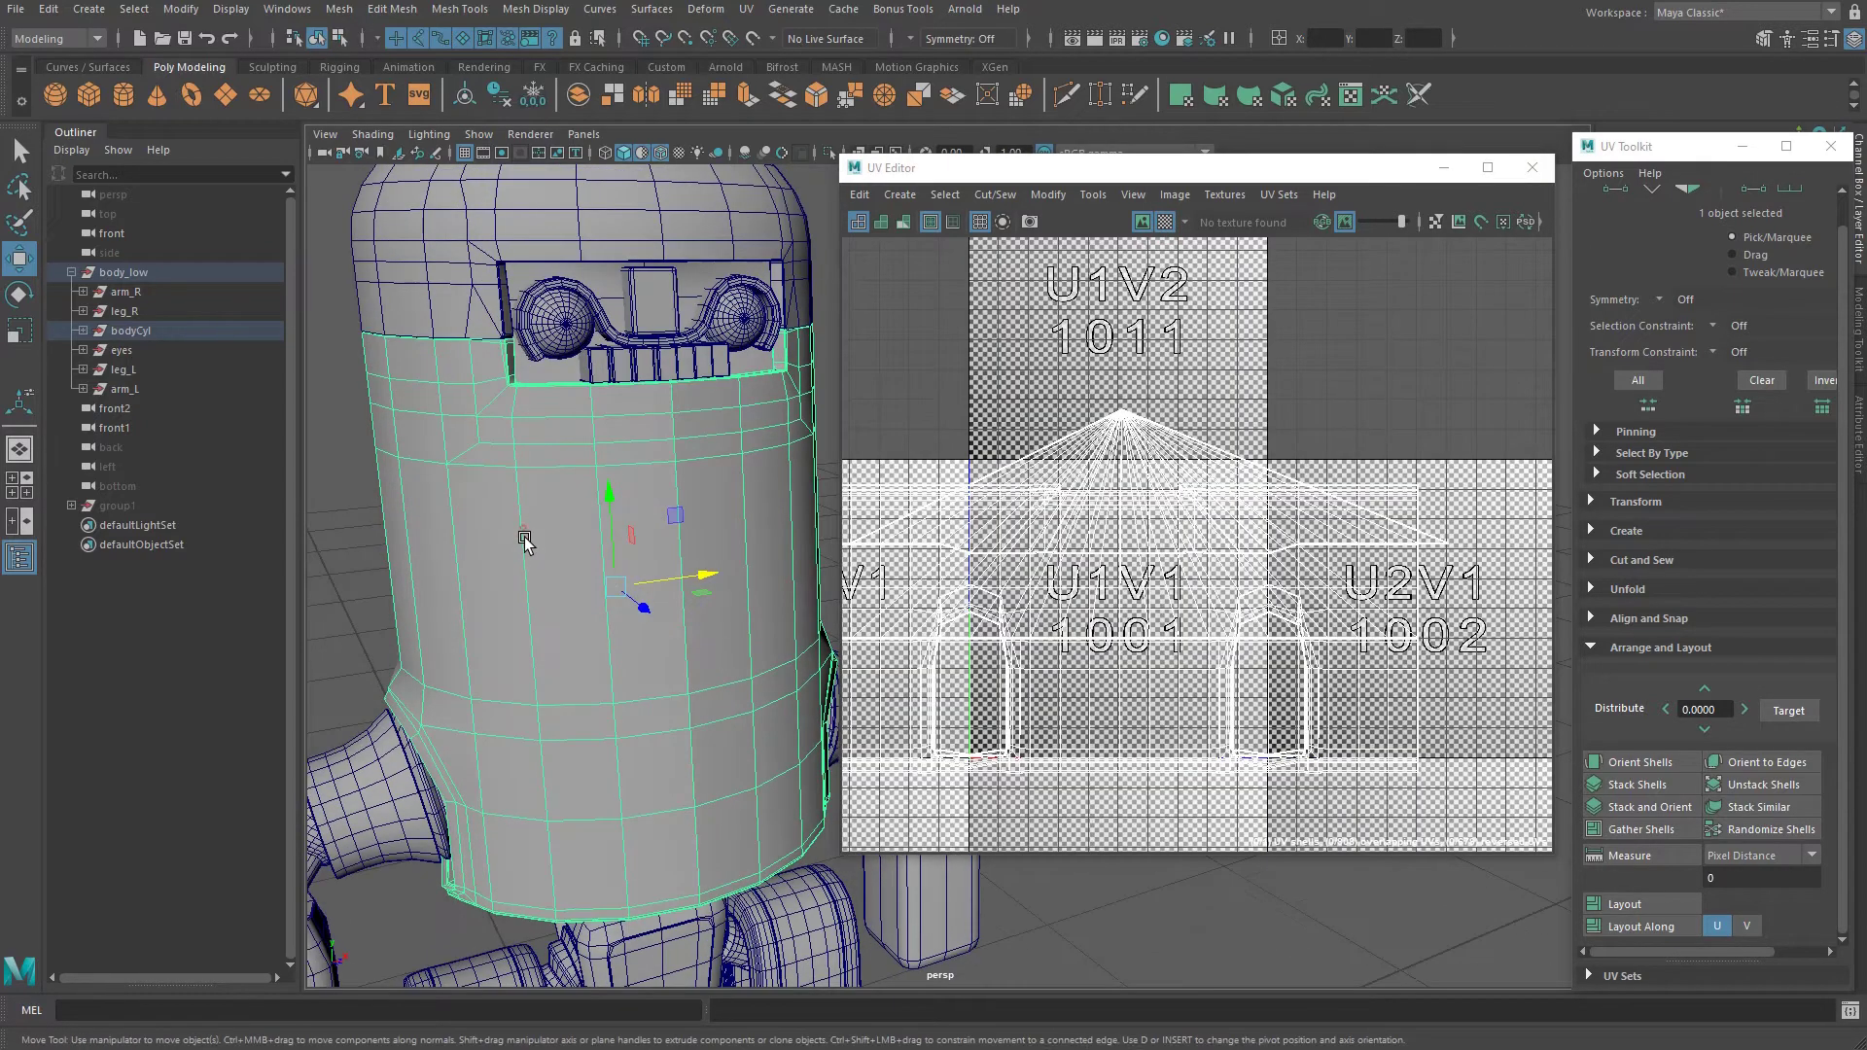
# Examine the torso's UV shell against the checker map tiles in the UV Editor, from the 1011 tile to the 1001 tile.
pyautogui.keyDown('alt'); pyautogui.moveTo(1179, 387); pyautogui.dragTo(1164, 612, button='middle'); pyautogui.keyUp('alt')
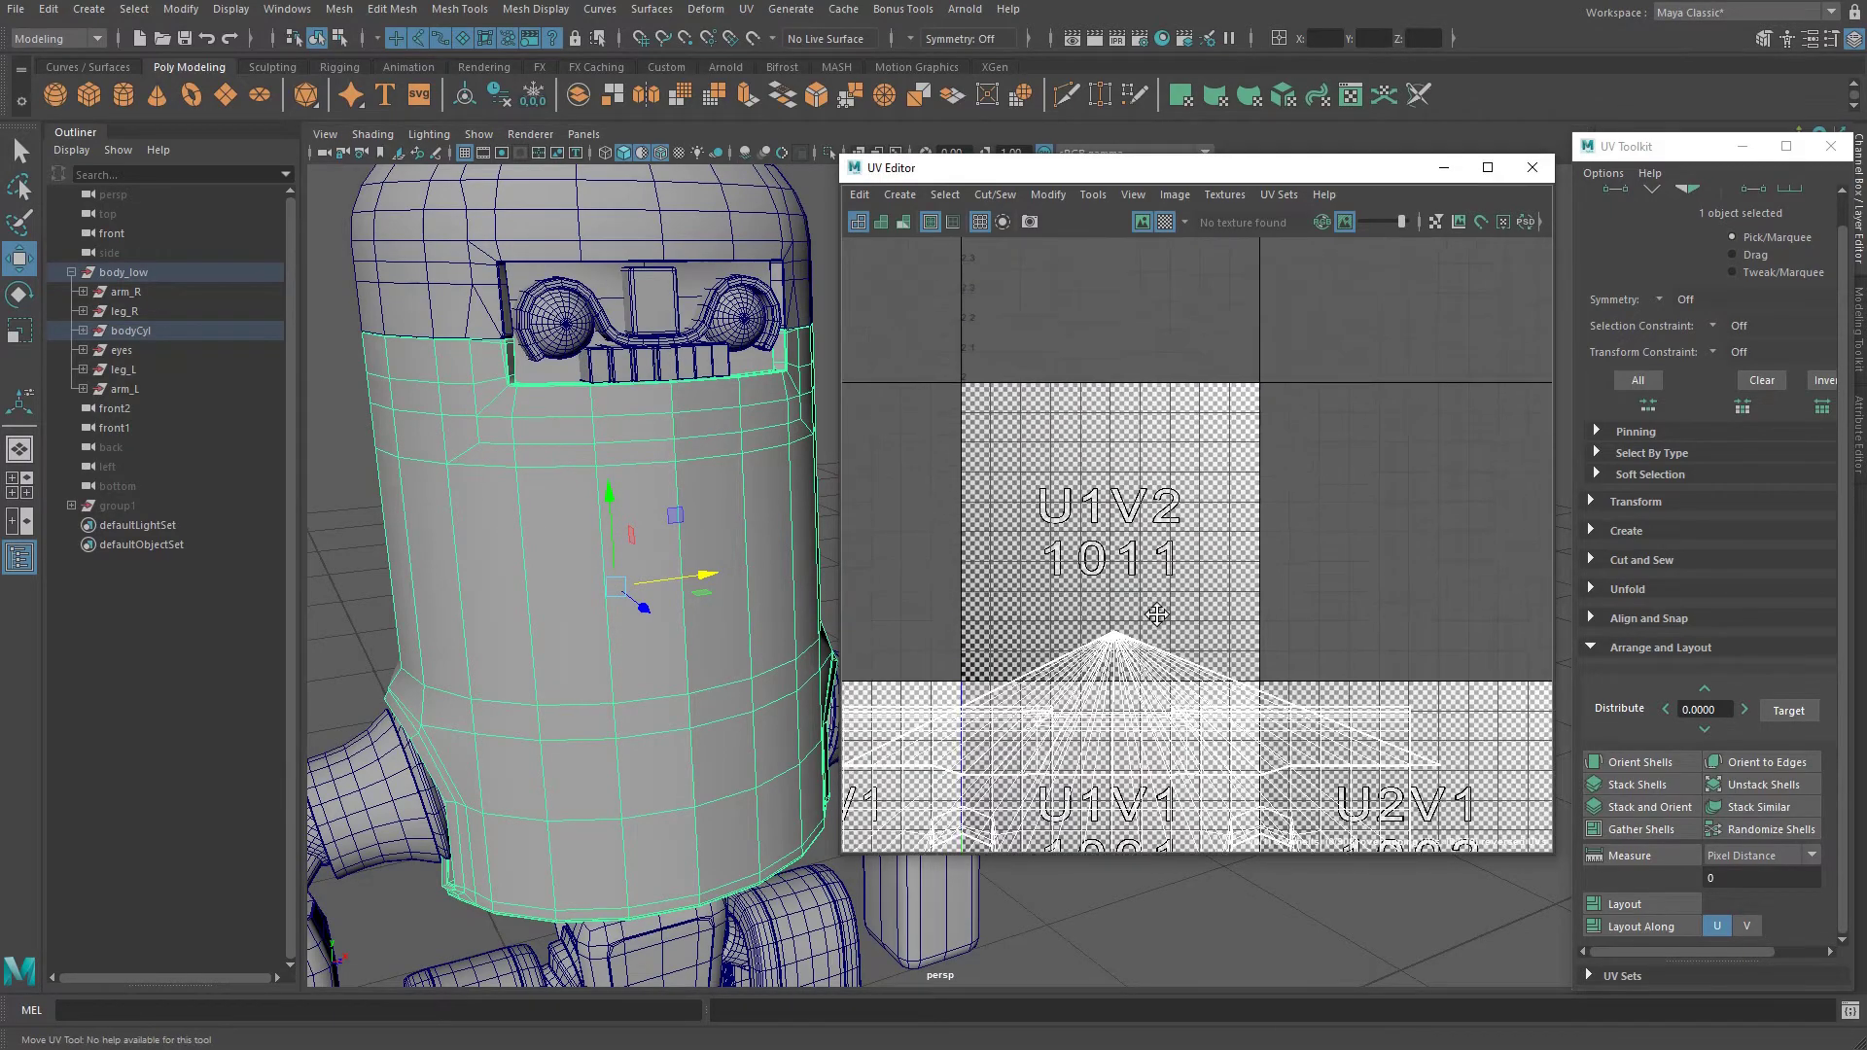
pyautogui.keyDown('alt'); pyautogui.moveTo(1096, 507); pyautogui.dragTo(1786, 577, button='right'); pyautogui.keyUp('alt')
pyautogui.keyDown('alt'); pyautogui.moveTo(992, 442); pyautogui.dragTo(951, 436, button='right'); pyautogui.keyUp('alt')
pyautogui.keyDown('alt'); pyautogui.moveTo(1142, 829); pyautogui.dragTo(1388, 1021, button='middle'); pyautogui.keyUp('alt')
pyautogui.keyDown('alt'); pyautogui.moveTo(976, 420); pyautogui.dragTo(809, 440, button='right'); pyautogui.keyUp('alt')
pyautogui.keyDown('alt'); pyautogui.moveTo(1425, 566); pyautogui.dragTo(1290, 261, button='middle'); pyautogui.keyUp('alt')
pyautogui.keyDown('alt'); pyautogui.moveTo(1262, 522); pyautogui.dragTo(1089, 541, button='right'); pyautogui.keyUp('alt')
pyautogui.keyDown('alt'); pyautogui.moveTo(1092, 544); pyautogui.dragTo(1074, 255, button='middle'); pyautogui.keyUp('alt')
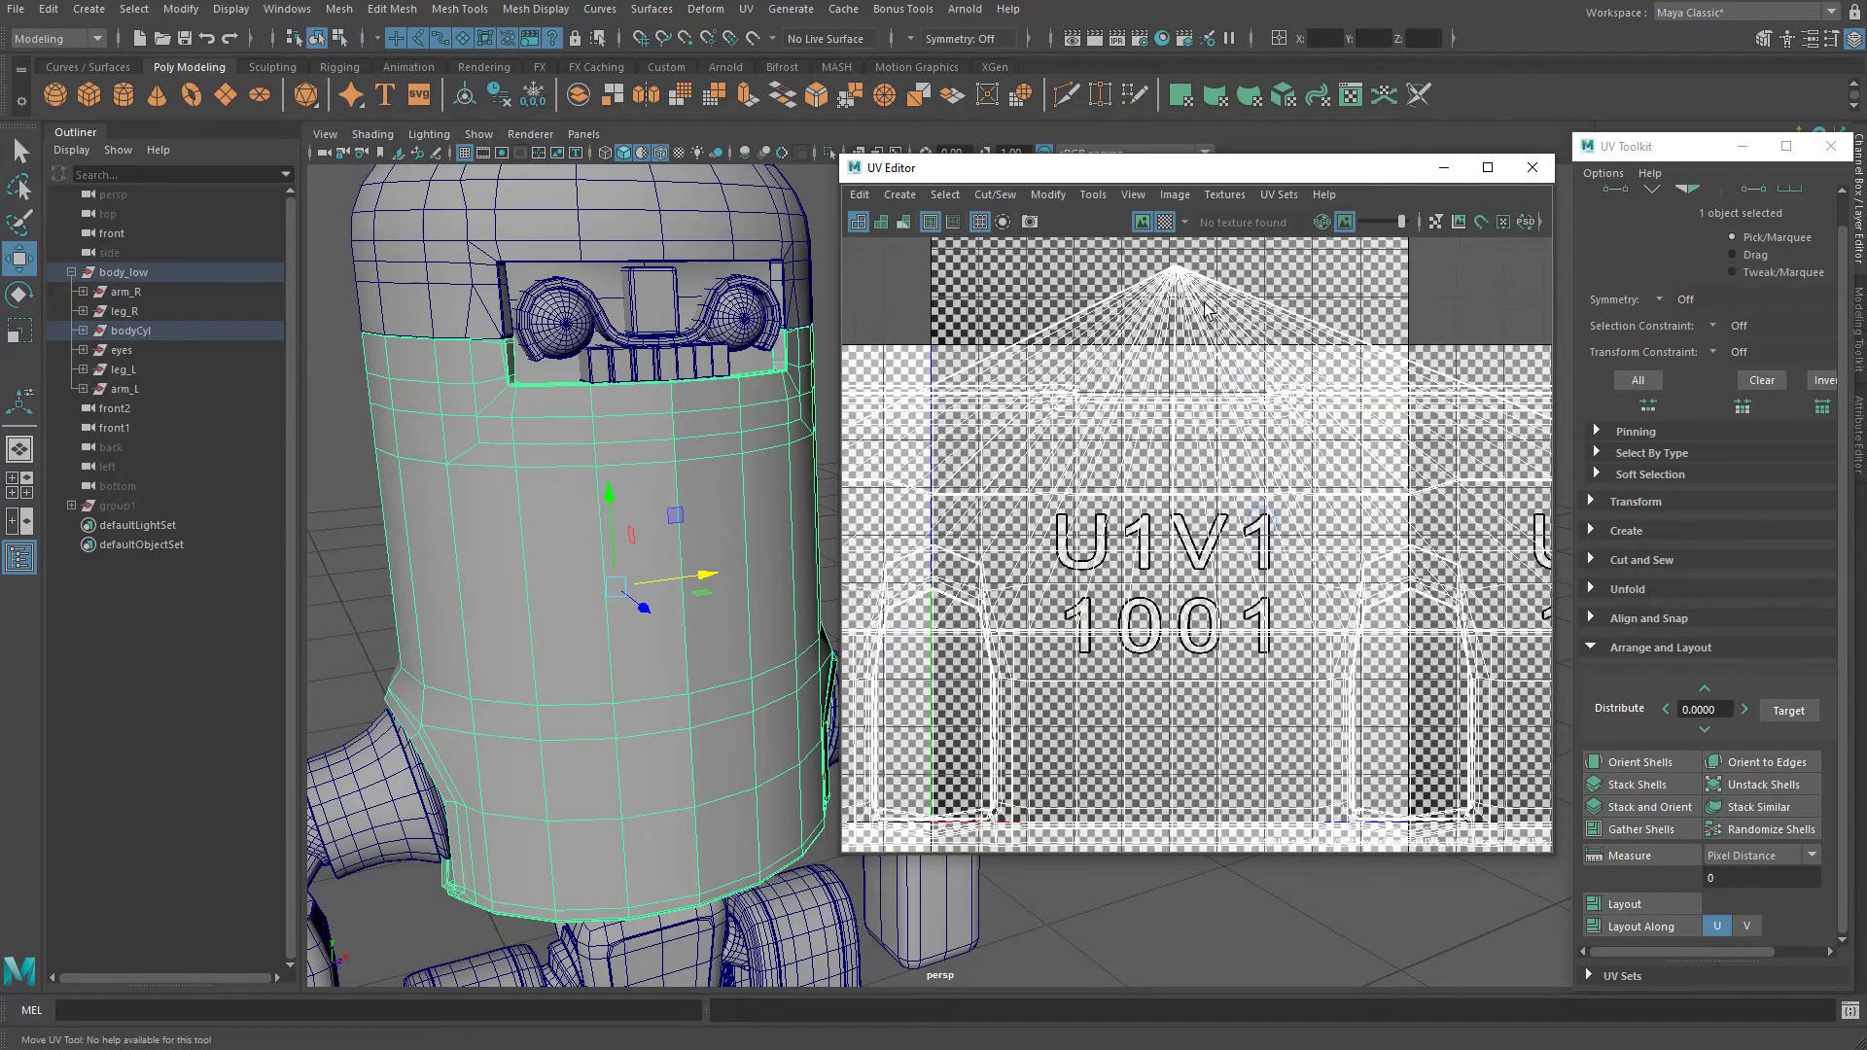
pyautogui.keyDown('alt'); pyautogui.moveTo(1250, 518); pyautogui.dragTo(1130, 558, button='right'); pyautogui.keyUp('alt')
pyautogui.keyDown('alt'); pyautogui.moveTo(1140, 503); pyautogui.dragTo(1130, 396, button='middle'); pyautogui.keyUp('alt')
pyautogui.keyDown('alt'); pyautogui.moveTo(1097, 541); pyautogui.dragTo(1070, 569, button='right'); pyautogui.keyUp('alt')
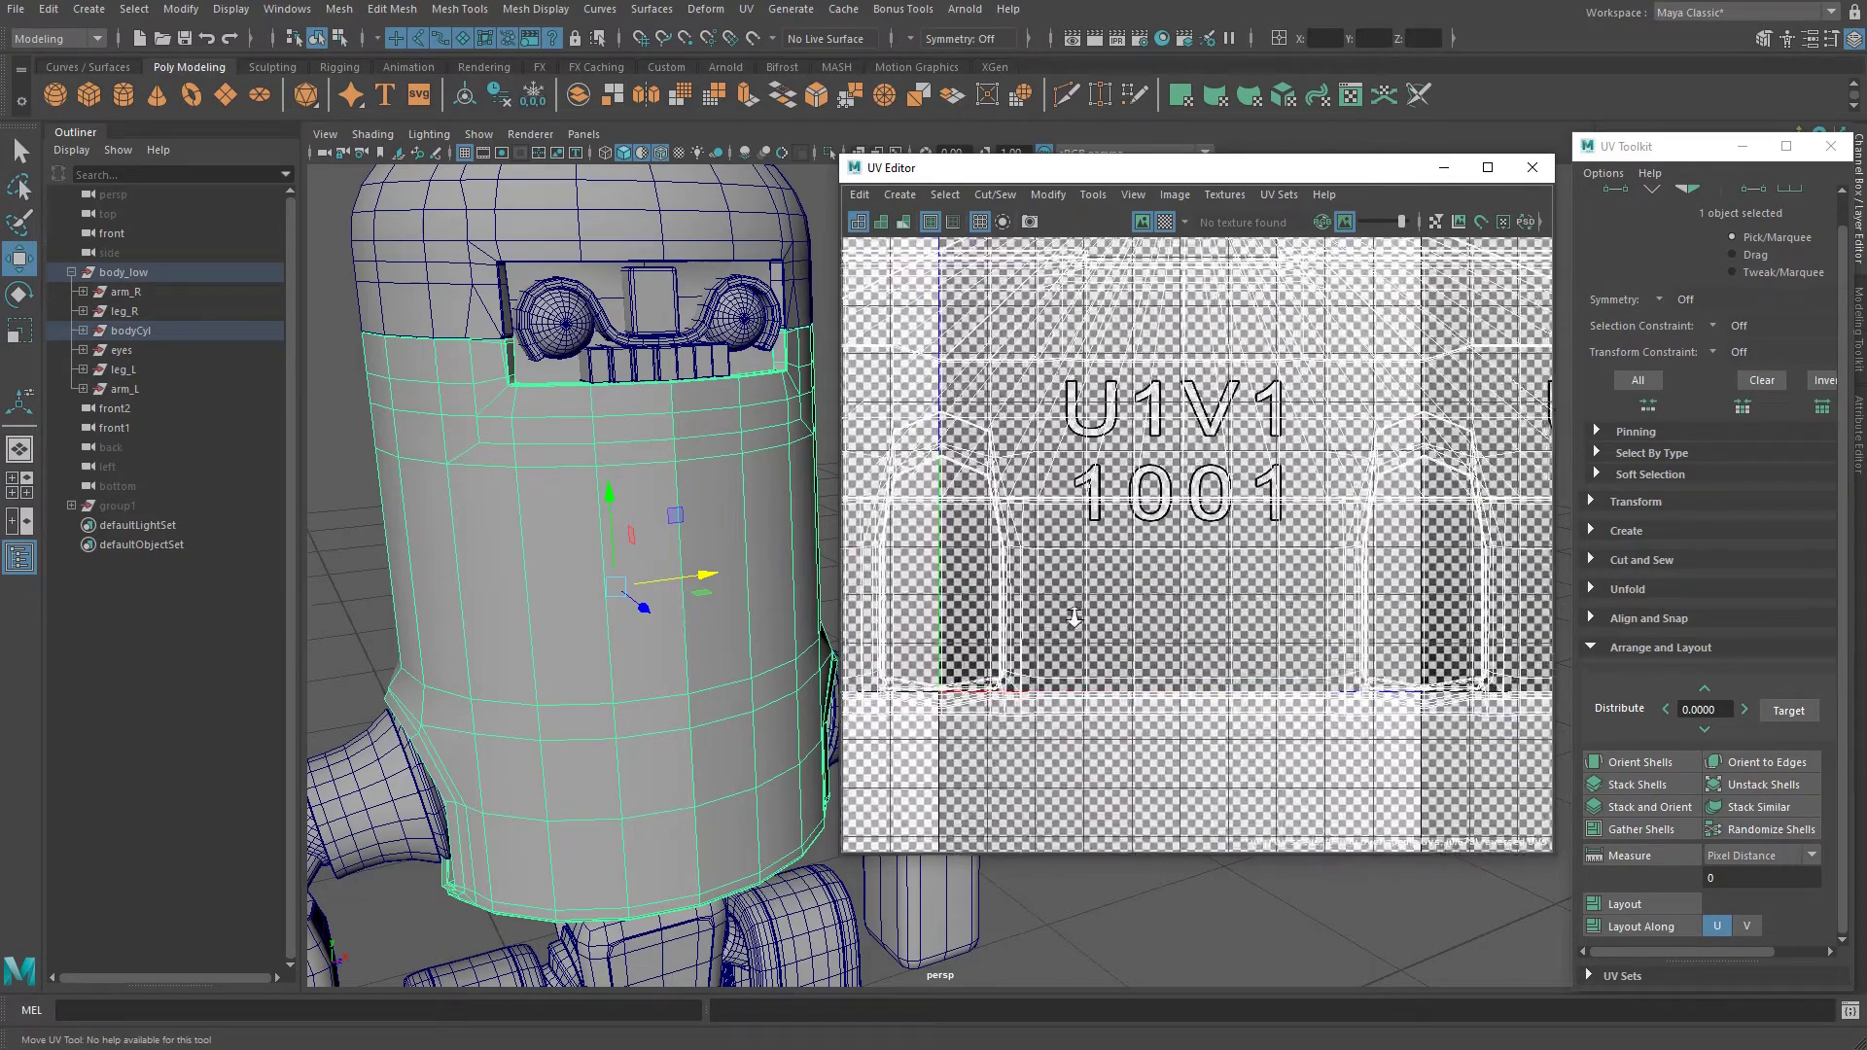
pyautogui.keyDown('alt'); pyautogui.moveTo(1070, 569); pyautogui.dragTo(1070, 604, button='middle'); pyautogui.keyUp('alt')
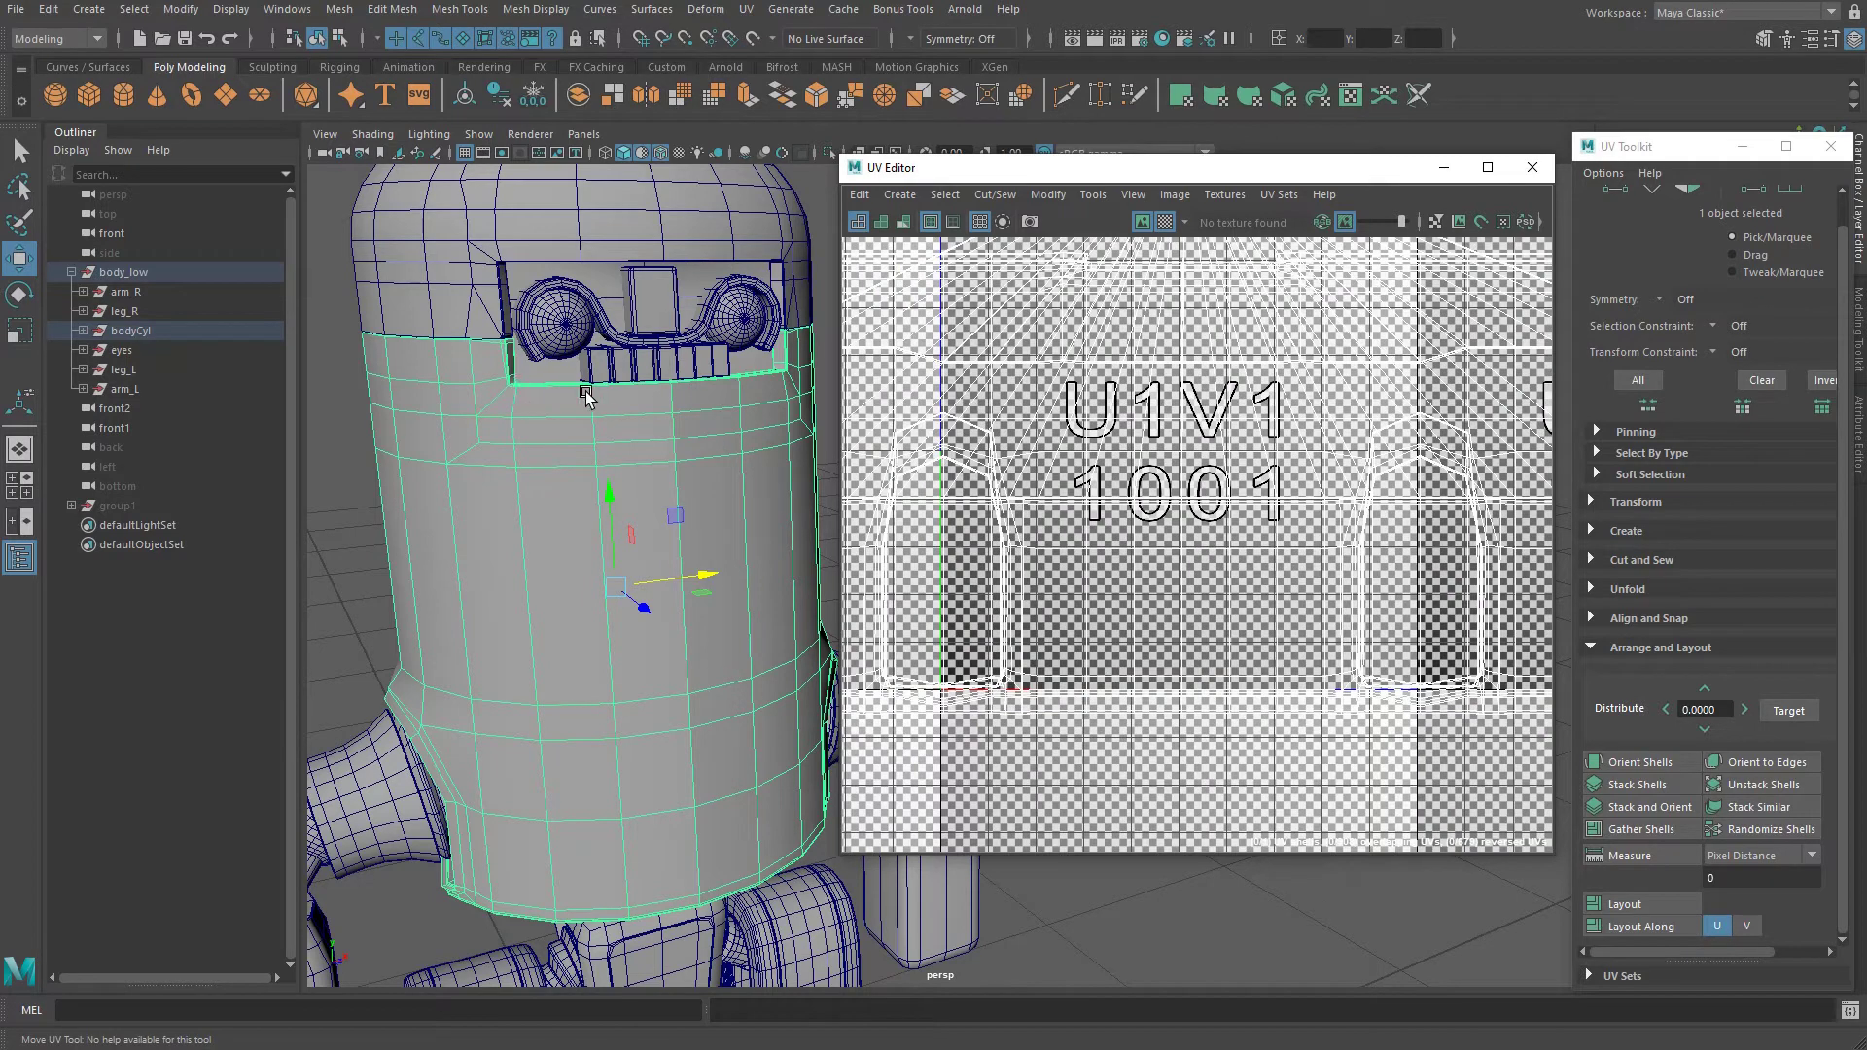
# Display the checker texture on the torso in the viewport, inspect its front, and reposition the UV Toolkit window.
pyautogui.click(643, 154)
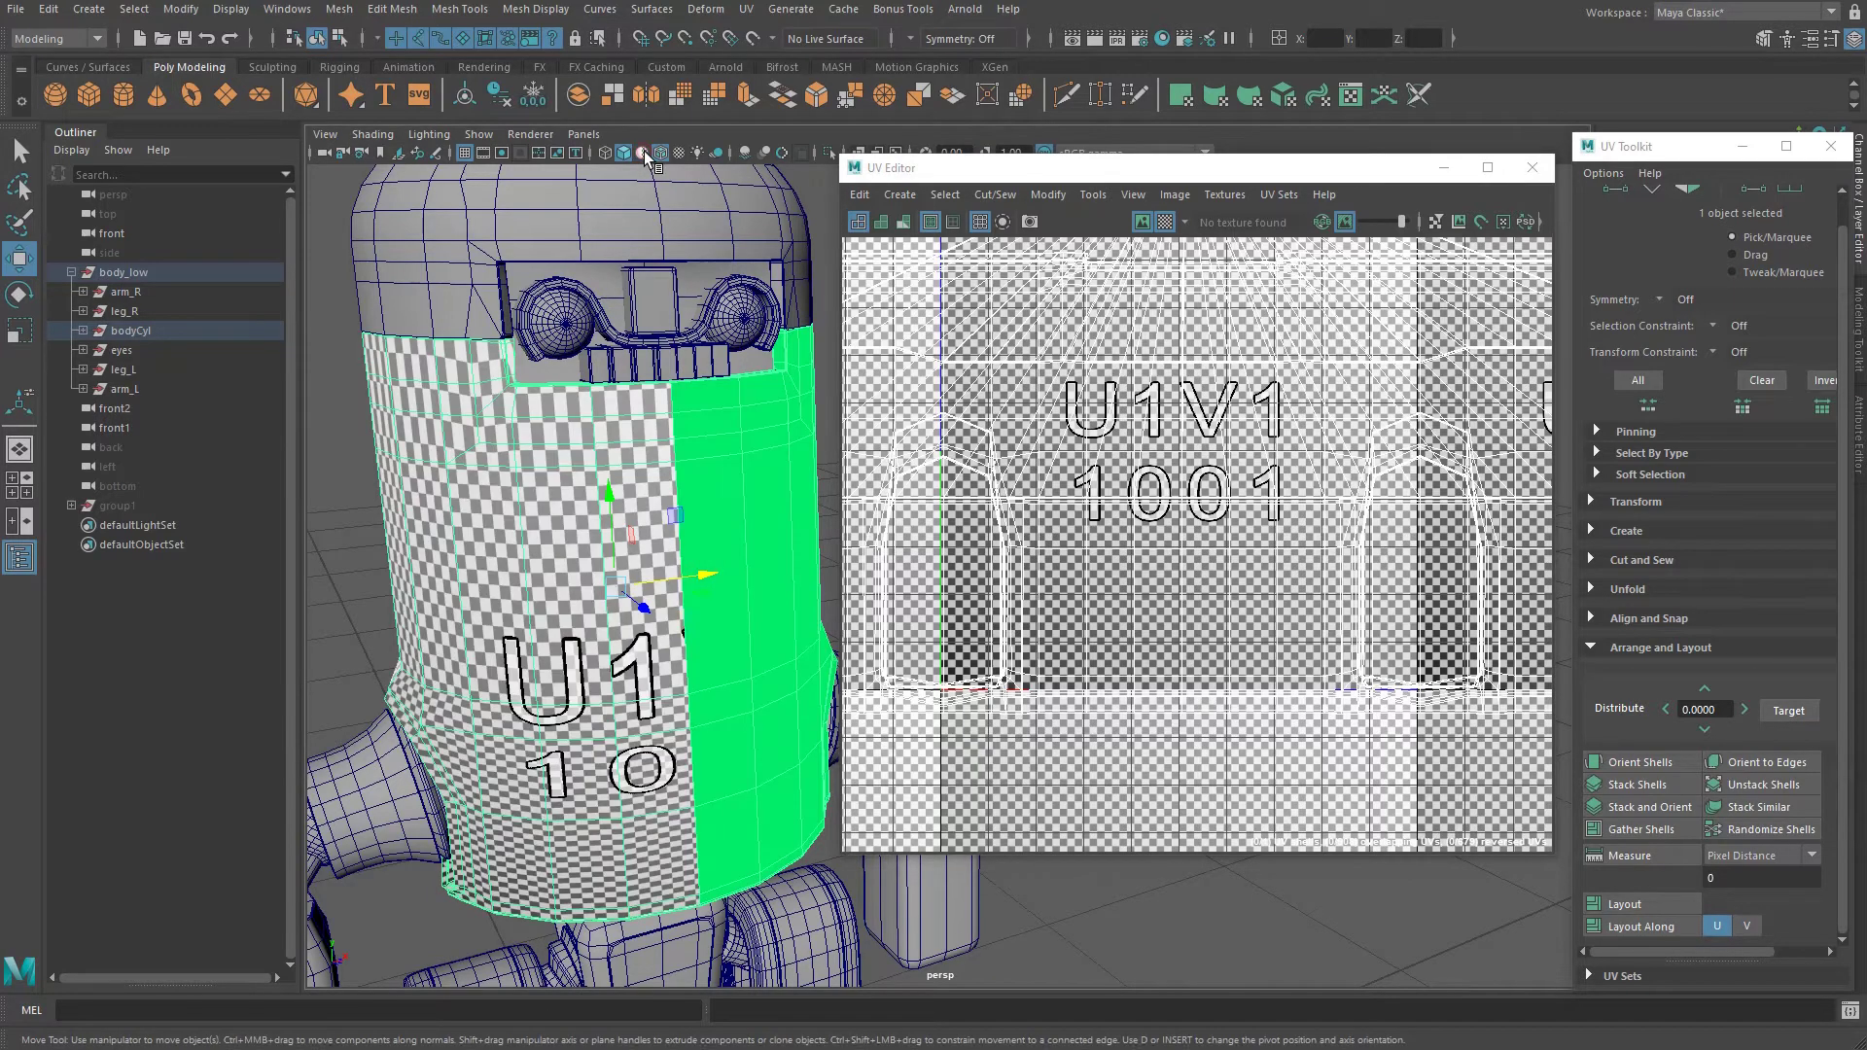
pyautogui.keyDown('alt'); pyautogui.moveTo(669, 581); pyautogui.dragTo(576, 545); pyautogui.keyUp('alt')
pyautogui.click(767, 375)
pyautogui.click(666, 409)
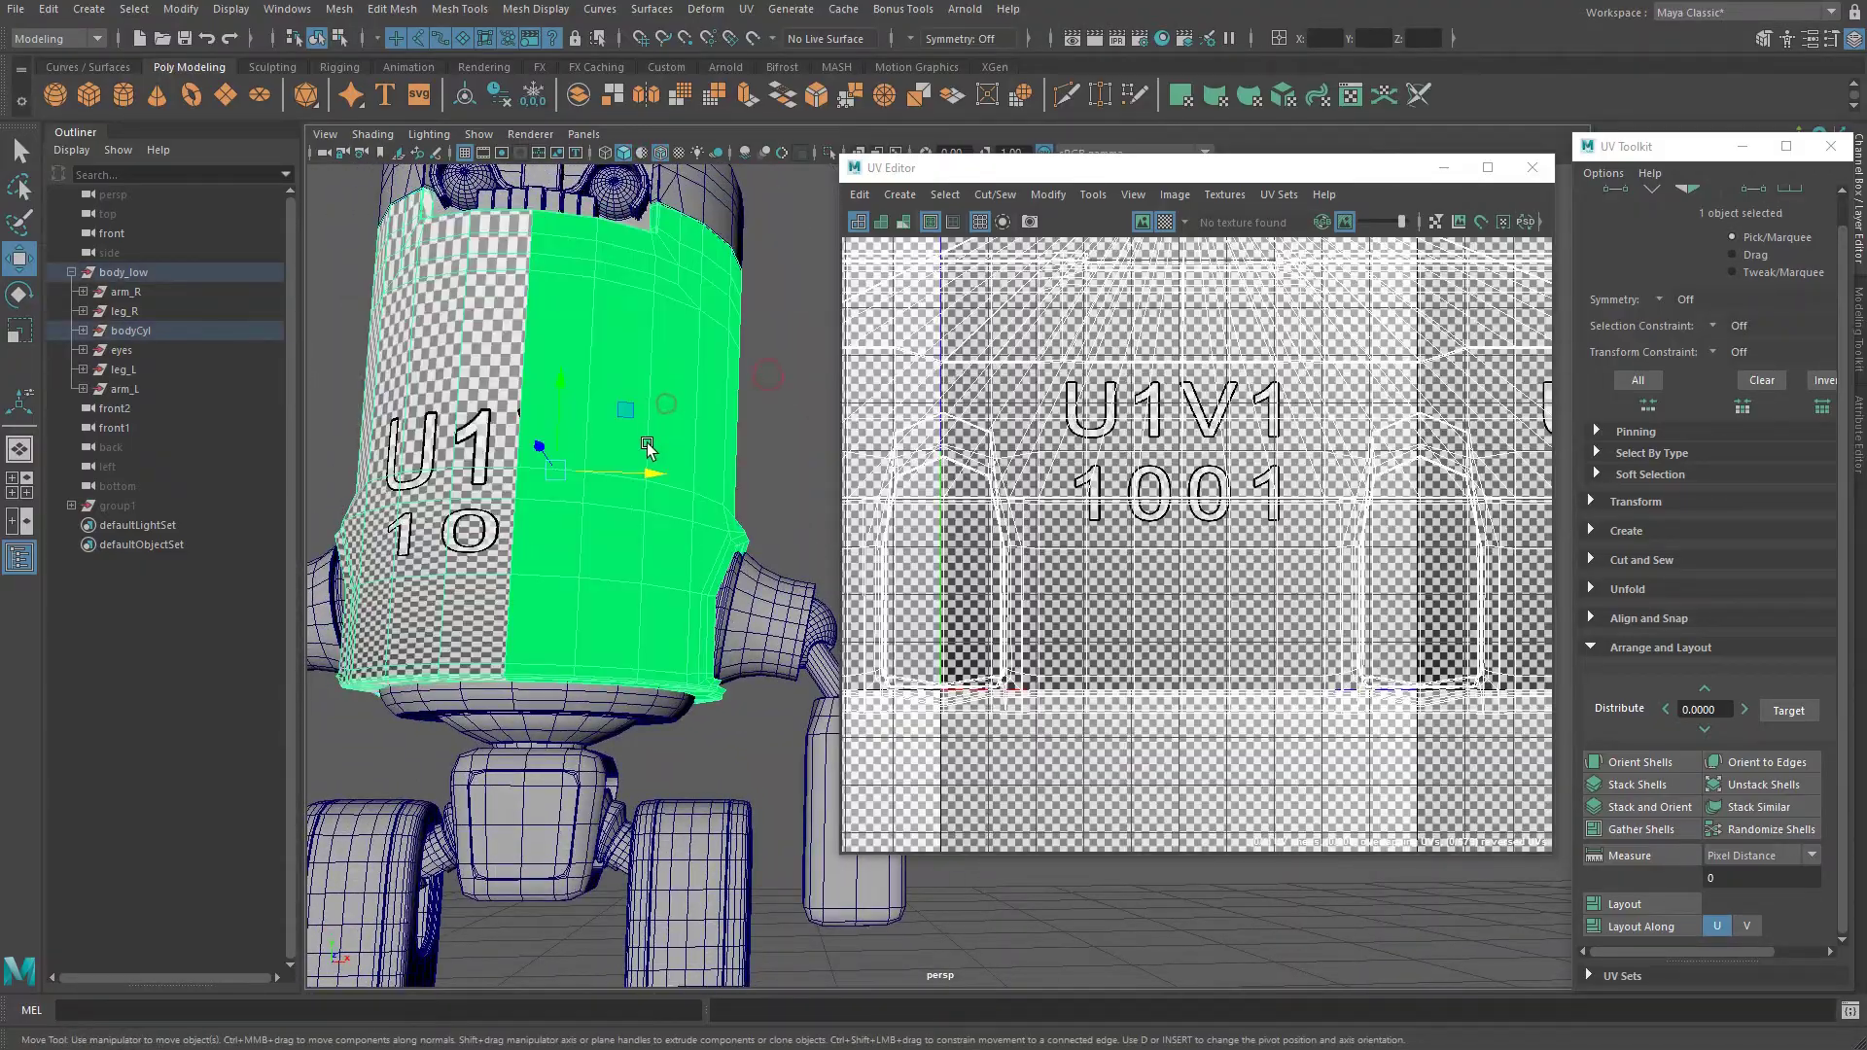
pyautogui.keyDown('alt'); pyautogui.moveTo(646, 447); pyautogui.dragTo(618, 531); pyautogui.keyUp('alt')
pyautogui.hotkey('ctrl', 'z')
pyautogui.keyDown('alt'); pyautogui.moveTo(1297, 494); pyautogui.dragTo(1401, 498, button='middle'); pyautogui.keyUp('alt')
pyautogui.scroll(-3, 1400, 498)
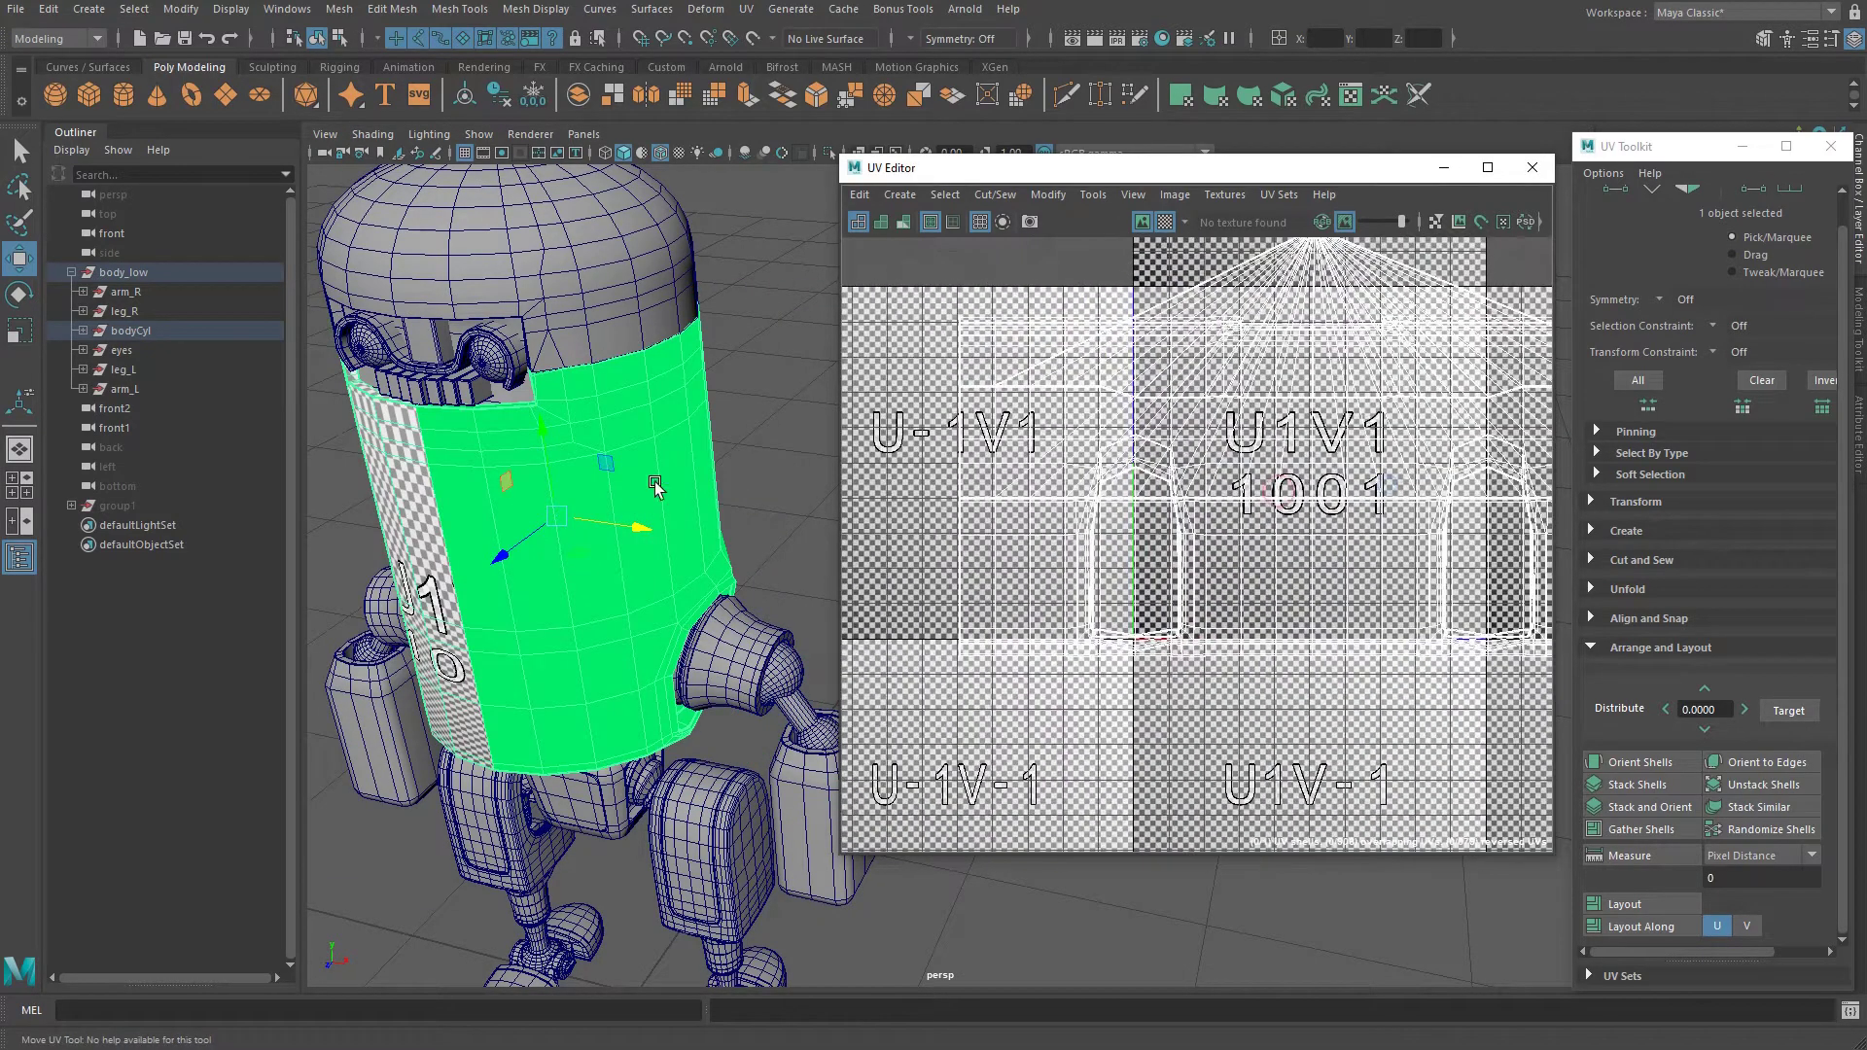
pyautogui.scroll(6, 646, 486)
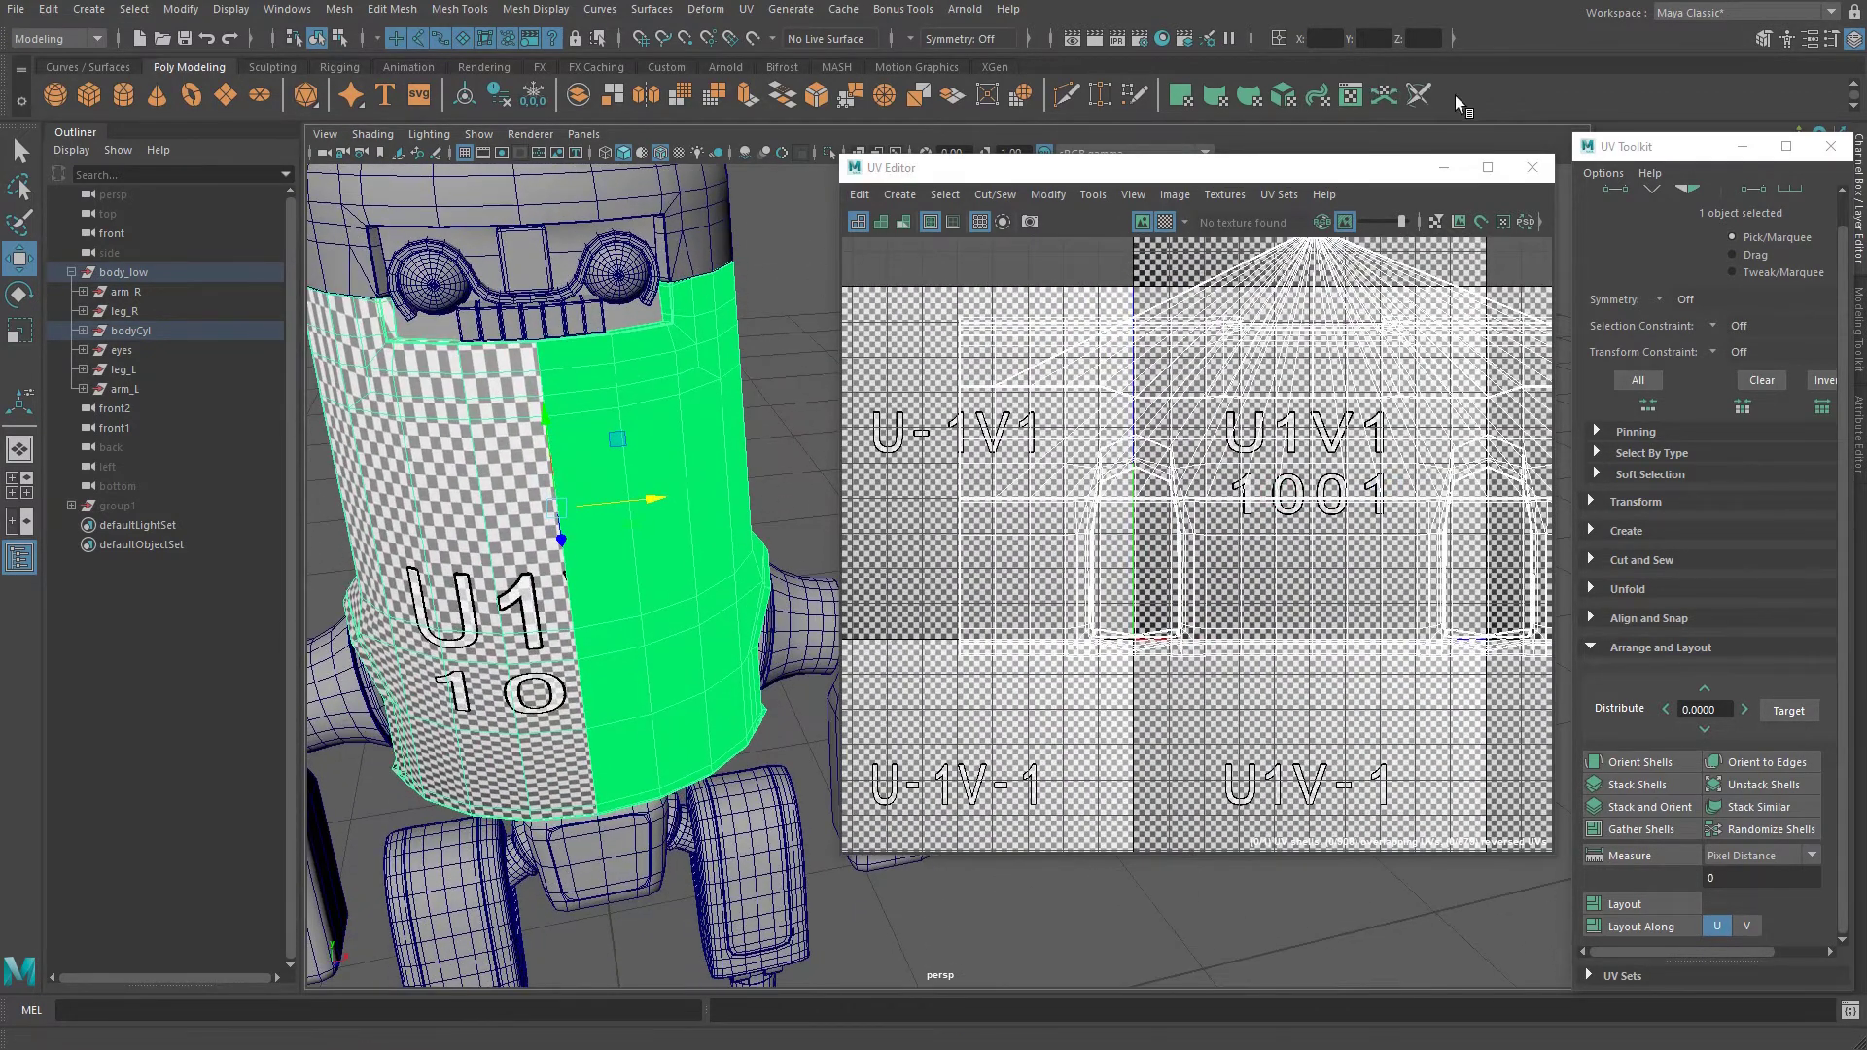
pyautogui.moveTo(1647, 148); pyautogui.dragTo(1564, 159)
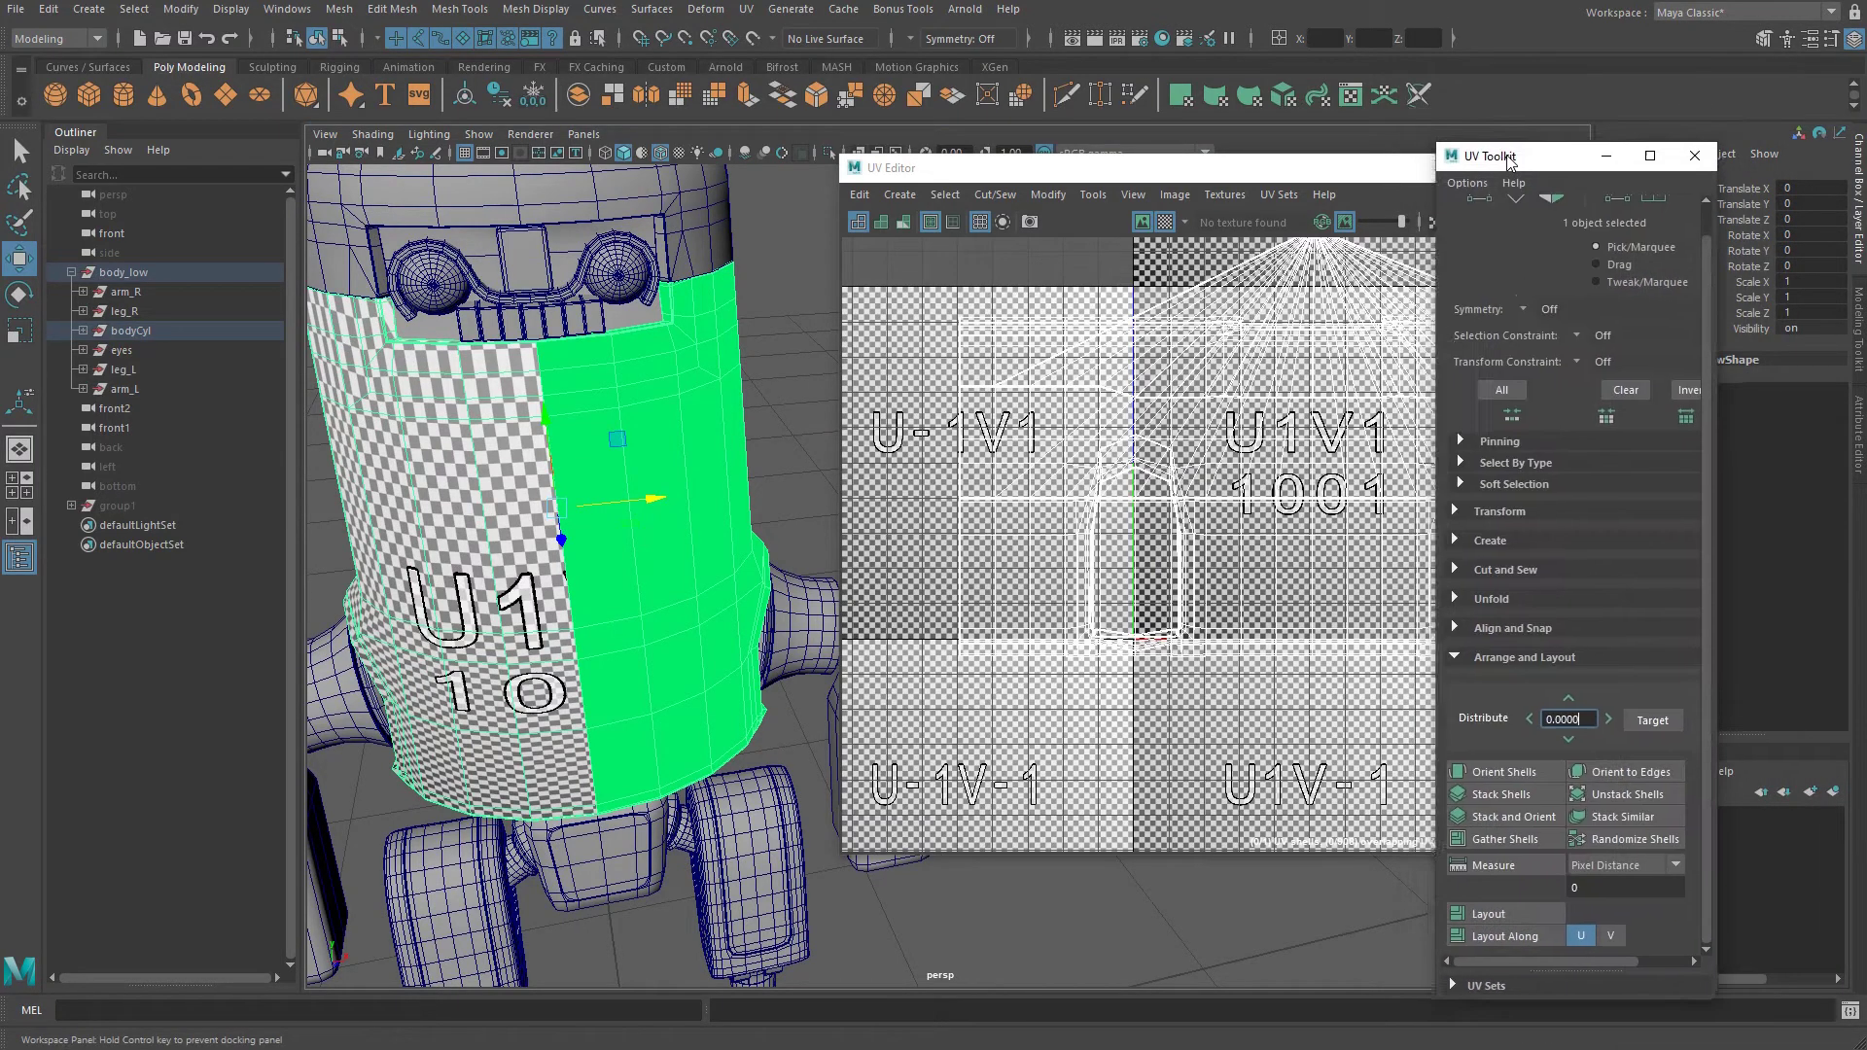
pyautogui.keyDown('alt'); pyautogui.moveTo(514, 425); pyautogui.dragTo(517, 385); pyautogui.keyUp('alt')
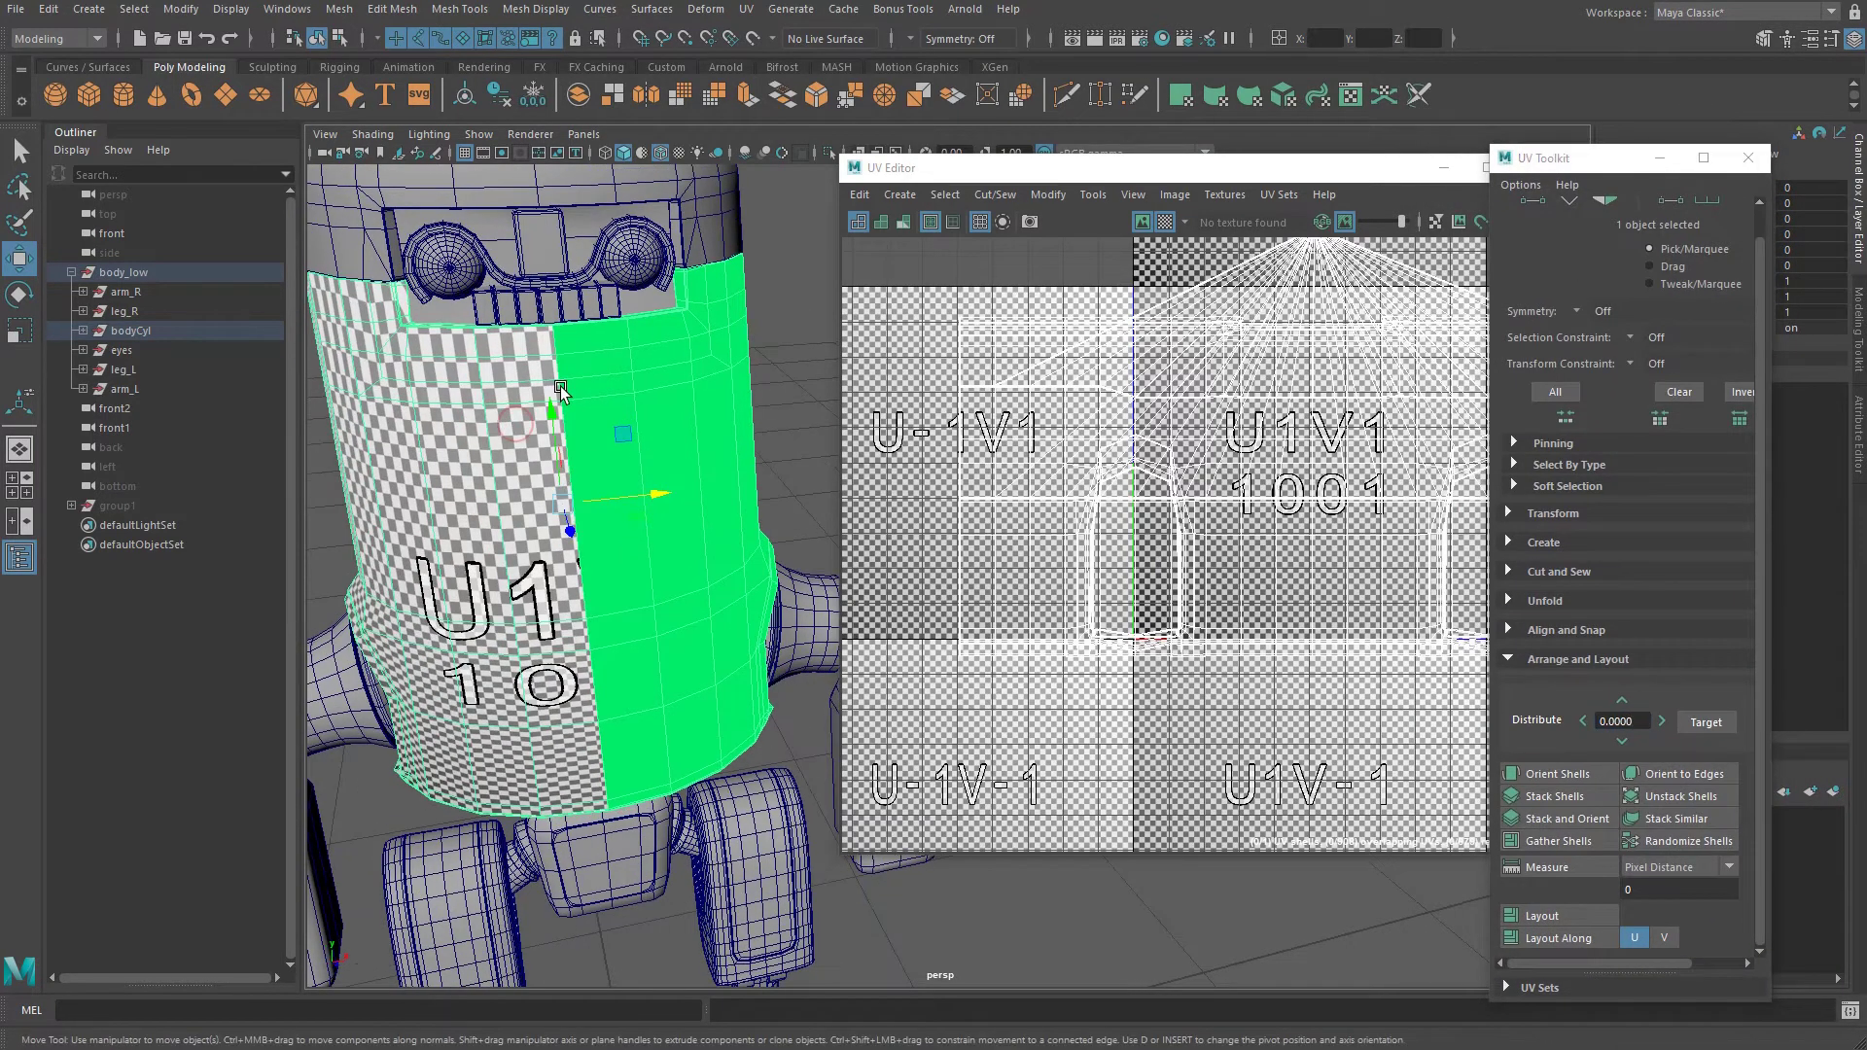
# Assign a new Lambert material to the selected torso and check how the checker pattern covers its front.
pyautogui.moveTo(567, 388); pyautogui.dragTo(623, 875, button='right')
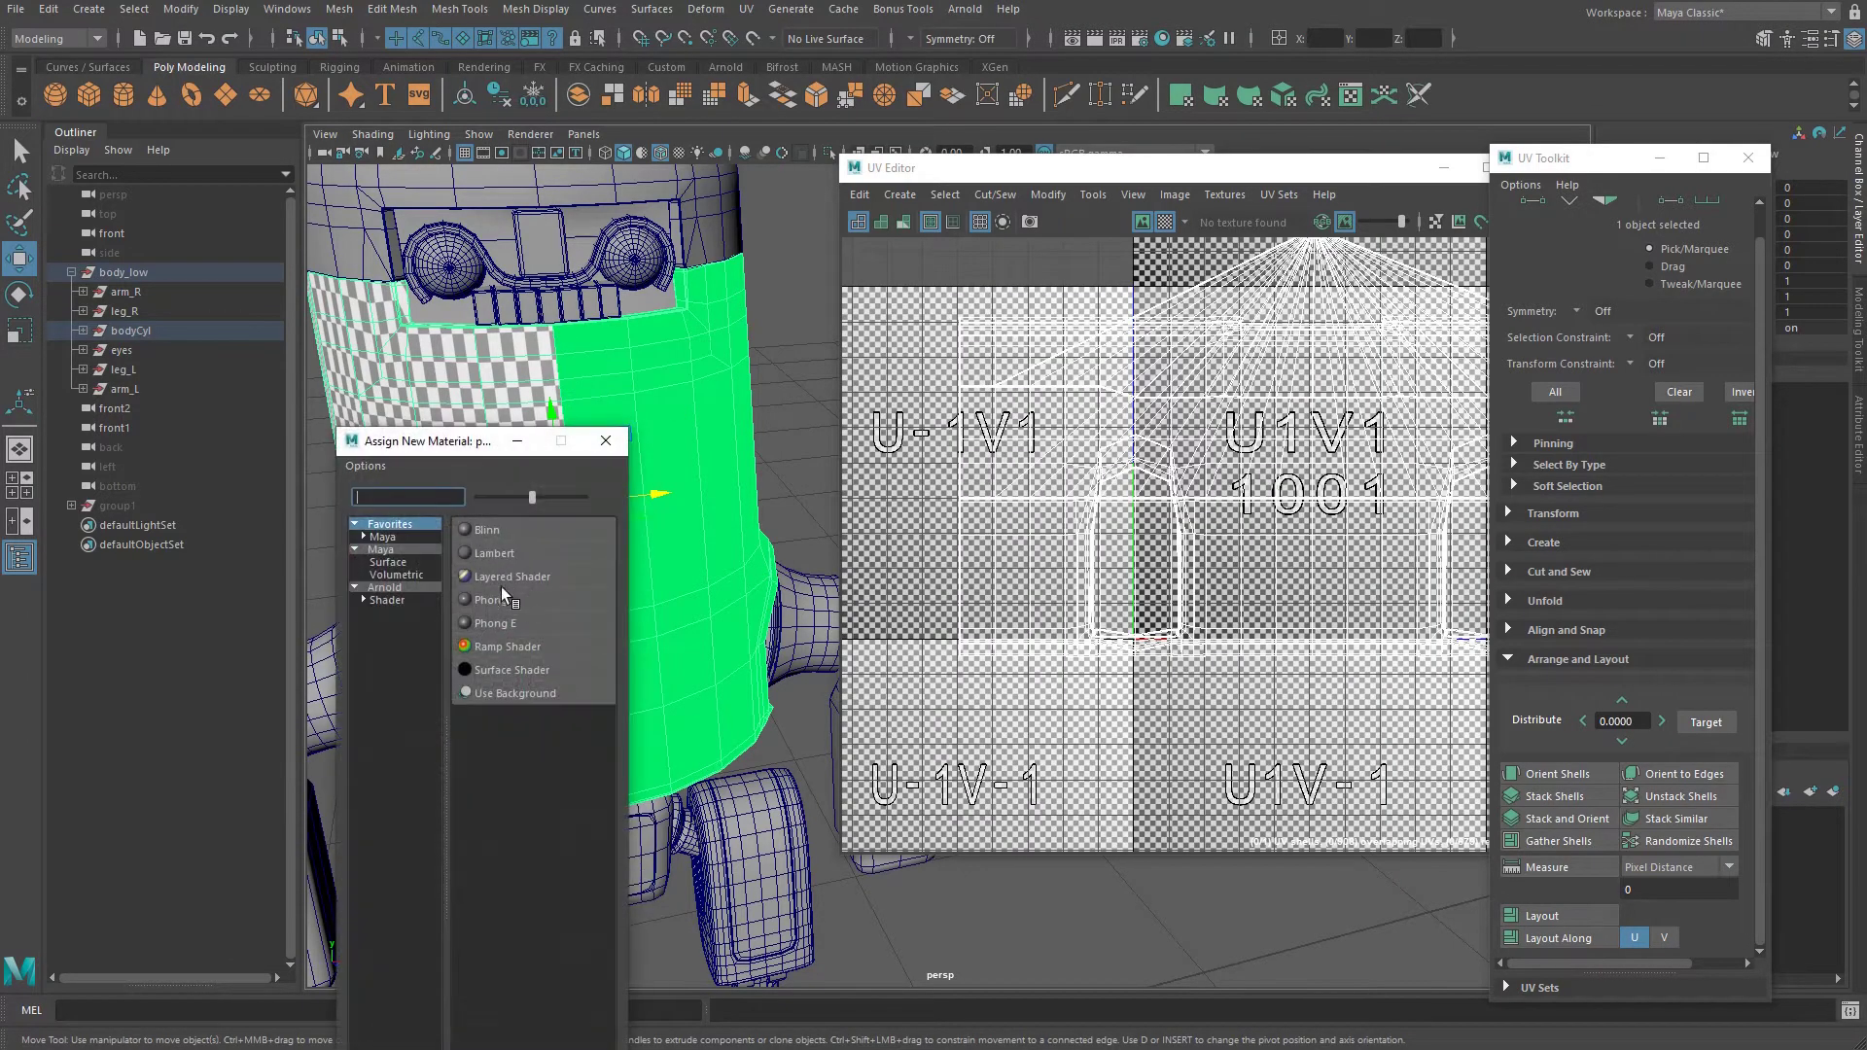
pyautogui.click(515, 553)
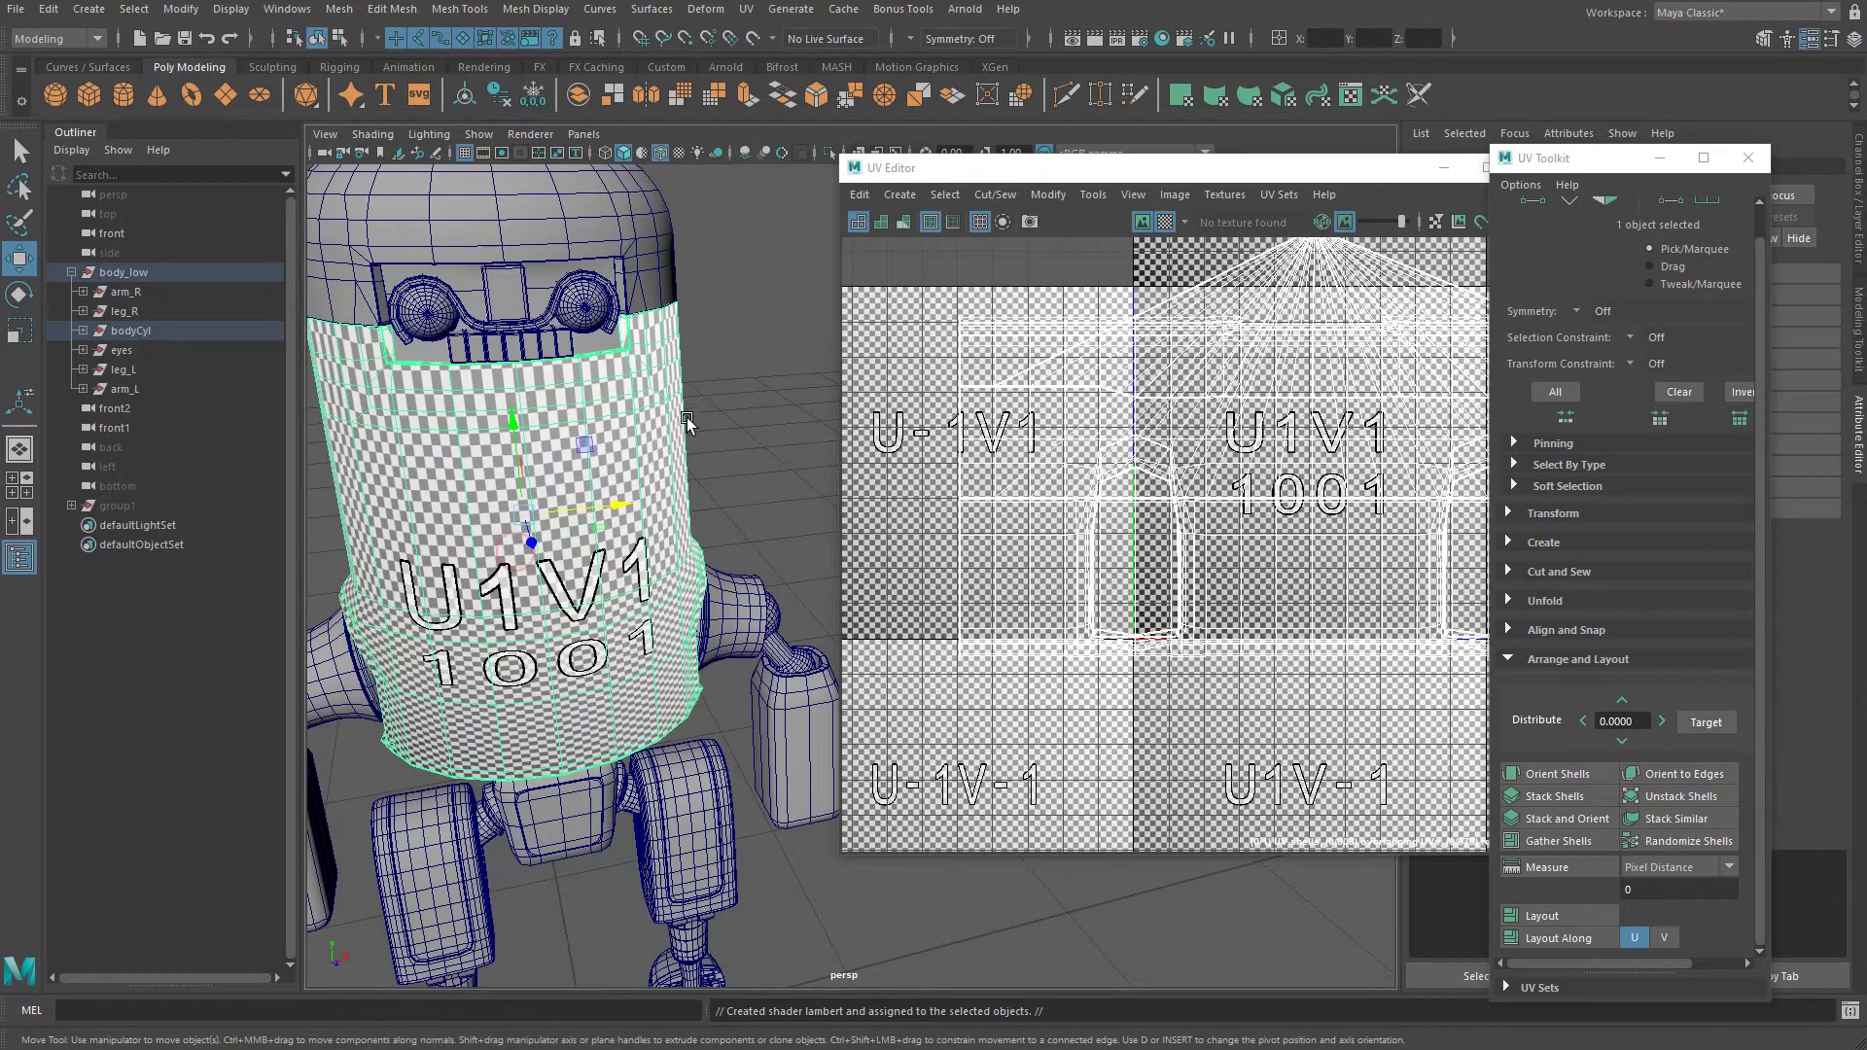
pyautogui.click(749, 316)
pyautogui.click(658, 428)
pyautogui.click(739, 393)
pyautogui.click(621, 445)
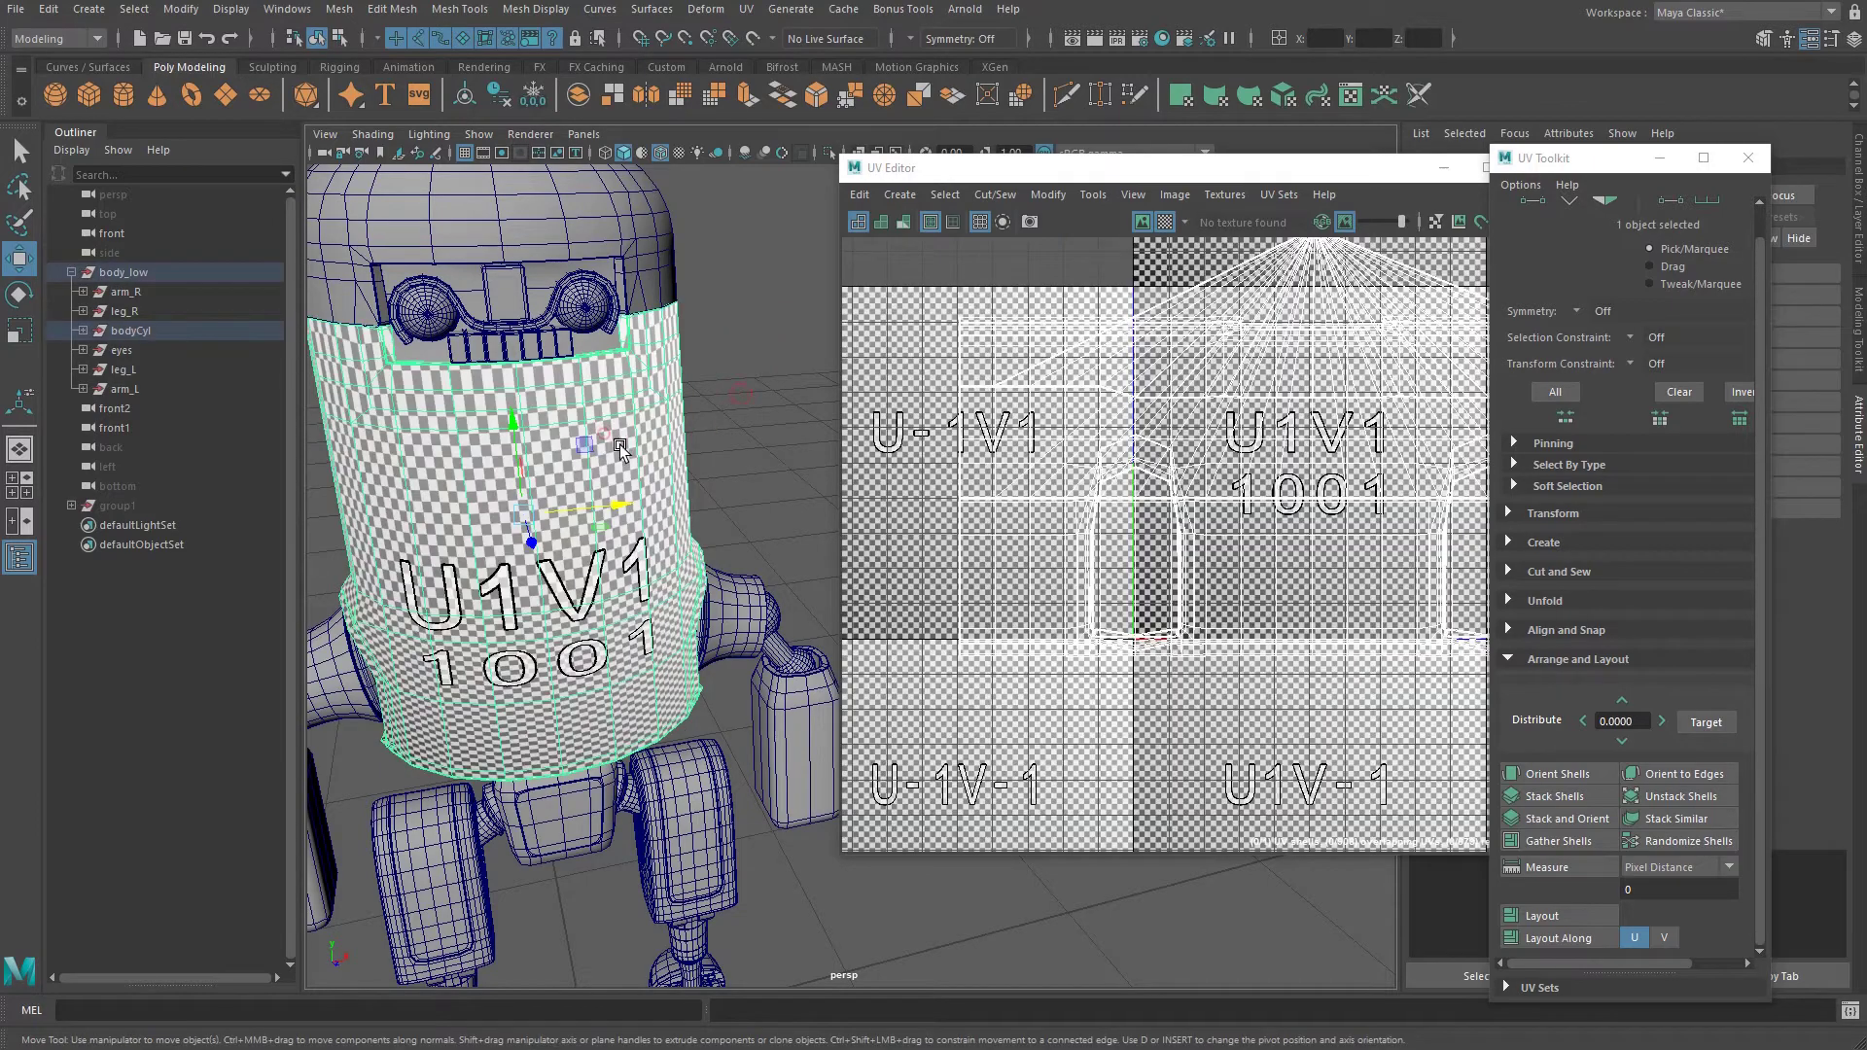
pyautogui.keyDown('alt'); pyautogui.moveTo(564, 448); pyautogui.dragTo(649, 448, button='middle'); pyautogui.keyUp('alt')
pyautogui.keyDown('alt'); pyautogui.moveTo(1171, 461); pyautogui.dragTo(1083, 565, button='middle'); pyautogui.keyUp('alt')
pyautogui.keyDown('alt'); pyautogui.moveTo(1083, 566); pyautogui.dragTo(1190, 517, button='right'); pyautogui.keyUp('alt')
pyautogui.keyDown('alt'); pyautogui.moveTo(1171, 522); pyautogui.dragTo(1094, 513, button='middle'); pyautogui.keyUp('alt')
pyautogui.keyDown('alt'); pyautogui.moveTo(657, 461); pyautogui.dragTo(643, 449); pyautogui.keyUp('alt')
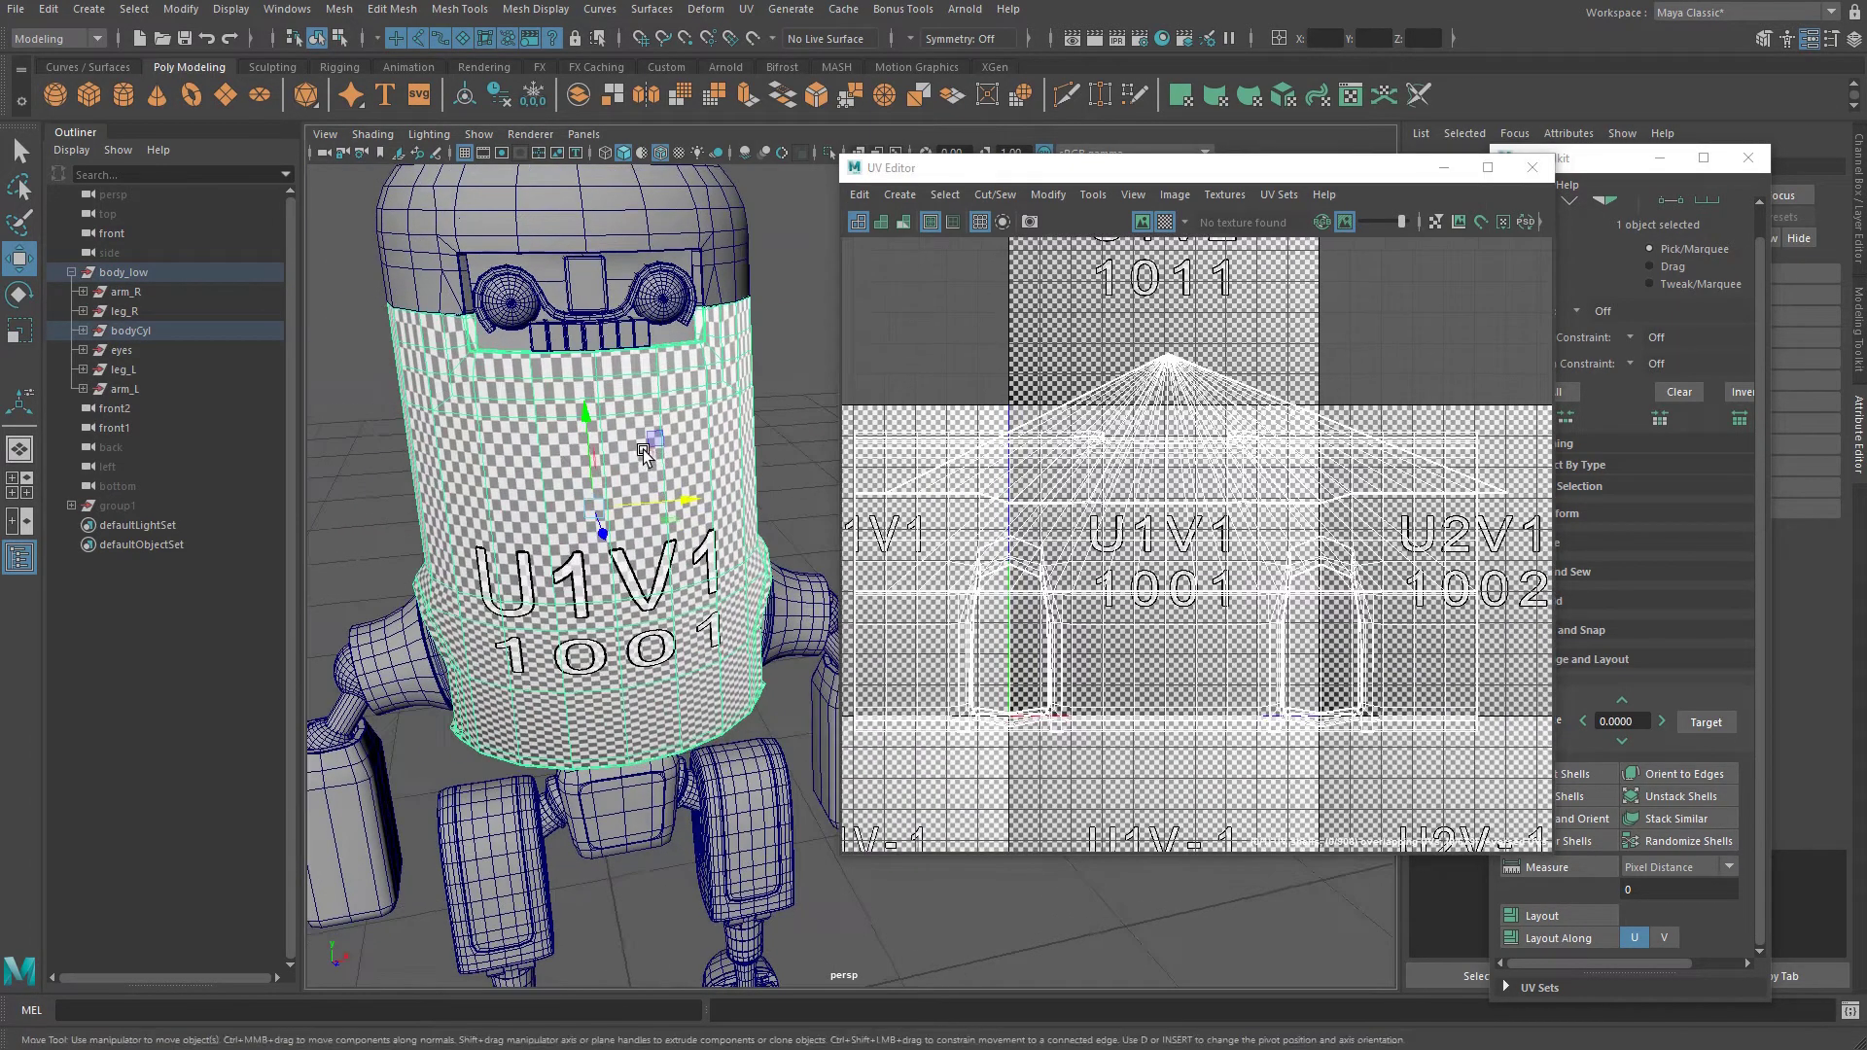
# Undo the Lambert material assignment on the torso.
pyautogui.hotkey('ctrl', 'z')
pyautogui.hotkey('ctrl', 'z')
pyautogui.hotkey('ctrl', 'z')
pyautogui.hotkey('ctrl', 'z')
pyautogui.hotkey('ctrl', 'z')
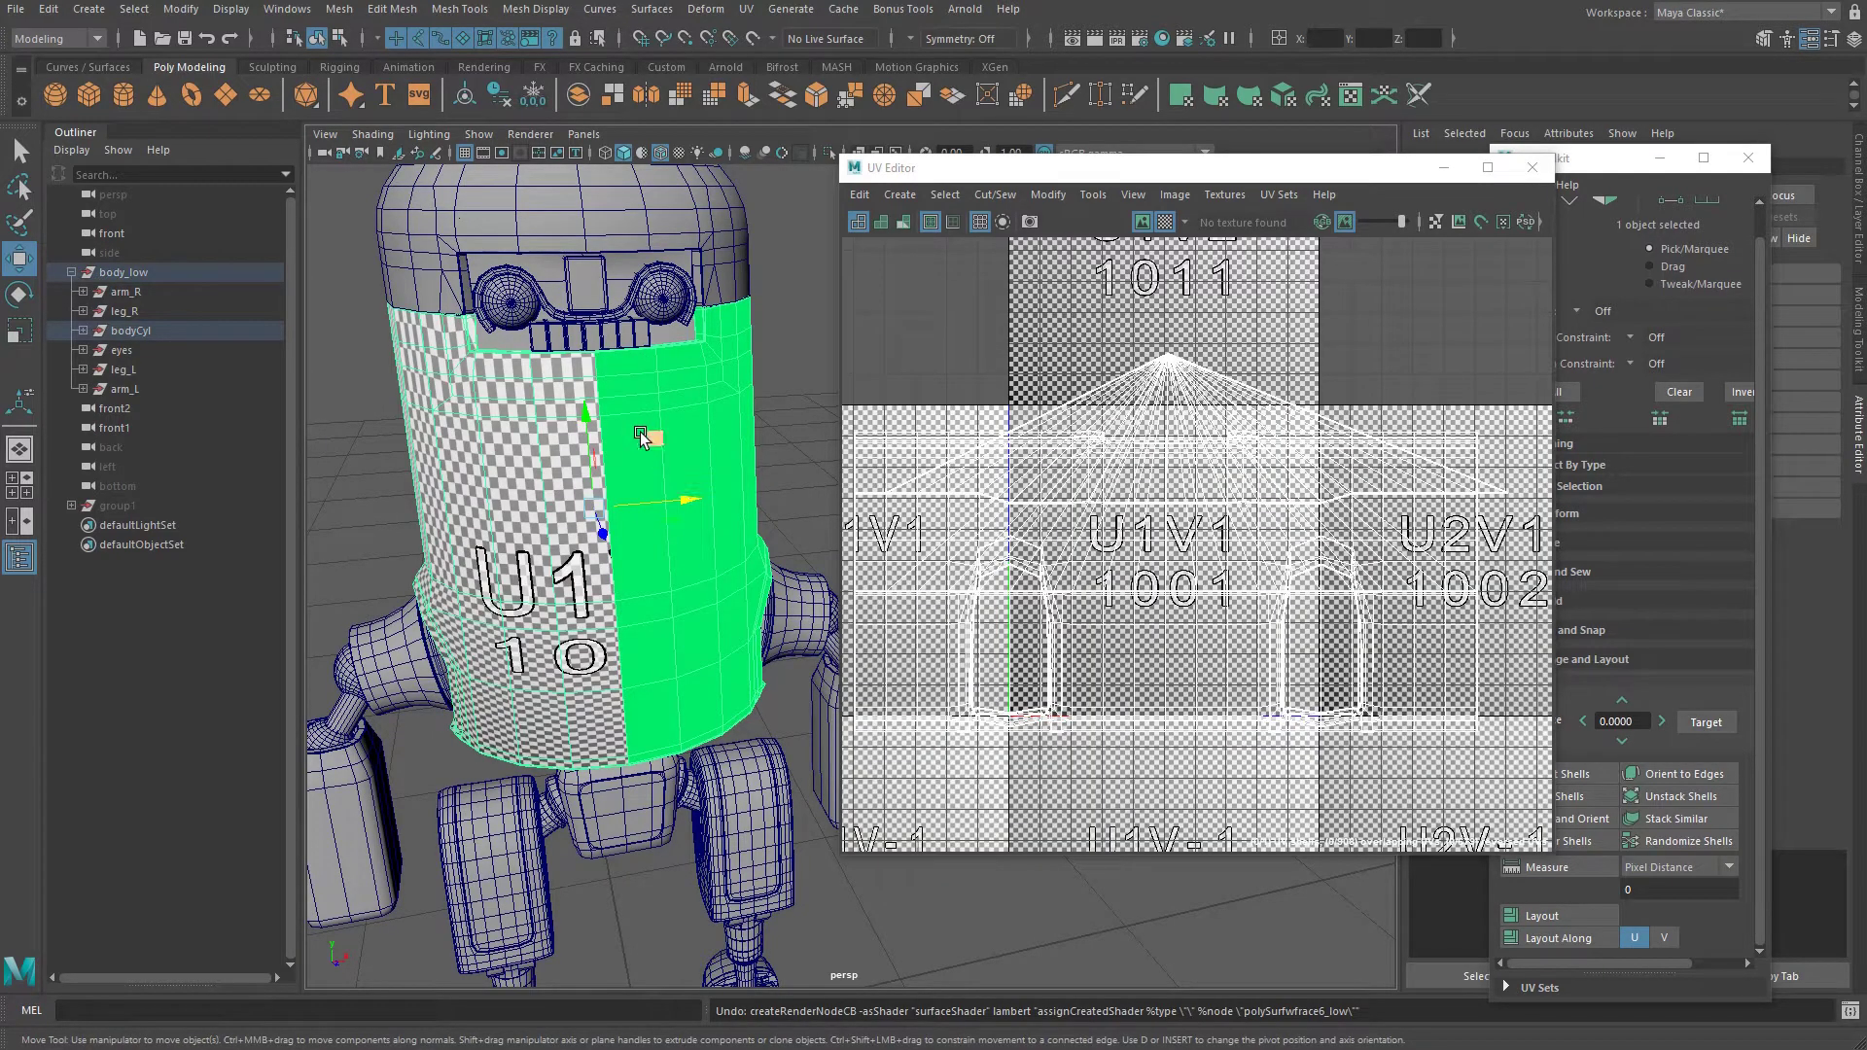
# Assign a new Lambert material to the torso again and examine the checker pattern on its front and side.
pyautogui.moveTo(523, 396); pyautogui.dragTo(711, 933, button='right')
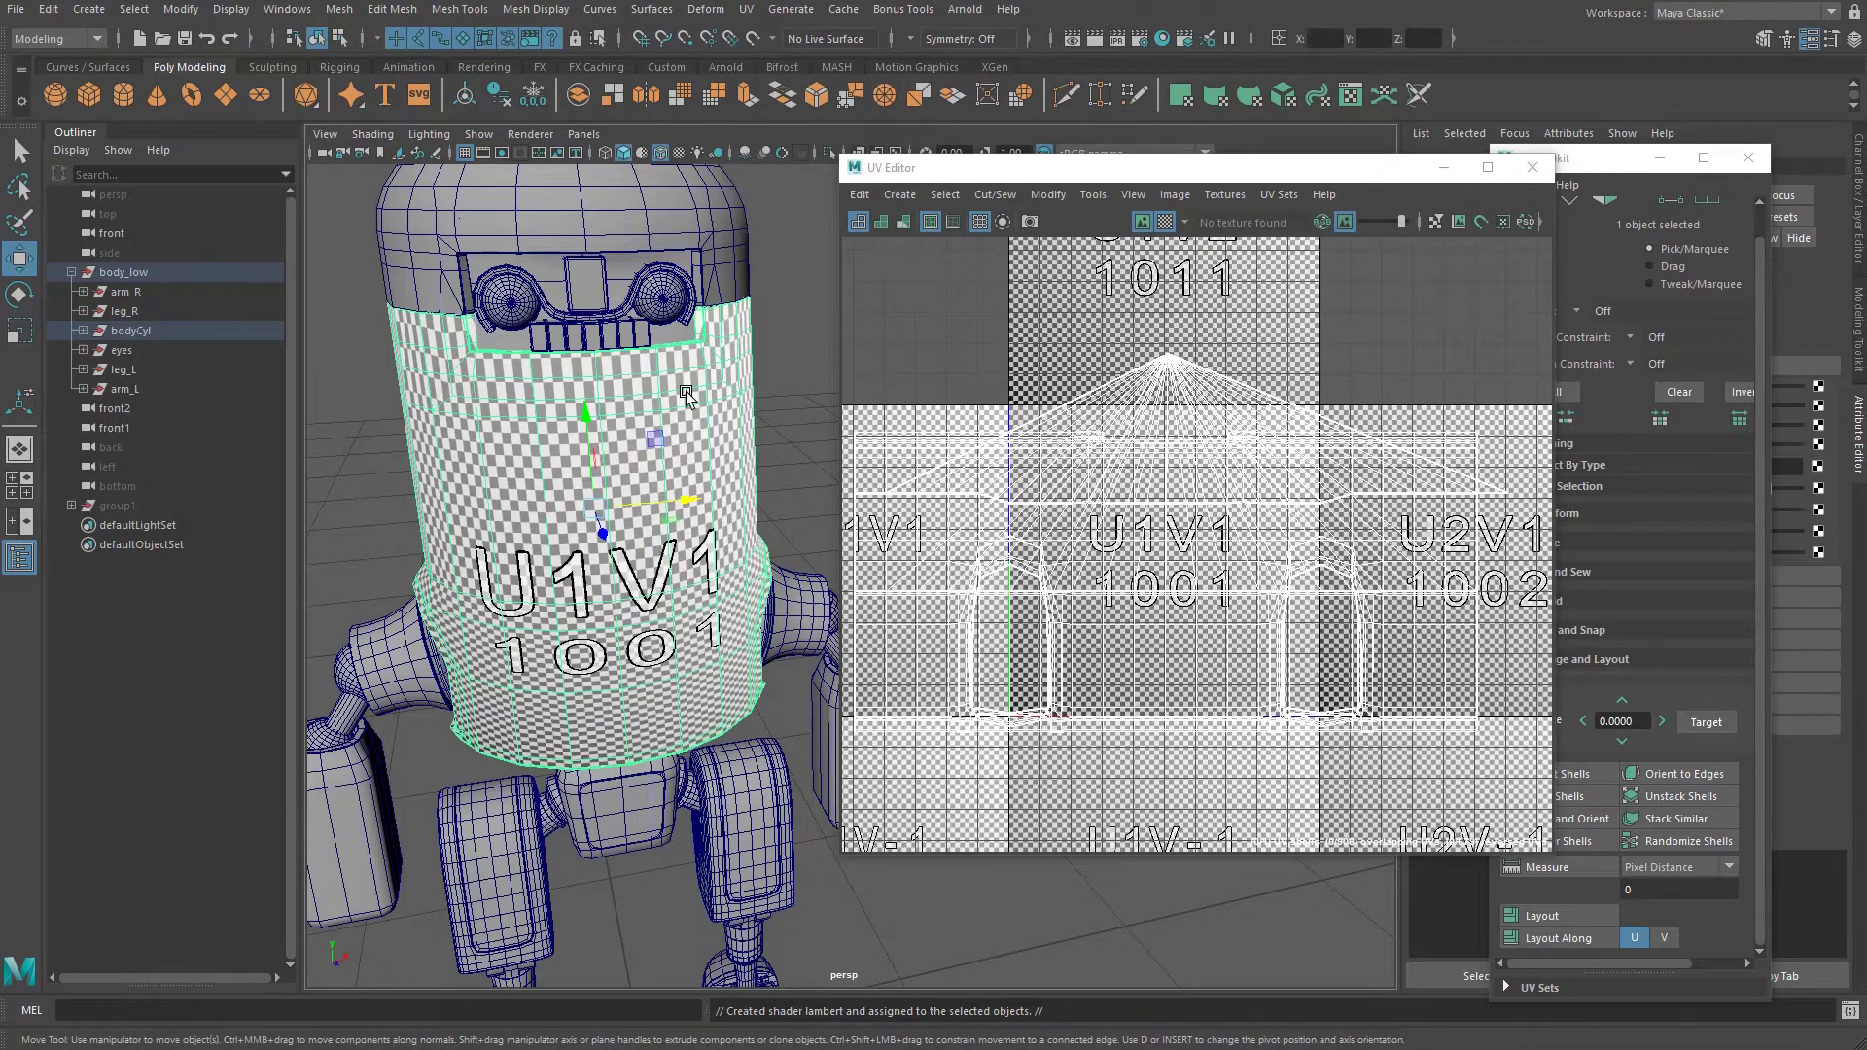
pyautogui.scroll(8, 574, 409)
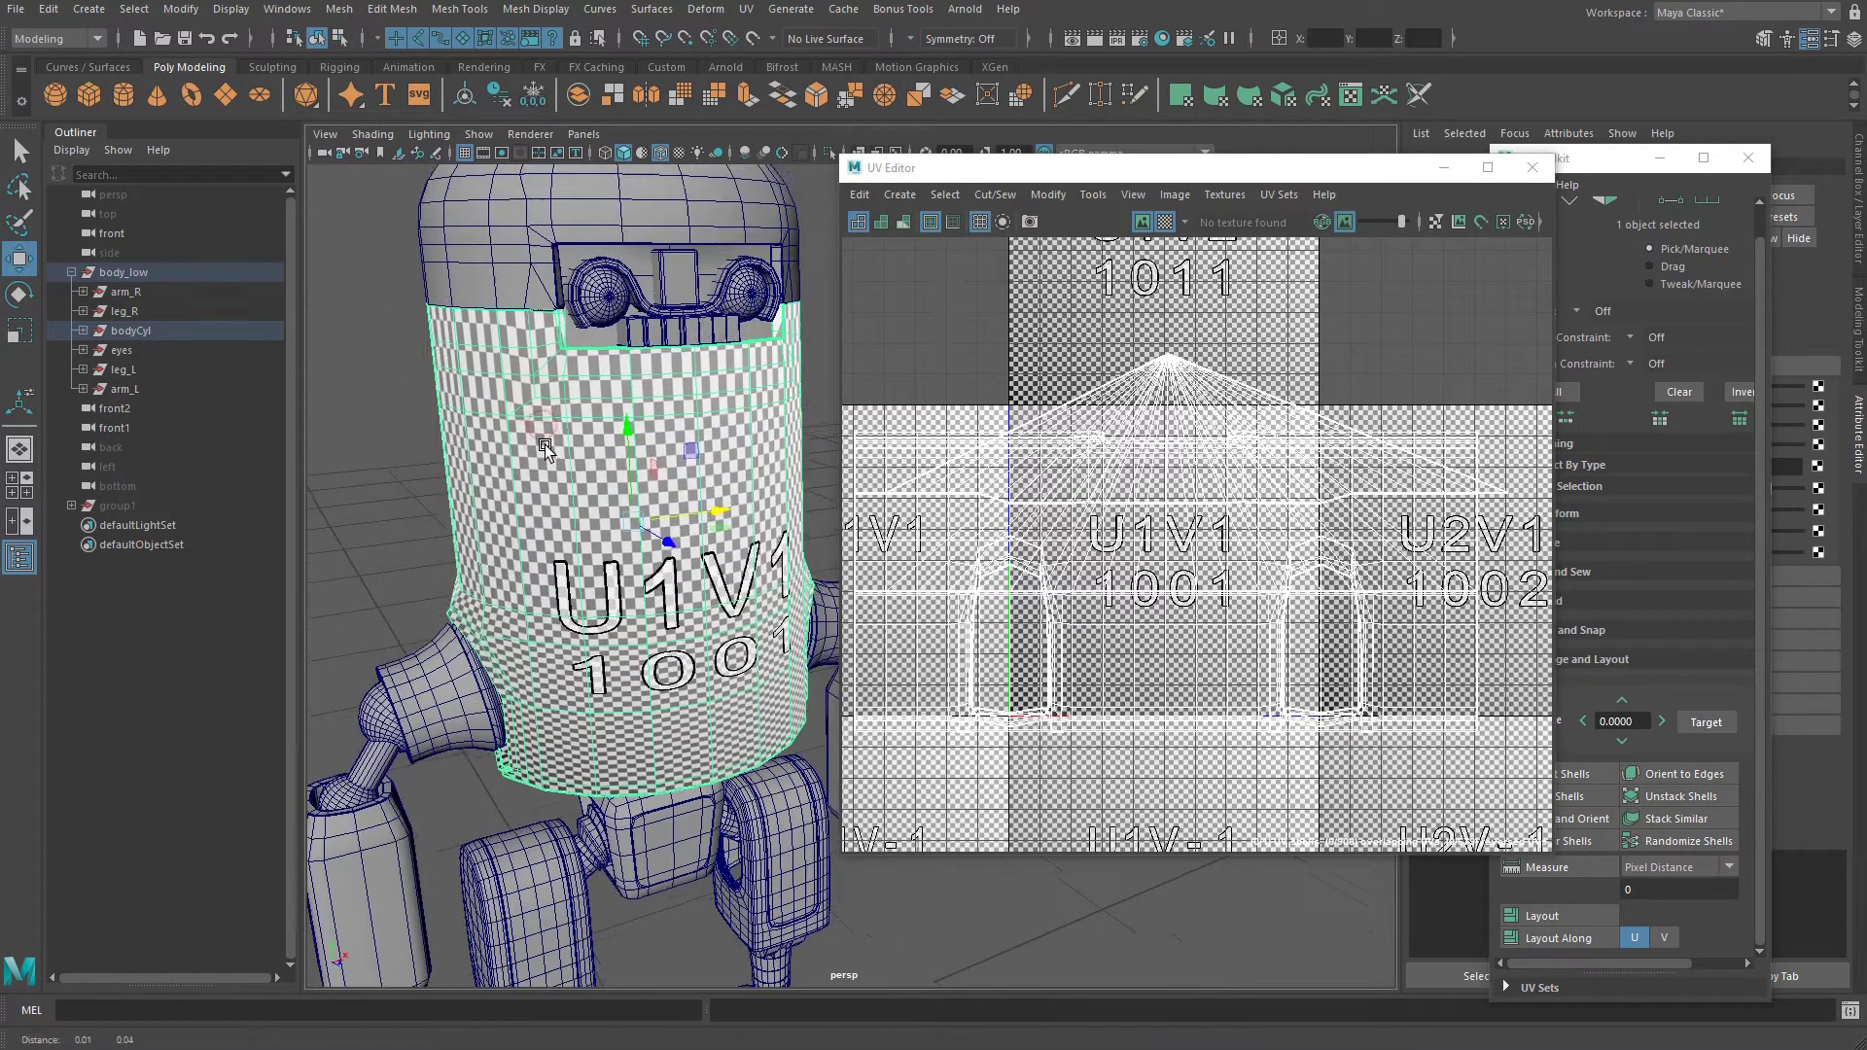
pyautogui.scroll(-8, 428, 492)
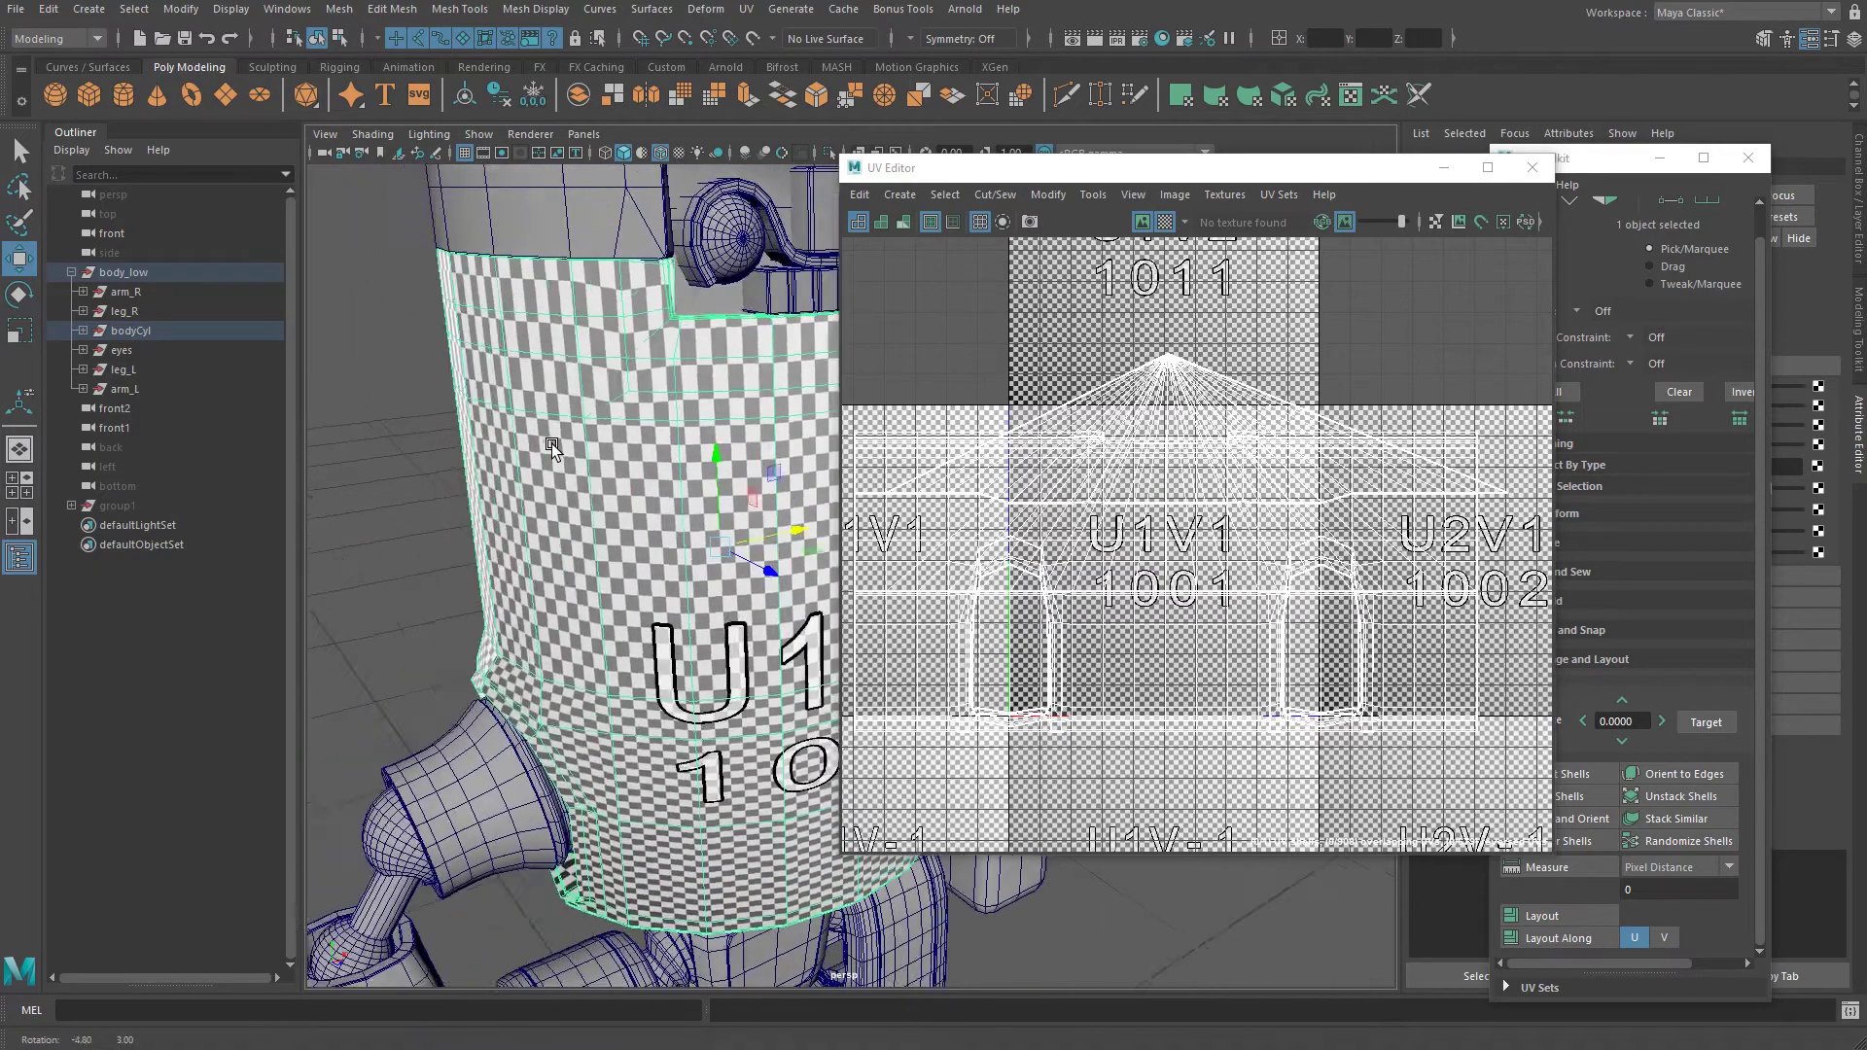
pyautogui.scroll(6, 529, 459)
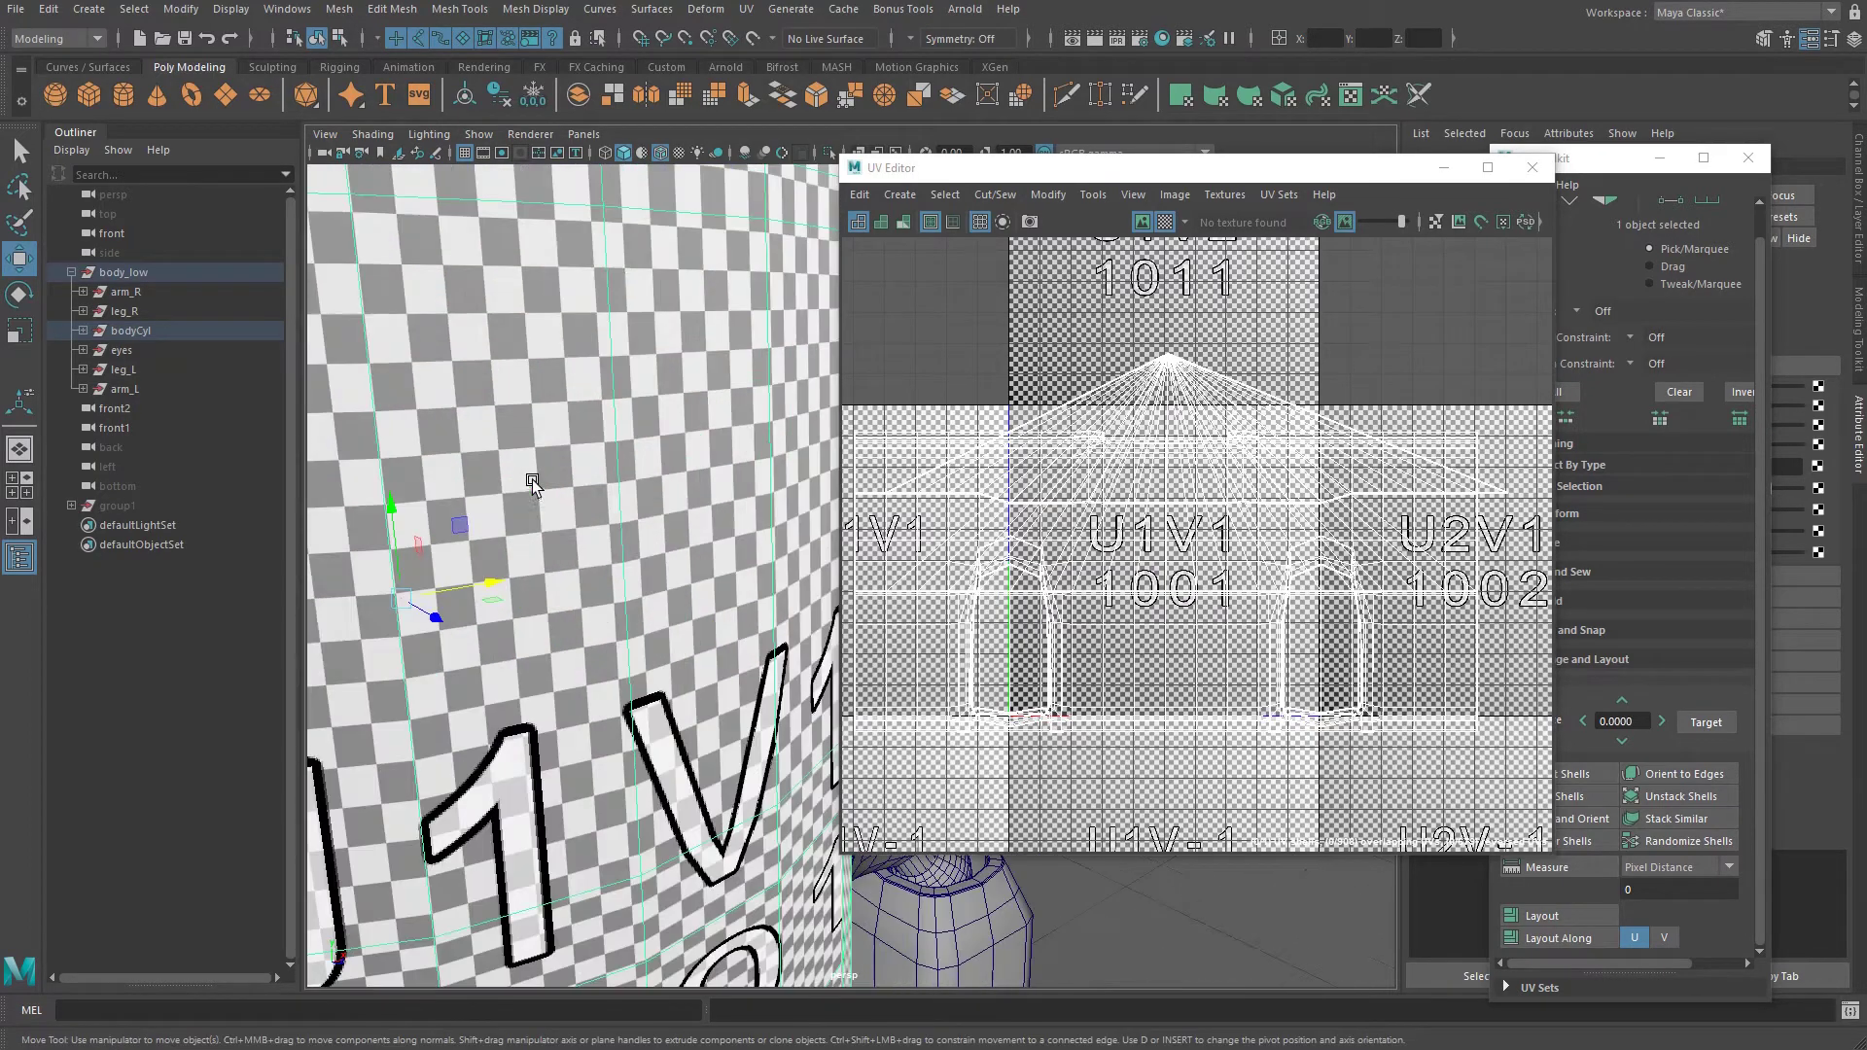
pyautogui.keyDown('alt'); pyautogui.moveTo(516, 419); pyautogui.dragTo(526, 547, button='middle'); pyautogui.keyUp('alt')
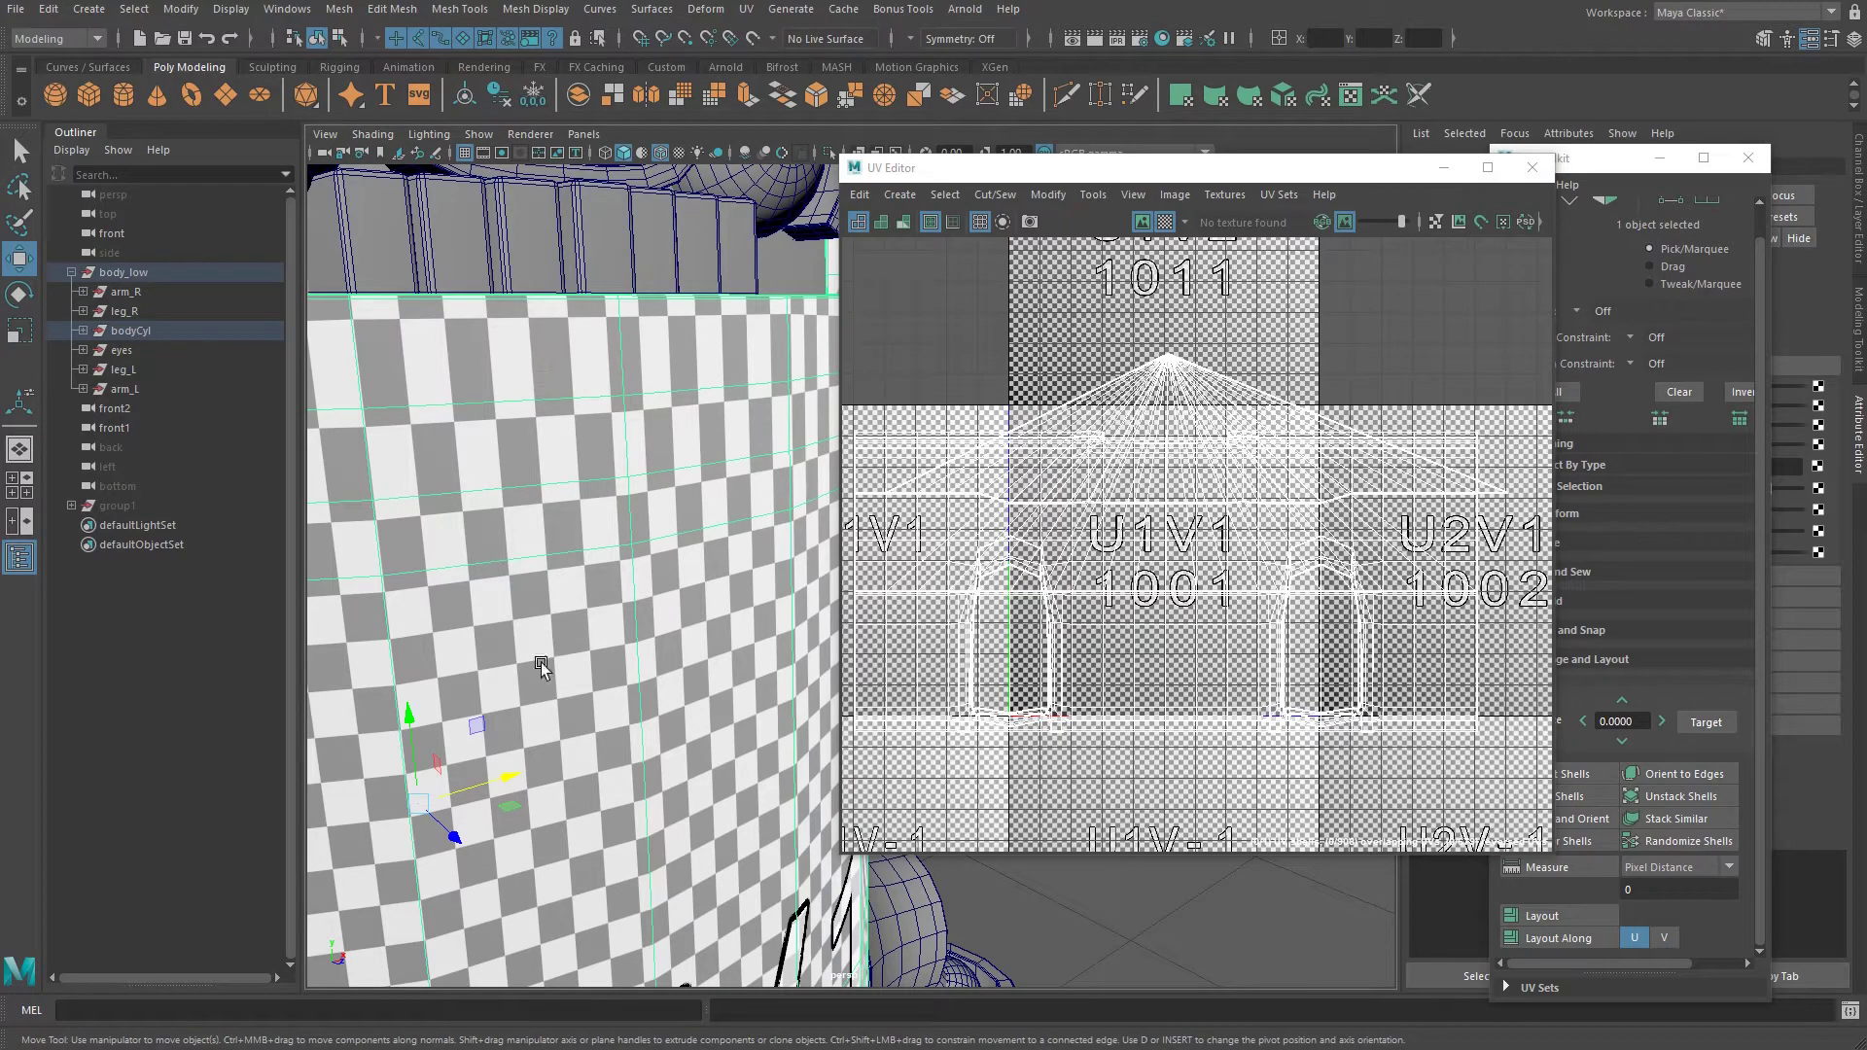
pyautogui.keyDown('alt'); pyautogui.moveTo(580, 707); pyautogui.dragTo(633, 410); pyautogui.keyUp('alt')
pyautogui.keyDown('alt'); pyautogui.moveTo(551, 419); pyautogui.dragTo(532, 671, button='middle'); pyautogui.keyUp('alt')
pyautogui.keyDown('alt'); pyautogui.moveTo(483, 580); pyautogui.dragTo(356, 578, button='right'); pyautogui.keyUp('alt')
pyautogui.moveTo(356, 577)
pyautogui.keyDown('alt'); pyautogui.mouseDown()
pyautogui.moveTo(657, 535)
pyautogui.moveTo(360, 558)
pyautogui.mouseUp(); pyautogui.keyUp('alt')
pyautogui.keyDown('alt'); pyautogui.moveTo(477, 562); pyautogui.dragTo(494, 553, button='middle'); pyautogui.keyUp('alt')
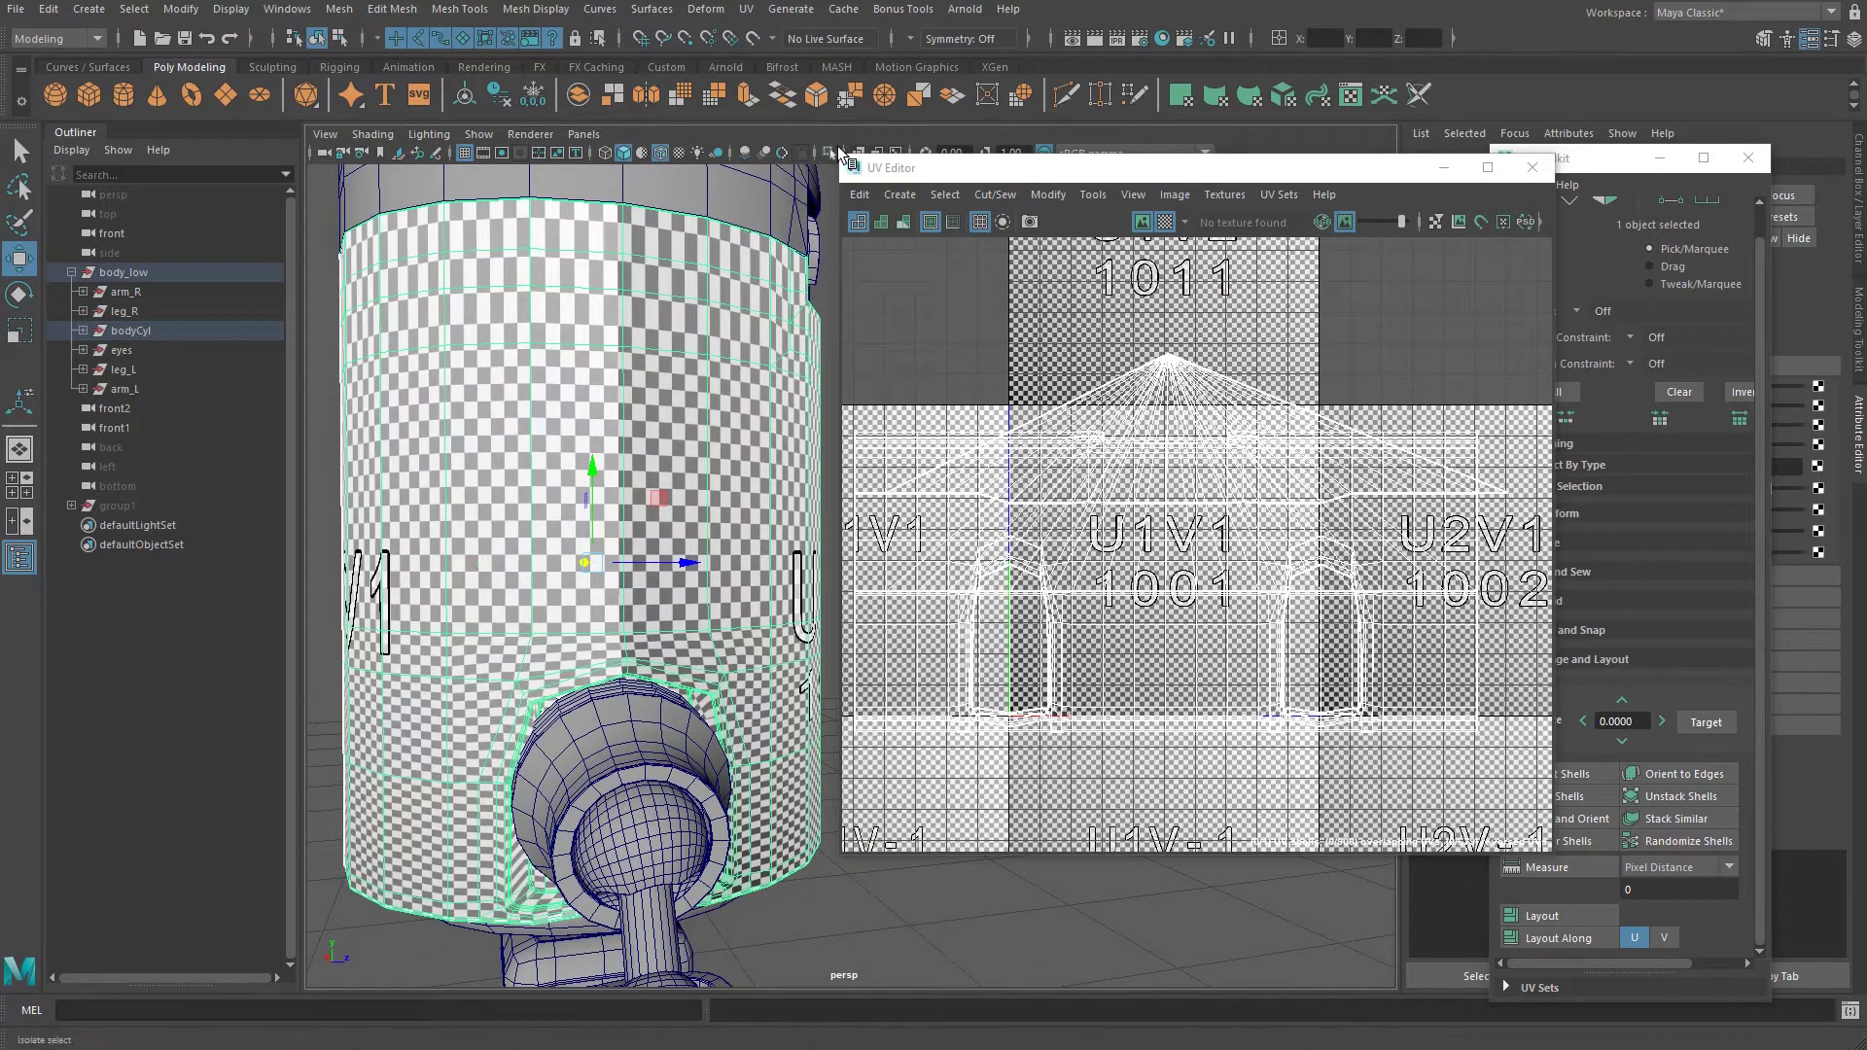
# Isolate the torso, move the UV Editor clear of it, and examine the checker stretching around the arm opening.
pyautogui.click(829, 152)
pyautogui.moveTo(906, 173); pyautogui.dragTo(1102, 194)
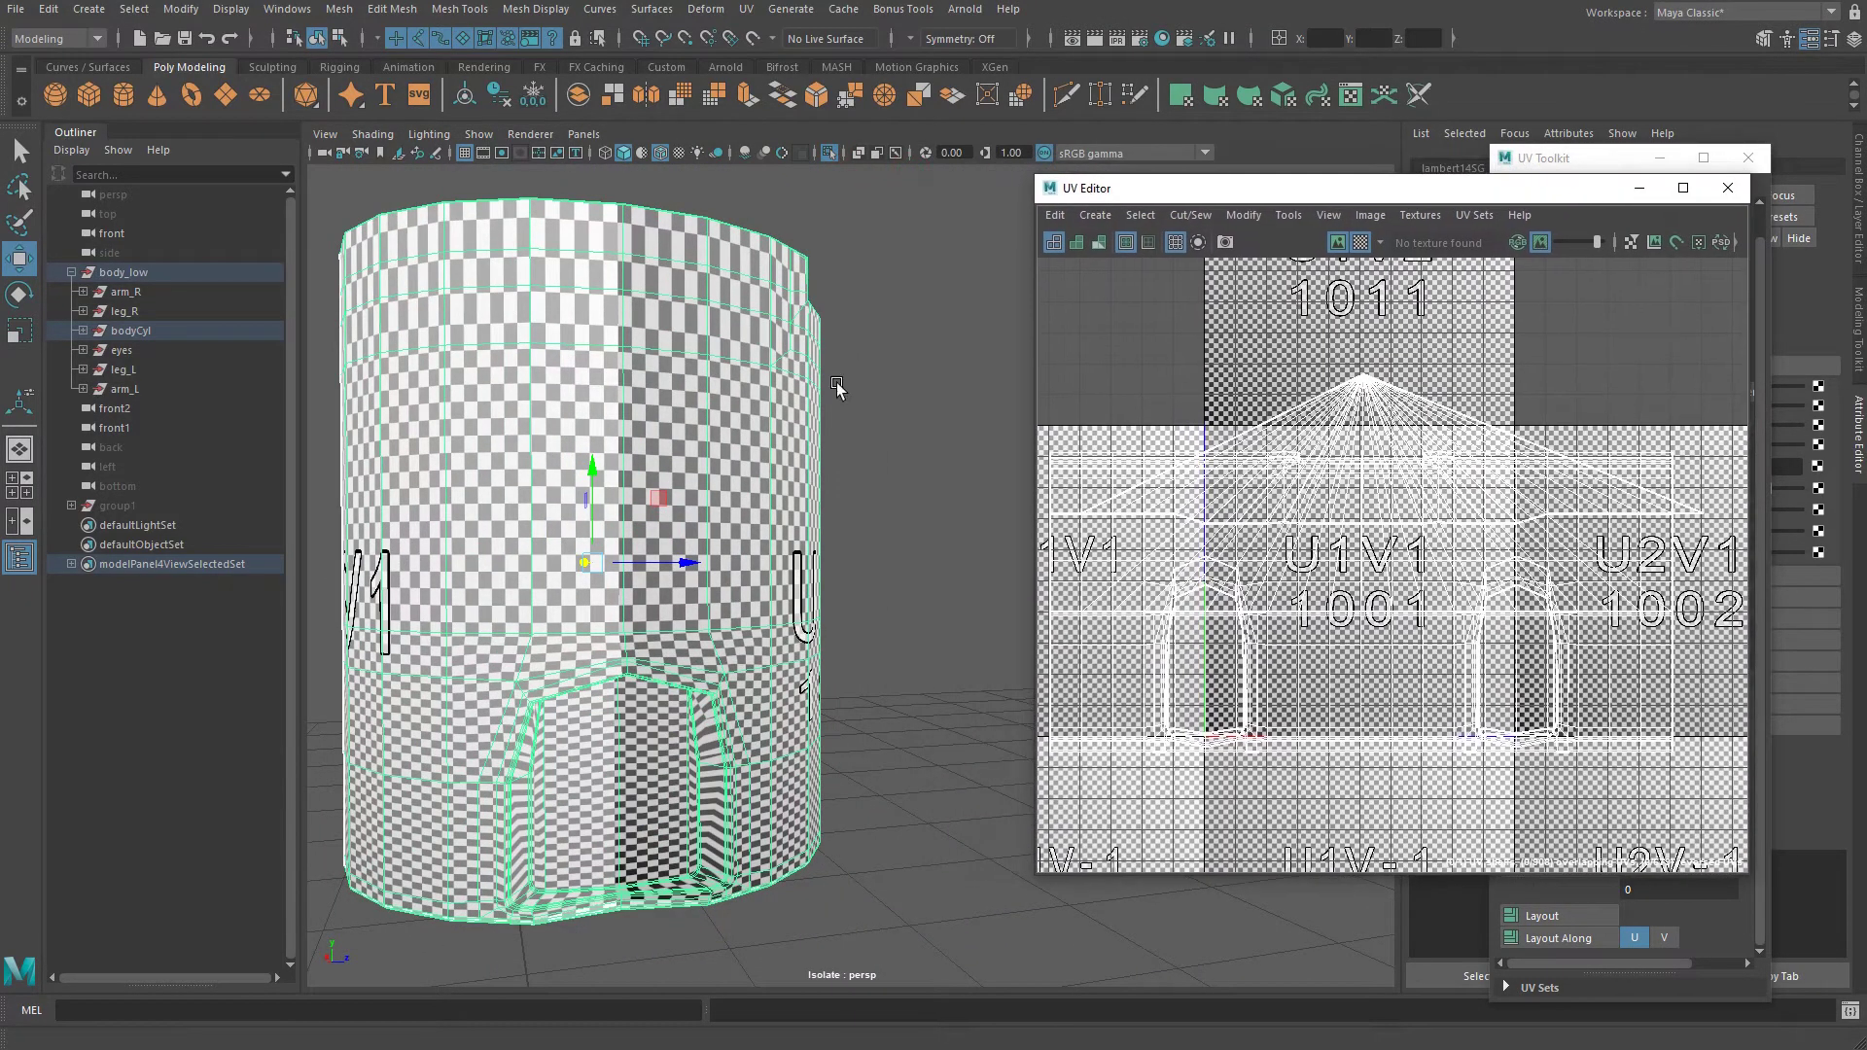
pyautogui.keyDown('alt'); pyautogui.moveTo(838, 389); pyautogui.dragTo(781, 477, button='right'); pyautogui.keyUp('alt')
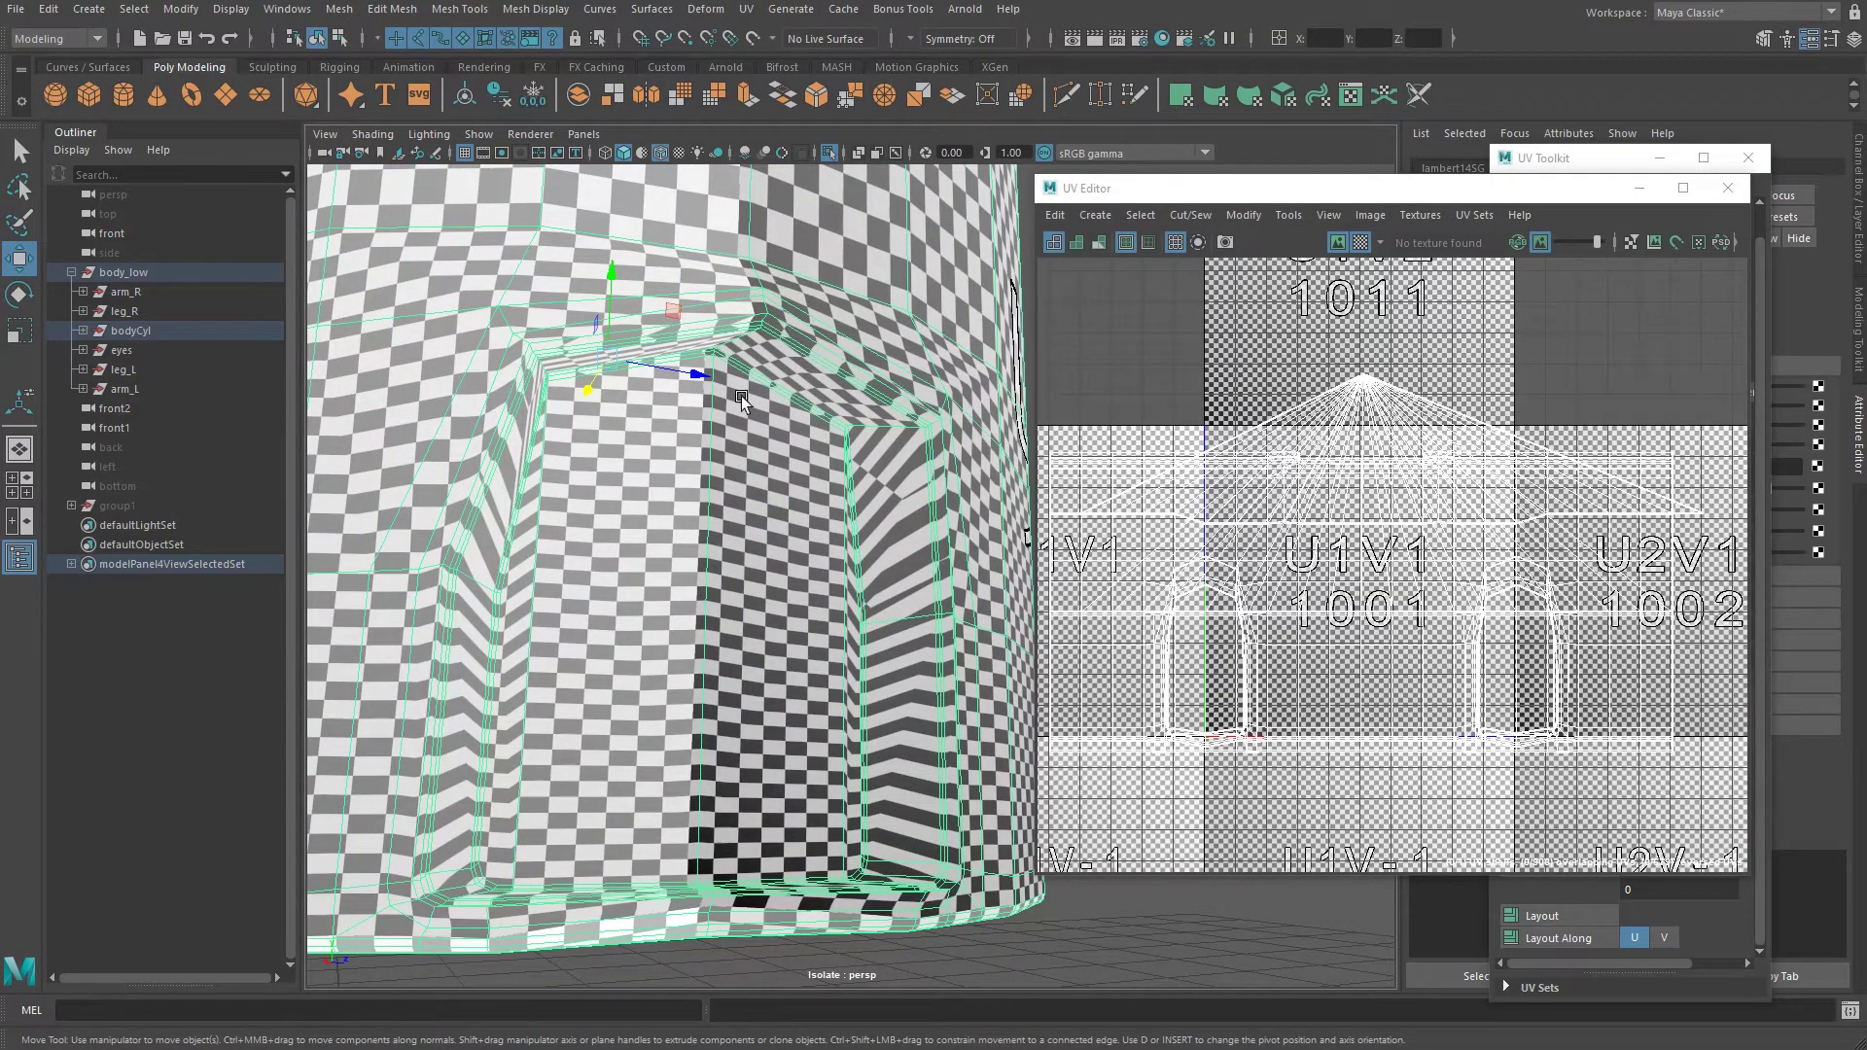
pyautogui.keyDown('alt'); pyautogui.moveTo(745, 424); pyautogui.dragTo(753, 396); pyautogui.keyUp('alt')
pyautogui.keyDown('alt'); pyautogui.moveTo(873, 703); pyautogui.dragTo(835, 501); pyautogui.keyUp('alt')
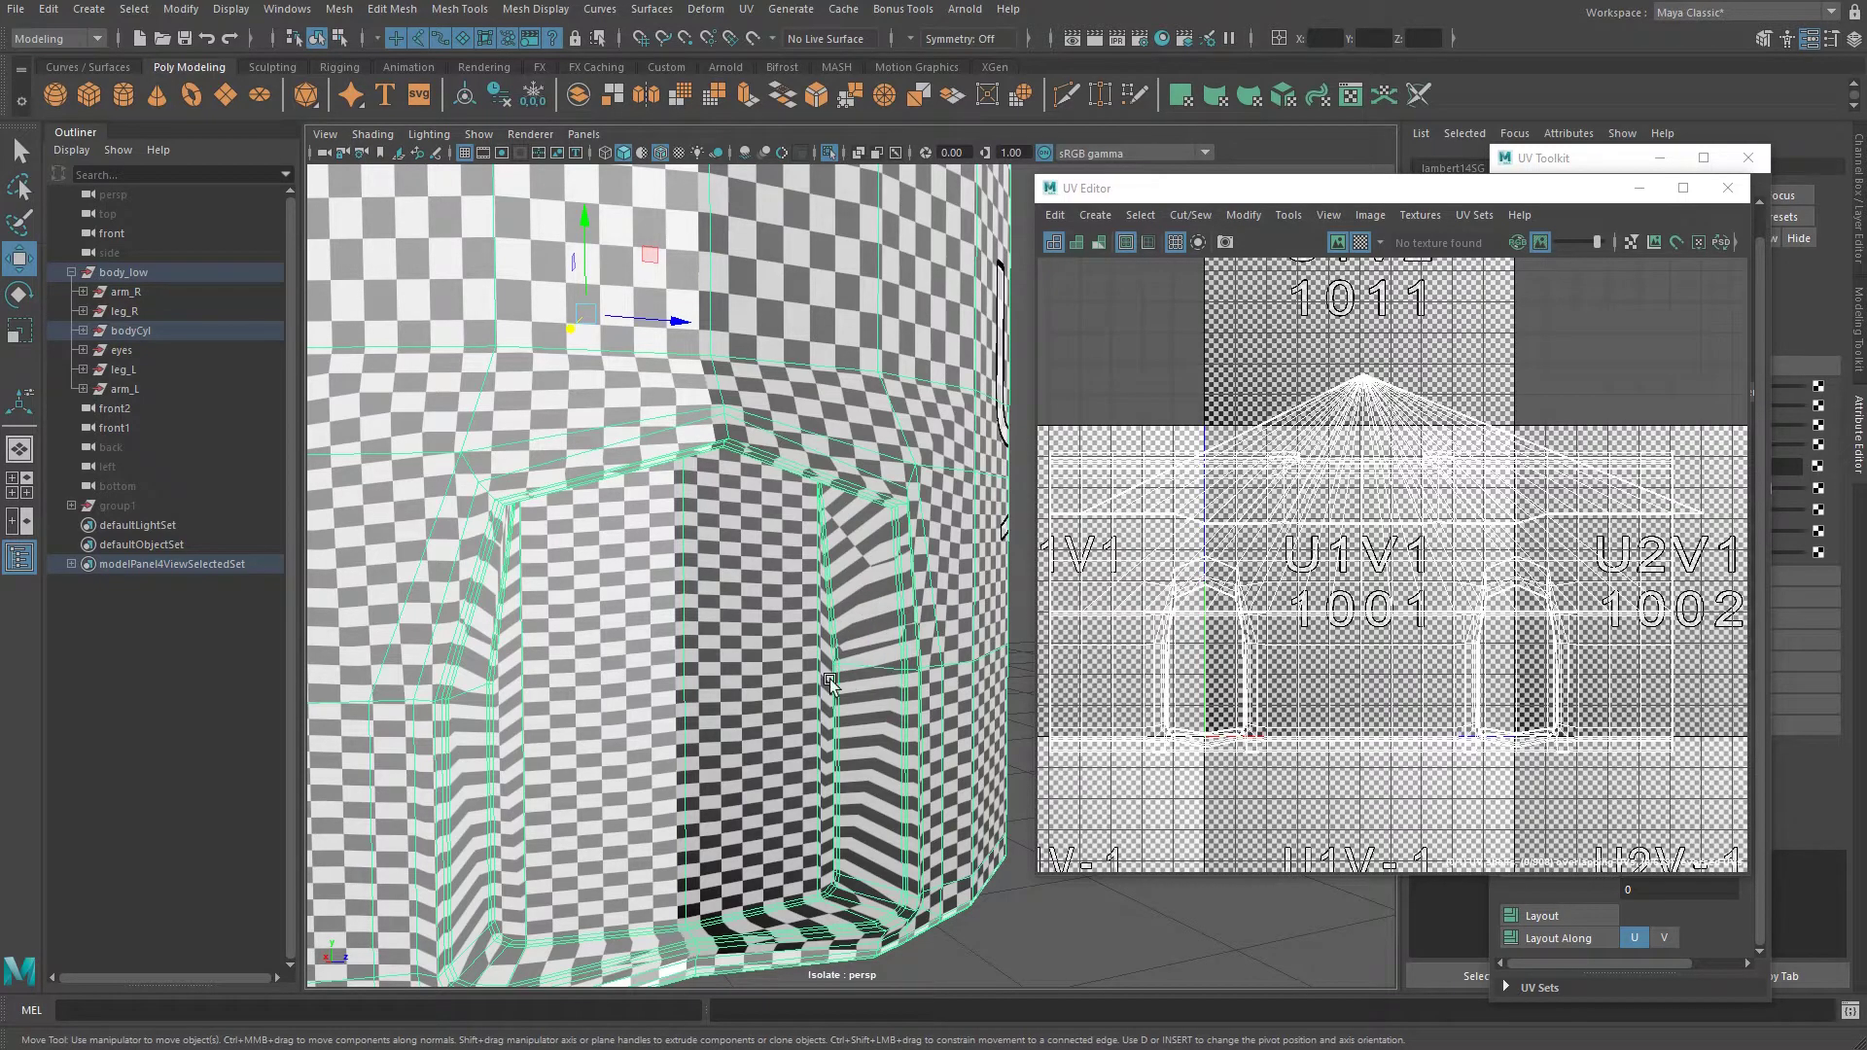
pyautogui.keyDown('alt'); pyautogui.moveTo(865, 587); pyautogui.dragTo(671, 550, button='right'); pyautogui.keyUp('alt')
pyautogui.keyDown('alt'); pyautogui.moveTo(948, 496); pyautogui.dragTo(764, 501); pyautogui.keyUp('alt')
pyautogui.keyDown('alt'); pyautogui.moveTo(739, 505); pyautogui.dragTo(893, 526, button='right'); pyautogui.keyUp('alt')
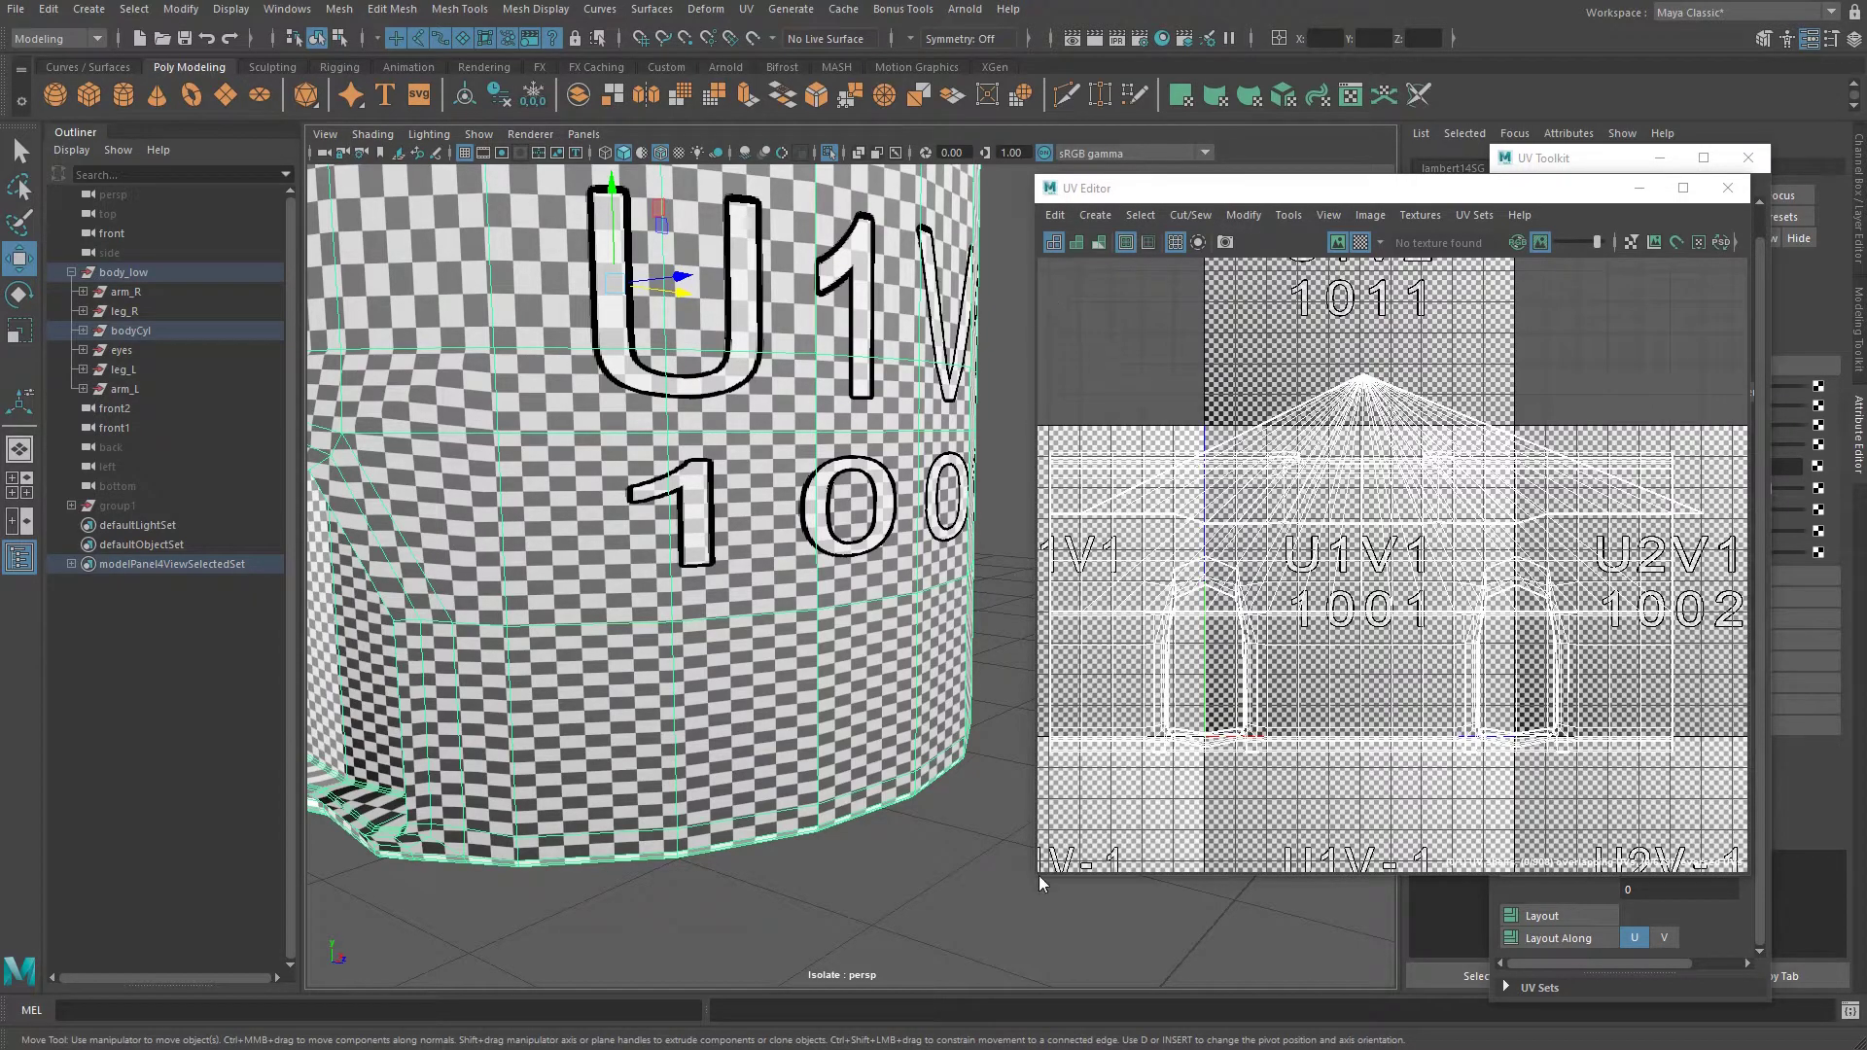
# Enlarge the UV Editor window and move it clear of the torso with the whole UV shell in view.
pyautogui.moveTo(1040, 883); pyautogui.dragTo(941, 917)
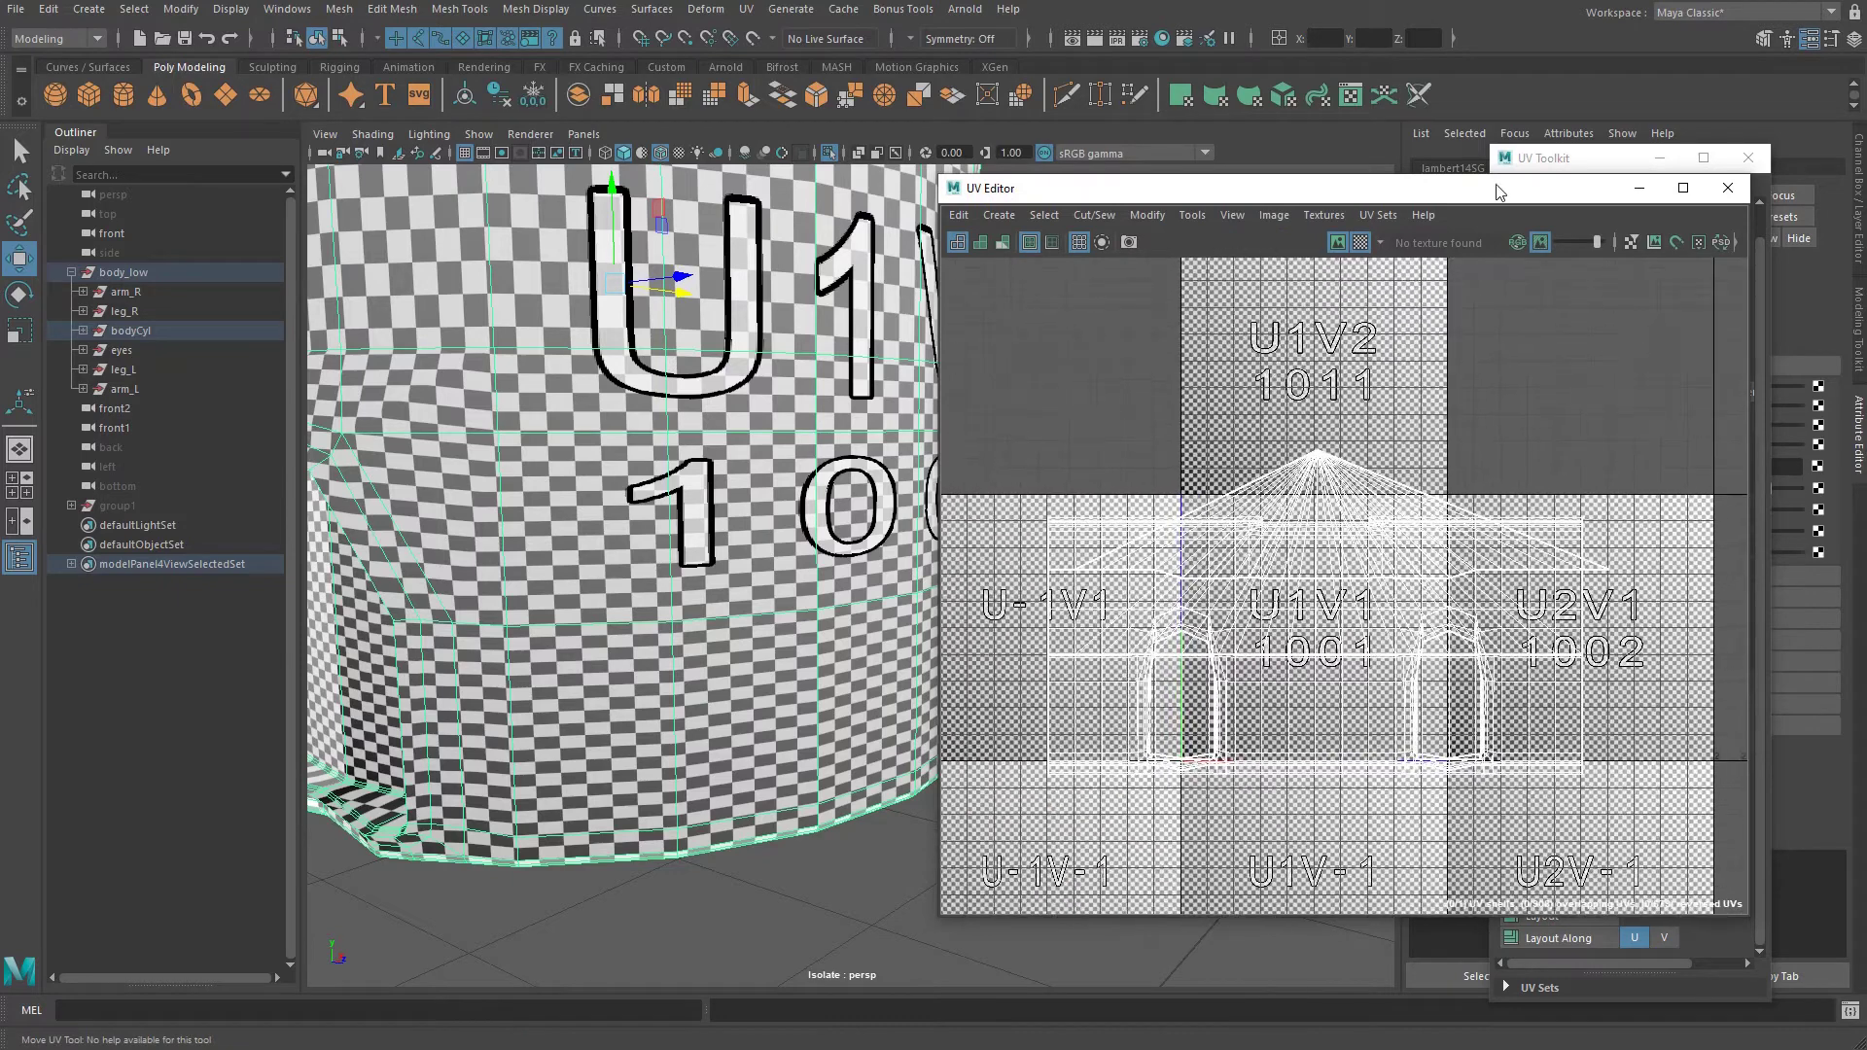
pyautogui.scroll(-1, 1333, 500)
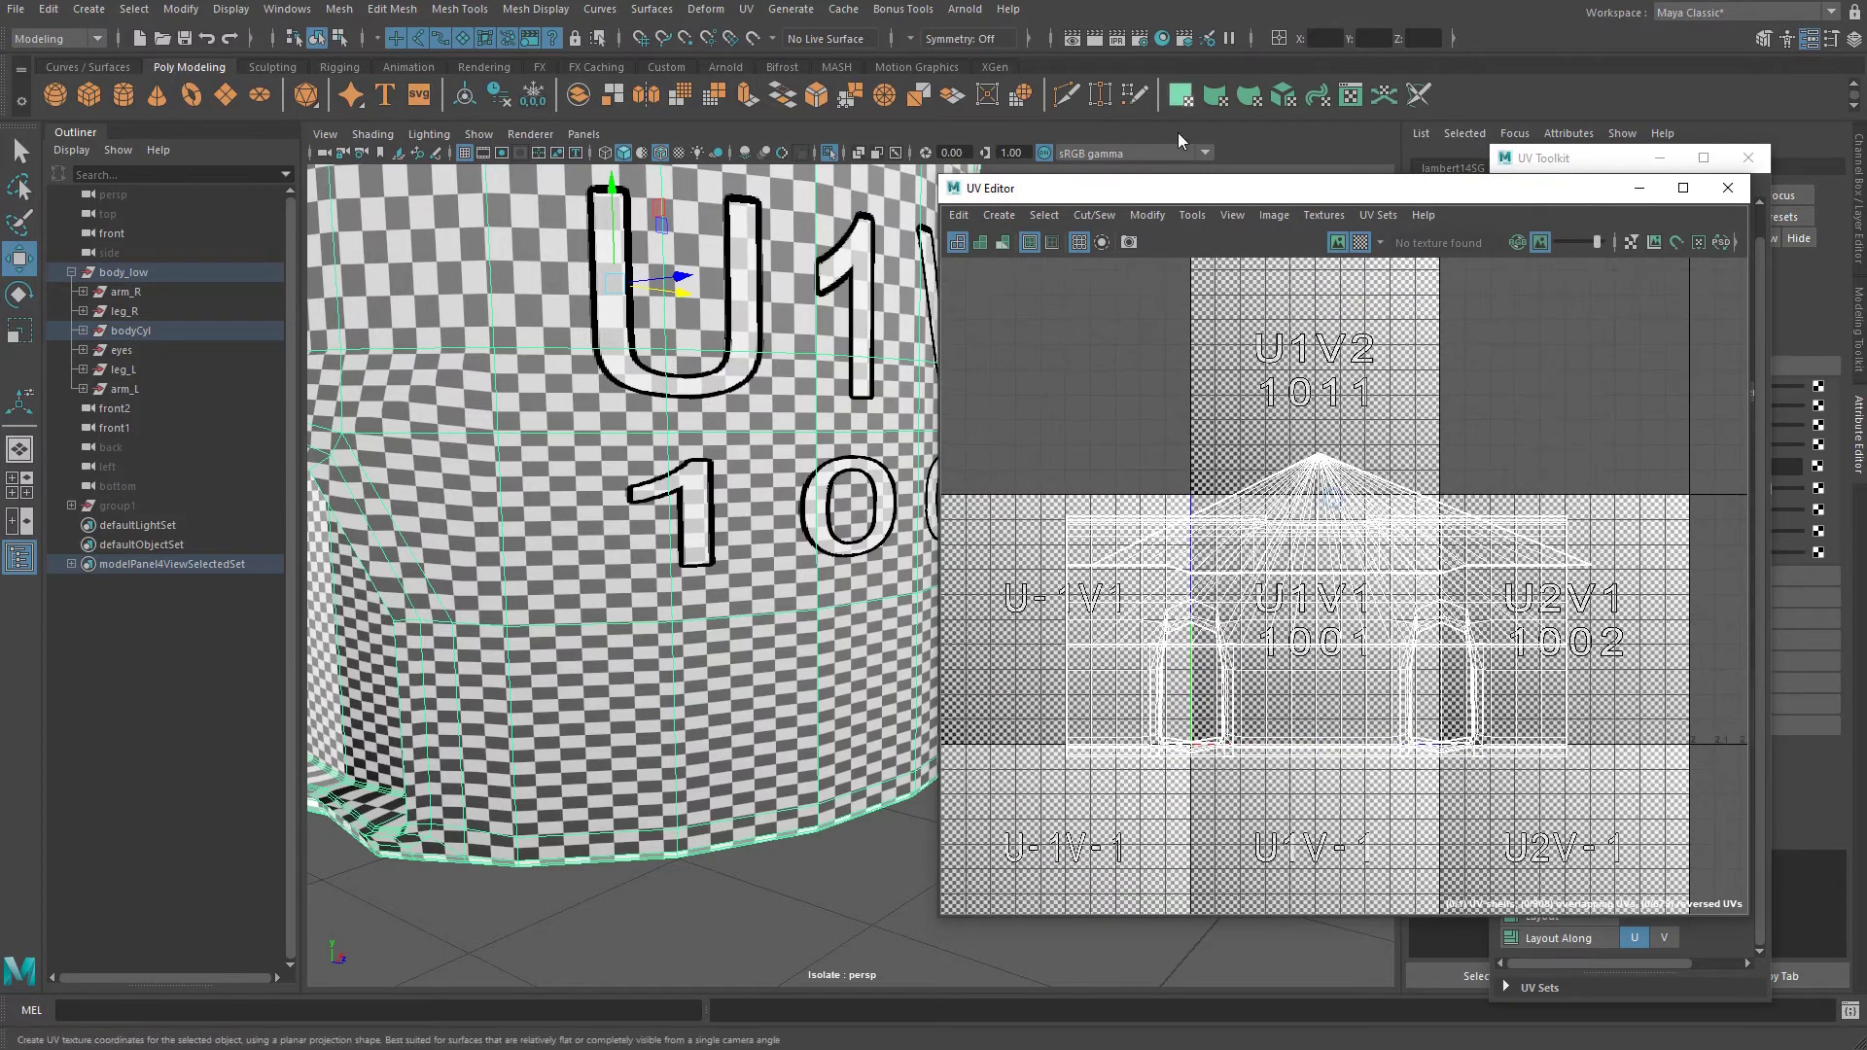
pyautogui.moveTo(1209, 187); pyautogui.dragTo(1276, 165)
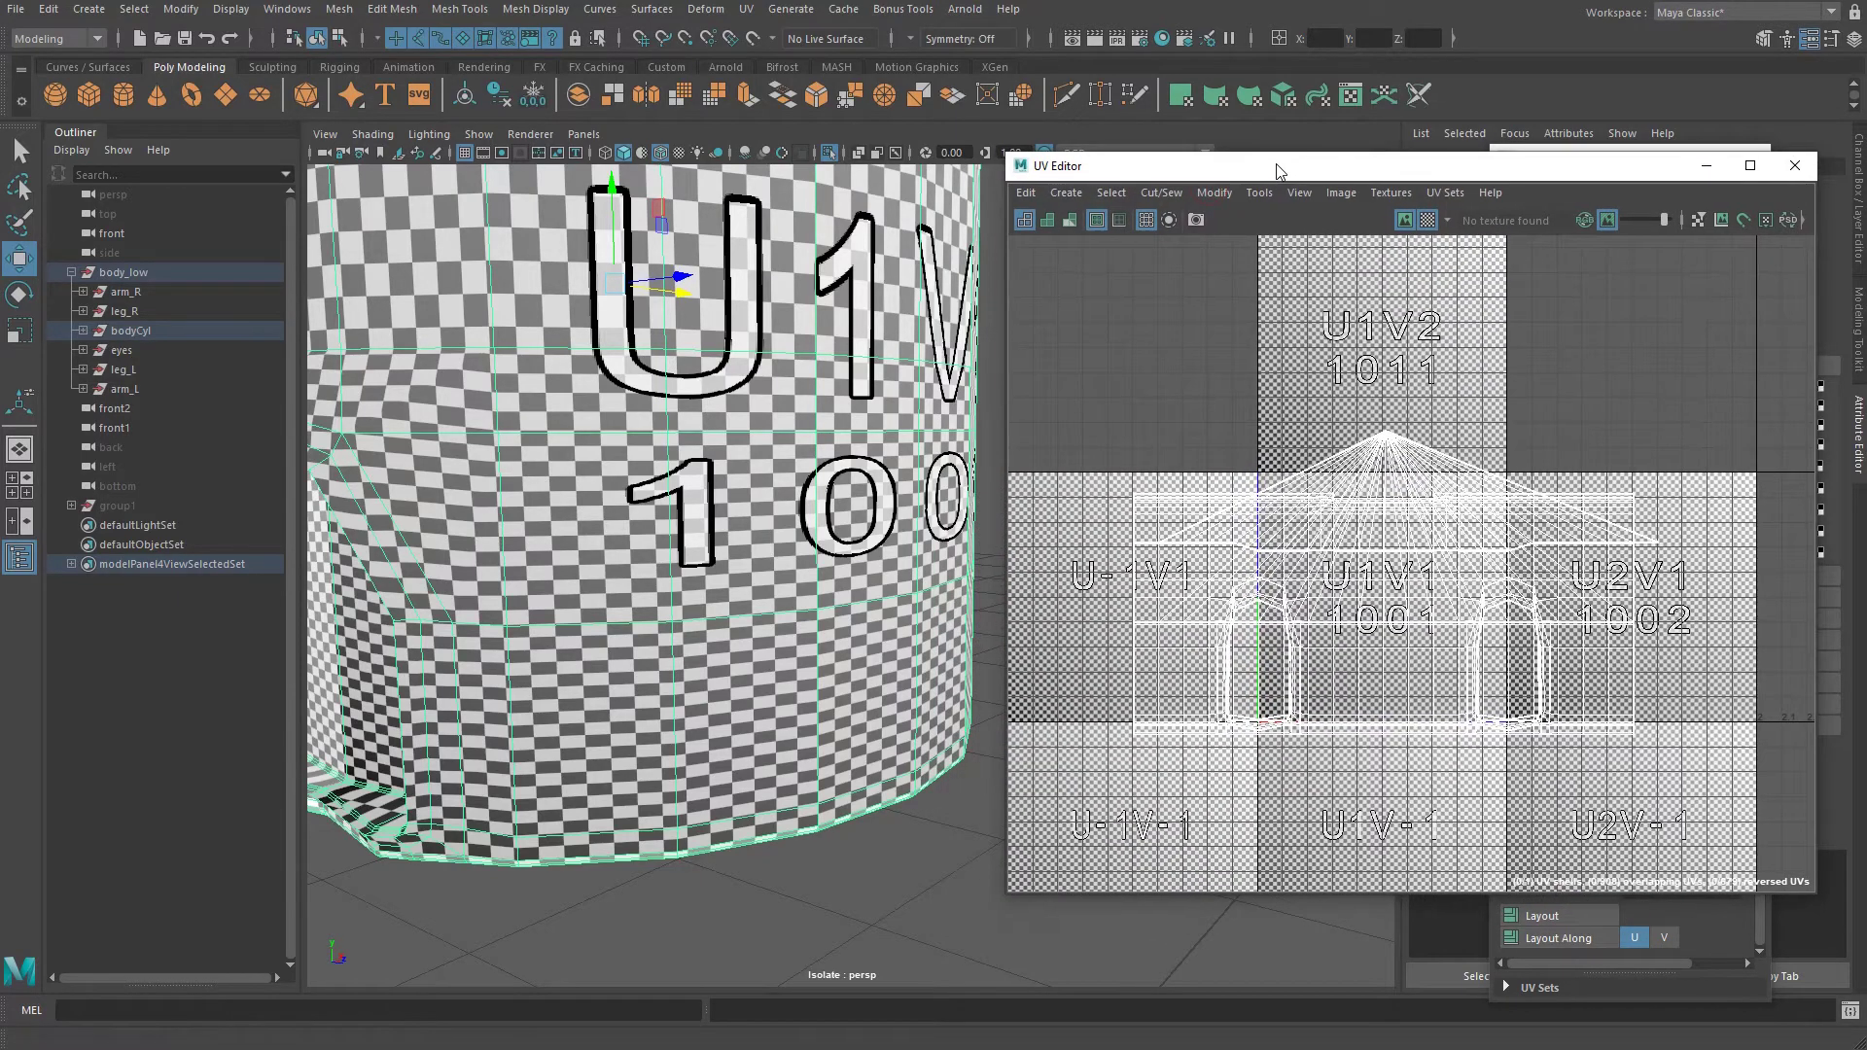
pyautogui.scroll(-3, 893, 400)
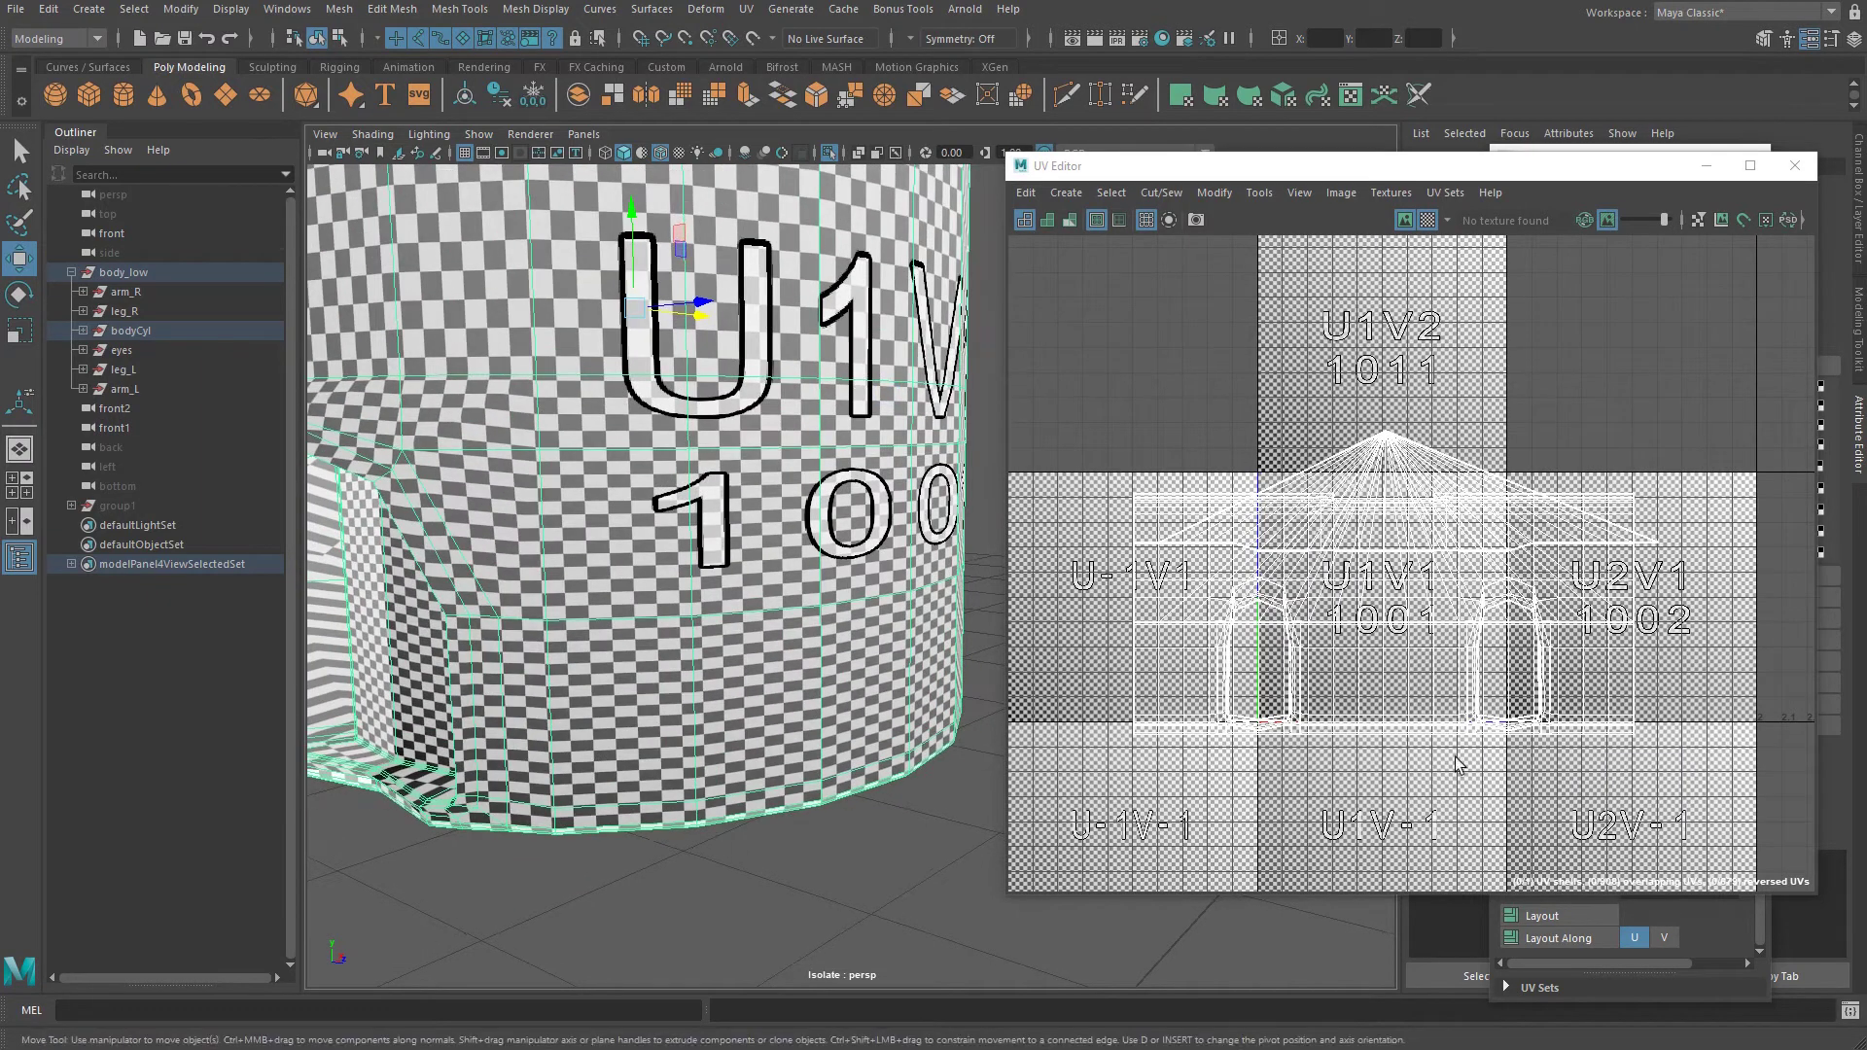
# Turn off the checker map in the UV Editor and view the torso from above.
pyautogui.keyDown('alt'); pyautogui.moveTo(800, 553); pyautogui.dragTo(421, 543); pyautogui.keyUp('alt')
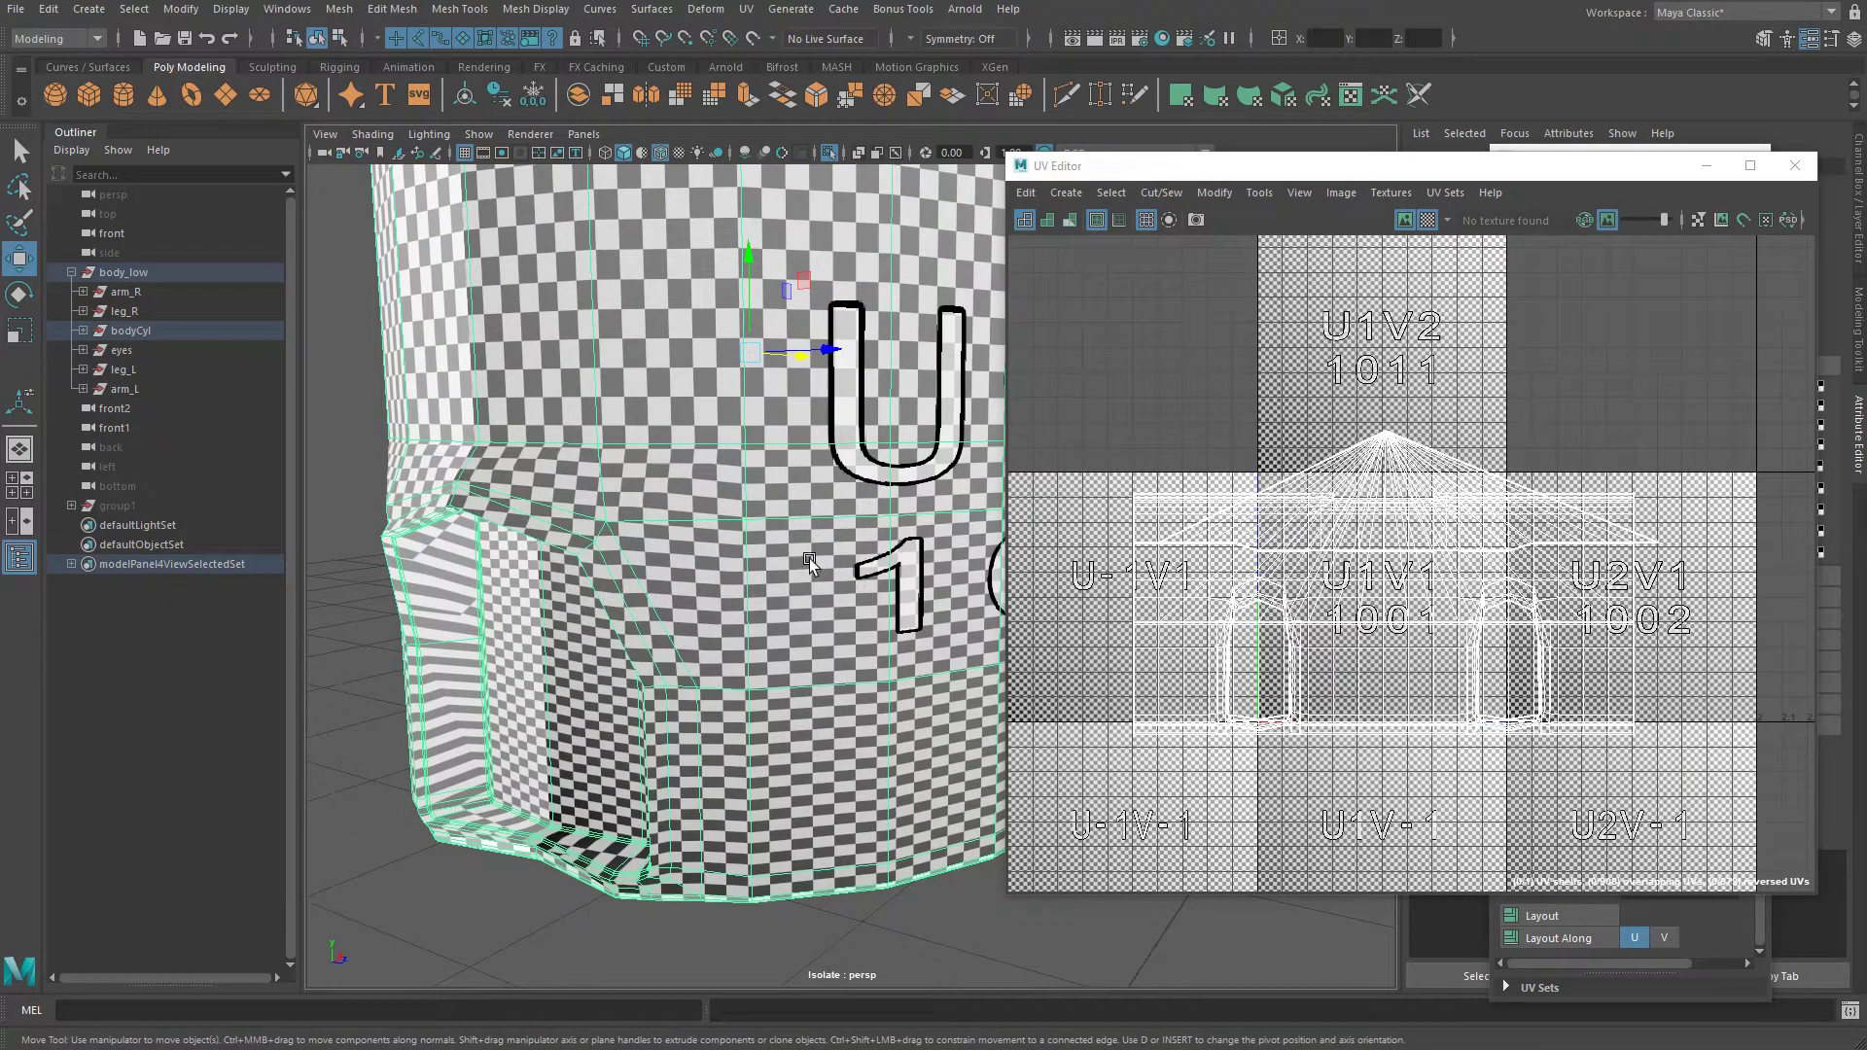
pyautogui.keyDown('alt'); pyautogui.moveTo(844, 486); pyautogui.dragTo(627, 487, button='right'); pyautogui.keyUp('alt')
pyautogui.keyDown('alt'); pyautogui.moveTo(628, 487); pyautogui.dragTo(786, 490); pyautogui.keyUp('alt')
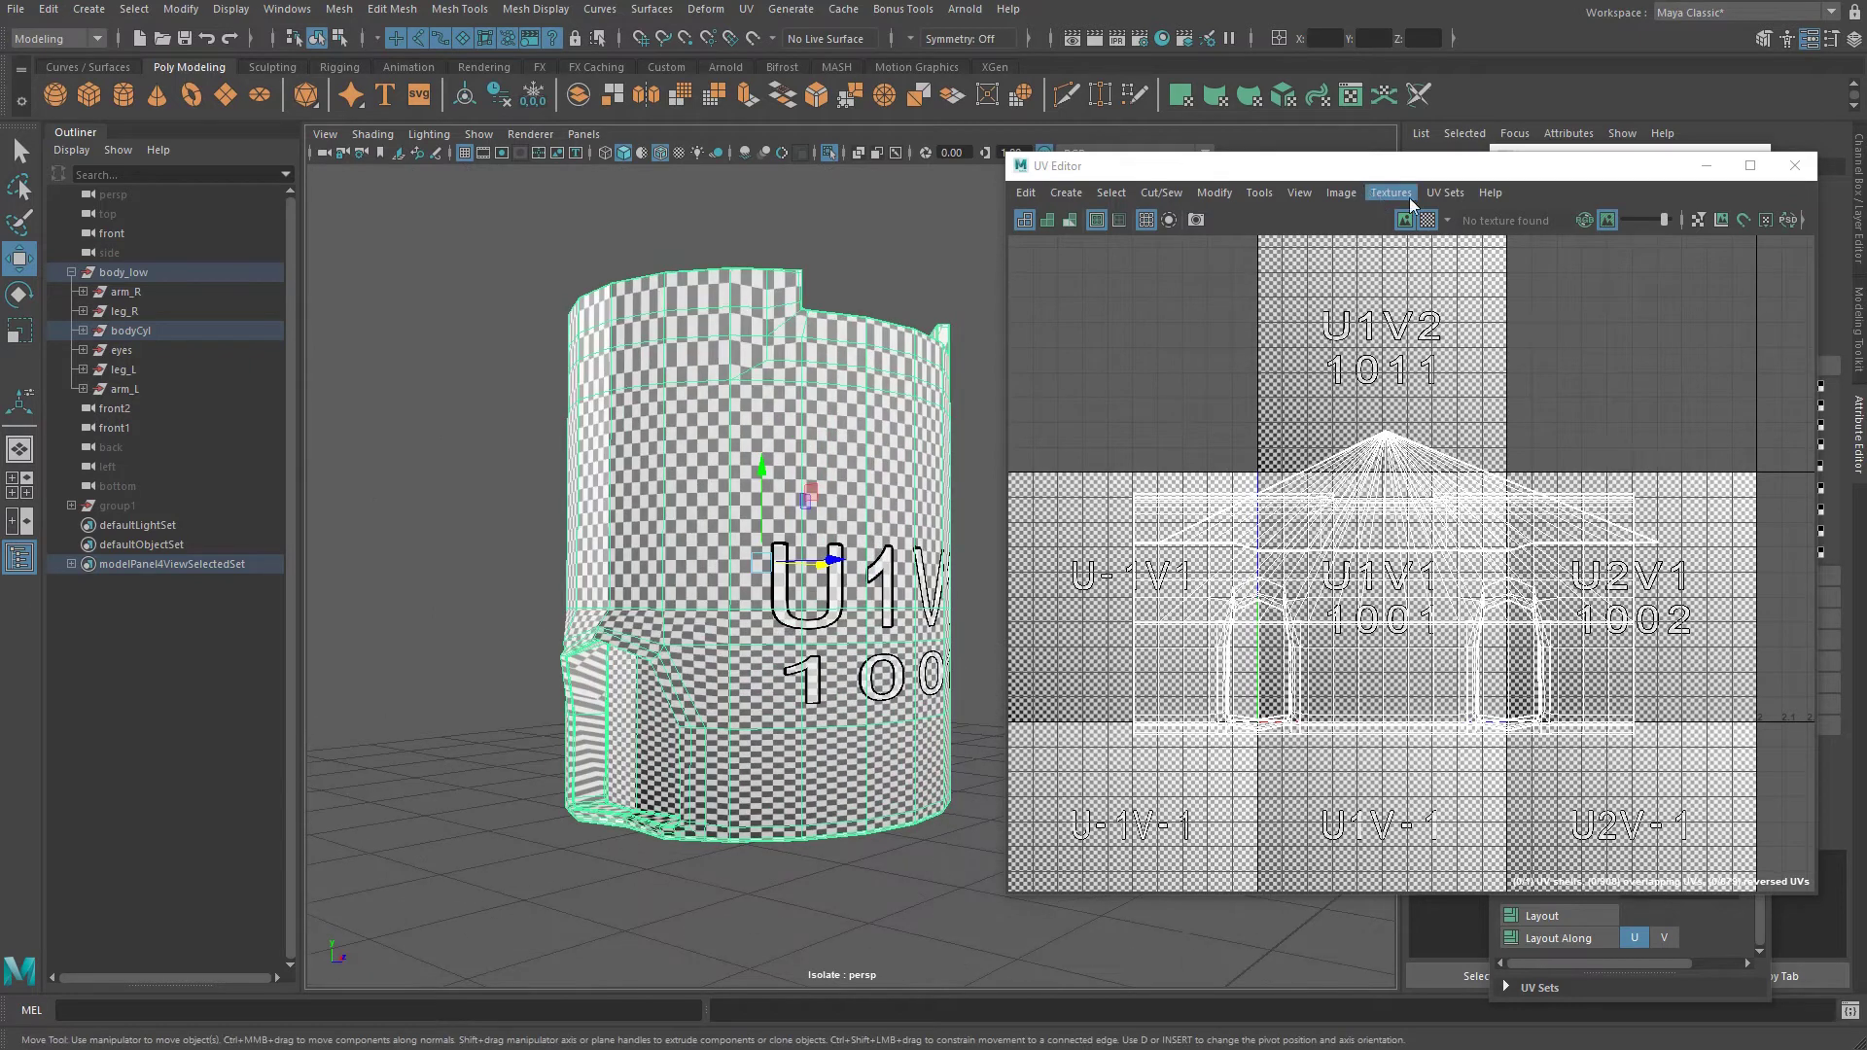
pyautogui.click(1426, 222)
pyautogui.keyDown('alt'); pyautogui.moveTo(779, 312); pyautogui.dragTo(829, 554); pyautogui.keyUp('alt')
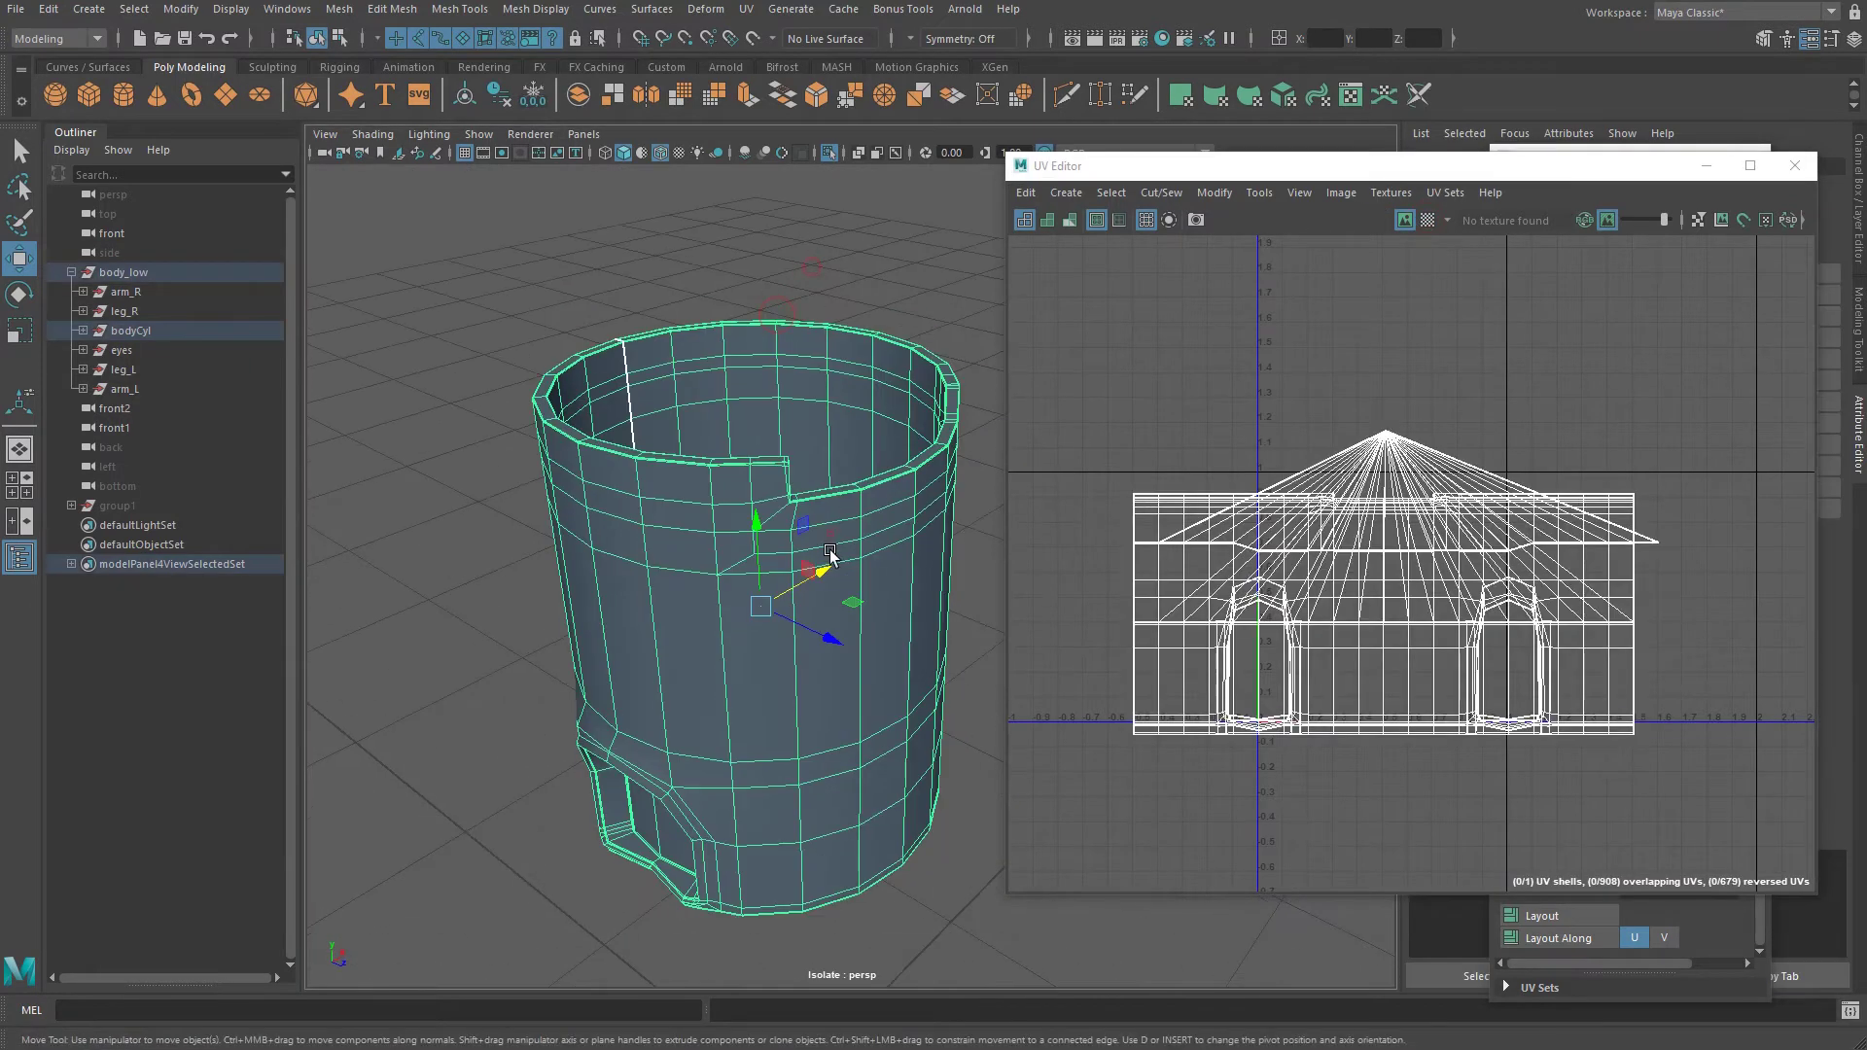
pyautogui.keyDown('alt'); pyautogui.moveTo(859, 483); pyautogui.dragTo(807, 488); pyautogui.keyUp('alt')
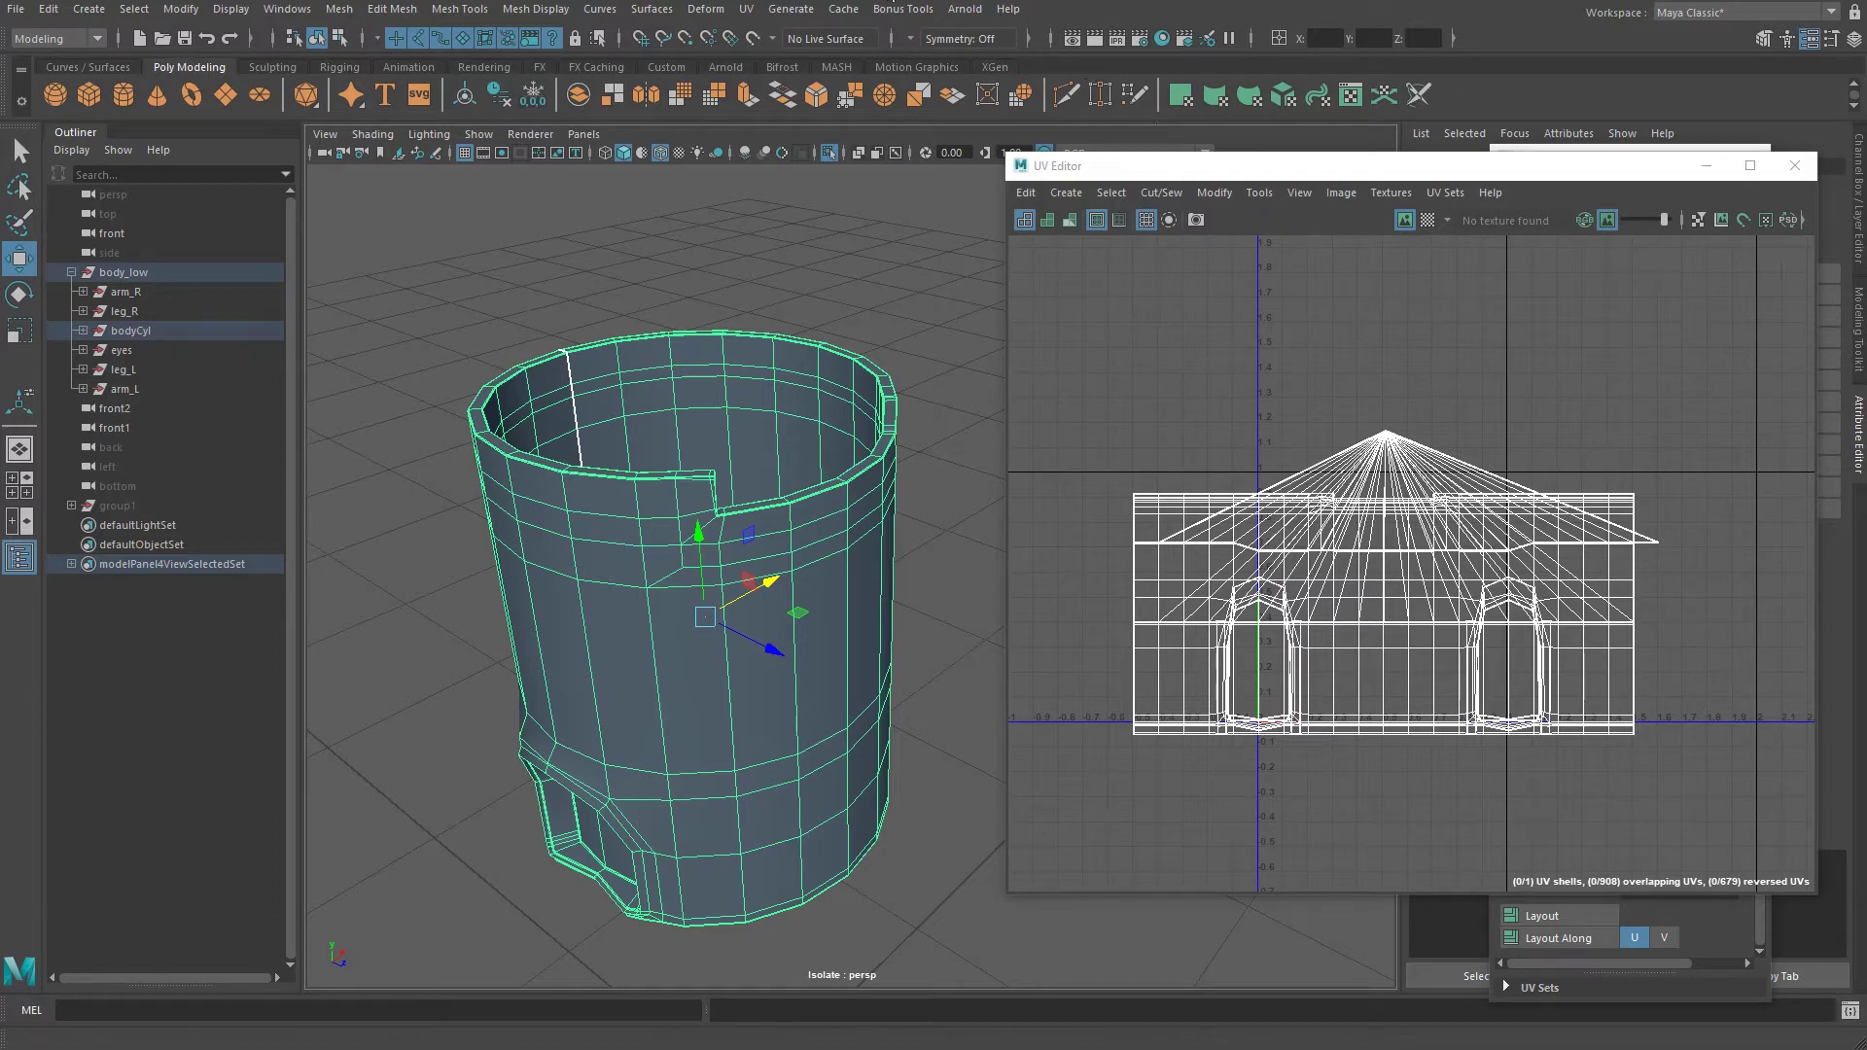
# Detach the UV command list as a floating window and place it over the UV Editor beside the torso.
pyautogui.click(746, 10)
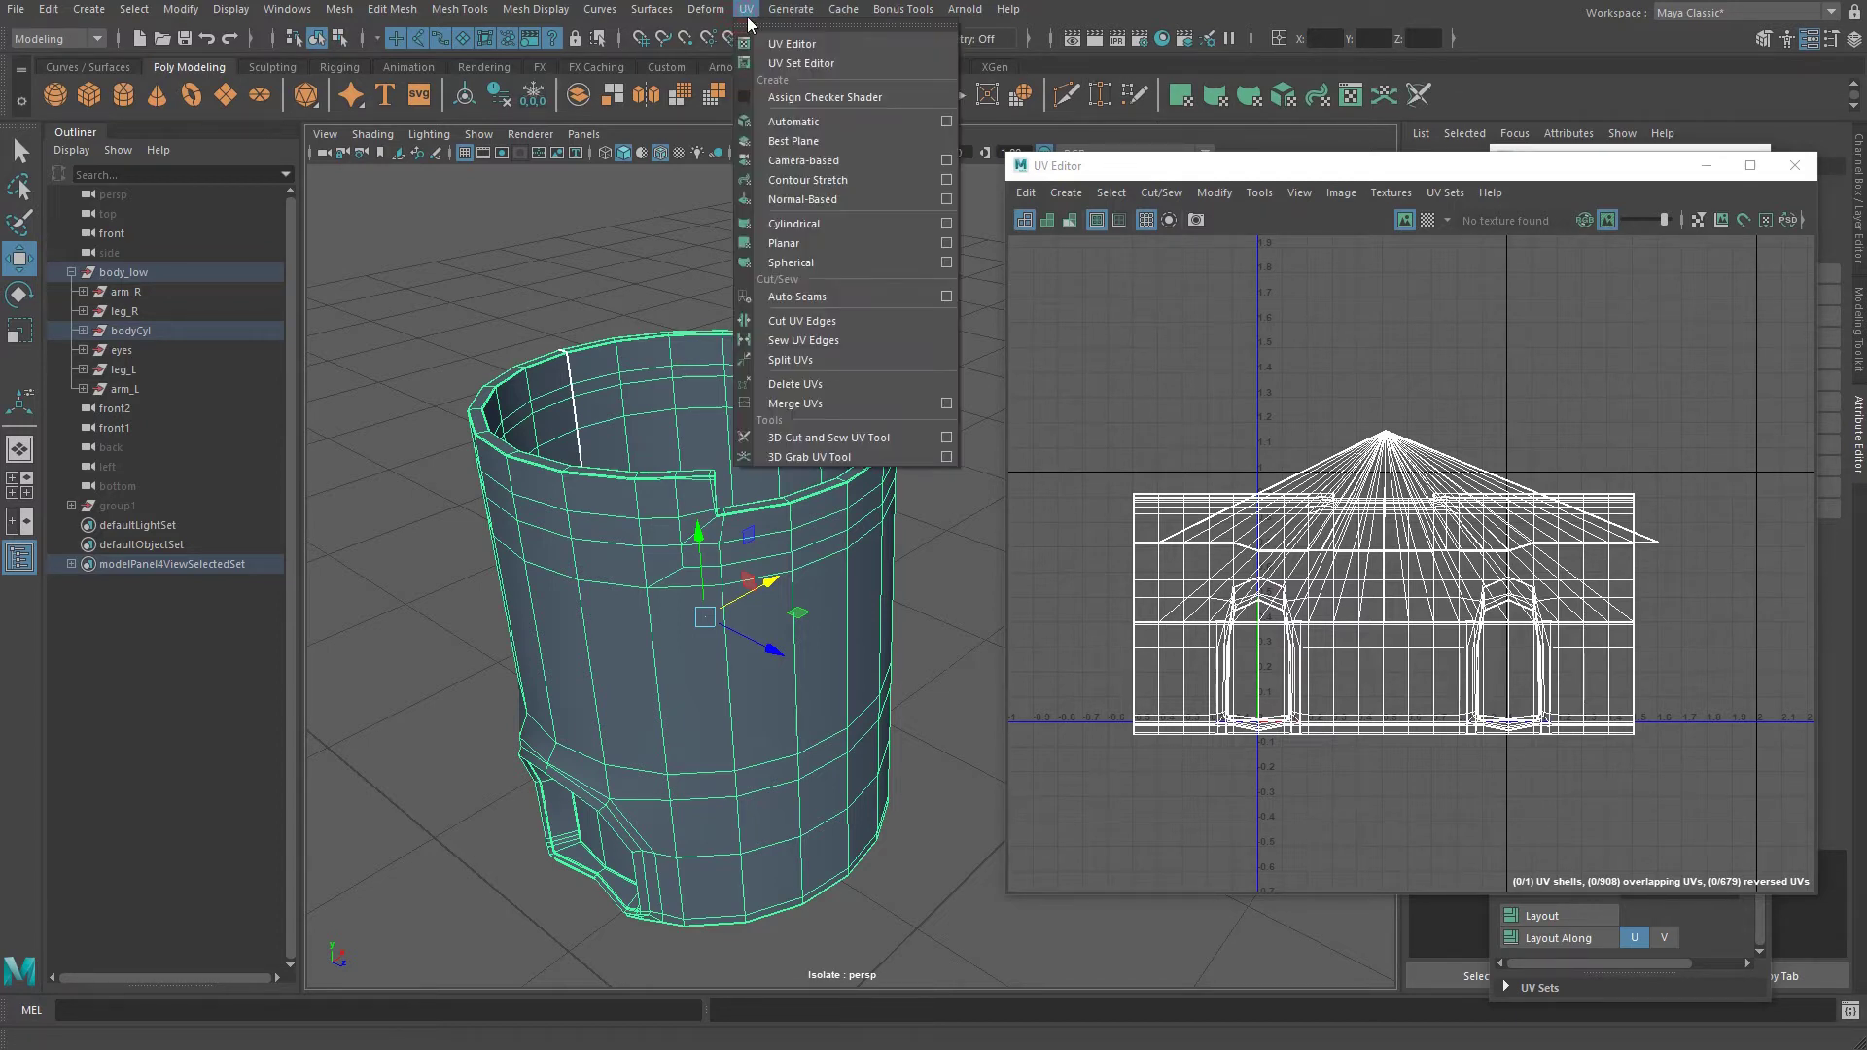
pyautogui.click(853, 26)
pyautogui.moveTo(854, 32); pyautogui.dragTo(1133, 374)
pyautogui.keyDown('alt'); pyautogui.moveTo(828, 521); pyautogui.dragTo(762, 479); pyautogui.keyUp('alt')
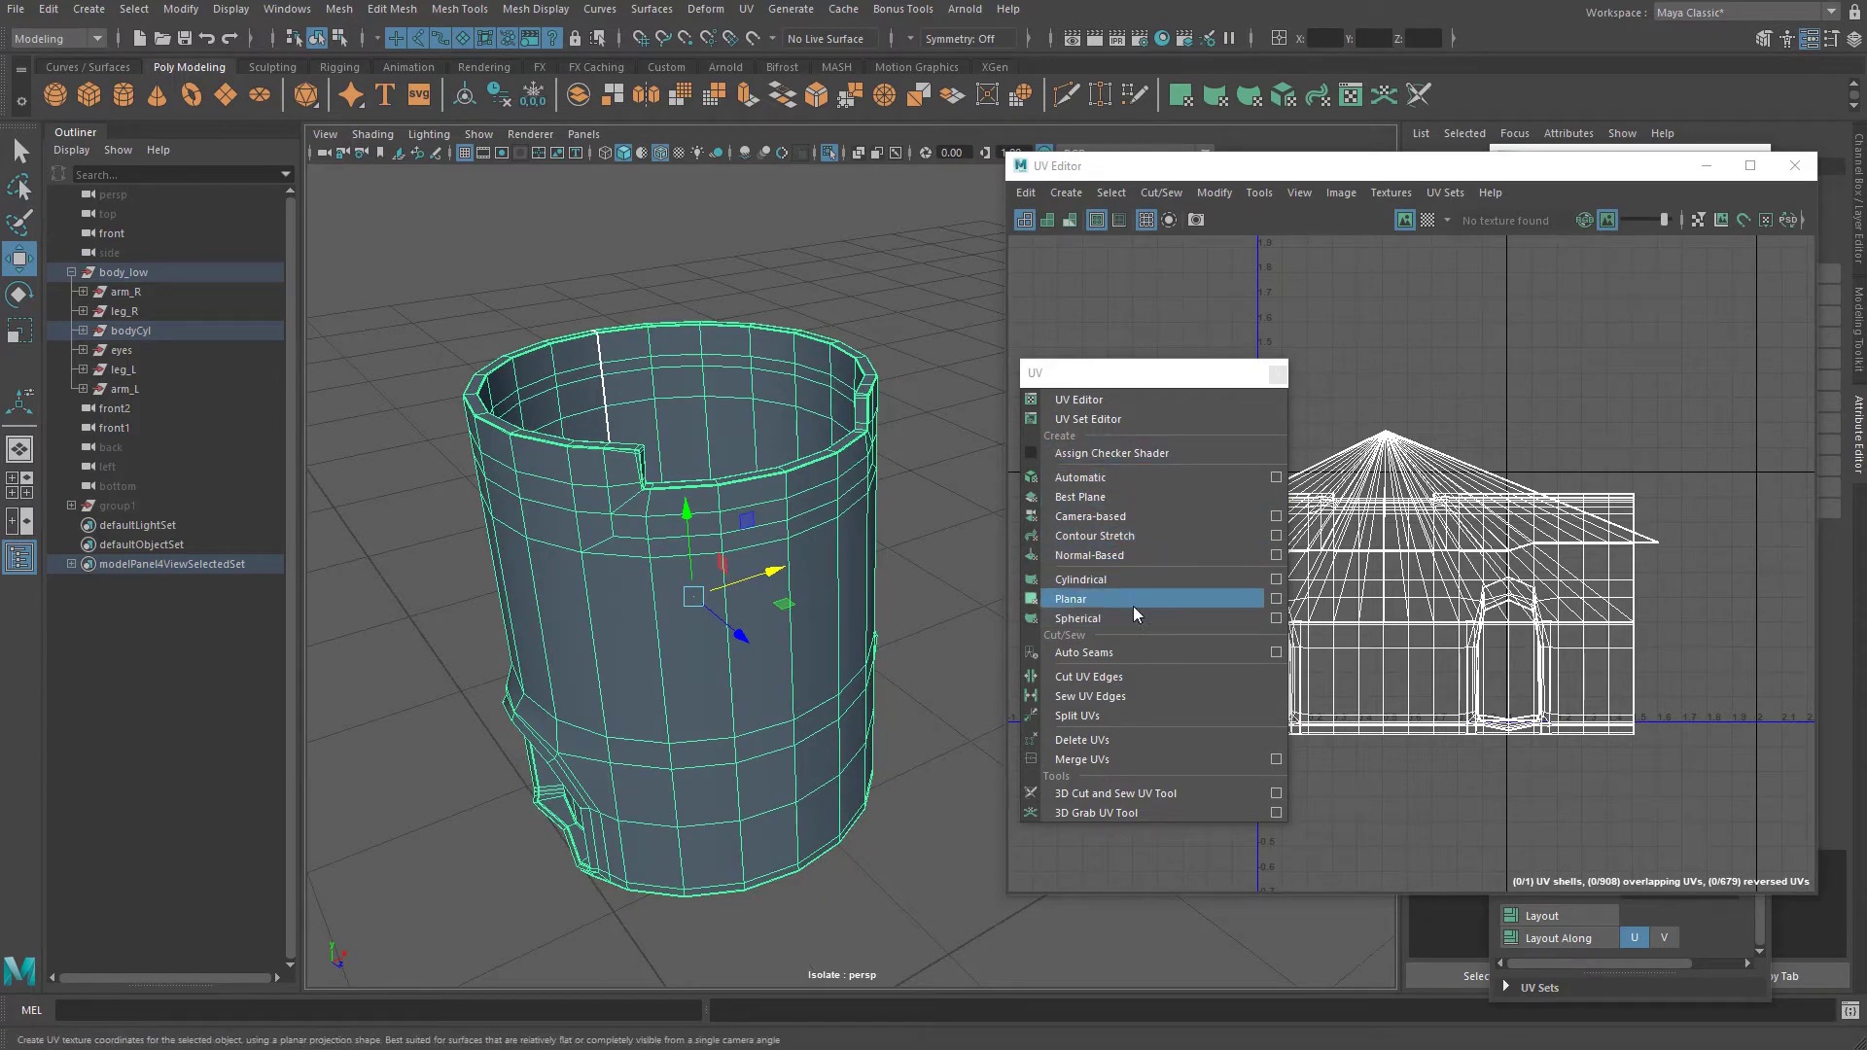
# Apply a cylindrical UV projection to the torso and turn on the checker map.
pyautogui.click(1122, 582)
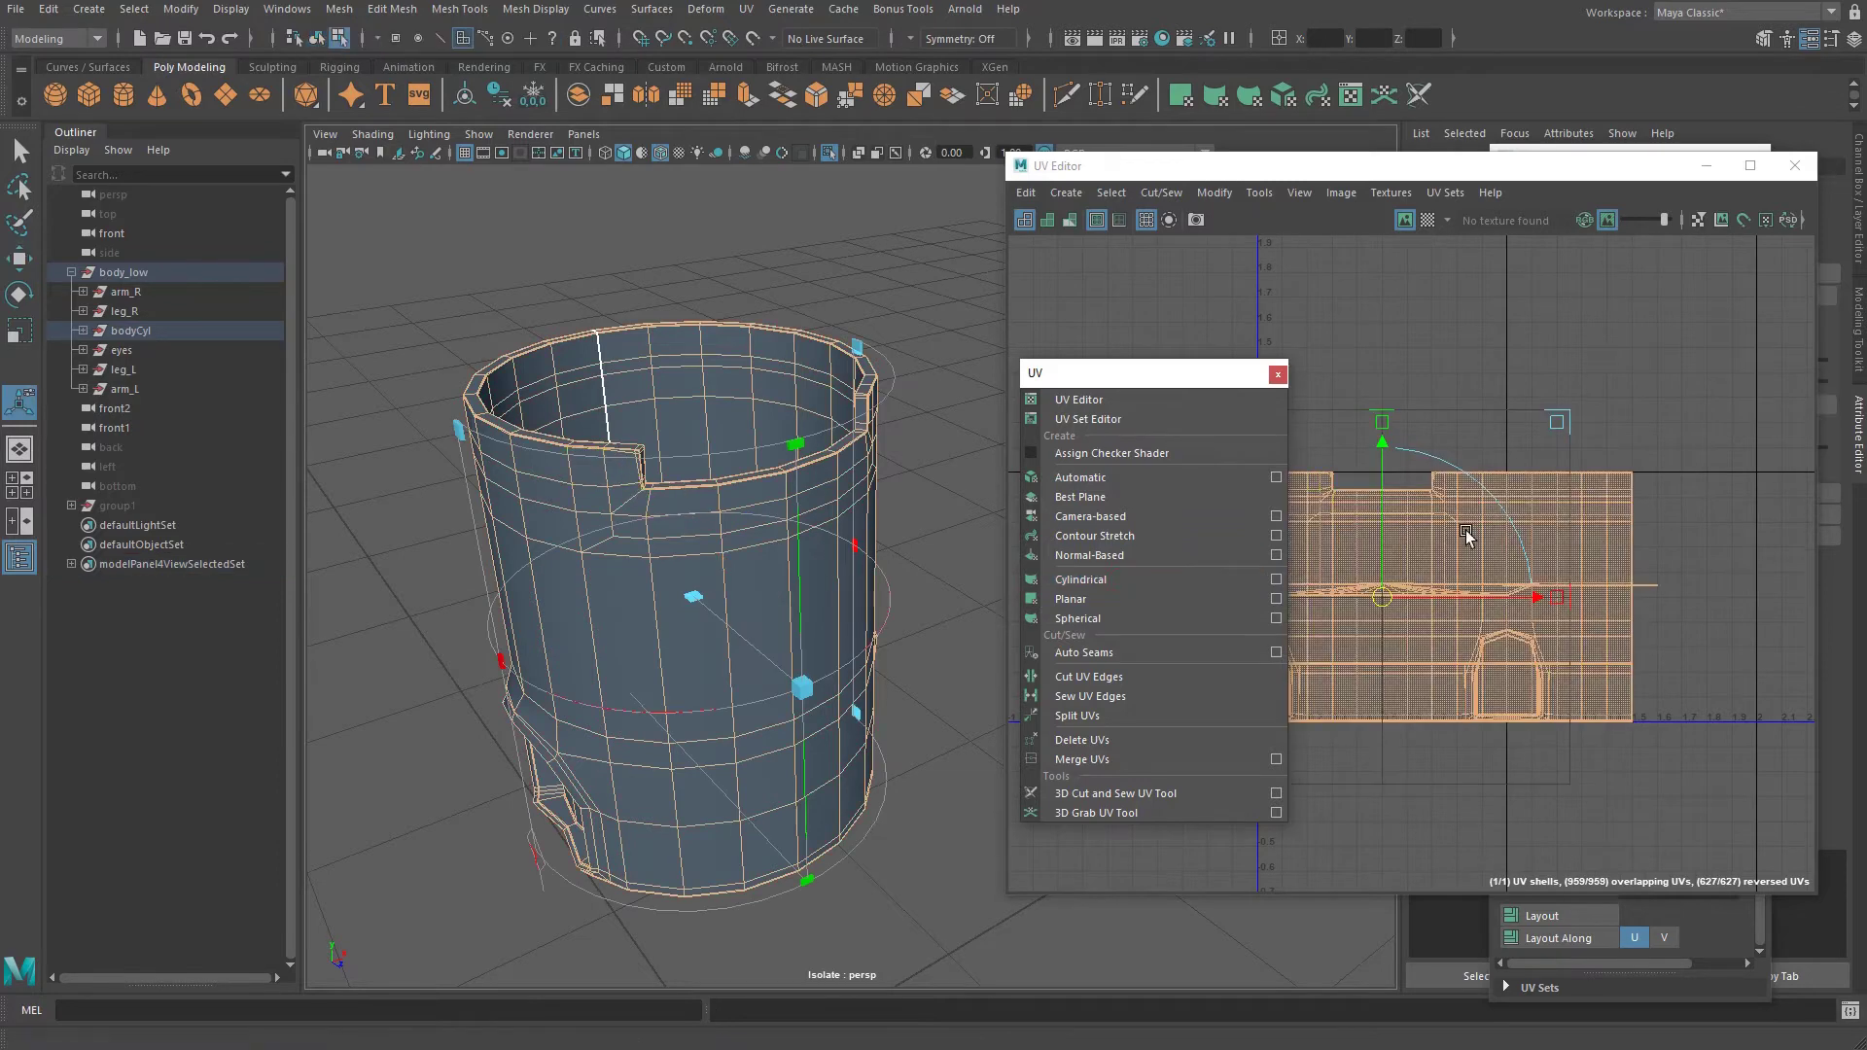
pyautogui.moveTo(1157, 373); pyautogui.dragTo(1029, 529)
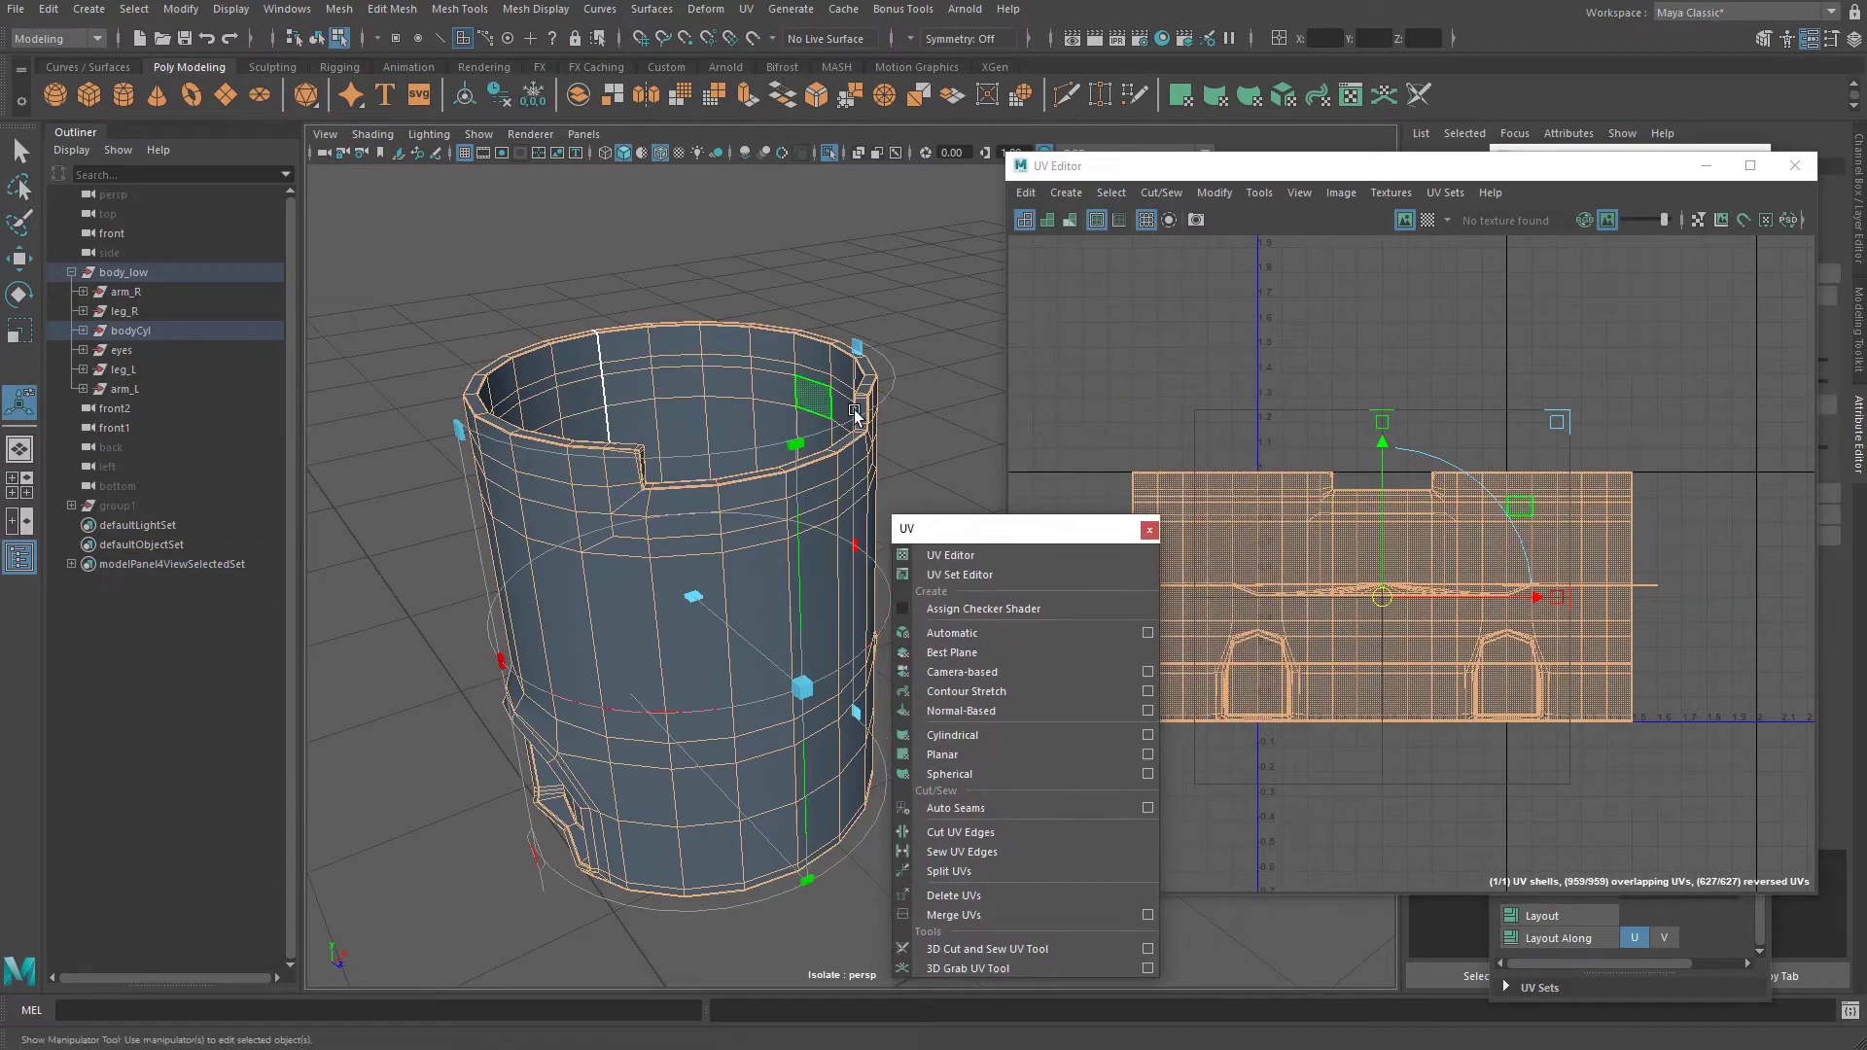
pyautogui.moveTo(729, 404); pyautogui.dragTo(871, 319, button='right')
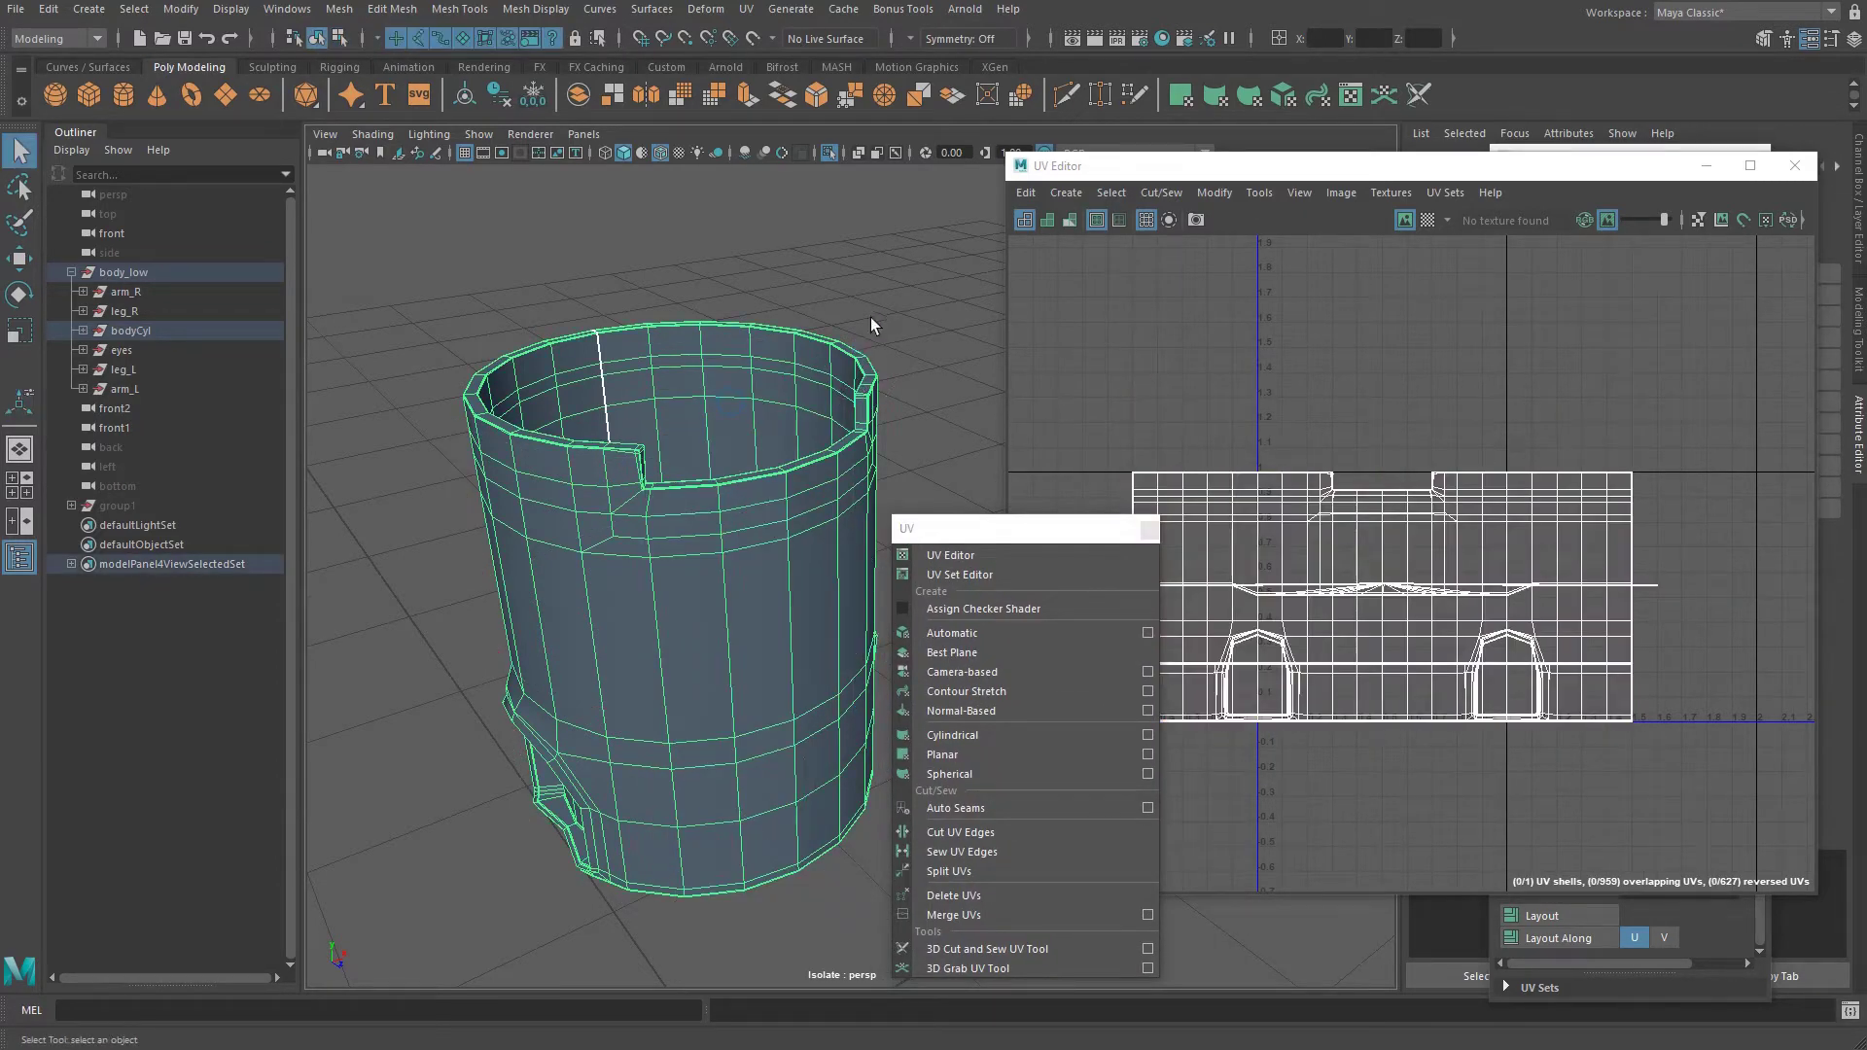
pyautogui.click(1431, 221)
# Examine the checker pattern inside the torso's underside, around the arched side opening, and on the outer wall.
pyautogui.keyDown('alt'); pyautogui.moveTo(792, 504); pyautogui.dragTo(800, 308); pyautogui.keyUp('alt')
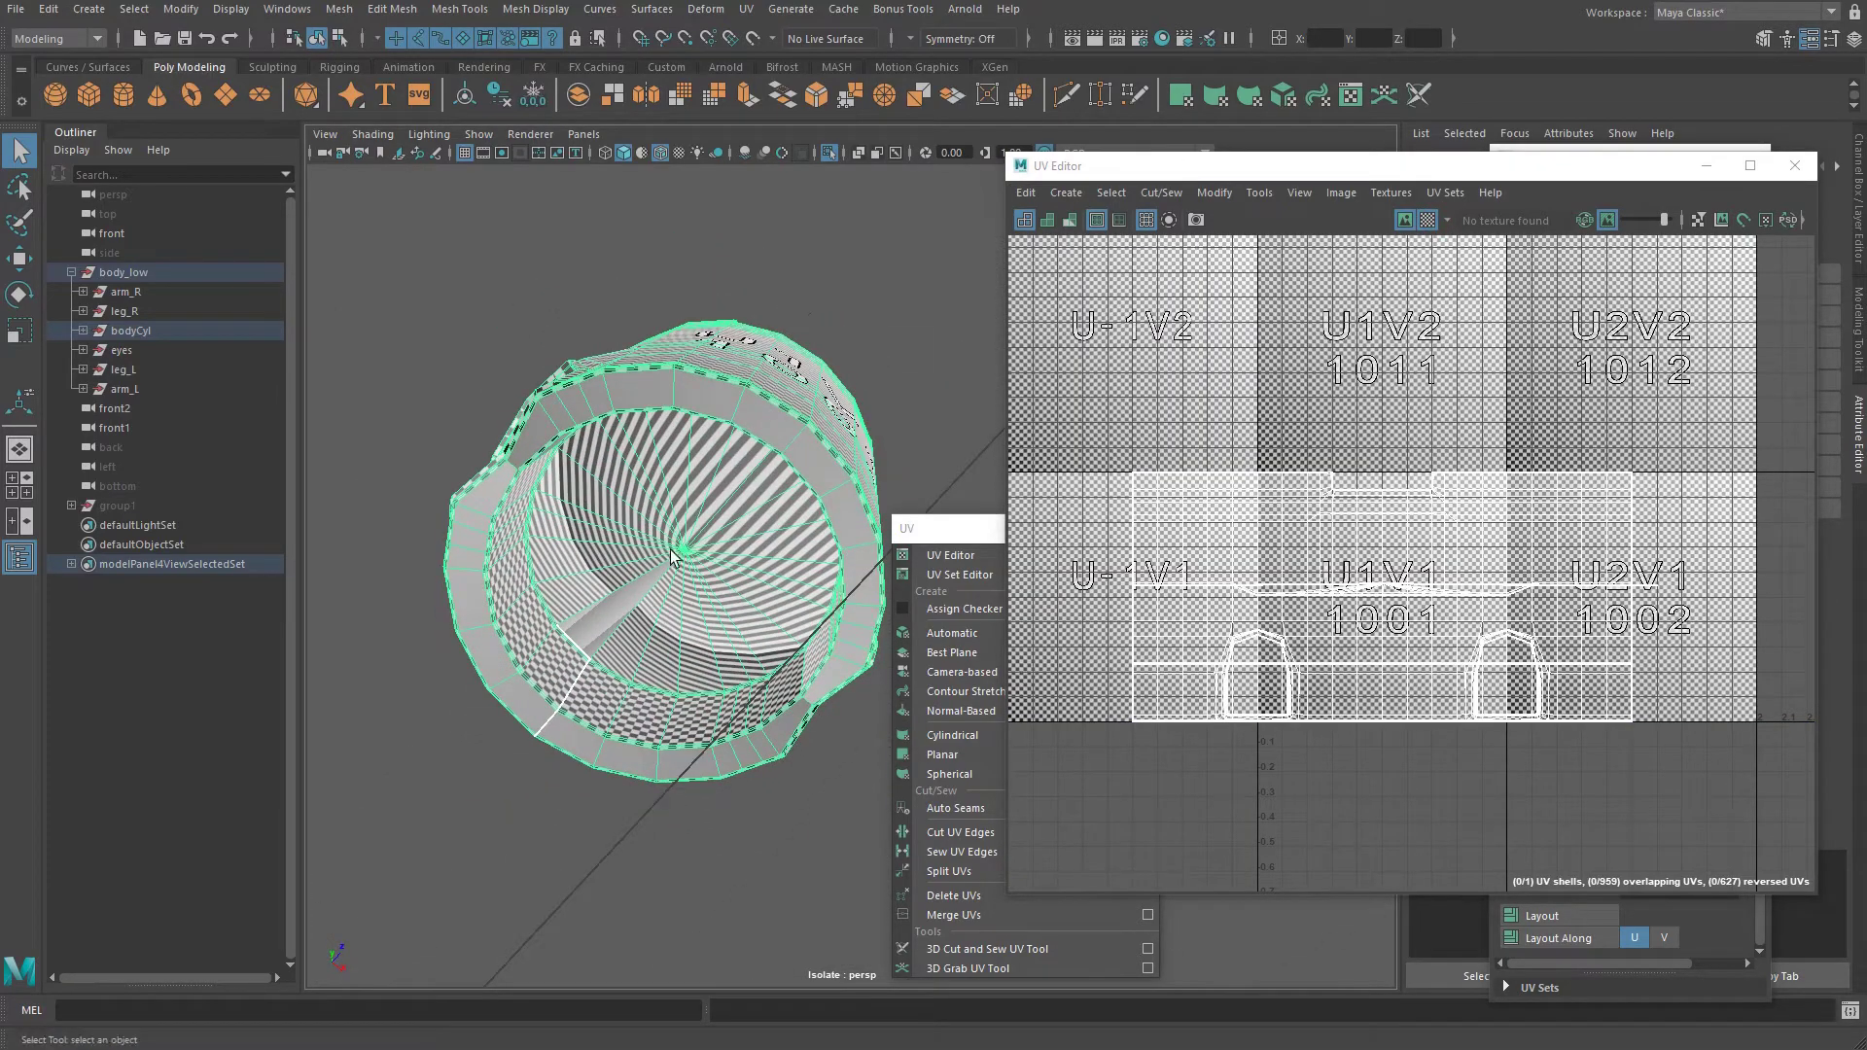
pyautogui.keyDown('alt'); pyautogui.moveTo(671, 556); pyautogui.dragTo(588, 684); pyautogui.keyUp('alt')
pyautogui.keyDown('alt'); pyautogui.moveTo(574, 747); pyautogui.dragTo(609, 735); pyautogui.keyUp('alt')
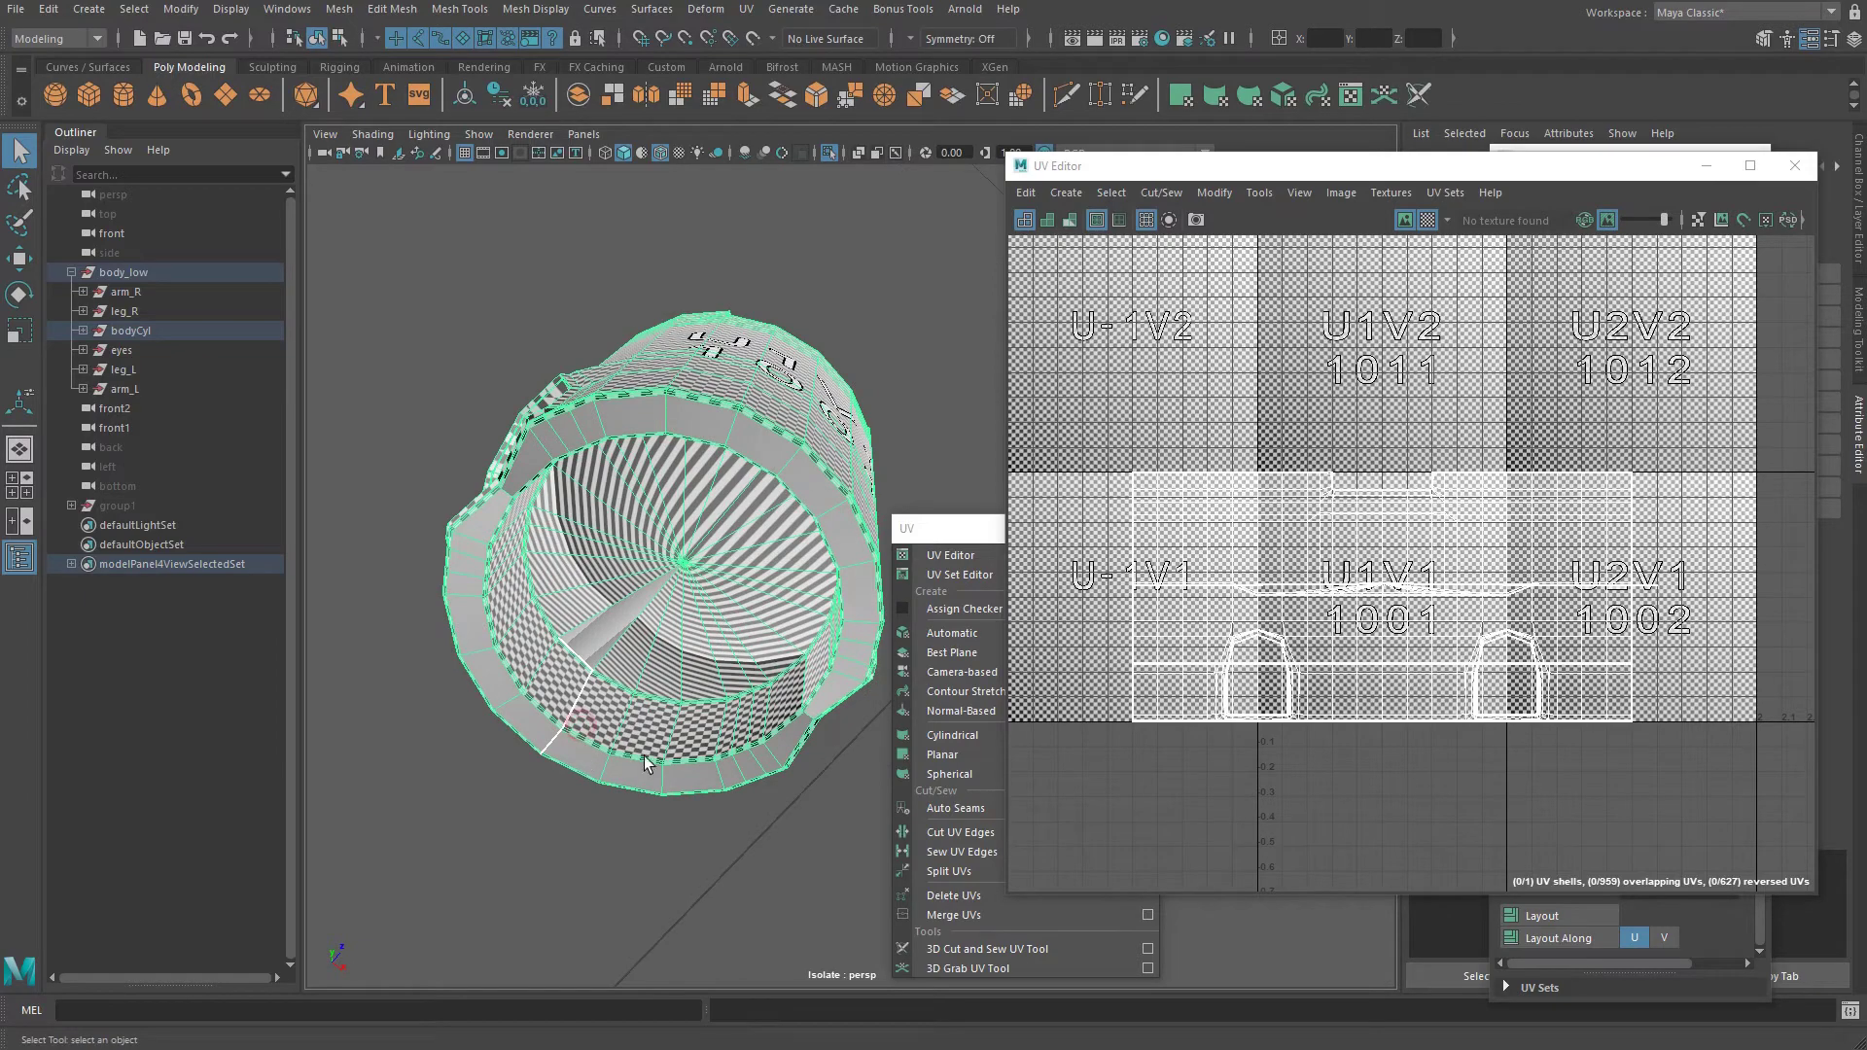
pyautogui.keyDown('alt'); pyautogui.moveTo(556, 412); pyautogui.dragTo(605, 580); pyautogui.keyUp('alt')
pyautogui.keyDown('alt'); pyautogui.moveTo(466, 604); pyautogui.dragTo(583, 632, button='right'); pyautogui.keyUp('alt')
pyautogui.keyDown('alt'); pyautogui.moveTo(384, 662); pyautogui.dragTo(573, 555, button='middle'); pyautogui.keyUp('alt')
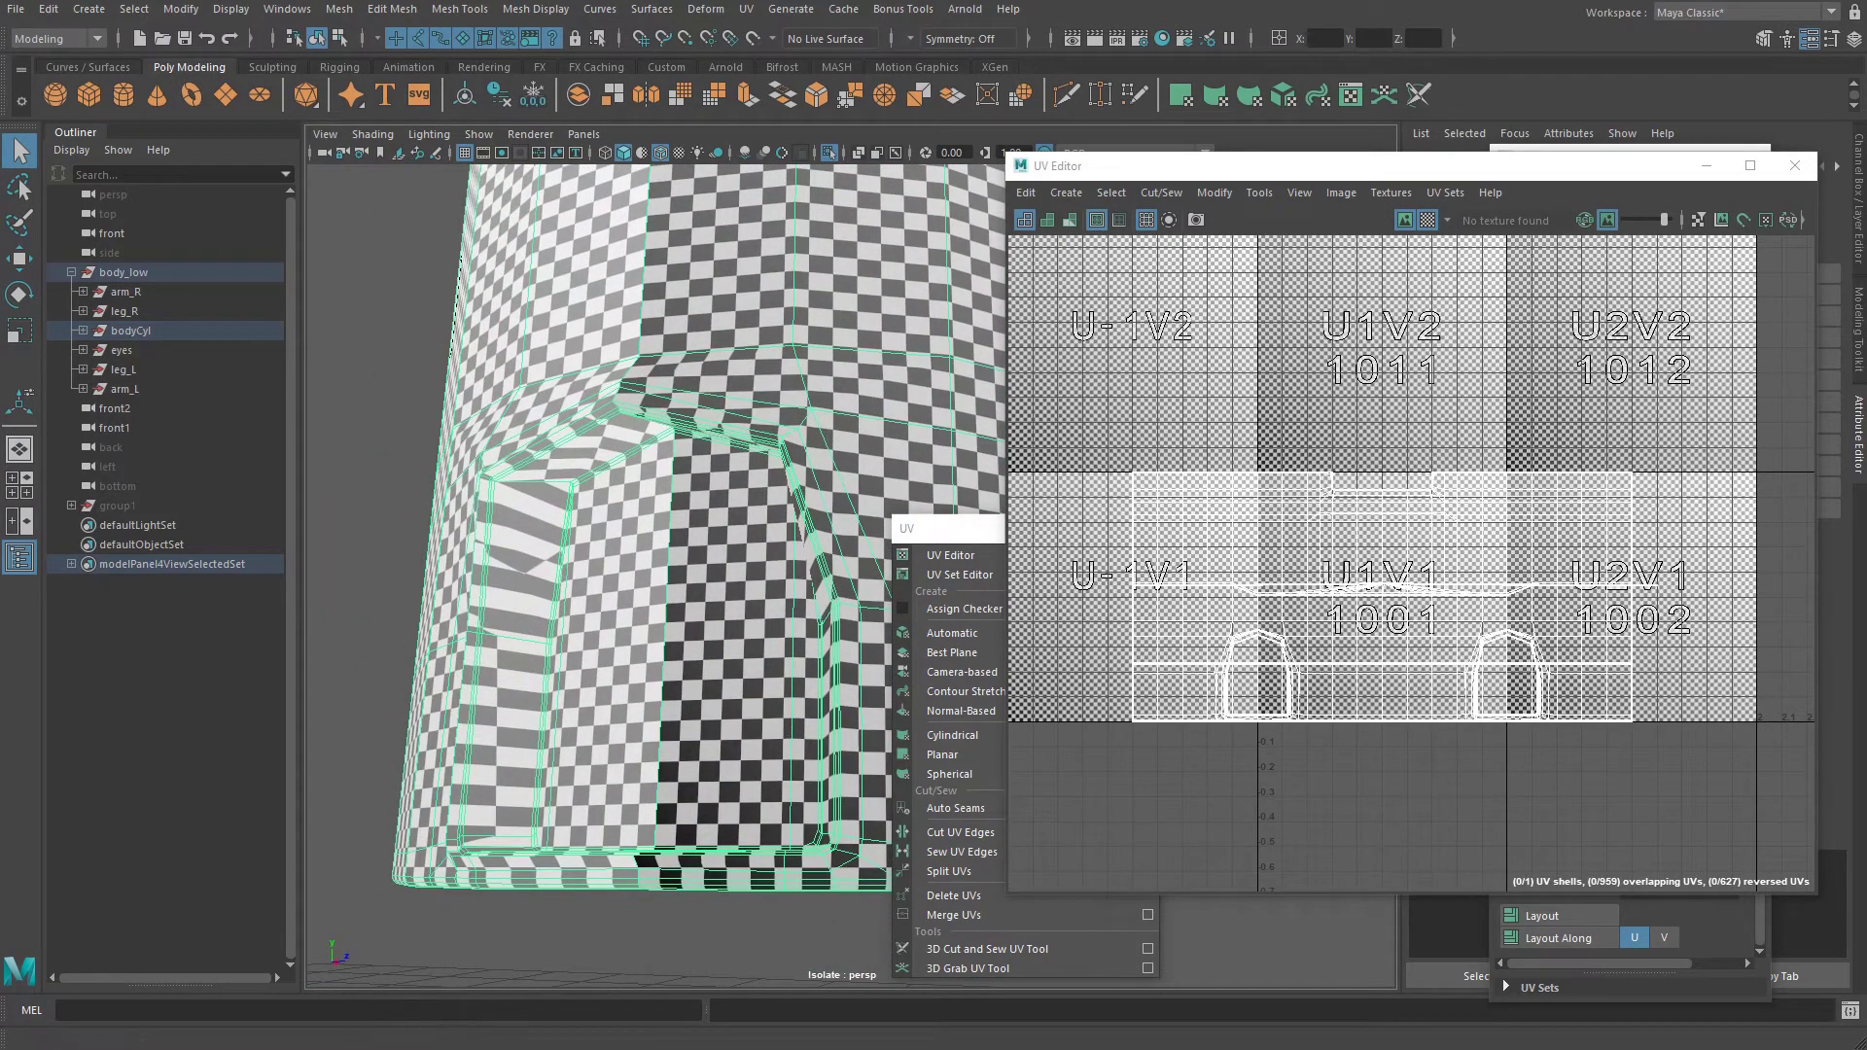
pyautogui.keyDown('alt'); pyautogui.moveTo(634, 554); pyautogui.dragTo(632, 516); pyautogui.keyUp('alt')
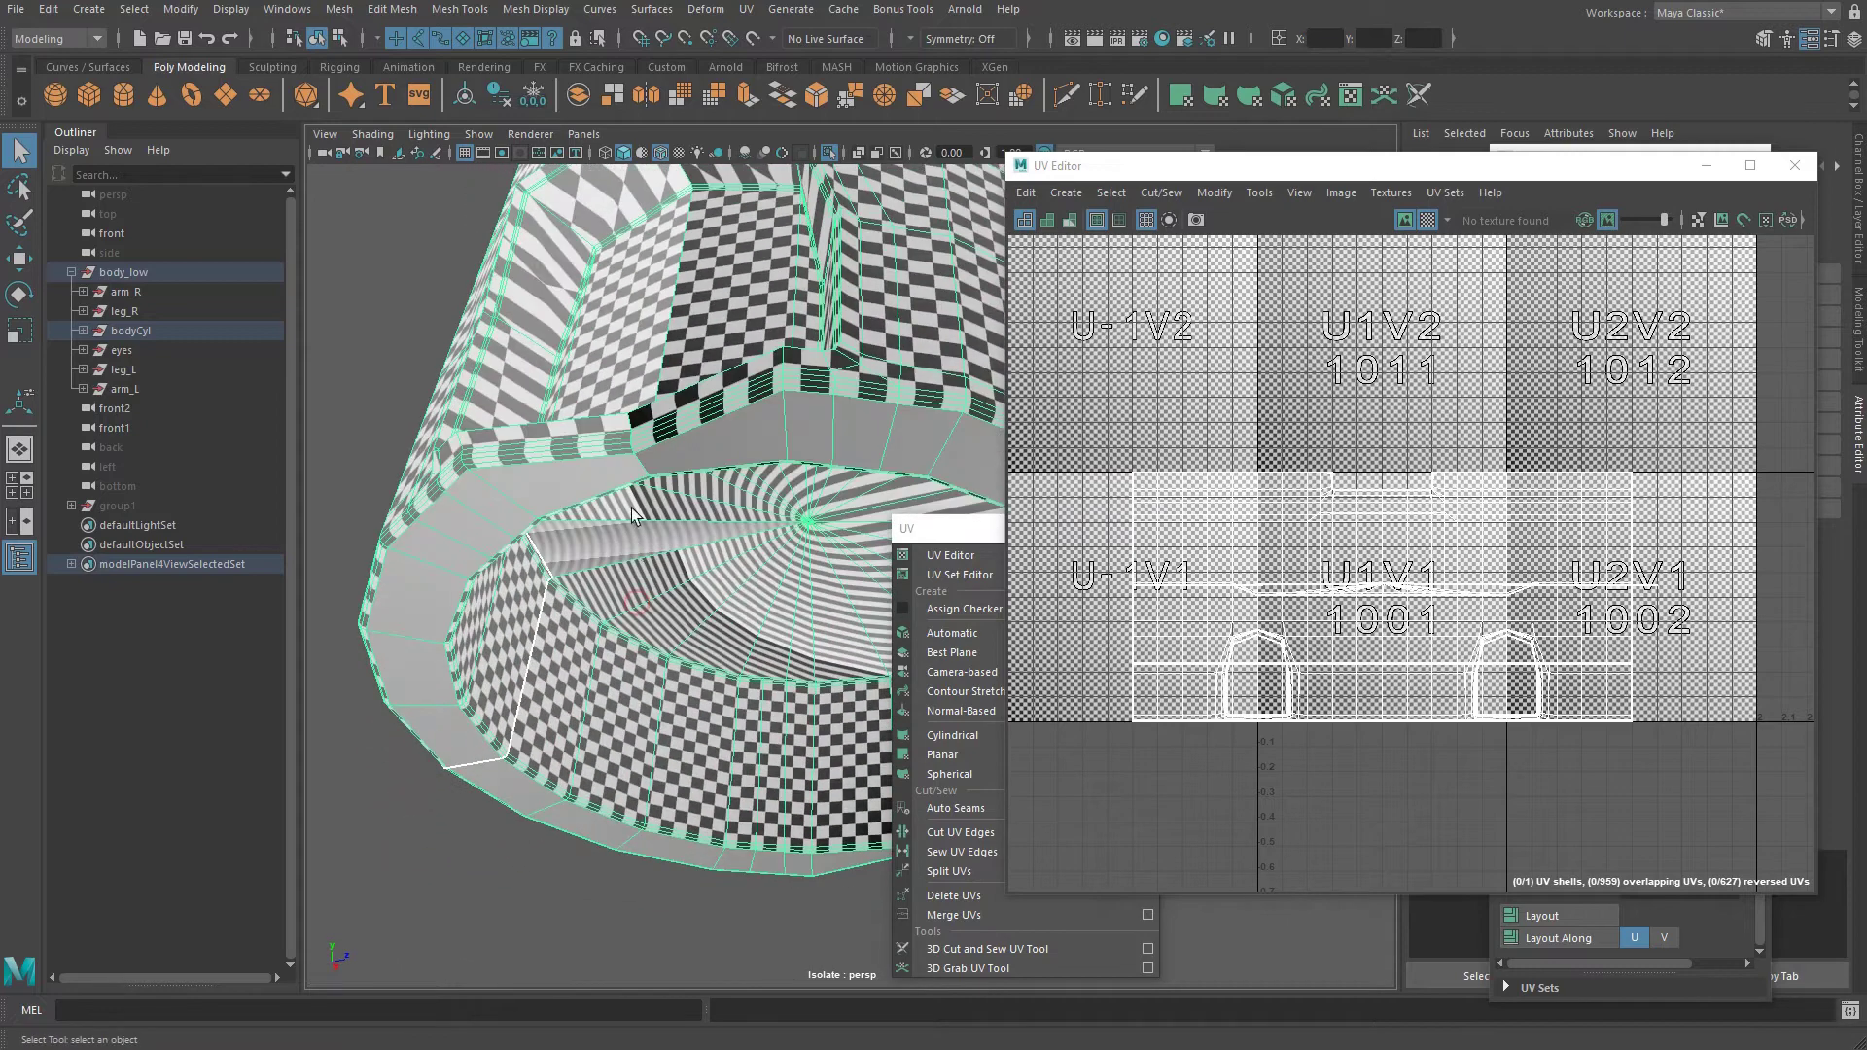
pyautogui.keyDown('alt'); pyautogui.moveTo(554, 347); pyautogui.dragTo(557, 460); pyautogui.keyUp('alt')
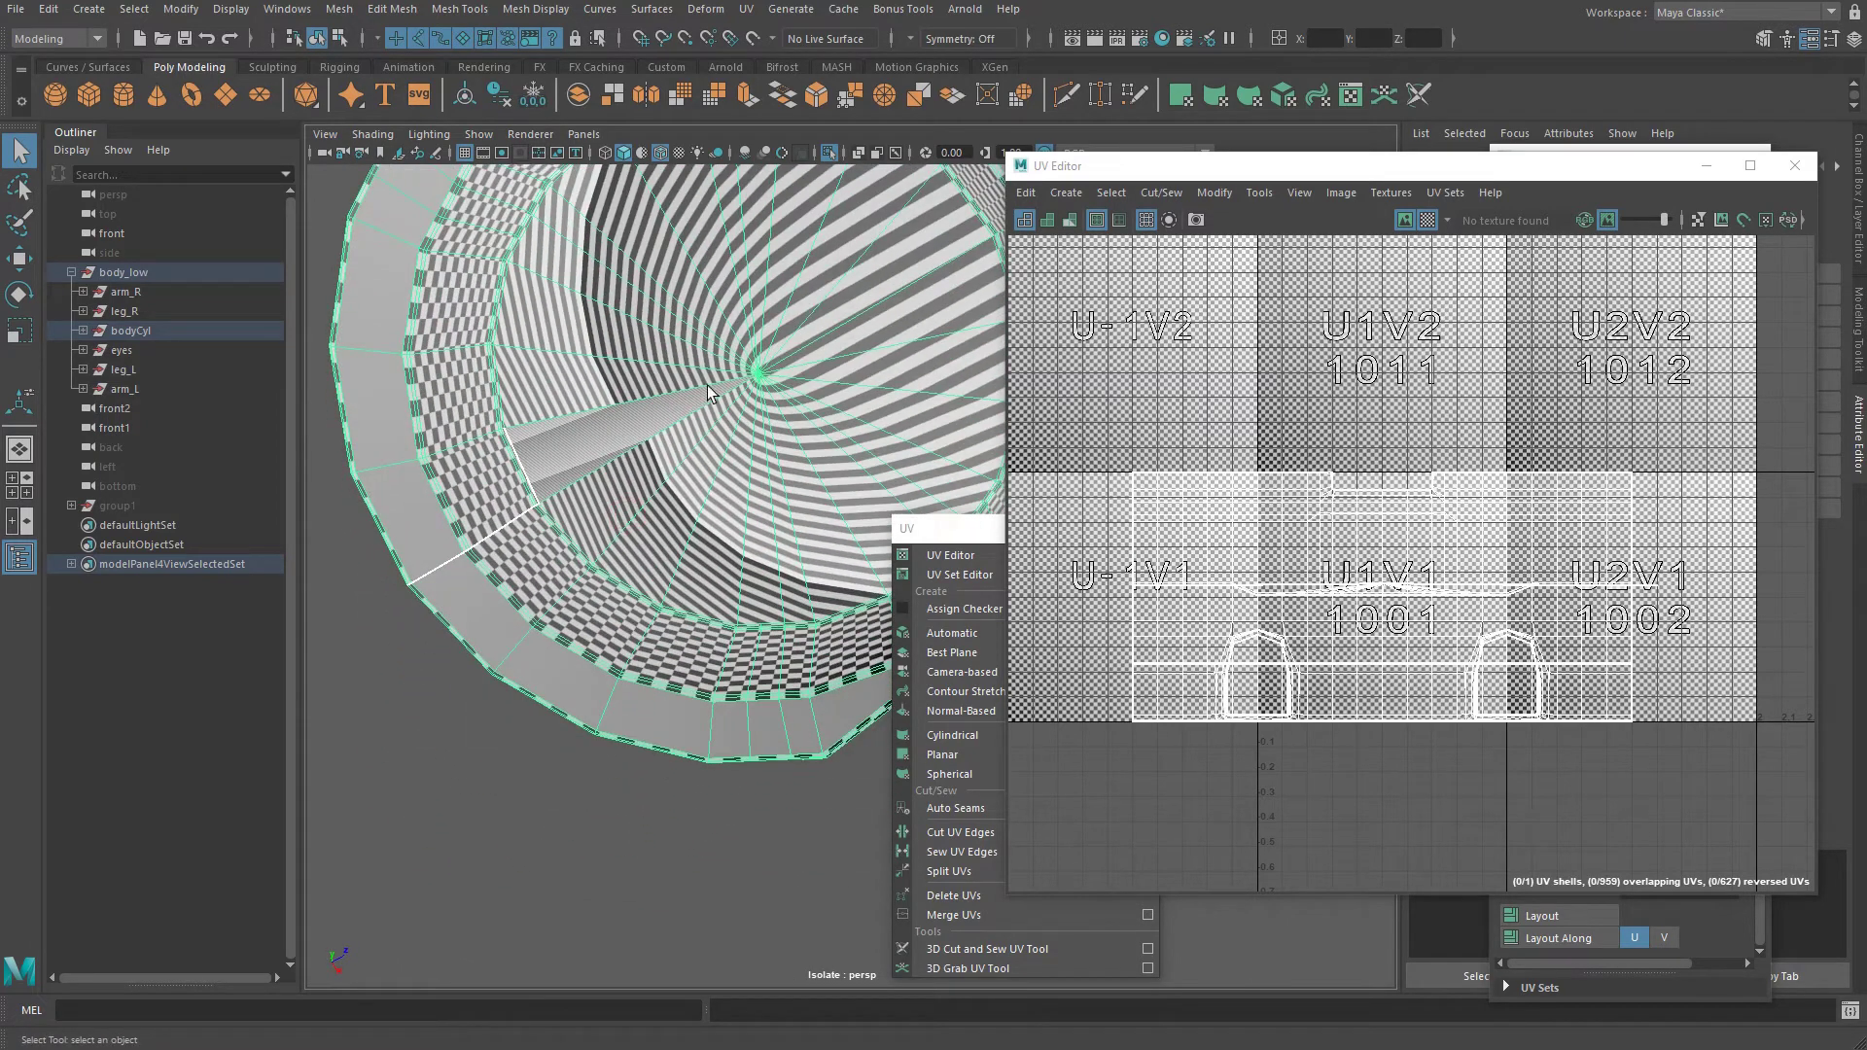
pyautogui.keyDown('alt'); pyautogui.moveTo(707, 392); pyautogui.dragTo(671, 493, button='middle'); pyautogui.keyUp('alt')
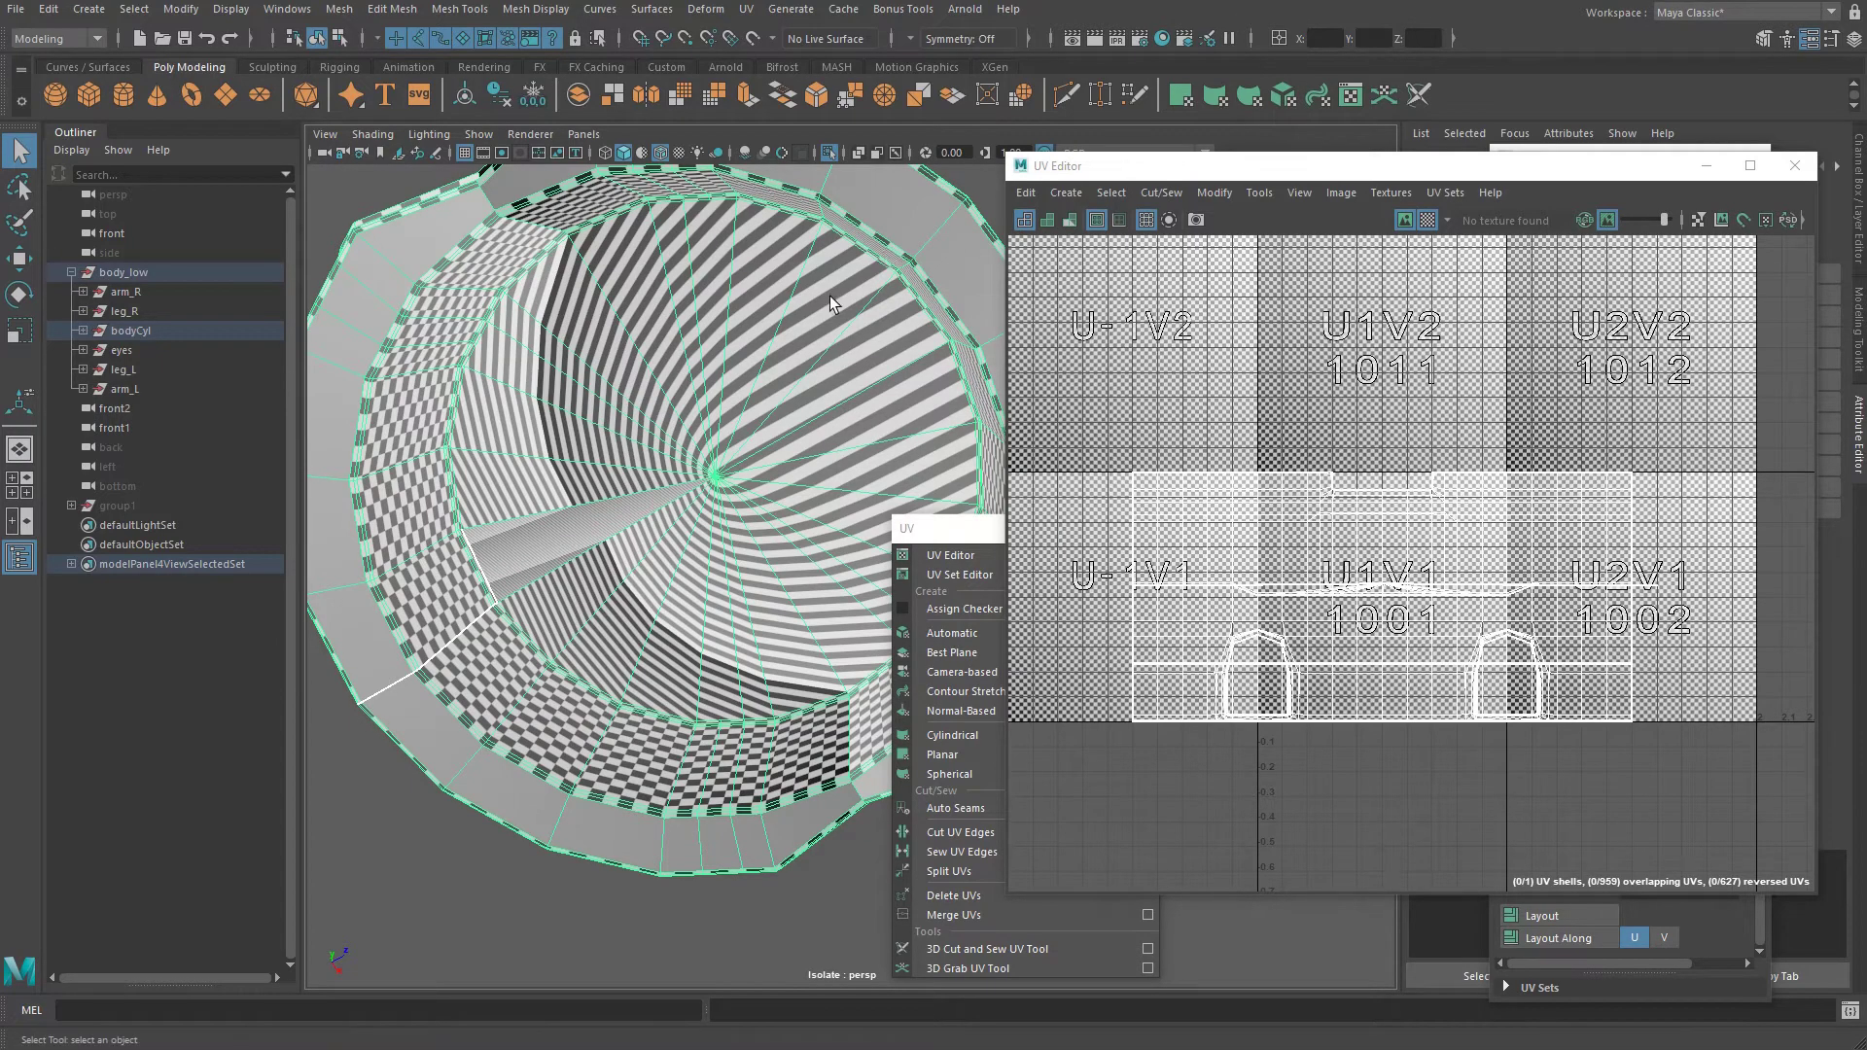
pyautogui.keyDown('alt'); pyautogui.moveTo(764, 323); pyautogui.dragTo(720, 477); pyautogui.keyUp('alt')
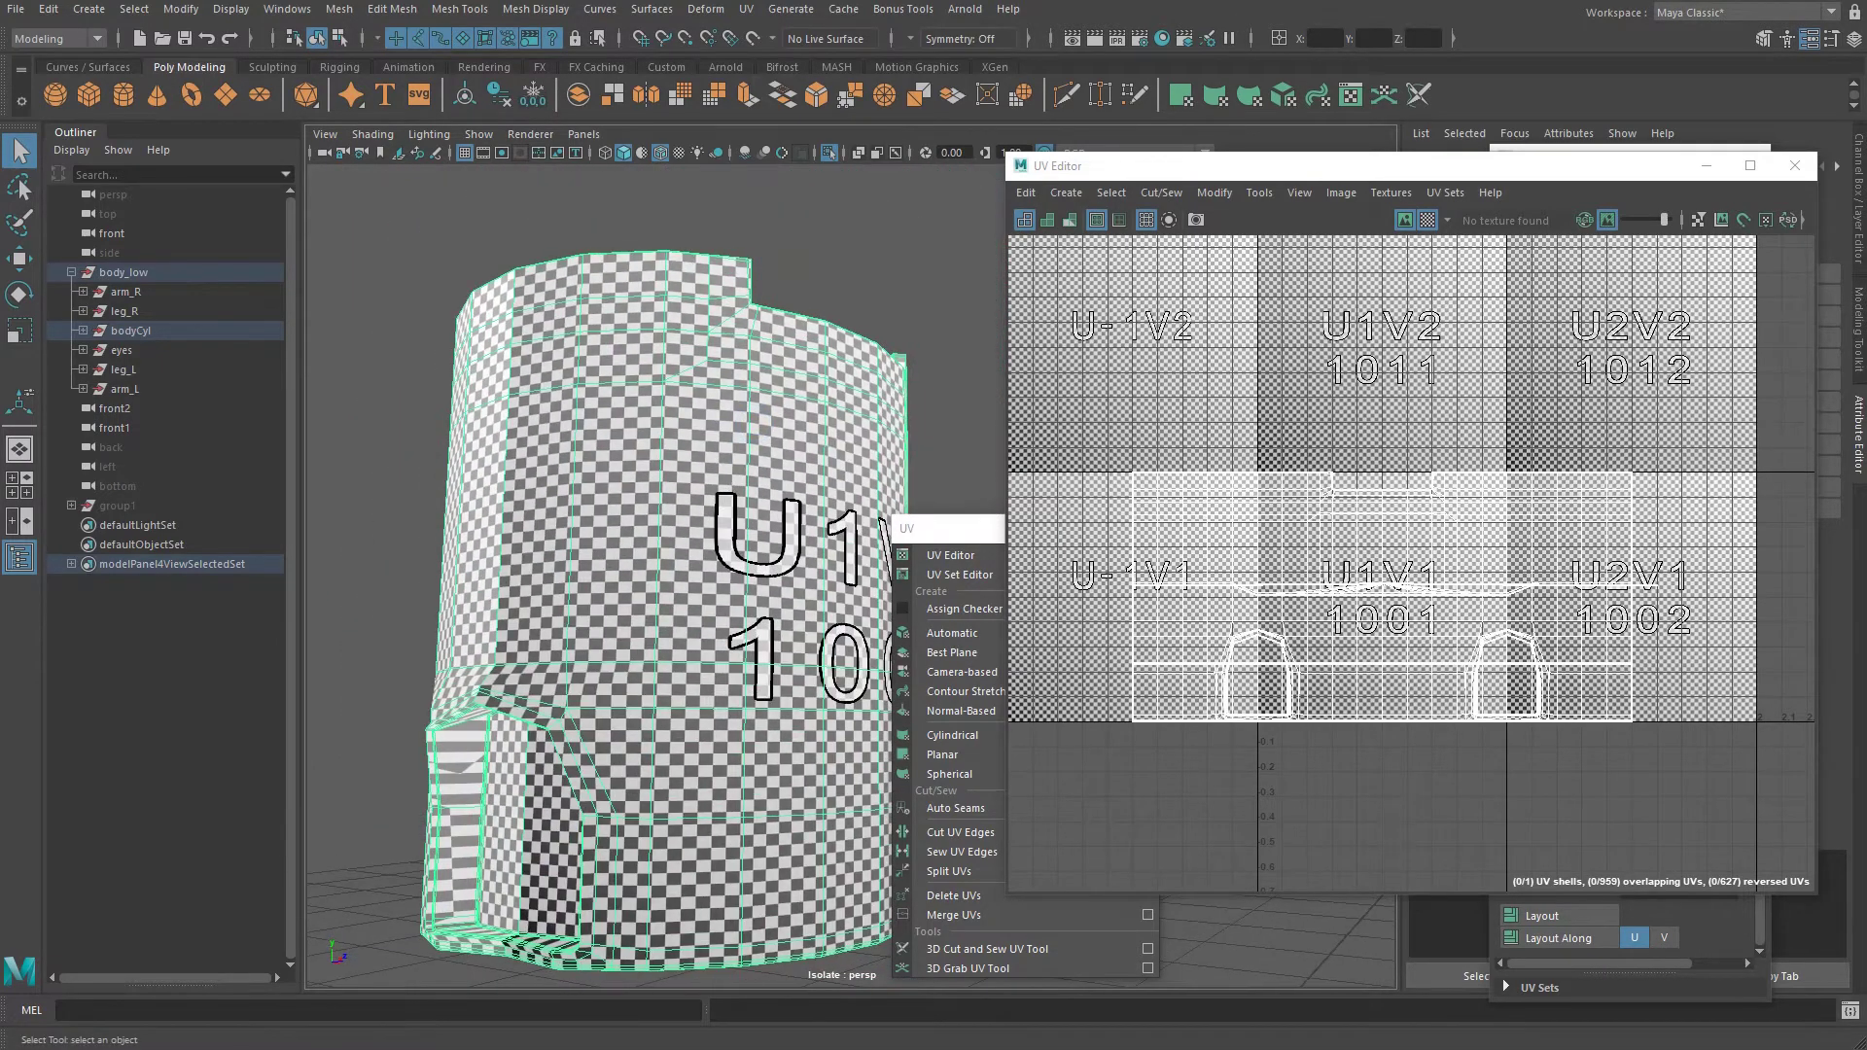
# Bring up the floating UV command list again and apply a planar UV projection to the torso.
pyautogui.click(747, 9)
pyautogui.click(817, 33)
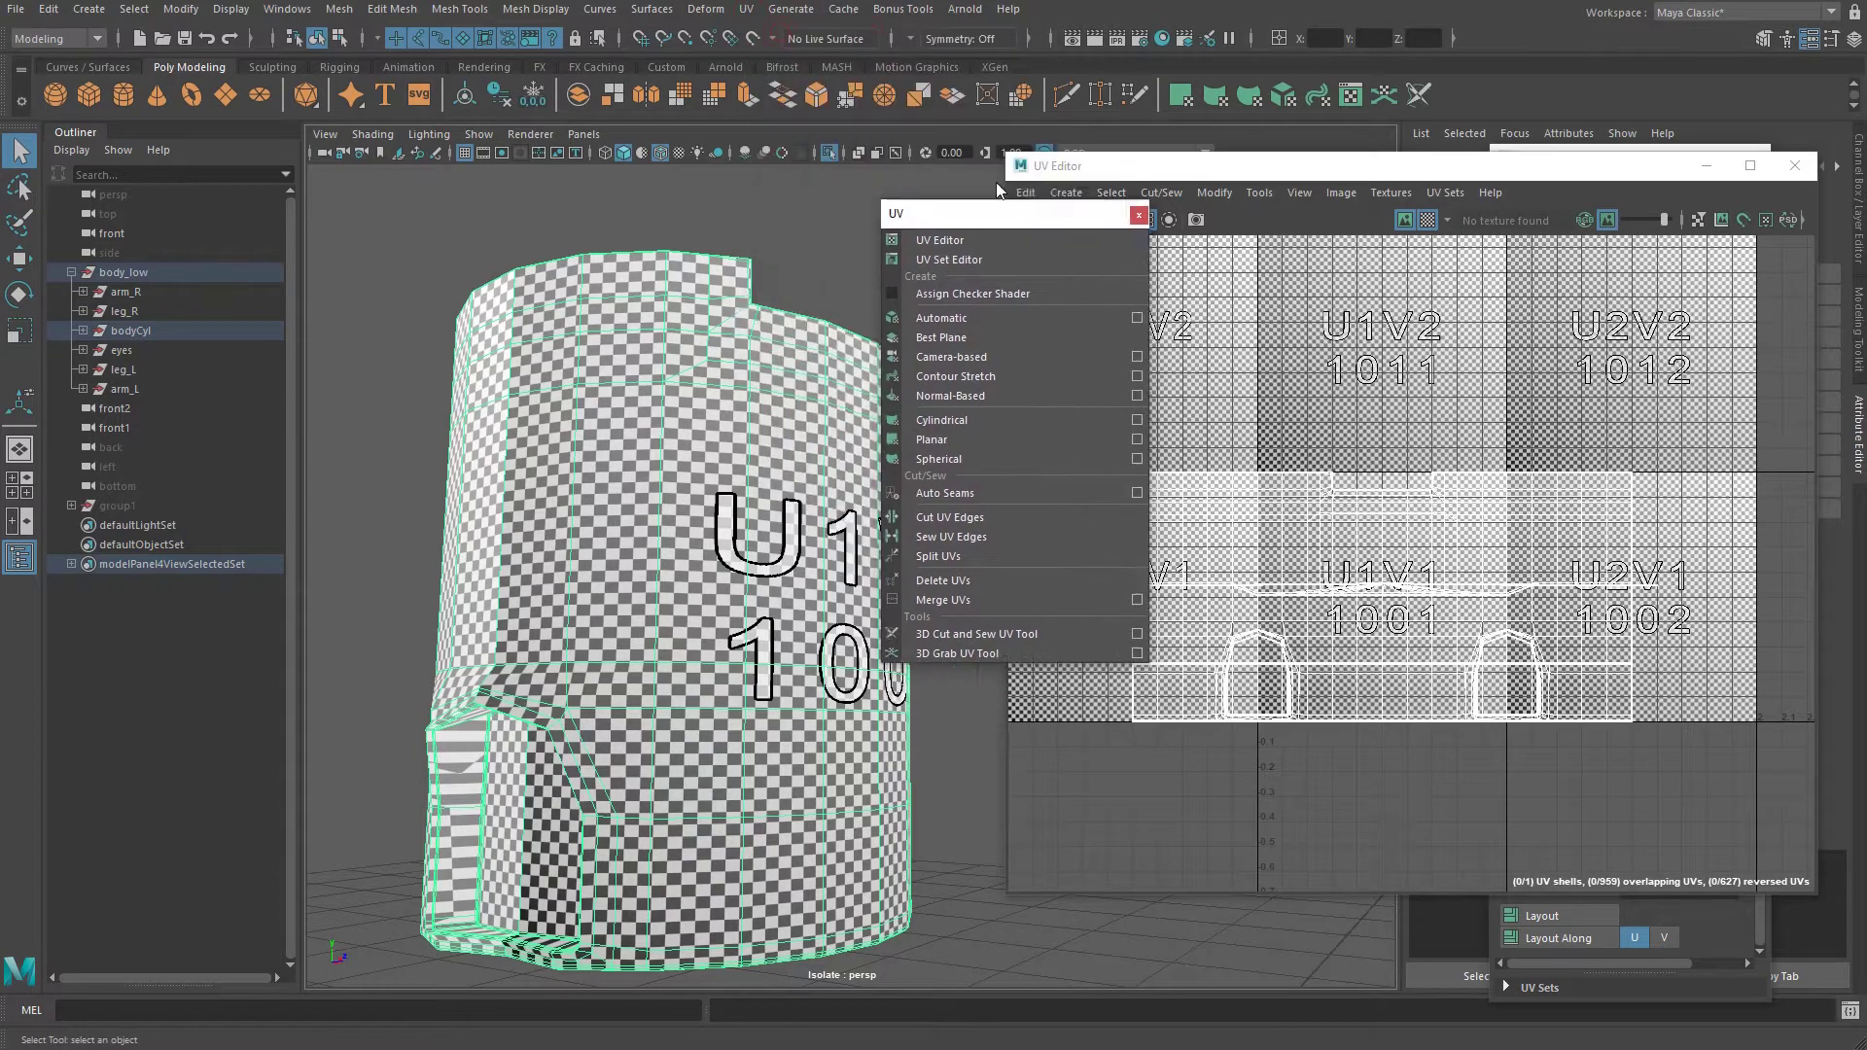
pyautogui.moveTo(994, 207); pyautogui.dragTo(1023, 276)
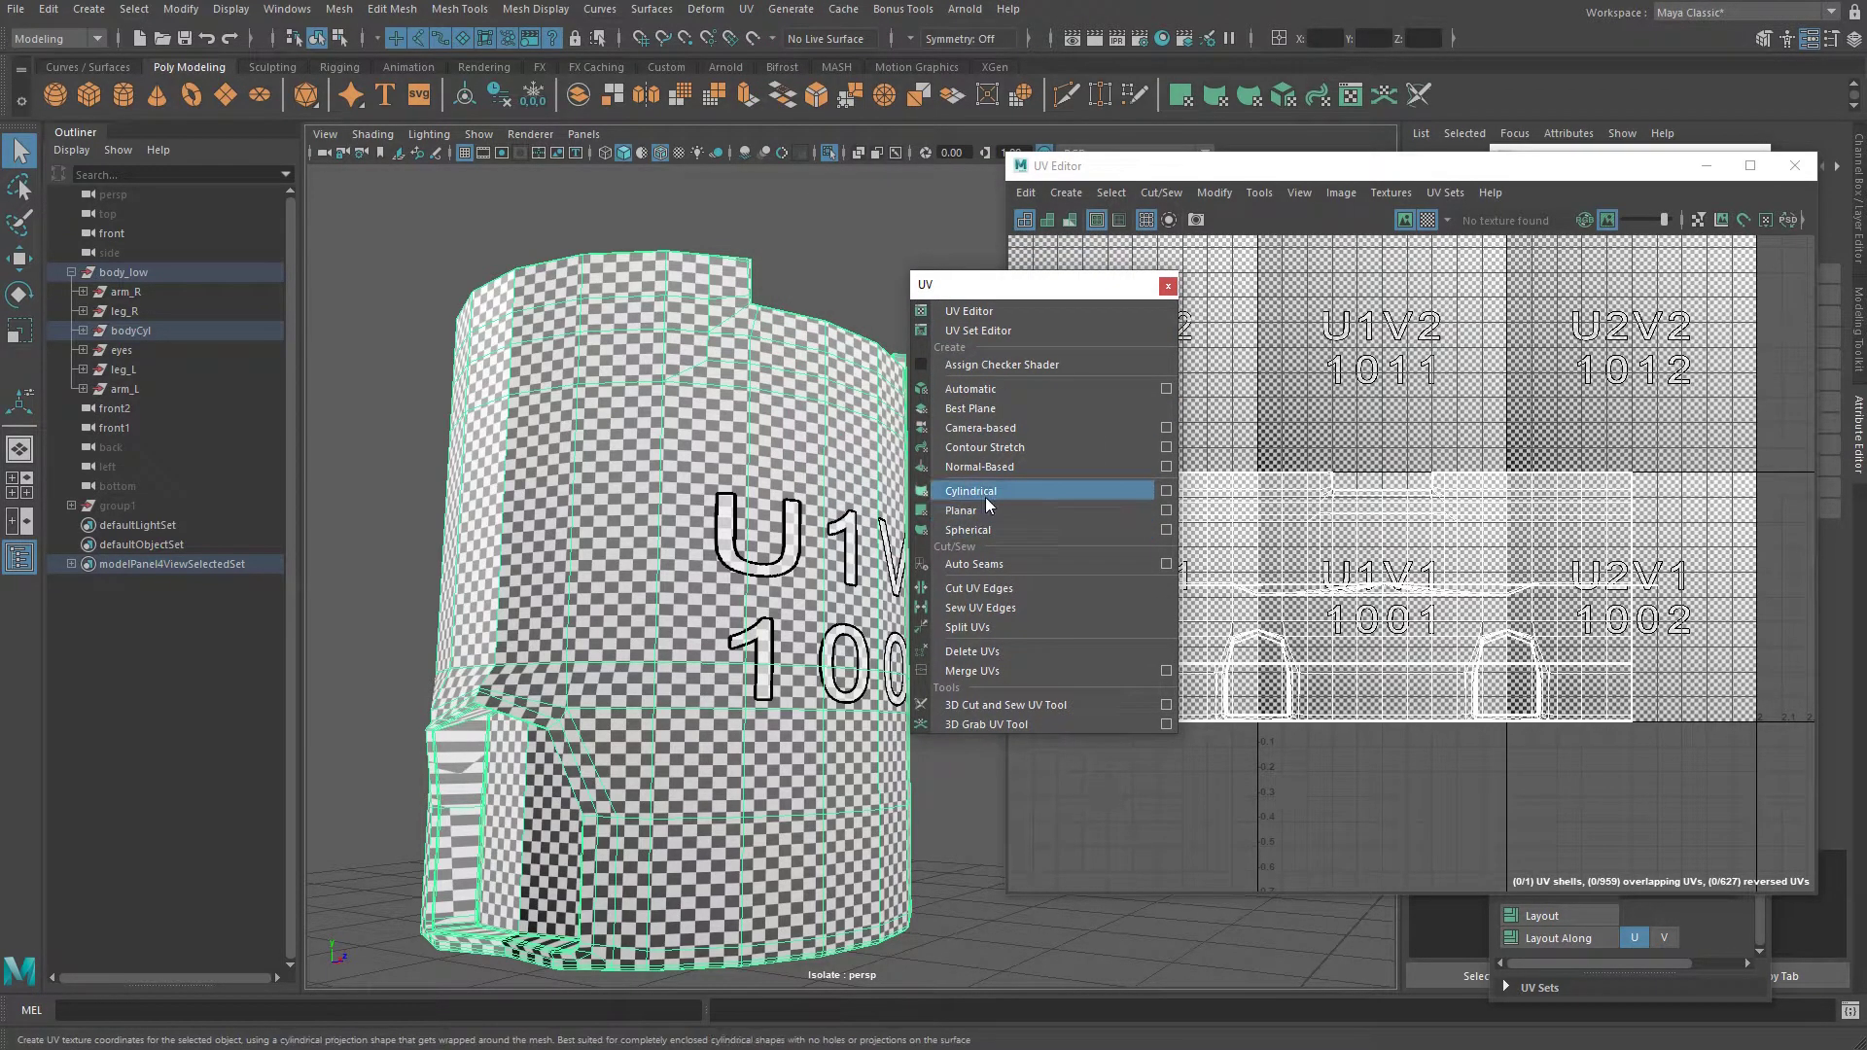
pyautogui.click(987, 530)
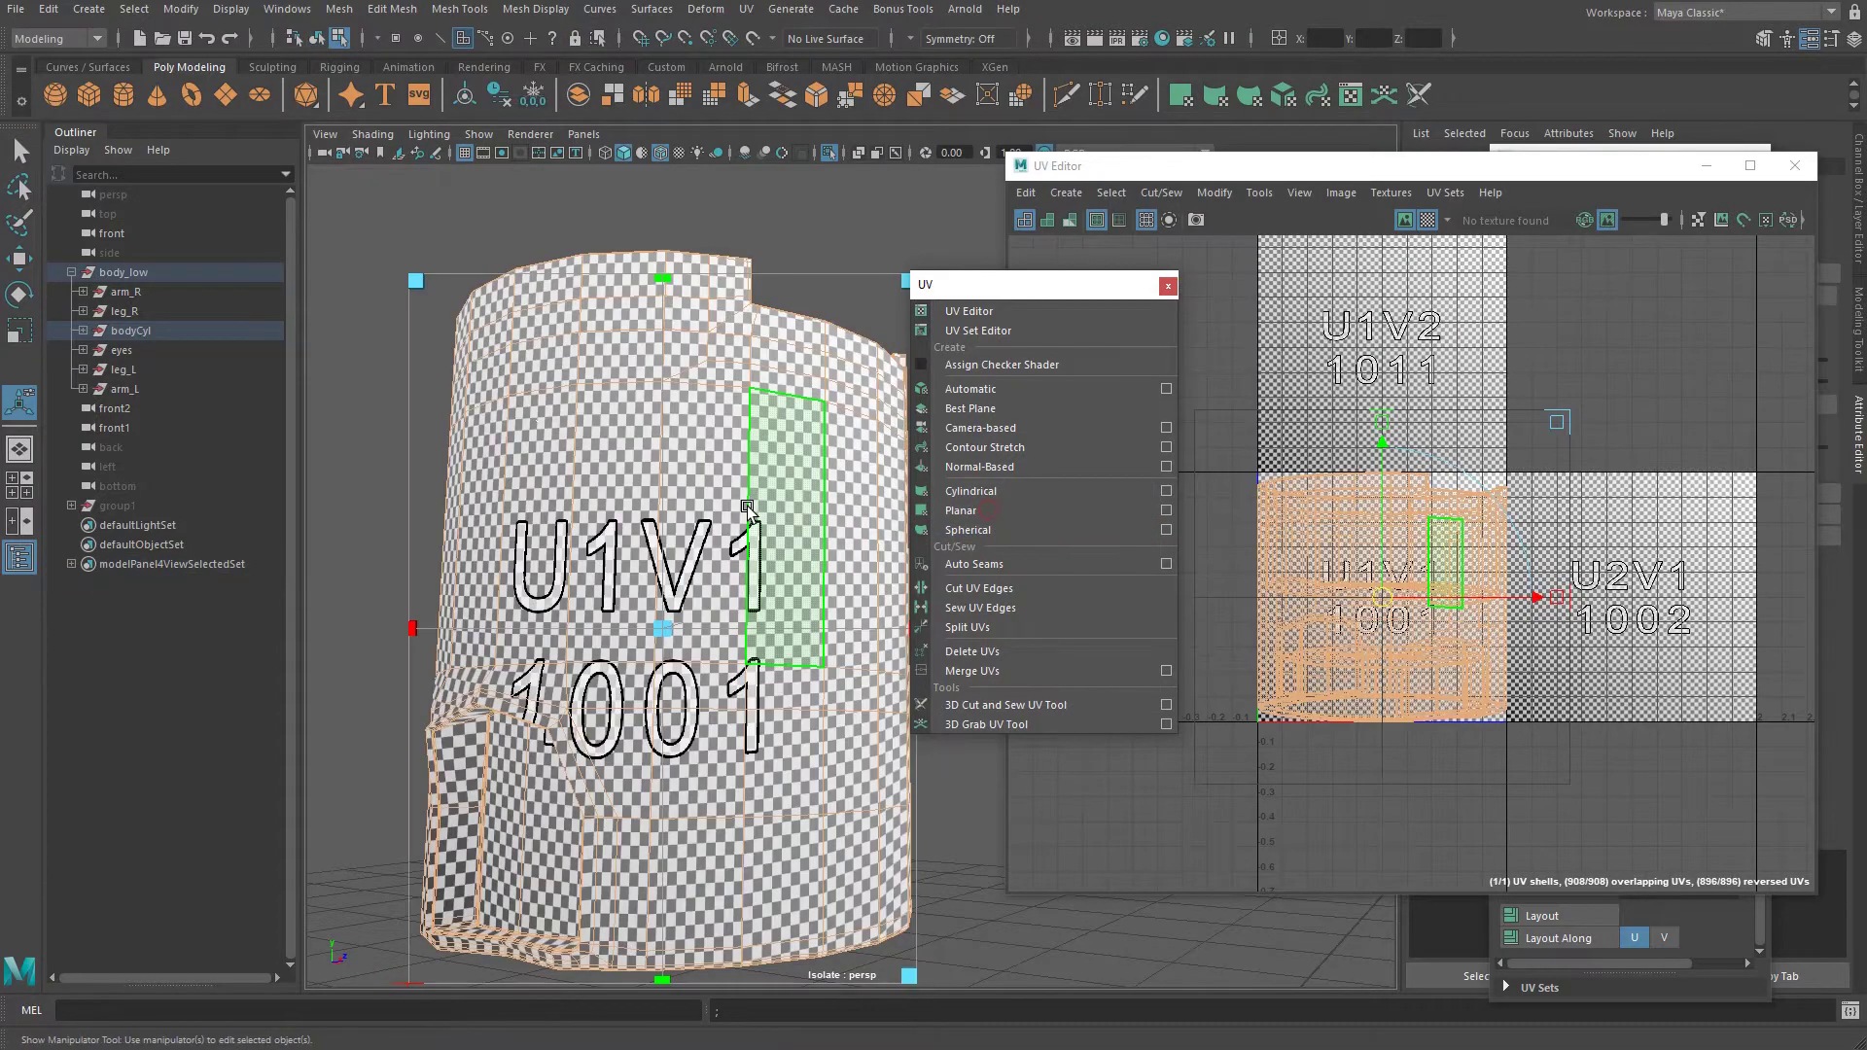
pyautogui.moveTo(747, 506)
pyautogui.keyDown('alt'); pyautogui.mouseDown()
pyautogui.moveTo(748, 610)
pyautogui.moveTo(774, 519)
pyautogui.moveTo(710, 467)
pyautogui.moveTo(714, 498)
pyautogui.mouseUp(); pyautogui.keyUp('alt')
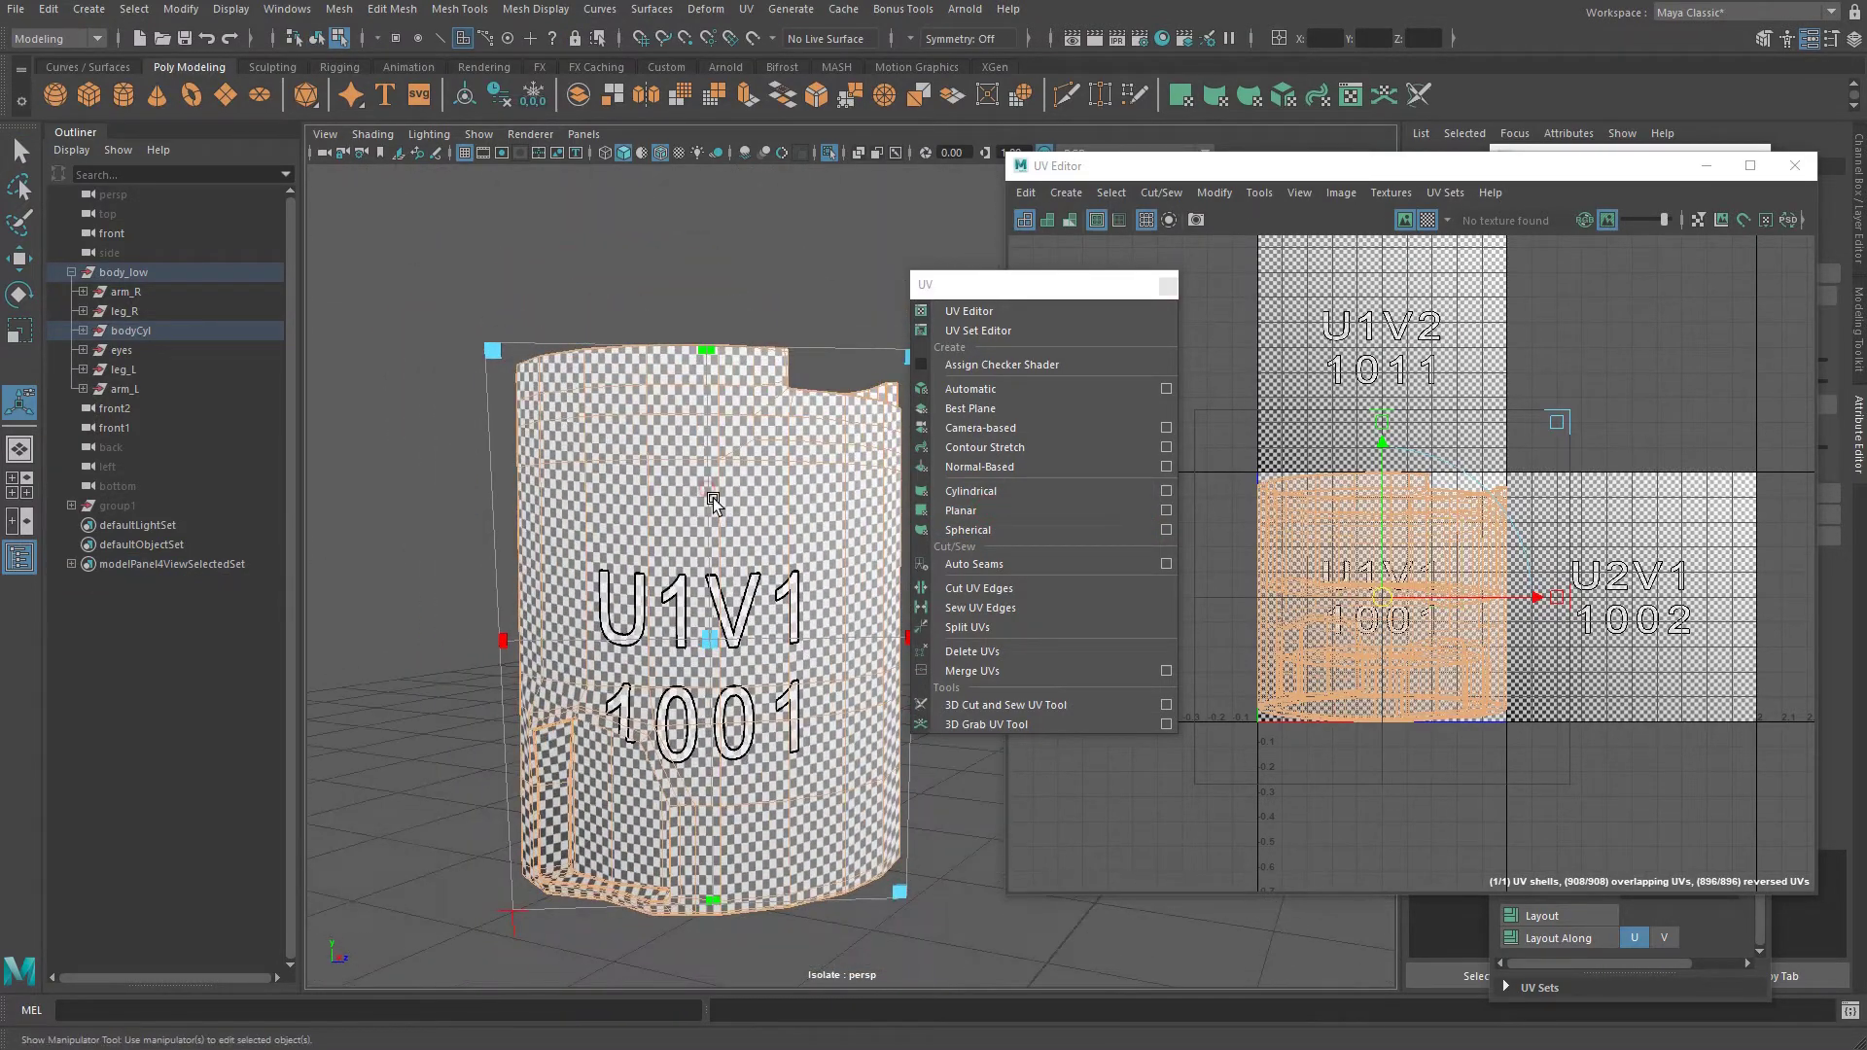
pyautogui.rightClick(714, 493)
pyautogui.moveTo(714, 493); pyautogui.dragTo(778, 469, button='right')
pyautogui.keyDown('alt'); pyautogui.moveTo(778, 469); pyautogui.dragTo(712, 476); pyautogui.keyUp('alt')
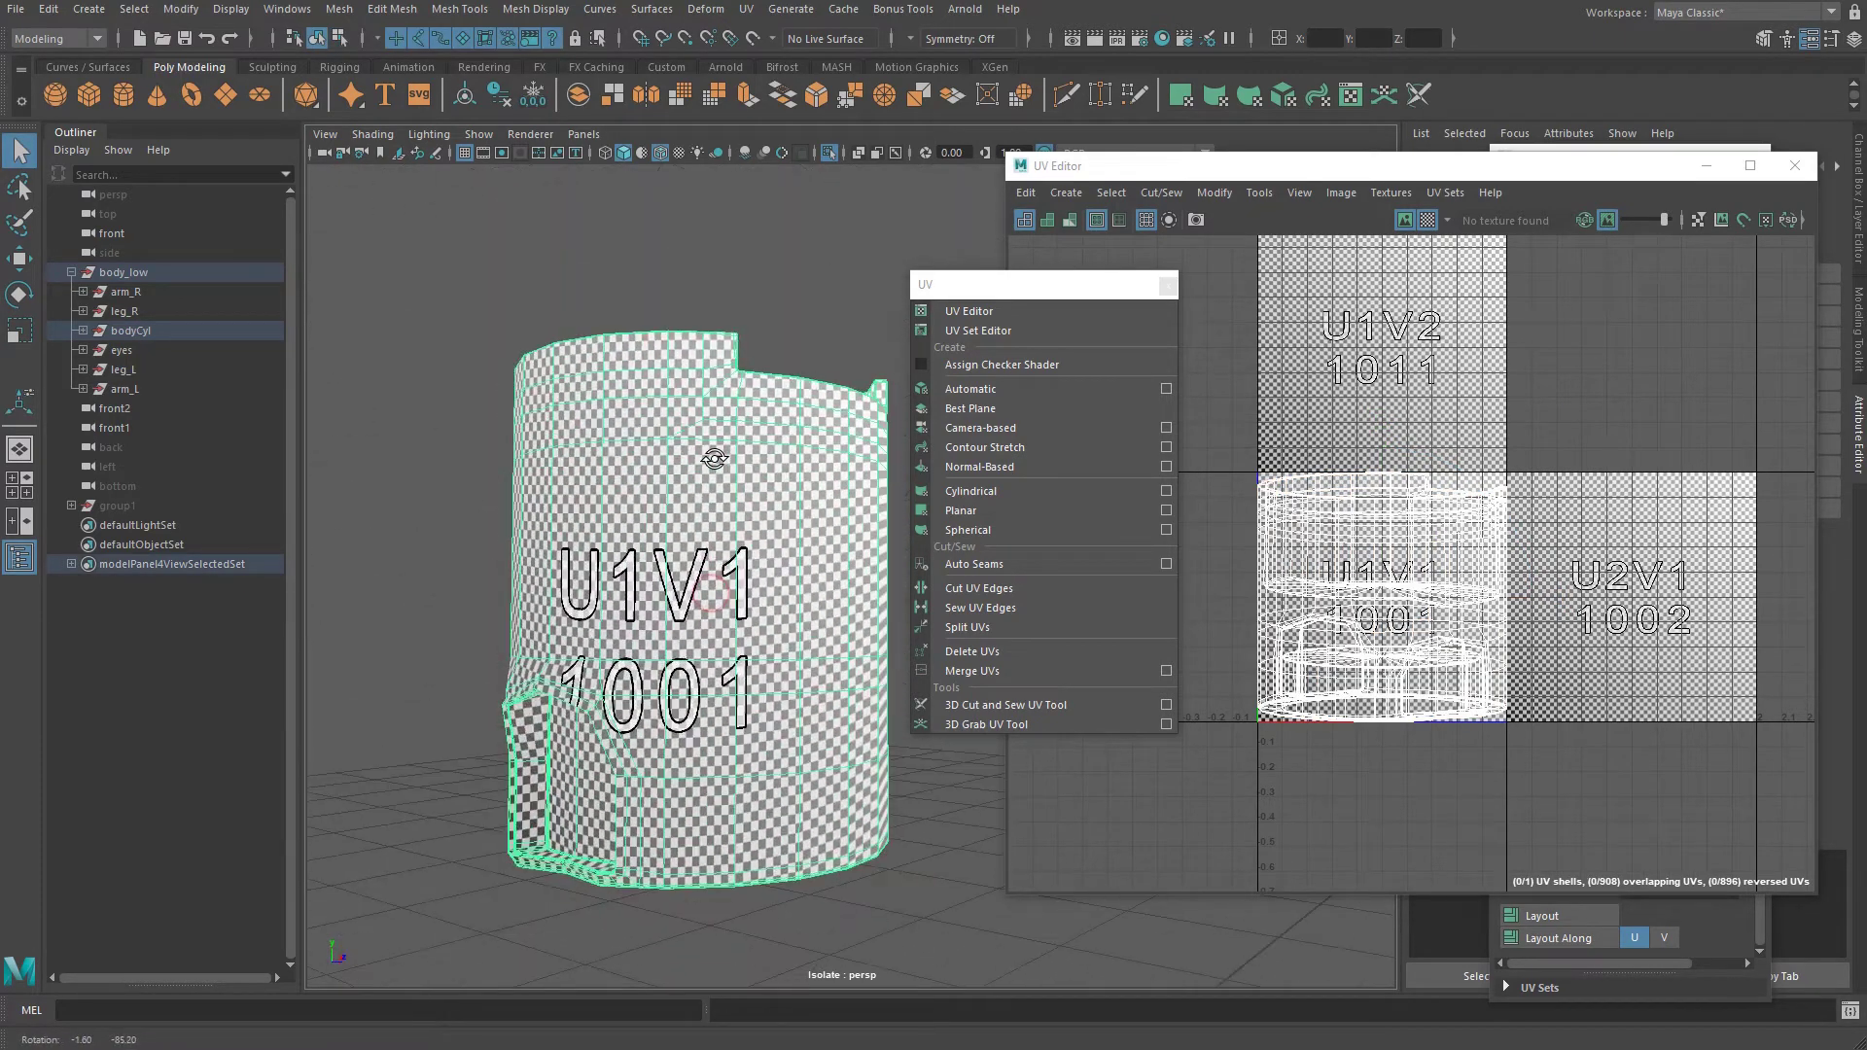
# Apply a spherical UV projection to the torso and check the checker pattern around its open rim.
pyautogui.click(989, 529)
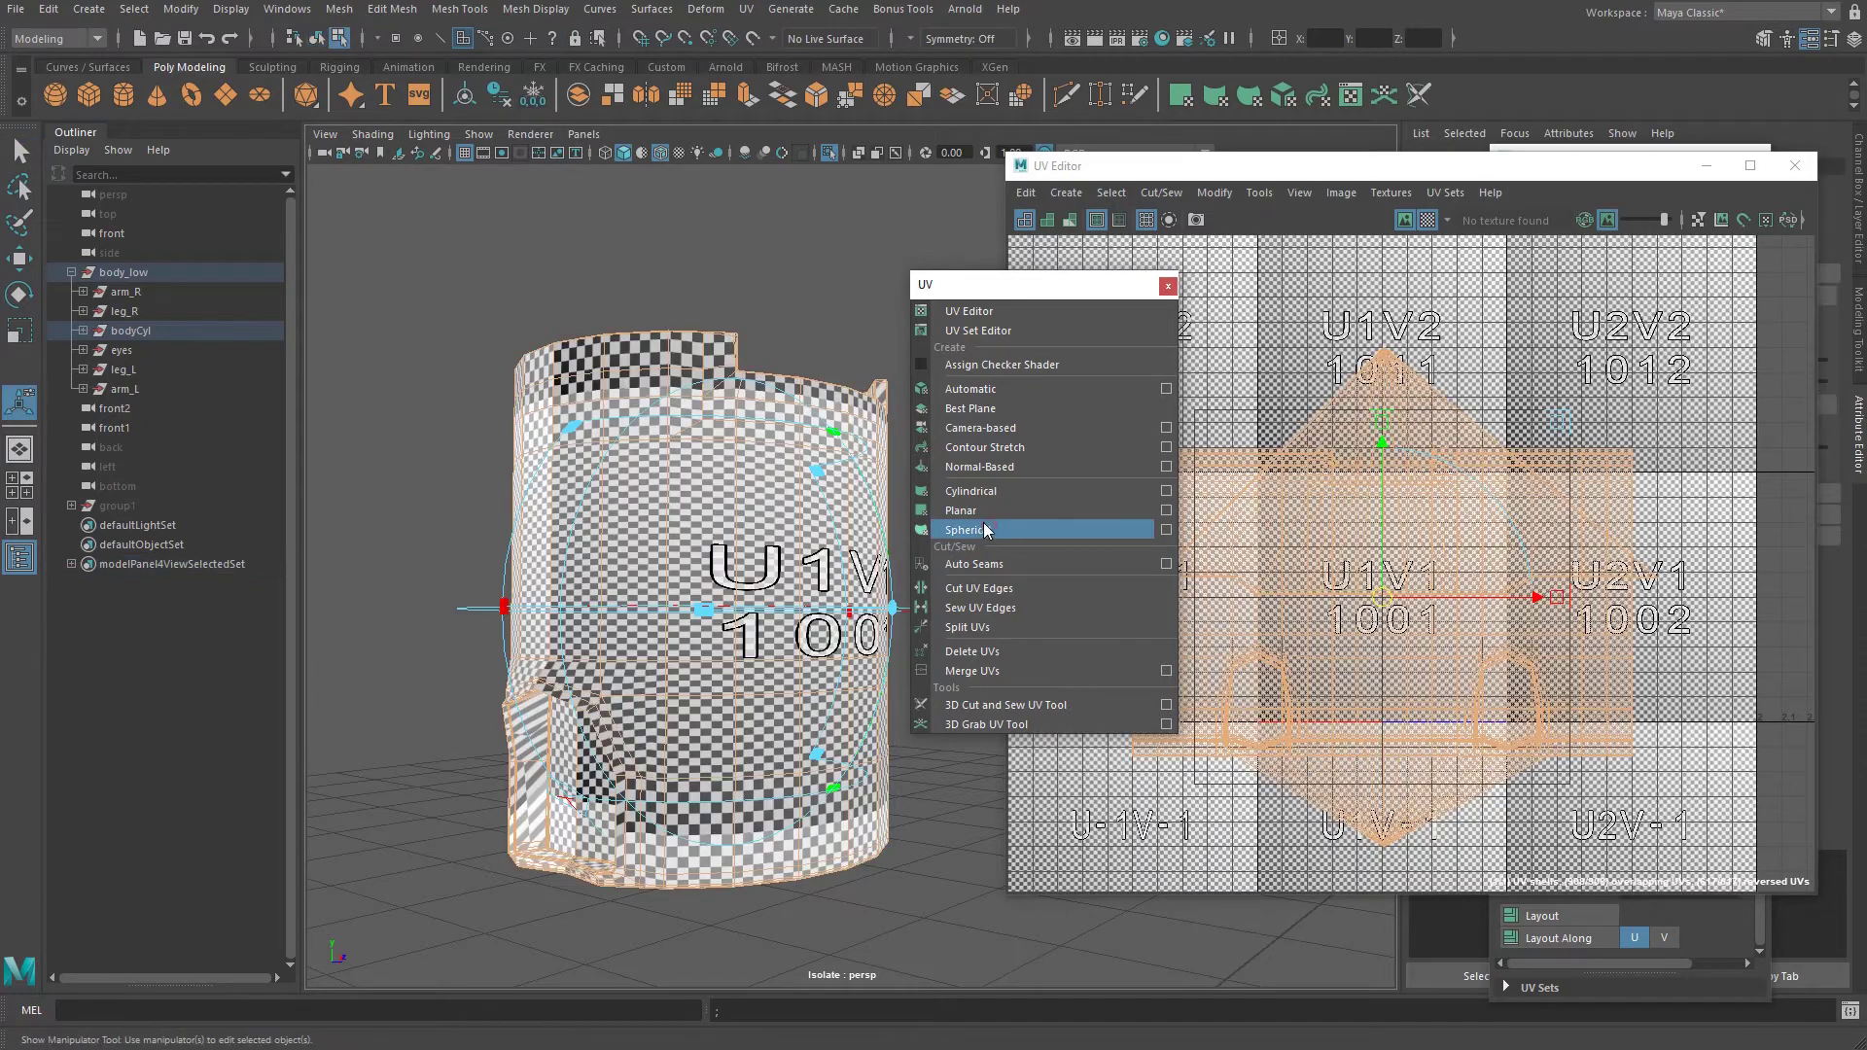
pyautogui.moveTo(768, 506); pyautogui.dragTo(855, 440, button='right')
pyautogui.keyDown('alt'); pyautogui.moveTo(855, 440); pyautogui.dragTo(776, 550); pyautogui.keyUp('alt')
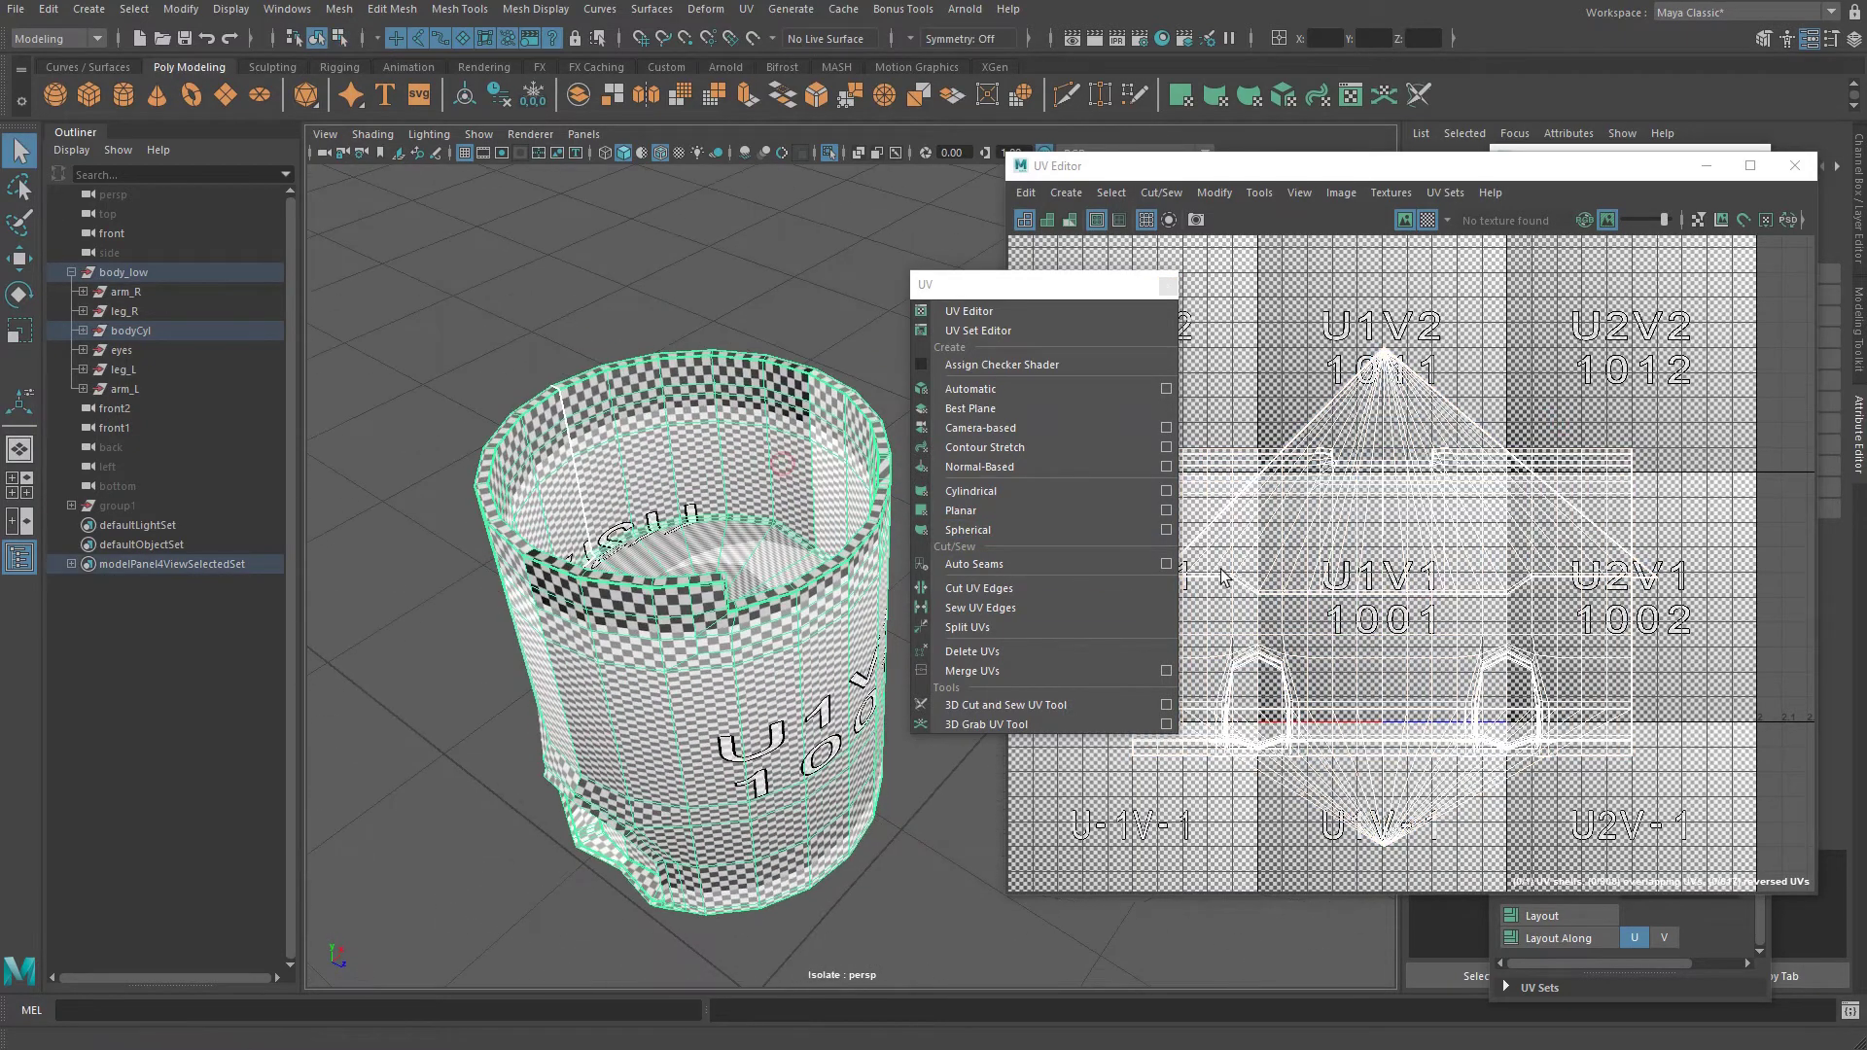
pyautogui.keyDown('alt'); pyautogui.moveTo(783, 464); pyautogui.dragTo(752, 501); pyautogui.keyUp('alt')
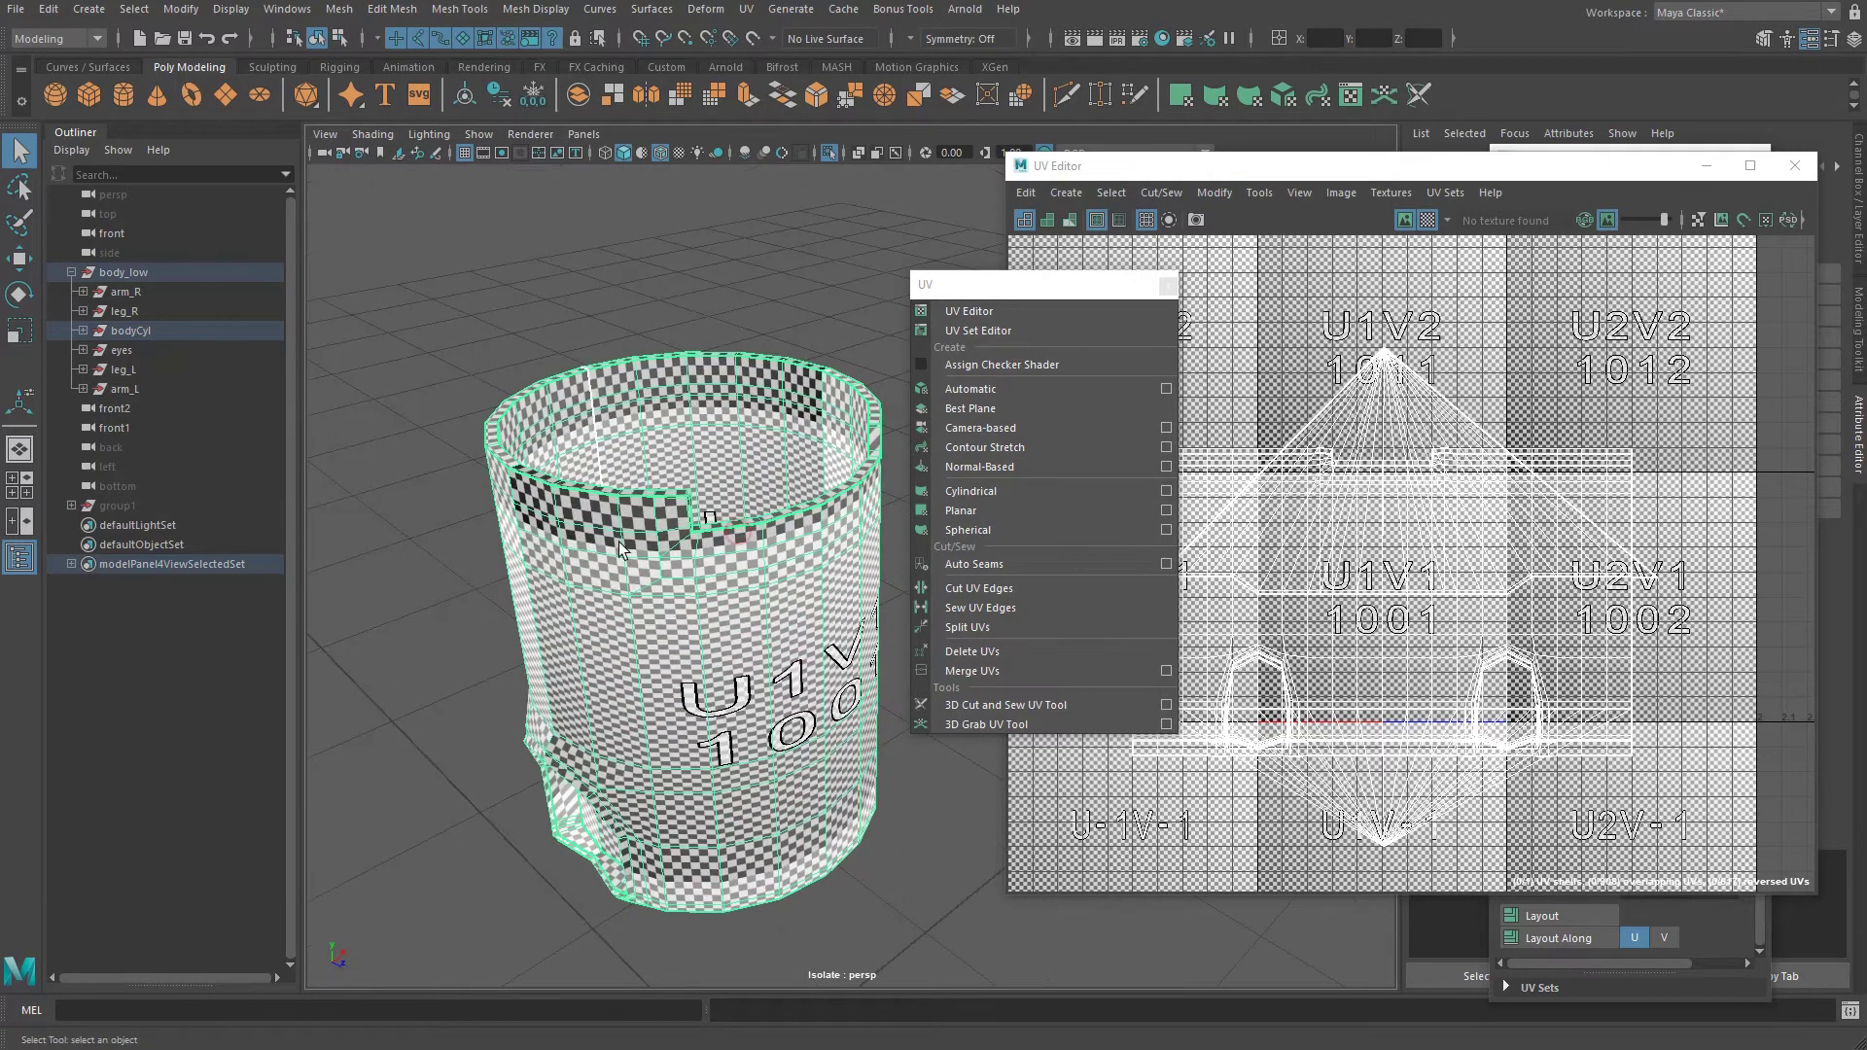
# Reapply the cylindrical UV projection to the torso and inspect the checker pattern around its walls and side opening.
pyautogui.click(972, 491)
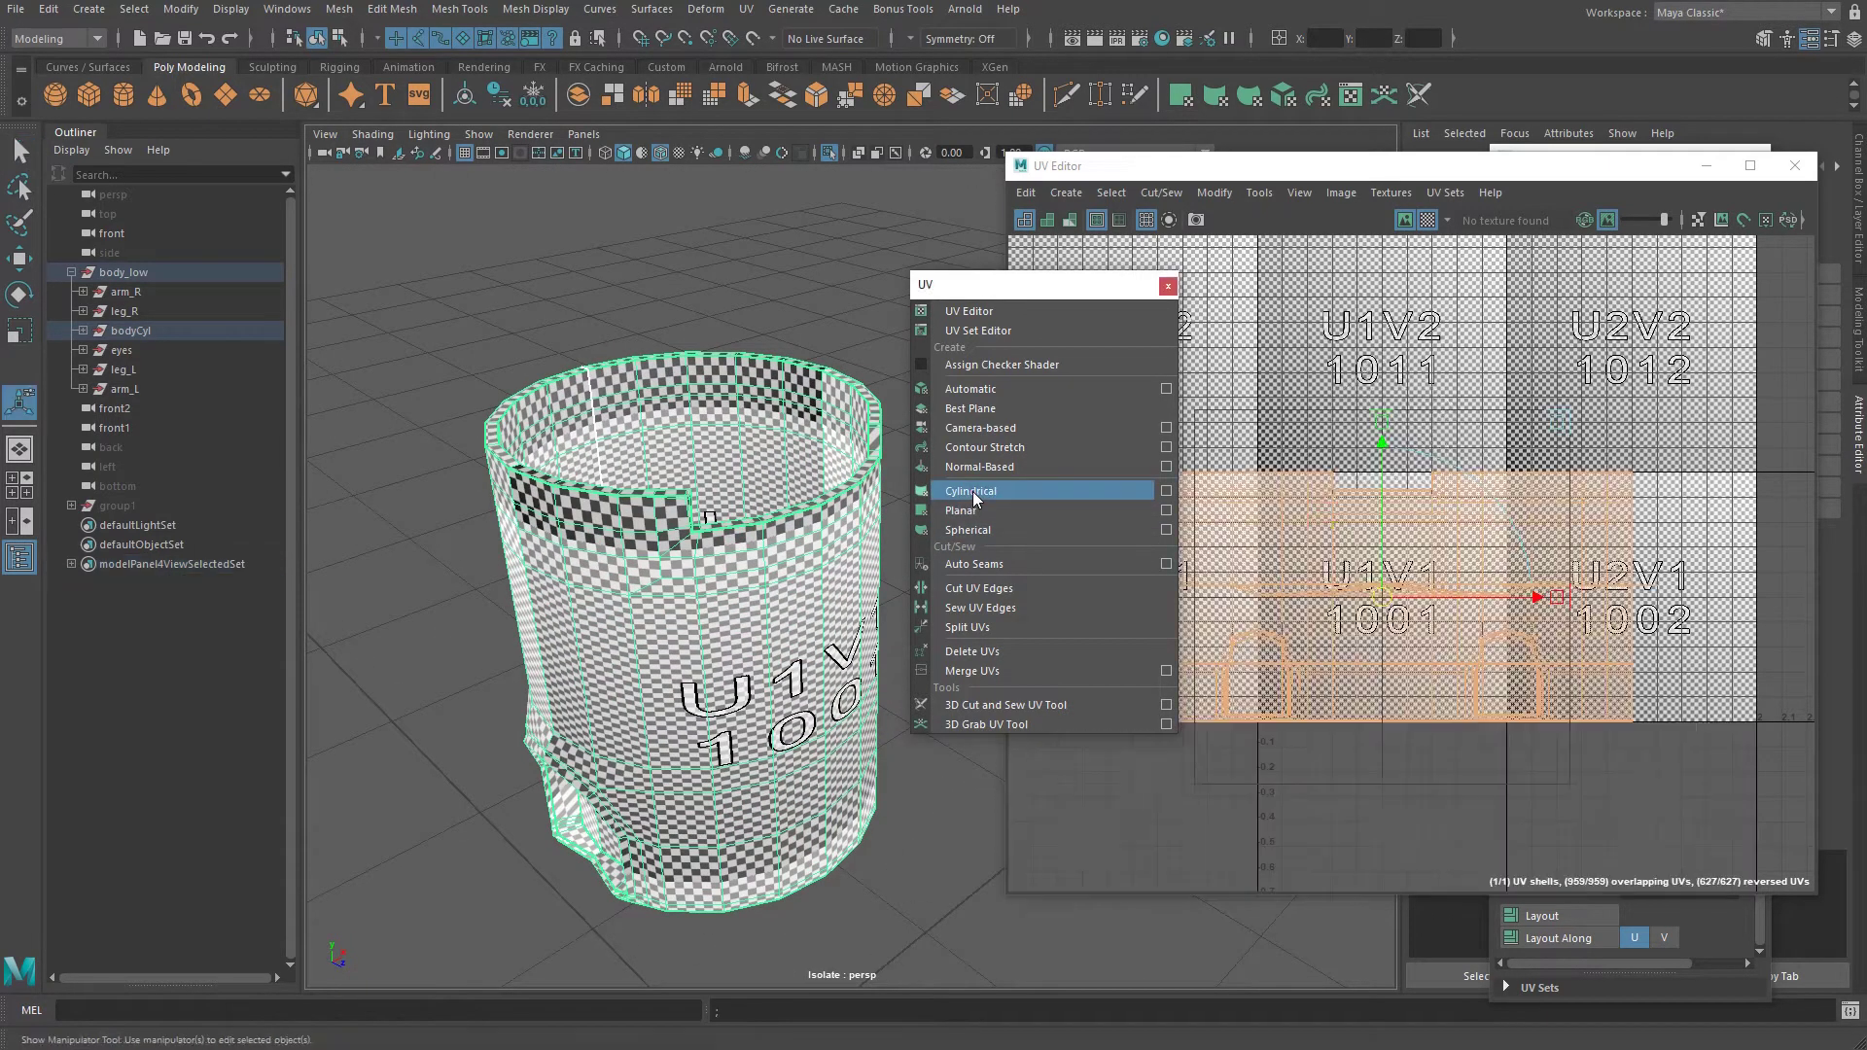
pyautogui.moveTo(690, 534); pyautogui.dragTo(778, 476, button='right')
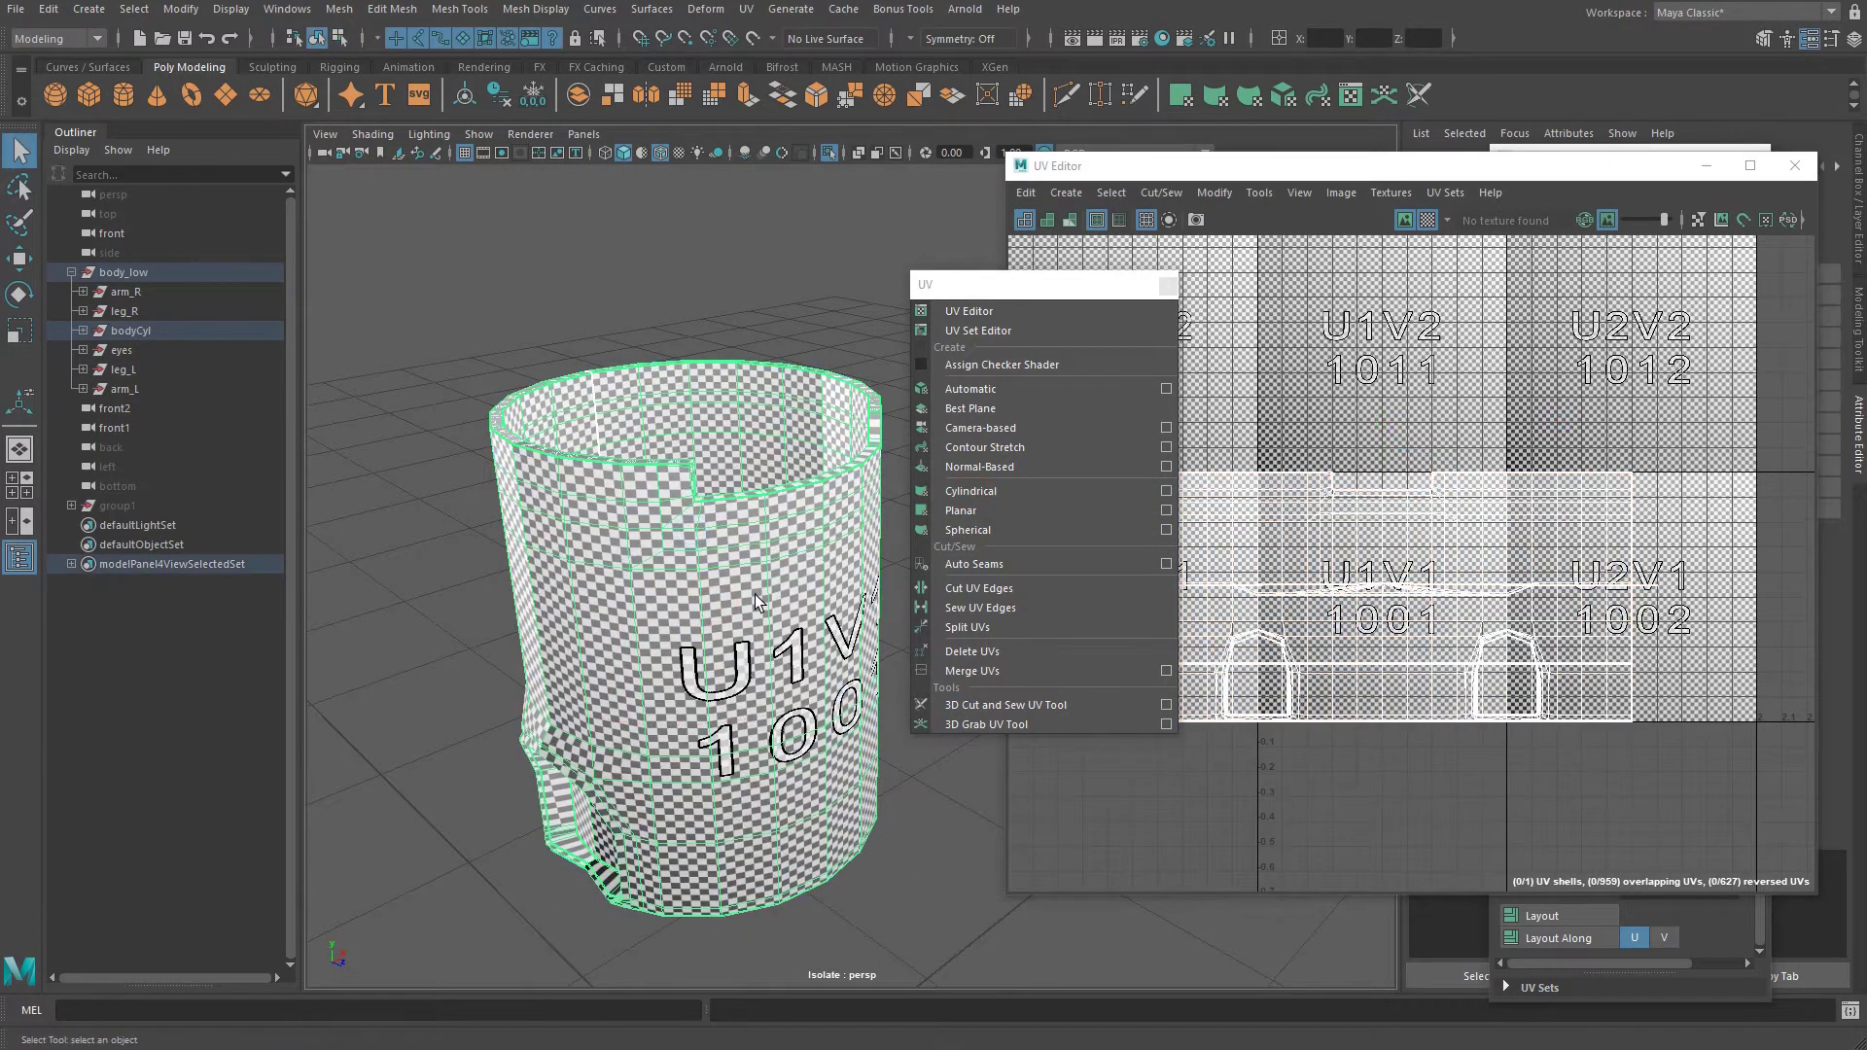
pyautogui.keyDown('alt'); pyautogui.moveTo(757, 601); pyautogui.dragTo(846, 513); pyautogui.keyUp('alt')
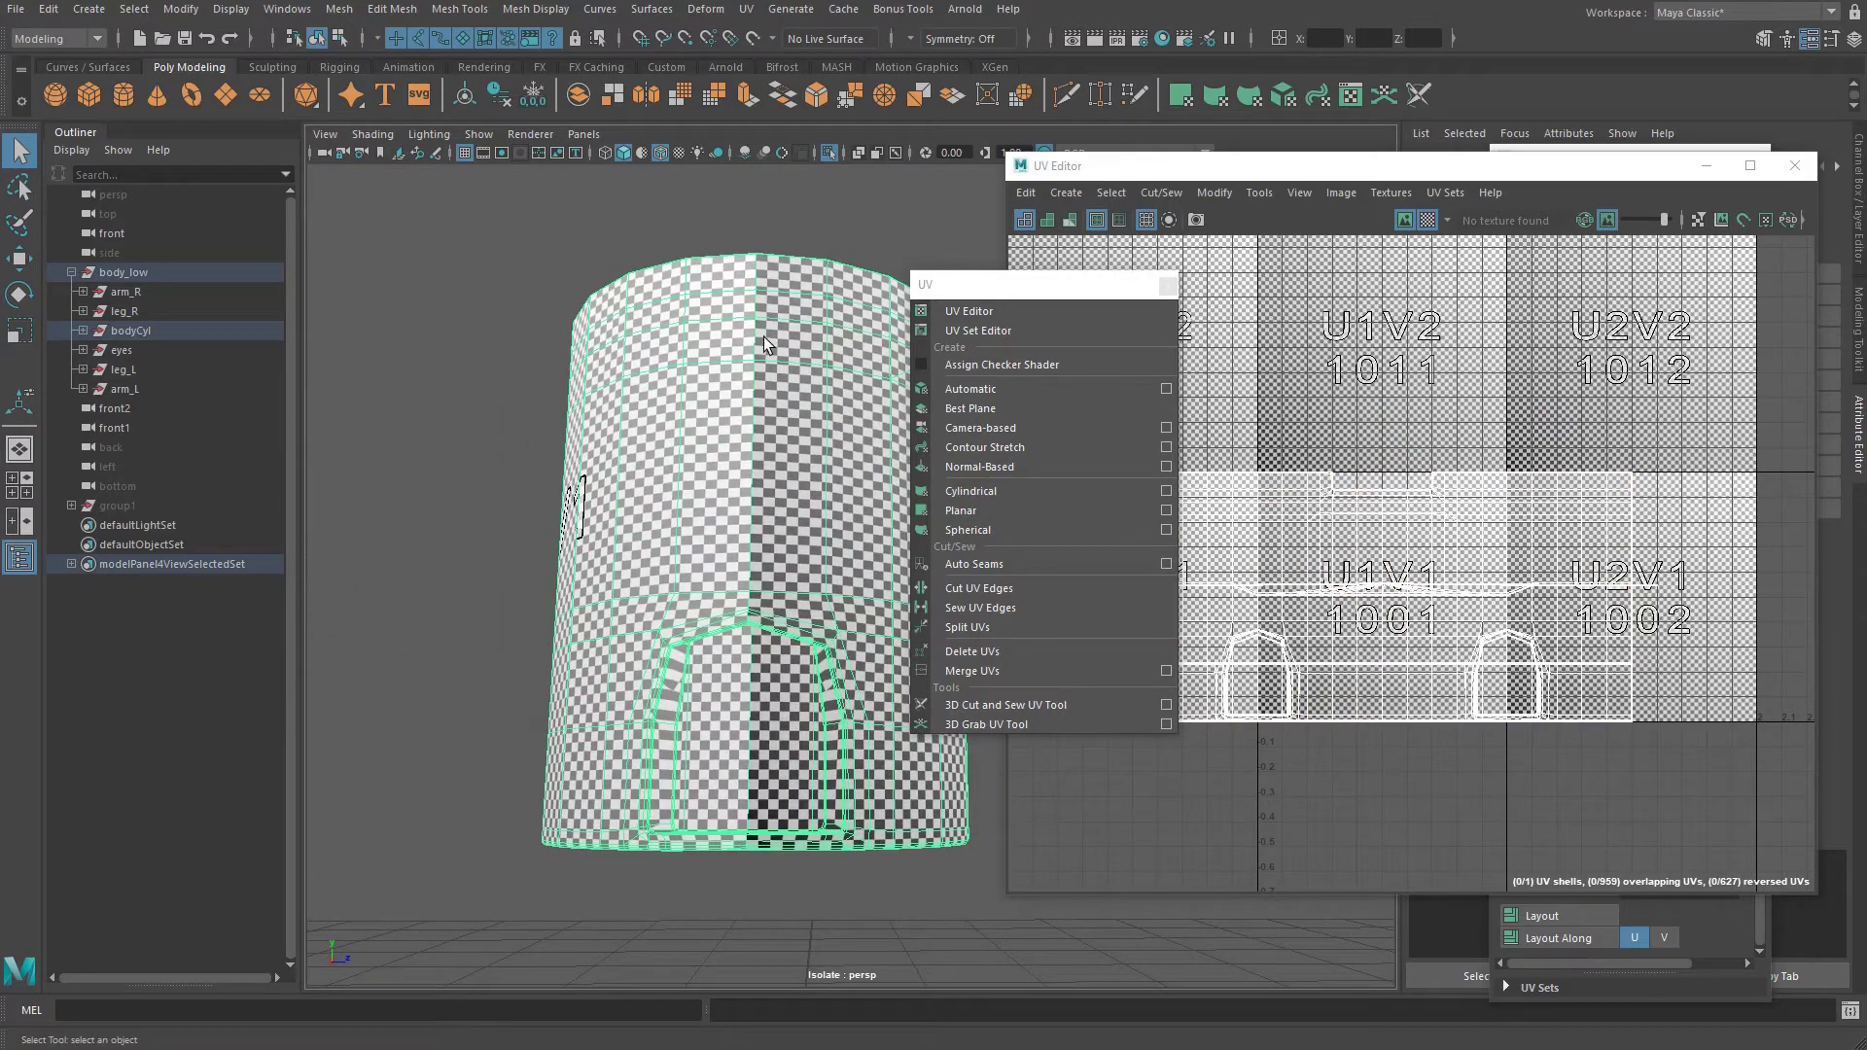
pyautogui.keyDown('alt'); pyautogui.moveTo(696, 714); pyautogui.dragTo(633, 691); pyautogui.keyUp('alt')
pyautogui.keyDown('alt'); pyautogui.moveTo(753, 563); pyautogui.dragTo(709, 504); pyautogui.keyUp('alt')
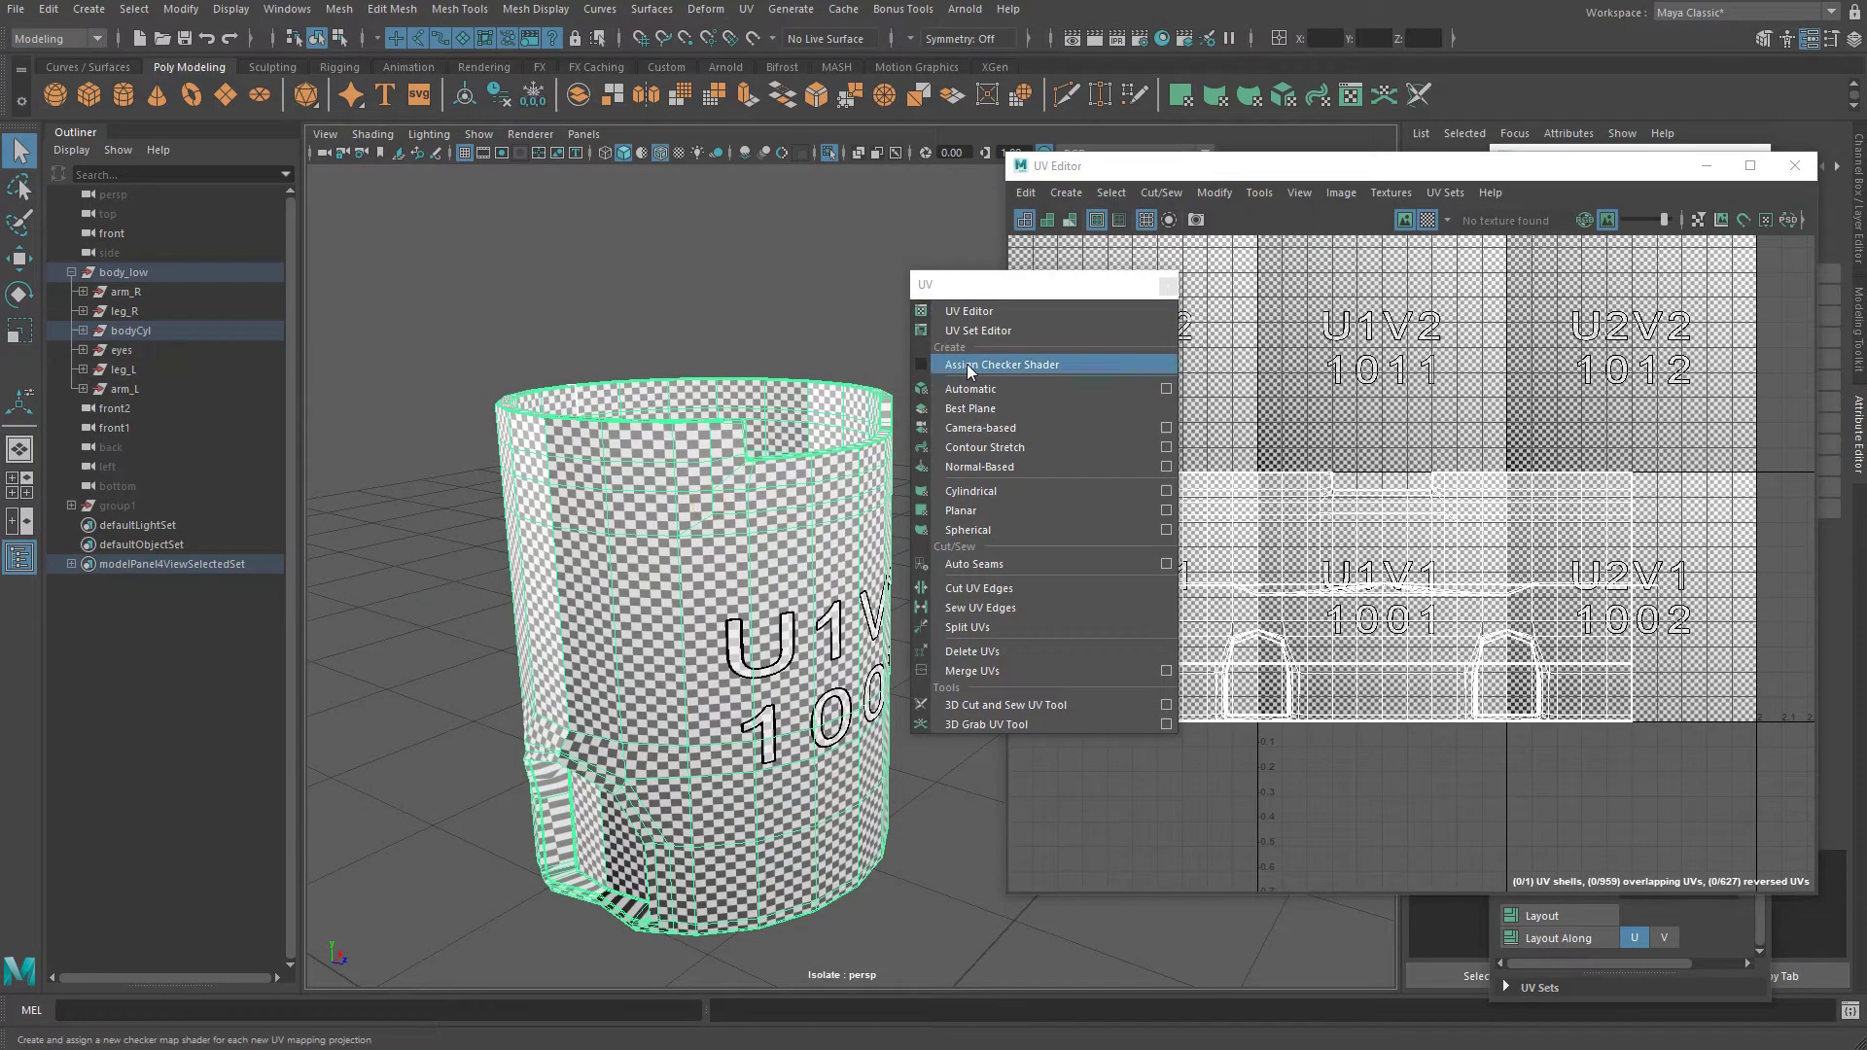
pyautogui.keyDown('alt'); pyautogui.moveTo(708, 475); pyautogui.dragTo(741, 412); pyautogui.keyUp('alt')
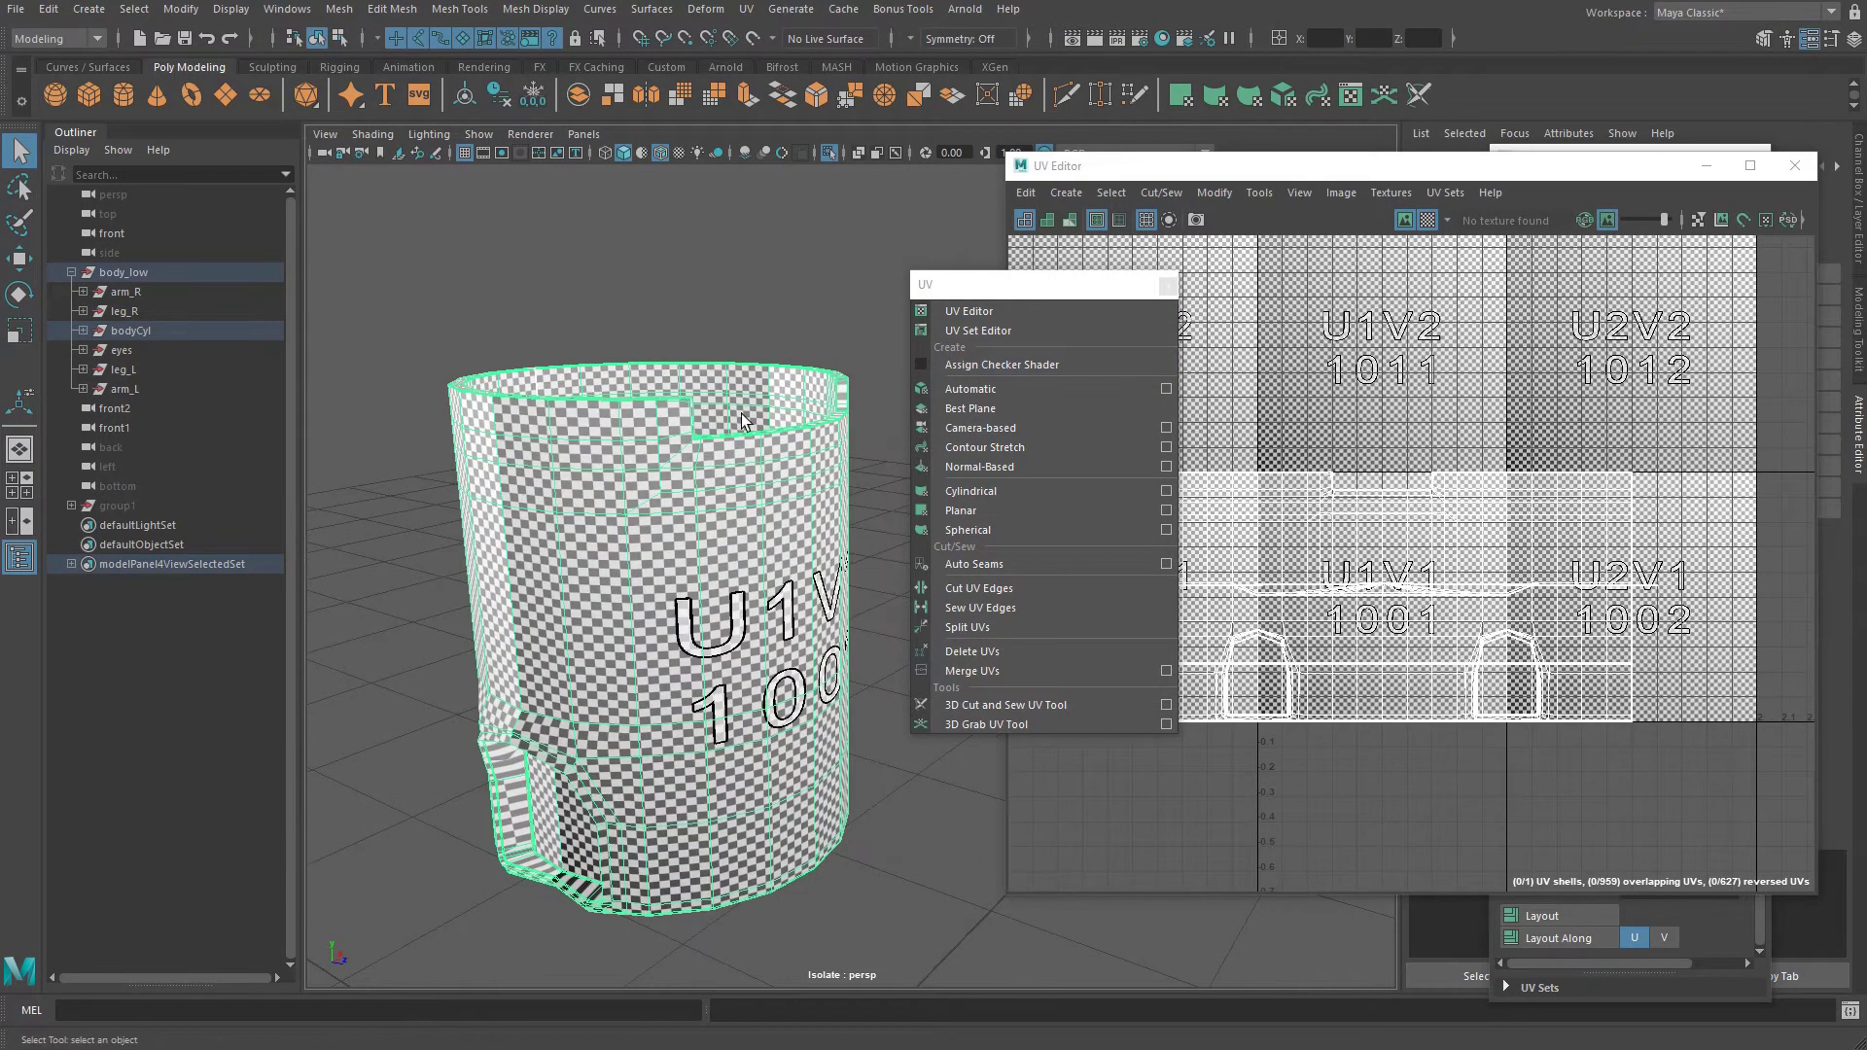
pyautogui.click(812, 313)
pyautogui.click(796, 487)
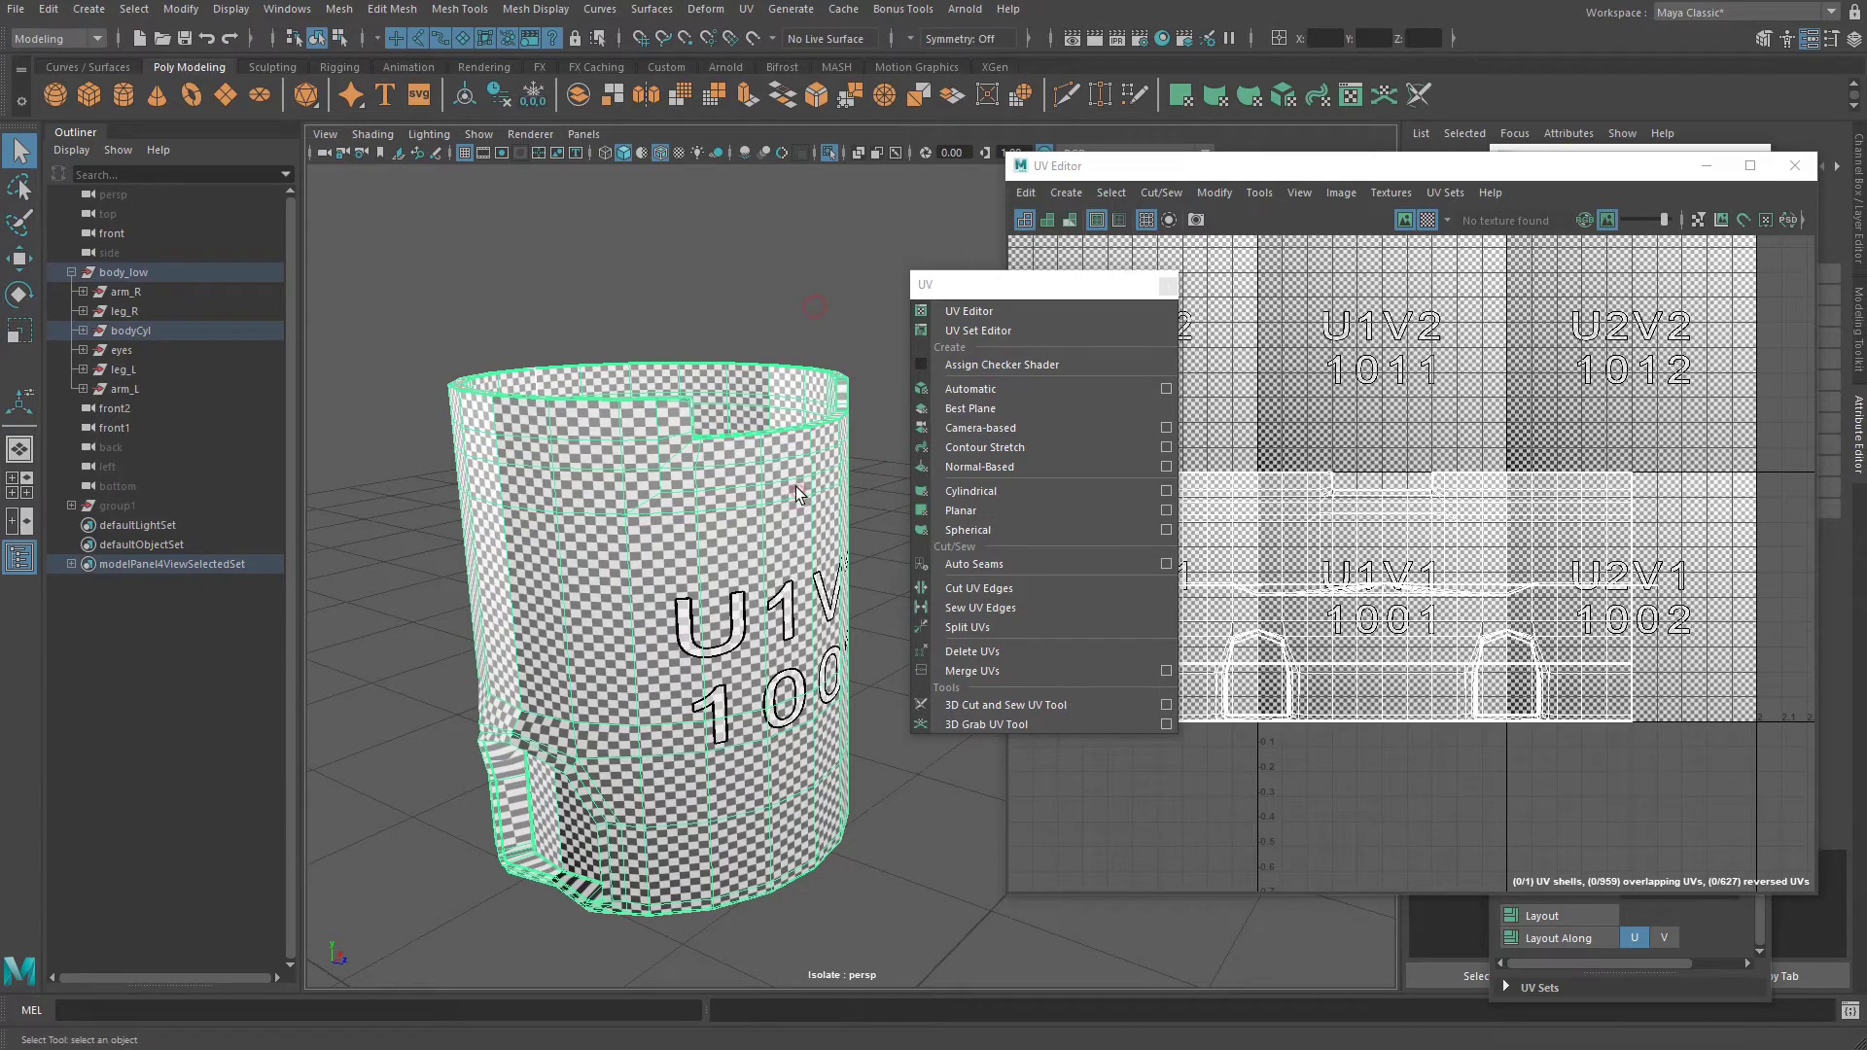
# Apply an automatic UV projection to the torso and inspect the checker pattern inside and outside.
pyautogui.click(966, 388)
pyautogui.moveTo(709, 476); pyautogui.dragTo(741, 461, button='right')
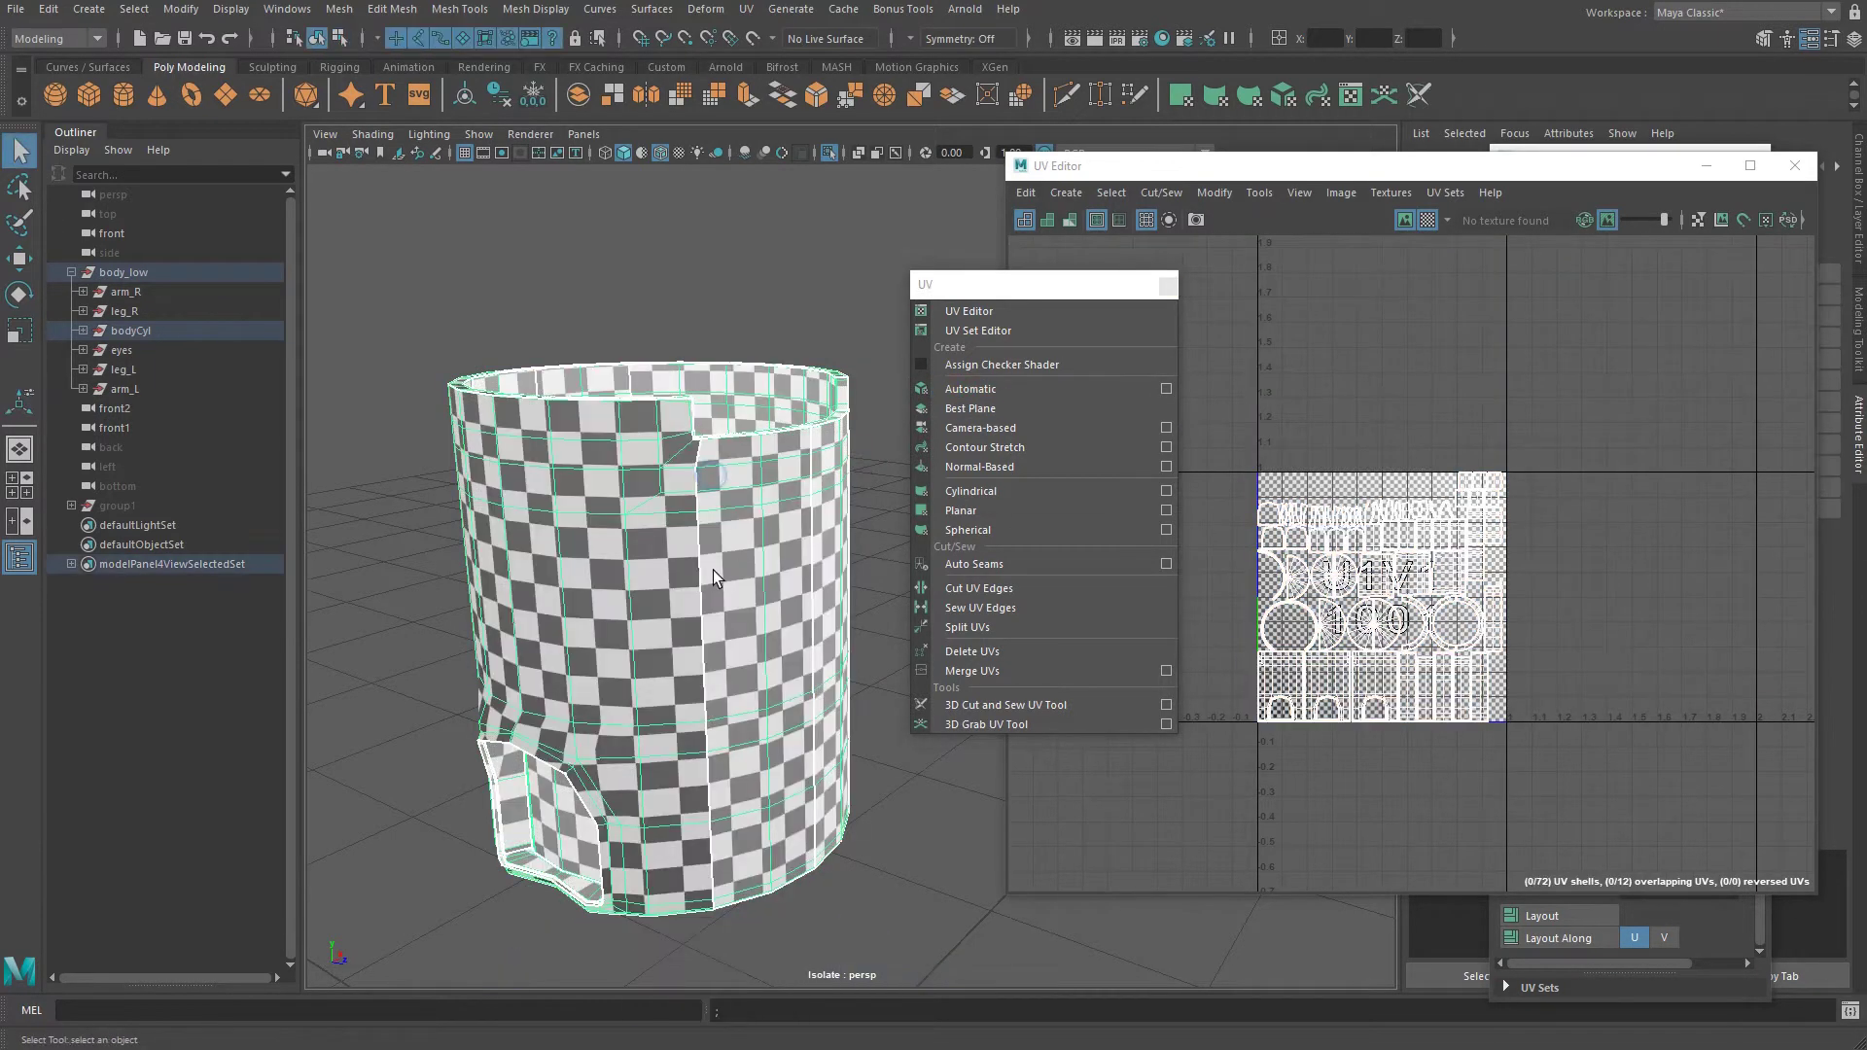
pyautogui.keyDown('alt'); pyautogui.moveTo(714, 642); pyautogui.dragTo(714, 571); pyautogui.keyUp('alt')
pyautogui.keyDown('alt'); pyautogui.moveTo(468, 639); pyautogui.dragTo(676, 681); pyautogui.keyUp('alt')
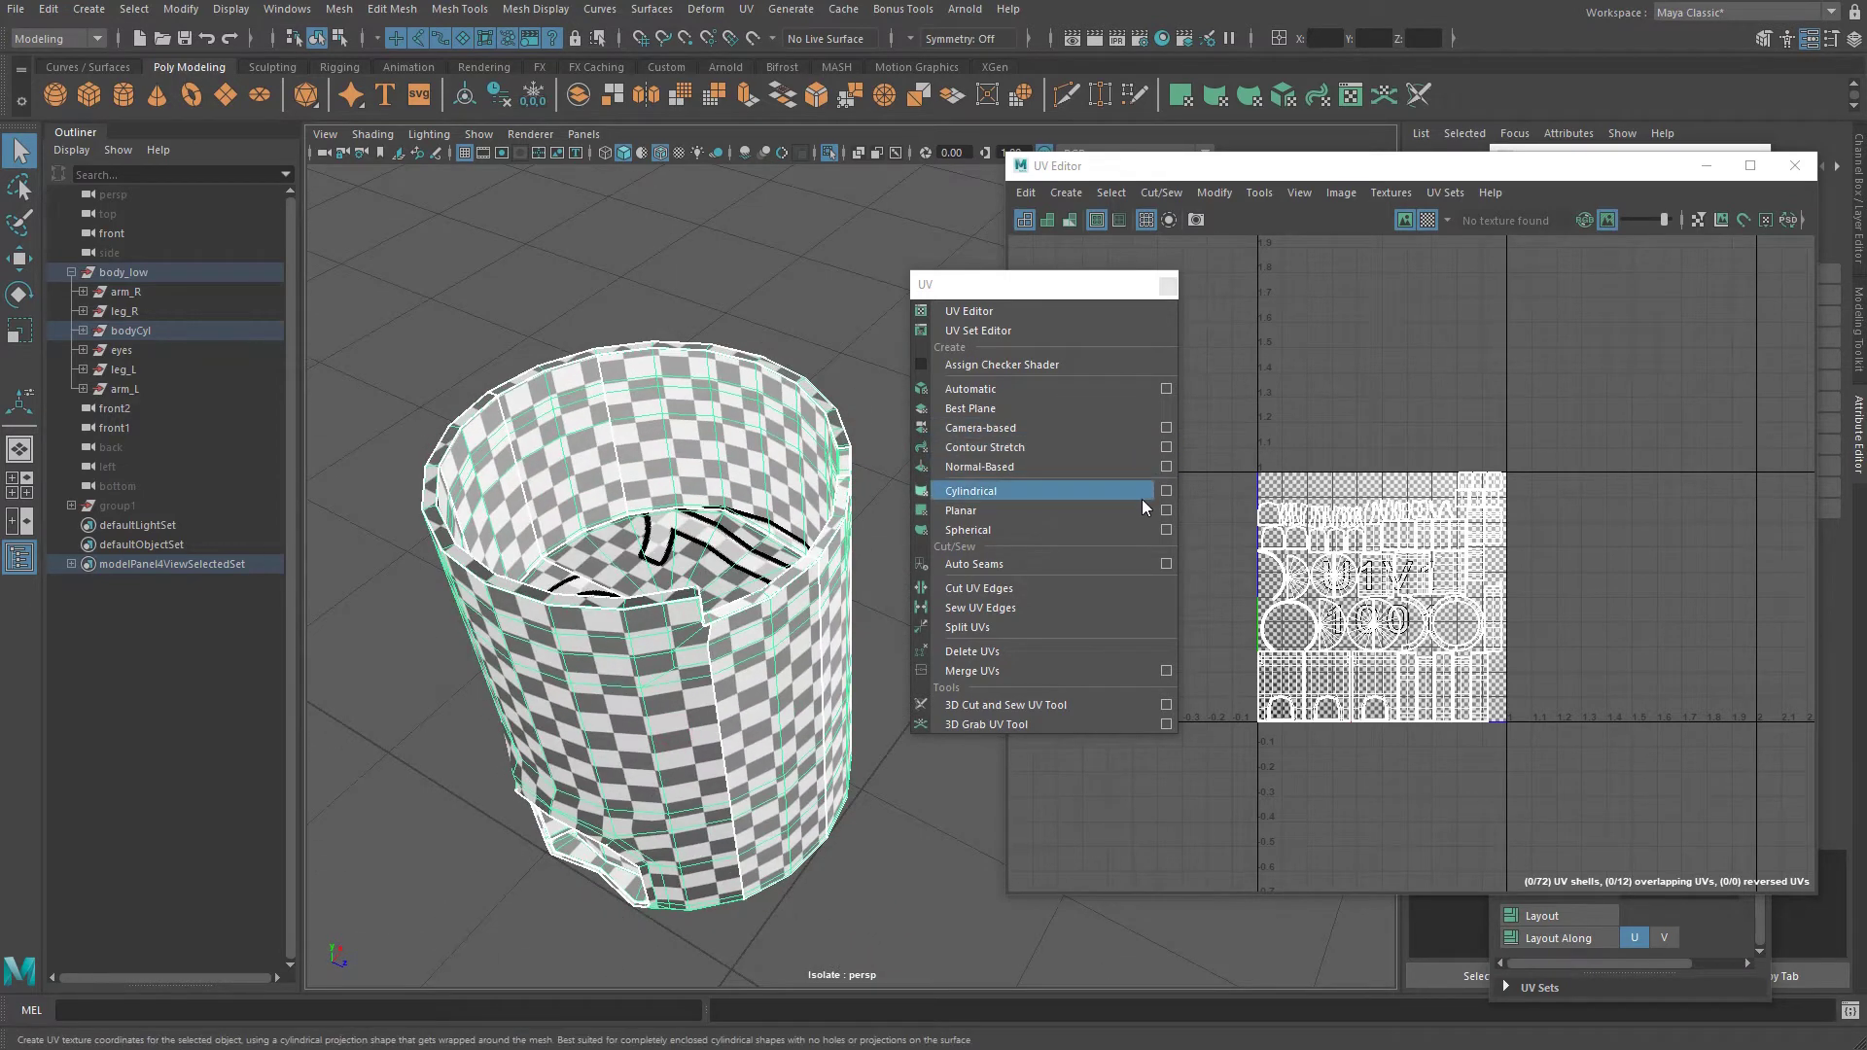
# Review the Automatic mapping options and close them without applying anything.
pyautogui.click(1166, 388)
pyautogui.moveTo(136, 320); pyautogui.dragTo(457, 329)
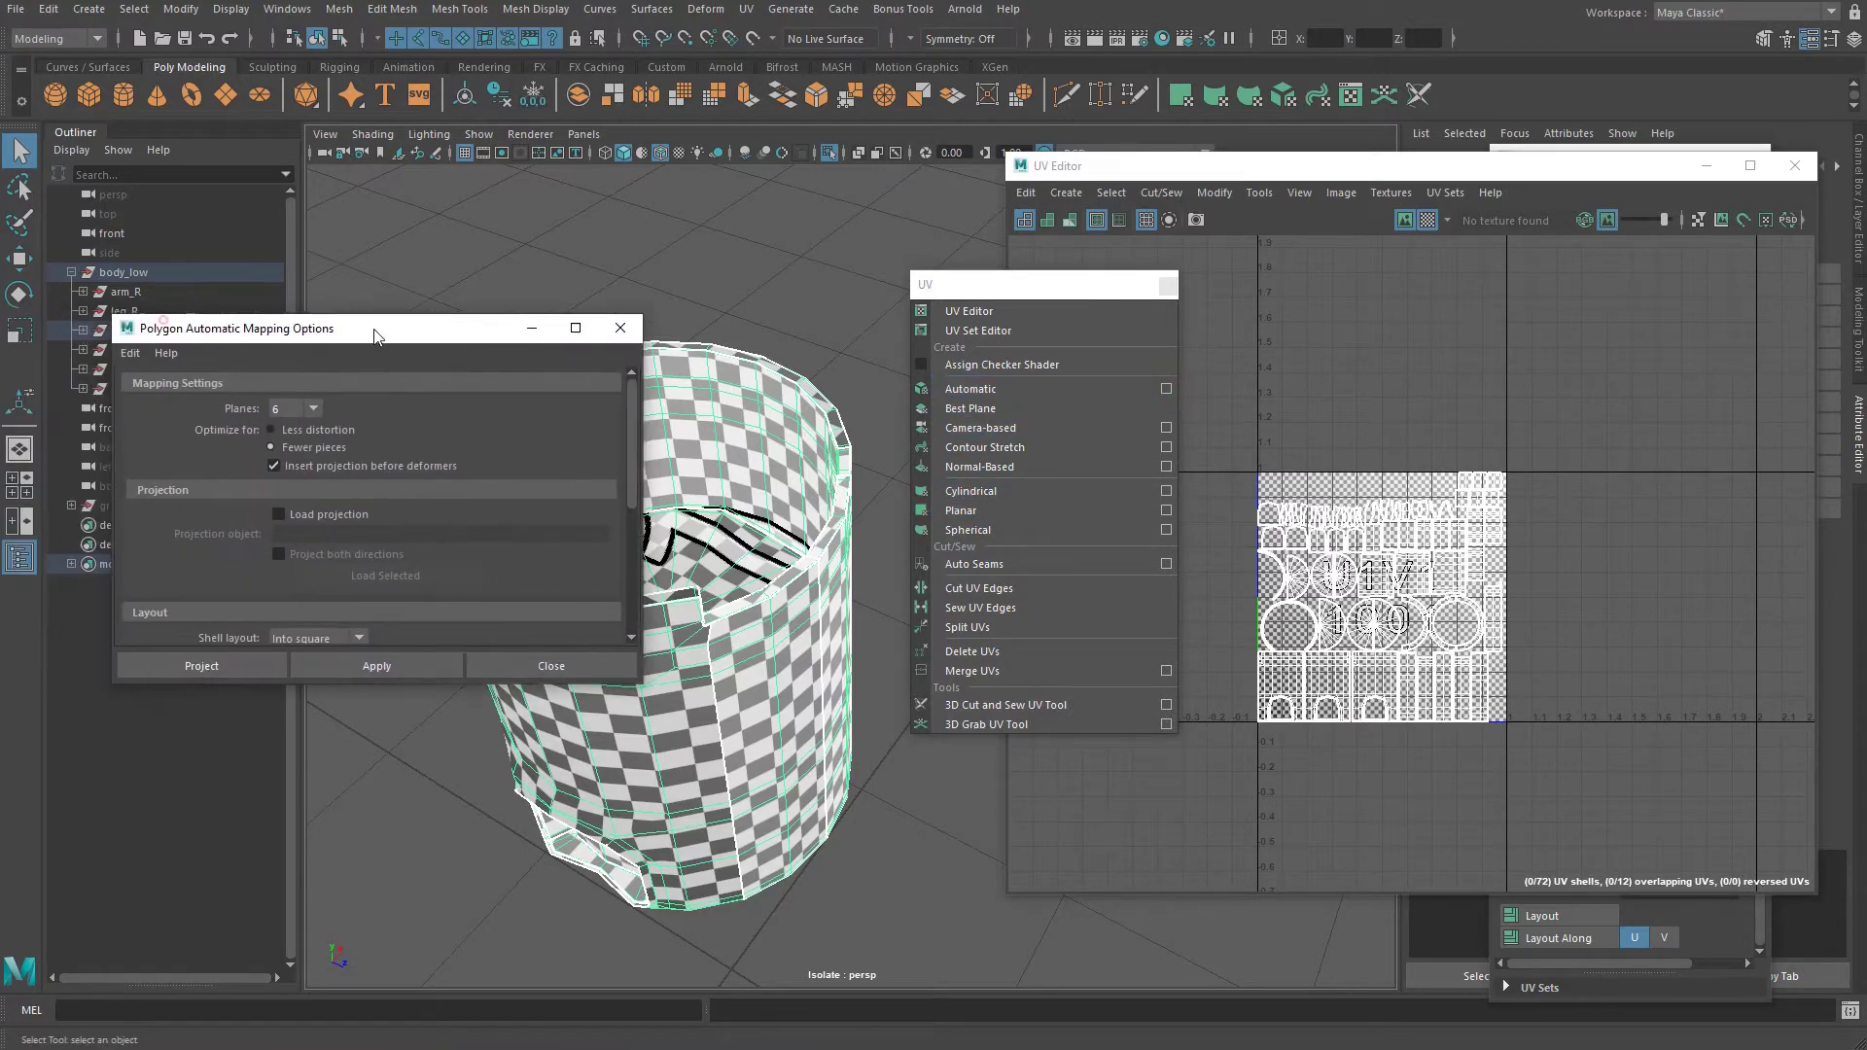
pyautogui.click(604, 659)
# Turn off the checker map and enlarge the view of the torso's UV shells in the UV Editor.
pyautogui.moveTo(669, 656)
pyautogui.keyDown('alt'); pyautogui.mouseDown()
pyautogui.moveTo(654, 620)
pyautogui.moveTo(666, 643)
pyautogui.mouseUp(); pyautogui.keyUp('alt')
pyautogui.scroll(2, 1449, 584)
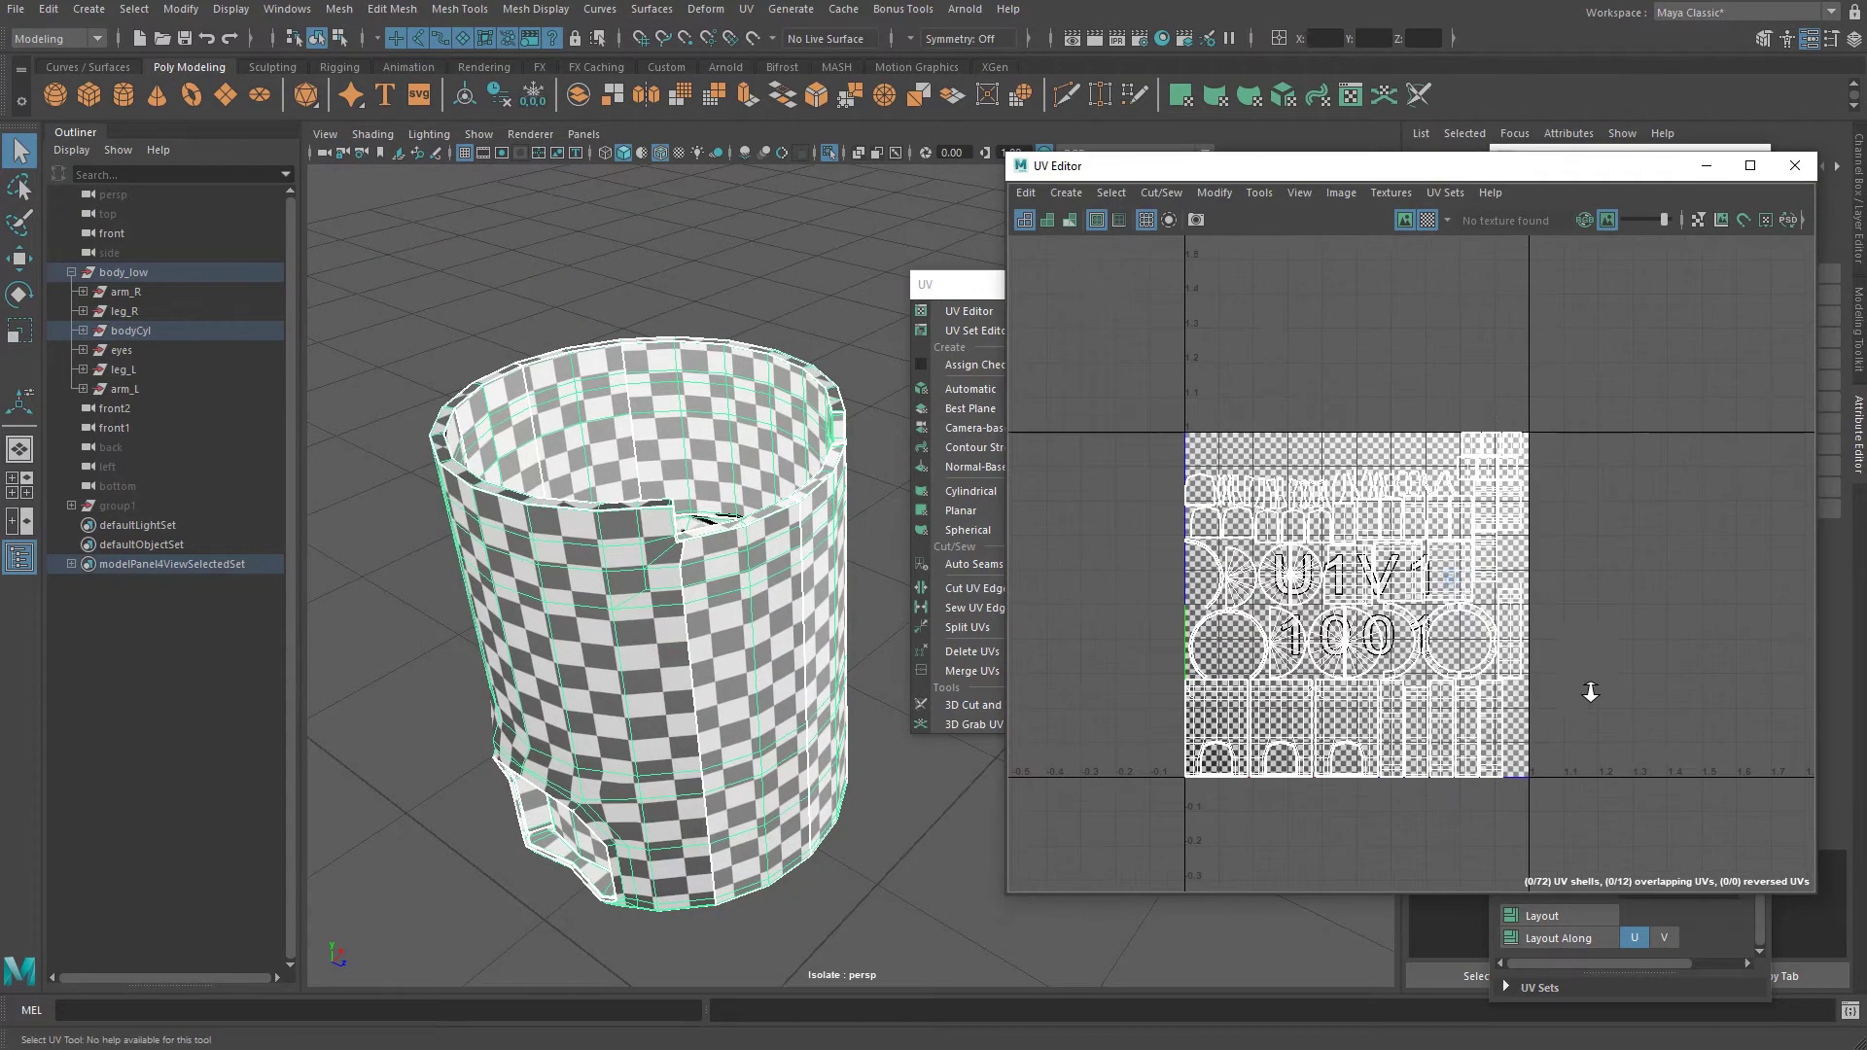
pyautogui.click(1426, 220)
pyautogui.keyDown('alt'); pyautogui.moveTo(1323, 543); pyautogui.dragTo(1360, 509, button='middle'); pyautogui.keyUp('alt')
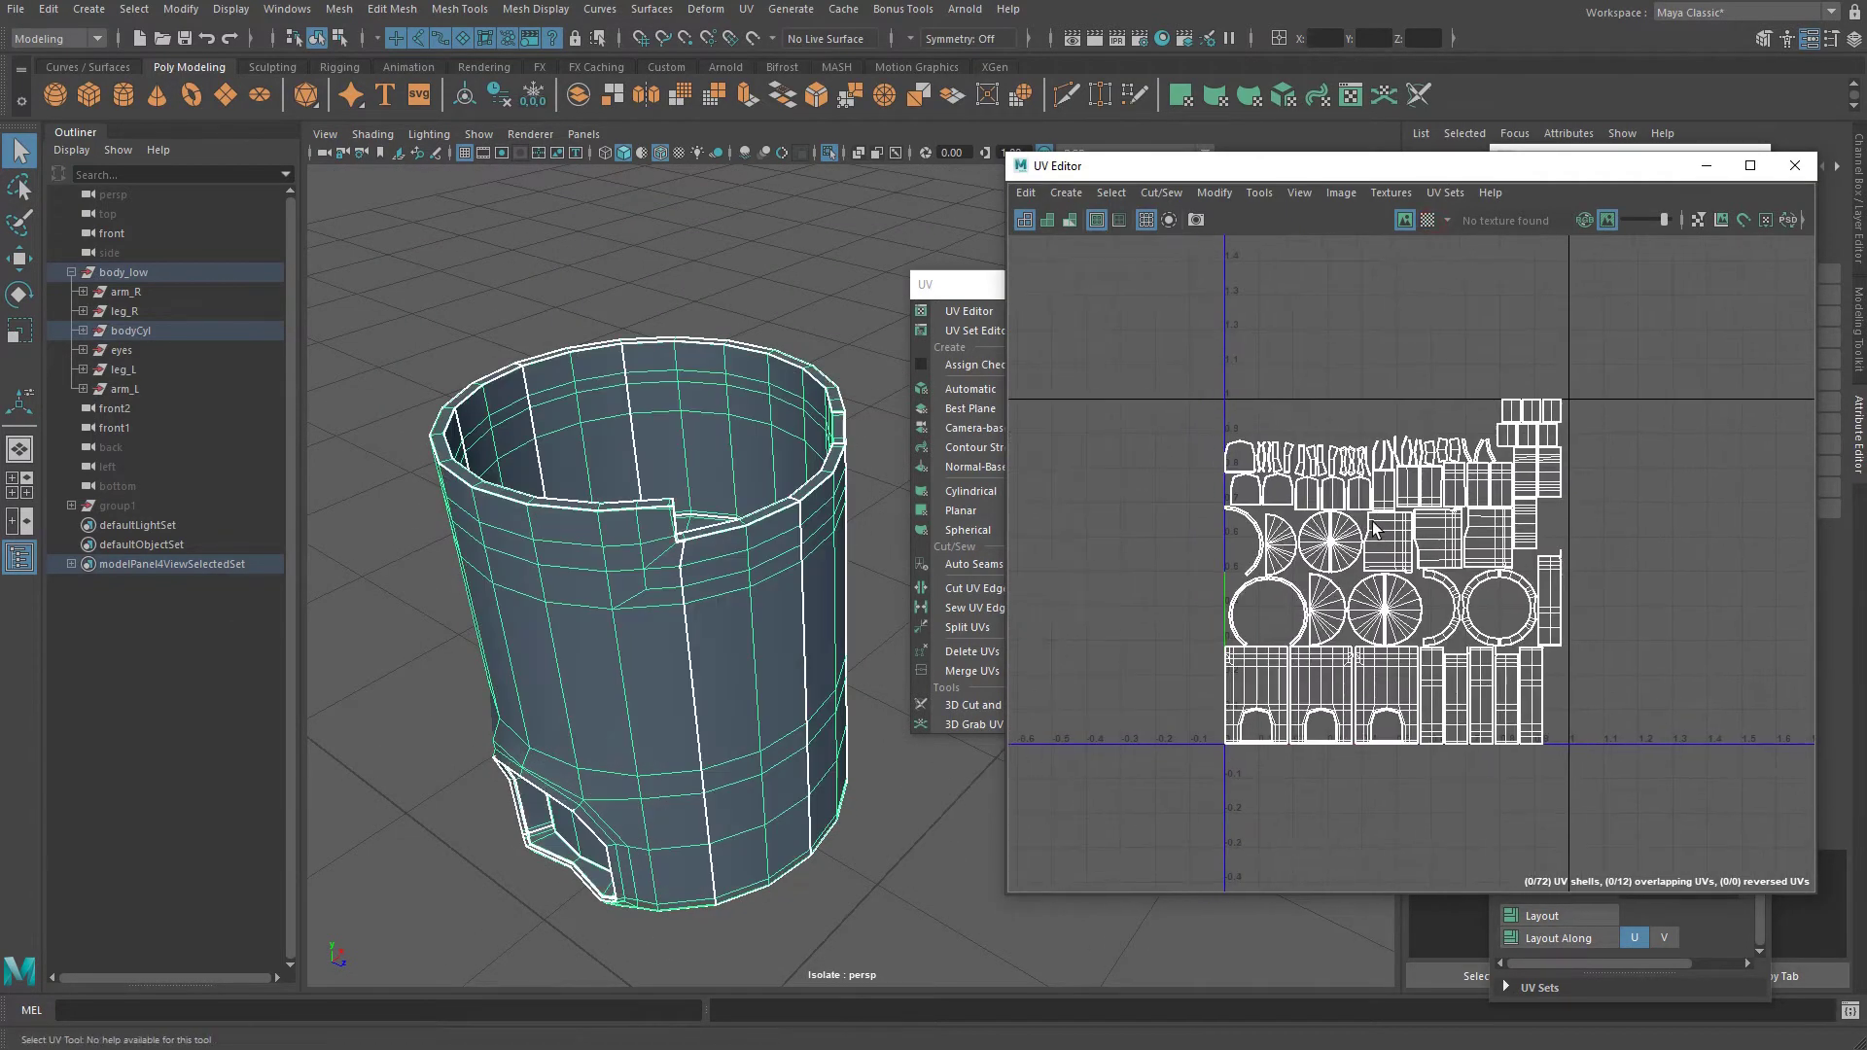
pyautogui.keyDown('alt'); pyautogui.moveTo(1359, 509); pyautogui.dragTo(1423, 600, button='right'); pyautogui.keyUp('alt')
pyautogui.keyDown('alt'); pyautogui.moveTo(1424, 599); pyautogui.dragTo(1373, 499, button='middle'); pyautogui.keyUp('alt')
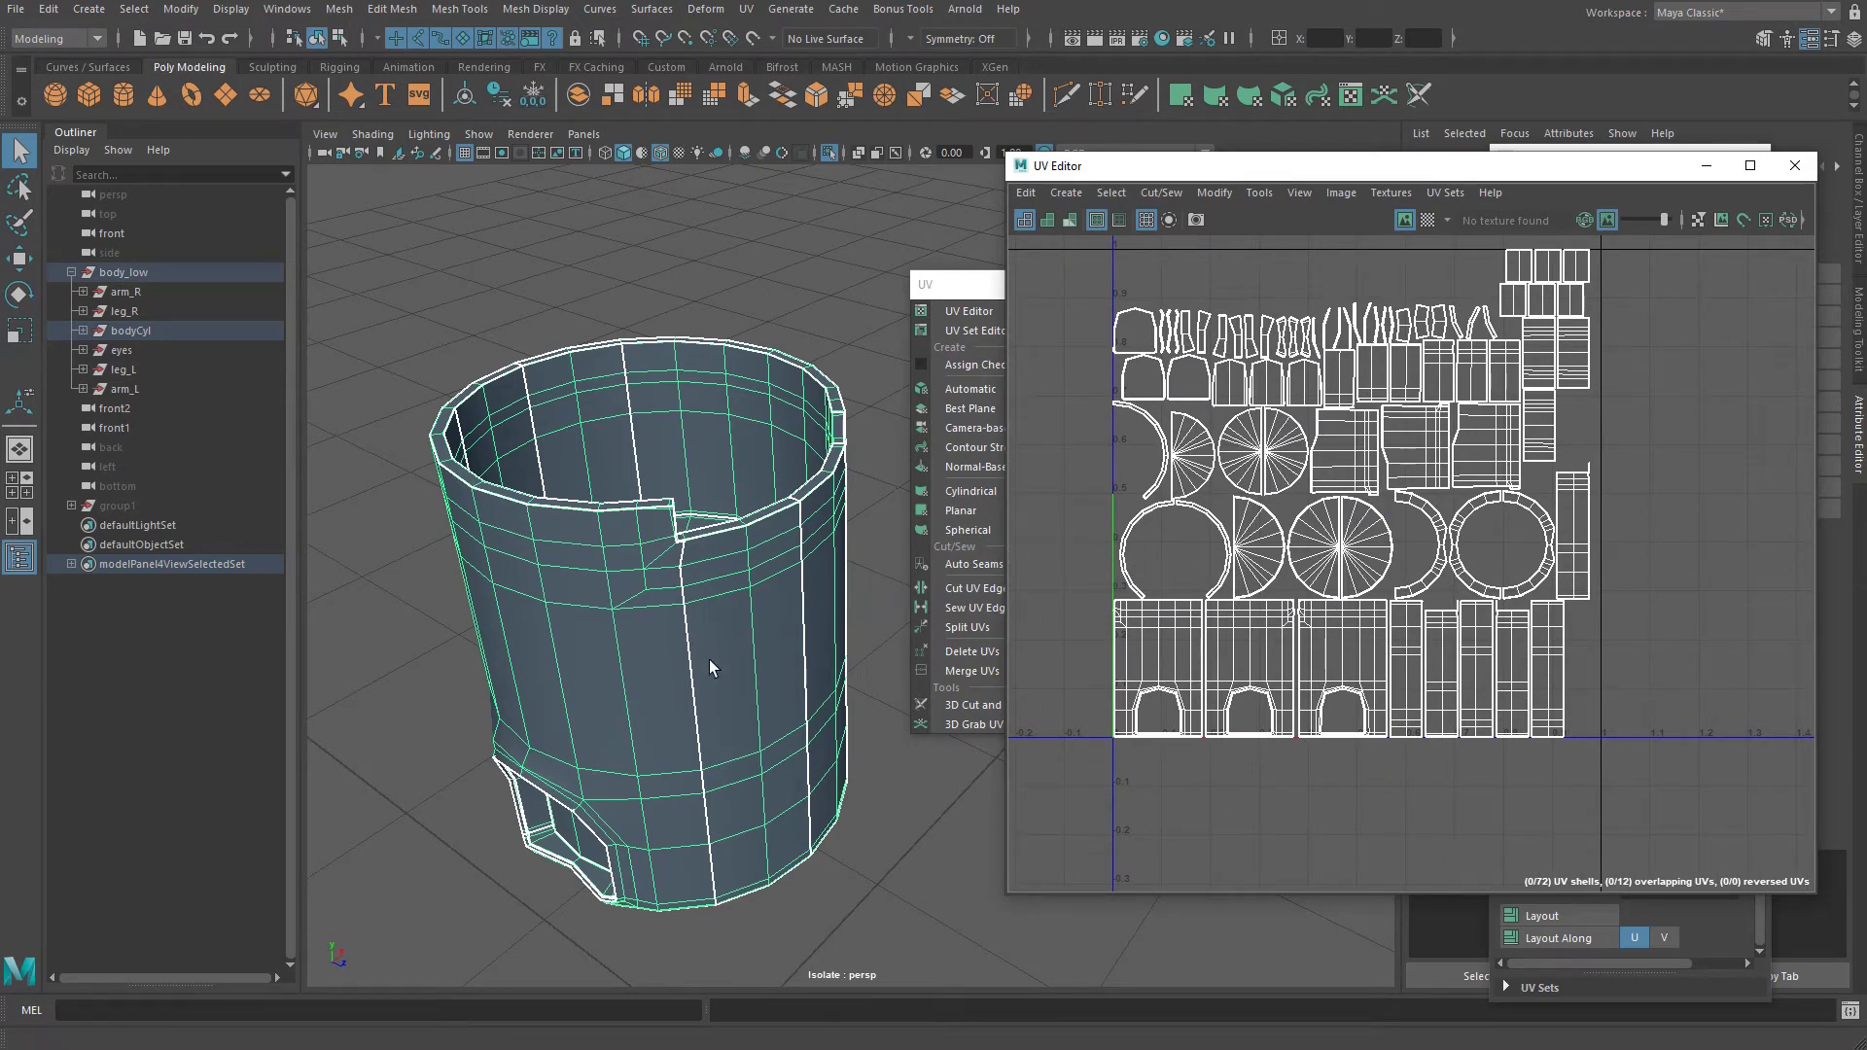
# Try moving a seam vertex just below the torso's notched rim, undo the move, and return to object mode.
pyautogui.keyDown('alt'); pyautogui.moveTo(709, 659); pyautogui.dragTo(694, 701, button='right'); pyautogui.keyUp('alt')
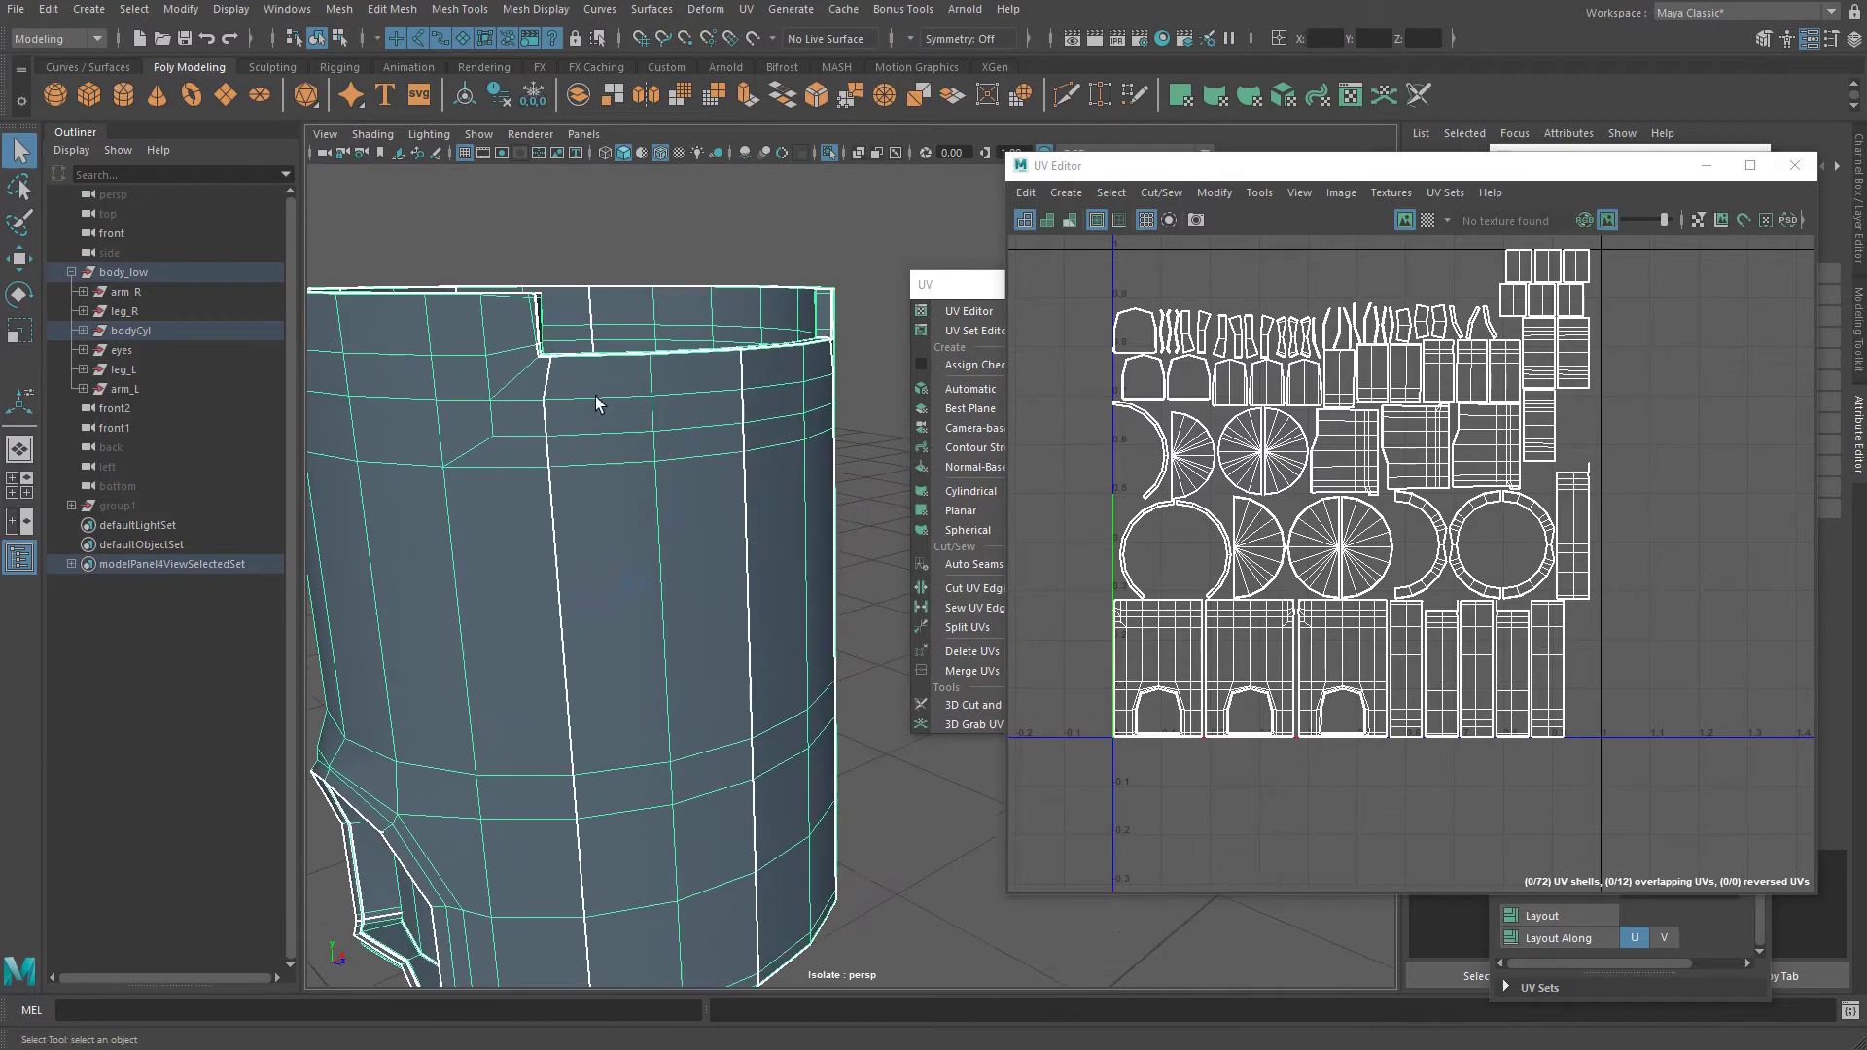
pyautogui.keyDown('alt'); pyautogui.moveTo(769, 627); pyautogui.dragTo(664, 632); pyautogui.keyUp('alt')
pyautogui.keyDown('alt'); pyautogui.moveTo(713, 691); pyautogui.dragTo(739, 538); pyautogui.keyUp('alt')
pyautogui.press('F9')
pyautogui.click(706, 484)
pyautogui.press('w')
pyautogui.hotkey('ctrl', 'z')
pyautogui.press('q')
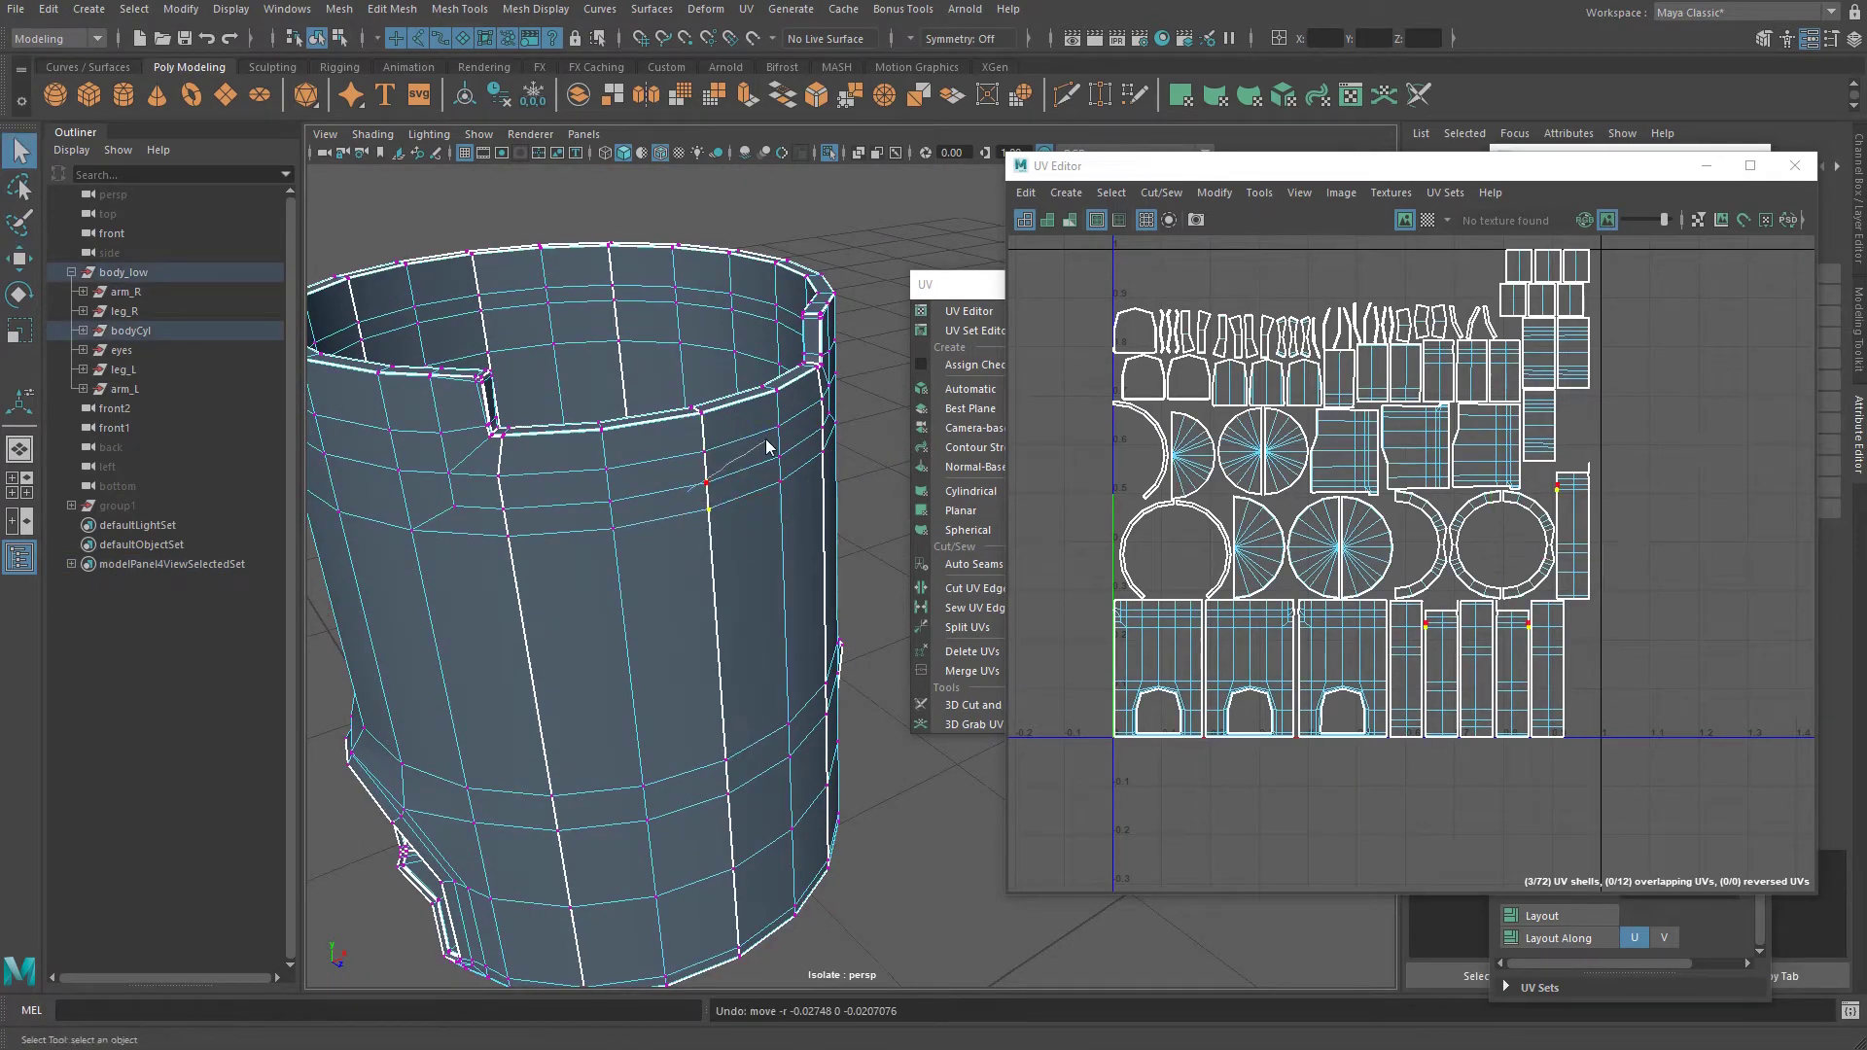
pyautogui.press('F8')
# Place the floating UV command list over the Outliner and get a close view of the gap between the large torso shells.
pyautogui.keyDown('alt'); pyautogui.moveTo(721, 625); pyautogui.dragTo(671, 505); pyautogui.keyUp('alt')
pyautogui.keyDown('alt'); pyautogui.moveTo(529, 554); pyautogui.dragTo(655, 413); pyautogui.keyUp('alt')
pyautogui.scroll(-5, 632, 467)
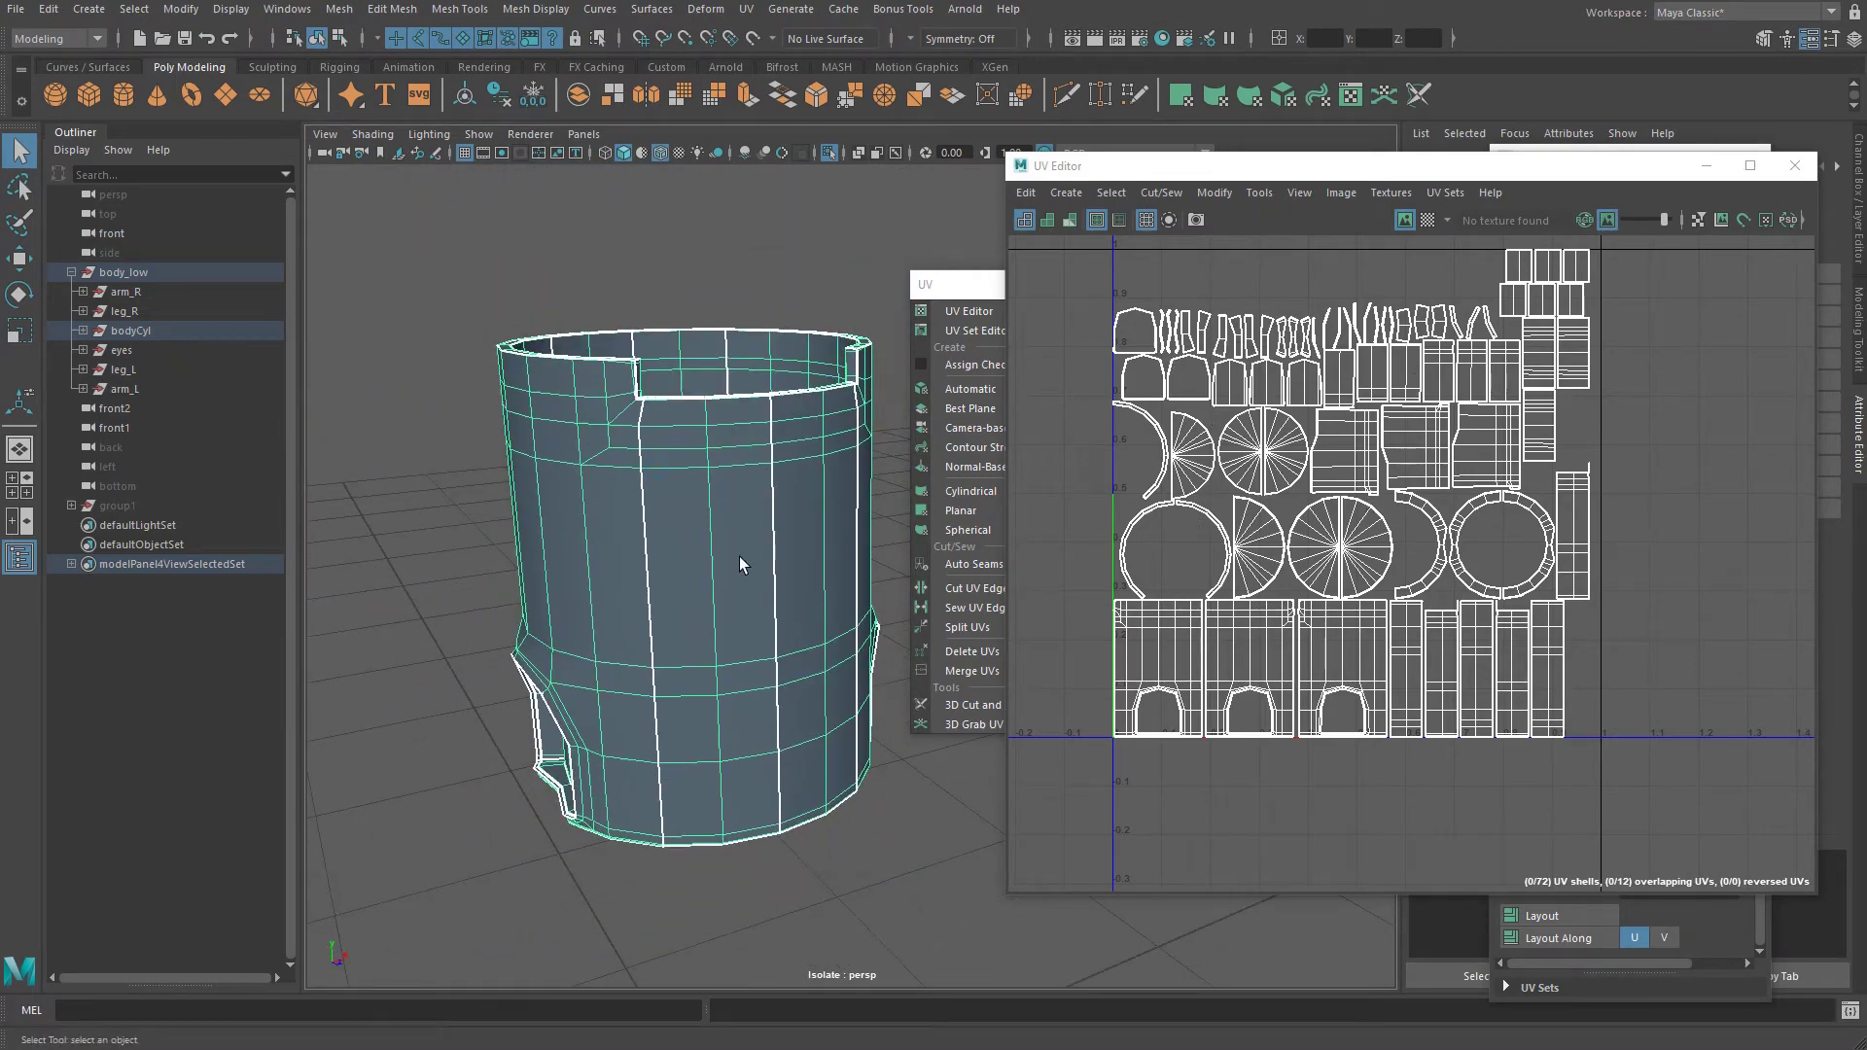
pyautogui.keyDown('alt'); pyautogui.moveTo(725, 622); pyautogui.dragTo(725, 449); pyautogui.keyUp('alt')
pyautogui.moveTo(981, 289); pyautogui.dragTo(172, 425)
pyautogui.moveTo(739, 467)
pyautogui.keyDown('alt'); pyautogui.mouseDown()
pyautogui.moveTo(787, 463)
pyautogui.moveTo(756, 438)
pyautogui.mouseUp(); pyautogui.keyUp('alt')
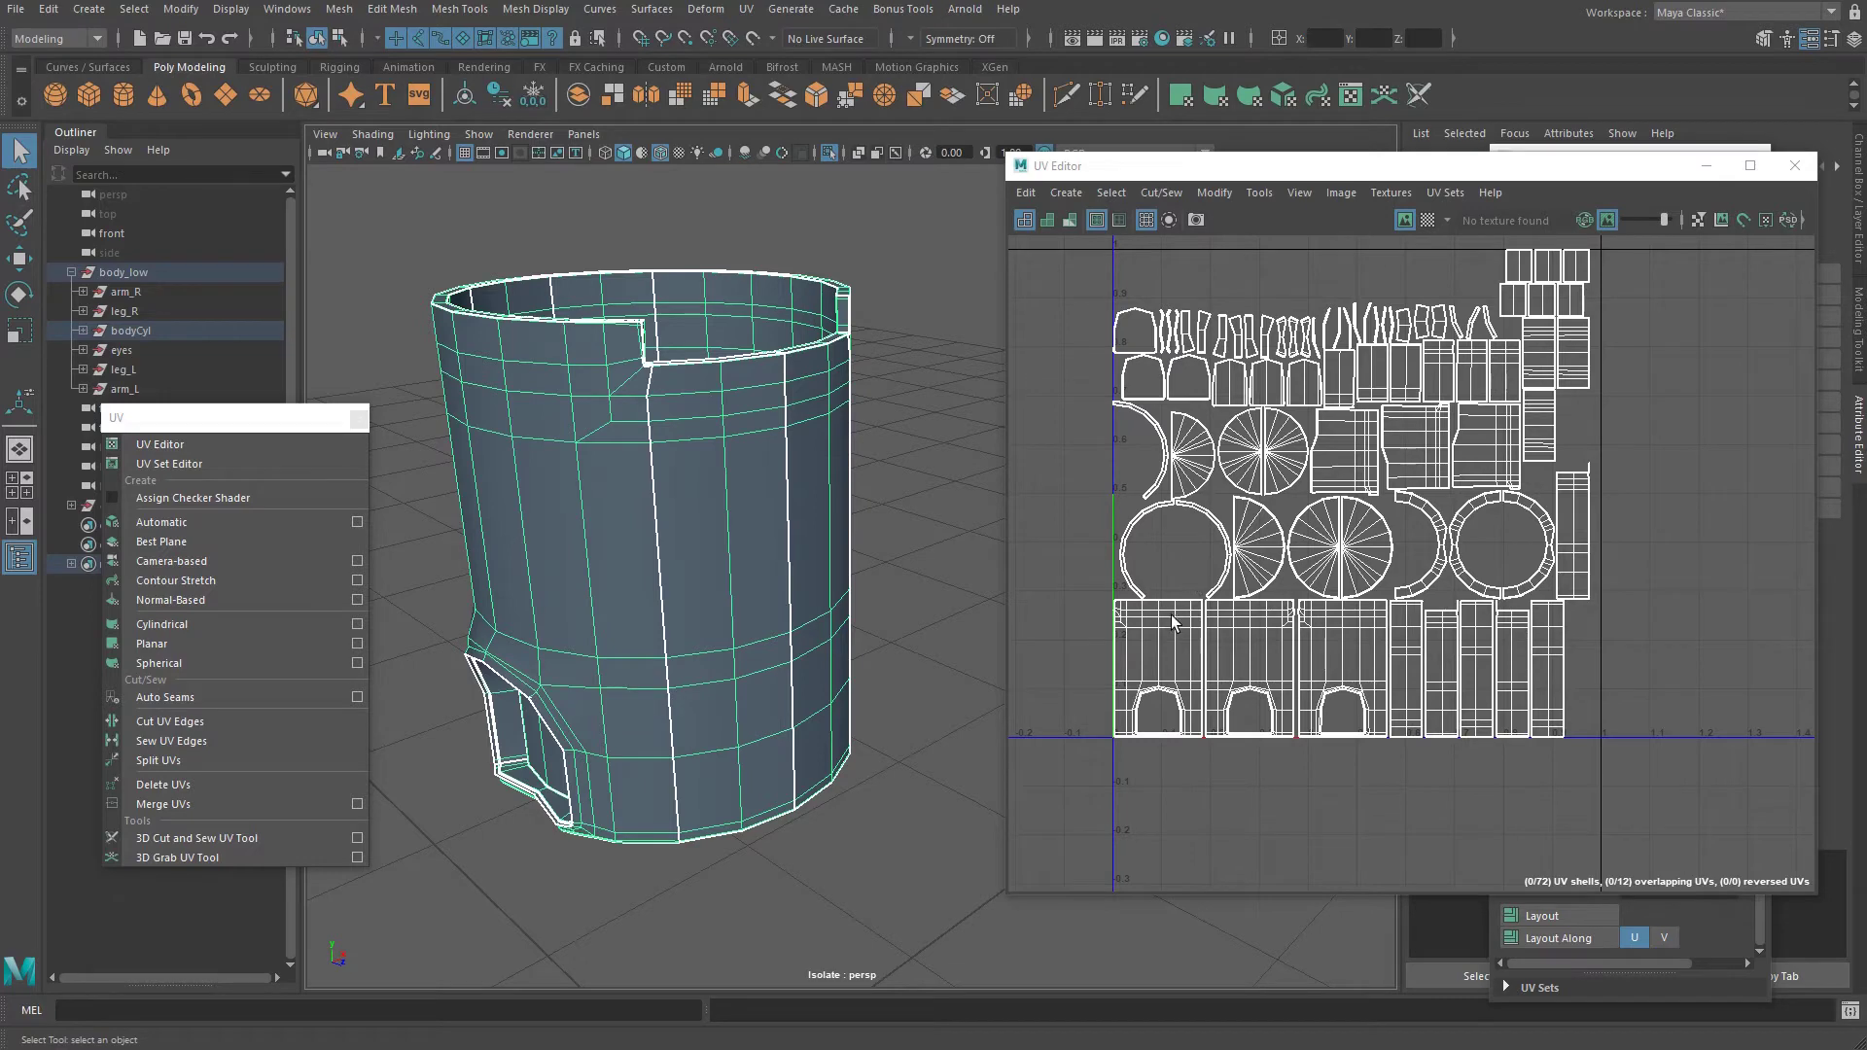
pyautogui.scroll(5, 1173, 623)
pyautogui.scroll(2, 1237, 621)
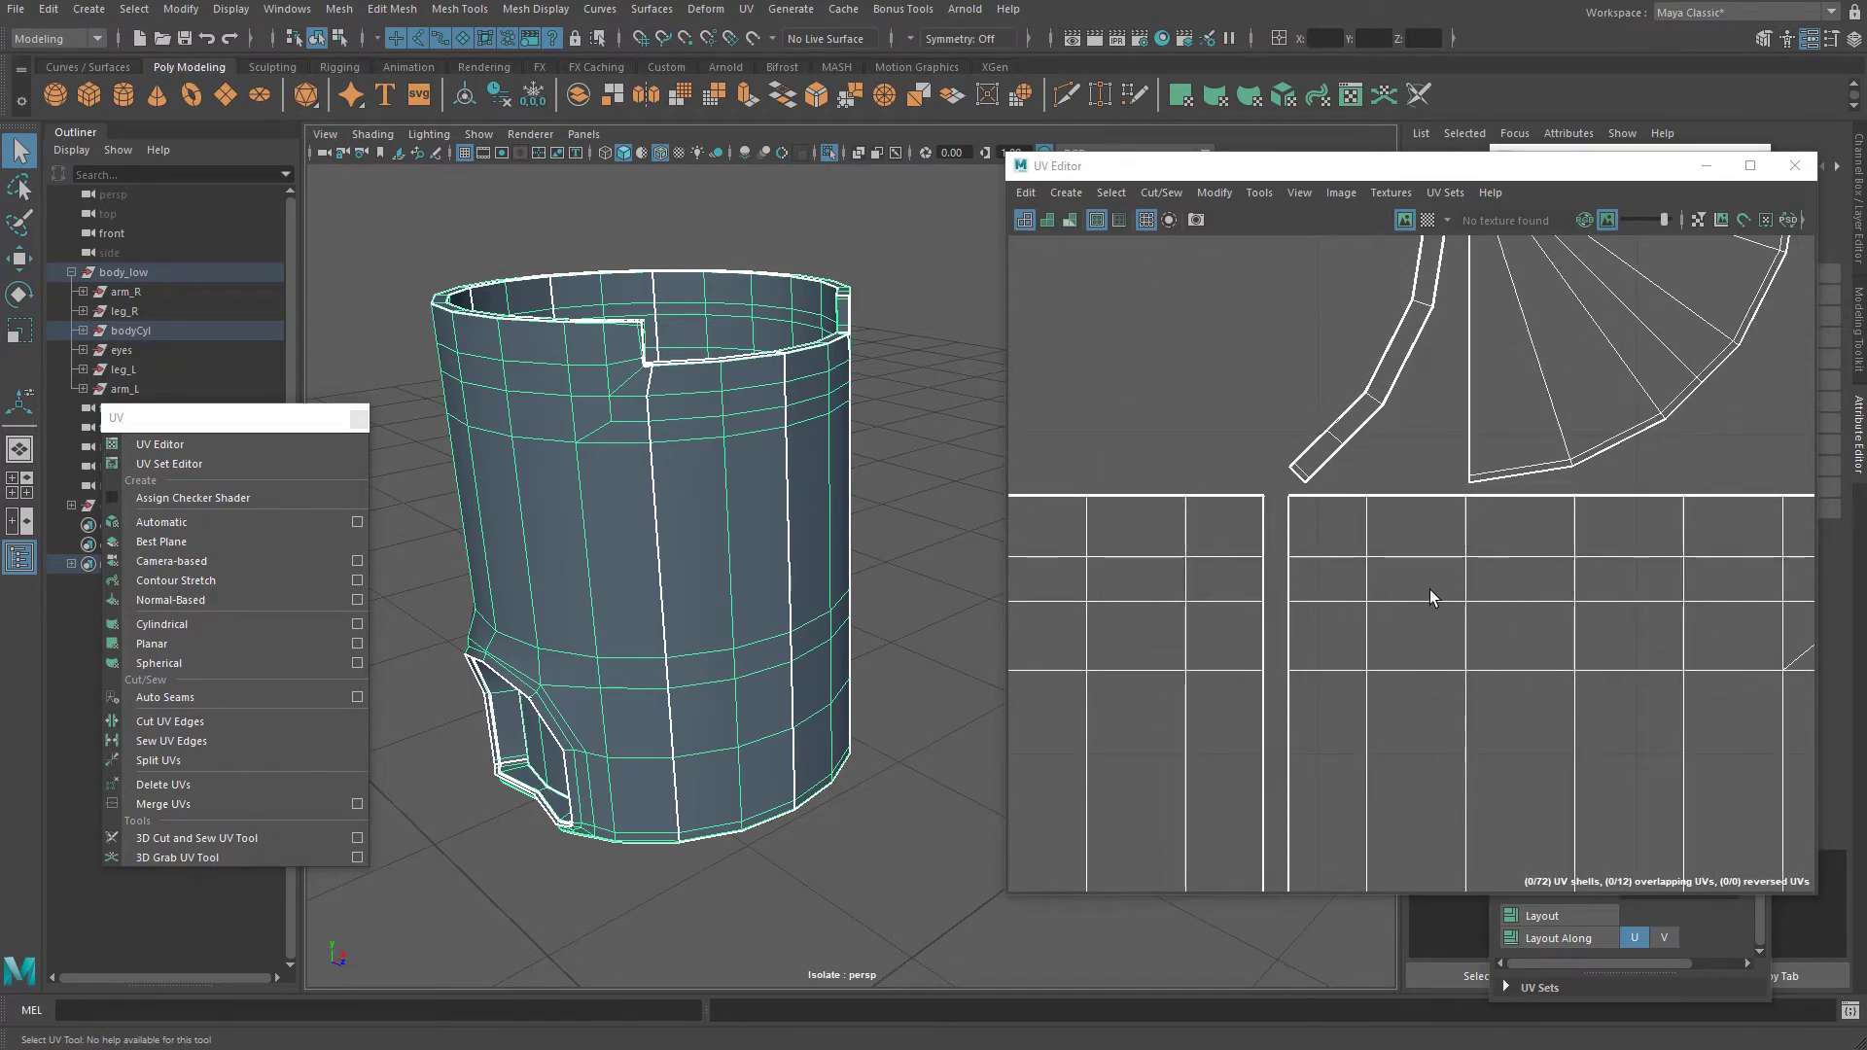
# Examine the full automatic UV layout and compare its shell borders with the seams around the torso.
pyautogui.scroll(-6, 1365, 587)
pyautogui.scroll(2, 1399, 575)
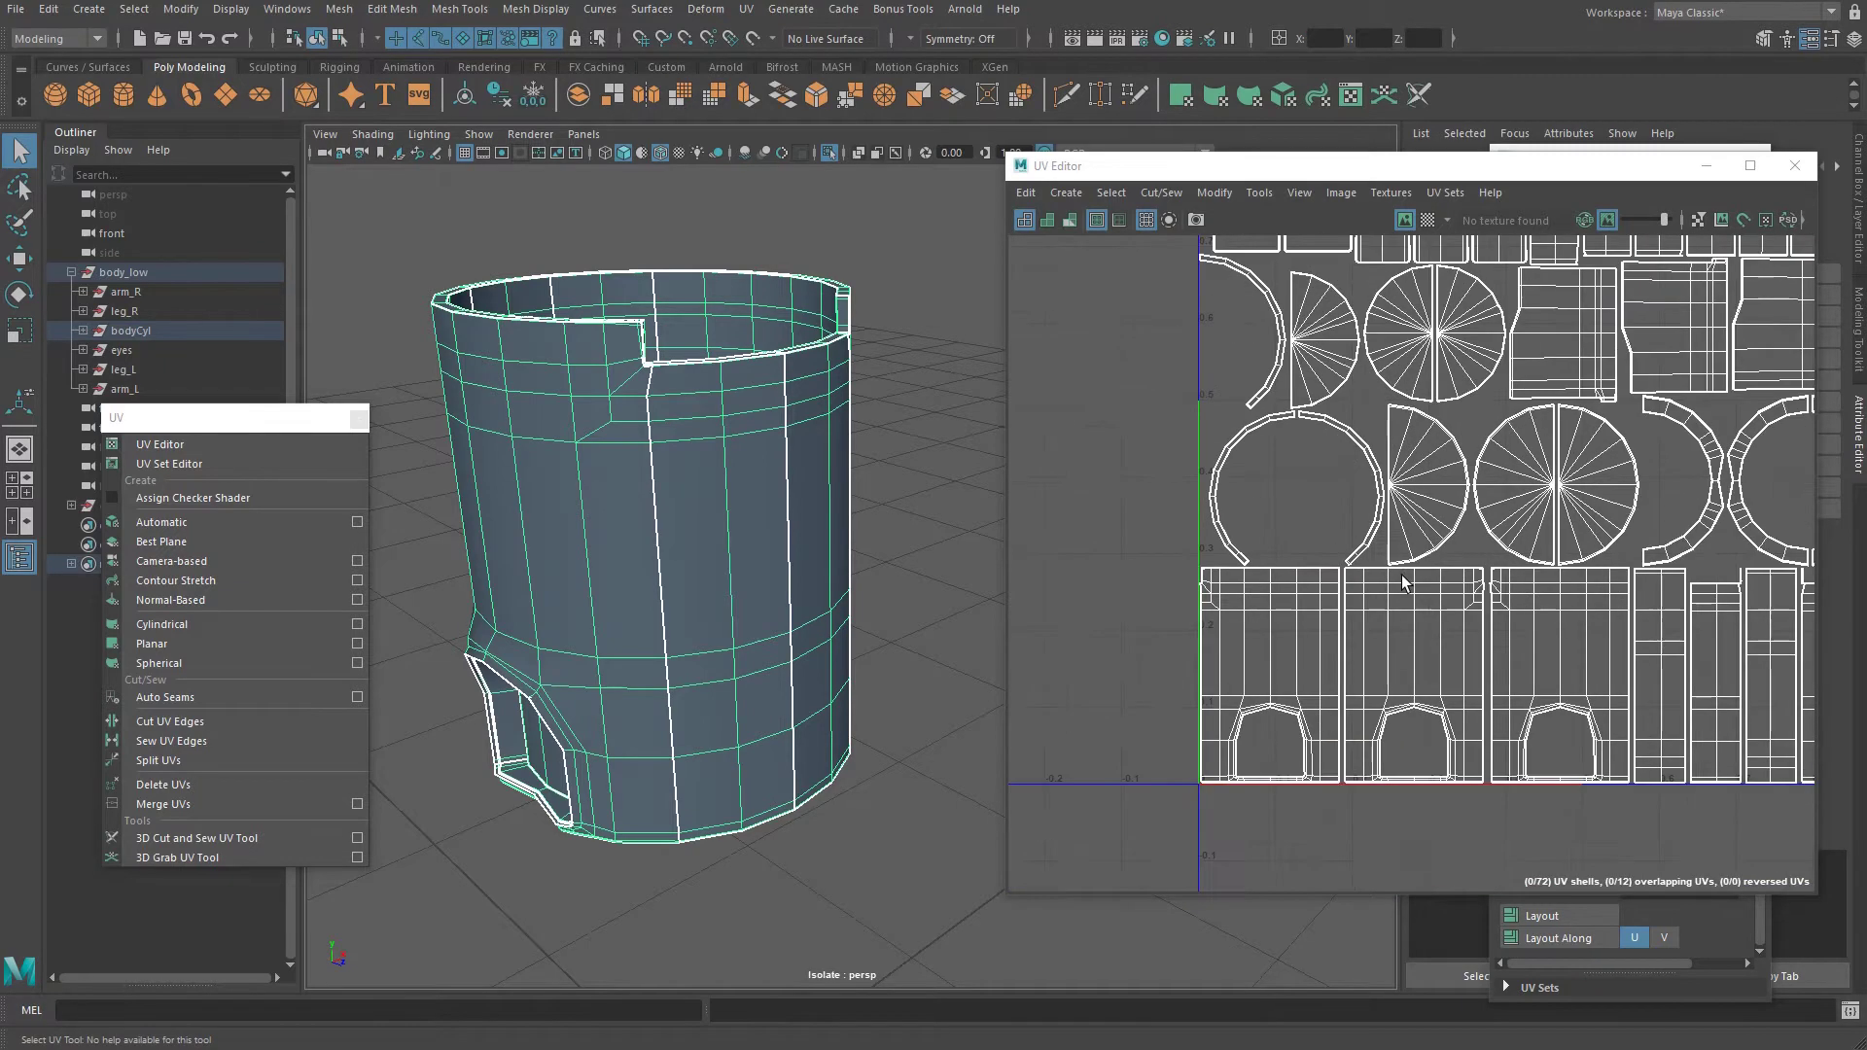
pyautogui.scroll(-4, 1428, 484)
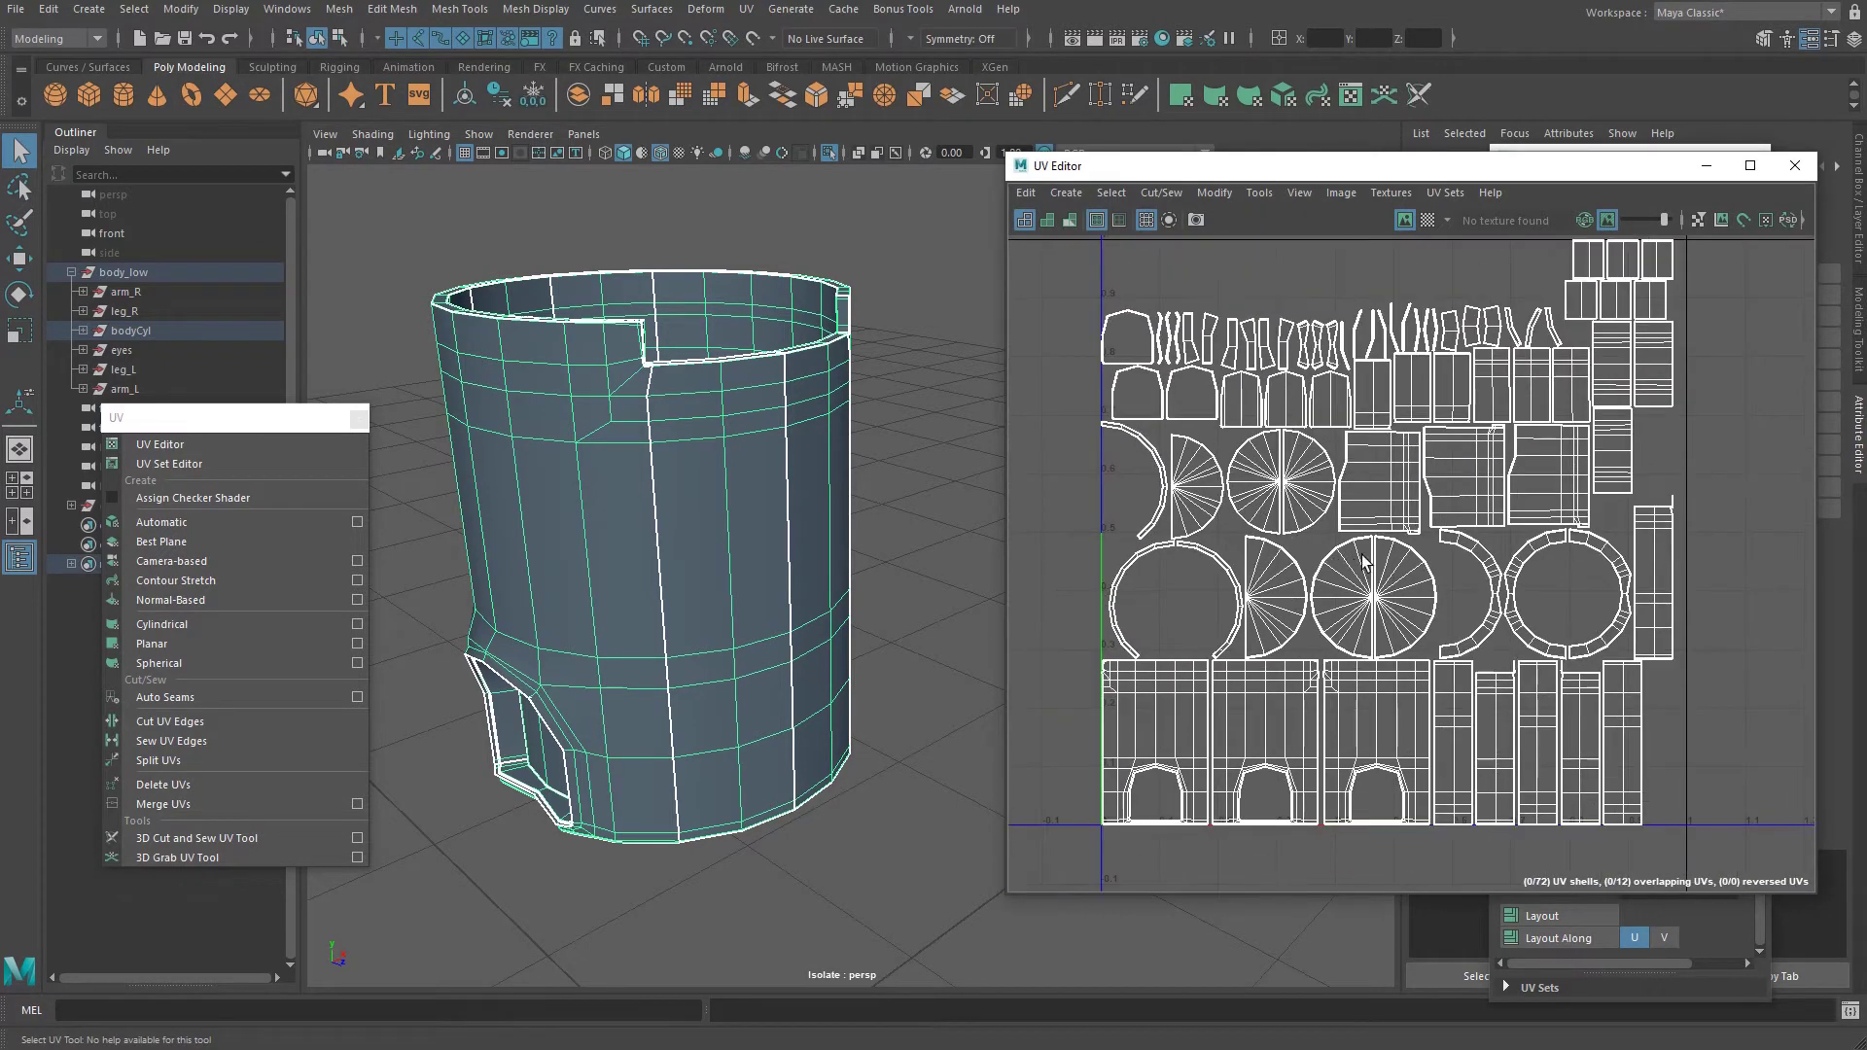
pyautogui.keyDown('alt'); pyautogui.moveTo(1356, 535); pyautogui.dragTo(1302, 572, button='middle'); pyautogui.keyUp('alt')
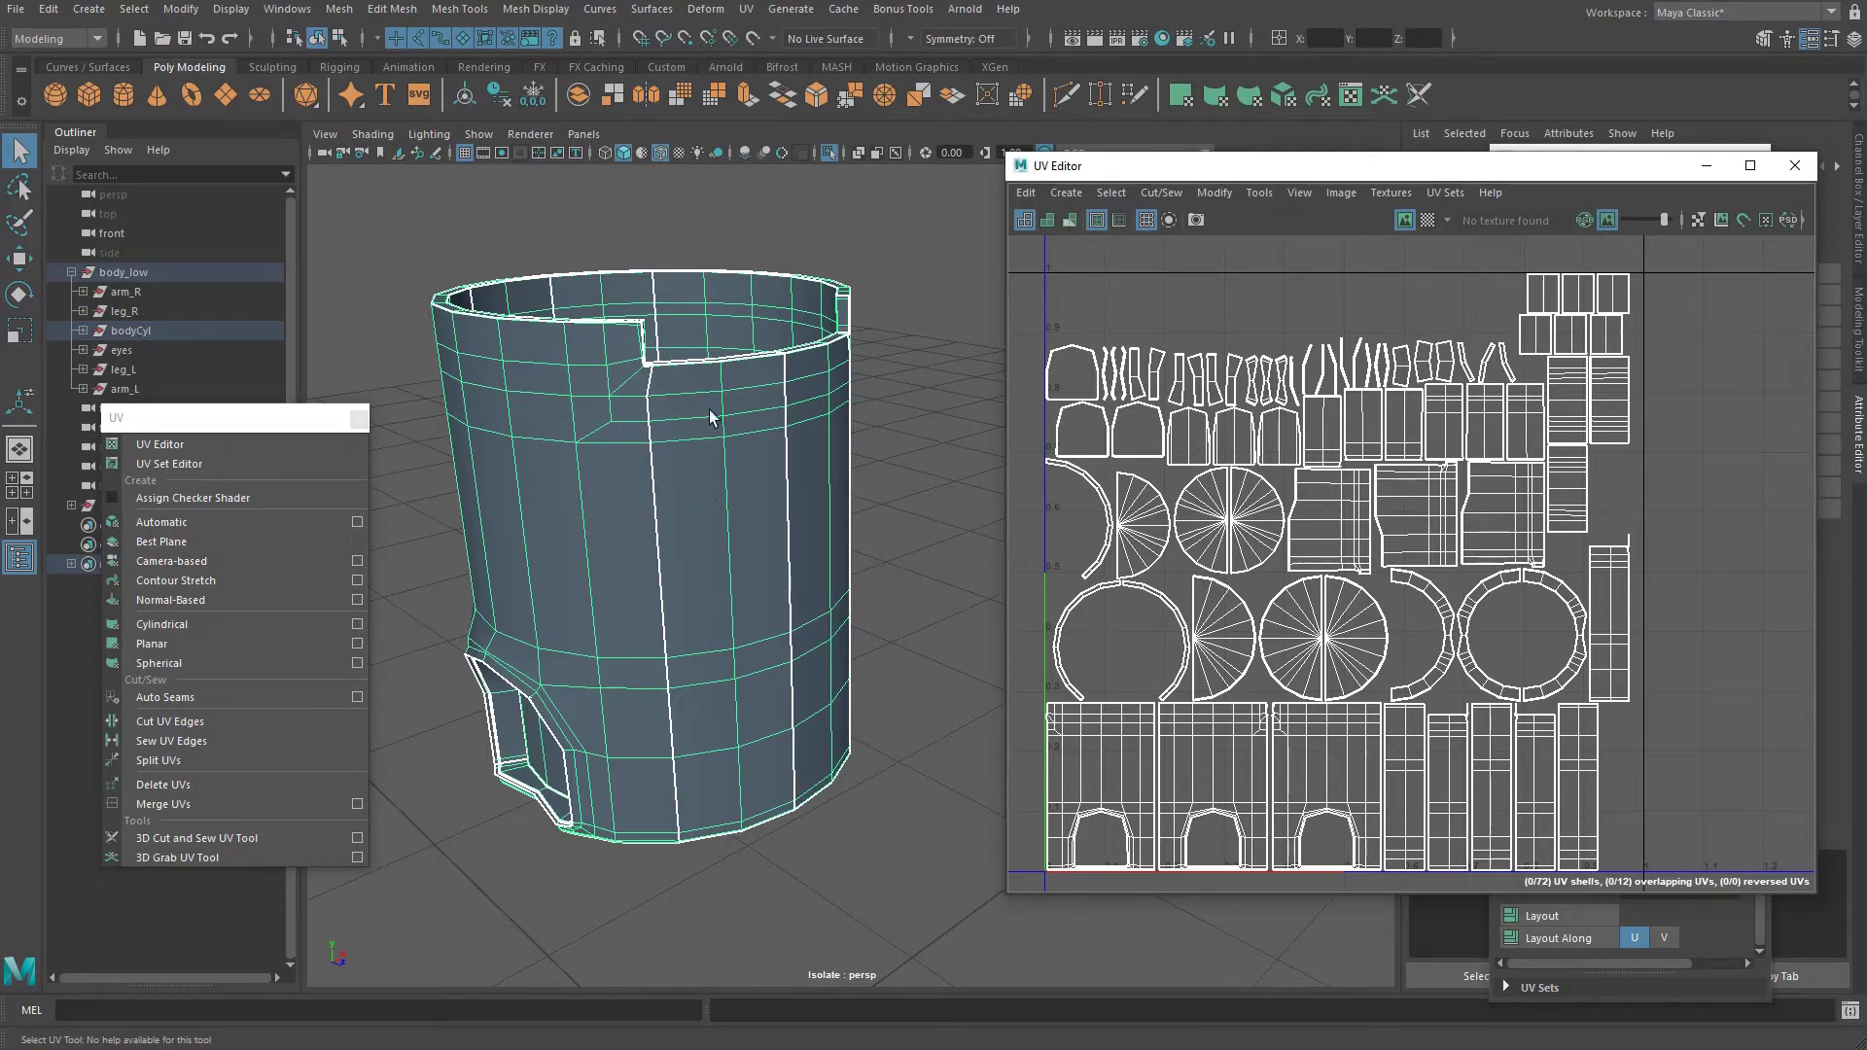
pyautogui.keyDown('alt'); pyautogui.moveTo(698, 419); pyautogui.dragTo(774, 224); pyautogui.keyUp('alt')
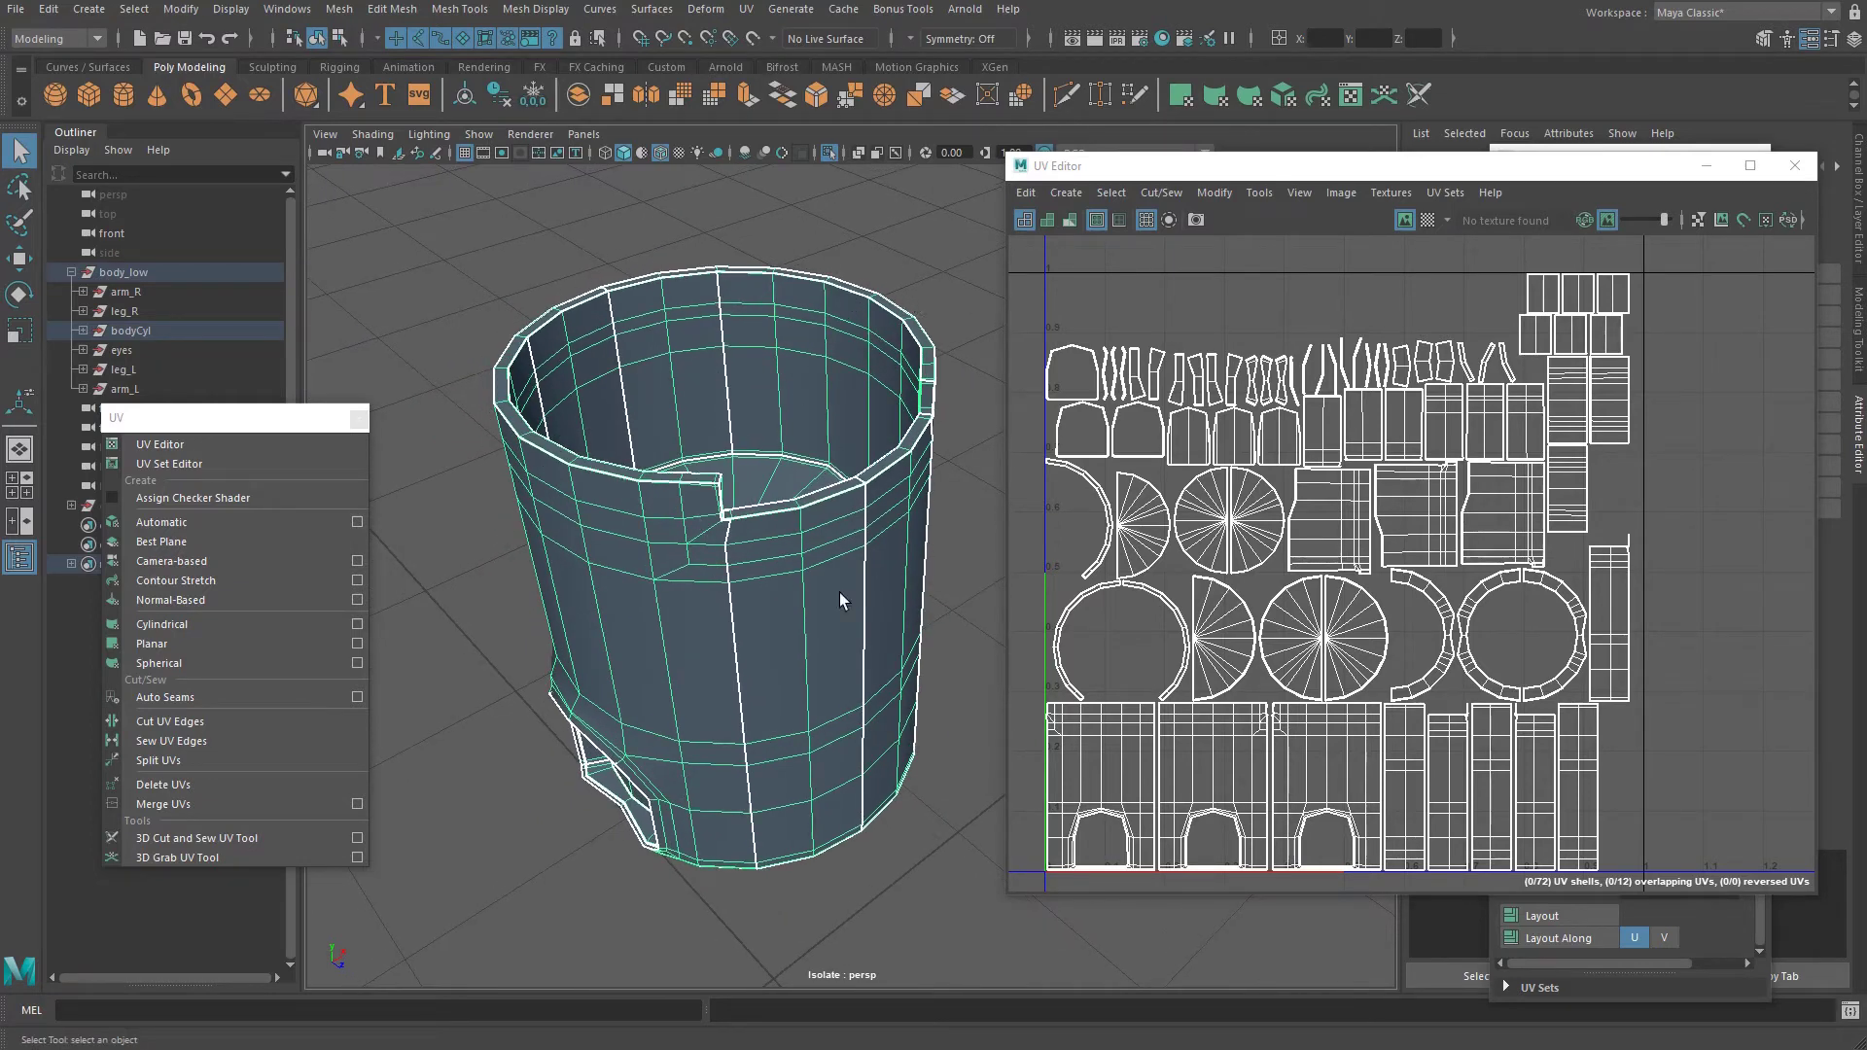
pyautogui.keyDown('alt'); pyautogui.moveTo(736, 775); pyautogui.dragTo(773, 473); pyautogui.keyUp('alt')
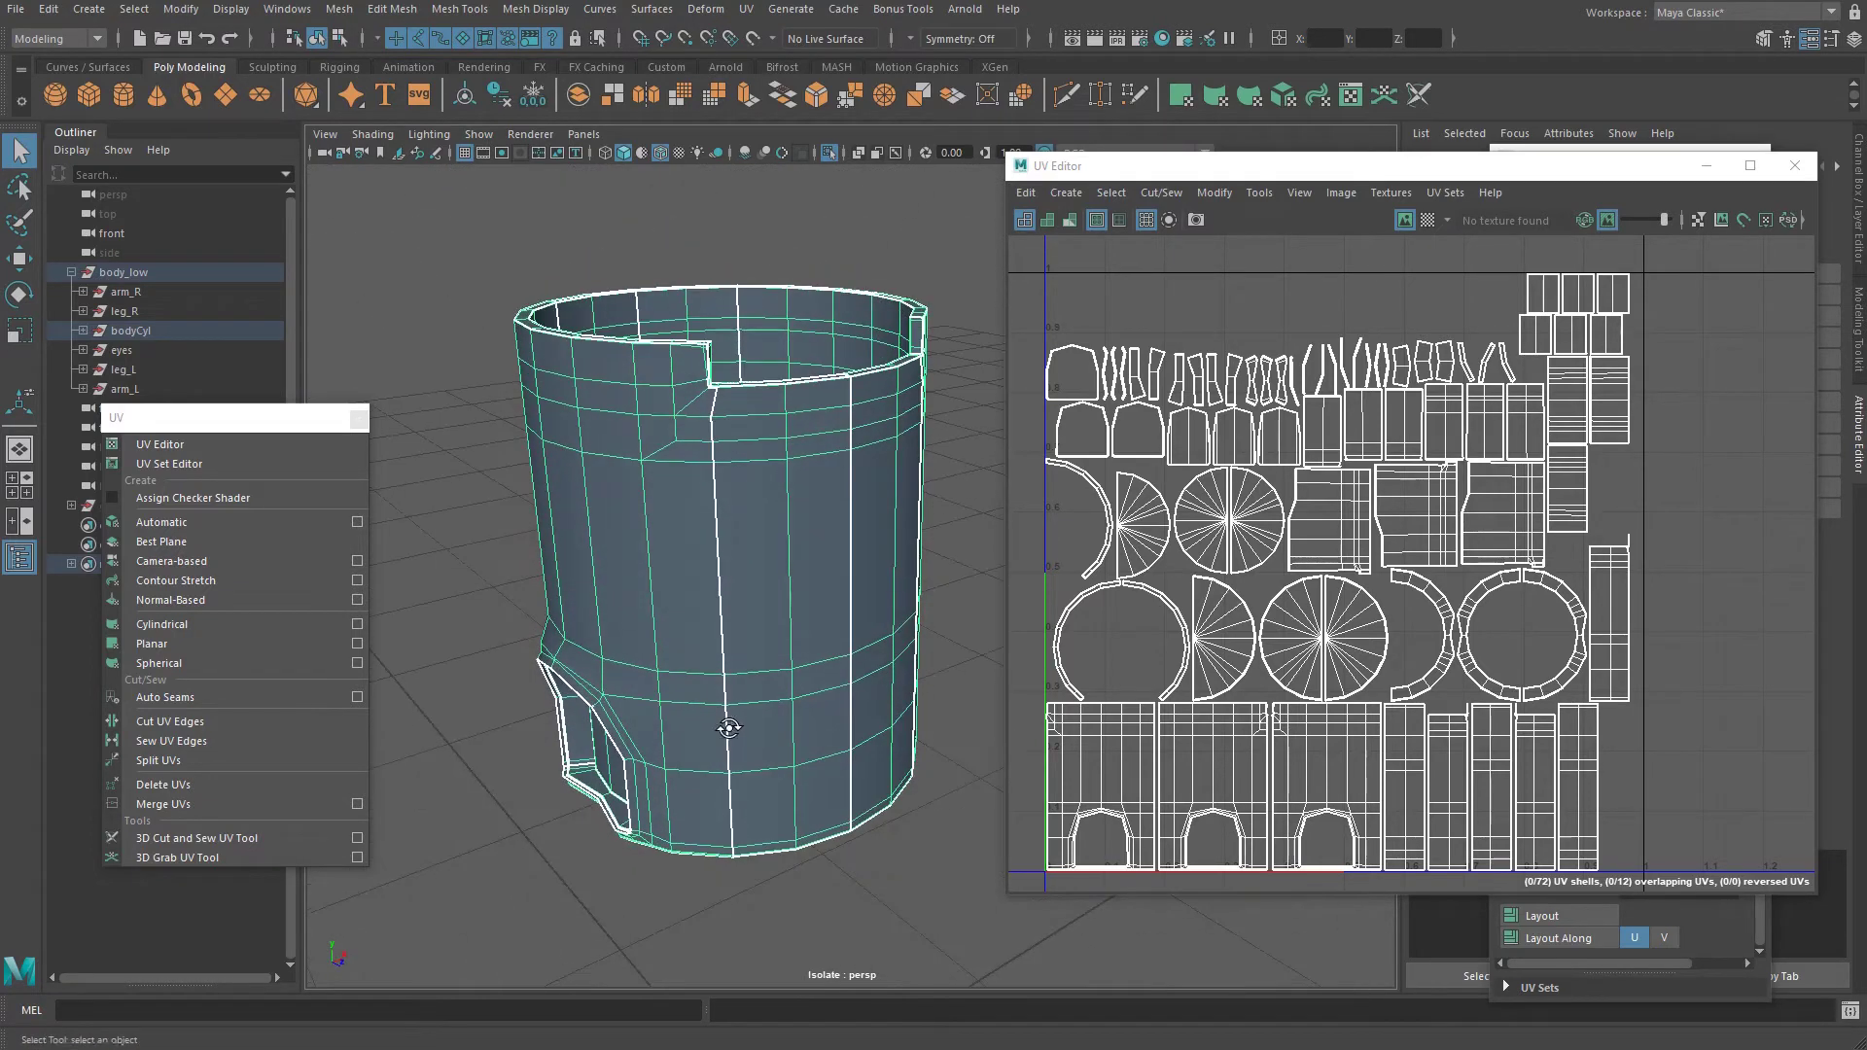
pyautogui.scroll(-2, 1307, 593)
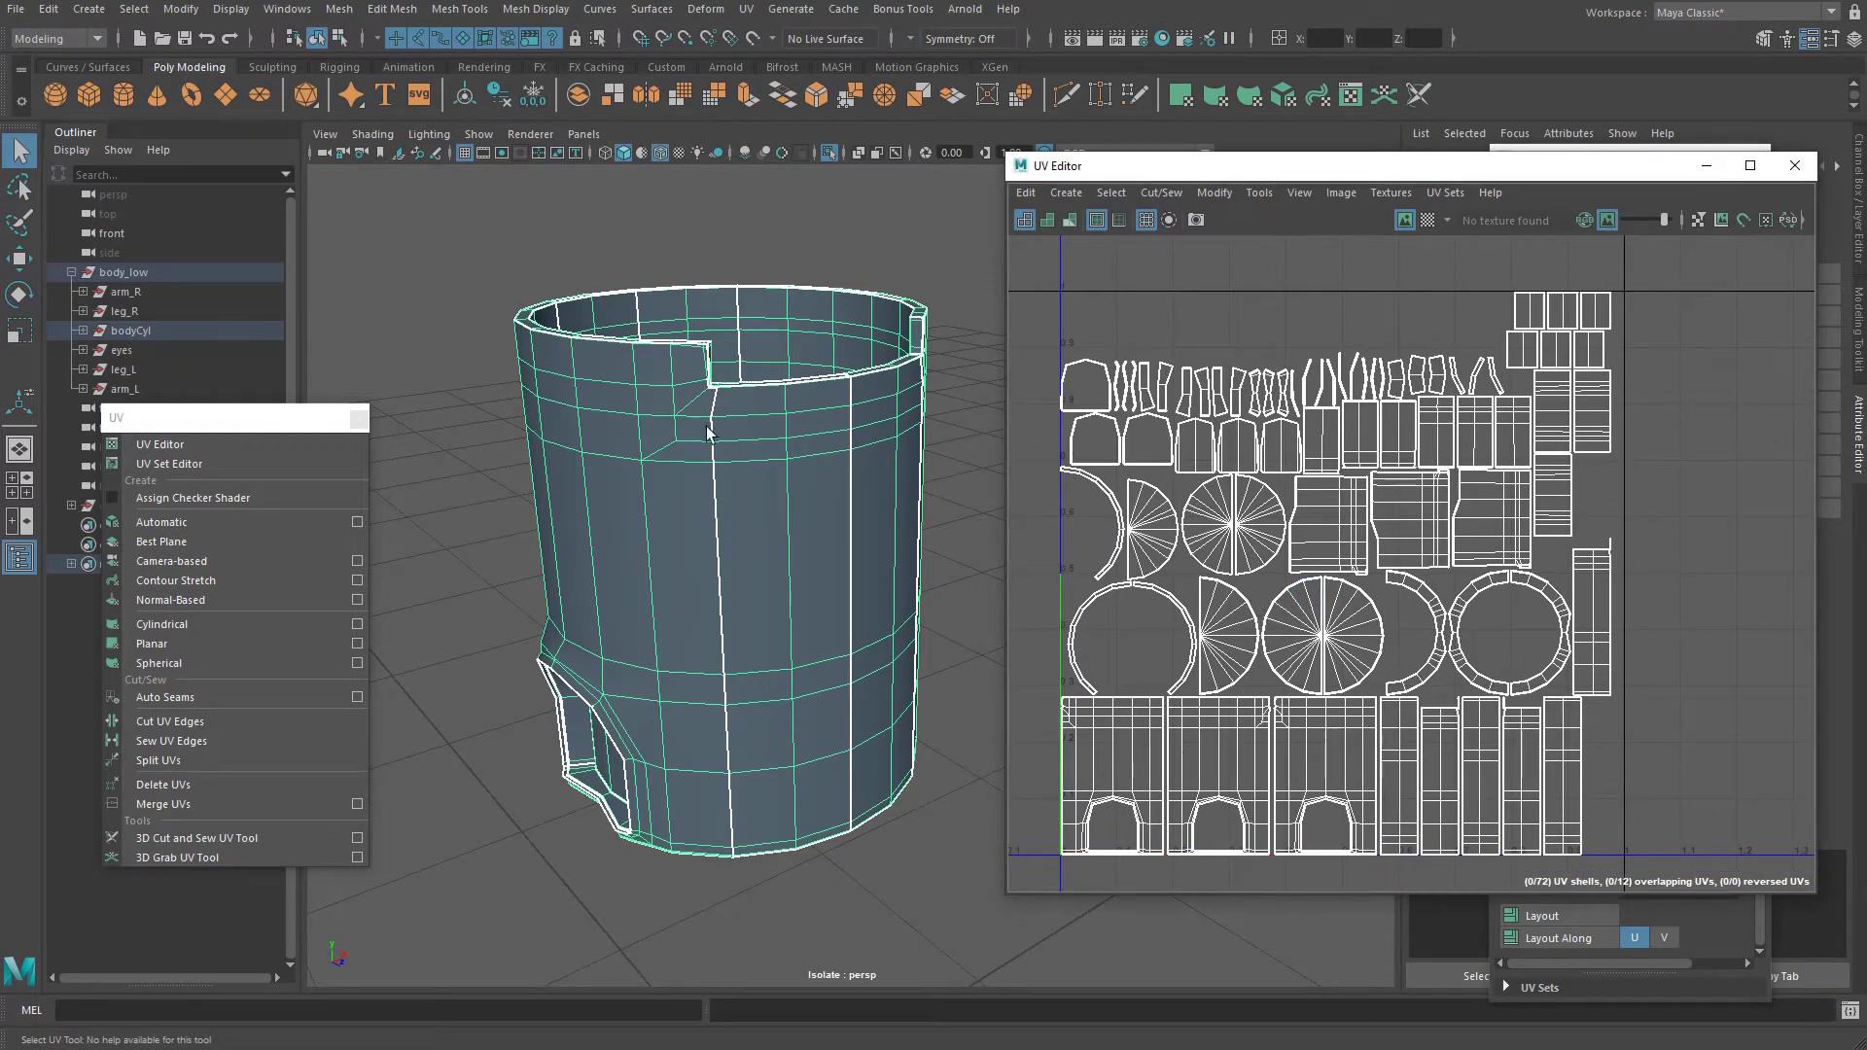
pyautogui.keyDown('alt'); pyautogui.moveTo(789, 509); pyautogui.dragTo(831, 464); pyautogui.keyUp('alt')
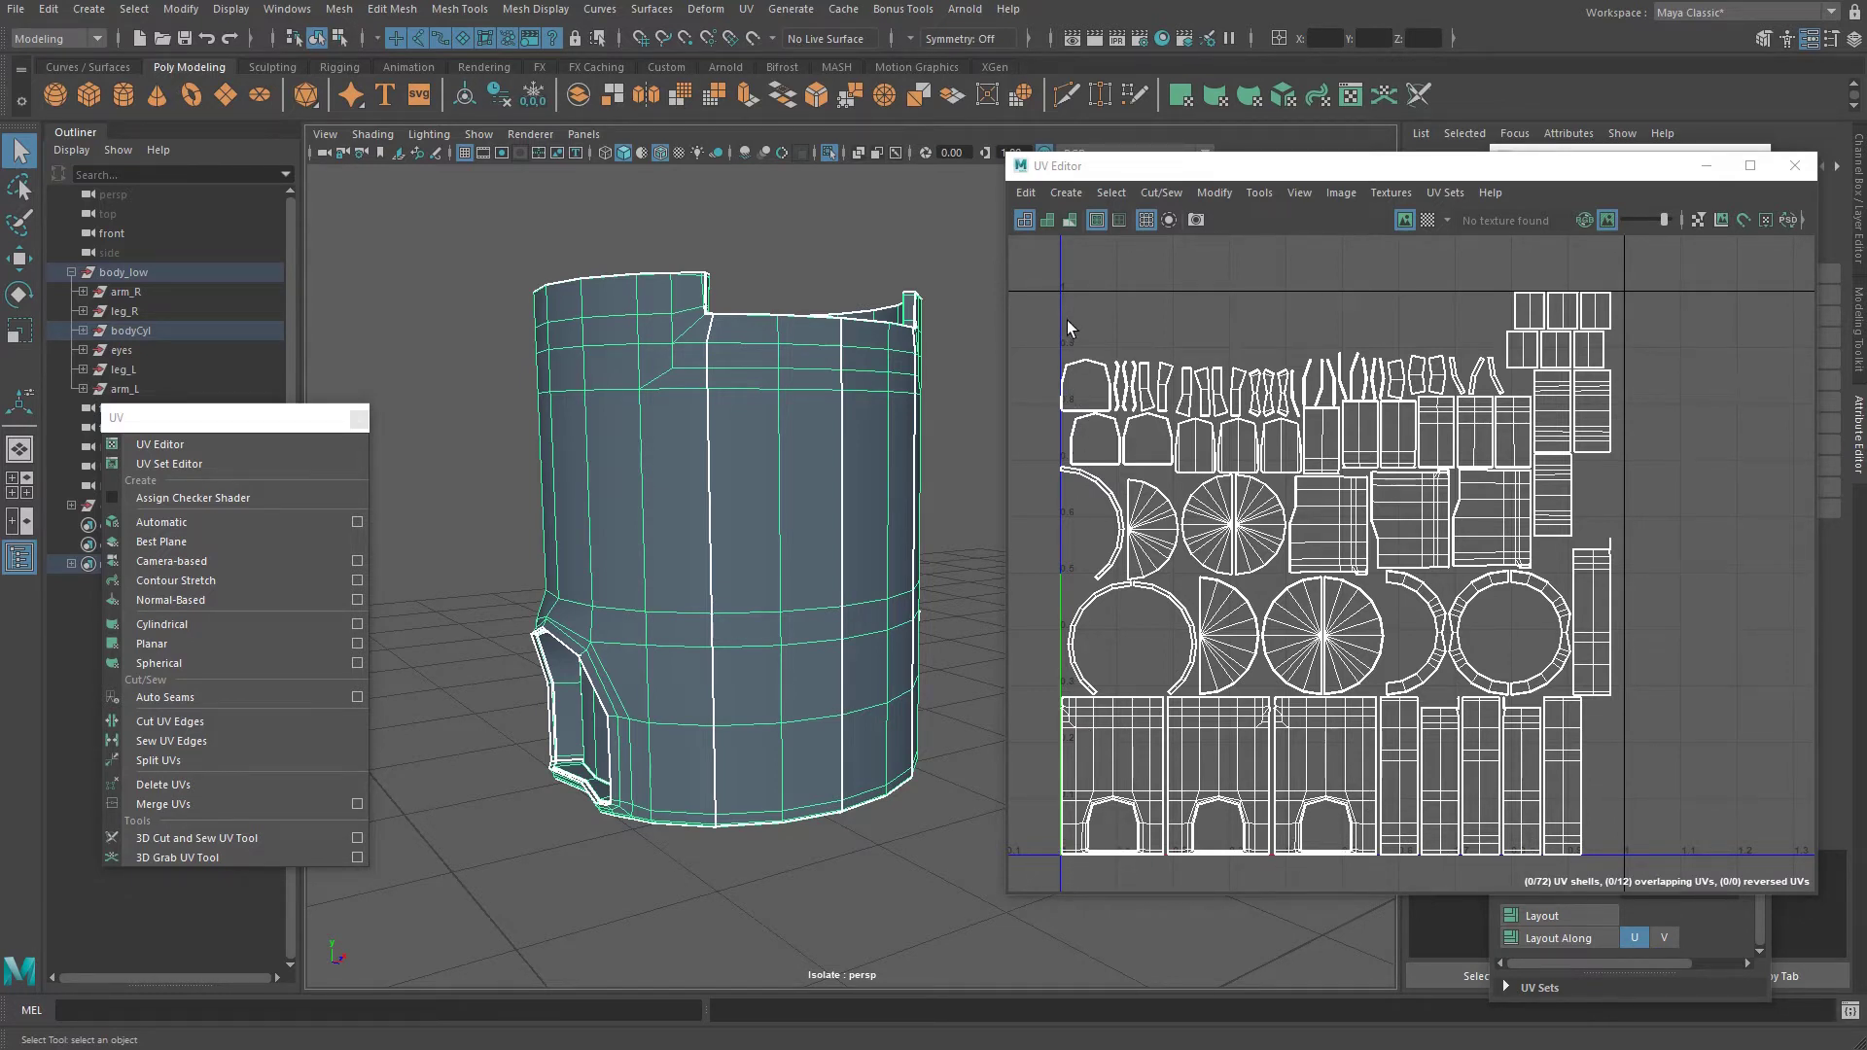
pyautogui.moveTo(805, 434)
pyautogui.keyDown('alt'); pyautogui.mouseDown(button='right')
pyautogui.moveTo(780, 492)
pyautogui.moveTo(817, 463)
pyautogui.mouseUp(button='right'); pyautogui.keyUp('alt')
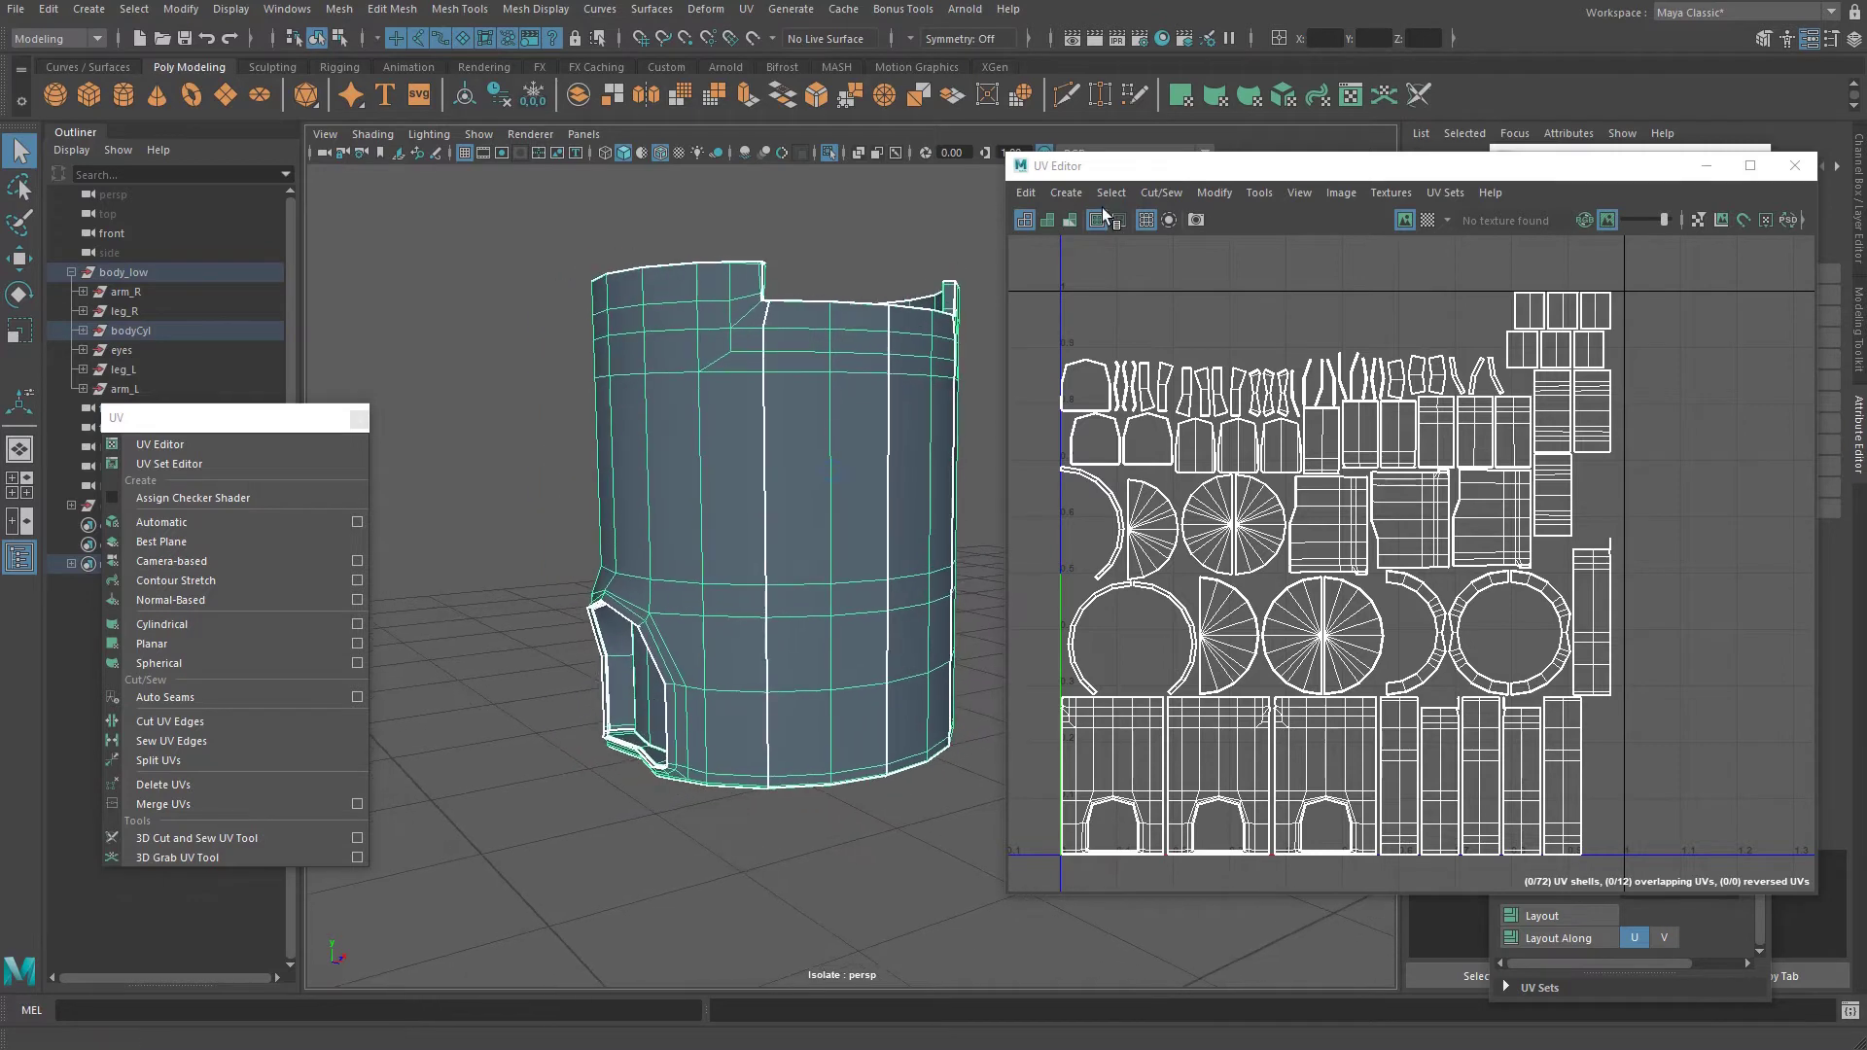
# Move the UV Editor clear of the torso and turn off isolation to show the whole robot.
pyautogui.moveTo(1007, 153); pyautogui.dragTo(1168, 177)
pyautogui.keyDown('alt'); pyautogui.moveTo(932, 401); pyautogui.dragTo(904, 403, button='right'); pyautogui.keyUp('alt')
pyautogui.keyDown('alt'); pyautogui.moveTo(1002, 378); pyautogui.dragTo(1065, 335, button='middle'); pyautogui.keyUp('alt')
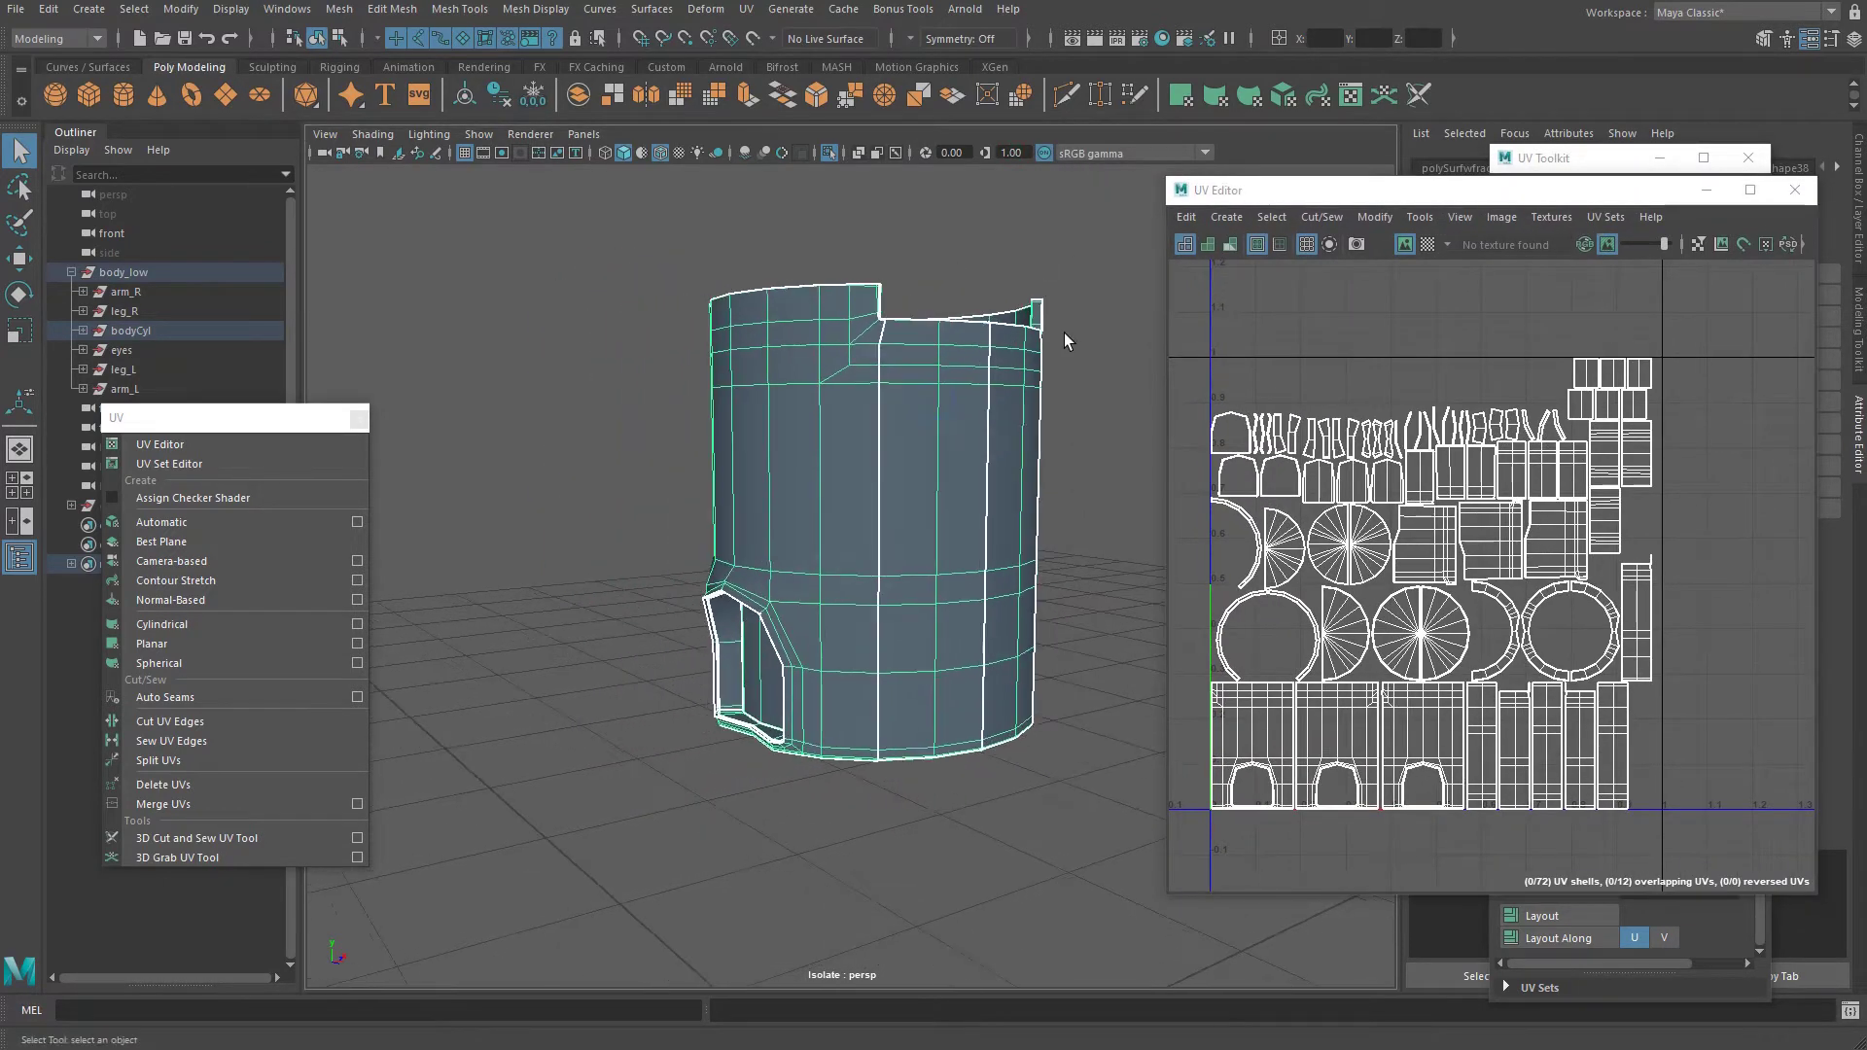
pyautogui.click(826, 151)
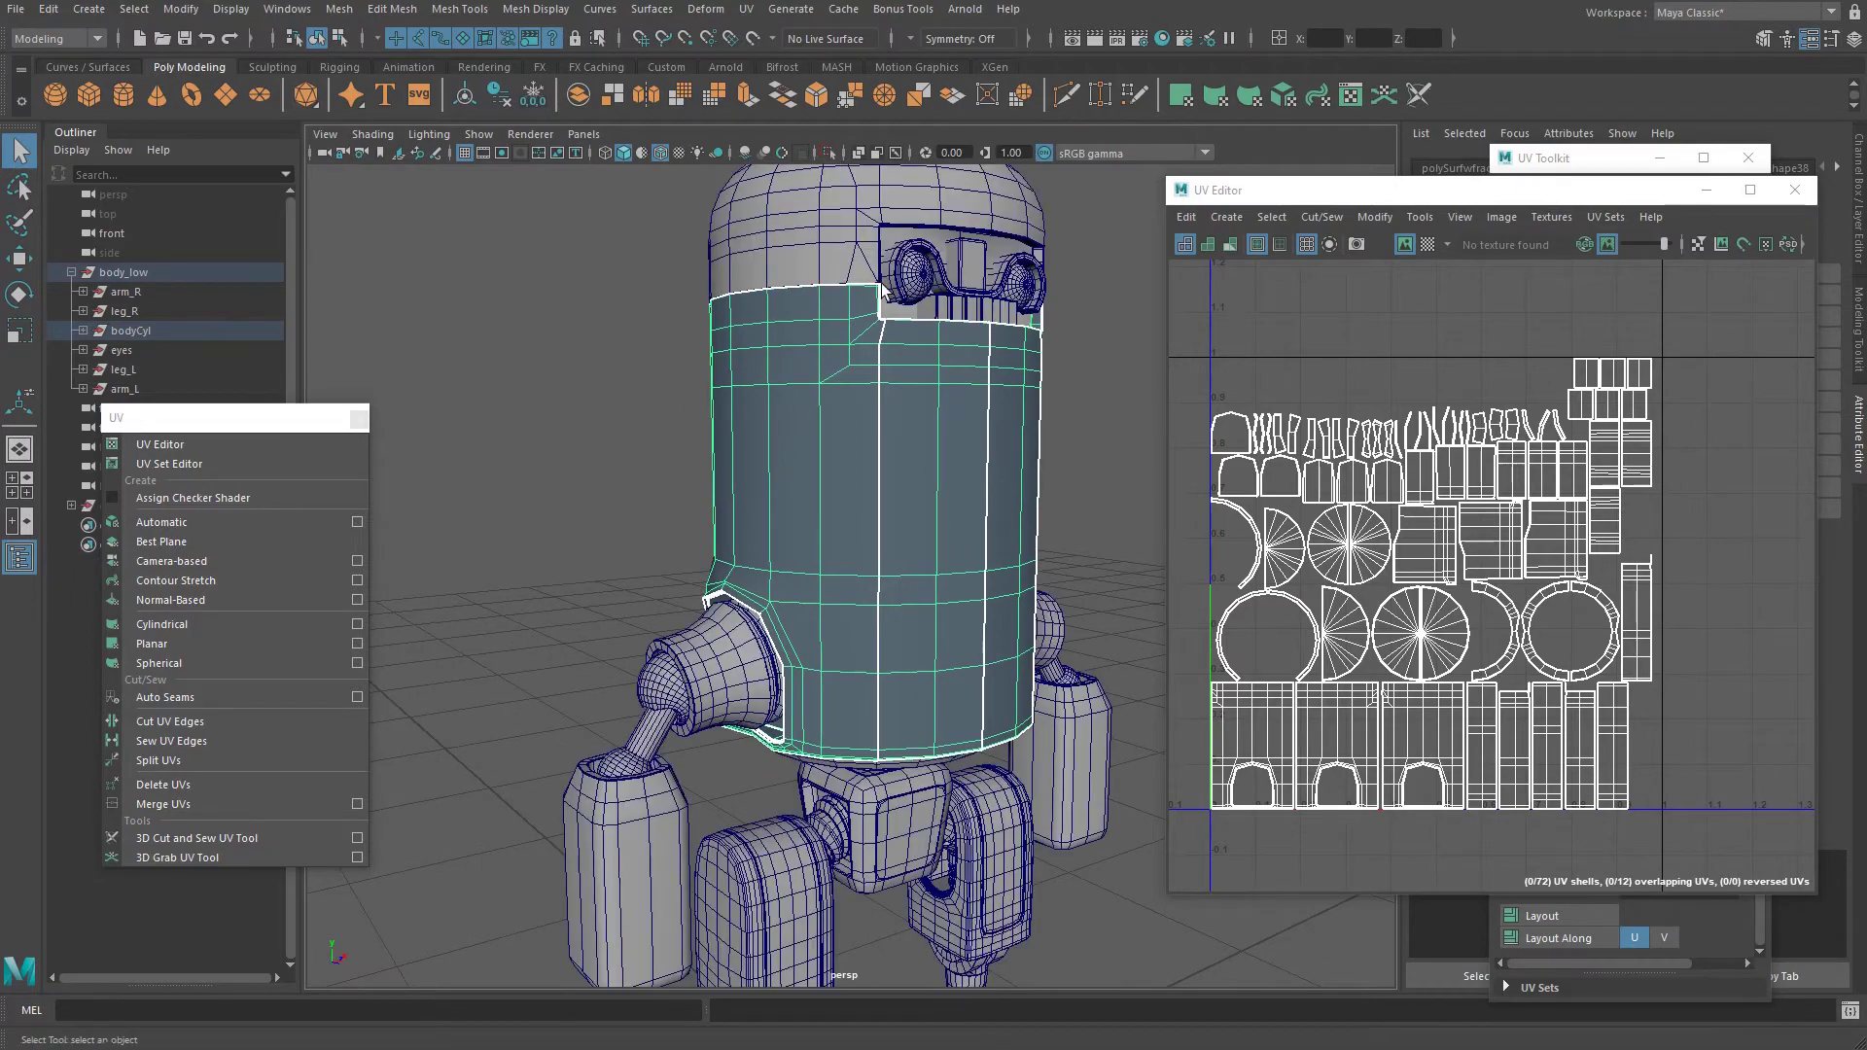
pyautogui.keyDown('alt'); pyautogui.moveTo(892, 309); pyautogui.dragTo(759, 319, button='right'); pyautogui.keyUp('alt')
pyautogui.keyDown('alt'); pyautogui.moveTo(796, 359); pyautogui.dragTo(832, 410); pyautogui.keyUp('alt')
pyautogui.keyDown('alt'); pyautogui.moveTo(833, 411); pyautogui.dragTo(895, 319, button='middle'); pyautogui.keyUp('alt')
pyautogui.keyDown('alt'); pyautogui.moveTo(896, 317); pyautogui.dragTo(863, 337); pyautogui.keyUp('alt')
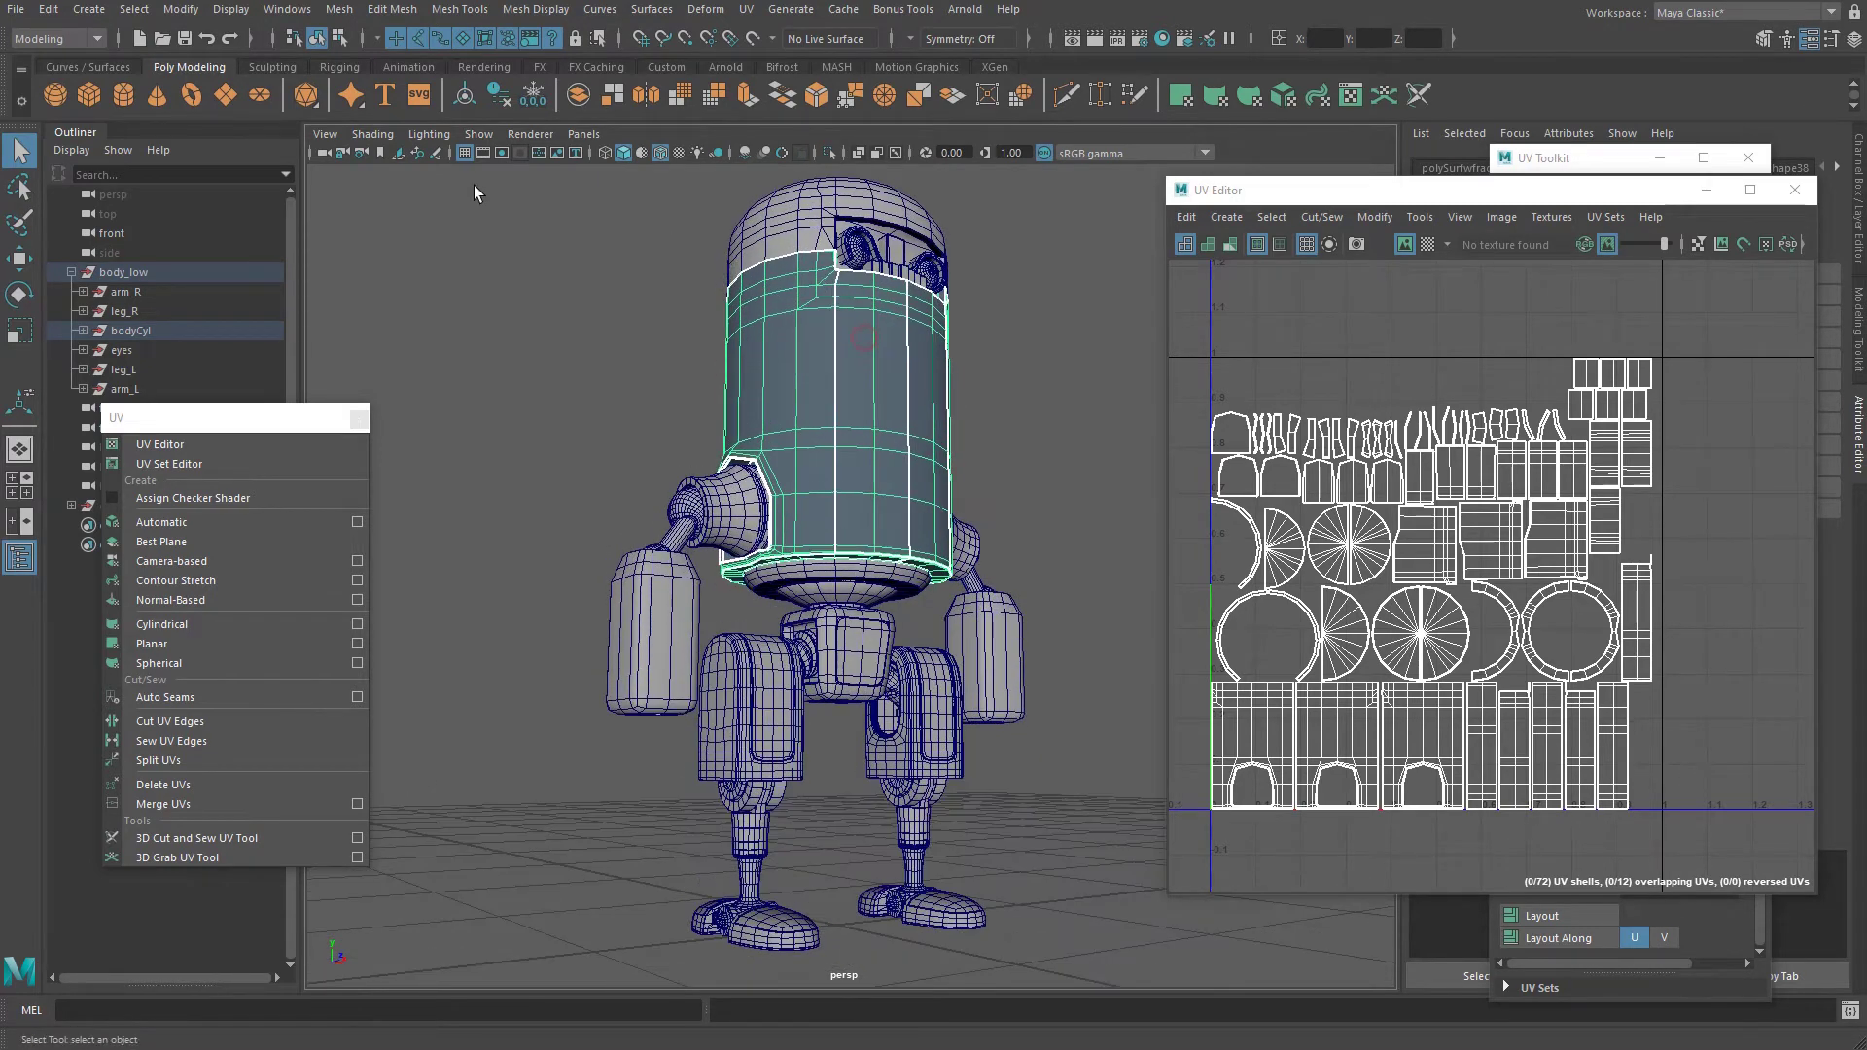
# Turn on the resolution gate and bring the render image size settings into view in place of the UV Editor.
pyautogui.click(500, 154)
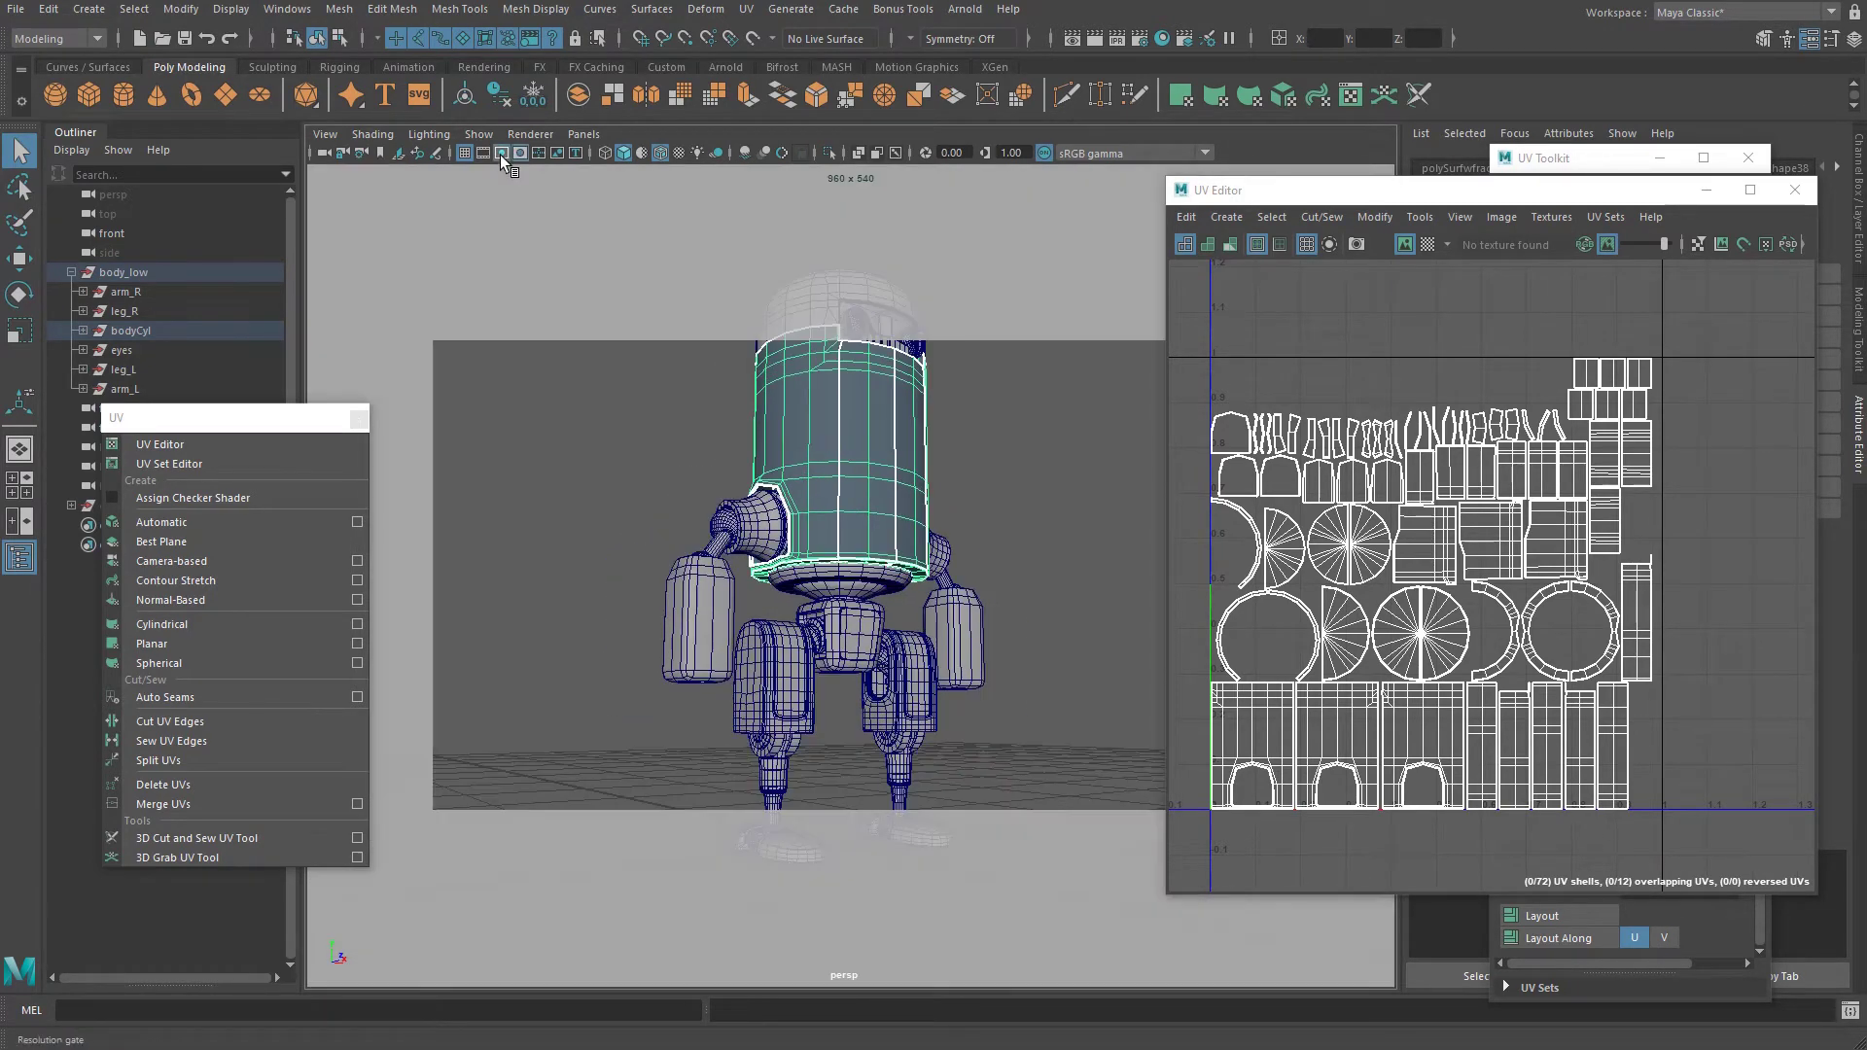
pyautogui.moveTo(1646, 191); pyautogui.dragTo(1354, 1049)
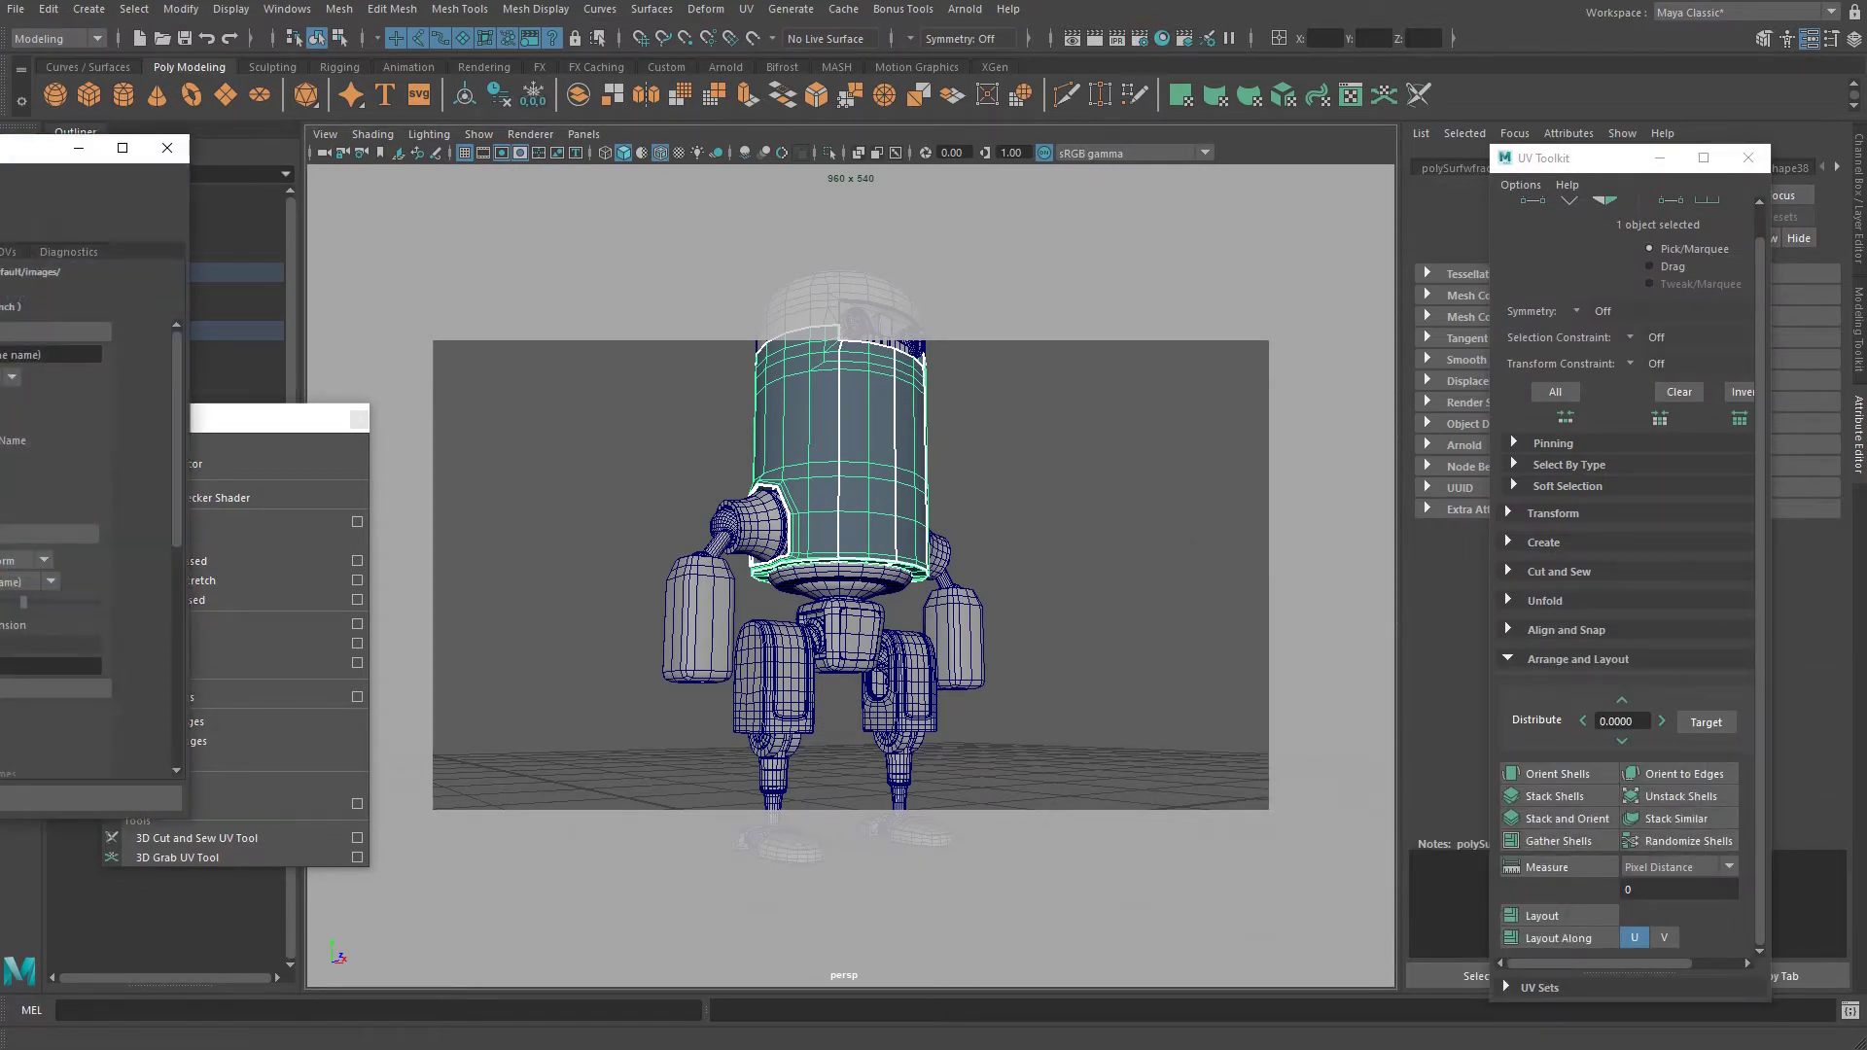
pyautogui.moveTo(2, 150); pyautogui.dragTo(1138, 183)
pyautogui.scroll(-5, 1245, 548)
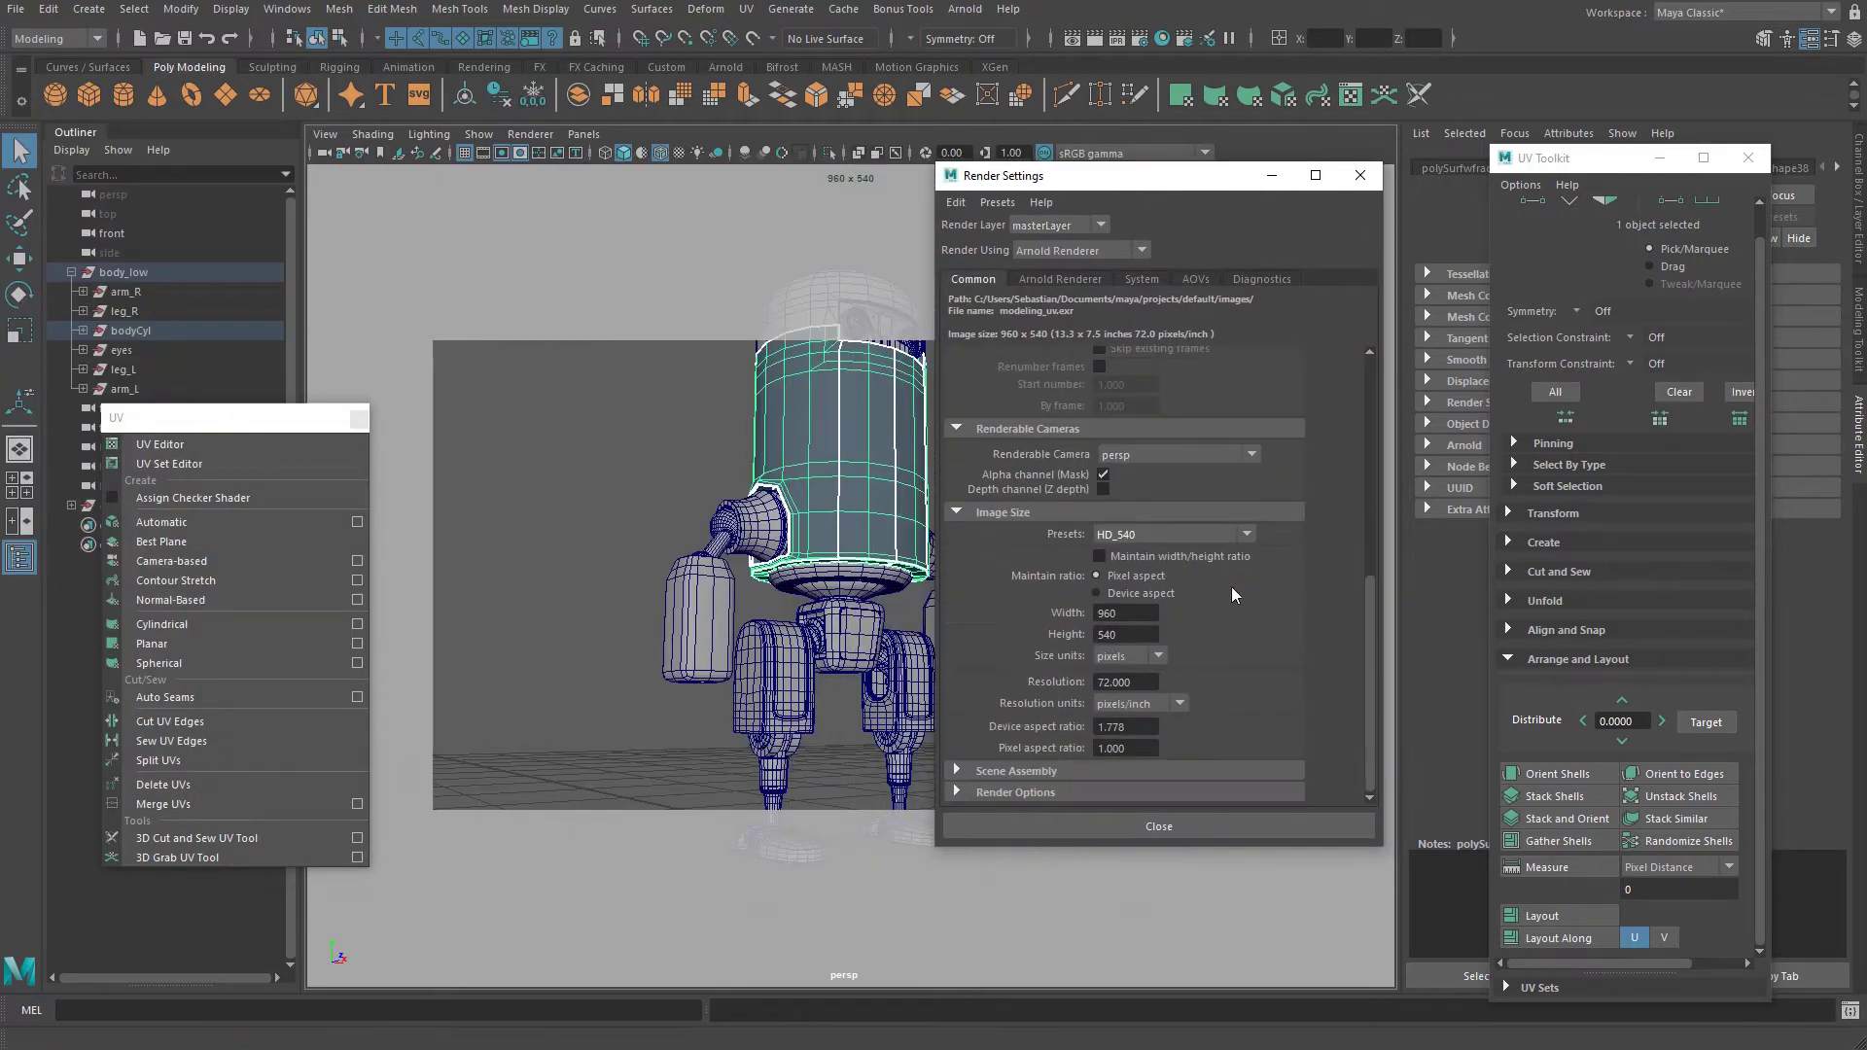
# Set the render image size to 1000 pixels wide and 1400 pixels high and close the Render Settings.
pyautogui.doubleClick(1130, 616)
pyautogui.write('1000')
pyautogui.press('Return')
pyautogui.click(1135, 636)
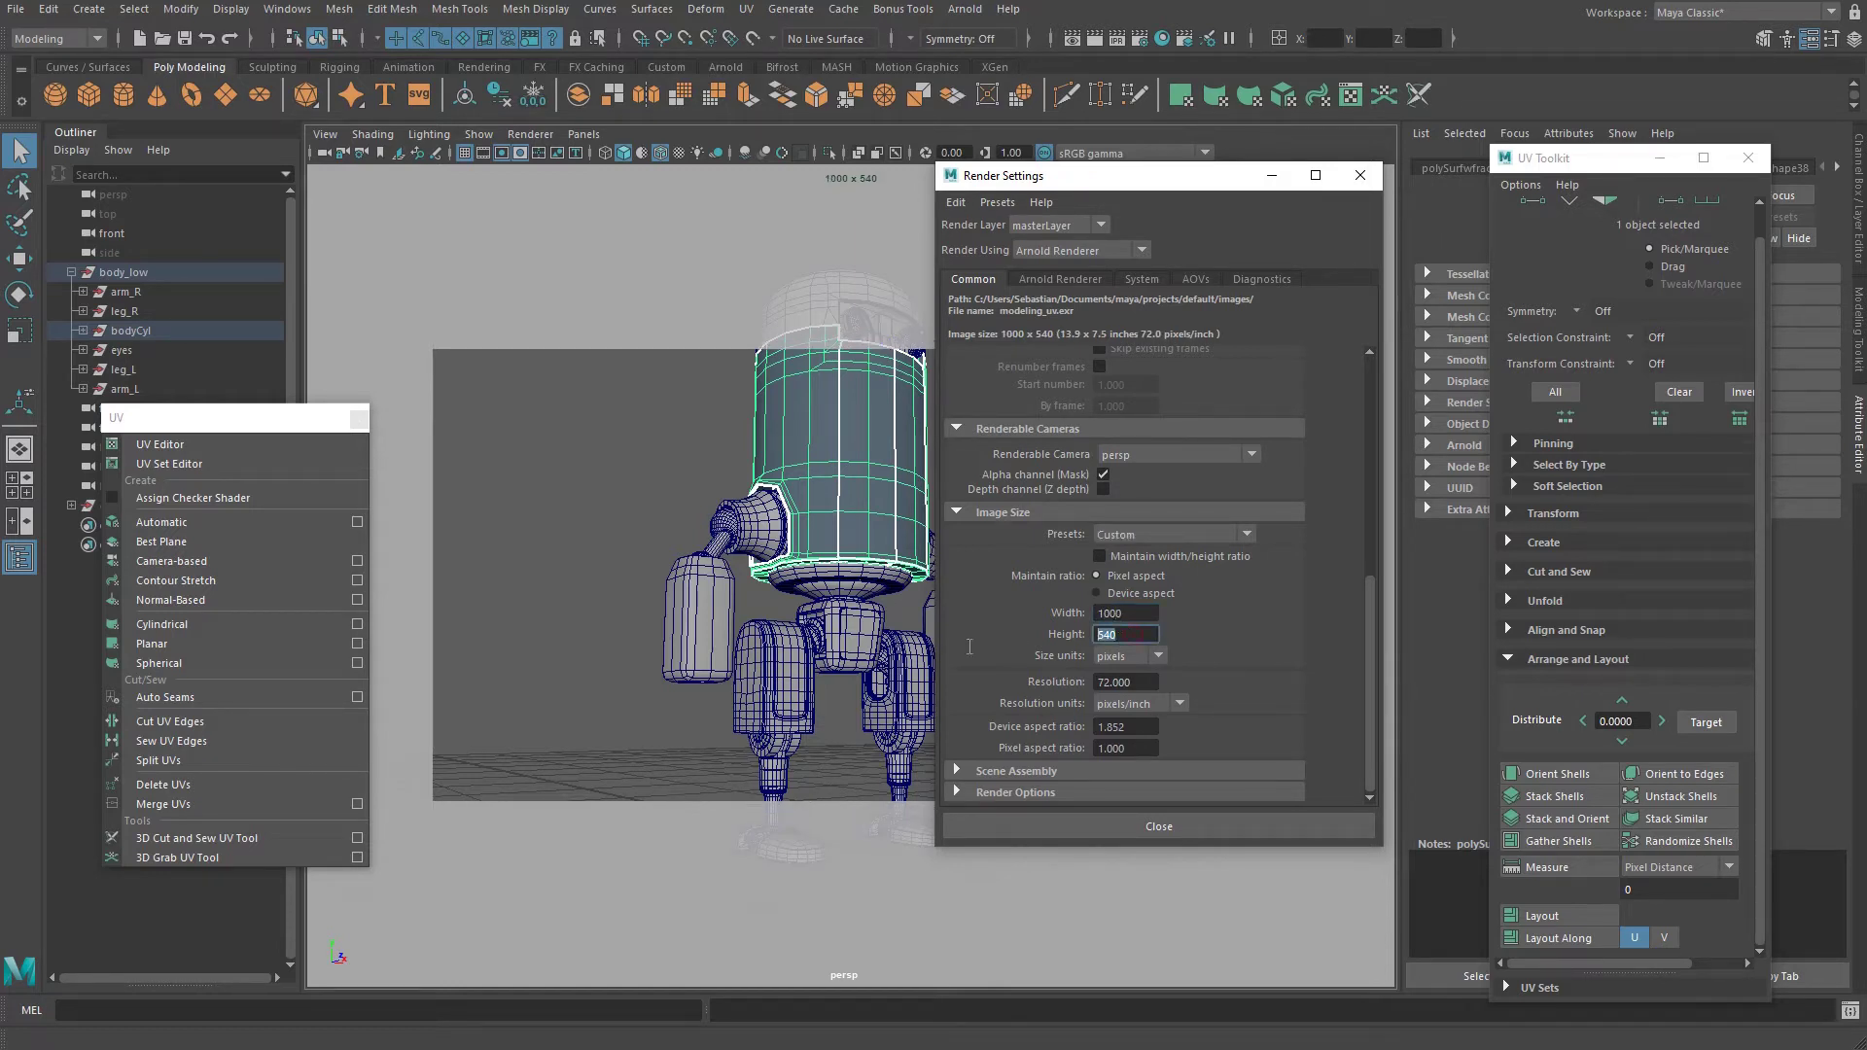
pyautogui.write('1600')
pyautogui.press('Return')
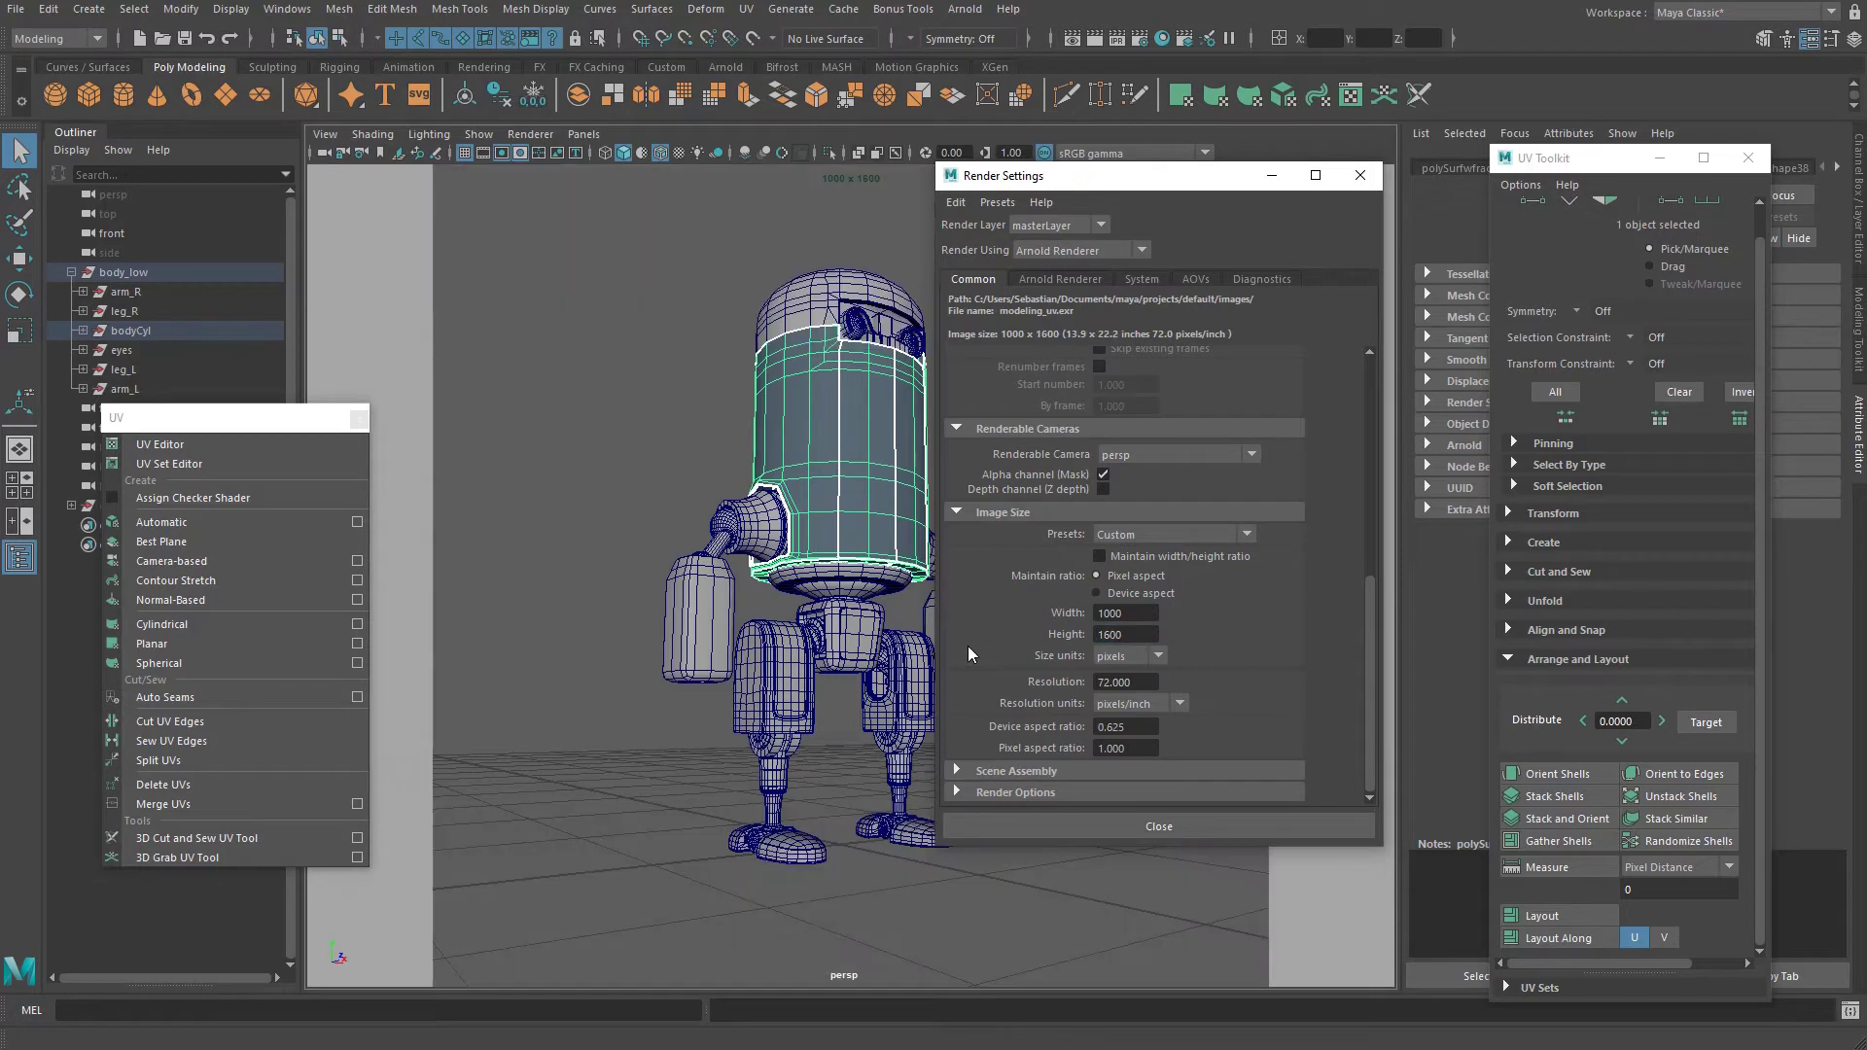
pyautogui.doubleClick(1119, 637)
pyautogui.write('1400')
pyautogui.press('Return')
pyautogui.click(1227, 823)
# Move the UV Toolkit off the Attribute Editor and select the perspective camera to access its attributes.
pyautogui.keyDown('alt'); pyautogui.moveTo(974, 475); pyautogui.dragTo(942, 452, button='right'); pyautogui.keyUp('alt')
pyautogui.moveTo(1514, 168); pyautogui.dragTo(68, 241)
pyautogui.click(325, 135)
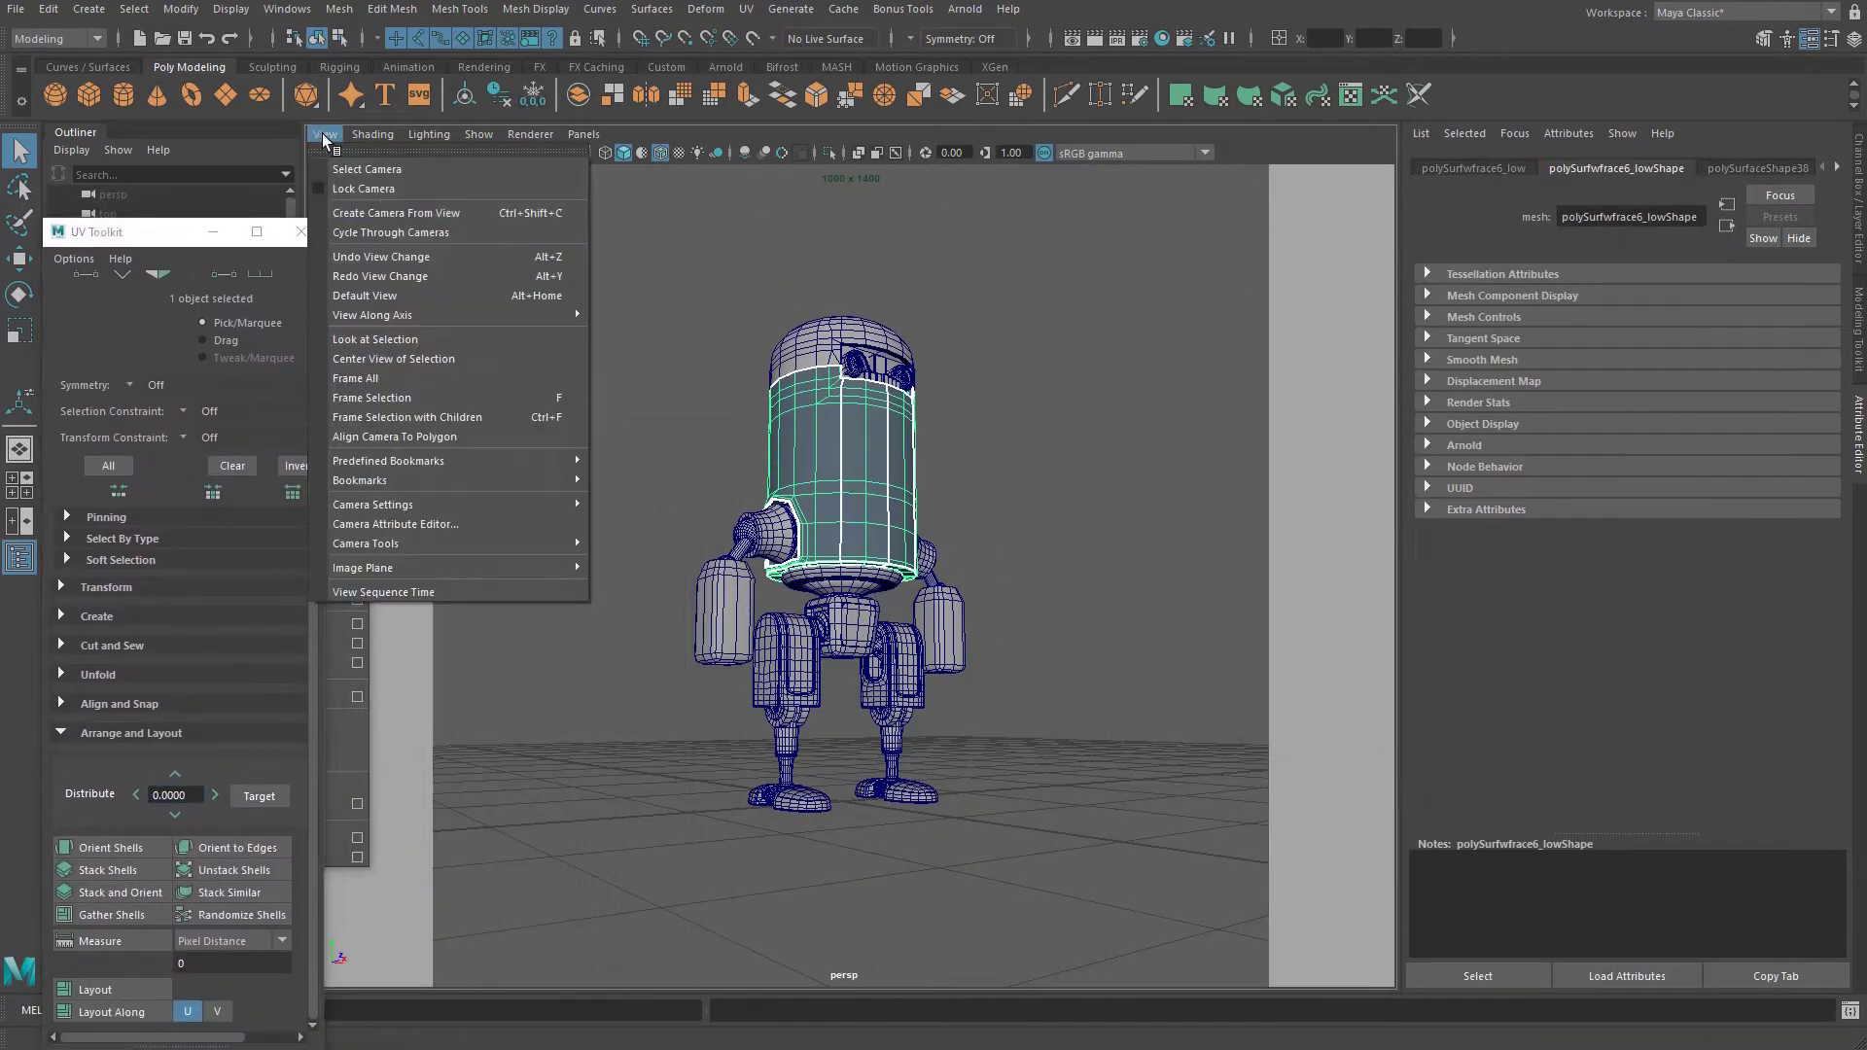
pyautogui.click(409, 170)
# Set the perspective camera's Overscan to 2.120 and frame the whole robot from a low angle inside the resolution gate.
pyautogui.scroll(-5, 1631, 698)
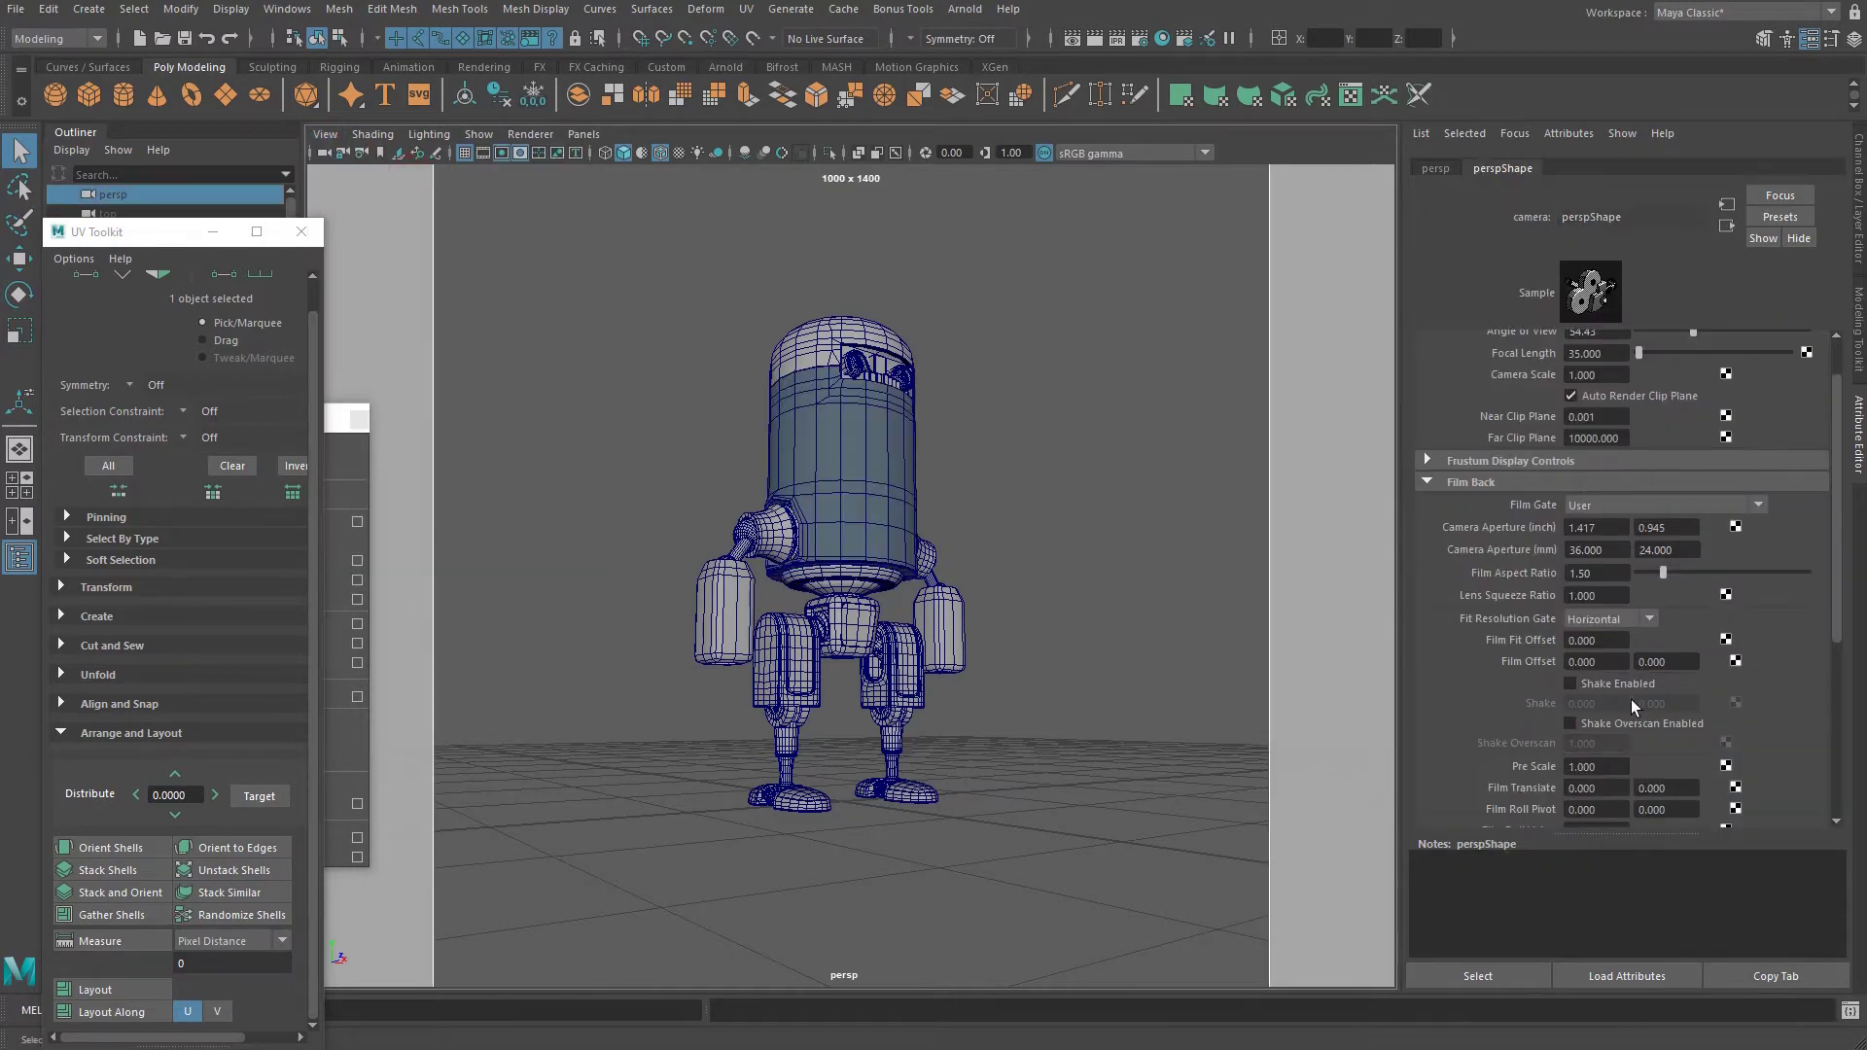
pyautogui.scroll(-1, 1525, 704)
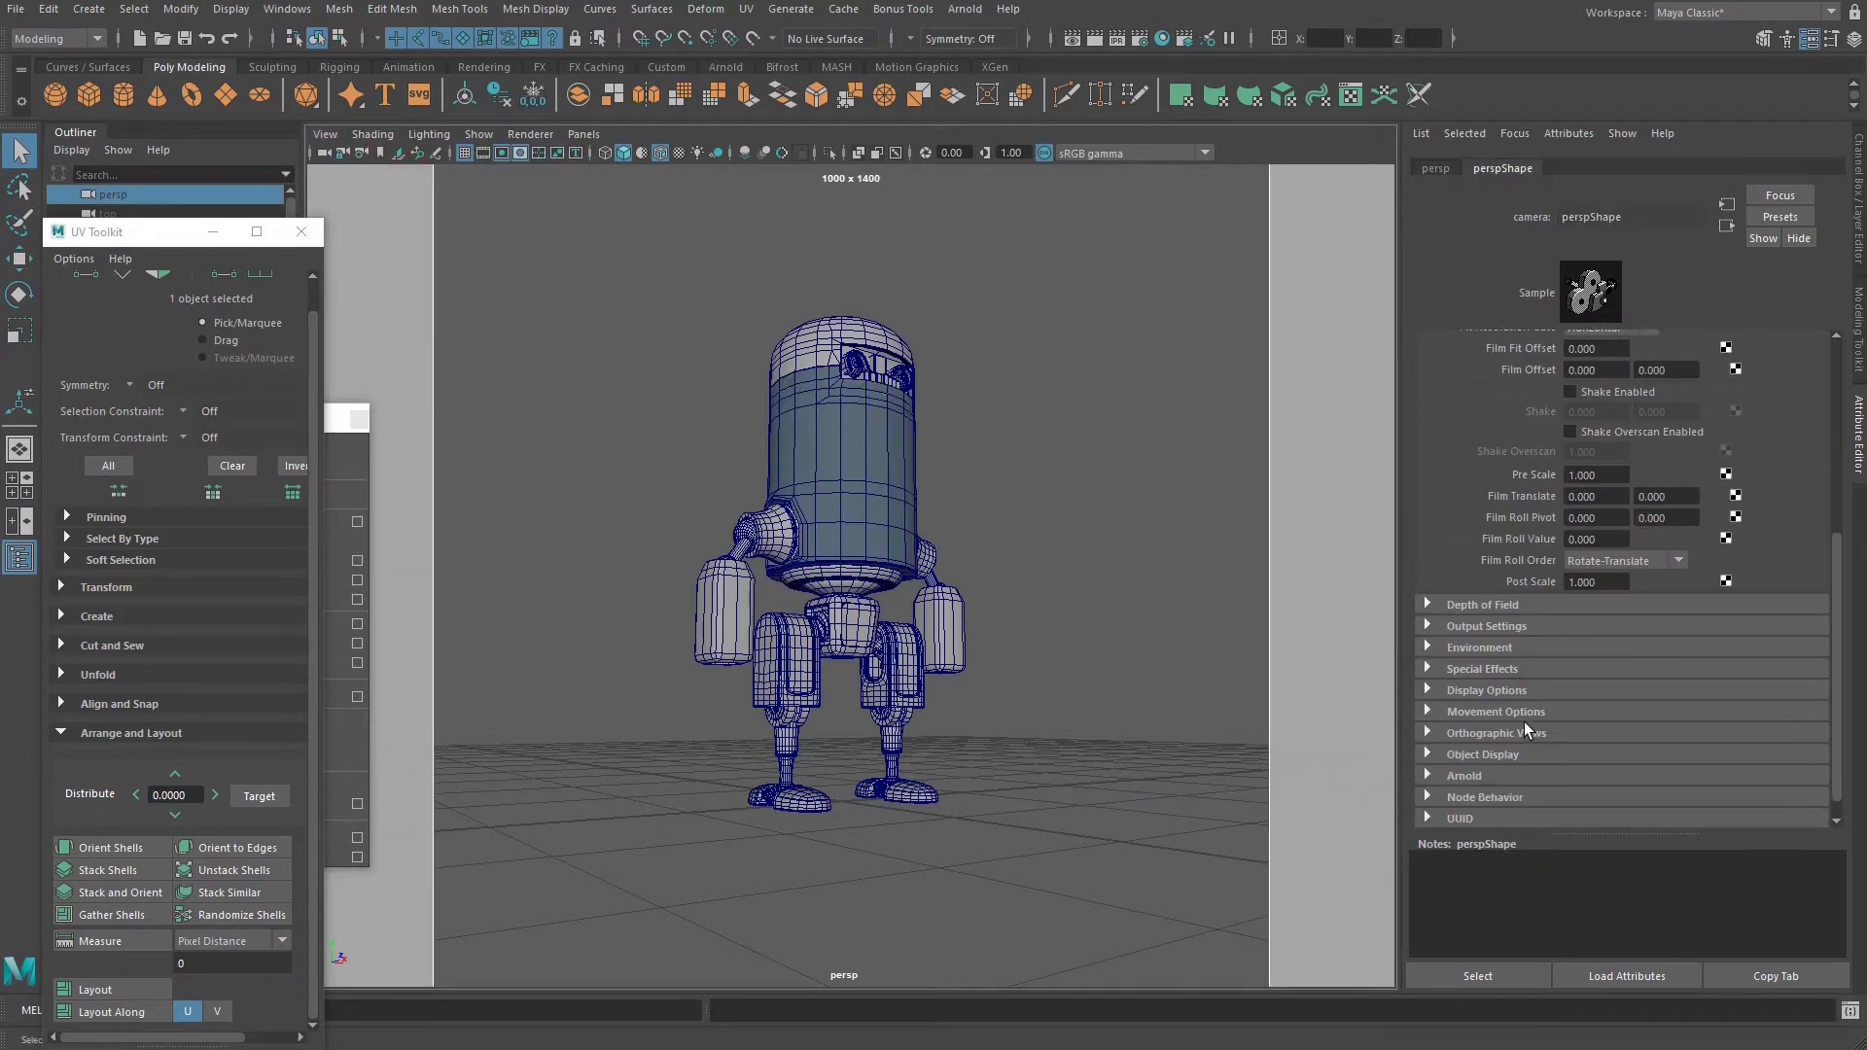
pyautogui.click(1527, 691)
pyautogui.scroll(-3, 1556, 694)
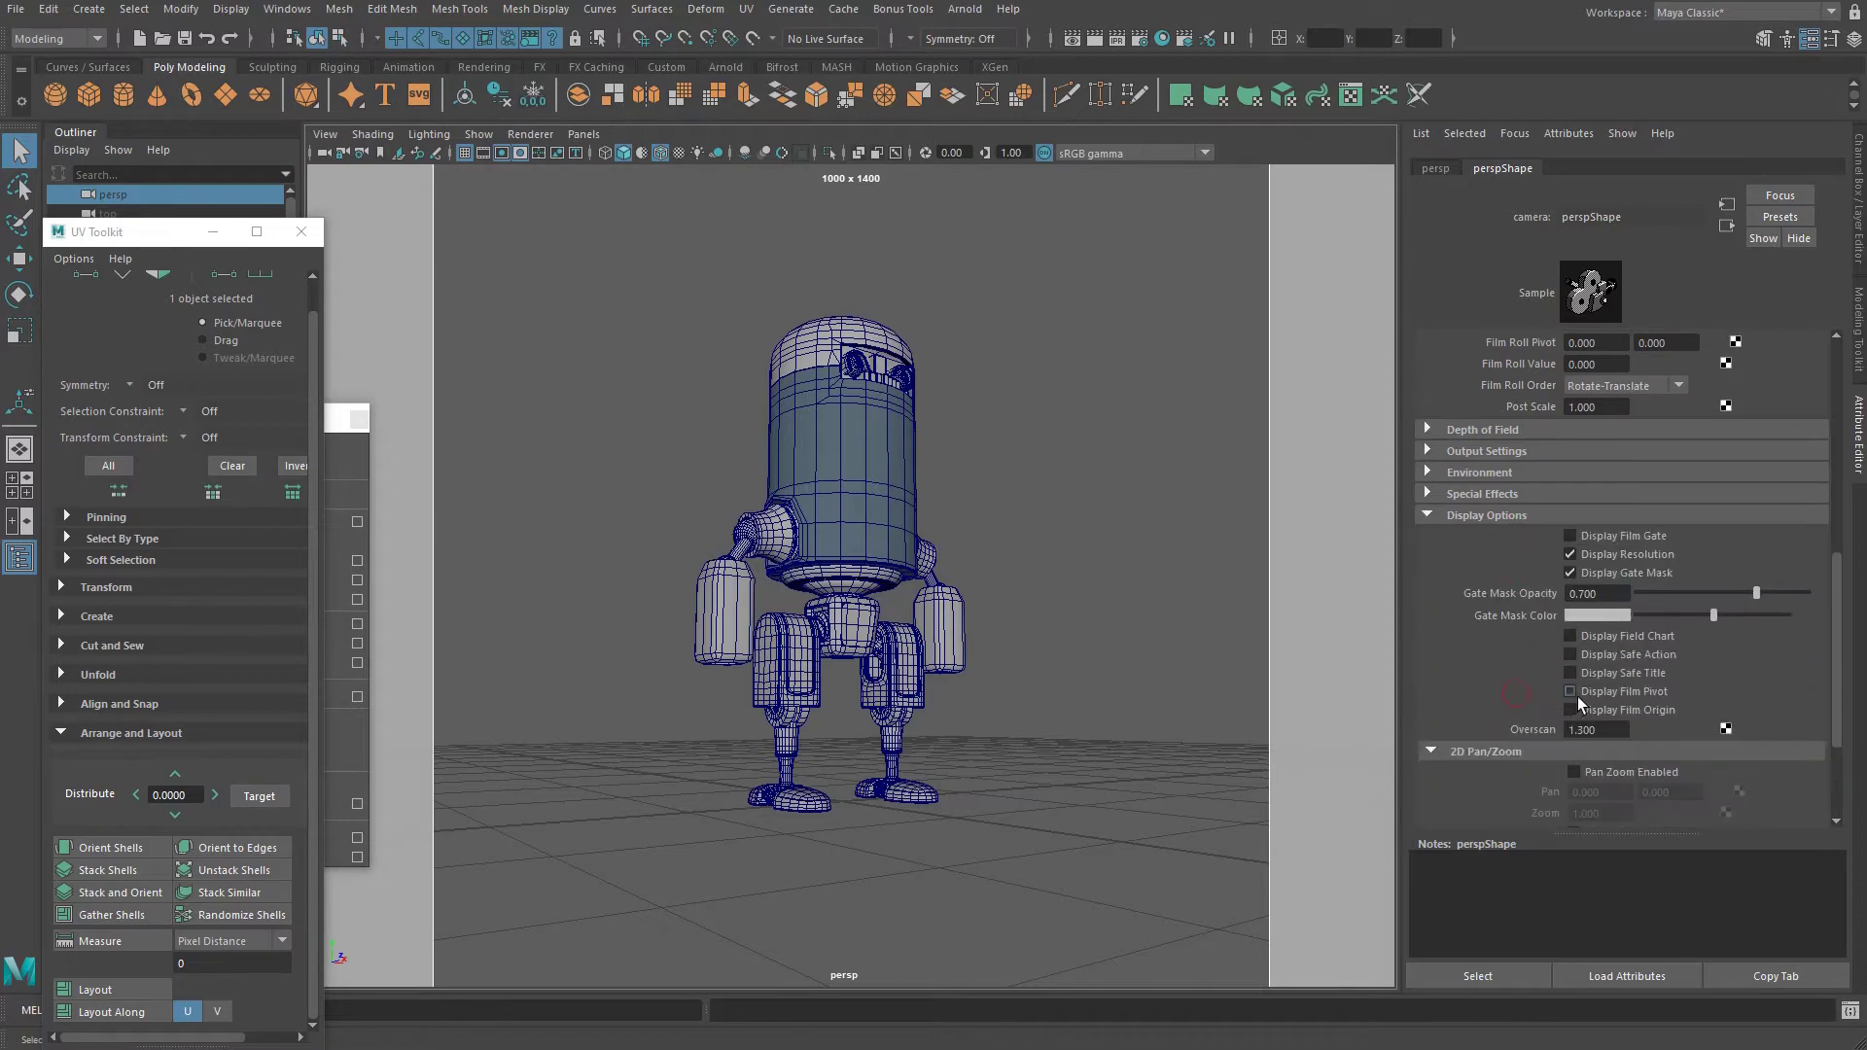
pyautogui.keyDown('ctrl'); pyautogui.moveTo(1614, 736); pyautogui.dragTo(1607, 734); pyautogui.keyUp('ctrl')
pyautogui.keyDown('ctrl'); pyautogui.moveTo(1619, 731); pyautogui.dragTo(1690, 732); pyautogui.keyUp('ctrl')
pyautogui.keyDown('alt'); pyautogui.moveTo(1038, 609); pyautogui.dragTo(1116, 634, button='right'); pyautogui.keyUp('alt')
pyautogui.keyDown('alt'); pyautogui.moveTo(1037, 632); pyautogui.dragTo(1035, 582); pyautogui.keyUp('alt')
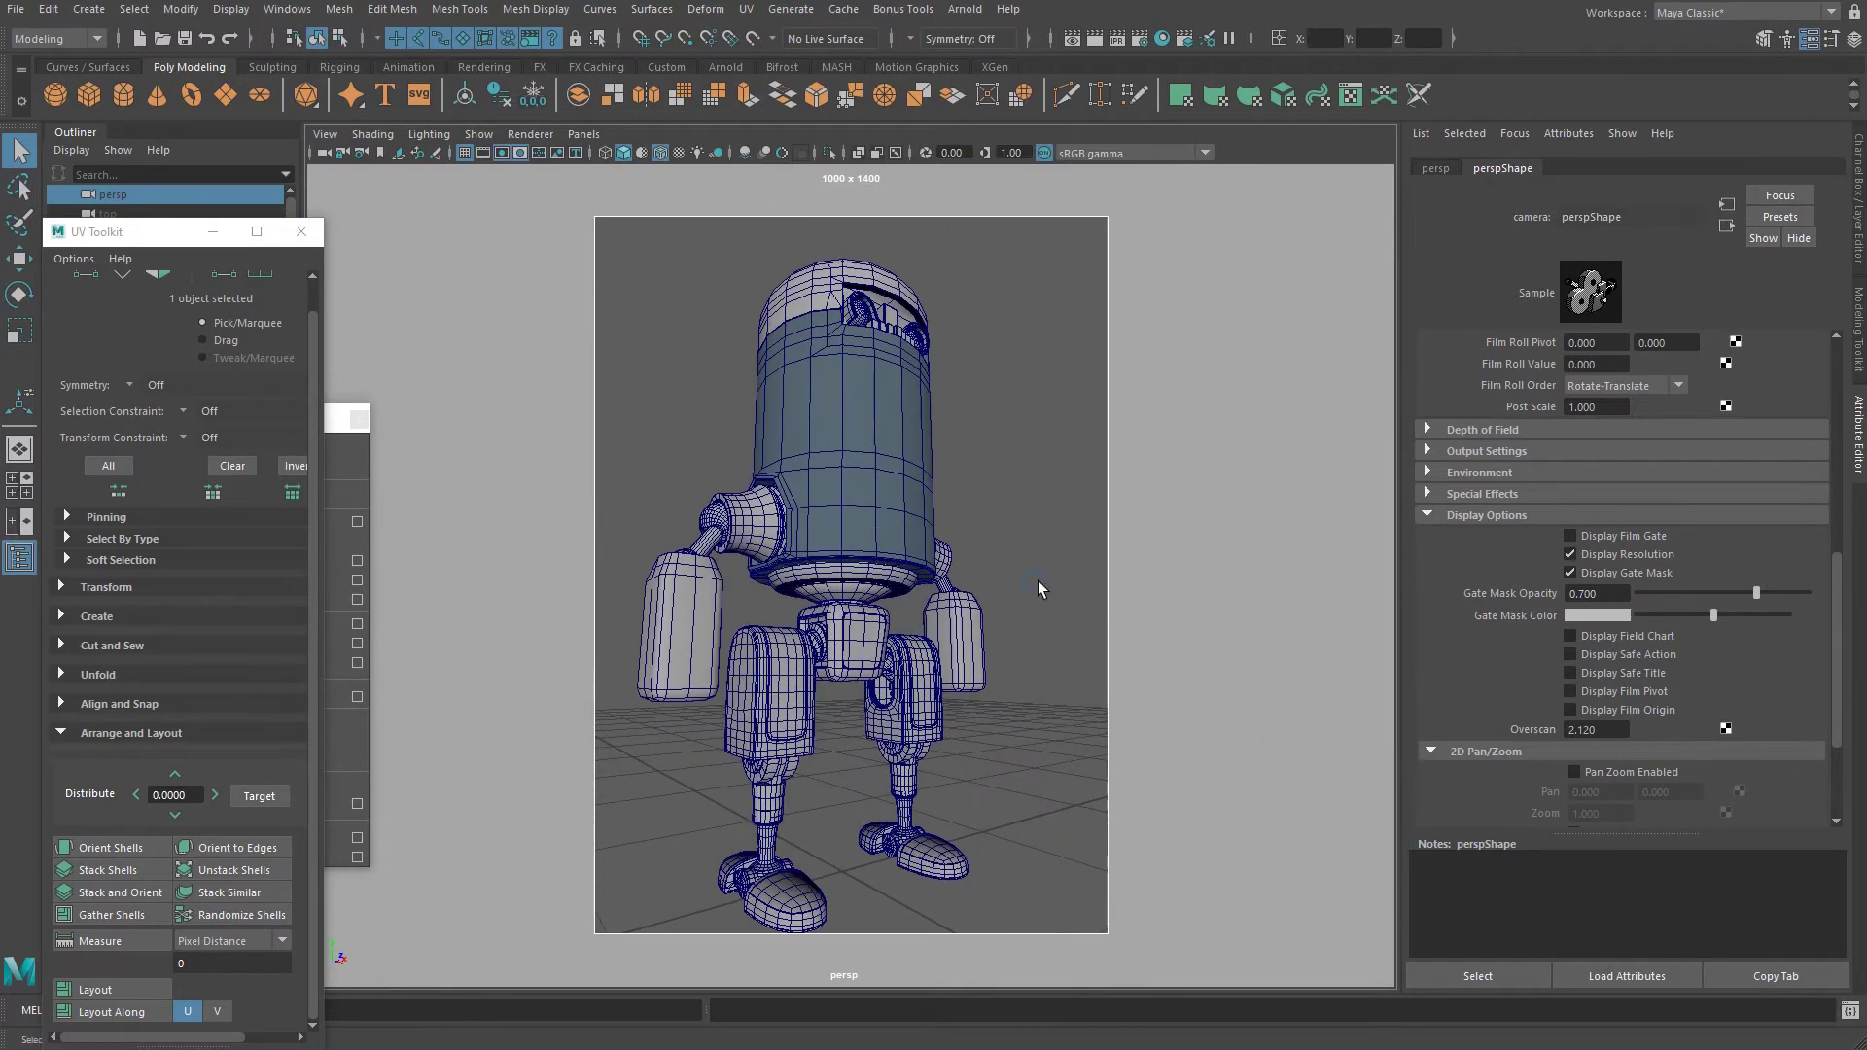
pyautogui.keyDown('alt'); pyautogui.moveTo(1037, 588); pyautogui.dragTo(871, 584, button='right'); pyautogui.keyUp('alt')
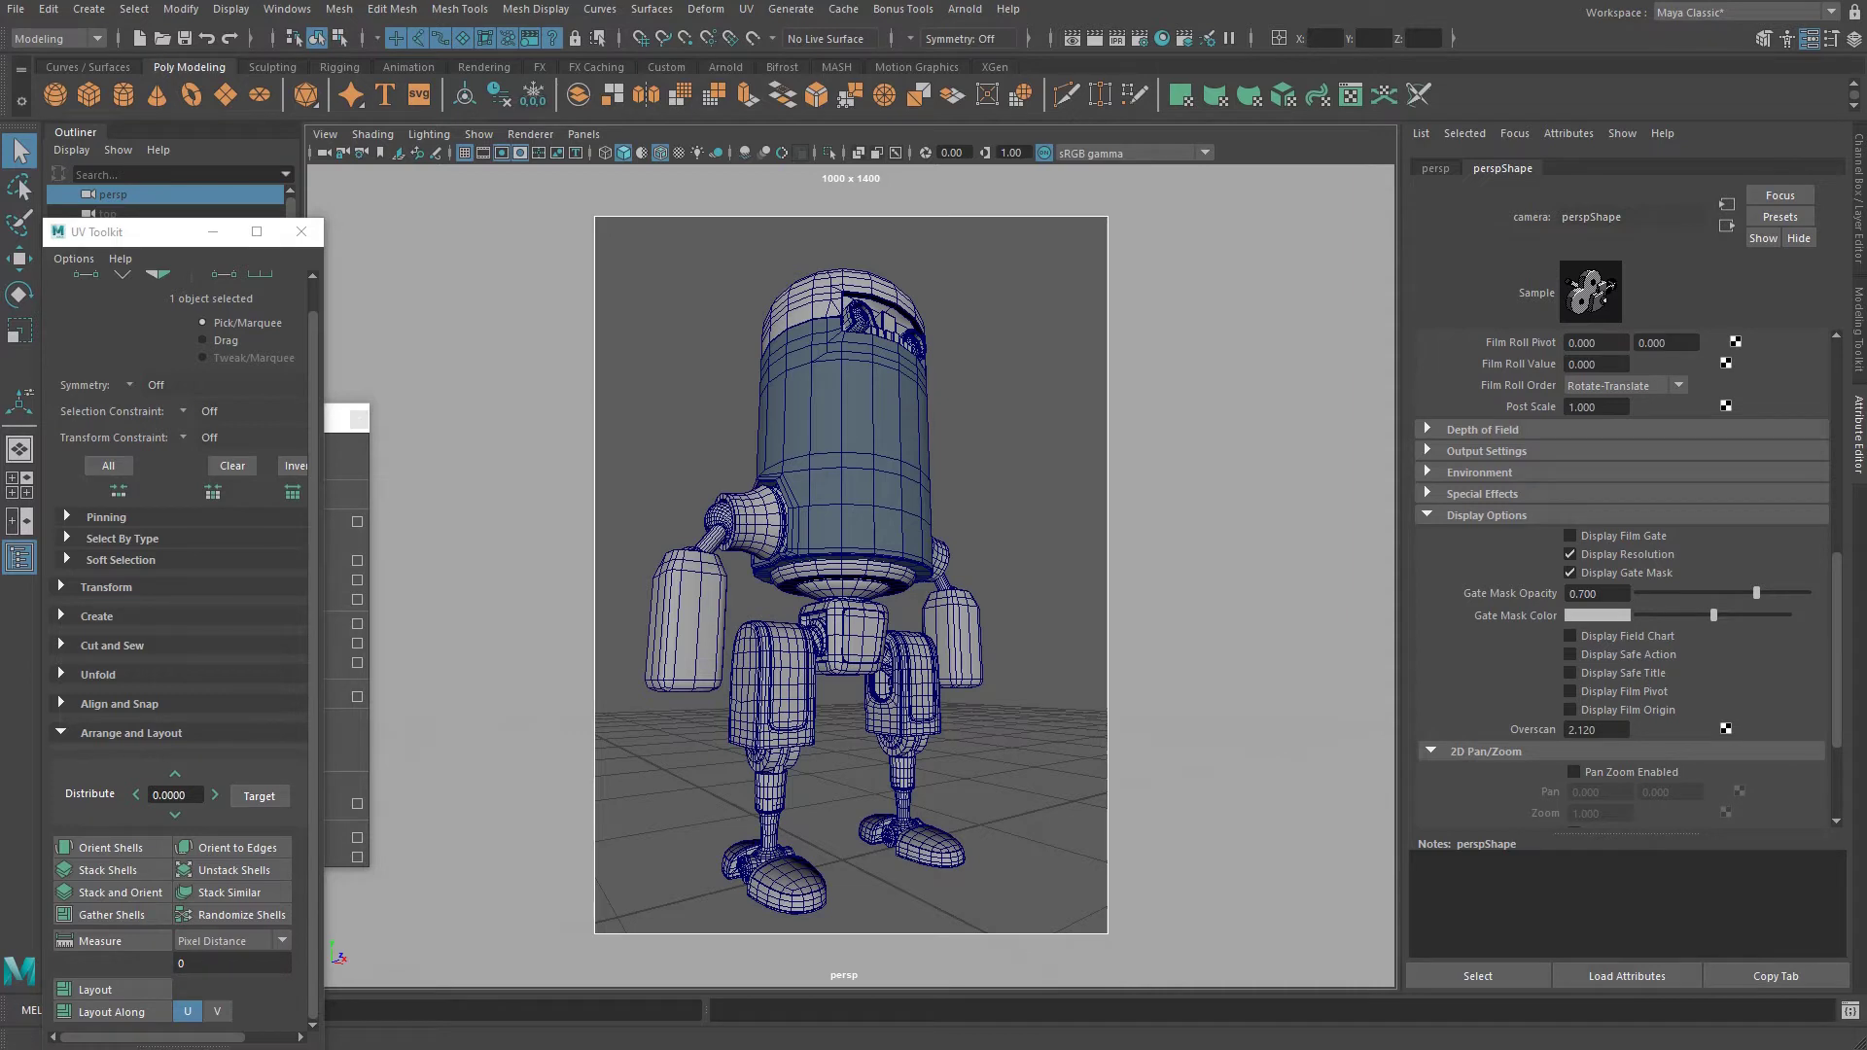
# Bring the UV Editor back beside the robot and select the torso together with the head dome.
pyautogui.moveTo(1109, 1049); pyautogui.dragTo(1307, 174)
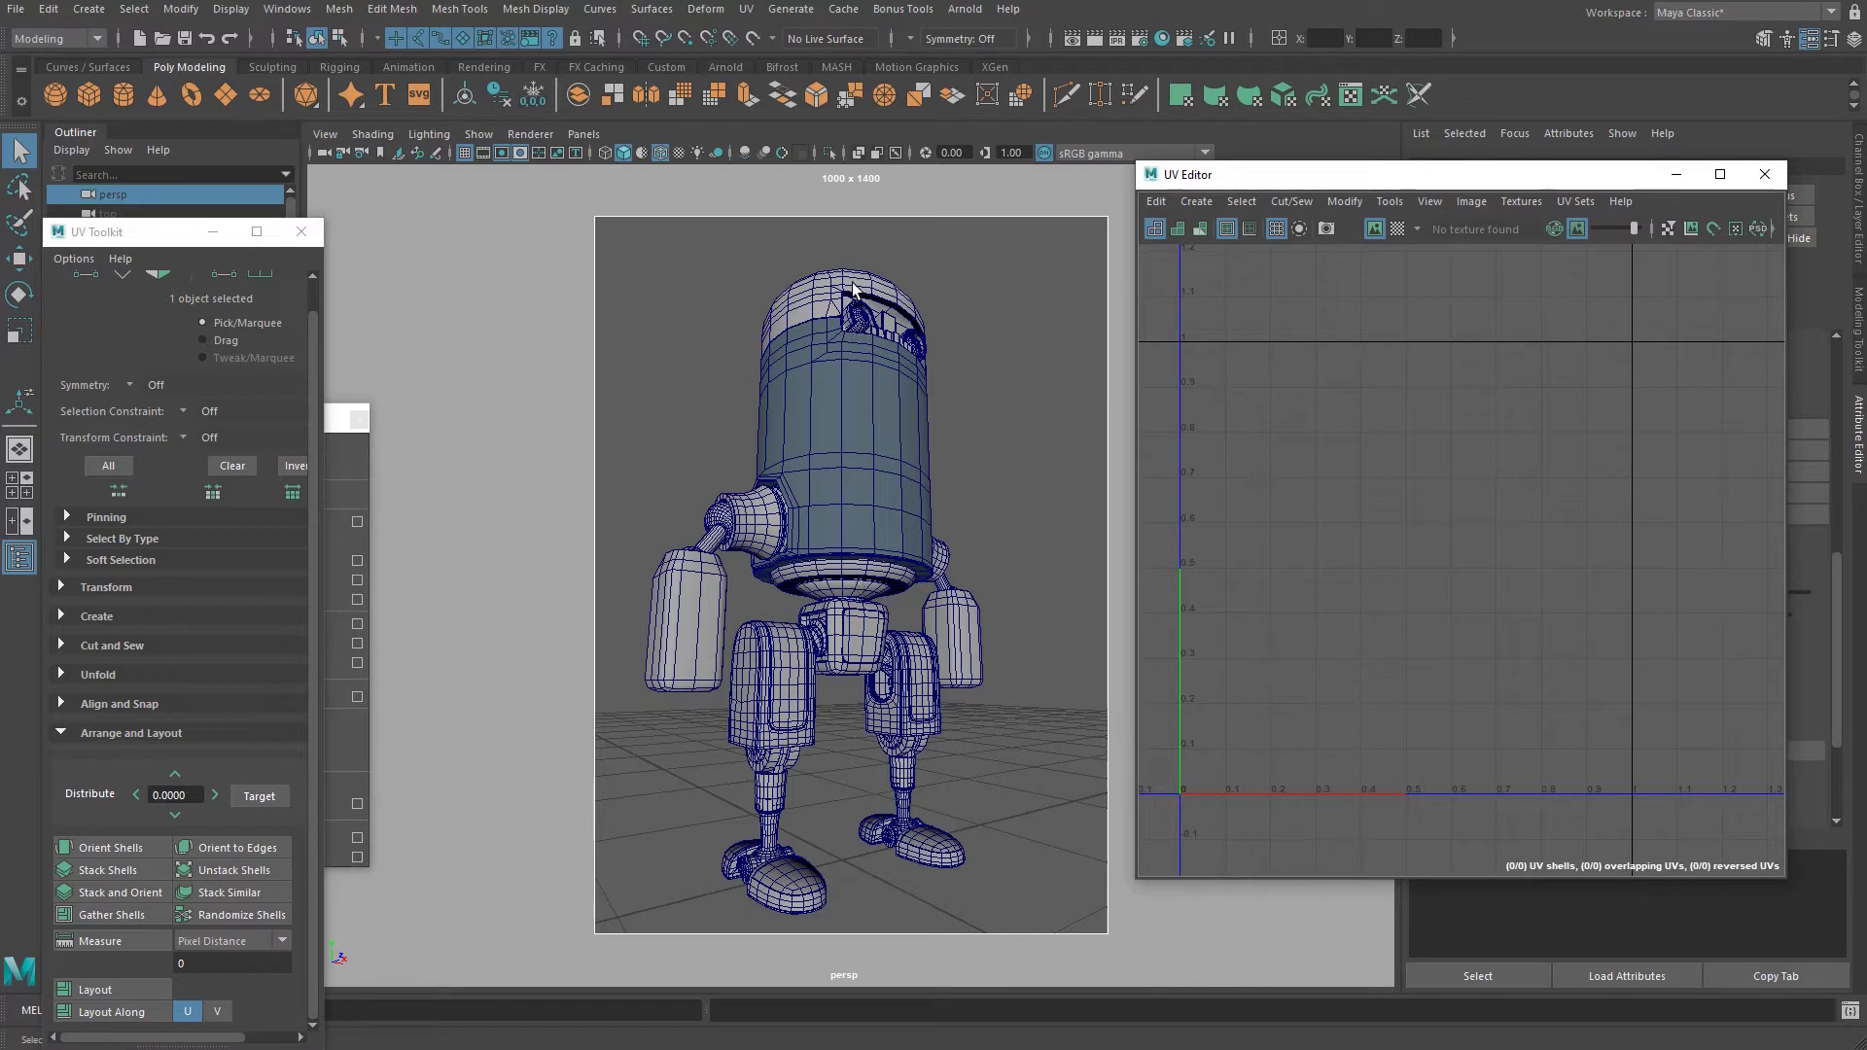
pyautogui.click(867, 442)
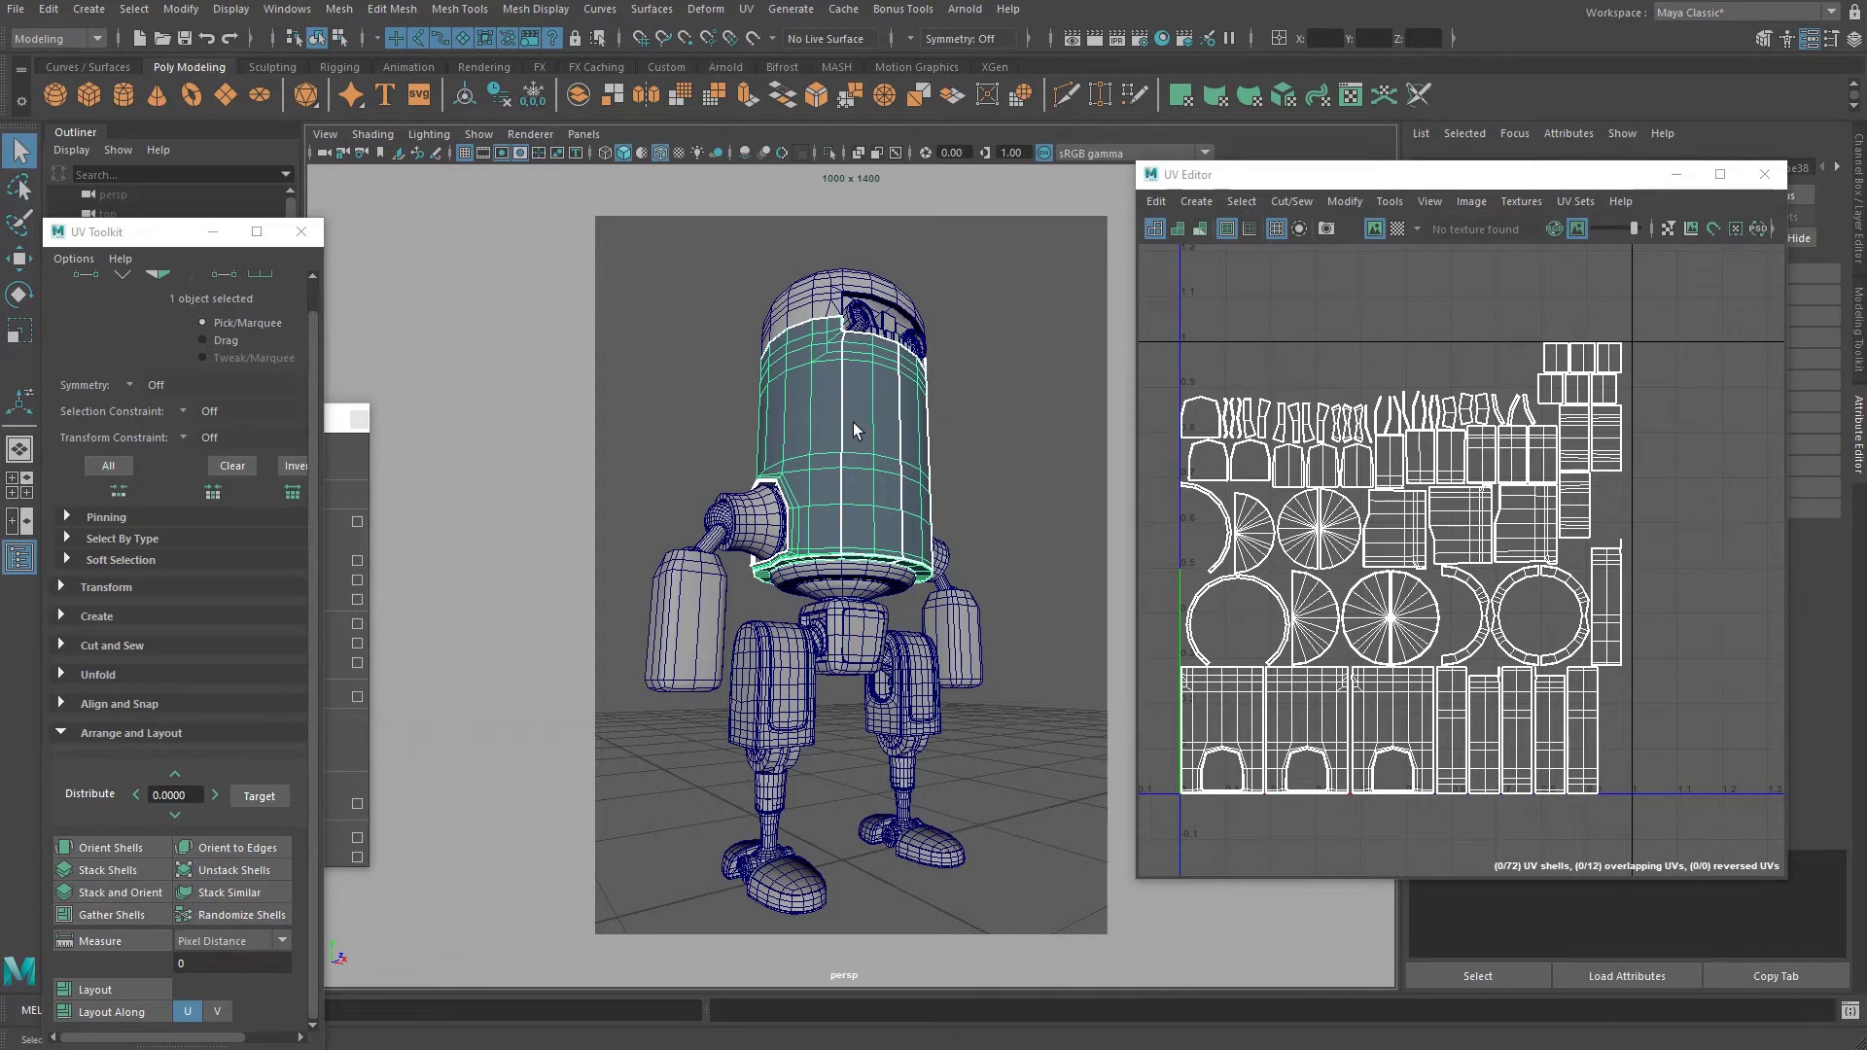
pyautogui.keyDown('shift'); pyautogui.click(807, 310); pyautogui.keyUp('shift')
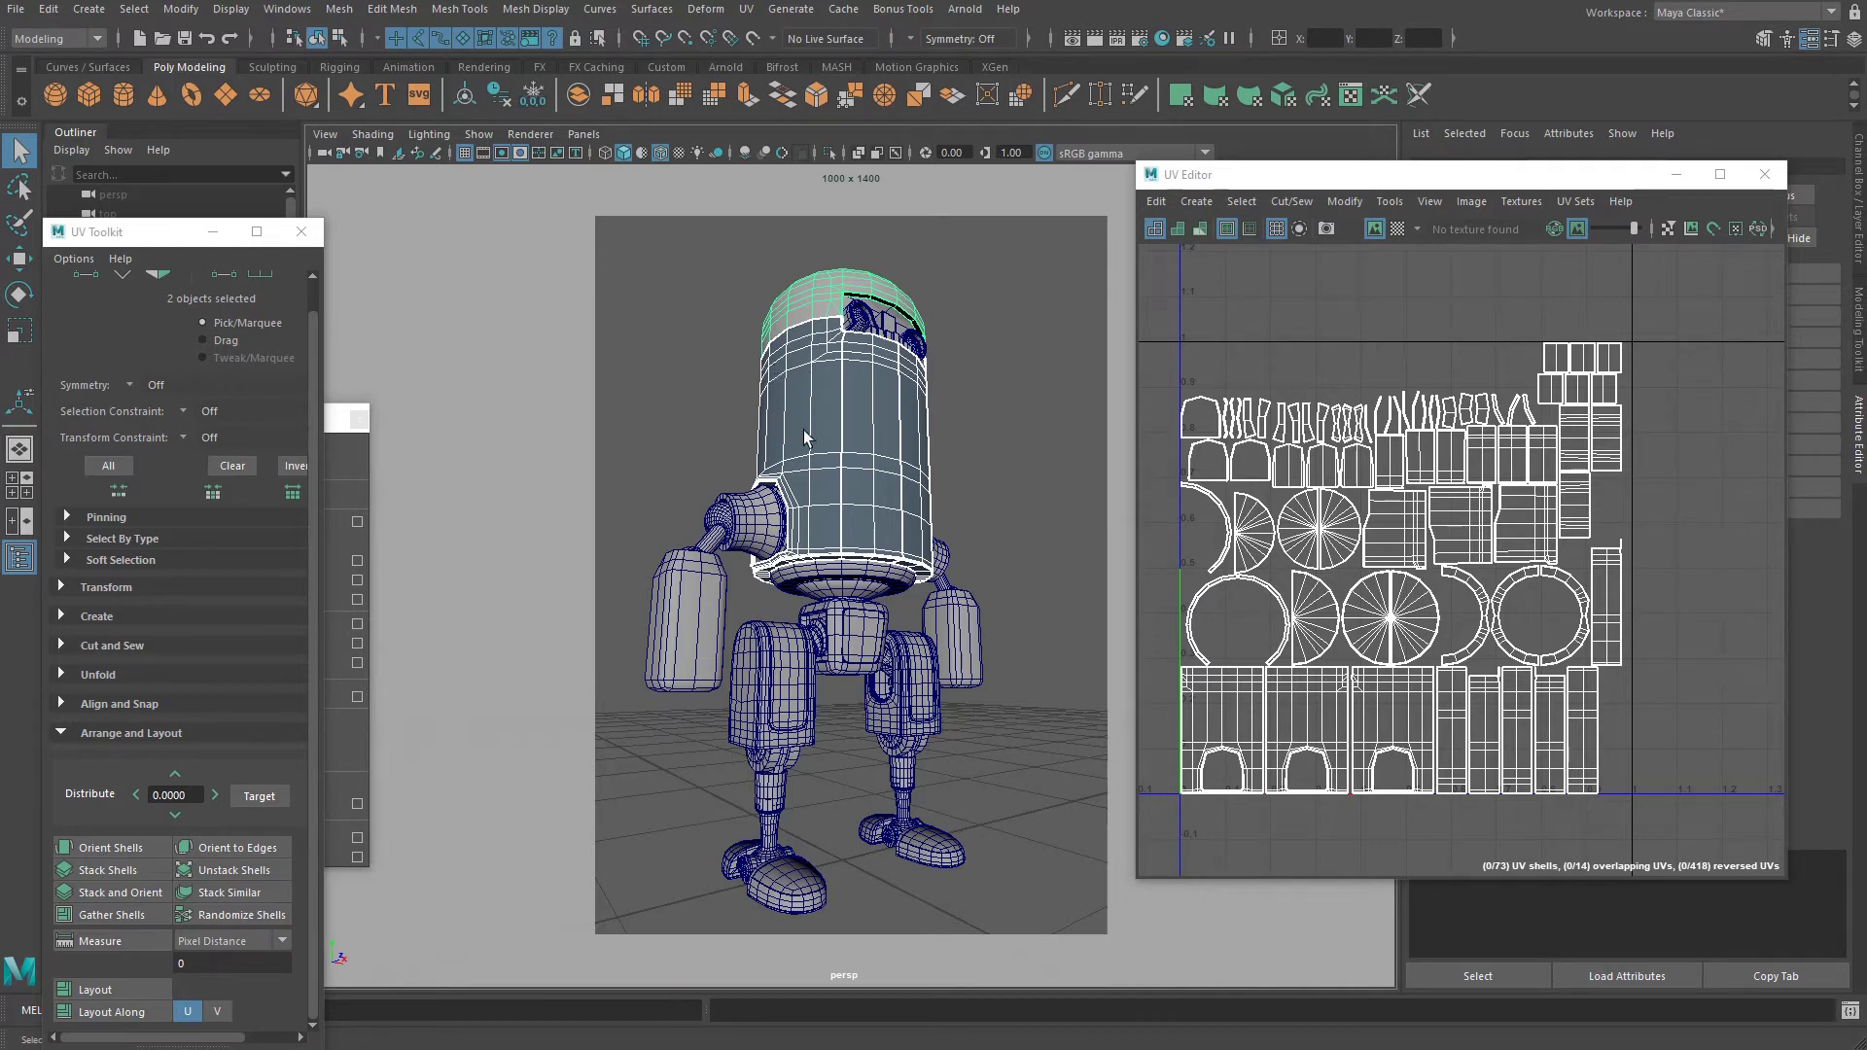
# Arrange the UV Editor and UV Toolkit on either side of the framed robot so neither covers it.
pyautogui.moveTo(1257, 177); pyautogui.dragTo(1230, 229)
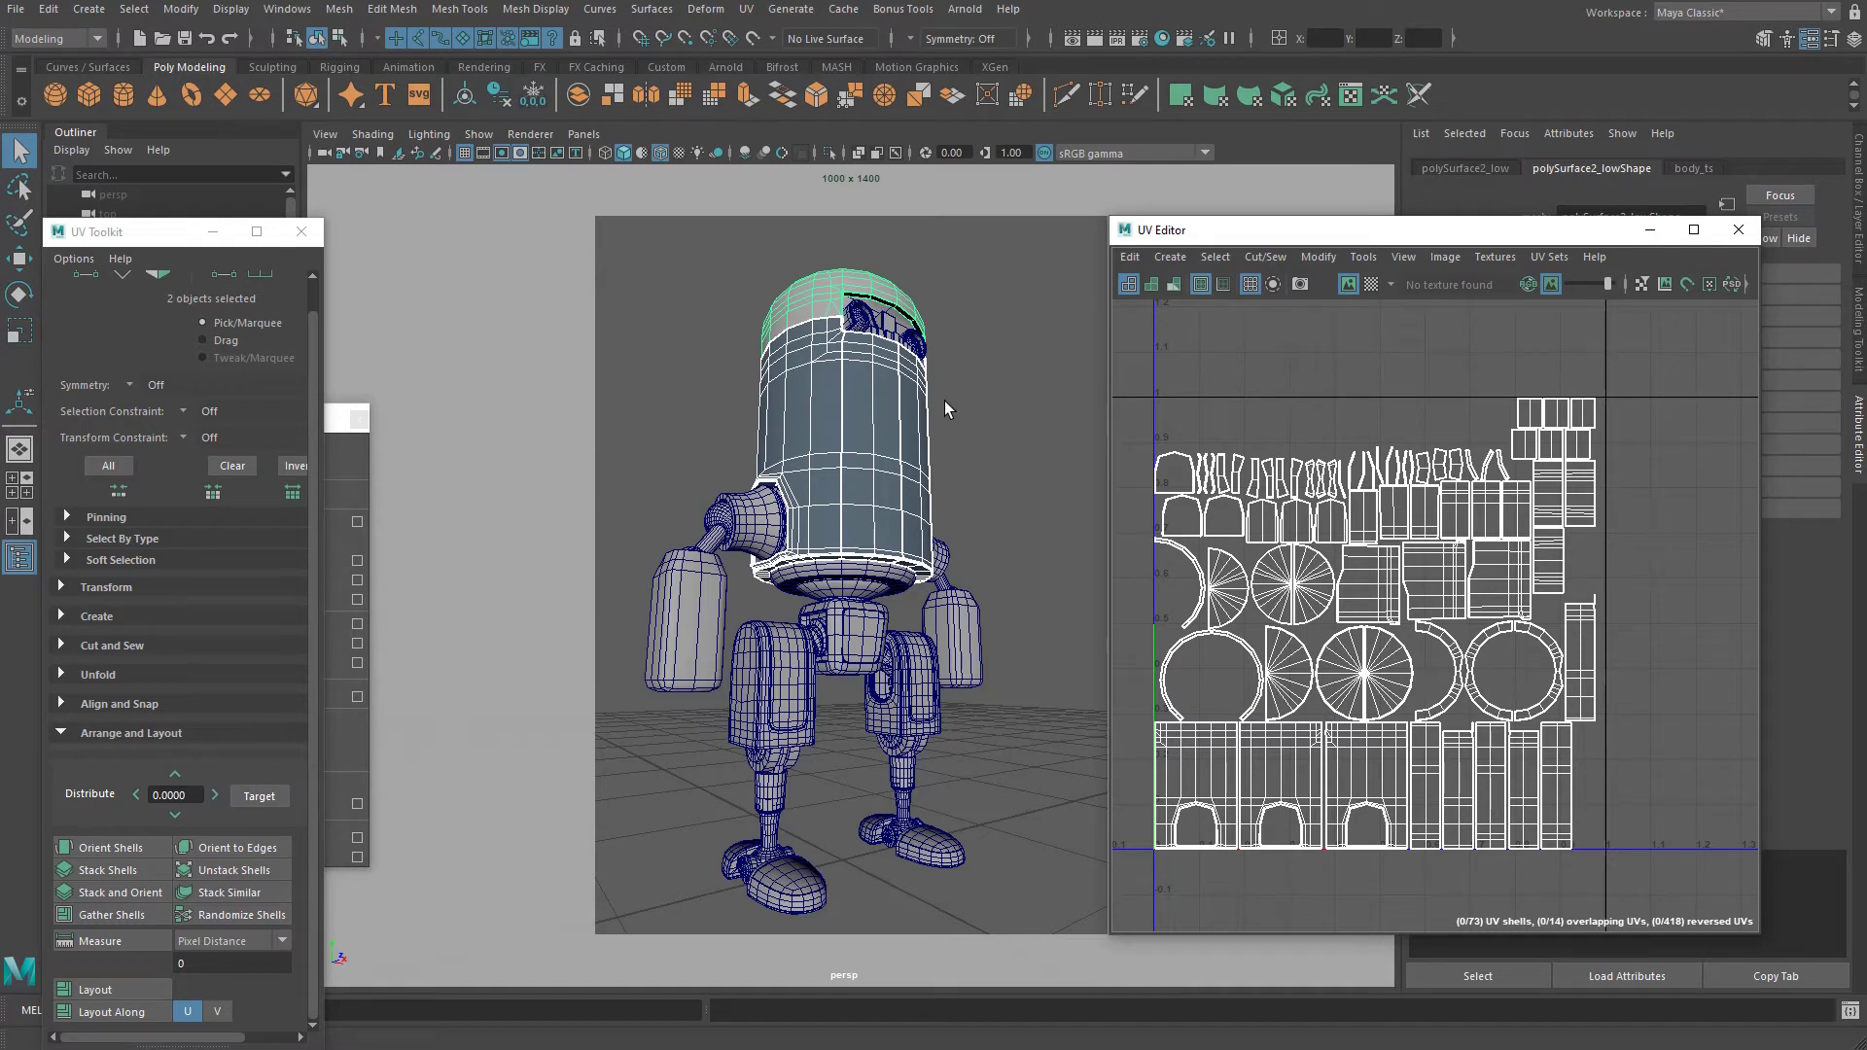
pyautogui.moveTo(149, 244); pyautogui.dragTo(314, 190)
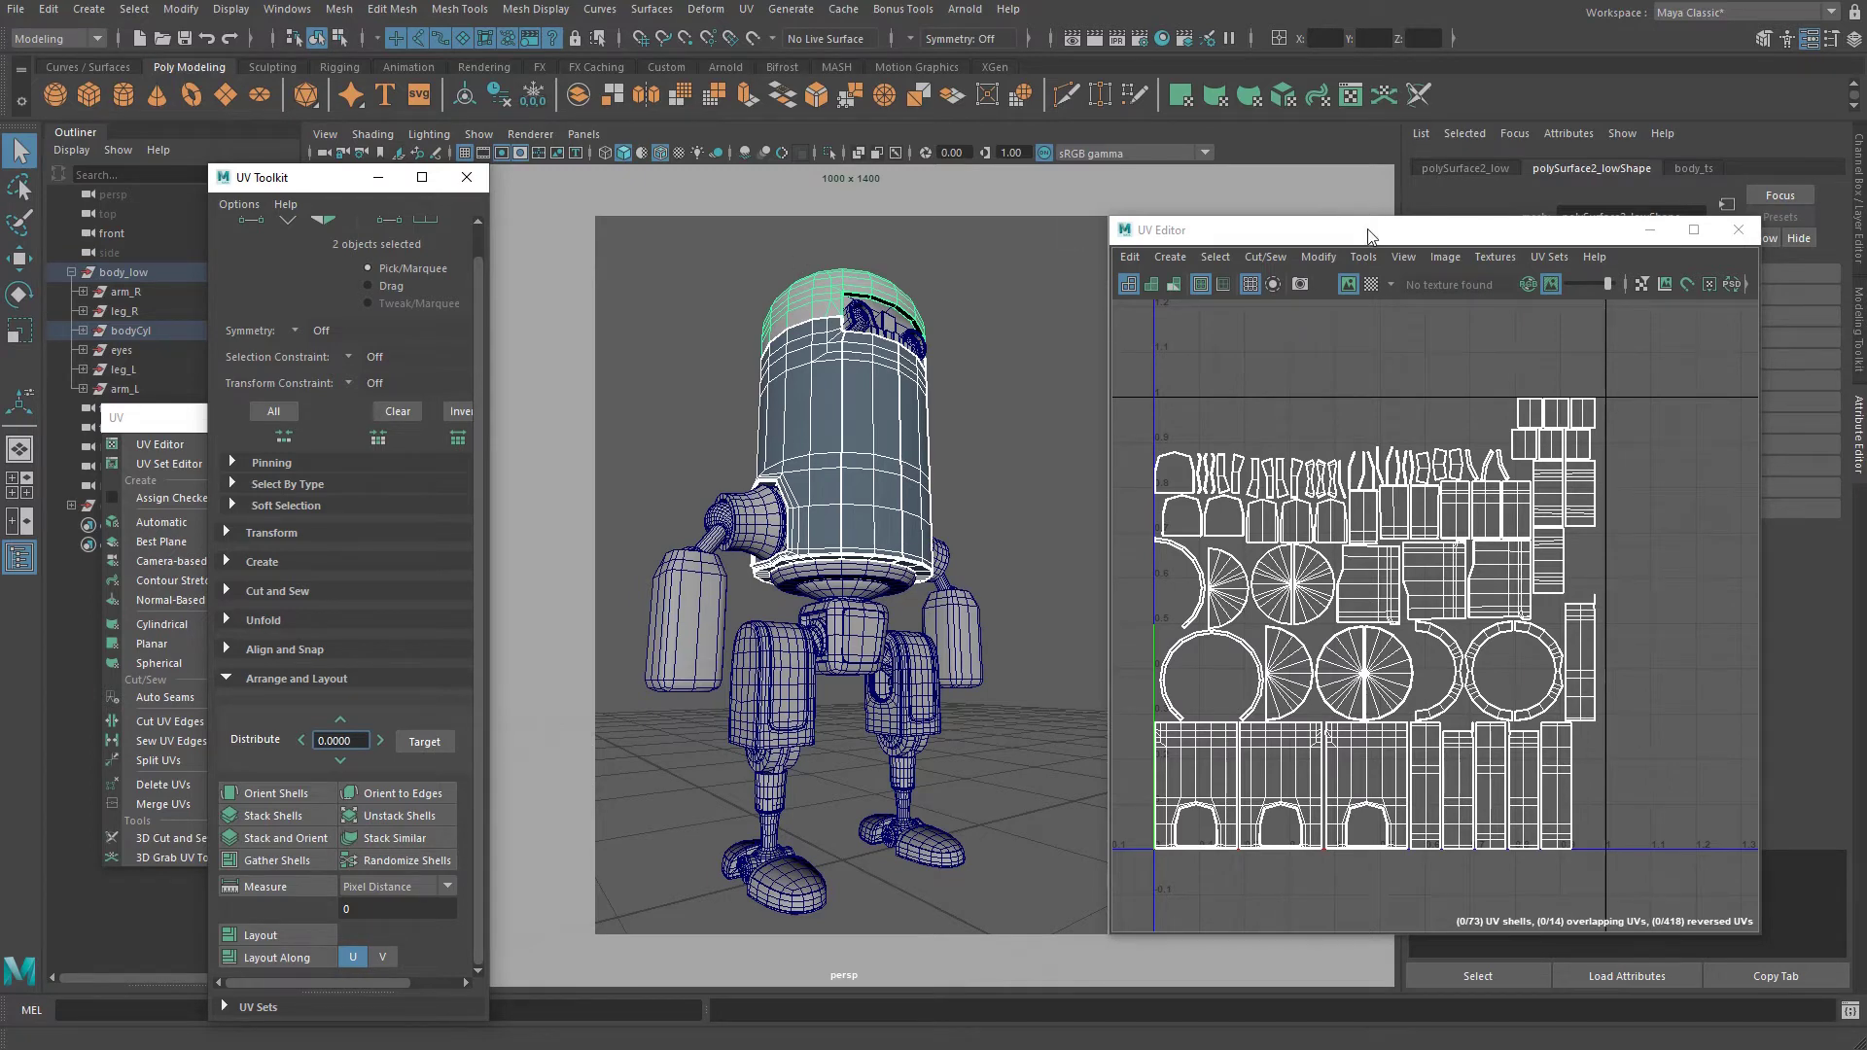
pyautogui.moveTo(1369, 236); pyautogui.dragTo(1399, 253)
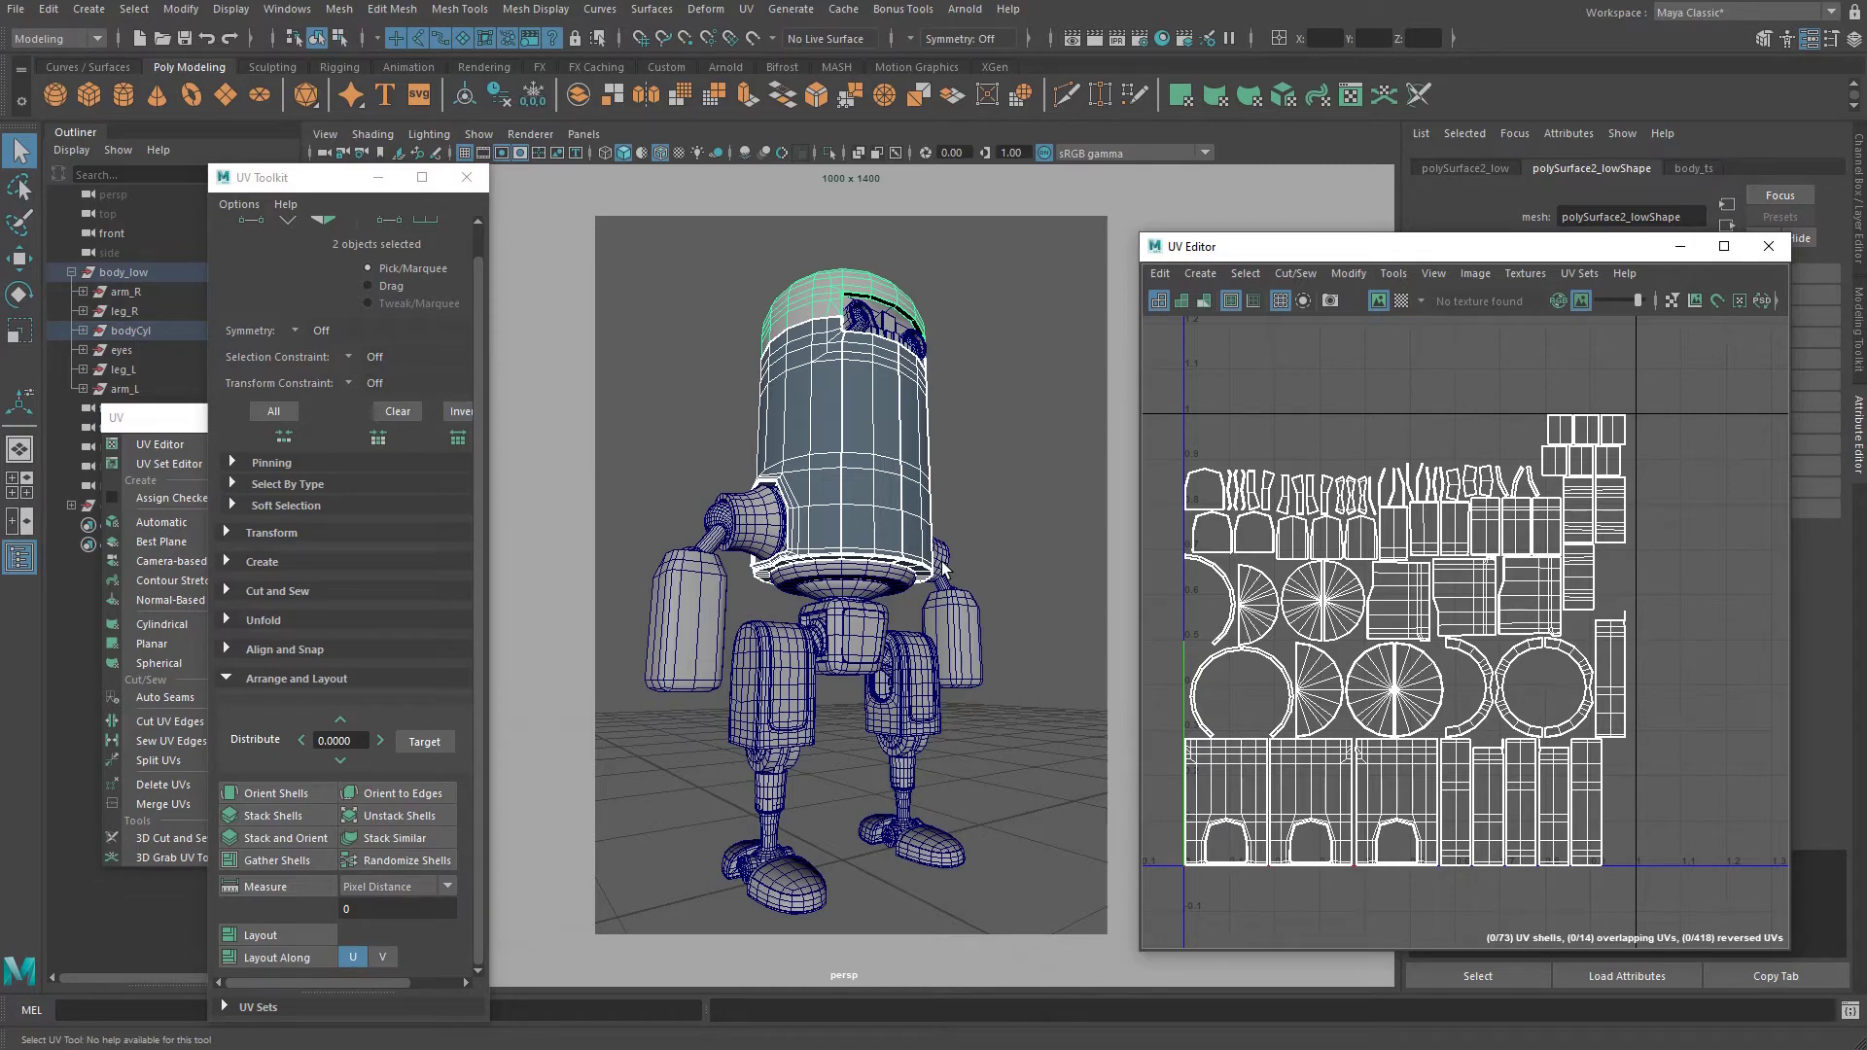
# Check the UVs of both forearm cylinders, and reselect the torso together with the head dome.
pyautogui.click(966, 647)
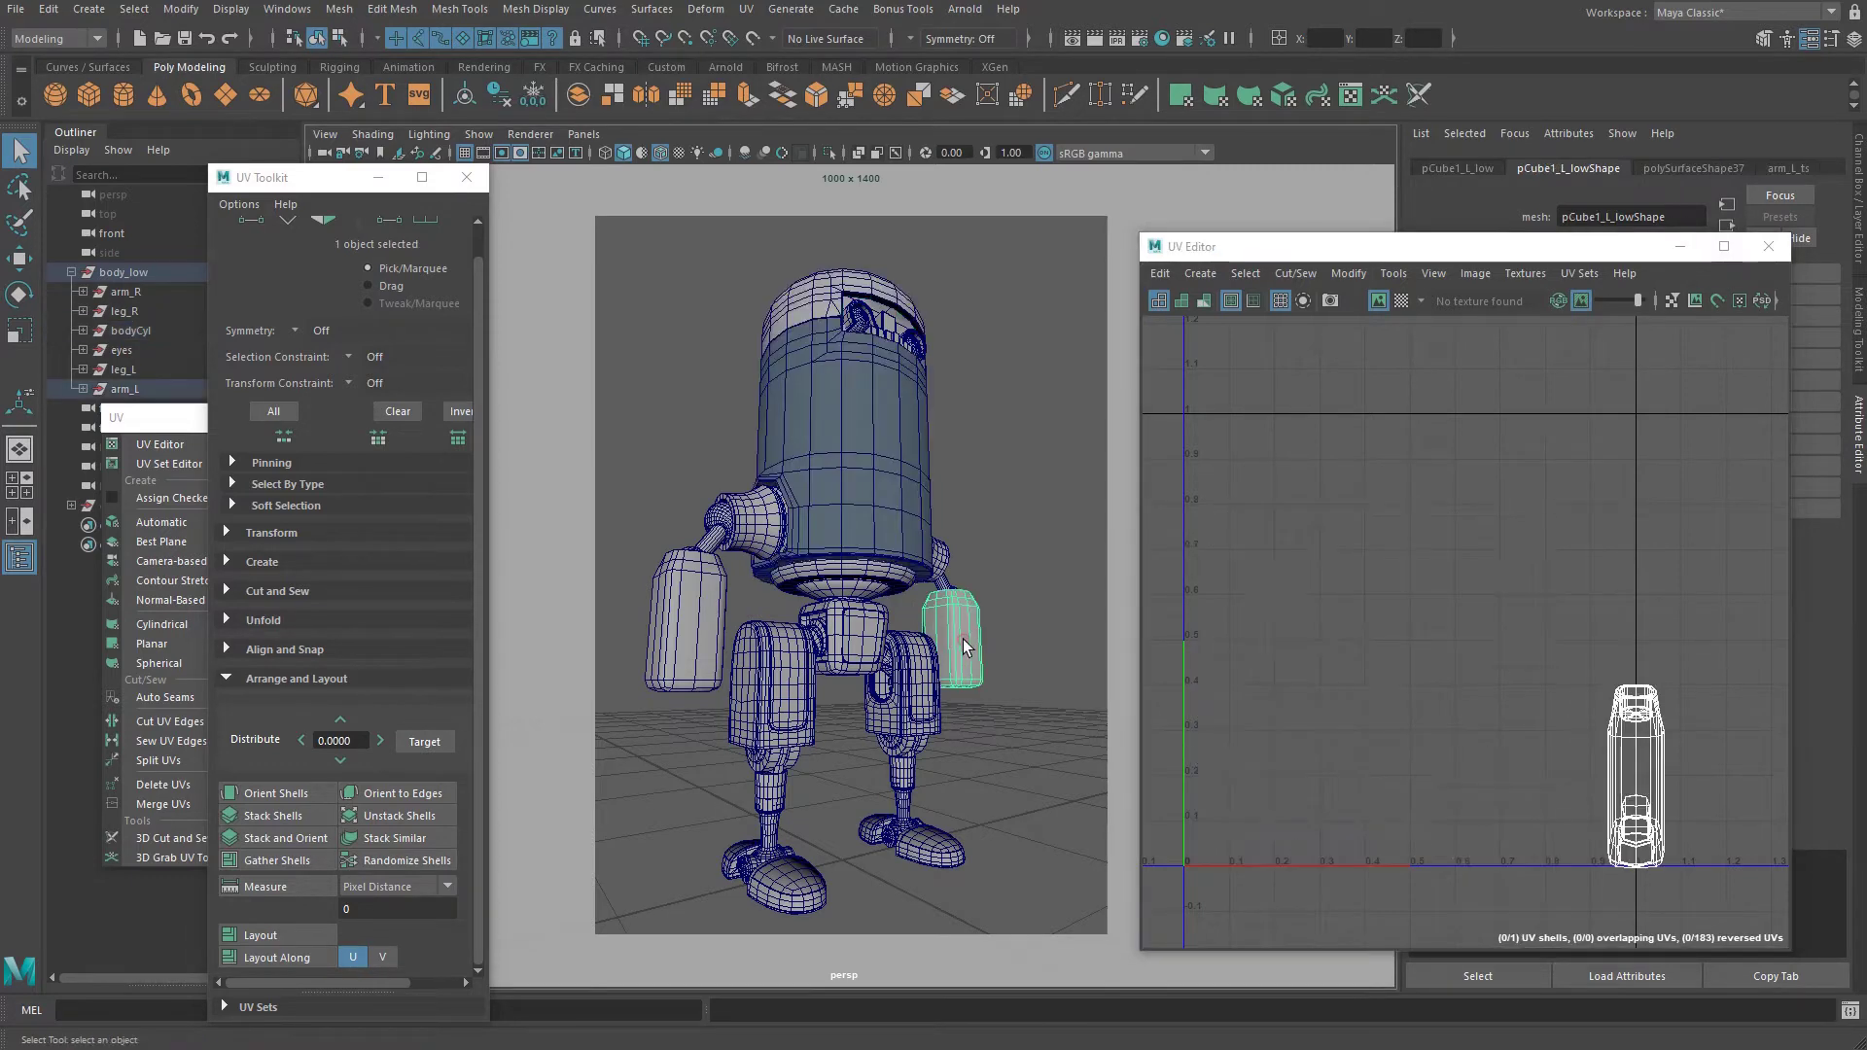
pyautogui.click(671, 621)
pyautogui.click(838, 527)
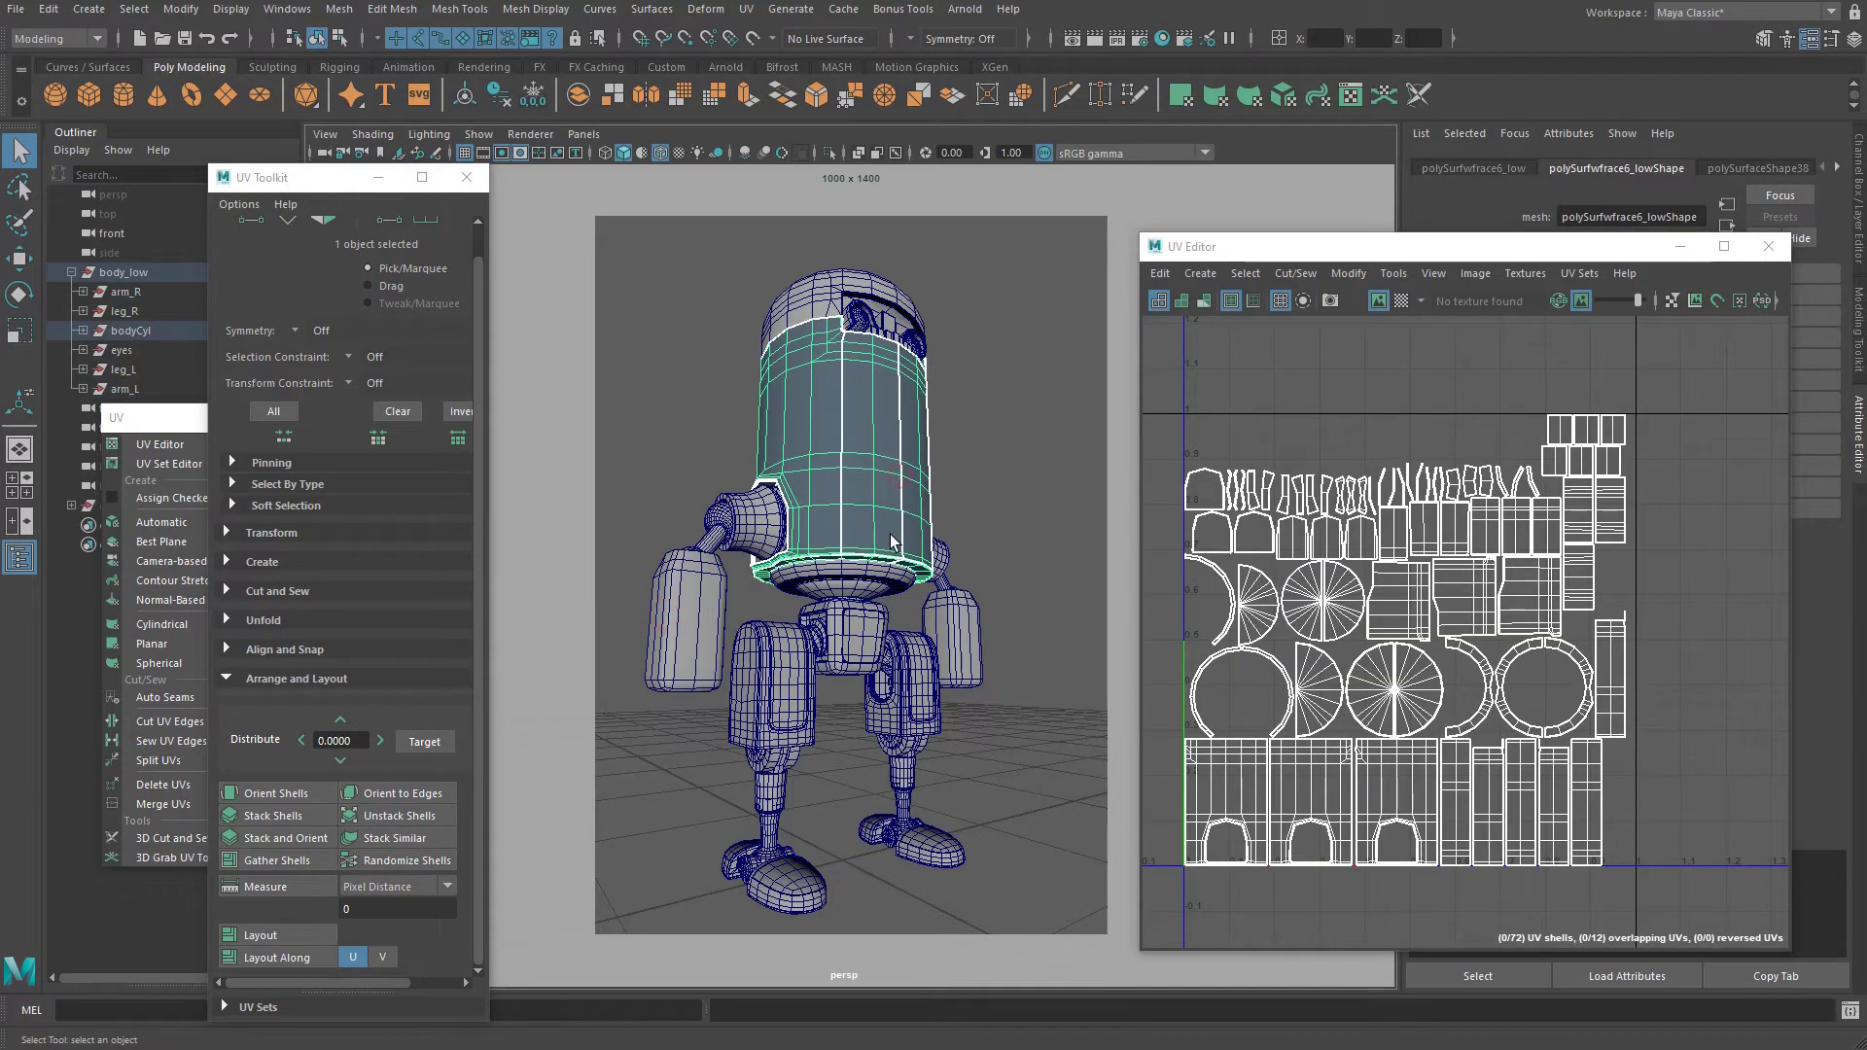
pyautogui.keyDown('shift'); pyautogui.click(783, 339); pyautogui.keyUp('shift')
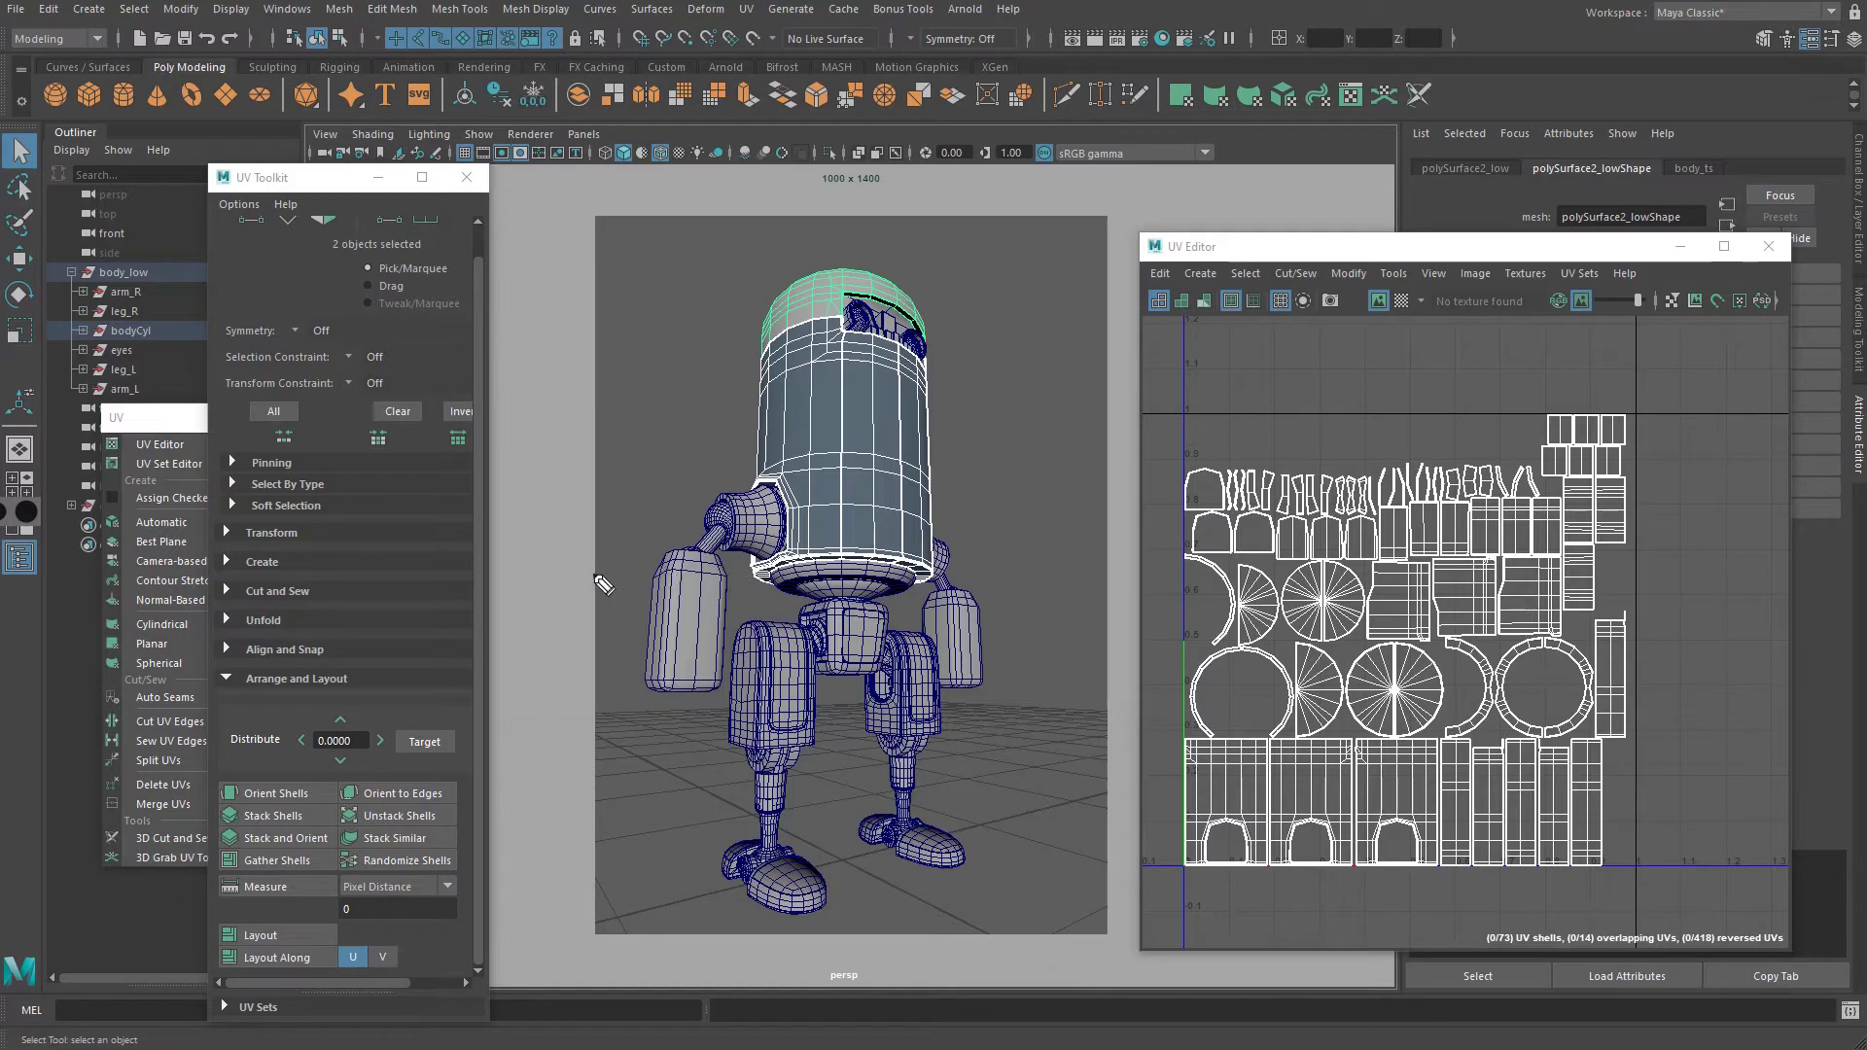
pyautogui.moveTo(589, 572); pyautogui.dragTo(1002, 604)
pyautogui.moveTo(580, 216)
pyautogui.mouseDown()
pyautogui.moveTo(667, 226)
pyautogui.moveTo(605, 340)
pyautogui.mouseUp()
pyautogui.moveTo(589, 265); pyautogui.dragTo(613, 221)
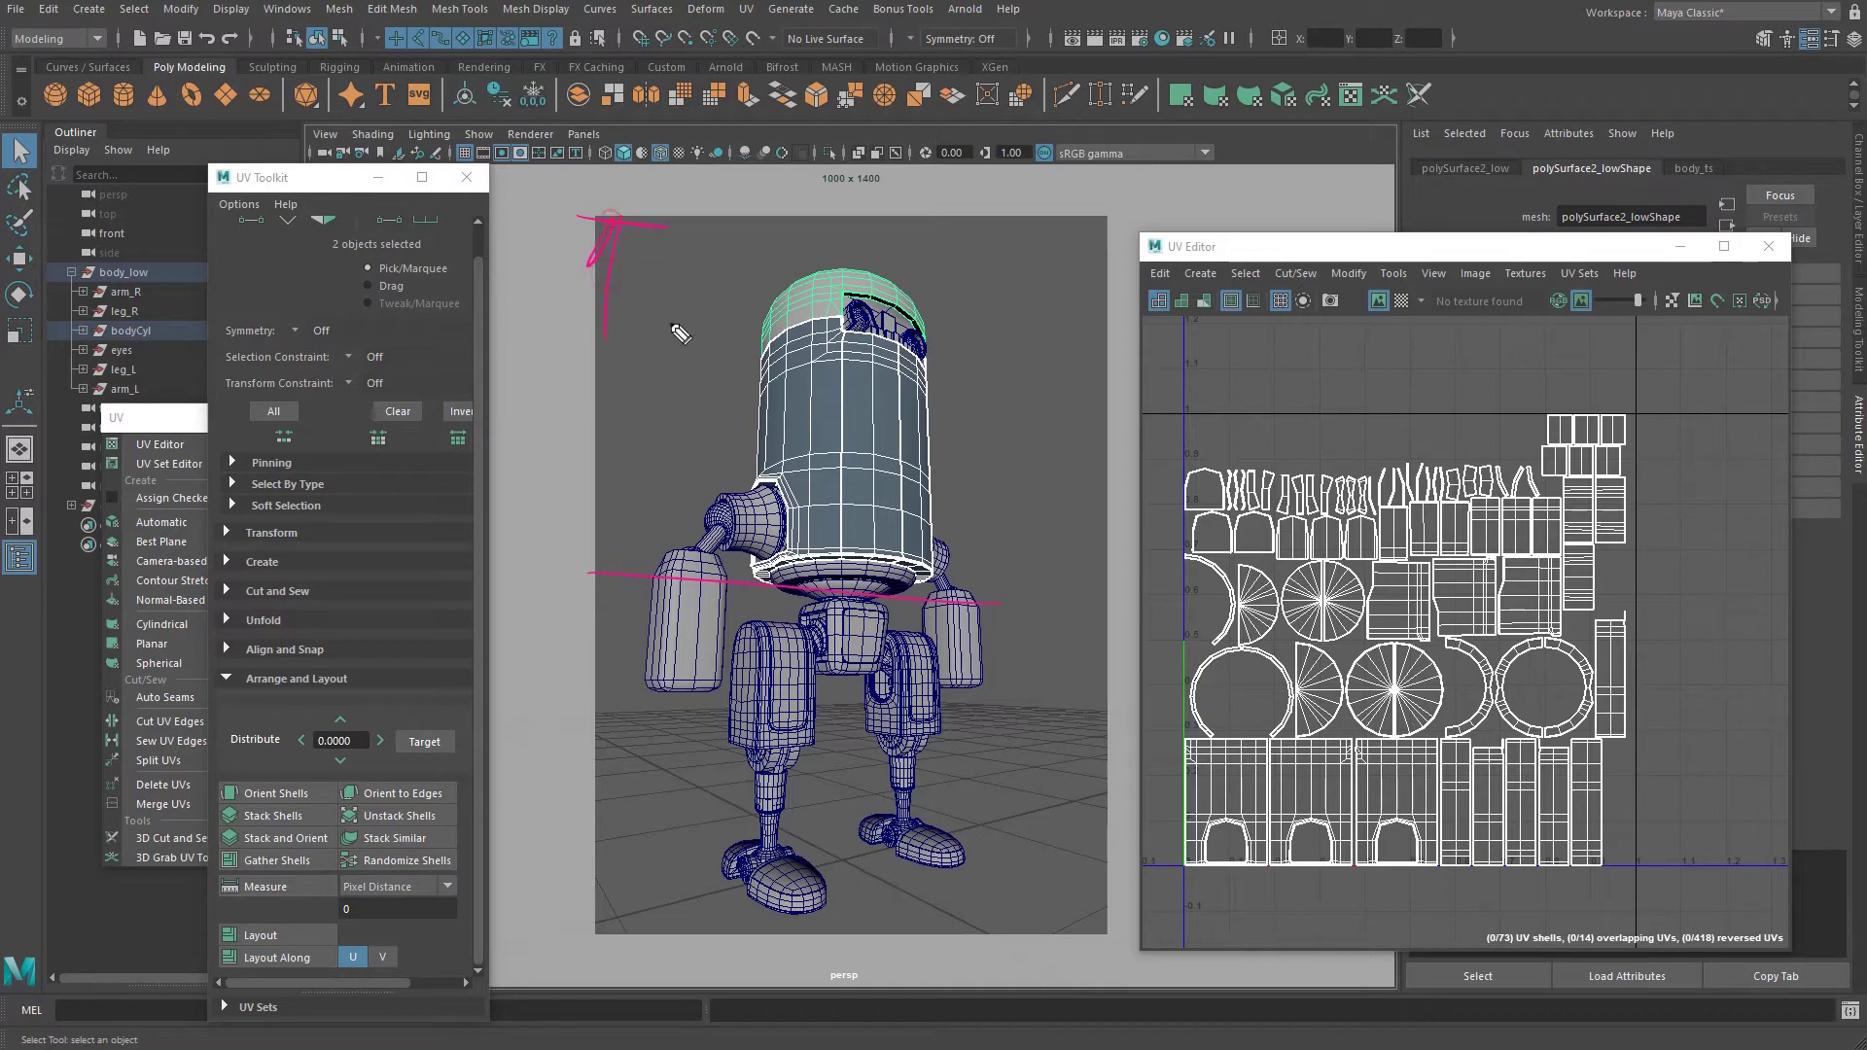
pyautogui.moveTo(603, 500)
pyautogui.mouseDown()
pyautogui.moveTo(613, 576)
pyautogui.moveTo(586, 537)
pyautogui.mouseUp()
pyautogui.moveTo(567, 390)
pyautogui.mouseDown()
pyautogui.moveTo(583, 429)
pyautogui.moveTo(641, 417)
pyautogui.mouseUp()
pyautogui.moveTo(827, 335); pyautogui.dragTo(951, 337)
pyautogui.moveTo(899, 415)
pyautogui.mouseDown()
pyautogui.moveTo(893, 331)
pyautogui.moveTo(884, 365)
pyautogui.mouseUp()
pyautogui.moveTo(893, 545)
pyautogui.mouseDown()
pyautogui.moveTo(887, 594)
pyautogui.moveTo(895, 569)
pyautogui.mouseUp()
pyautogui.moveTo(886, 446)
pyautogui.mouseDown()
pyautogui.moveTo(900, 486)
pyautogui.moveTo(902, 437)
pyautogui.moveTo(929, 453)
pyautogui.mouseUp()
pyautogui.moveTo(955, 448); pyautogui.dragTo(971, 458)
pyautogui.moveTo(998, 442)
pyautogui.mouseDown()
pyautogui.moveTo(1017, 453)
pyautogui.moveTo(997, 453)
pyautogui.mouseUp()
pyautogui.moveTo(1174, 734); pyautogui.dragTo(1198, 734)
pyautogui.moveTo(1189, 863); pyautogui.dragTo(1163, 862)
pyautogui.moveTo(1697, 630); pyautogui.dragTo(1728, 634)
pyautogui.moveTo(1654, 712)
pyautogui.mouseDown()
pyautogui.moveTo(1756, 657)
pyautogui.moveTo(1642, 654)
pyautogui.moveTo(1687, 661)
pyautogui.moveTo(1650, 717)
pyautogui.mouseUp()
pyautogui.moveTo(1696, 725)
pyautogui.mouseDown()
pyautogui.moveTo(1709, 749)
pyautogui.moveTo(1738, 736)
pyautogui.moveTo(1697, 781)
pyautogui.mouseUp()
pyautogui.moveTo(1642, 627); pyautogui.dragTo(1753, 624)
pyautogui.click(1761, 679)
pyautogui.moveTo(1772, 661); pyautogui.dragTo(1752, 677)
pyautogui.moveTo(1221, 336)
pyautogui.mouseDown()
pyautogui.moveTo(1258, 339)
pyautogui.moveTo(1265, 370)
pyautogui.moveTo(1426, 367)
pyautogui.mouseUp()
pyautogui.moveTo(1449, 352)
pyautogui.mouseDown()
pyautogui.moveTo(1444, 375)
pyautogui.moveTo(1504, 365)
pyautogui.moveTo(1490, 384)
pyautogui.mouseUp()
pyautogui.click(1533, 356)
pyautogui.moveTo(1554, 350); pyautogui.dragTo(1647, 379)
pyautogui.moveTo(1689, 363)
pyautogui.mouseDown()
pyautogui.moveTo(1691, 394)
pyautogui.moveTo(1749, 387)
pyautogui.mouseUp()
pyautogui.moveTo(1749, 360); pyautogui.dragTo(1722, 387)
pyautogui.moveTo(1545, 386)
pyautogui.mouseDown()
pyautogui.moveTo(1760, 387)
pyautogui.moveTo(1735, 388)
pyautogui.mouseUp()
pyautogui.moveTo(1545, 329)
pyautogui.mouseDown()
pyautogui.moveTo(1528, 387)
pyautogui.moveTo(1644, 321)
pyautogui.moveTo(1742, 335)
pyautogui.mouseUp()
pyautogui.moveTo(1554, 416)
pyautogui.mouseDown()
pyautogui.moveTo(1663, 443)
pyautogui.moveTo(1665, 423)
pyautogui.moveTo(1707, 425)
pyautogui.moveTo(1689, 425)
pyautogui.mouseUp()
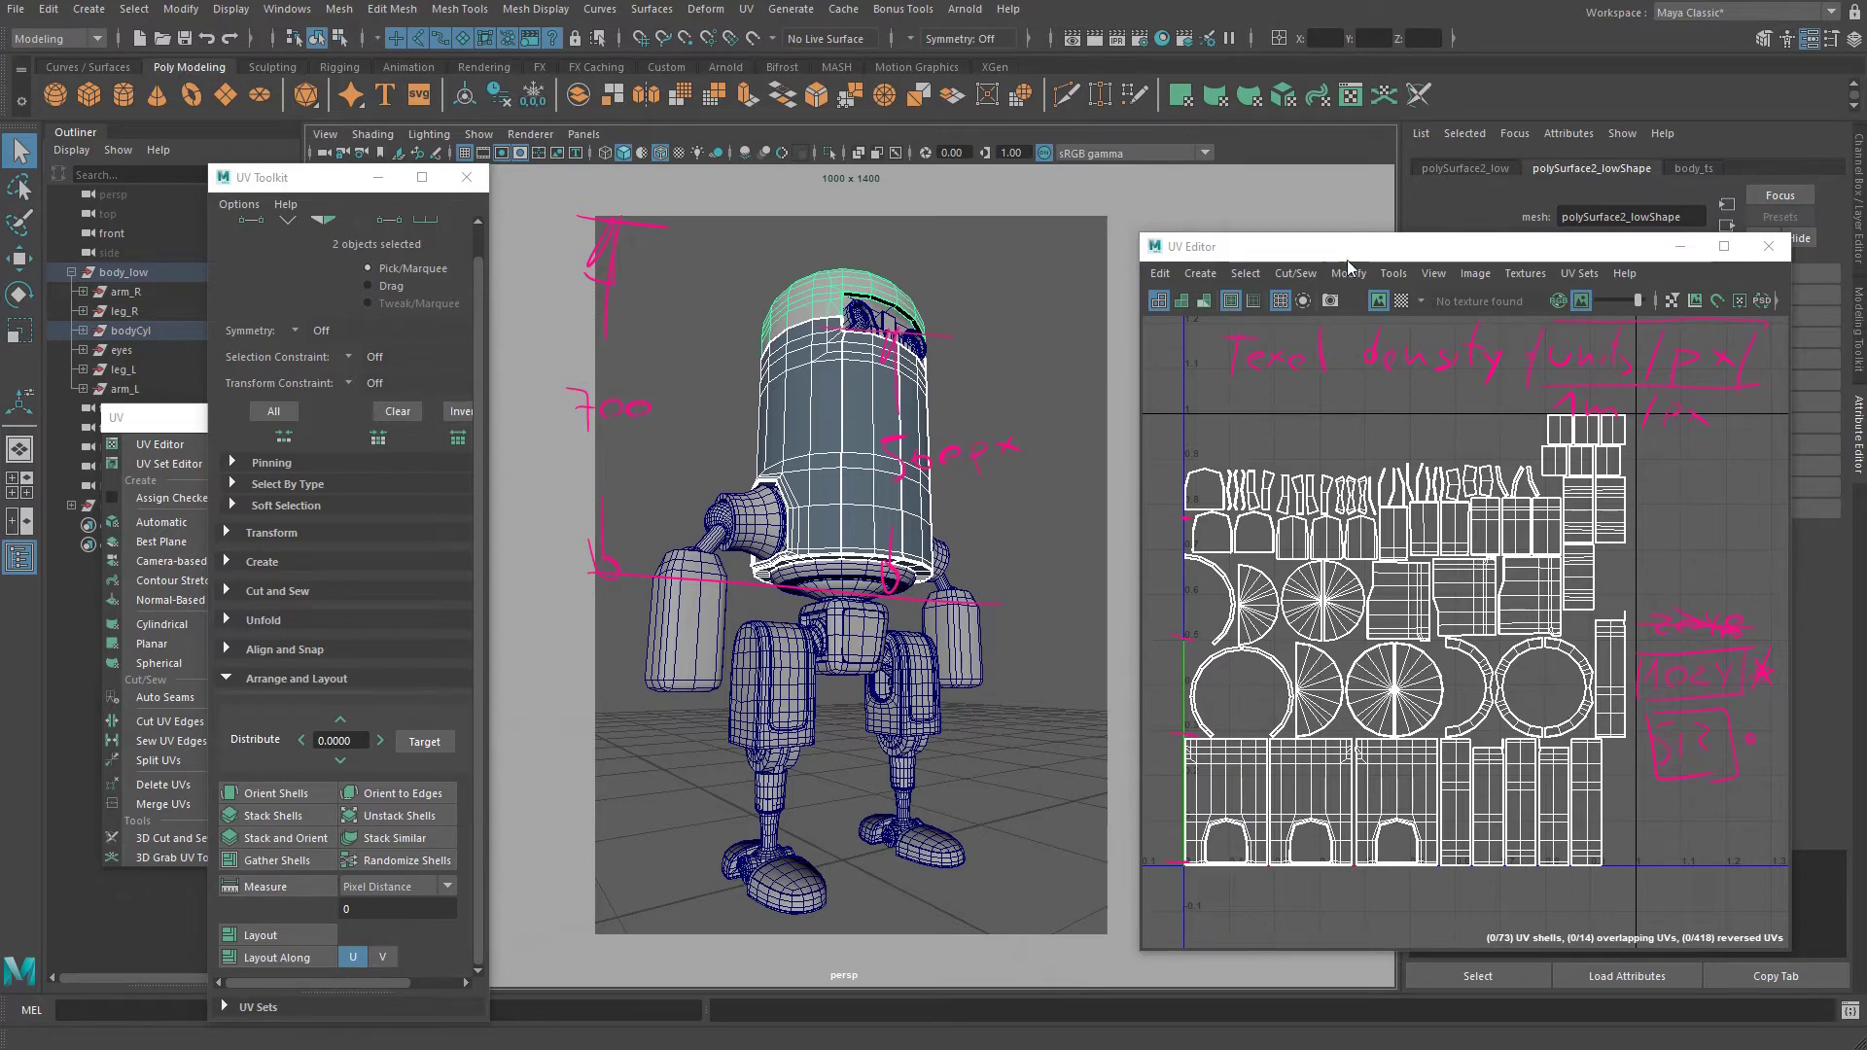
pyautogui.moveTo(1342, 258)
pyautogui.mouseDown()
pyautogui.moveTo(1318, 246)
pyautogui.moveTo(1340, 255)
pyautogui.mouseUp()
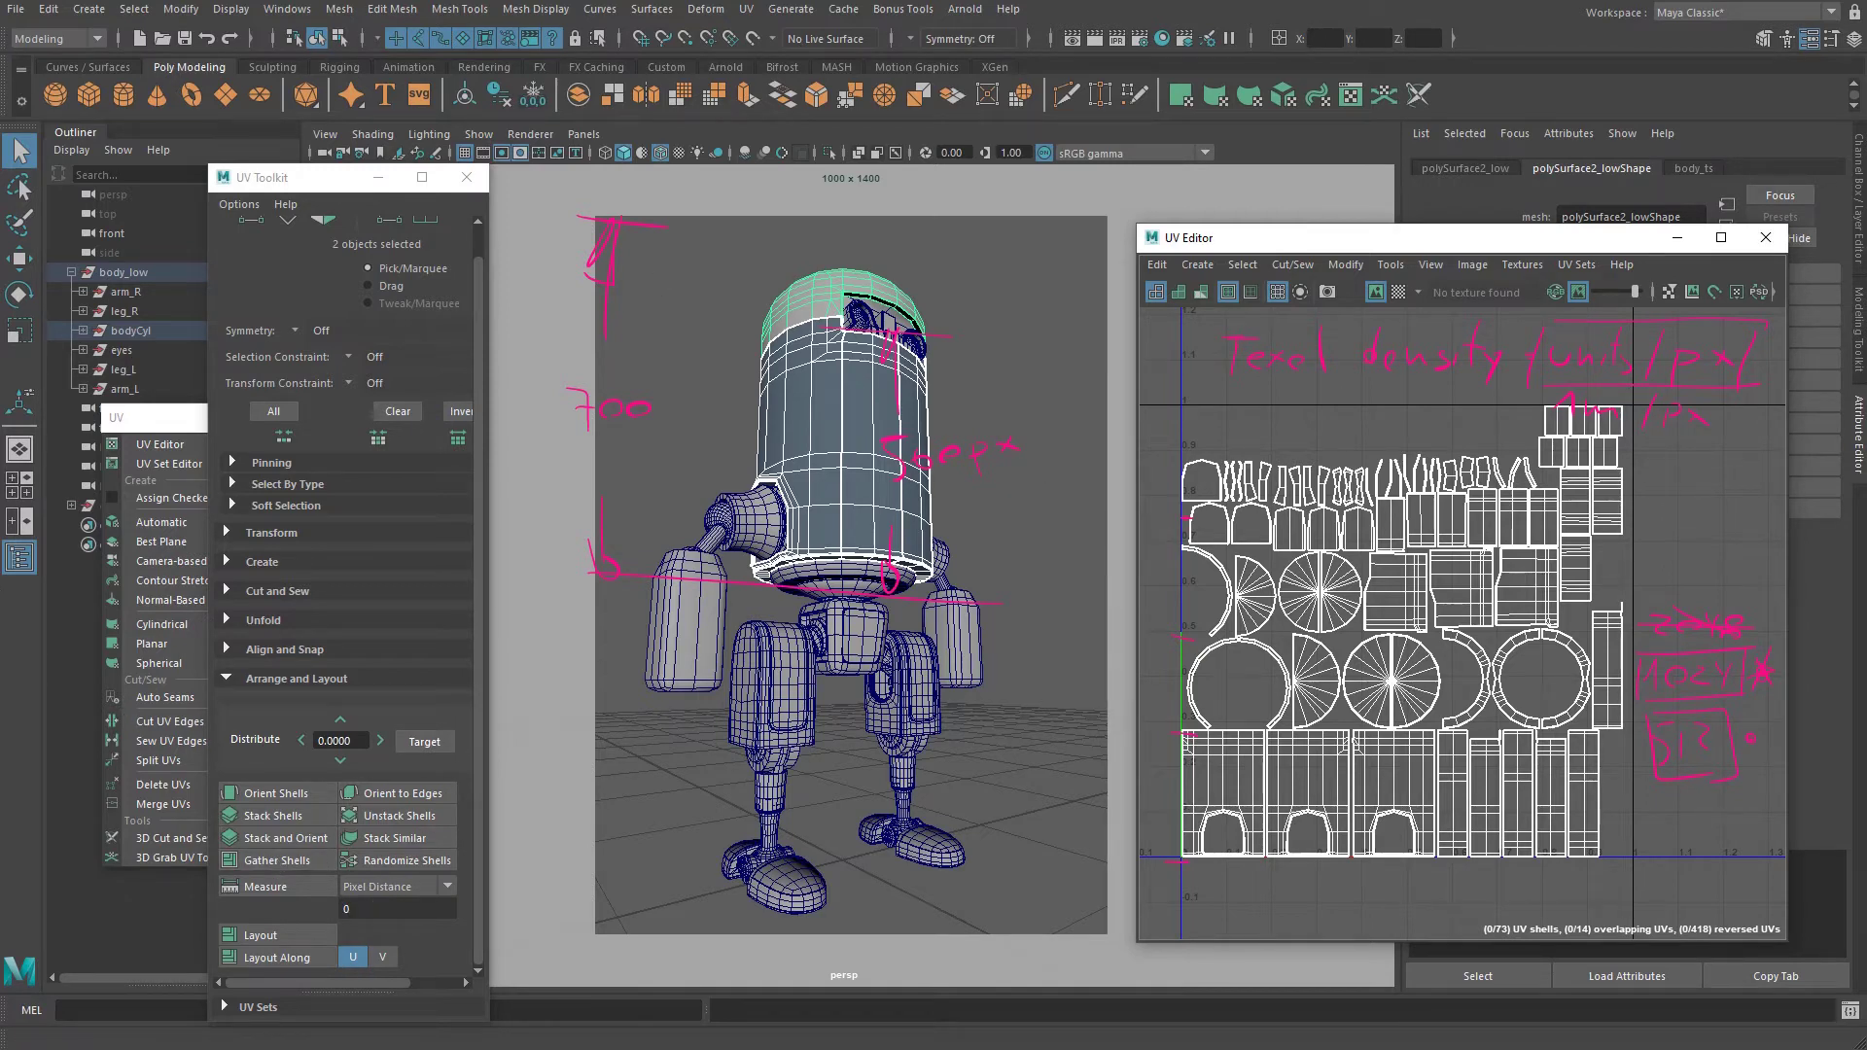
pyautogui.click(6, 594)
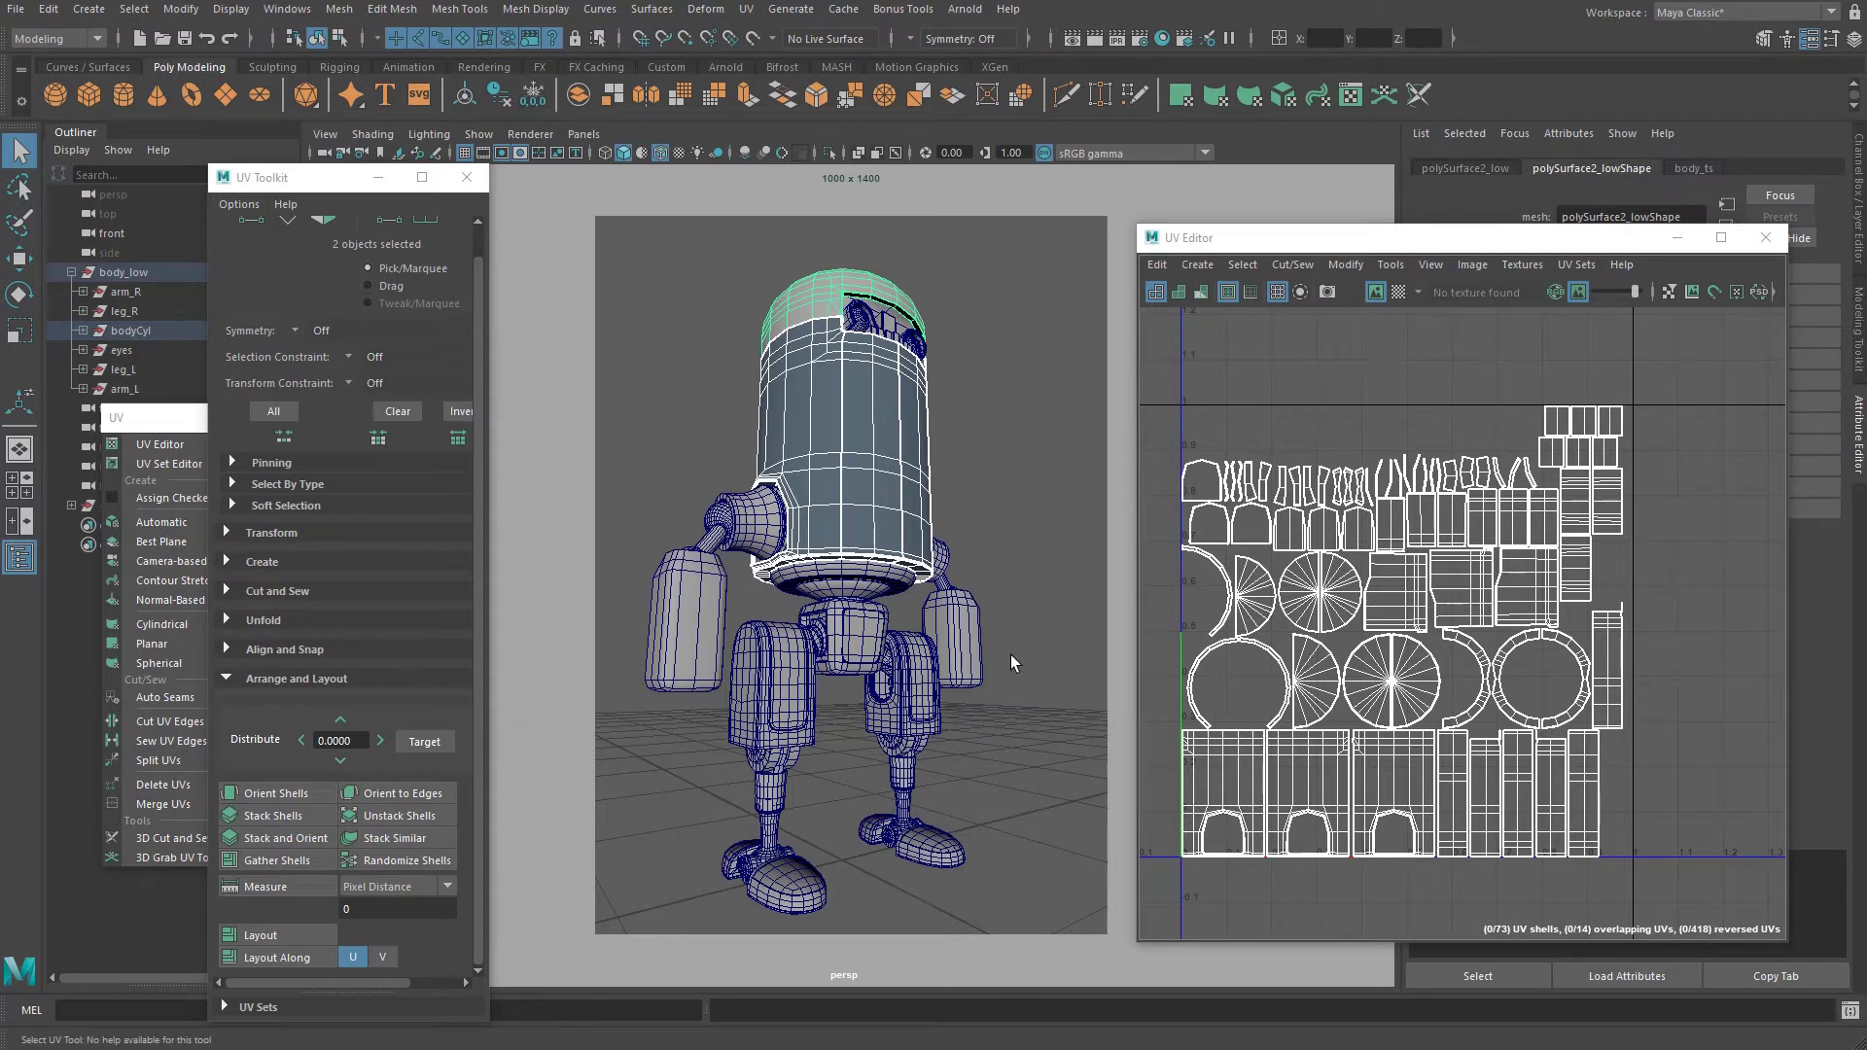
# Examine the torso from close up and at full-figure distance inside the resolution gate, with only the torso selected.
pyautogui.keyDown('alt'); pyautogui.moveTo(1011, 656); pyautogui.dragTo(974, 610); pyautogui.keyUp('alt')
pyautogui.scroll(5, 975, 610)
pyautogui.keyDown('alt'); pyautogui.moveTo(975, 603); pyautogui.dragTo(985, 666, button='middle'); pyautogui.keyUp('alt')
pyautogui.scroll(-5, 981, 679)
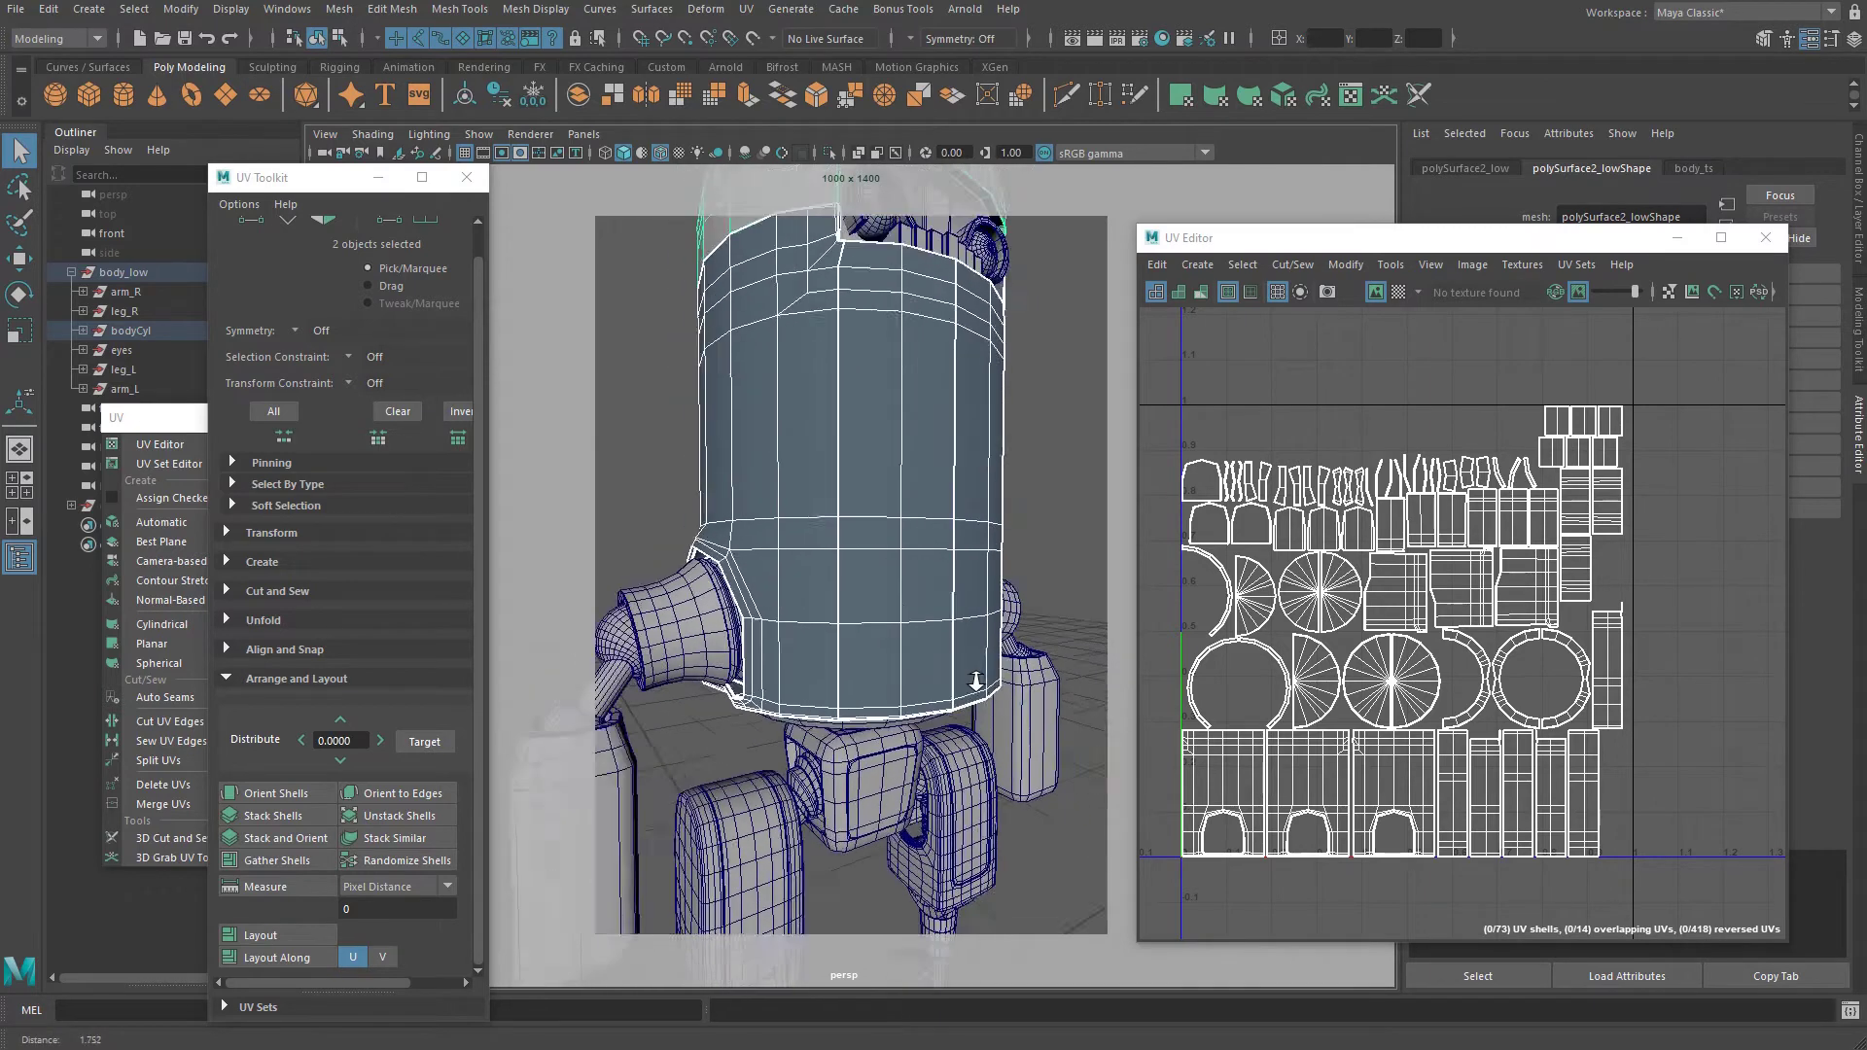
pyautogui.keyDown('alt'); pyautogui.moveTo(979, 680); pyautogui.dragTo(947, 597); pyautogui.keyUp('alt')
pyautogui.keyDown('alt'); pyautogui.moveTo(946, 596); pyautogui.dragTo(938, 647, button='middle'); pyautogui.keyUp('alt')
pyautogui.keyDown('alt'); pyautogui.moveTo(939, 647); pyautogui.dragTo(955, 623); pyautogui.keyUp('alt')
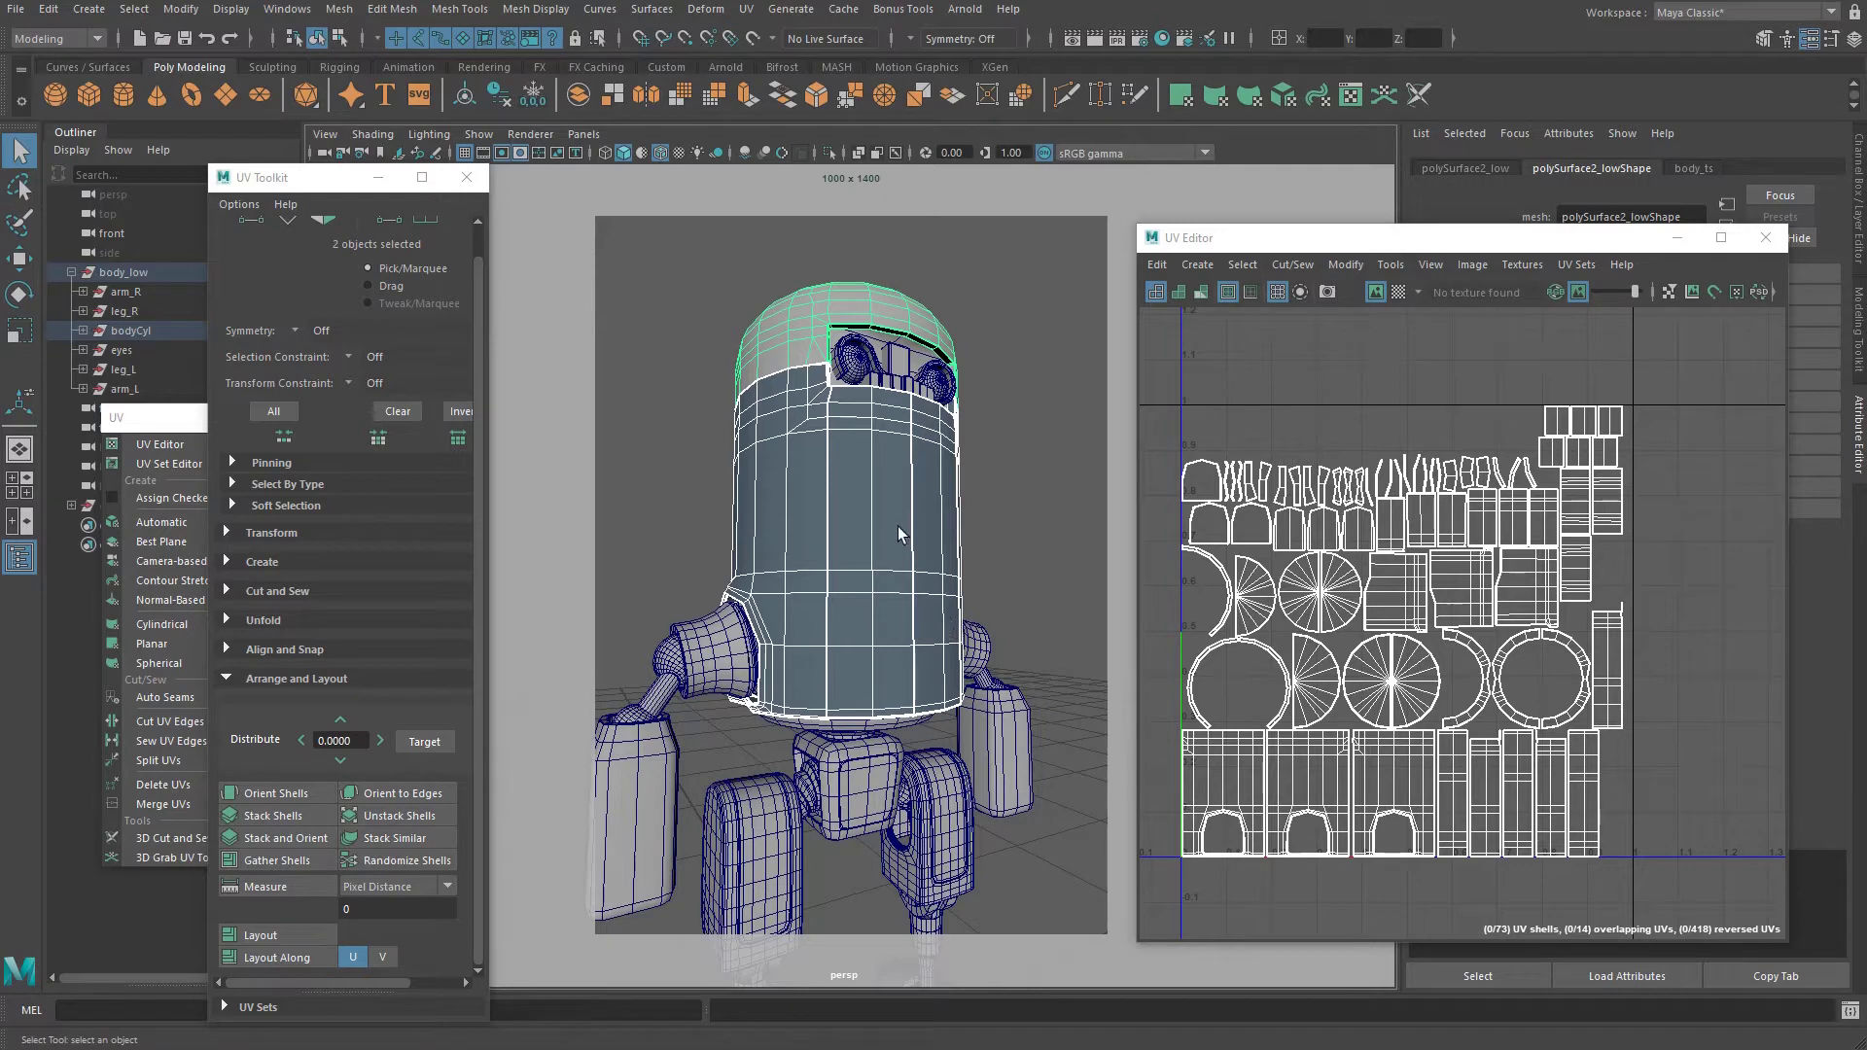
pyautogui.scroll(-6, 897, 527)
pyautogui.moveTo(711, 334); pyautogui.dragTo(1128, 885)
pyautogui.click(935, 573)
pyautogui.scroll(8, 880, 489)
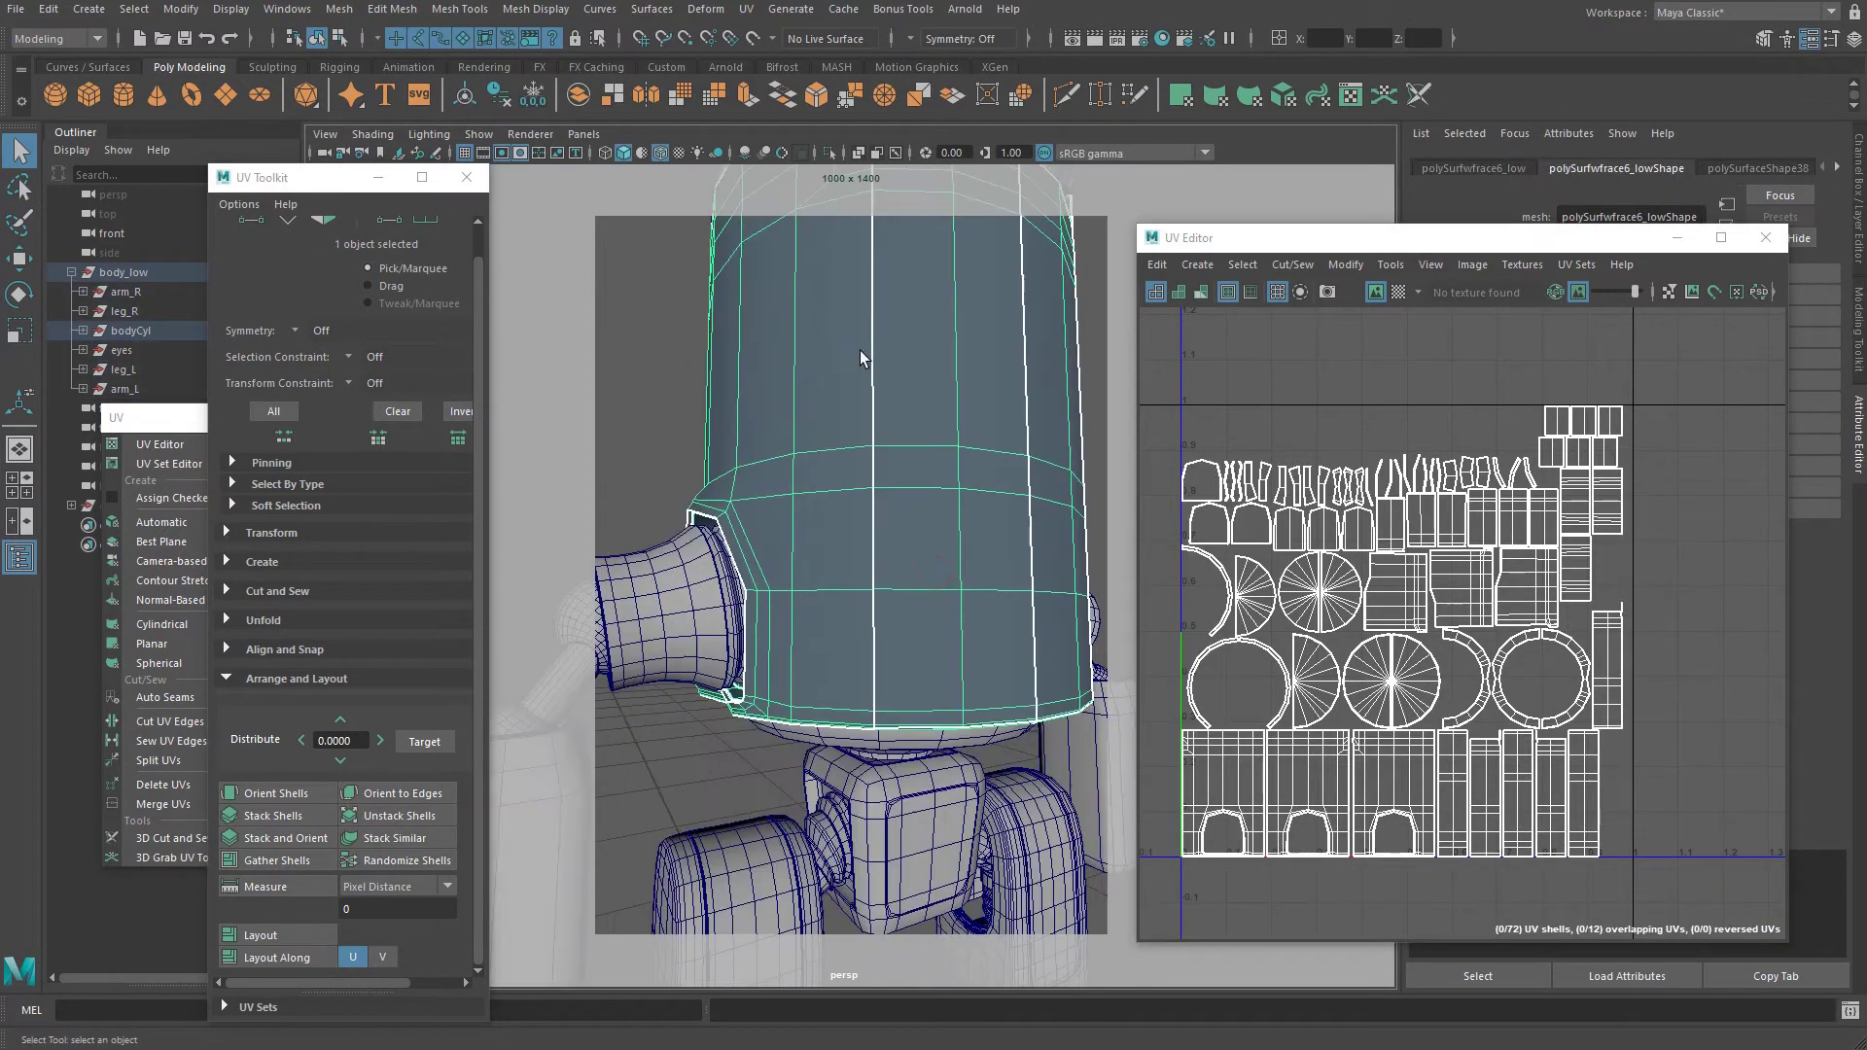
pyautogui.scroll(-4, 861, 463)
pyautogui.scroll(-3, 861, 463)
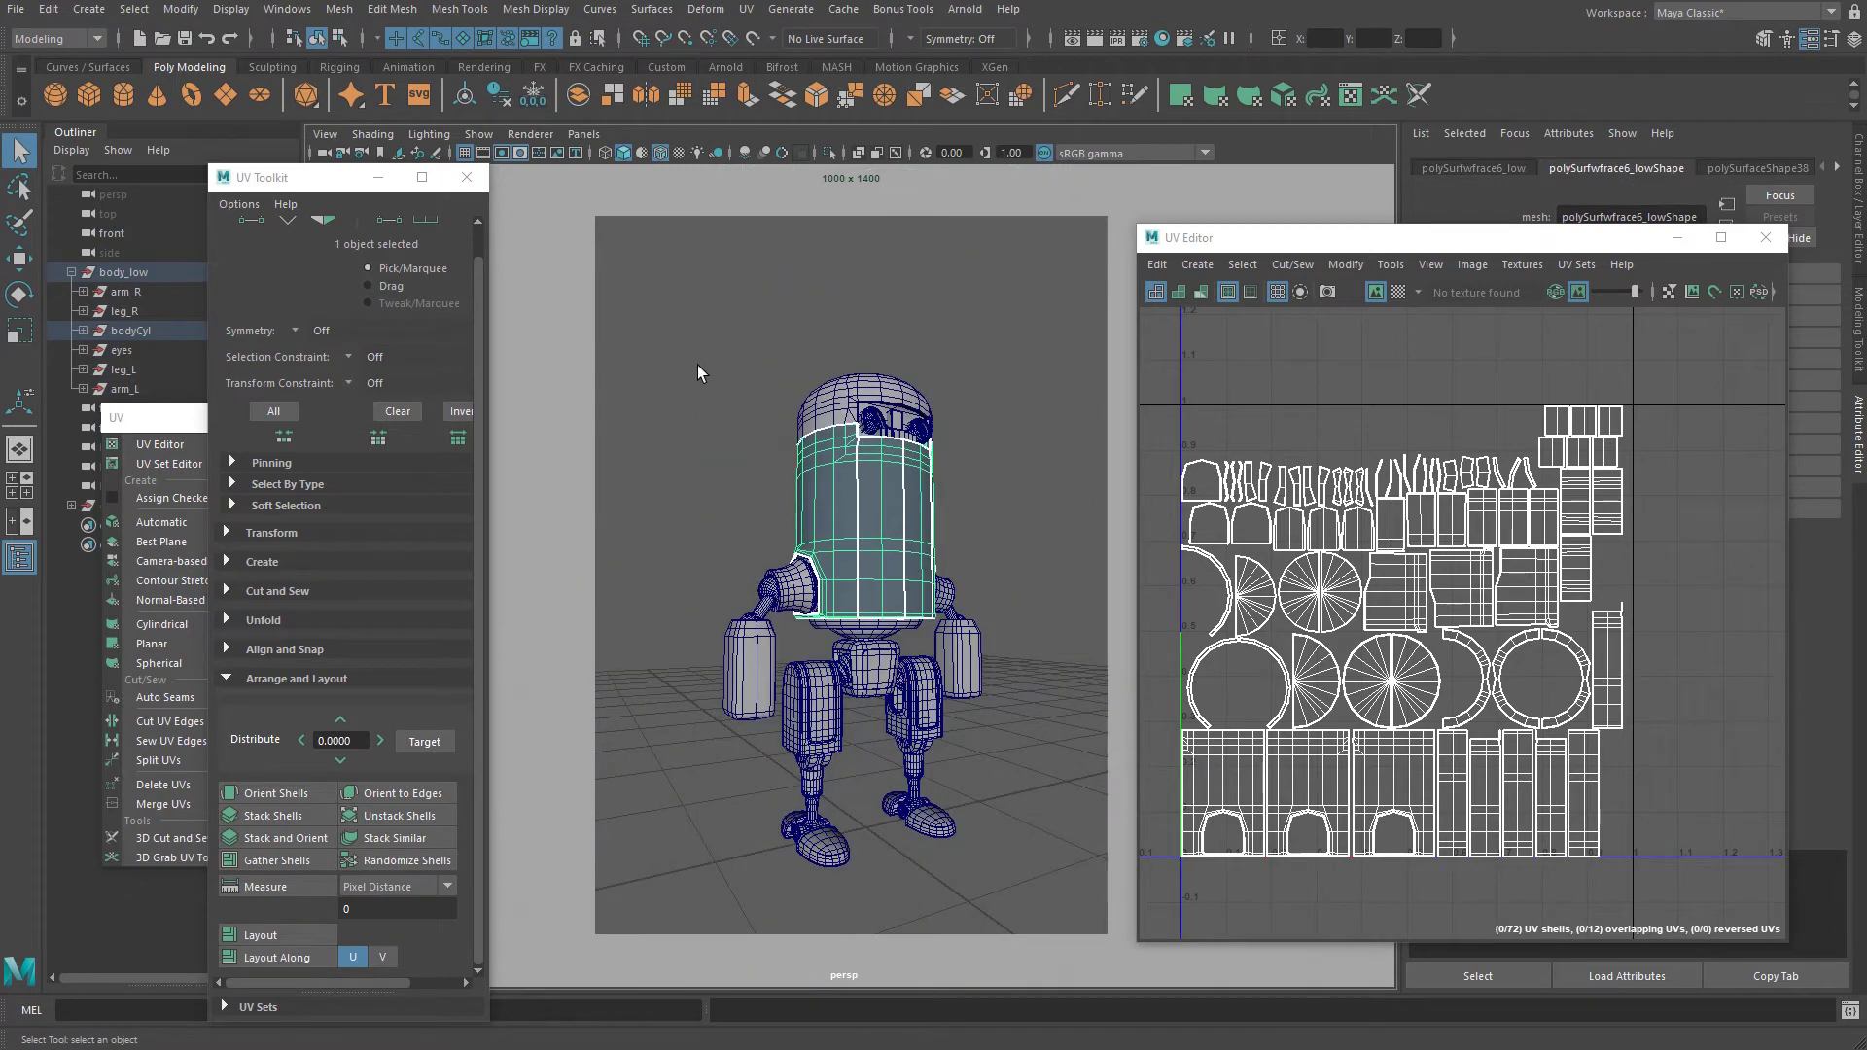
# Clear the selection, reselect the torso, and compare how much of the render frame it fills near and far.
pyautogui.moveTo(697, 367); pyautogui.dragTo(987, 866)
pyautogui.click(1012, 859)
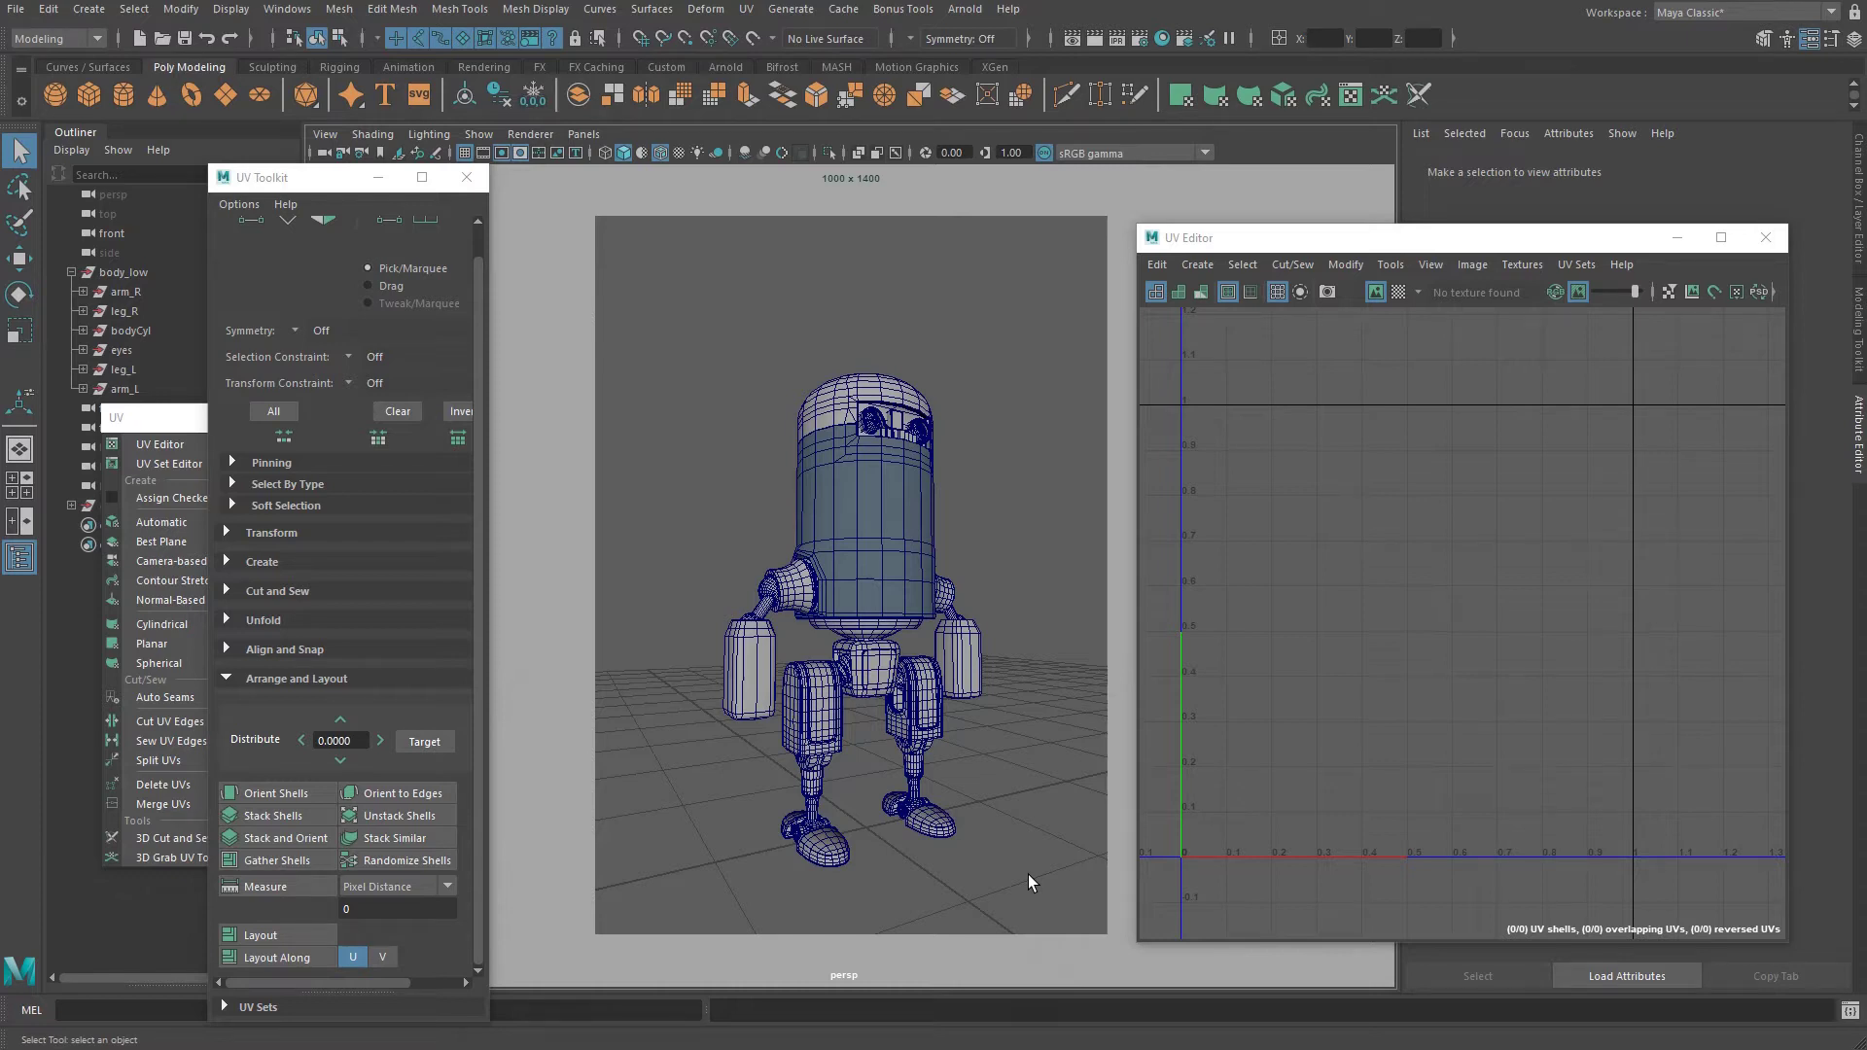
pyautogui.click(906, 541)
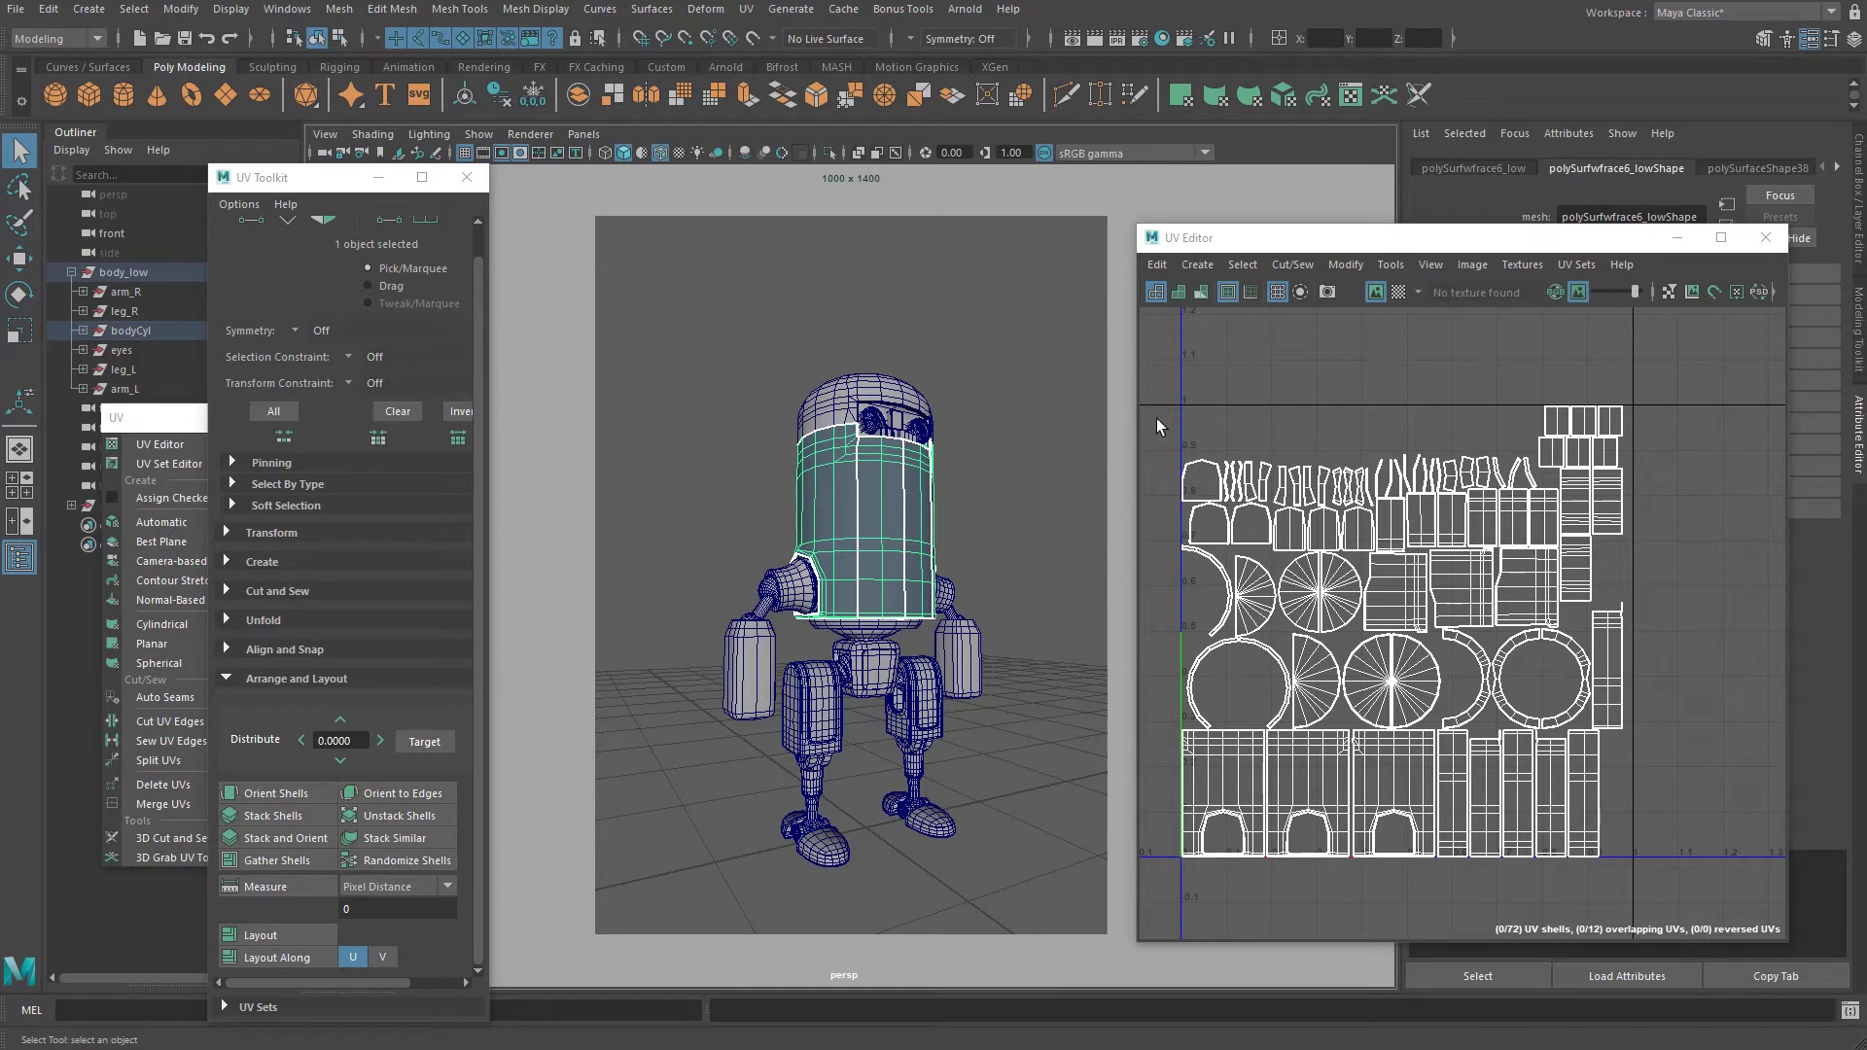
pyautogui.scroll(3, 916, 444)
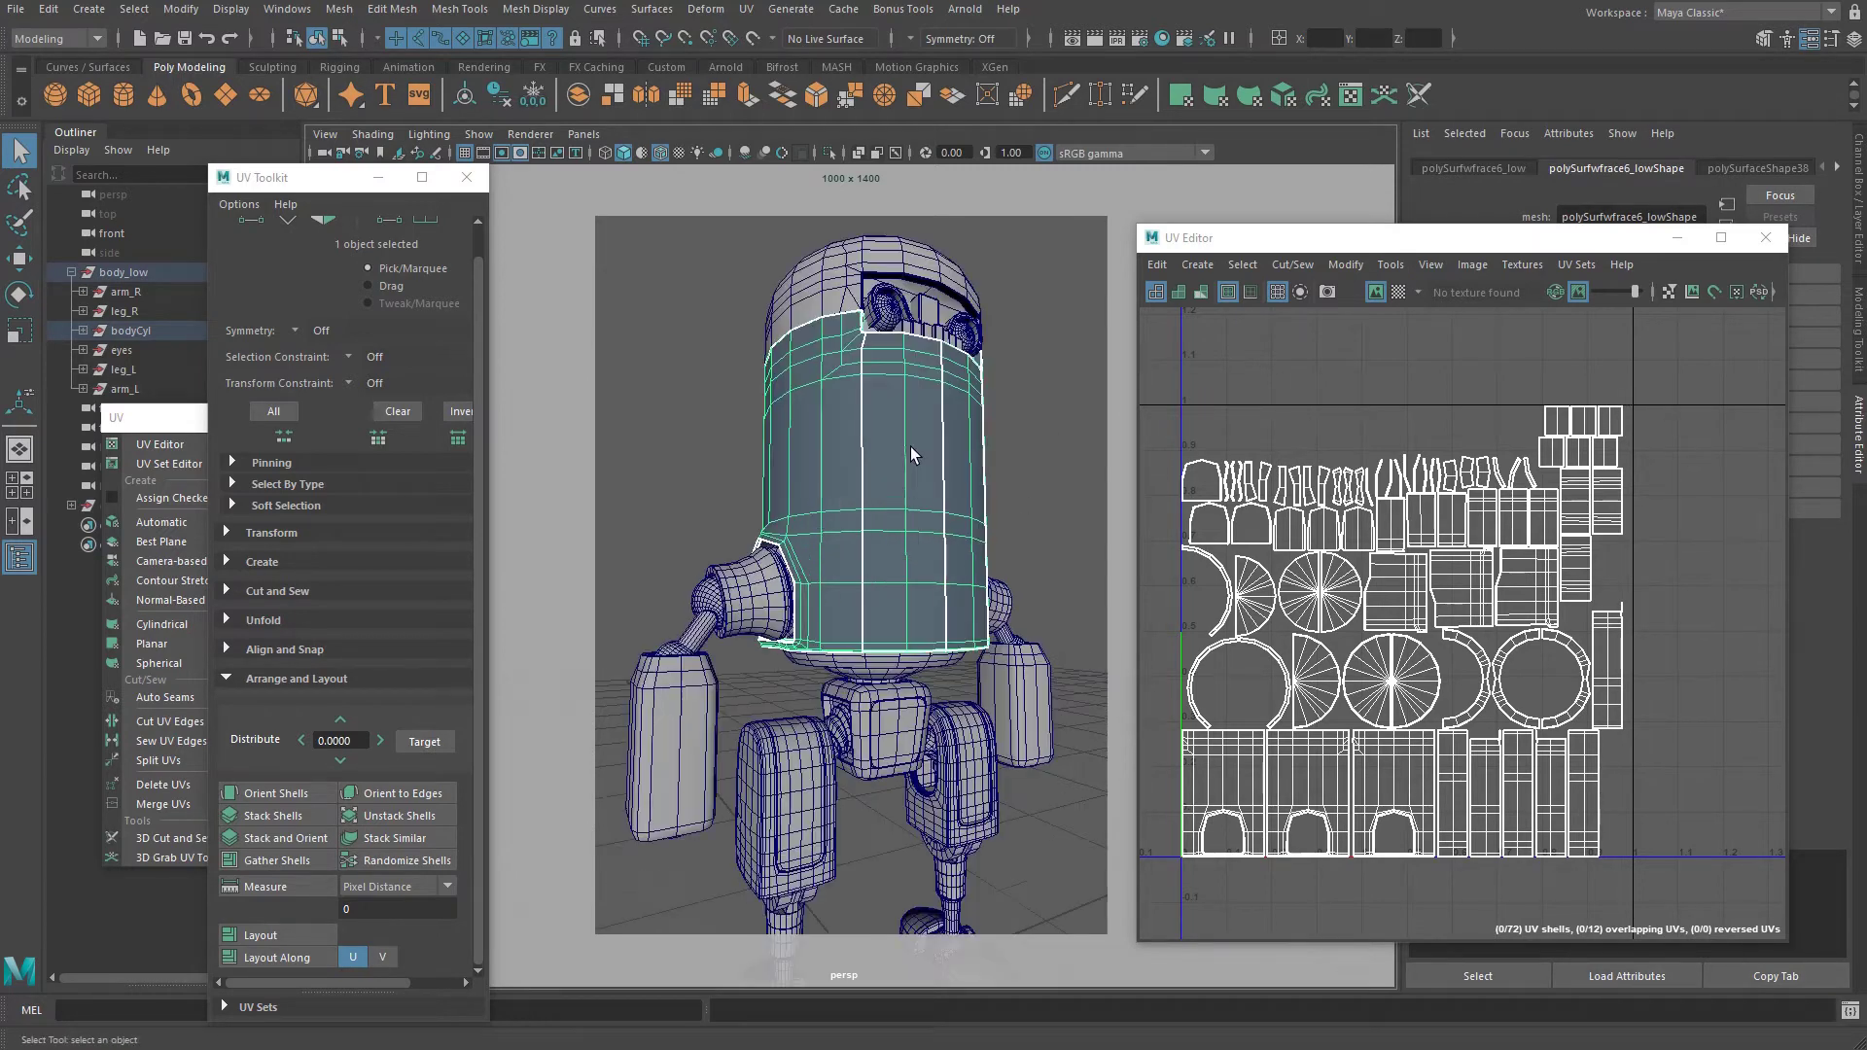
pyautogui.scroll(-3, 914, 459)
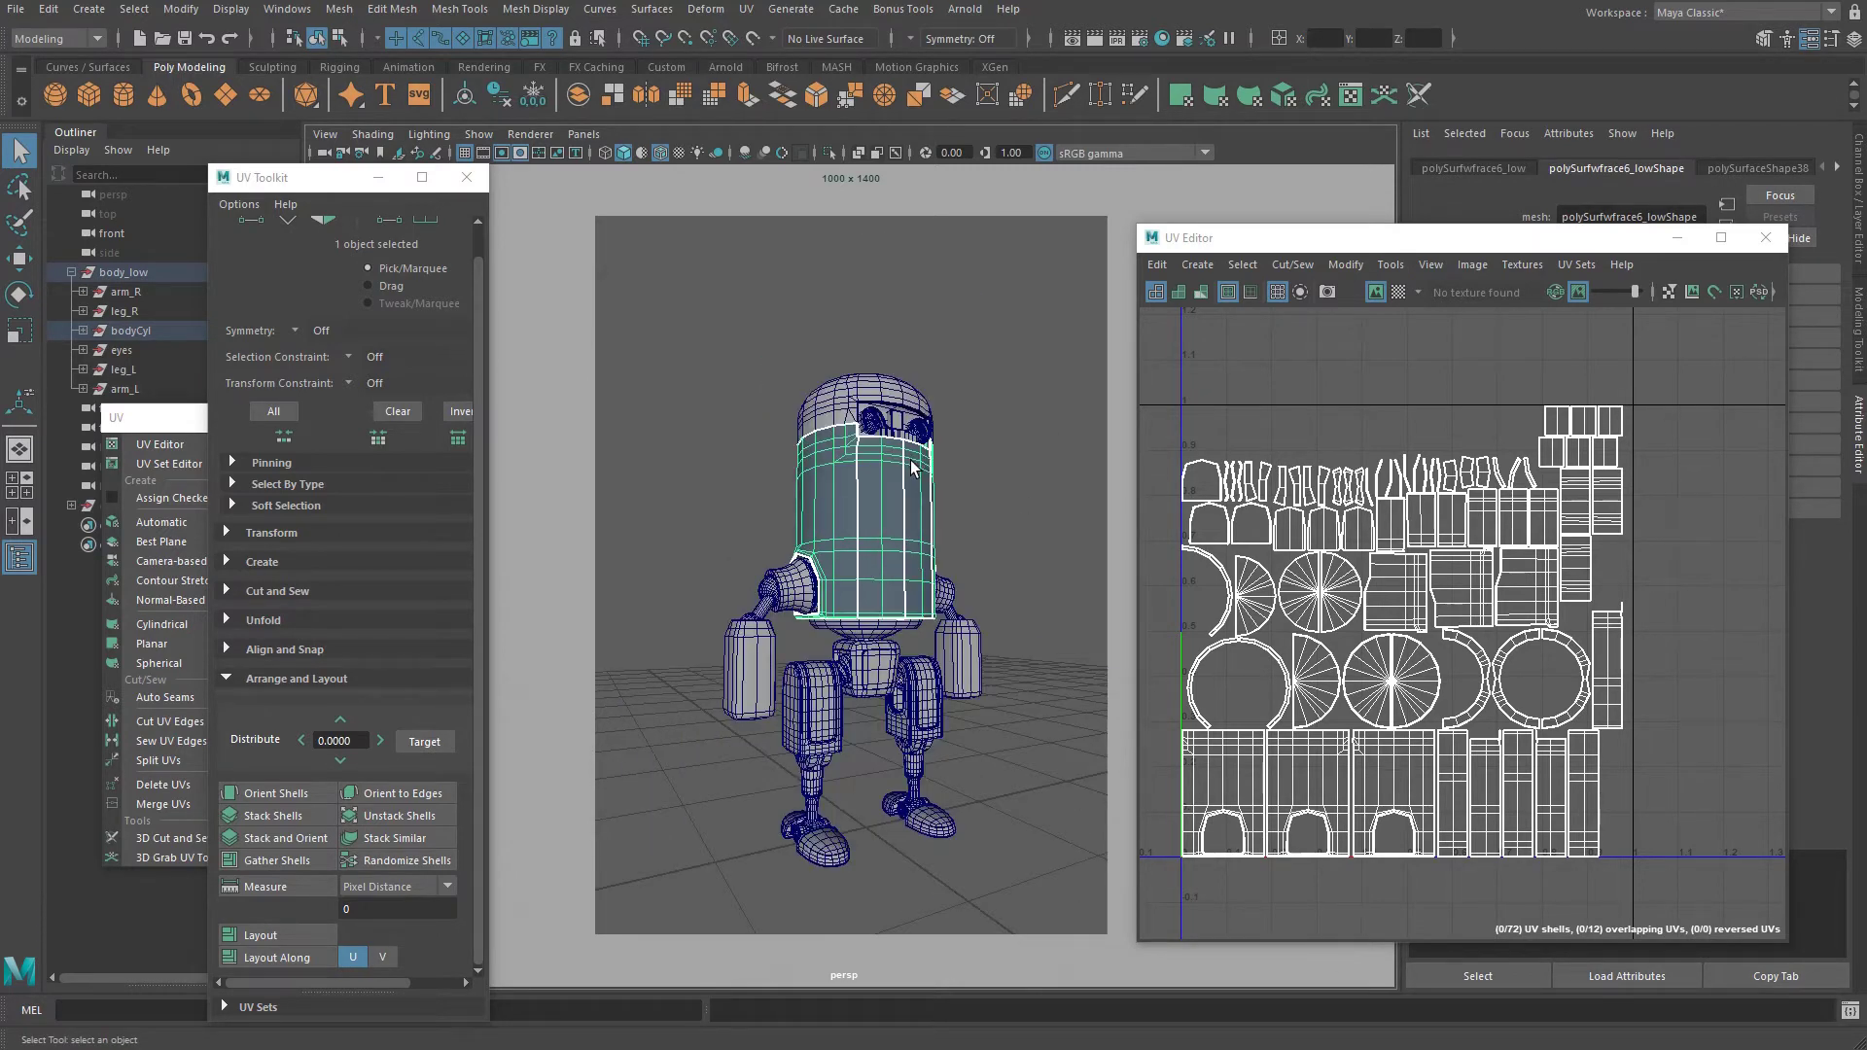
pyautogui.click(901, 393)
pyautogui.click(930, 566)
pyautogui.scroll(3, 943, 569)
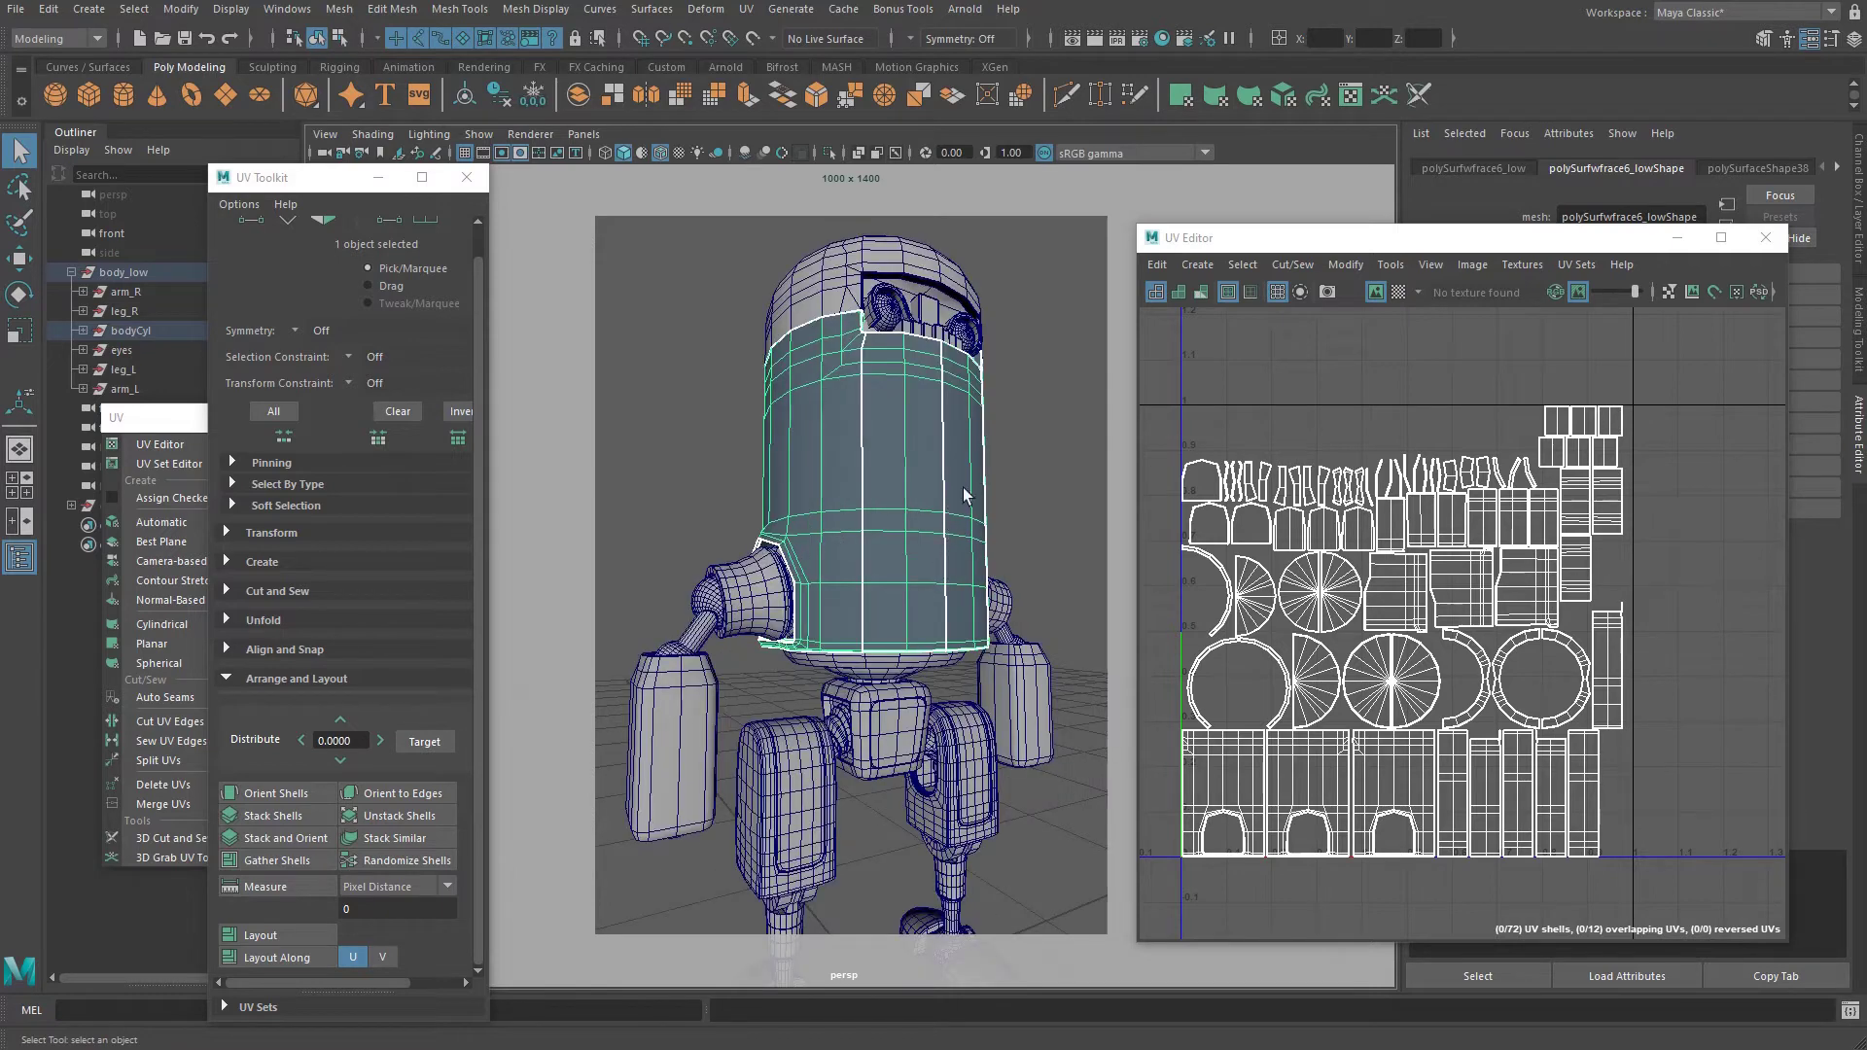
pyautogui.scroll(-3, 966, 496)
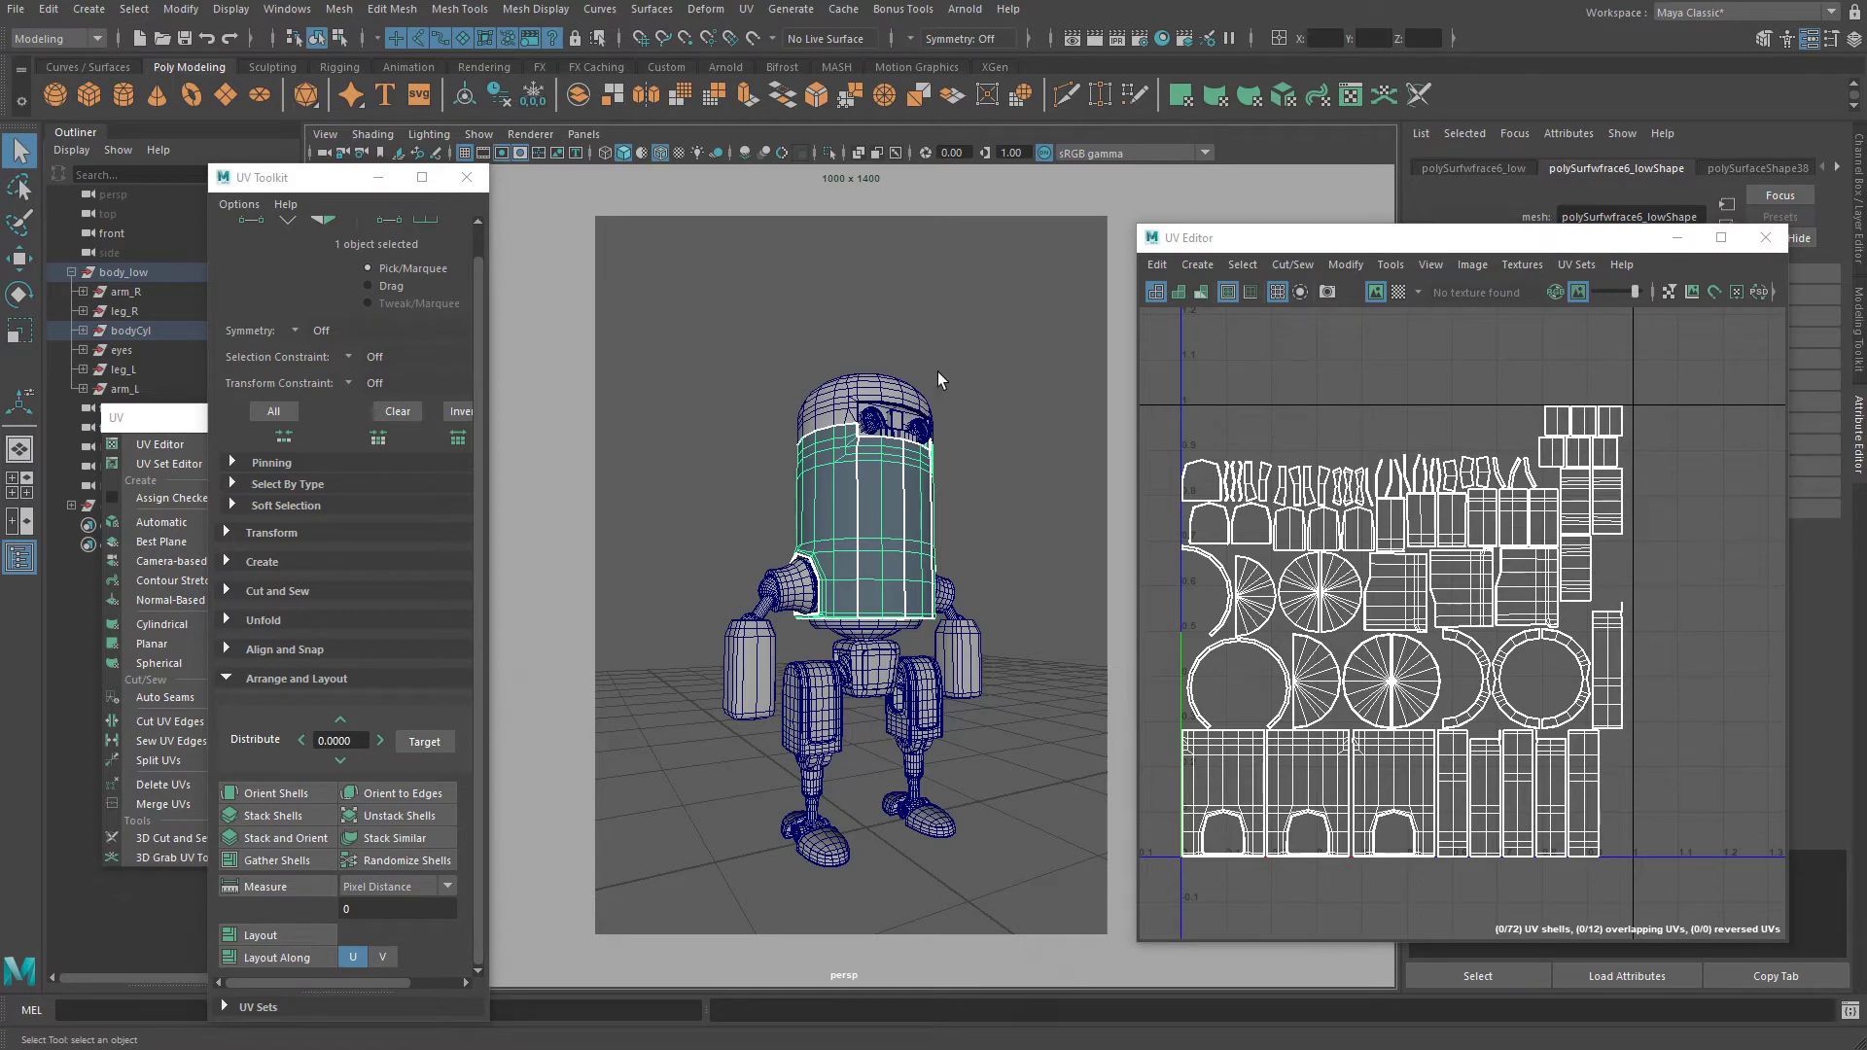
pyautogui.click(837, 417)
pyautogui.click(869, 505)
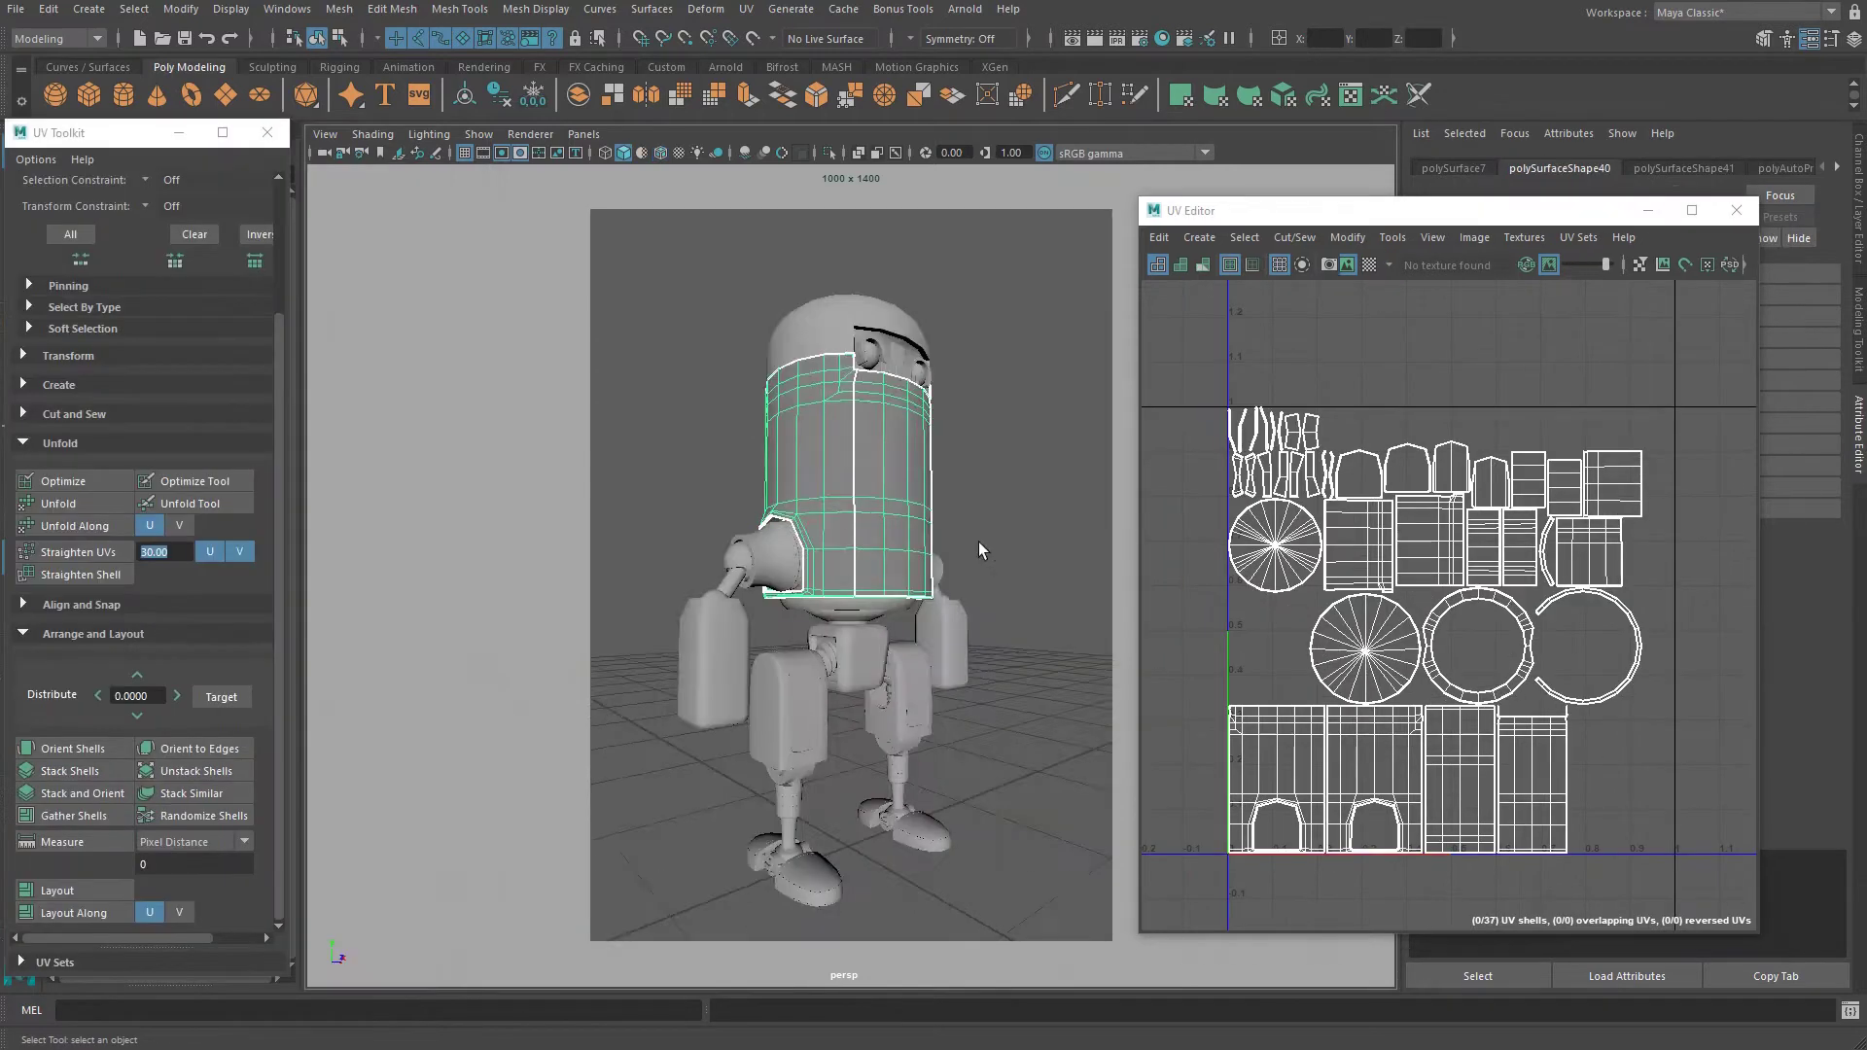
# Turn off the resolution gate and frame the robot's torso and head at close range.
pyautogui.moveTo(978, 541)
pyautogui.keyDown('alt'); pyautogui.mouseDown()
pyautogui.moveTo(999, 553)
pyautogui.moveTo(894, 612)
pyautogui.mouseUp(); pyautogui.keyUp('alt')
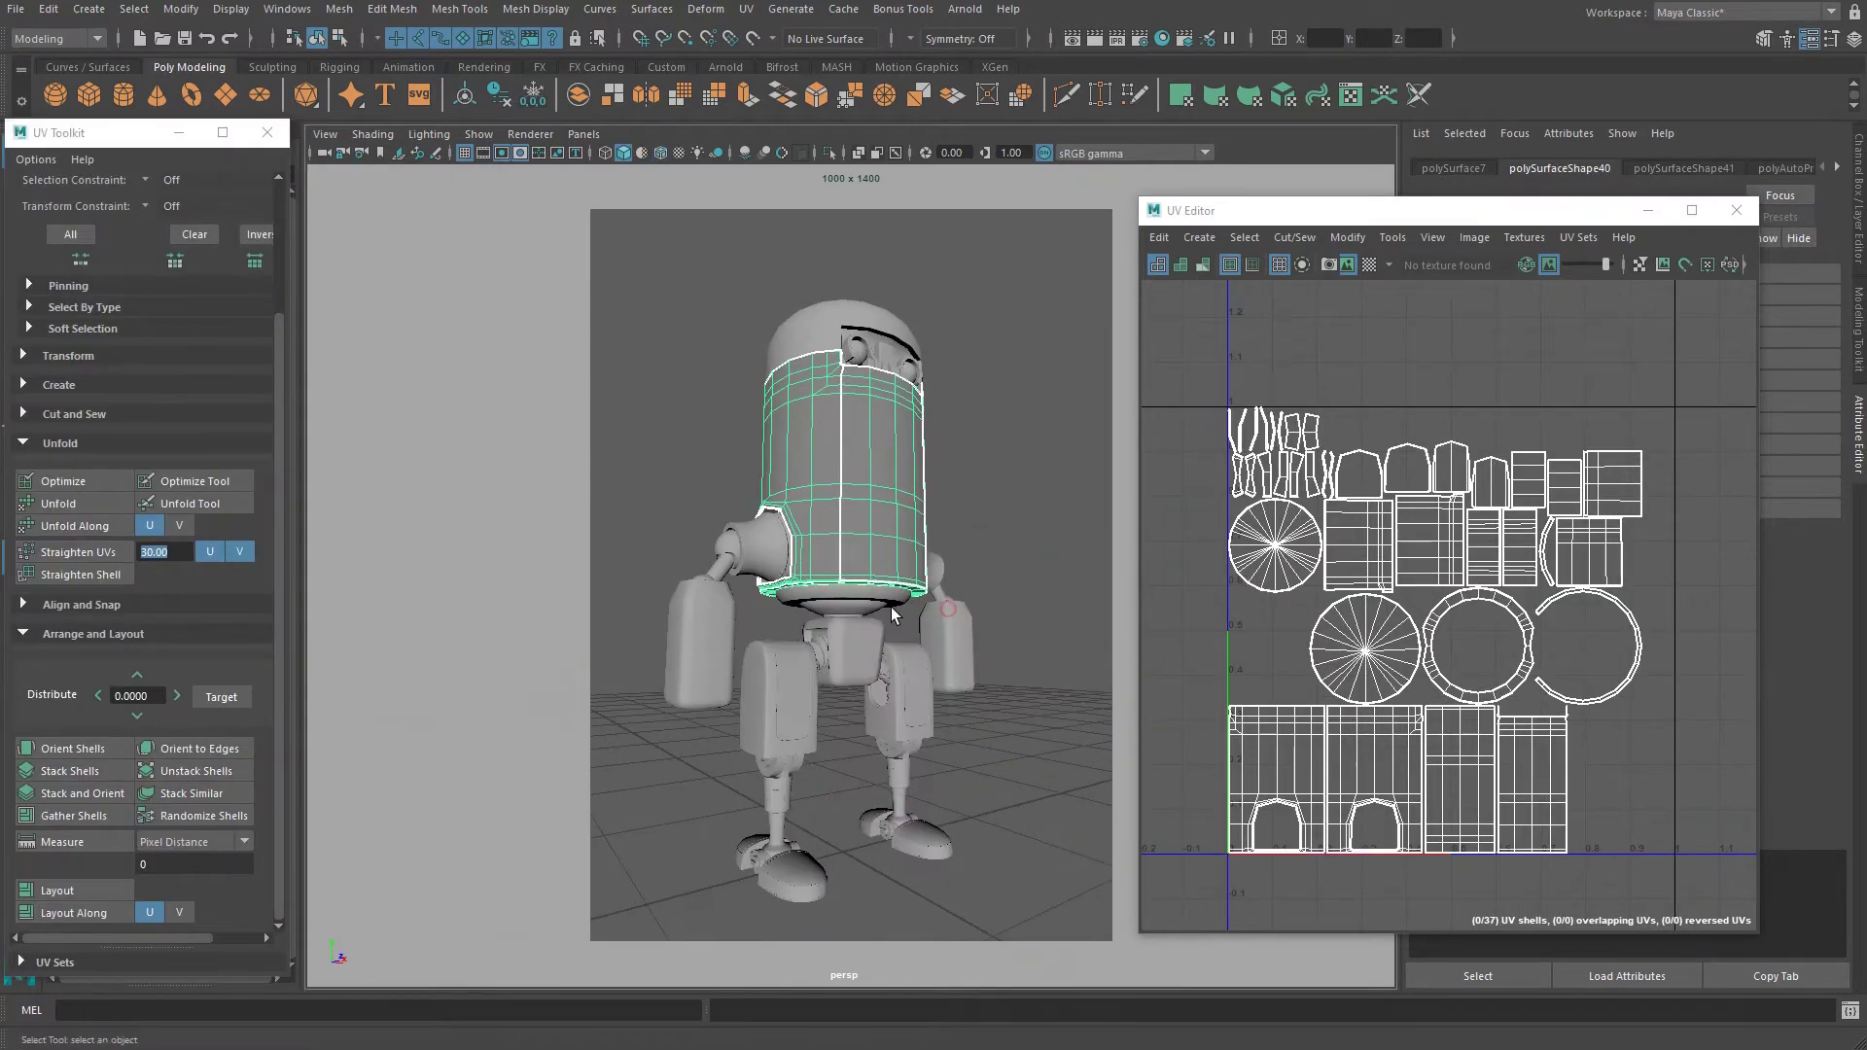
pyautogui.keyDown('alt'); pyautogui.moveTo(899, 565); pyautogui.dragTo(919, 594, button='right'); pyautogui.keyUp('alt')
pyautogui.keyDown('alt'); pyautogui.moveTo(935, 501); pyautogui.dragTo(920, 511); pyautogui.keyUp('alt')
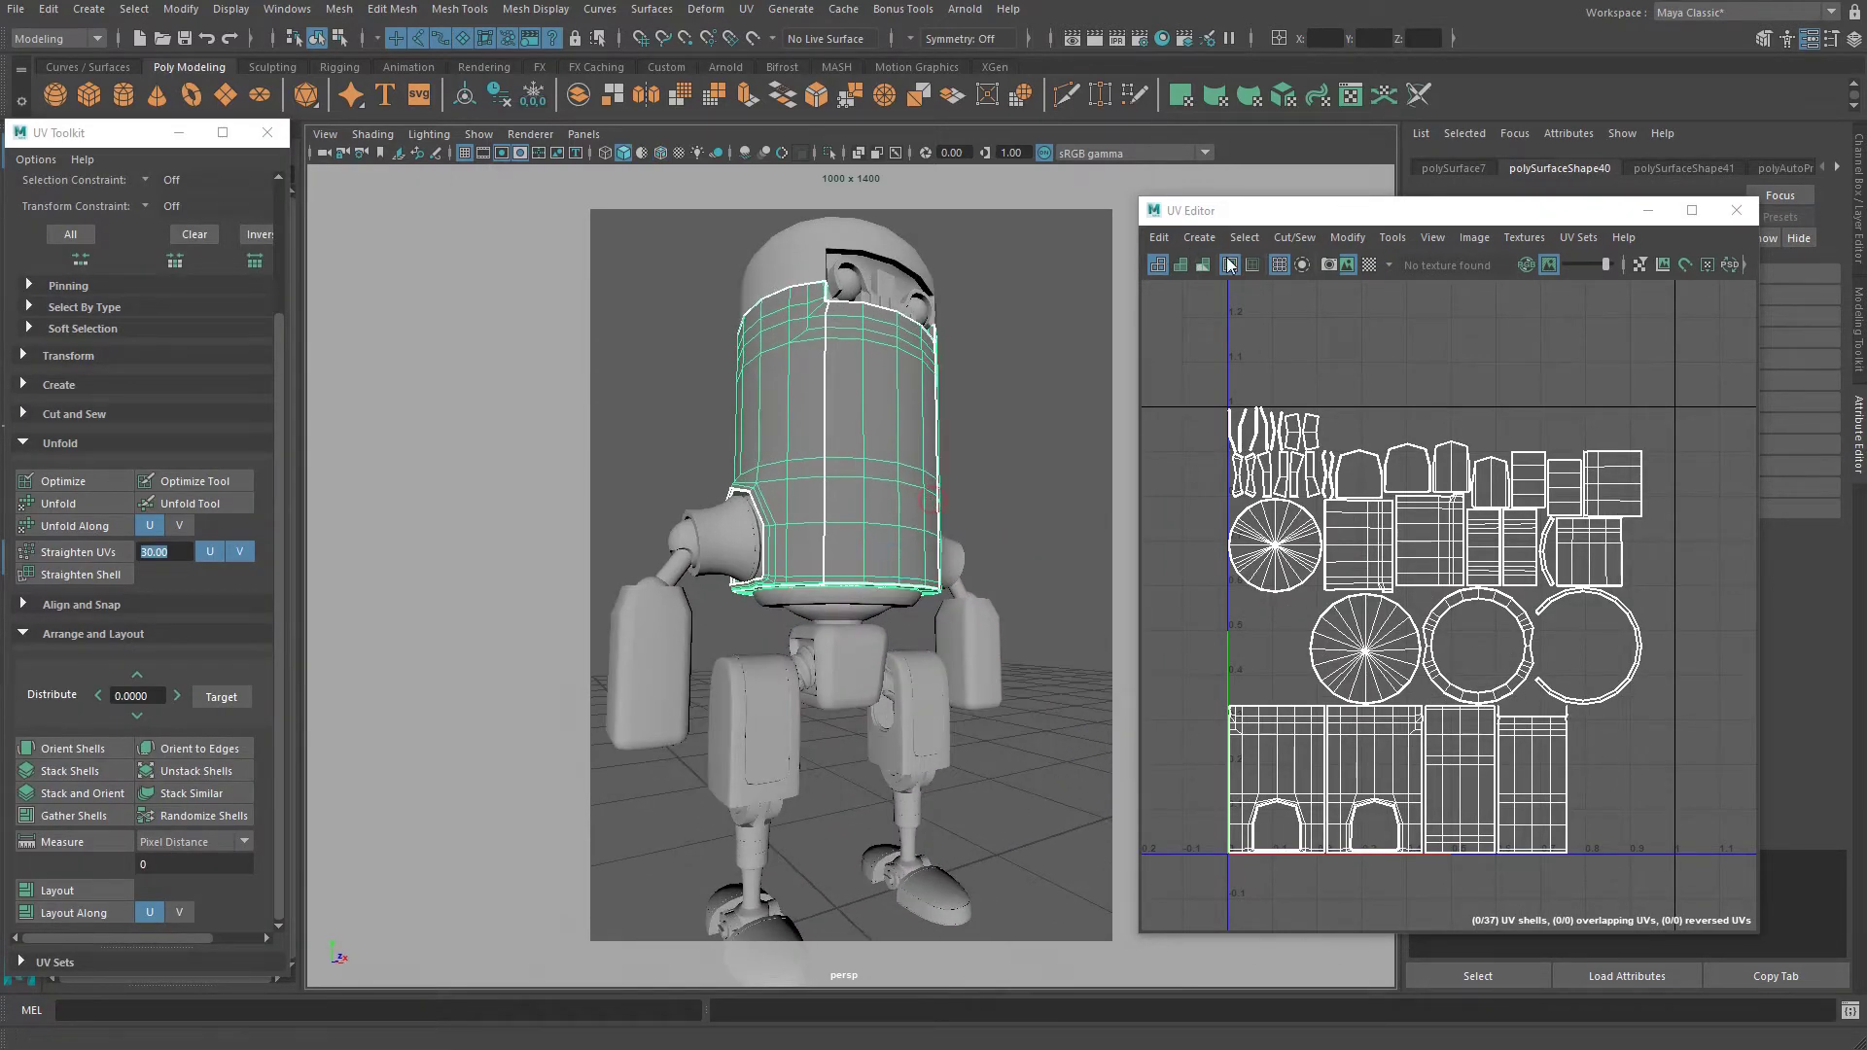
pyautogui.click(1023, 306)
pyautogui.click(878, 391)
pyautogui.click(507, 153)
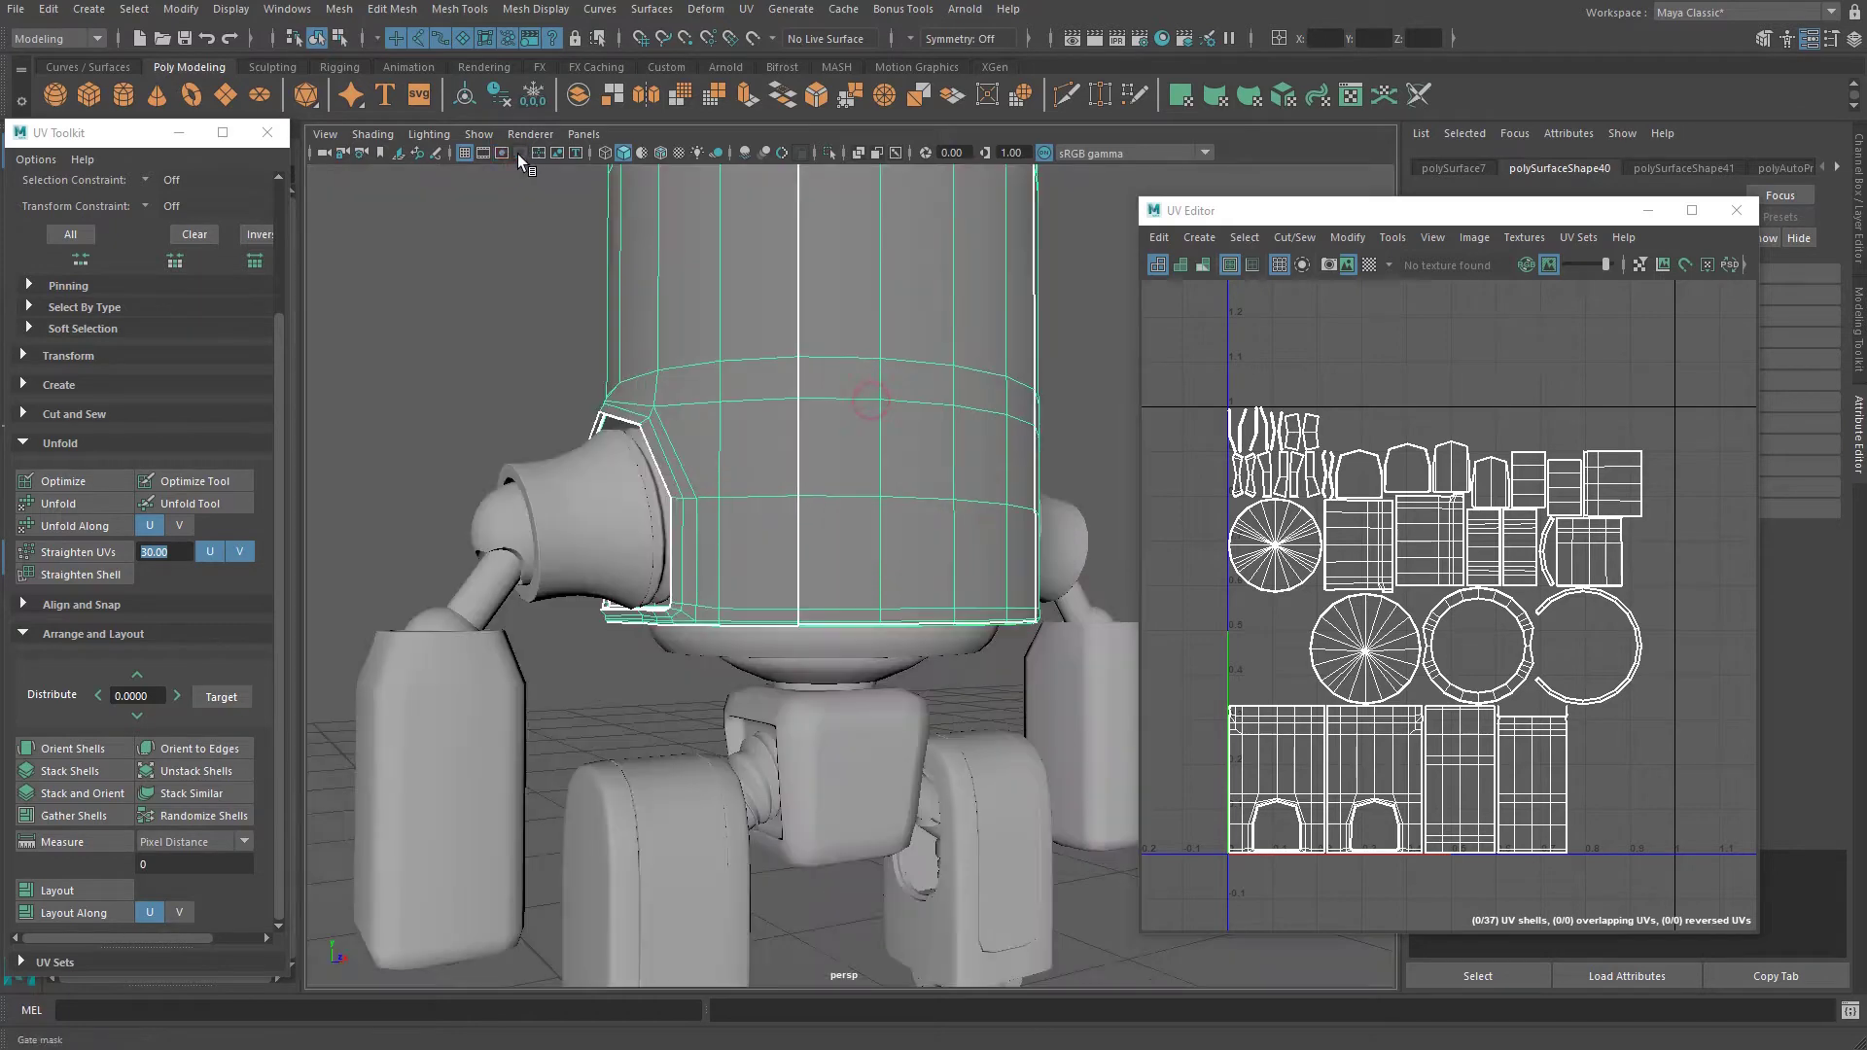
pyautogui.keyDown('alt'); pyautogui.moveTo(842, 381); pyautogui.dragTo(837, 671, button='middle'); pyautogui.keyUp('alt')
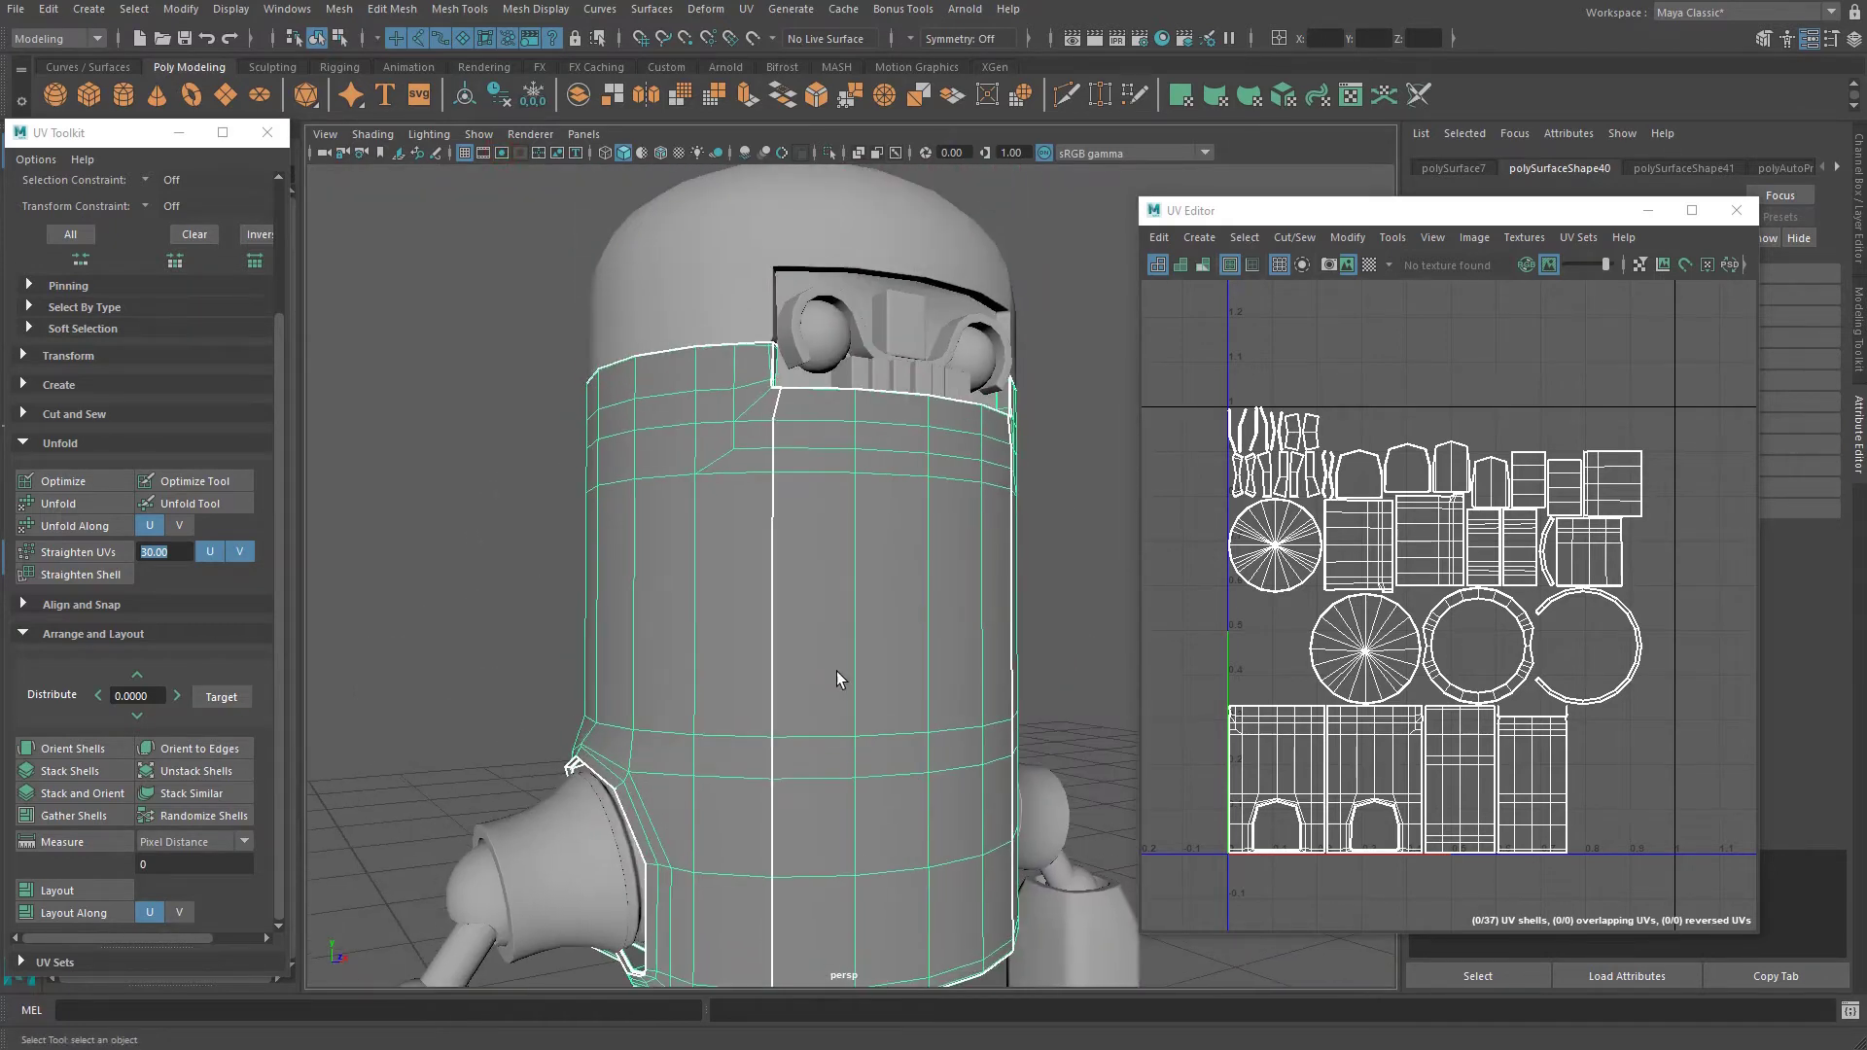
# Apply a planar UV projection to the torso and return to object selection.
pyautogui.click(1190, 101)
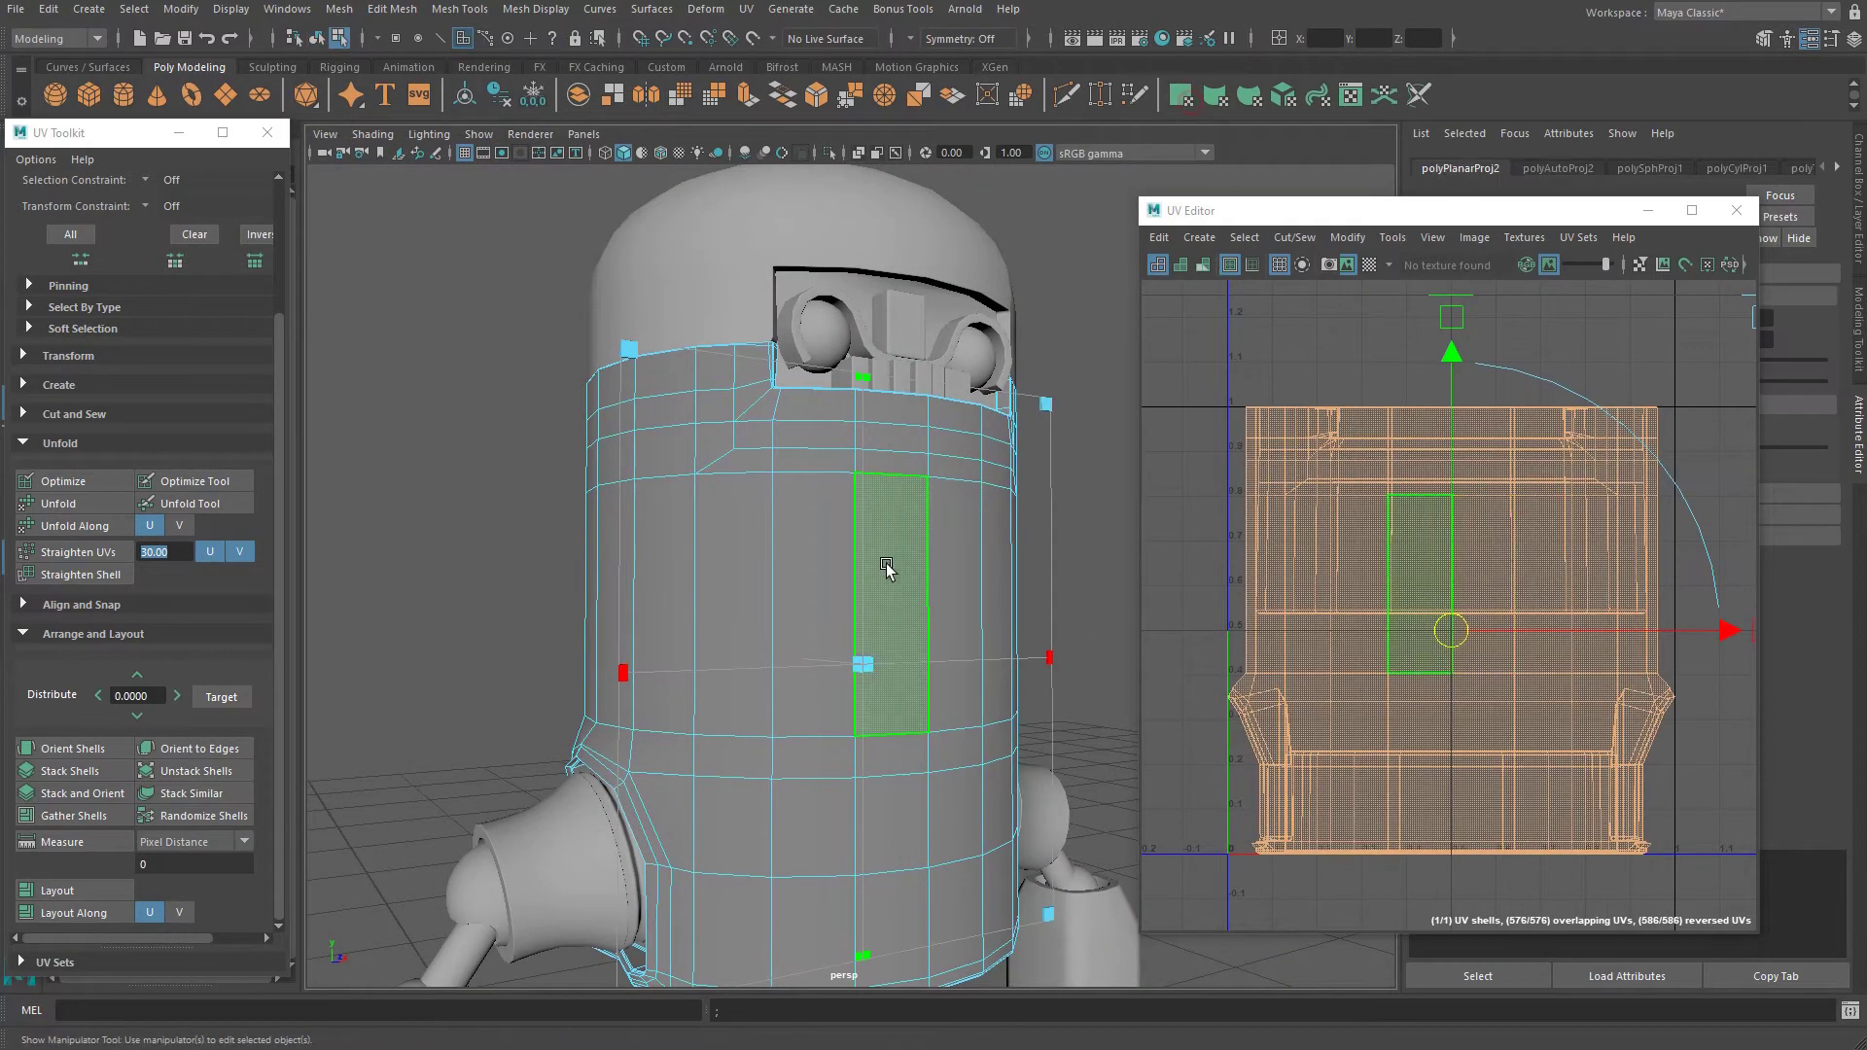
pyautogui.moveTo(863, 494); pyautogui.dragTo(909, 469, button='right')
pyautogui.keyDown('alt'); pyautogui.moveTo(994, 541); pyautogui.dragTo(907, 491); pyautogui.keyUp('alt')
# Review the Planar Mapping projection options against the torso's orientation and close them without projecting again.
pyautogui.click(745, 10)
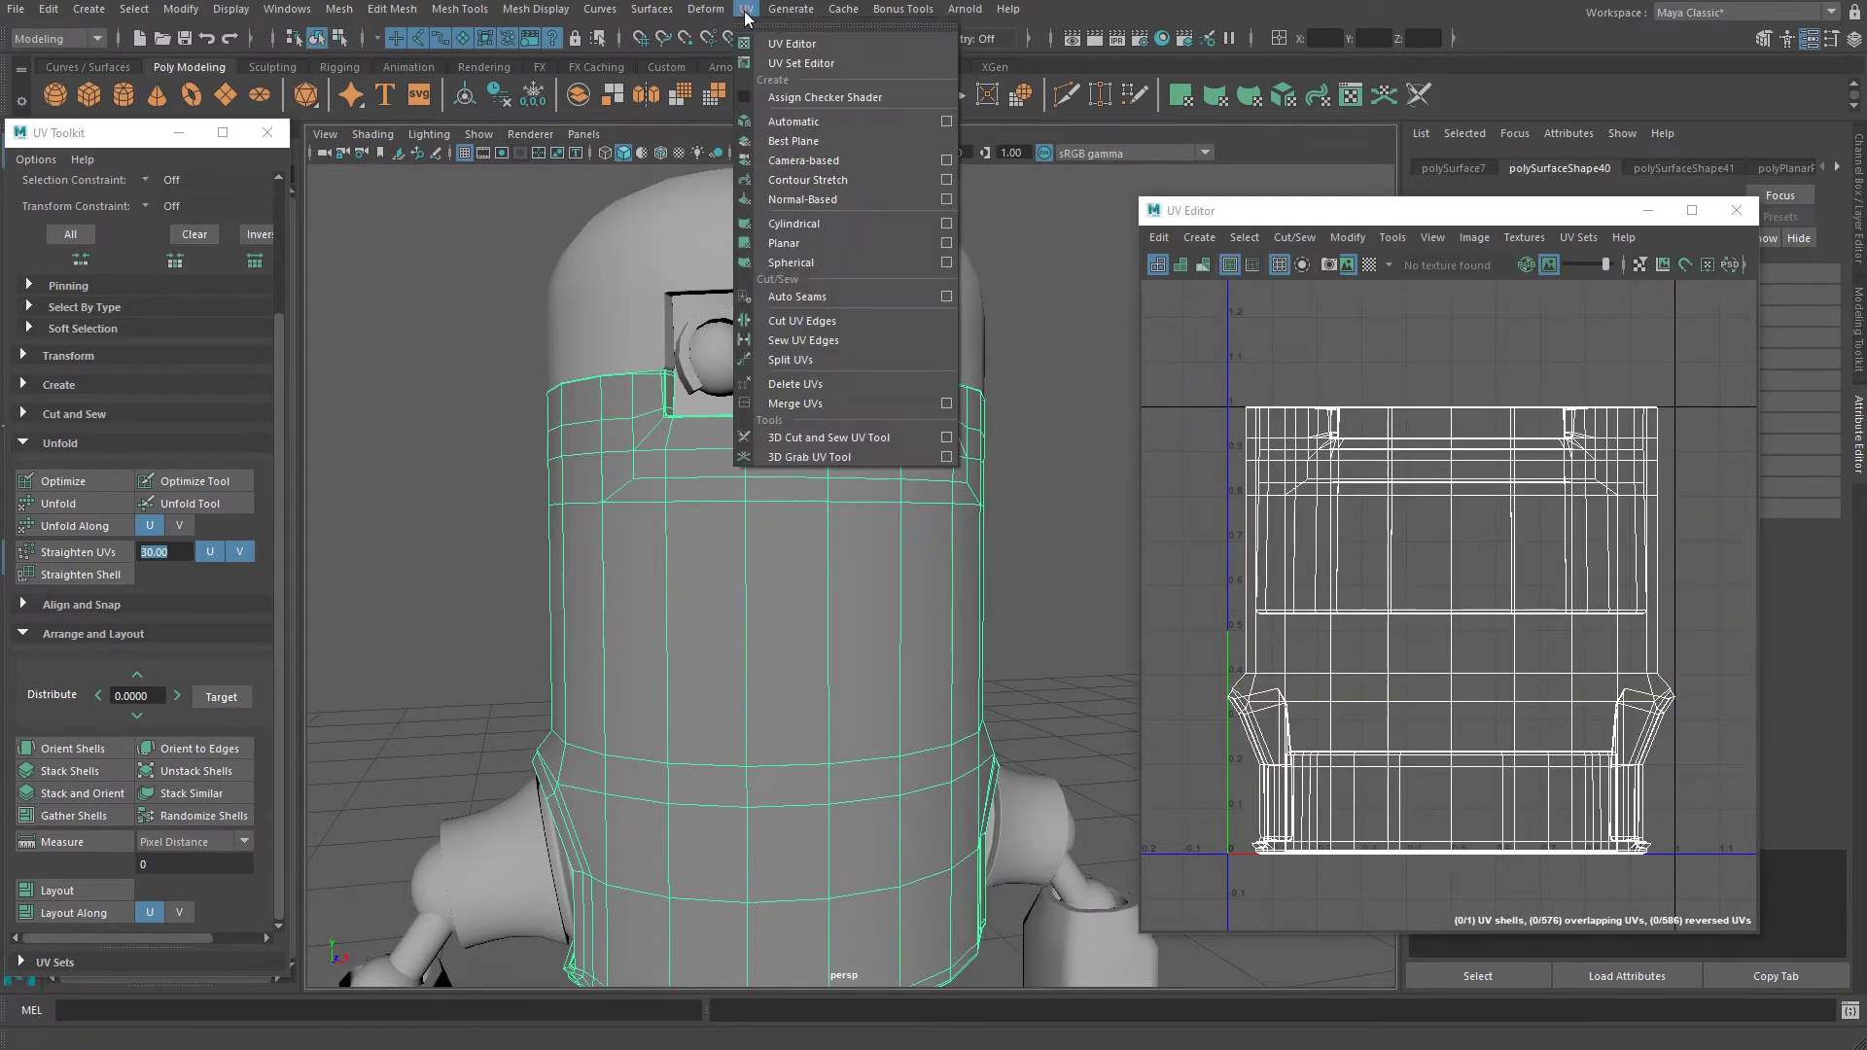
pyautogui.click(943, 246)
pyautogui.moveTo(1160, 266); pyautogui.dragTo(1224, 154)
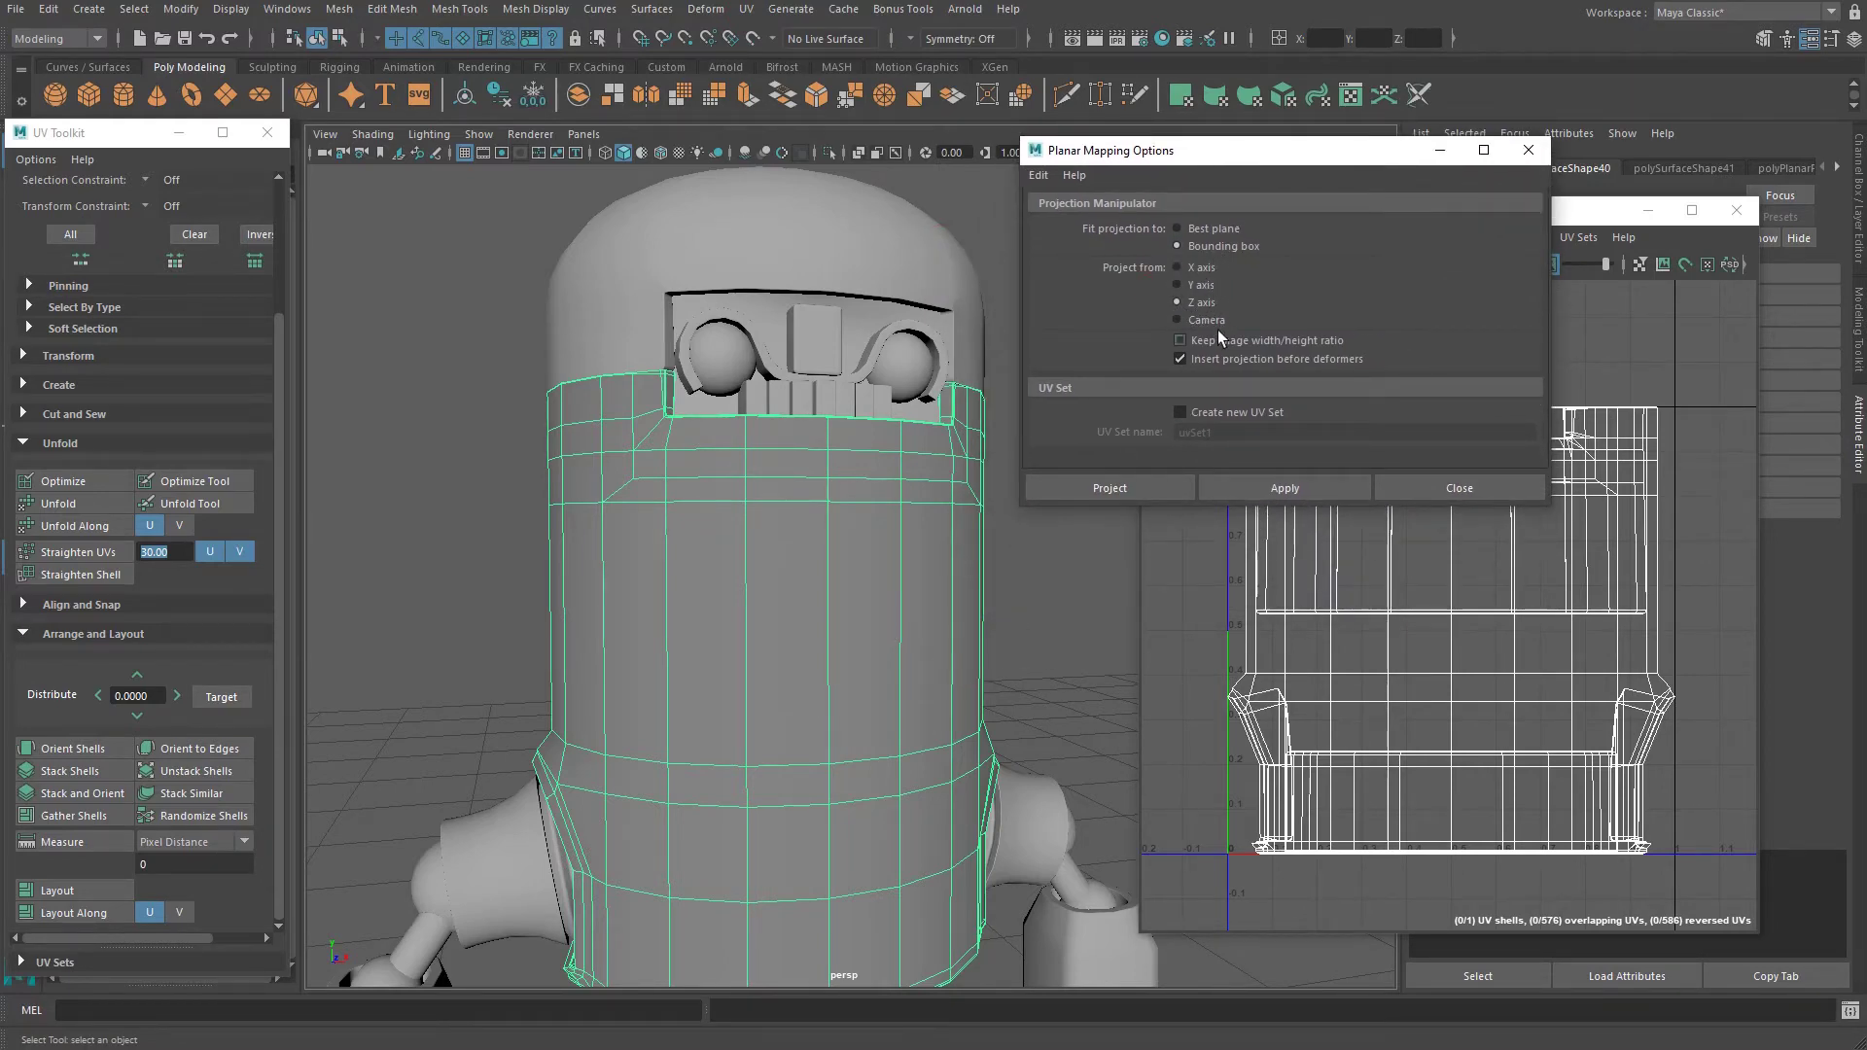
pyautogui.scroll(-5, 634, 463)
pyautogui.keyDown('alt'); pyautogui.moveTo(634, 463); pyautogui.dragTo(730, 546); pyautogui.keyUp('alt')
pyautogui.keyDown('alt'); pyautogui.moveTo(694, 445); pyautogui.dragTo(814, 465); pyautogui.keyUp('alt')
pyautogui.click(1416, 481)
pyautogui.scroll(5, 725, 505)
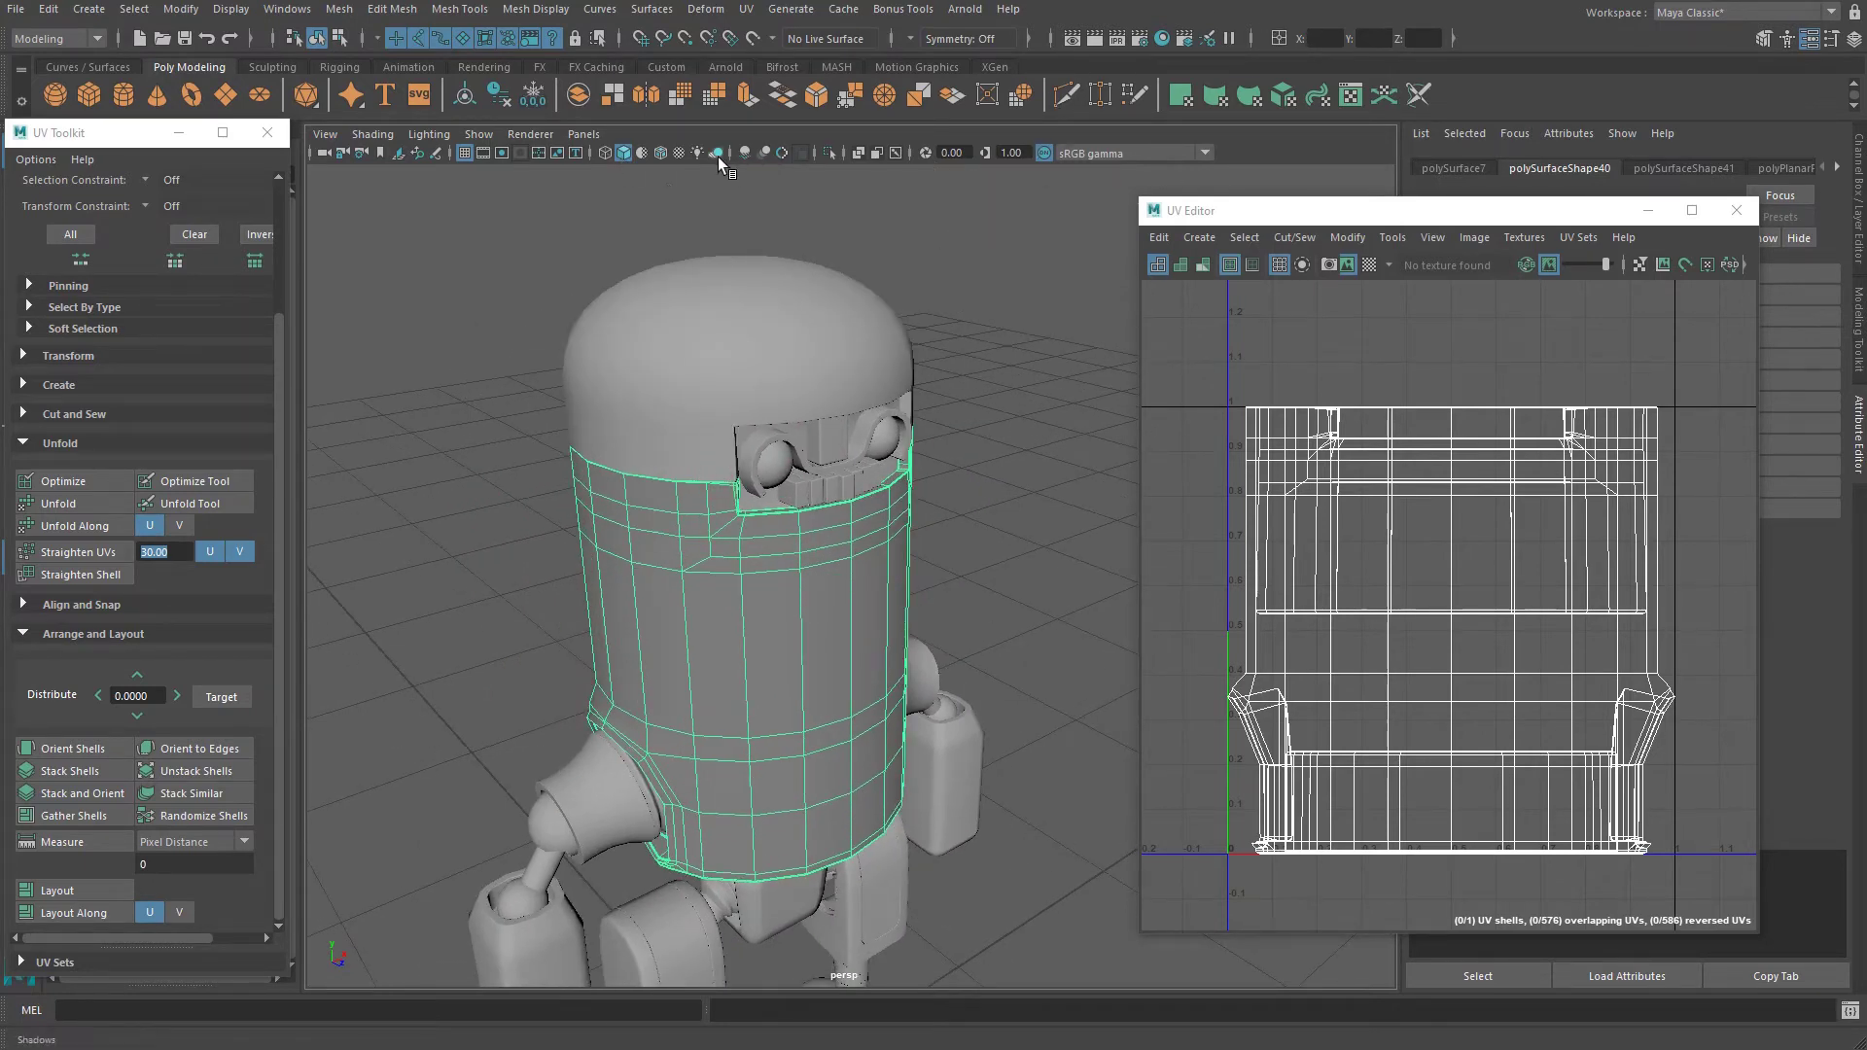
# Isolate the torso in the viewport.
pyautogui.click(825, 154)
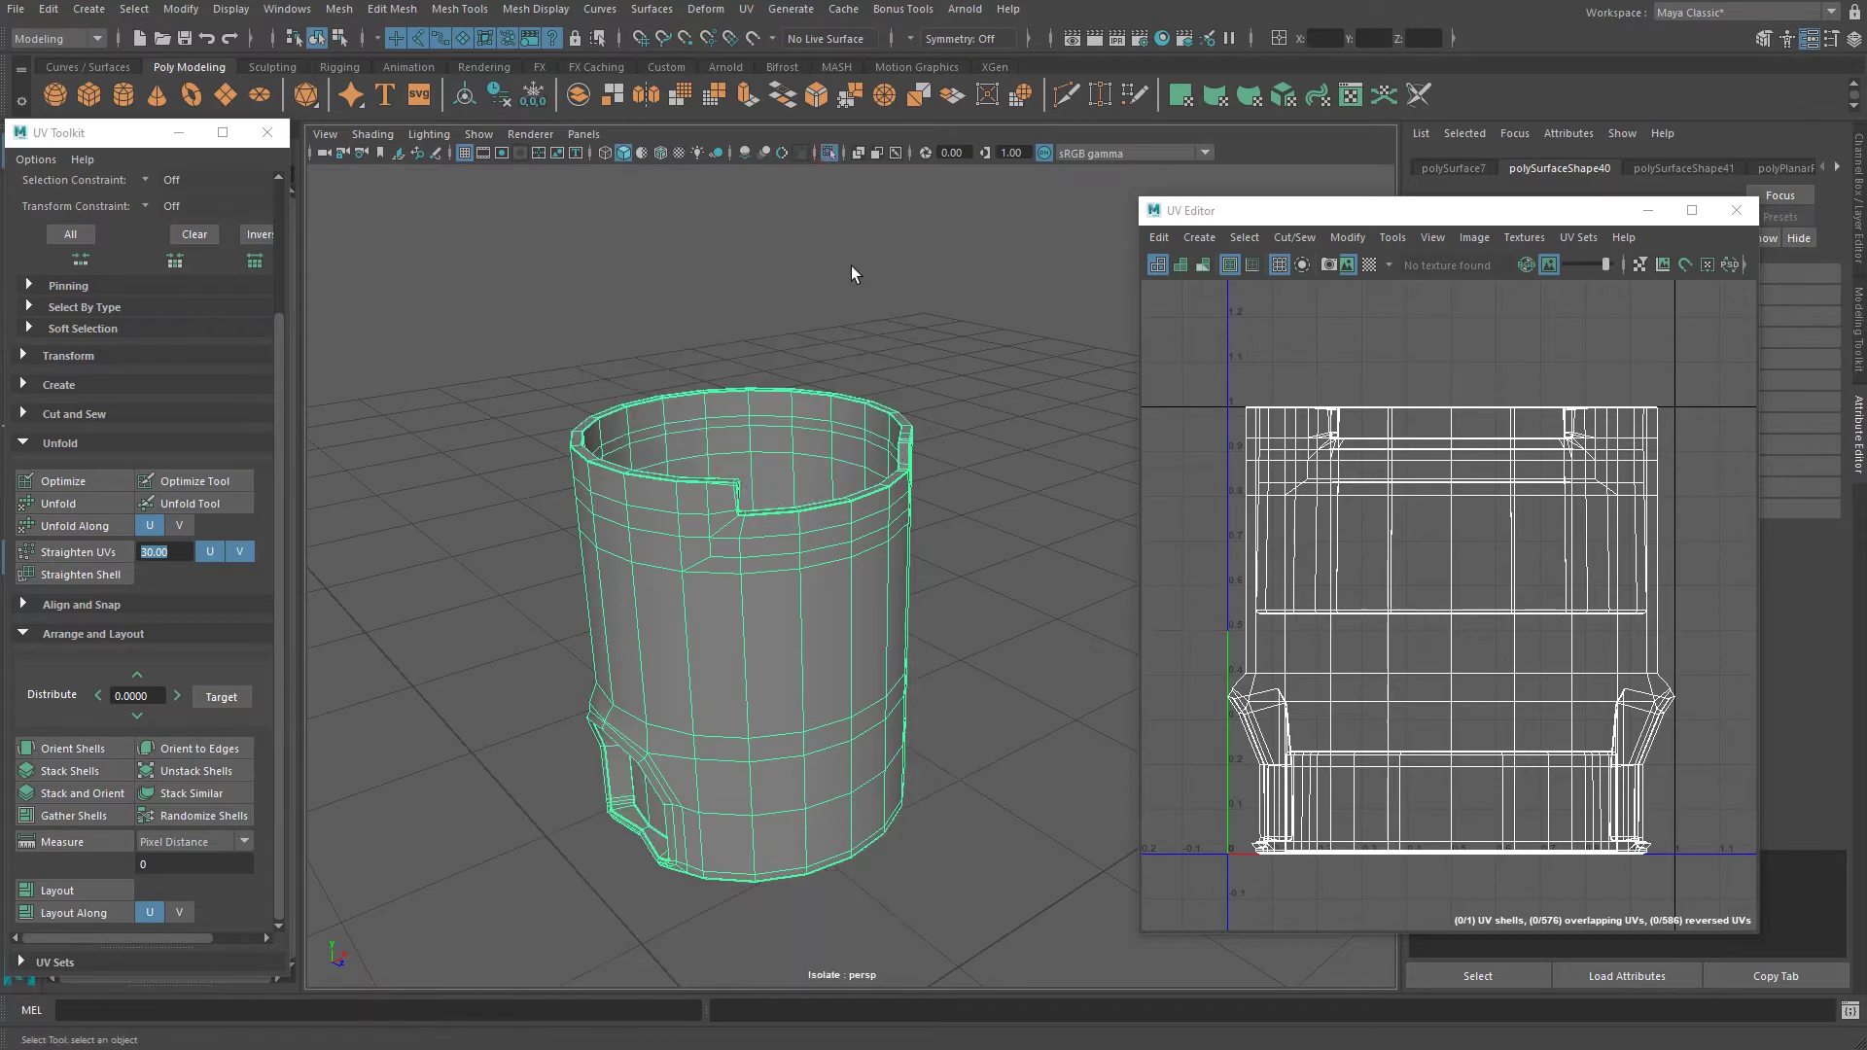
pyautogui.click(746, 8)
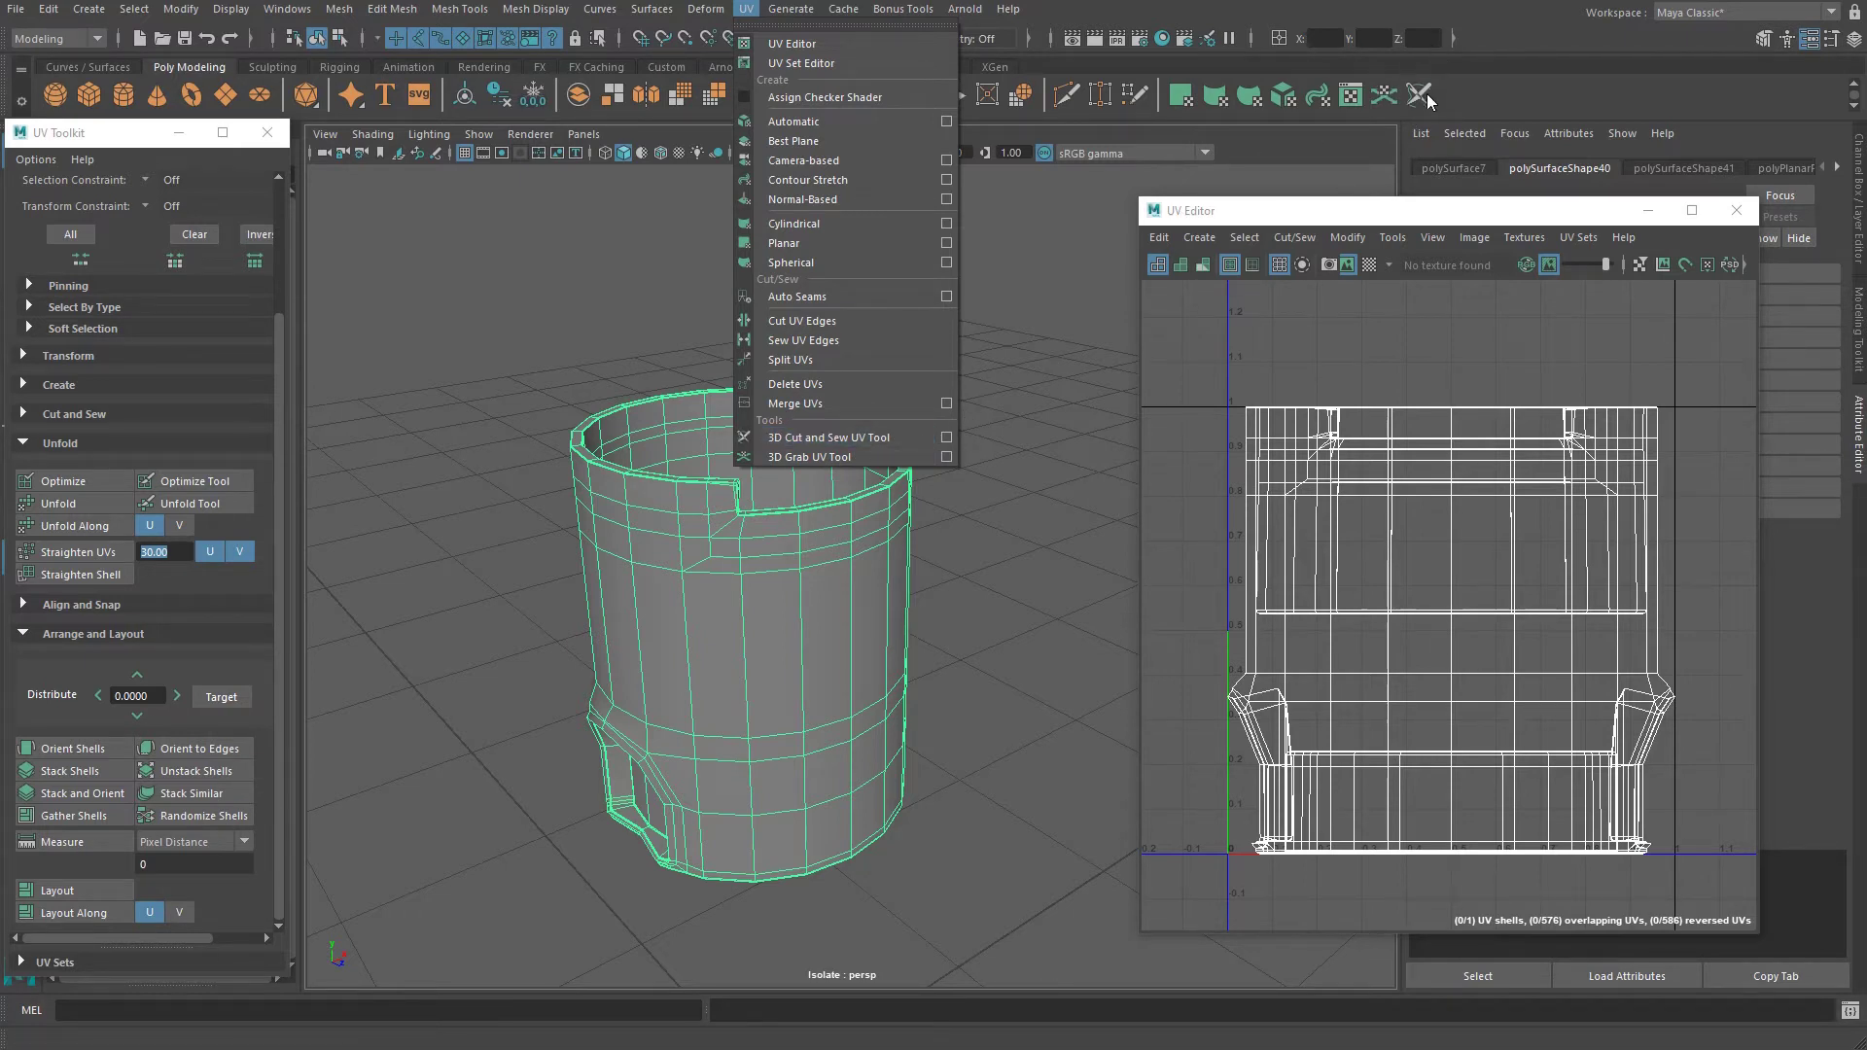
pyautogui.click(1532, 73)
# Cut the UVs along the inner edge loop of the torso's top rim with the 3D Cut and Sew UV Tool.
pyautogui.click(1416, 95)
pyautogui.keyDown('alt'); pyautogui.moveTo(656, 446); pyautogui.dragTo(832, 399, button='right'); pyautogui.keyUp('alt')
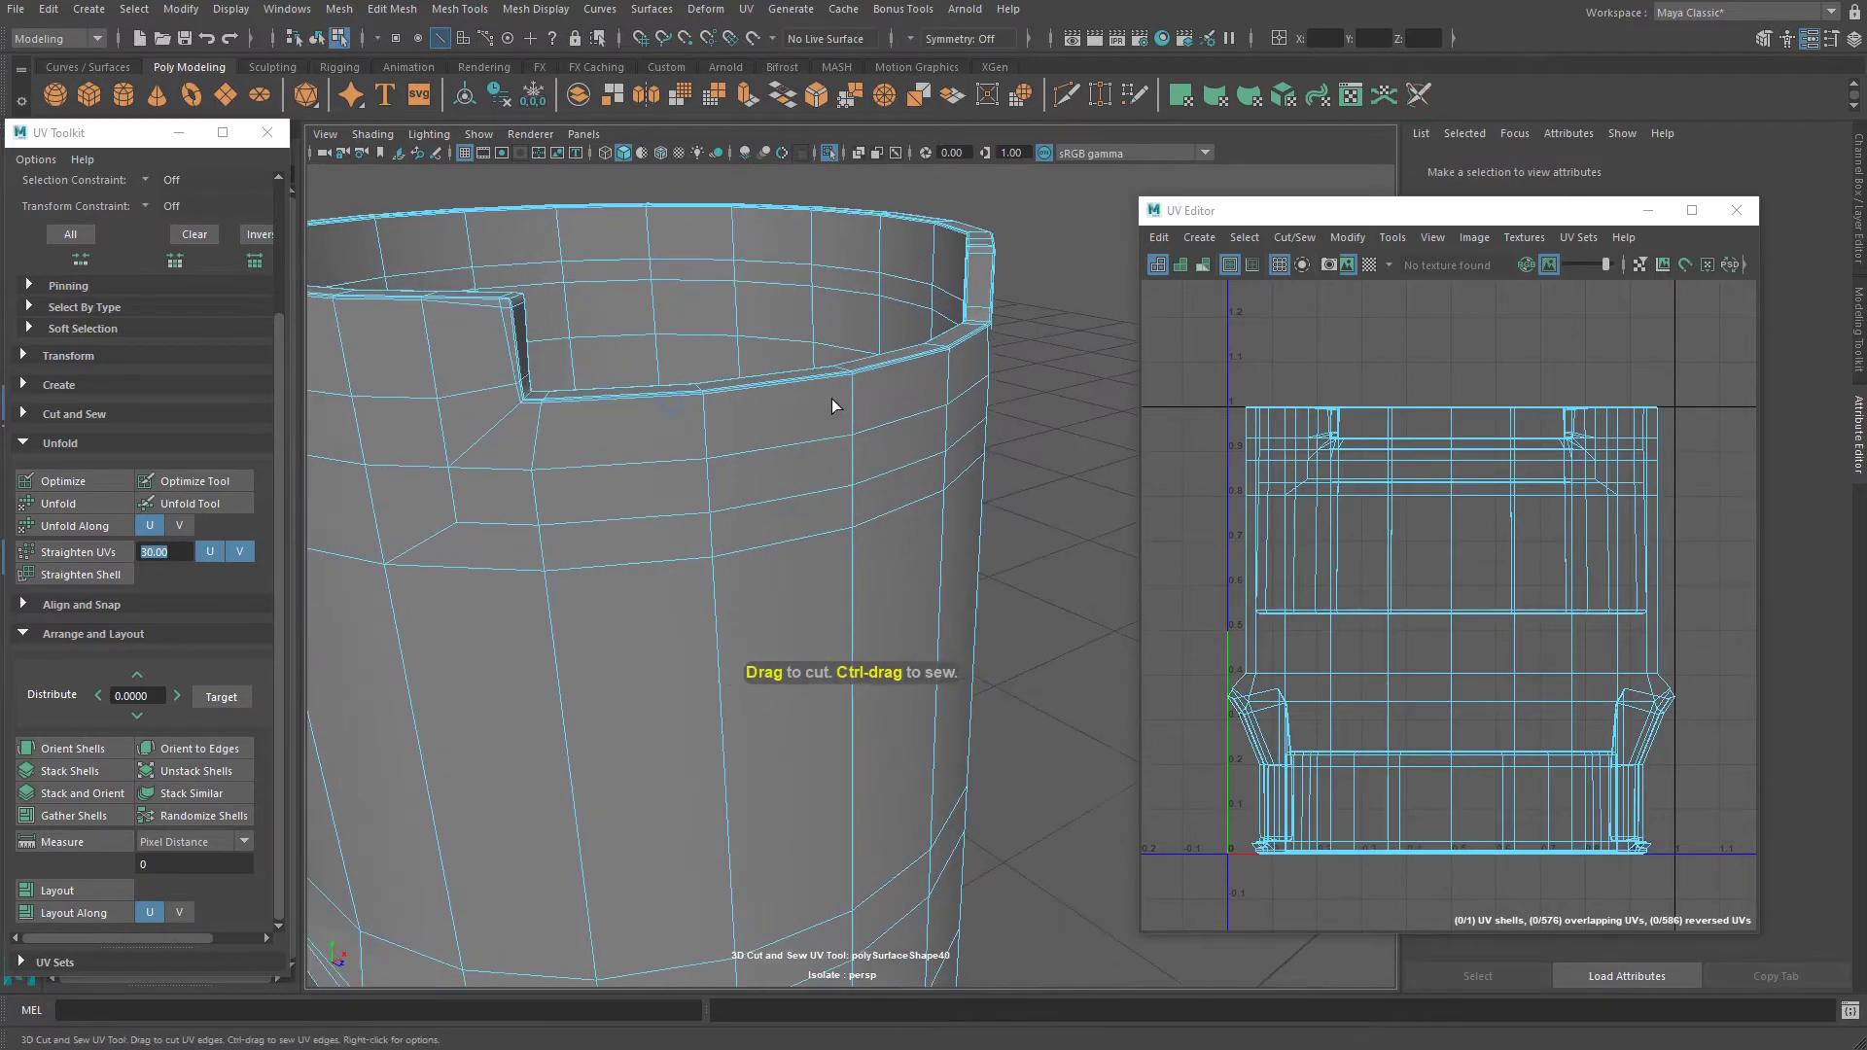
pyautogui.keyDown('alt'); pyautogui.moveTo(831, 399); pyautogui.dragTo(800, 588); pyautogui.keyUp('alt')
pyautogui.keyDown('alt'); pyautogui.moveTo(800, 587); pyautogui.dragTo(888, 463, button='right'); pyautogui.keyUp('alt')
pyautogui.keyDown('alt'); pyautogui.moveTo(888, 463); pyautogui.dragTo(880, 467, button='middle'); pyautogui.keyUp('alt')
pyautogui.moveTo(879, 467)
pyautogui.keyDown('alt'); pyautogui.mouseDown(button='right')
pyautogui.moveTo(859, 483)
pyautogui.moveTo(877, 488)
pyautogui.mouseUp(button='right'); pyautogui.keyUp('alt')
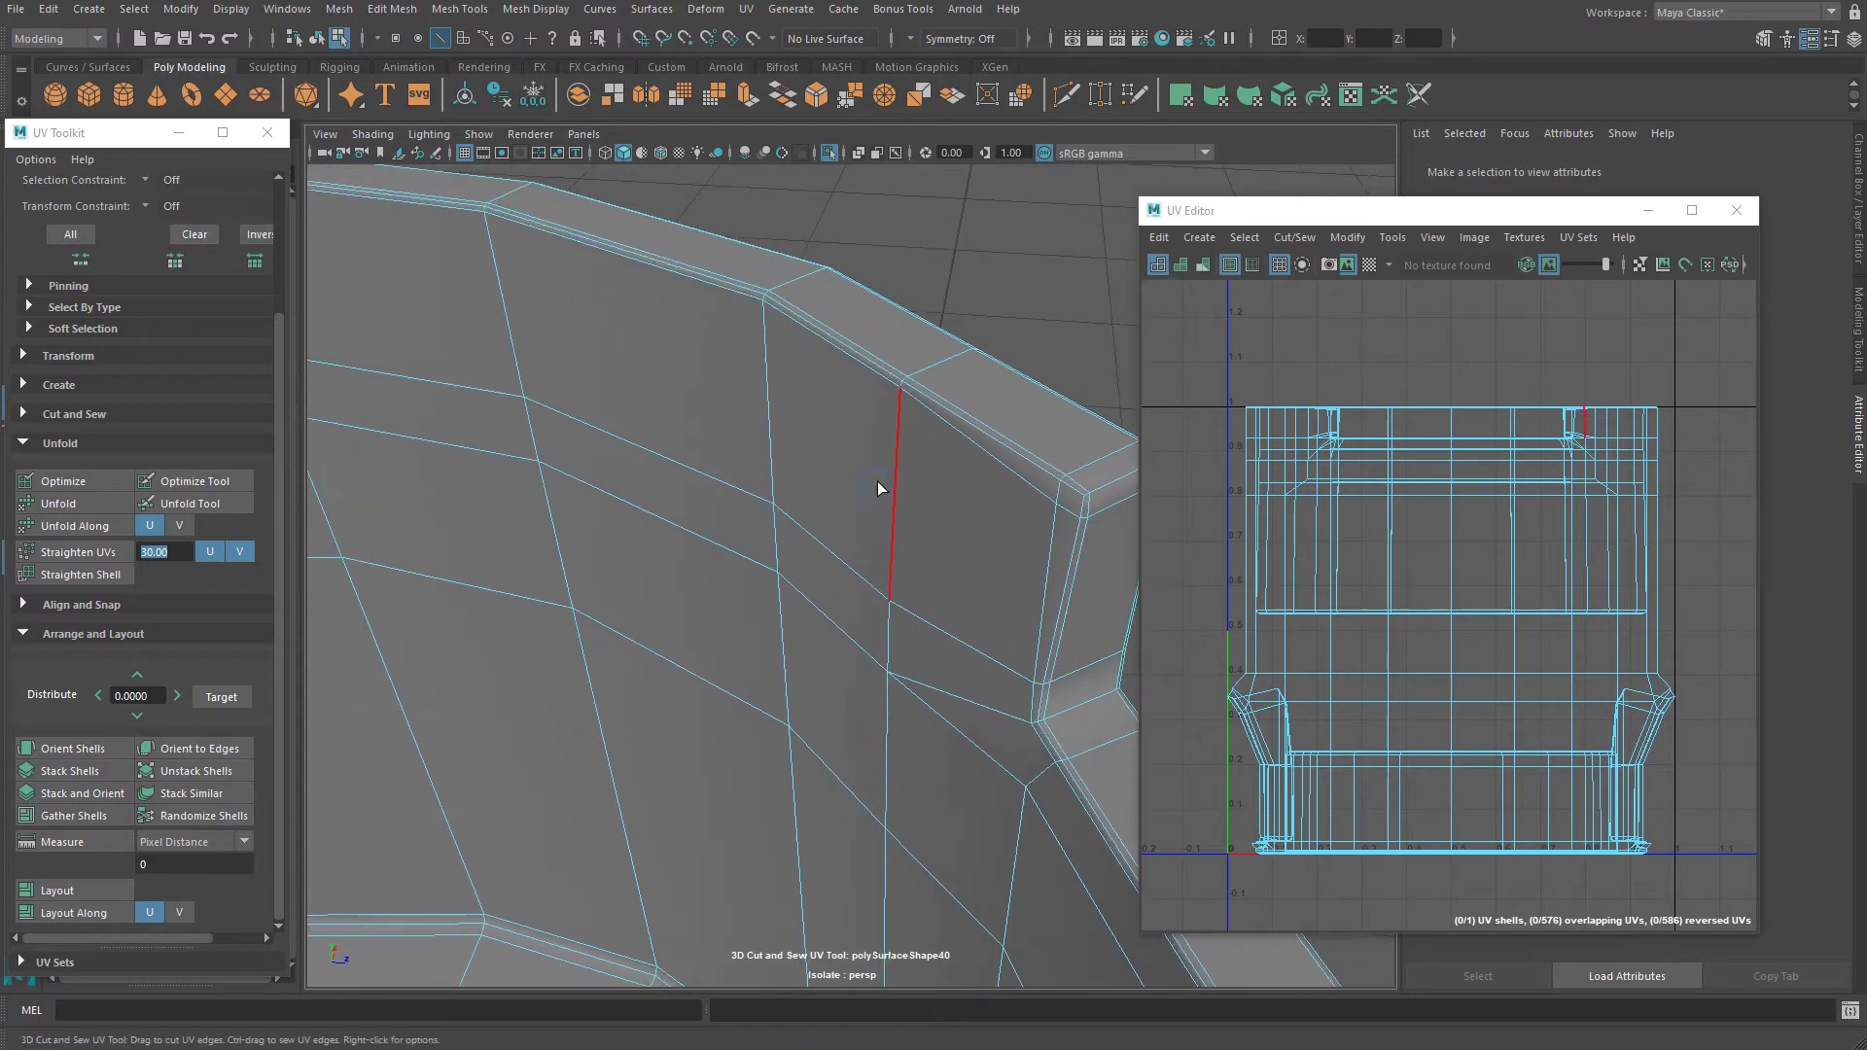
pyautogui.doubleClick(871, 358)
# Cut the UV edge loop where the torso's inner wall meets its interior floor.
pyautogui.keyDown('alt'); pyautogui.moveTo(804, 390); pyautogui.dragTo(383, 428, button='right'); pyautogui.keyUp('alt')
pyautogui.keyDown('alt'); pyautogui.moveTo(931, 713); pyautogui.dragTo(976, 697); pyautogui.keyUp('alt')
pyautogui.keyDown('alt'); pyautogui.moveTo(975, 696); pyautogui.dragTo(898, 662, button='middle'); pyautogui.keyUp('alt')
pyautogui.keyDown('alt'); pyautogui.moveTo(899, 661); pyautogui.dragTo(1074, 743, button='right'); pyautogui.keyUp('alt')
pyautogui.keyDown('alt'); pyautogui.moveTo(862, 611); pyautogui.dragTo(834, 399, button='right'); pyautogui.keyUp('alt')
pyautogui.click(1011, 533)
pyautogui.keyDown('alt'); pyautogui.moveTo(939, 615); pyautogui.dragTo(791, 437, button='middle'); pyautogui.keyUp('alt')
pyautogui.keyDown('alt'); pyautogui.moveTo(792, 437); pyautogui.dragTo(703, 413, button='right'); pyautogui.keyUp('alt')
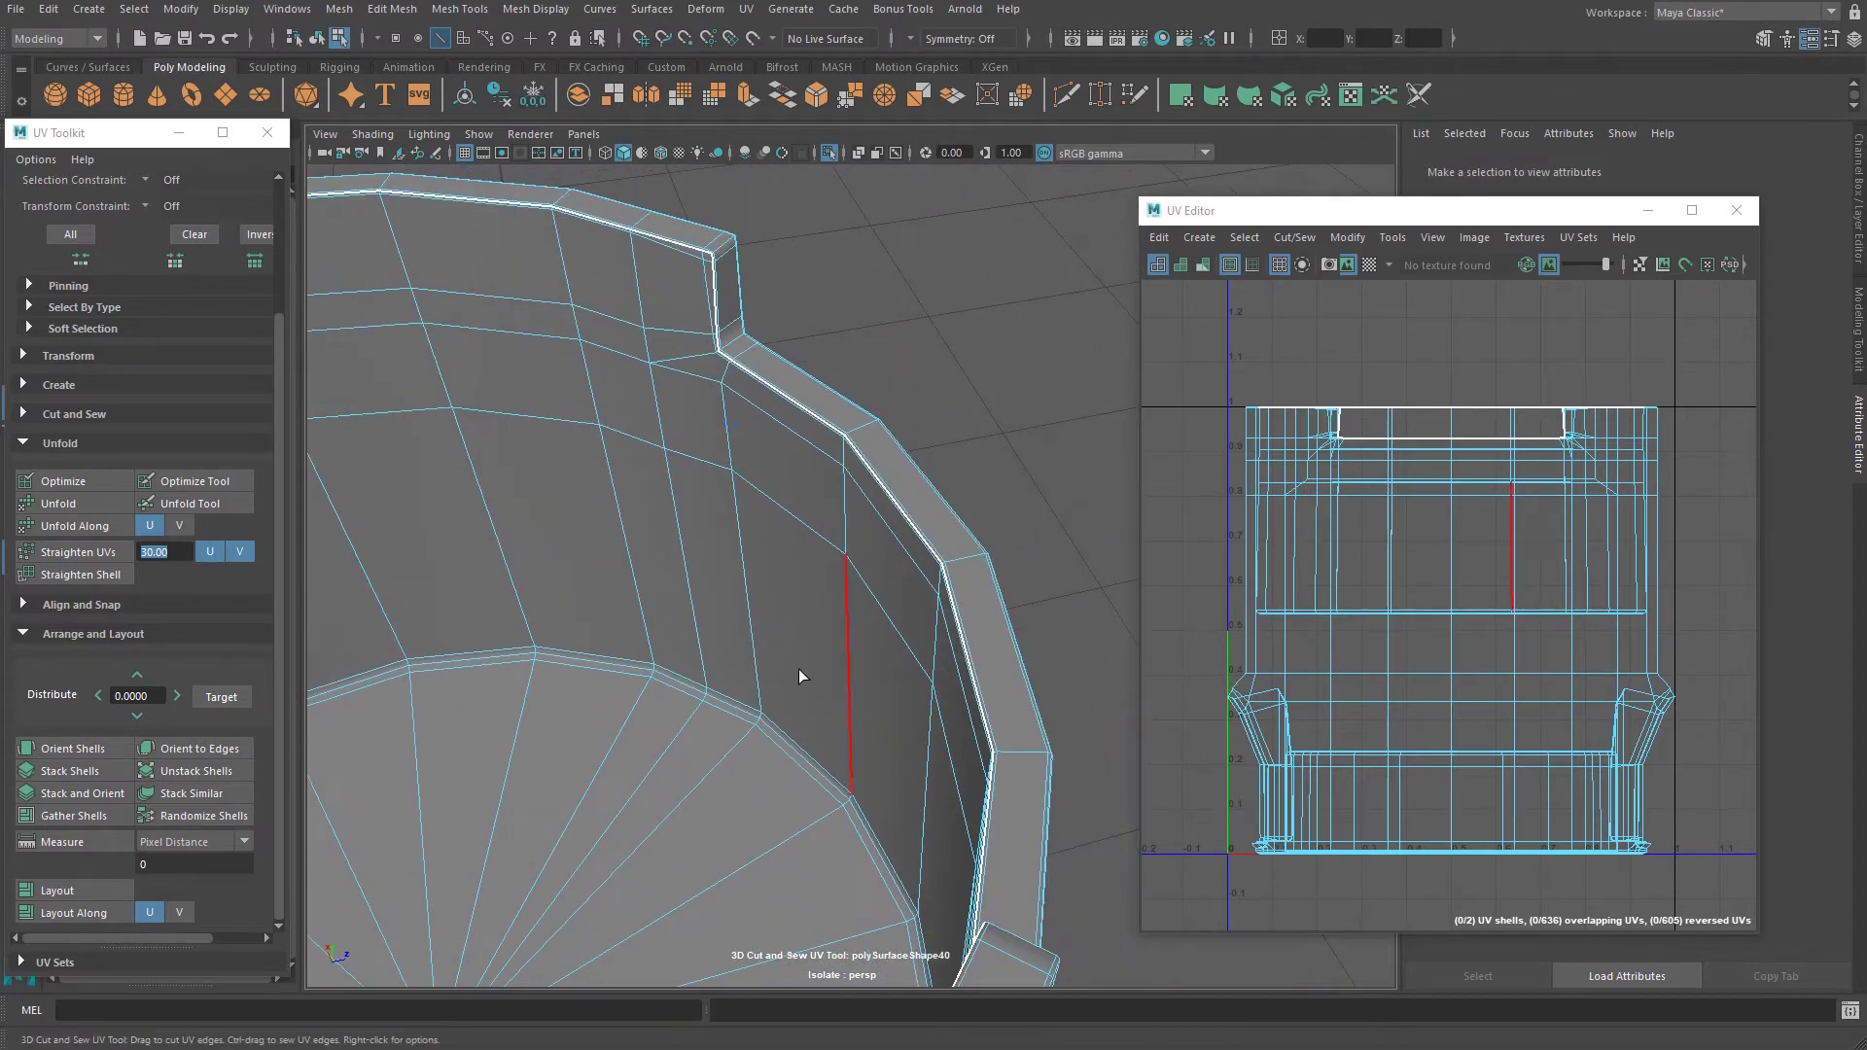
pyautogui.doubleClick(792, 745)
# Cut the UV edge loop around the recessed disc on the torso's underside.
pyautogui.keyDown('alt'); pyautogui.moveTo(866, 672); pyautogui.dragTo(896, 656); pyautogui.keyUp('alt')
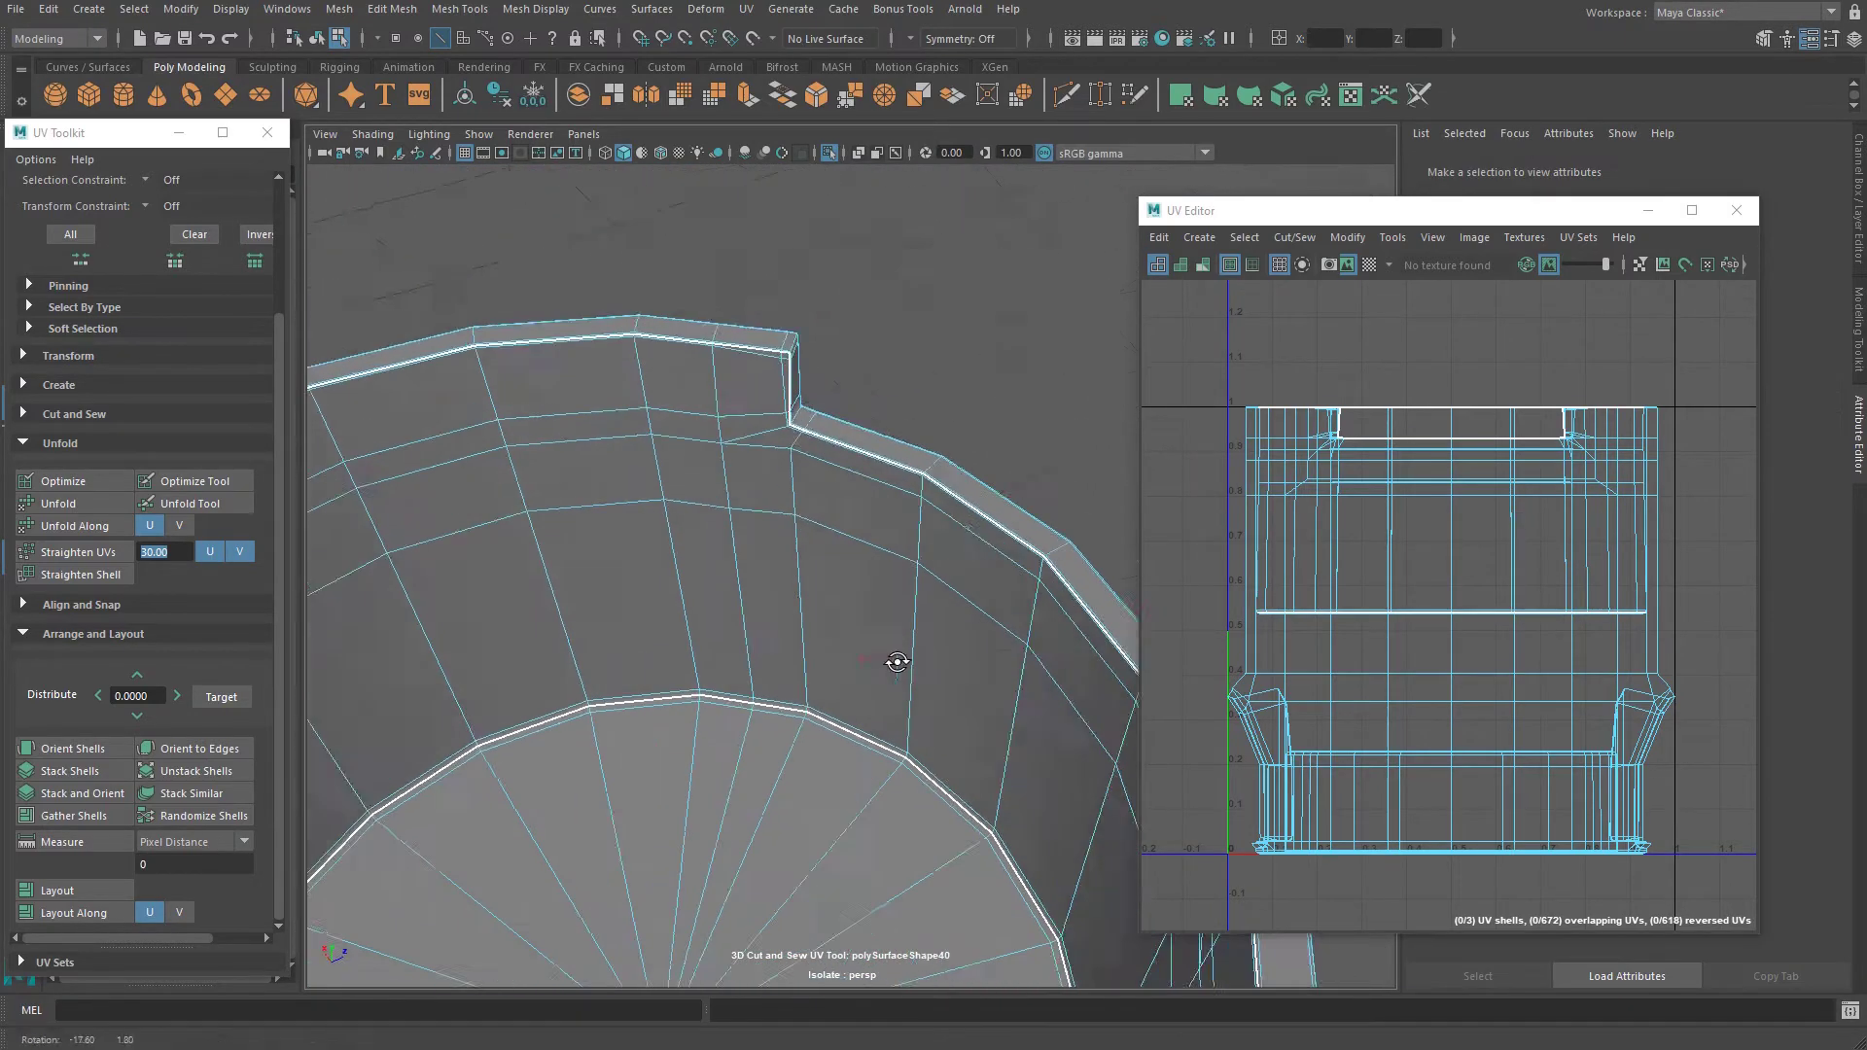
pyautogui.keyDown('alt'); pyautogui.moveTo(896, 657); pyautogui.dragTo(875, 529, button='middle'); pyautogui.keyUp('alt')
pyautogui.keyDown('alt'); pyautogui.moveTo(875, 535); pyautogui.dragTo(755, 471, button='right'); pyautogui.keyUp('alt')
pyautogui.keyDown('alt'); pyautogui.moveTo(755, 471); pyautogui.dragTo(842, 447); pyautogui.keyUp('alt')
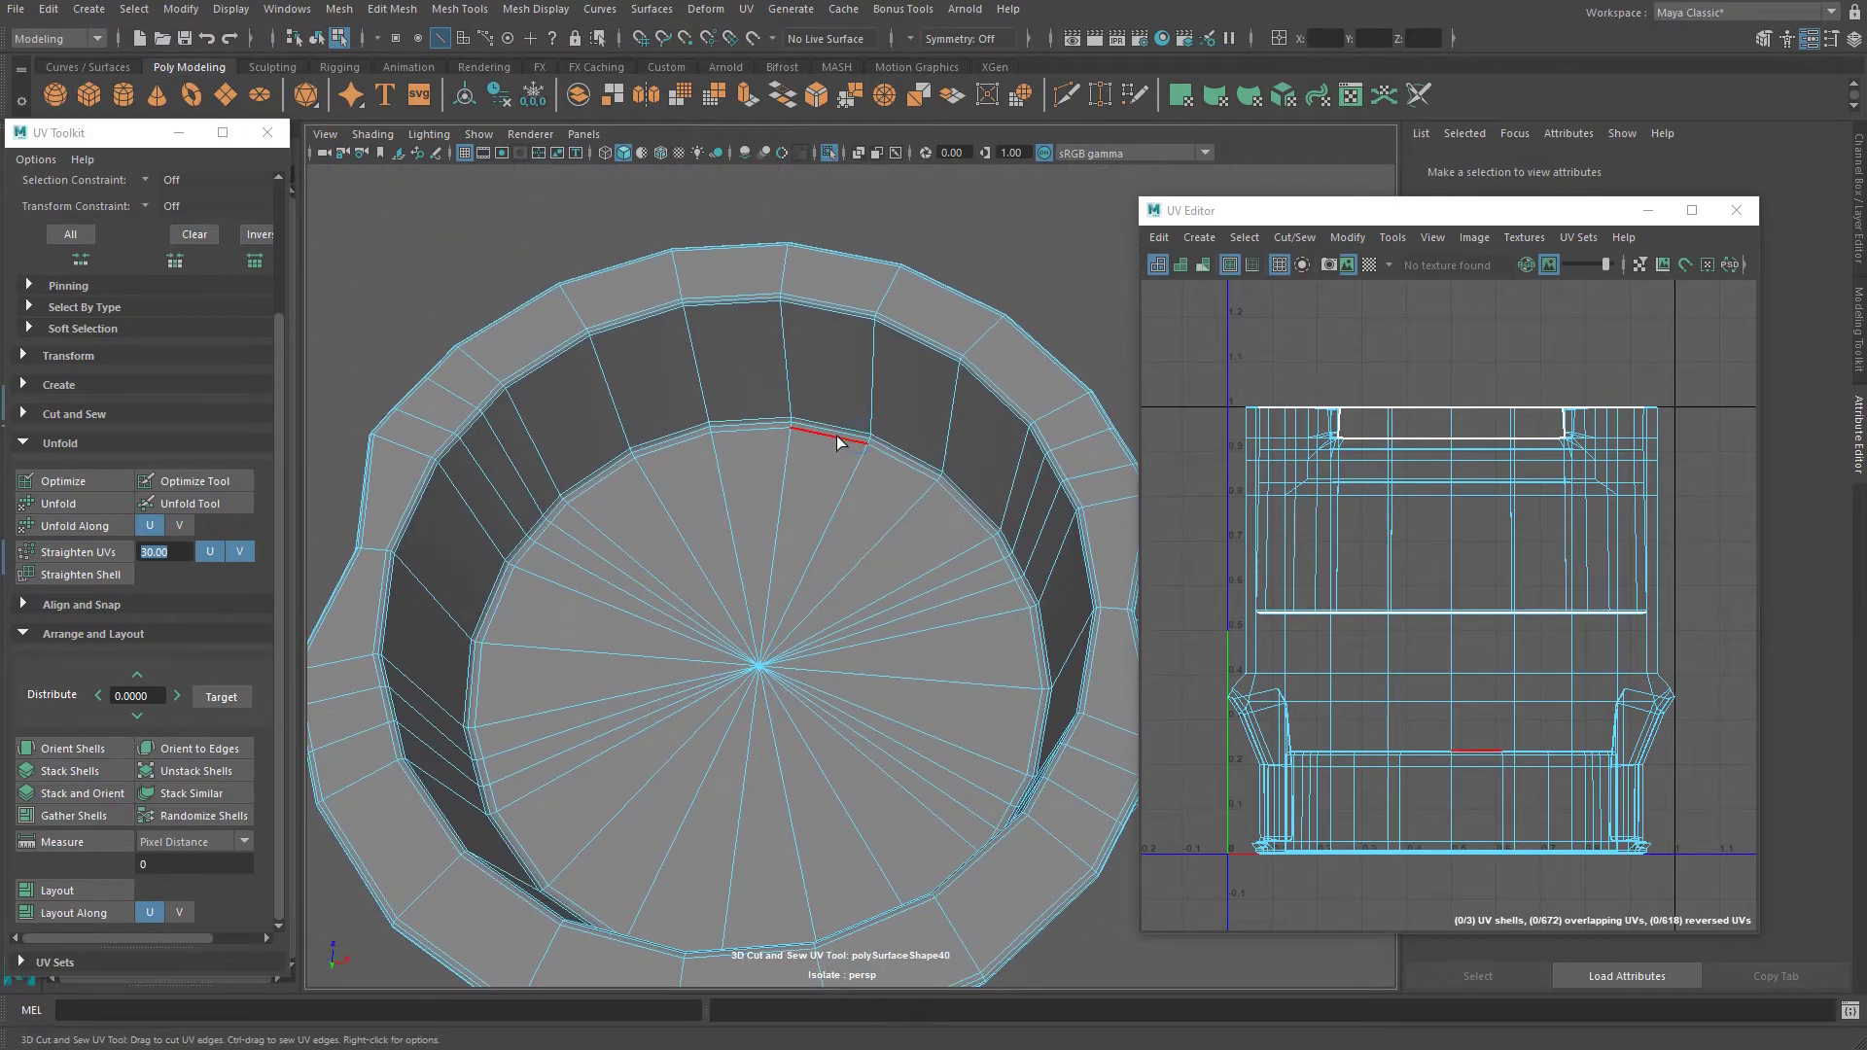
pyautogui.doubleClick(836, 432)
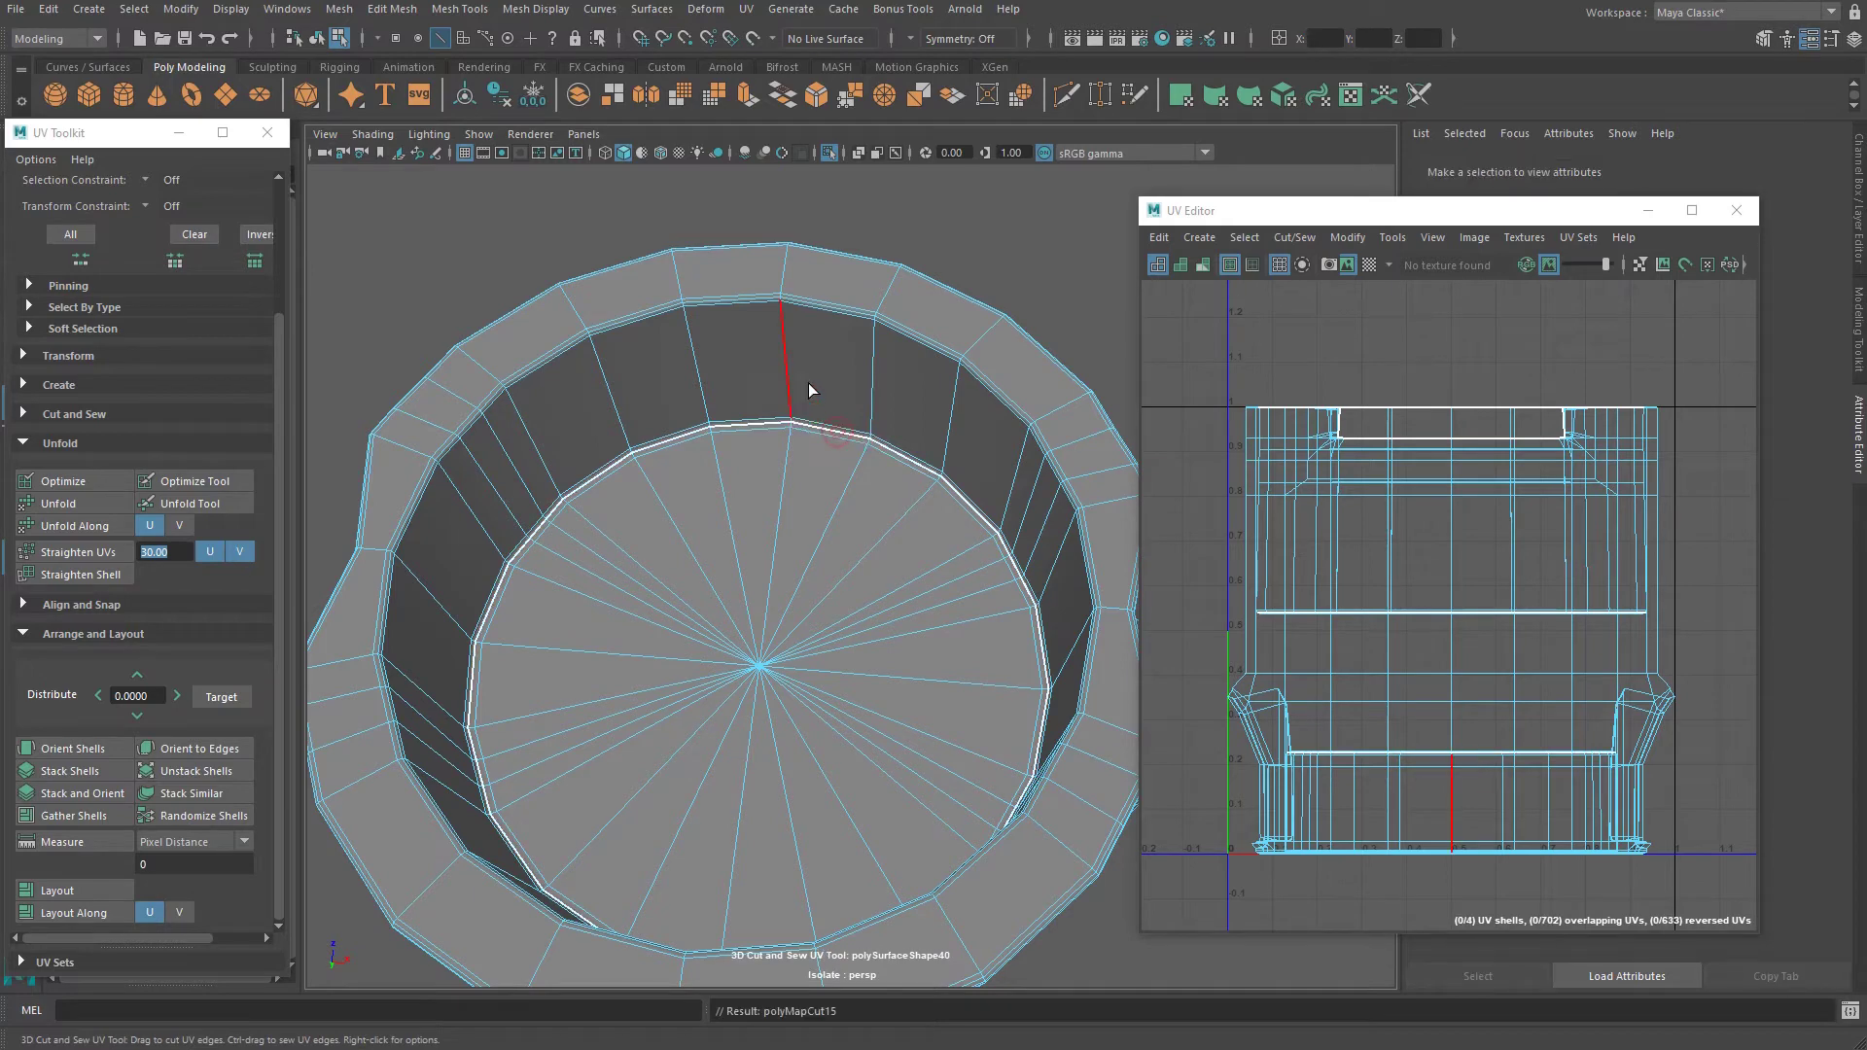
# Cut the torso's outer bottom edge loop and vertical UV seams down the back of its outer and inner walls.
pyautogui.keyDown('alt'); pyautogui.moveTo(804, 307); pyautogui.dragTo(792, 542); pyautogui.keyUp('alt')
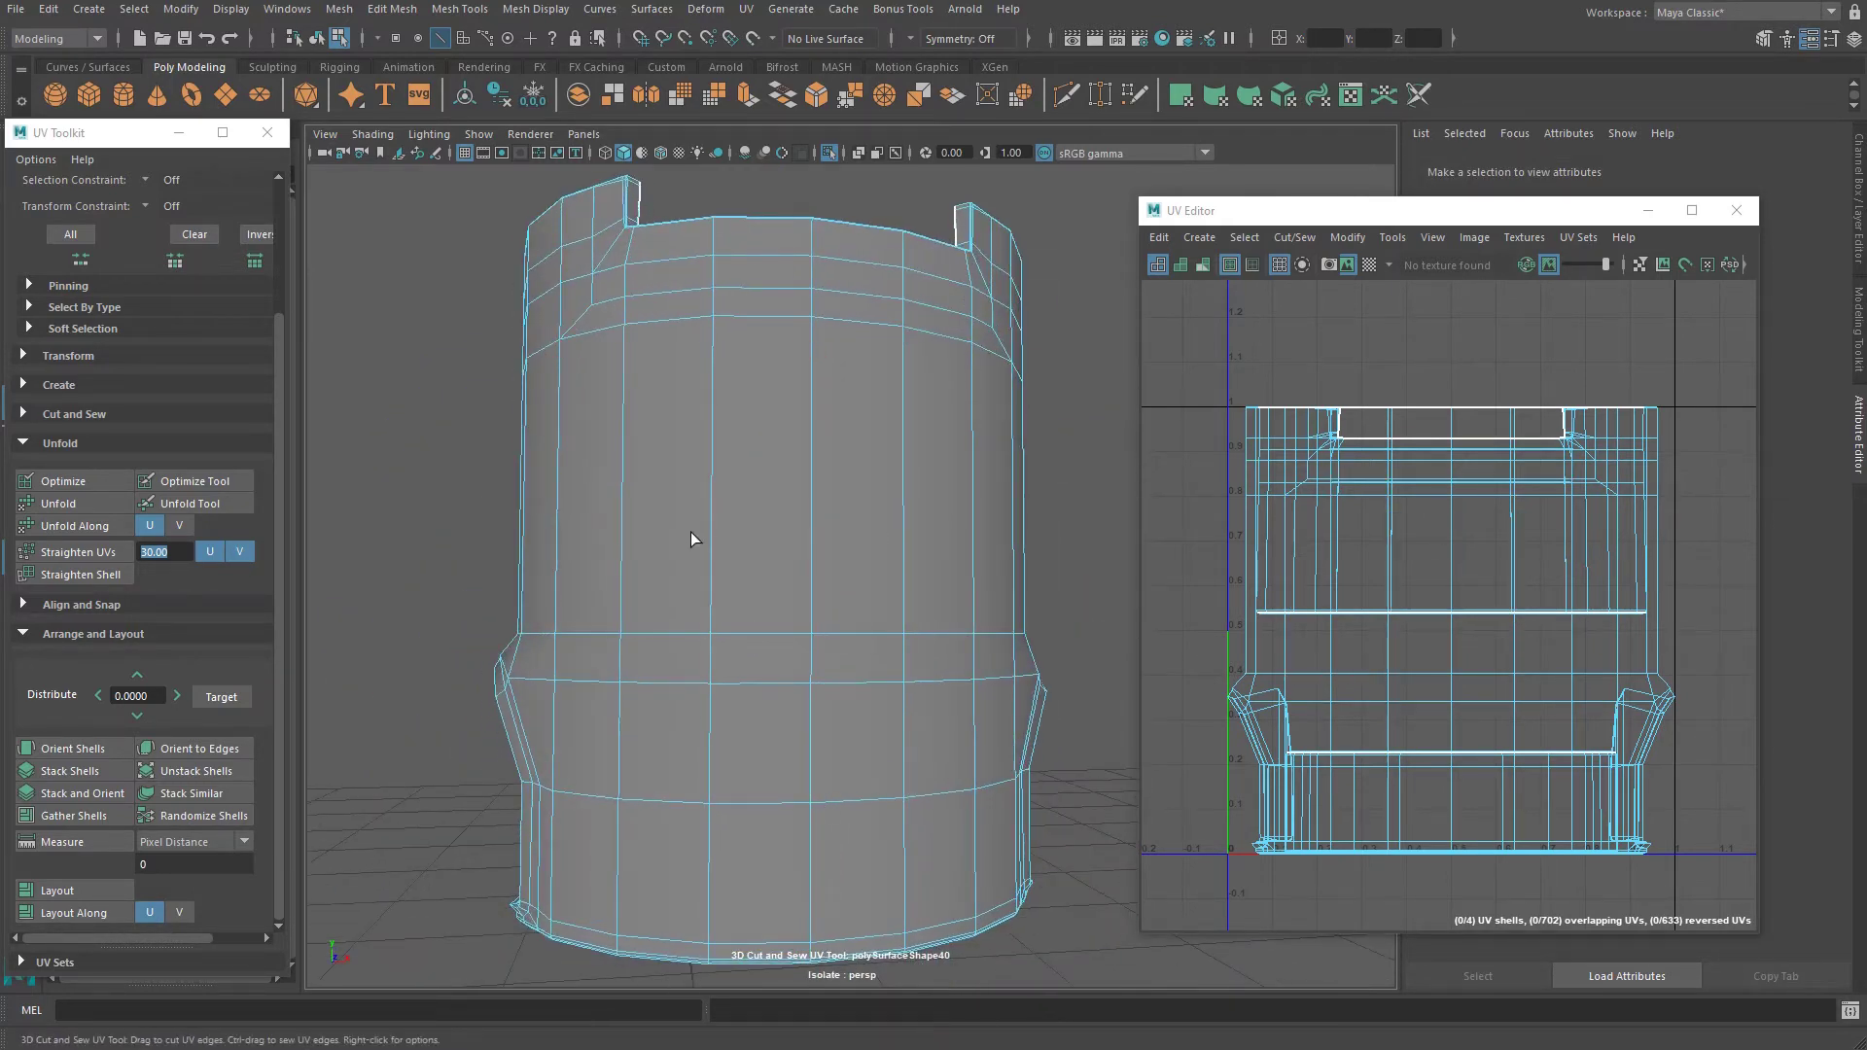
pyautogui.keyDown('alt'); pyautogui.moveTo(634, 599); pyautogui.dragTo(435, 399); pyautogui.keyUp('alt')
pyautogui.click(908, 544)
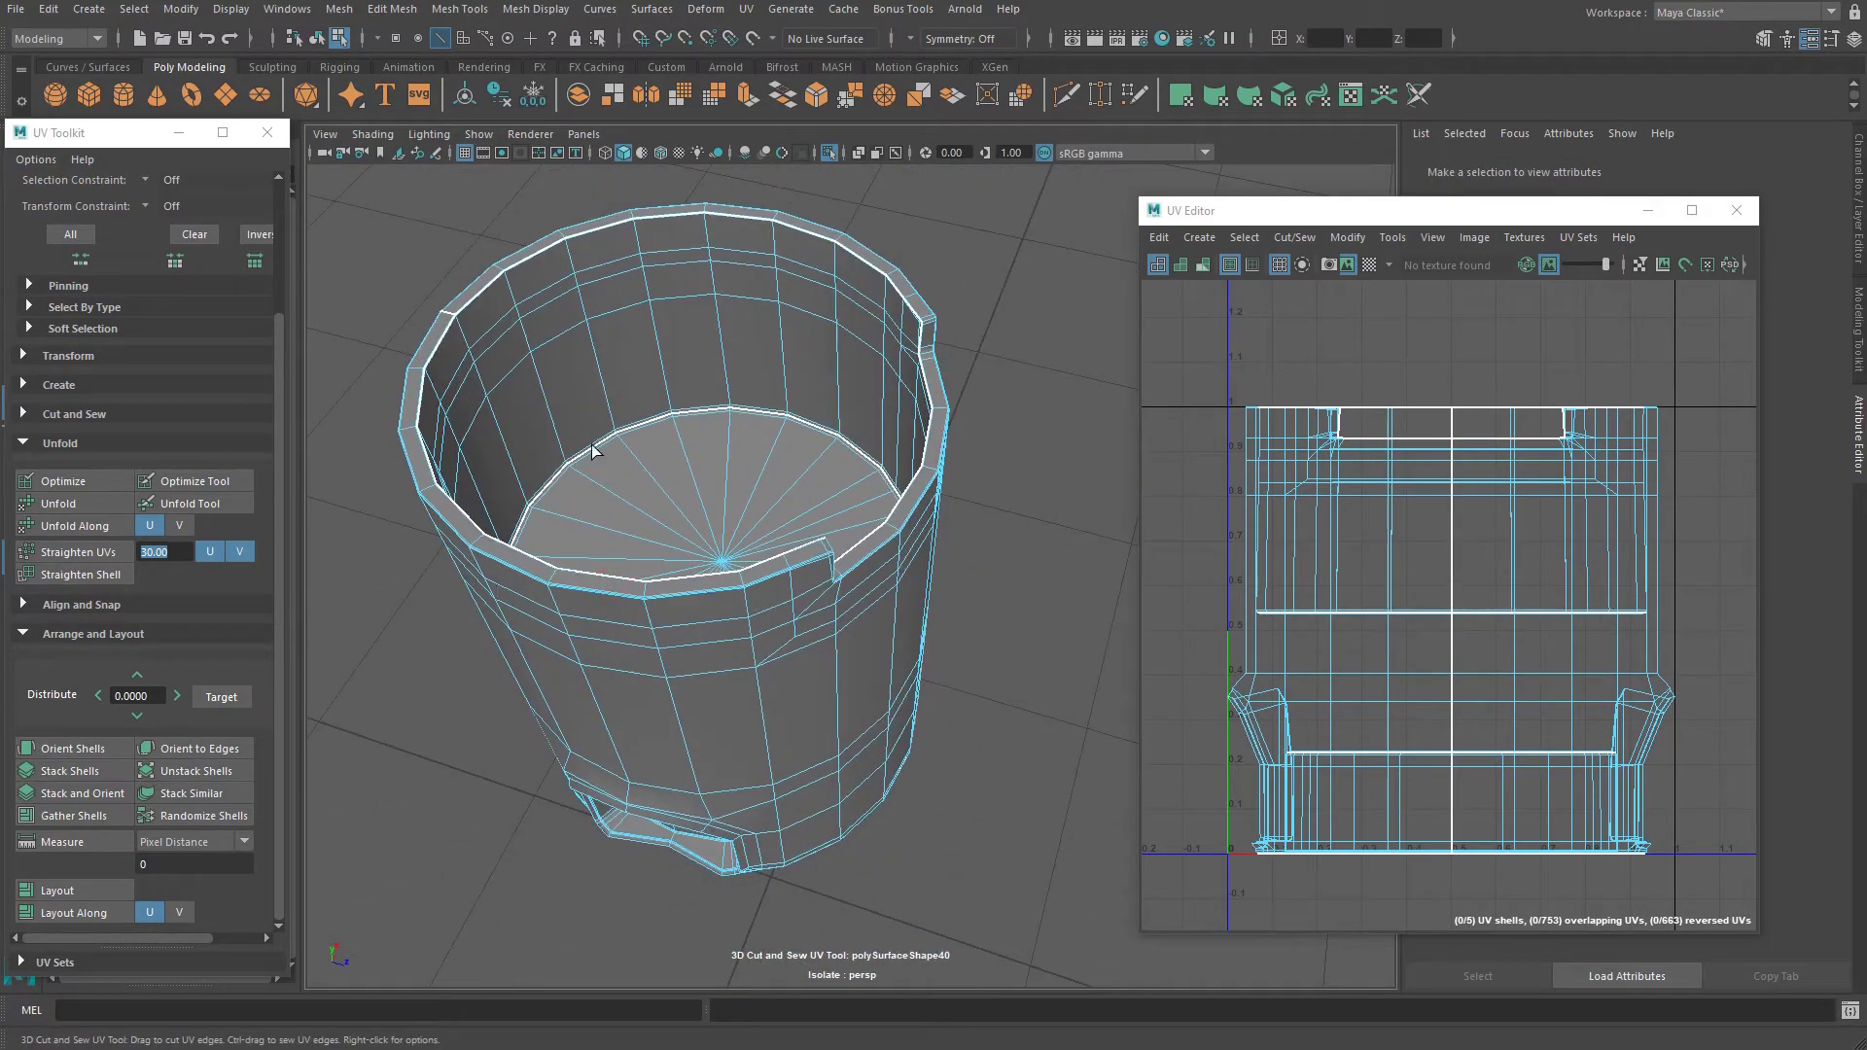
pyautogui.keyDown('alt'); pyautogui.moveTo(594, 450); pyautogui.dragTo(678, 547); pyautogui.keyUp('alt')
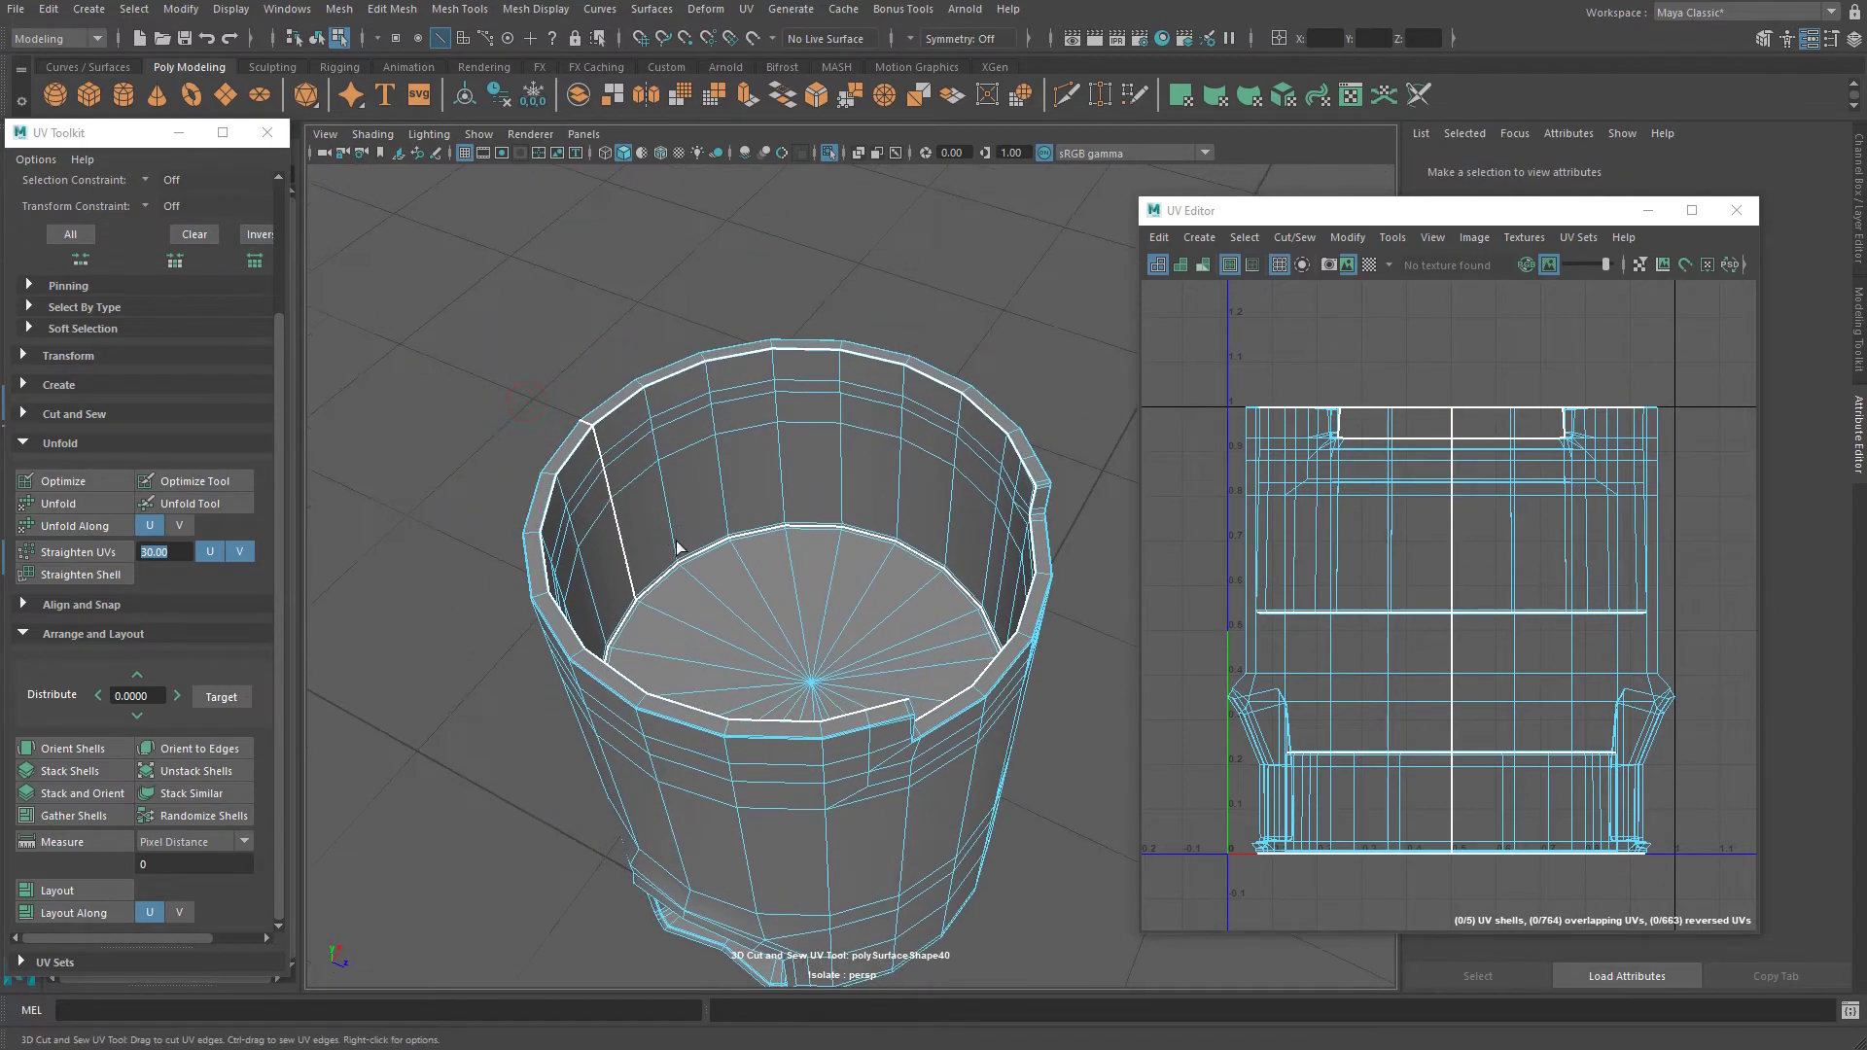
pyautogui.scroll(4, 678, 548)
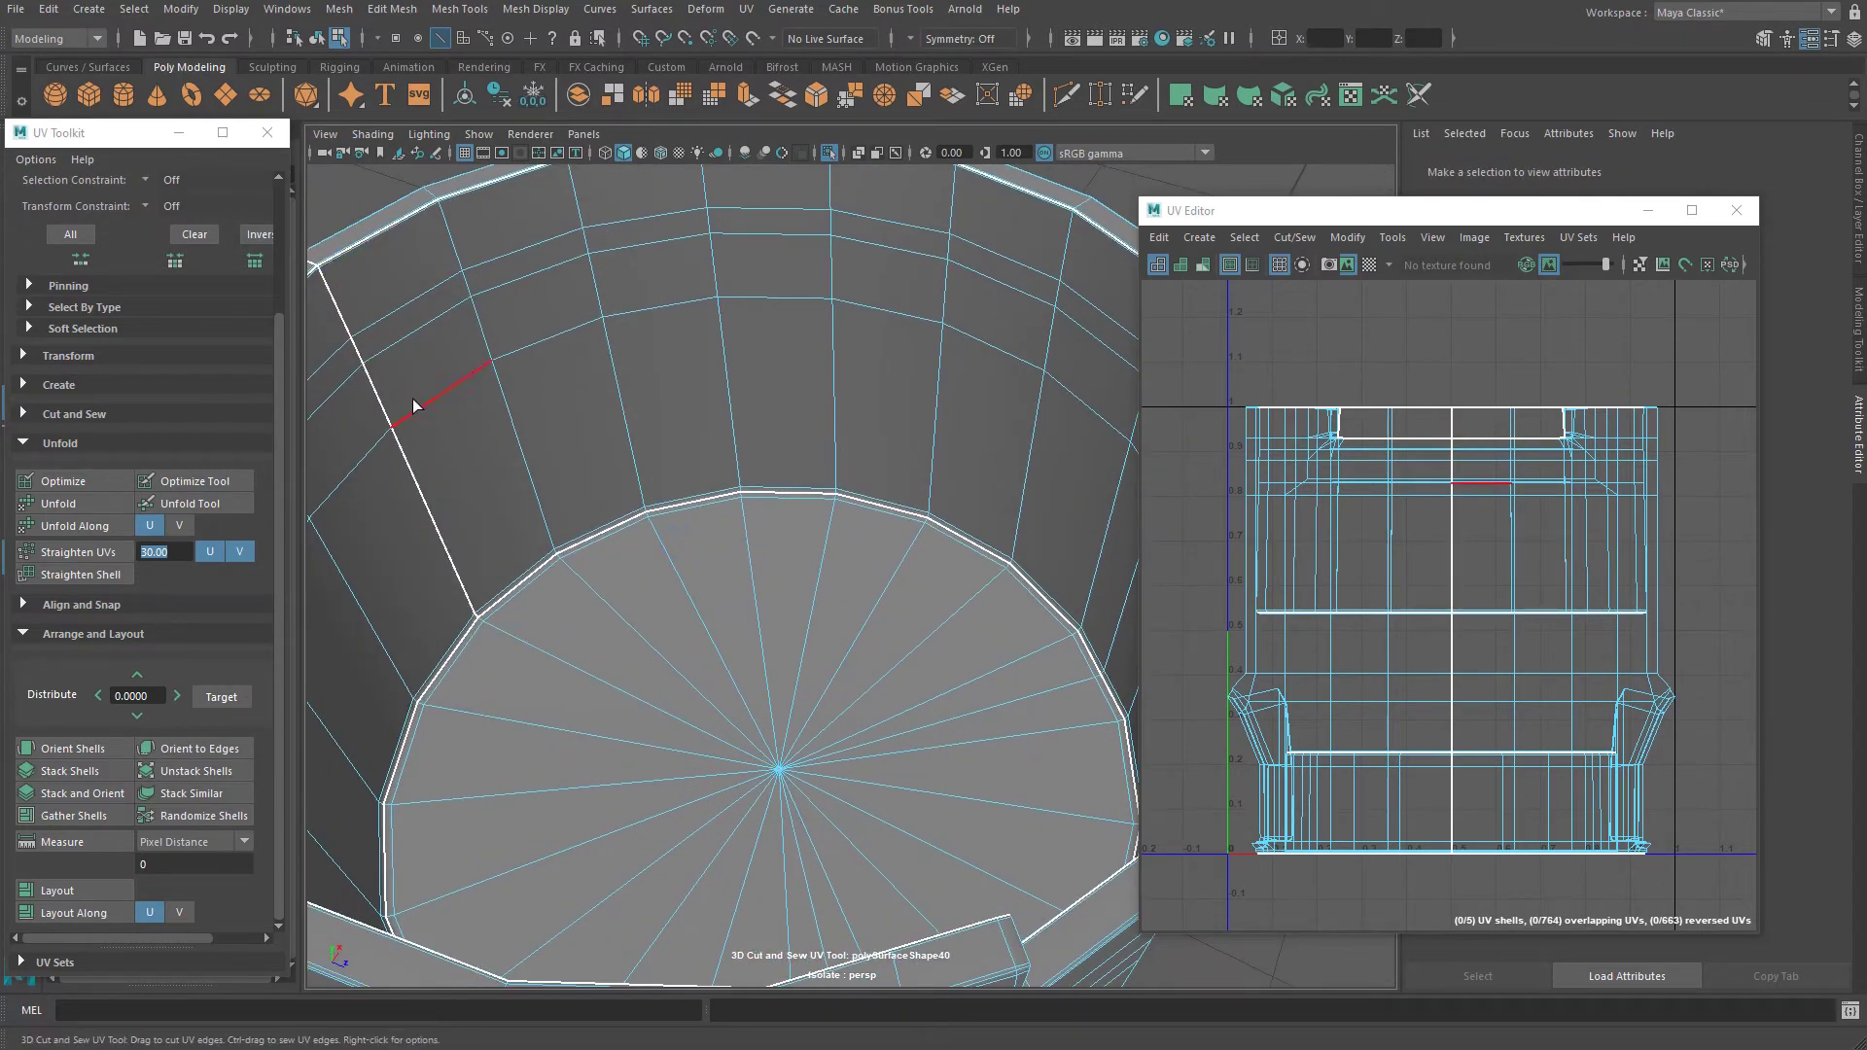
pyautogui.scroll(-5, 541, 499)
# Try cutting the UV edge loop around the back panel of the arm recess, and undo the cut.
pyautogui.keyDown('alt'); pyautogui.moveTo(791, 588); pyautogui.dragTo(842, 458); pyautogui.keyUp('alt')
pyautogui.scroll(-2, 793, 544)
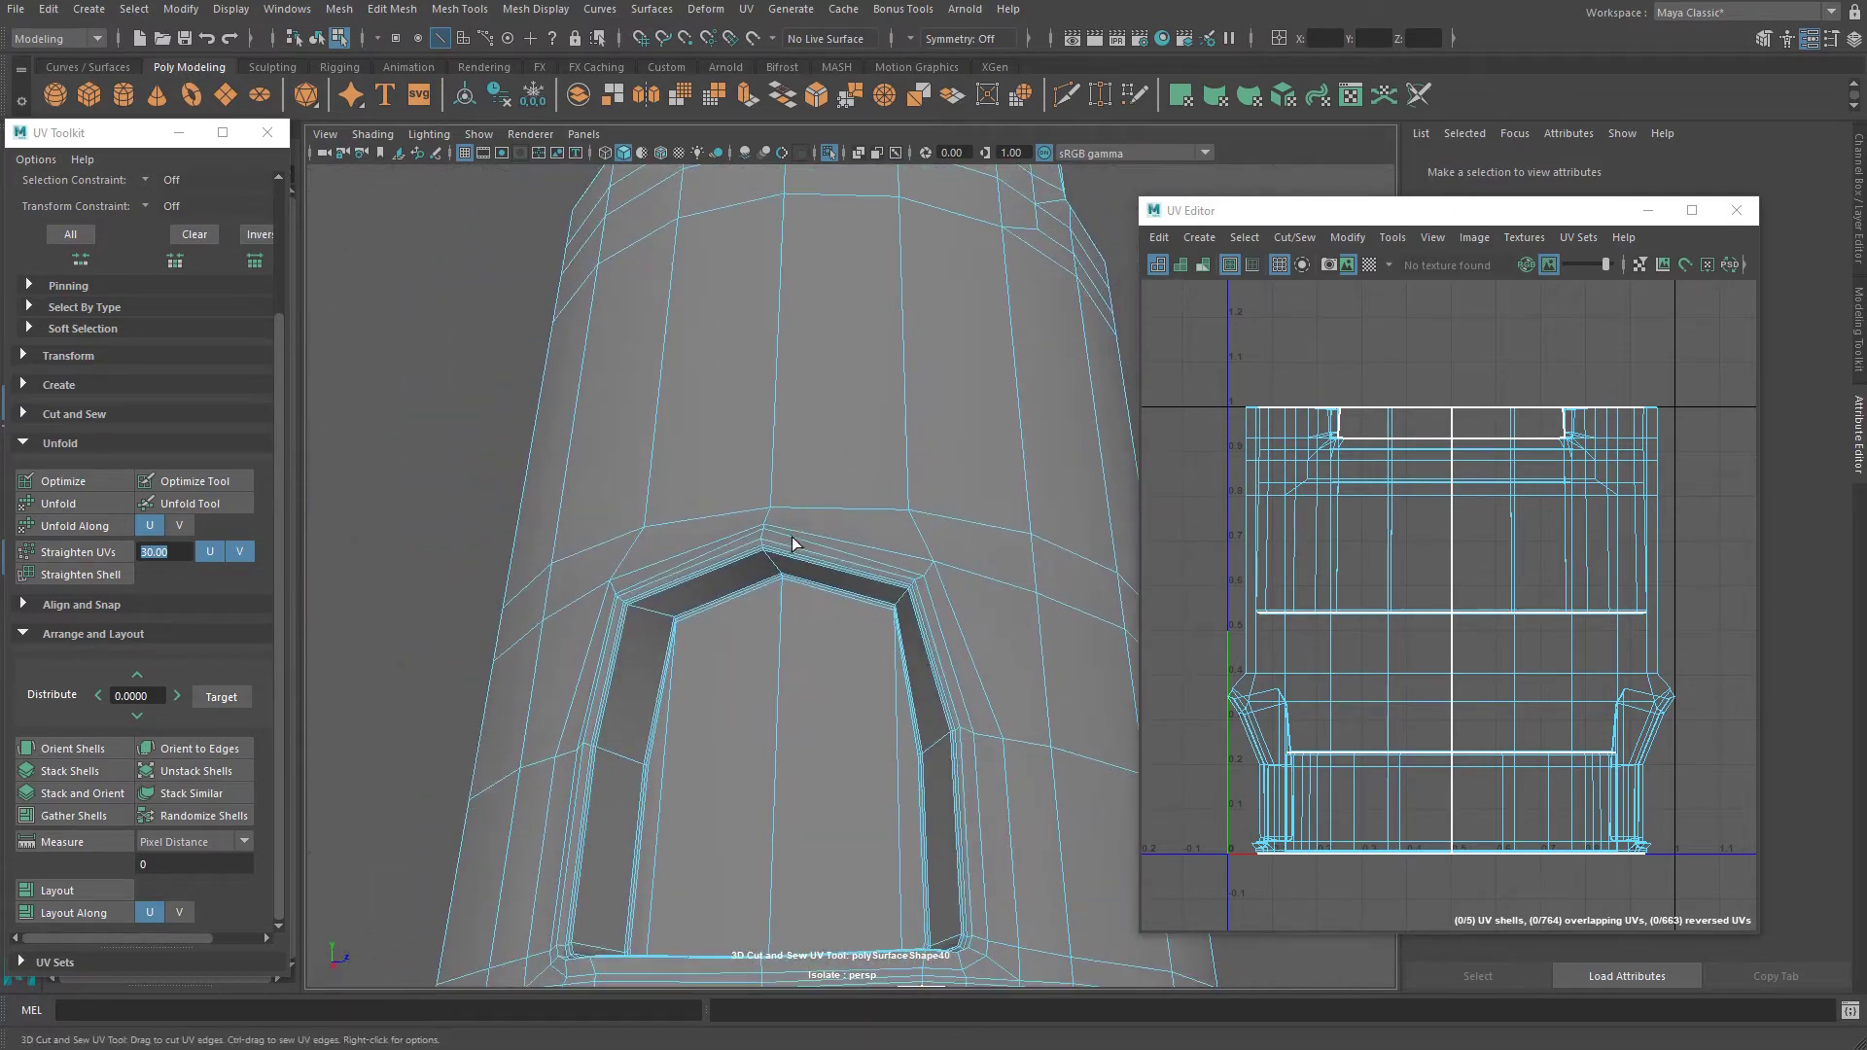
pyautogui.scroll(3, 793, 545)
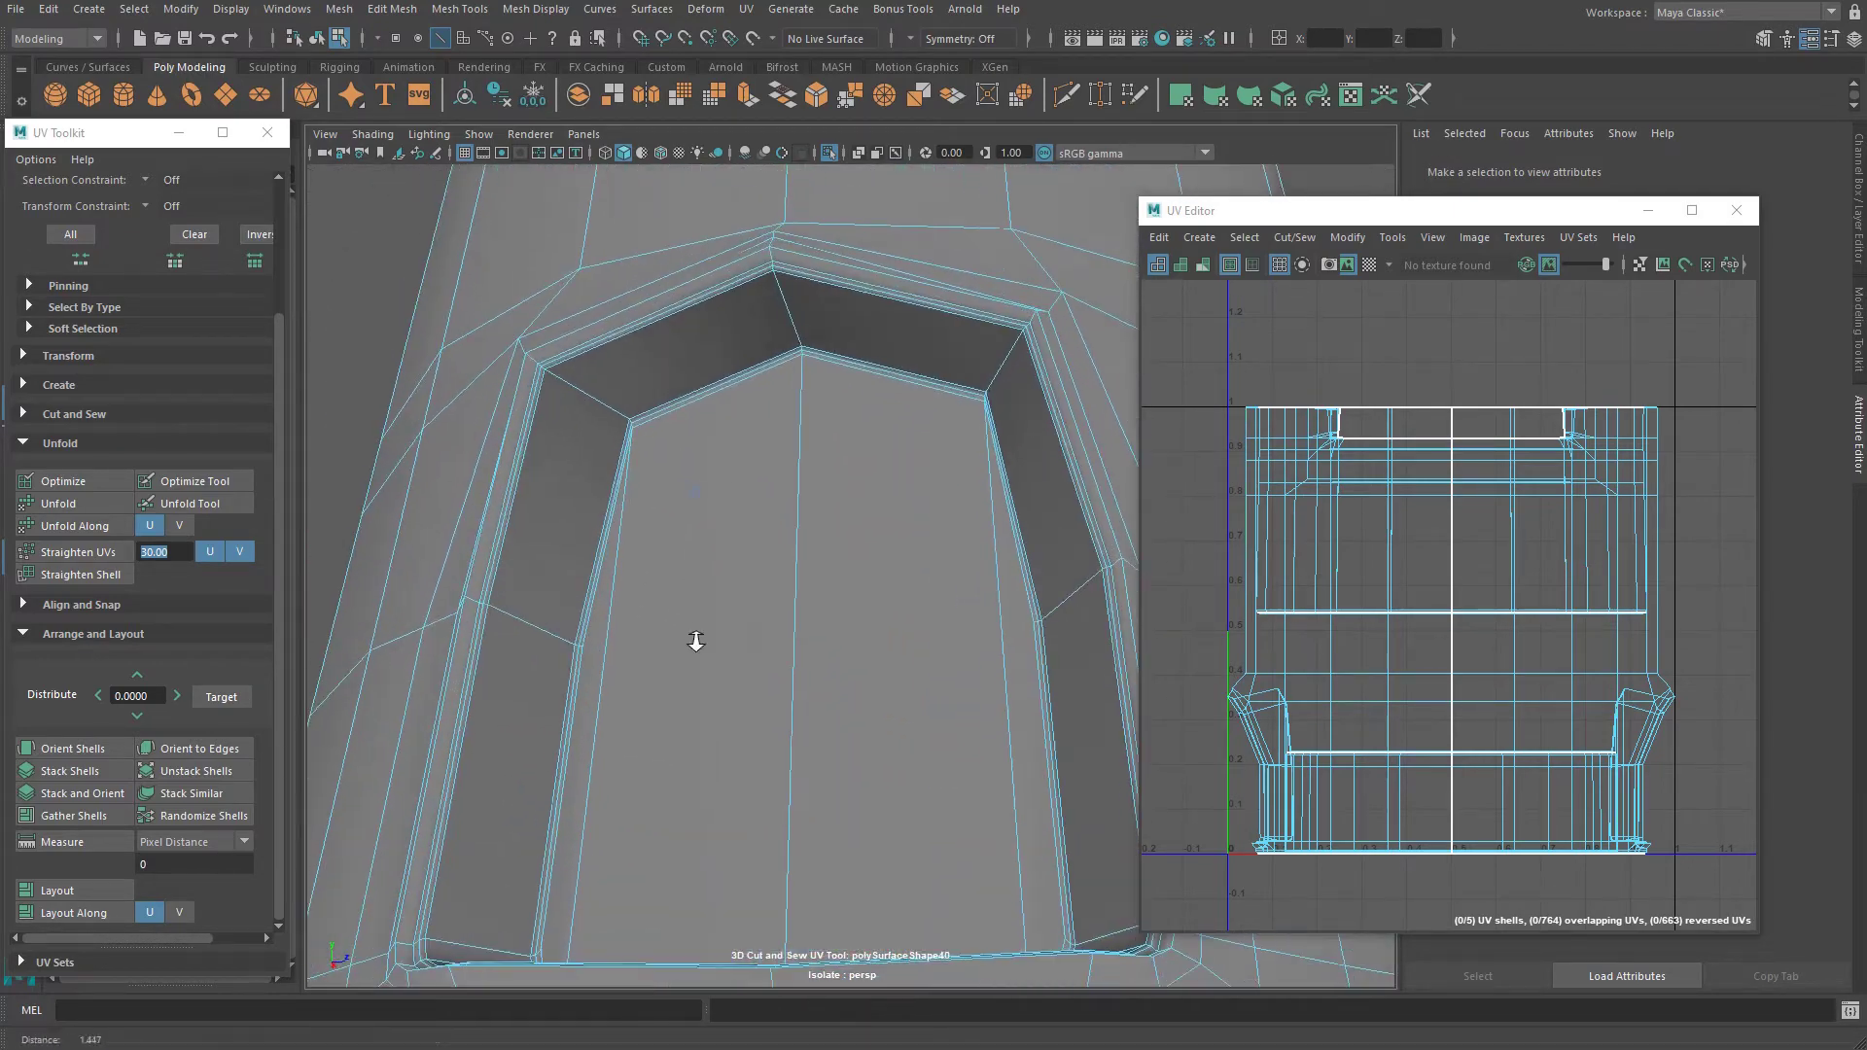
pyautogui.doubleClick(589, 613)
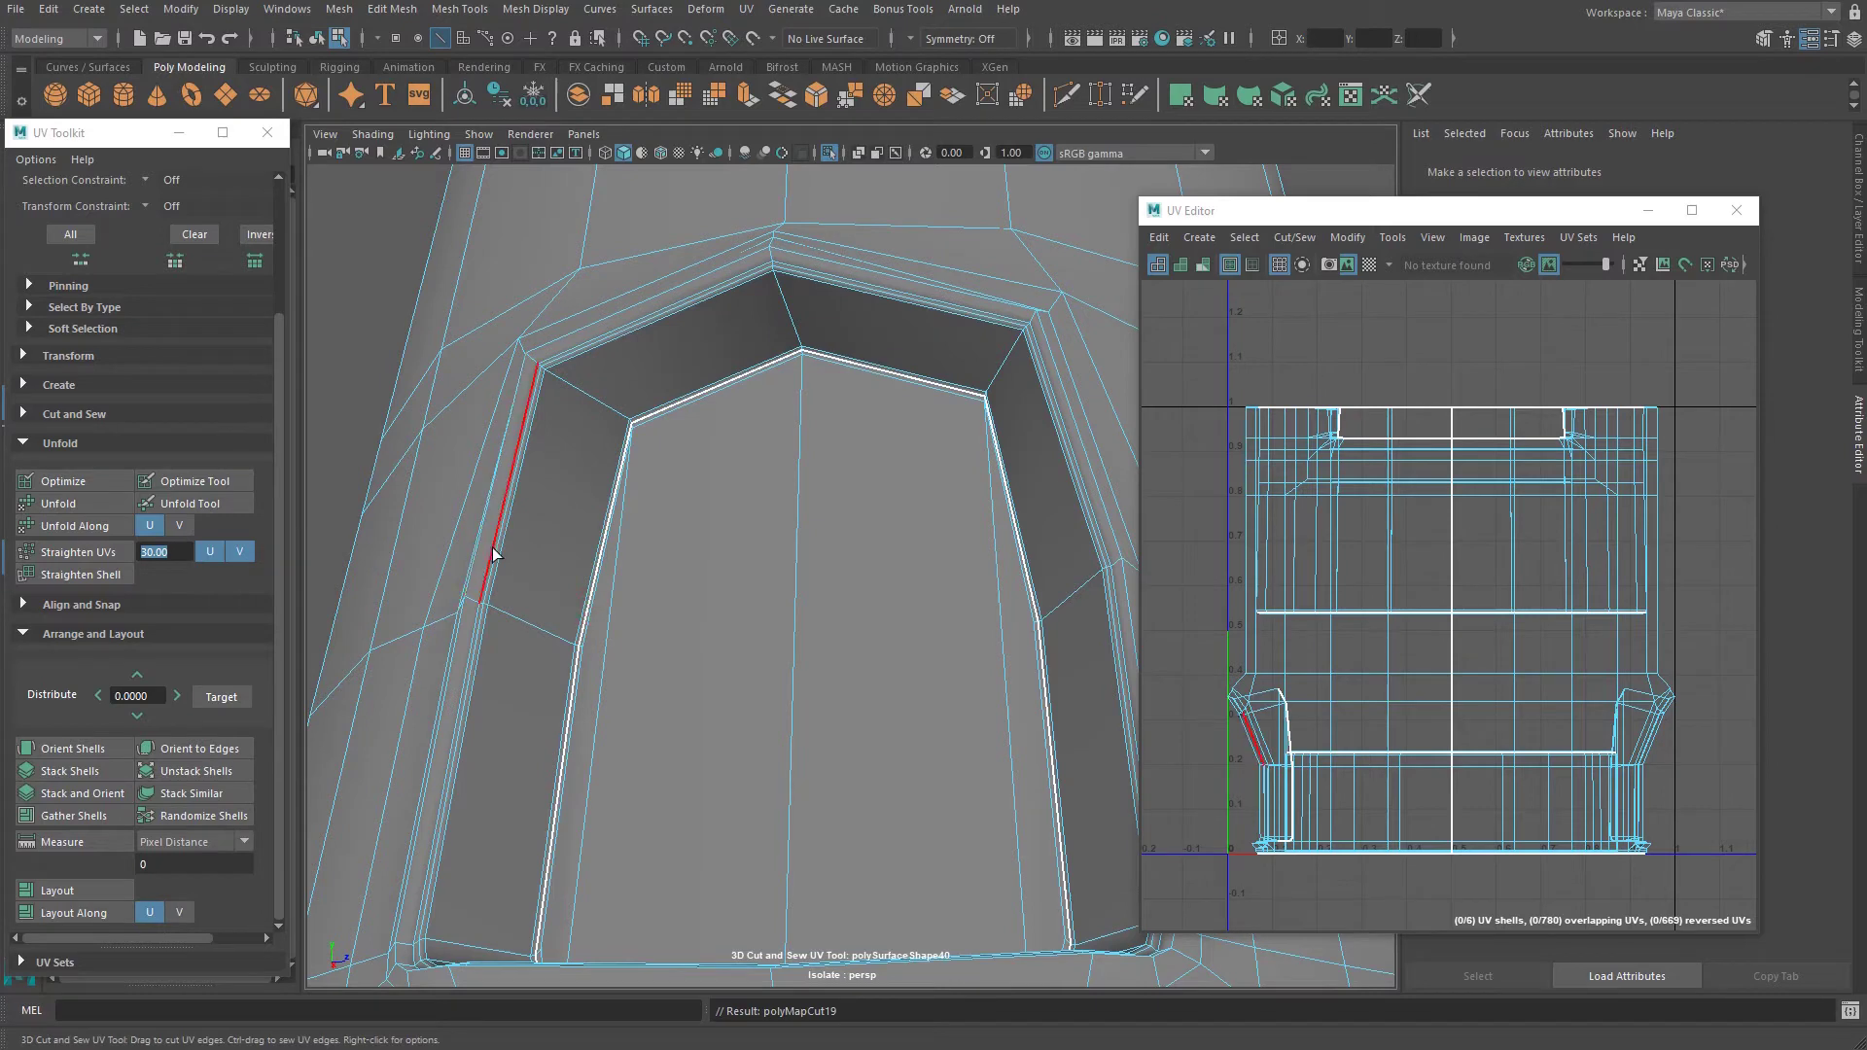
pyautogui.keyDown('alt'); pyautogui.moveTo(700, 555); pyautogui.dragTo(791, 592); pyautogui.keyUp('alt')
pyautogui.hotkey('ctrl', 'z')
pyautogui.keyDown('alt'); pyautogui.moveTo(796, 597); pyautogui.dragTo(717, 350, button='middle'); pyautogui.keyUp('alt')
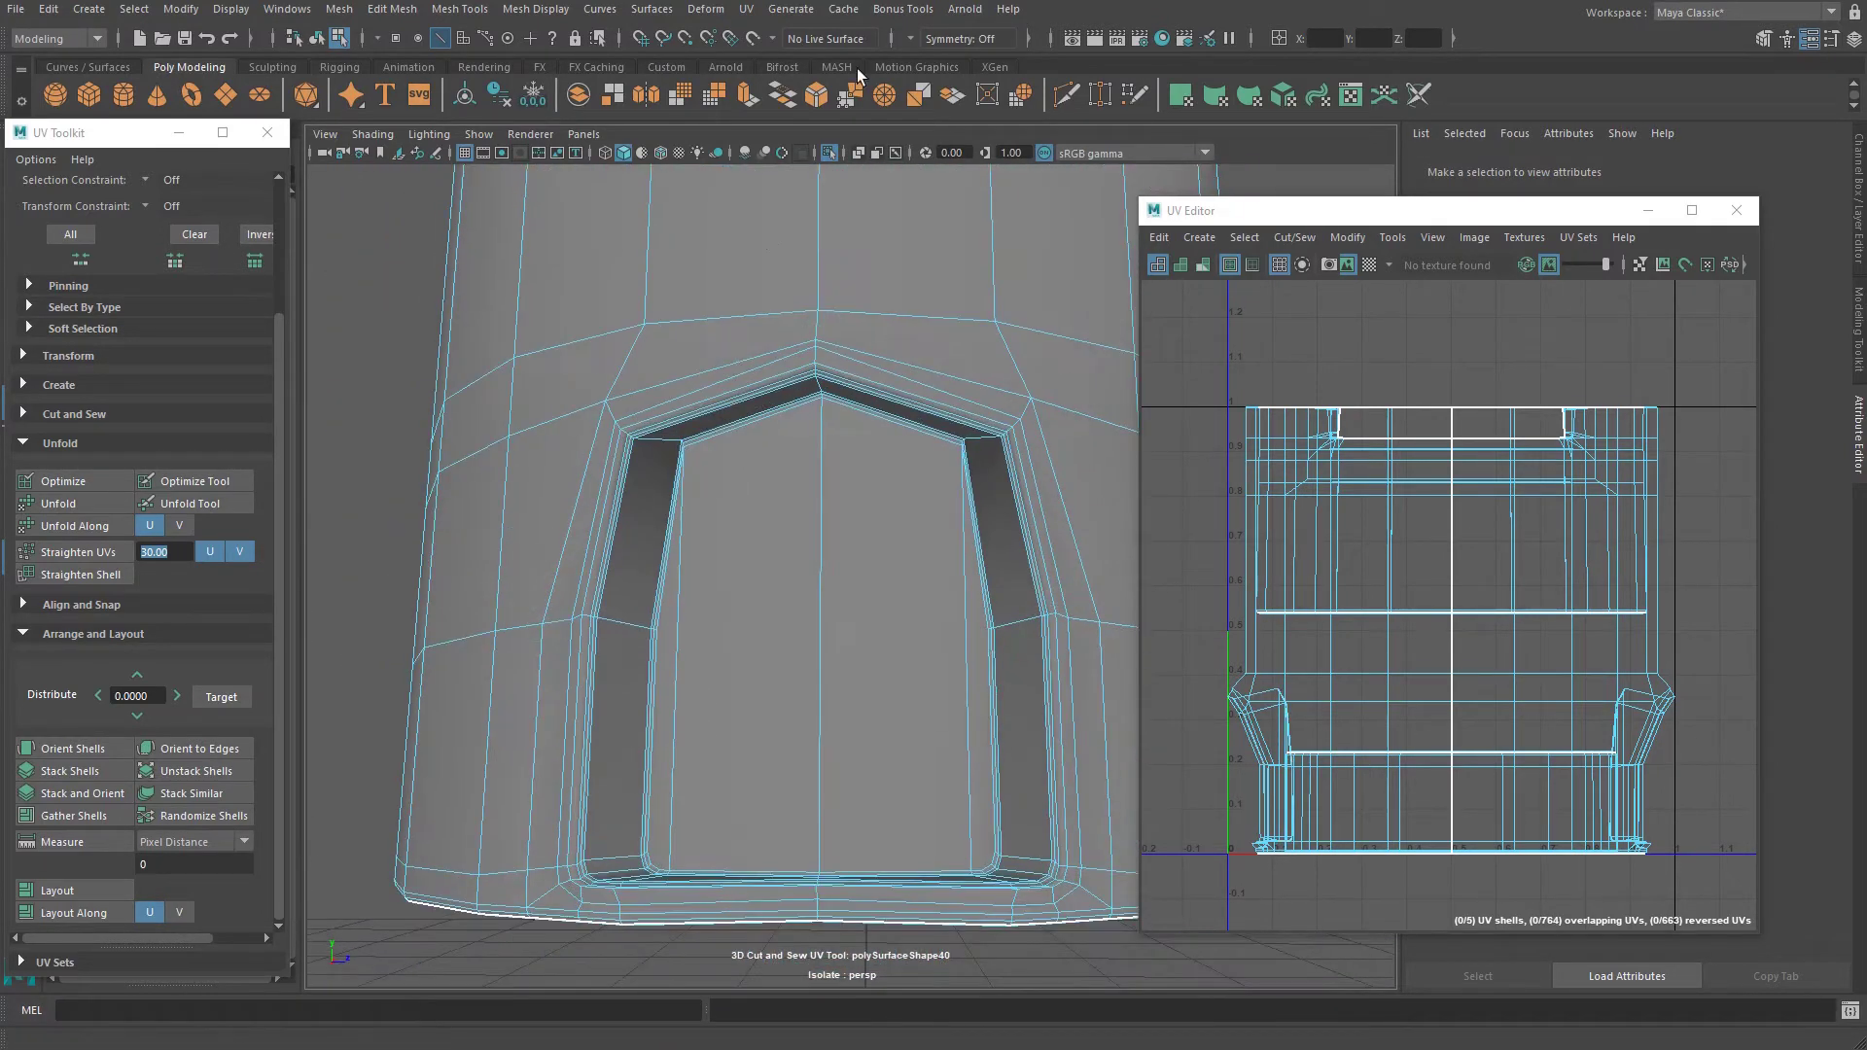
# Set symmetry to Object X and cut the UV edge loops around the back panels and inner openings of both arm recesses.
pyautogui.click(908, 39)
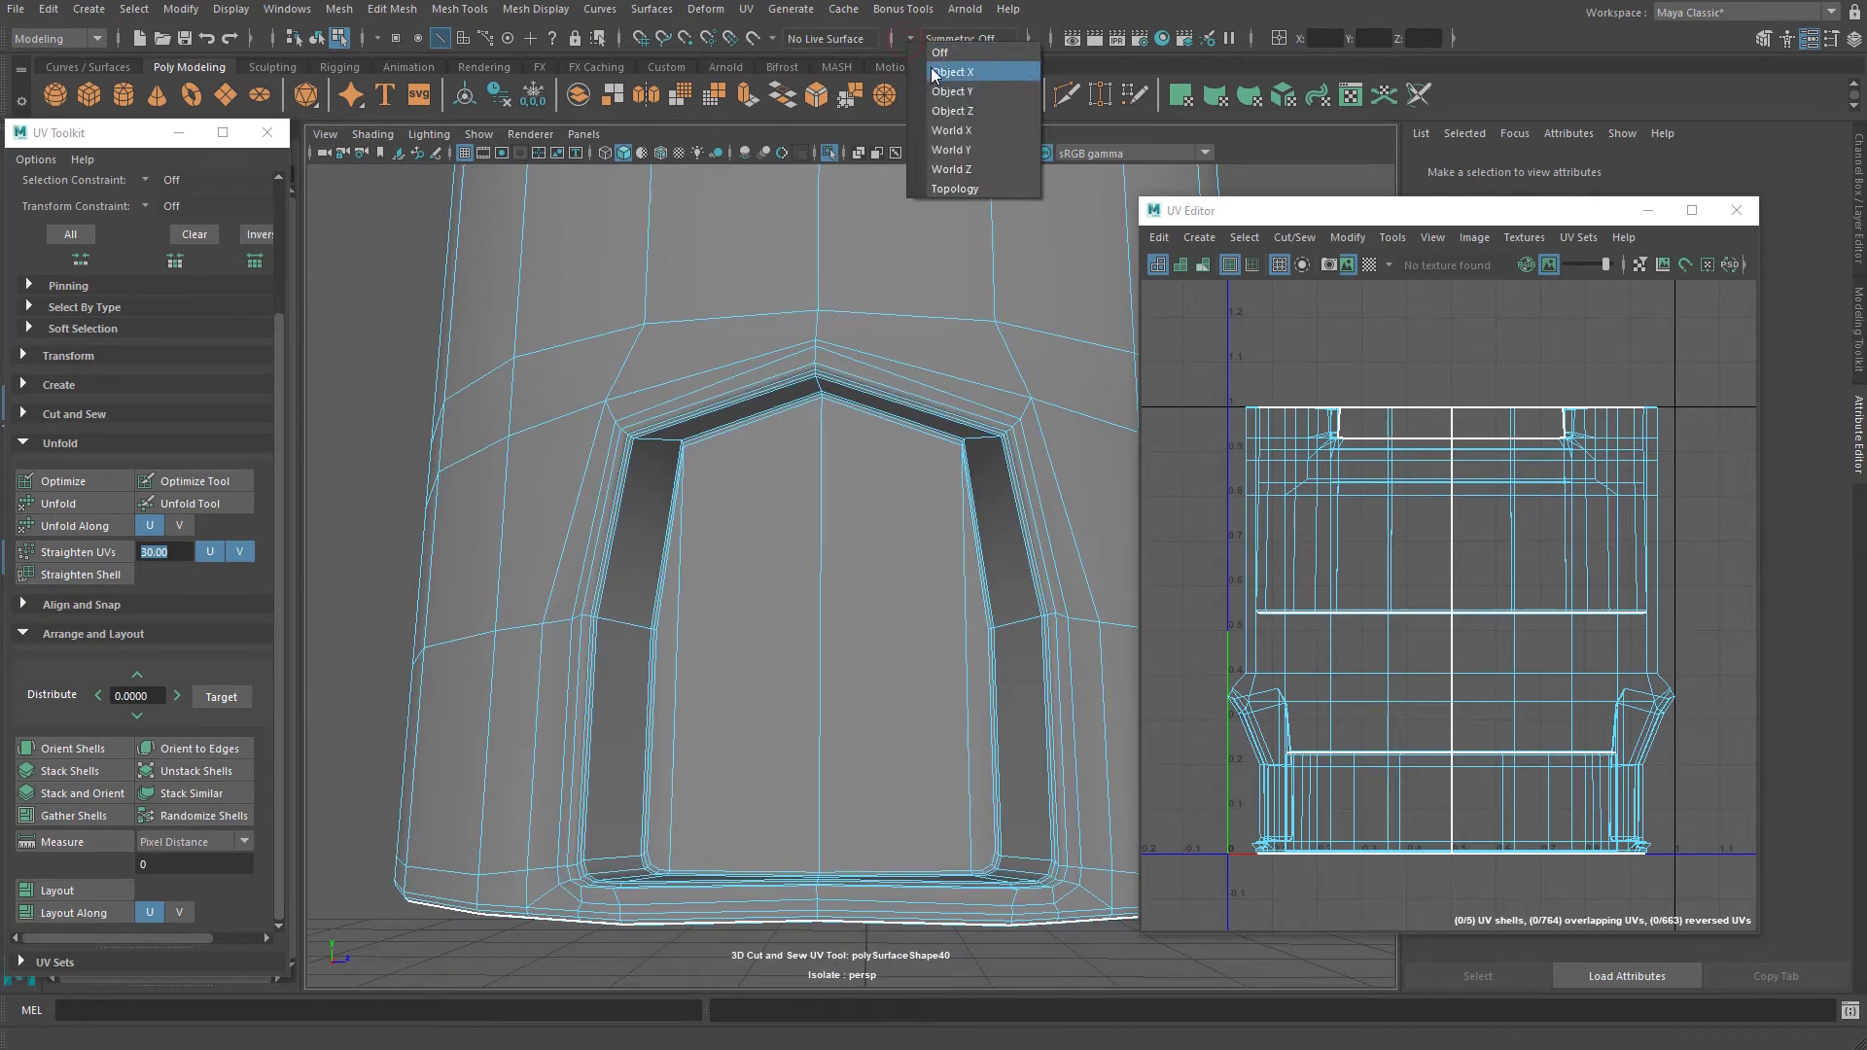
pyautogui.click(934, 72)
pyautogui.scroll(3, 595, 597)
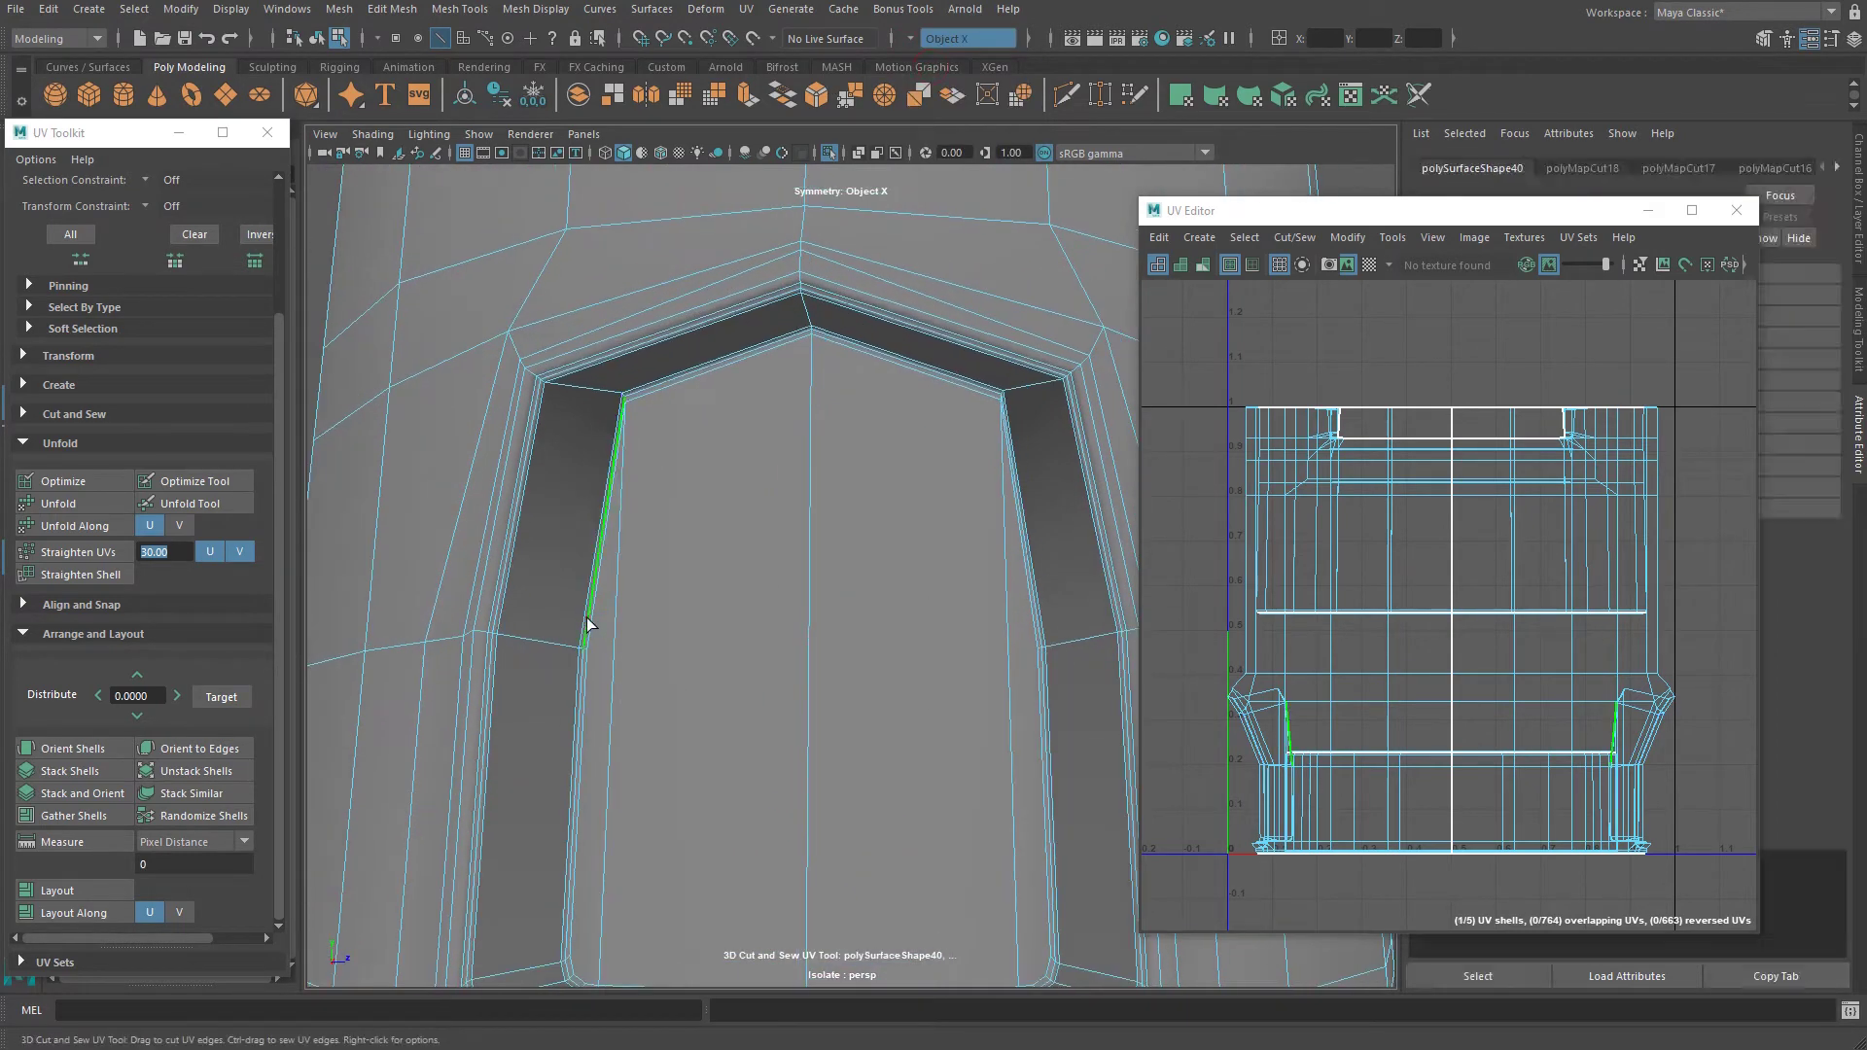
pyautogui.doubleClick(588, 623)
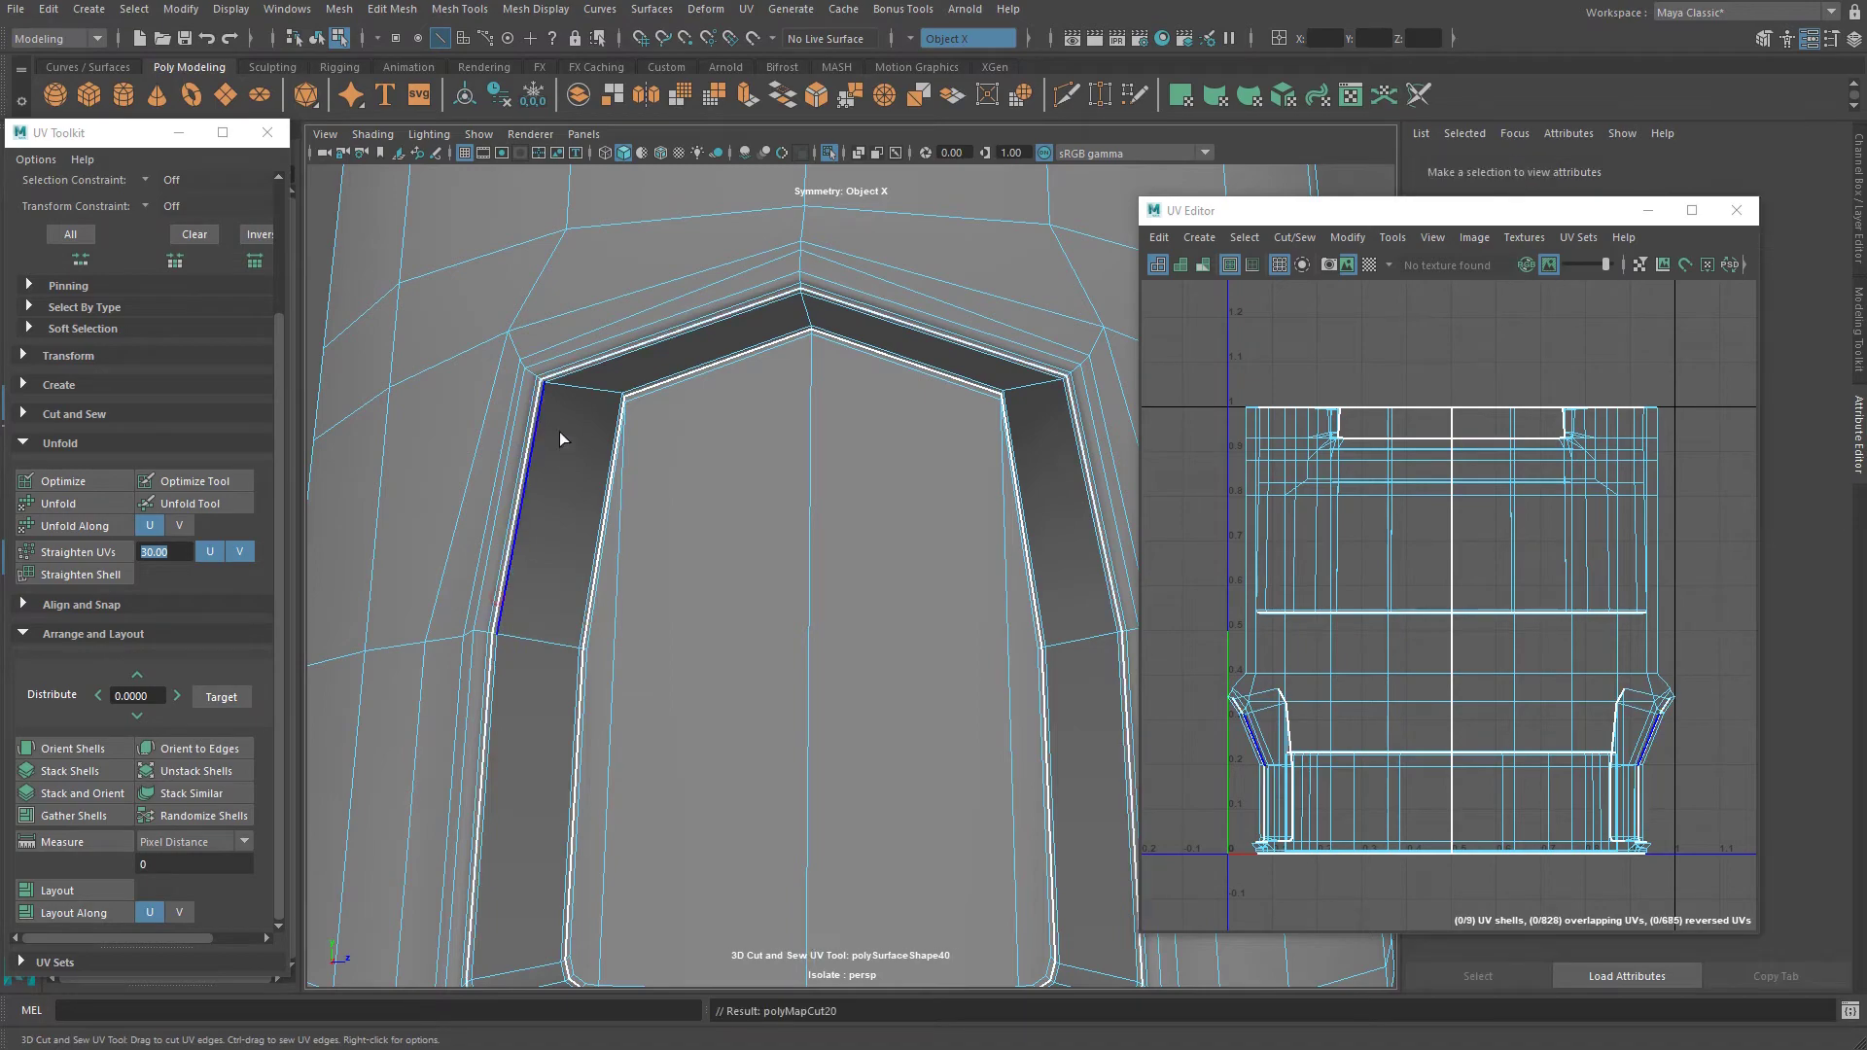
# Cut the UV edge loop along the inner edge of the torso's bottom ring and cut a seam across that ring.
pyautogui.keyDown('alt'); pyautogui.moveTo(492, 592); pyautogui.dragTo(425, 534, button='right'); pyautogui.keyUp('alt')
pyautogui.keyDown('alt'); pyautogui.moveTo(426, 534); pyautogui.dragTo(637, 600); pyautogui.keyUp('alt')
pyautogui.keyDown('alt'); pyautogui.moveTo(637, 600); pyautogui.dragTo(646, 646, button='right'); pyautogui.keyUp('alt')
pyautogui.keyDown('alt'); pyautogui.moveTo(646, 646); pyautogui.dragTo(834, 496); pyautogui.keyUp('alt')
pyautogui.keyDown('alt'); pyautogui.moveTo(834, 496); pyautogui.dragTo(827, 591, button='right'); pyautogui.keyUp('alt')
pyautogui.doubleClick(711, 296)
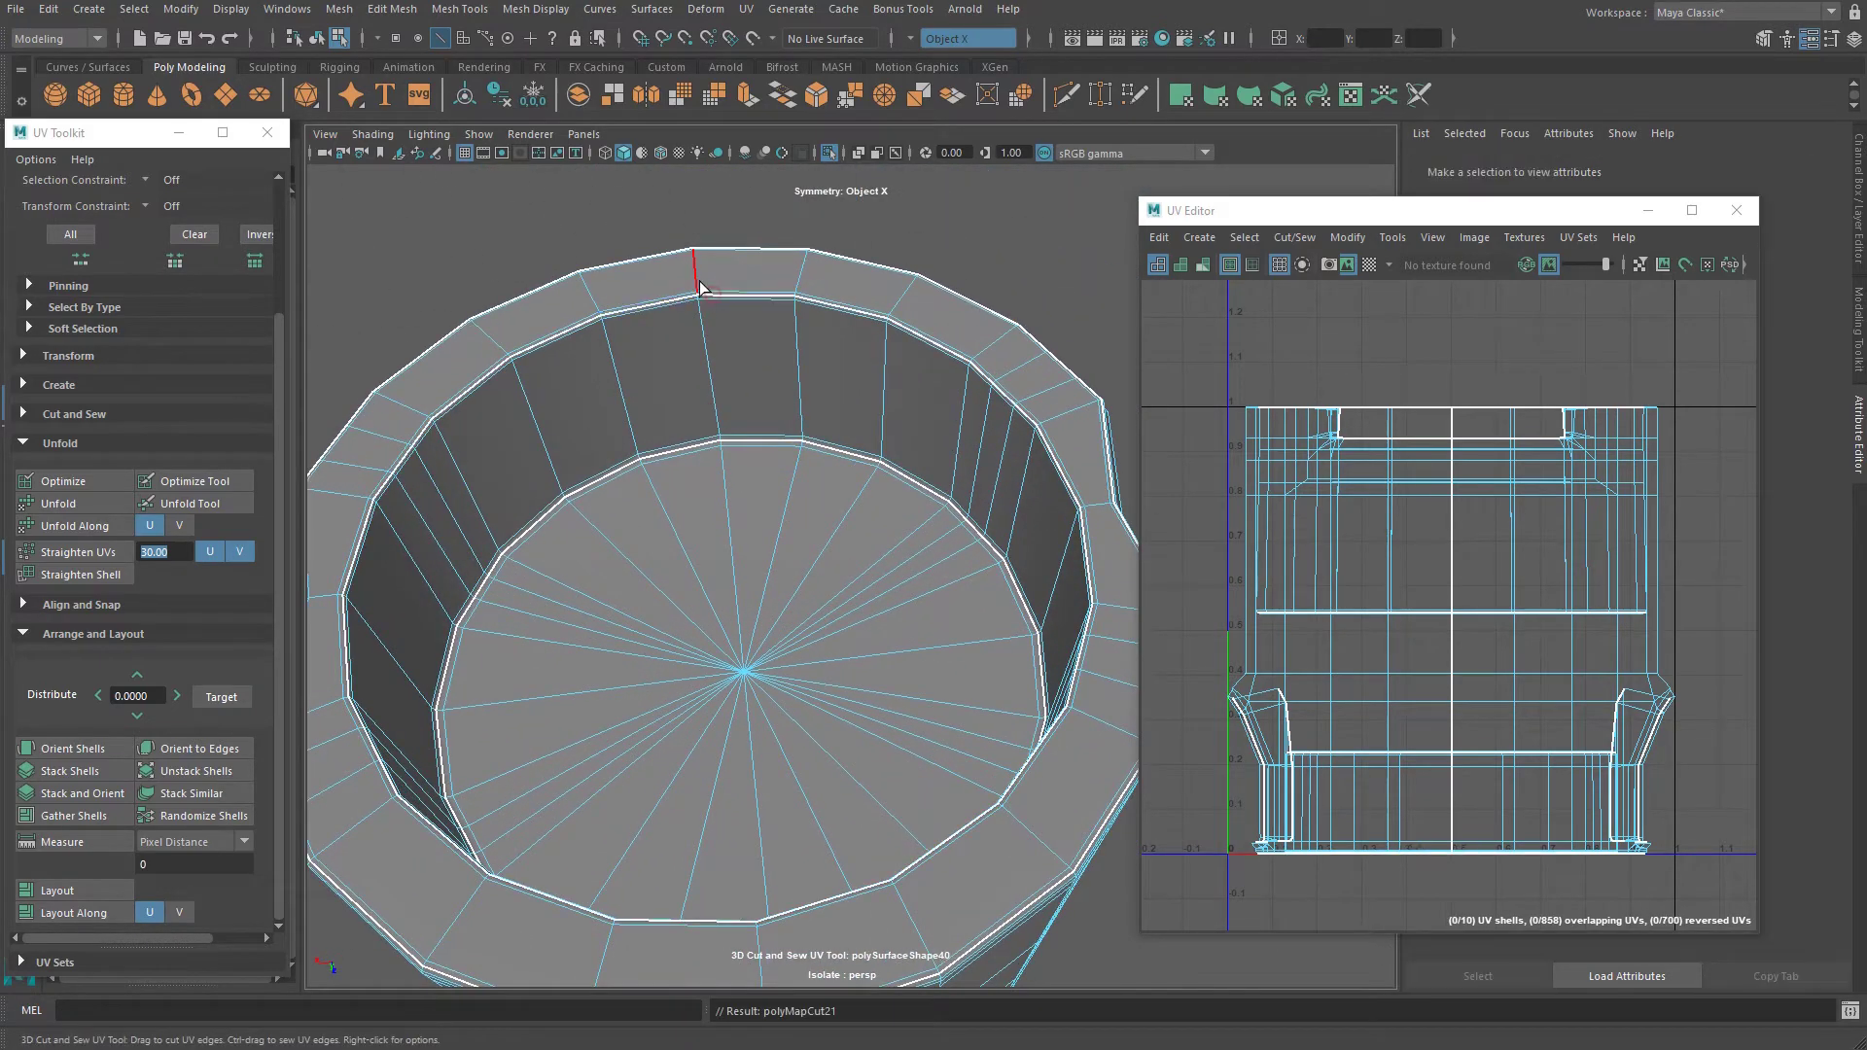
pyautogui.doubleClick(702, 288)
pyautogui.keyDown('alt'); pyautogui.moveTo(717, 342); pyautogui.dragTo(717, 537); pyautogui.keyUp('alt')
pyautogui.keyDown('alt'); pyautogui.moveTo(716, 538); pyautogui.dragTo(720, 520, button='right'); pyautogui.keyUp('alt')
pyautogui.keyDown('alt'); pyautogui.moveTo(720, 520); pyautogui.dragTo(508, 596, button='middle'); pyautogui.keyUp('alt')
pyautogui.keyDown('alt'); pyautogui.moveTo(605, 601); pyautogui.dragTo(533, 637); pyautogui.keyUp('alt')
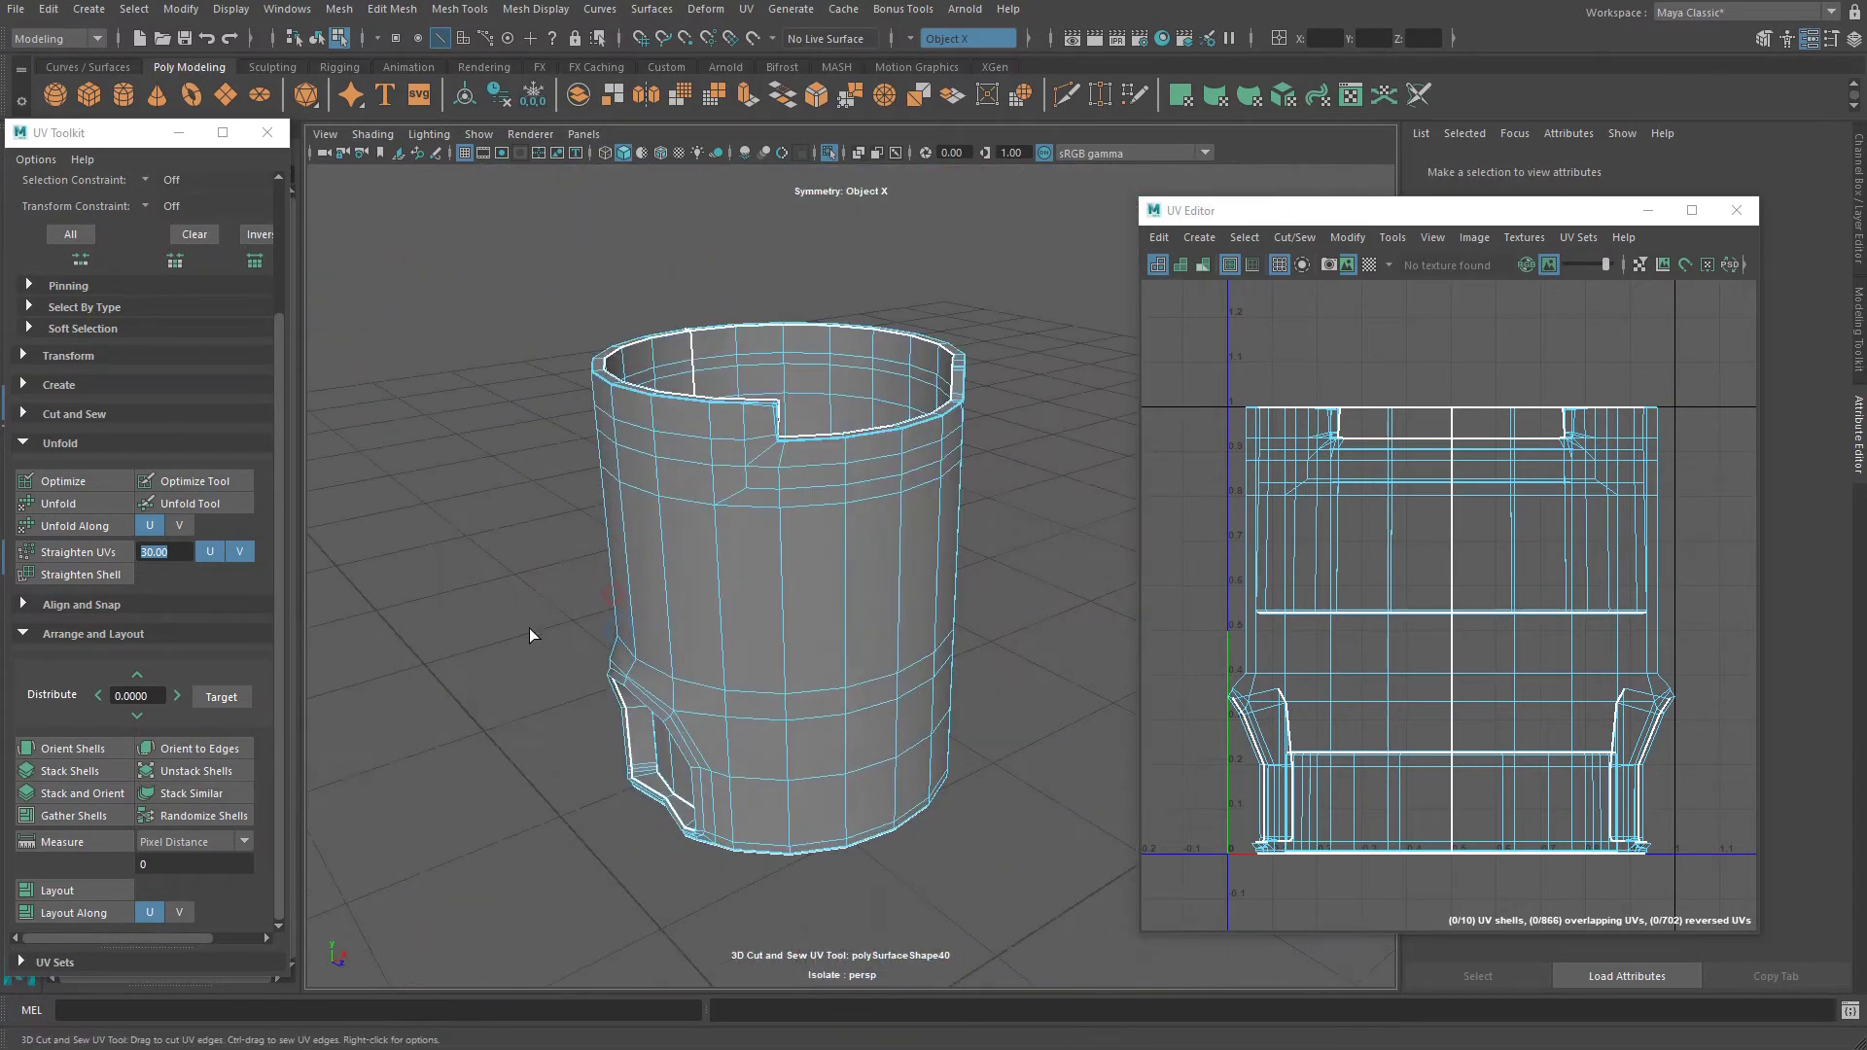
# Return the torso to object mode and rearrange the UV Editor and UV Toolkit windows so the torso stays in view.
pyautogui.moveTo(775, 494); pyautogui.dragTo(1059, 379, button='right')
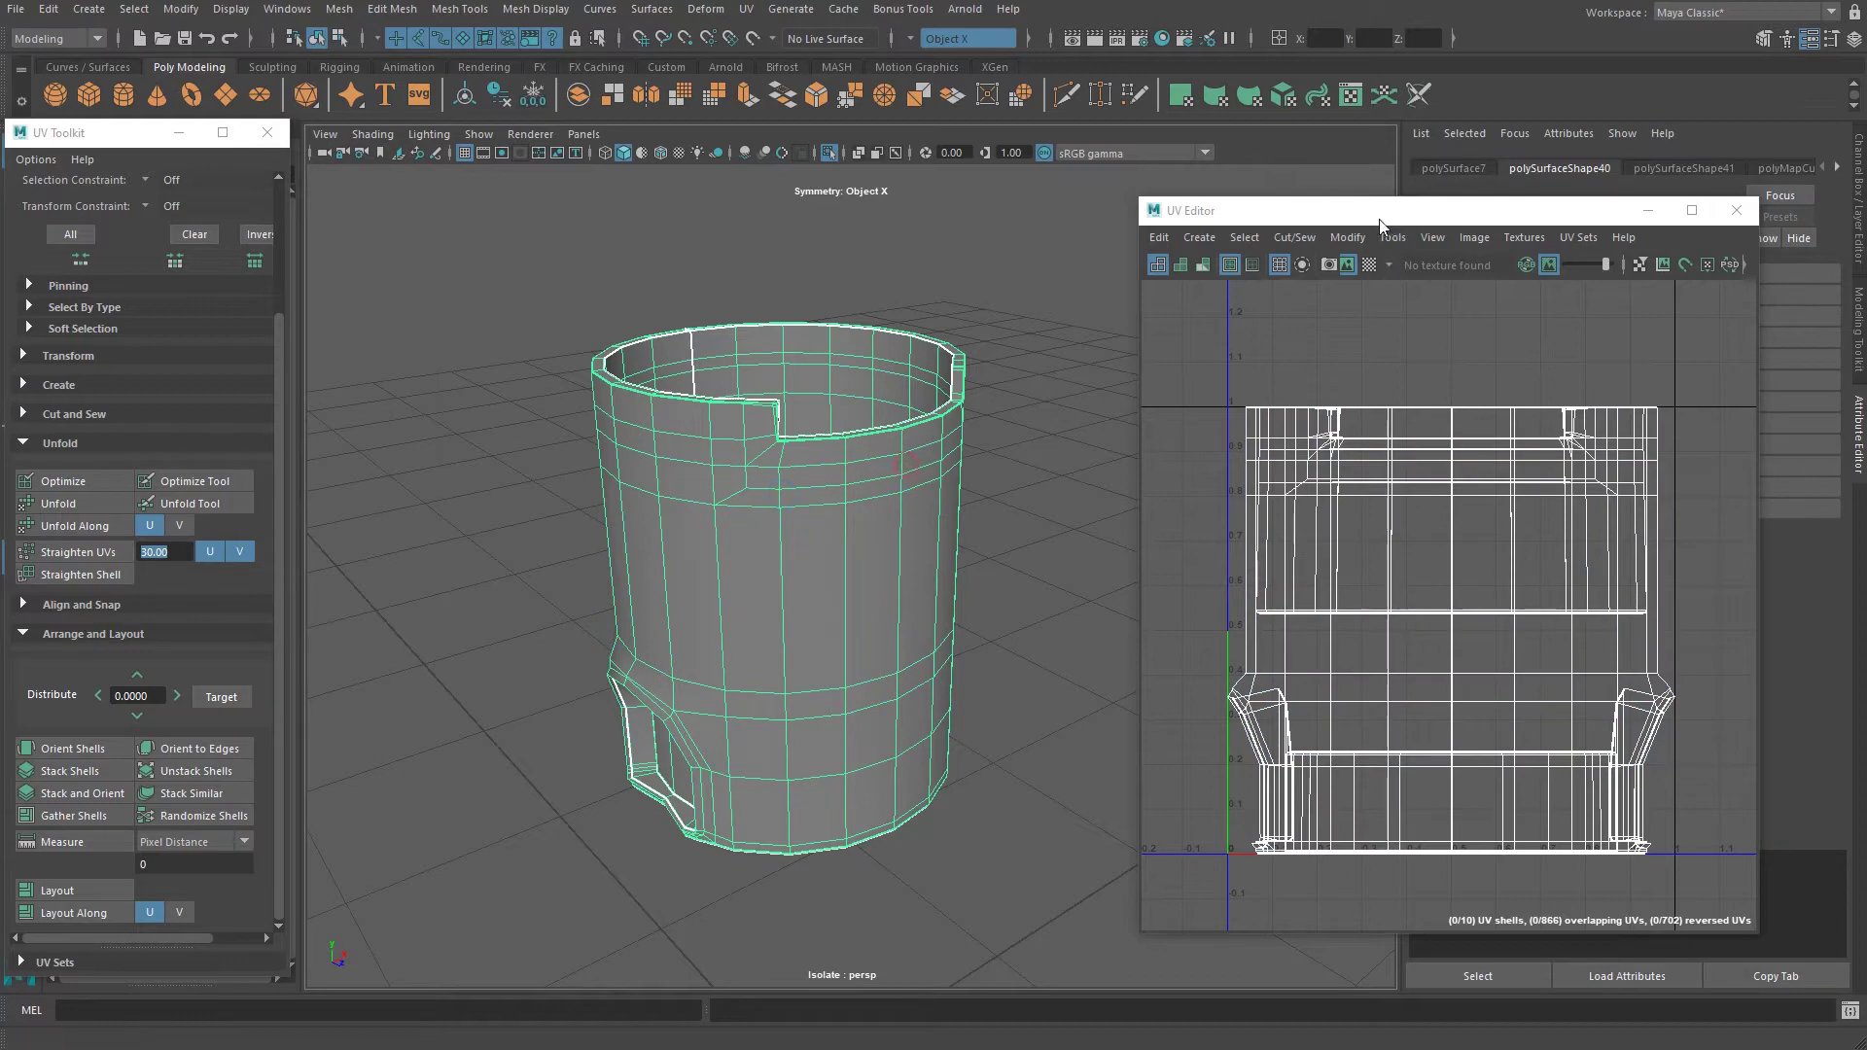
pyautogui.moveTo(1381, 225); pyautogui.dragTo(1155, 218)
pyautogui.moveTo(88, 133); pyautogui.dragTo(377, 156)
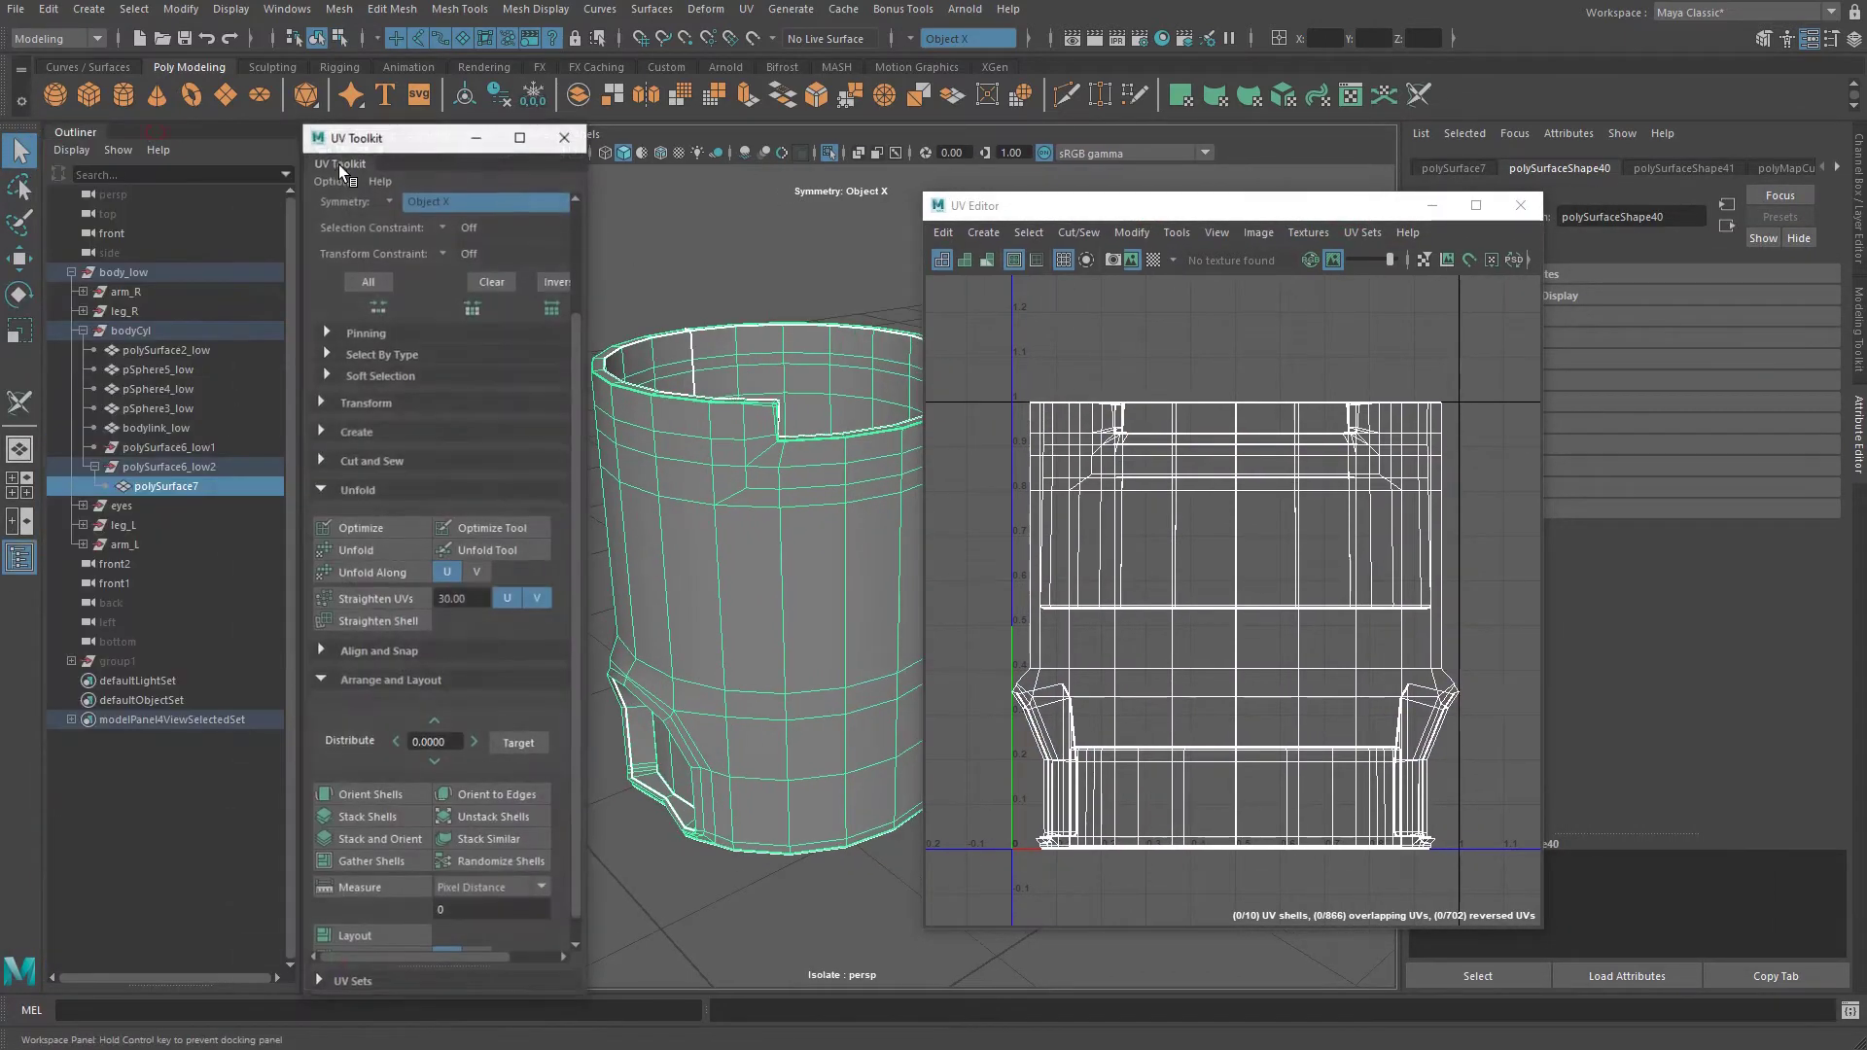
pyautogui.click(1173, 233)
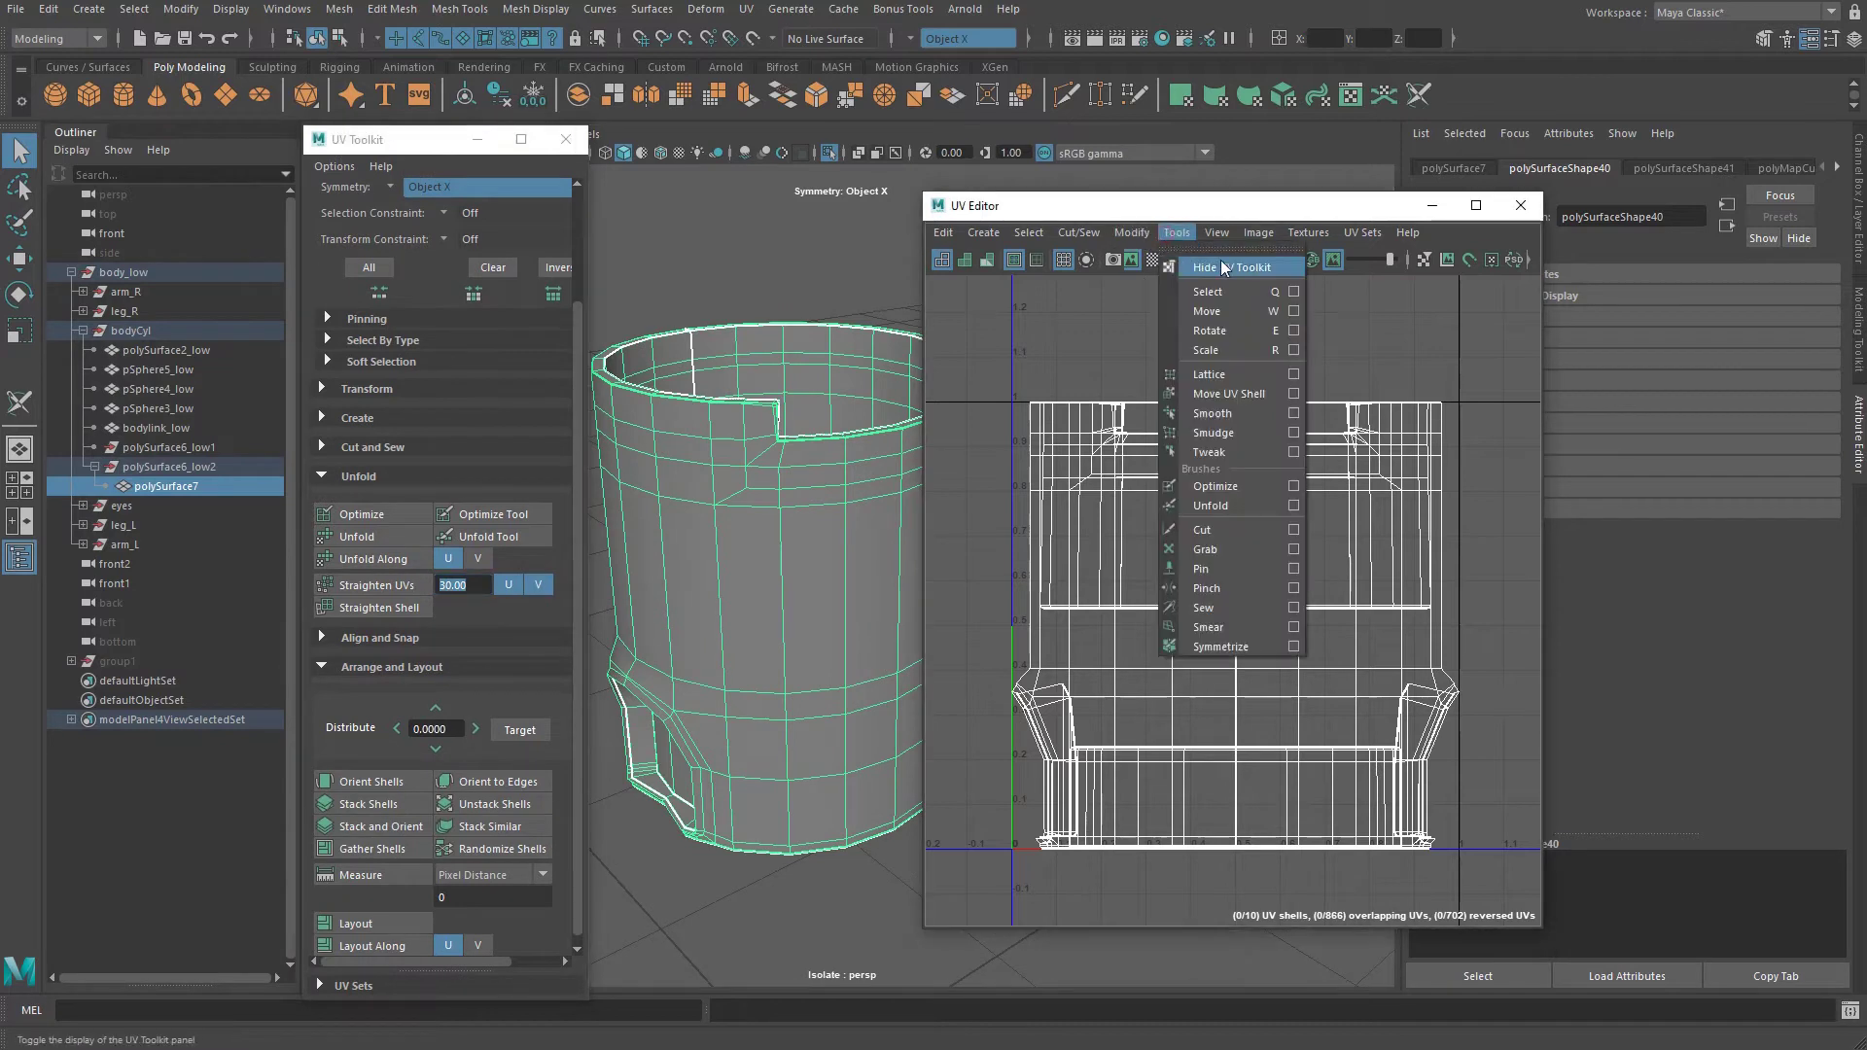
pyautogui.click(1229, 207)
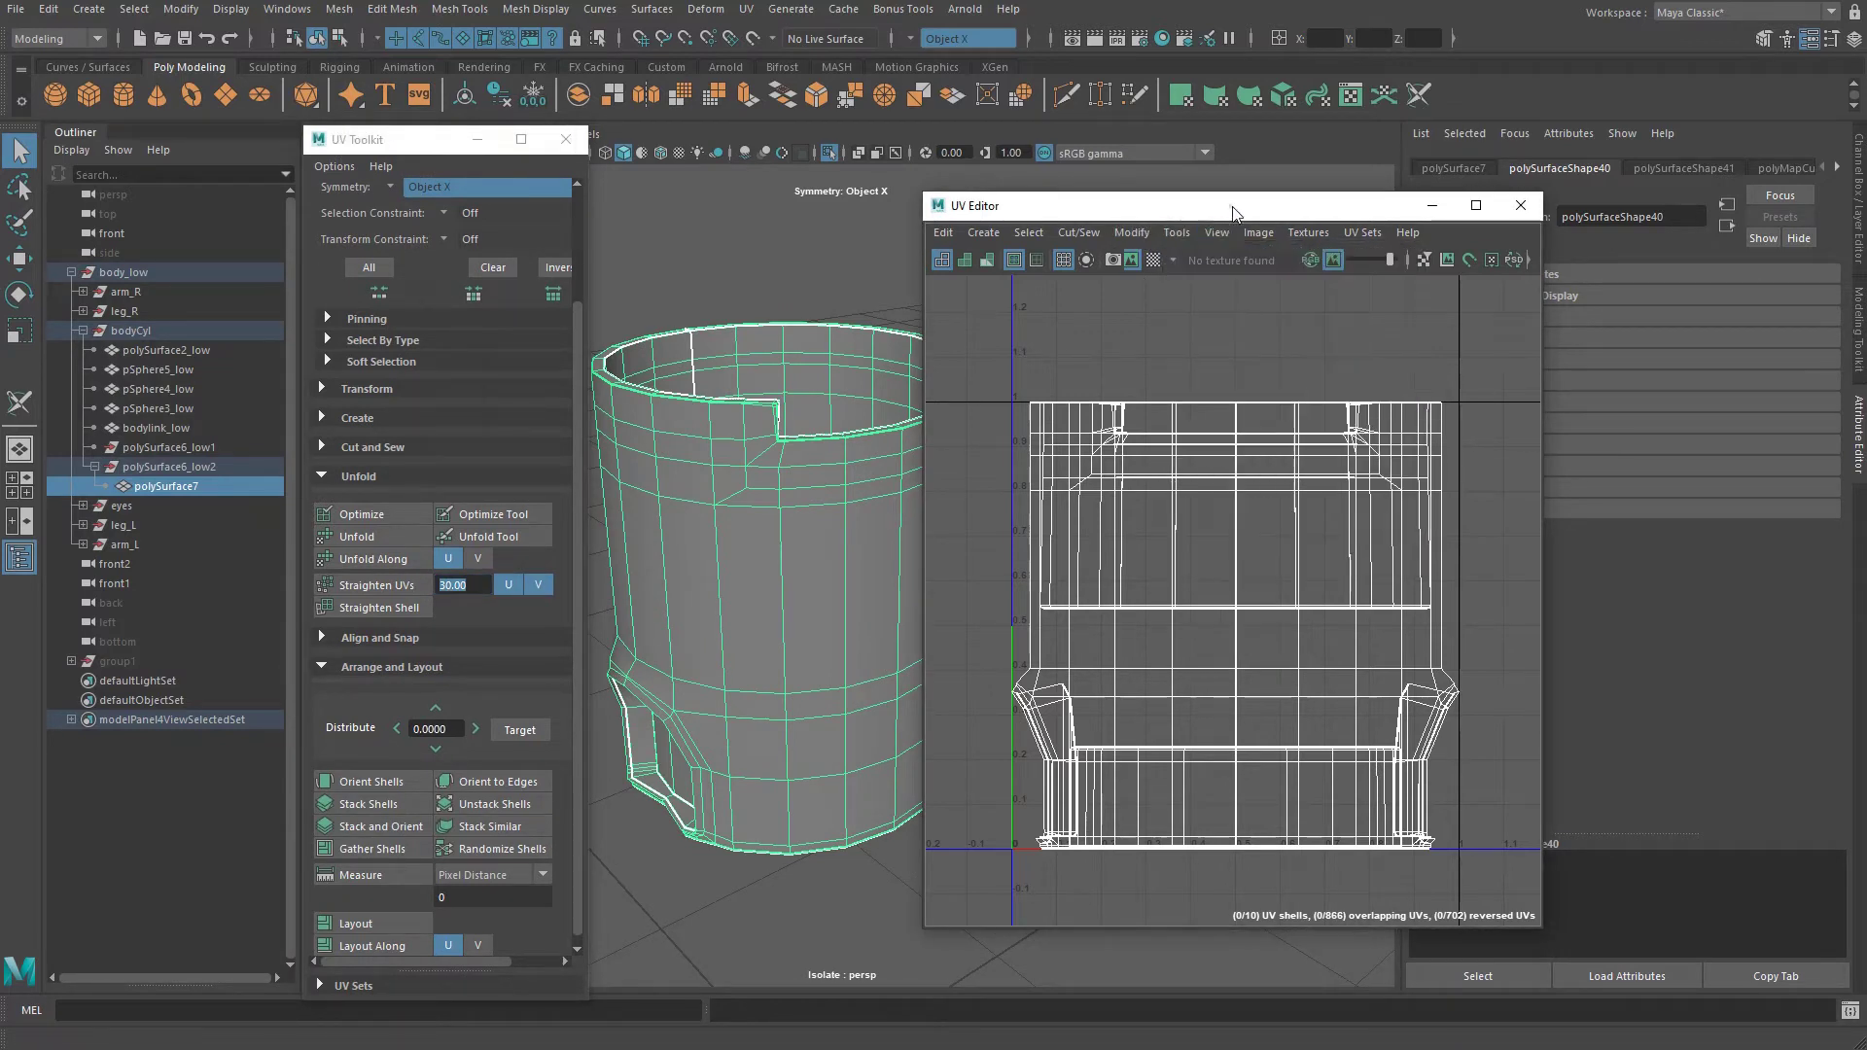
pyautogui.moveTo(1321, 213); pyautogui.dragTo(1426, 213)
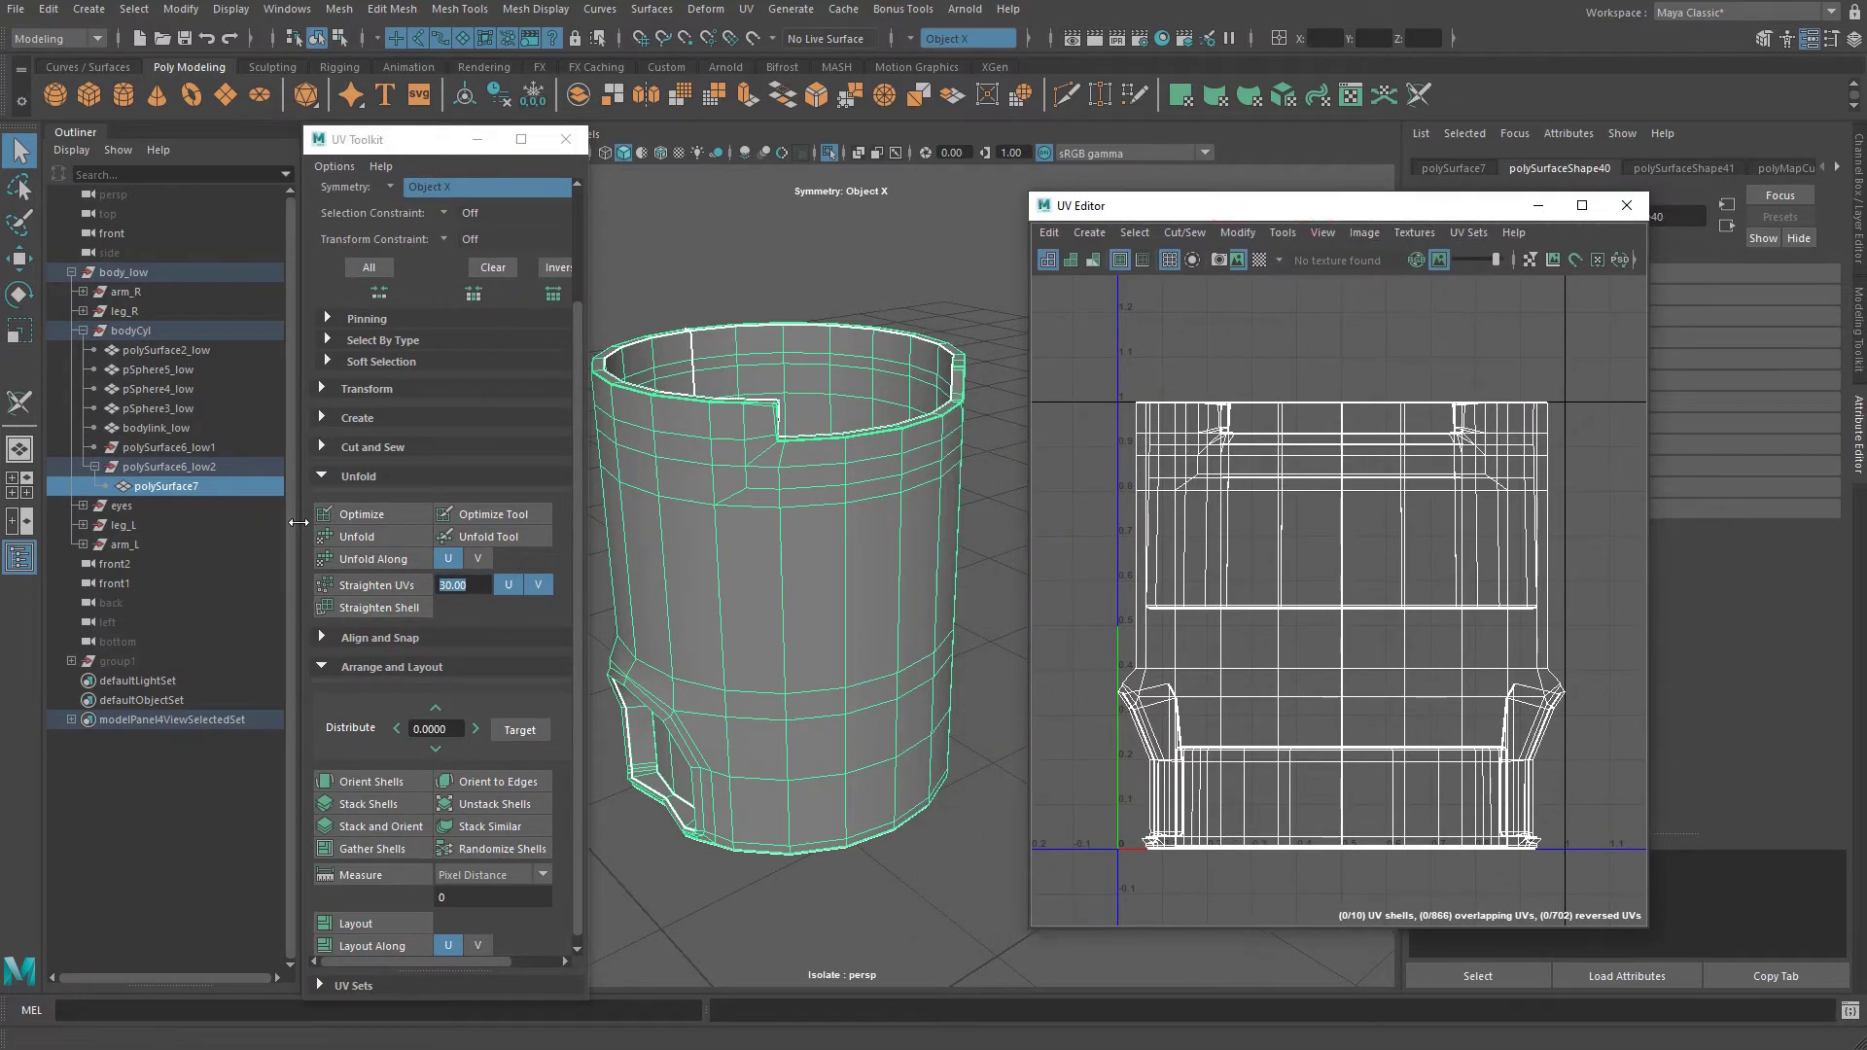
# Unfold all of the torso's UV shells.
pyautogui.click(358, 667)
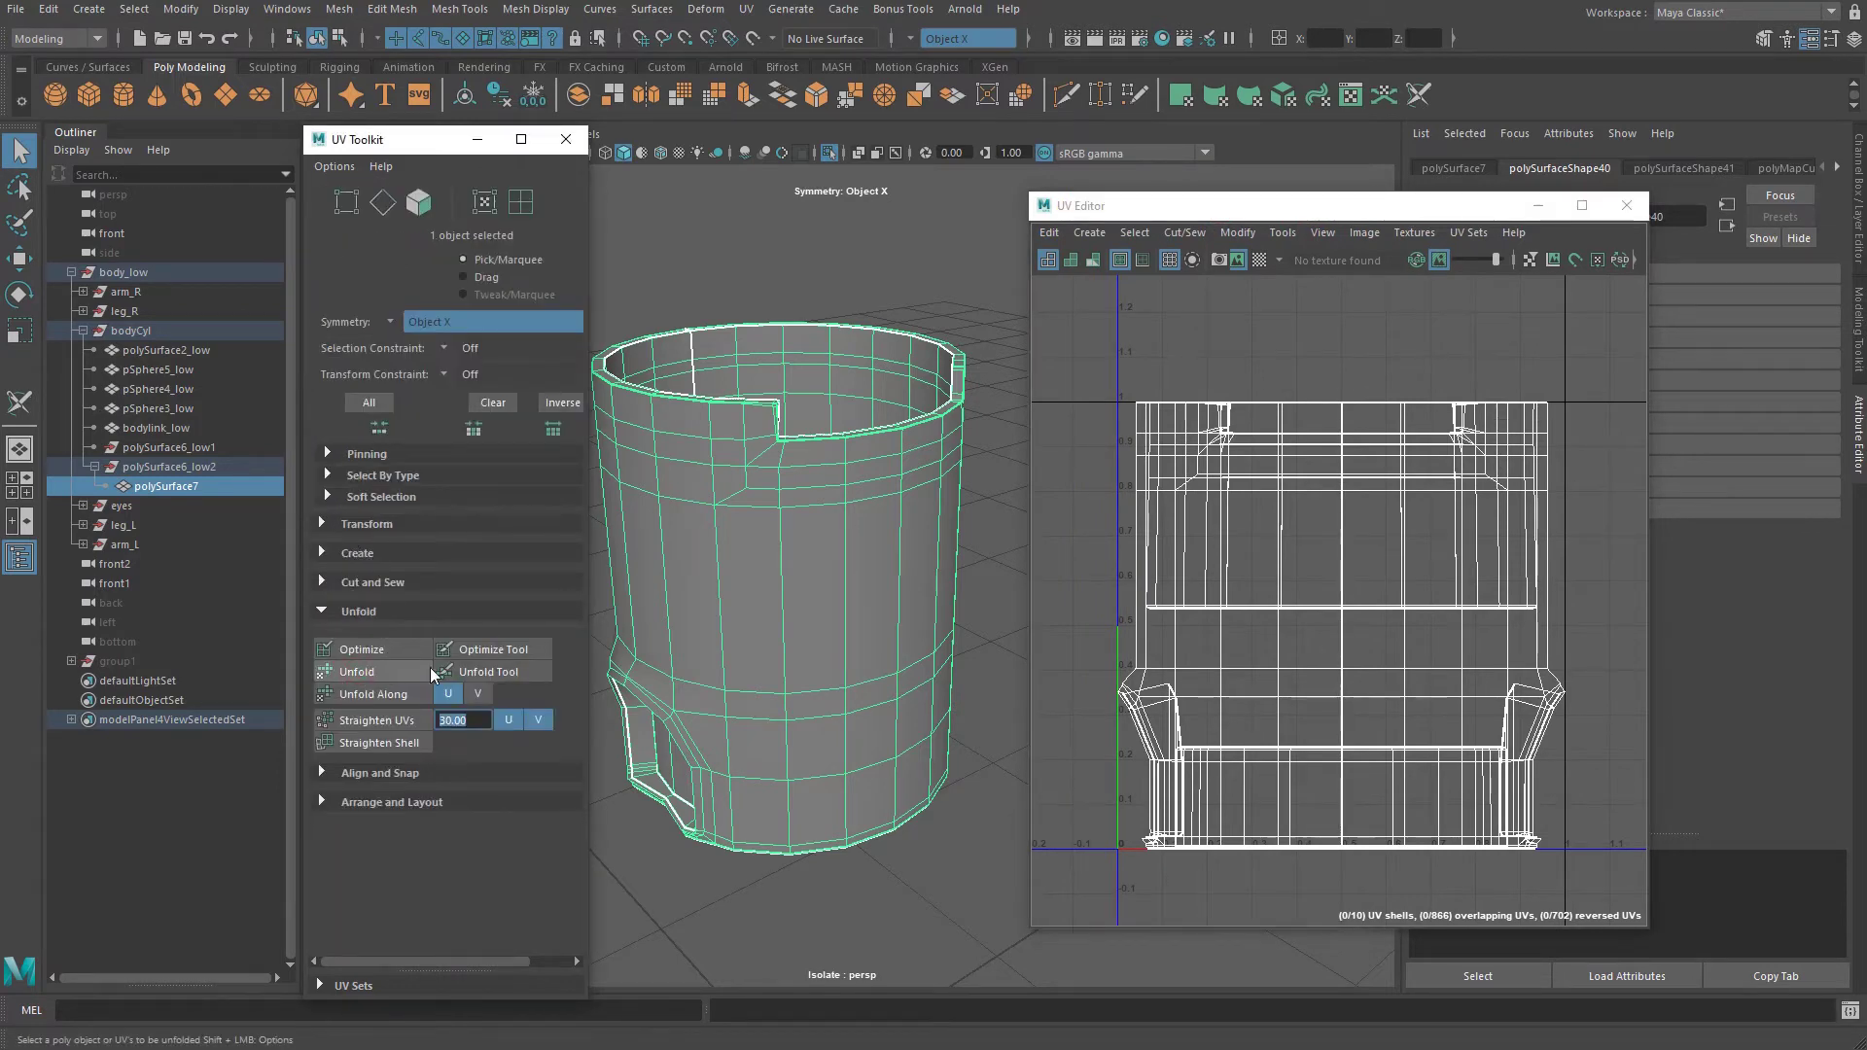
pyautogui.click(401, 669)
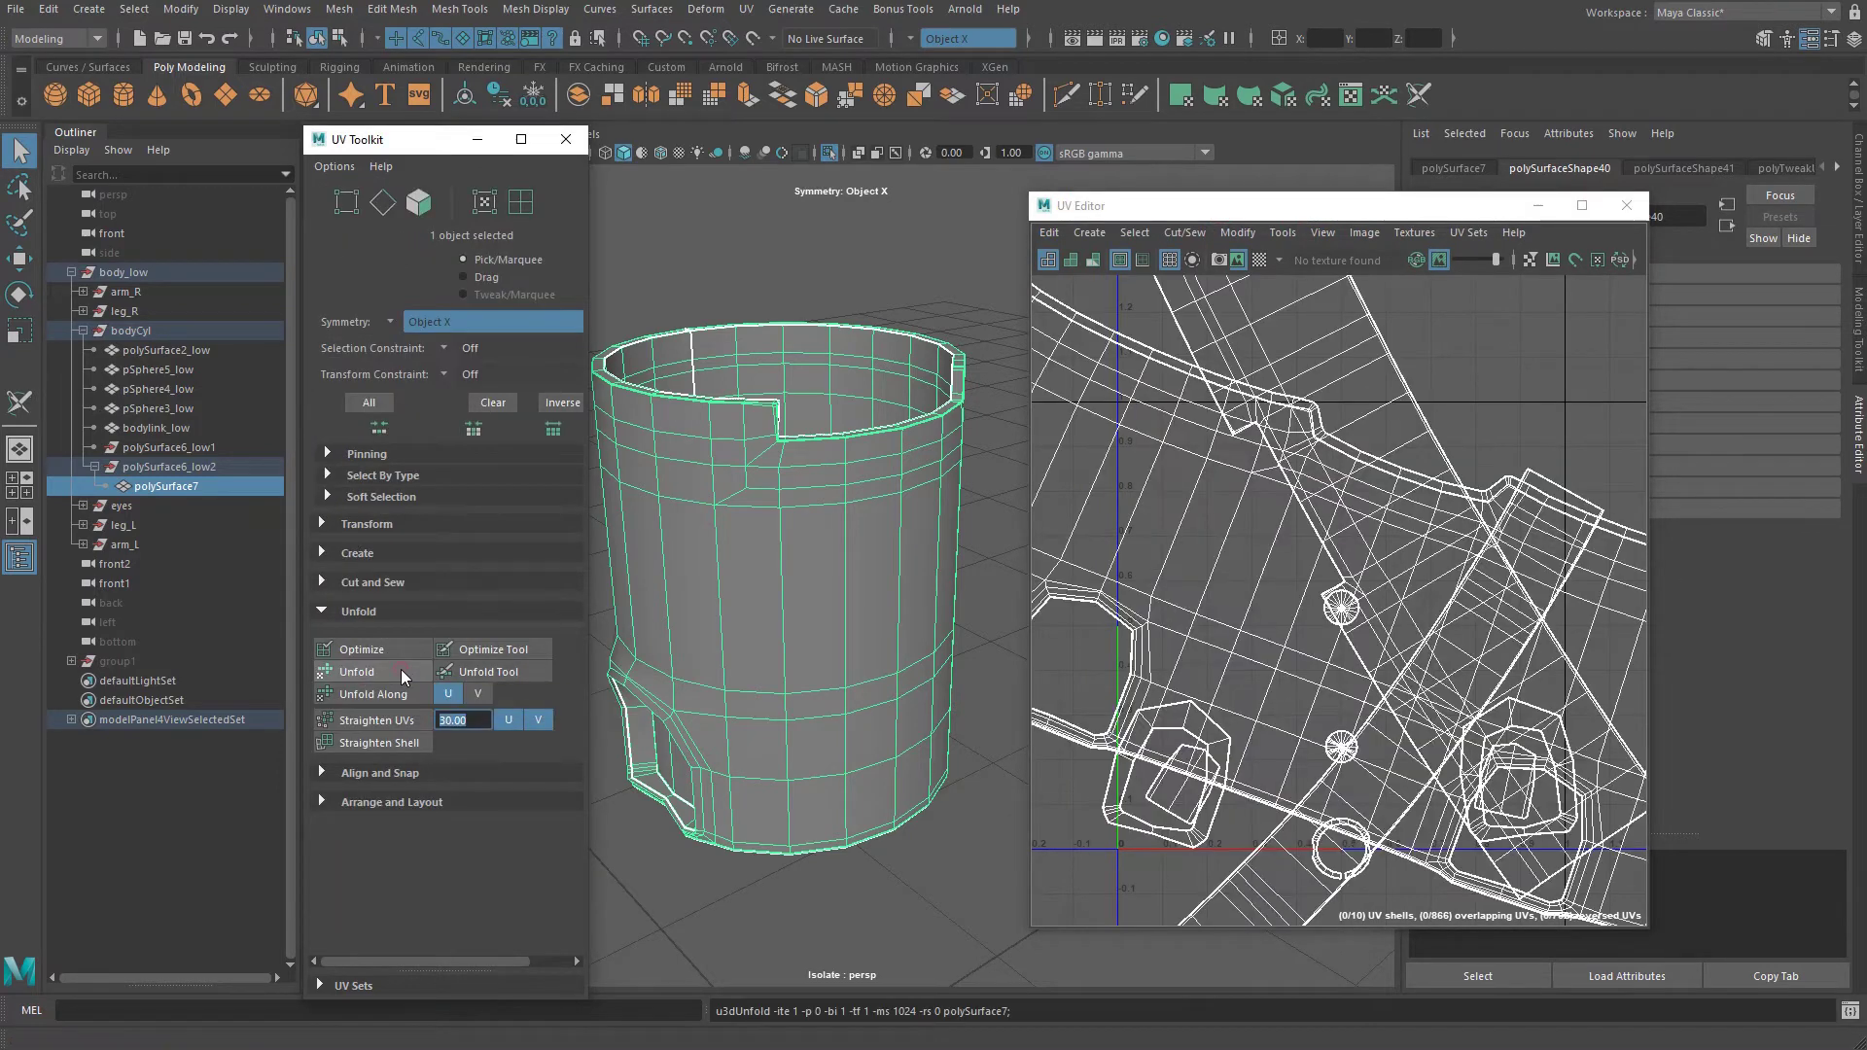
pyautogui.scroll(-2, 1360, 644)
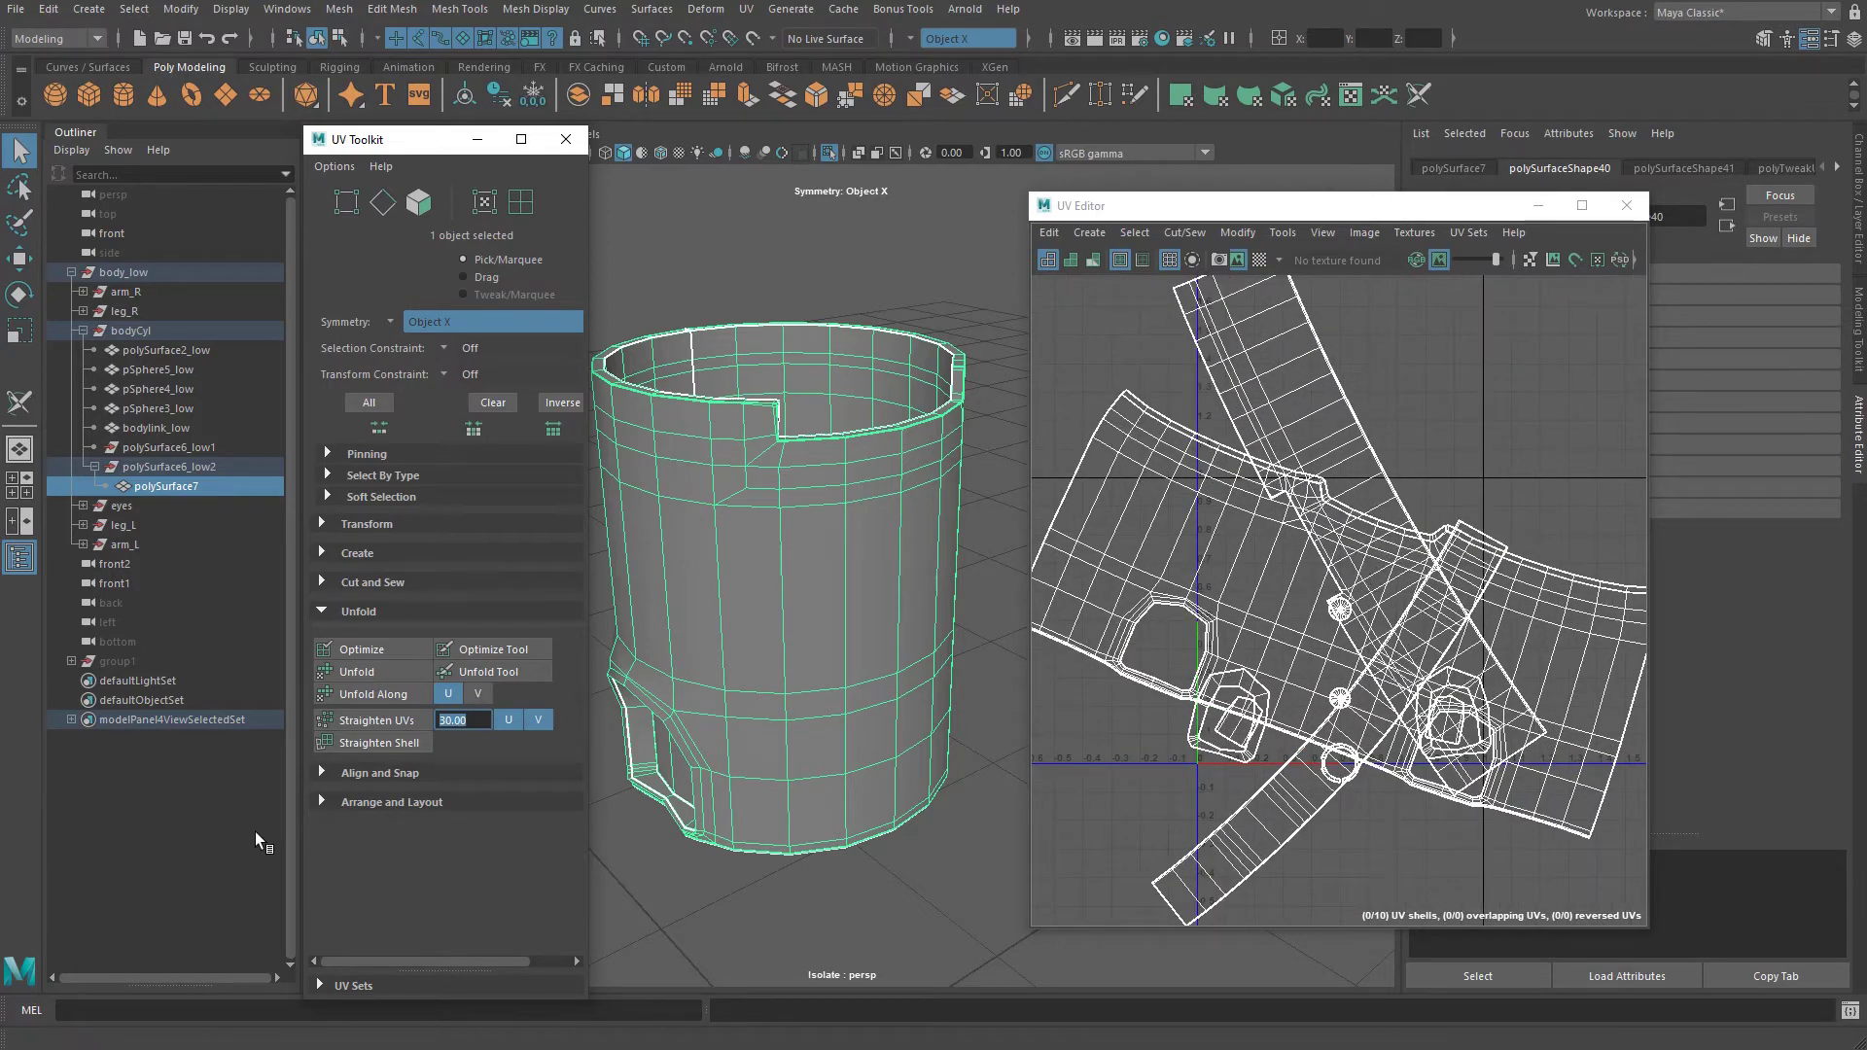
# Orient the torso's UV shells to the U and V axes and lay them out inside the UV tile.
pyautogui.click(376, 801)
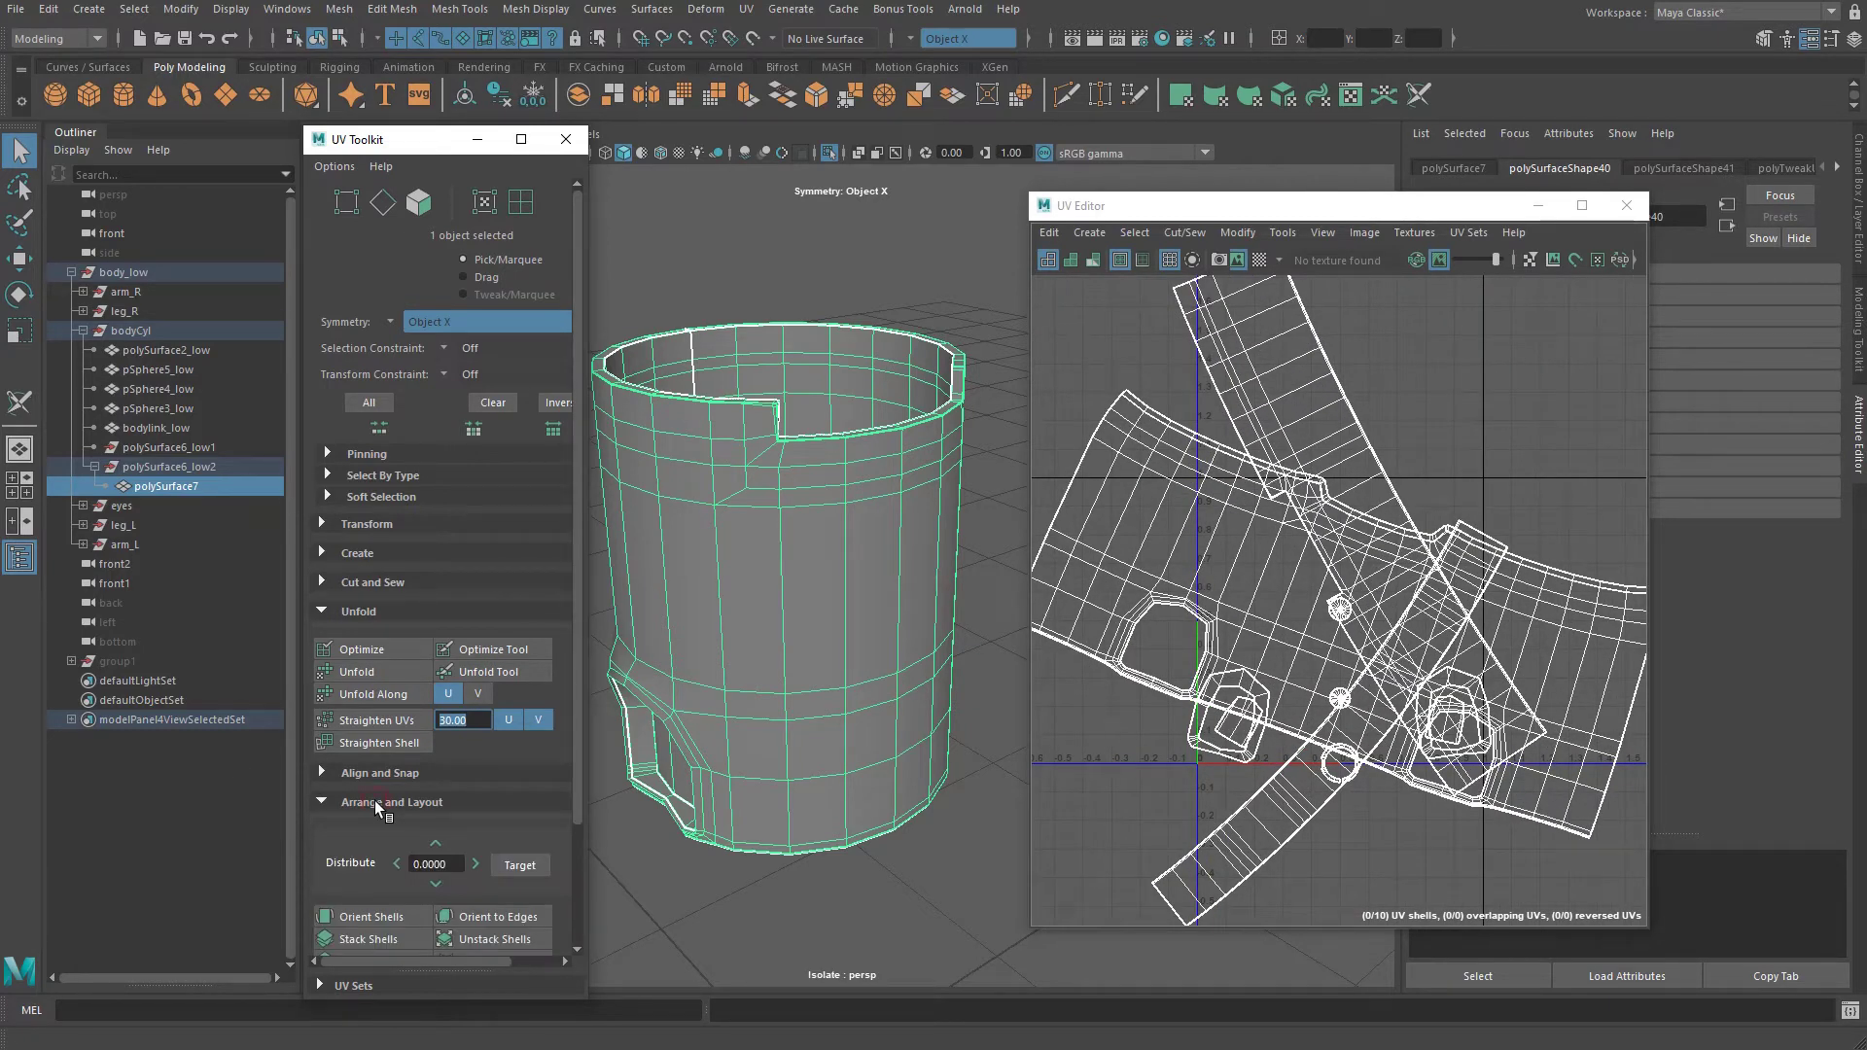
pyautogui.scroll(-1, 375, 801)
pyautogui.scroll(-3, 418, 750)
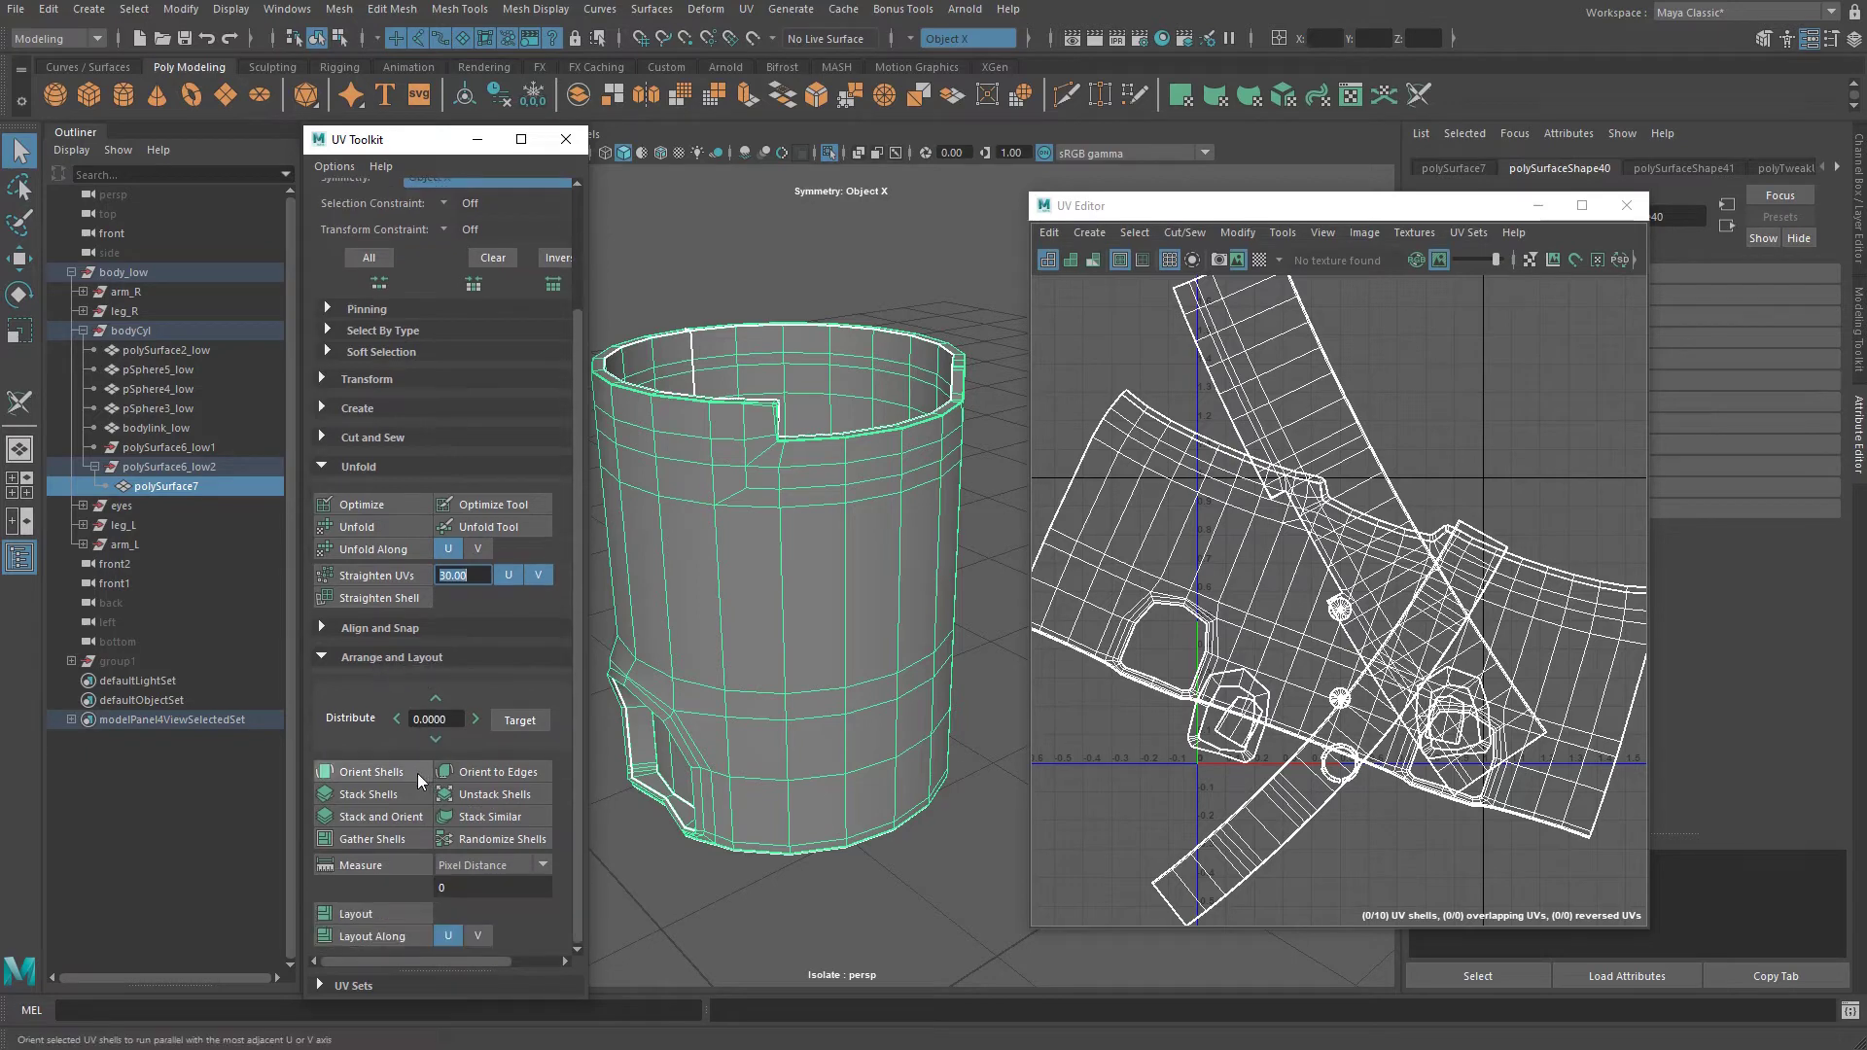
pyautogui.click(389, 776)
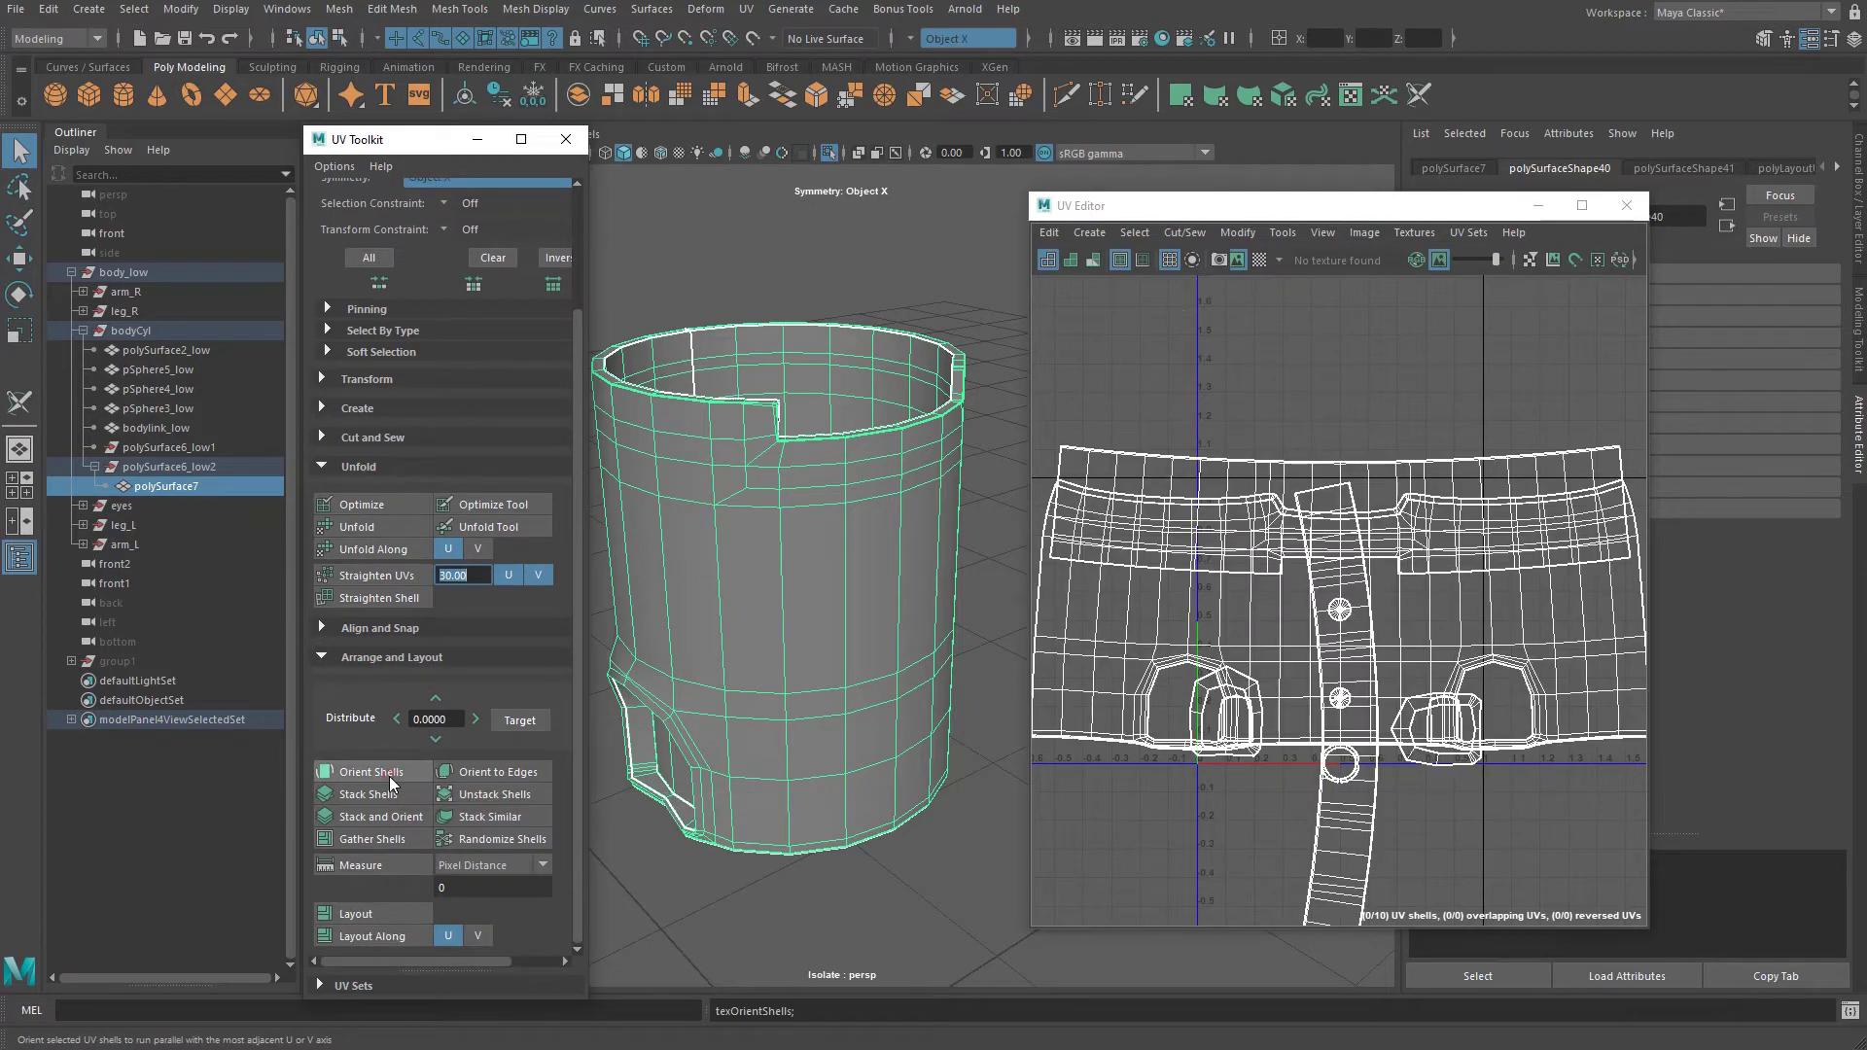
pyautogui.click(378, 911)
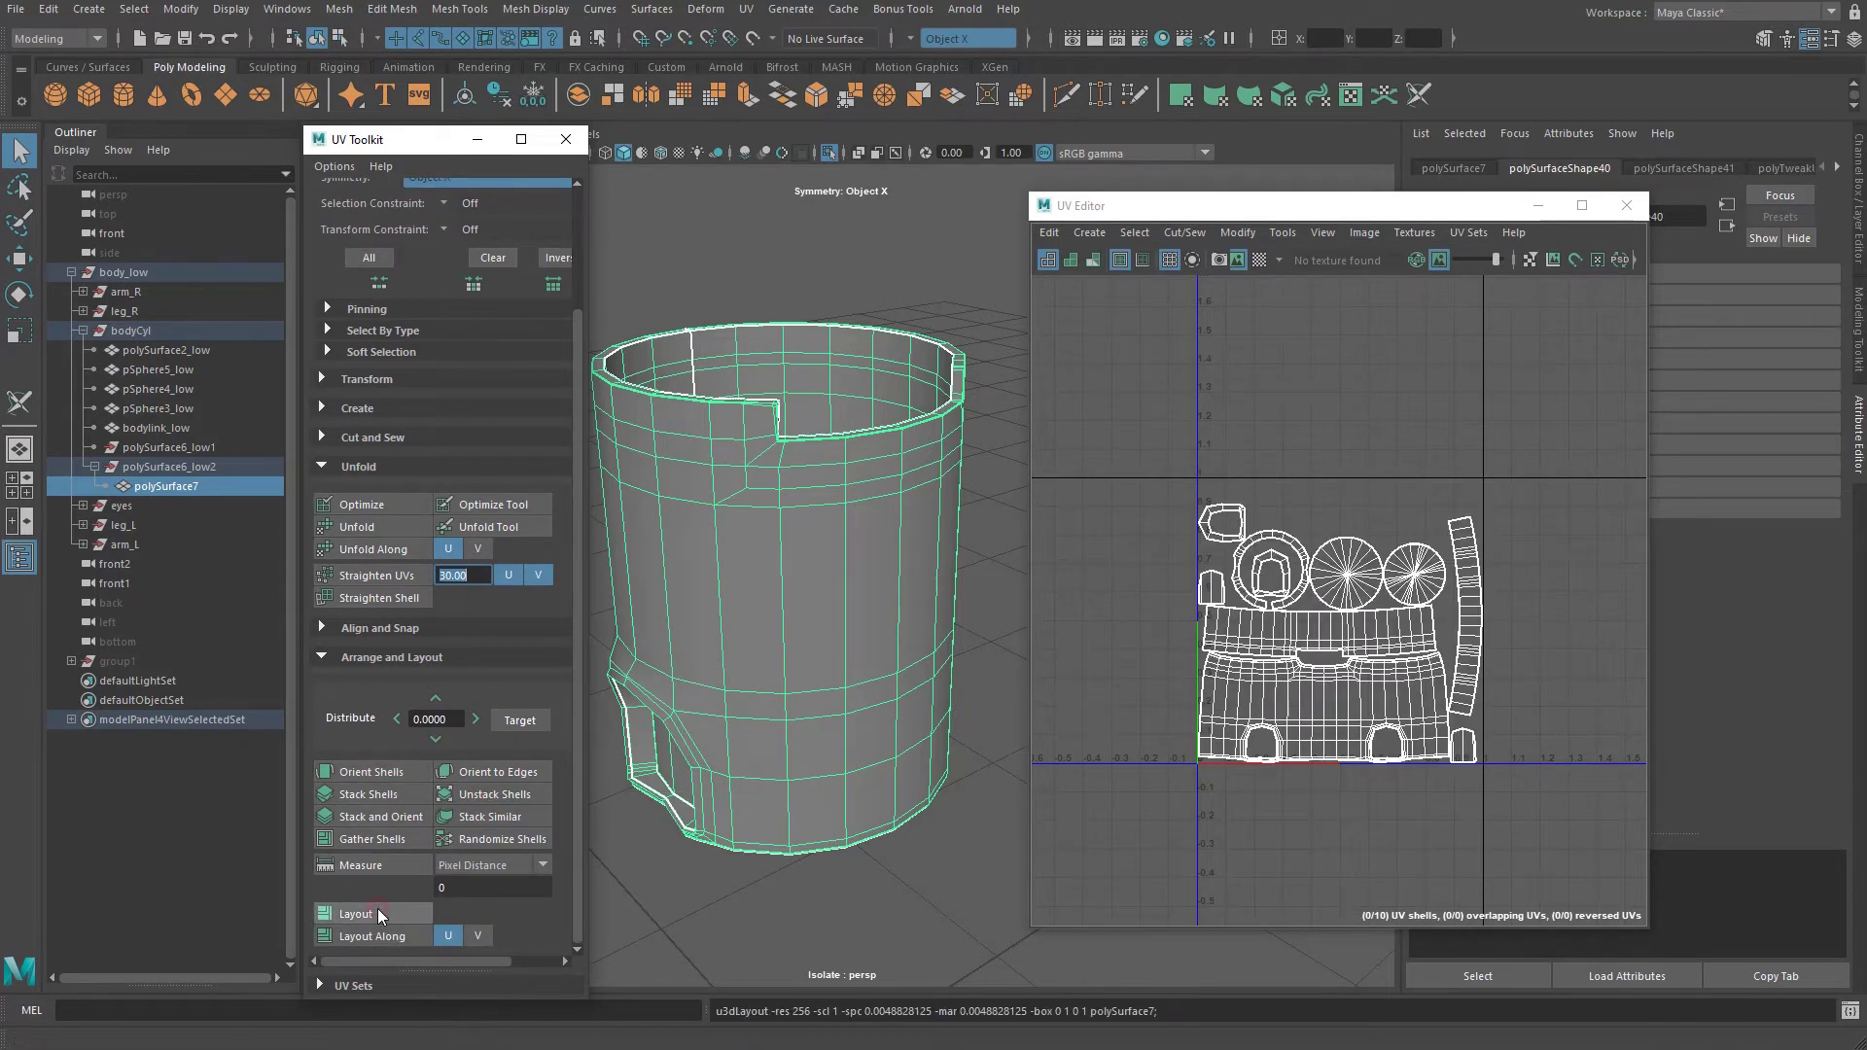
pyautogui.press('f')
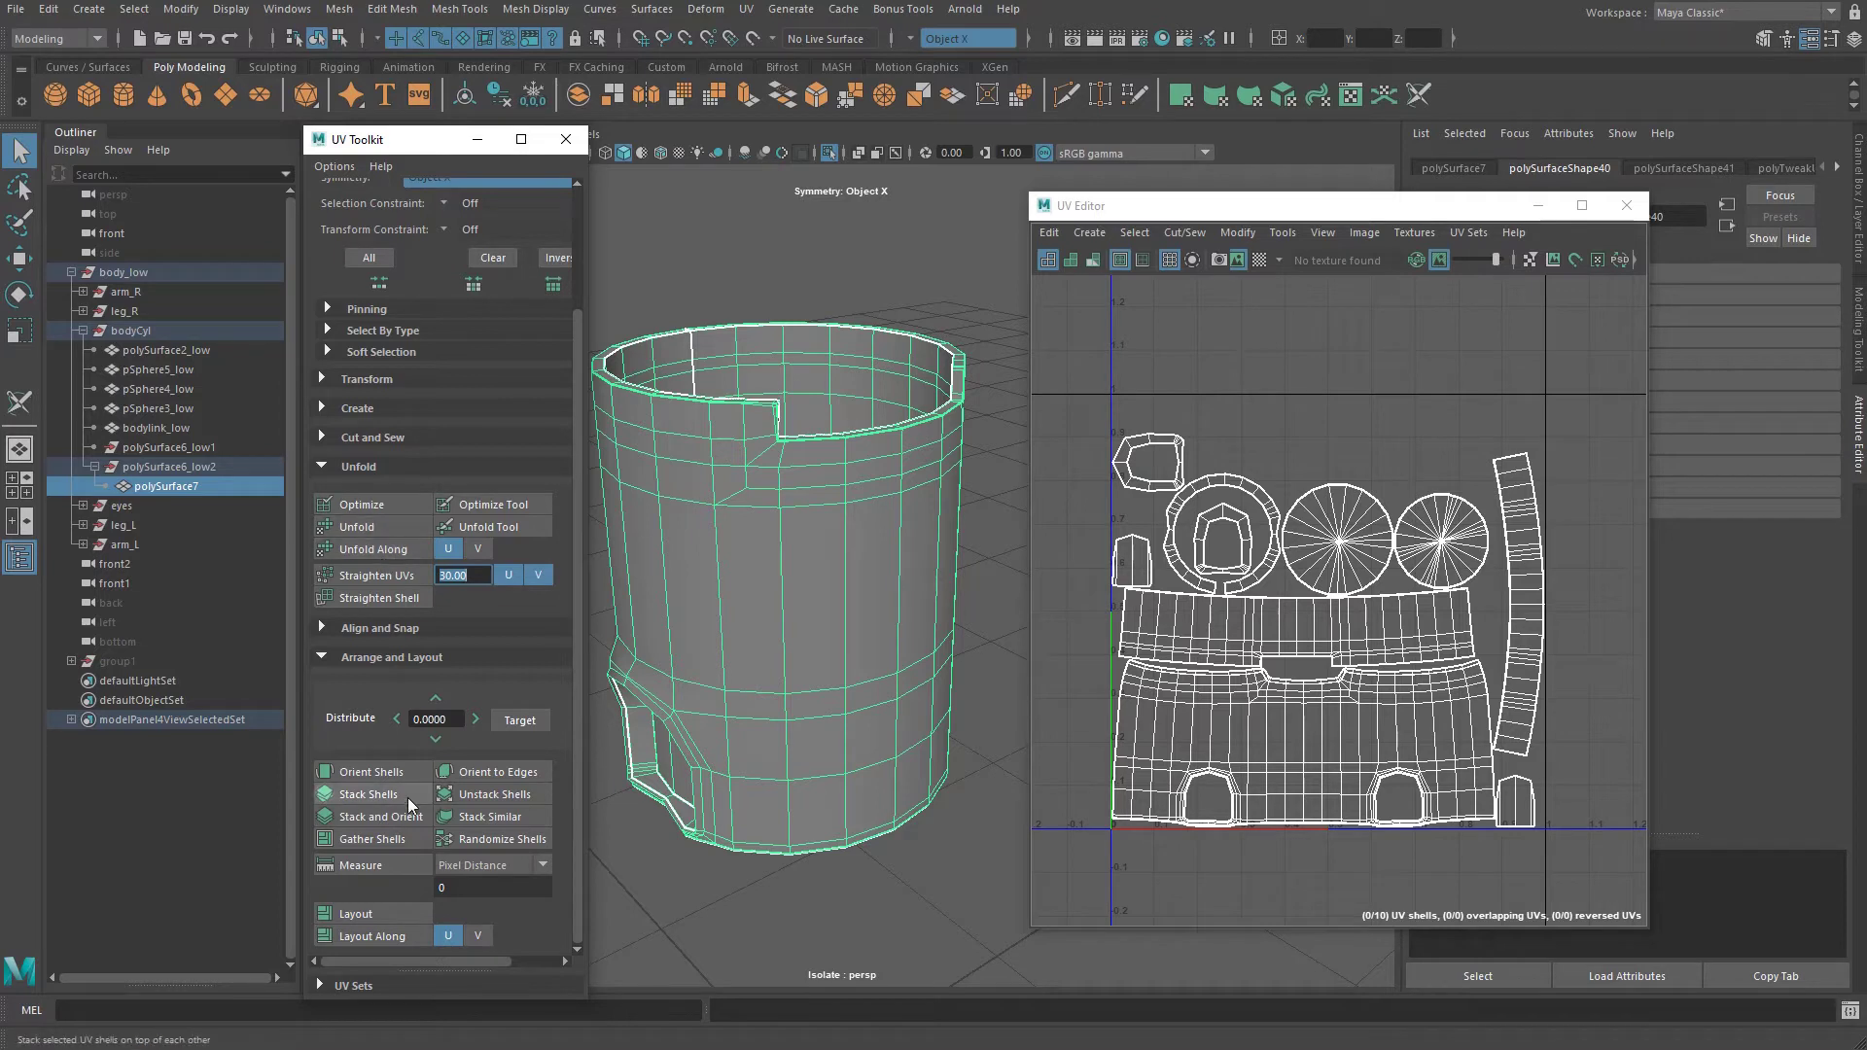
pyautogui.click(1283, 232)
pyautogui.moveTo(1238, 232)
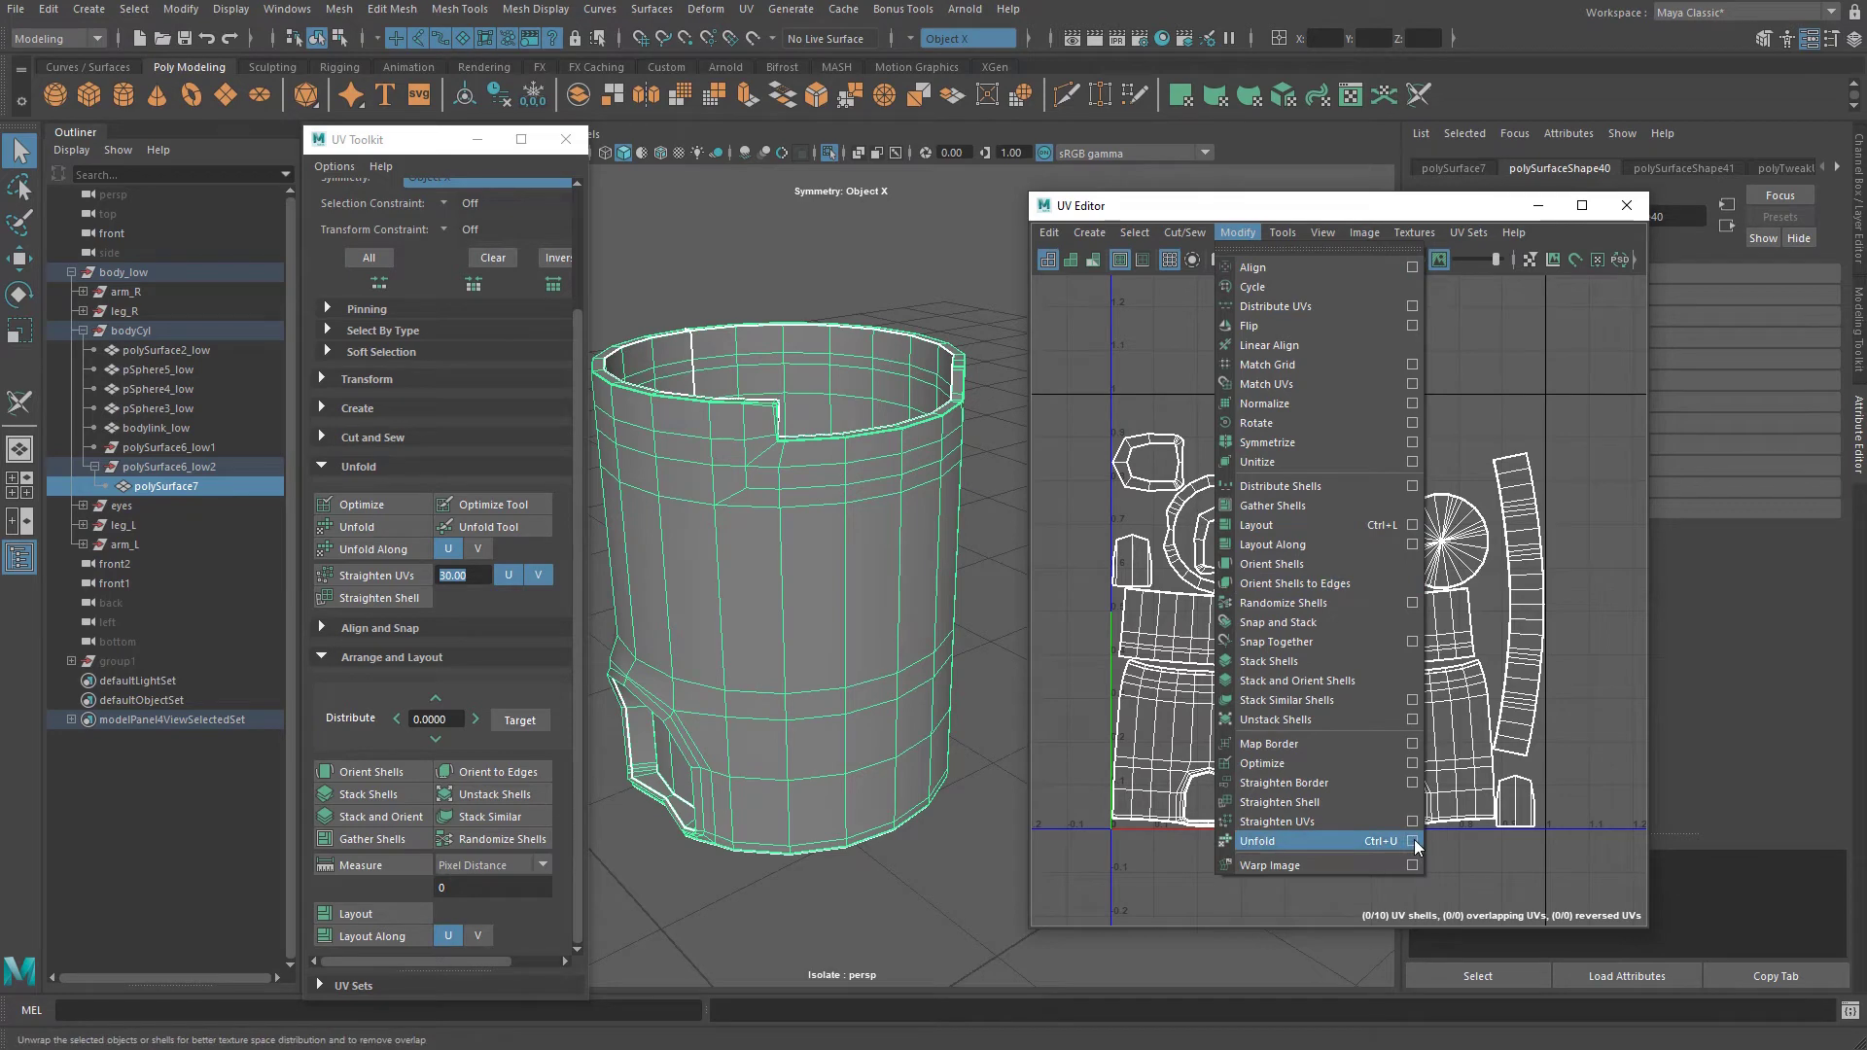
pyautogui.click(1396, 525)
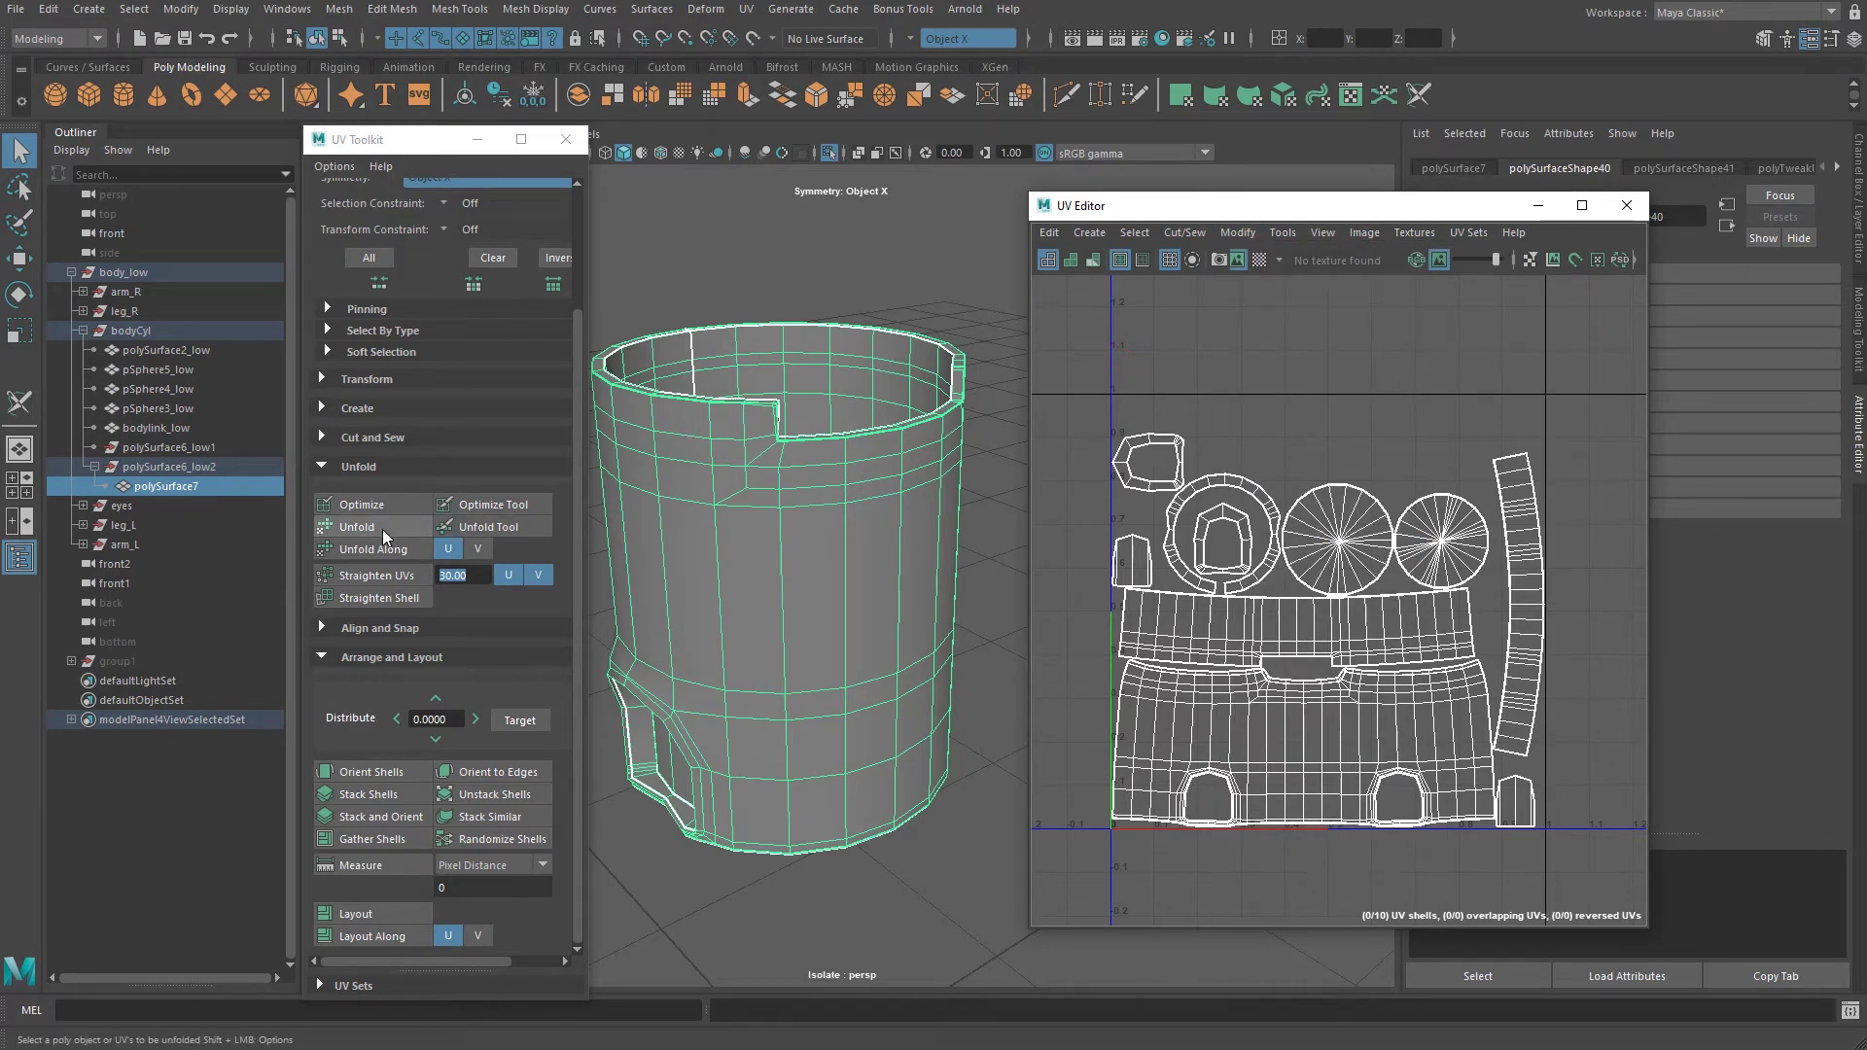
# Check in the Plug-in Manager whether Unfold3D.mll is loaded, refresh the plug-in list, and close the manager.
pyautogui.click(285, 10)
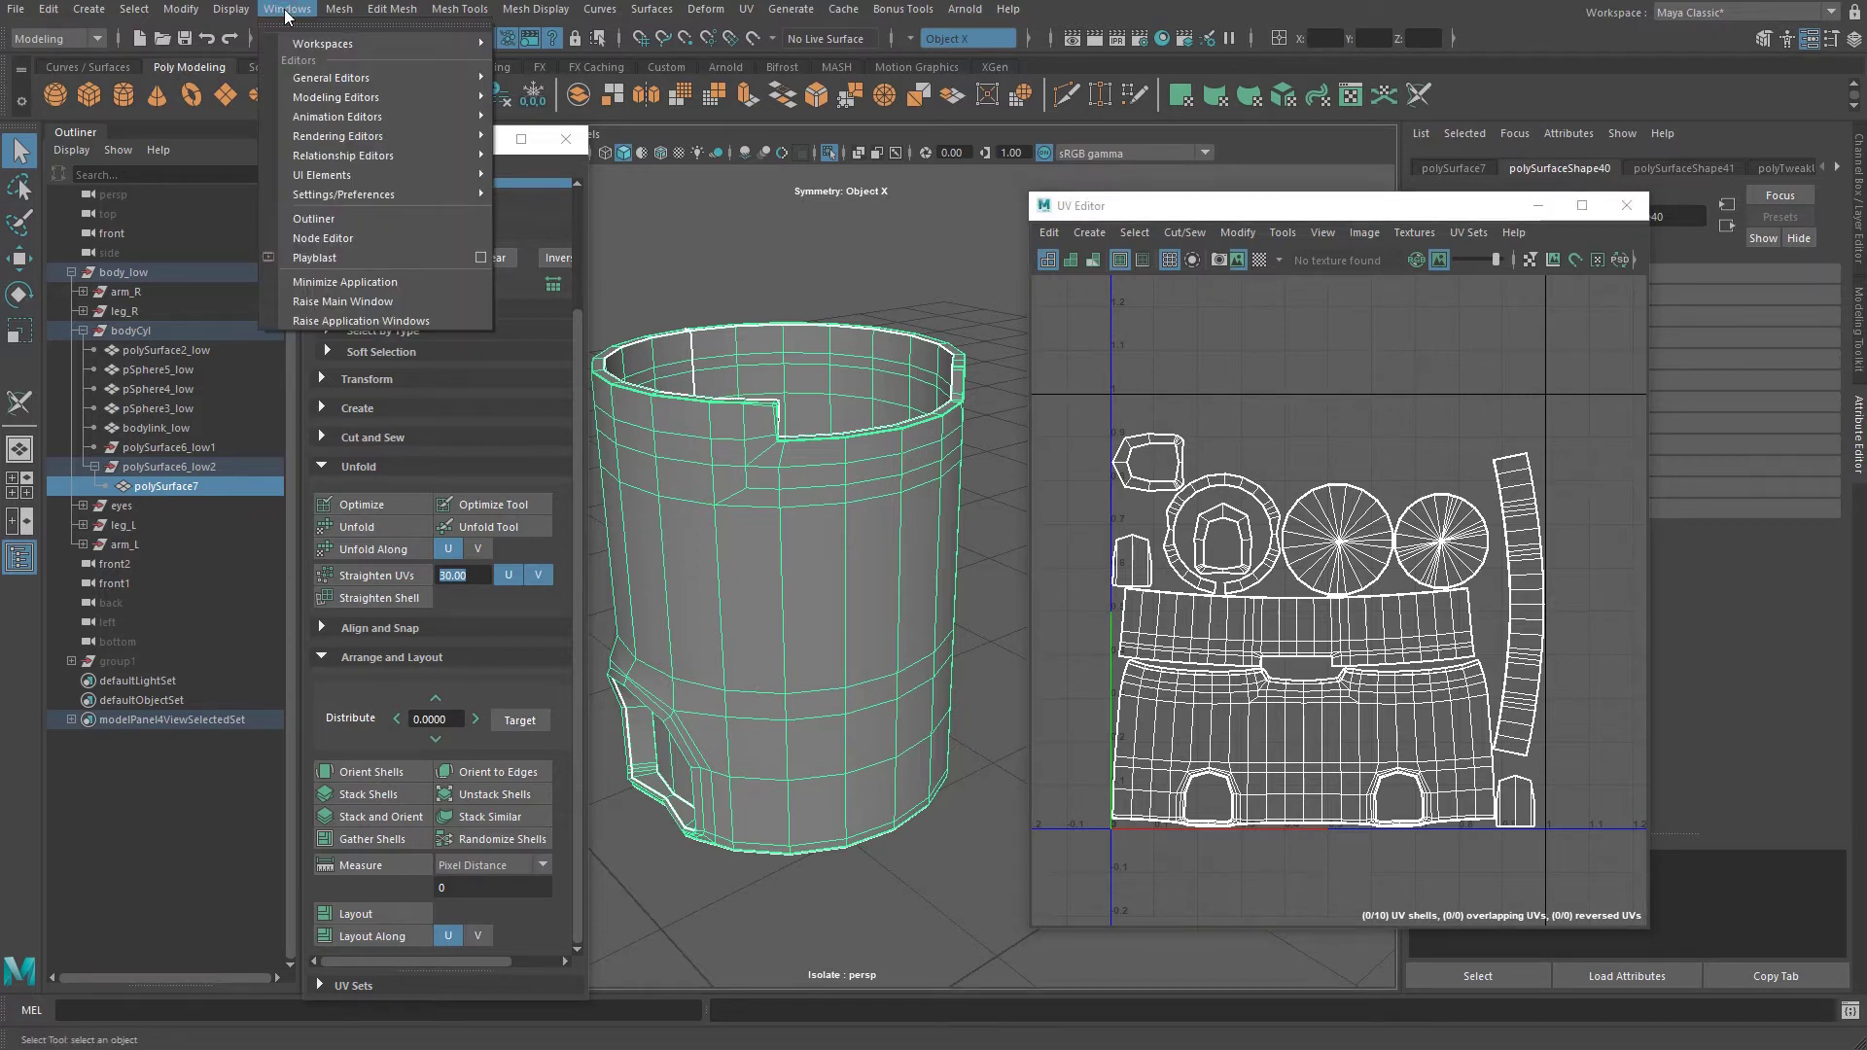
pyautogui.moveTo(393, 202)
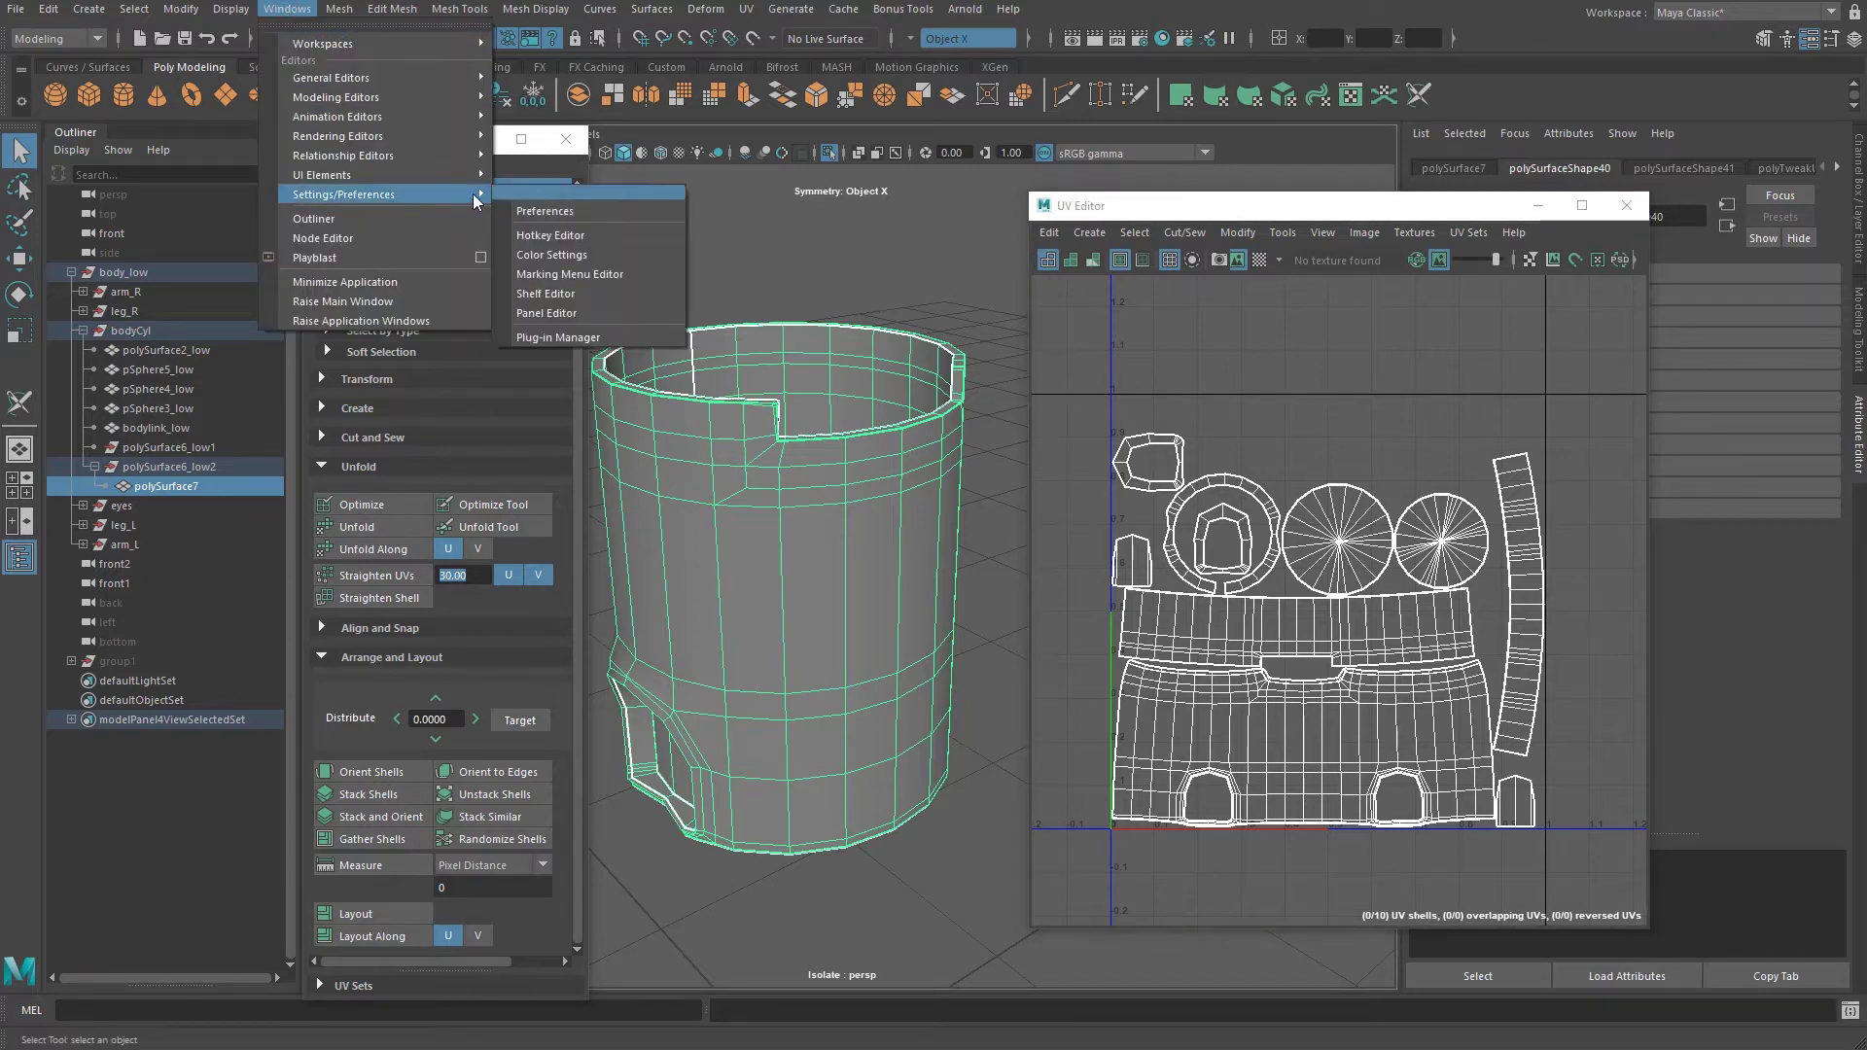
pyautogui.click(590, 340)
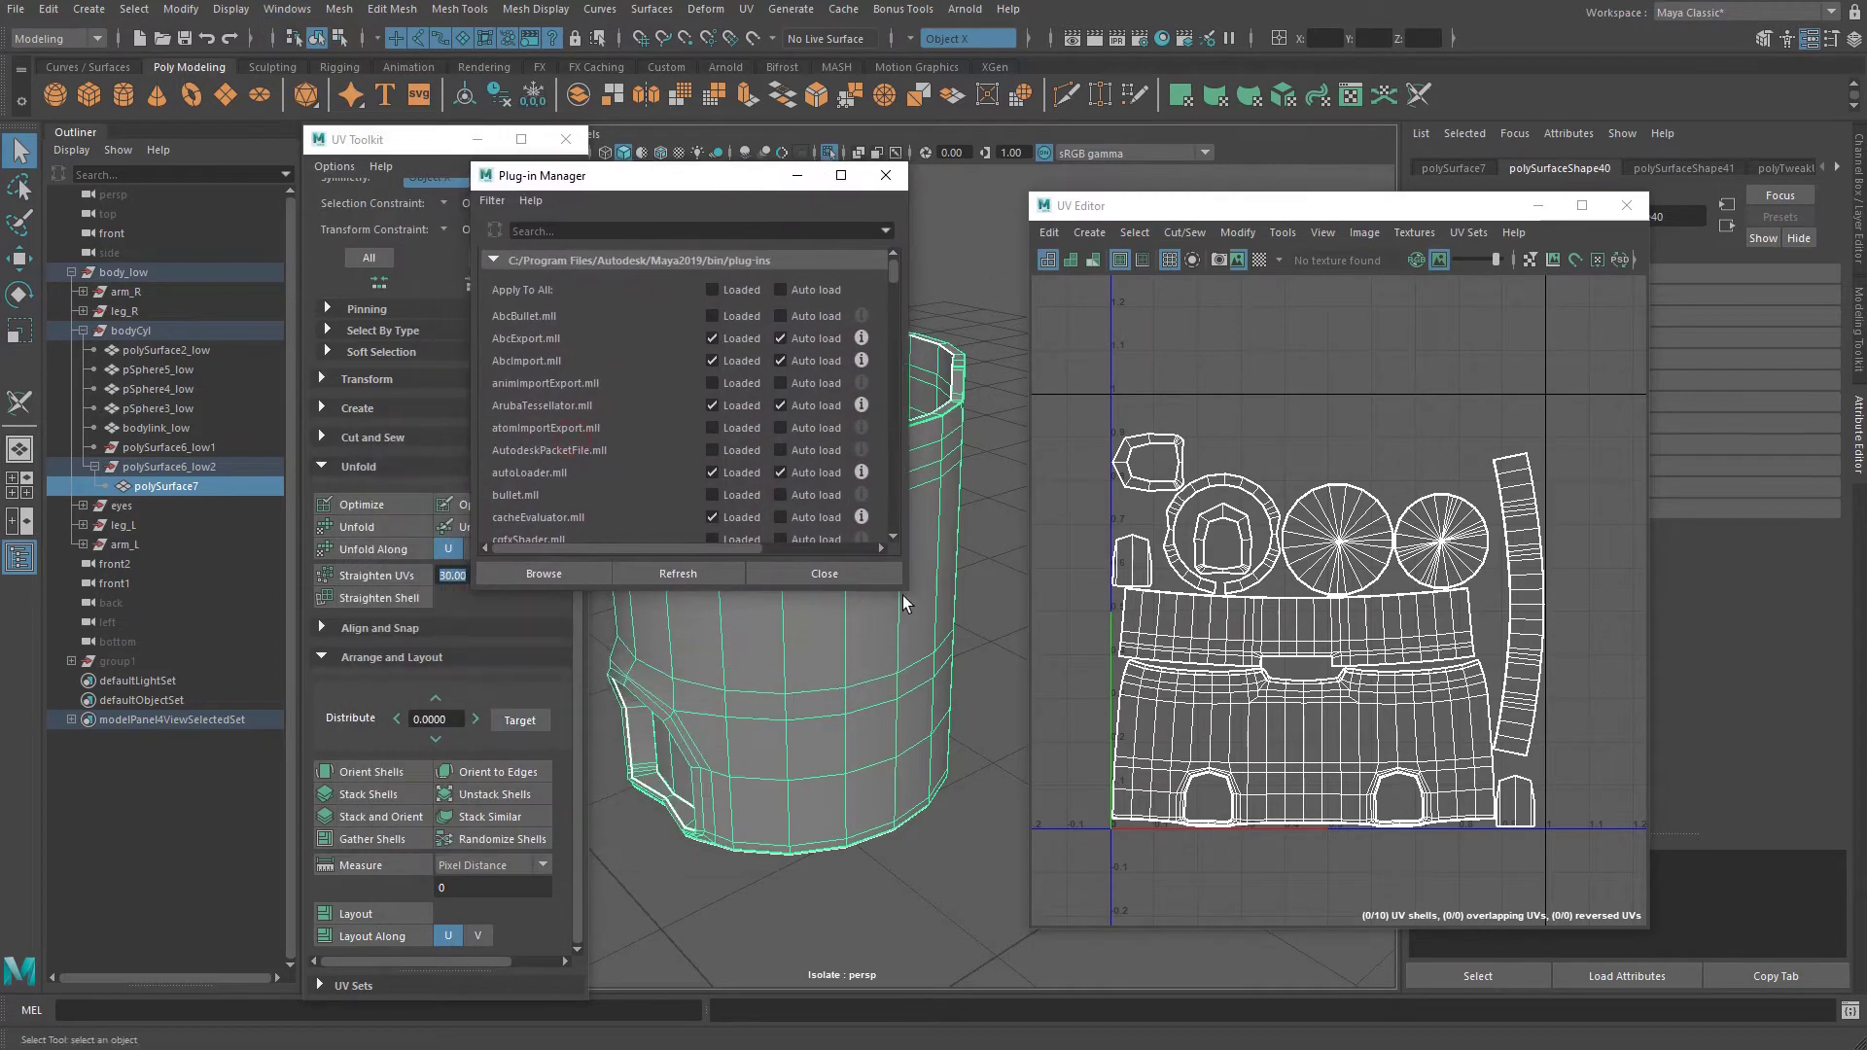
pyautogui.moveTo(905, 591); pyautogui.dragTo(978, 886)
pyautogui.scroll(-8, 881, 783)
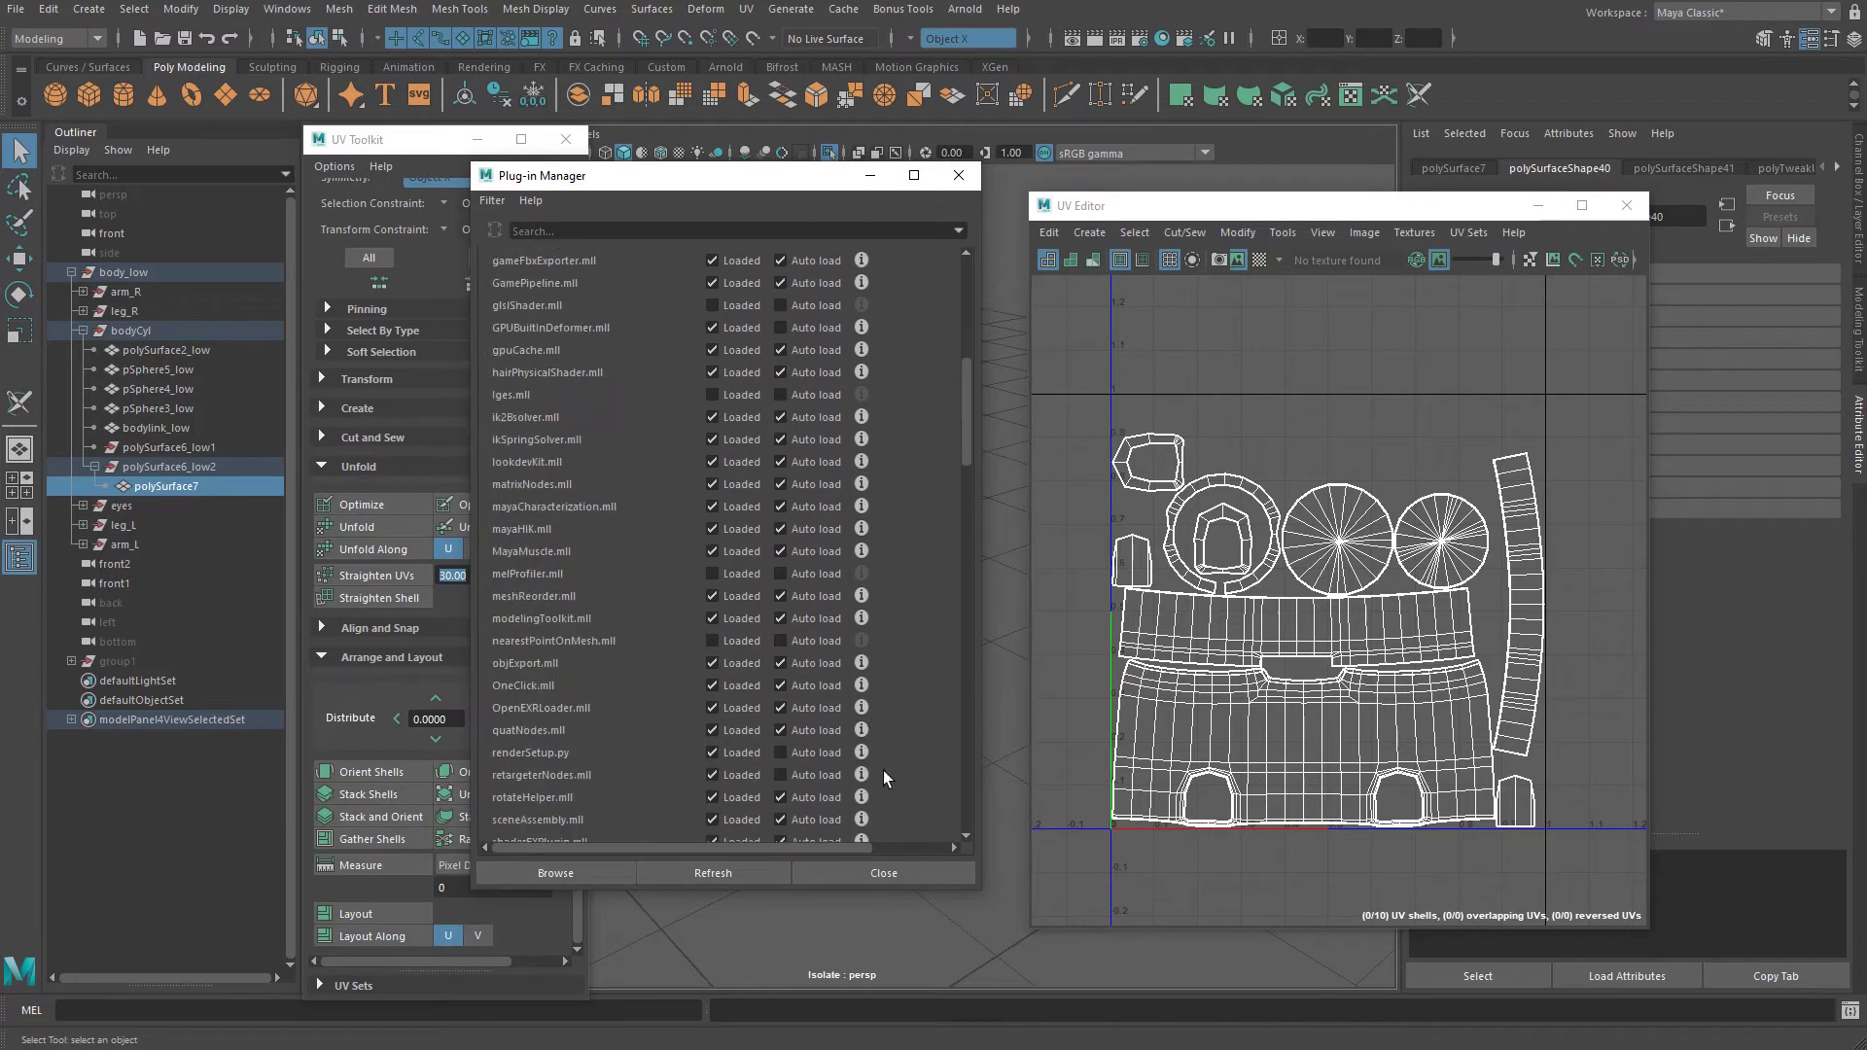
pyautogui.scroll(-4, 885, 776)
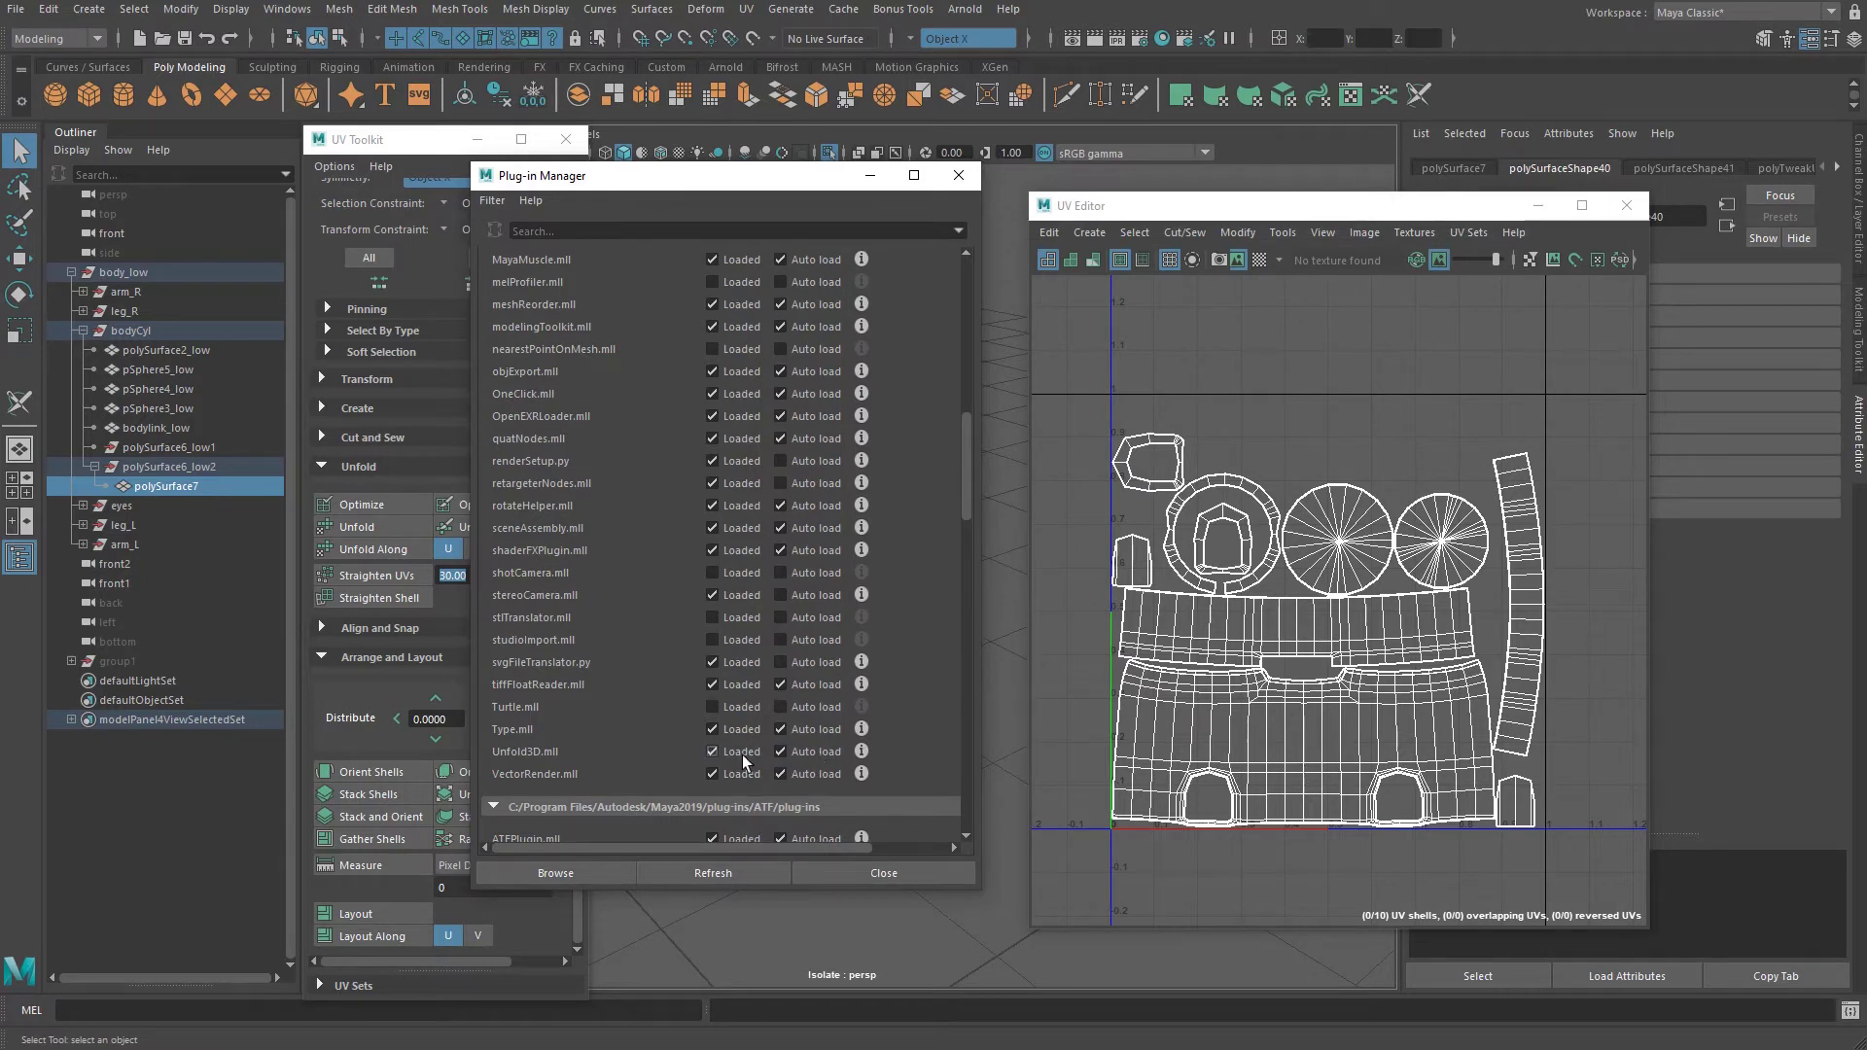
pyautogui.click(731, 881)
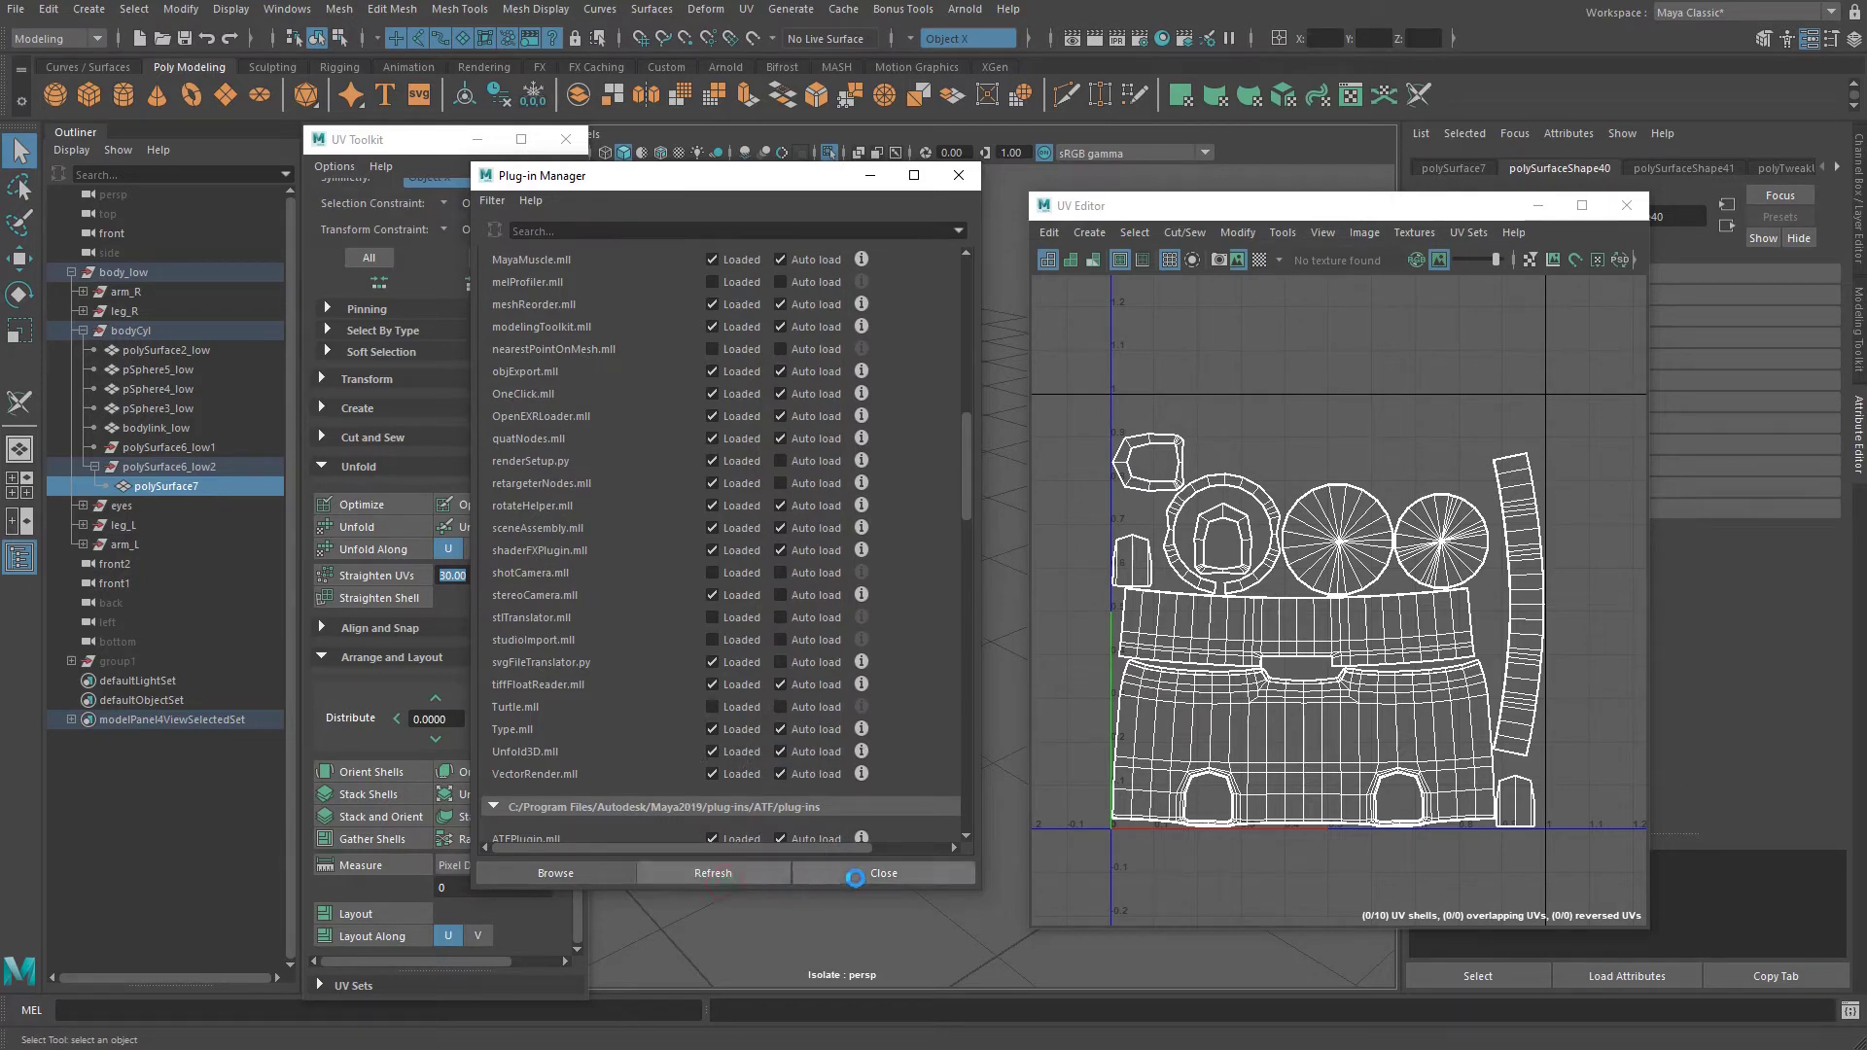
pyautogui.click(858, 874)
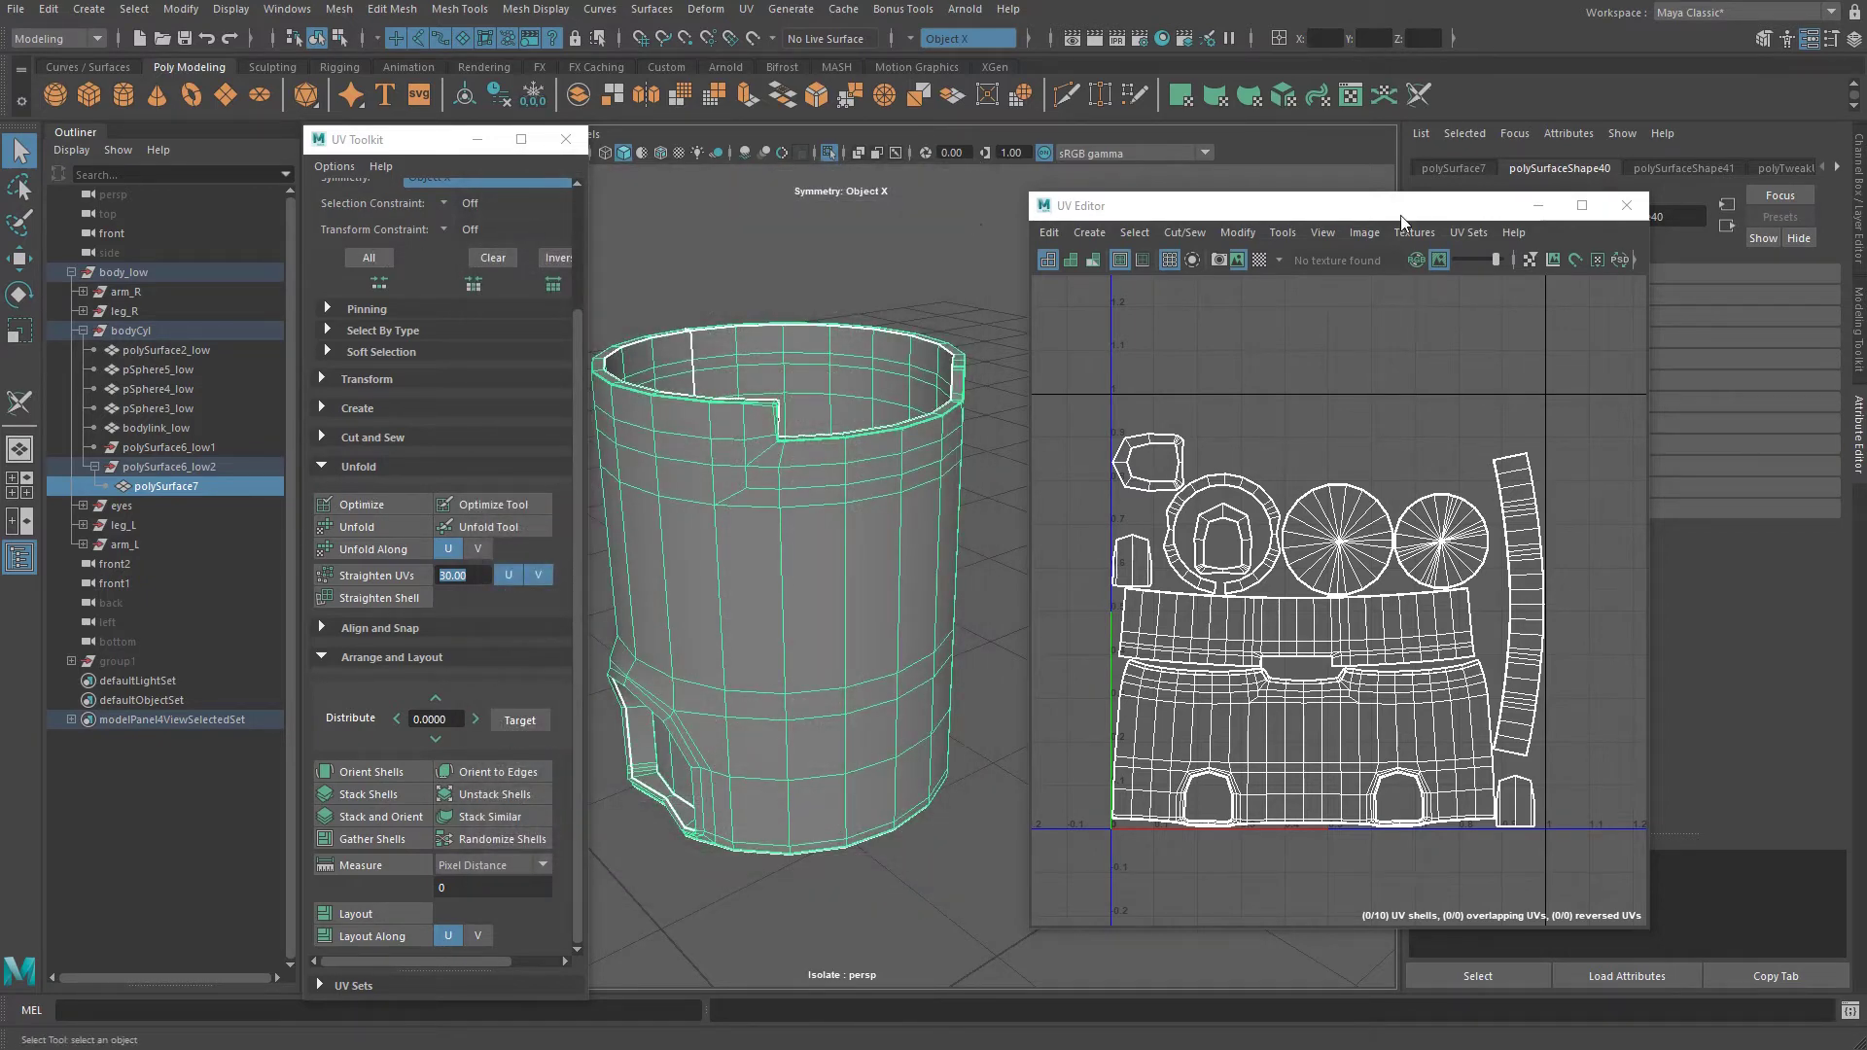
# Close the UV Editor and reopen it.
pyautogui.moveTo(1134, 206); pyautogui.dragTo(942, 197)
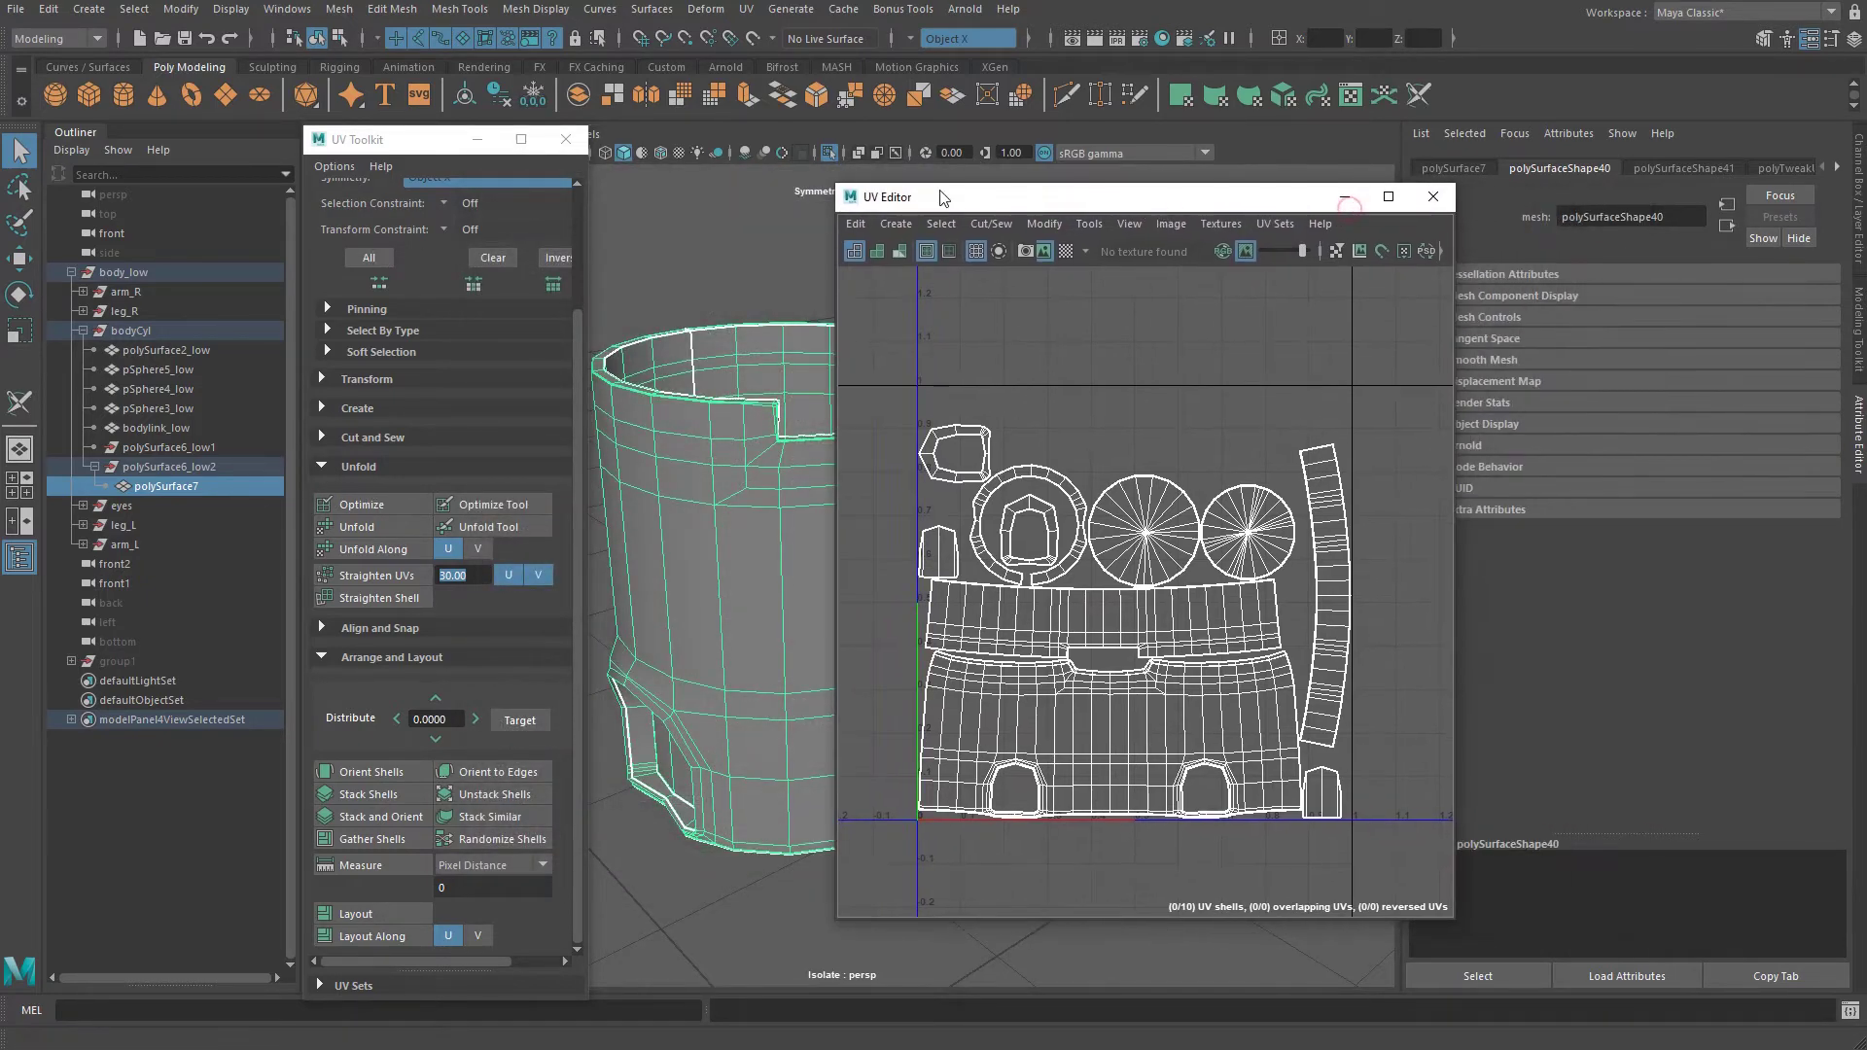
pyautogui.click(1433, 196)
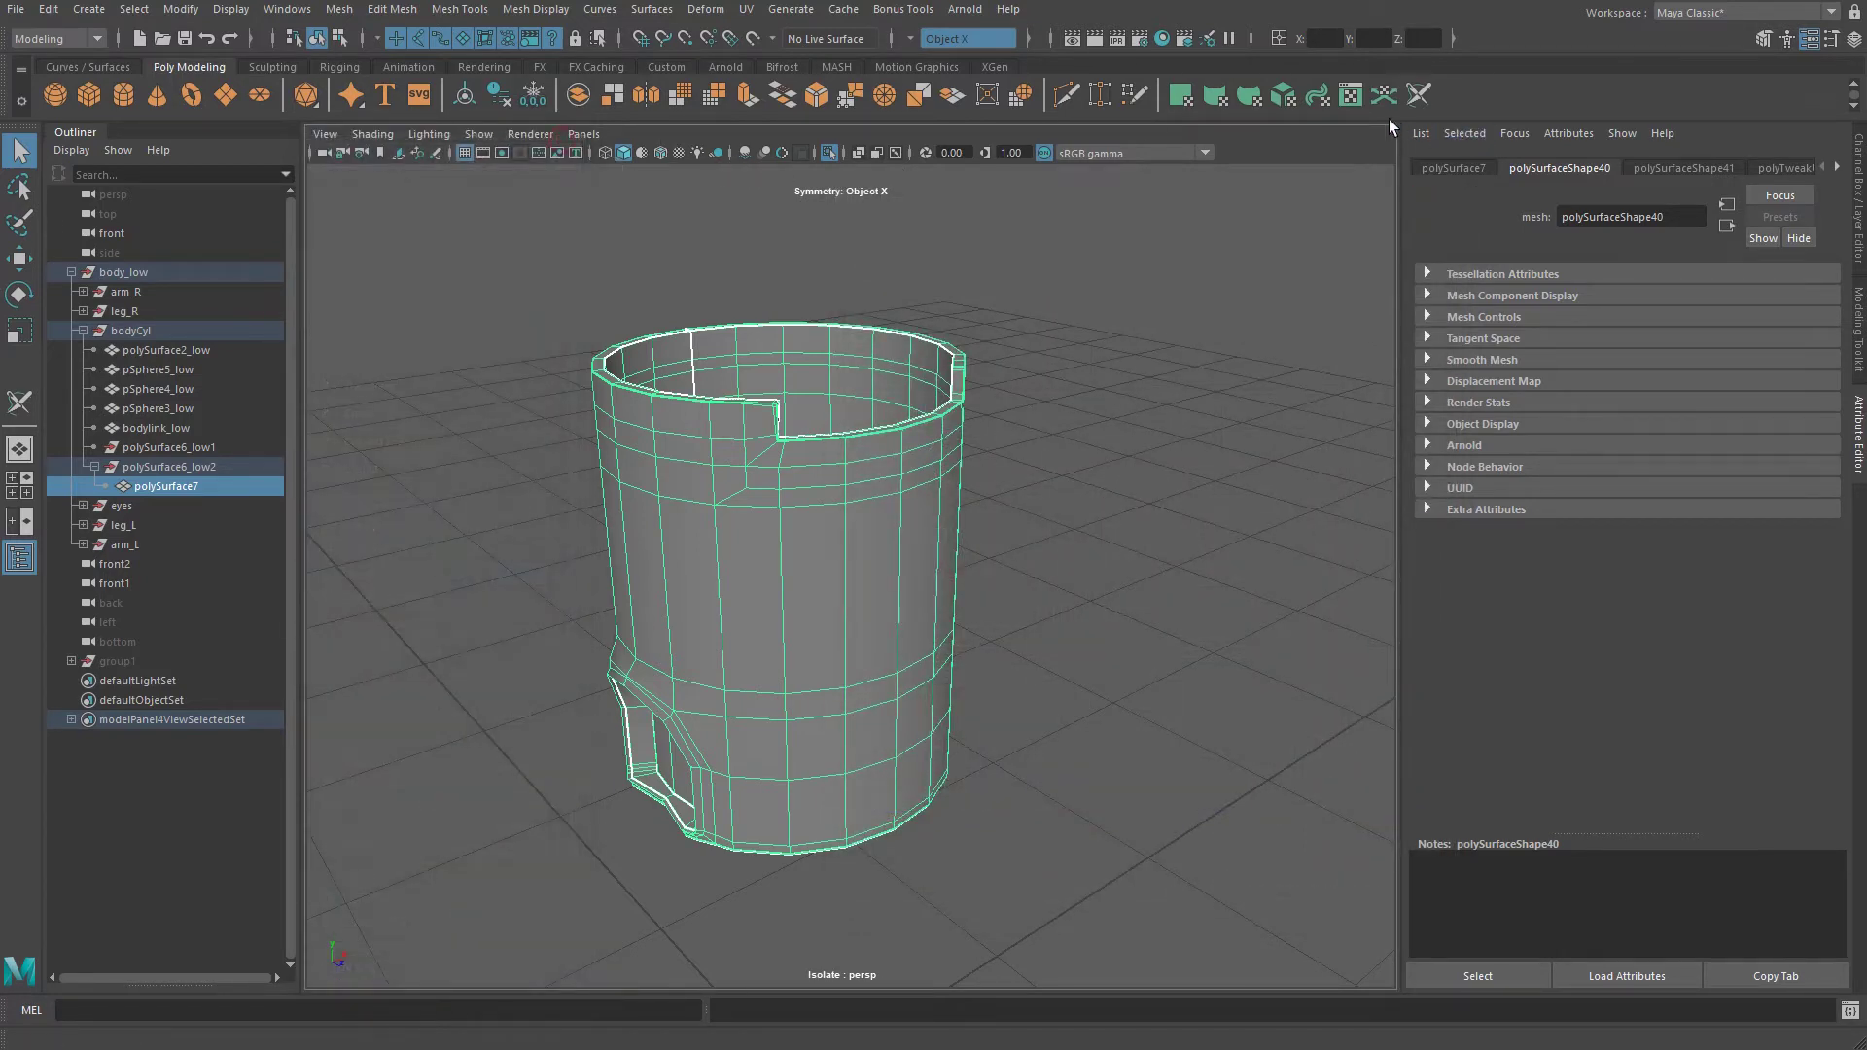
pyautogui.click(1351, 97)
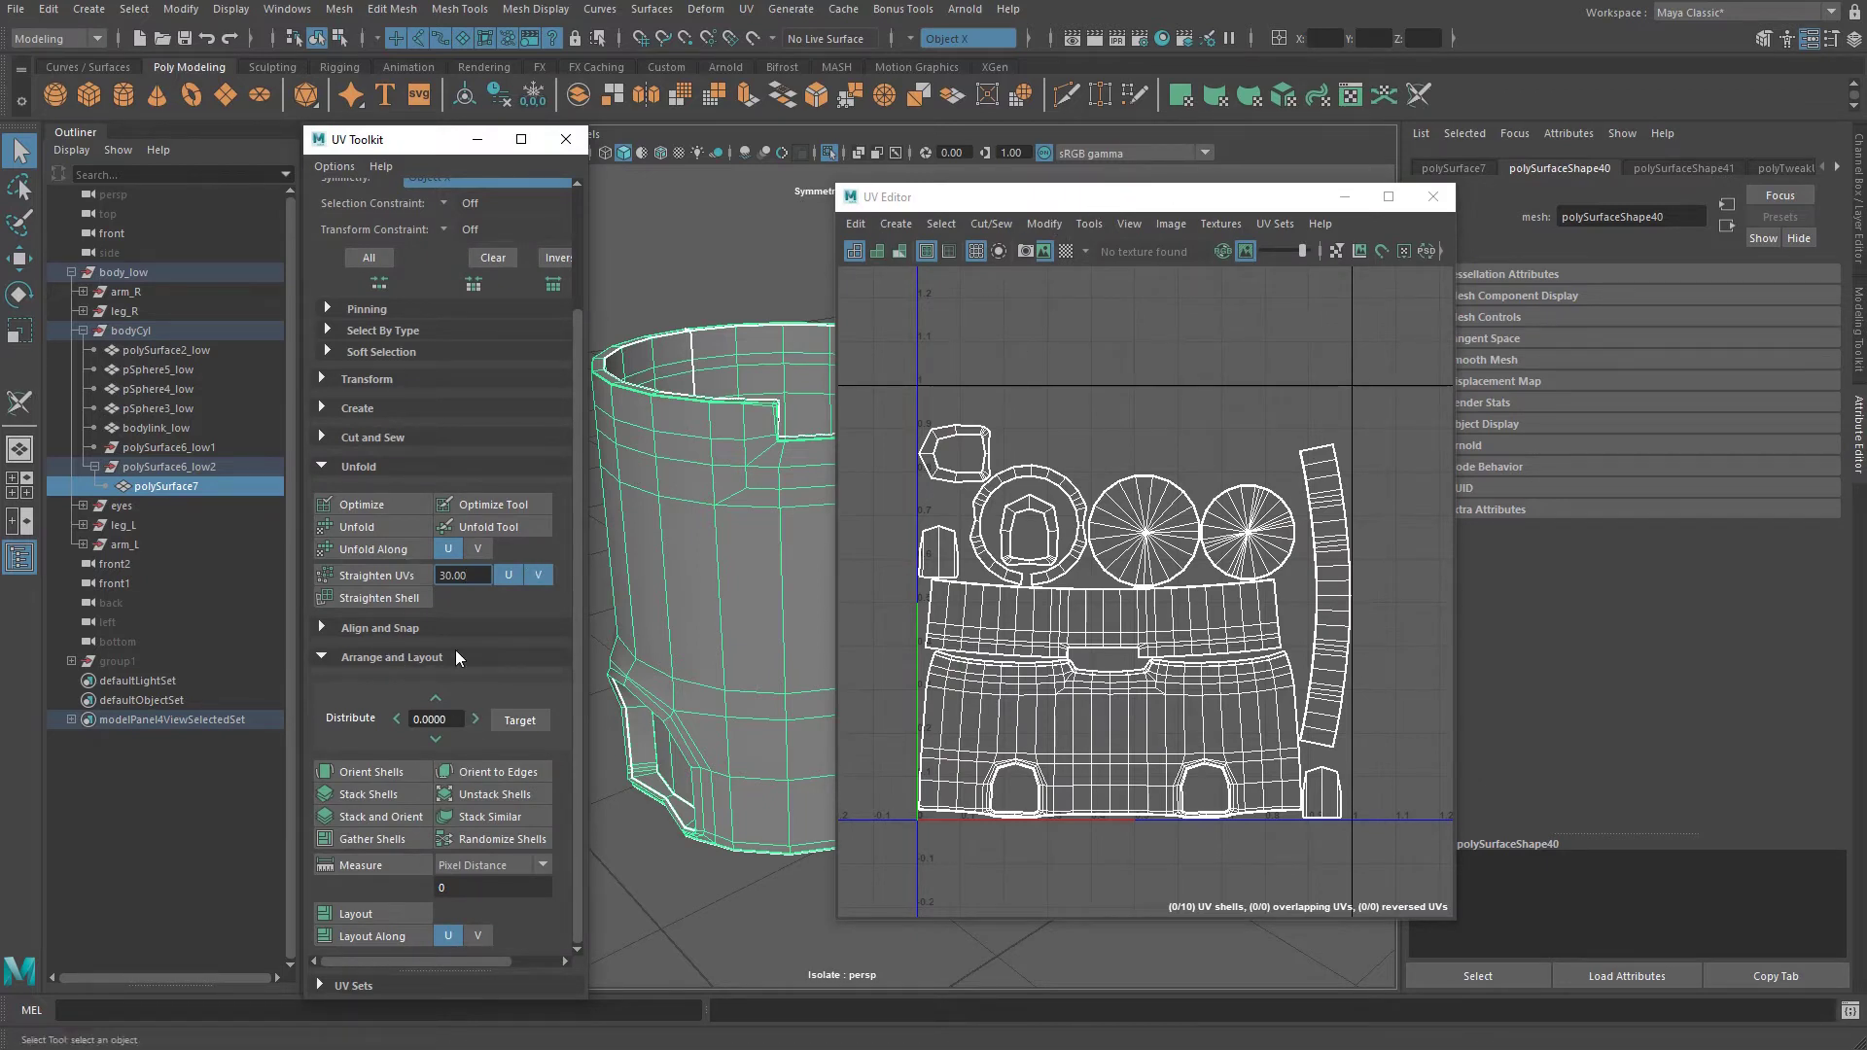
# Repeat the unfold and shell orientation on the torso's UVs and move the UV Editor clear of the torso.
pyautogui.click(356, 526)
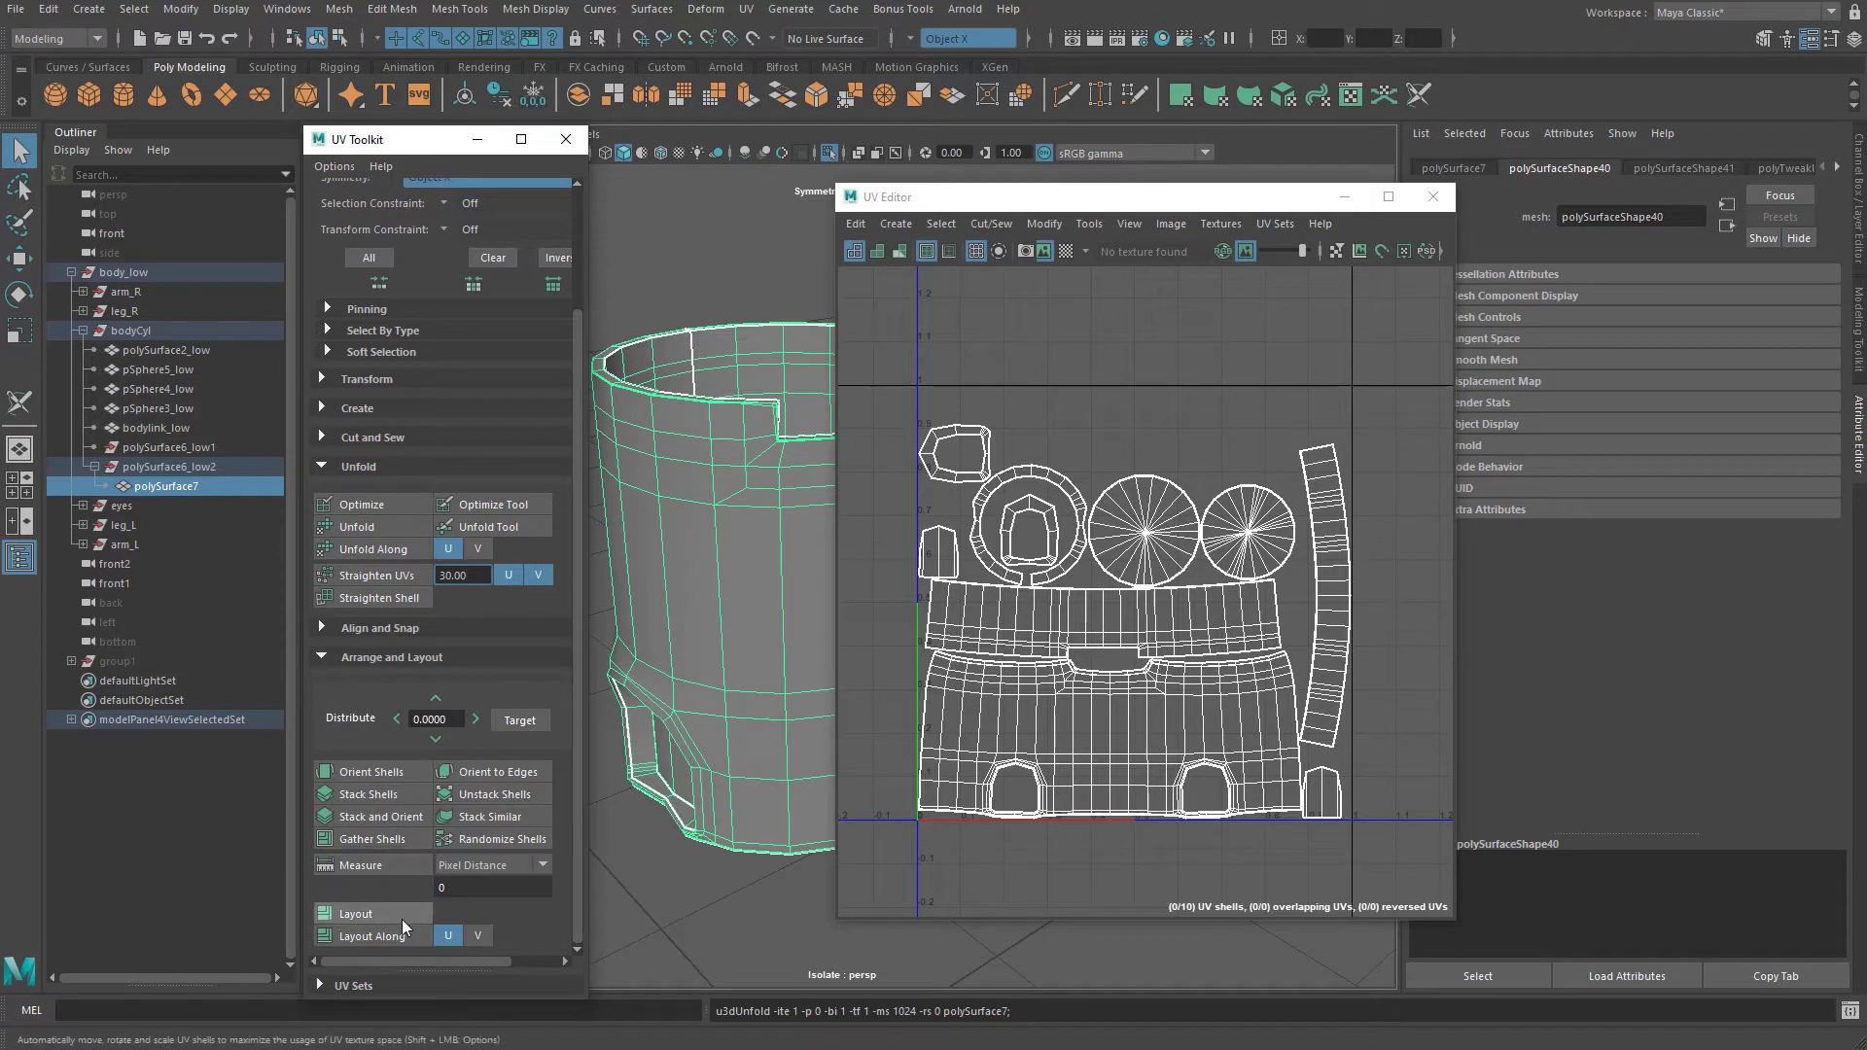
pyautogui.click(380, 774)
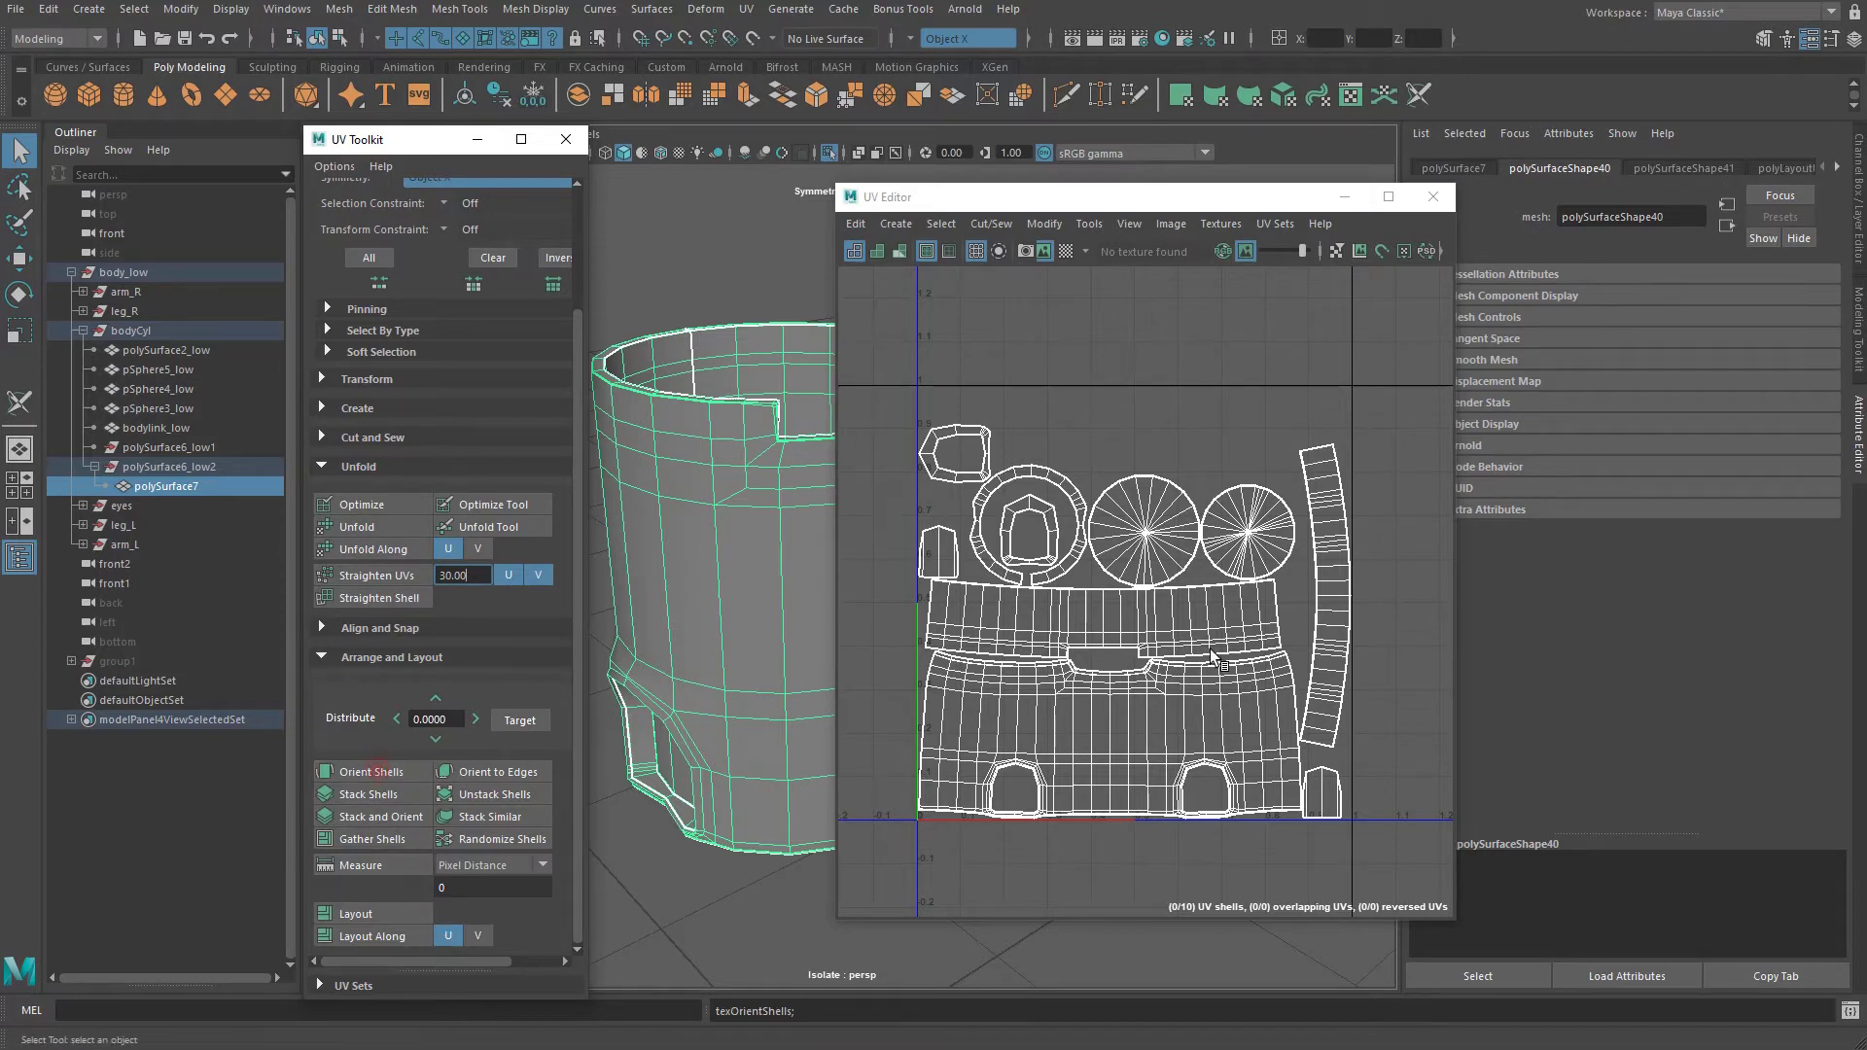
pyautogui.moveTo(1031, 210); pyautogui.dragTo(1130, 206)
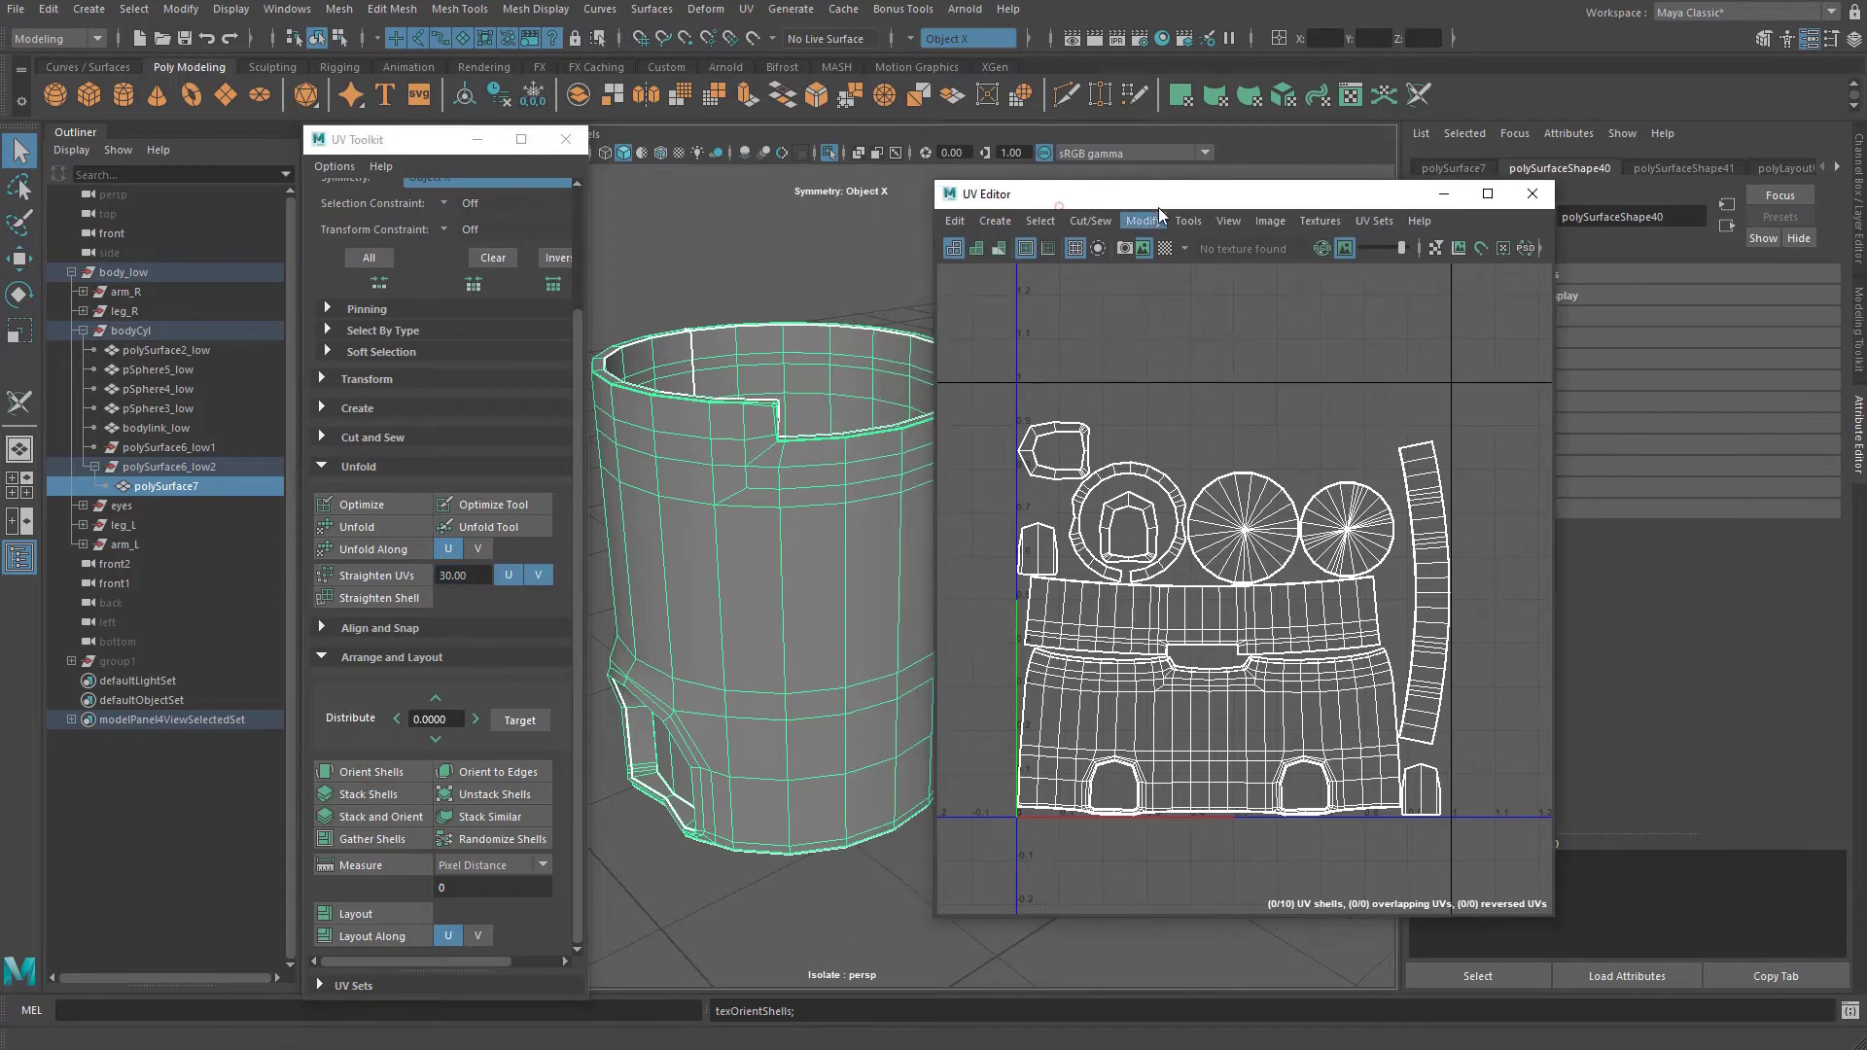
# Select the whole UV shell of the torso's outer wall and rotate it clockwise to a slanted angle.
pyautogui.moveTo(1116, 659); pyautogui.dragTo(1119, 715, button='right')
pyautogui.click(1221, 723)
pyautogui.press('e')
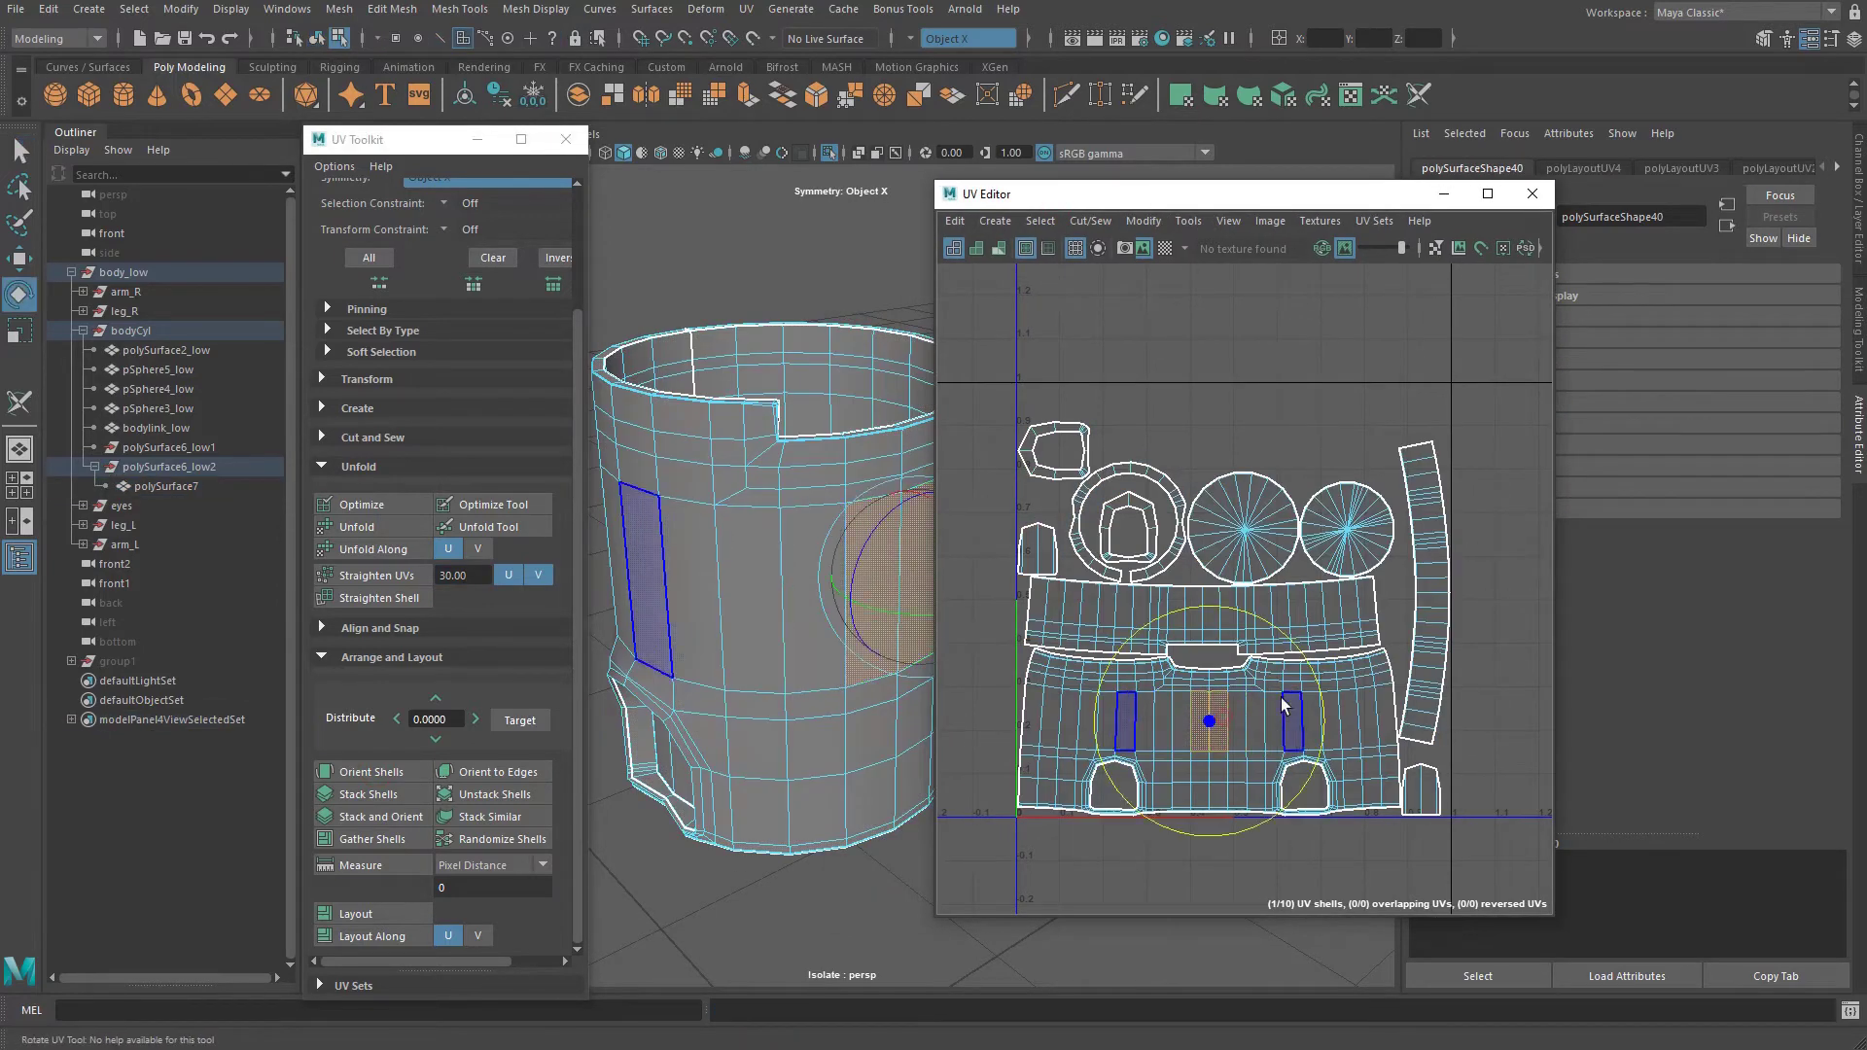
pyautogui.doubleClick(1274, 725)
pyautogui.moveTo(1320, 725); pyautogui.dragTo(1296, 822)
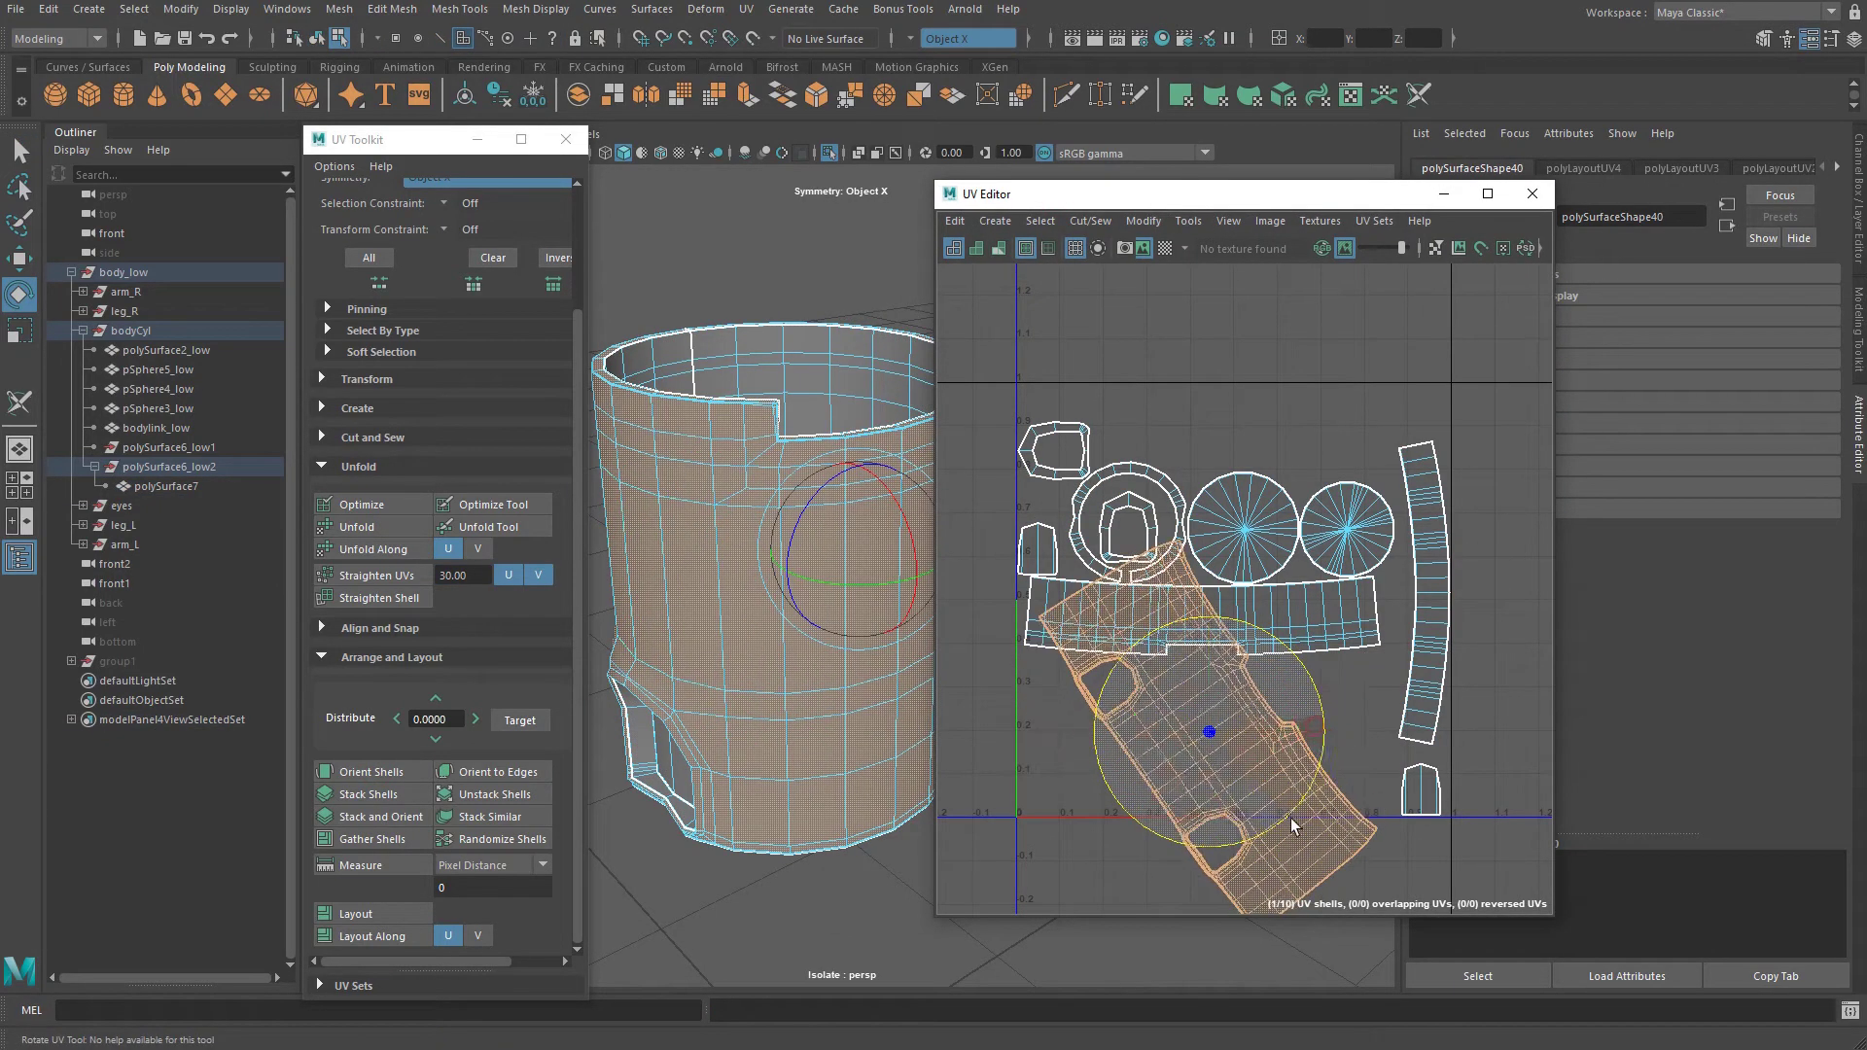
# Turn symmetry off, select the UV shell of the torso's outer wall and straighten it with Orient Shells.
pyautogui.press('w')
pyautogui.moveTo(1171, 681); pyautogui.dragTo(1240, 649, button='right')
pyautogui.moveTo(1104, 737); pyautogui.dragTo(1199, 751, button='right')
pyautogui.click(943, 36)
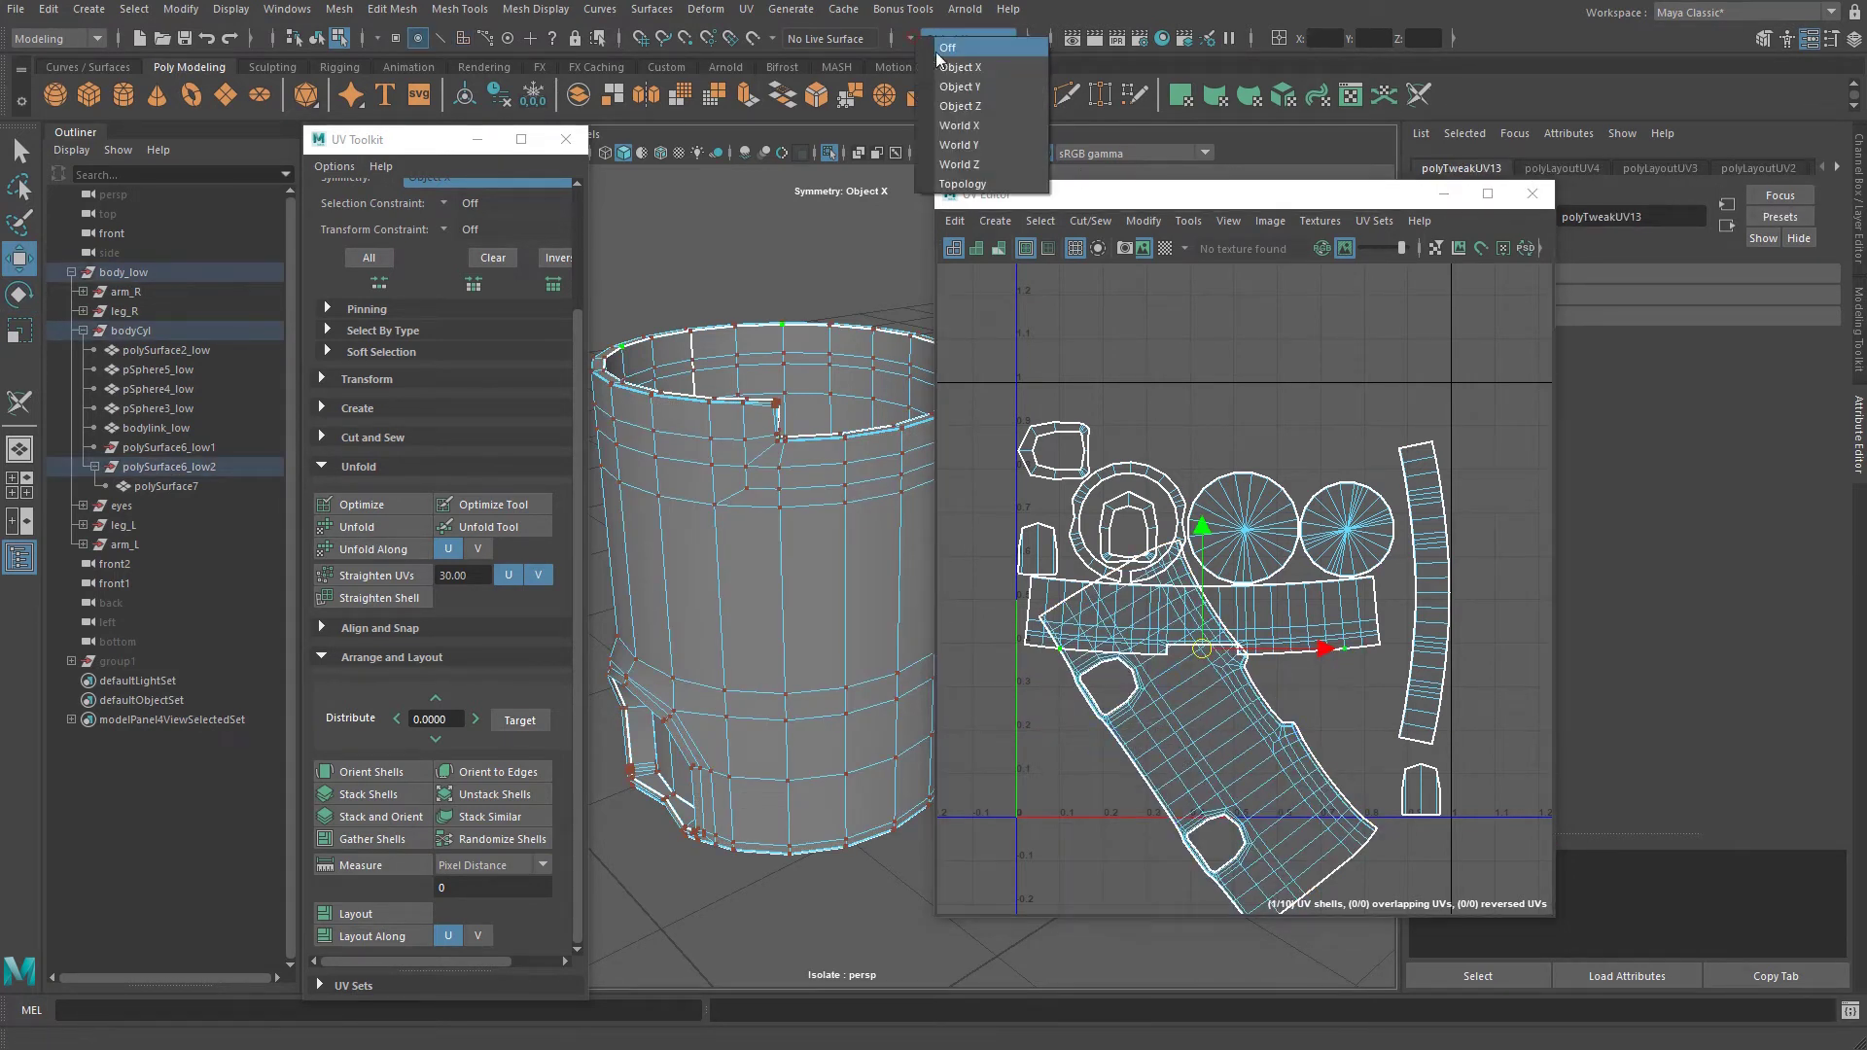
pyautogui.click(946, 53)
pyautogui.click(1116, 667)
pyautogui.moveTo(1117, 666); pyautogui.dragTo(1082, 703, button='right')
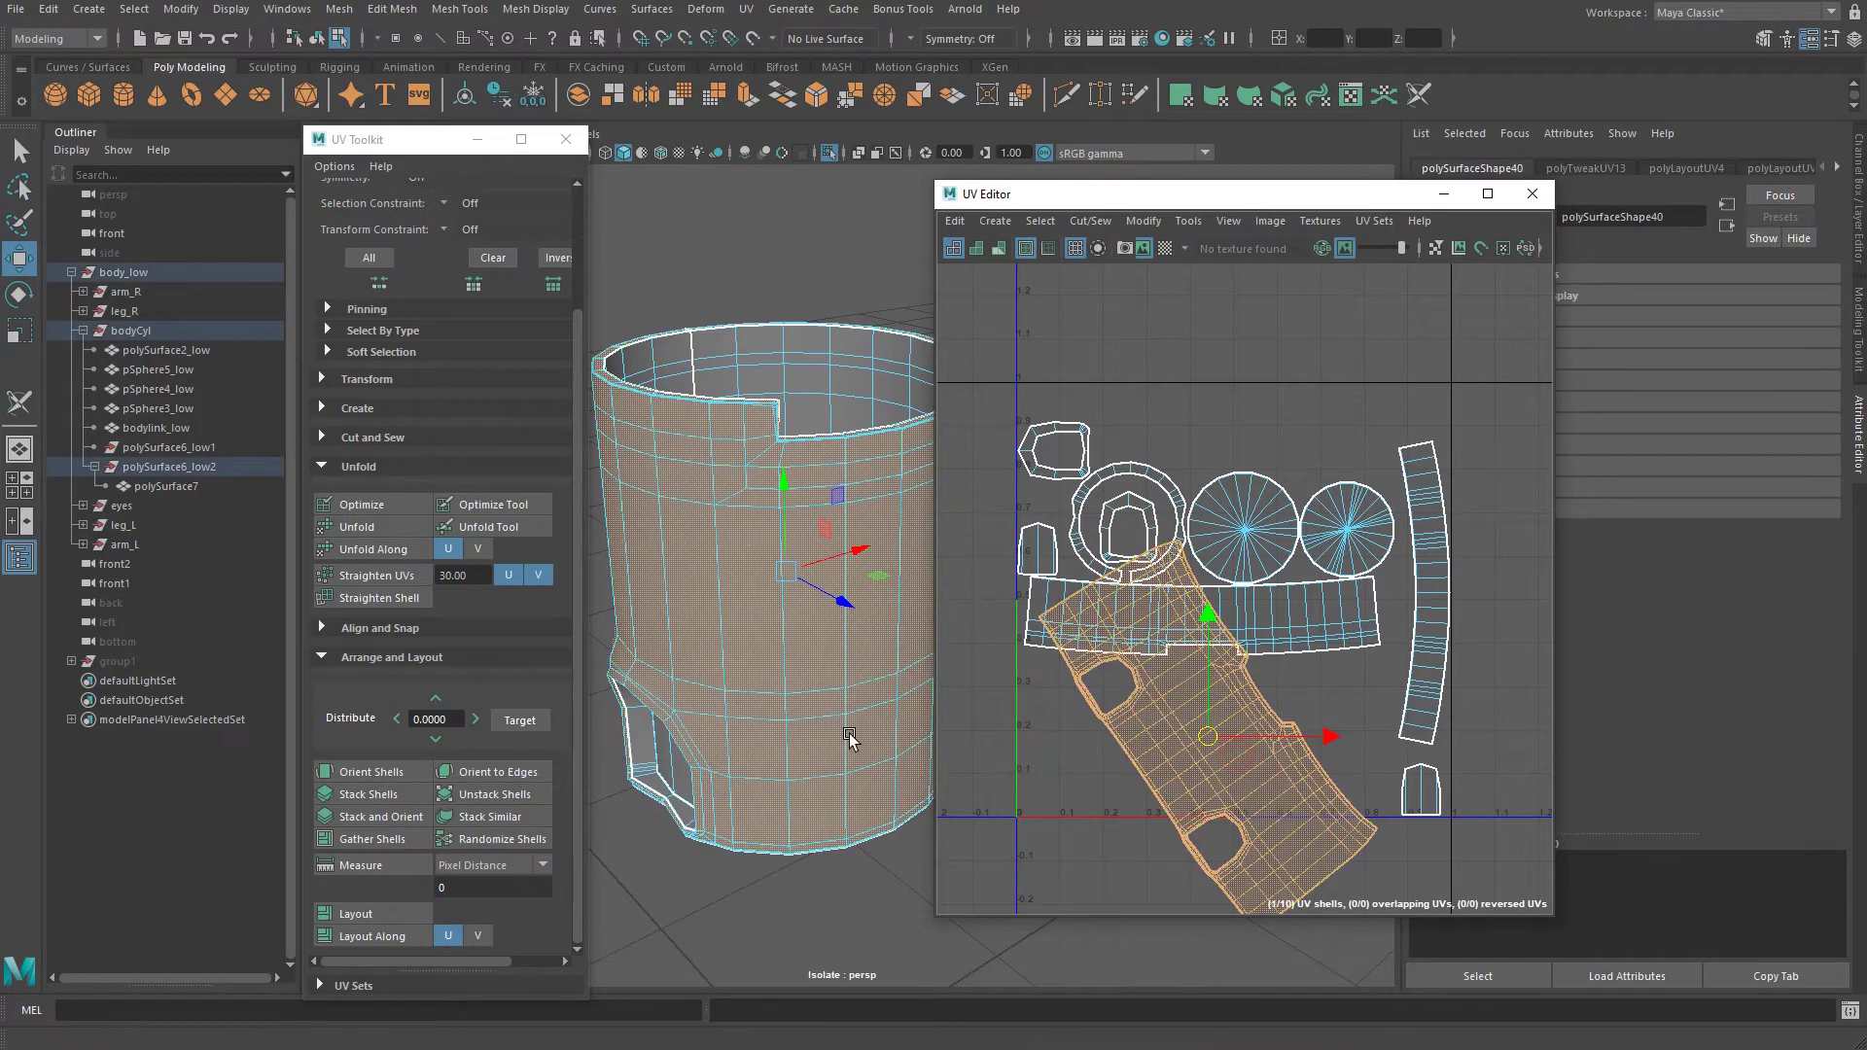
pyautogui.click(371, 772)
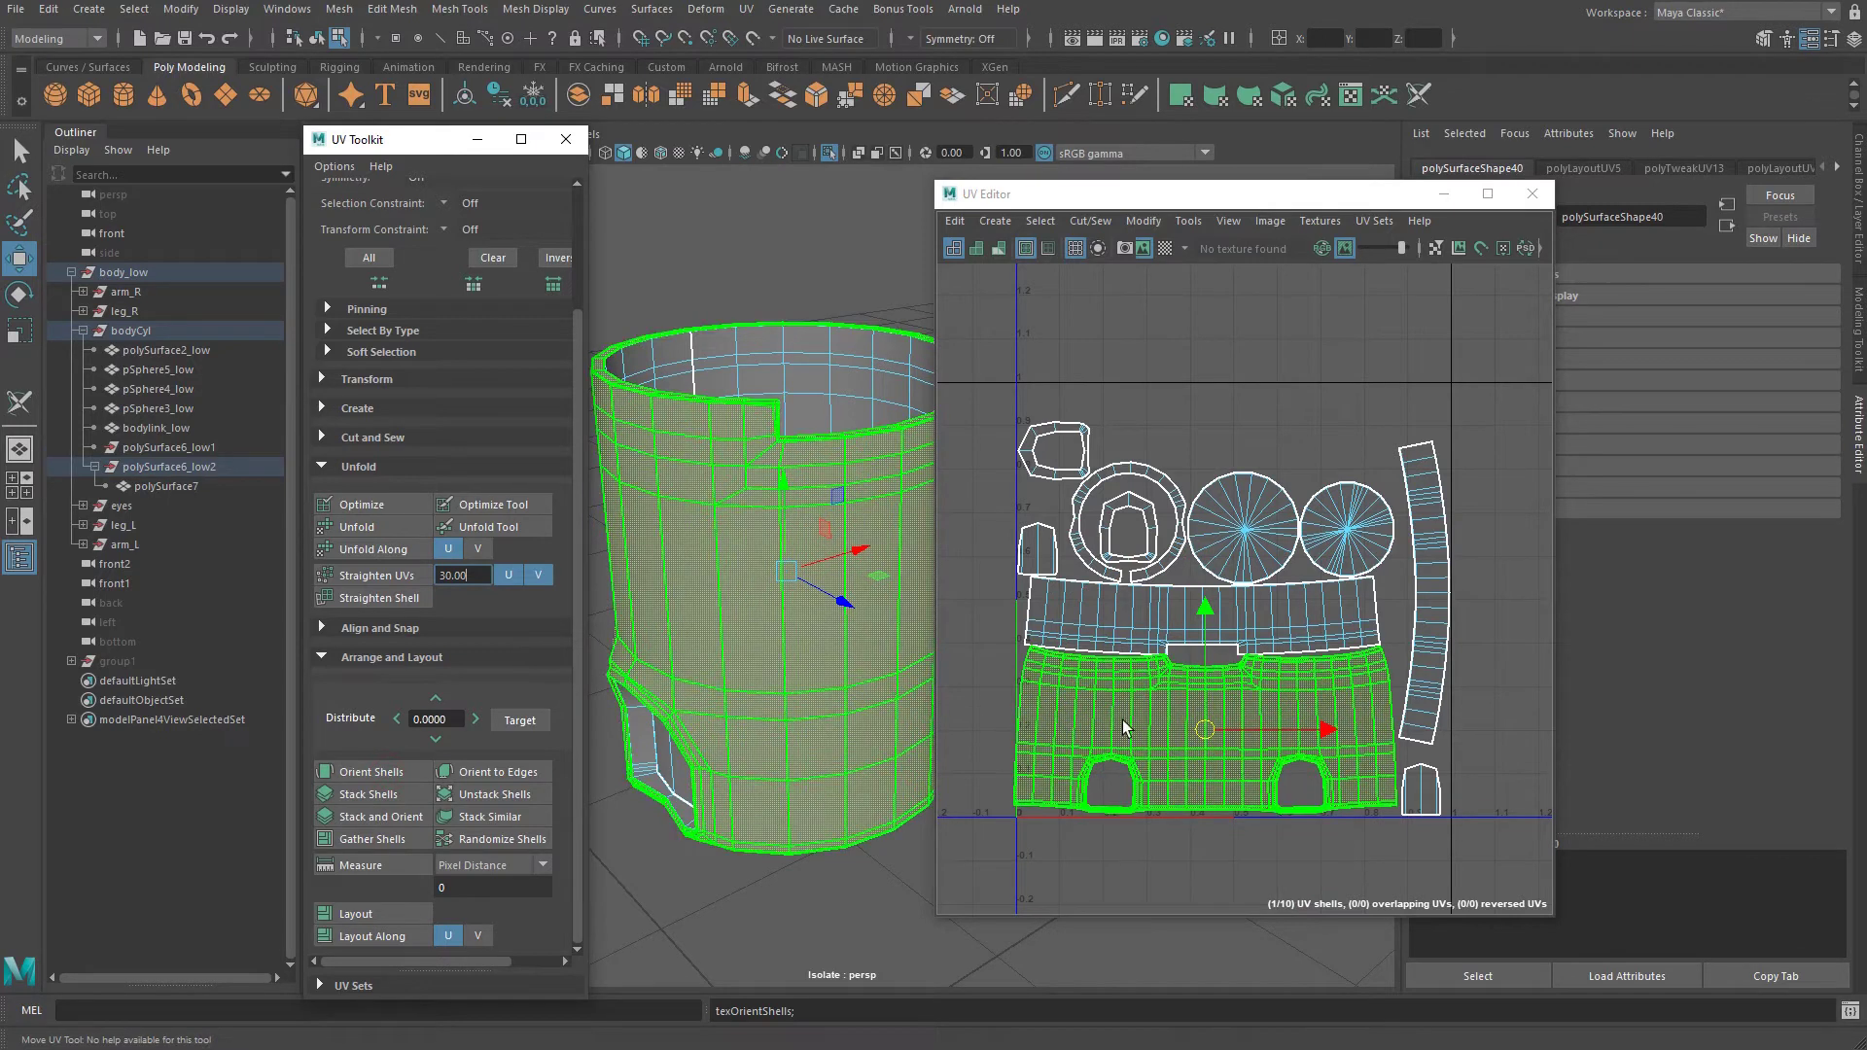
# Lay out the whole torso's UV shells, then open the Layout UVs options and enlarge the window to show every setting.
pyautogui.press('F8')
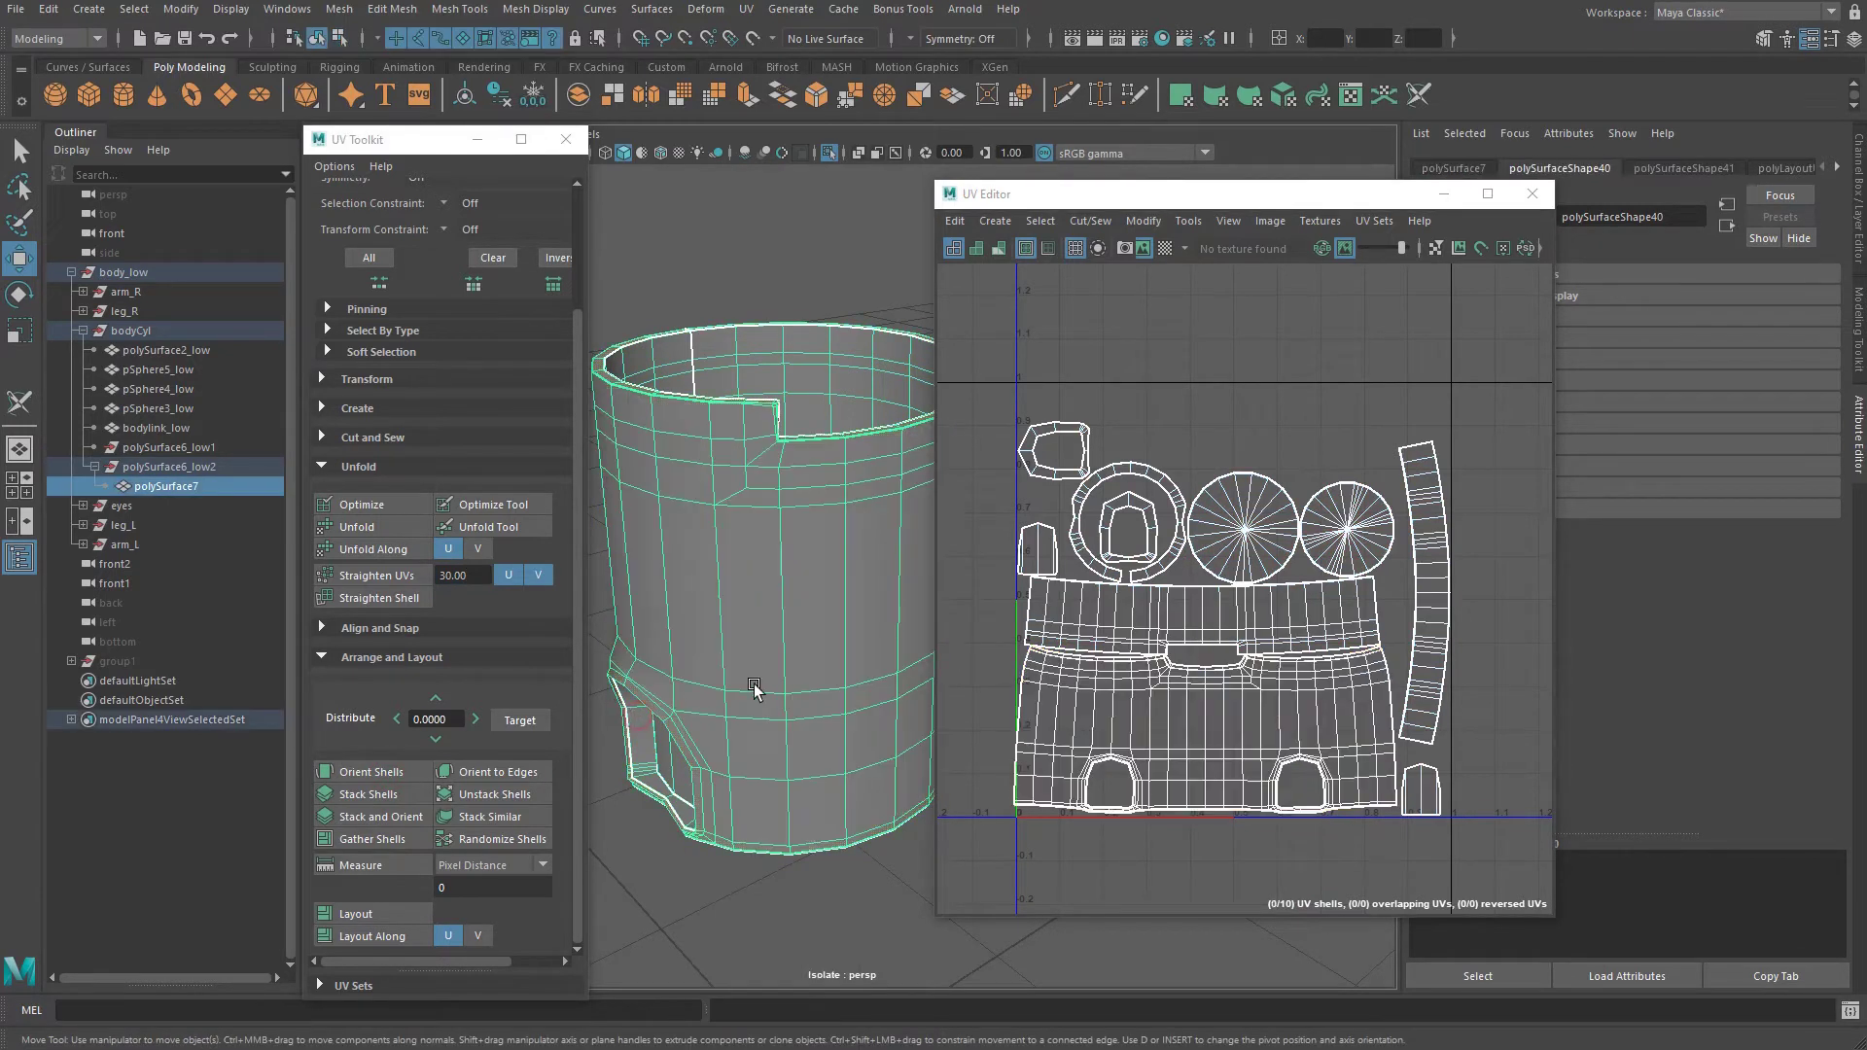
pyautogui.click(402, 915)
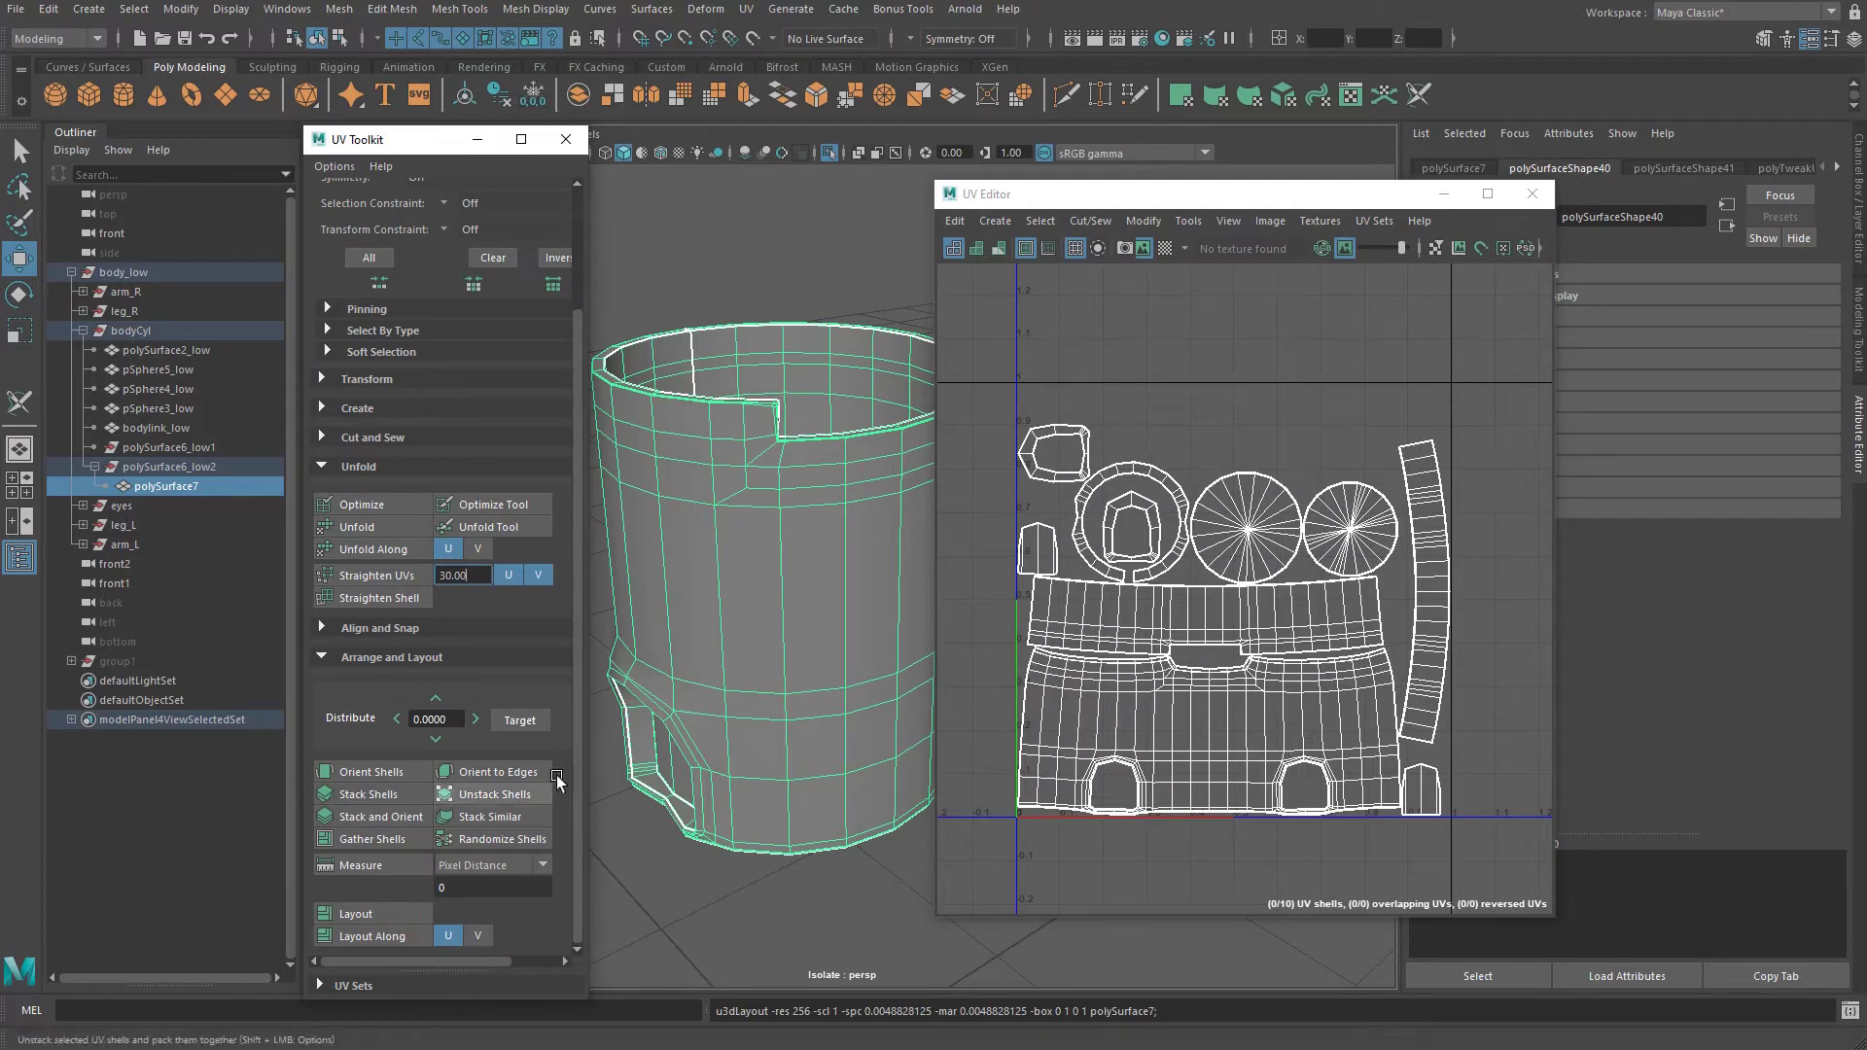
pyautogui.click(1144, 221)
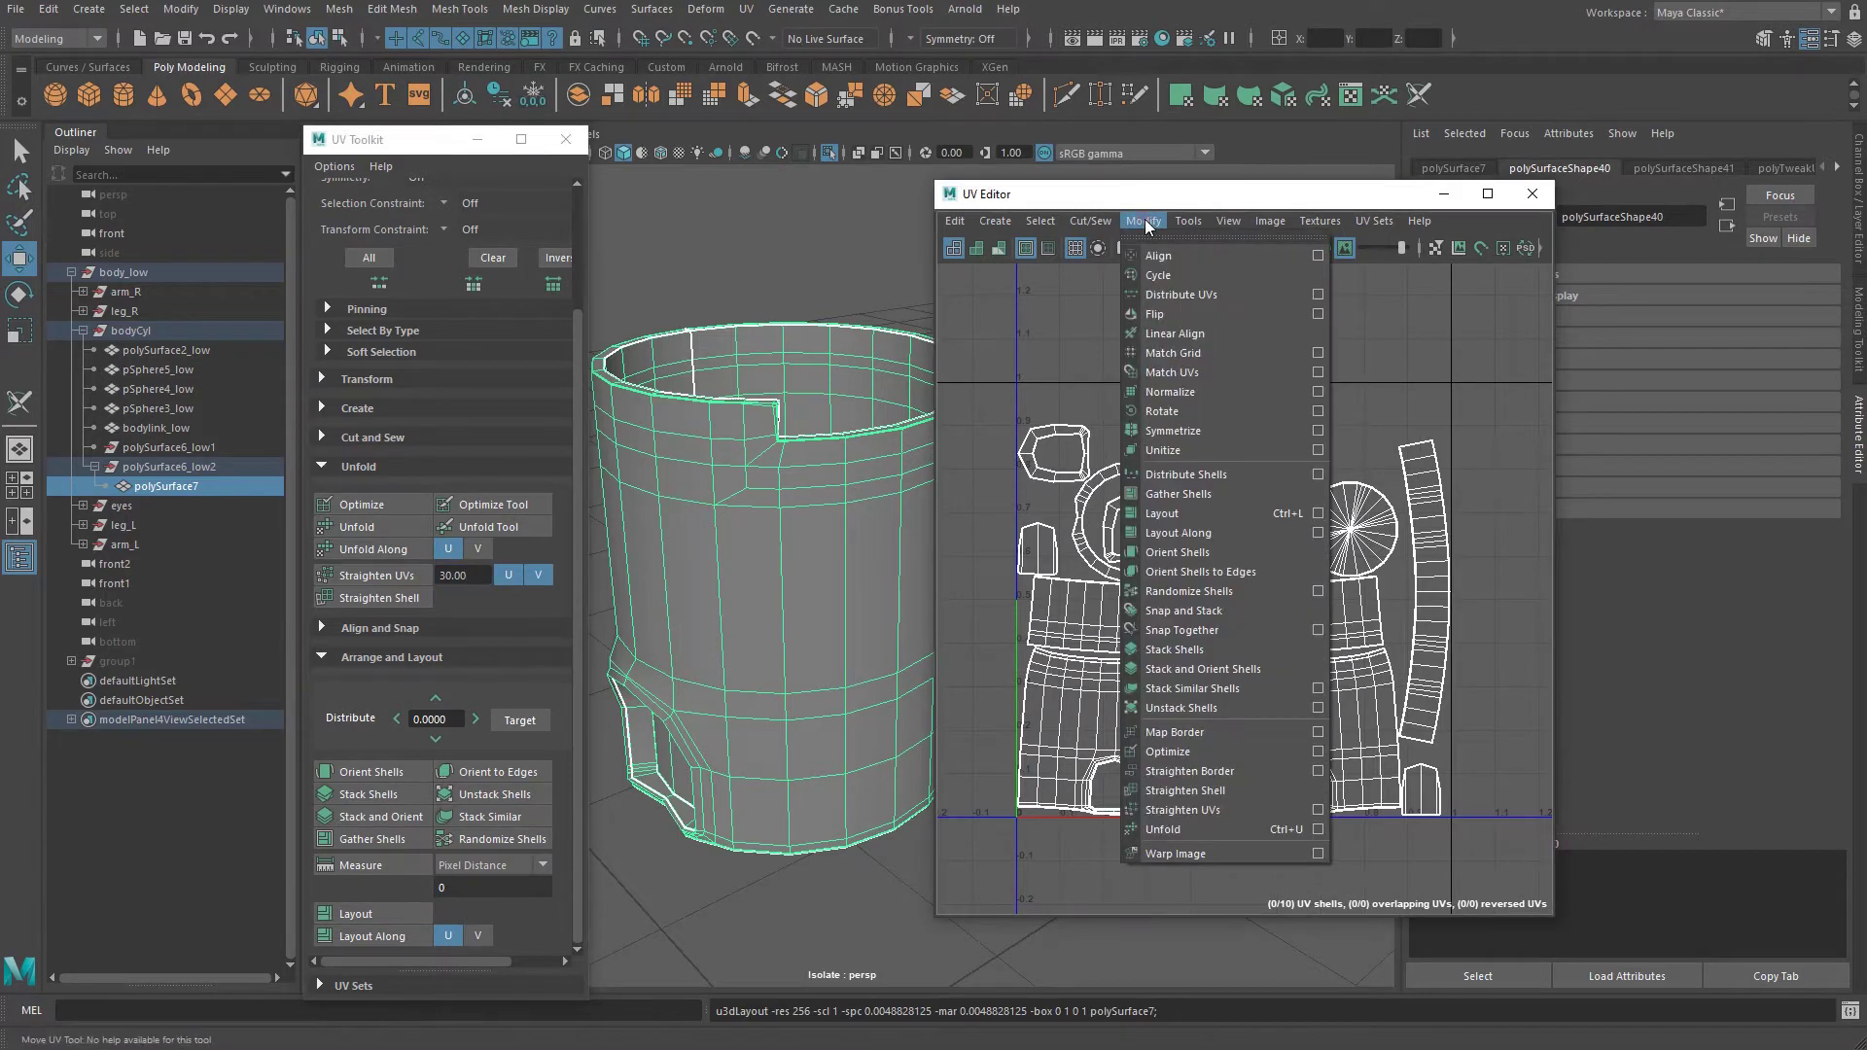
pyautogui.click(1318, 513)
pyautogui.moveTo(1262, 153); pyautogui.dragTo(805, 154)
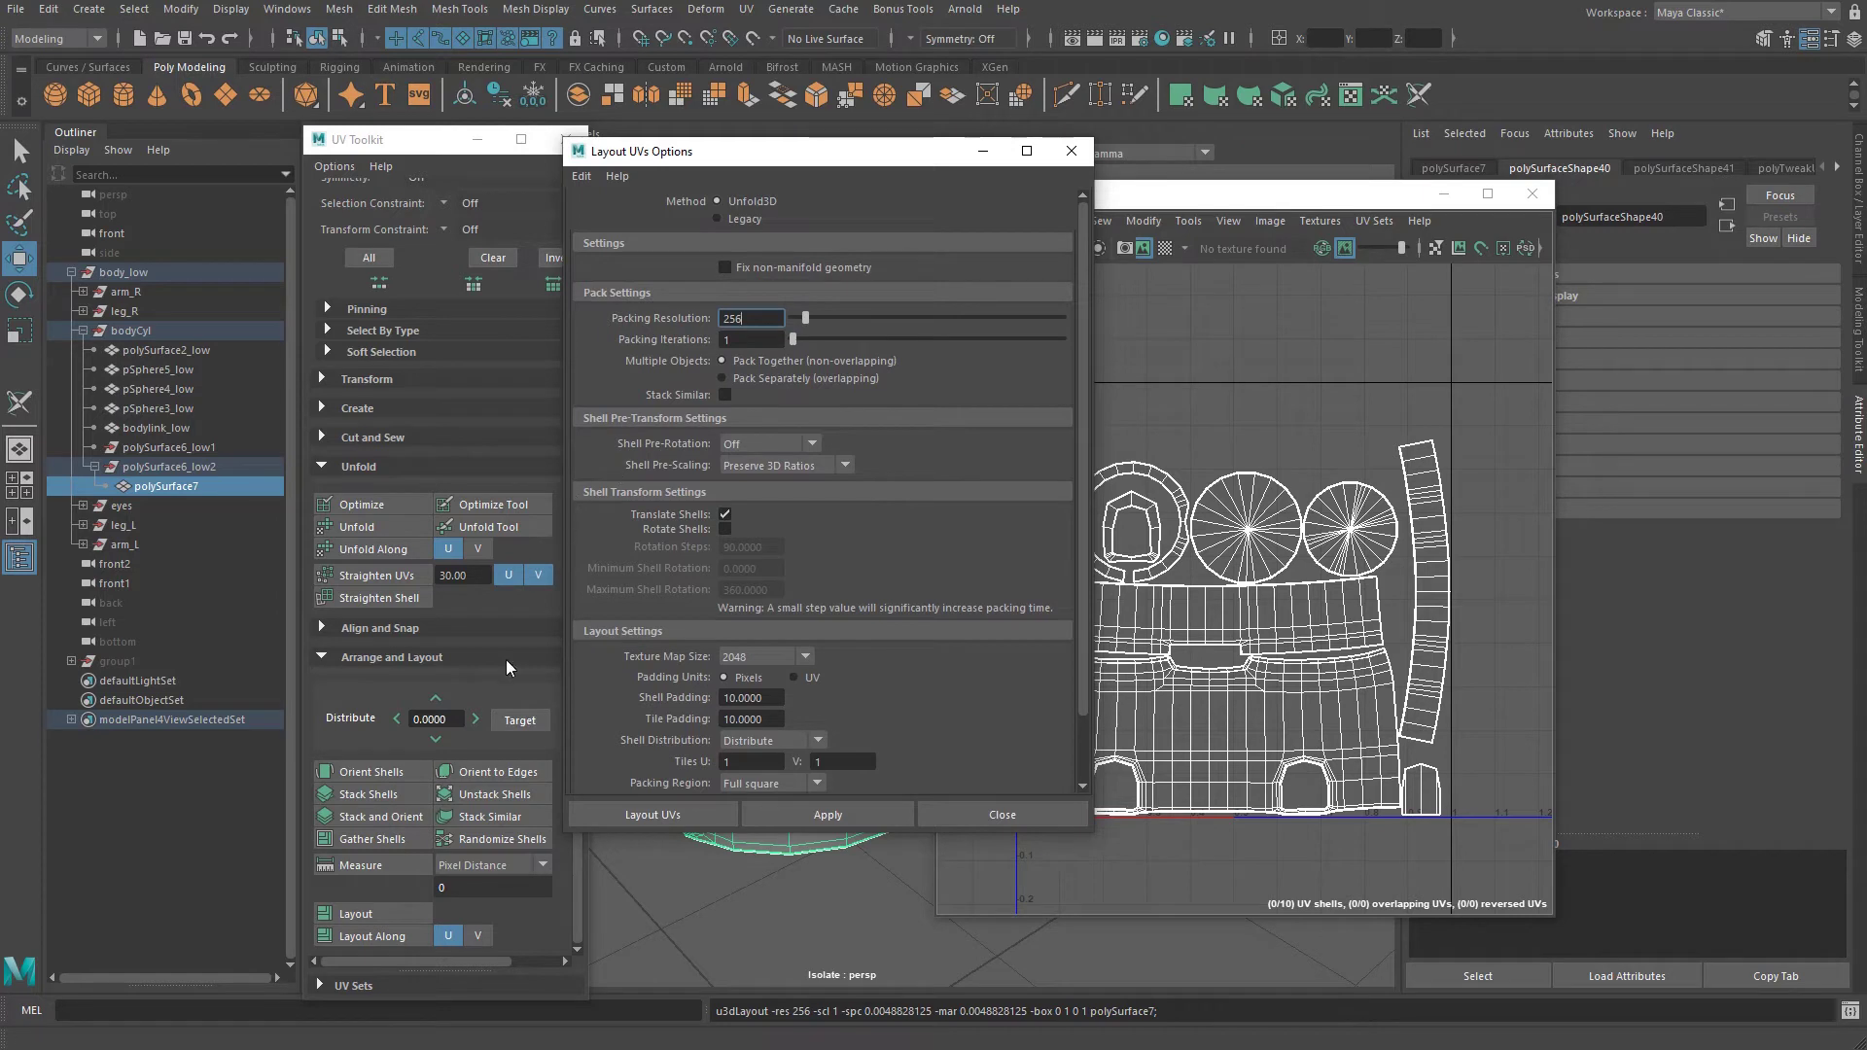
pyautogui.moveTo(409, 147); pyautogui.dragTo(368, 138)
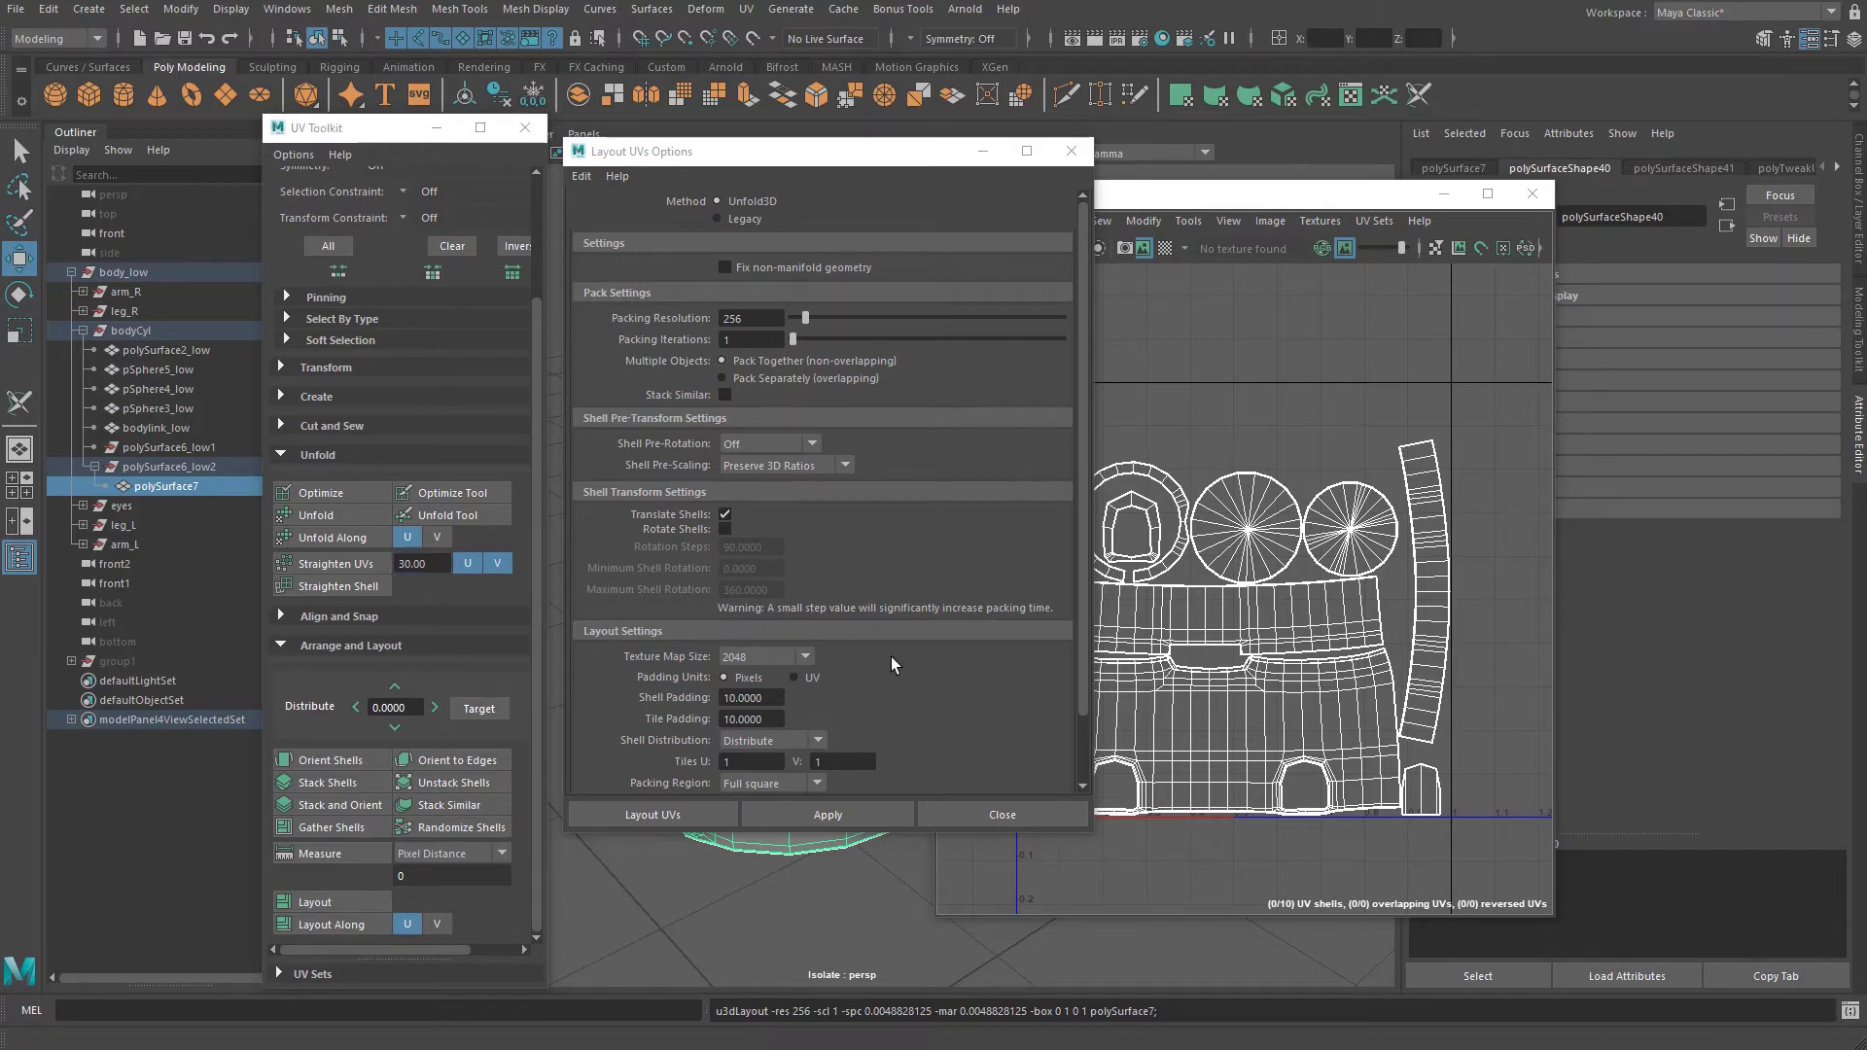
pyautogui.scroll(-3, 900, 710)
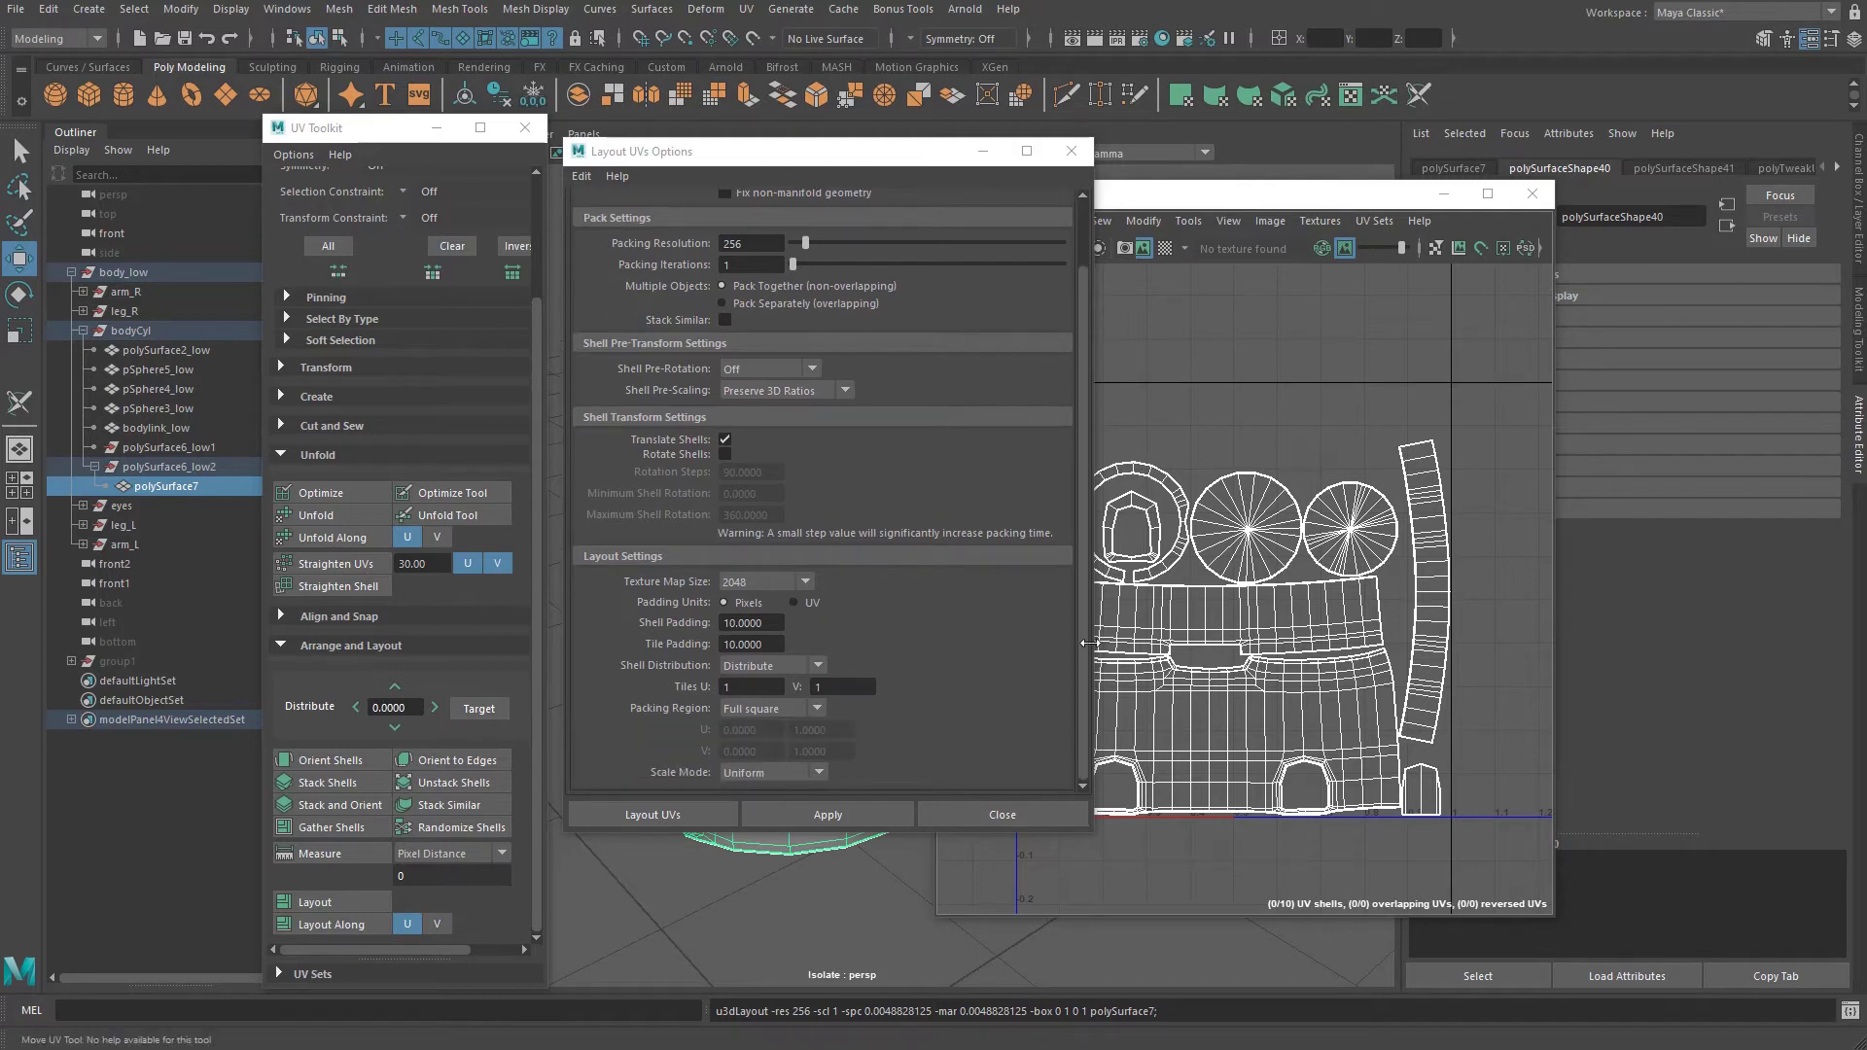
pyautogui.moveTo(1015, 836); pyautogui.dragTo(1014, 985)
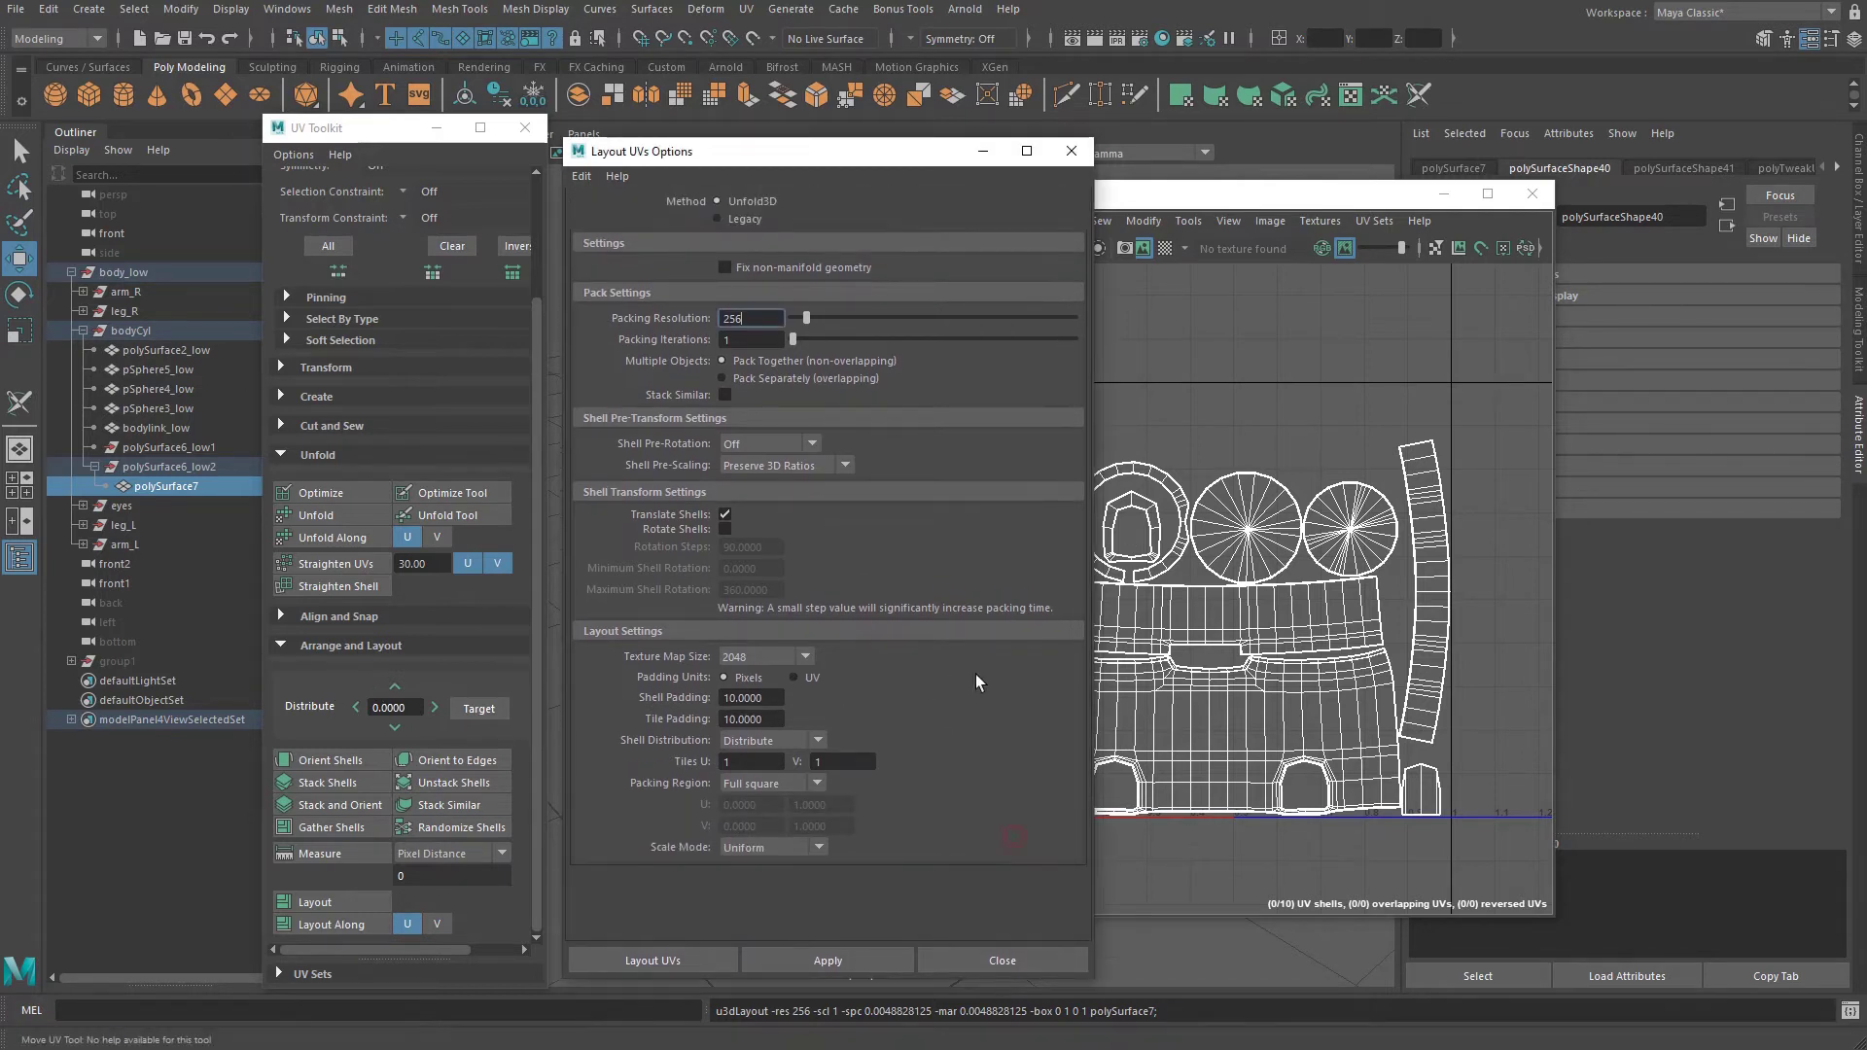
# Look at the Legacy layout method, return to Unfold3D, and apply the layout with multiple objects set to Pack Separately (overlapping).
pyautogui.click(761, 214)
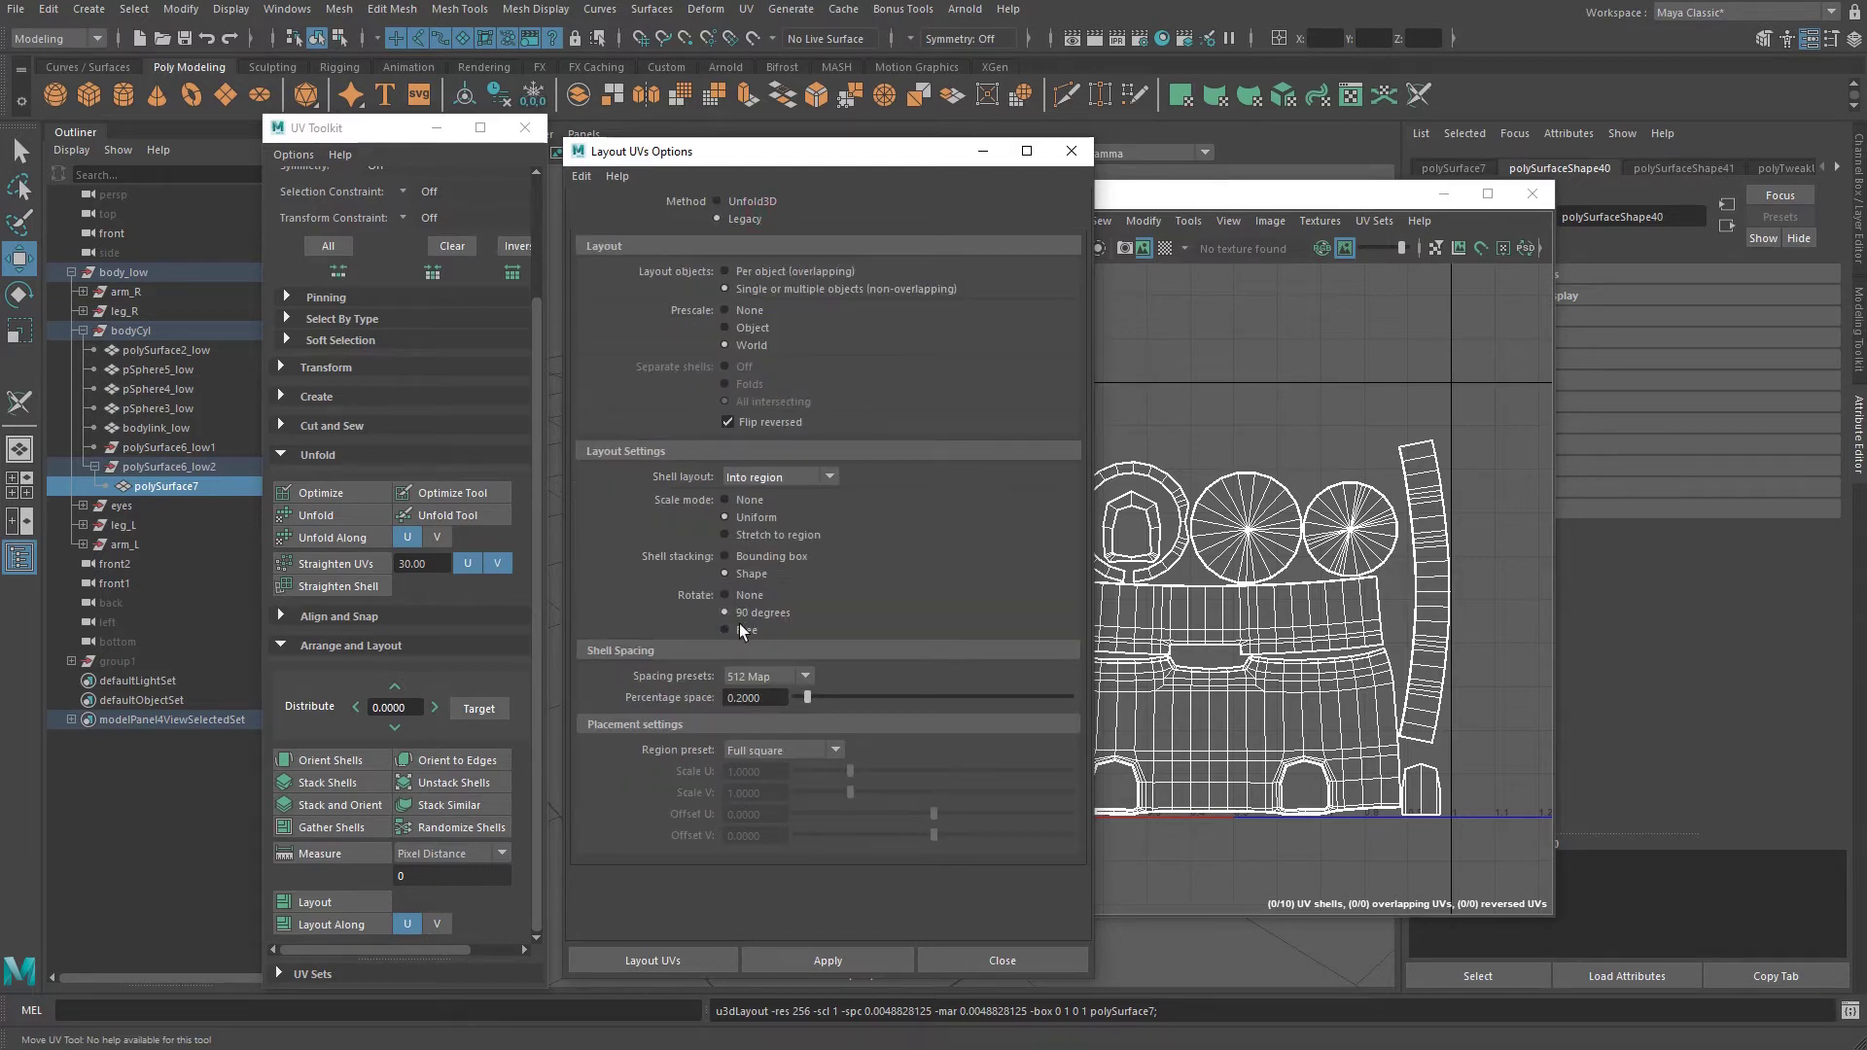
pyautogui.click(755, 203)
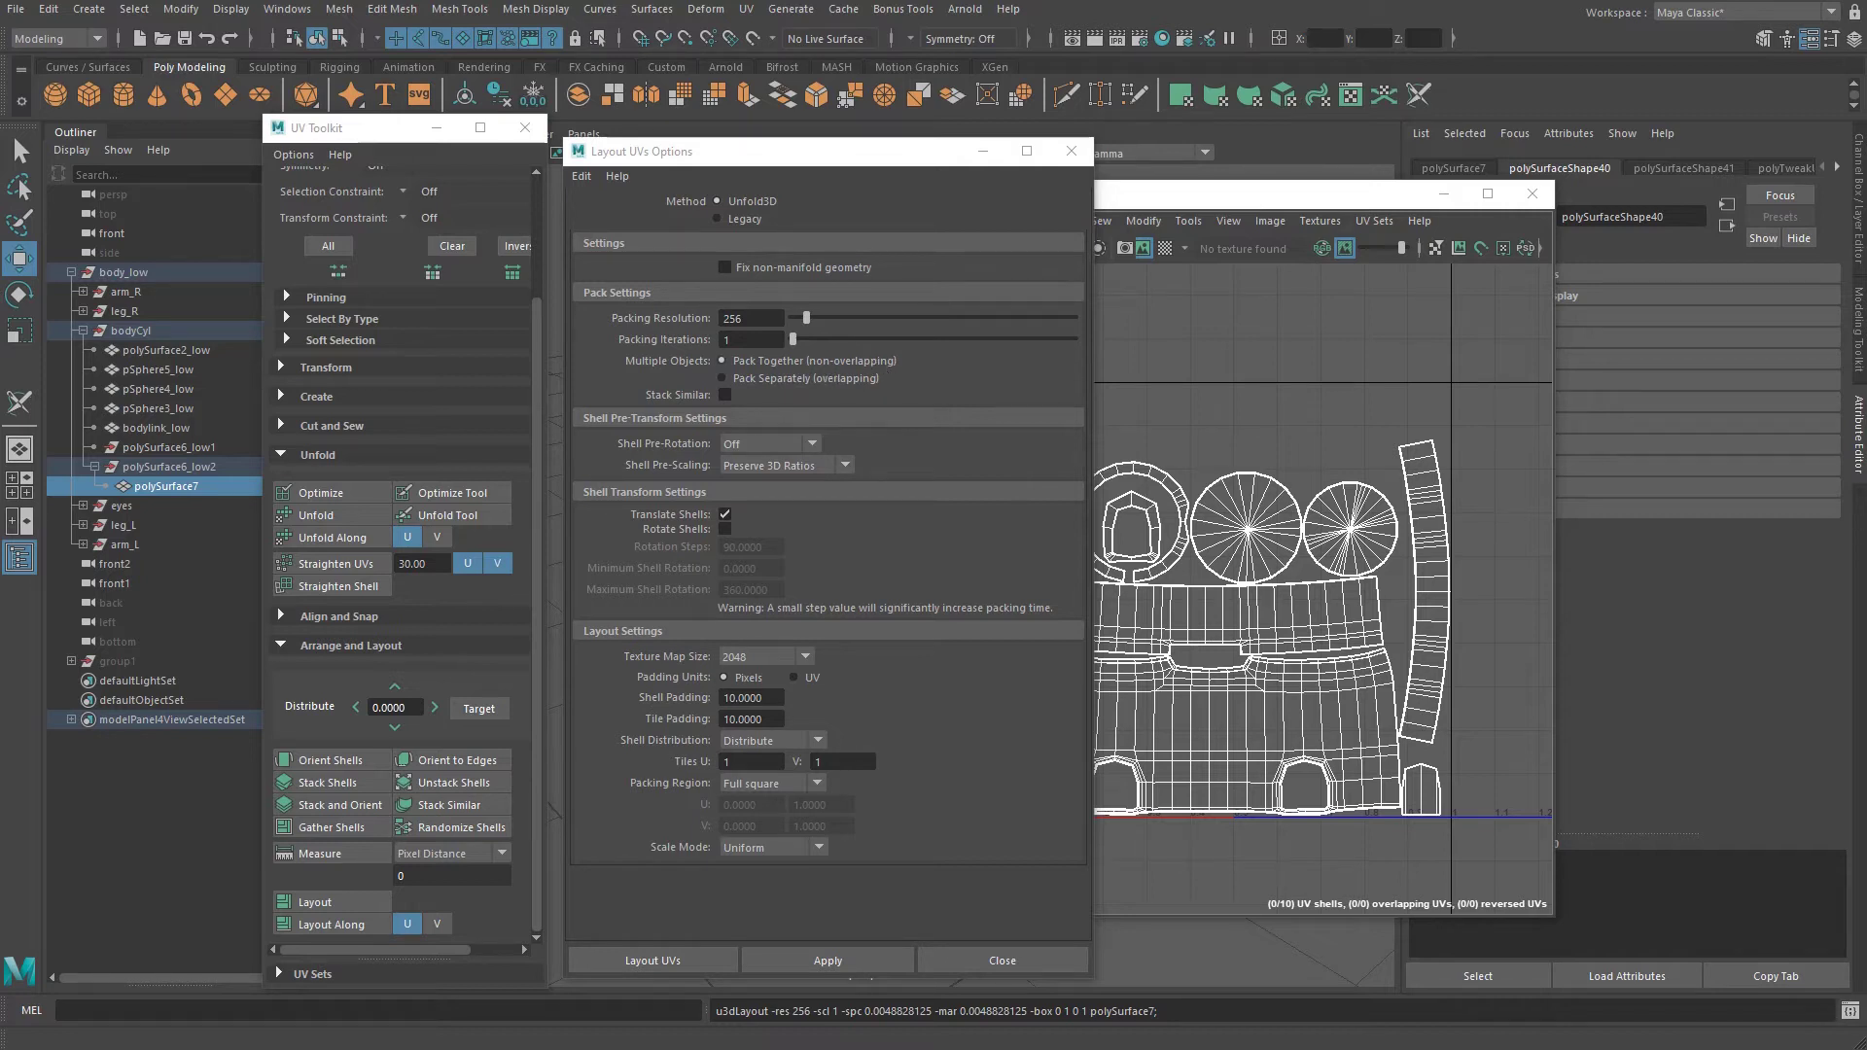
pyautogui.click(797, 381)
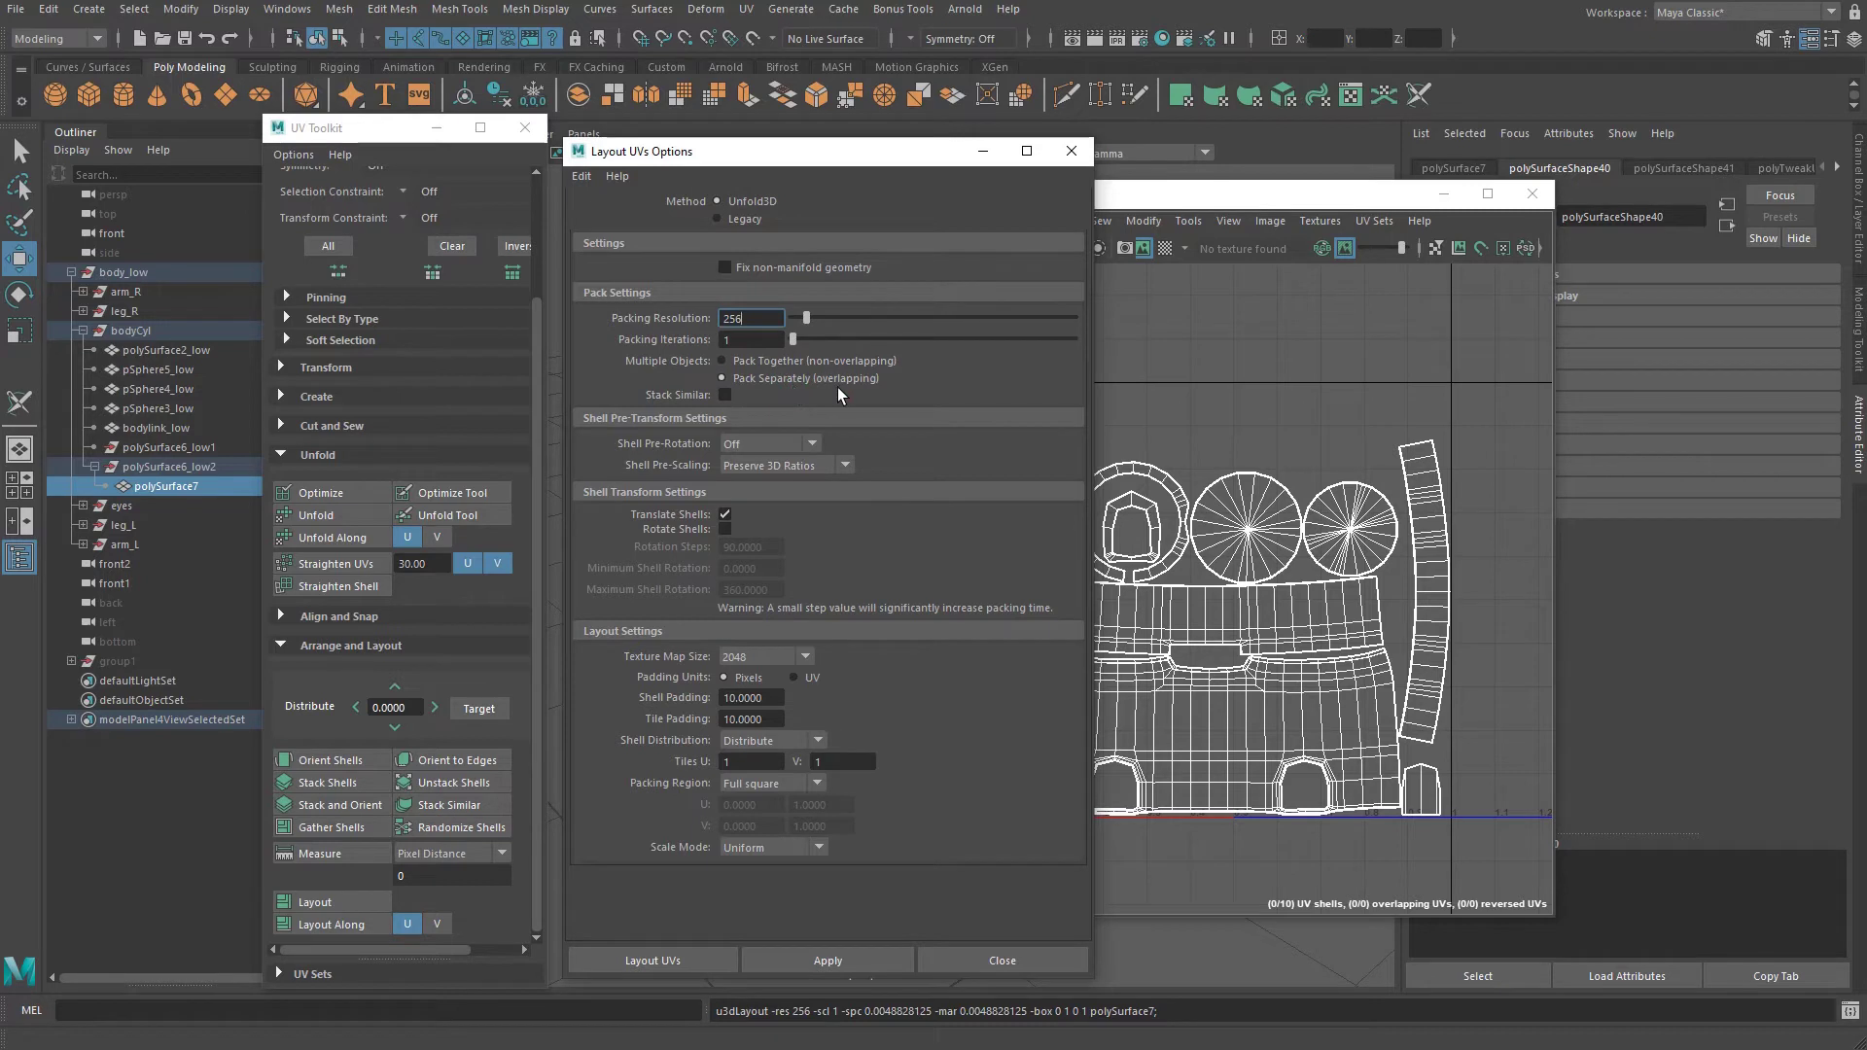
pyautogui.click(842, 955)
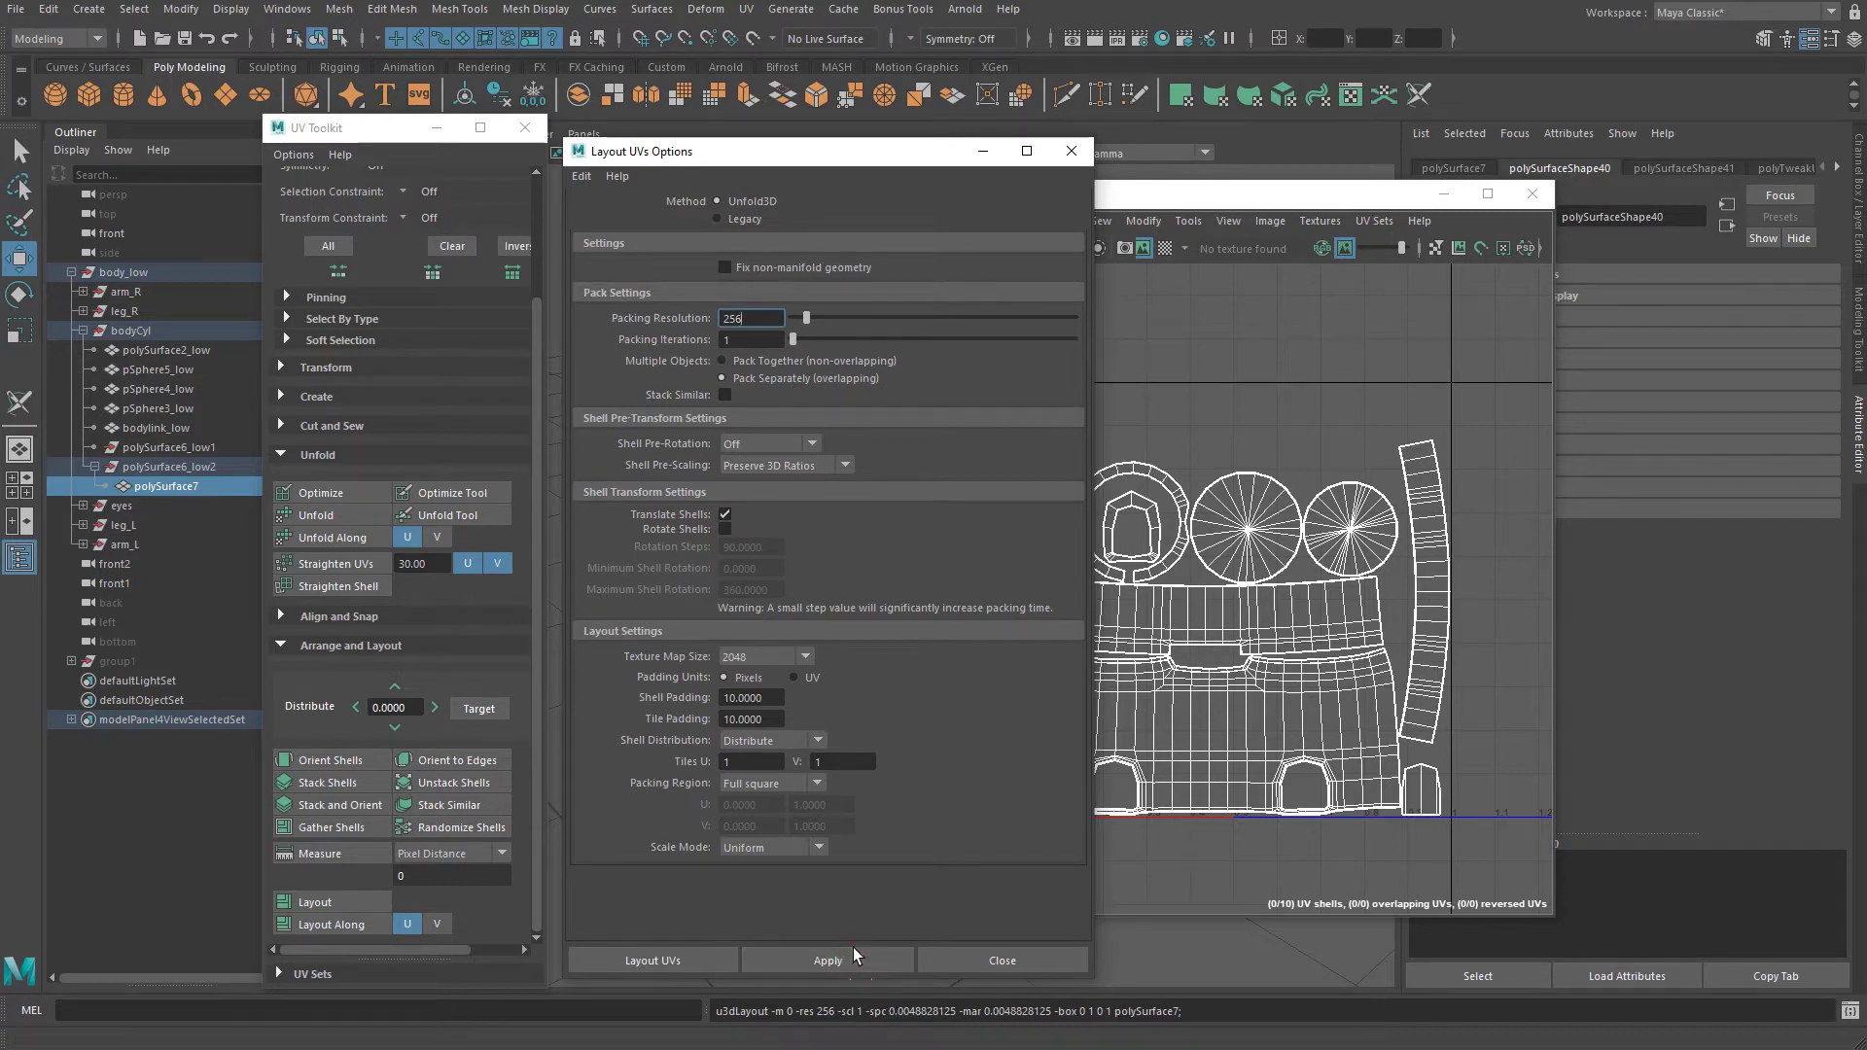
# Try moving the larger circular UV shell down over the torso's wall shells, and undo the move.
pyautogui.moveTo(1249, 490); pyautogui.dragTo(1192, 467, button='right')
pyautogui.click(1249, 532)
pyautogui.press('e')
pyautogui.press('w')
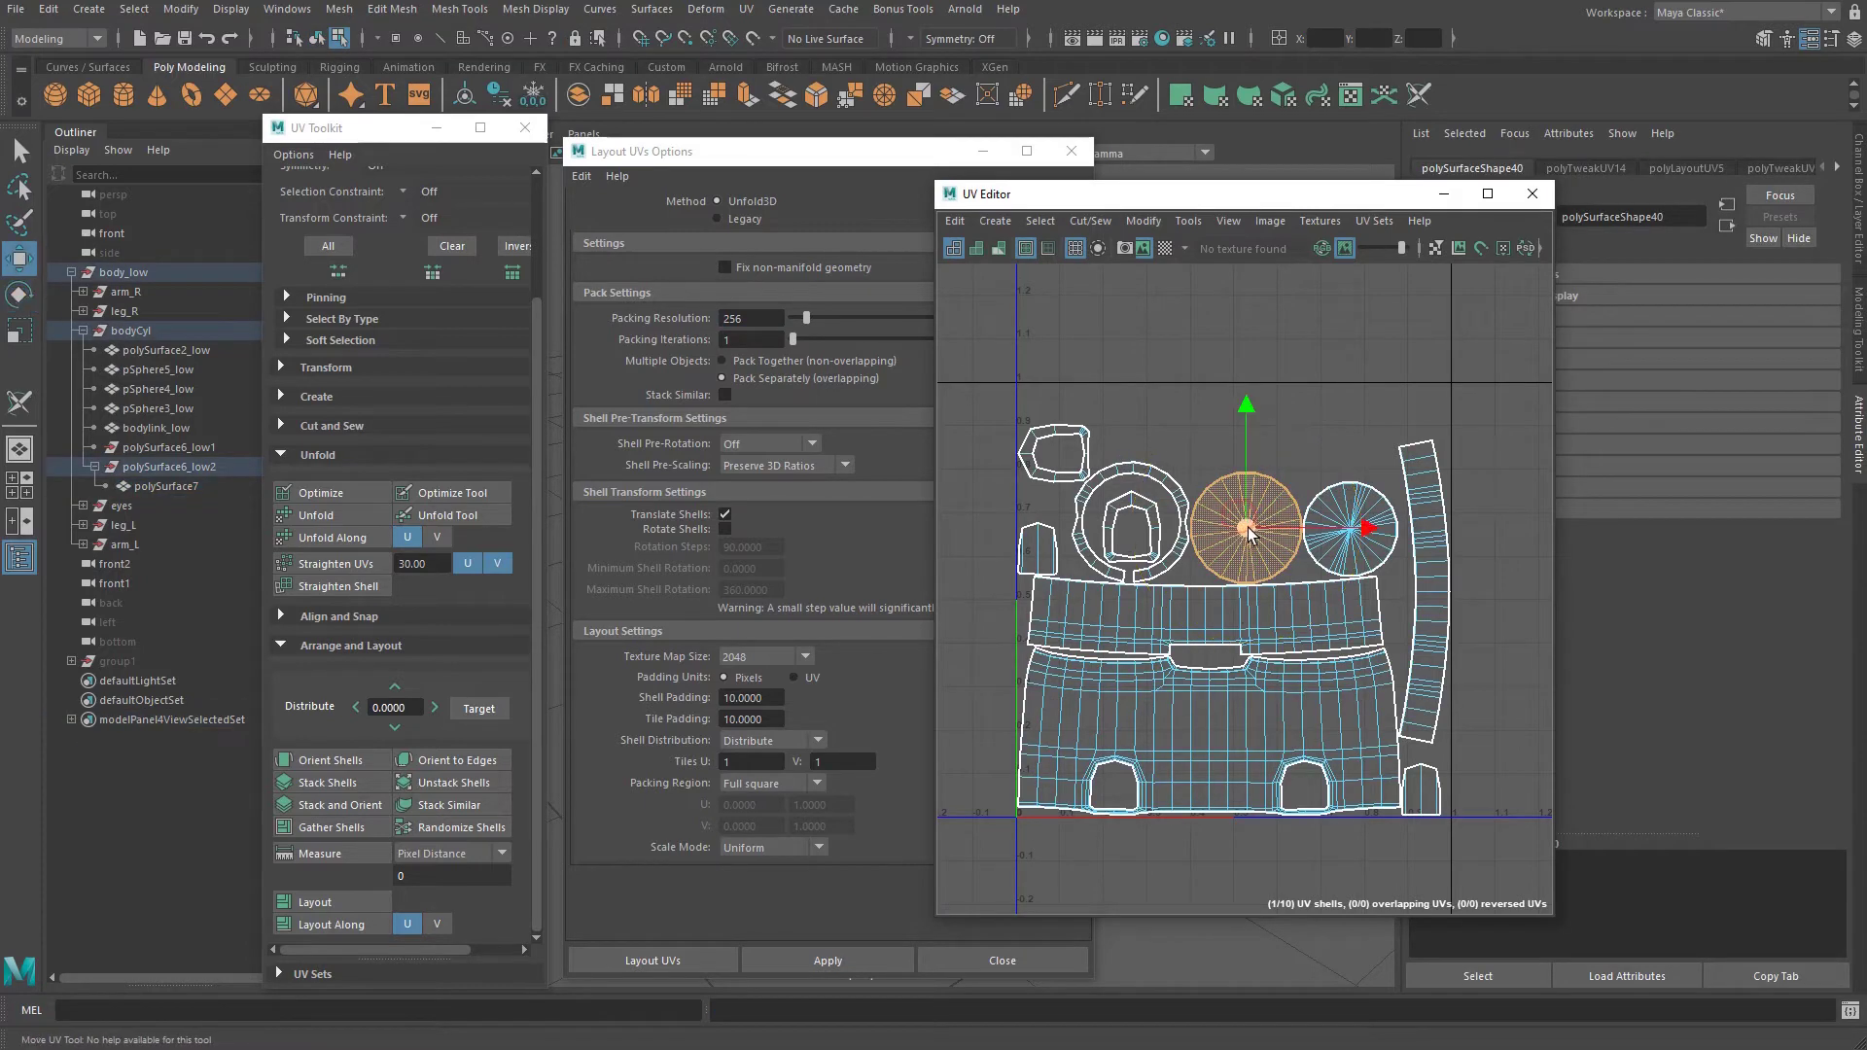
pyautogui.moveTo(1251, 536); pyautogui.dragTo(1268, 686)
pyautogui.hotkey('ctrl', 'z')
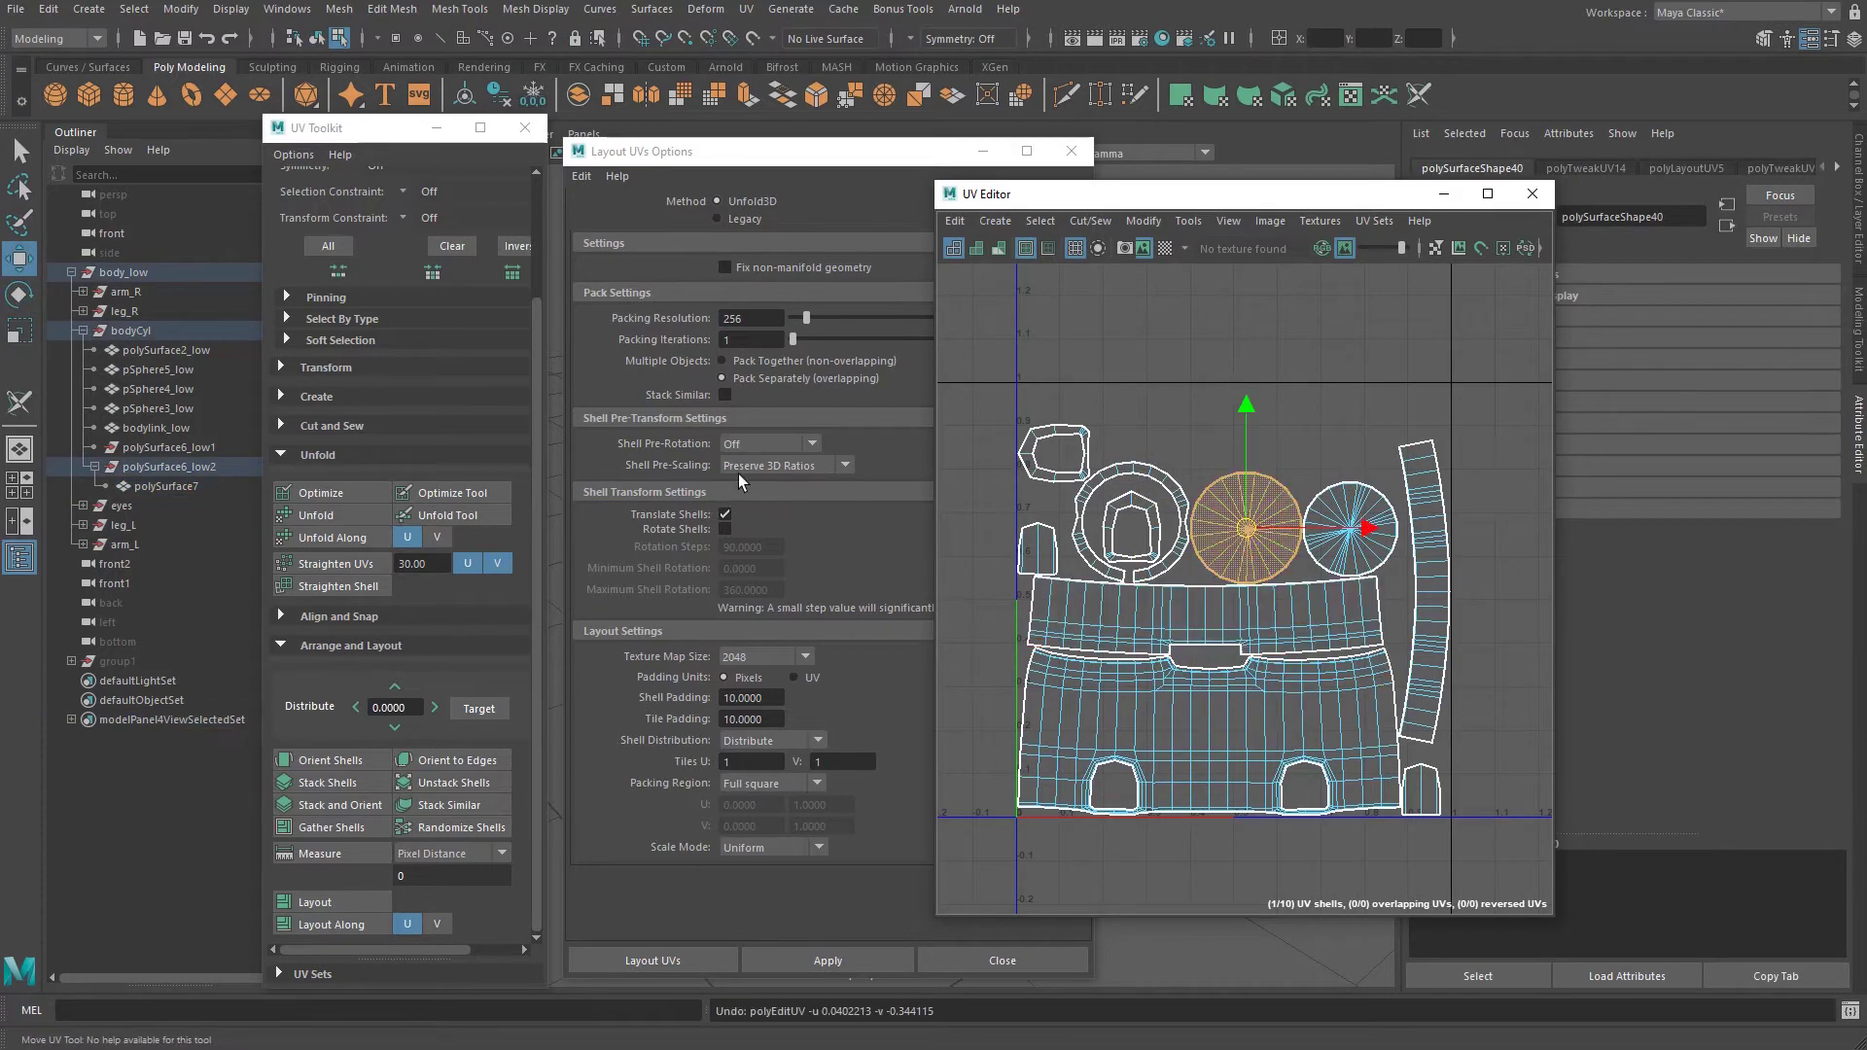
# Set multiple objects to Pack Together (non-overlapping) and rearrange the windows to uncover the torso in the viewport.
pyautogui.moveTo(1216, 194); pyautogui.dragTo(1407, 269)
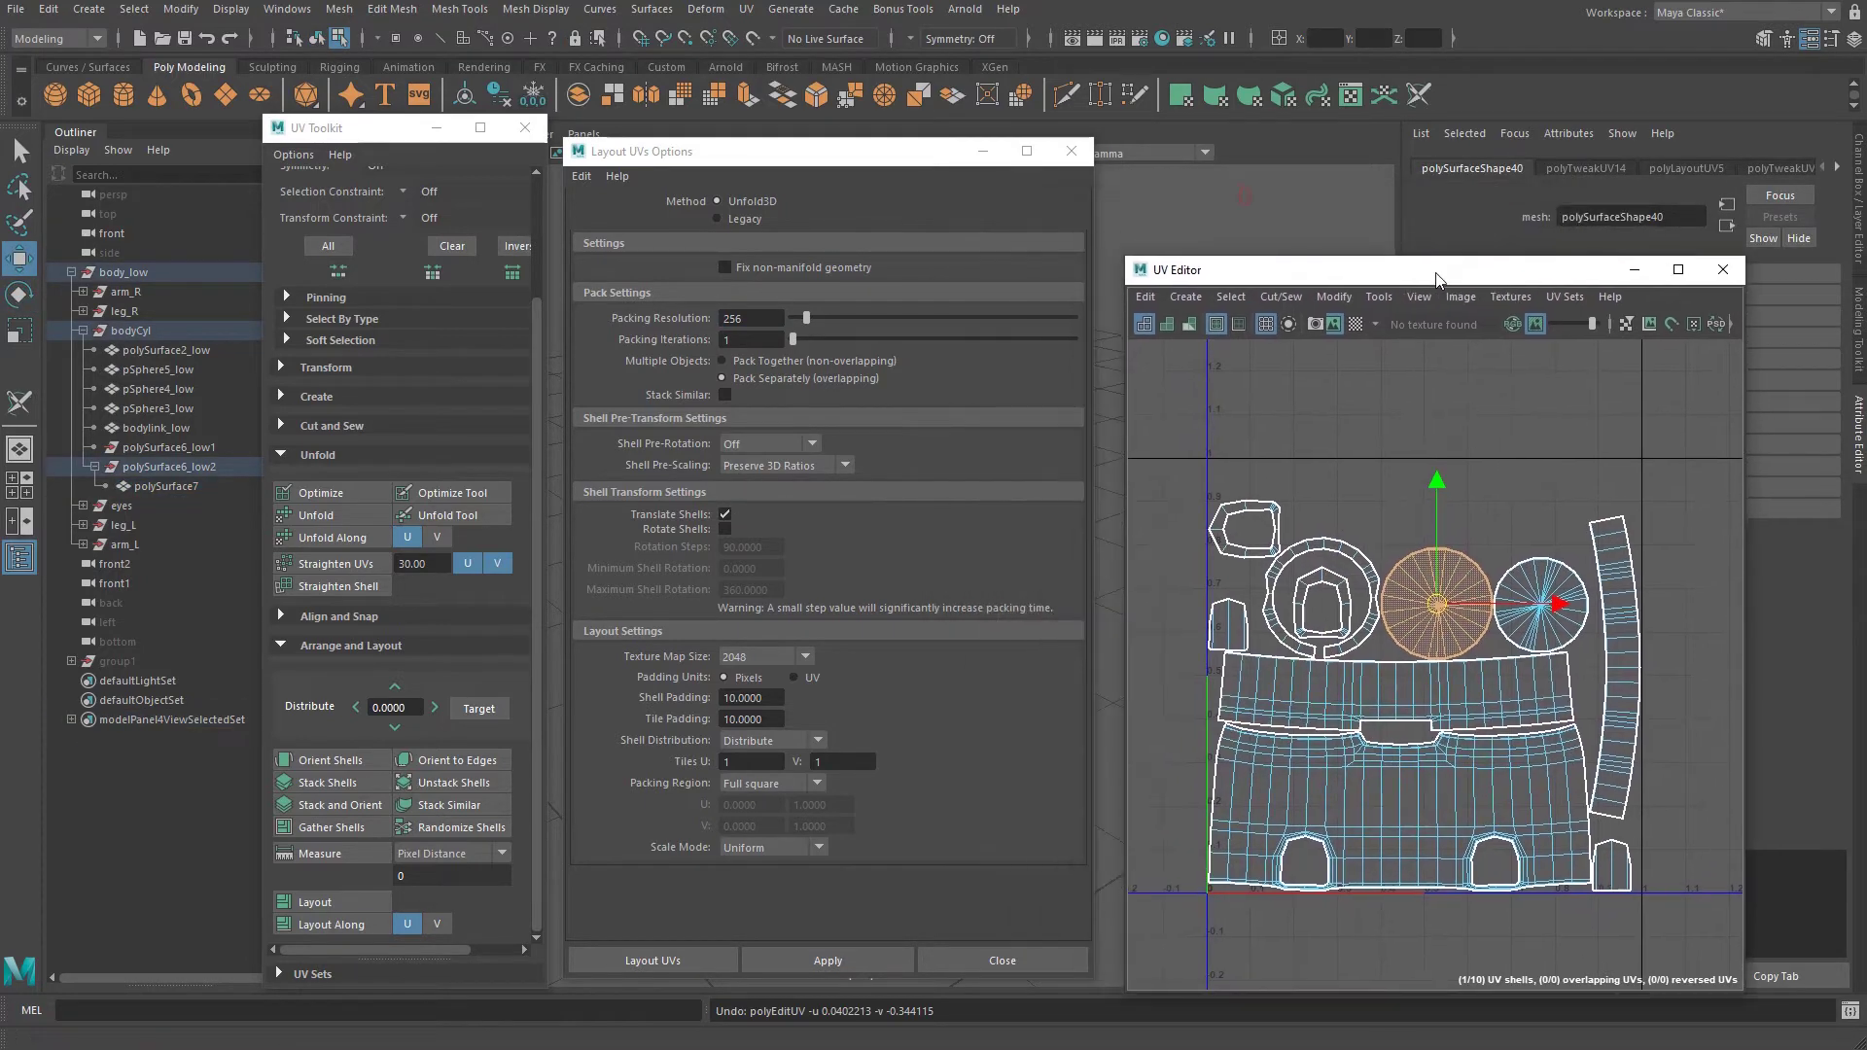
pyautogui.click(794, 363)
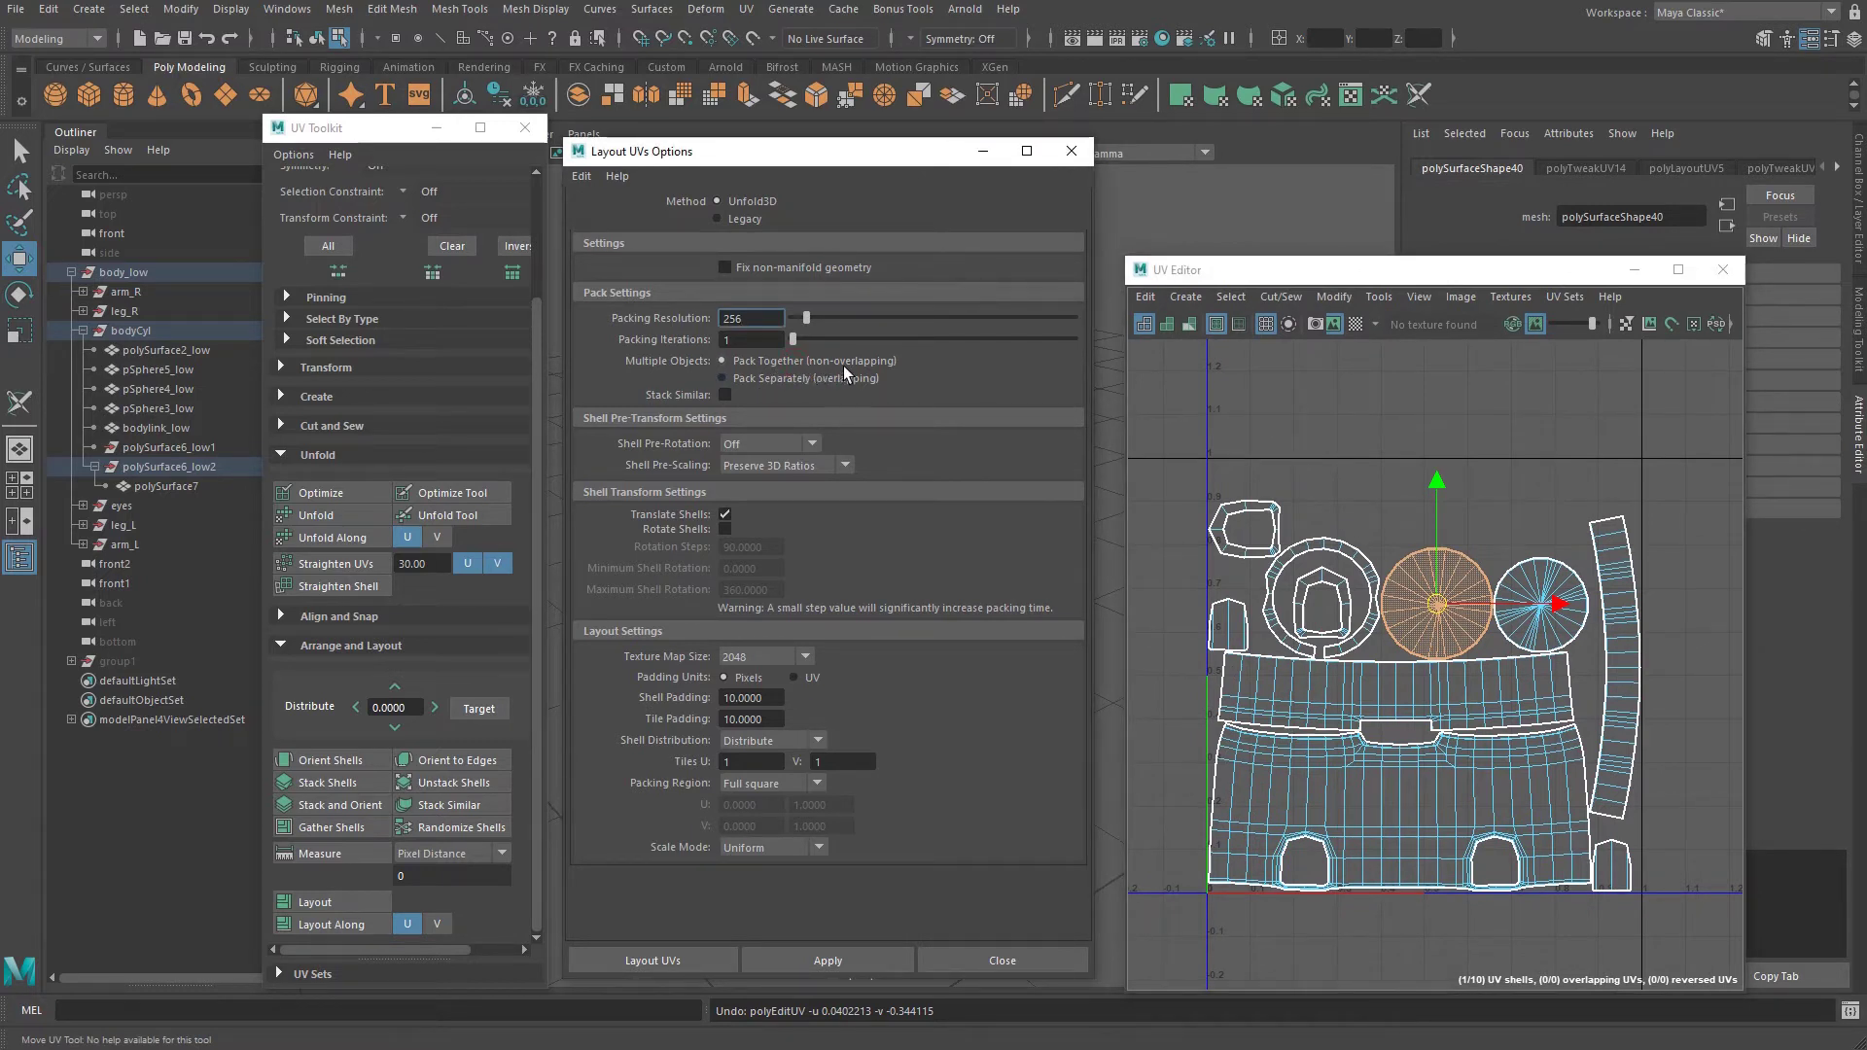
pyautogui.moveTo(1236, 484); pyautogui.dragTo(1239, 449, button='right')
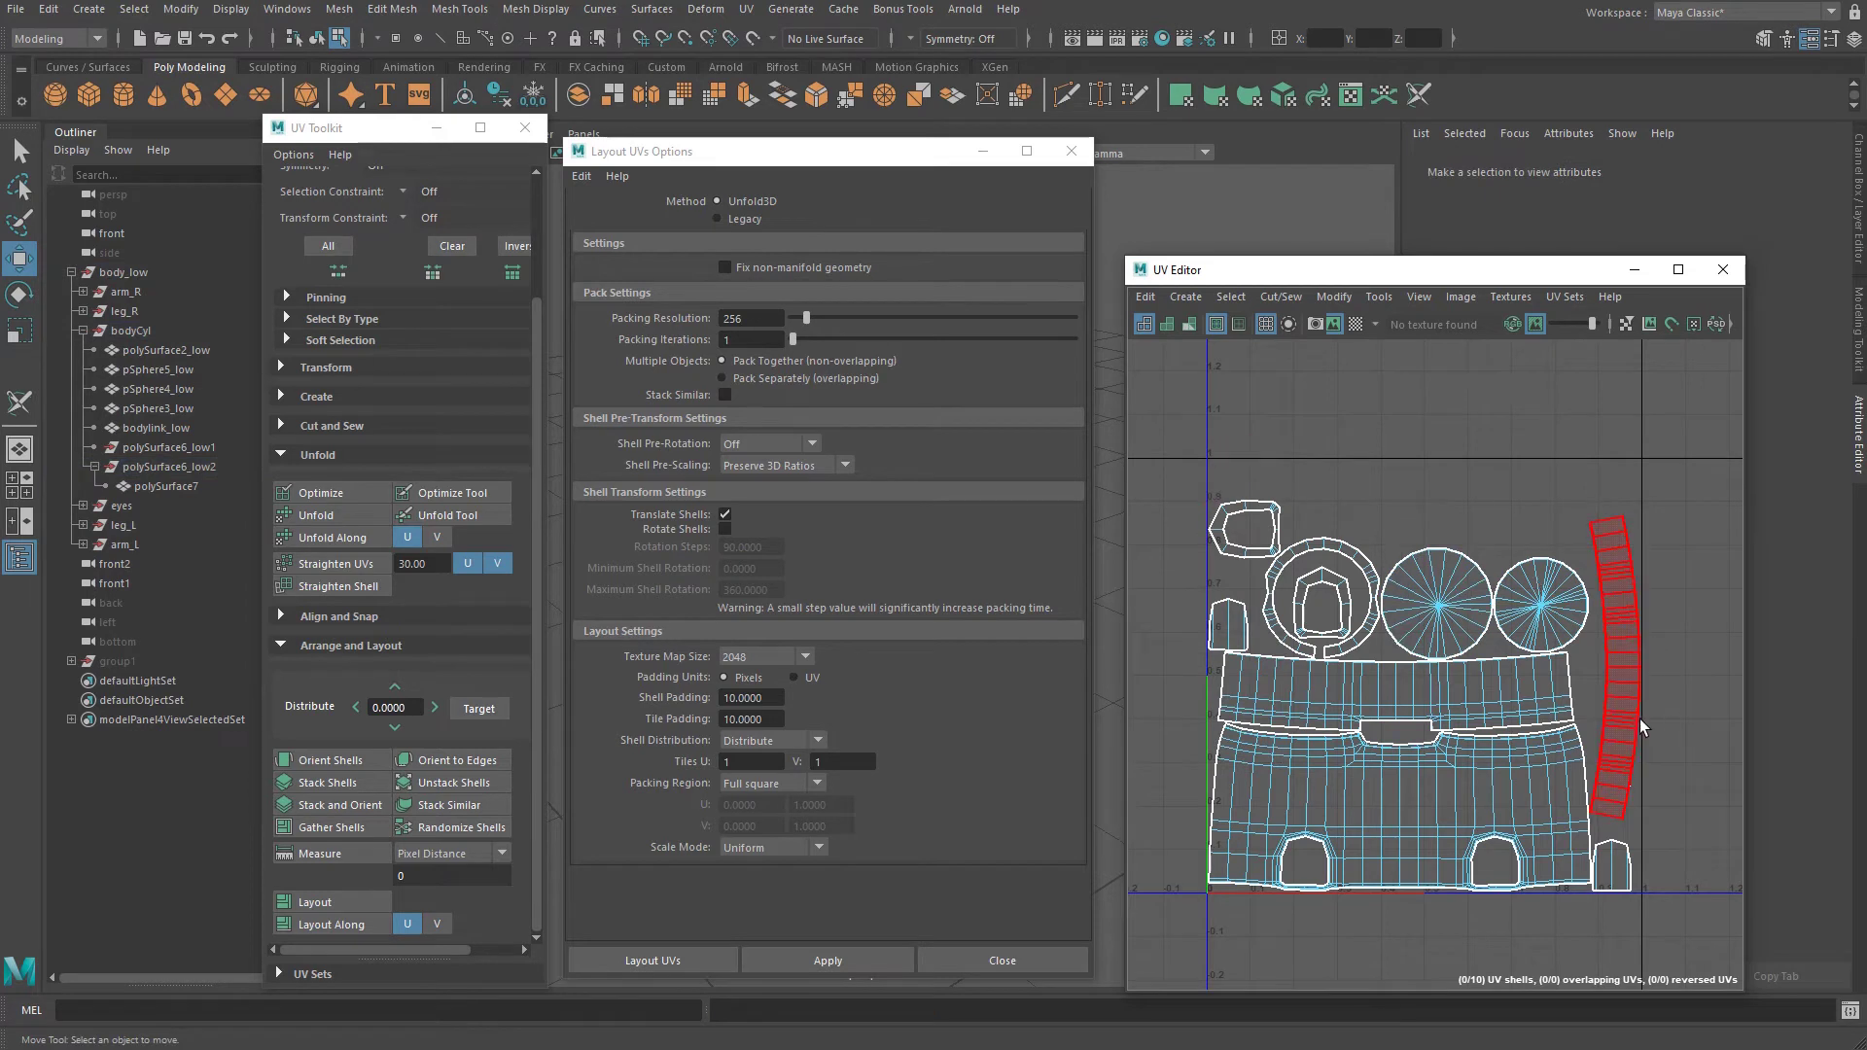
pyautogui.moveTo(1393, 272); pyautogui.dragTo(1385, 207)
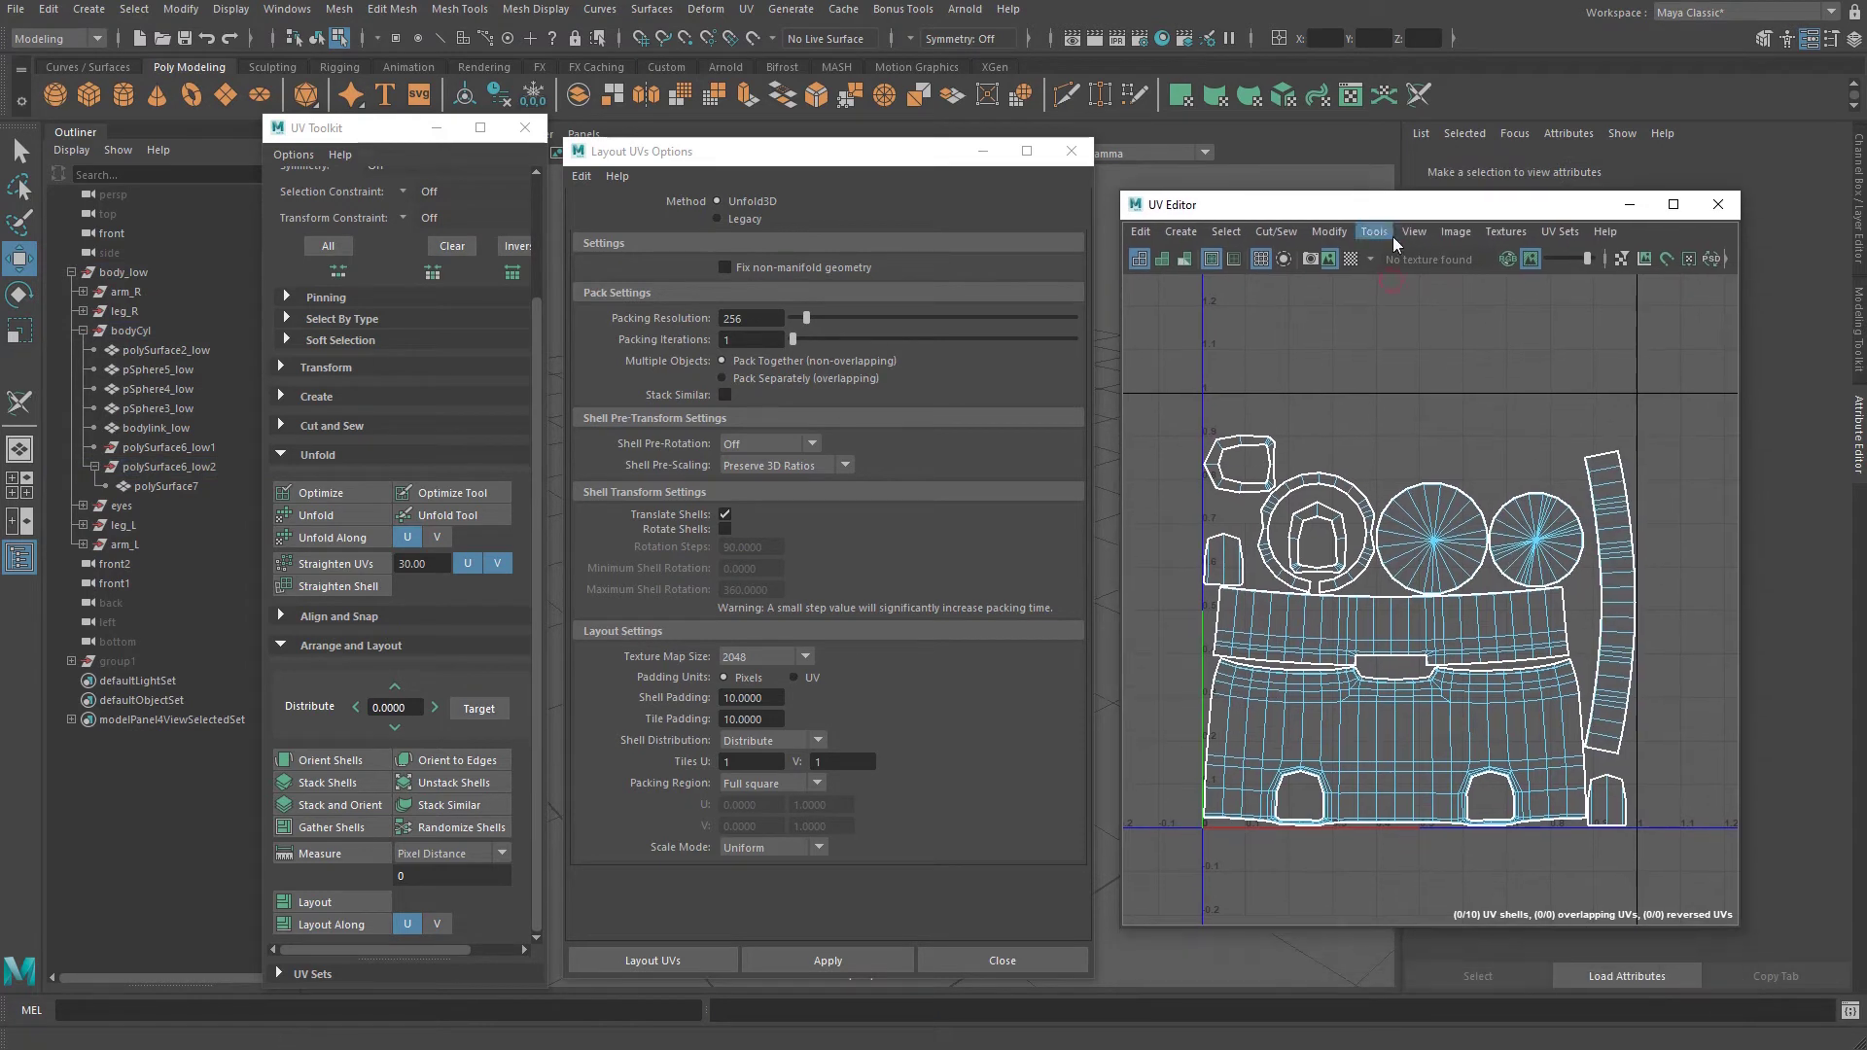
pyautogui.moveTo(891, 165); pyautogui.dragTo(294, 141)
pyautogui.keyDown('alt'); pyautogui.moveTo(977, 459); pyautogui.dragTo(1047, 475, button='middle'); pyautogui.keyUp('alt')
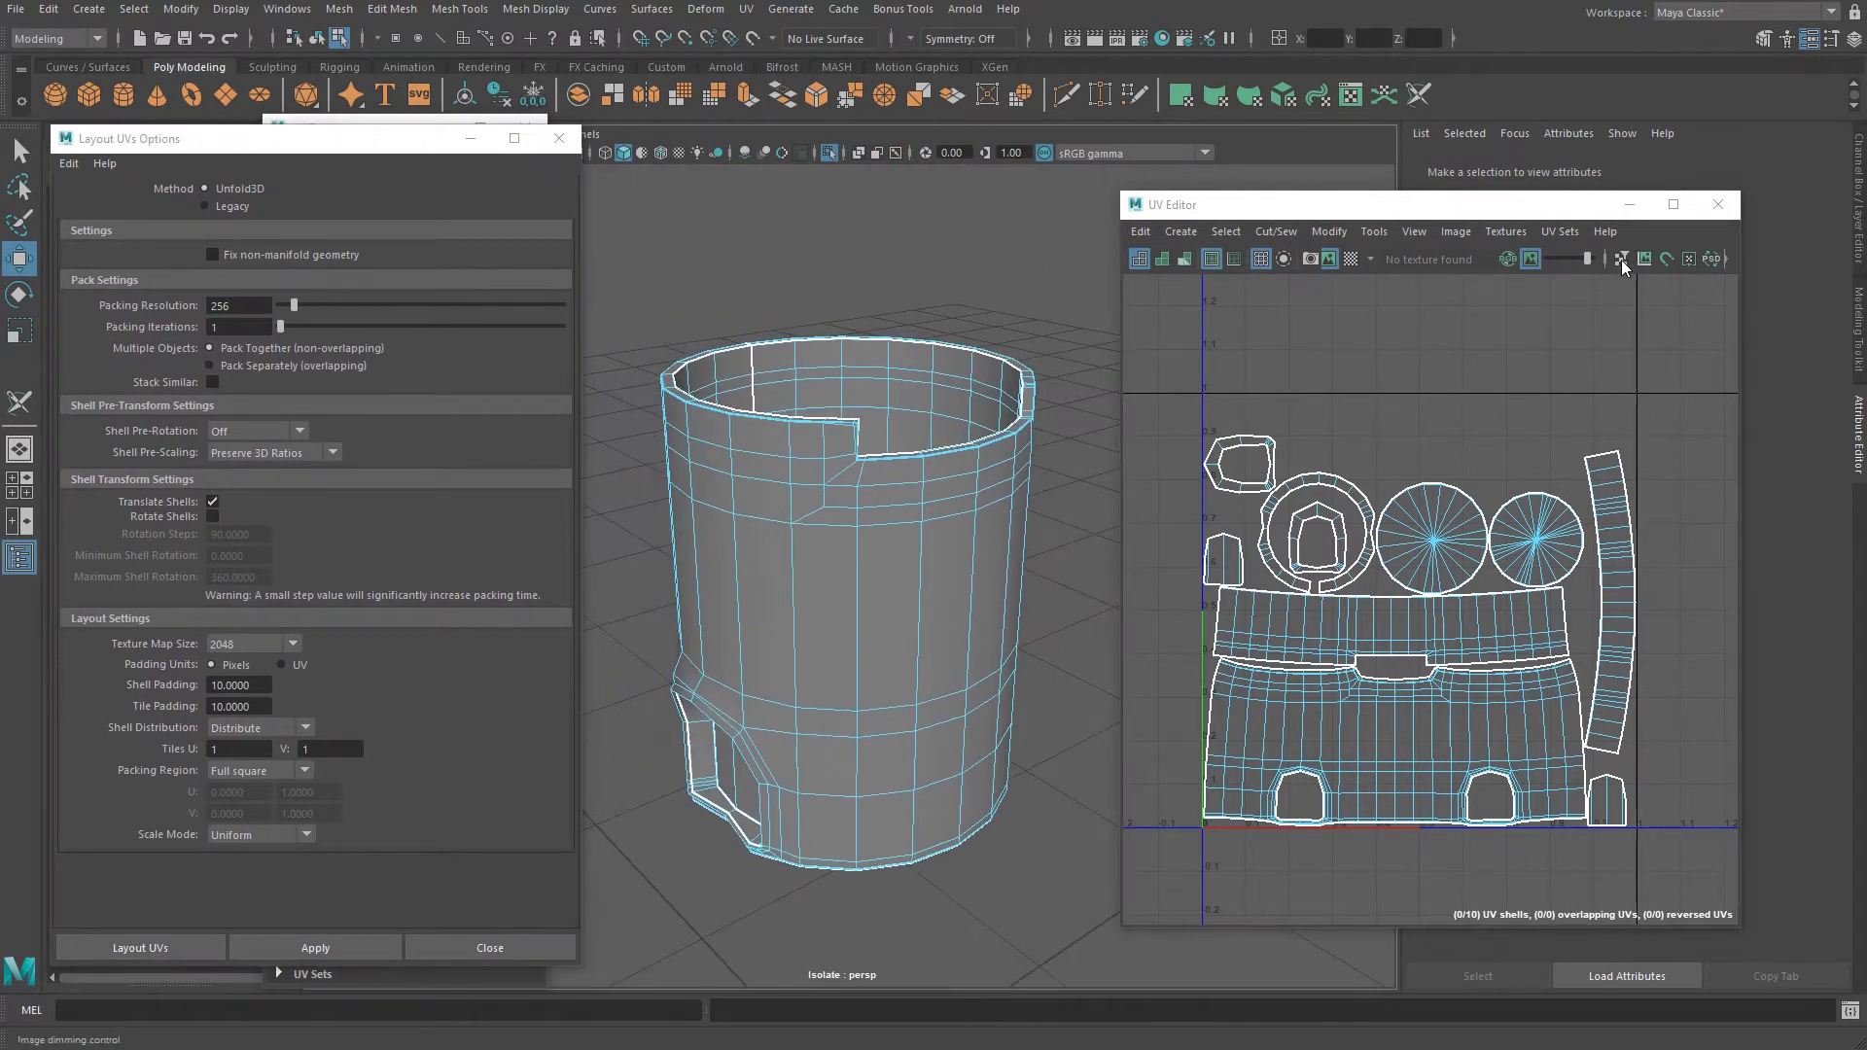
# Display the checker map and examine the size and distortion of the squares on the torso's walls and underside.
pyautogui.click(1351, 259)
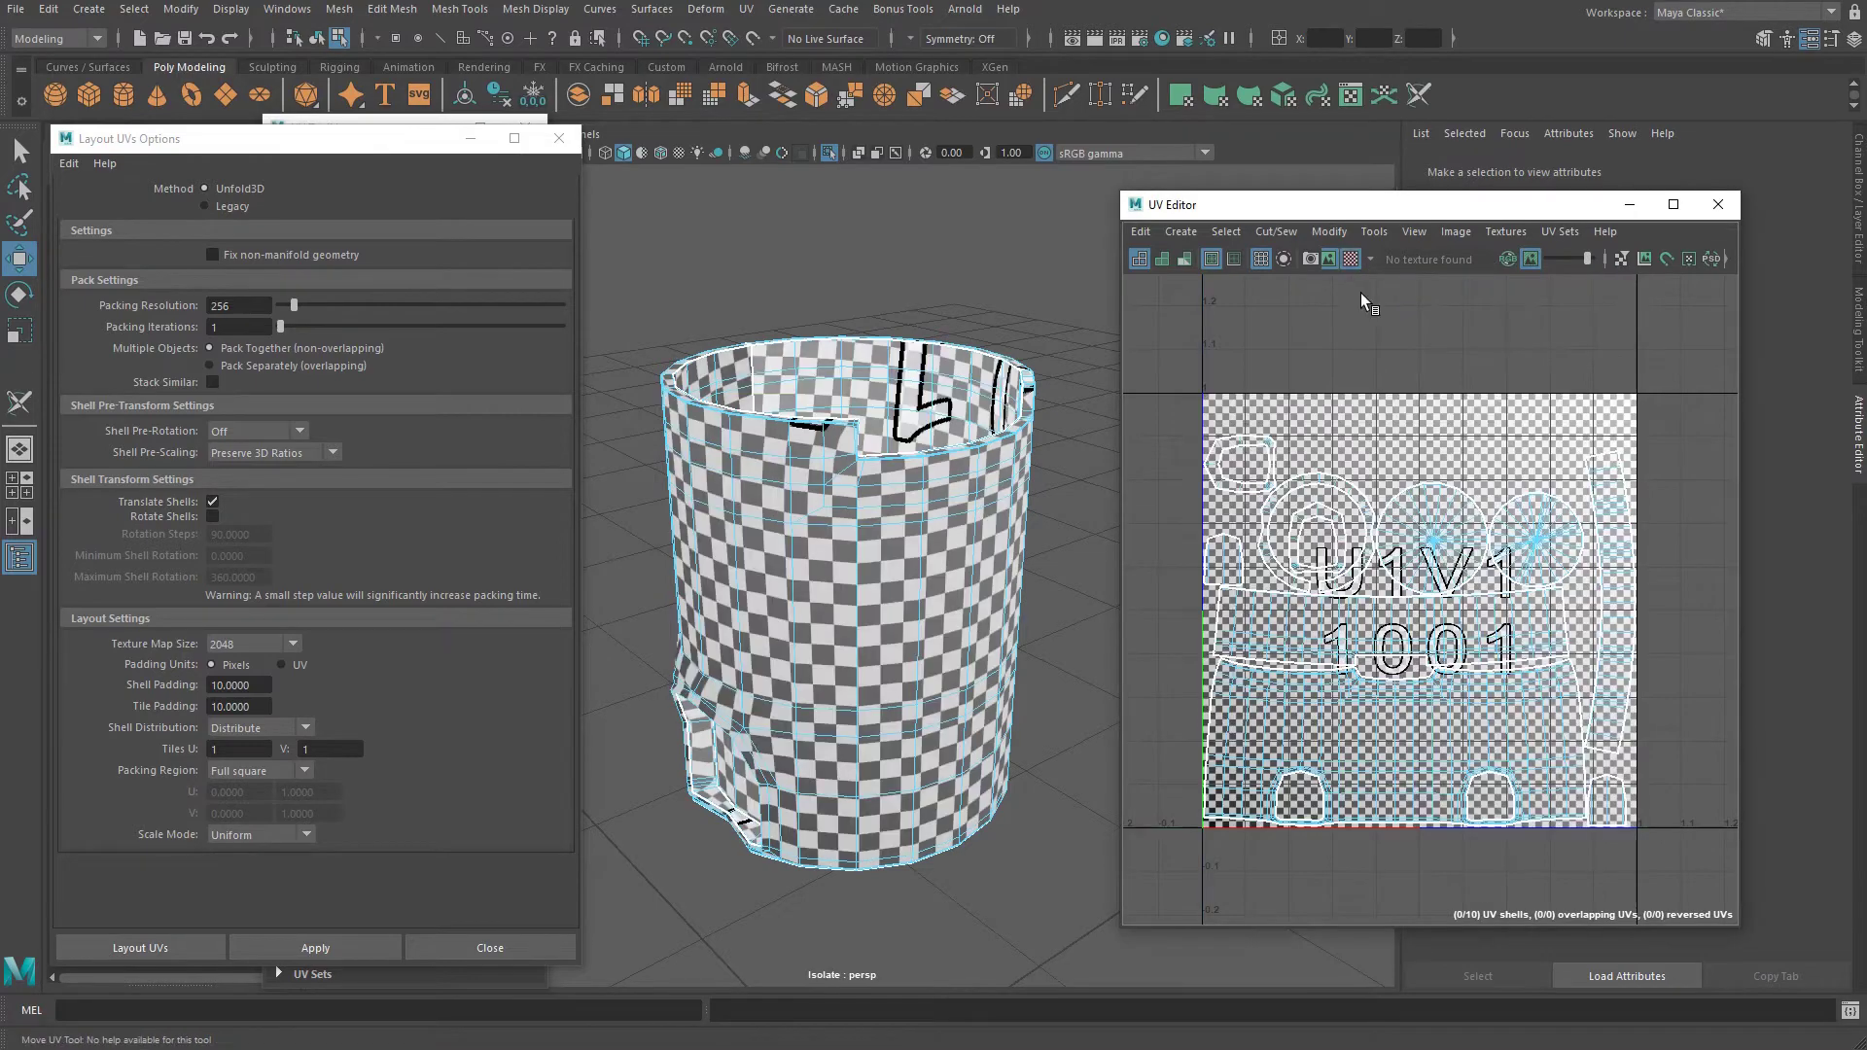
pyautogui.keyDown('alt'); pyautogui.moveTo(958, 487); pyautogui.dragTo(924, 469); pyautogui.keyUp('alt')
pyautogui.keyDown('alt'); pyautogui.moveTo(890, 501); pyautogui.dragTo(944, 555, button='right'); pyautogui.keyUp('alt')
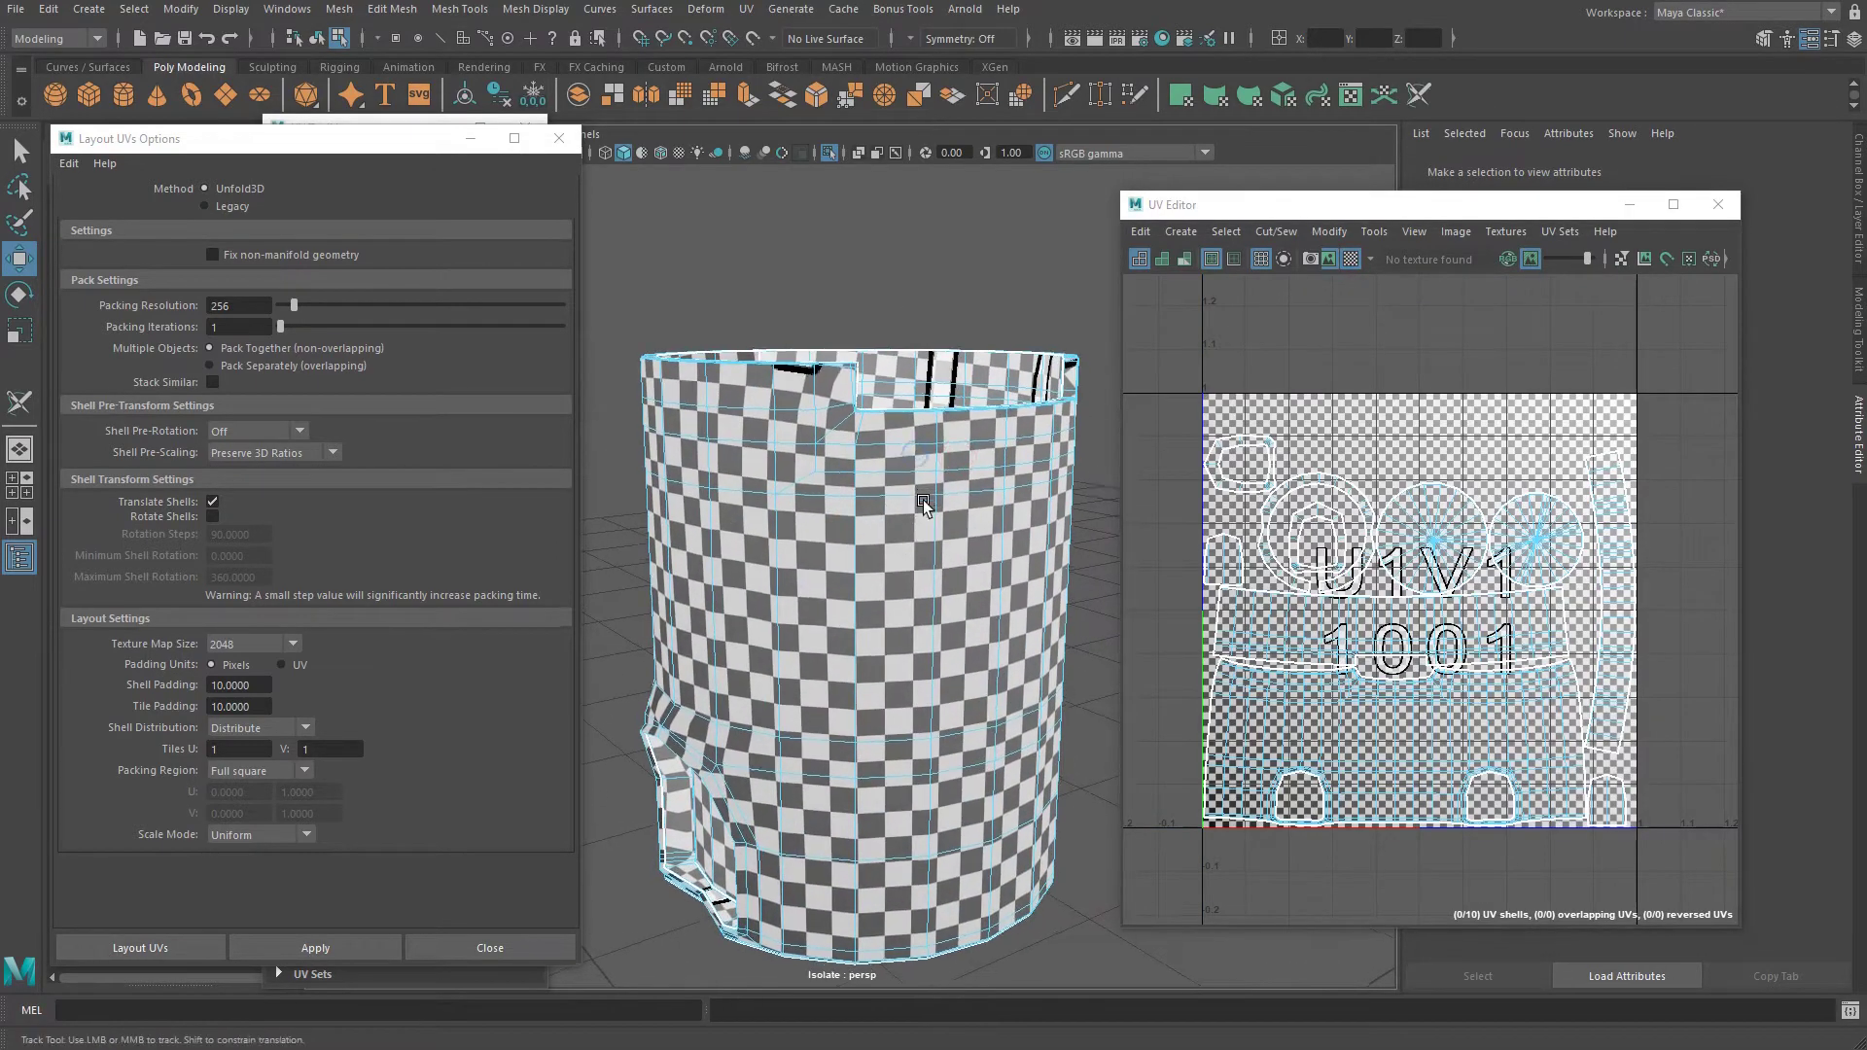
pyautogui.keyDown('alt'); pyautogui.moveTo(944, 584); pyautogui.dragTo(907, 531, button='middle'); pyautogui.keyUp('alt')
pyautogui.keyDown('alt'); pyautogui.moveTo(907, 533); pyautogui.dragTo(863, 600); pyautogui.keyUp('alt')
pyautogui.moveTo(864, 599)
pyautogui.keyDown('alt'); pyautogui.mouseDown(button='right')
pyautogui.moveTo(913, 775)
pyautogui.moveTo(883, 656)
pyautogui.moveTo(848, 622)
pyautogui.mouseUp(button='right'); pyautogui.keyUp('alt')
pyautogui.keyDown('alt'); pyautogui.moveTo(861, 671); pyautogui.dragTo(891, 540); pyautogui.keyUp('alt')
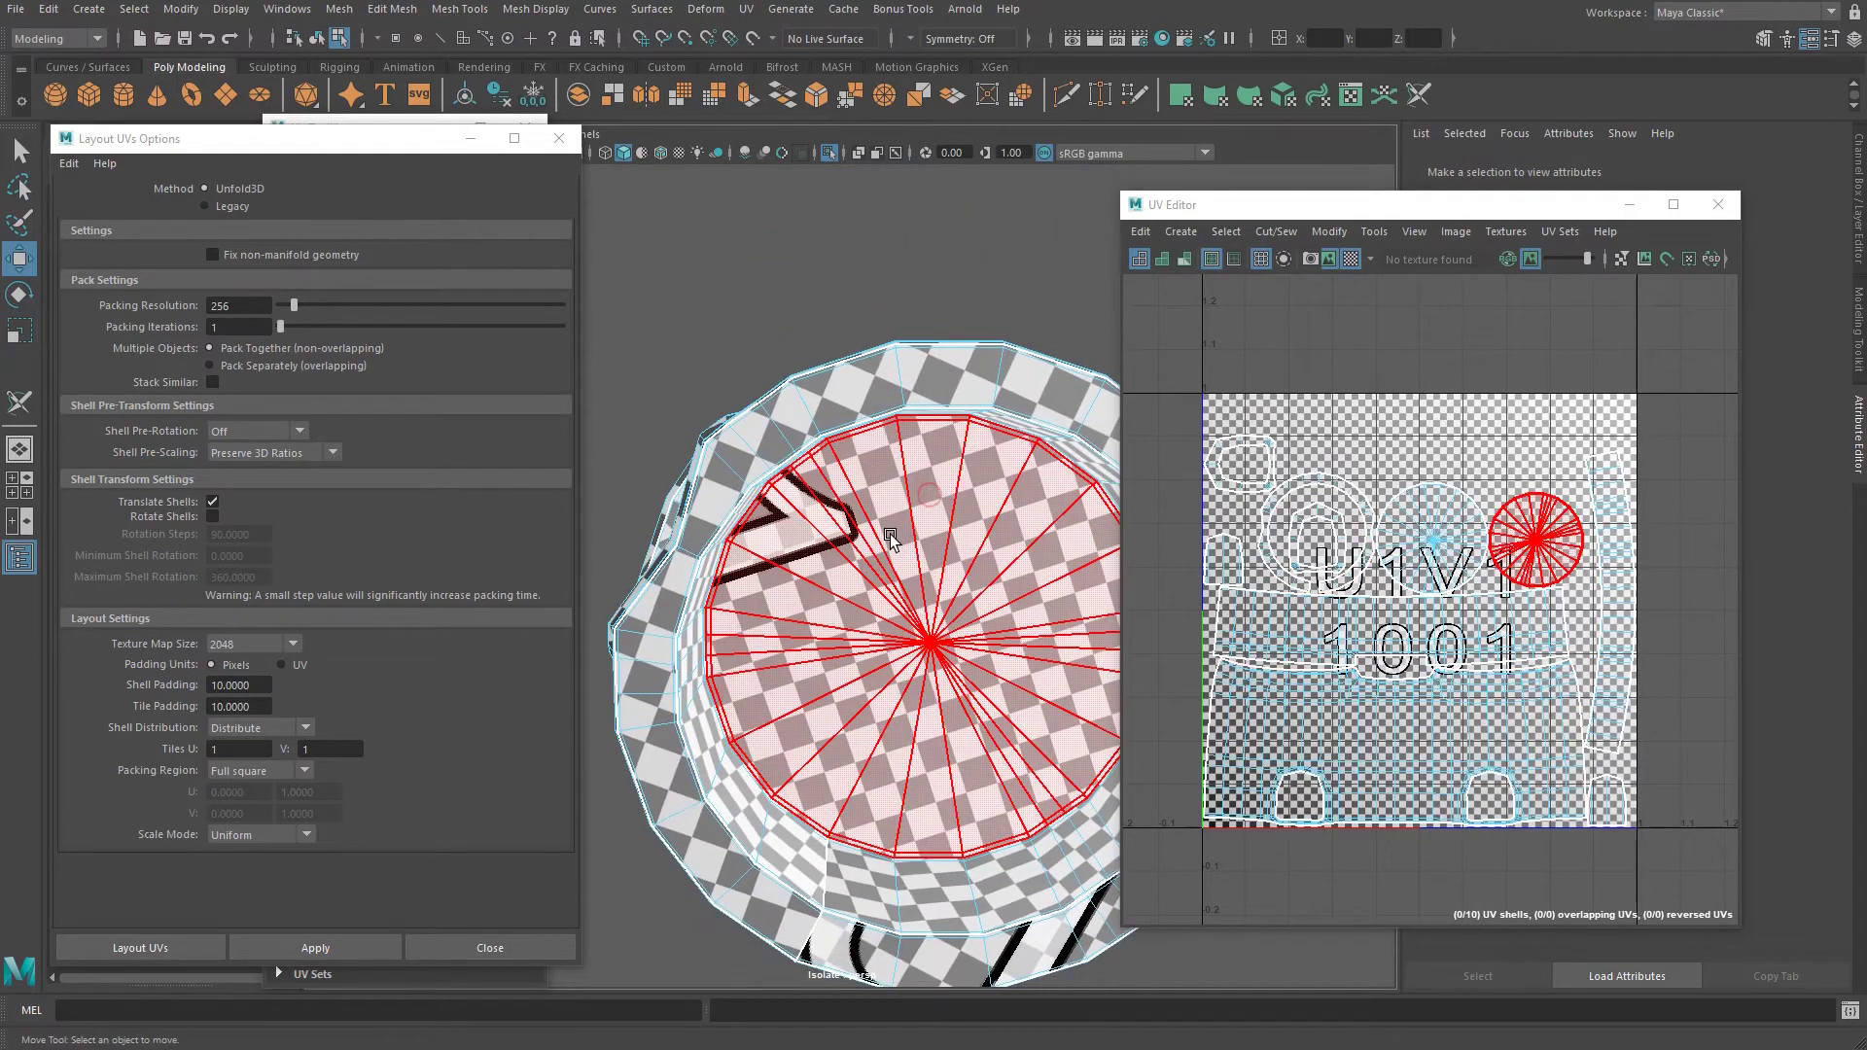
pyautogui.keyDown('alt'); pyautogui.moveTo(924, 426); pyautogui.dragTo(944, 496); pyautogui.keyUp('alt')
pyautogui.keyDown('alt'); pyautogui.moveTo(953, 510); pyautogui.dragTo(963, 557, button='right'); pyautogui.keyUp('alt')
pyautogui.keyDown('alt'); pyautogui.moveTo(964, 559); pyautogui.dragTo(902, 513, button='middle'); pyautogui.keyUp('alt')
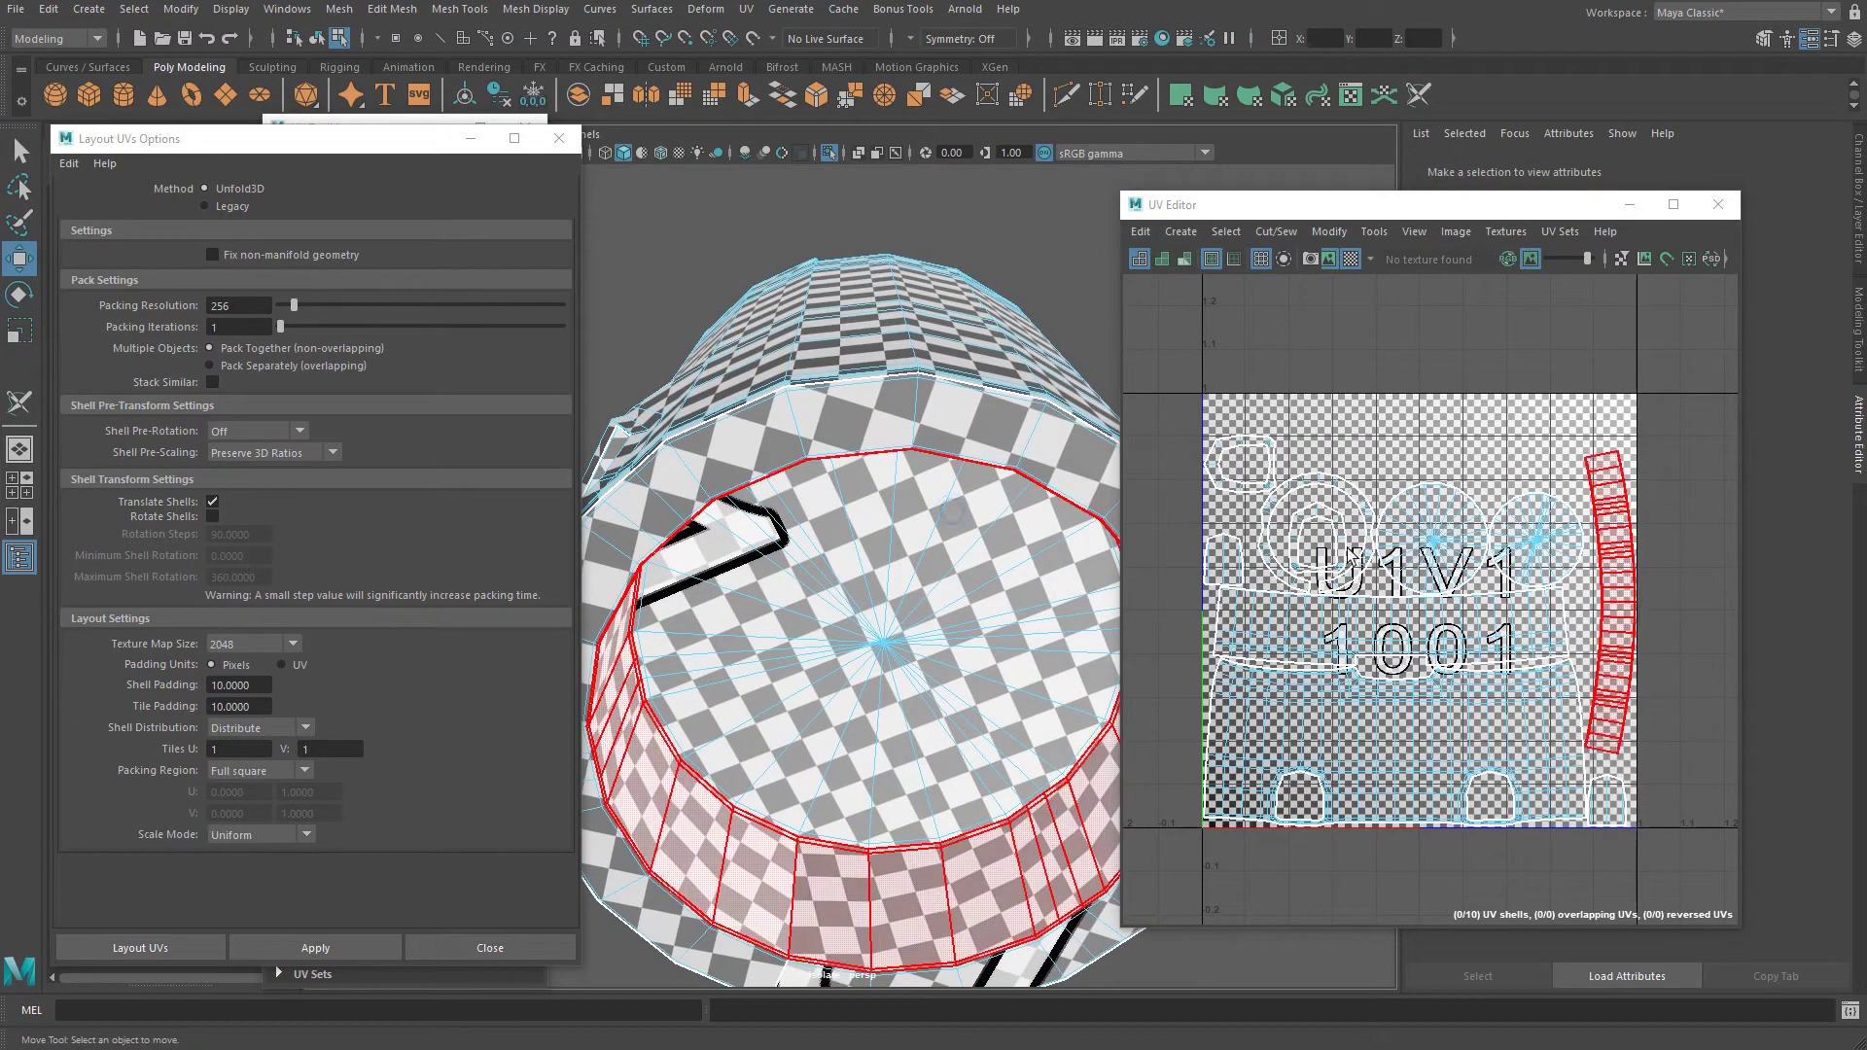
# Try scaling down the UV shell of the torso's smaller circular cap to compare its checker squares with the surrounding surfaces.
pyautogui.moveTo(1535, 537); pyautogui.dragTo(1492, 511, button='right')
pyautogui.click(1549, 530)
pyautogui.click(1511, 553)
pyautogui.press('r')
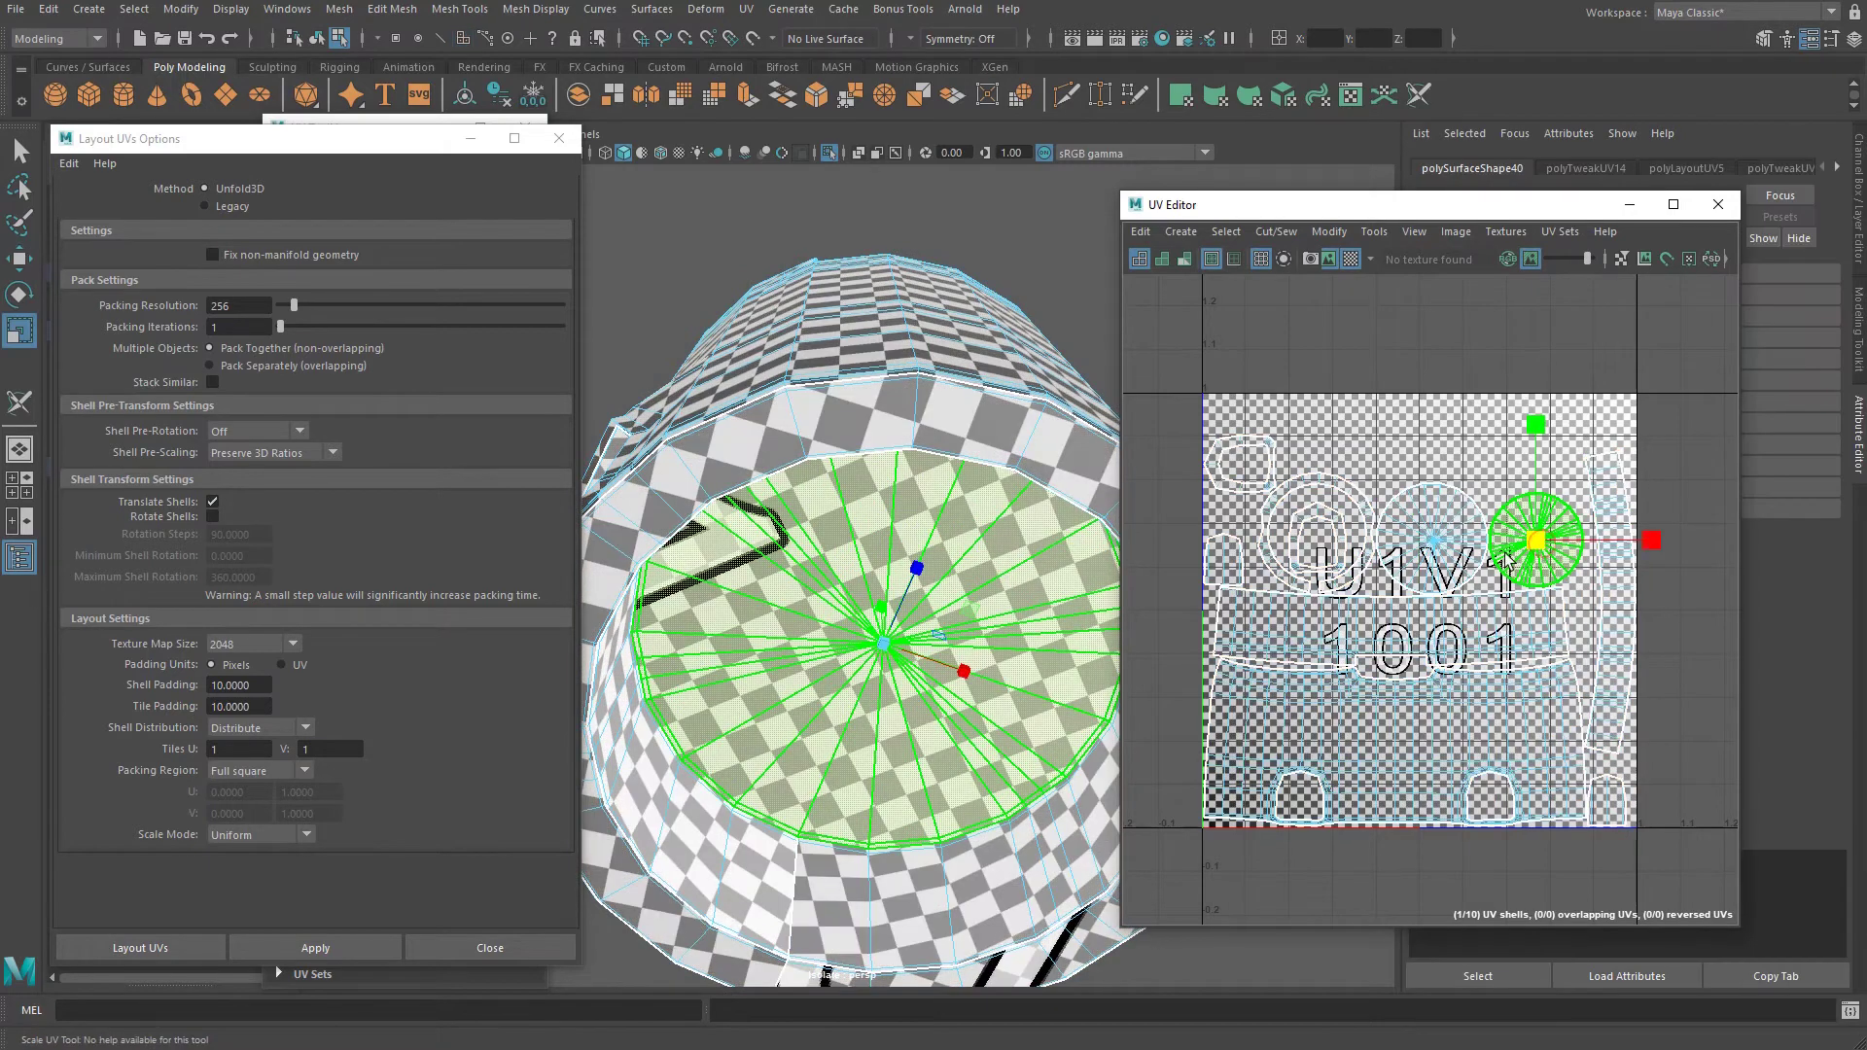
pyautogui.moveTo(1537, 541); pyautogui.dragTo(1455, 541)
pyautogui.keyDown('alt'); pyautogui.moveTo(935, 566); pyautogui.dragTo(929, 488); pyautogui.keyUp('alt')
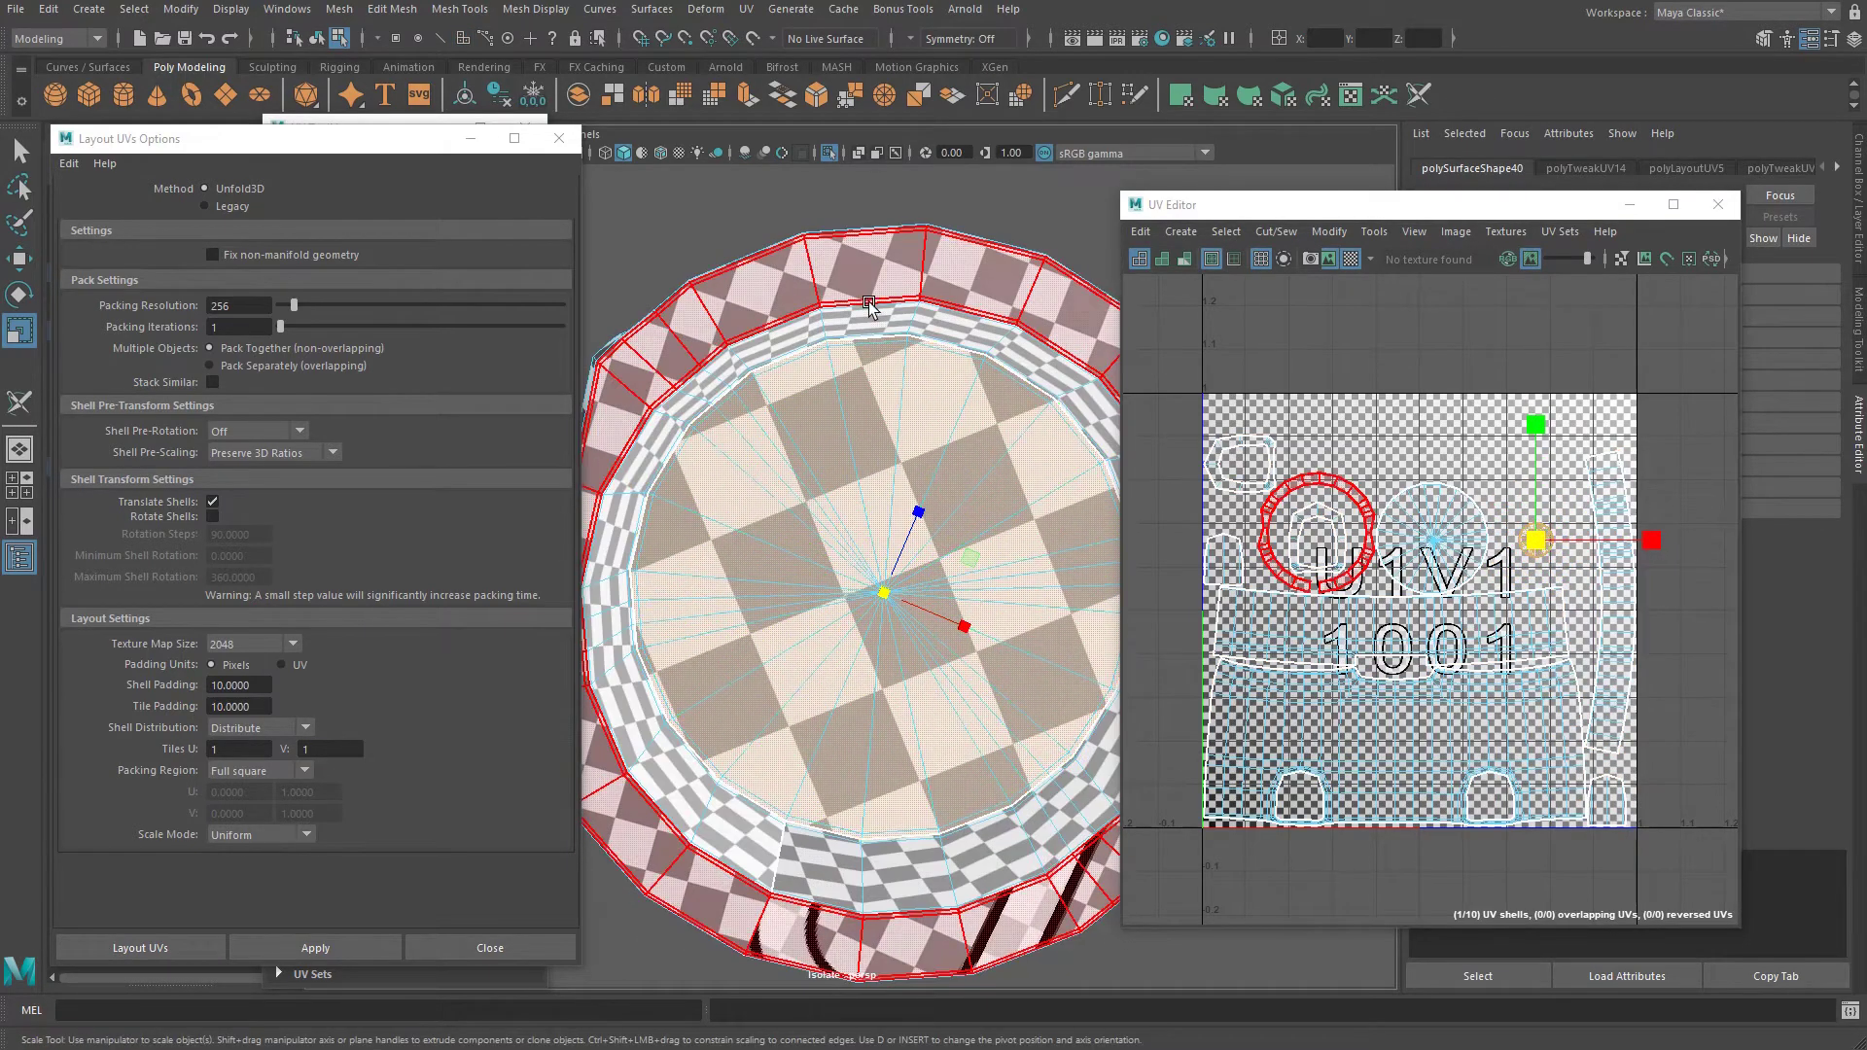
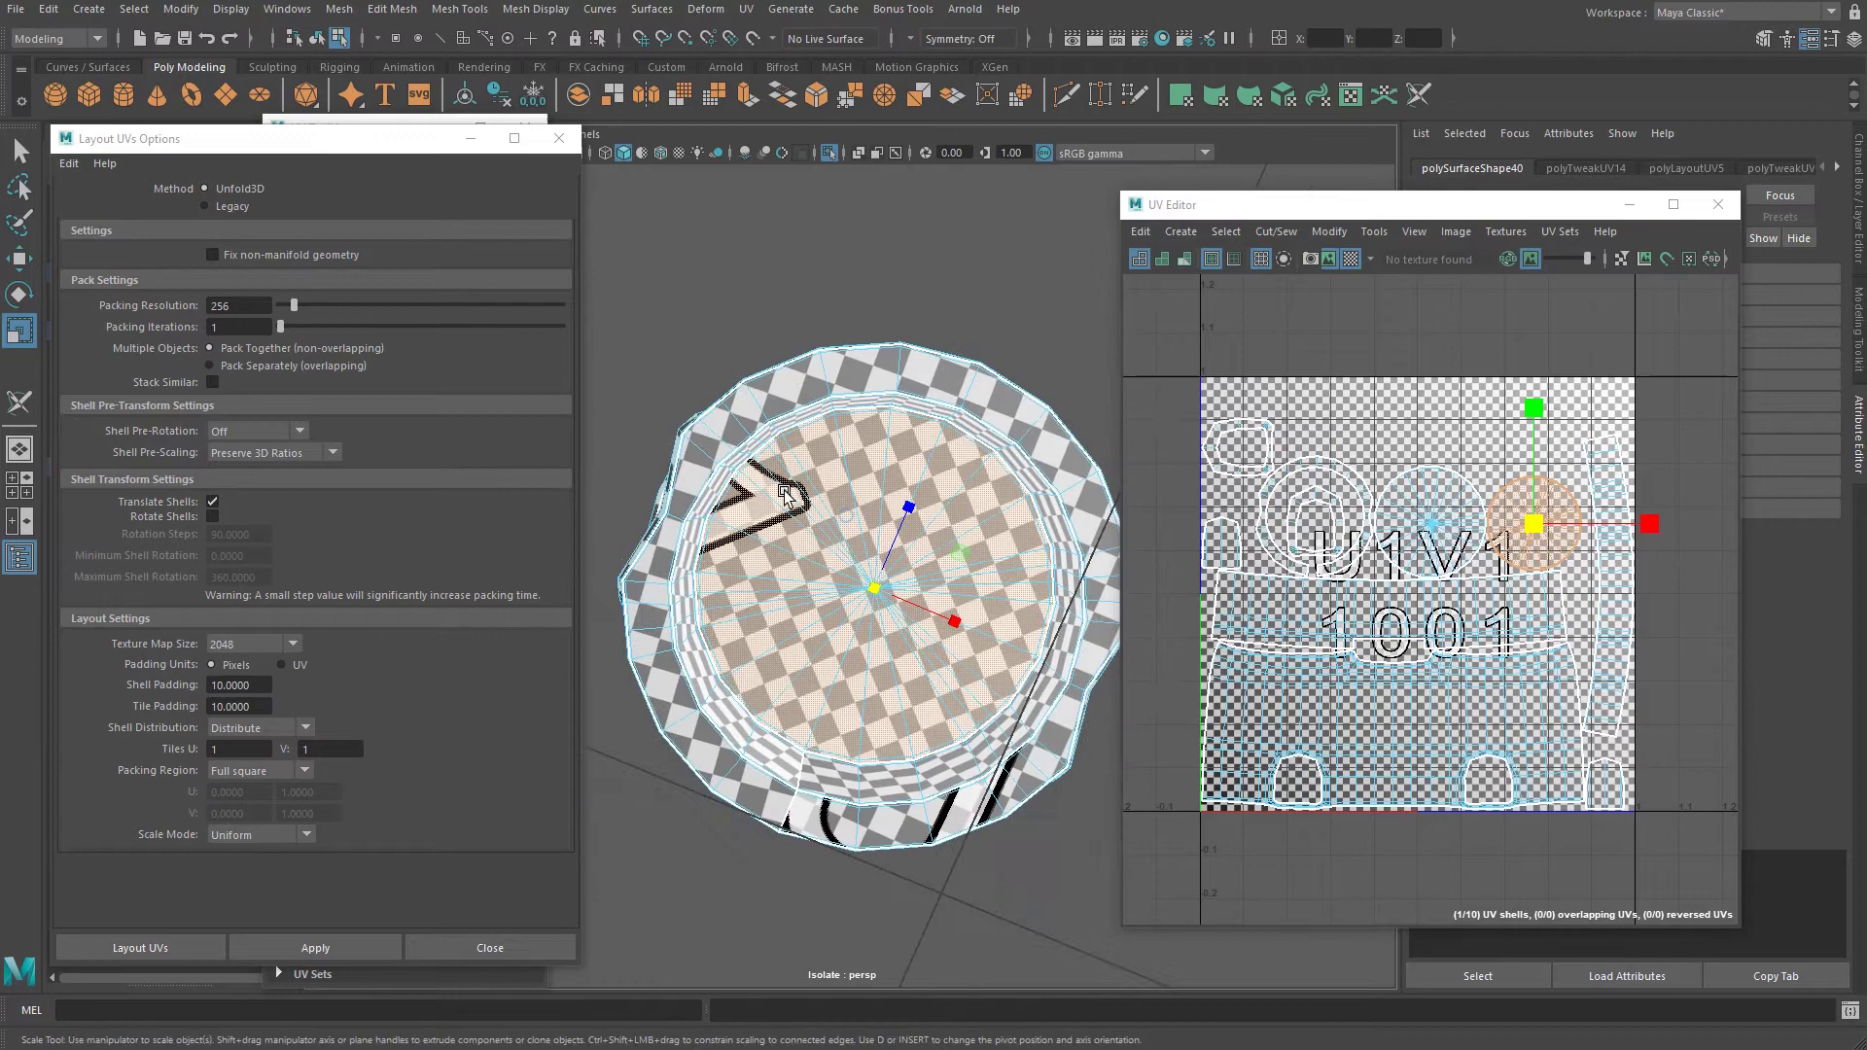
# Check the checker pattern on the leg opening's inner frame, return to object selection and turn the checker map off.
pyautogui.moveTo(784, 492)
pyautogui.keyDown('alt'); pyautogui.mouseDown()
pyautogui.moveTo(804, 633)
pyautogui.moveTo(768, 486)
pyautogui.mouseUp(); pyautogui.keyUp('alt')
pyautogui.scroll(5, 761, 457)
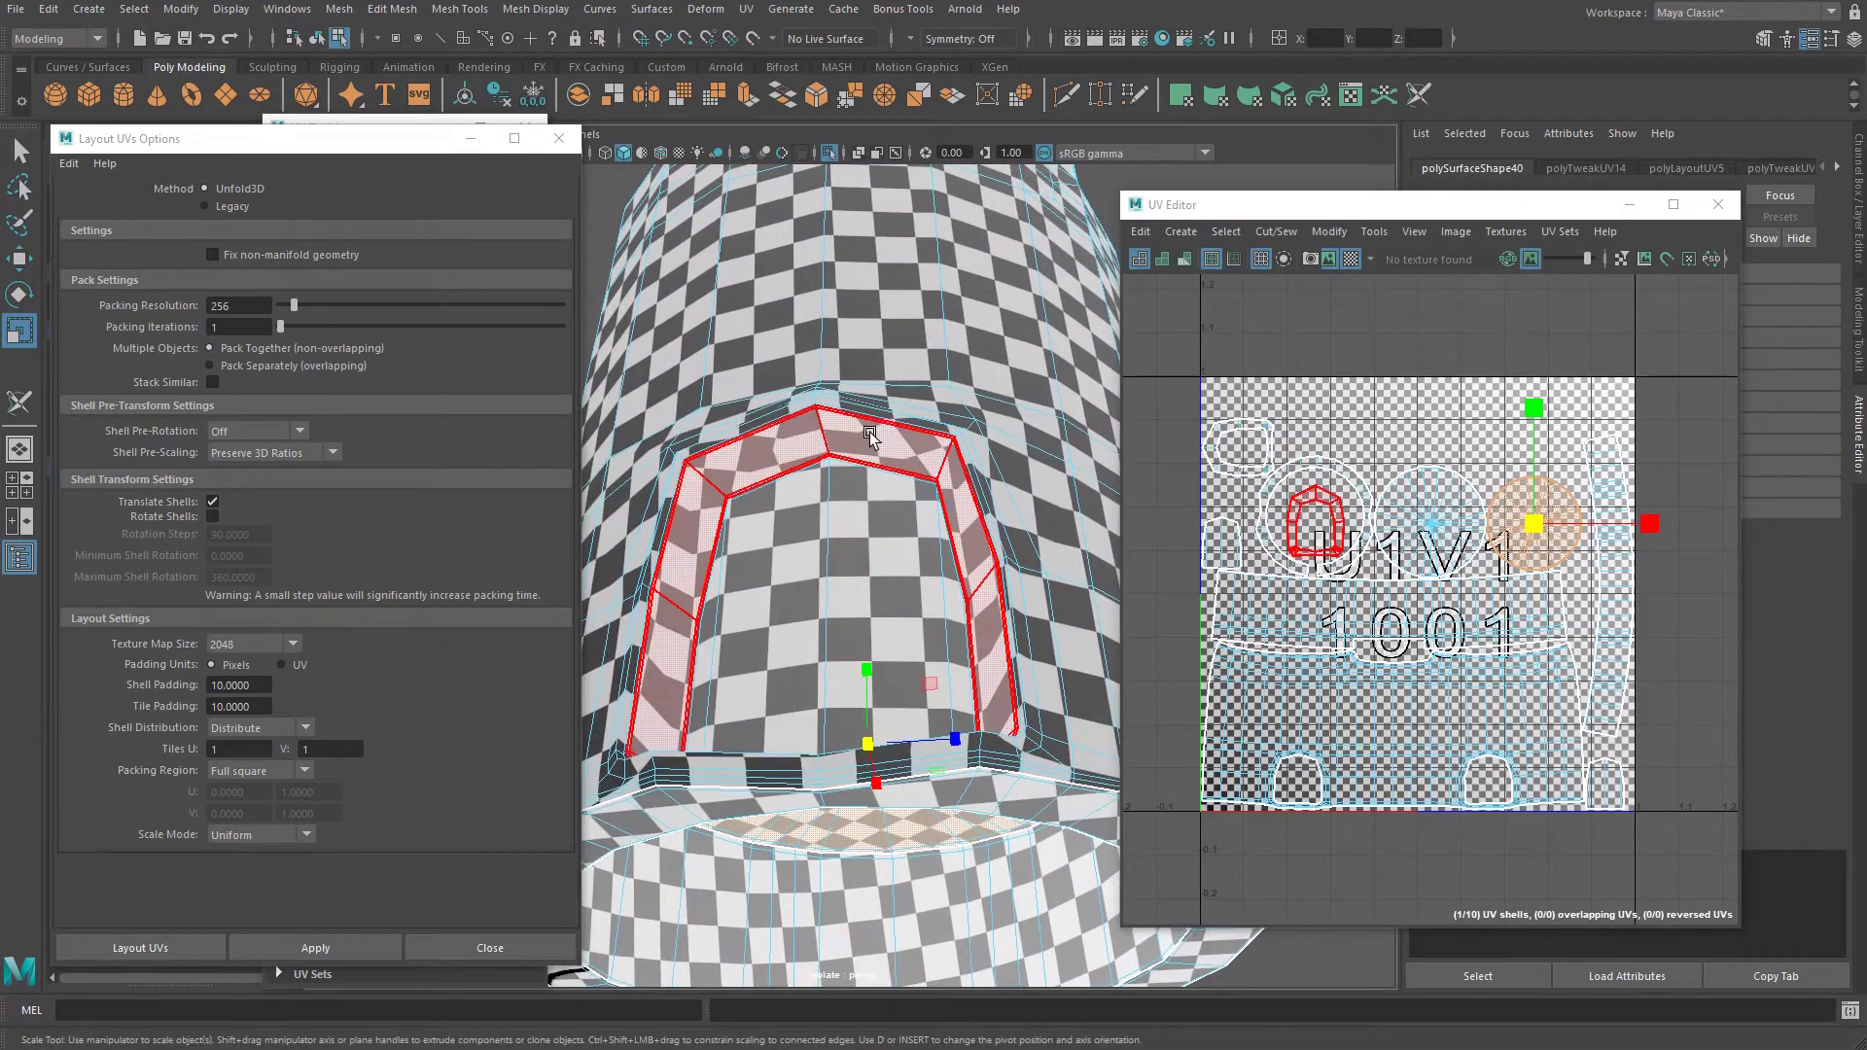
pyautogui.moveTo(780, 471); pyautogui.dragTo(852, 419, button='right')
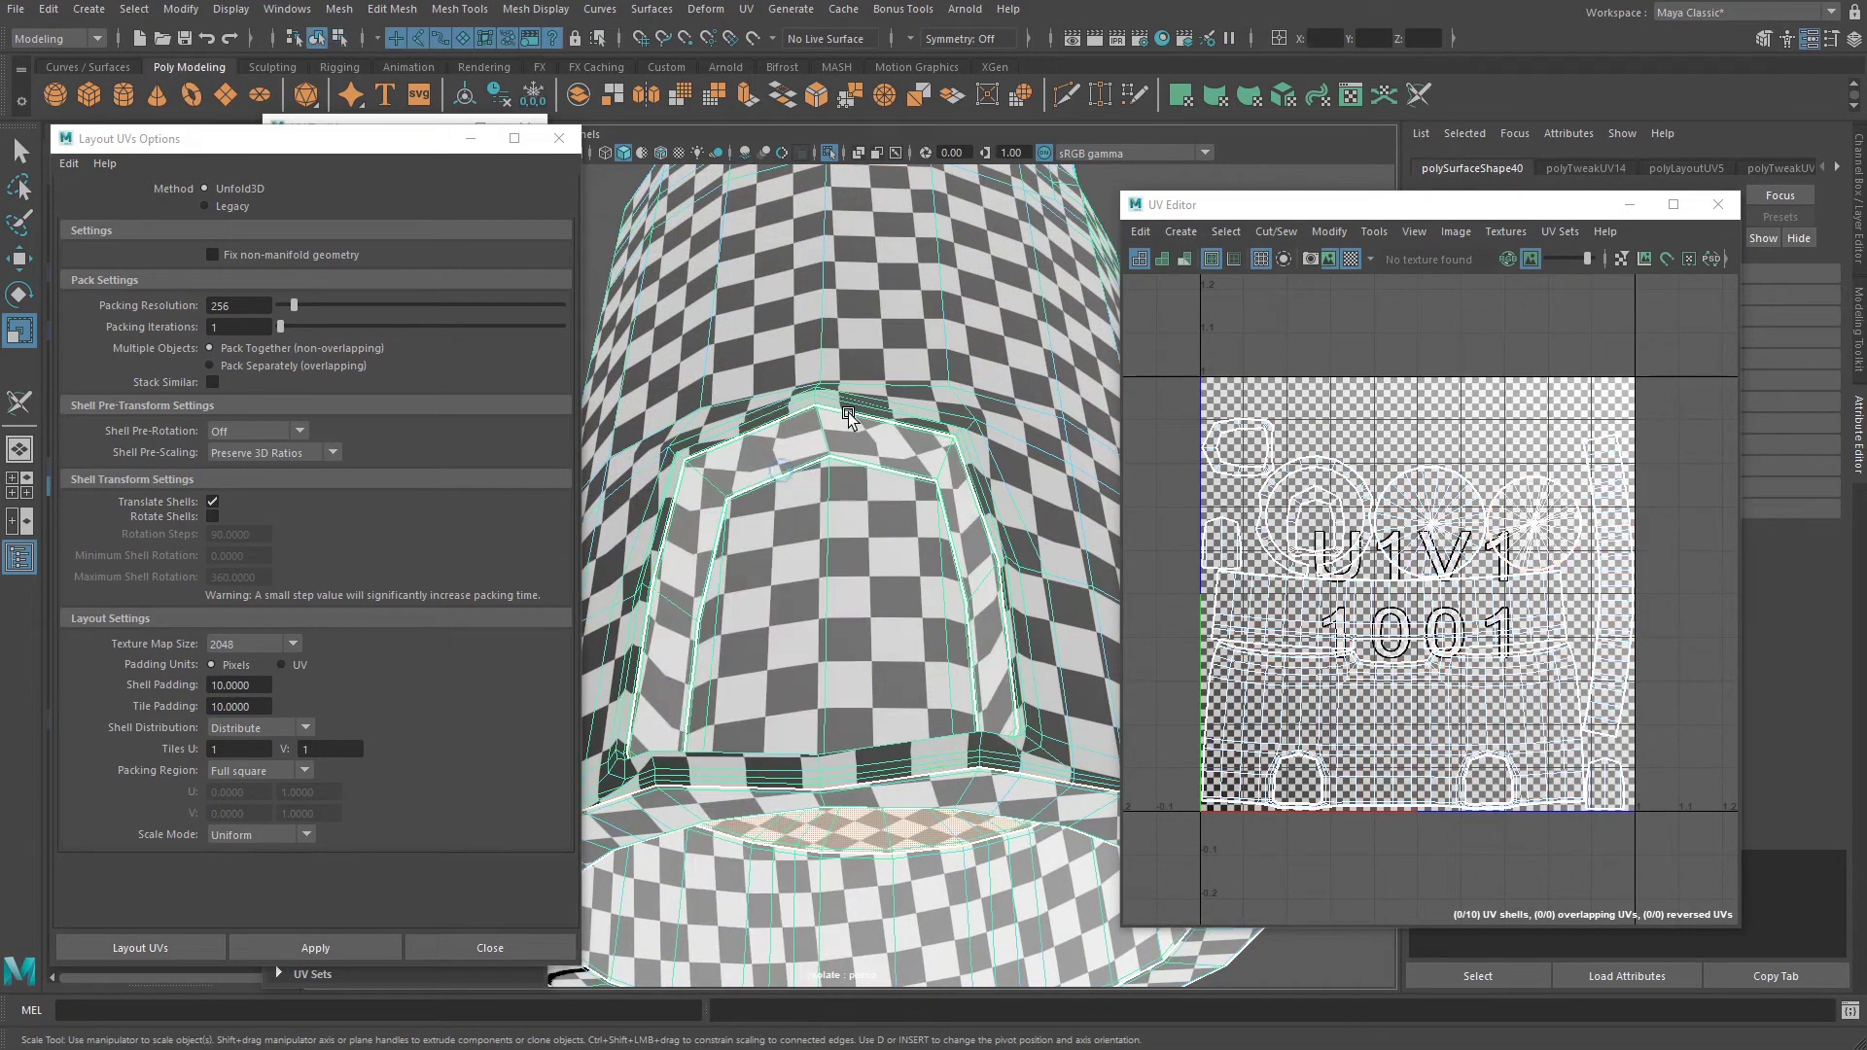
pyautogui.click(1351, 259)
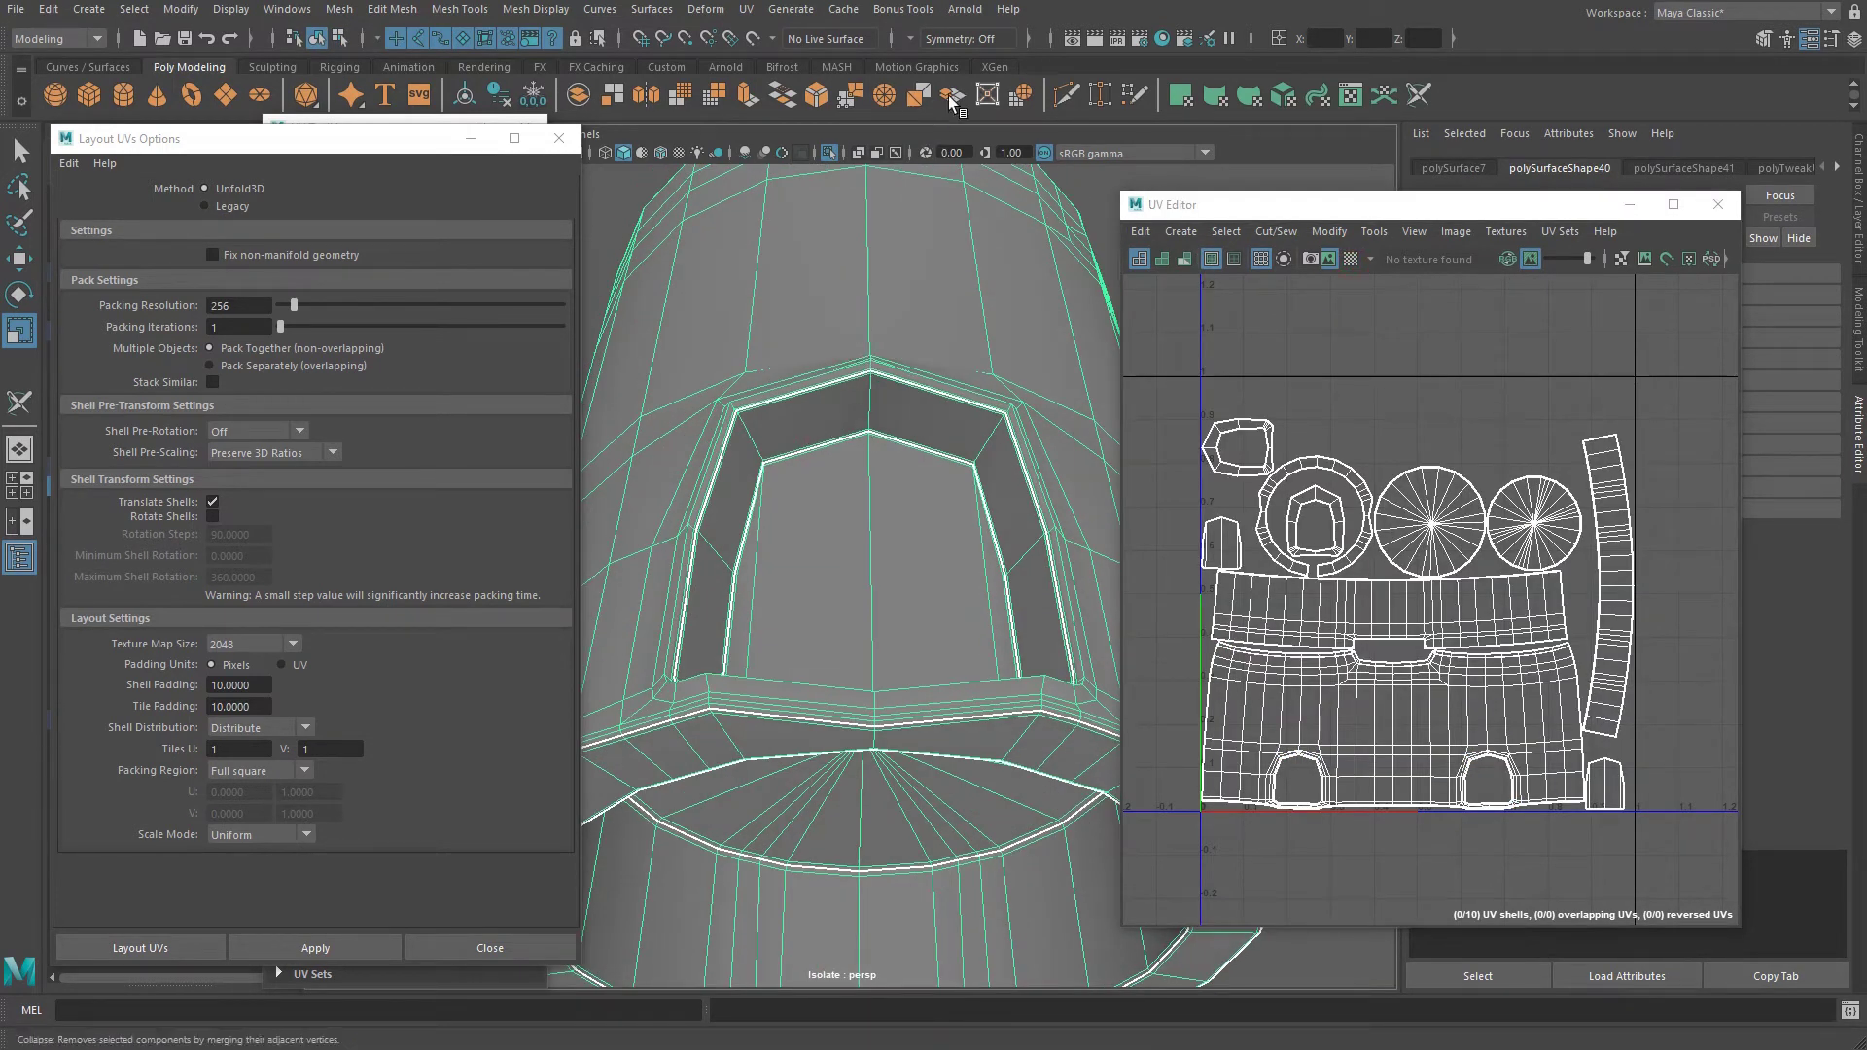
# Cut additional UV seams on the inner frames of the torso's leg openings with the 3D Cut and Sew UV Tool.
pyautogui.click(1419, 94)
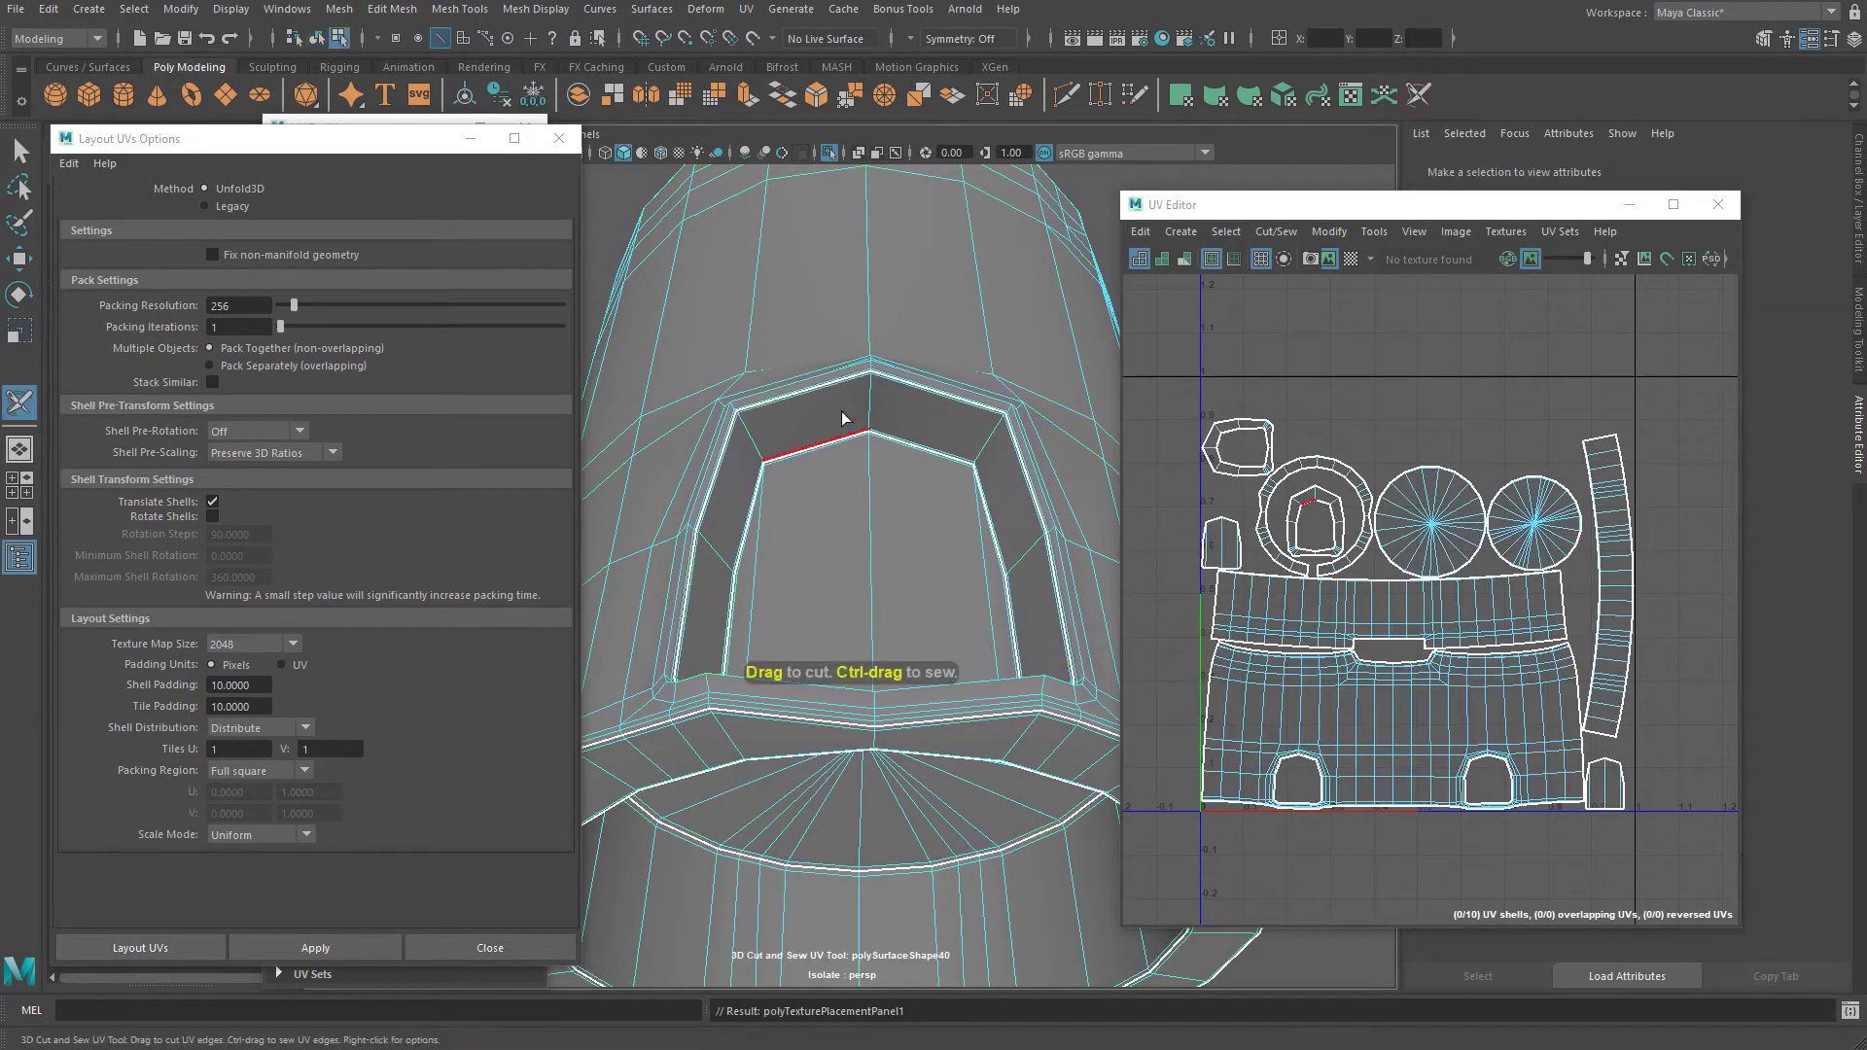
pyautogui.keyDown('alt'); pyautogui.moveTo(958, 505); pyautogui.dragTo(535, 498); pyautogui.keyUp('alt')
pyautogui.doubleClick(698, 363)
pyautogui.keyDown('alt'); pyautogui.moveTo(754, 456); pyautogui.dragTo(1080, 399); pyautogui.keyUp('alt')
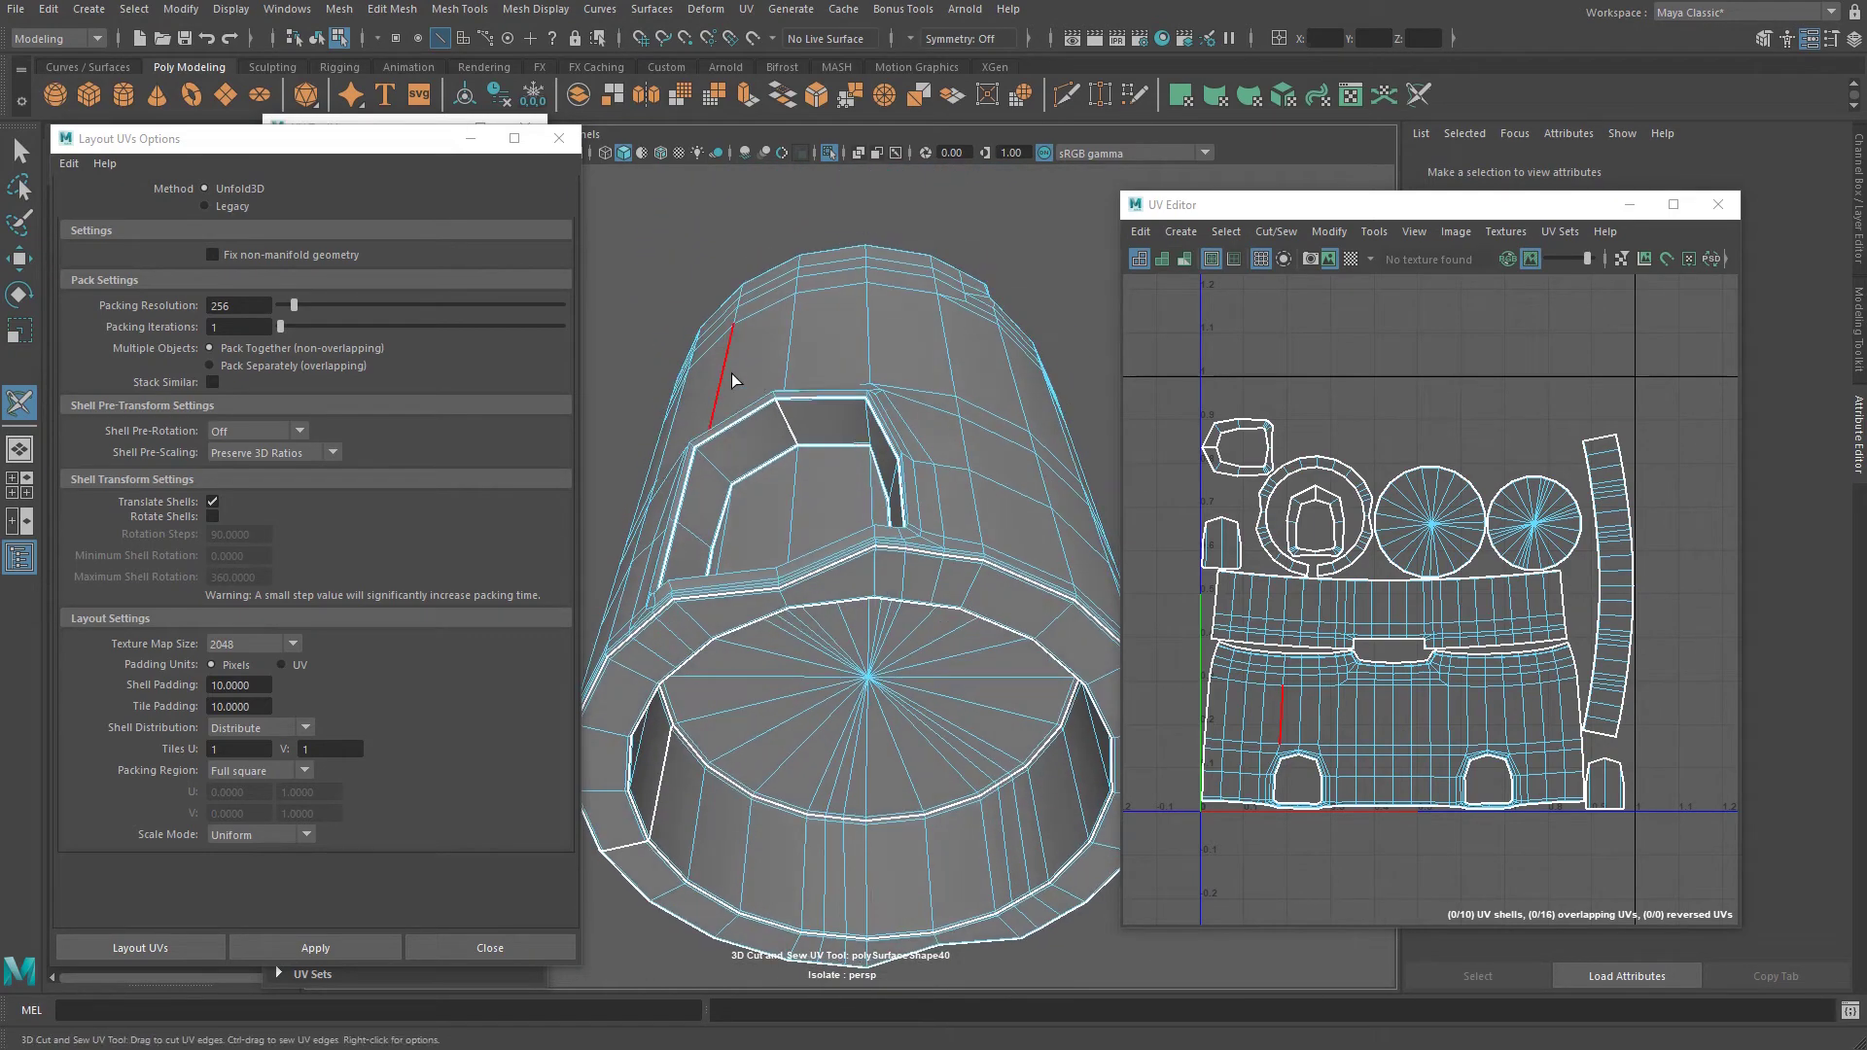
# Close the layout options, leave the cutting tool, and unfold the UVs of the whole torso.
pyautogui.click(558, 138)
pyautogui.press('q')
pyautogui.moveTo(854, 339); pyautogui.dragTo(939, 305, button='right')
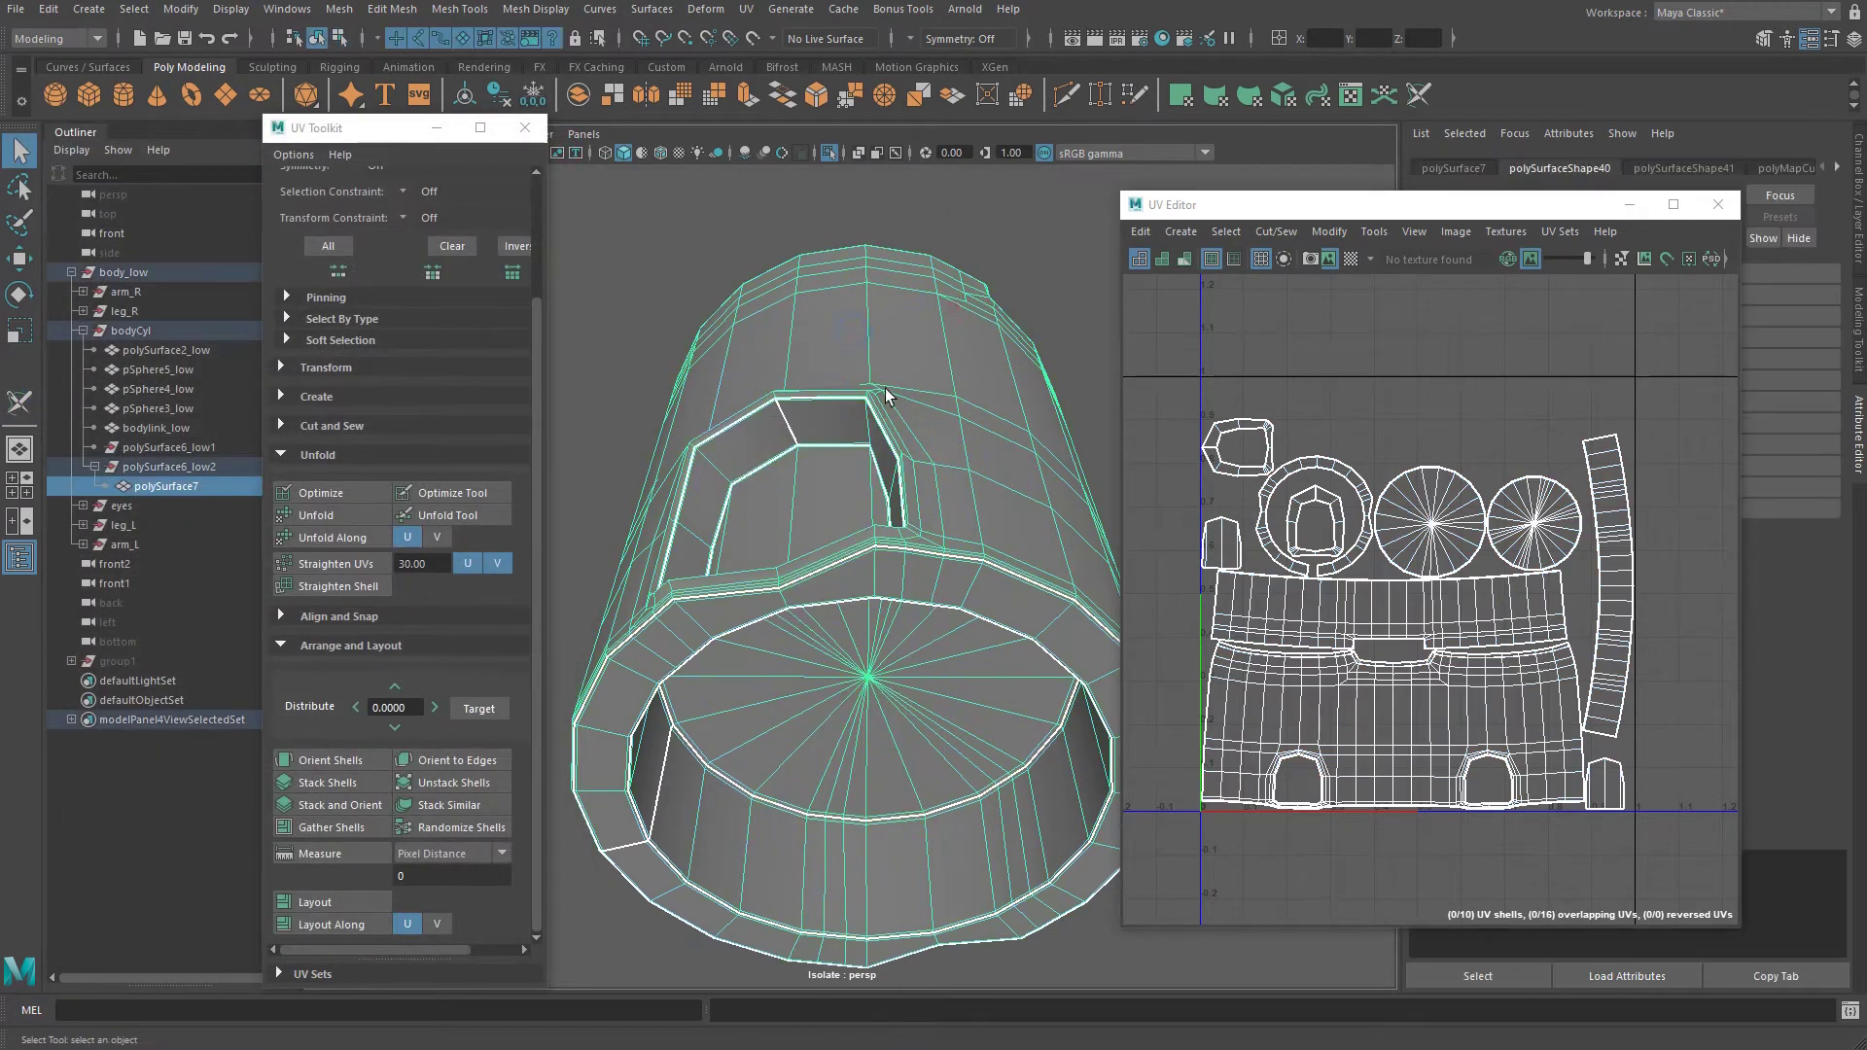
pyautogui.click(309, 515)
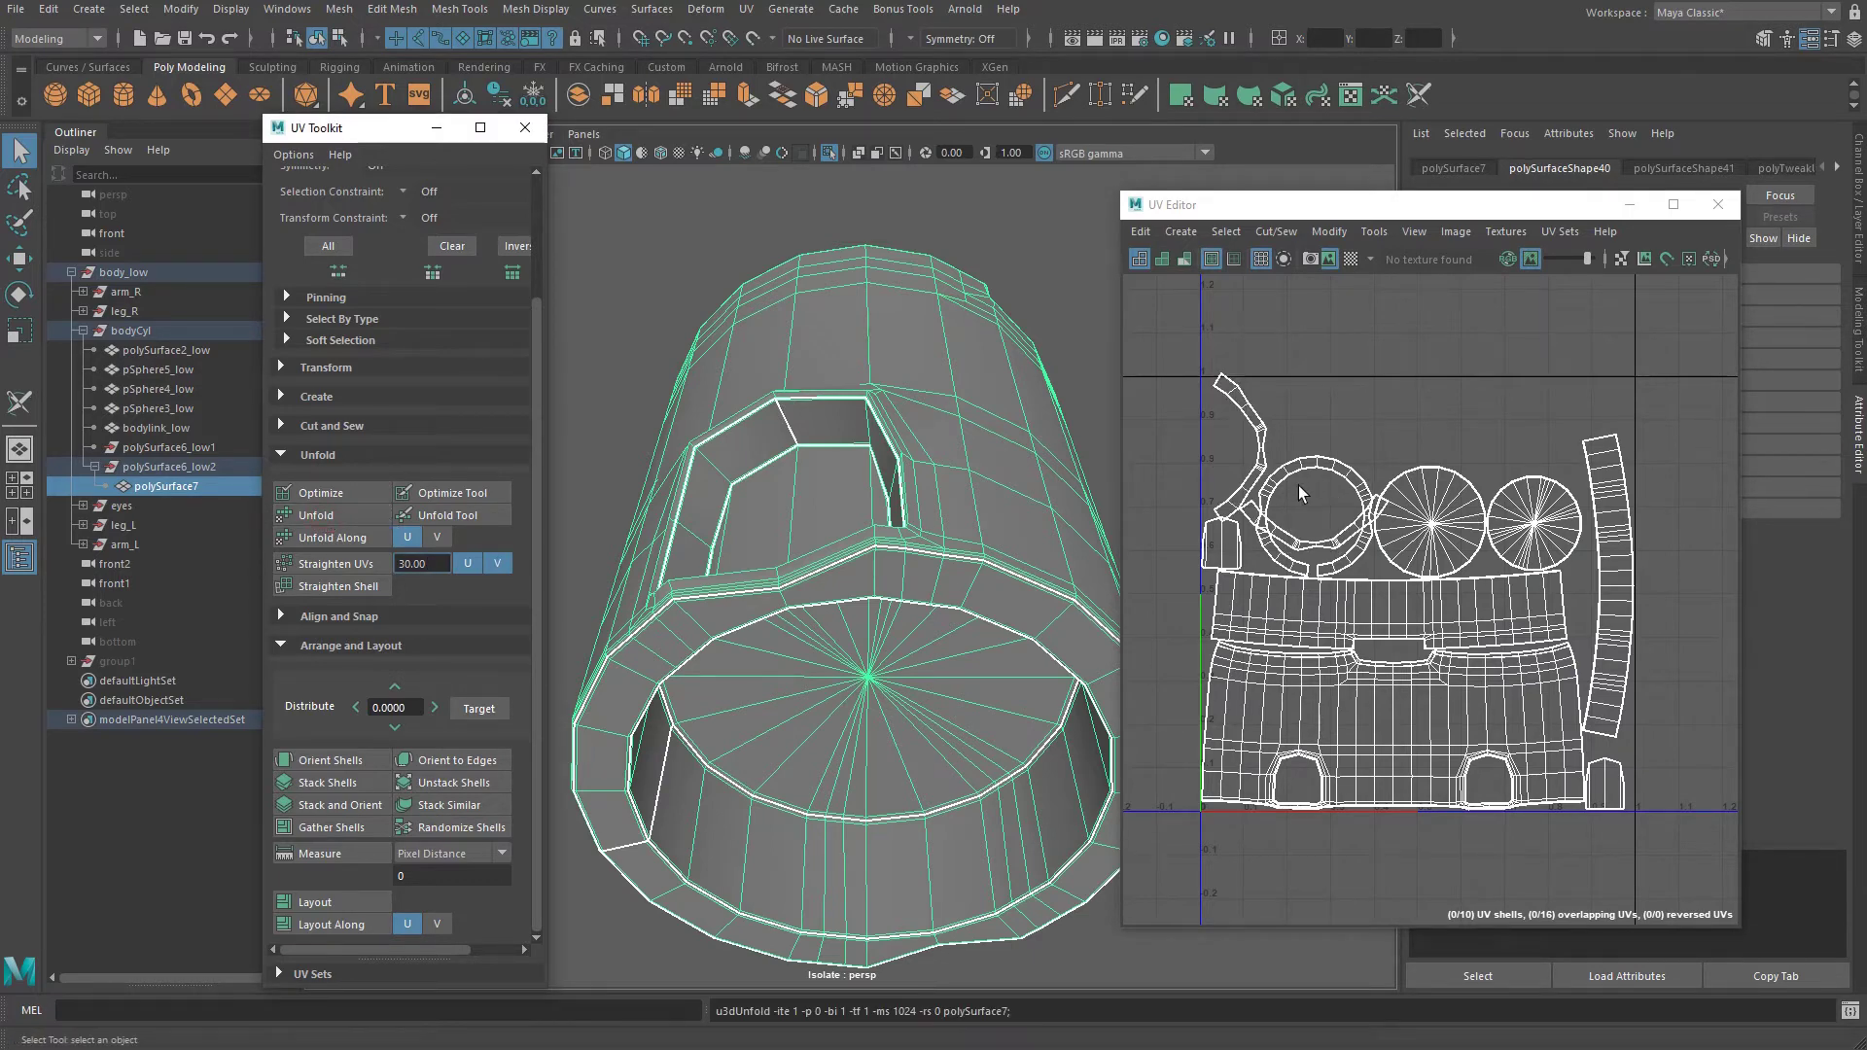
# Open the Layout UVs options for the torso and reset the settings to their defaults.
pyautogui.keyDown('alt'); pyautogui.moveTo(1045, 619); pyautogui.dragTo(983, 609); pyautogui.keyUp('alt')
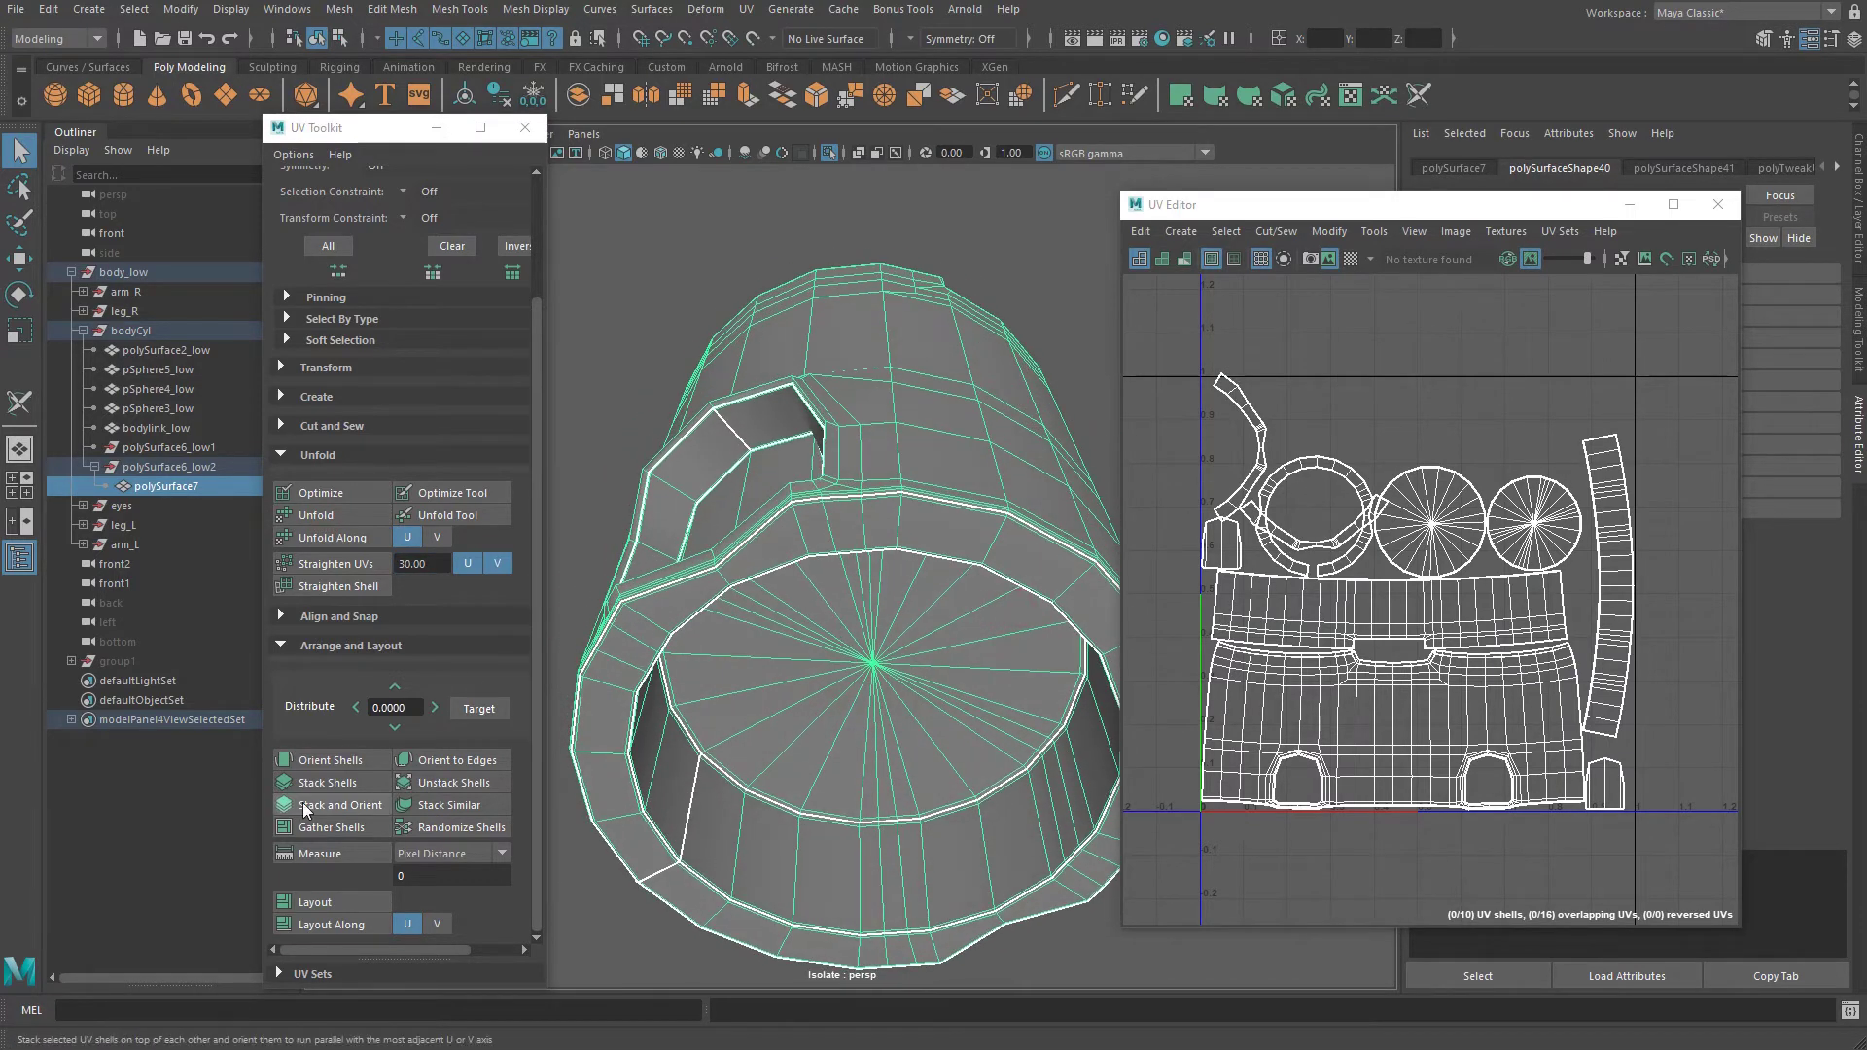
pyautogui.click(1377, 233)
pyautogui.moveTo(1332, 231)
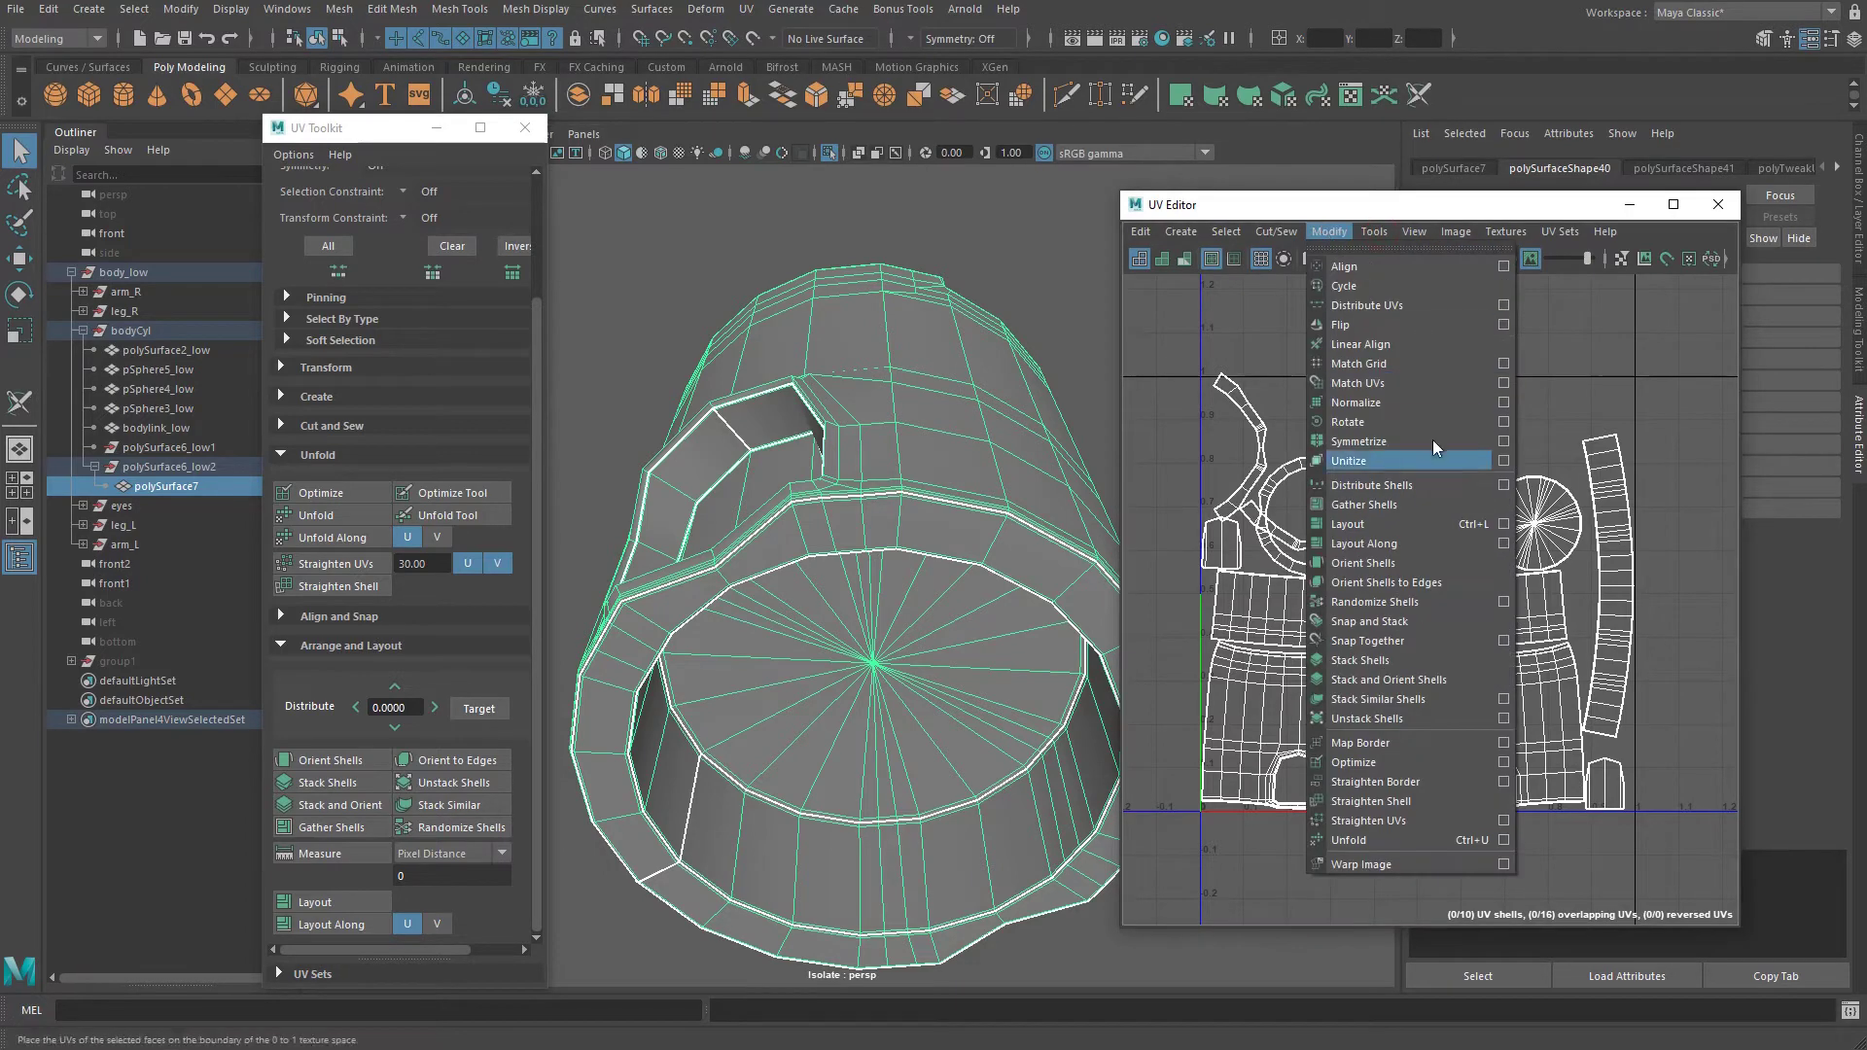
pyautogui.click(1503, 525)
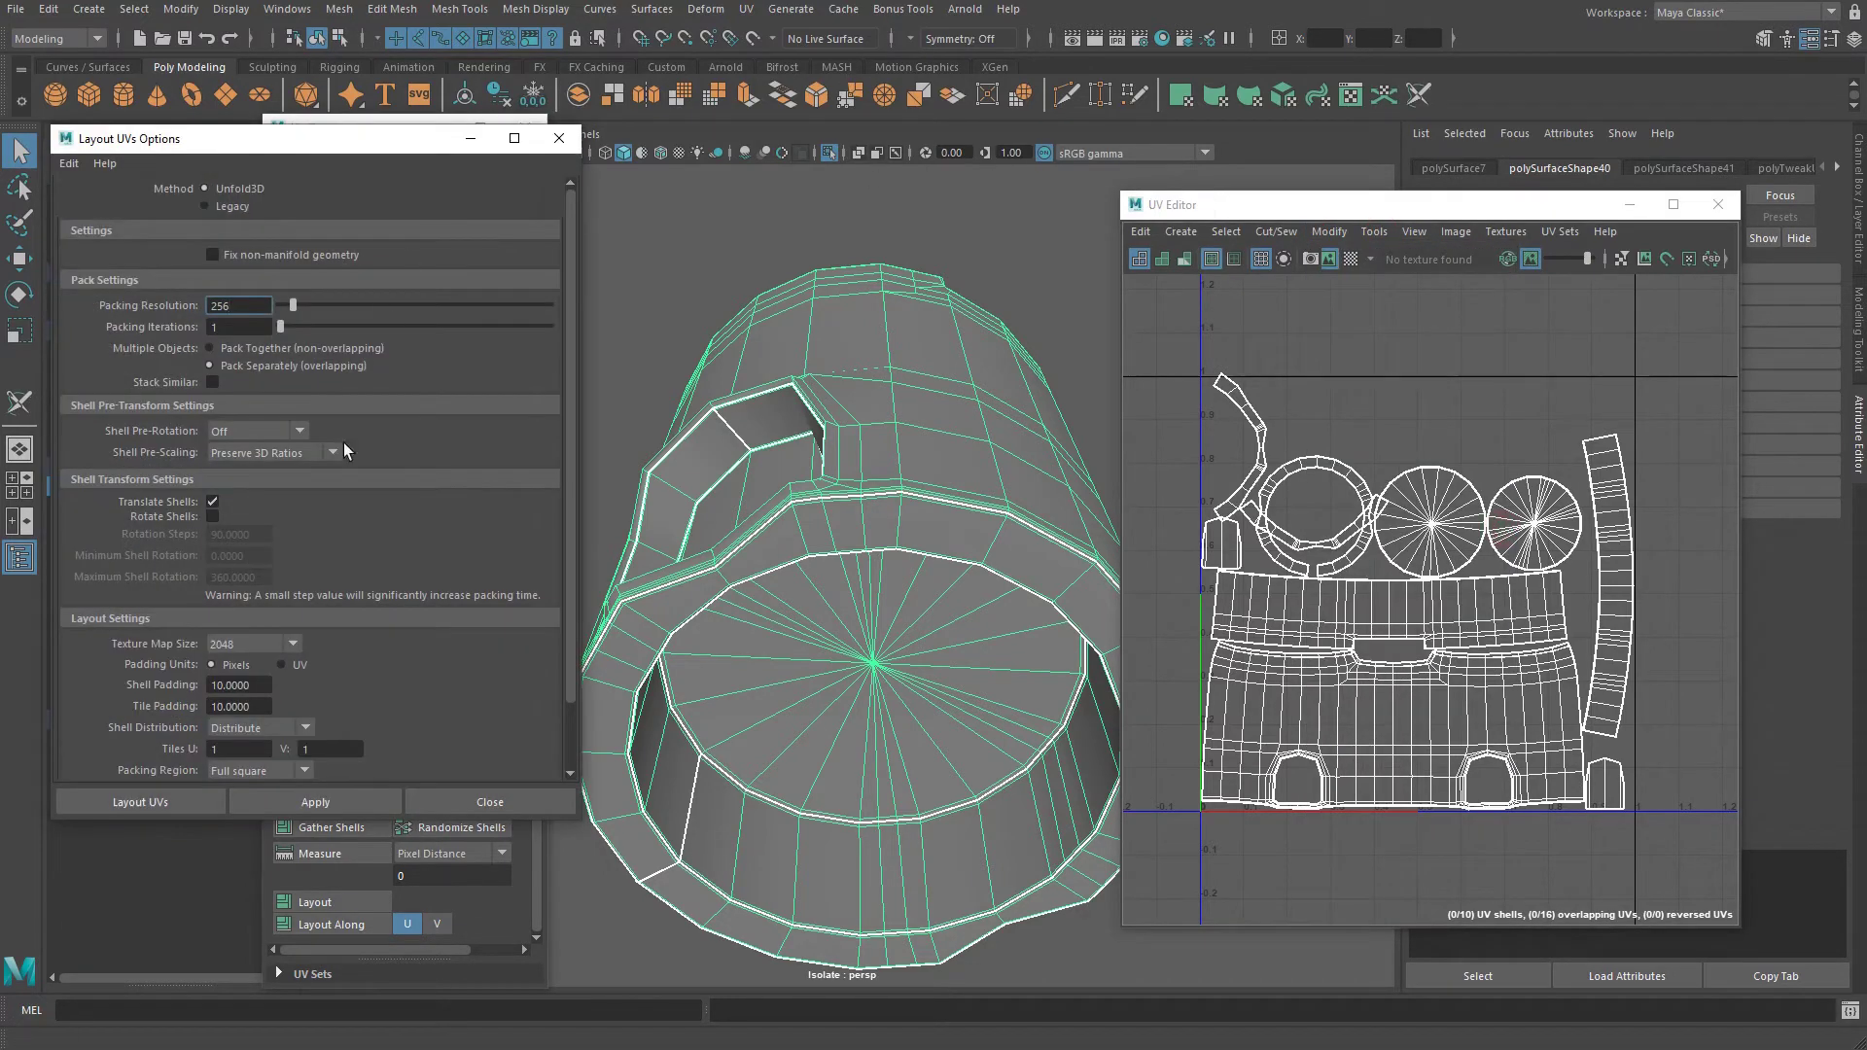
pyautogui.click(69, 165)
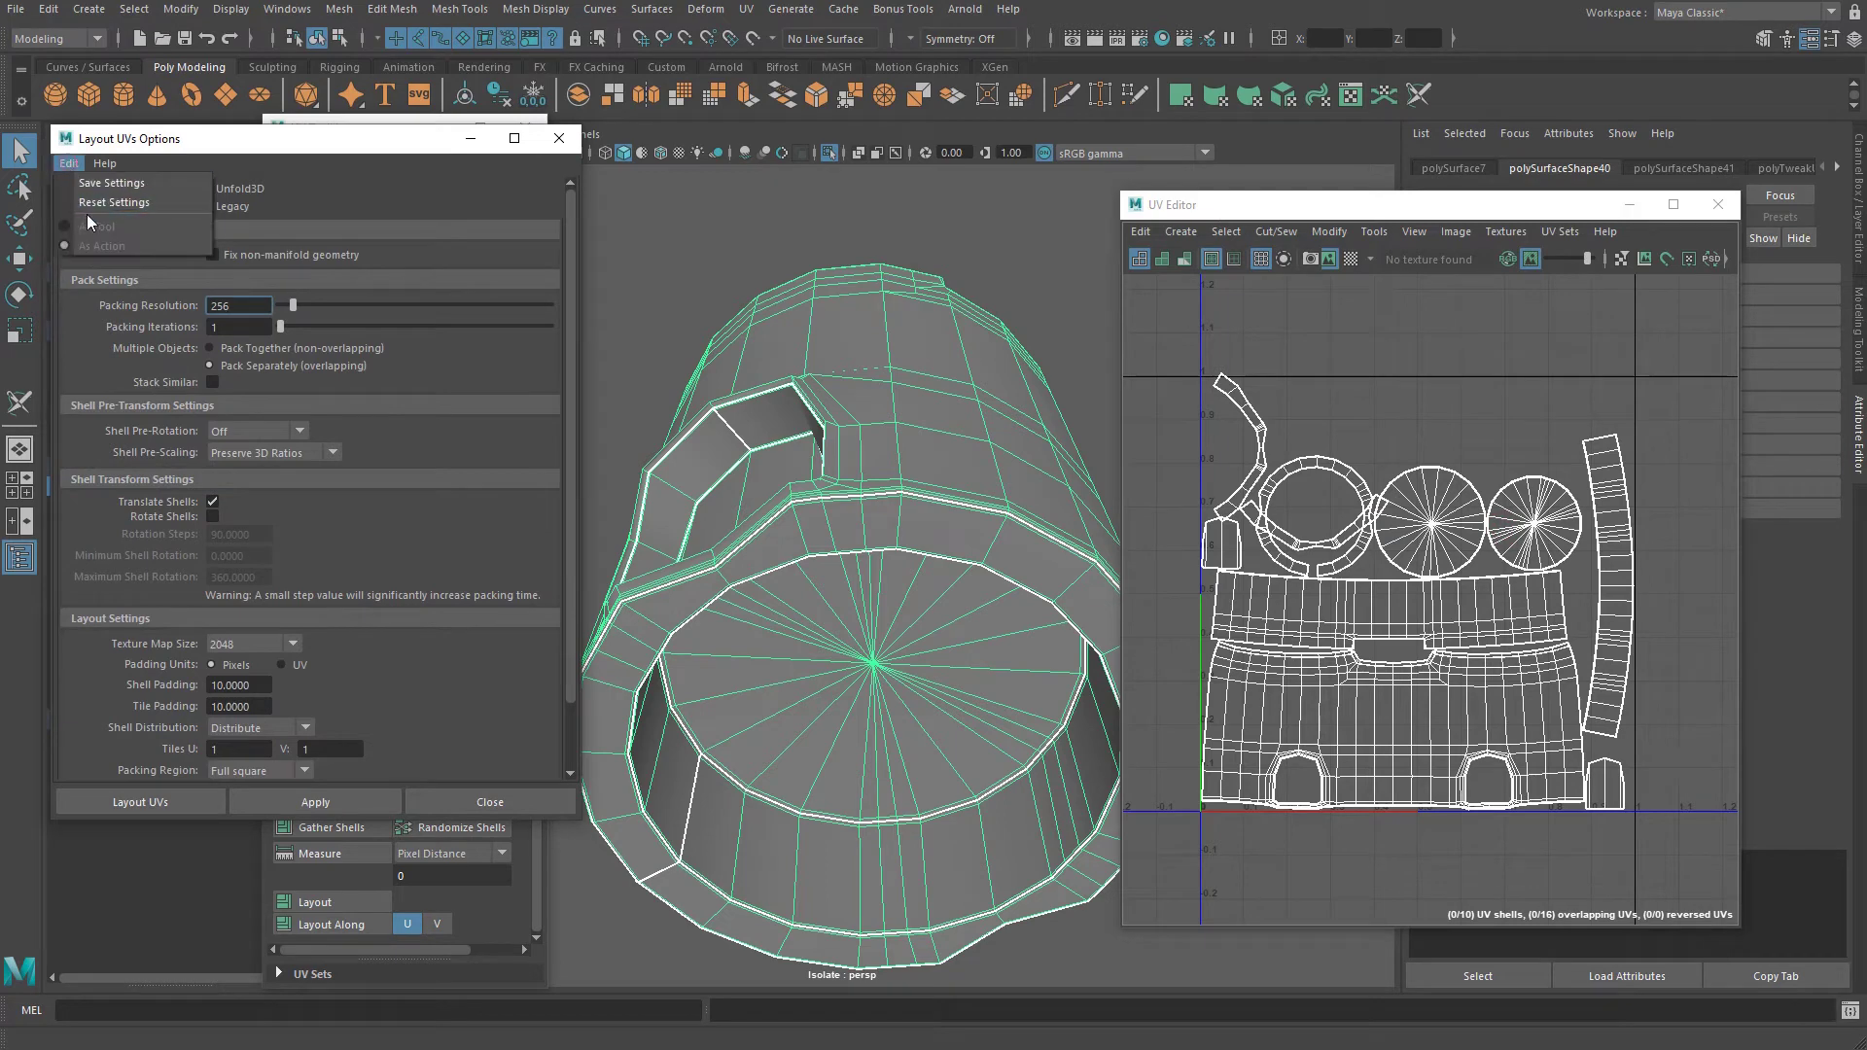
pyautogui.click(114, 202)
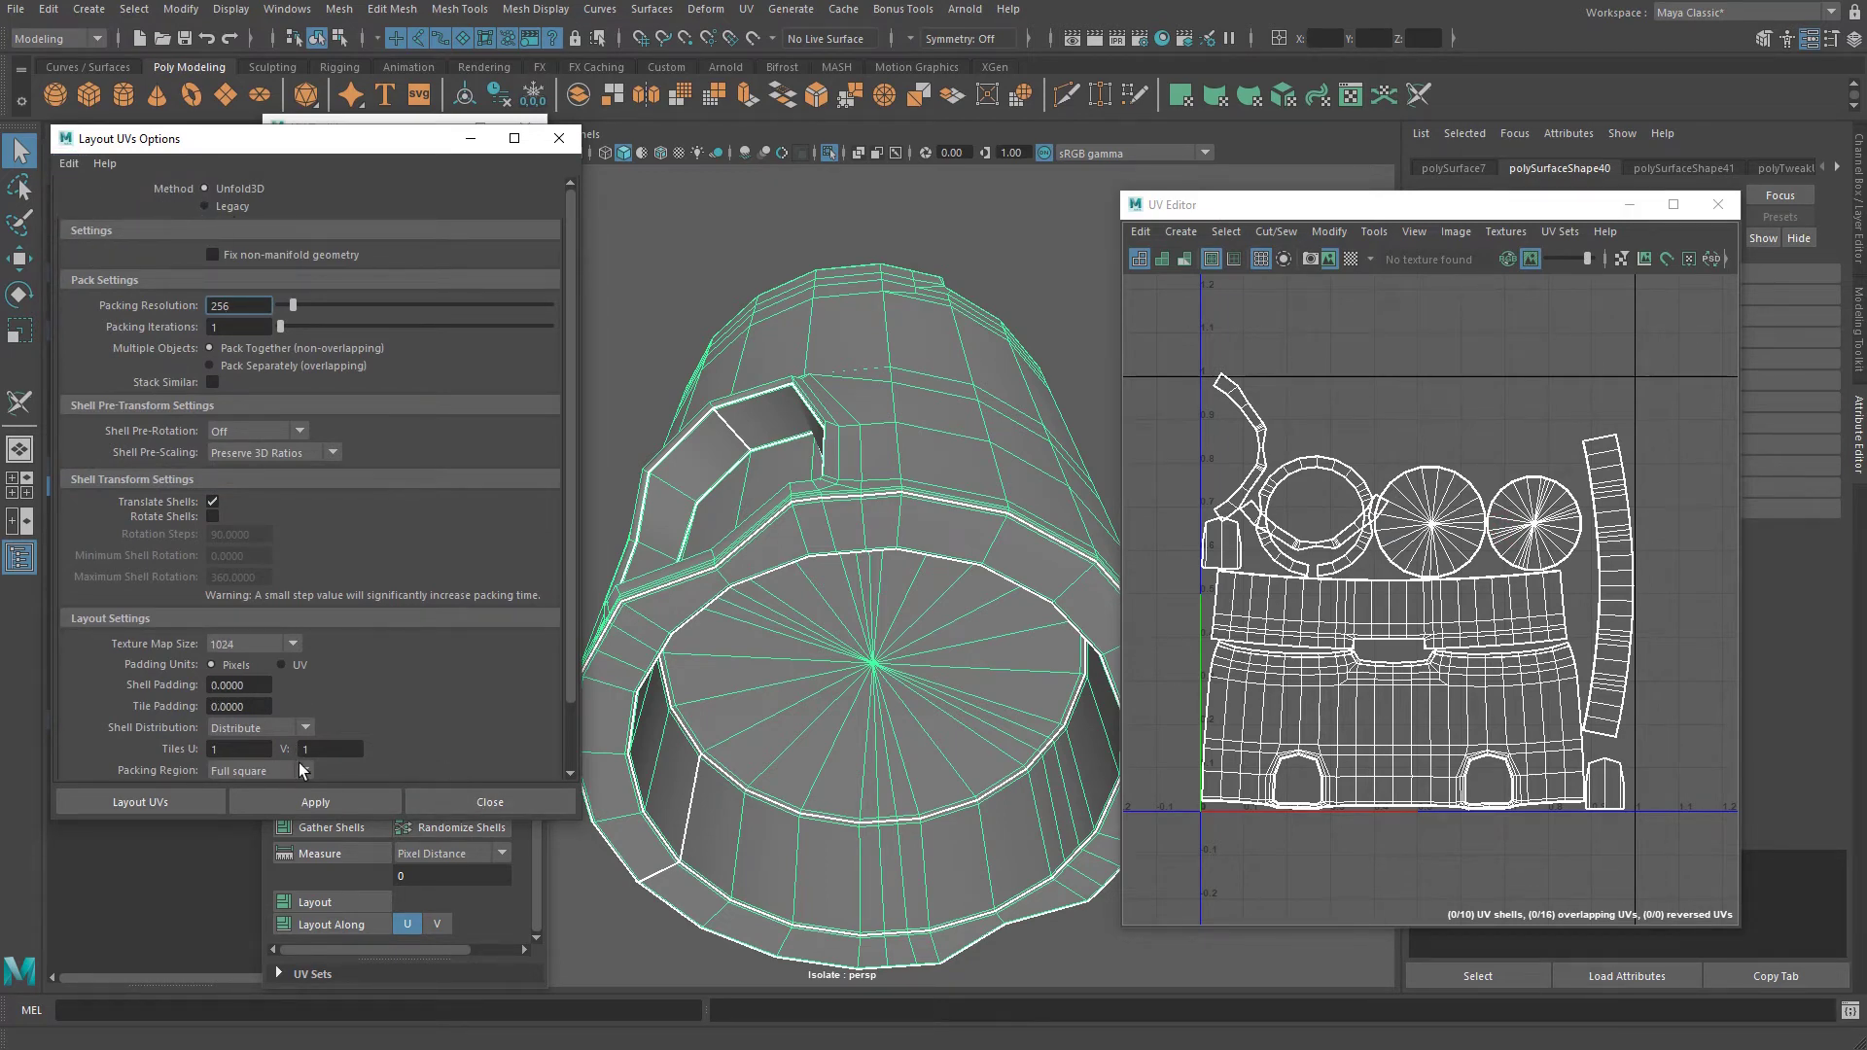
# Enlarge the UV Editor and lay out the torso's UV shells with the default layout settings, keeping the options open.
pyautogui.keyDown('alt'); pyautogui.moveTo(1171, 323); pyautogui.dragTo(1151, 317, button='middle'); pyautogui.keyUp('alt')
pyautogui.moveTo(1127, 204); pyautogui.dragTo(630, 54)
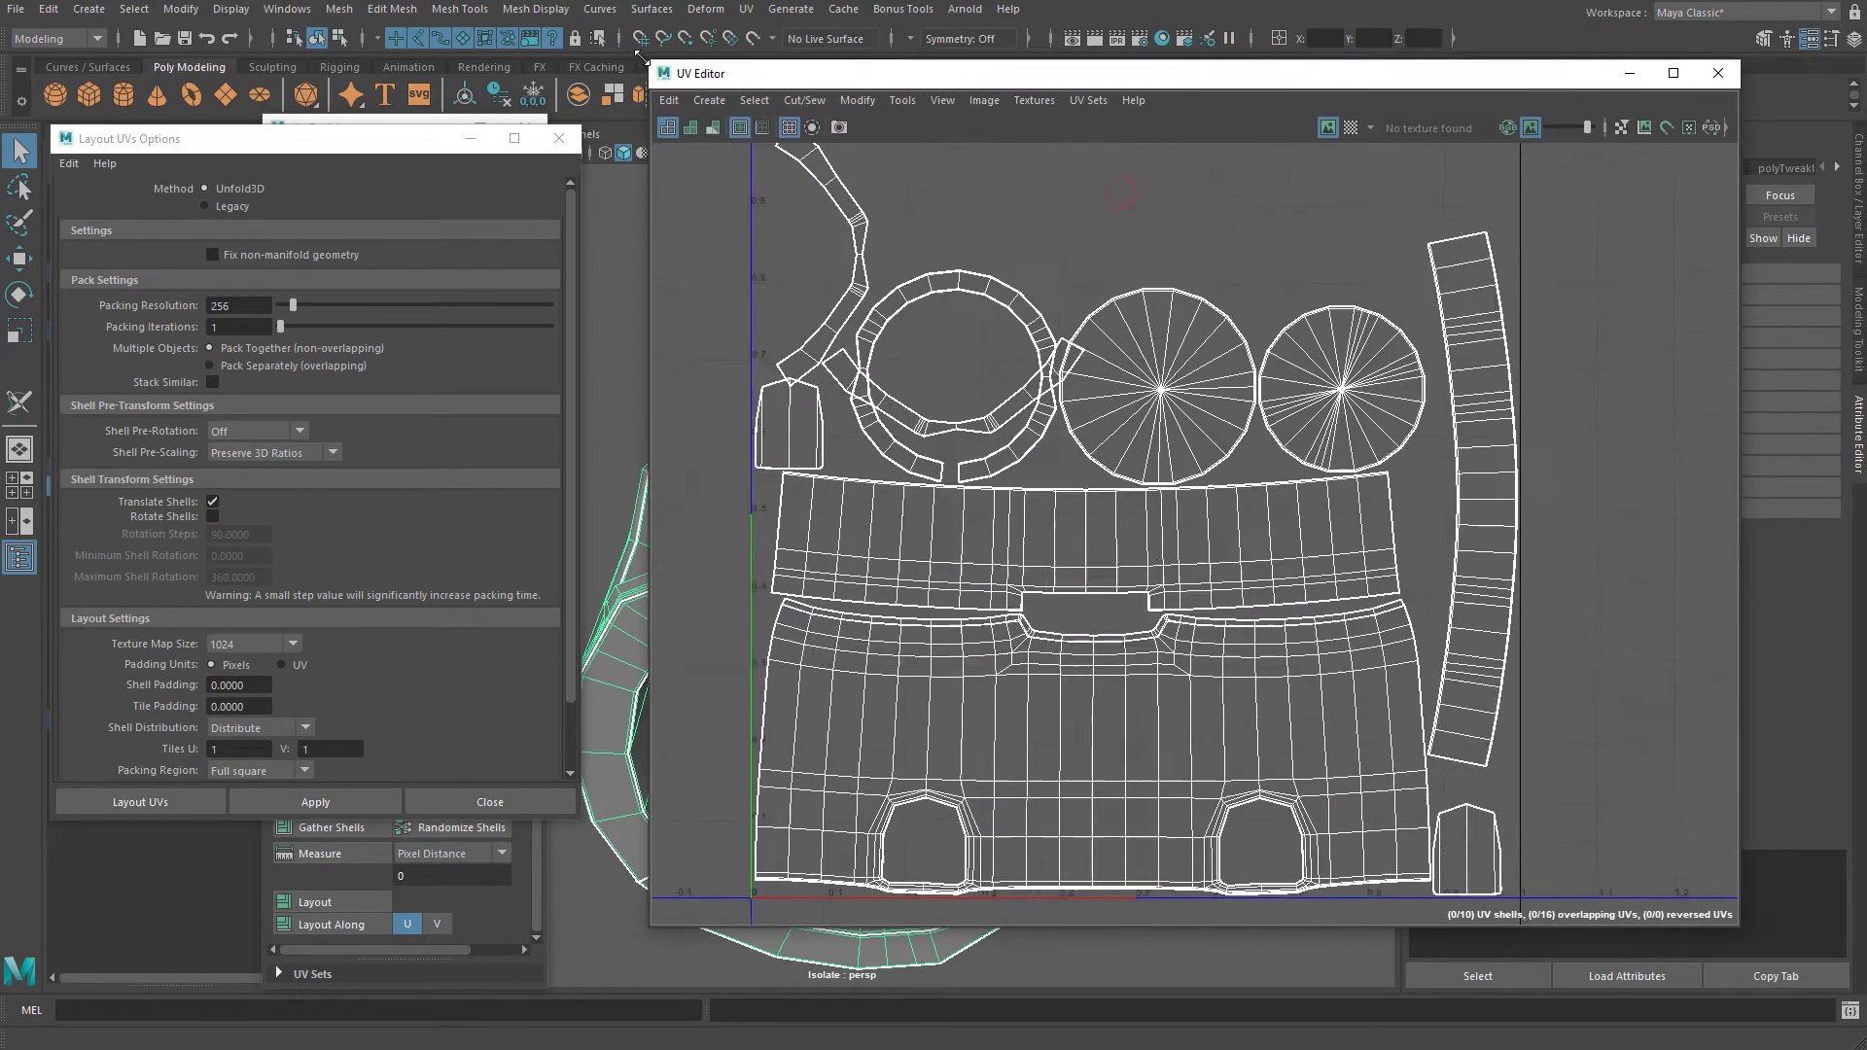
pyautogui.scroll(3, 1017, 460)
pyautogui.keyDown('alt'); pyautogui.moveTo(983, 453); pyautogui.dragTo(976, 422, button='middle'); pyautogui.keyUp('alt')
pyautogui.click(317, 805)
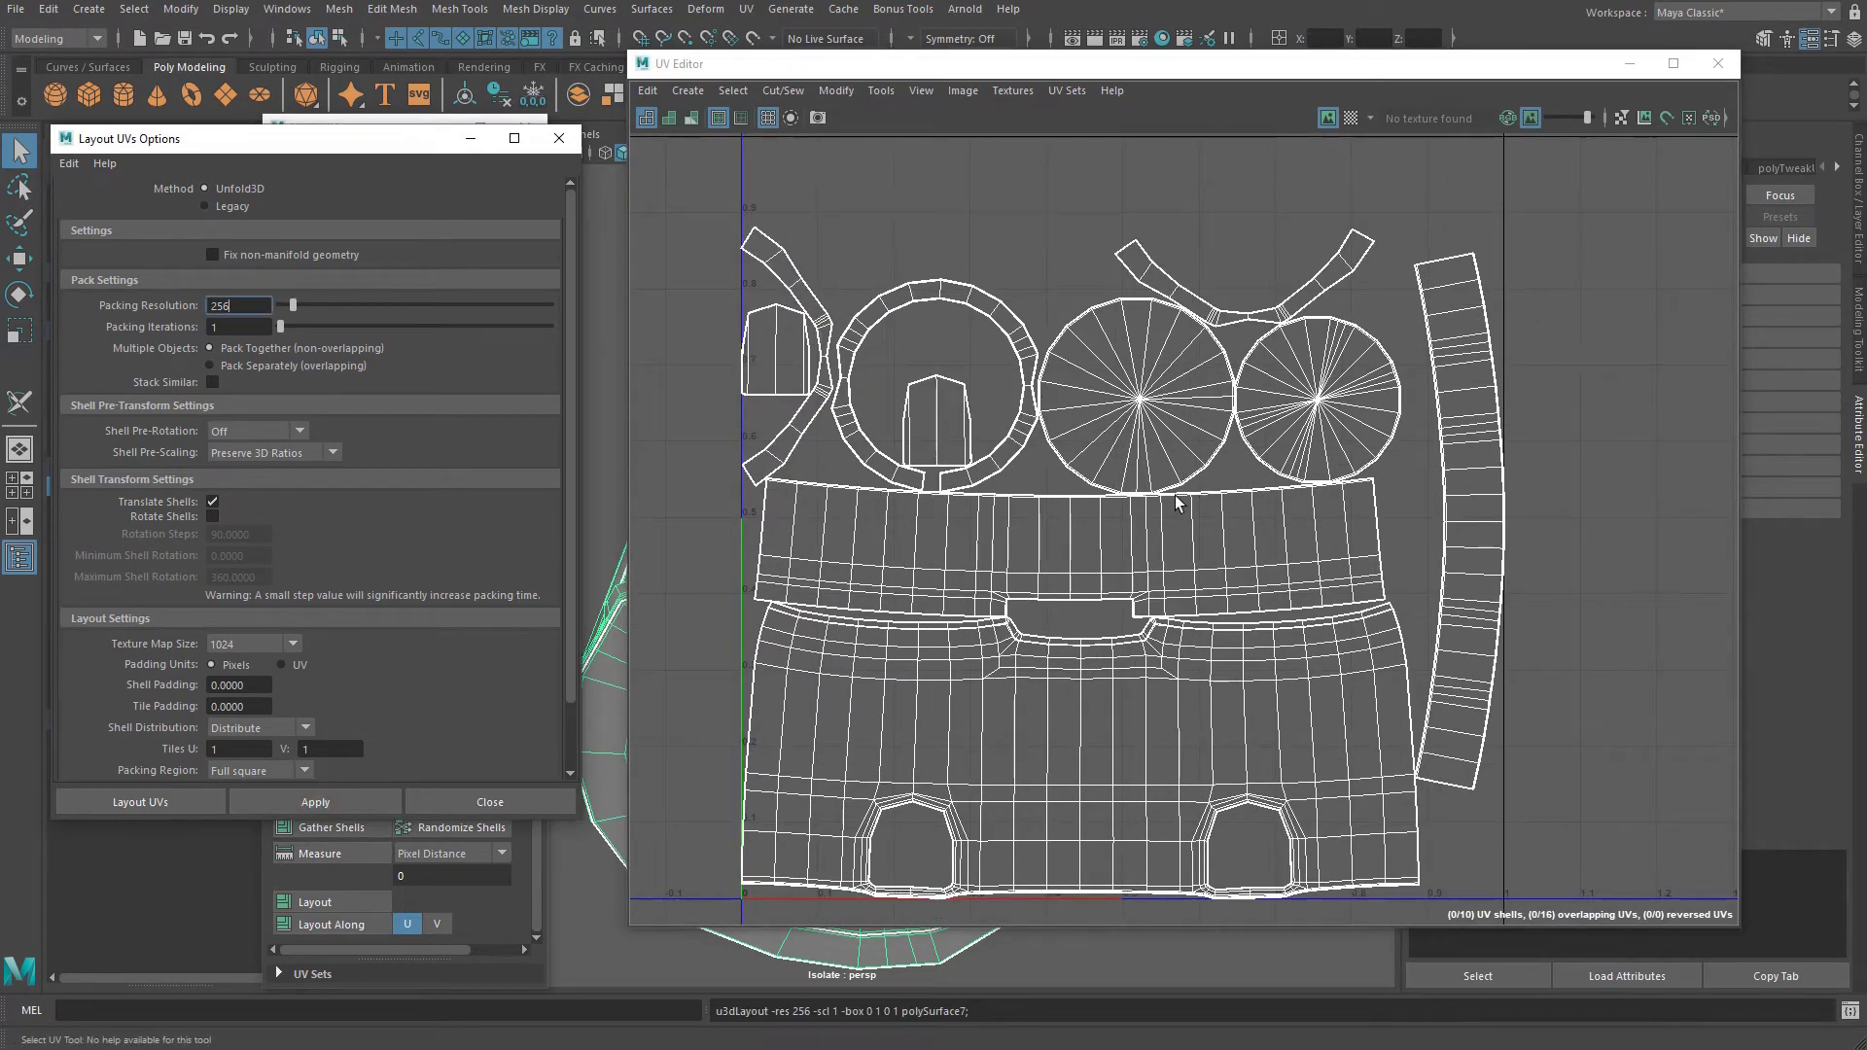
# Examine the spacing between the packed UV shells and where the large torso shell meets the UV tile's lower border.
pyautogui.keyDown('alt'); pyautogui.moveTo(931, 513); pyautogui.dragTo(1206, 662, button='right'); pyautogui.keyUp('alt')
pyautogui.keyDown('alt'); pyautogui.moveTo(924, 476); pyautogui.dragTo(1567, 563, button='right'); pyautogui.keyUp('alt')
pyautogui.keyDown('alt'); pyautogui.moveTo(1027, 473); pyautogui.dragTo(1498, 515, button='right'); pyautogui.keyUp('alt')
pyautogui.keyDown('alt'); pyautogui.moveTo(1463, 584); pyautogui.dragTo(1022, 474, button='right'); pyautogui.keyUp('alt')
pyautogui.scroll(-4, 1022, 474)
pyautogui.keyDown('alt'); pyautogui.moveTo(1196, 473); pyautogui.dragTo(967, 345, button='middle'); pyautogui.keyUp('alt')
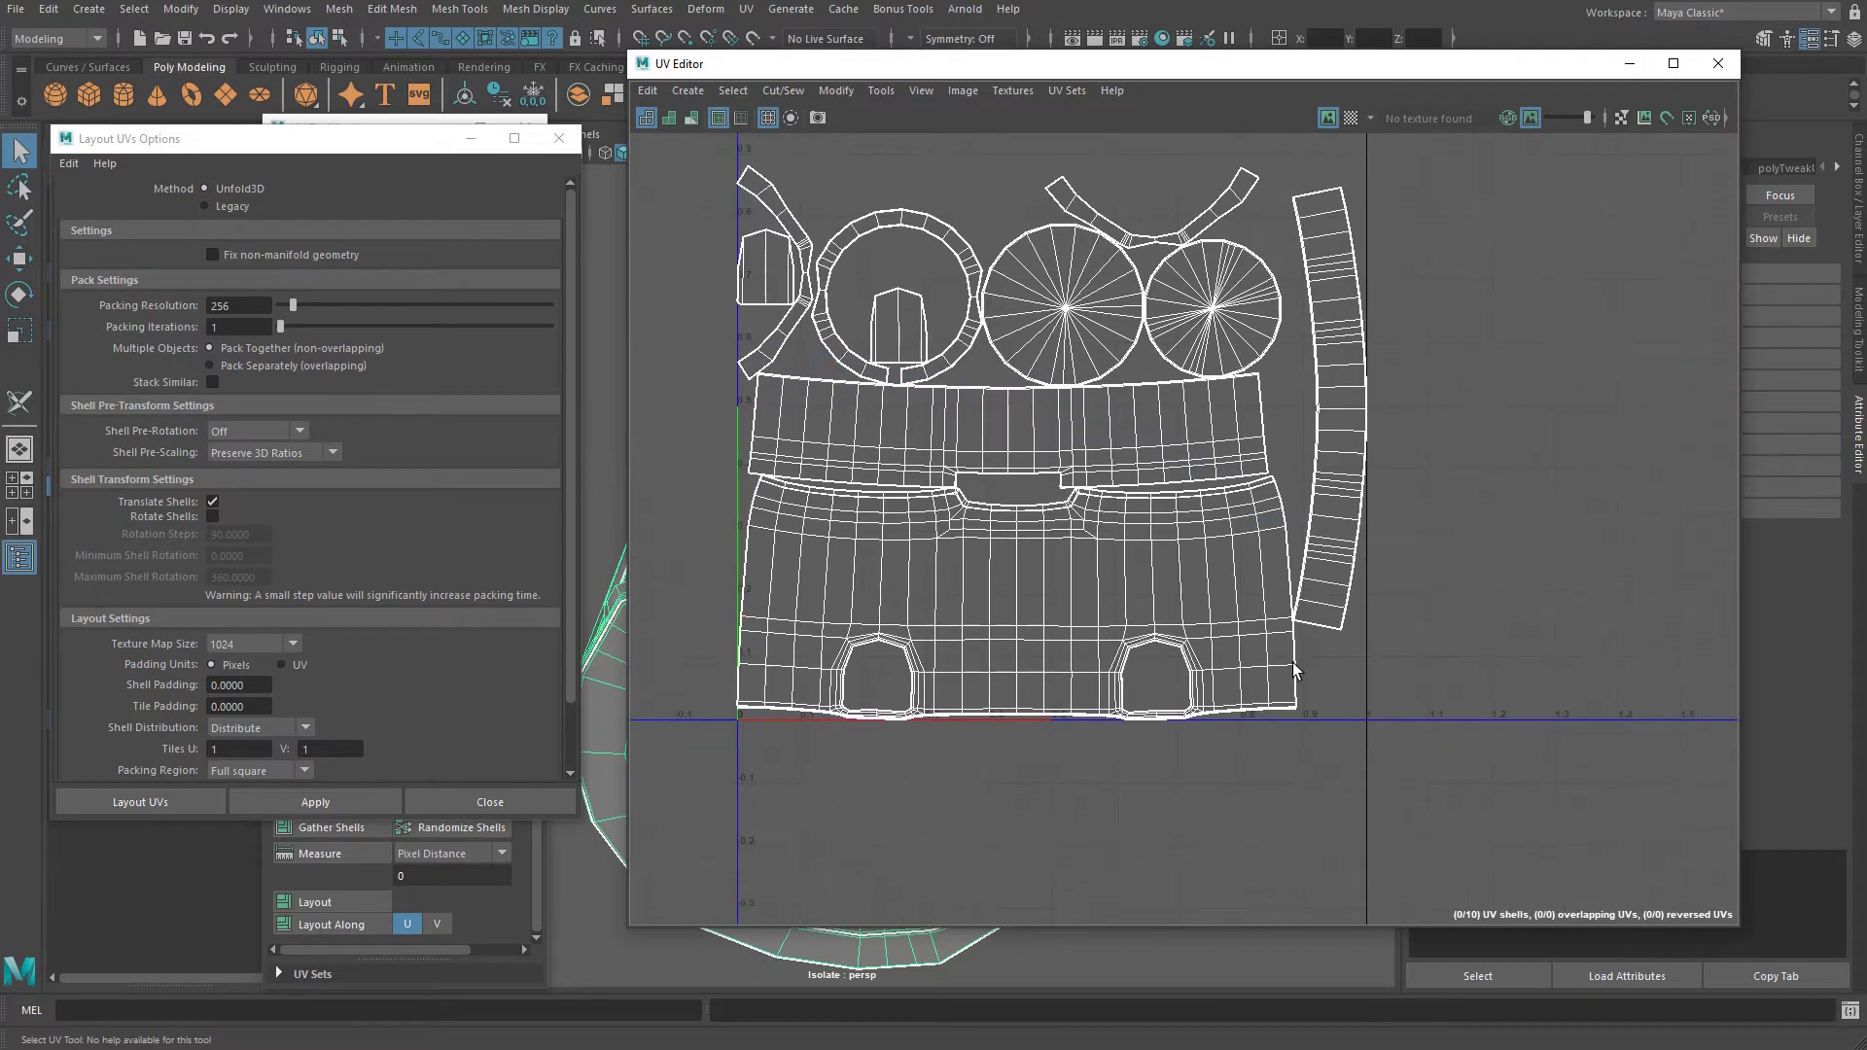
pyautogui.scroll(9, 904, 753)
pyautogui.scroll(2, 1021, 633)
pyautogui.scroll(2, 821, 717)
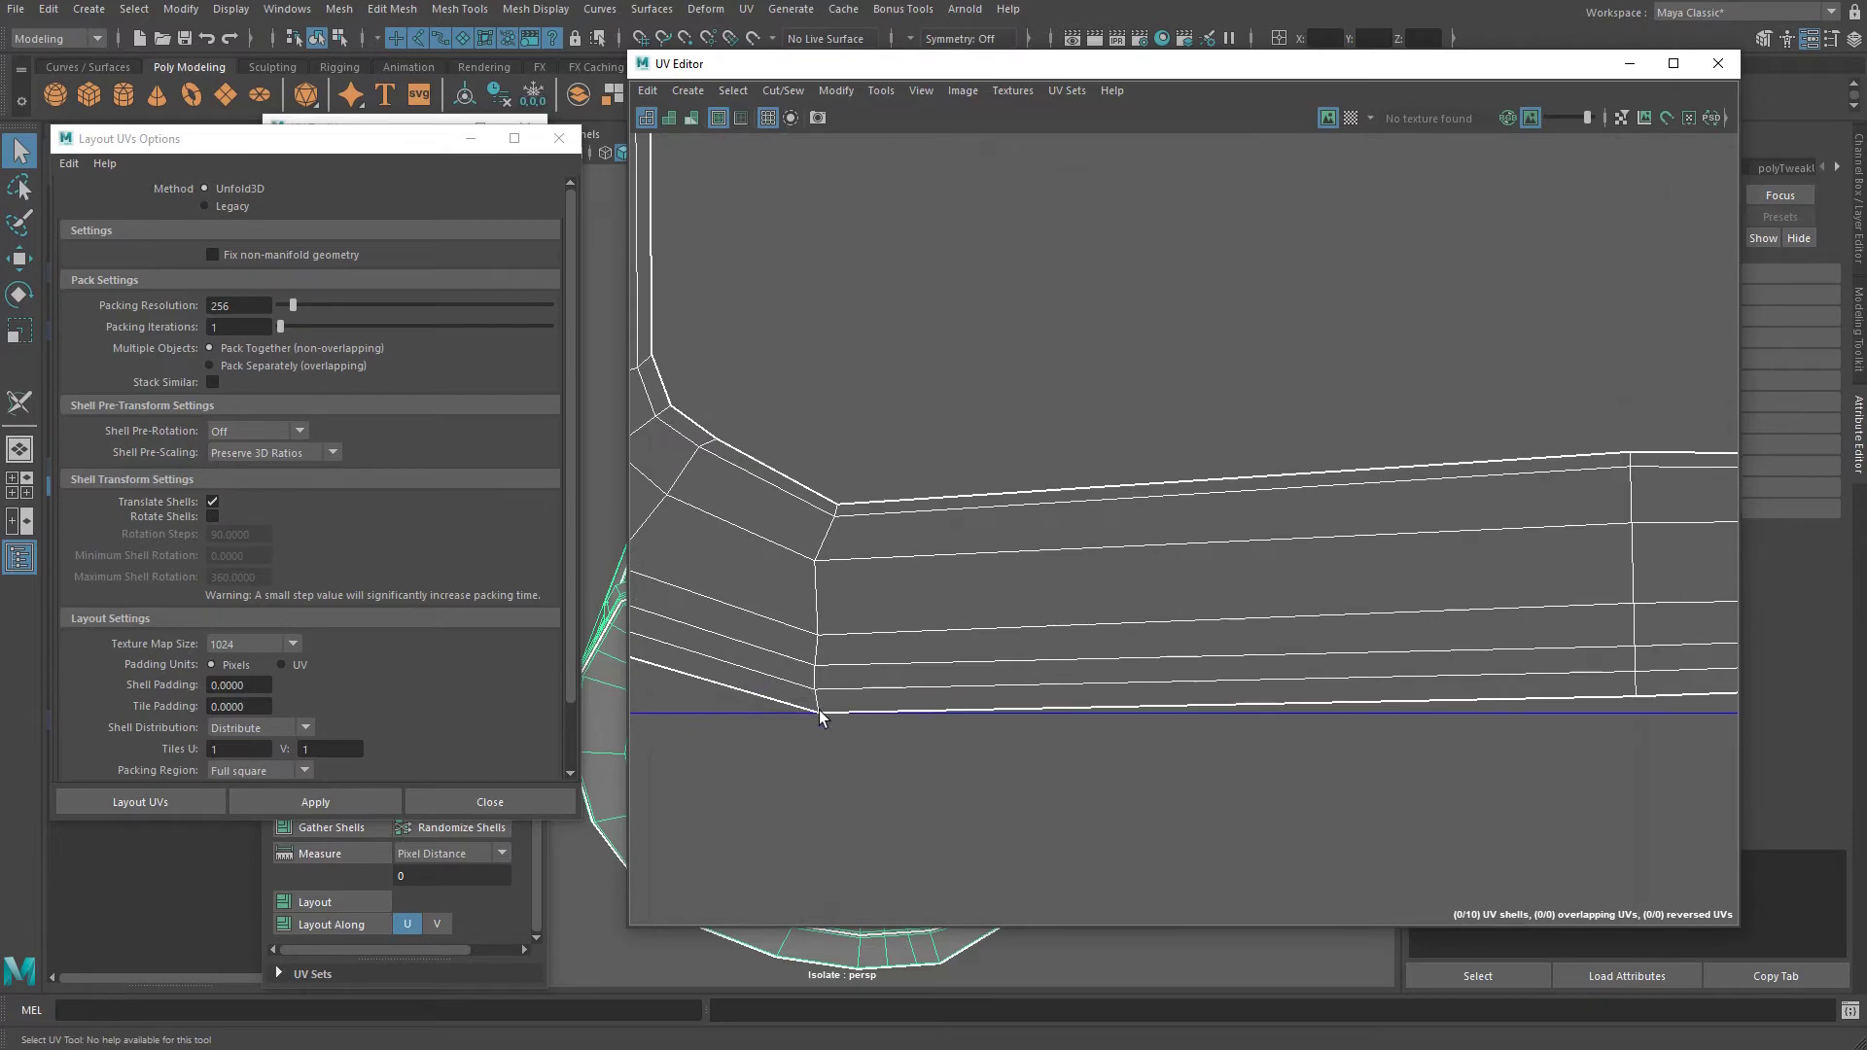
pyautogui.scroll(2, 837, 717)
pyautogui.scroll(2, 904, 724)
pyautogui.scroll(-8, 934, 720)
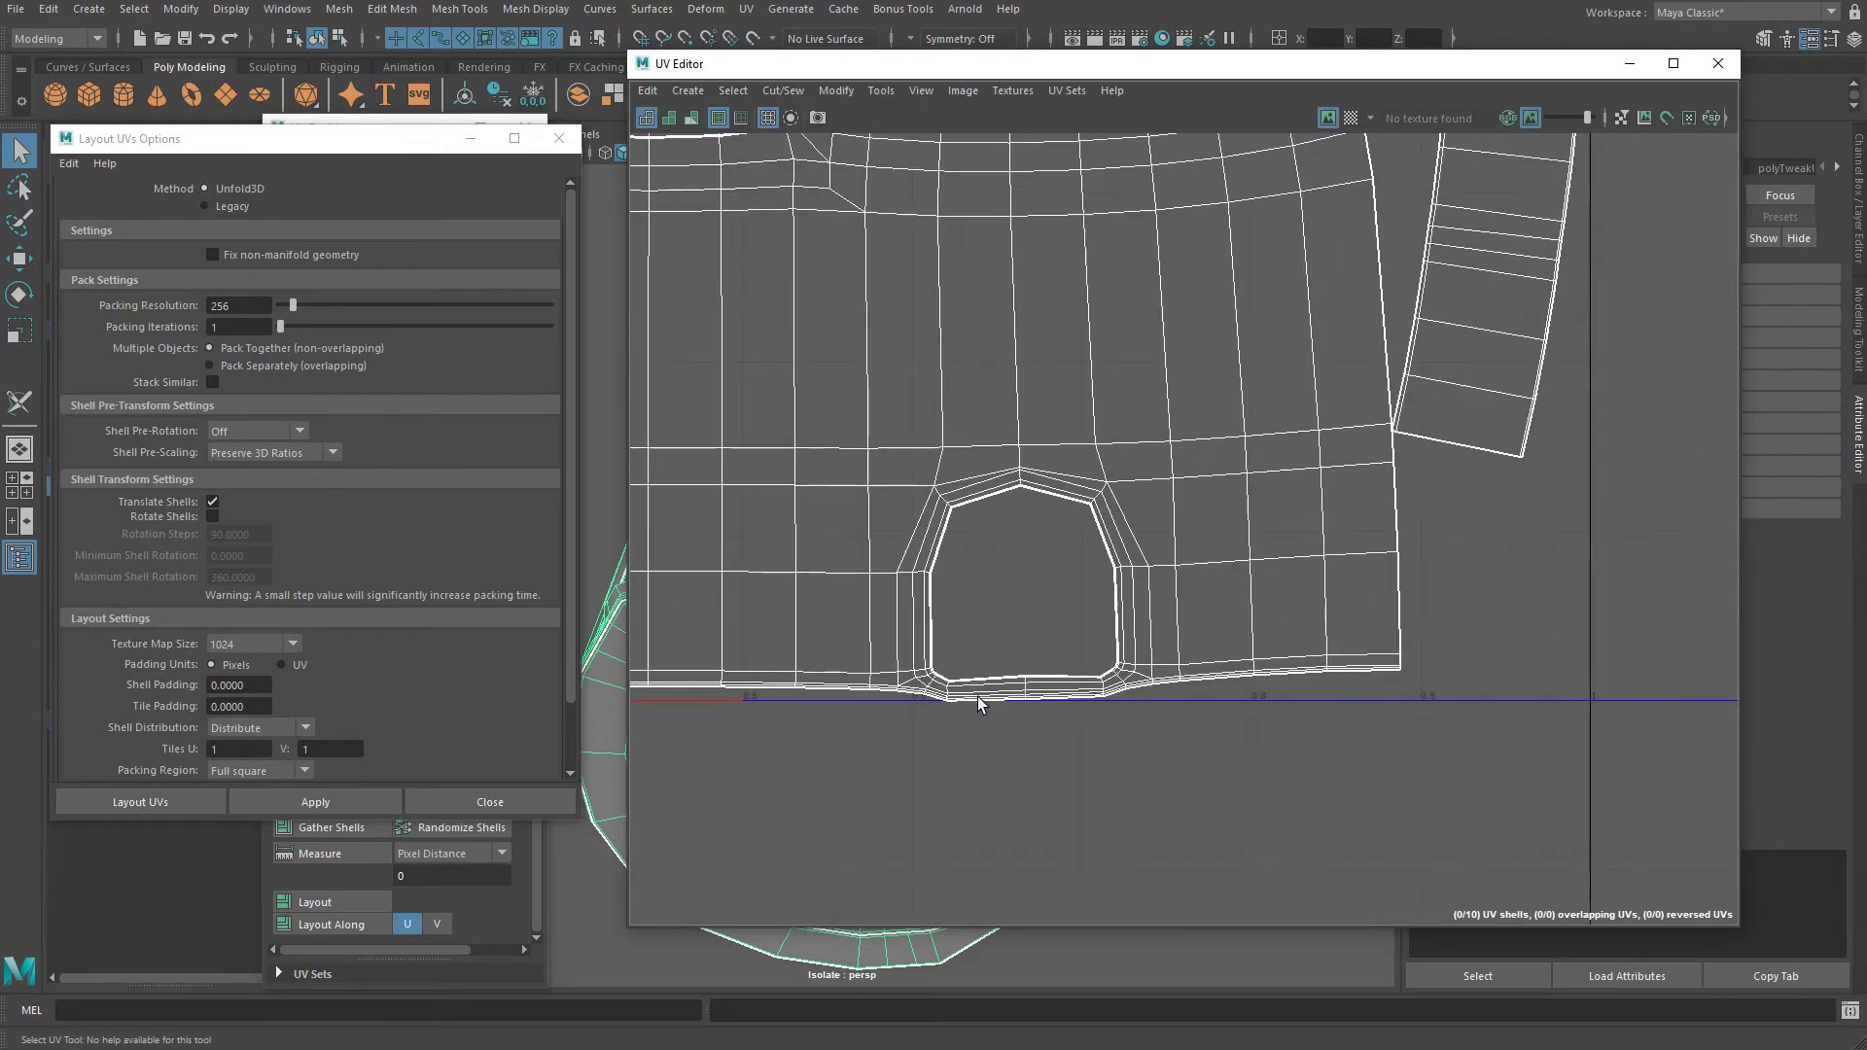
pyautogui.scroll(1, 1070, 611)
pyautogui.scroll(1, 1011, 611)
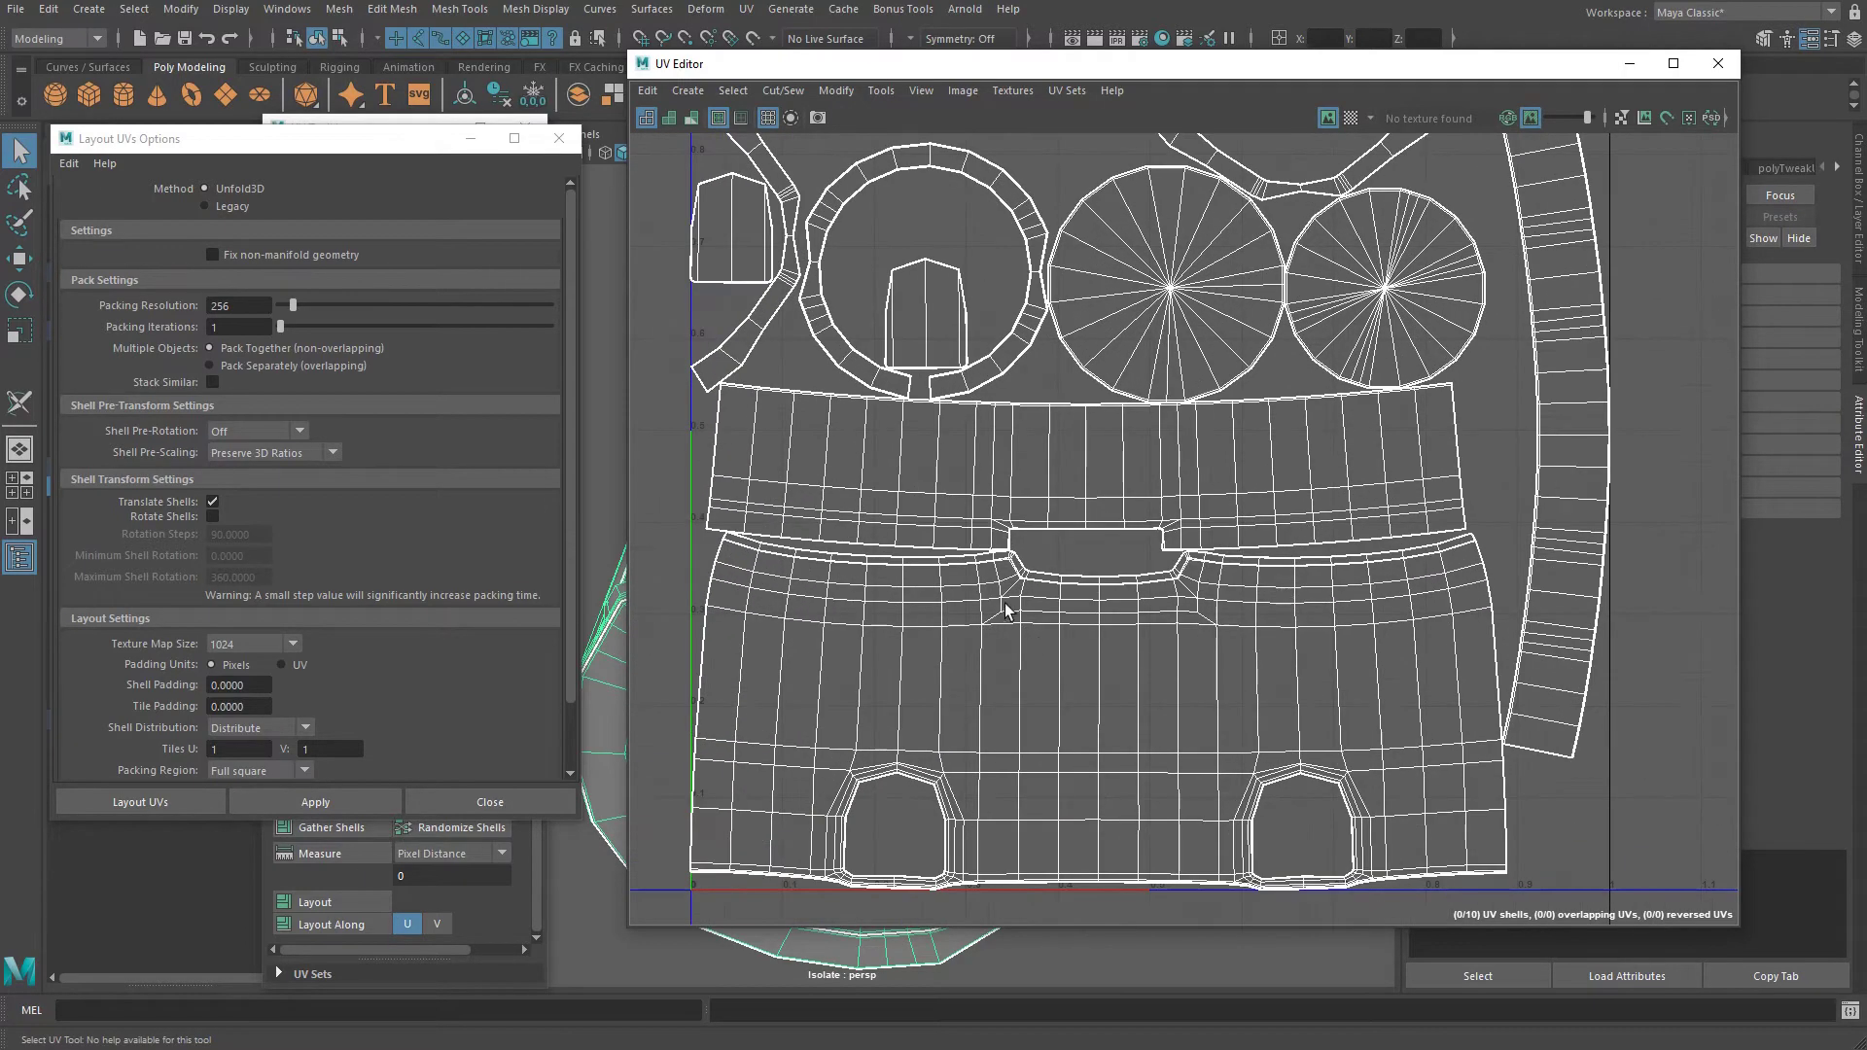
pyautogui.scroll(1, 1008, 597)
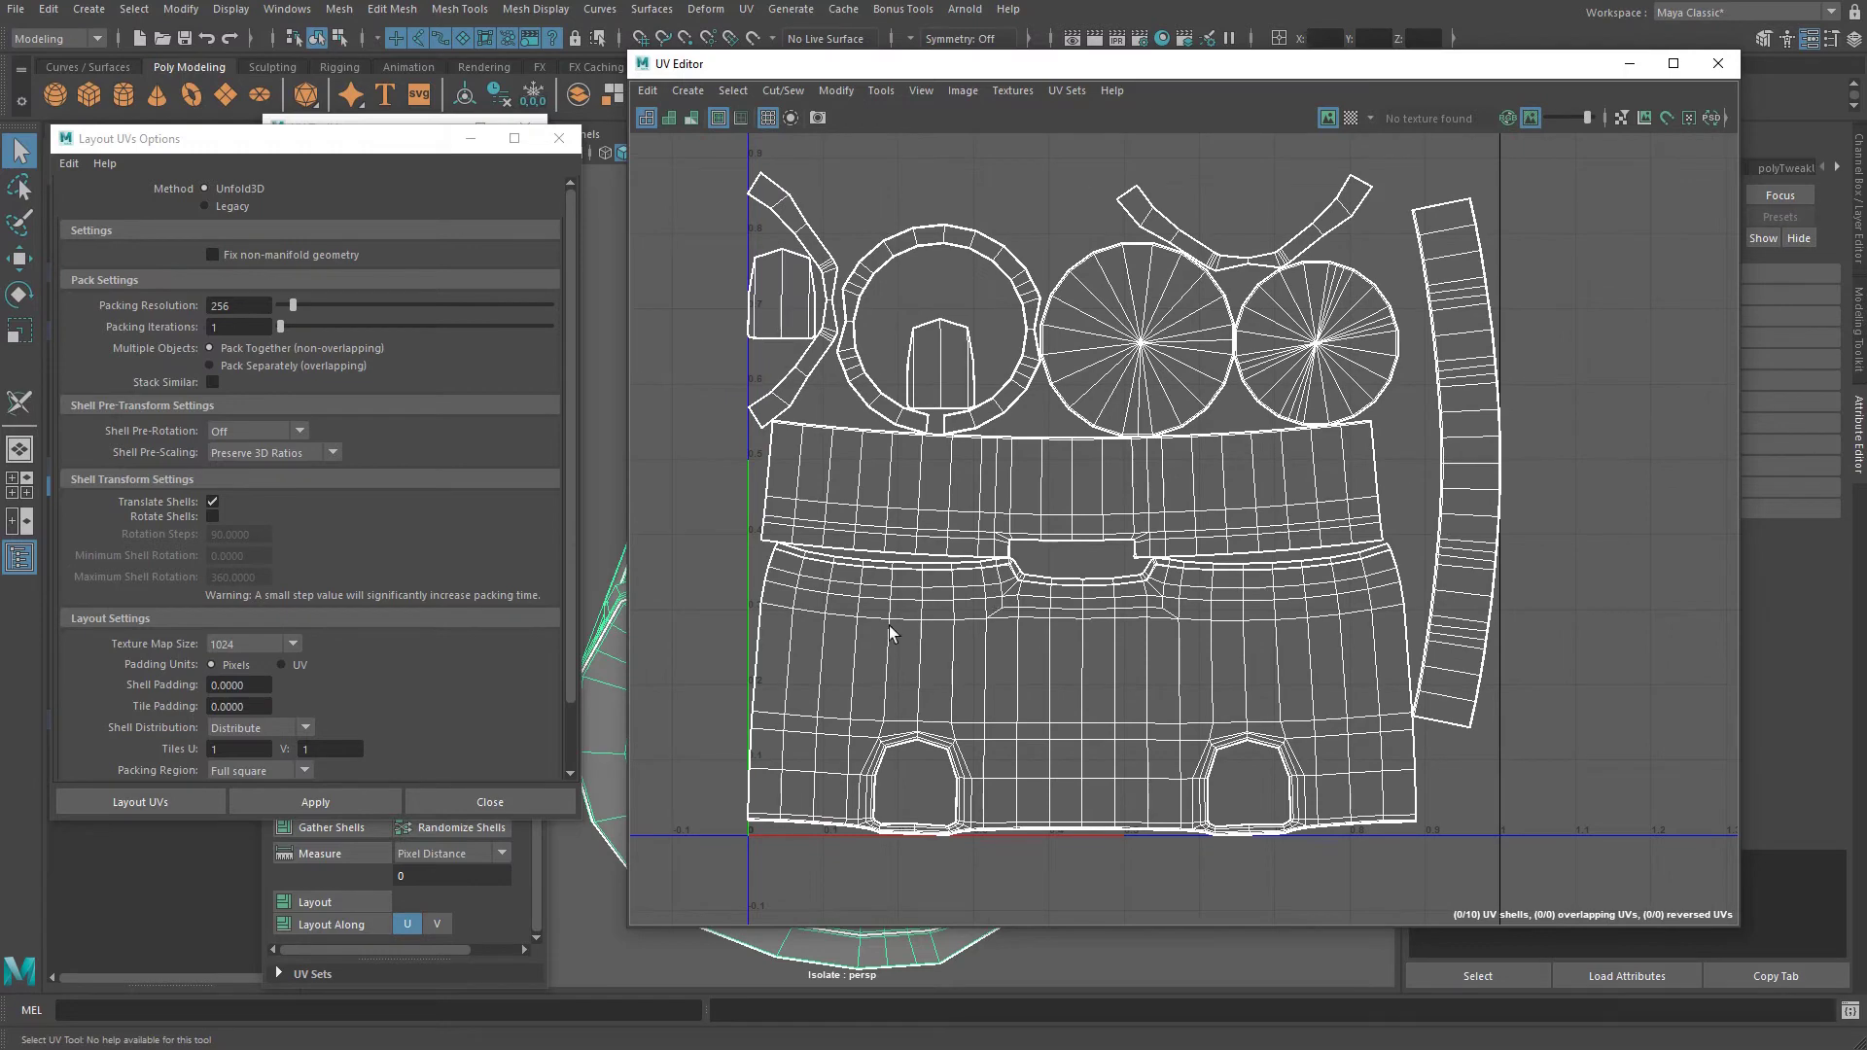
# Inspect the large torso shell along the UV tile's lower and left borders, around the tile's origin corner.
pyautogui.keyDown('alt'); pyautogui.moveTo(1347, 633); pyautogui.dragTo(1229, 639, button='middle'); pyautogui.keyUp('alt')
pyautogui.keyDown('alt'); pyautogui.moveTo(1136, 773); pyautogui.dragTo(1146, 770, button='right'); pyautogui.keyUp('alt')
pyautogui.keyDown('alt'); pyautogui.moveTo(1114, 772); pyautogui.dragTo(1216, 438, button='middle'); pyautogui.keyUp('alt')
pyautogui.scroll(15, 879, 507)
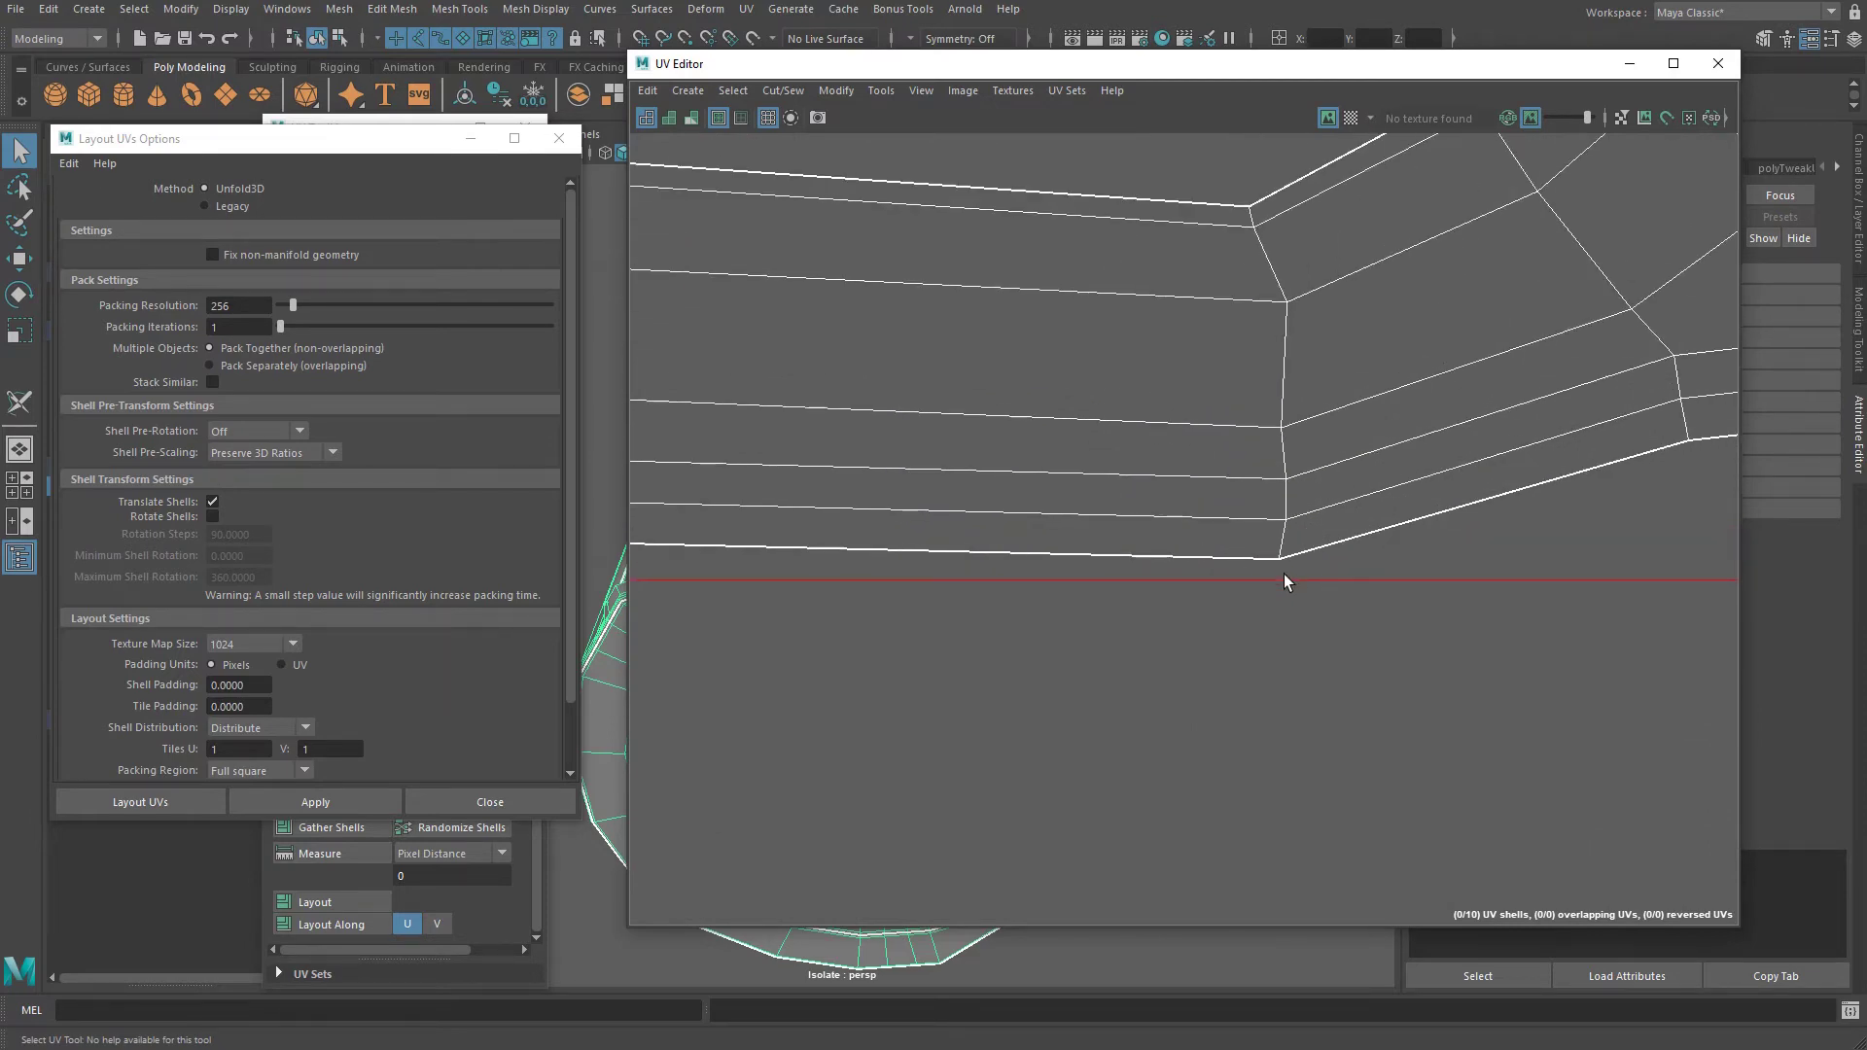
pyautogui.scroll(-15, 1284, 574)
pyautogui.keyDown('alt'); pyautogui.moveTo(1077, 419); pyautogui.dragTo(1459, 909, button='middle'); pyautogui.keyUp('alt')
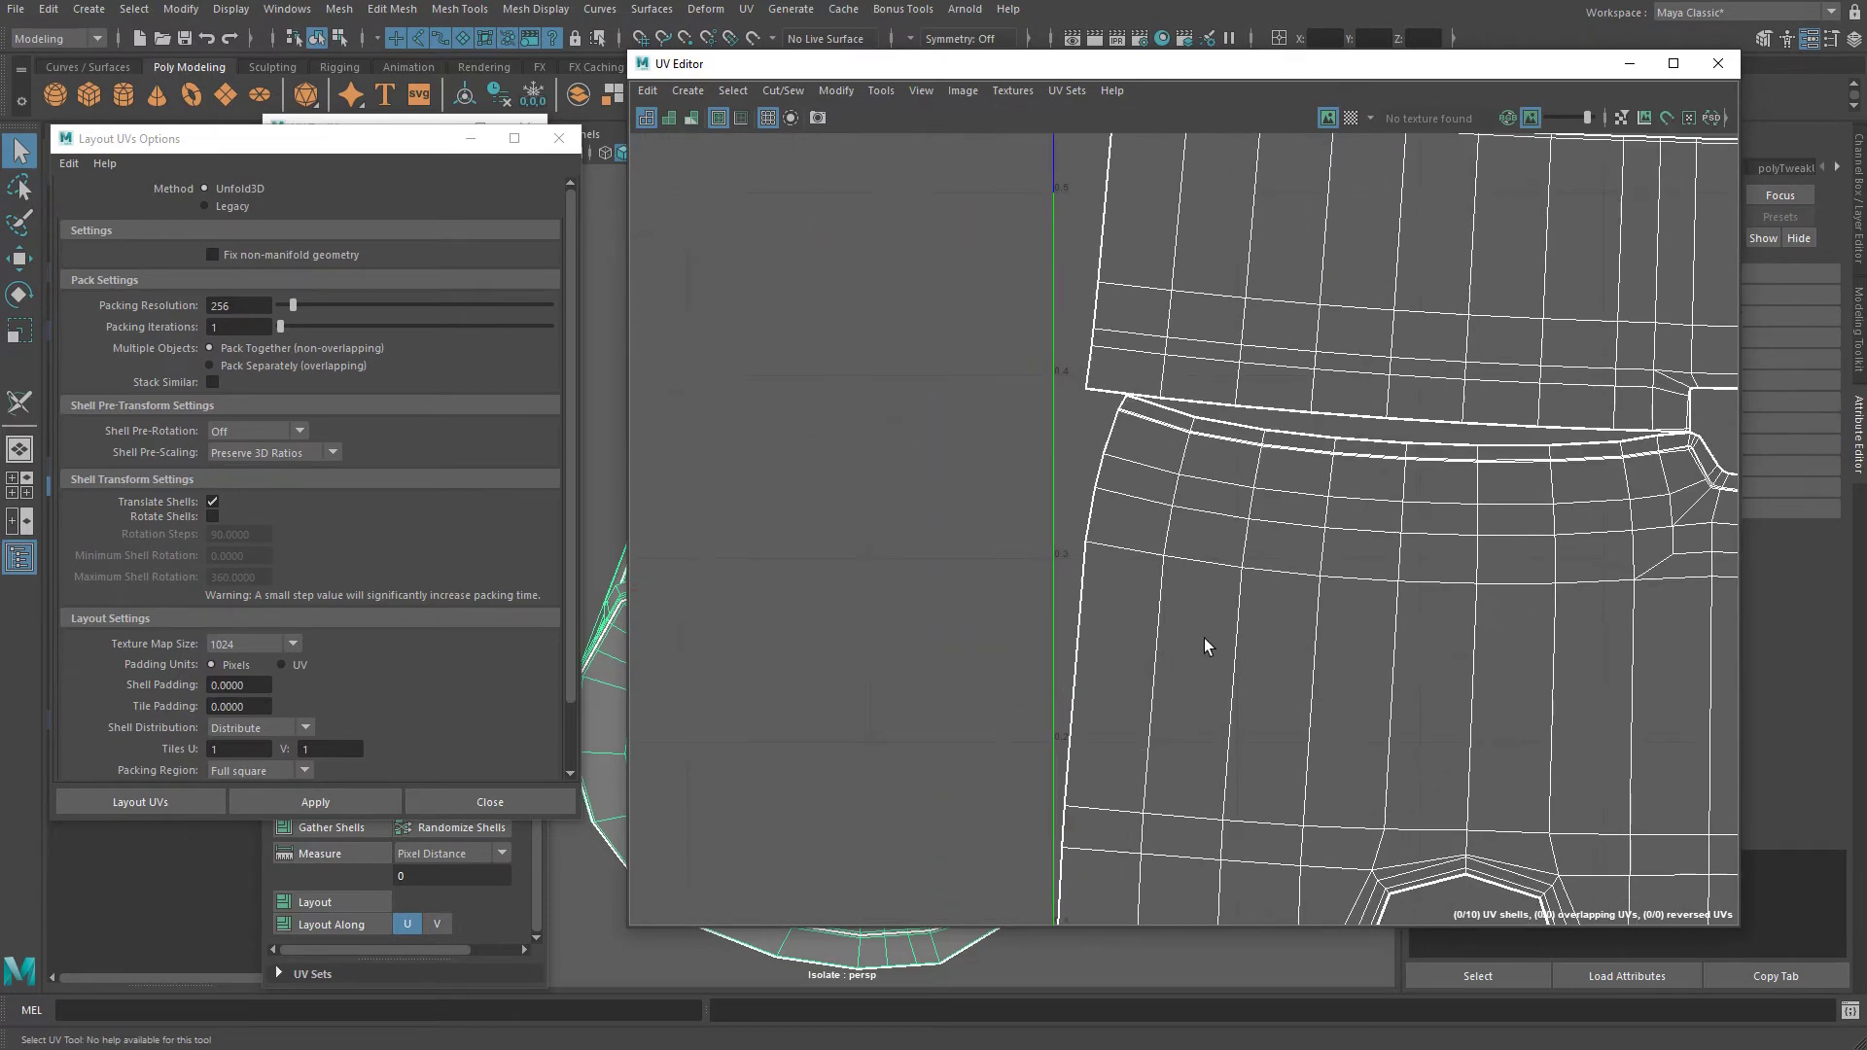
pyautogui.keyDown('alt'); pyautogui.moveTo(1205, 646); pyautogui.dragTo(1171, 325, button='middle'); pyautogui.keyUp('alt')
pyautogui.keyDown('alt'); pyautogui.moveTo(1072, 688); pyautogui.dragTo(1081, 600, button='middle'); pyautogui.keyUp('alt')
pyautogui.scroll(12, 1022, 671)
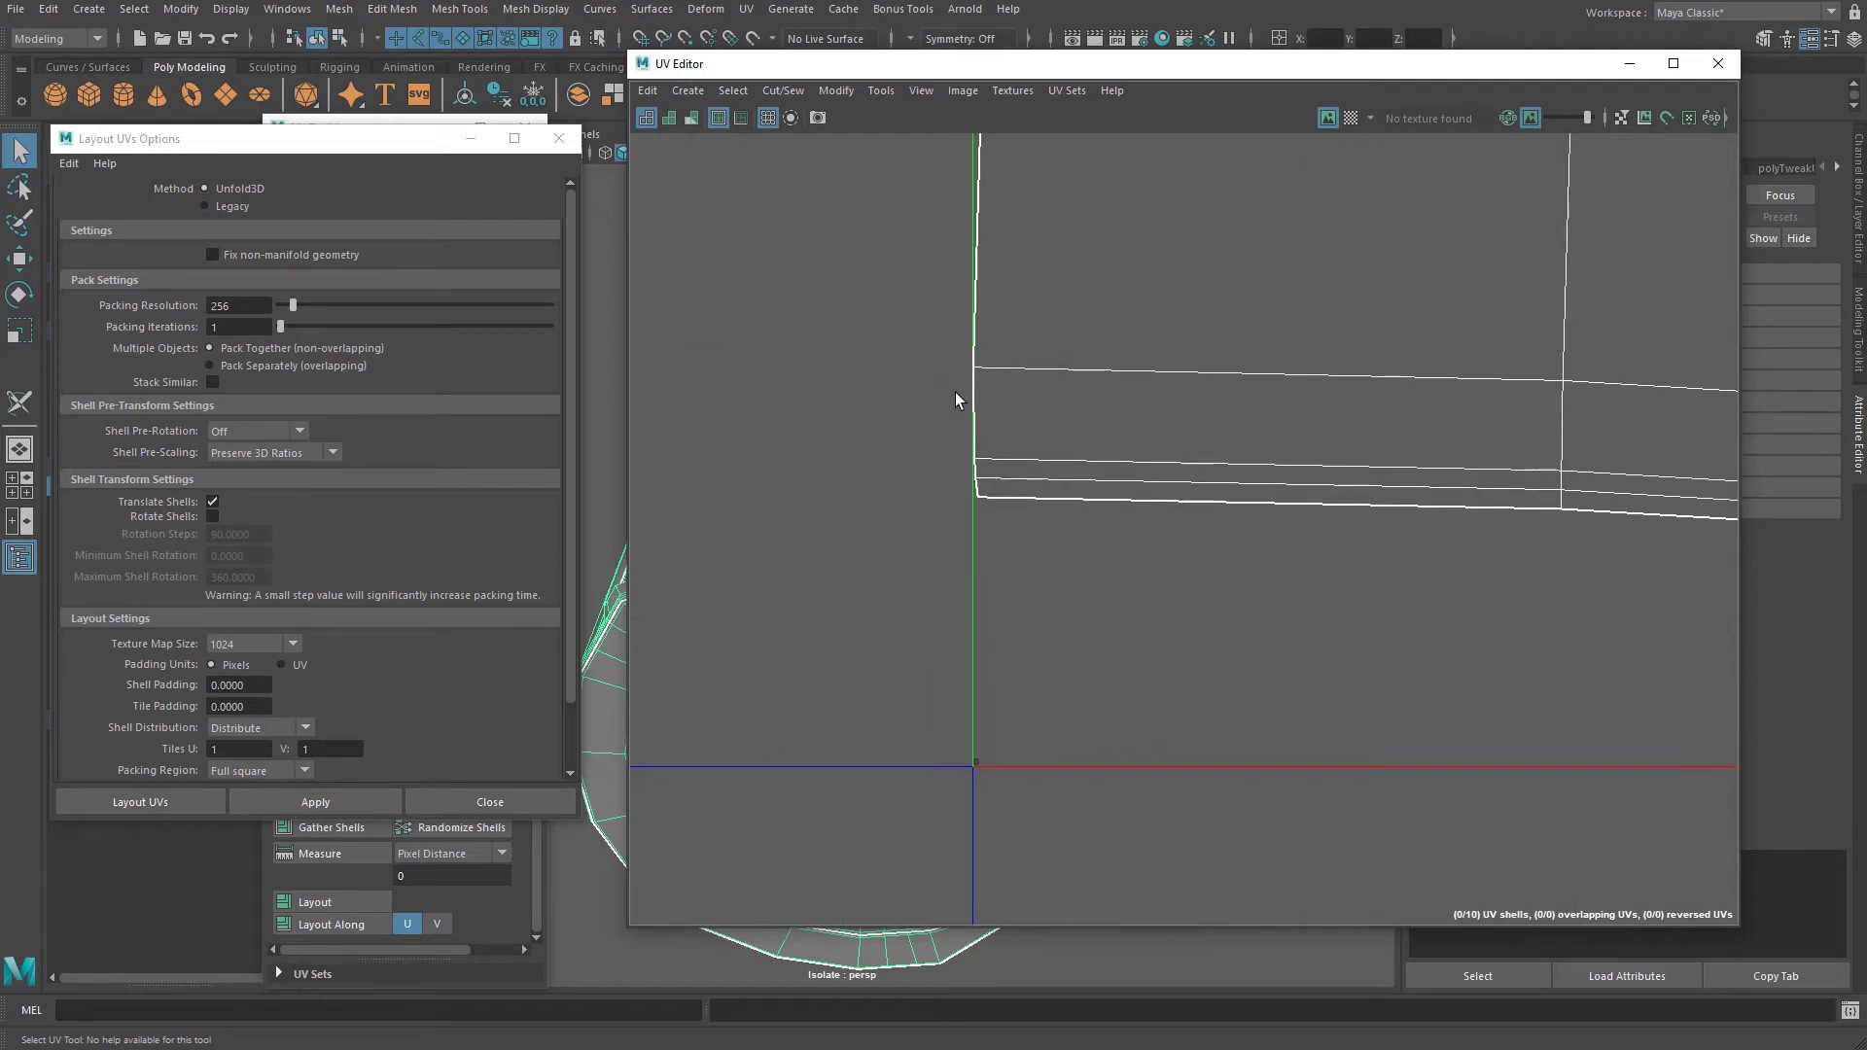
pyautogui.scroll(-10, 1070, 564)
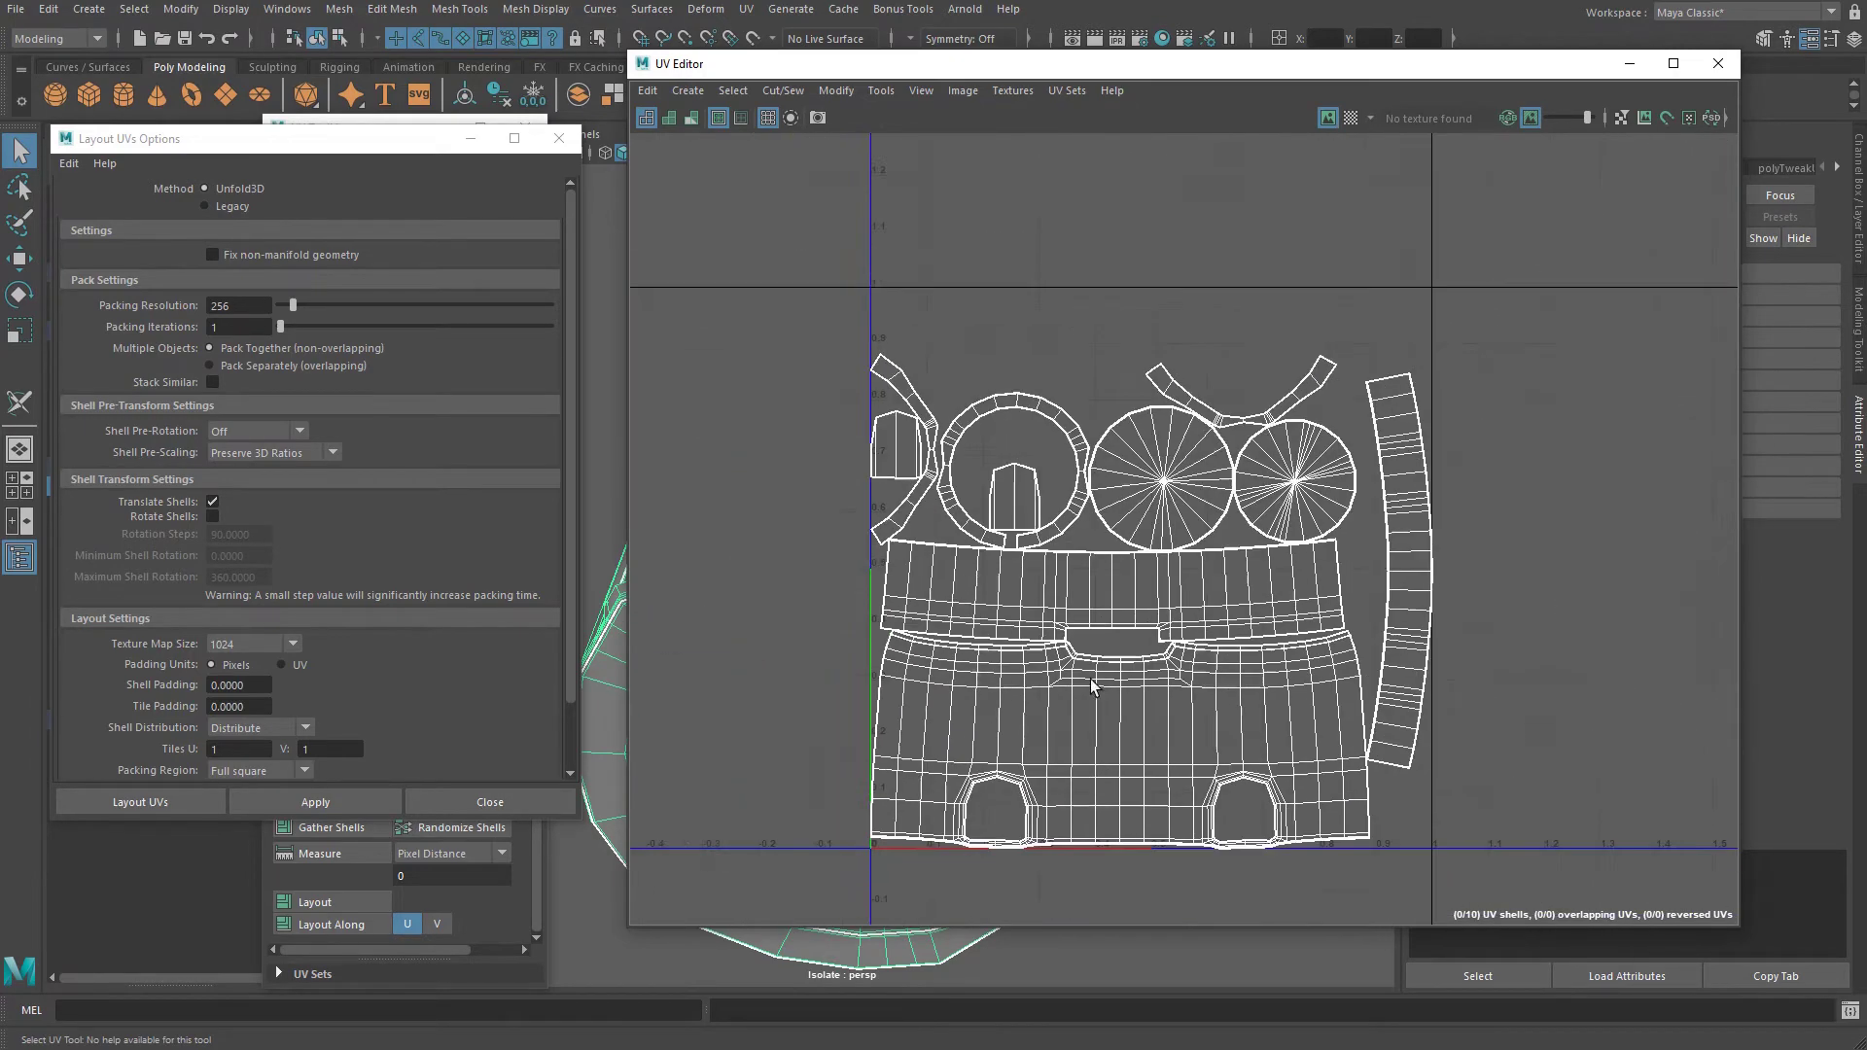
# Inspect the gap between the two large torso shells beside the central notch and compare it with the shell and tile padding settings.
pyautogui.scroll(8, 1152, 671)
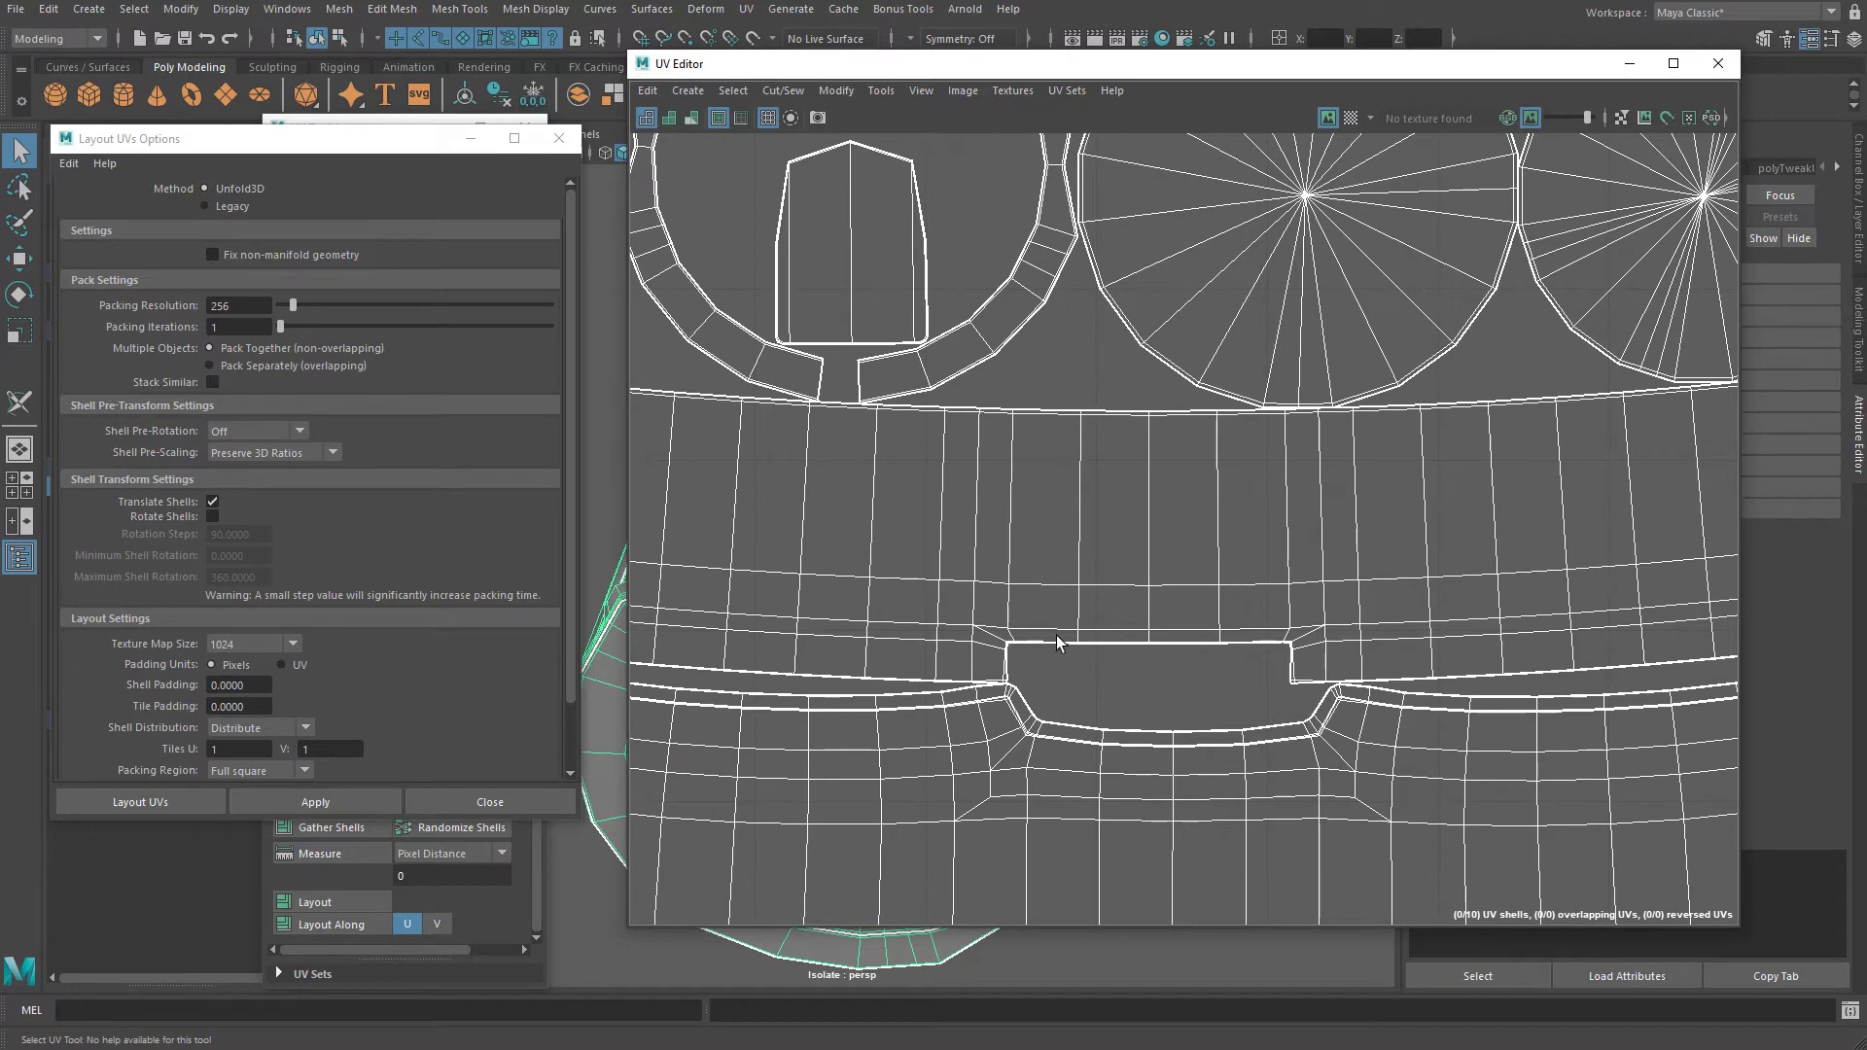
pyautogui.scroll(8, 1058, 642)
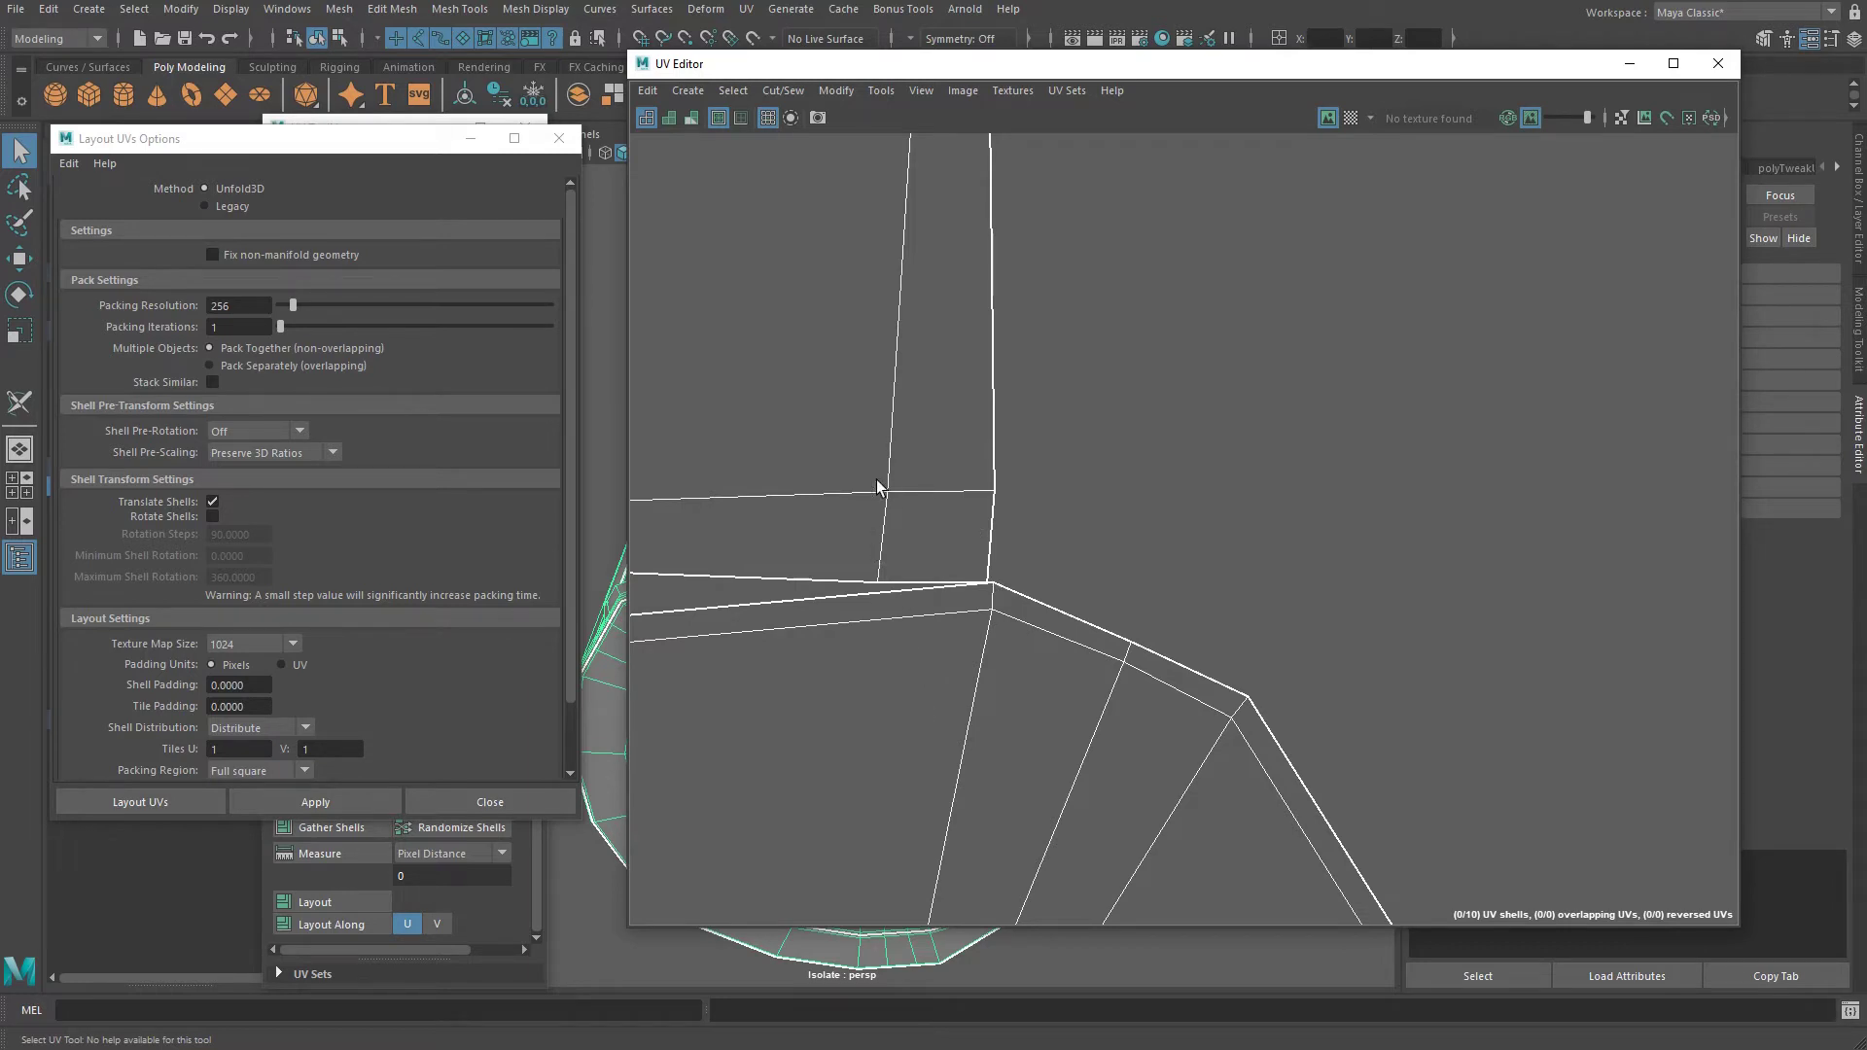
pyautogui.keyDown('alt'); pyautogui.moveTo(802, 582); pyautogui.dragTo(982, 551, button='middle'); pyautogui.keyUp('alt')
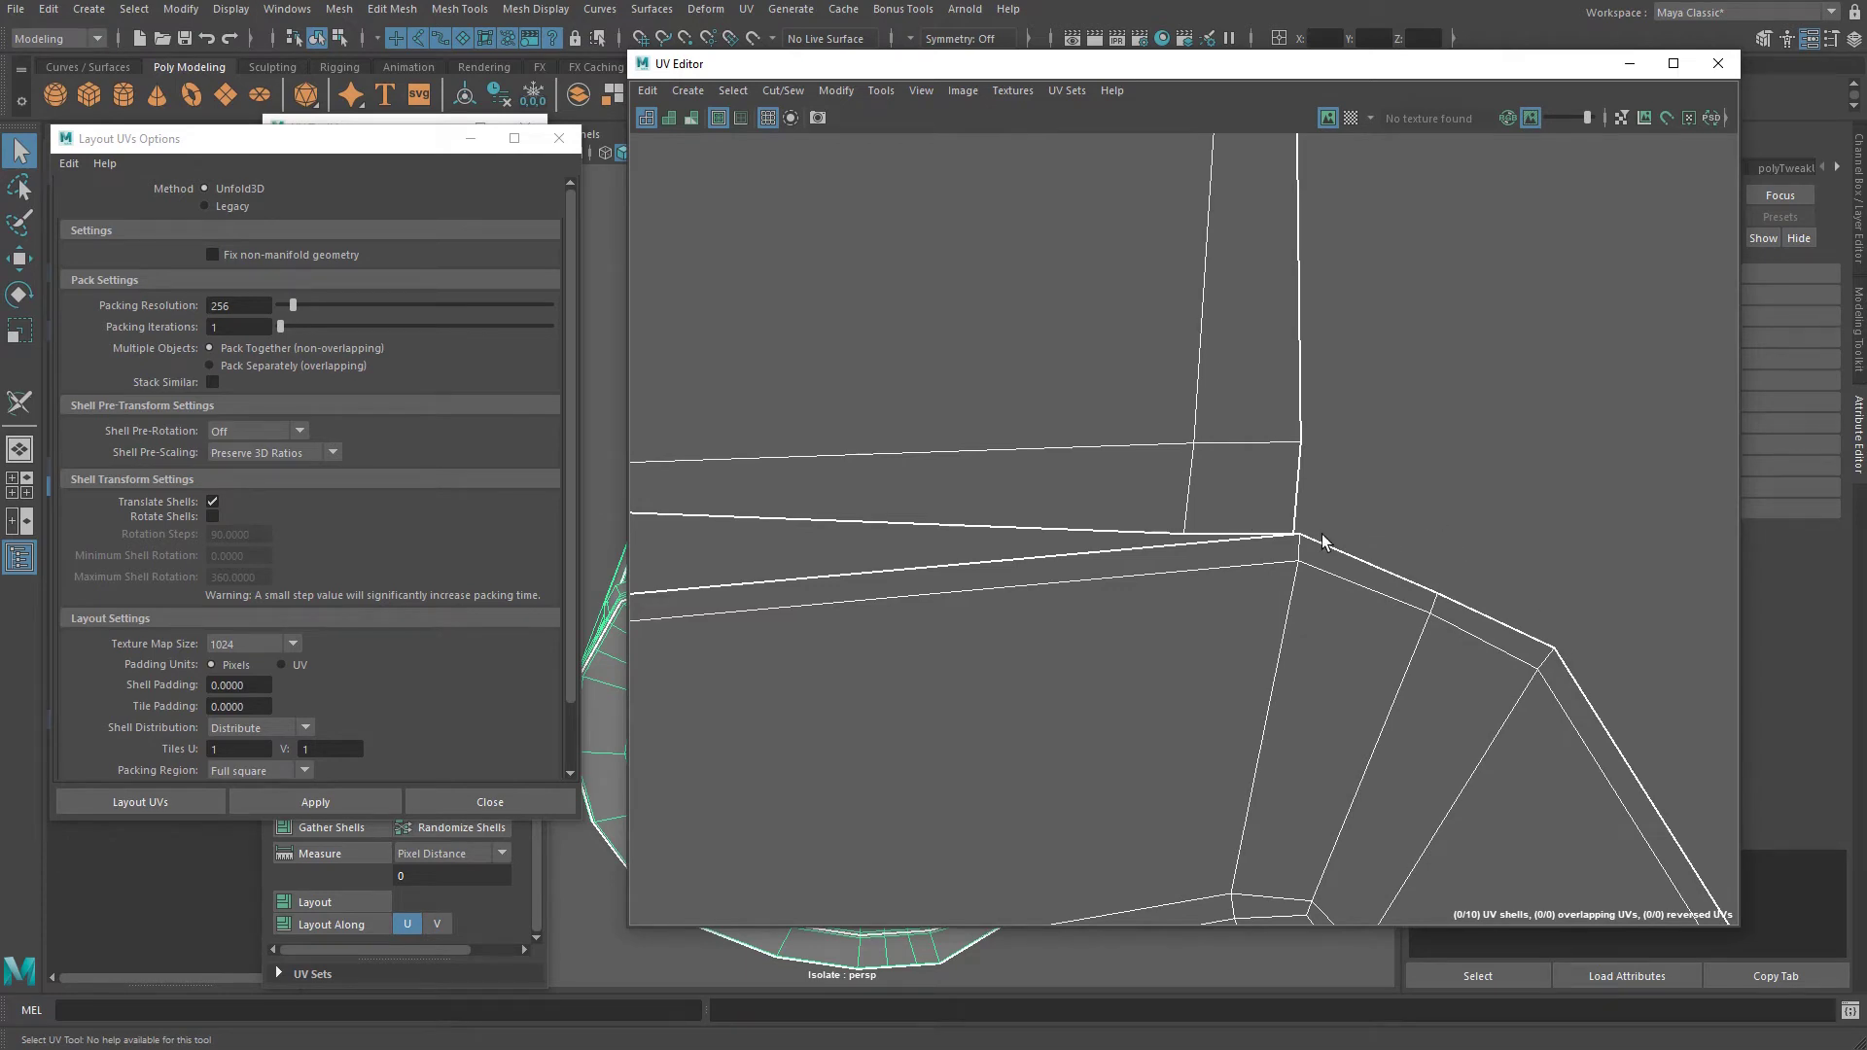
pyautogui.keyDown('alt'); pyautogui.moveTo(1499, 631); pyautogui.dragTo(1284, 548, button='middle'); pyautogui.keyUp('alt')
pyautogui.keyDown('alt'); pyautogui.moveTo(1188, 519); pyautogui.dragTo(1494, 696, button='right'); pyautogui.keyUp('alt')
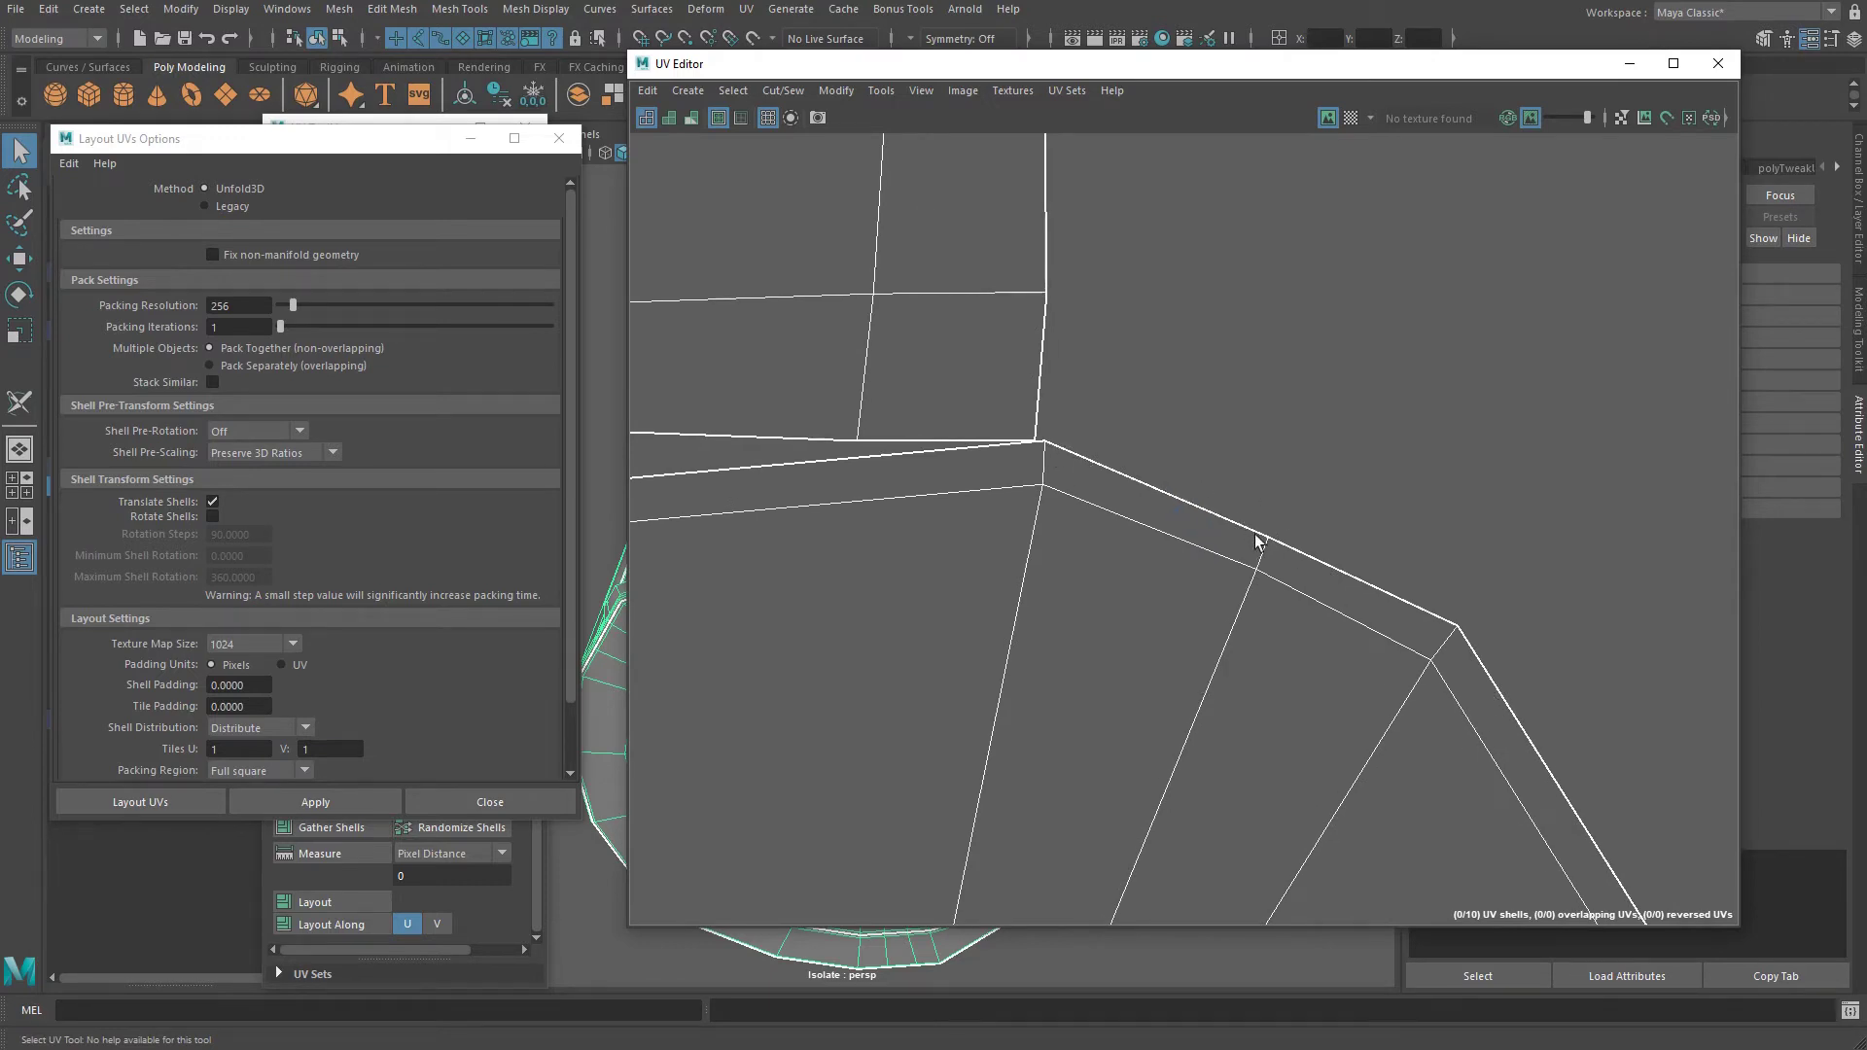
pyautogui.keyDown('alt'); pyautogui.moveTo(1494, 634); pyautogui.dragTo(904, 505, button='right'); pyautogui.keyUp('alt')
pyautogui.click(234, 686)
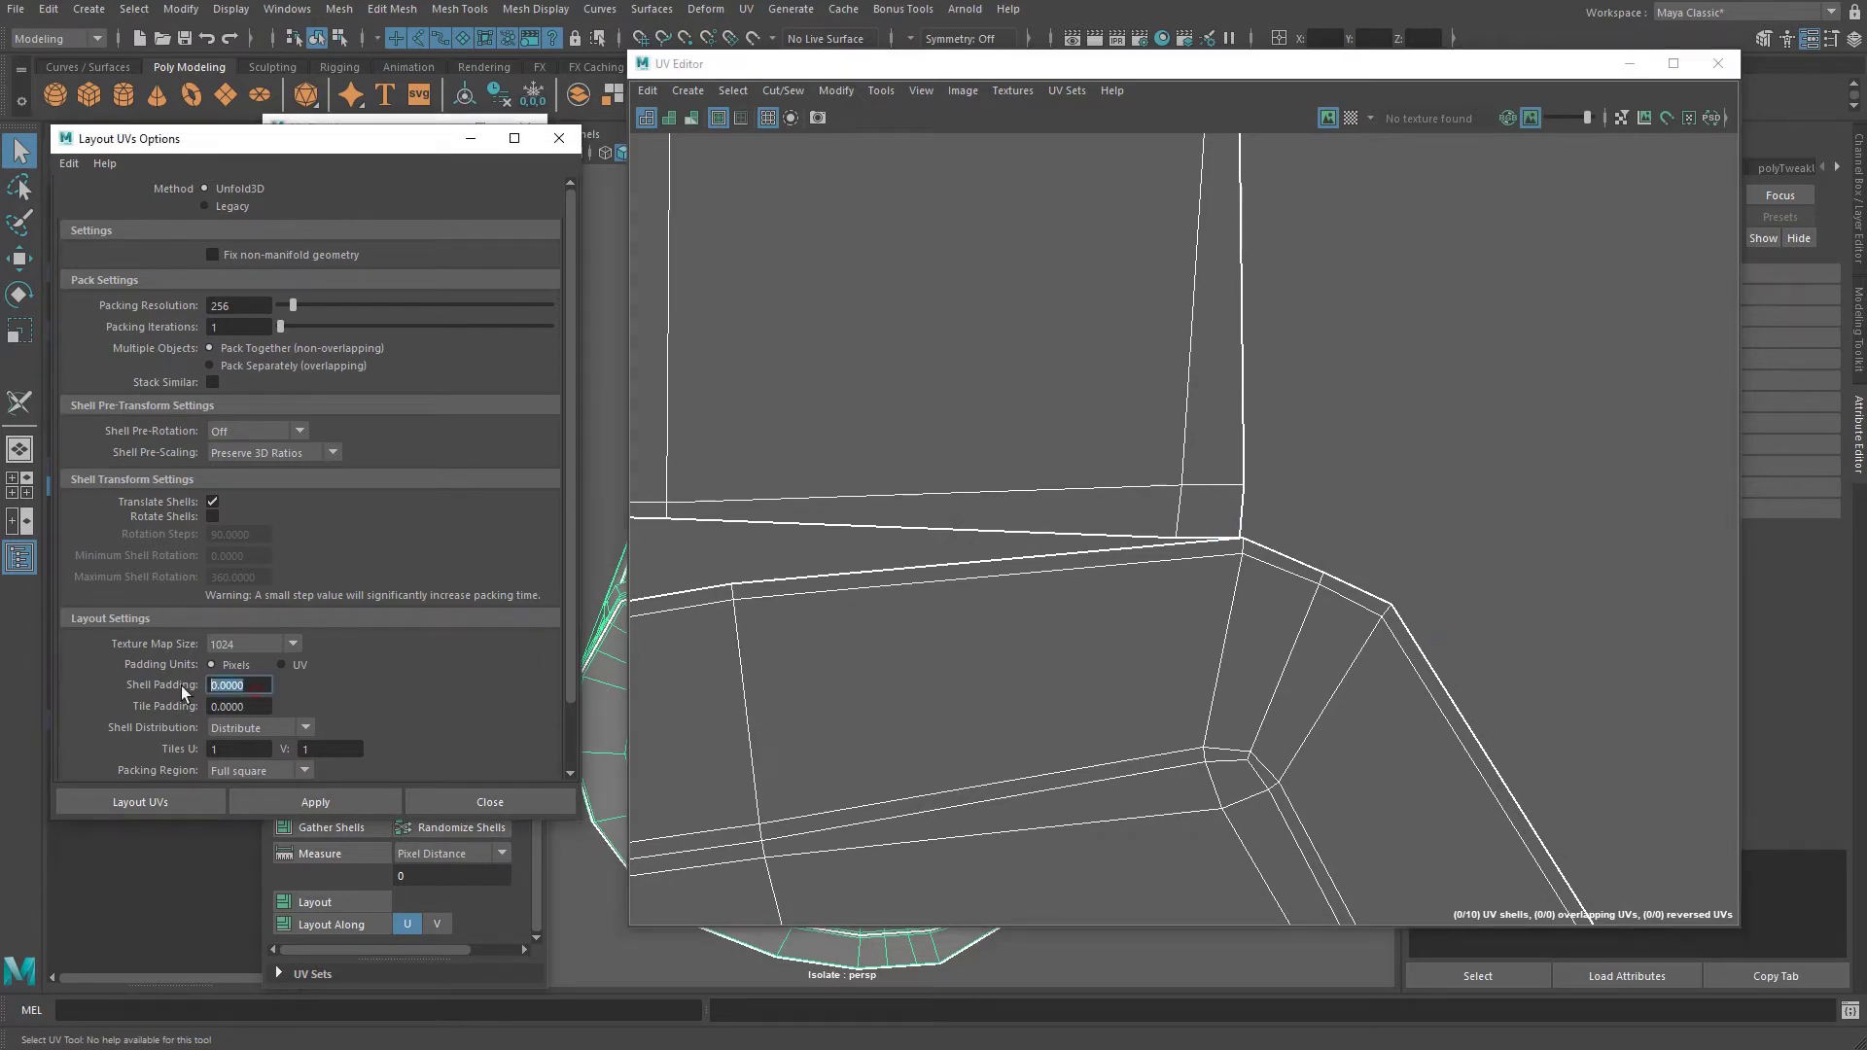
pyautogui.click(240, 707)
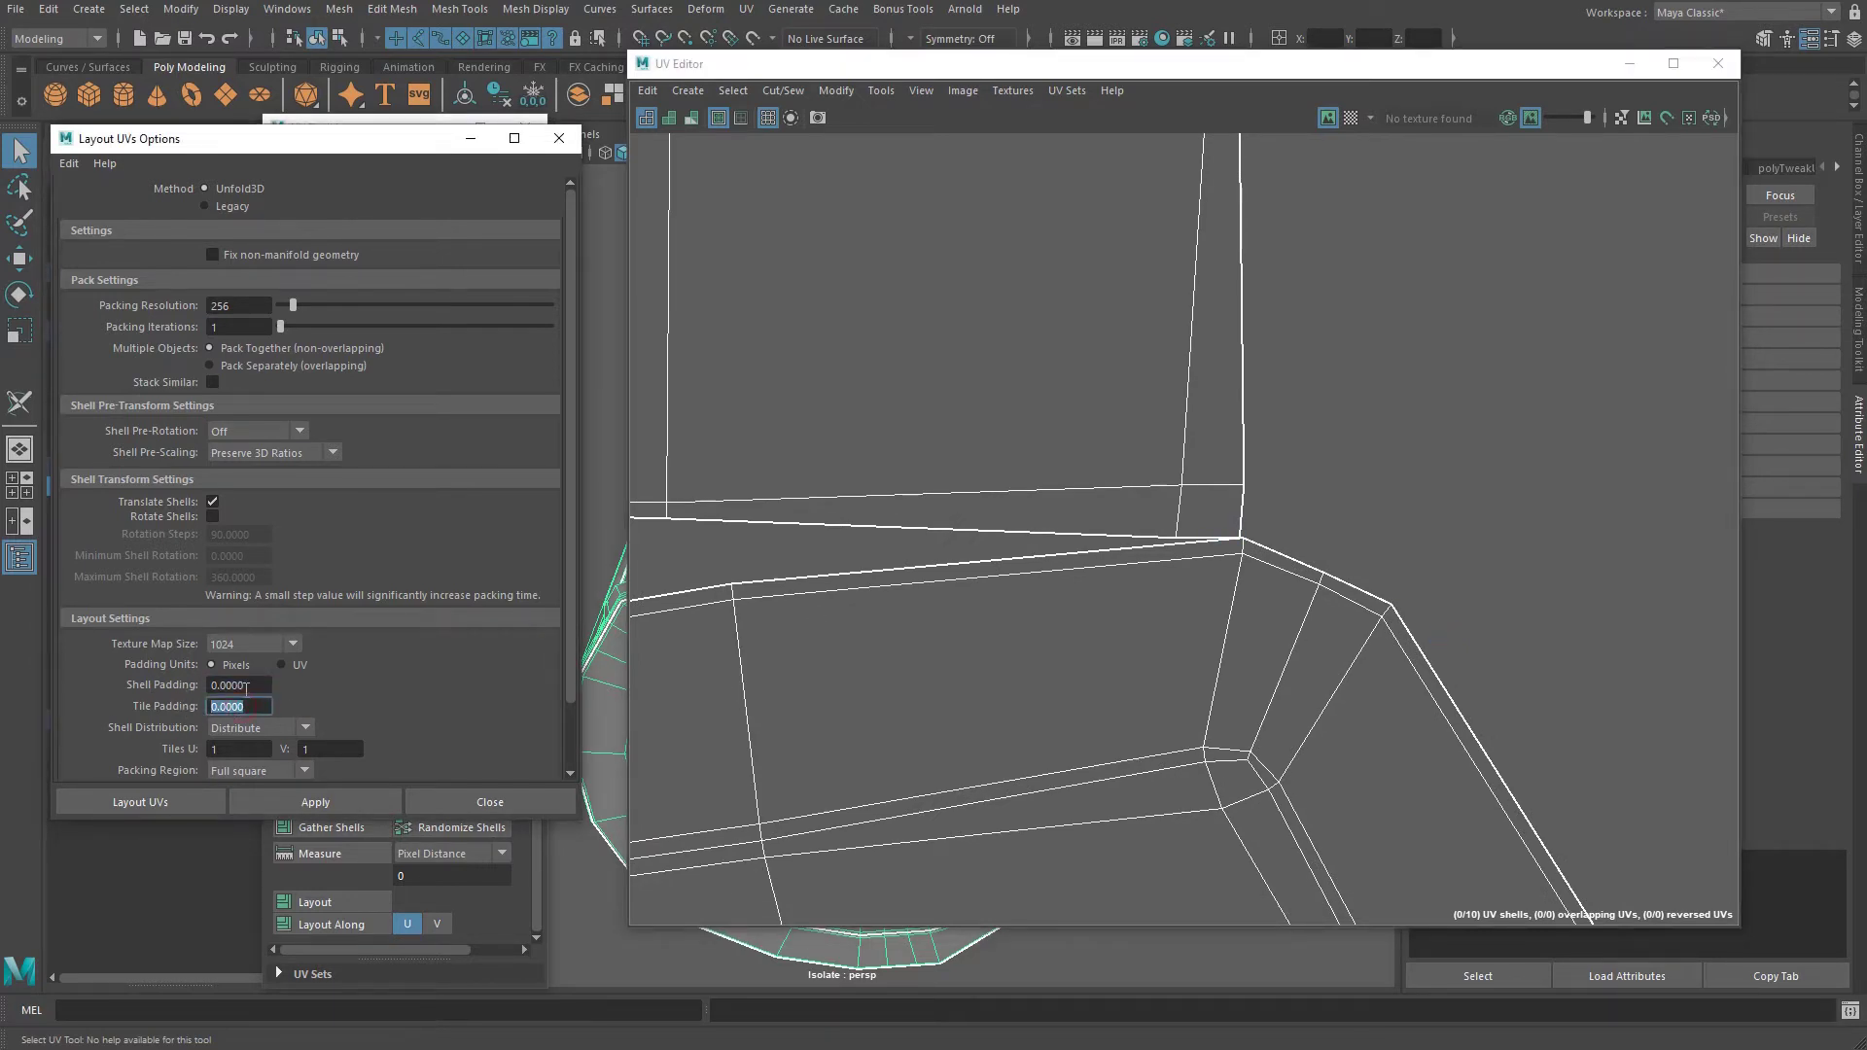
pyautogui.click(245, 686)
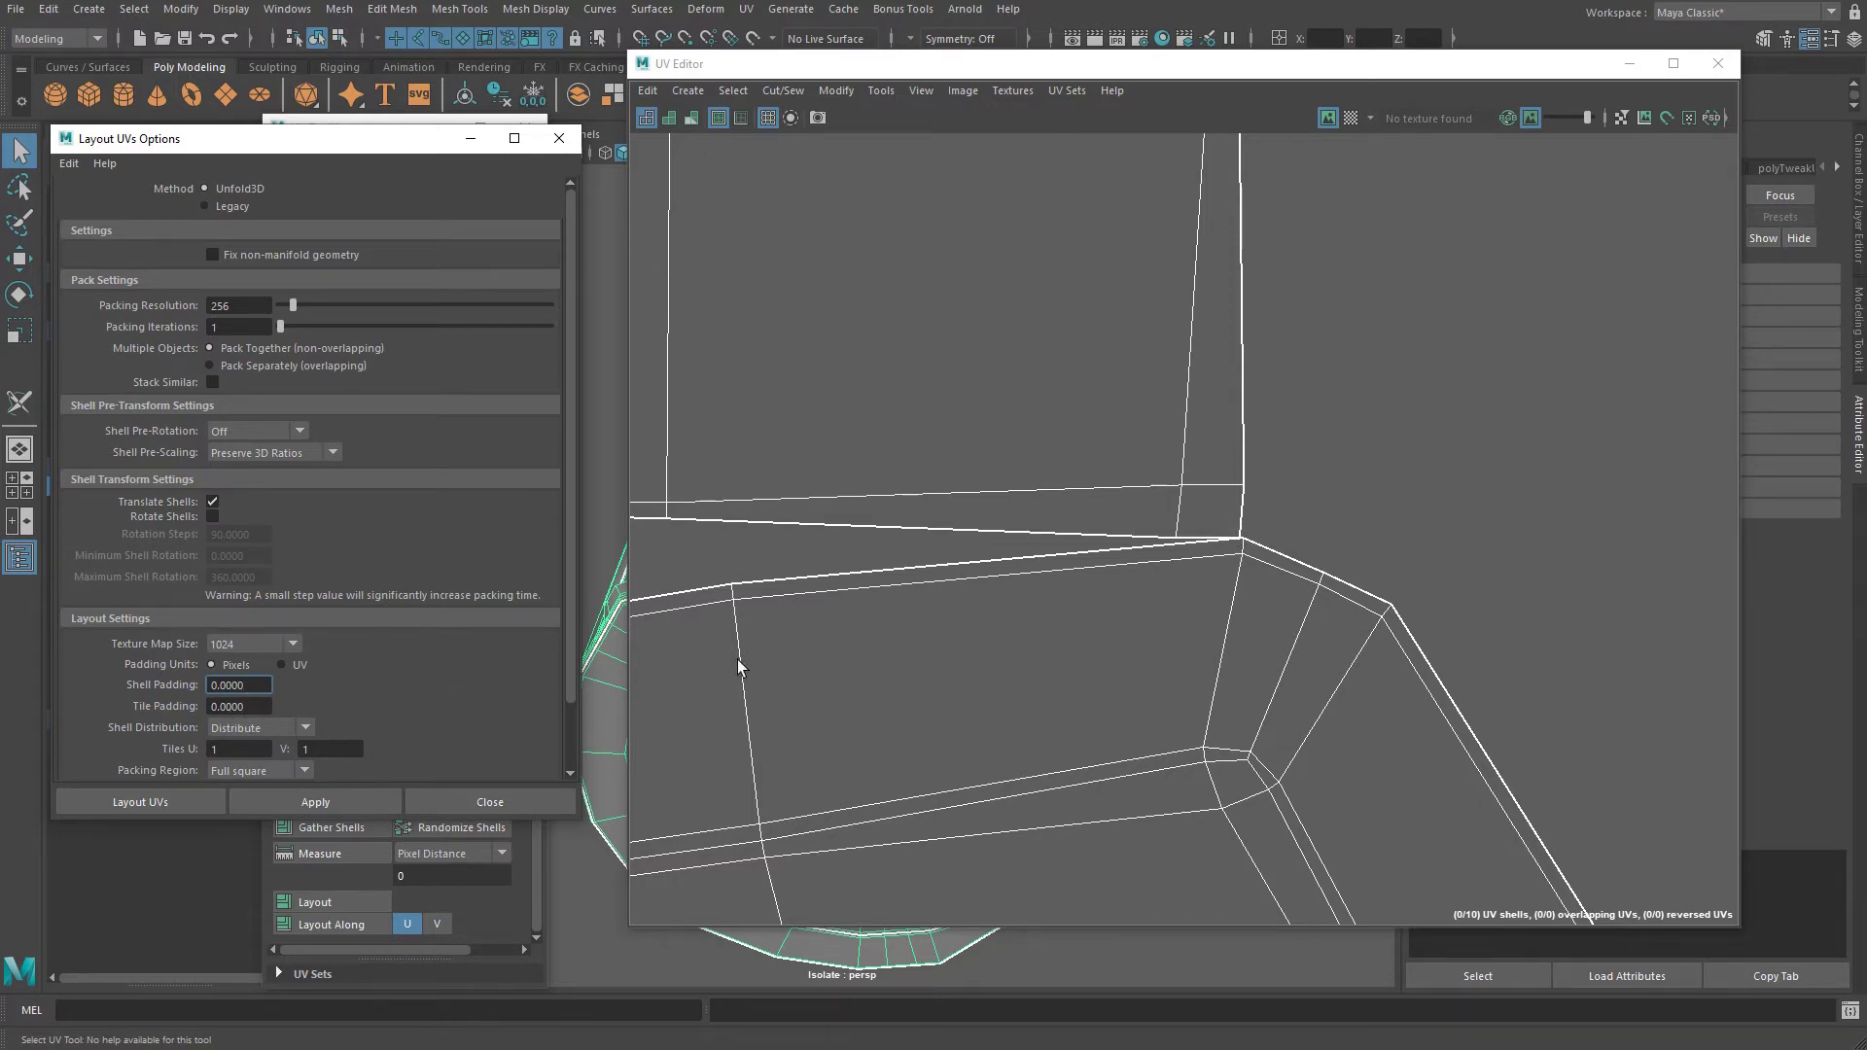
# Check how far the torso's shells and the curved frame strip sit from the UV tile's left border.
pyautogui.keyDown('alt'); pyautogui.moveTo(1310, 550); pyautogui.dragTo(780, 470, button='right'); pyautogui.keyUp('alt')
pyautogui.keyDown('alt'); pyautogui.moveTo(830, 480); pyautogui.dragTo(1265, 513, button='middle'); pyautogui.keyUp('alt')
pyautogui.keyDown('alt'); pyautogui.moveTo(1265, 513); pyautogui.dragTo(739, 453, button='right'); pyautogui.keyUp('alt')
pyautogui.keyDown('alt'); pyautogui.moveTo(971, 444); pyautogui.dragTo(1592, 610, button='middle'); pyautogui.keyUp('alt')
pyautogui.keyDown('alt'); pyautogui.moveTo(790, 505); pyautogui.dragTo(938, 503, button='middle'); pyautogui.keyUp('alt')
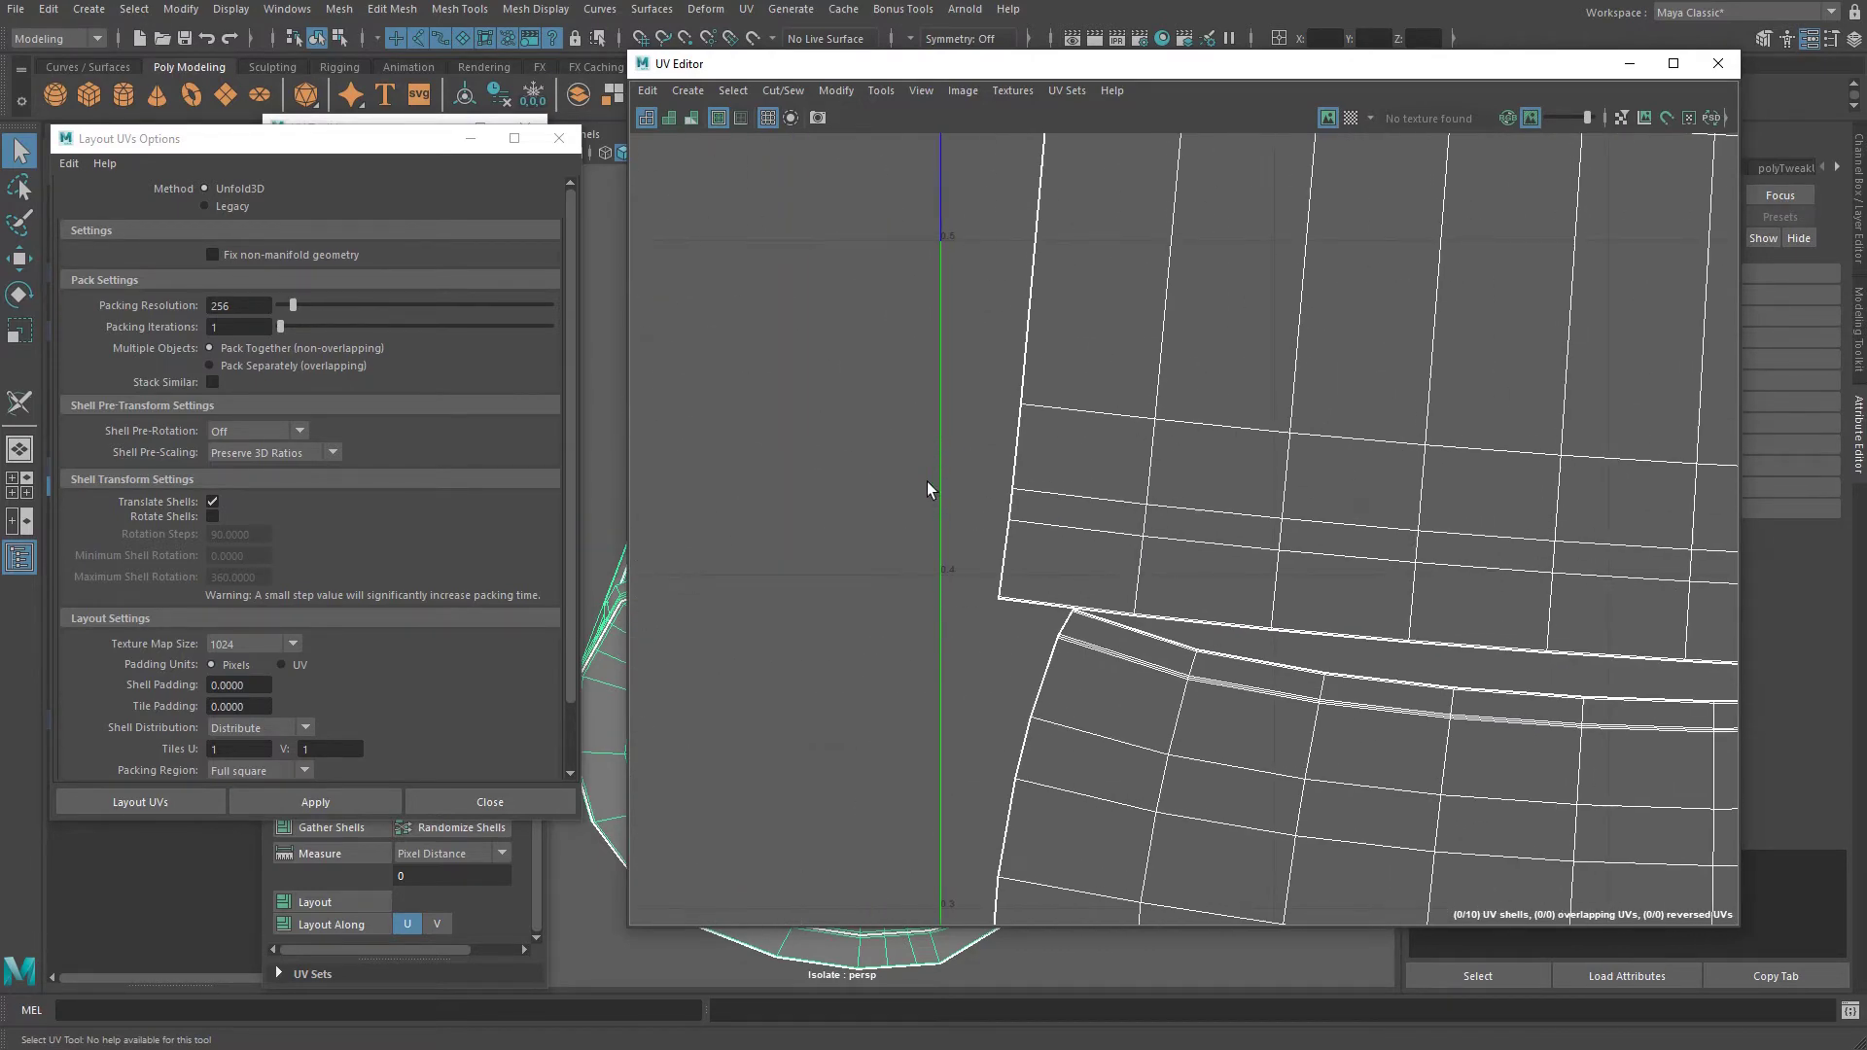
pyautogui.keyDown('alt'); pyautogui.moveTo(929, 603); pyautogui.dragTo(244, 477, button='right'); pyautogui.keyUp('alt')
pyautogui.keyDown('alt'); pyautogui.moveTo(856, 475); pyautogui.dragTo(750, 683, button='middle'); pyautogui.keyUp('alt')
pyautogui.keyDown('alt'); pyautogui.moveTo(925, 375); pyautogui.dragTo(923, 556, button='middle'); pyautogui.keyUp('alt')
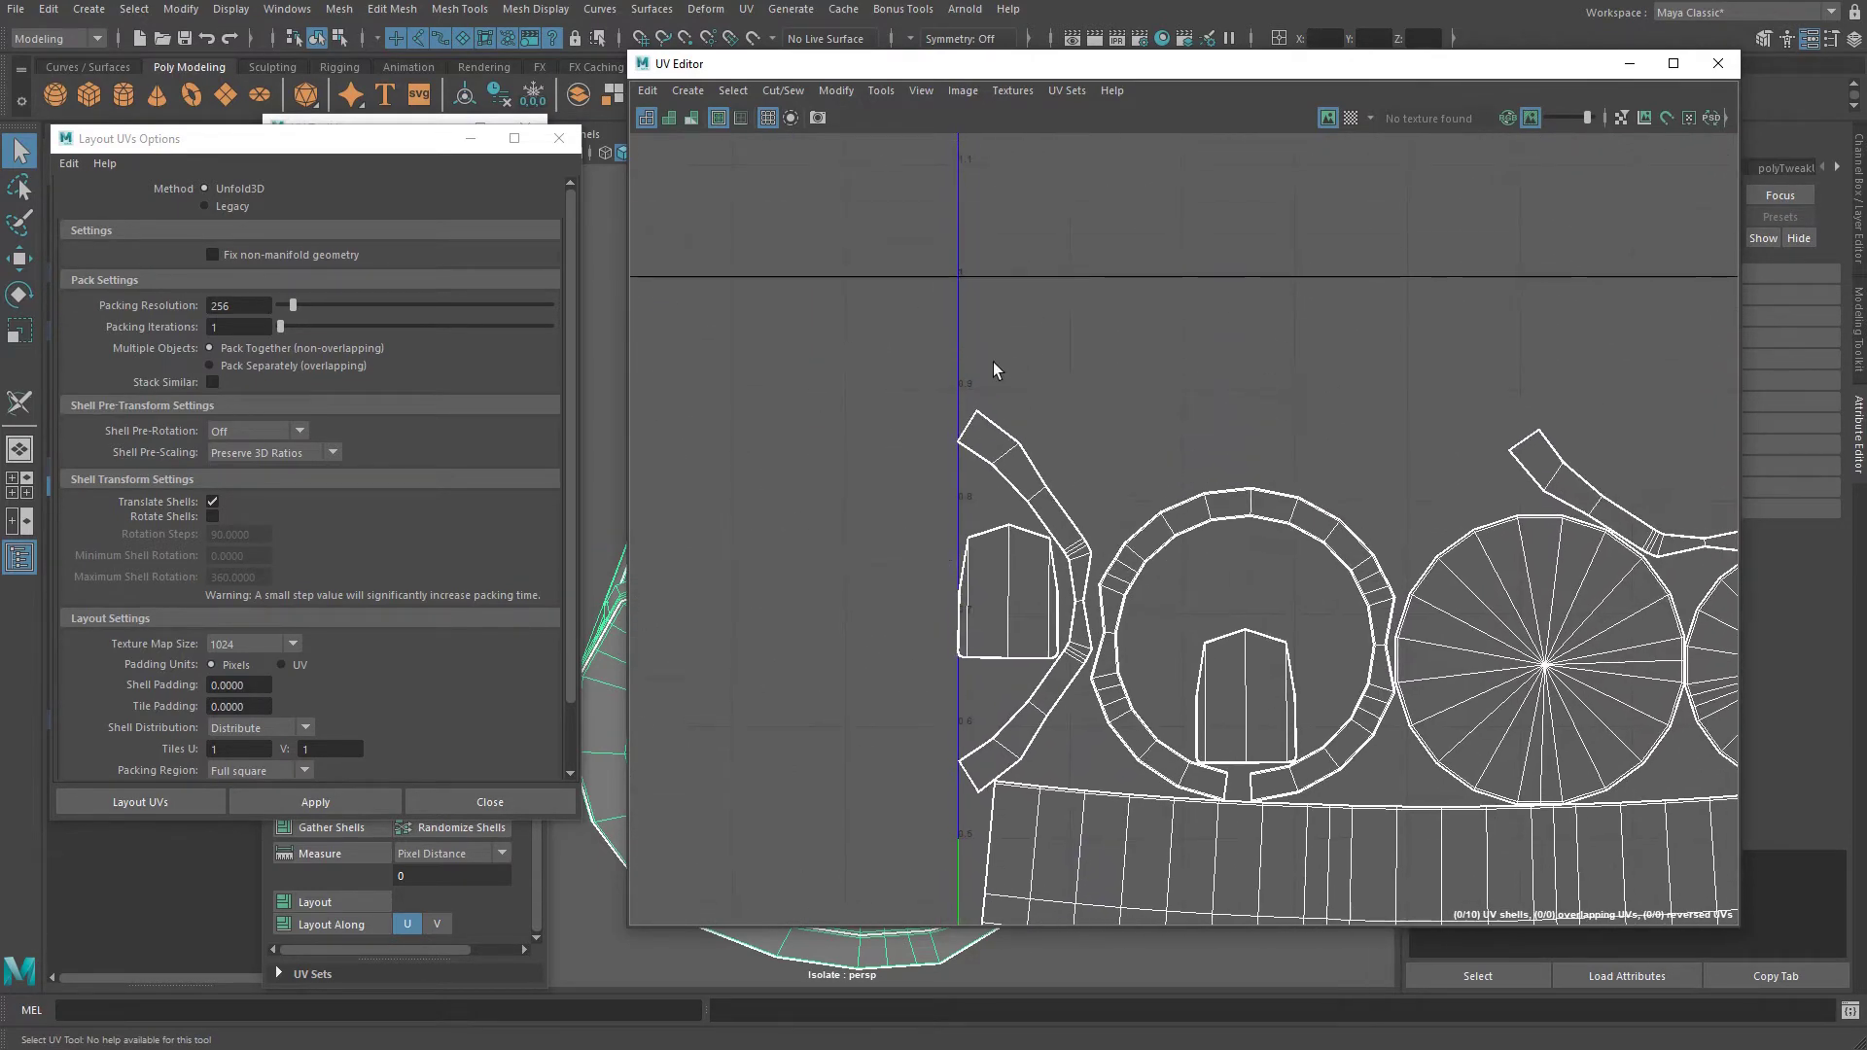
pyautogui.keyDown('alt'); pyautogui.moveTo(970, 418); pyautogui.dragTo(888, 498, button='right'); pyautogui.keyUp('alt')
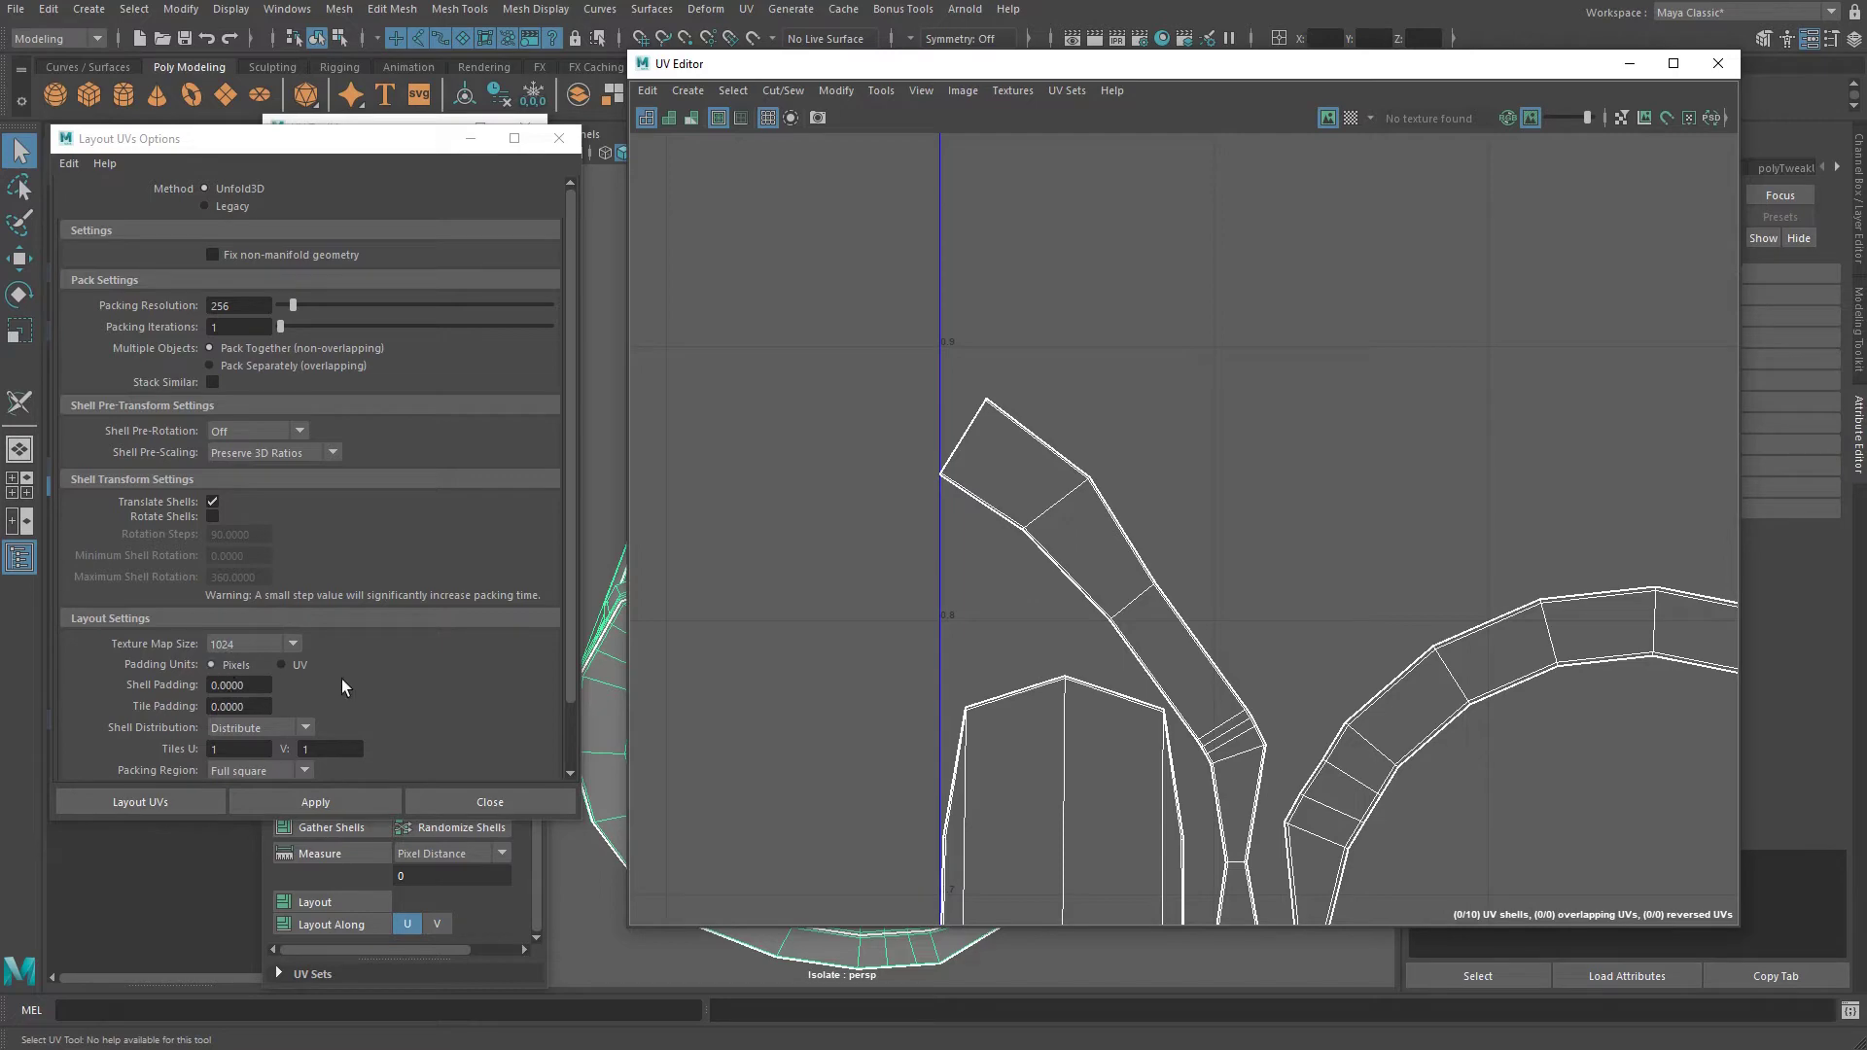
pyautogui.keyDown('alt'); pyautogui.moveTo(1154, 611); pyautogui.dragTo(719, 486, button='right'); pyautogui.keyUp('alt')
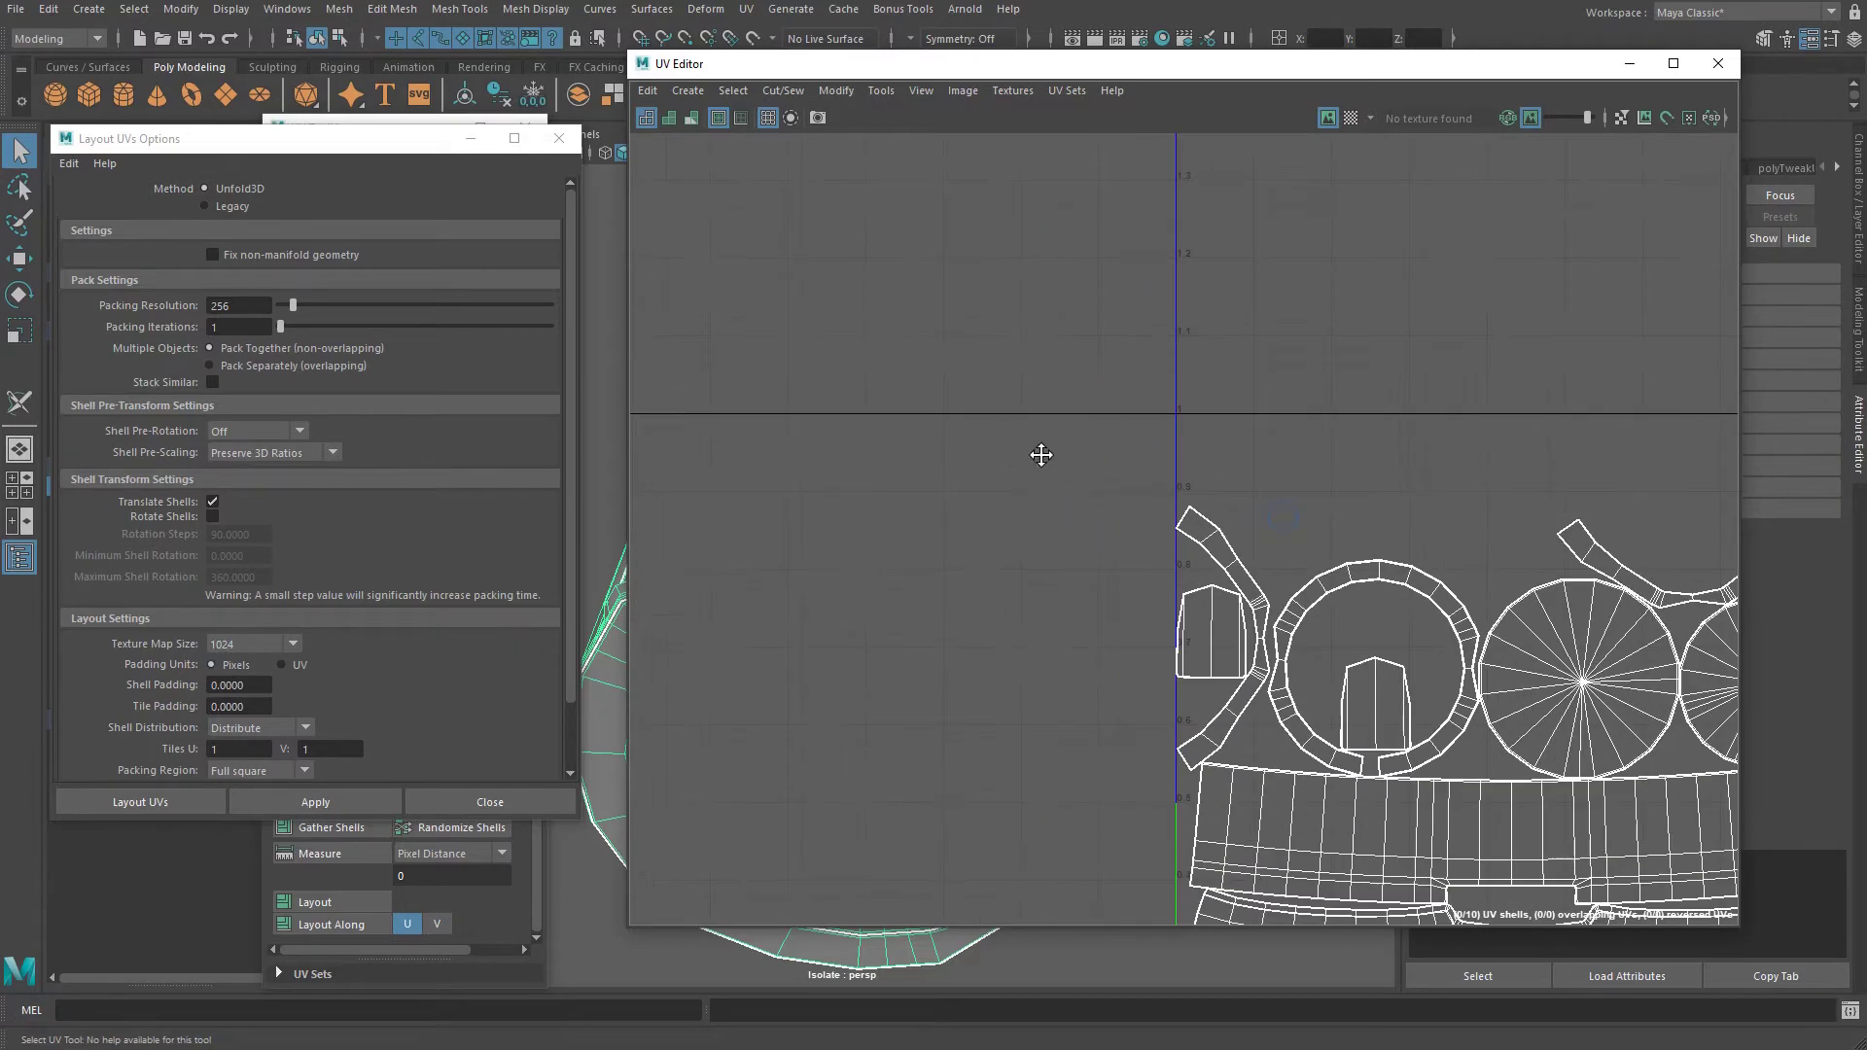
pyautogui.keyDown('alt'); pyautogui.moveTo(1042, 454); pyautogui.dragTo(595, 231, button='middle'); pyautogui.keyUp('alt')
pyautogui.keyDown('alt'); pyautogui.moveTo(1118, 467); pyautogui.dragTo(967, 428, button='right'); pyautogui.keyUp('alt')
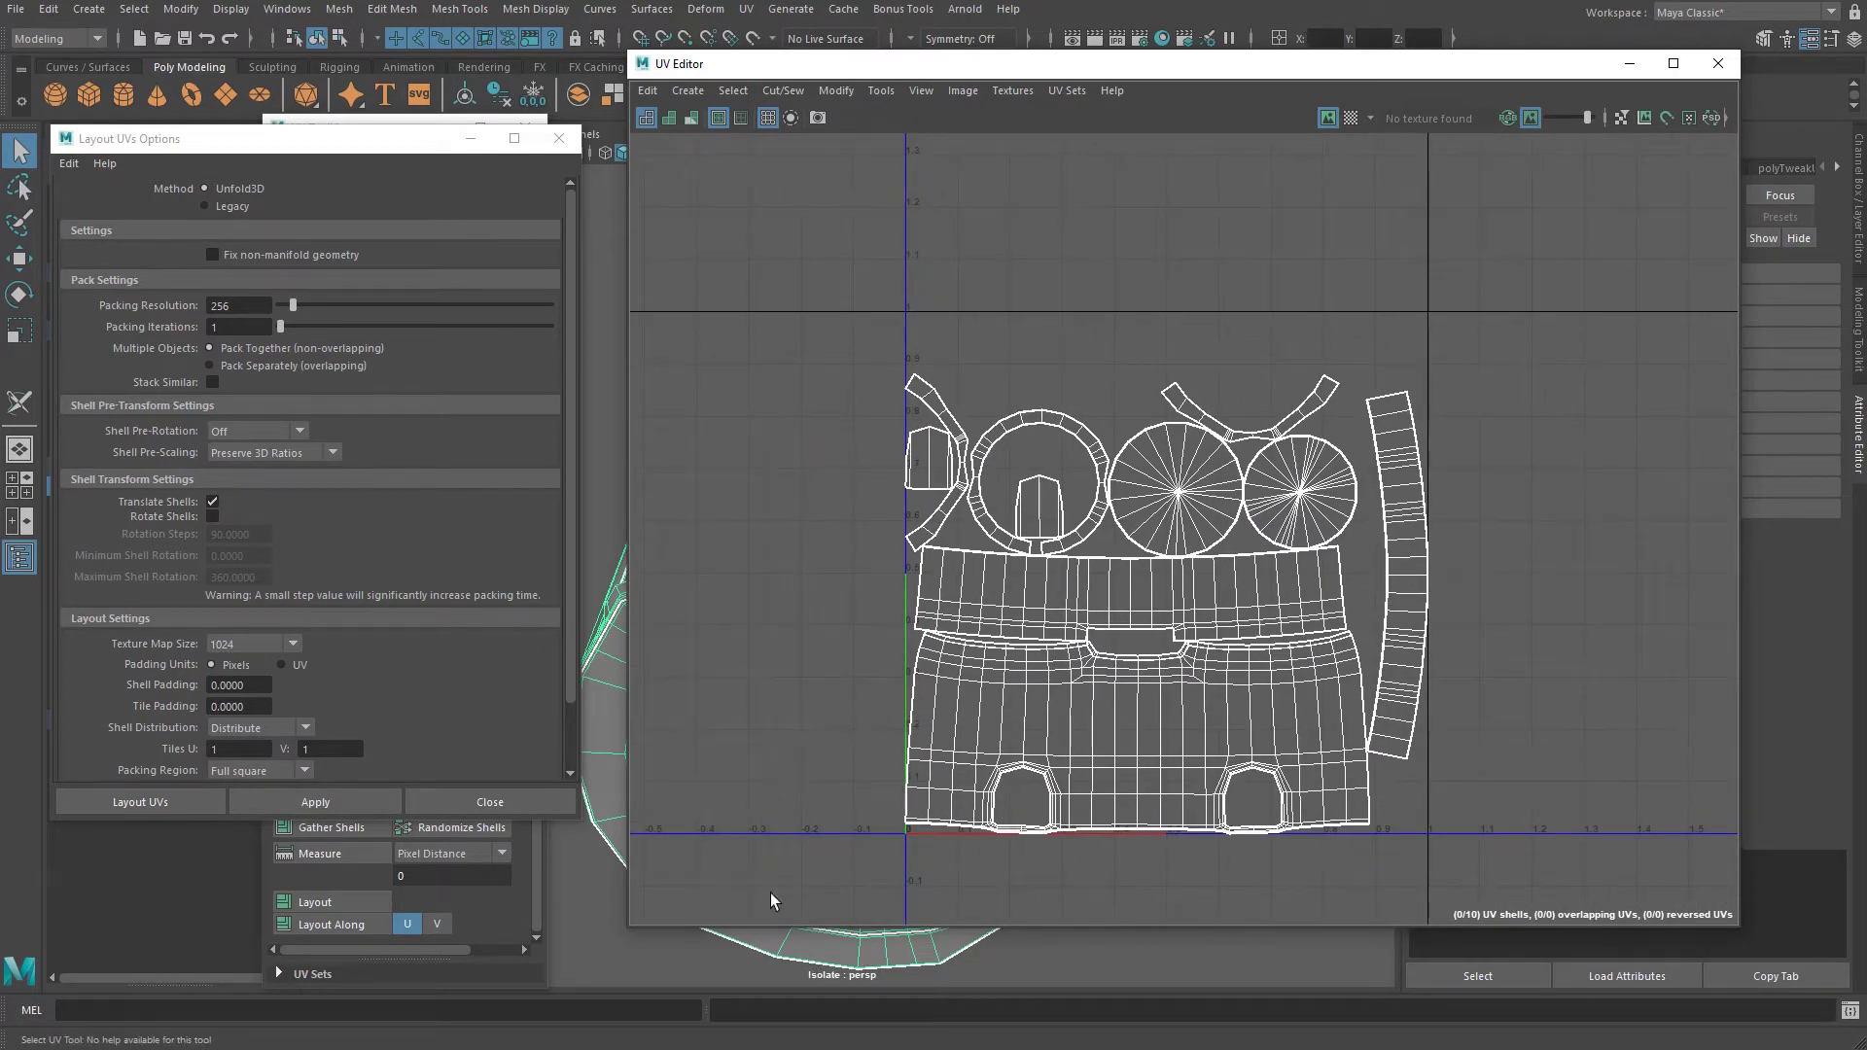
# Set both the shell padding and the tile padding to 20 pixels and lay out the torso's UV shells again.
pyautogui.moveTo(248, 686); pyautogui.dragTo(108, 693)
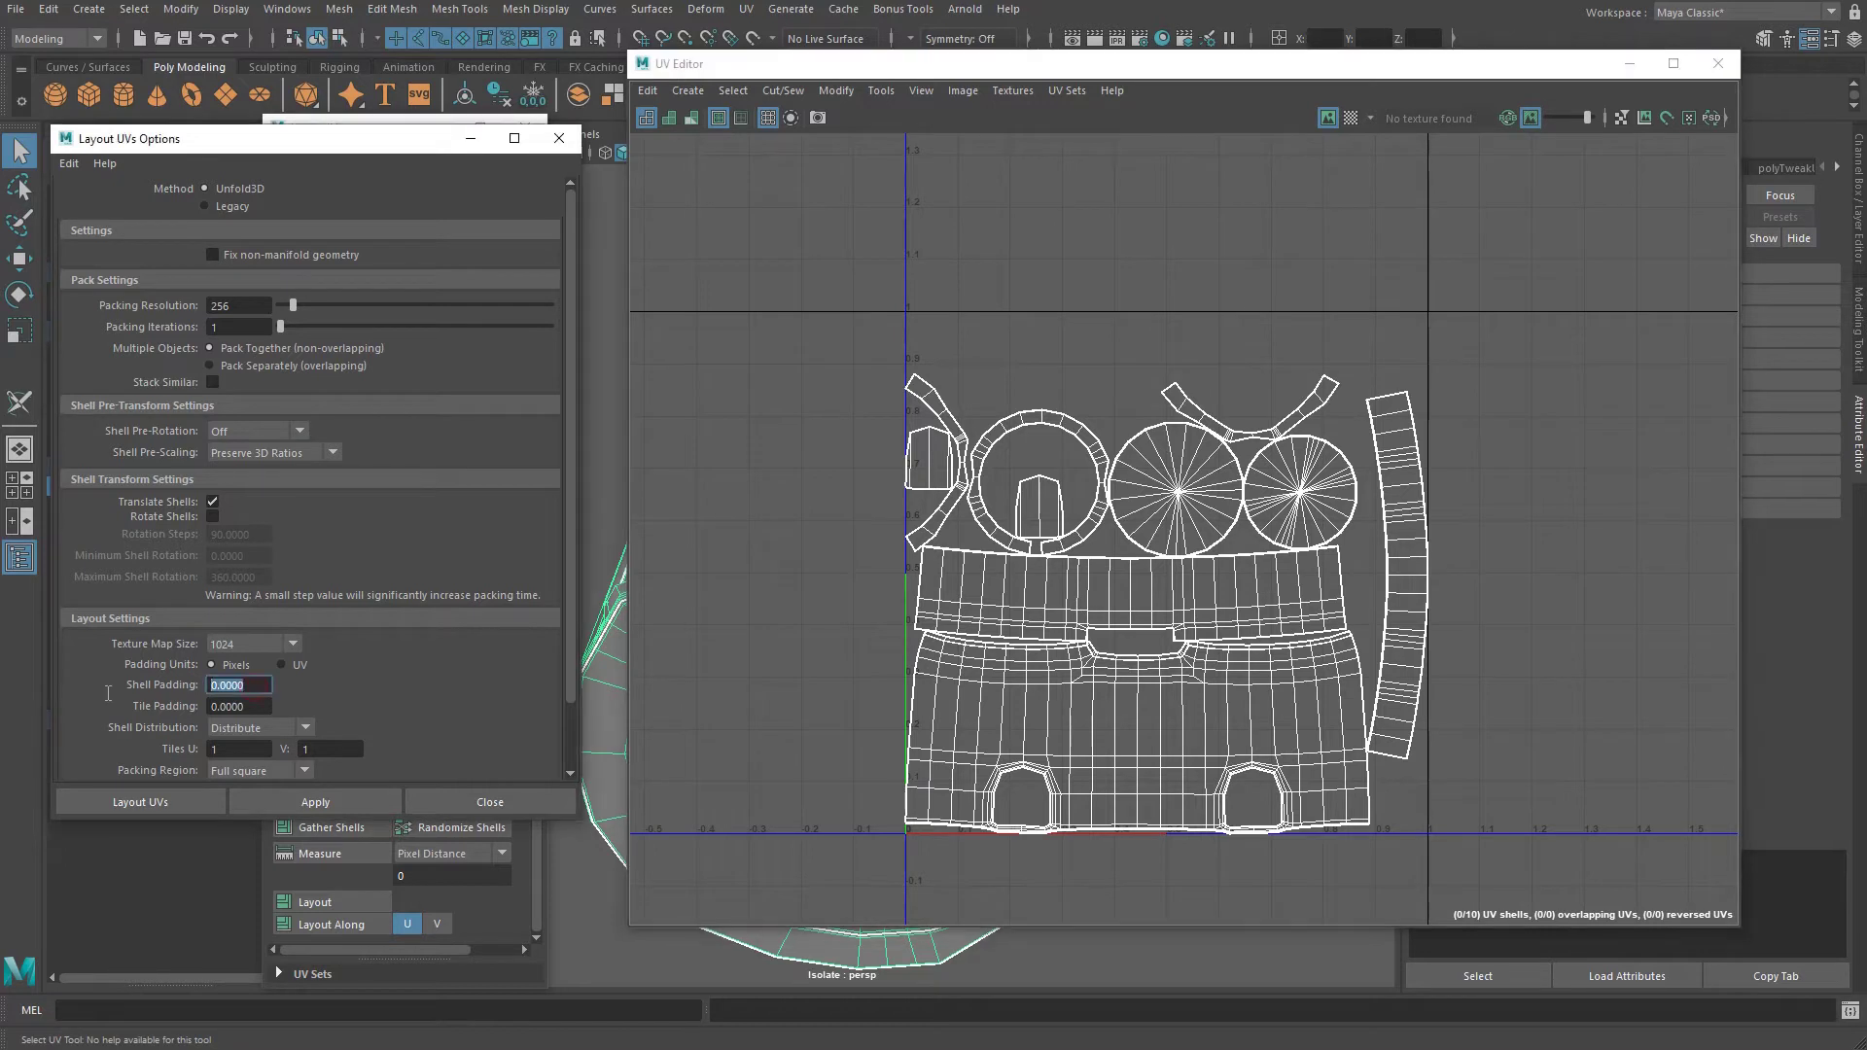
pyautogui.write('20')
pyautogui.moveTo(262, 712); pyautogui.dragTo(155, 716)
pyautogui.write('20')
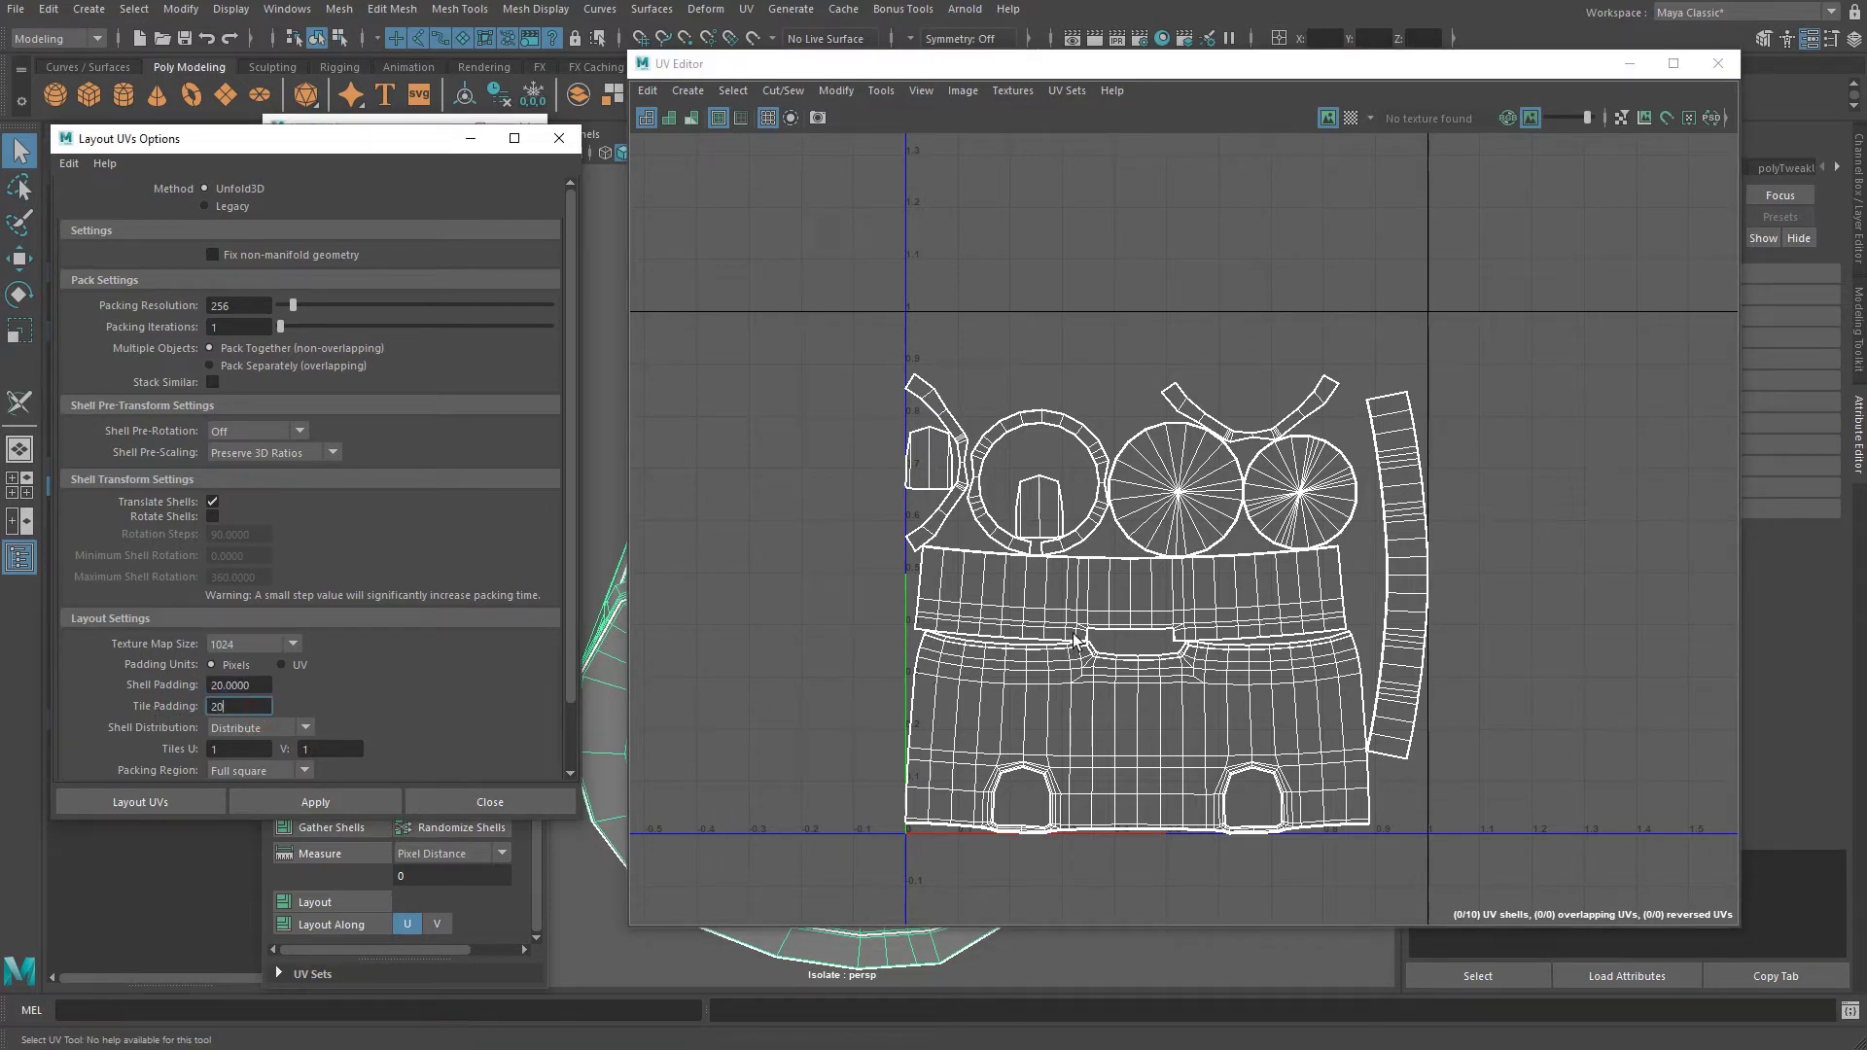
pyautogui.click(292, 809)
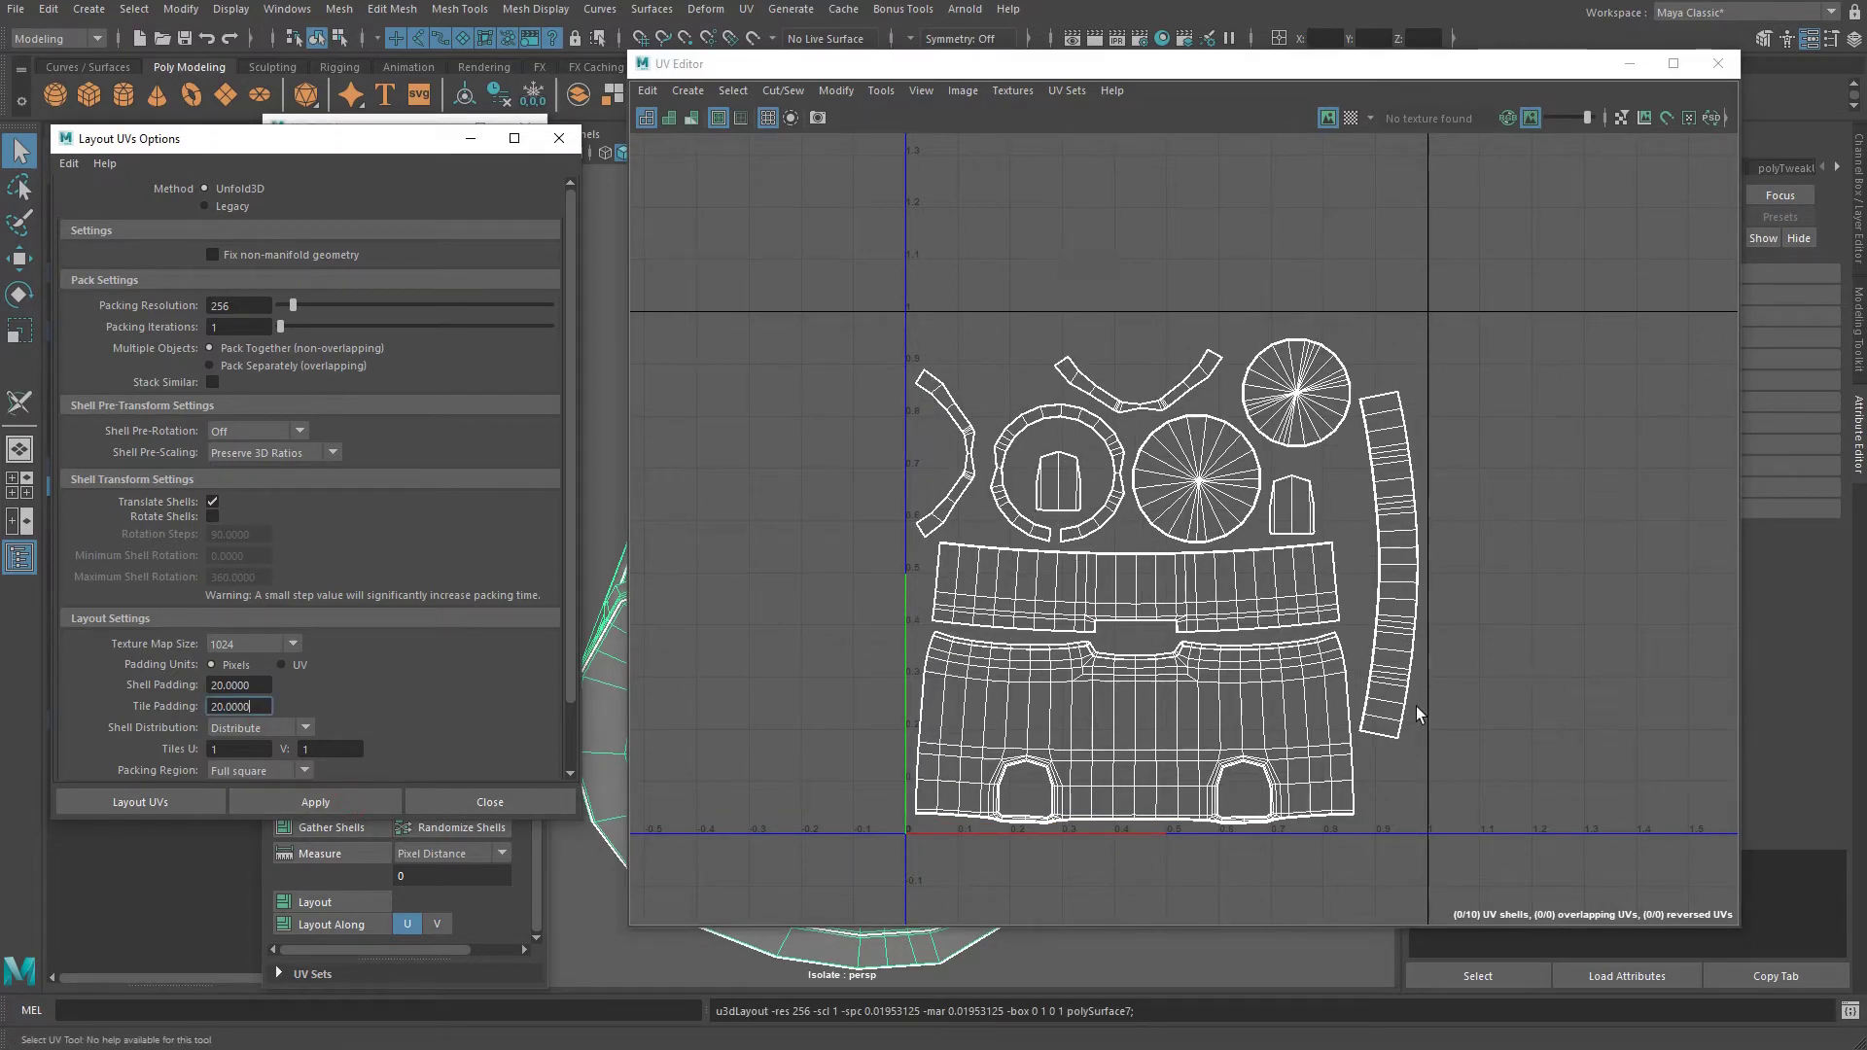
# Inspect the padding between the two large torso shells around the central notch in the new layout.
pyautogui.scroll(10, 1329, 727)
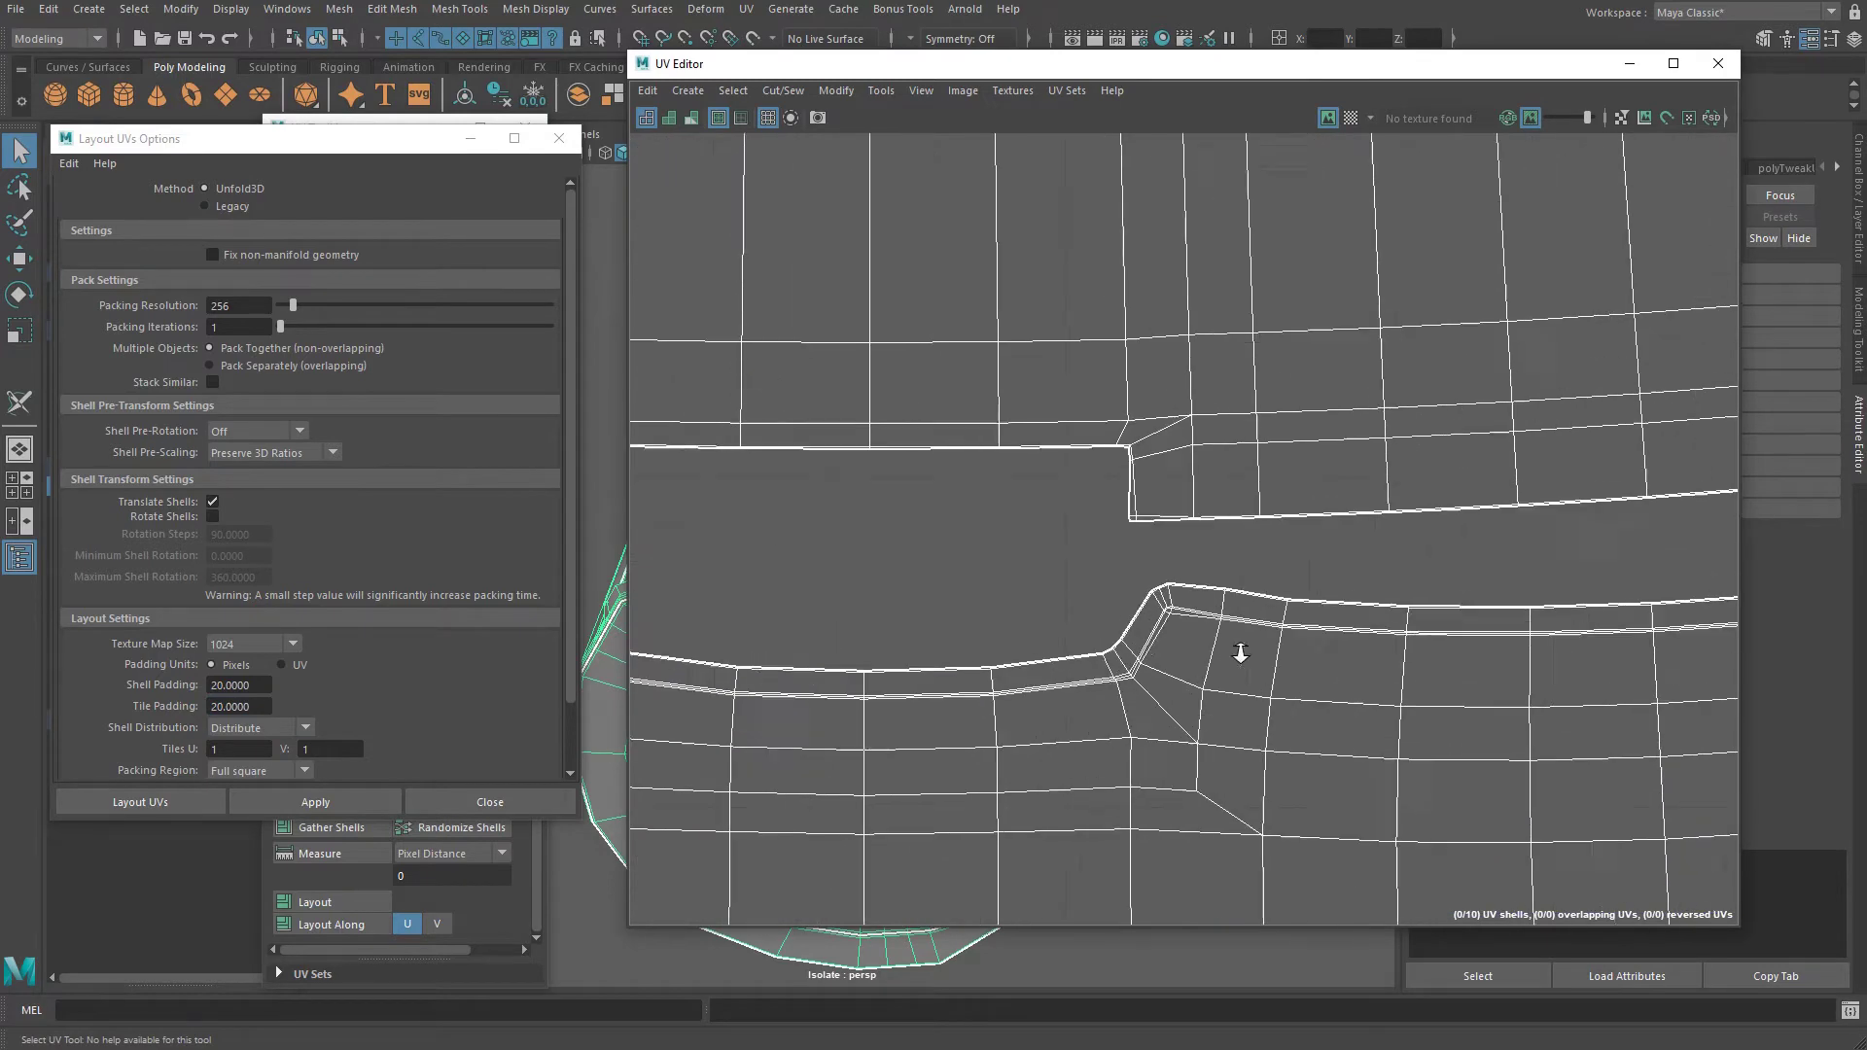
pyautogui.scroll(1, 1116, 652)
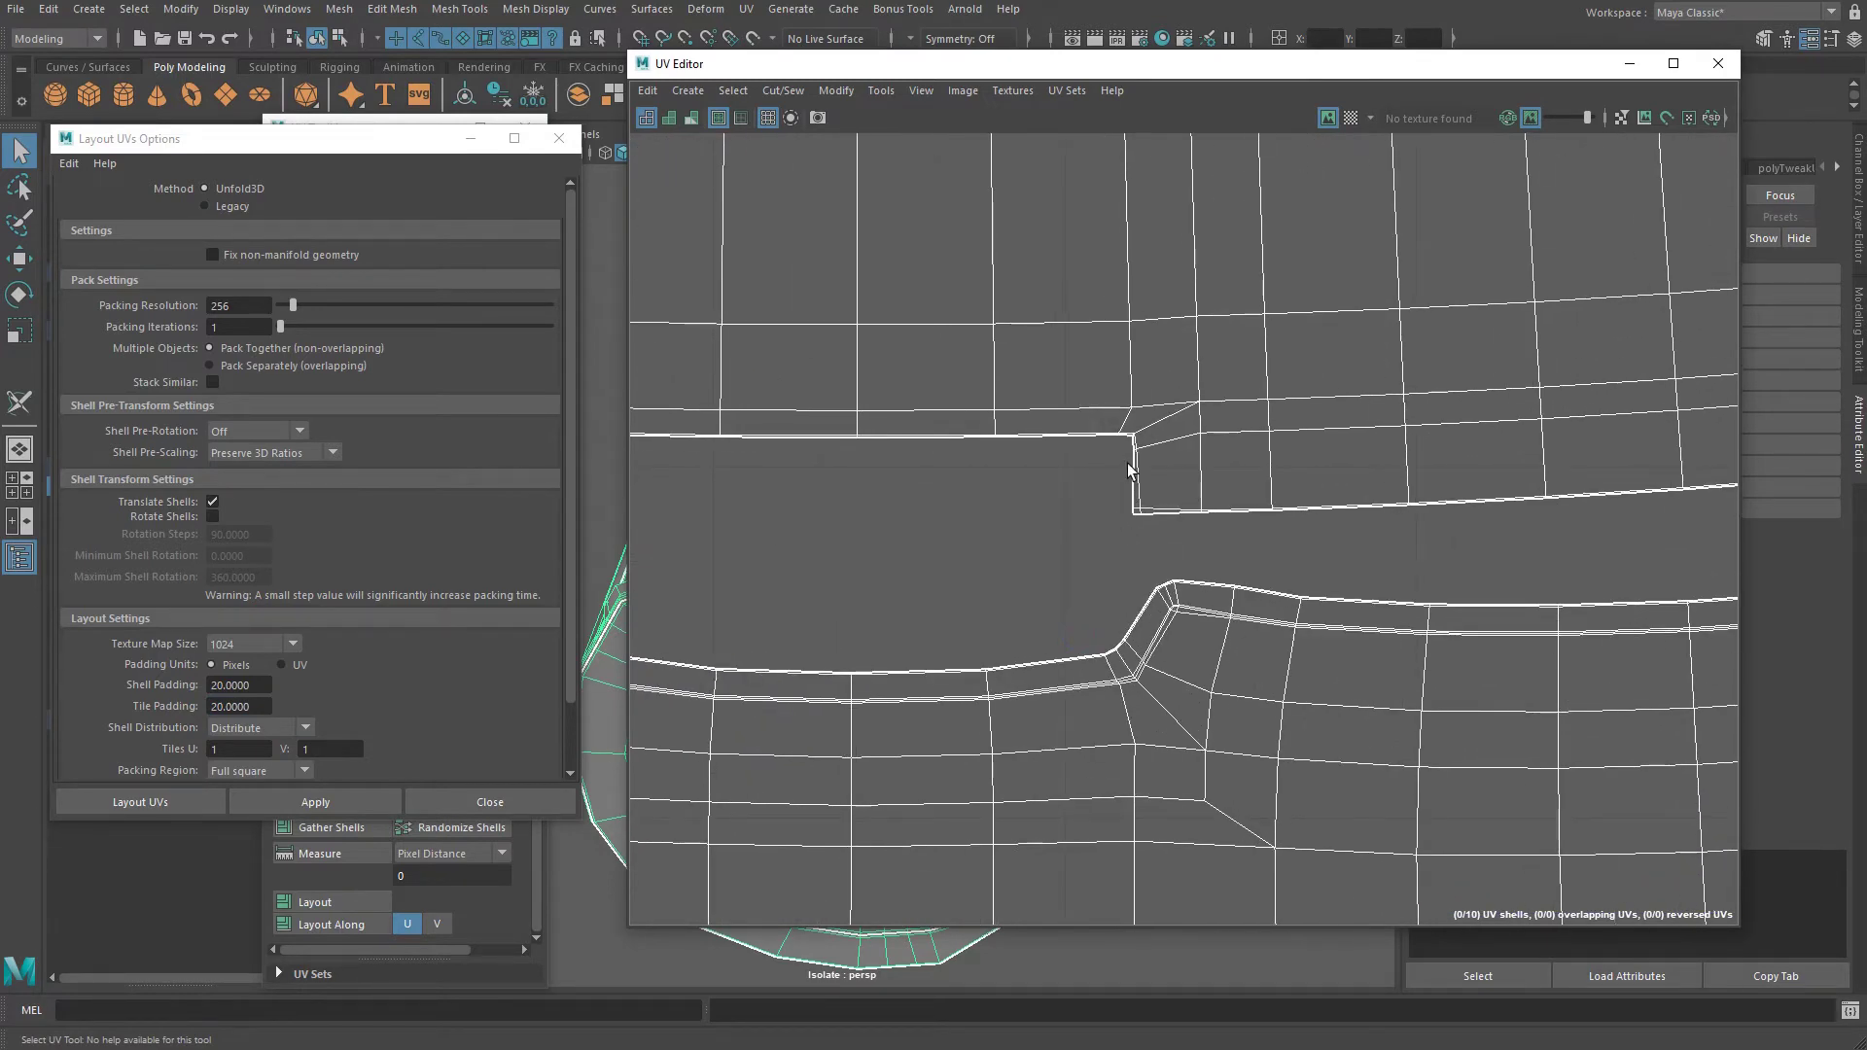
pyautogui.scroll(-2, 1139, 544)
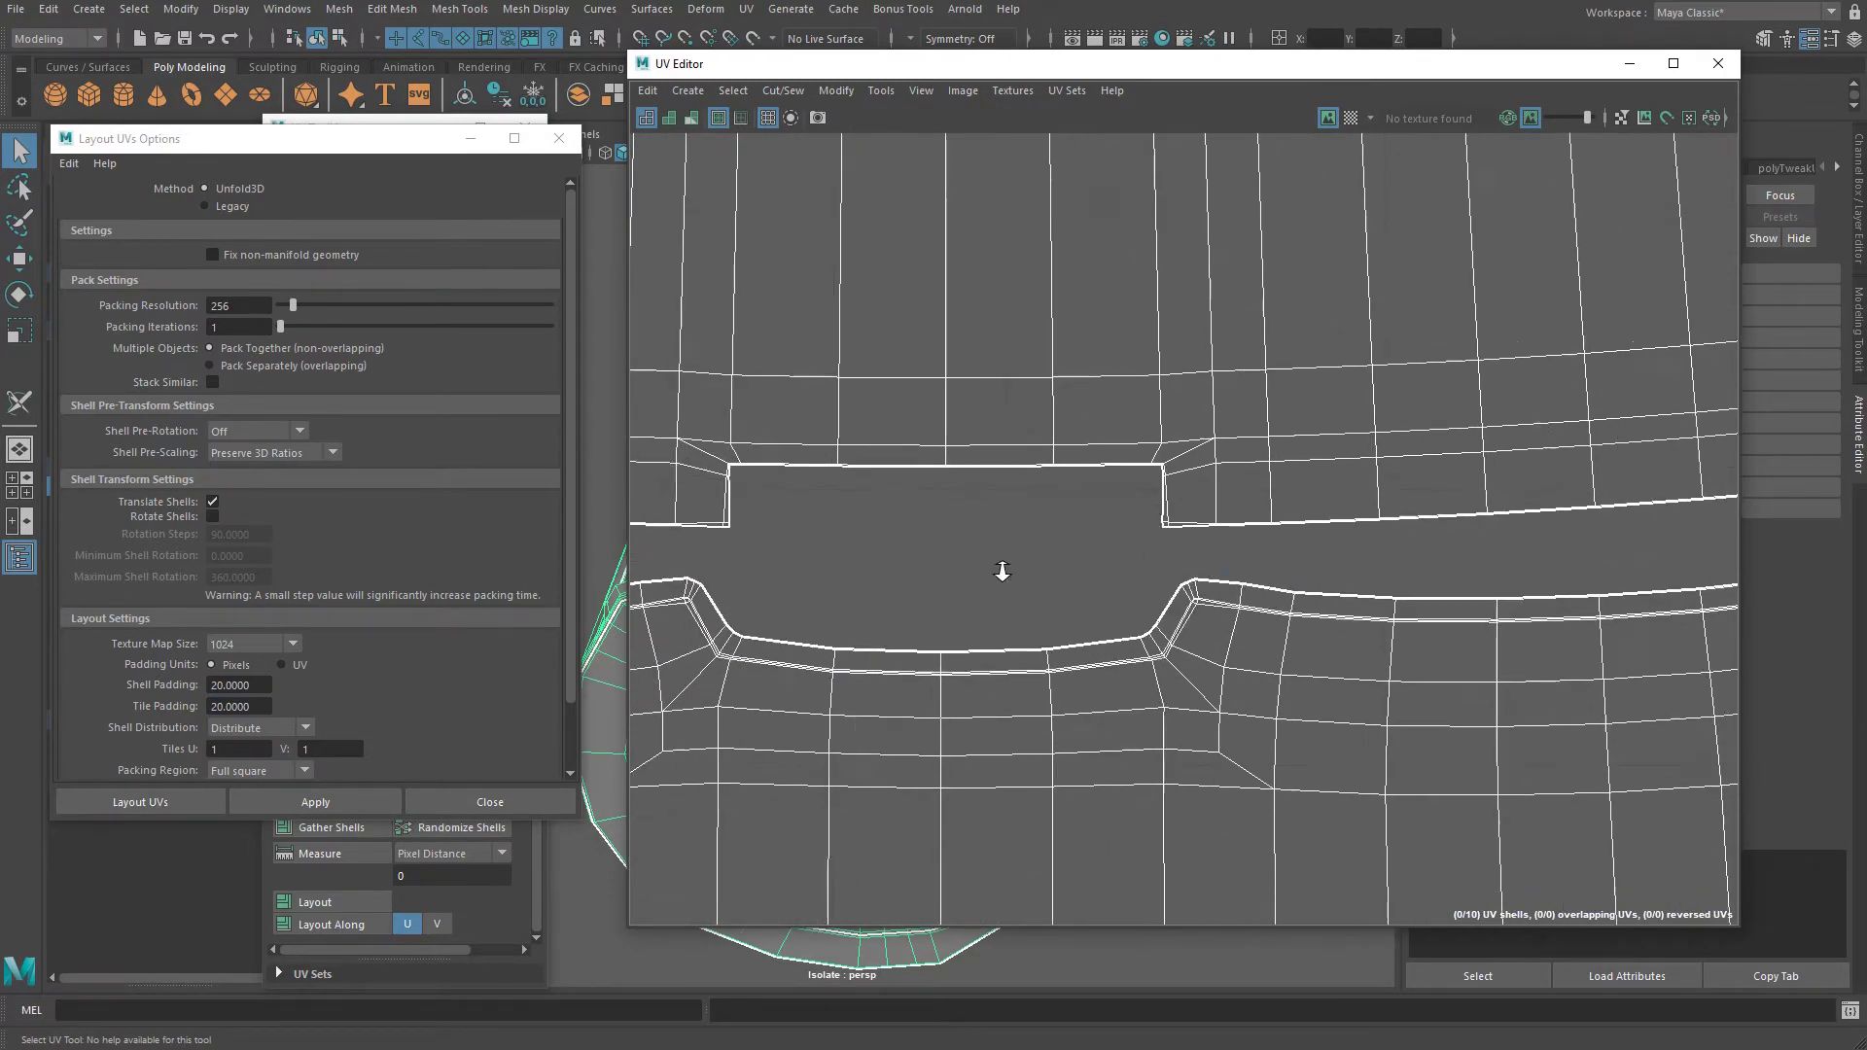
pyautogui.keyDown('alt'); pyautogui.moveTo(998, 566); pyautogui.dragTo(1173, 572, button='middle'); pyautogui.keyUp('alt')
pyautogui.scroll(5, 1333, 608)
pyautogui.keyDown('alt'); pyautogui.moveTo(1336, 586); pyautogui.dragTo(1035, 551, button='middle'); pyautogui.keyUp('alt')
pyautogui.scroll(2, 1035, 559)
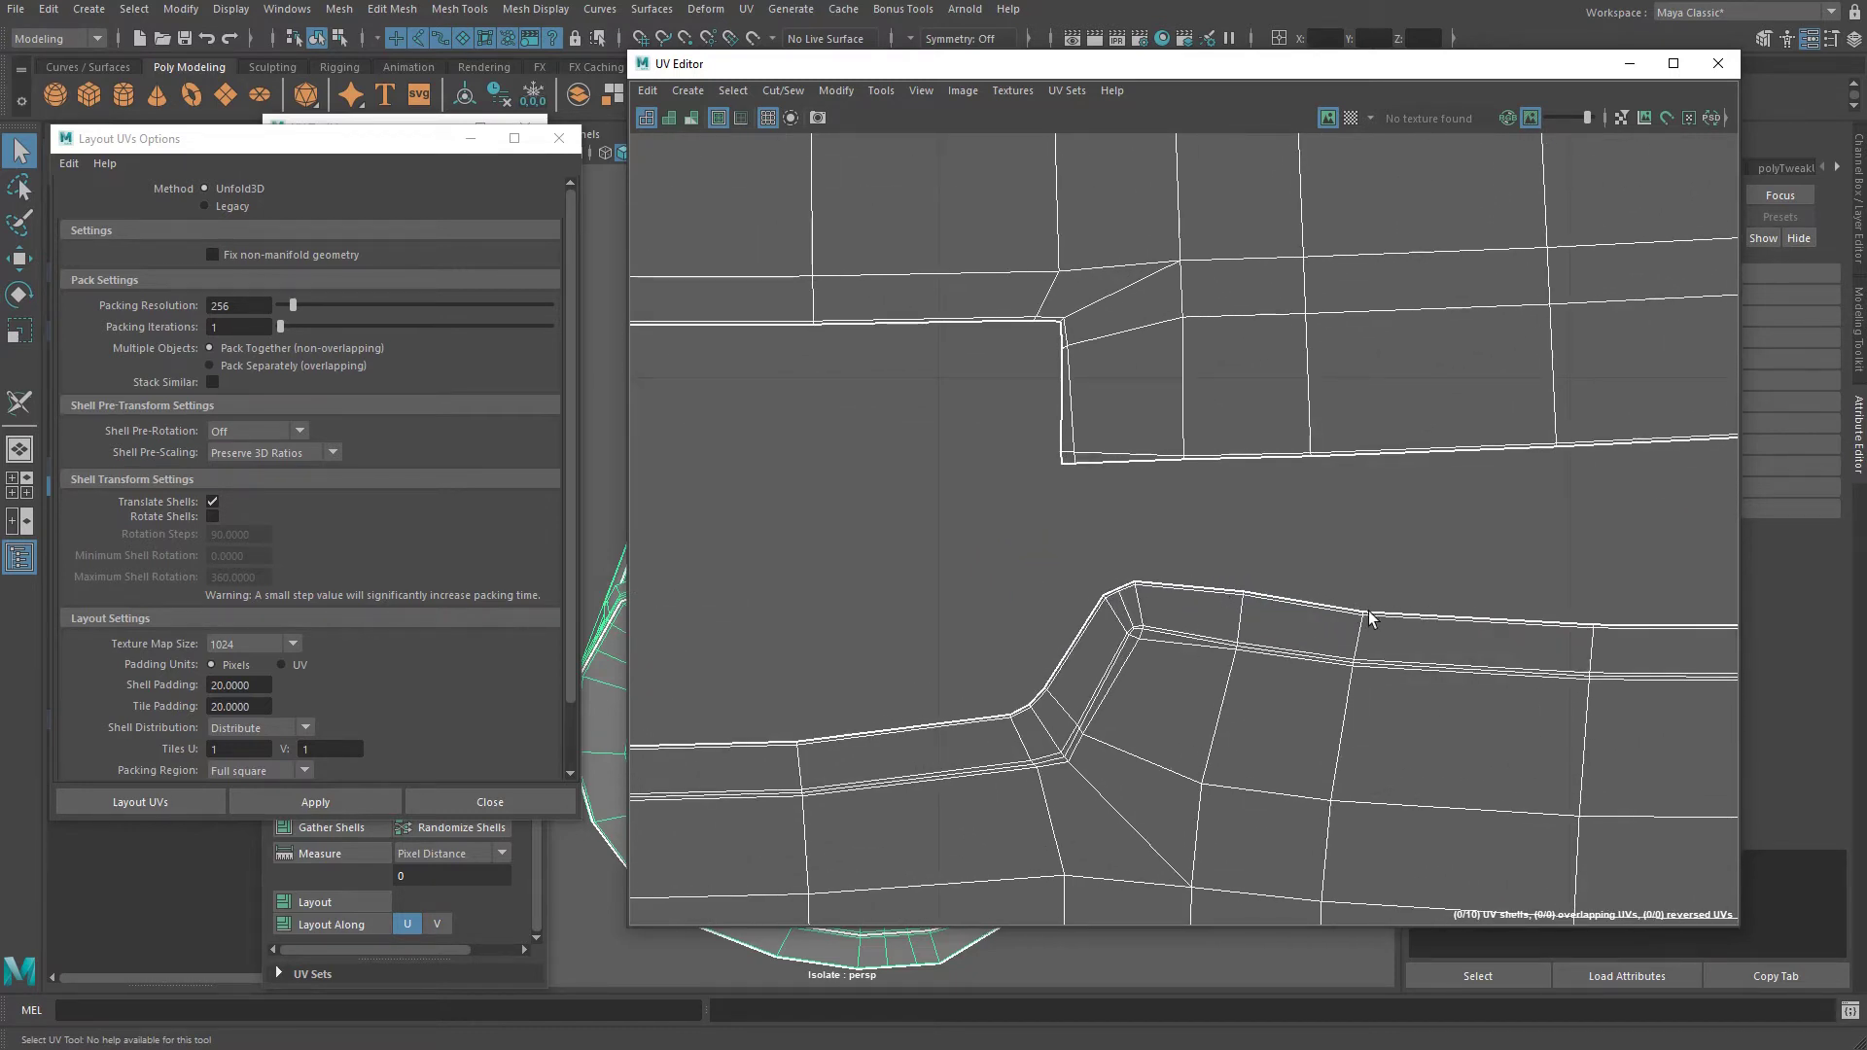
# Inspect the gap between the large torso shells and how far the long curved strip sits from the UV tile border.
pyautogui.scroll(-6, 872, 659)
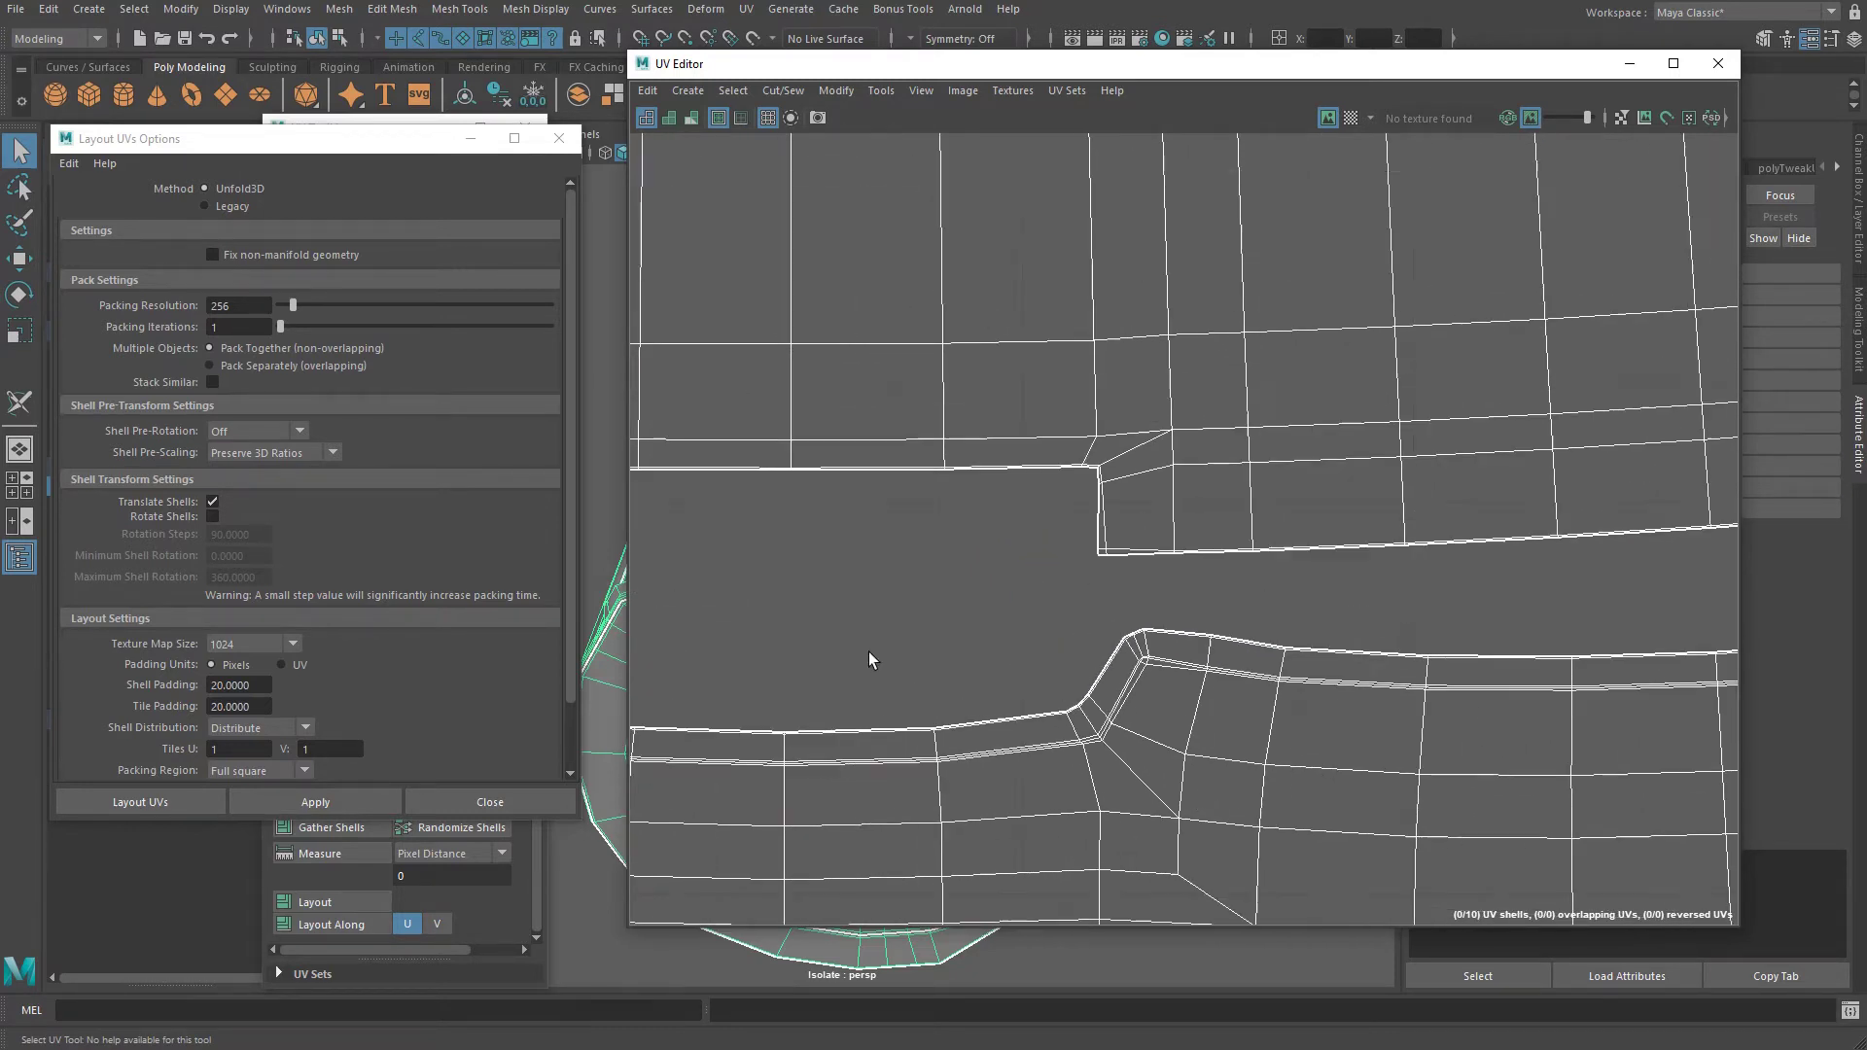
pyautogui.scroll(-2, 989, 520)
pyautogui.scroll(6, 1344, 472)
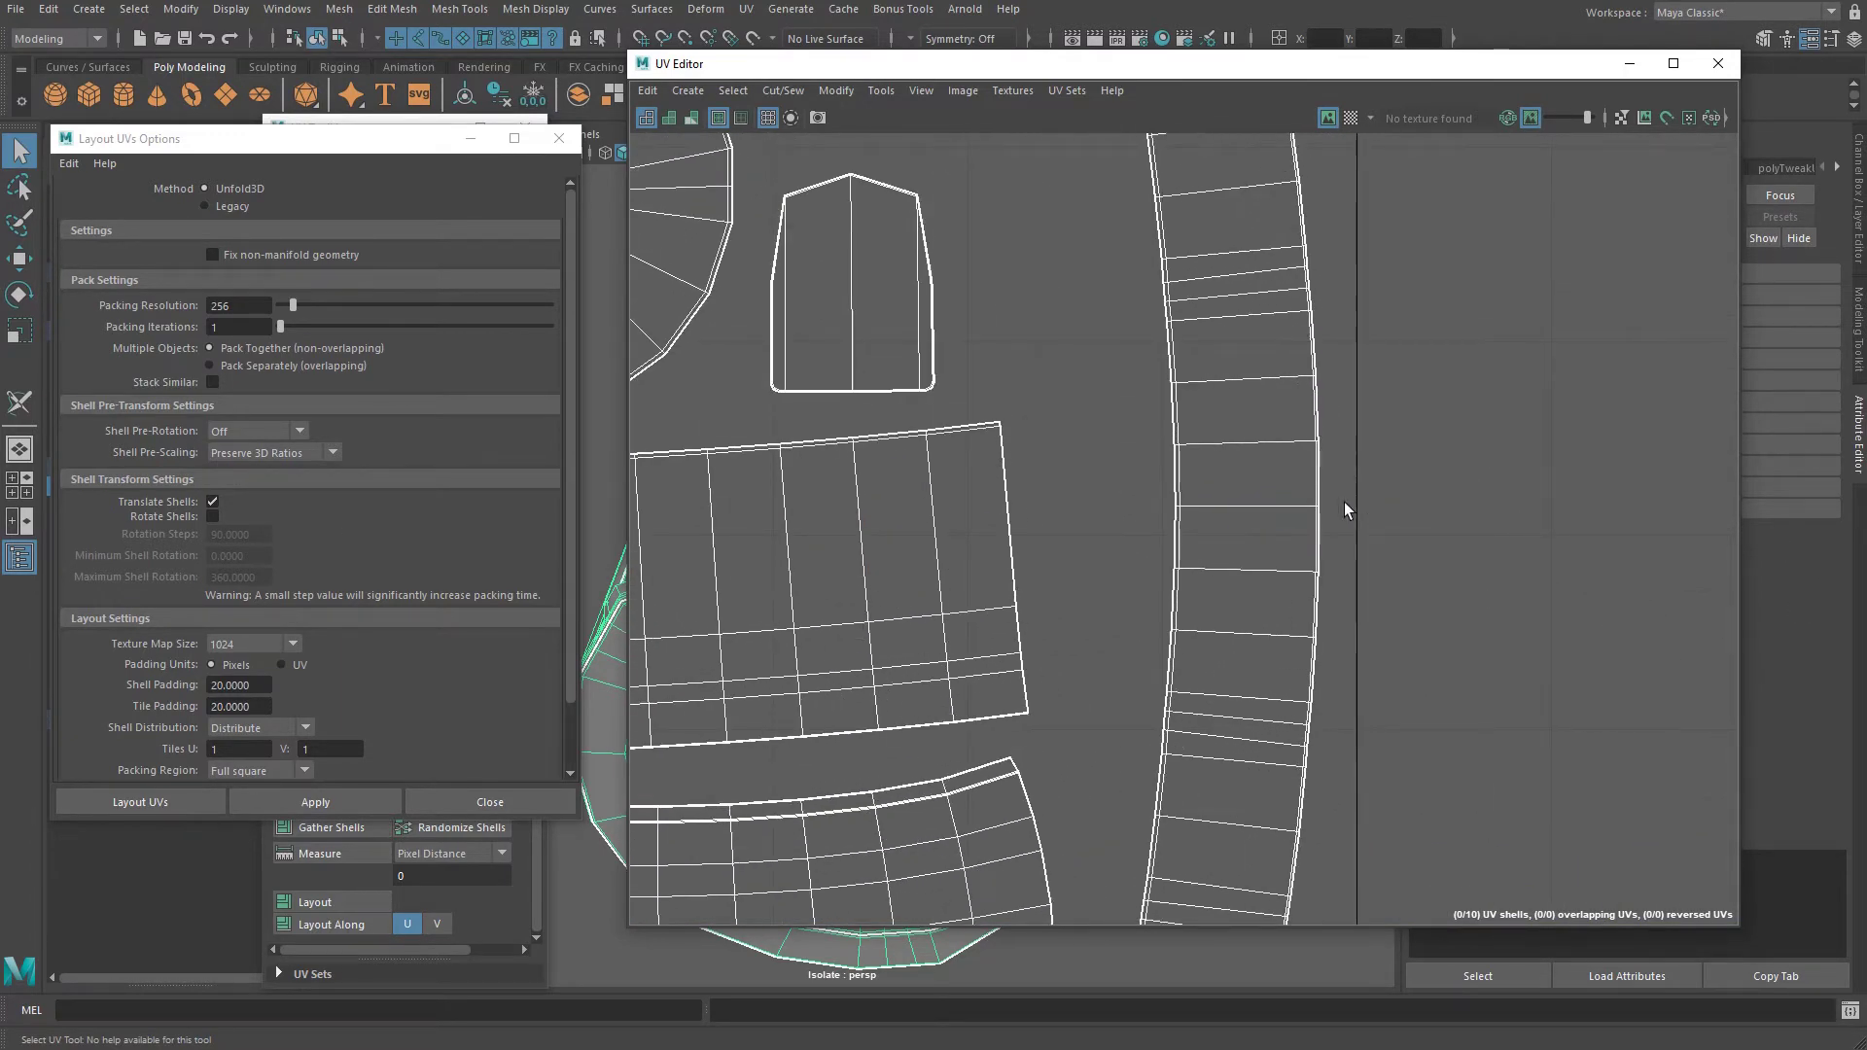
pyautogui.keyDown('alt'); pyautogui.moveTo(1346, 502); pyautogui.dragTo(1350, 498, button='right'); pyautogui.keyUp('alt')
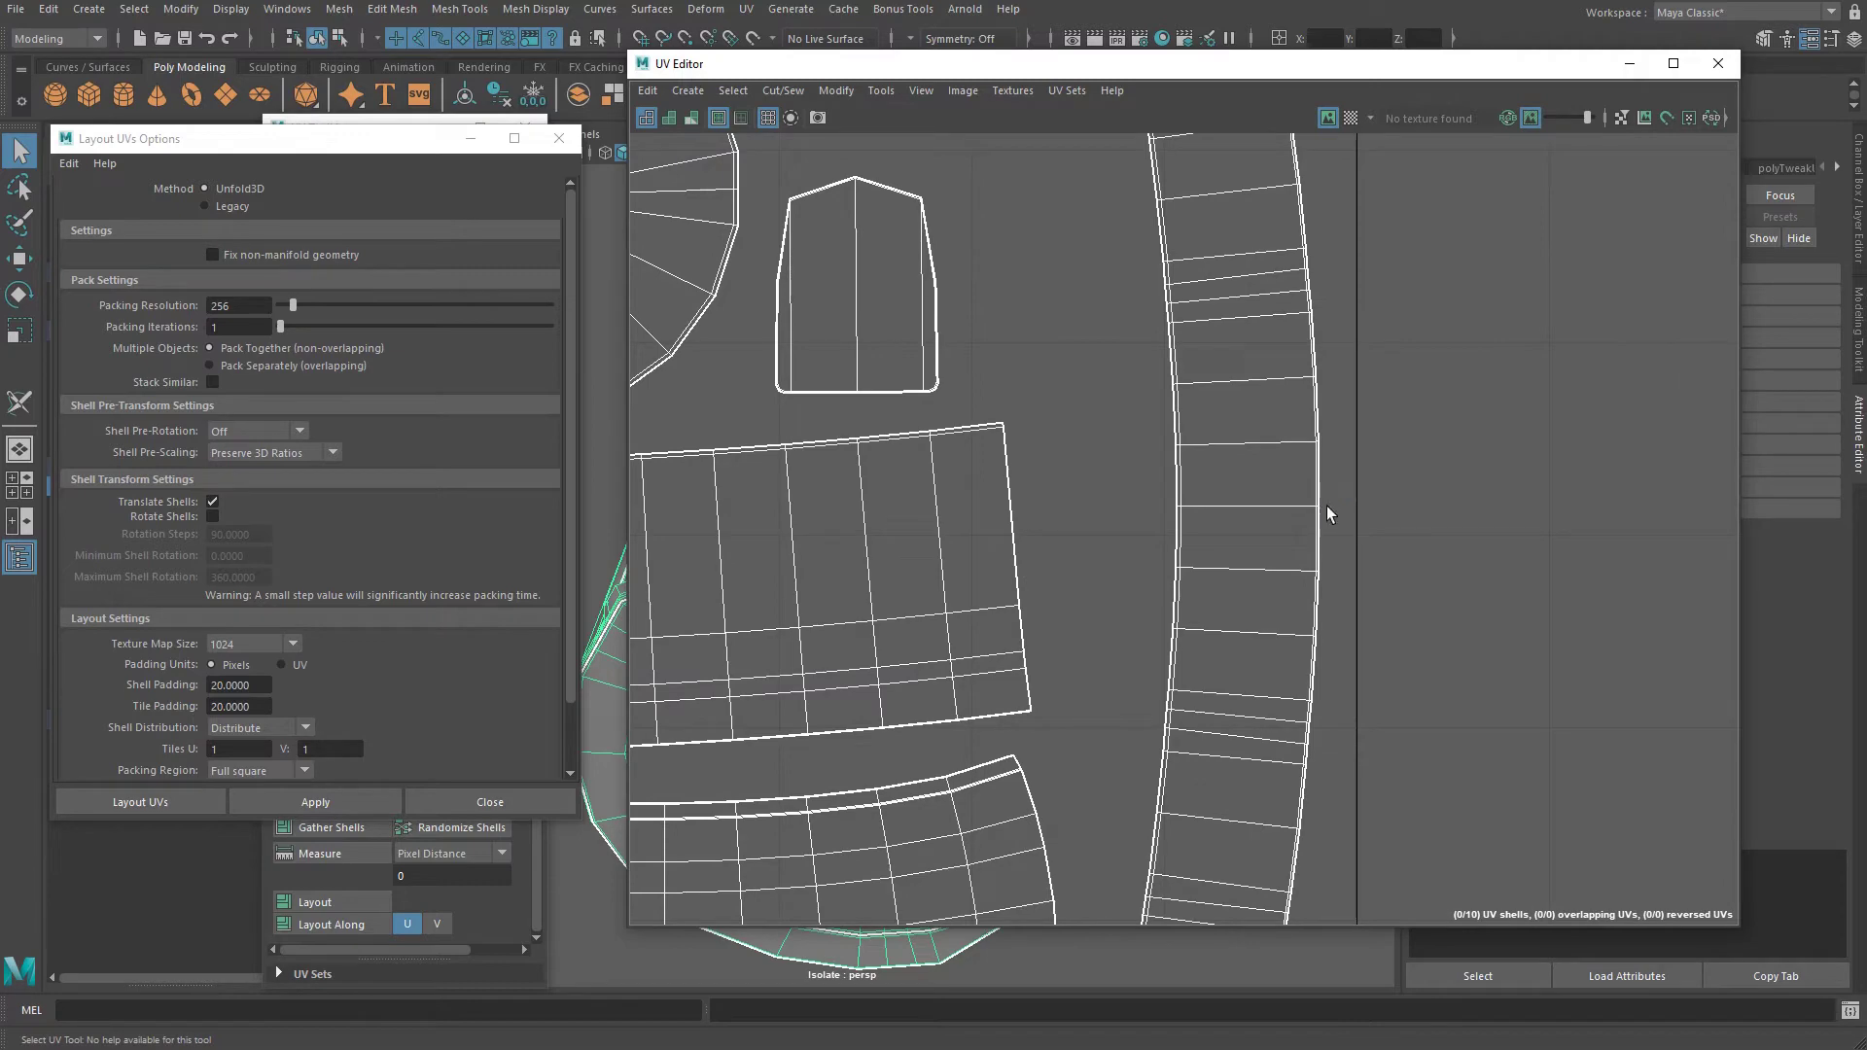
pyautogui.scroll(-5, 1409, 525)
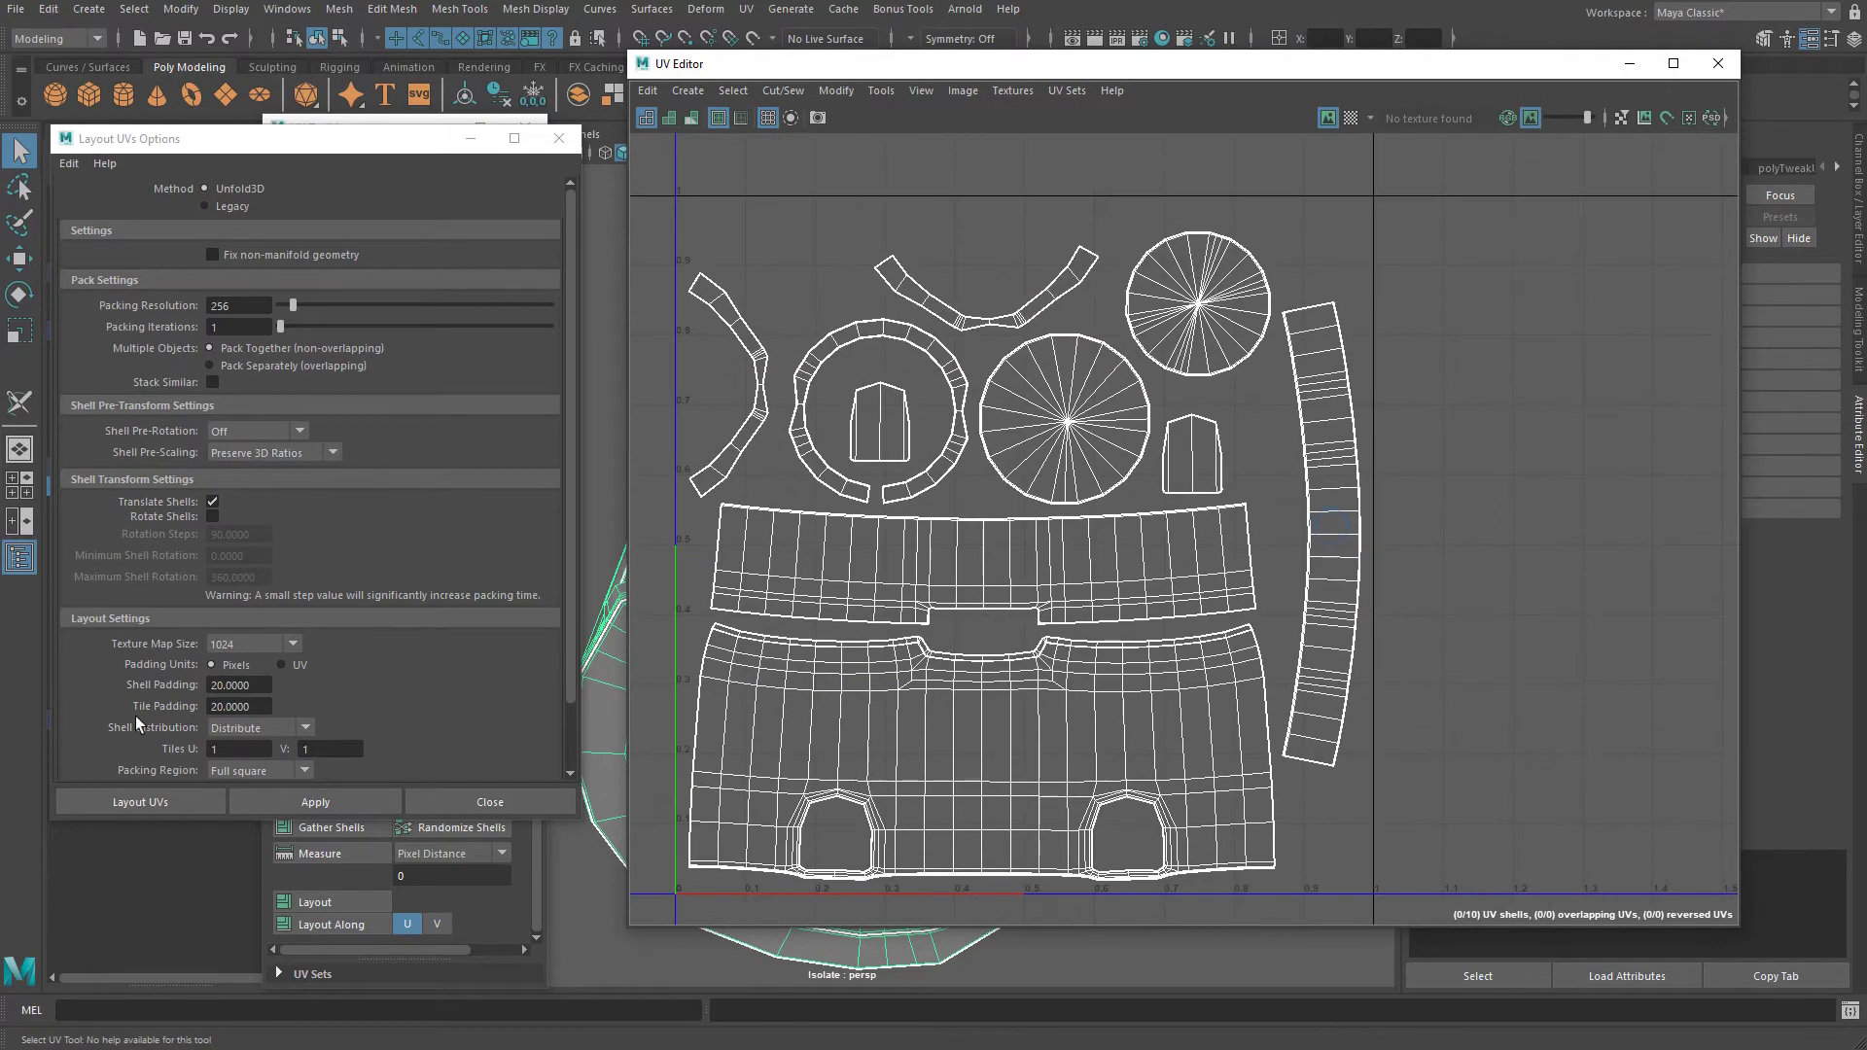
# Set the tile padding to 15 pixels and lay out the torso's UV shells again.
pyautogui.moveTo(251, 710); pyautogui.dragTo(197, 710)
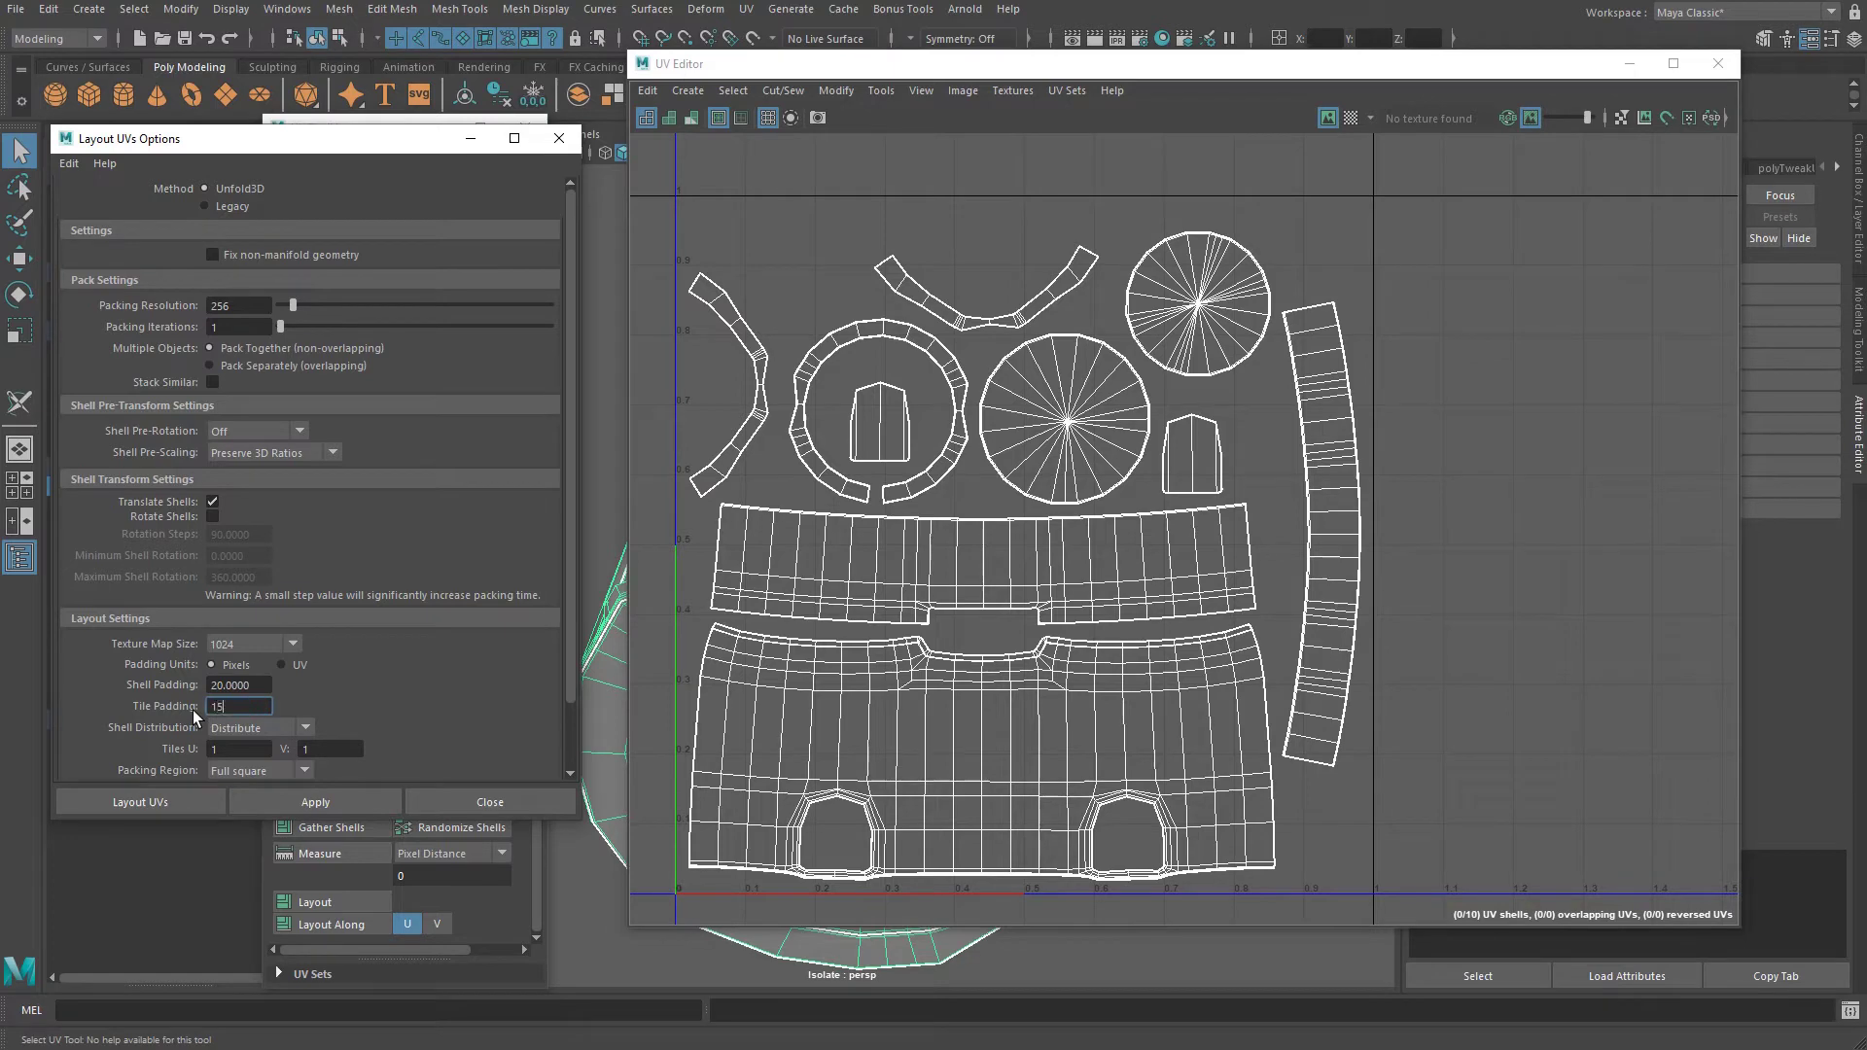
pyautogui.write('15')
pyautogui.click(347, 797)
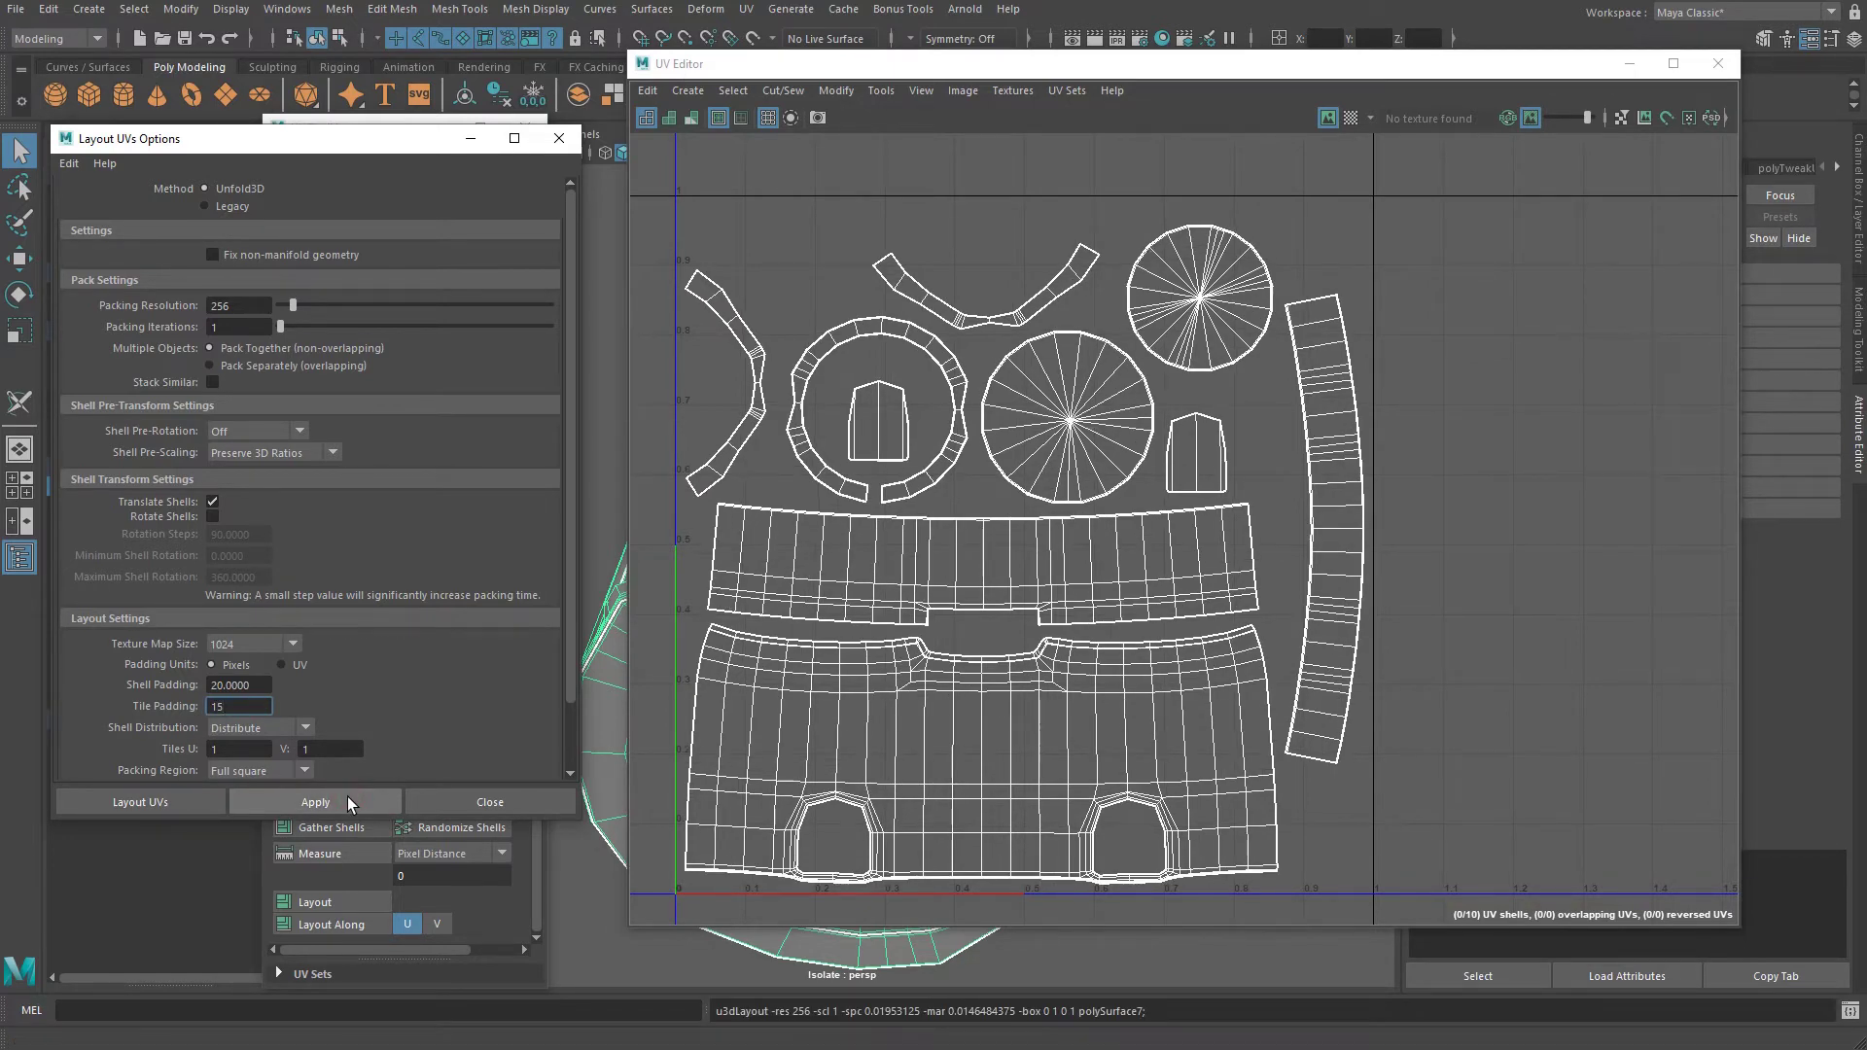
pyautogui.press('f')
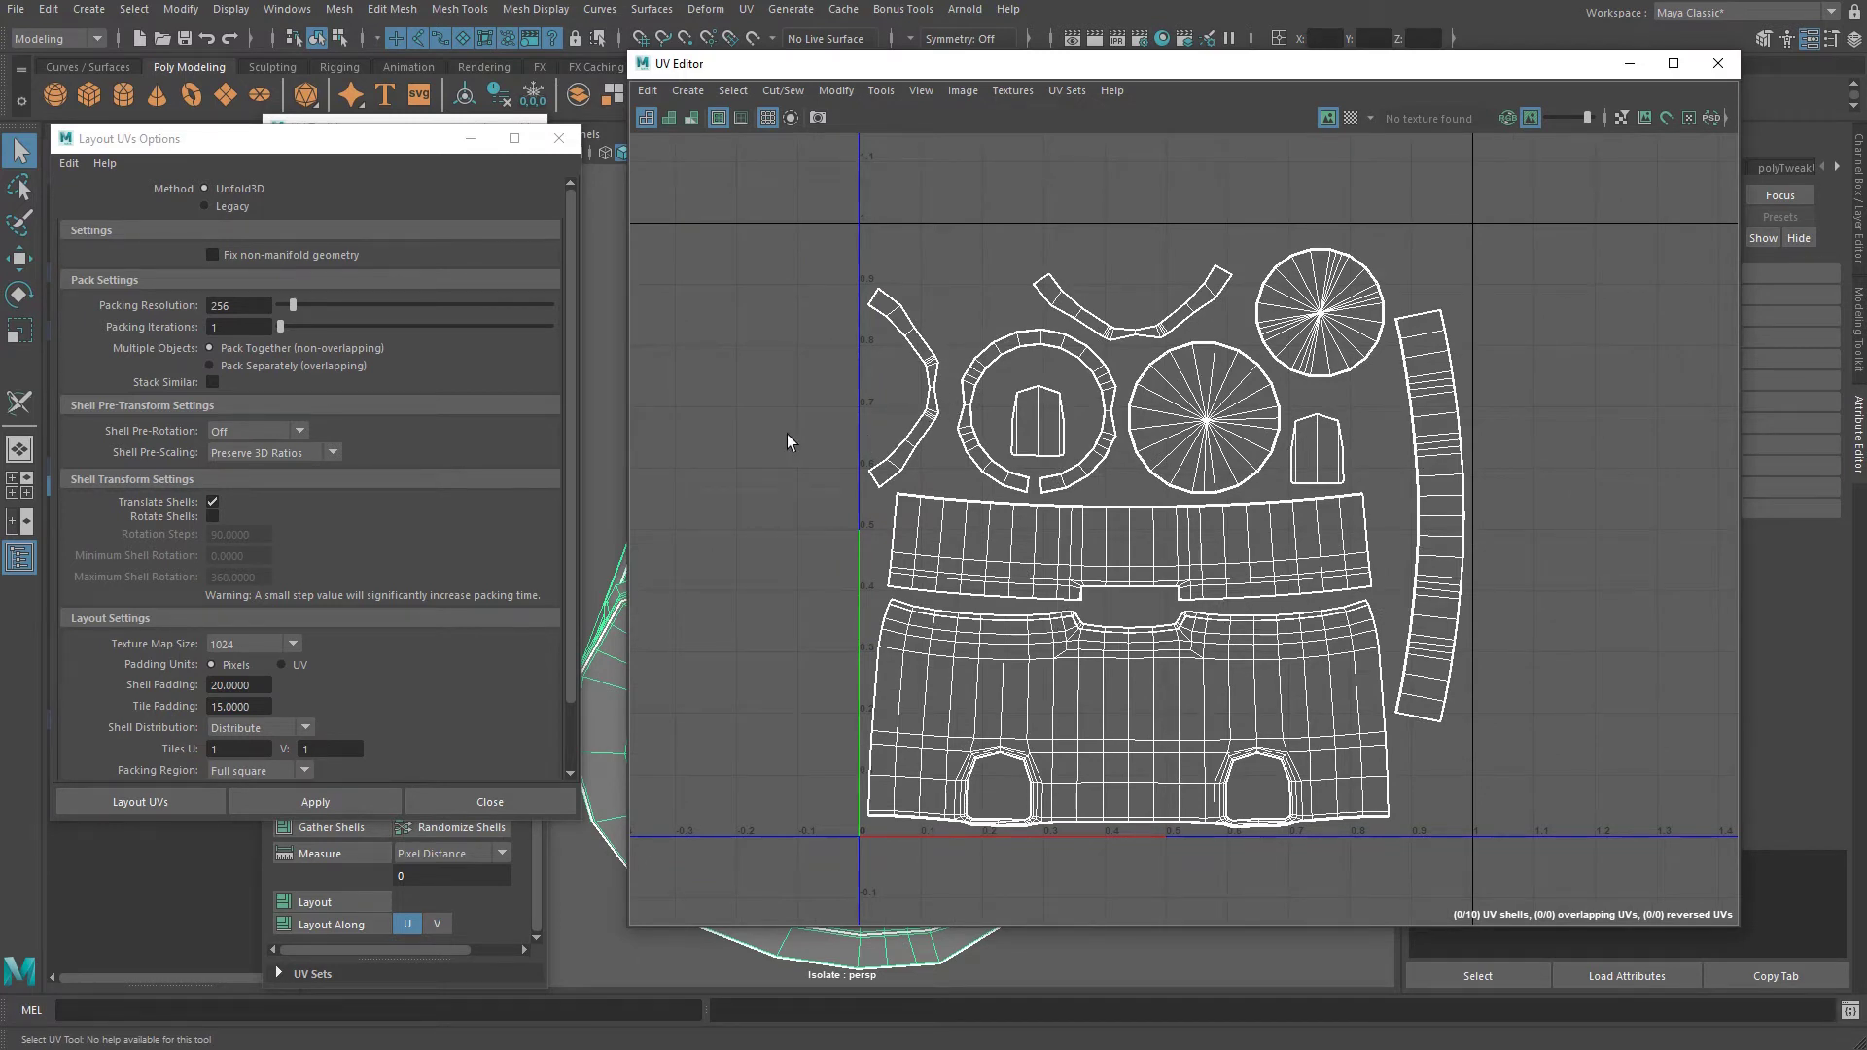
pyautogui.keyDown('alt'); pyautogui.moveTo(1172, 524); pyautogui.dragTo(1119, 574, button='middle'); pyautogui.keyUp('alt')
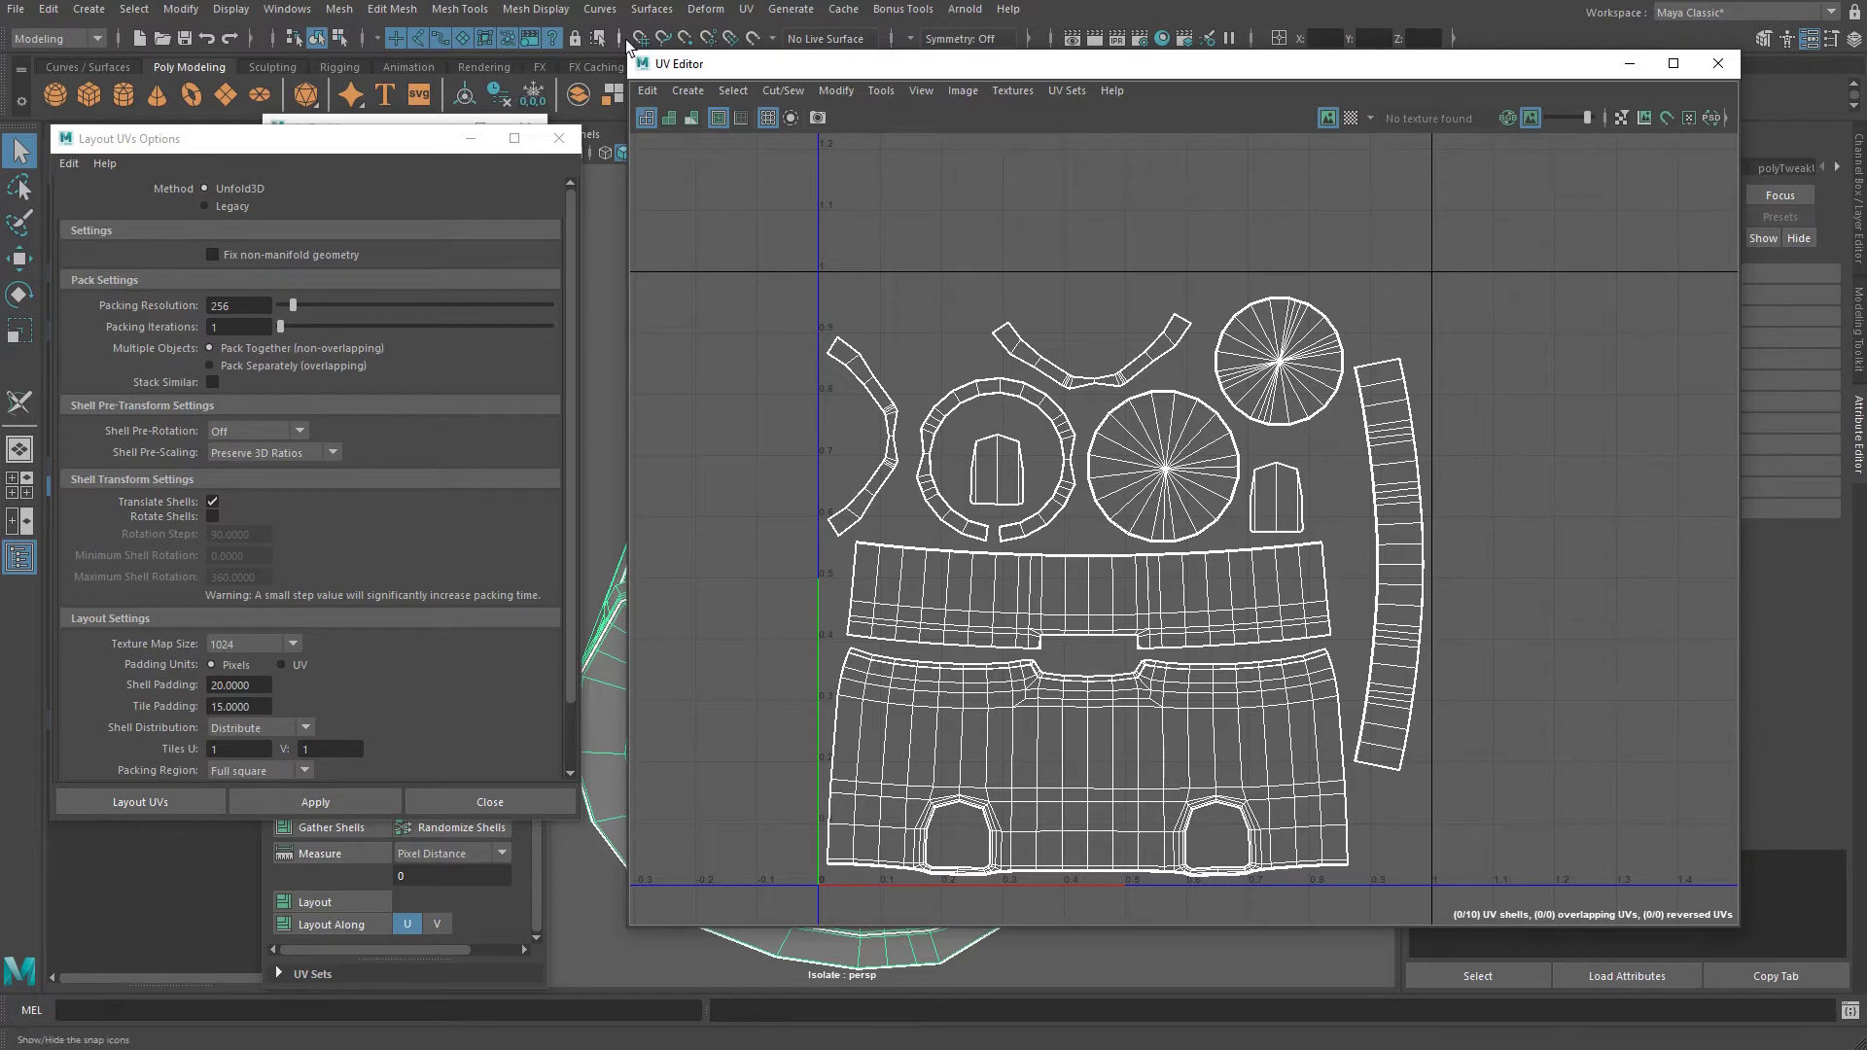
# Move the UV Editor aside to uncover the torso in the viewport and close the Layout UVs options.
pyautogui.moveTo(629, 50); pyautogui.dragTo(1057, 144)
pyautogui.moveTo(1438, 166); pyautogui.dragTo(1602, 192)
pyautogui.keyDown('alt'); pyautogui.moveTo(952, 359); pyautogui.dragTo(970, 371); pyautogui.keyUp('alt')
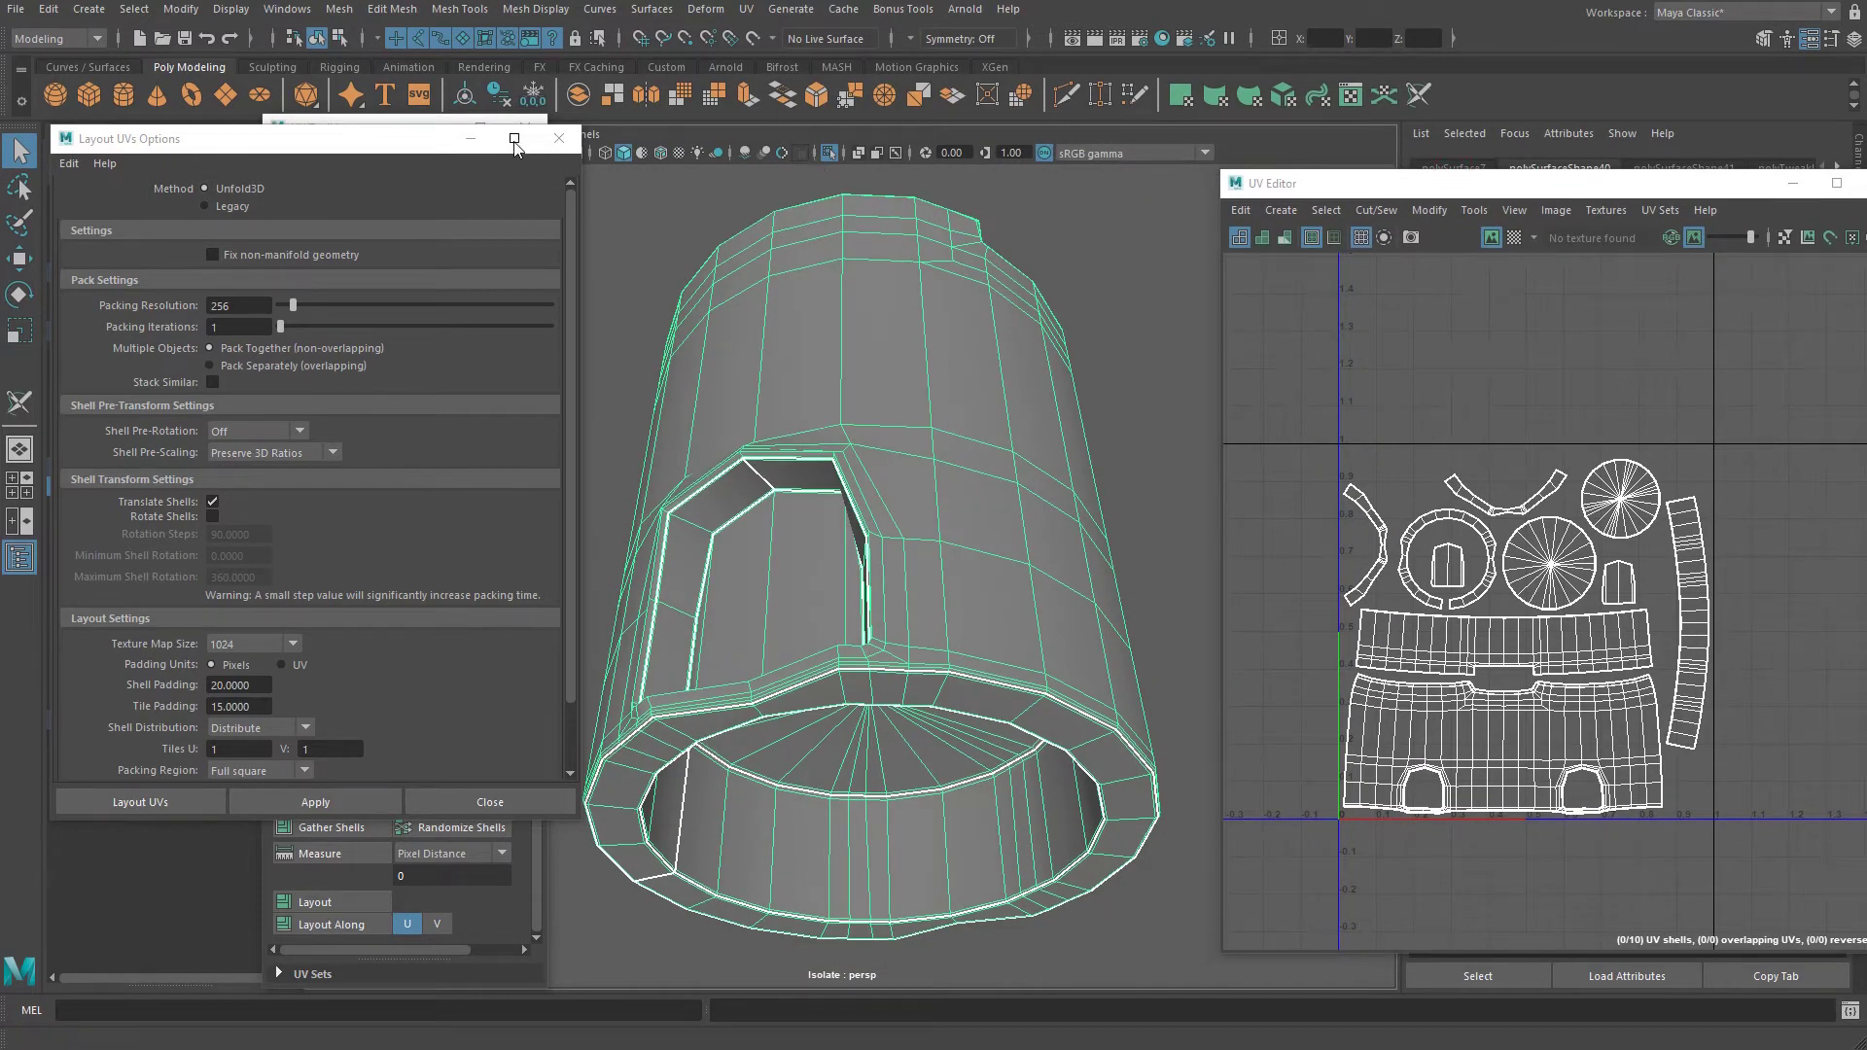
pyautogui.moveTo(515, 146); pyautogui.dragTo(416, 144)
pyautogui.keyDown('alt'); pyautogui.moveTo(792, 300); pyautogui.dragTo(827, 315); pyautogui.keyUp('alt')
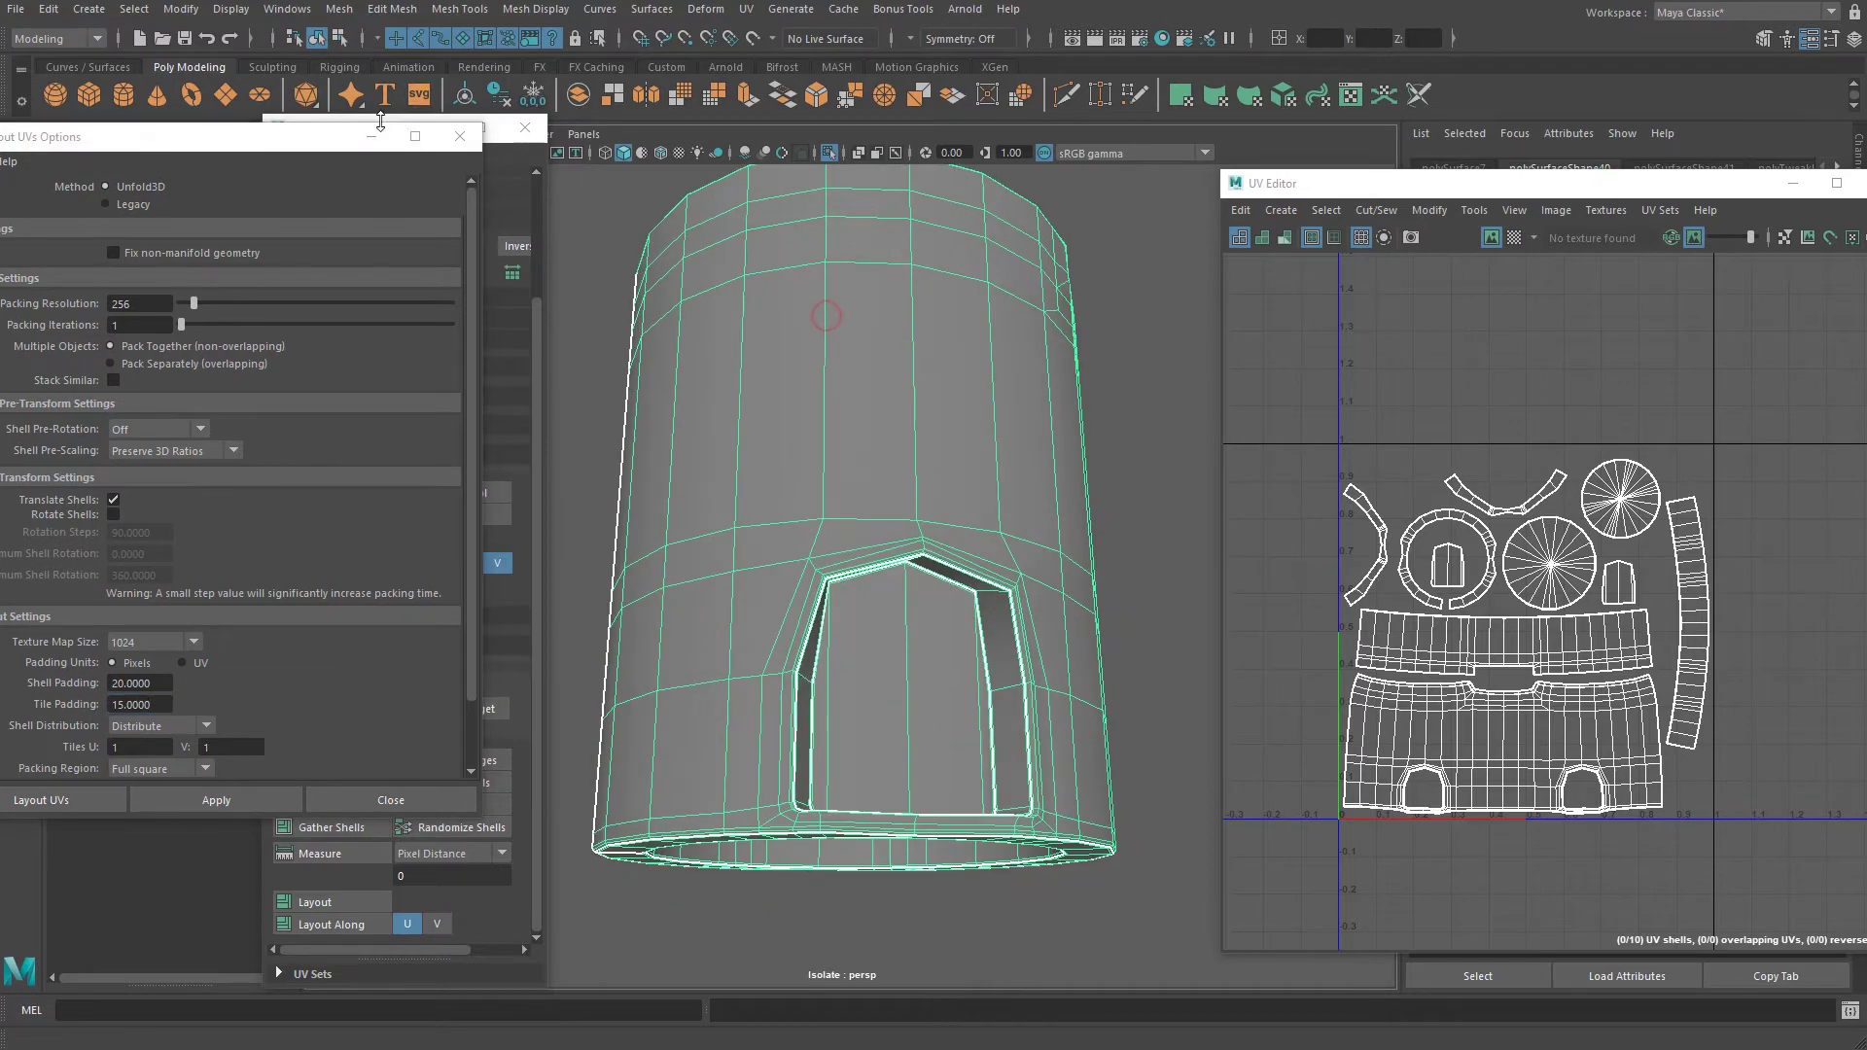
pyautogui.moveTo(380, 126); pyautogui.dragTo(213, 178)
pyautogui.click(460, 136)
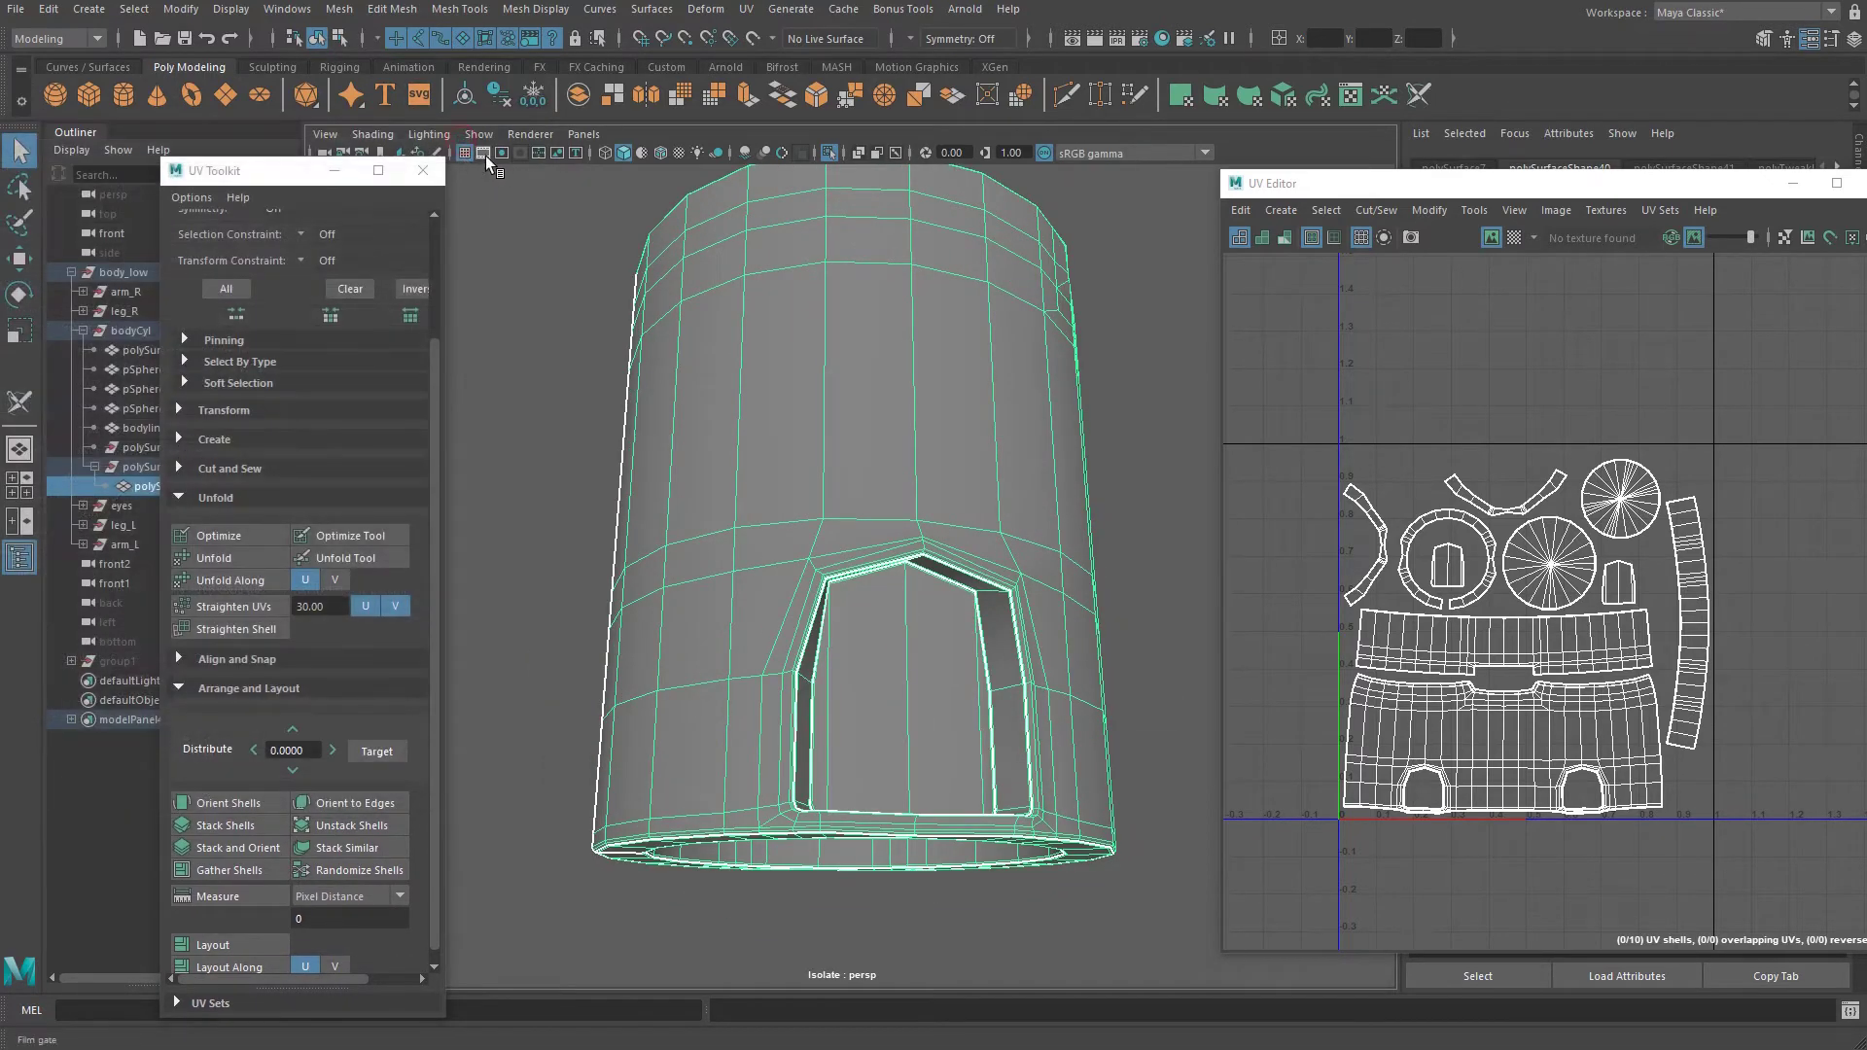
# Display the resolution gate in the perspective view and end the torso's isolation to show the whole robot.
pyautogui.click(484, 154)
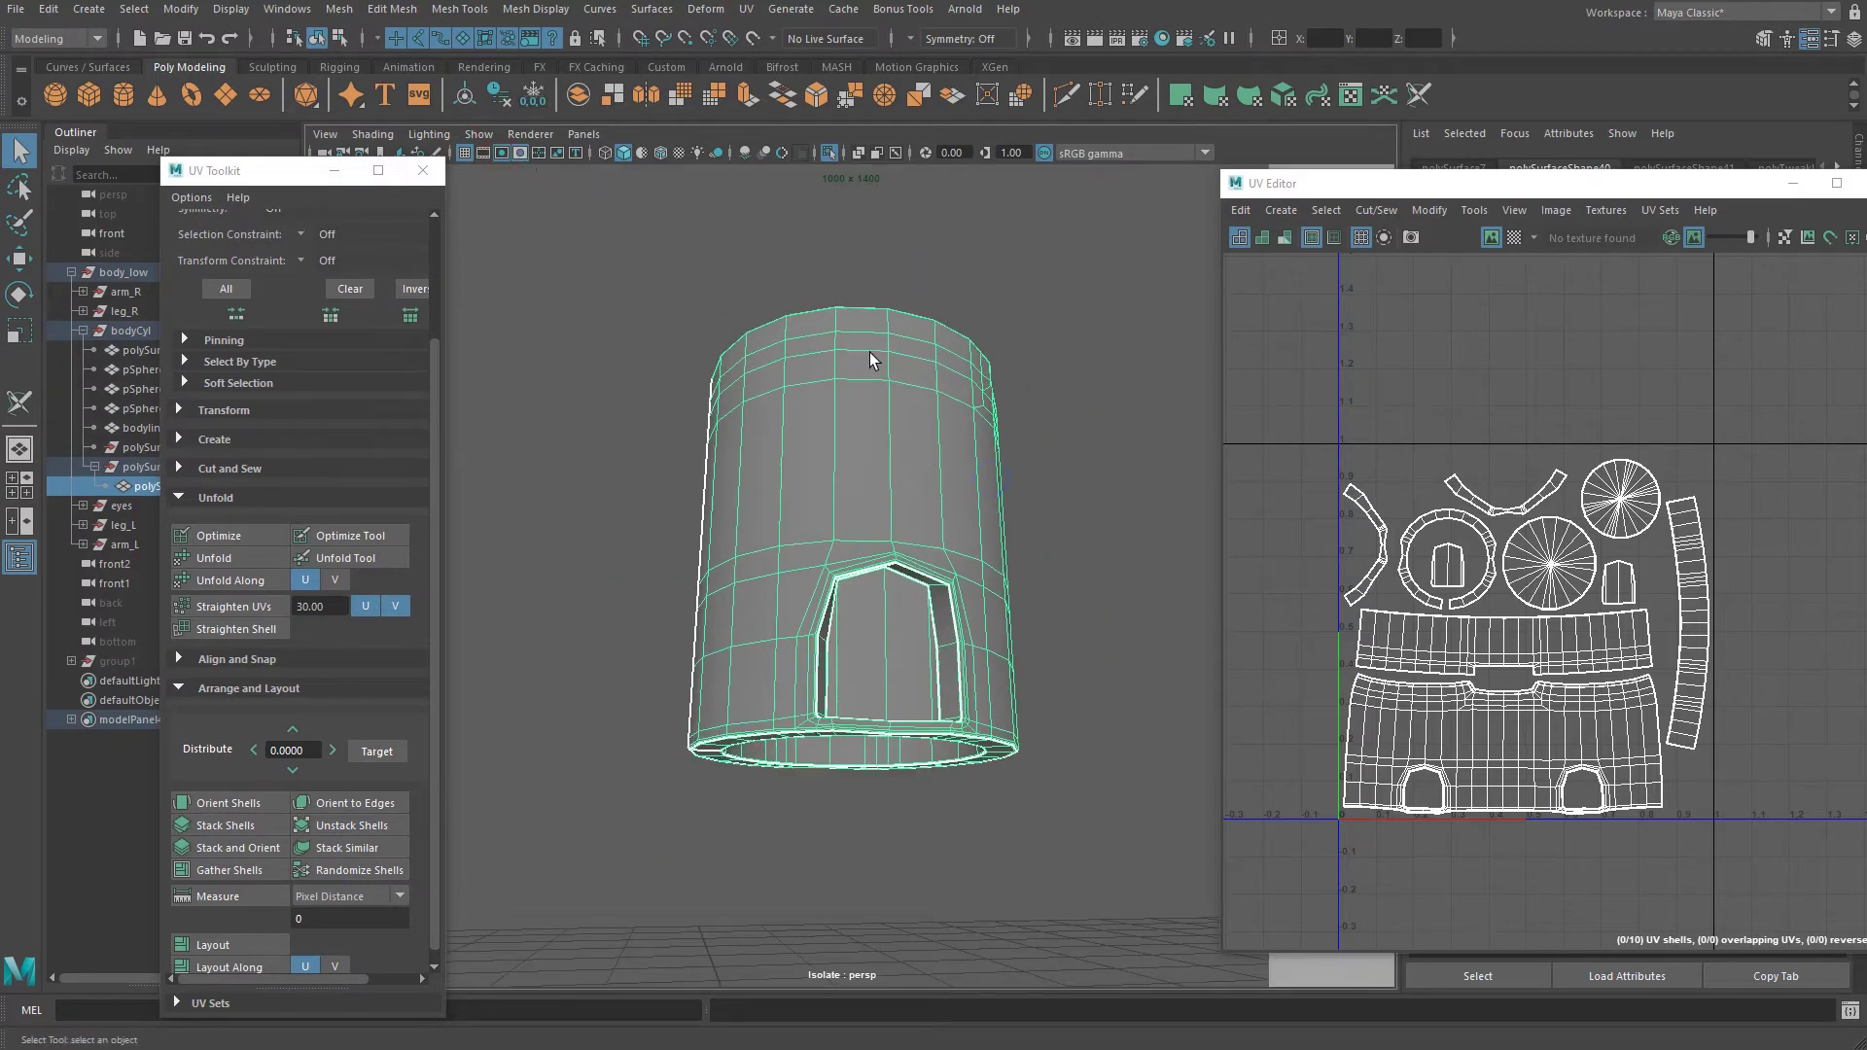
pyautogui.keyDown('alt'); pyautogui.moveTo(870, 361); pyautogui.dragTo(950, 393); pyautogui.keyUp('alt')
pyautogui.click(830, 154)
pyautogui.keyDown('alt'); pyautogui.moveTo(957, 274); pyautogui.dragTo(907, 268, button='right'); pyautogui.keyUp('alt')
pyautogui.keyDown('alt'); pyautogui.moveTo(907, 269); pyautogui.dragTo(662, 243); pyautogui.keyUp('alt')
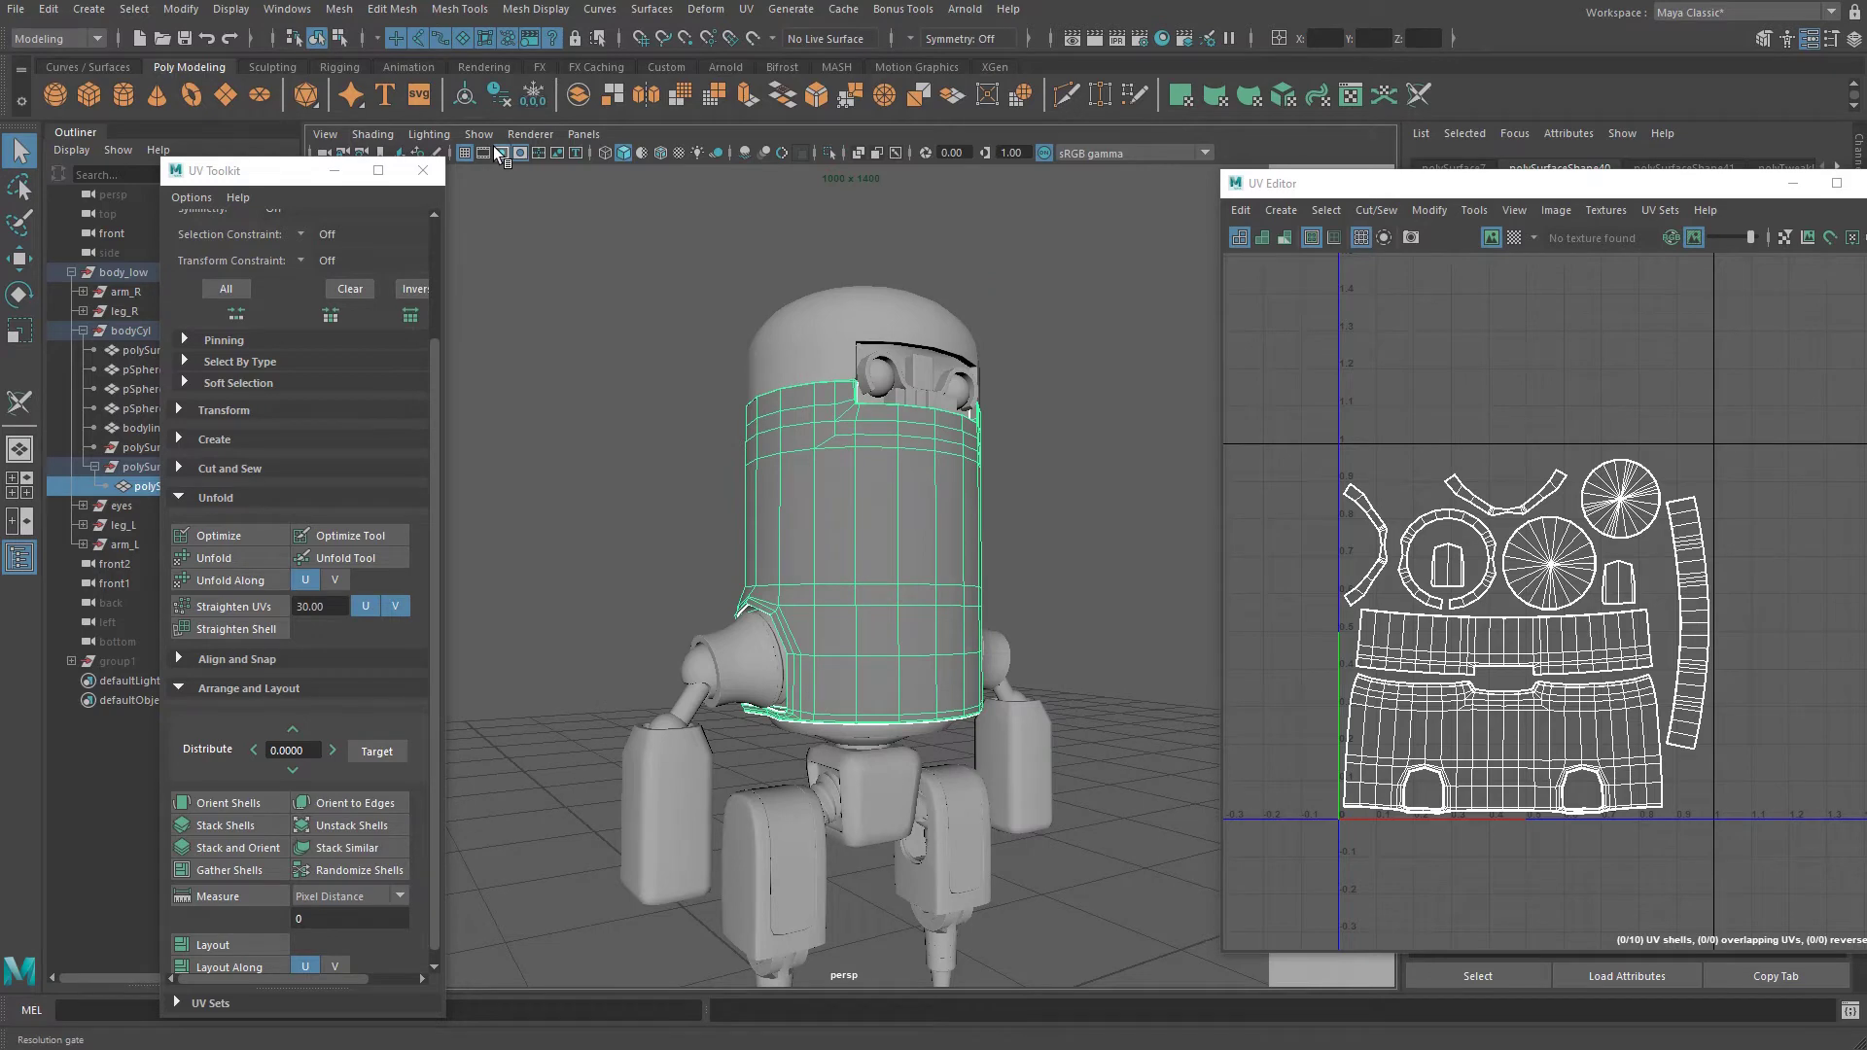
pyautogui.click(497, 150)
pyautogui.click(497, 150)
pyautogui.keyDown('alt'); pyautogui.moveTo(996, 450); pyautogui.dragTo(978, 450, button='right'); pyautogui.keyUp('alt')
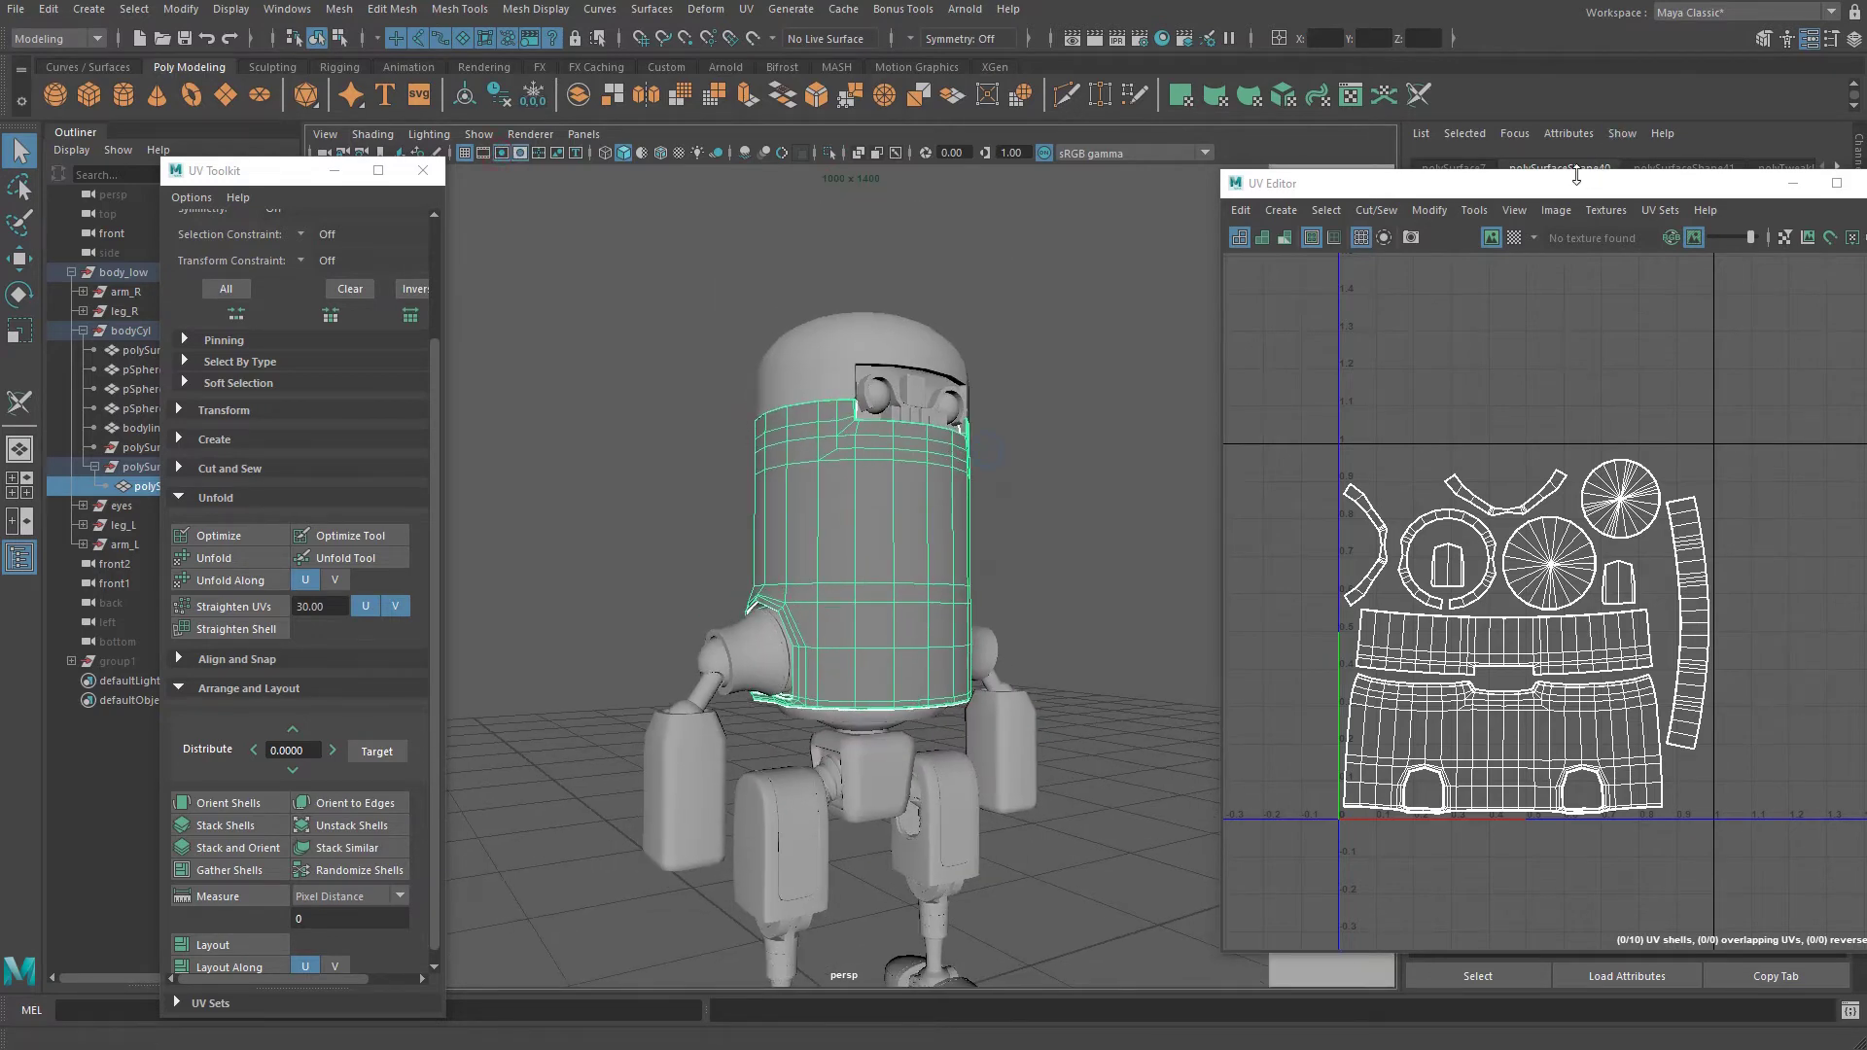
# Select the perspective camera and raise its overscan until the whole resolution gate fits in the viewport.
pyautogui.moveTo(1569, 184); pyautogui.dragTo(842, 238)
pyautogui.click(331, 134)
pyautogui.click(409, 171)
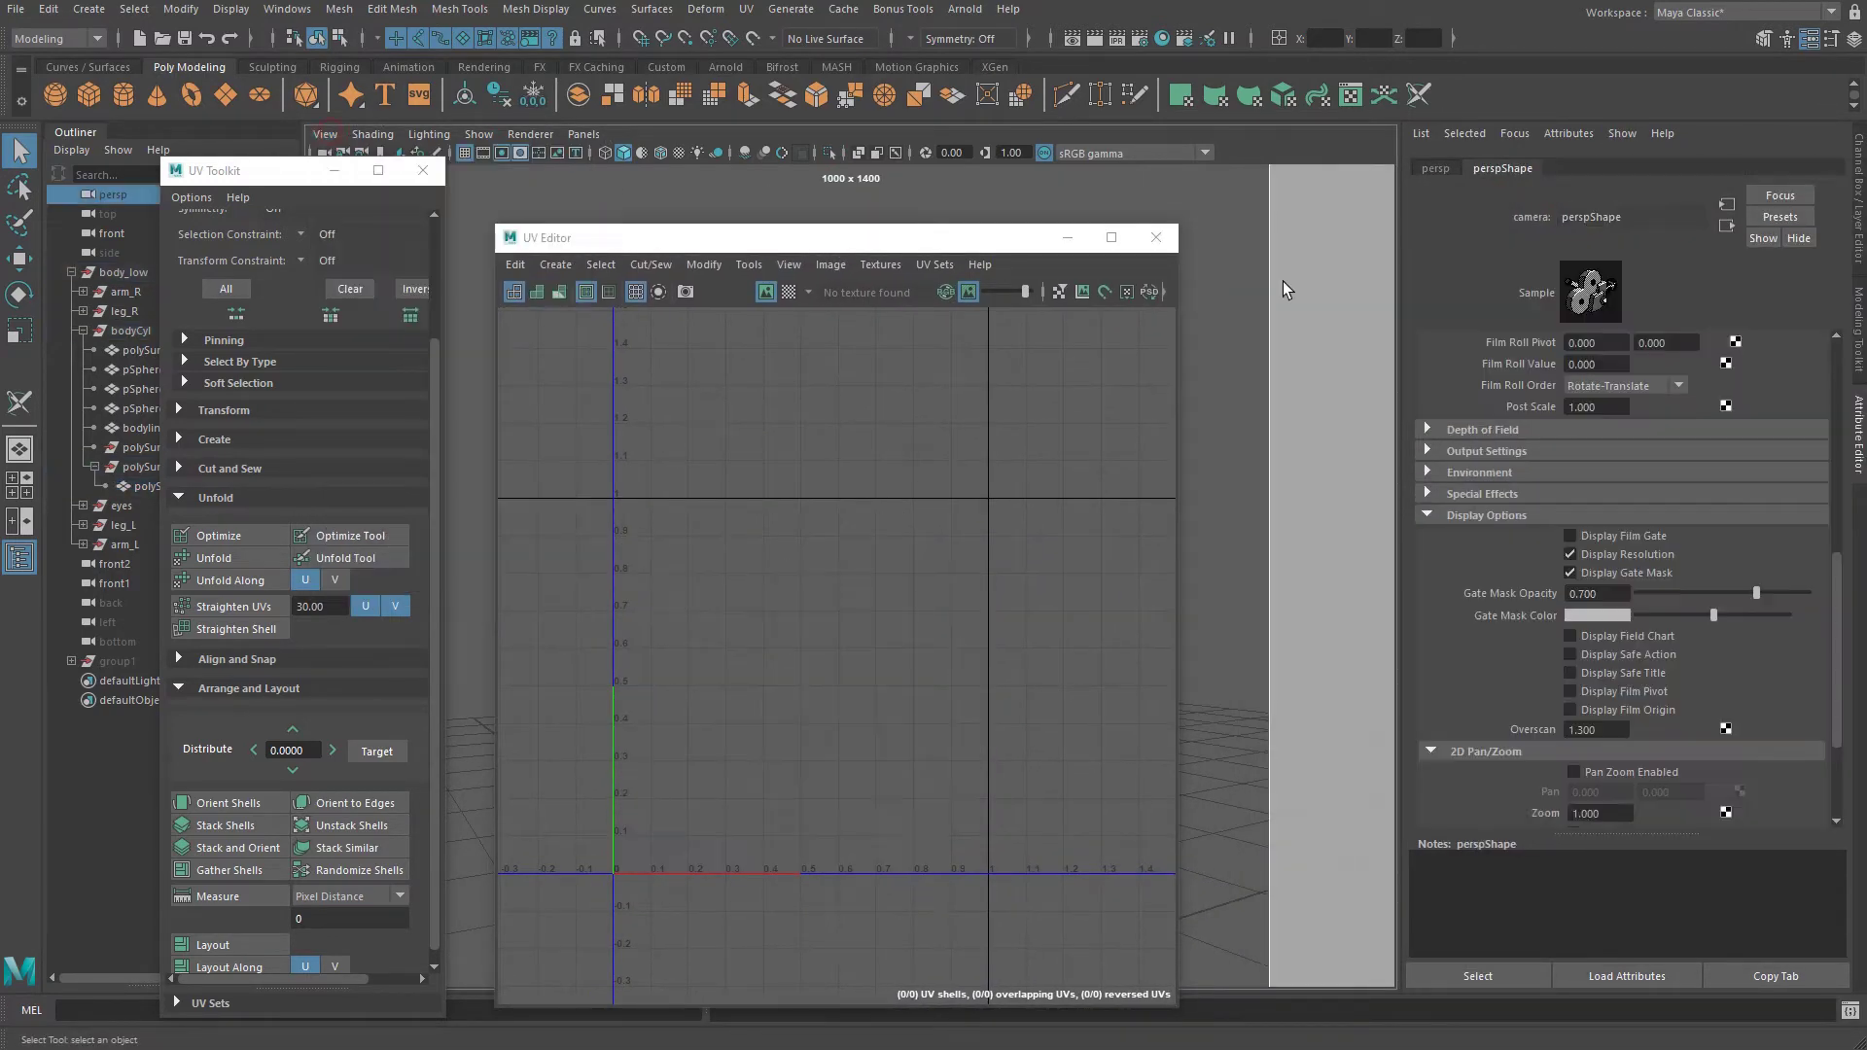
pyautogui.keyDown('ctrl'); pyautogui.moveTo(1634, 729); pyautogui.dragTo(1708, 739); pyautogui.keyUp('ctrl')
pyautogui.moveTo(819, 241); pyautogui.dragTo(1493, 161)
# Frame the full robot inside the resolution gate and select the torso with its UV layout shown beside it.
pyautogui.keyDown('alt'); pyautogui.moveTo(769, 486); pyautogui.dragTo(792, 464); pyautogui.keyUp('alt')
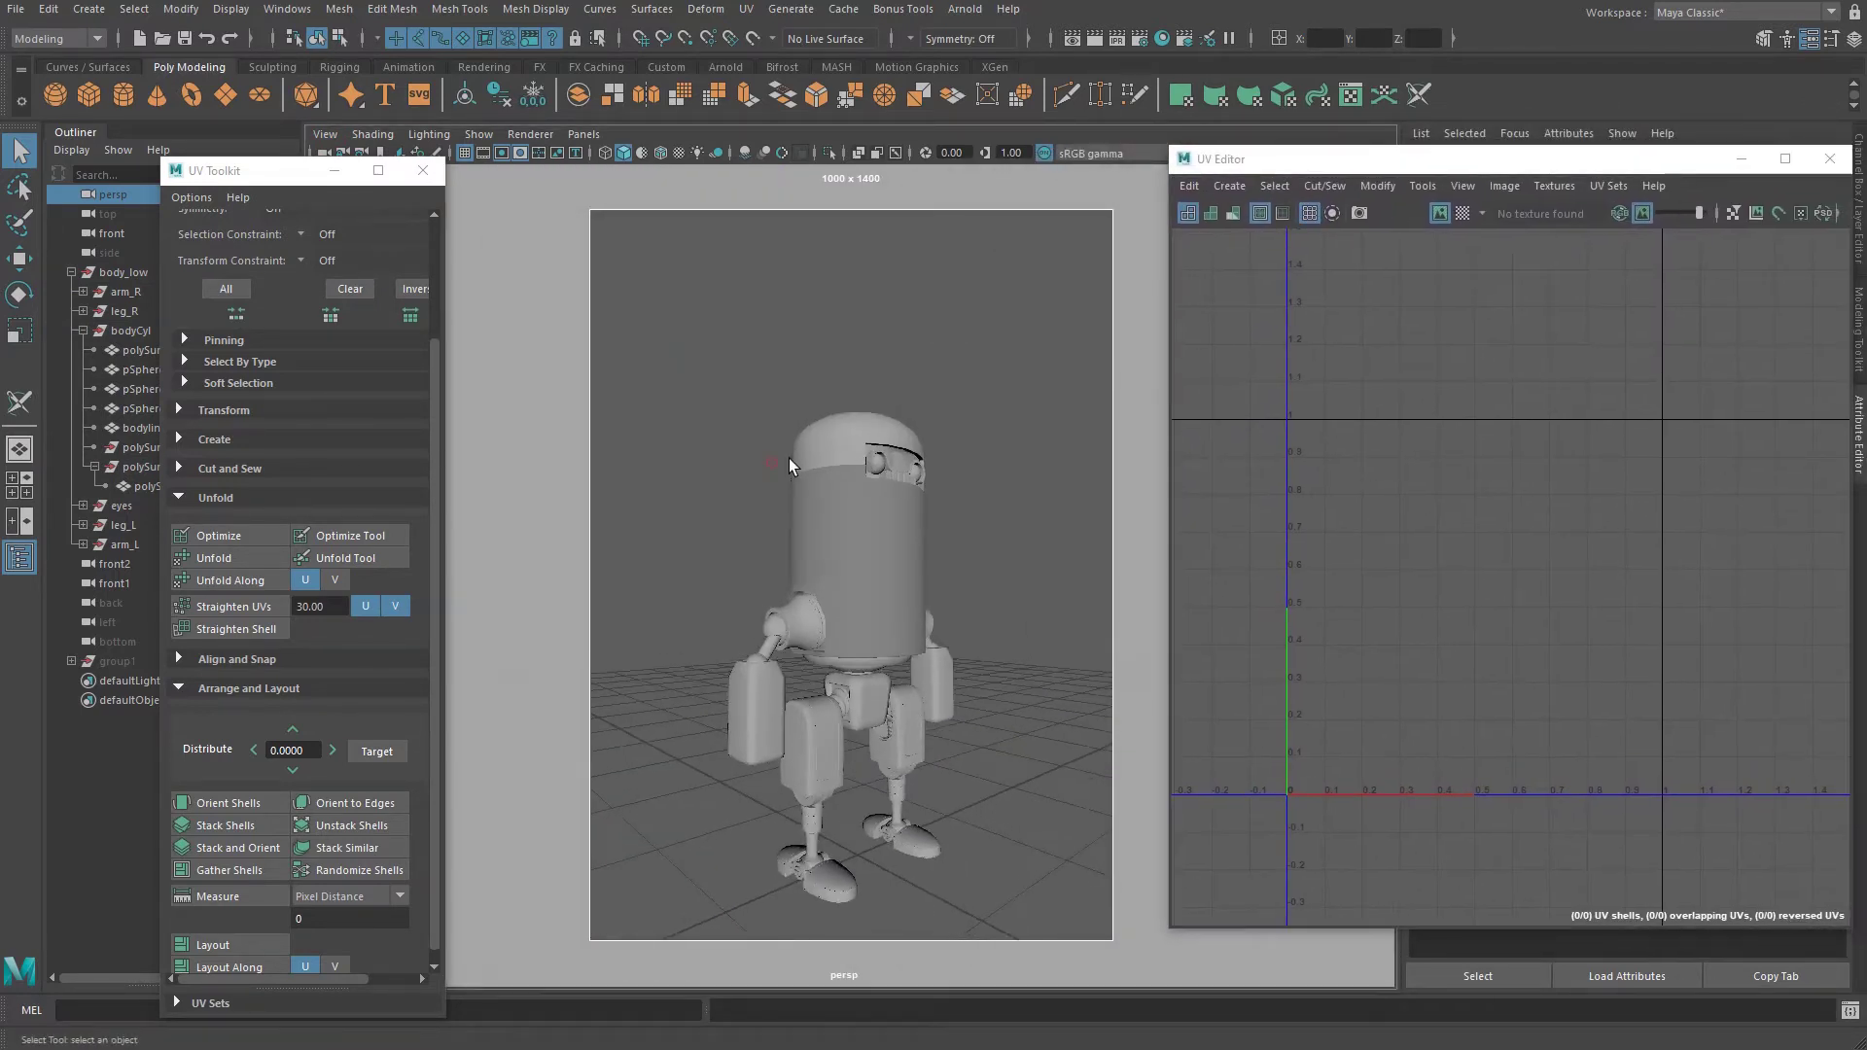
pyautogui.moveTo(792, 465)
pyautogui.keyDown('alt'); pyautogui.mouseDown(button='right')
pyautogui.moveTo(888, 488)
pyautogui.moveTo(759, 449)
pyautogui.mouseUp(button='right'); pyautogui.keyUp('alt')
pyautogui.keyDown('alt'); pyautogui.moveTo(758, 448); pyautogui.dragTo(830, 456); pyautogui.keyUp('alt')
pyautogui.keyDown('alt'); pyautogui.moveTo(844, 463); pyautogui.dragTo(850, 400, button='middle'); pyautogui.keyUp('alt')
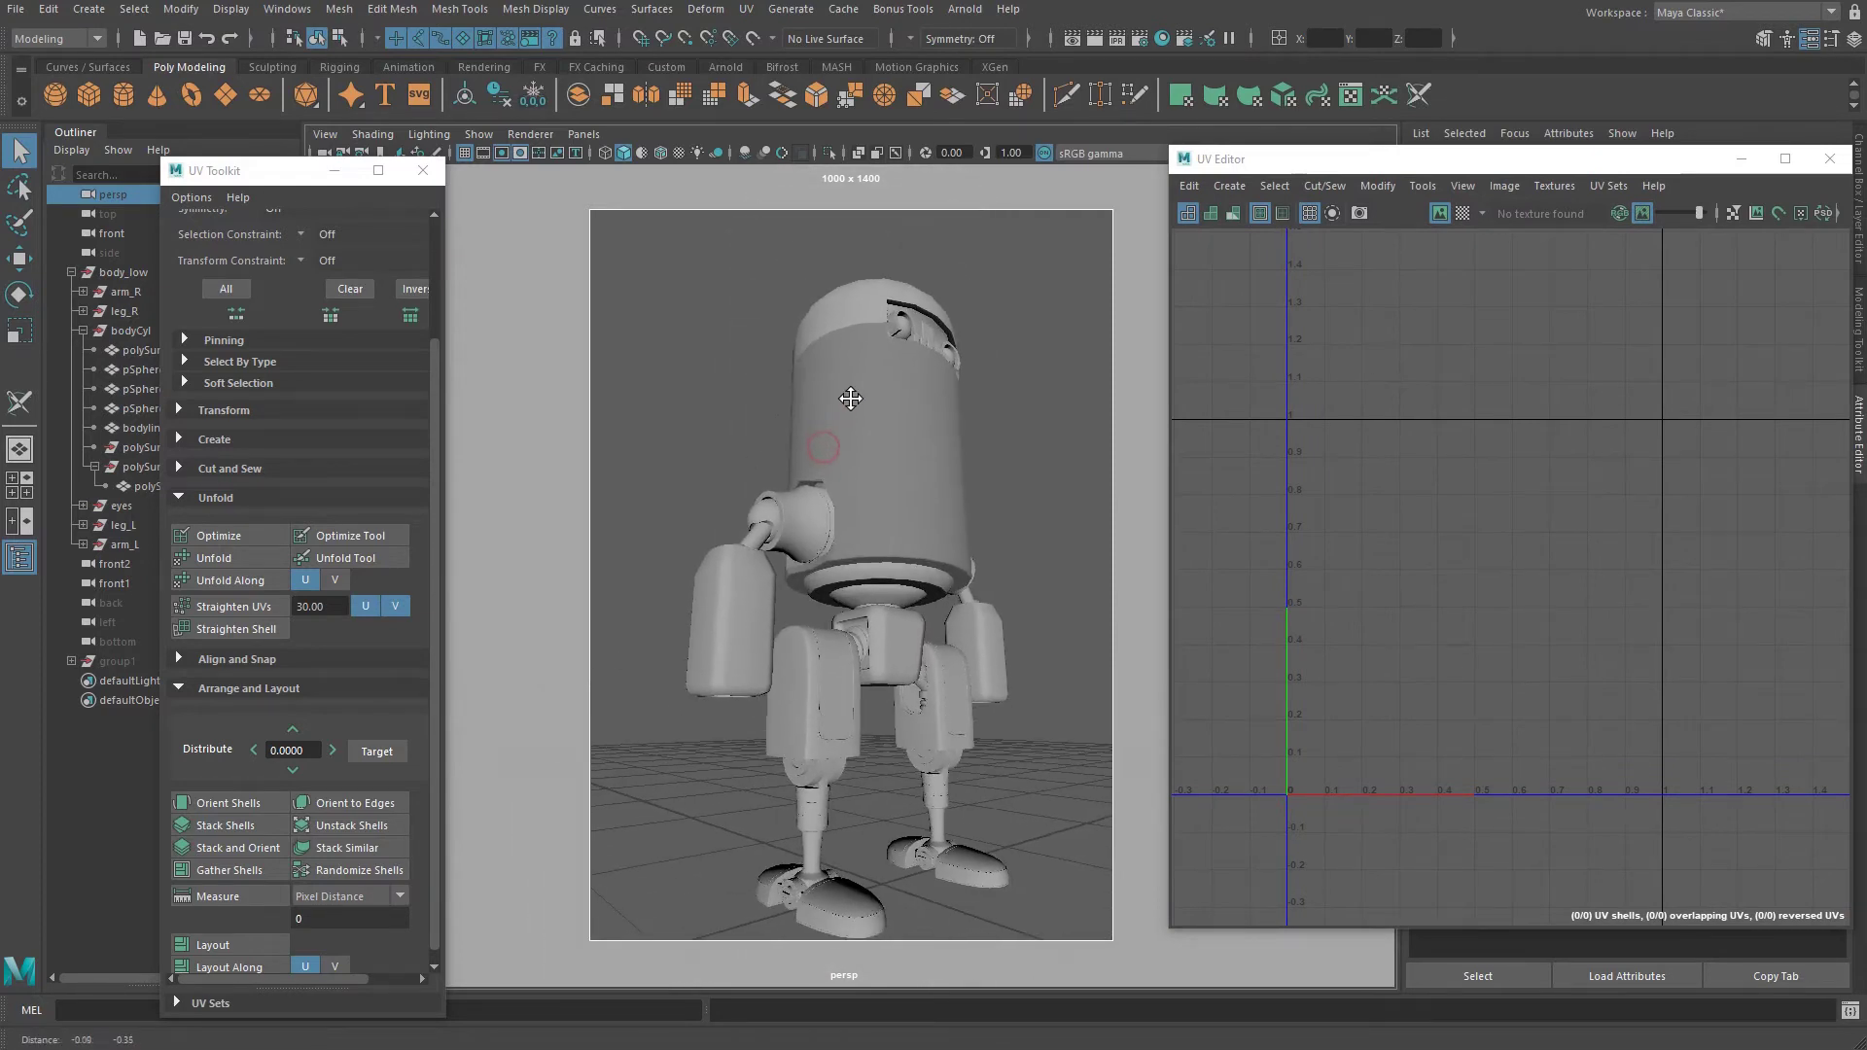
pyautogui.keyDown('alt'); pyautogui.moveTo(851, 403); pyautogui.dragTo(838, 395); pyautogui.keyUp('alt')
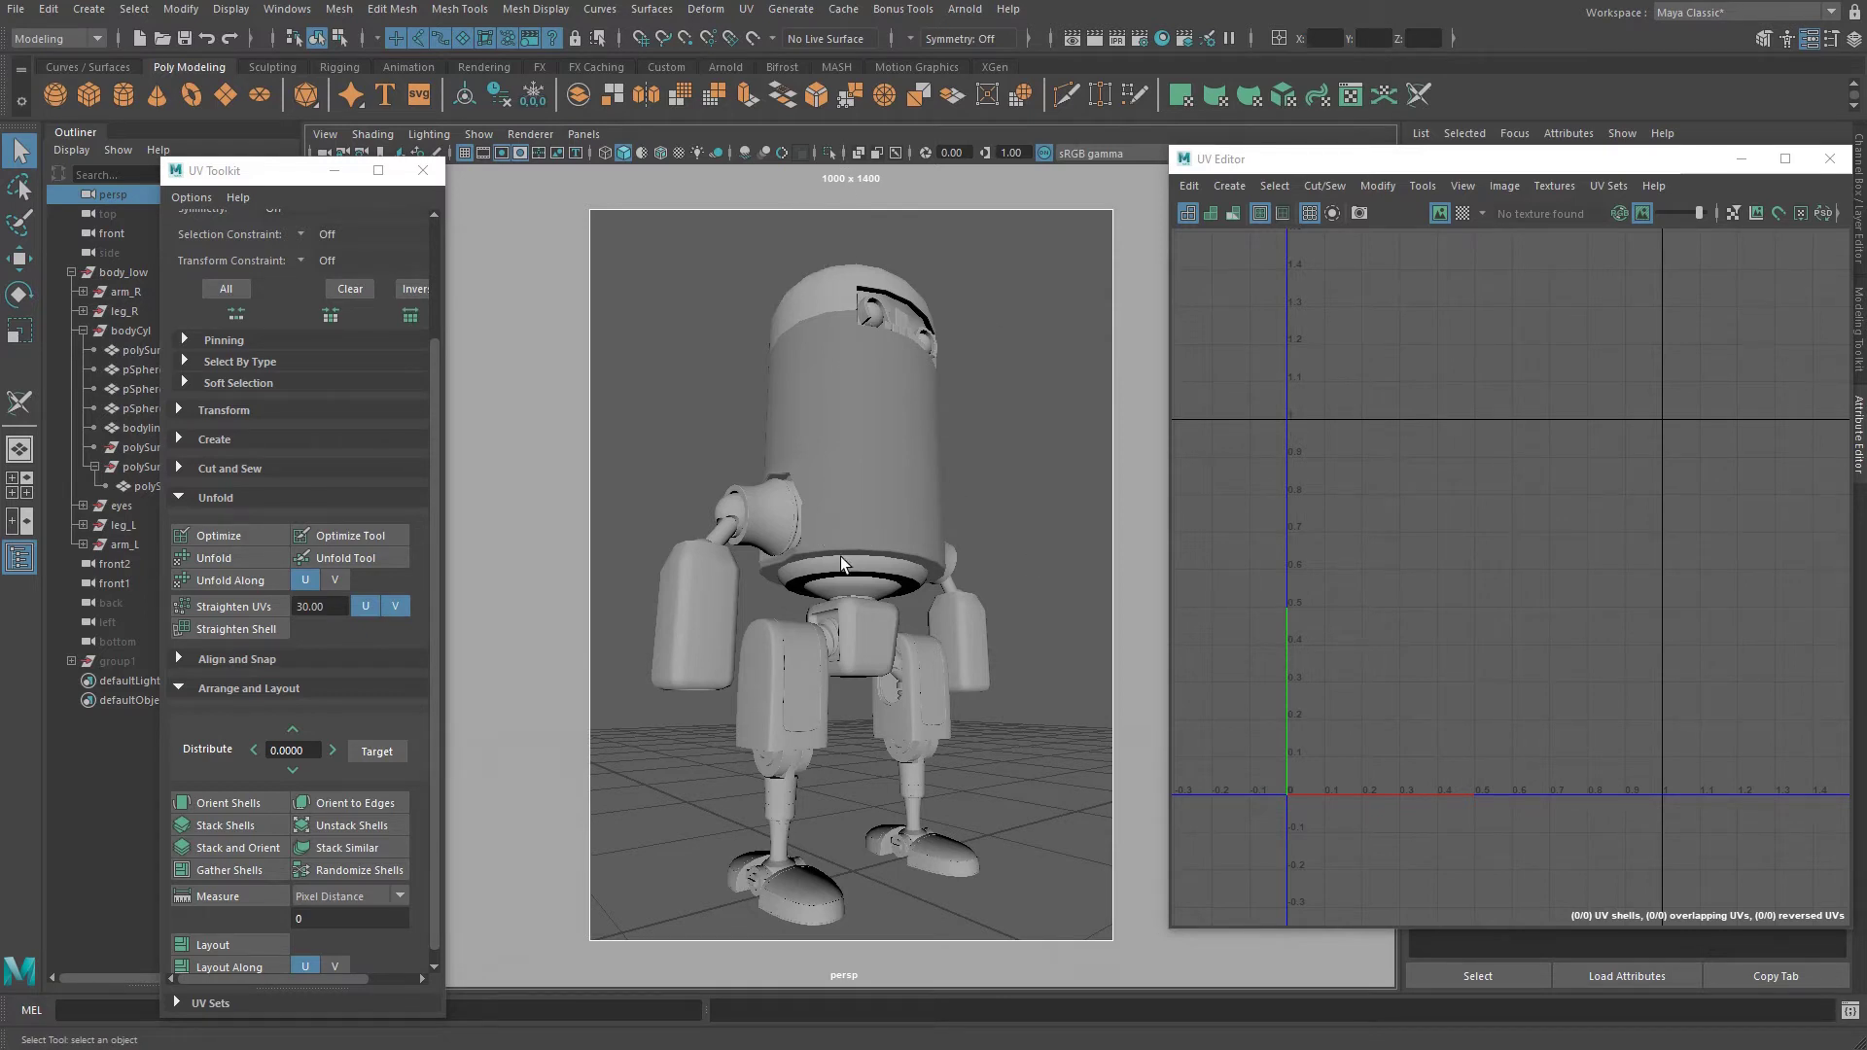
pyautogui.click(865, 411)
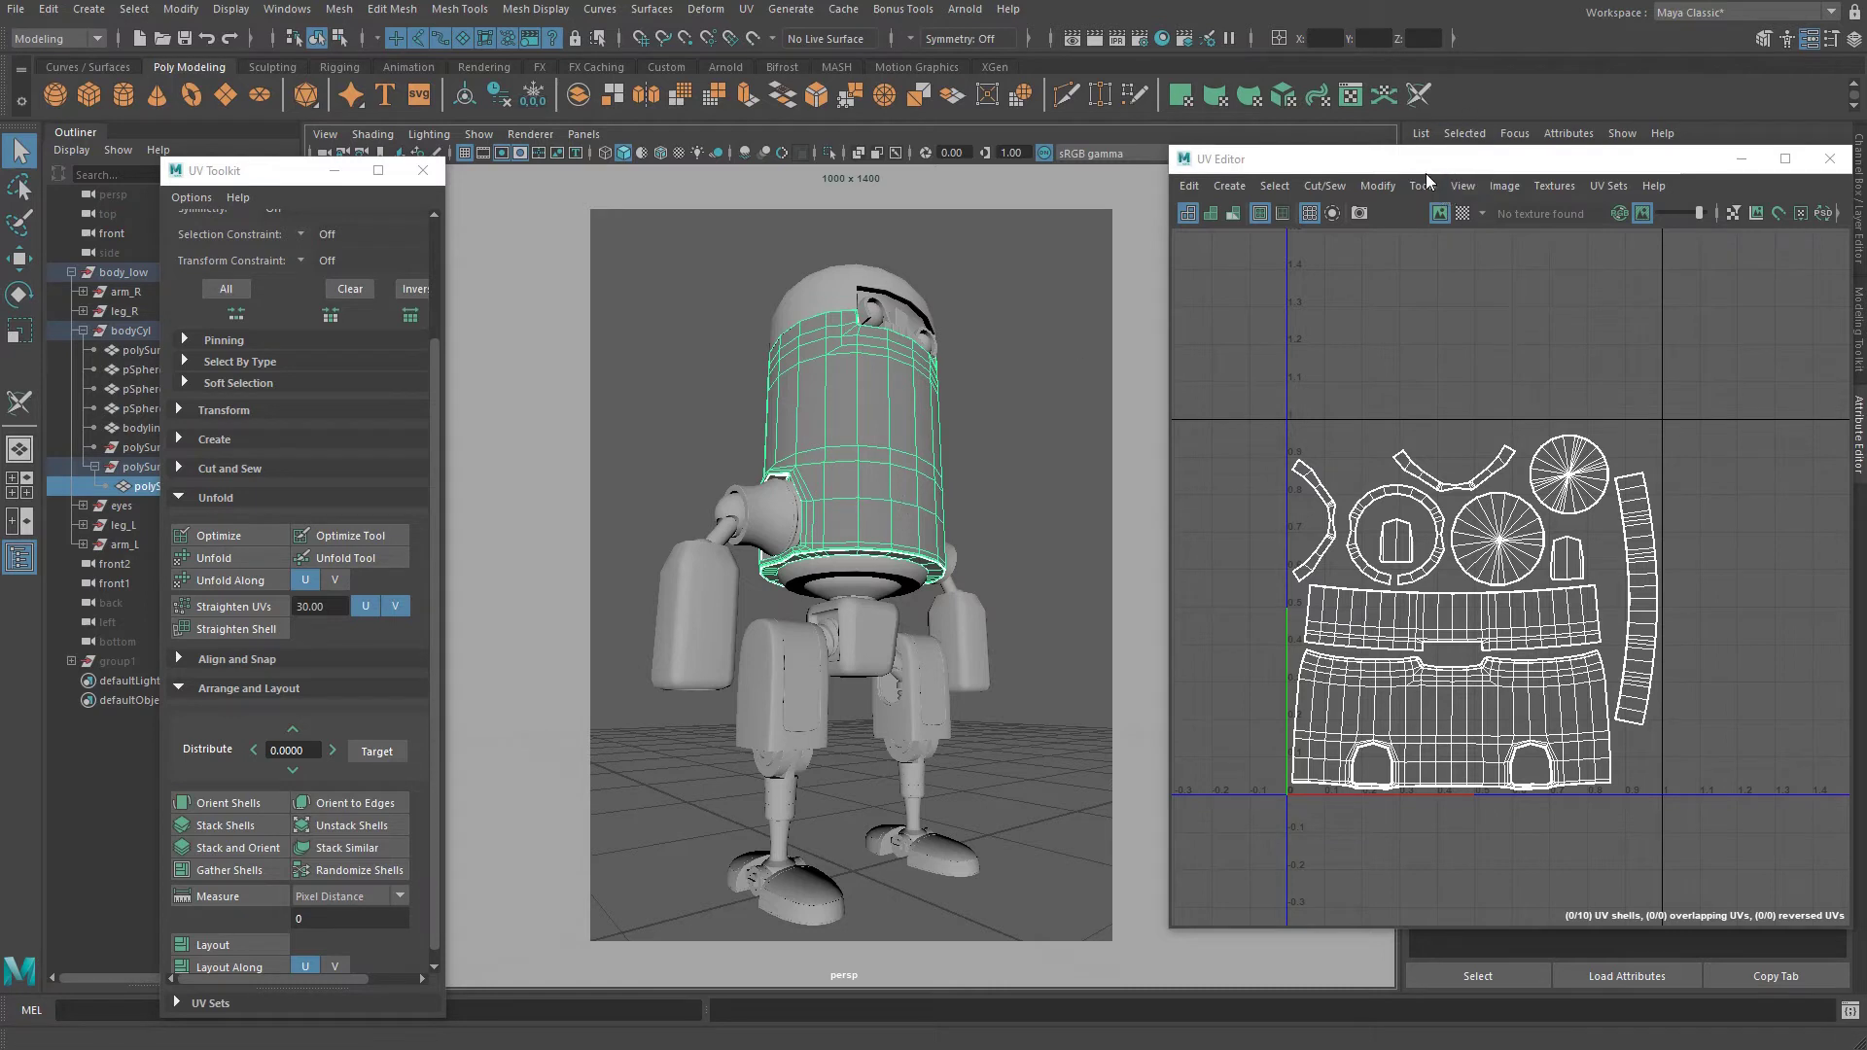
pyautogui.moveTo(1413, 163); pyautogui.dragTo(1294, 165)
pyautogui.scroll(2, 1348, 605)
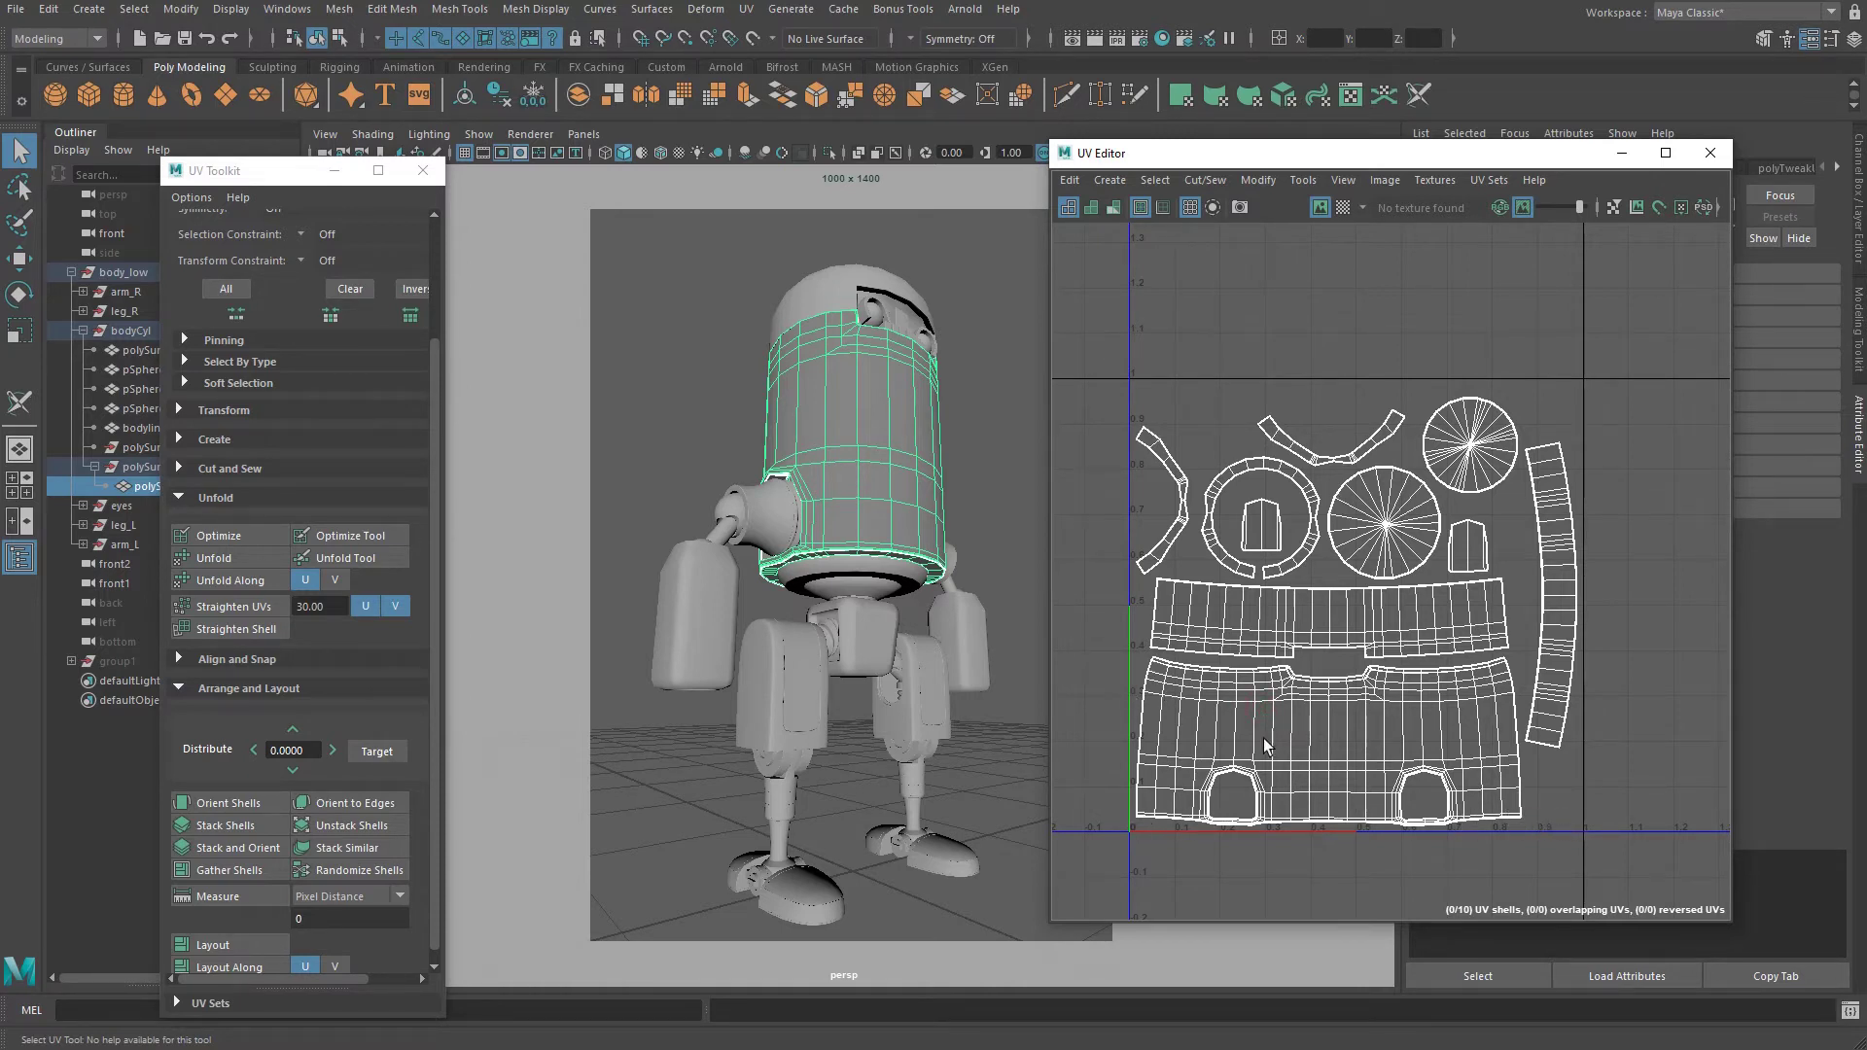
# Select the large torso UV shell with the two arm openings to locate its faces on the robot, and return to object selection.
pyautogui.moveTo(1306, 728); pyautogui.dragTo(1308, 781, button='right')
pyautogui.doubleClick(1340, 748)
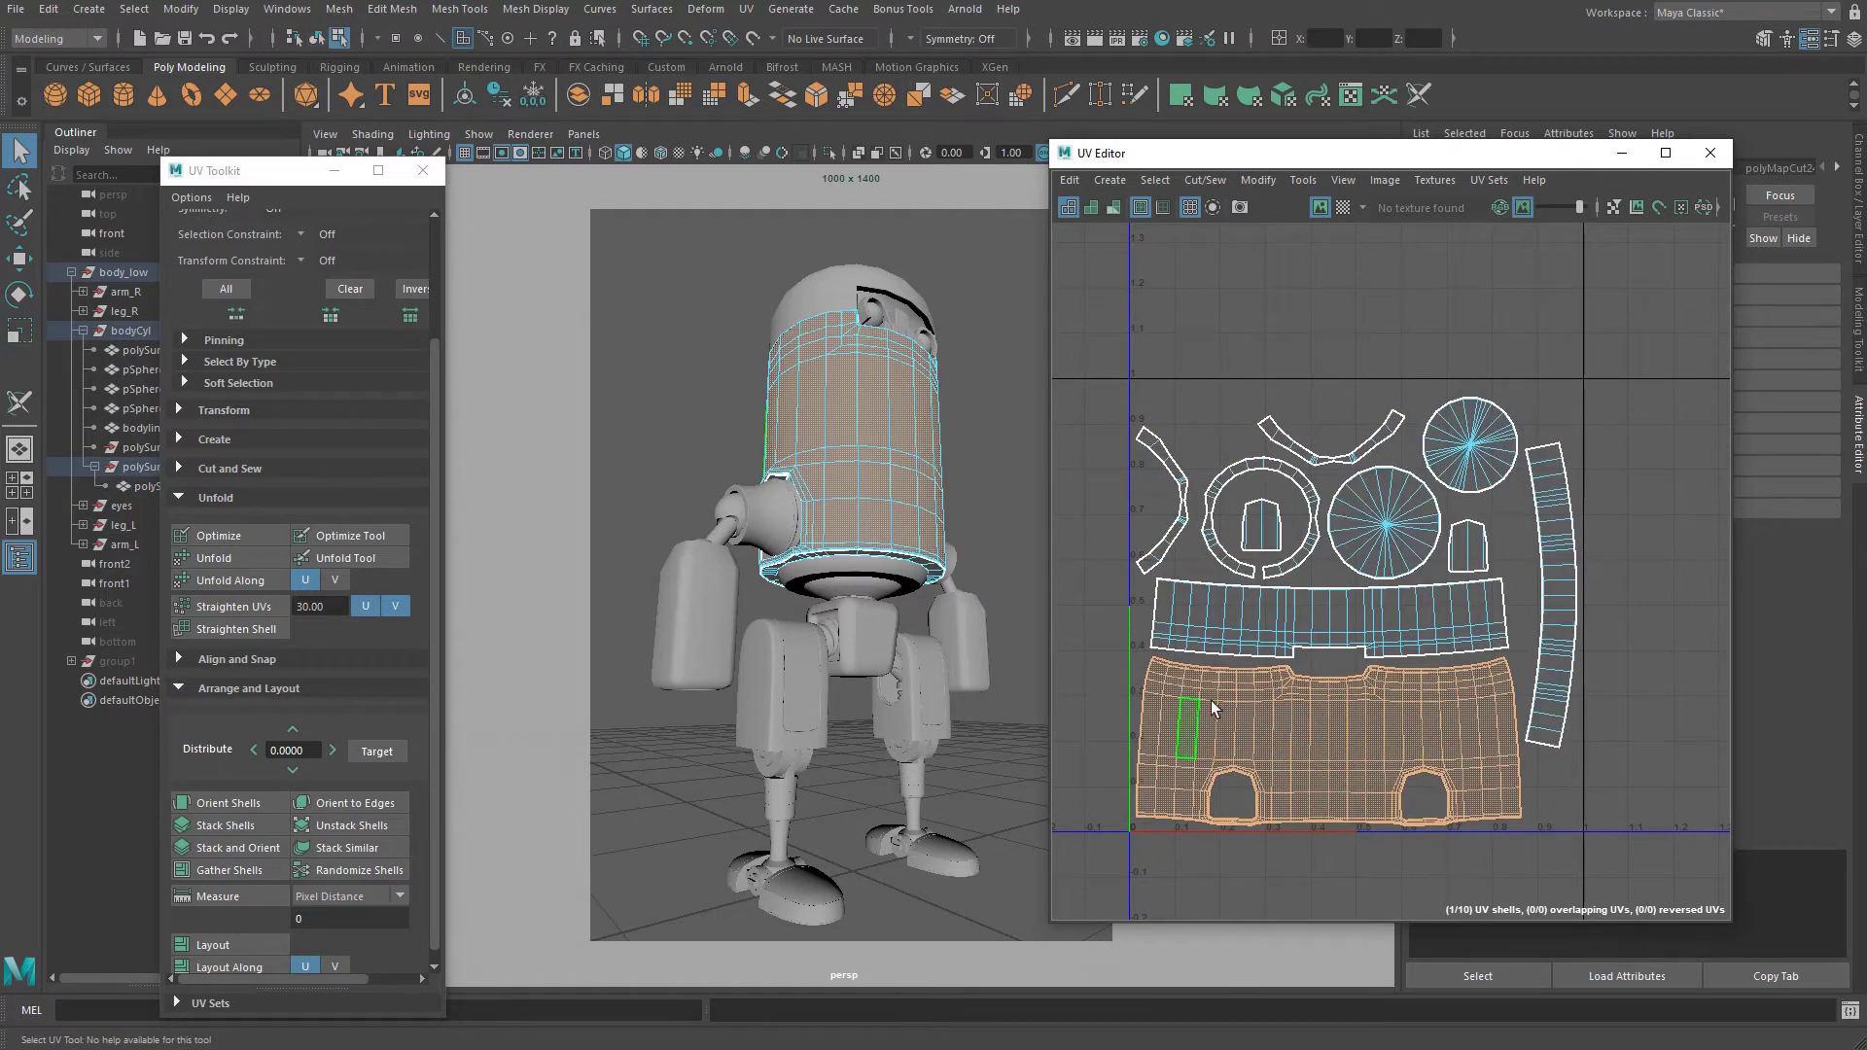
pyautogui.moveTo(878, 416); pyautogui.dragTo(926, 358, button='right')
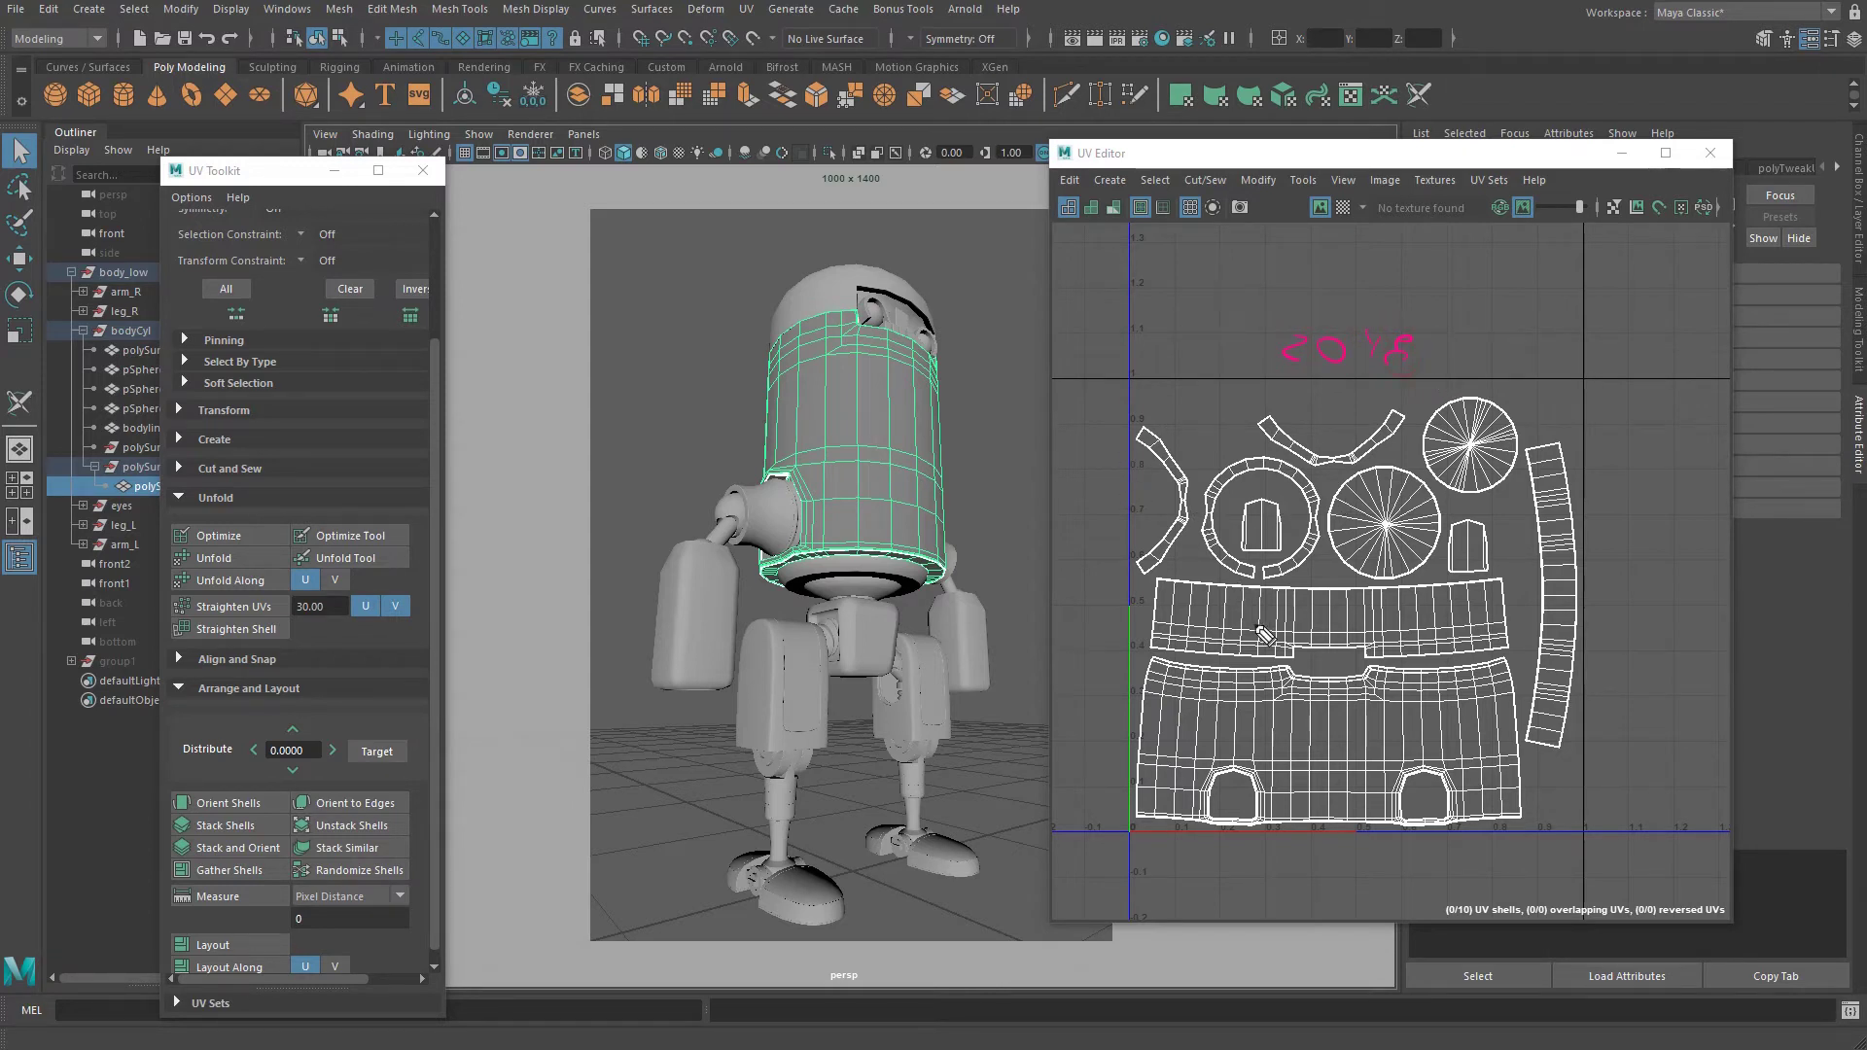
pyautogui.moveTo(1204, 595); pyautogui.dragTo(1091, 573)
pyautogui.moveTo(1114, 694)
pyautogui.mouseDown()
pyautogui.moveTo(1140, 688)
pyautogui.moveTo(1127, 715)
pyautogui.moveTo(1157, 680)
pyautogui.mouseUp()
pyautogui.moveTo(1303, 860); pyautogui.dragTo(1375, 864)
pyautogui.moveTo(1323, 666)
pyautogui.mouseDown()
pyautogui.moveTo(1496, 670)
pyautogui.moveTo(1512, 820)
pyautogui.moveTo(1243, 807)
pyautogui.moveTo(1148, 730)
pyautogui.moveTo(1274, 681)
pyautogui.moveTo(1347, 682)
pyautogui.mouseUp()
pyautogui.moveTo(1321, 284); pyautogui.dragTo(1343, 265)
pyautogui.moveTo(1264, 385); pyautogui.dragTo(1448, 345)
# Select the robot's head dome together with the torso and view both parts and their UVs from the front.
pyautogui.keyDown('alt'); pyautogui.moveTo(838, 511); pyautogui.dragTo(786, 516); pyautogui.keyUp('alt')
pyautogui.keyDown('alt'); pyautogui.moveTo(813, 525); pyautogui.dragTo(838, 546, button='right'); pyautogui.keyUp('alt')
pyautogui.keyDown('alt'); pyautogui.moveTo(857, 555); pyautogui.dragTo(838, 555, button='middle'); pyautogui.keyUp('alt')
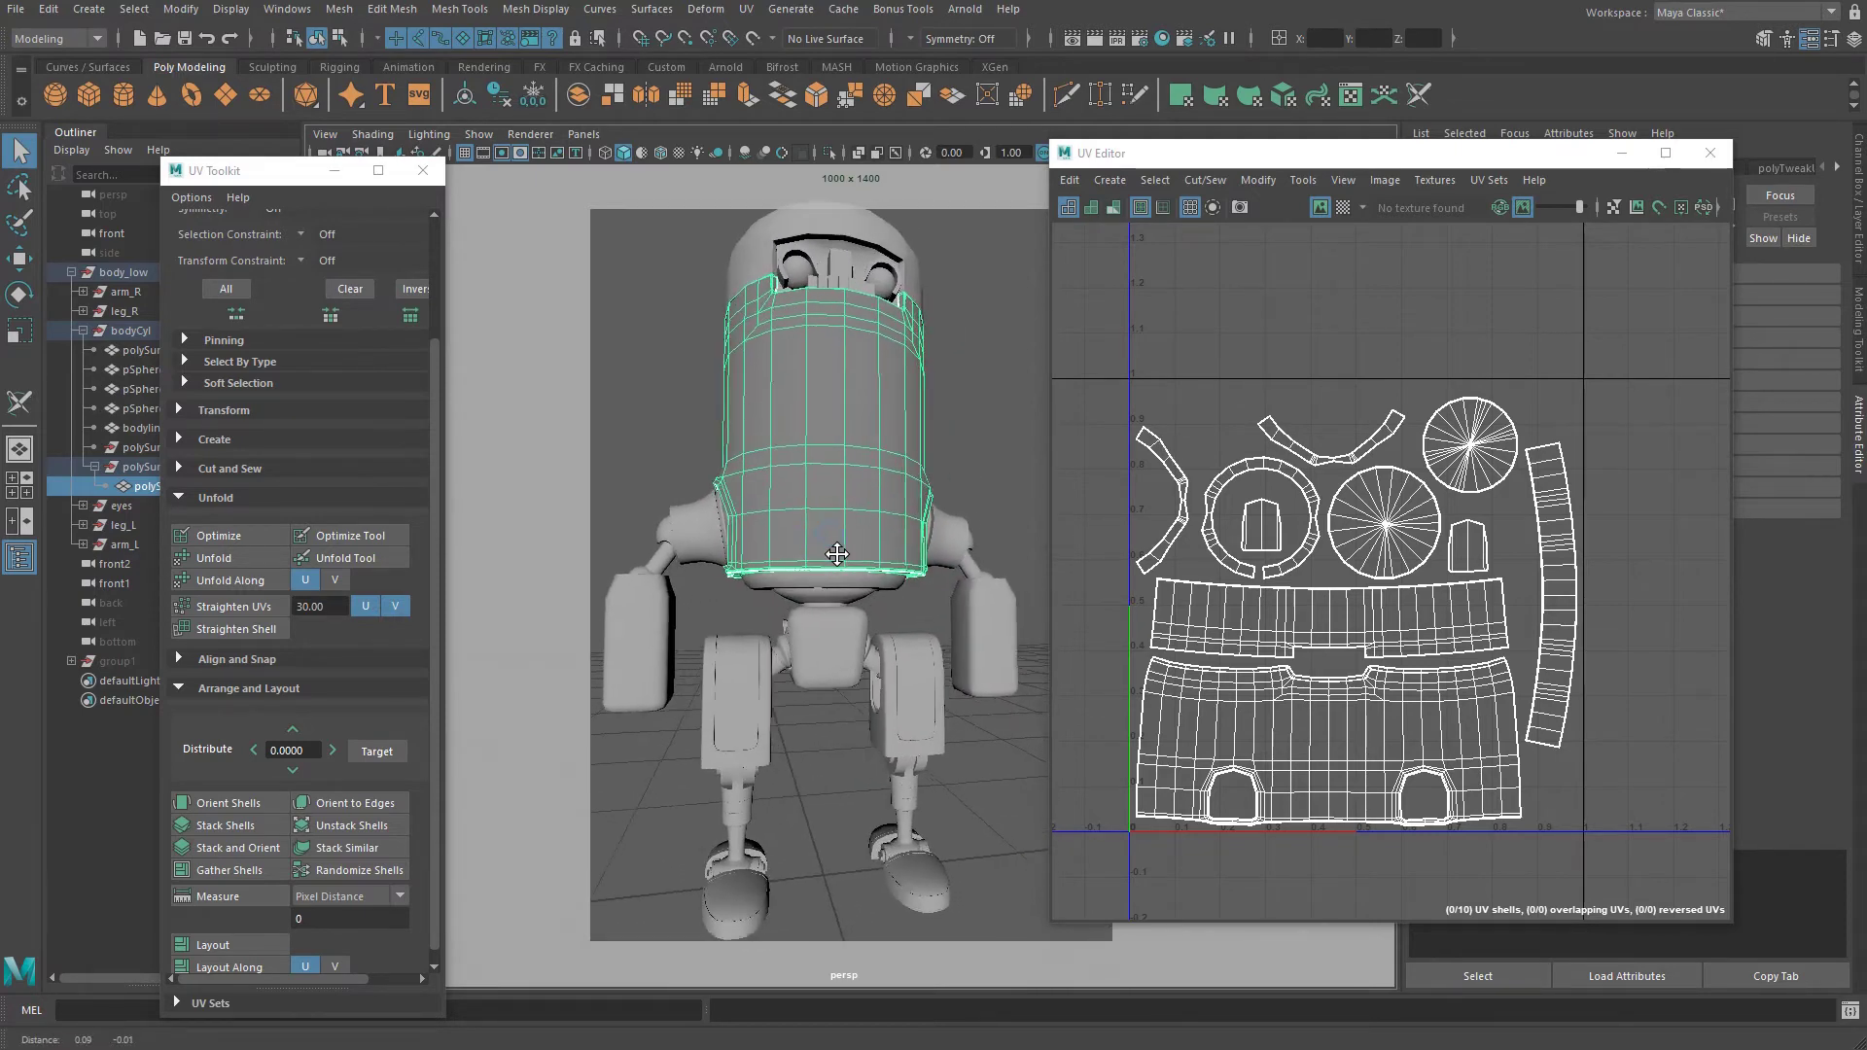
pyautogui.keyDown('alt'); pyautogui.moveTo(837, 554); pyautogui.dragTo(829, 558); pyautogui.keyUp('alt')
pyautogui.keyDown('alt'); pyautogui.moveTo(829, 559); pyautogui.dragTo(775, 538, button='right'); pyautogui.keyUp('alt')
pyautogui.keyDown('alt'); pyautogui.moveTo(833, 504); pyautogui.dragTo(837, 544, button='middle'); pyautogui.keyUp('alt')
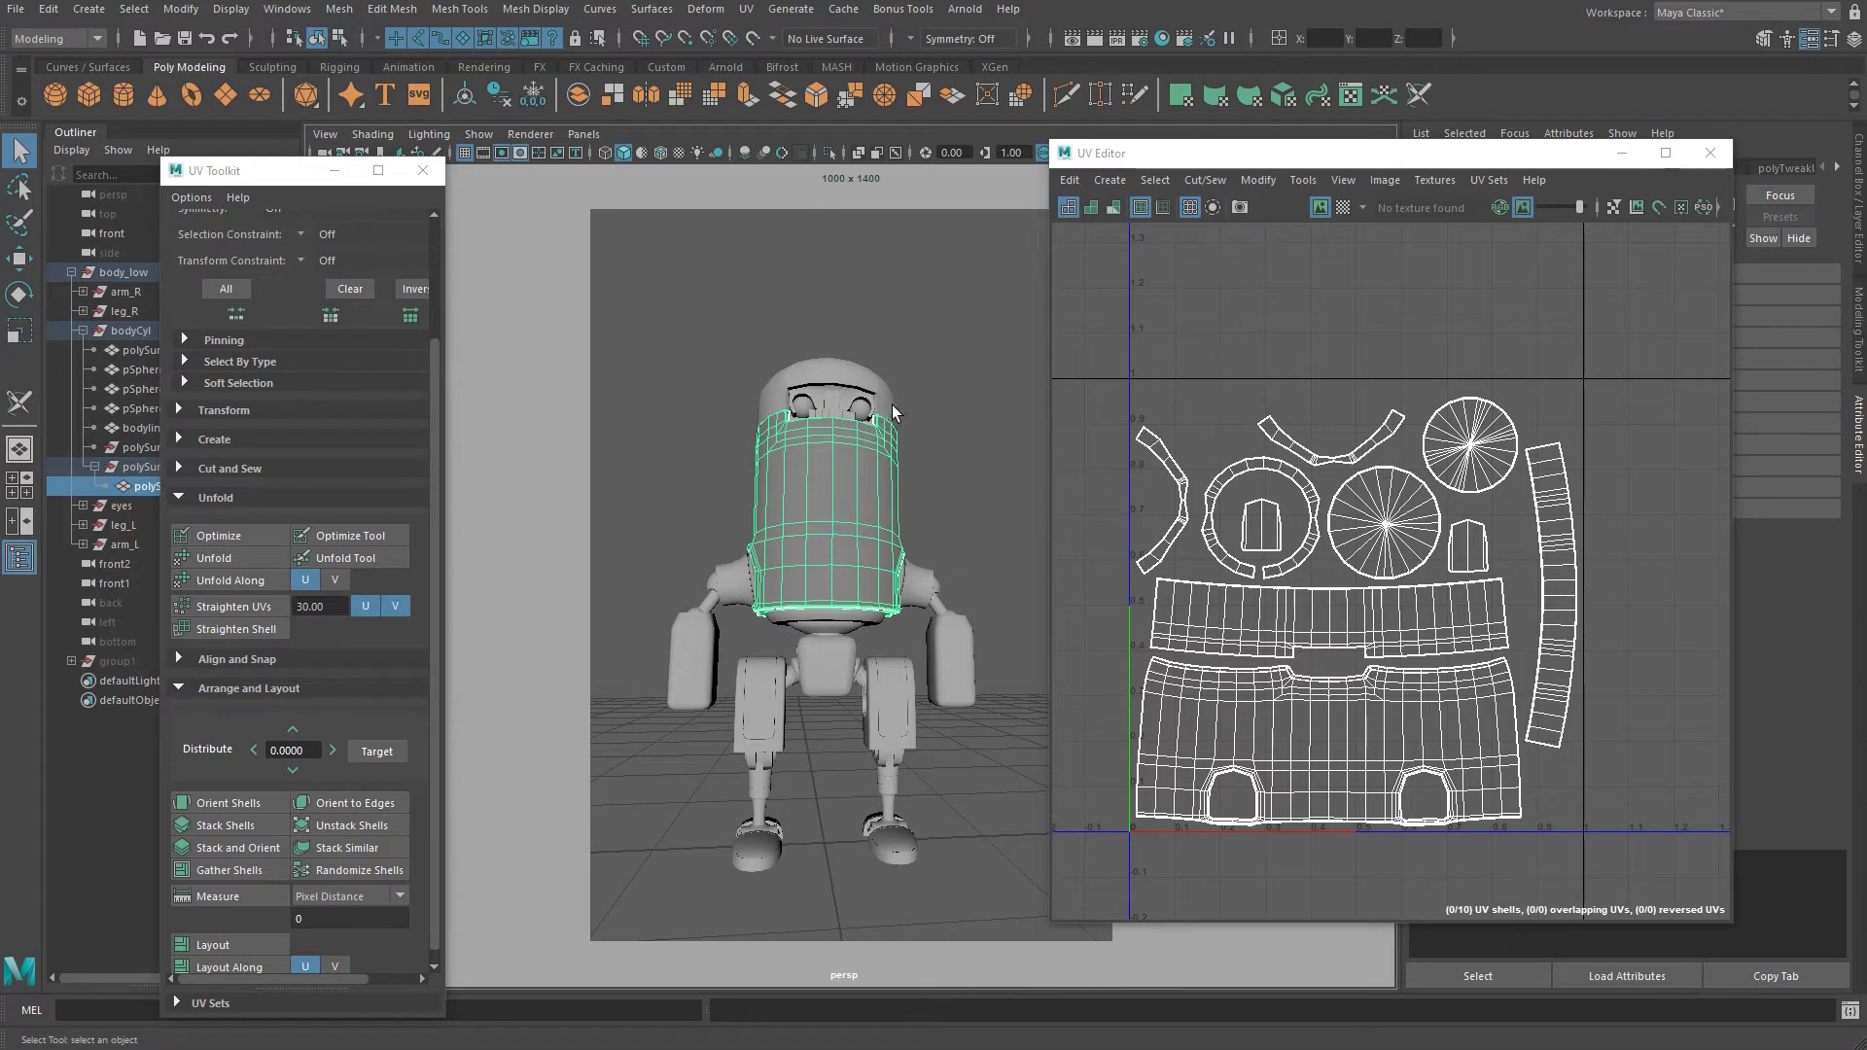
pyautogui.click(893, 414)
pyautogui.keyDown('shift'); pyautogui.click(866, 481); pyautogui.keyUp('shift')
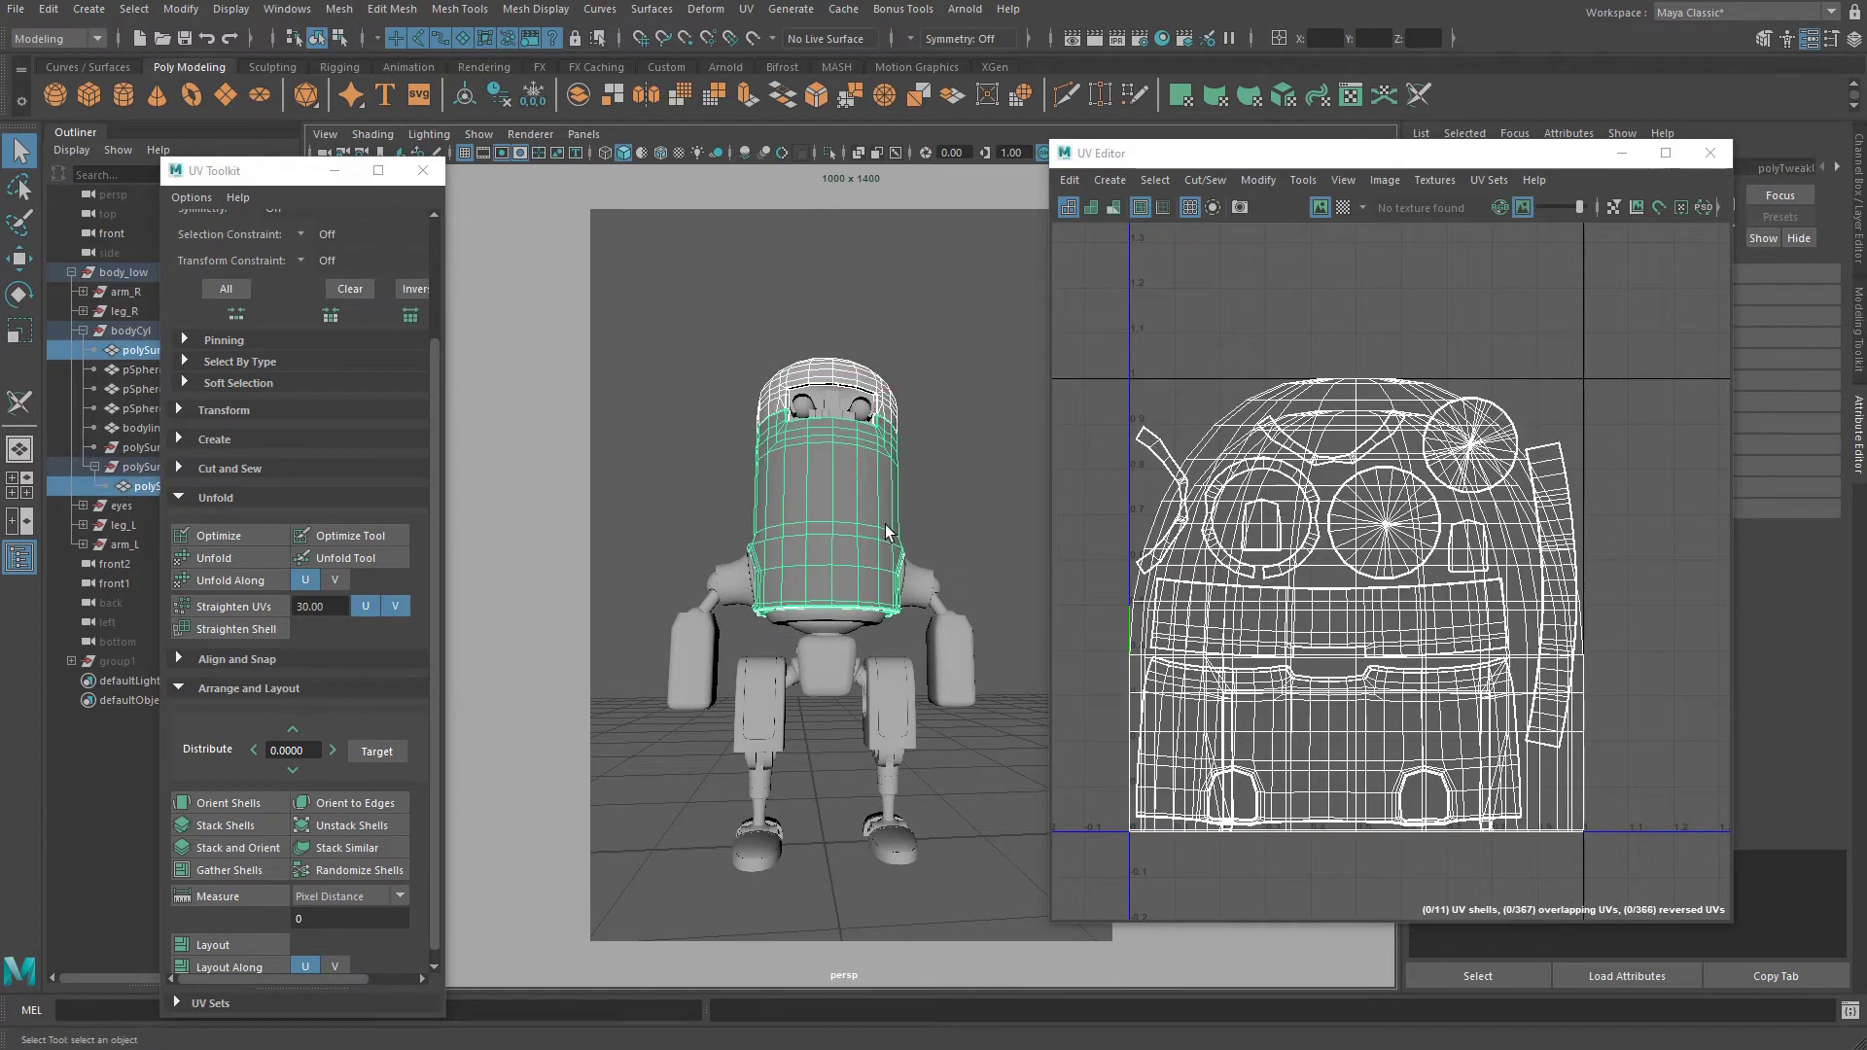
pyautogui.keyDown('alt'); pyautogui.moveTo(886, 525); pyautogui.dragTo(873, 546); pyautogui.keyUp('alt')
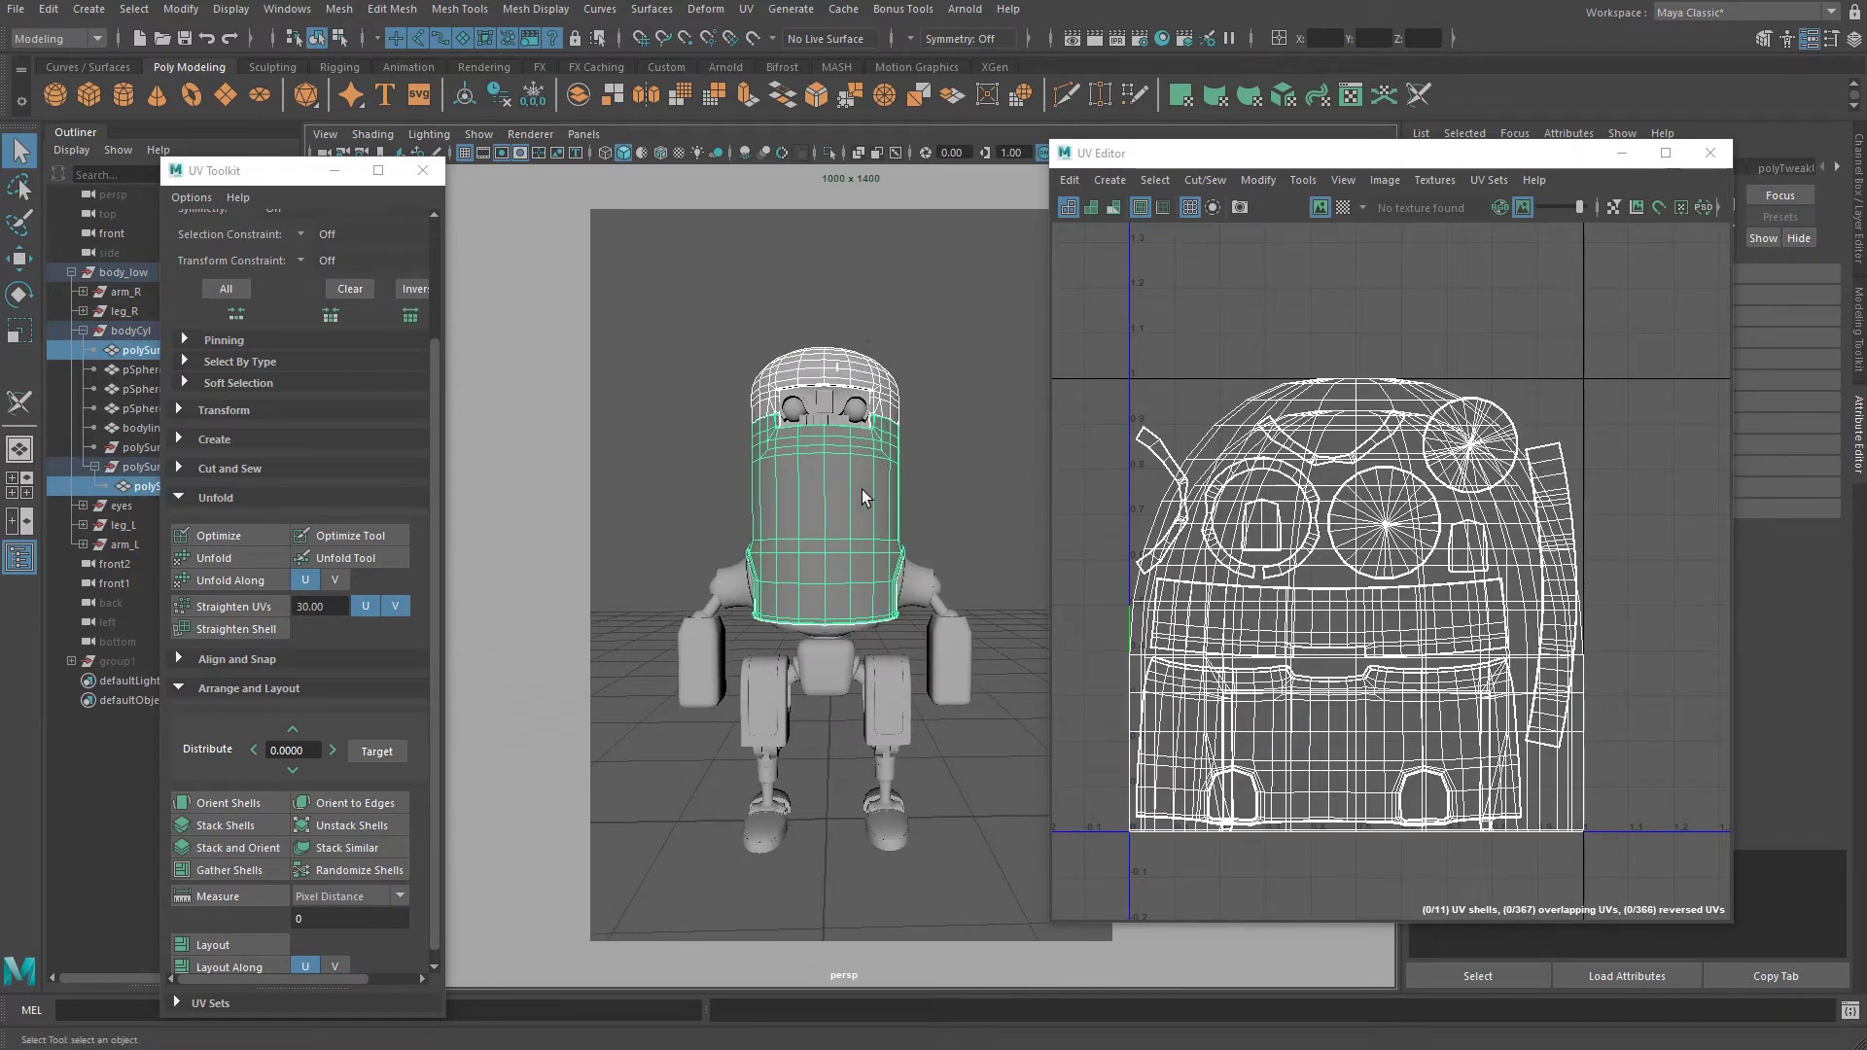
pyautogui.keyDown('alt'); pyautogui.moveTo(879, 471); pyautogui.dragTo(813, 488, button='right'); pyautogui.keyUp('alt')
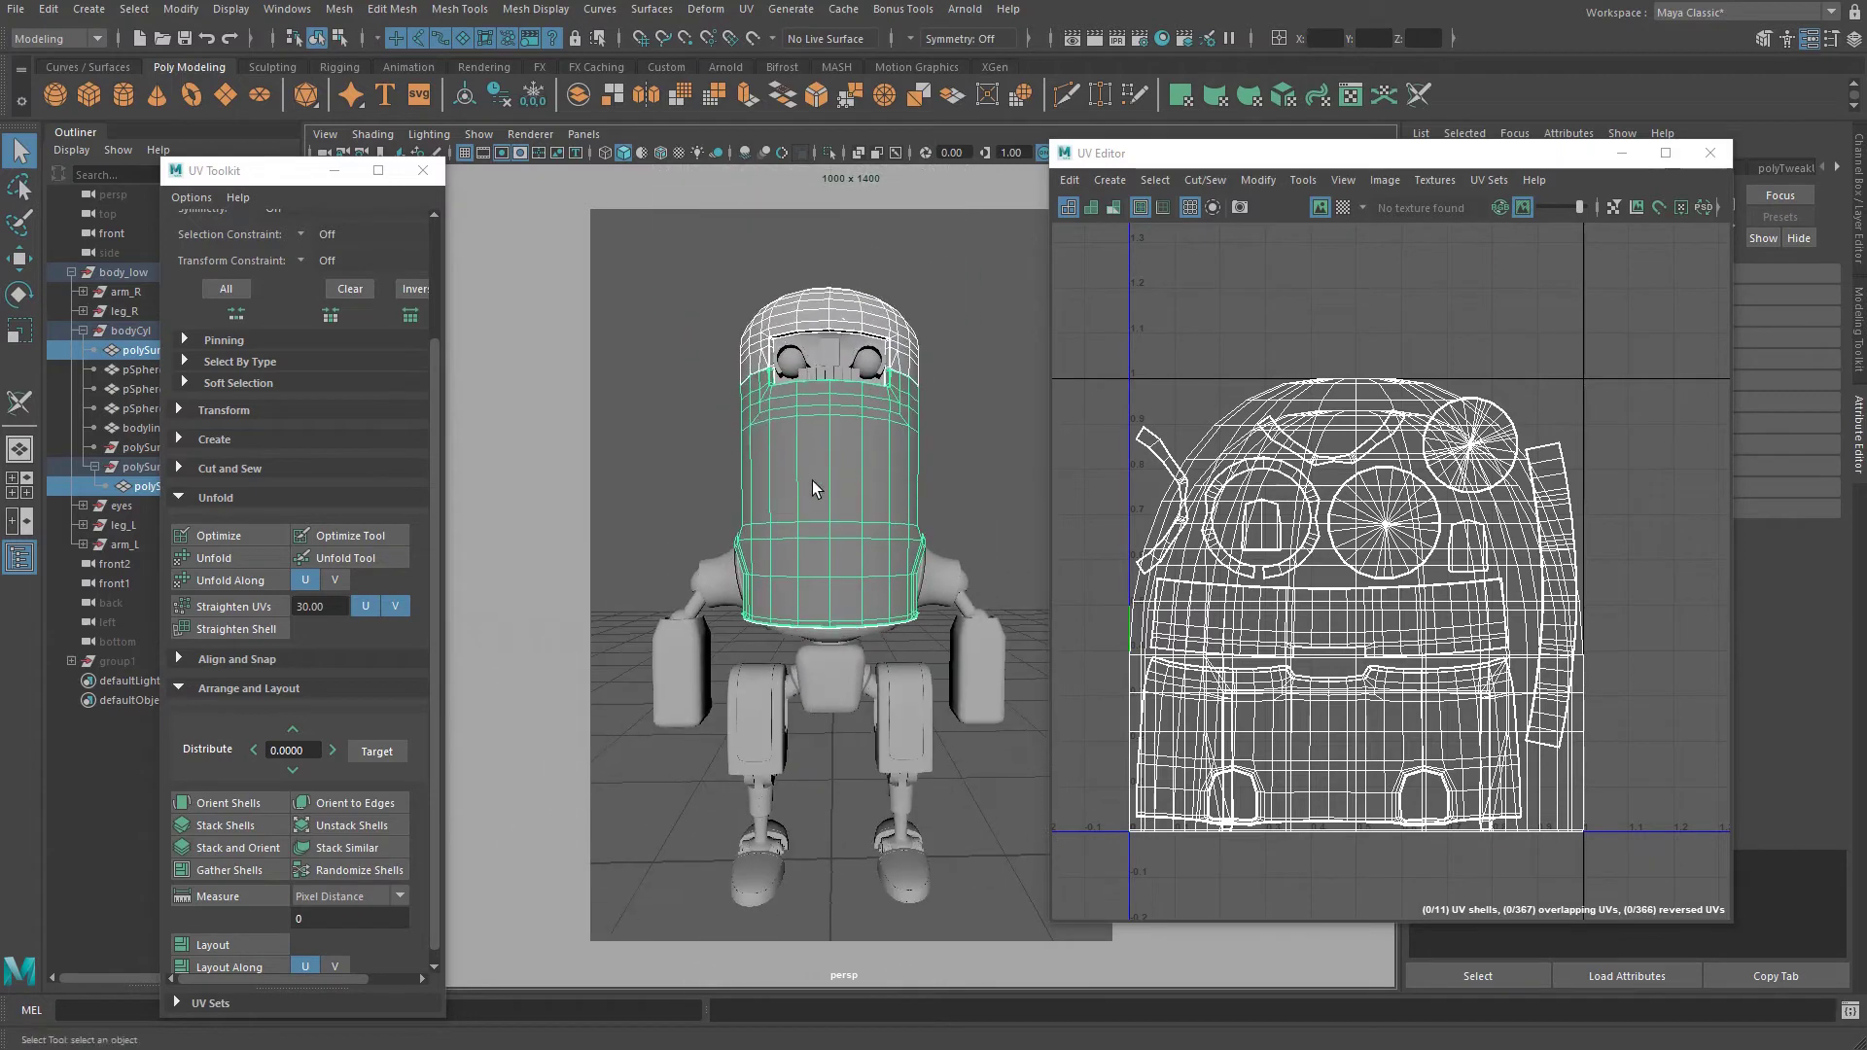
pyautogui.keyDown('alt'); pyautogui.moveTo(897, 346); pyautogui.dragTo(896, 391, button='middle'); pyautogui.keyUp('alt')
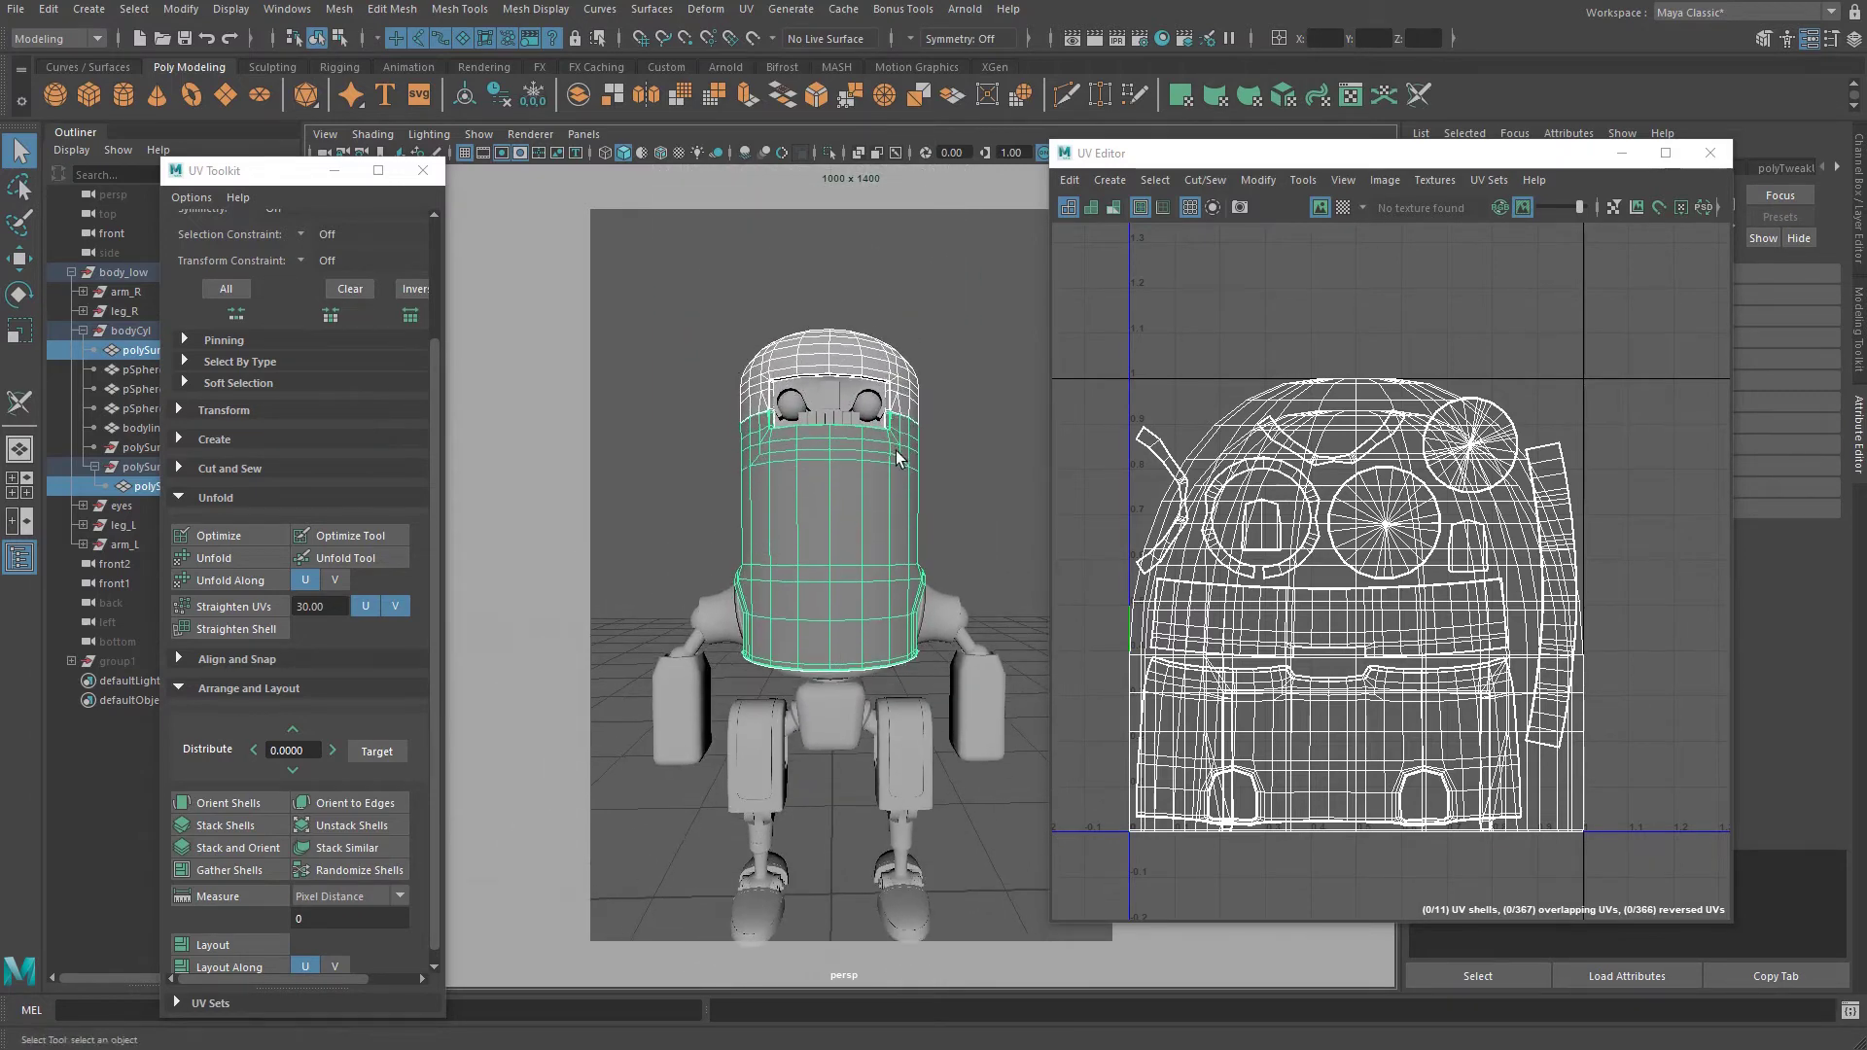
pyautogui.click(903, 388)
pyautogui.click(889, 525)
pyautogui.keyDown('shift'); pyautogui.click(901, 421); pyautogui.keyUp('shift')
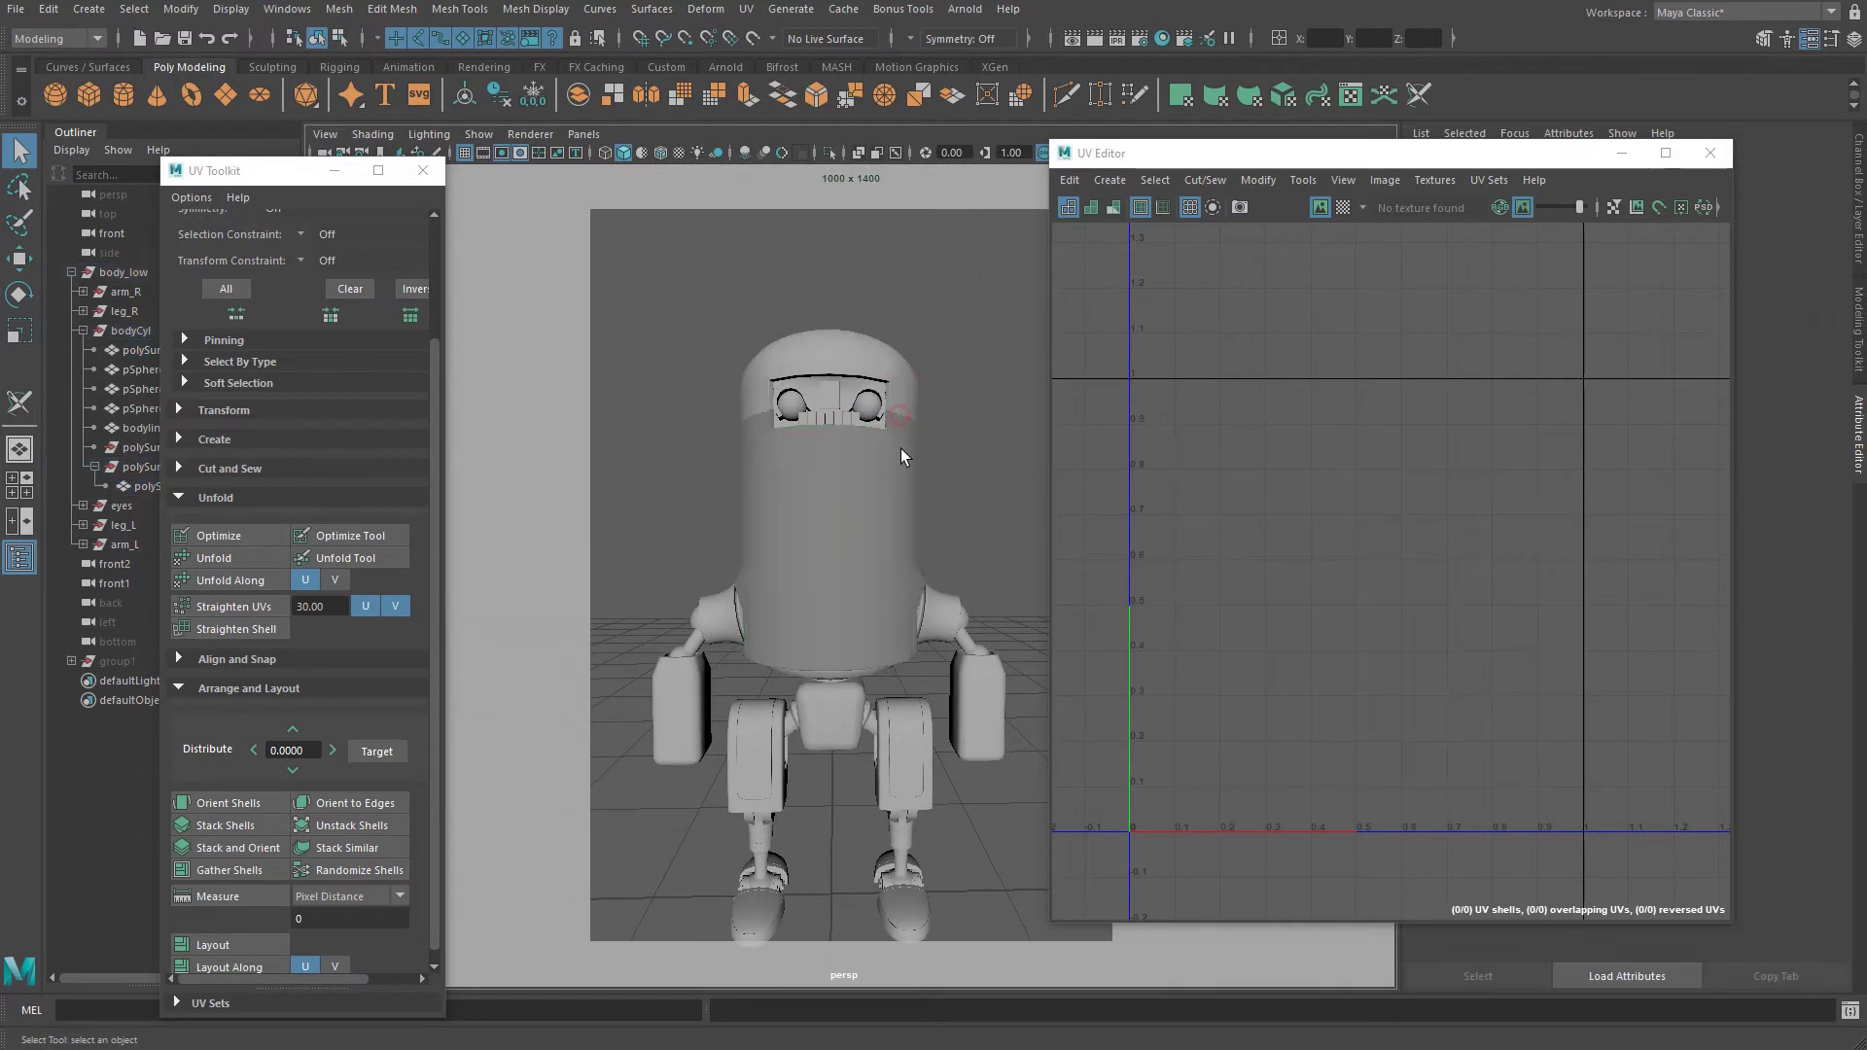
pyautogui.keyDown('shift'); pyautogui.click(900, 448); pyautogui.keyUp('shift')
pyautogui.keyDown('shift'); pyautogui.click(910, 392); pyautogui.keyUp('shift')
pyautogui.keyDown('alt'); pyautogui.moveTo(943, 534); pyautogui.dragTo(900, 519); pyautogui.keyUp('alt')
# Select the head dome, apply a planar UV mapping to it and return to object selection.
pyautogui.click(896, 372)
pyautogui.keyDown('alt'); pyautogui.moveTo(828, 419); pyautogui.dragTo(809, 565, button='middle'); pyautogui.keyUp('alt')
pyautogui.scroll(3, 791, 483)
pyautogui.moveTo(1168, 161); pyautogui.dragTo(1229, 129)
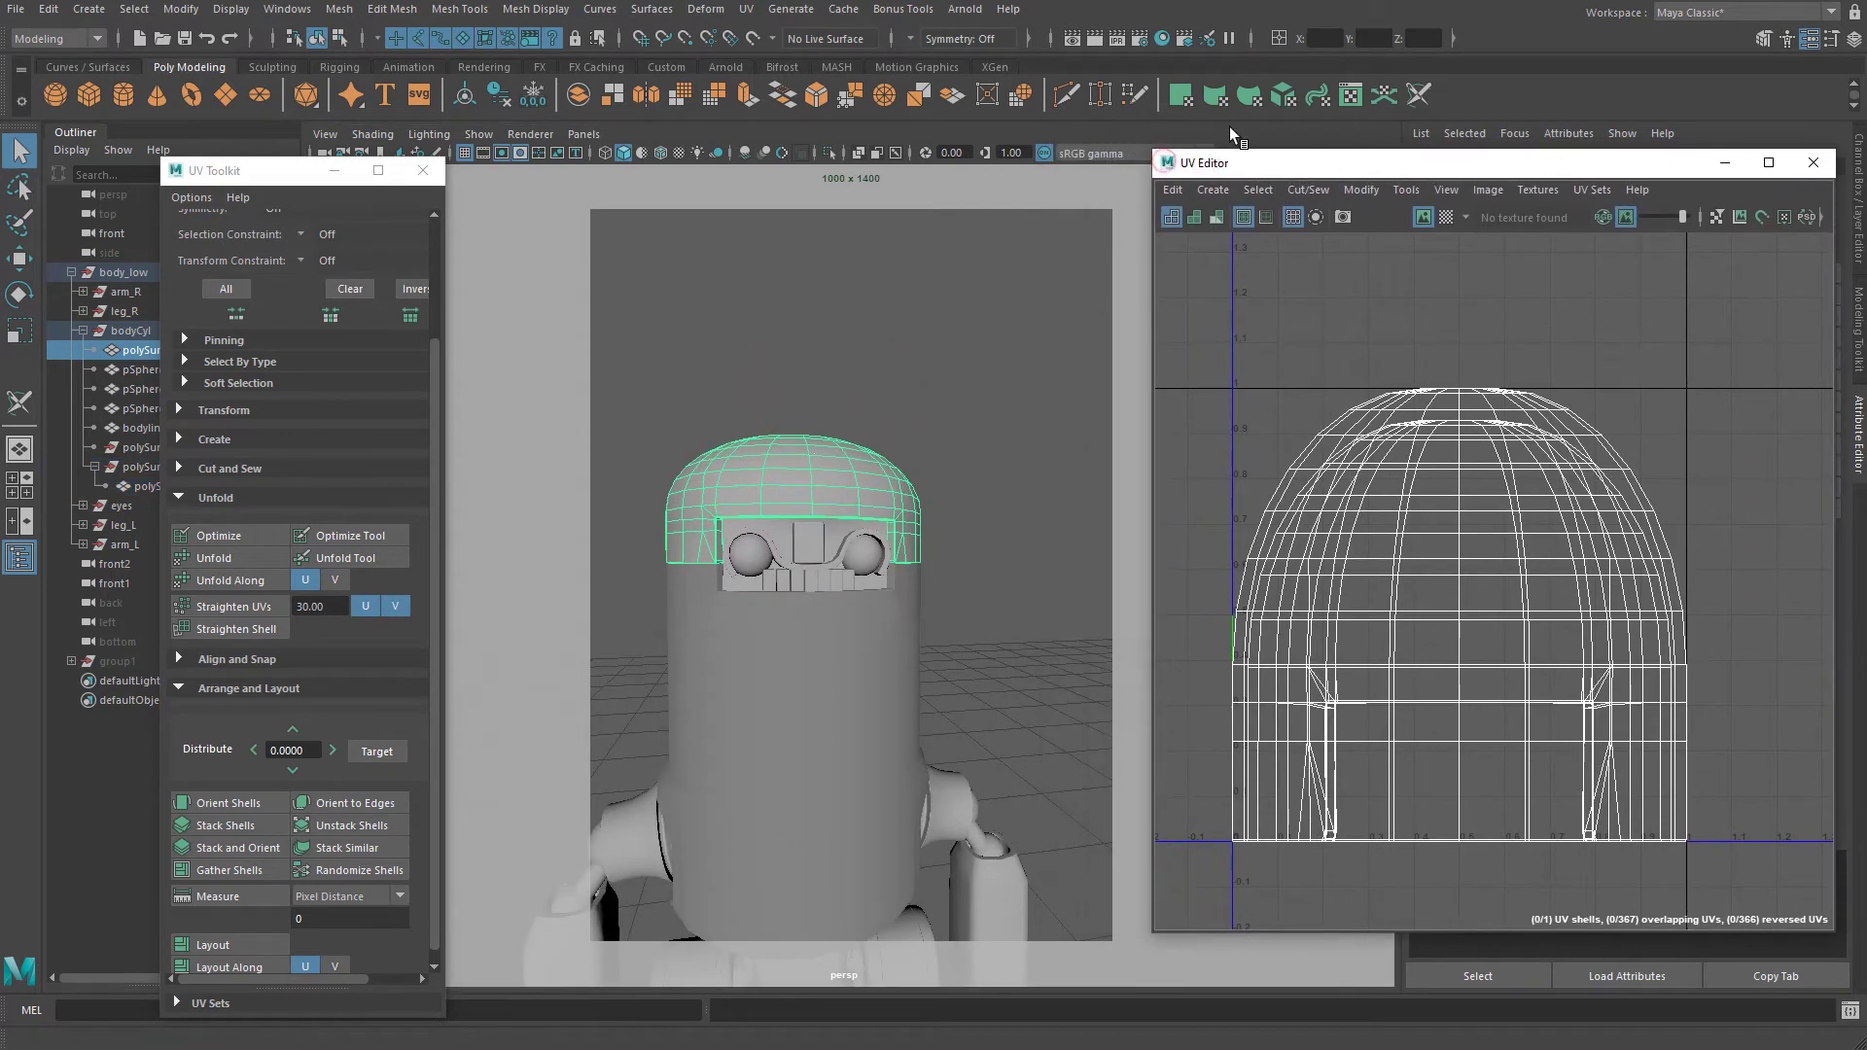
pyautogui.click(1184, 101)
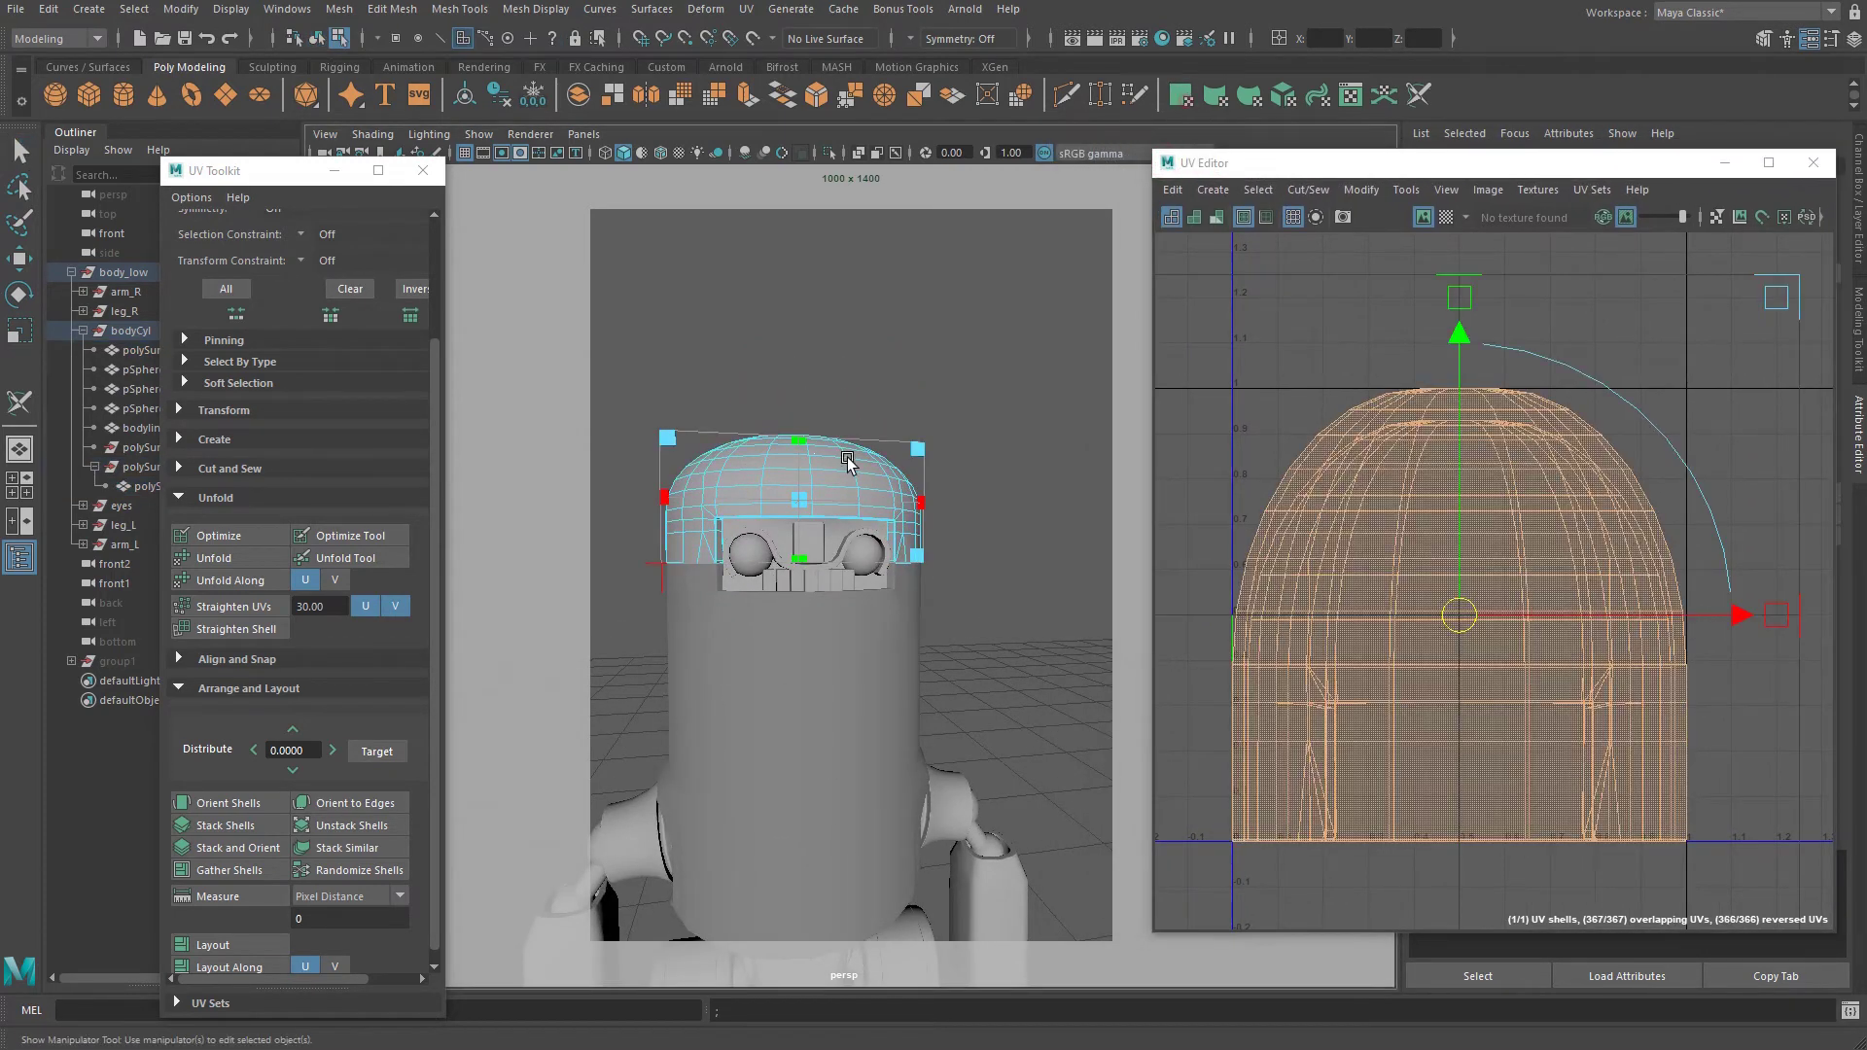
pyautogui.keyDown('alt'); pyautogui.moveTo(846, 458); pyautogui.dragTo(916, 472); pyautogui.keyUp('alt')
pyautogui.press('q')
pyautogui.moveTo(832, 449); pyautogui.dragTo(893, 371, button='right')
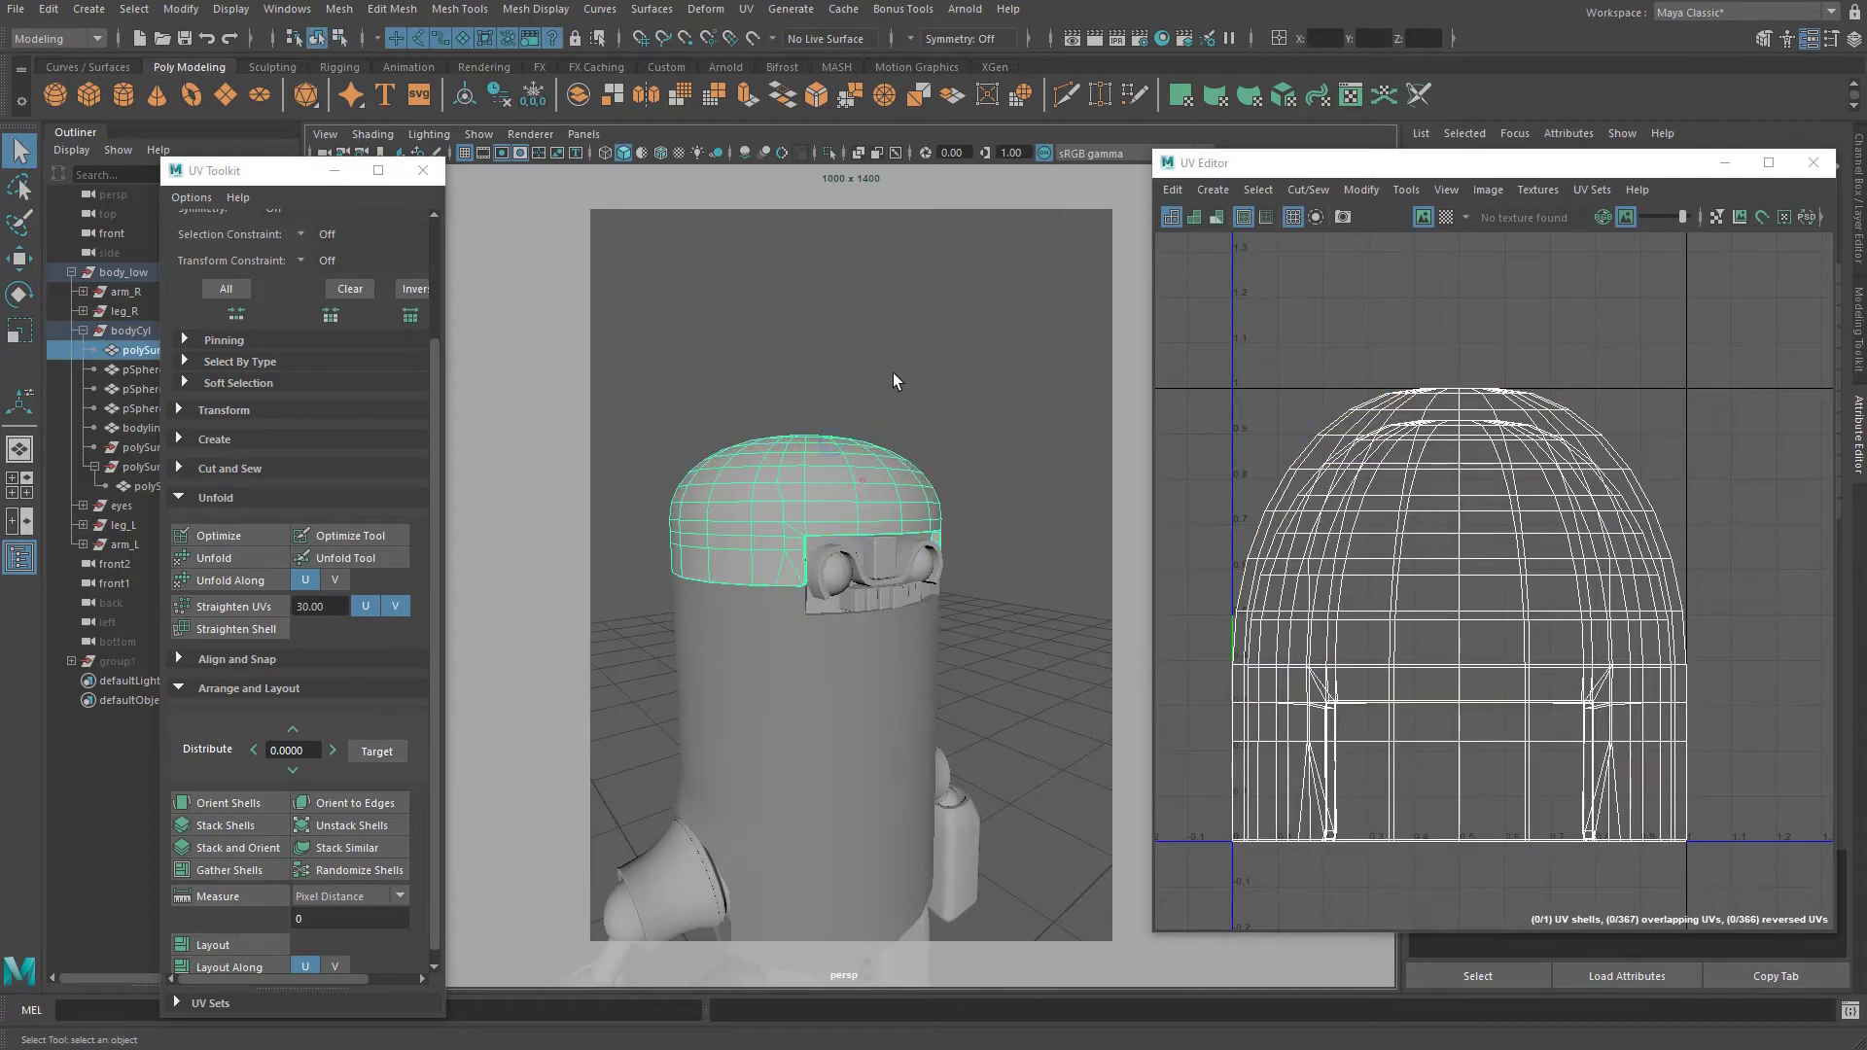
# Isolate and frame the head dome in the viewport and hide the resolution gate.
pyautogui.click(829, 152)
pyautogui.press('f')
pyautogui.keyDown('alt'); pyautogui.moveTo(910, 451); pyautogui.dragTo(926, 574); pyautogui.keyUp('alt')
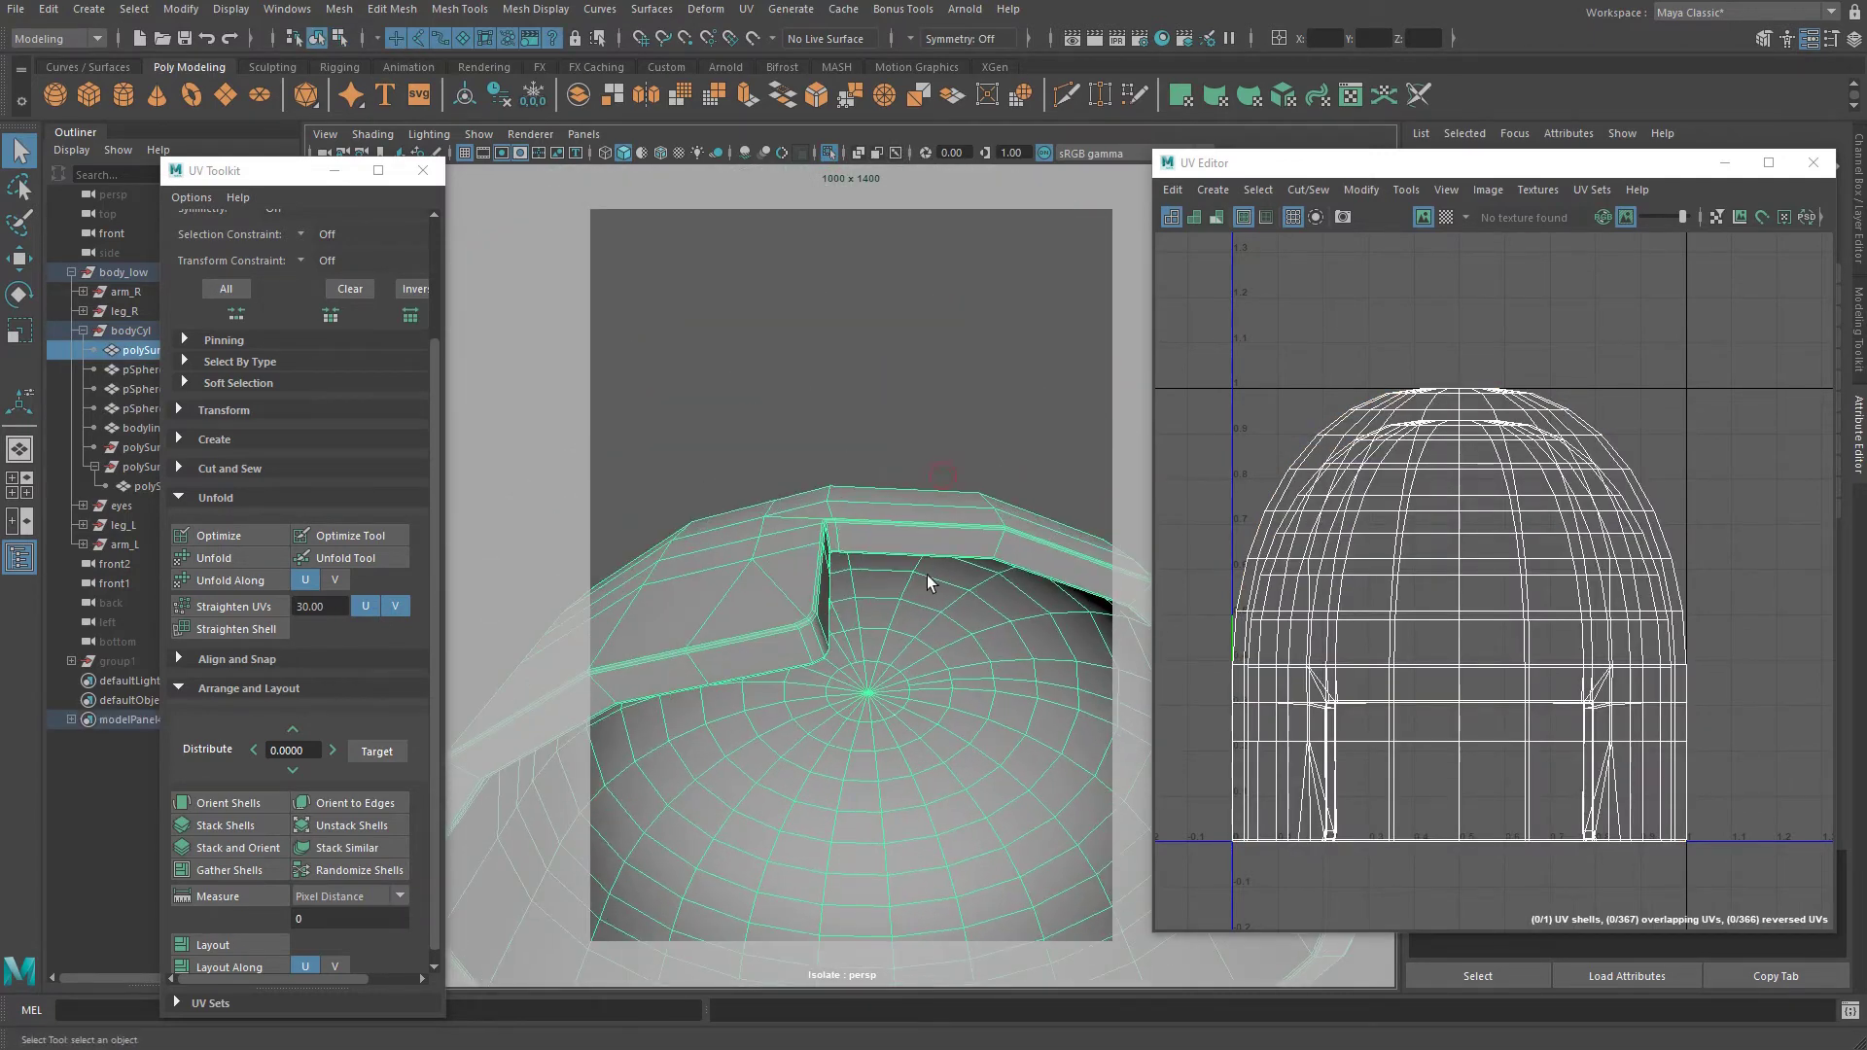
pyautogui.click(503, 153)
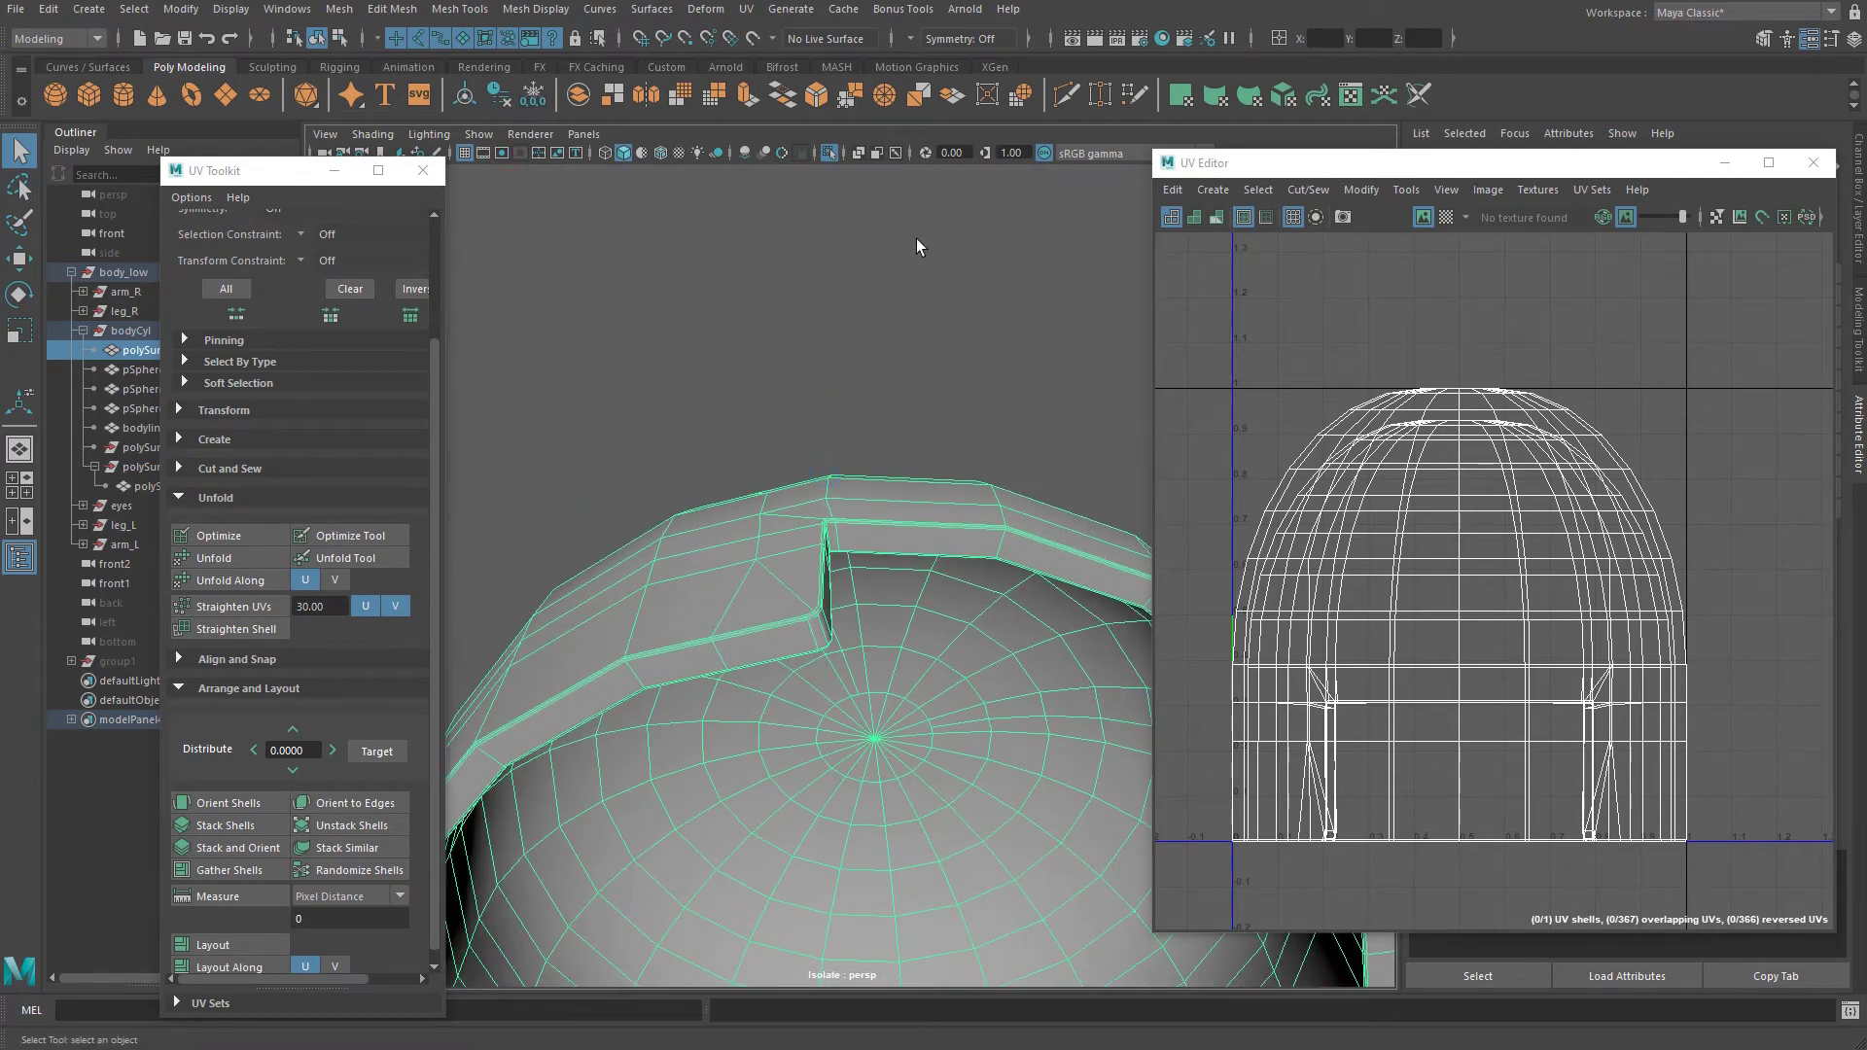
# Use the 3D Cut and Sew UV Tool to cut the rim edge loop inside the head dome's opening.
pyautogui.click(1419, 100)
pyautogui.keyDown('alt'); pyautogui.moveTo(899, 514); pyautogui.dragTo(836, 685, button='right'); pyautogui.keyUp('alt')
pyautogui.keyDown('alt'); pyautogui.moveTo(775, 672); pyautogui.dragTo(759, 496); pyautogui.keyUp('alt')
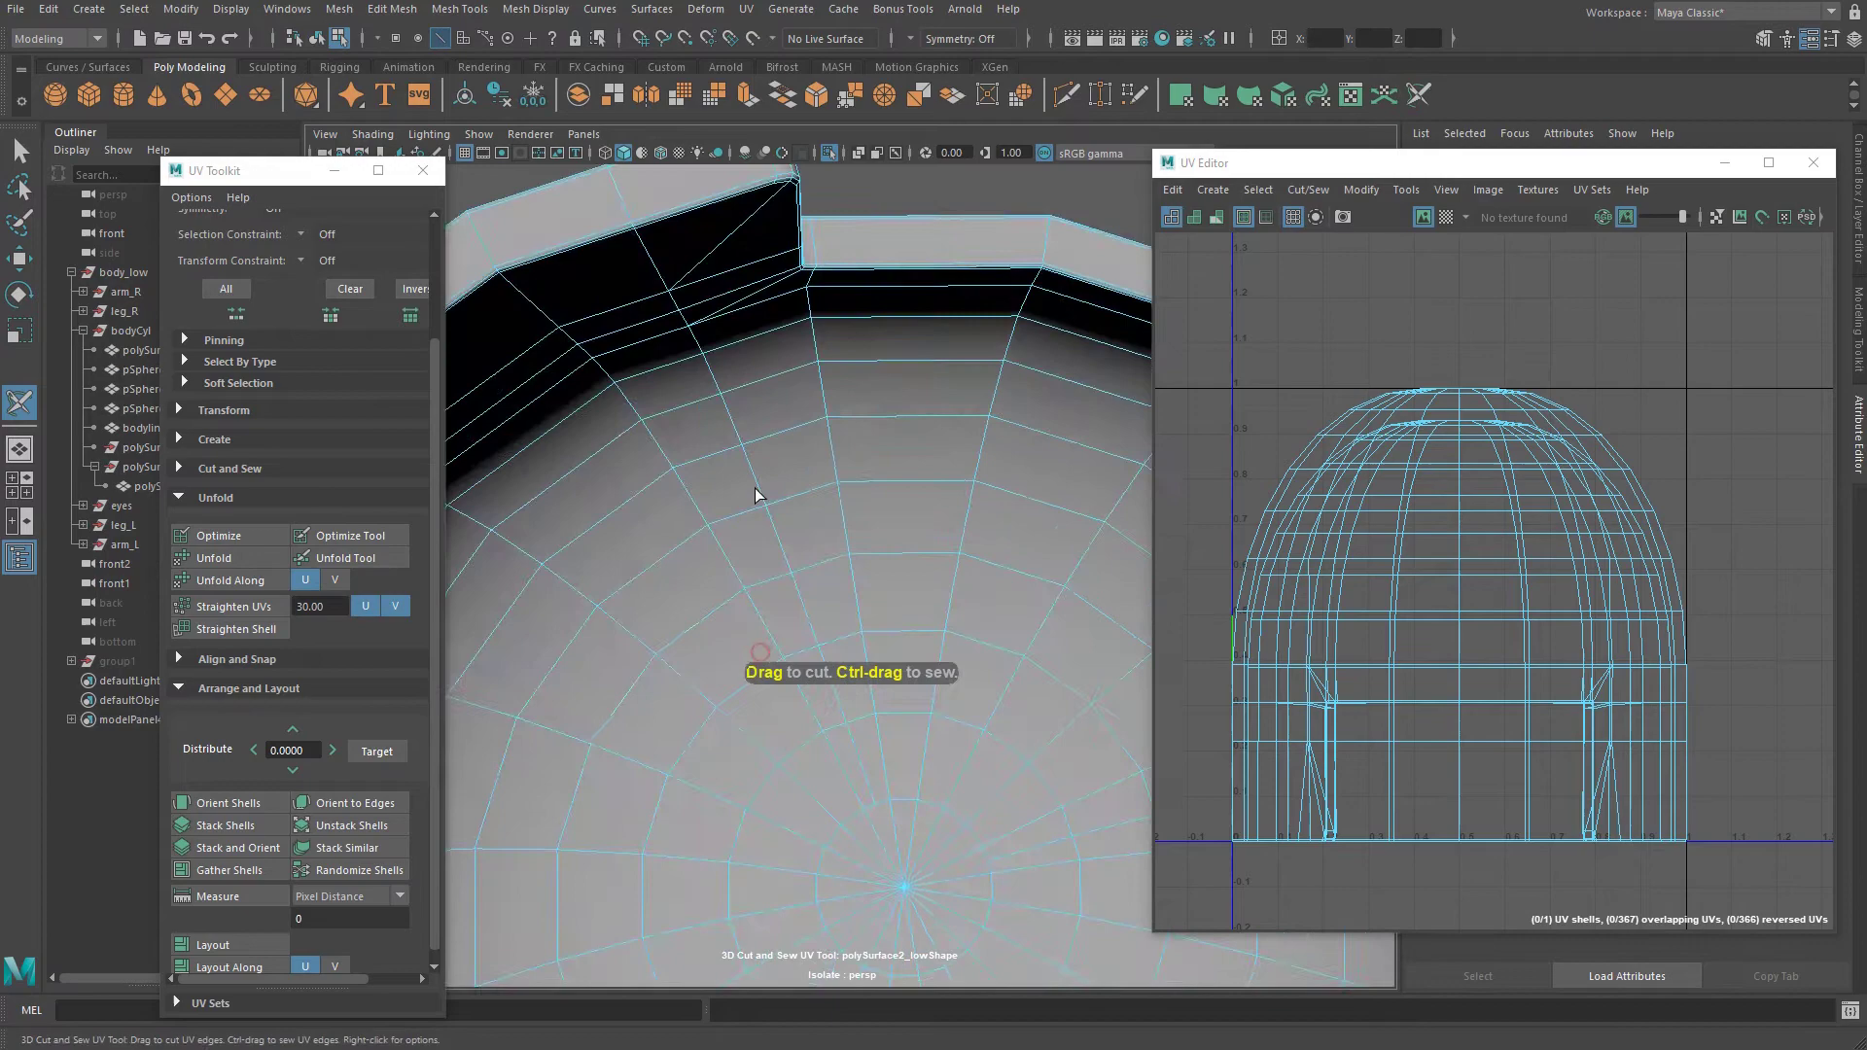
pyautogui.doubleClick(730, 192)
pyautogui.keyDown('alt'); pyautogui.moveTo(730, 190); pyautogui.dragTo(790, 389, button='right'); pyautogui.keyUp('alt')
pyautogui.keyDown('alt'); pyautogui.moveTo(803, 474); pyautogui.dragTo(796, 551); pyautogui.keyUp('alt')
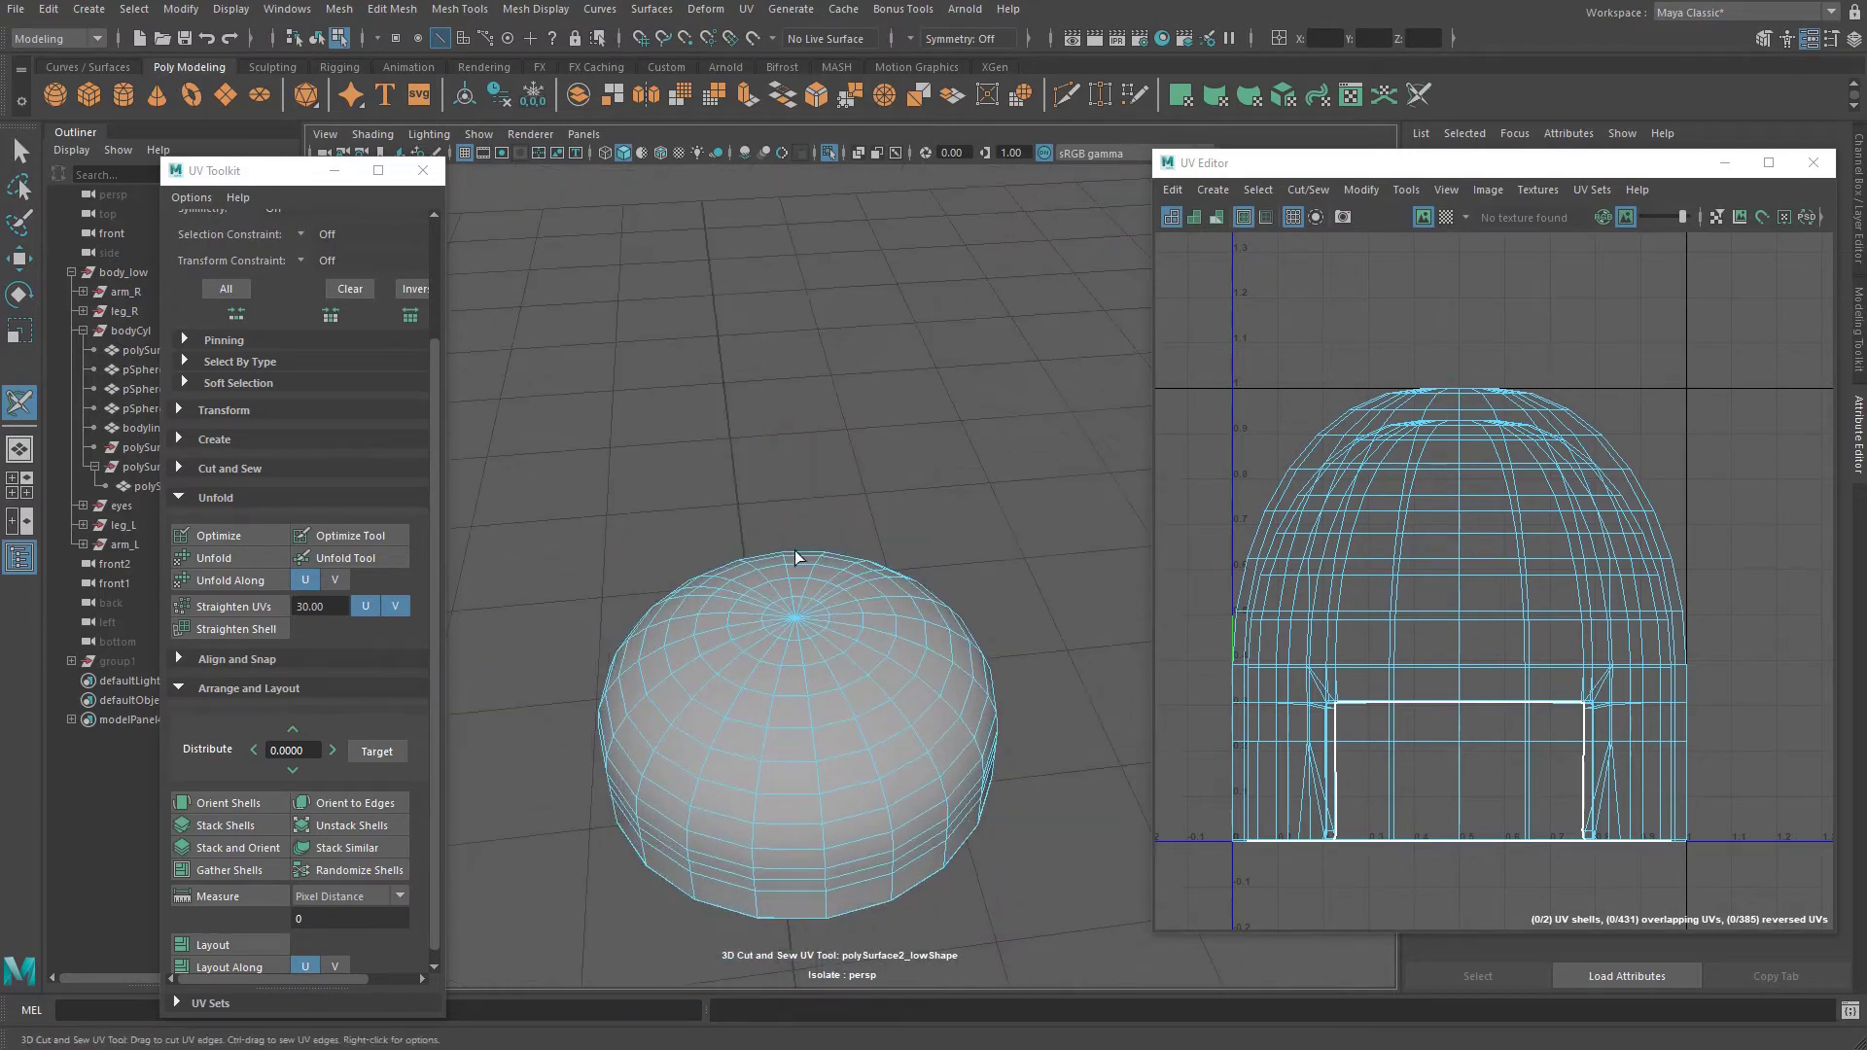
# Cut a UV seam down the centre back of the dome from pole to rim, on both its outer and inner surfaces.
pyautogui.doubleClick(813, 742)
pyautogui.keyDown('alt'); pyautogui.moveTo(813, 742); pyautogui.dragTo(828, 478); pyautogui.keyUp('alt')
pyautogui.doubleClick(816, 284)
pyautogui.keyDown('alt'); pyautogui.moveTo(835, 287); pyautogui.dragTo(779, 568); pyautogui.keyUp('alt')
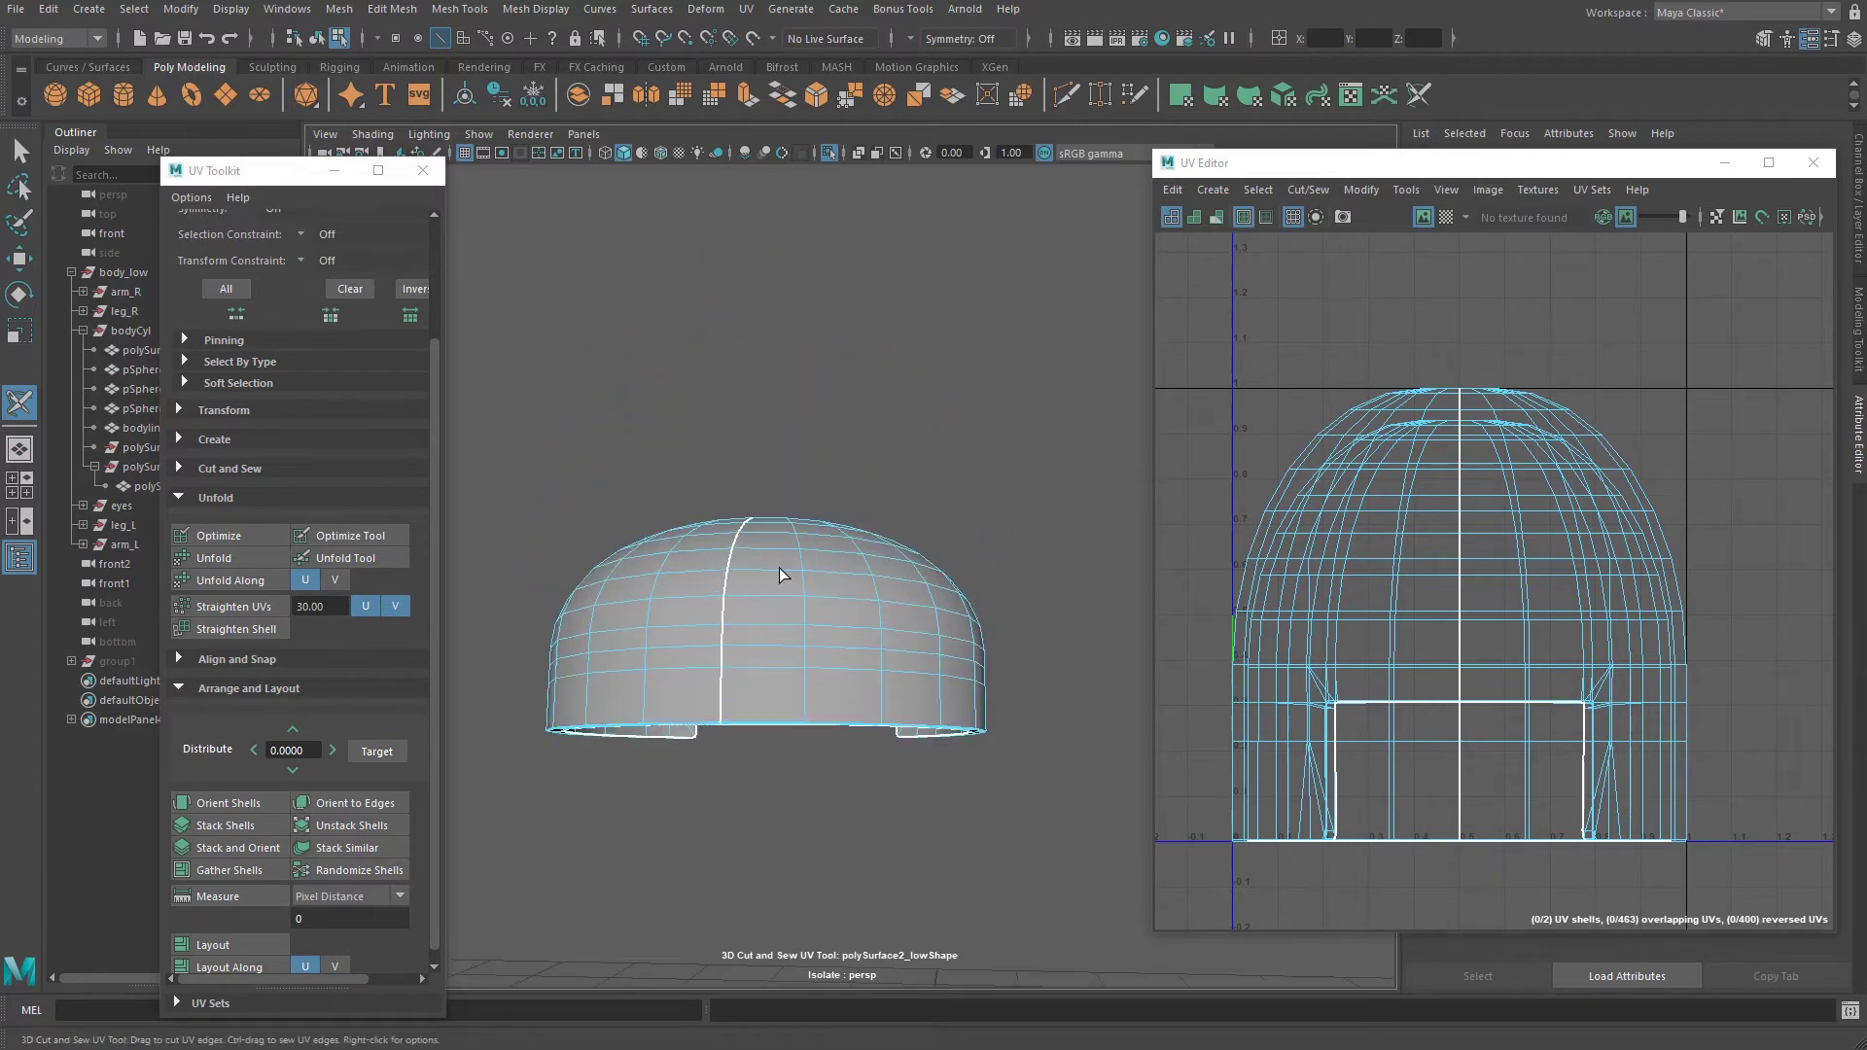
# Return to object selection, unfold the head dome's UVs and lay out the resulting shells.
pyautogui.press('q')
pyautogui.rightClick(812, 551)
pyautogui.moveTo(811, 552); pyautogui.dragTo(907, 522, button='right')
pyautogui.click(828, 590)
pyautogui.moveTo(1398, 169); pyautogui.dragTo(1271, 166)
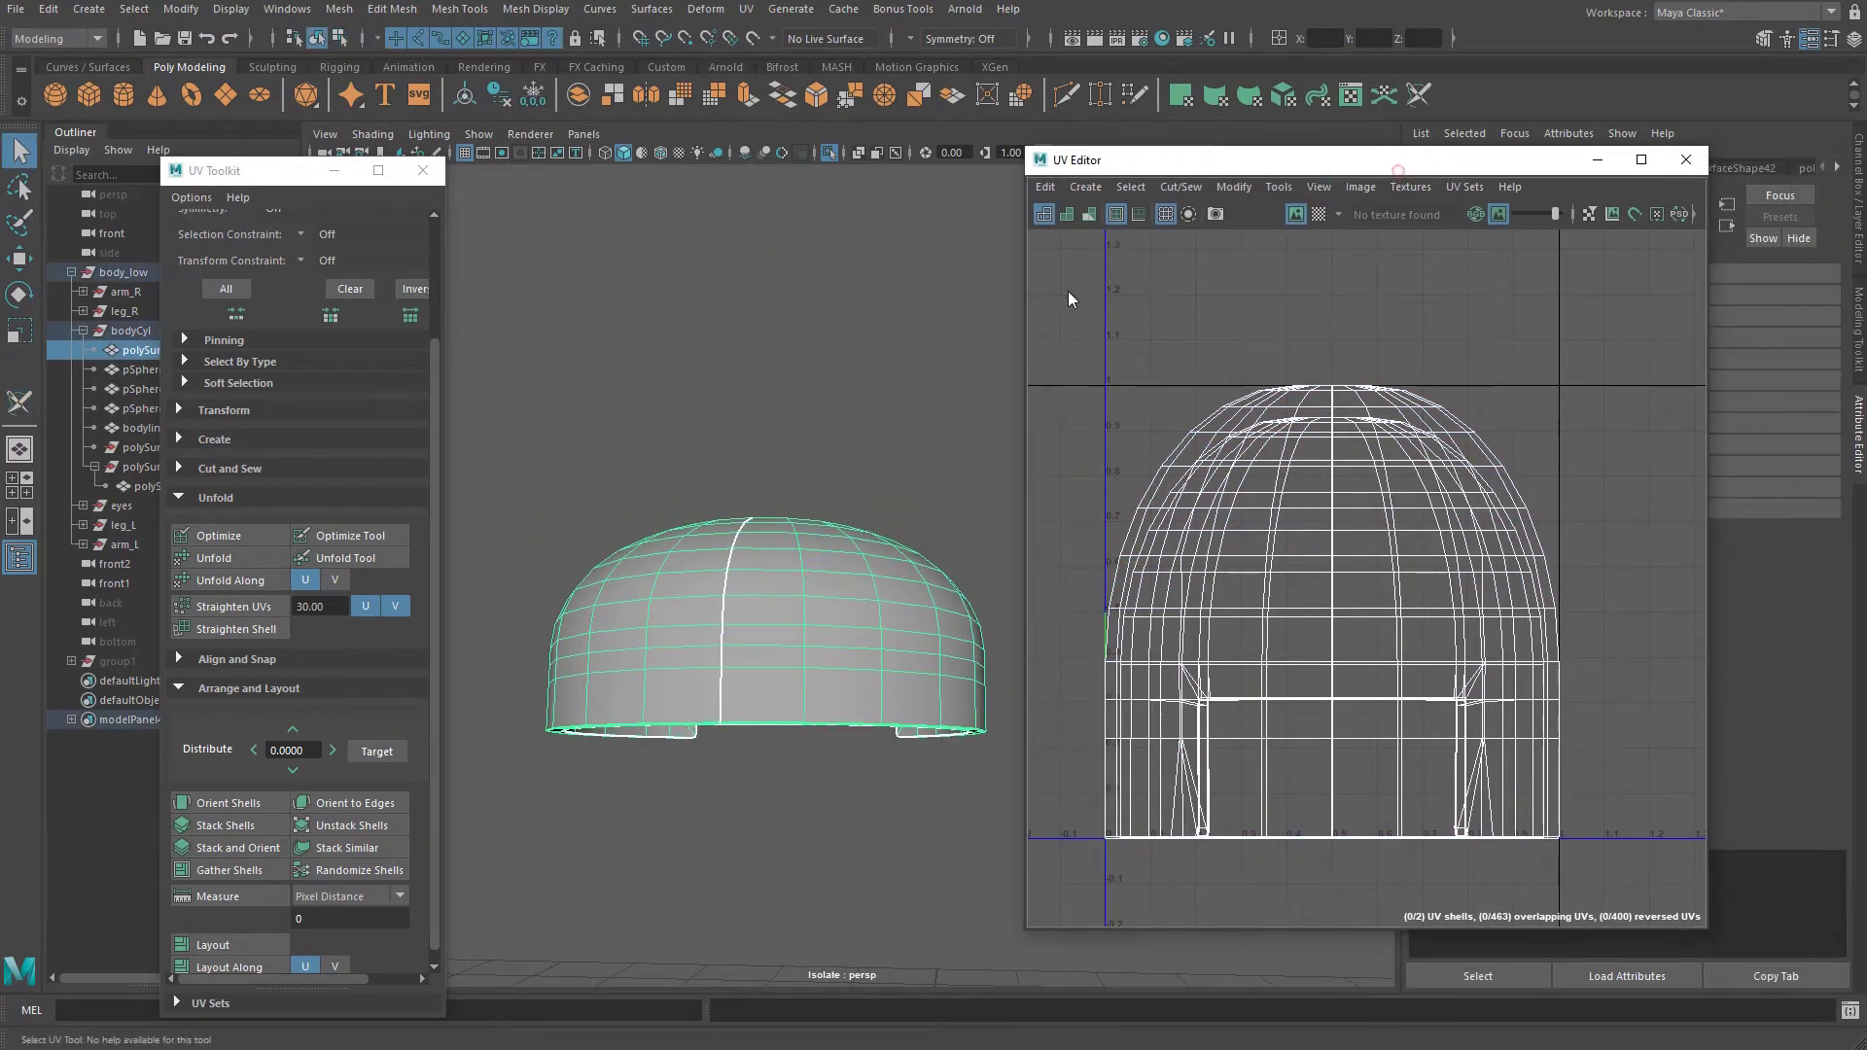
pyautogui.click(230, 563)
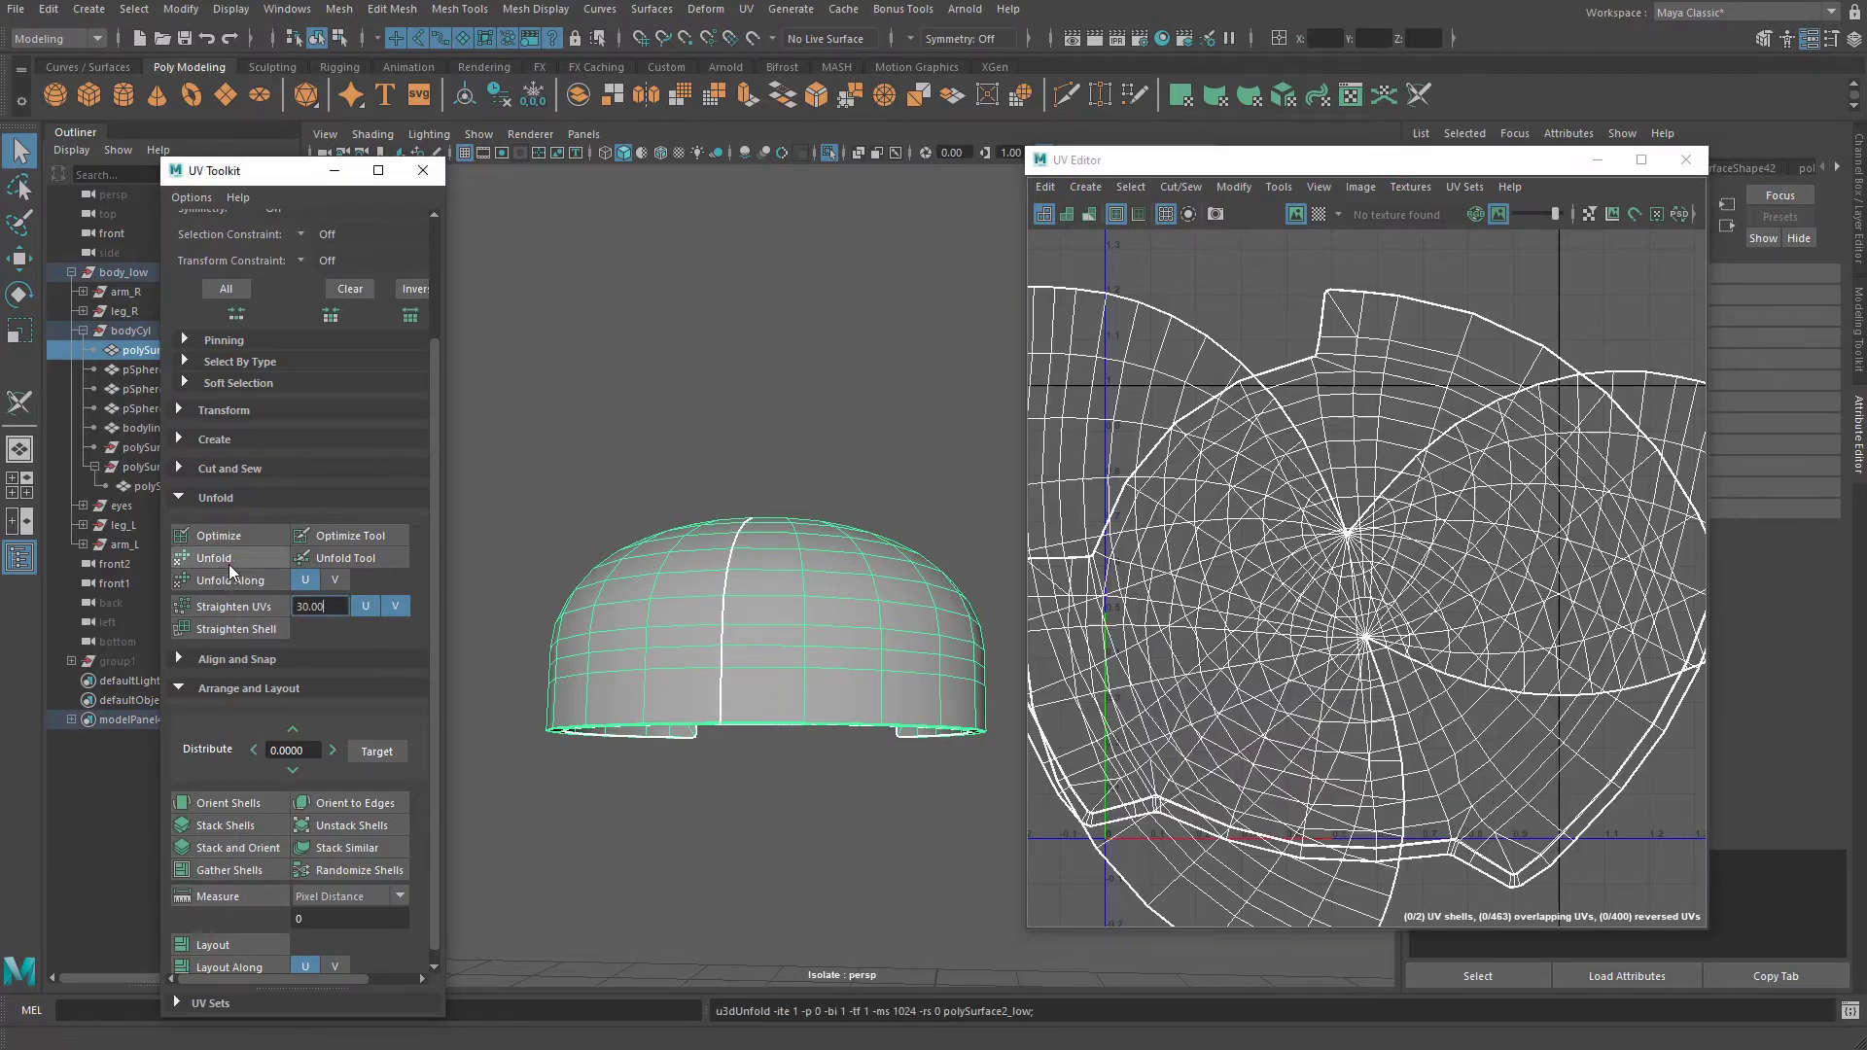
pyautogui.click(220, 947)
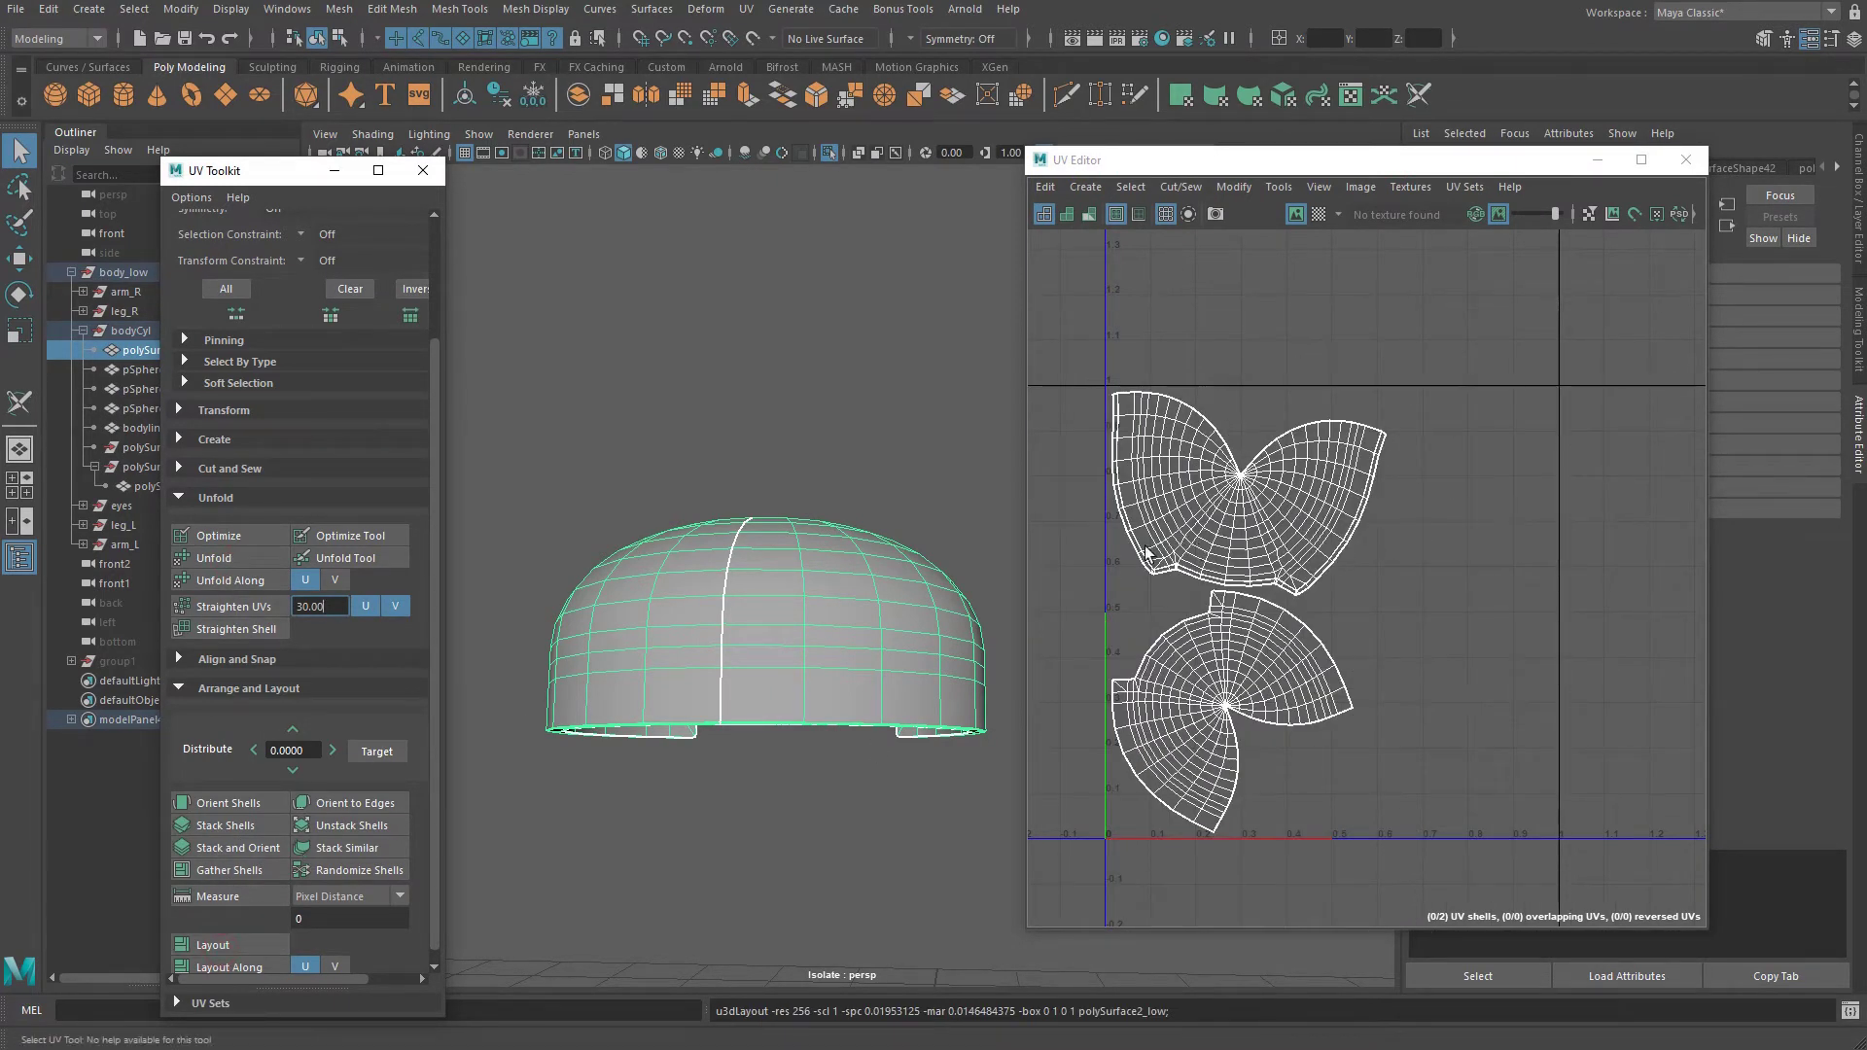
# Bring the whole robot back into view and lay out the UVs of the head dome and torso together.
pyautogui.click(831, 151)
pyautogui.keyDown('alt'); pyautogui.moveTo(861, 589); pyautogui.dragTo(553, 617); pyautogui.keyUp('alt')
pyautogui.keyDown('alt'); pyautogui.moveTo(806, 634); pyautogui.dragTo(735, 387, button='middle'); pyautogui.keyUp('alt')
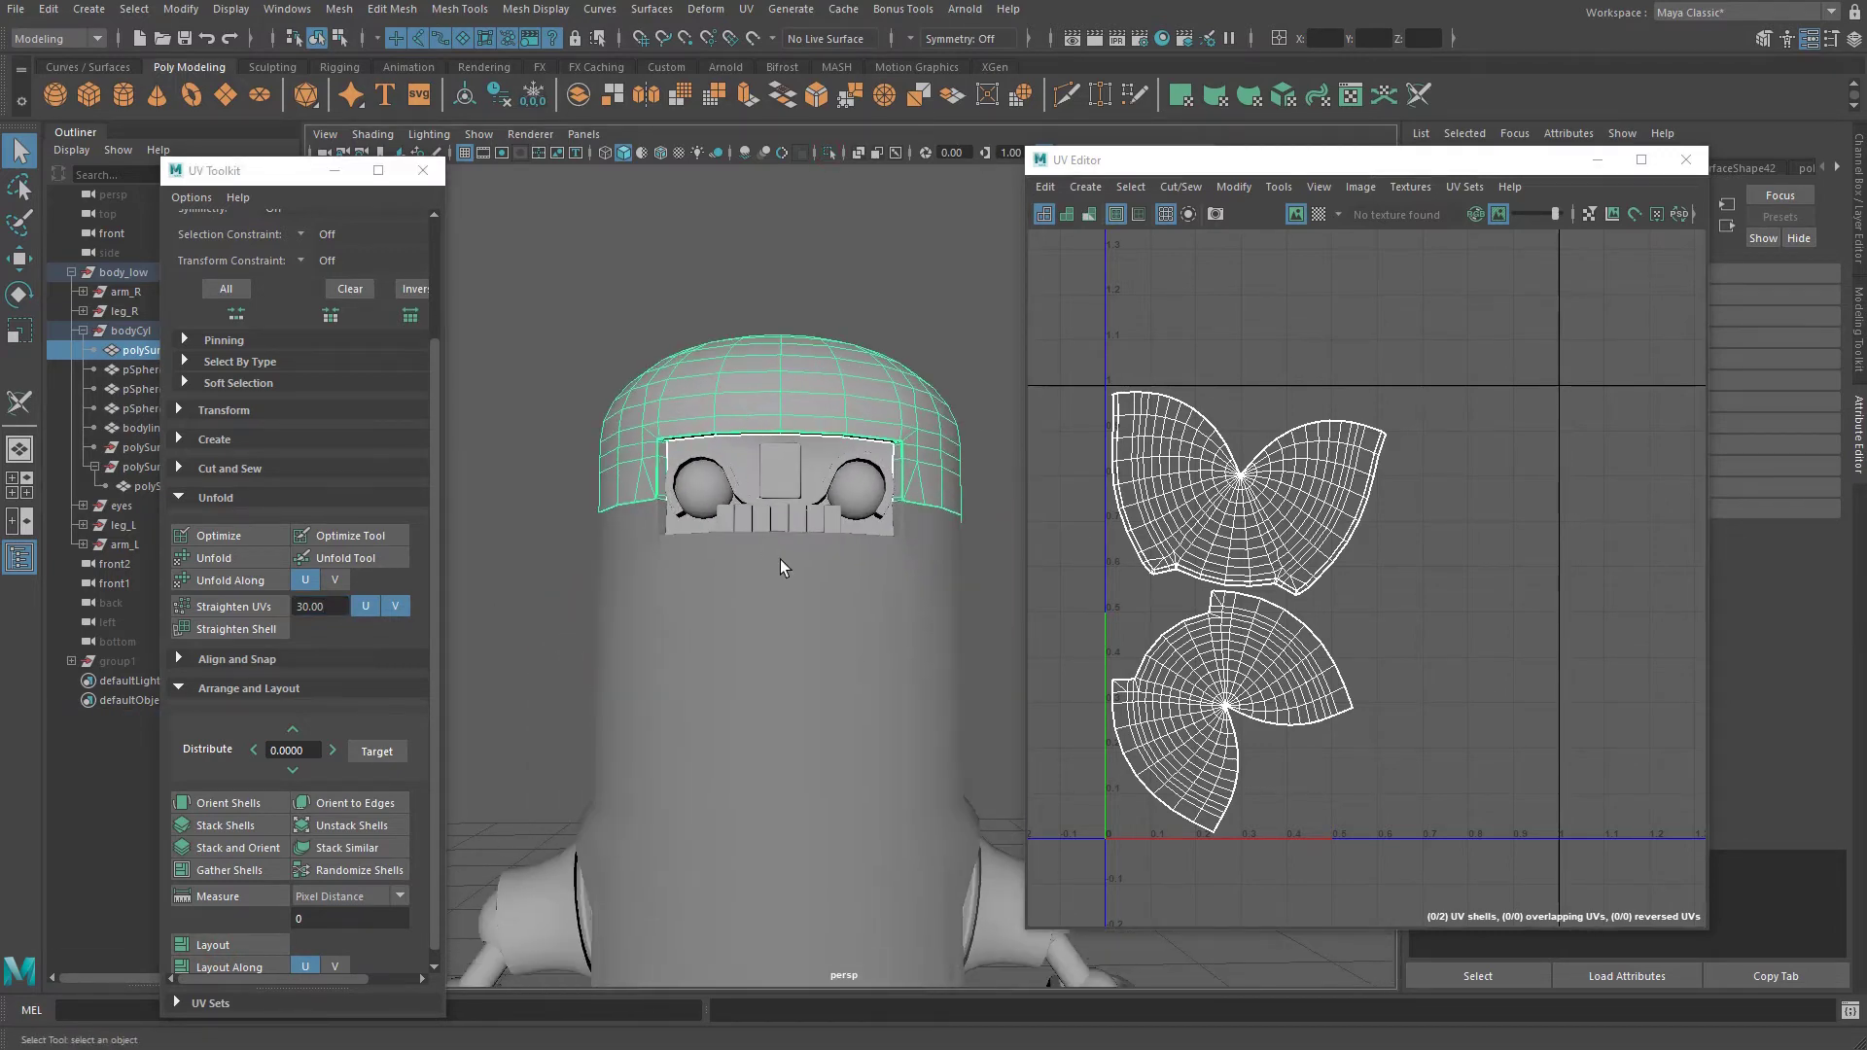
pyautogui.keyDown('shift'); pyautogui.click(836, 625); pyautogui.keyUp('shift')
pyautogui.click(850, 356)
pyautogui.keyDown('shift'); pyautogui.click(855, 759); pyautogui.keyUp('shift')
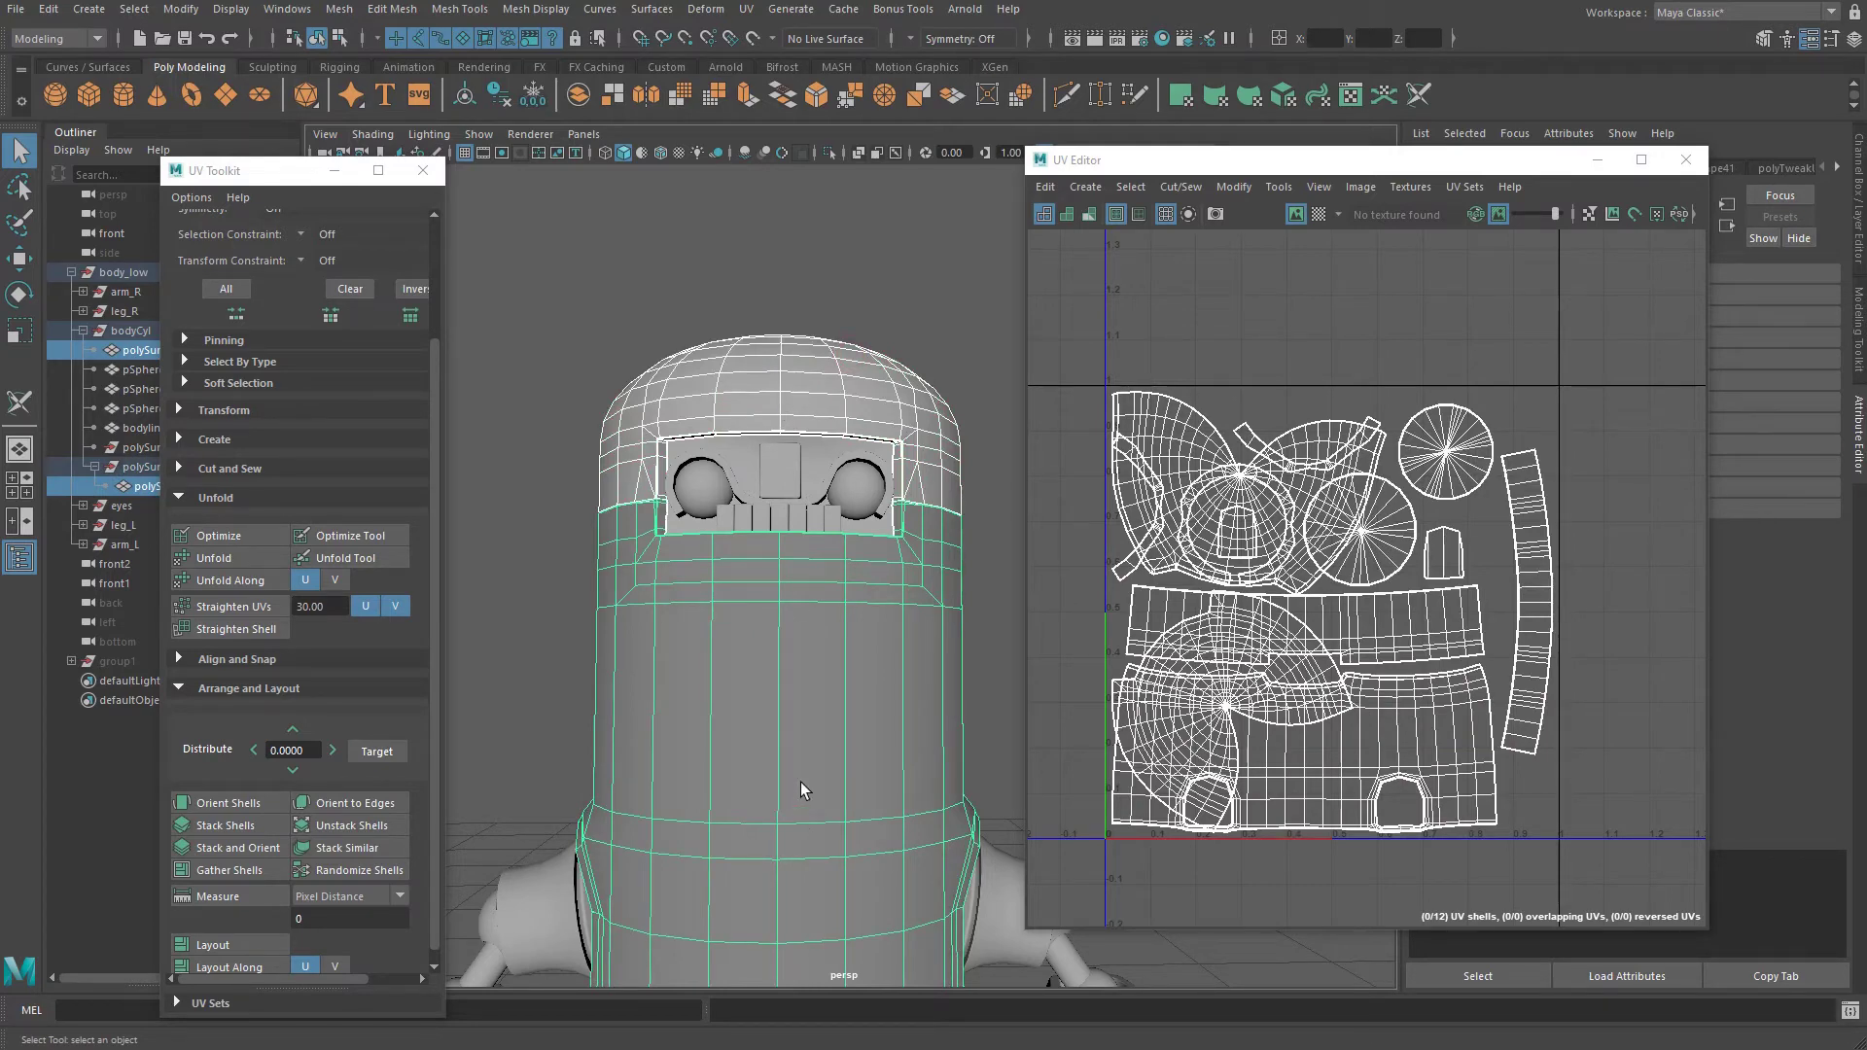
pyautogui.click(853, 328)
pyautogui.click(854, 356)
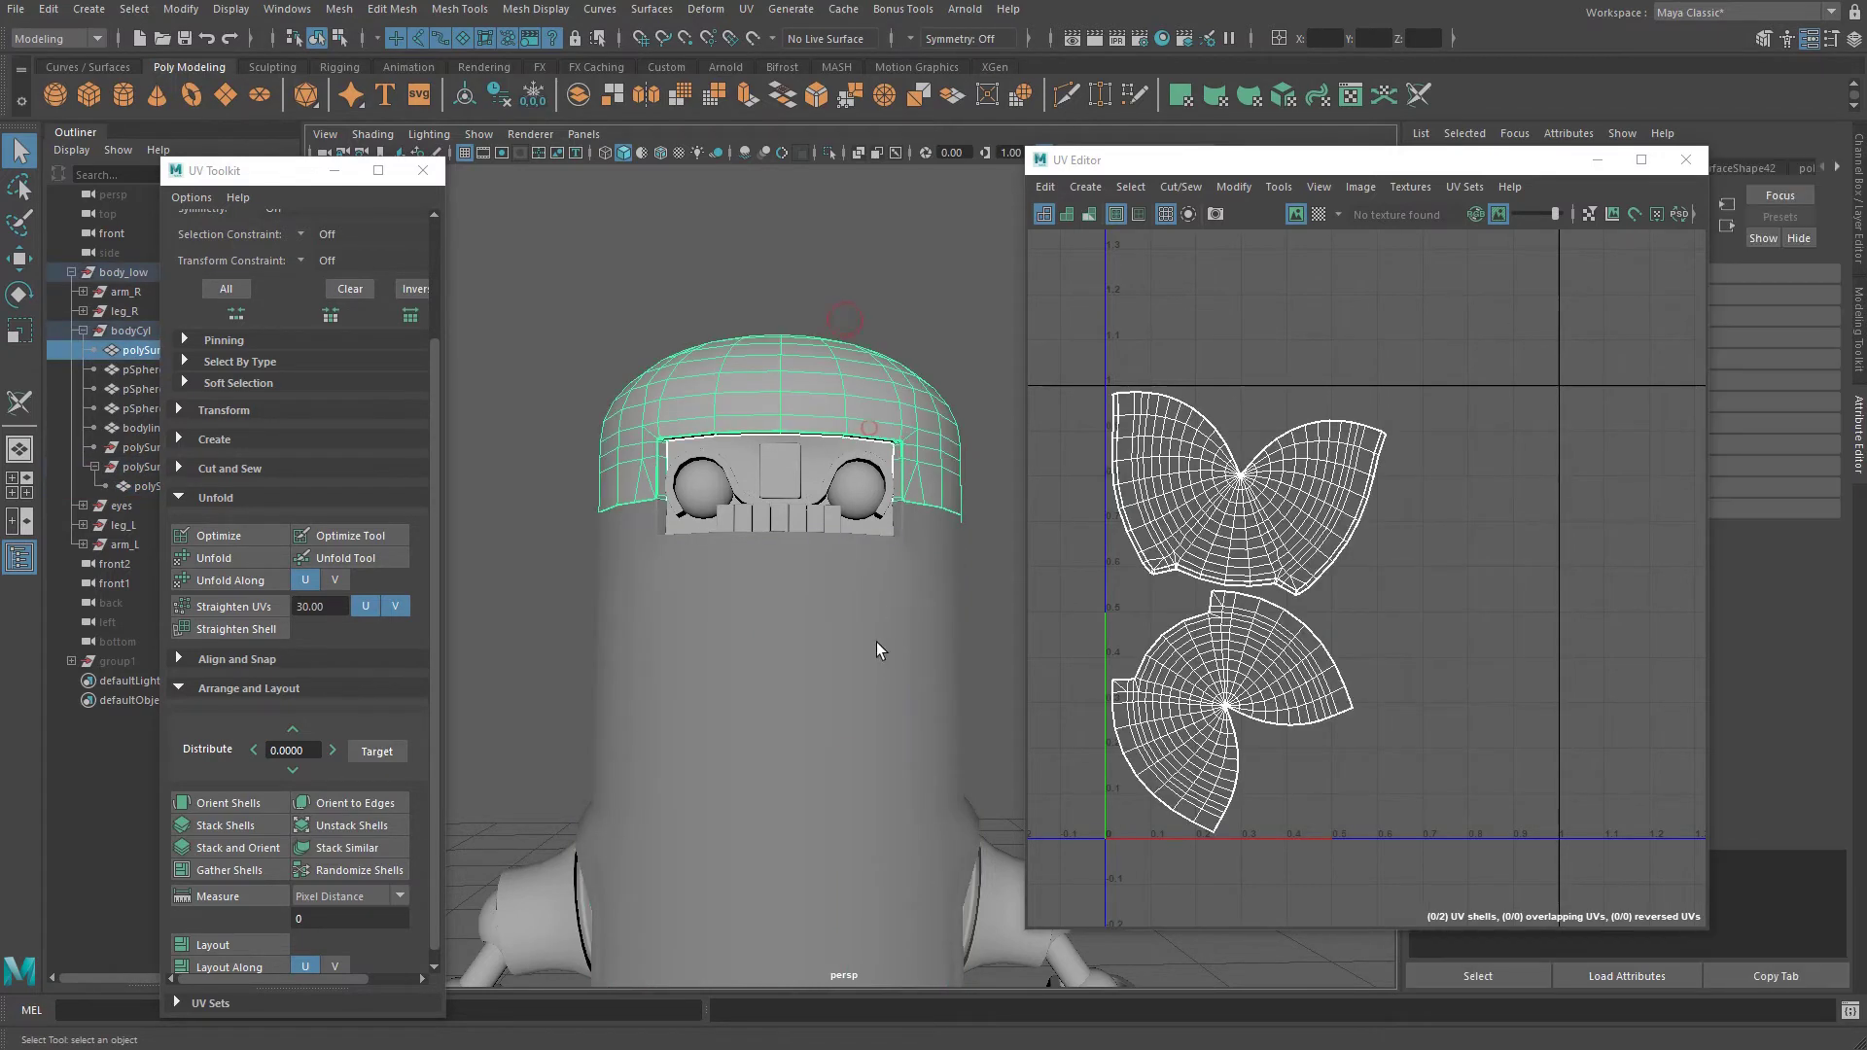
pyautogui.keyDown('shift'); pyautogui.click(877, 644); pyautogui.keyUp('shift')
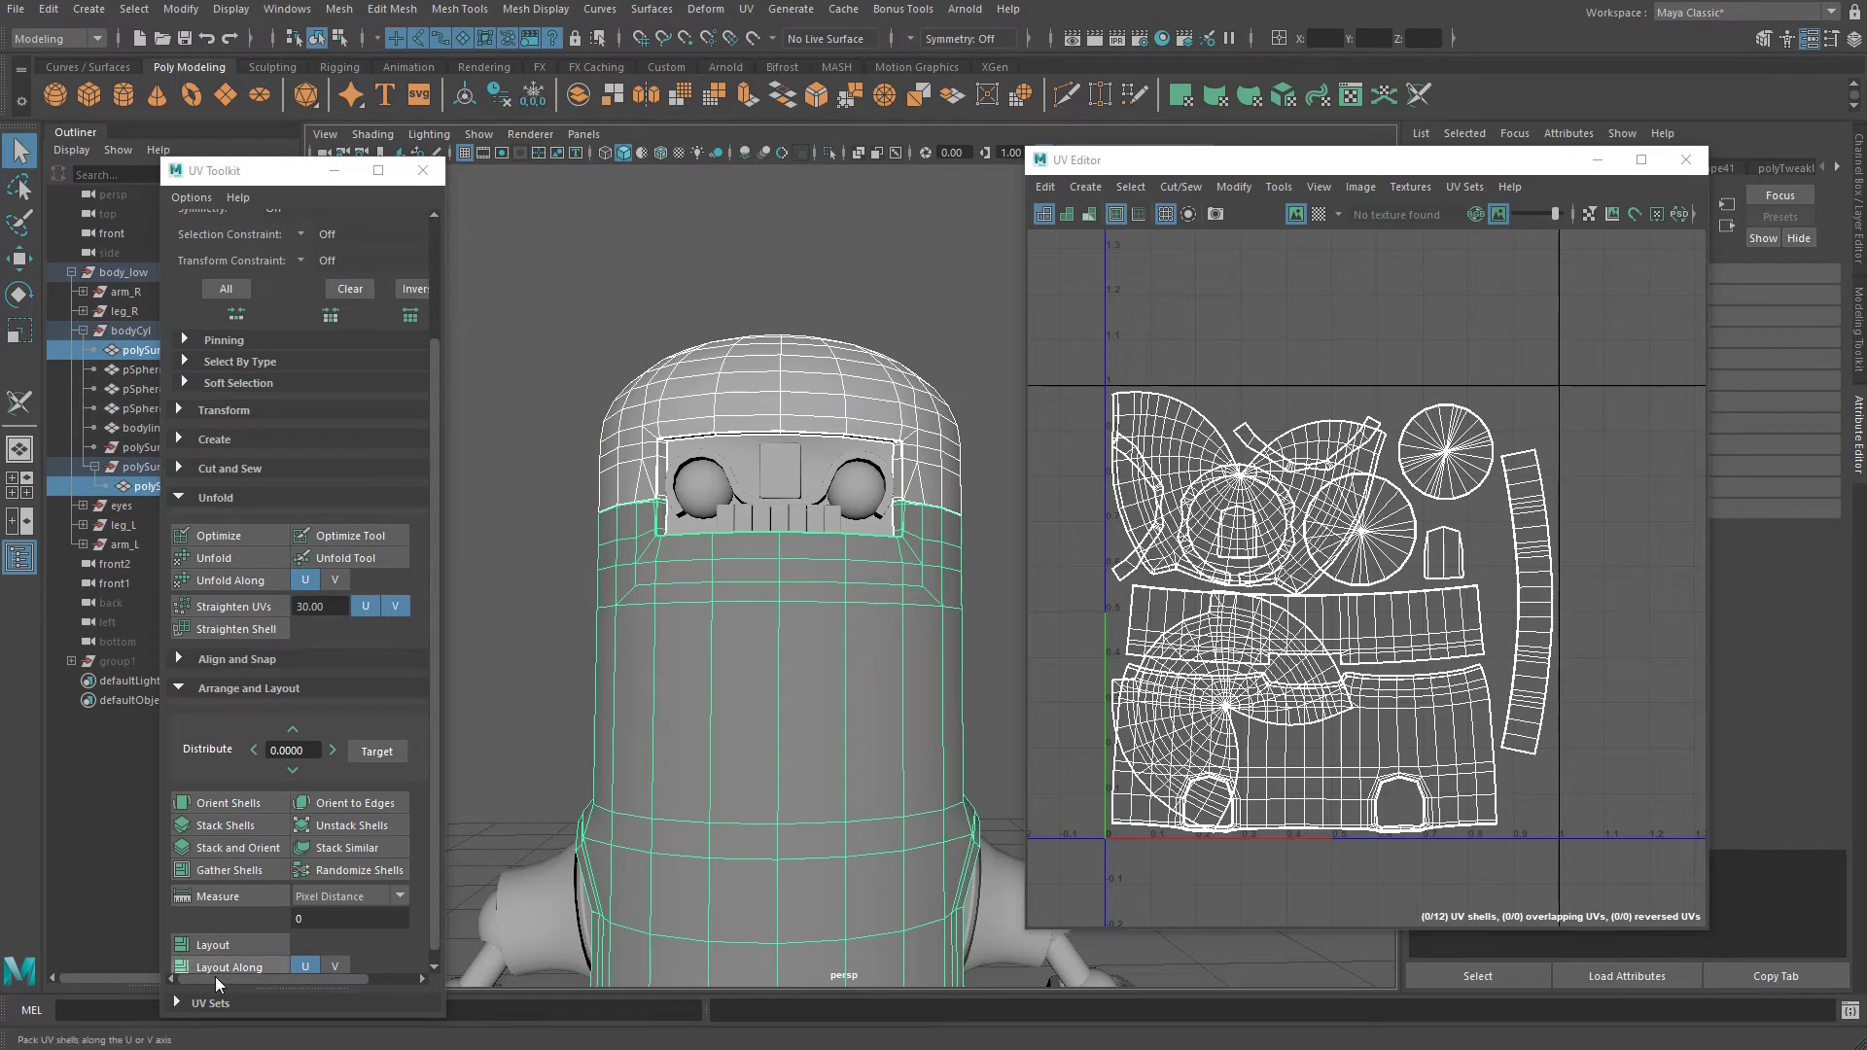
pyautogui.click(225, 944)
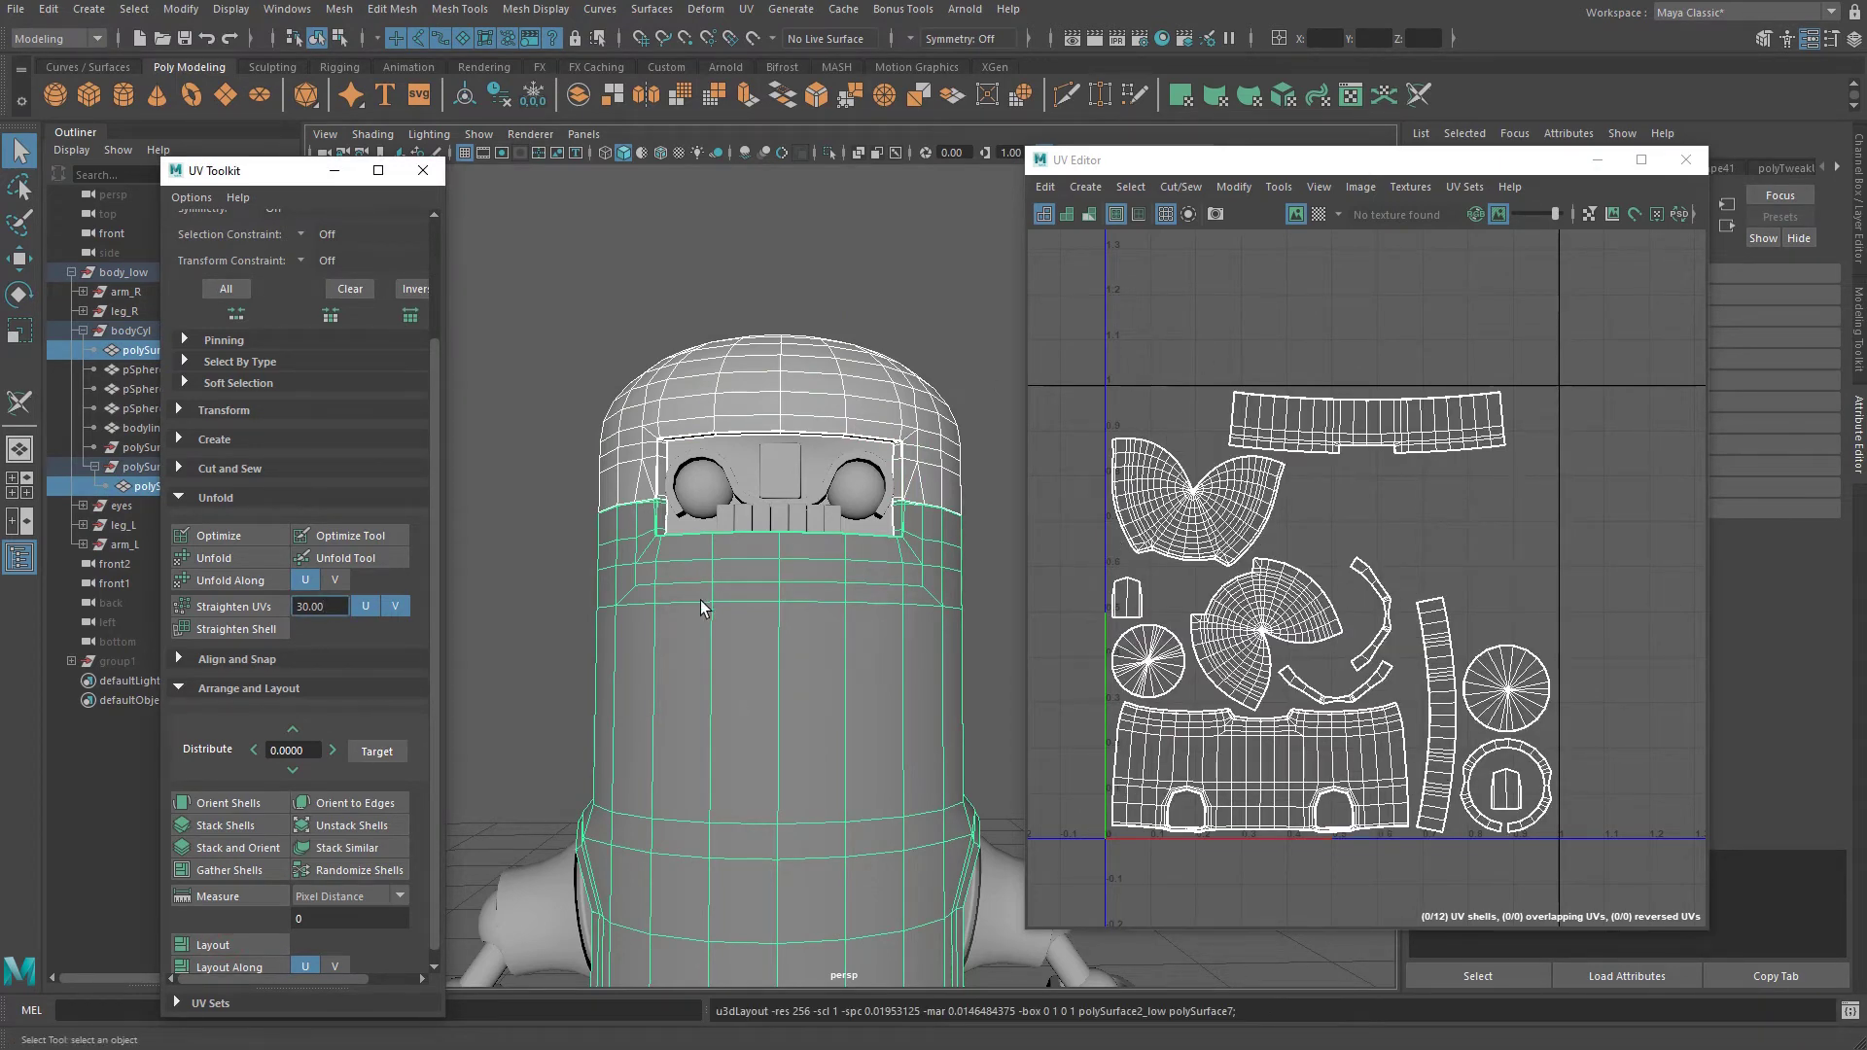
# Select the large torso UV shell to locate it on the robot, and return to object selection on the torso.
pyautogui.keyDown('alt'); pyautogui.moveTo(704, 606); pyautogui.dragTo(759, 560); pyautogui.keyUp('alt')
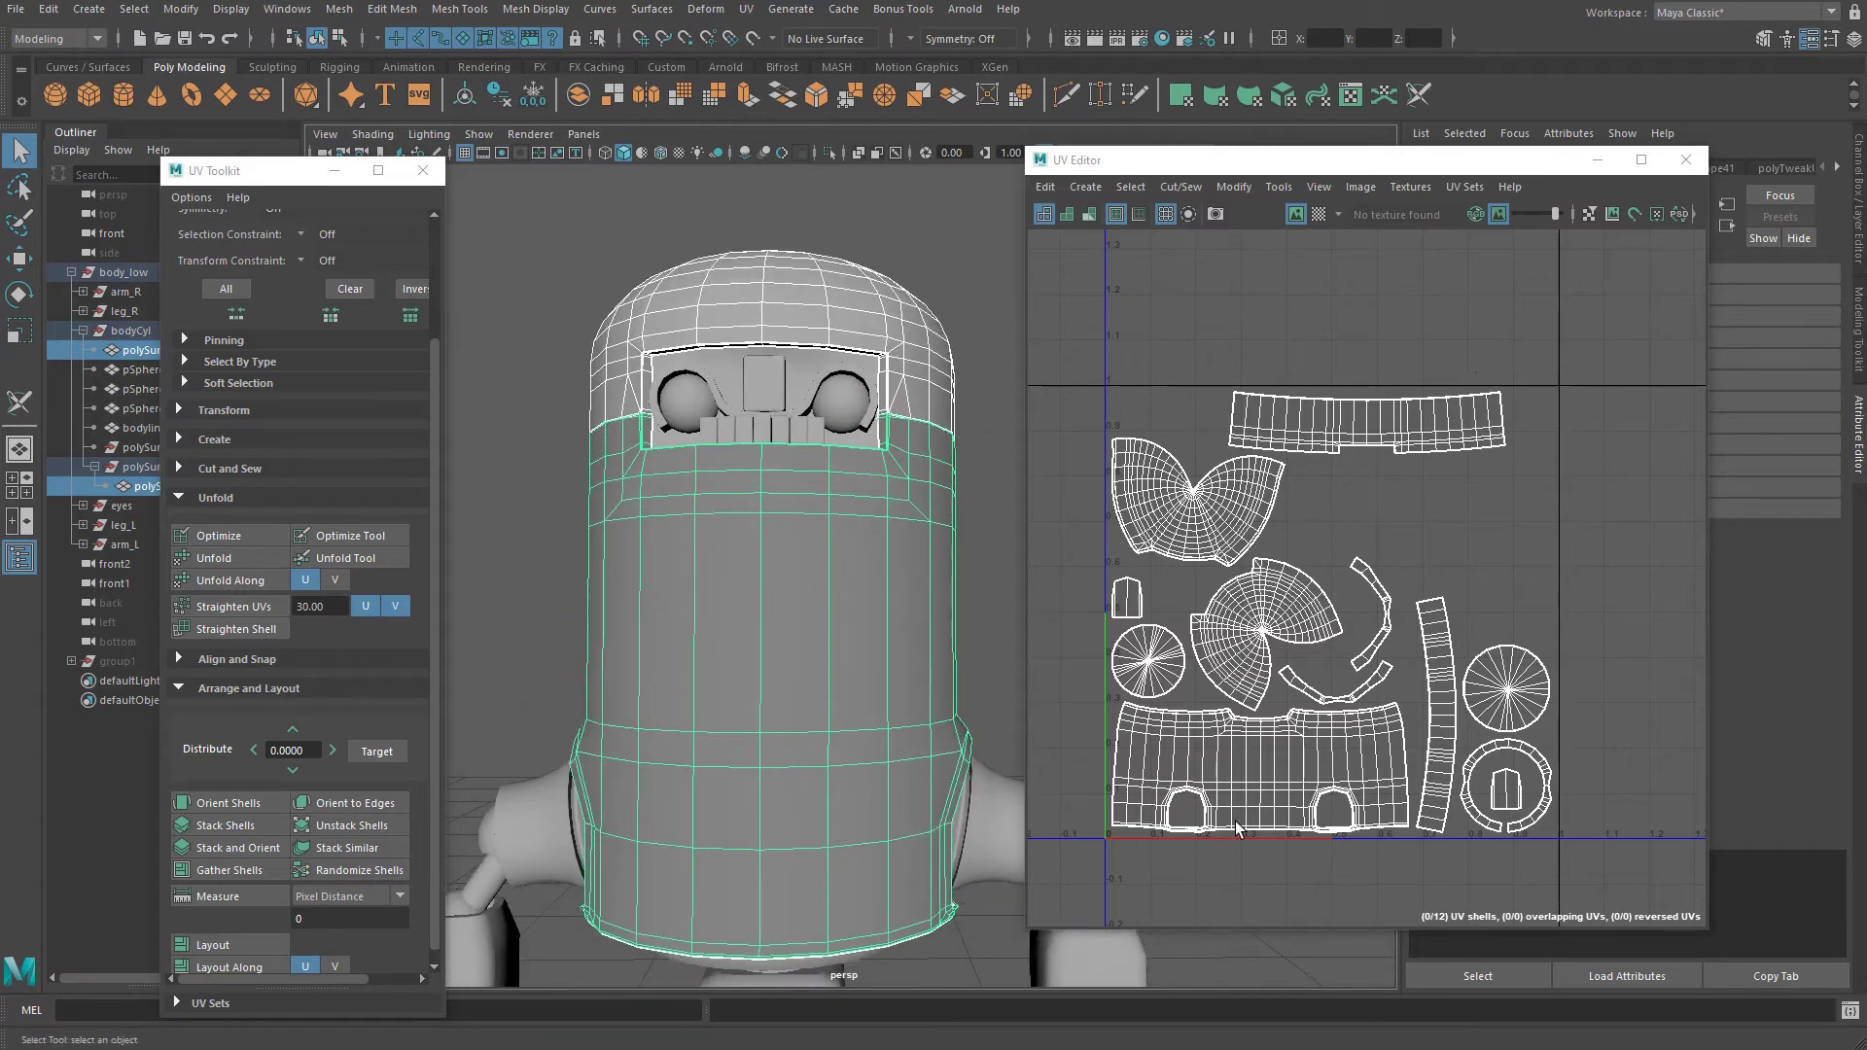
pyautogui.keyDown('alt'); pyautogui.moveTo(944, 640); pyautogui.dragTo(982, 666); pyautogui.keyUp('alt')
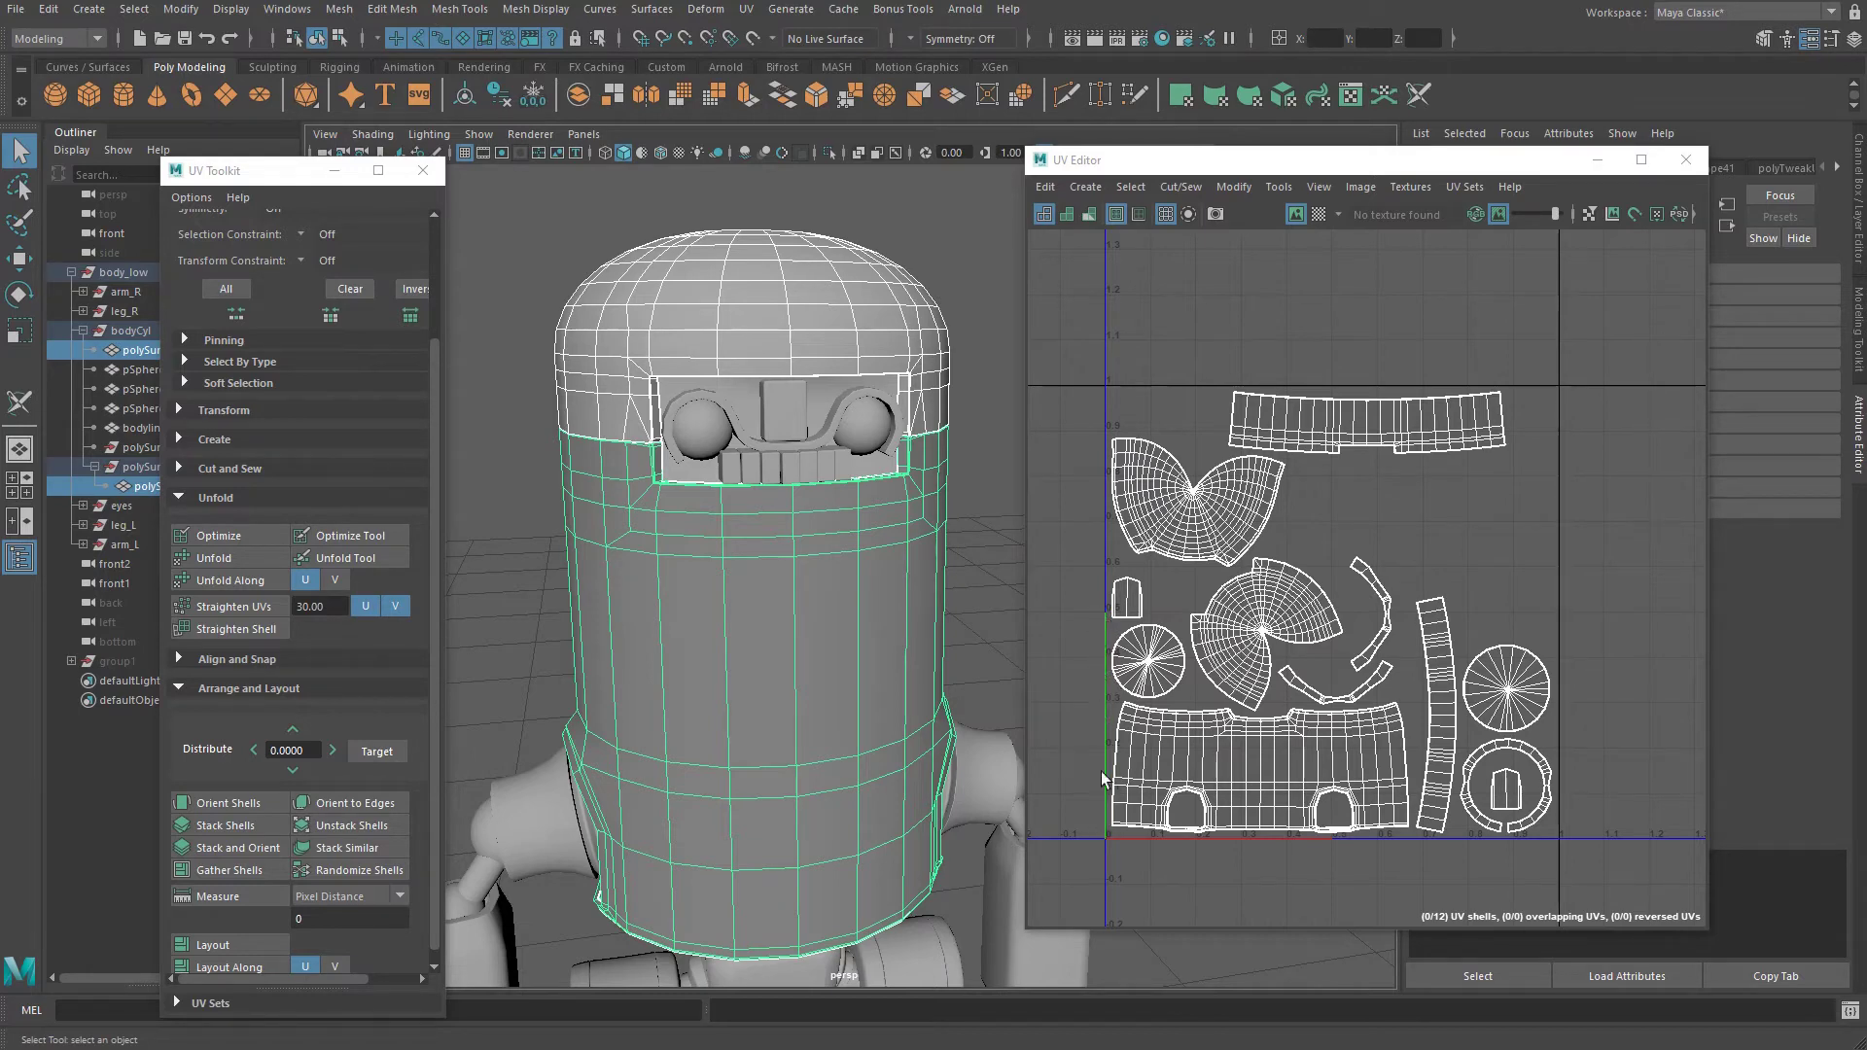
pyautogui.moveTo(1181, 749); pyautogui.dragTo(1150, 728, button='right')
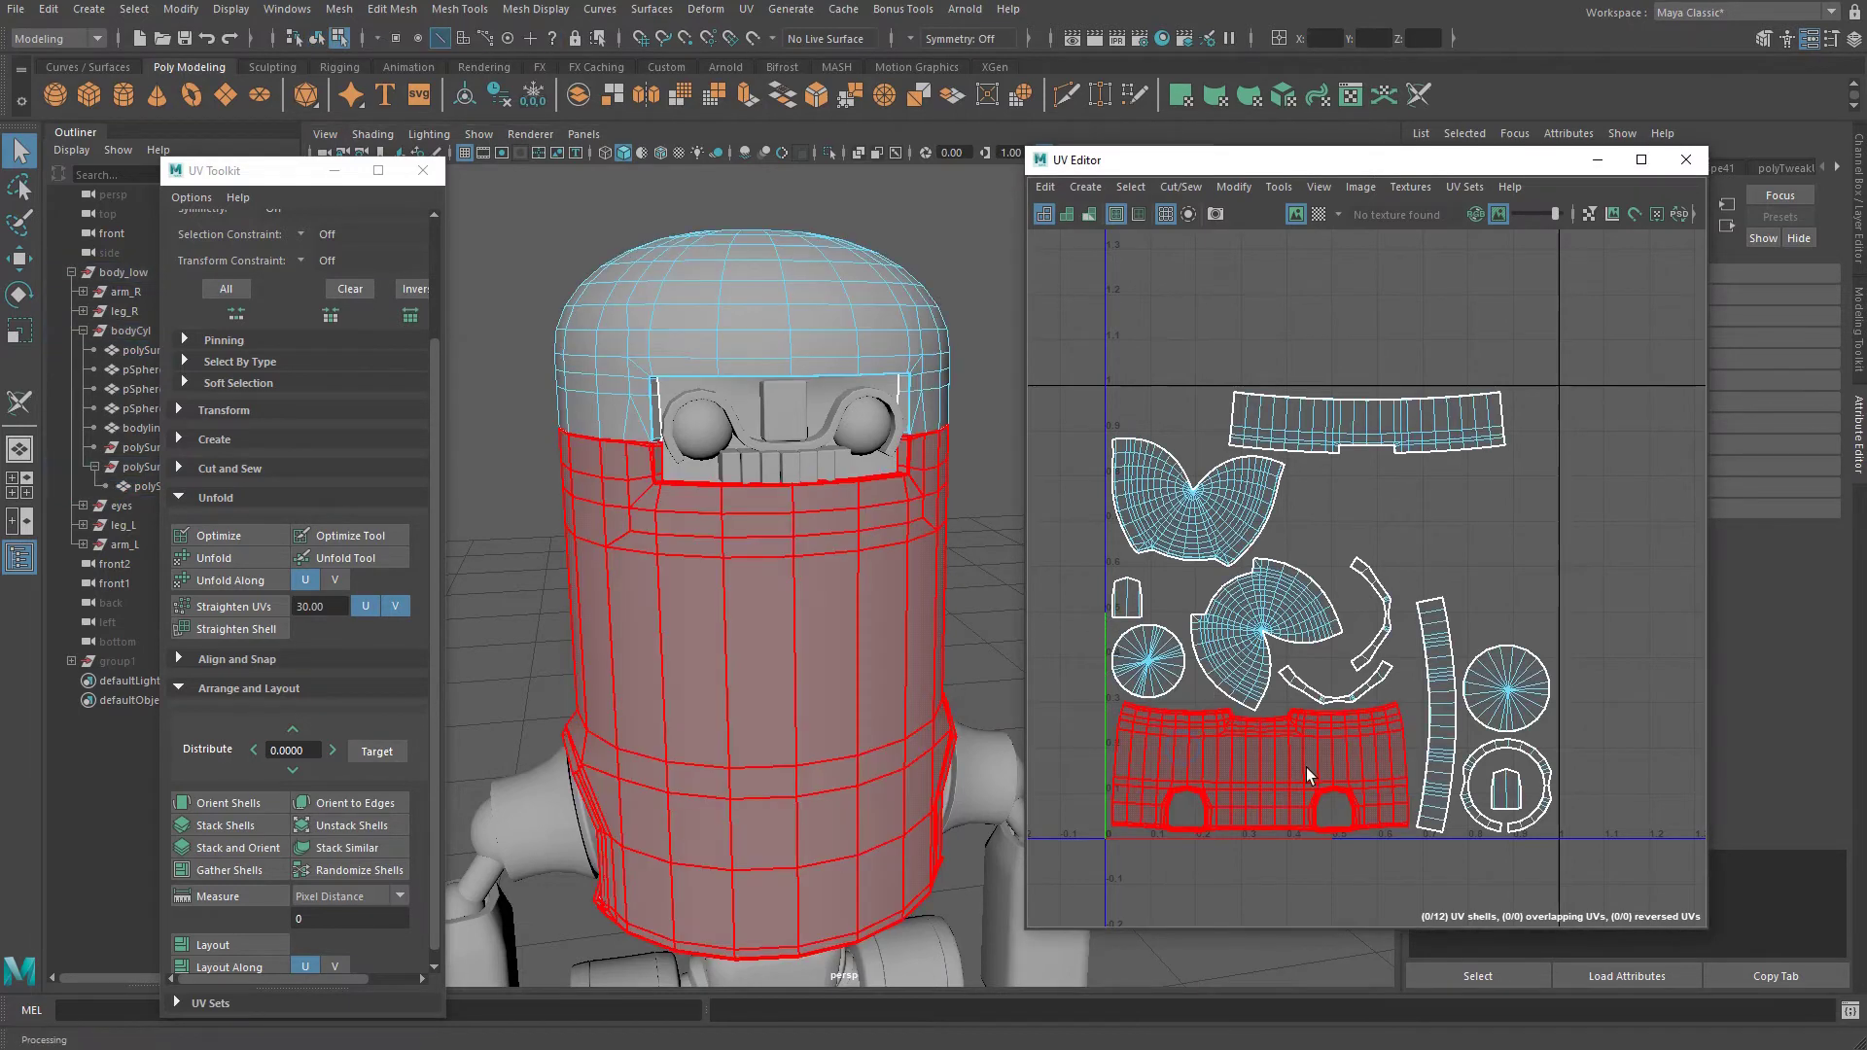
pyautogui.click(1308, 767)
pyautogui.click(1154, 710)
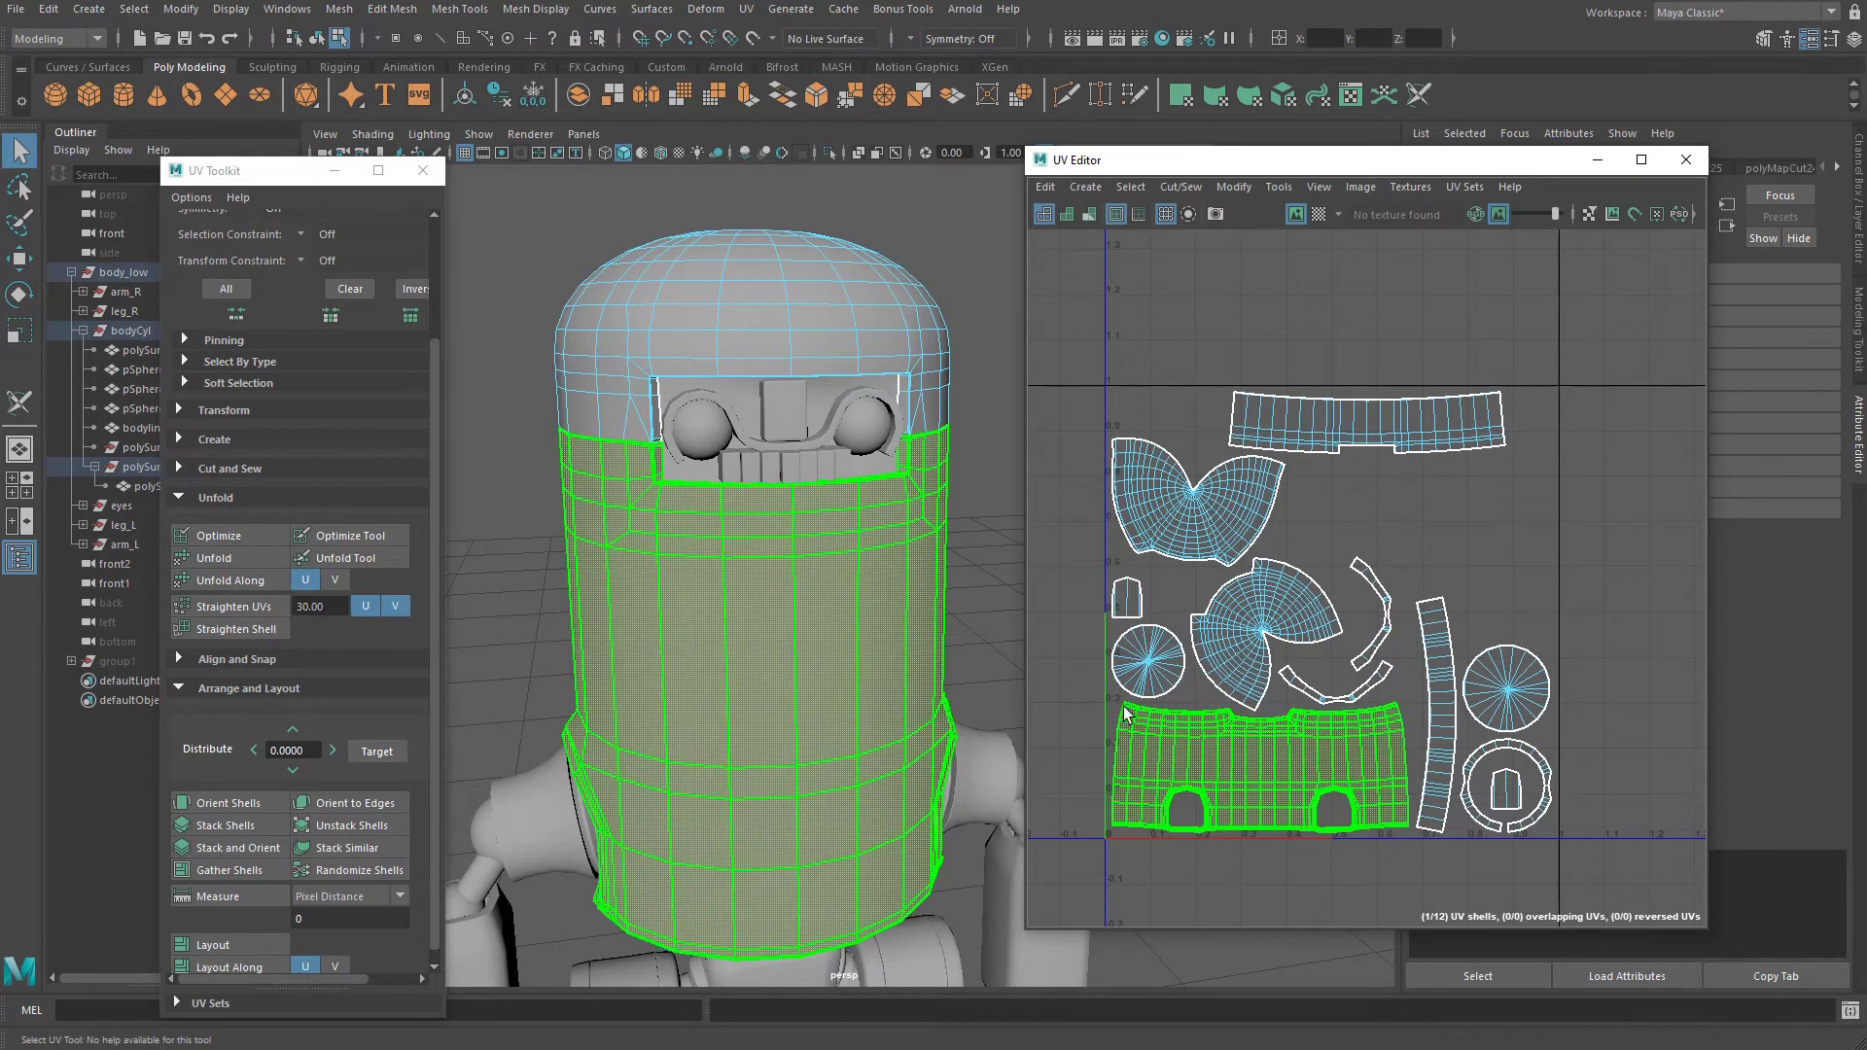
pyautogui.moveTo(1162, 715)
pyautogui.mouseDown(button='right')
pyautogui.moveTo(1187, 697)
pyautogui.moveTo(1162, 708)
pyautogui.mouseUp(button='right')
pyautogui.moveTo(790, 598); pyautogui.dragTo(842, 621, button='right')
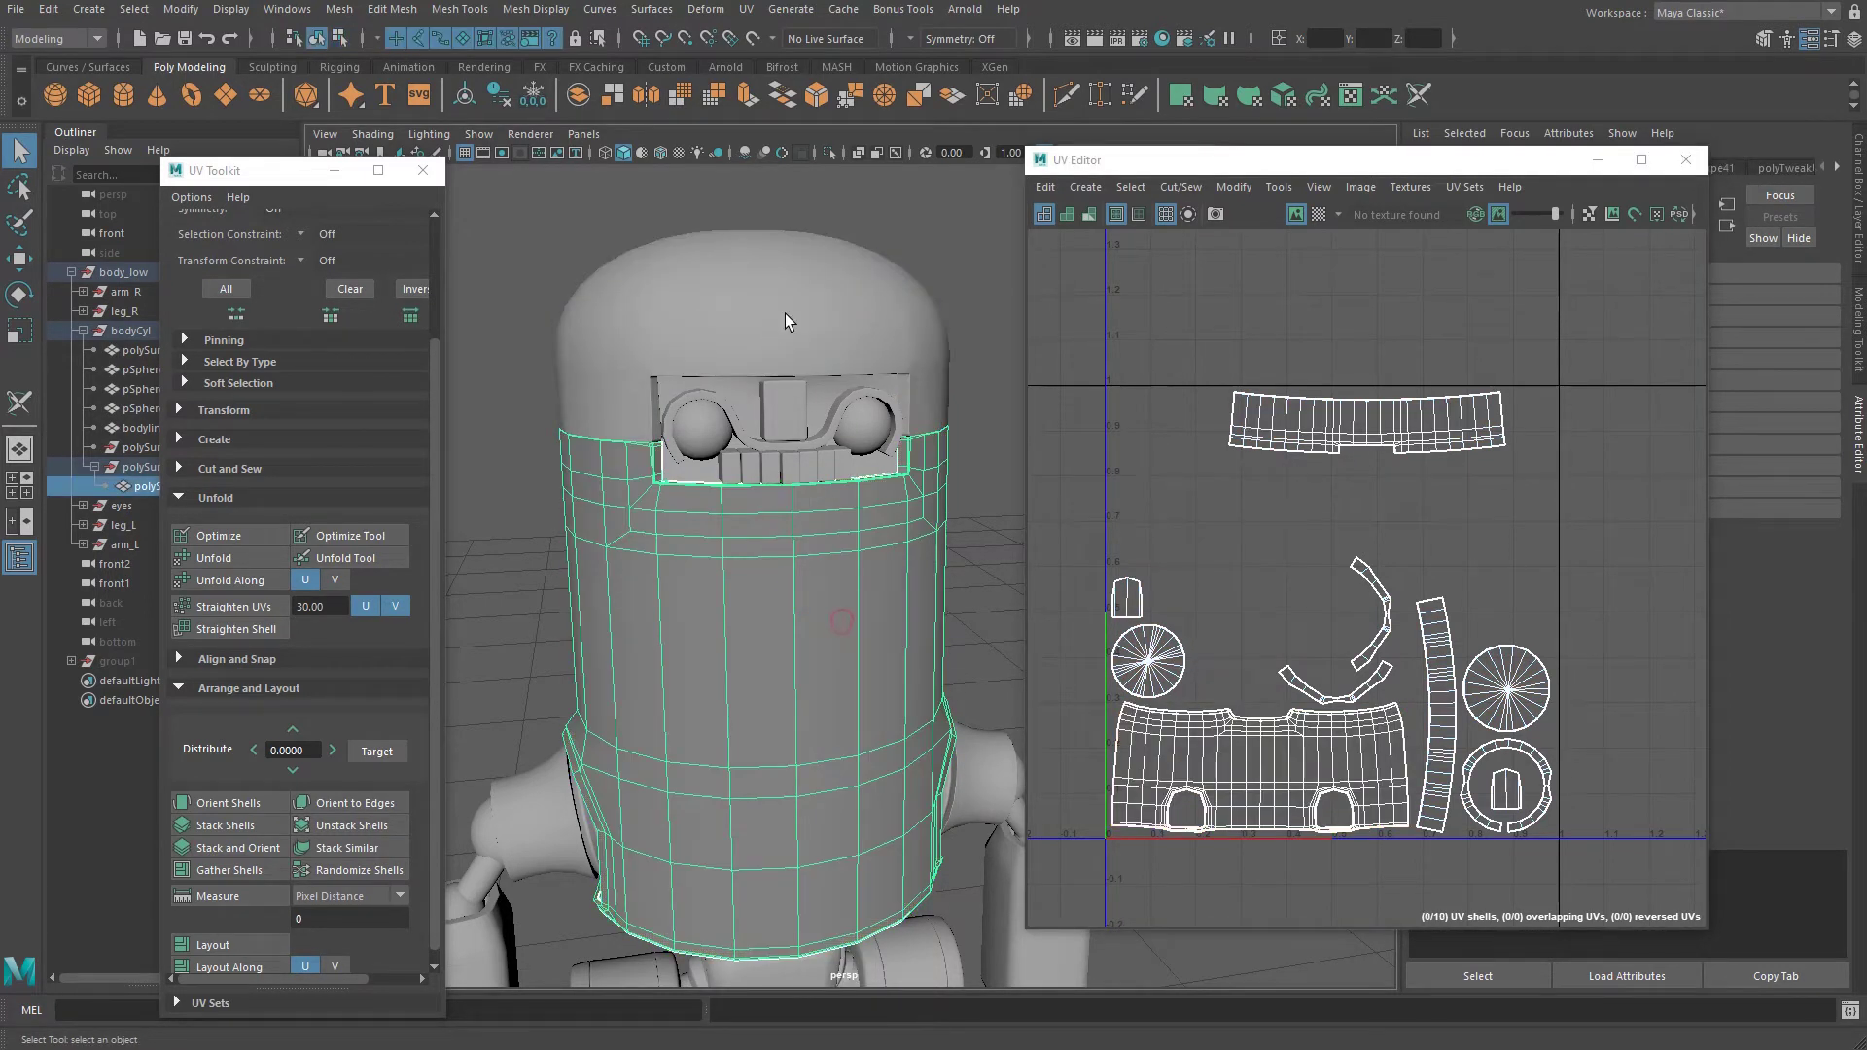
# Compare the torso's UVs alone and with the head dome's, and run the layout again on both parts.
pyautogui.click(820, 306)
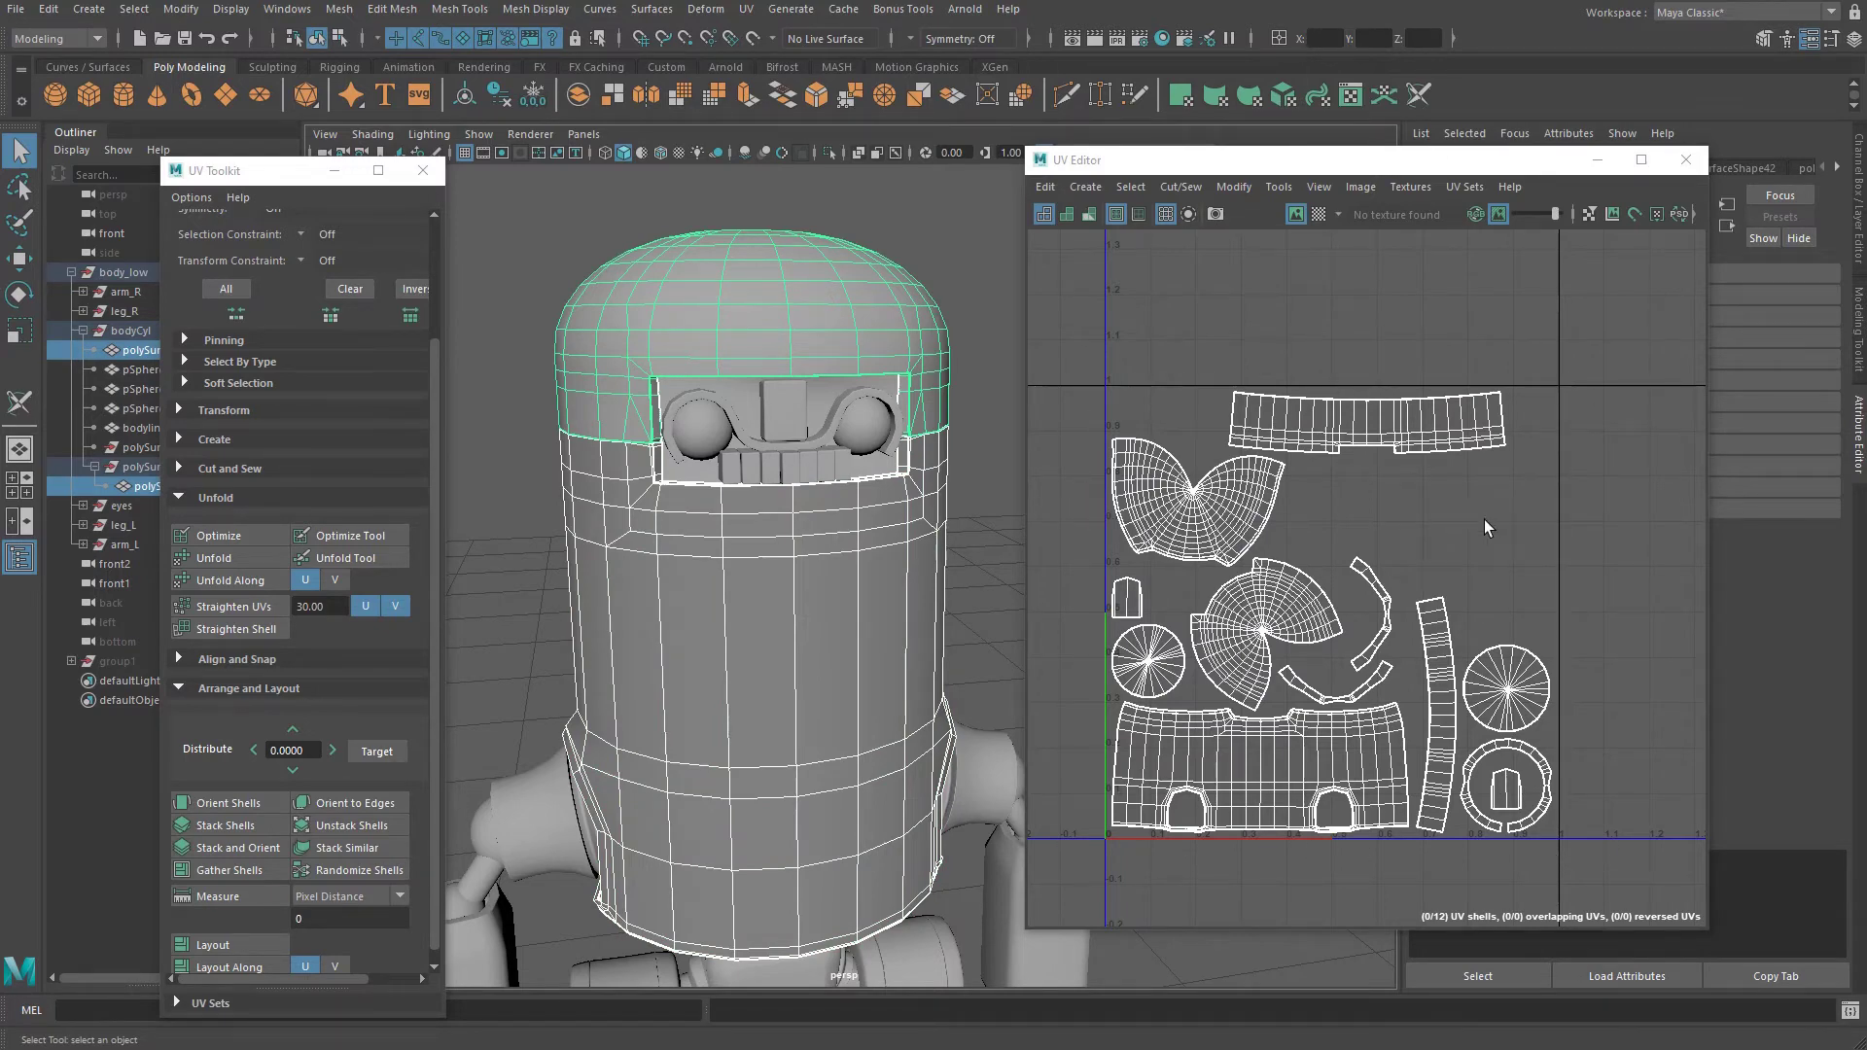
pyautogui.keyDown('alt'); pyautogui.moveTo(901, 597); pyautogui.dragTo(900, 588); pyautogui.keyUp('alt')
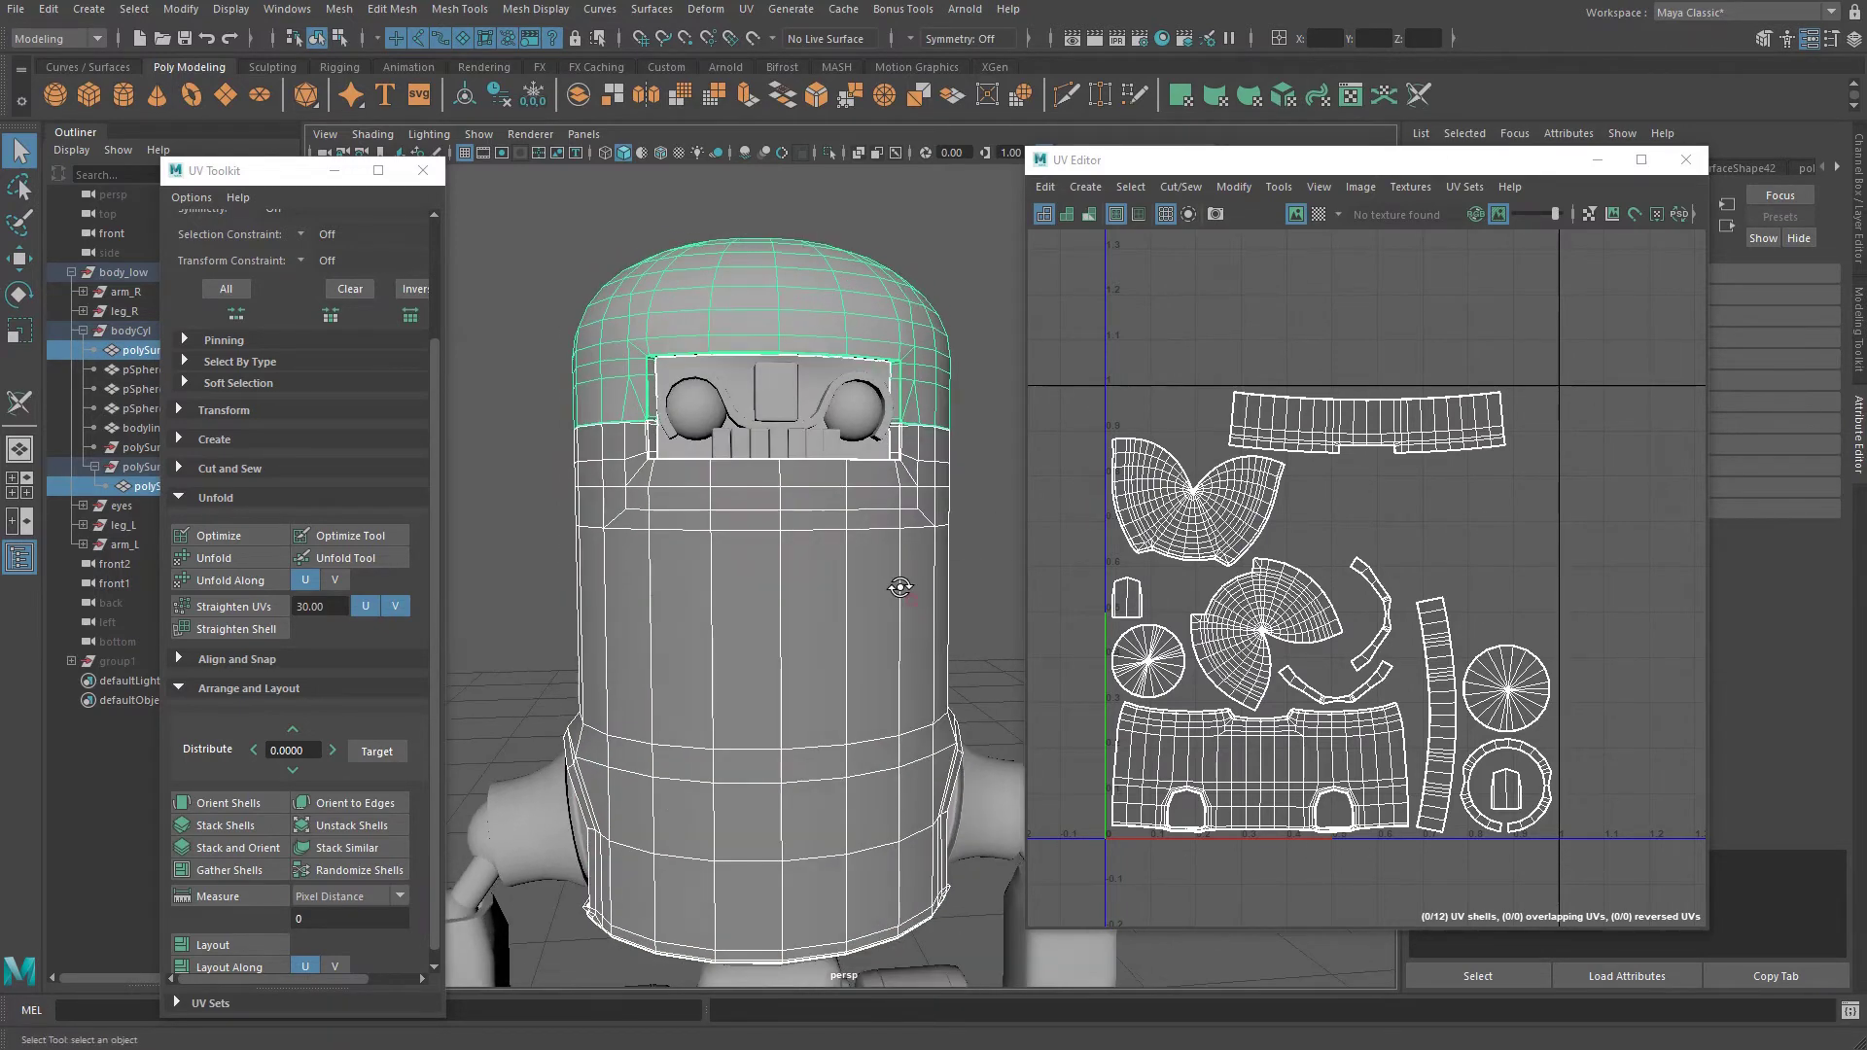
pyautogui.click(842, 614)
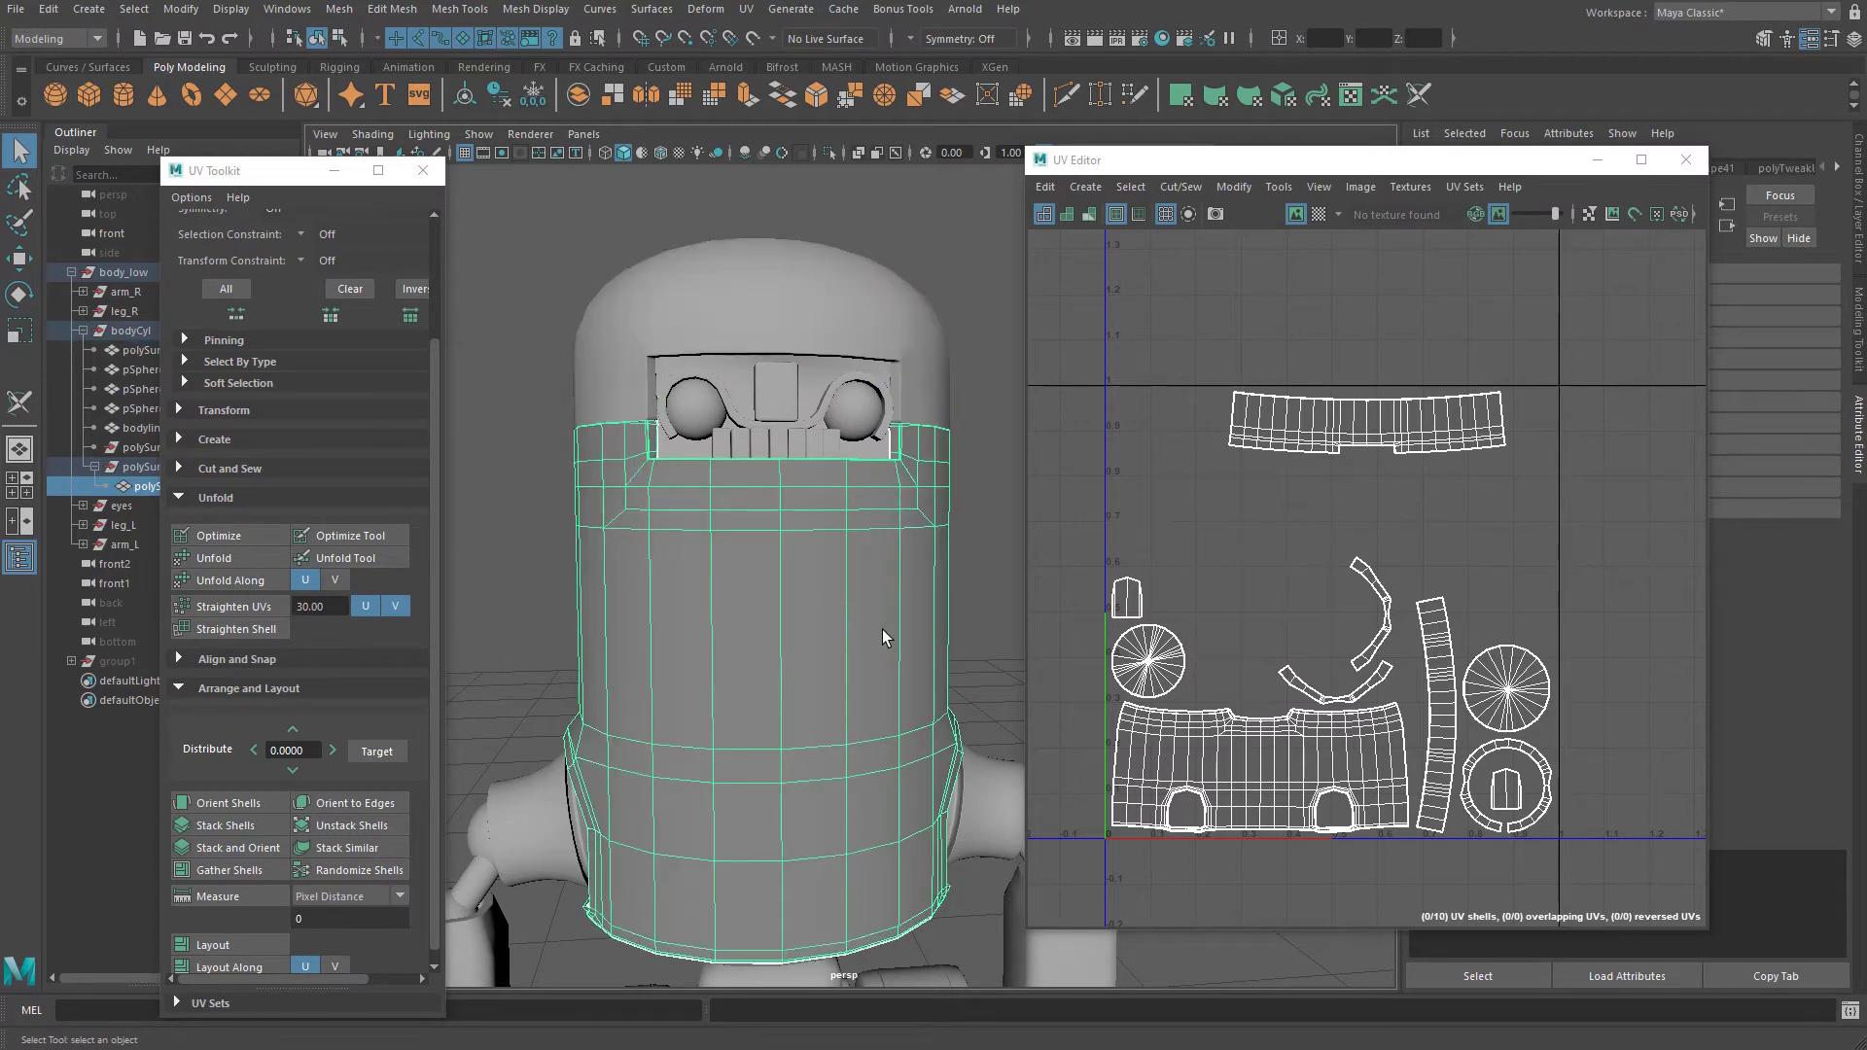
pyautogui.keyDown('alt'); pyautogui.moveTo(868, 575); pyautogui.dragTo(883, 477); pyautogui.keyUp('alt')
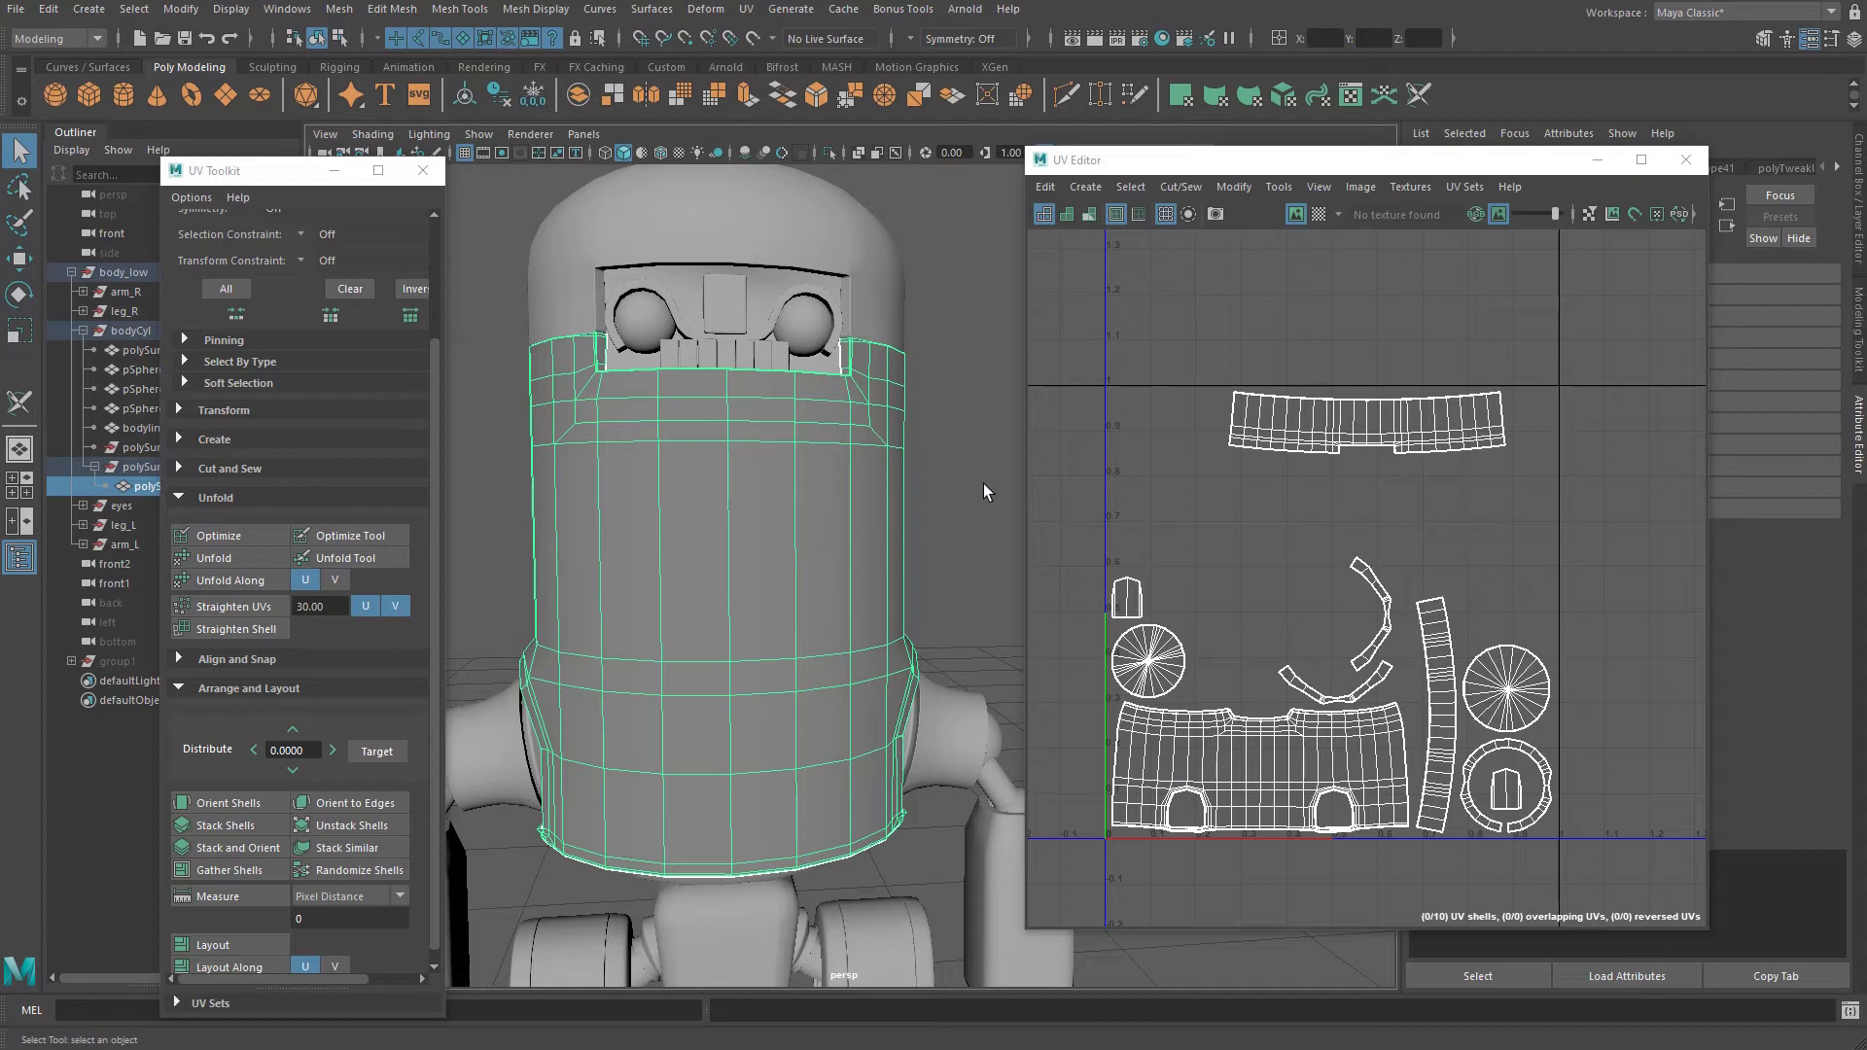
pyautogui.click(850, 283)
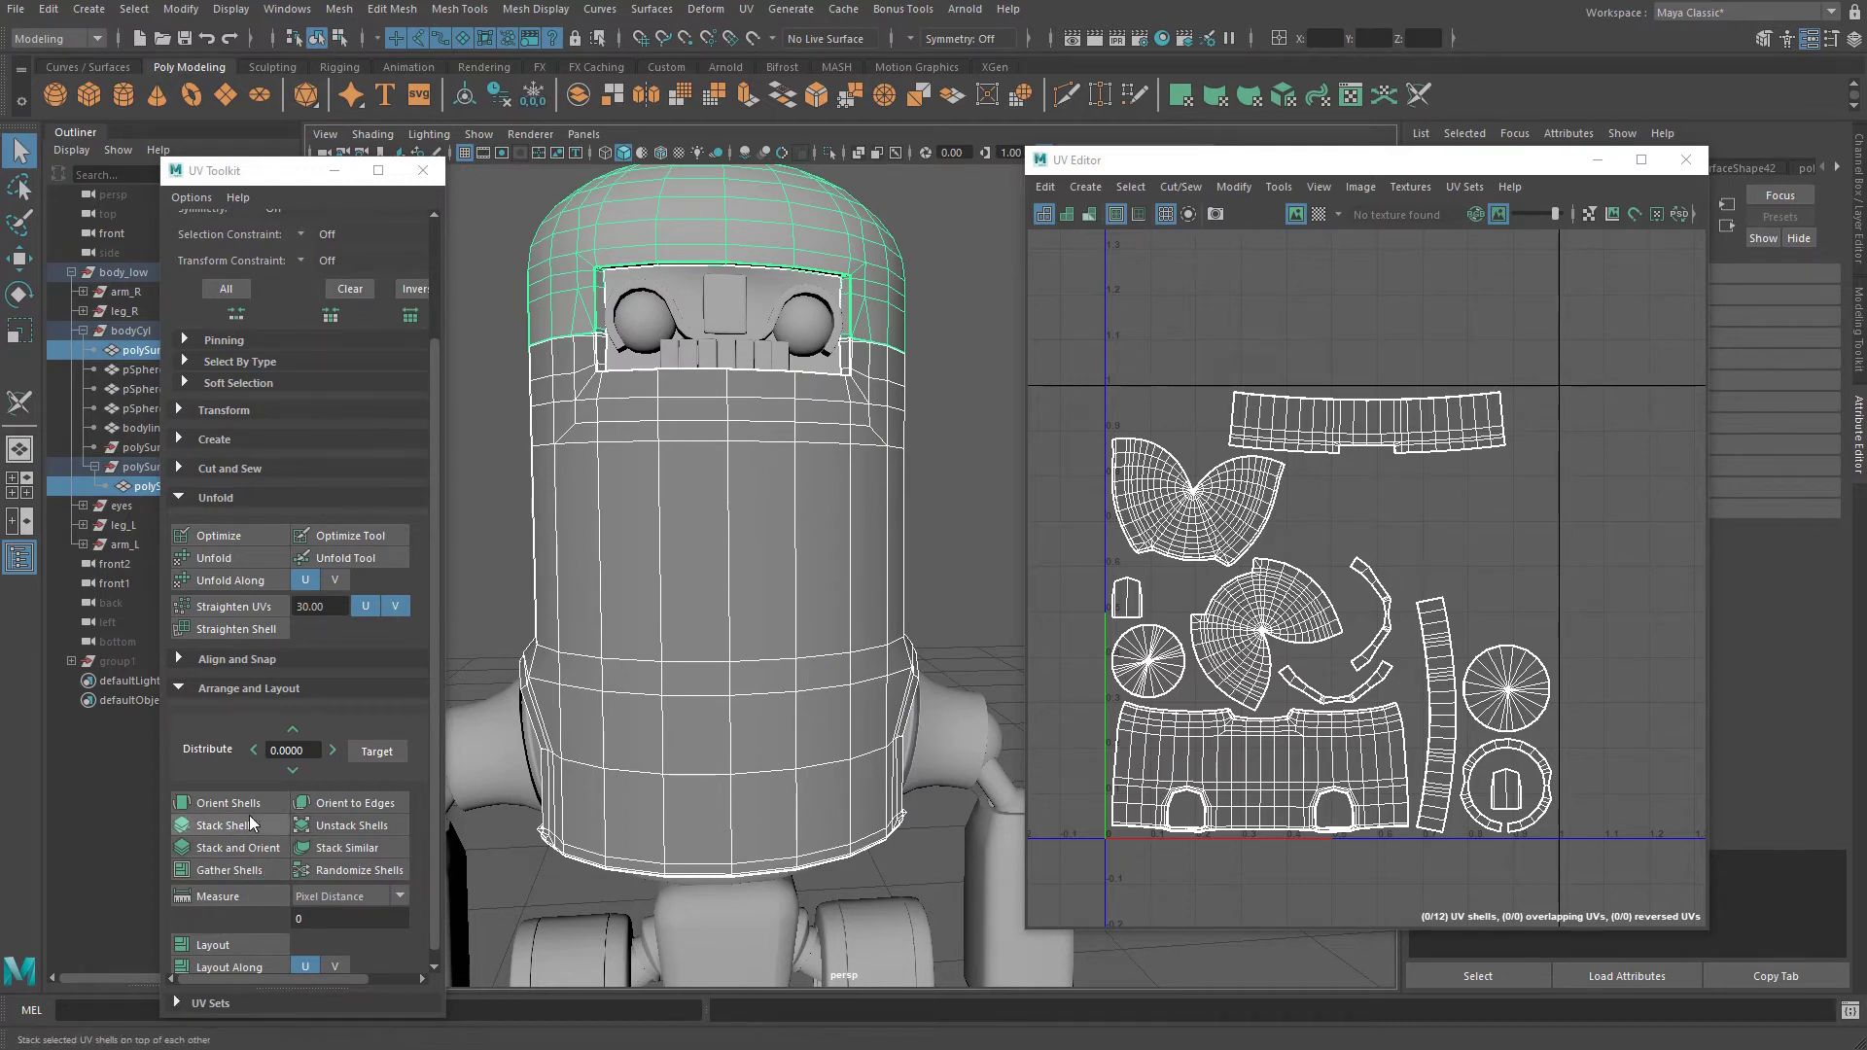
pyautogui.click(251, 944)
pyautogui.scroll(-2, 948, 564)
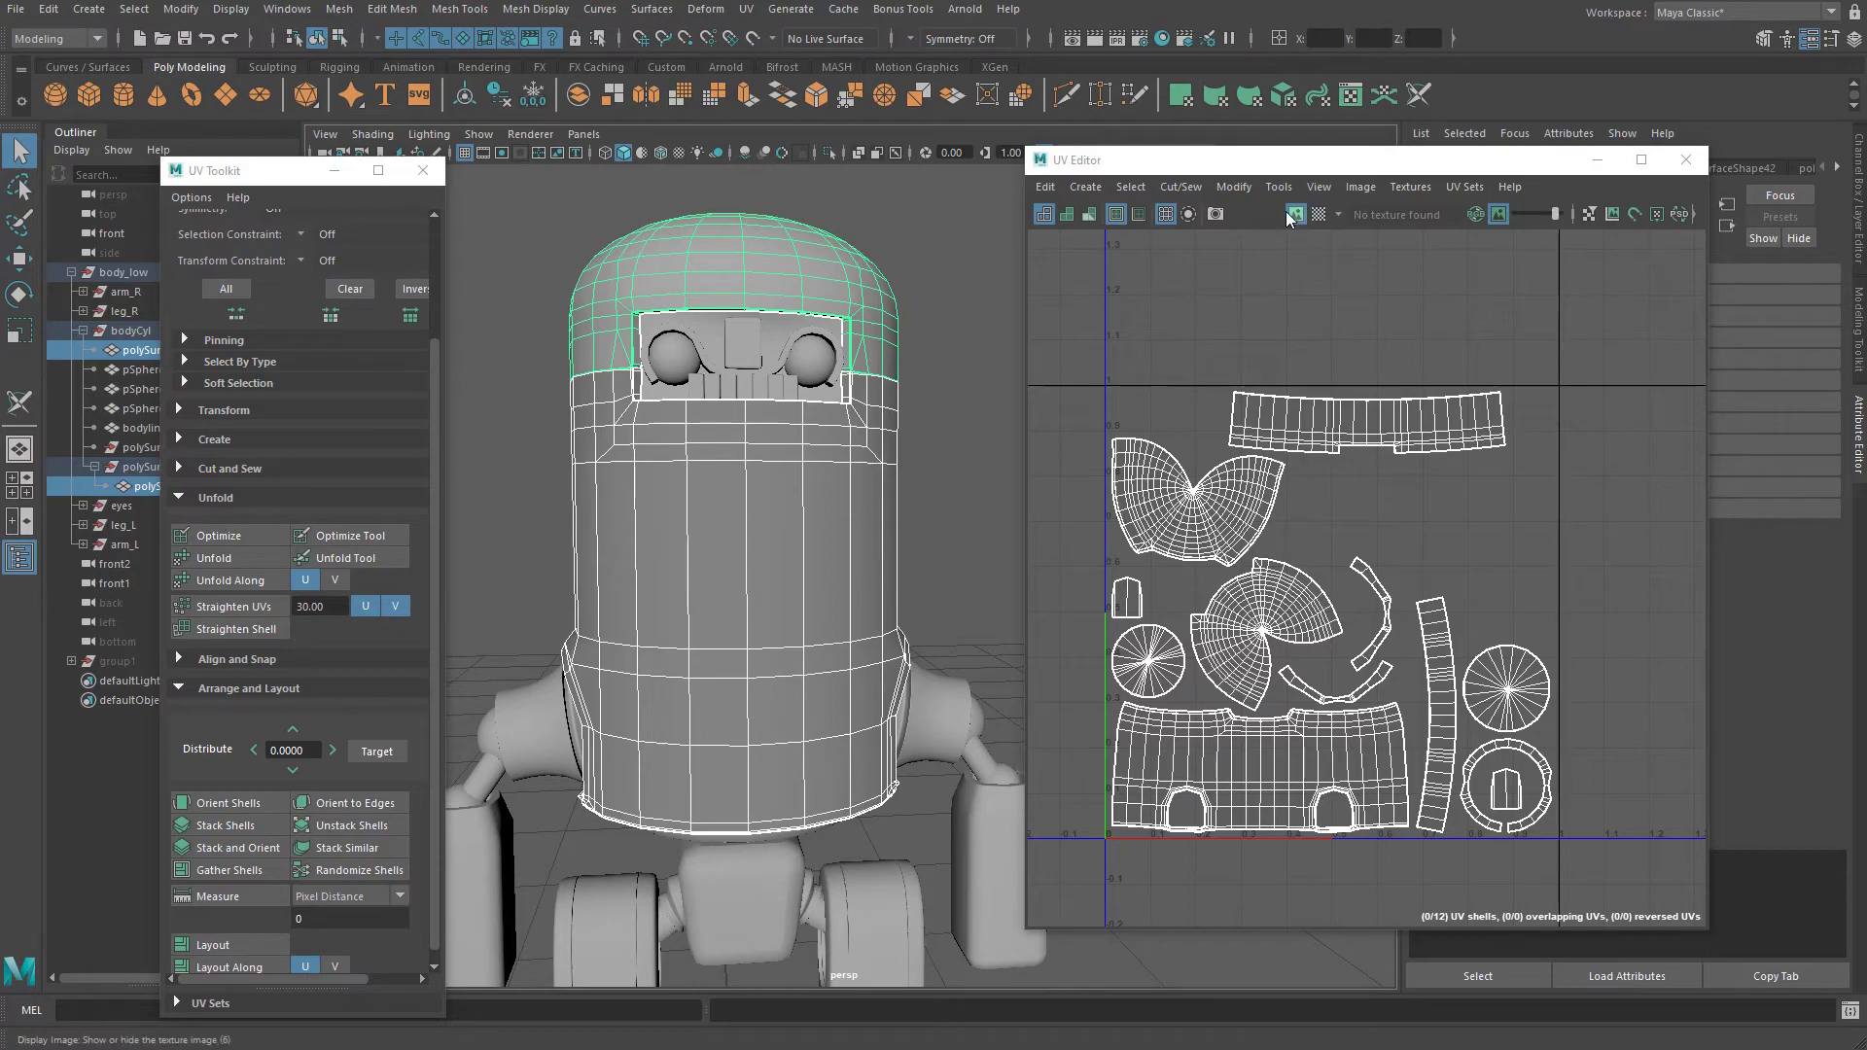
# Display the checker map and examine the texture distortion and seam on top of the head dome.
pyautogui.click(1321, 213)
pyautogui.keyDown('alt'); pyautogui.moveTo(862, 557); pyautogui.dragTo(904, 564); pyautogui.keyUp('alt')
pyautogui.keyDown('alt'); pyautogui.moveTo(729, 618); pyautogui.dragTo(689, 693, button='middle'); pyautogui.keyUp('alt')
pyautogui.scroll(5, 837, 645)
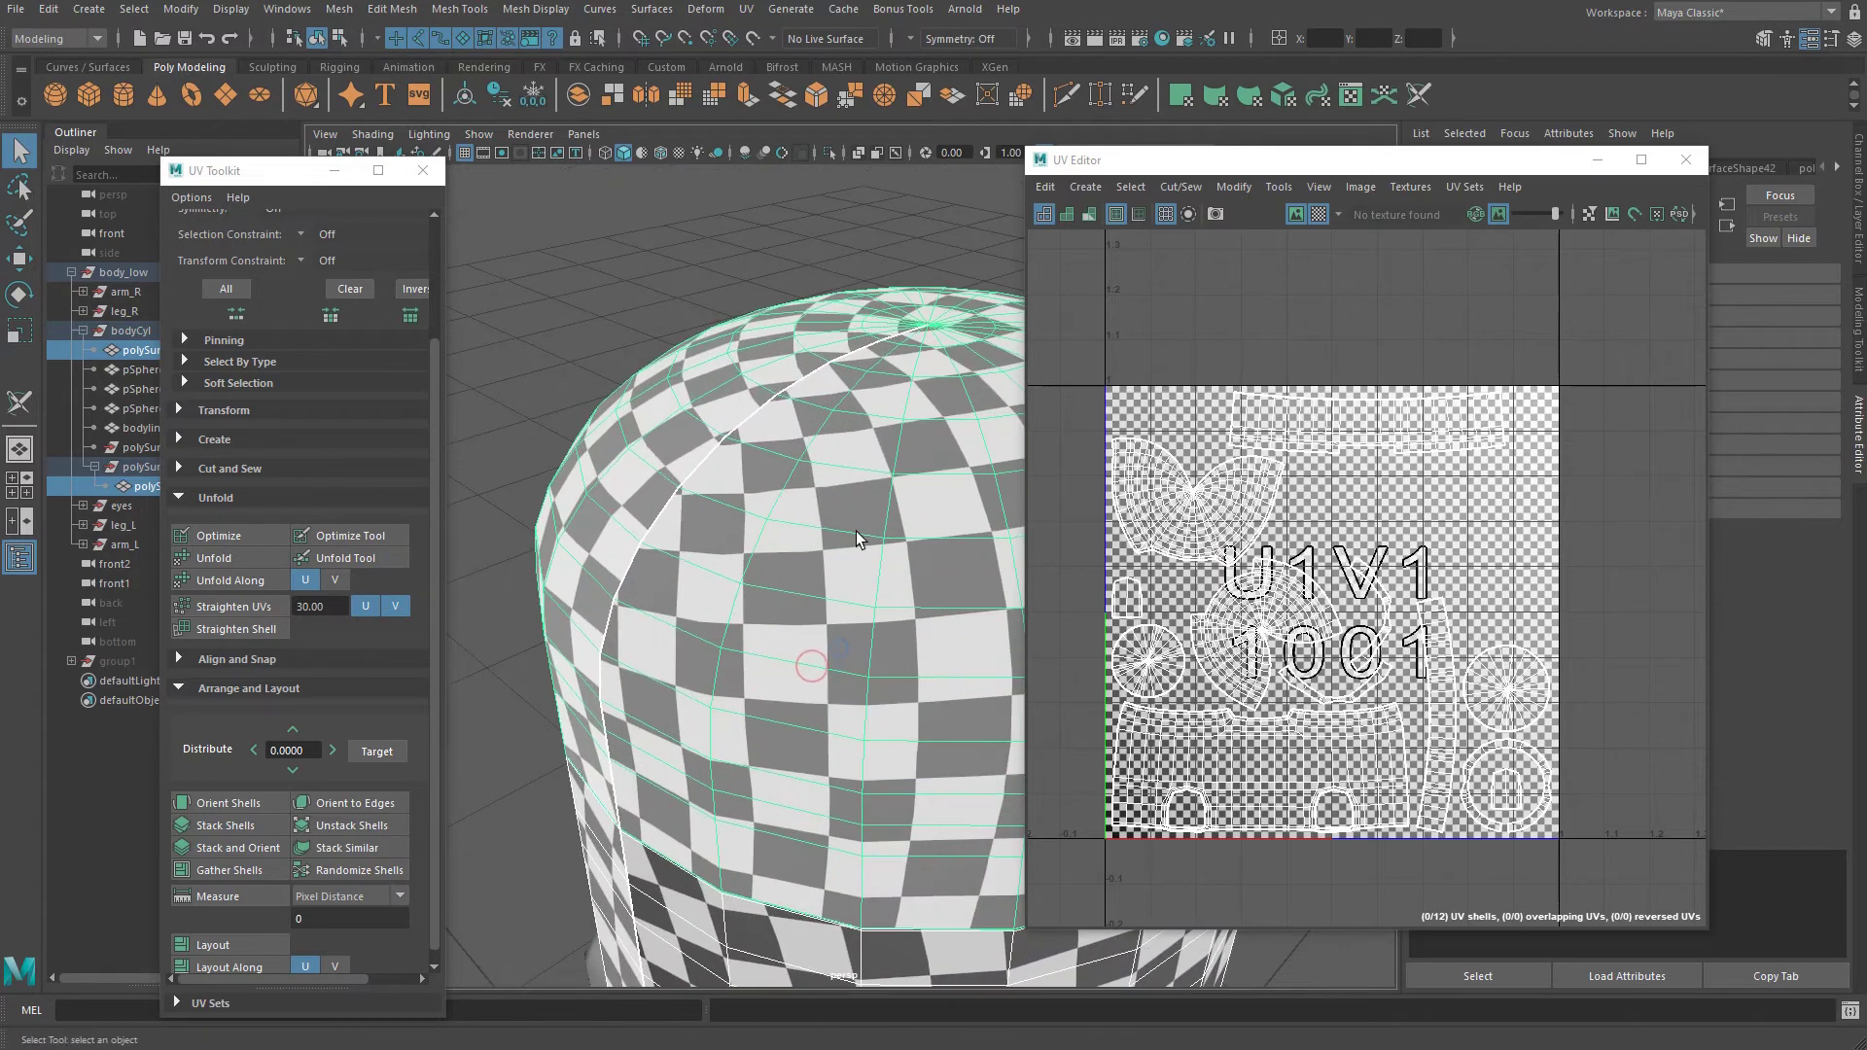
pyautogui.keyDown('alt'); pyautogui.moveTo(823, 600); pyautogui.dragTo(711, 631); pyautogui.keyUp('alt')
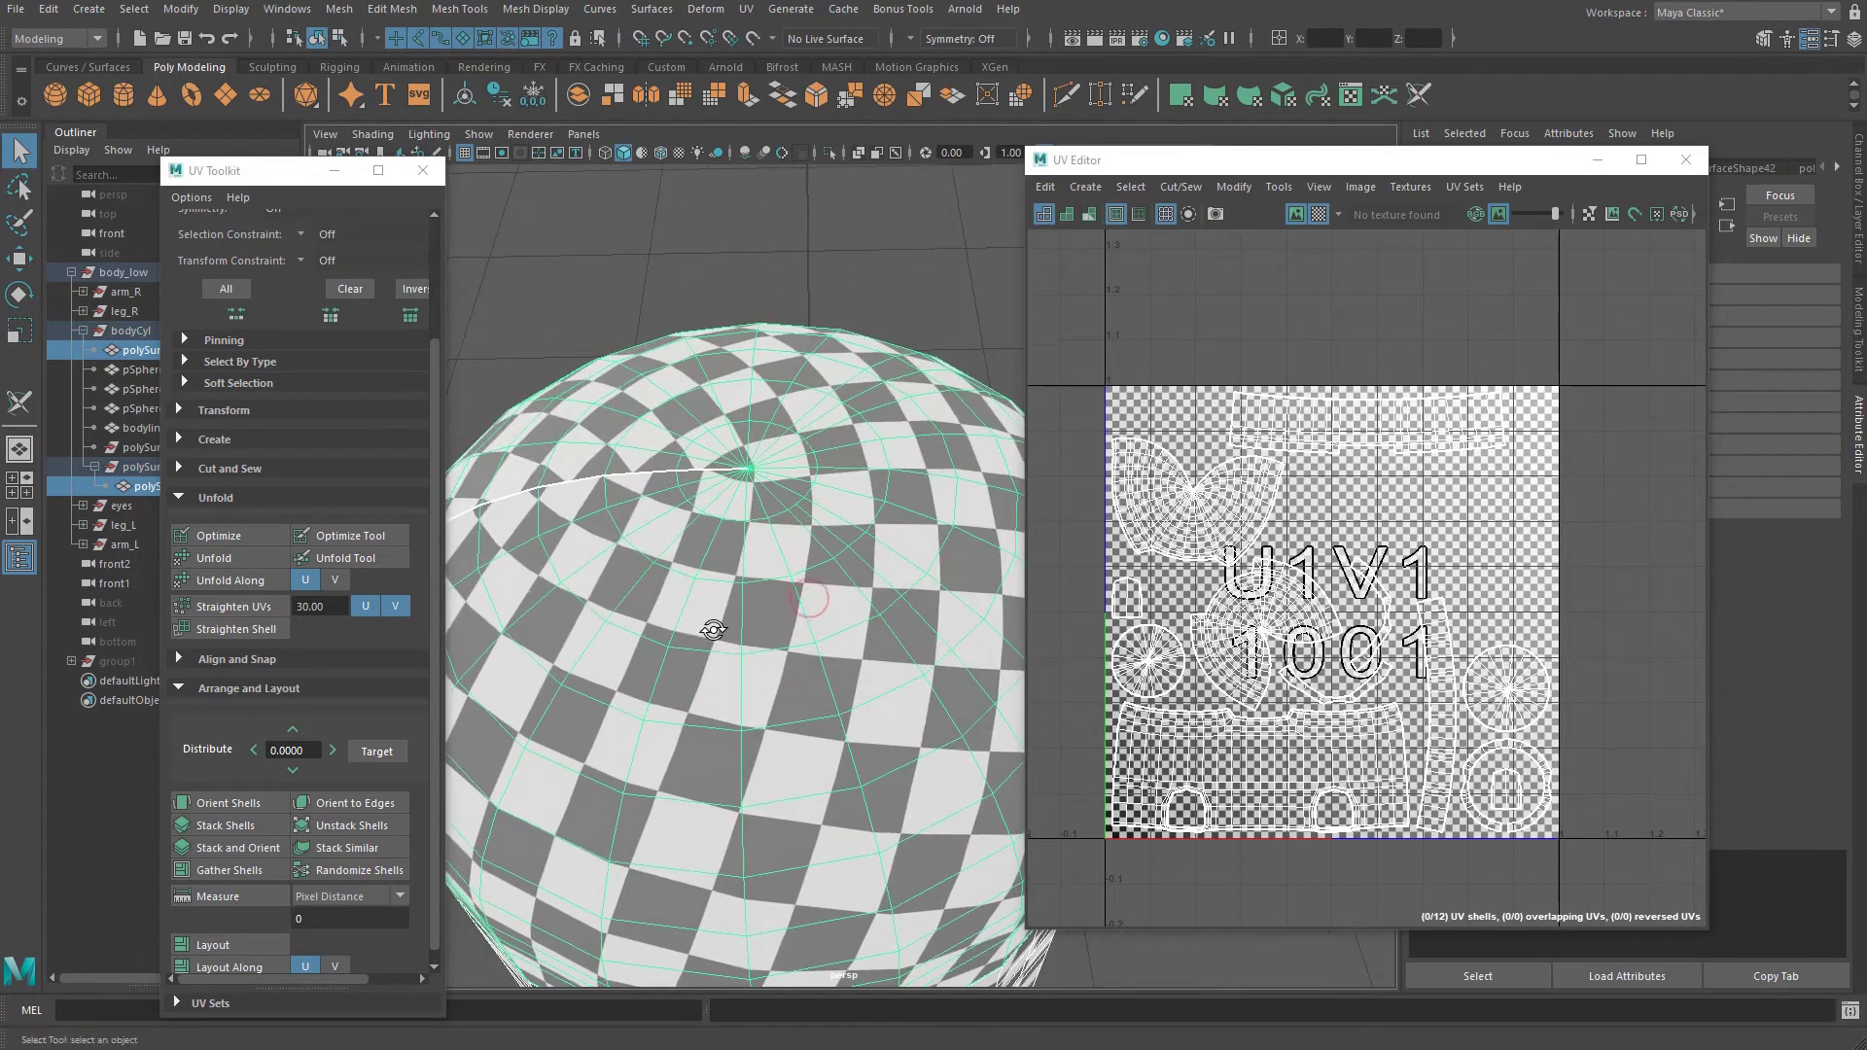
pyautogui.scroll(-3, 745, 622)
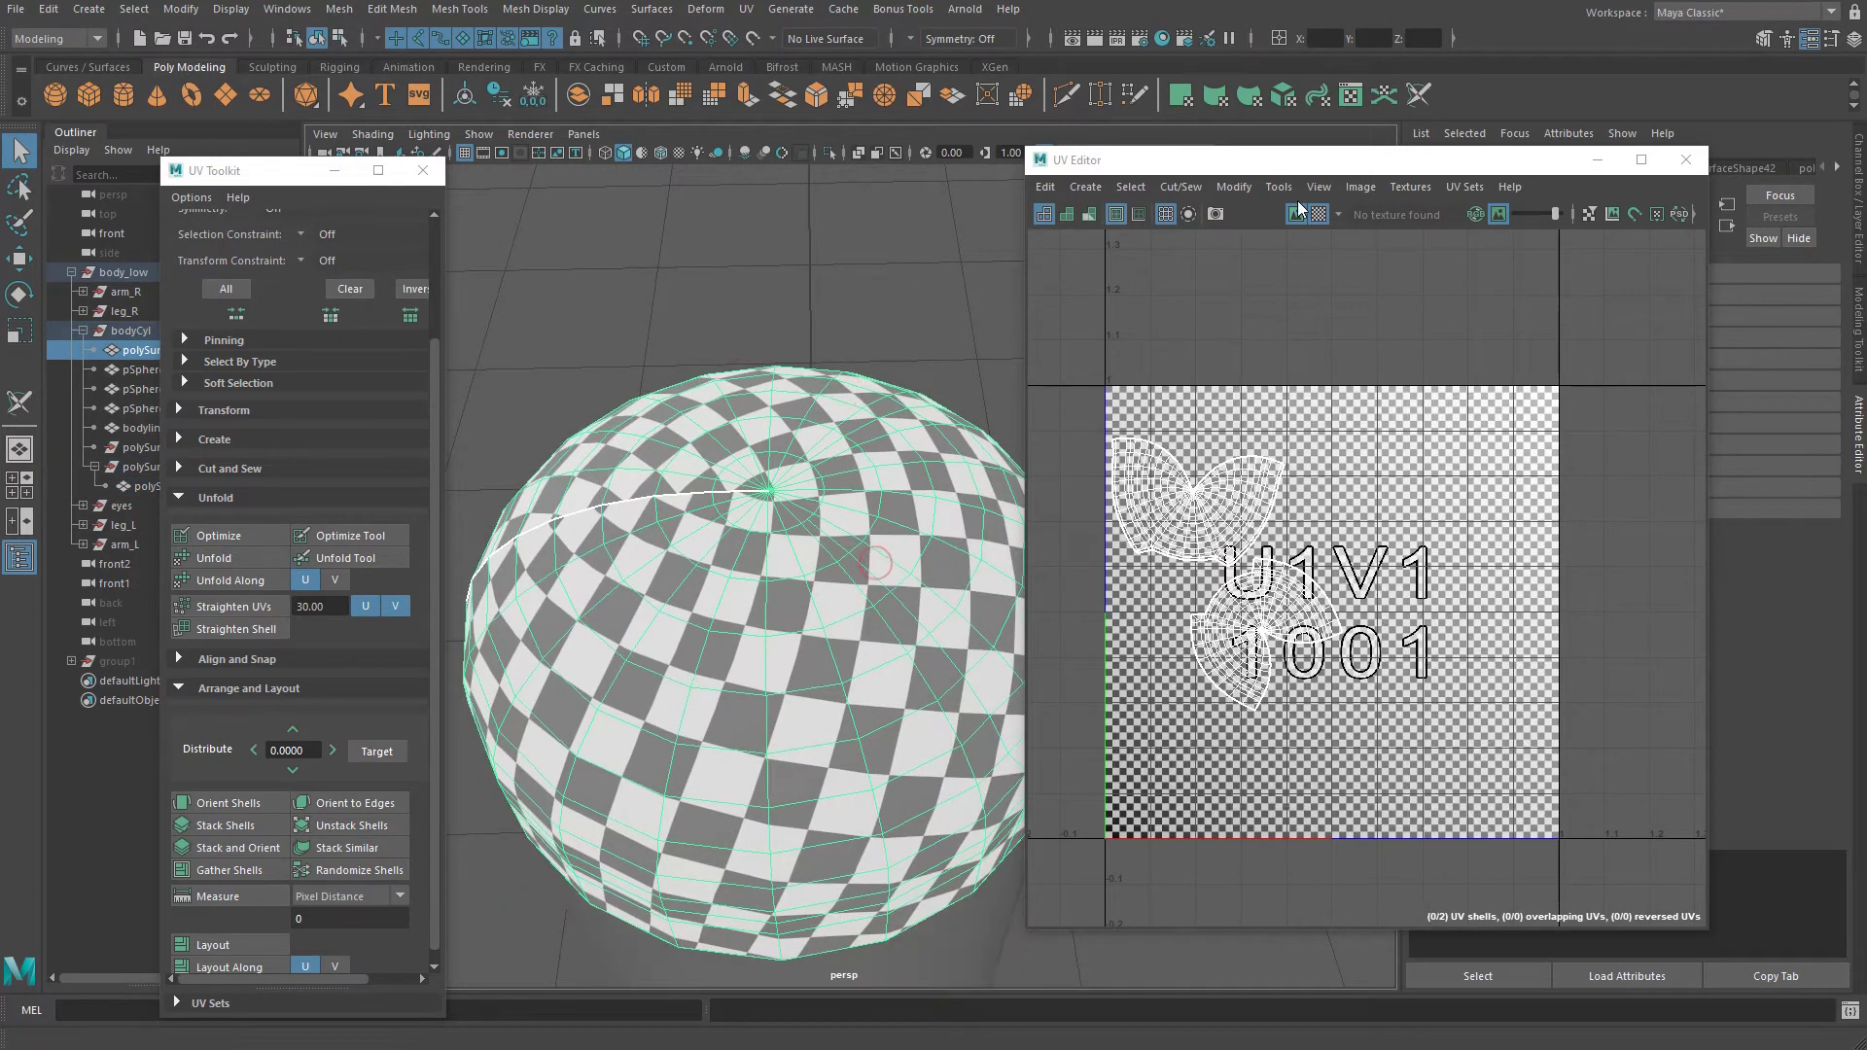
# Hide the checker map and isolate the head dome, viewing it from its open underside.
pyautogui.click(1297, 214)
pyautogui.moveTo(1075, 163); pyautogui.dragTo(1155, 164)
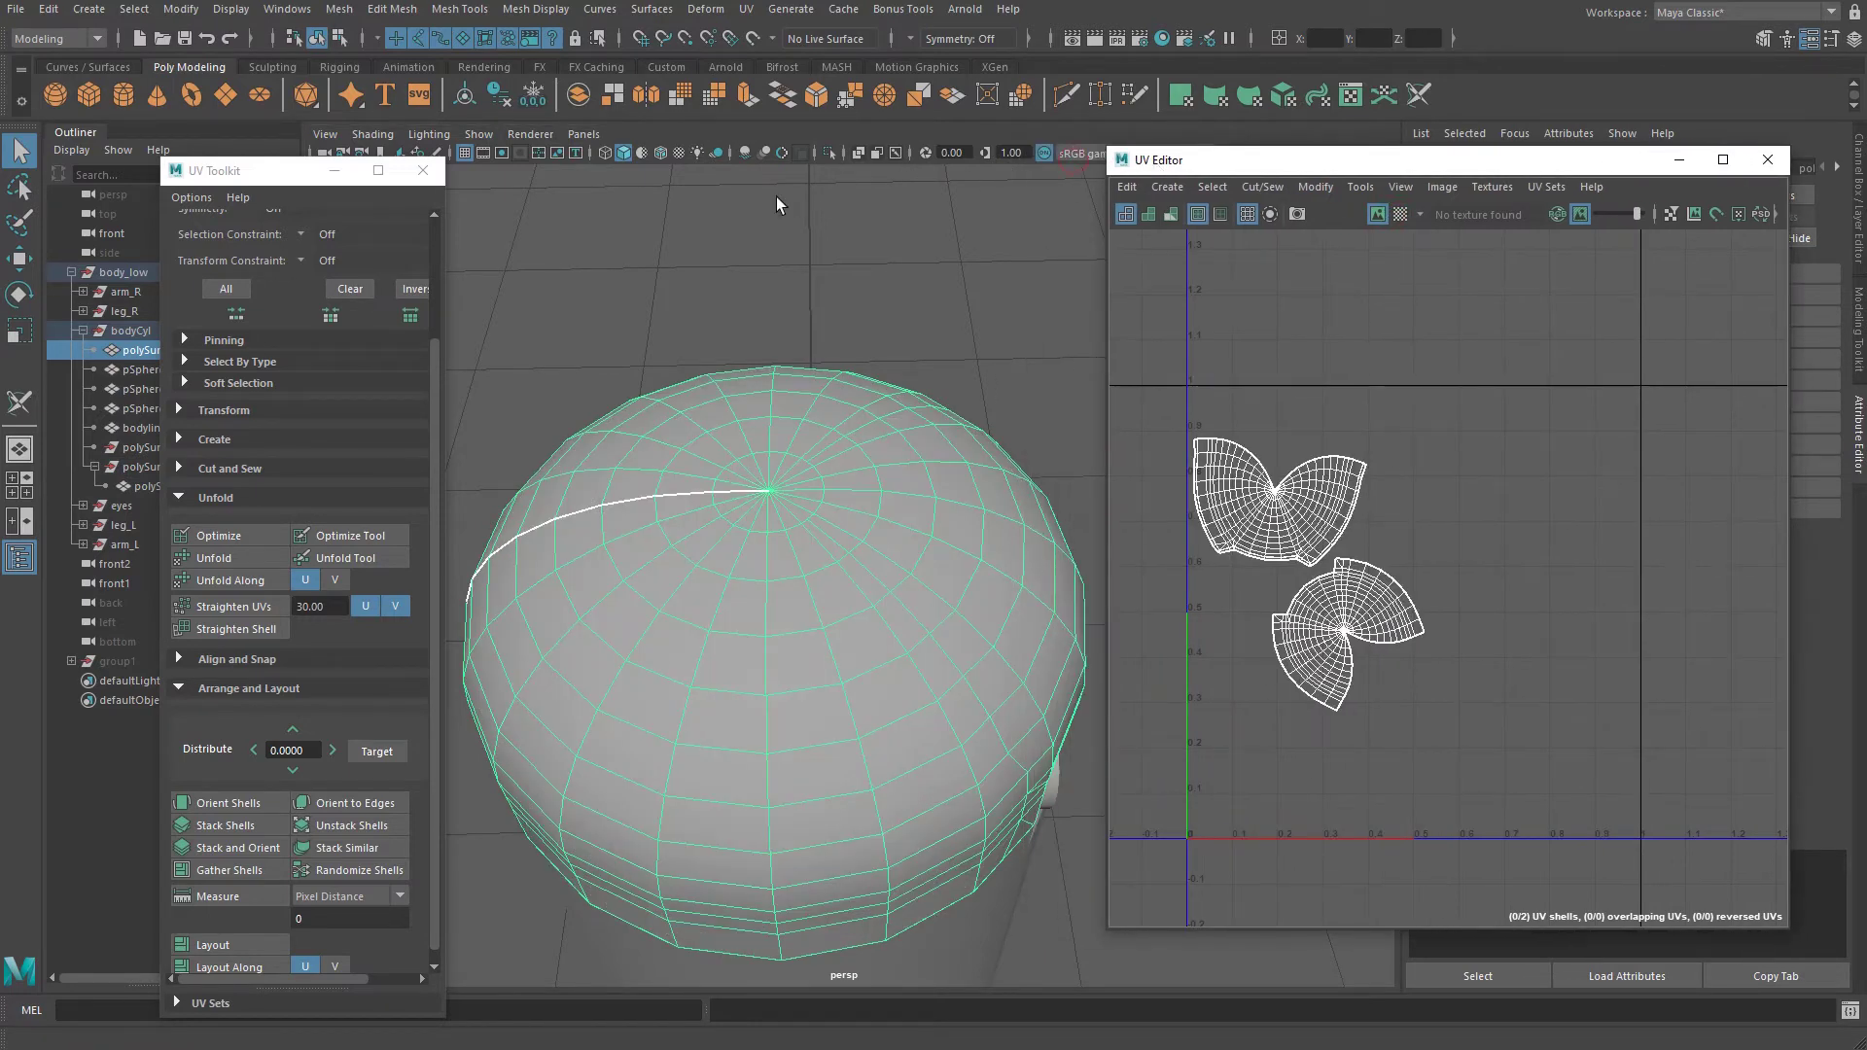
pyautogui.keyDown('alt'); pyautogui.moveTo(777, 205); pyautogui.dragTo(802, 355); pyautogui.keyUp('alt')
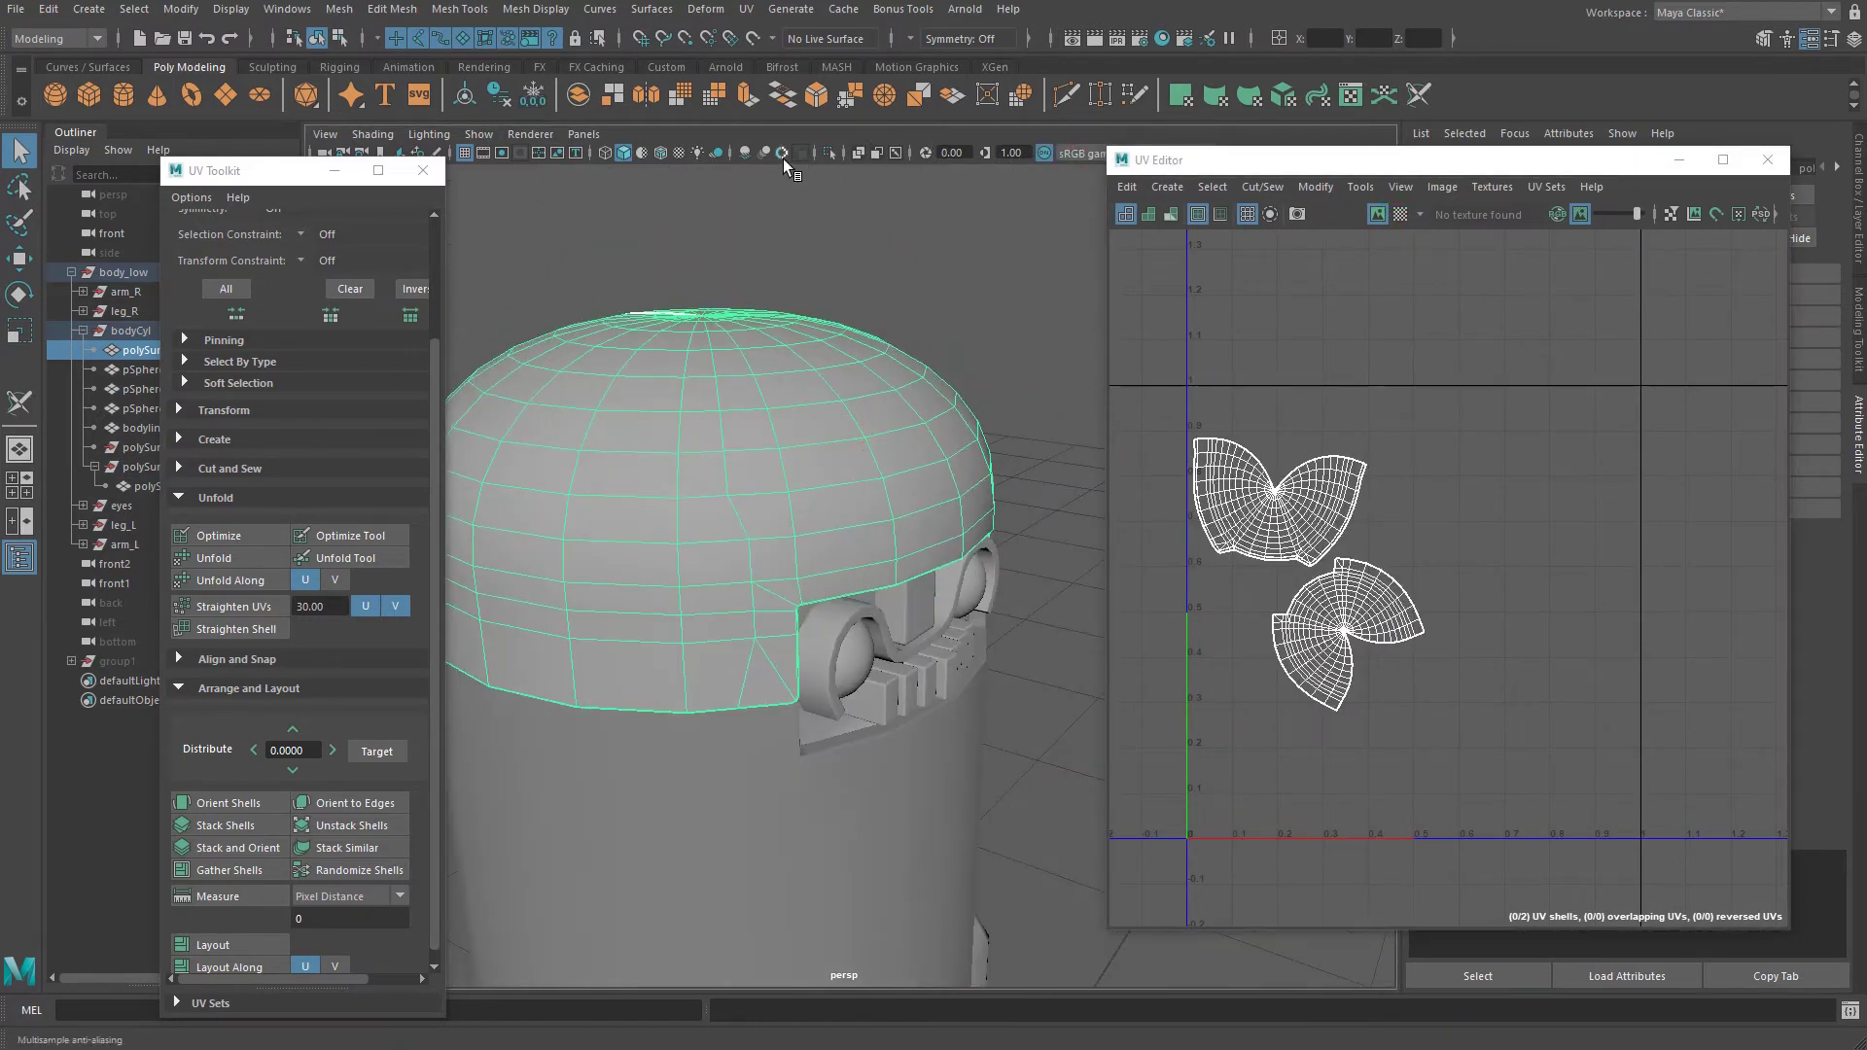
pyautogui.click(823, 153)
pyautogui.keyDown('alt'); pyautogui.moveTo(875, 479); pyautogui.dragTo(820, 436); pyautogui.keyUp('alt')
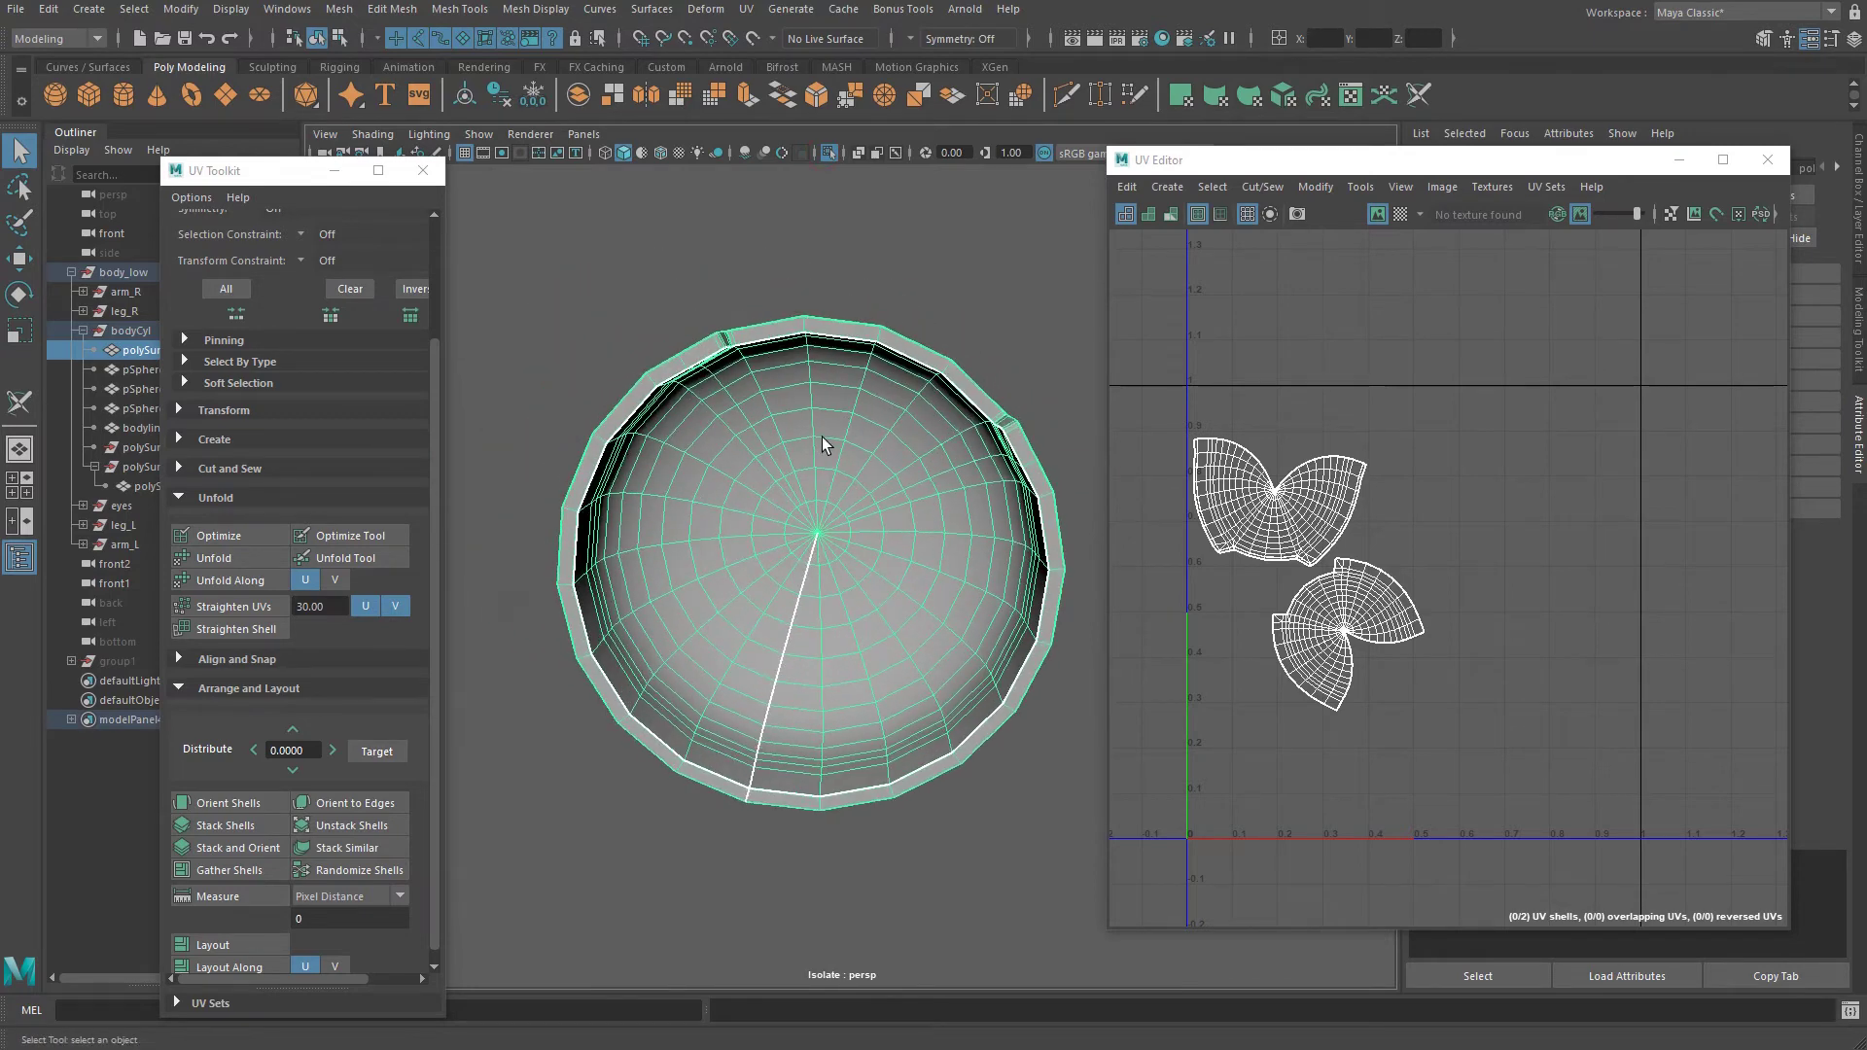
# Sew the pole-to-rim UV seam back together on the head dome's outer and inner surfaces with 3D Cut and Sew.
pyautogui.click(1419, 95)
pyautogui.scroll(3, 844, 629)
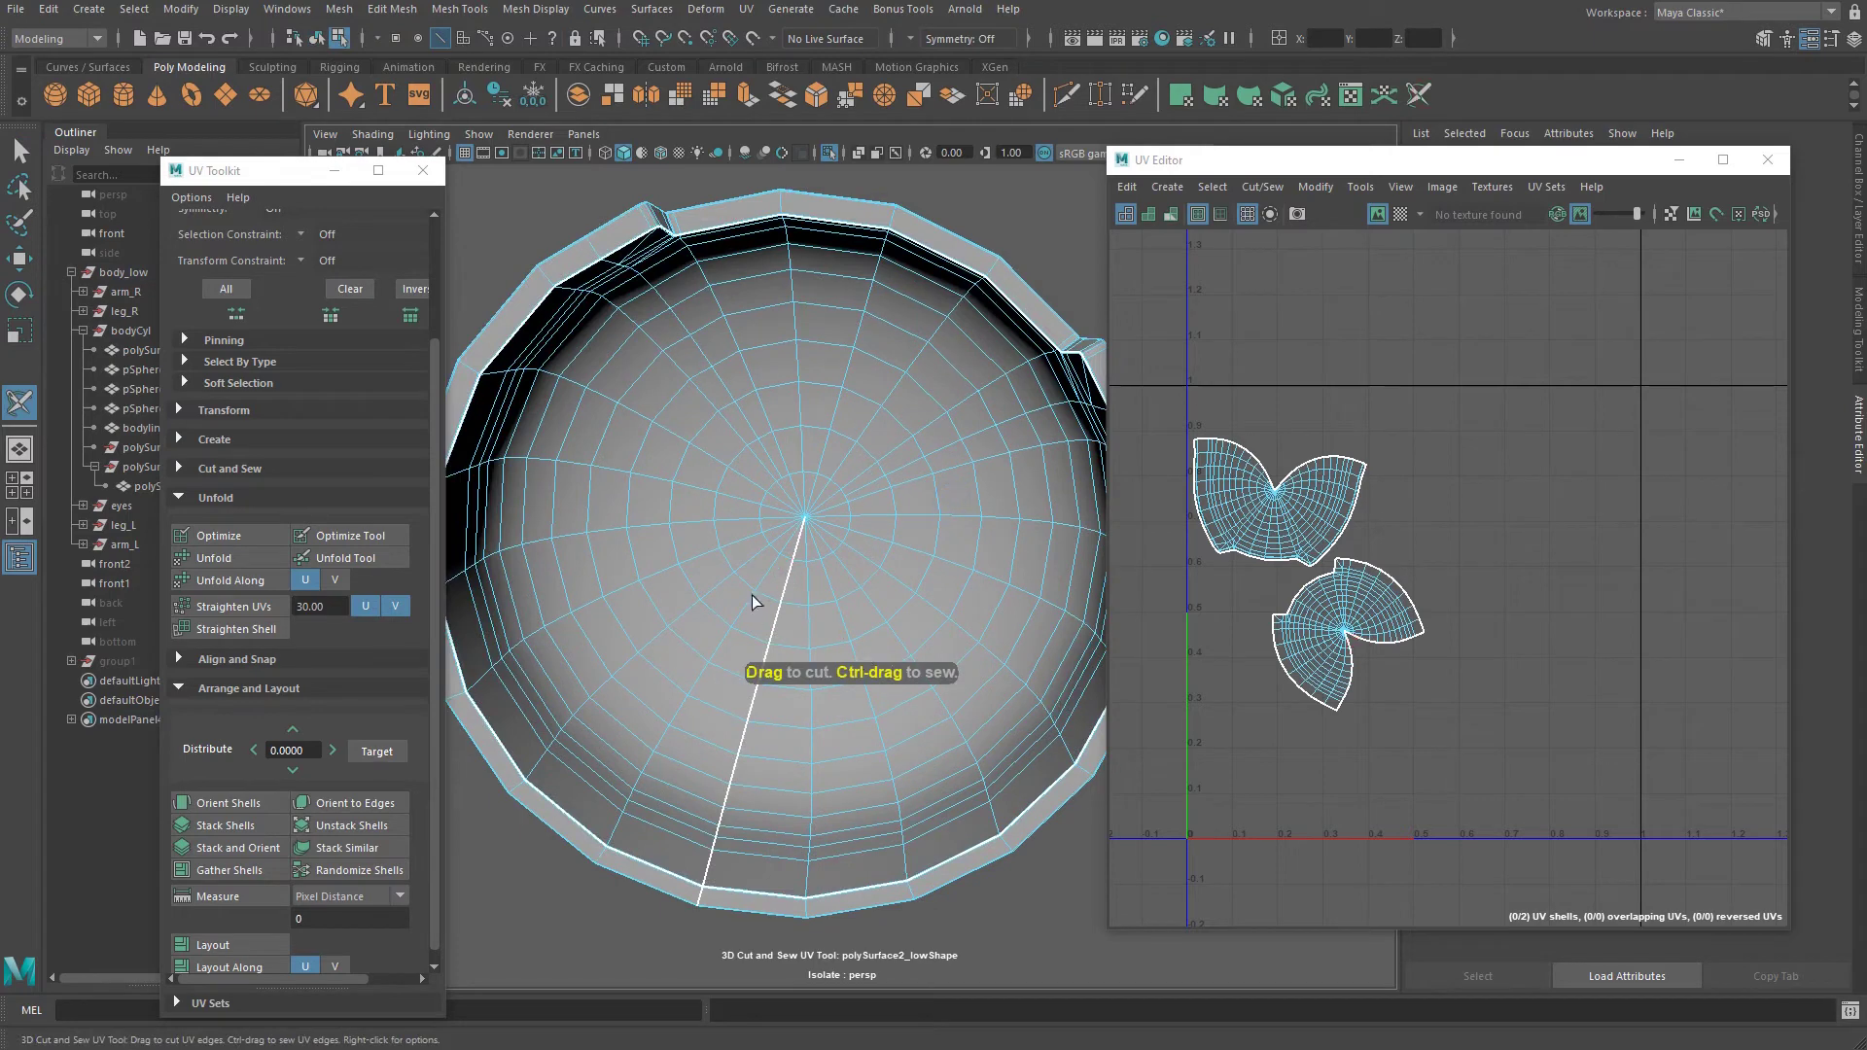
pyautogui.keyDown('alt'); pyautogui.moveTo(756, 601); pyautogui.dragTo(972, 596); pyautogui.keyUp('alt')
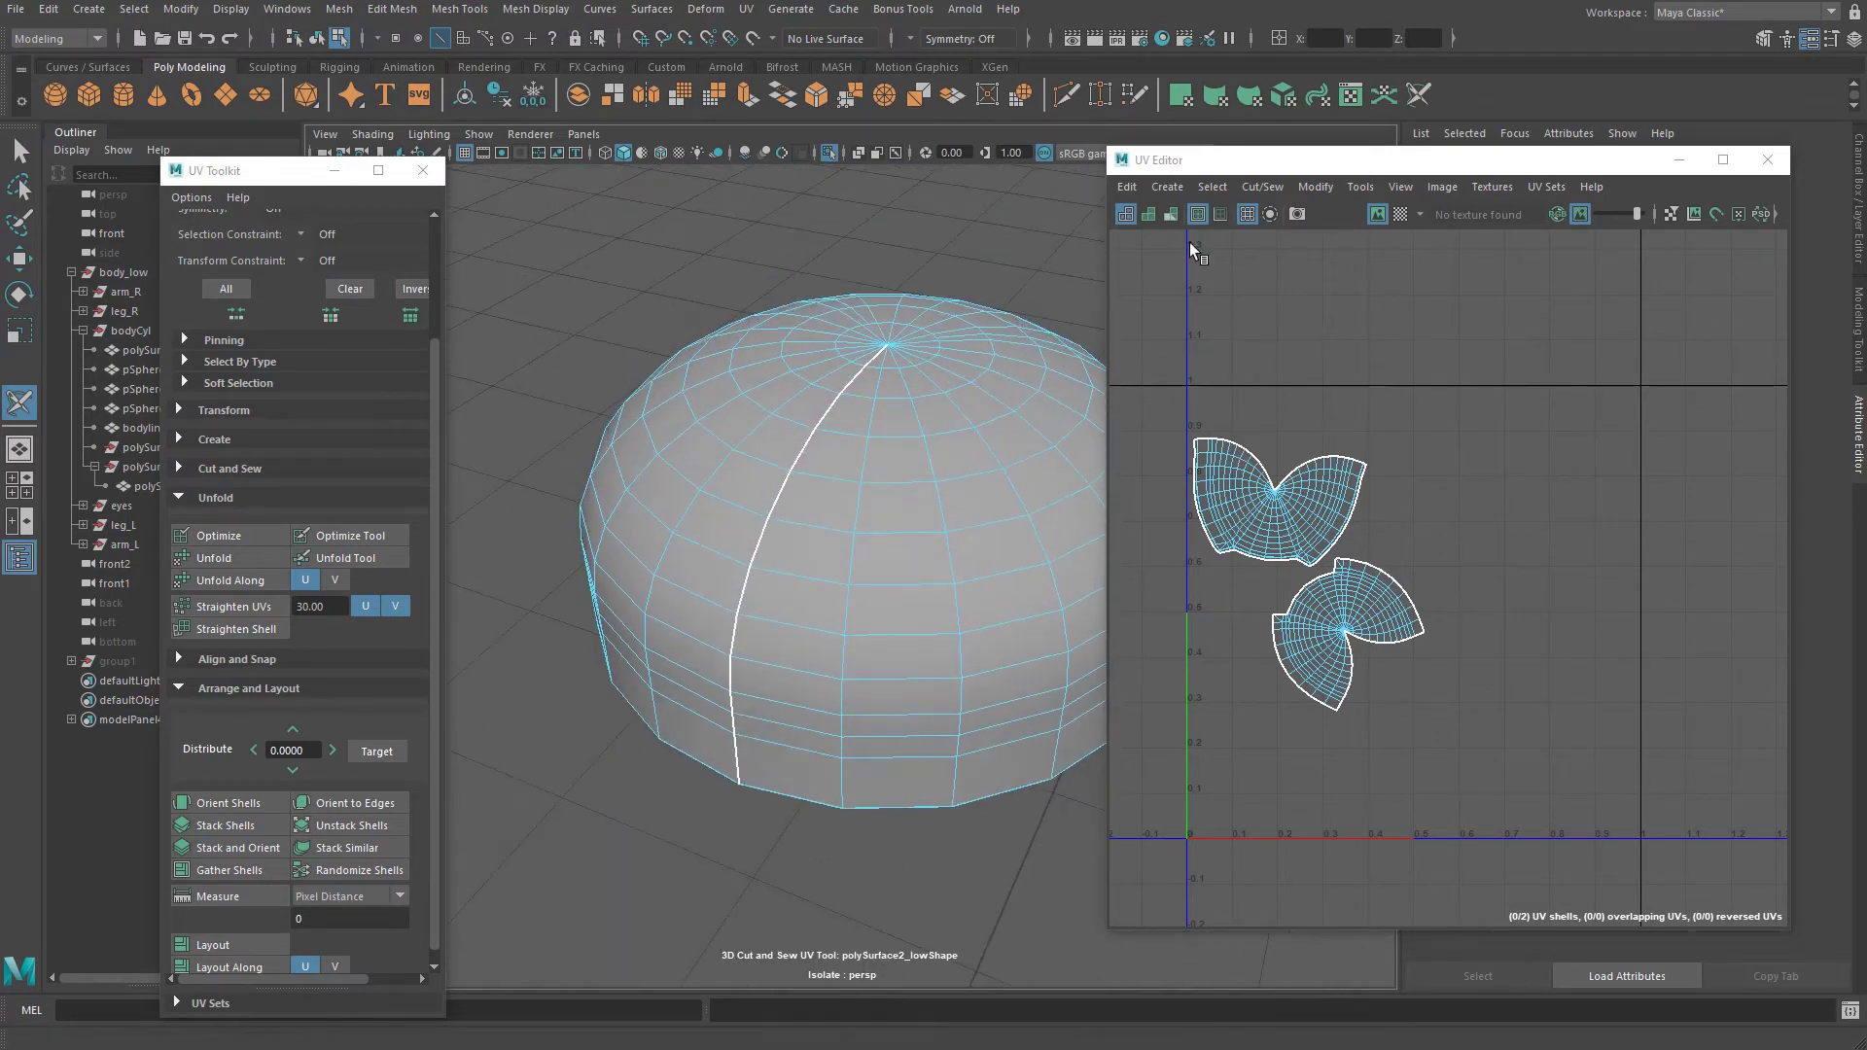
pyautogui.keyDown('ctrl'); pyautogui.click(780, 488); pyautogui.keyUp('ctrl')
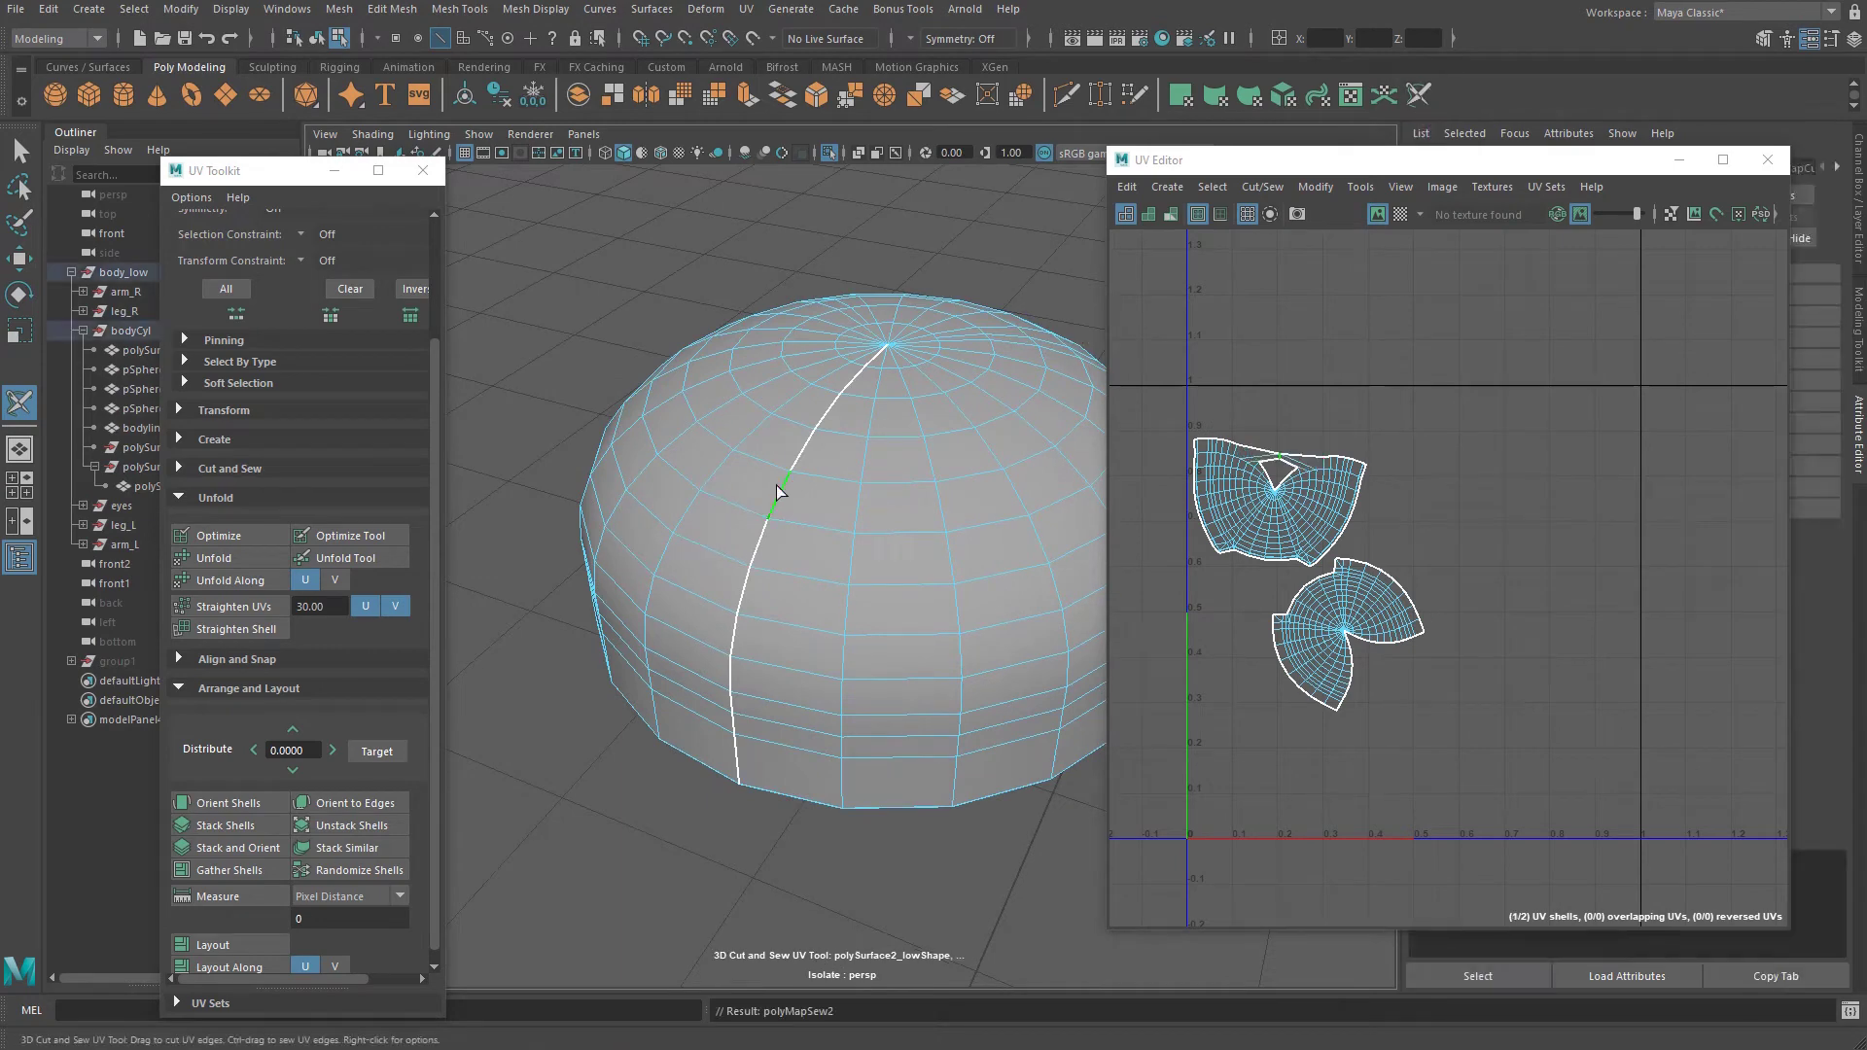
pyautogui.keyDown('ctrl'); pyautogui.doubleClick(777, 487); pyautogui.keyUp('ctrl')
pyautogui.keyDown('alt'); pyautogui.moveTo(777, 487); pyautogui.dragTo(804, 330); pyautogui.keyUp('alt')
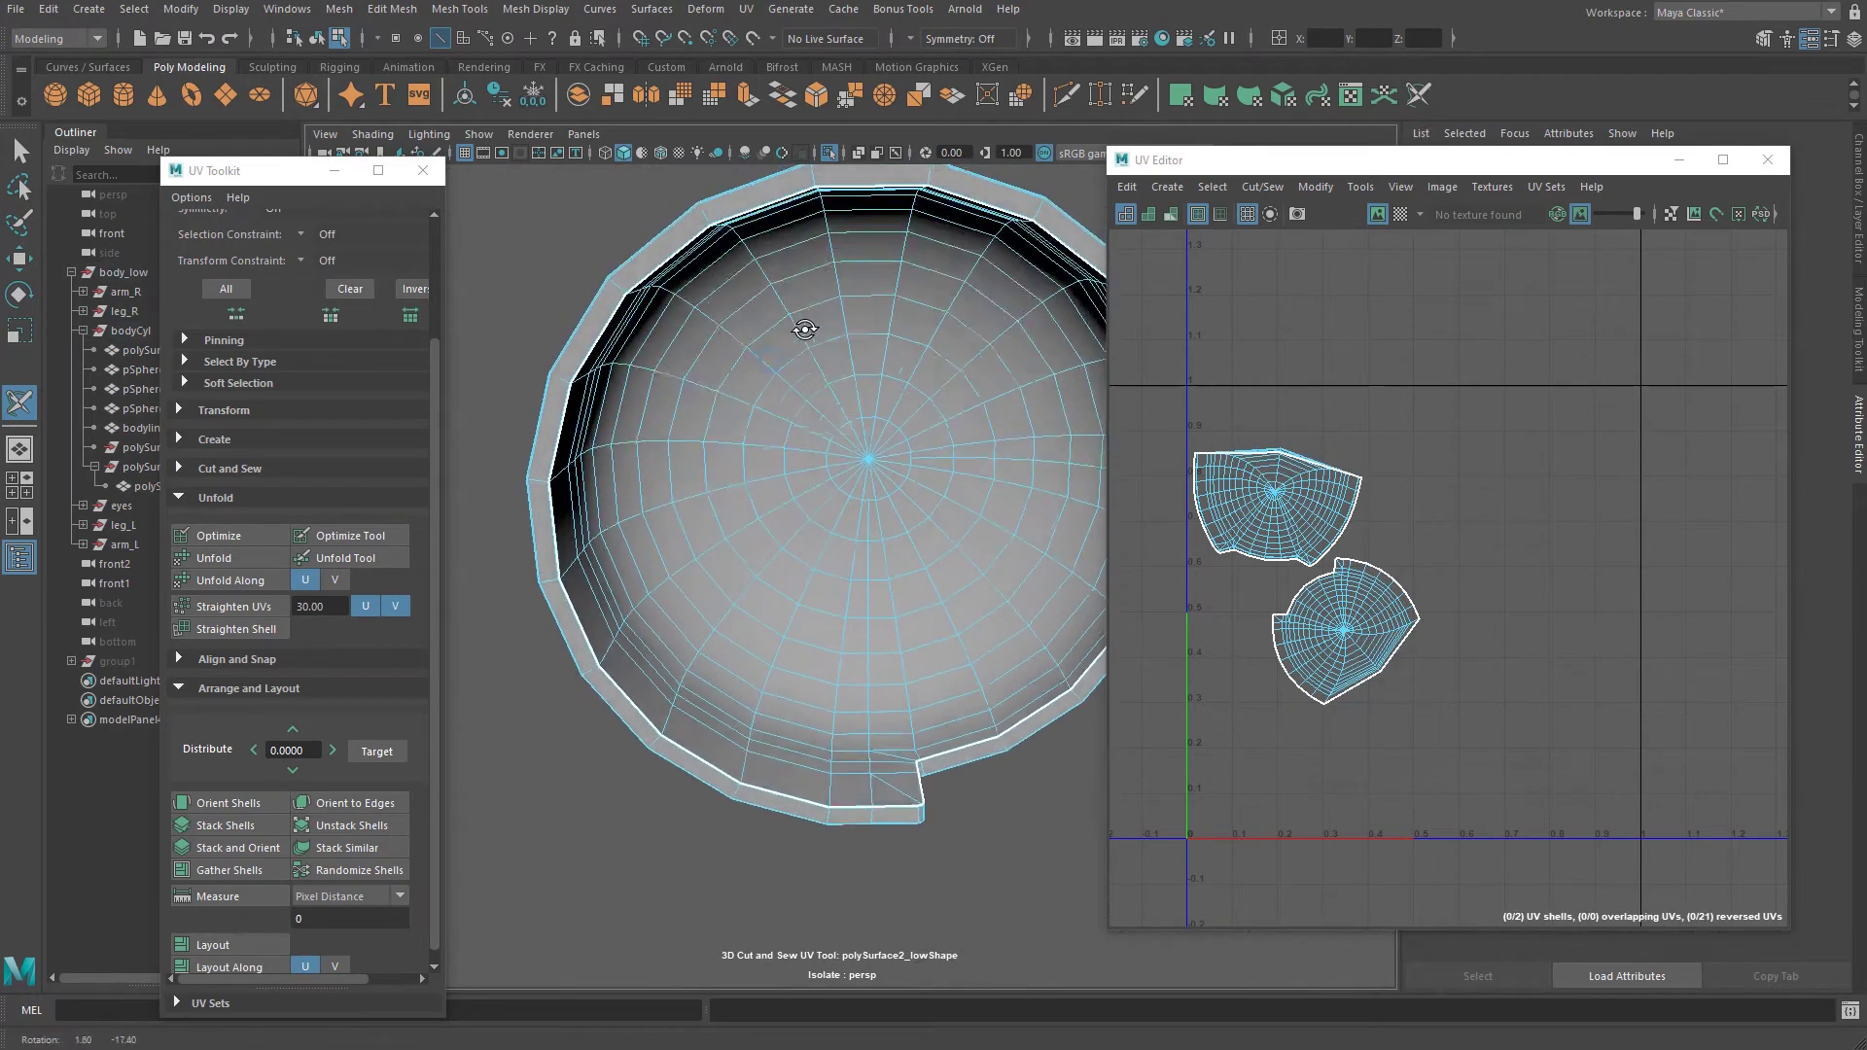
# Cut a UV seam from rim to rim through the pole on the head dome's outer and inner surfaces with 3D Cut and Sew.
pyautogui.keyDown('alt'); pyautogui.moveTo(813, 405); pyautogui.dragTo(703, 698); pyautogui.keyUp('alt')
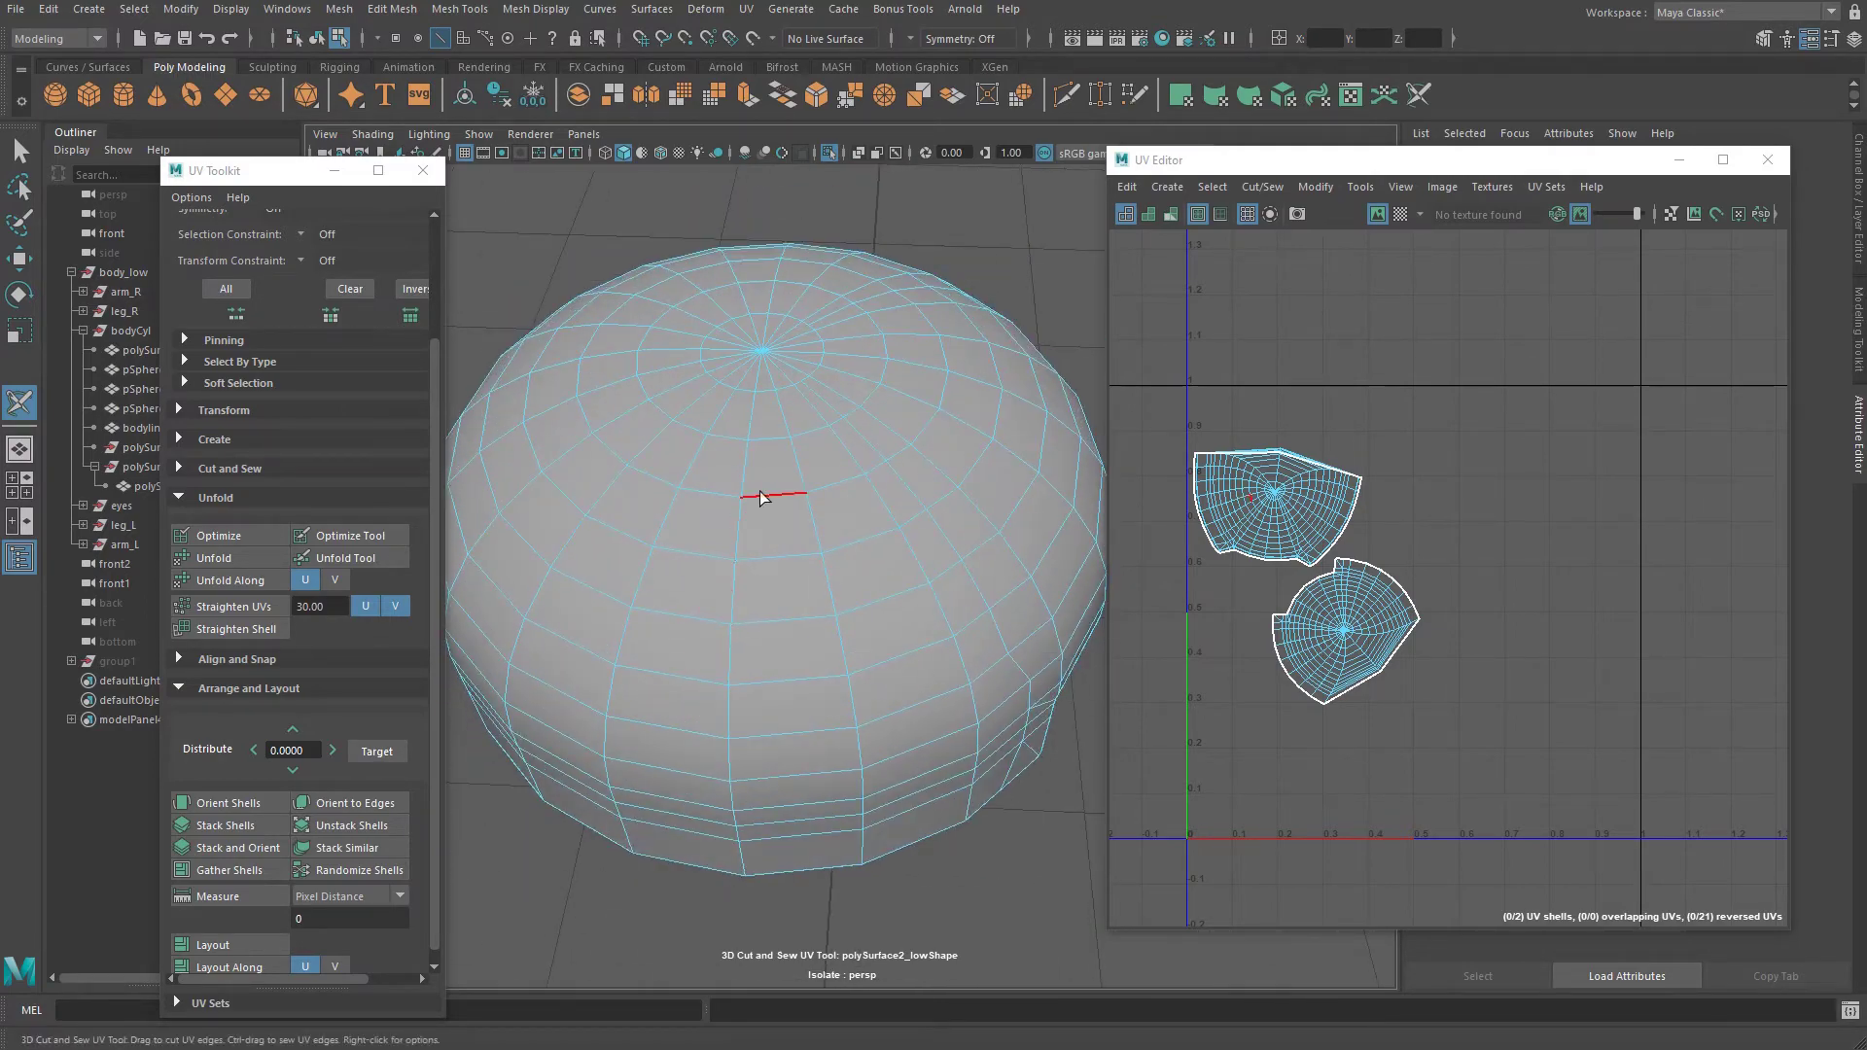
pyautogui.doubleClick(737, 526)
pyautogui.doubleClick(770, 291)
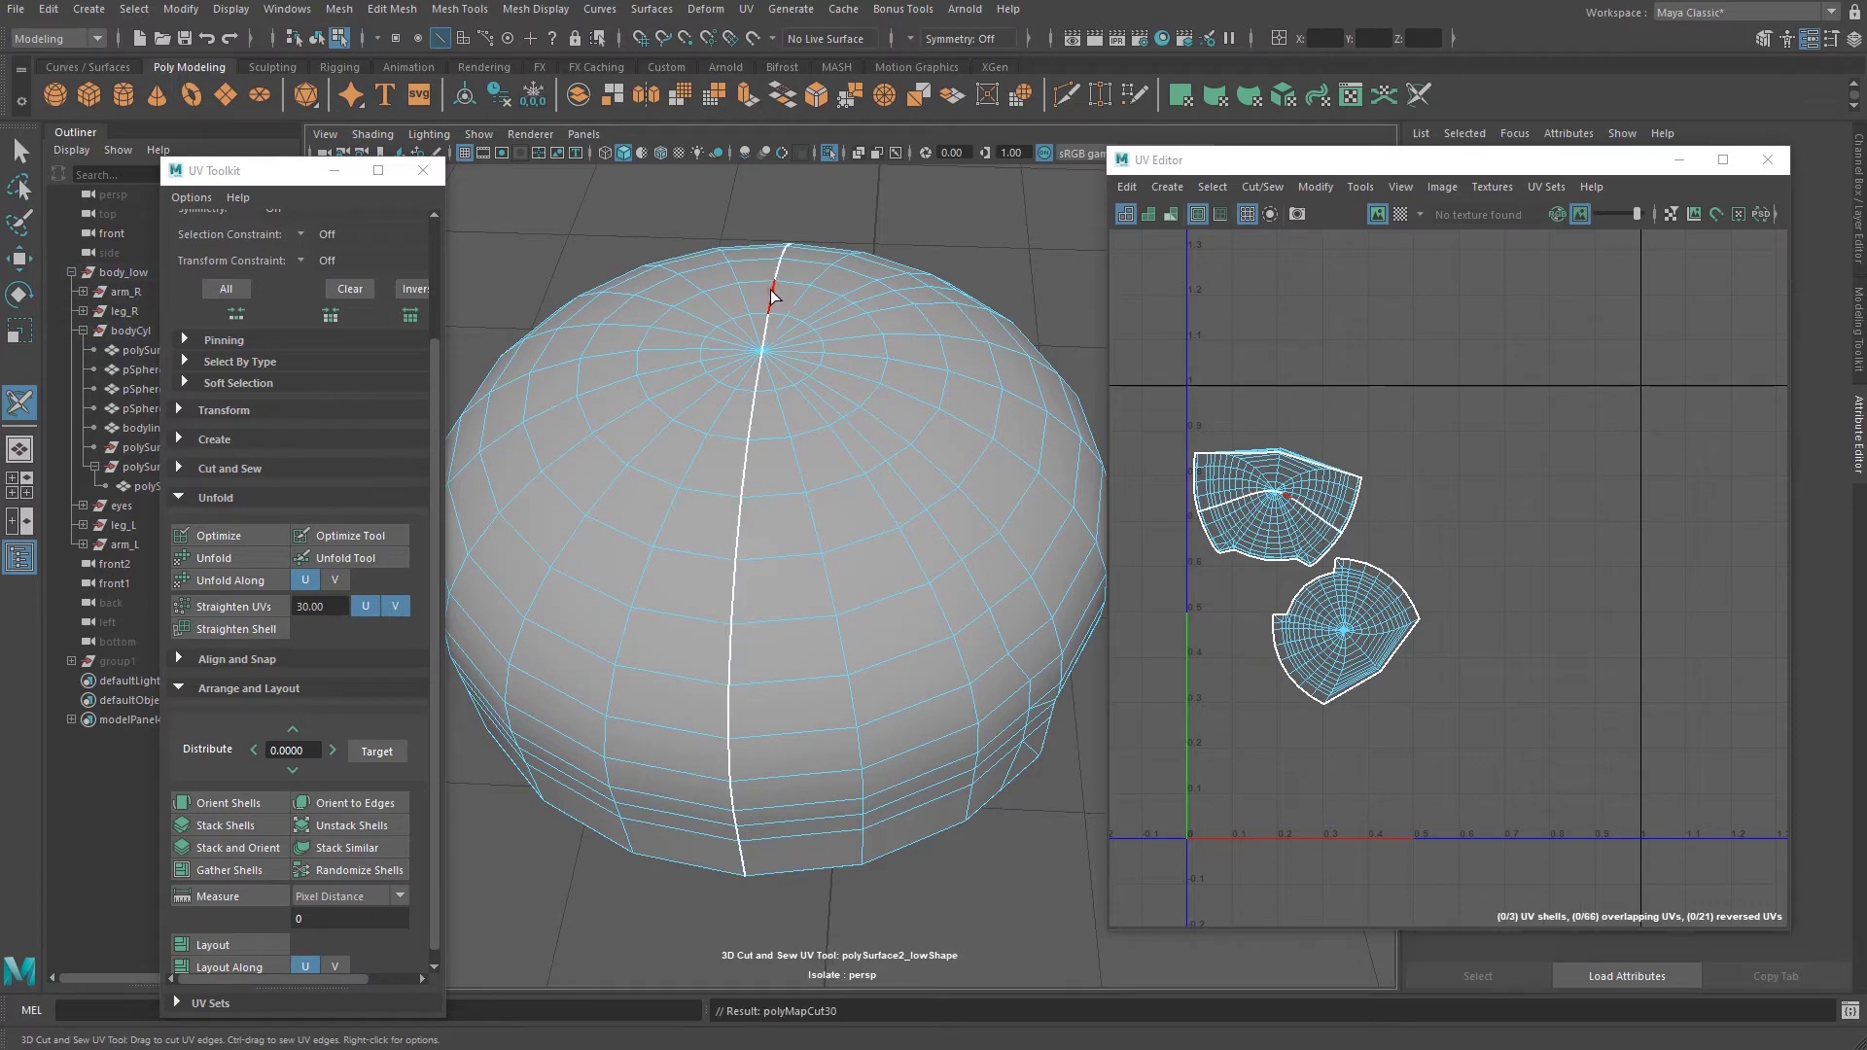
pyautogui.keyDown('alt'); pyautogui.moveTo(771, 297); pyautogui.dragTo(821, 659); pyautogui.keyUp('alt')
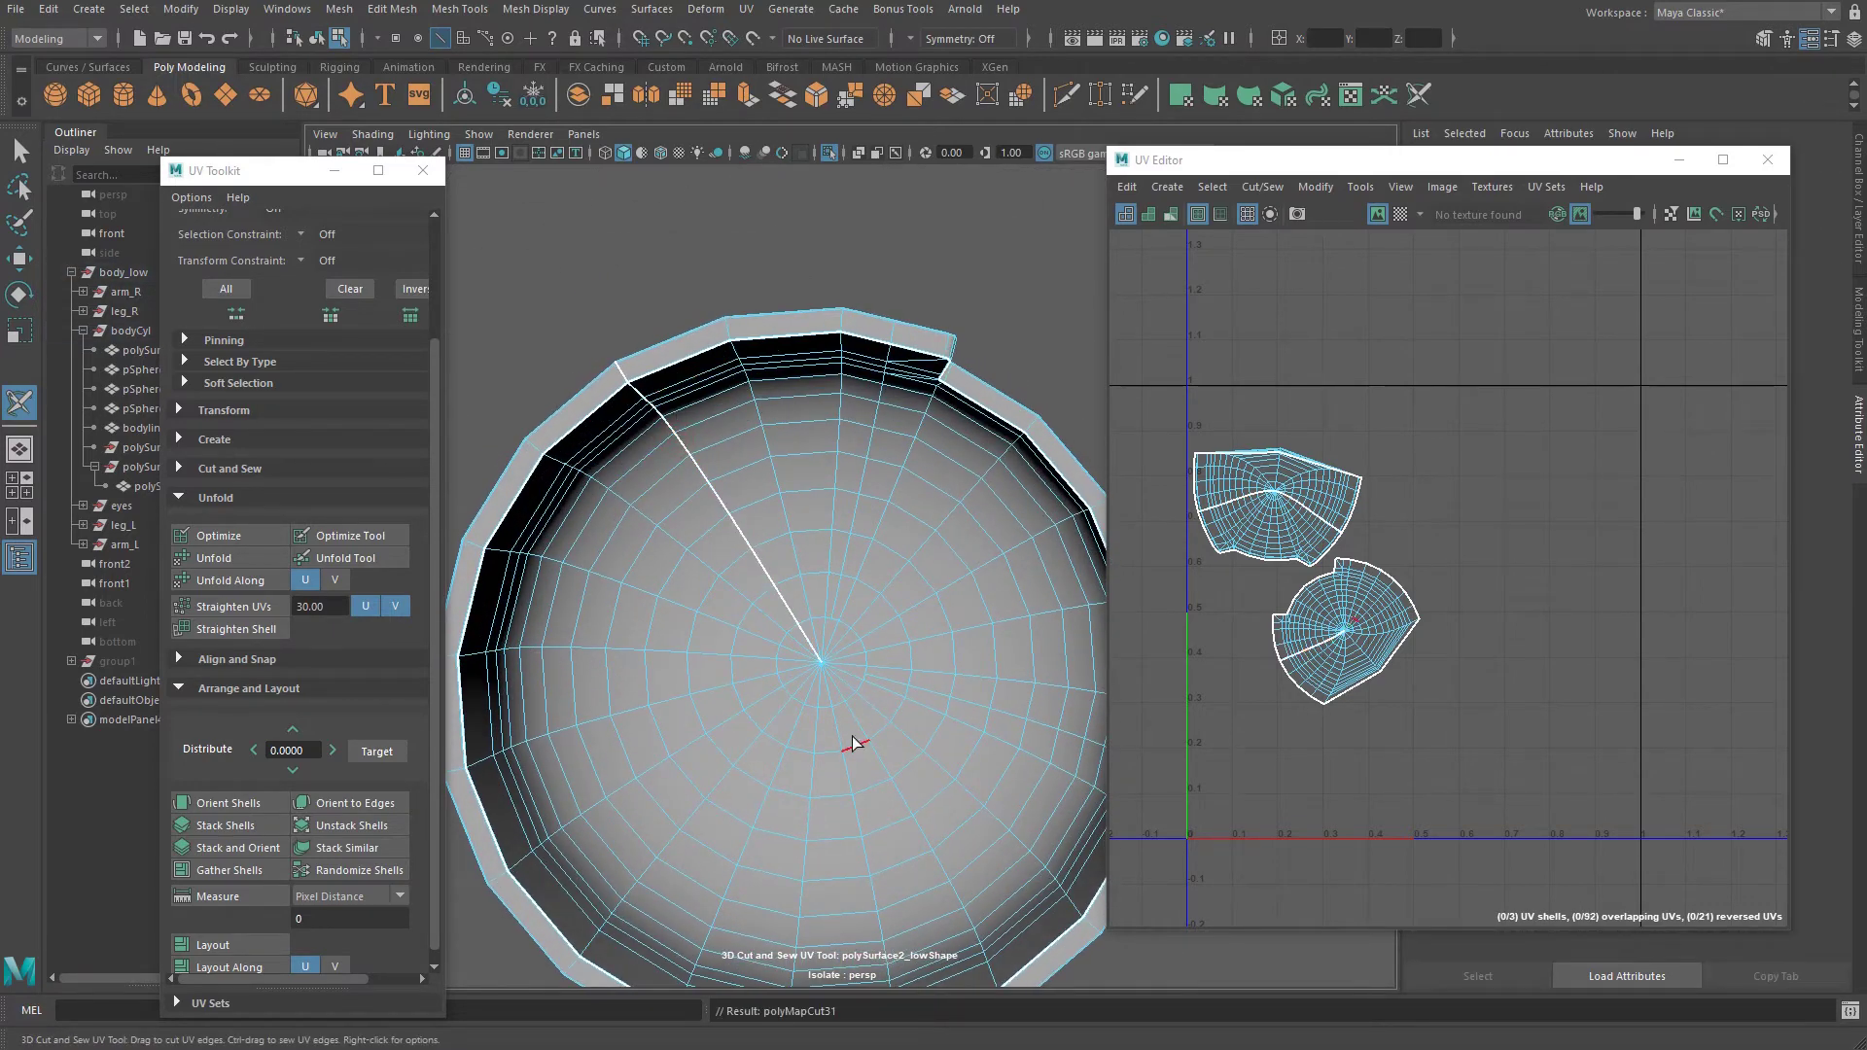
pyautogui.moveTo(879, 758)
pyautogui.keyDown('alt'); pyautogui.mouseDown()
pyautogui.moveTo(846, 545)
pyautogui.moveTo(888, 759)
pyautogui.moveTo(858, 774)
pyautogui.mouseUp(); pyautogui.keyUp('alt')
# Return the head dome to object selection, then unfold its UVs and lay out the shells.
pyautogui.press('q')
pyautogui.press('F8')
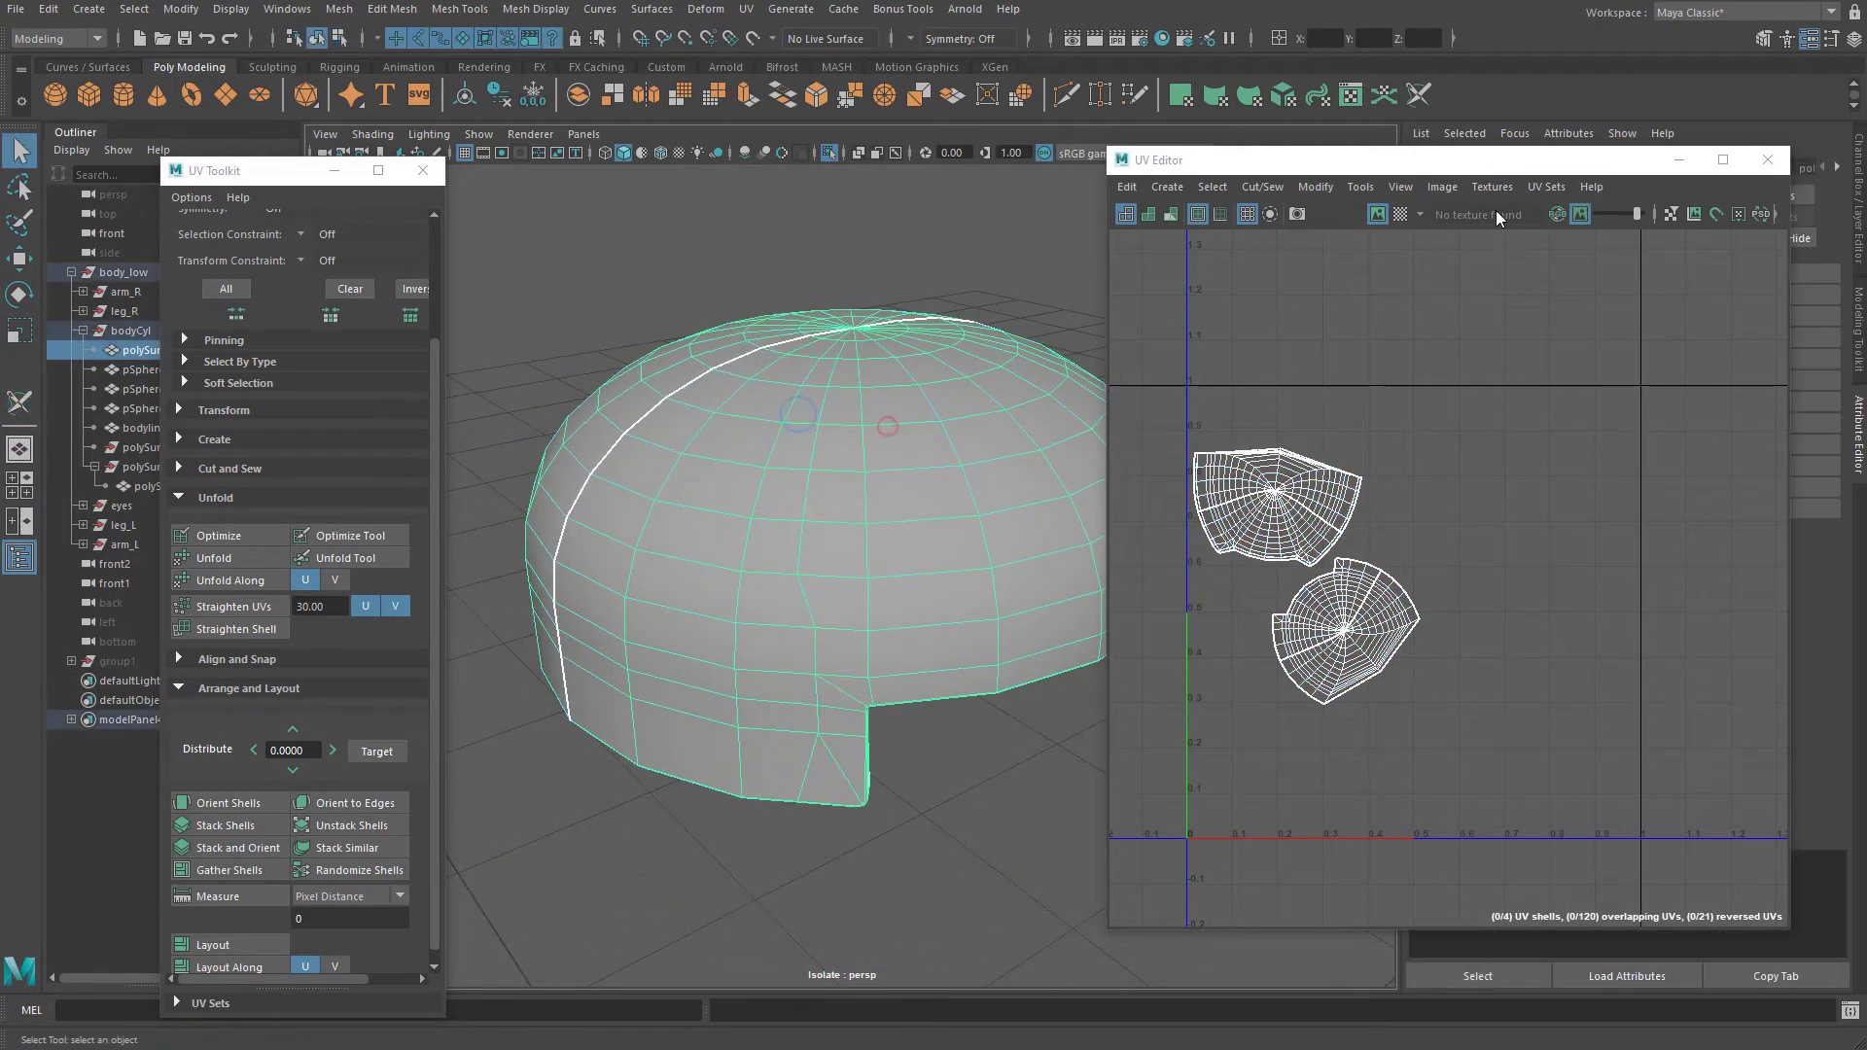
pyautogui.click(239, 558)
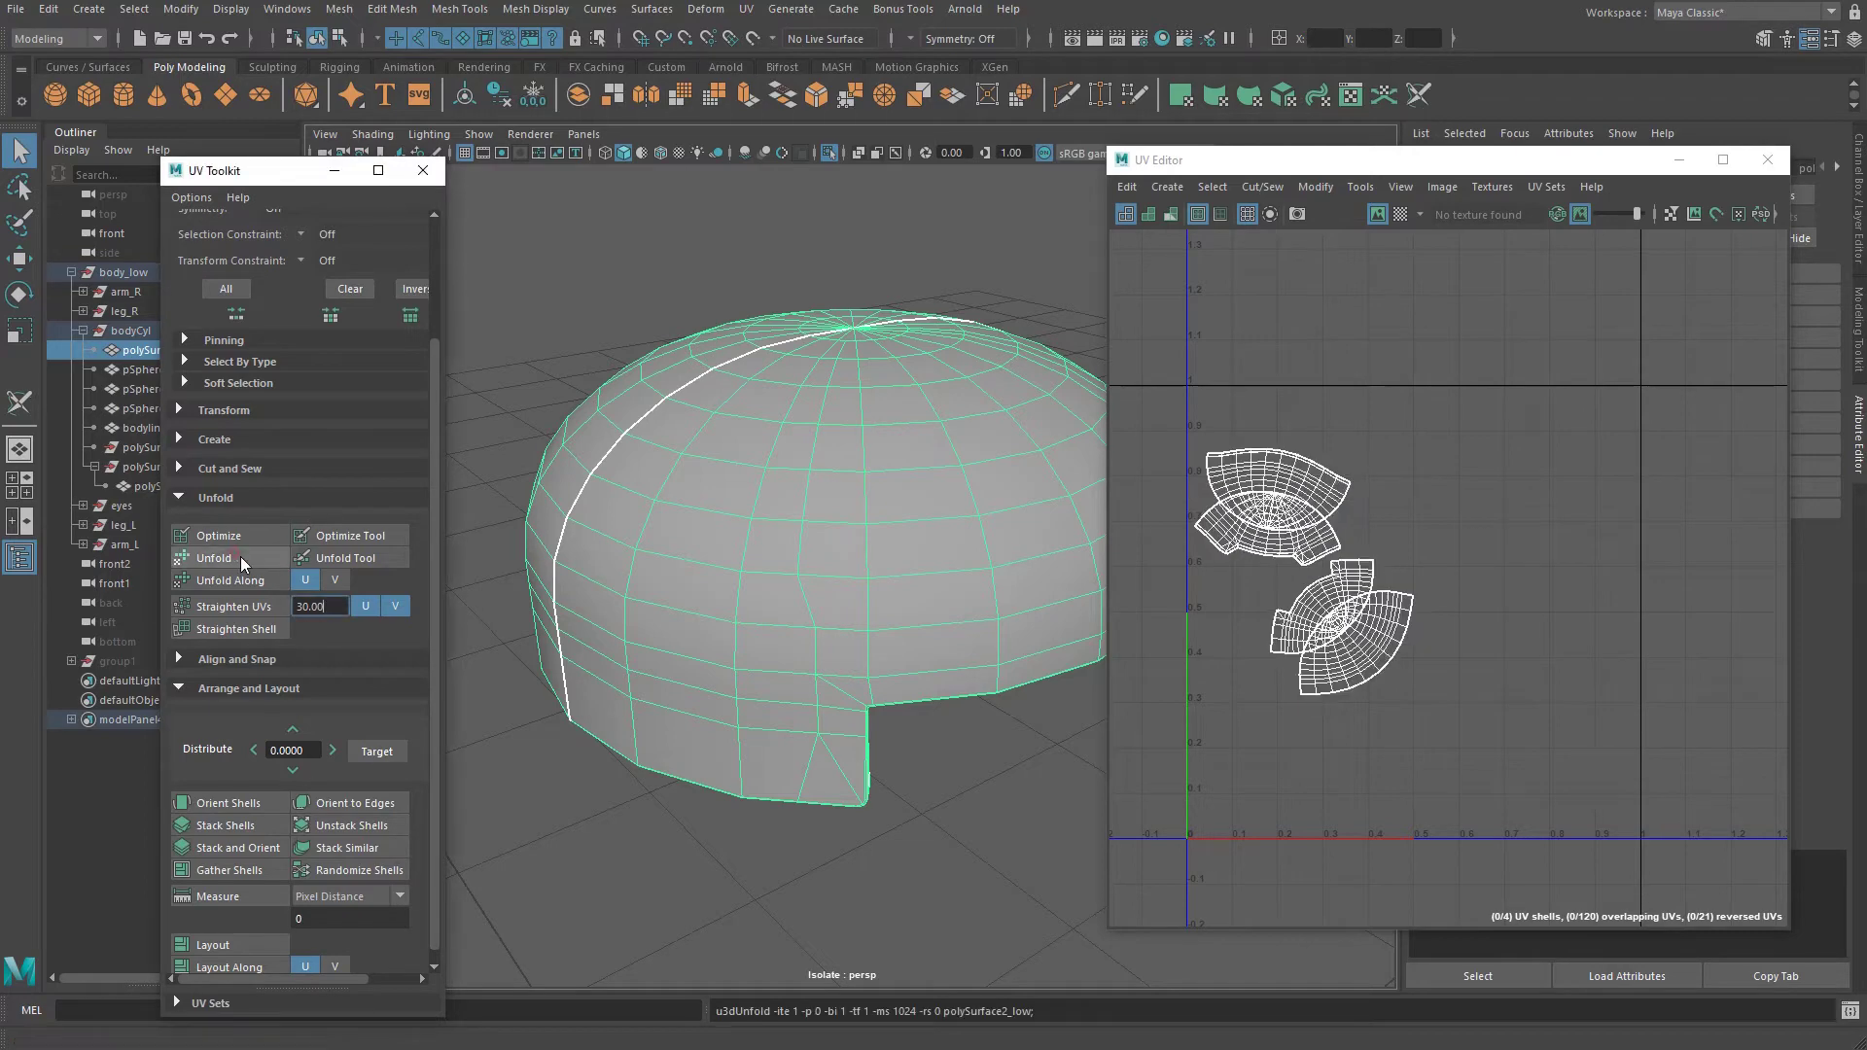
pyautogui.click(271, 945)
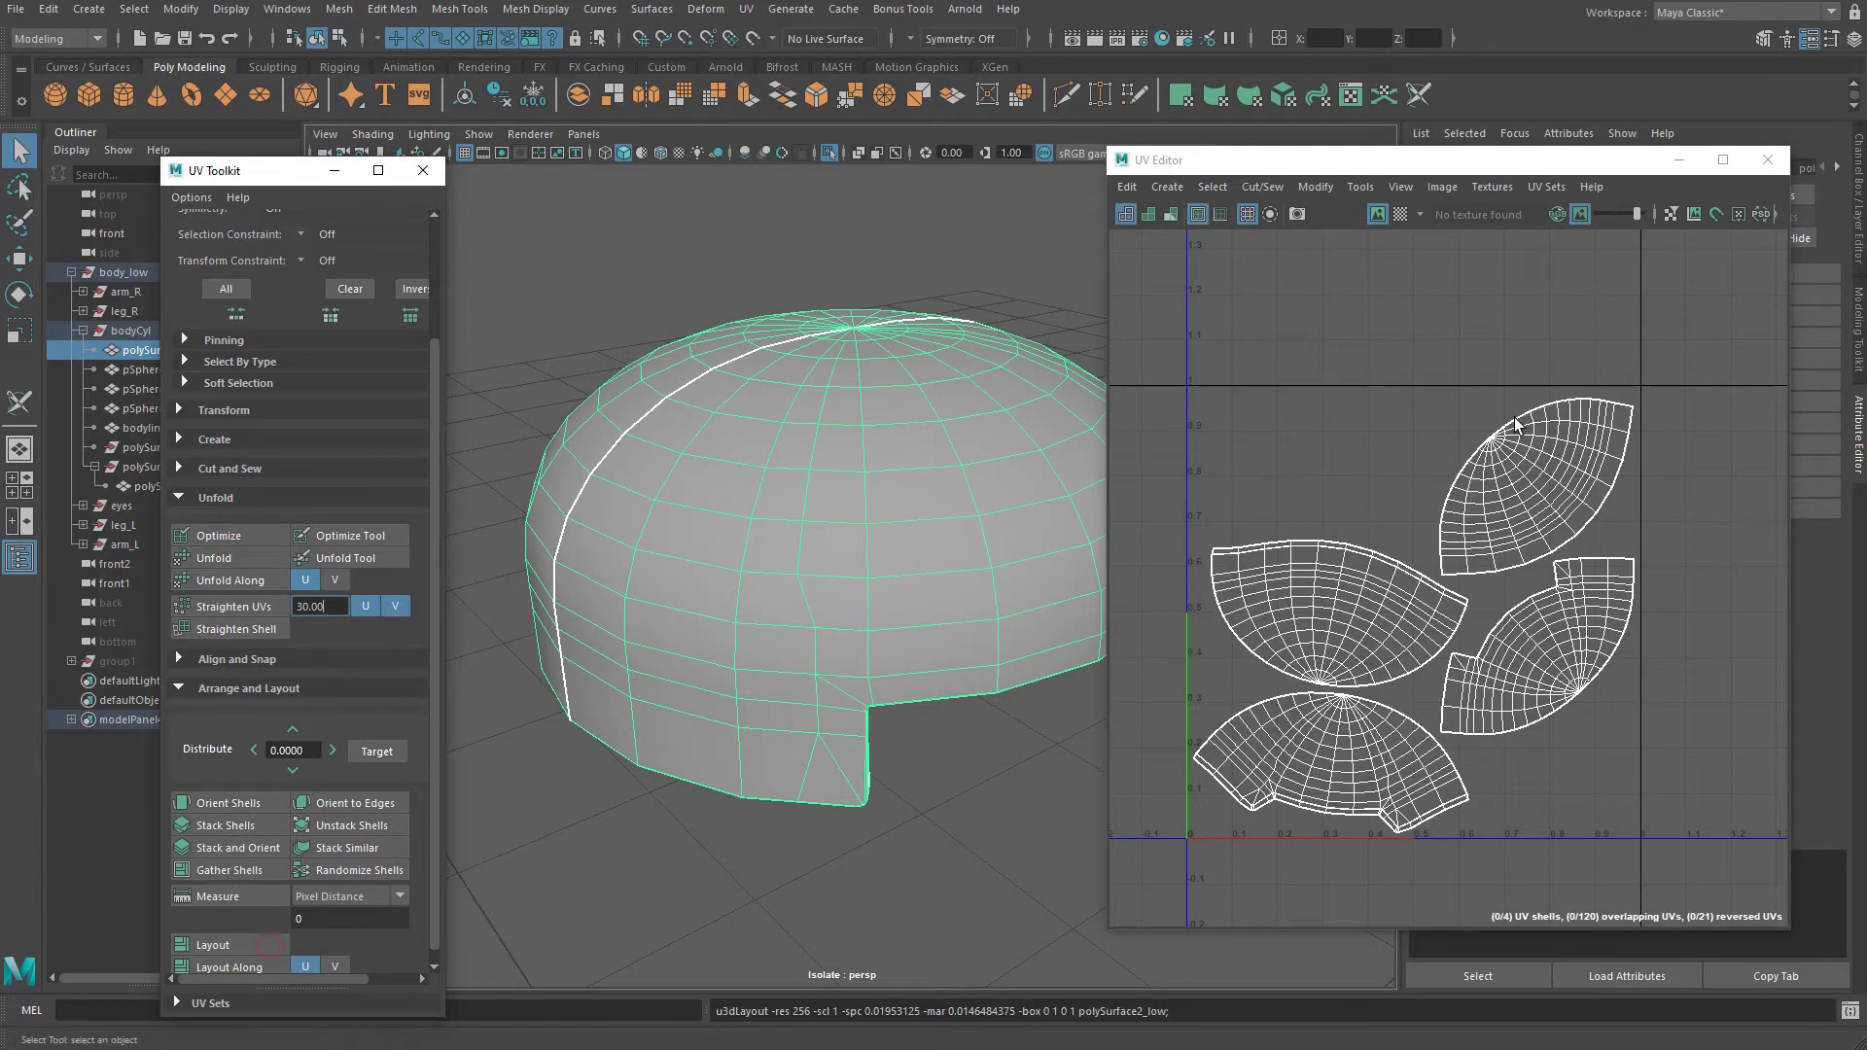
# Display the checker map, examine the texture distortion and seam across the dome's outside and inside, and repeat the layout.
pyautogui.click(1399, 215)
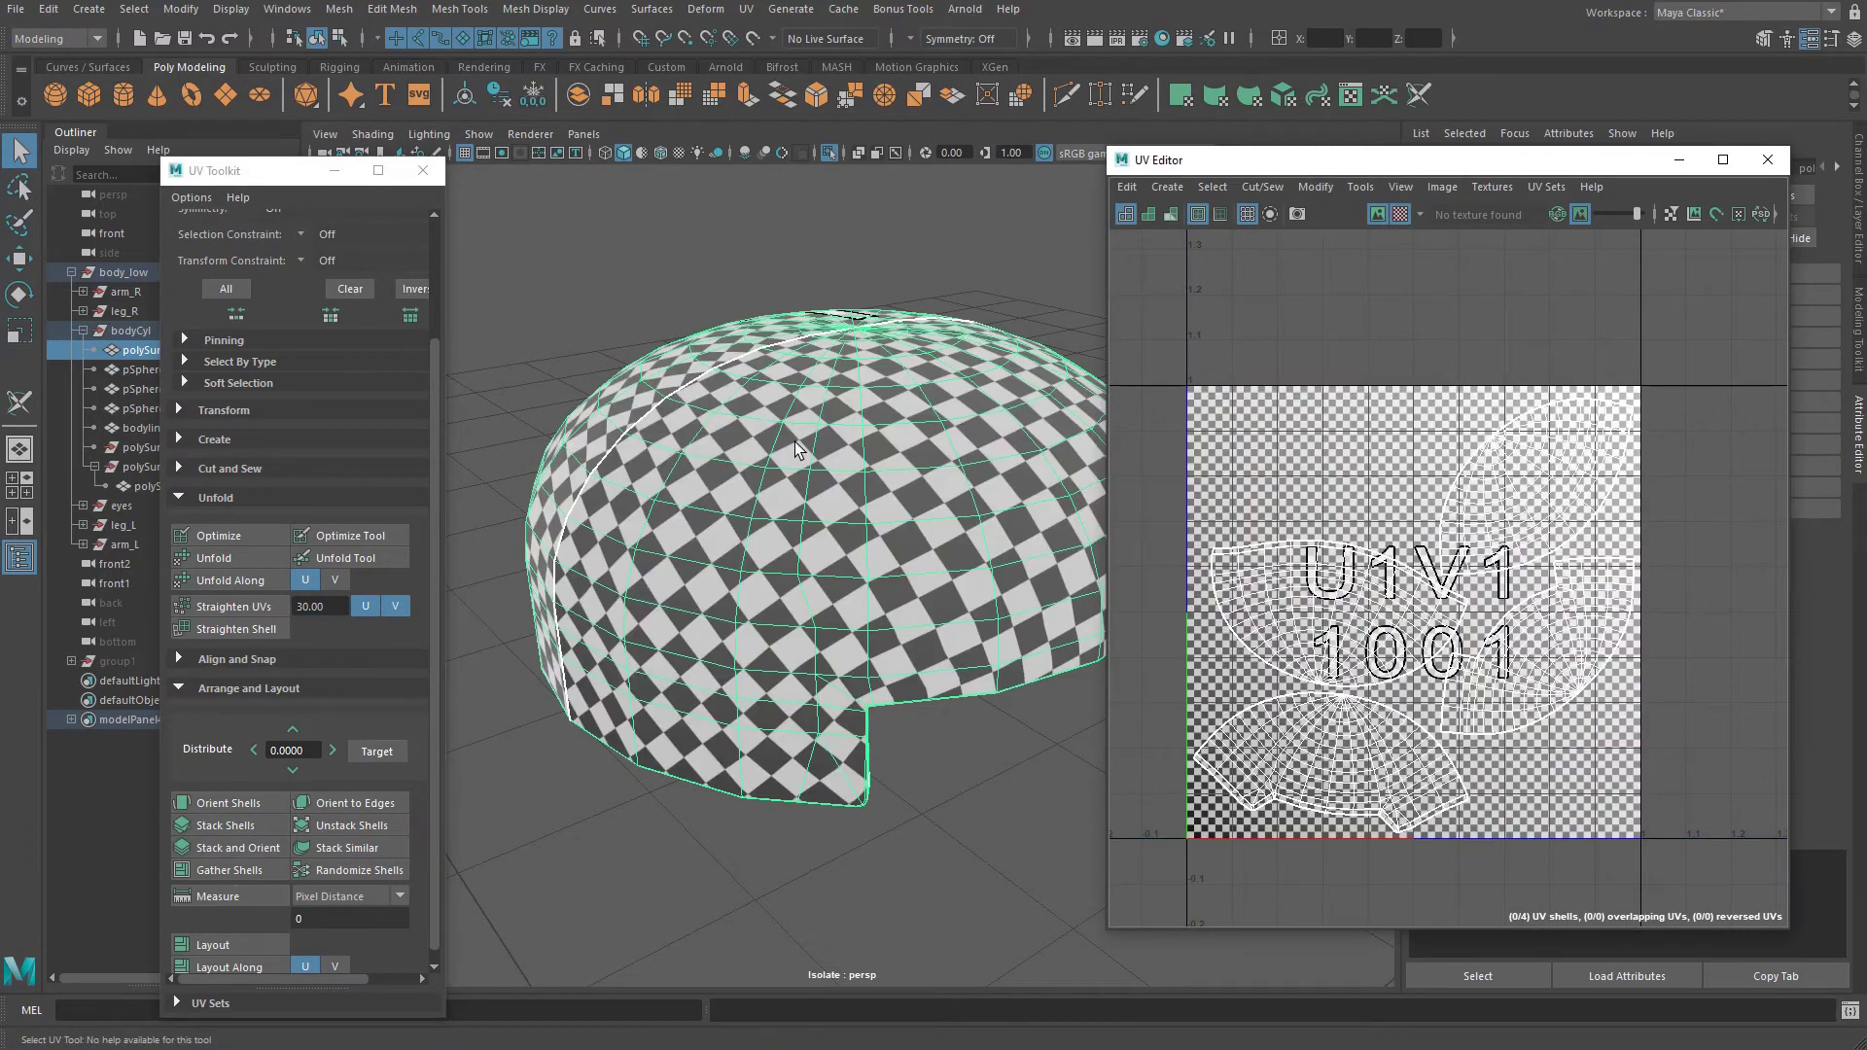
pyautogui.keyDown('alt'); pyautogui.moveTo(731, 291); pyautogui.dragTo(768, 465); pyautogui.keyUp('alt')
pyautogui.keyDown('alt'); pyautogui.moveTo(739, 333); pyautogui.dragTo(815, 692); pyautogui.keyUp('alt')
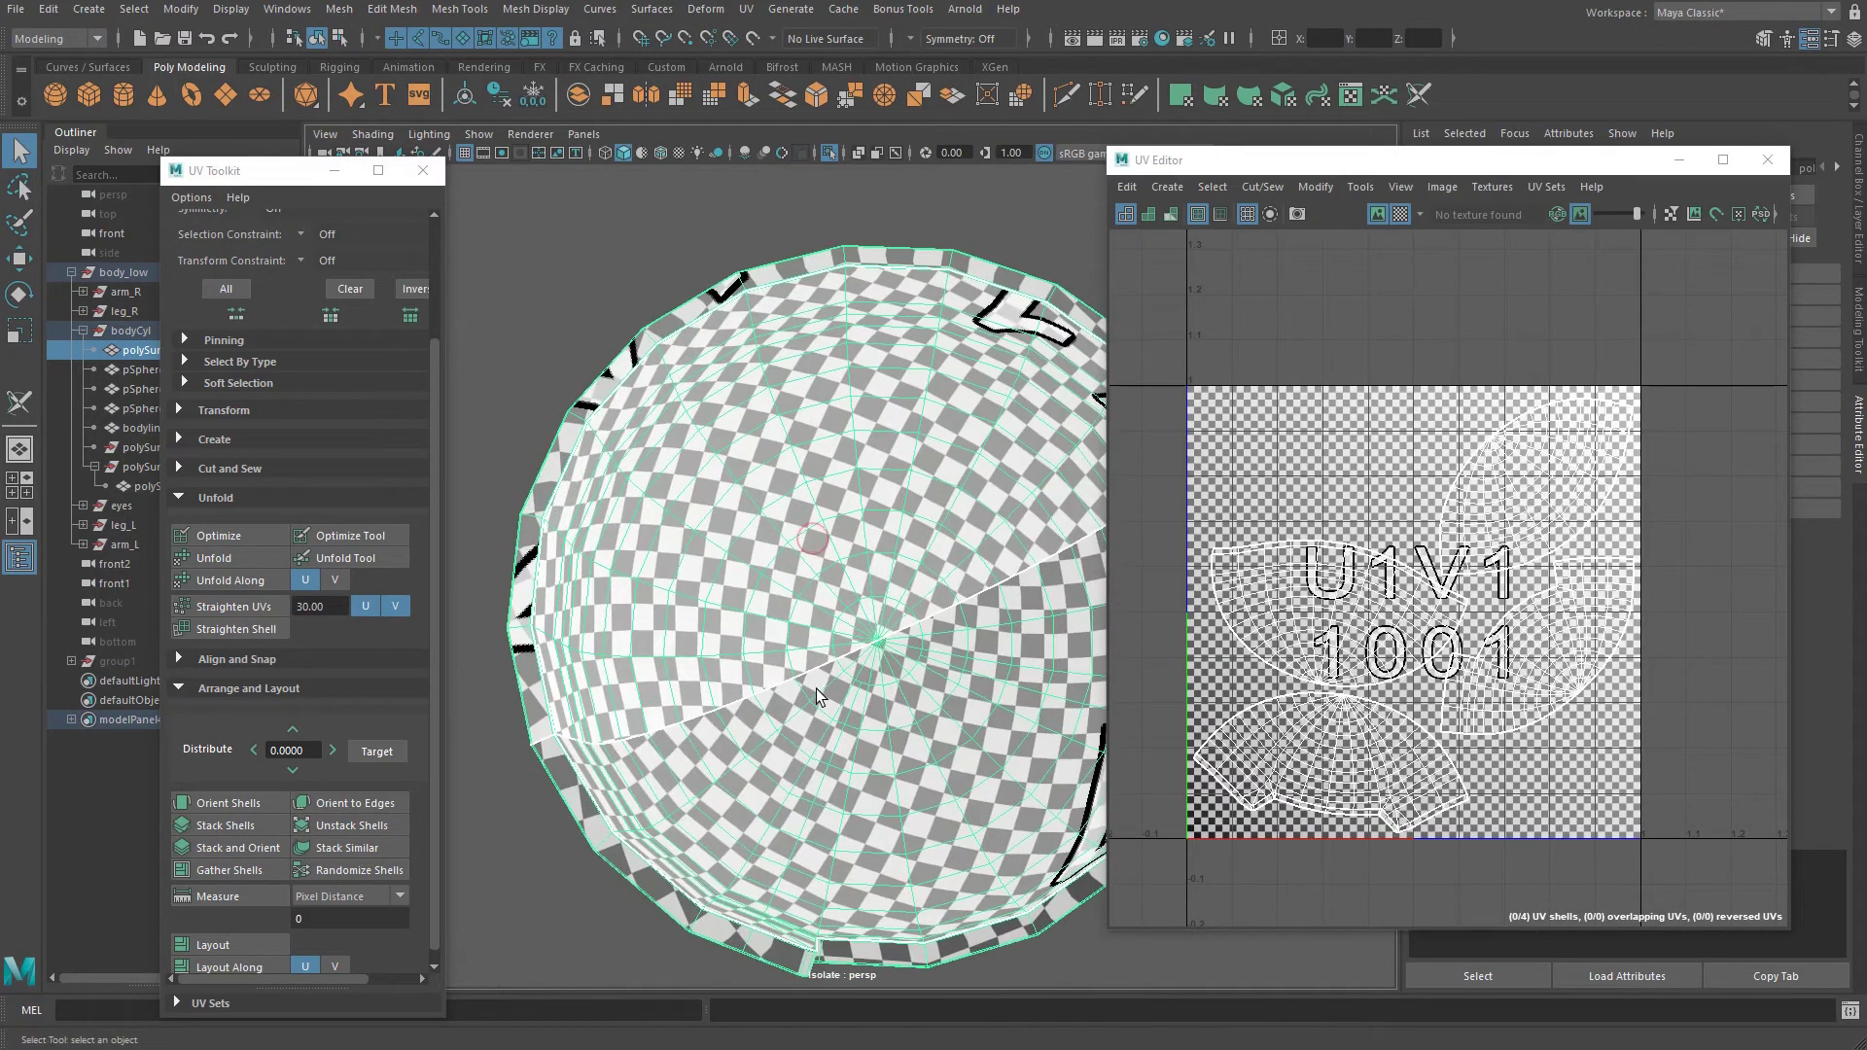
pyautogui.click(249, 940)
pyautogui.keyDown('alt'); pyautogui.moveTo(920, 544); pyautogui.dragTo(705, 545); pyautogui.keyUp('alt')
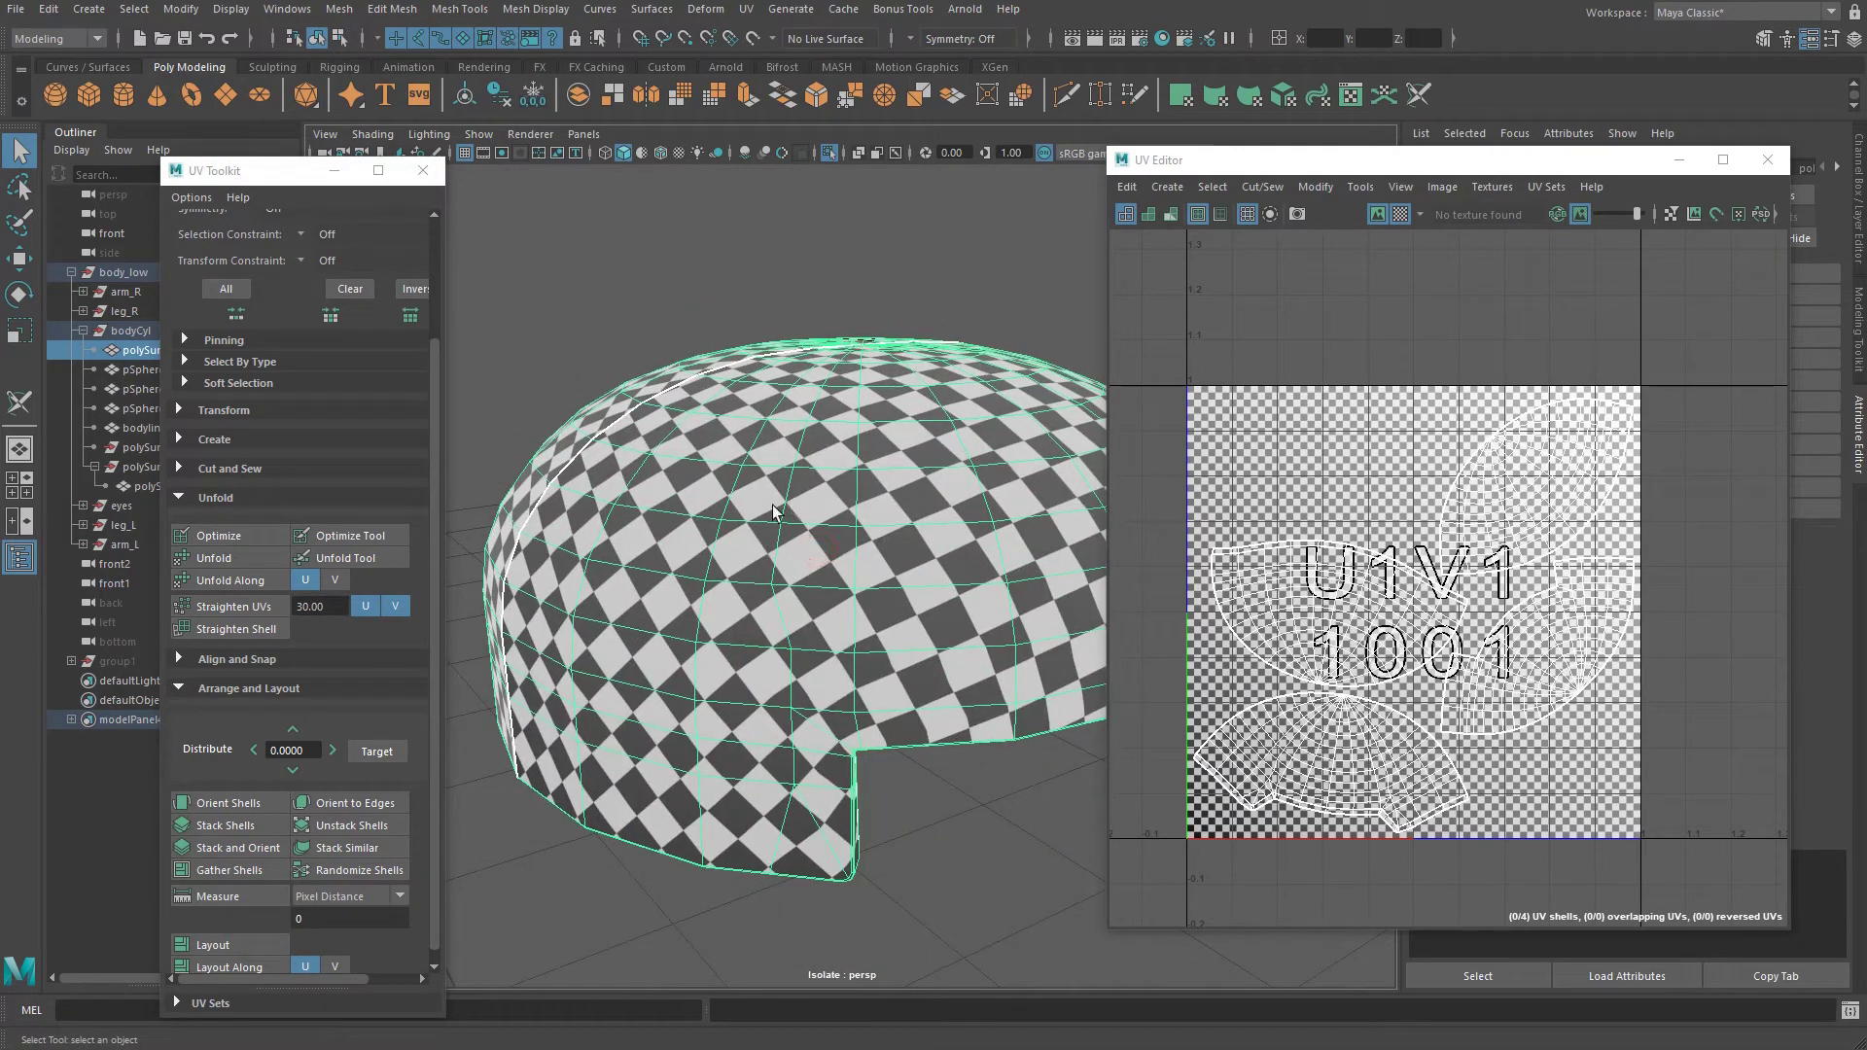
# Turn off isolation of the dome so the whole robot is shown, and reposition the UV Editor.
pyautogui.keyDown('alt'); pyautogui.moveTo(885, 320); pyautogui.dragTo(848, 309); pyautogui.keyUp('alt')
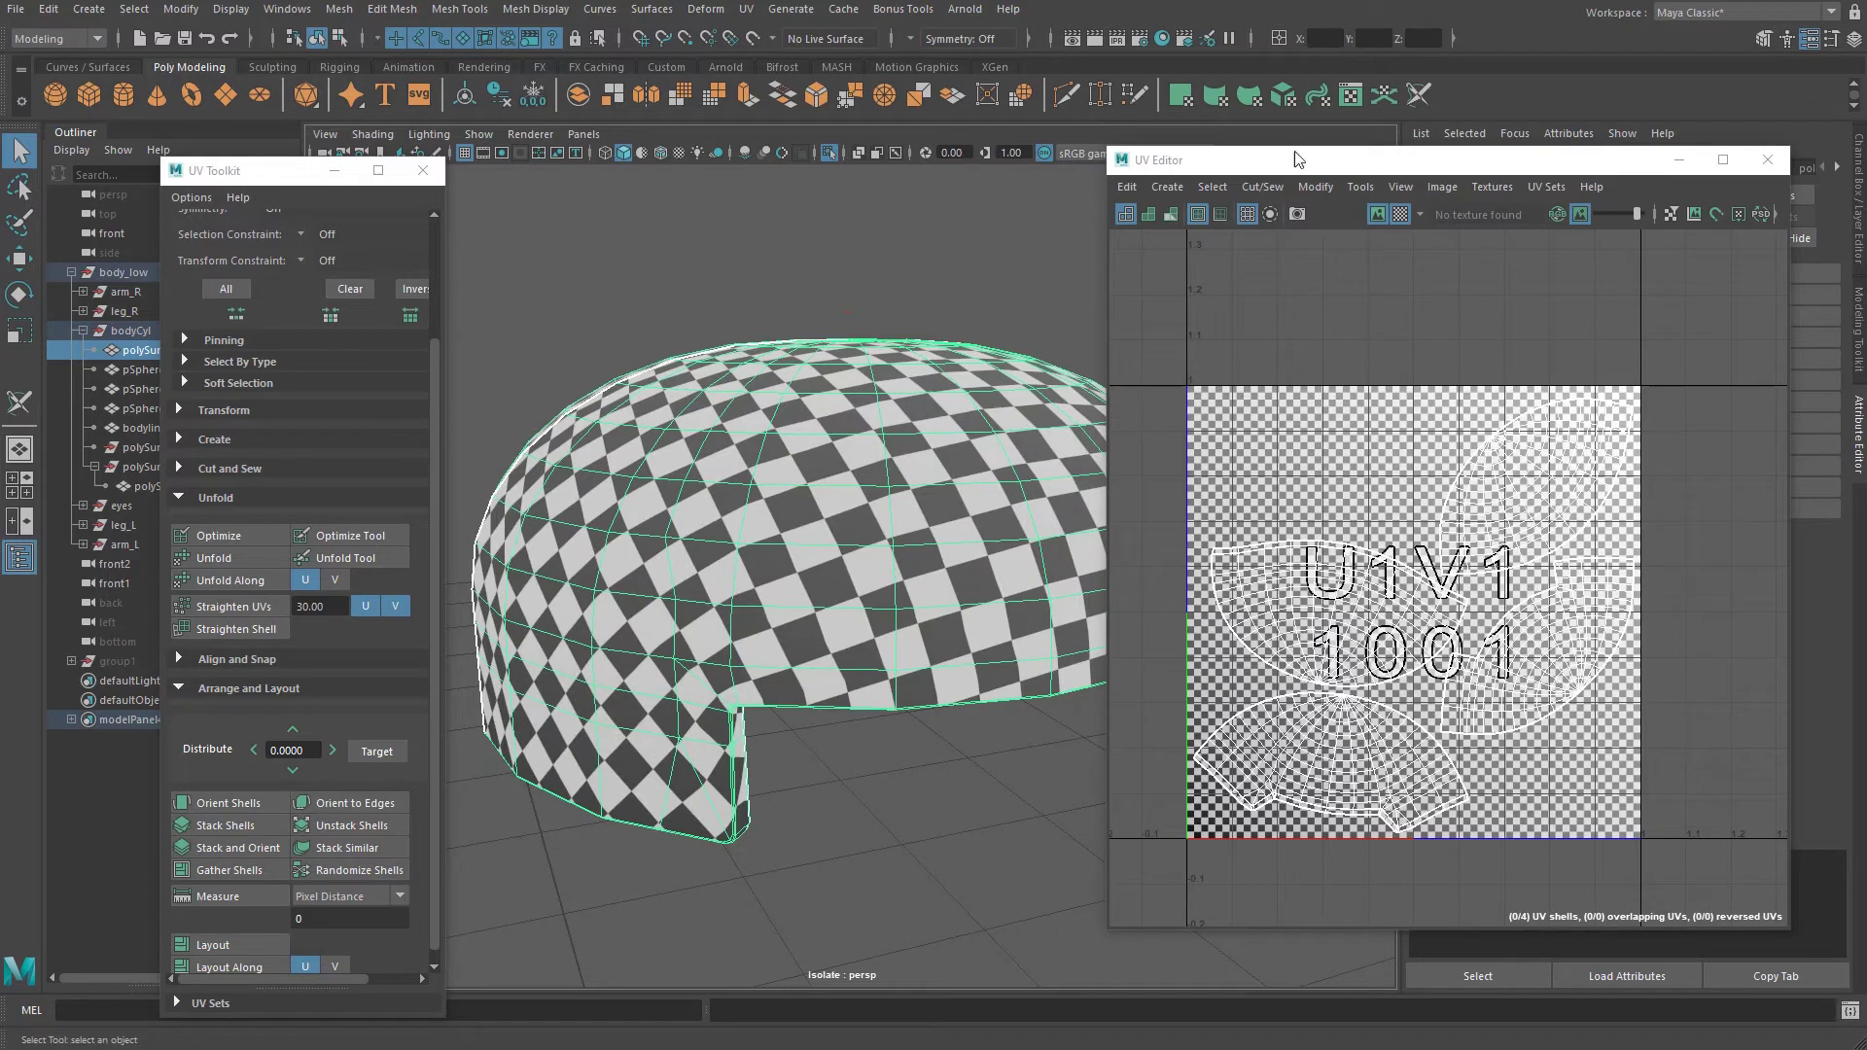
pyautogui.moveTo(1297, 159); pyautogui.dragTo(1296, 221)
pyautogui.click(829, 153)
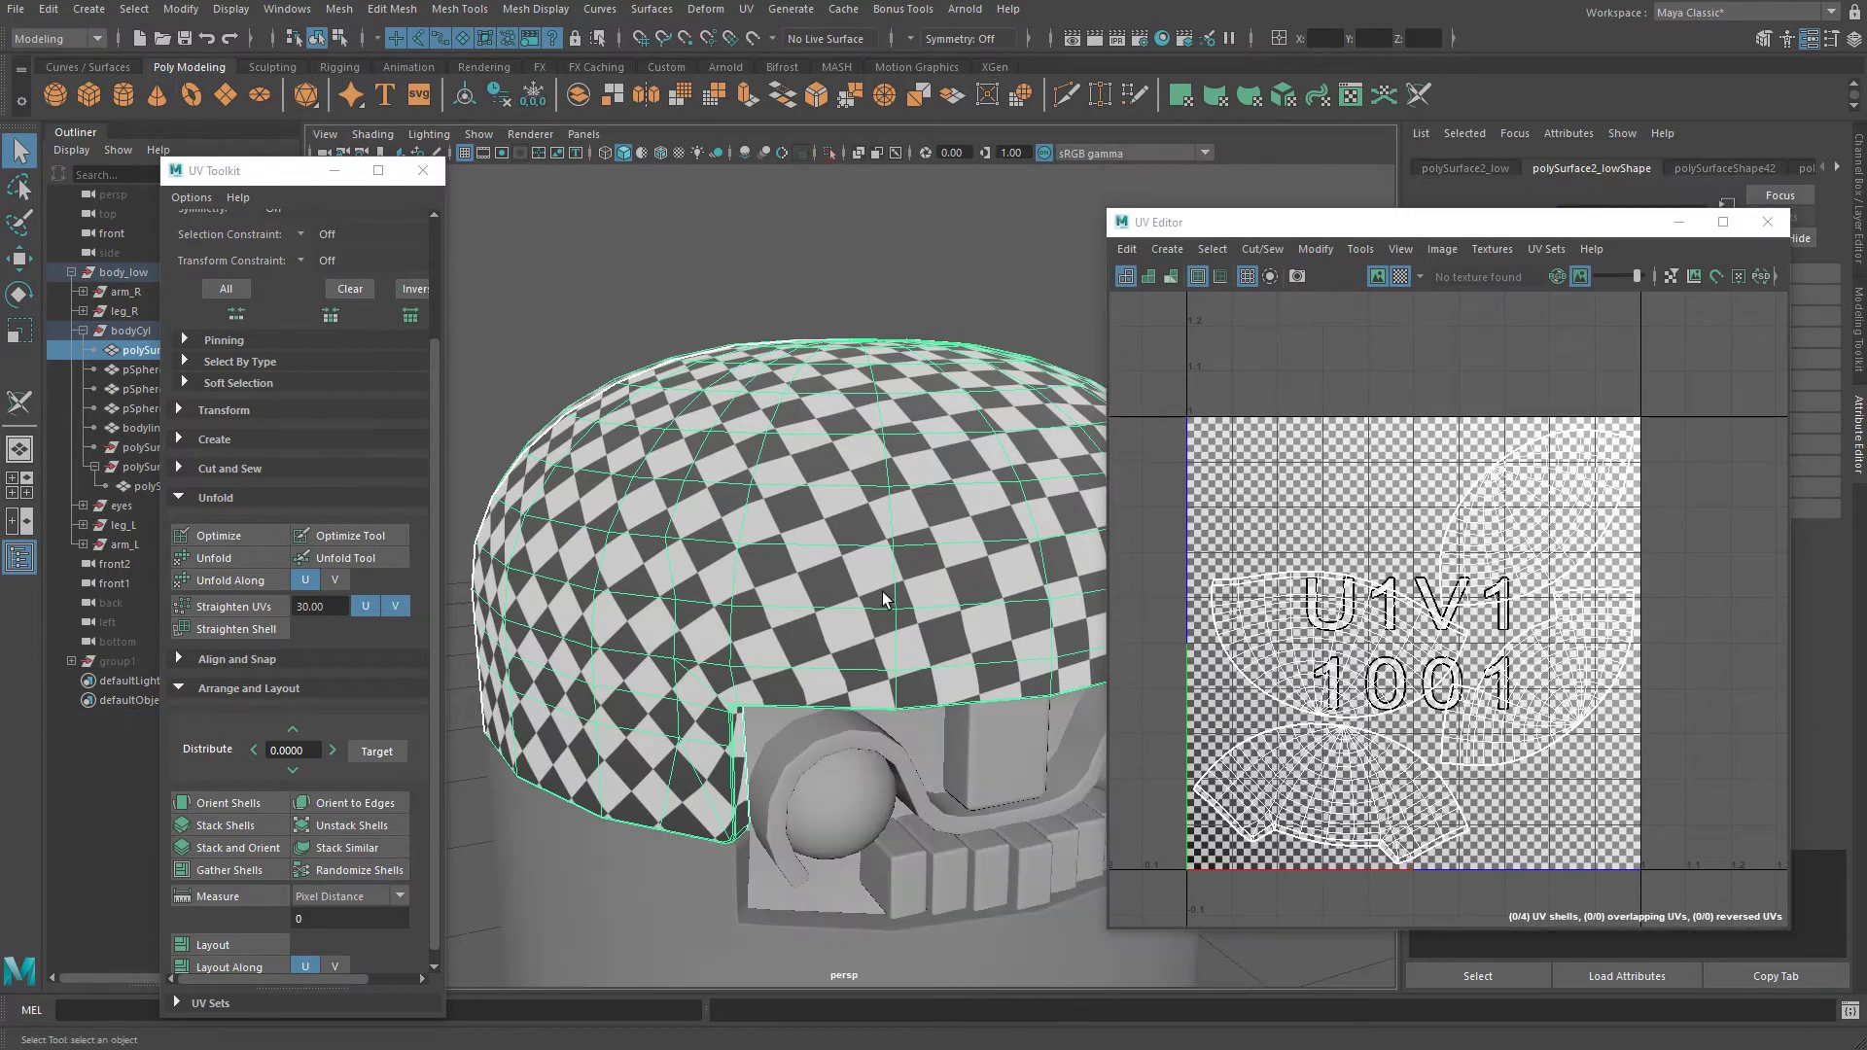
# Compare the checker pattern size on the head dome with that on the body cylinder.
pyautogui.keyDown('alt'); pyautogui.moveTo(883, 591); pyautogui.dragTo(909, 540); pyautogui.keyUp('alt')
pyautogui.keyDown('alt'); pyautogui.moveTo(908, 540); pyautogui.dragTo(963, 253, button='middle'); pyautogui.keyUp('alt')
pyautogui.keyDown('shift'); pyautogui.click(822, 746); pyautogui.keyUp('shift')
pyautogui.keyDown('alt'); pyautogui.moveTo(798, 577); pyautogui.dragTo(632, 556, button='right'); pyautogui.keyUp('alt')
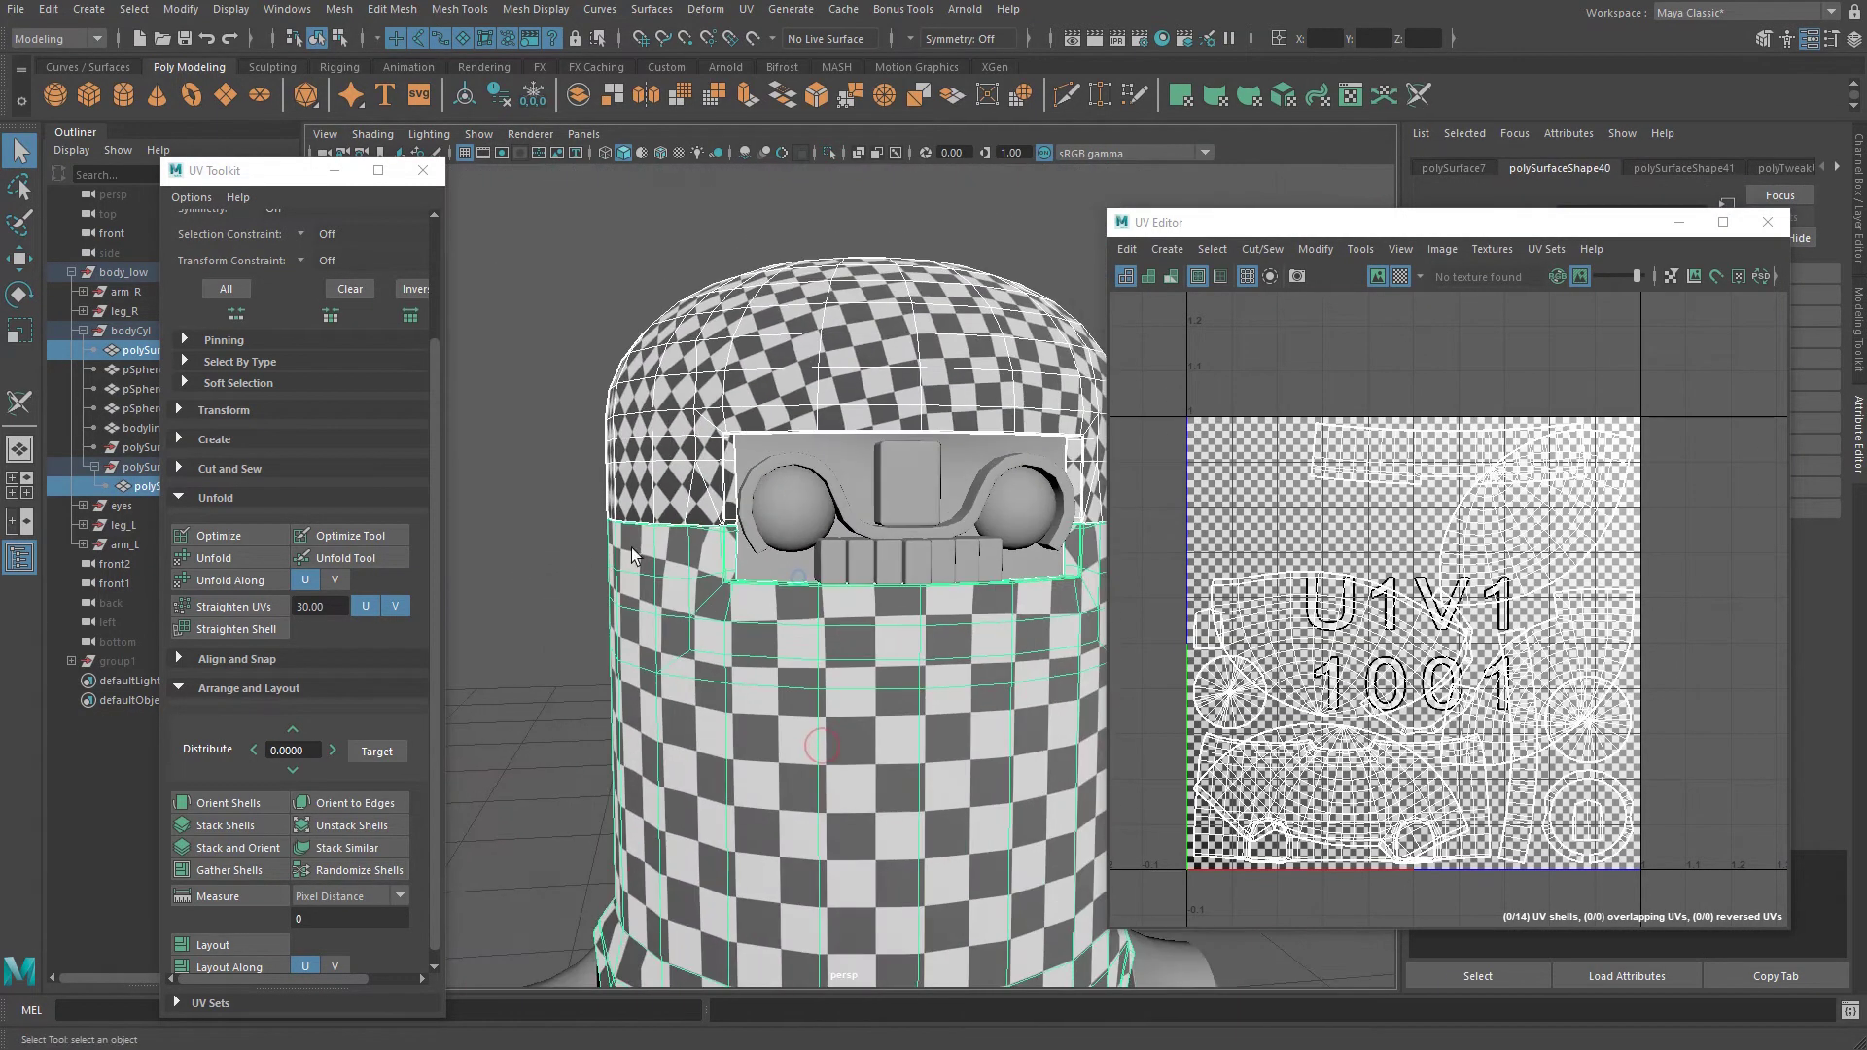
pyautogui.keyDown('alt'); pyautogui.moveTo(656, 560); pyautogui.dragTo(722, 560); pyautogui.keyUp('alt')
pyautogui.keyDown('alt'); pyautogui.moveTo(718, 571); pyautogui.dragTo(741, 662, button='right'); pyautogui.keyUp('alt')
pyautogui.click(746, 406)
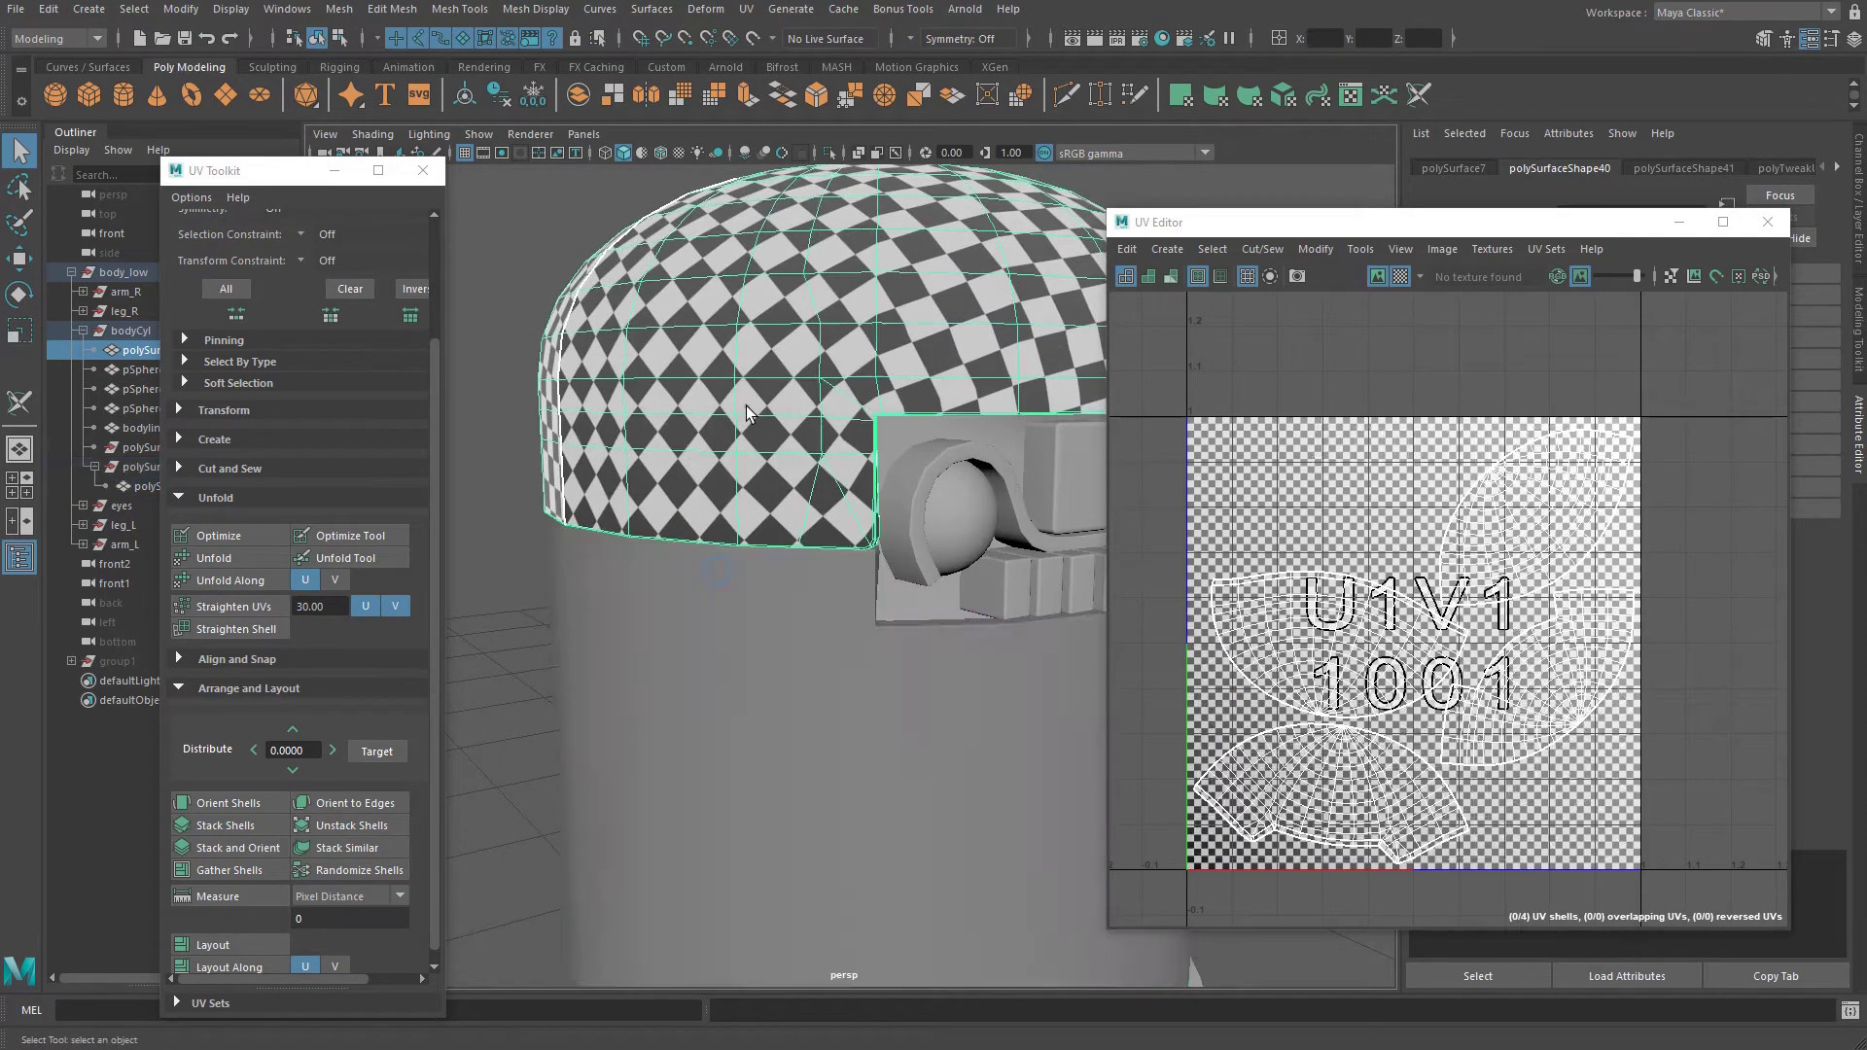
pyautogui.click(810, 770)
pyautogui.click(753, 407)
pyautogui.click(794, 798)
pyautogui.click(754, 409)
pyautogui.click(736, 748)
pyautogui.click(757, 338)
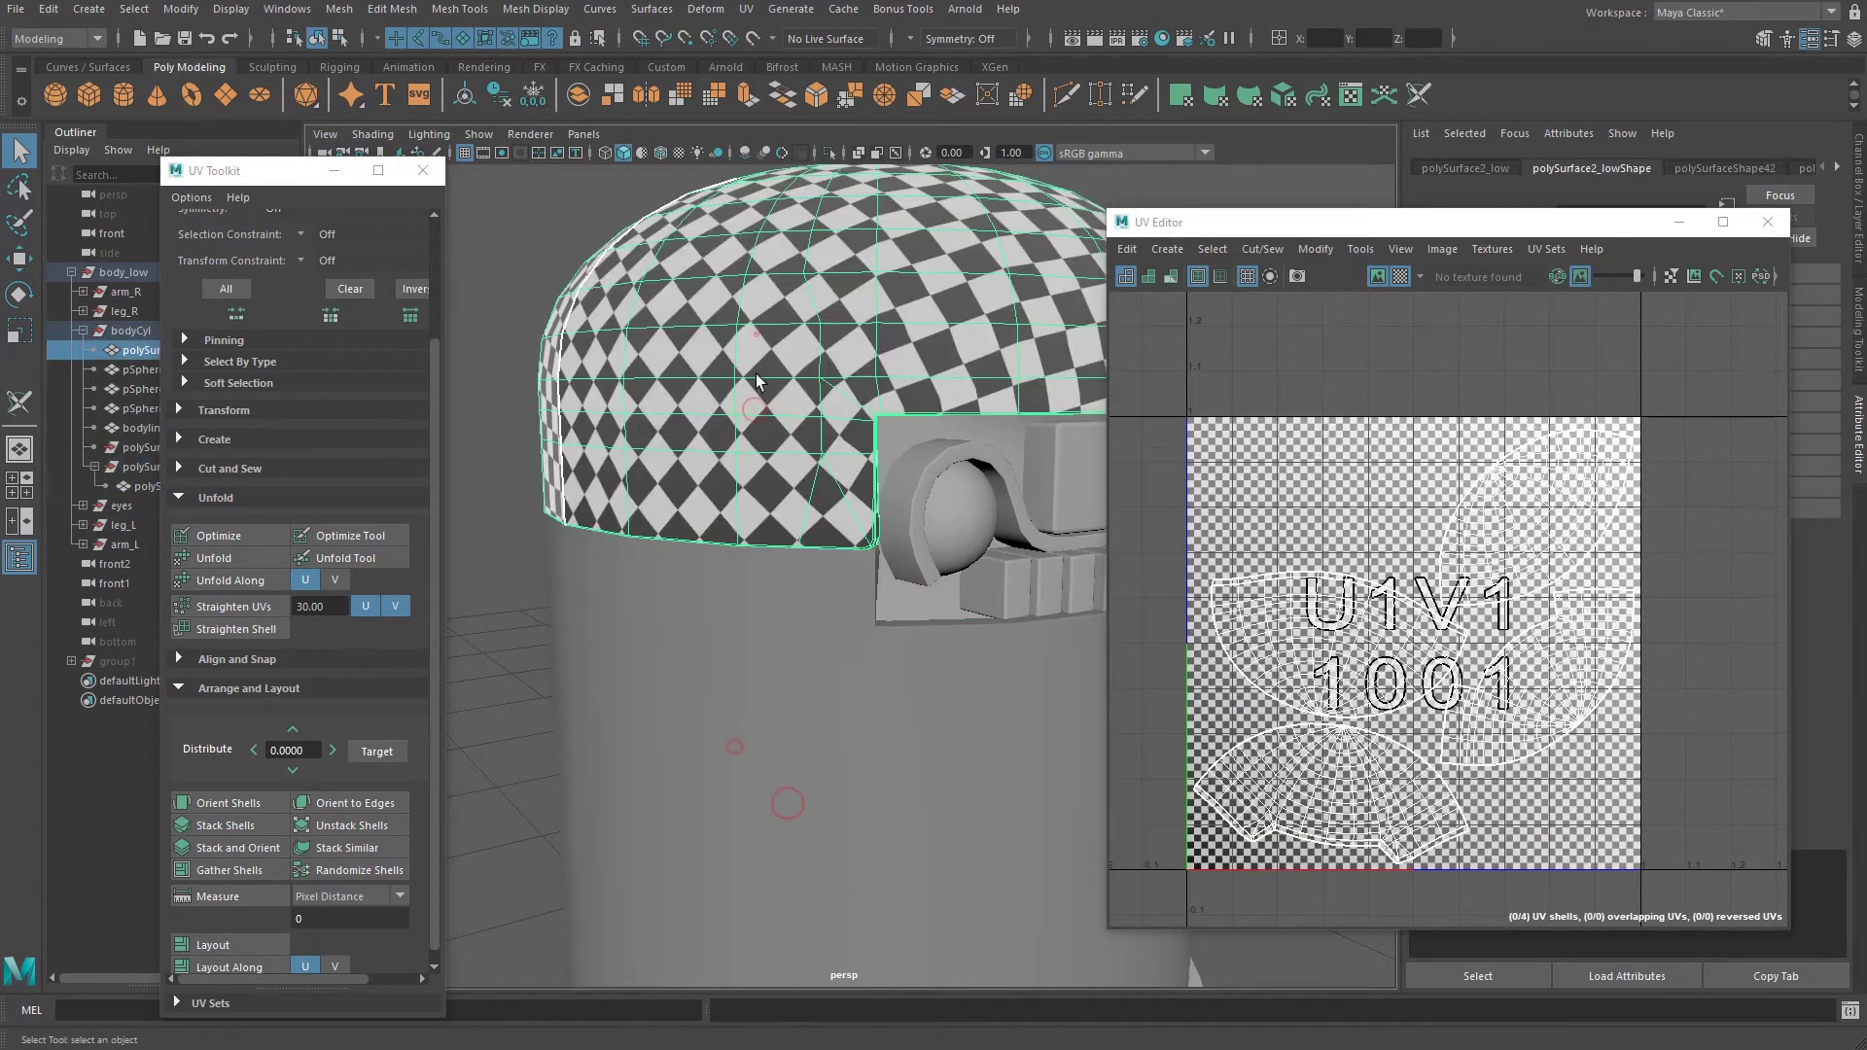
pyautogui.click(793, 564)
pyautogui.click(737, 496)
pyautogui.keyDown('alt'); pyautogui.moveTo(779, 568); pyautogui.dragTo(762, 579); pyautogui.keyUp('alt')
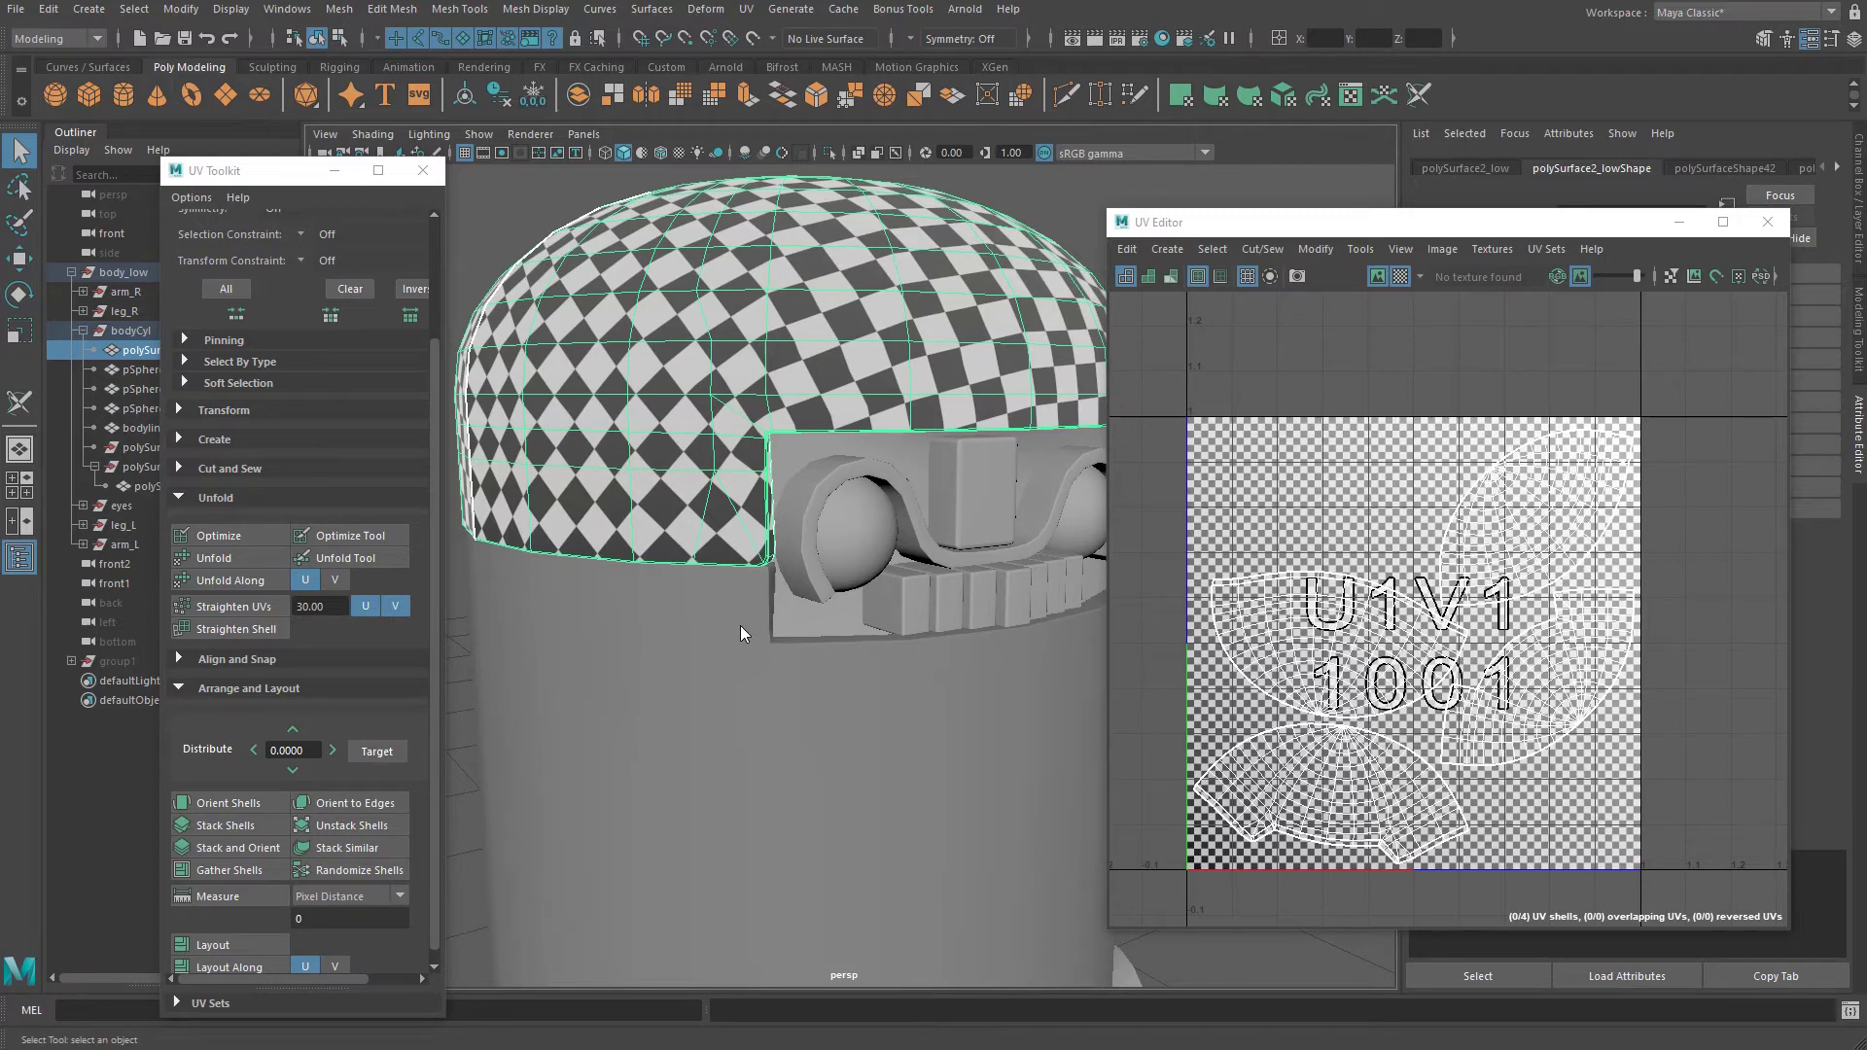
# Select the head dome and body cylinder together and lay out their UV shells in one UV tile.
pyautogui.keyDown('alt'); pyautogui.moveTo(741, 603); pyautogui.dragTo(700, 623, button='right'); pyautogui.keyUp('alt')
pyautogui.moveTo(700, 623)
pyautogui.keyDown('alt'); pyautogui.mouseDown()
pyautogui.moveTo(742, 617)
pyautogui.moveTo(690, 592)
pyautogui.mouseUp(); pyautogui.keyUp('alt')
pyautogui.keyDown('alt'); pyautogui.moveTo(690, 592); pyautogui.dragTo(747, 607, button='middle'); pyautogui.keyUp('alt')
pyautogui.keyDown('shift'); pyautogui.click(737, 661); pyautogui.keyUp('shift')
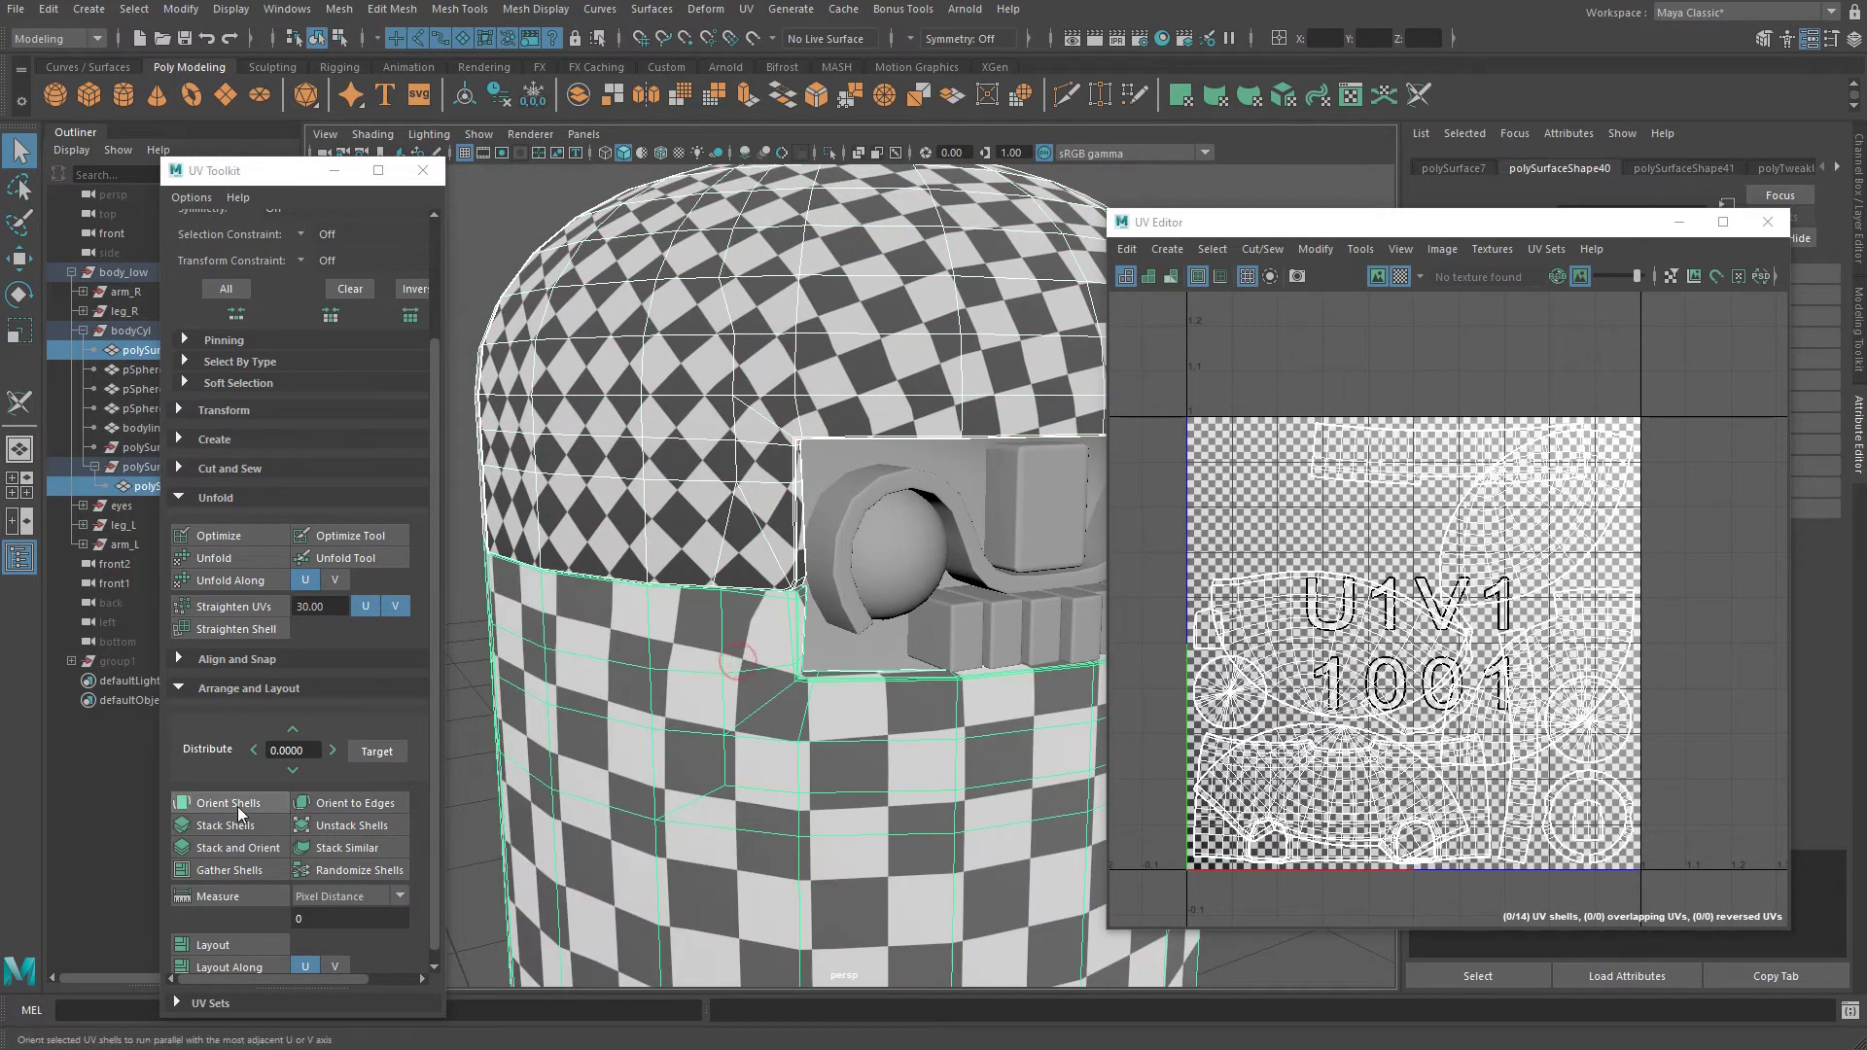
pyautogui.click(222, 937)
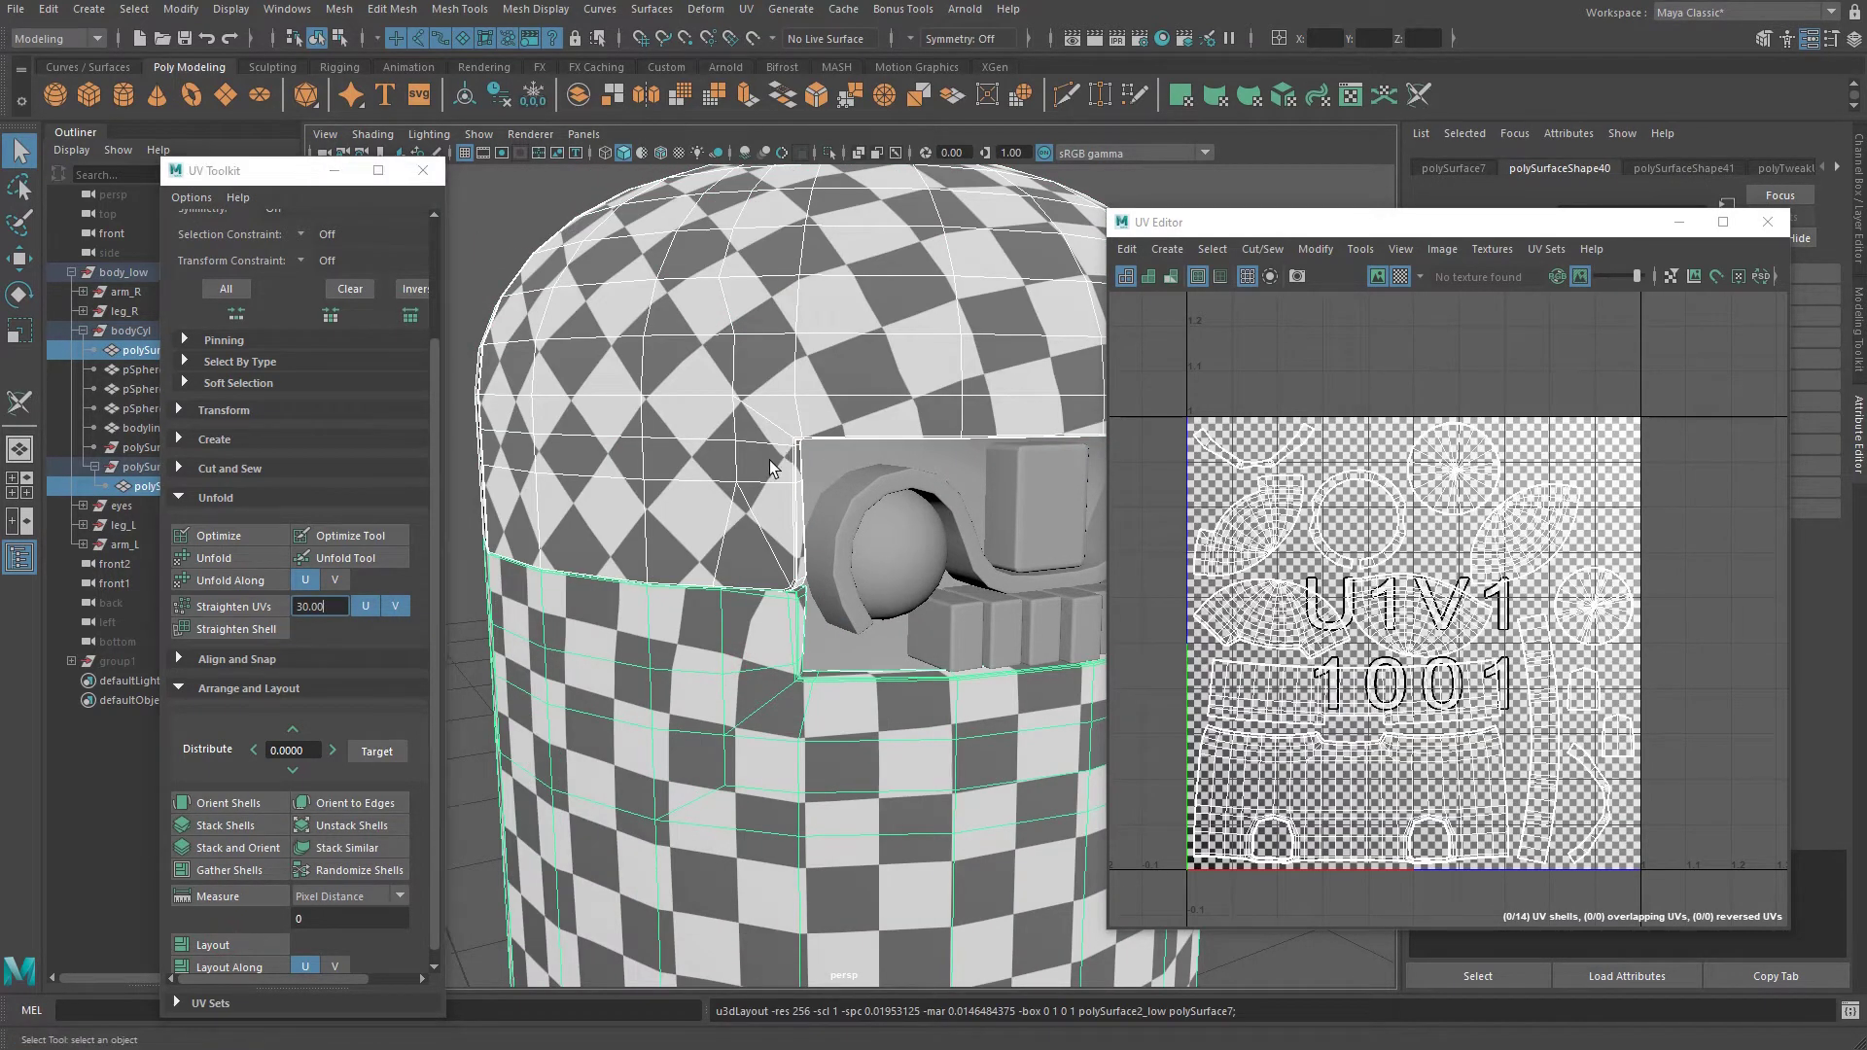
pyautogui.keyDown('alt'); pyautogui.moveTo(769, 462); pyautogui.dragTo(707, 500); pyautogui.keyUp('alt')
pyautogui.moveTo(648, 704)
pyautogui.keyDown('alt'); pyautogui.mouseDown()
pyautogui.moveTo(860, 688)
pyautogui.moveTo(842, 626)
pyautogui.moveTo(631, 689)
pyautogui.mouseUp(); pyautogui.keyUp('alt')
pyautogui.scroll(-3, 630, 688)
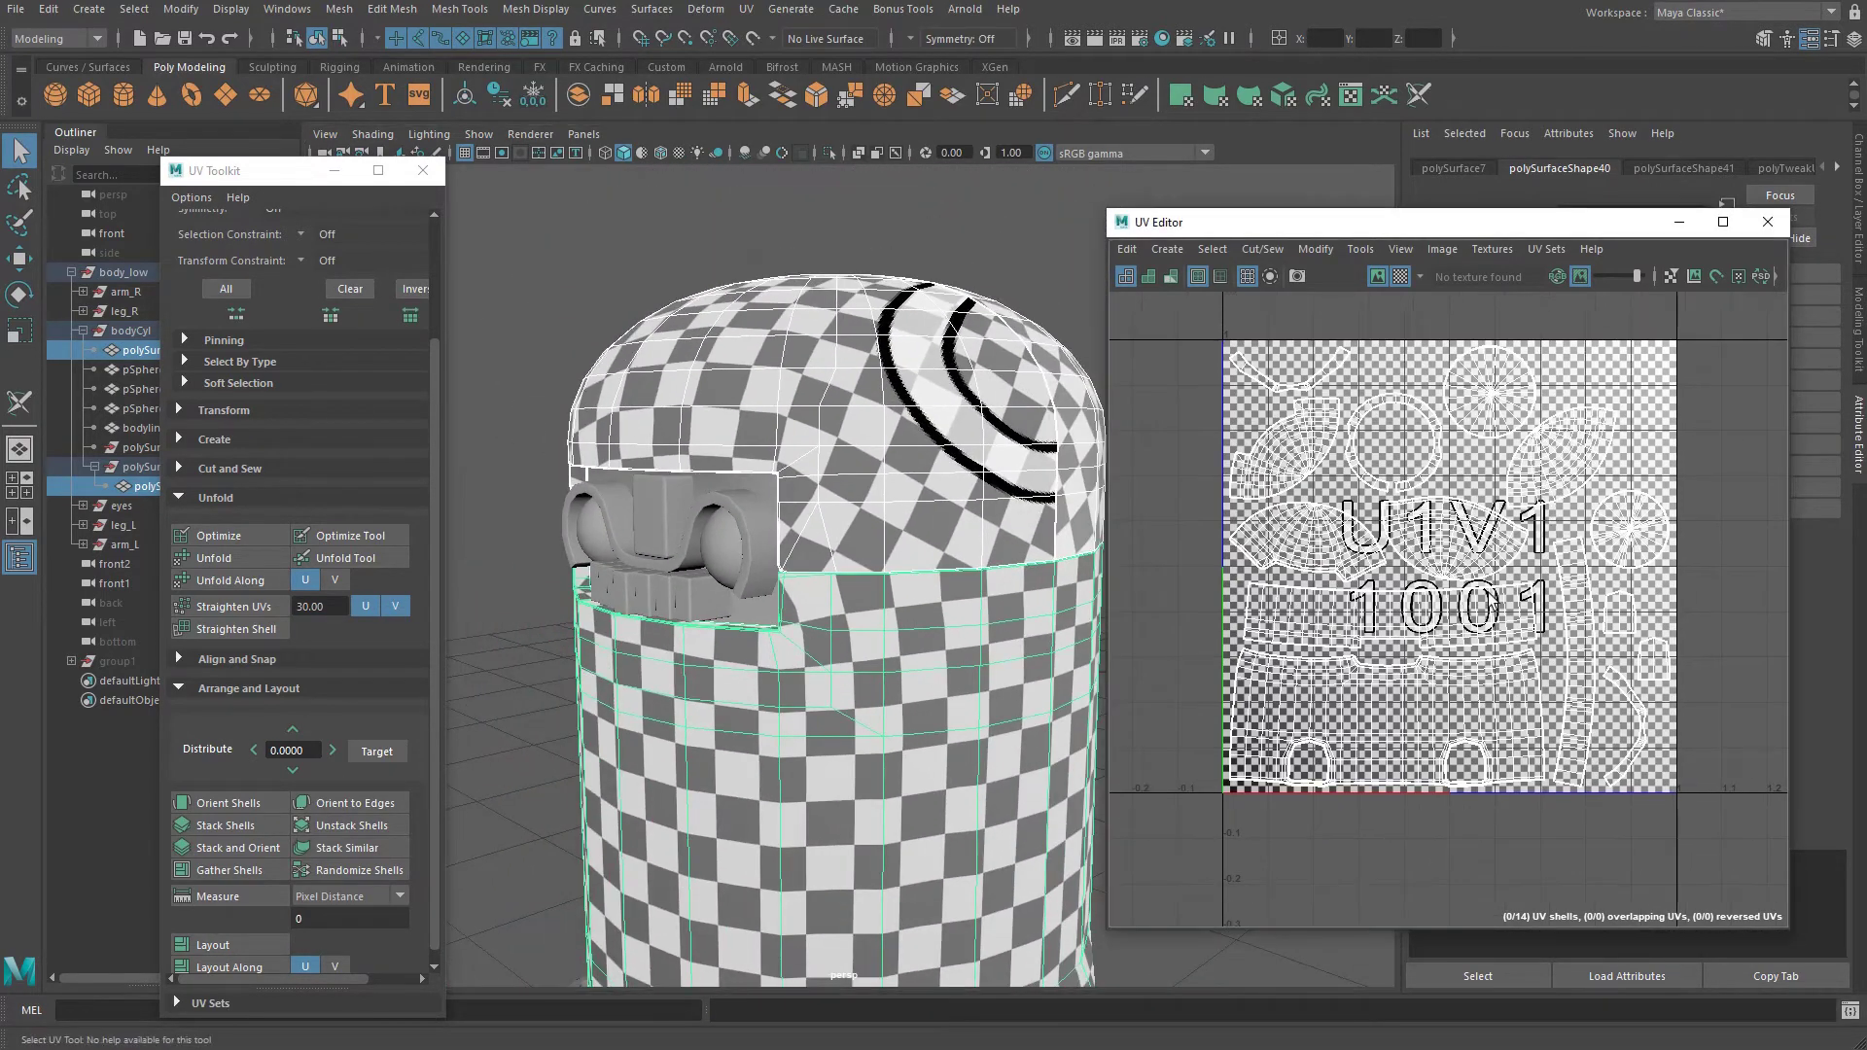
# Turn off the checker map display for the dome and body cylinder.
pyautogui.scroll(3, 1430, 701)
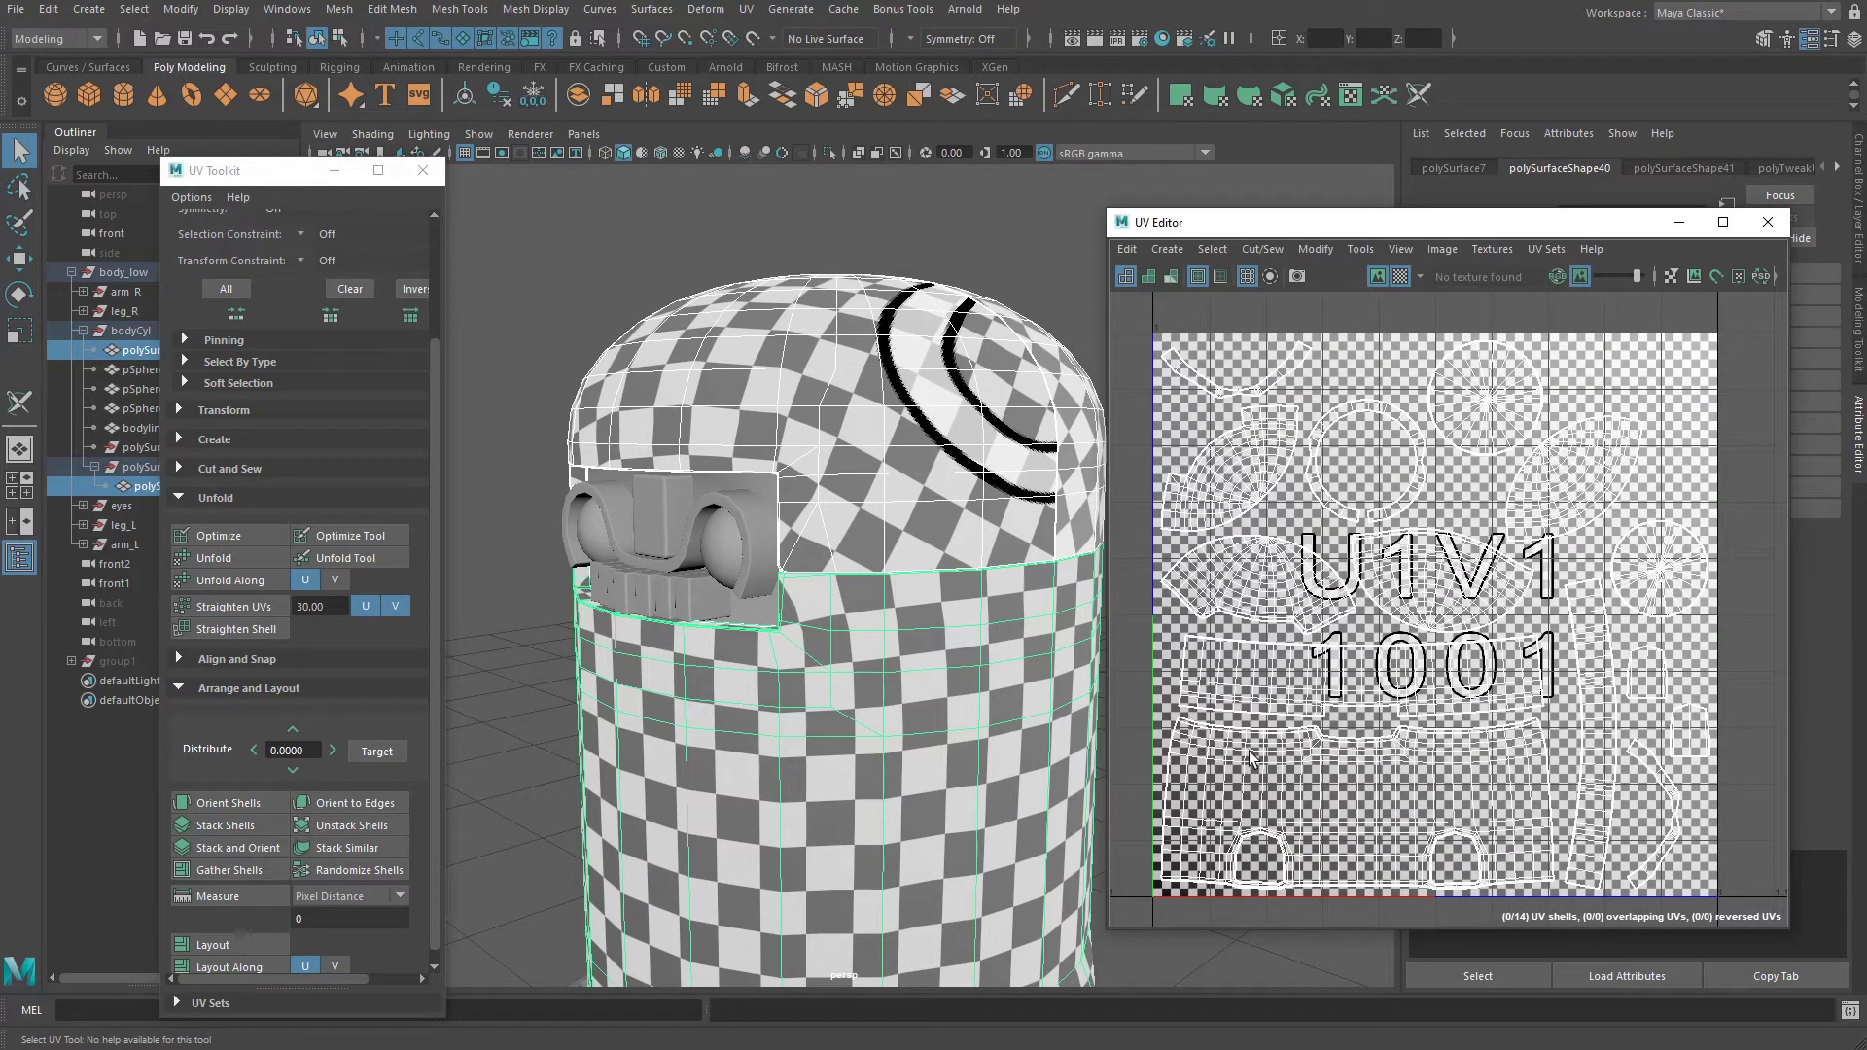
pyautogui.keyDown('alt'); pyautogui.moveTo(1373, 706); pyautogui.dragTo(1408, 700, button='middle'); pyautogui.keyUp('alt')
pyautogui.keyDown('alt'); pyautogui.moveTo(1408, 700); pyautogui.dragTo(1397, 691, button='right'); pyautogui.keyUp('alt')
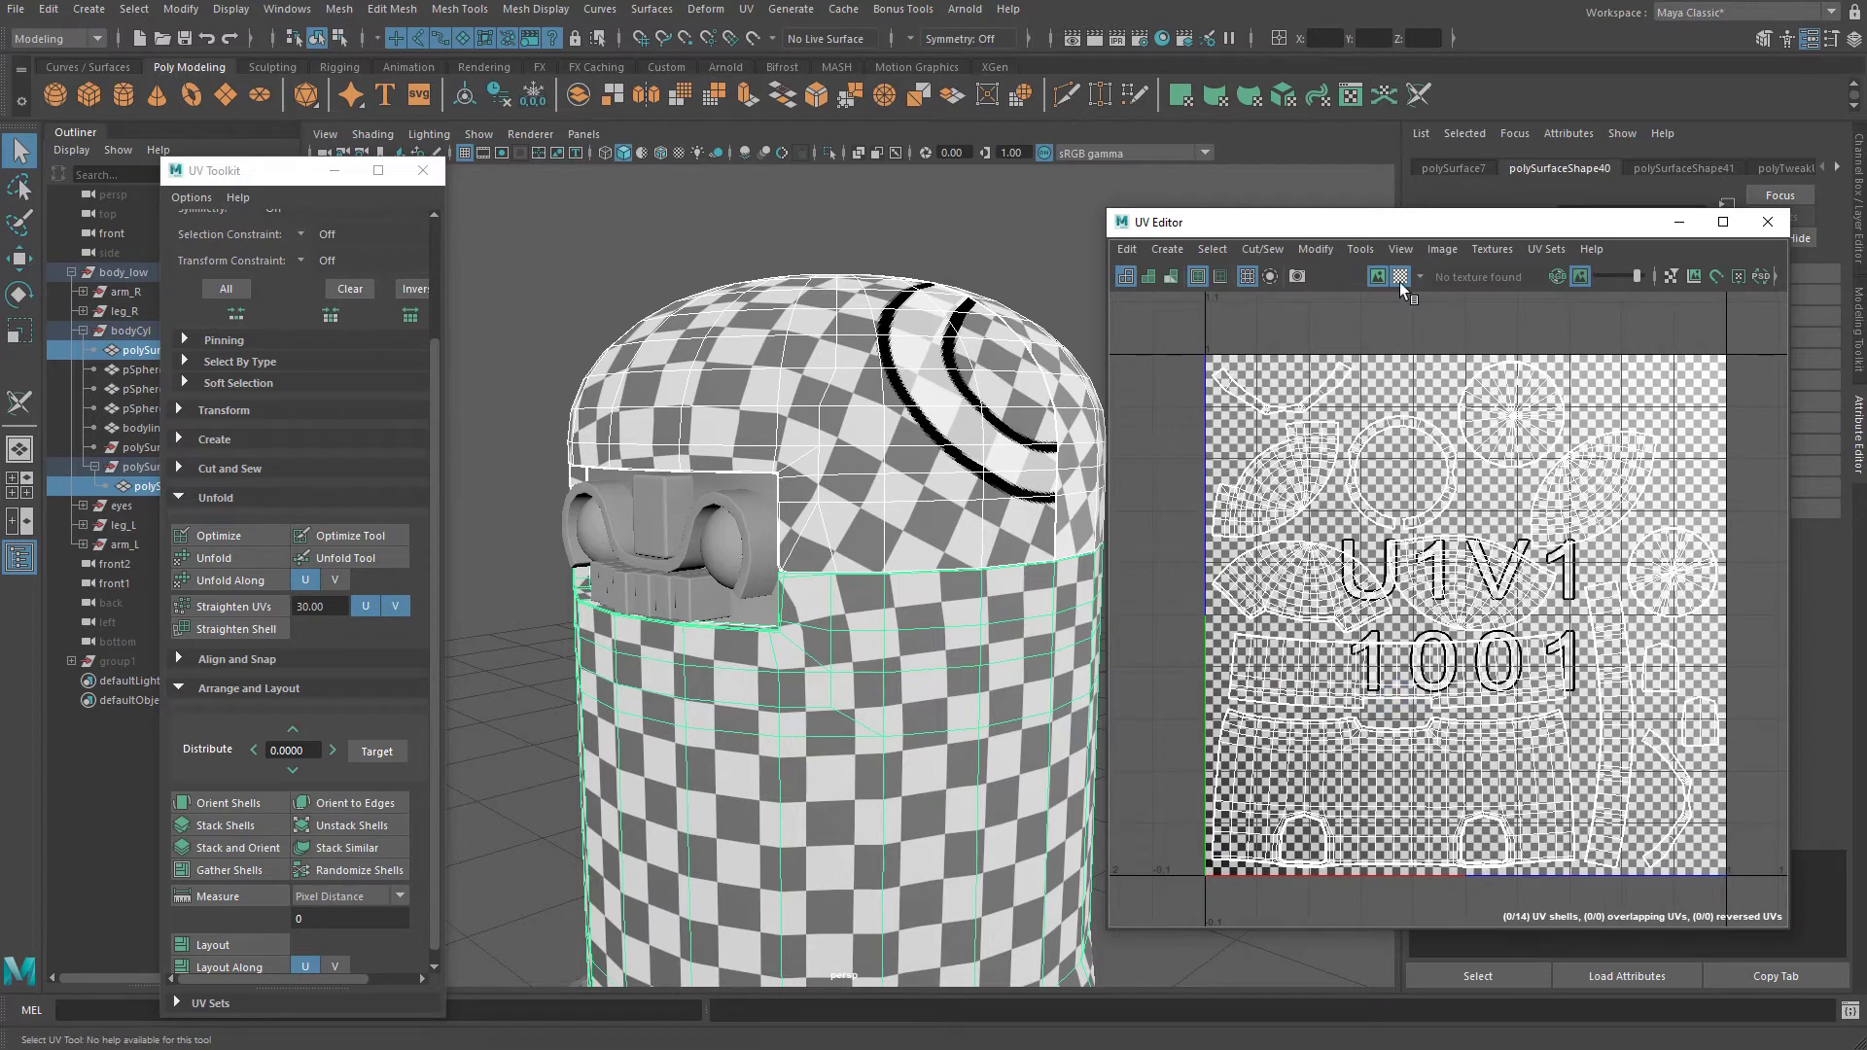
pyautogui.click(1400, 279)
pyautogui.keyDown('alt'); pyautogui.moveTo(1028, 623); pyautogui.dragTo(744, 584, button='right'); pyautogui.keyUp('alt')
pyautogui.keyDown('alt'); pyautogui.moveTo(948, 627); pyautogui.dragTo(890, 487, button='middle'); pyautogui.keyUp('alt')
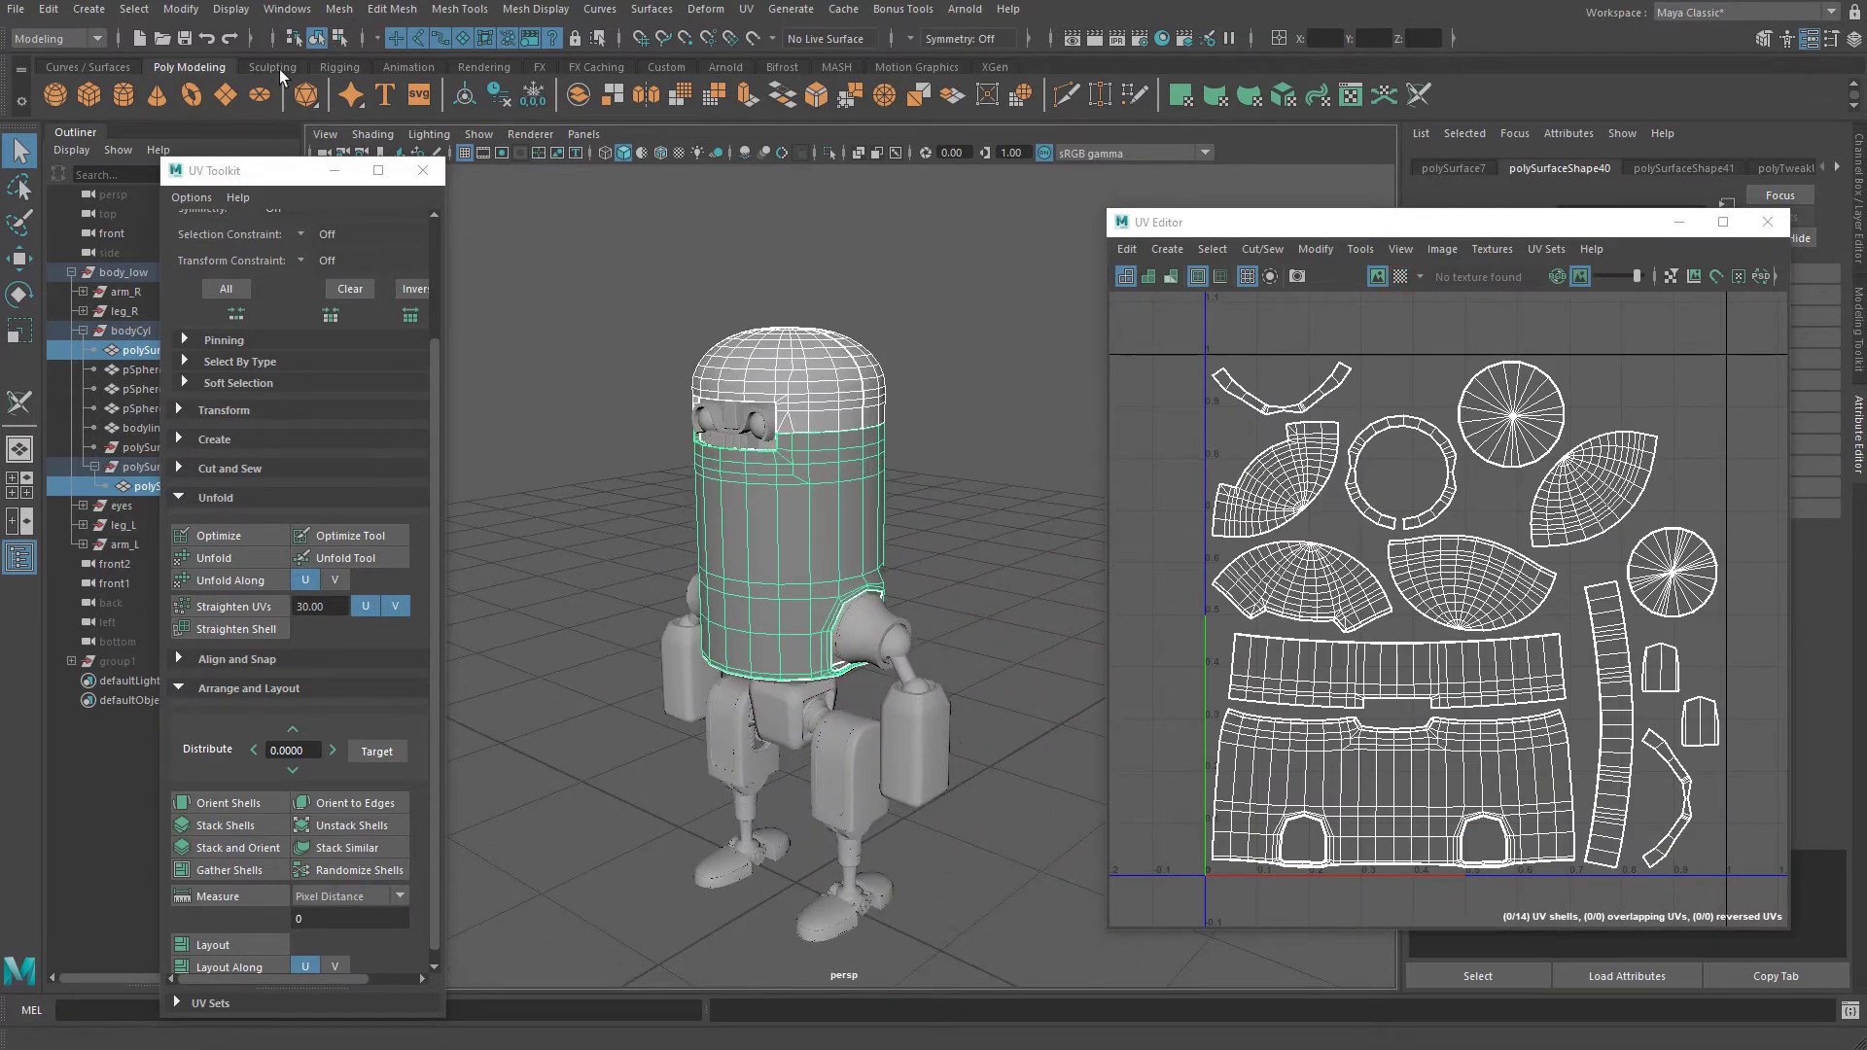
# Create a polygon plane at the robot's feet and move the UV Editor closer to the model.
pyautogui.click(224, 94)
pyautogui.moveTo(1415, 222); pyautogui.dragTo(1294, 254)
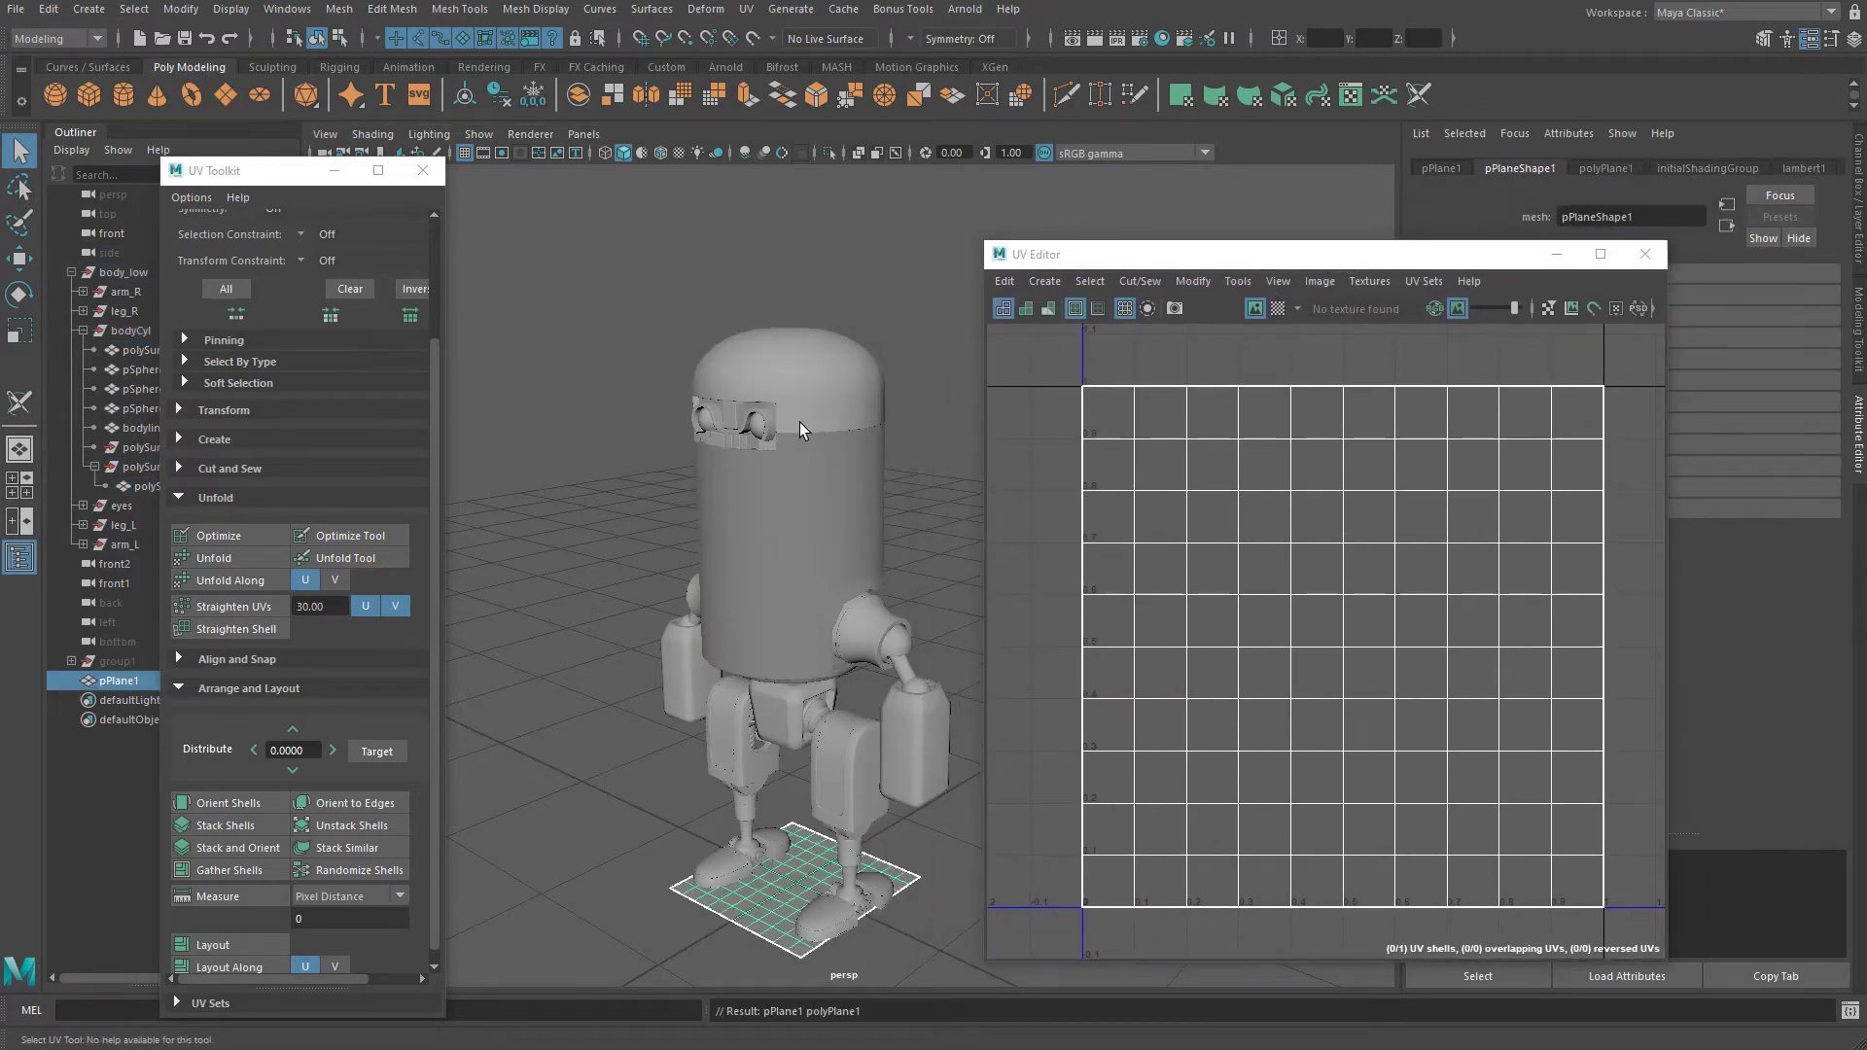
pyautogui.keyDown('alt'); pyautogui.moveTo(800, 422); pyautogui.dragTo(779, 399, button='middle'); pyautogui.keyUp('alt')
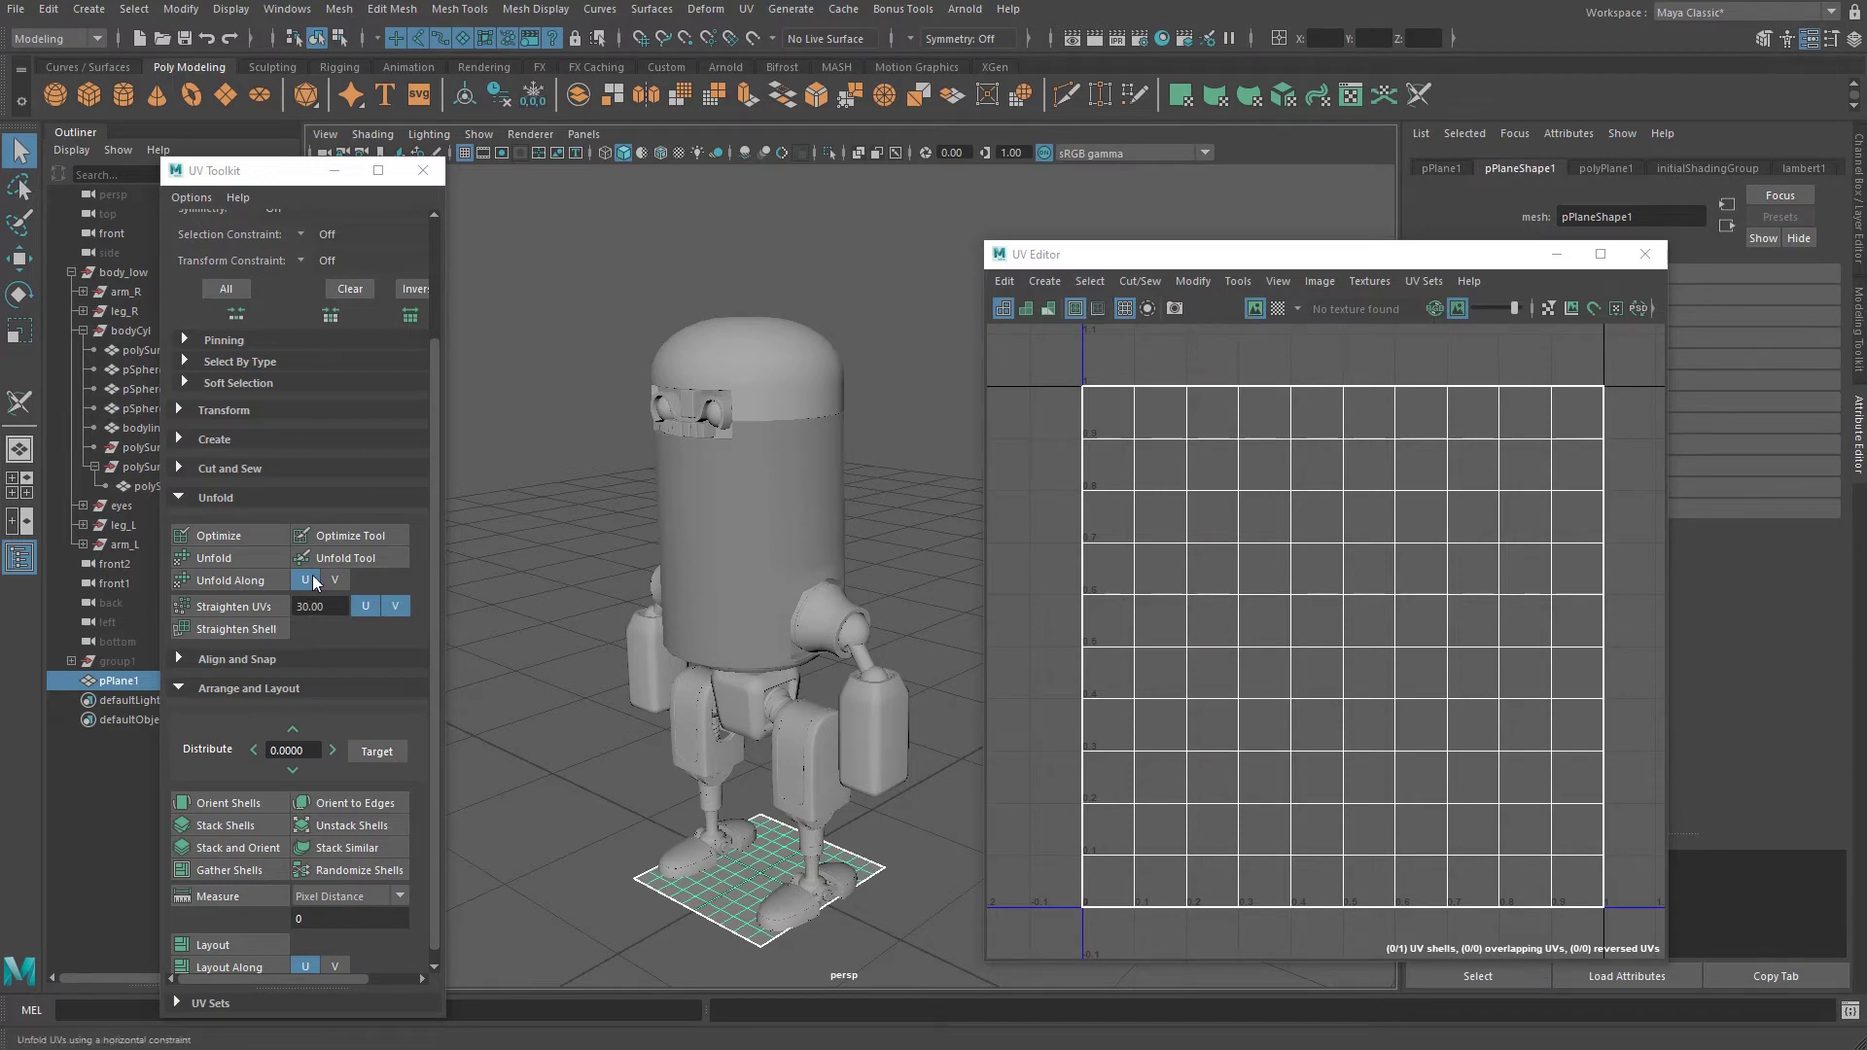
# Expand the UV Toolkit's Transform section and widen the window to expose all texel density settings.
pyautogui.scroll(5, 253, 559)
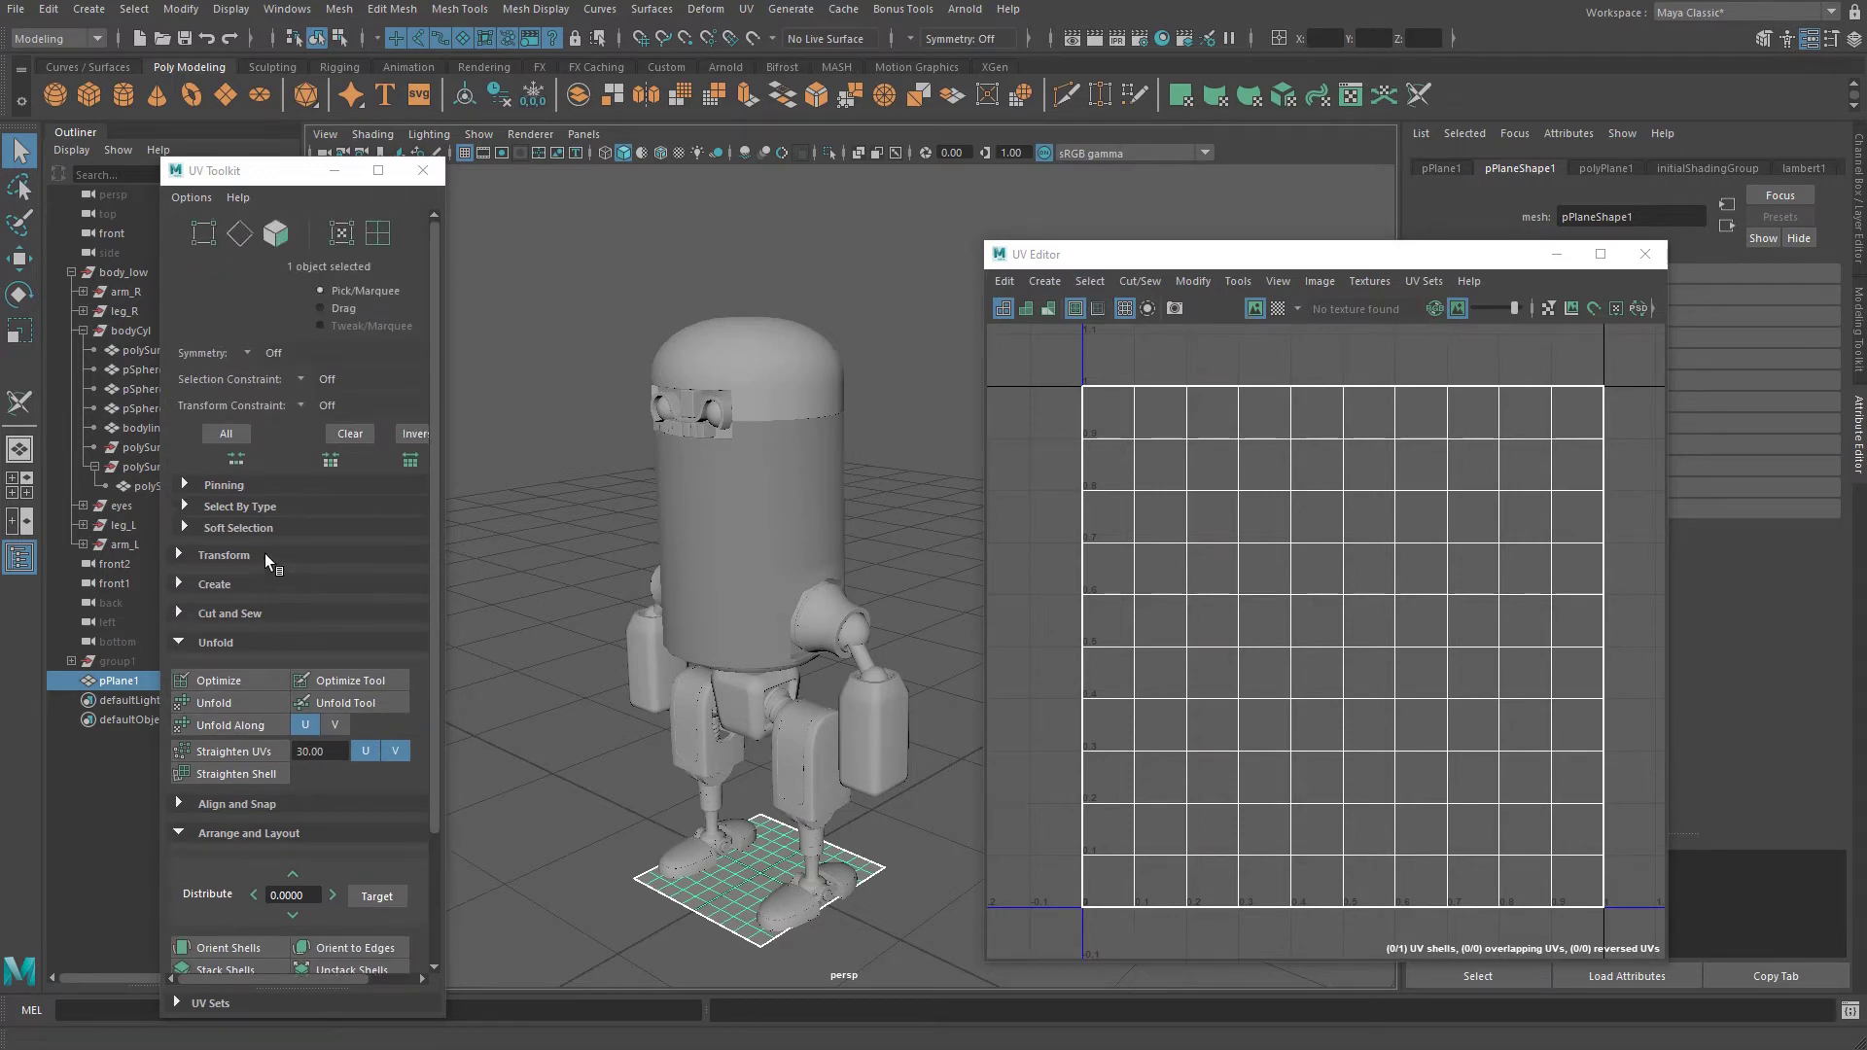
pyautogui.click(265, 552)
pyautogui.scroll(-5, 272, 599)
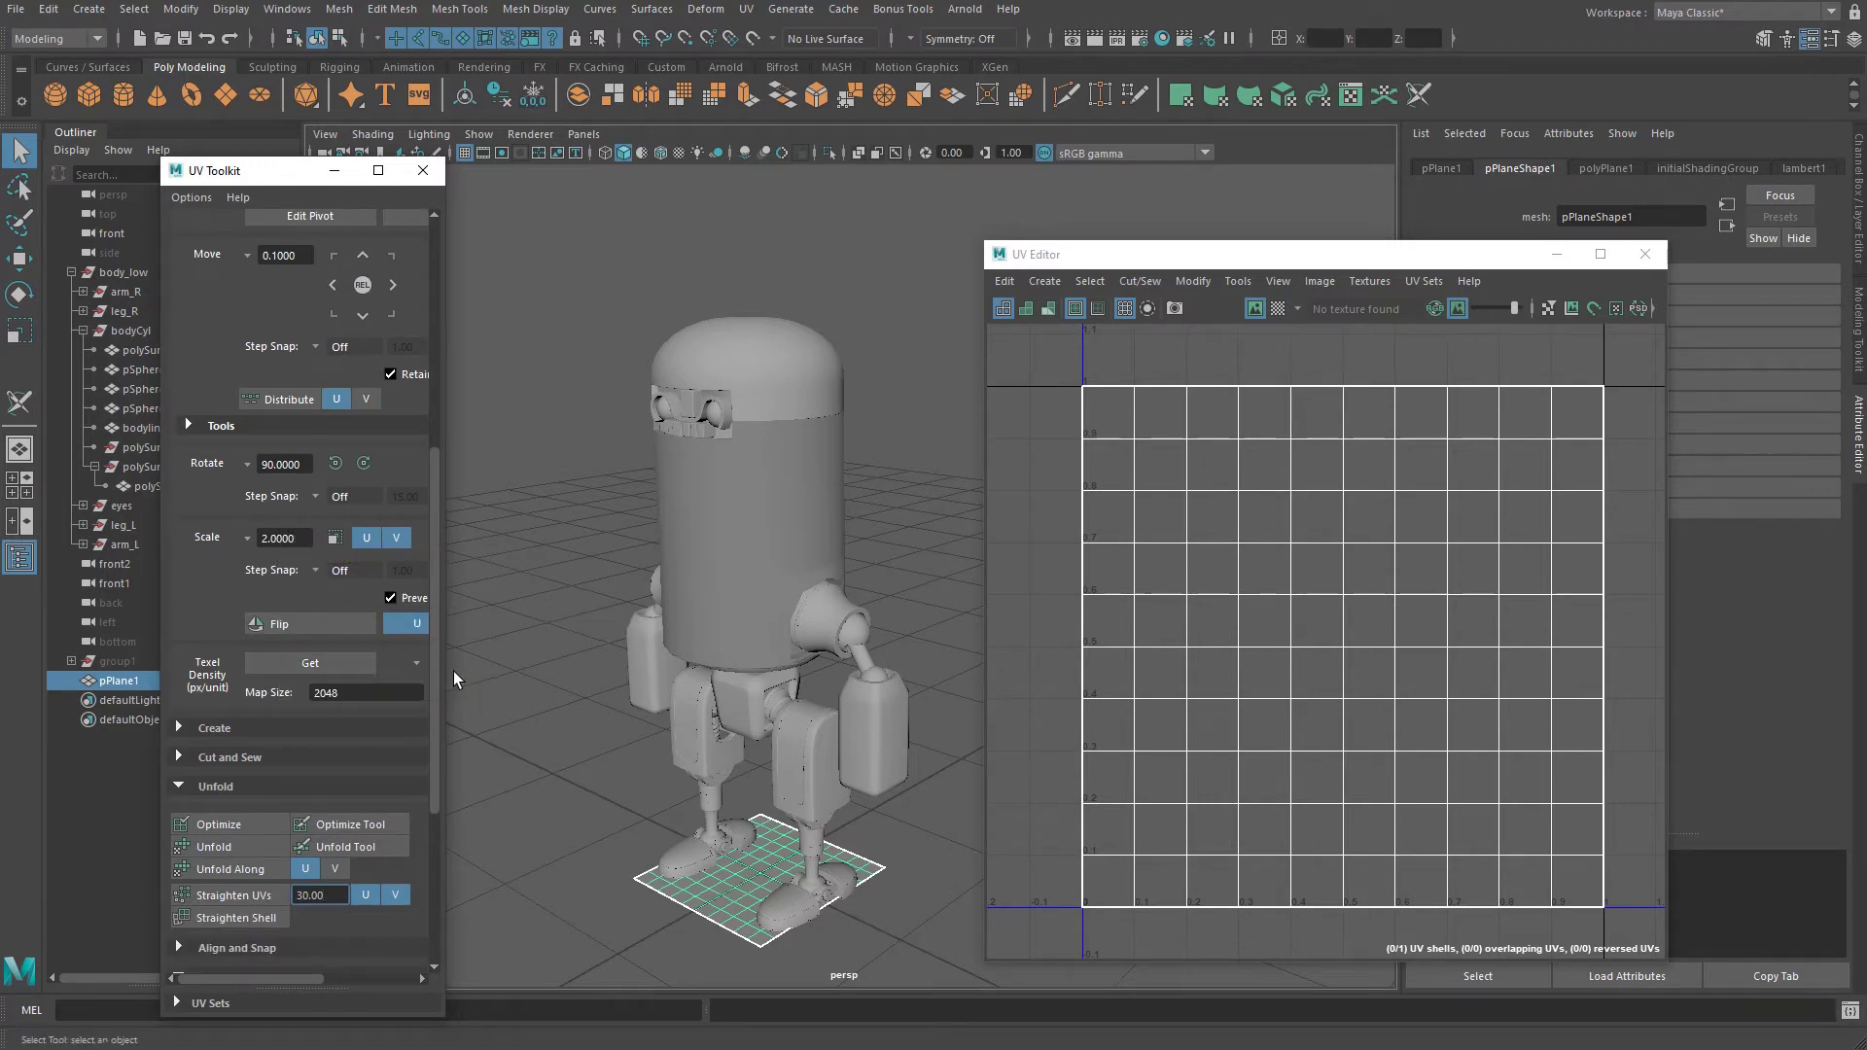
pyautogui.moveTo(444, 663); pyautogui.dragTo(629, 550)
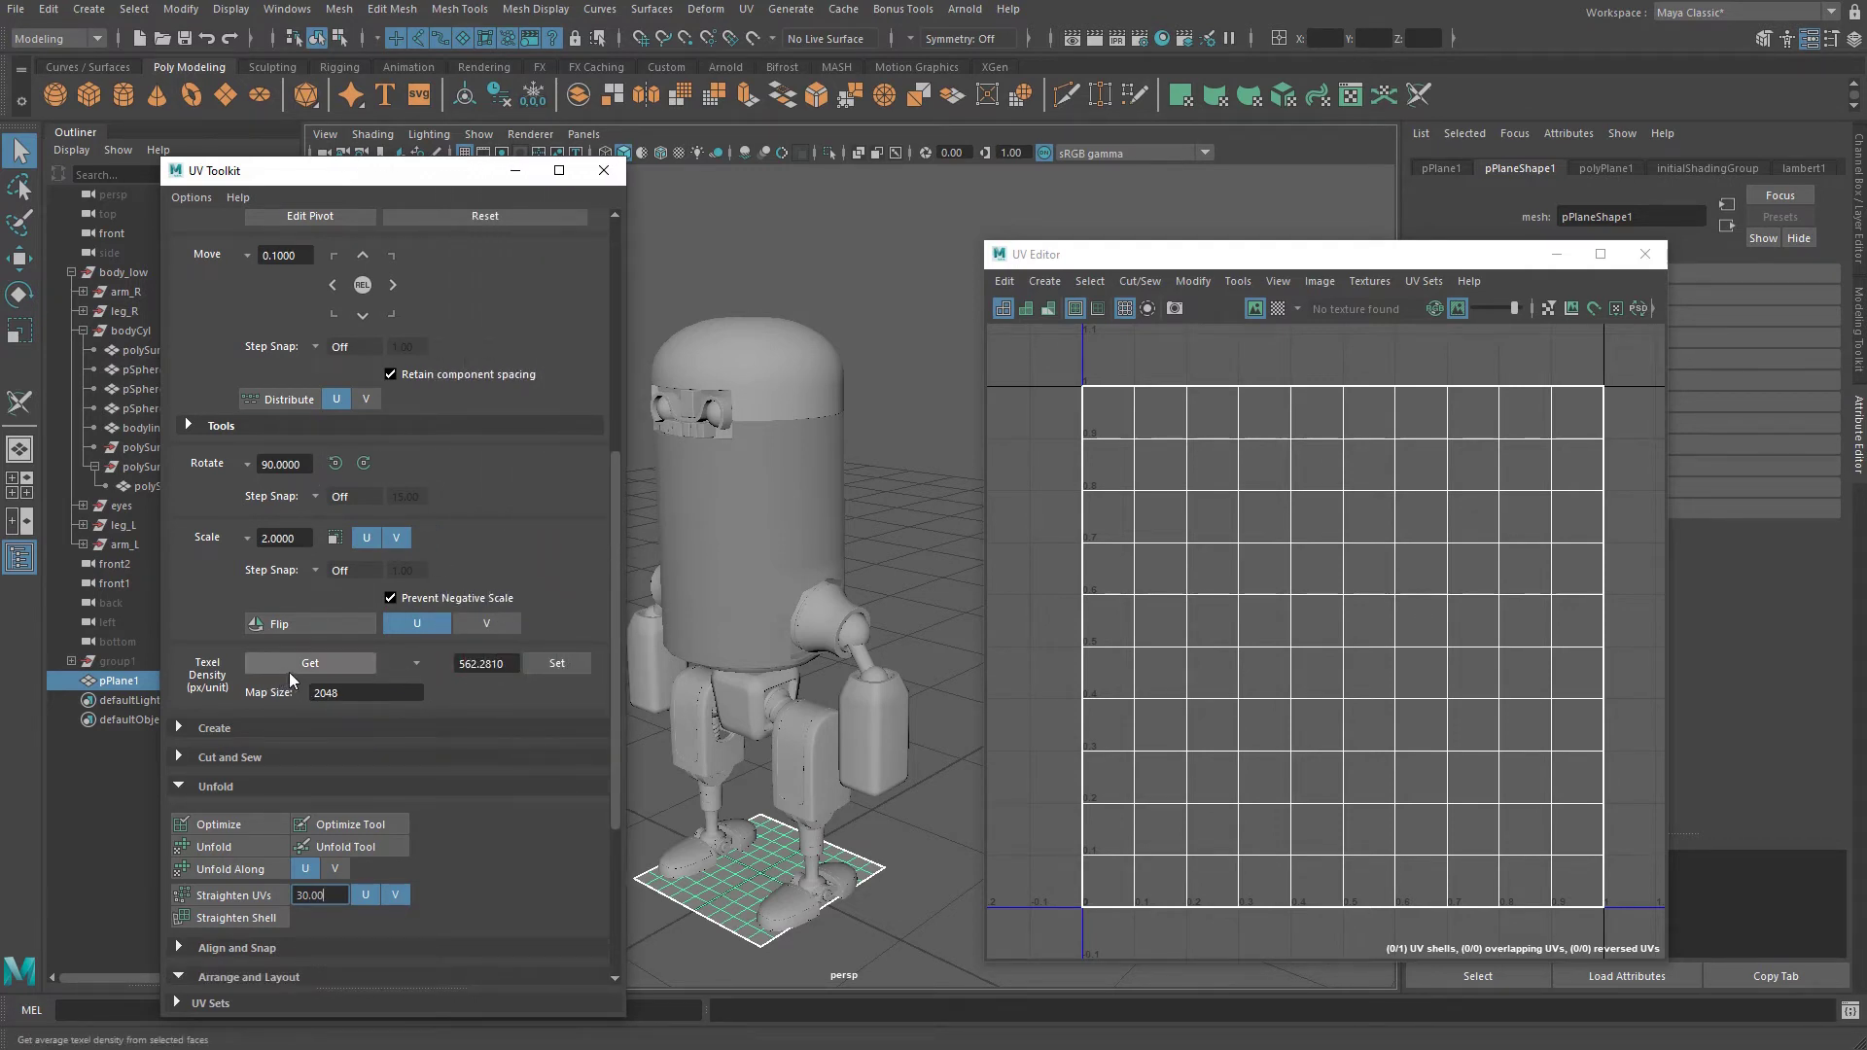
# Show the plane's creation attributes to check its width and height.
pyautogui.click(1859, 188)
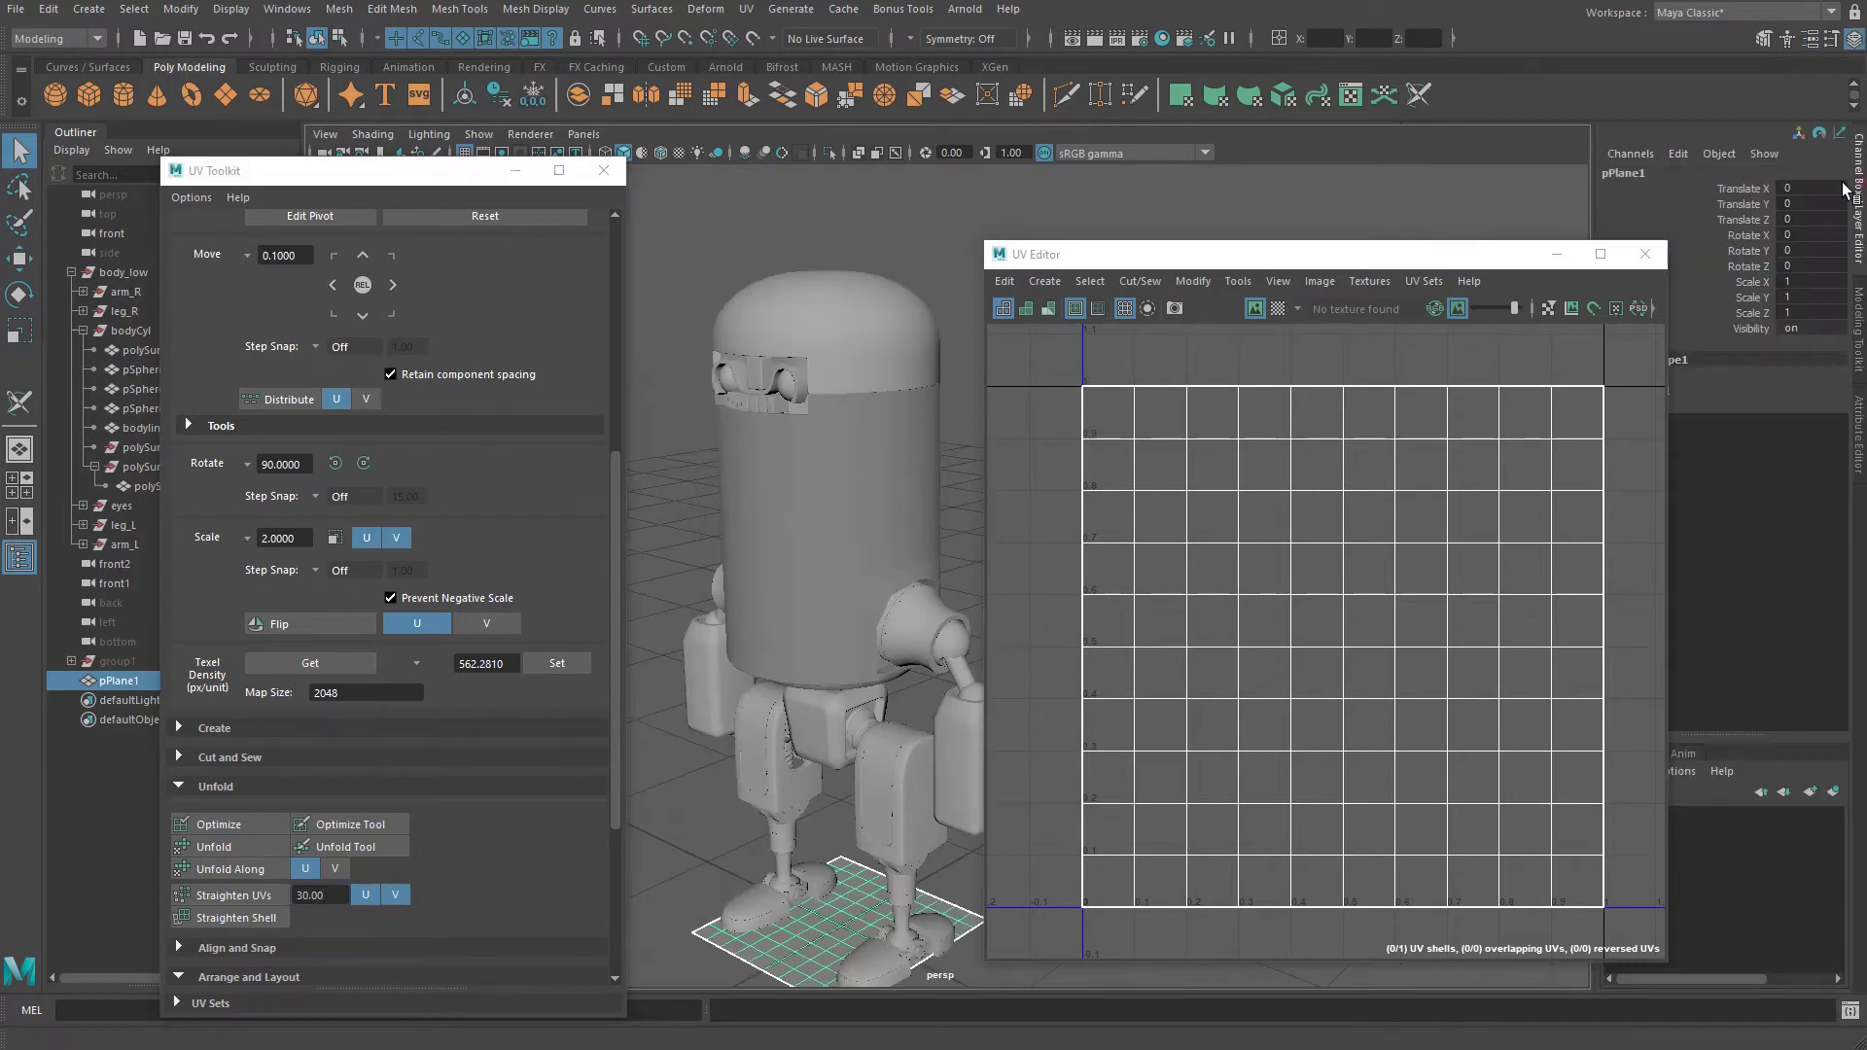
pyautogui.moveTo(1495, 272); pyautogui.dragTo(1404, 258)
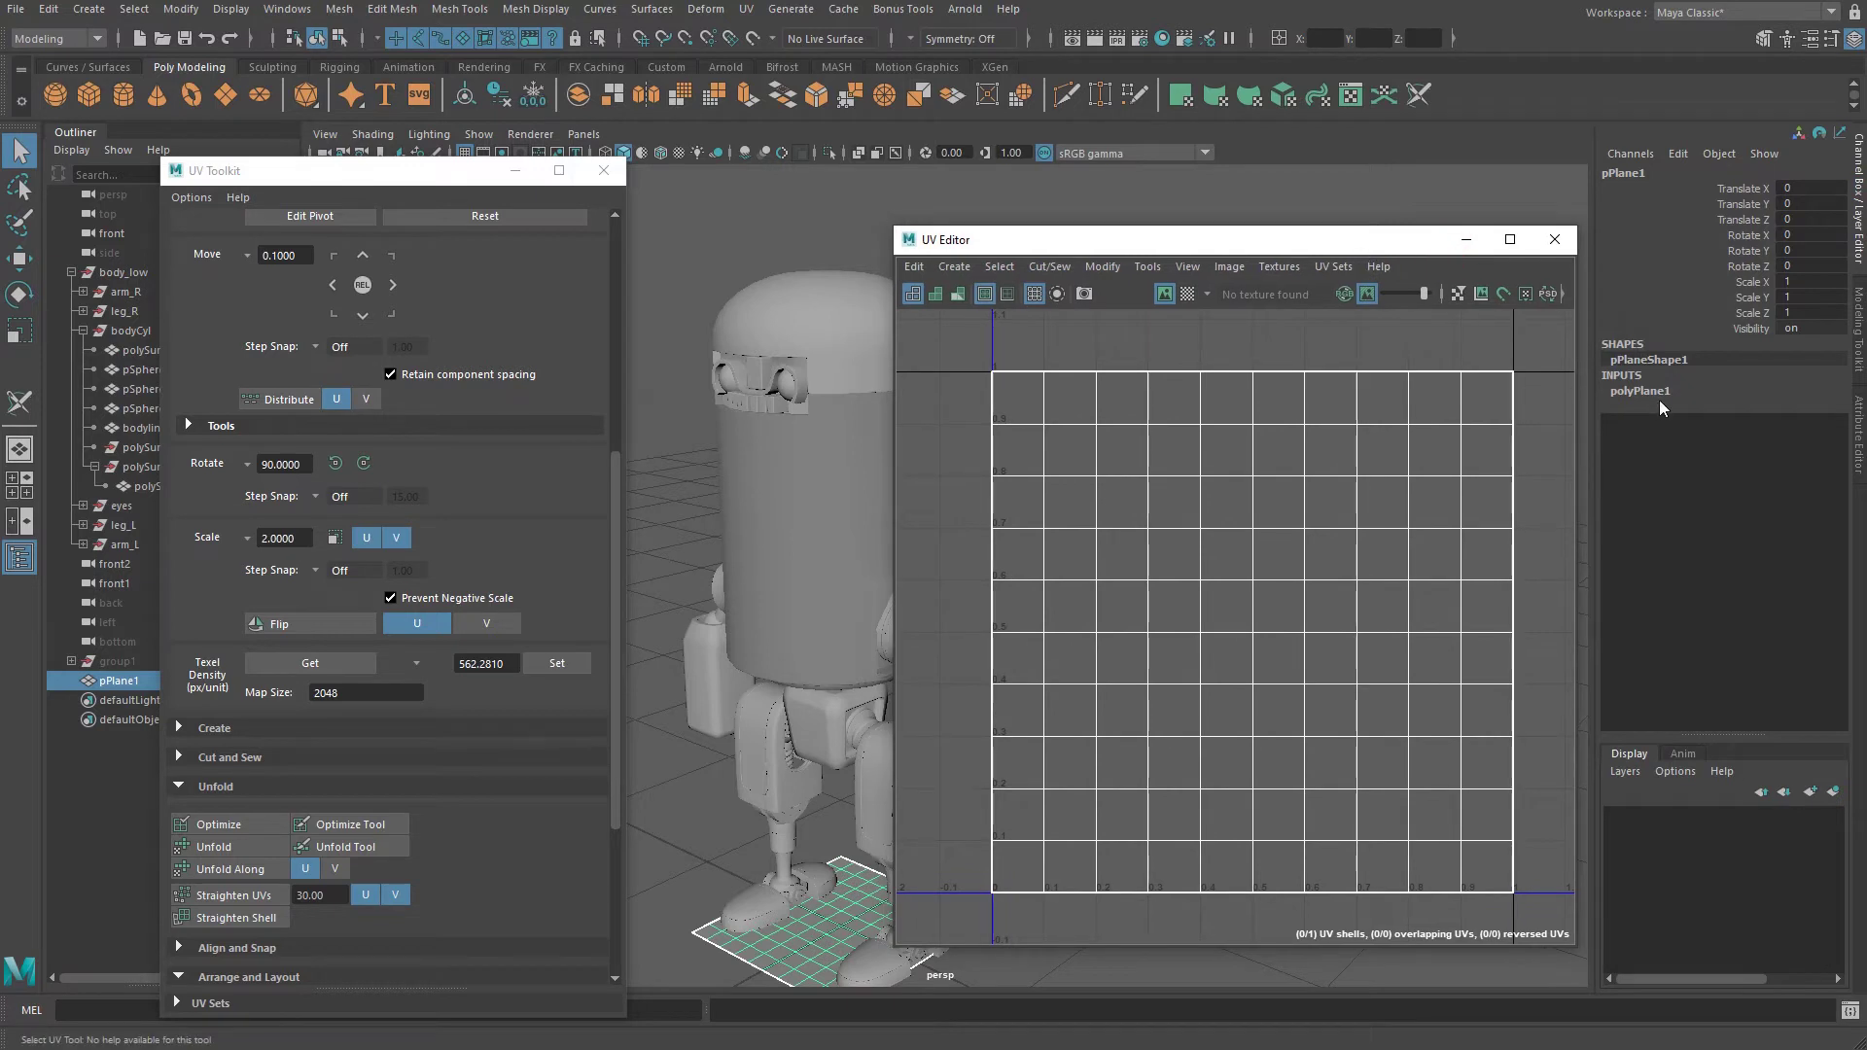
pyautogui.moveTo(1179, 257); pyautogui.dragTo(1354, 269)
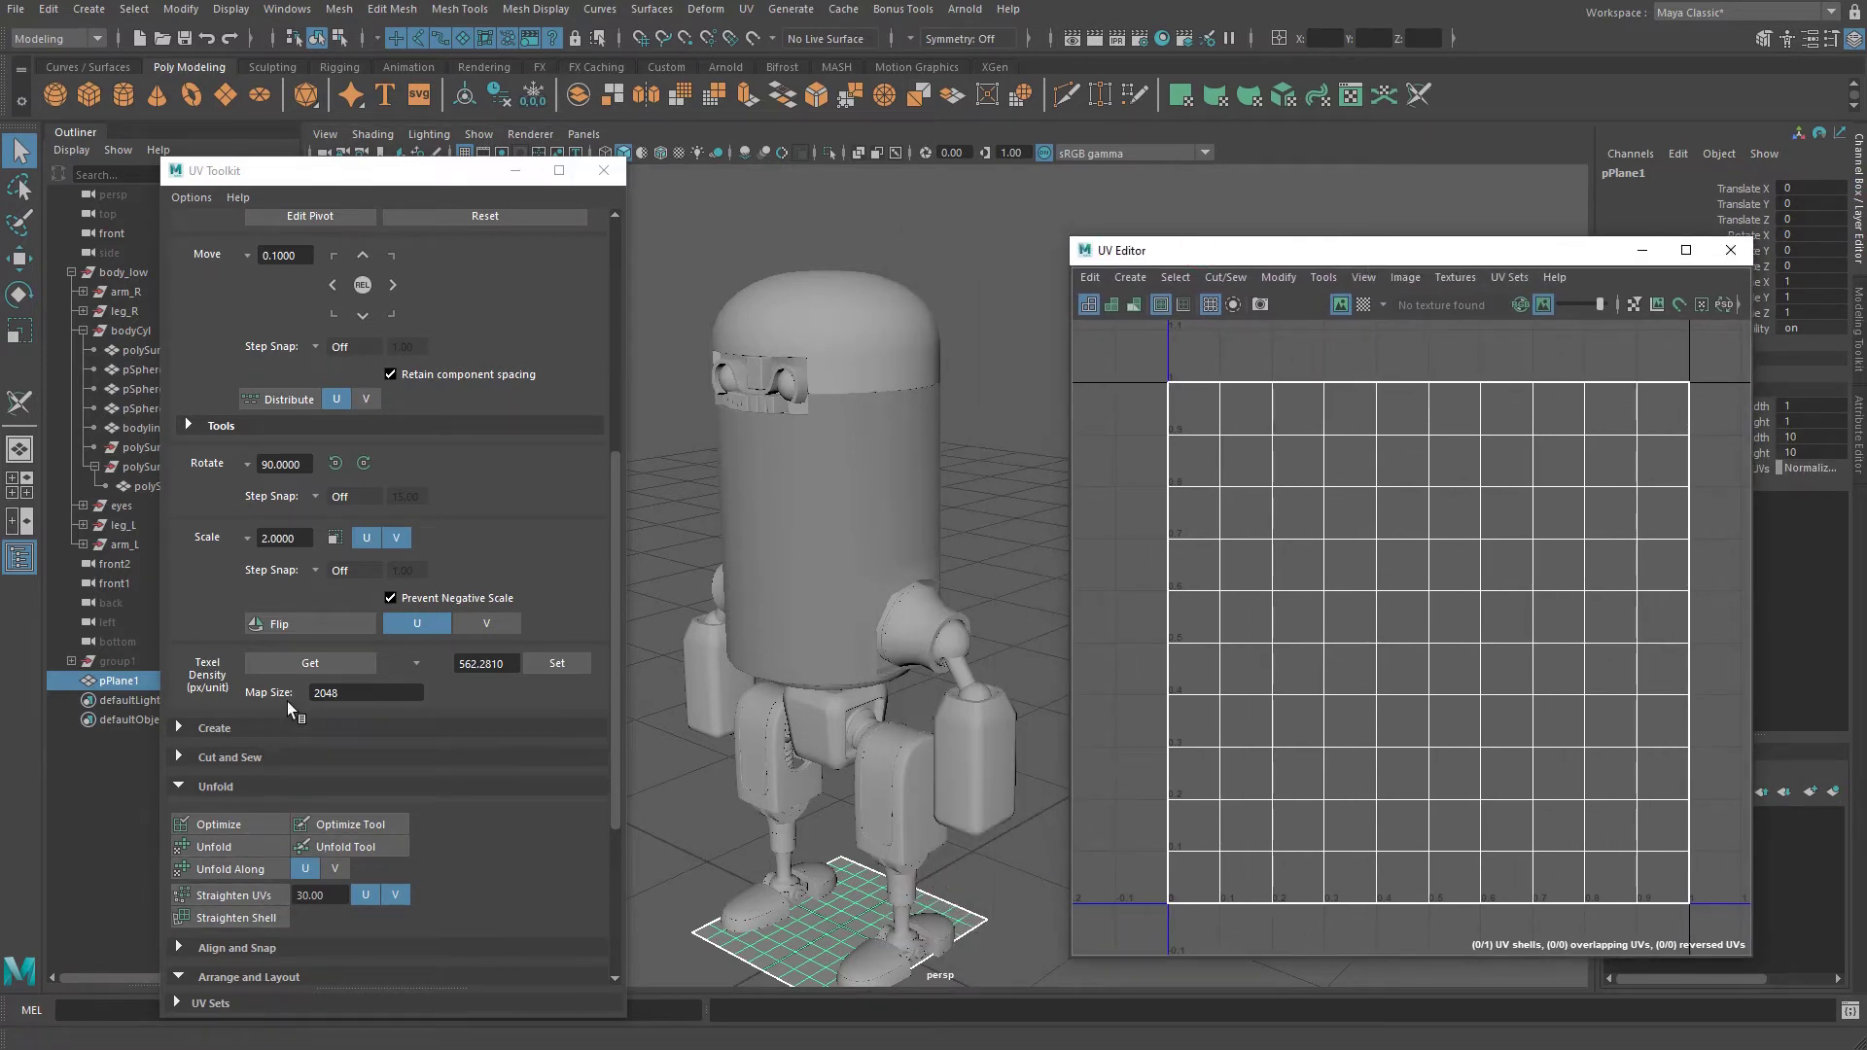
# Get the texel density of the plane at the robot's feet.
pyautogui.click(307, 665)
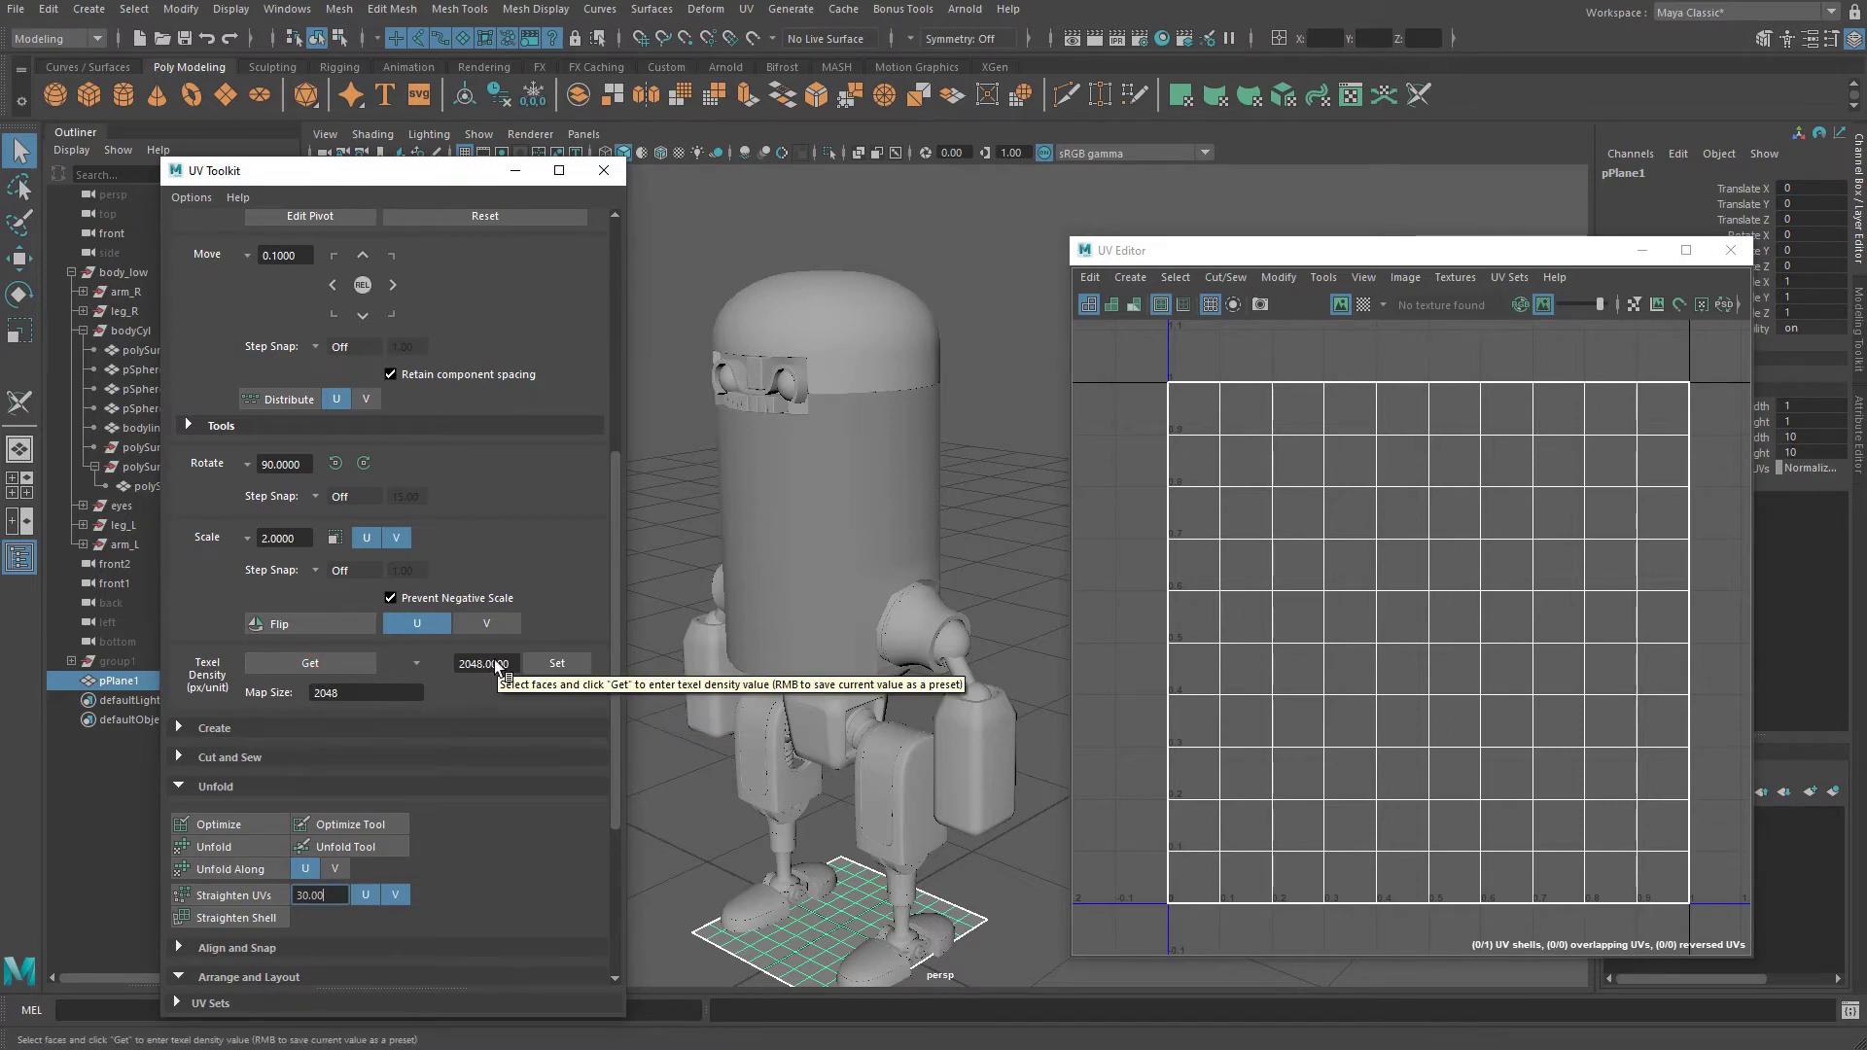
pyautogui.keyDown('alt'); pyautogui.moveTo(848, 867); pyautogui.dragTo(835, 795, button='middle'); pyautogui.keyUp('alt')
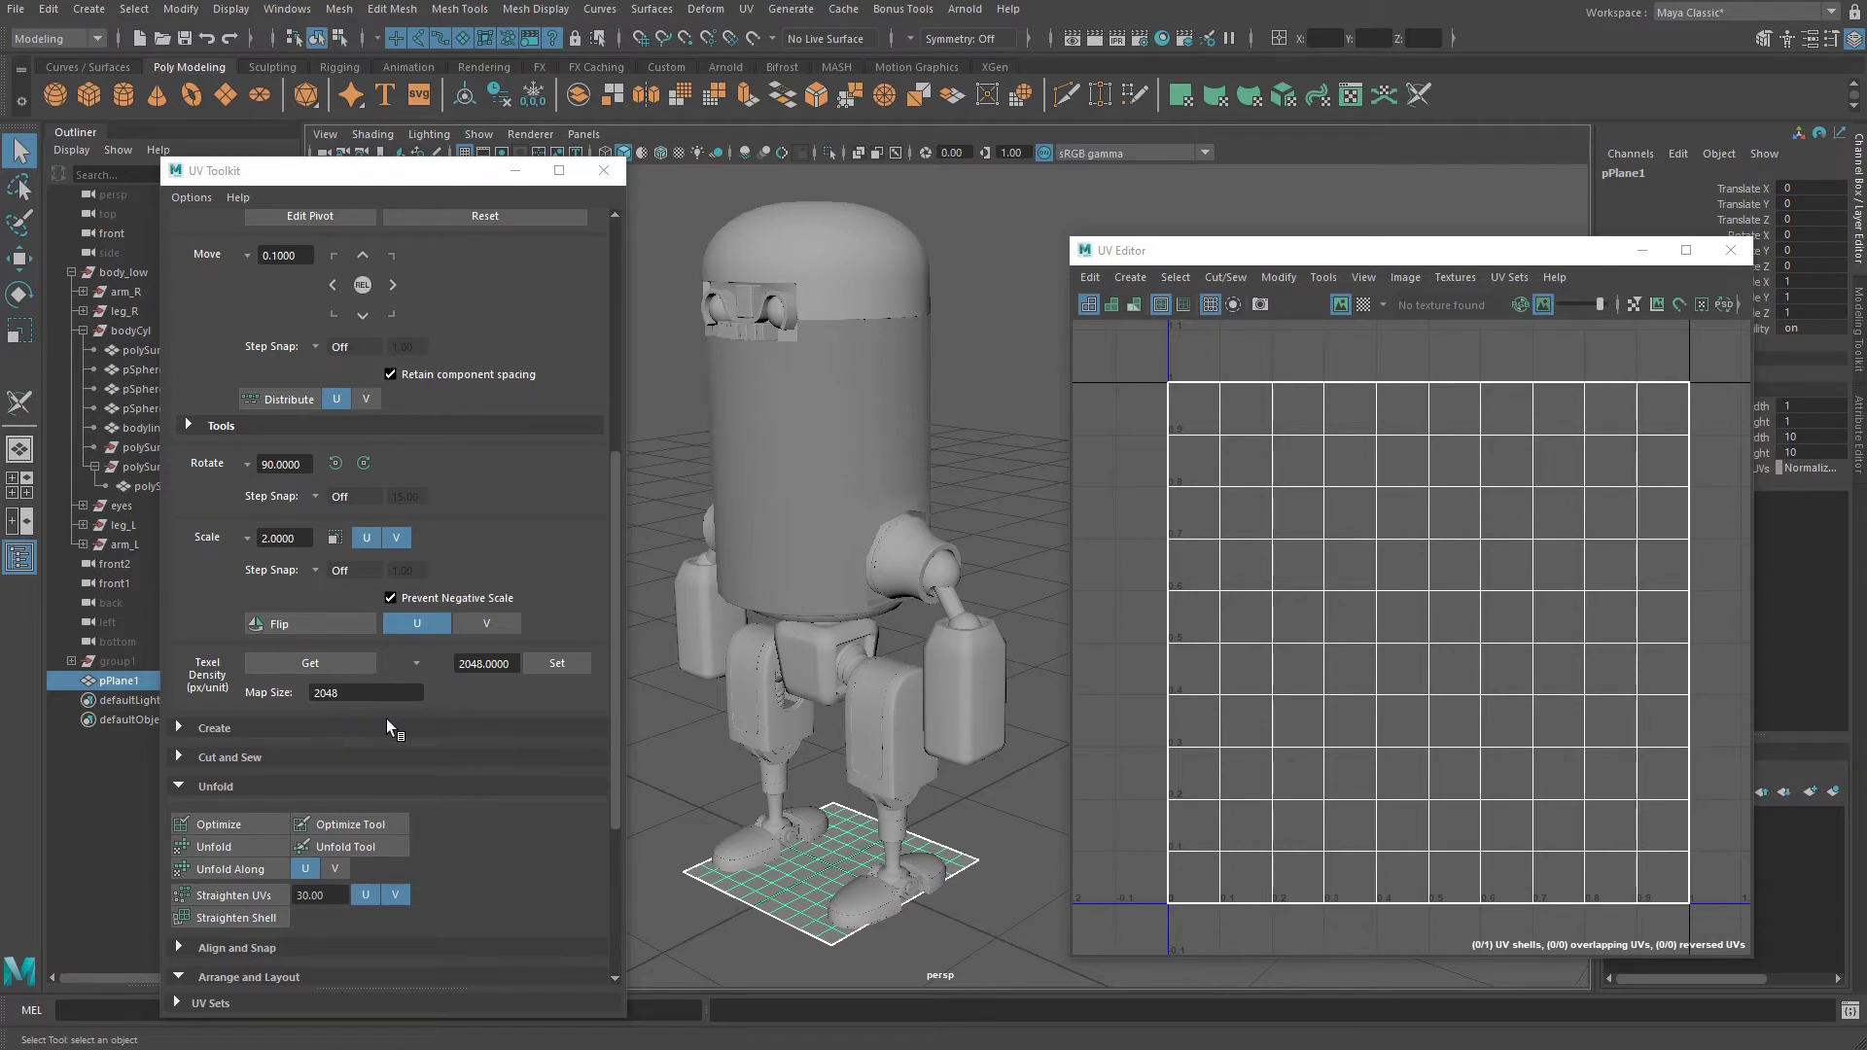
pyautogui.scroll(-4, 788, 777)
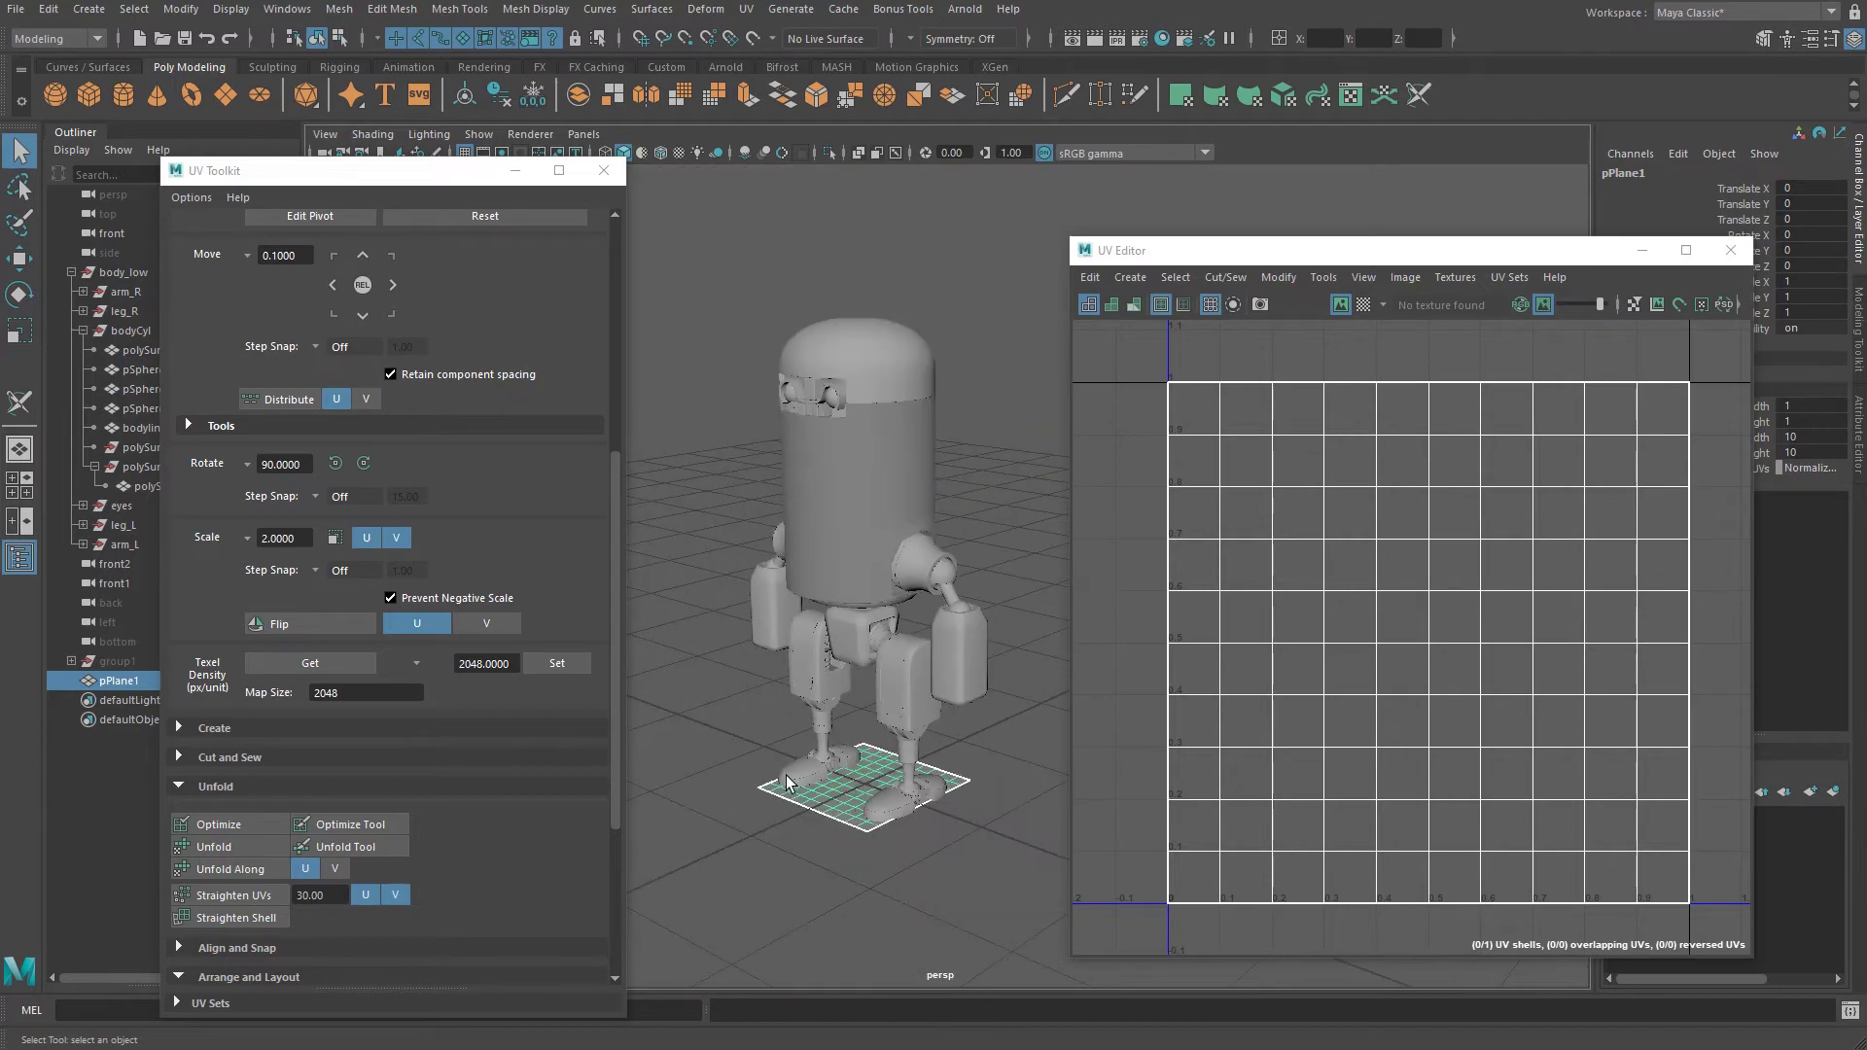
pyautogui.scroll(3, 342, 712)
pyautogui.scroll(-3, 534, 749)
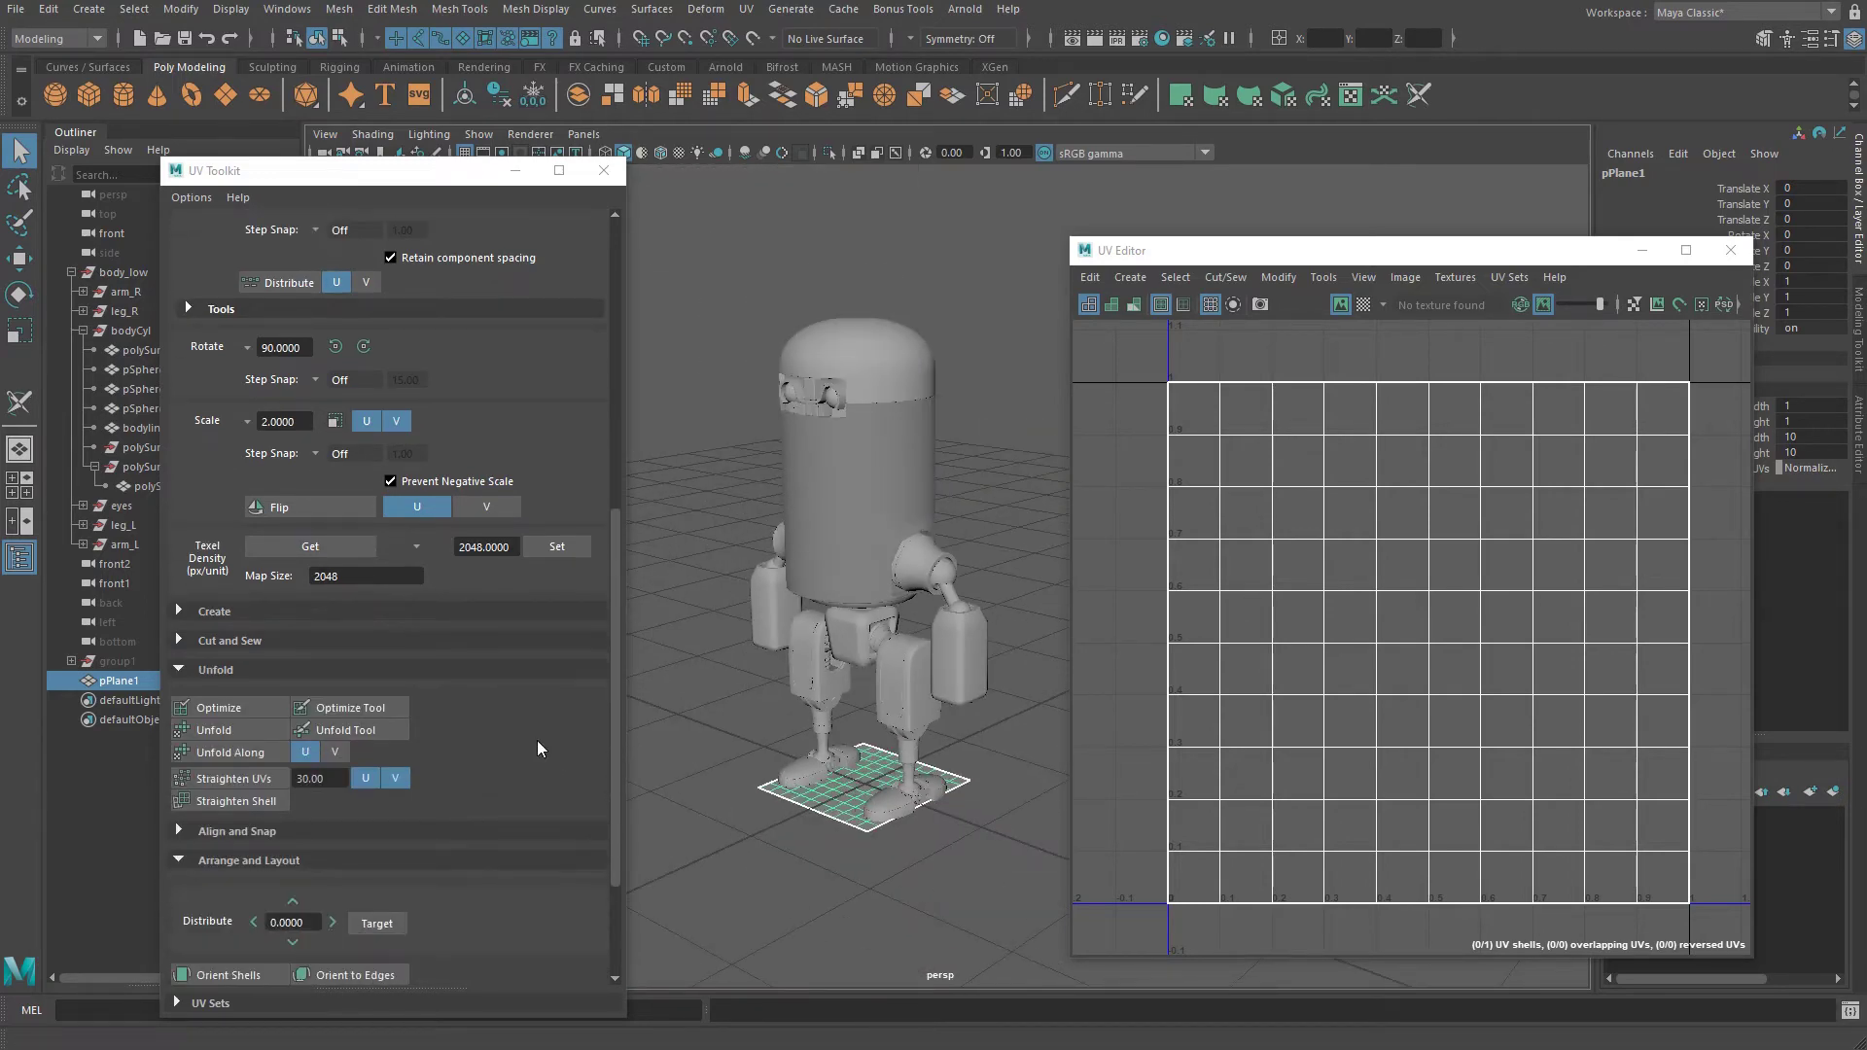
pyautogui.scroll(2, 824, 798)
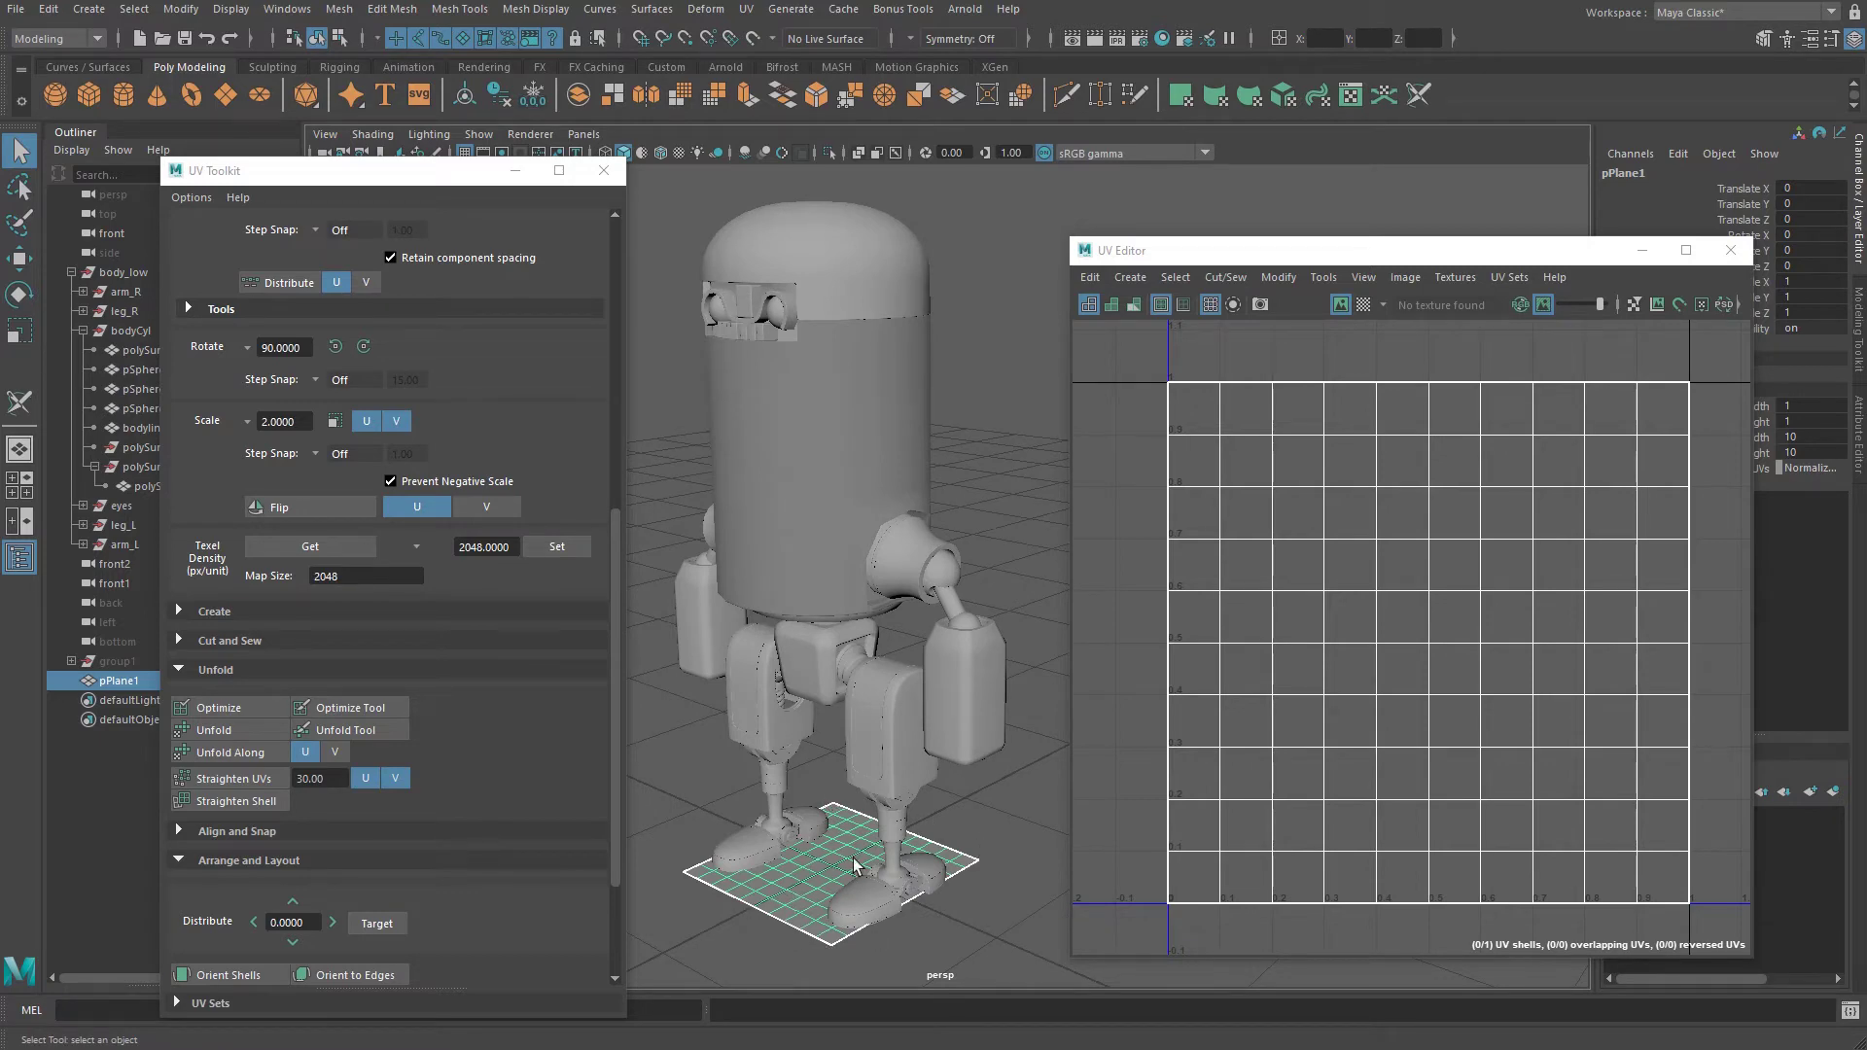
pyautogui.scroll(-2, 856, 692)
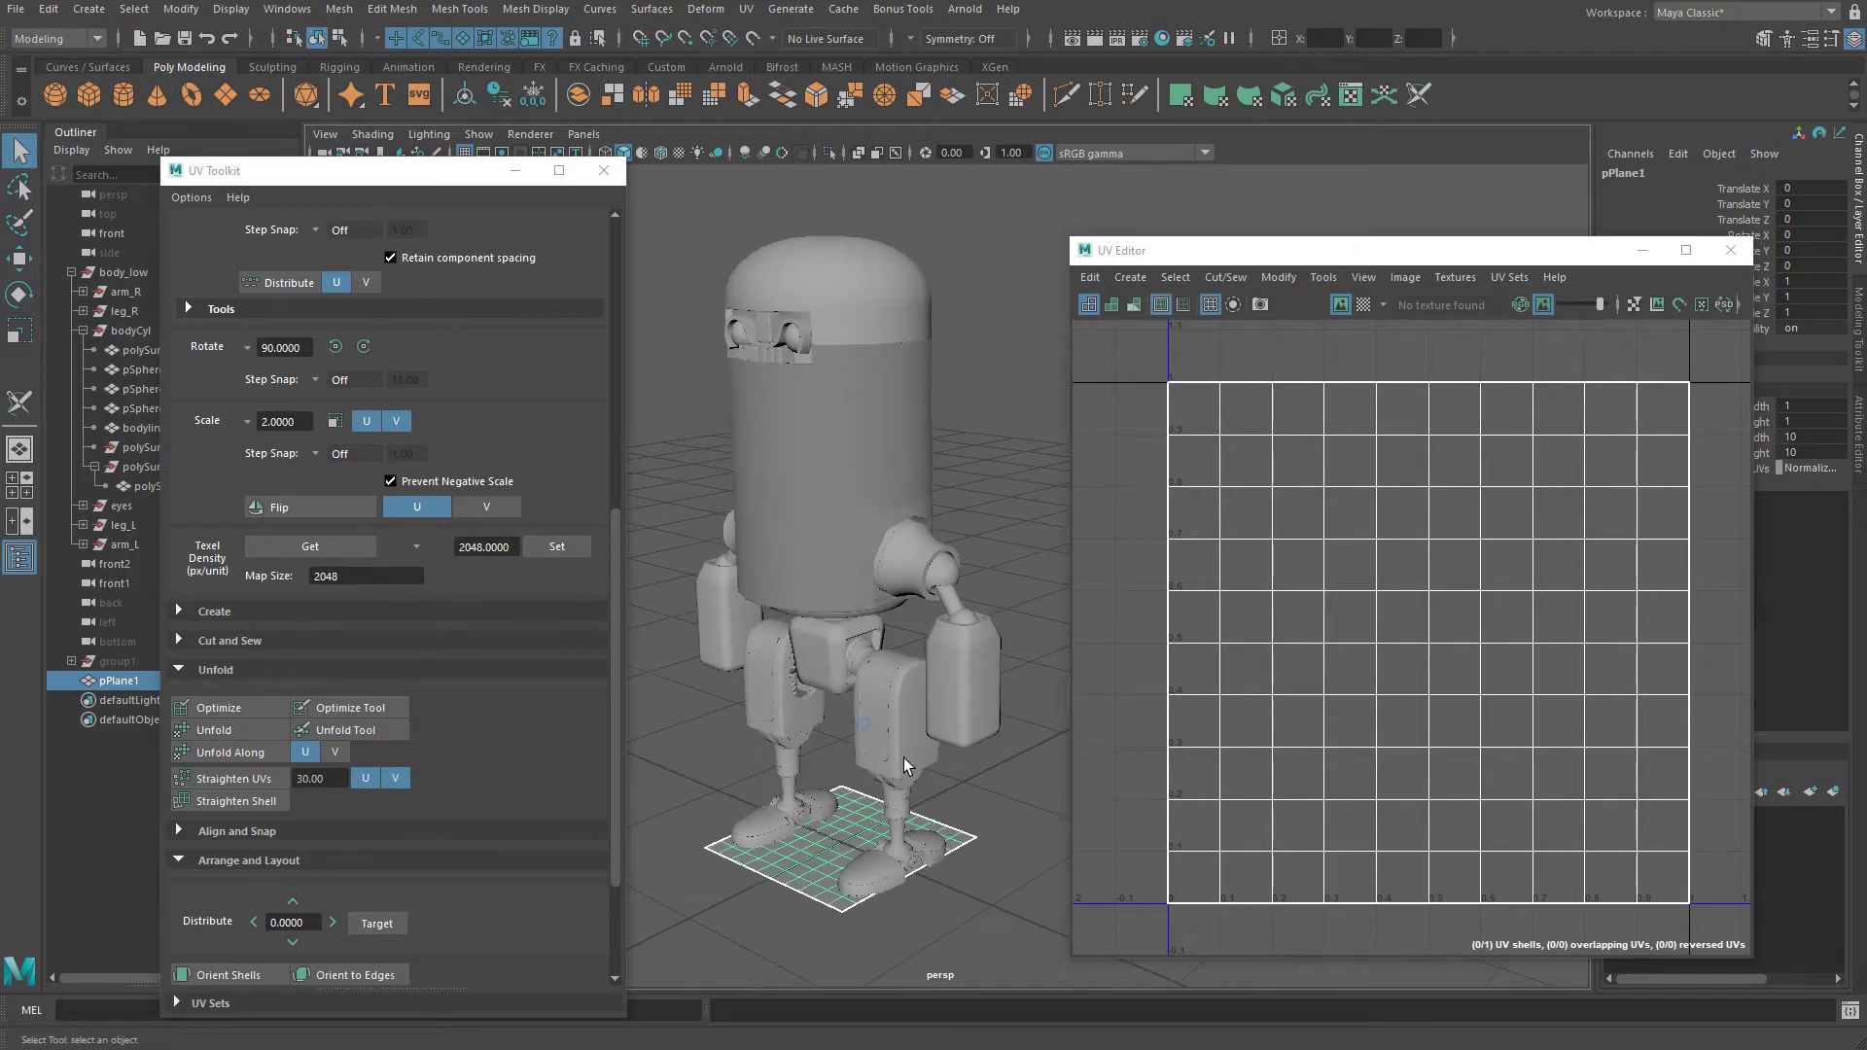
# Reselect the plane at the feet and compare its texel density with the map size.
pyautogui.press('w')
pyautogui.click(822, 533)
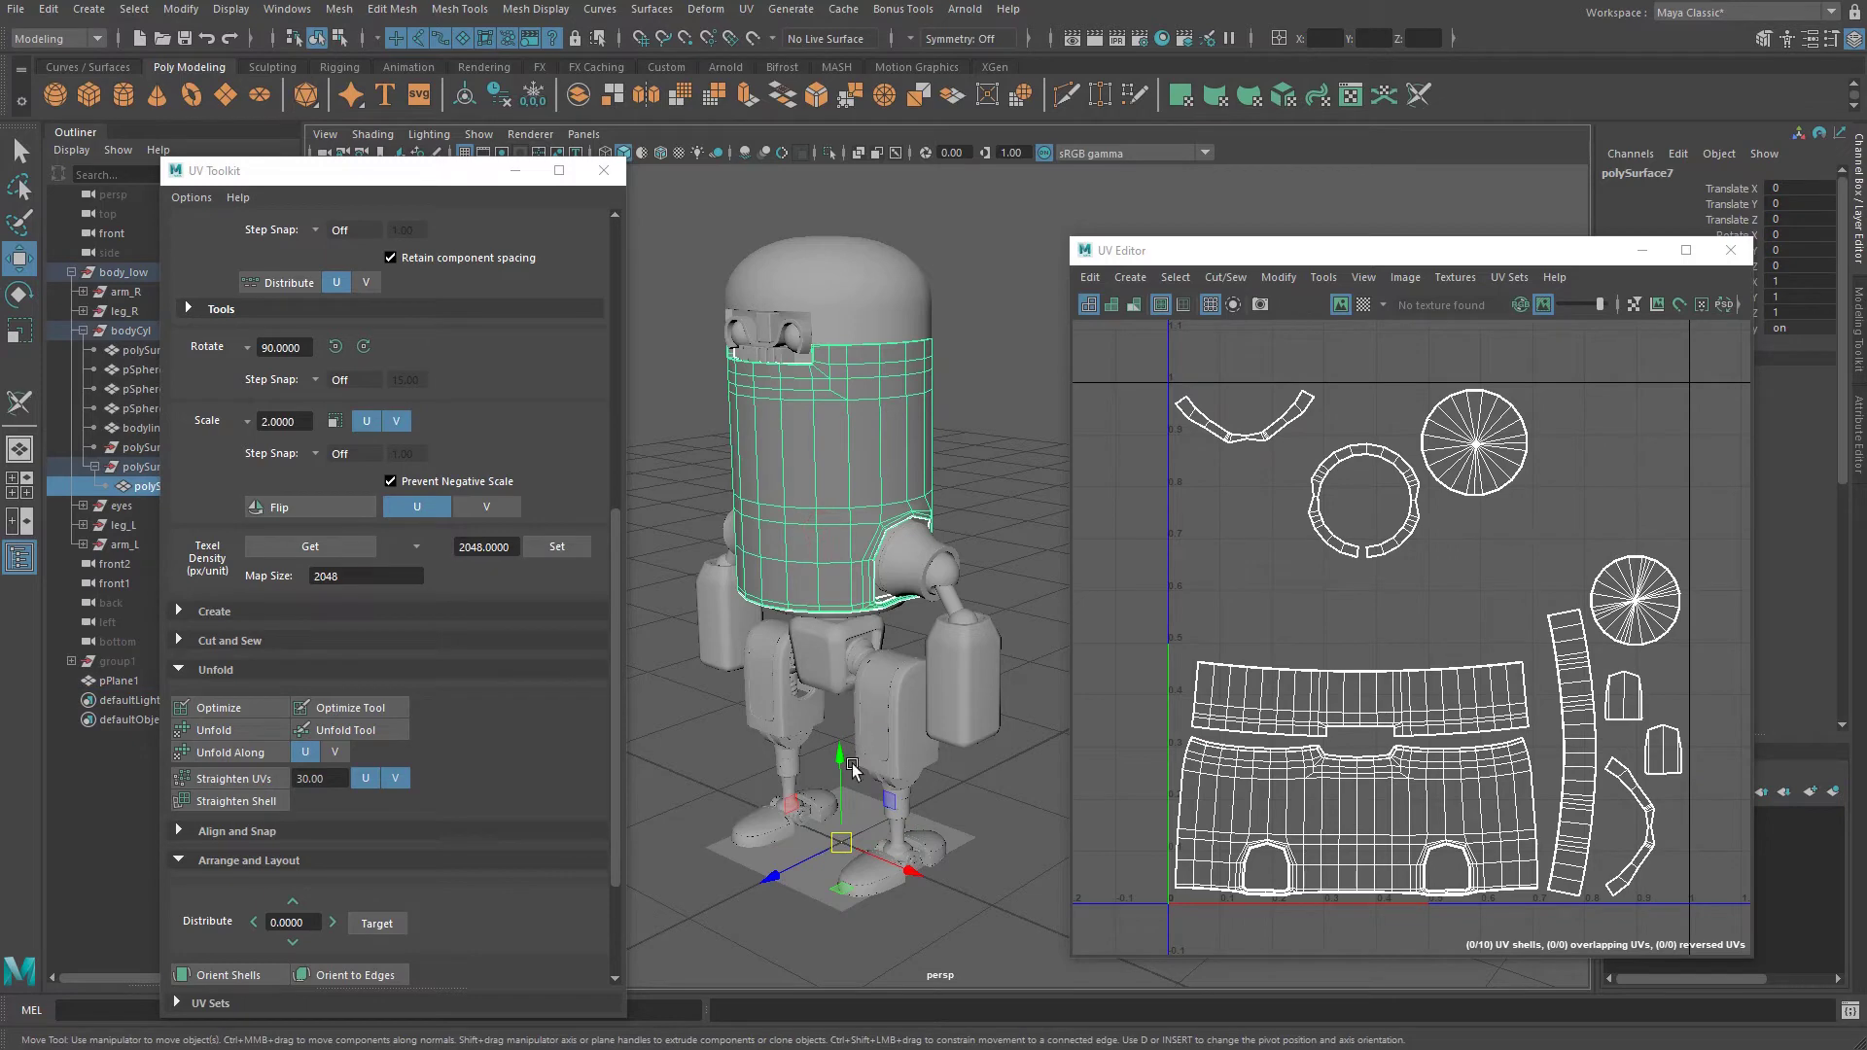
pyautogui.click(984, 845)
pyautogui.click(977, 841)
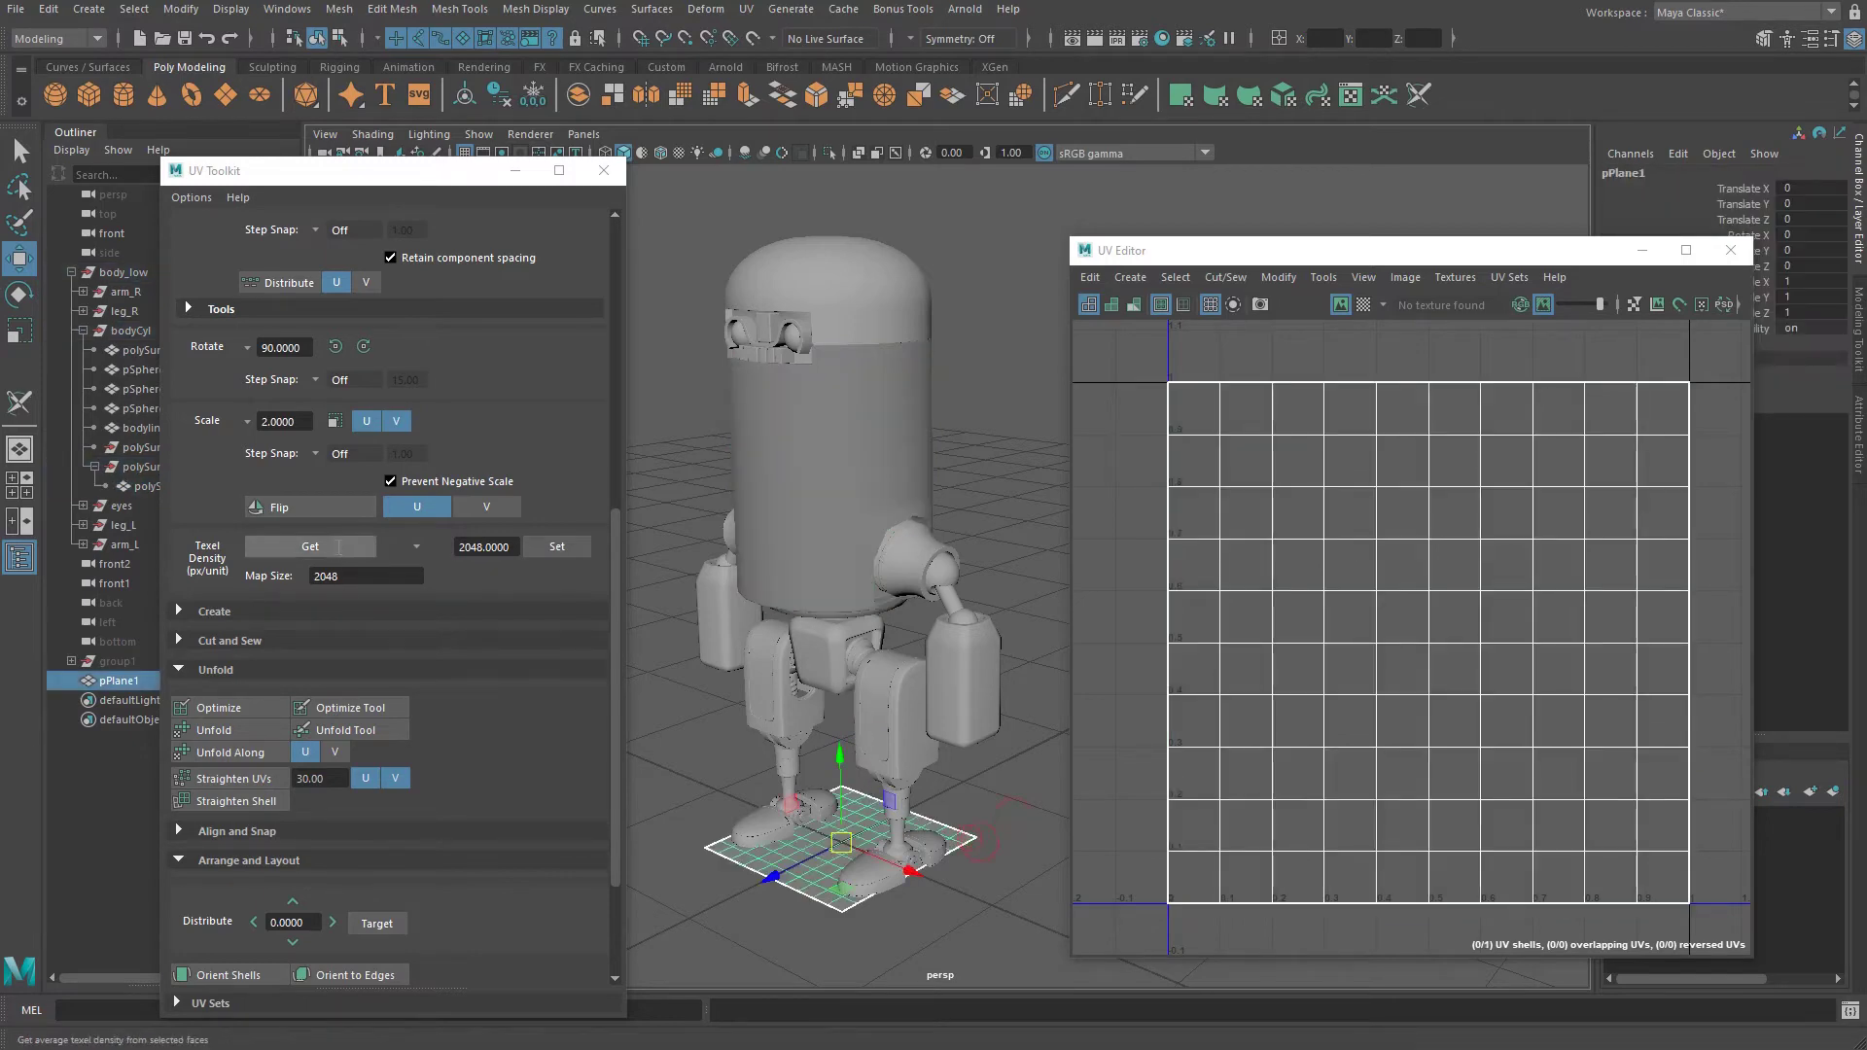
pyautogui.doubleClick(366, 576)
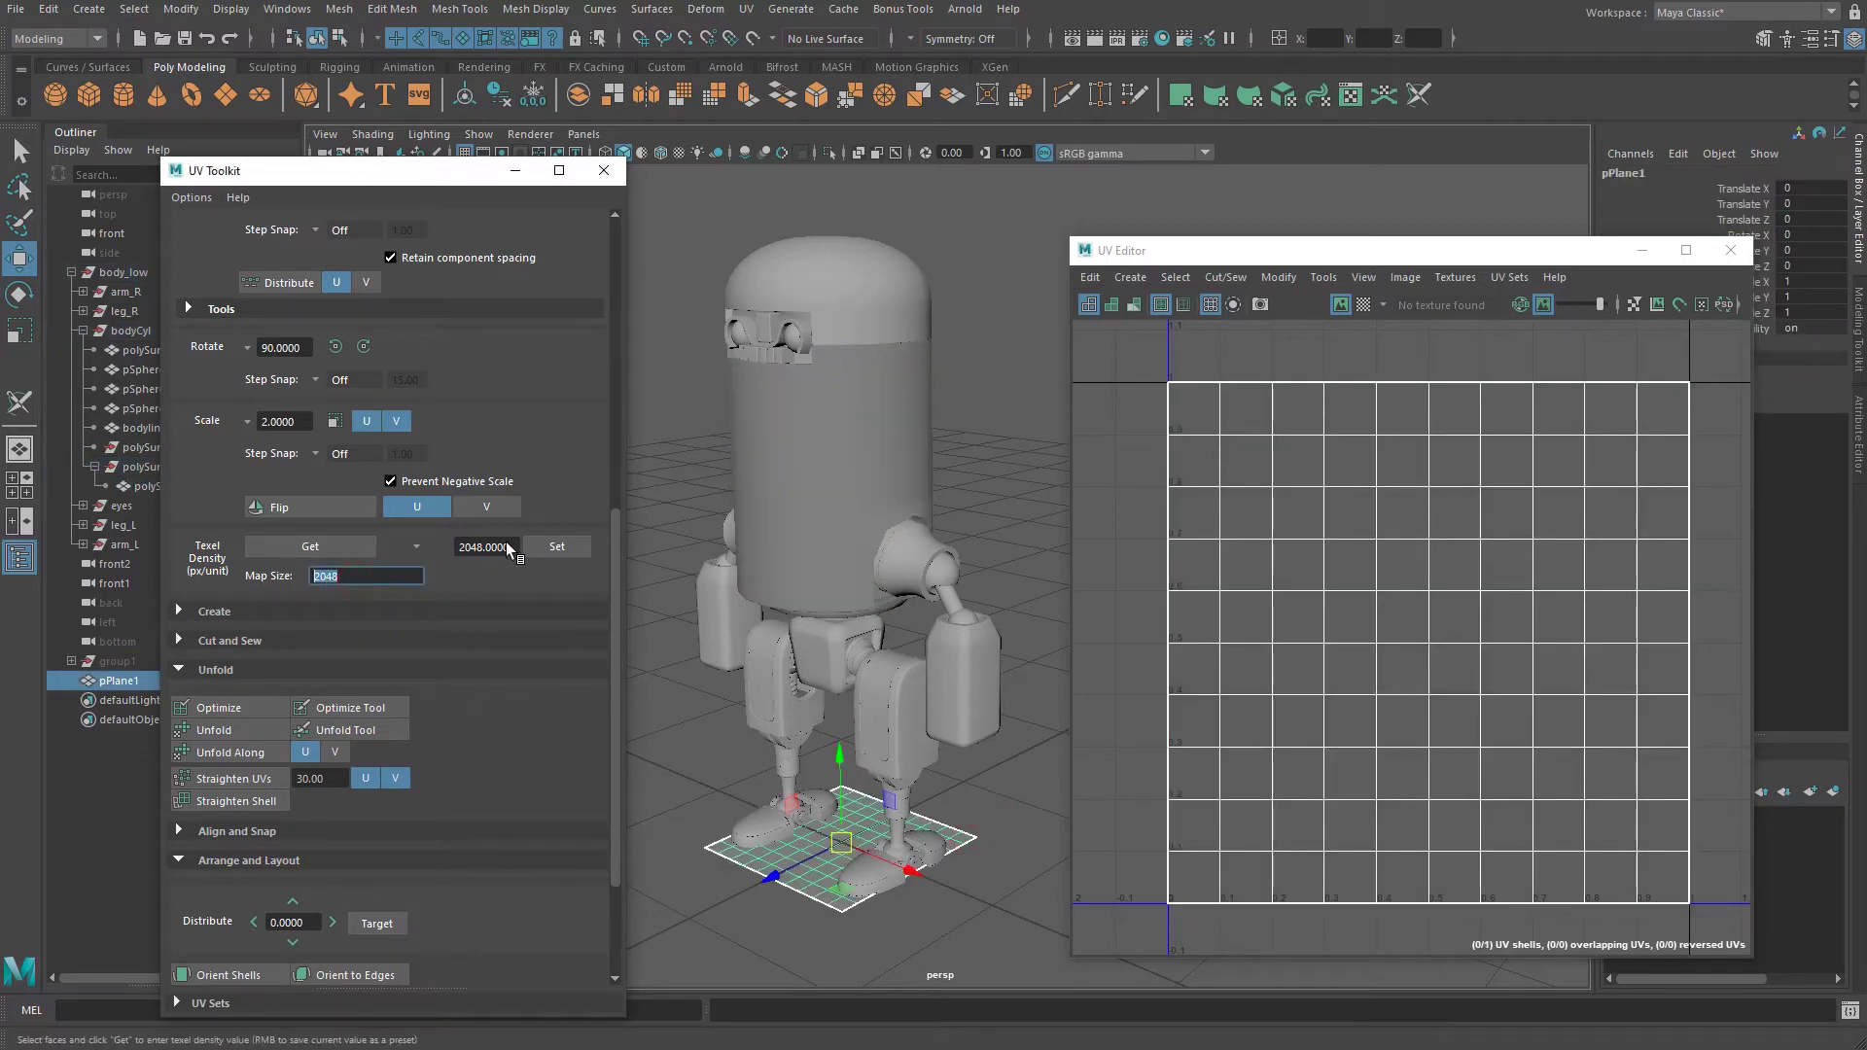
pyautogui.click(354, 554)
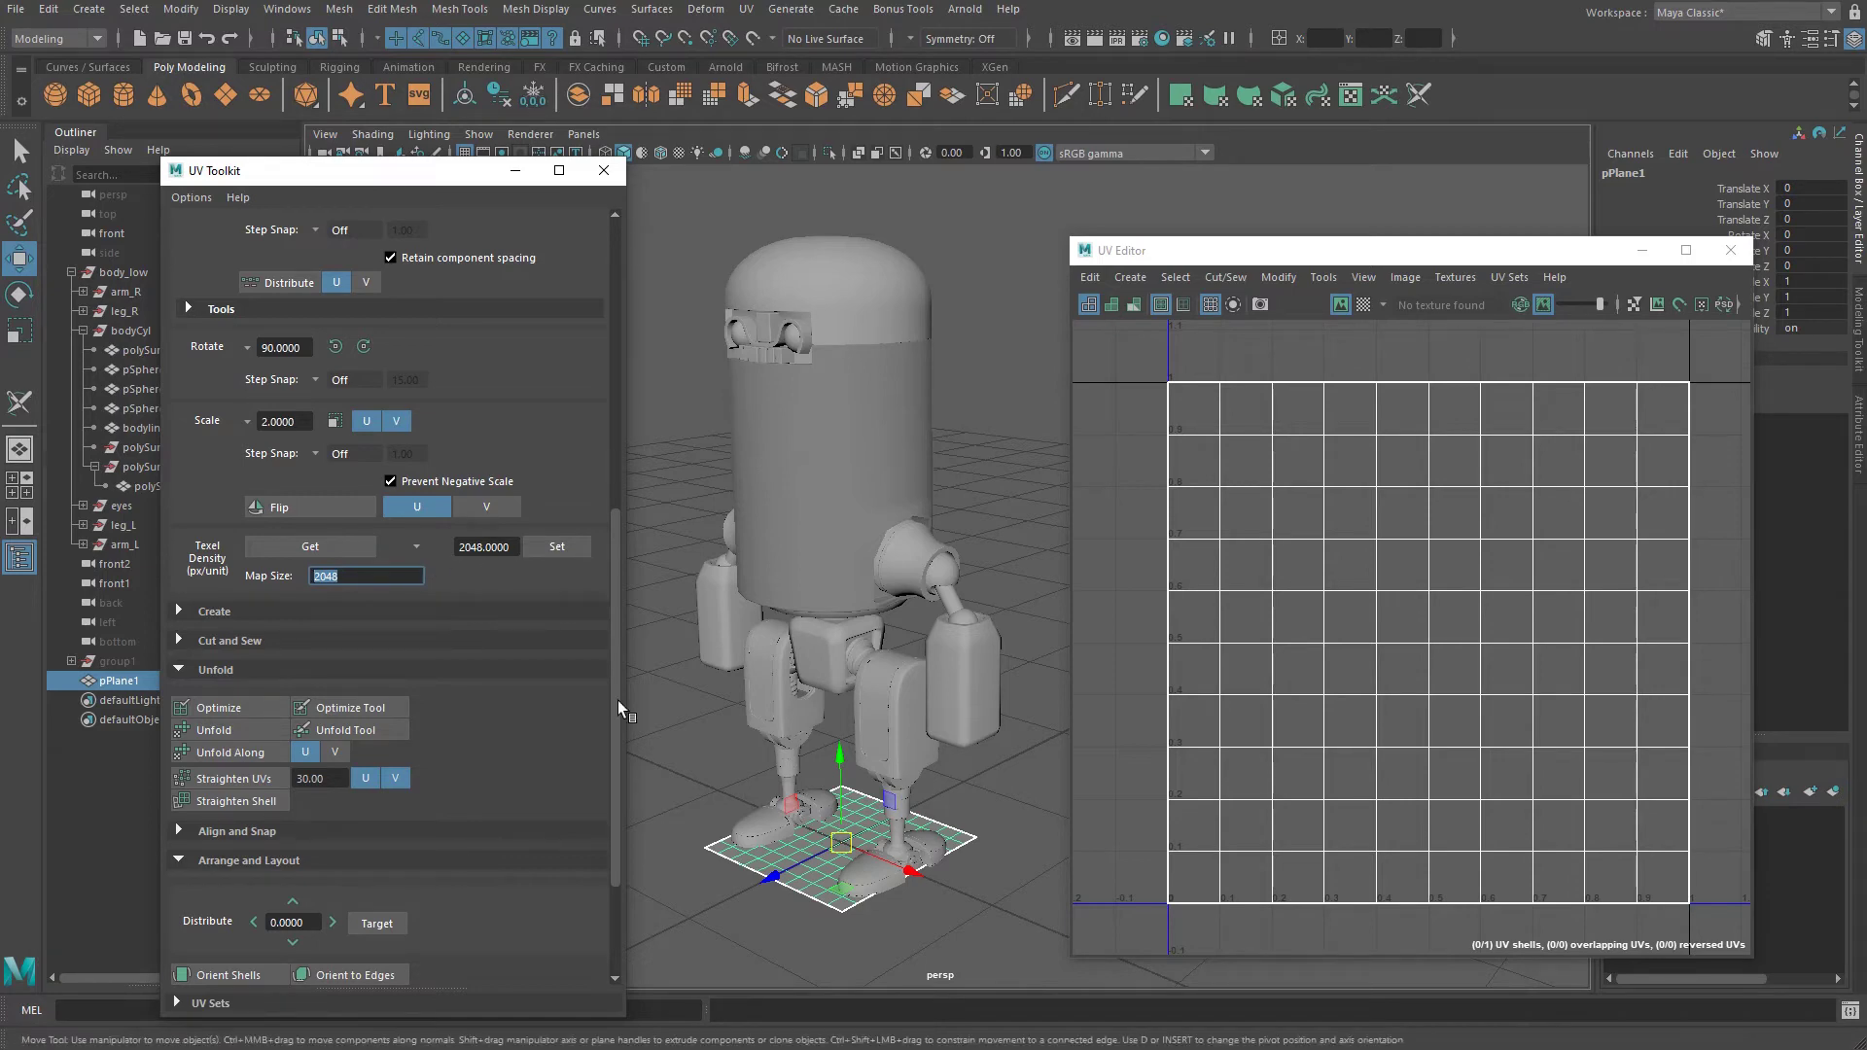
# Select the body cylinder and turn on the checker map display.
pyautogui.scroll(8, 846, 661)
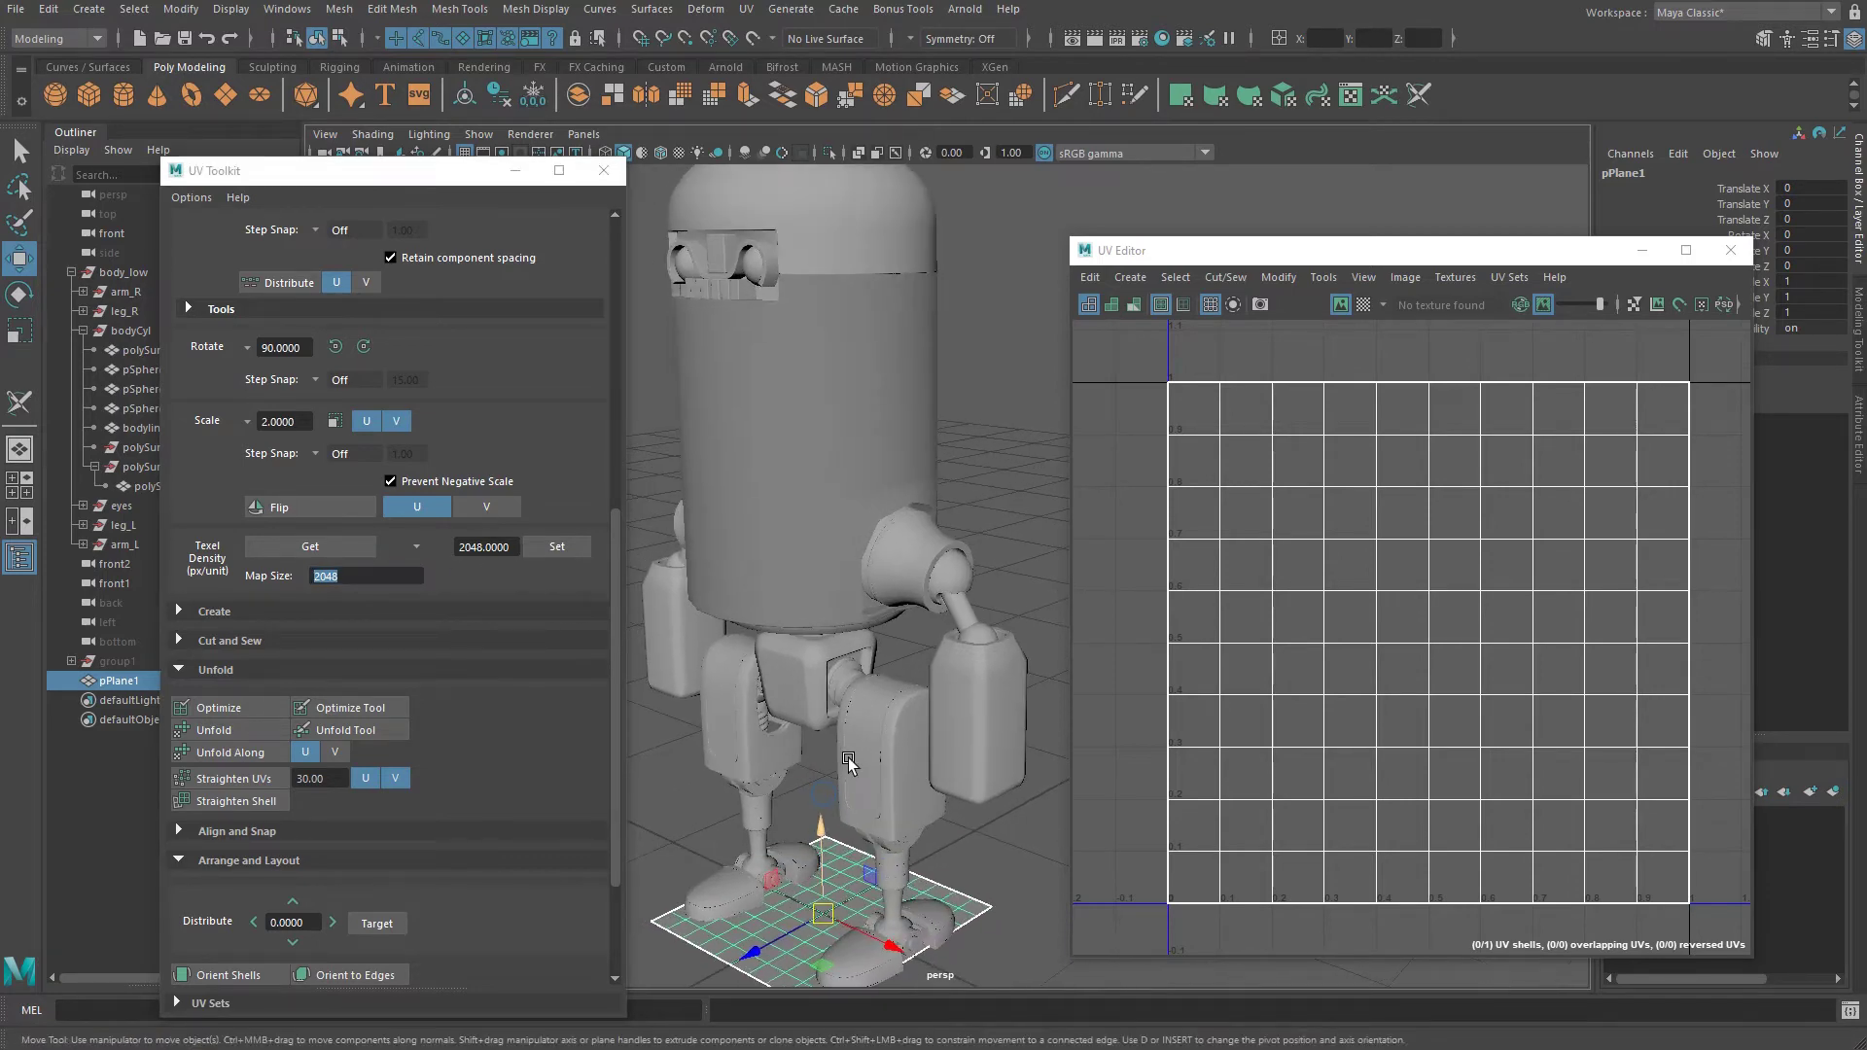
pyautogui.press('q')
pyautogui.click(856, 551)
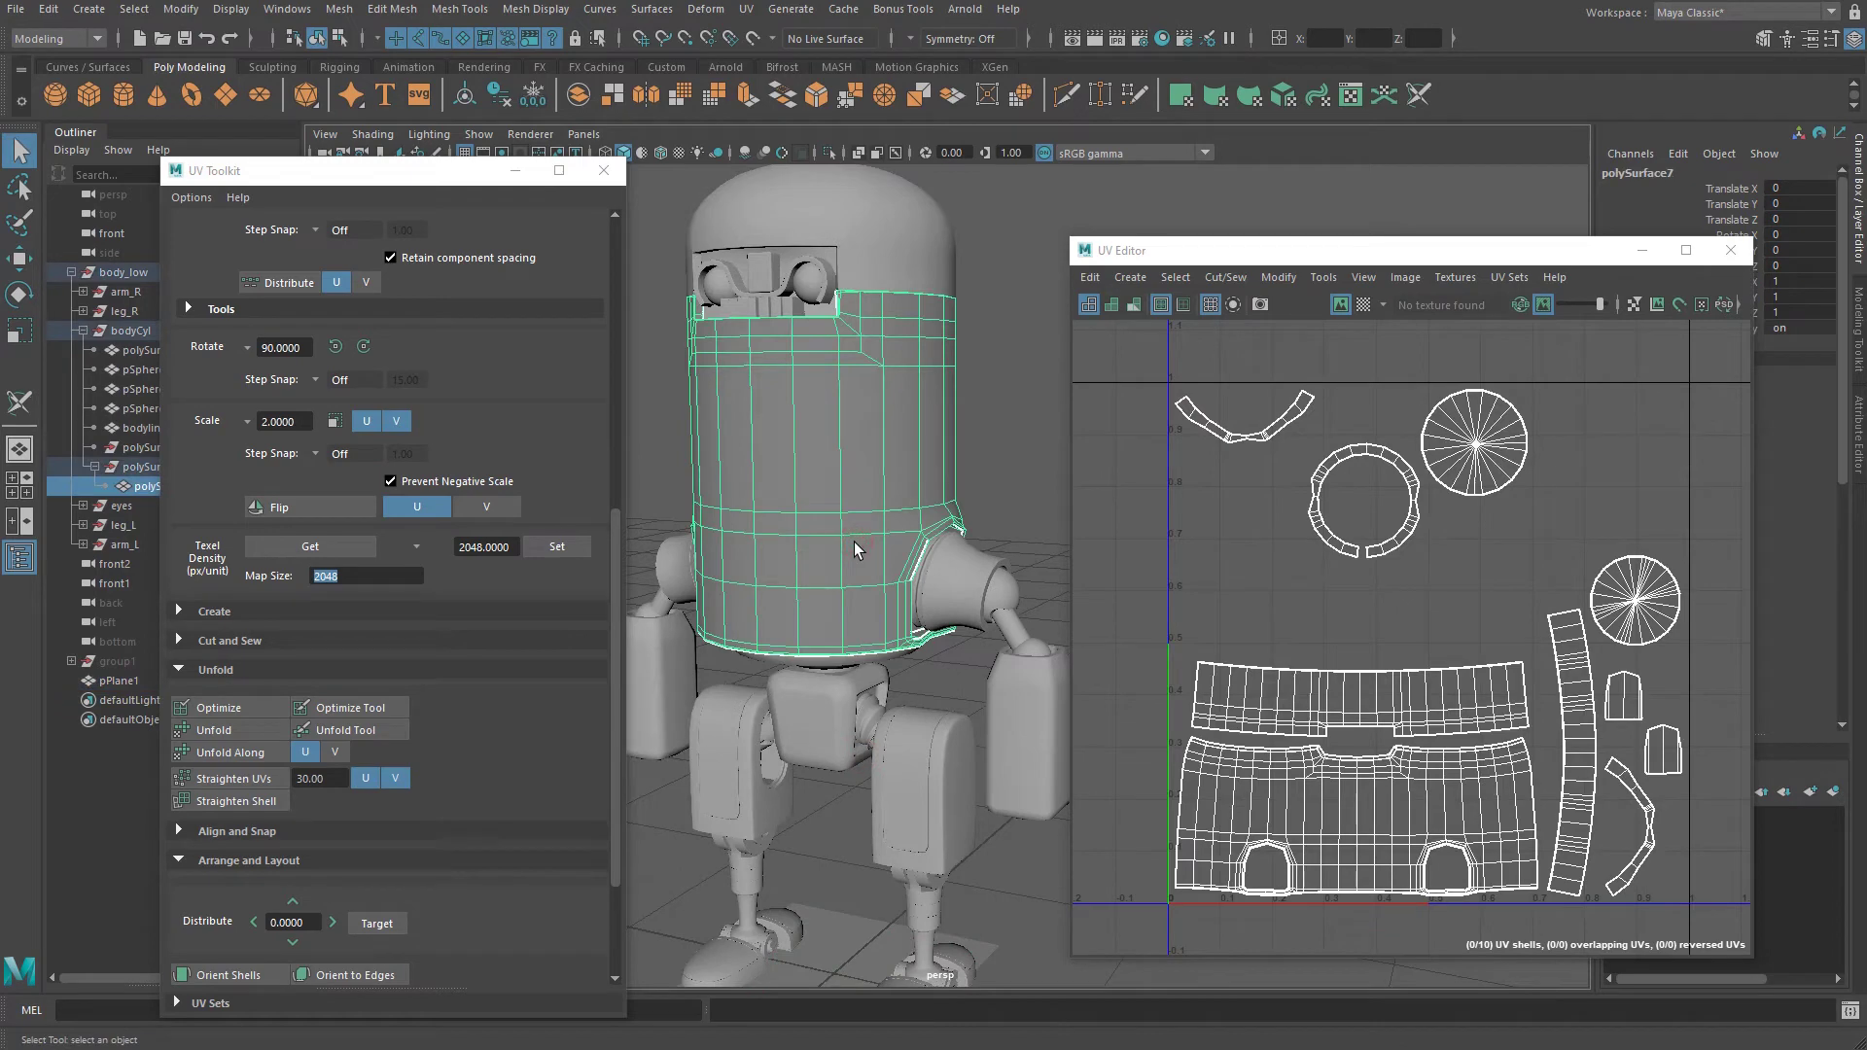
pyautogui.click(1364, 304)
# Compare the checker size on the plane with that on the body cylinder, ending with the cylinder selected.
pyautogui.click(817, 941)
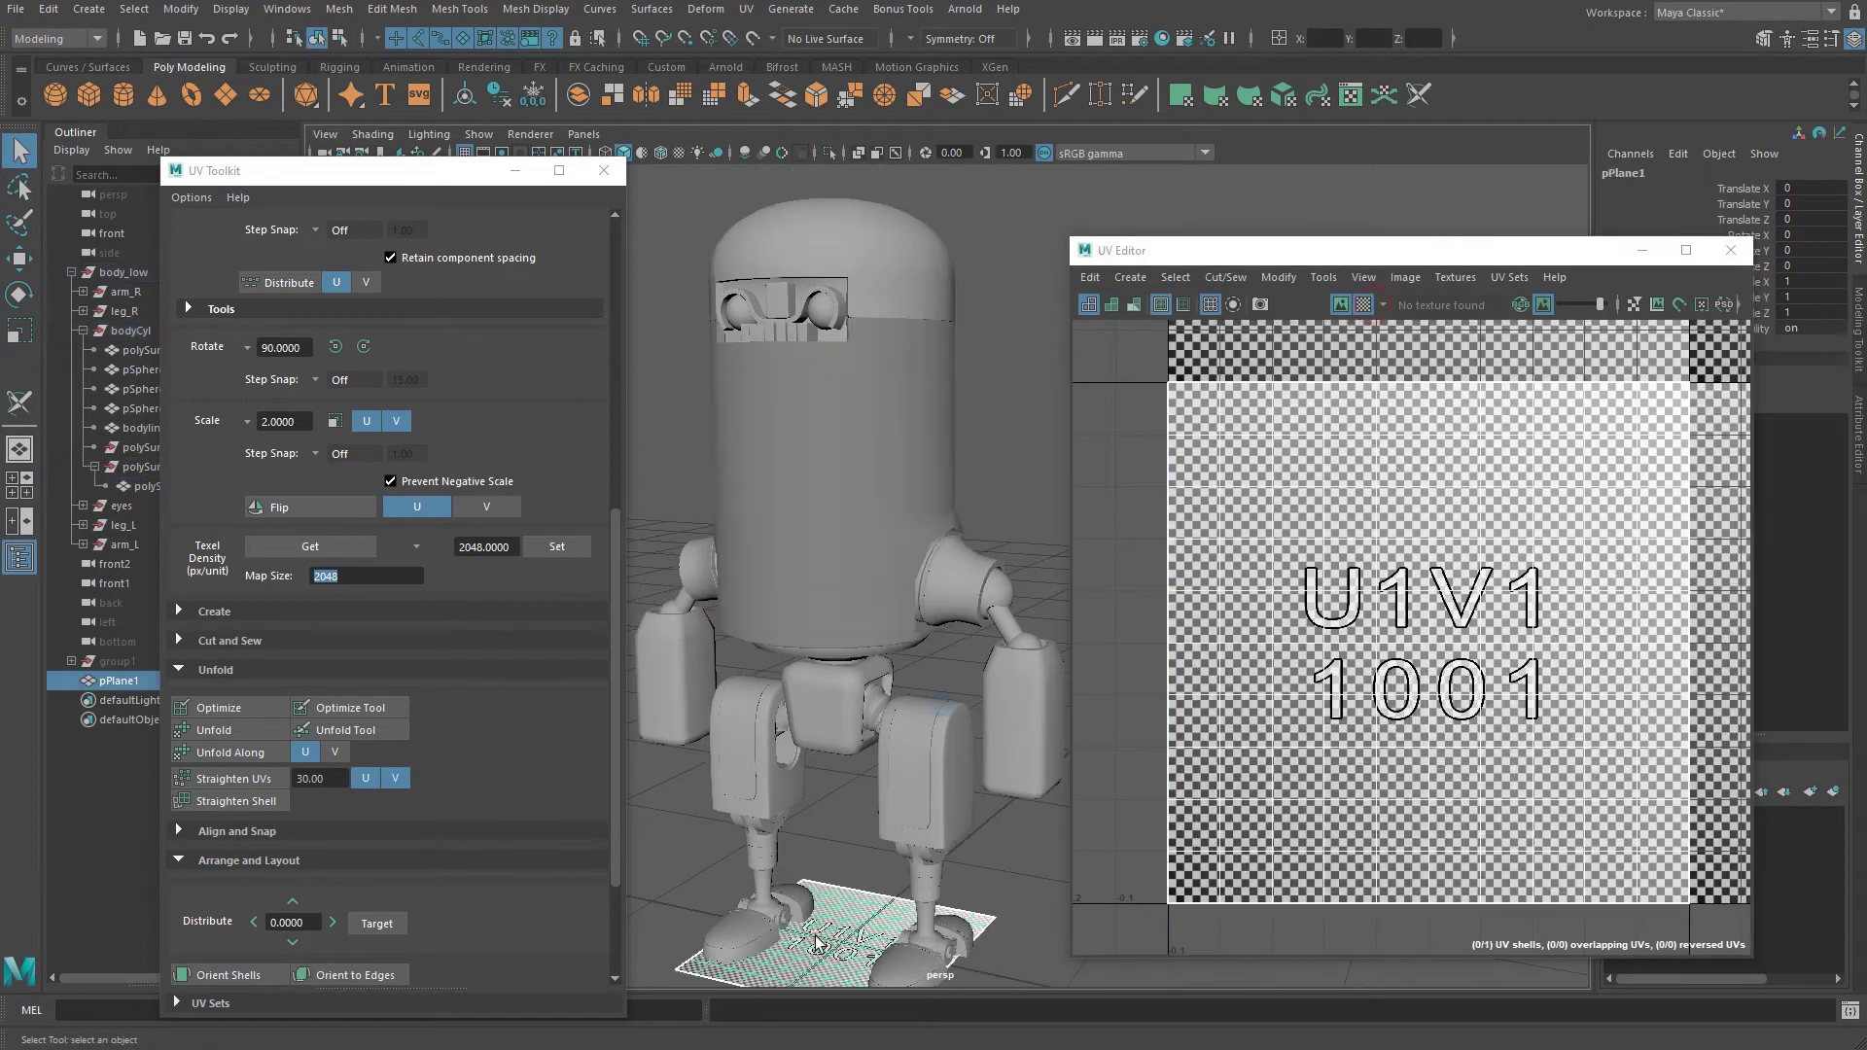
pyautogui.click(880, 459)
pyautogui.click(823, 944)
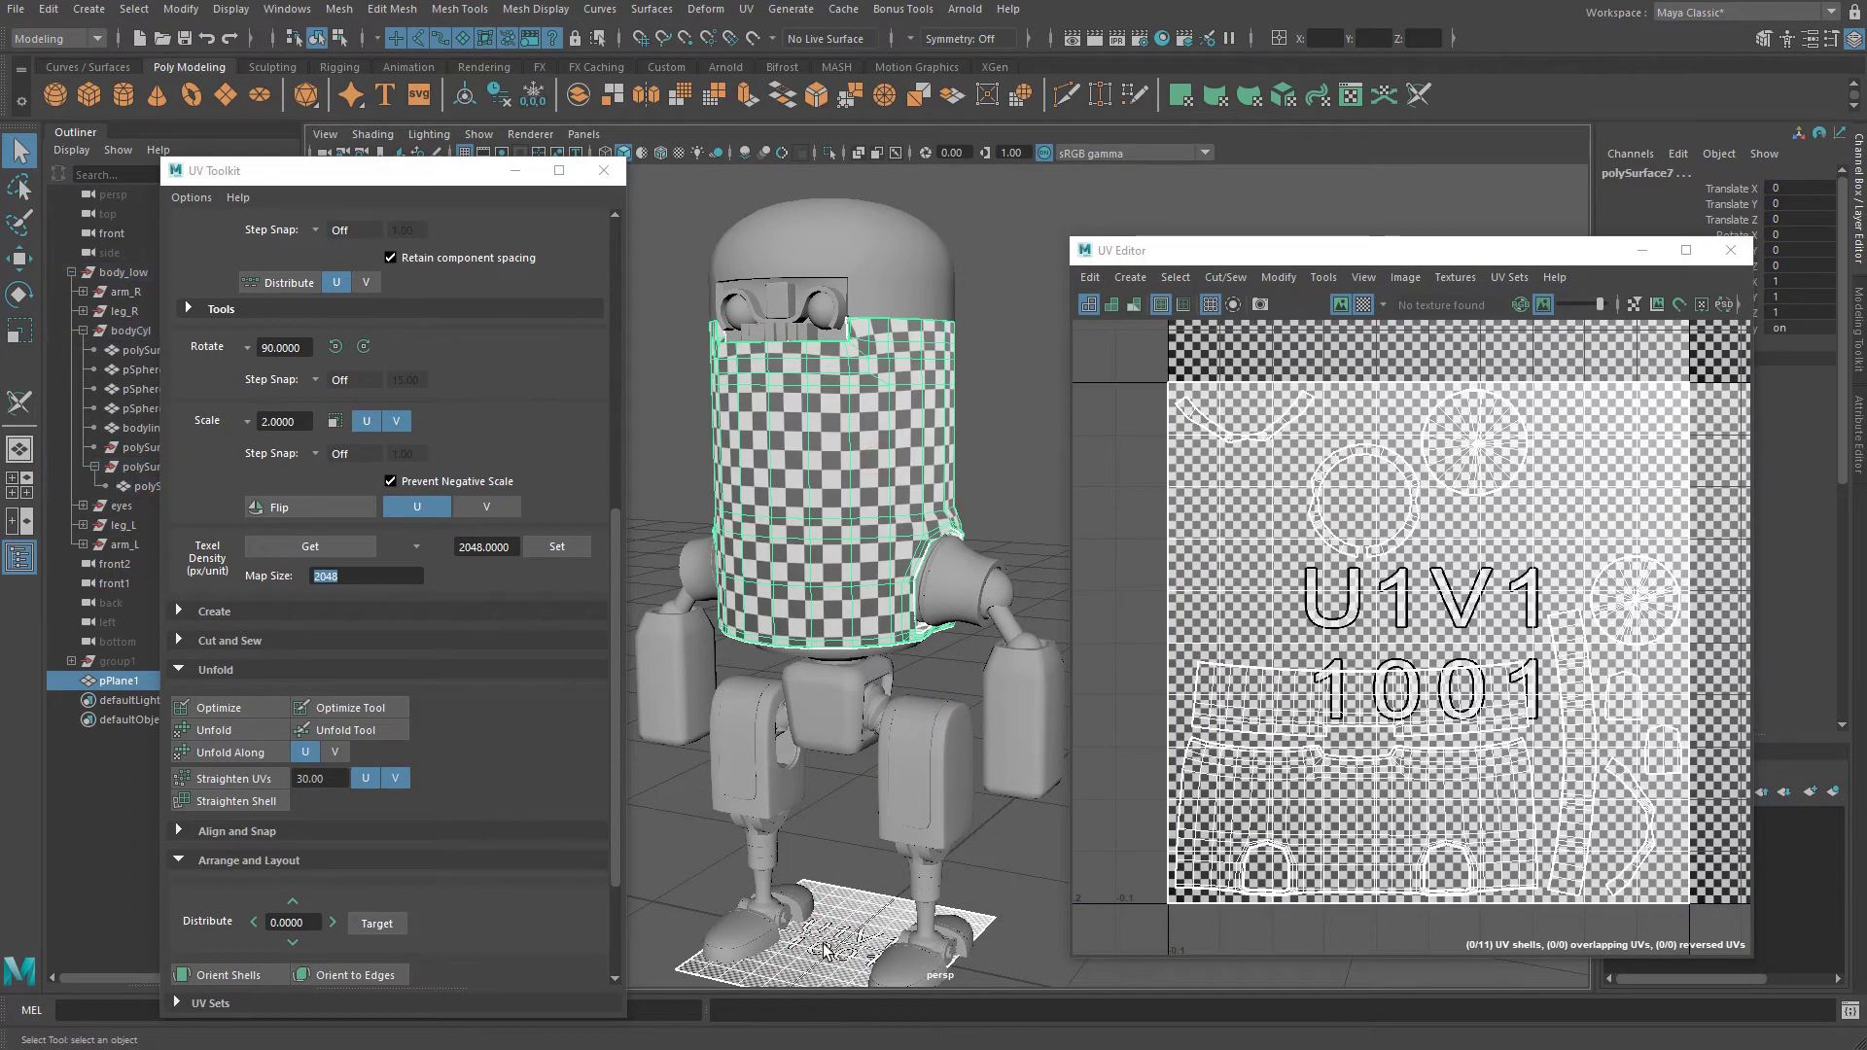
pyautogui.keyDown('alt'); pyautogui.moveTo(825, 947); pyautogui.dragTo(849, 972); pyautogui.keyUp('alt')
pyautogui.click(856, 549)
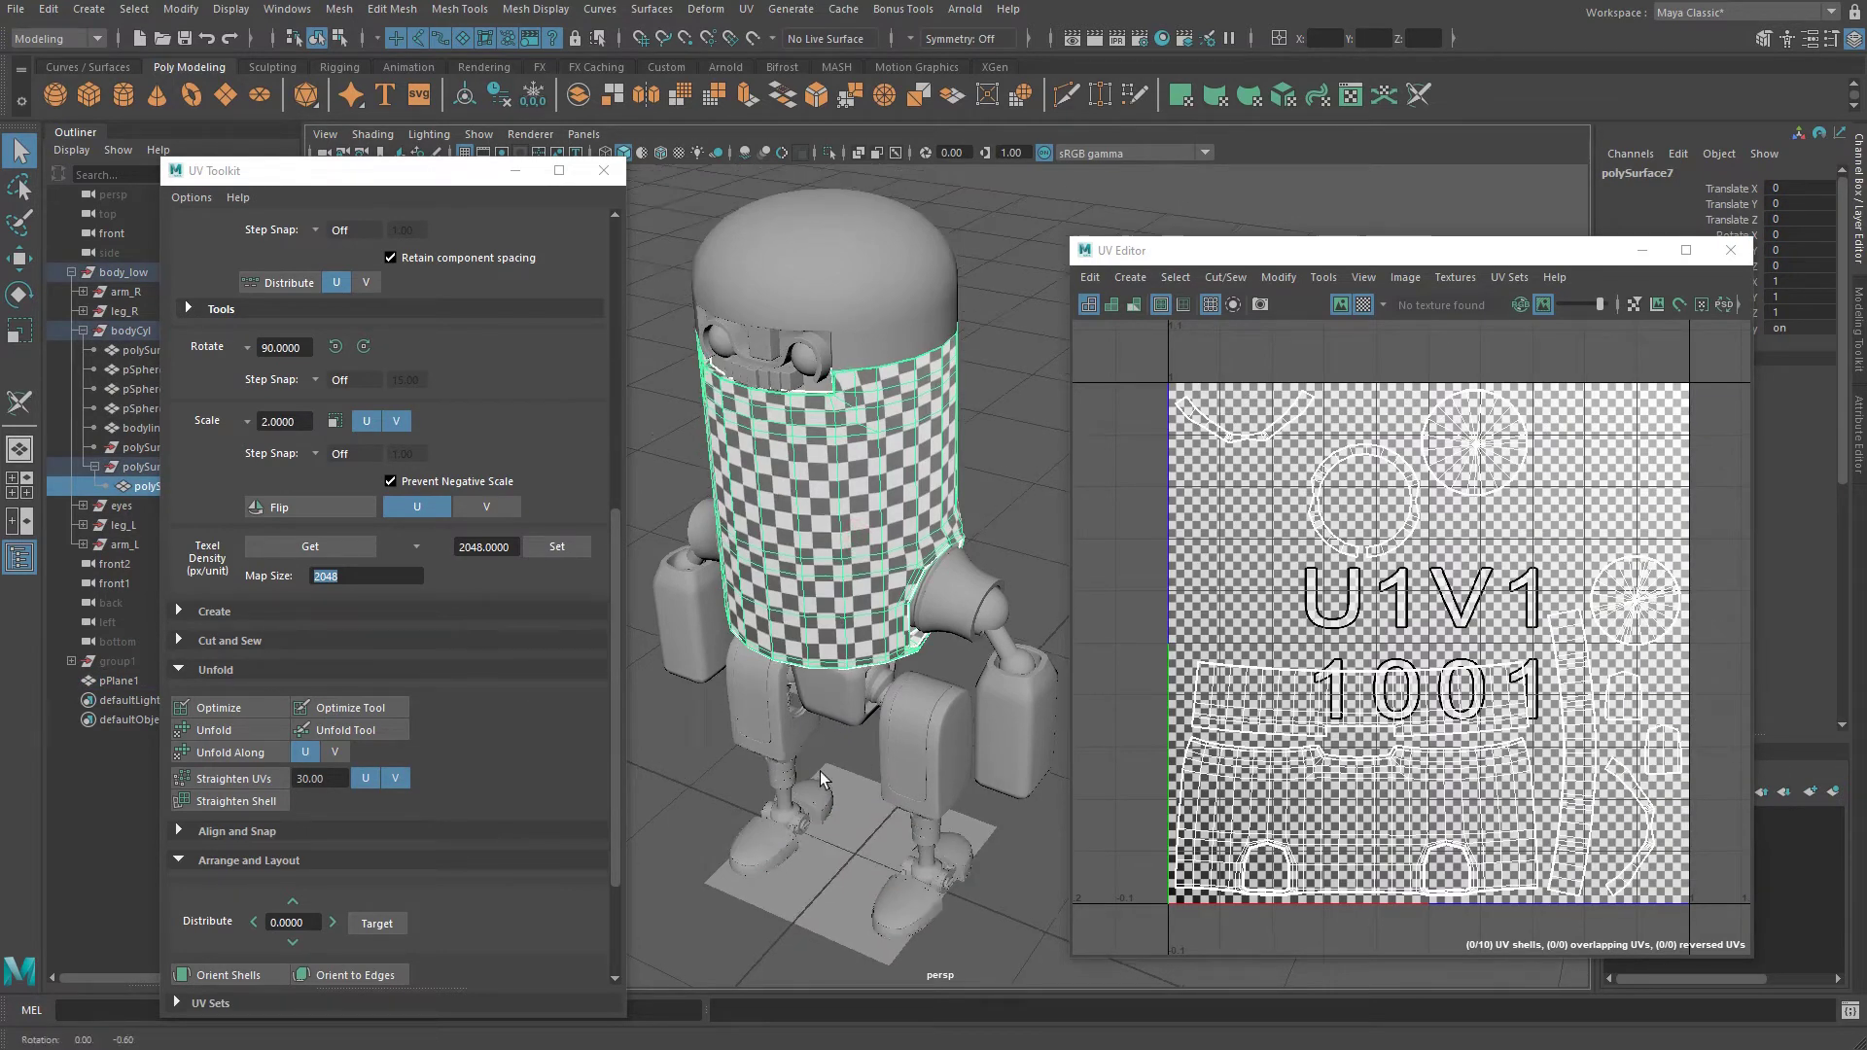
# Set the body cylinder's texel density to 2048 px/unit to match the reference plane at the feet.
pyautogui.keyDown('alt'); pyautogui.moveTo(858, 540); pyautogui.dragTo(730, 631); pyautogui.keyUp('alt')
pyautogui.click(833, 880)
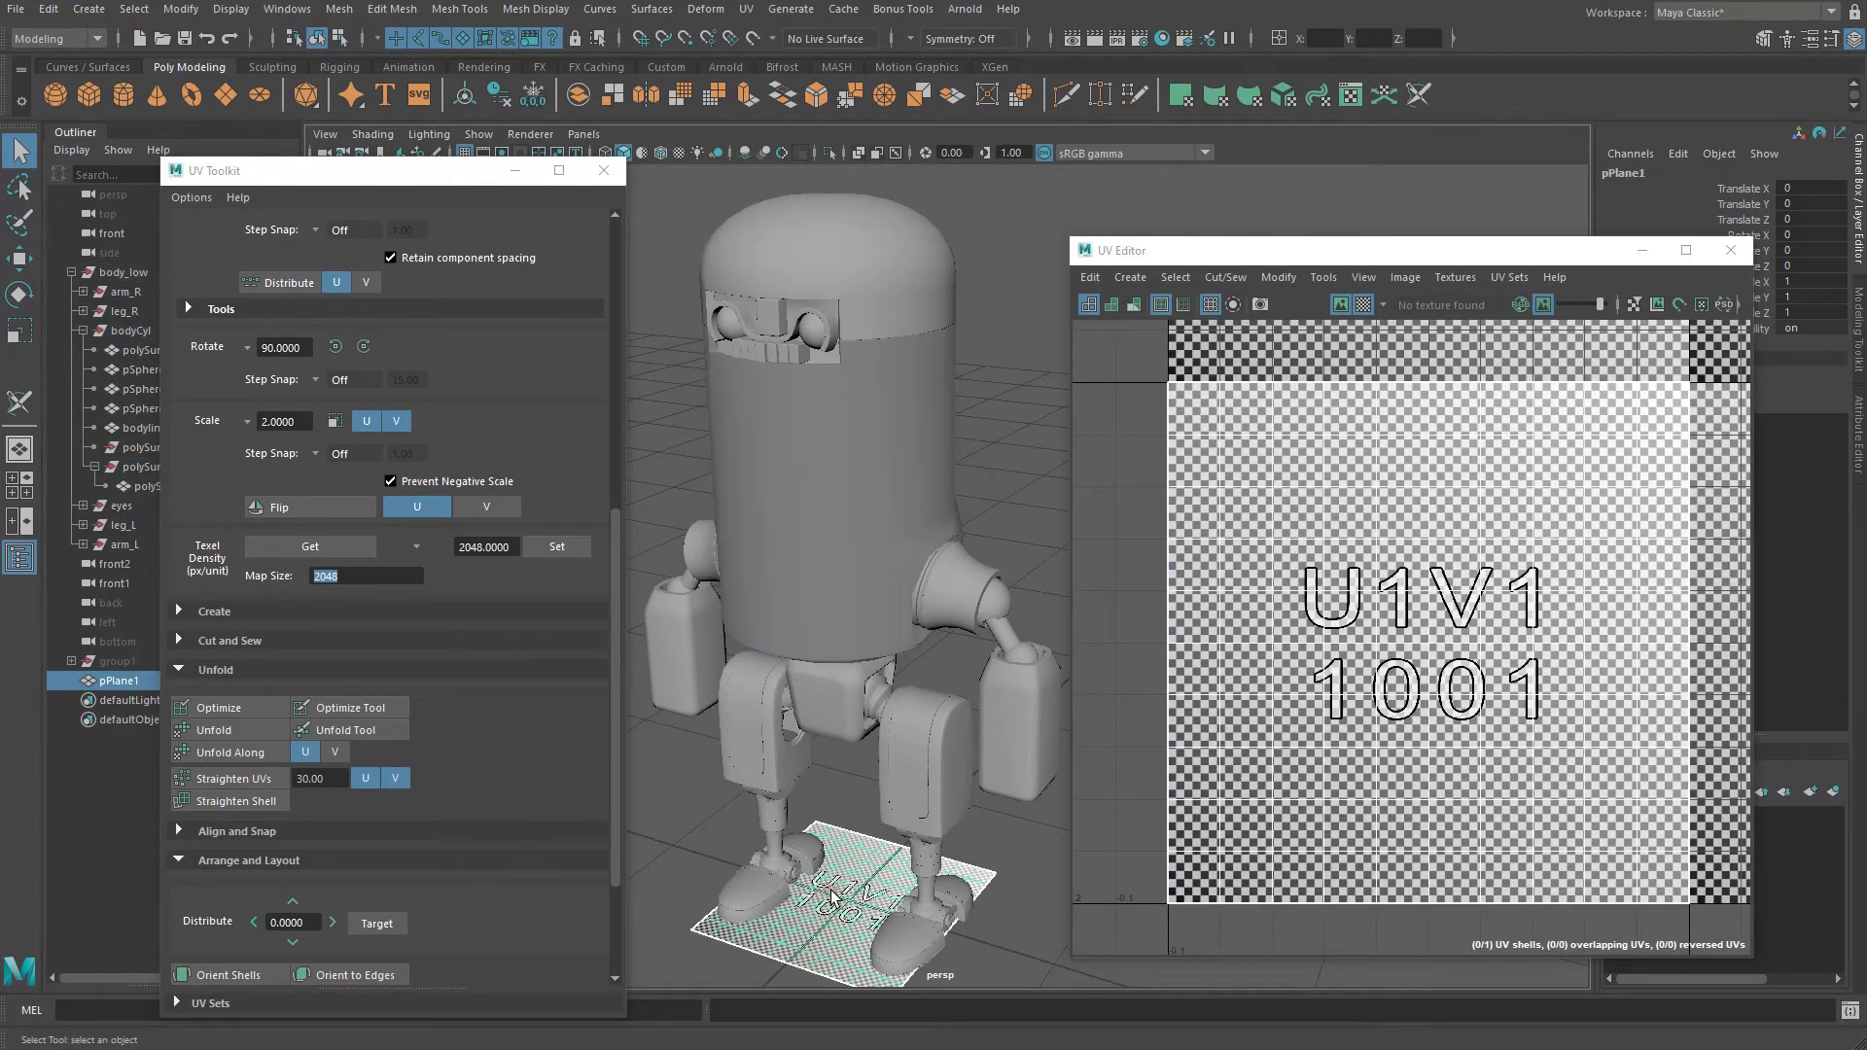
pyautogui.click(825, 478)
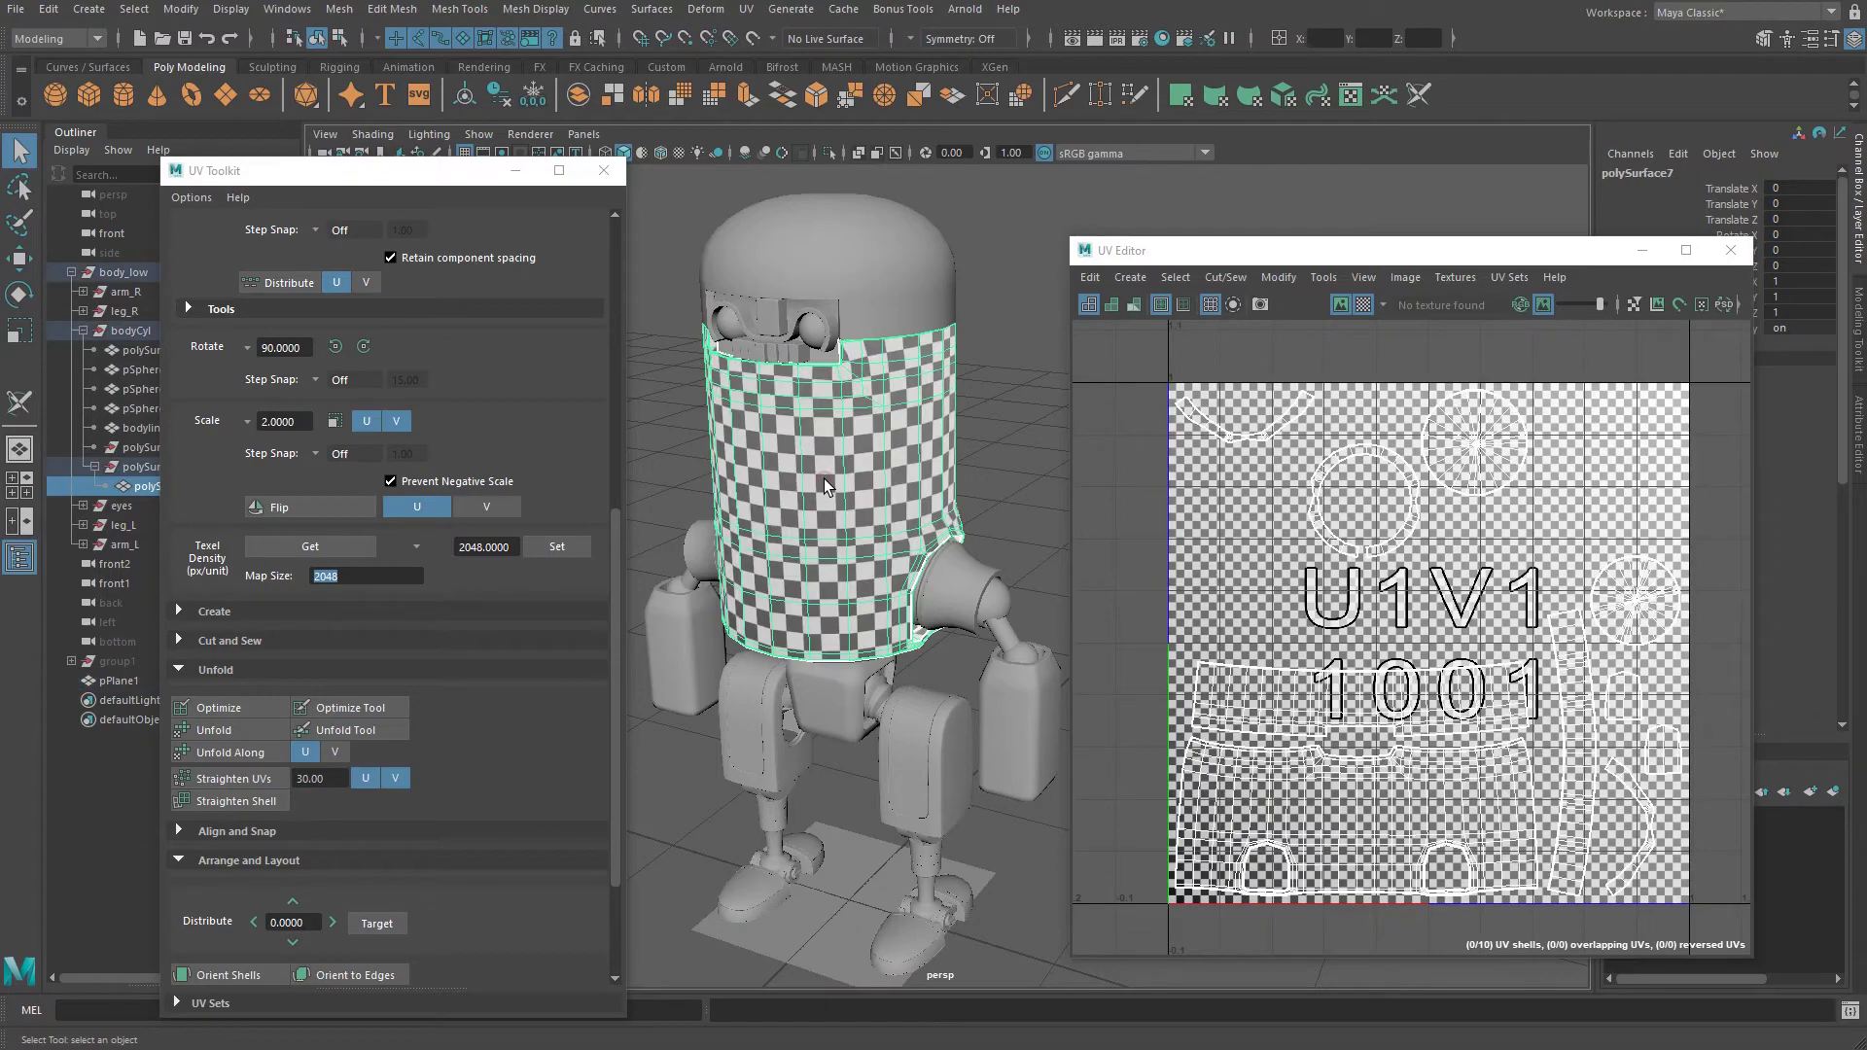
pyautogui.click(556, 546)
pyautogui.scroll(-3, 1487, 618)
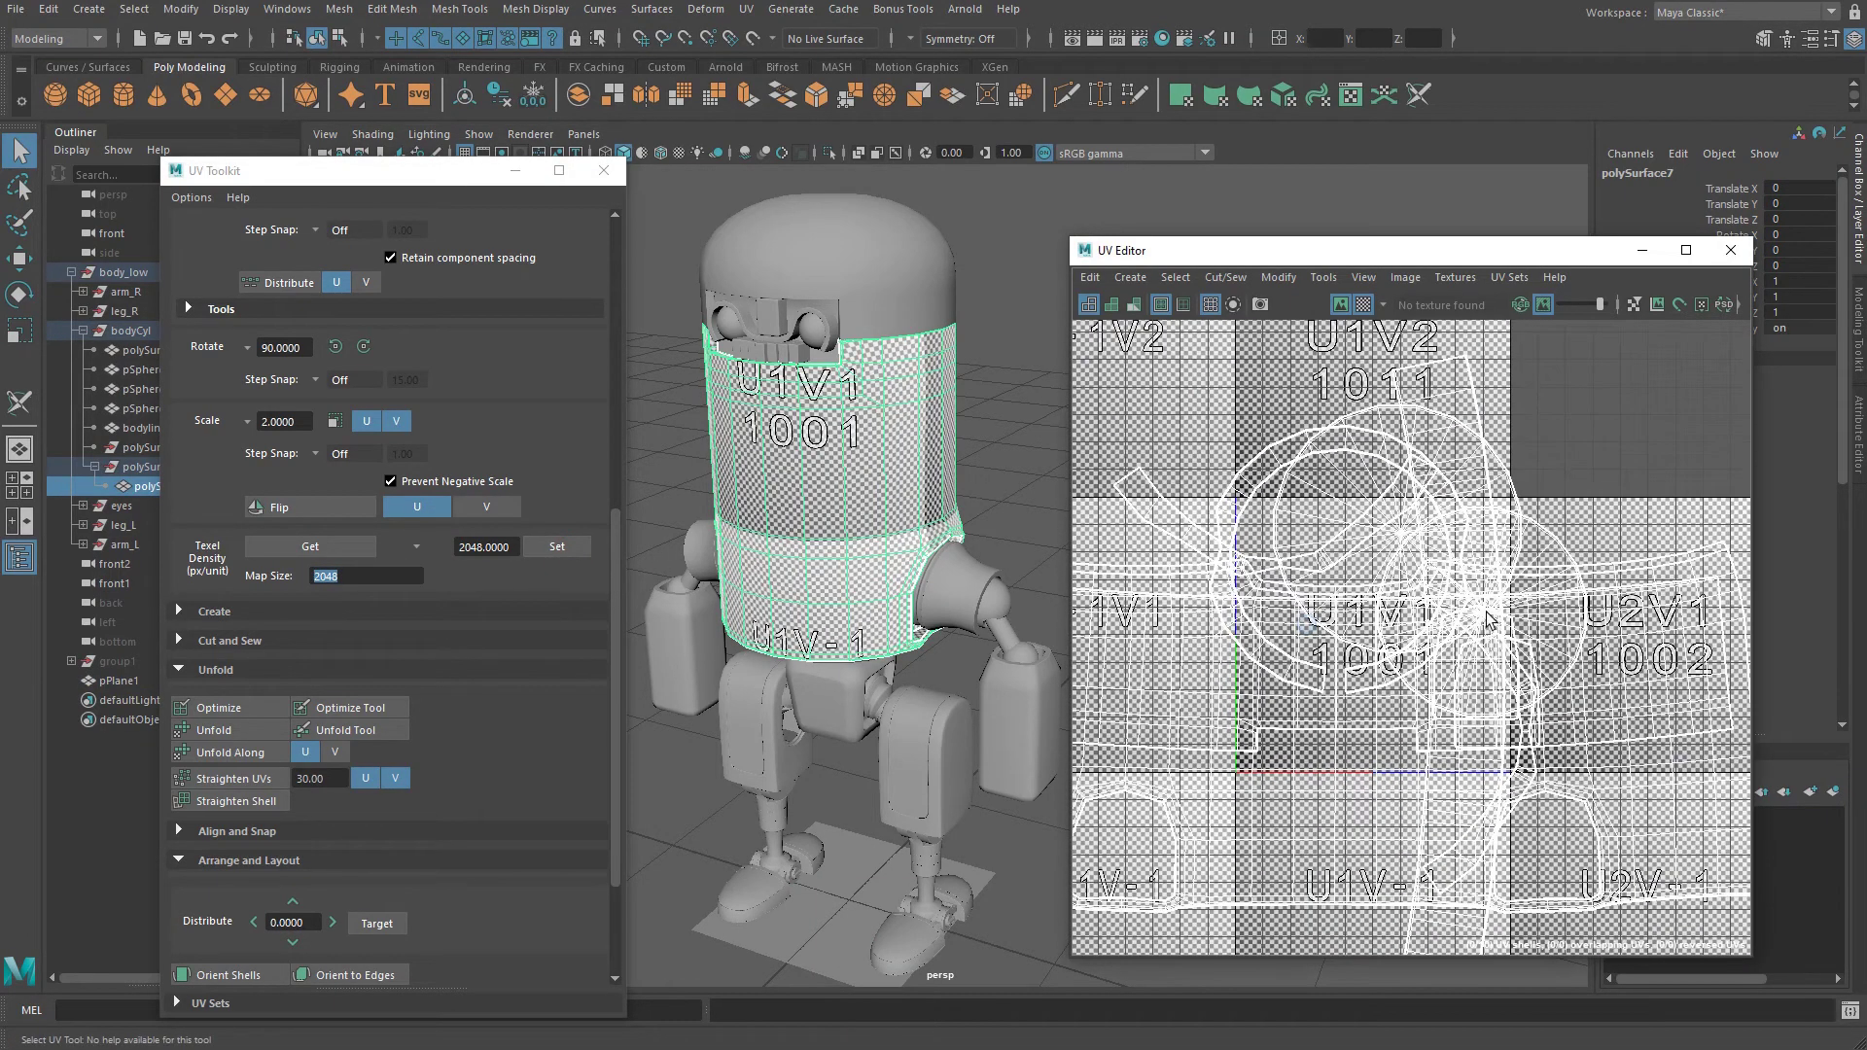
pyautogui.scroll(-3, 1486, 618)
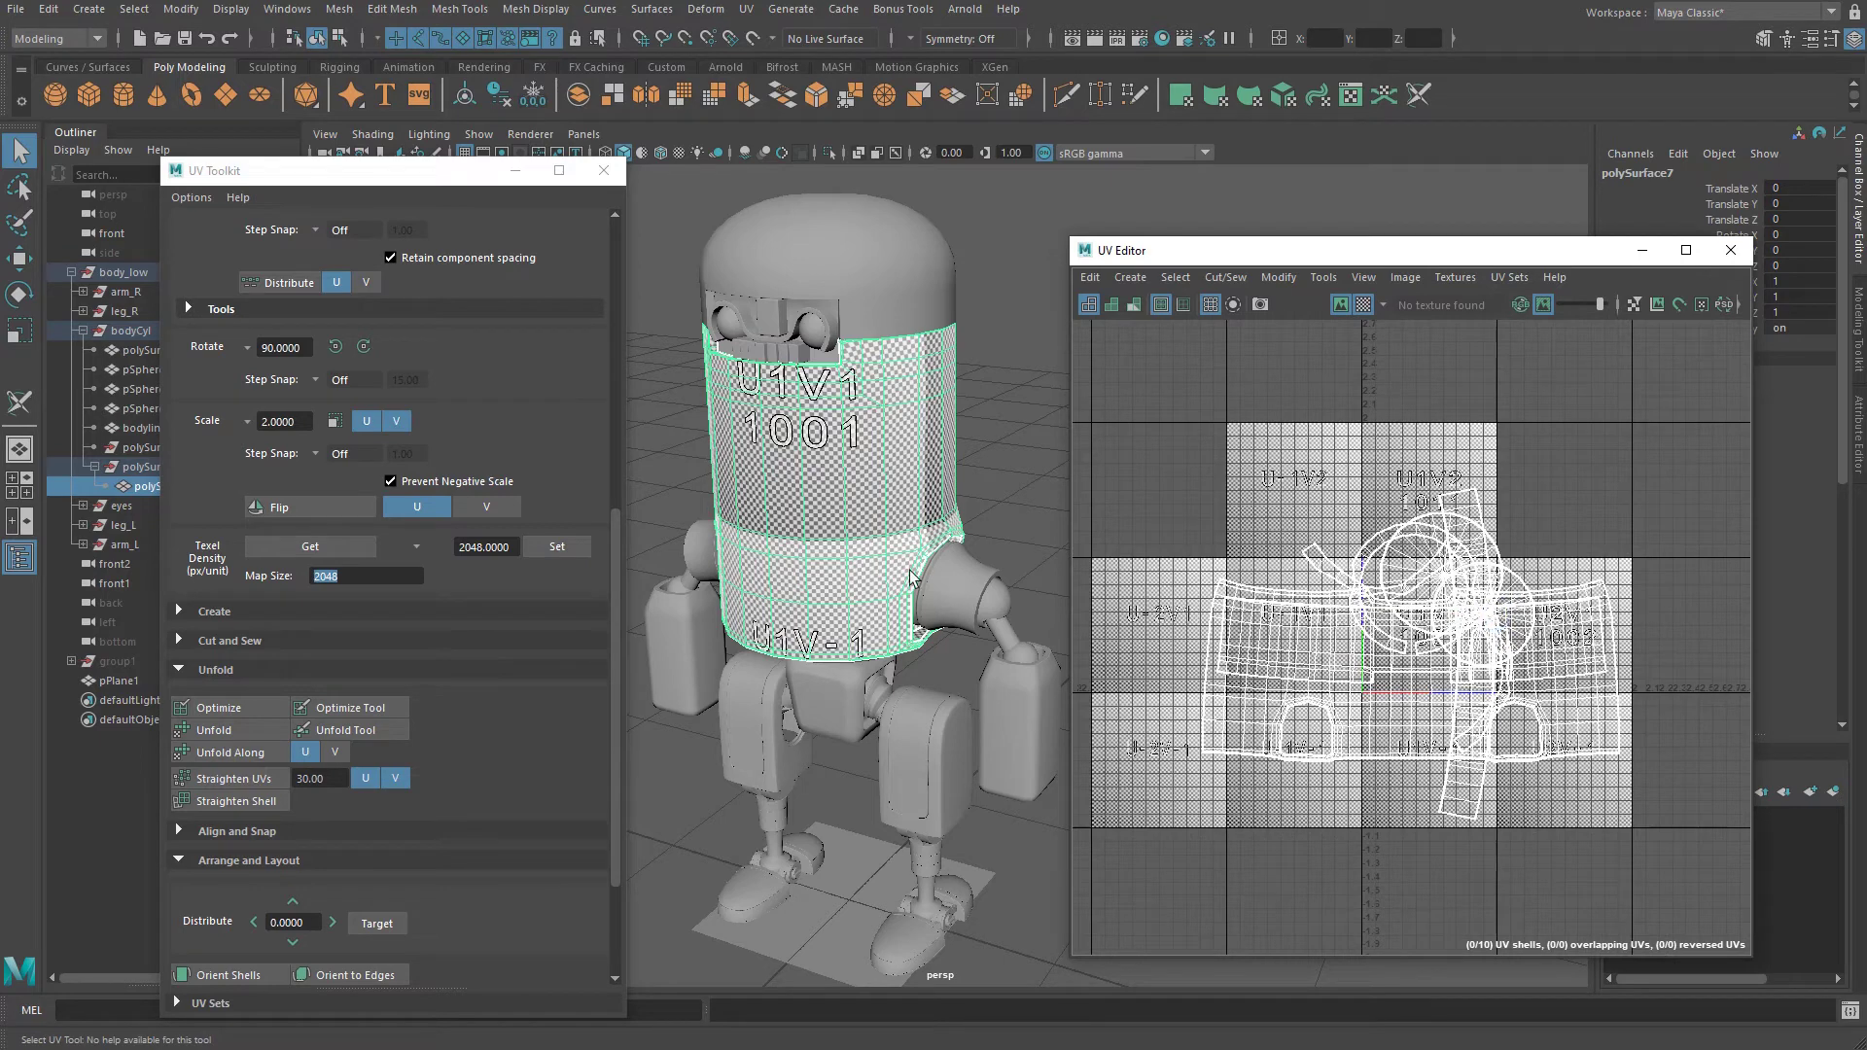
# Compare the checker size on the body cylinder with that on the plane at the feet, ending with both selected together.
pyautogui.click(883, 525)
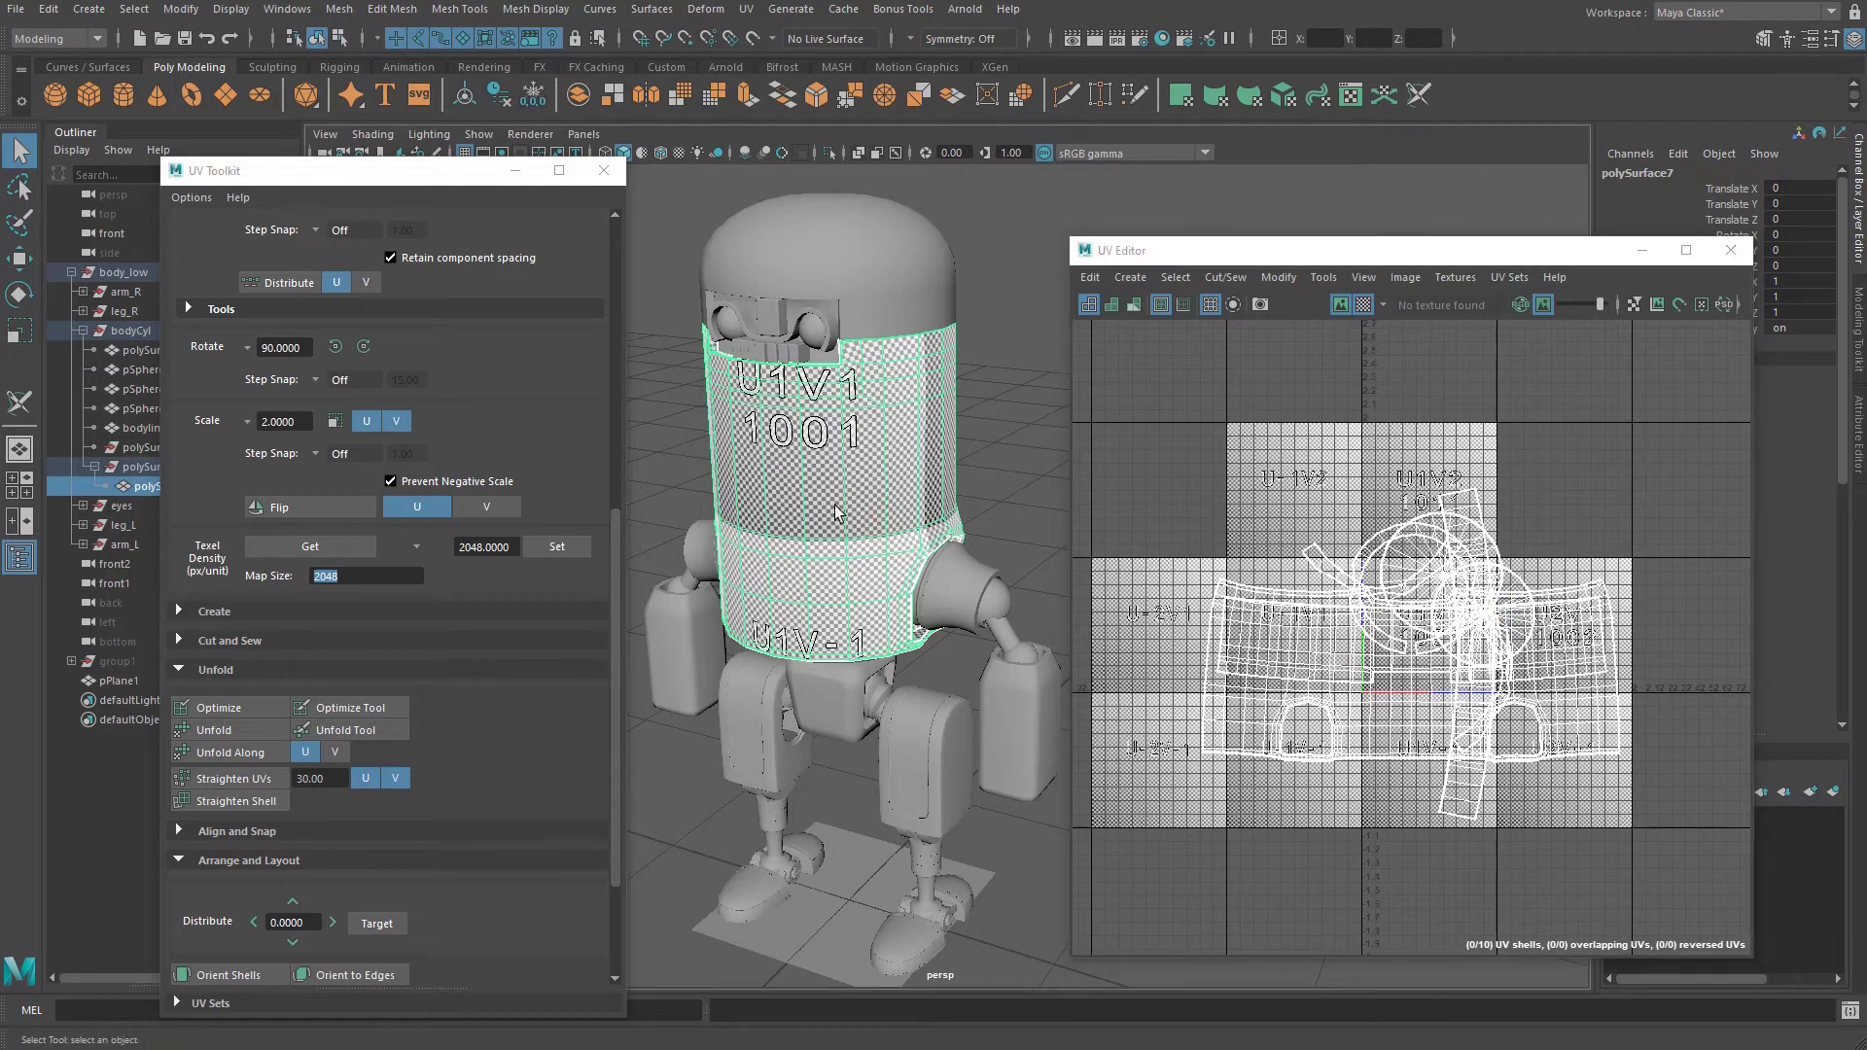
pyautogui.click(839, 902)
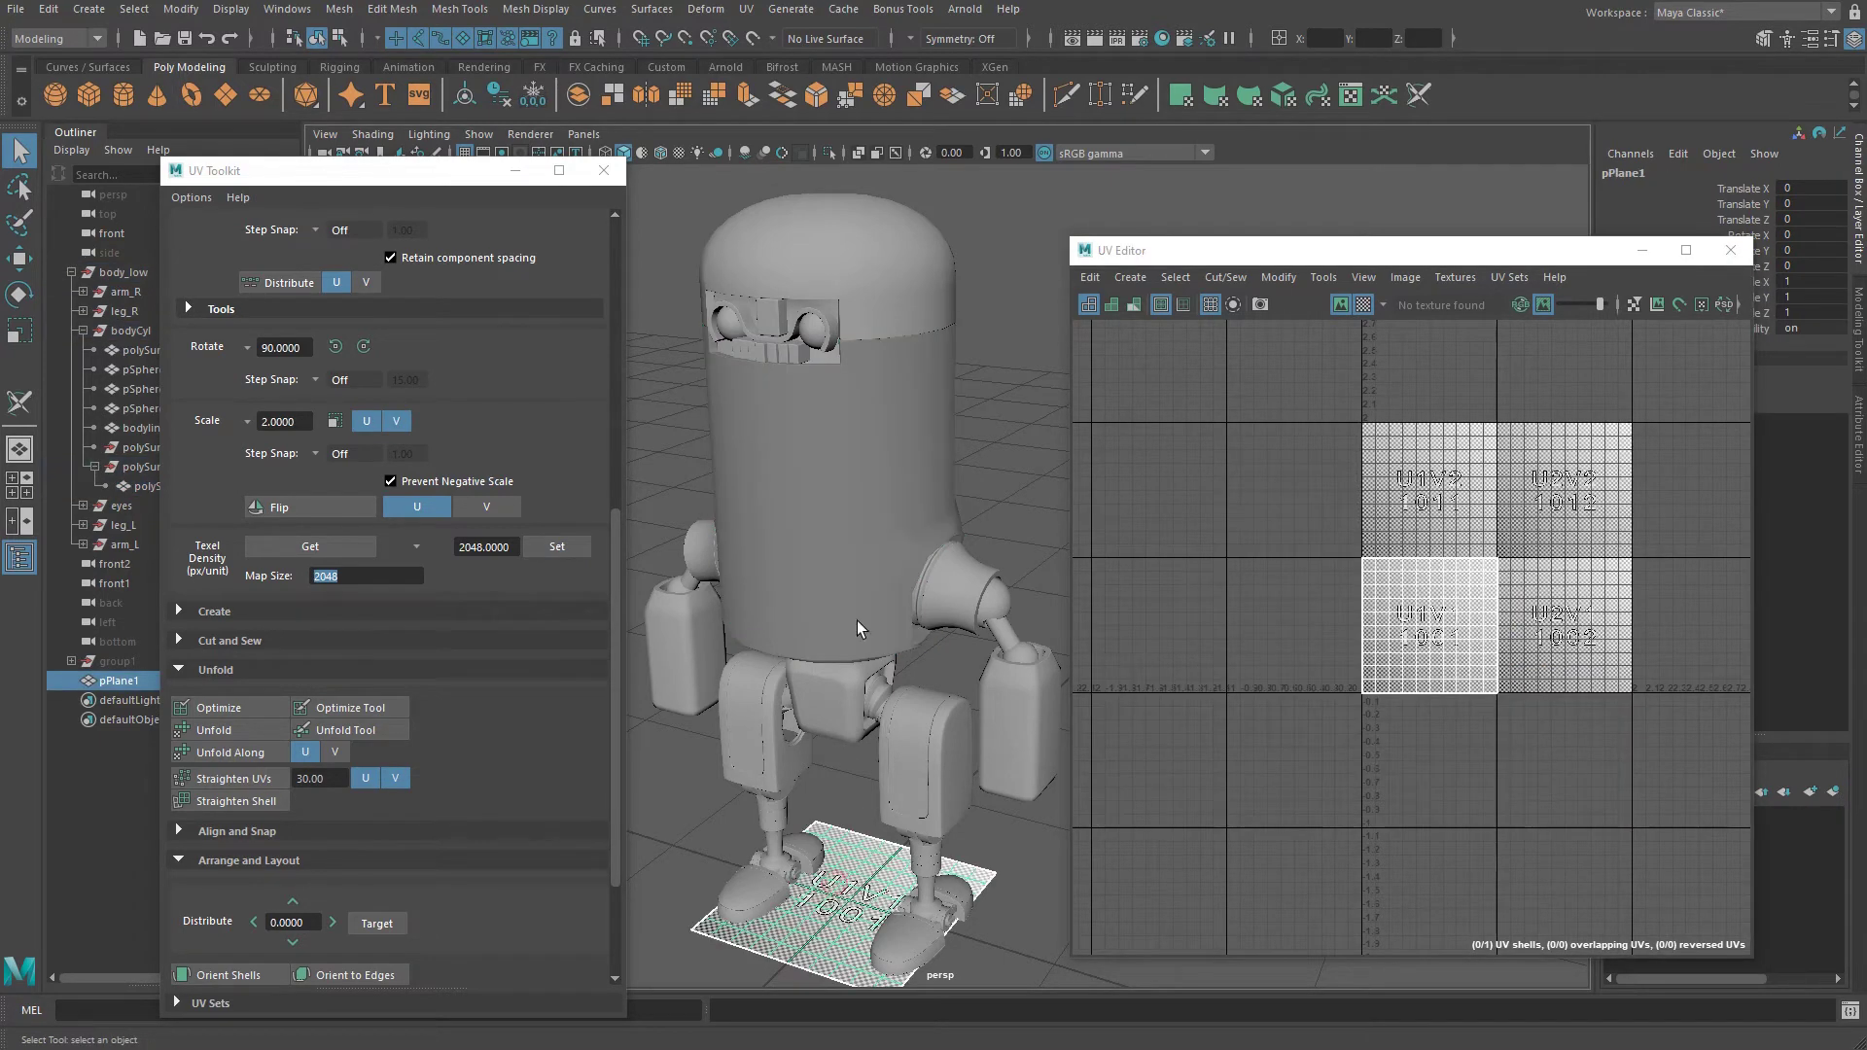
pyautogui.click(855, 544)
pyautogui.click(856, 866)
pyautogui.click(851, 501)
pyautogui.click(854, 863)
pyautogui.click(852, 559)
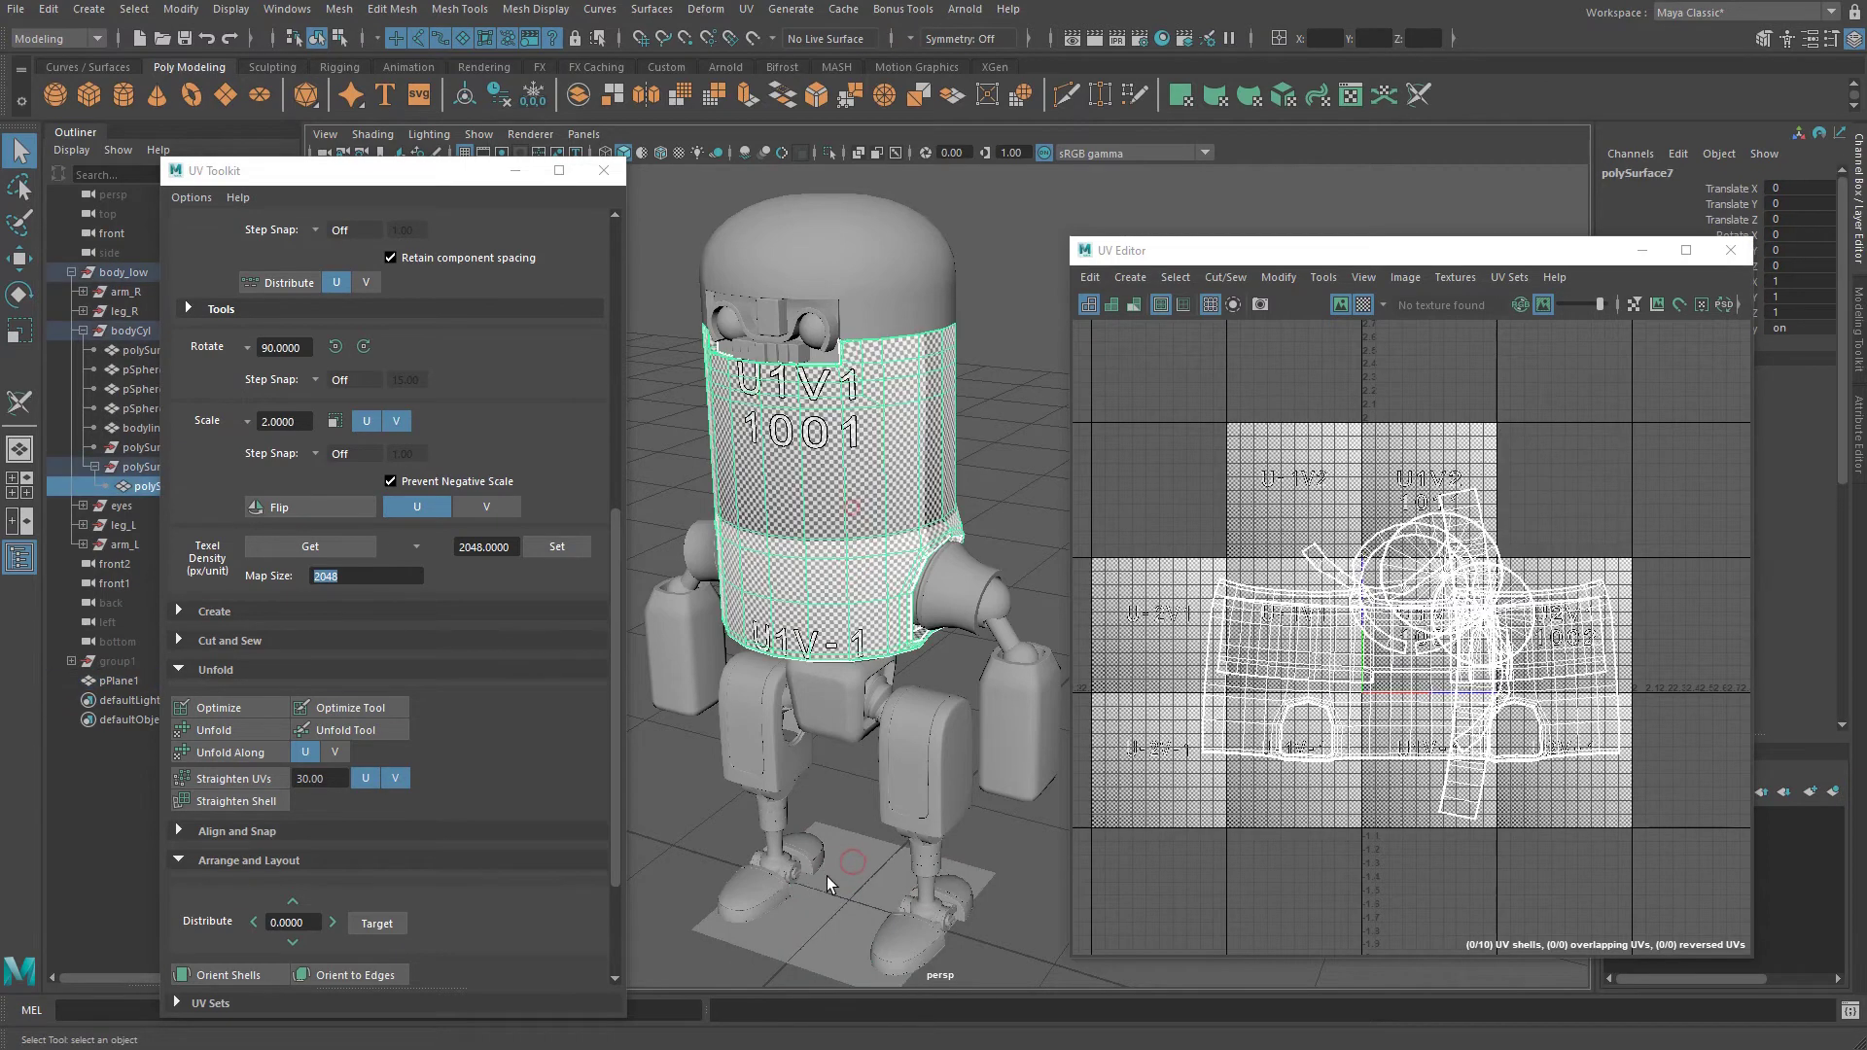
pyautogui.click(826, 879)
pyautogui.click(853, 628)
pyautogui.click(858, 919)
pyautogui.keyDown('shift'); pyautogui.click(853, 584); pyautogui.keyUp('shift')
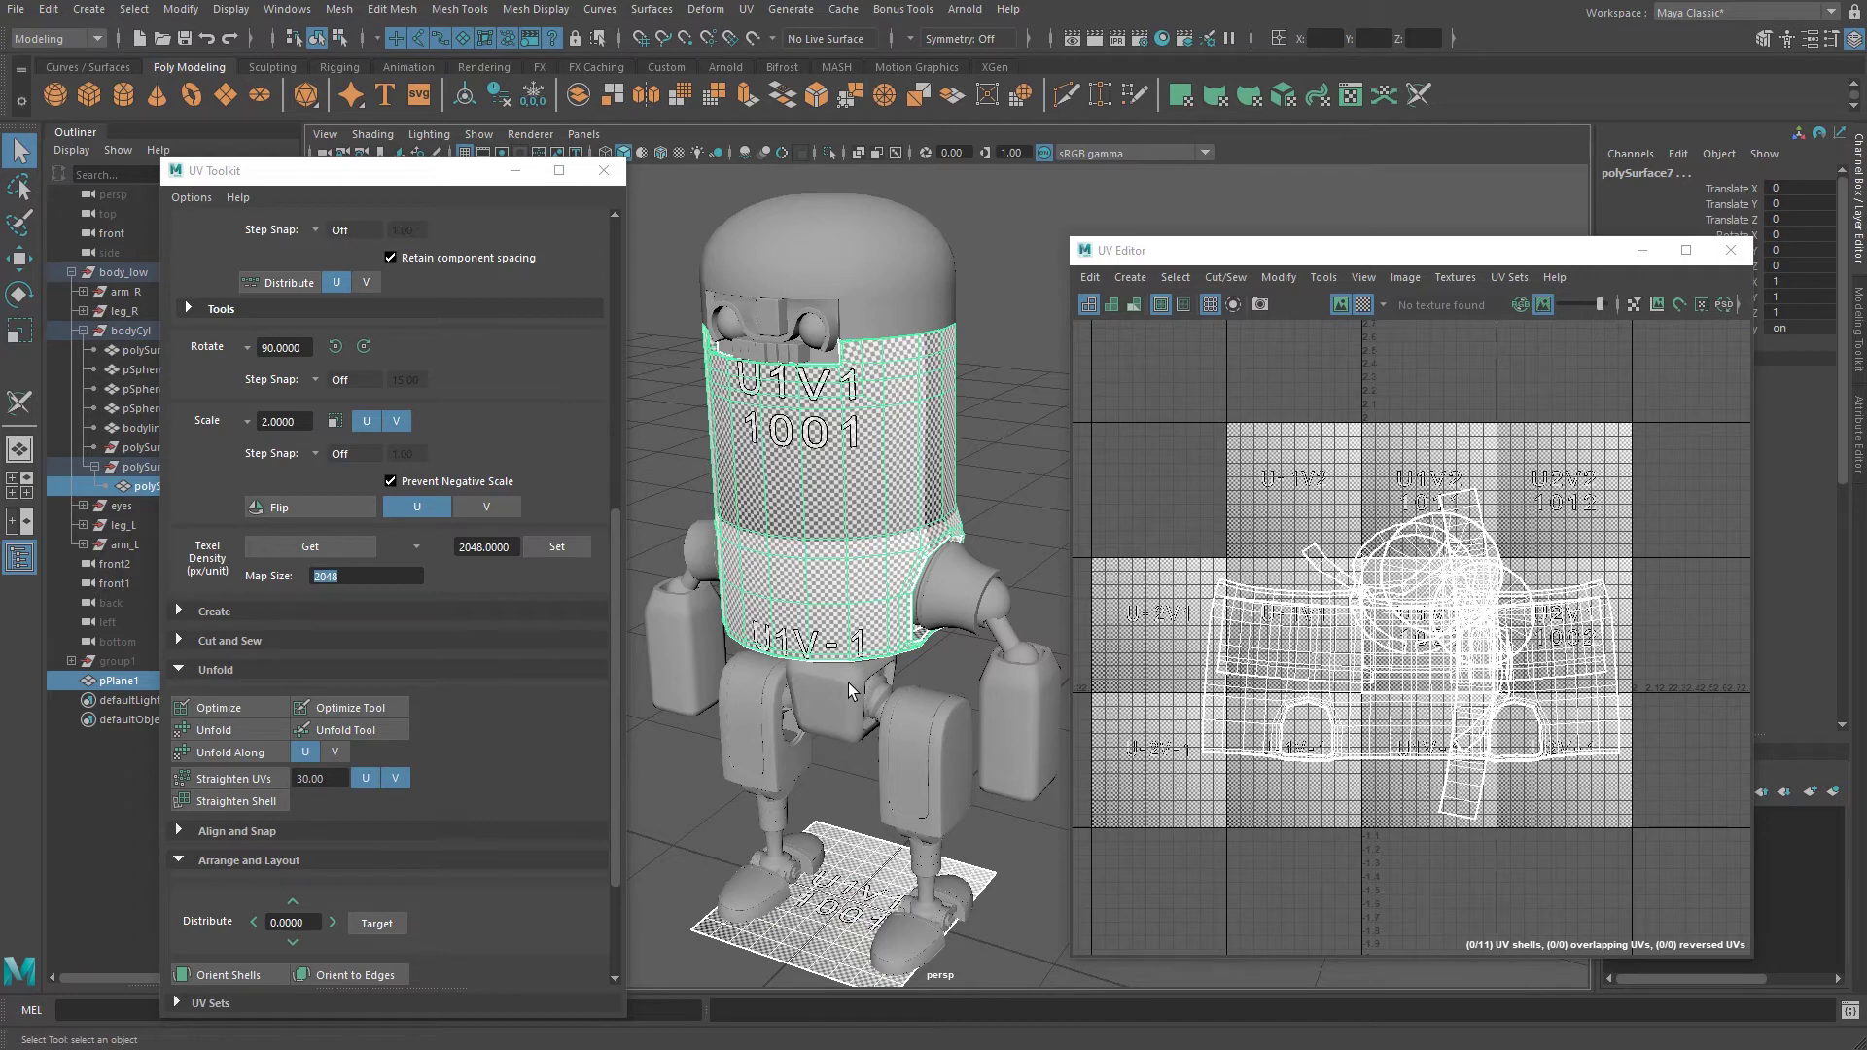
pyautogui.keyDown('alt'); pyautogui.moveTo(874, 683); pyautogui.dragTo(862, 728, button='right'); pyautogui.keyUp('alt')
pyautogui.keyDown('alt'); pyautogui.moveTo(862, 747); pyautogui.dragTo(840, 621, button='middle'); pyautogui.keyUp('alt')
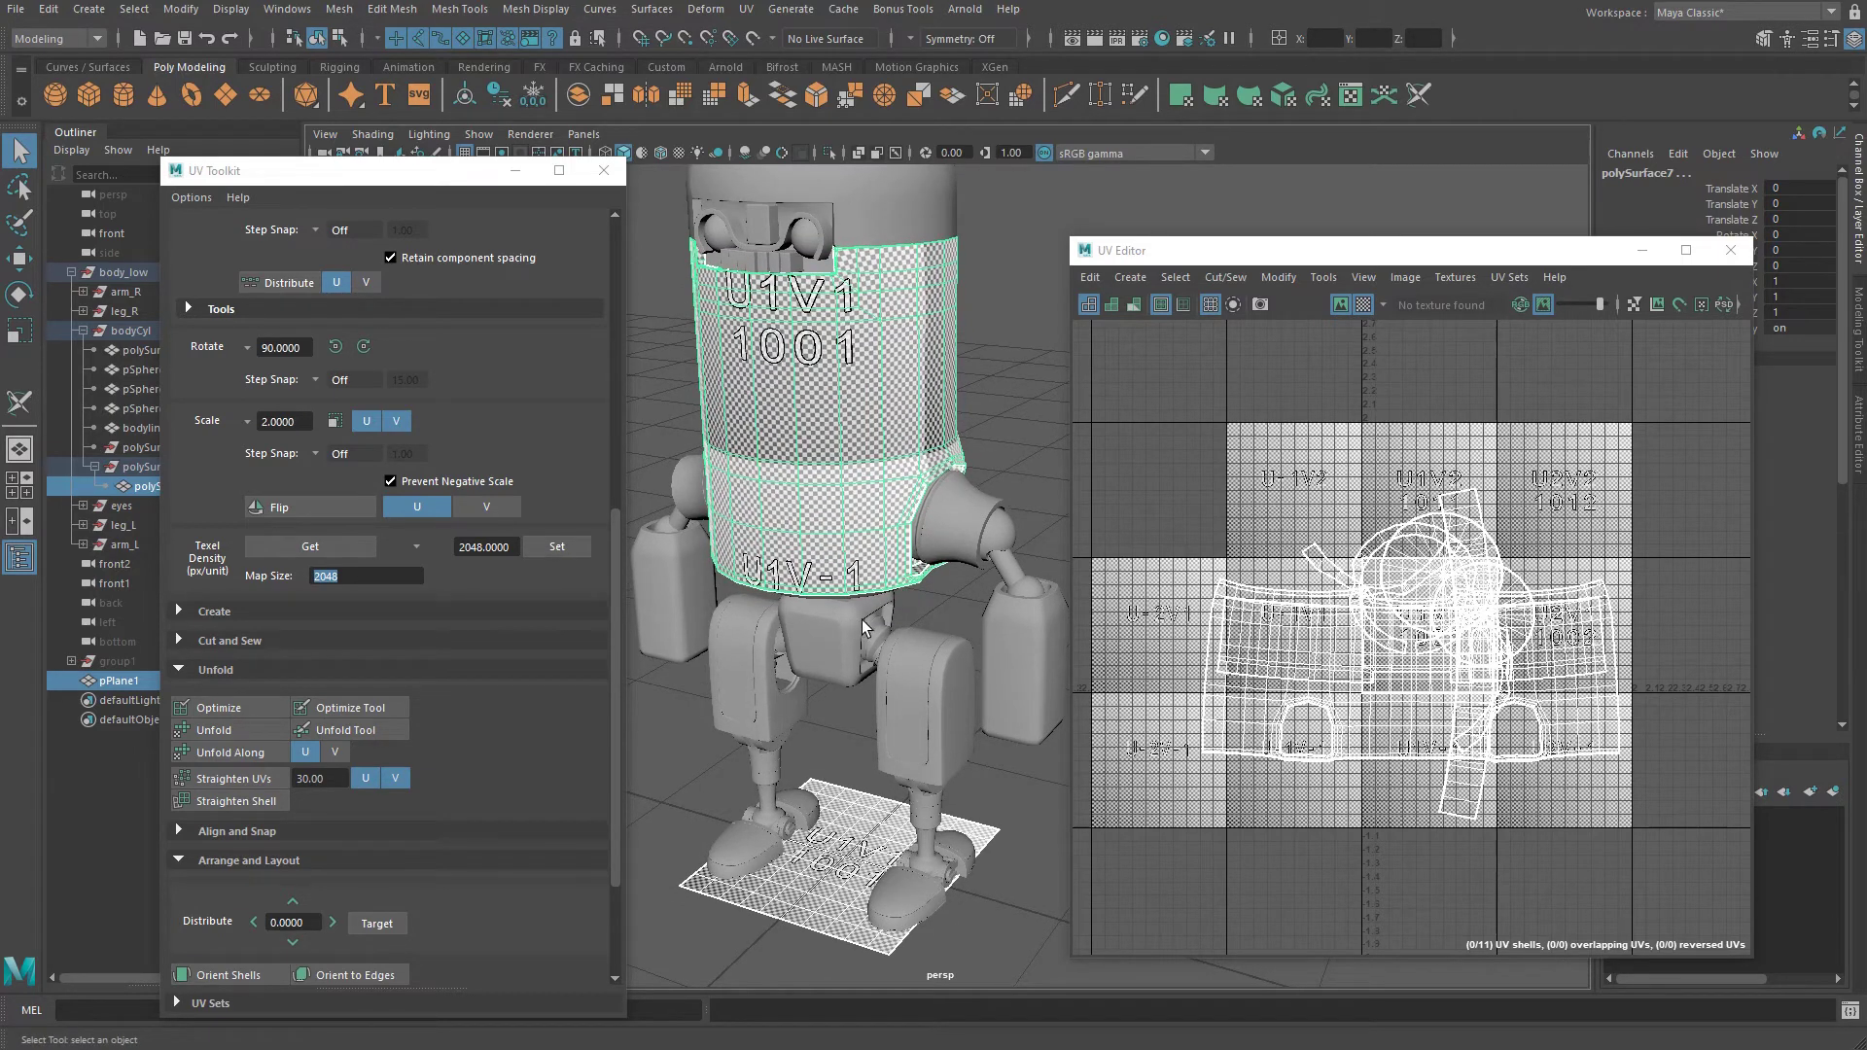
pyautogui.keyDown('alt'); pyautogui.moveTo(893, 634); pyautogui.dragTo(854, 536, button='right'); pyautogui.keyUp('alt')
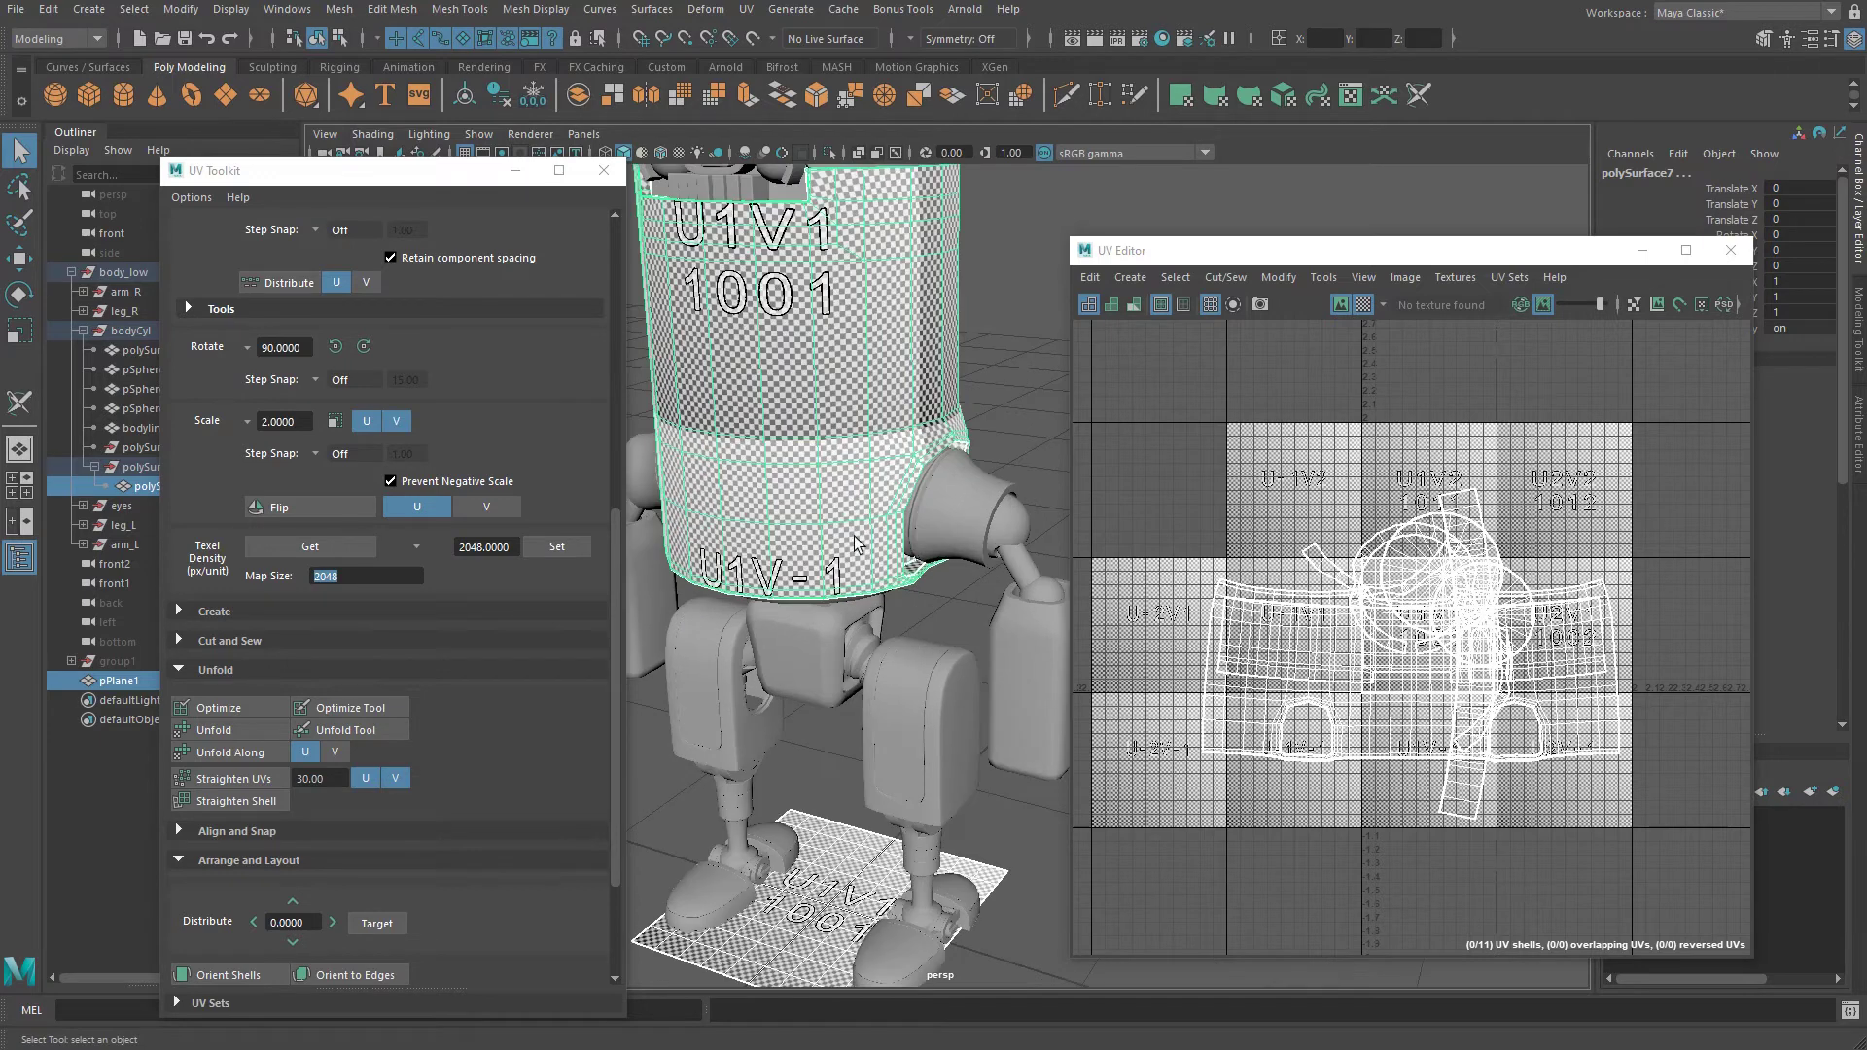
pyautogui.keyDown('alt'); pyautogui.moveTo(928, 587); pyautogui.dragTo(943, 613, button='middle'); pyautogui.keyUp('alt')
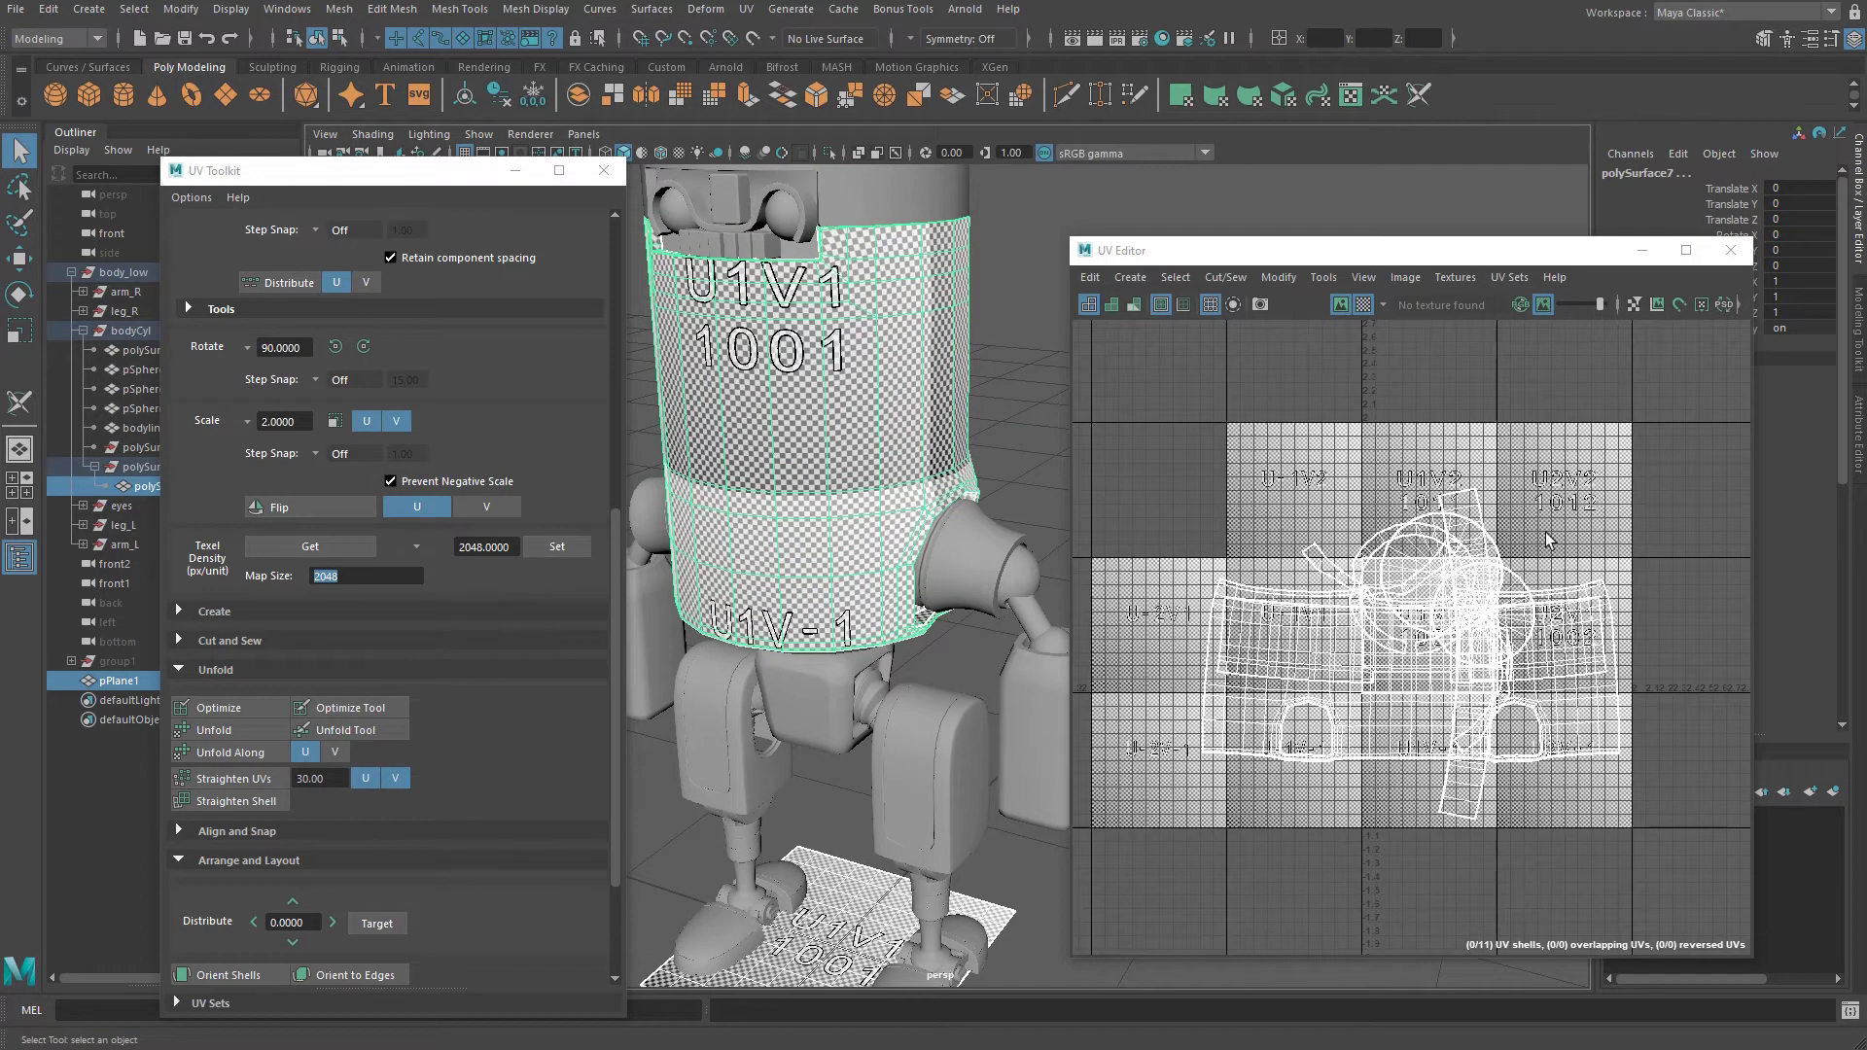
# Undo back through the recent selections and the texel density change on the body cylinder.
pyautogui.hotkey('ctrl', 'z')
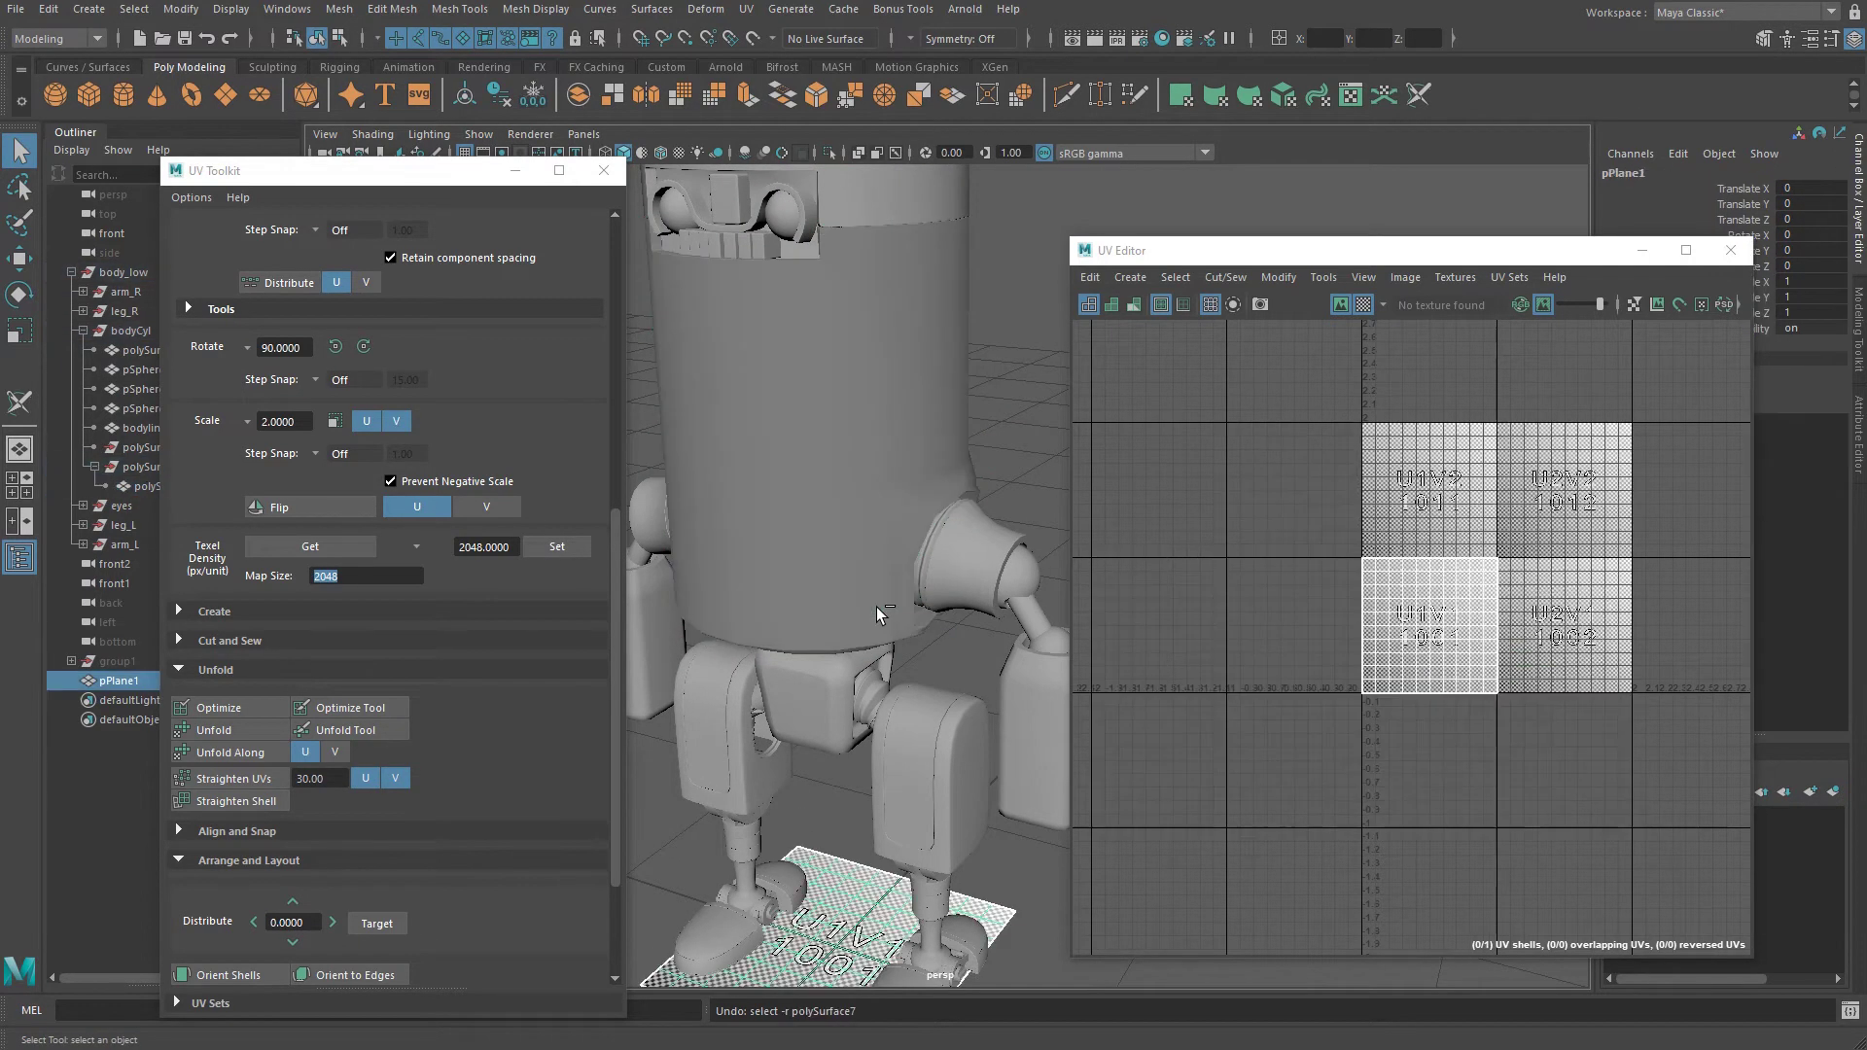
pyautogui.hotkey('ctrl', 'z')
pyautogui.hotkey('ctrl', 'z')
pyautogui.hotkey('ctrl', 'z')
pyautogui.hotkey('ctrl', 'z')
# Hide the reference plane at the robot's feet and reselect the body cylinder.
pyautogui.click(840, 894)
pyautogui.click(832, 896)
pyautogui.hotkey('ctrl', 'h')
pyautogui.click(809, 375)
pyautogui.scroll(10, 1157, 661)
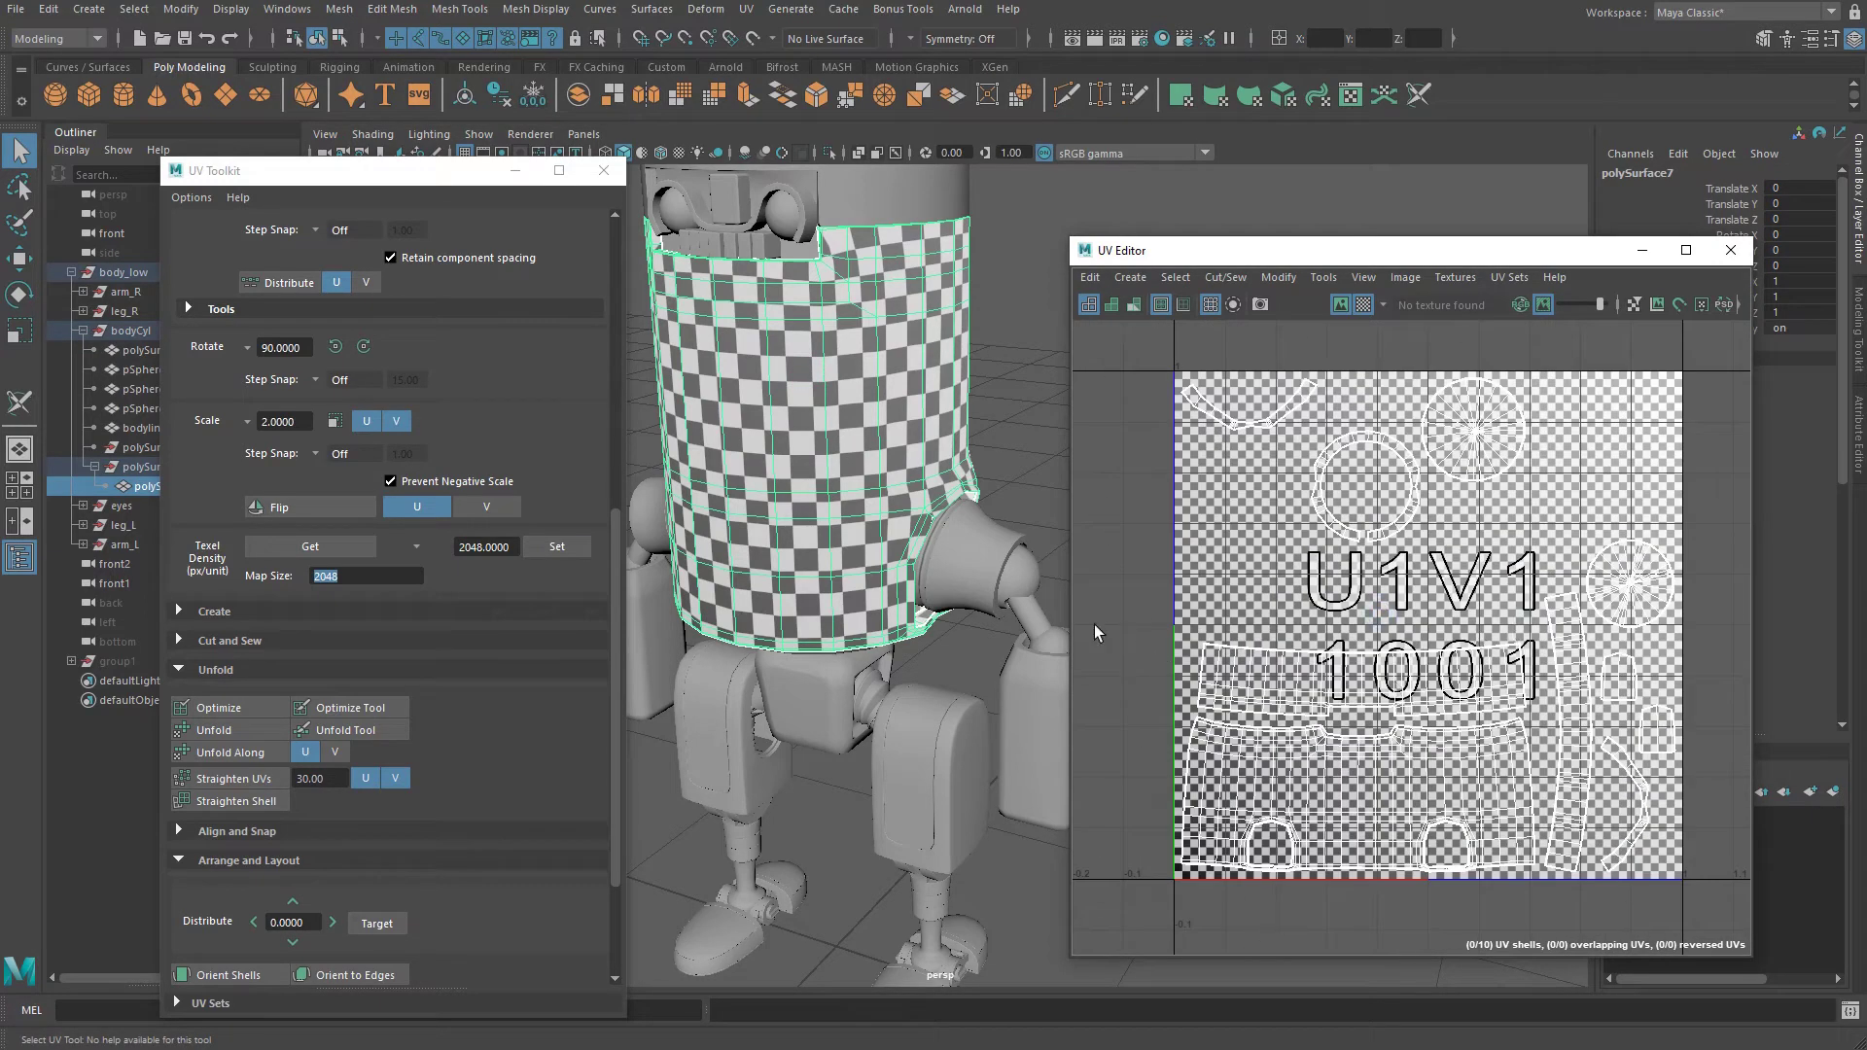
# Add the dome-shaped head to the body cylinder selection and lay out their UV shells together.
pyautogui.moveTo(438, 184); pyautogui.dragTo(341, 184)
pyautogui.keyDown('alt'); pyautogui.moveTo(724, 588); pyautogui.dragTo(736, 537); pyautogui.keyUp('alt')
pyautogui.scroll(-4, 736, 538)
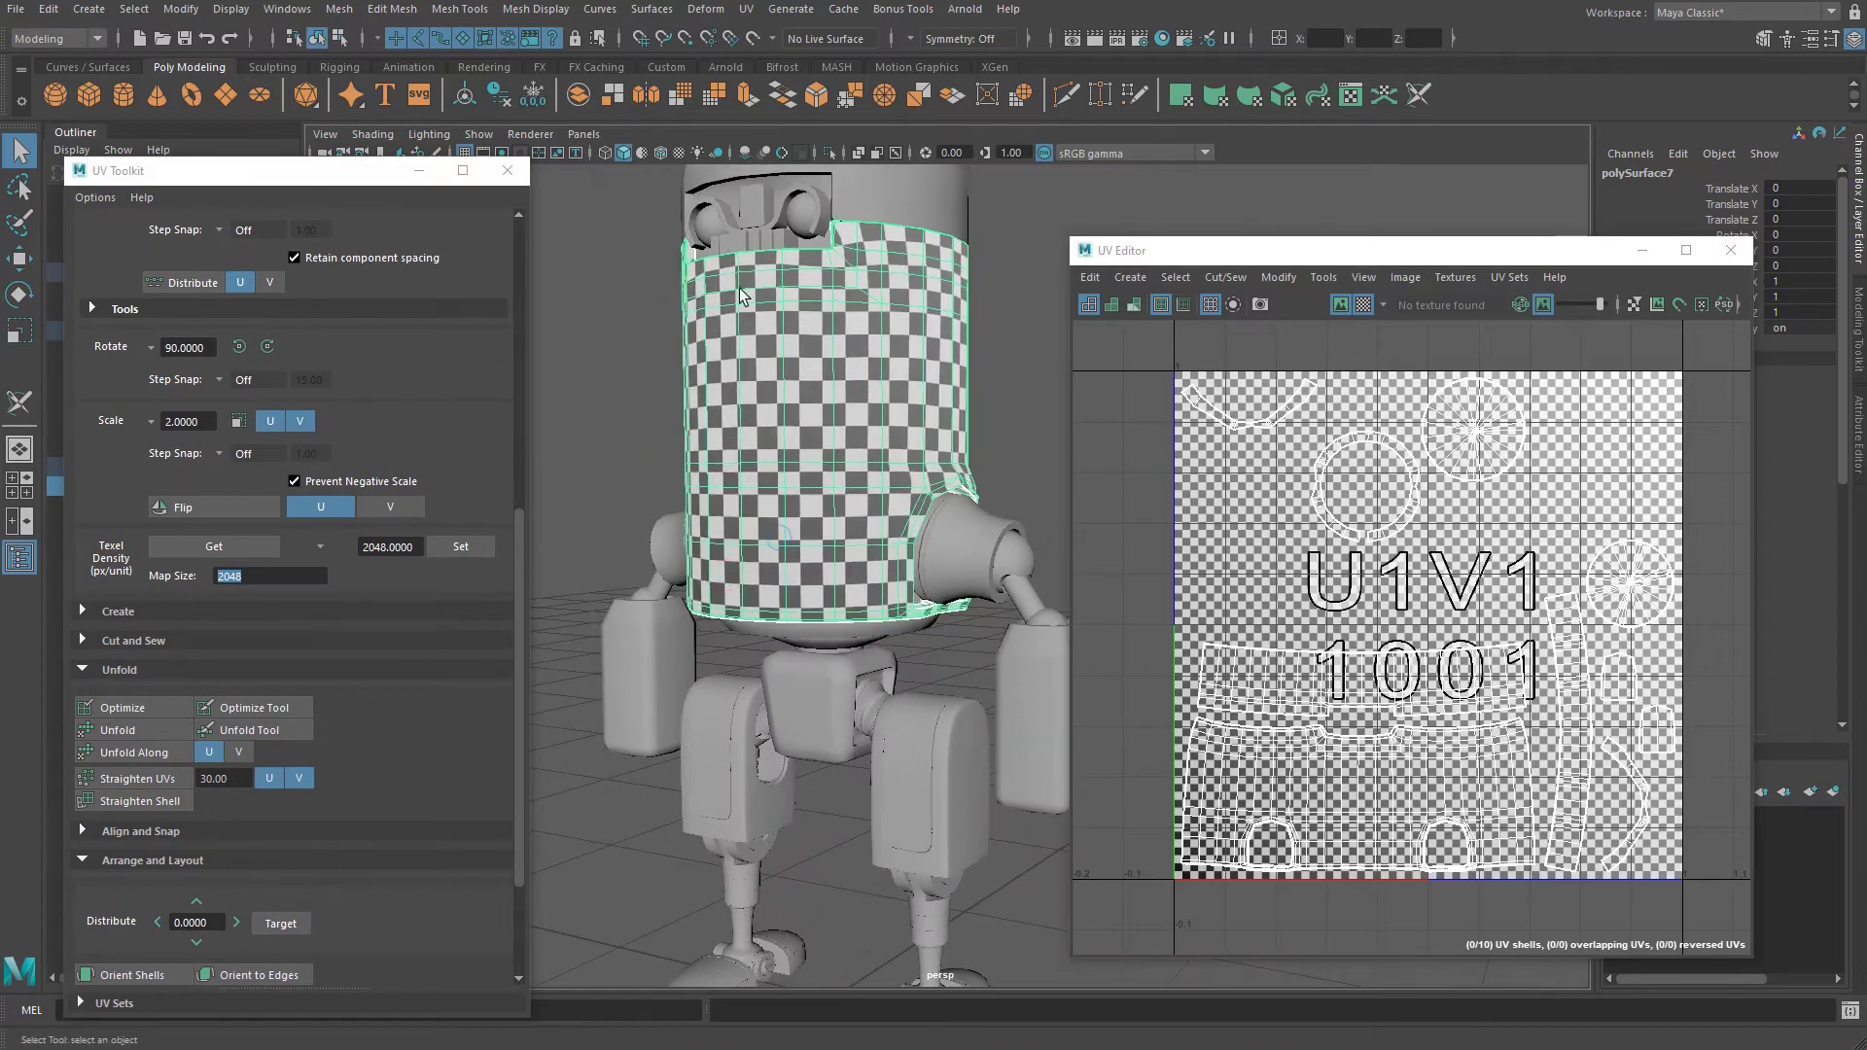
pyautogui.keyDown('shift'); pyautogui.click(840, 352); pyautogui.keyUp('shift')
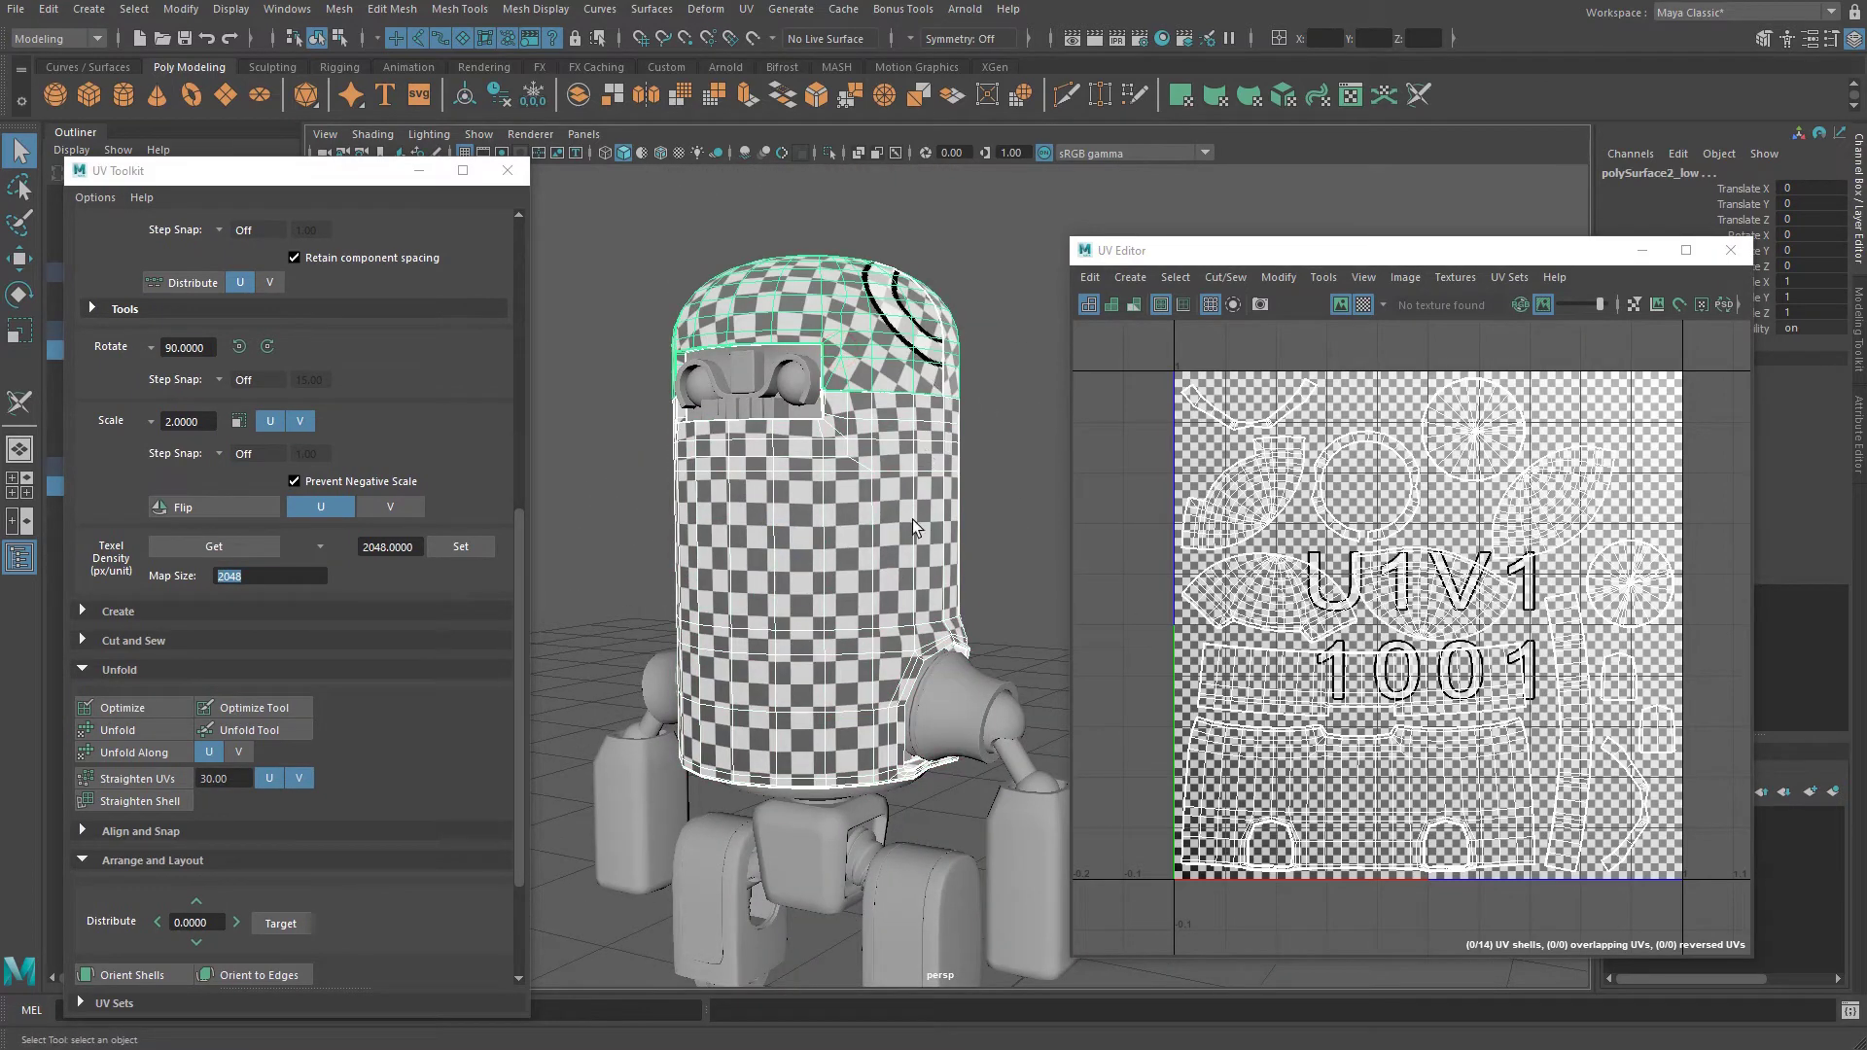
pyautogui.click(107, 669)
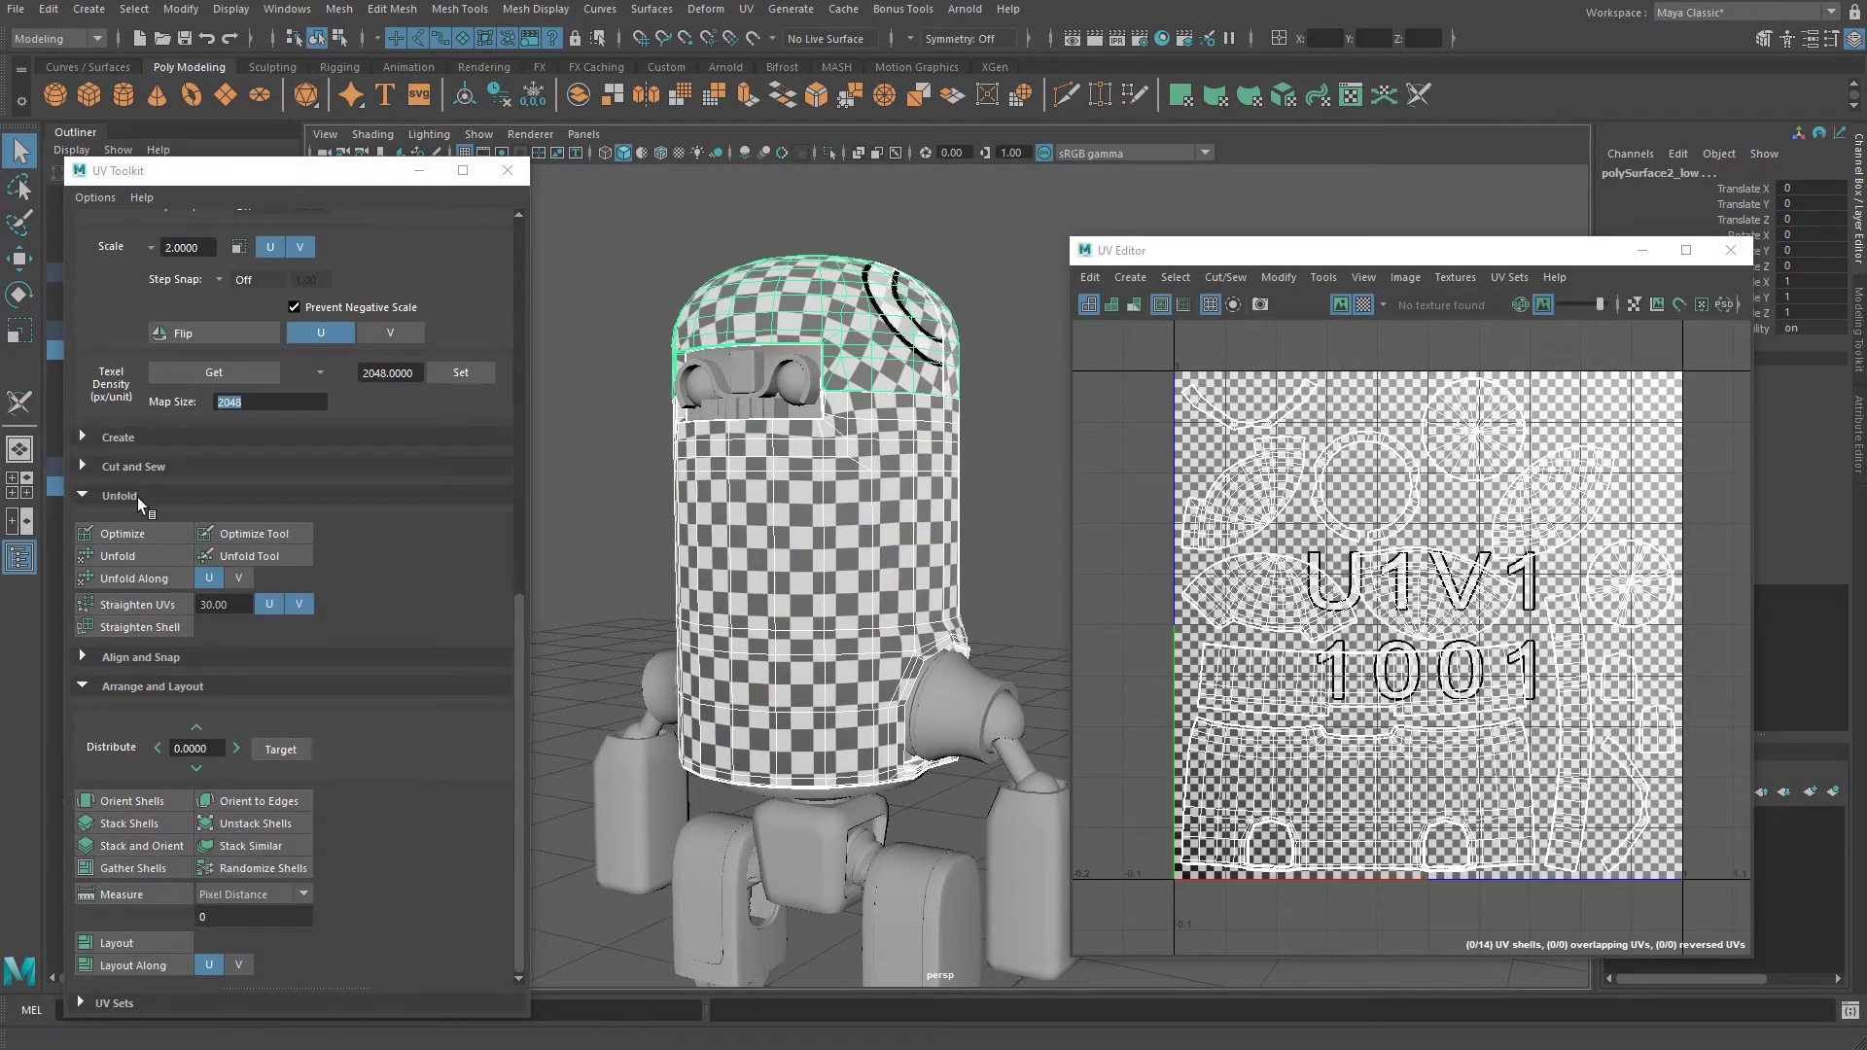
pyautogui.scroll(-1, 131, 725)
pyautogui.click(148, 939)
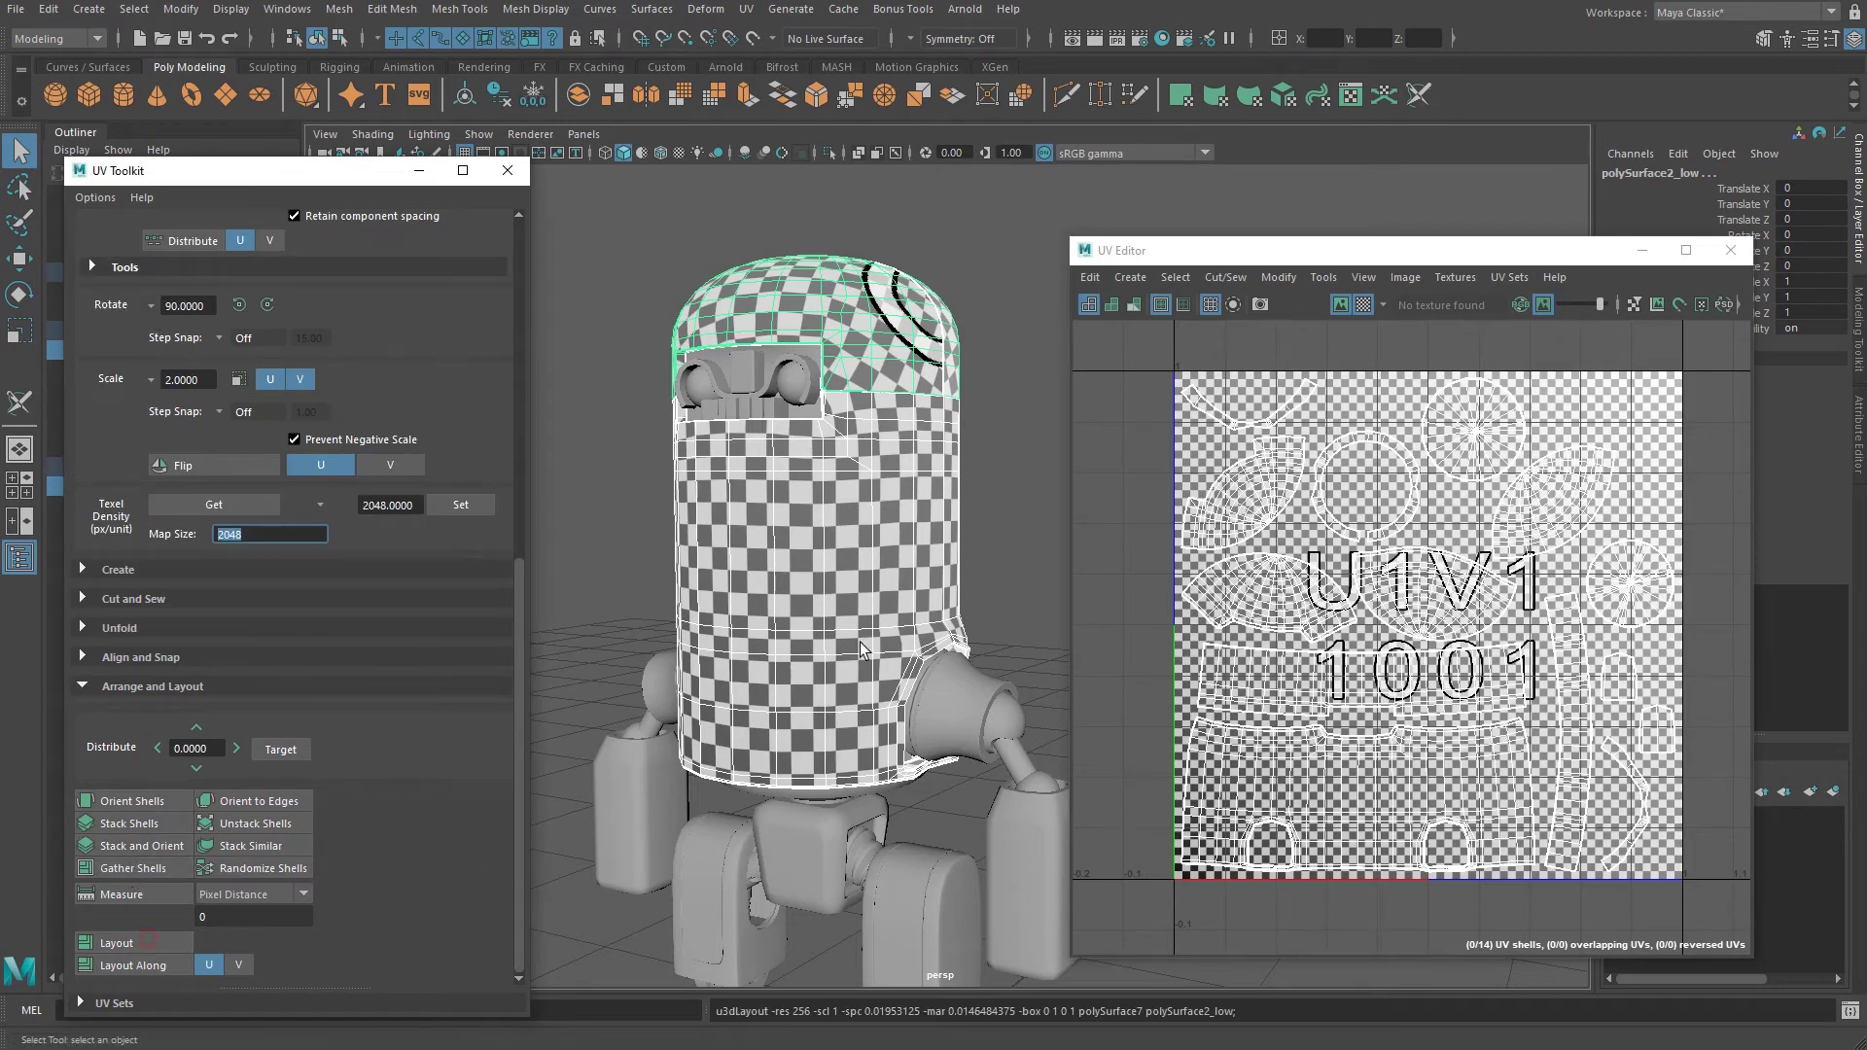
pyautogui.keyDown('alt'); pyautogui.moveTo(845, 449); pyautogui.dragTo(963, 481); pyautogui.keyUp('alt')
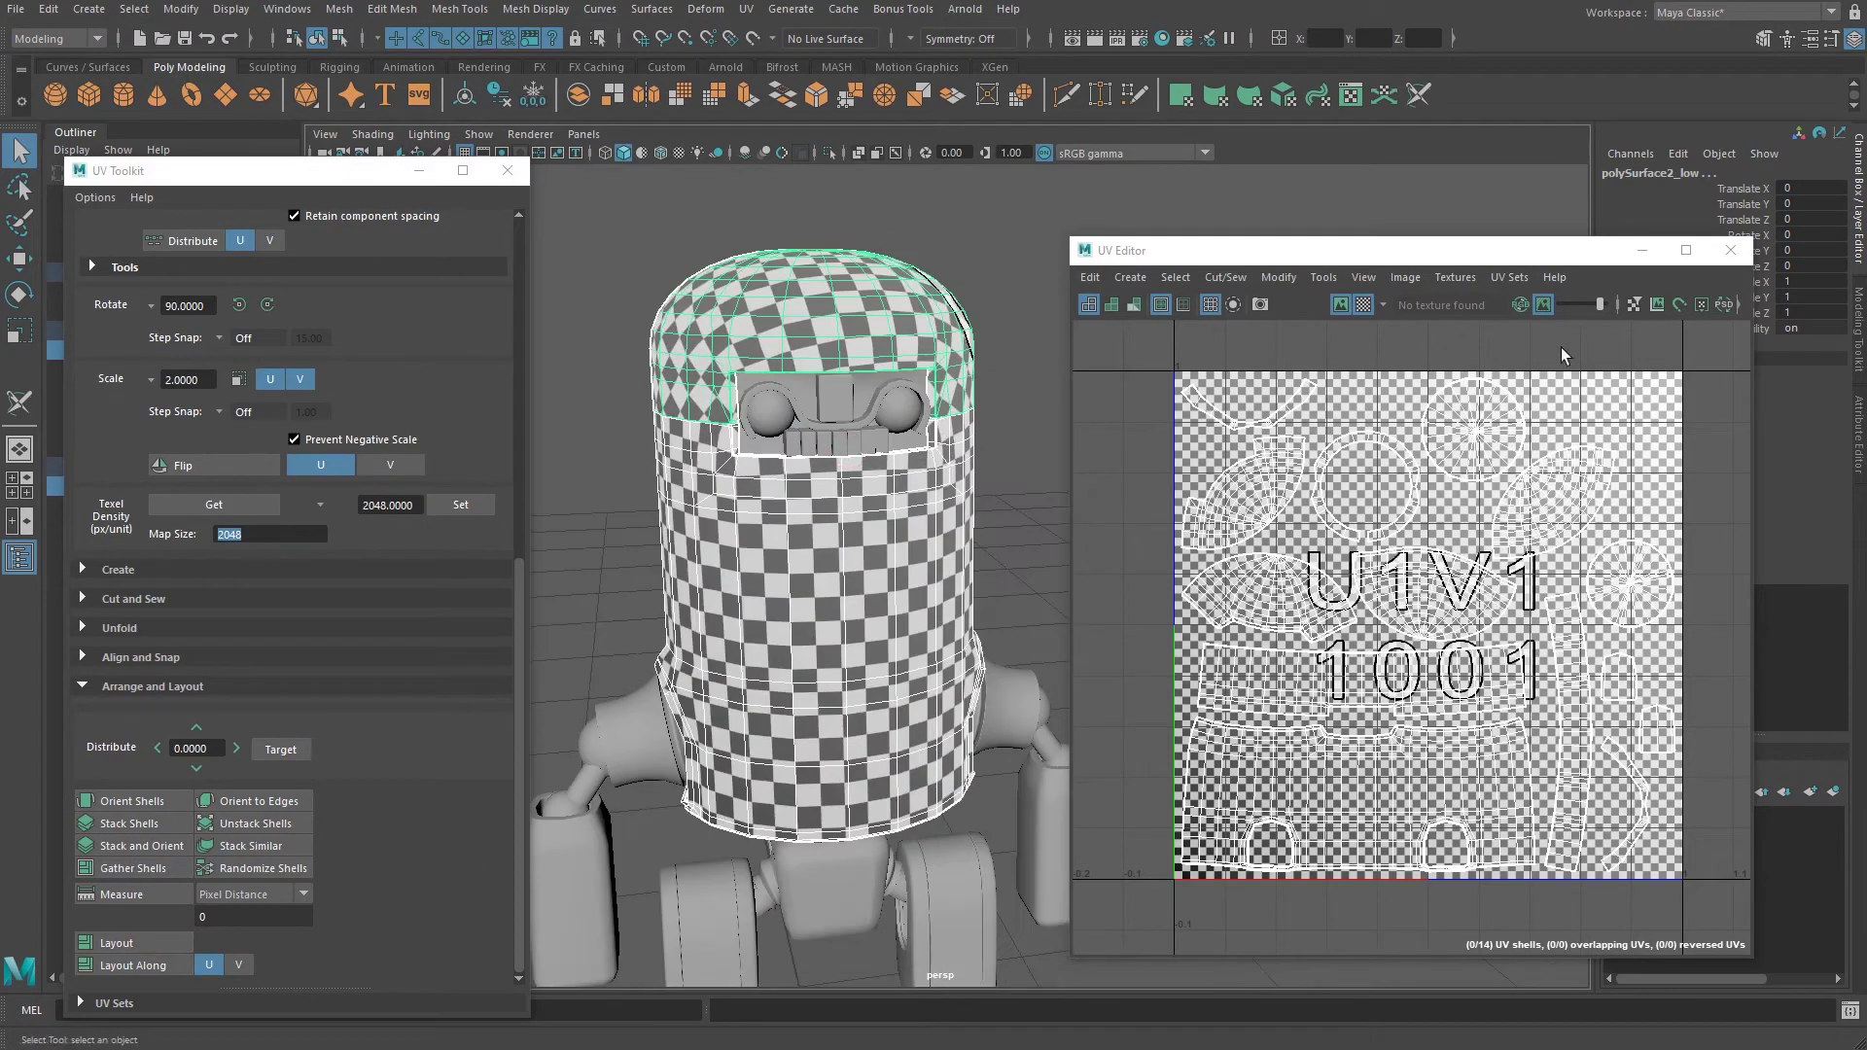
# Turn off the checker map display and rearrange the UV Editor and UV Toolkit to clear the view of the right arm.
pyautogui.click(1363, 305)
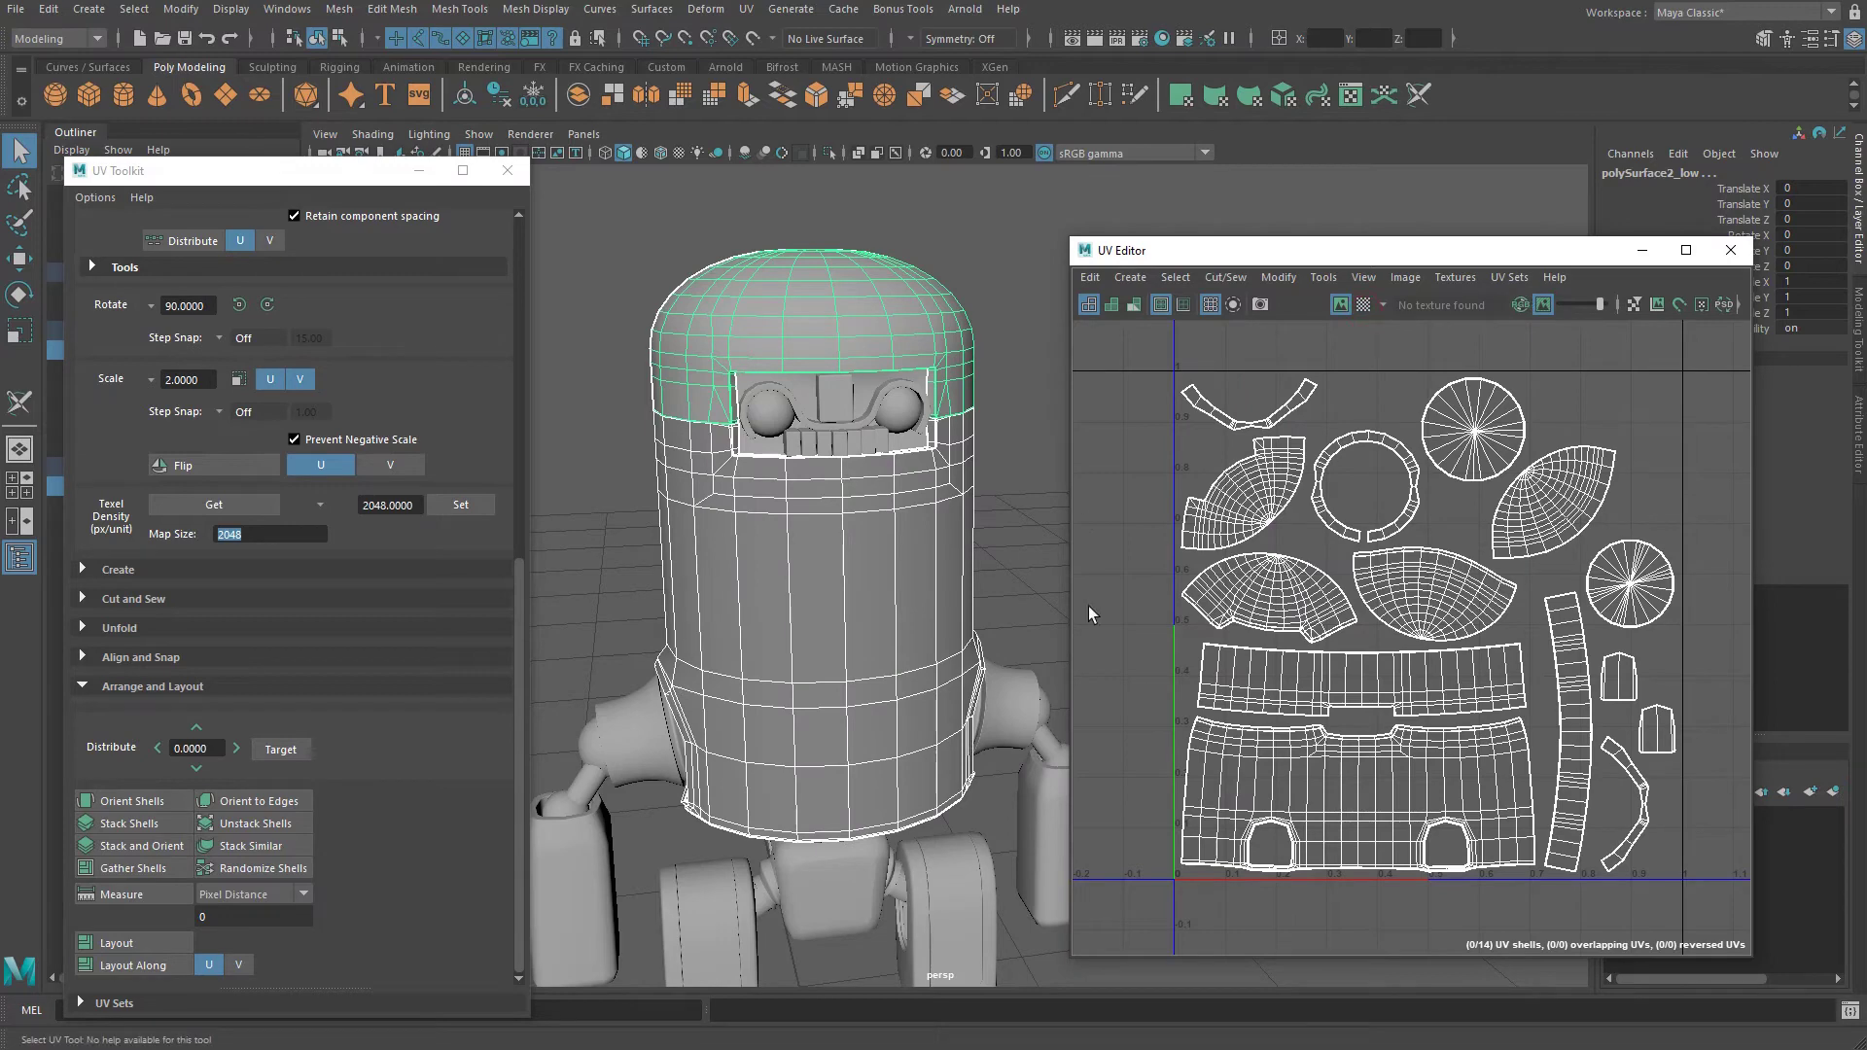
pyautogui.scroll(4, 763, 683)
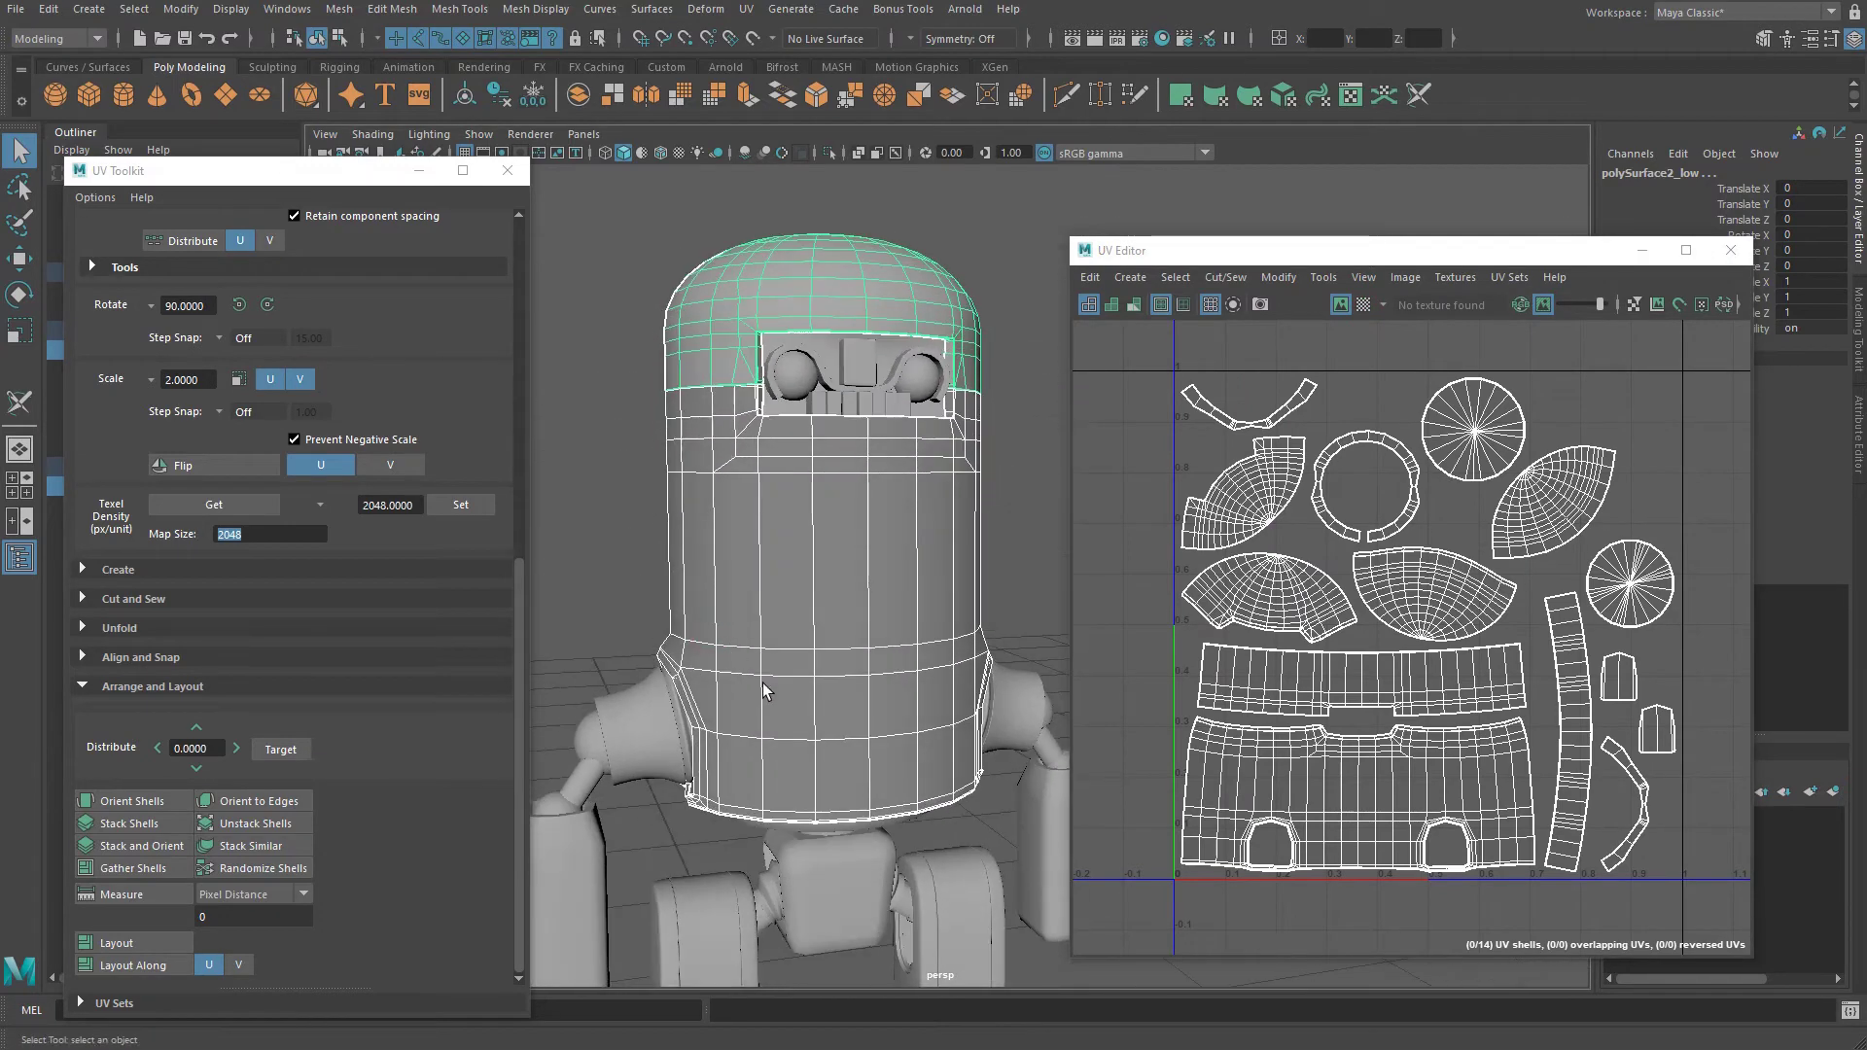
pyautogui.keyDown('alt'); pyautogui.moveTo(763, 682); pyautogui.dragTo(848, 518, button='middle'); pyautogui.keyUp('alt')
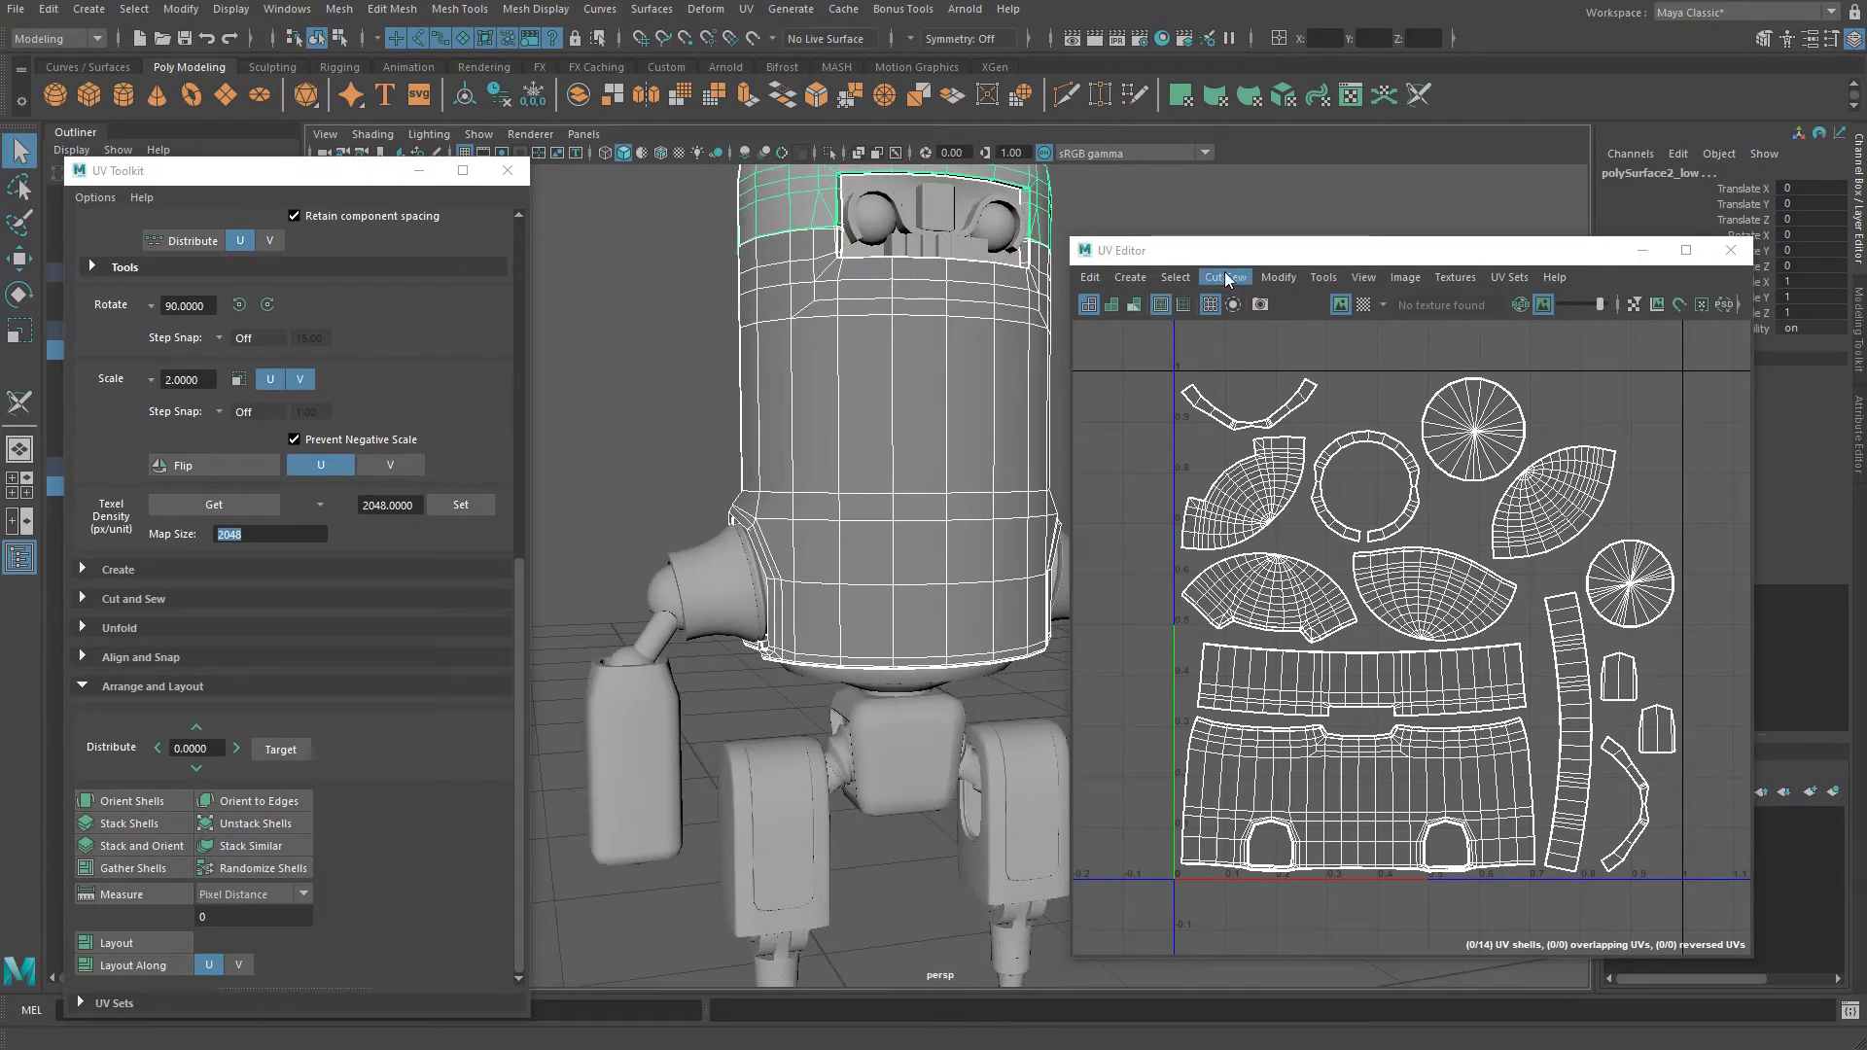
pyautogui.moveTo(1261, 253); pyautogui.dragTo(1317, 240)
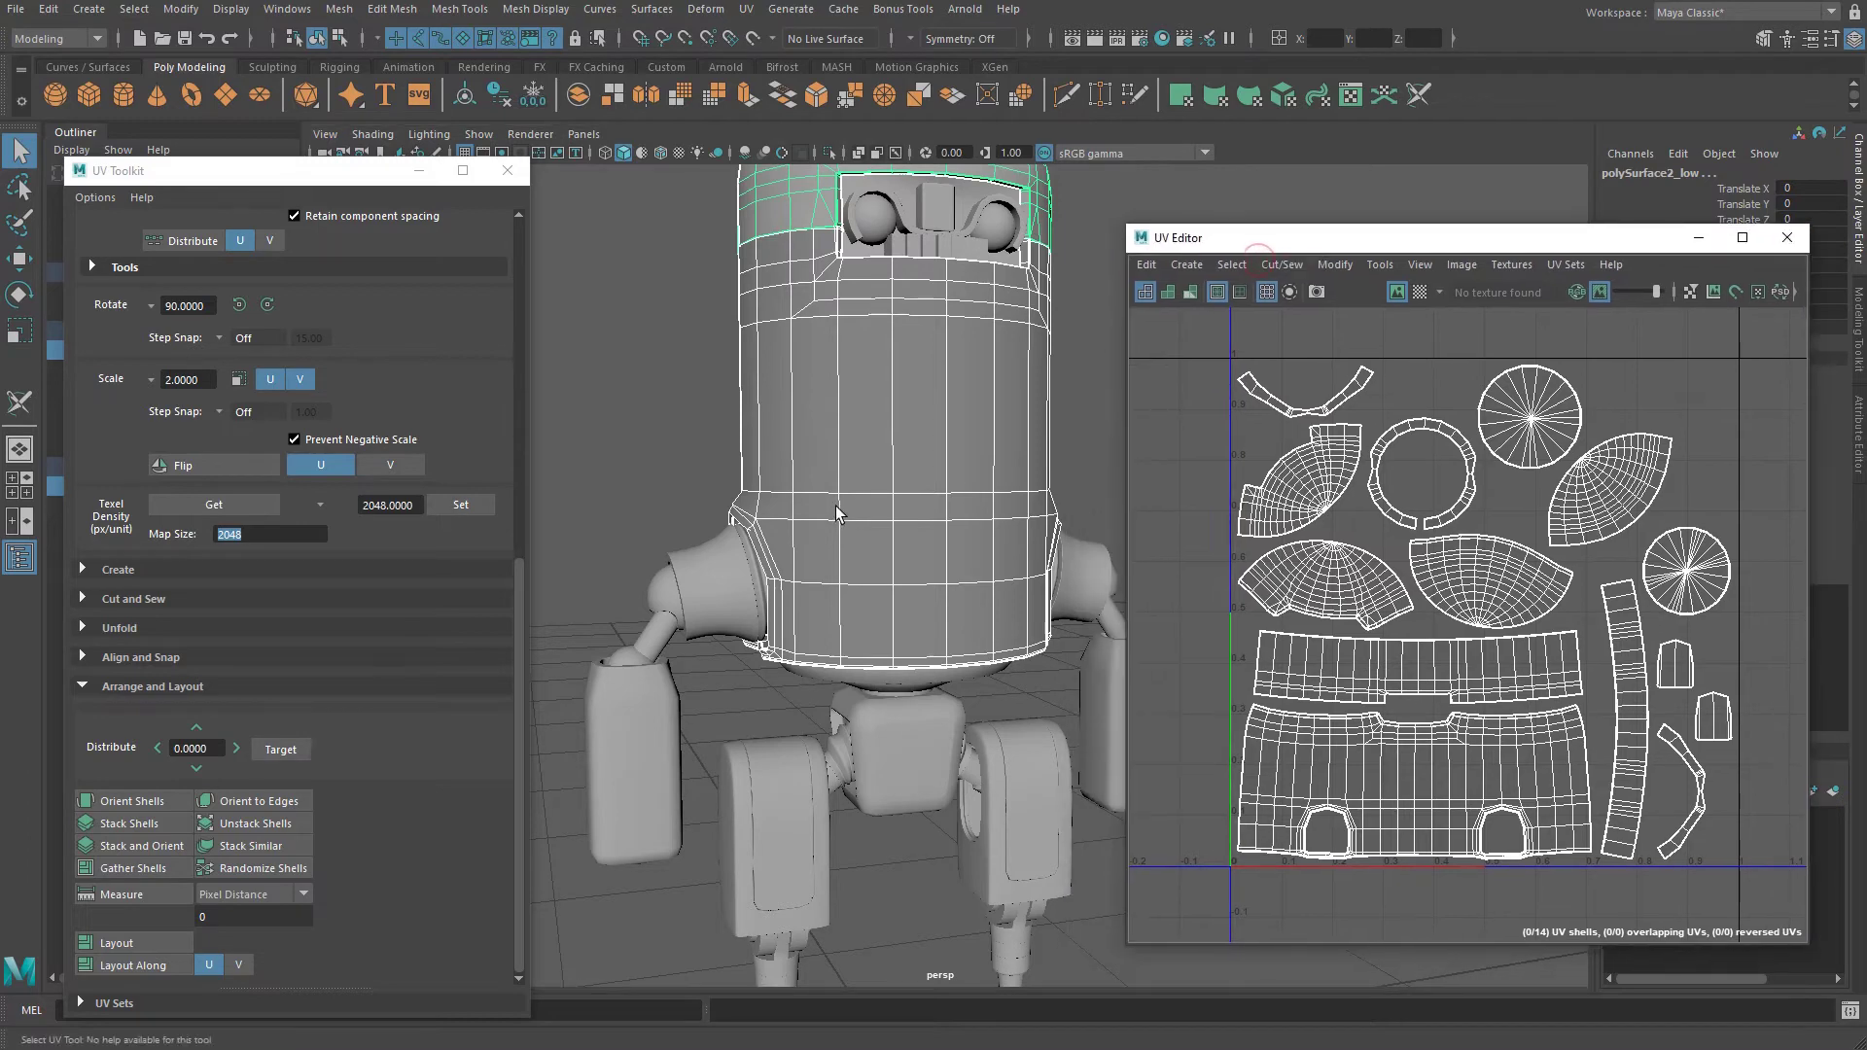
pyautogui.scroll(2, 796, 539)
pyautogui.keyDown('alt'); pyautogui.moveTo(796, 539); pyautogui.dragTo(832, 555, button='middle'); pyautogui.keyUp('alt')
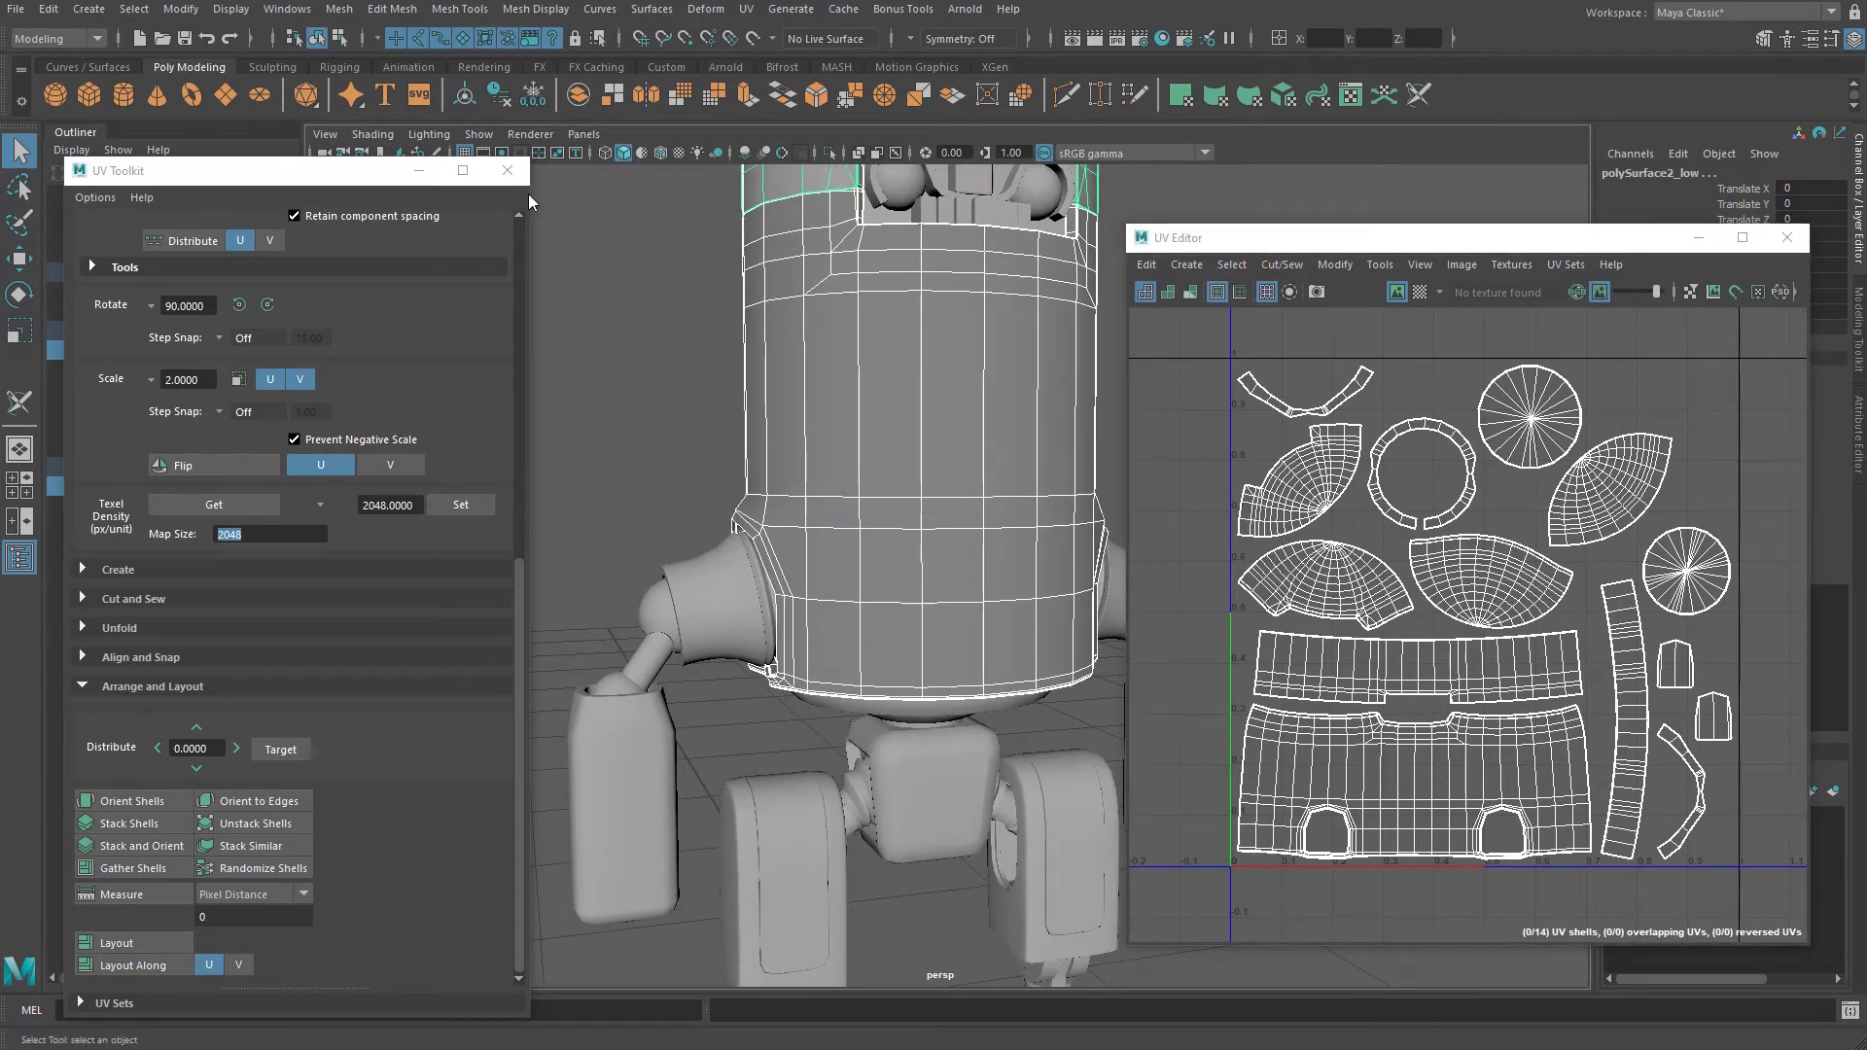
pyautogui.moveTo(528, 195)
pyautogui.mouseDown()
pyautogui.moveTo(457, 195)
pyautogui.moveTo(510, 195)
pyautogui.mouseUp()
pyautogui.click(299, 264)
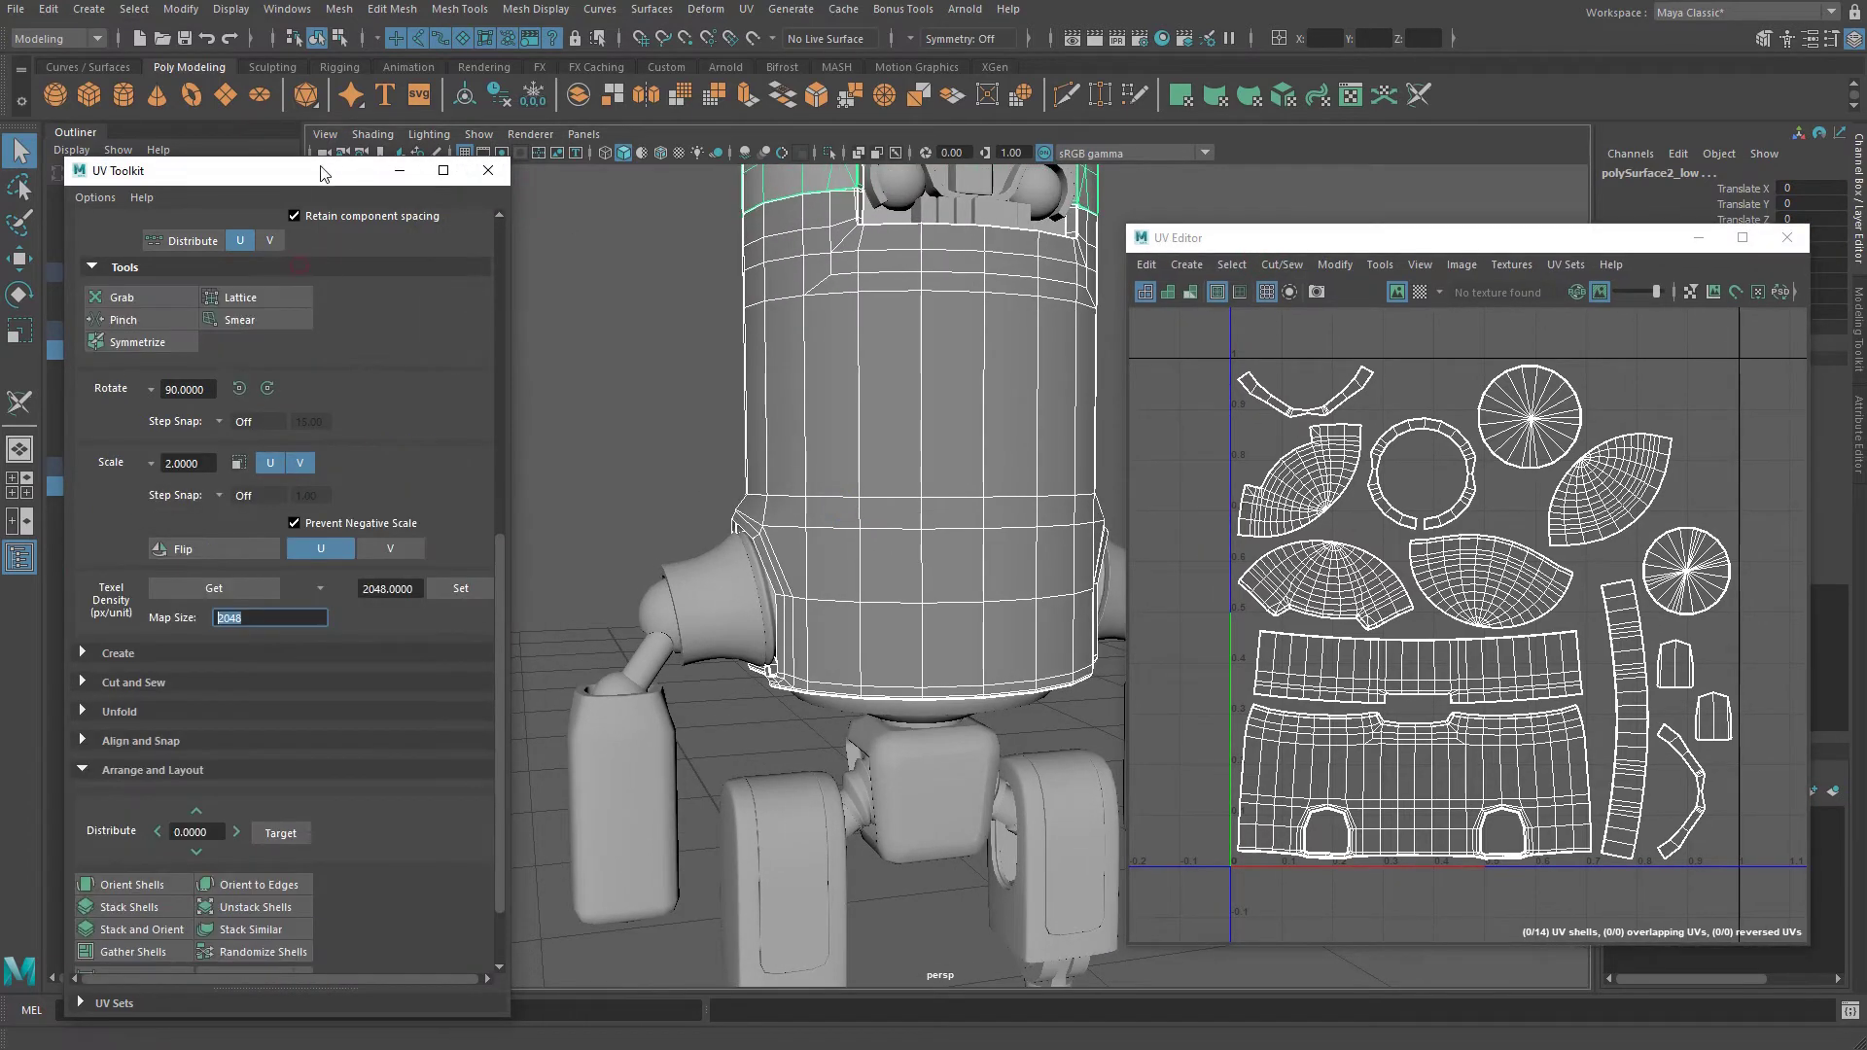
pyautogui.moveTo(321, 170); pyautogui.dragTo(272, 158)
pyautogui.scroll(2, 792, 565)
pyautogui.keyDown('alt'); pyautogui.moveTo(818, 597); pyautogui.dragTo(884, 589, button='middle'); pyautogui.keyUp('alt')
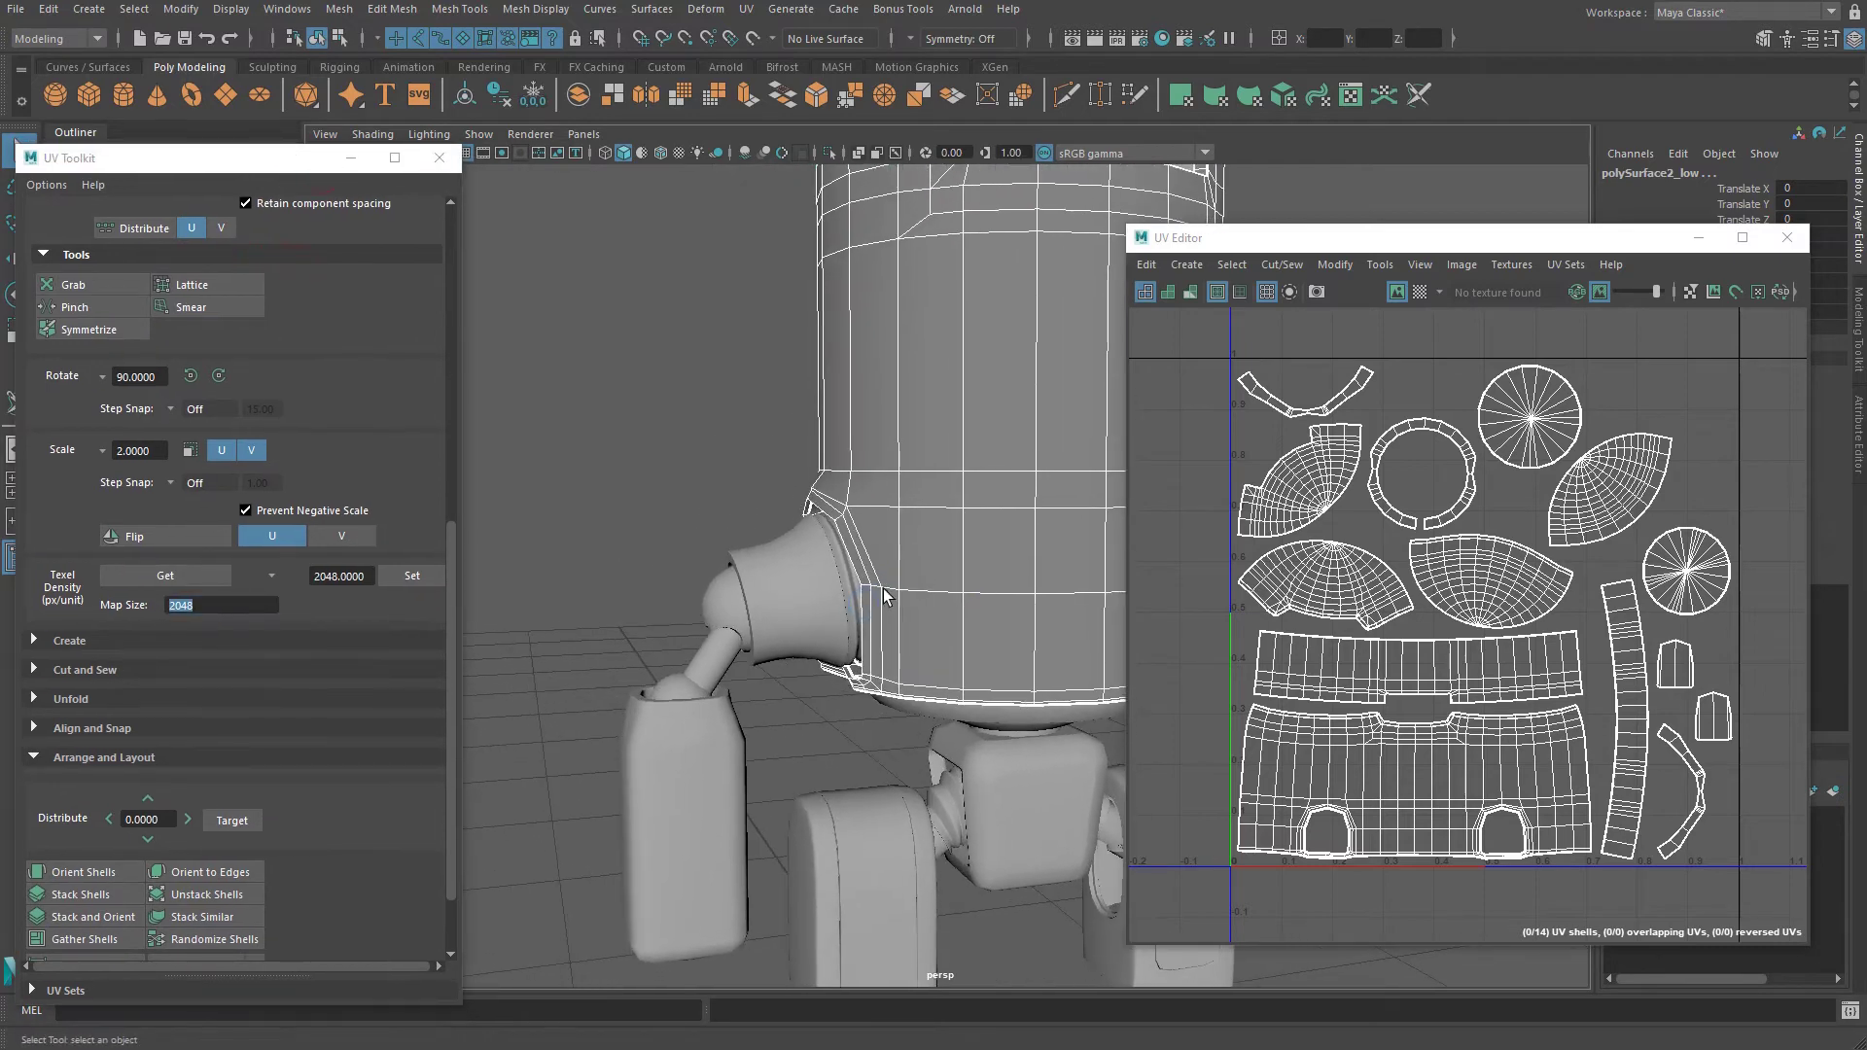
# Select the right arm's shoulder cone and ring, ball joints, connecting rod and forearm, and project new UVs onto them.
pyautogui.click(781, 578)
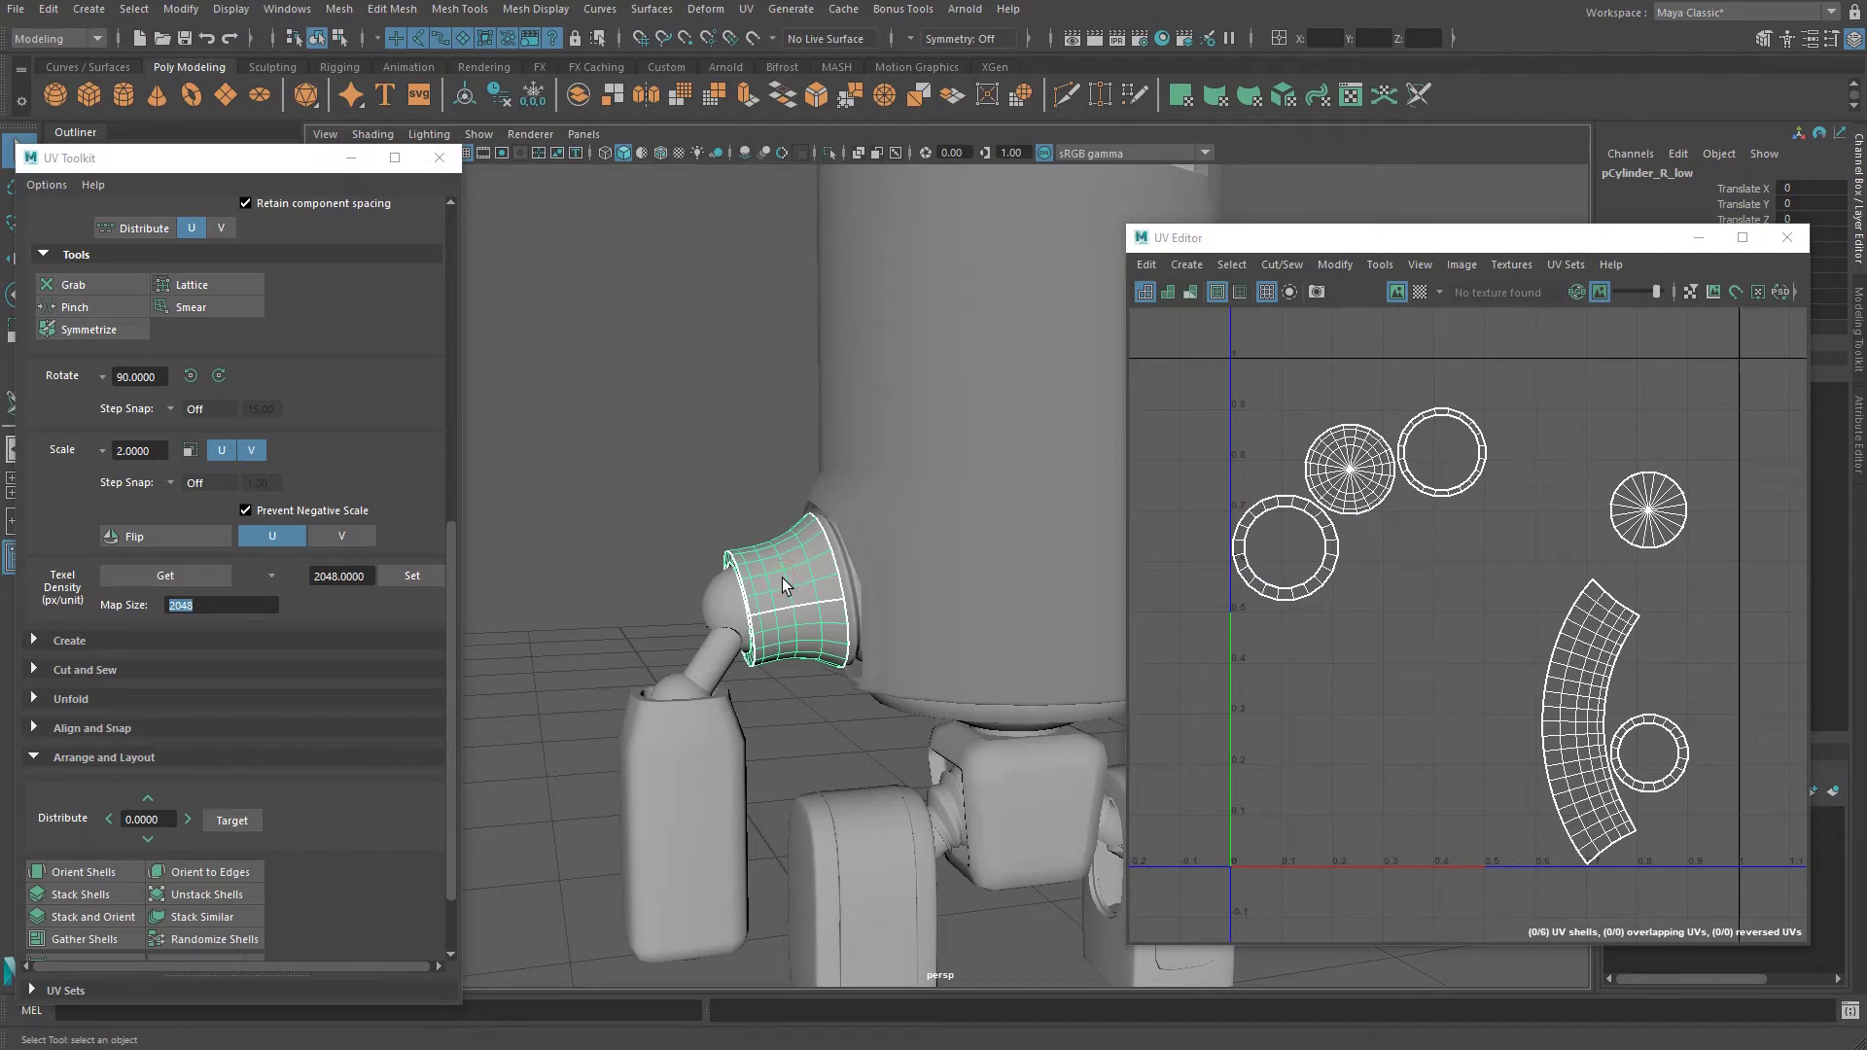
pyautogui.keyDown('alt'); pyautogui.moveTo(782, 578); pyautogui.dragTo(761, 583, button='middle'); pyautogui.keyUp('alt')
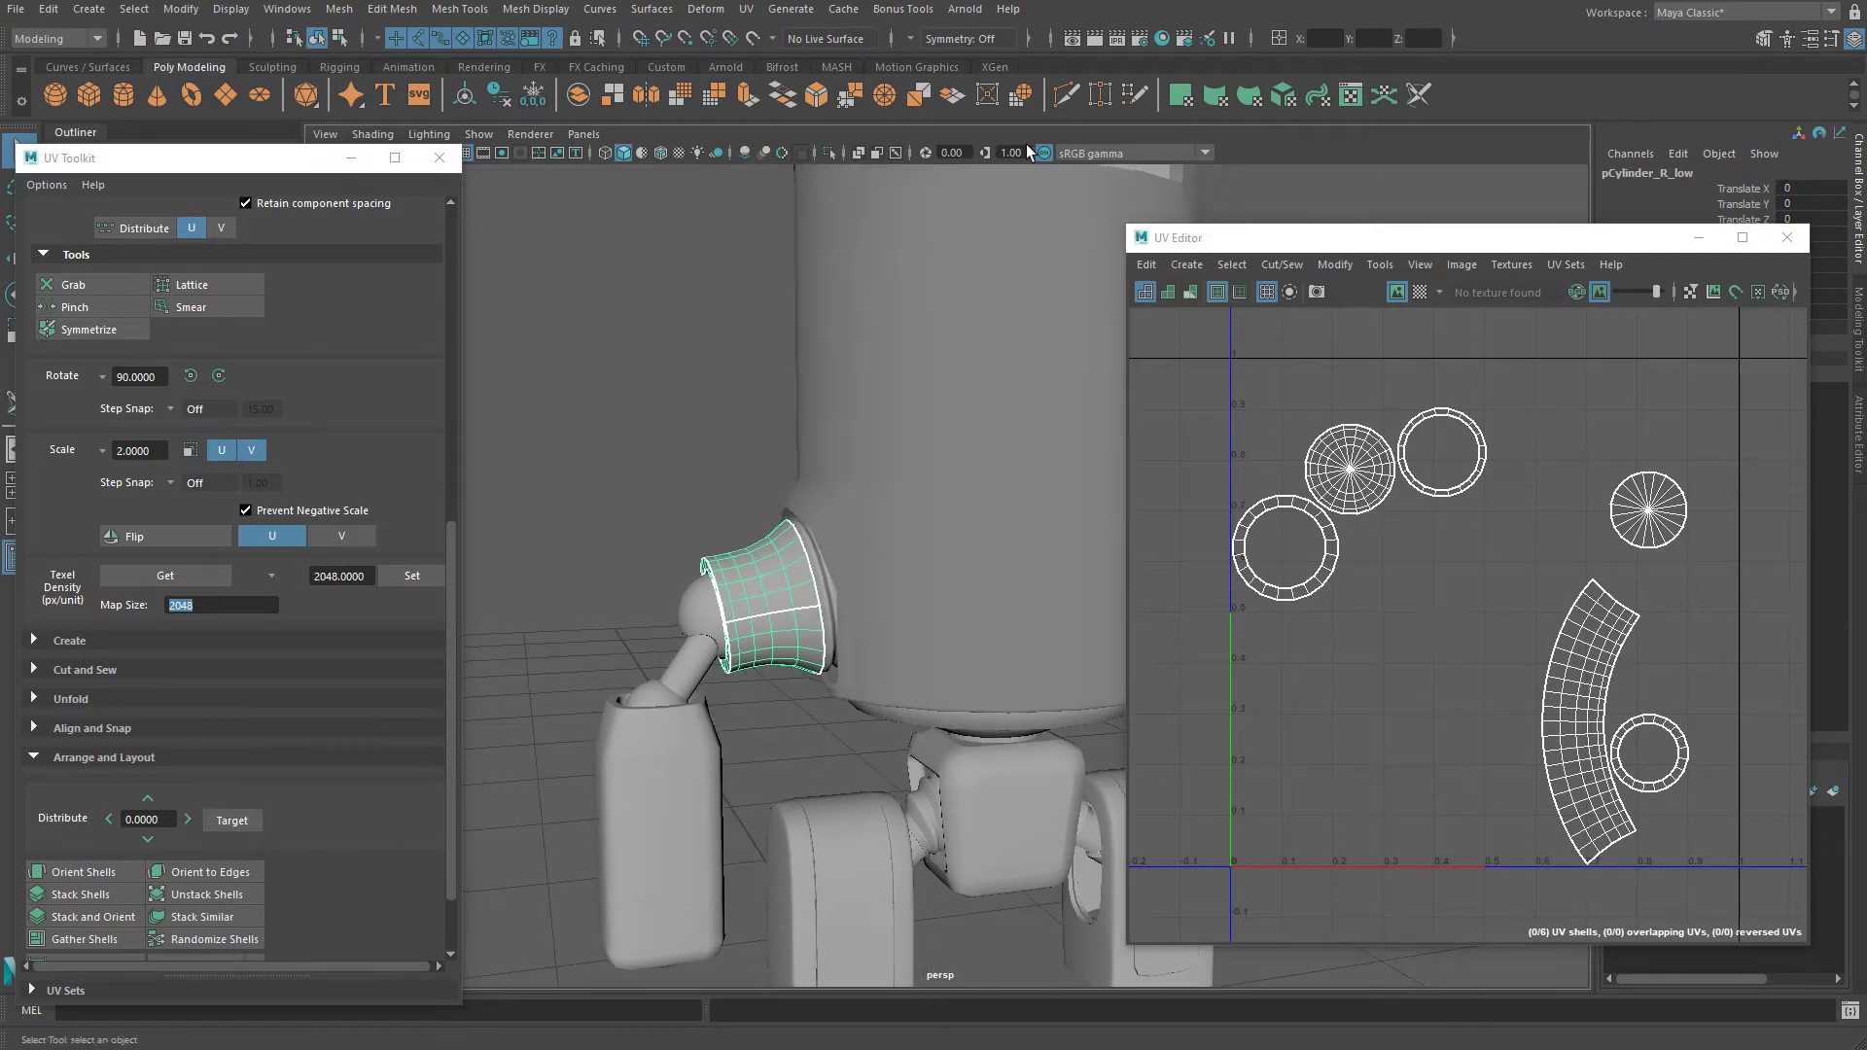
pyautogui.click(830, 656)
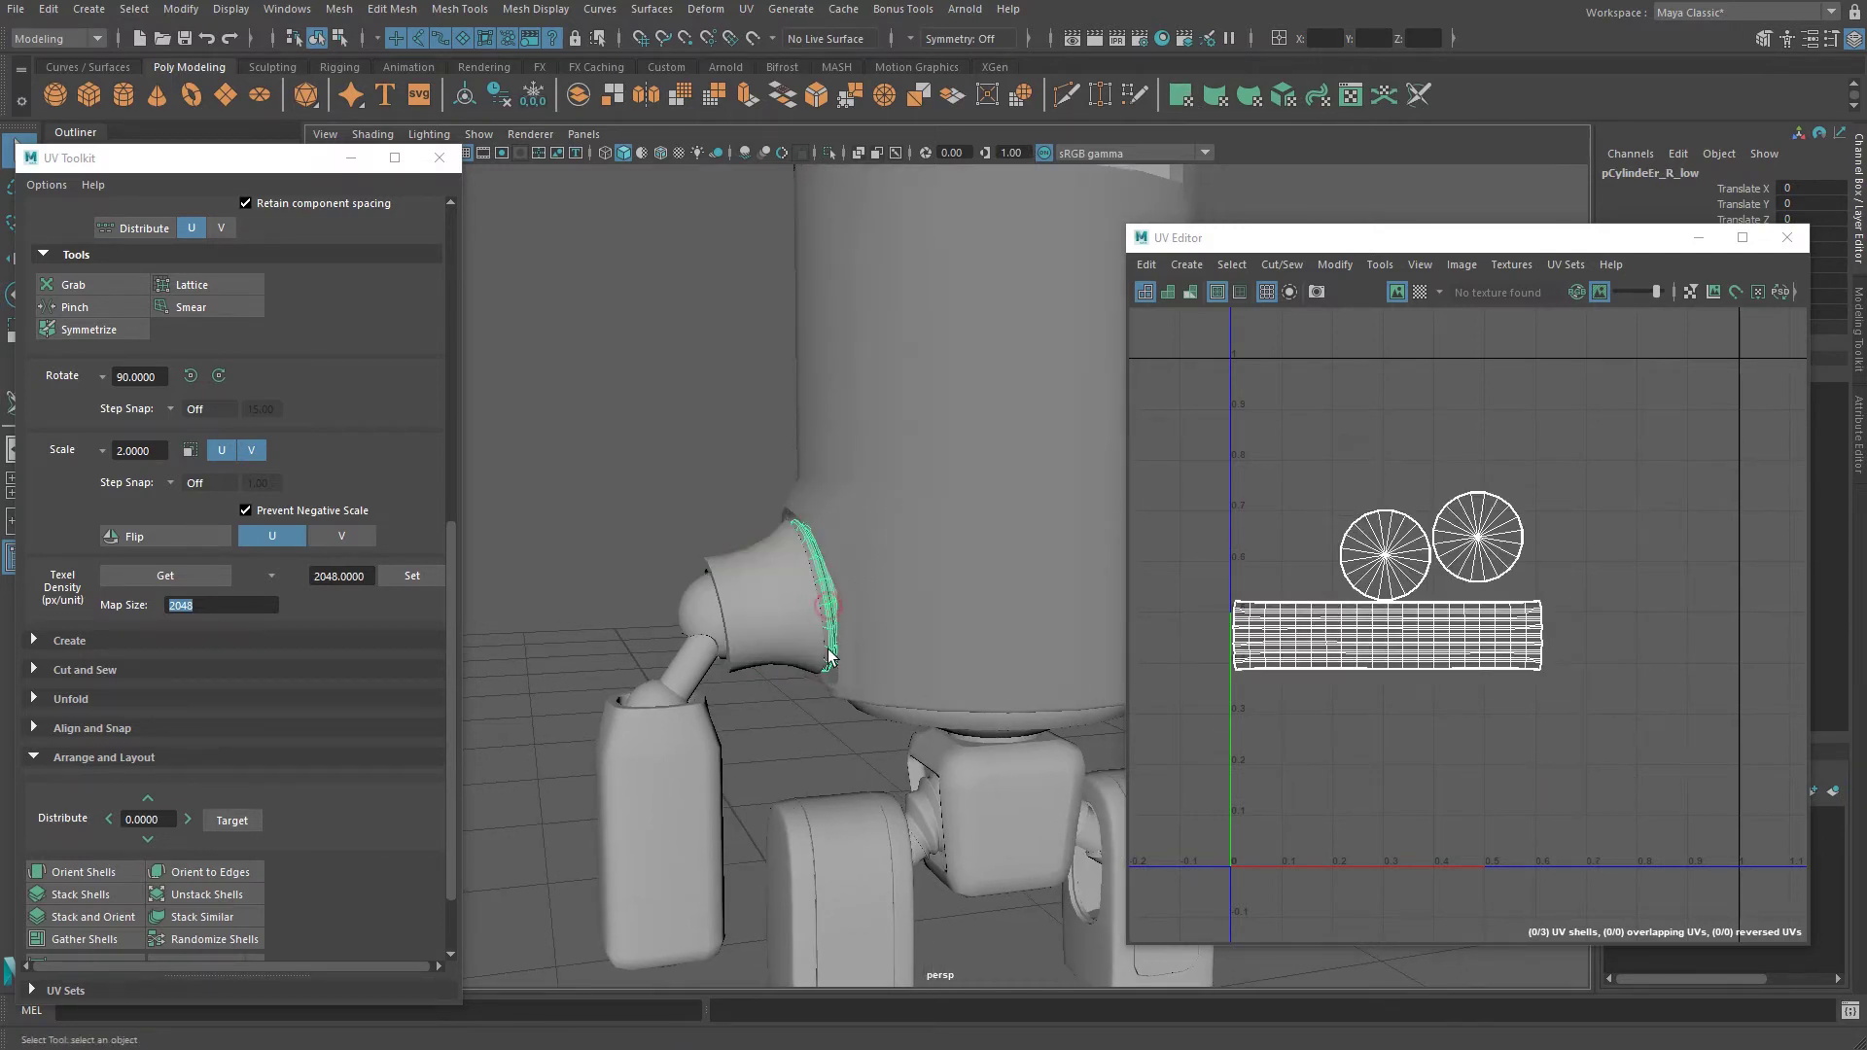
pyautogui.click(798, 610)
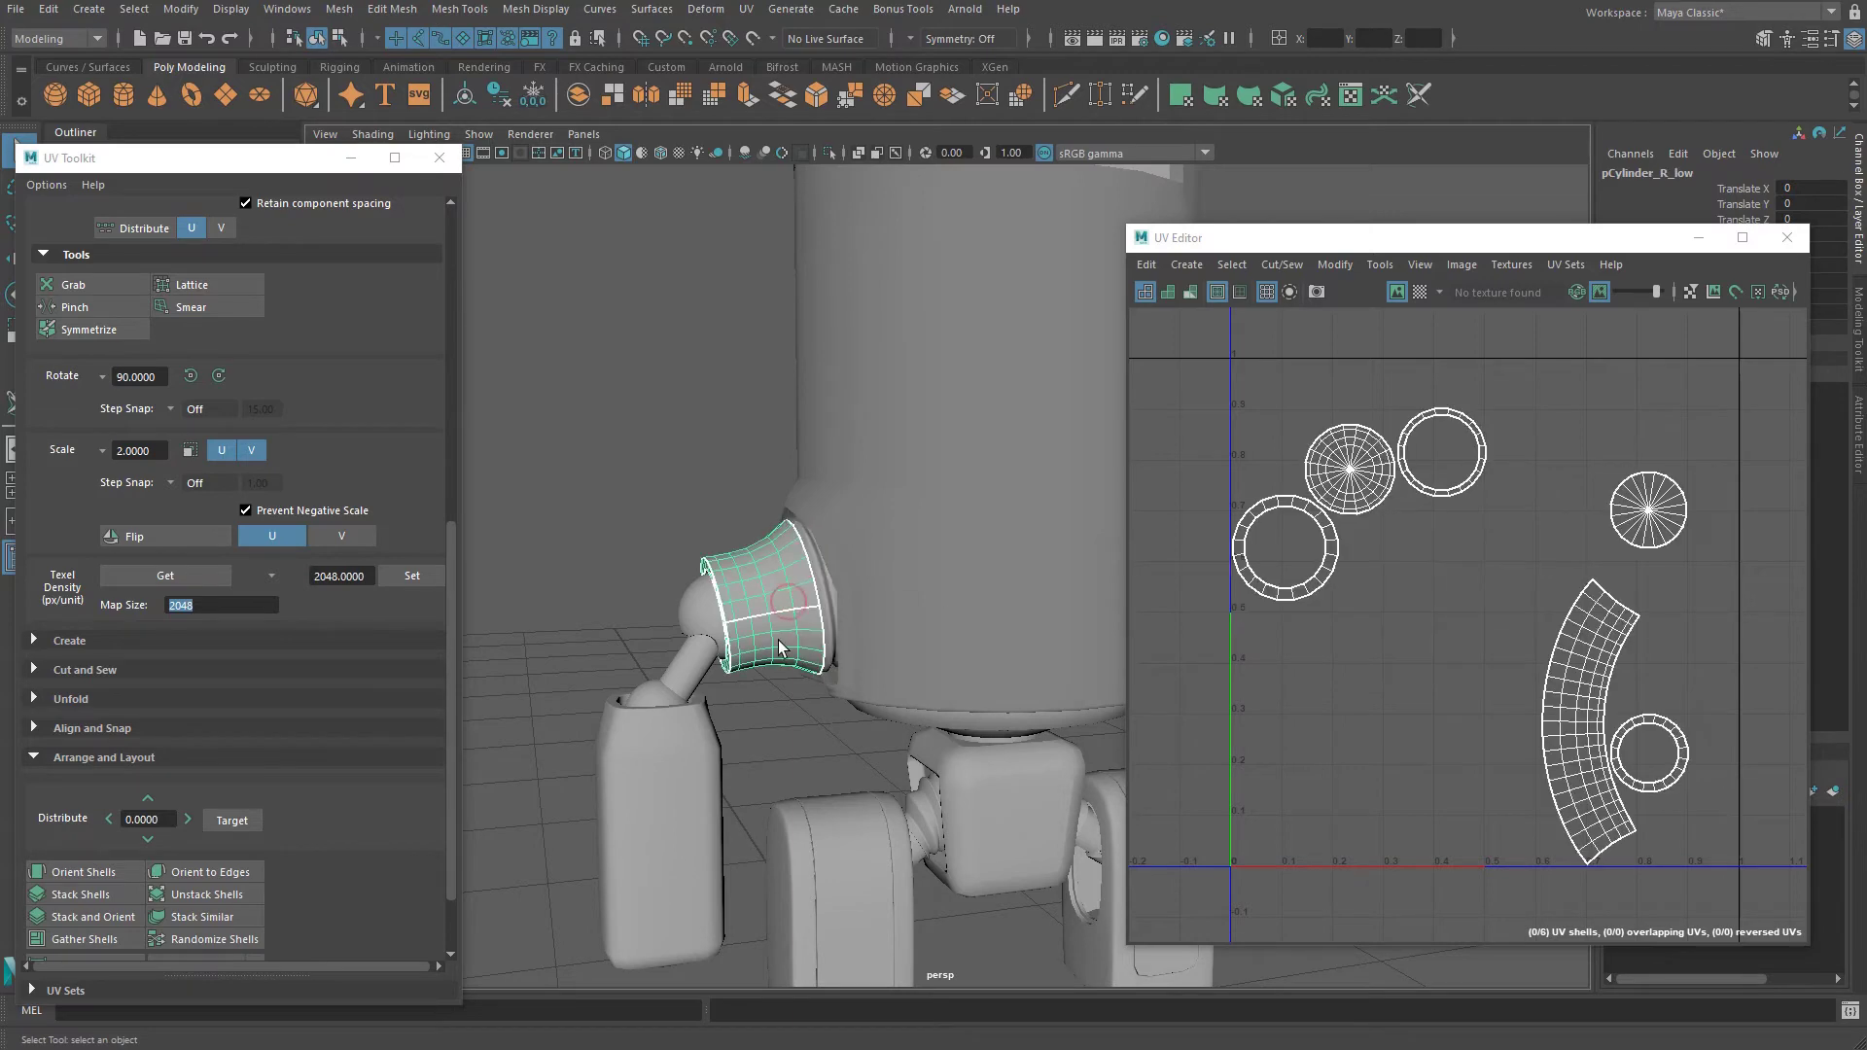
pyautogui.keyDown('shift'); pyautogui.click(828, 611); pyautogui.keyUp('shift')
pyautogui.keyDown('shift'); pyautogui.click(710, 625); pyautogui.keyUp('shift')
pyautogui.keyDown('shift'); pyautogui.click(686, 672); pyautogui.keyUp('shift')
pyautogui.keyDown('shift'); pyautogui.click(628, 728); pyautogui.keyUp('shift')
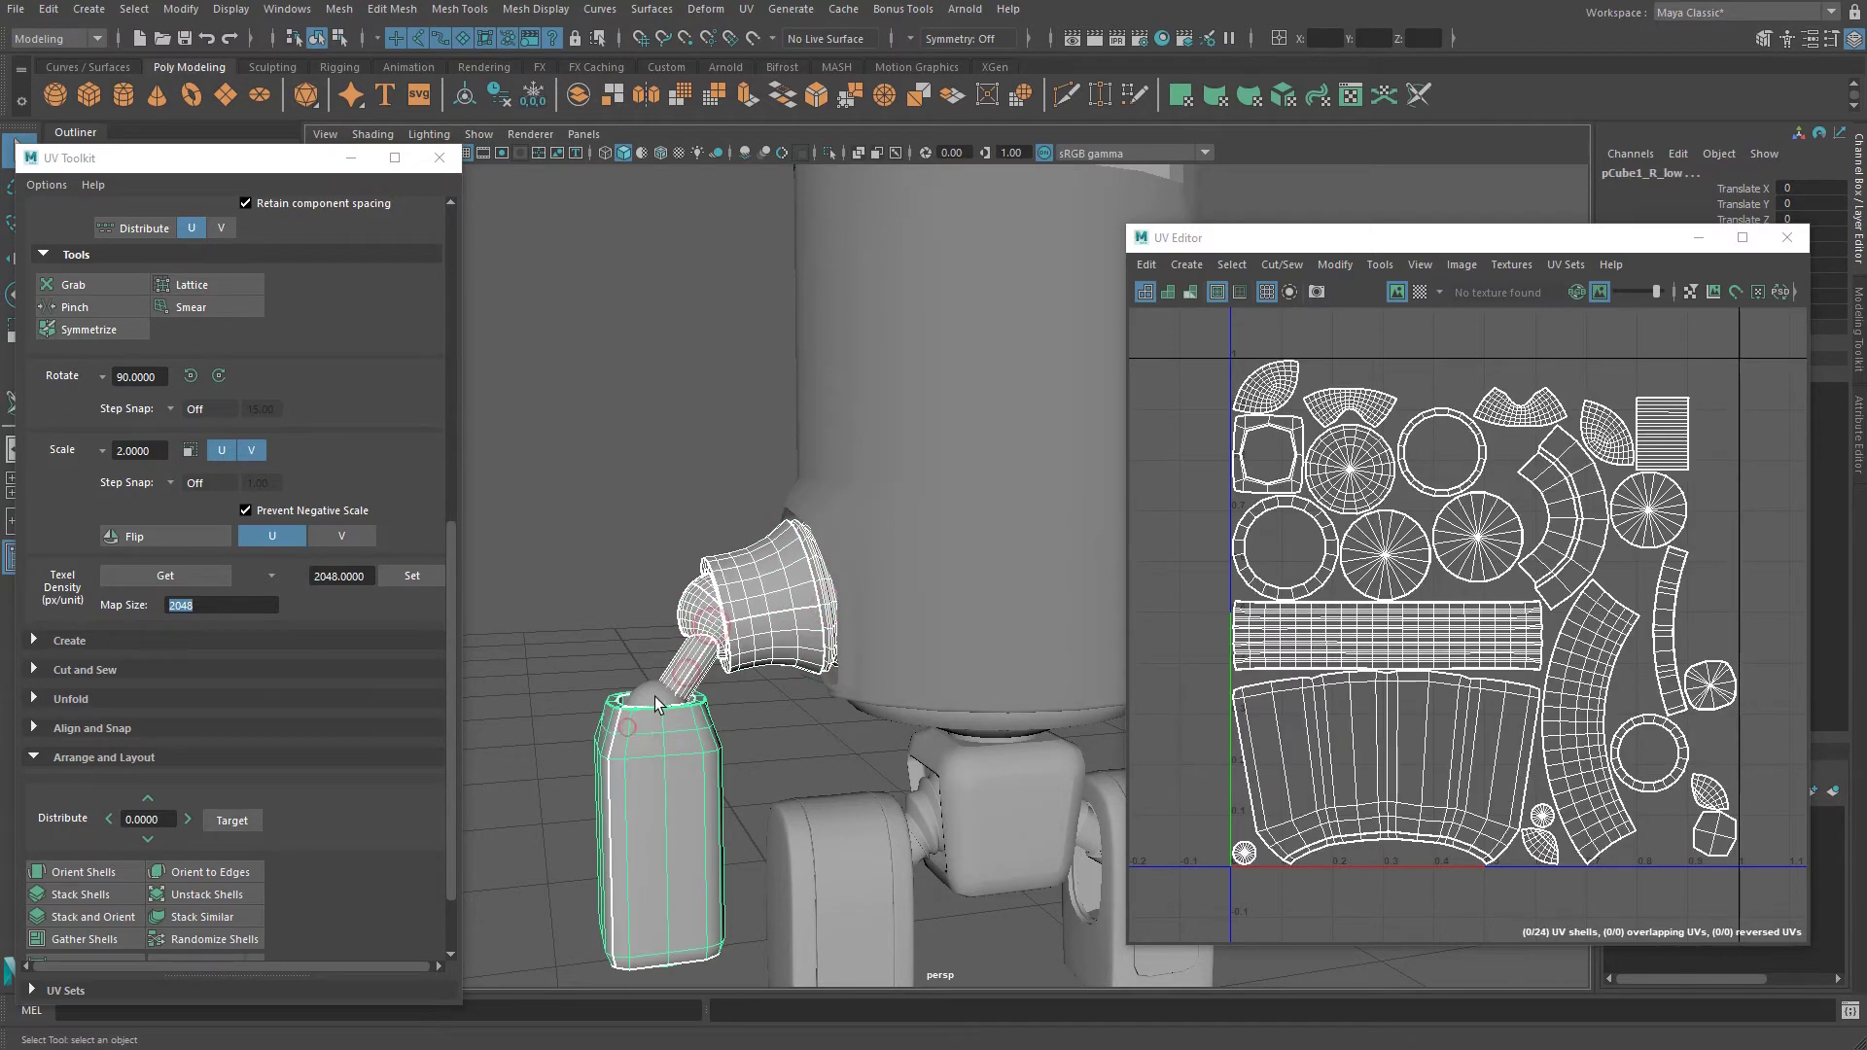
pyautogui.keyDown('shift'); pyautogui.click(654, 697); pyautogui.keyUp('shift')
pyautogui.click(1305, 95)
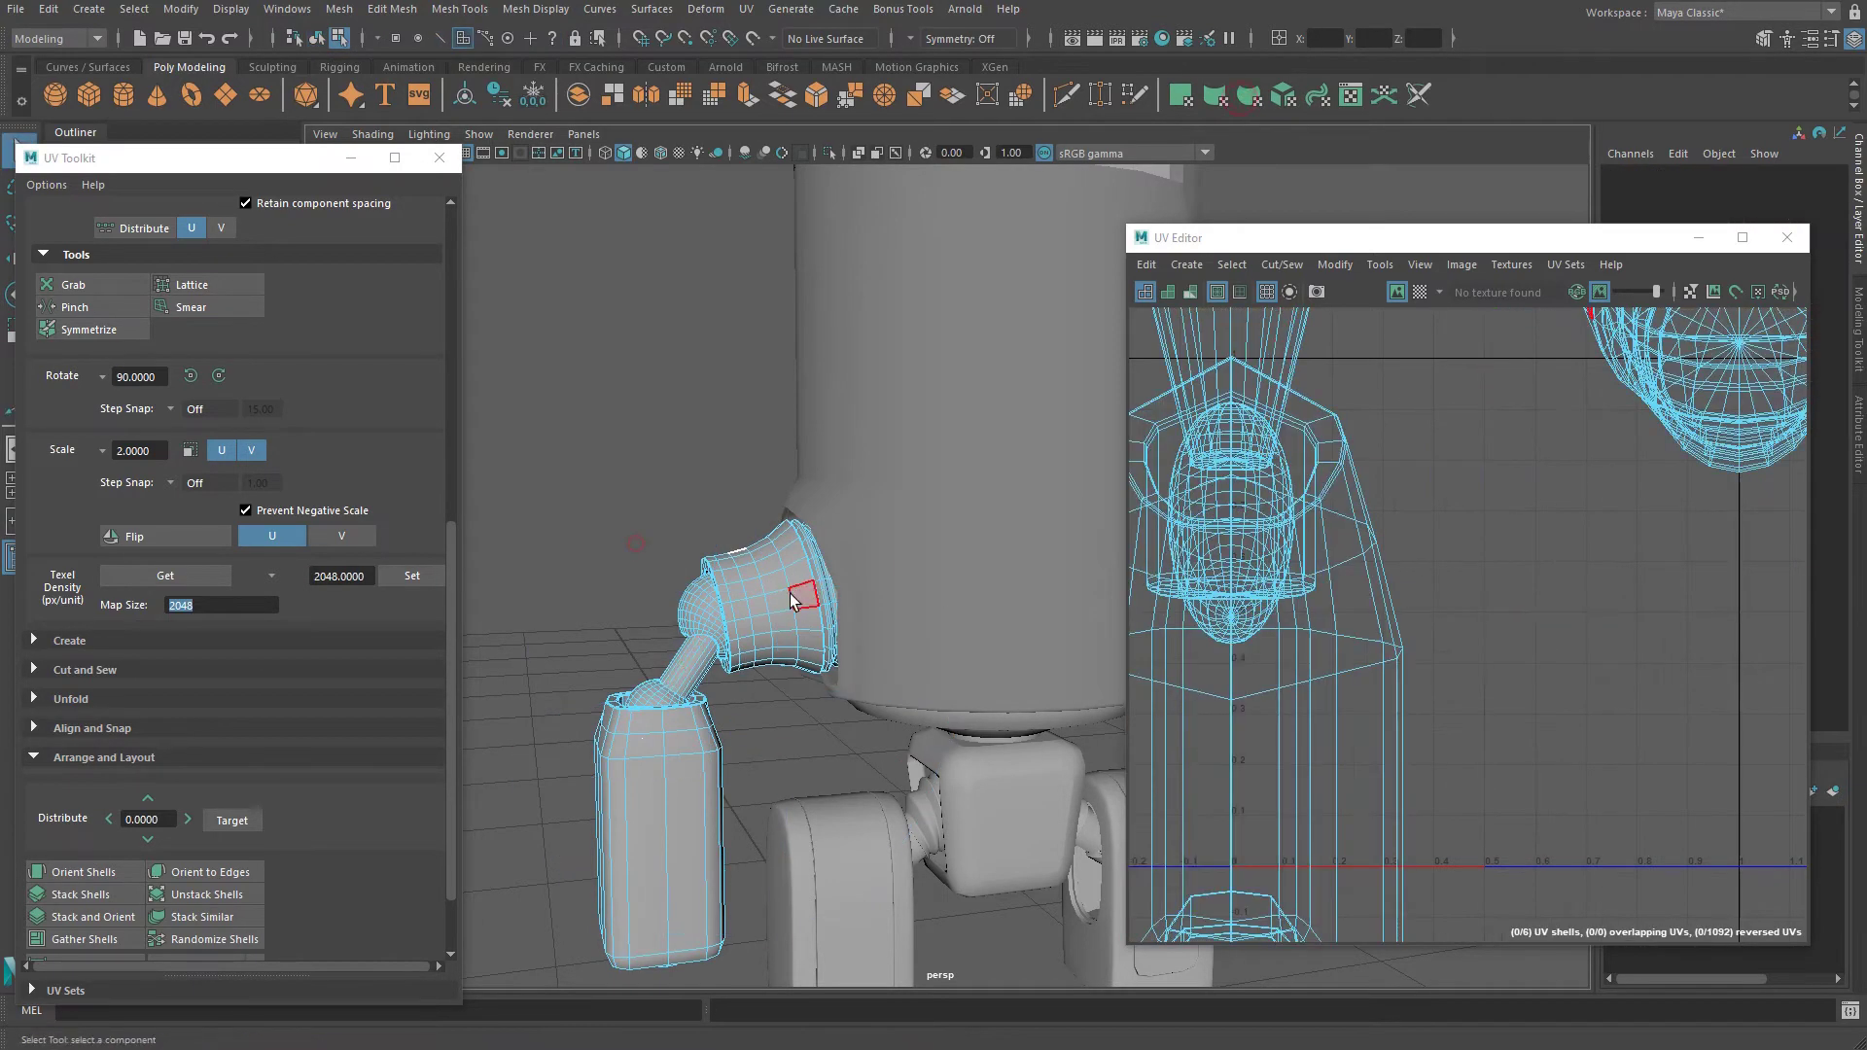
# Reselect all the right arm's parts from the shoulder to the forearm and bring their projected UVs into view.
pyautogui.click(762, 608)
pyautogui.press('f')
pyautogui.keyDown('alt'); pyautogui.moveTo(792, 650); pyautogui.dragTo(477, 601, button='right'); pyautogui.keyUp('alt')
pyautogui.keyDown('alt'); pyautogui.moveTo(955, 608); pyautogui.dragTo(857, 583, button='middle'); pyautogui.keyUp('alt')
pyautogui.keyDown('shift'); pyautogui.click(915, 569); pyautogui.keyUp('shift')
pyautogui.keyDown('shift'); pyautogui.click(771, 582); pyautogui.keyUp('shift')
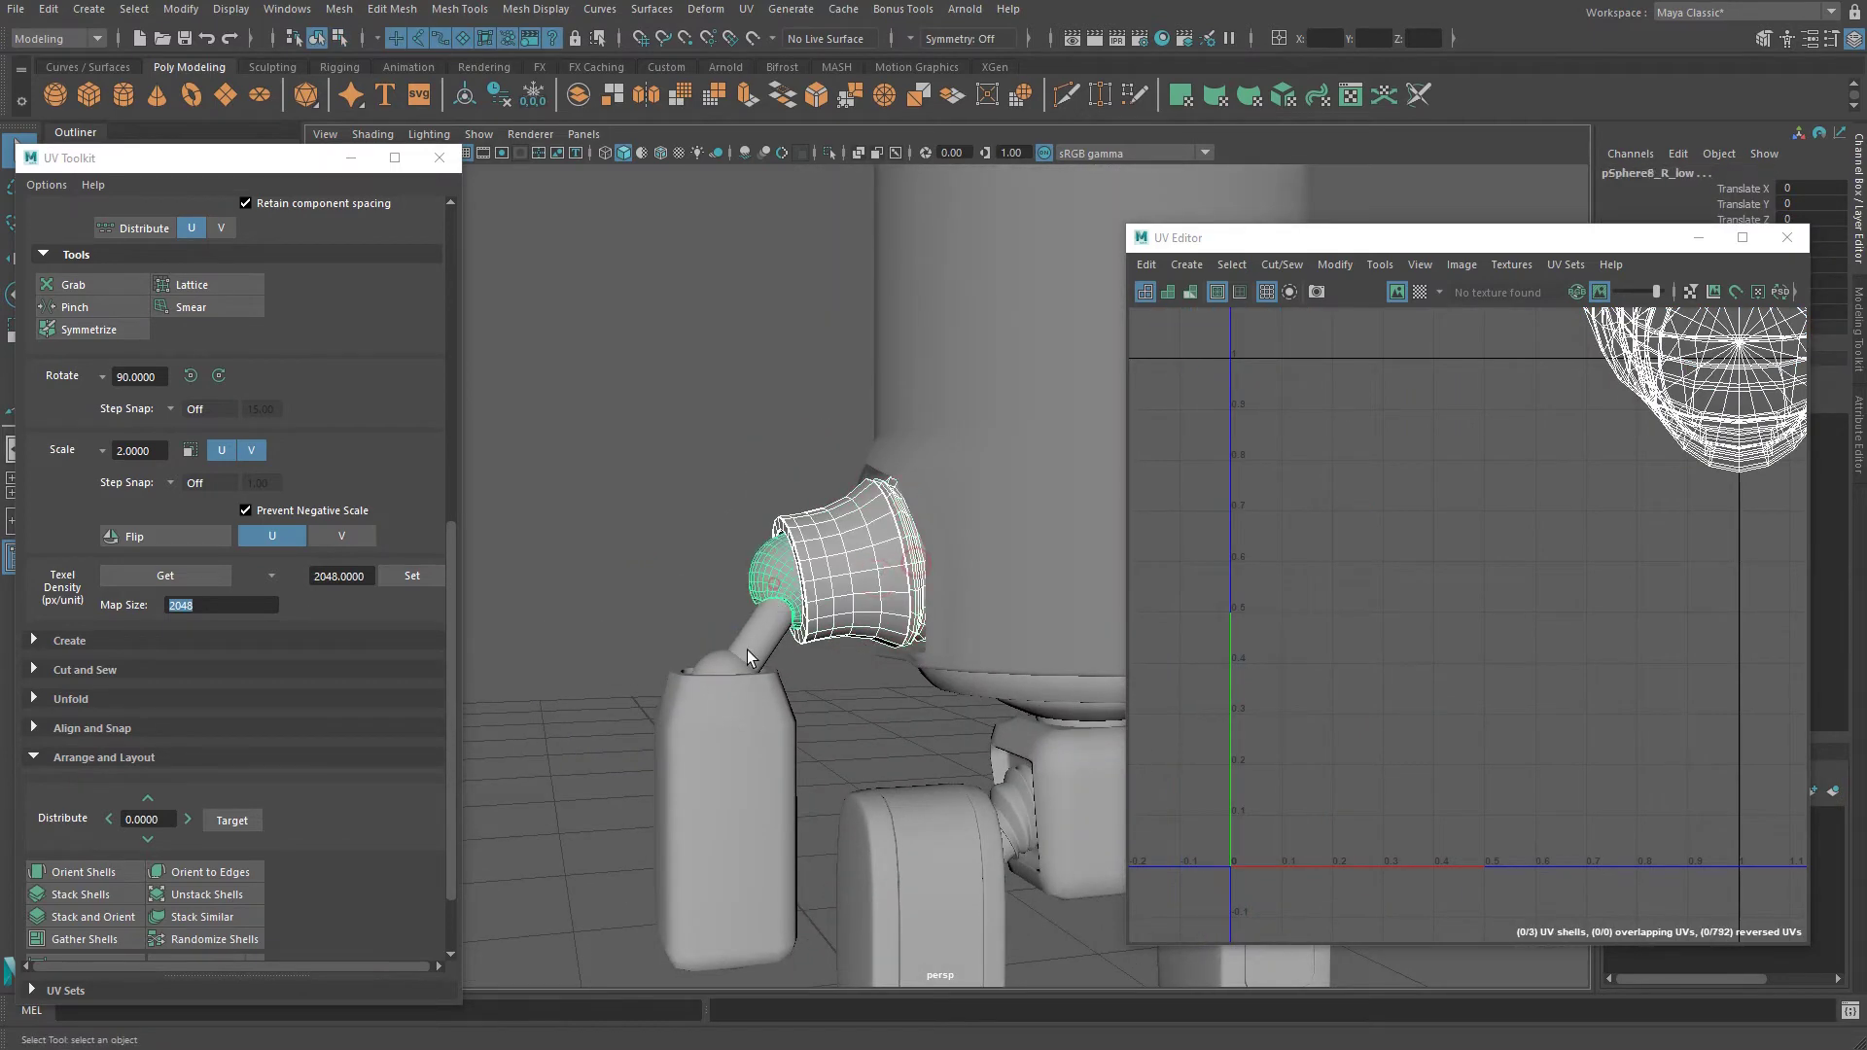
pyautogui.keyDown('shift'); pyautogui.click(747, 647); pyautogui.keyUp('shift')
pyautogui.keyDown('shift'); pyautogui.click(755, 749); pyautogui.keyUp('shift')
pyautogui.keyDown('alt'); pyautogui.moveTo(833, 727); pyautogui.dragTo(811, 561); pyautogui.keyUp('alt')
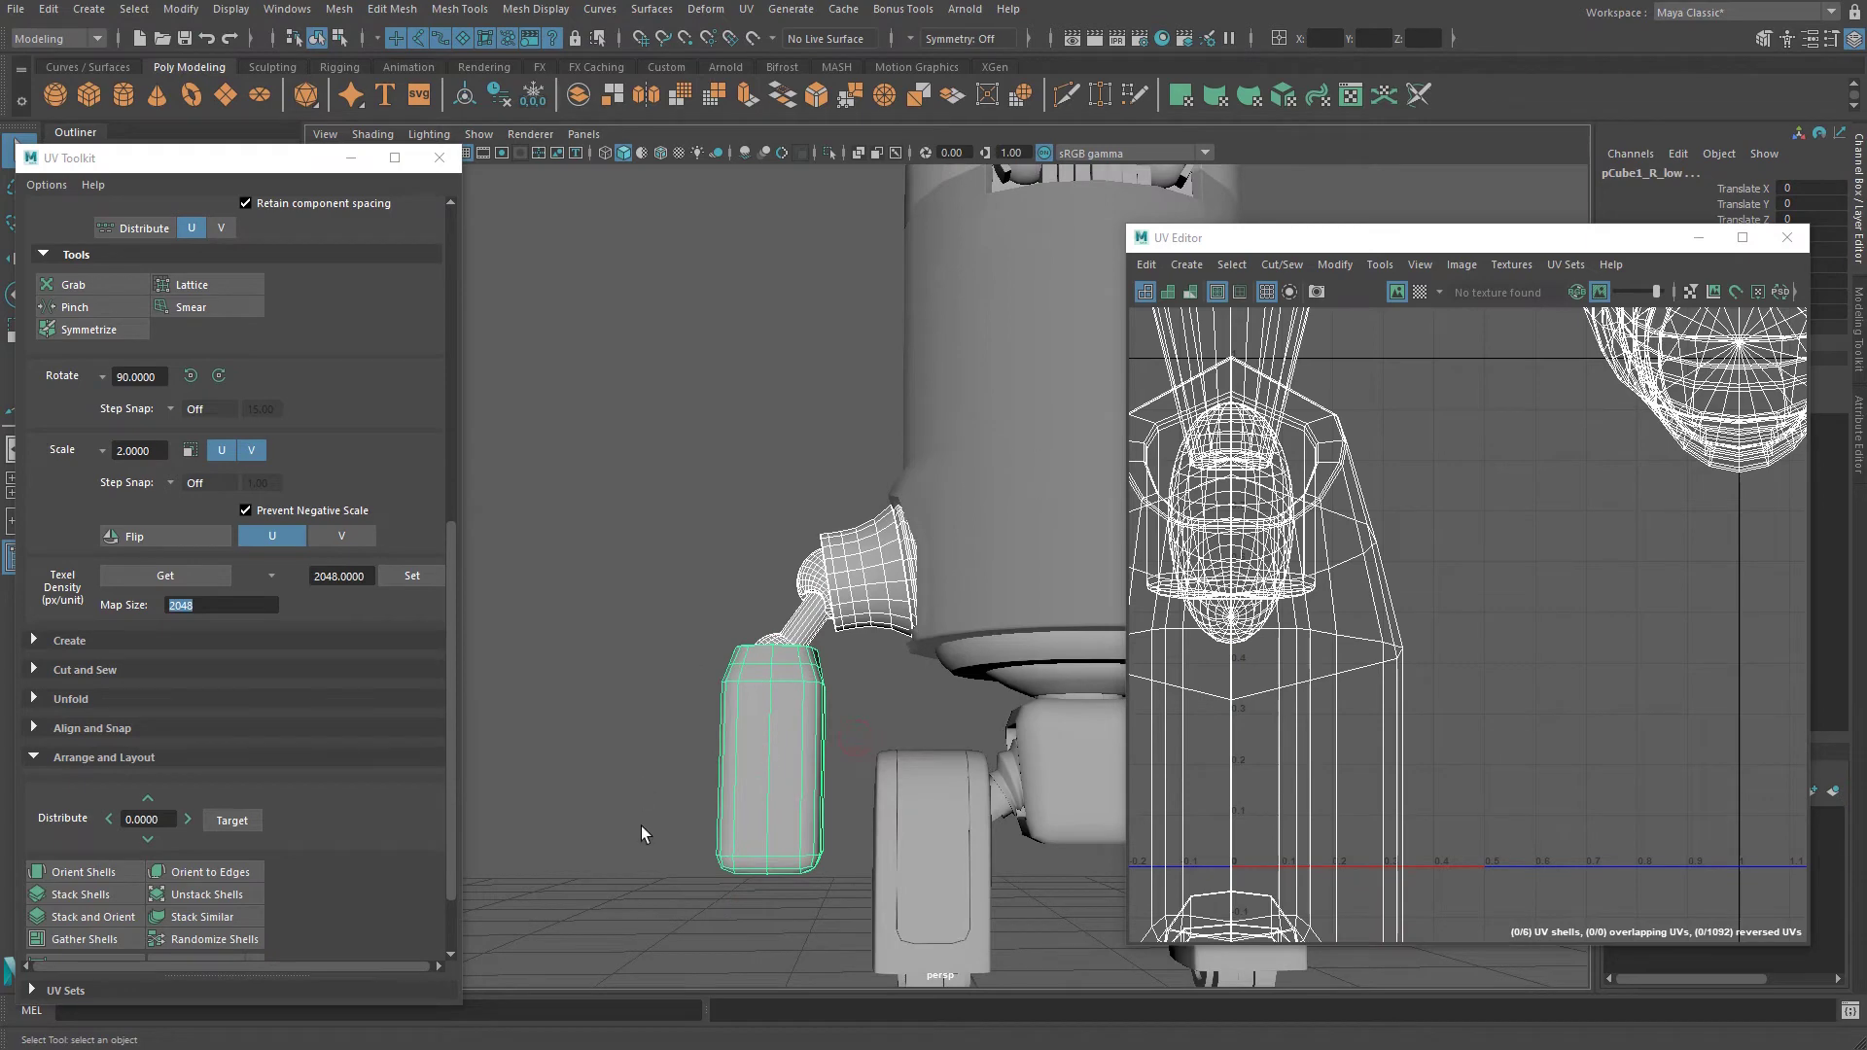
pyautogui.keyDown('alt'); pyautogui.moveTo(1367, 512); pyautogui.dragTo(1355, 596, button='middle'); pyautogui.keyUp('alt')
pyautogui.keyDown('alt'); pyautogui.moveTo(1500, 587); pyautogui.dragTo(1136, 535, button='right'); pyautogui.keyUp('alt')
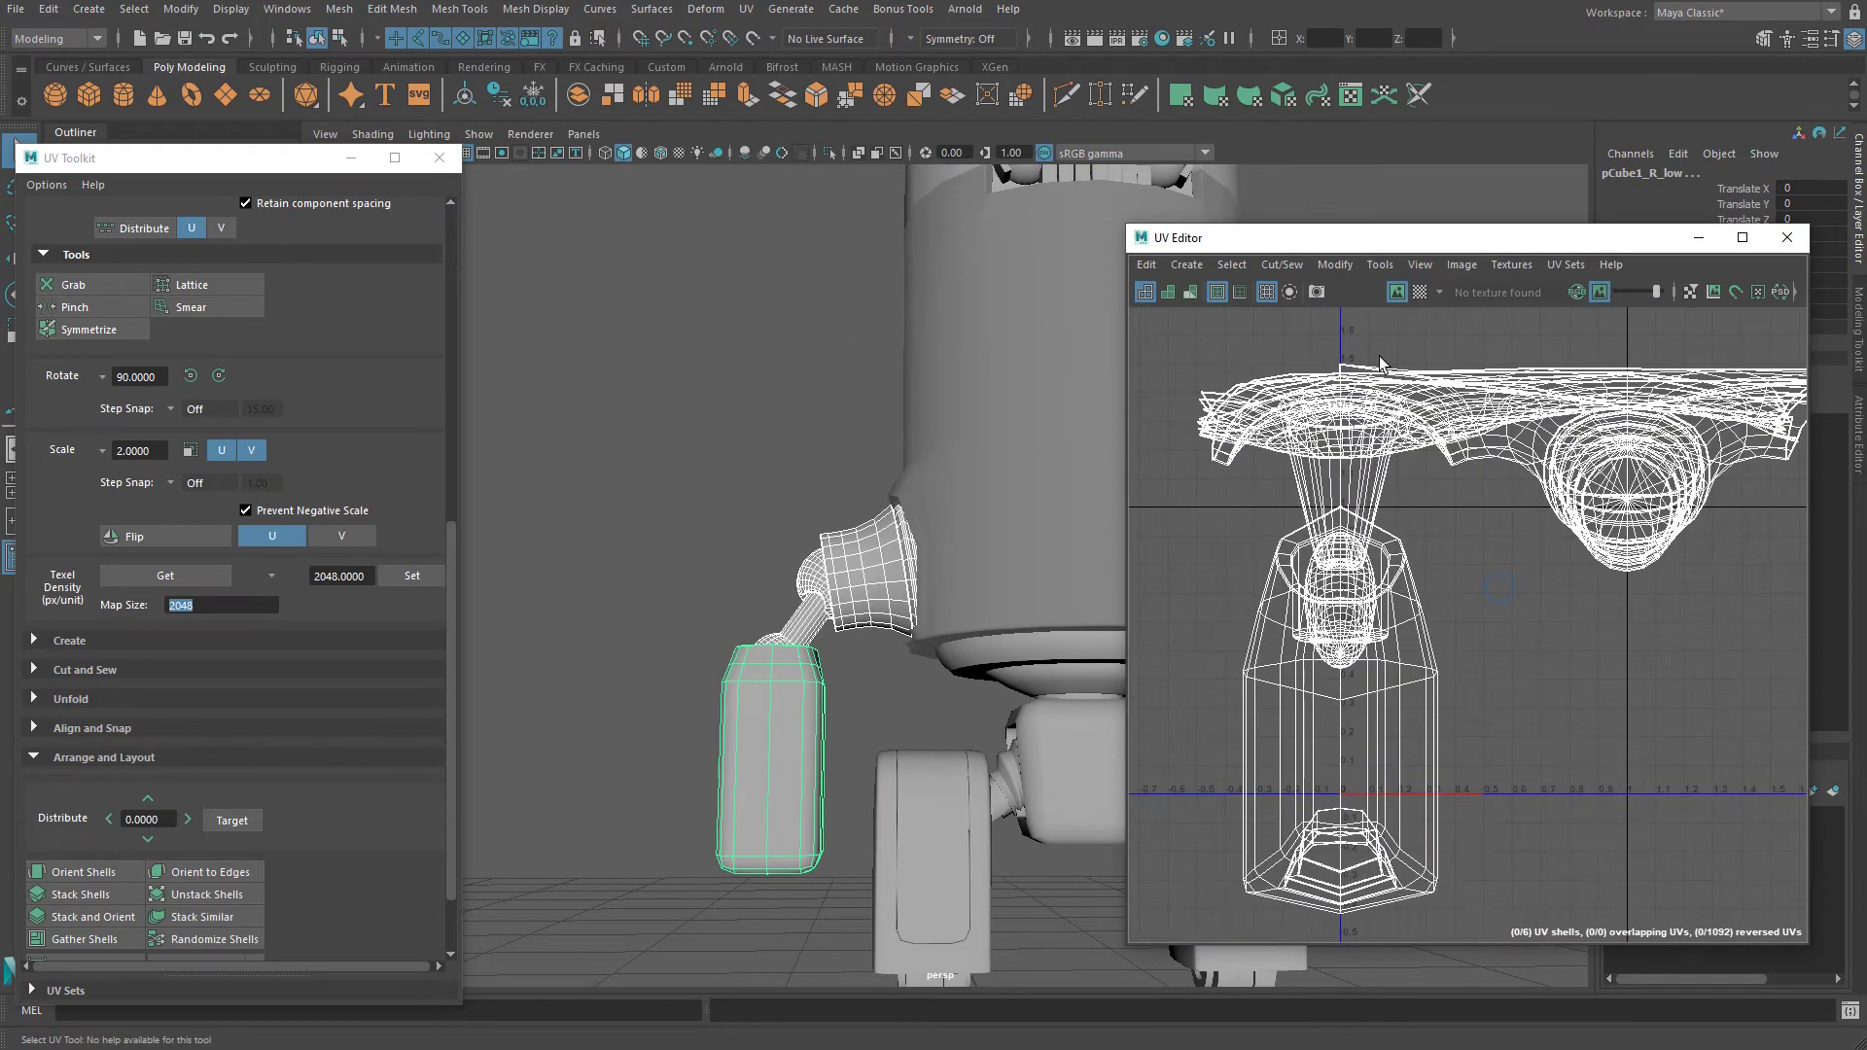
pyautogui.keyDown('alt'); pyautogui.moveTo(773, 718); pyautogui.dragTo(733, 735, button='middle'); pyautogui.keyUp('alt')
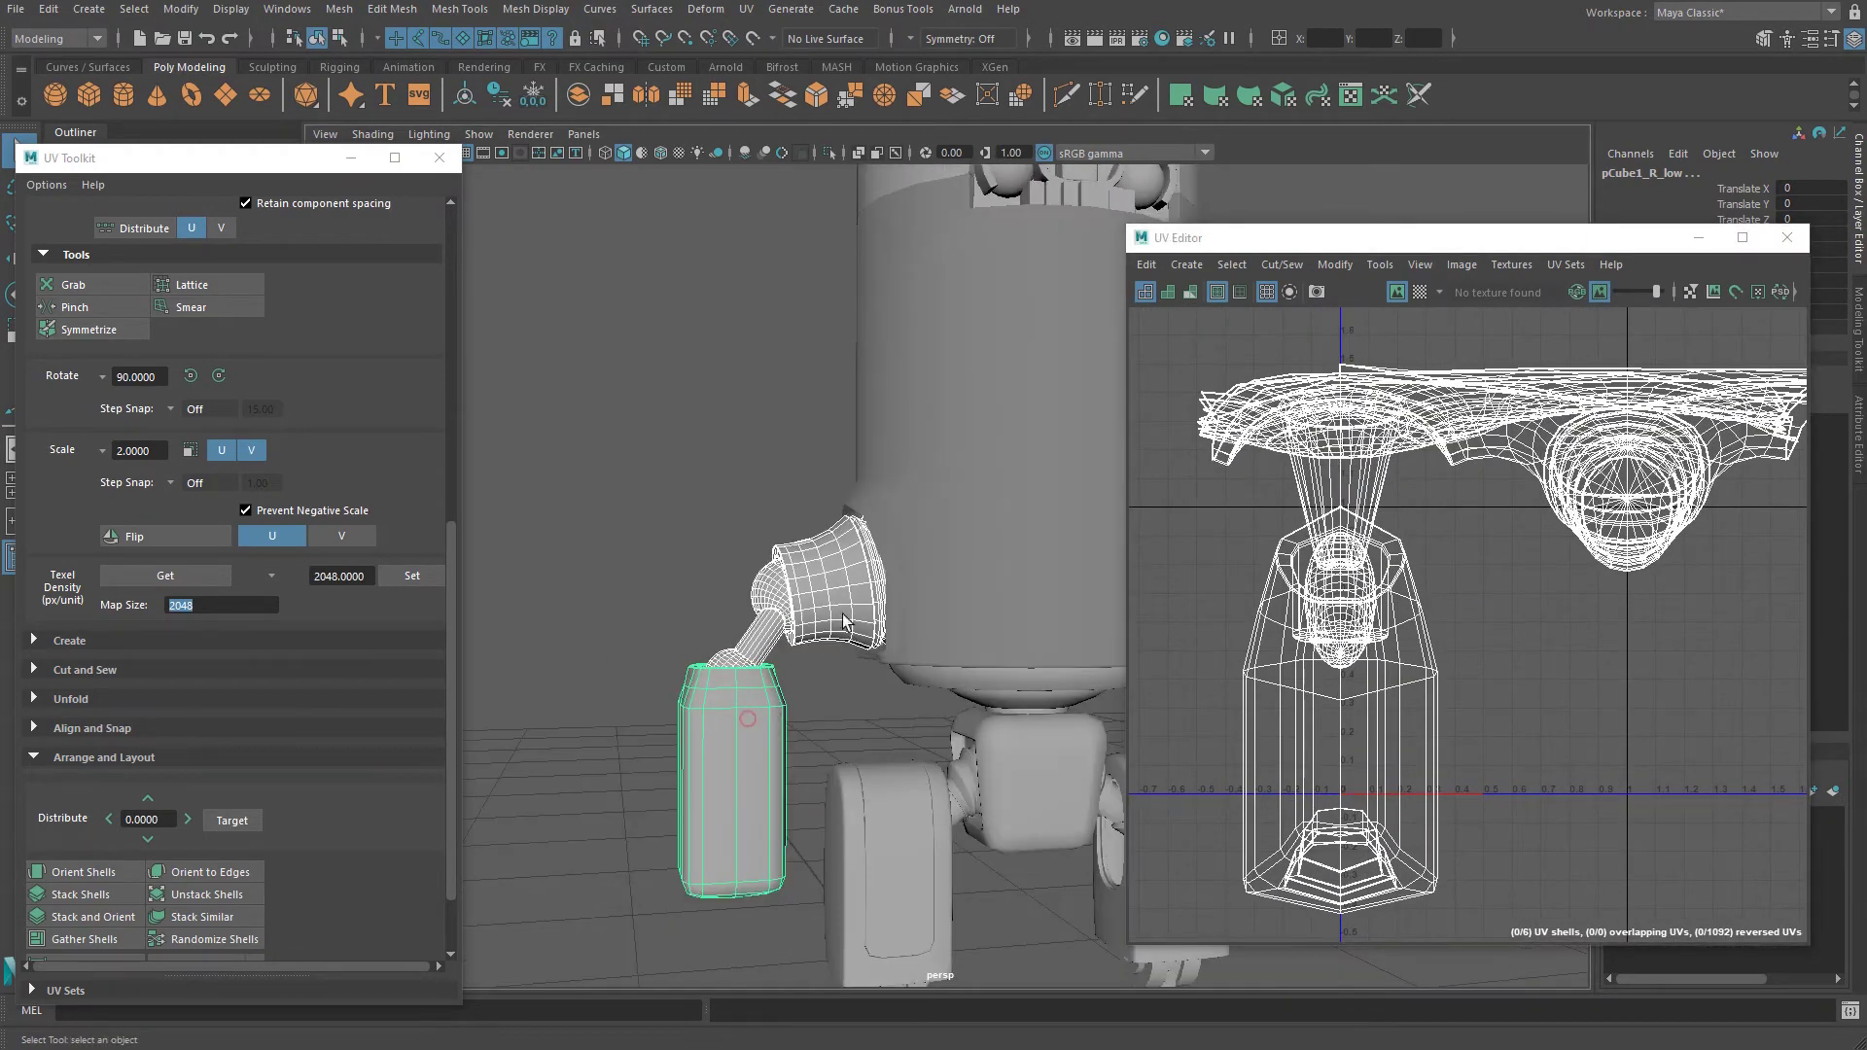
# Isolate the ribbed ring between the body and the right shoulder cone, and project planar UVs onto it.
pyautogui.click(872, 587)
pyautogui.click(881, 585)
pyautogui.click(883, 582)
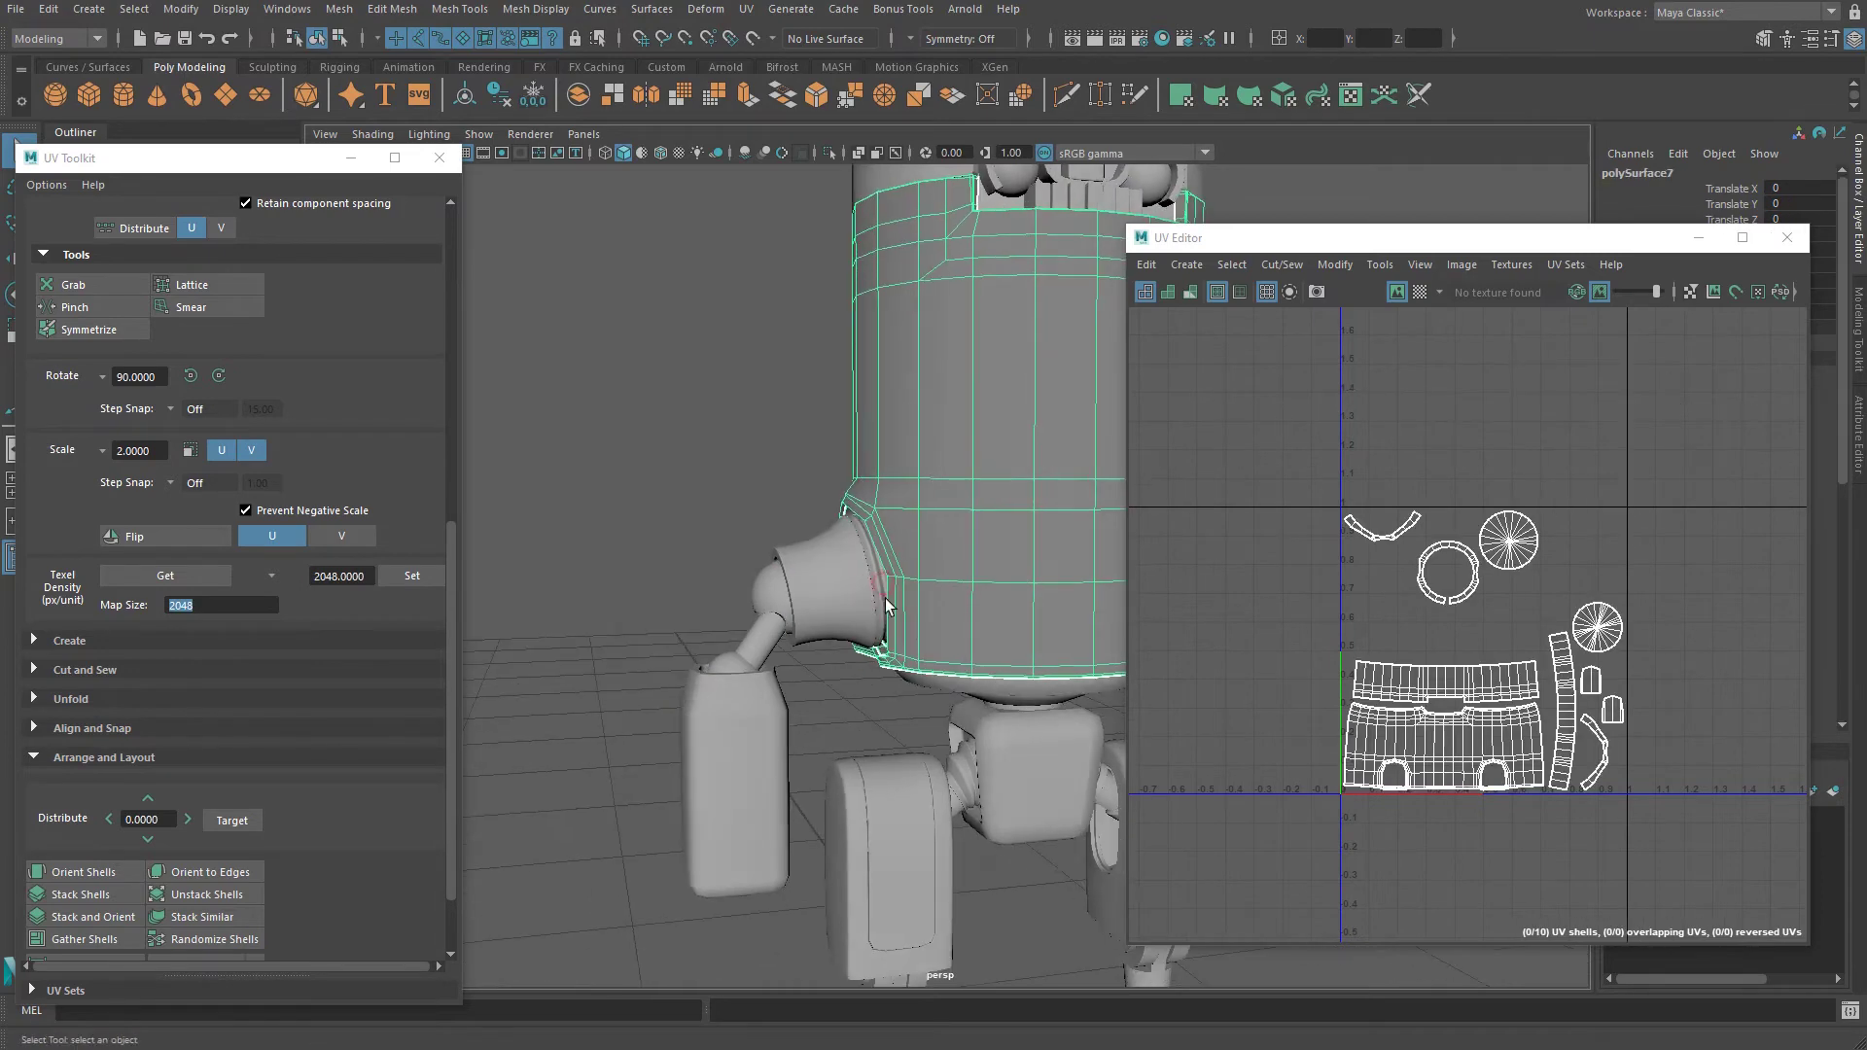
pyautogui.click(883, 584)
pyautogui.keyDown('alt'); pyautogui.moveTo(883, 584); pyautogui.dragTo(888, 588); pyautogui.keyUp('alt')
pyautogui.click(903, 588)
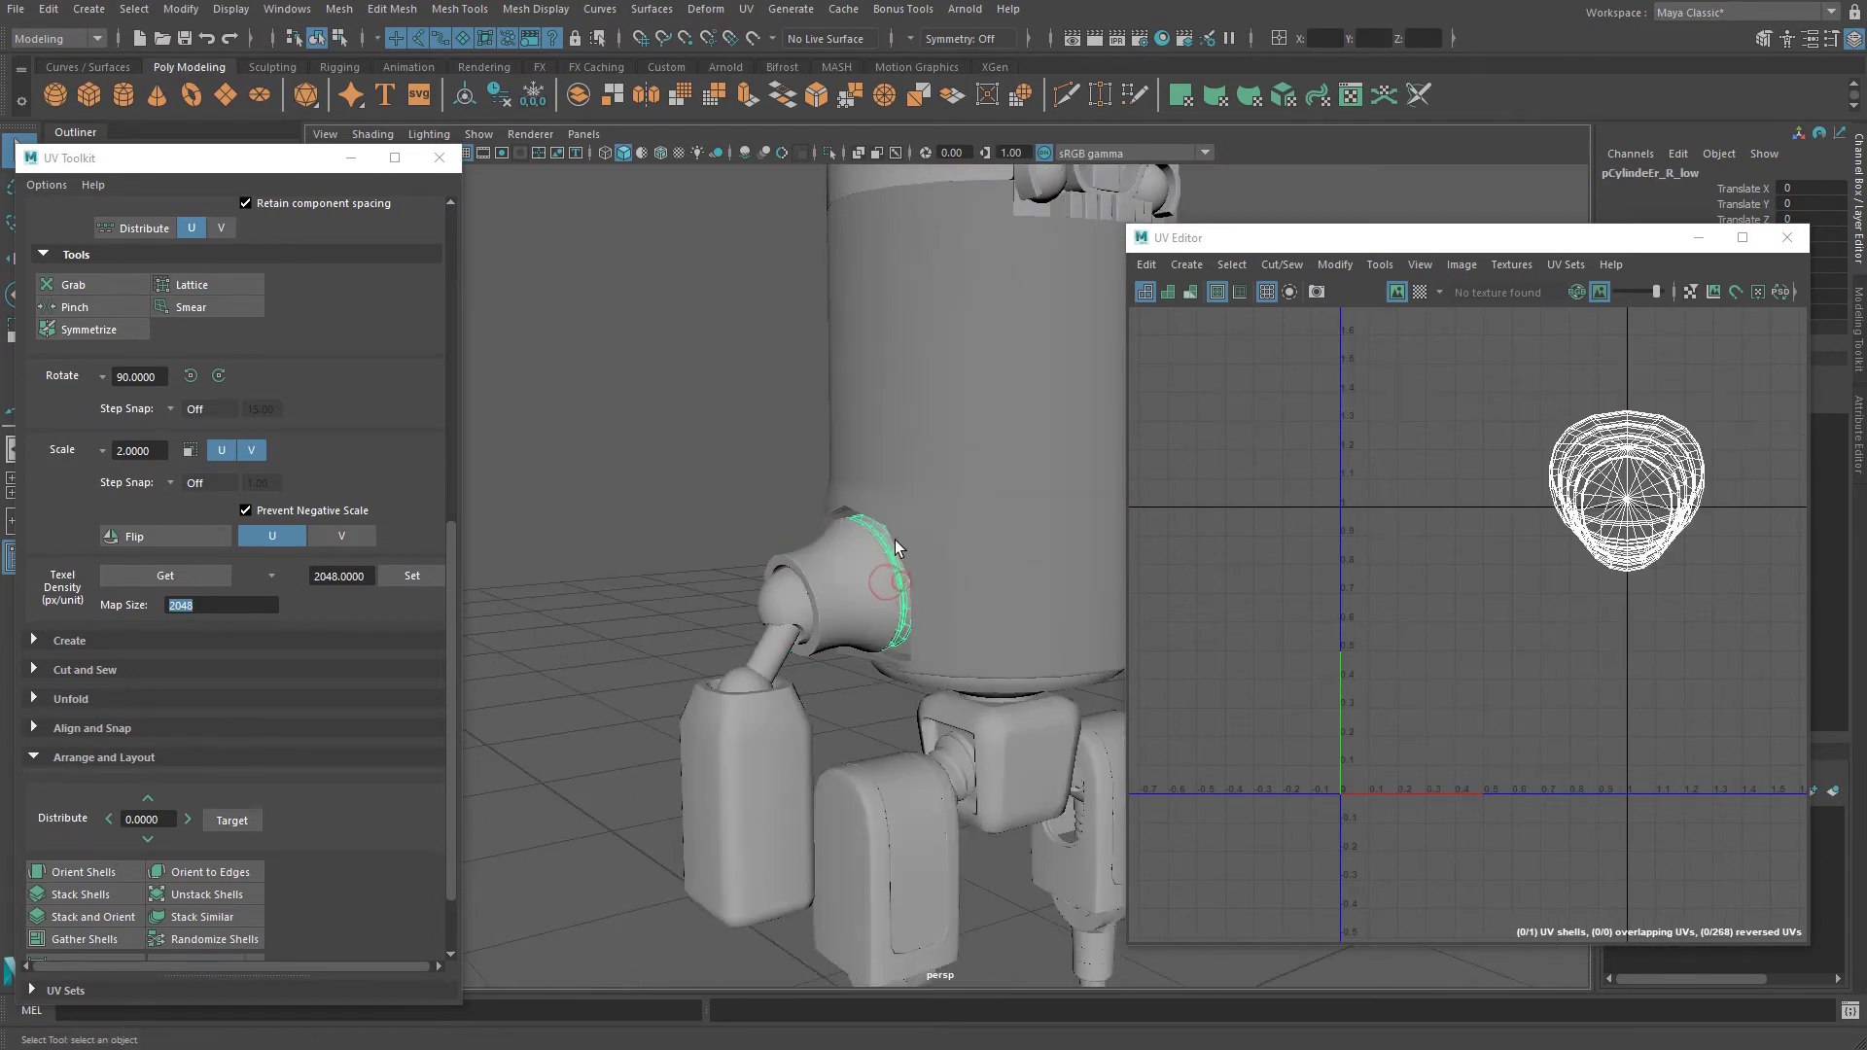
pyautogui.click(830, 153)
pyautogui.press('f')
pyautogui.keyDown('alt'); pyautogui.moveTo(862, 647); pyautogui.dragTo(821, 654); pyautogui.keyUp('alt')
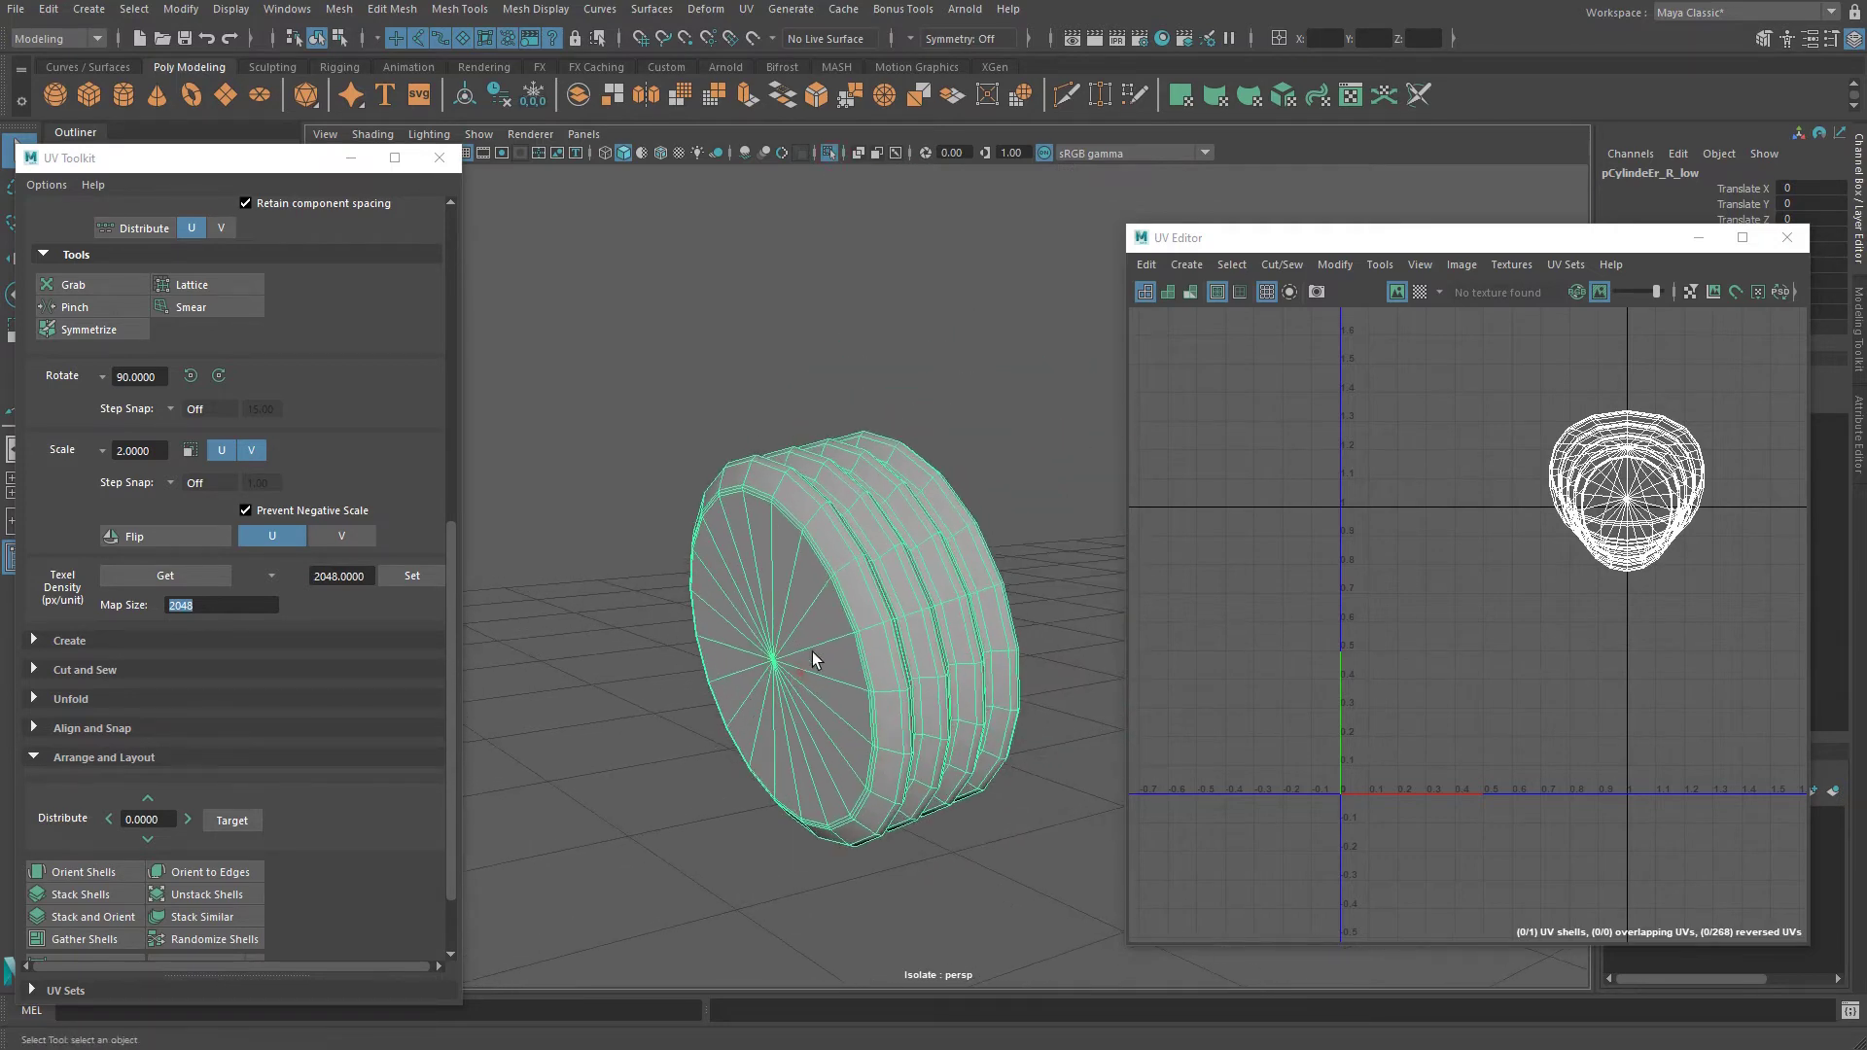
pyautogui.click(1187, 95)
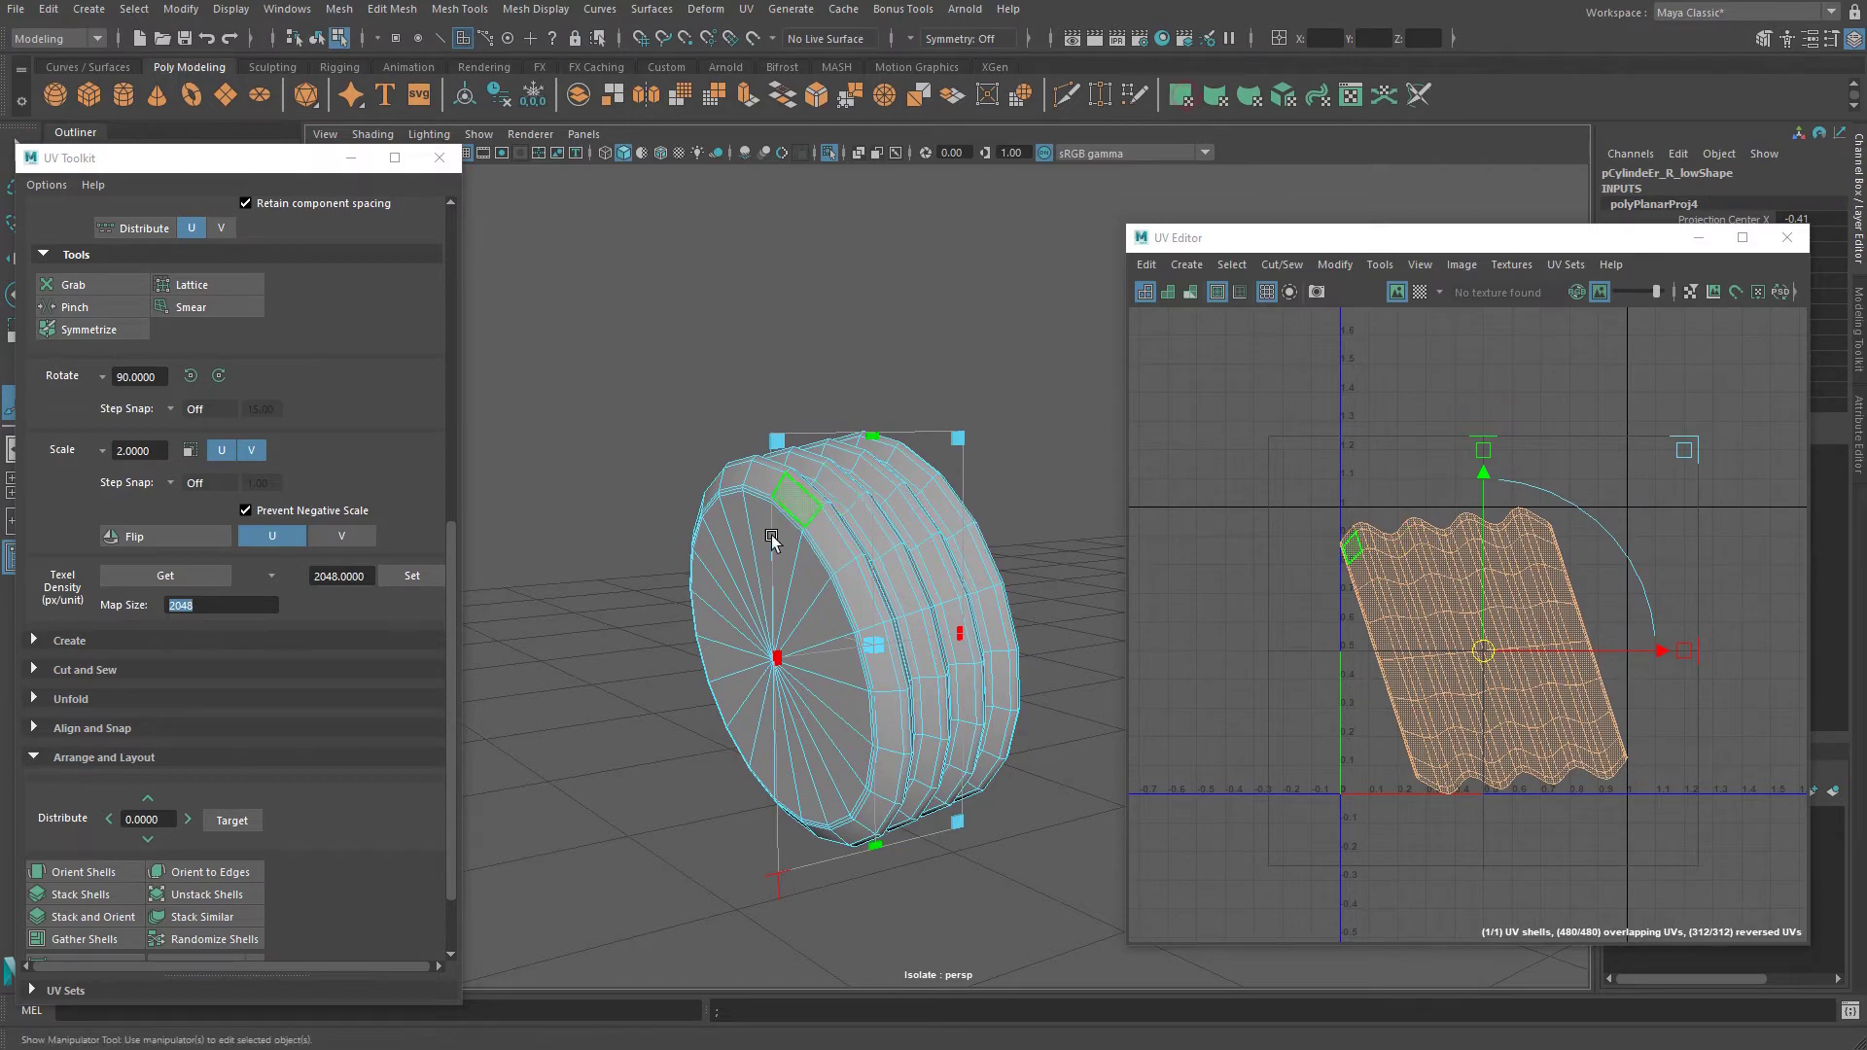
pyautogui.press('F8')
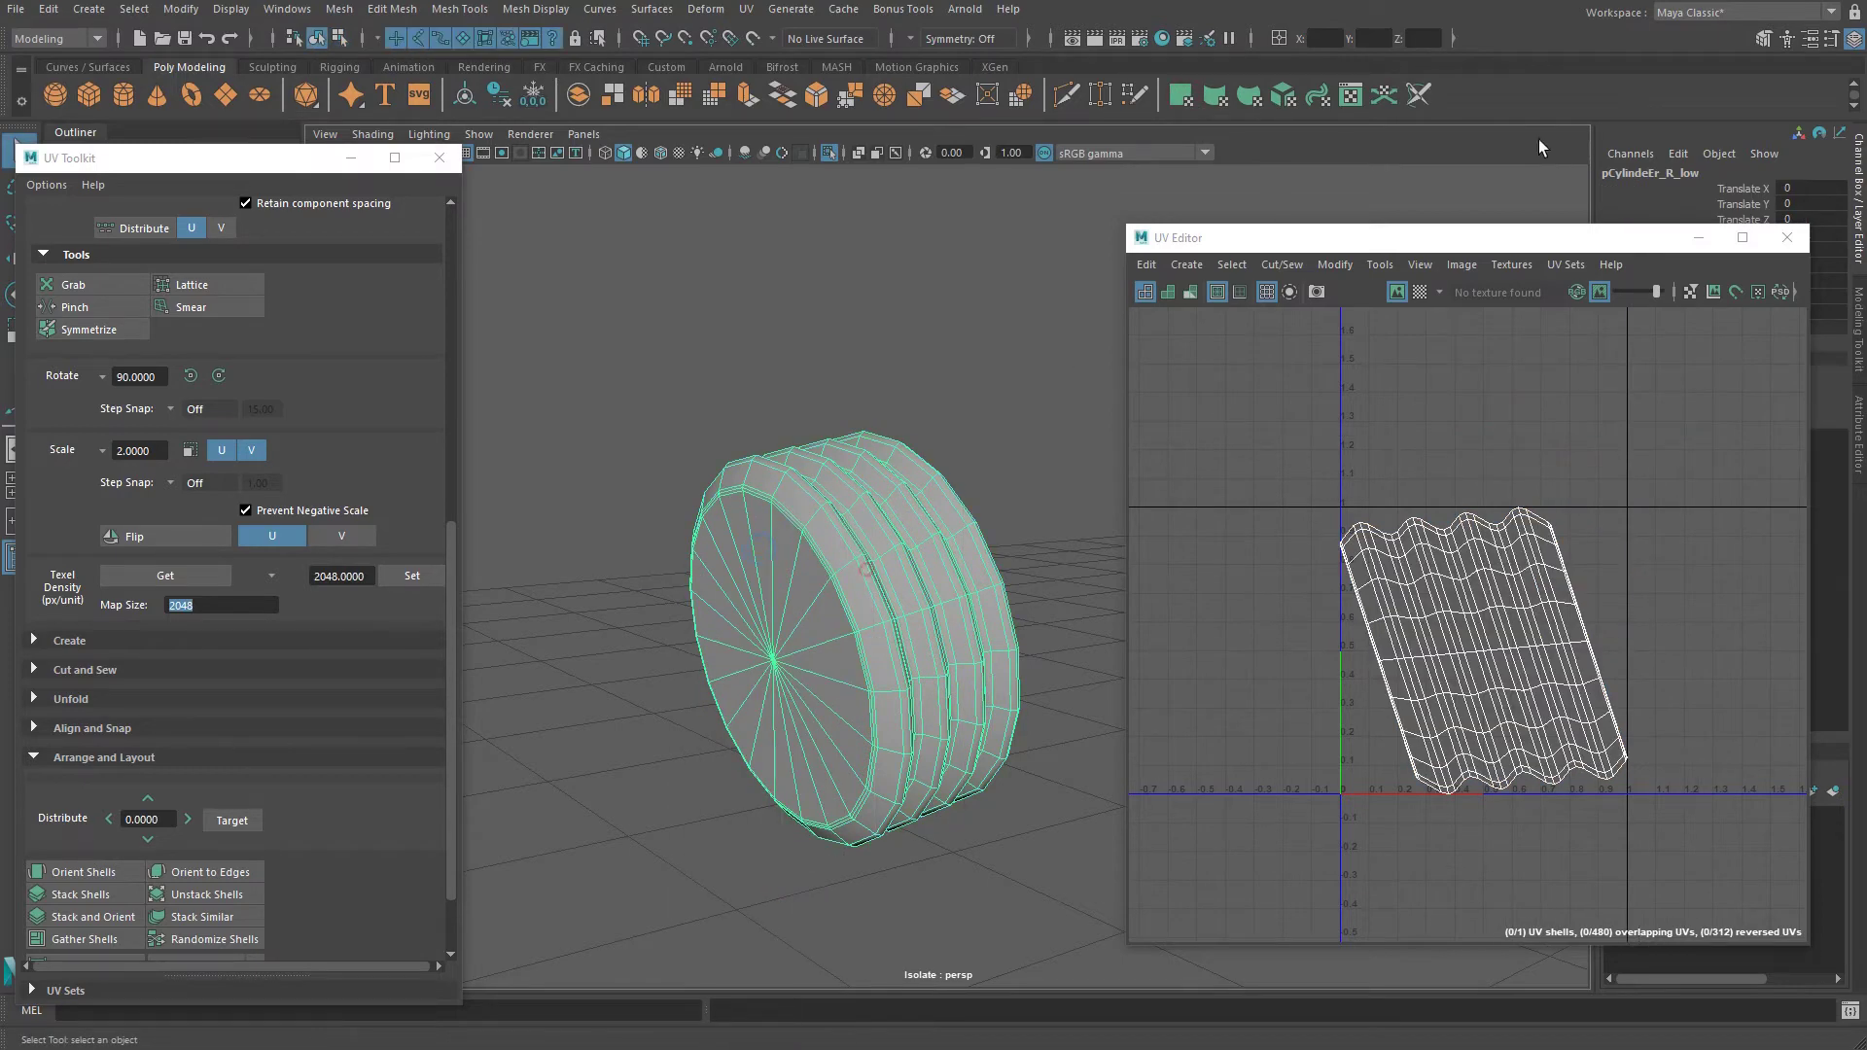
# Cut the ring's UVs around its end cap border and along one seam across its ribbed side with 3D Cut and Sew.
pyautogui.click(1420, 105)
pyautogui.scroll(5, 815, 622)
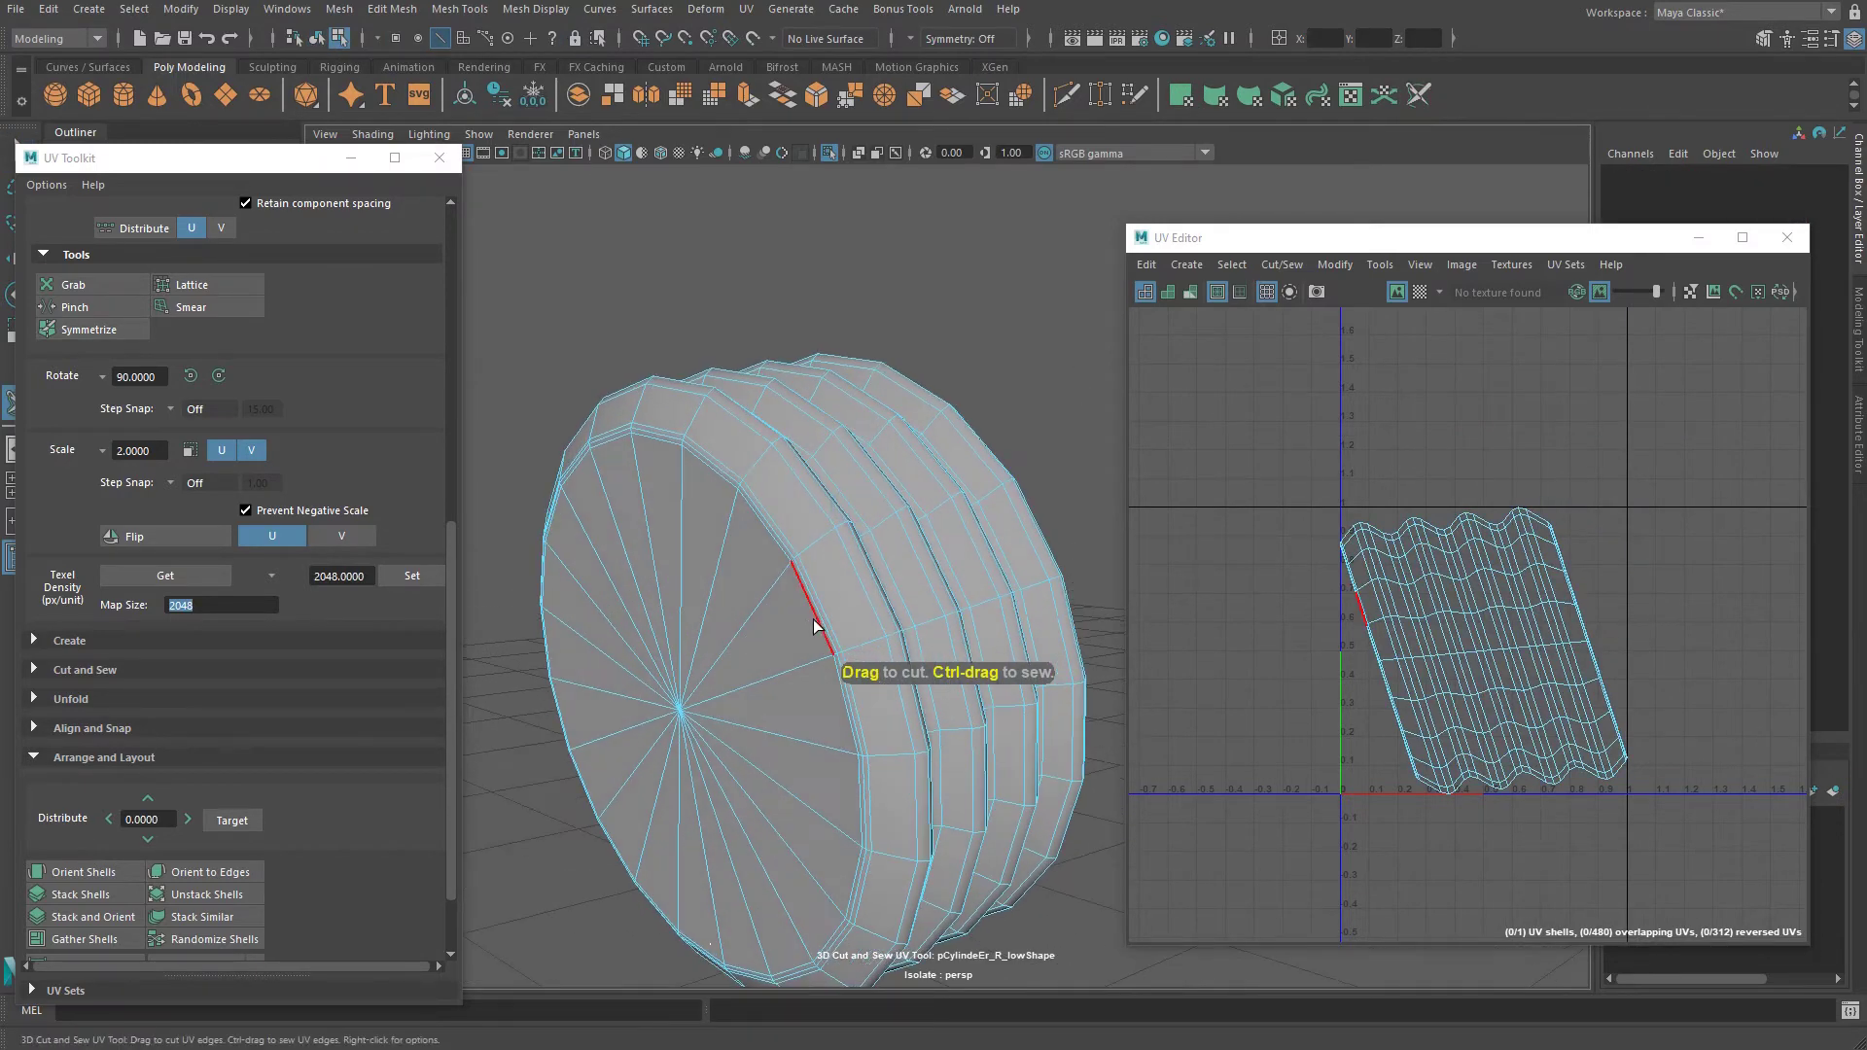
pyautogui.doubleClick(820, 621)
pyautogui.keyDown('alt'); pyautogui.moveTo(953, 575); pyautogui.dragTo(829, 560); pyautogui.keyUp('alt')
pyautogui.doubleClick(803, 577)
pyautogui.doubleClick(835, 642)
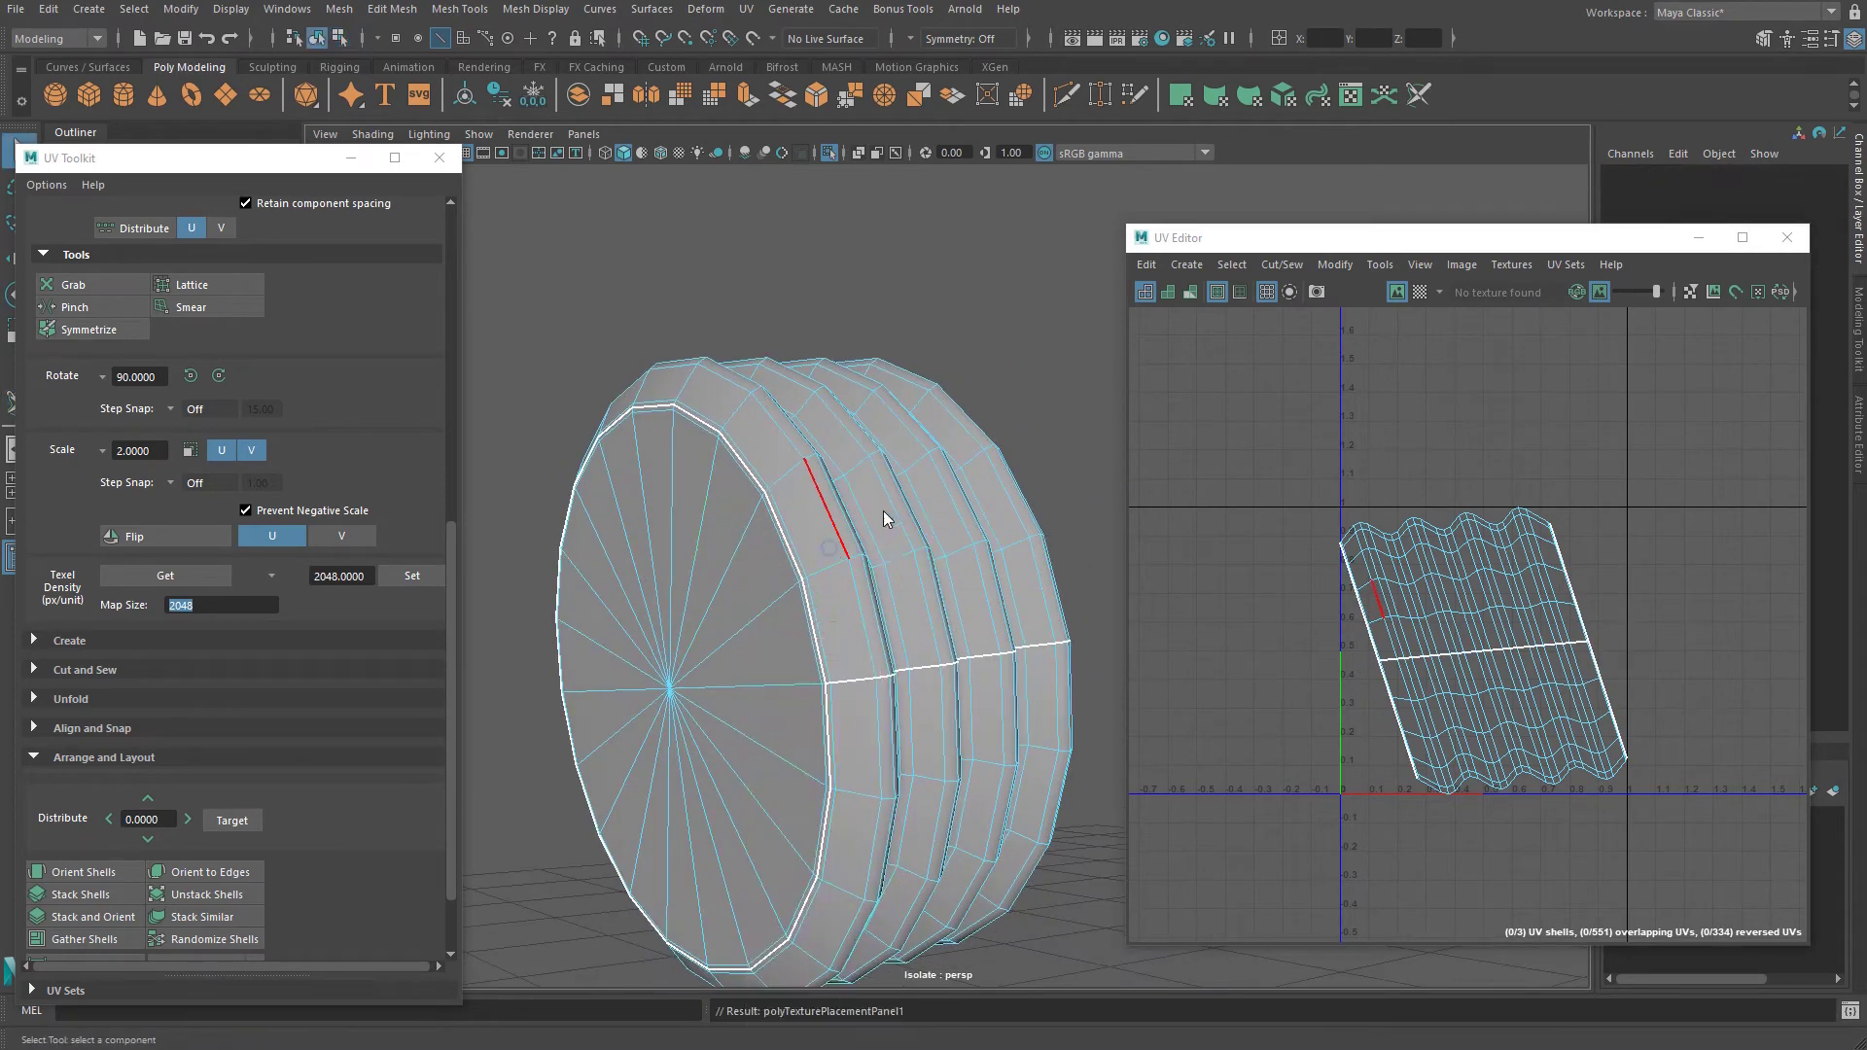
pyautogui.press('q')
# Unfold the ring's UVs, then orient its shells and lay them out.
pyautogui.click(71, 699)
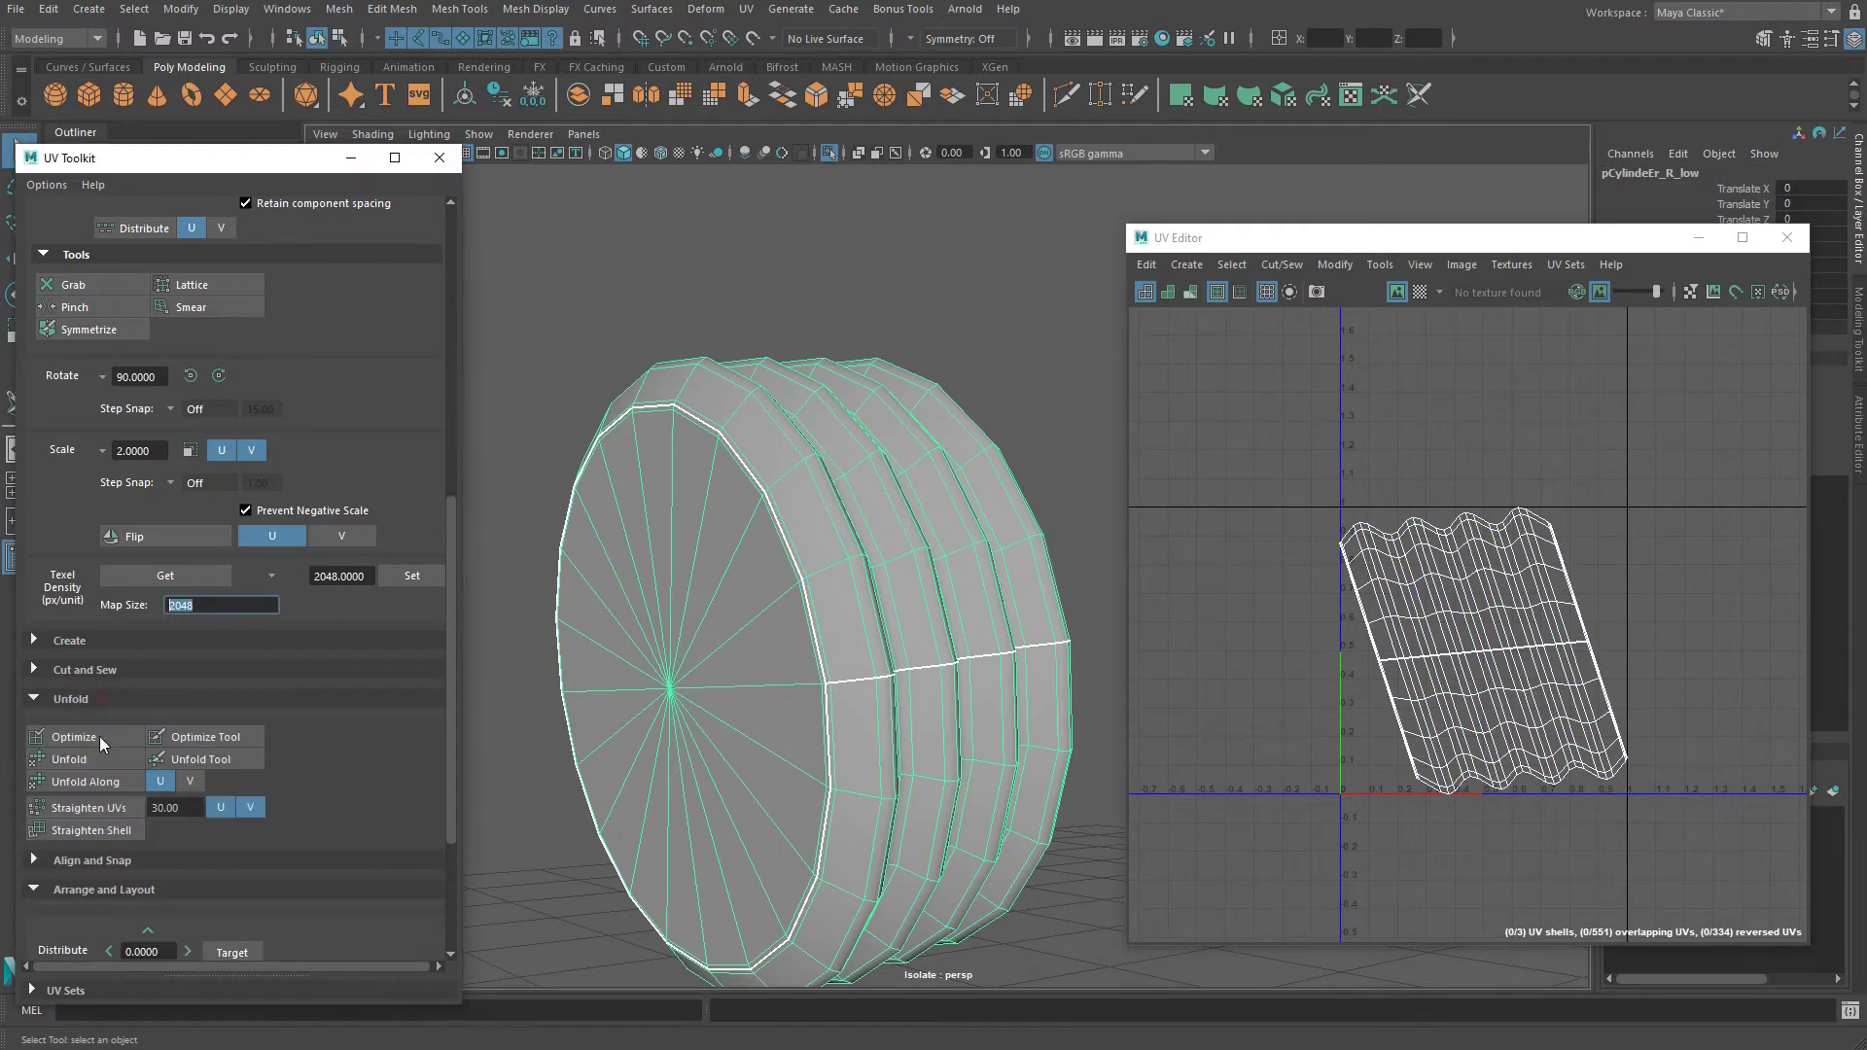
pyautogui.click(70, 760)
pyautogui.scroll(-3, 184, 773)
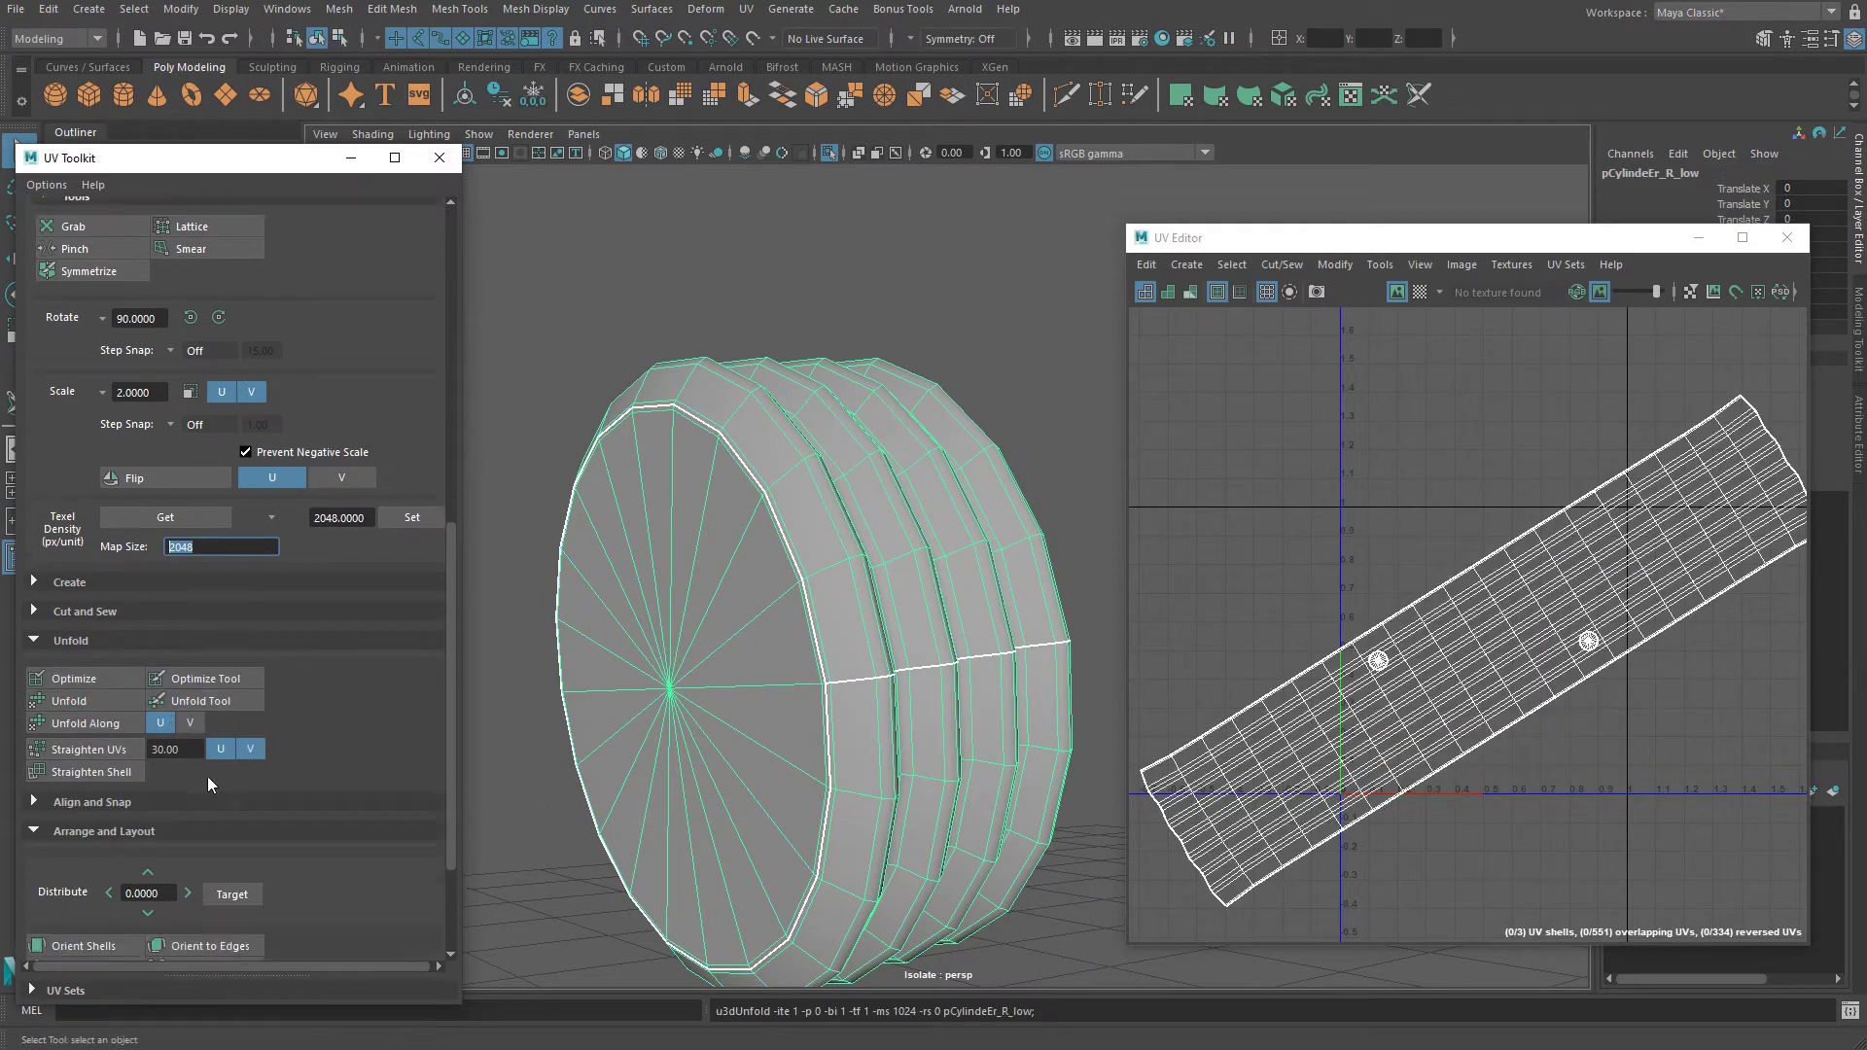
pyautogui.click(124, 920)
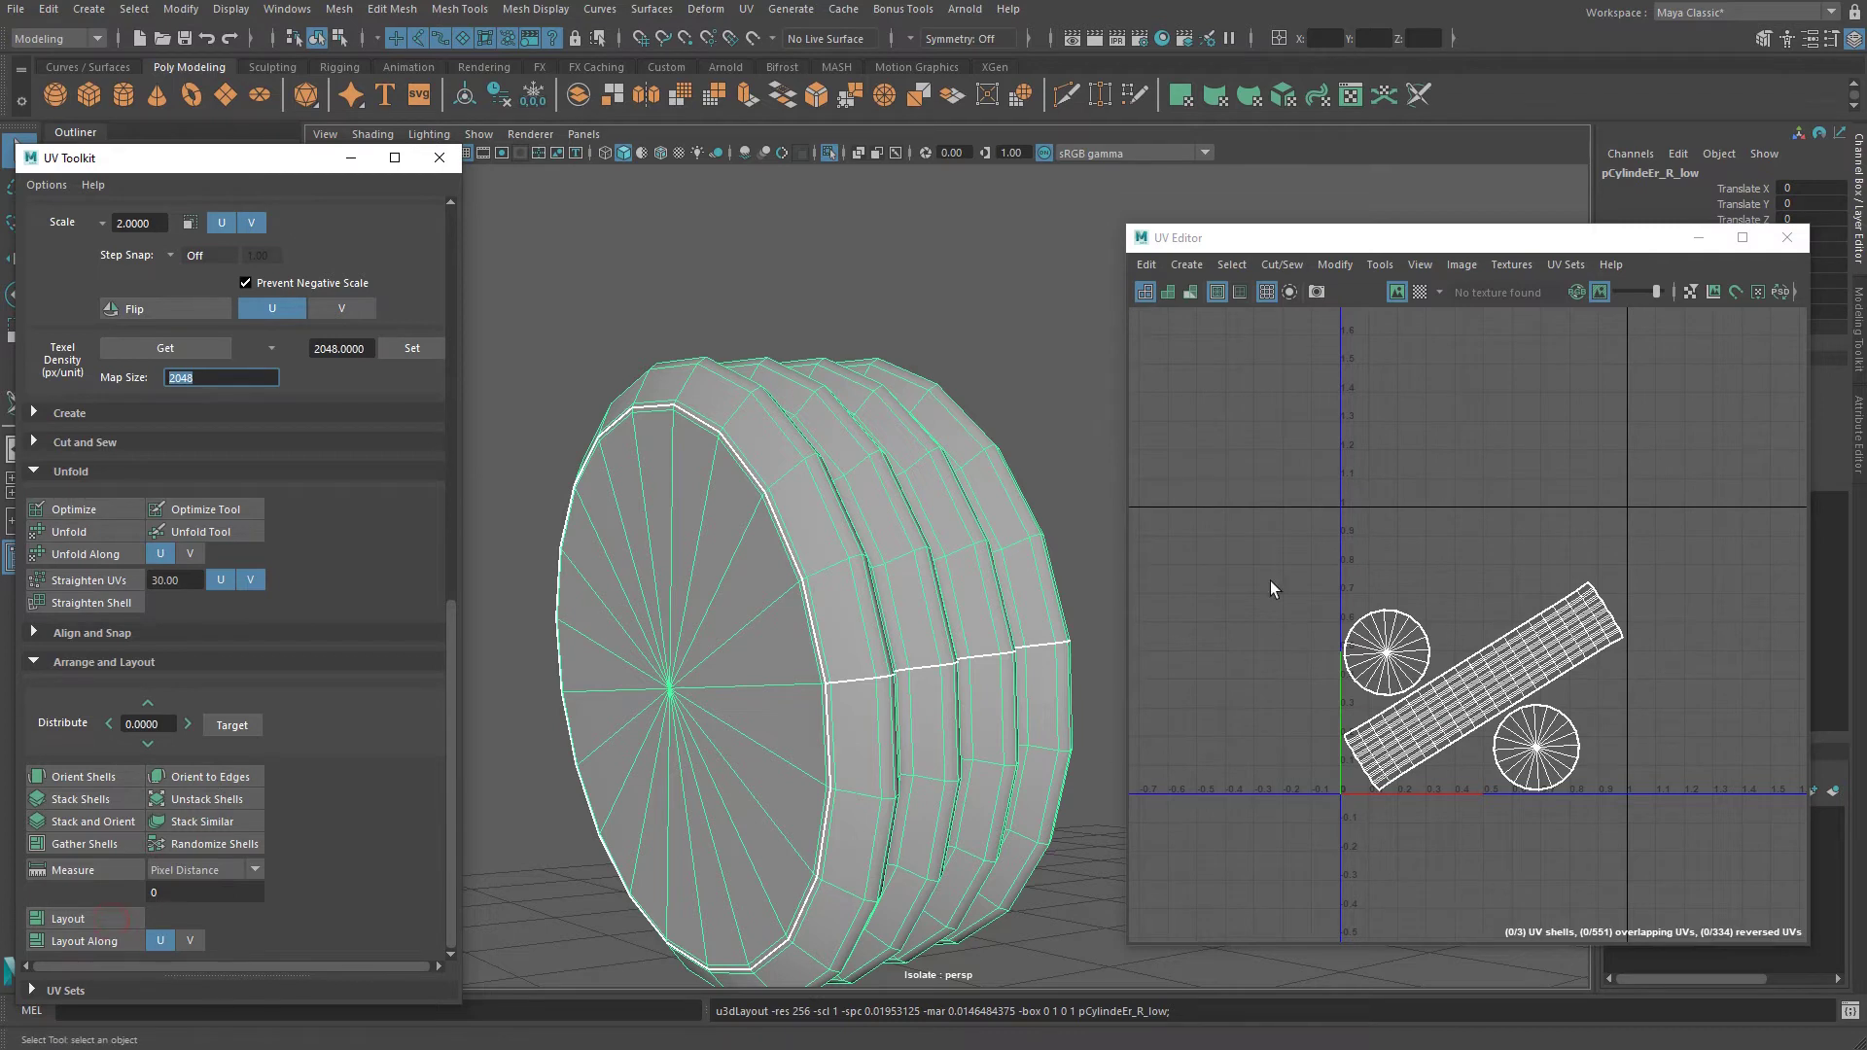
pyautogui.click(115, 774)
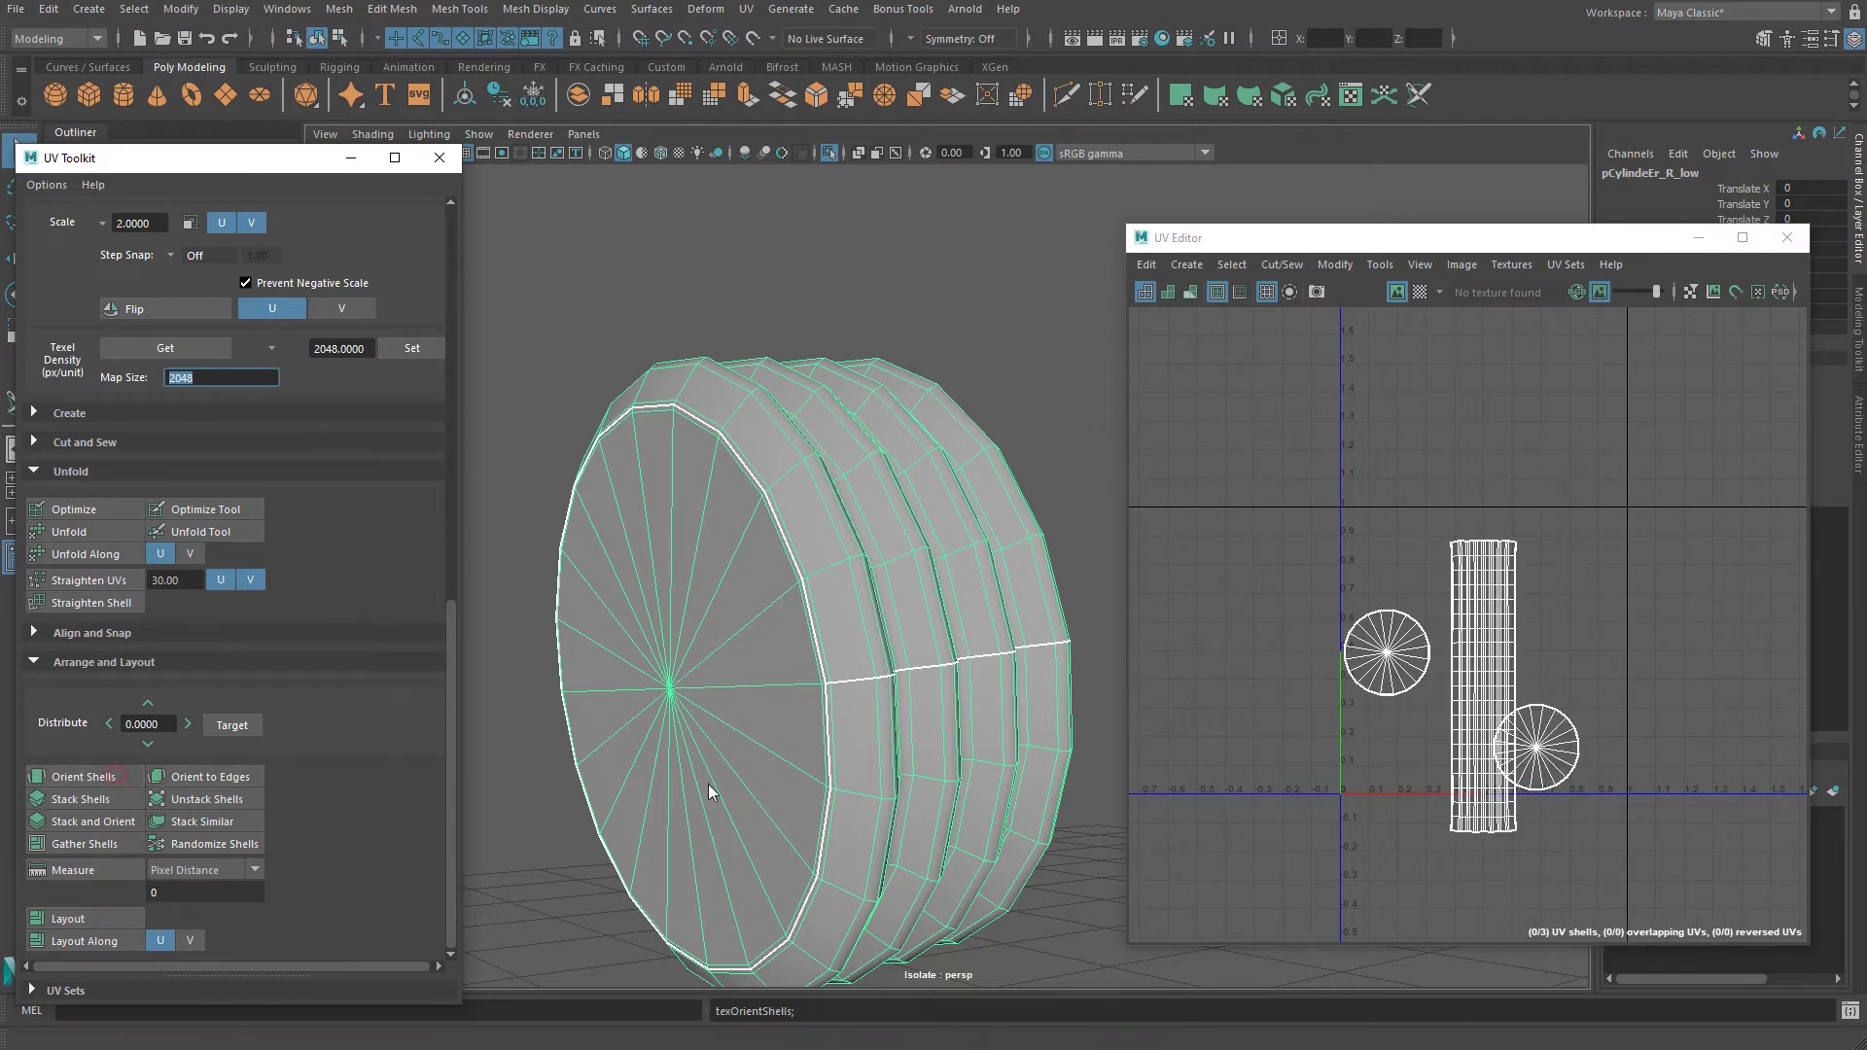
pyautogui.click(125, 918)
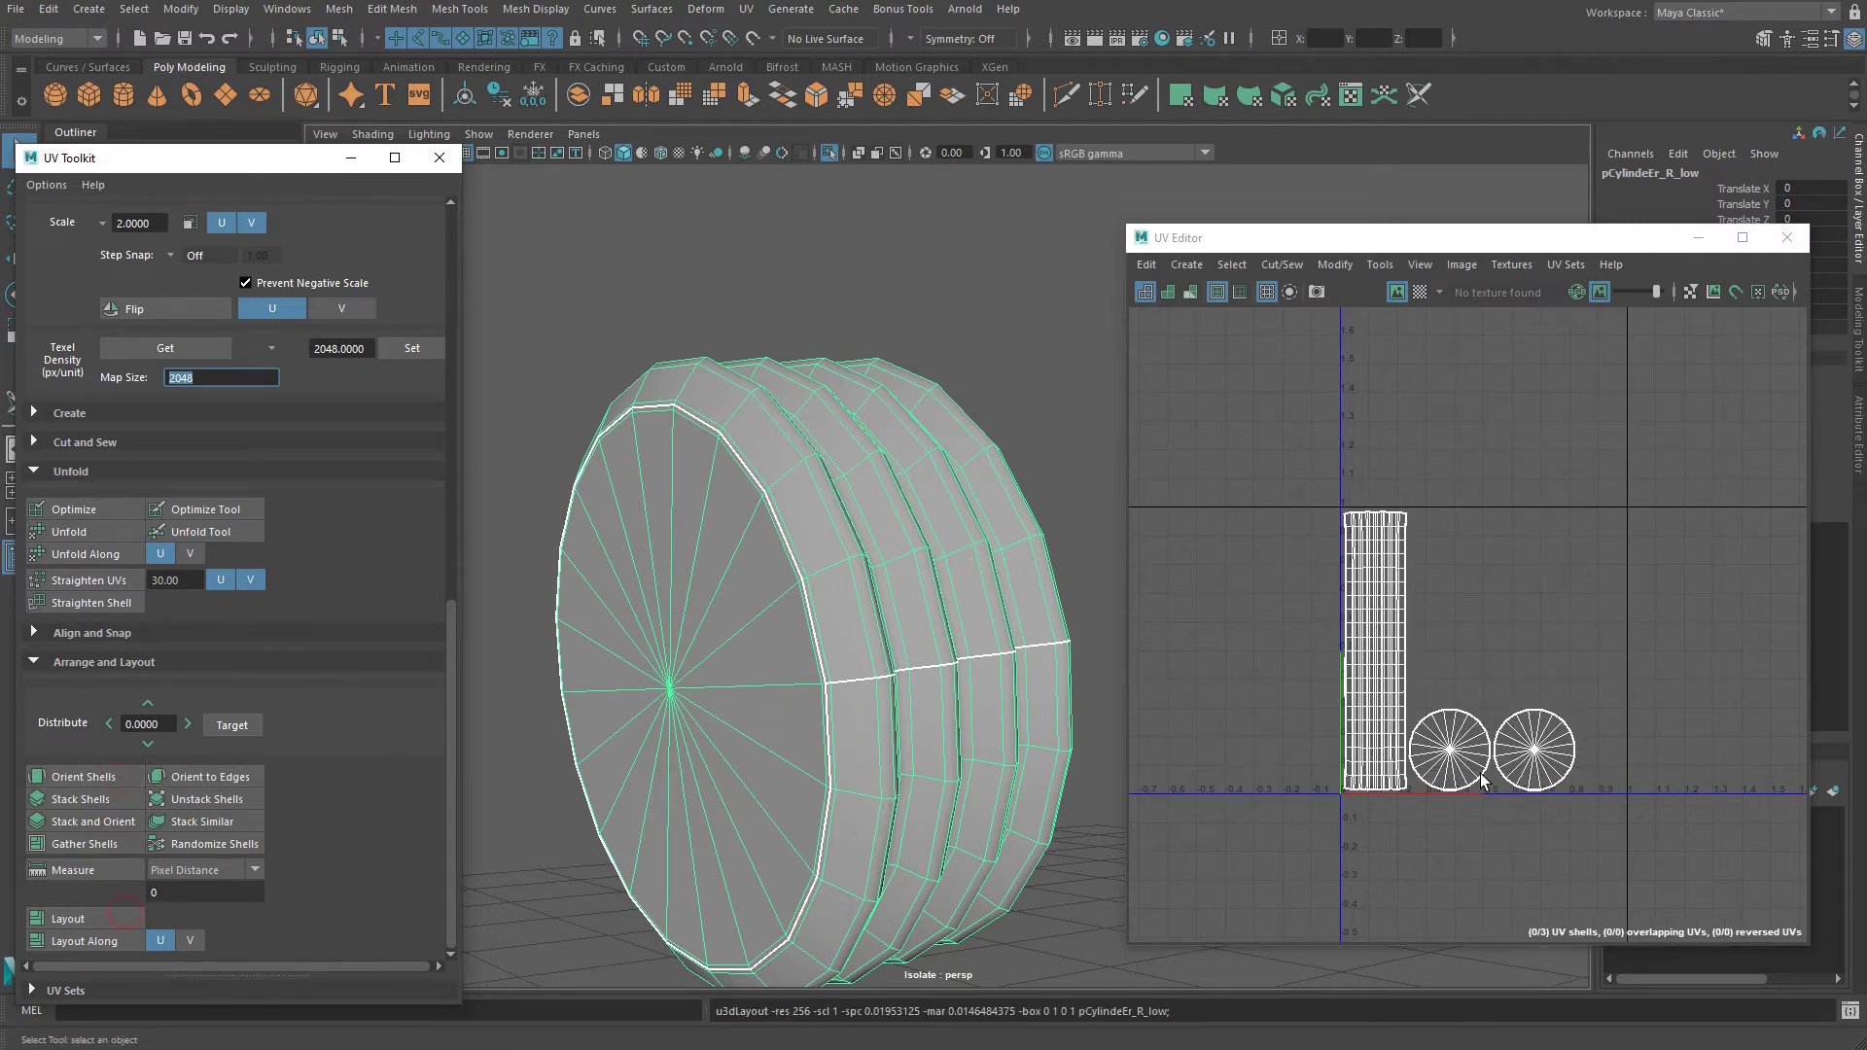
# Bring back the full model, select the right shoulder cone and project planar UVs onto it from the current view.
pyautogui.click(830, 153)
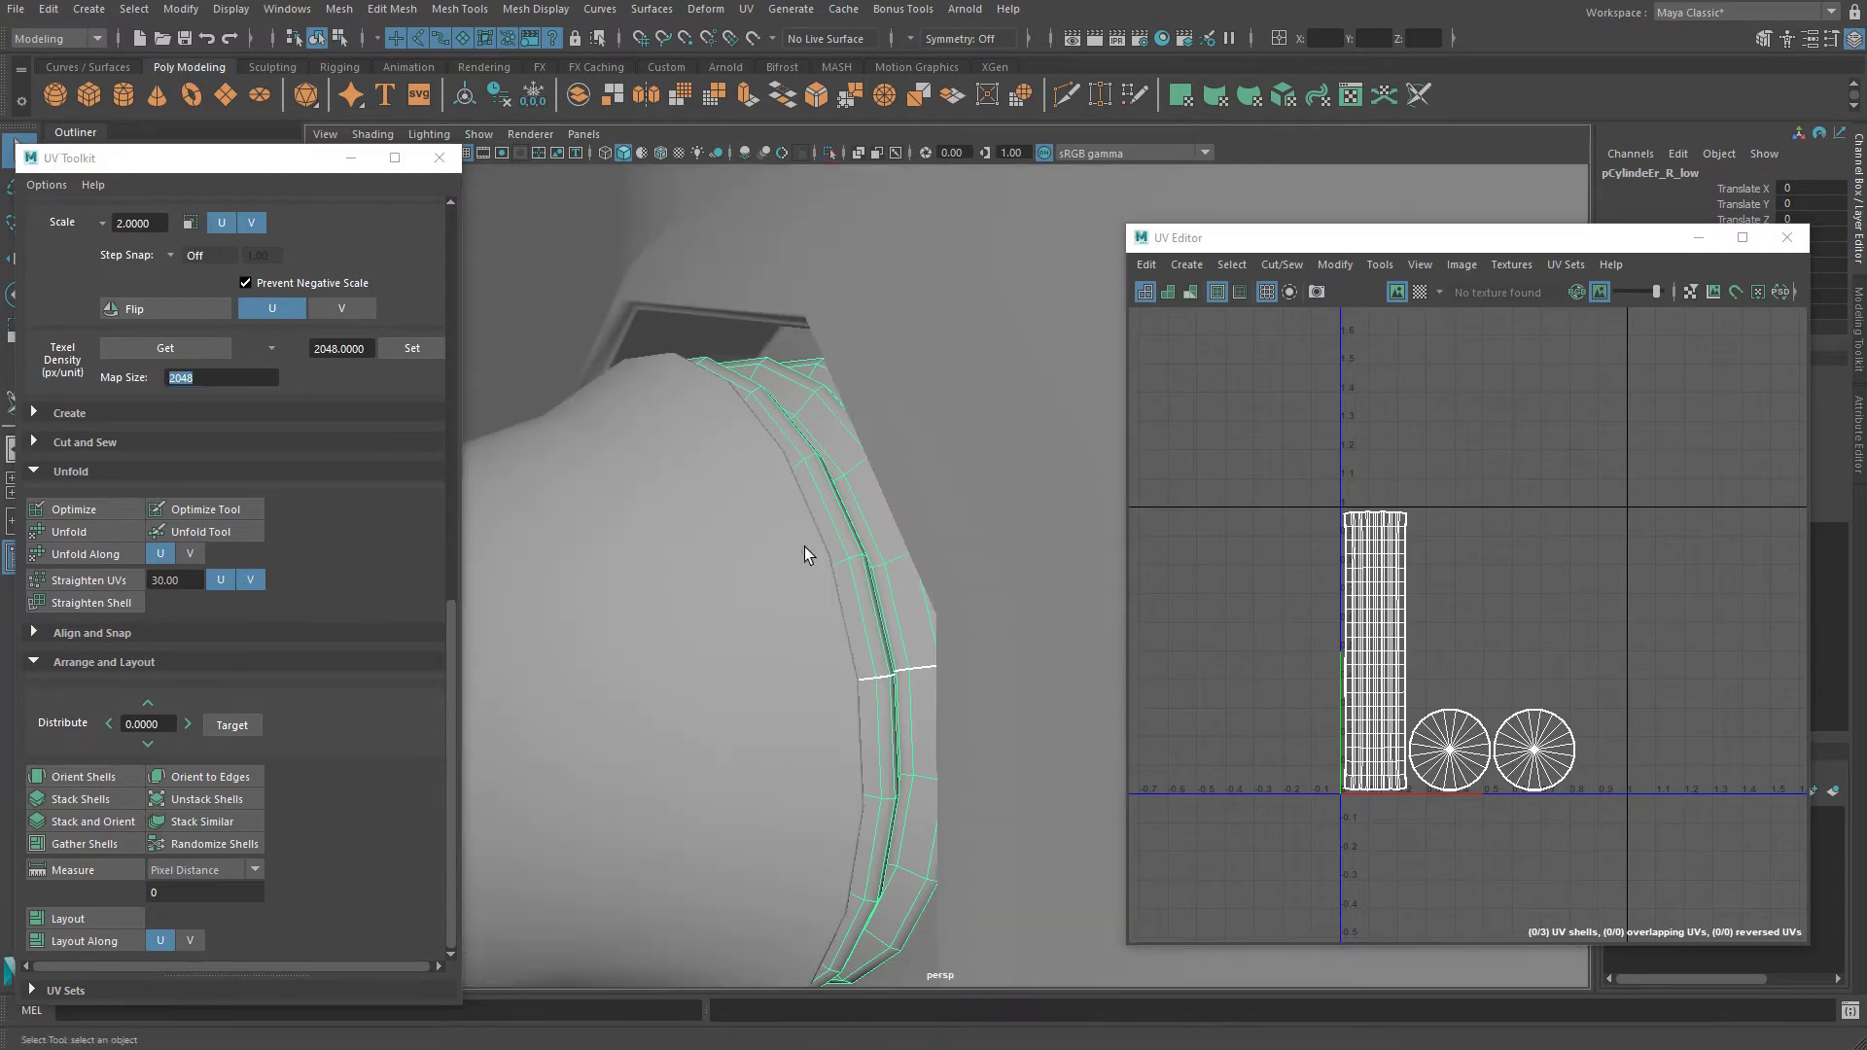
pyautogui.click(827, 597)
pyautogui.keyDown('alt'); pyautogui.moveTo(793, 618); pyautogui.dragTo(848, 584); pyautogui.keyUp('alt')
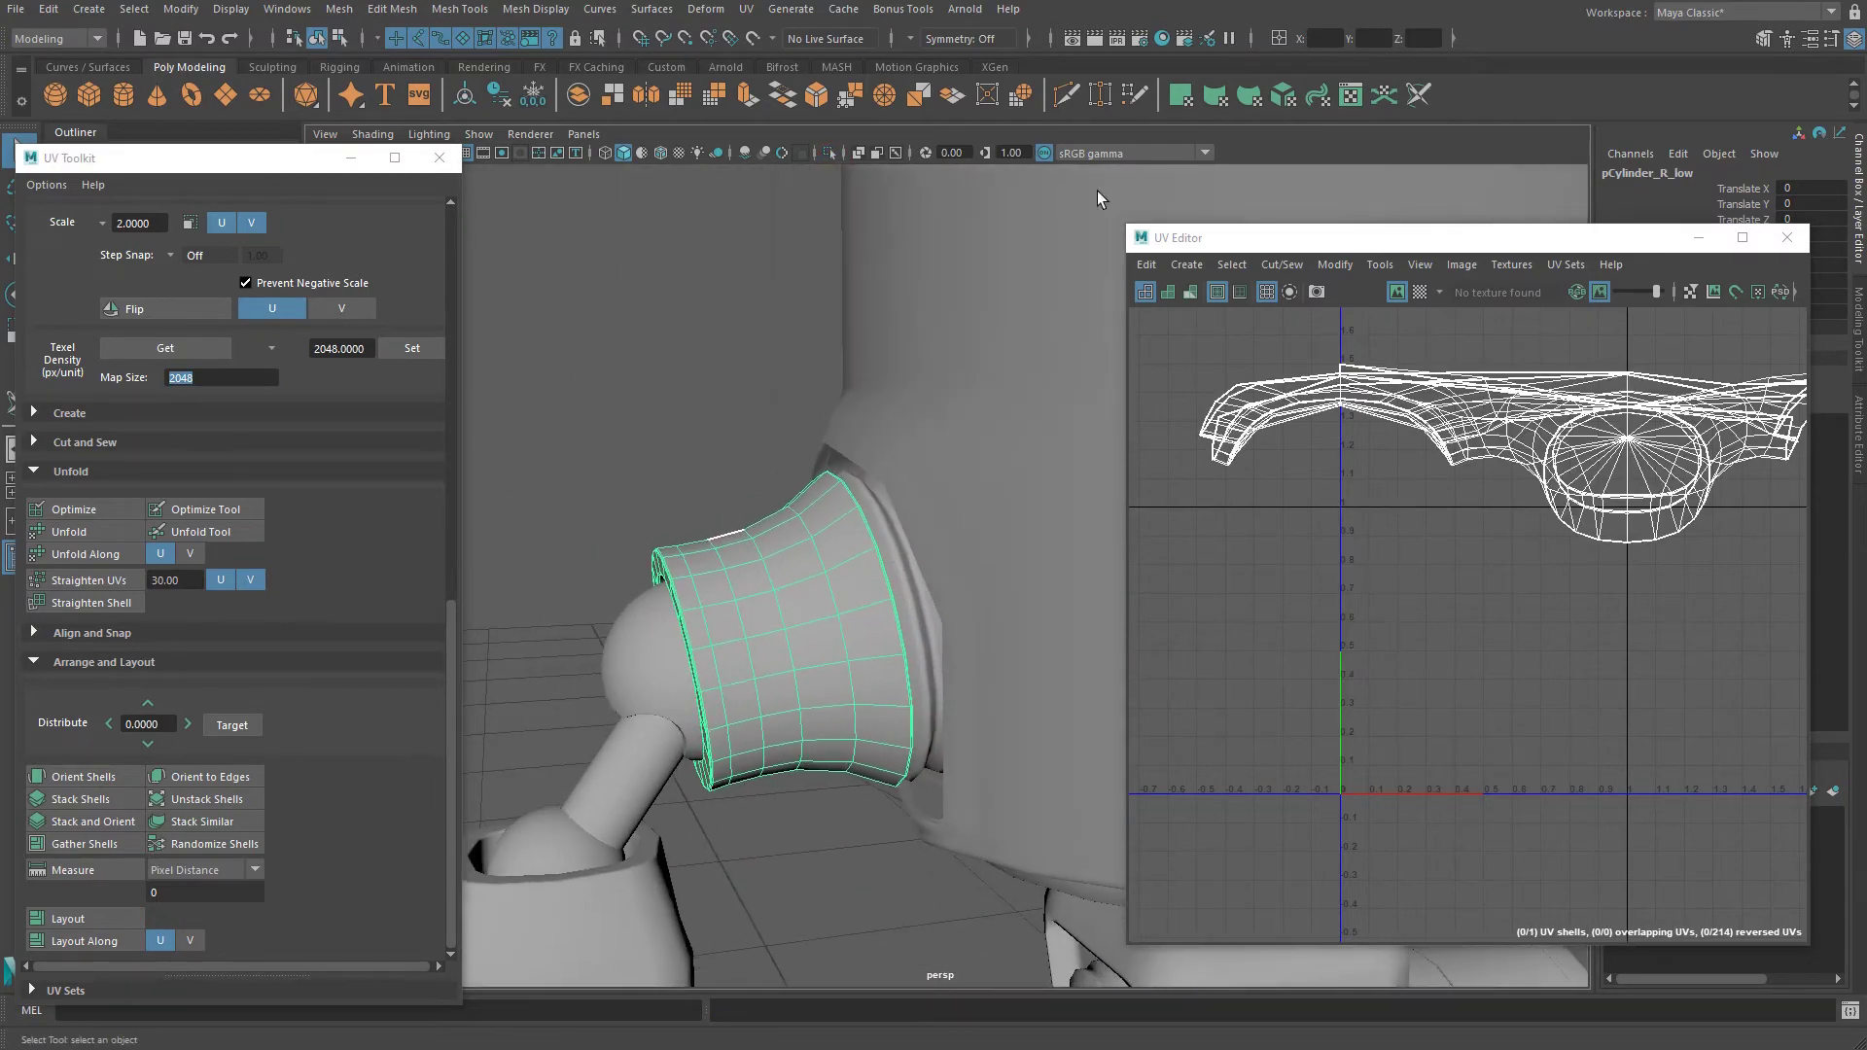
pyautogui.click(1183, 97)
pyautogui.keyDown('alt'); pyautogui.moveTo(734, 582); pyautogui.dragTo(759, 607); pyautogui.keyUp('alt')
pyautogui.press('q')
pyautogui.moveTo(760, 607); pyautogui.dragTo(815, 586, button='right')
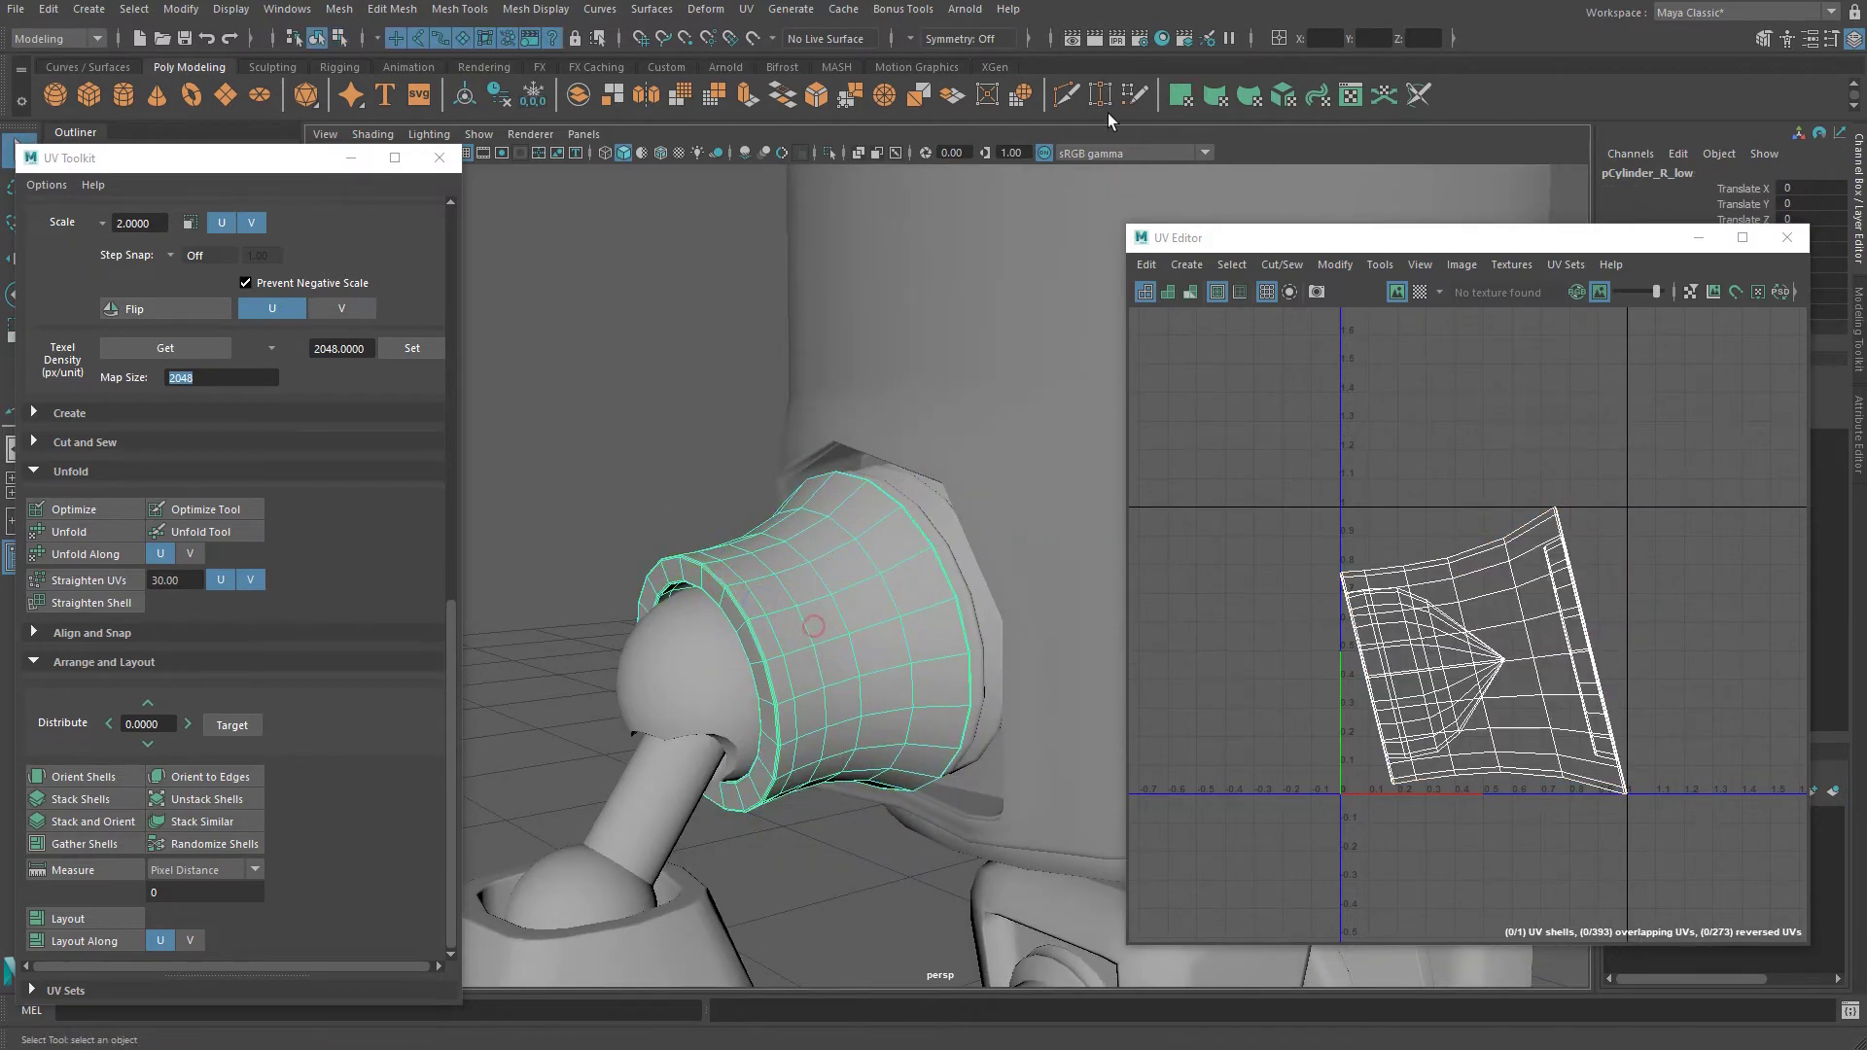
pyautogui.click(1184, 100)
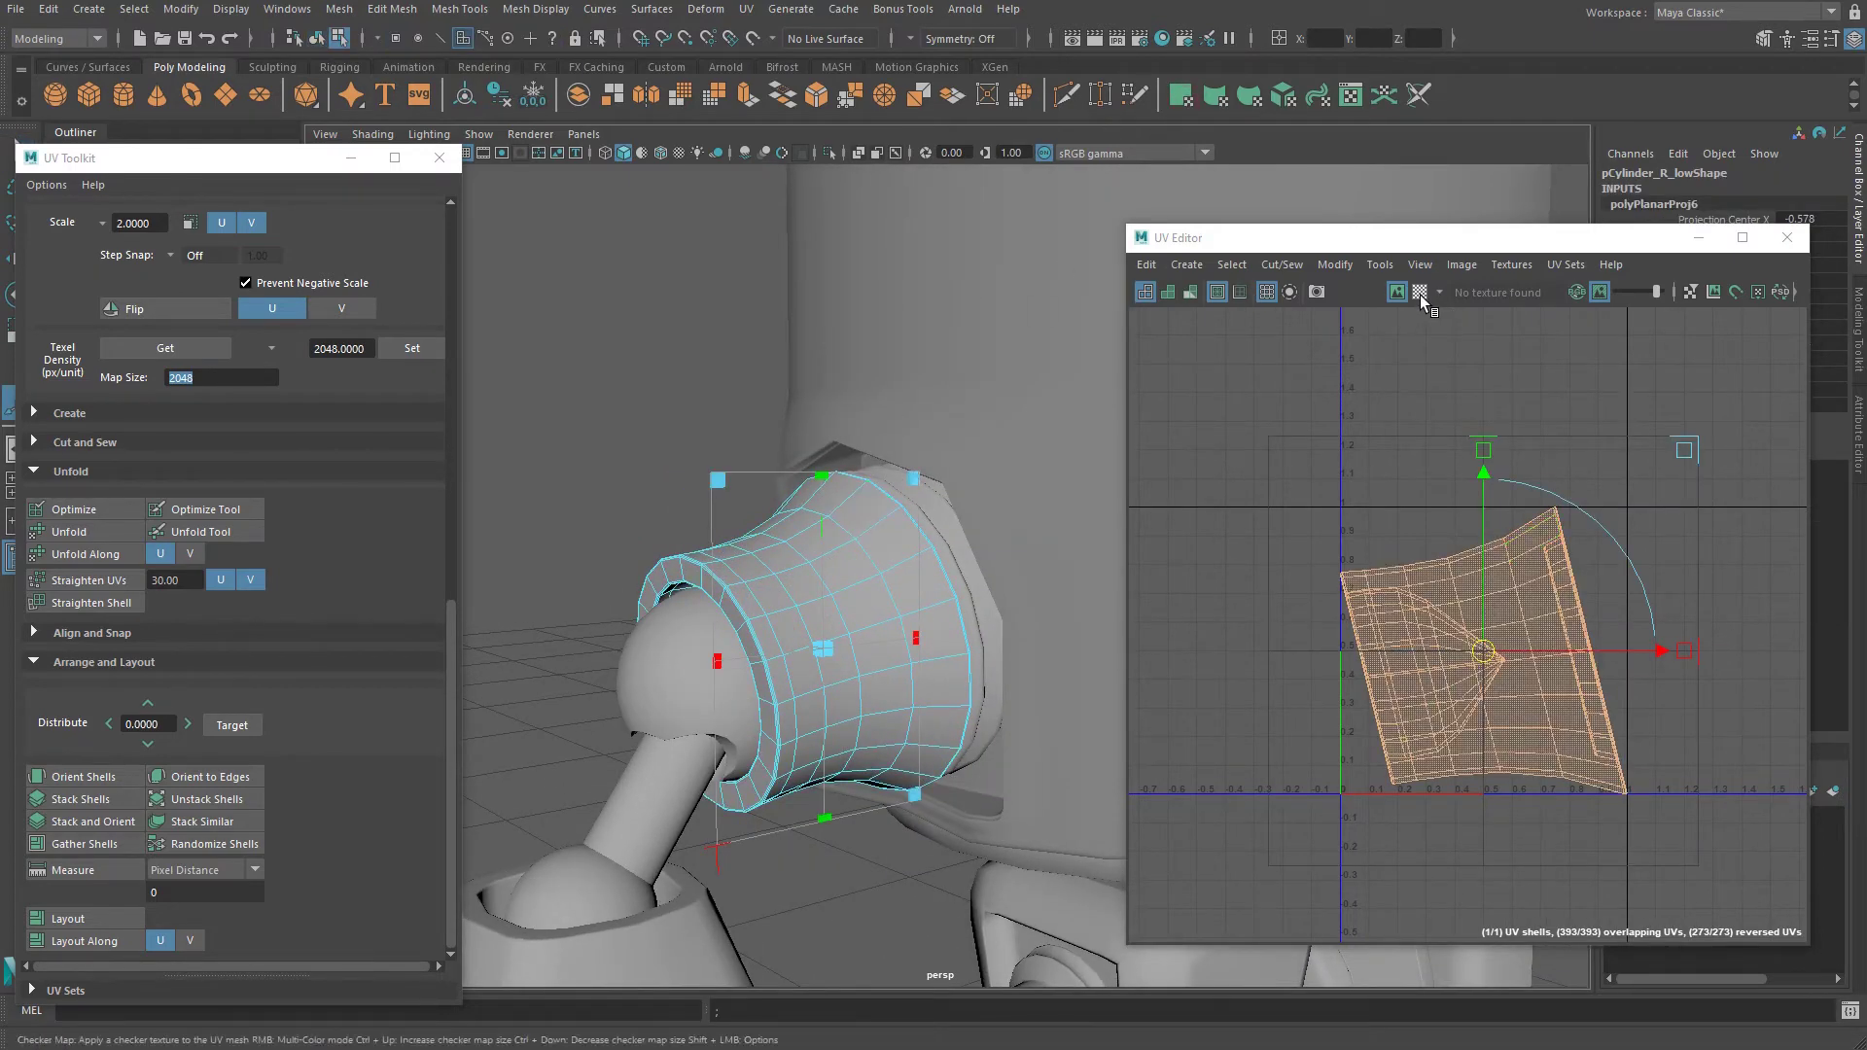
pyautogui.click(1420, 292)
pyautogui.click(1421, 295)
pyautogui.keyDown('alt'); pyautogui.moveTo(697, 577); pyautogui.dragTo(732, 614); pyautogui.keyUp('alt')
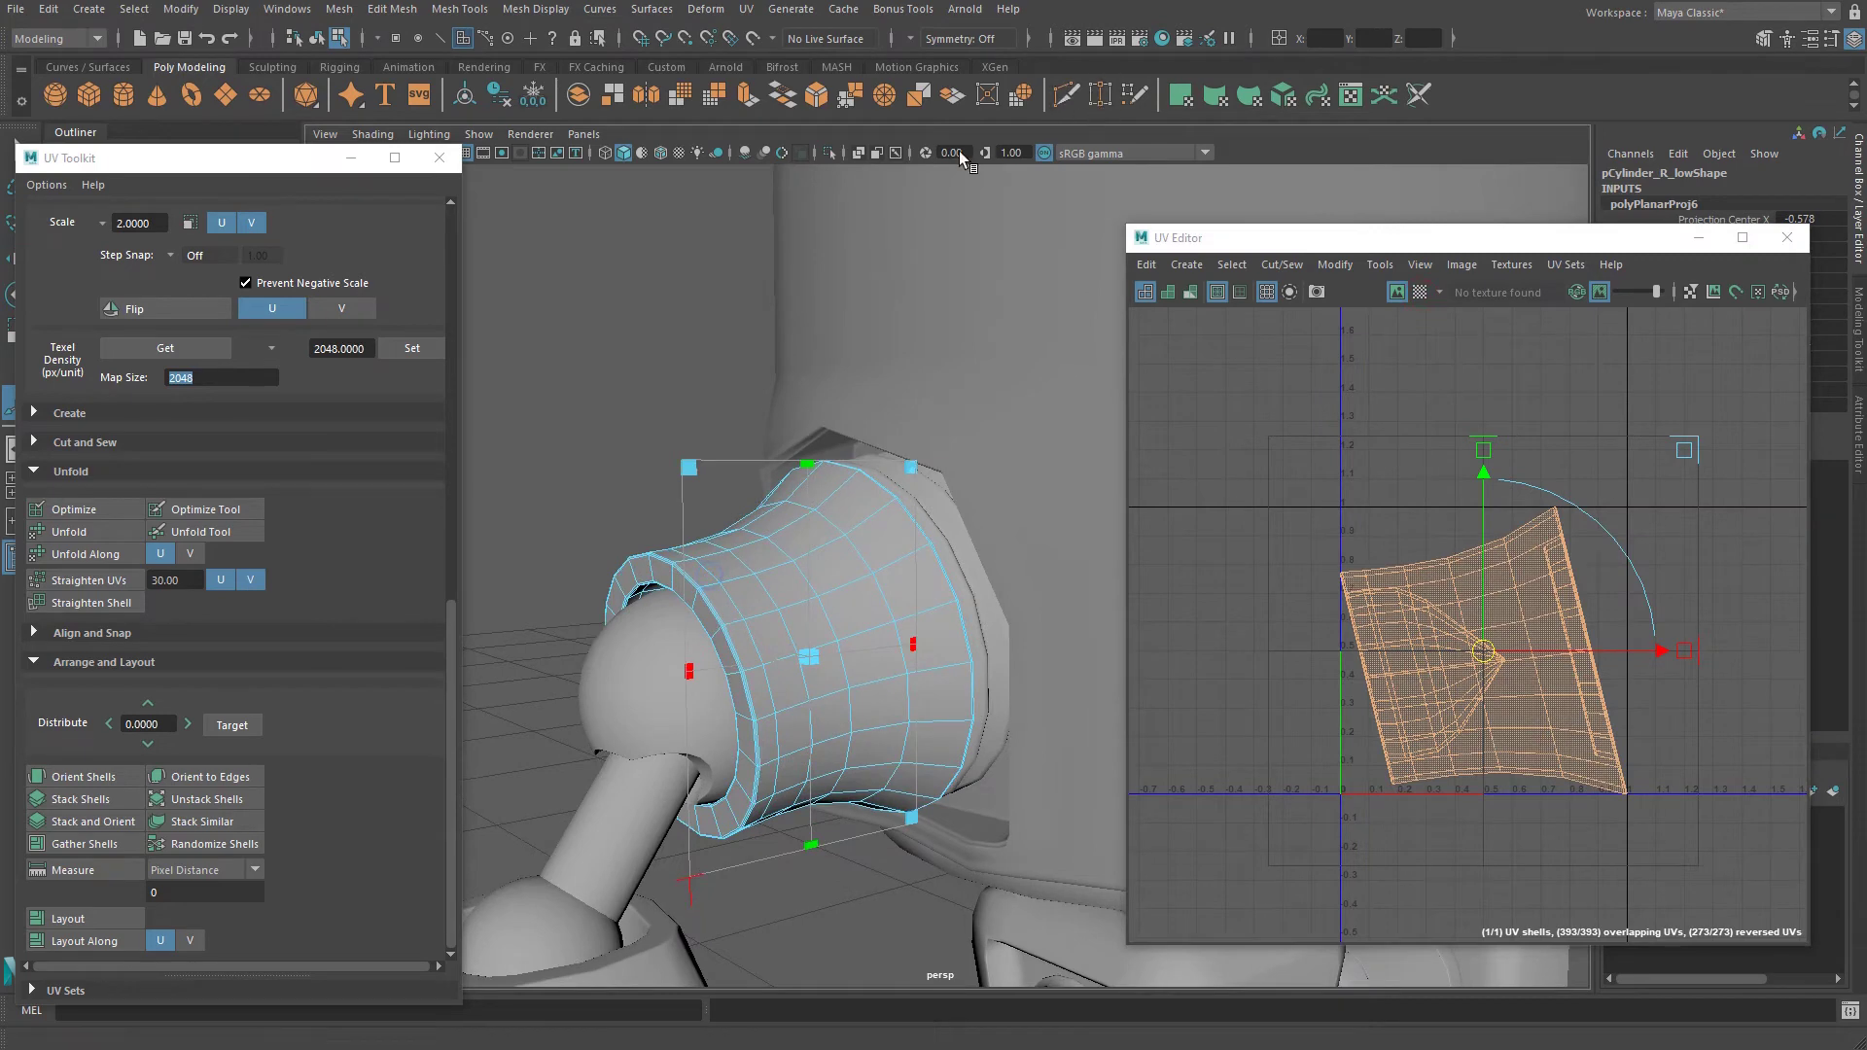
pyautogui.moveTo(779, 587); pyautogui.dragTo(819, 568, button='right')
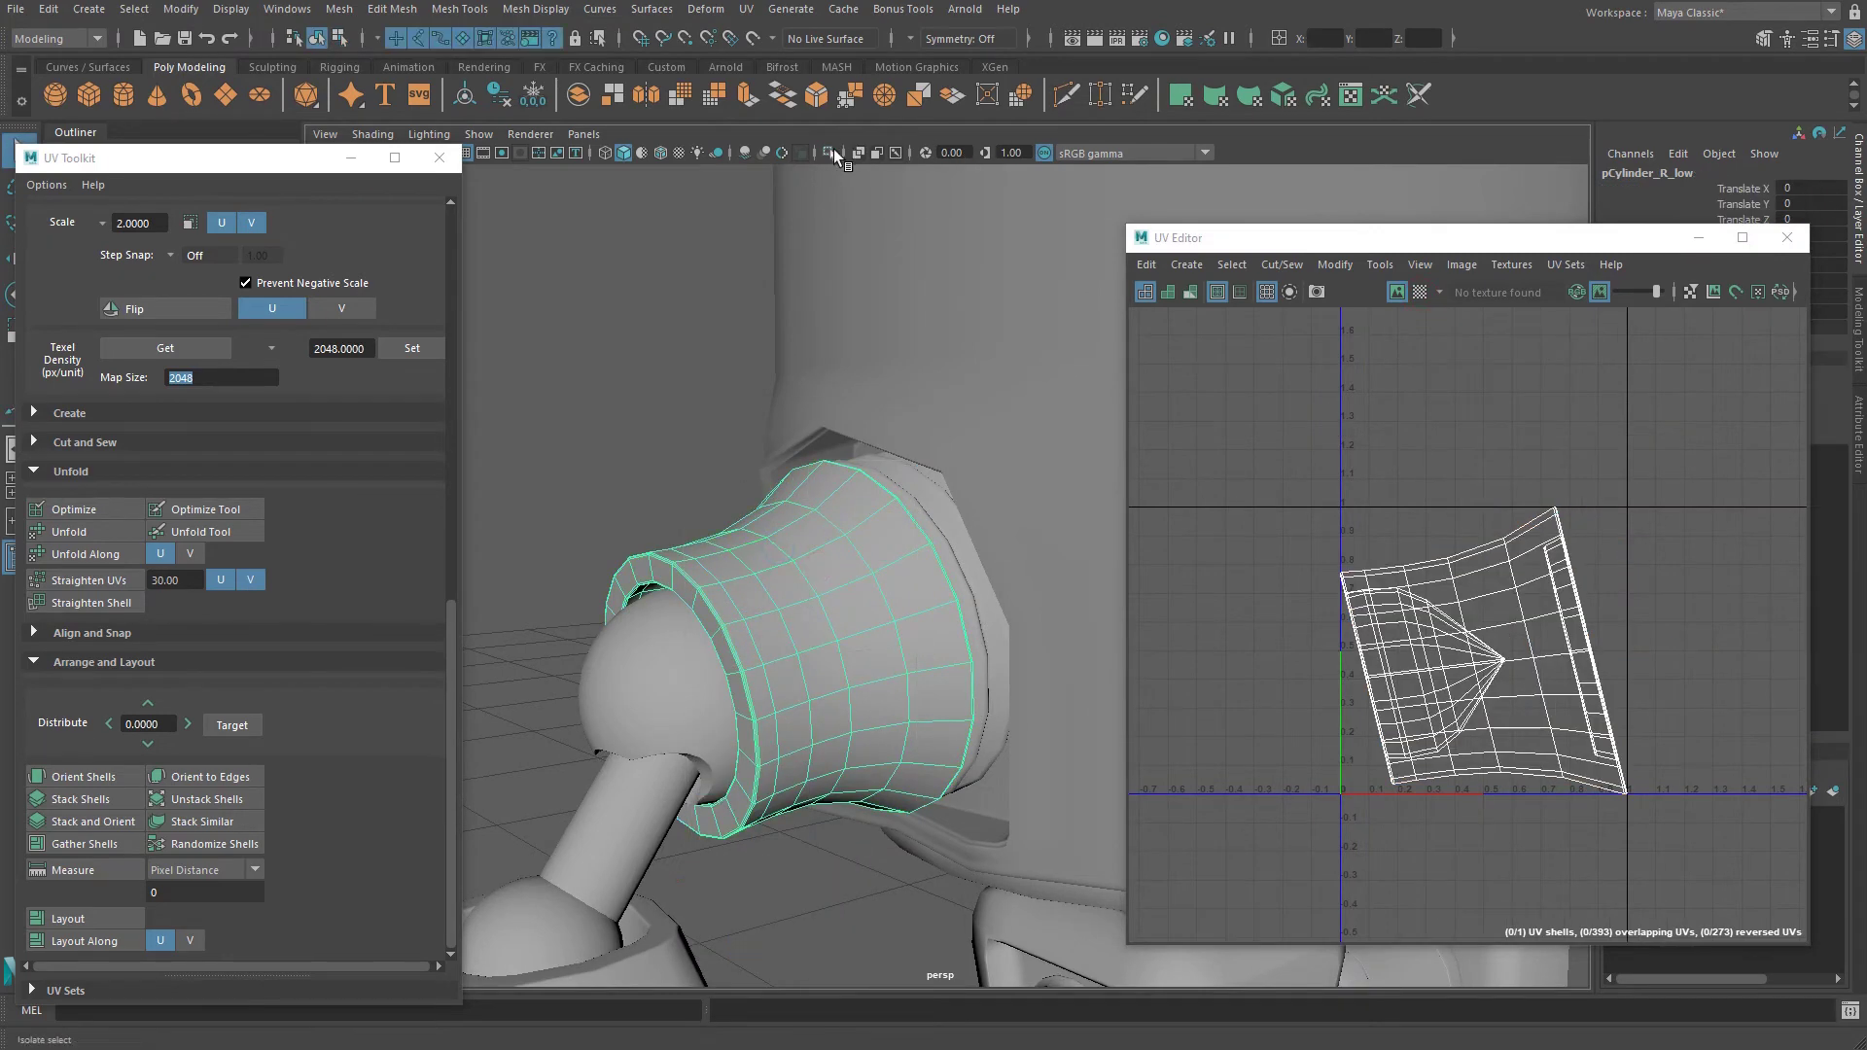
# Isolate the shoulder cone and cut its UVs around the inner and outer edges of the socket rim.
pyautogui.click(830, 152)
pyautogui.keyDown('alt'); pyautogui.moveTo(882, 582); pyautogui.dragTo(982, 494); pyautogui.keyUp('alt')
pyautogui.click(1427, 94)
pyautogui.scroll(3, 852, 564)
pyautogui.scroll(4, 733, 625)
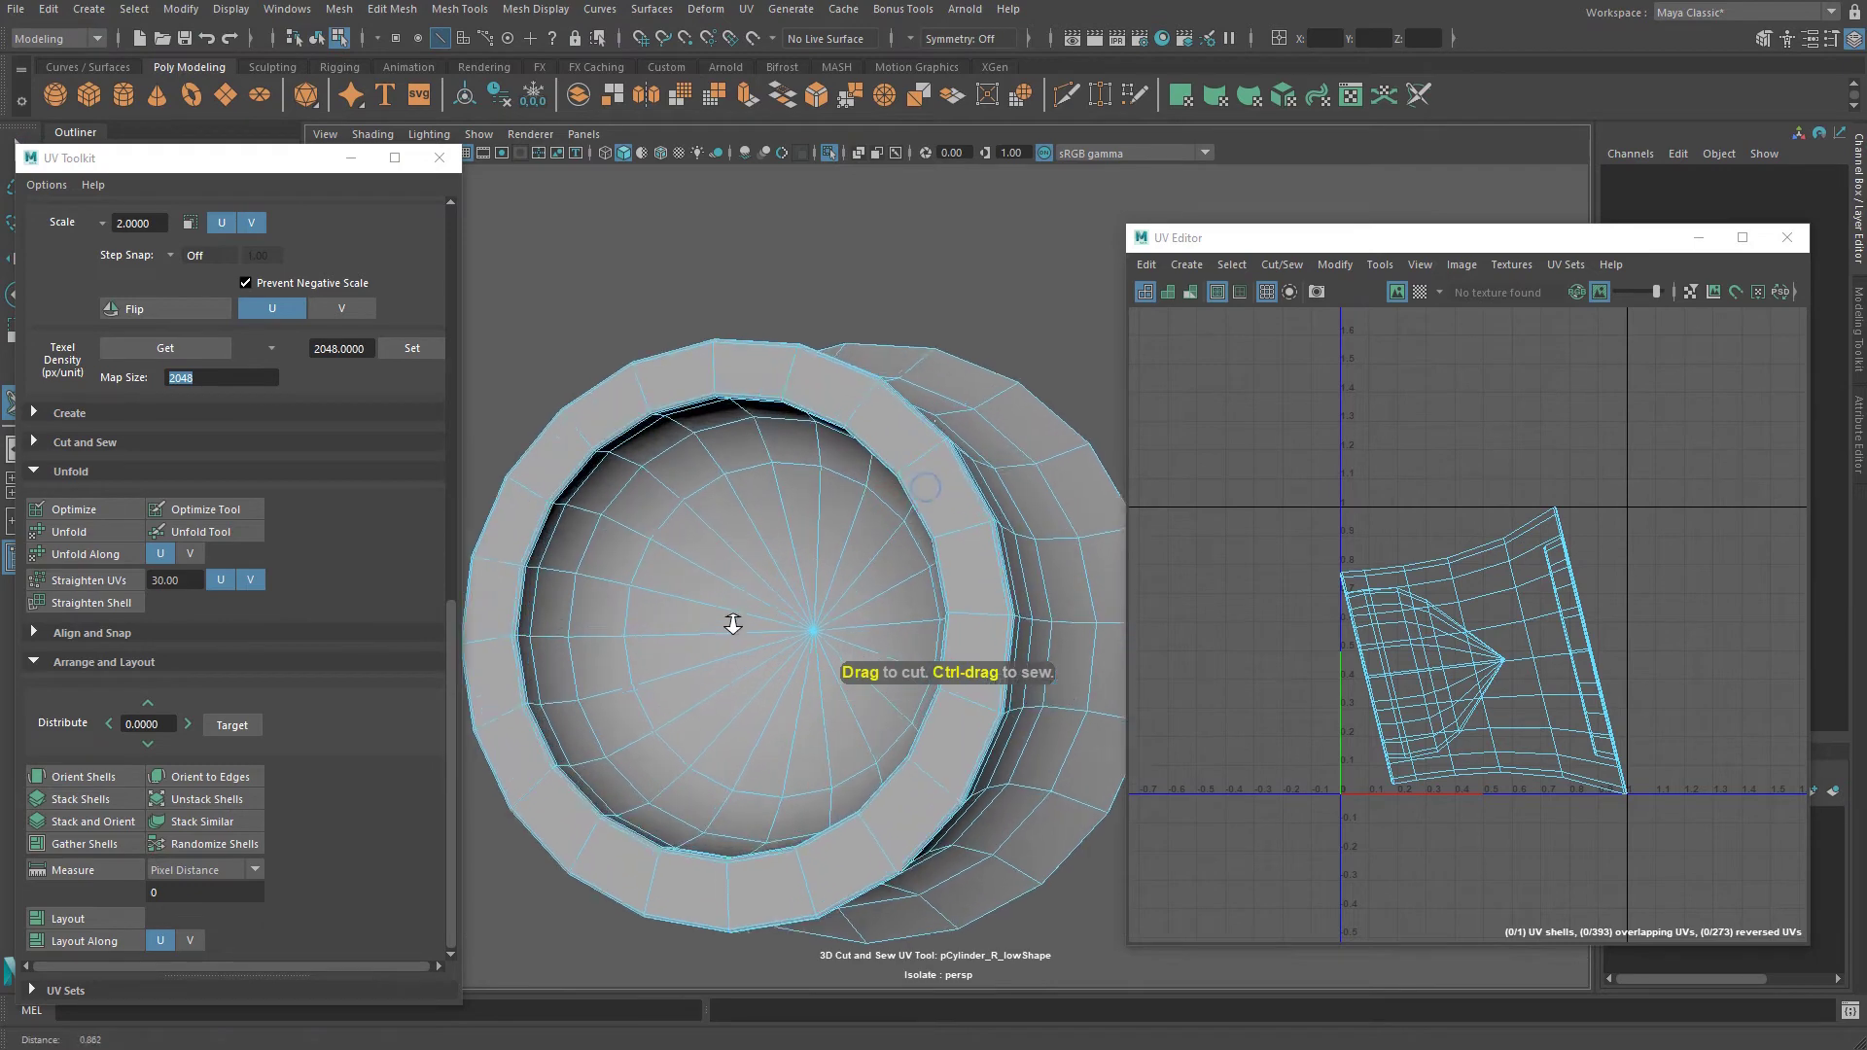
pyautogui.doubleClick(594, 437)
pyautogui.keyDown('alt'); pyautogui.moveTo(842, 405); pyautogui.dragTo(773, 487); pyautogui.keyUp('alt')
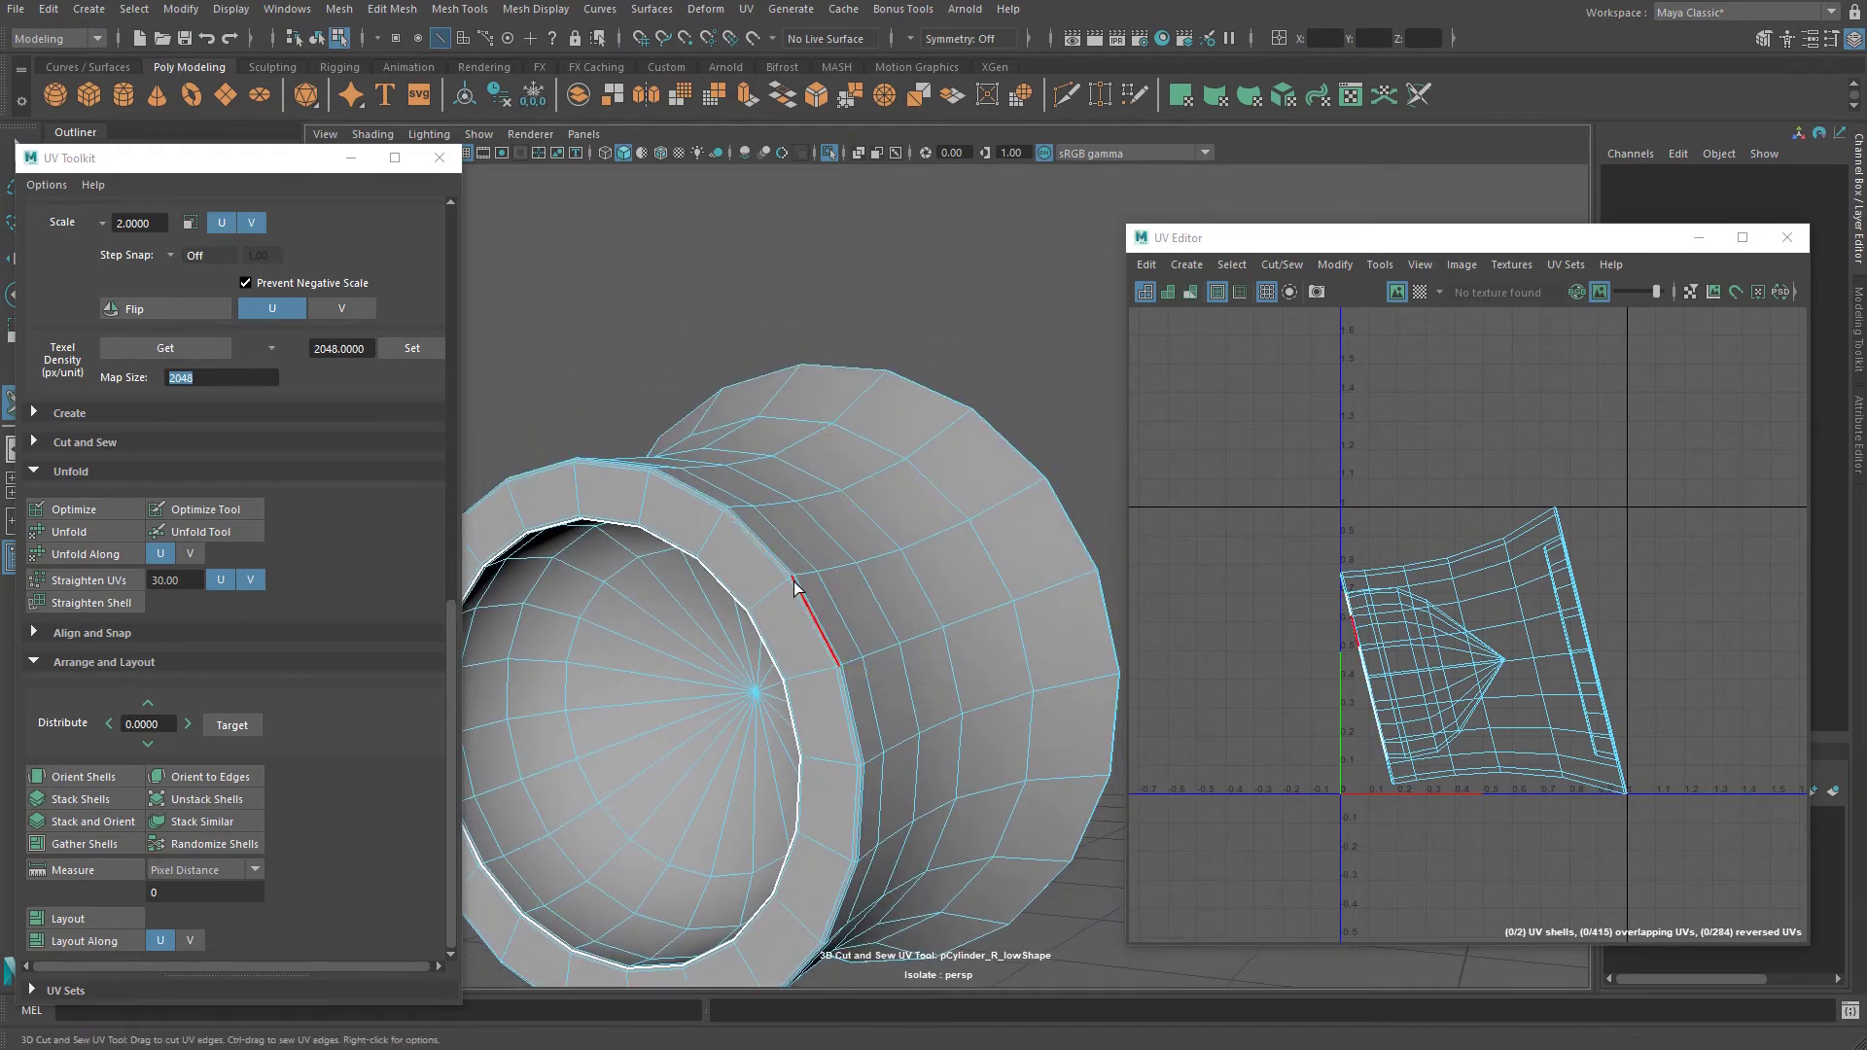
pyautogui.doubleClick(794, 588)
# Cut the shoulder cone's UVs around its wide end and along one lengthwise seam on its outer wall.
pyautogui.keyDown('alt'); pyautogui.moveTo(973, 576); pyautogui.dragTo(704, 584); pyautogui.keyUp('alt')
pyautogui.keyDown('alt'); pyautogui.moveTo(686, 620); pyautogui.dragTo(788, 593, button='right'); pyautogui.keyUp('alt')
pyautogui.keyDown('alt'); pyautogui.moveTo(671, 562); pyautogui.dragTo(609, 487, button='right'); pyautogui.keyUp('alt')
pyautogui.keyDown('alt'); pyautogui.moveTo(609, 487); pyautogui.dragTo(834, 529); pyautogui.keyUp('alt')
pyautogui.doubleClick(842, 537)
pyautogui.keyDown('alt'); pyautogui.moveTo(798, 516); pyautogui.dragTo(755, 513, button='right'); pyautogui.keyUp('alt')
pyautogui.keyDown('alt'); pyautogui.moveTo(721, 510); pyautogui.dragTo(1021, 584); pyautogui.keyUp('alt')
pyautogui.click(974, 619)
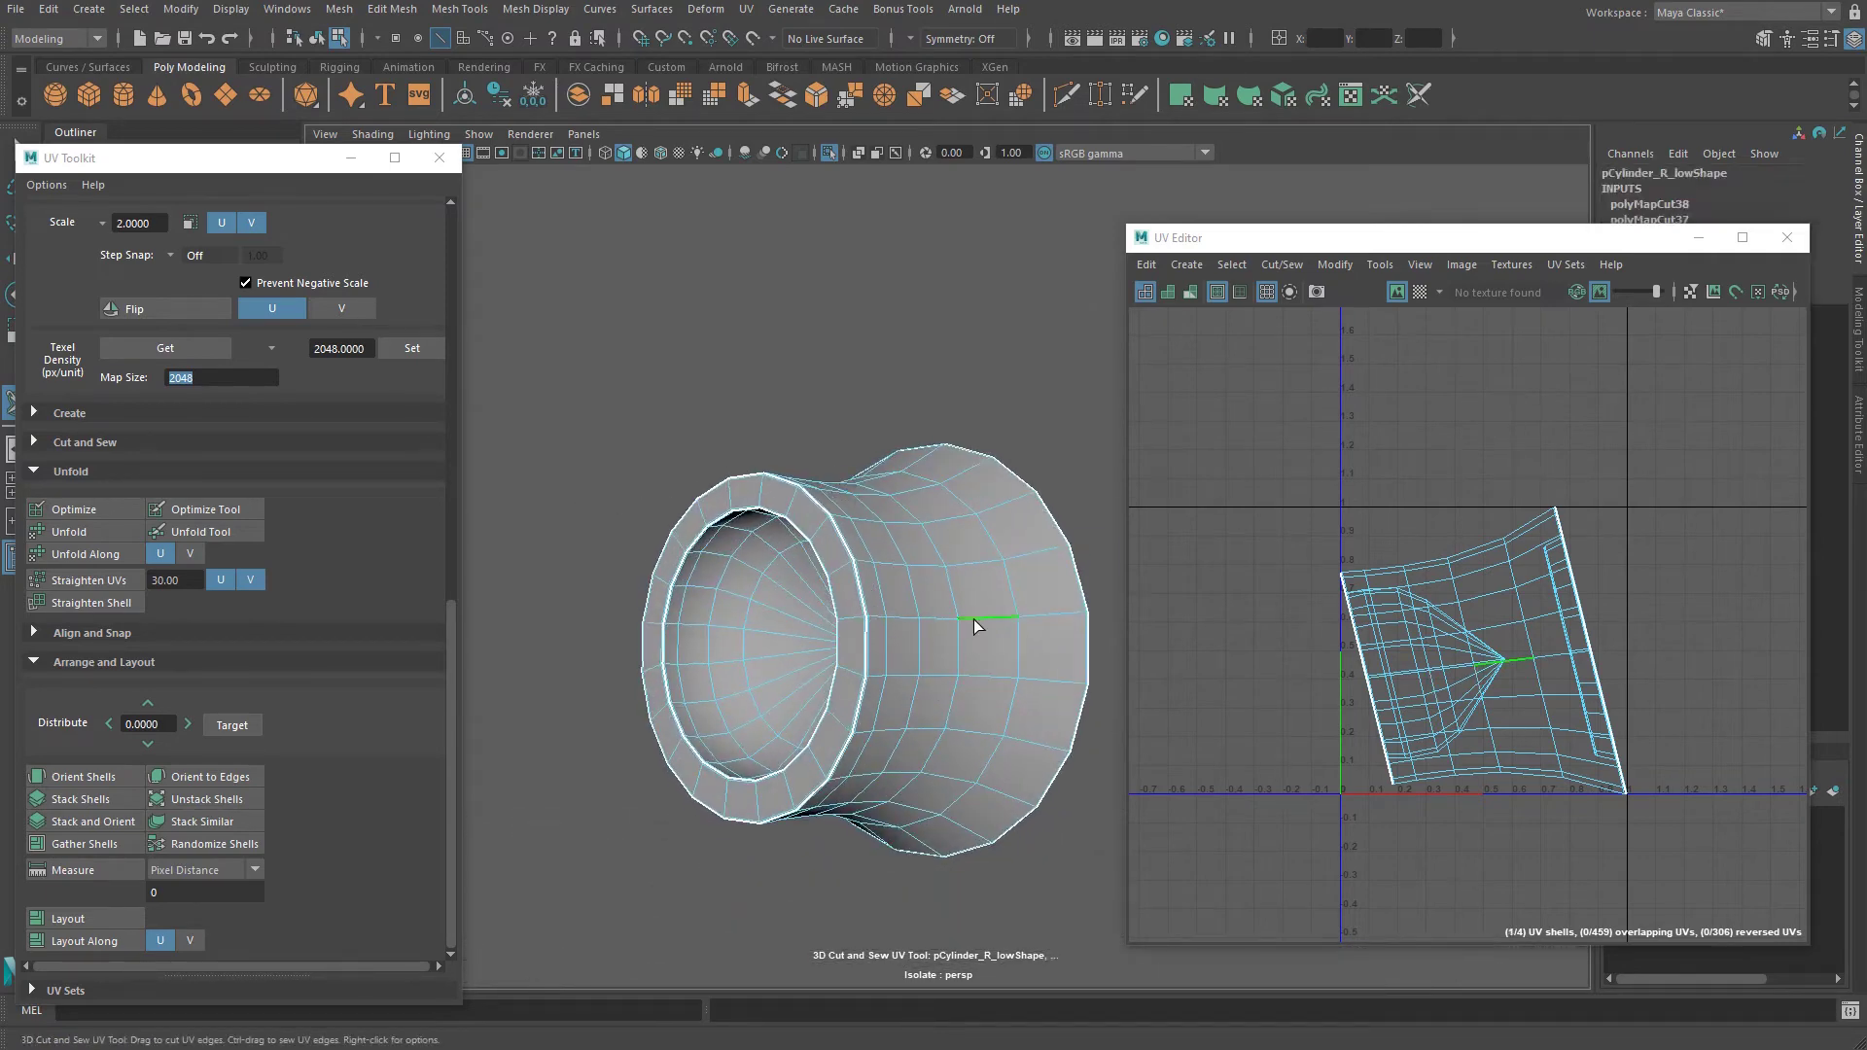
pyautogui.doubleClick(975, 620)
# Cut a UV seam inside the cone's socket from its centre to the rim and return to object selection.
pyautogui.keyDown('alt'); pyautogui.moveTo(928, 623); pyautogui.dragTo(654, 649); pyautogui.keyUp('alt')
pyautogui.keyDown('alt'); pyautogui.moveTo(746, 661); pyautogui.dragTo(927, 696, button='right'); pyautogui.keyUp('alt')
pyautogui.keyDown('alt'); pyautogui.moveTo(928, 692); pyautogui.dragTo(794, 518); pyautogui.keyUp('alt')
pyautogui.keyDown('alt'); pyautogui.moveTo(793, 518); pyautogui.dragTo(1001, 508, button='middle'); pyautogui.keyUp('alt')
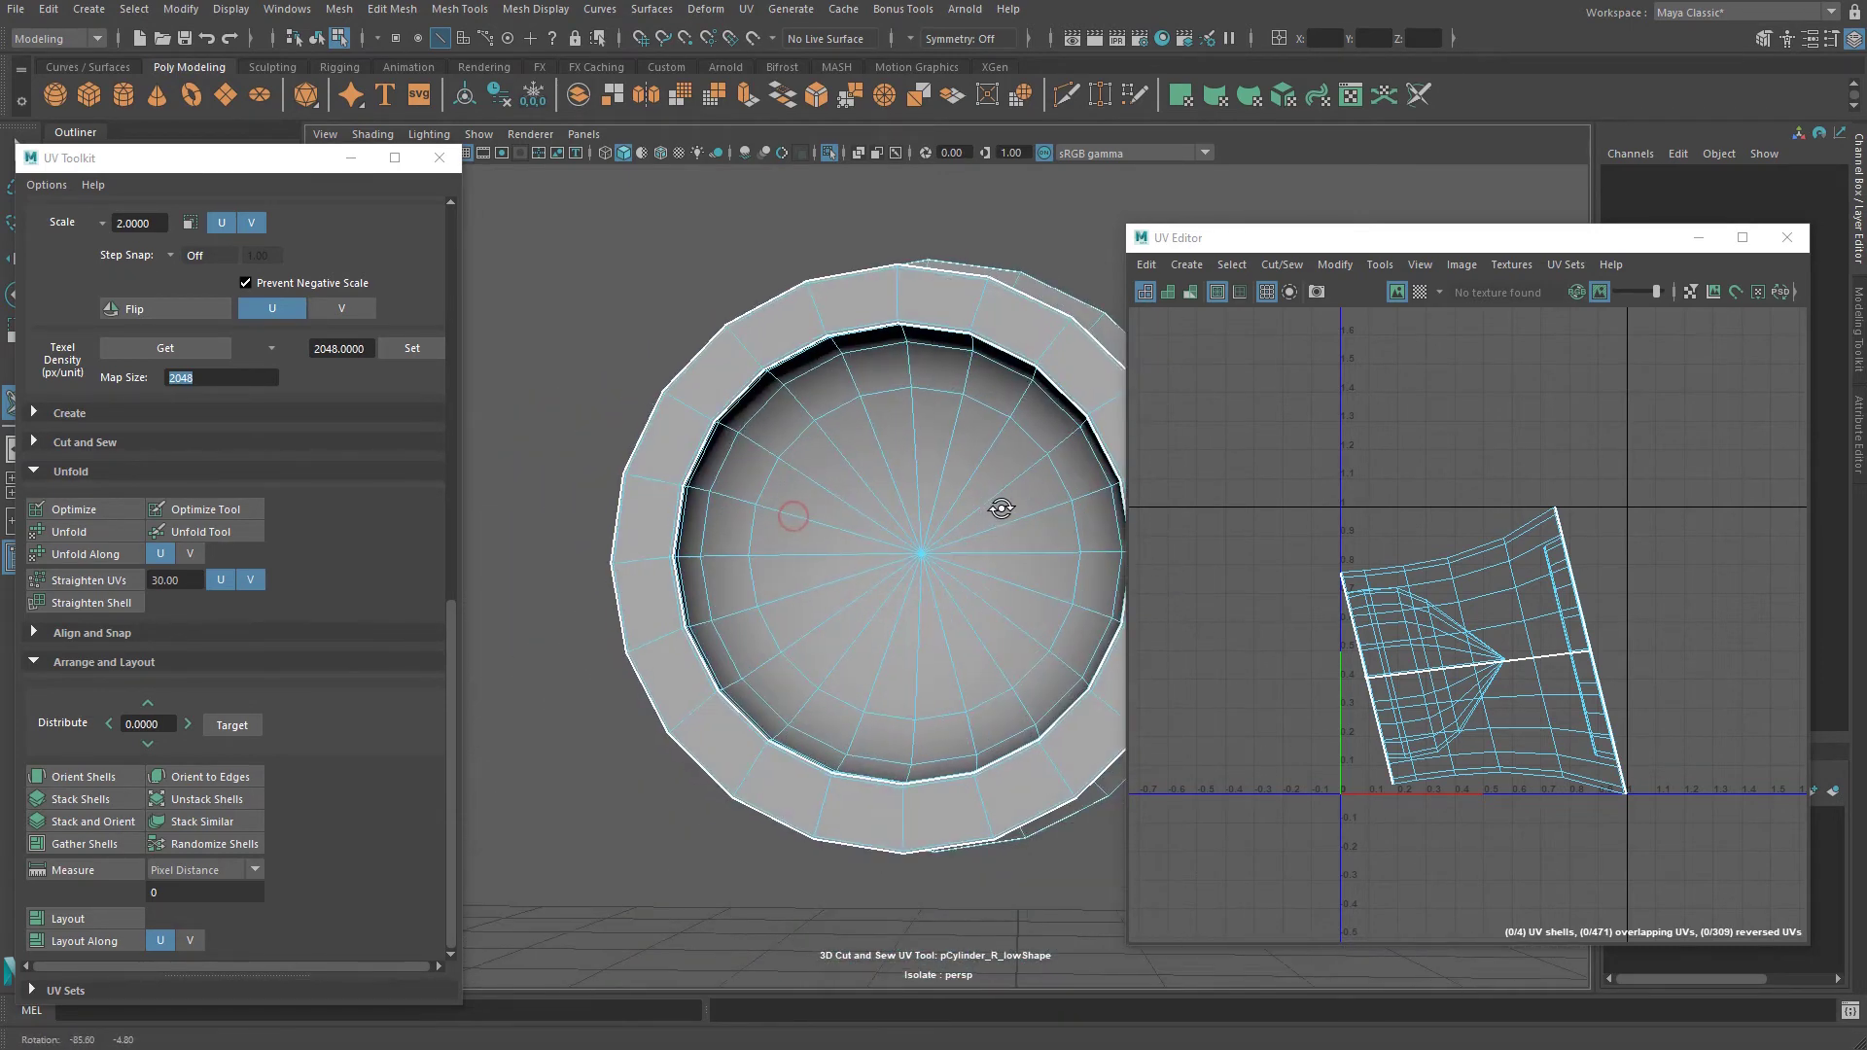
pyautogui.doubleClick(1060, 558)
pyautogui.keyDown('alt'); pyautogui.moveTo(1037, 549); pyautogui.dragTo(822, 541); pyautogui.keyUp('alt')
pyautogui.press('q')
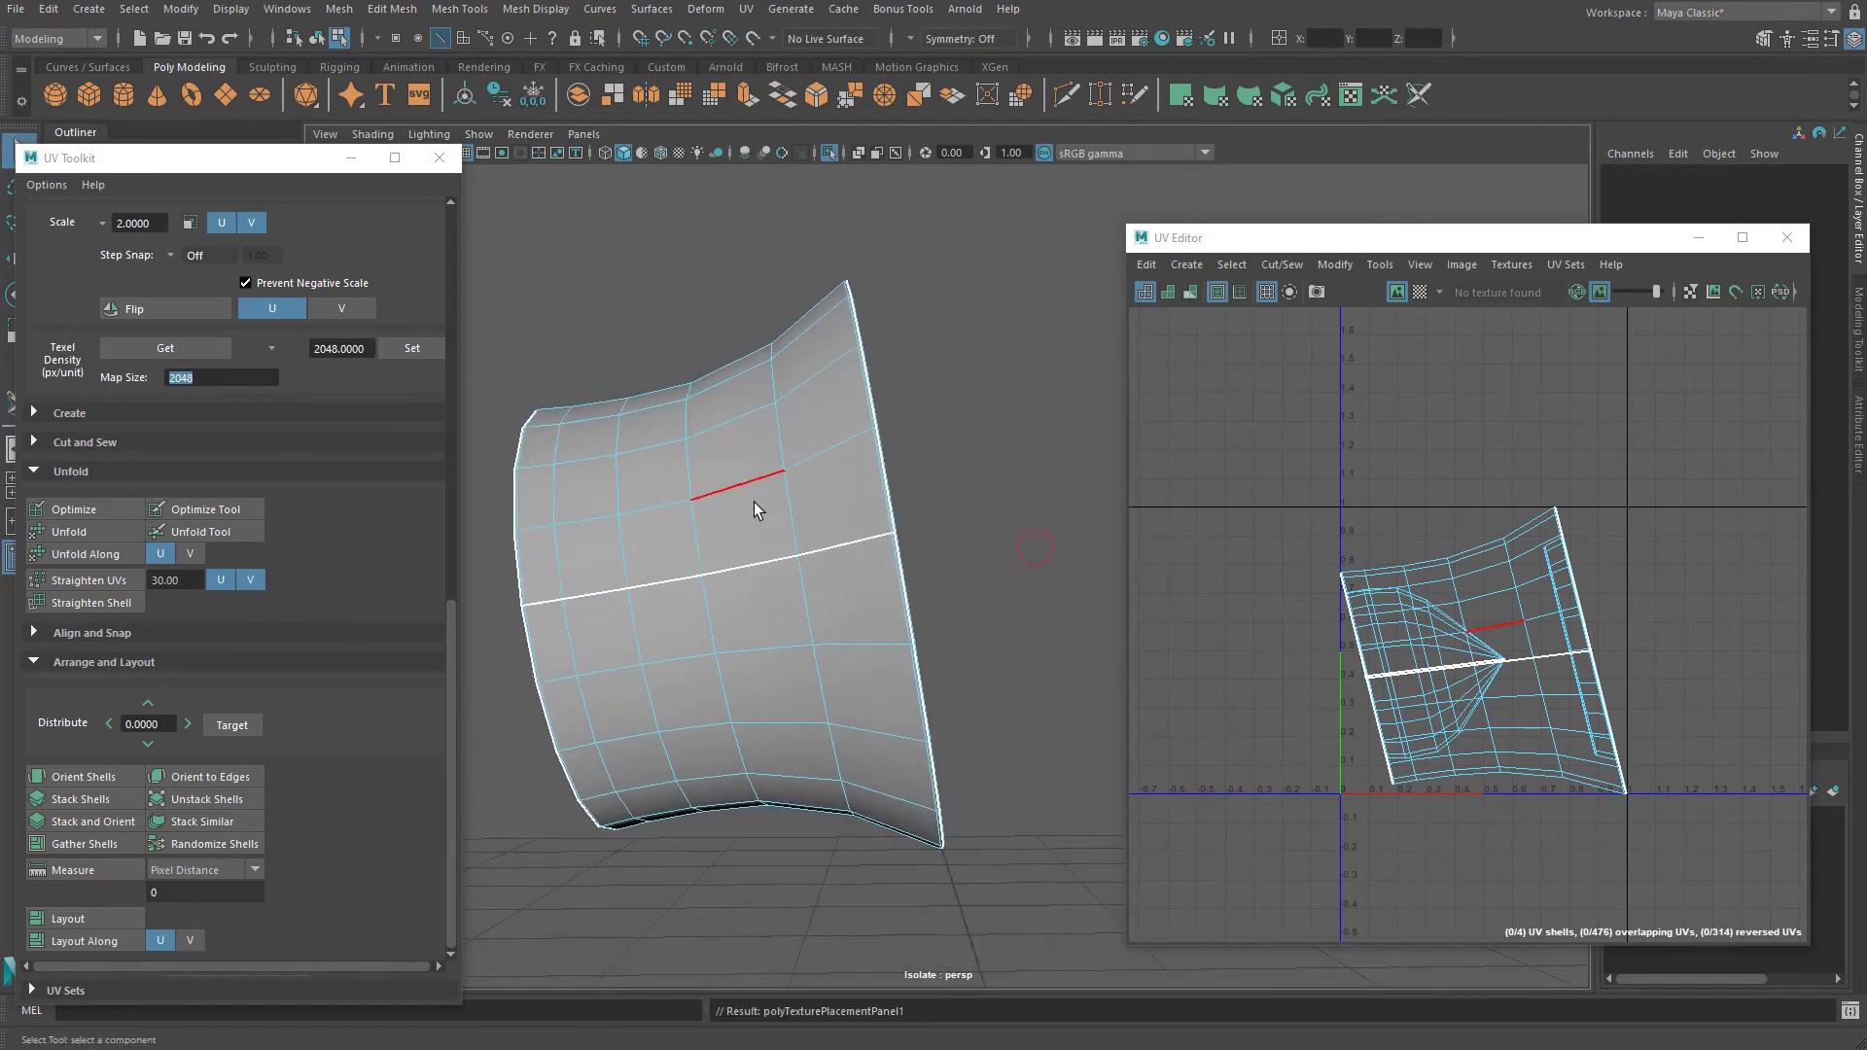
pyautogui.moveTo(797, 498); pyautogui.dragTo(833, 462, button='right')
# Unfold the shoulder cone's UVs, display the checker map, and orient and lay out its shells.
pyautogui.keyDown('alt'); pyautogui.moveTo(729, 559); pyautogui.dragTo(918, 552); pyautogui.keyUp('alt')
pyautogui.keyDown('alt'); pyautogui.moveTo(1042, 546); pyautogui.dragTo(1018, 567, button='right'); pyautogui.keyUp('alt')
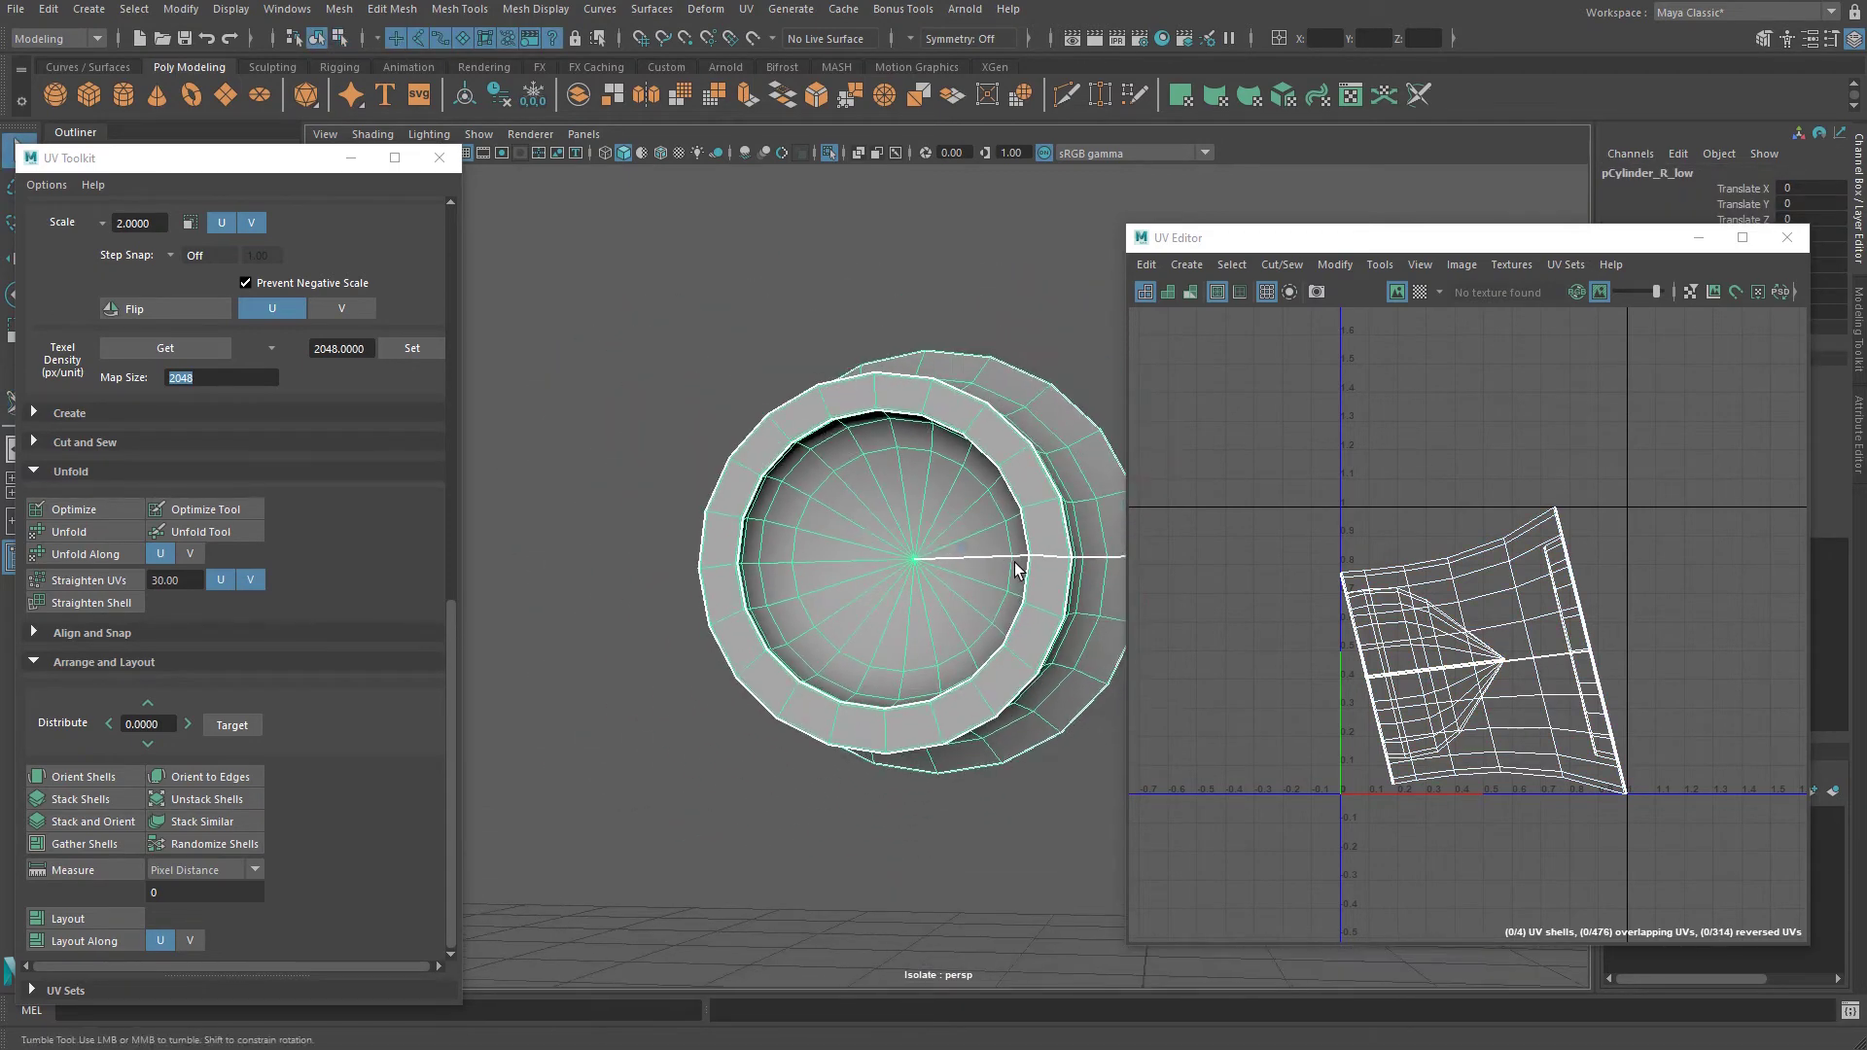
pyautogui.keyDown('alt'); pyautogui.moveTo(1018, 567); pyautogui.dragTo(856, 582); pyautogui.keyUp('alt')
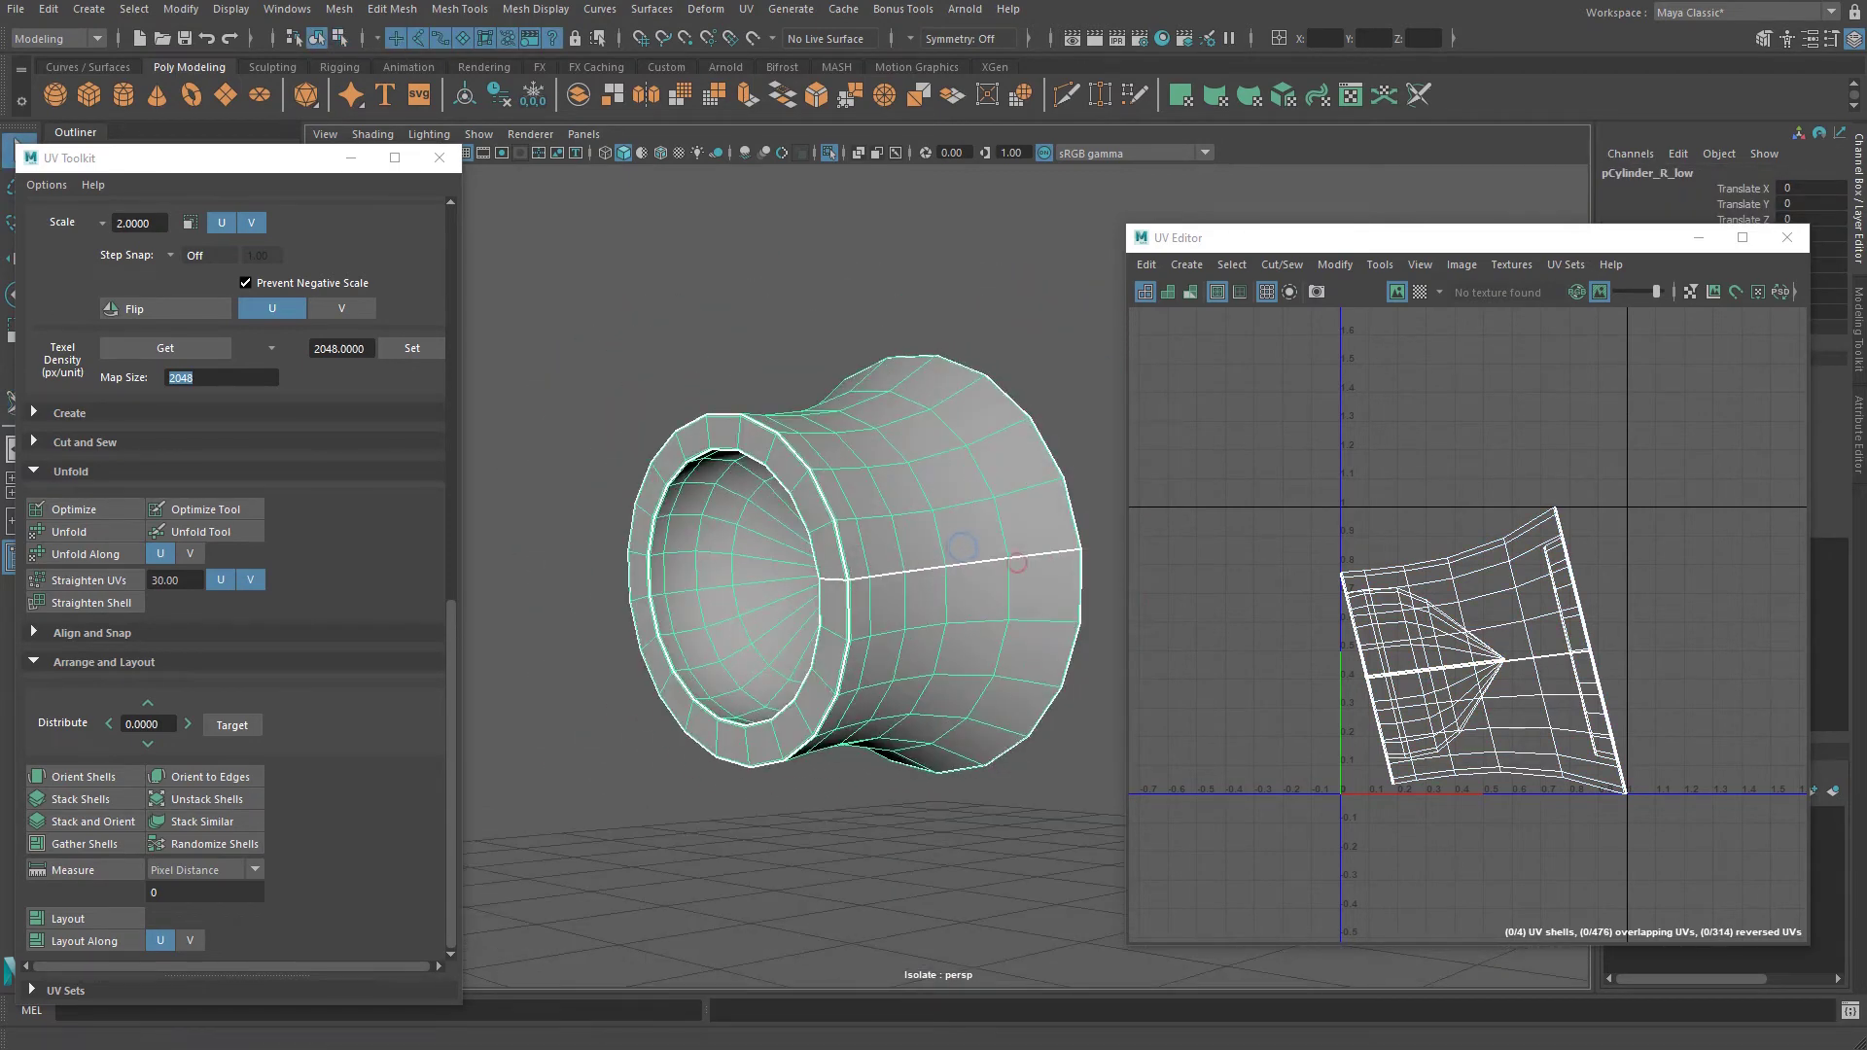
pyautogui.click(107, 531)
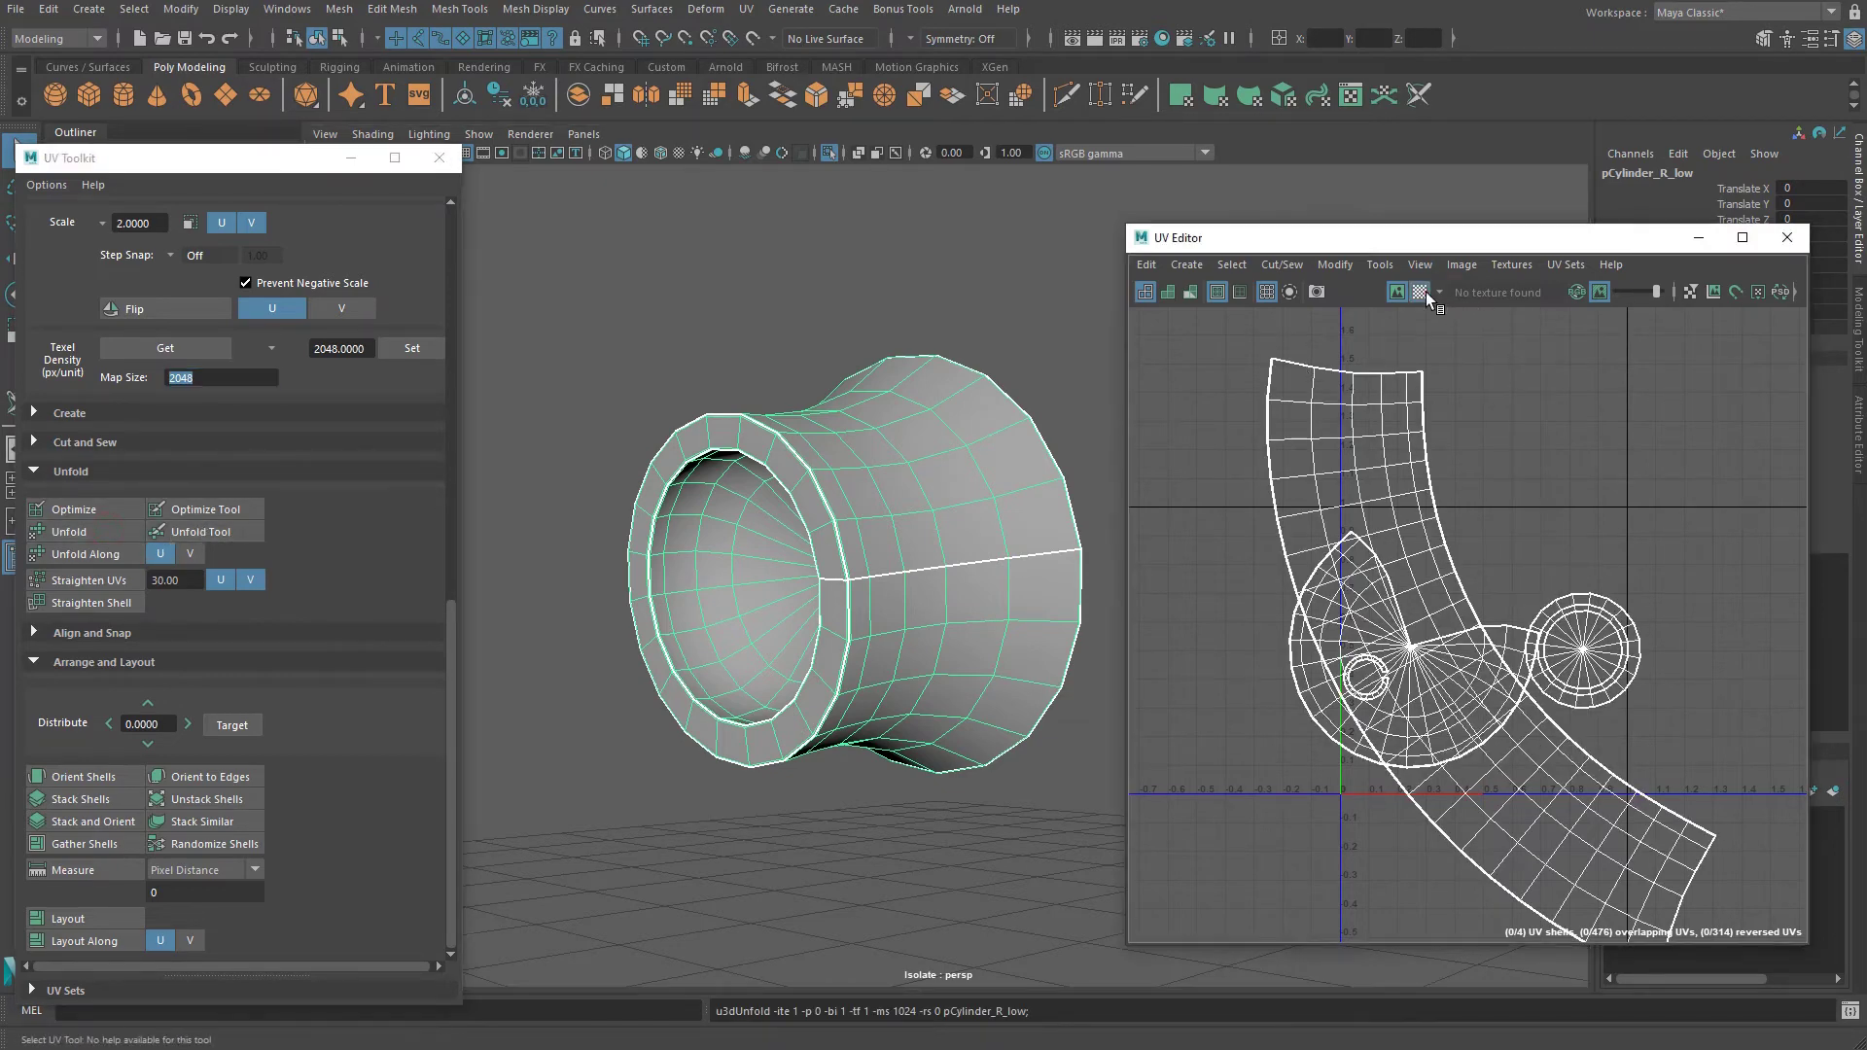
pyautogui.click(1421, 291)
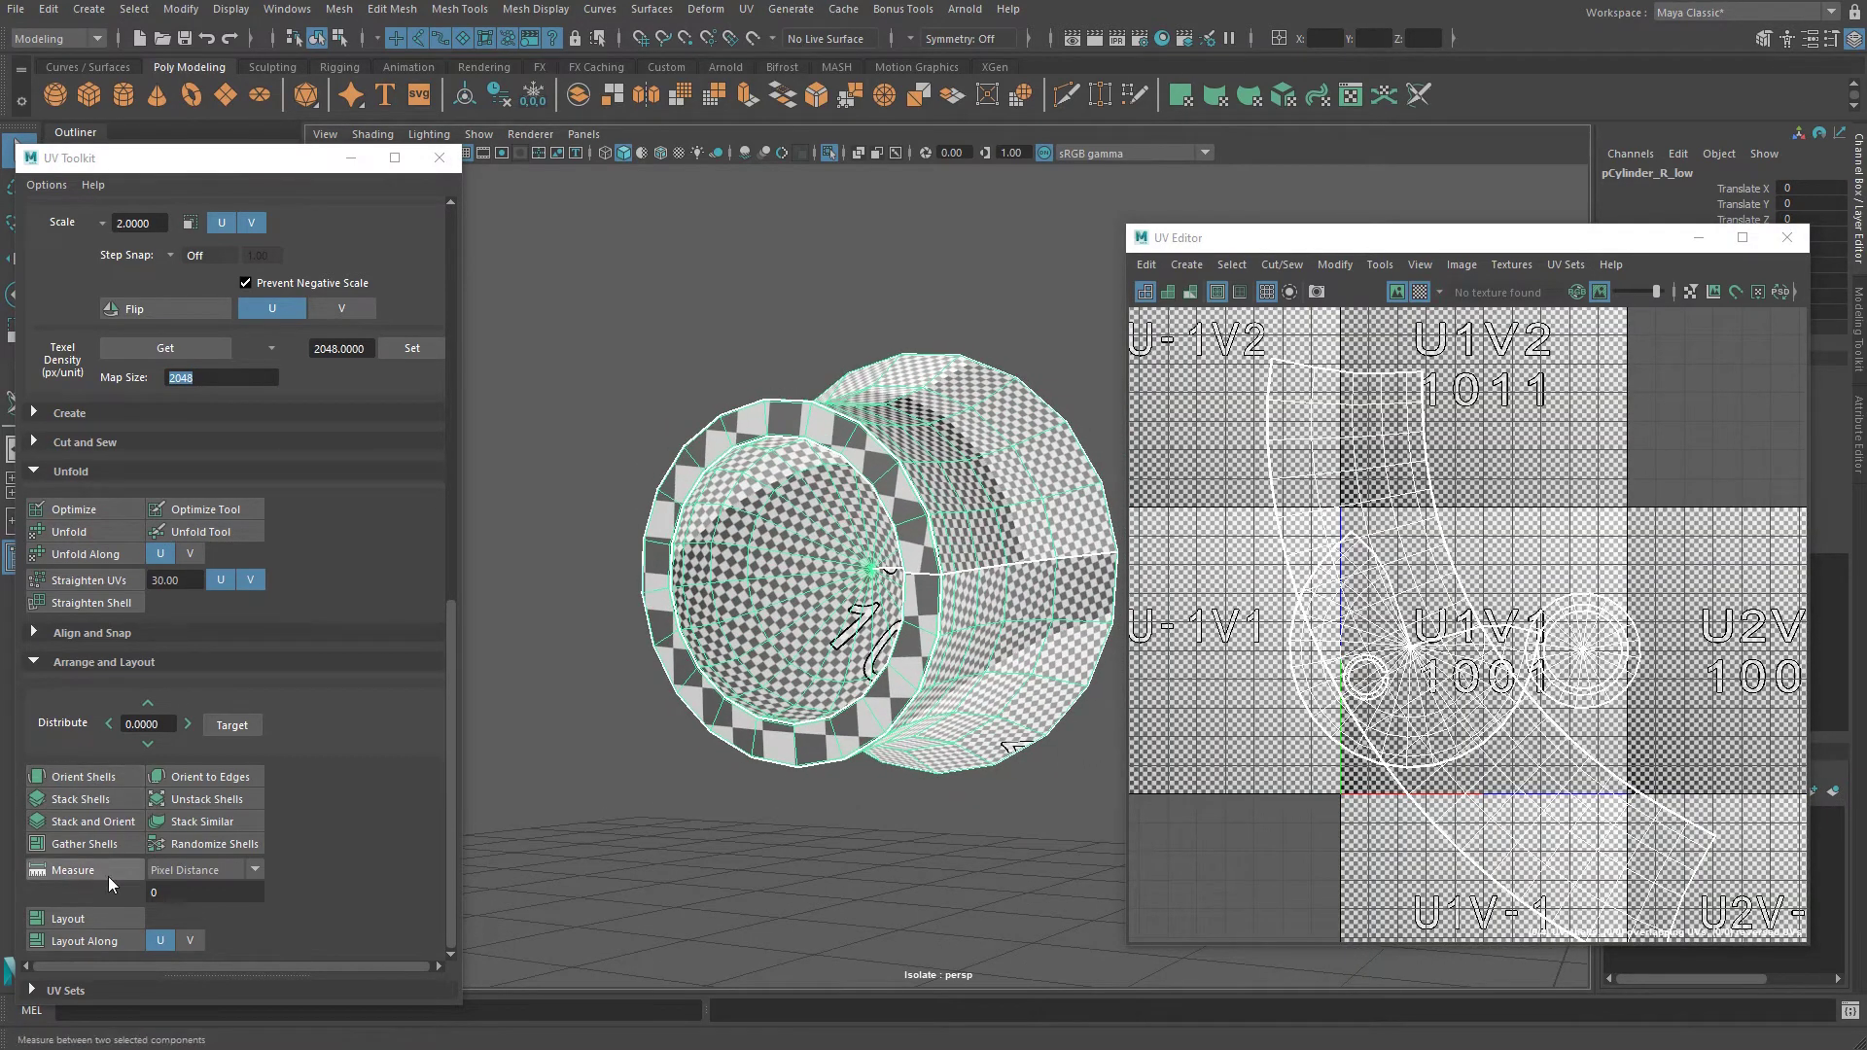
pyautogui.click(70, 777)
pyautogui.click(78, 920)
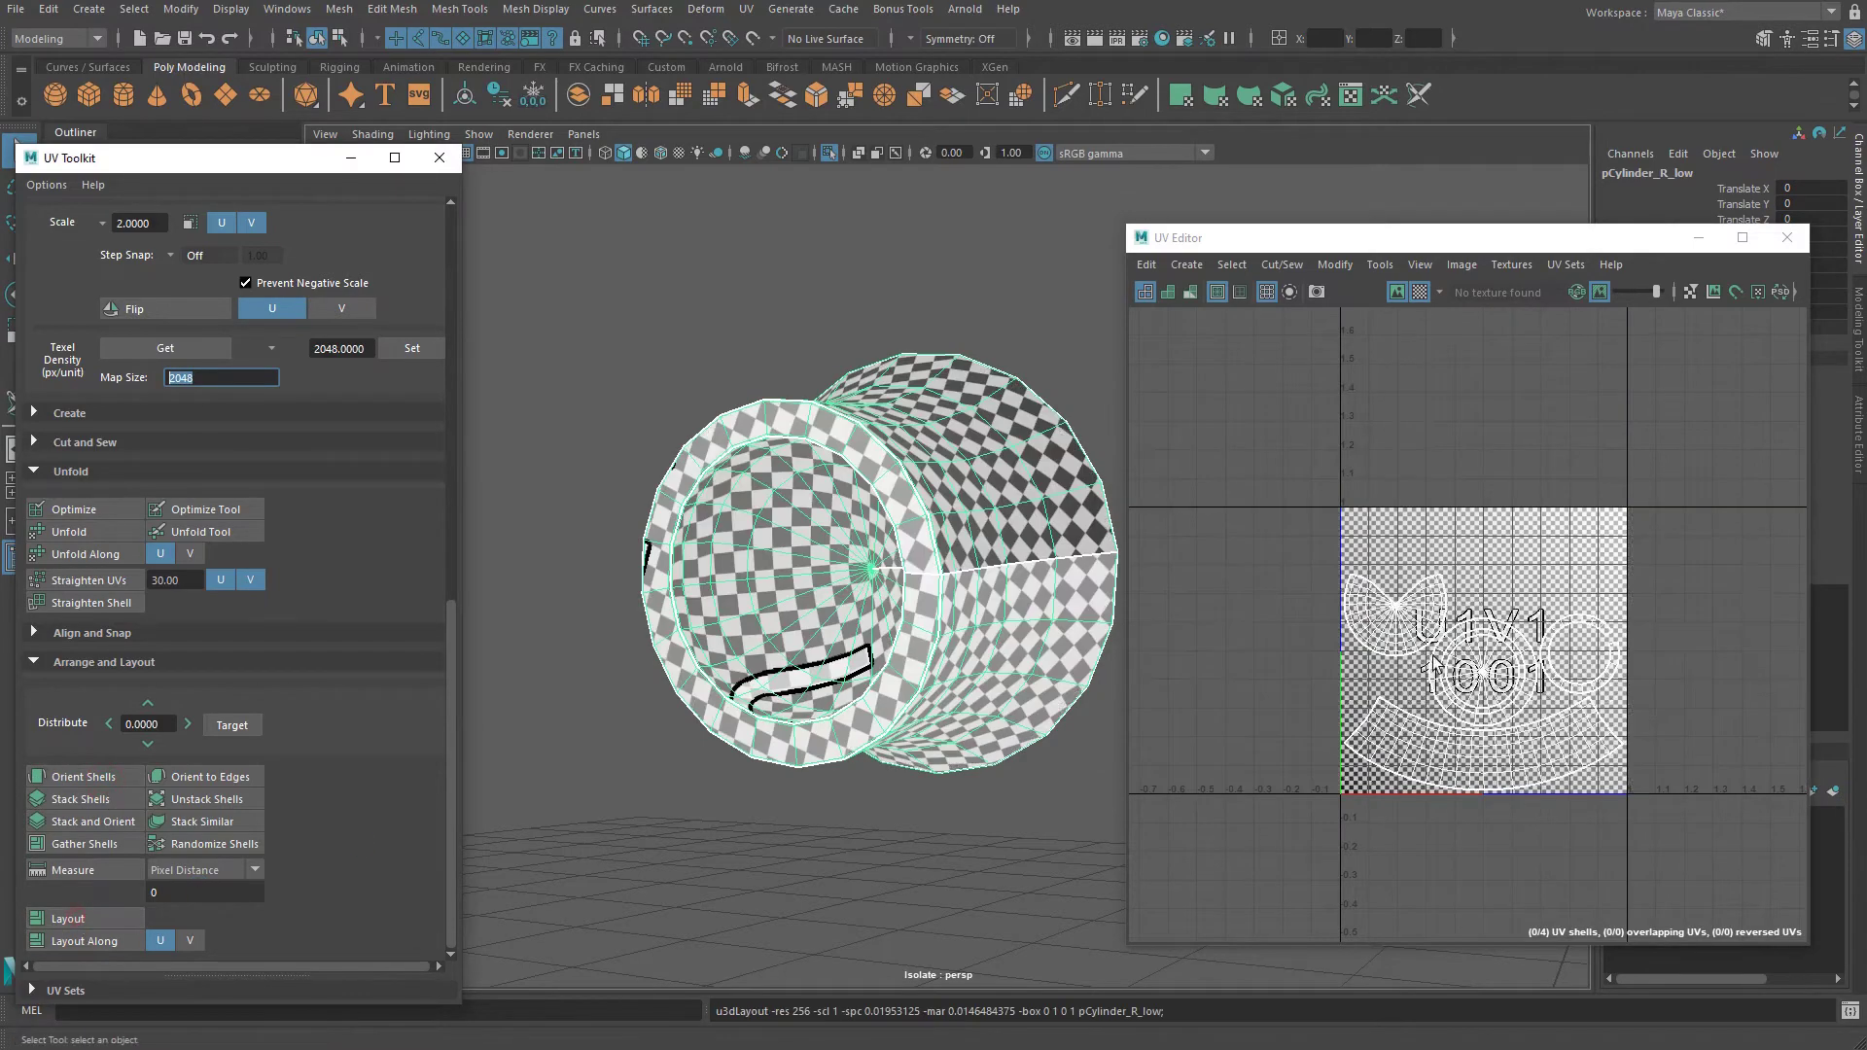
# Bring back the full model and select the ribbed ring together with the cone to compare their checker size.
pyautogui.keyDown('alt'); pyautogui.moveTo(1045, 534); pyautogui.dragTo(1065, 206); pyautogui.keyUp('alt')
pyautogui.click(830, 154)
pyautogui.keyDown('alt'); pyautogui.moveTo(1055, 477); pyautogui.dragTo(1031, 519); pyautogui.keyUp('alt')
pyautogui.keyDown('shift'); pyautogui.click(1021, 499); pyautogui.keyUp('shift')
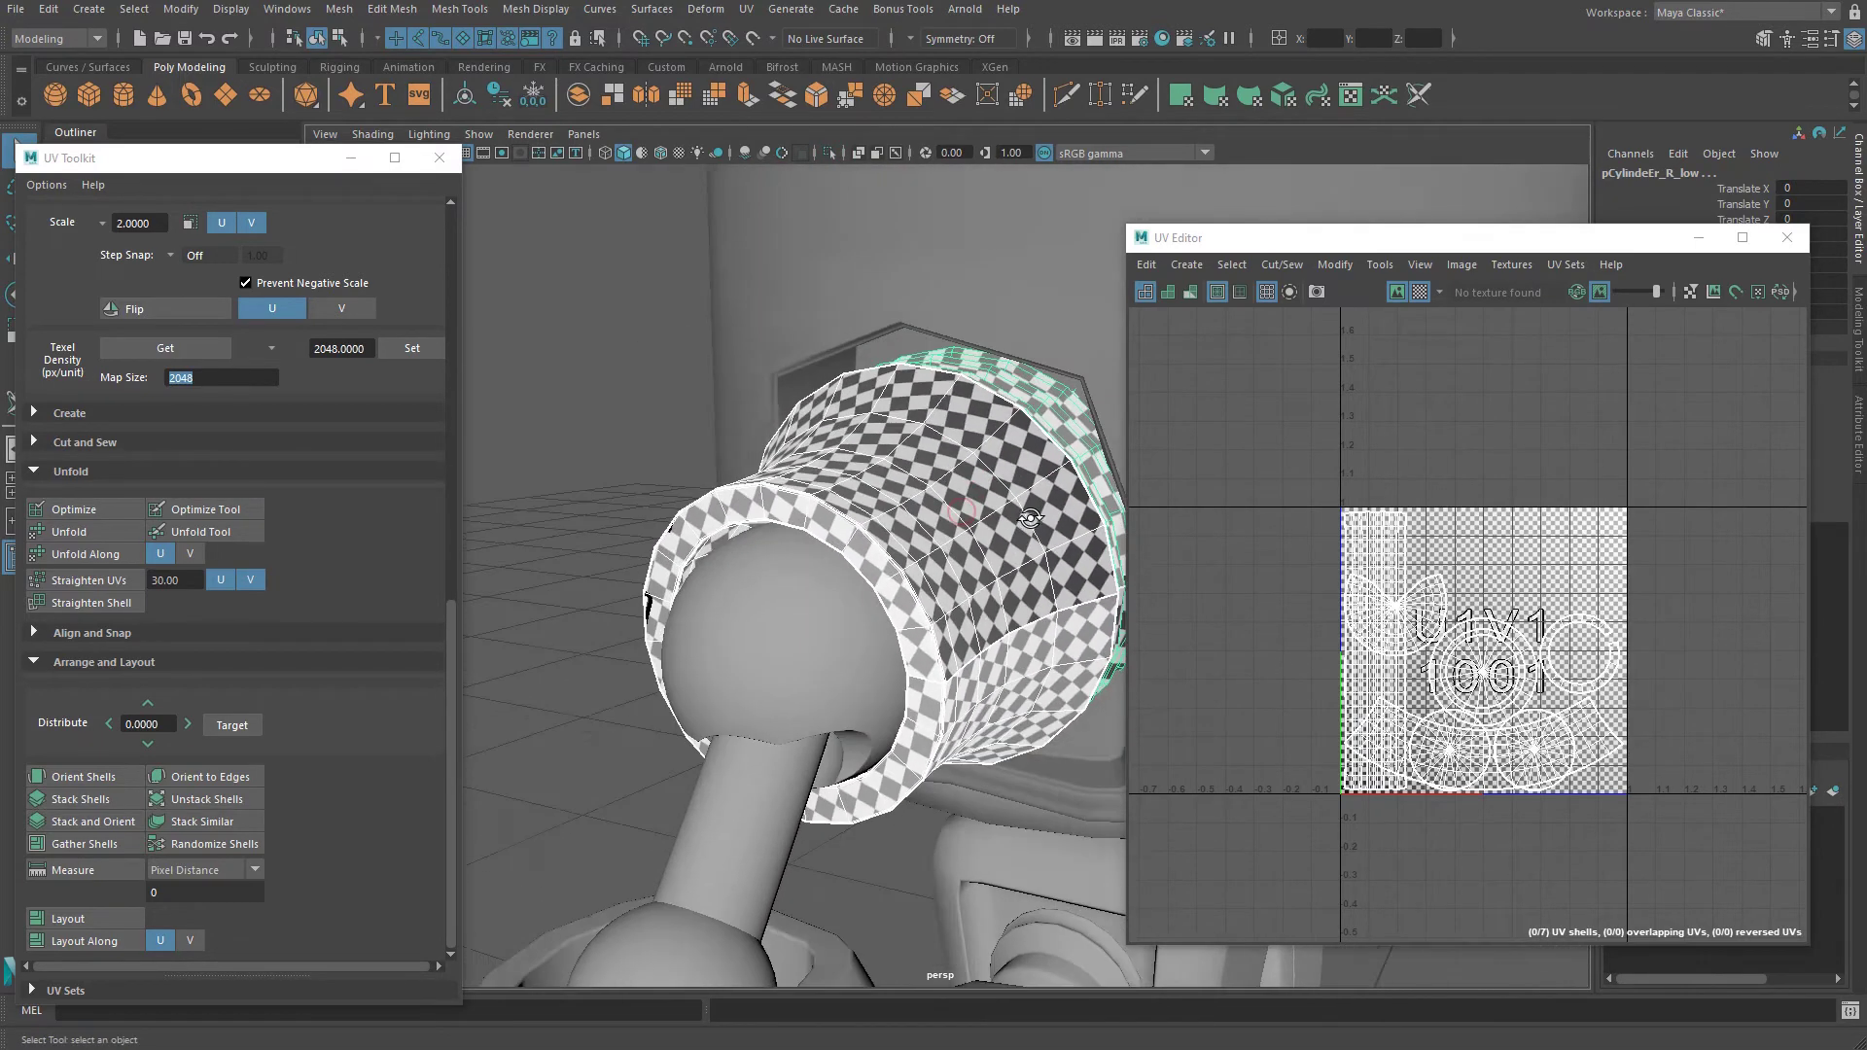
pyautogui.keyDown('alt'); pyautogui.moveTo(970, 504); pyautogui.dragTo(880, 511, button='middle'); pyautogui.keyUp('alt')
pyautogui.keyDown('alt'); pyautogui.moveTo(881, 511); pyautogui.dragTo(926, 461, button='right'); pyautogui.keyUp('alt')
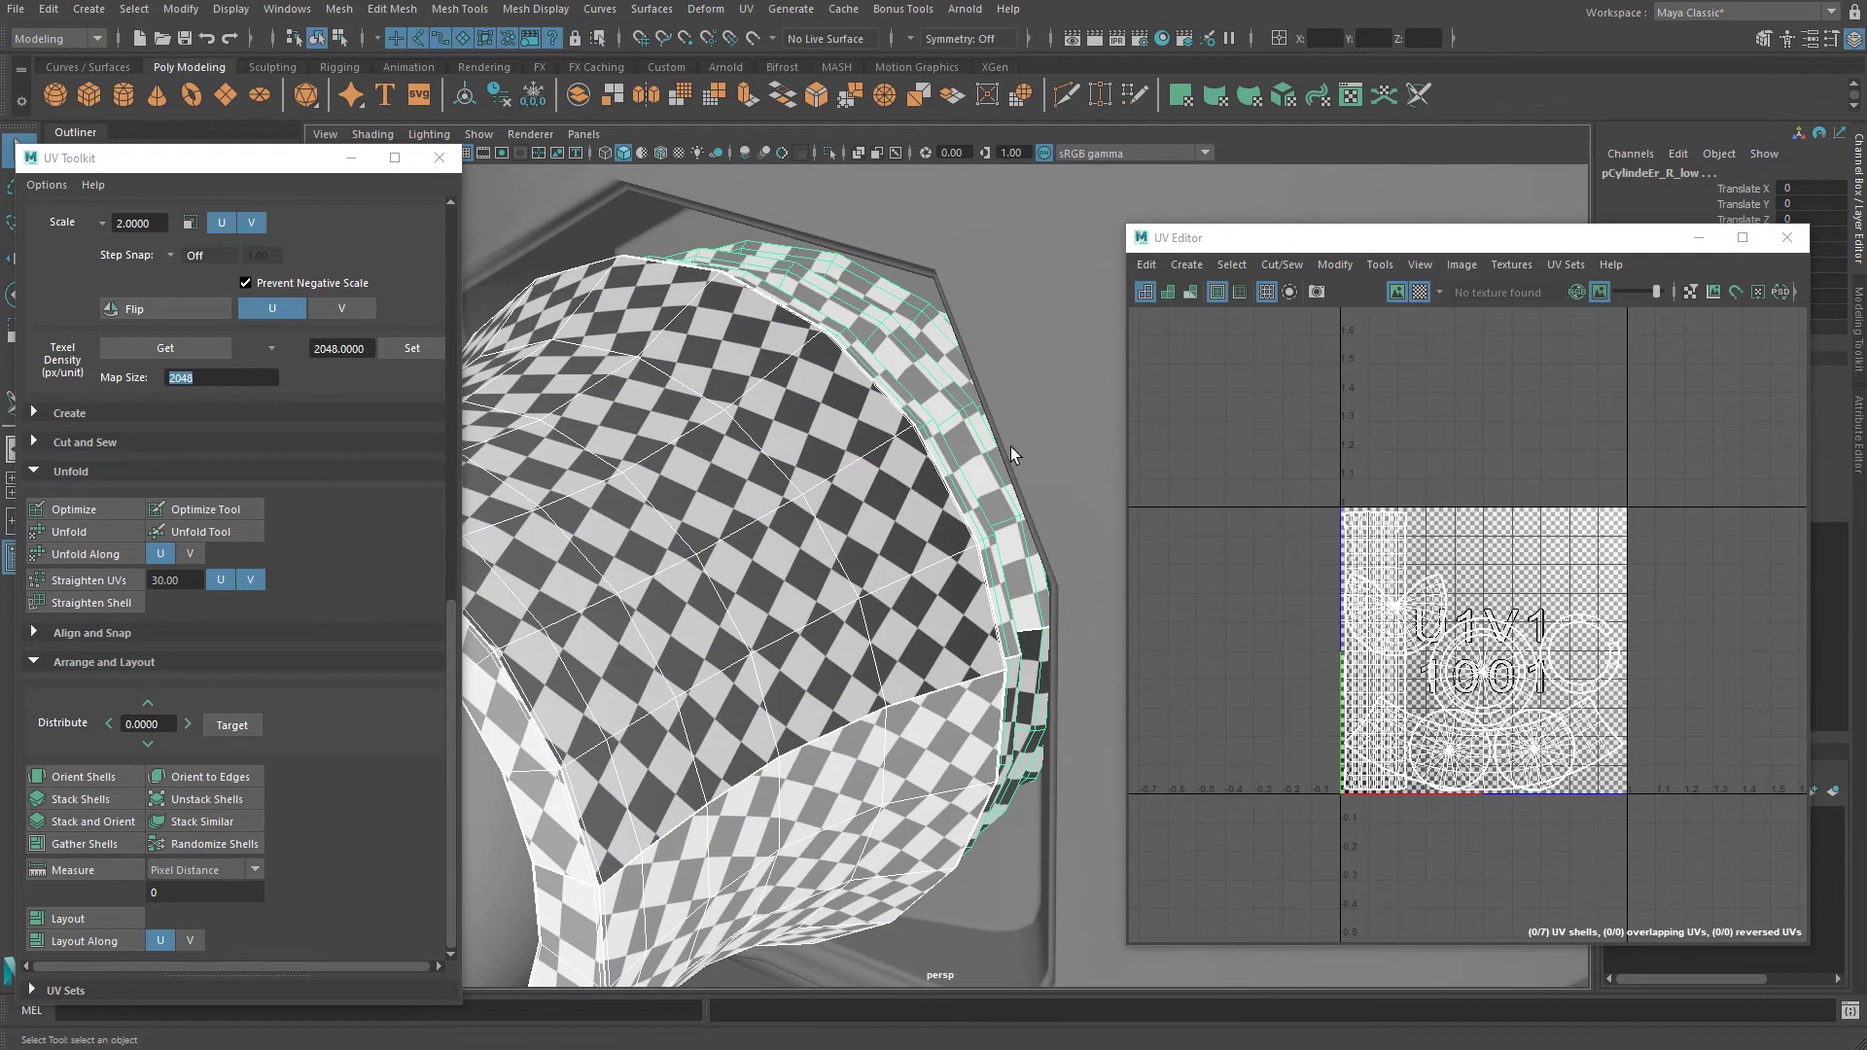
pyautogui.keyDown('alt'); pyautogui.moveTo(1012, 454); pyautogui.dragTo(945, 471); pyautogui.keyUp('alt')
pyautogui.keyDown('alt'); pyautogui.moveTo(944, 472); pyautogui.dragTo(853, 489, button='right'); pyautogui.keyUp('alt')
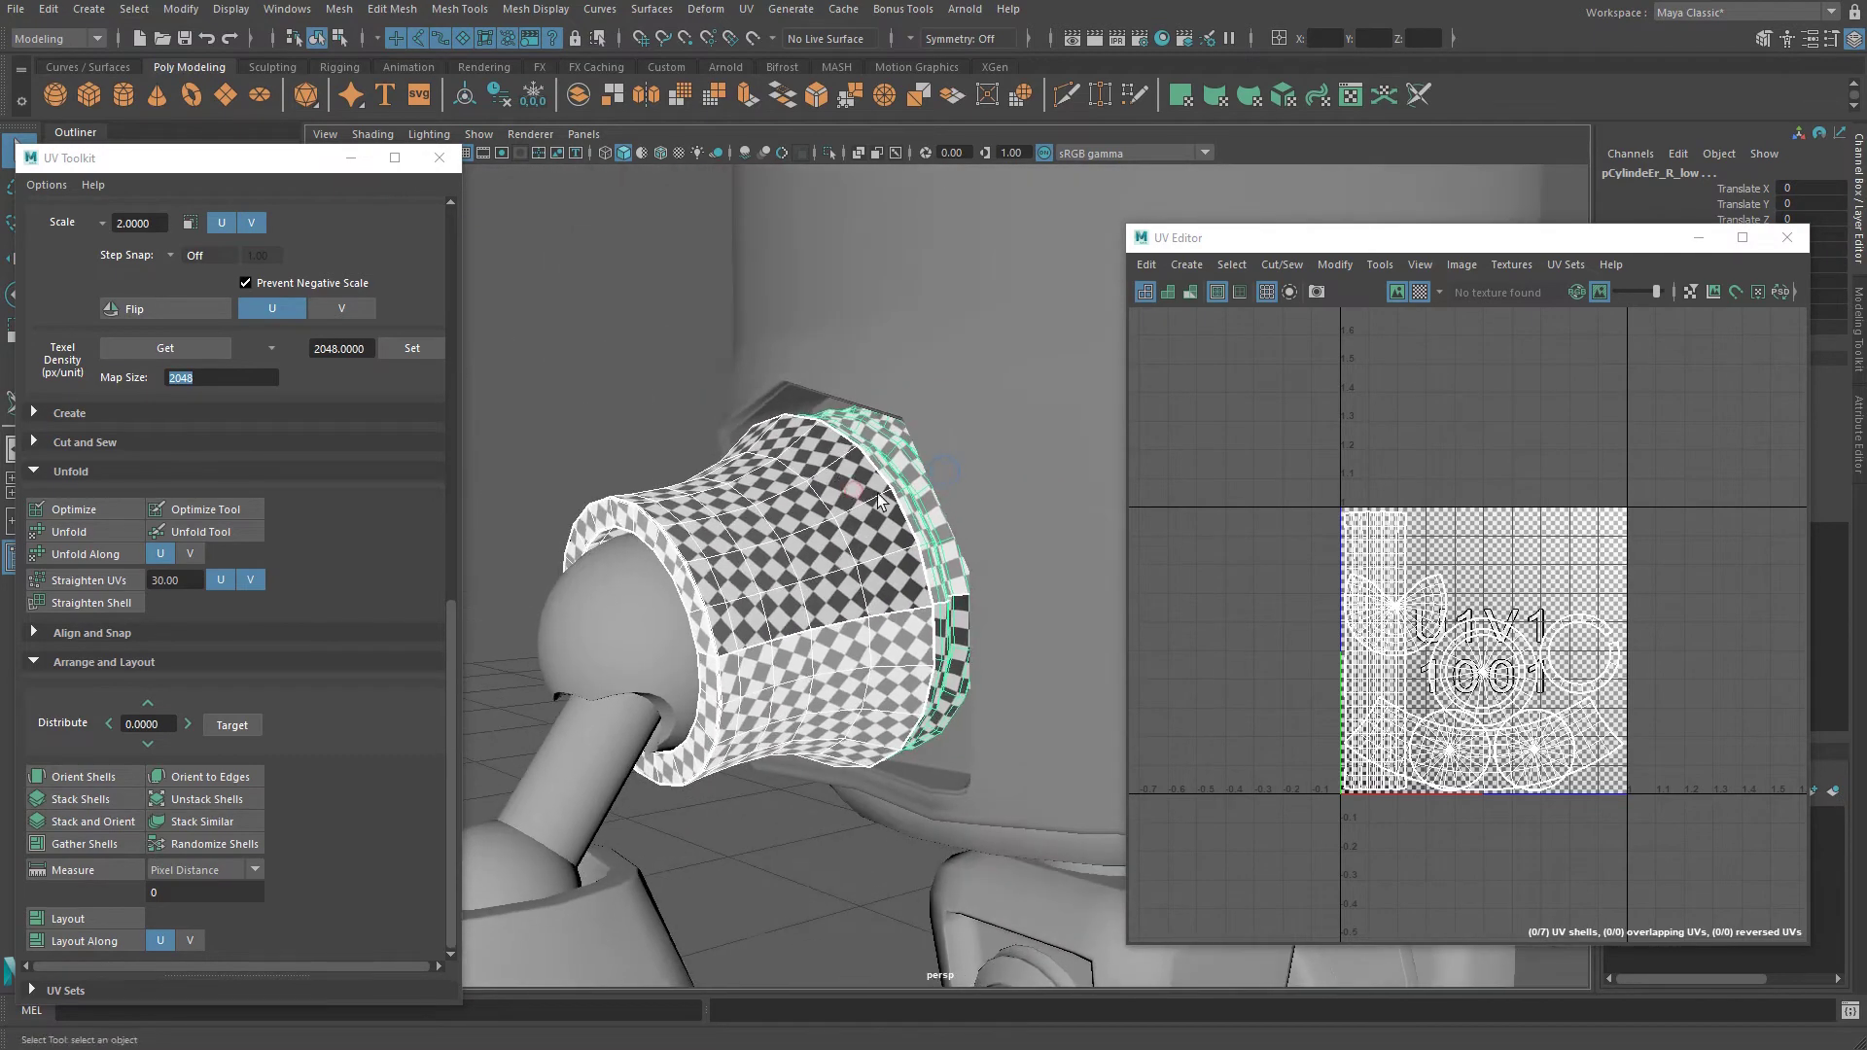
# Isolate the ball joint inside the right shoulder cone and project planar UVs onto it.
pyautogui.click(878, 502)
pyautogui.keyDown('alt'); pyautogui.moveTo(680, 603); pyautogui.dragTo(809, 571); pyautogui.keyUp('alt')
pyautogui.click(646, 590)
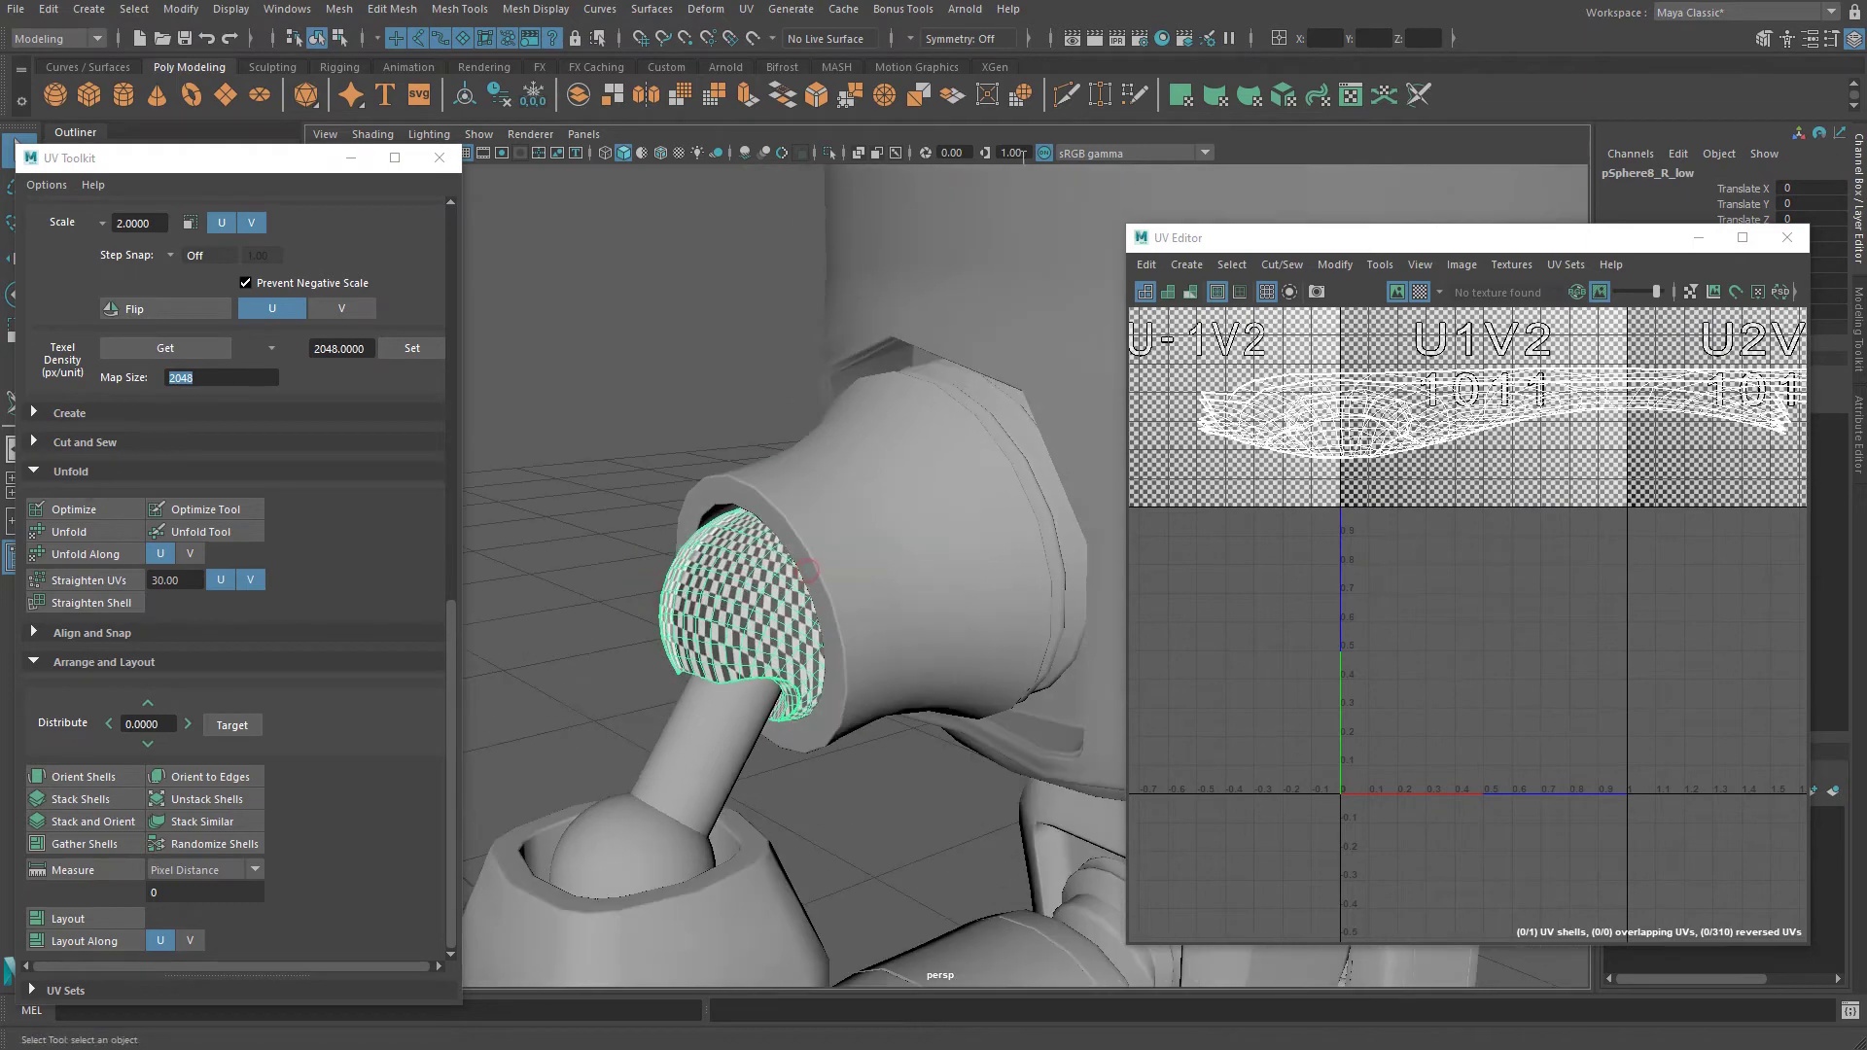
pyautogui.click(832, 152)
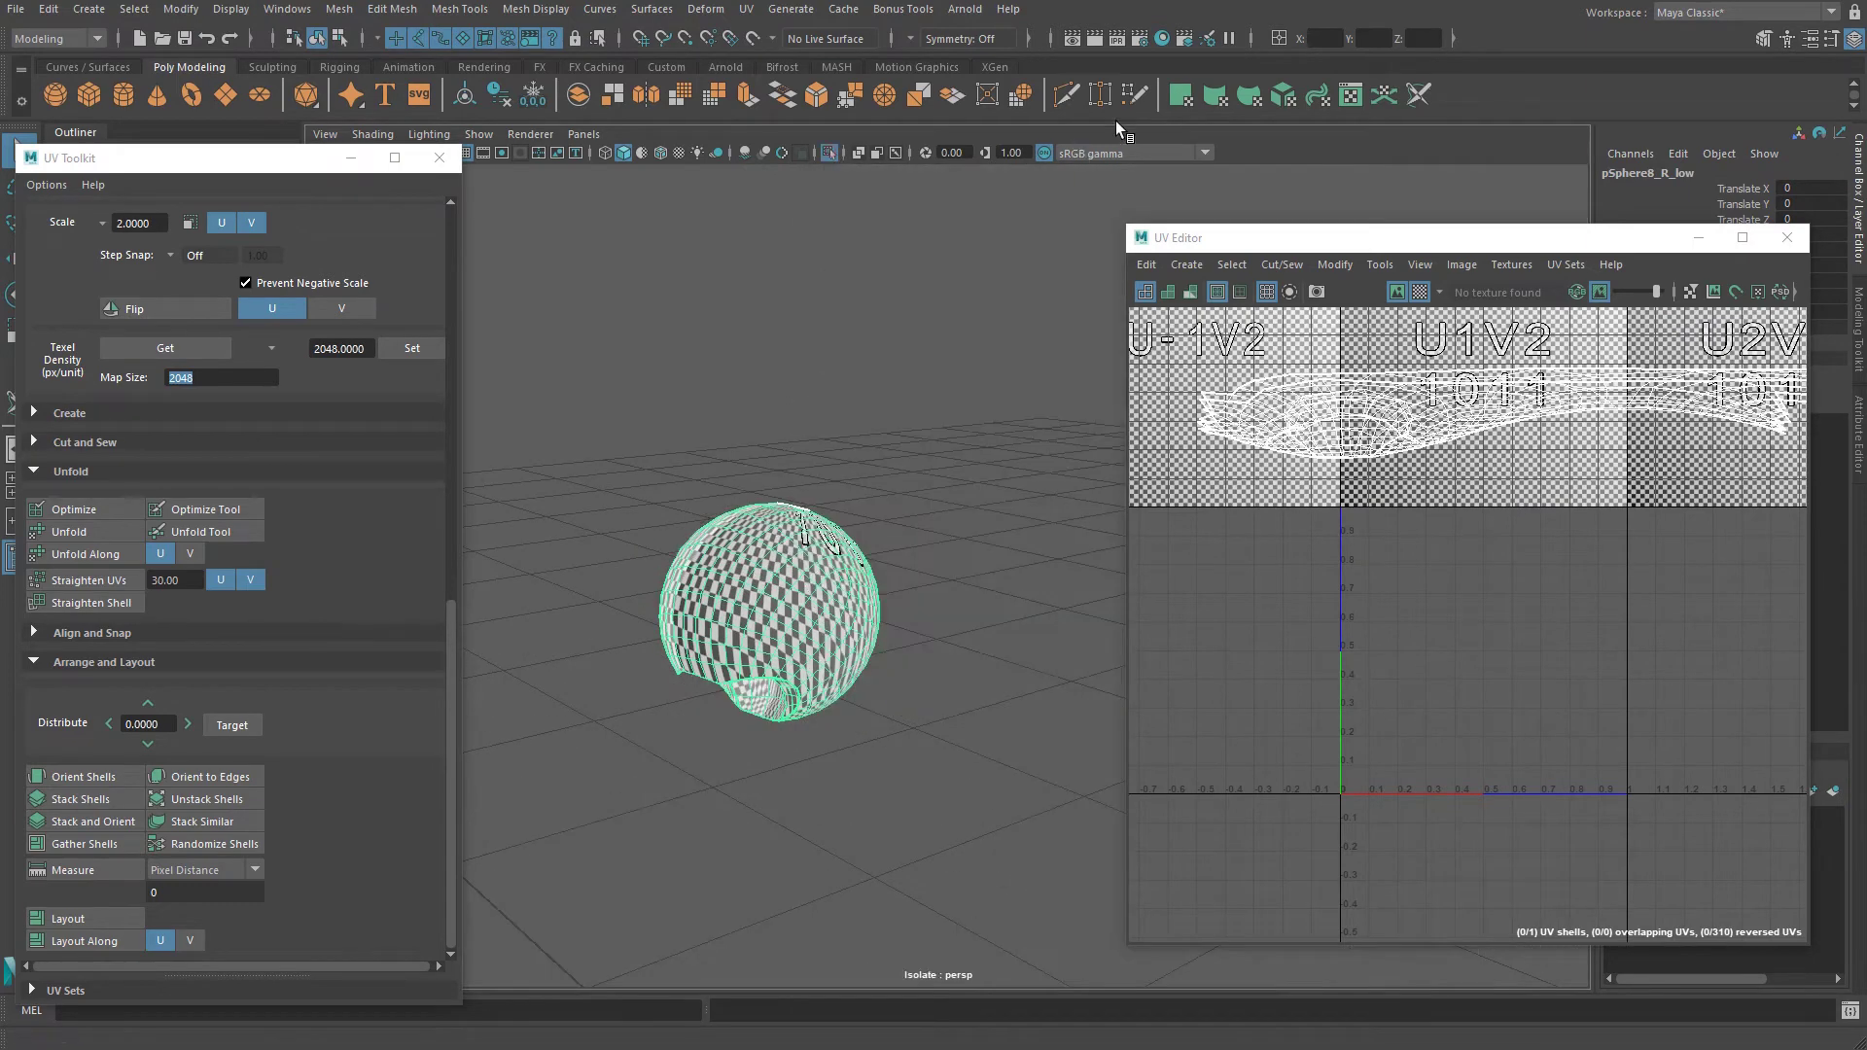
pyautogui.click(1180, 95)
pyautogui.moveTo(813, 516); pyautogui.dragTo(849, 506, button='right')
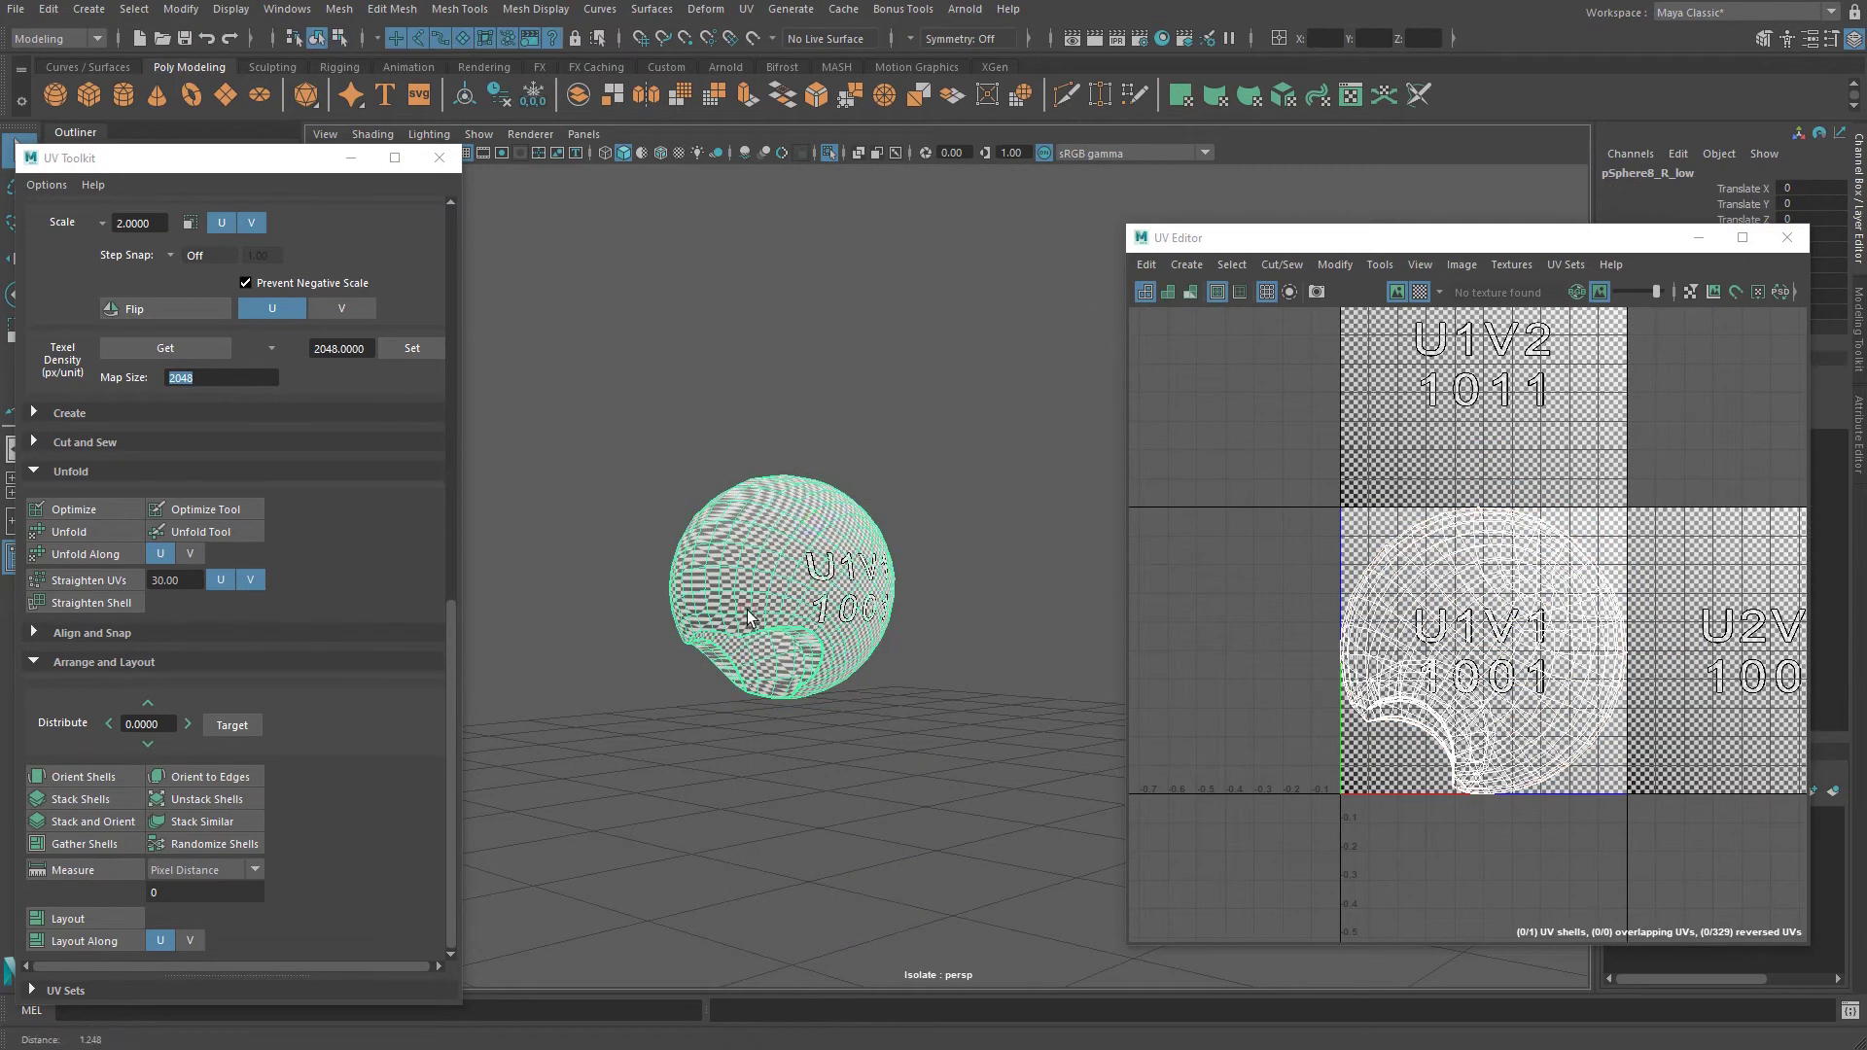
# With the 3D Cut and Sew UV tool, cut seams along the outer curved edges on both sides of the ball joint's recess.
pyautogui.scroll(3, 747, 610)
pyautogui.keyDown('alt'); pyautogui.moveTo(747, 609); pyautogui.dragTo(947, 533, button='middle'); pyautogui.keyUp('alt')
pyautogui.click(1418, 94)
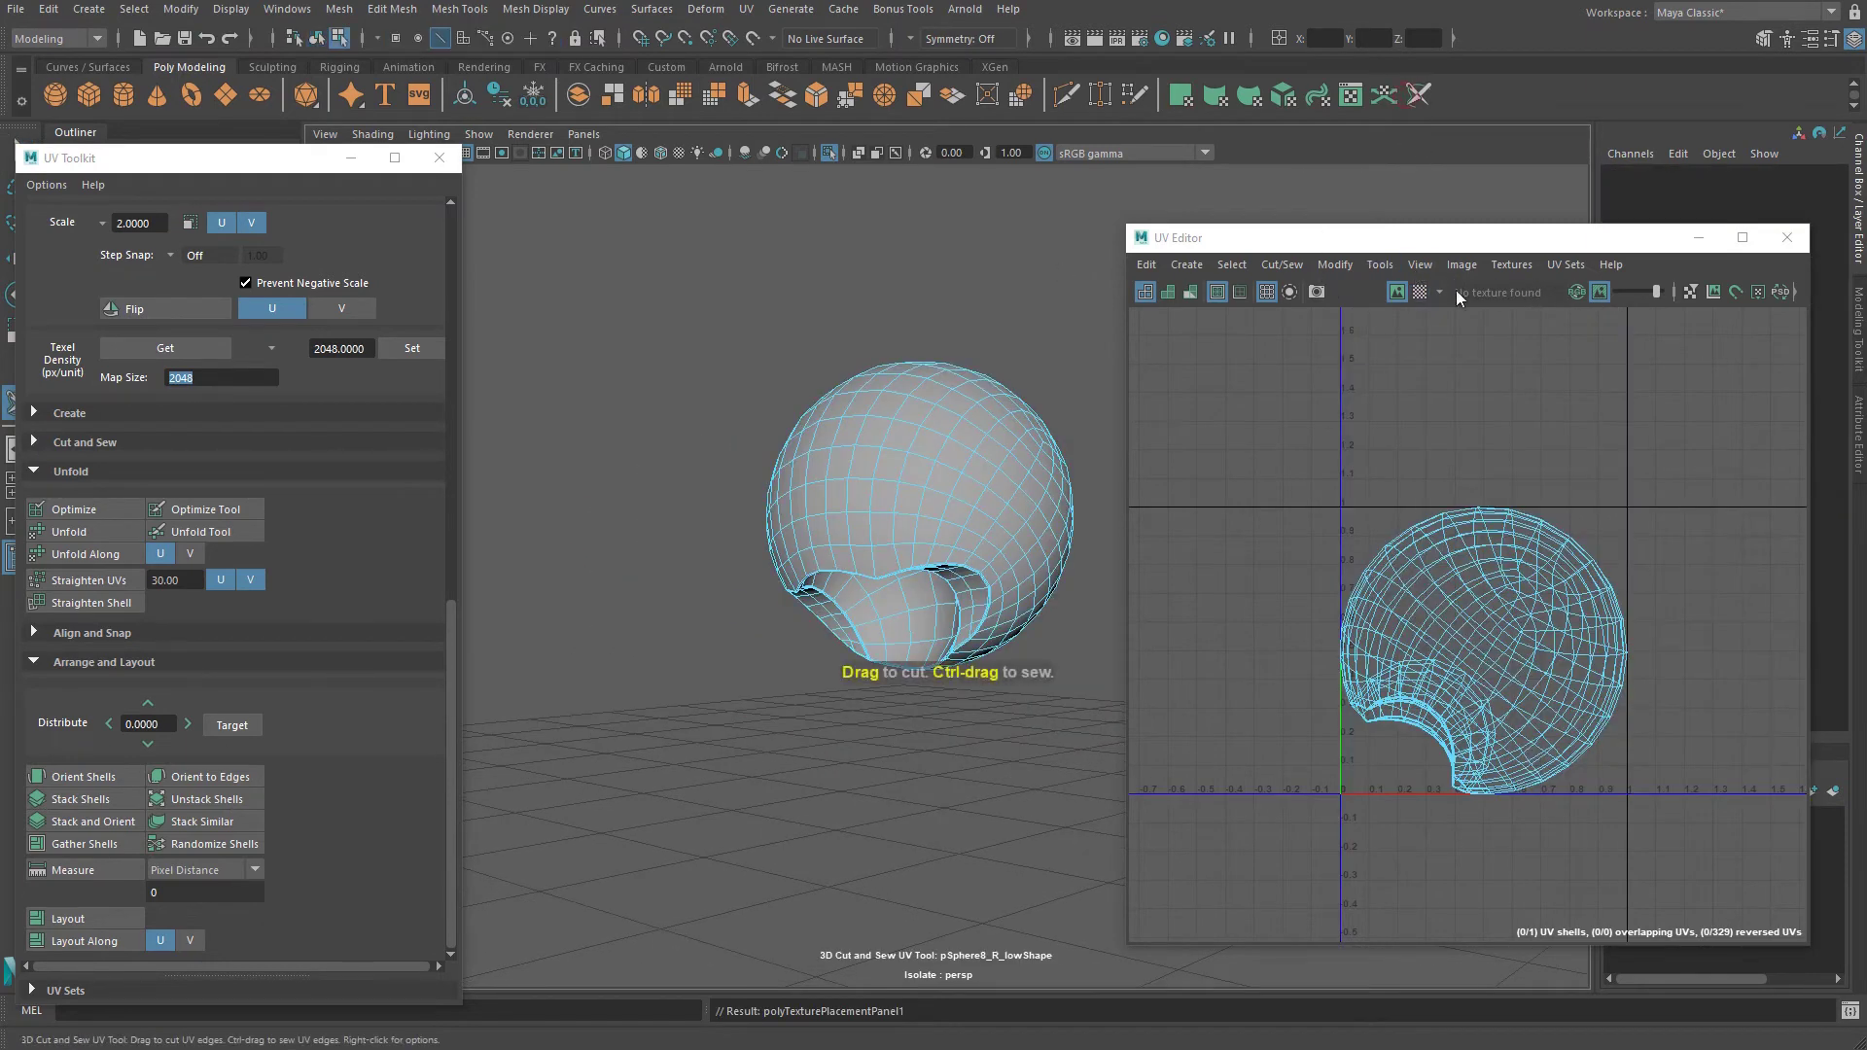
pyautogui.scroll(4, 892, 574)
pyautogui.keyDown('alt'); pyautogui.moveTo(904, 624); pyautogui.dragTo(959, 523); pyautogui.keyUp('alt')
pyautogui.scroll(10, 925, 564)
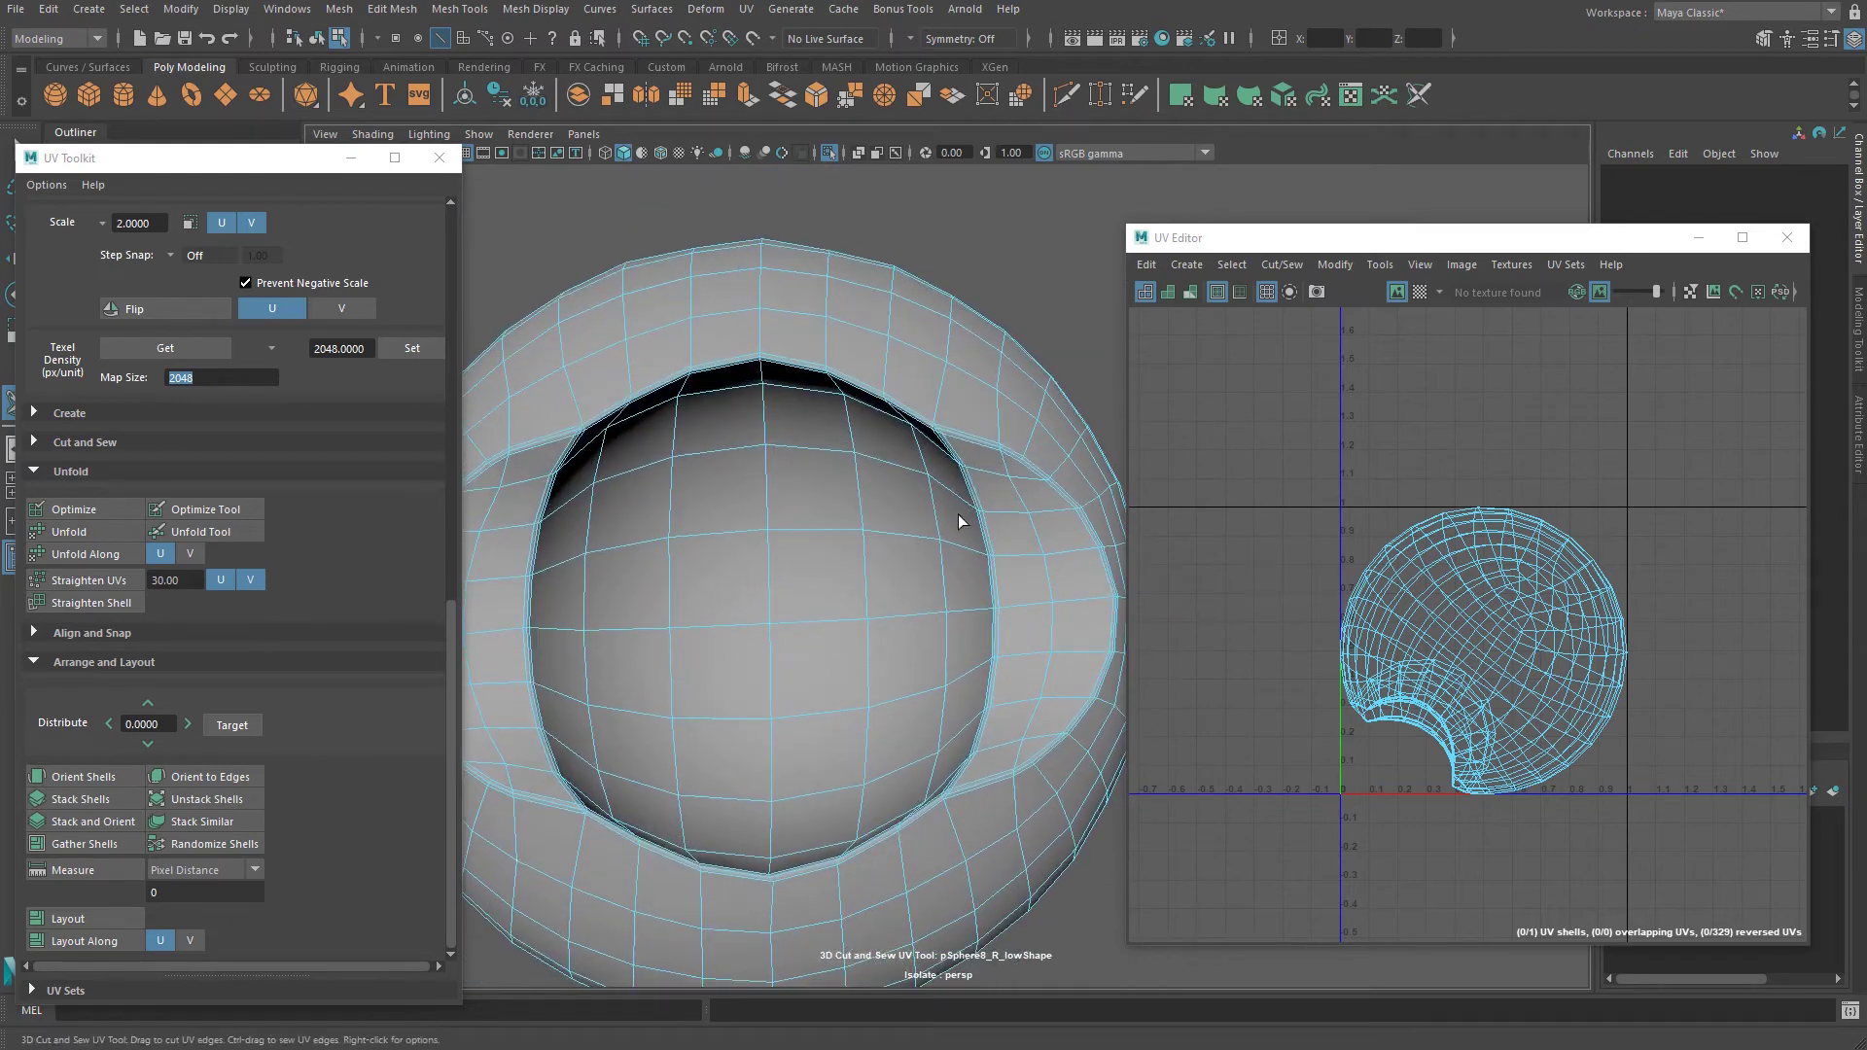
pyautogui.doubleClick(1033, 468)
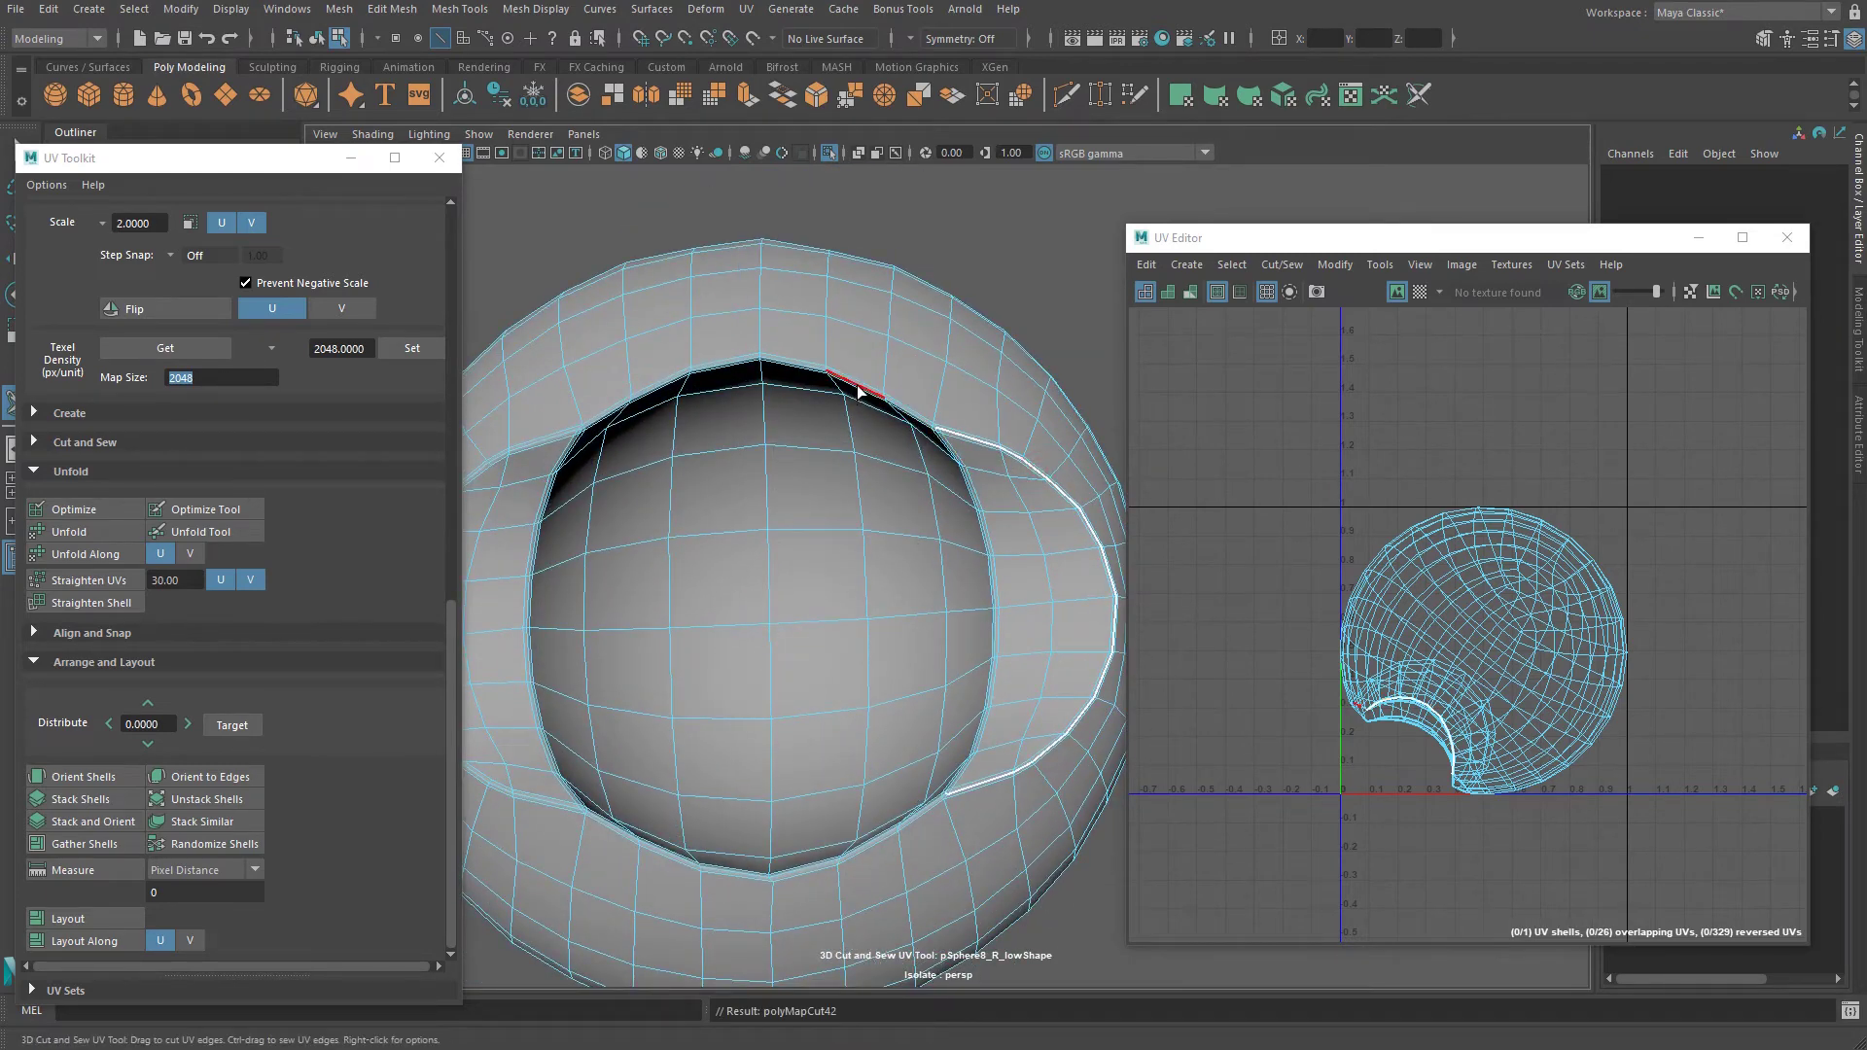
pyautogui.keyDown('alt'); pyautogui.moveTo(622, 467); pyautogui.dragTo(744, 531); pyautogui.keyUp('alt')
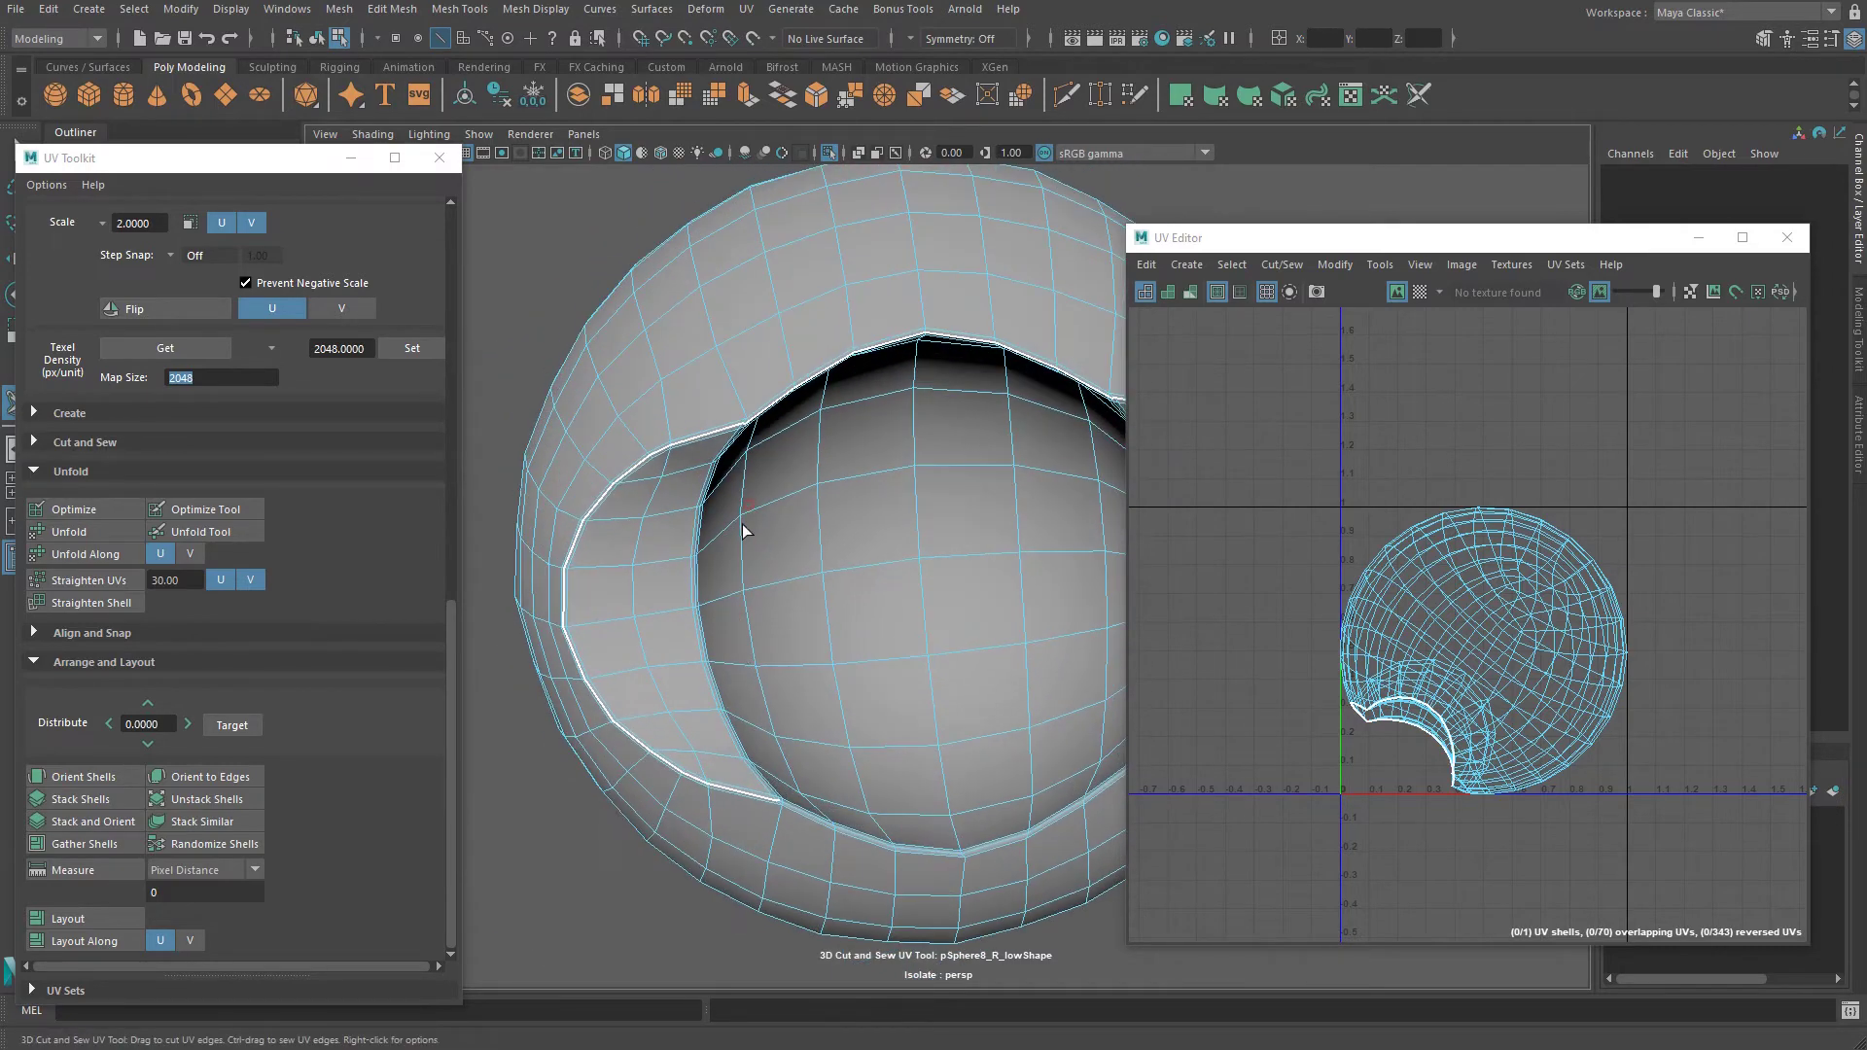
# Cut the remaining UV seams around the ball joint's recess and through the middle of the sphere, then leave the cutting tool.
pyautogui.doubleClick(821, 821)
pyautogui.keyDown('alt'); pyautogui.moveTo(864, 704); pyautogui.dragTo(859, 638); pyautogui.keyUp('alt')
pyautogui.scroll(-5, 825, 528)
pyautogui.doubleClick(862, 803)
pyautogui.click(1038, 691)
pyautogui.moveTo(786, 553); pyautogui.dragTo(789, 695)
pyautogui.keyDown('alt'); pyautogui.moveTo(896, 674); pyautogui.dragTo(916, 504); pyautogui.keyUp('alt')
pyautogui.doubleClick(861, 457)
pyautogui.press('q')
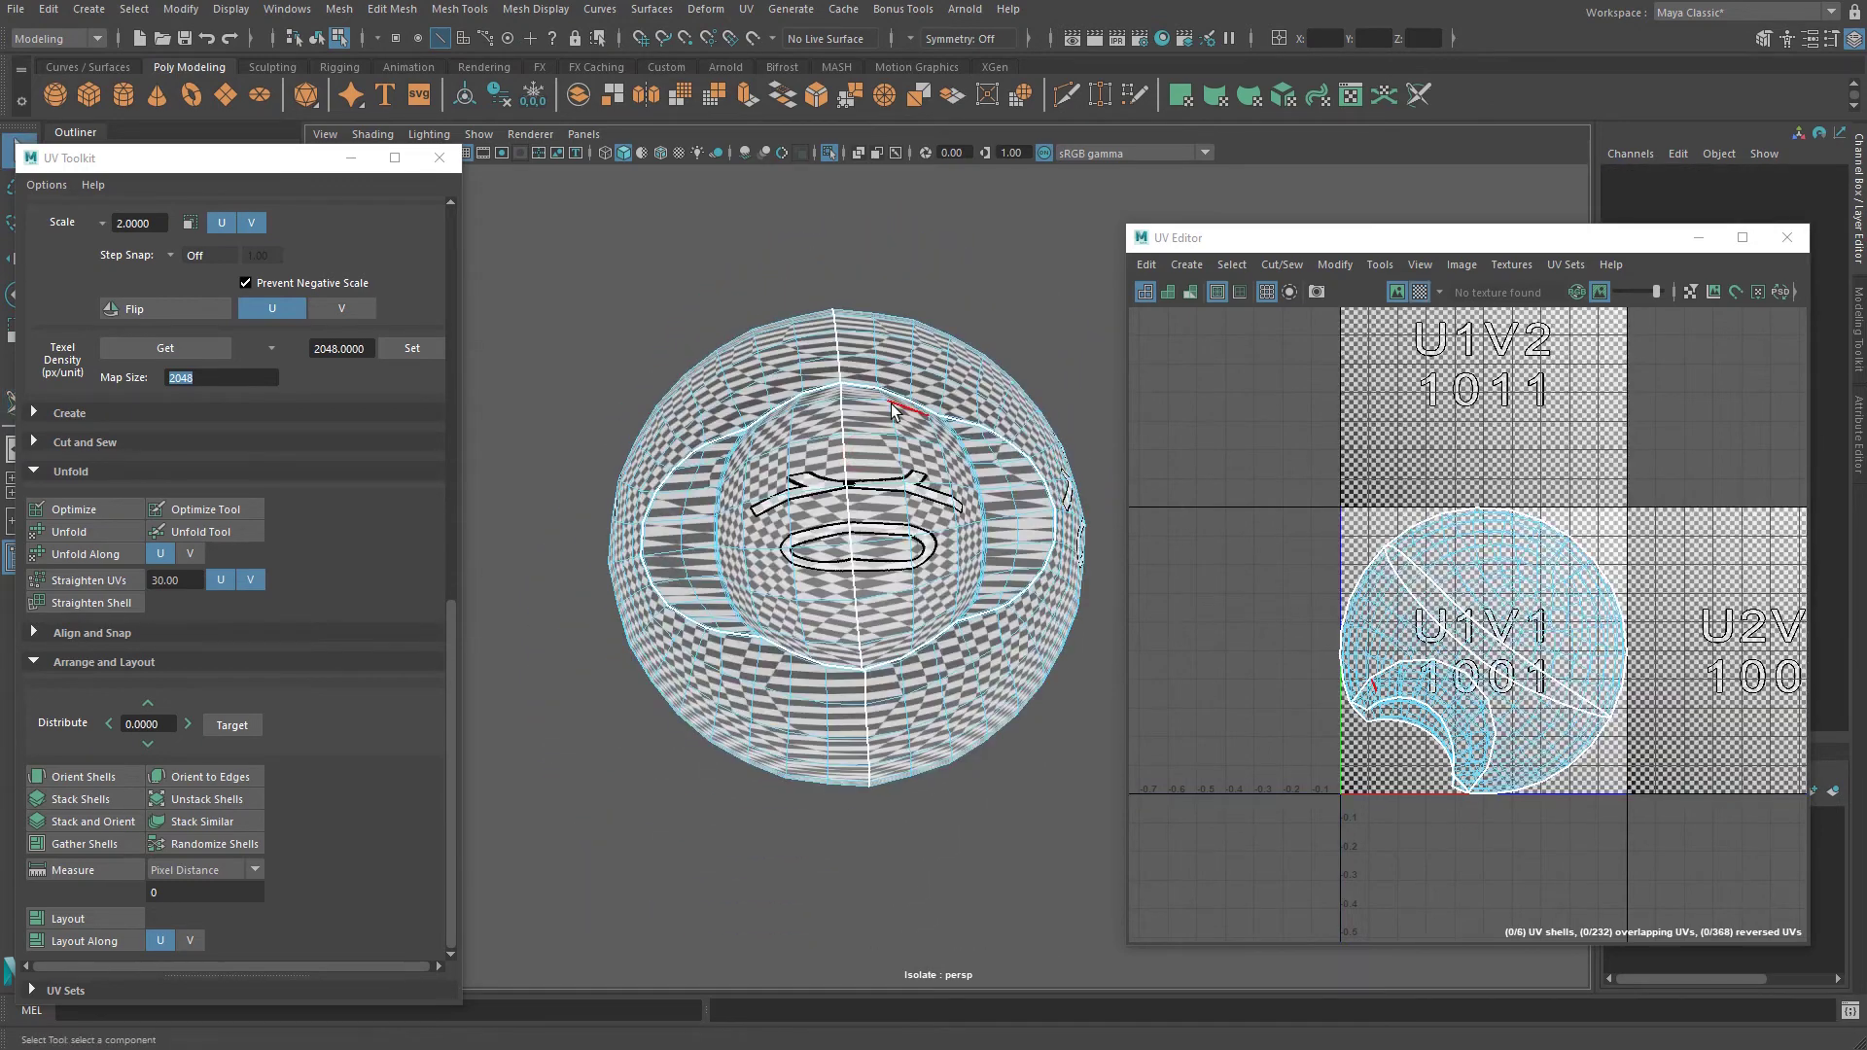
# Unfold the ball joint's UVs, then orient its shells and lay them out in the UV tile.
pyautogui.moveTo(892, 414); pyautogui.dragTo(984, 394, button='right')
pyautogui.click(45, 531)
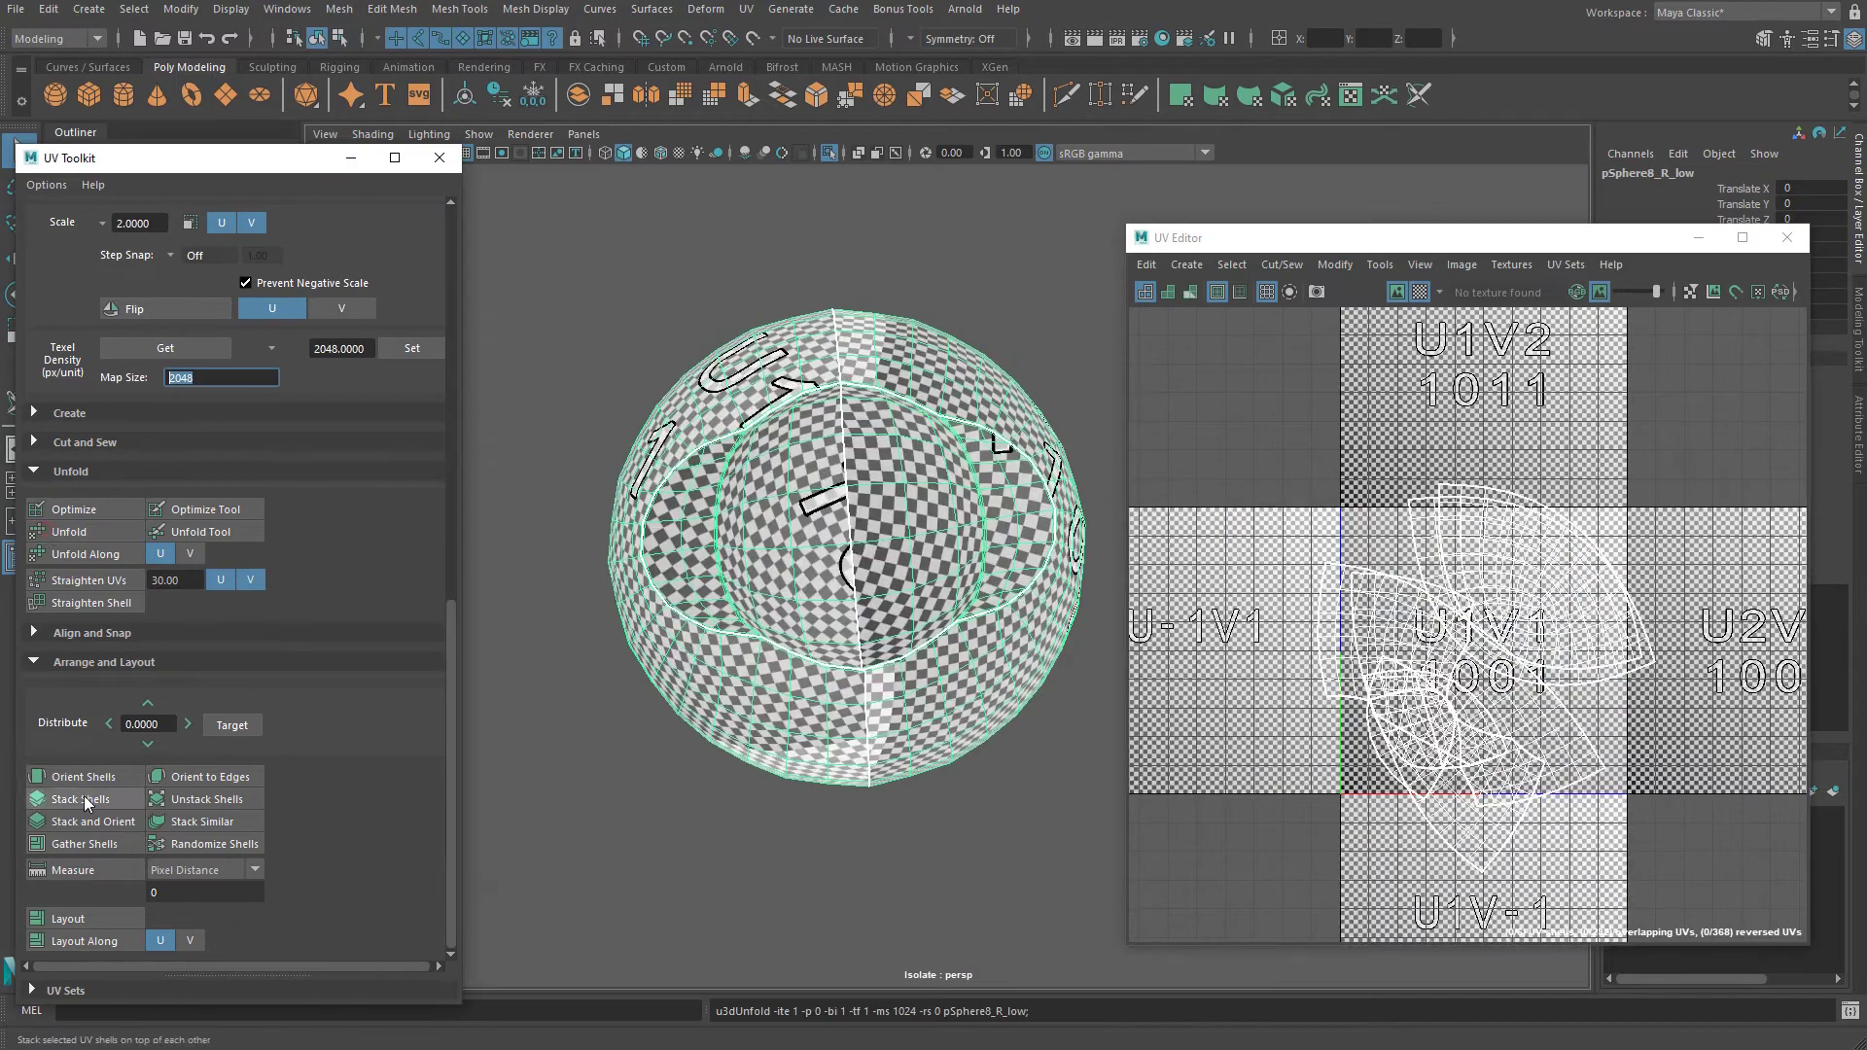
pyautogui.click(80, 777)
pyautogui.click(89, 920)
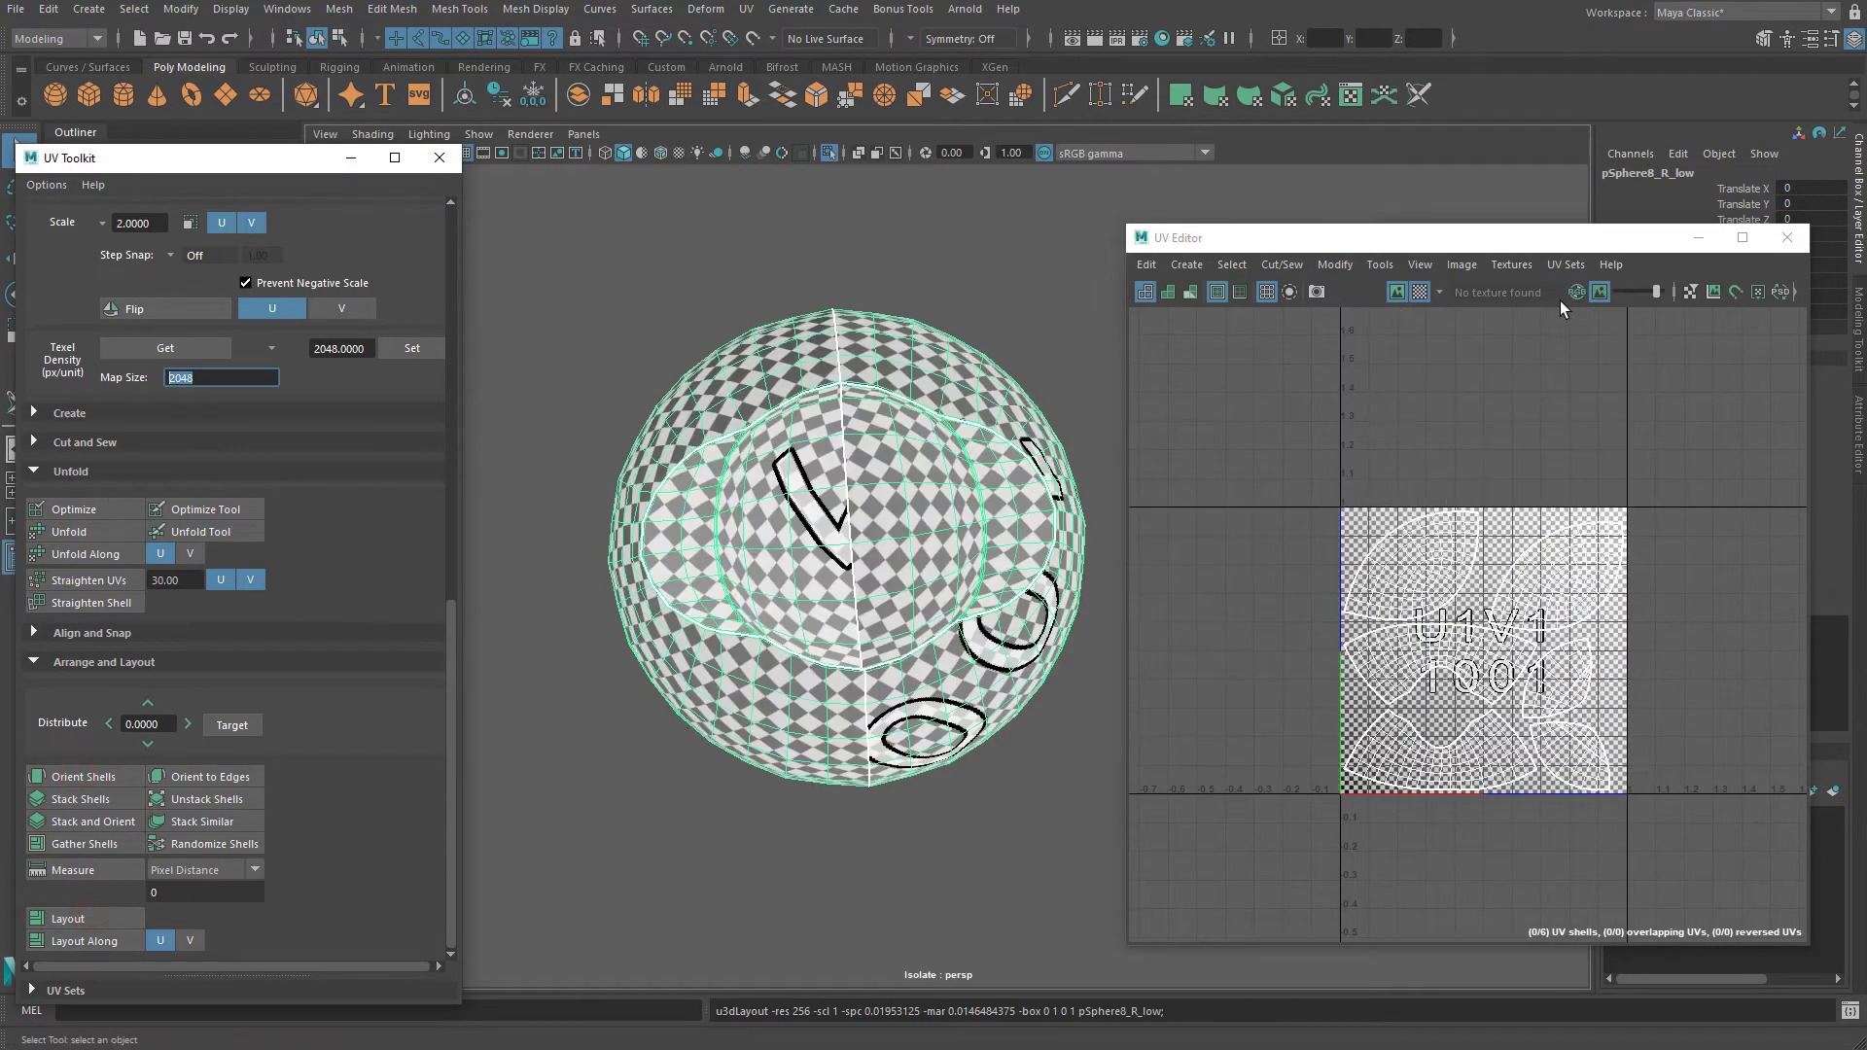
pyautogui.keyDown('alt'); pyautogui.moveTo(905, 571); pyautogui.dragTo(901, 173); pyautogui.keyUp('alt')
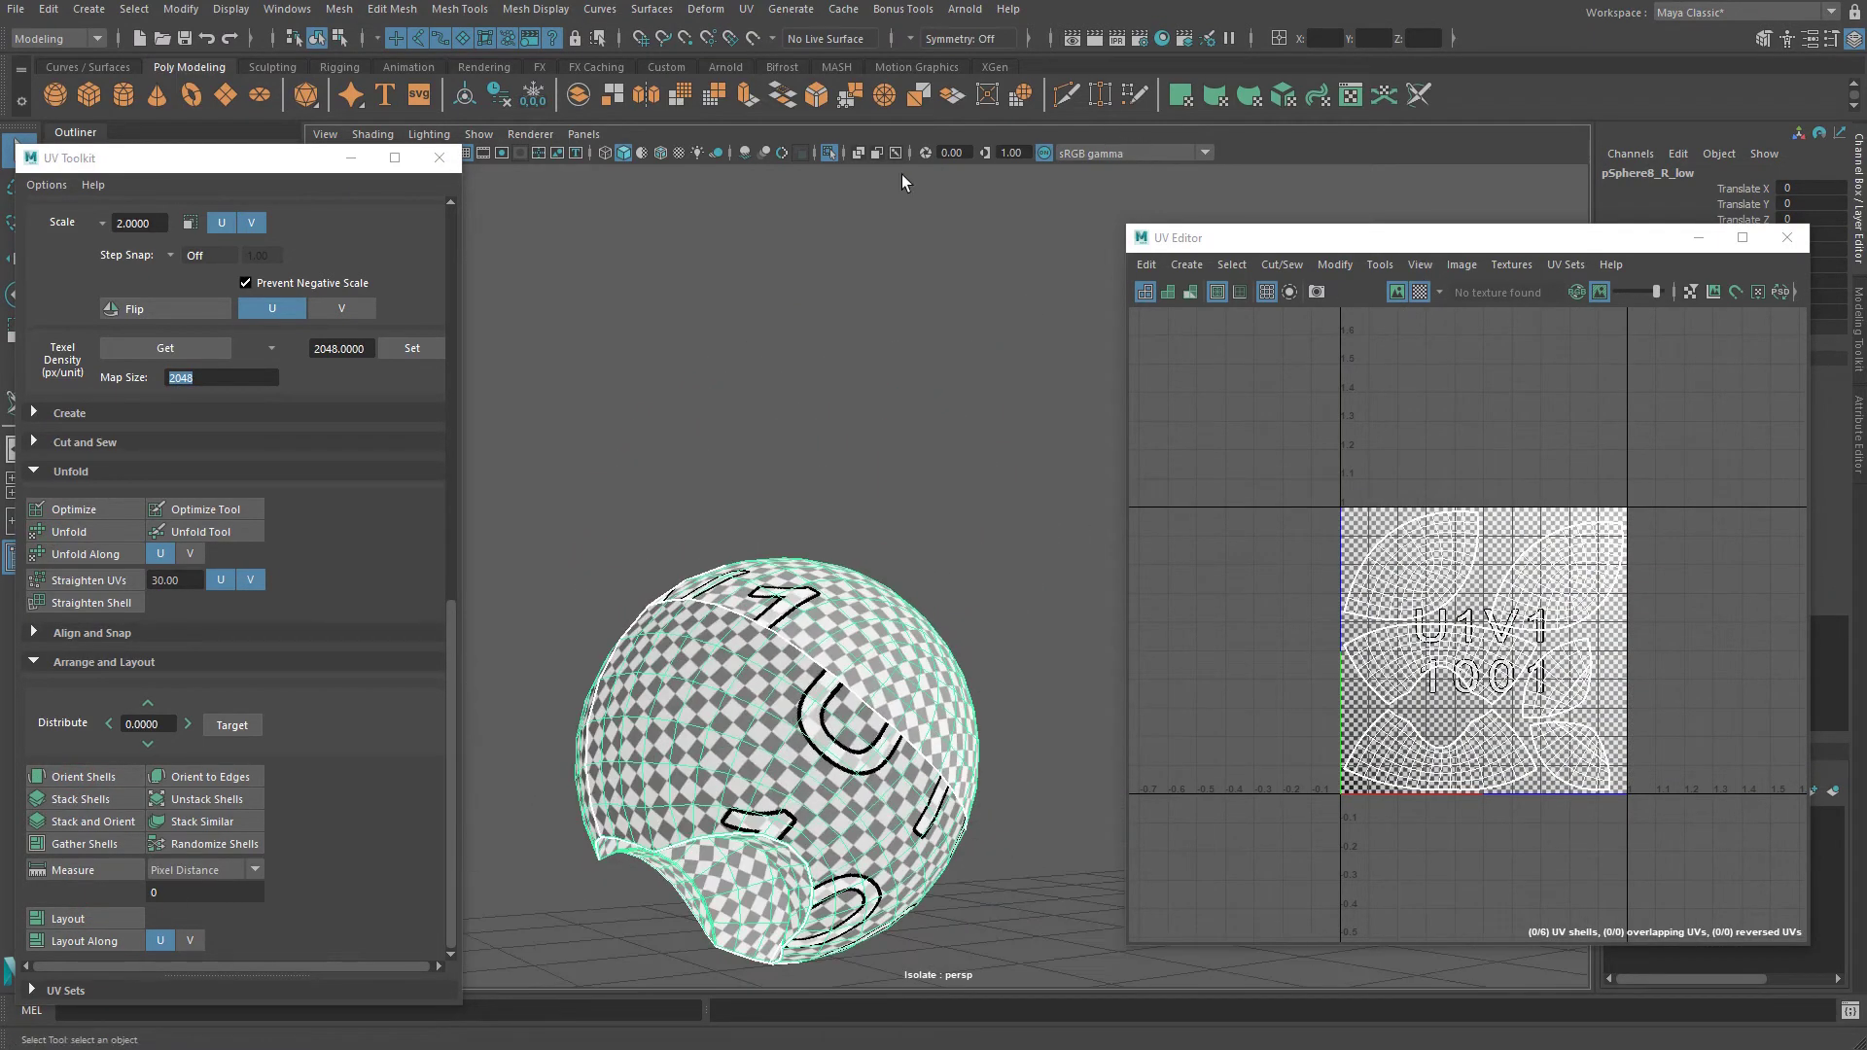
# Bring back the full model and select the shoulder cone together with the ball joint to compare their checker size.
pyautogui.click(828, 156)
pyautogui.keyDown('alt'); pyautogui.moveTo(885, 461); pyautogui.dragTo(809, 479, button='right'); pyautogui.keyUp('alt')
pyautogui.keyDown('shift'); pyautogui.click(916, 566); pyautogui.keyUp('shift')
pyautogui.keyDown('alt'); pyautogui.moveTo(917, 566); pyautogui.dragTo(837, 611); pyautogui.keyUp('alt')
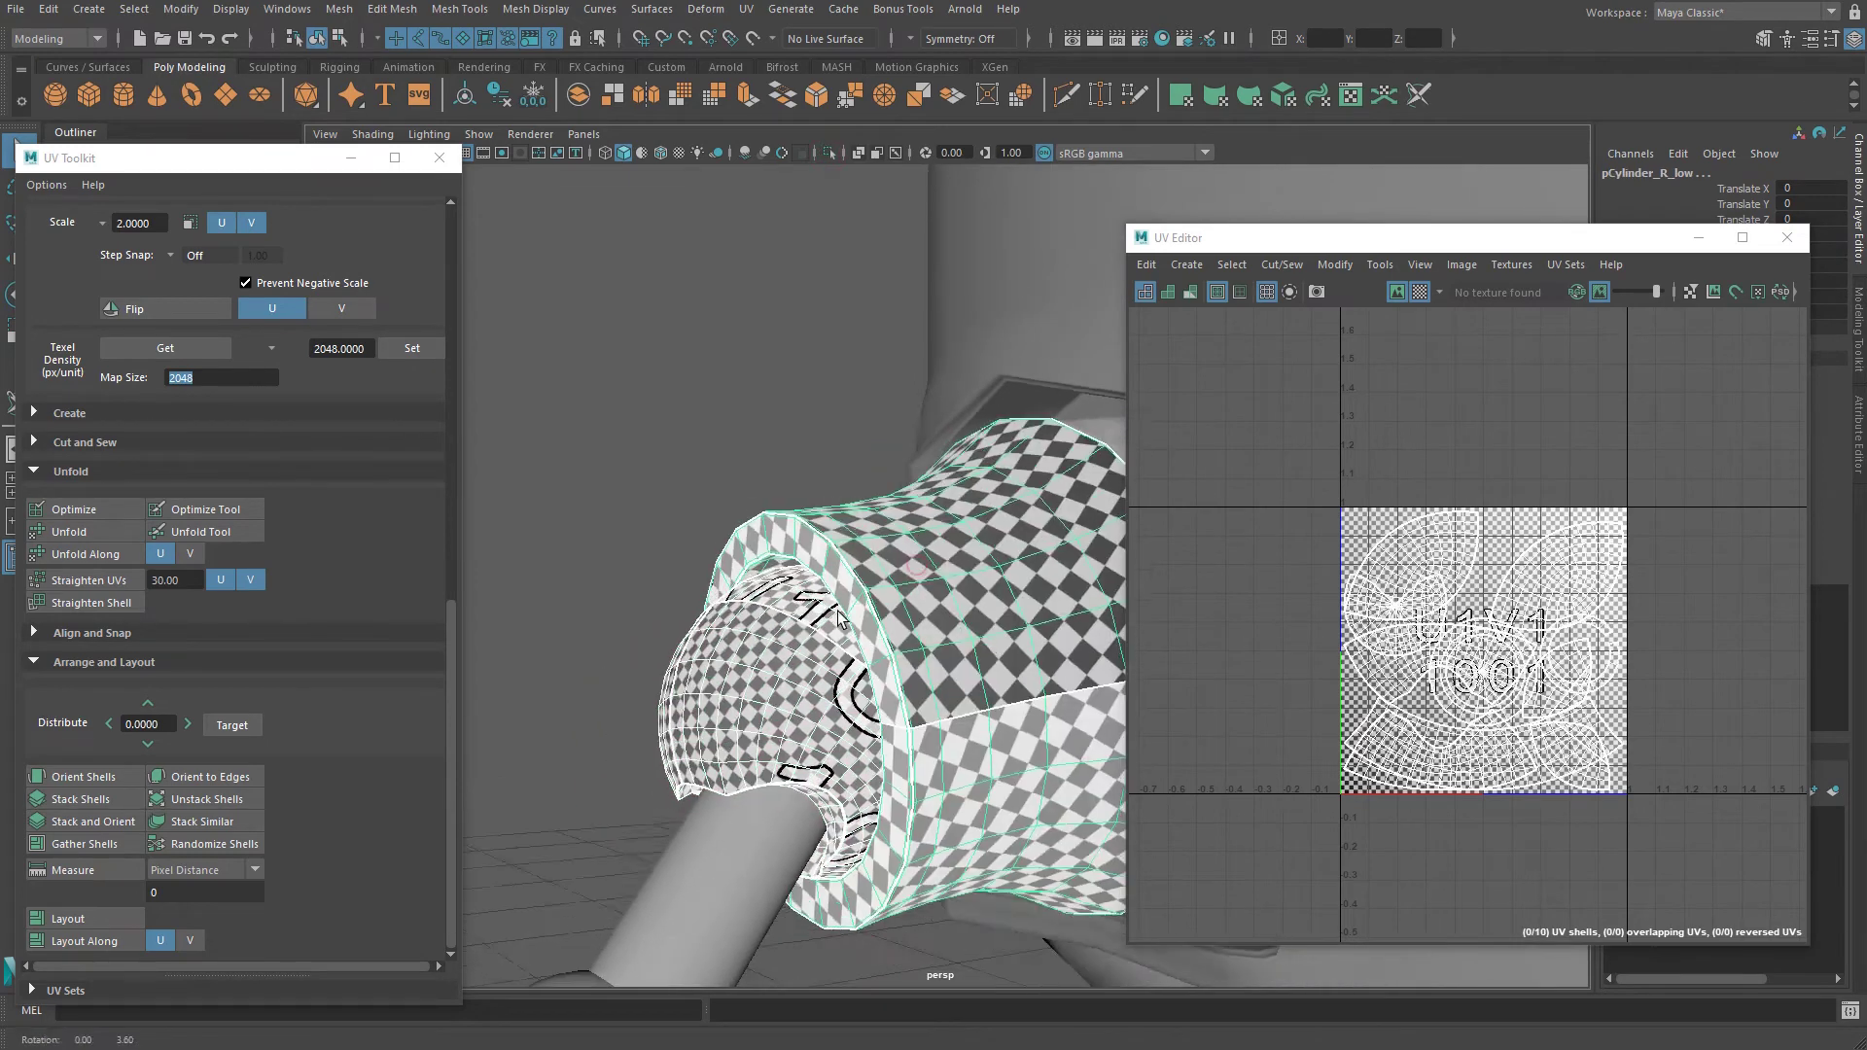
pyautogui.keyDown('alt'); pyautogui.moveTo(837, 611); pyautogui.dragTo(837, 671, button='right'); pyautogui.keyUp('alt')
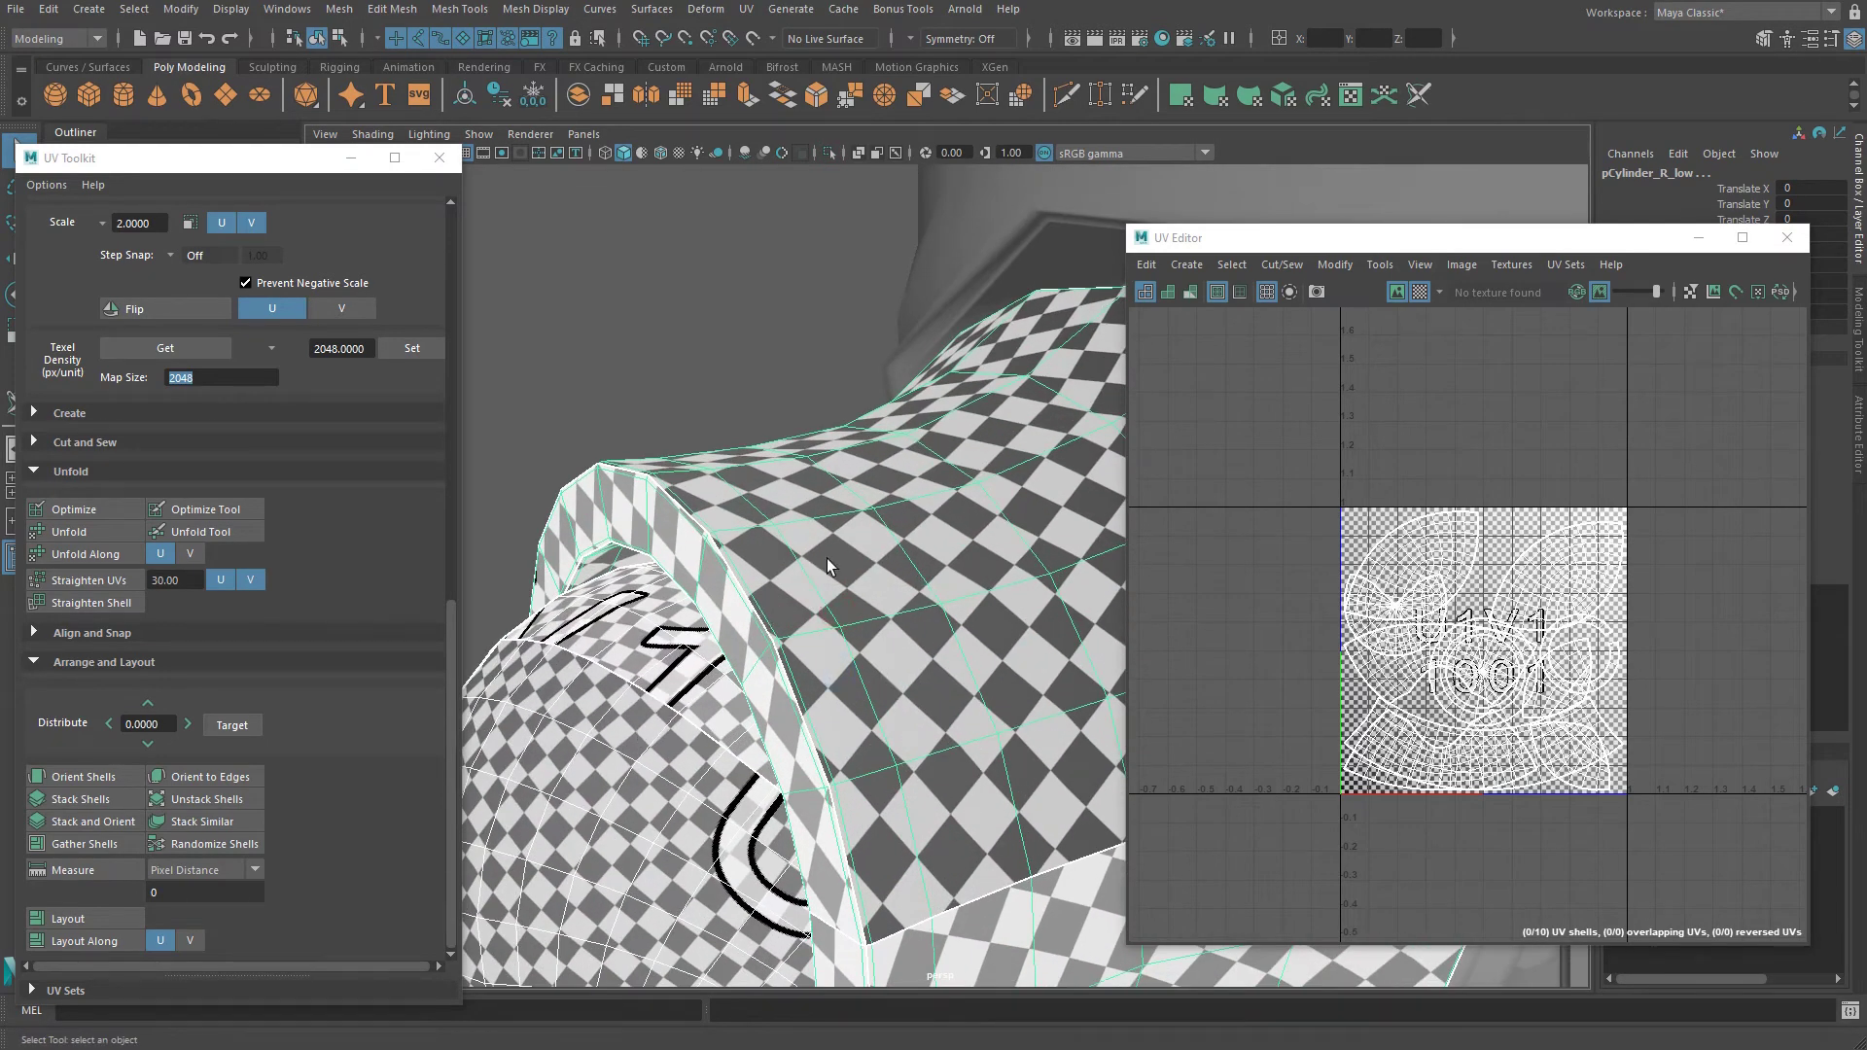
pyautogui.keyDown('alt'); pyautogui.moveTo(827, 567); pyautogui.dragTo(676, 667); pyautogui.keyUp('alt')
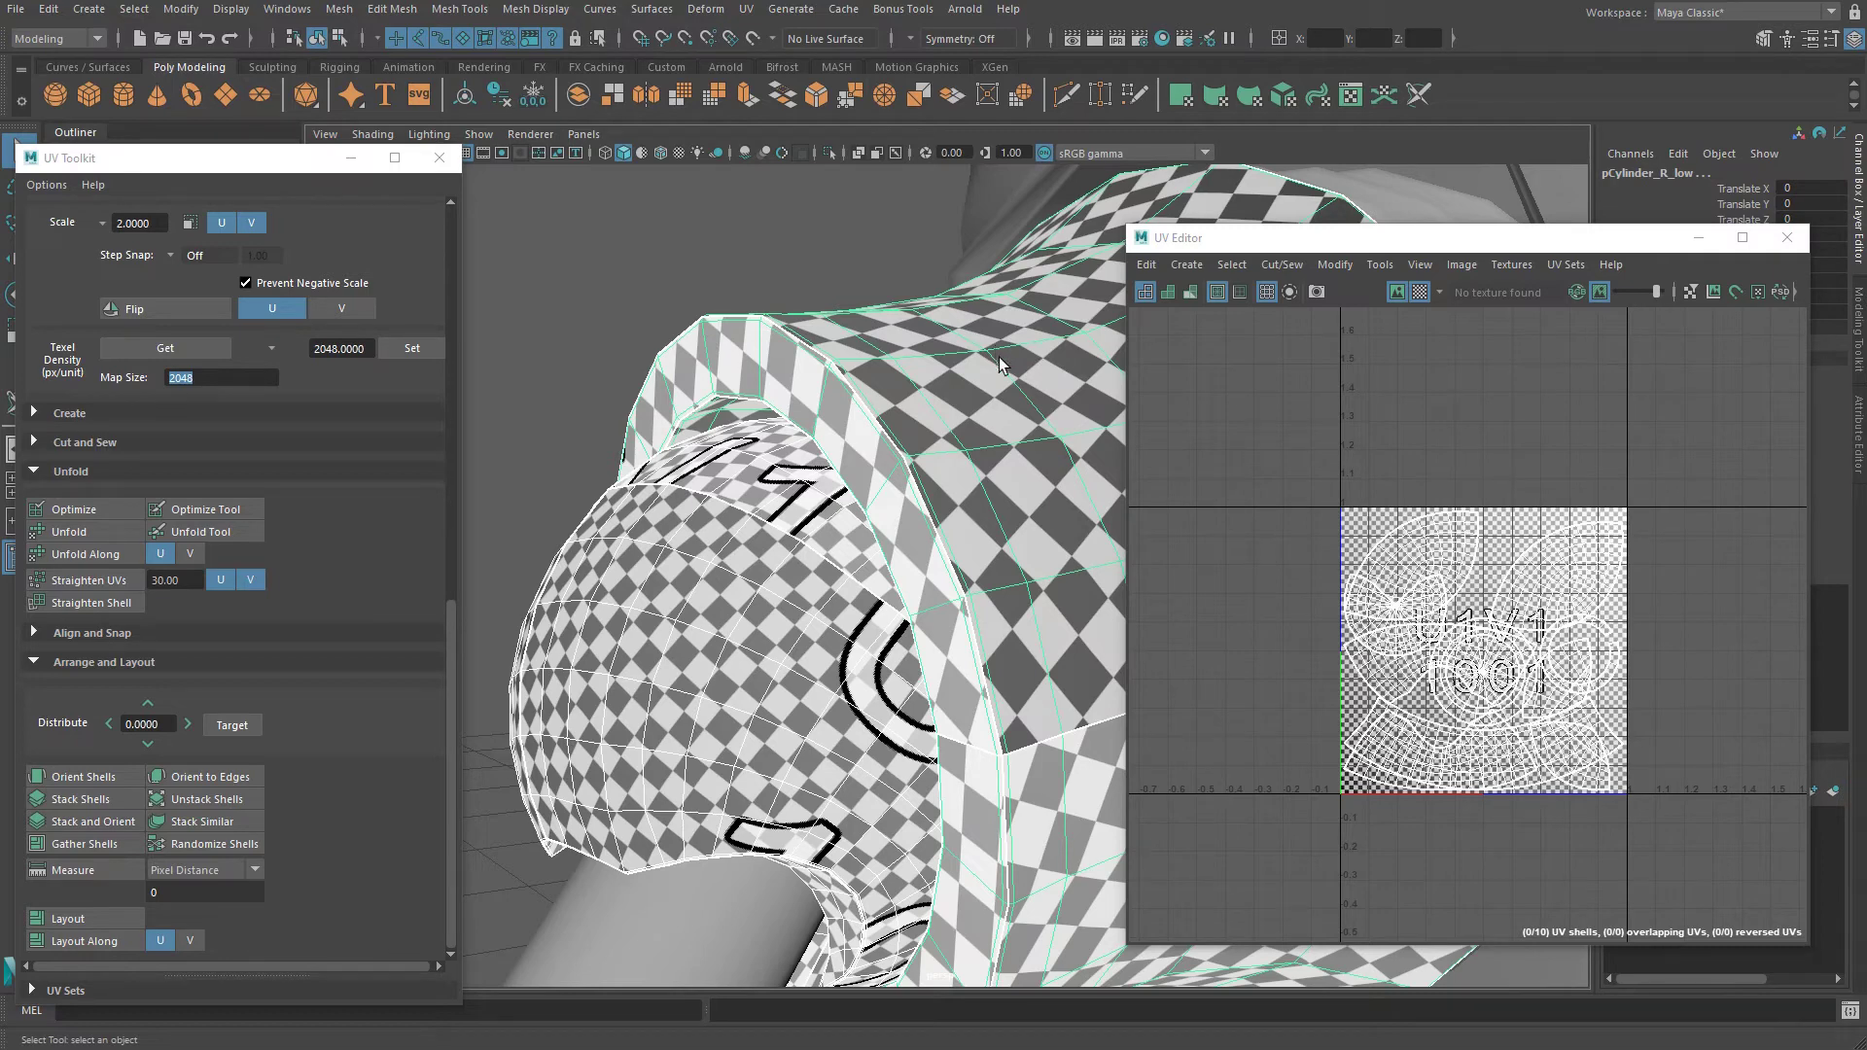
pyautogui.keyDown('alt'); pyautogui.moveTo(1000, 358); pyautogui.dragTo(1001, 465); pyautogui.keyUp('alt')
pyautogui.keyDown('alt'); pyautogui.moveTo(1002, 465); pyautogui.dragTo(709, 471, button='right'); pyautogui.keyUp('alt')
pyautogui.keyDown('alt'); pyautogui.moveTo(709, 471); pyautogui.dragTo(698, 377, button='middle'); pyautogui.keyUp('alt')
pyautogui.keyDown('alt'); pyautogui.moveTo(798, 591); pyautogui.dragTo(815, 671); pyautogui.keyUp('alt')
# Isolate the cylindrical rod below the shoulder ball joint, project planar UVs onto it and return to object selection.
pyautogui.click(845, 614)
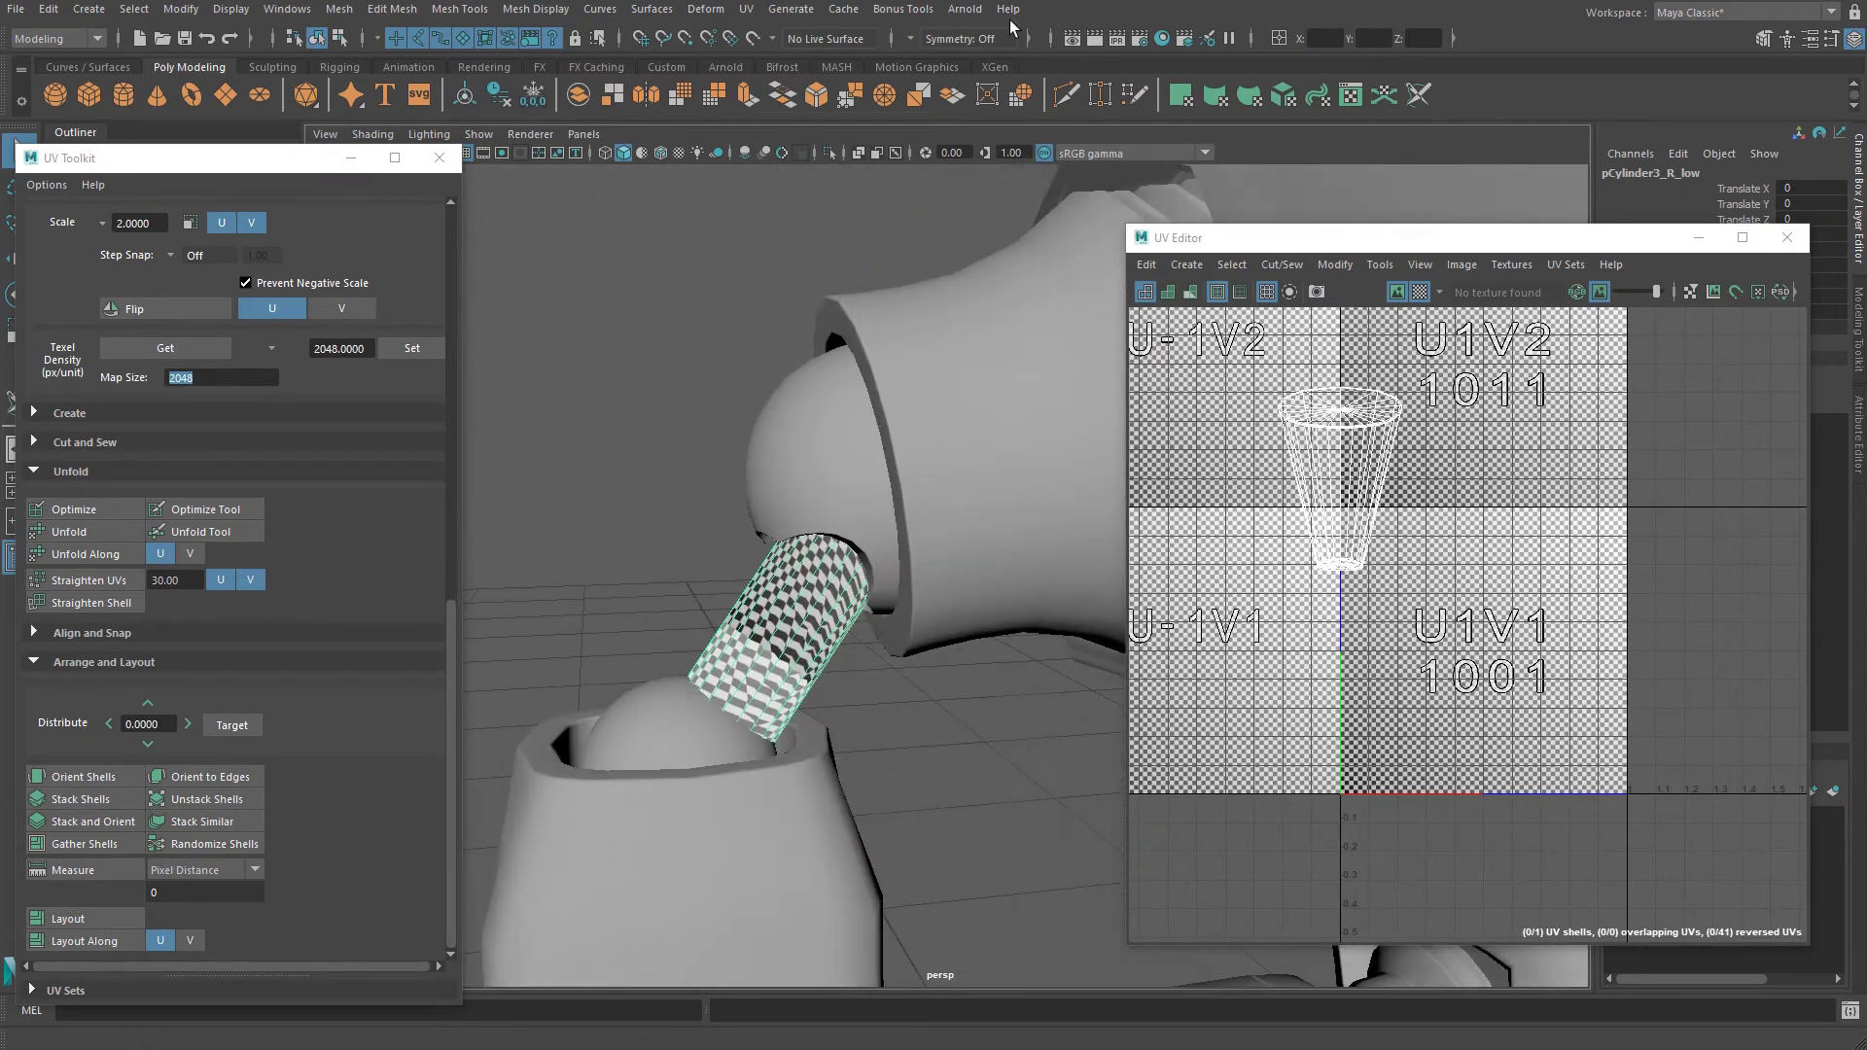
pyautogui.click(827, 151)
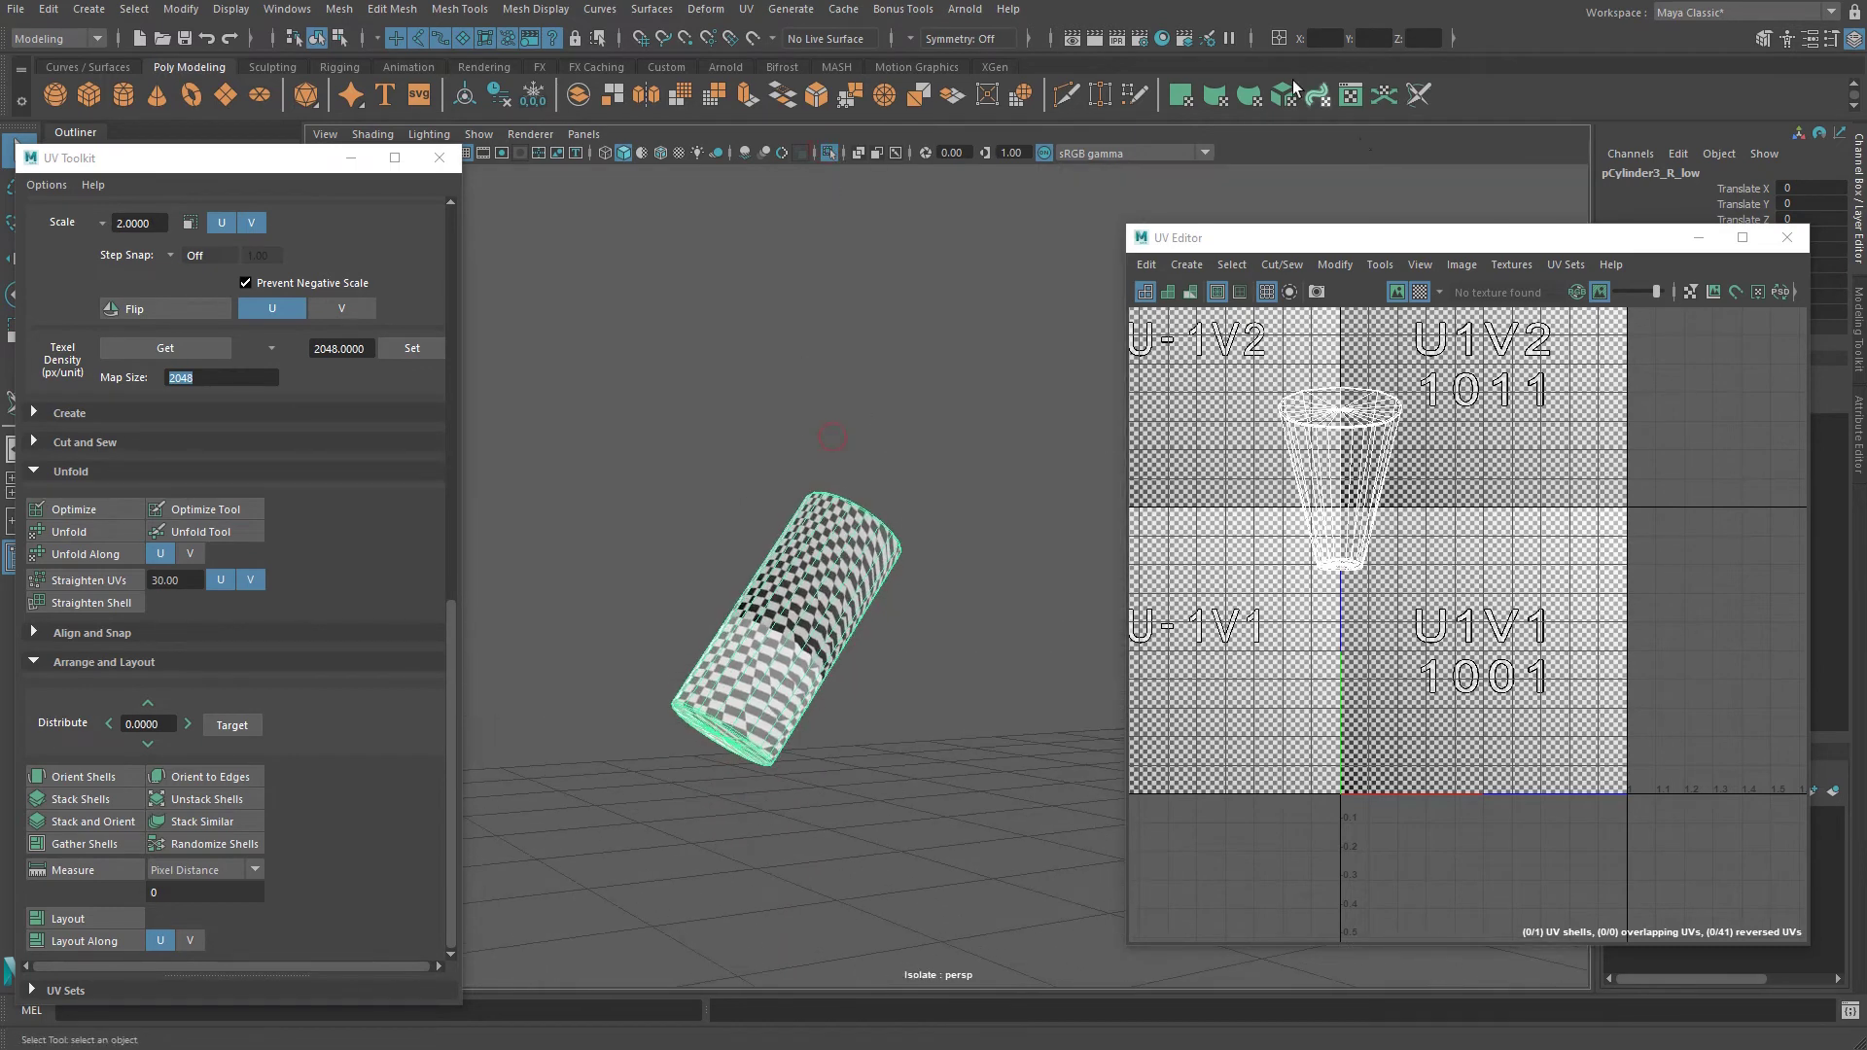
pyautogui.click(1183, 95)
pyautogui.keyDown('alt'); pyautogui.moveTo(573, 628); pyautogui.dragTo(777, 515, button='right'); pyautogui.keyUp('alt')
pyautogui.keyDown('alt'); pyautogui.moveTo(777, 514); pyautogui.dragTo(864, 469, button='middle'); pyautogui.keyUp('alt')
pyautogui.press('q')
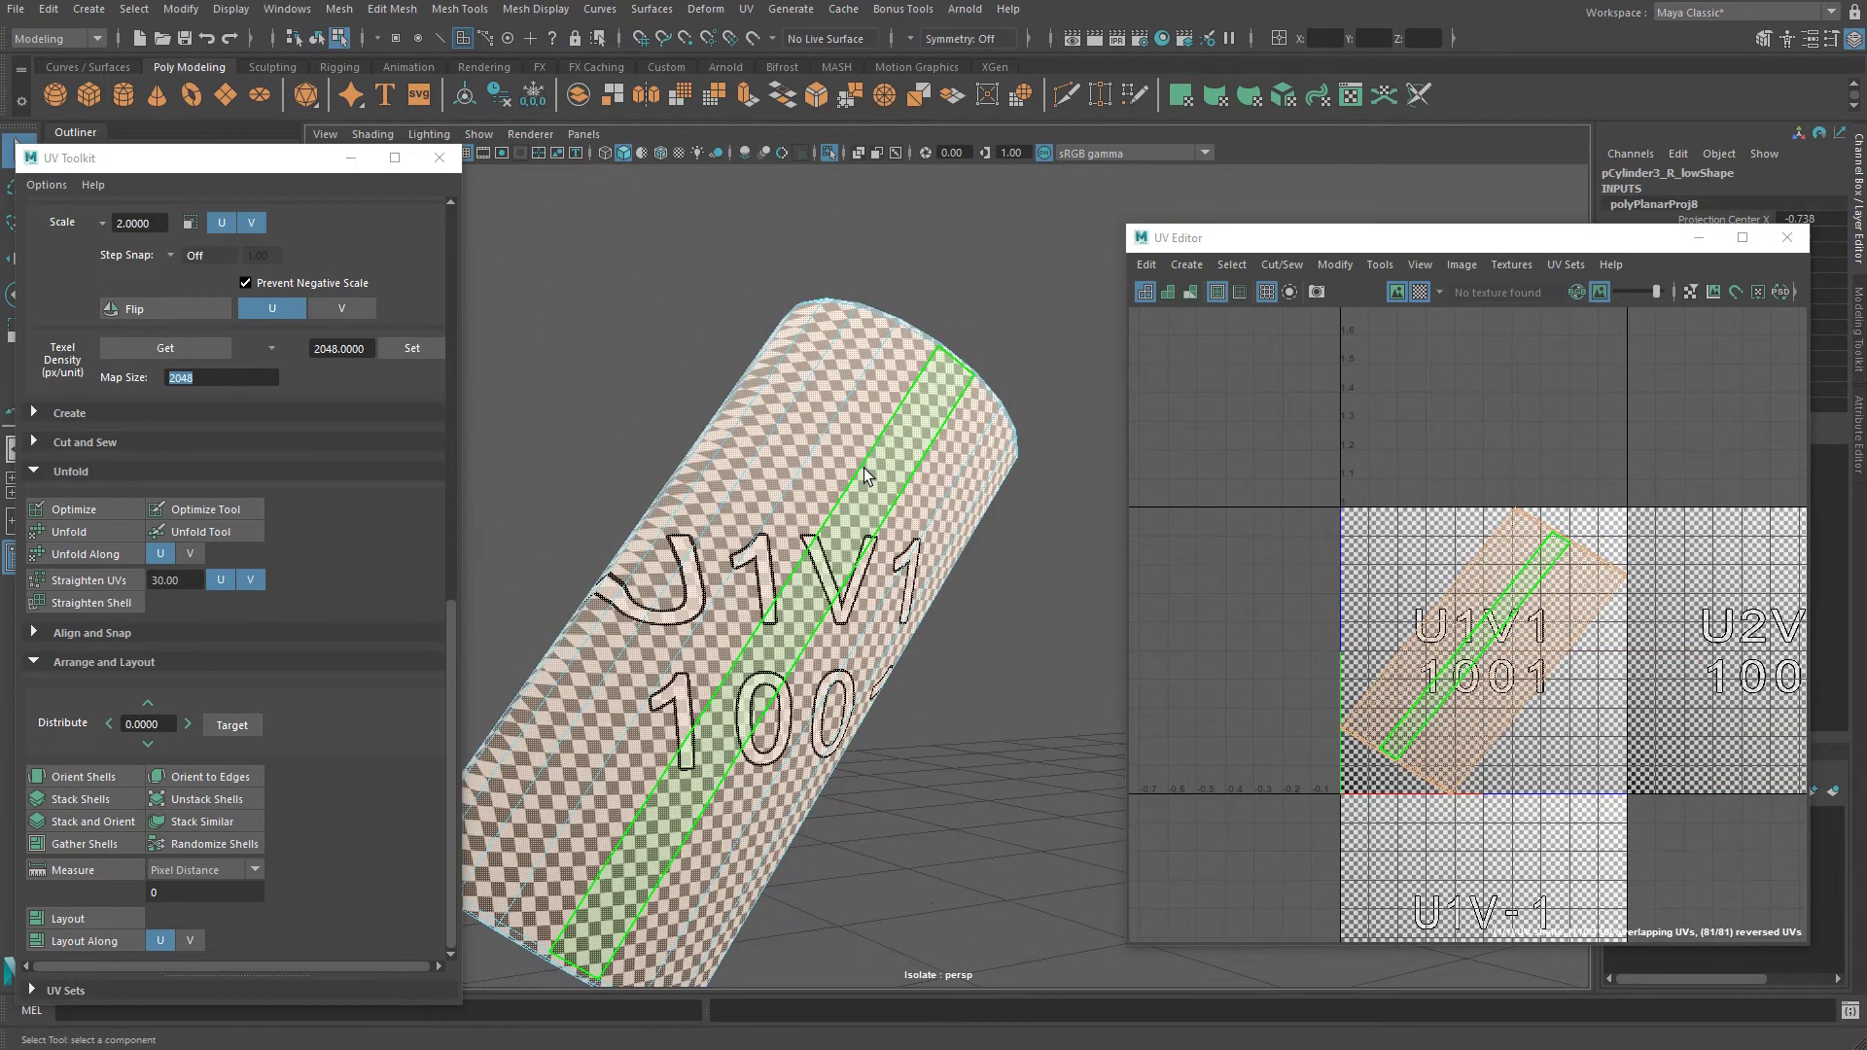
pyautogui.moveTo(892, 483); pyautogui.dragTo(920, 450, button='right')
# Activate the 3D Cut and Sew UV tool on the rod and dim the displayed checker map.
pyautogui.keyDown('alt'); pyautogui.moveTo(920, 449); pyautogui.dragTo(1030, 259); pyautogui.keyUp('alt')
pyautogui.click(1426, 291)
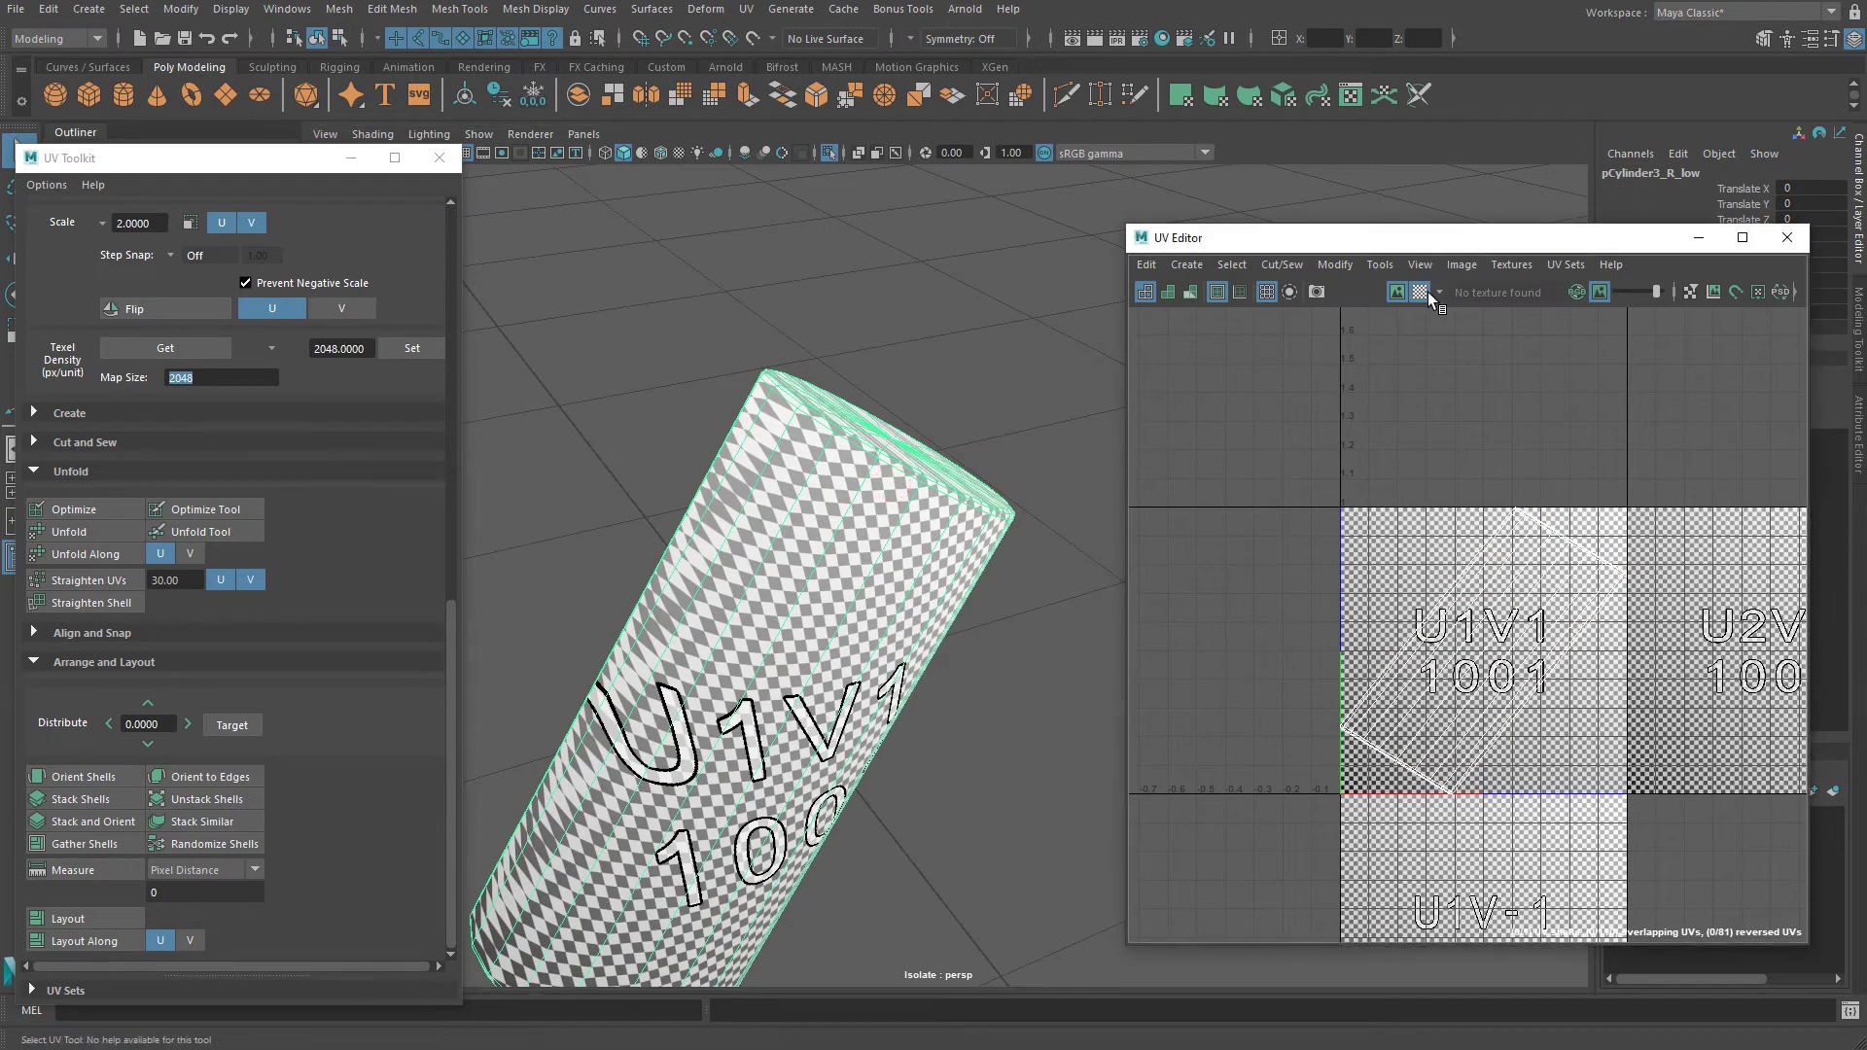
pyautogui.keyDown('alt'); pyautogui.moveTo(1028, 455); pyautogui.dragTo(1018, 485); pyautogui.keyUp('alt')
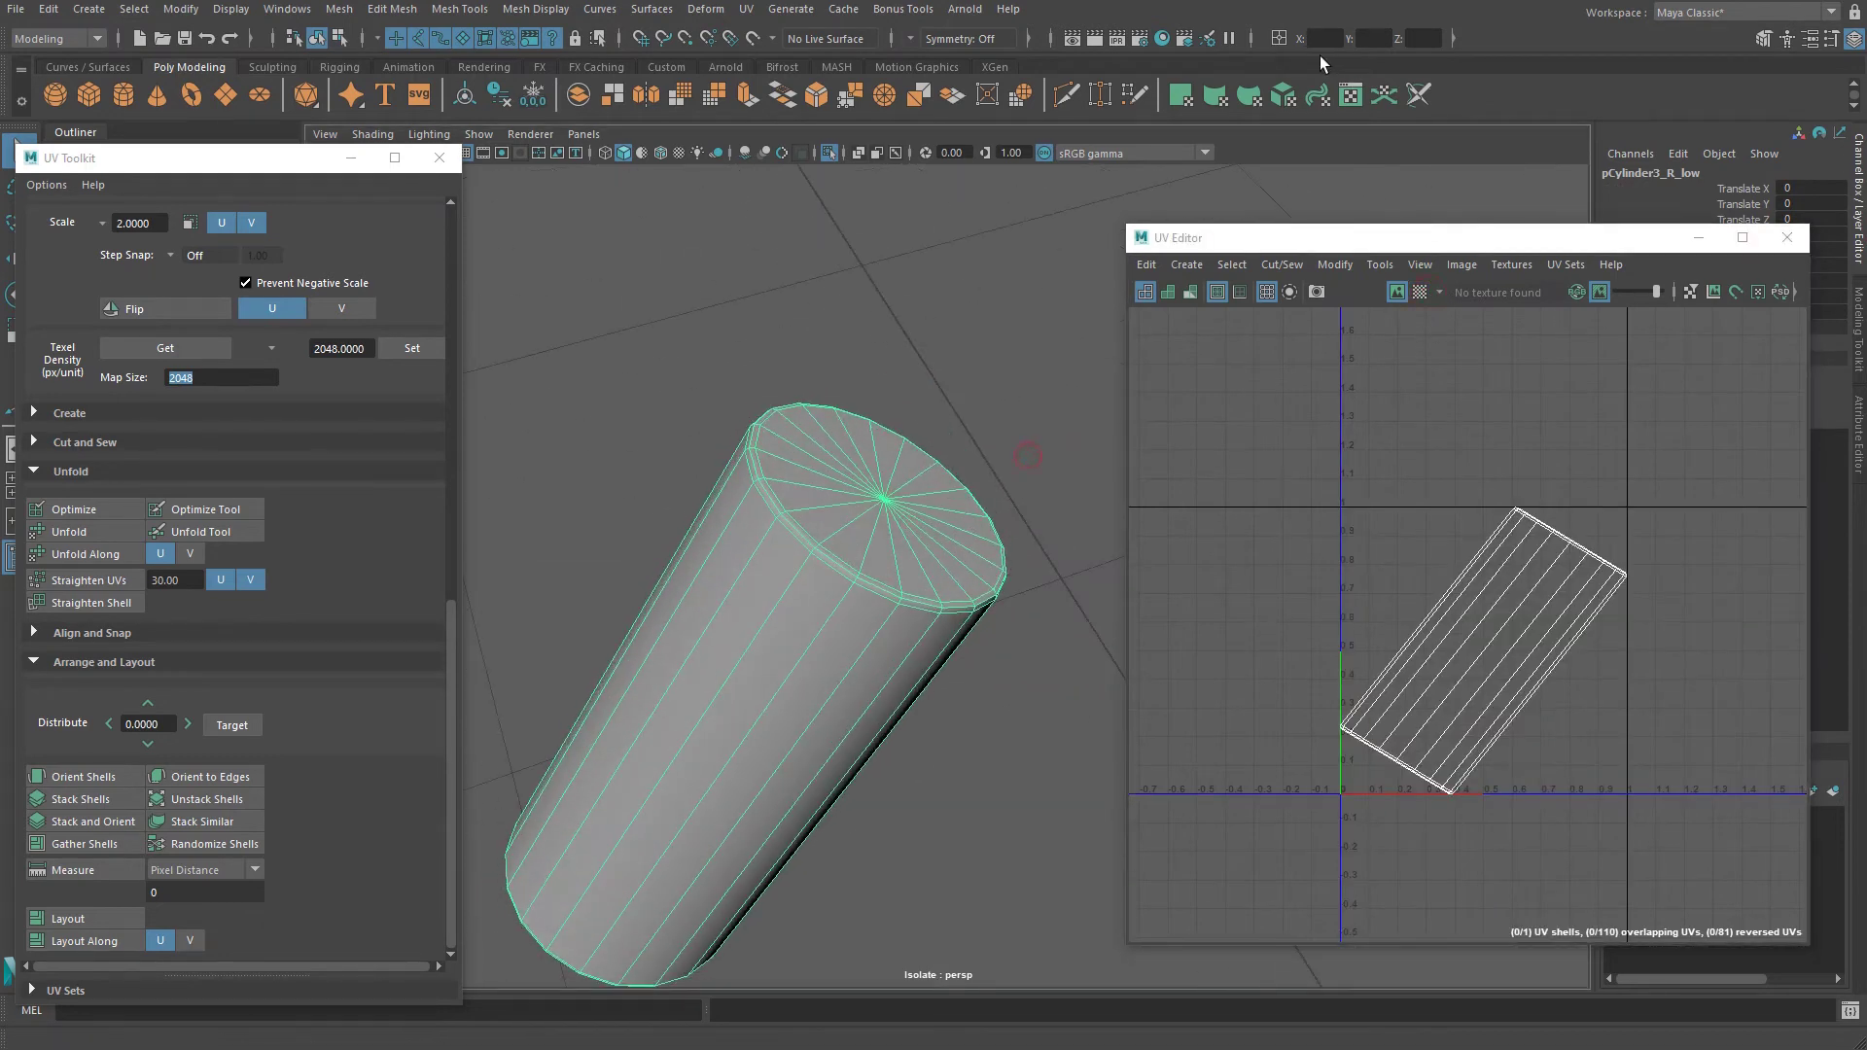
pyautogui.click(1418, 94)
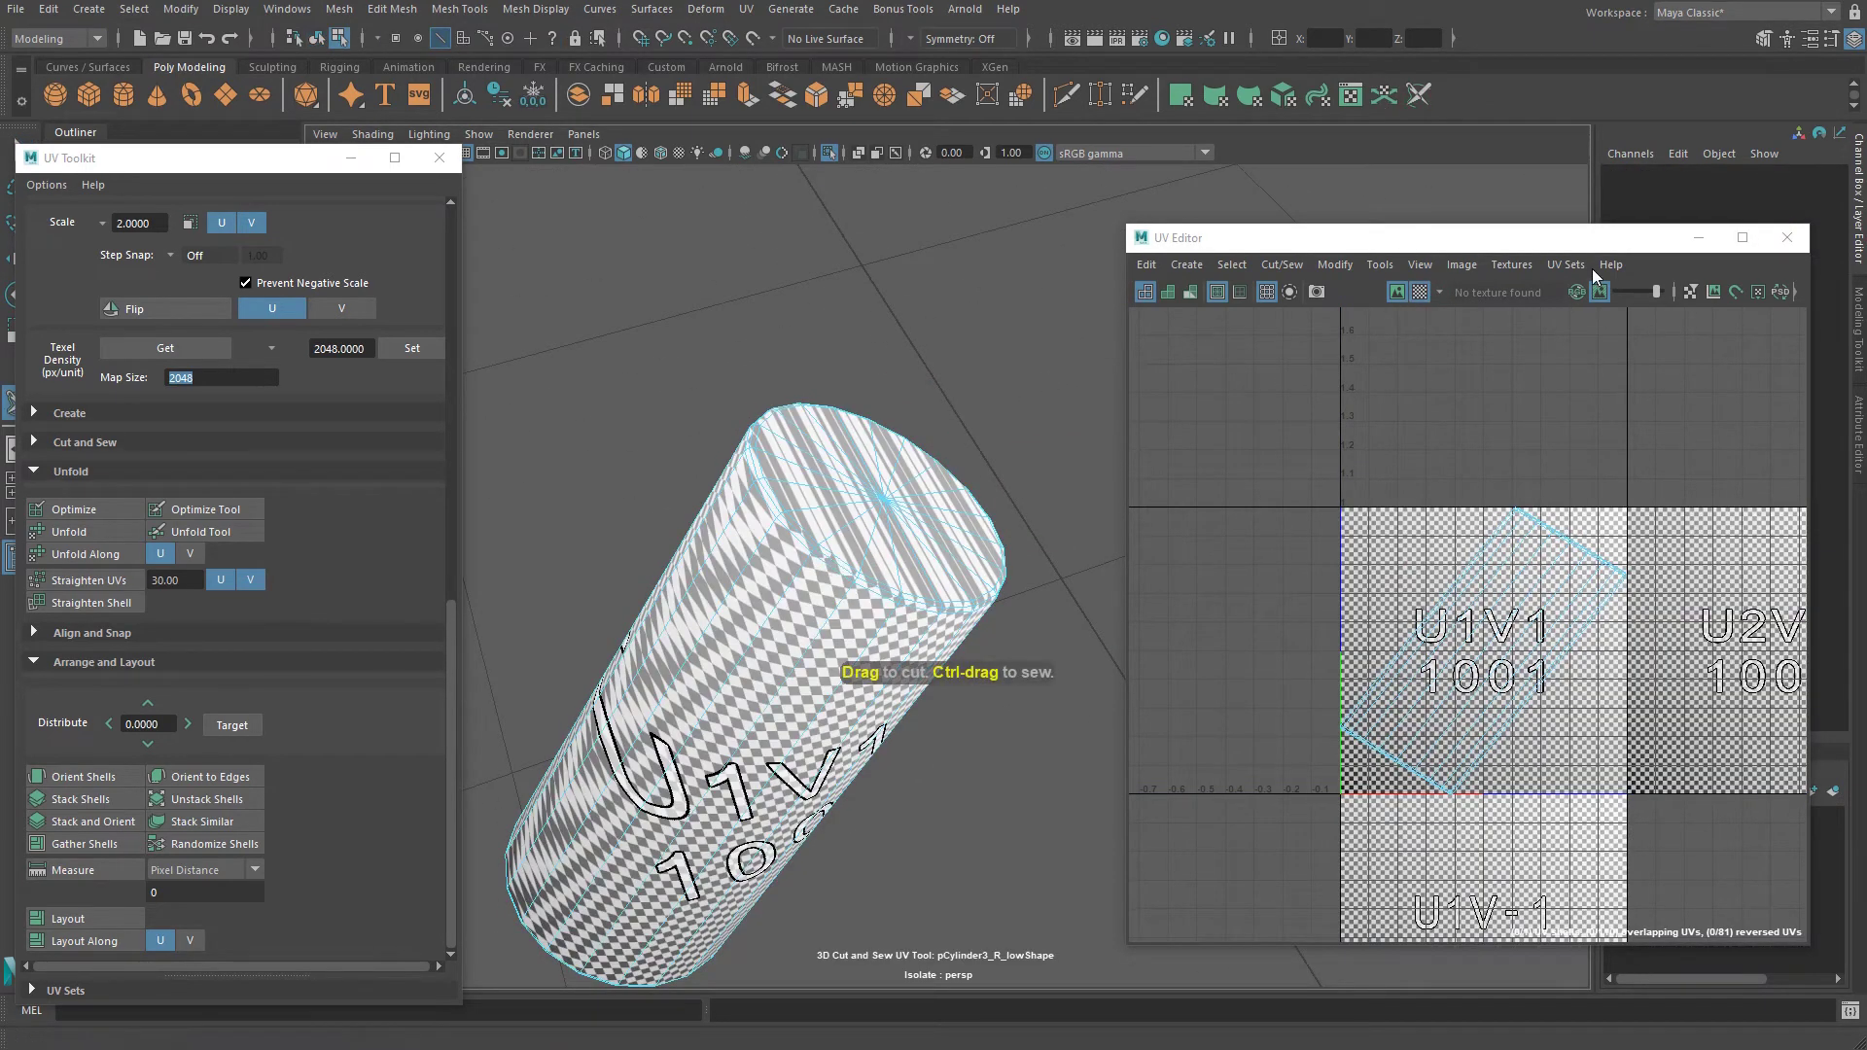
pyautogui.click(1420, 291)
pyautogui.click(1420, 292)
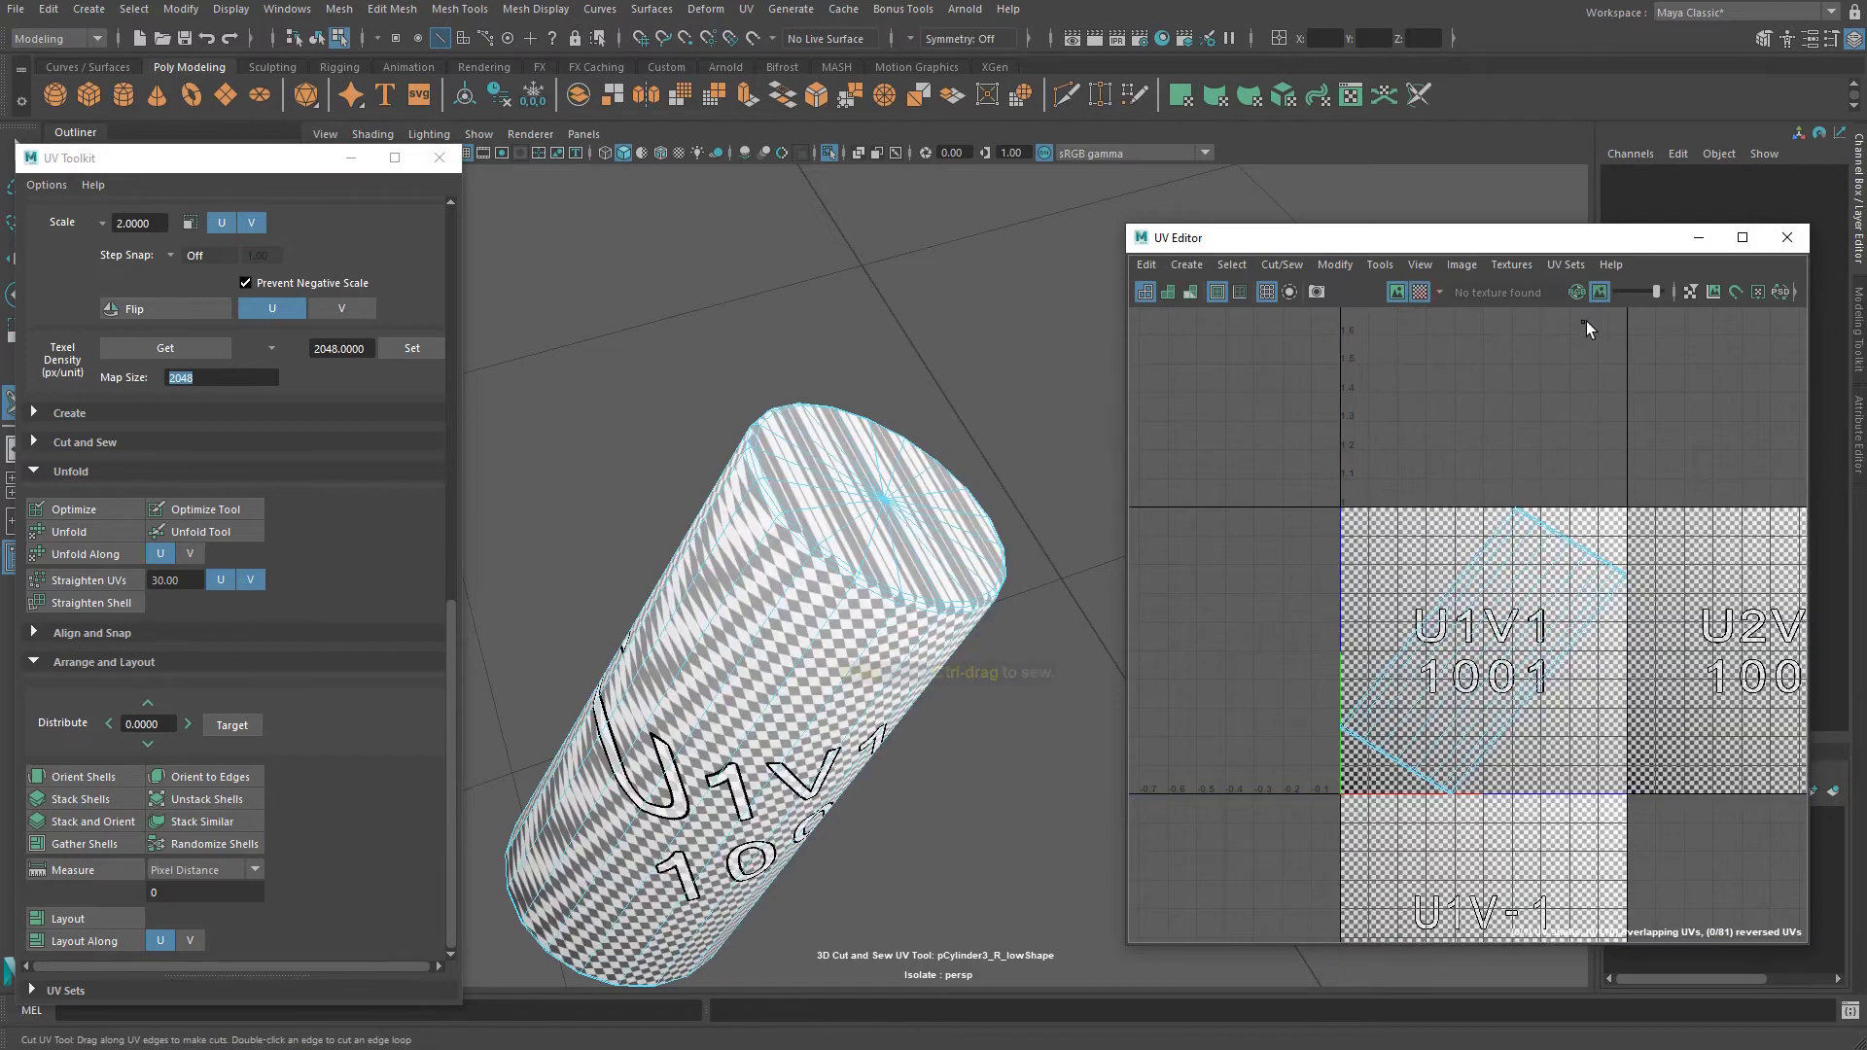
pyautogui.moveTo(1657, 292)
pyautogui.mouseDown()
pyautogui.moveTo(1598, 296)
pyautogui.moveTo(1651, 299)
pyautogui.mouseUp()
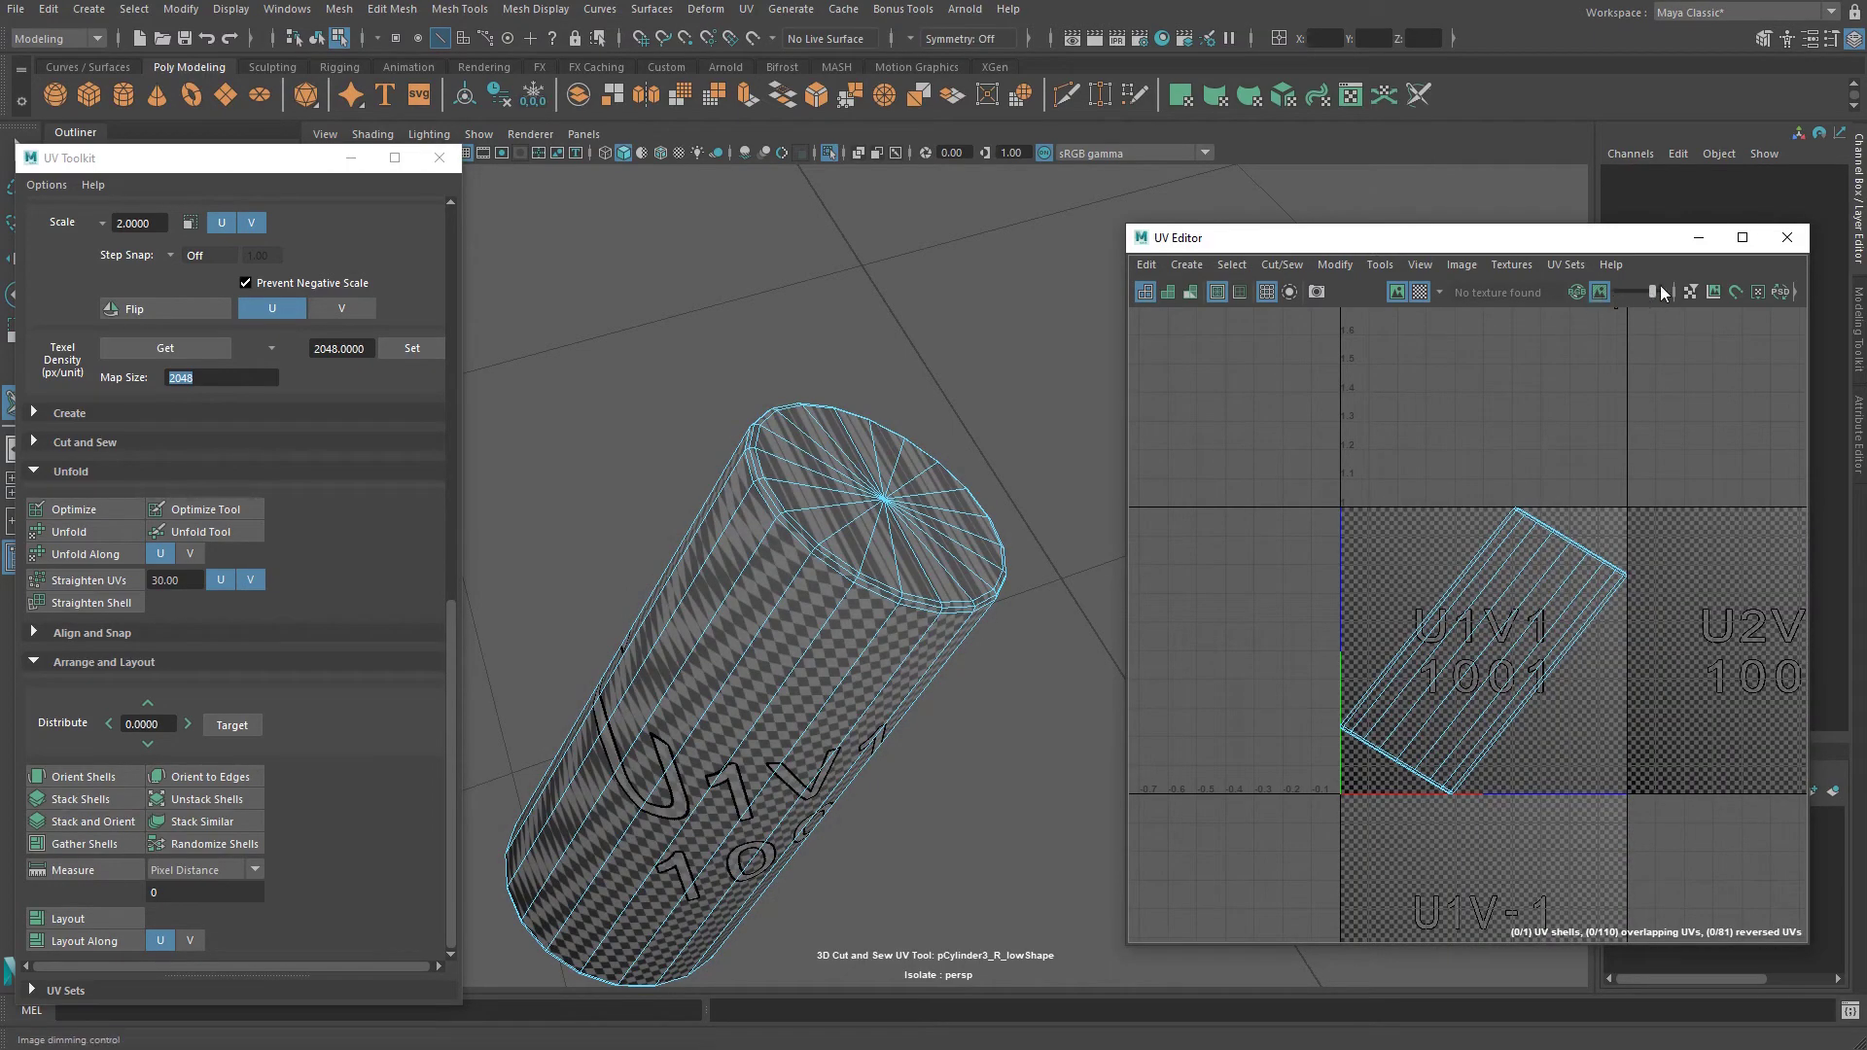
# Cut UV seams around the circular edges of the rod's two end caps.
pyautogui.keyDown('alt'); pyautogui.moveTo(980, 358); pyautogui.dragTo(888, 417); pyautogui.keyUp('alt')
pyautogui.moveTo(888, 417)
pyautogui.keyDown('alt'); pyautogui.mouseDown(button='right')
pyautogui.moveTo(890, 448)
pyautogui.moveTo(887, 417)
pyautogui.mouseUp(button='right'); pyautogui.keyUp('alt')
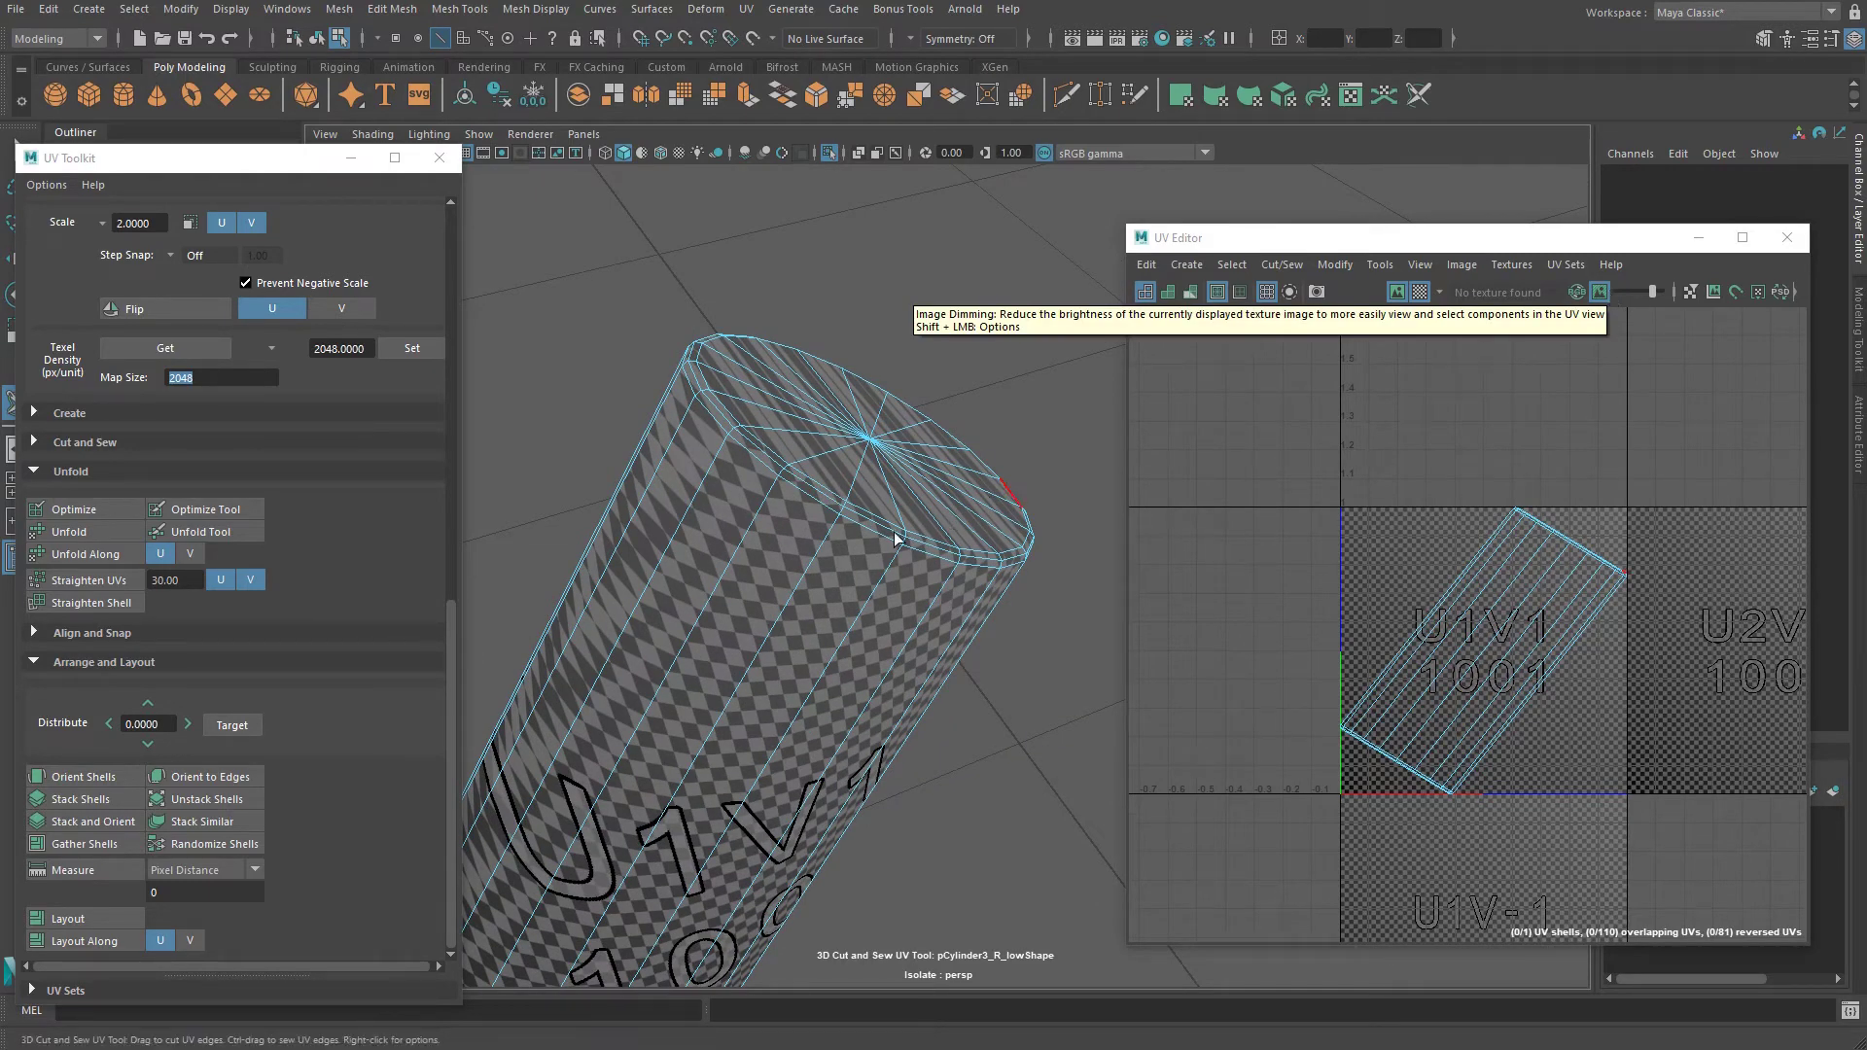
pyautogui.doubleClick(814, 487)
pyautogui.keyDown('alt'); pyautogui.moveTo(814, 487); pyautogui.dragTo(956, 405); pyautogui.keyUp('alt')
pyautogui.doubleClick(976, 343)
pyautogui.keyDown('alt'); pyautogui.moveTo(1105, 458); pyautogui.dragTo(937, 484, button='right'); pyautogui.keyUp('alt')
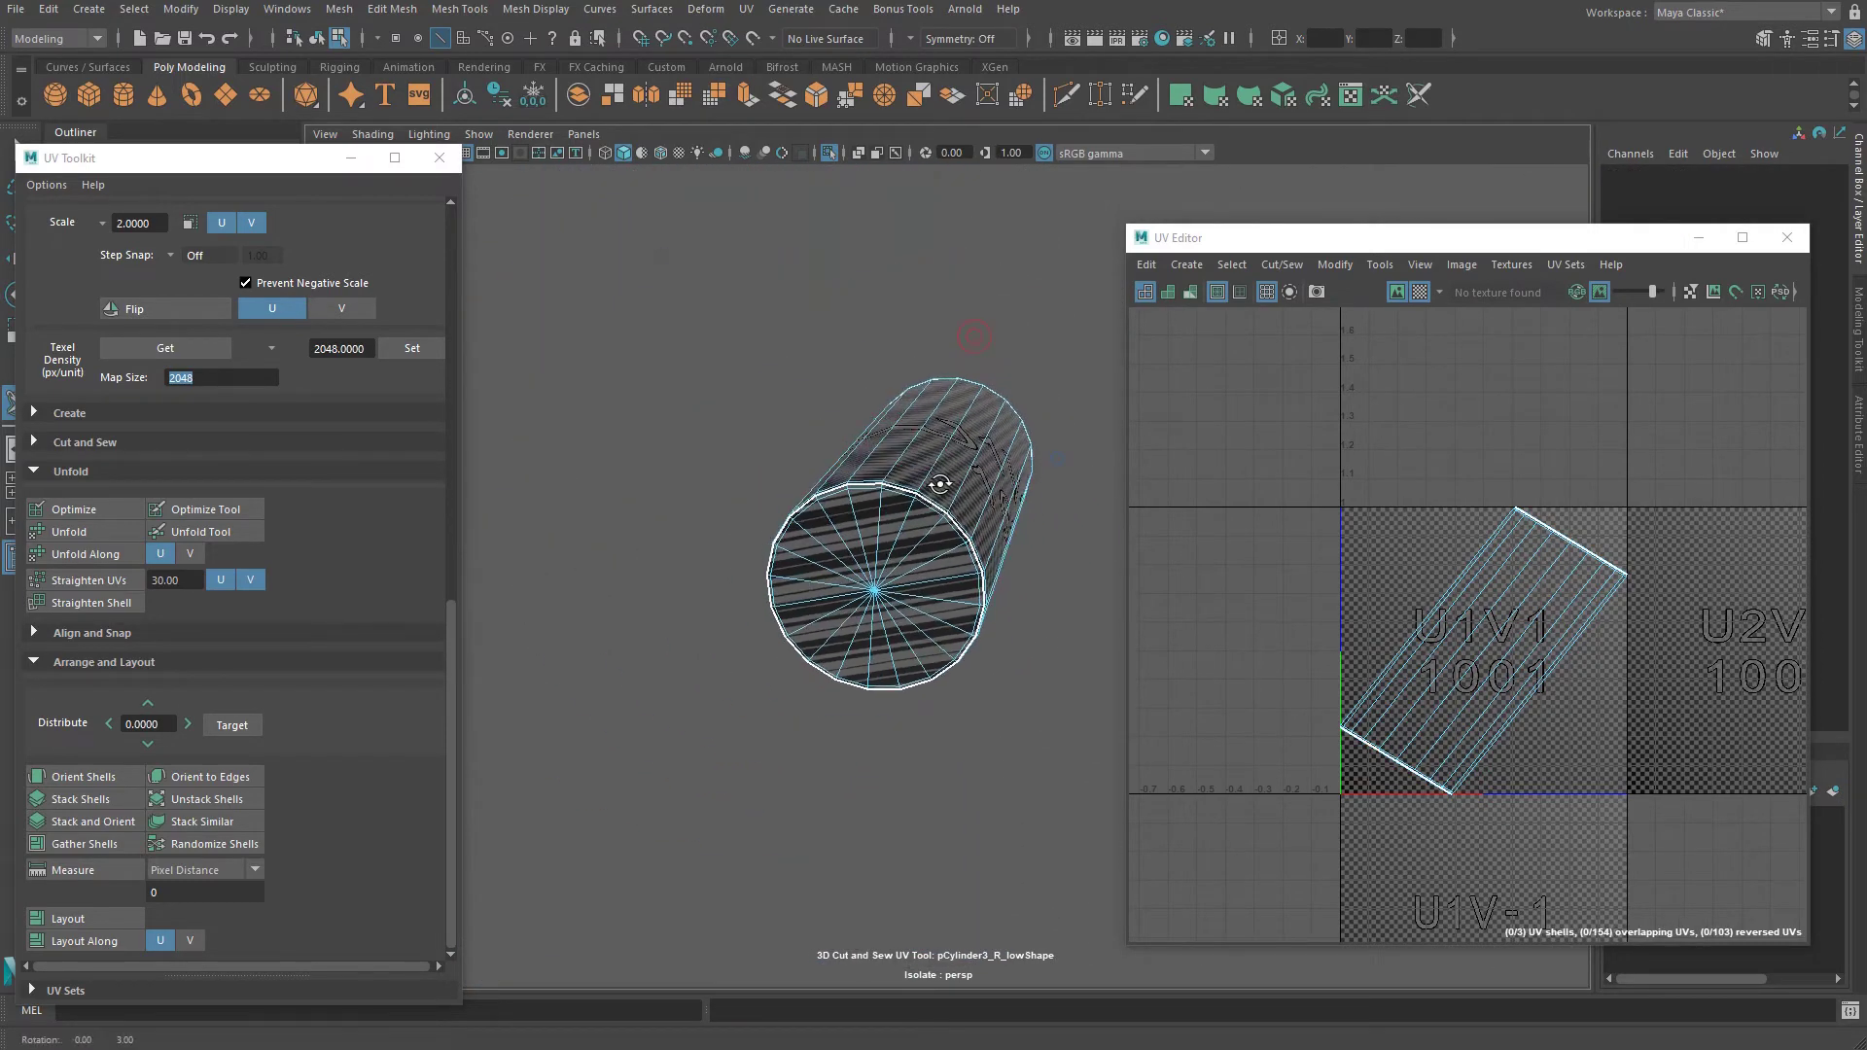
# Cut a straight UV seam lengthwise along the rod from one end cap to the other, using the front view.
pyautogui.keyDown('alt'); pyautogui.moveTo(937, 483); pyautogui.dragTo(857, 552); pyautogui.keyUp('alt')
pyautogui.press('space')
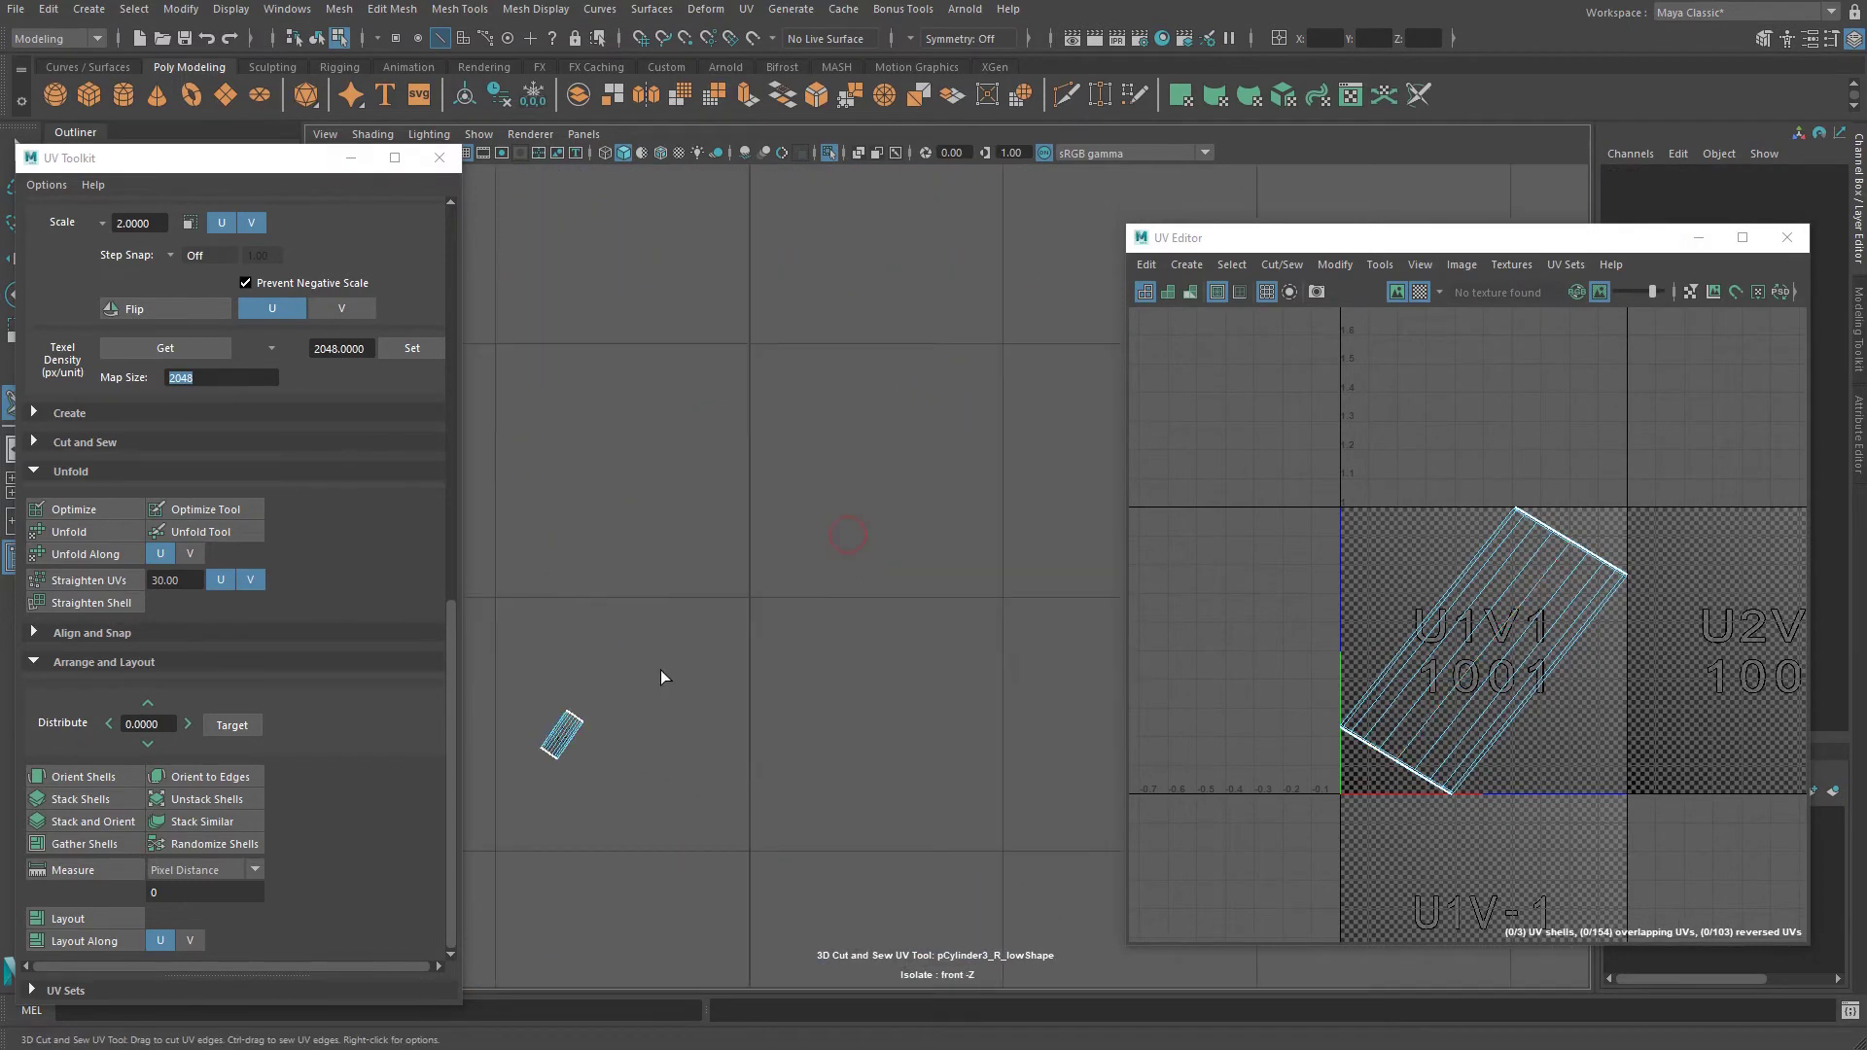
pyautogui.keyDown('alt'); pyautogui.moveTo(664, 715); pyautogui.dragTo(699, 715, button='right'); pyautogui.keyUp('alt')
pyautogui.keyDown('alt'); pyautogui.moveTo(699, 715); pyautogui.dragTo(731, 629, button='middle'); pyautogui.keyUp('alt')
pyautogui.keyDown('alt'); pyautogui.moveTo(732, 630); pyautogui.dragTo(781, 642, button='right'); pyautogui.keyUp('alt')
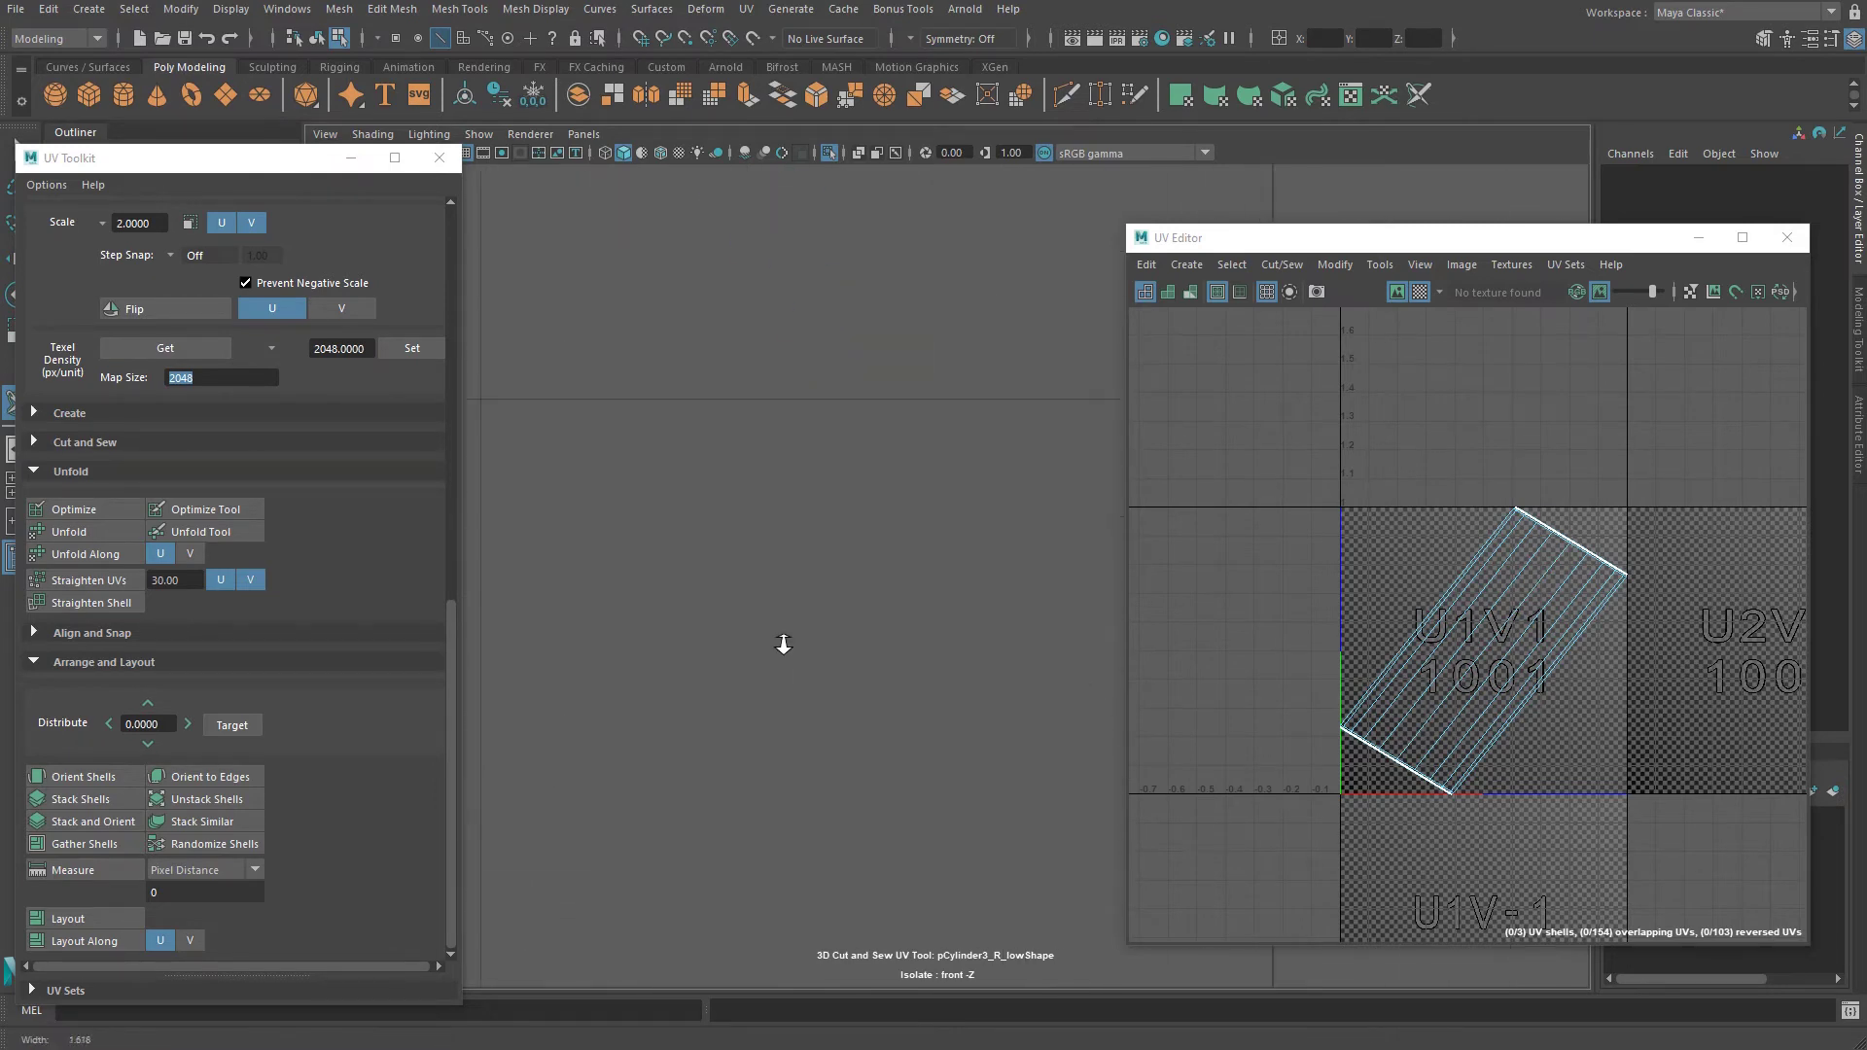
pyautogui.keyDown('alt'); pyautogui.moveTo(782, 642); pyautogui.dragTo(833, 666, button='middle'); pyautogui.keyUp('alt')
pyautogui.keyDown('alt'); pyautogui.moveTo(661, 283); pyautogui.dragTo(738, 466, button='middle'); pyautogui.keyUp('alt')
pyautogui.keyDown('alt'); pyautogui.moveTo(738, 467); pyautogui.dragTo(766, 463, button='right'); pyautogui.keyUp('alt')
pyautogui.doubleClick(798, 446)
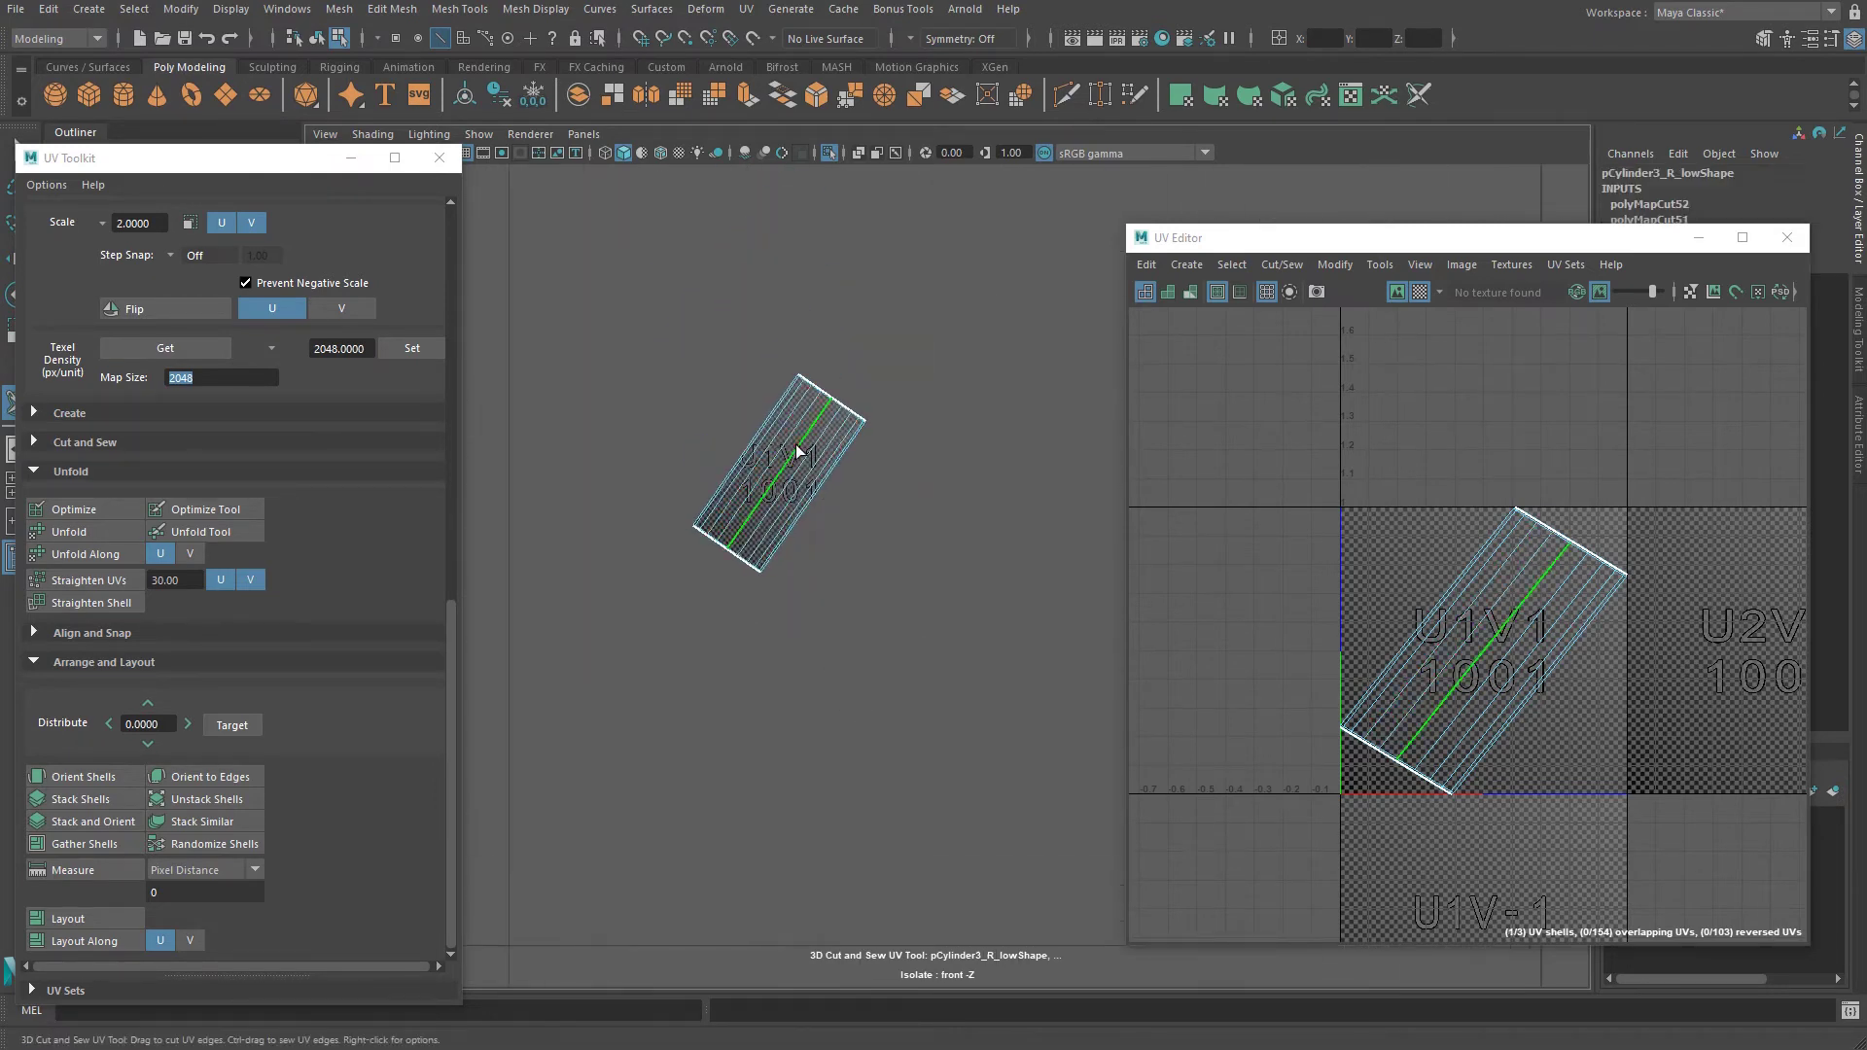
pyautogui.press('space')
pyautogui.moveTo(892, 497)
pyautogui.mouseDown()
pyautogui.moveTo(888, 470)
pyautogui.moveTo(867, 510)
pyautogui.mouseUp()
# Select the rod as an object, unfold its UVs, orient and lay out the shells, and display the checker map.
pyautogui.press('q')
pyautogui.moveTo(895, 475); pyautogui.dragTo(952, 468, button='right')
pyautogui.click(862, 511)
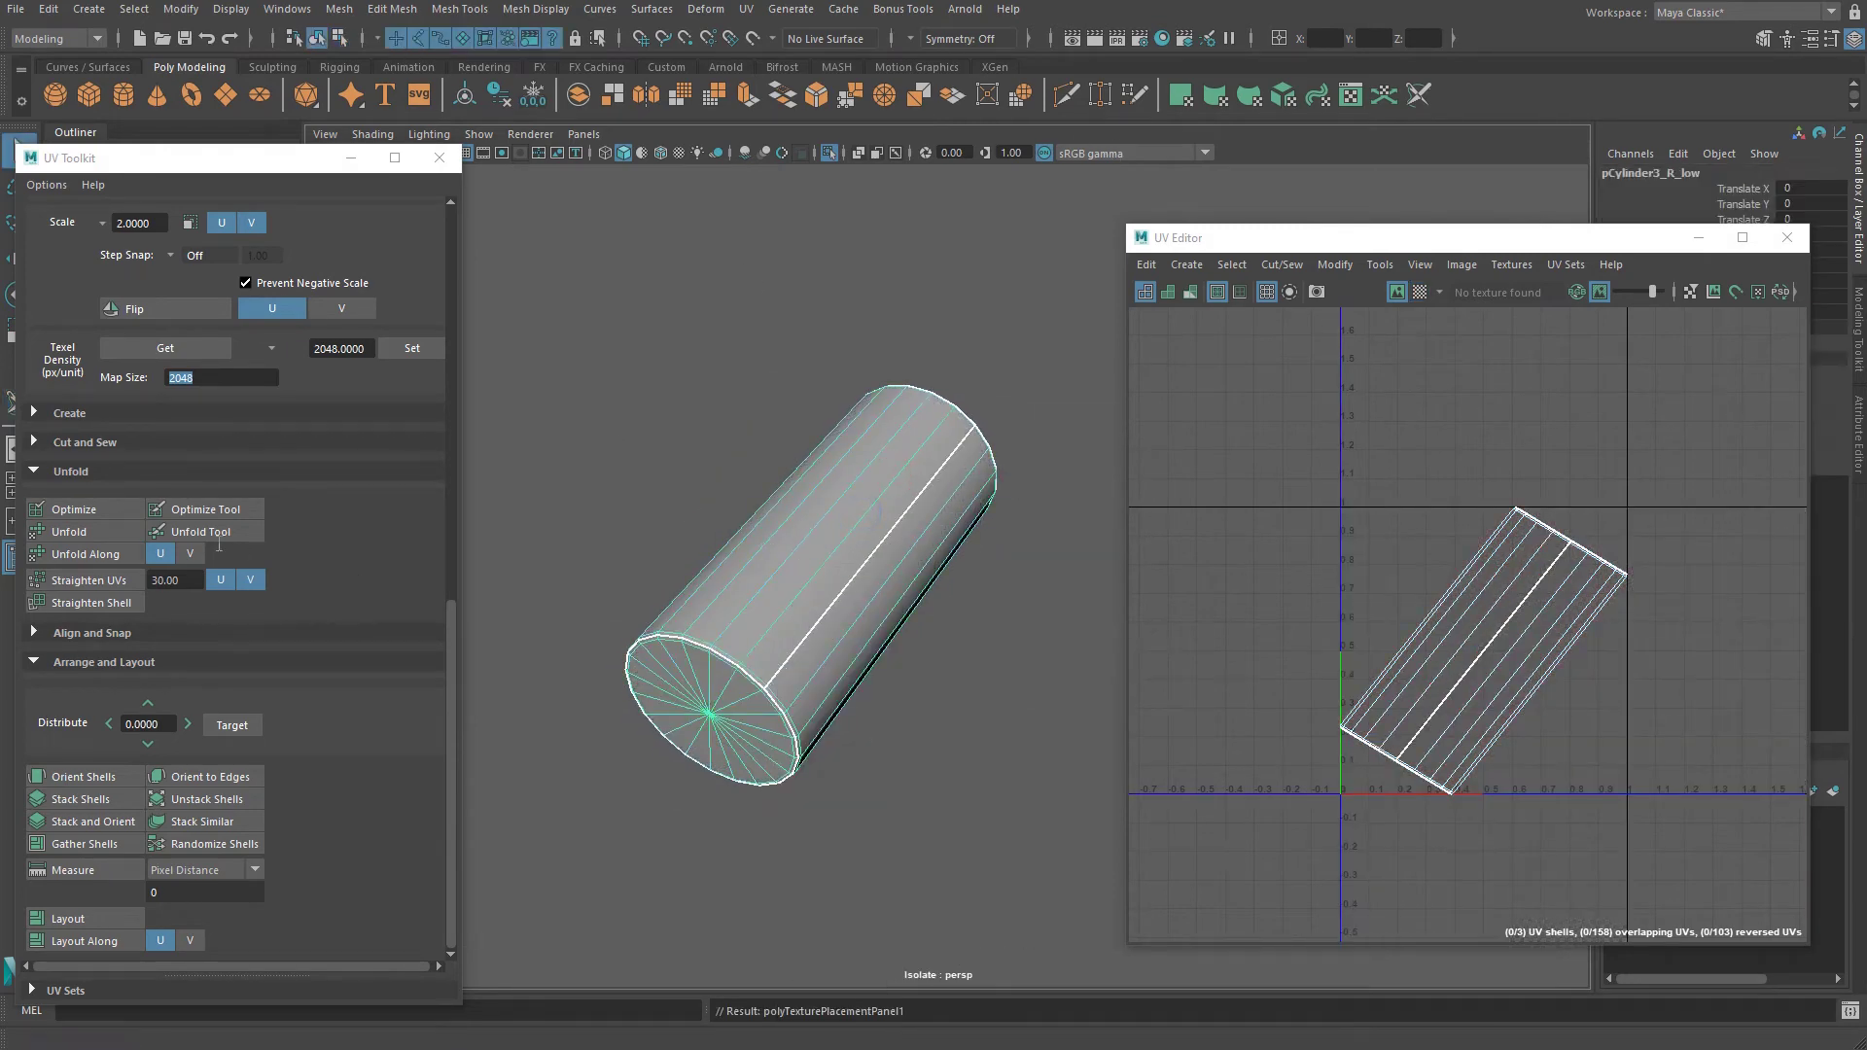
pyautogui.click(103, 528)
pyautogui.click(101, 778)
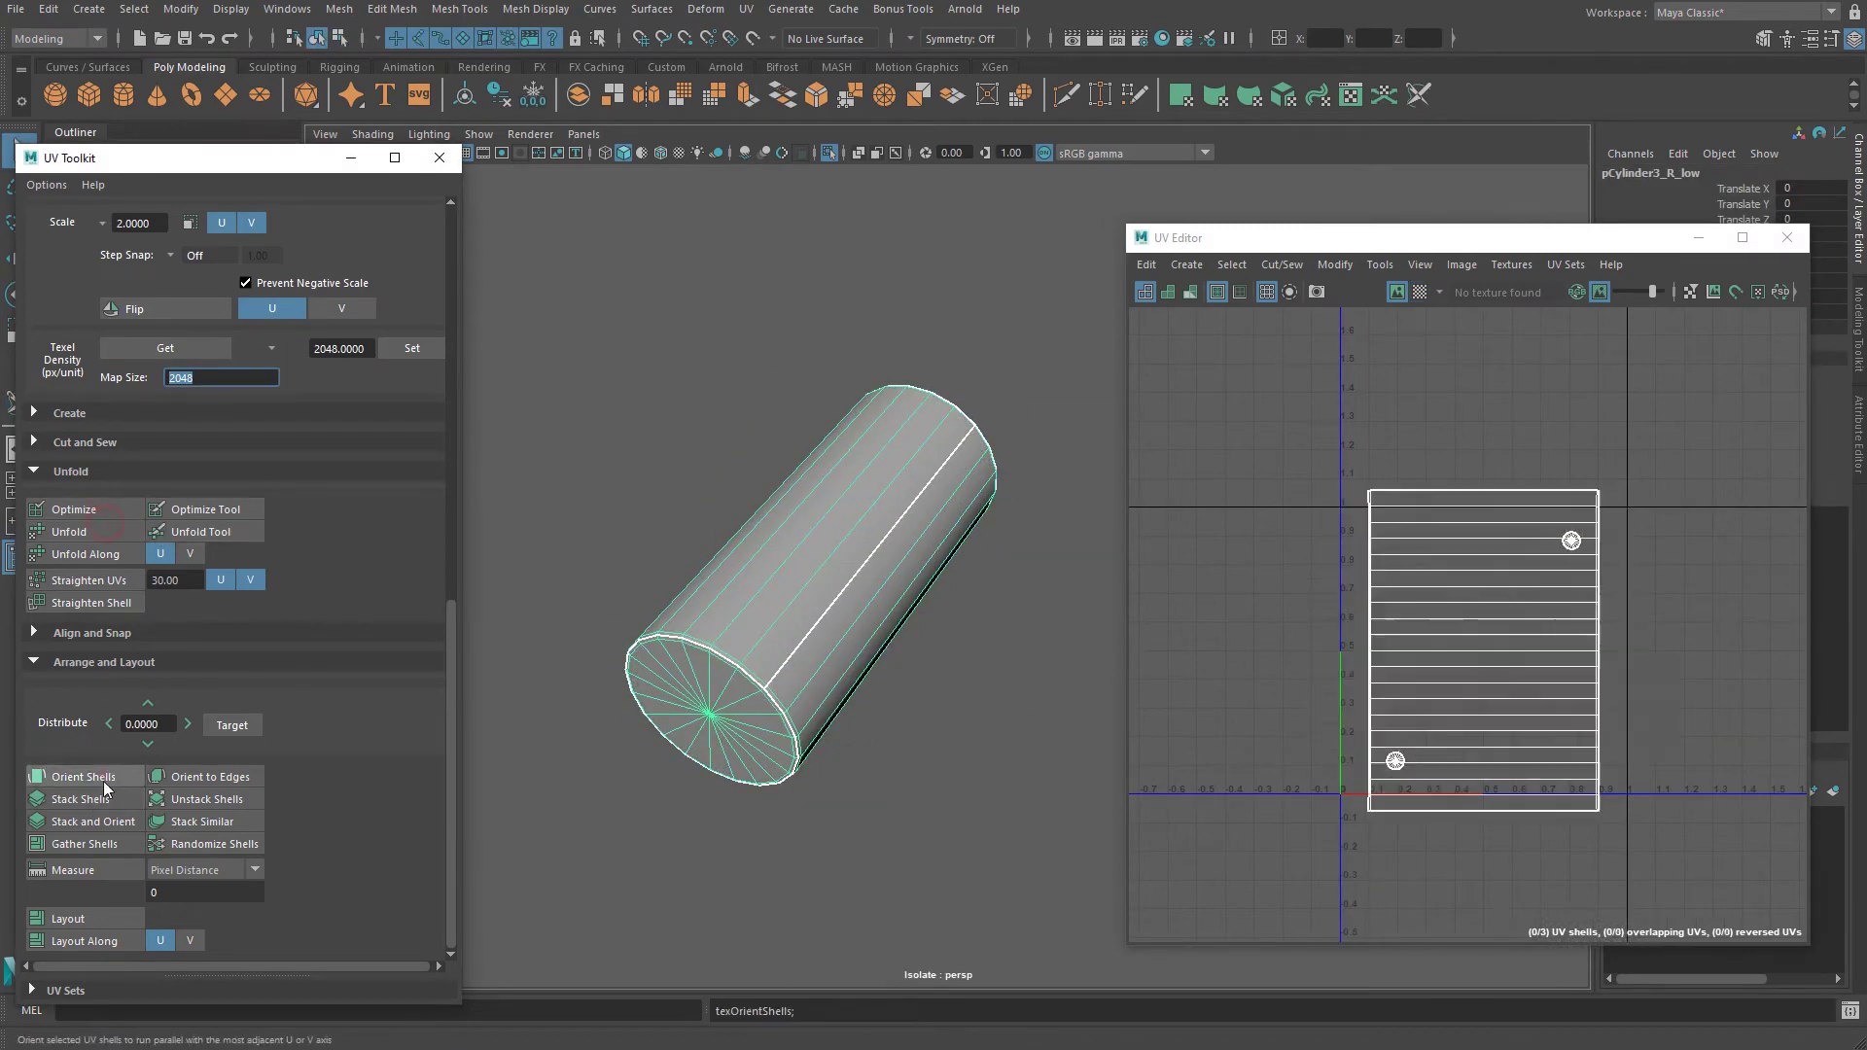
pyautogui.click(99, 921)
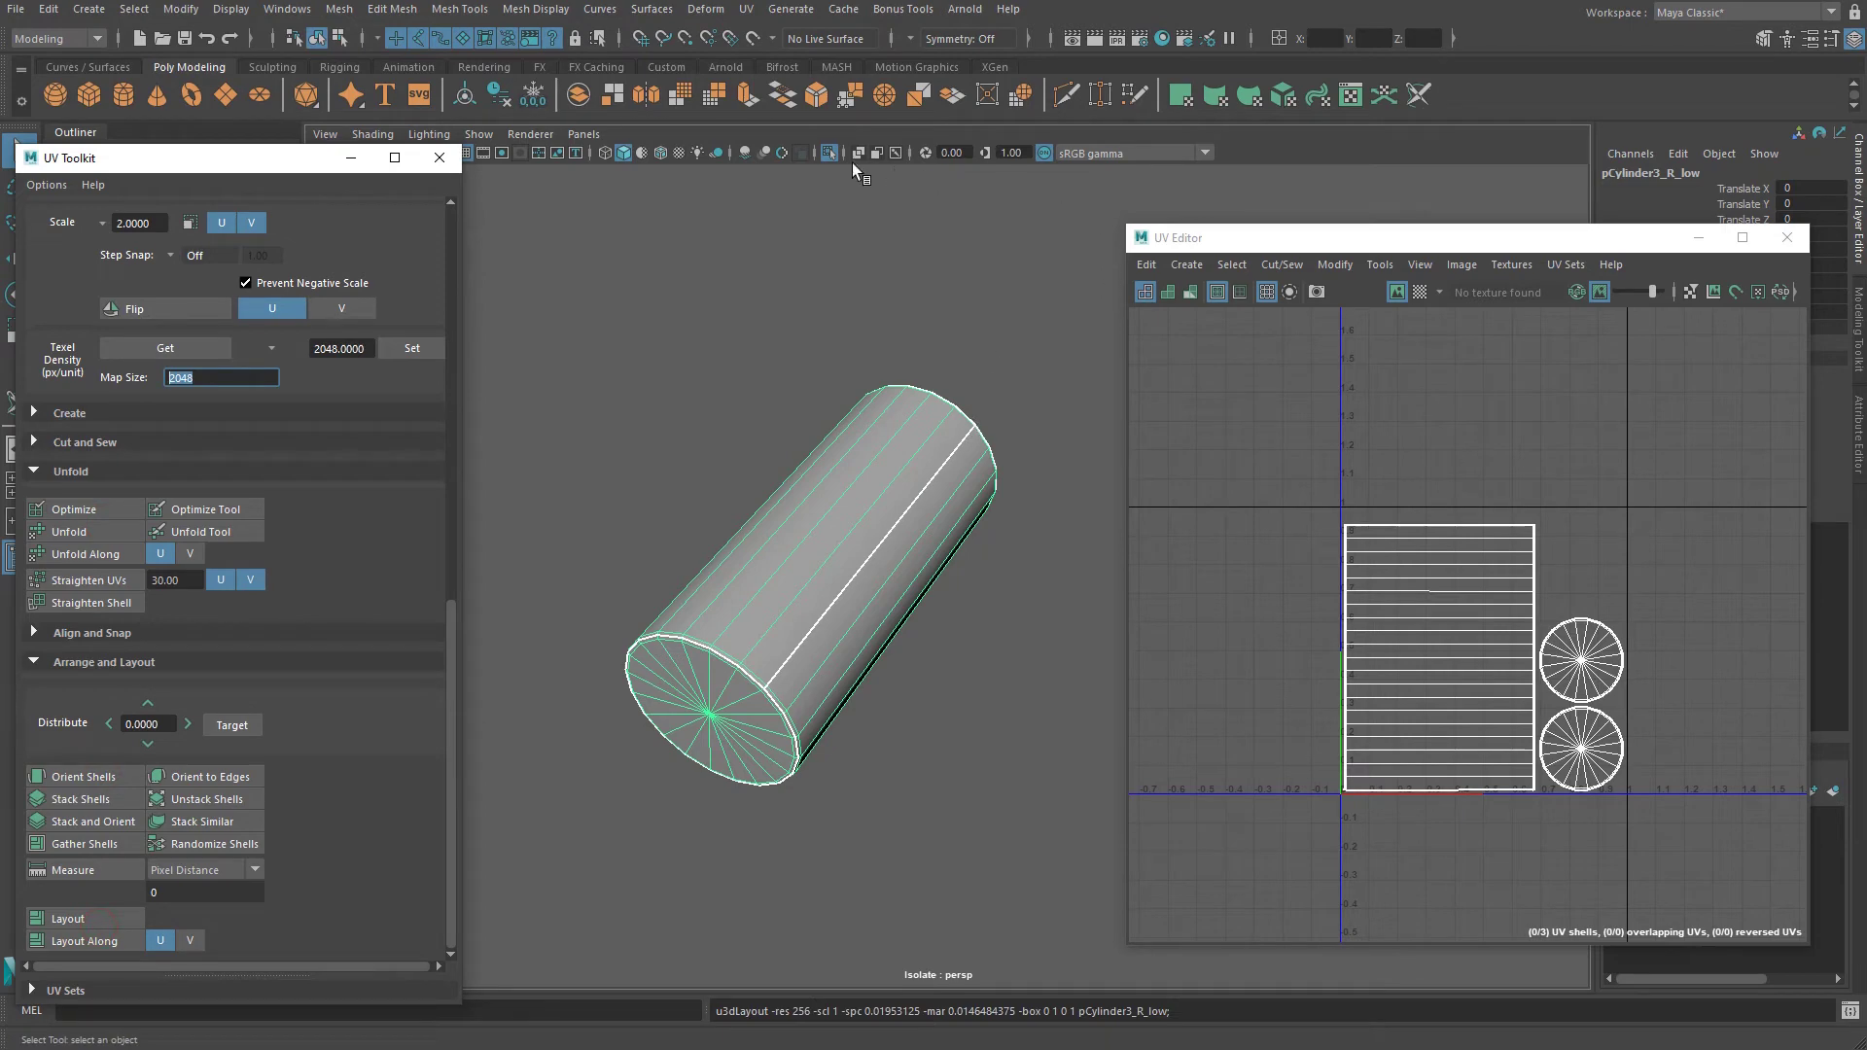
pyautogui.click(1420, 292)
# Bring back the full model and add the ball joint and shoulder cone to the rod's selection to compare their checker sizes.
pyautogui.click(828, 153)
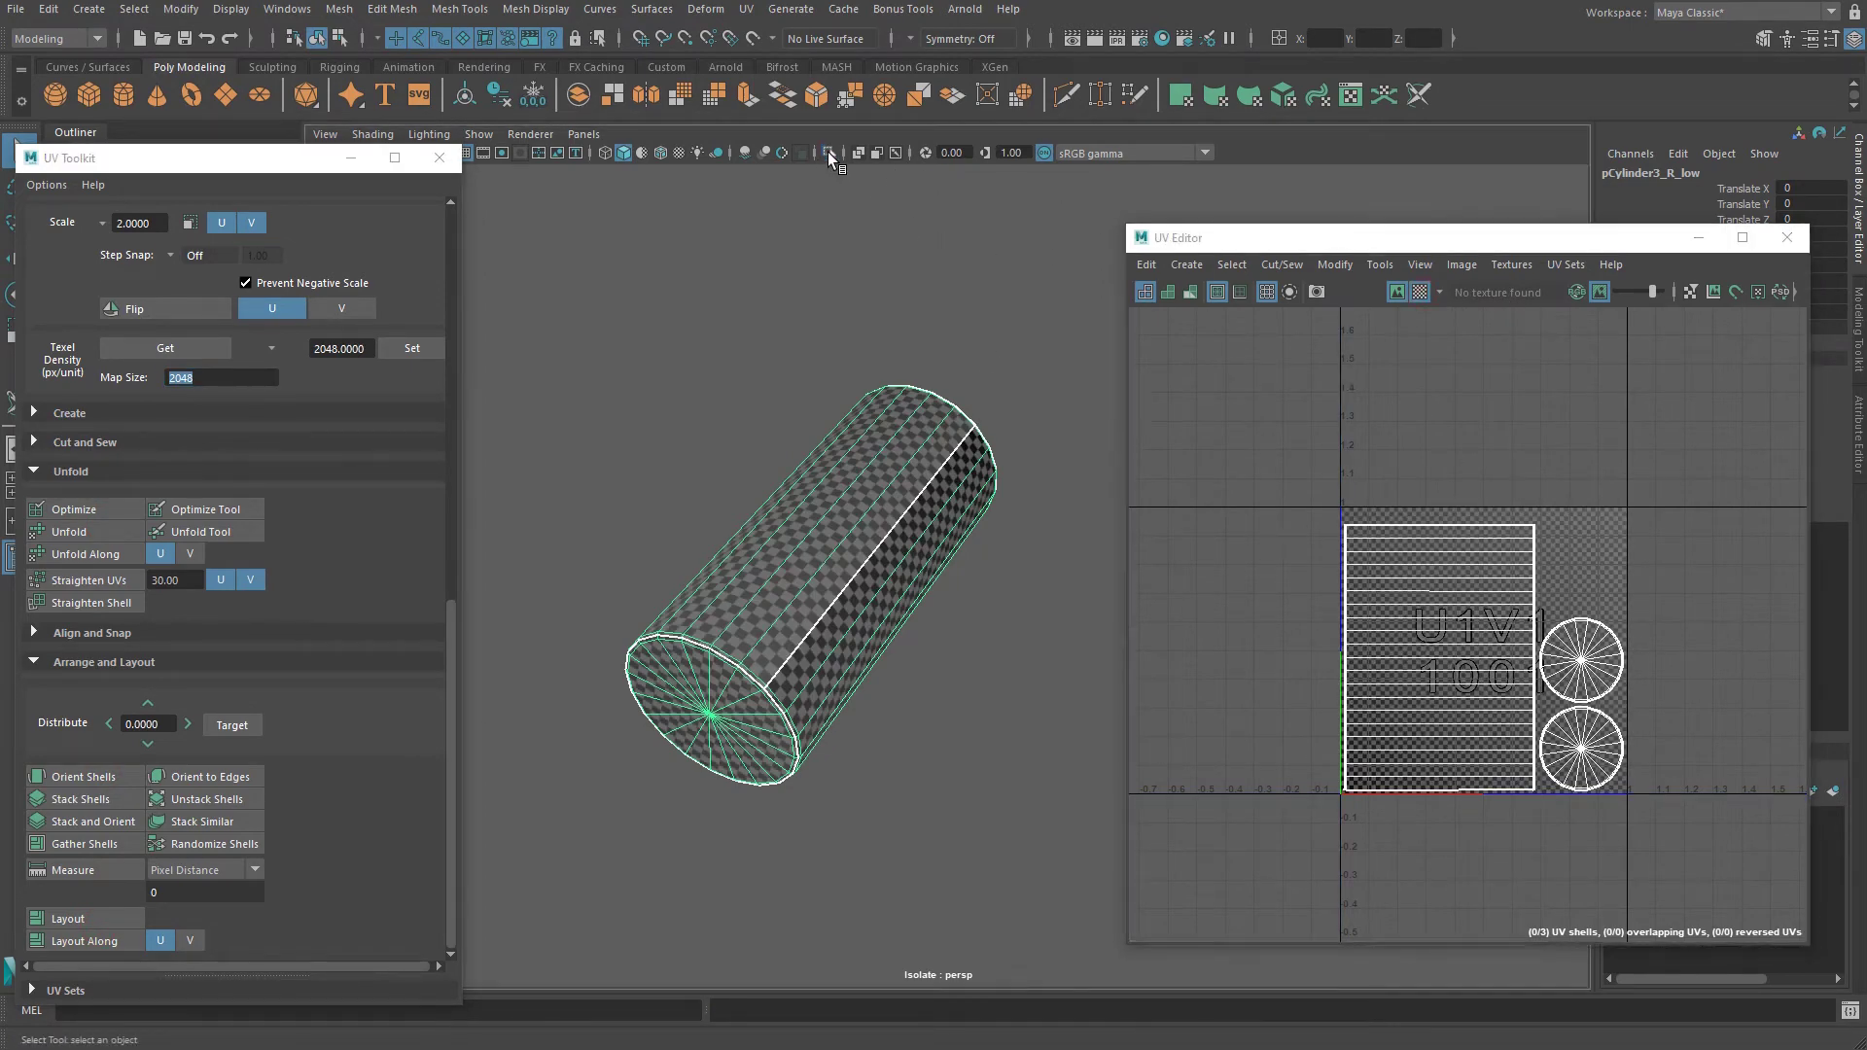
pyautogui.keyDown('shift'); pyautogui.click(935, 466); pyautogui.keyUp('shift')
pyautogui.keyDown('alt'); pyautogui.moveTo(938, 469); pyautogui.dragTo(906, 338); pyautogui.keyUp('alt')
pyautogui.keyDown('shift'); pyautogui.click(1059, 255); pyautogui.keyUp('shift')
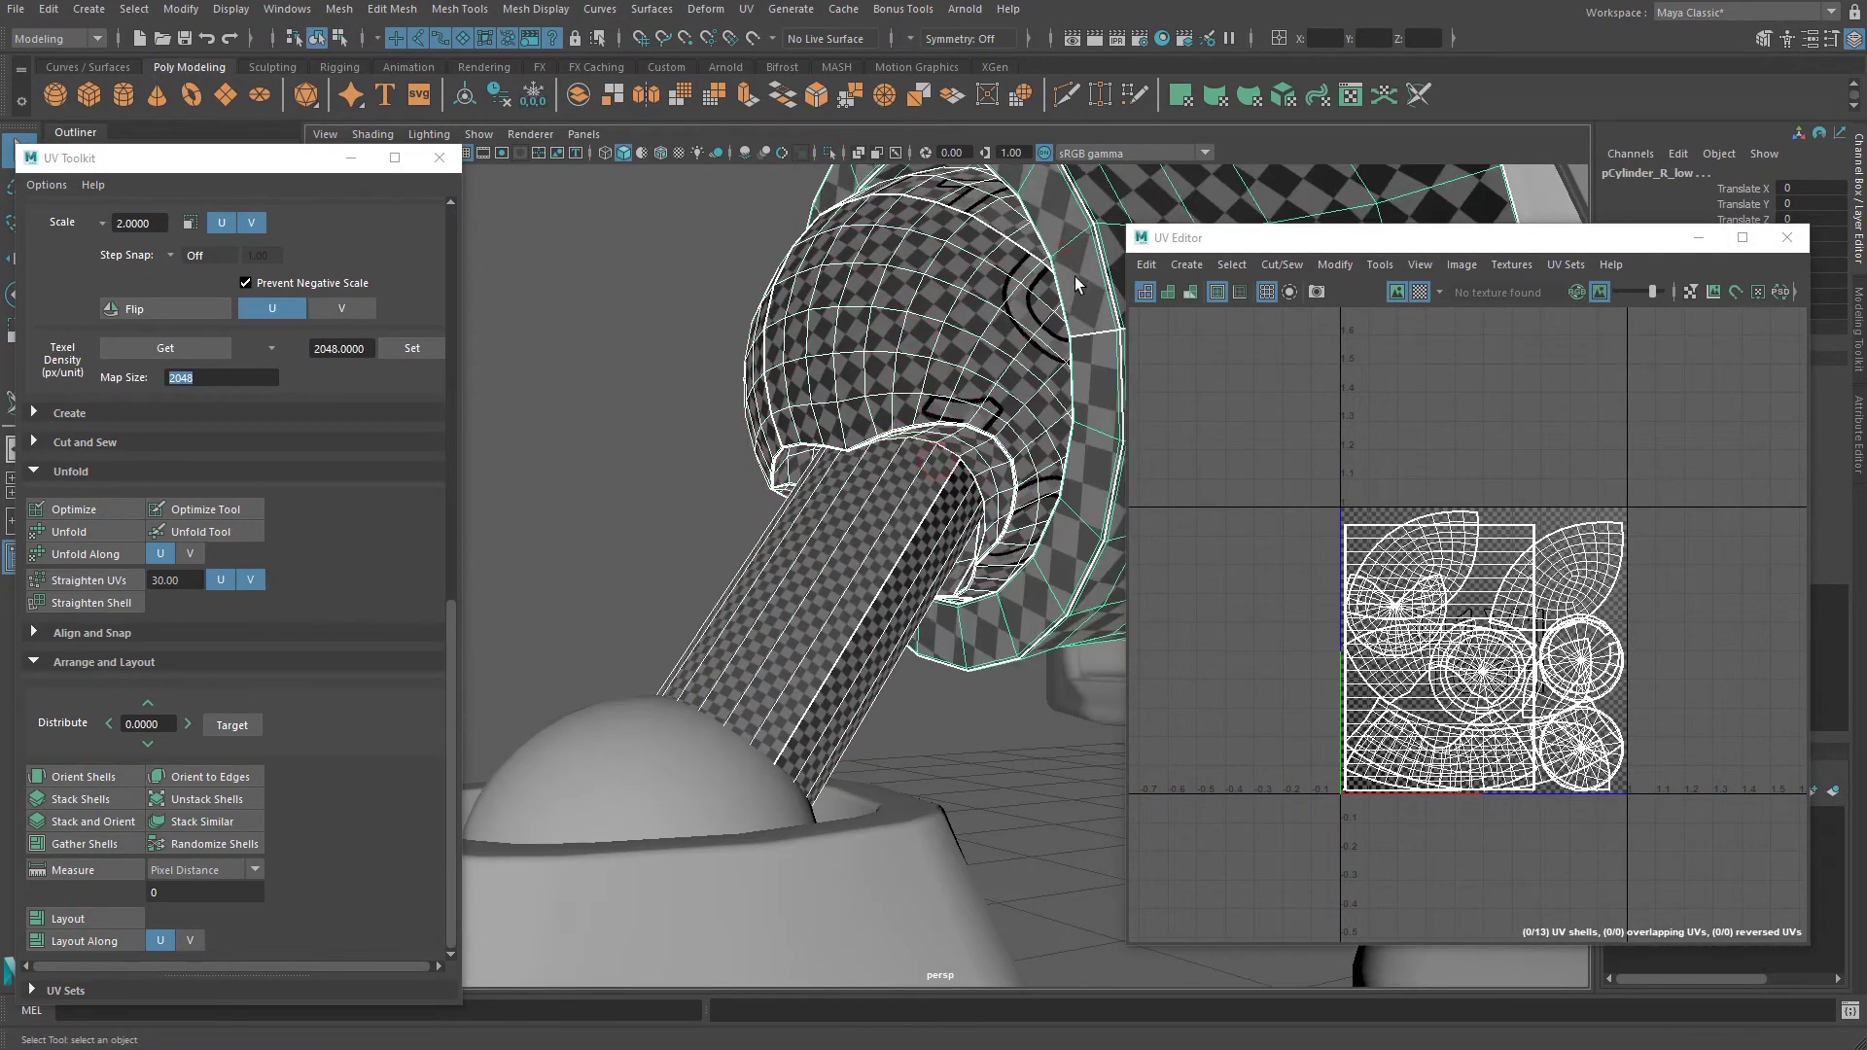
pyautogui.keyDown('alt'); pyautogui.moveTo(1076, 276); pyautogui.dragTo(958, 416); pyautogui.keyUp('alt')
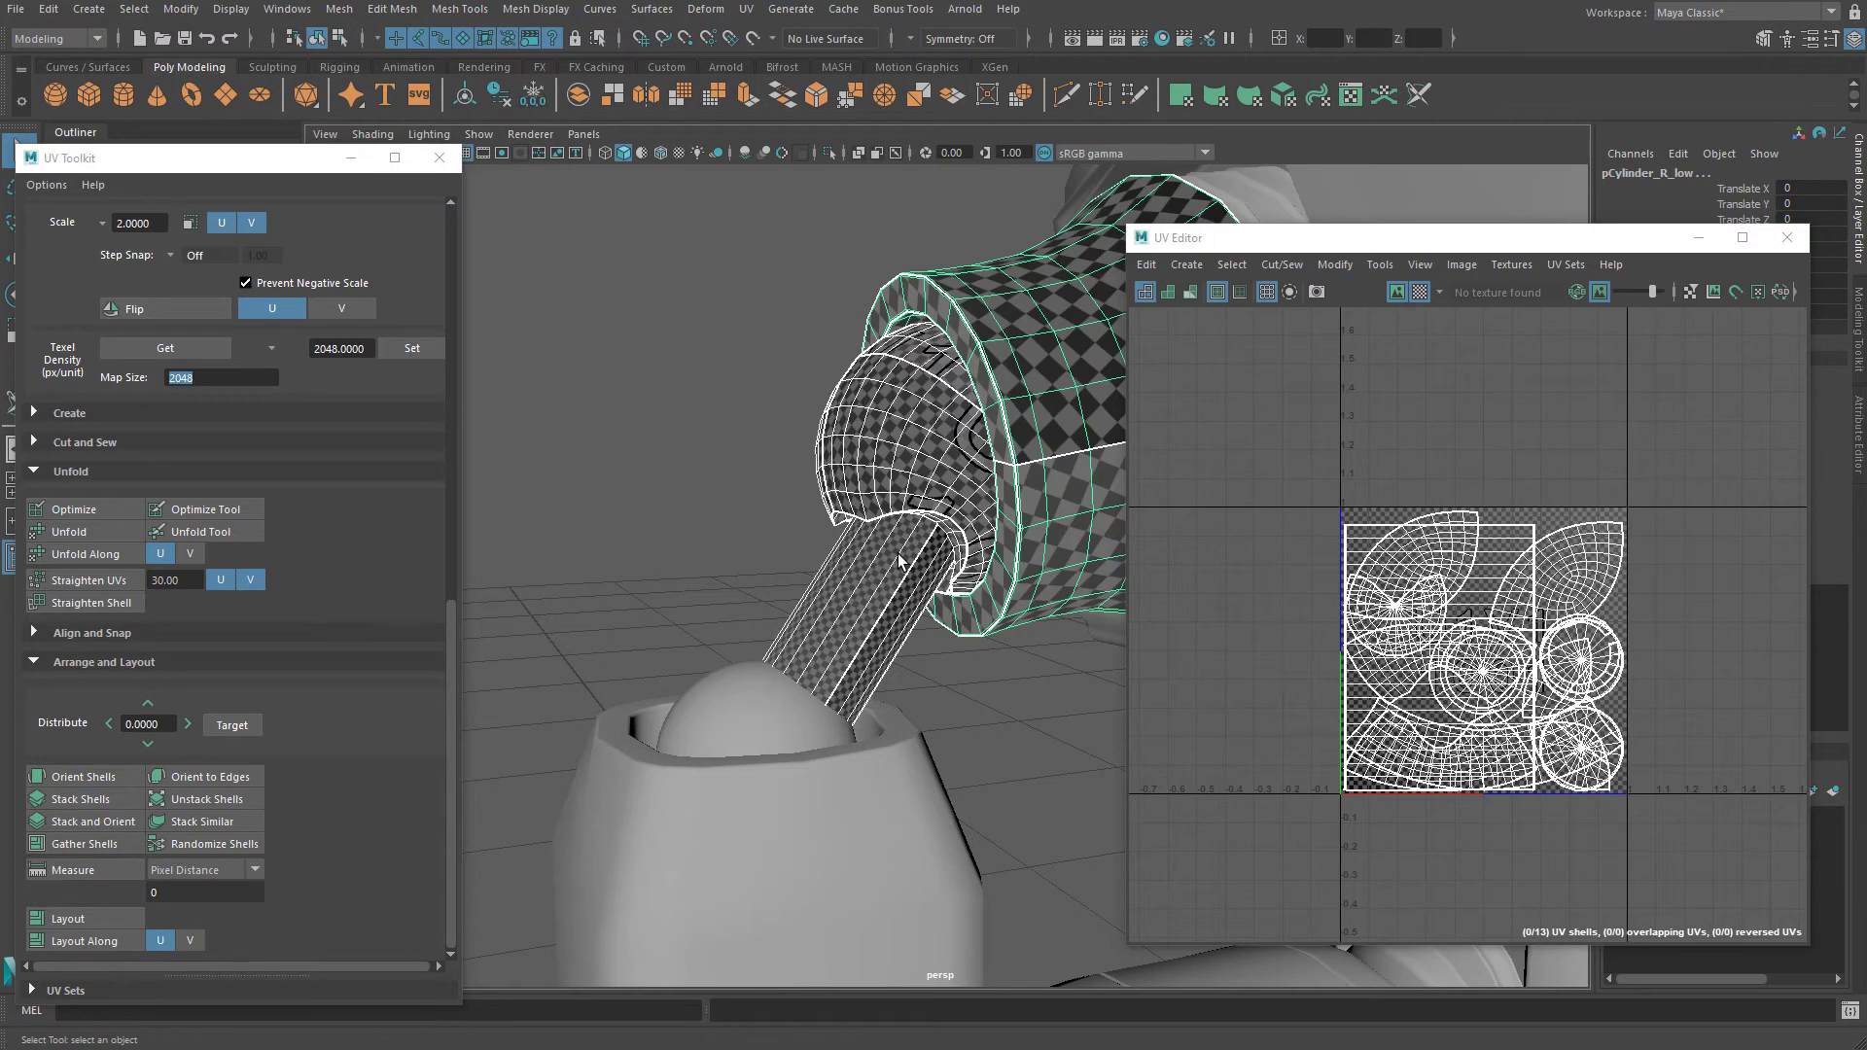
pyautogui.keyDown('alt'); pyautogui.moveTo(891, 613); pyautogui.dragTo(934, 584); pyautogui.keyUp('alt')
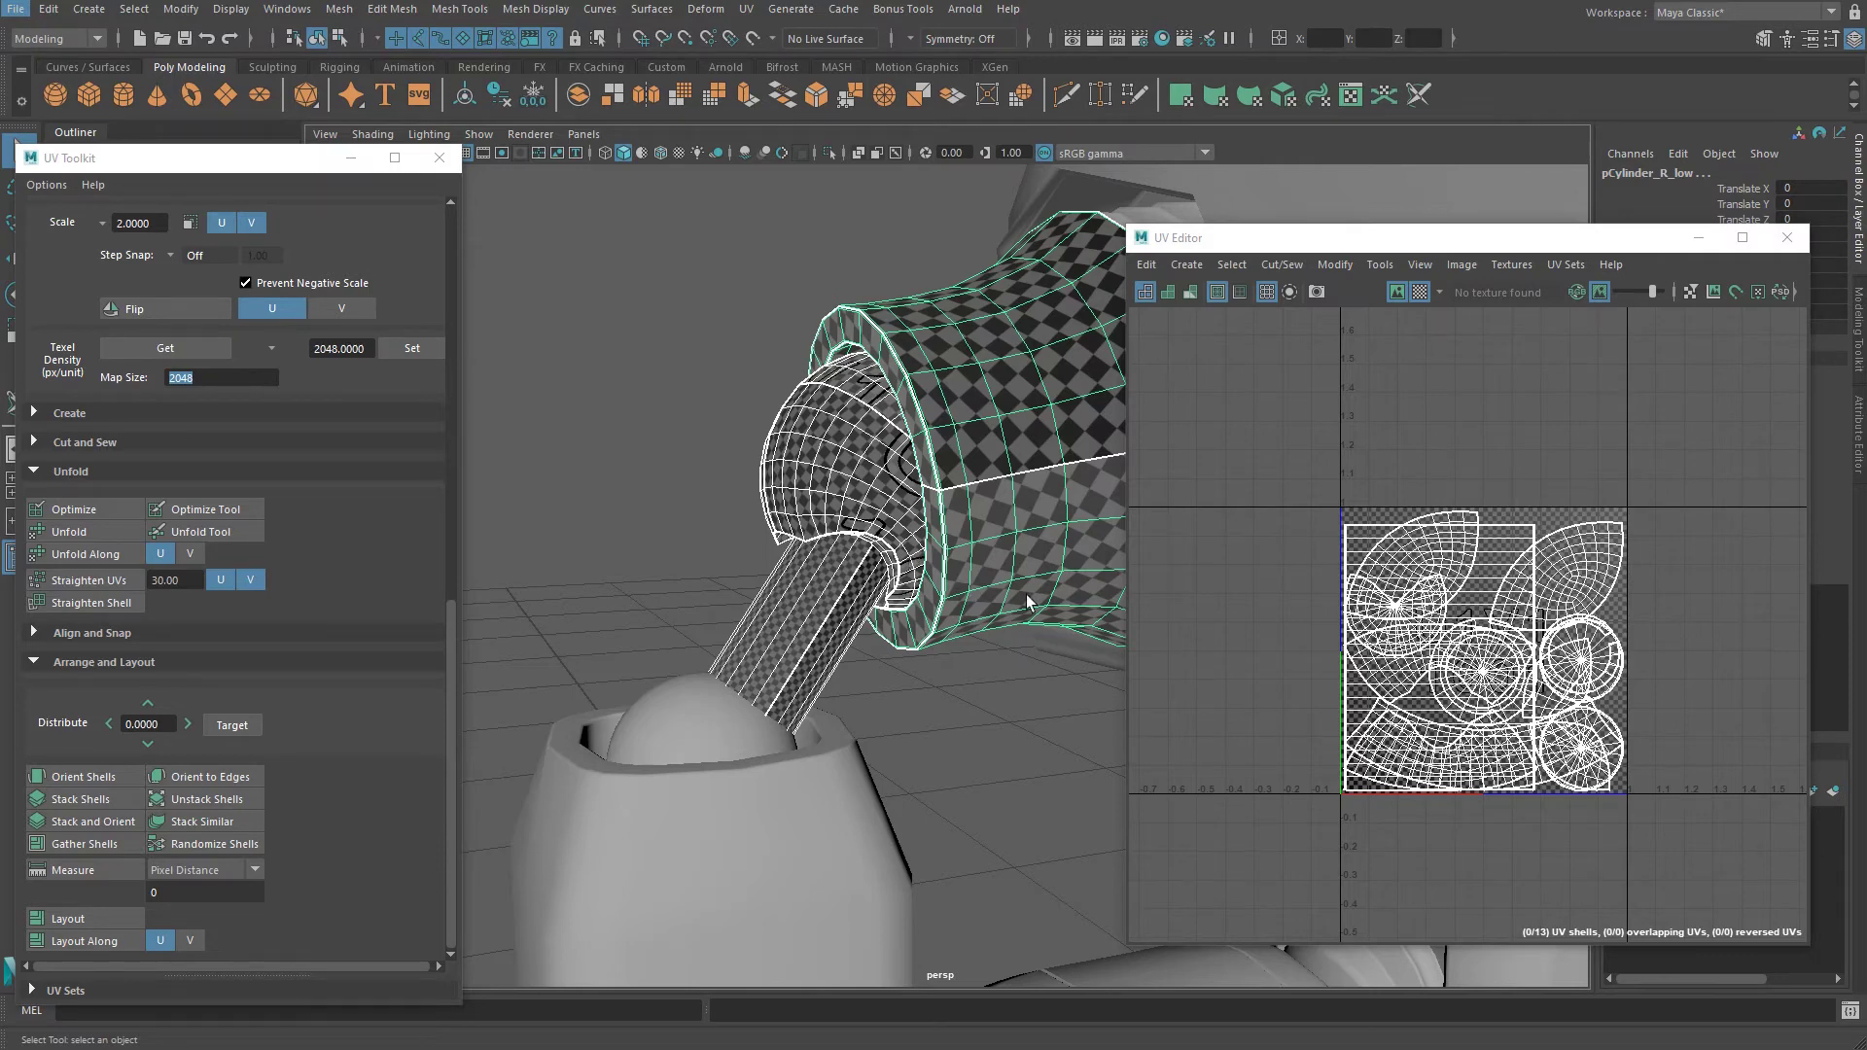
pyautogui.keyDown('alt'); pyautogui.moveTo(1028, 600); pyautogui.dragTo(907, 582); pyautogui.keyUp('alt')
pyautogui.keyDown('alt'); pyautogui.moveTo(909, 581); pyautogui.dragTo(934, 623, button='right'); pyautogui.keyUp('alt')
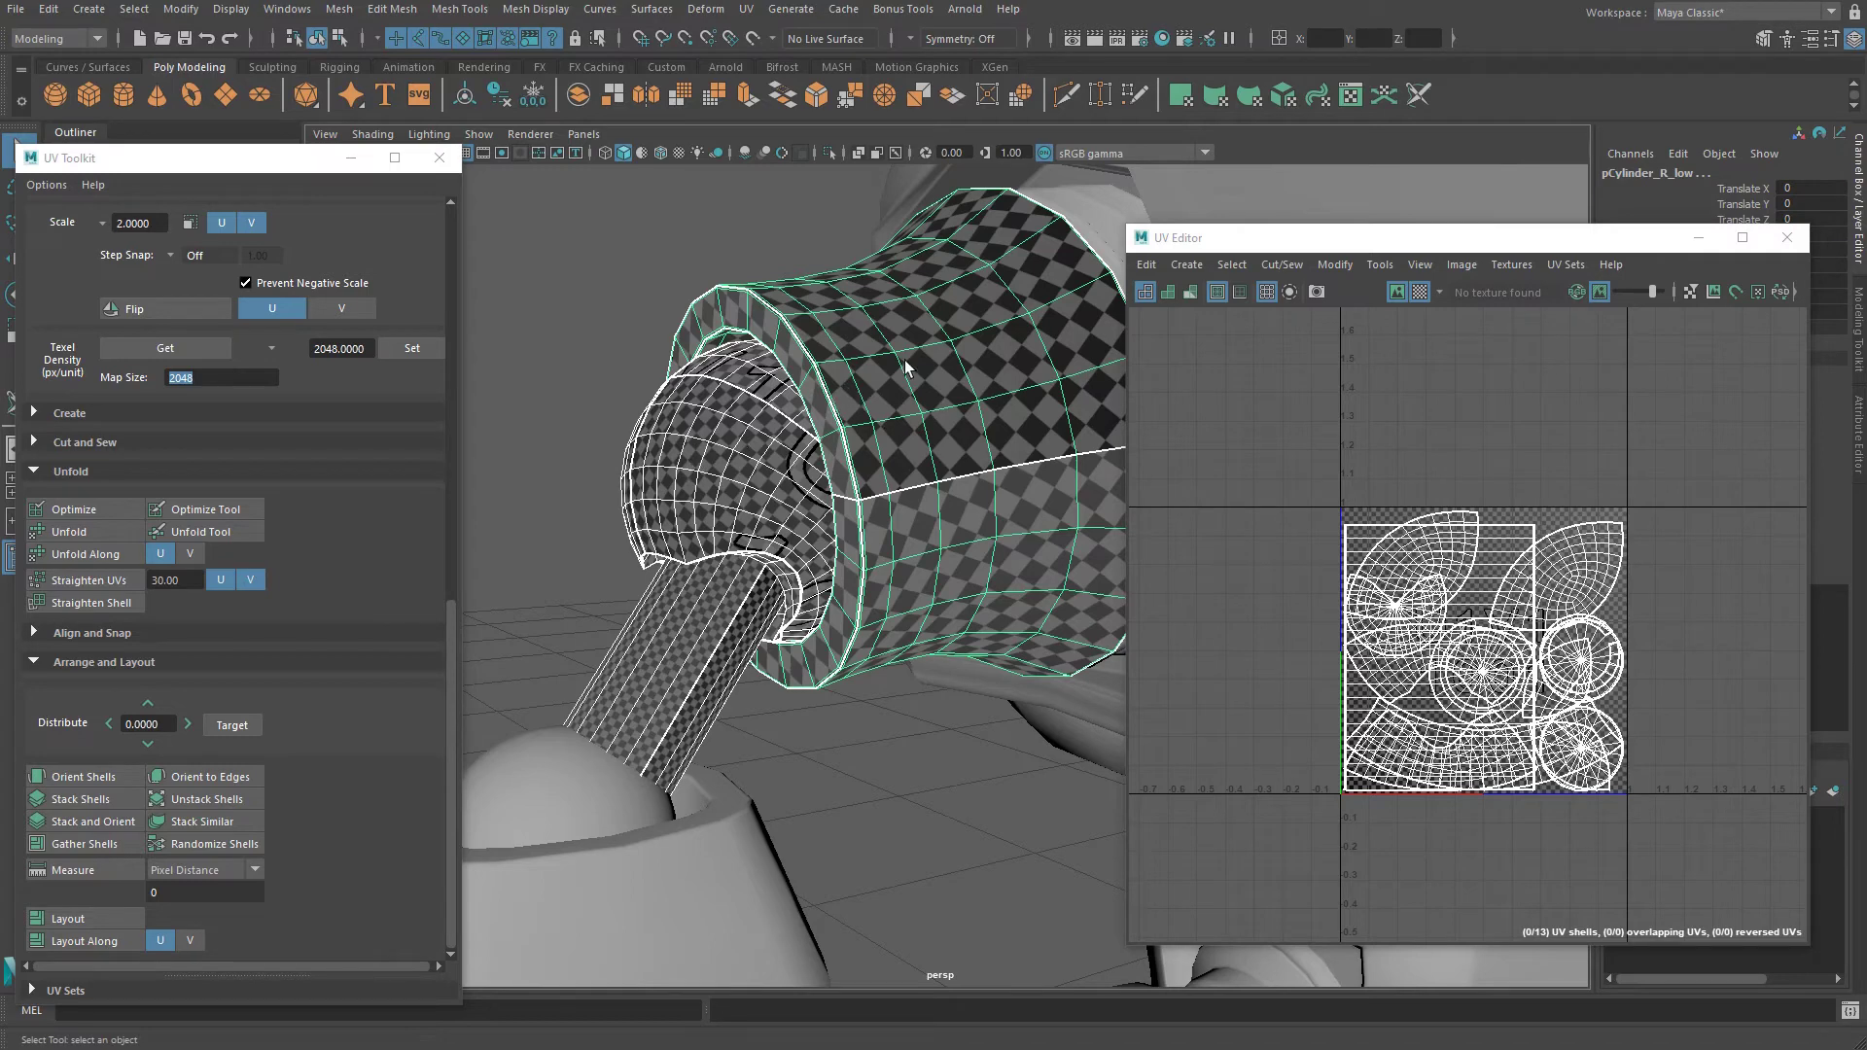
pyautogui.keyDown('alt'); pyautogui.moveTo(864, 637); pyautogui.dragTo(844, 487, button='right'); pyautogui.keyUp('alt')
pyautogui.keyDown('alt'); pyautogui.moveTo(844, 486); pyautogui.dragTo(887, 393); pyautogui.keyUp('alt')
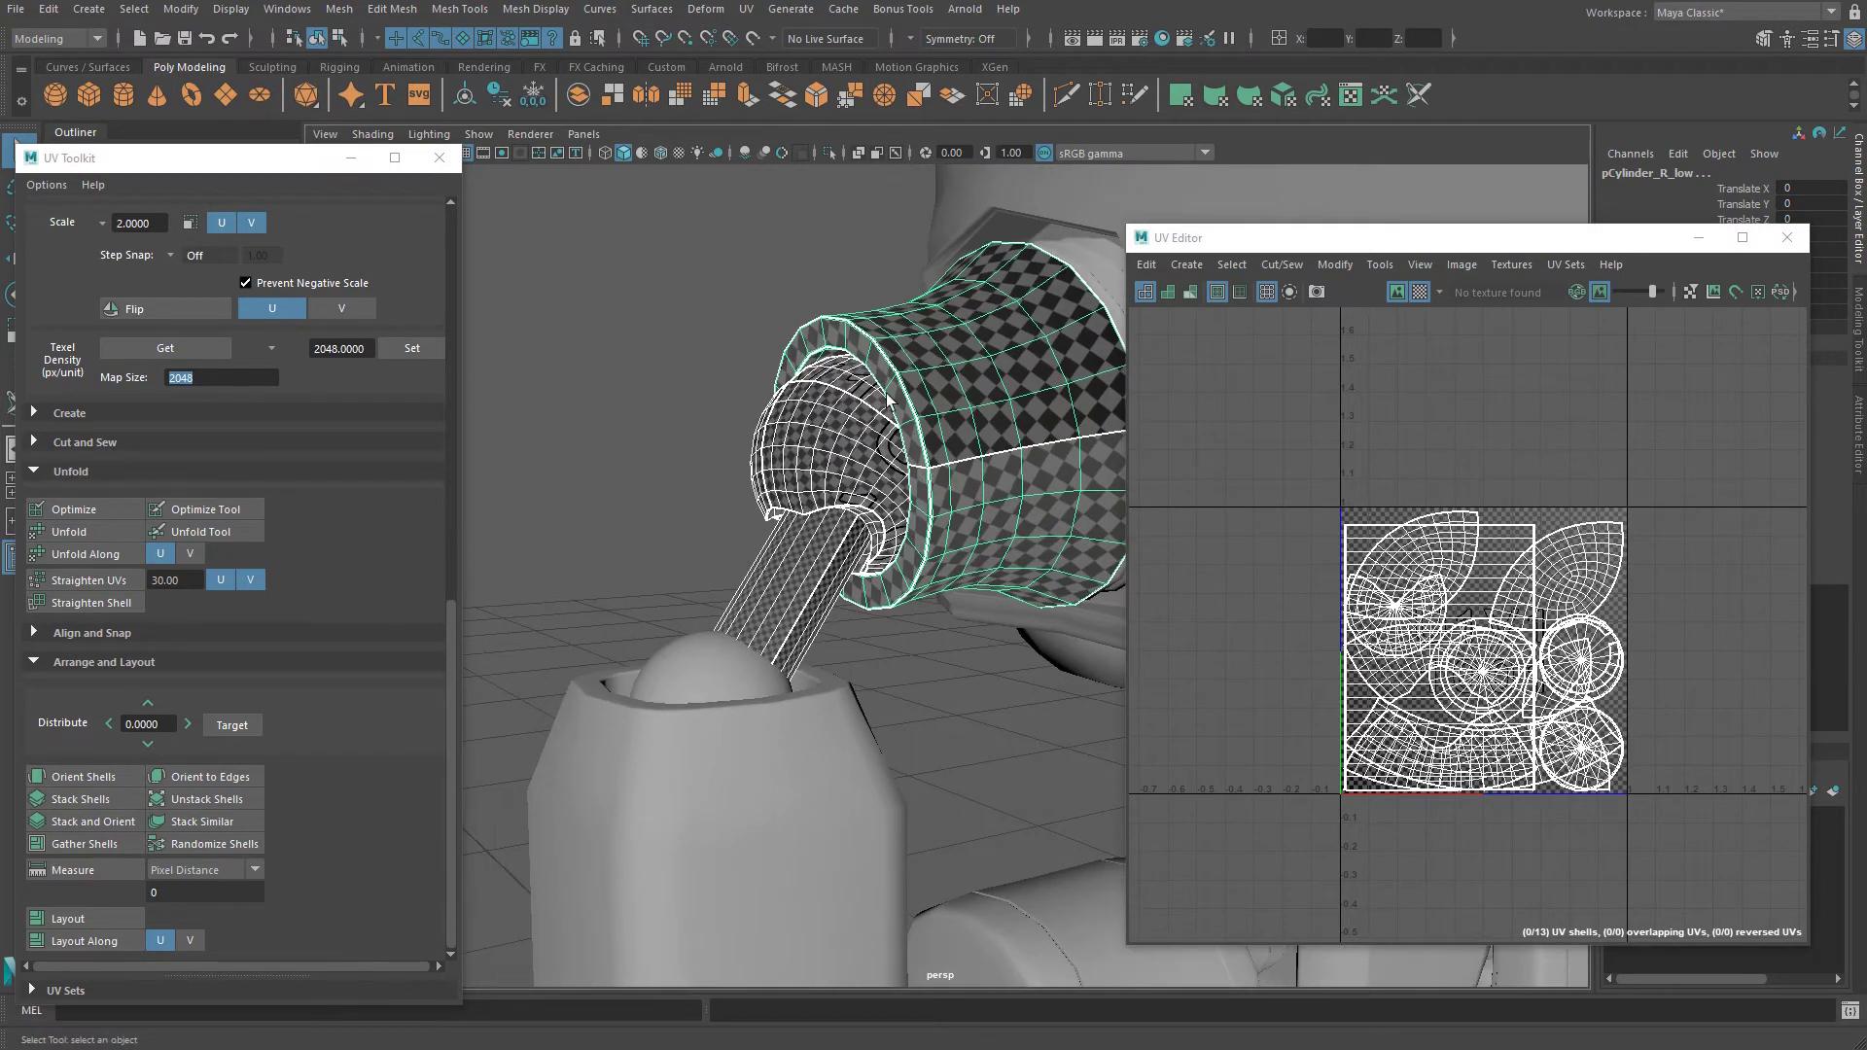
# Isolate the lower ball joint in the forearm opening and apply a planar UV projection to it.
pyautogui.click(744, 674)
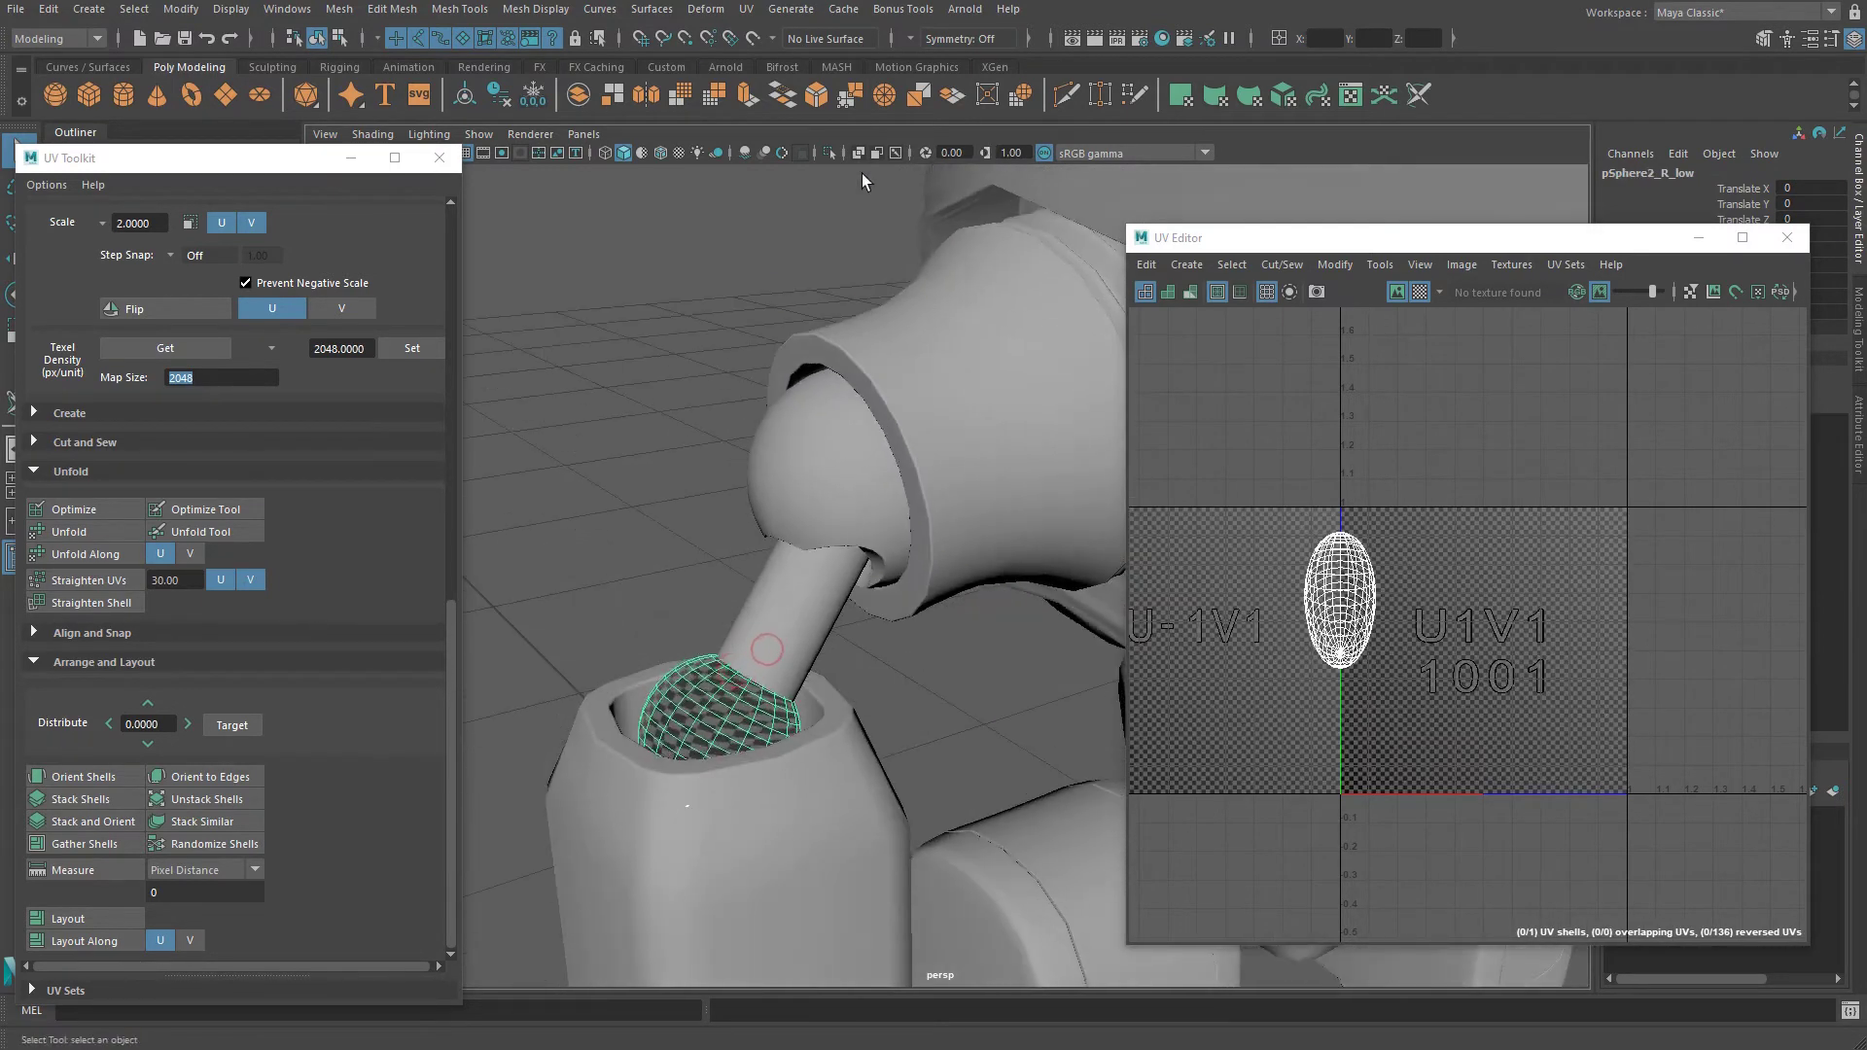
pyautogui.click(829, 153)
pyautogui.press('f')
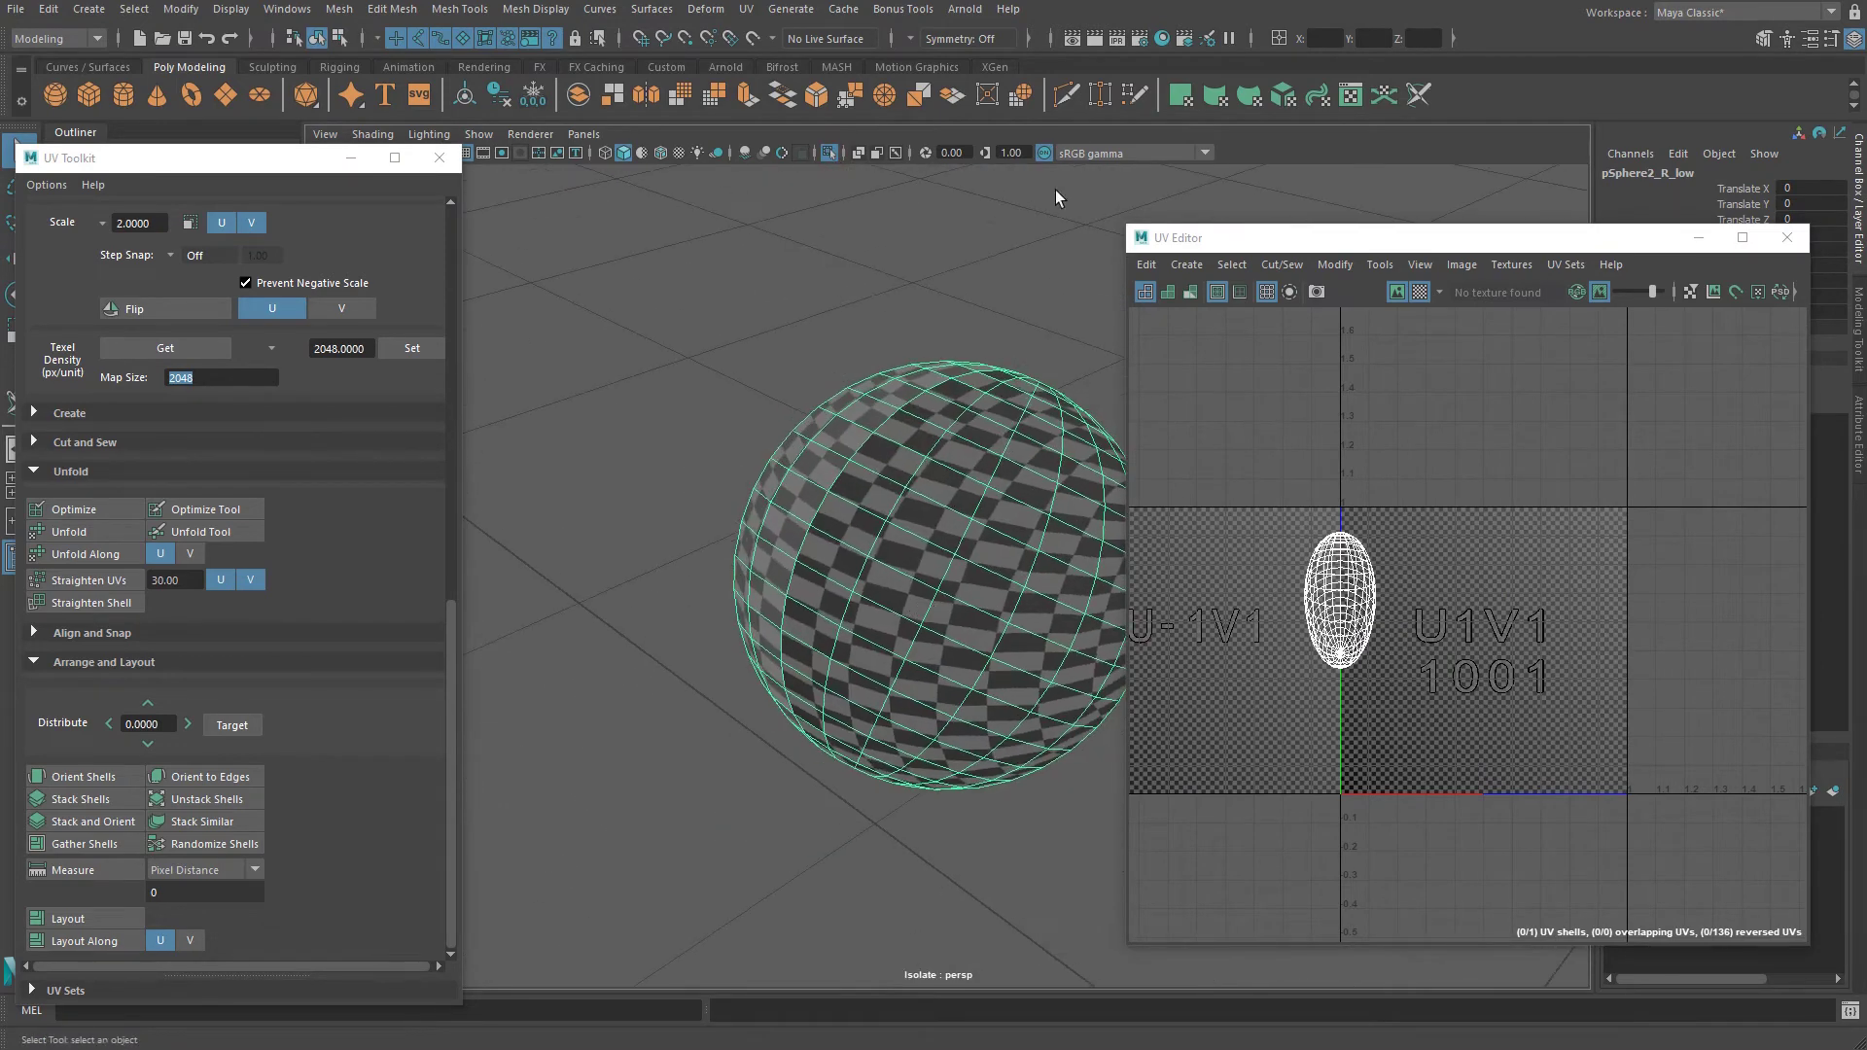
pyautogui.click(1177, 100)
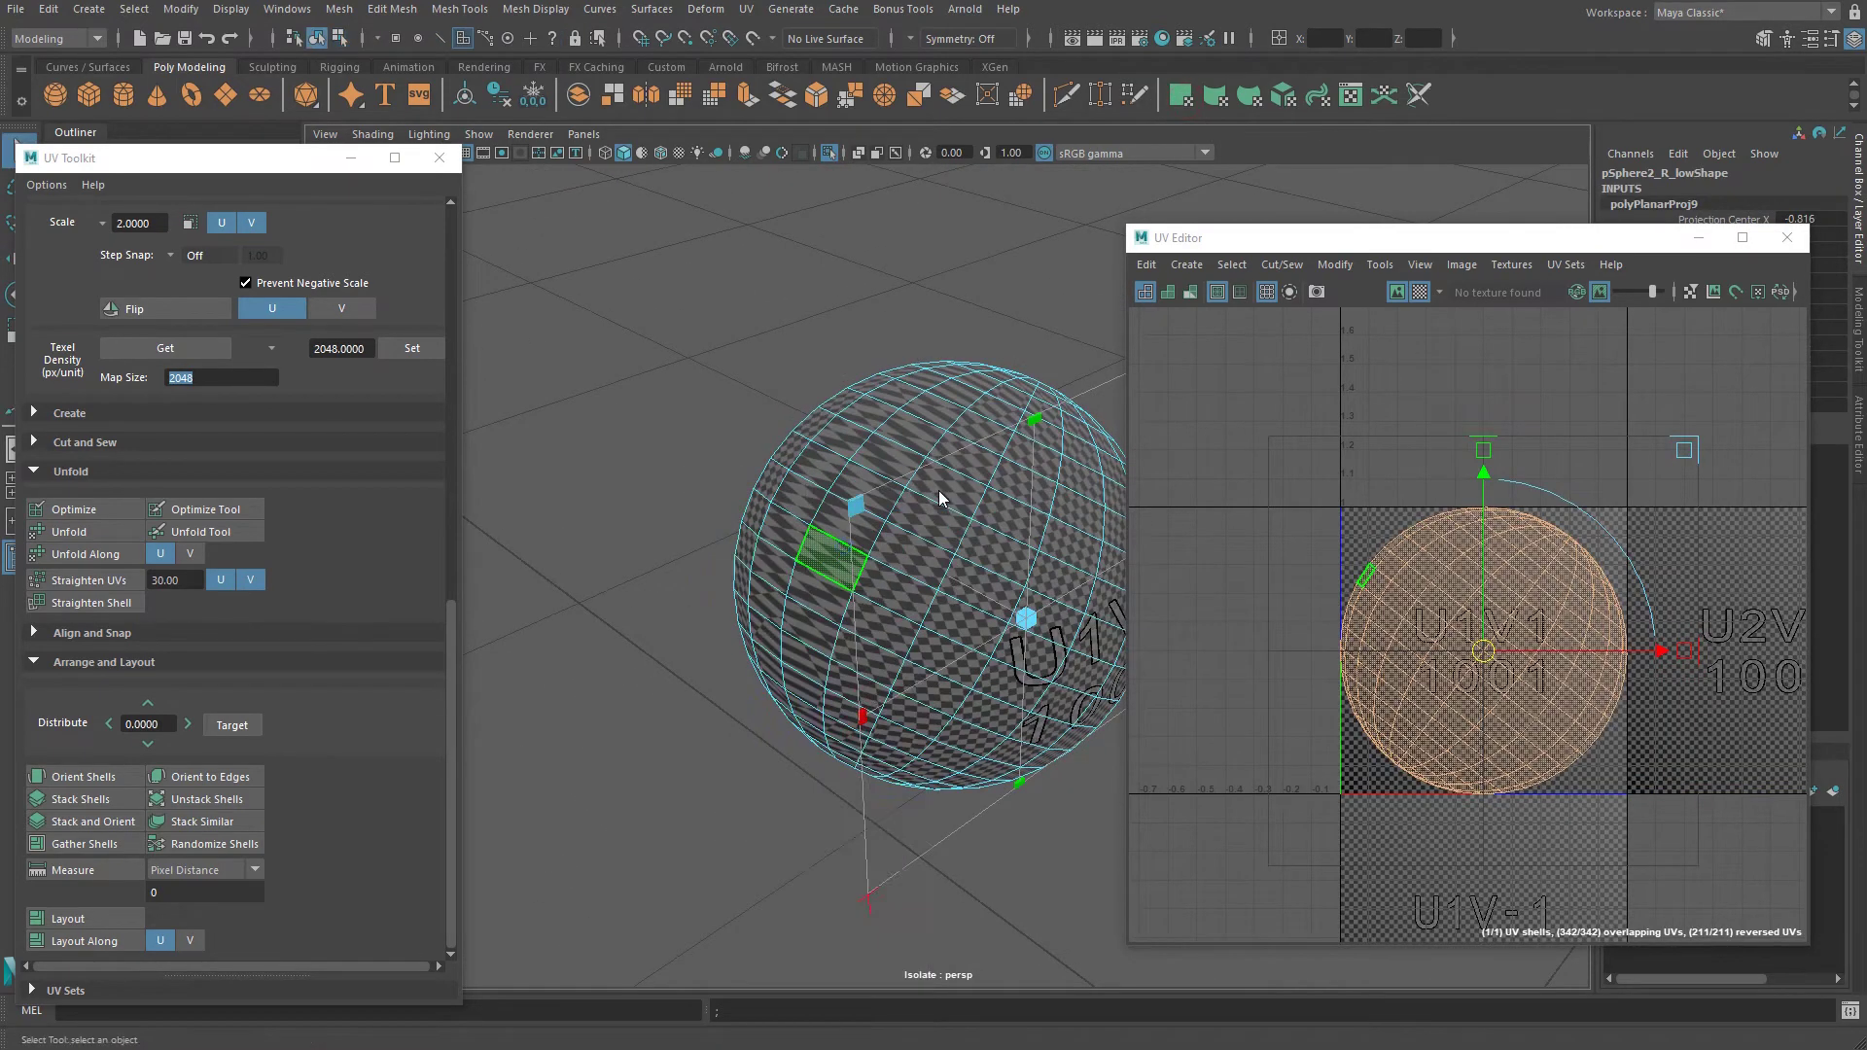
# Cut UV seams on the ball around its equator and along a perpendicular pole-to-pole edge loop.
pyautogui.click(1375, 103)
pyautogui.keyDown('alt'); pyautogui.moveTo(1068, 451); pyautogui.dragTo(1074, 446); pyautogui.keyUp('alt')
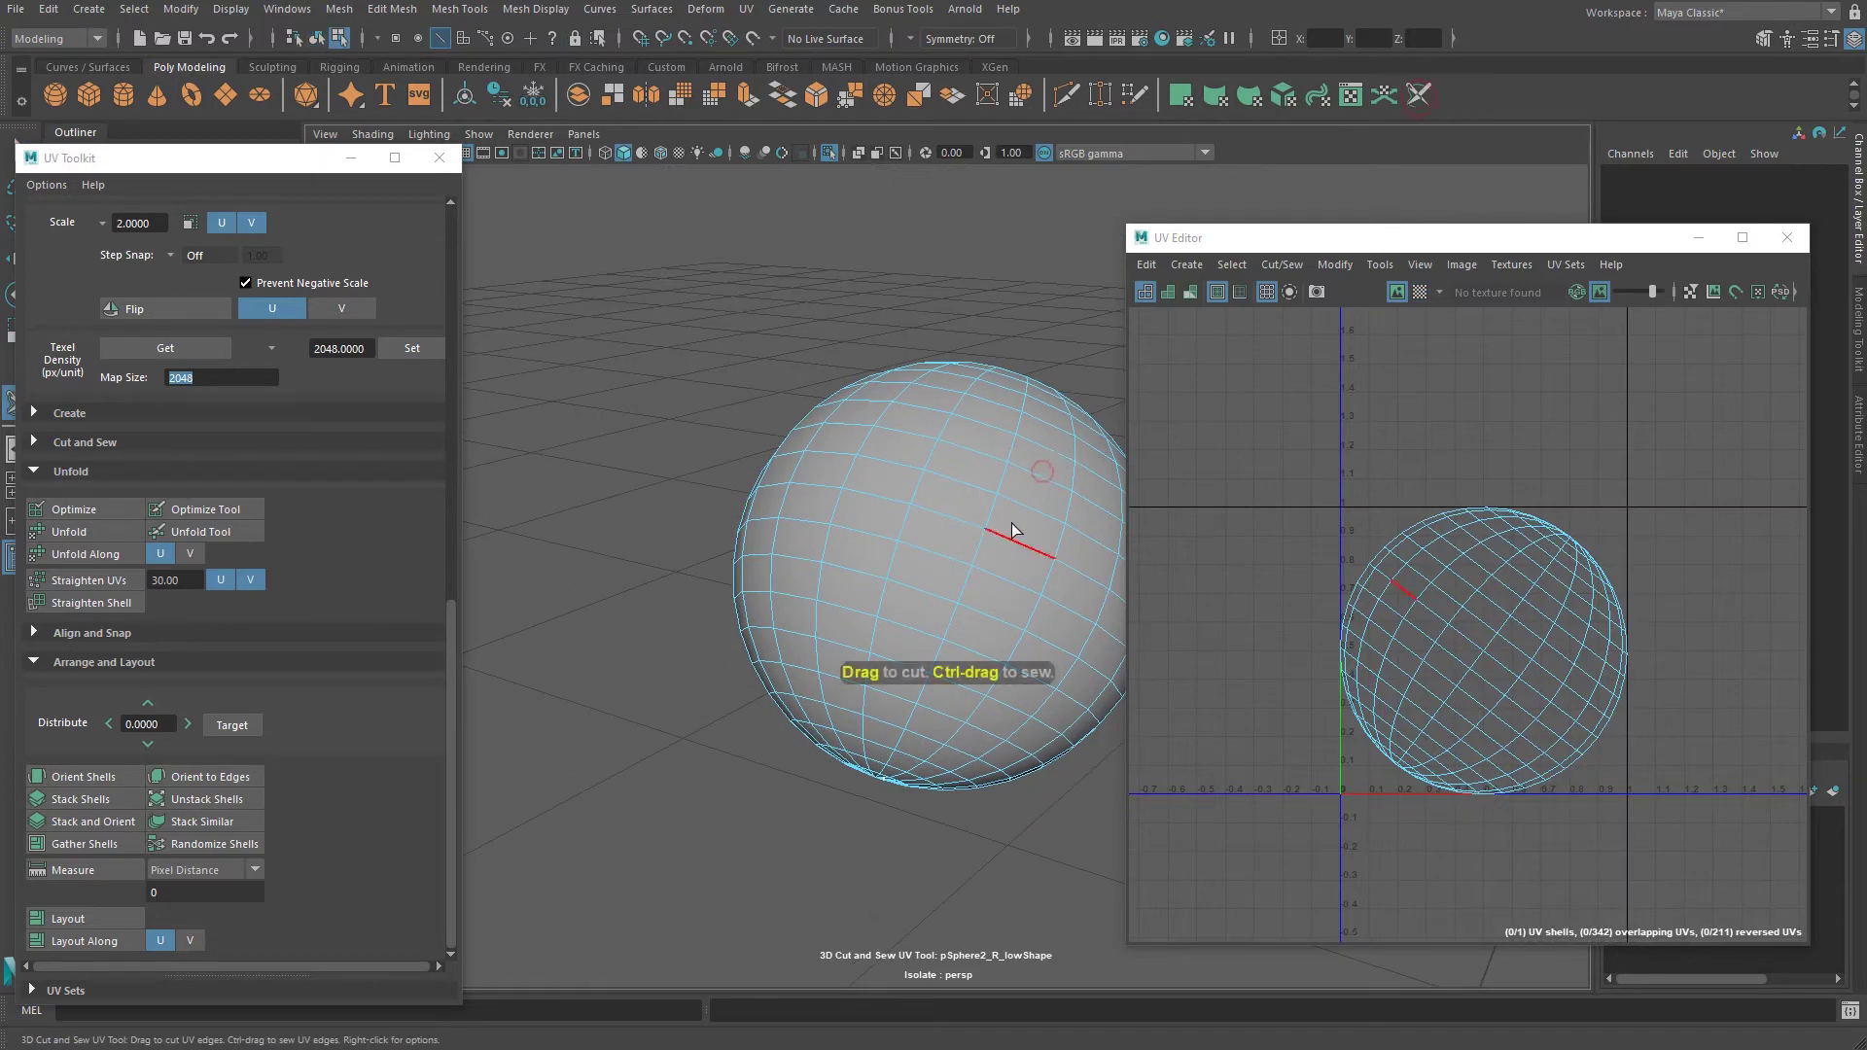
pyautogui.doubleClick(1023, 514)
pyautogui.keyDown('alt'); pyautogui.moveTo(1023, 513); pyautogui.dragTo(1001, 554); pyautogui.keyUp('alt')
pyautogui.keyDown('alt'); pyautogui.moveTo(988, 602); pyautogui.dragTo(934, 593); pyautogui.keyUp('alt')
pyautogui.doubleClick(962, 565)
pyautogui.doubleClick(997, 526)
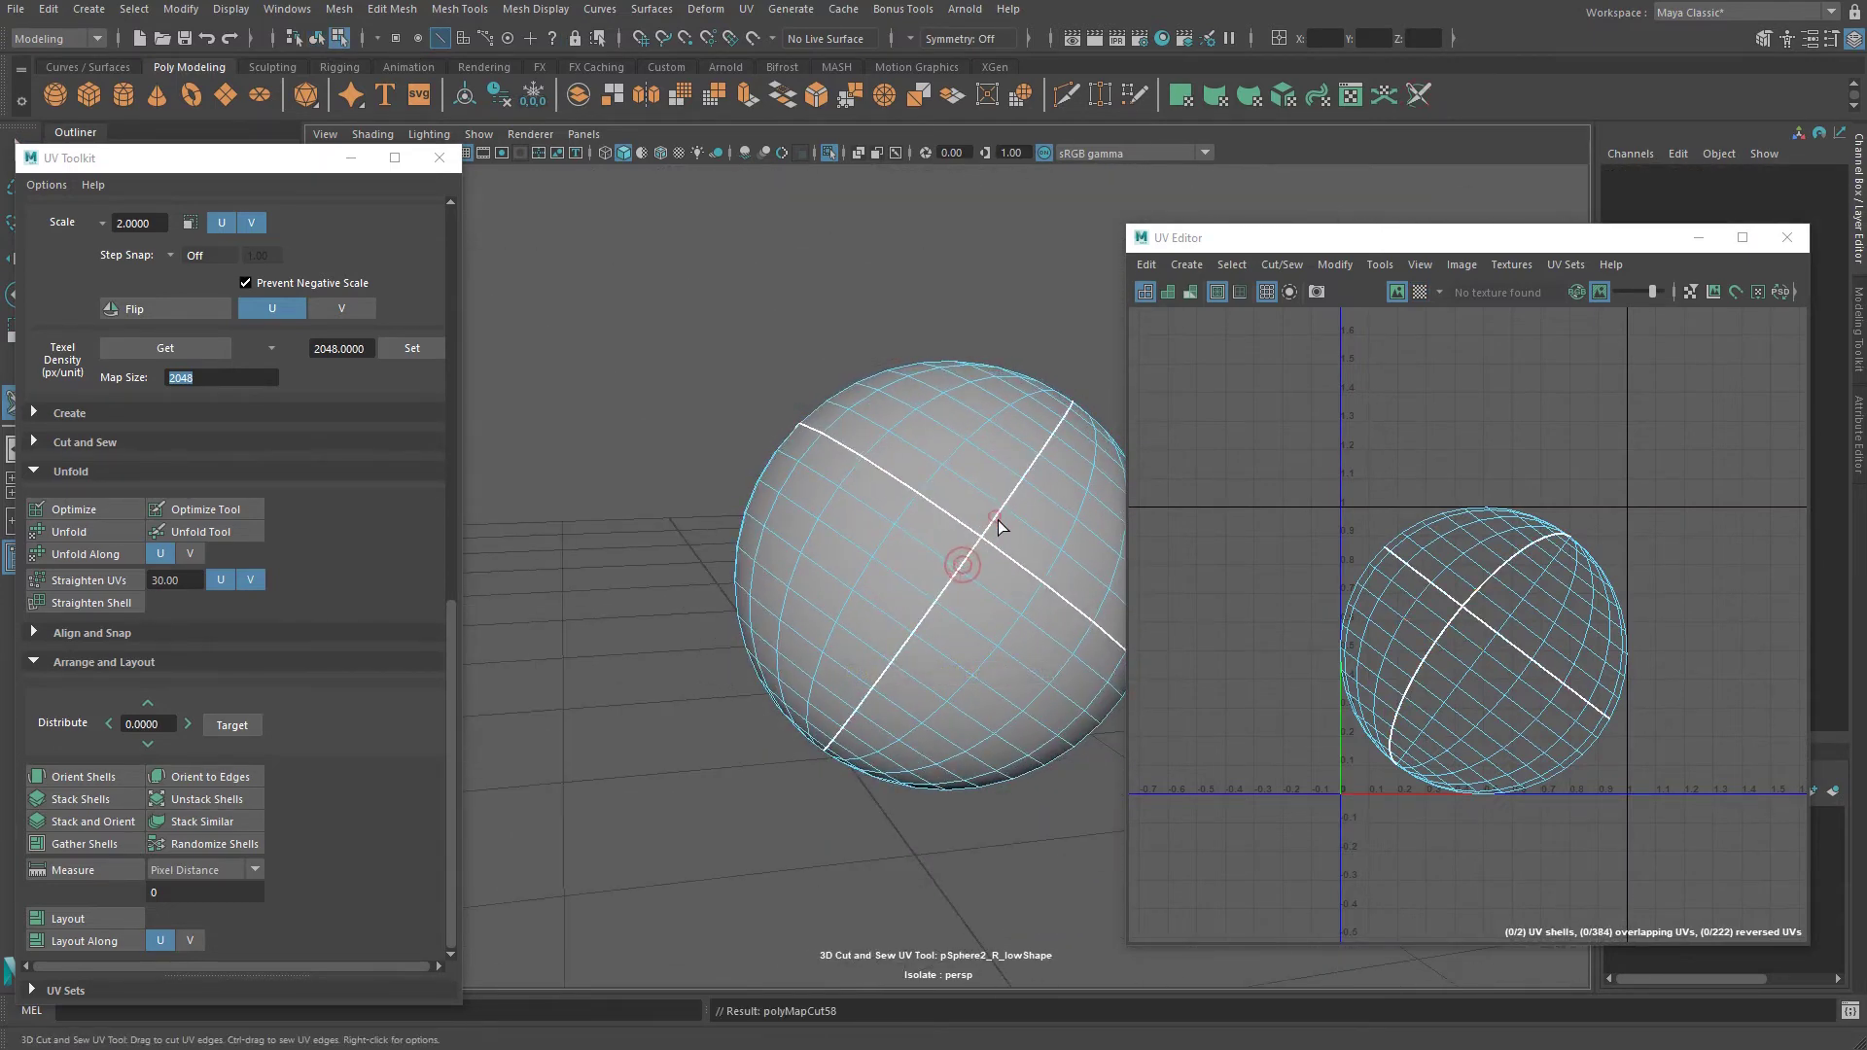
# Select the ball as an object, unfold its UVs, orient the shells and lay them out.
pyautogui.keyDown('alt'); pyautogui.moveTo(1001, 529); pyautogui.dragTo(947, 584); pyautogui.keyUp('alt')
pyautogui.press('q')
pyautogui.moveTo(941, 470); pyautogui.dragTo(994, 444, button='right')
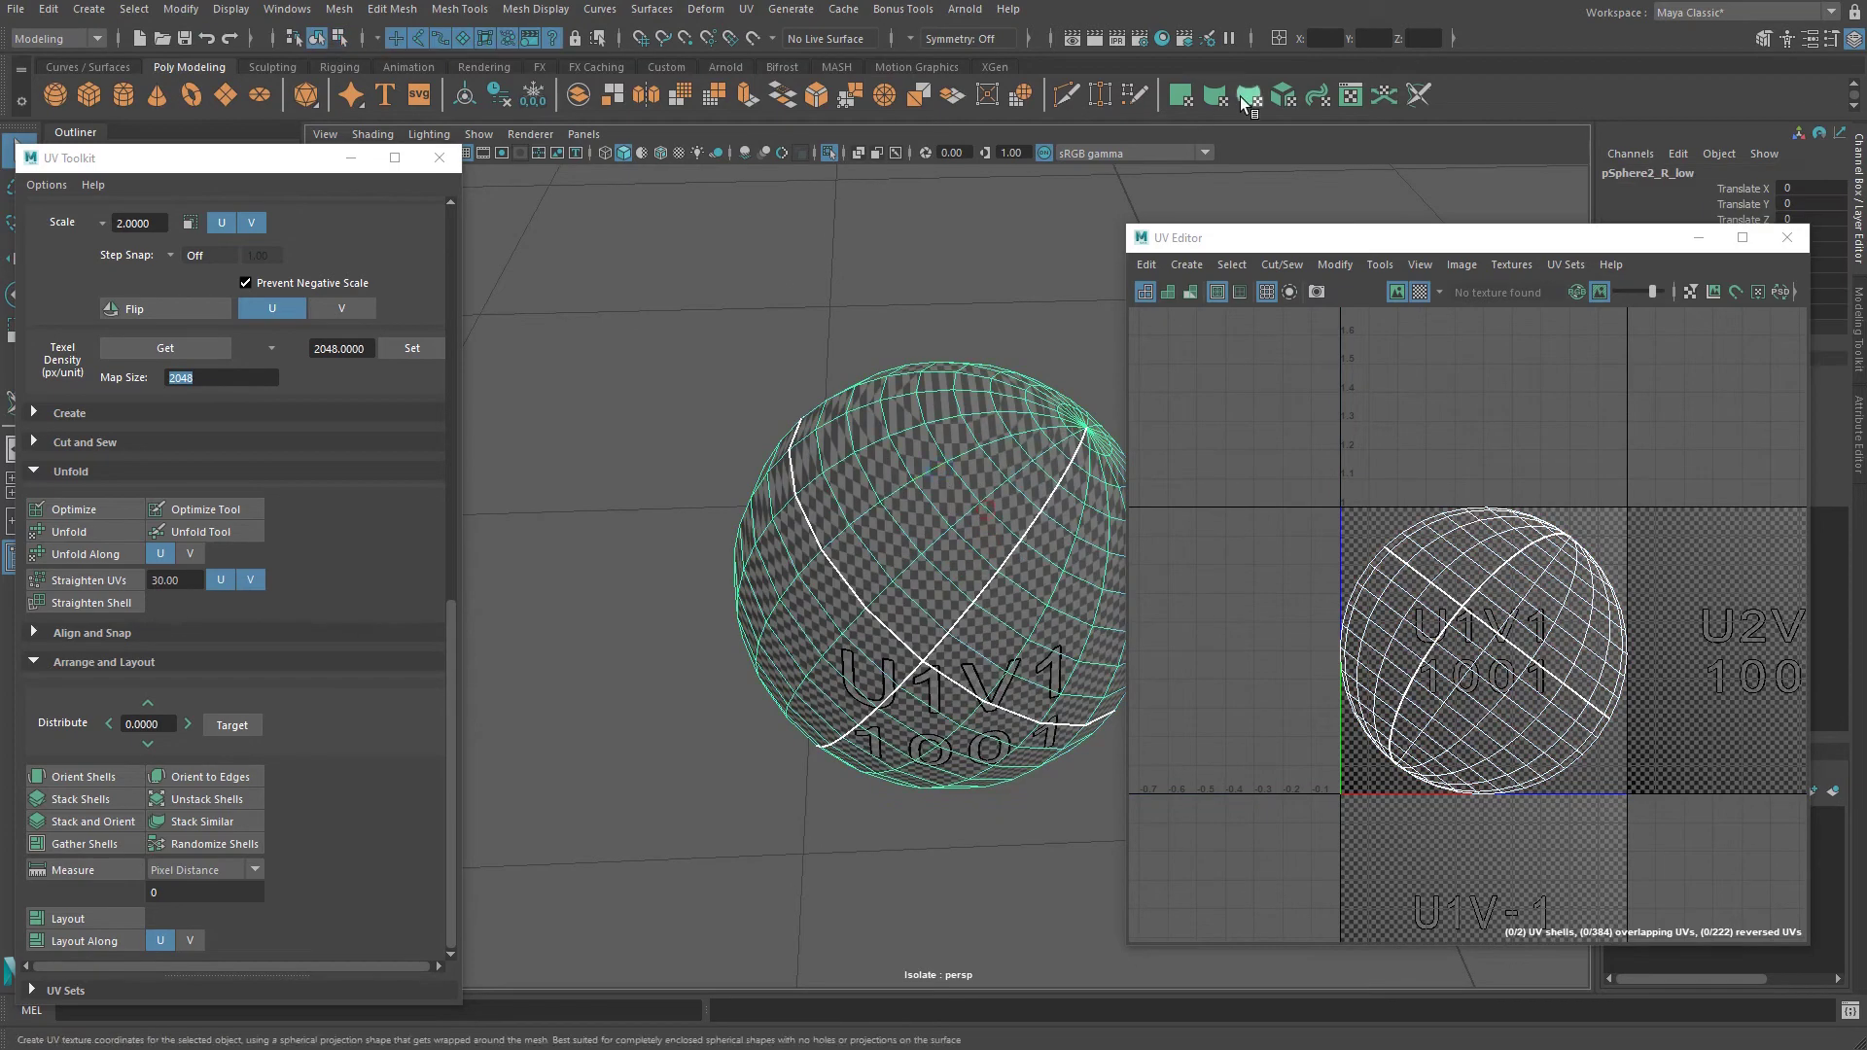
pyautogui.click(107, 531)
pyautogui.click(73, 780)
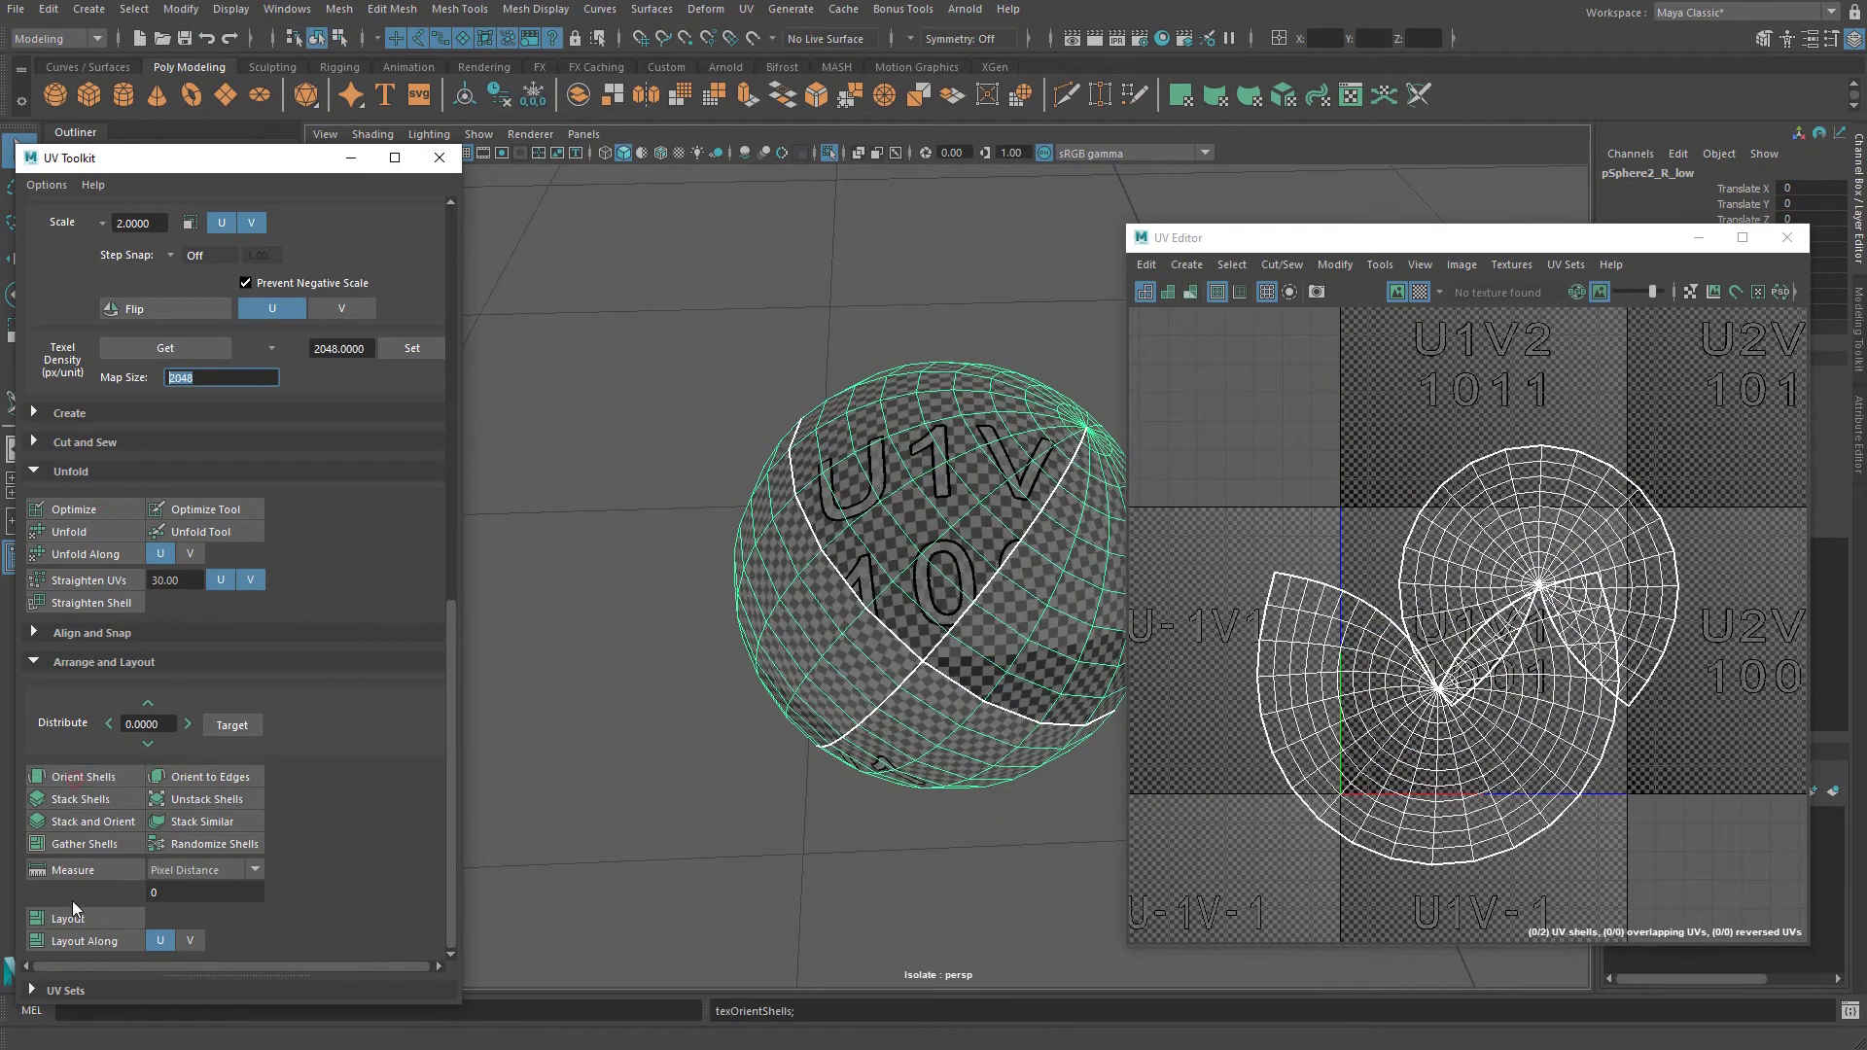
pyautogui.click(74, 918)
pyautogui.moveTo(830, 516); pyautogui.dragTo(916, 480, button='right')
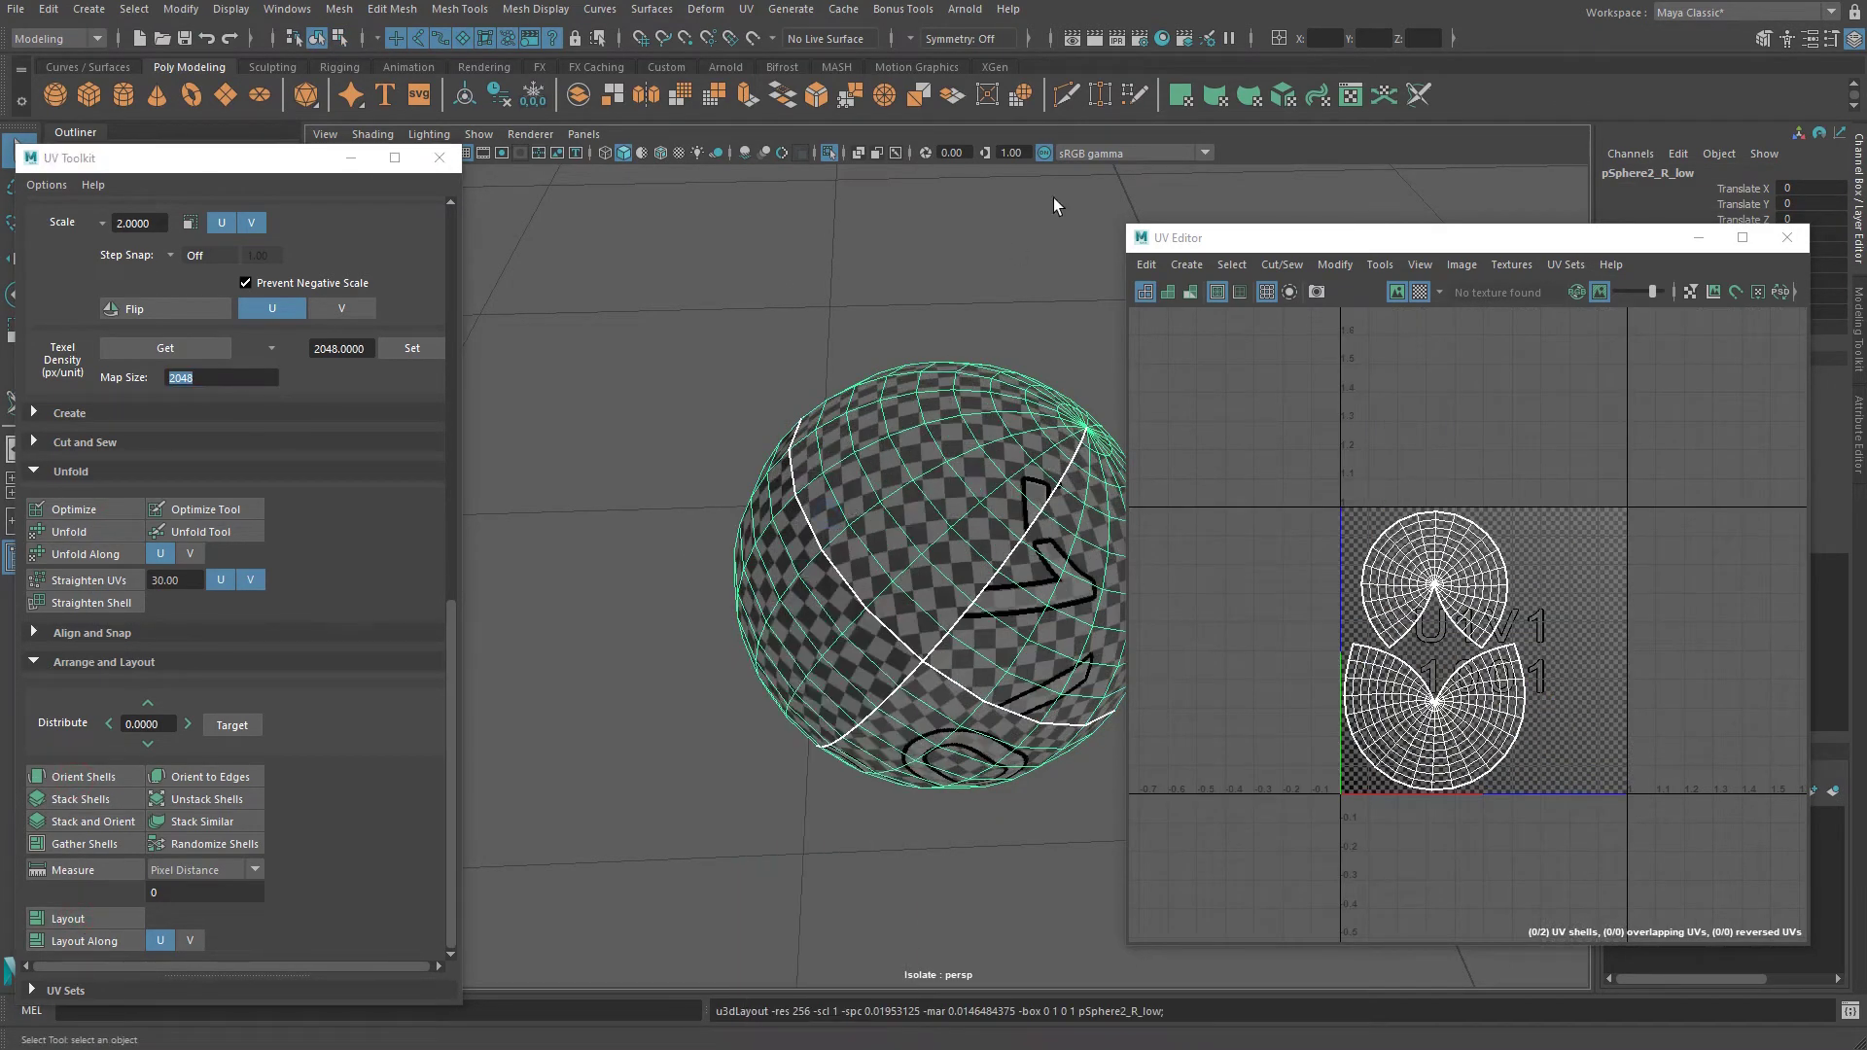
# Bring back the full model, select the forearm block below the ball joint and isolate it.
pyautogui.click(831, 151)
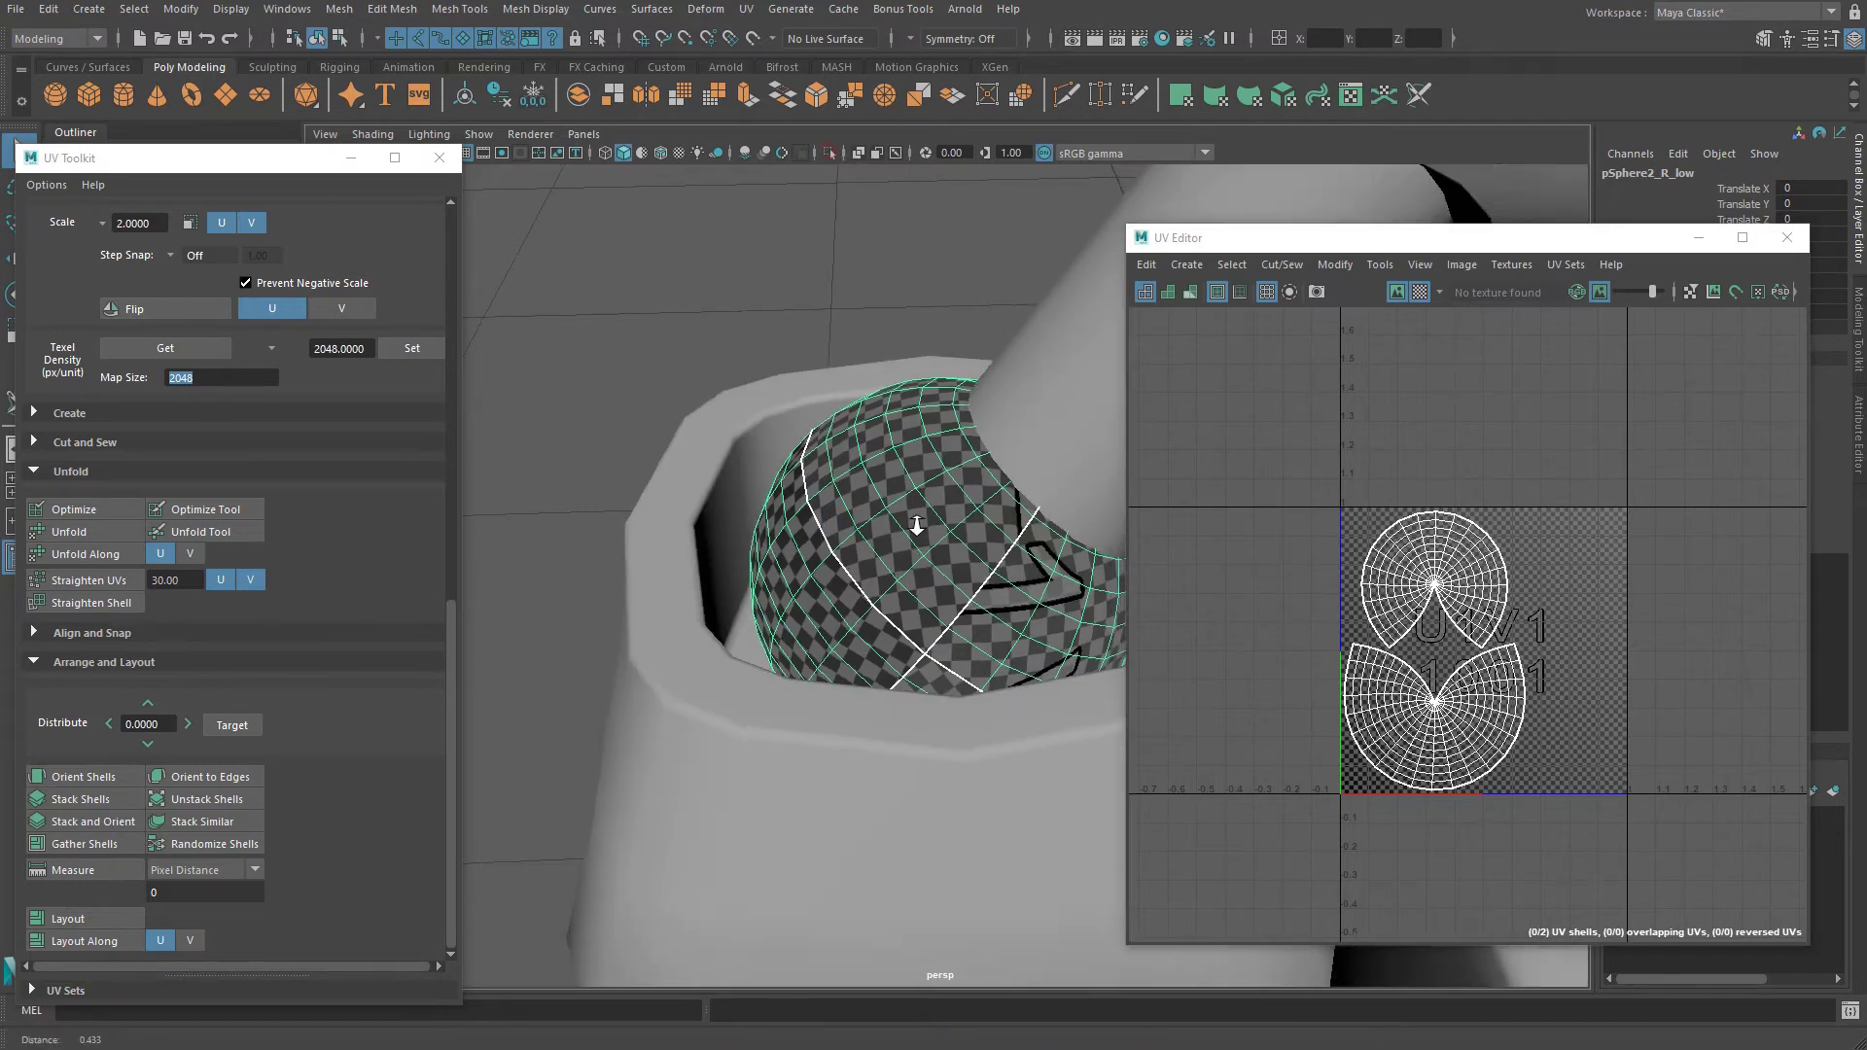
pyautogui.scroll(-5, 917, 523)
pyautogui.keyDown('alt'); pyautogui.moveTo(917, 524); pyautogui.dragTo(846, 495); pyautogui.keyUp('alt')
pyautogui.keyDown('alt'); pyautogui.moveTo(843, 493); pyautogui.dragTo(821, 376, button='middle'); pyautogui.keyUp('alt')
pyautogui.click(879, 583)
pyautogui.keyDown('alt'); pyautogui.moveTo(881, 586); pyautogui.dragTo(938, 634); pyautogui.keyUp('alt')
pyautogui.keyDown('alt'); pyautogui.moveTo(937, 634); pyautogui.dragTo(806, 630, button='right'); pyautogui.keyUp('alt')
pyautogui.keyDown('alt'); pyautogui.moveTo(806, 631); pyautogui.dragTo(810, 586); pyautogui.keyUp('alt')
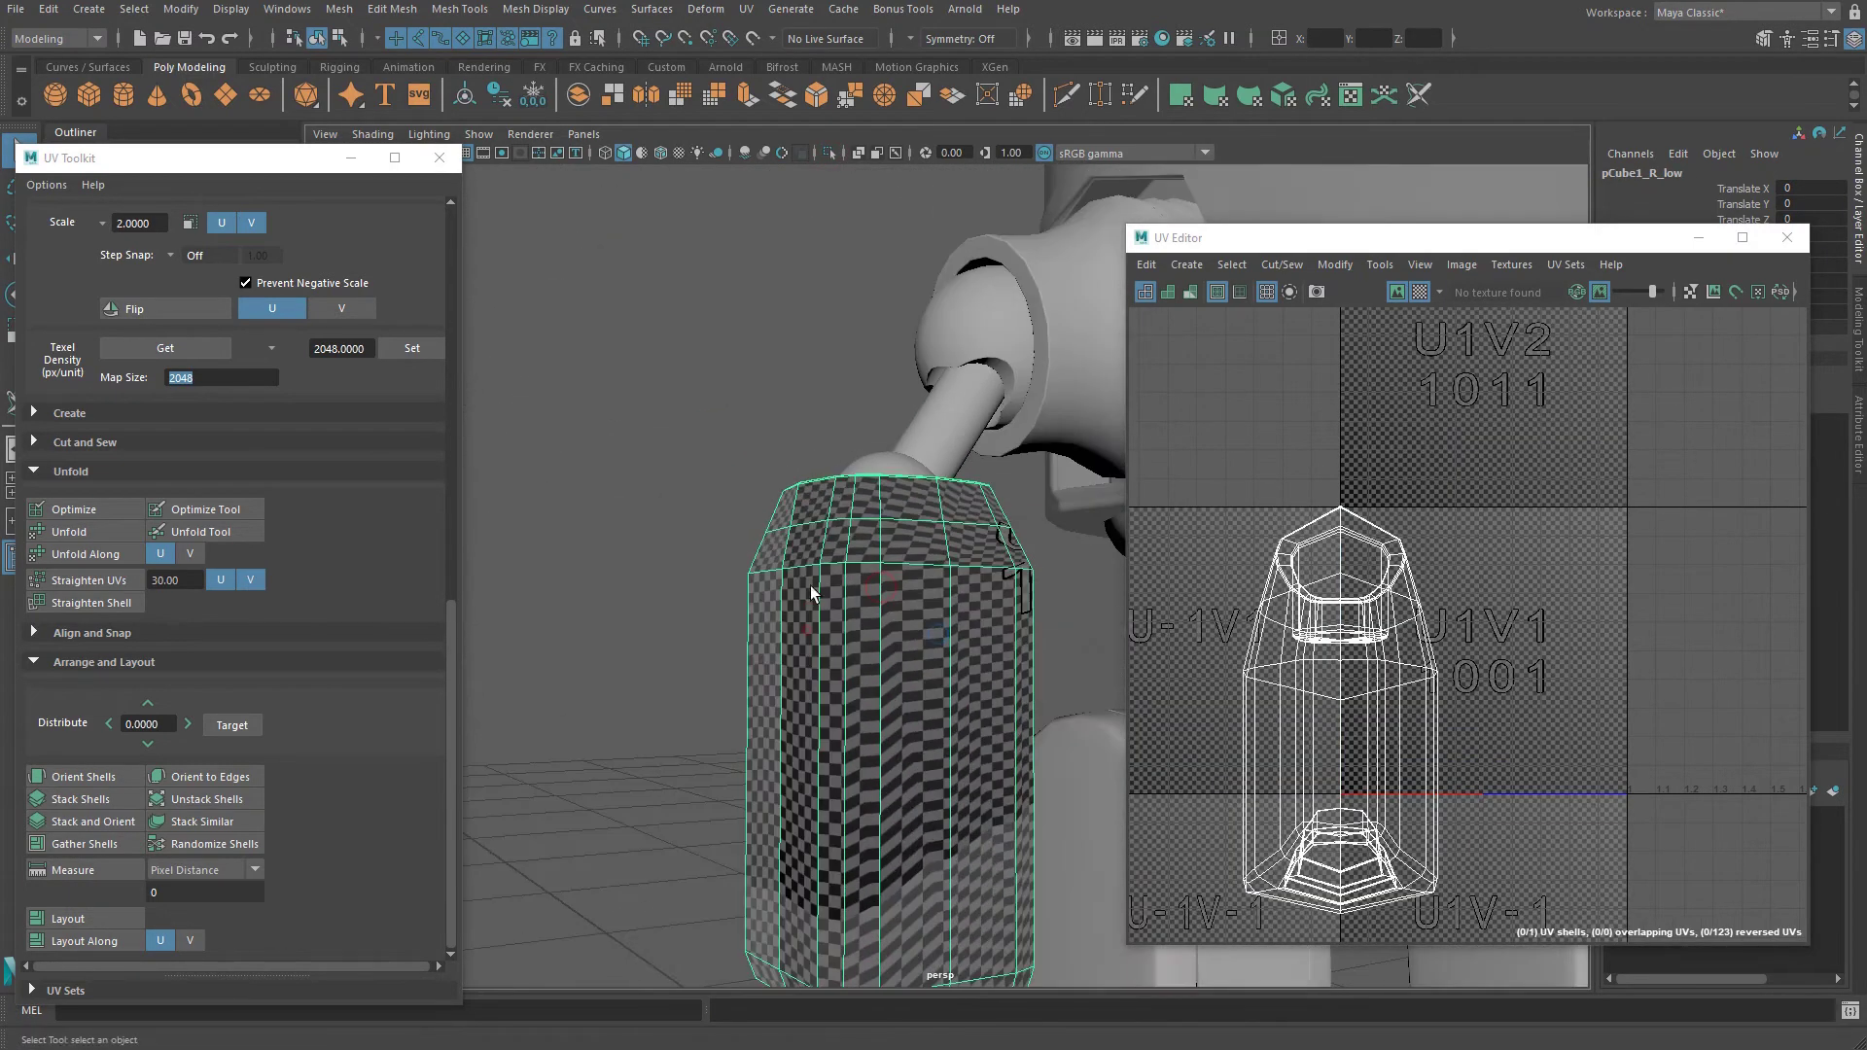
pyautogui.click(832, 152)
# Shift the UV Editor window clear of the isolated forearm block and apply a planar UV projection to the block.
pyautogui.keyDown('alt'); pyautogui.moveTo(935, 570); pyautogui.dragTo(877, 526); pyautogui.keyUp('alt')
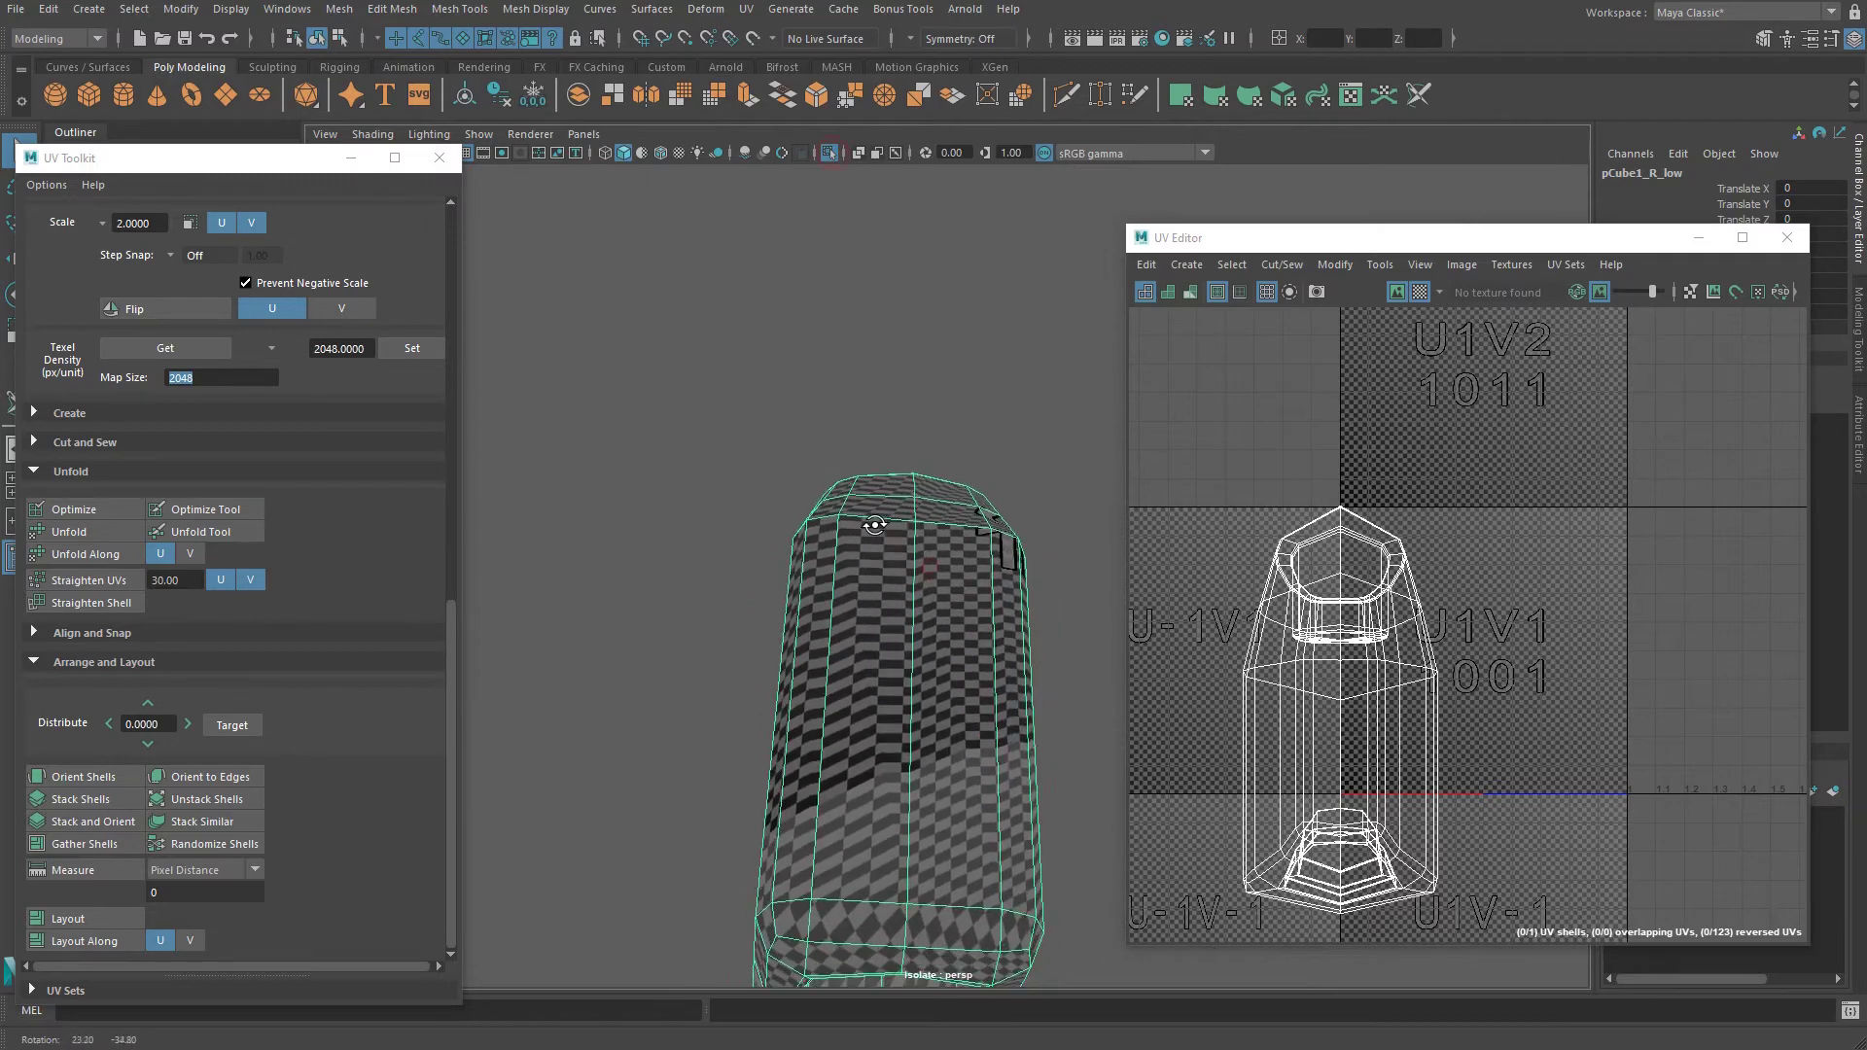
pyautogui.keyDown('alt'); pyautogui.moveTo(879, 585); pyautogui.dragTo(875, 516, button='middle'); pyautogui.keyUp('alt')
pyautogui.keyDown('alt'); pyautogui.moveTo(868, 512); pyautogui.dragTo(919, 588); pyautogui.keyUp('alt')
pyautogui.moveTo(1280, 238); pyautogui.dragTo(1232, 187)
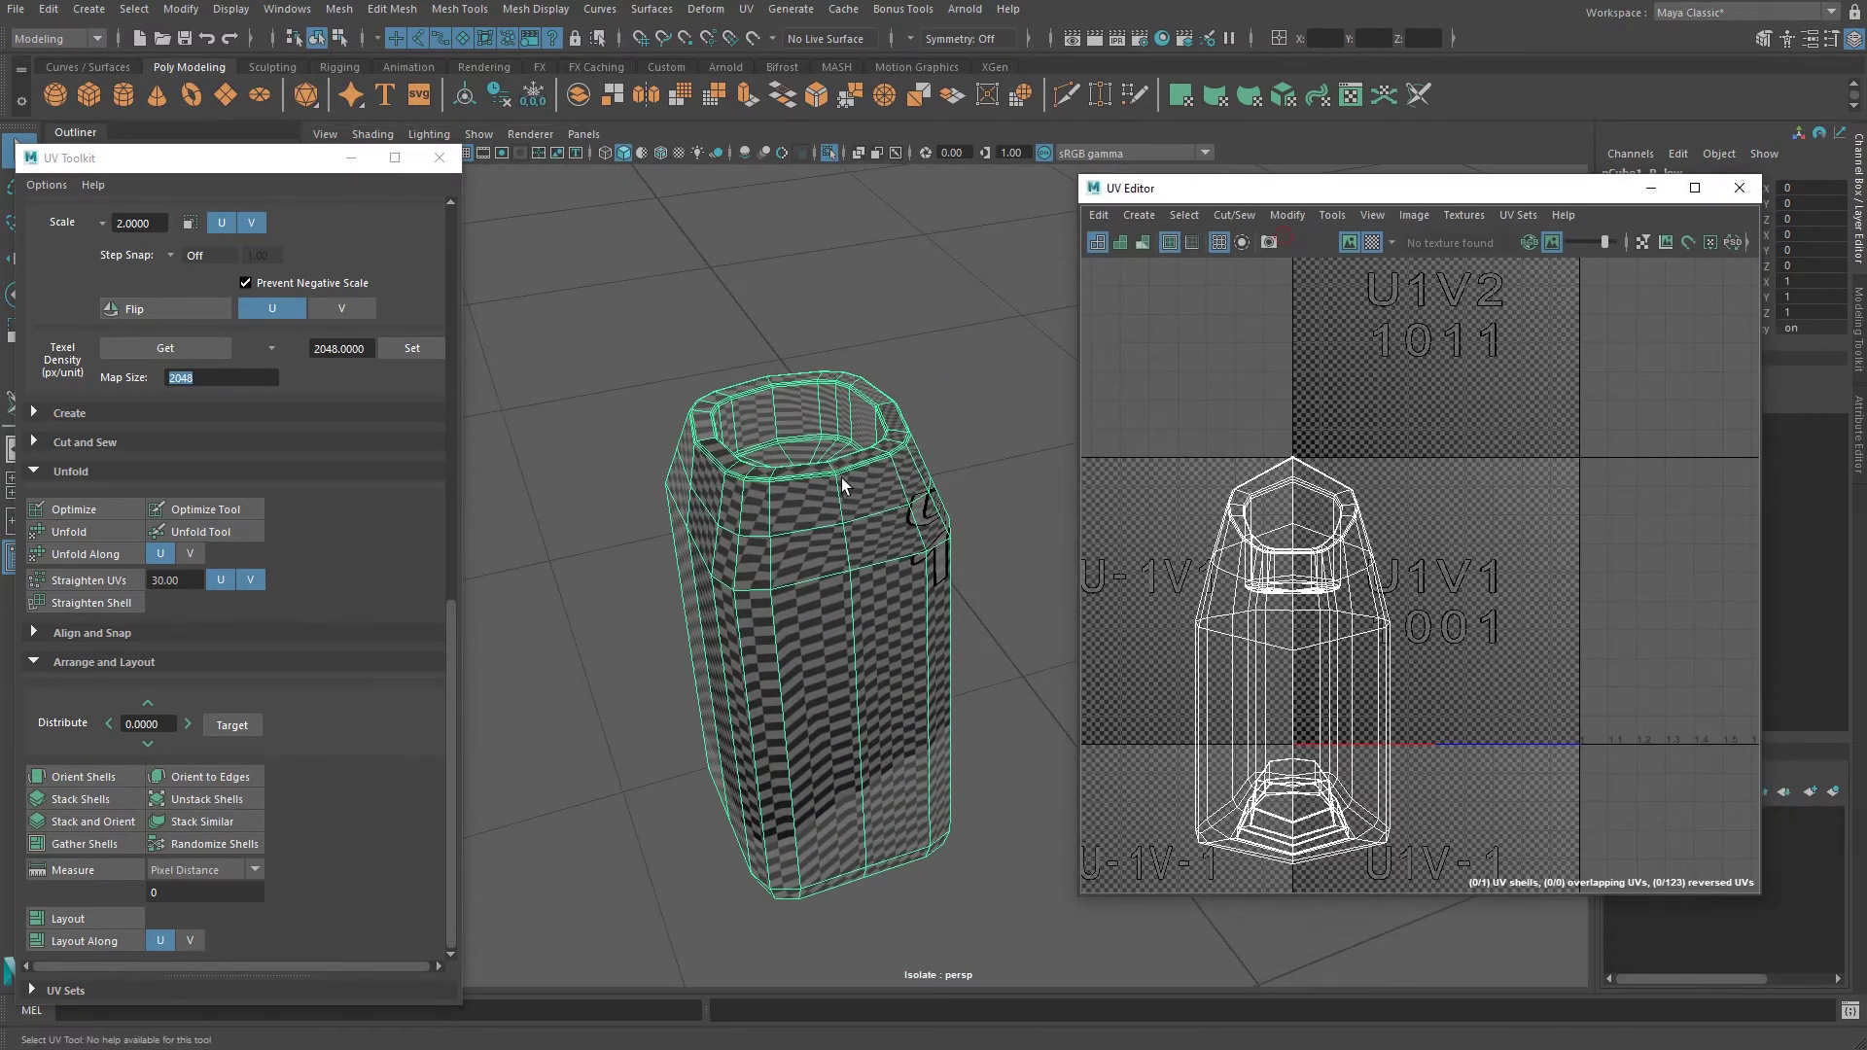
pyautogui.keyDown('alt'); pyautogui.moveTo(842, 477); pyautogui.dragTo(919, 434); pyautogui.keyUp('alt')
pyautogui.keyDown('alt'); pyautogui.moveTo(863, 510); pyautogui.dragTo(1036, 624); pyautogui.keyUp('alt')
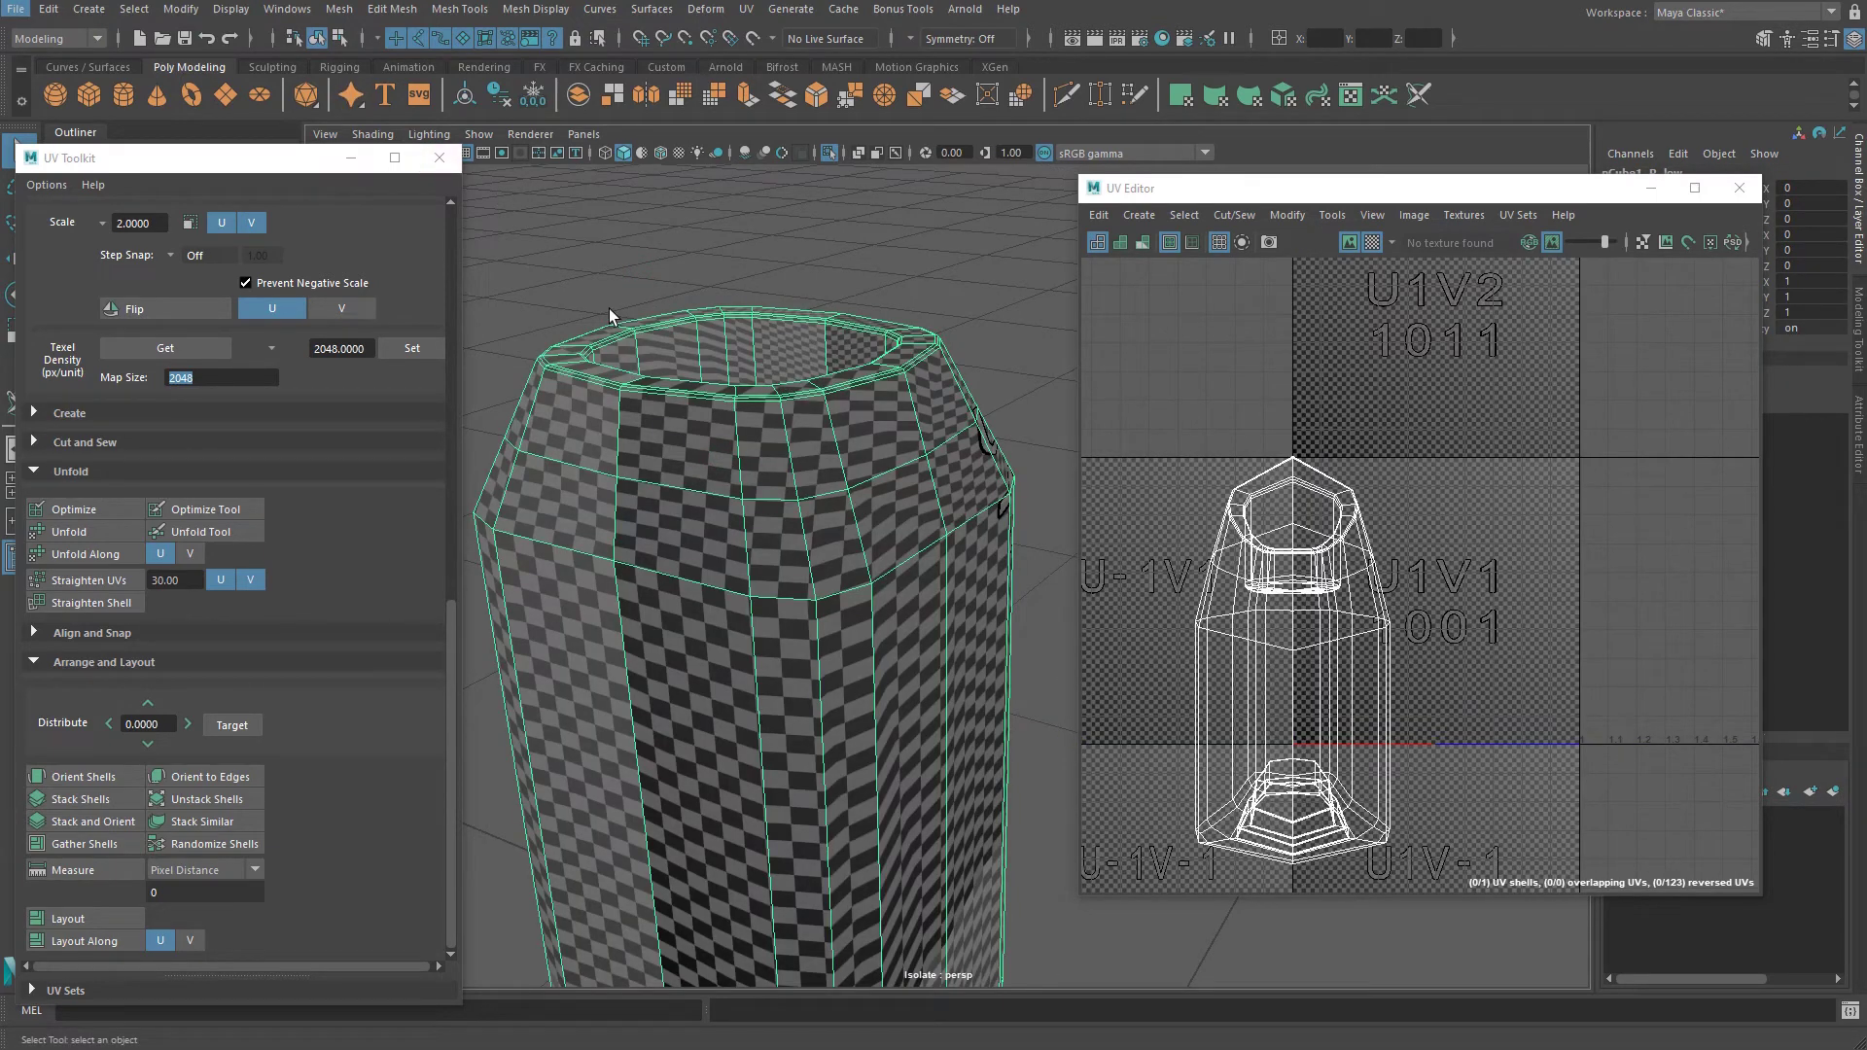
pyautogui.keyDown('alt'); pyautogui.moveTo(608, 307); pyautogui.dragTo(827, 418); pyautogui.keyUp('alt')
pyautogui.keyDown('alt'); pyautogui.moveTo(827, 418); pyautogui.dragTo(866, 385, button='middle'); pyautogui.keyUp('alt')
pyautogui.keyDown('alt'); pyautogui.moveTo(866, 385); pyautogui.dragTo(982, 447); pyautogui.keyUp('alt')
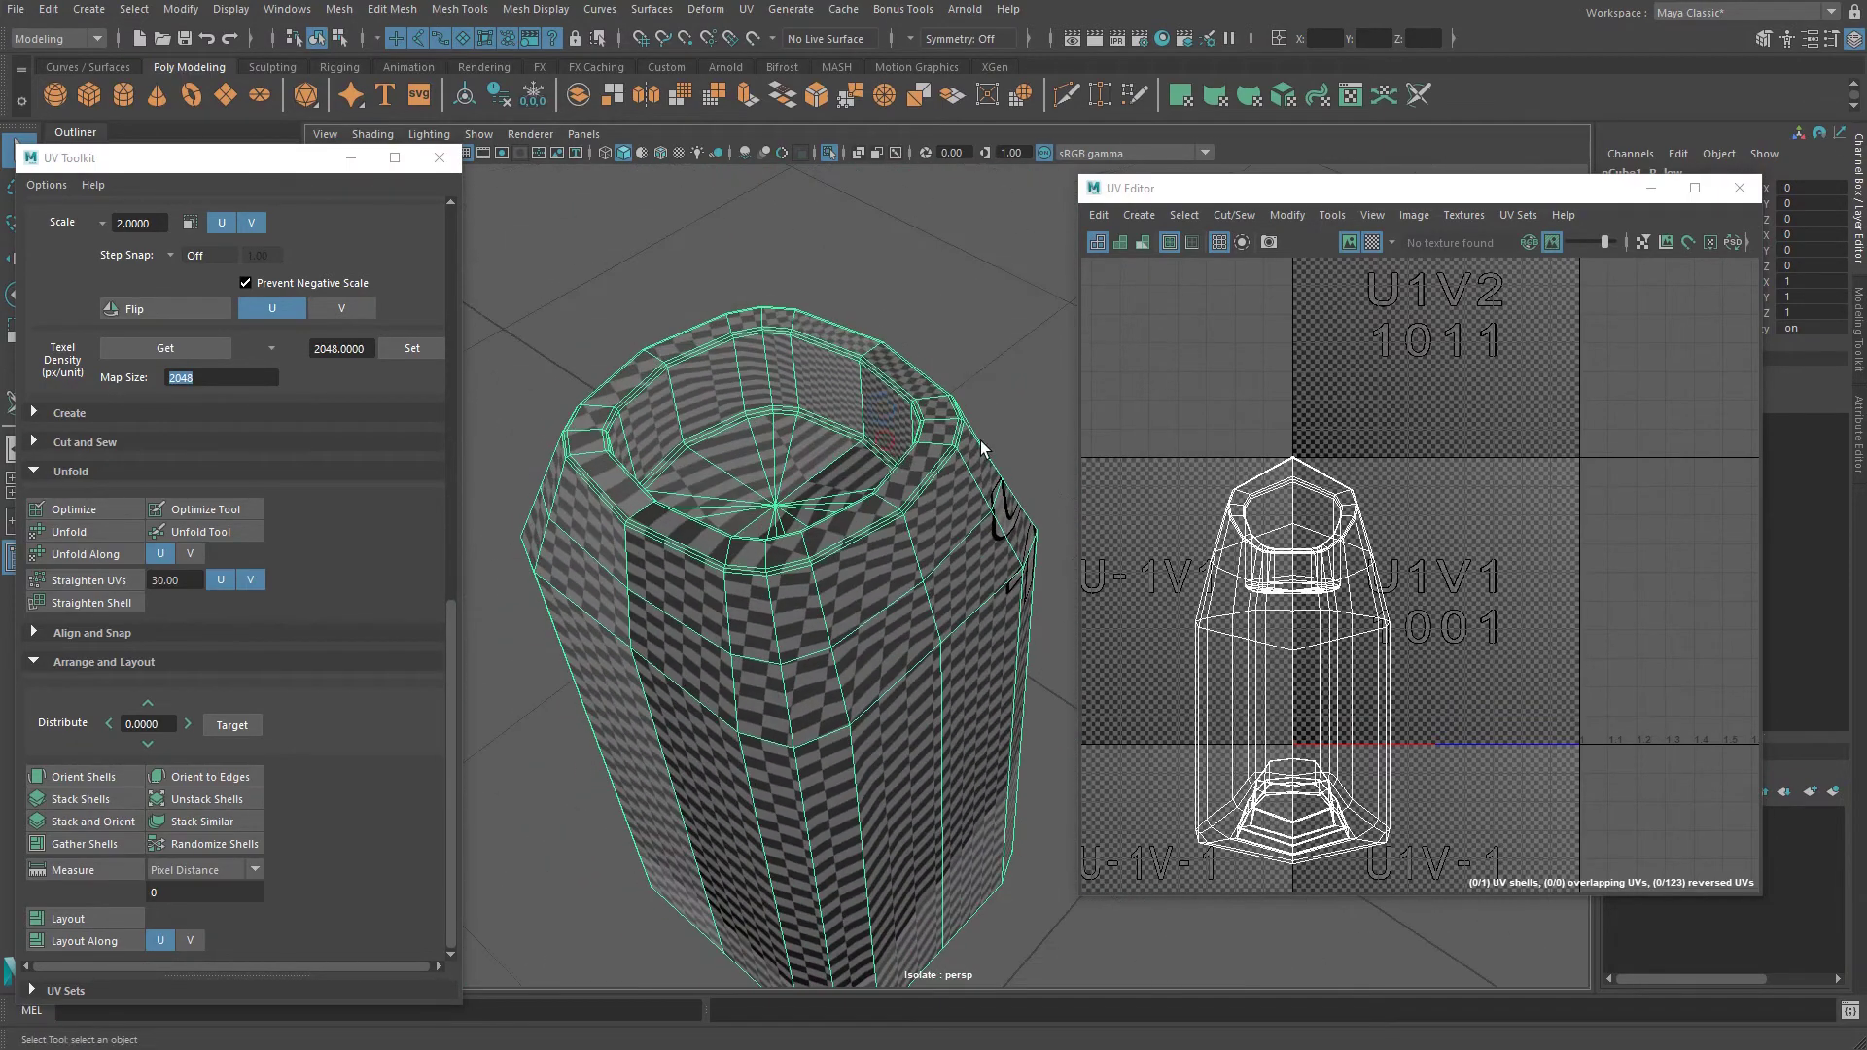
pyautogui.click(1189, 94)
pyautogui.moveTo(919, 440); pyautogui.dragTo(945, 323, button='right')
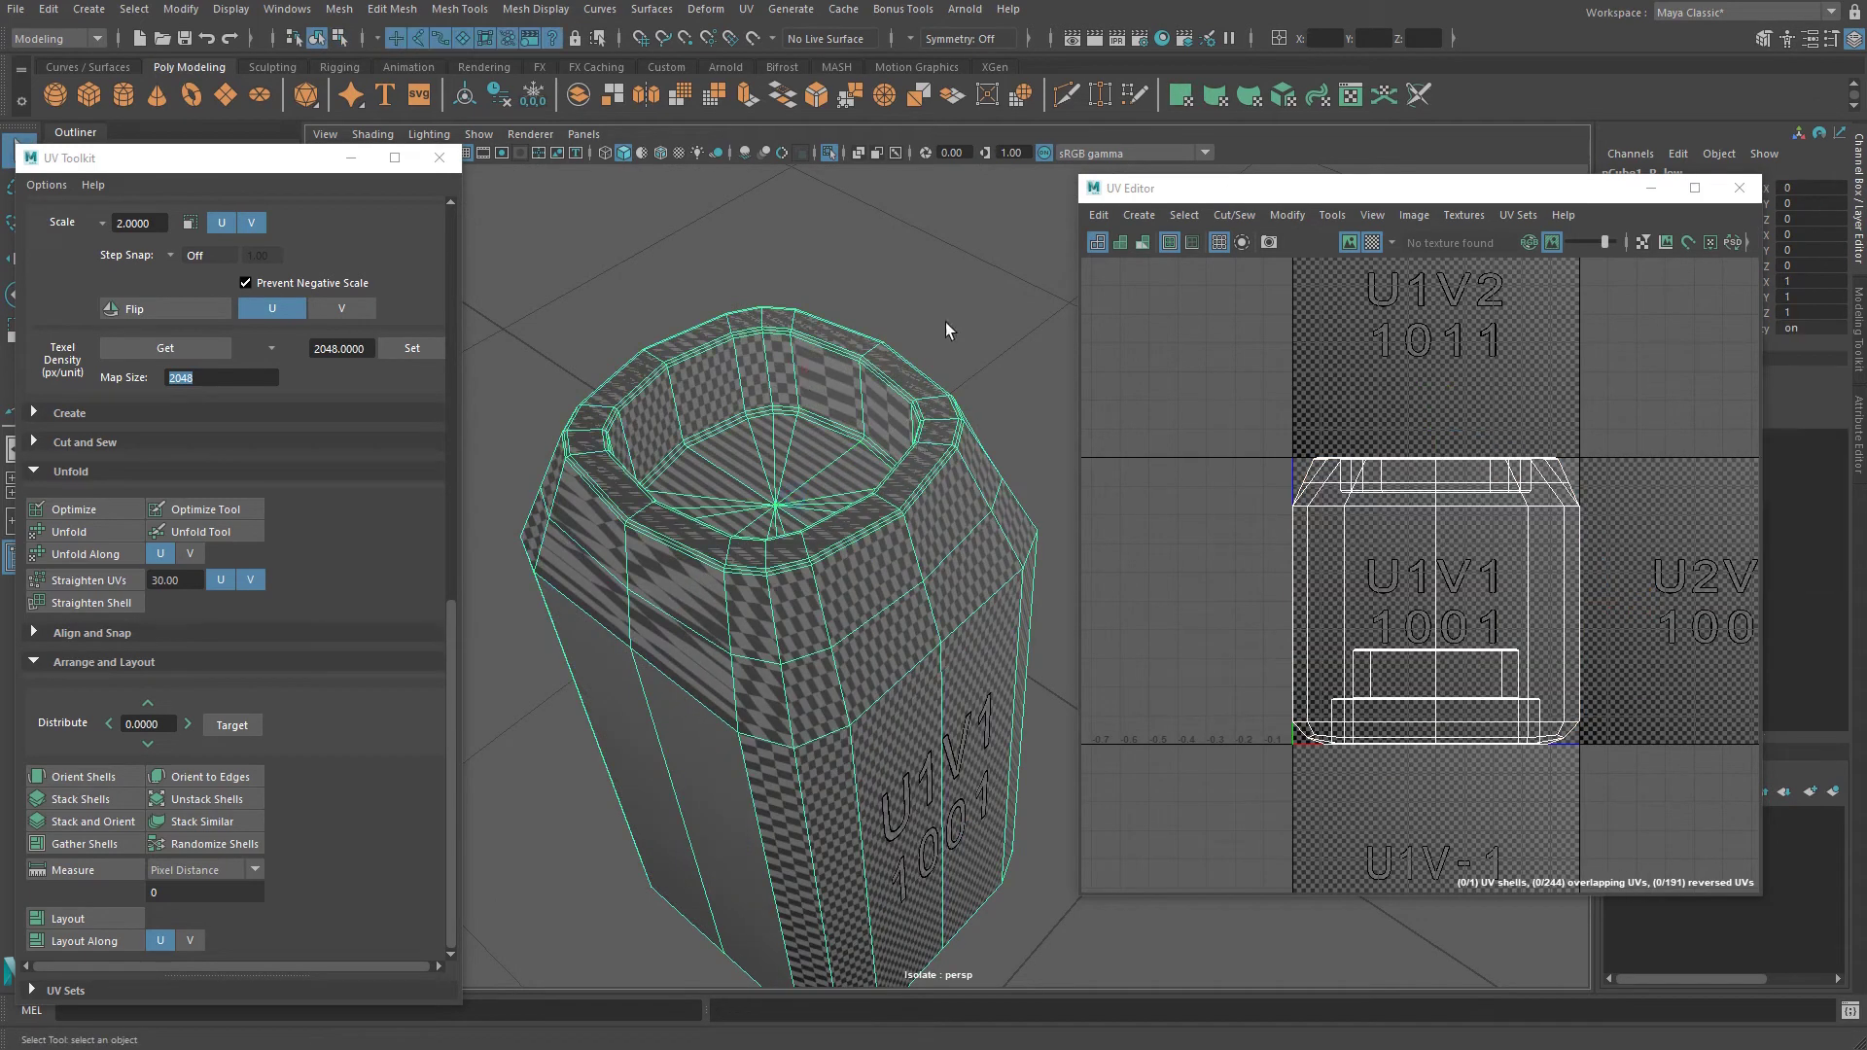
# Cut UV seams around the upper socket's inner rim and around the edge of its floor.
pyautogui.click(1415, 93)
pyautogui.scroll(5, 877, 397)
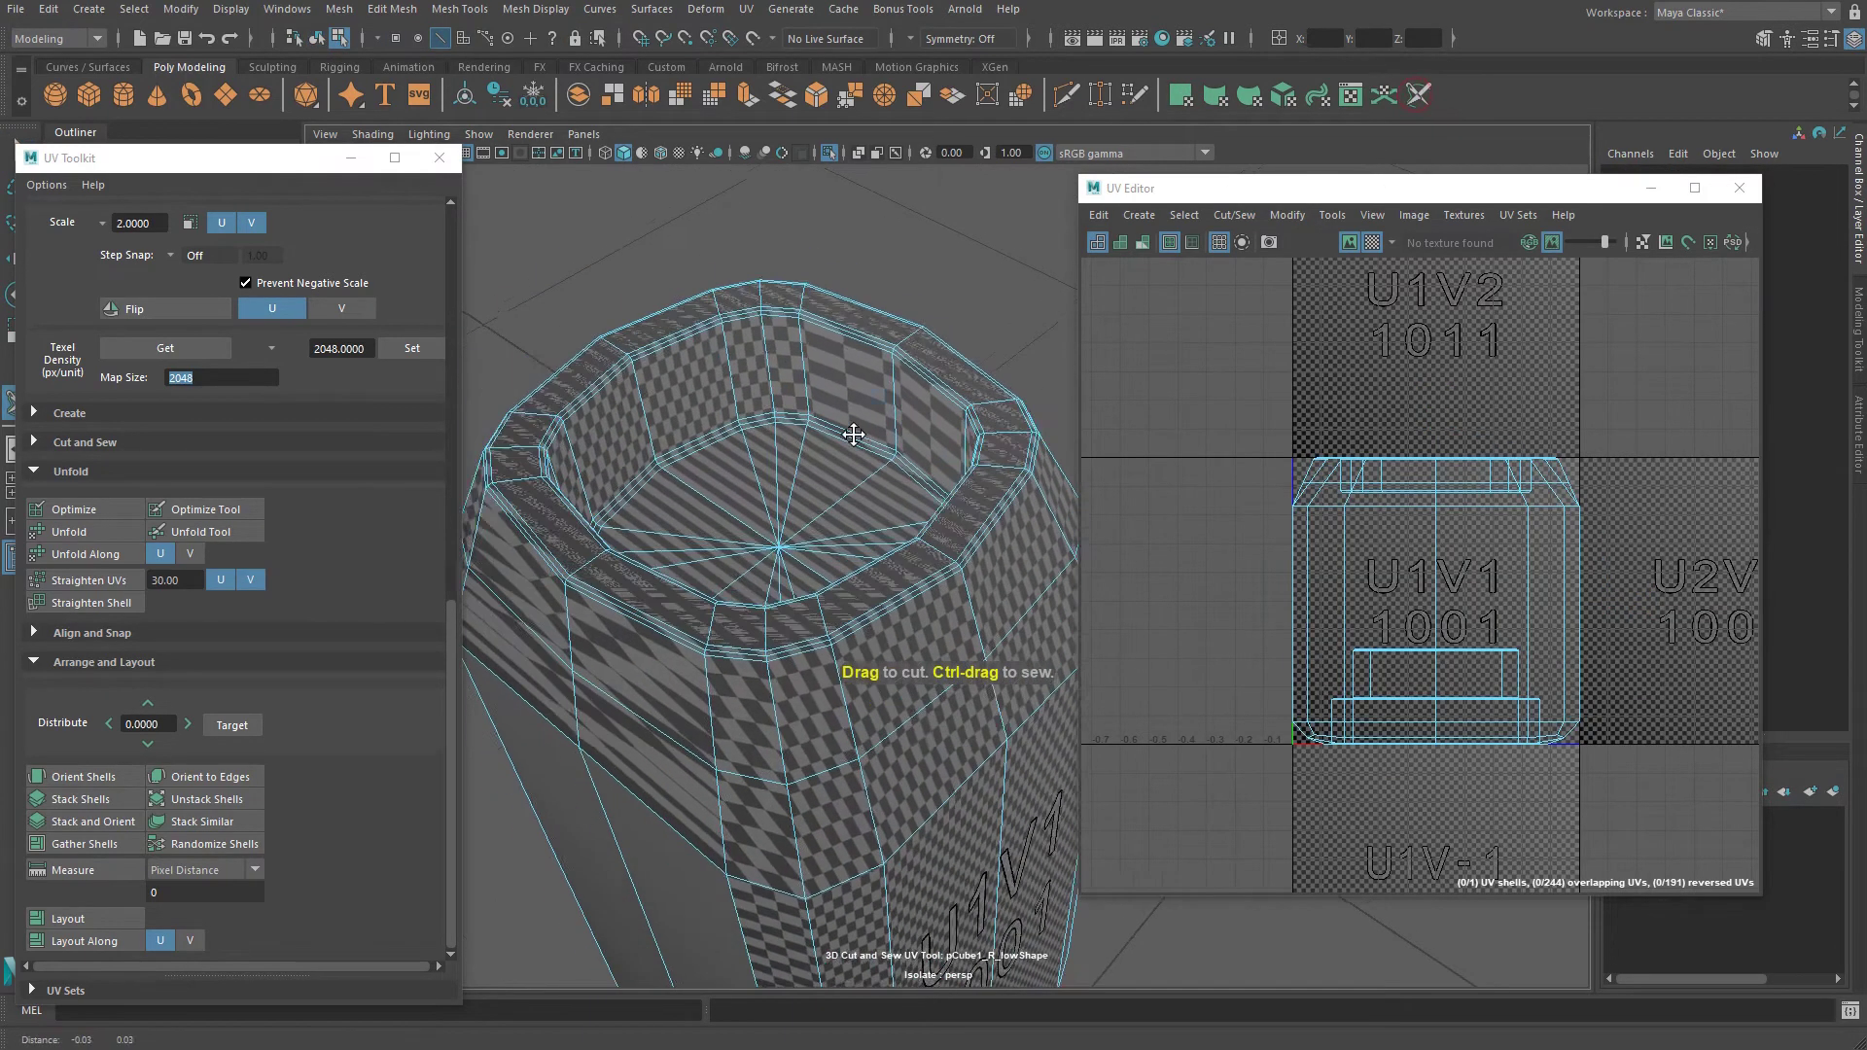
pyautogui.doubleClick(868, 344)
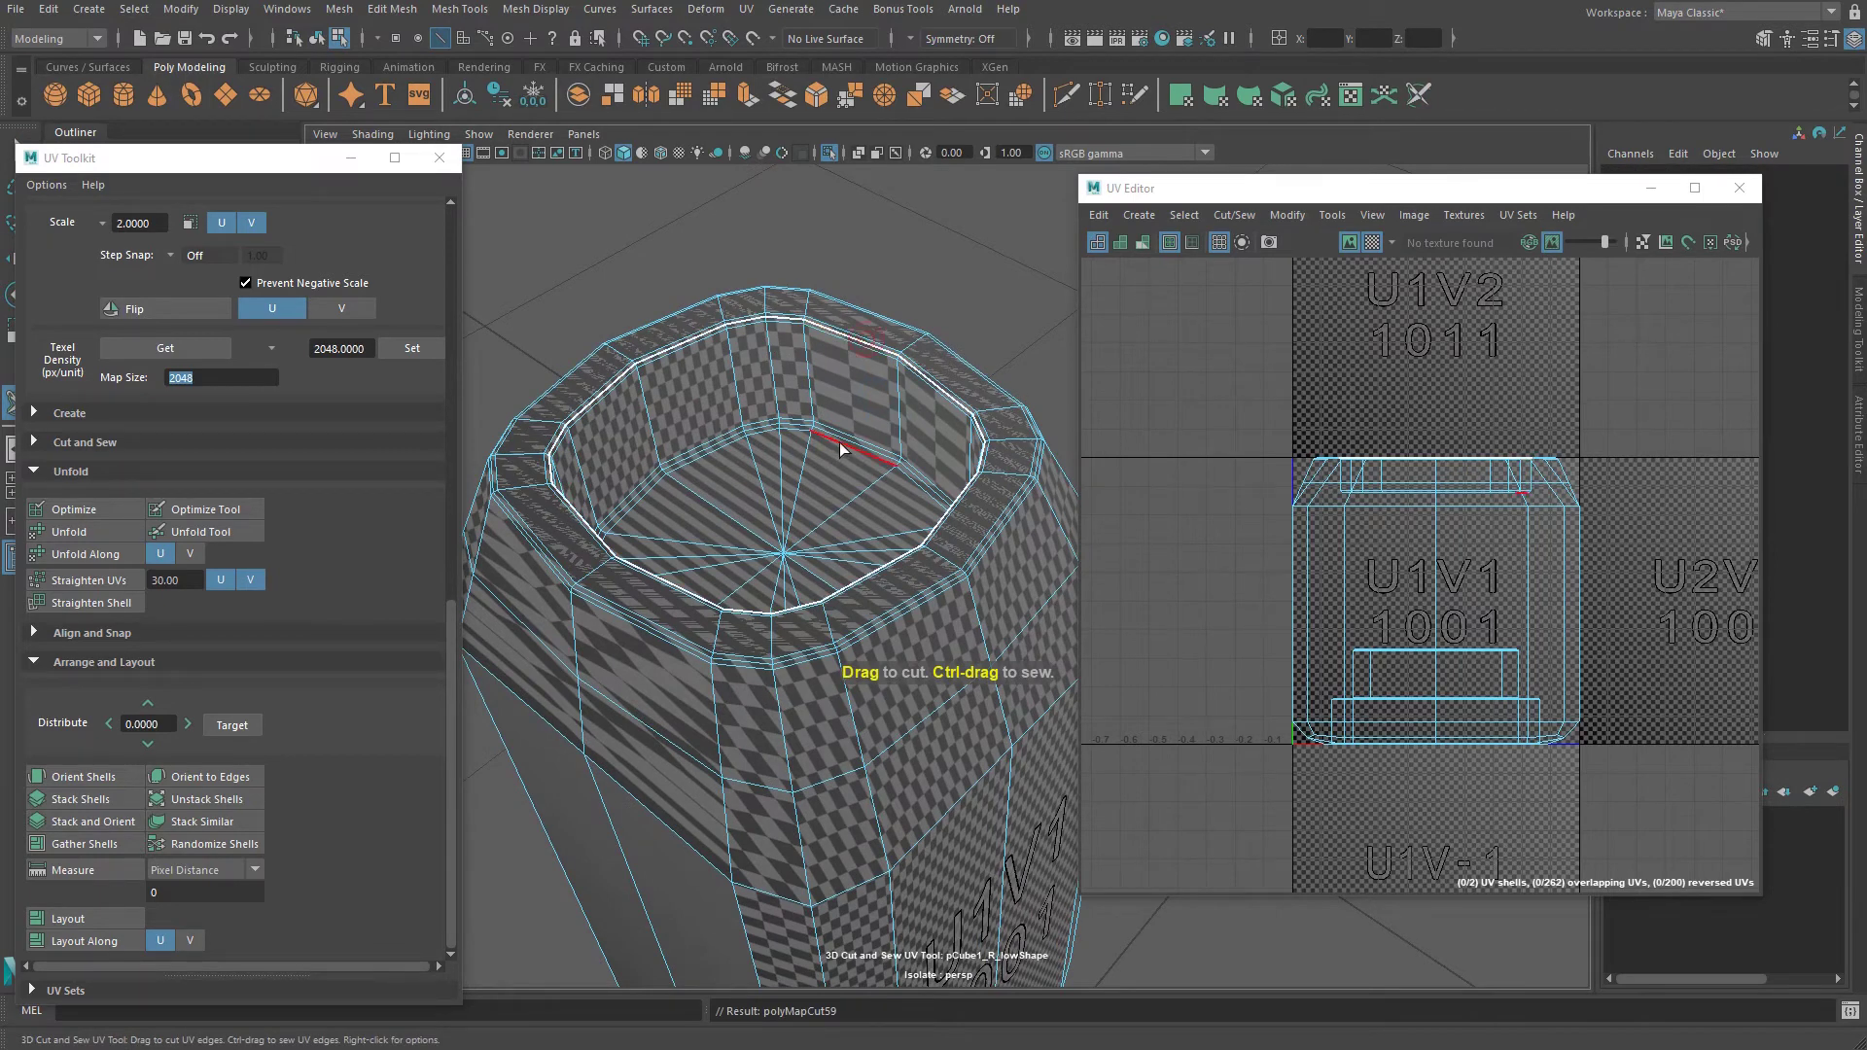
pyautogui.doubleClick(842, 444)
# Cut UV seams along the forearm block's four vertical corners and around the perimeter of its lower end.
pyautogui.scroll(-5, 829, 591)
pyautogui.keyDown('alt'); pyautogui.moveTo(879, 663); pyautogui.dragTo(861, 457); pyautogui.keyUp('alt')
pyautogui.doubleClick(871, 580)
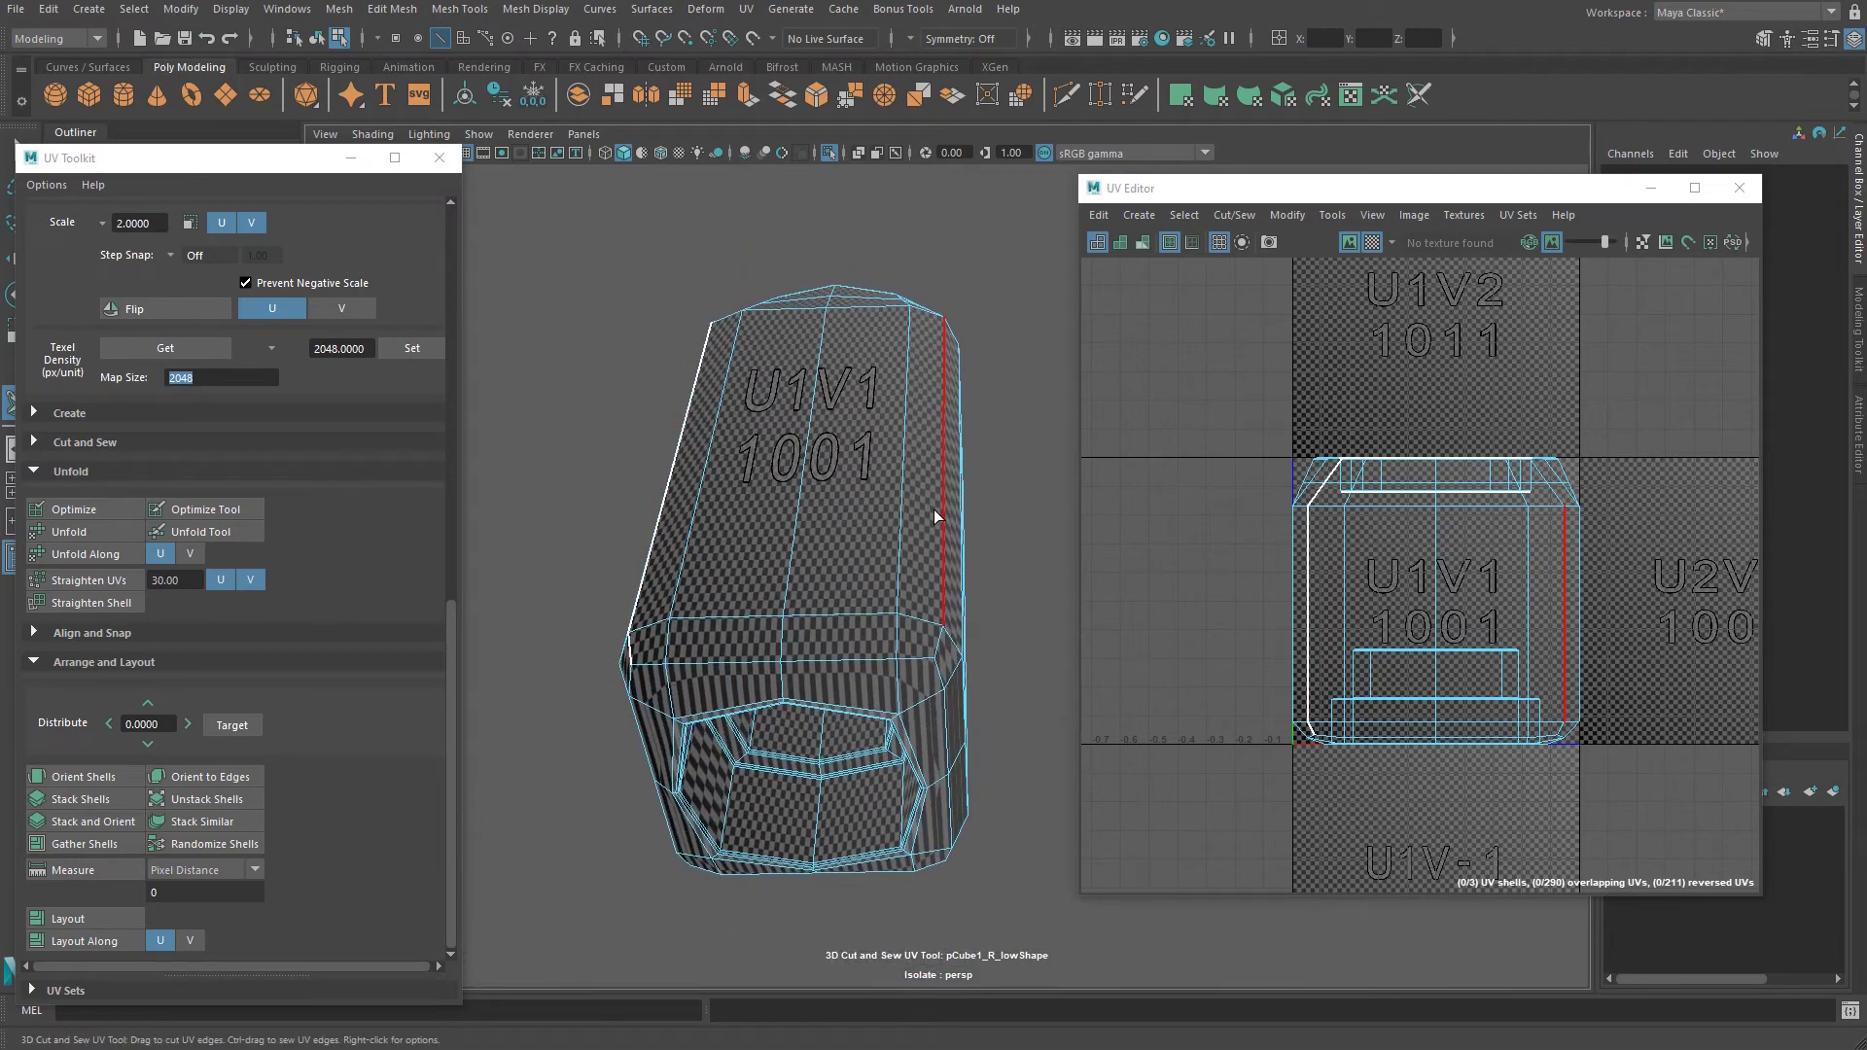
pyautogui.moveTo(934, 510); pyautogui.dragTo(937, 533)
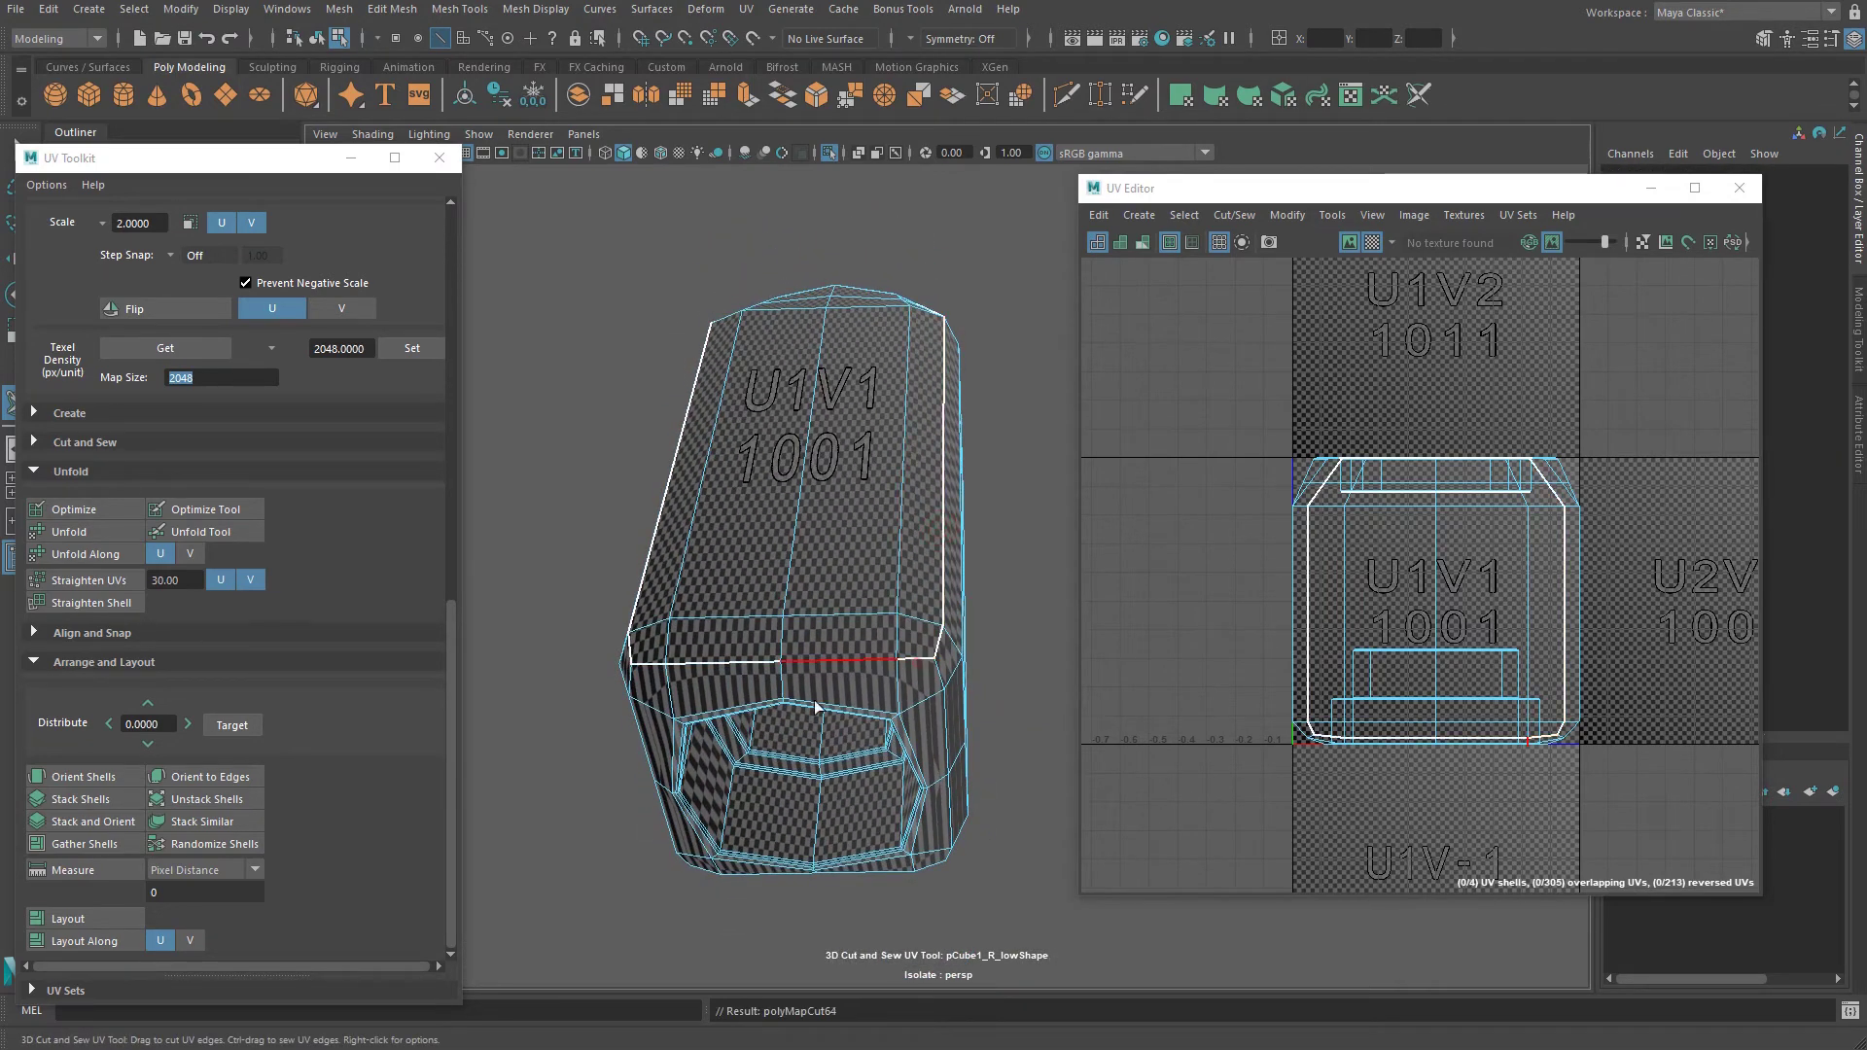
pyautogui.keyDown('alt'); pyautogui.moveTo(813, 708); pyautogui.dragTo(907, 743); pyautogui.keyUp('alt')
pyautogui.doubleClick(918, 642)
pyautogui.keyDown('alt'); pyautogui.moveTo(743, 663); pyautogui.dragTo(915, 623); pyautogui.keyUp('alt')
pyautogui.doubleClick(953, 593)
pyautogui.keyDown('alt'); pyautogui.moveTo(671, 541); pyautogui.dragTo(726, 622); pyautogui.keyUp('alt')
pyautogui.click(918, 608)
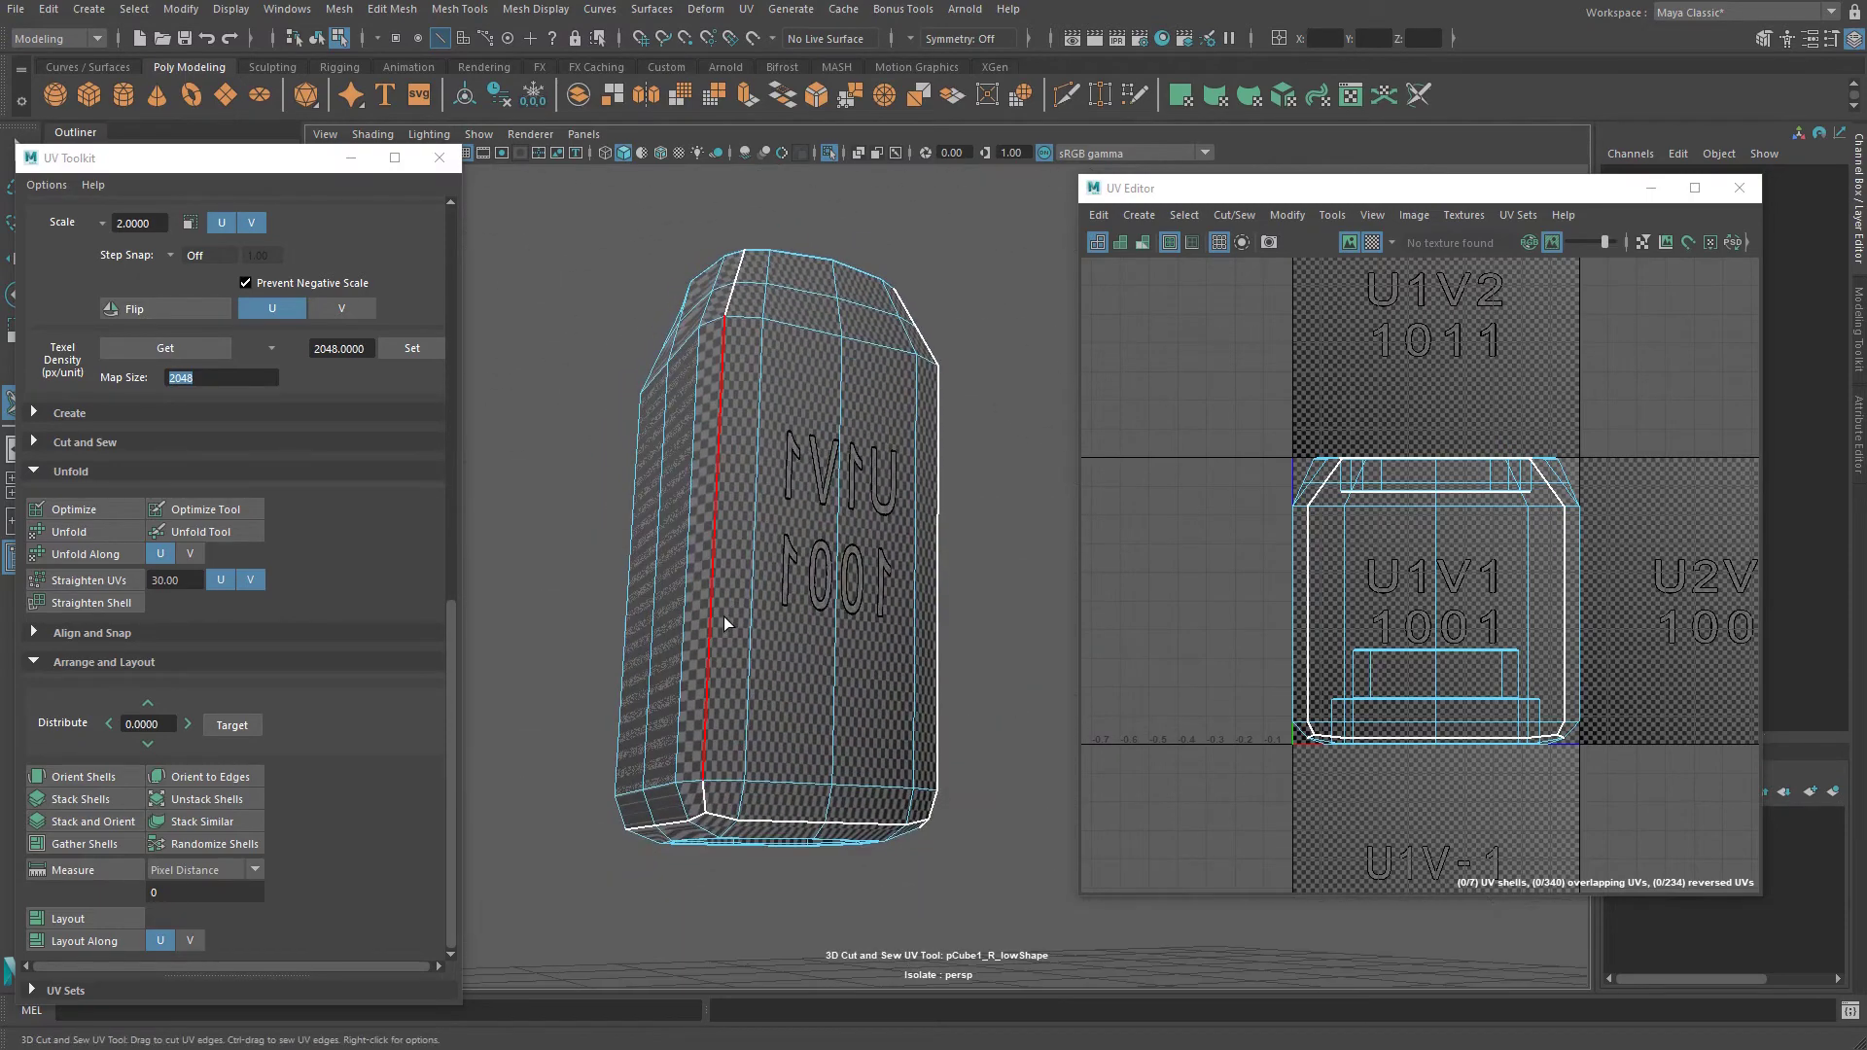
# Sew the forearm block's vertical corner seams back together, keeping only one corner cut along its full length.
pyautogui.keyDown('ctrl'); pyautogui.click(718, 623); pyautogui.keyUp('ctrl')
pyautogui.keyDown('alt'); pyautogui.moveTo(870, 637); pyautogui.dragTo(684, 621); pyautogui.keyUp('alt')
pyautogui.keyDown('ctrl'); pyautogui.doubleClick(833, 632); pyautogui.keyUp('ctrl')
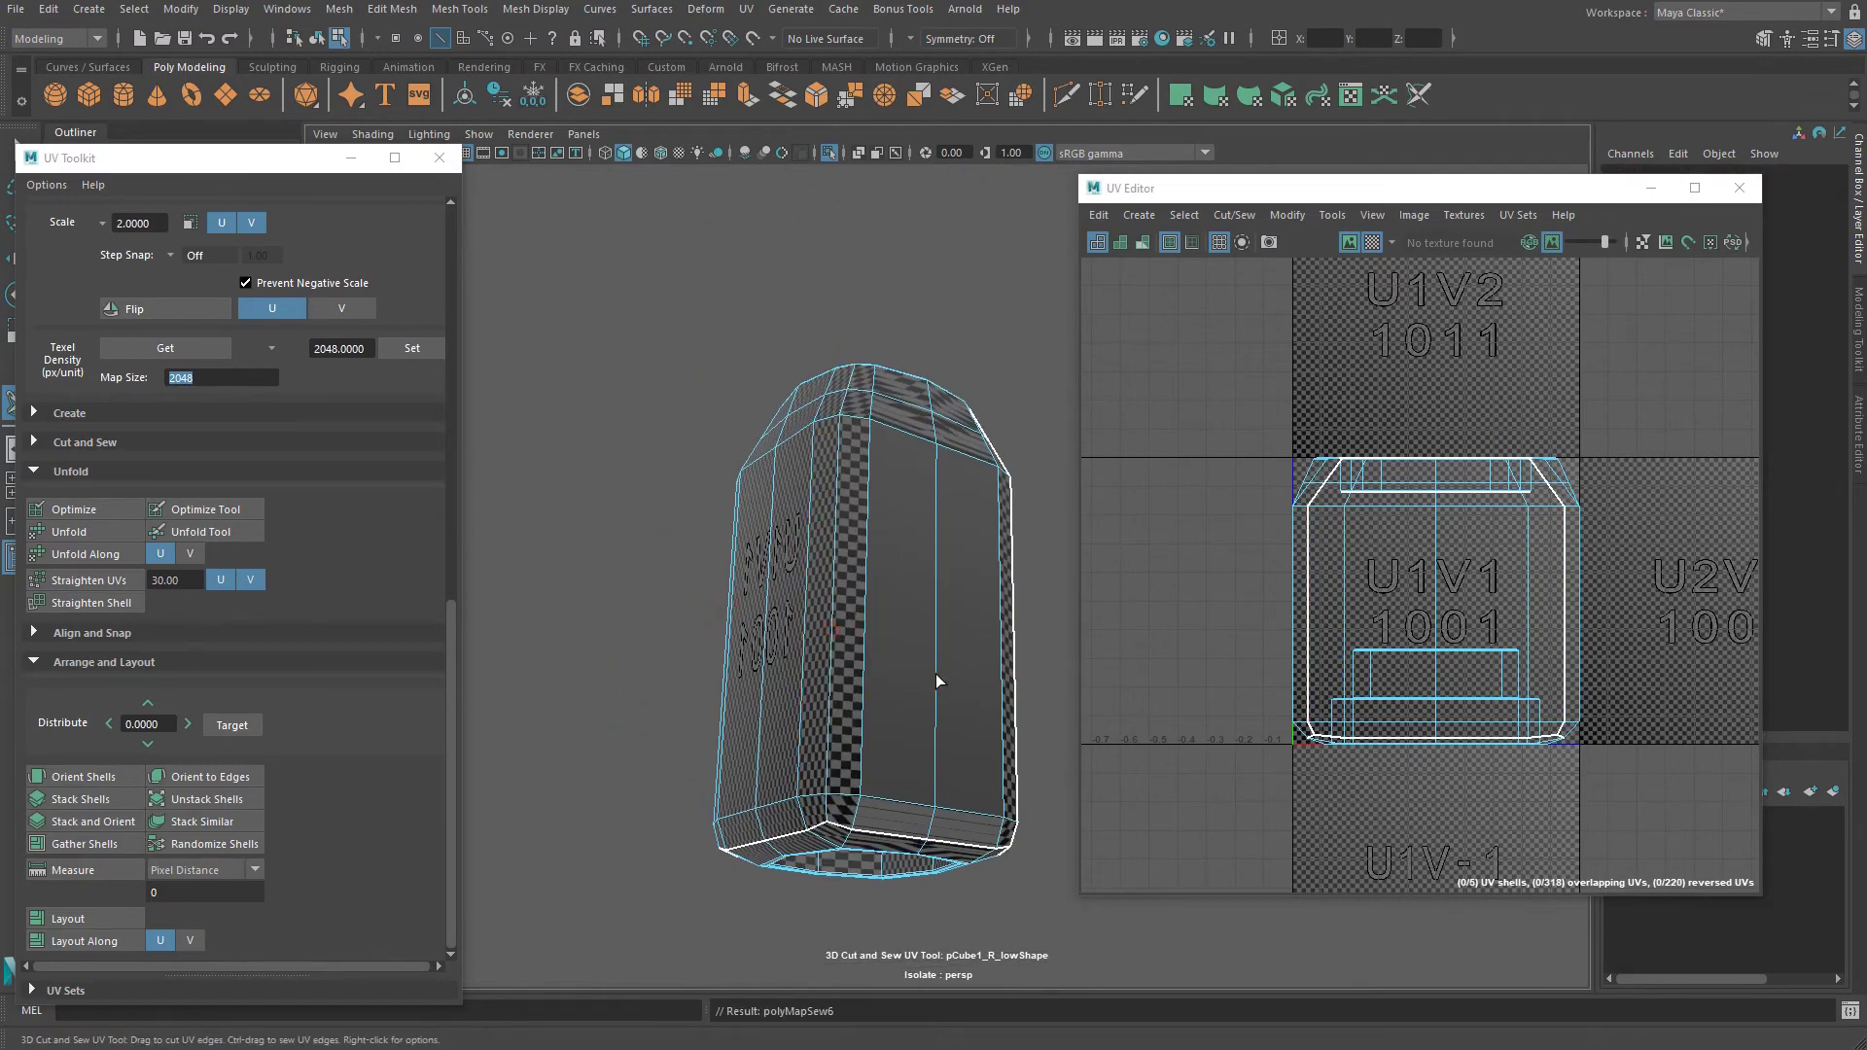
pyautogui.keyDown('alt'); pyautogui.moveTo(936, 673); pyautogui.dragTo(566, 642); pyautogui.keyUp('alt')
pyautogui.keyDown('ctrl'); pyautogui.doubleClick(798, 650); pyautogui.keyUp('ctrl')
pyautogui.keyDown('alt'); pyautogui.moveTo(918, 671); pyautogui.dragTo(662, 667); pyautogui.keyUp('alt')
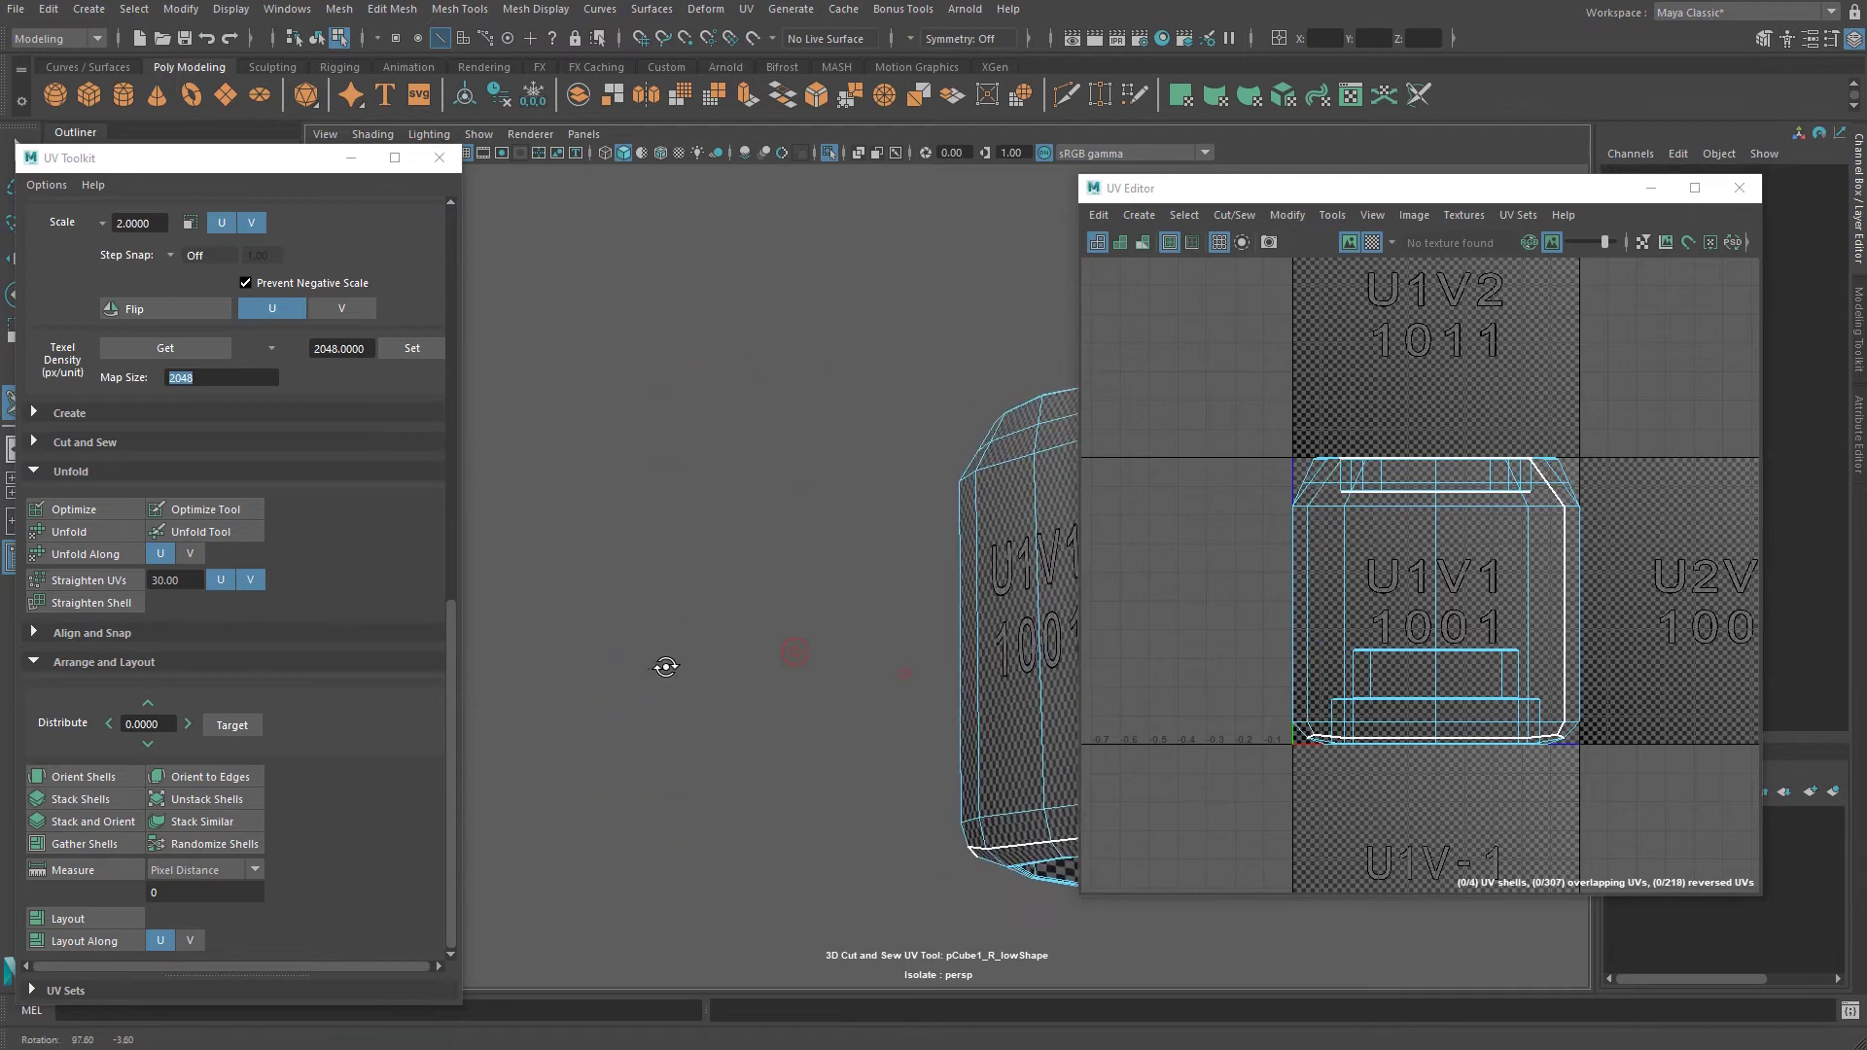
pyautogui.keyDown('alt'); pyautogui.moveTo(1007, 677); pyautogui.dragTo(663, 675, button='middle'); pyautogui.keyUp('alt')
pyautogui.keyDown('alt'); pyautogui.moveTo(662, 674); pyautogui.dragTo(671, 731); pyautogui.keyUp('alt')
pyautogui.keyDown('ctrl'); pyautogui.doubleClick(776, 679); pyautogui.keyUp('ctrl')
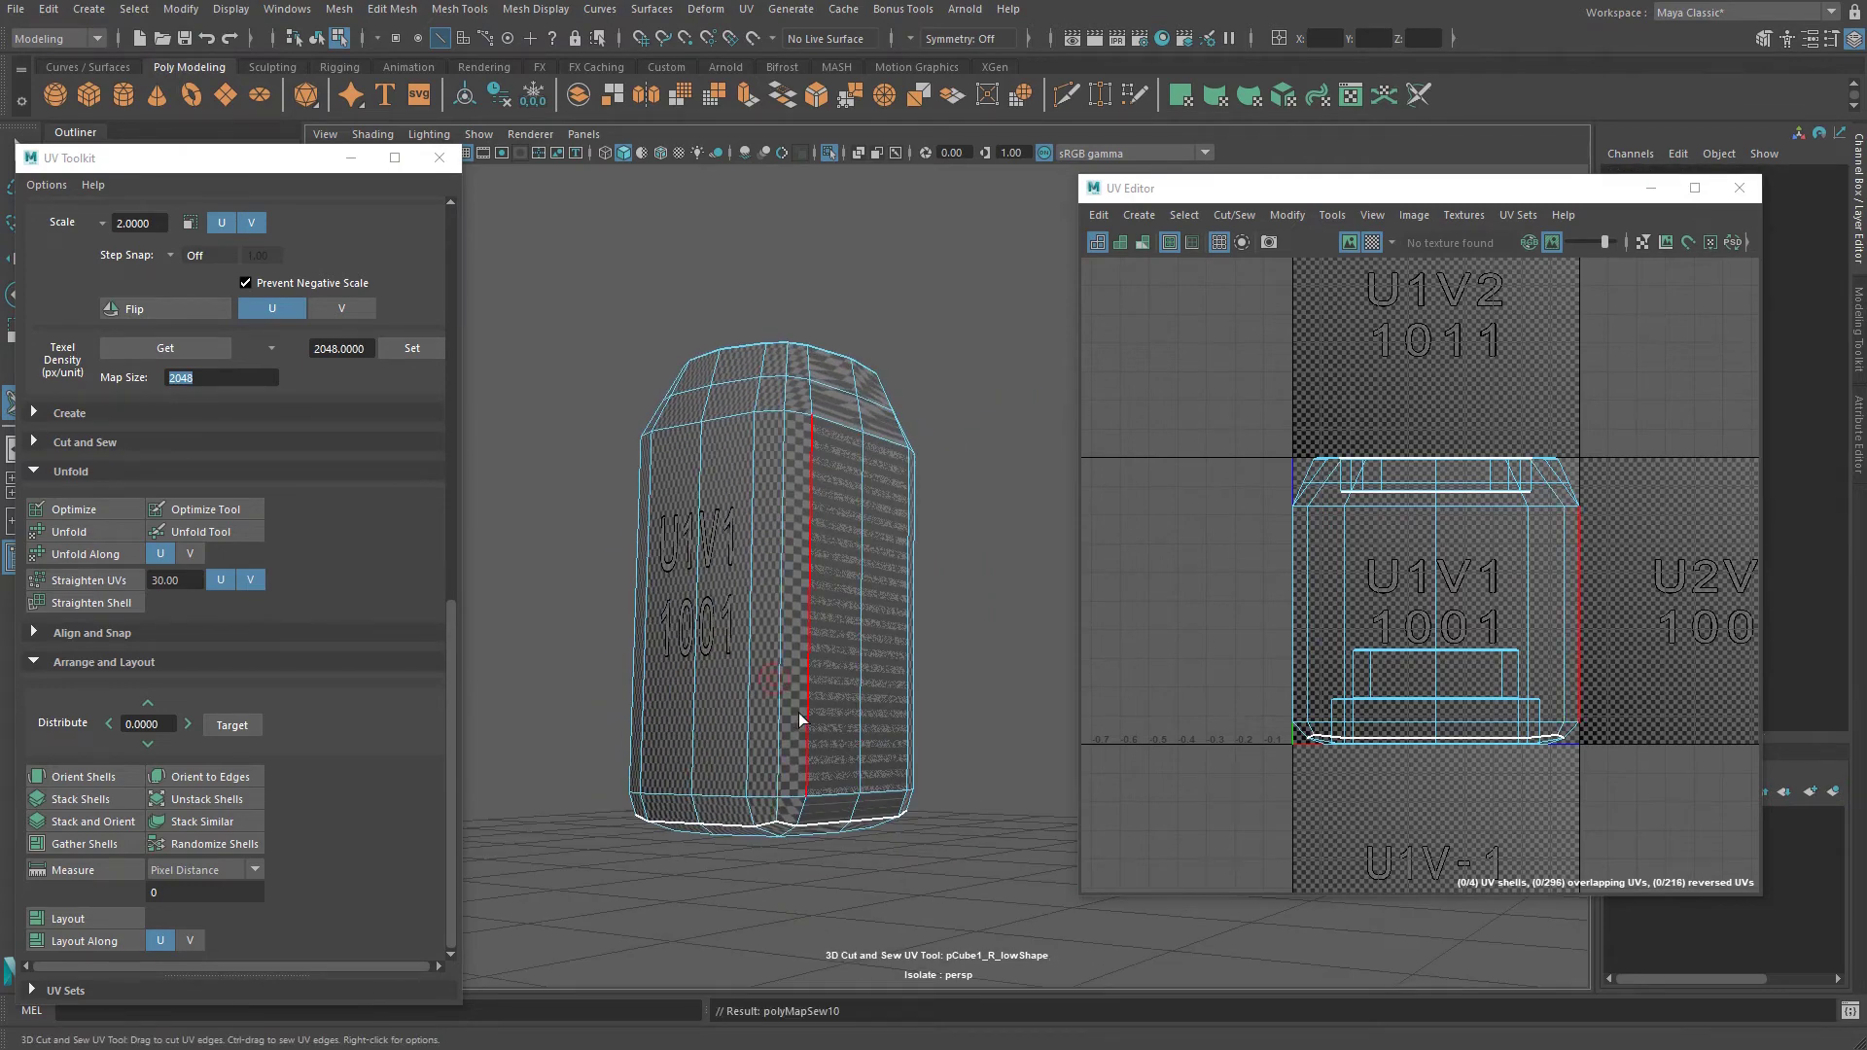
pyautogui.doubleClick(787, 702)
# Cut a vertical UV seam down the inner wall of the forearm block's upper socket.
pyautogui.keyDown('alt'); pyautogui.moveTo(788, 702); pyautogui.dragTo(811, 541); pyautogui.keyUp('alt')
pyautogui.keyDown('alt'); pyautogui.moveTo(828, 477); pyautogui.dragTo(849, 628, button='middle'); pyautogui.keyUp('alt')
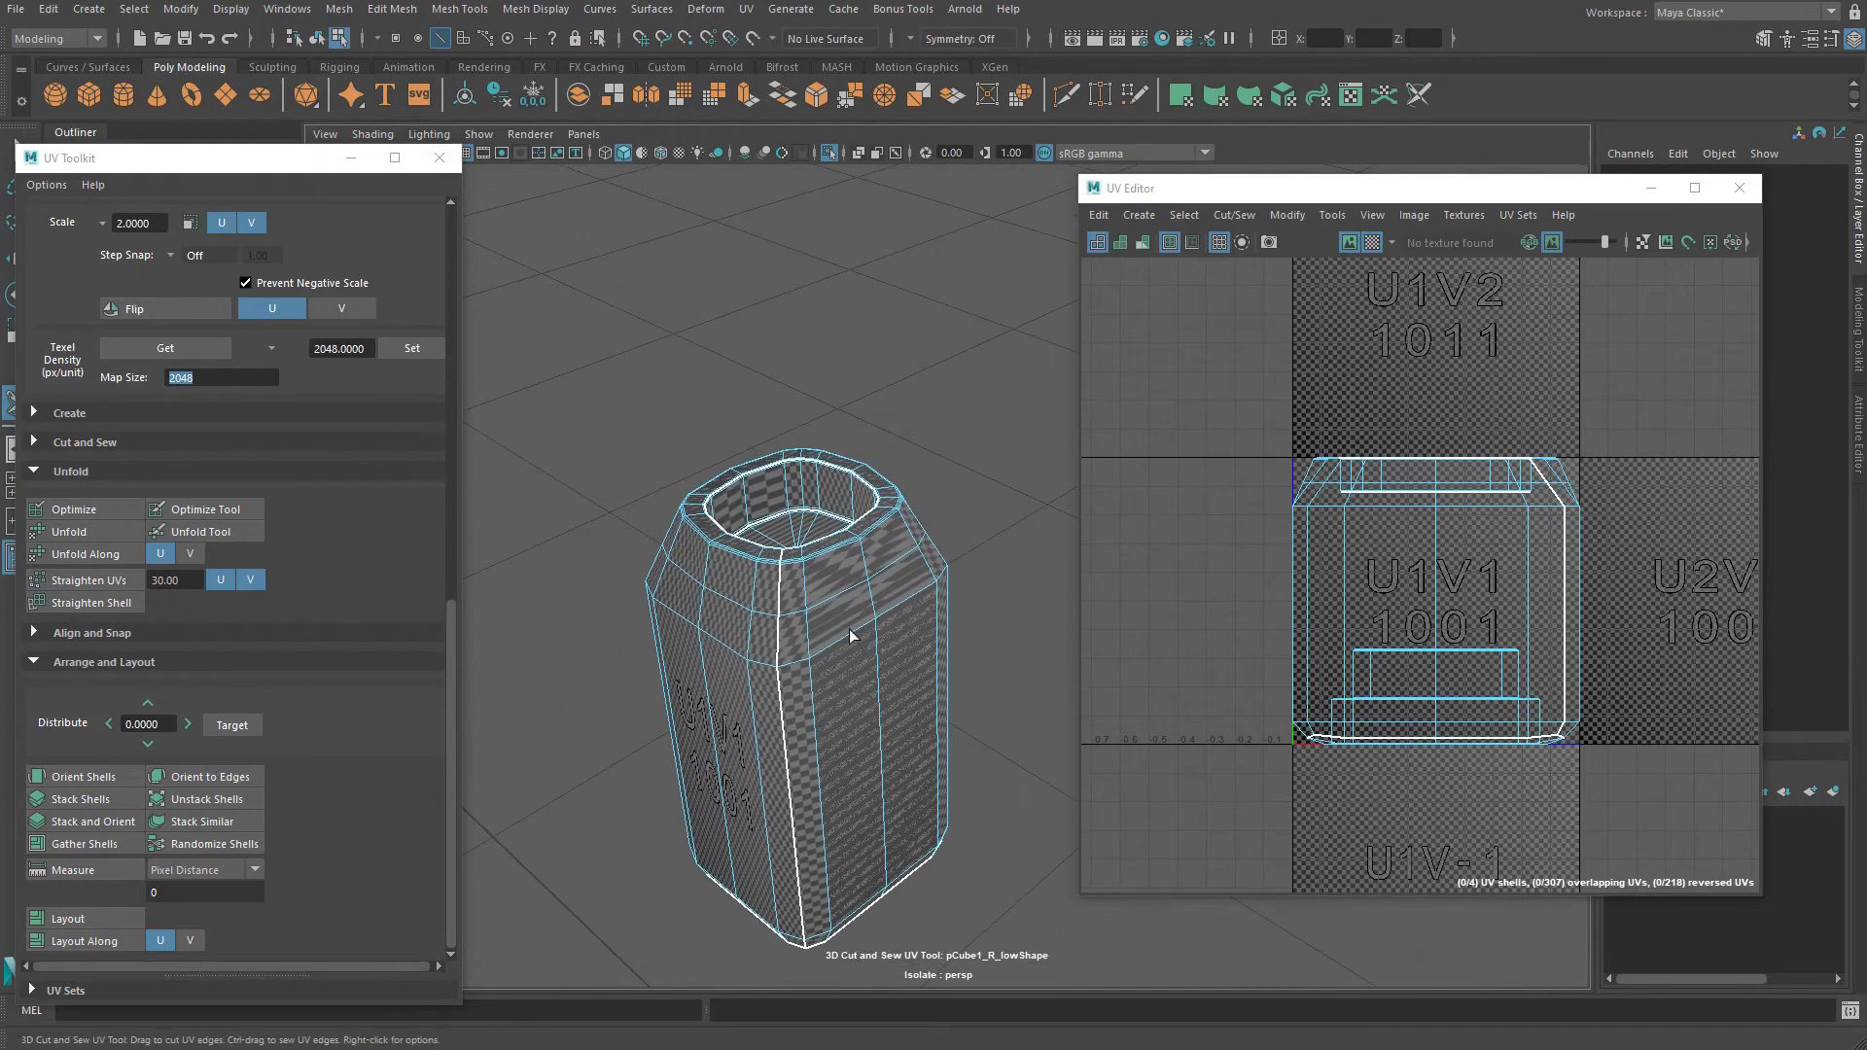
pyautogui.keyDown('alt'); pyautogui.moveTo(849, 628); pyautogui.dragTo(878, 652); pyautogui.keyUp('alt')
pyautogui.keyDown('alt'); pyautogui.moveTo(878, 653); pyautogui.dragTo(954, 658, button='right'); pyautogui.keyUp('alt')
pyautogui.keyDown('alt'); pyautogui.moveTo(954, 665); pyautogui.dragTo(1032, 901); pyautogui.keyUp('alt')
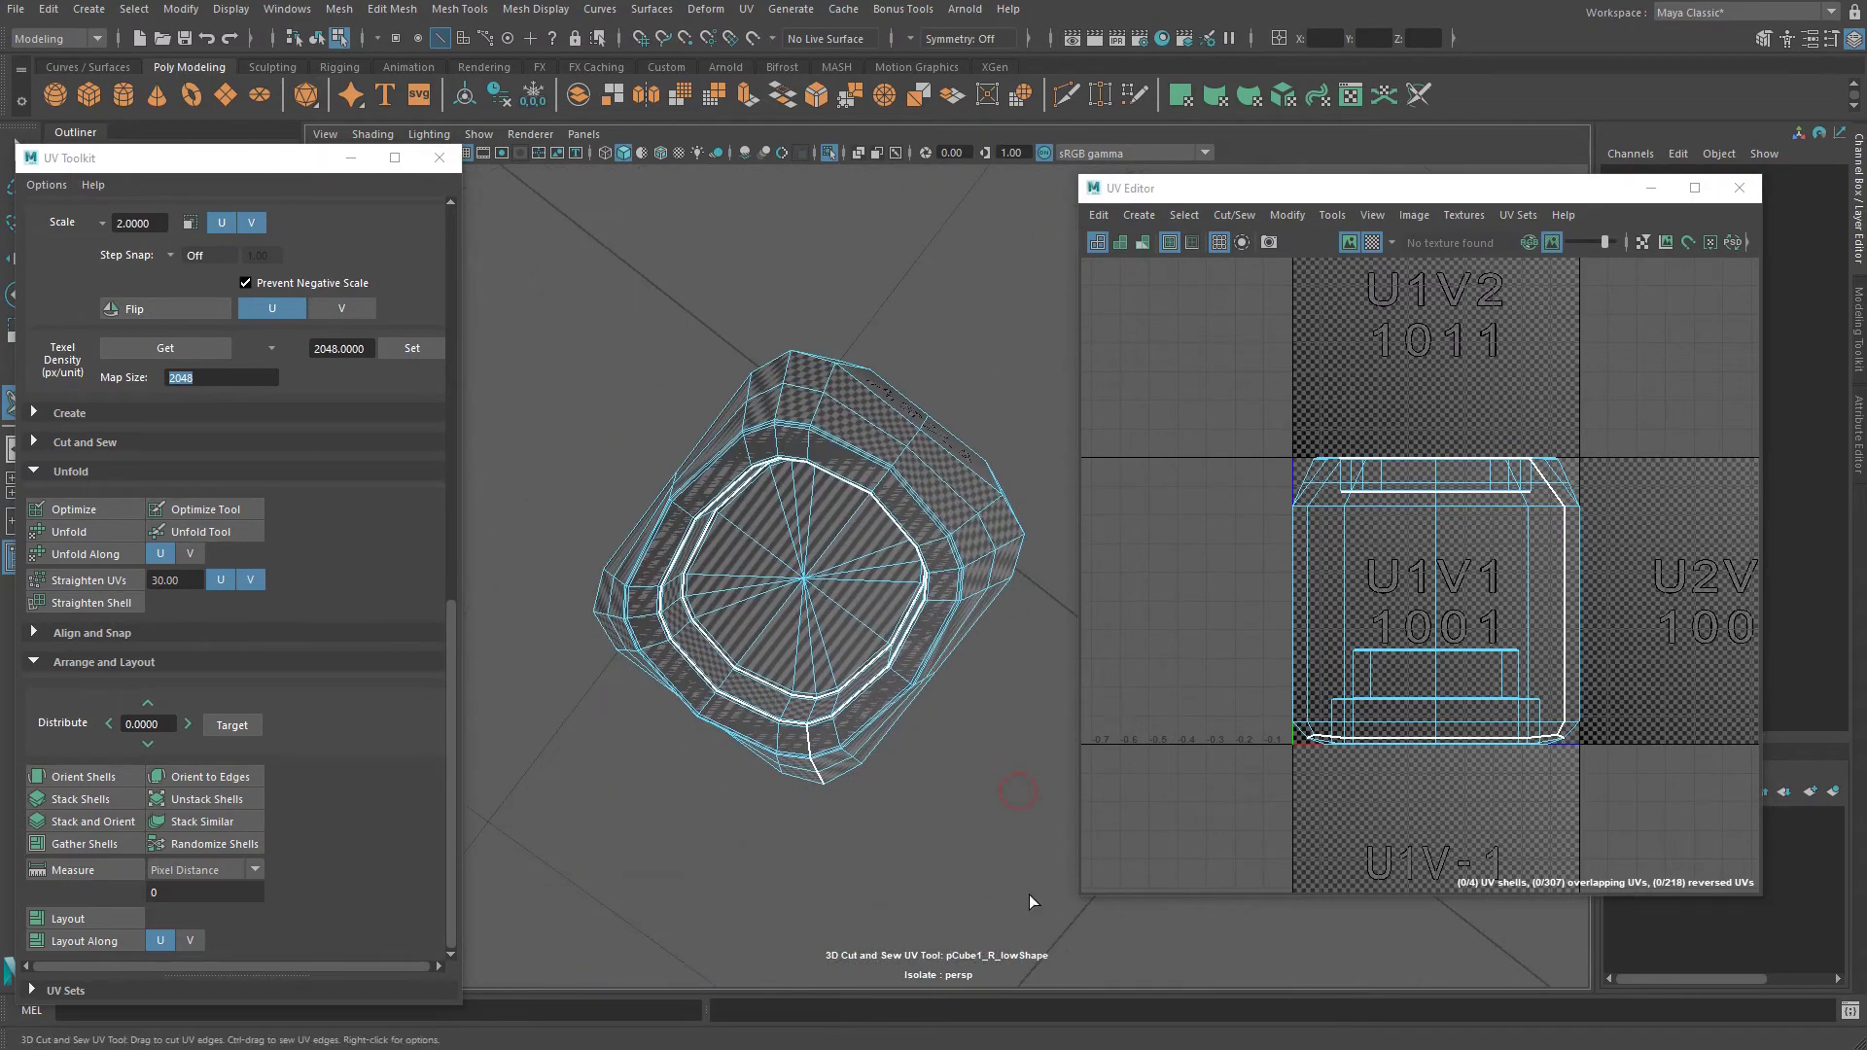
pyautogui.click(816, 708)
# Cut UV seams around the lower recess's outer rim and floor, and join them with a seam down its wall.
pyautogui.keyDown('alt'); pyautogui.moveTo(888, 625); pyautogui.dragTo(898, 384); pyautogui.keyUp('alt')
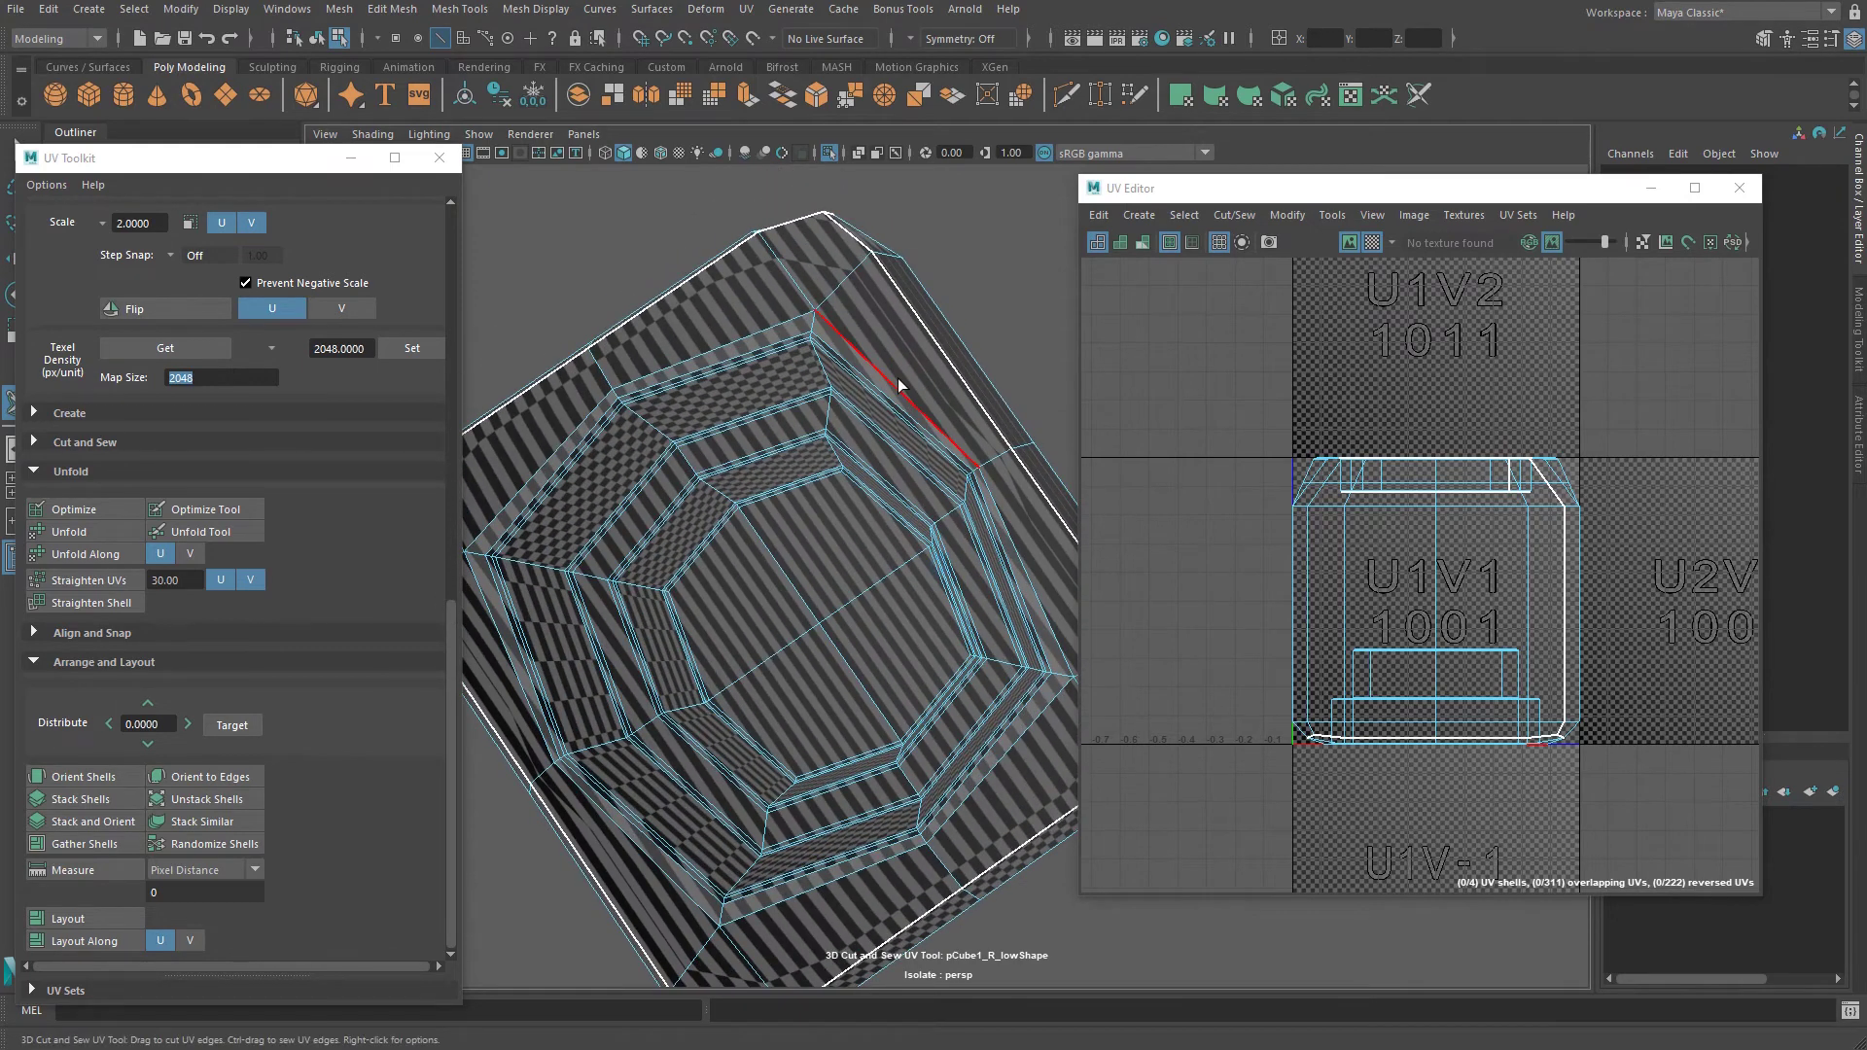
pyautogui.doubleClick(888, 406)
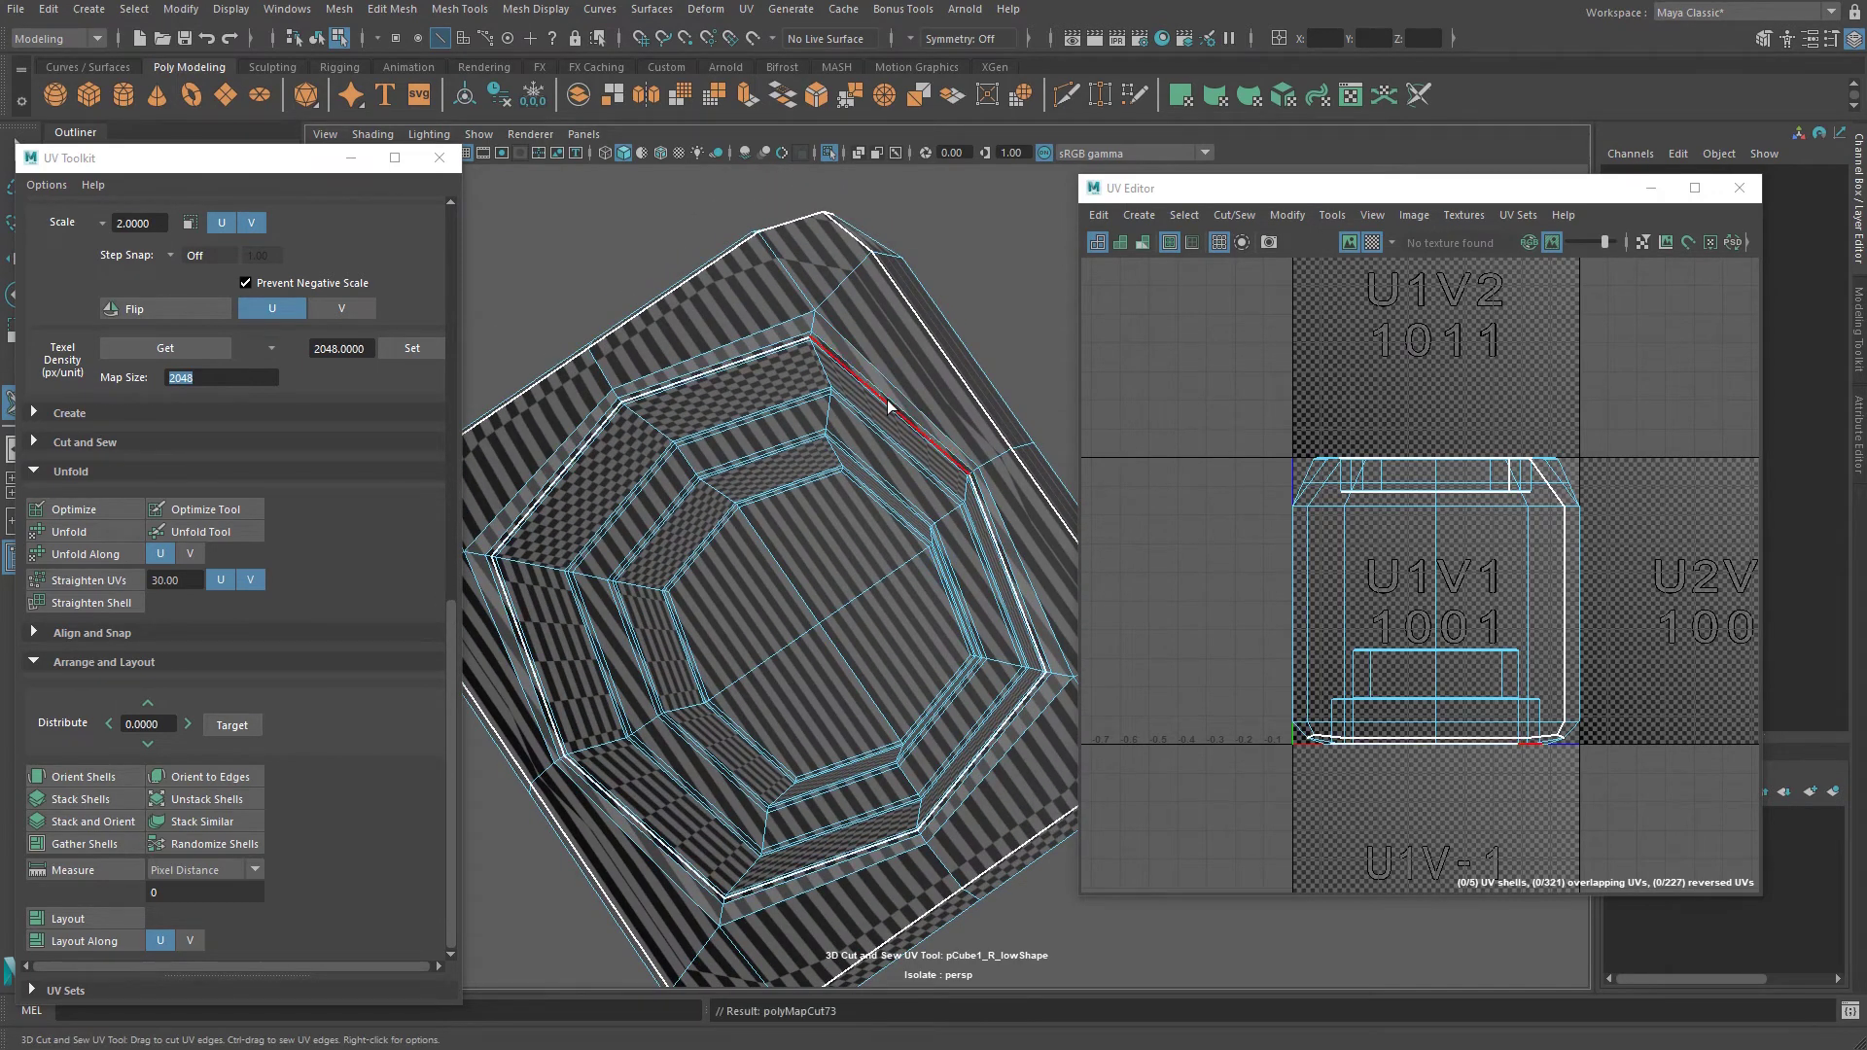
pyautogui.doubleClick(721, 533)
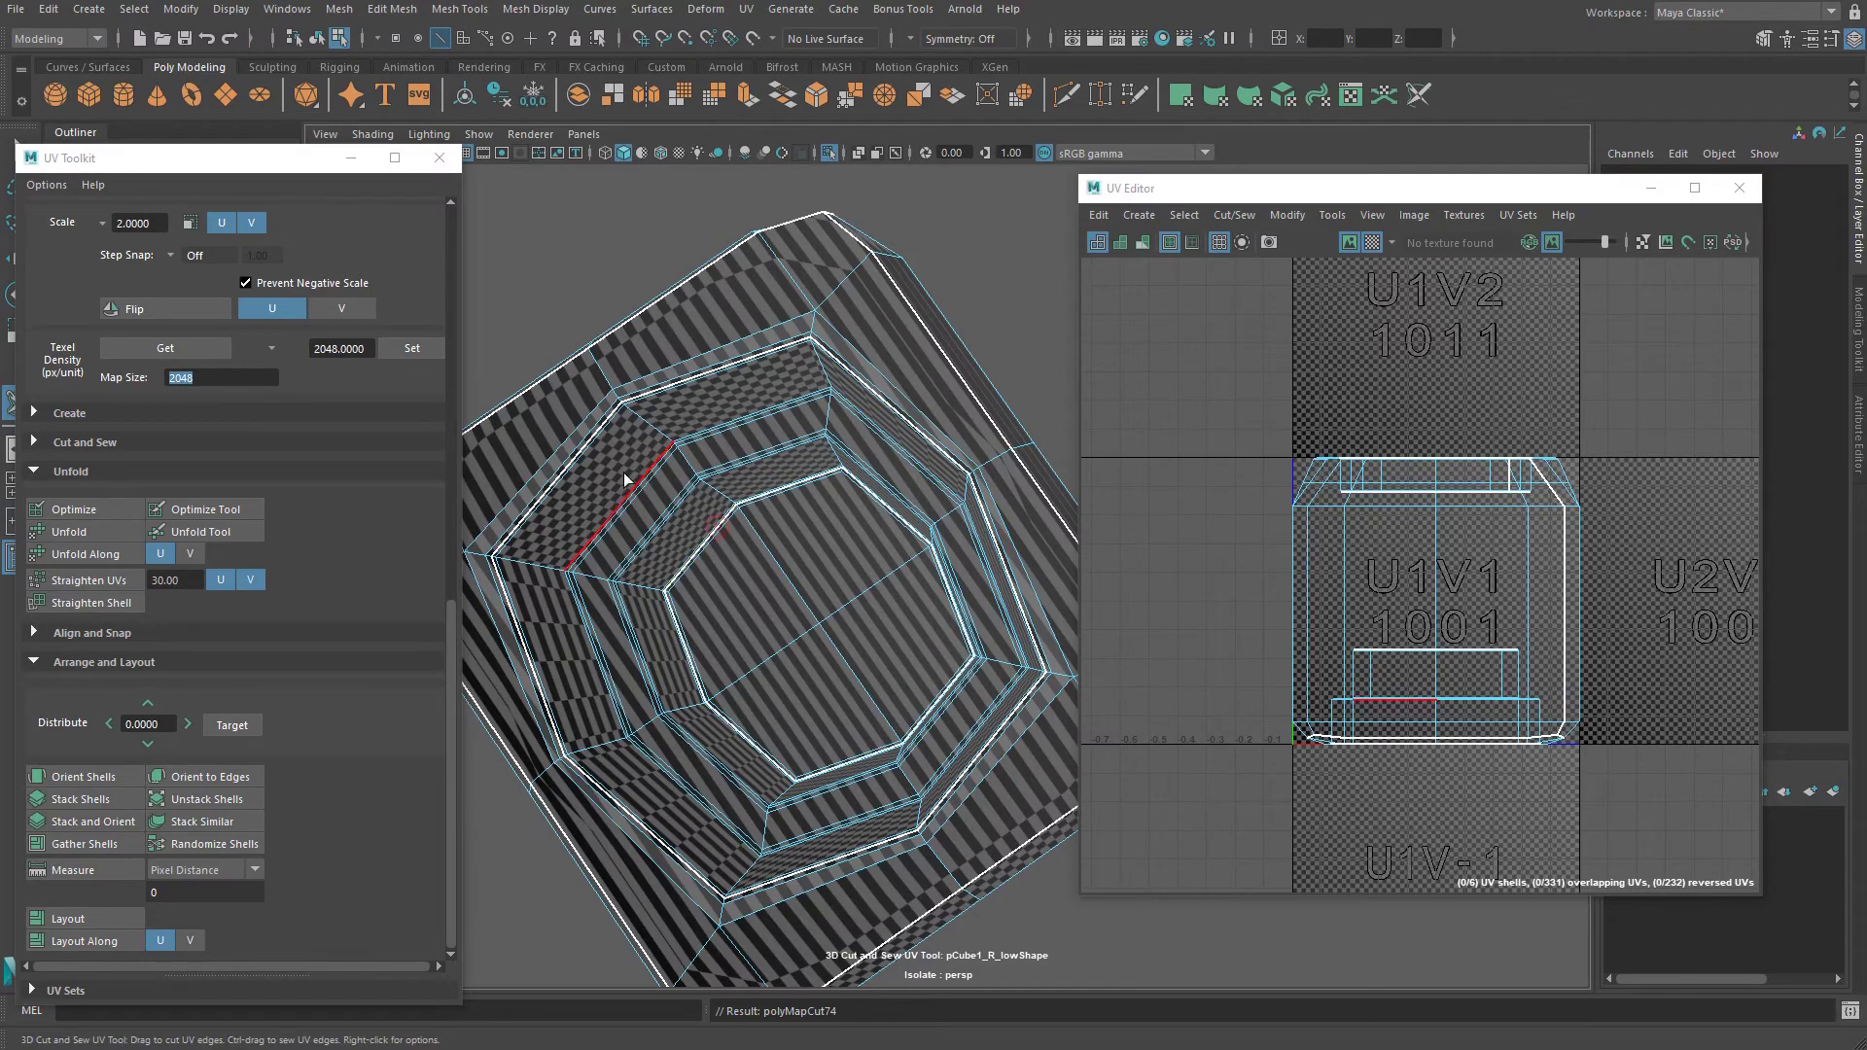
pyautogui.keyDown('alt'); pyautogui.moveTo(715, 474); pyautogui.dragTo(861, 377); pyautogui.keyUp('alt')
pyautogui.doubleClick(875, 313)
pyautogui.keyDown('alt'); pyautogui.moveTo(876, 313); pyautogui.dragTo(934, 270); pyautogui.keyUp('alt')
pyautogui.keyDown('alt'); pyautogui.moveTo(854, 660); pyautogui.dragTo(883, 496); pyautogui.keyUp('alt')
# Select the forearm block as an object, unfold its UVs, orient the shells and lay them out.
pyautogui.press('q')
pyautogui.moveTo(873, 332); pyautogui.dragTo(965, 301, button='right')
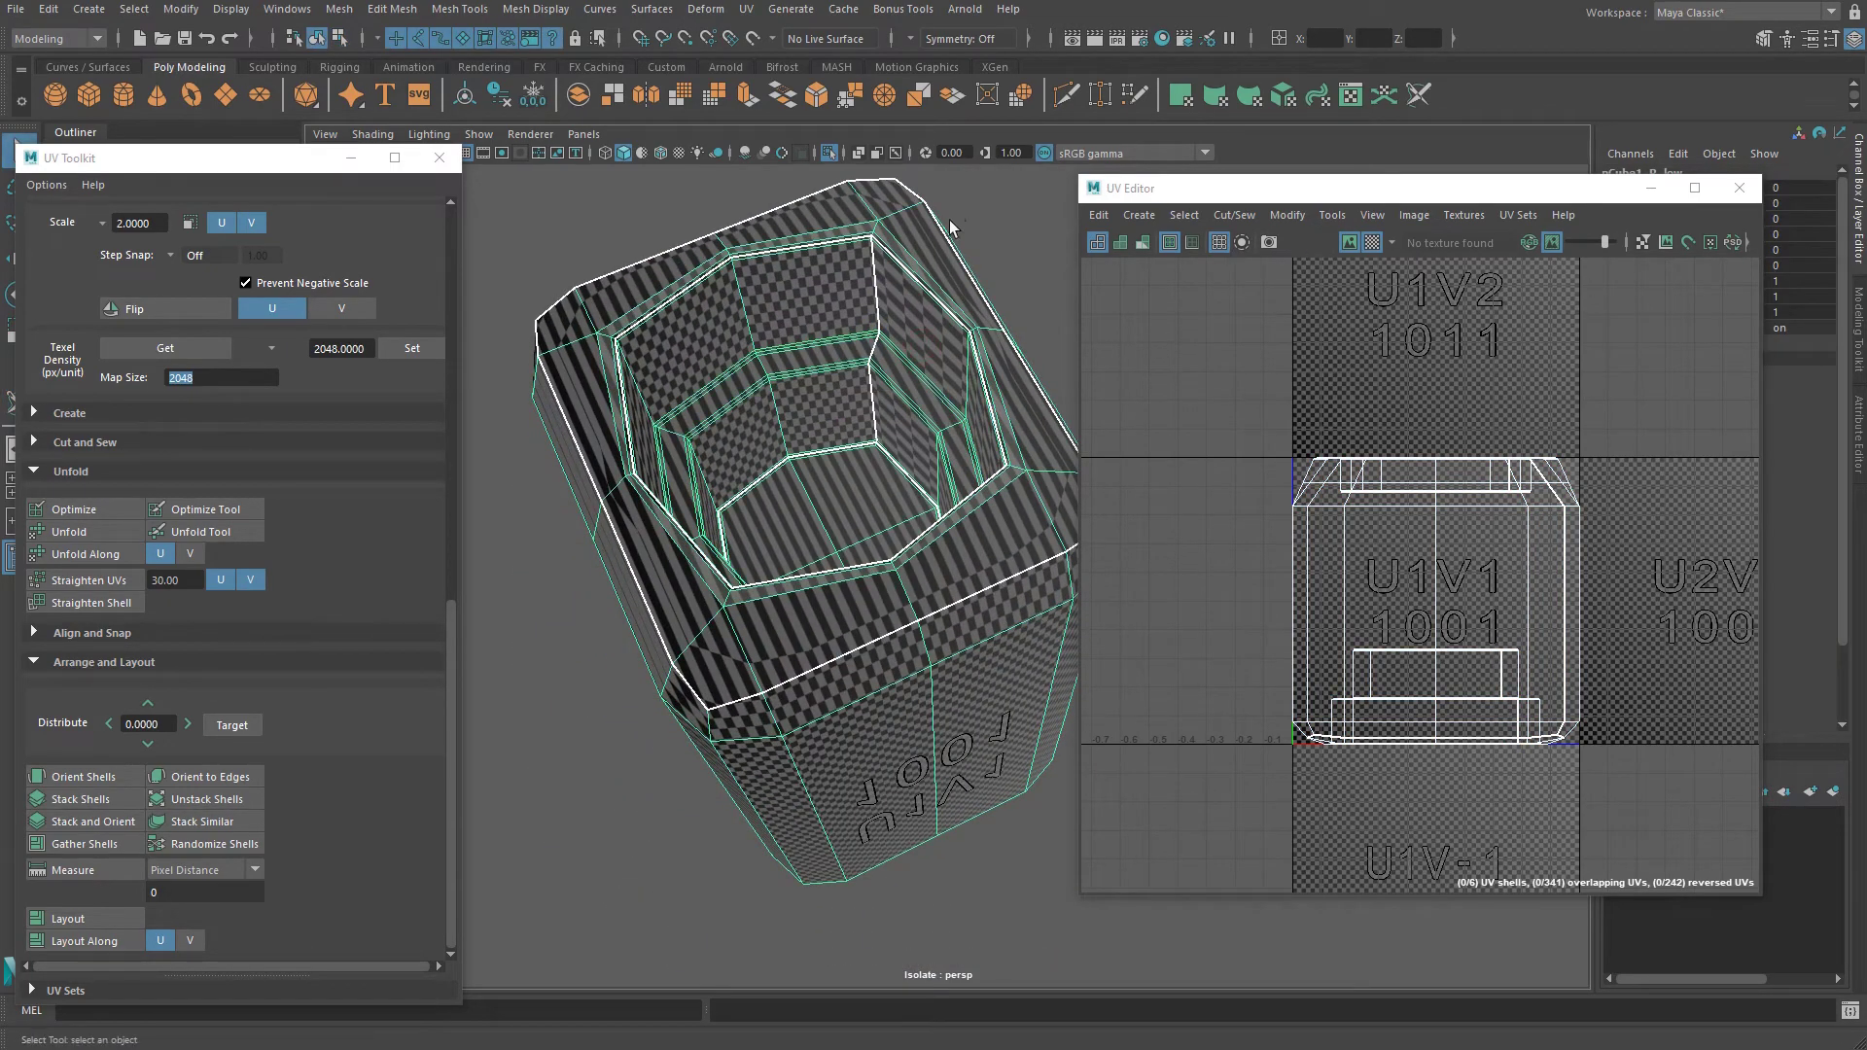
pyautogui.click(69, 531)
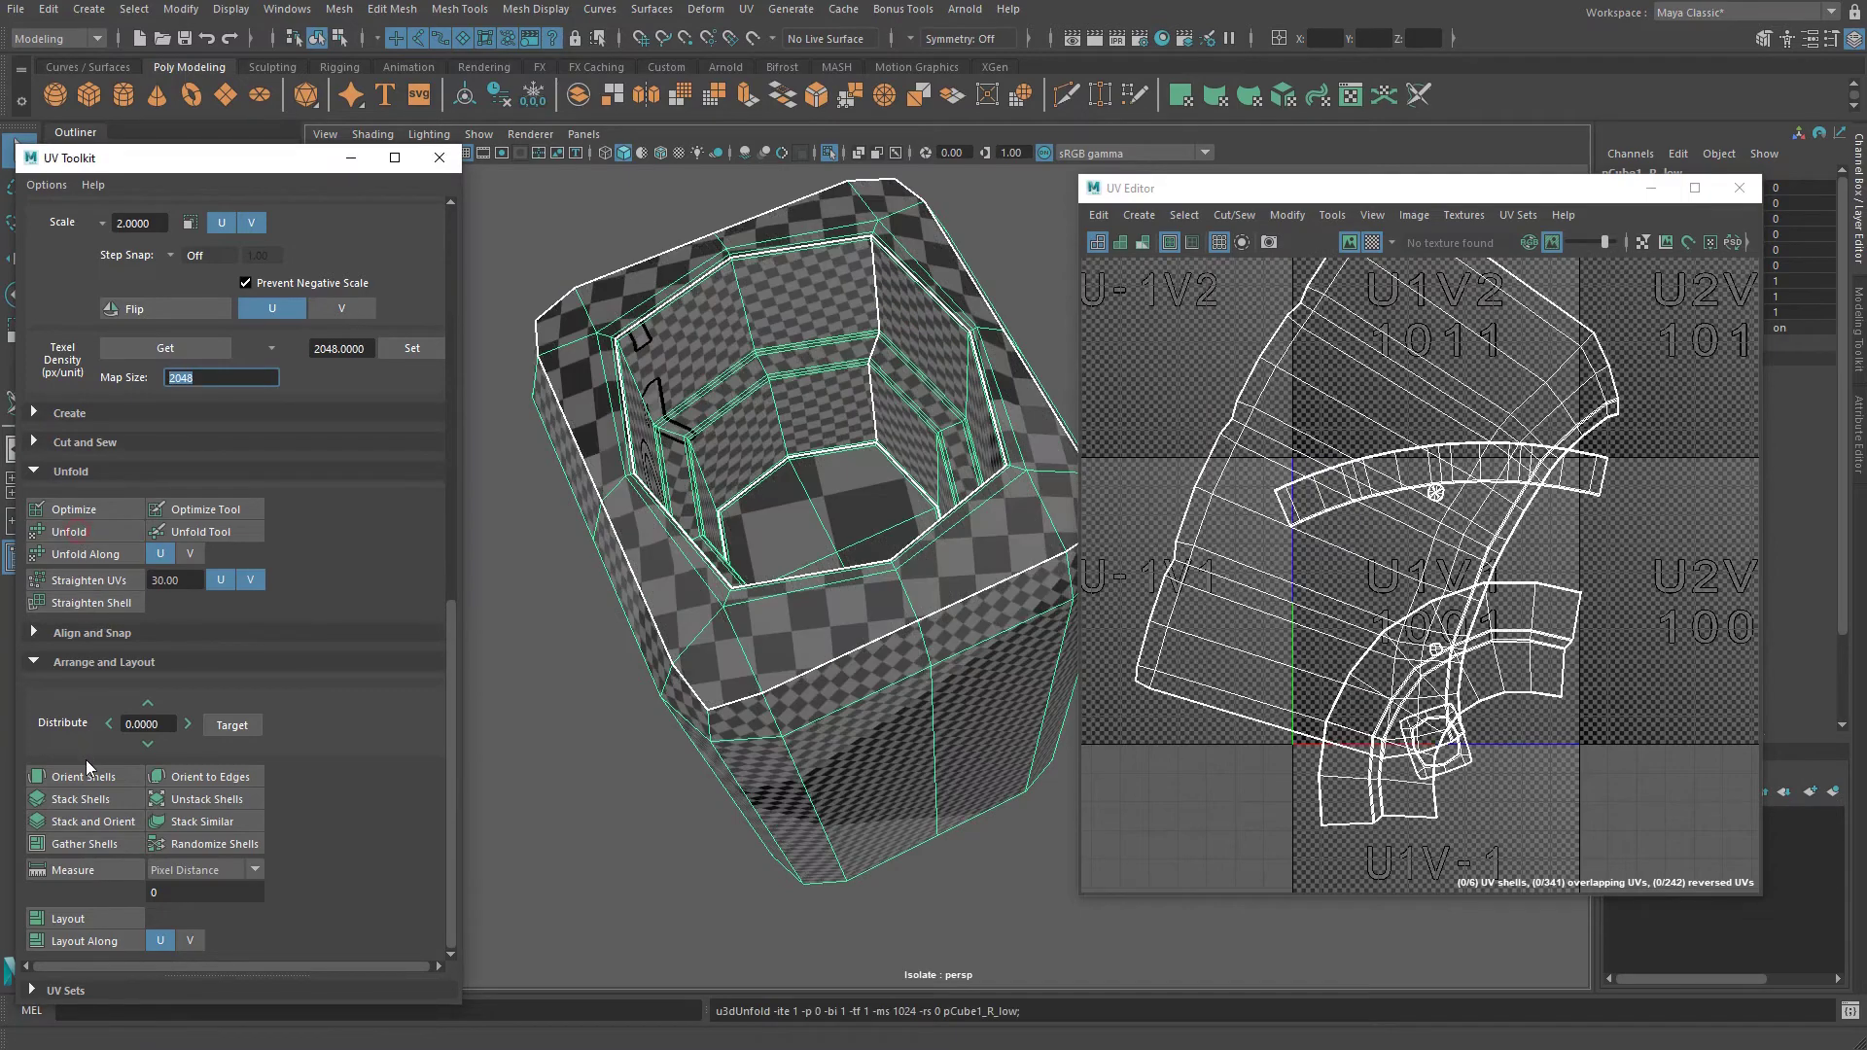
pyautogui.click(84, 777)
pyautogui.click(101, 917)
# Examine the checker pattern on the forearm block's lower end and inside its recess for distortion.
pyautogui.keyDown('alt'); pyautogui.moveTo(1036, 484); pyautogui.dragTo(906, 484); pyautogui.keyUp('alt')
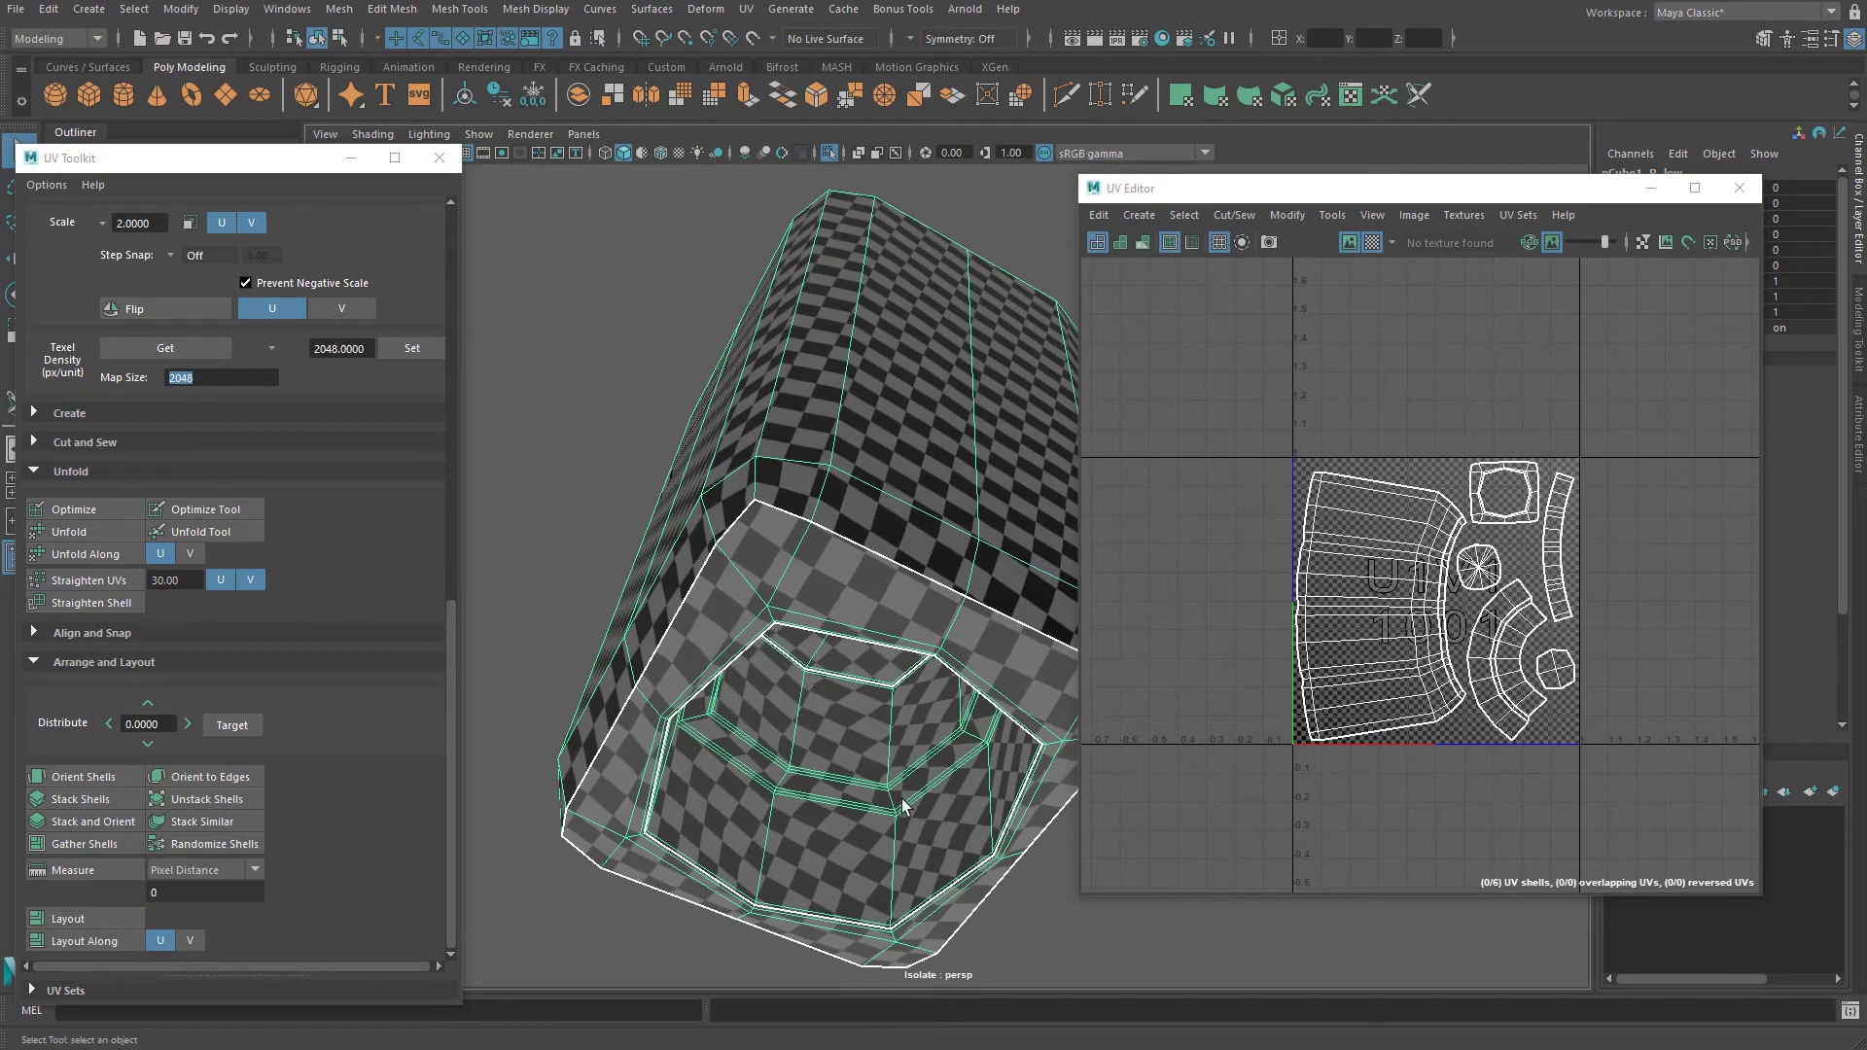
pyautogui.keyDown('alt'); pyautogui.moveTo(903, 799); pyautogui.dragTo(804, 762); pyautogui.keyUp('alt')
pyautogui.keyDown('alt'); pyautogui.moveTo(805, 762); pyautogui.dragTo(790, 632, button='middle'); pyautogui.keyUp('alt')
pyautogui.moveTo(790, 632)
pyautogui.keyDown('alt'); pyautogui.mouseDown(button='right')
pyautogui.moveTo(808, 625)
pyautogui.moveTo(826, 710)
pyautogui.moveTo(792, 611)
pyautogui.mouseUp(button='right'); pyautogui.keyUp('alt')
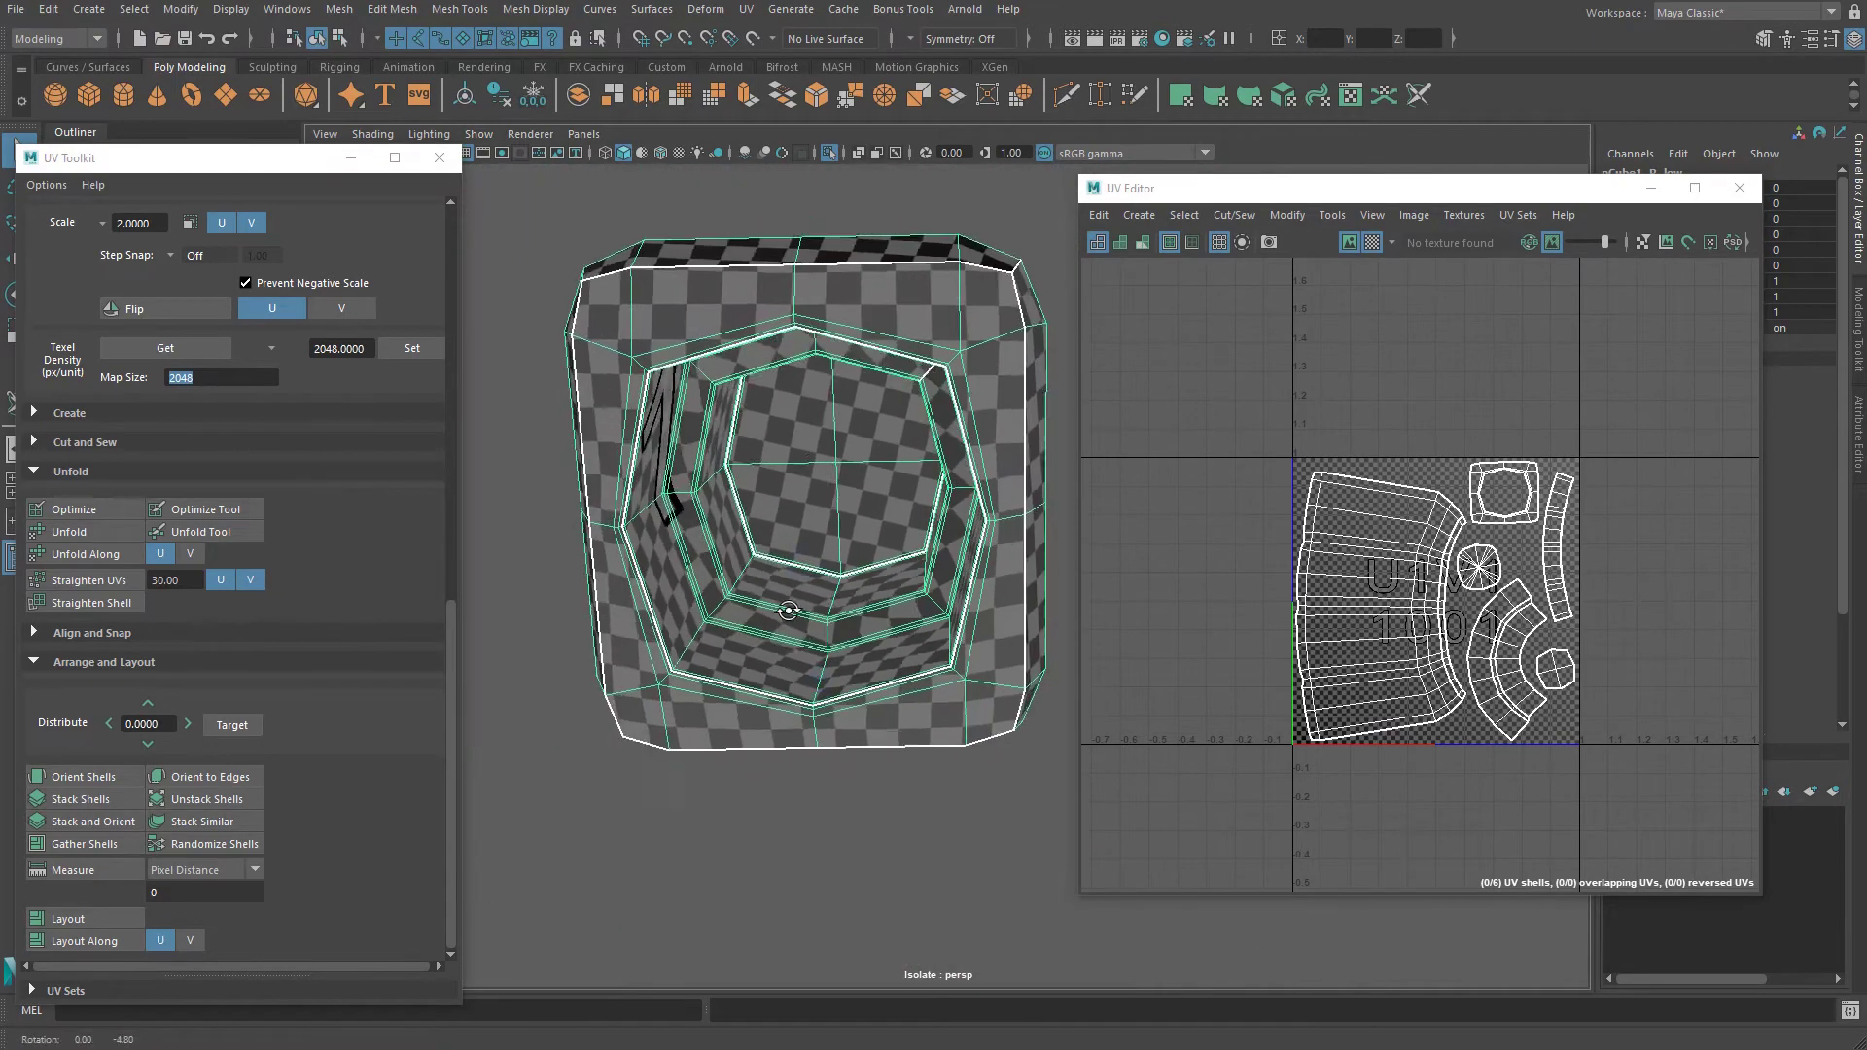
pyautogui.keyDown('alt'); pyautogui.moveTo(792, 610); pyautogui.dragTo(608, 714); pyautogui.keyUp('alt')
pyautogui.keyDown('alt'); pyautogui.moveTo(608, 715); pyautogui.dragTo(671, 758, button='right'); pyautogui.keyUp('alt')
pyautogui.keyDown('alt'); pyautogui.moveTo(671, 758); pyautogui.dragTo(774, 613, button='middle'); pyautogui.keyUp('alt')
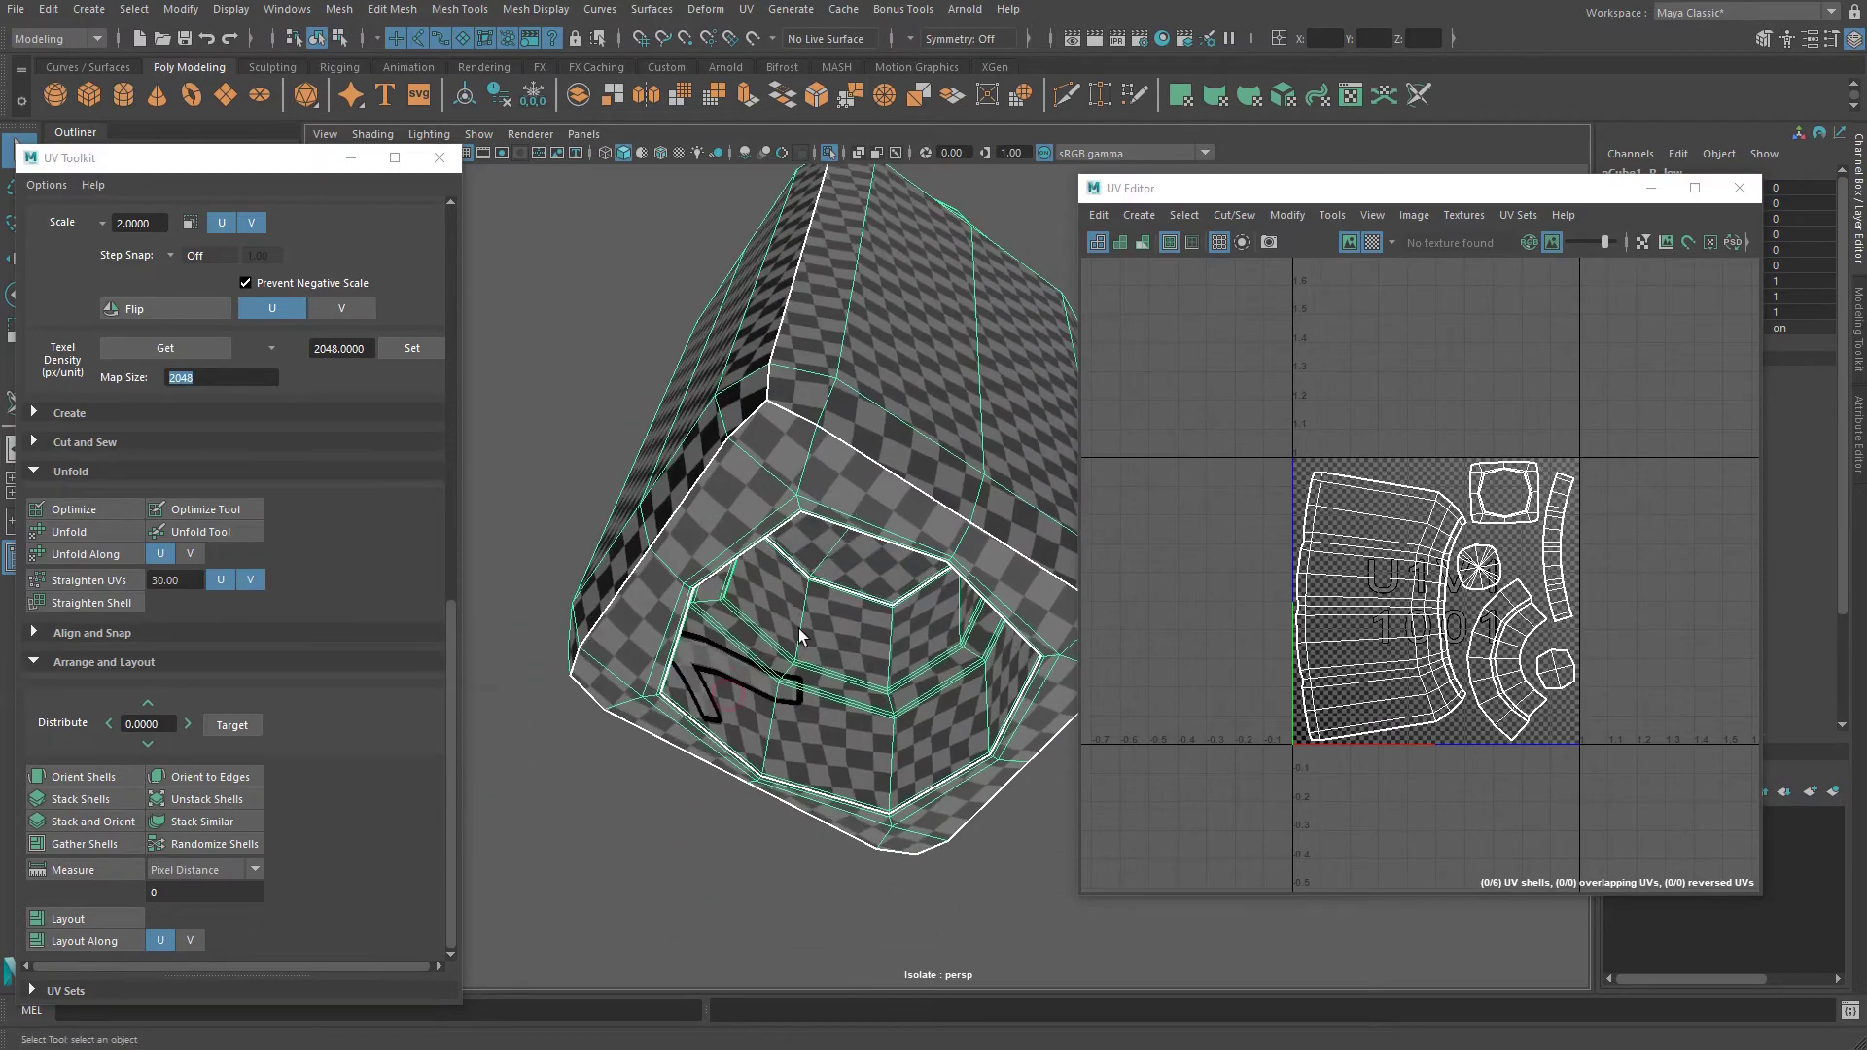
pyautogui.keyDown('alt'); pyautogui.moveTo(773, 613); pyautogui.dragTo(653, 591, button='right'); pyautogui.keyUp('alt')
pyautogui.keyDown('alt'); pyautogui.moveTo(653, 592); pyautogui.dragTo(790, 541); pyautogui.keyUp('alt')
pyautogui.keyDown('alt'); pyautogui.moveTo(789, 541); pyautogui.dragTo(936, 591, button='right'); pyautogui.keyUp('alt')
pyautogui.keyDown('alt'); pyautogui.moveTo(936, 591); pyautogui.dragTo(888, 463); pyautogui.keyUp('alt')
pyautogui.keyDown('alt'); pyautogui.moveTo(888, 463); pyautogui.dragTo(863, 567, button='middle'); pyautogui.keyUp('alt')
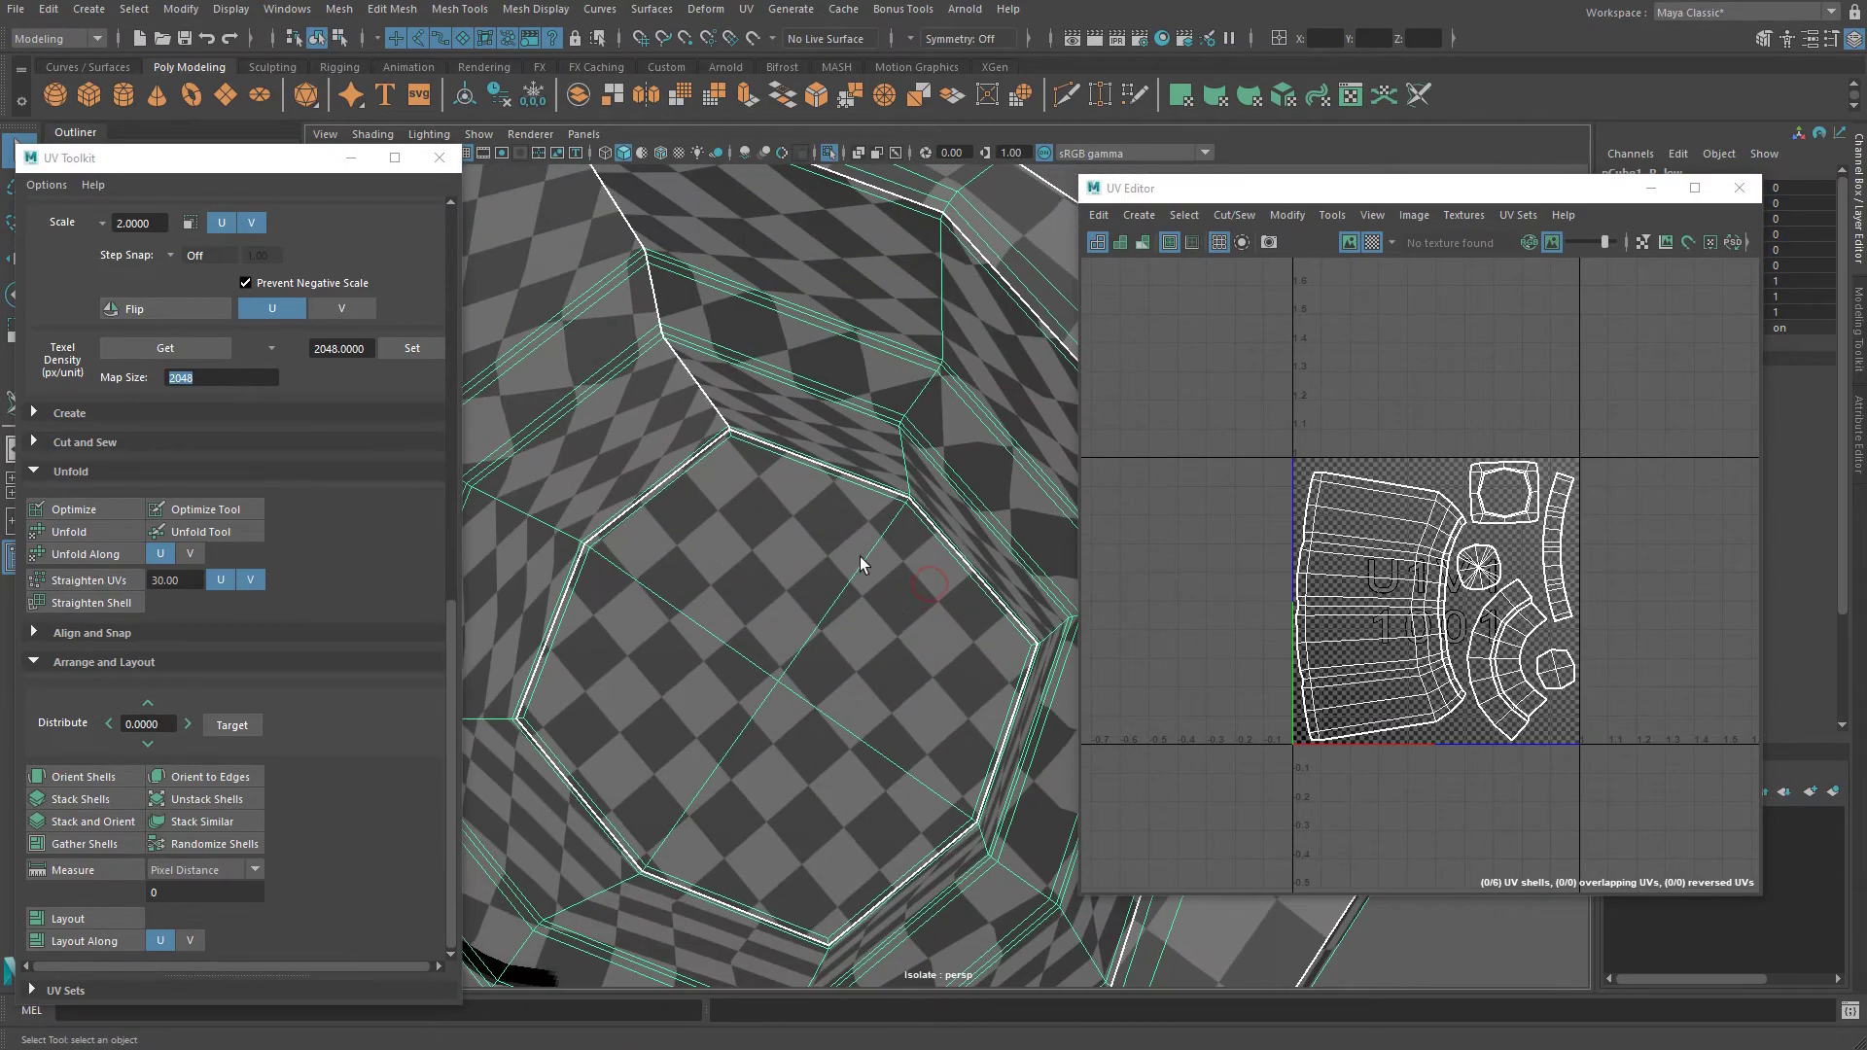
pyautogui.keyDown('alt'); pyautogui.moveTo(863, 567); pyautogui.dragTo(834, 513, button='right'); pyautogui.keyUp('alt')
pyautogui.keyDown('alt'); pyautogui.moveTo(833, 514); pyautogui.dragTo(915, 460, button='middle'); pyautogui.keyUp('alt')
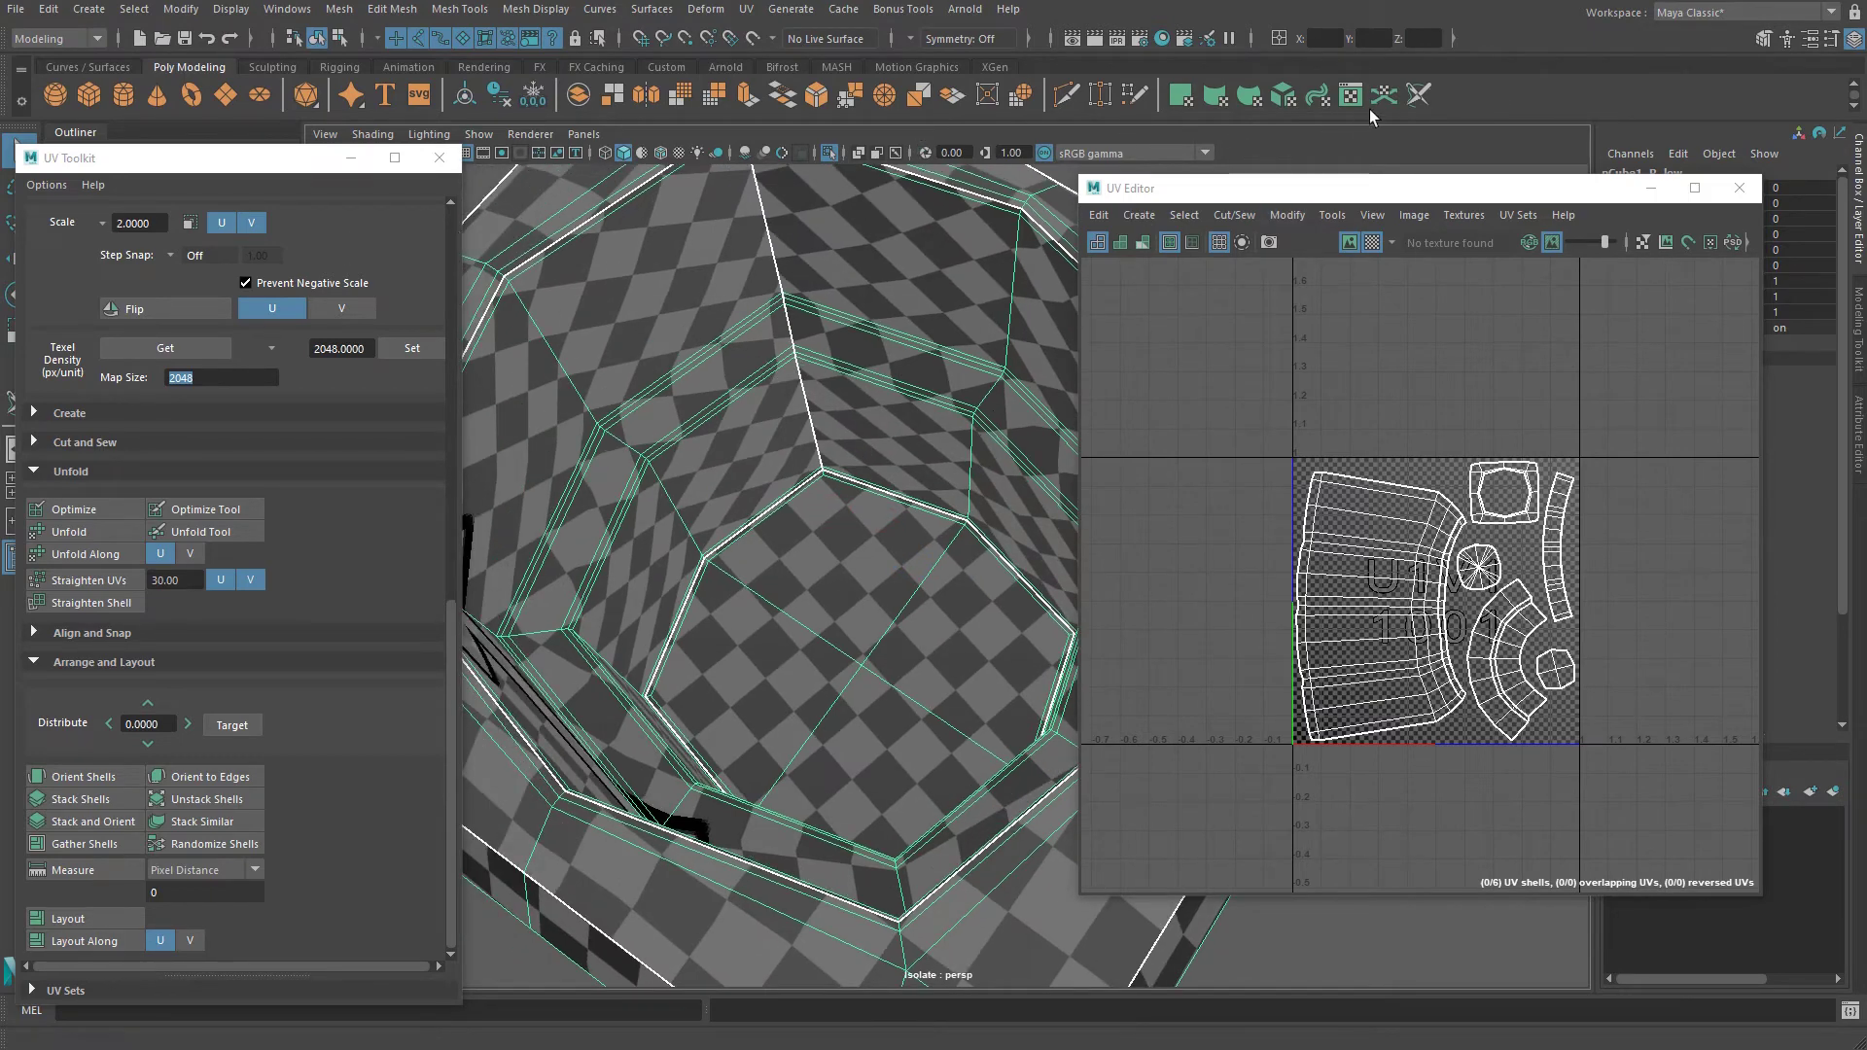
# Cut UV seams around the edge loops of the stepped ledge inside the forearm block's lower recess.
pyautogui.click(1418, 94)
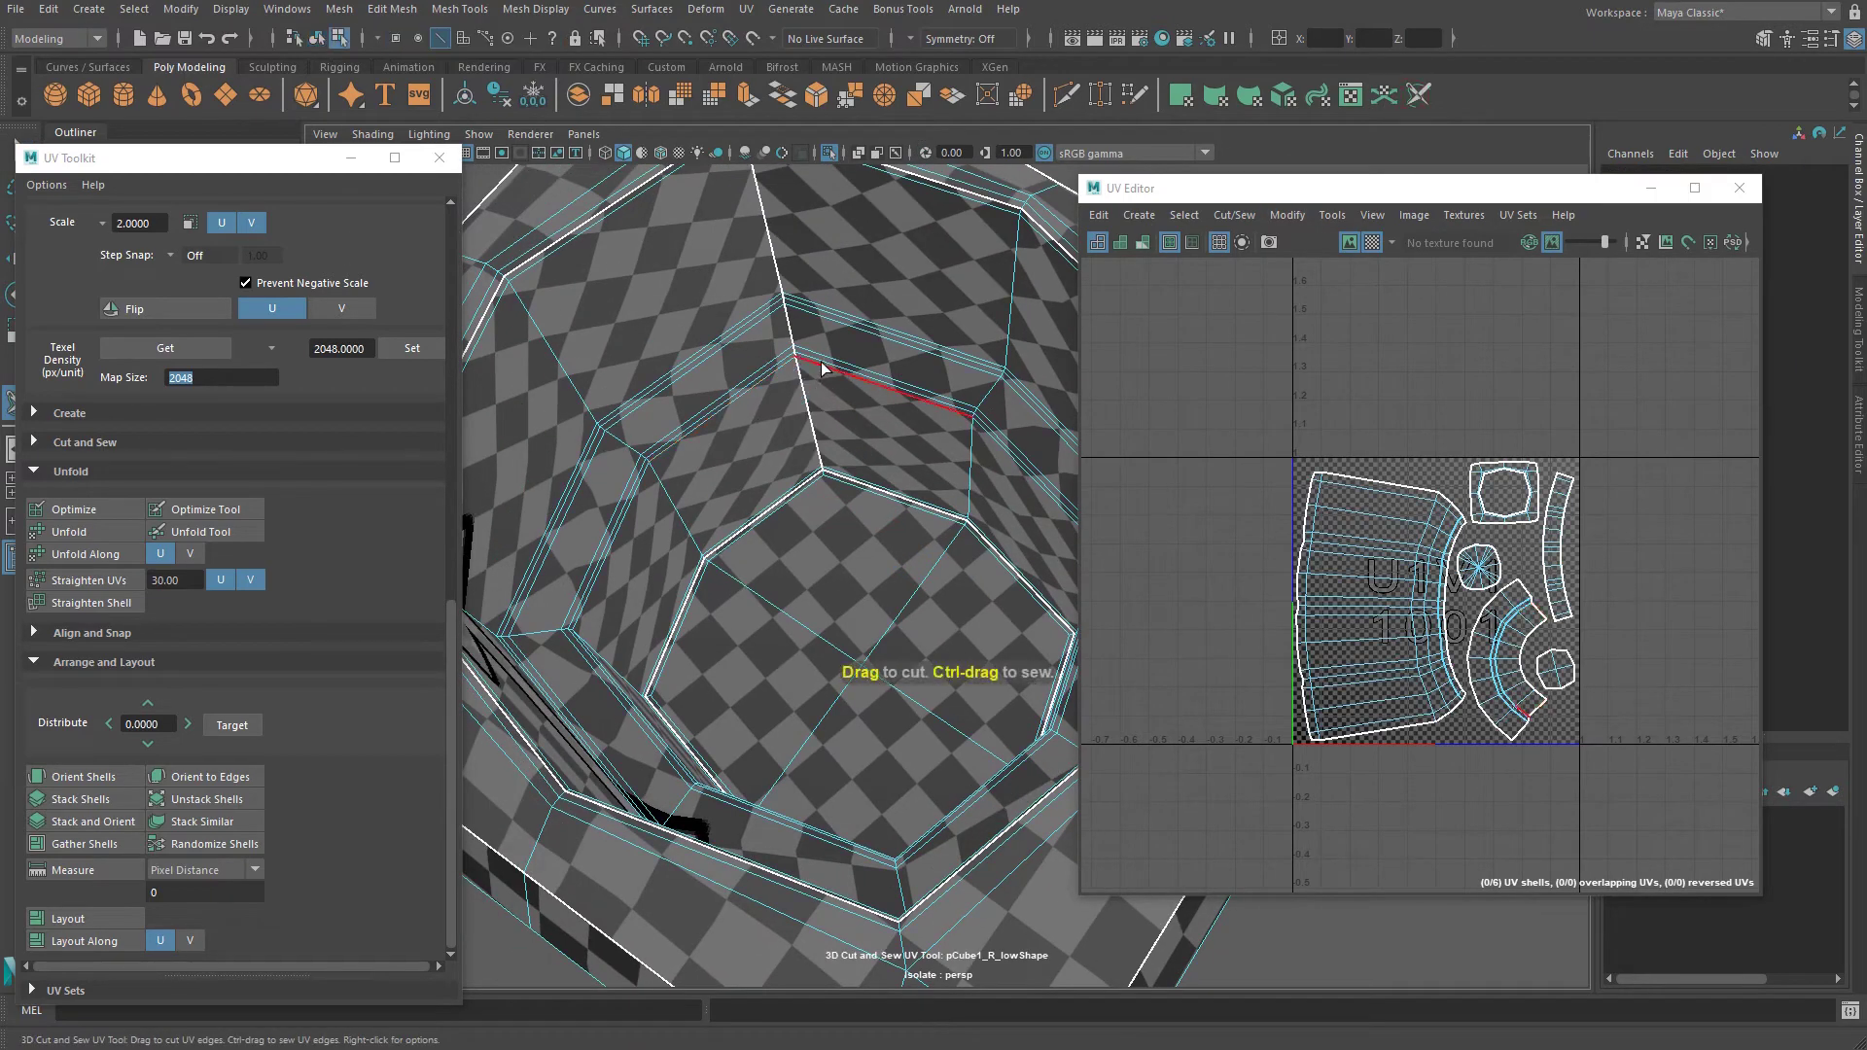
pyautogui.moveTo(822, 368)
pyautogui.mouseDown()
pyautogui.moveTo(922, 369)
pyautogui.moveTo(841, 375)
pyautogui.mouseUp()
pyautogui.press('q')
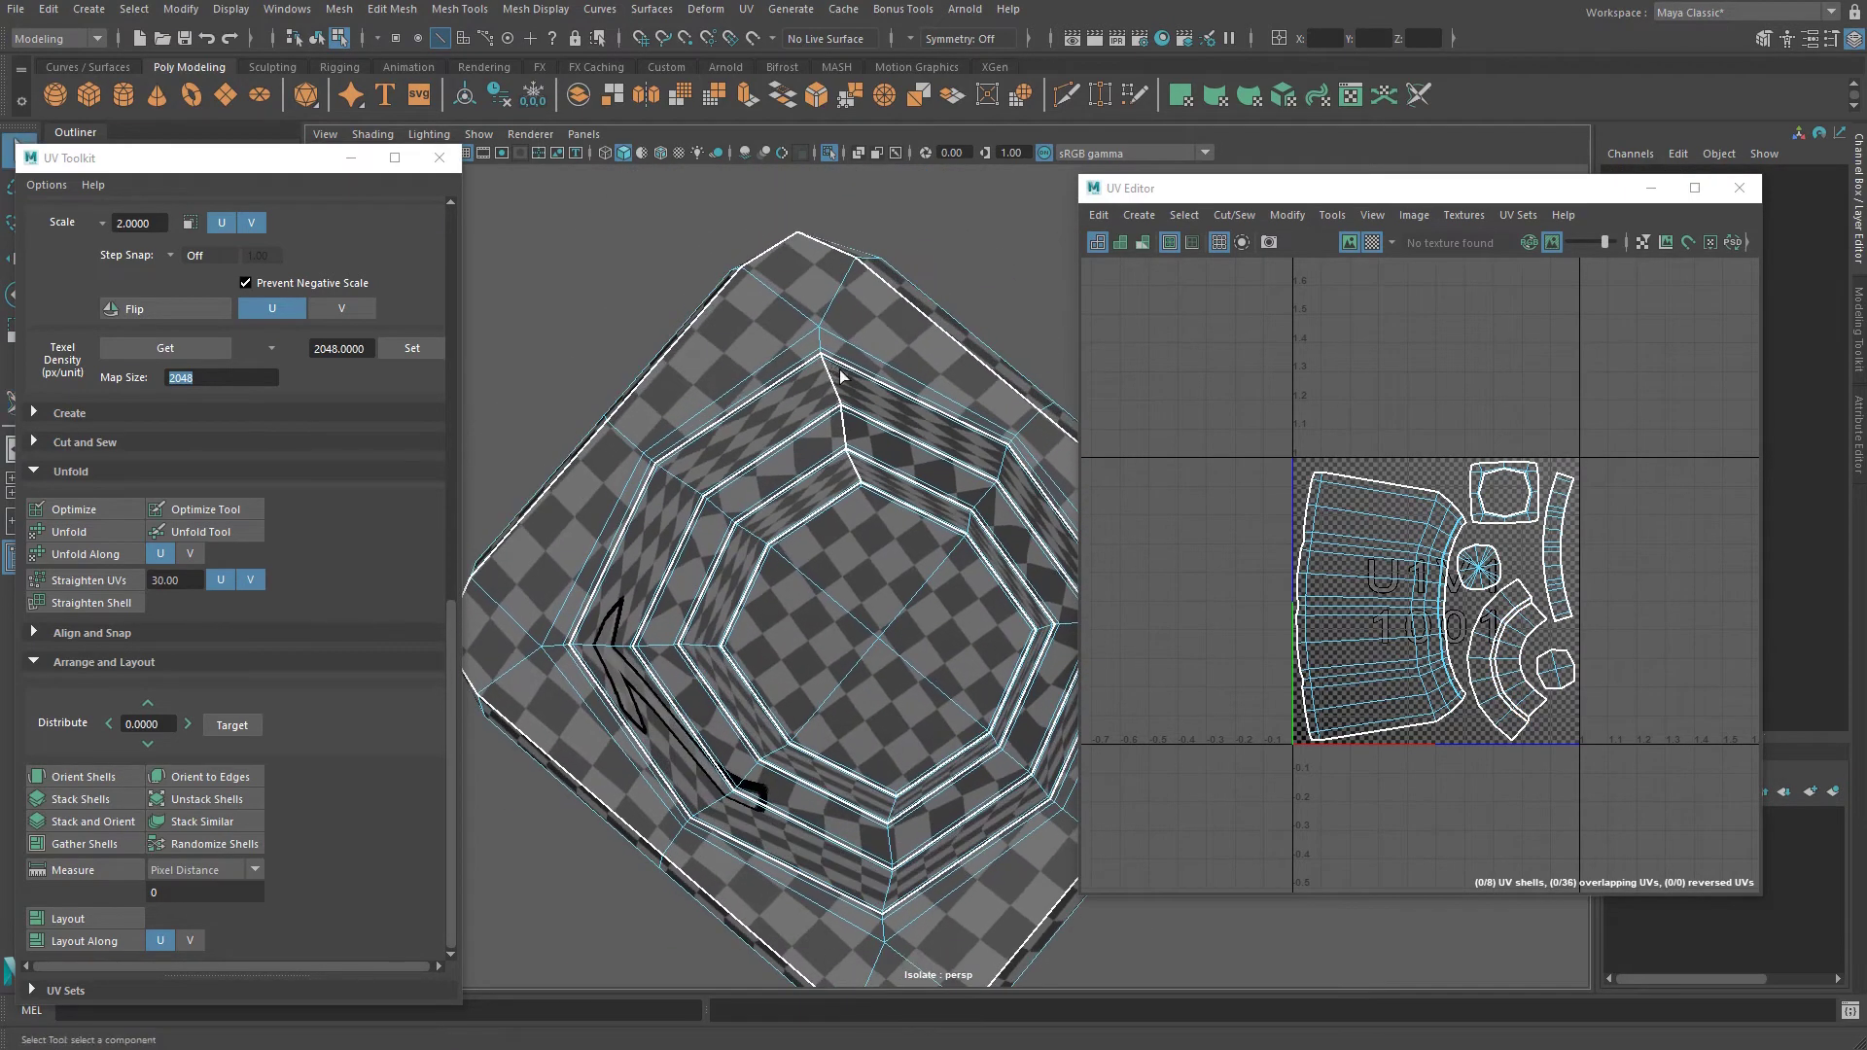
# Unfold the forearm block's UVs as a whole object, lay out its shells and bring the rest of the robot back into view.
pyautogui.press('F8')
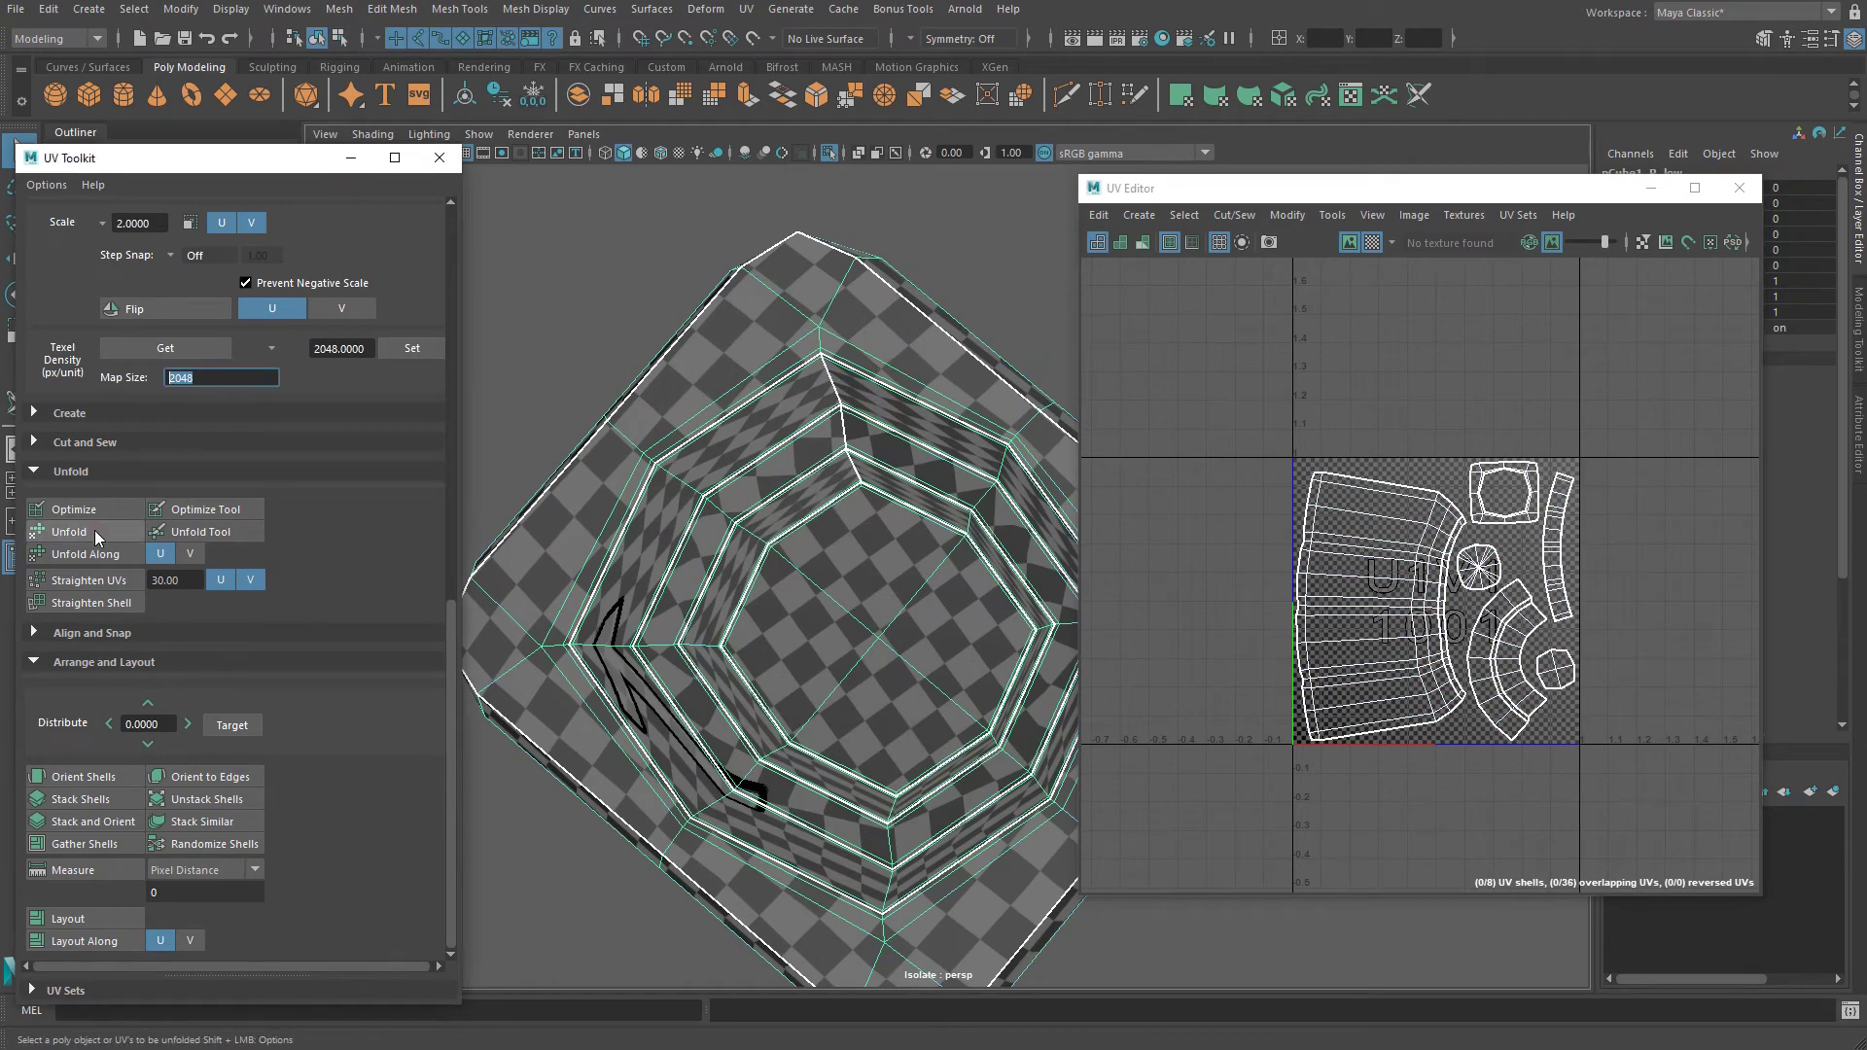
pyautogui.click(95, 529)
pyautogui.click(95, 918)
pyautogui.keyDown('alt'); pyautogui.moveTo(638, 706); pyautogui.dragTo(866, 422); pyautogui.keyUp('alt')
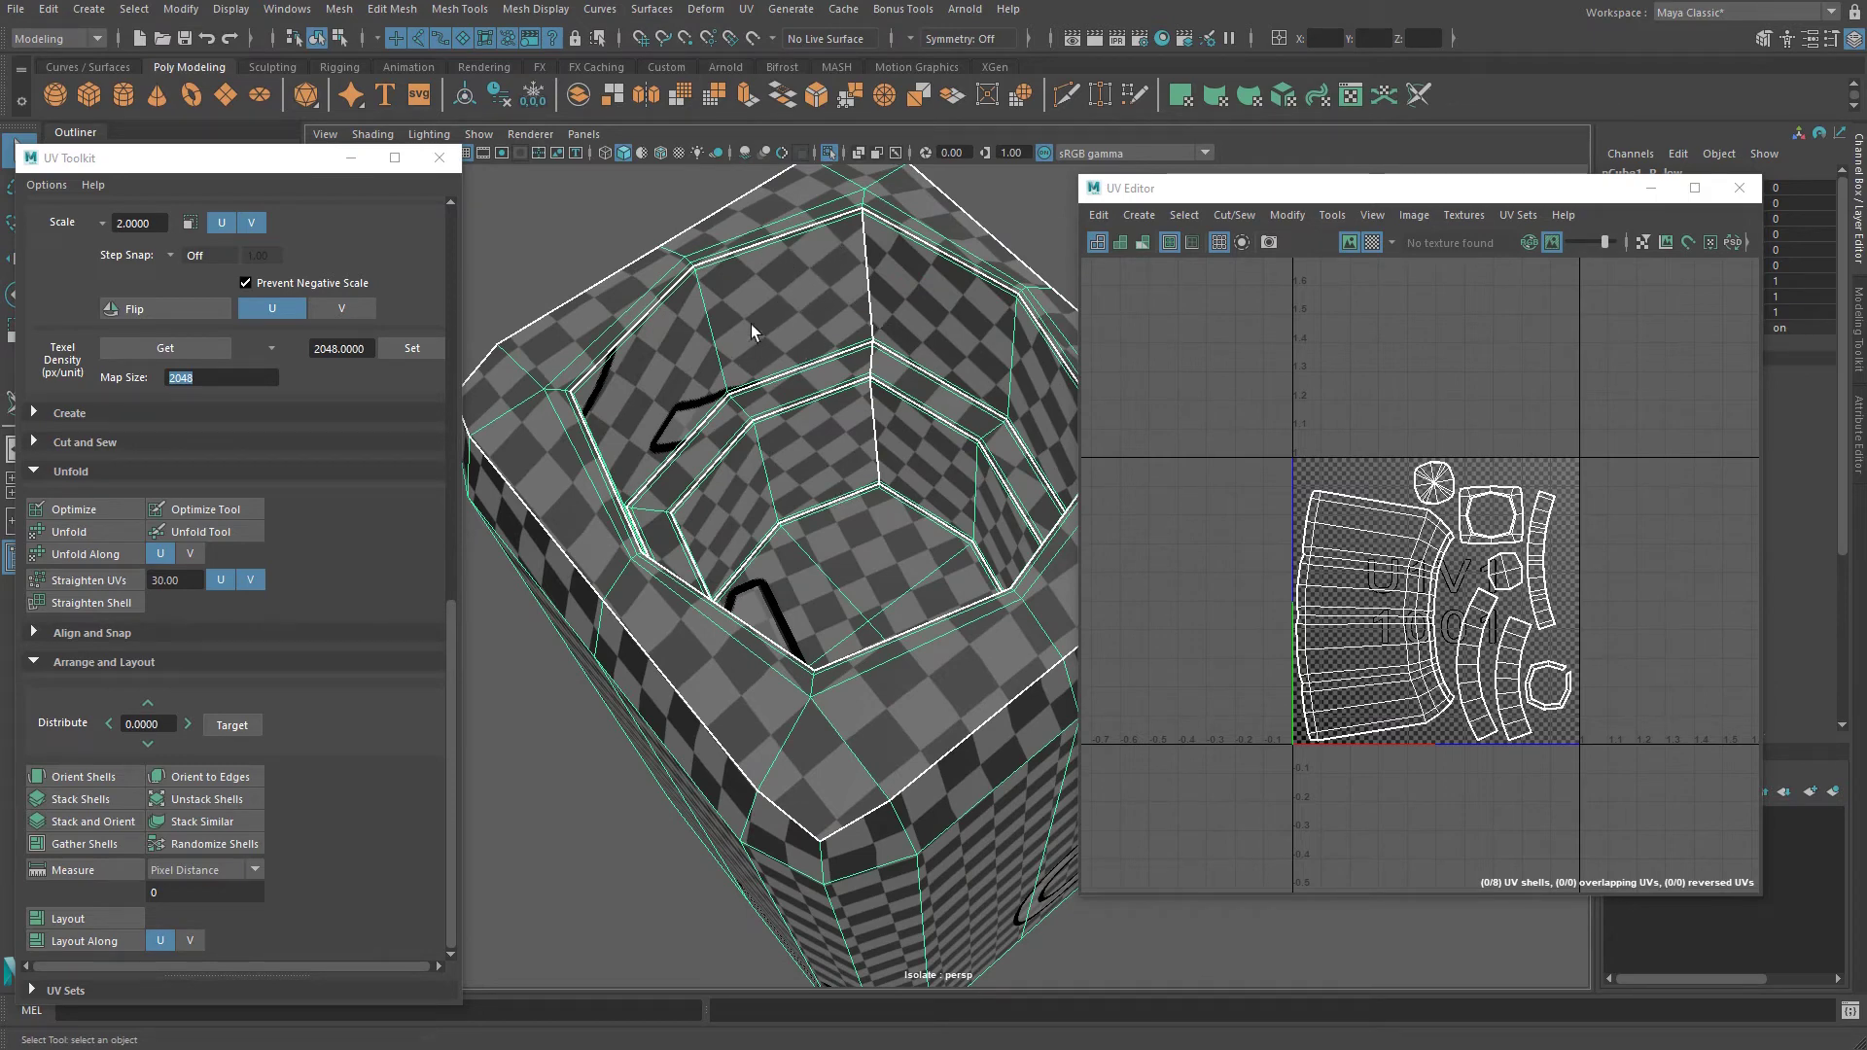
pyautogui.keyDown('alt'); pyautogui.moveTo(849, 422); pyautogui.dragTo(708, 555); pyautogui.keyUp('alt')
pyautogui.scroll(-5, 693, 568)
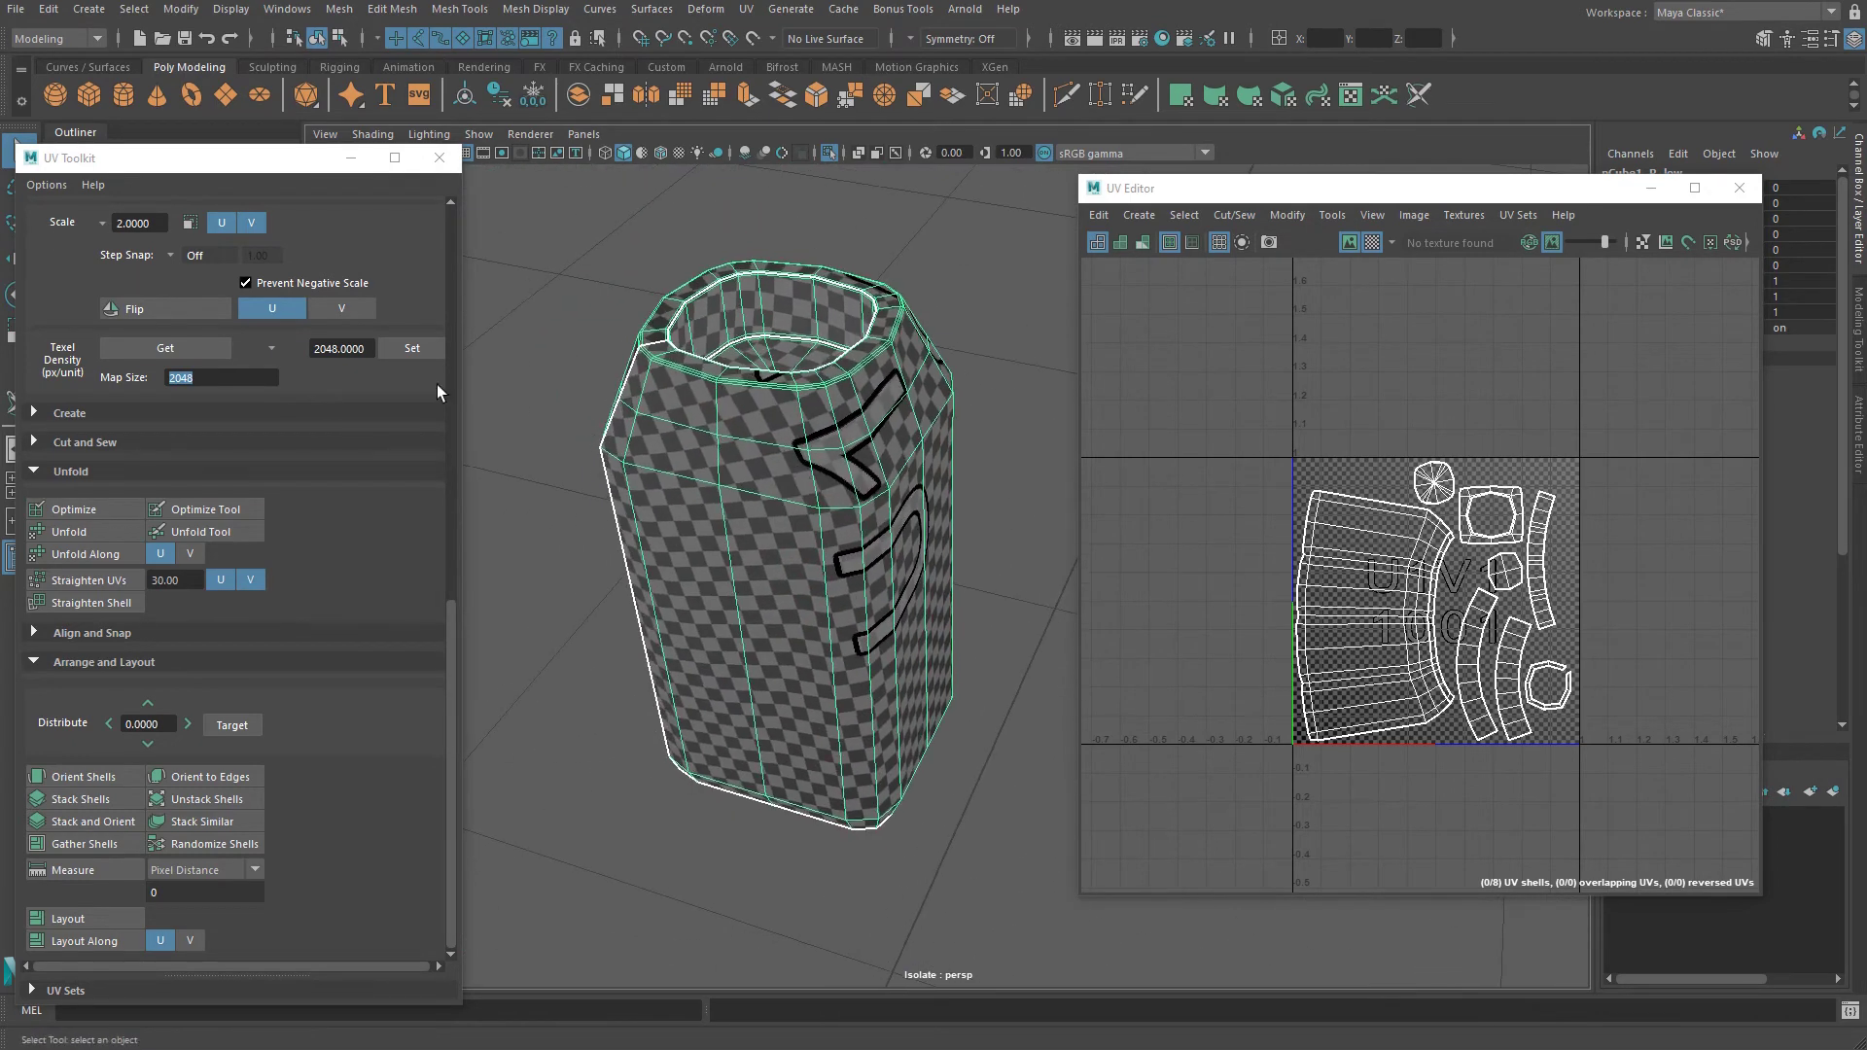
pyautogui.click(829, 153)
# Select the shoulder cone, collar, ball joints, rod and forearm block together and inspect their combined UV shells.
pyautogui.scroll(-8, 838, 475)
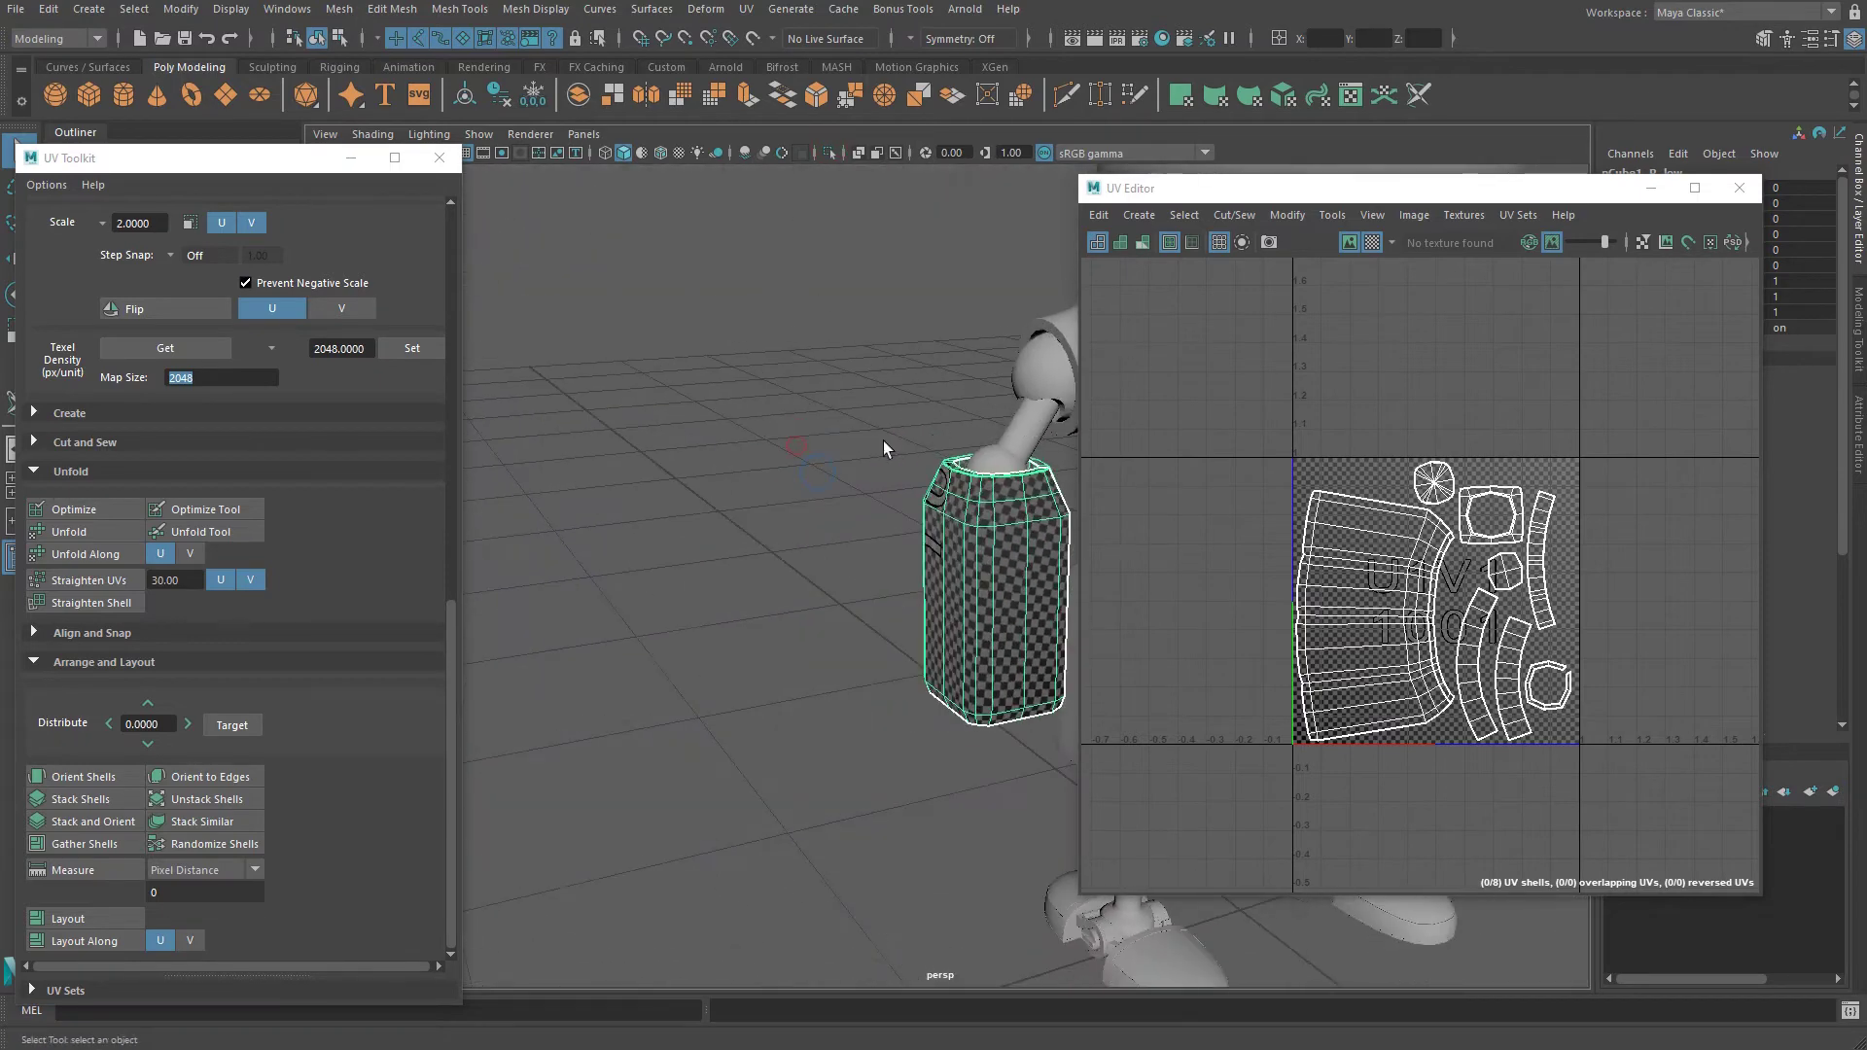
pyautogui.keyDown('alt'); pyautogui.moveTo(883, 441); pyautogui.dragTo(642, 469); pyautogui.keyUp('alt')
pyautogui.keyDown('alt'); pyautogui.moveTo(787, 542); pyautogui.dragTo(696, 518, button='middle'); pyautogui.keyUp('alt')
pyautogui.keyDown('alt'); pyautogui.moveTo(827, 515); pyautogui.dragTo(919, 521, button='right'); pyautogui.keyUp('alt')
pyautogui.keyDown('alt'); pyautogui.moveTo(919, 520); pyautogui.dragTo(806, 598, button='middle'); pyautogui.keyUp('alt')
pyautogui.click(910, 392)
pyautogui.keyDown('shift'); pyautogui.click(831, 404); pyautogui.keyUp('shift')
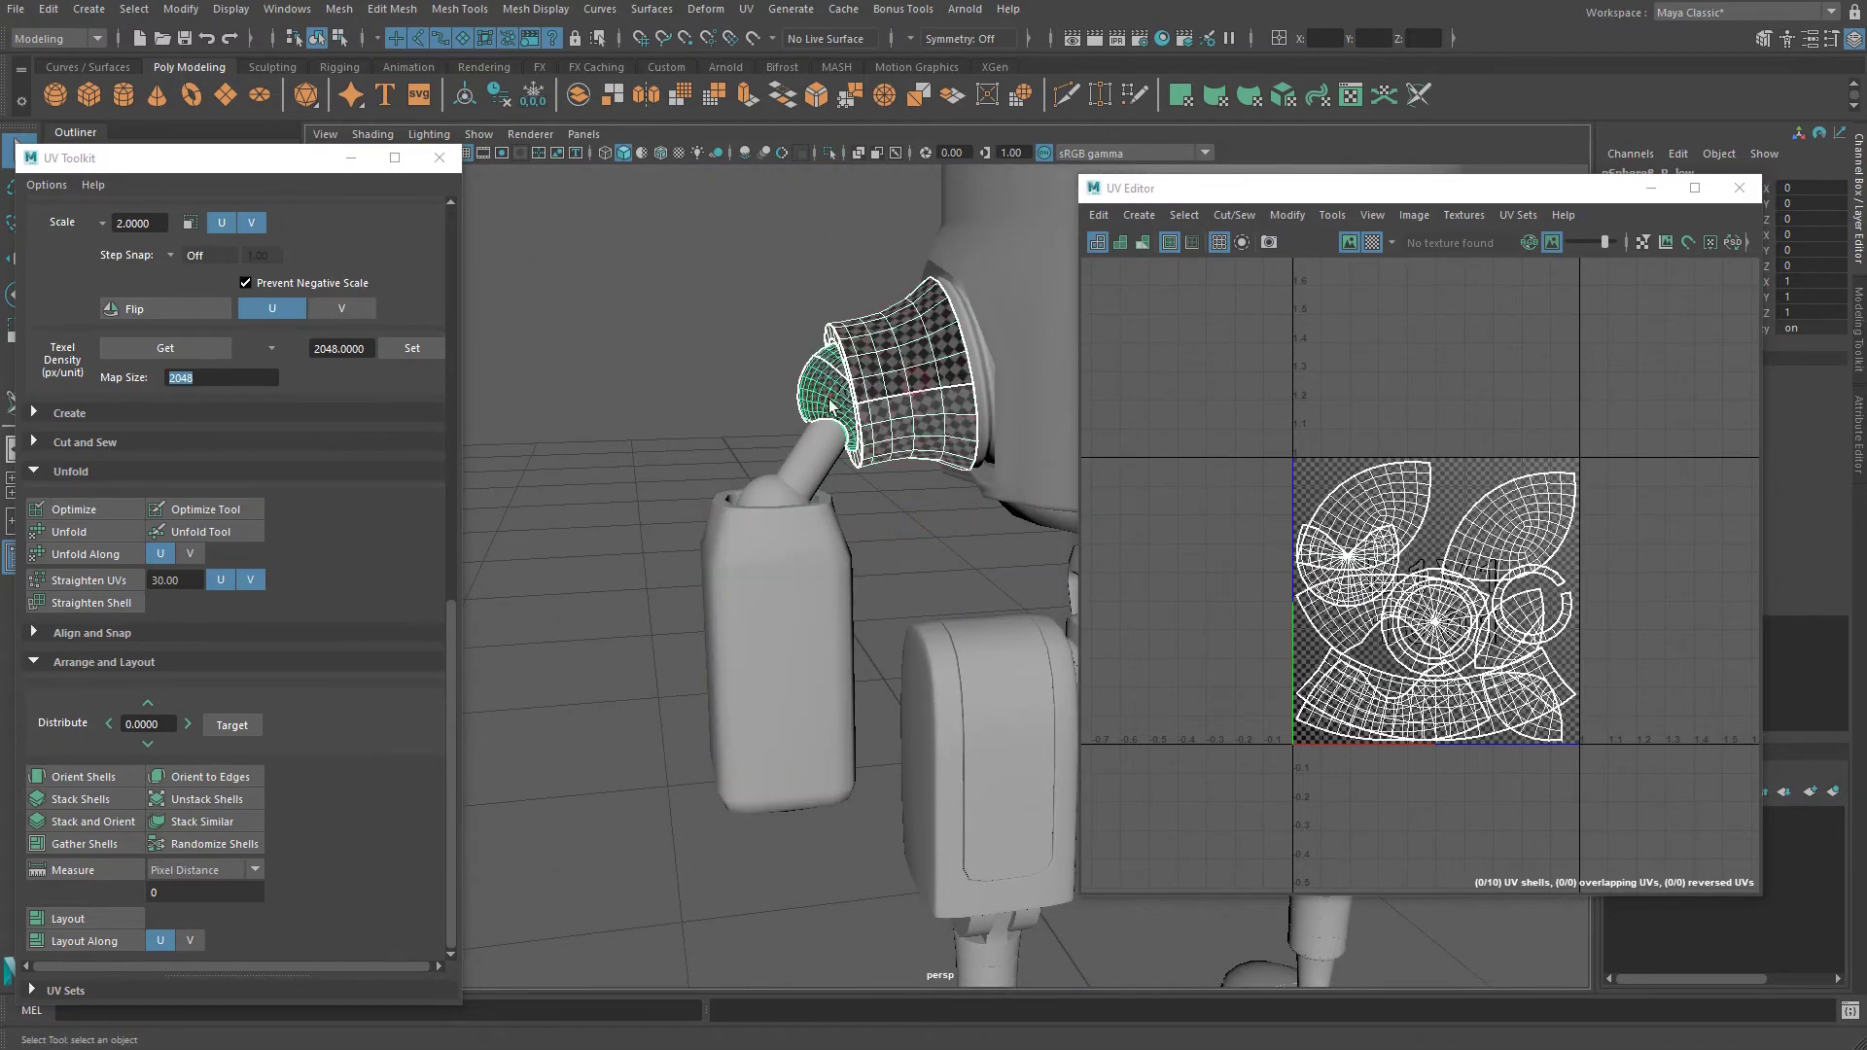
pyautogui.keyDown('shift'); pyautogui.click(980, 383); pyautogui.keyUp('shift')
pyautogui.keyDown('shift'); pyautogui.click(819, 448); pyautogui.keyUp('shift')
pyautogui.keyDown('shift'); pyautogui.click(773, 491); pyautogui.keyUp('shift')
pyautogui.keyDown('shift'); pyautogui.click(781, 569); pyautogui.keyUp('shift')
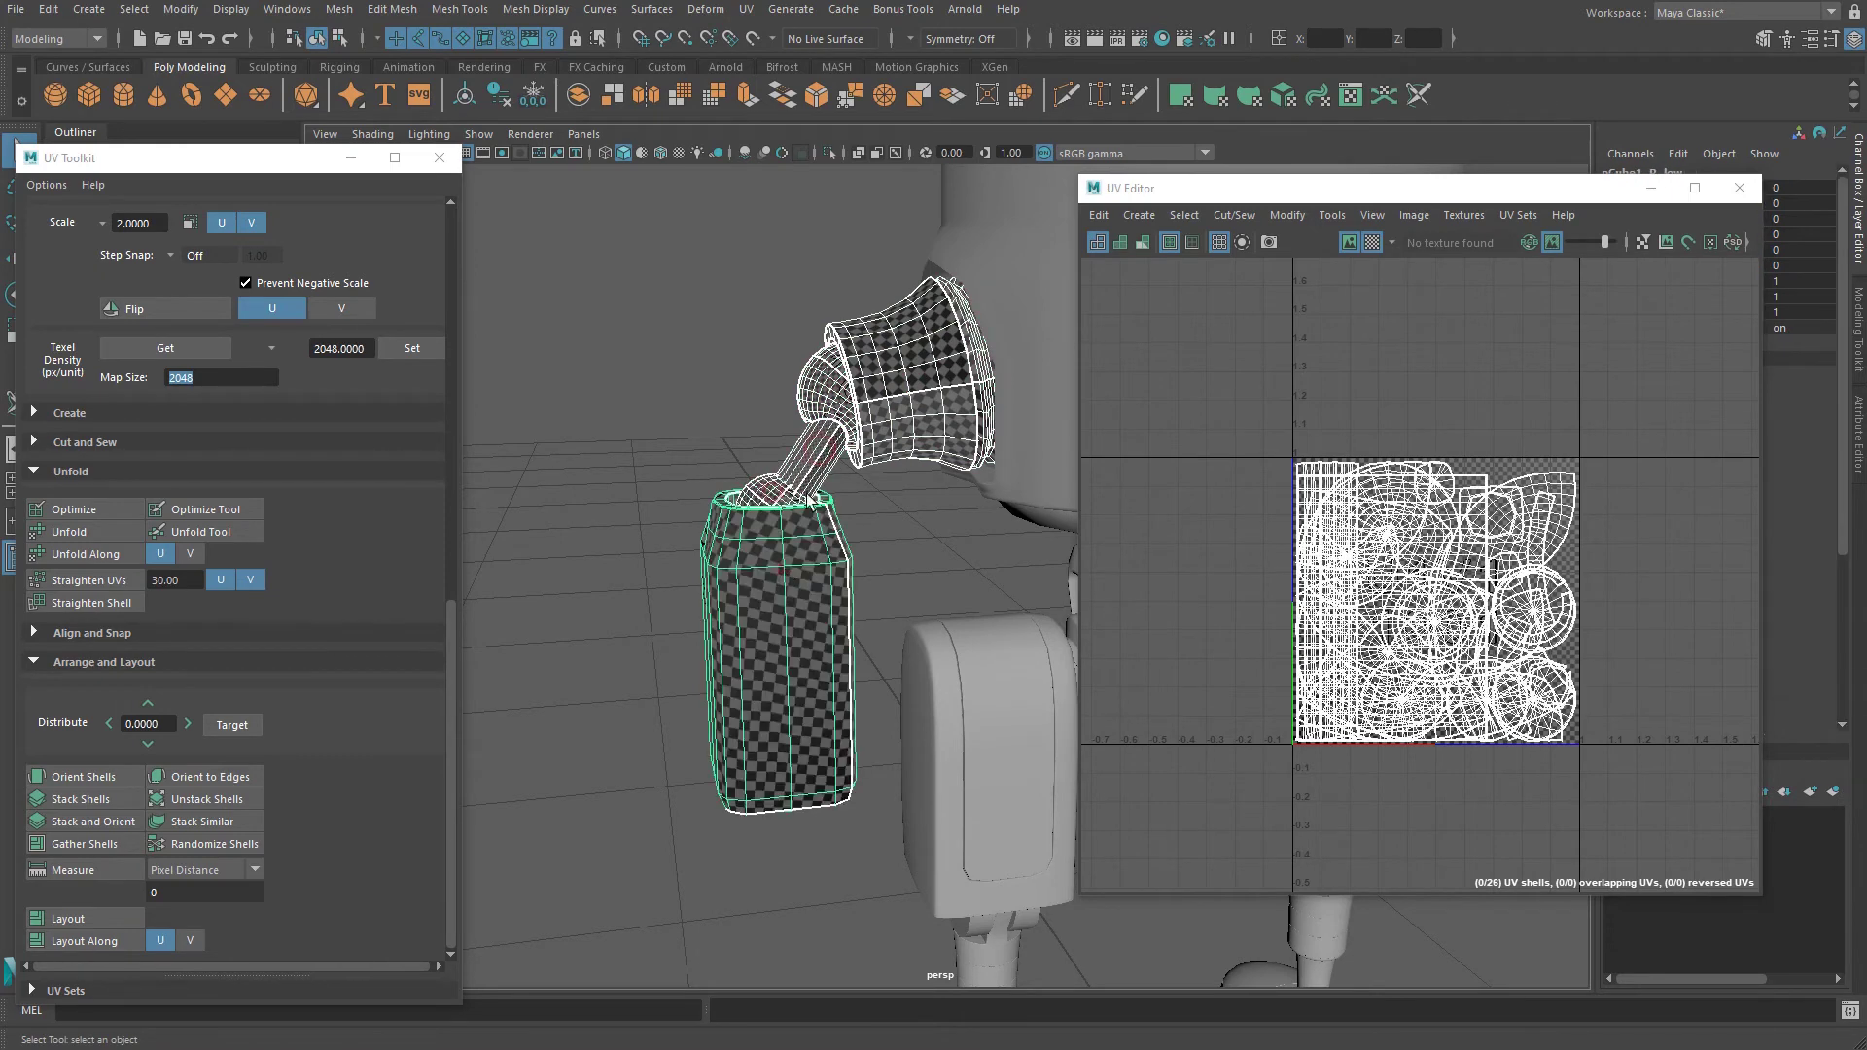
pyautogui.keyDown('alt'); pyautogui.moveTo(957, 373); pyautogui.dragTo(860, 401, button='middle'); pyautogui.keyUp('alt')
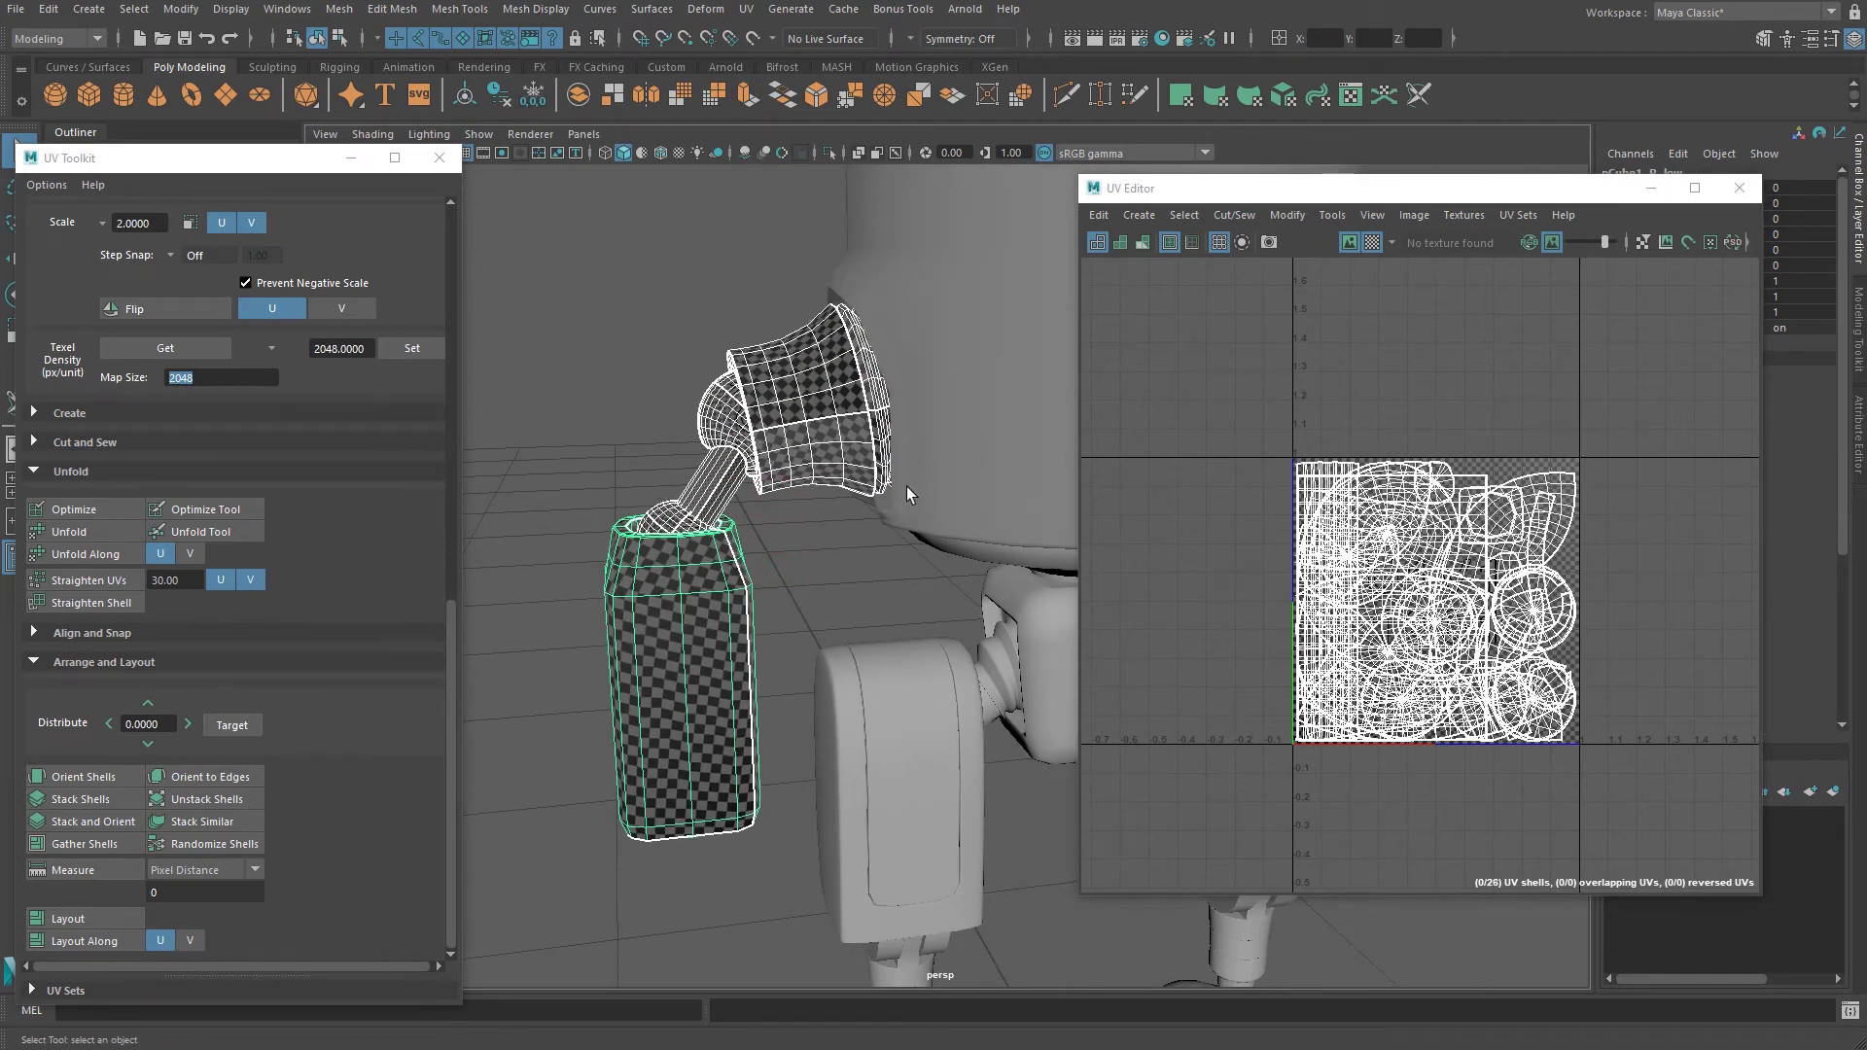
pyautogui.keyDown('alt'); pyautogui.moveTo(906, 486); pyautogui.dragTo(883, 467); pyautogui.keyUp('alt')
pyautogui.scroll(1, 1135, 508)
pyautogui.keyDown('alt'); pyautogui.moveTo(1146, 501); pyautogui.dragTo(1131, 527, button='middle'); pyautogui.keyUp('alt')
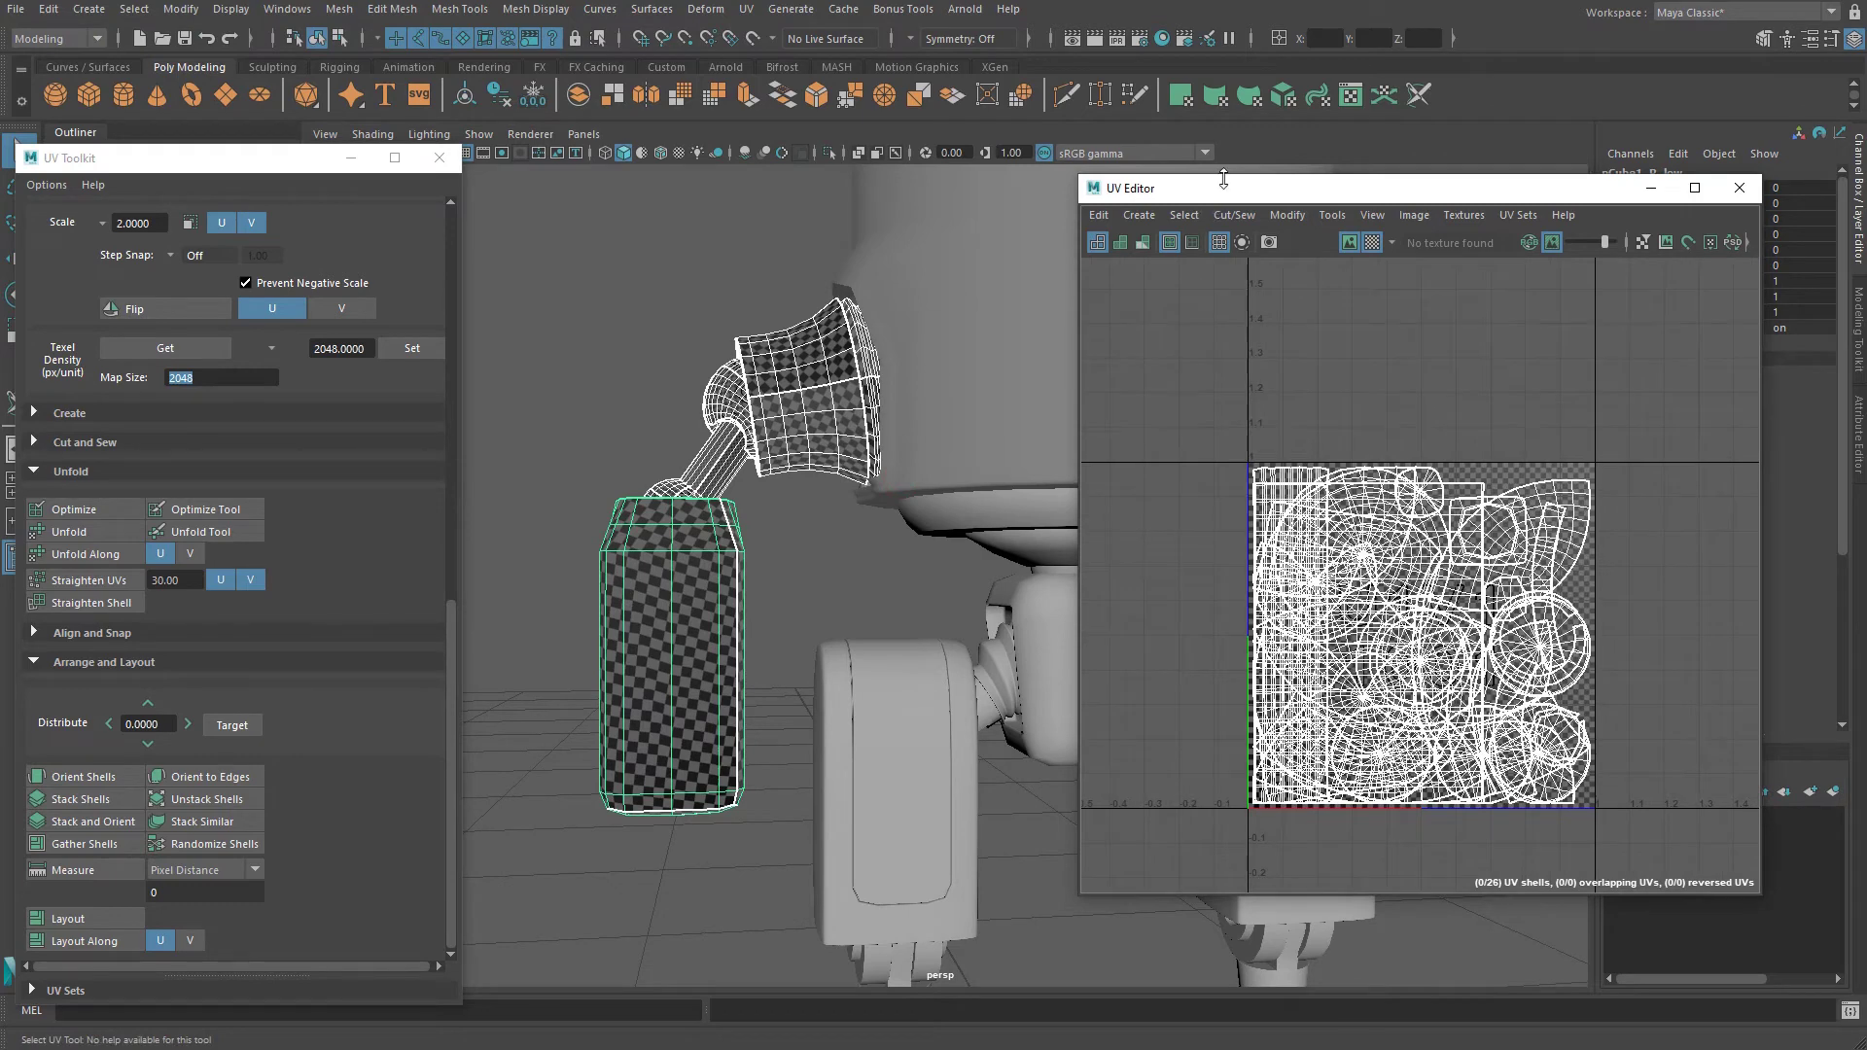
pyautogui.scroll(1, 1308, 516)
pyautogui.moveTo(1308, 516)
pyautogui.keyDown('alt'); pyautogui.mouseDown(button='middle')
pyautogui.moveTo(1331, 525)
pyautogui.moveTo(1282, 504)
pyautogui.mouseUp(button='middle'); pyautogui.keyUp('alt')
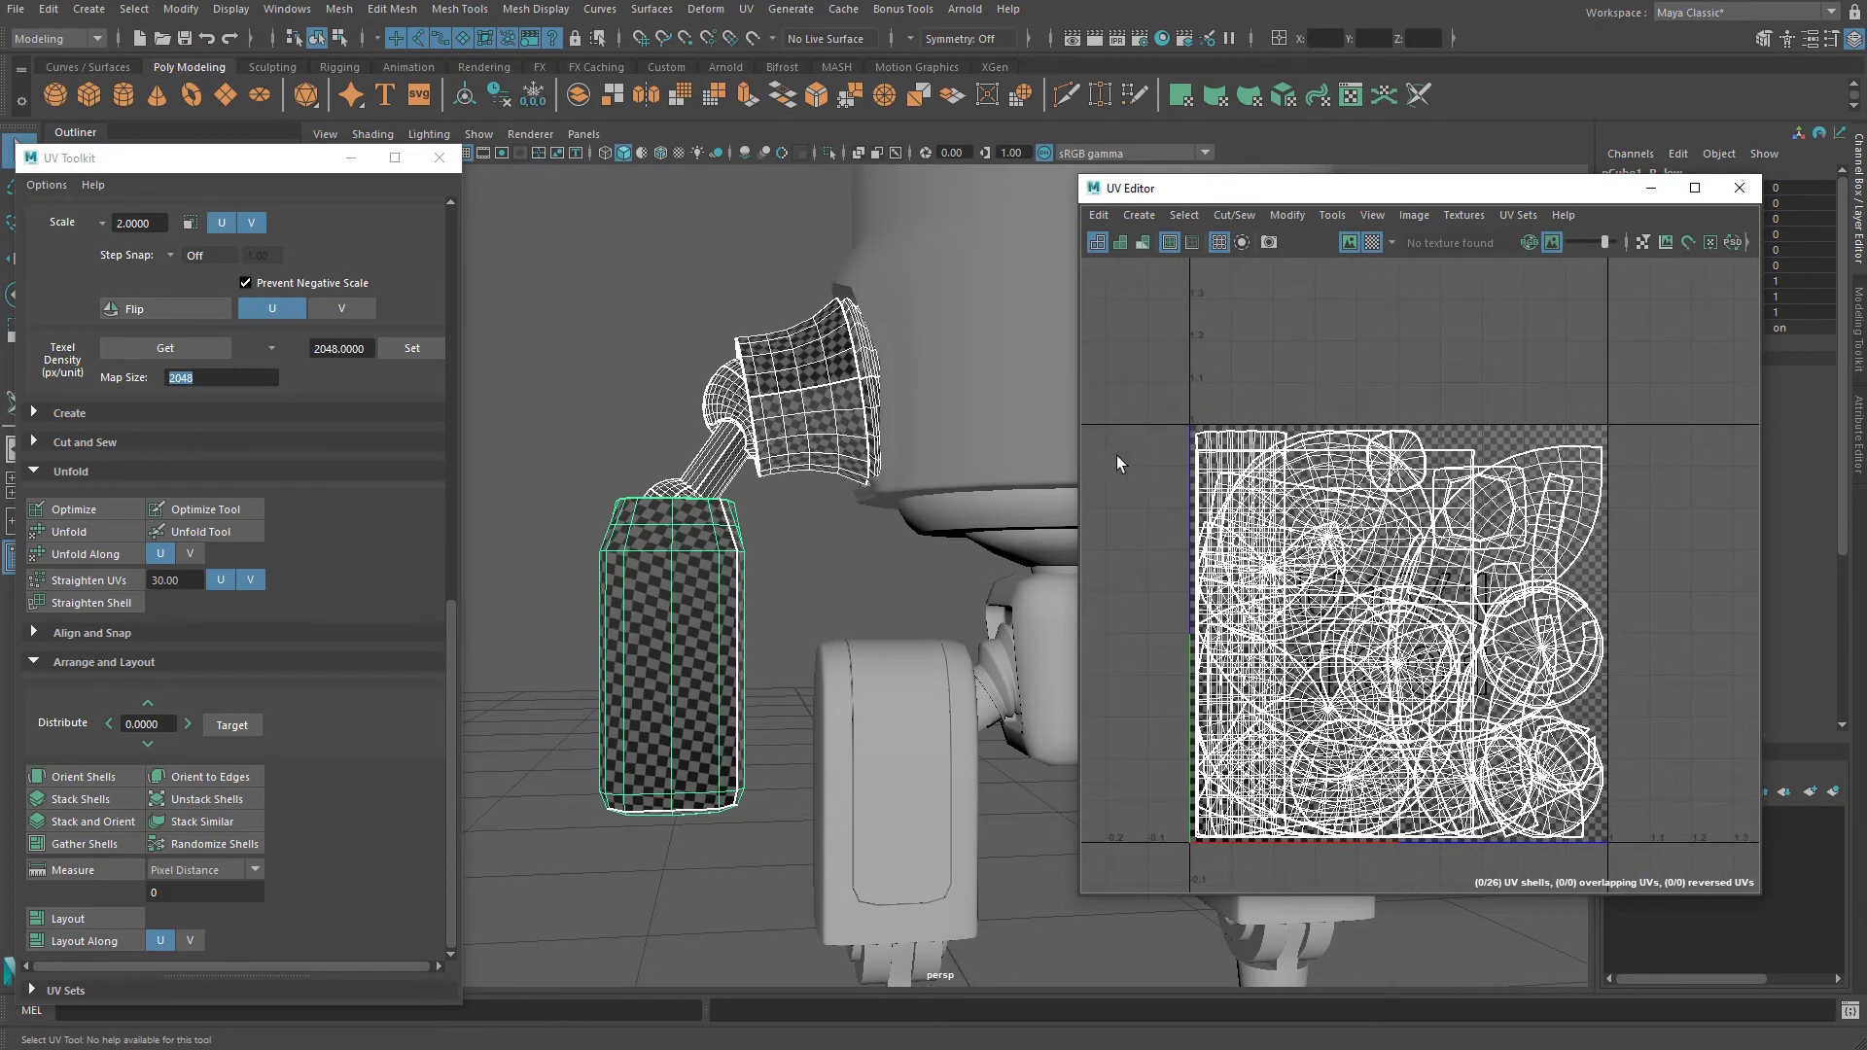
# Reselect all right arm parts from the shoulder collar to the forearm block and lay out their UVs together.
pyautogui.click(732, 327)
pyautogui.click(786, 356)
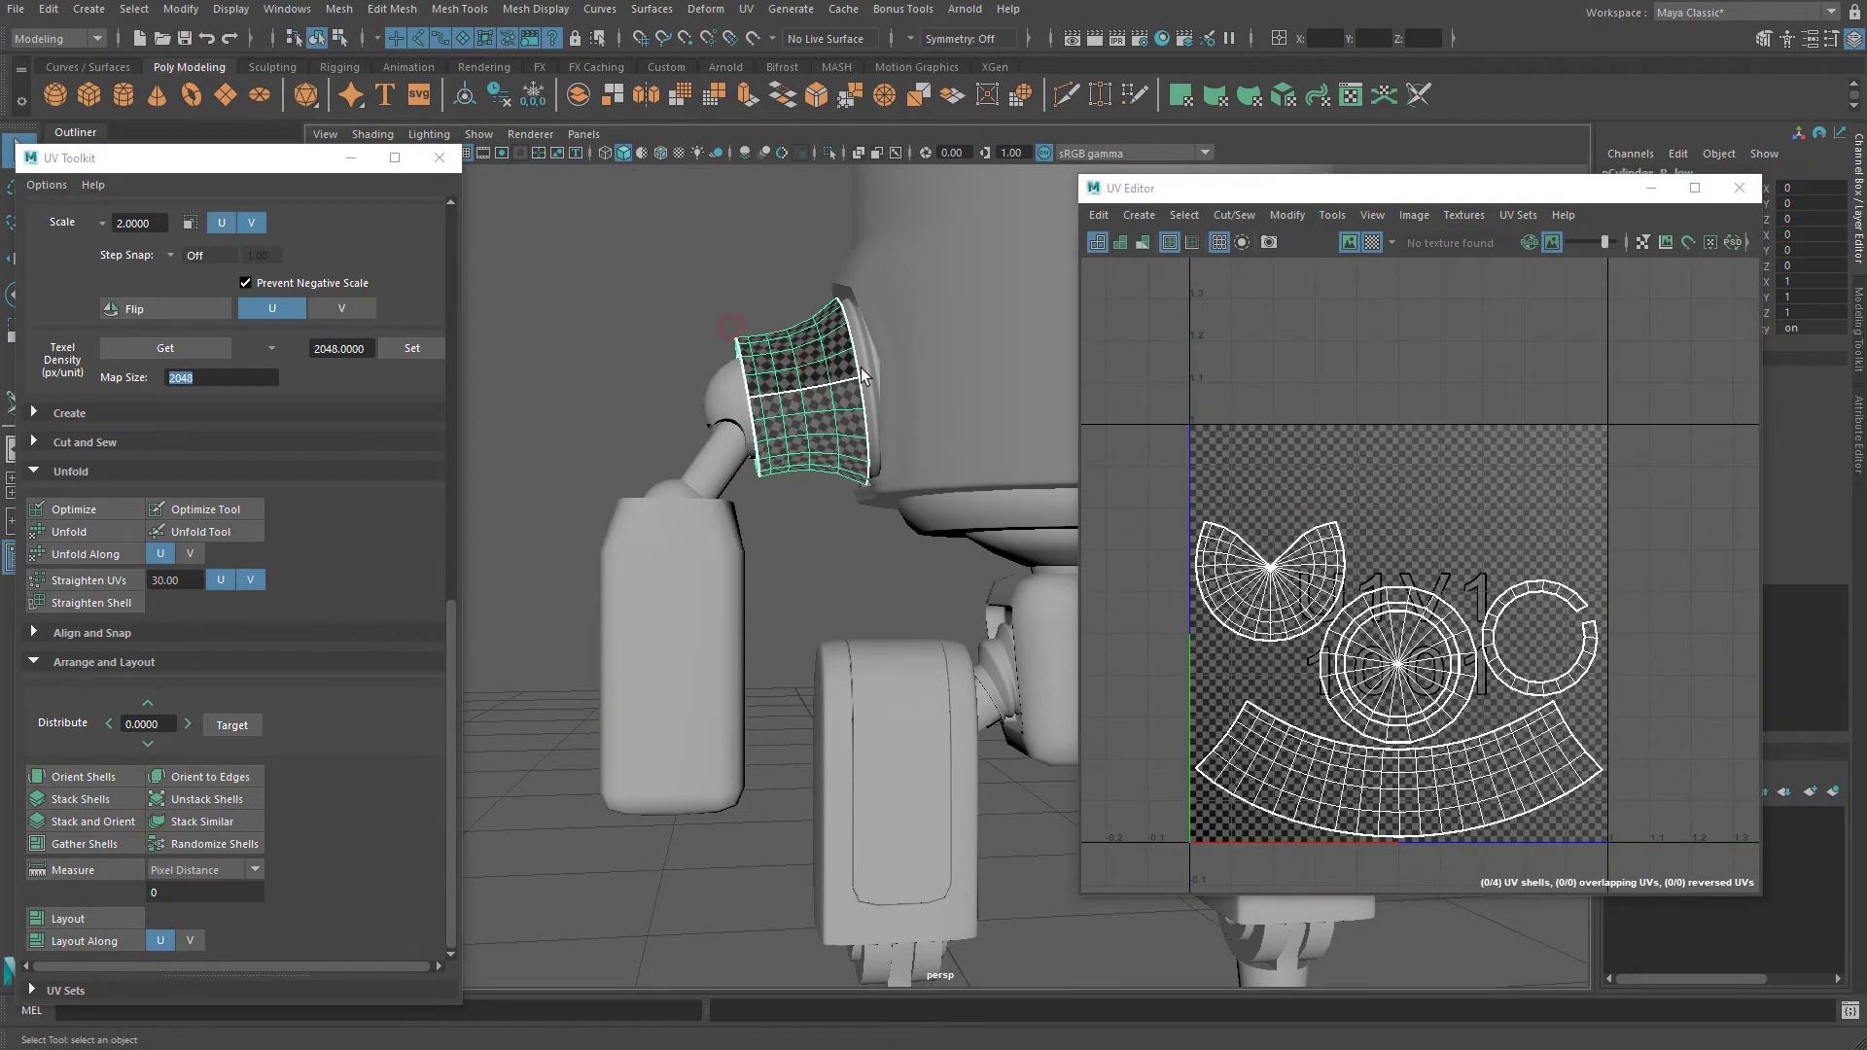
pyautogui.click(871, 365)
pyautogui.keyDown('shift'); pyautogui.click(822, 377); pyautogui.keyUp('shift')
pyautogui.keyDown('shift'); pyautogui.click(726, 402); pyautogui.keyUp('shift')
pyautogui.keyDown('shift'); pyautogui.click(714, 458); pyautogui.keyUp('shift')
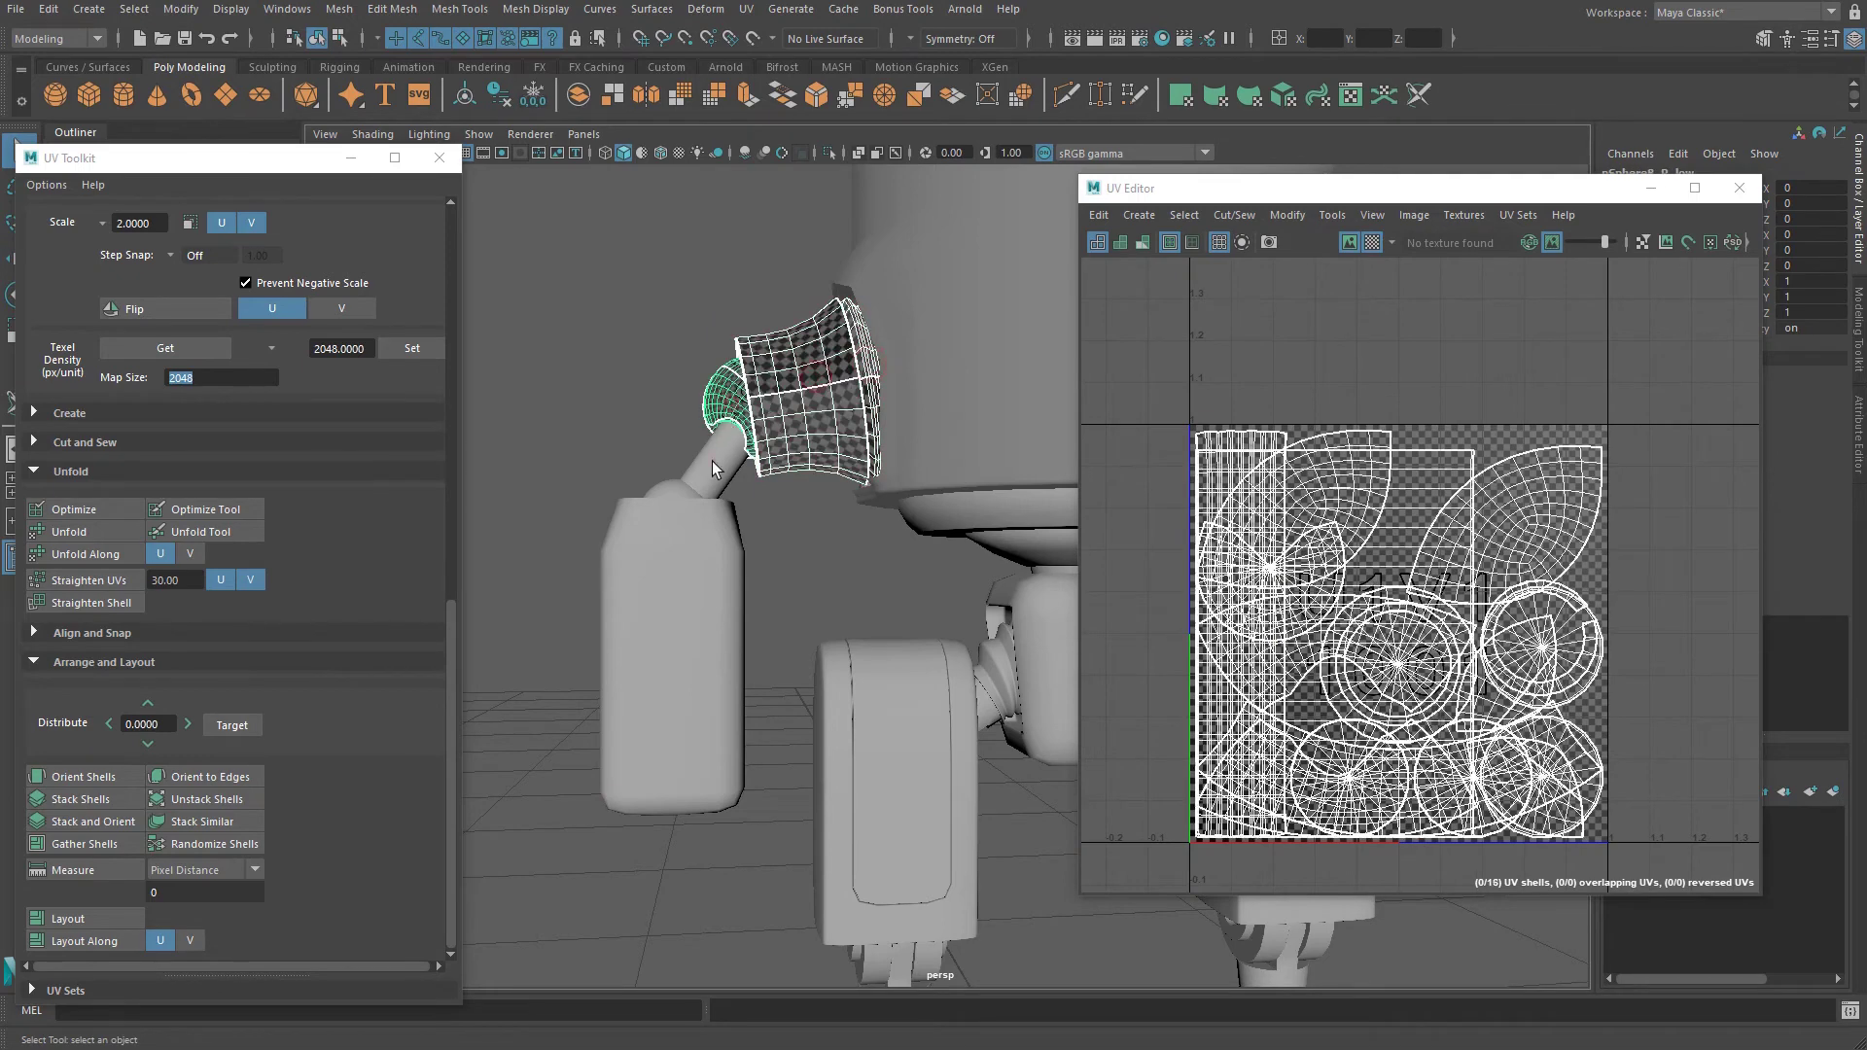
pyautogui.keyDown('shift'); pyautogui.click(652, 492); pyautogui.keyUp('shift')
pyautogui.keyDown('alt'); pyautogui.moveTo(730, 553); pyautogui.dragTo(801, 509); pyautogui.keyUp('alt')
pyautogui.keyDown('alt'); pyautogui.moveTo(801, 510); pyautogui.dragTo(1158, 509, button='right'); pyautogui.keyUp('alt')
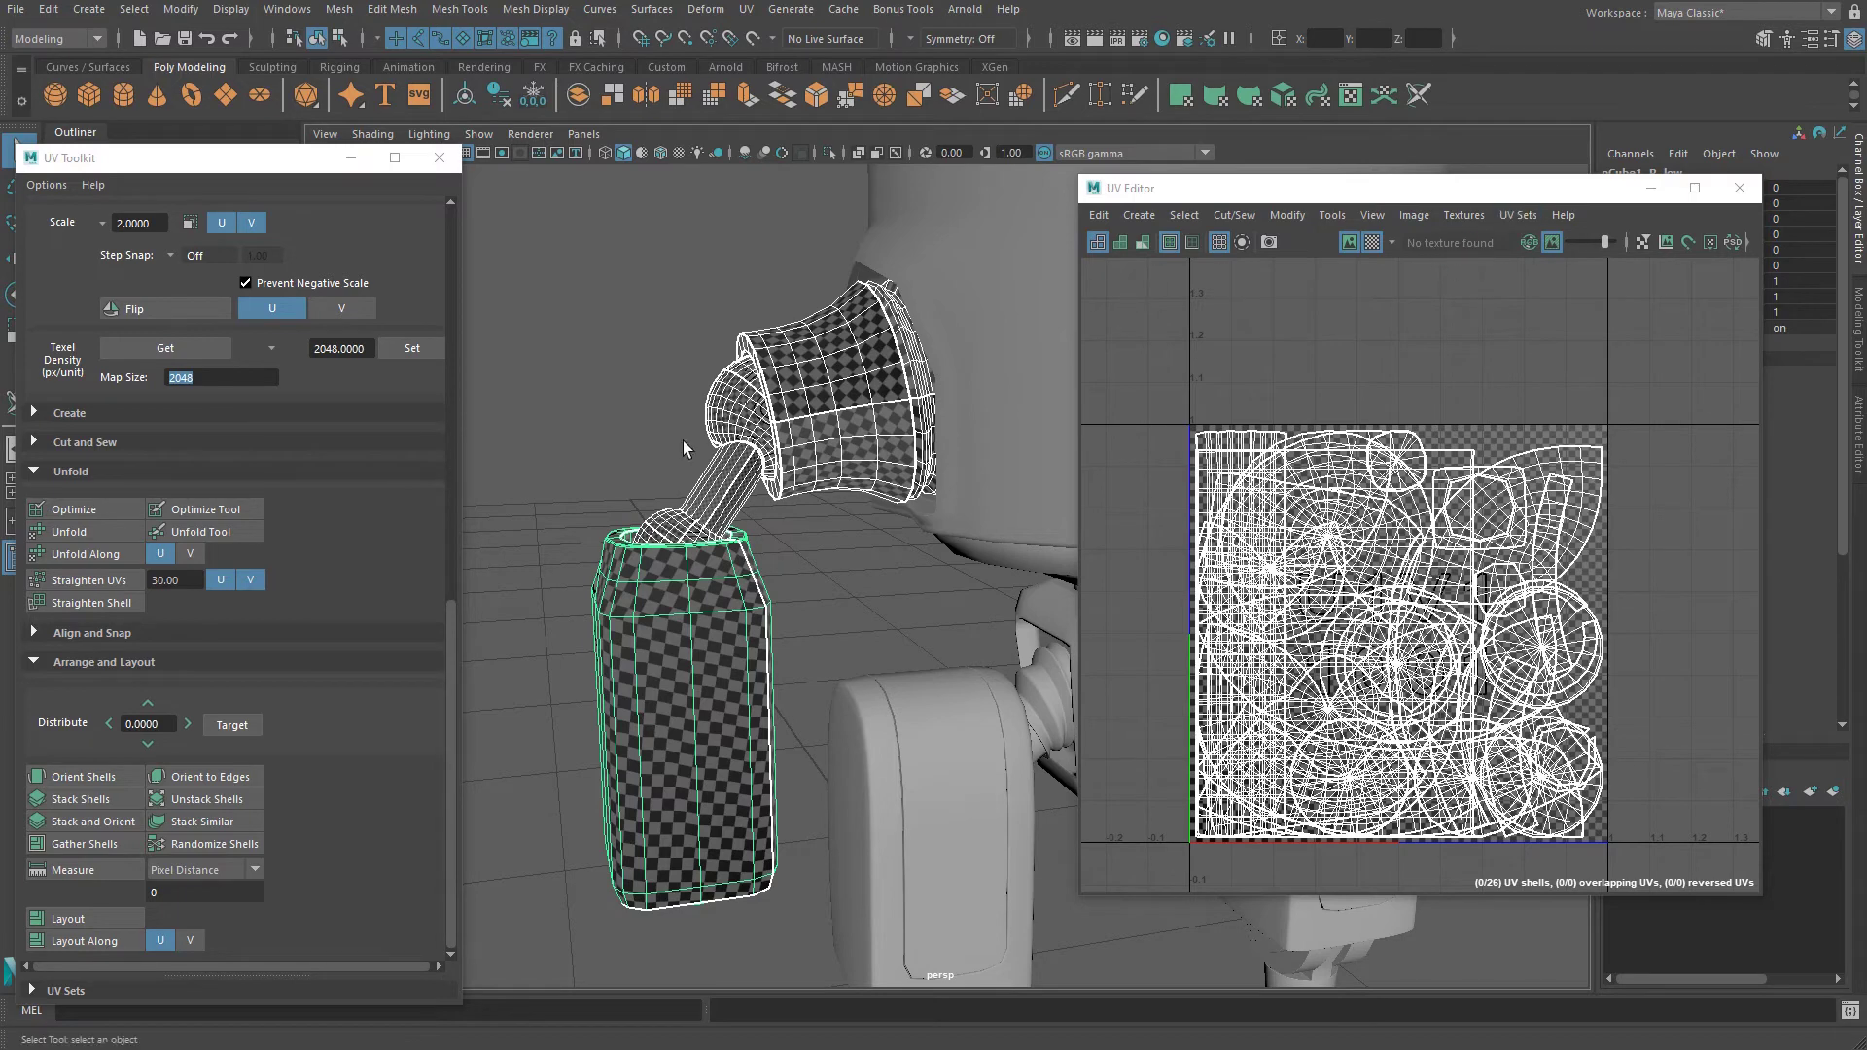
pyautogui.click(82, 915)
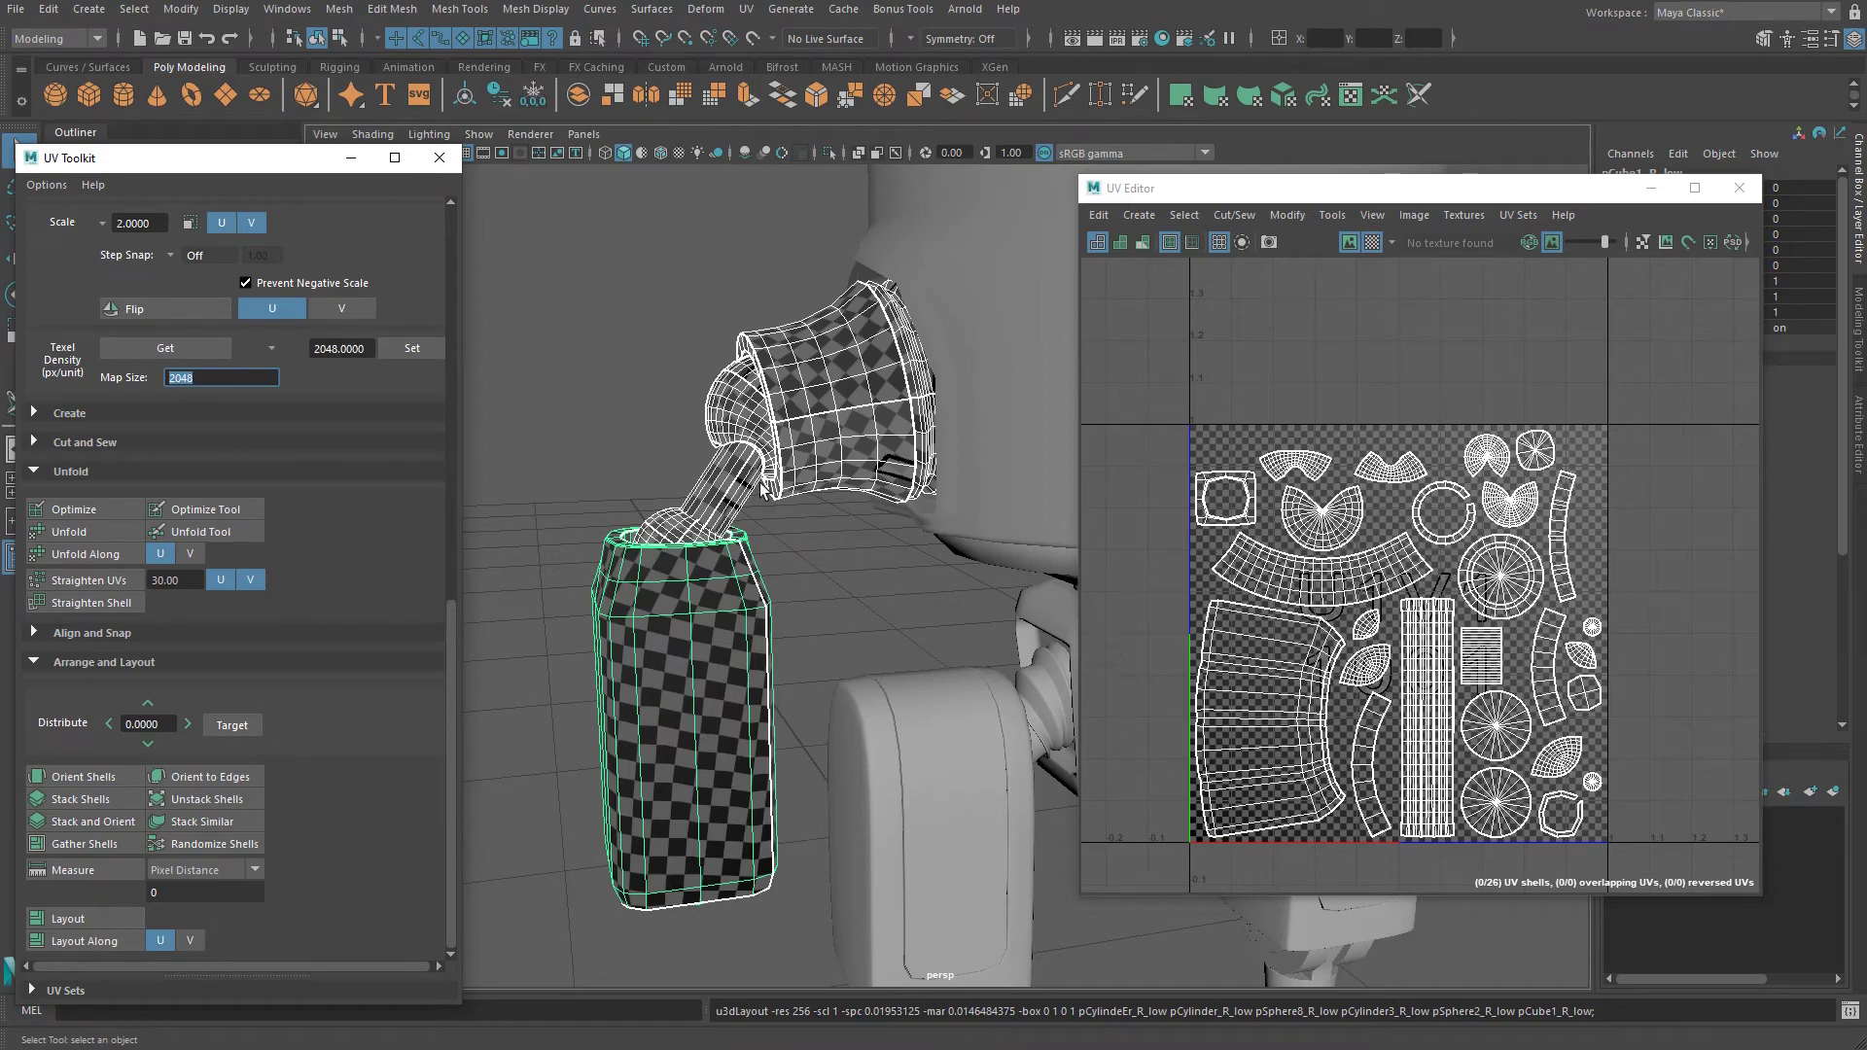
# Examine the checker pattern across the shoulder cone, ball joints, rod and forearm block for matching texel density.
pyautogui.keyDown('alt'); pyautogui.moveTo(755, 506); pyautogui.dragTo(850, 629); pyautogui.keyUp('alt')
pyautogui.keyDown('alt'); pyautogui.moveTo(850, 629); pyautogui.dragTo(934, 622, button='right'); pyautogui.keyUp('alt')
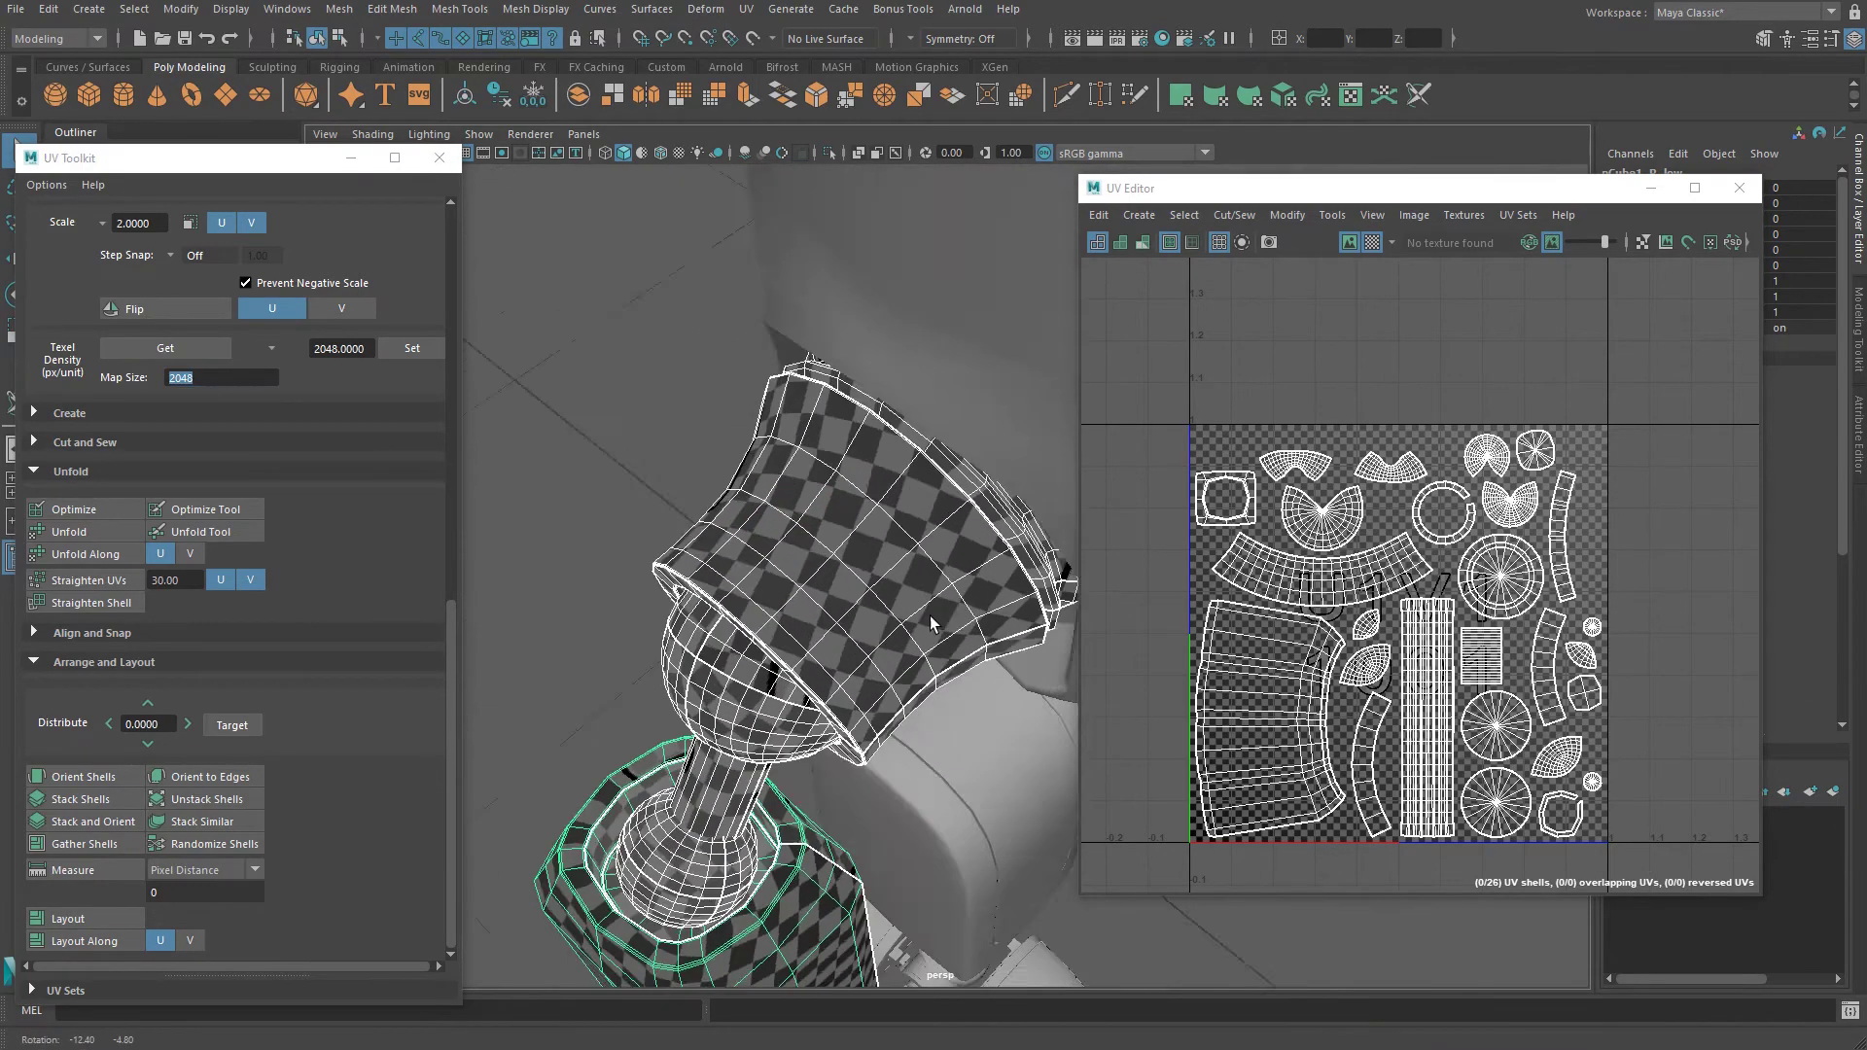
pyautogui.keyDown('alt'); pyautogui.moveTo(934, 622); pyautogui.dragTo(956, 421); pyautogui.keyUp('alt')
pyautogui.keyDown('alt'); pyautogui.moveTo(844, 776); pyautogui.dragTo(789, 652); pyautogui.keyUp('alt')
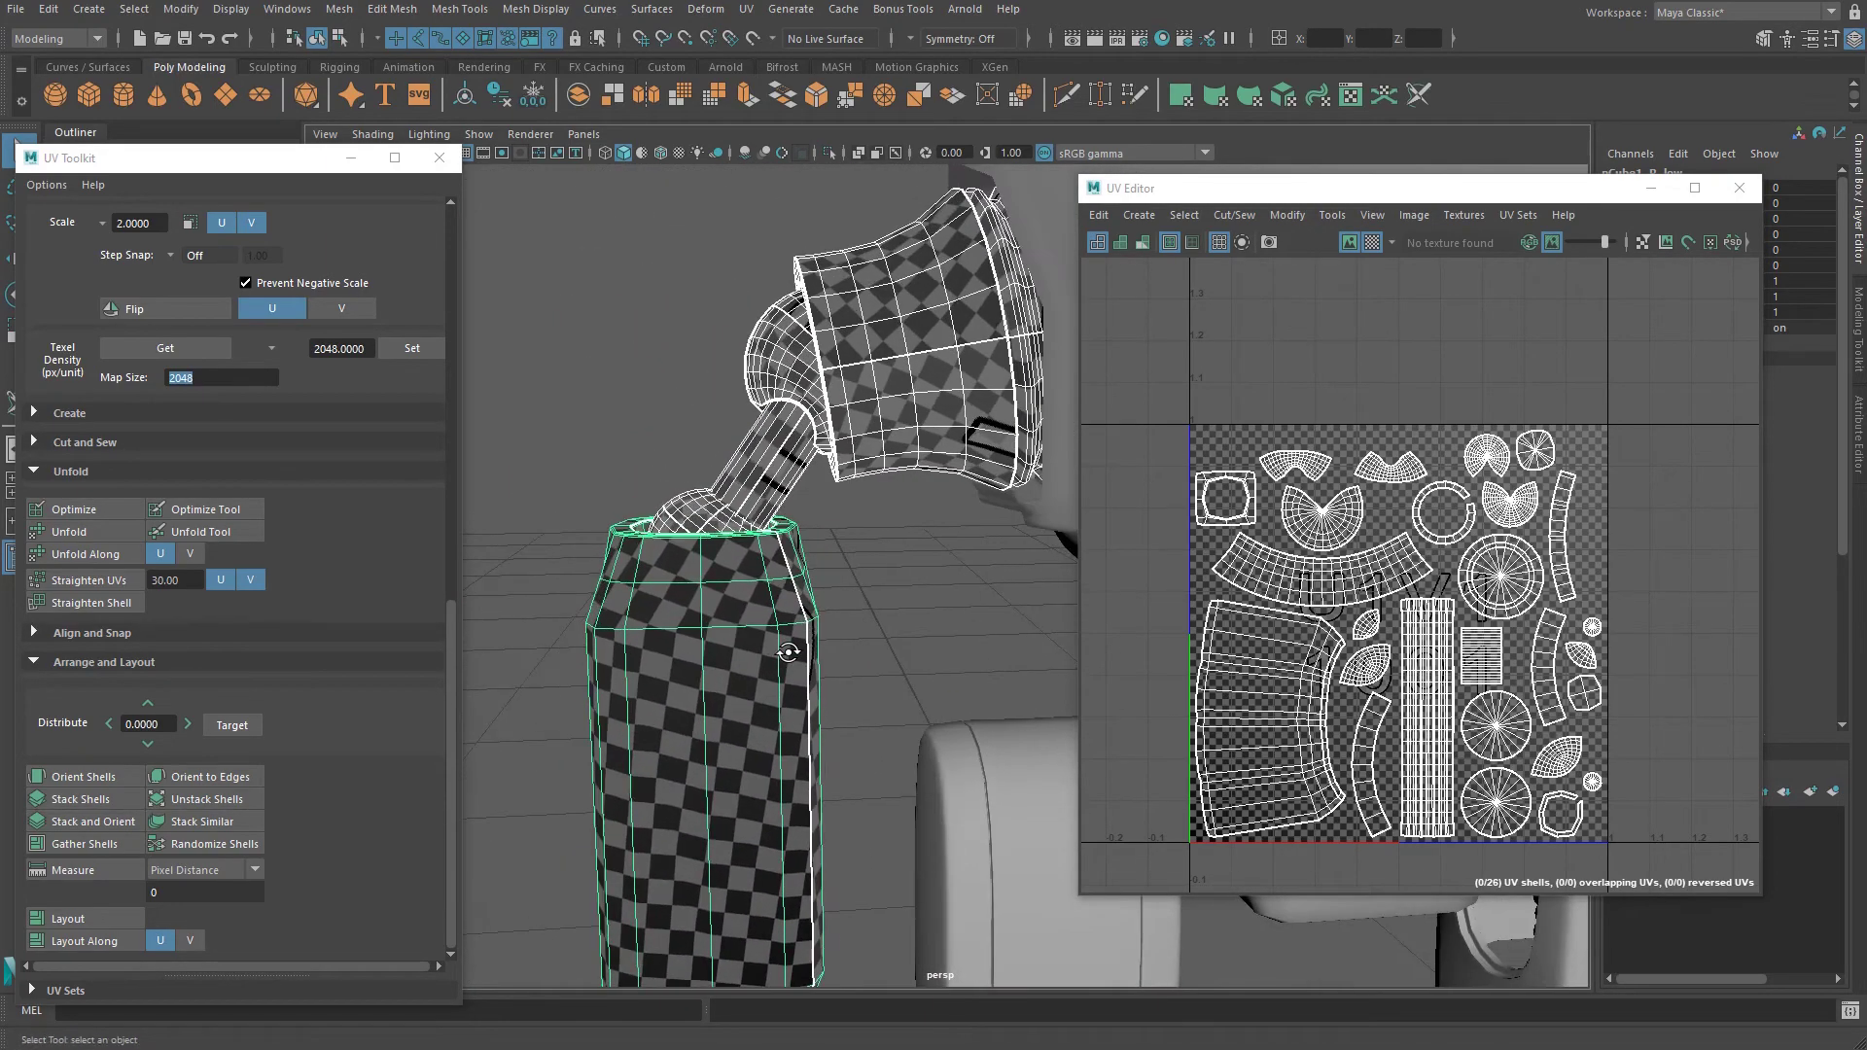
pyautogui.keyDown('alt'); pyautogui.moveTo(820, 471); pyautogui.dragTo(888, 481); pyautogui.keyUp('alt')
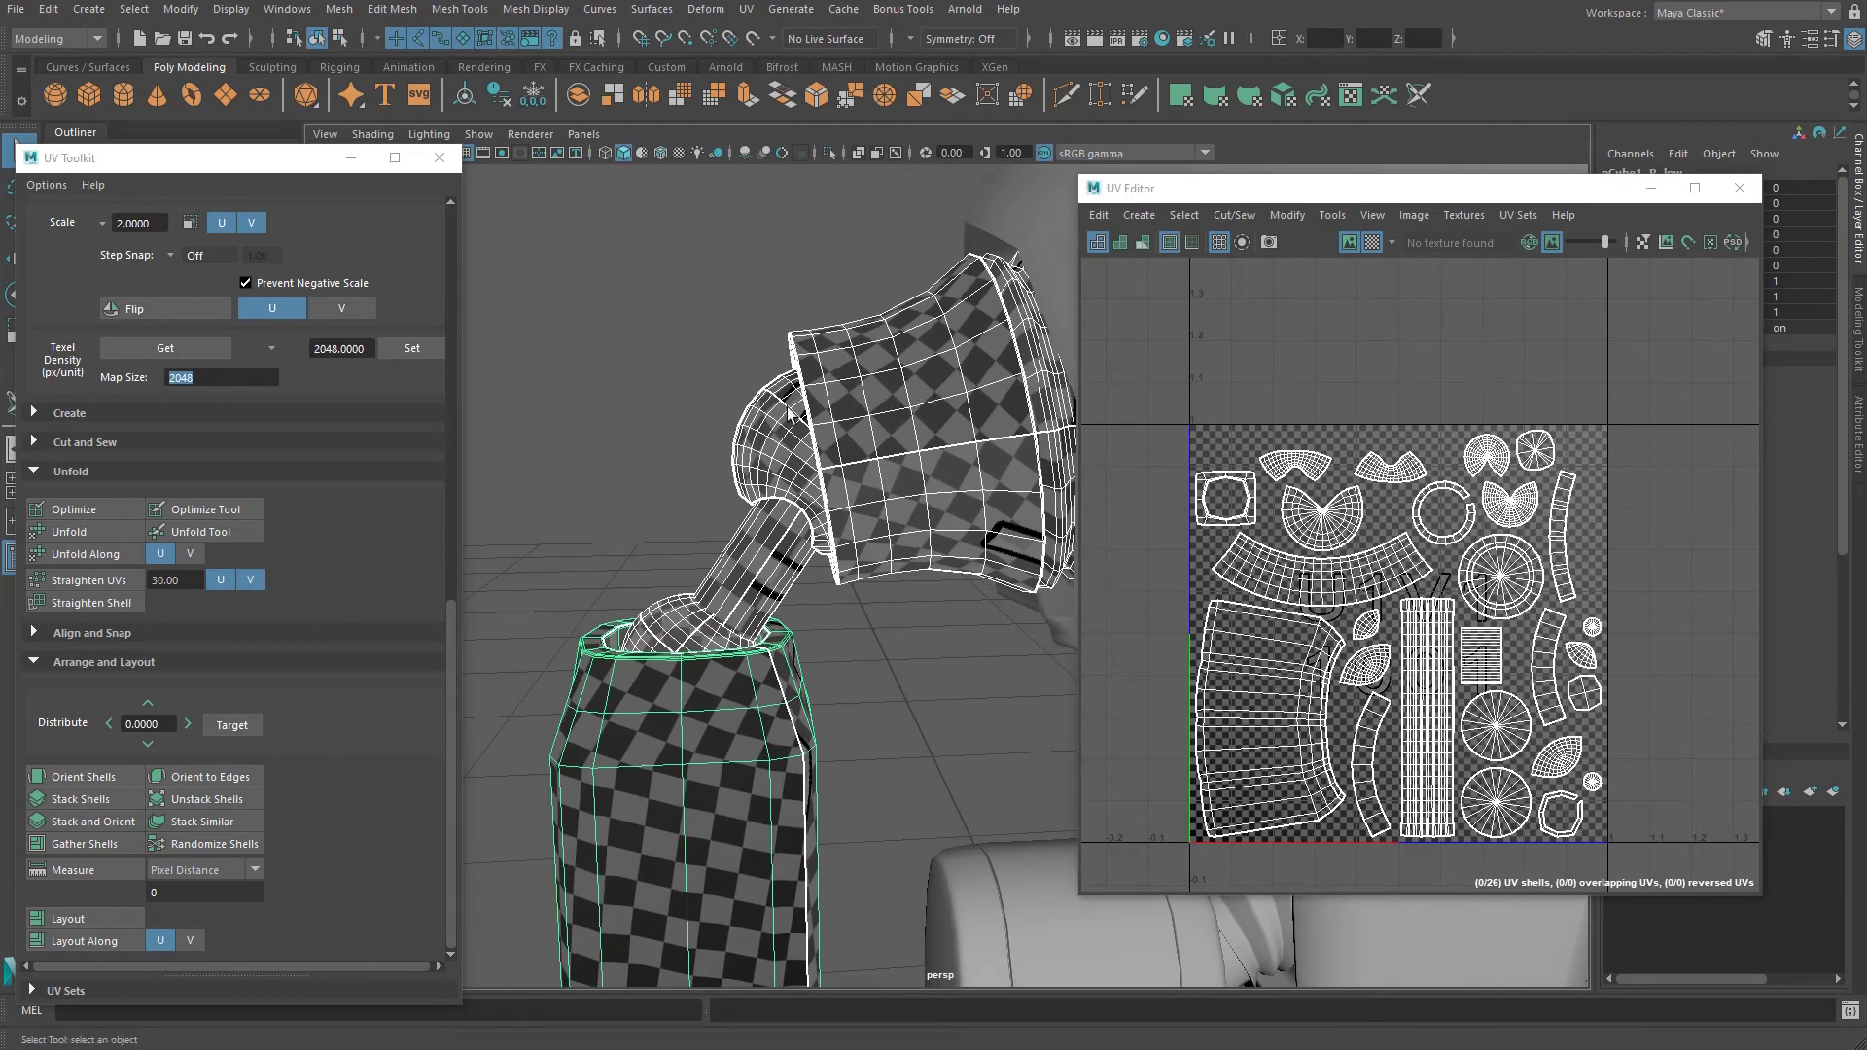
pyautogui.keyDown('alt'); pyautogui.moveTo(737, 763); pyautogui.dragTo(720, 603, button='middle'); pyautogui.keyUp('alt')
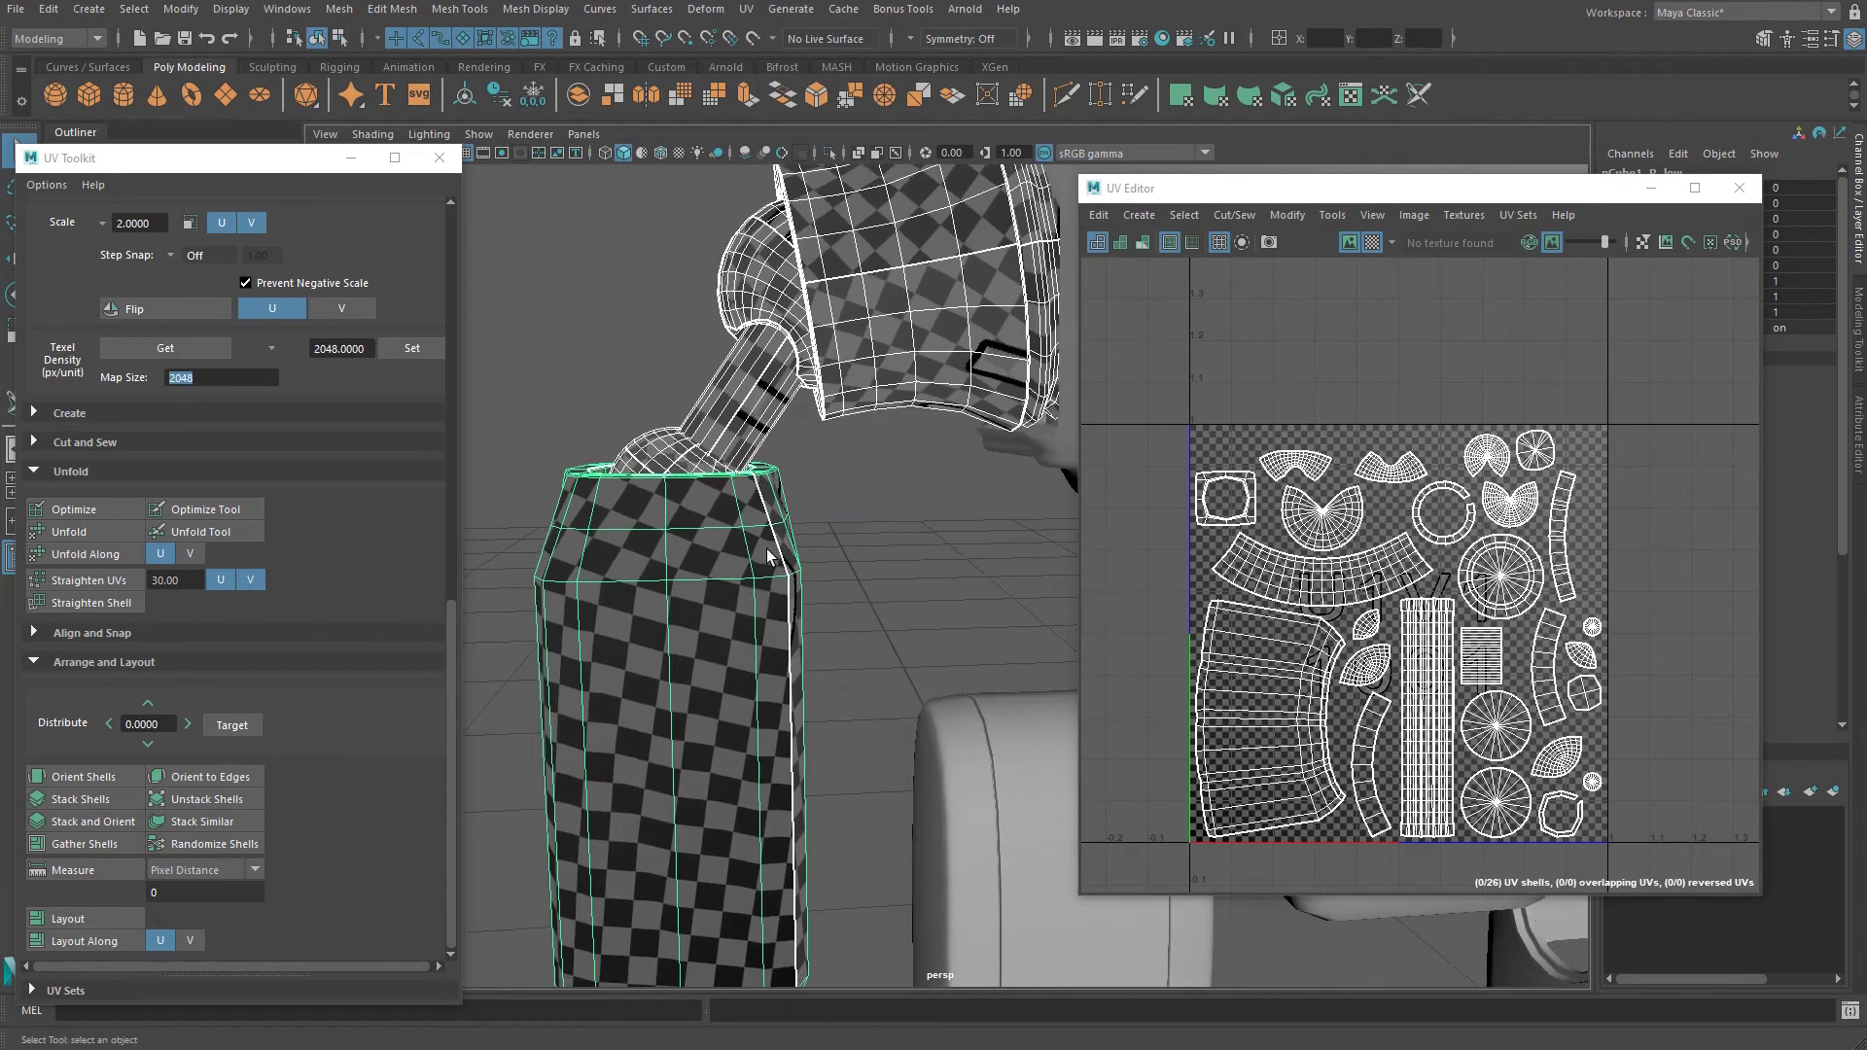
pyautogui.scroll(-3, 844, 540)
pyautogui.keyDown('alt'); pyautogui.moveTo(844, 540); pyautogui.dragTo(786, 521); pyautogui.keyUp('alt')
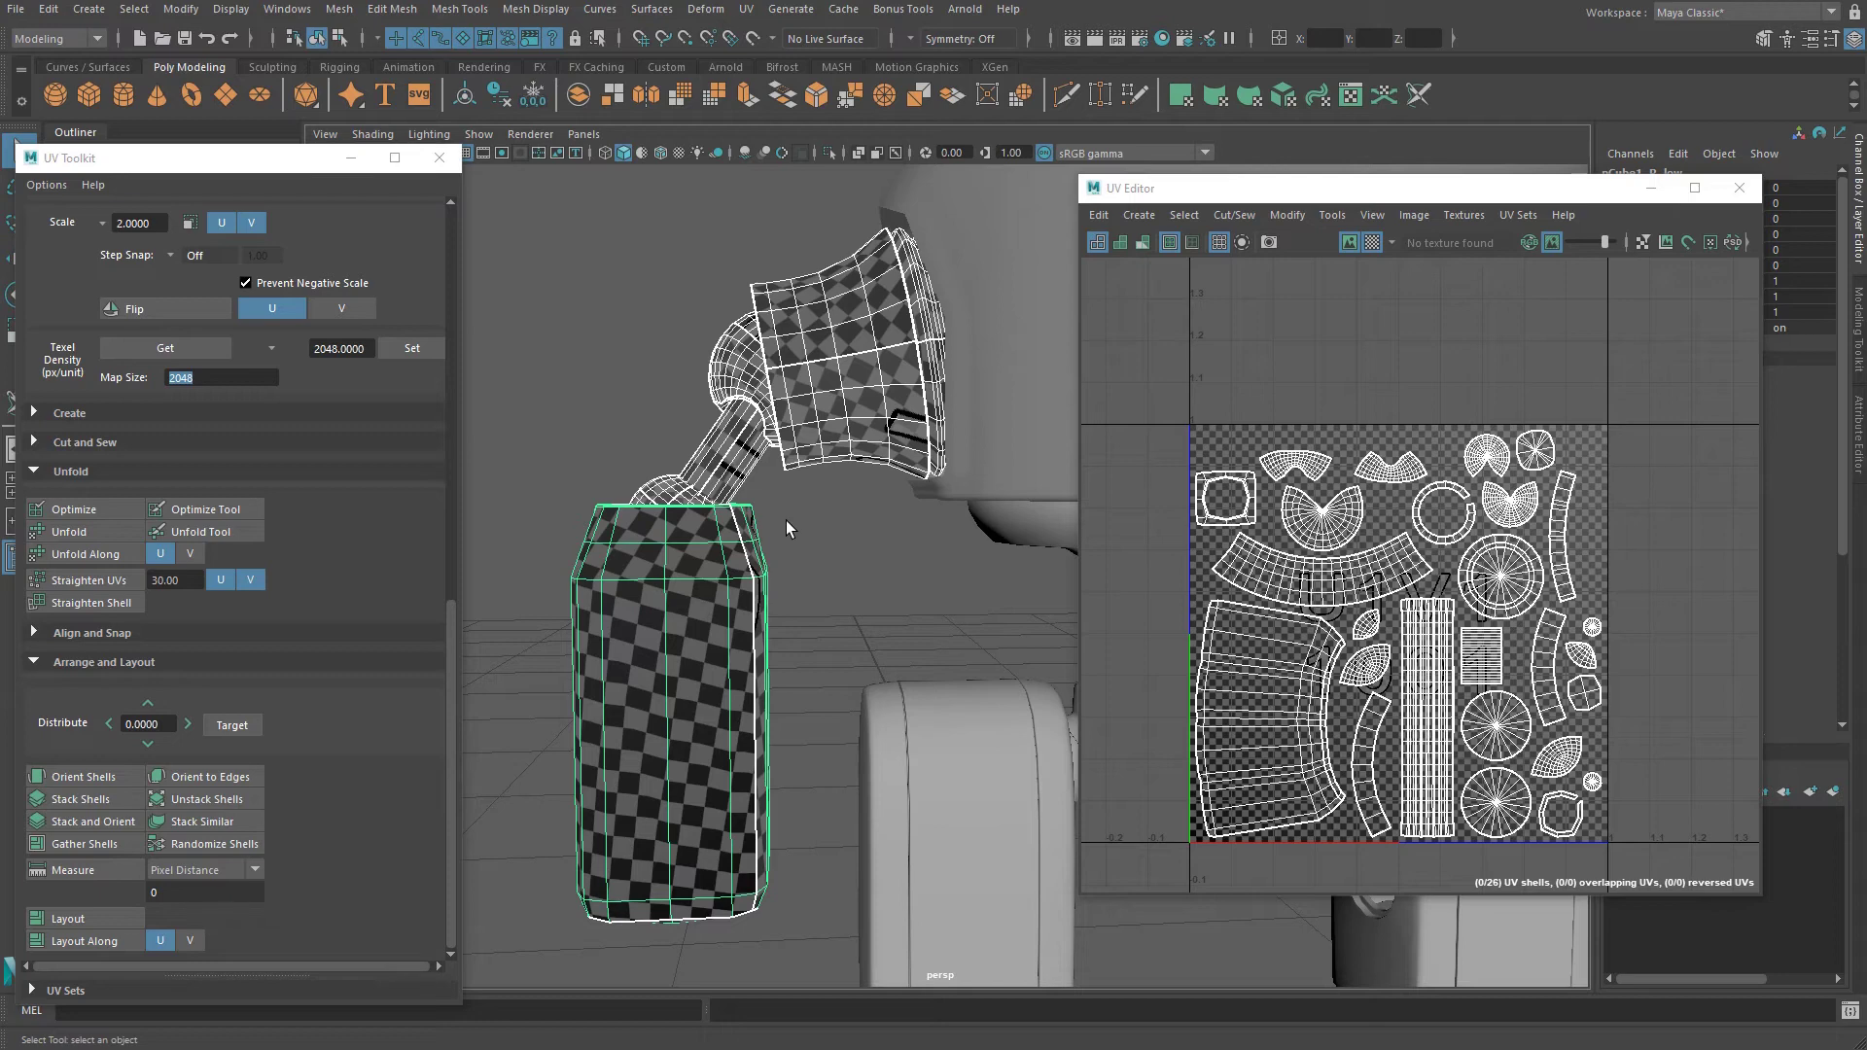
pyautogui.keyDown('alt'); pyautogui.moveTo(786, 528); pyautogui.dragTo(892, 455); pyautogui.keyUp('alt')
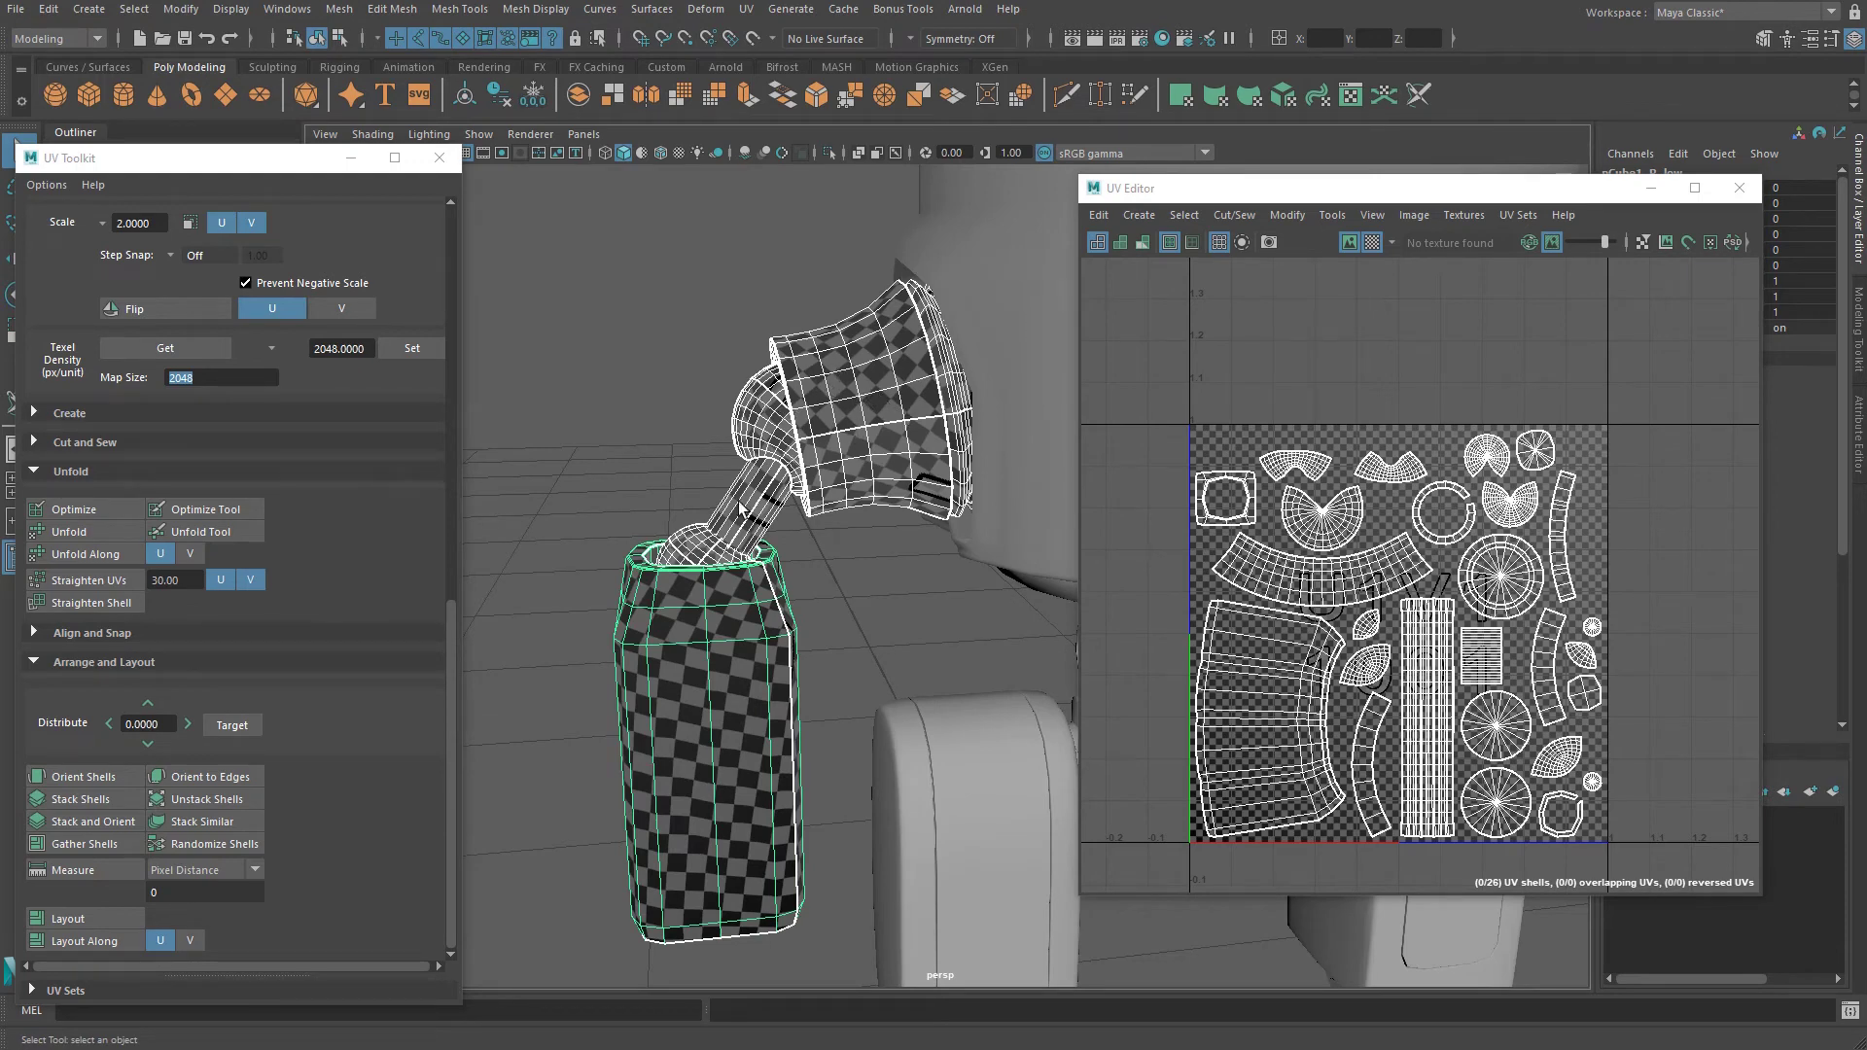
# Clear the selection and select the shoulder cone, ball joints, connecting rod and forearm block again.
pyautogui.click(885, 611)
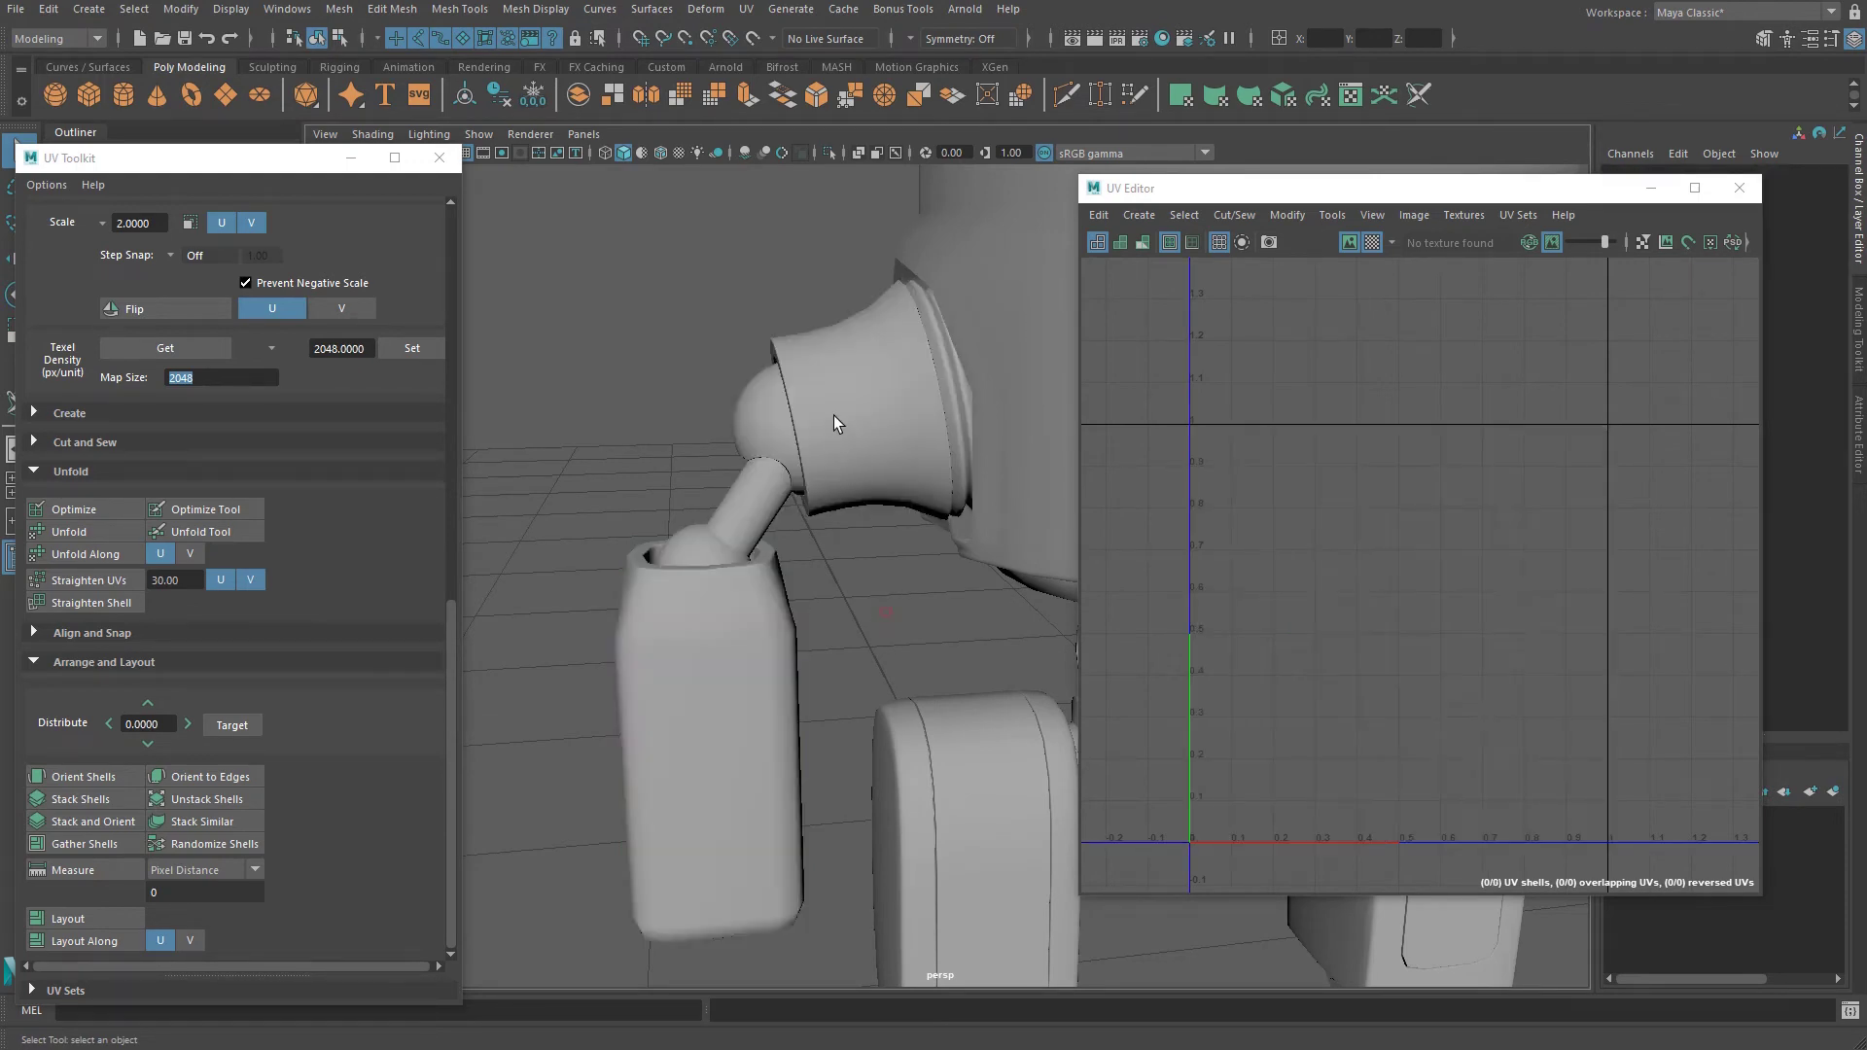
pyautogui.click(829, 418)
pyautogui.keyDown('shift'); pyautogui.click(763, 431); pyautogui.keyUp('shift')
pyautogui.keyDown('shift'); pyautogui.click(738, 509); pyautogui.keyUp('shift')
pyautogui.keyDown('shift'); pyautogui.click(697, 554); pyautogui.keyUp('shift')
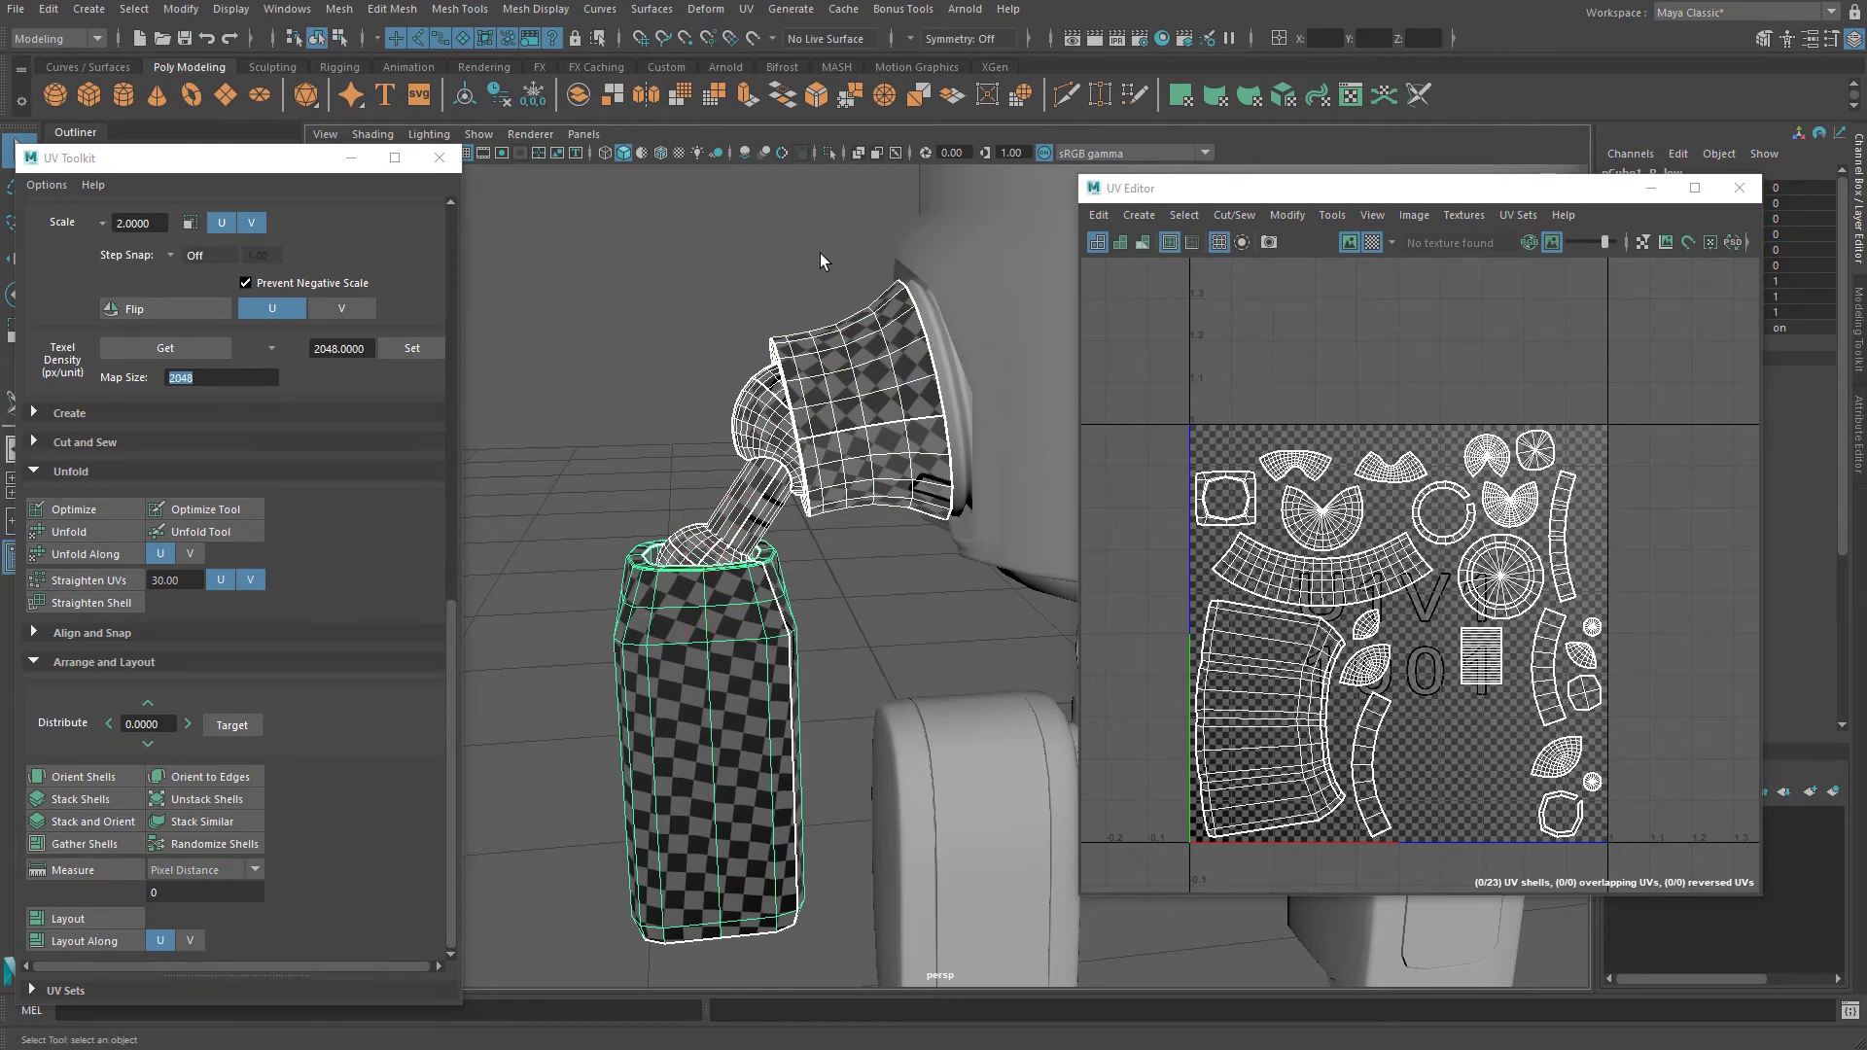
# Open the Layout UVs options, reset them to the default settings and enlarge the window to show every option.
pyautogui.click(1288, 215)
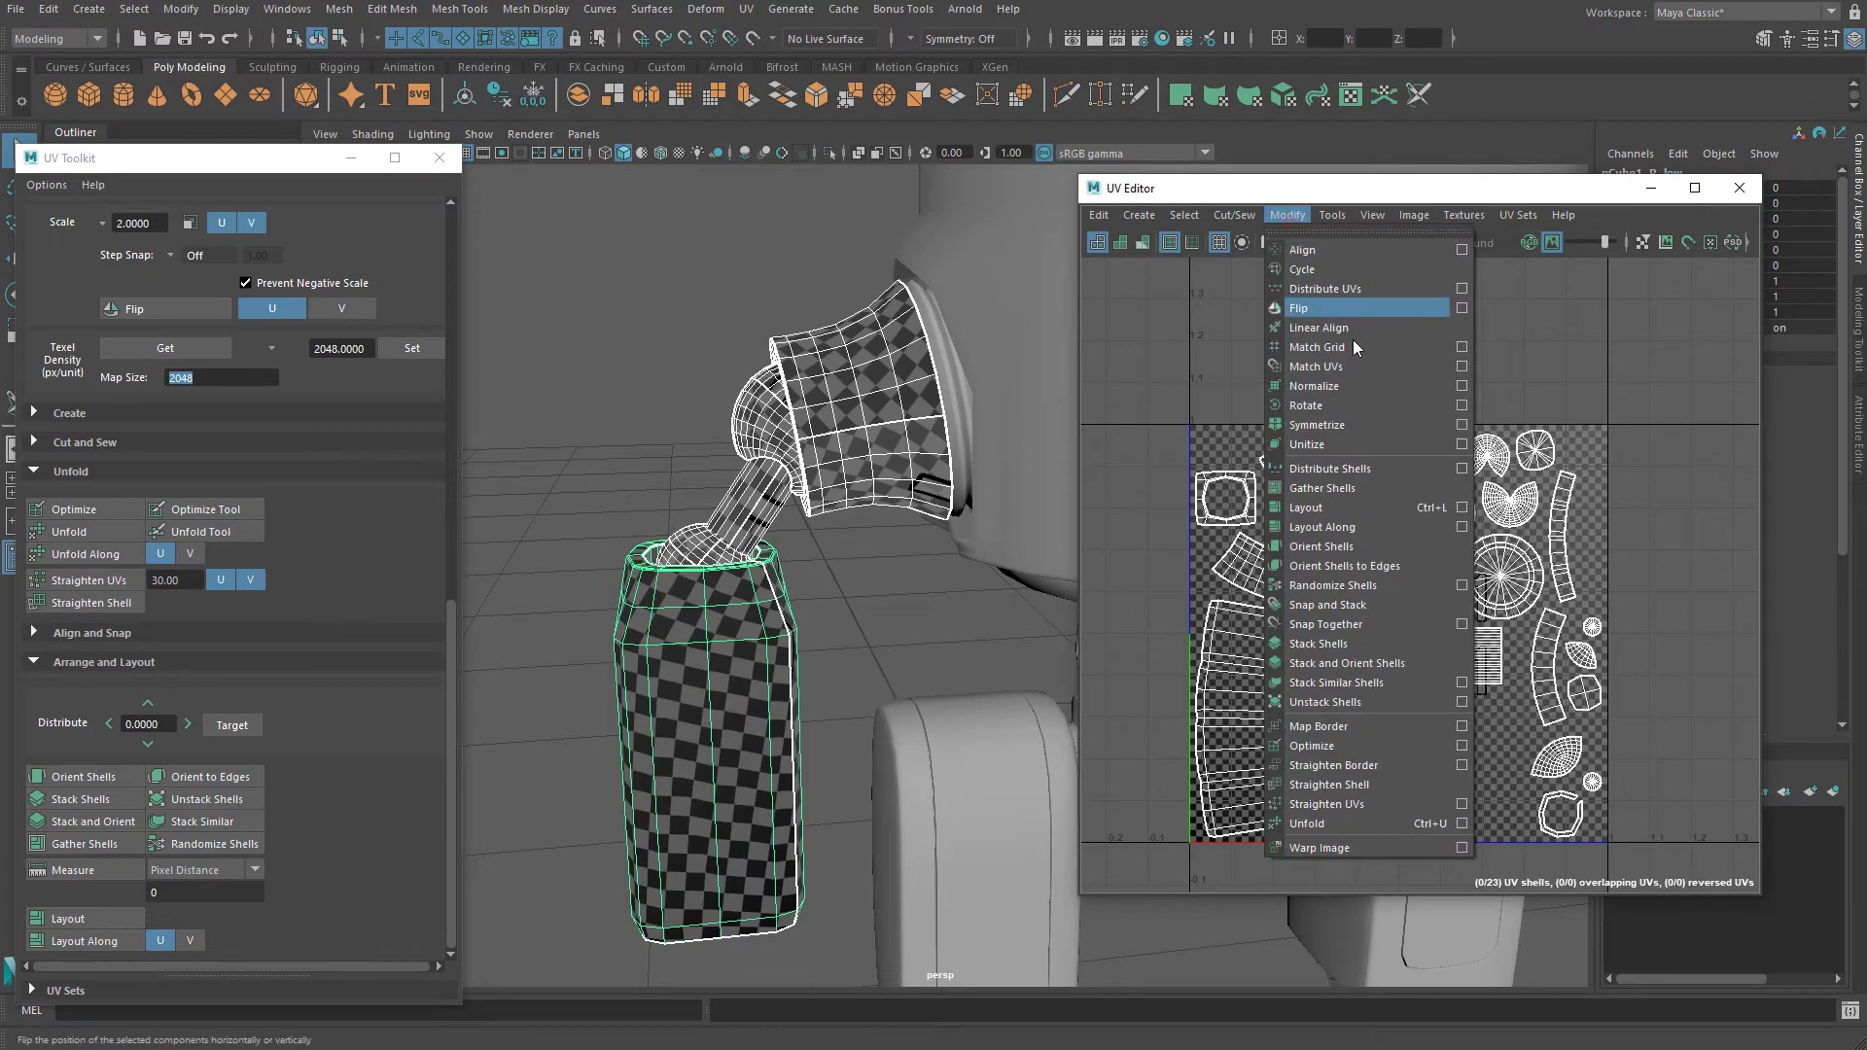
pyautogui.click(1462, 507)
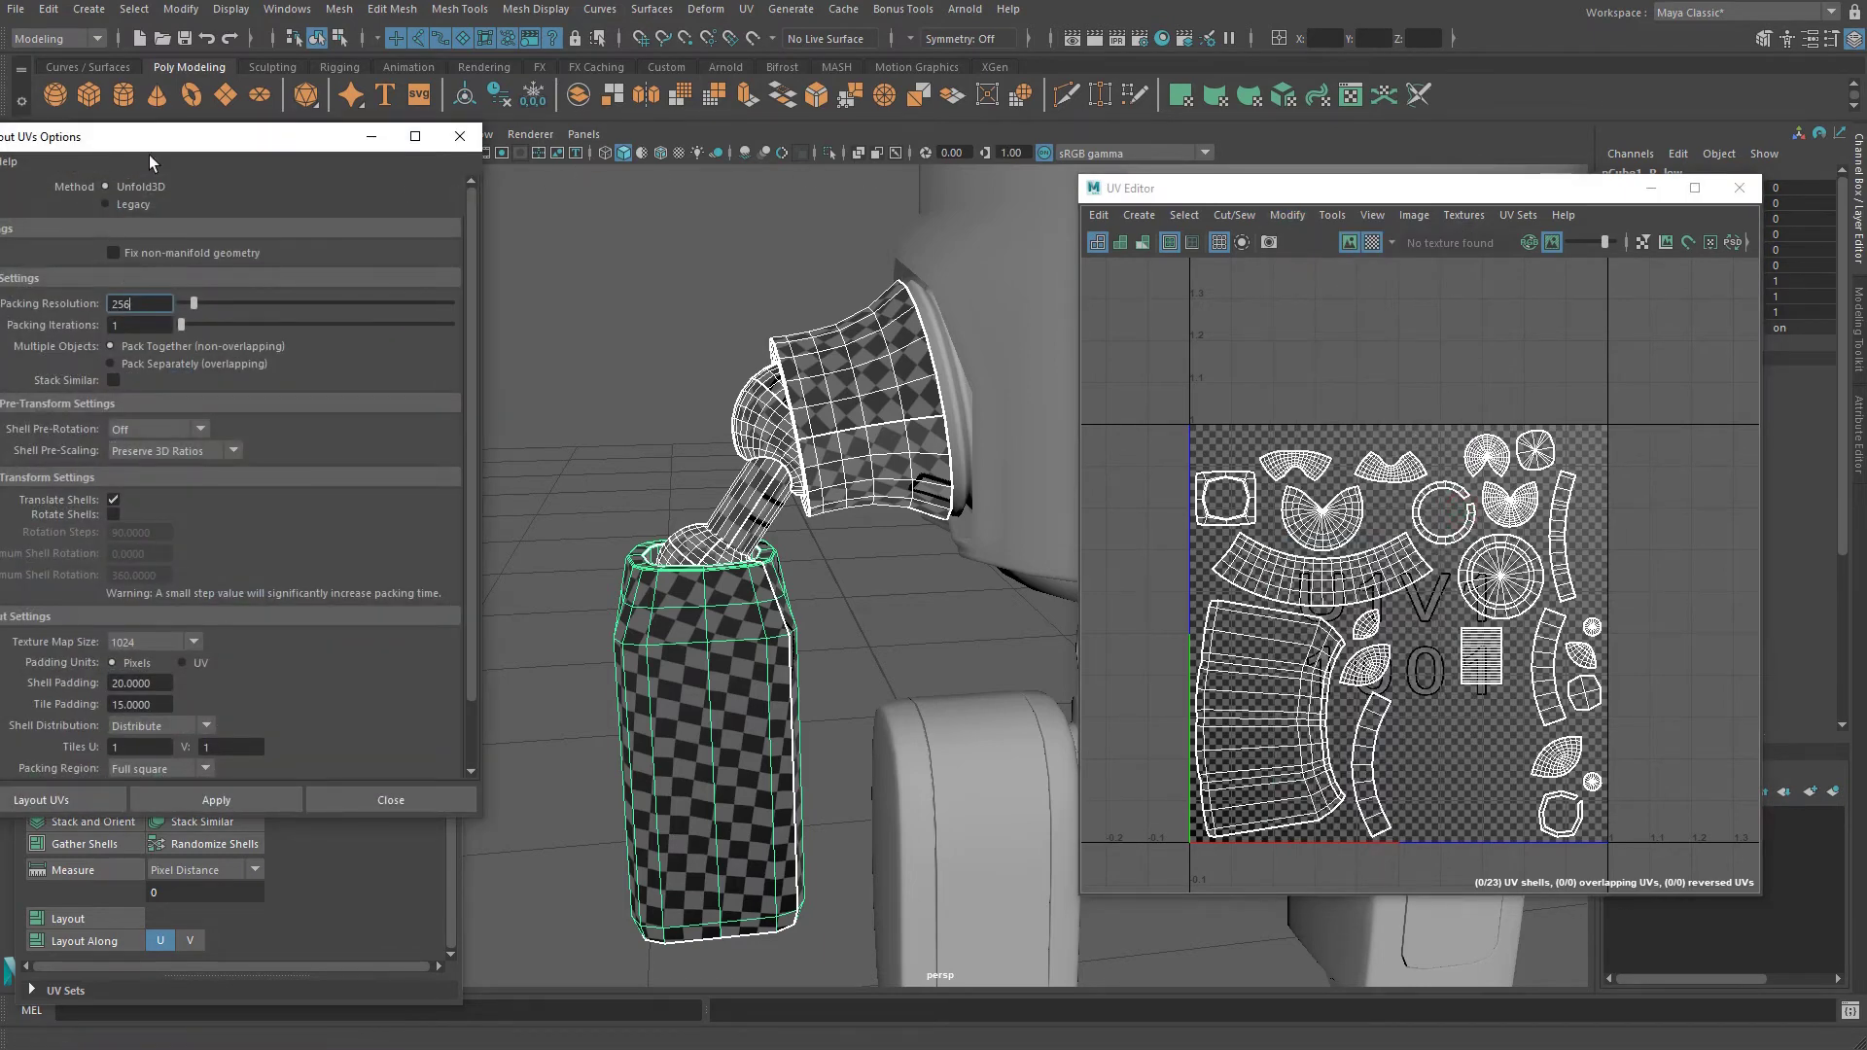
pyautogui.moveTo(171, 138); pyautogui.dragTo(311, 168)
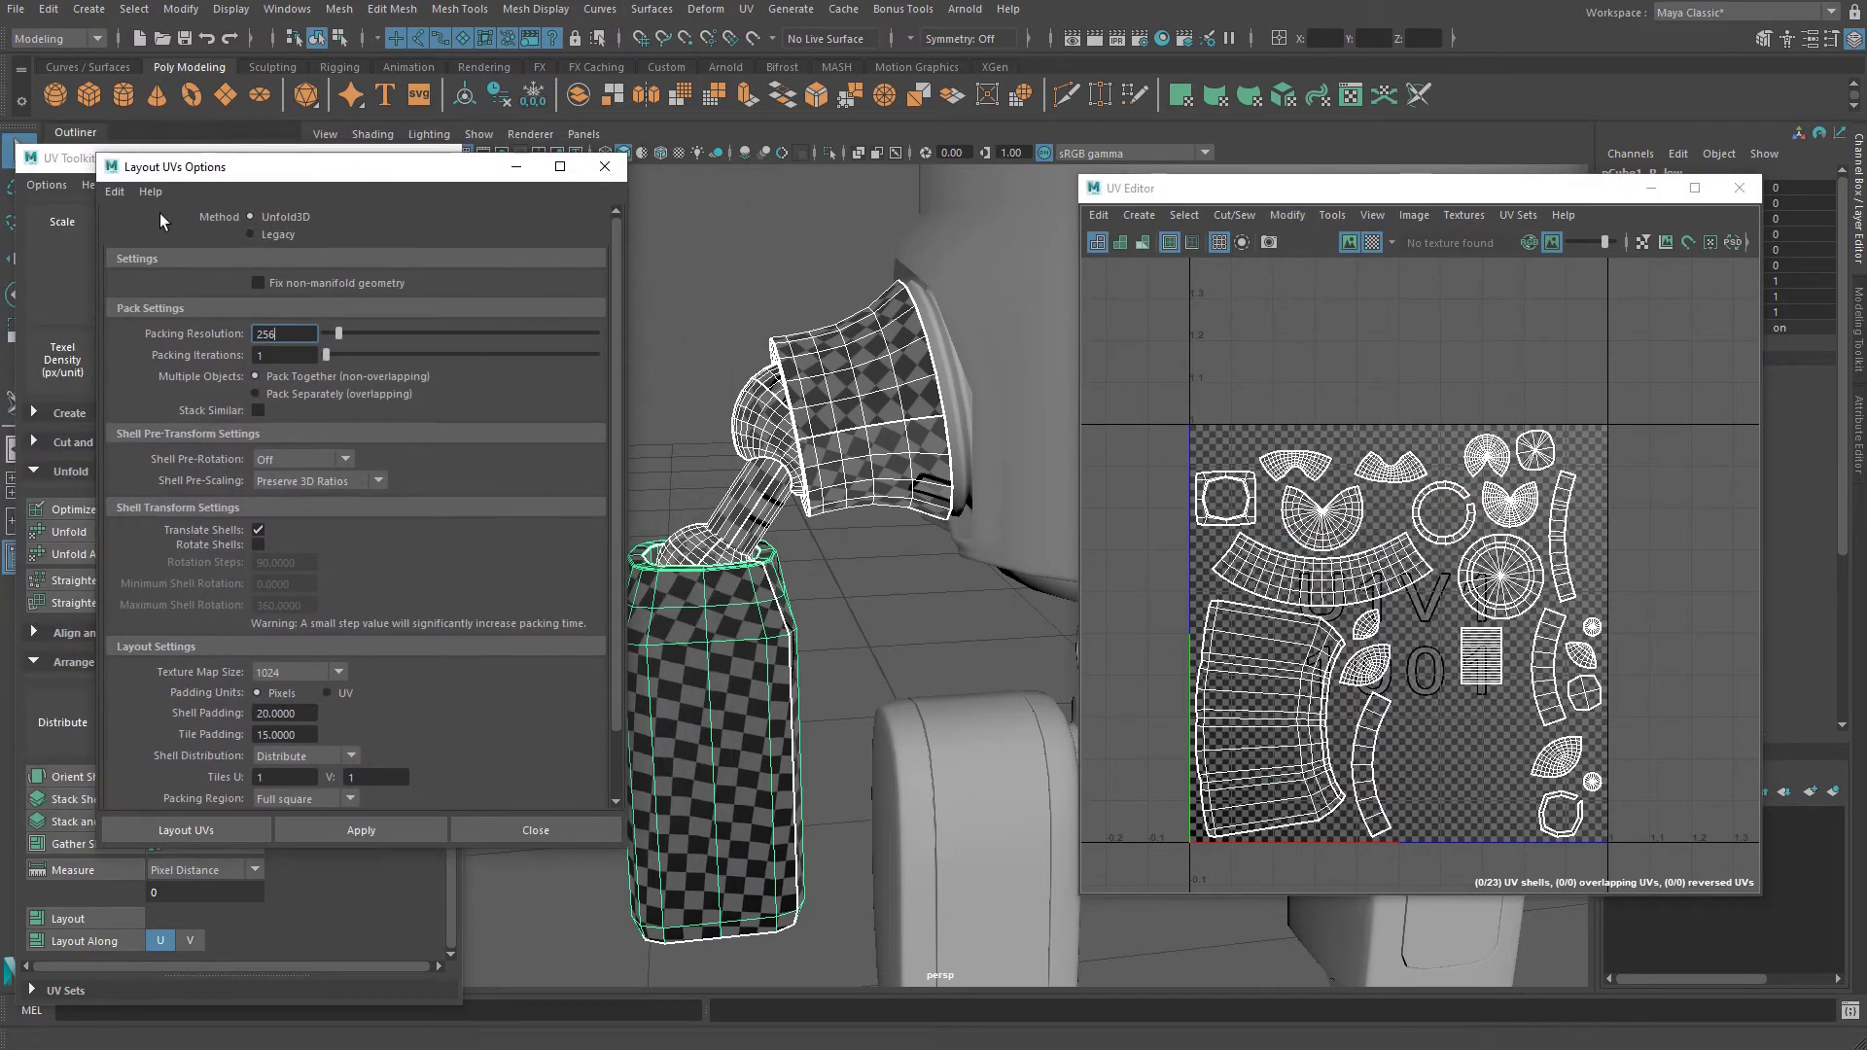
pyautogui.click(115, 191)
pyautogui.click(236, 226)
pyautogui.moveTo(572, 857); pyautogui.dragTo(575, 912)
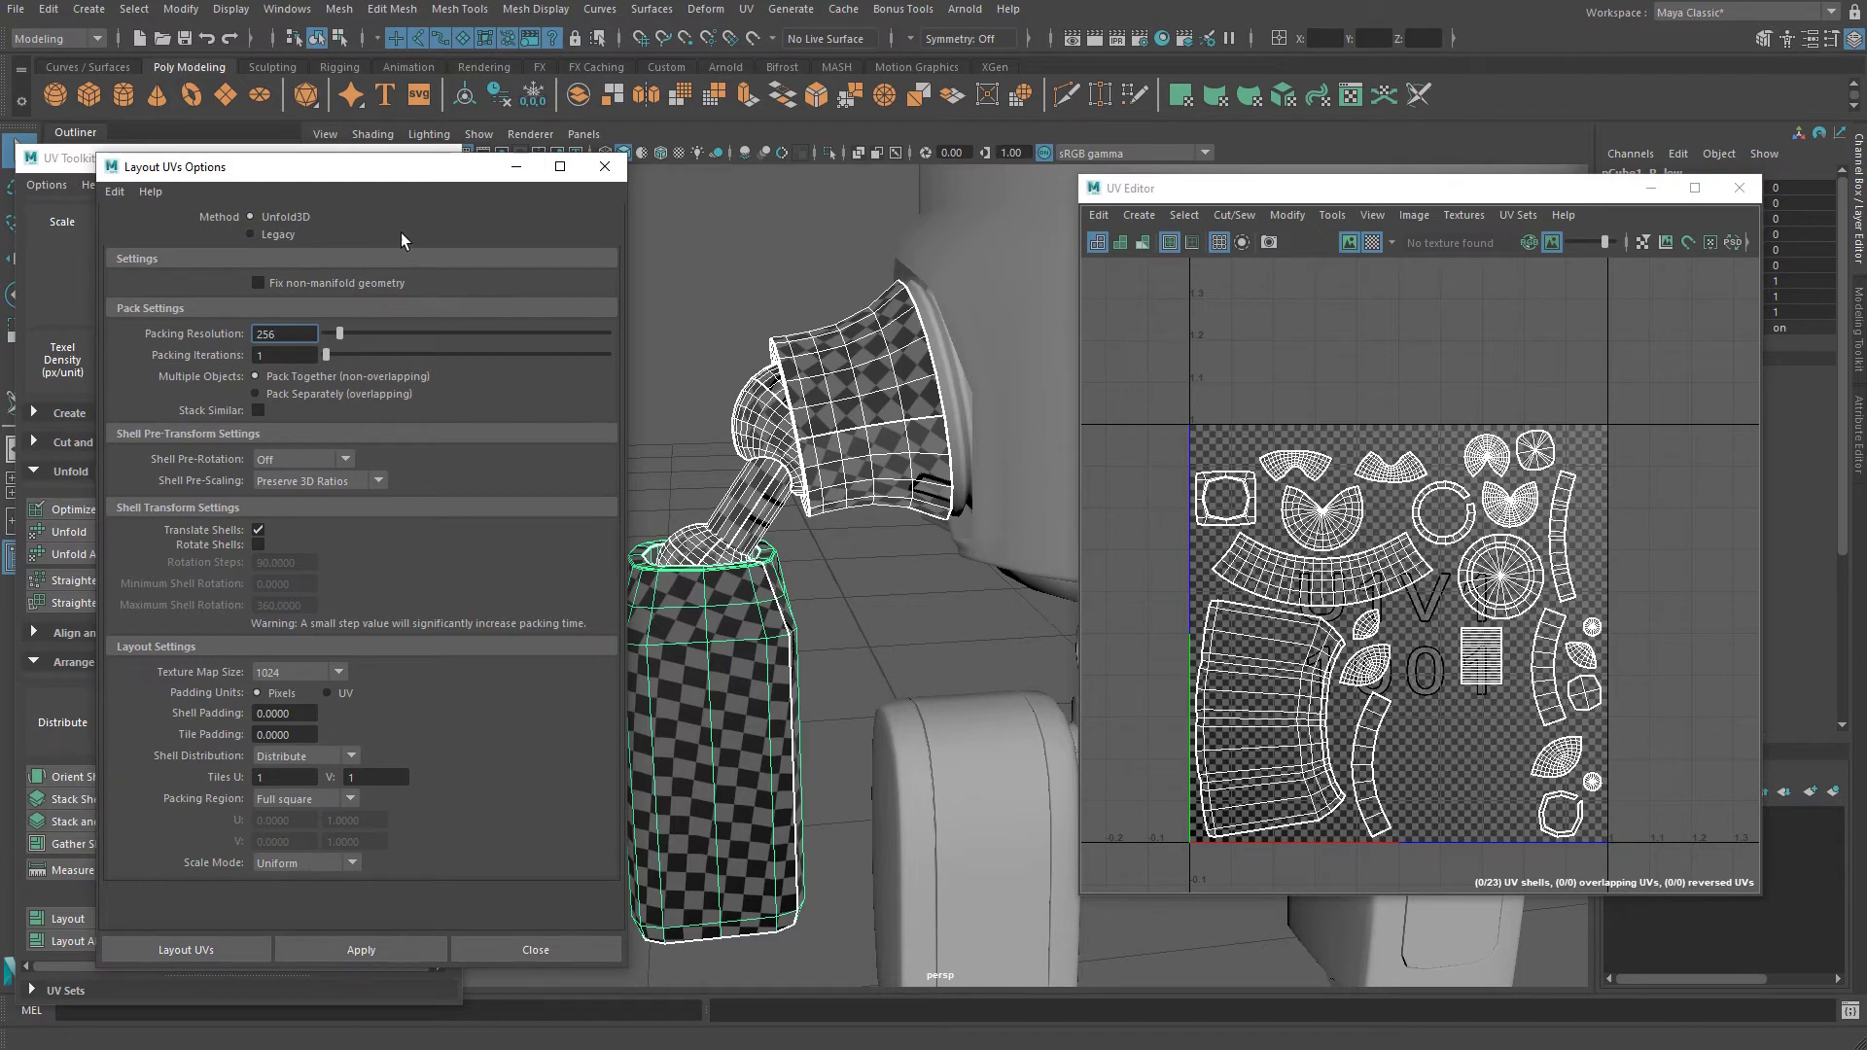
pyautogui.moveTo(369, 176); pyautogui.dragTo(309, 165)
# Try laying out the arm's UVs with the Legacy method, using Object prescale and World prescale in turn.
pyautogui.click(191, 223)
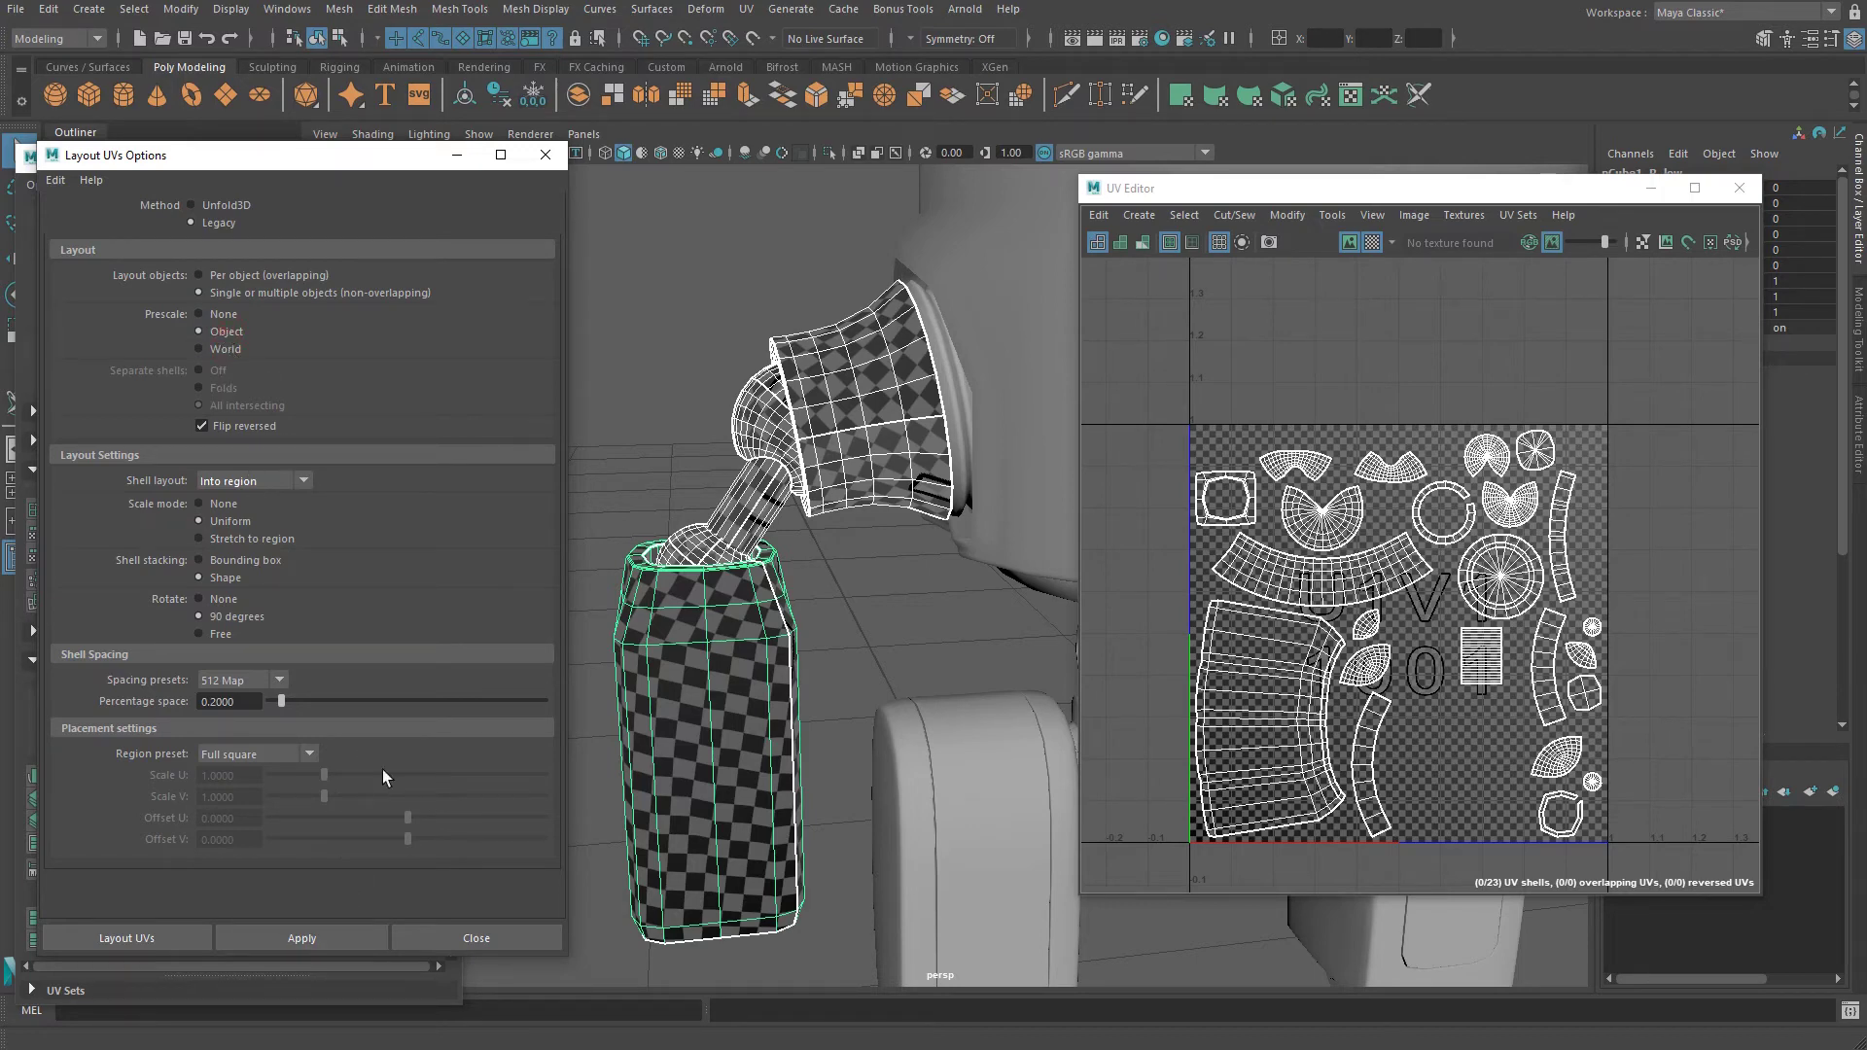
pyautogui.click(347, 941)
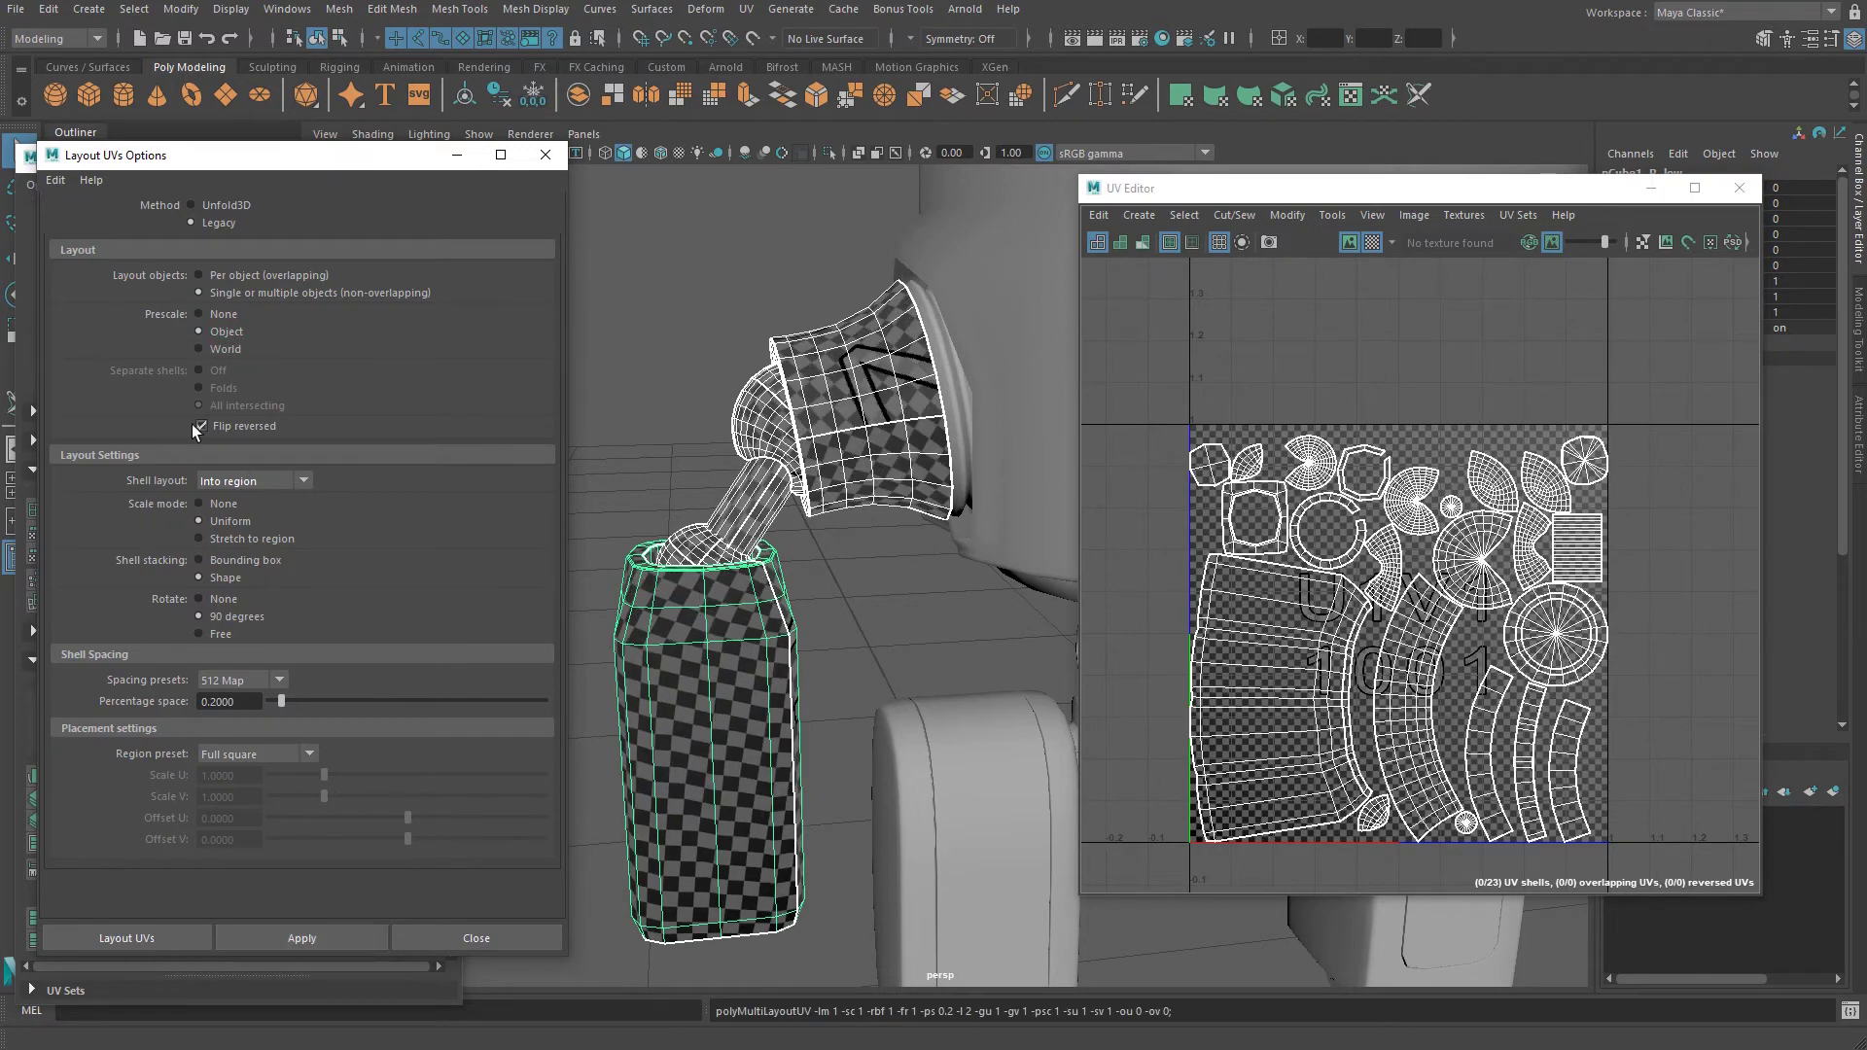
pyautogui.click(326, 942)
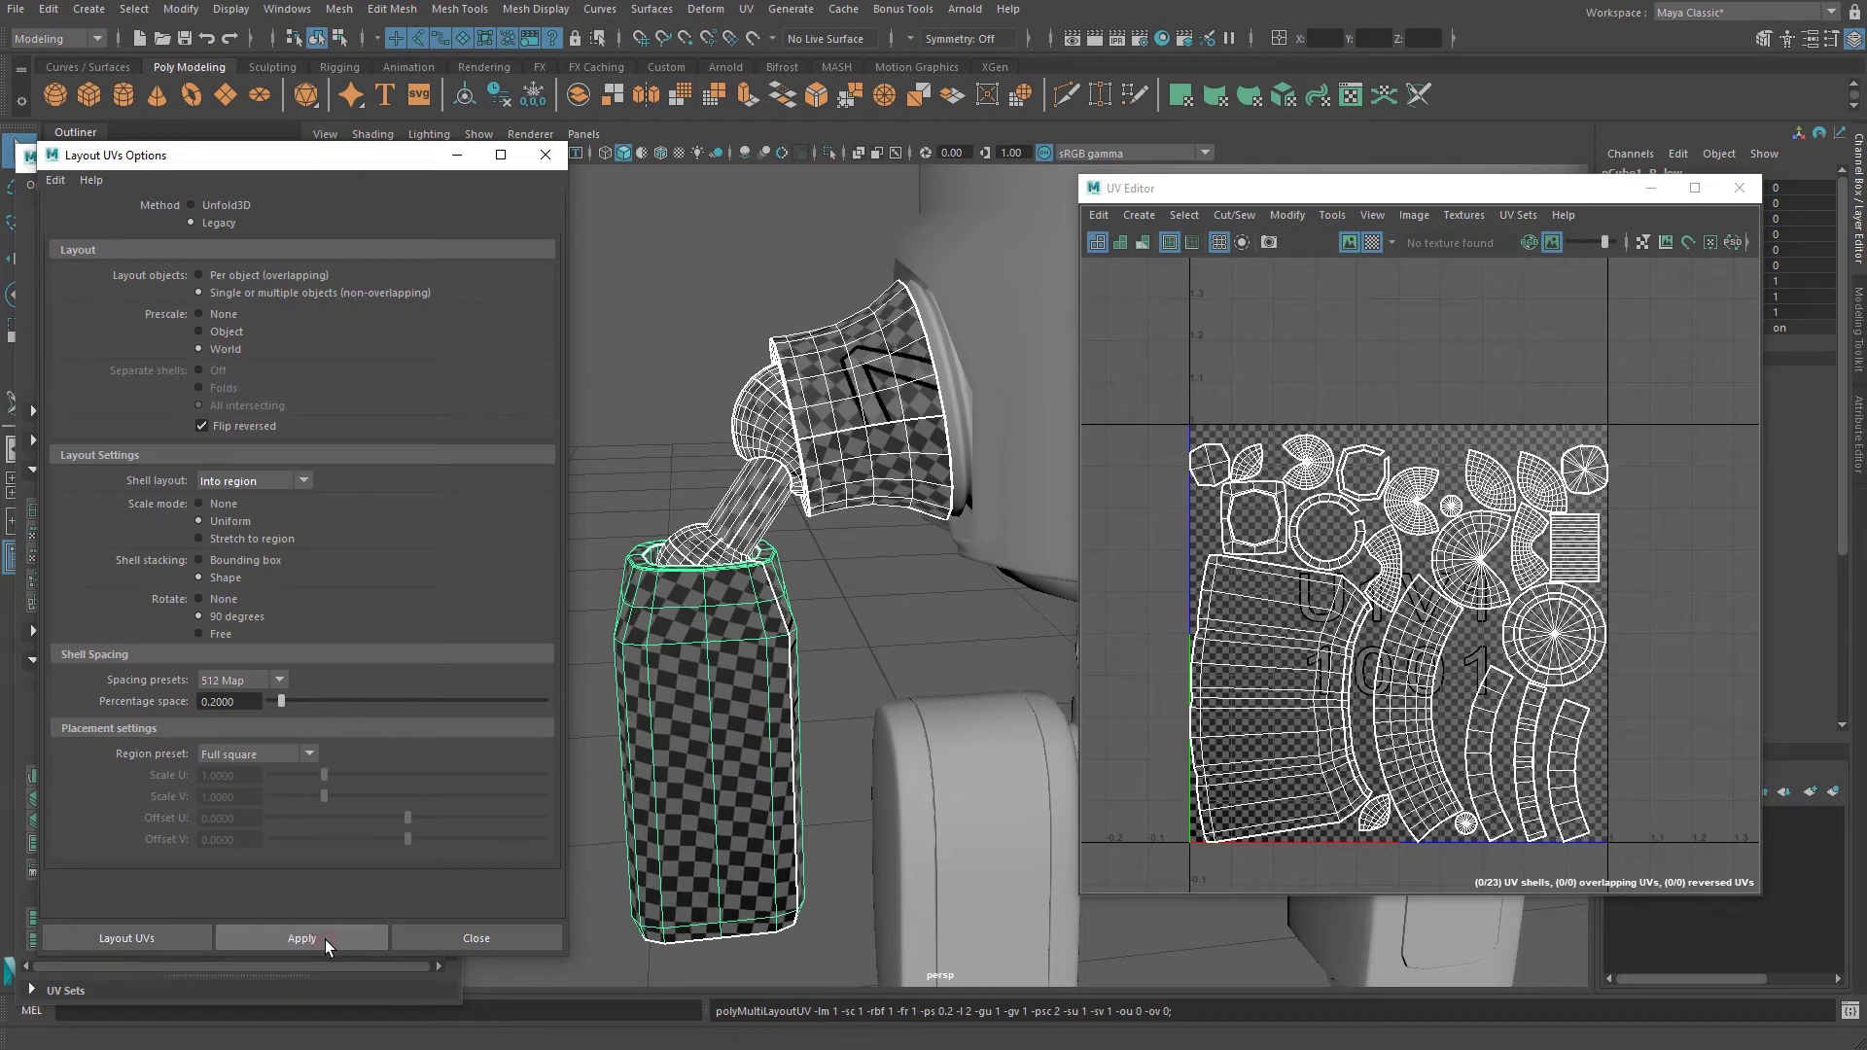
pyautogui.click(233, 333)
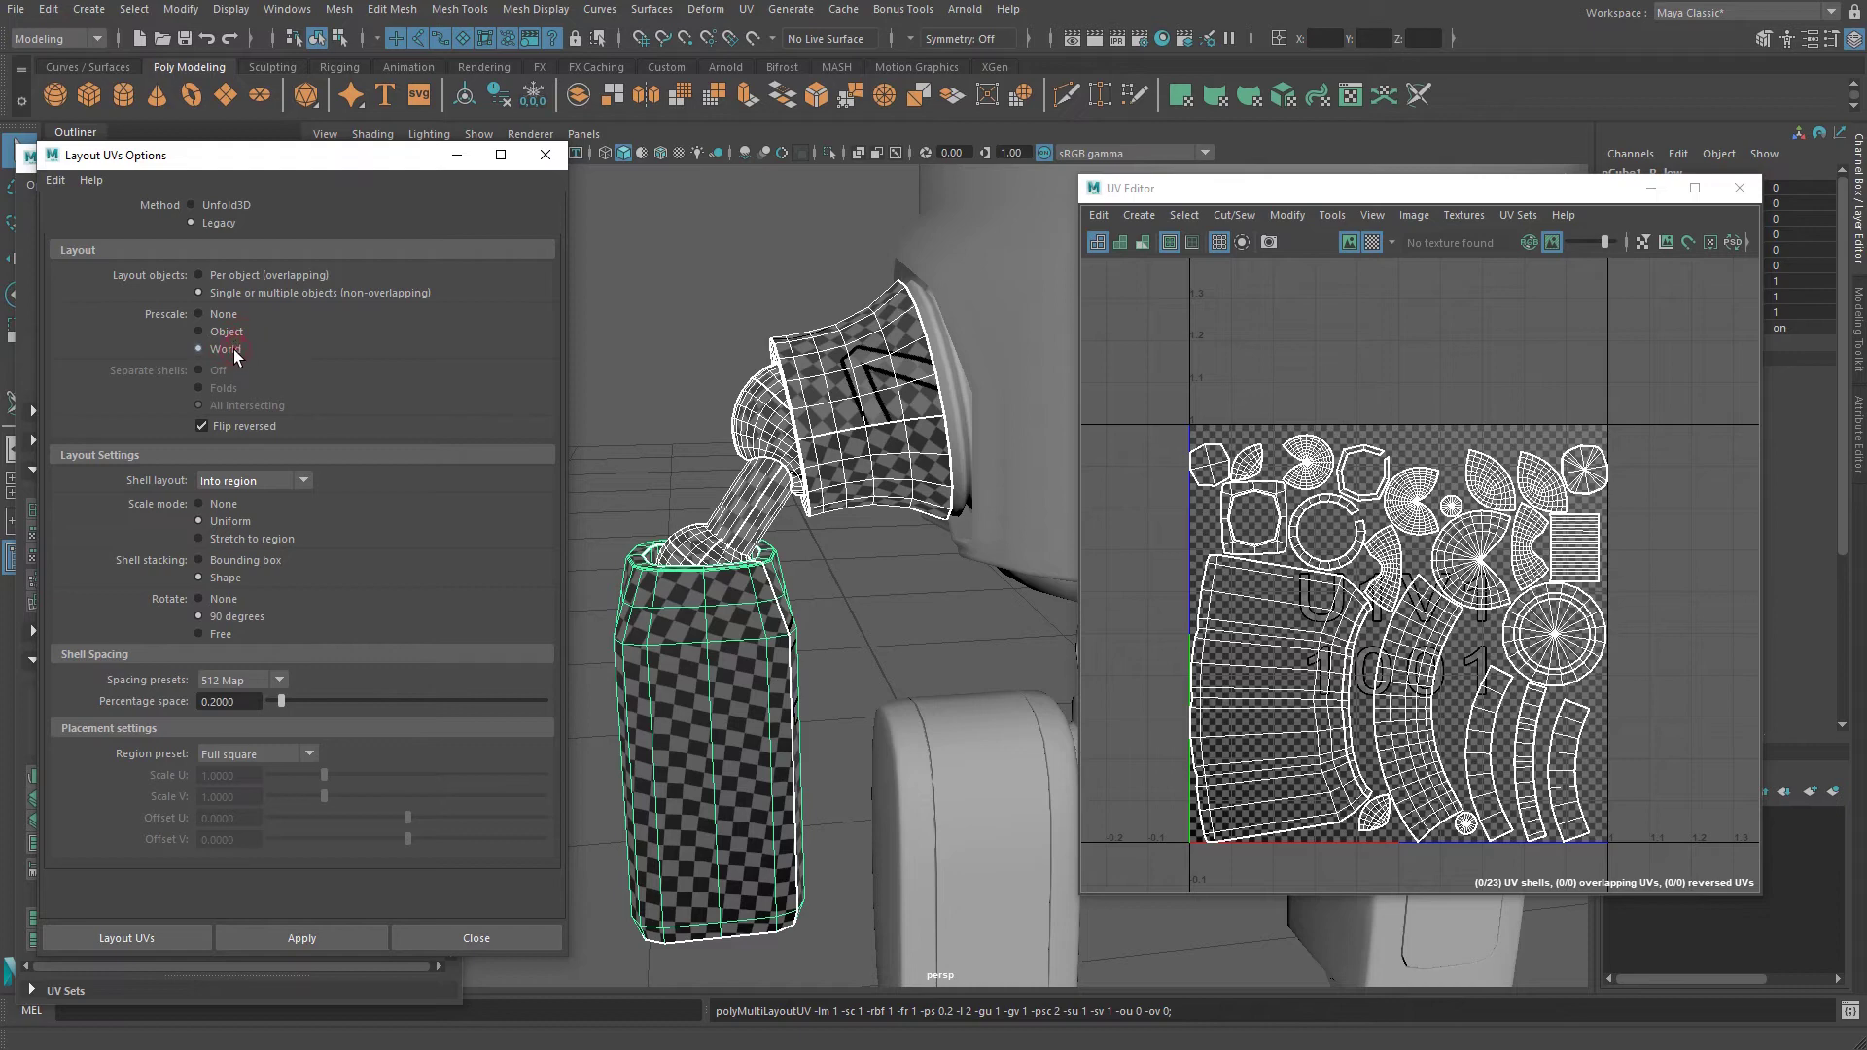
pyautogui.click(232, 346)
# Apply the Legacy layout to the arm's UVs with Object prescale, and set the layout method back to Unfold3D.
pyautogui.click(230, 334)
pyautogui.click(231, 205)
pyautogui.click(216, 224)
pyautogui.click(302, 938)
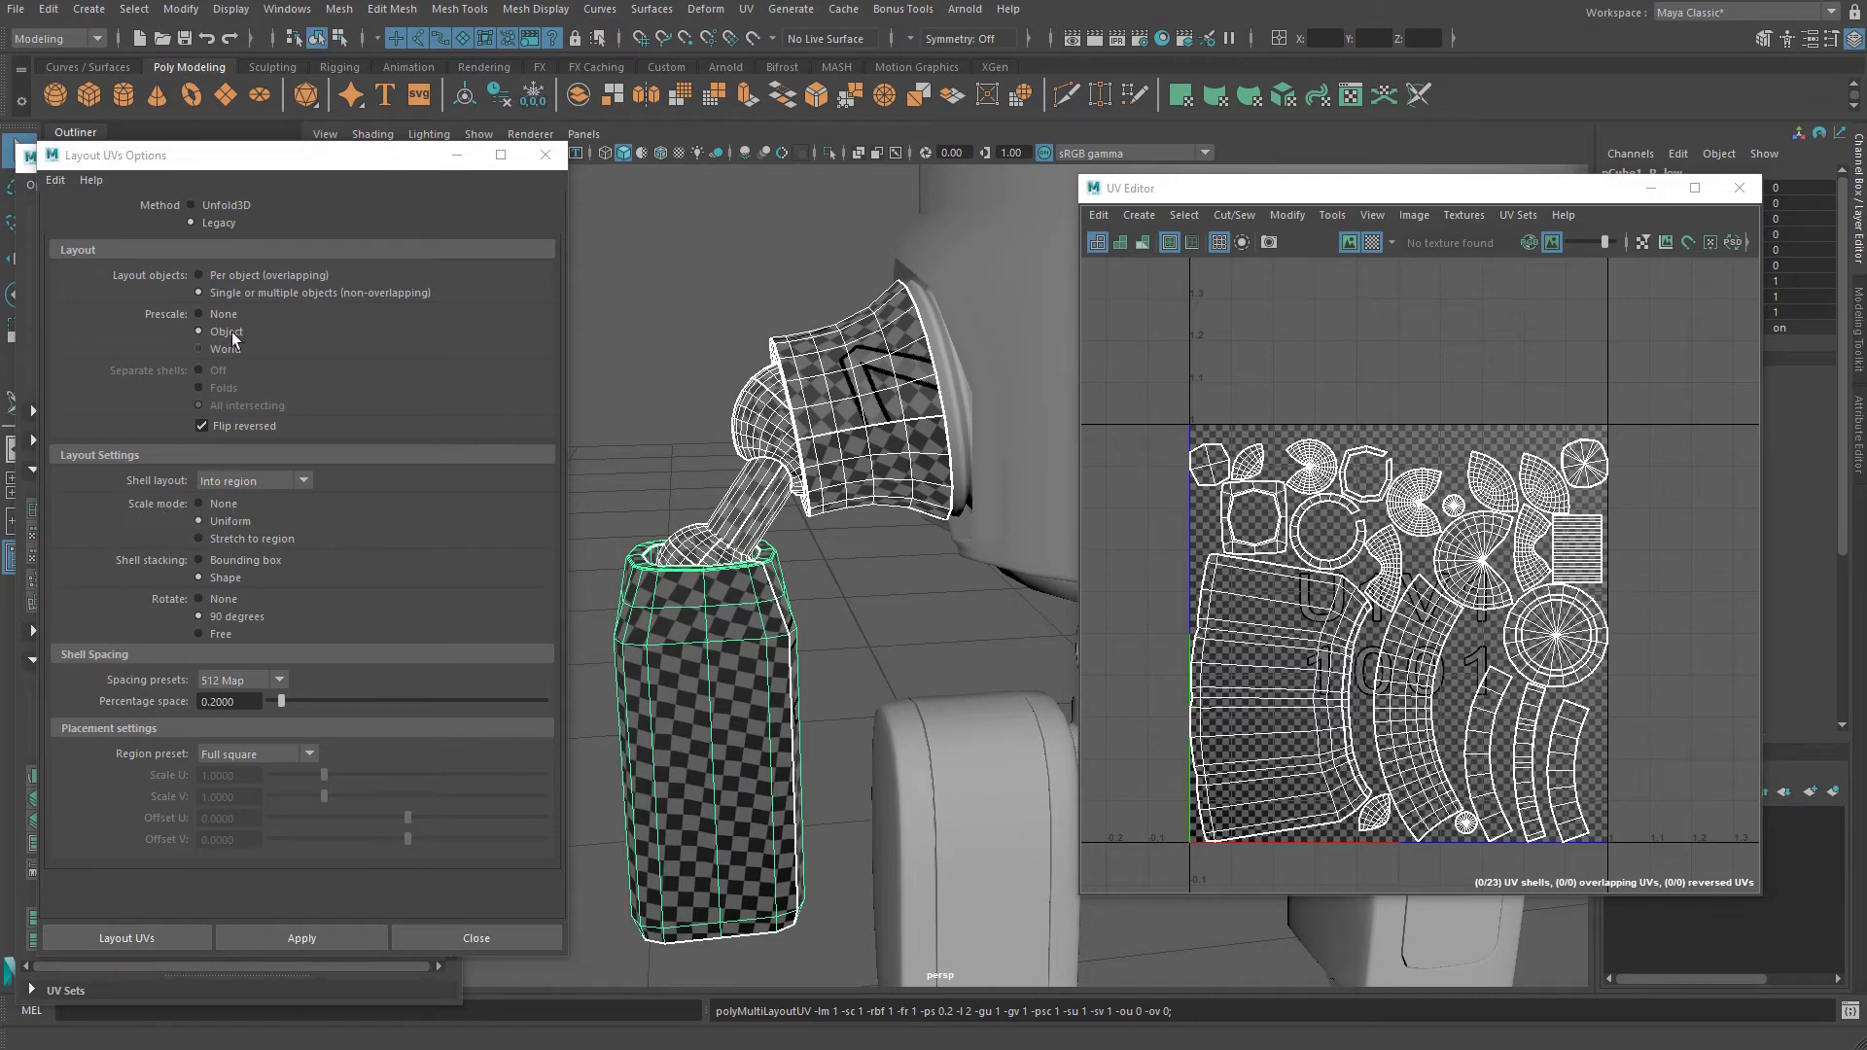
pyautogui.click(231, 206)
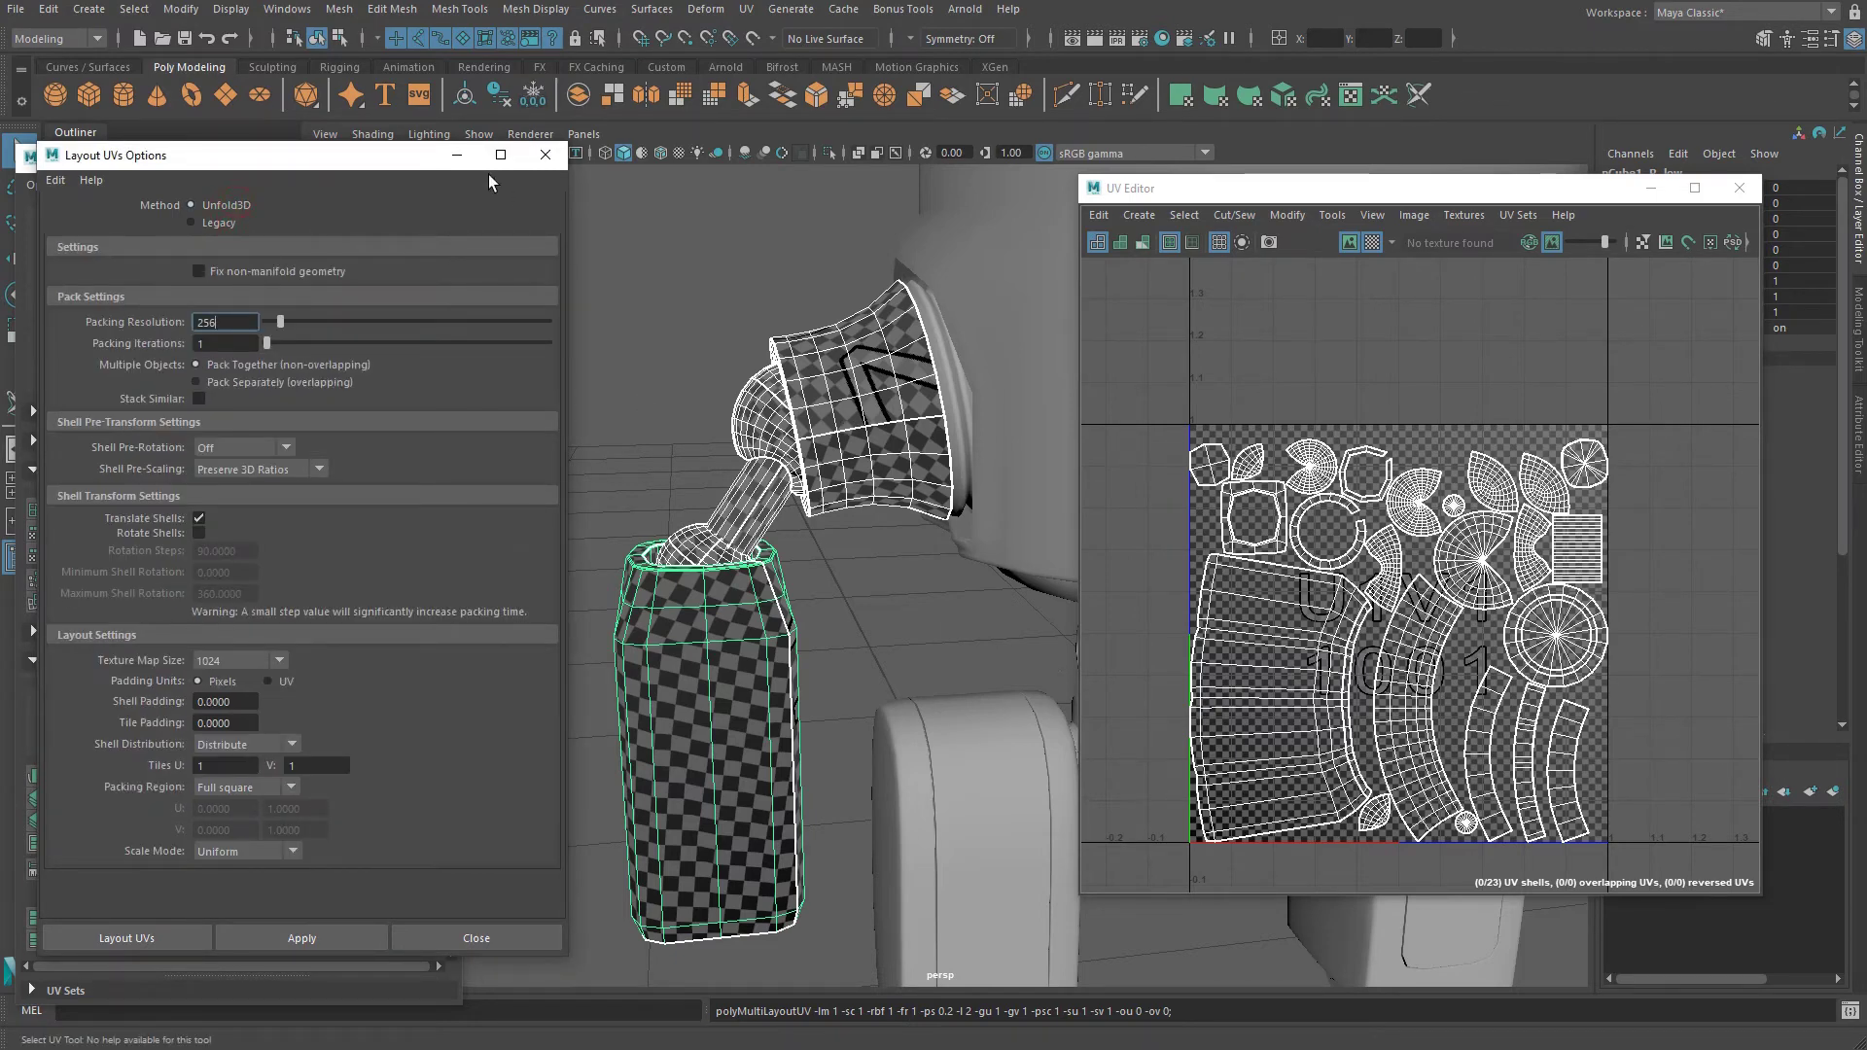
# Select every right arm part, including the shoulder cone and its ring, and apply the Unfold3D layout at packing resolution 256.
pyautogui.keyDown('alt'); pyautogui.moveTo(862, 570); pyautogui.dragTo(773, 563, button='right'); pyautogui.keyUp('alt')
pyautogui.keyDown('alt'); pyautogui.moveTo(829, 630); pyautogui.dragTo(837, 601); pyautogui.keyUp('alt')
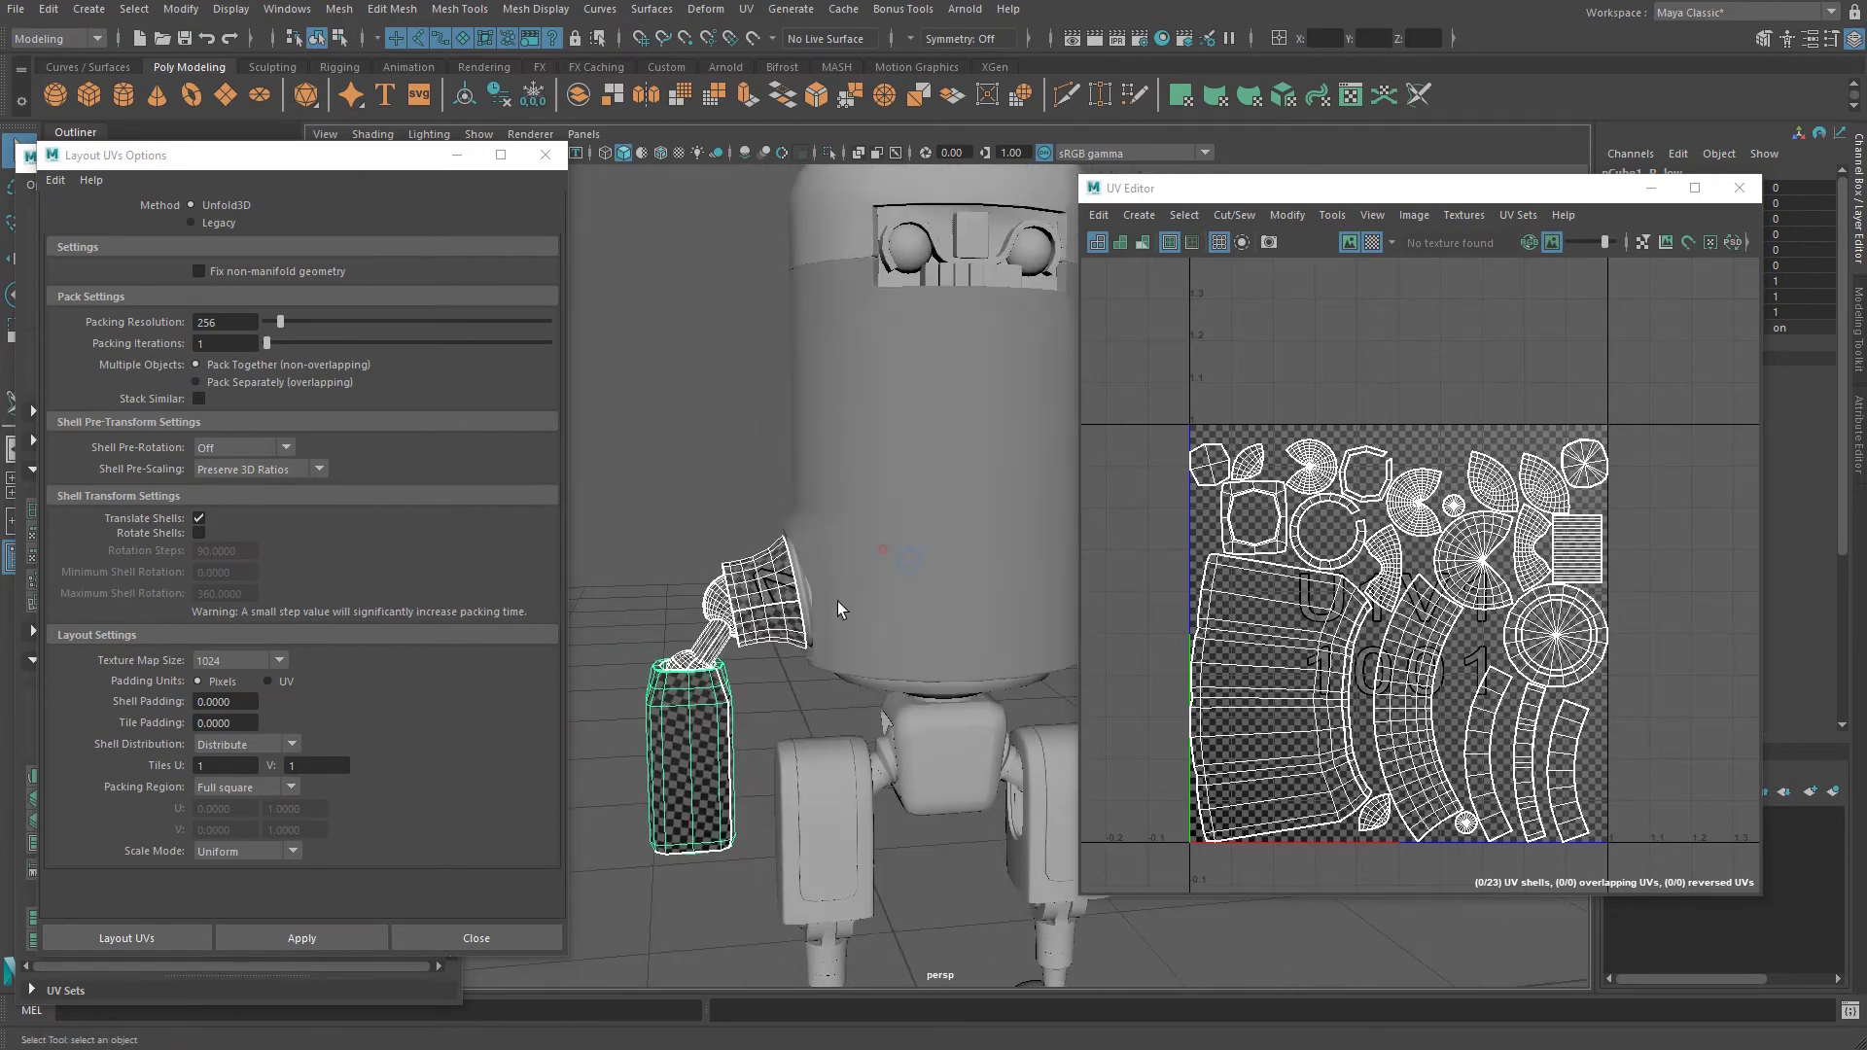
pyautogui.click(733, 632)
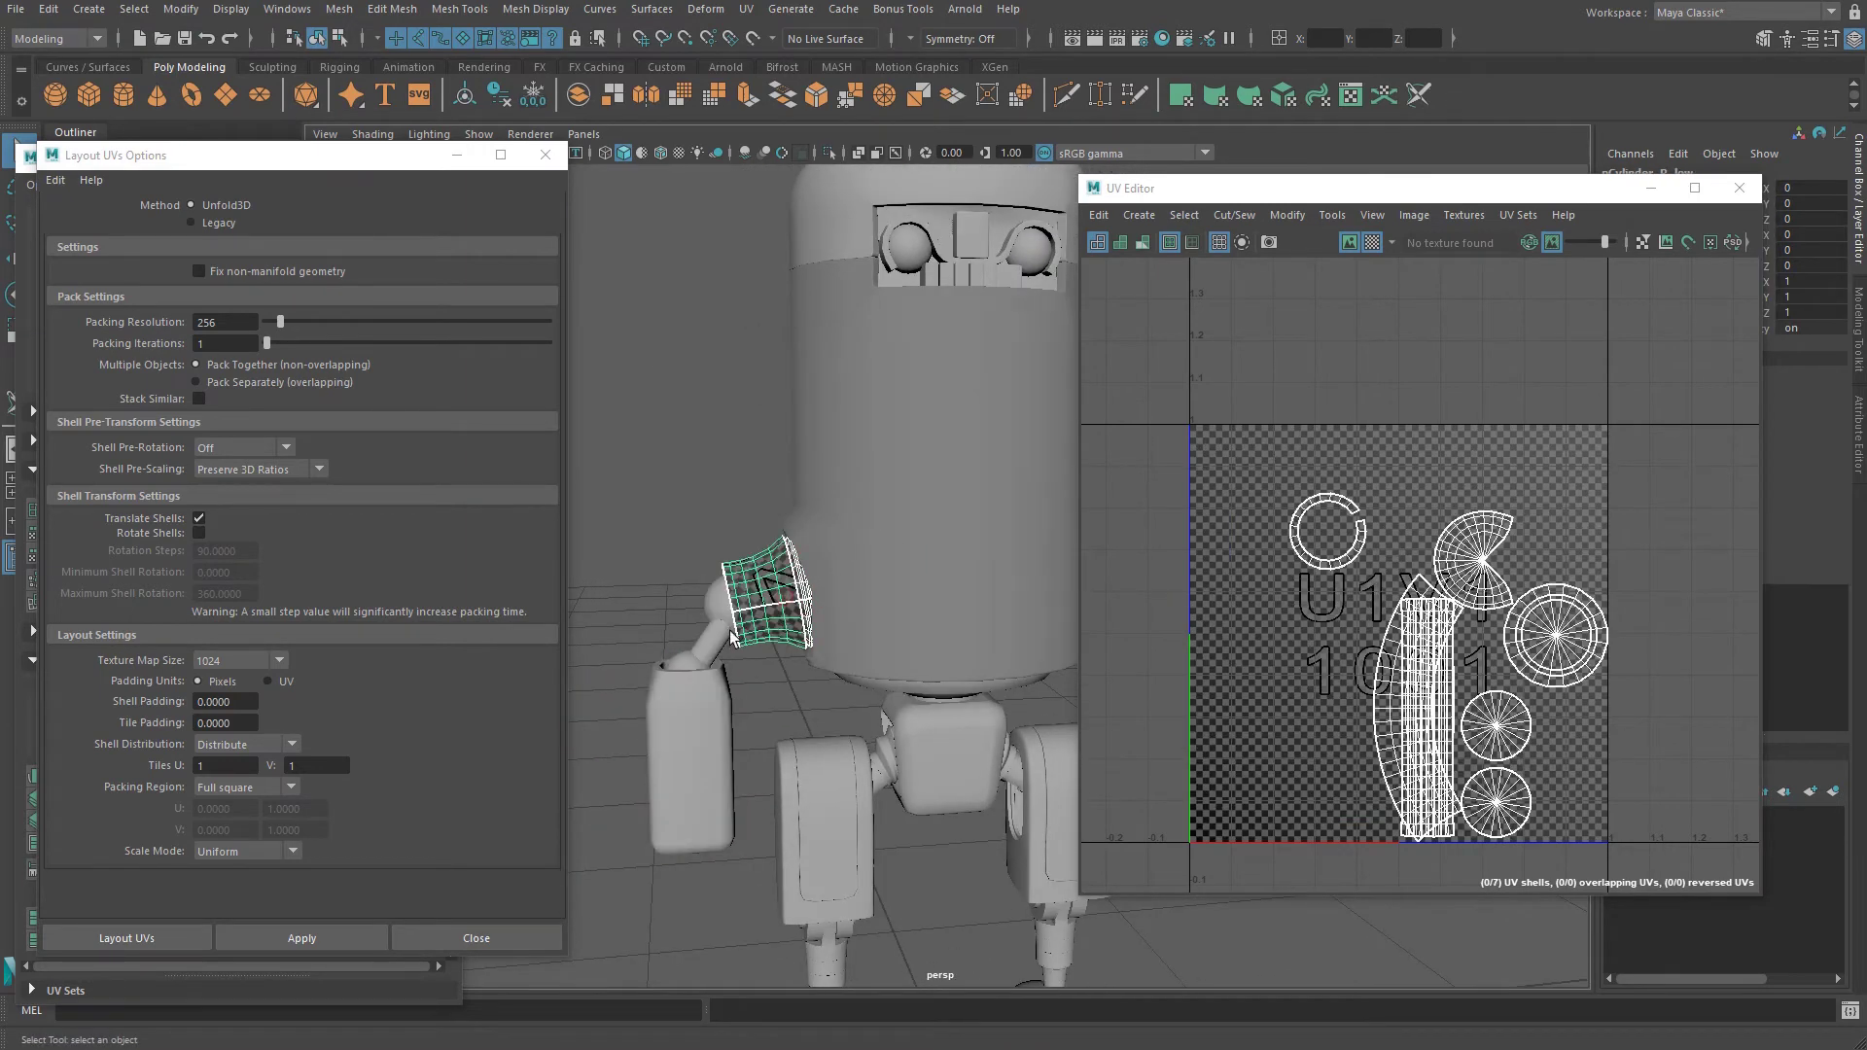
pyautogui.keyDown('shift'); pyautogui.click(720, 607); pyautogui.keyUp('shift')
pyautogui.keyDown('shift'); pyautogui.click(713, 640); pyautogui.keyUp('shift')
pyautogui.keyDown('shift'); pyautogui.click(688, 663); pyautogui.keyUp('shift')
pyautogui.keyDown('shift'); pyautogui.click(686, 708); pyautogui.keyUp('shift')
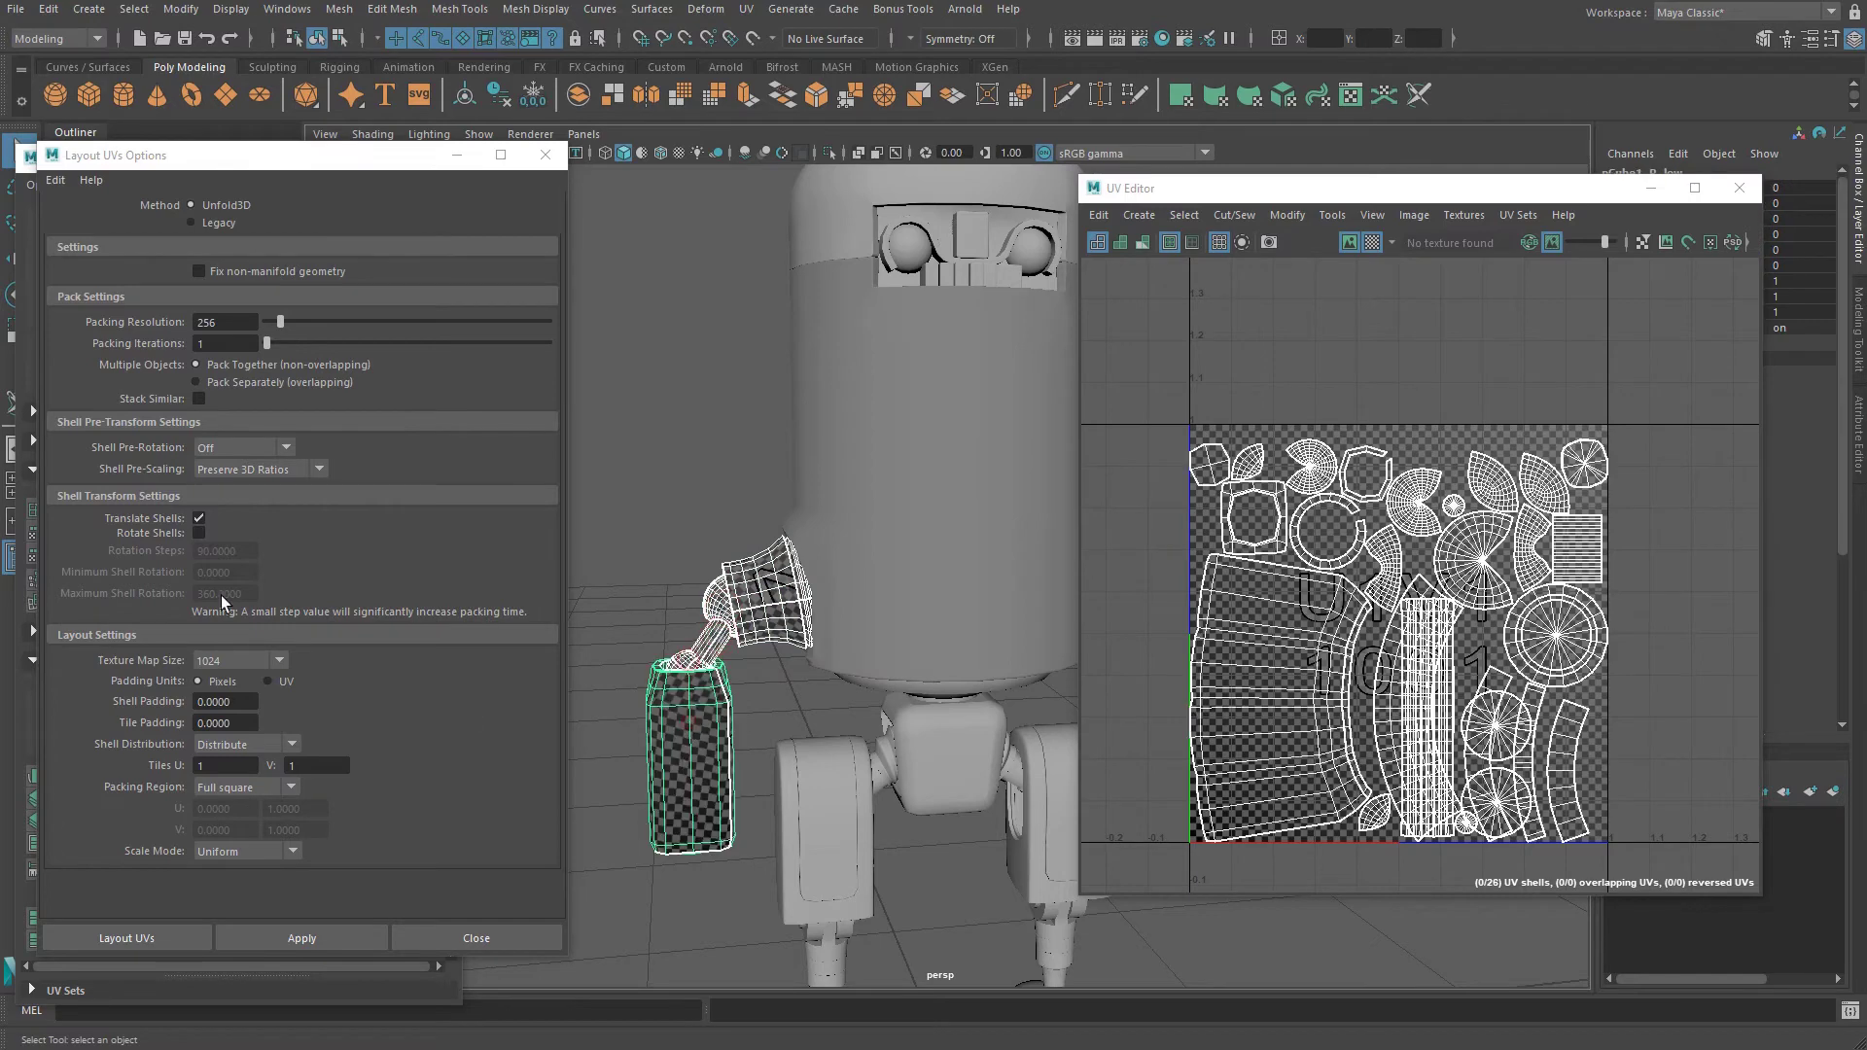
pyautogui.click(302, 939)
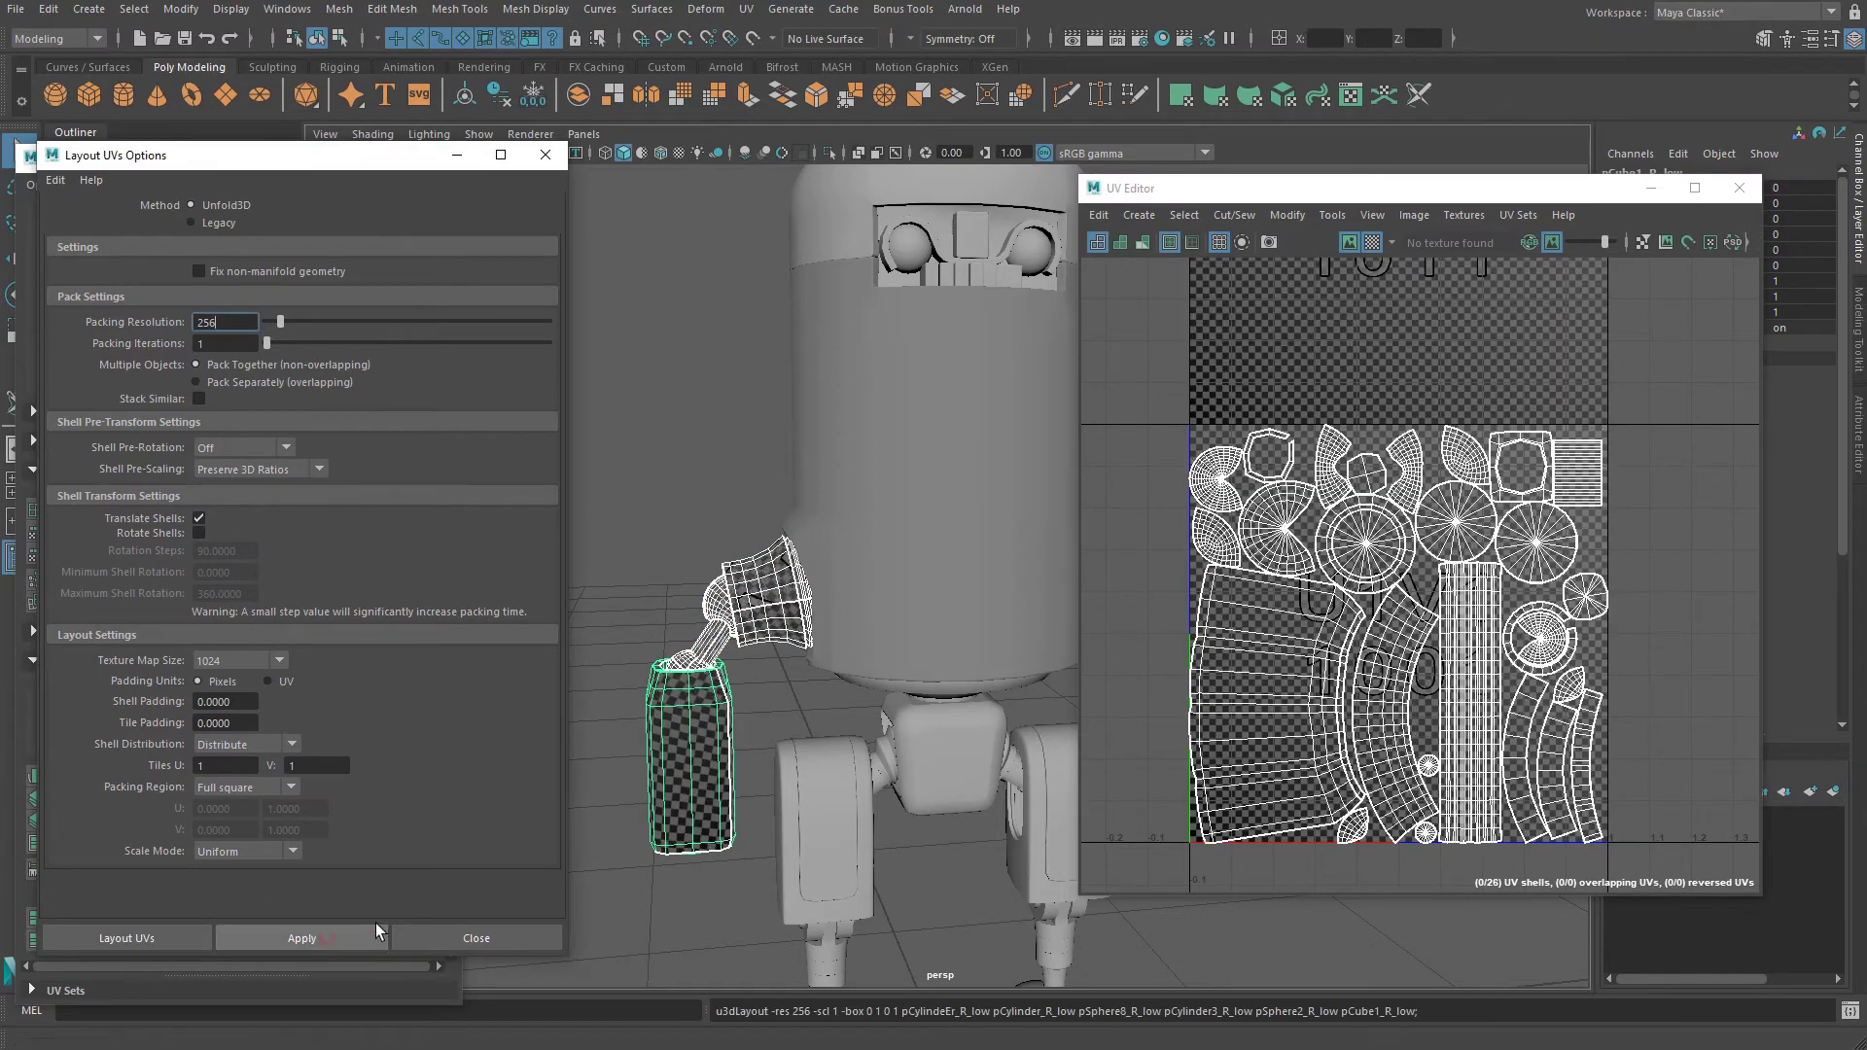
# Examine the checker density across the right arm parts and the spacing between their packed shells in the UV Editor.
pyautogui.scroll(5, 849, 706)
pyautogui.scroll(3, 850, 706)
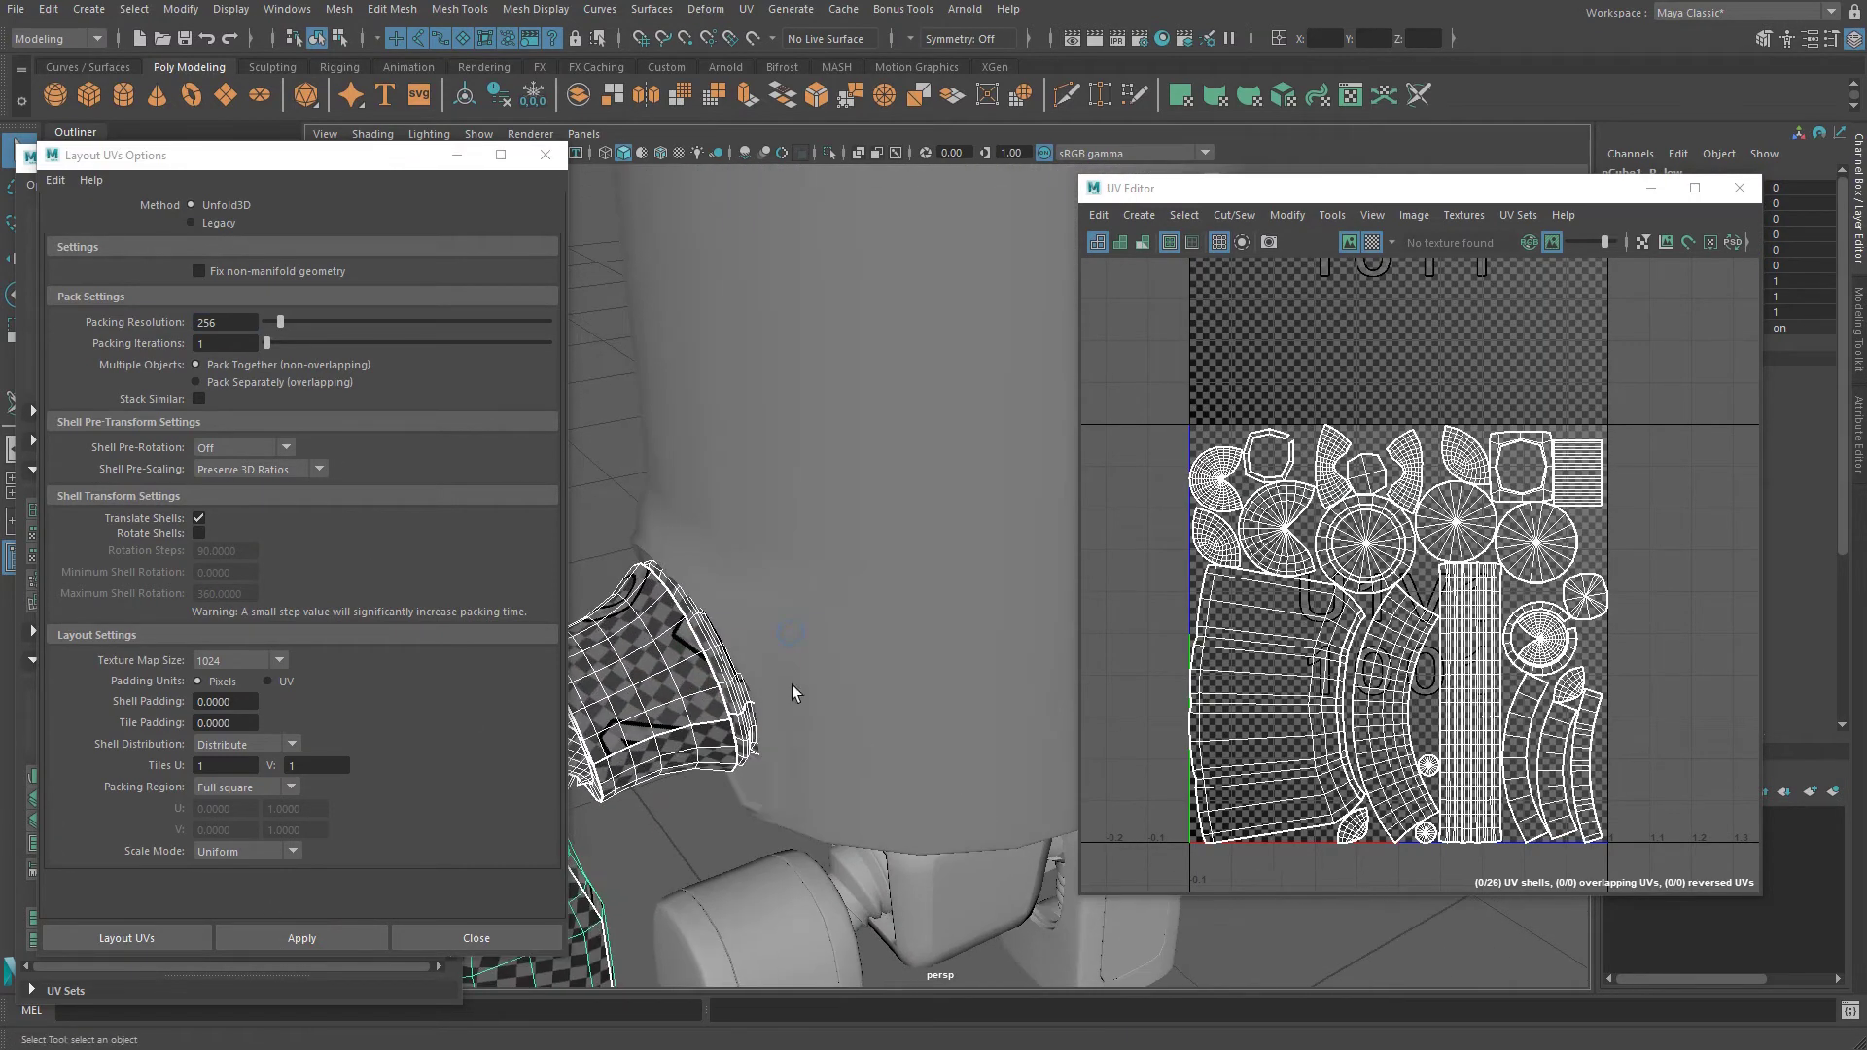
pyautogui.keyDown('alt'); pyautogui.moveTo(793, 692); pyautogui.dragTo(750, 636); pyautogui.keyUp('alt')
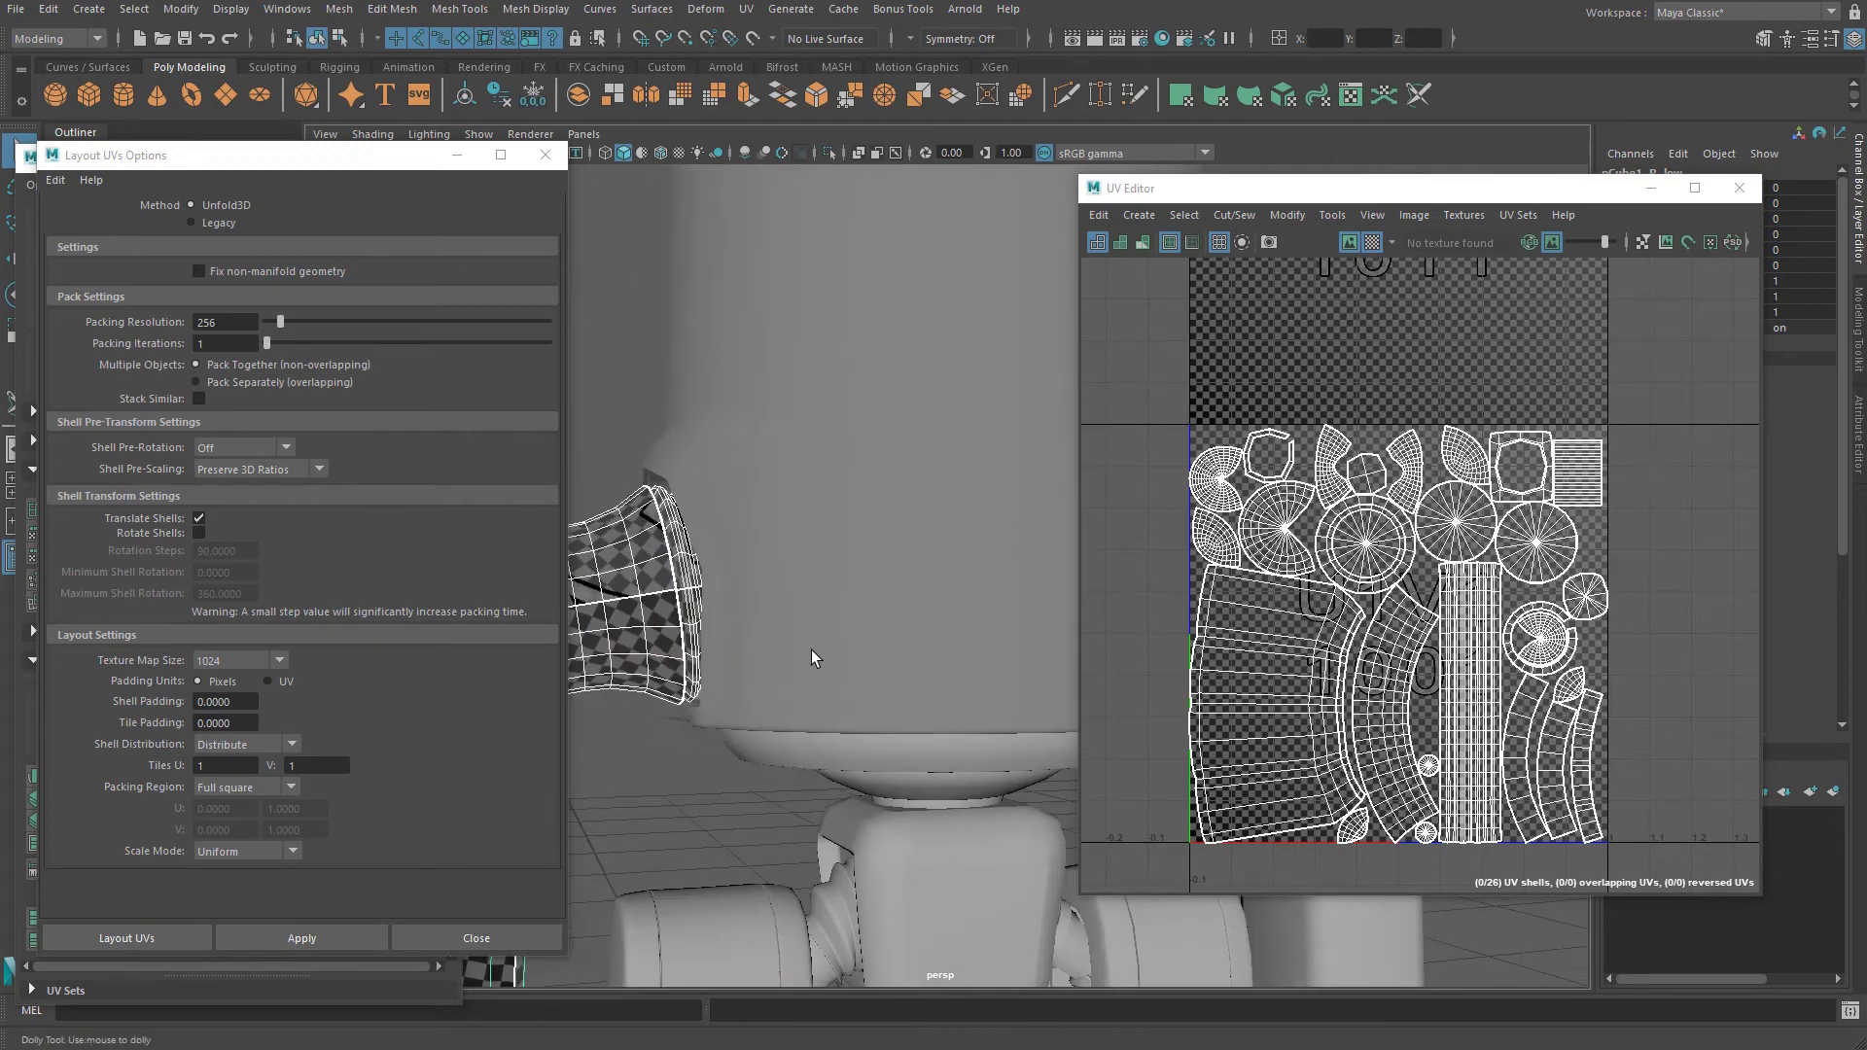
pyautogui.keyDown('alt'); pyautogui.moveTo(813, 655); pyautogui.dragTo(947, 600, button='middle'); pyautogui.keyUp('alt')
pyautogui.keyDown('alt'); pyautogui.moveTo(946, 600); pyautogui.dragTo(805, 576); pyautogui.keyUp('alt')
pyautogui.keyDown('alt'); pyautogui.moveTo(812, 564); pyautogui.dragTo(878, 652, button='middle'); pyautogui.keyUp('alt')
pyautogui.scroll(4, 877, 652)
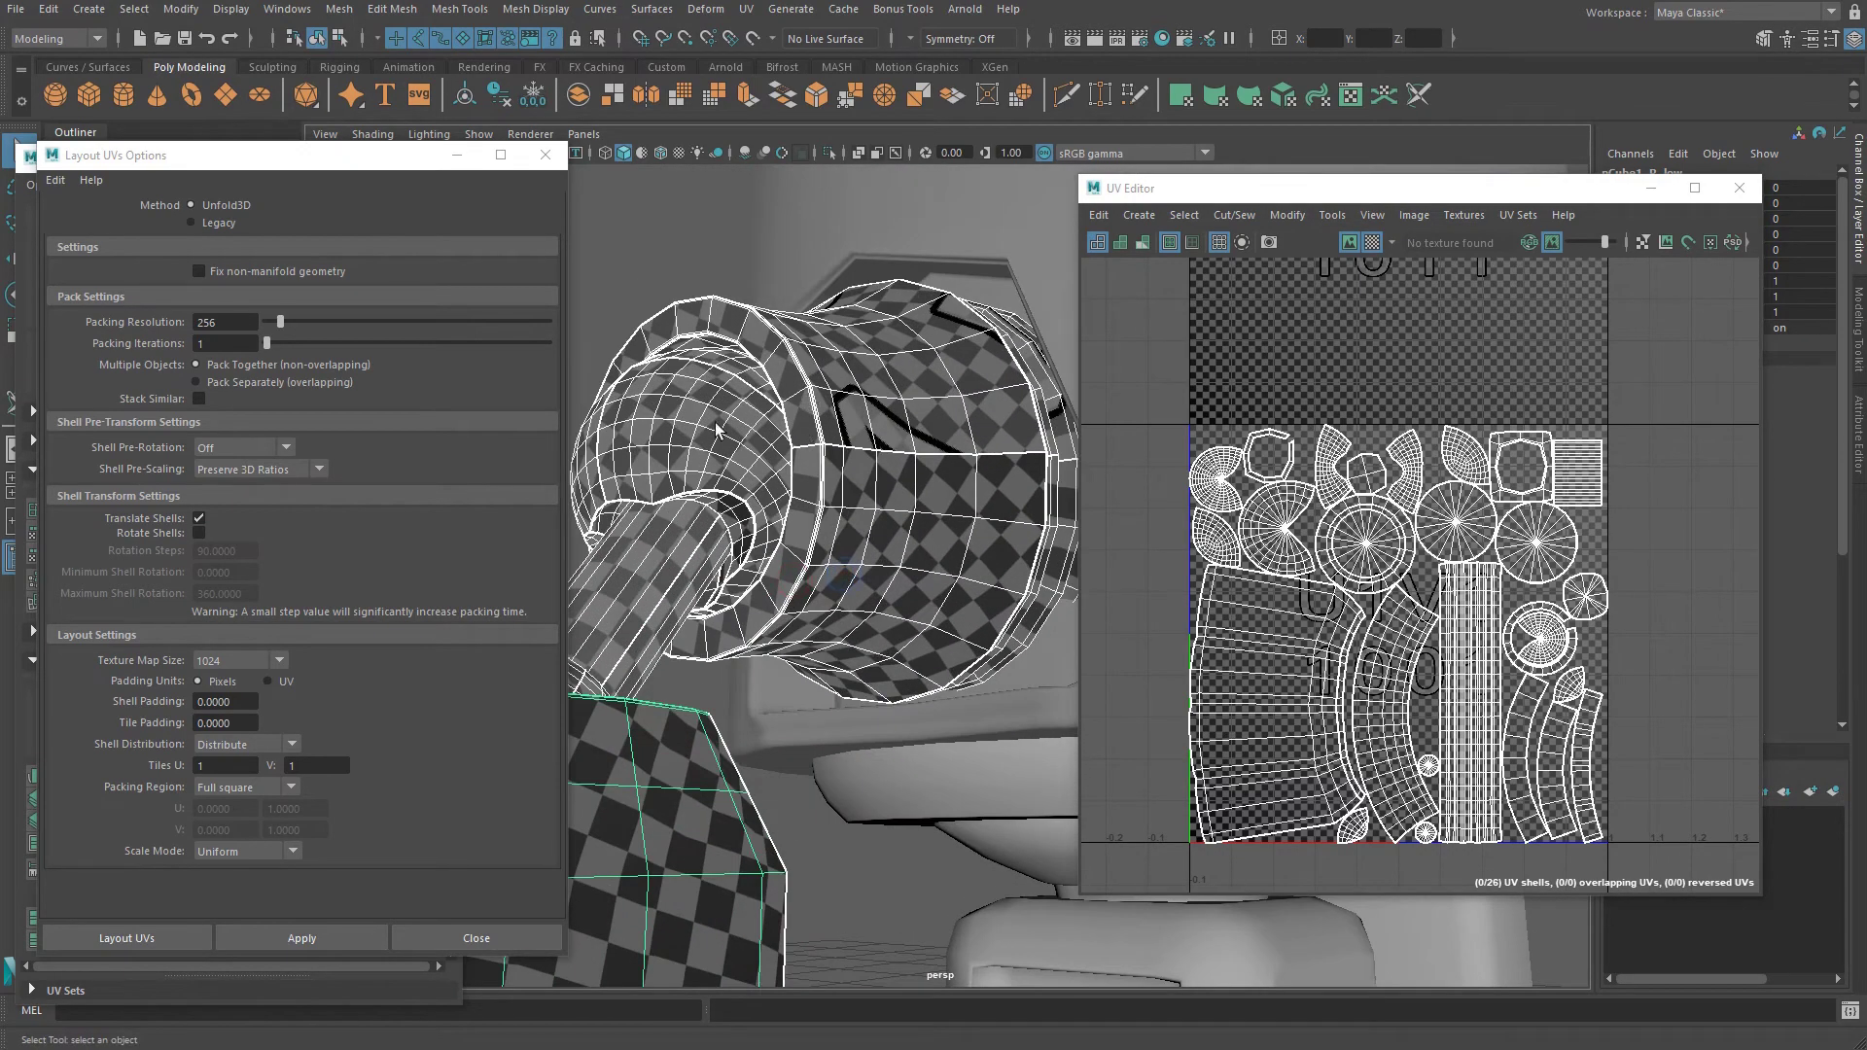
pyautogui.keyDown('alt'); pyautogui.moveTo(686, 584); pyautogui.dragTo(793, 451, button='middle'); pyautogui.keyUp('alt')
pyautogui.scroll(-4, 786, 730)
pyautogui.keyDown('alt'); pyautogui.moveTo(1021, 637); pyautogui.dragTo(909, 622); pyautogui.keyUp('alt')
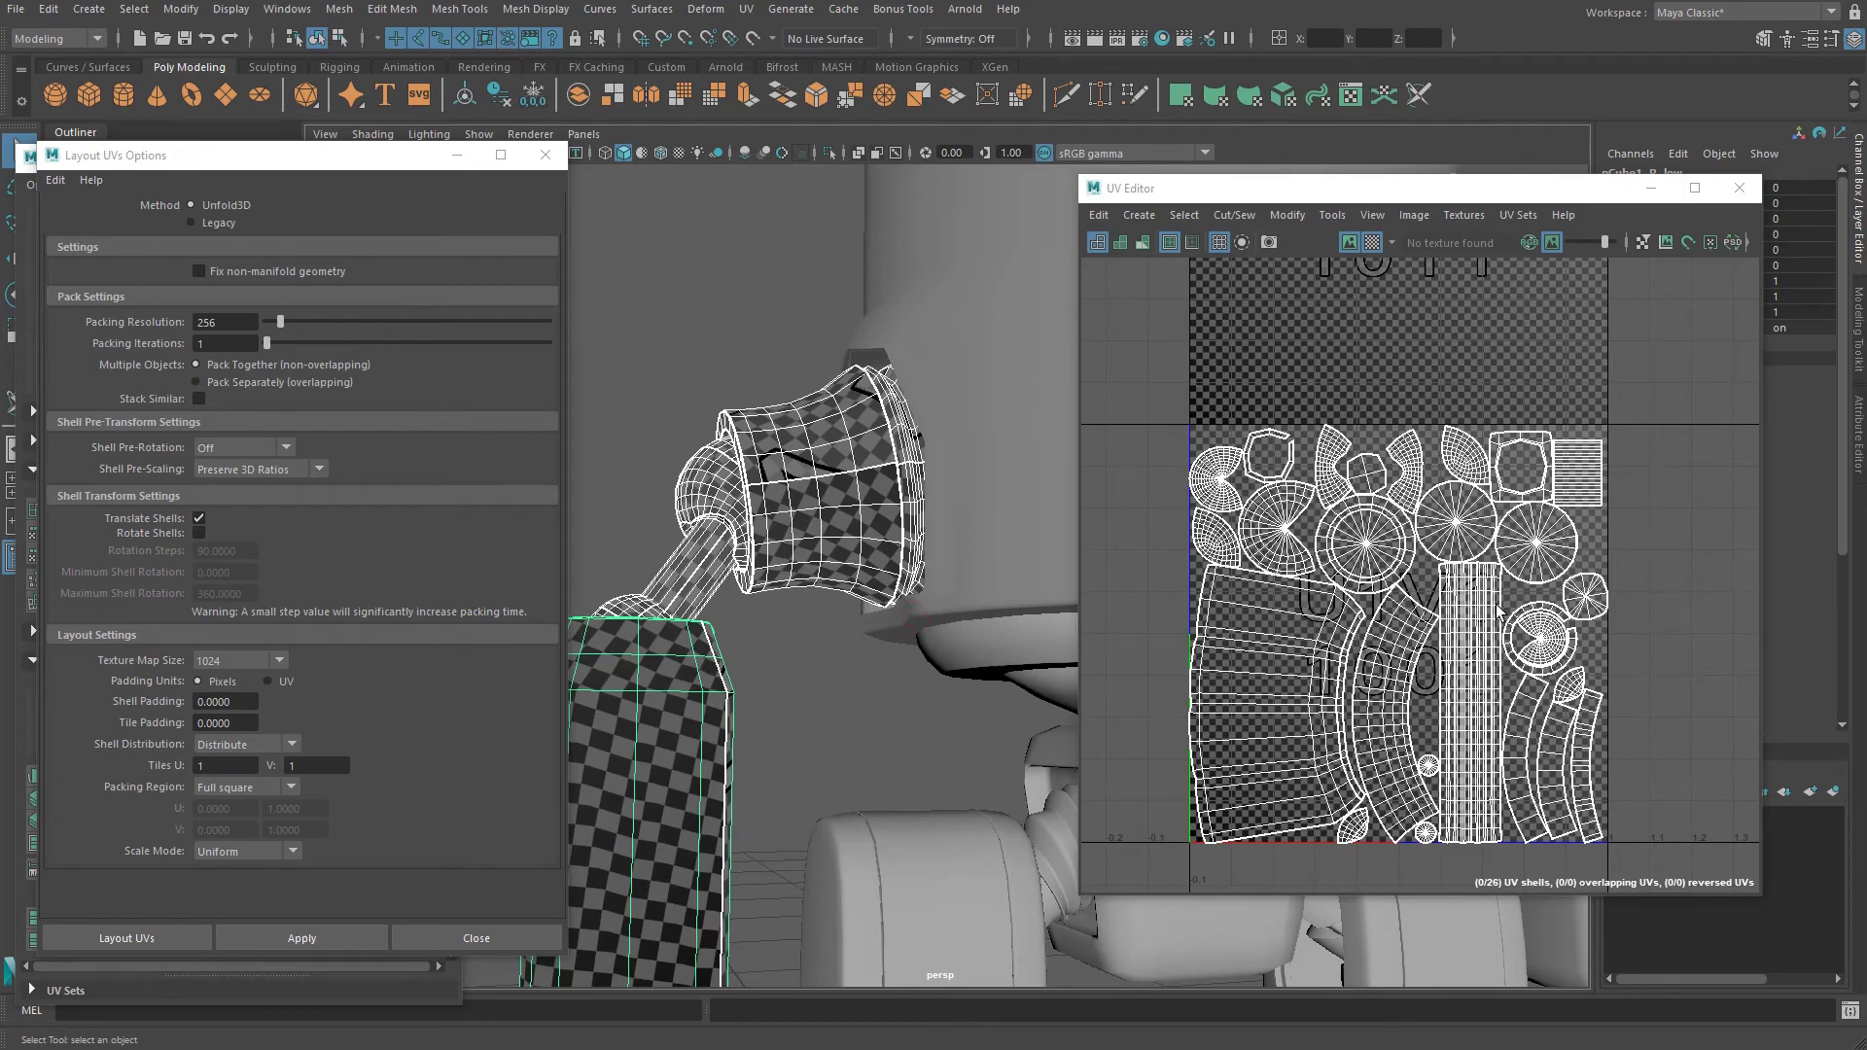
pyautogui.scroll(8, 1241, 605)
pyautogui.scroll(-3, 1241, 605)
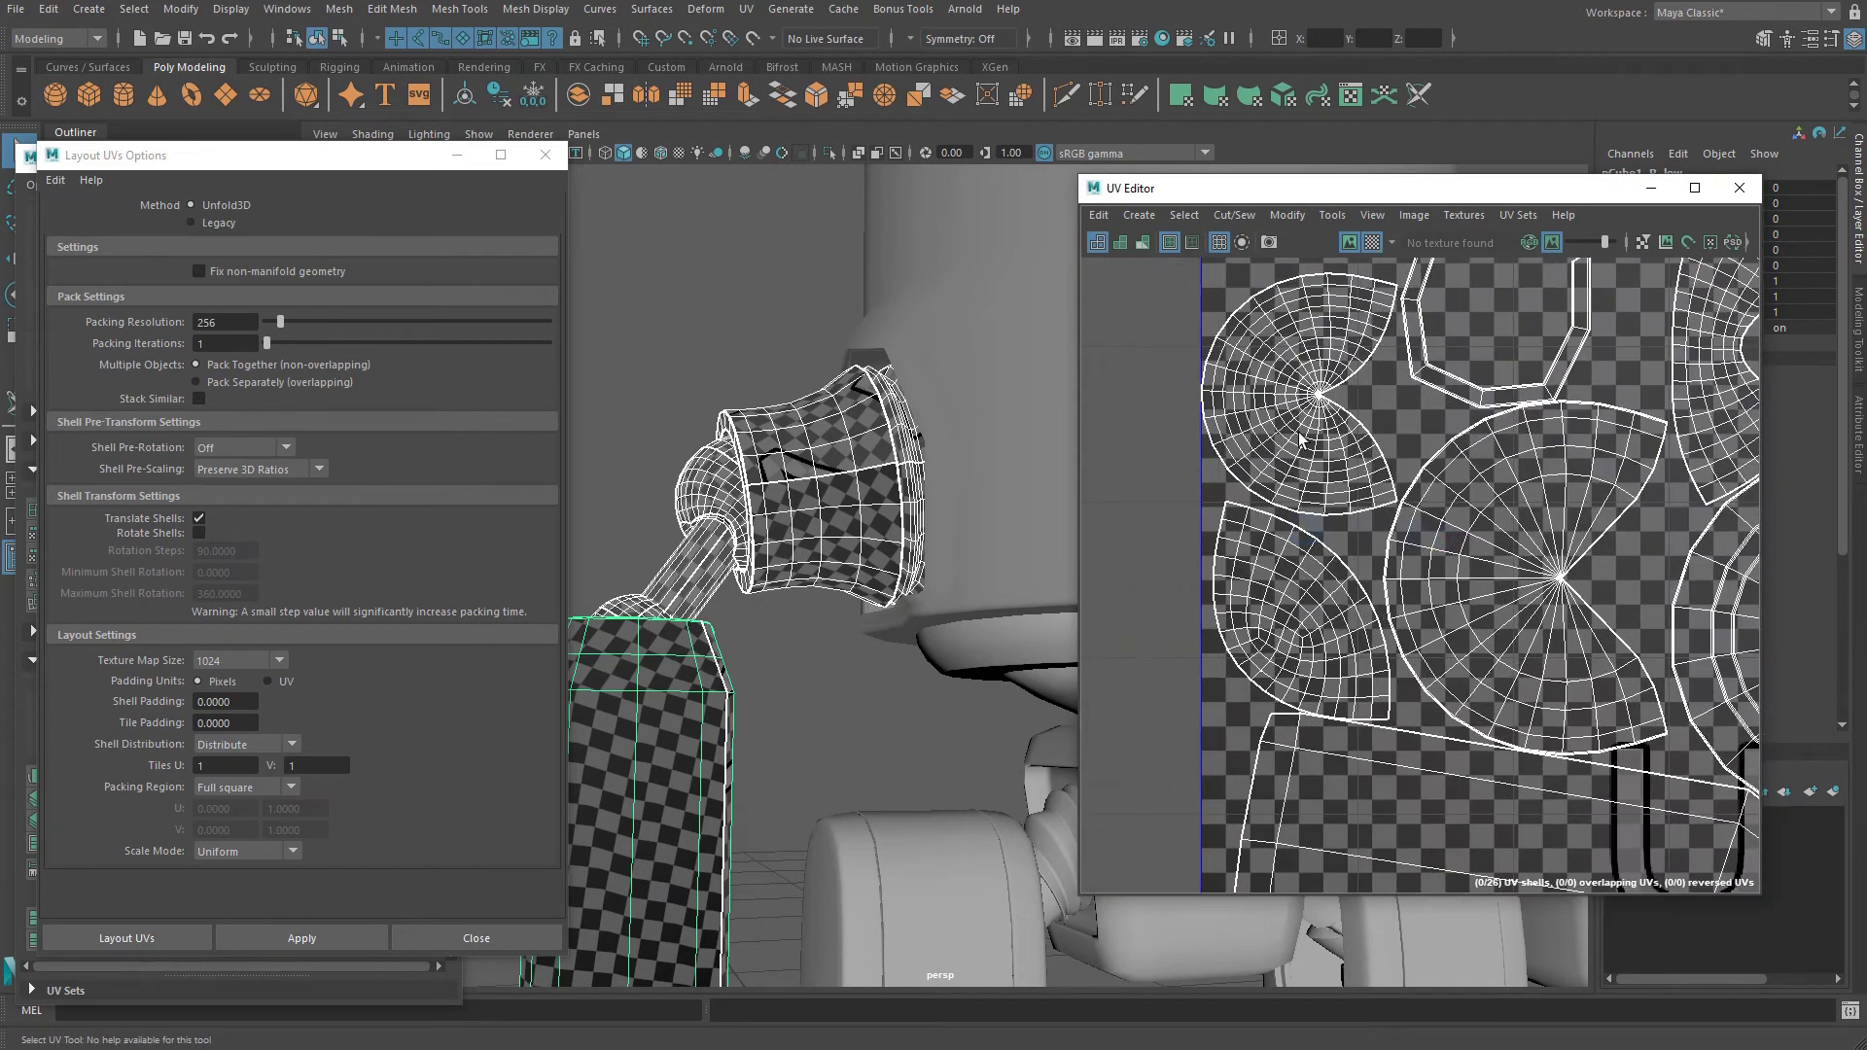
pyautogui.scroll(-5, 1194, 515)
pyautogui.keyDown('alt'); pyautogui.moveTo(1194, 515); pyautogui.dragTo(1090, 443, button='middle'); pyautogui.keyUp('alt')
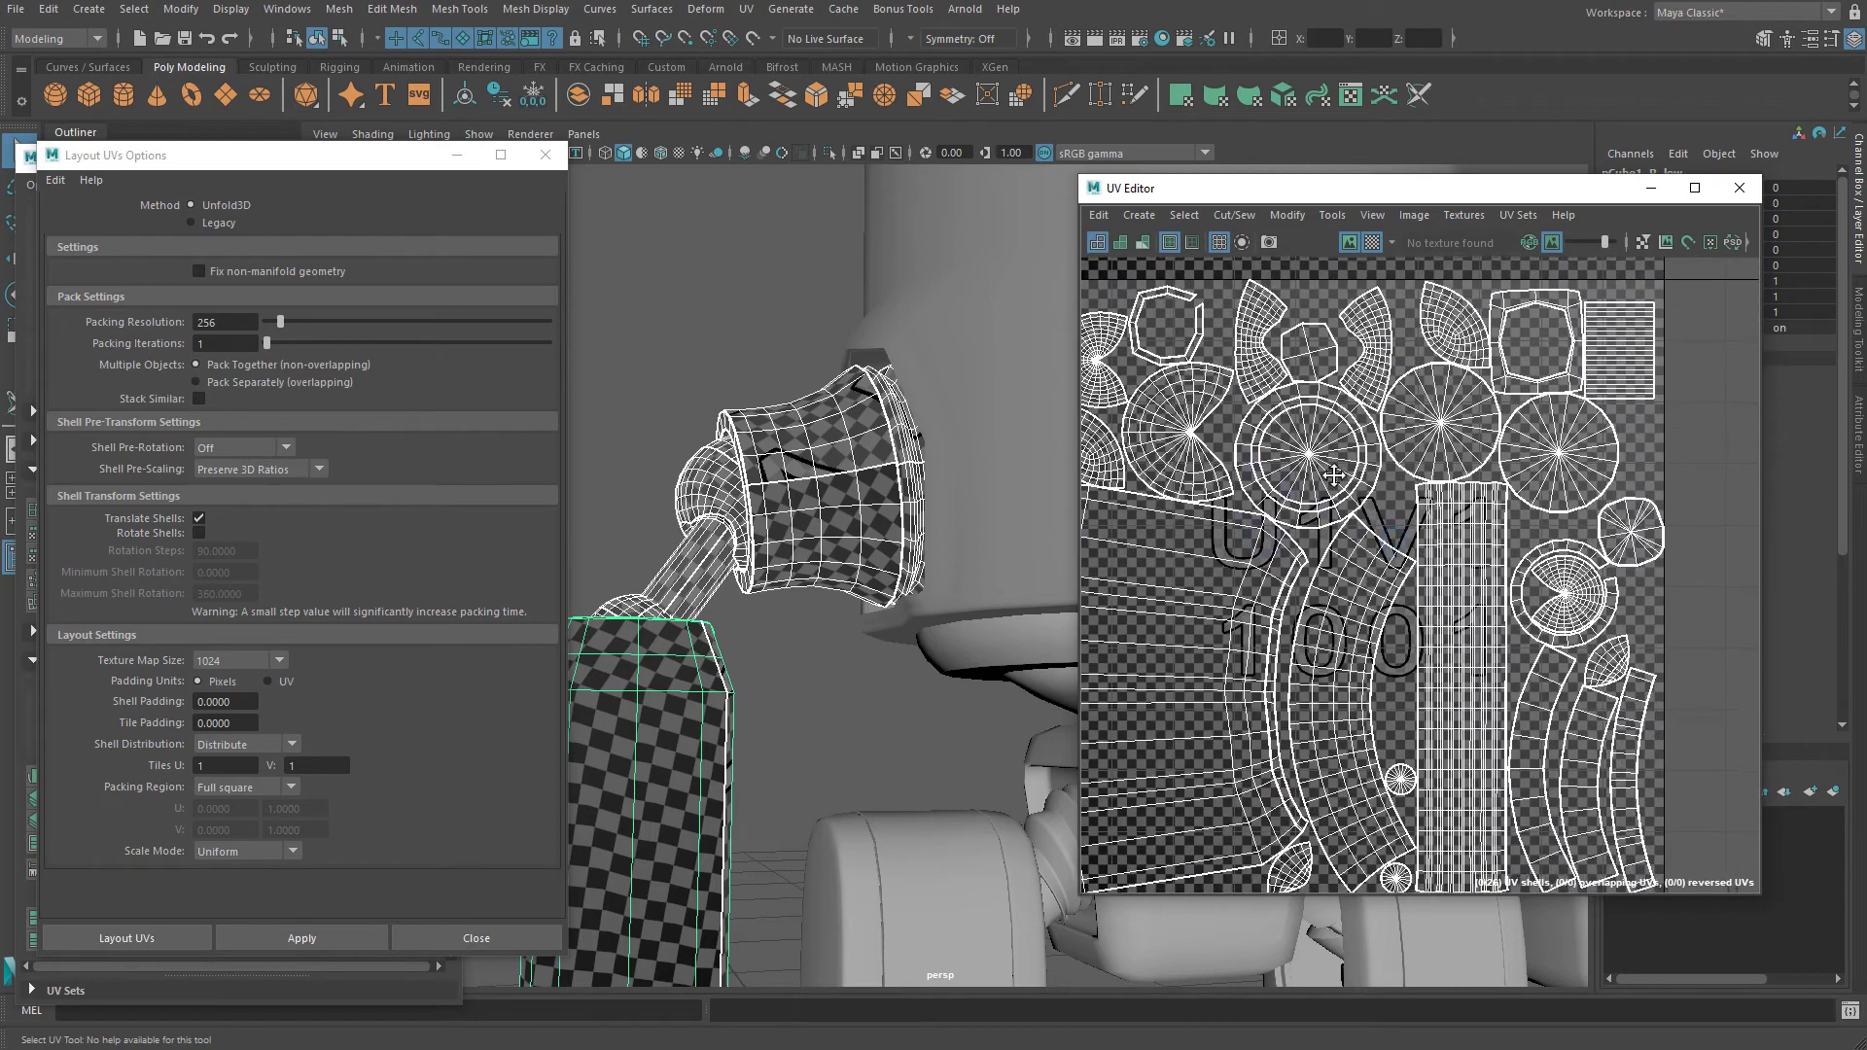
pyautogui.scroll(-1, 1089, 443)
# Set the shell padding to 20 and the tile padding to 15 pixels and apply the layout to the arm's UVs.
pyautogui.doubleClick(213, 701)
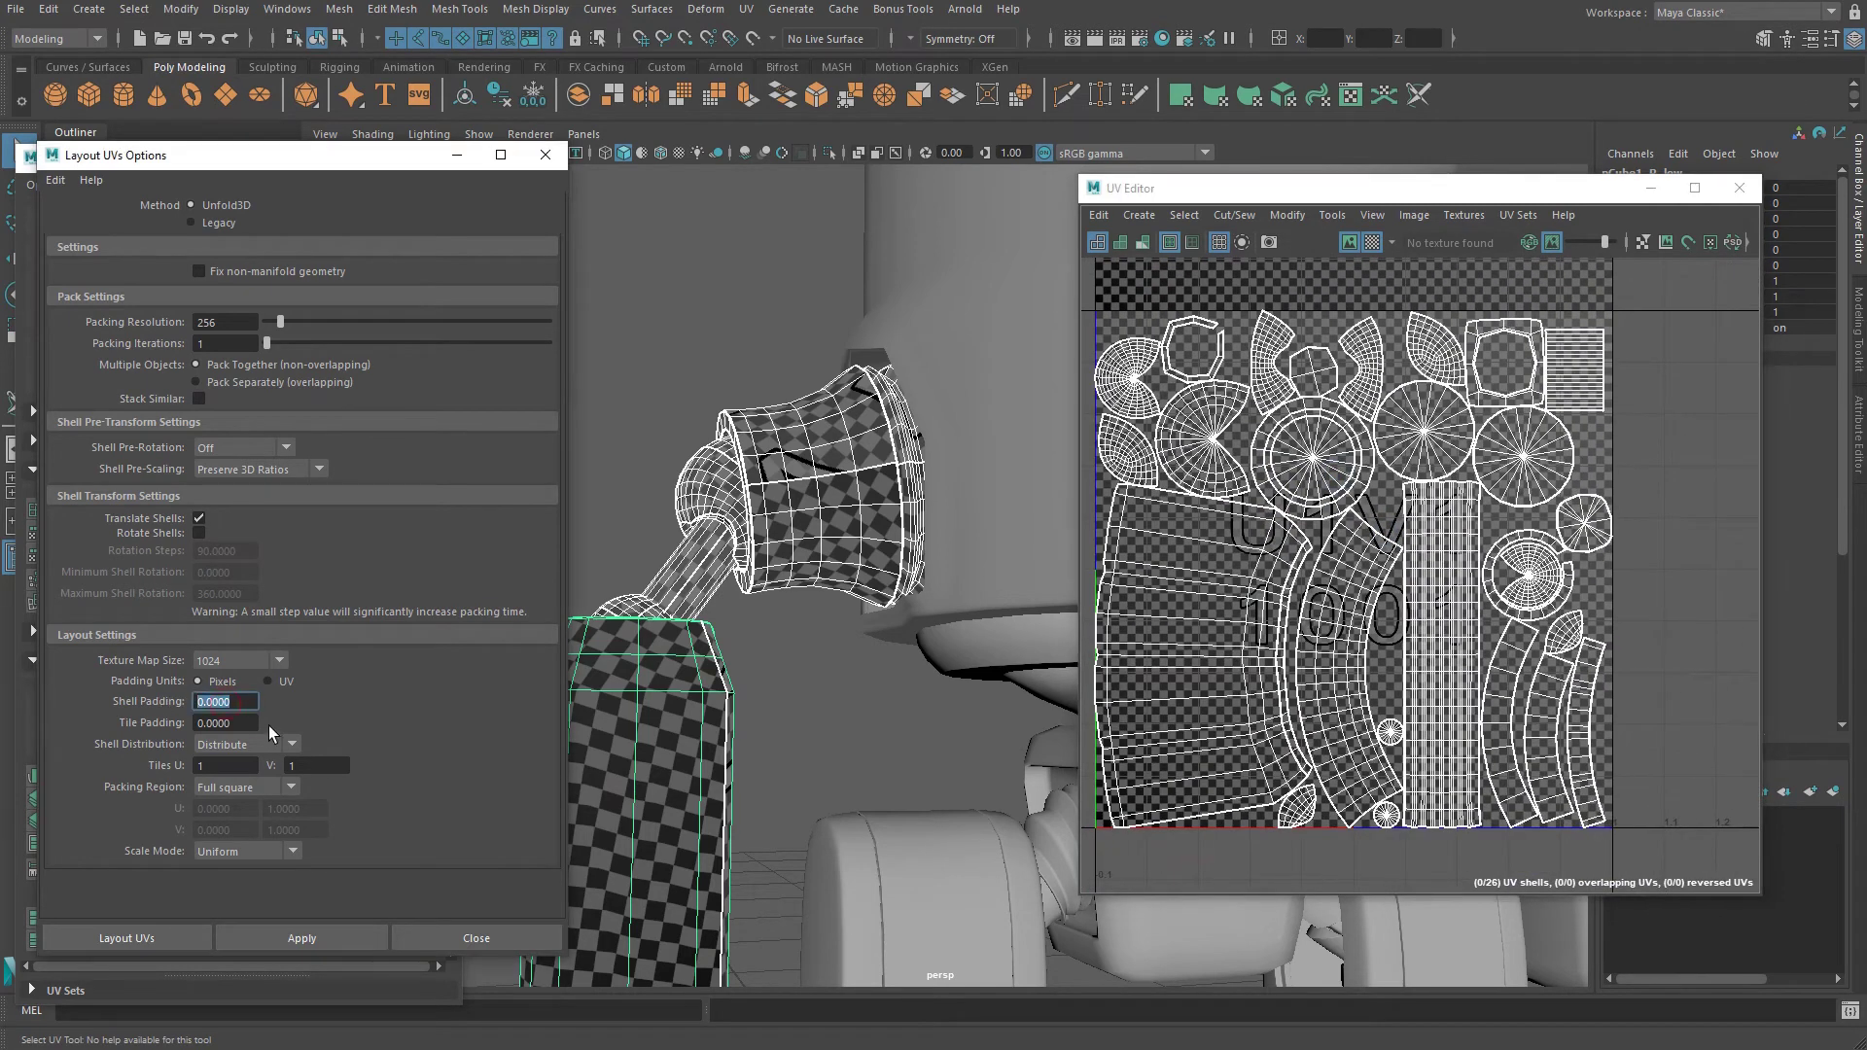
pyautogui.write('20')
pyautogui.press('Tab')
pyautogui.write('1')
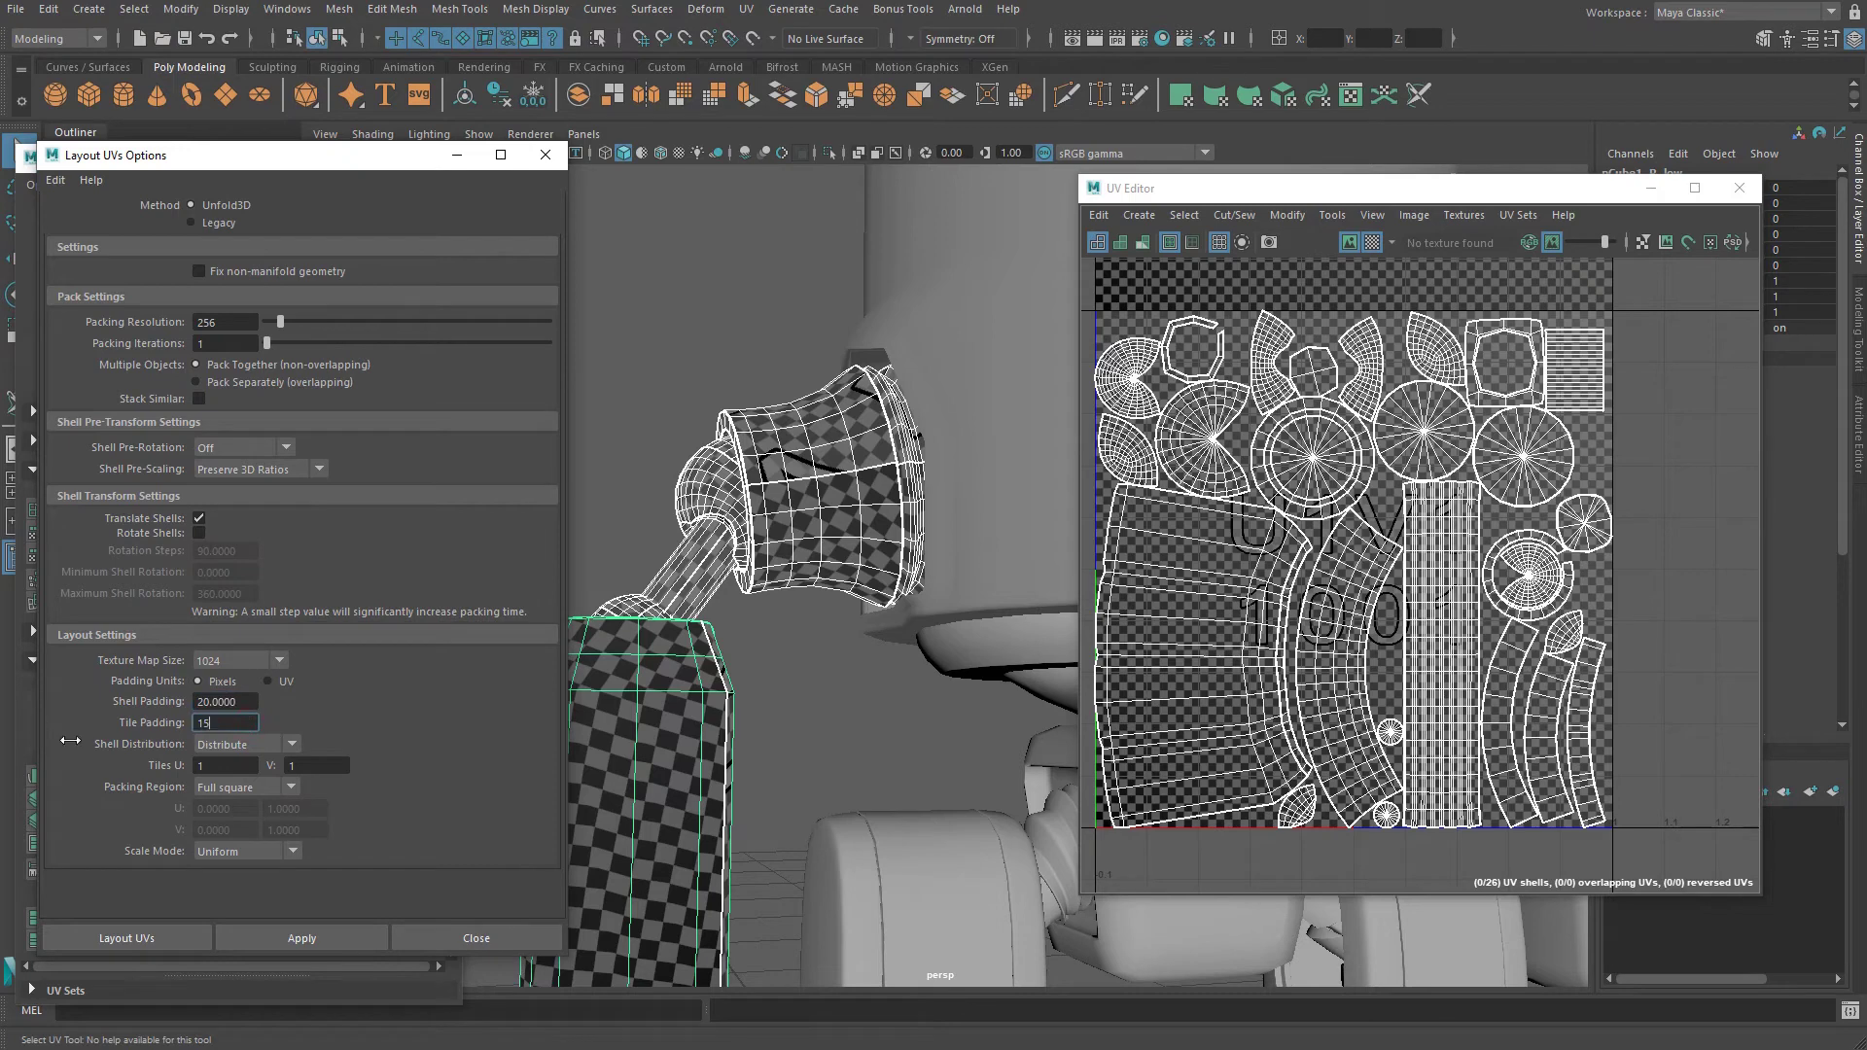
pyautogui.write('5')
pyautogui.click(326, 941)
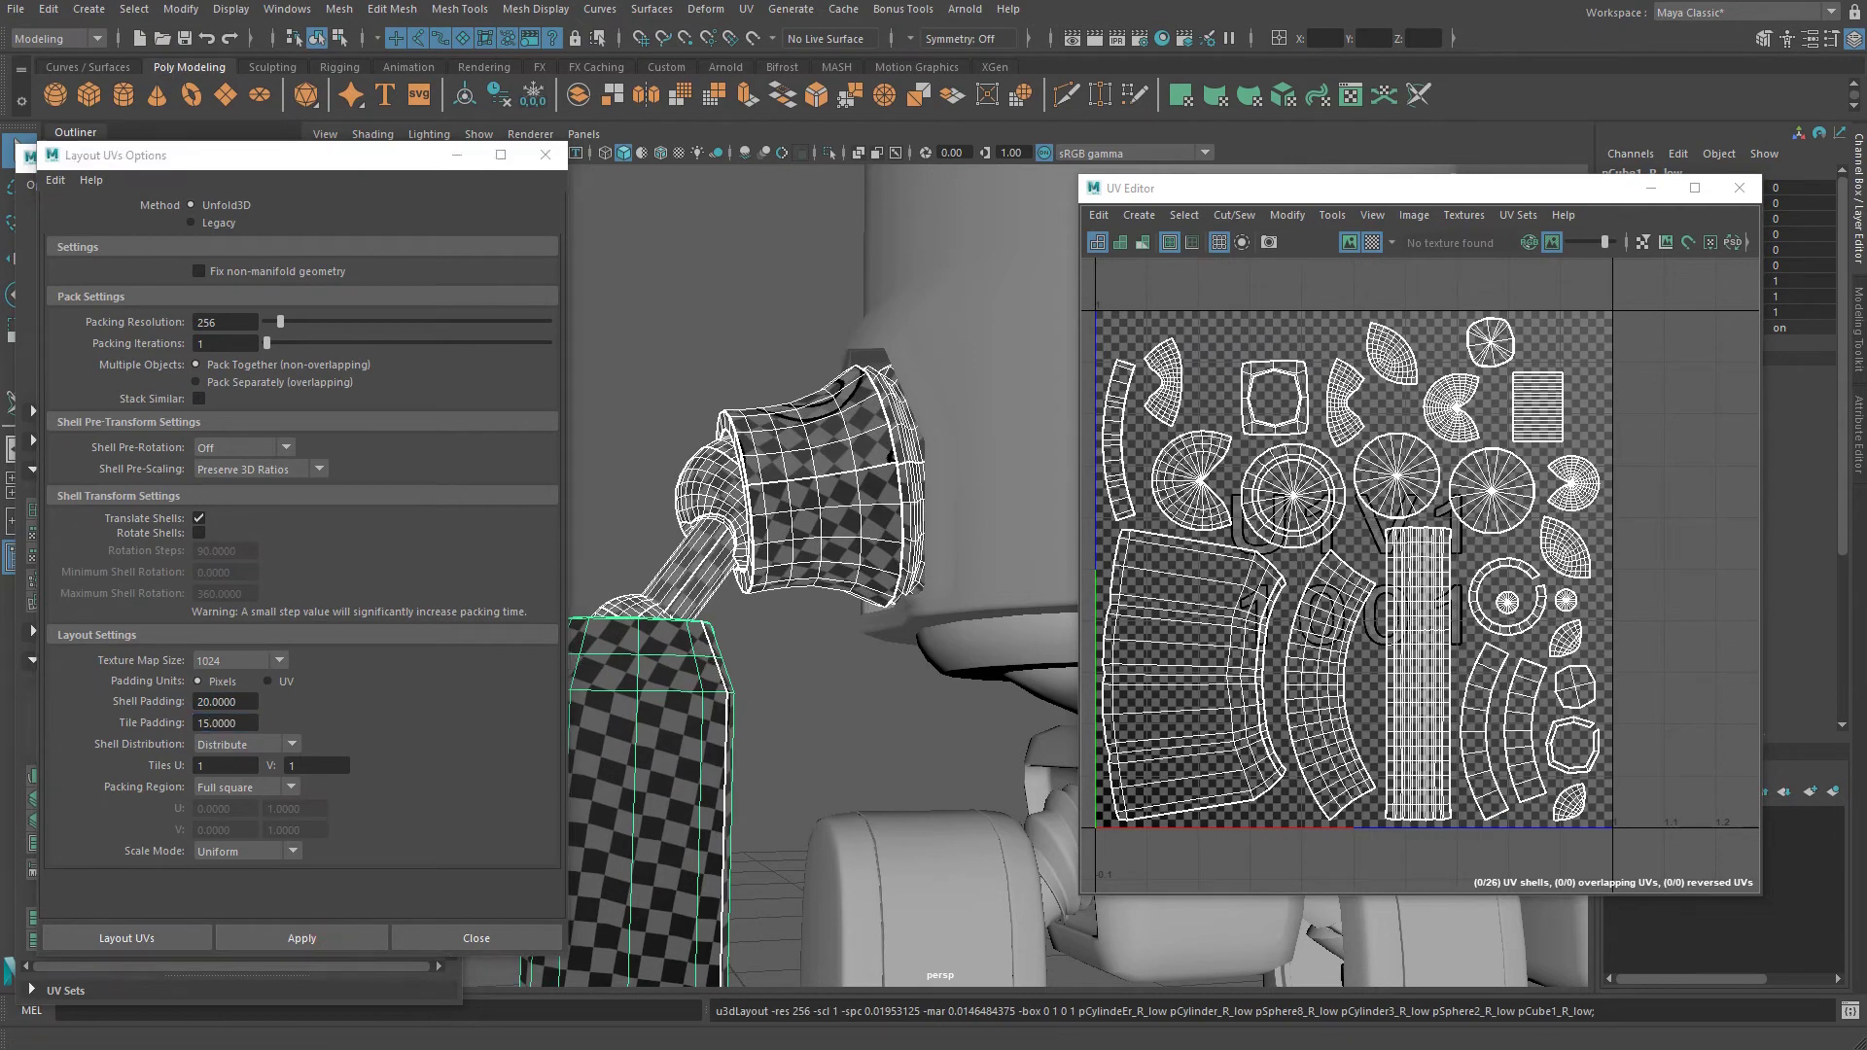
pyautogui.keyDown('alt'); pyautogui.moveTo(861, 561); pyautogui.dragTo(767, 501); pyautogui.keyUp('alt')
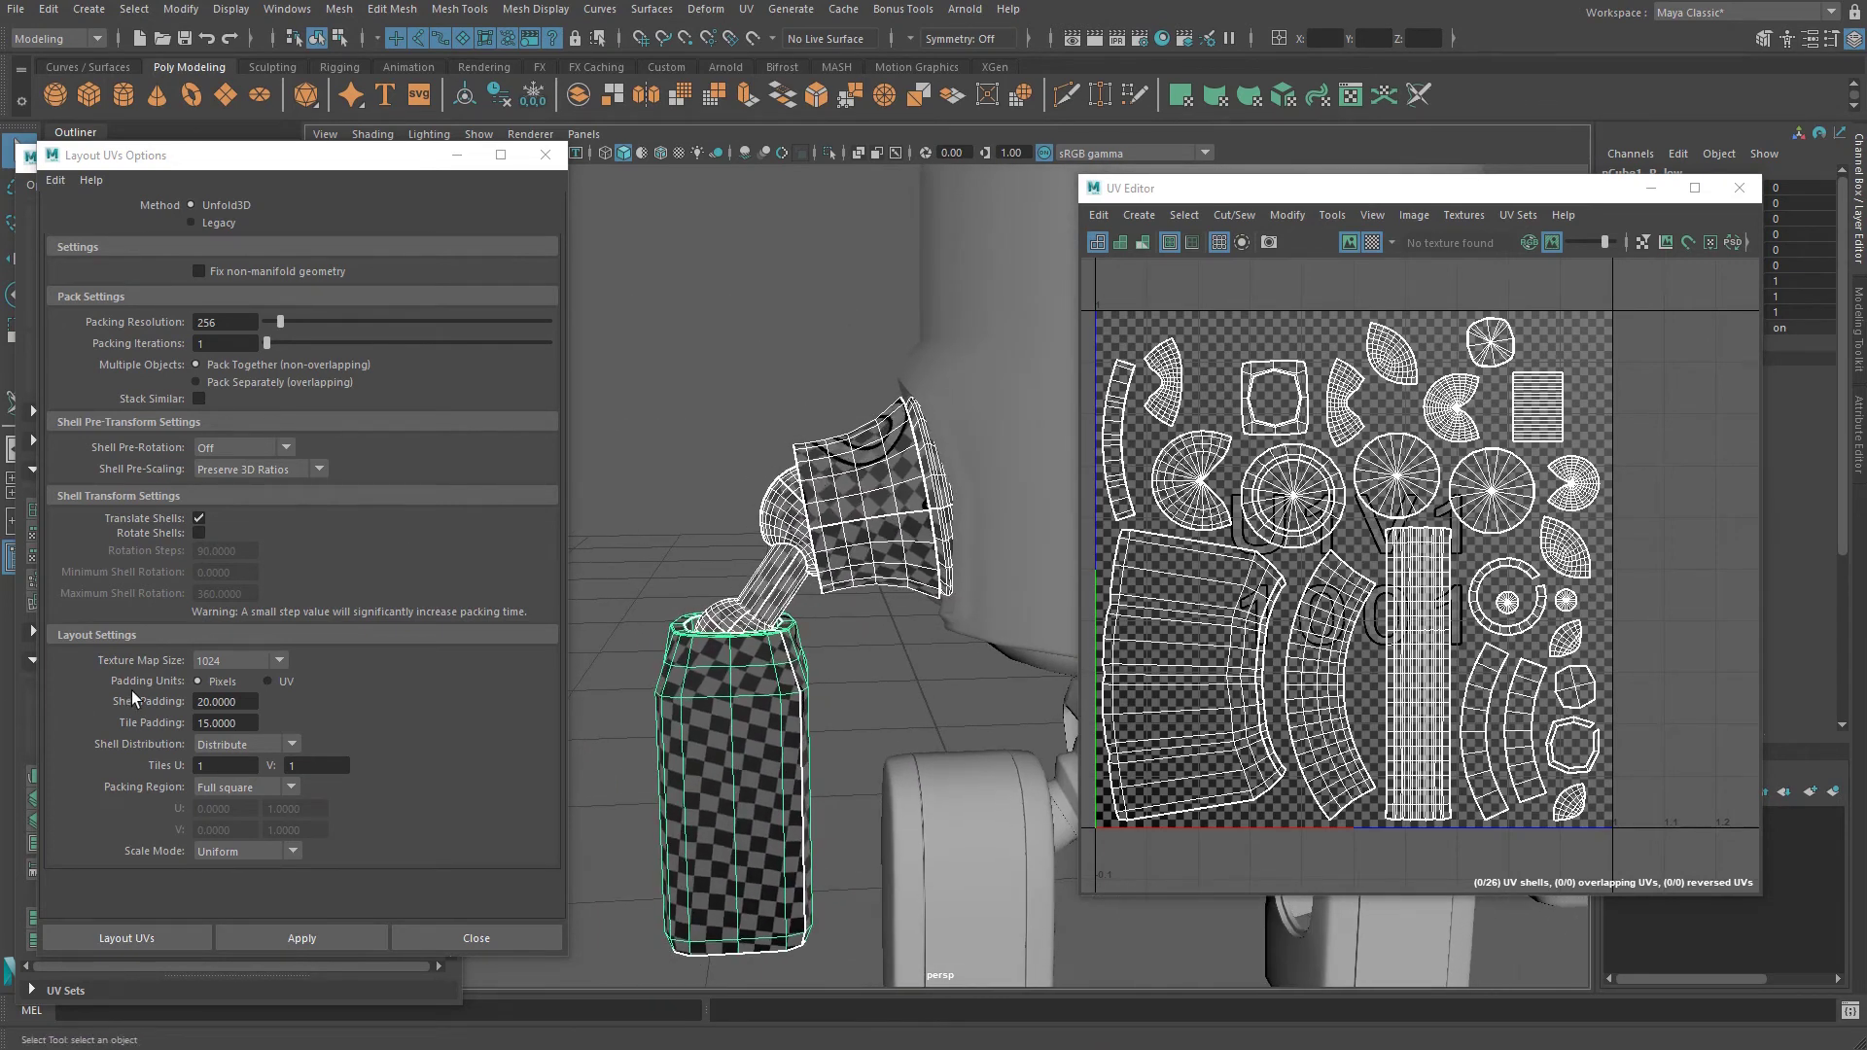
# Set both the shell padding and the tile padding to 10 pixels and lay out the arm's UVs again.
pyautogui.click(245, 722)
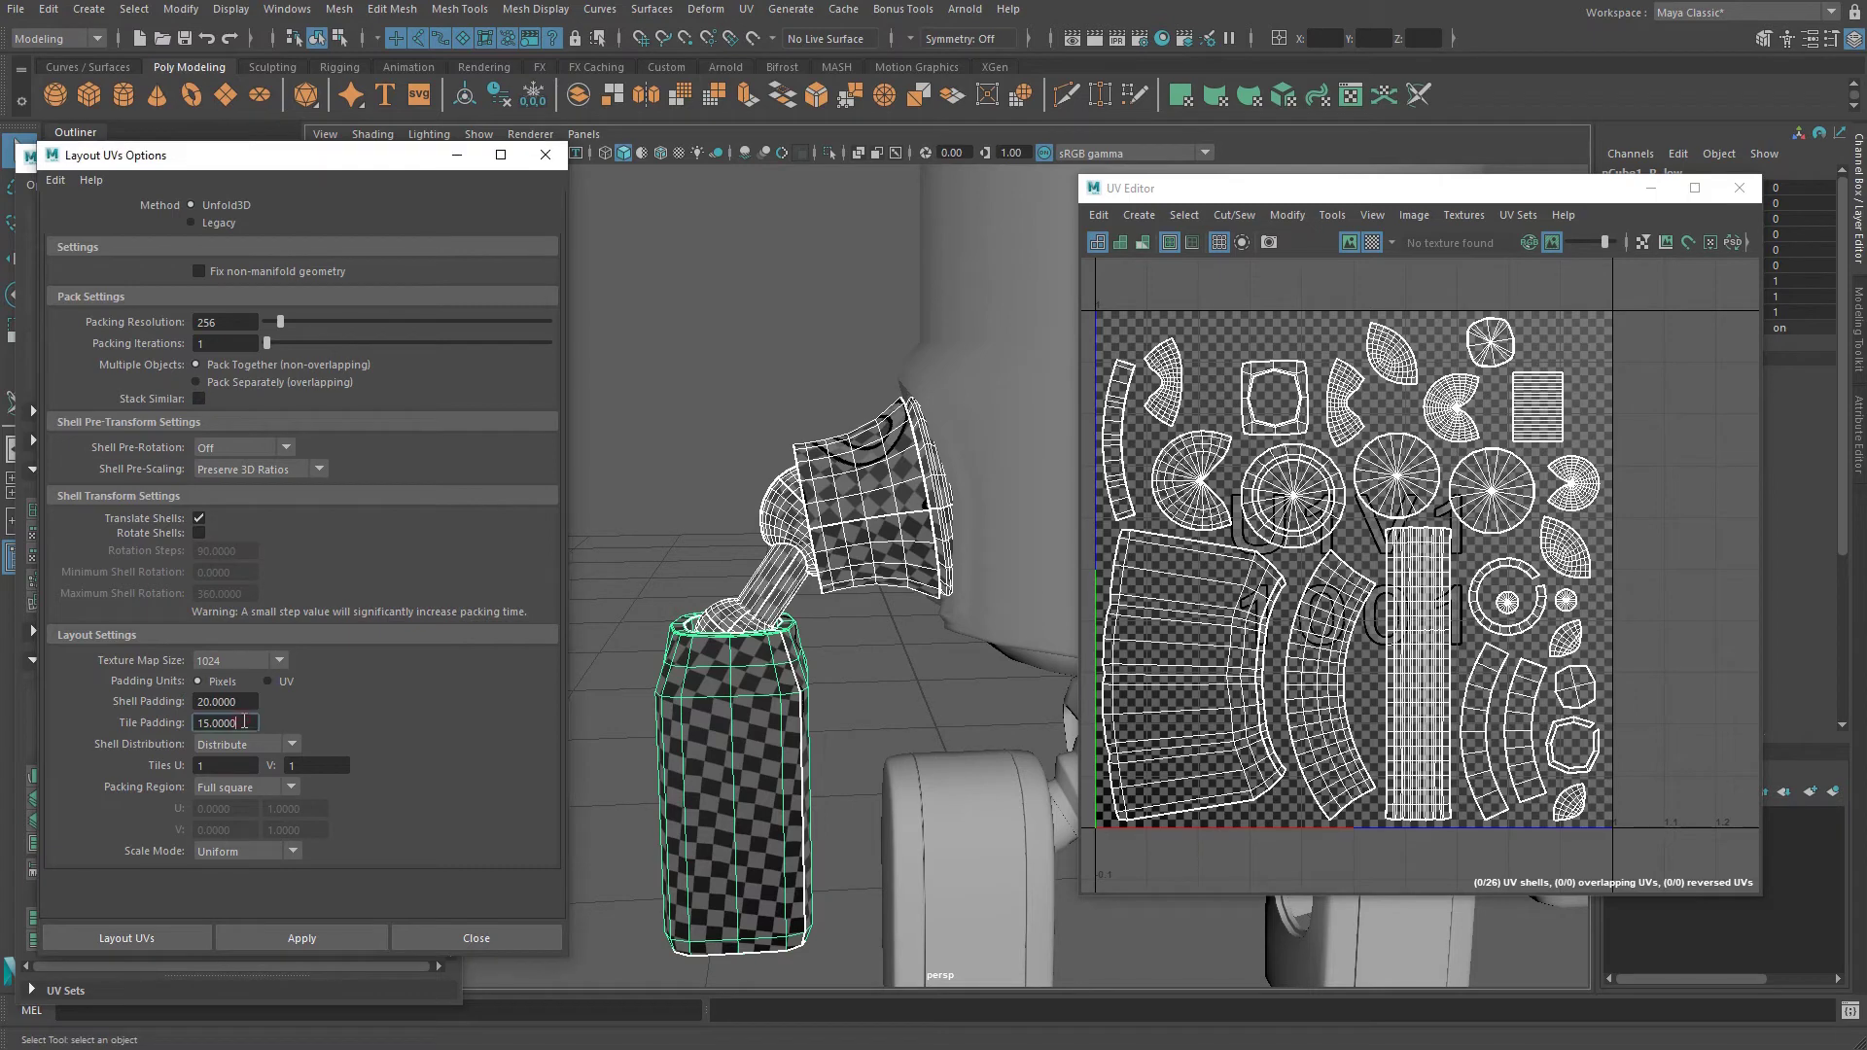
pyautogui.moveTo(229, 731); pyautogui.dragTo(204, 735)
pyautogui.hotkey('shift', 'Tab')
pyautogui.write('10')
pyautogui.press('Tab')
pyautogui.write('10')
pyautogui.click(326, 936)
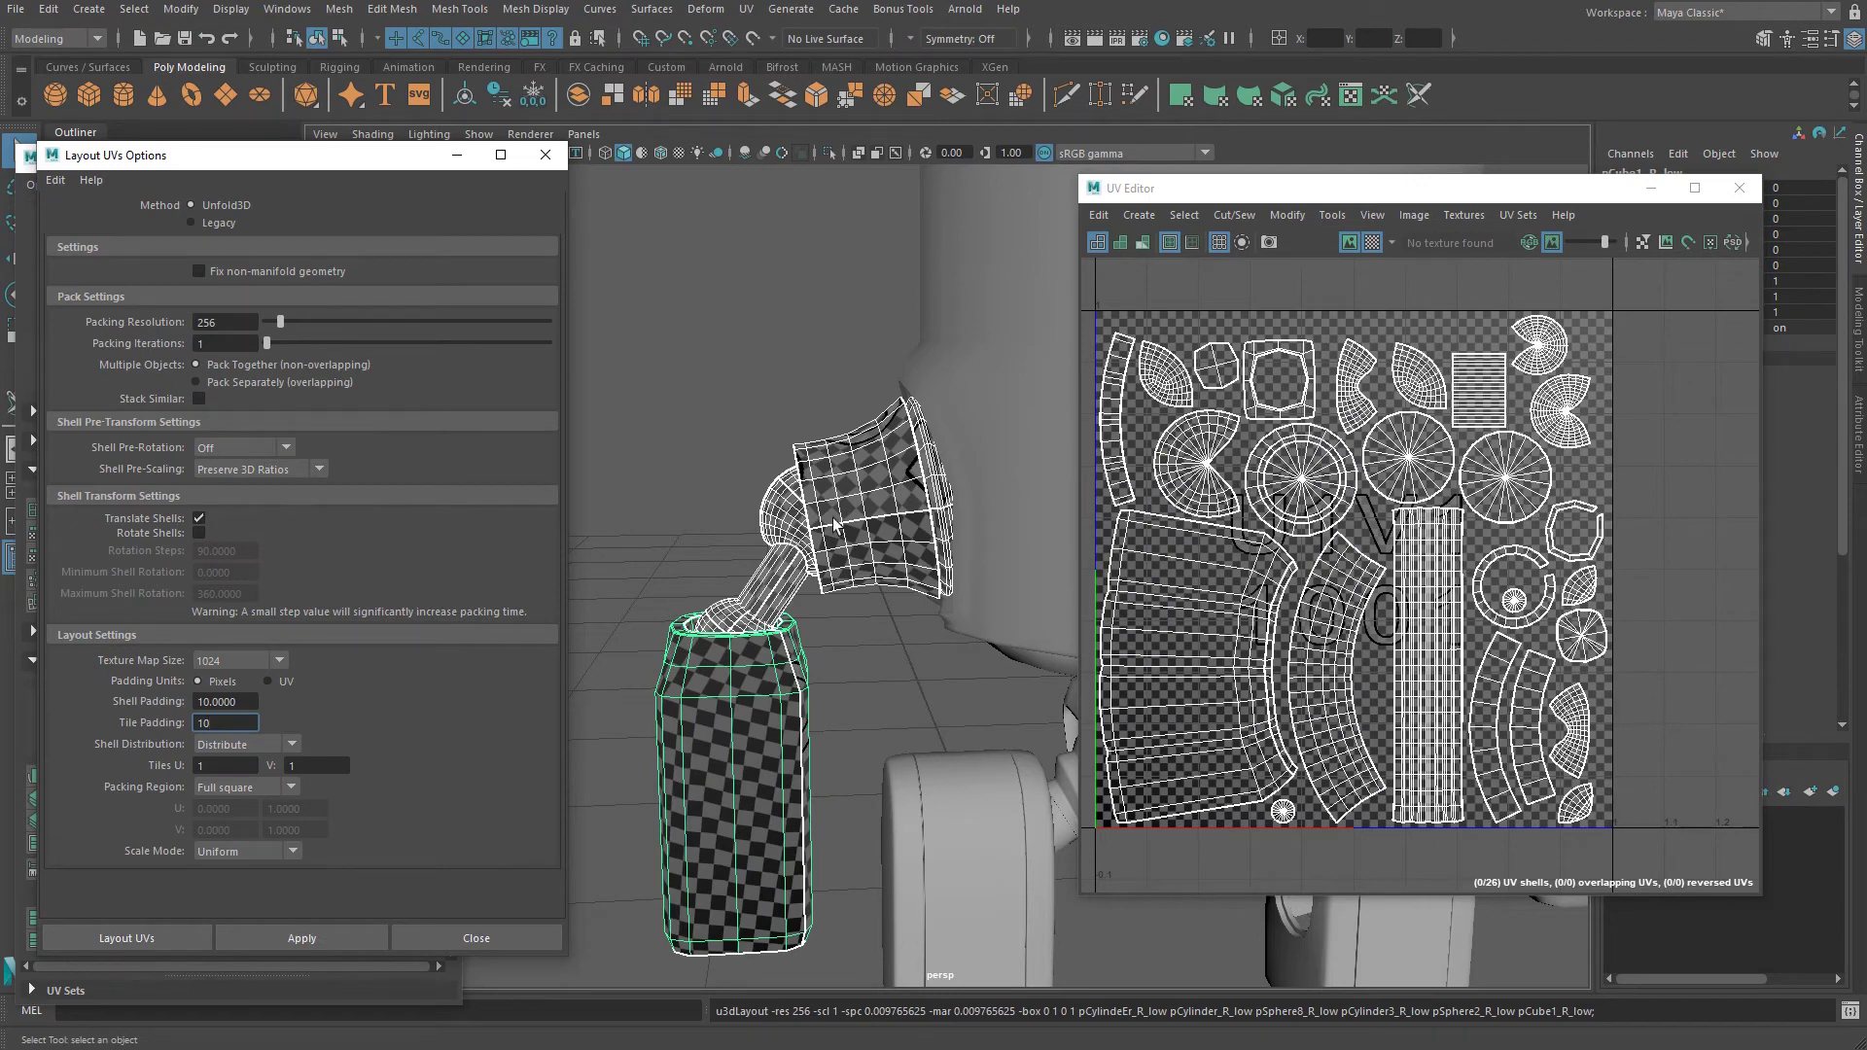
# Inspect the laid-out right arm alongside the robot's body, legs and opposite arm from several angles.
pyautogui.keyDown('alt'); pyautogui.moveTo(781, 643); pyautogui.dragTo(542, 612, button='right'); pyautogui.keyUp('alt')
pyautogui.keyDown('alt'); pyautogui.moveTo(1008, 571); pyautogui.dragTo(887, 469, button='middle'); pyautogui.keyUp('alt')
pyautogui.keyDown('alt'); pyautogui.moveTo(887, 470); pyautogui.dragTo(838, 378); pyautogui.keyUp('alt')
pyautogui.keyDown('alt'); pyautogui.moveTo(863, 379); pyautogui.dragTo(827, 548, button='right'); pyautogui.keyUp('alt')
pyautogui.keyDown('alt'); pyautogui.moveTo(828, 549); pyautogui.dragTo(812, 487, button='middle'); pyautogui.keyUp('alt')
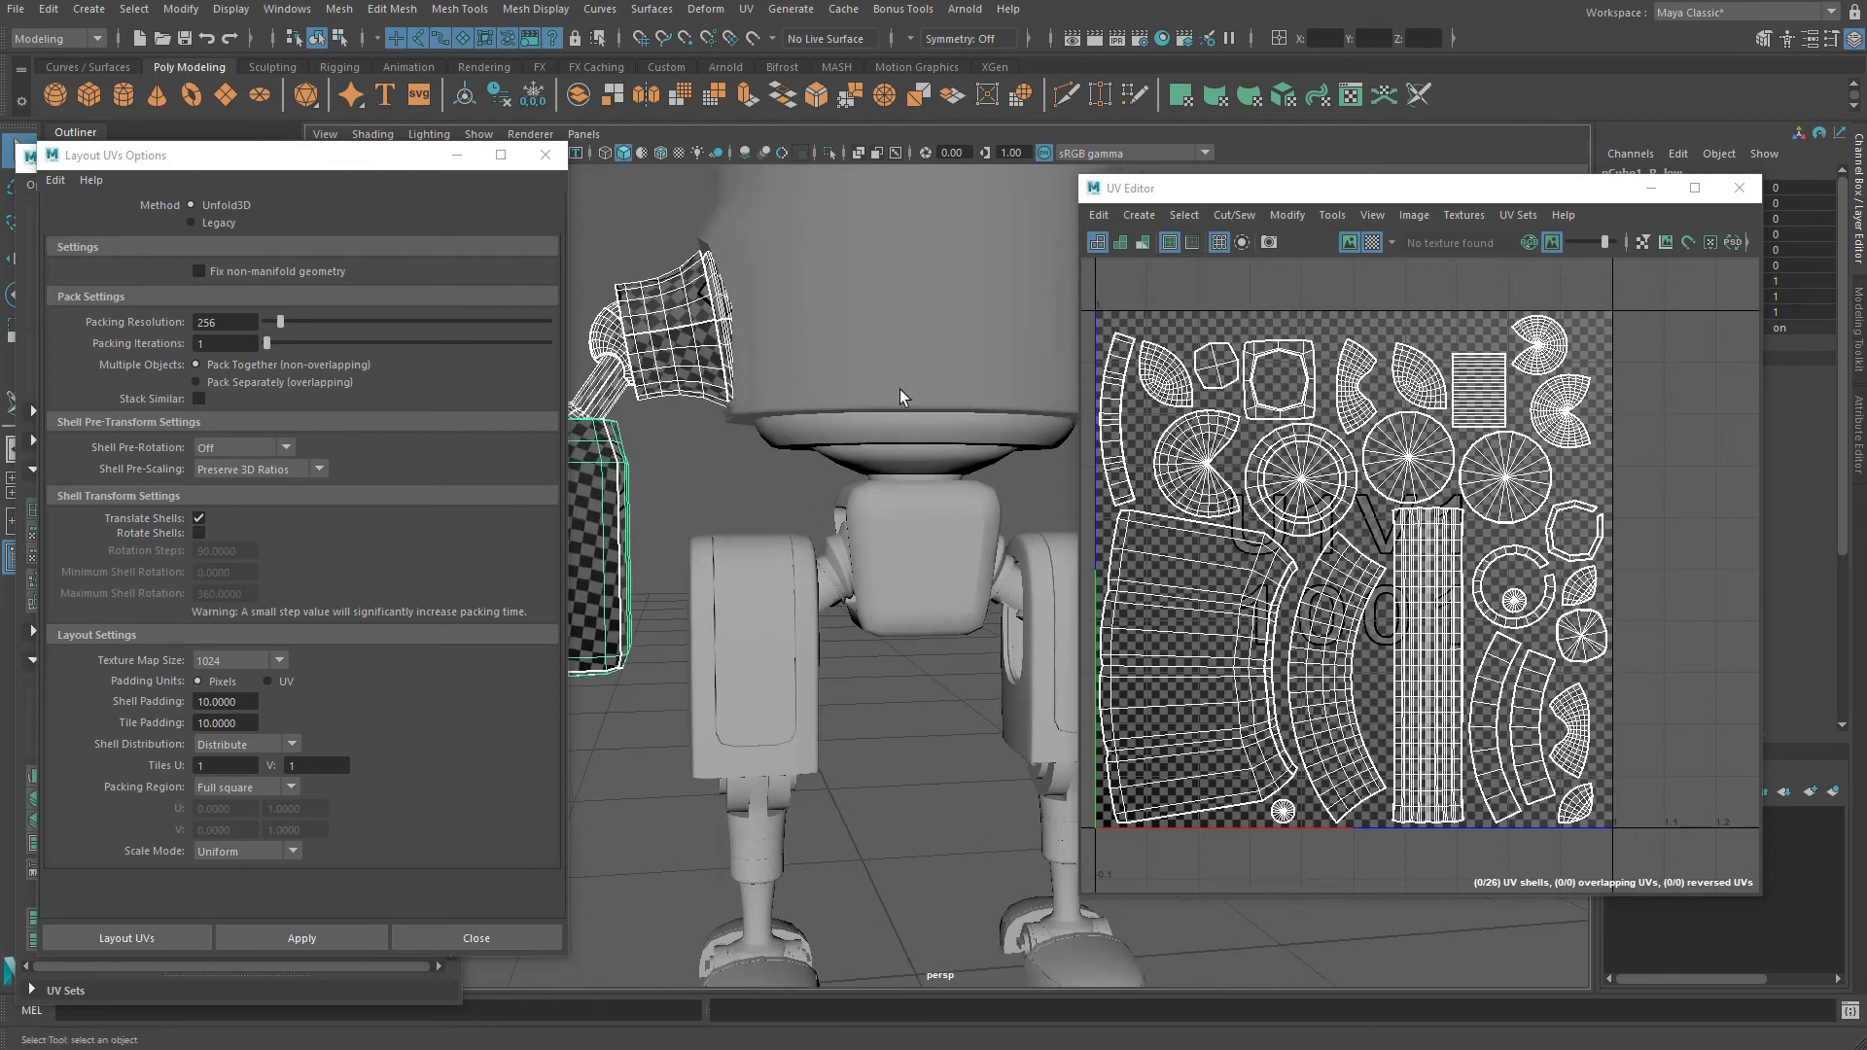
pyautogui.moveTo(1296, 198); pyautogui.dragTo(1343, 201)
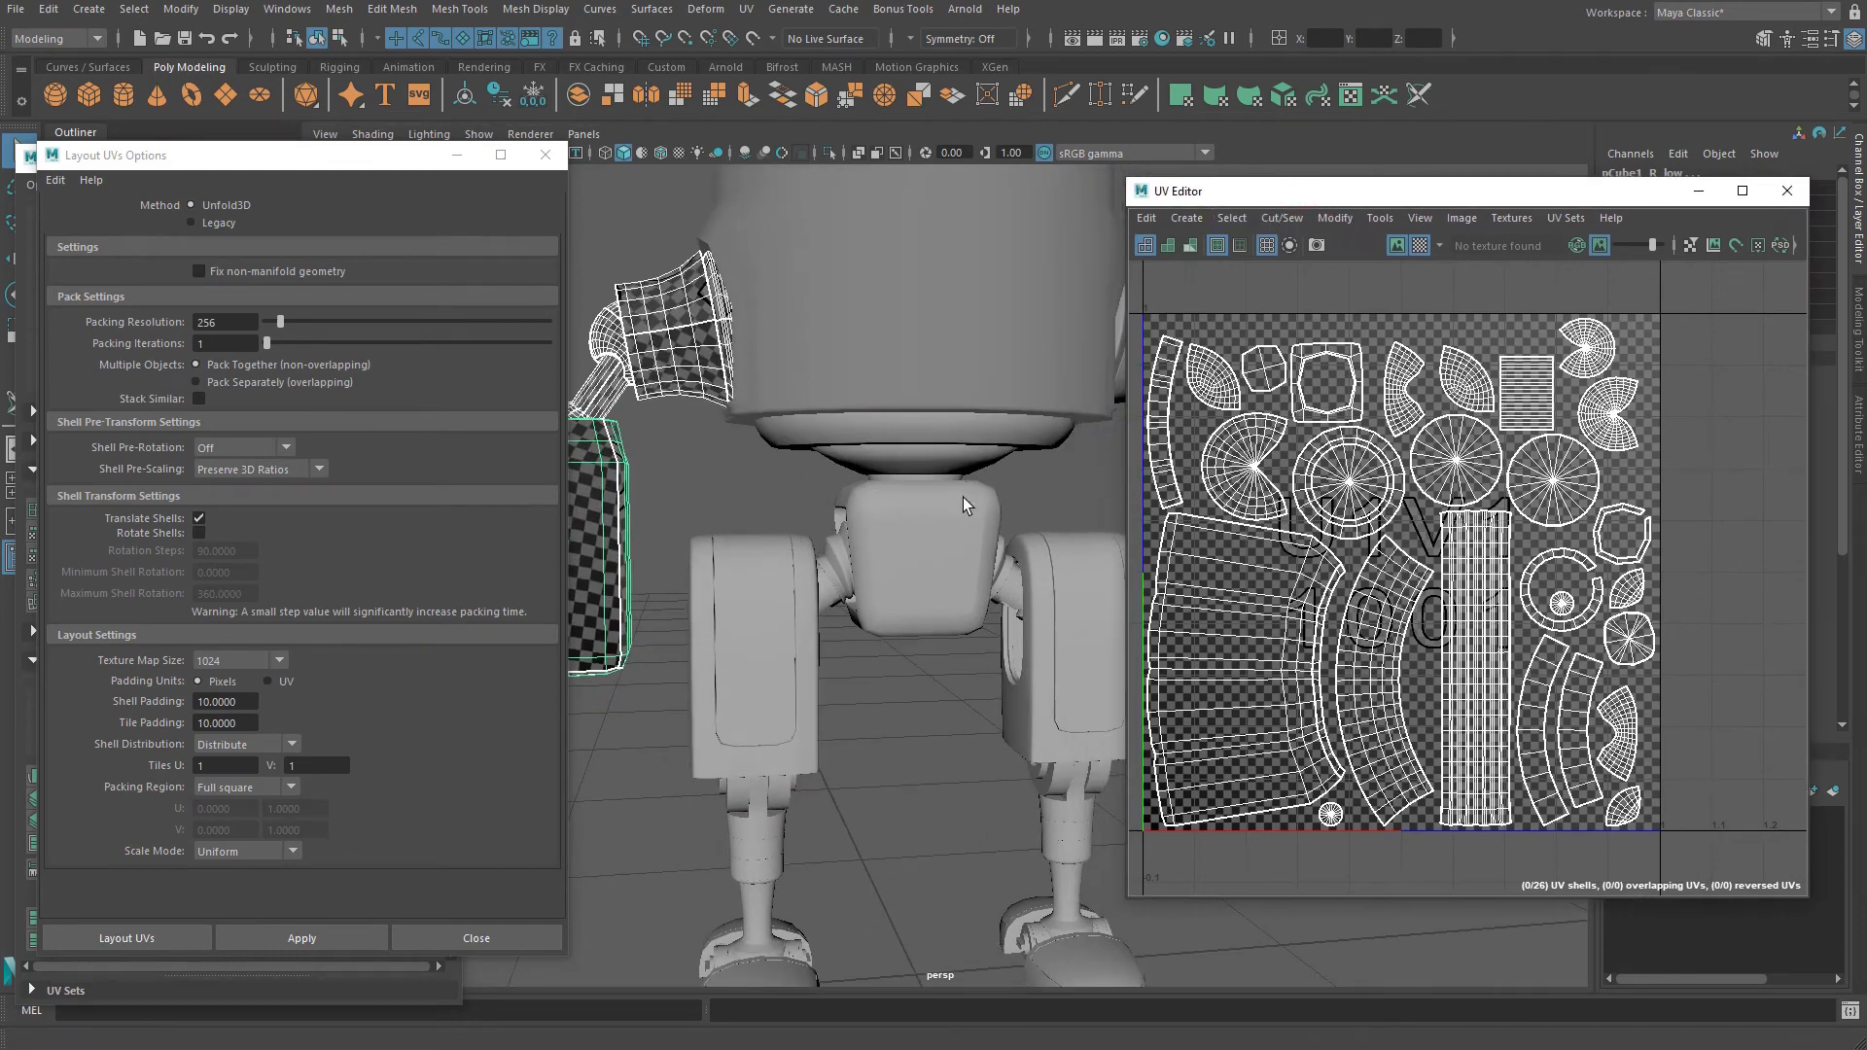
pyautogui.keyDown('alt'); pyautogui.moveTo(965, 505); pyautogui.dragTo(923, 510); pyautogui.keyUp('alt')
pyautogui.keyDown('alt'); pyautogui.moveTo(916, 509); pyautogui.dragTo(681, 484, button='right'); pyautogui.keyUp('alt')
pyautogui.keyDown('alt'); pyautogui.moveTo(801, 459); pyautogui.dragTo(747, 550, button='middle'); pyautogui.keyUp('alt')
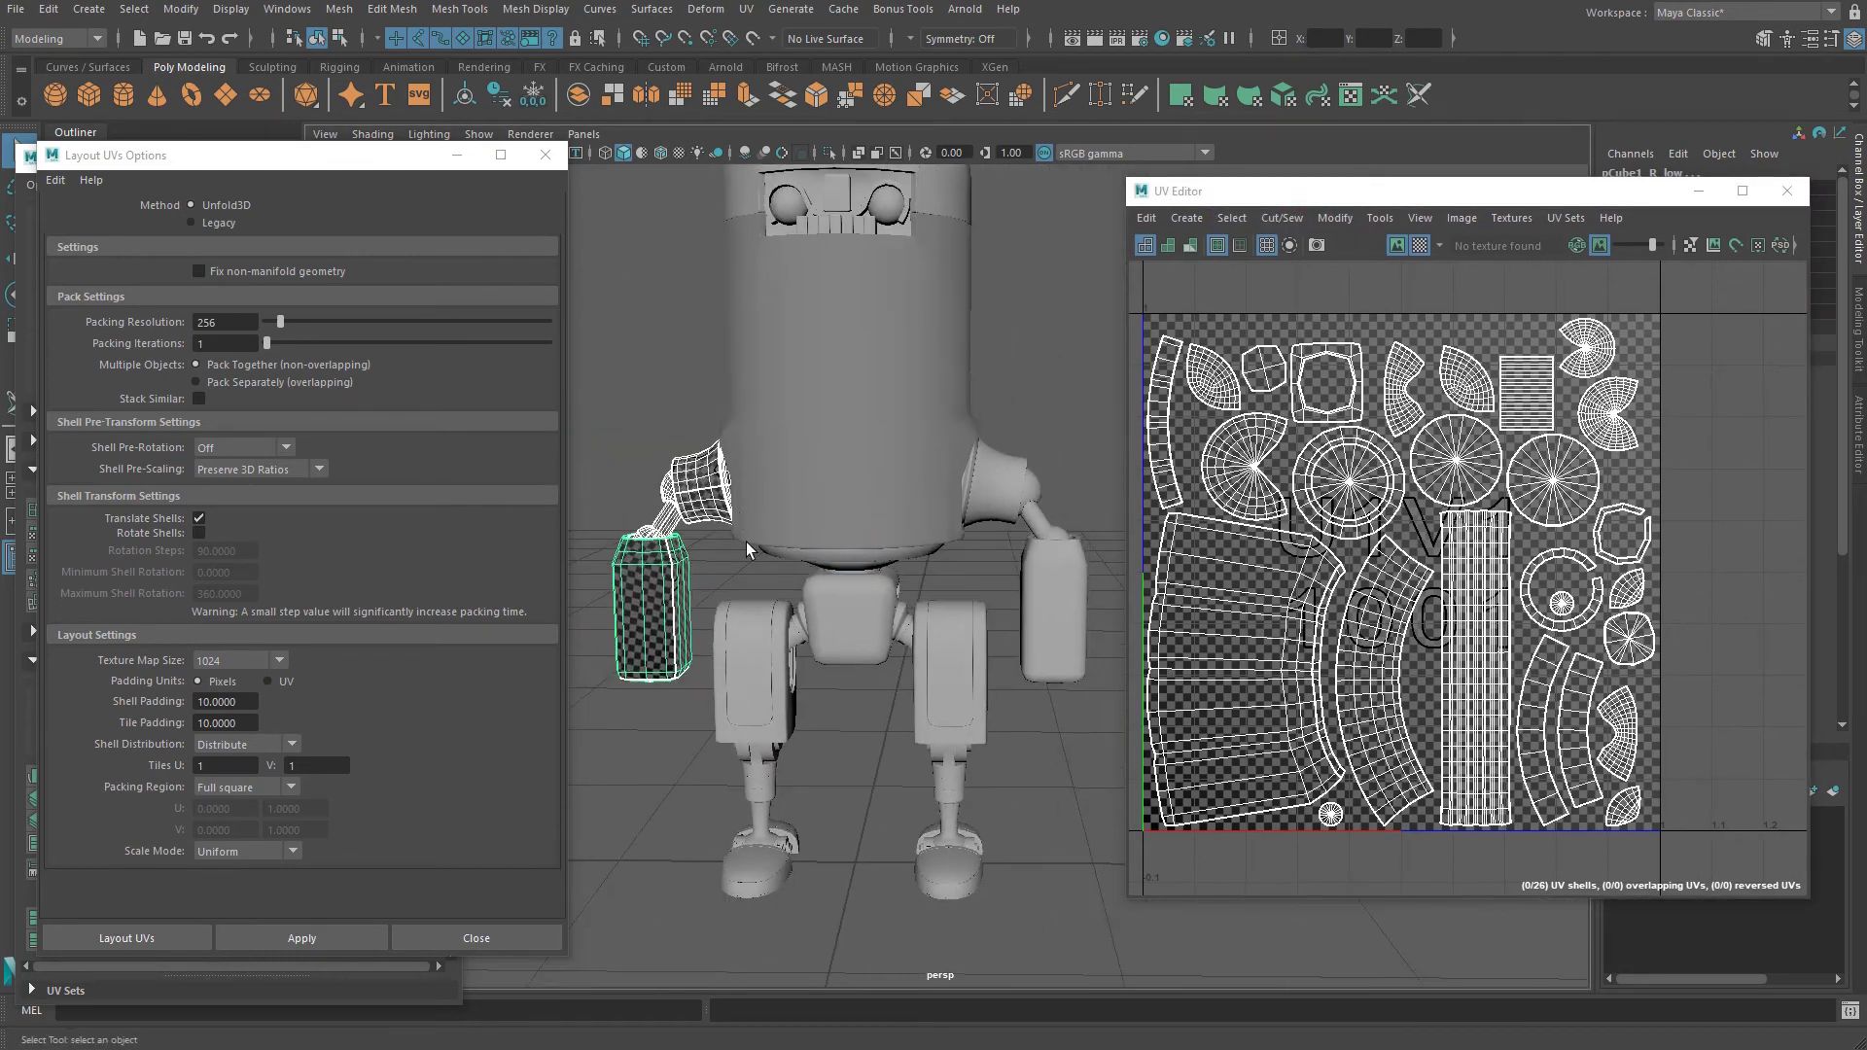
# Close the UV Editor, the Layout UVs options and the UV Toolkit, leaving the right shoulder cone selected.
pyautogui.moveTo(675, 408); pyautogui.dragTo(618, 617)
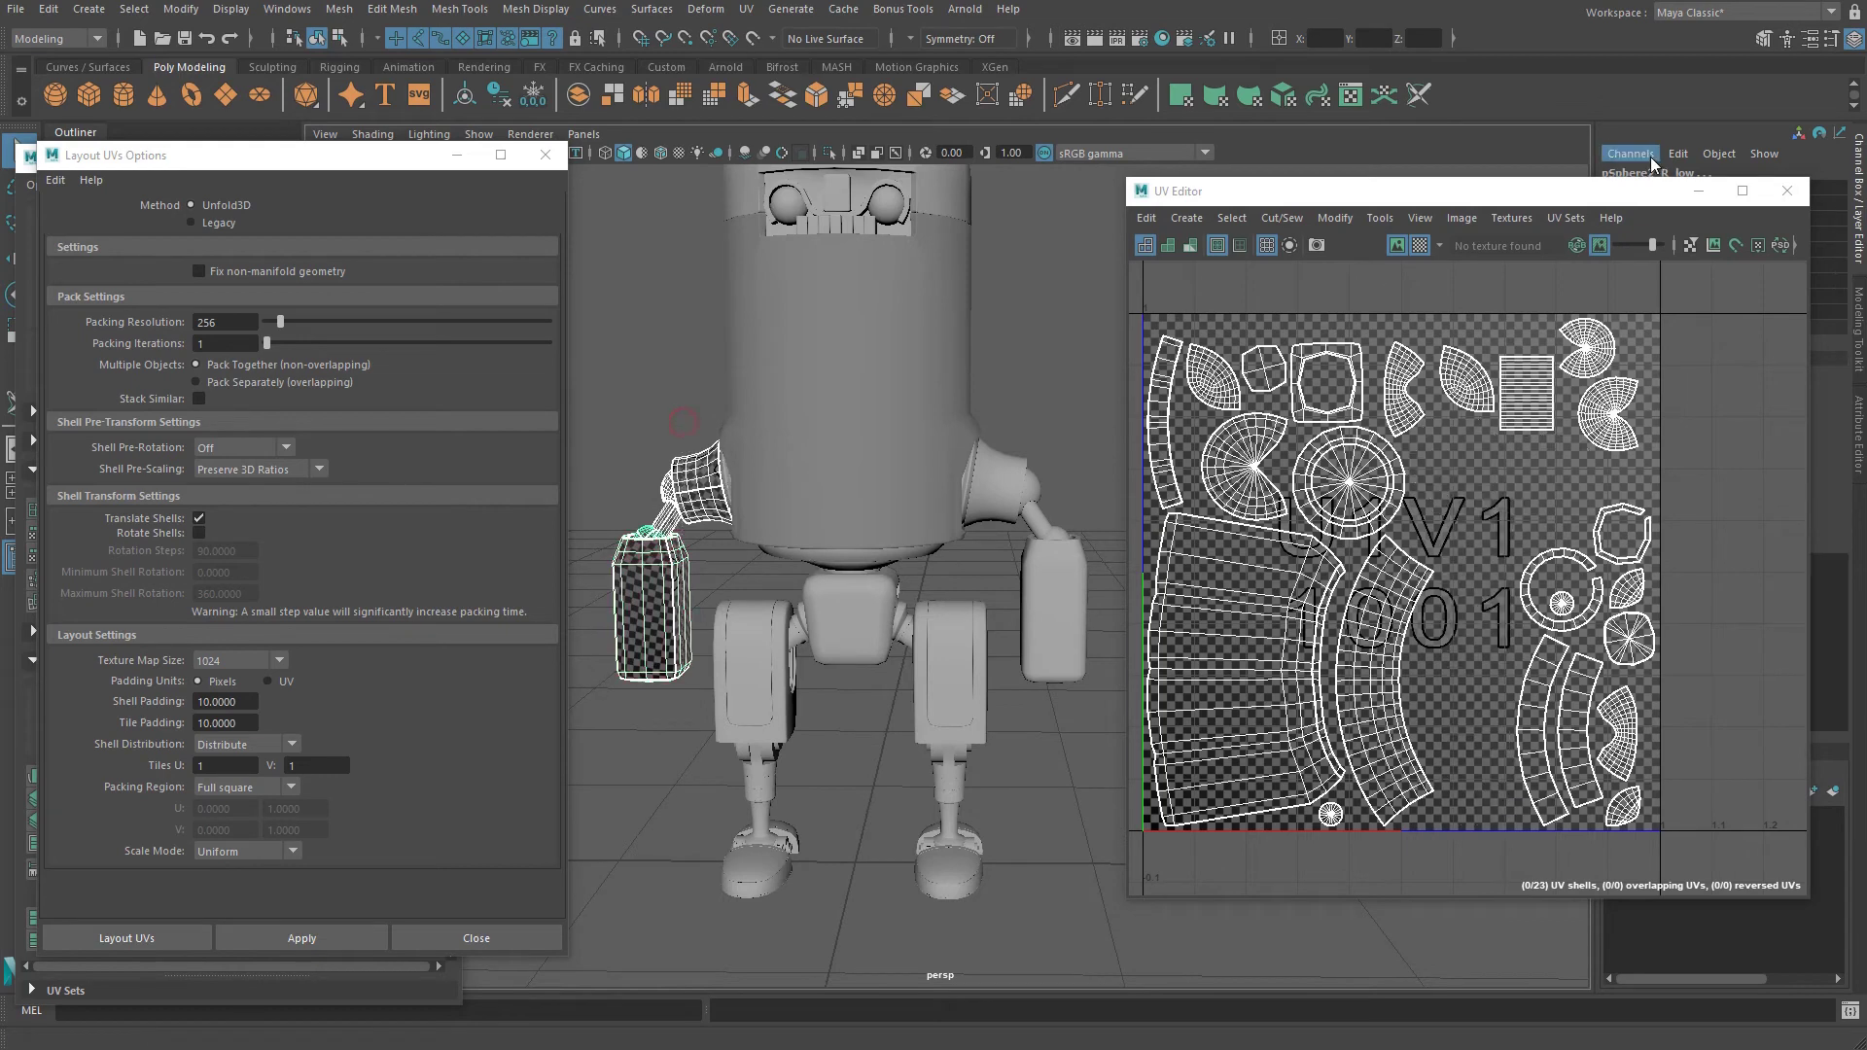
pyautogui.click(1787, 192)
pyautogui.click(542, 160)
pyautogui.click(1022, 499)
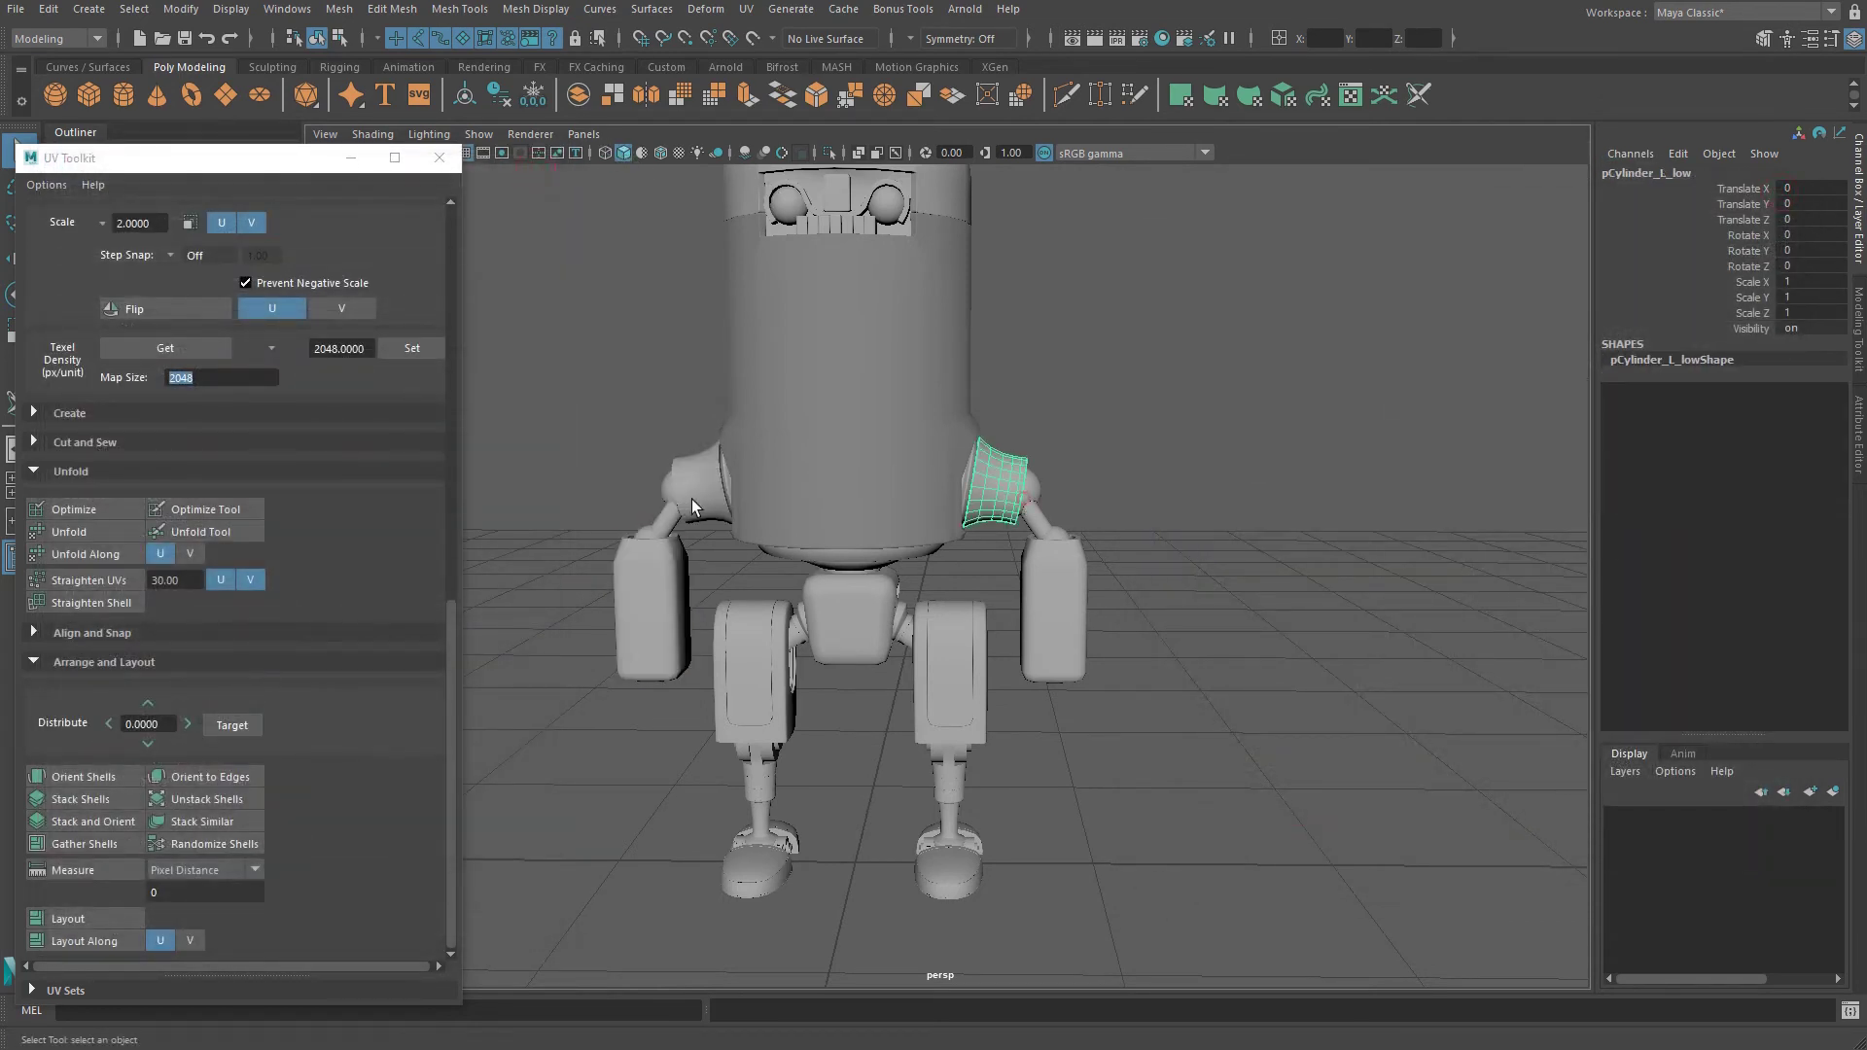
pyautogui.click(691, 500)
pyautogui.click(439, 158)
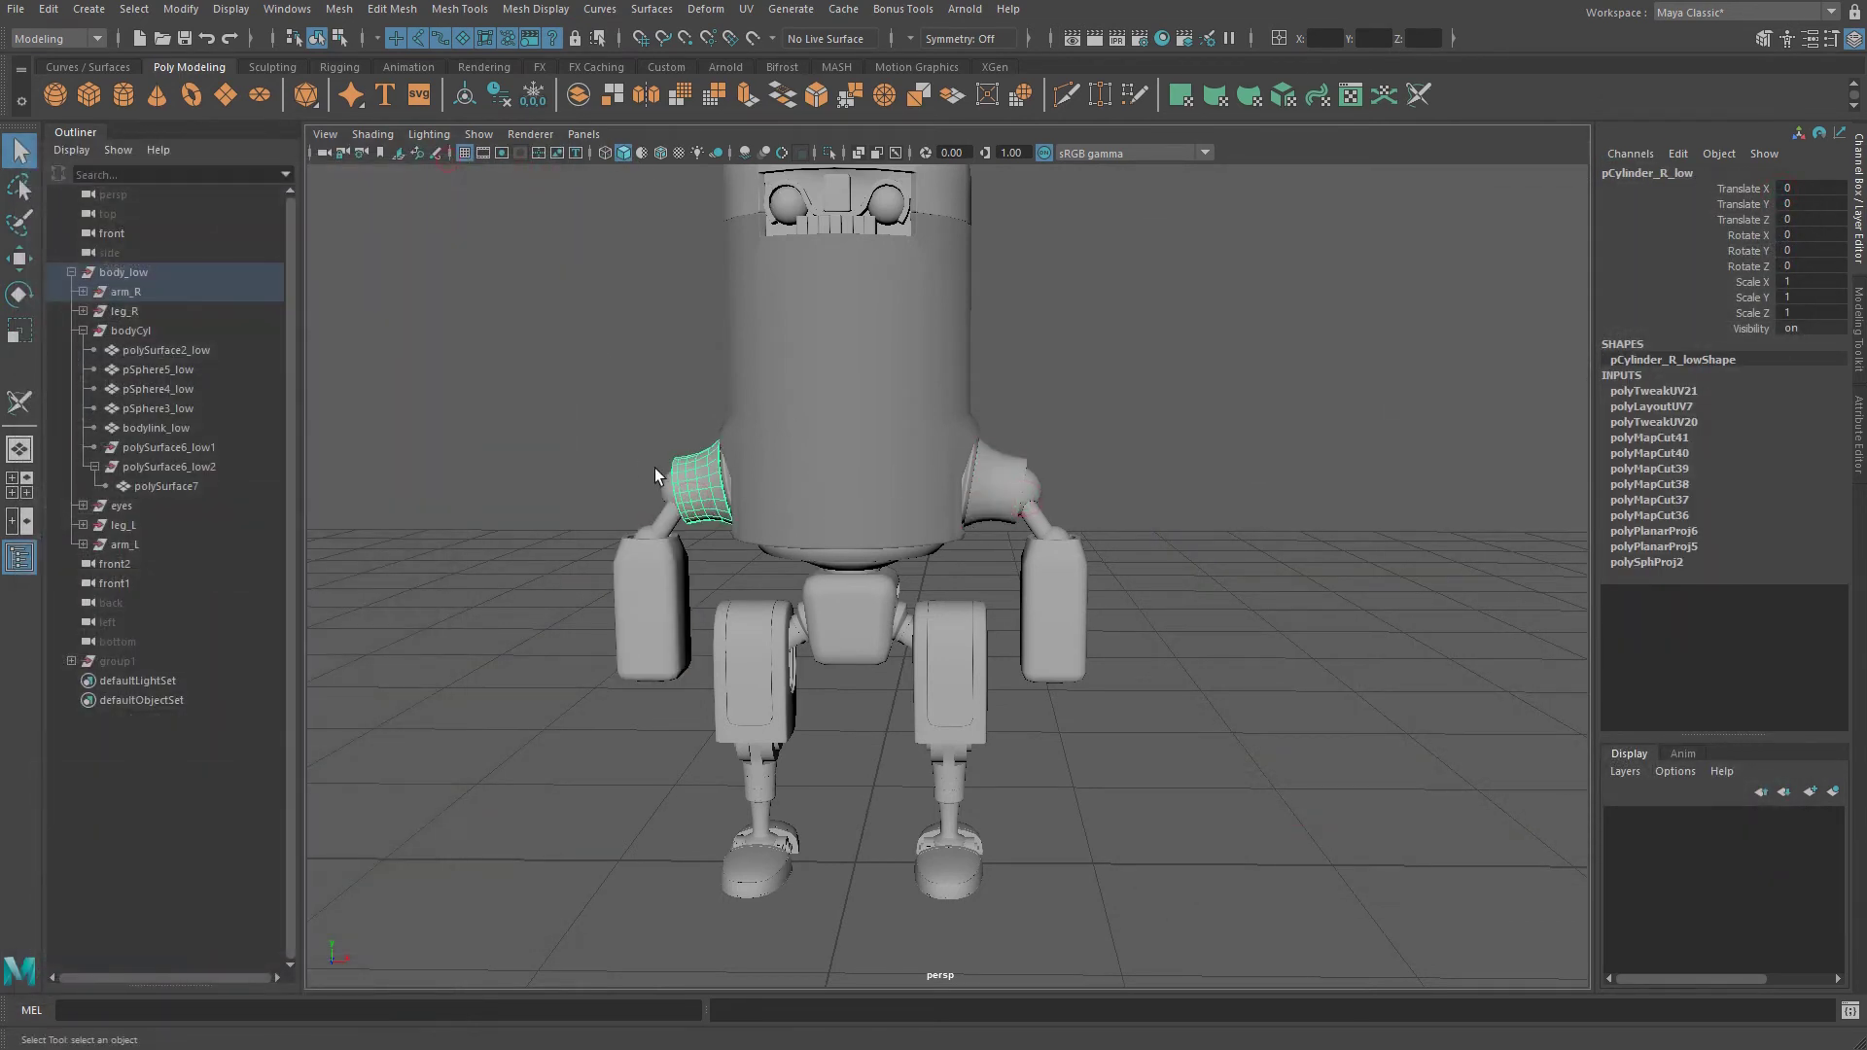
# Delete the leg_L and arm_L groups from the body_low hierarchy.
pyautogui.click(141, 292)
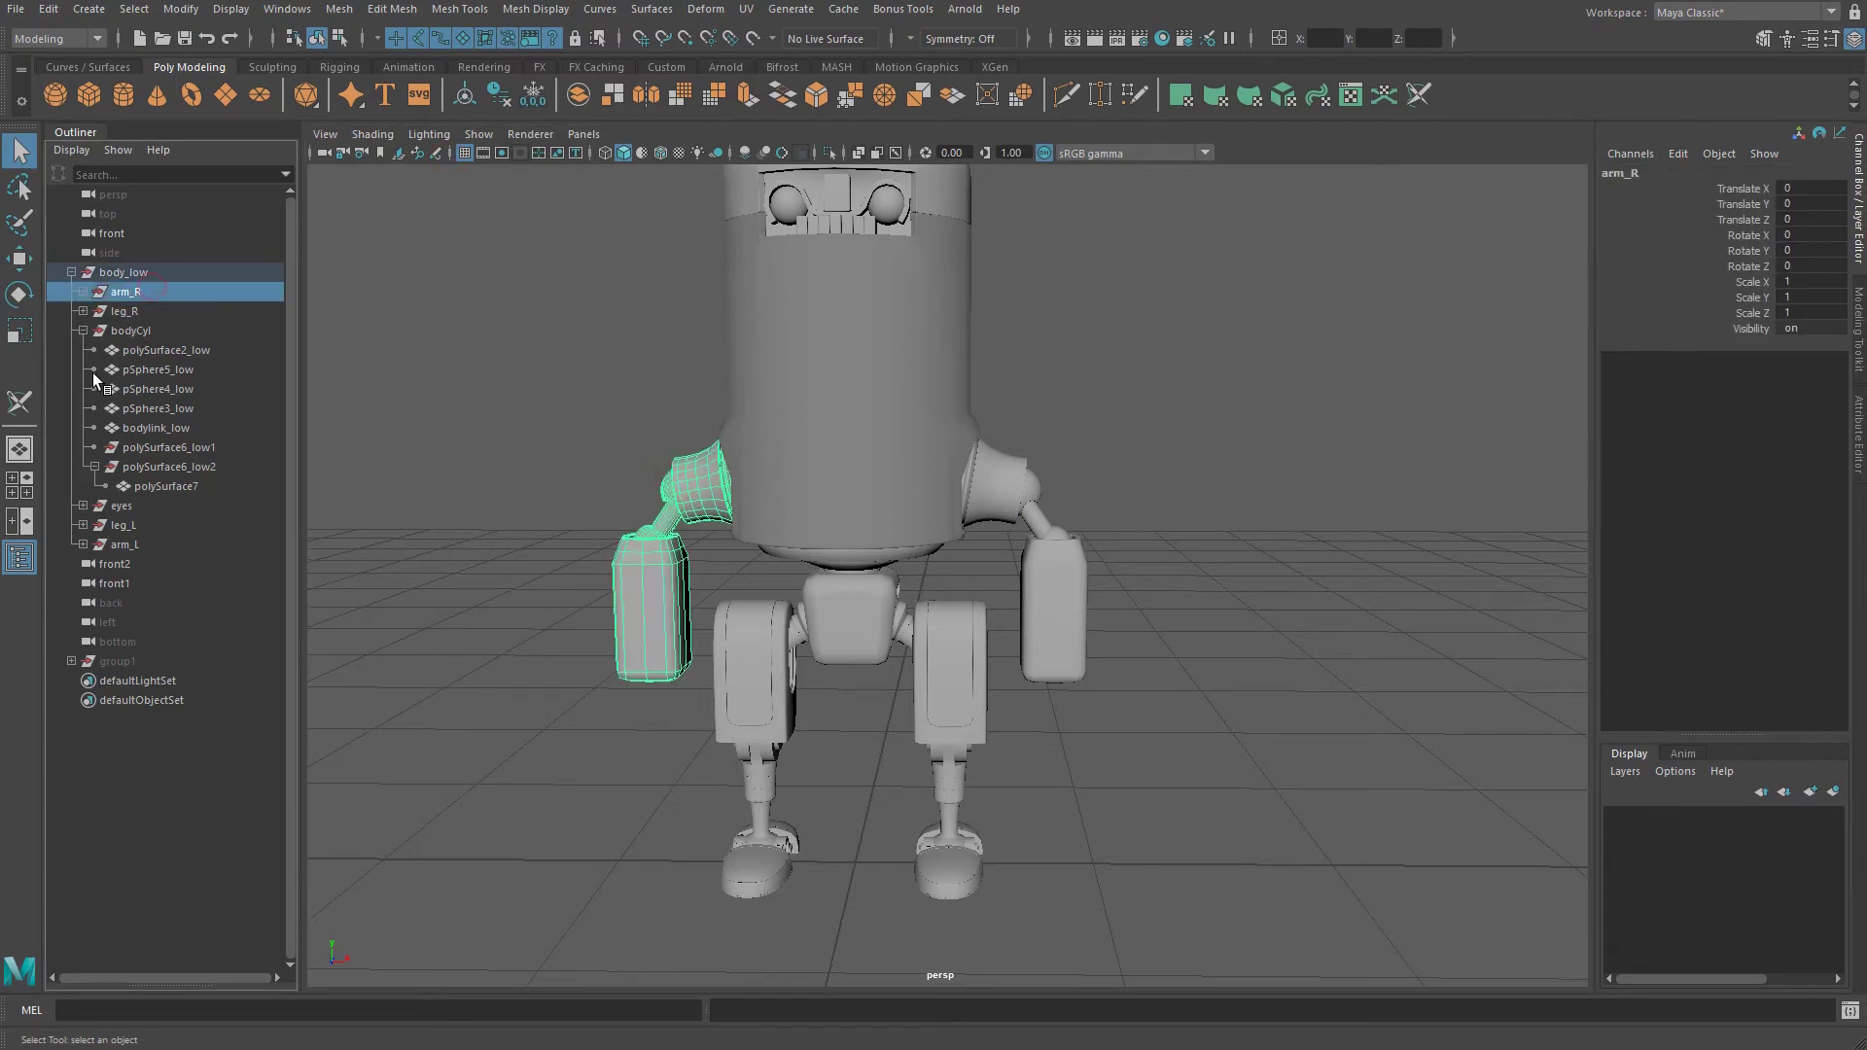
pyautogui.click(166, 529)
pyautogui.press('Delete')
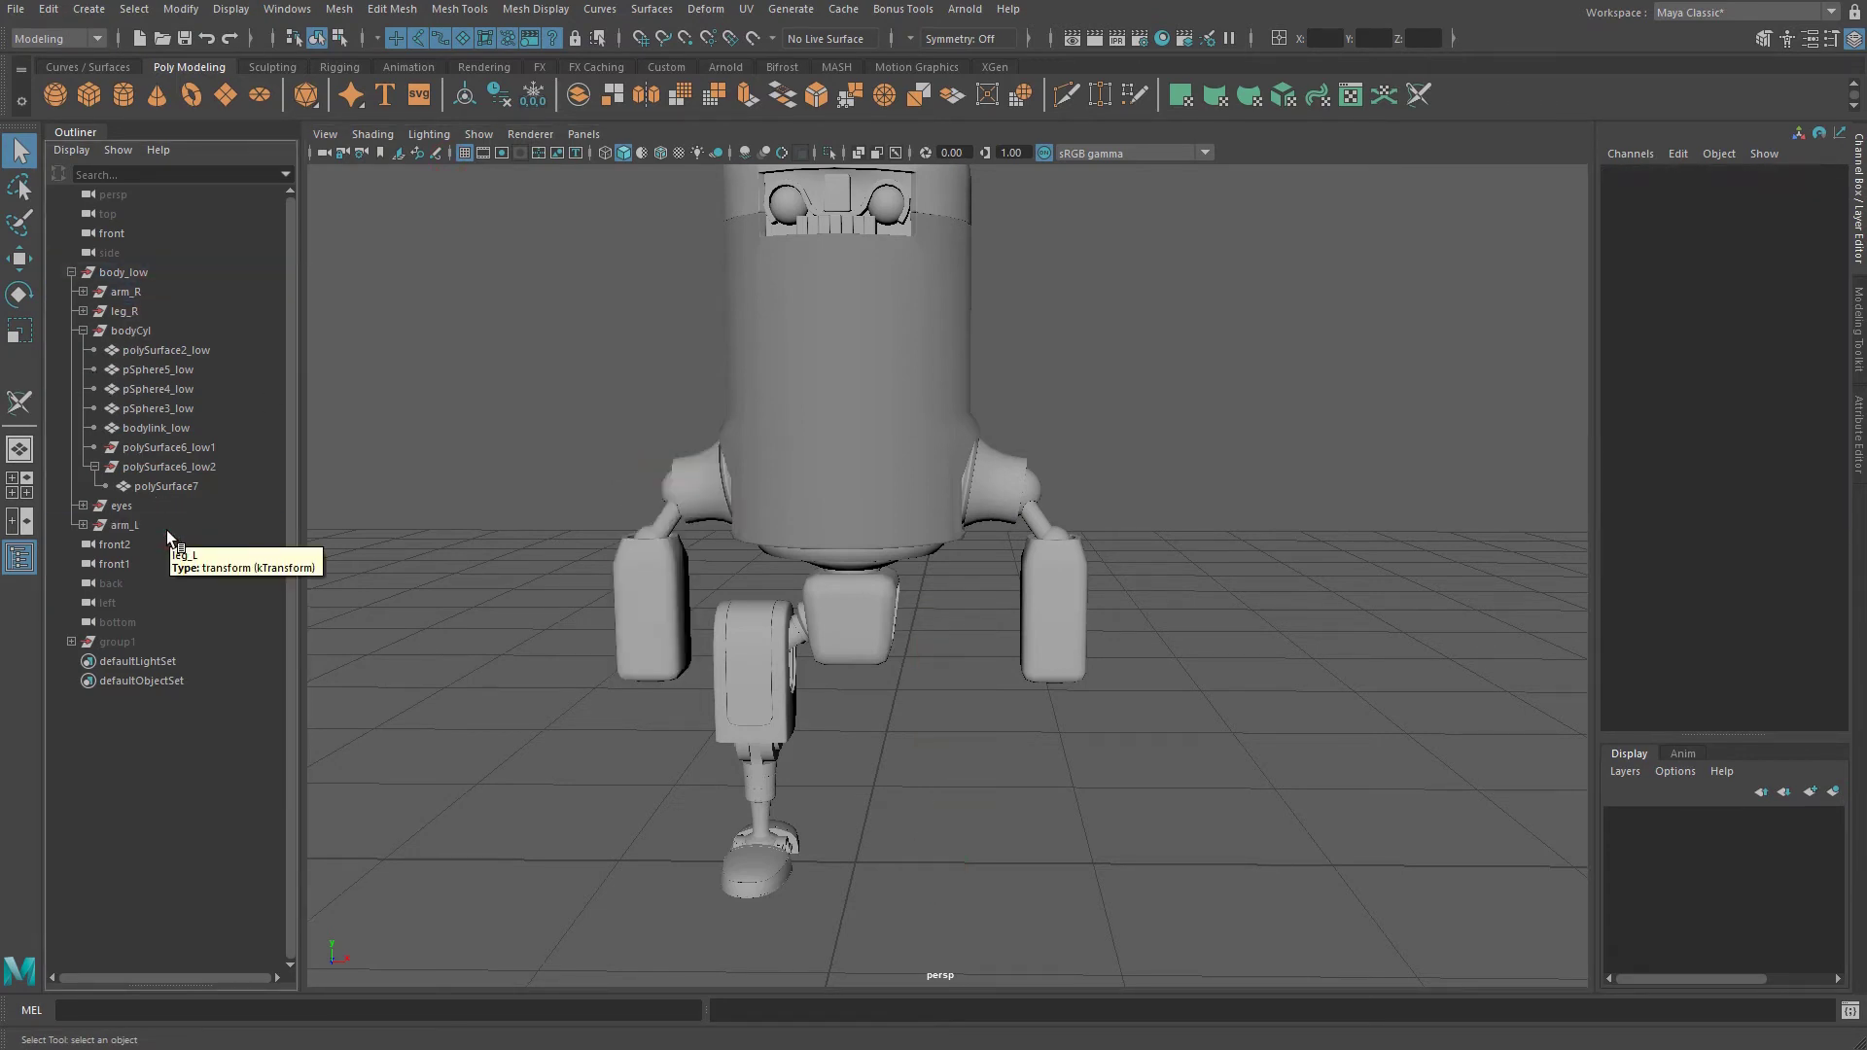
pyautogui.click(166, 530)
pyautogui.press('Delete')
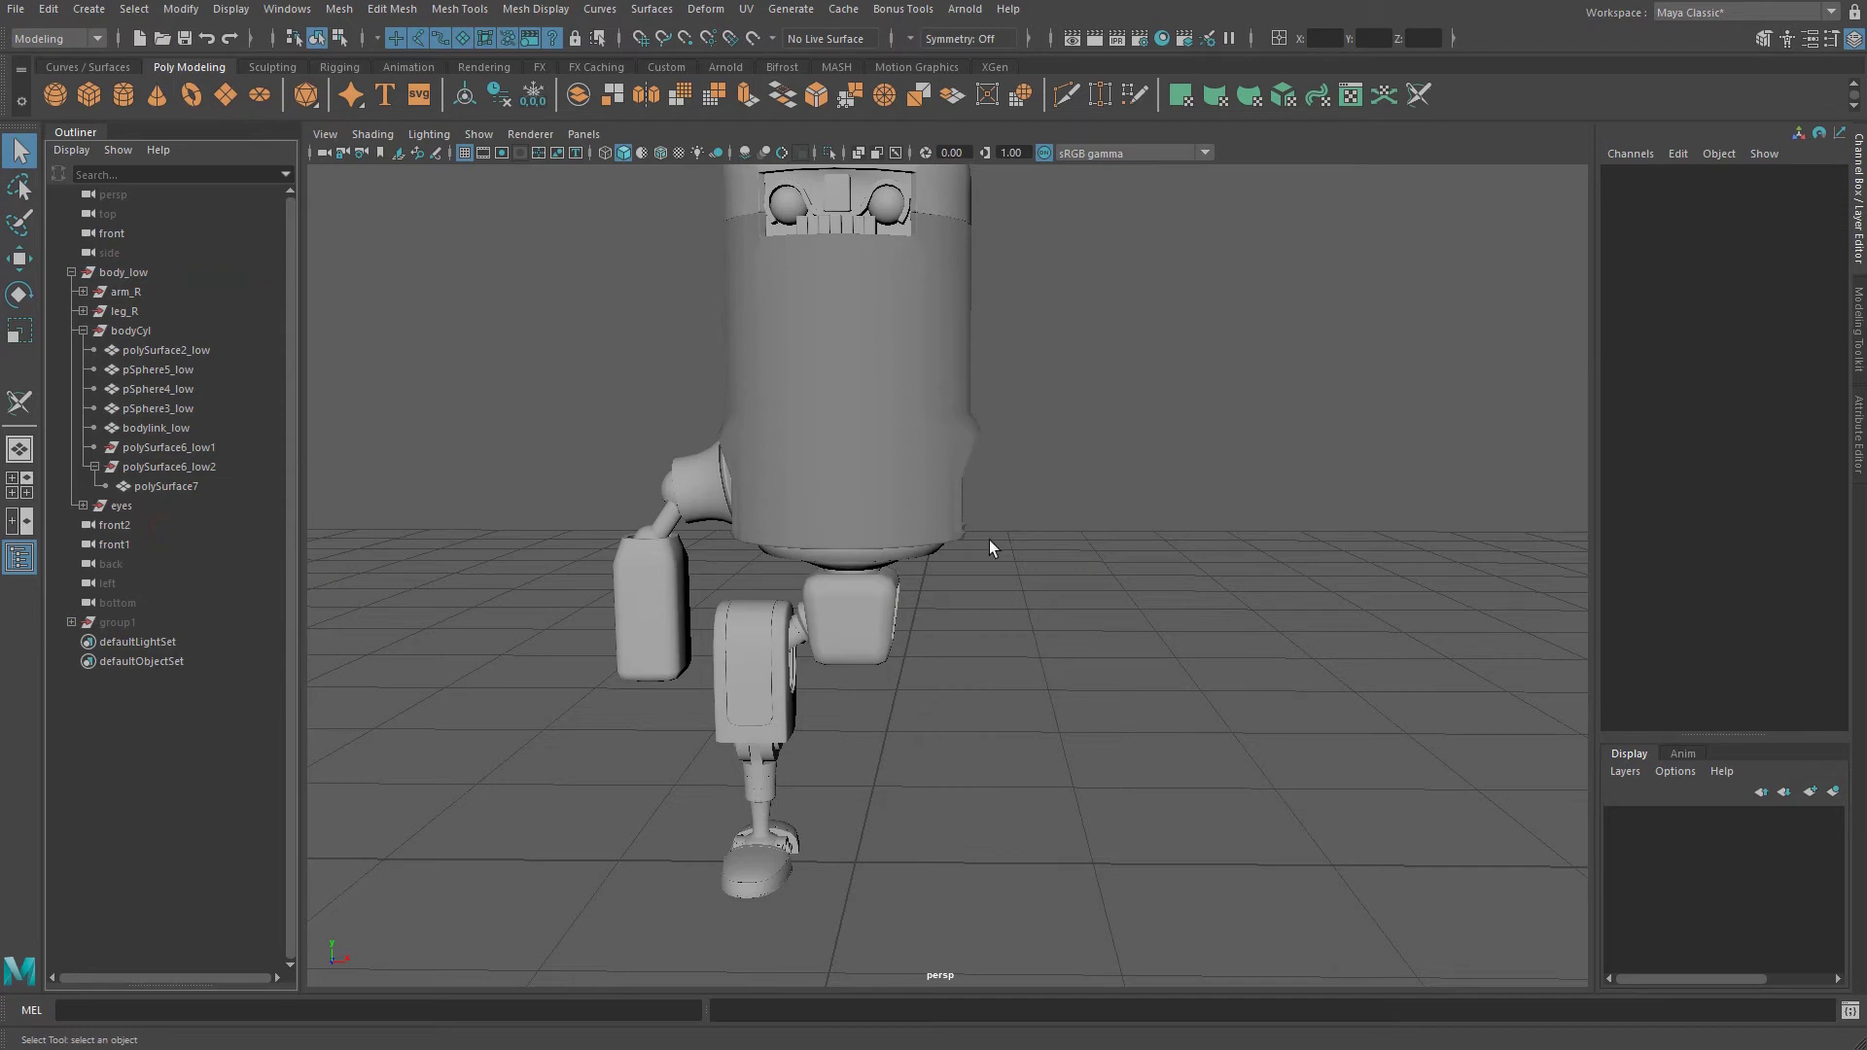
# Duplicate the arm_R group with all of its unwrapped parts.
pyautogui.click(721, 494)
pyautogui.keyDown('alt'); pyautogui.moveTo(682, 457); pyautogui.dragTo(747, 438); pyautogui.keyUp('alt')
pyautogui.keyDown('alt'); pyautogui.moveTo(747, 437); pyautogui.dragTo(845, 515, button='right'); pyautogui.keyUp('alt')
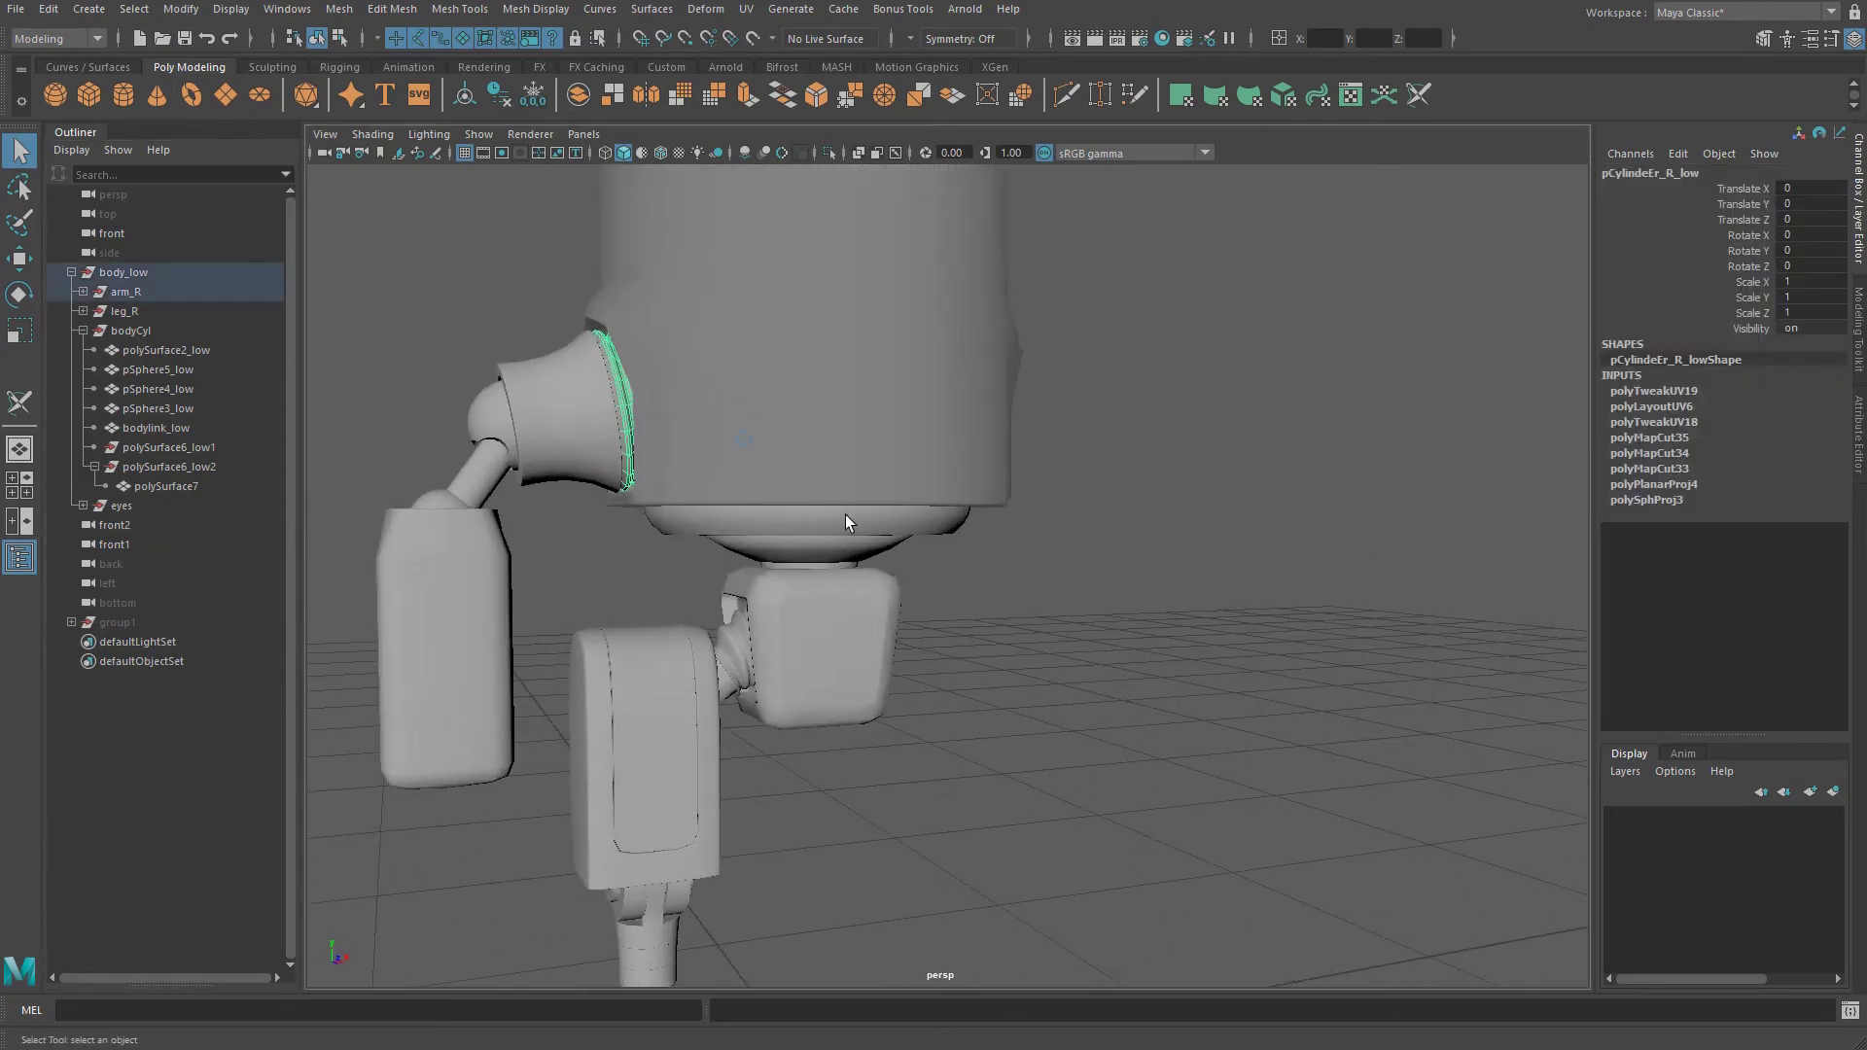
pyautogui.keyDown('alt'); pyautogui.moveTo(845, 516); pyautogui.dragTo(999, 588, button='middle'); pyautogui.keyUp('alt')
pyautogui.moveTo(646, 381); pyautogui.dragTo(764, 593)
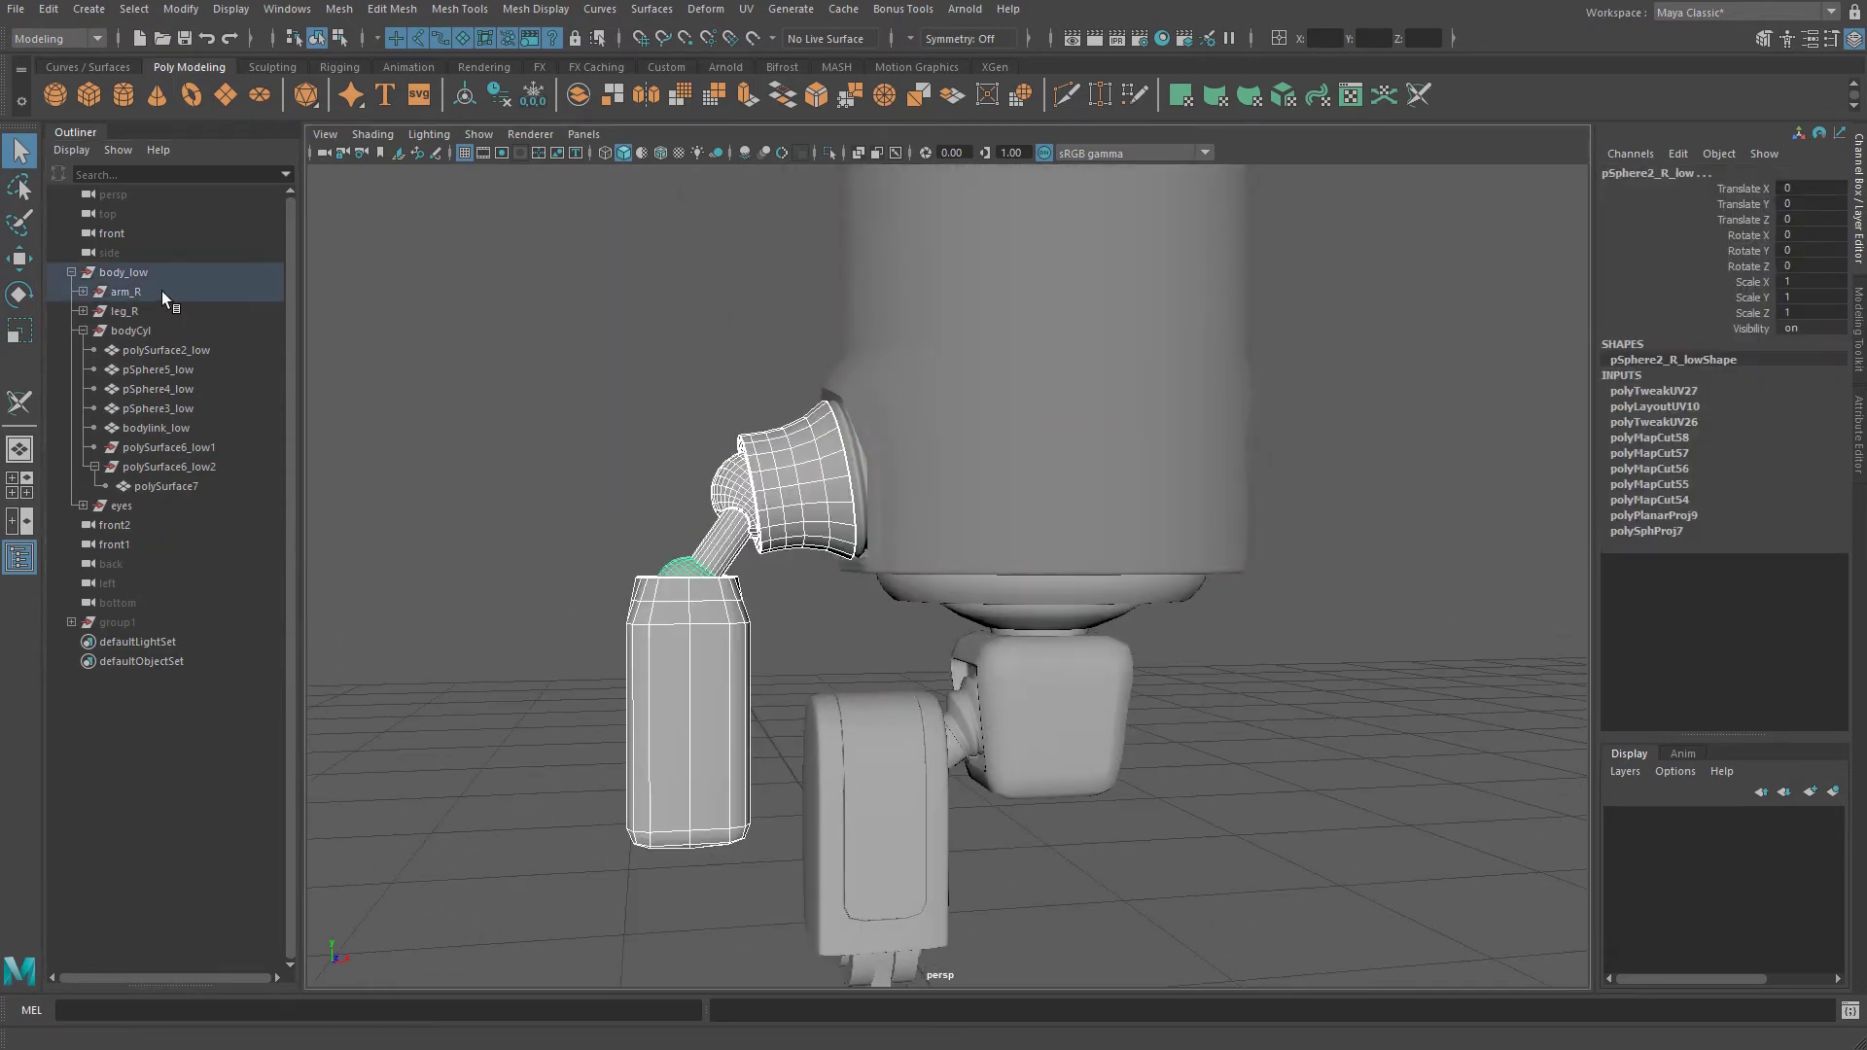
pyautogui.hotkey('ctrl', 'g')
pyautogui.keyDown('alt'); pyautogui.moveTo(409, 399); pyautogui.dragTo(512, 453); pyautogui.keyUp('alt')
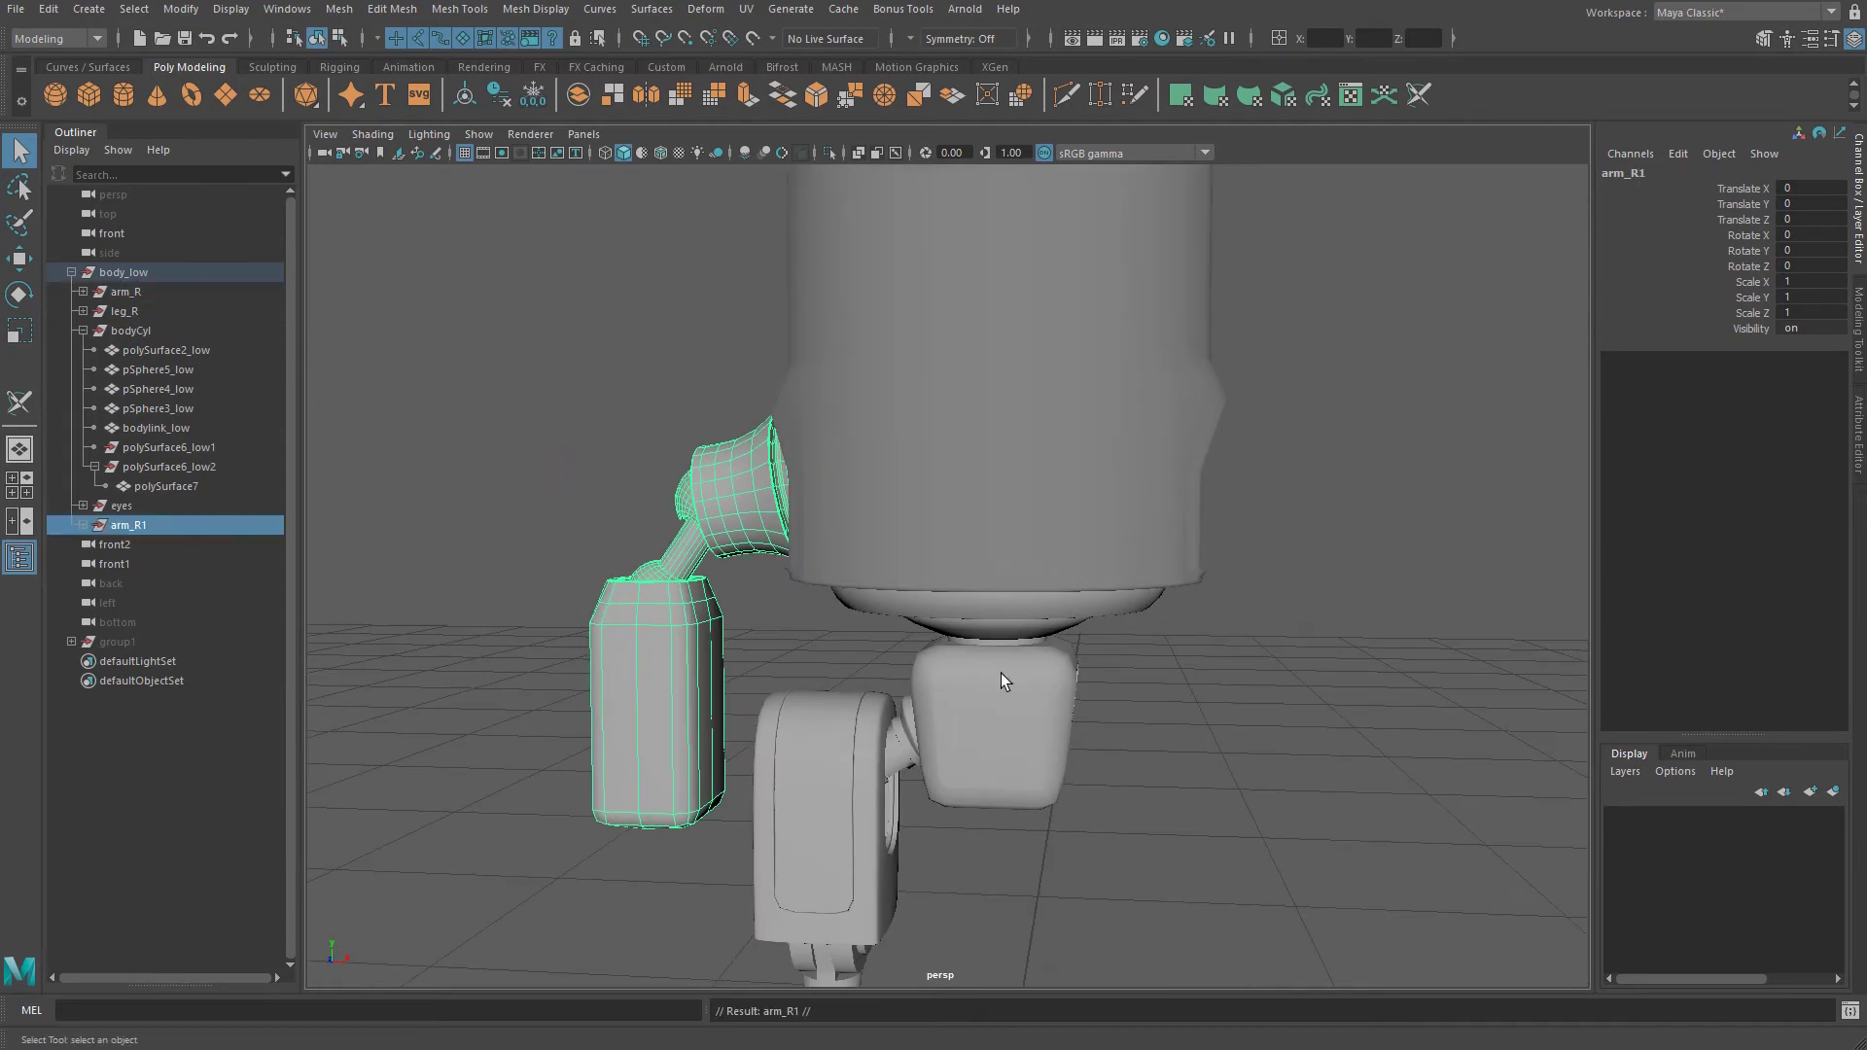
# Mirror the duplicated arm group to the robot's other side by setting its Scale X to -1.
pyautogui.press('w')
pyautogui.keyDown('alt'); pyautogui.moveTo(1317, 760); pyautogui.dragTo(975, 688, button='right'); pyautogui.keyUp('alt')
pyautogui.keyDown('alt'); pyautogui.moveTo(975, 689); pyautogui.dragTo(1049, 733); pyautogui.keyUp('alt')
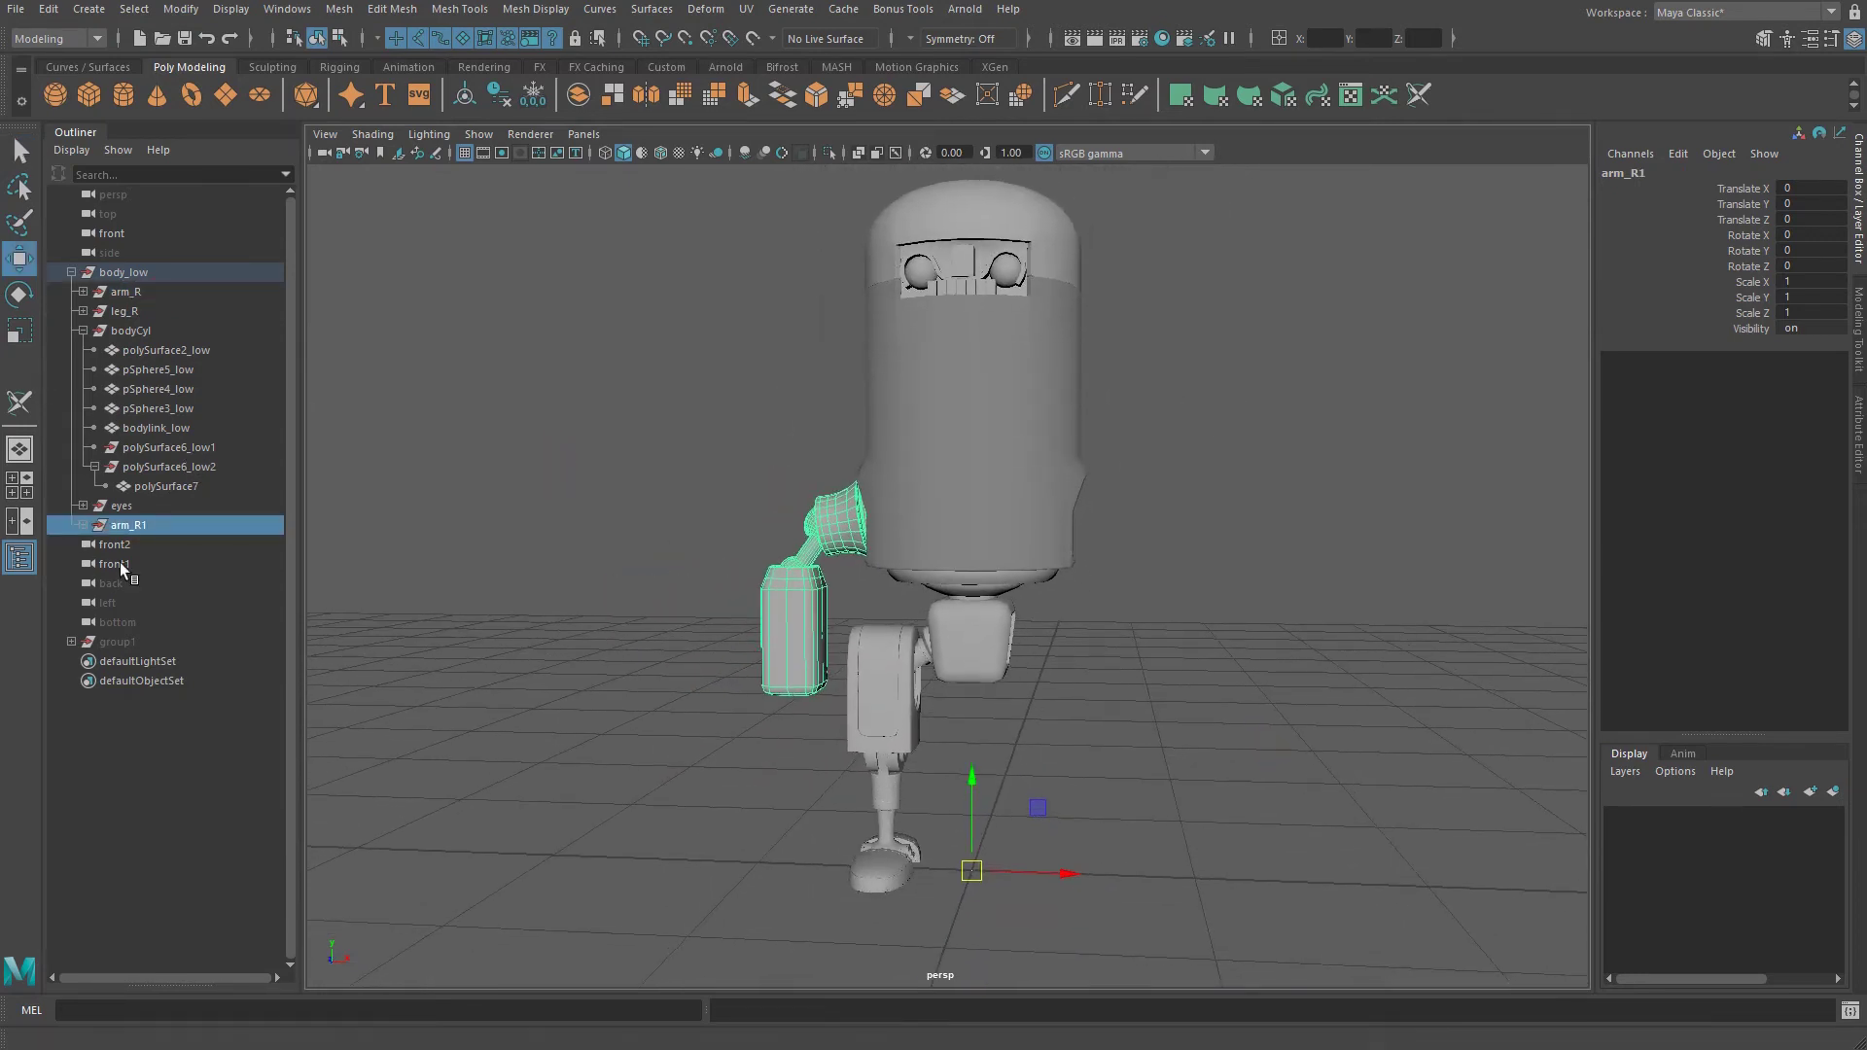
pyautogui.doubleClick(1837, 283)
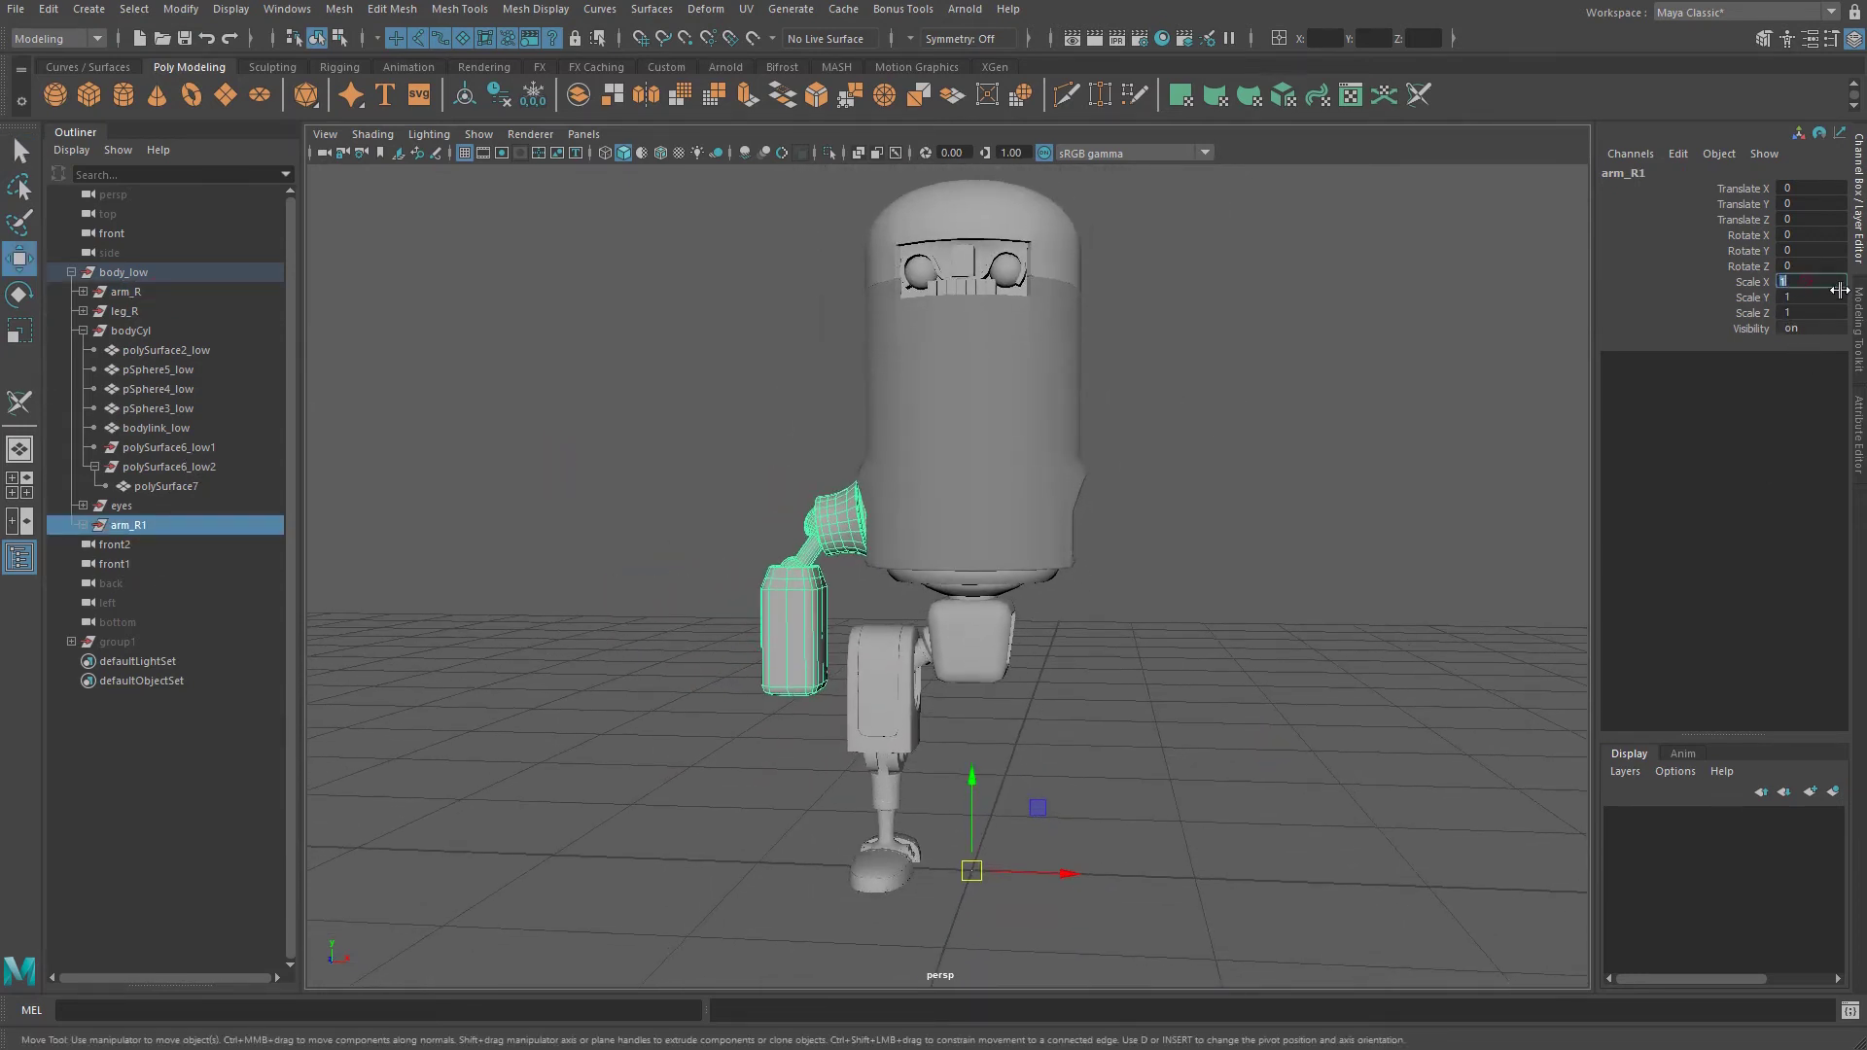
pyautogui.write('-1')
pyautogui.press('Return')
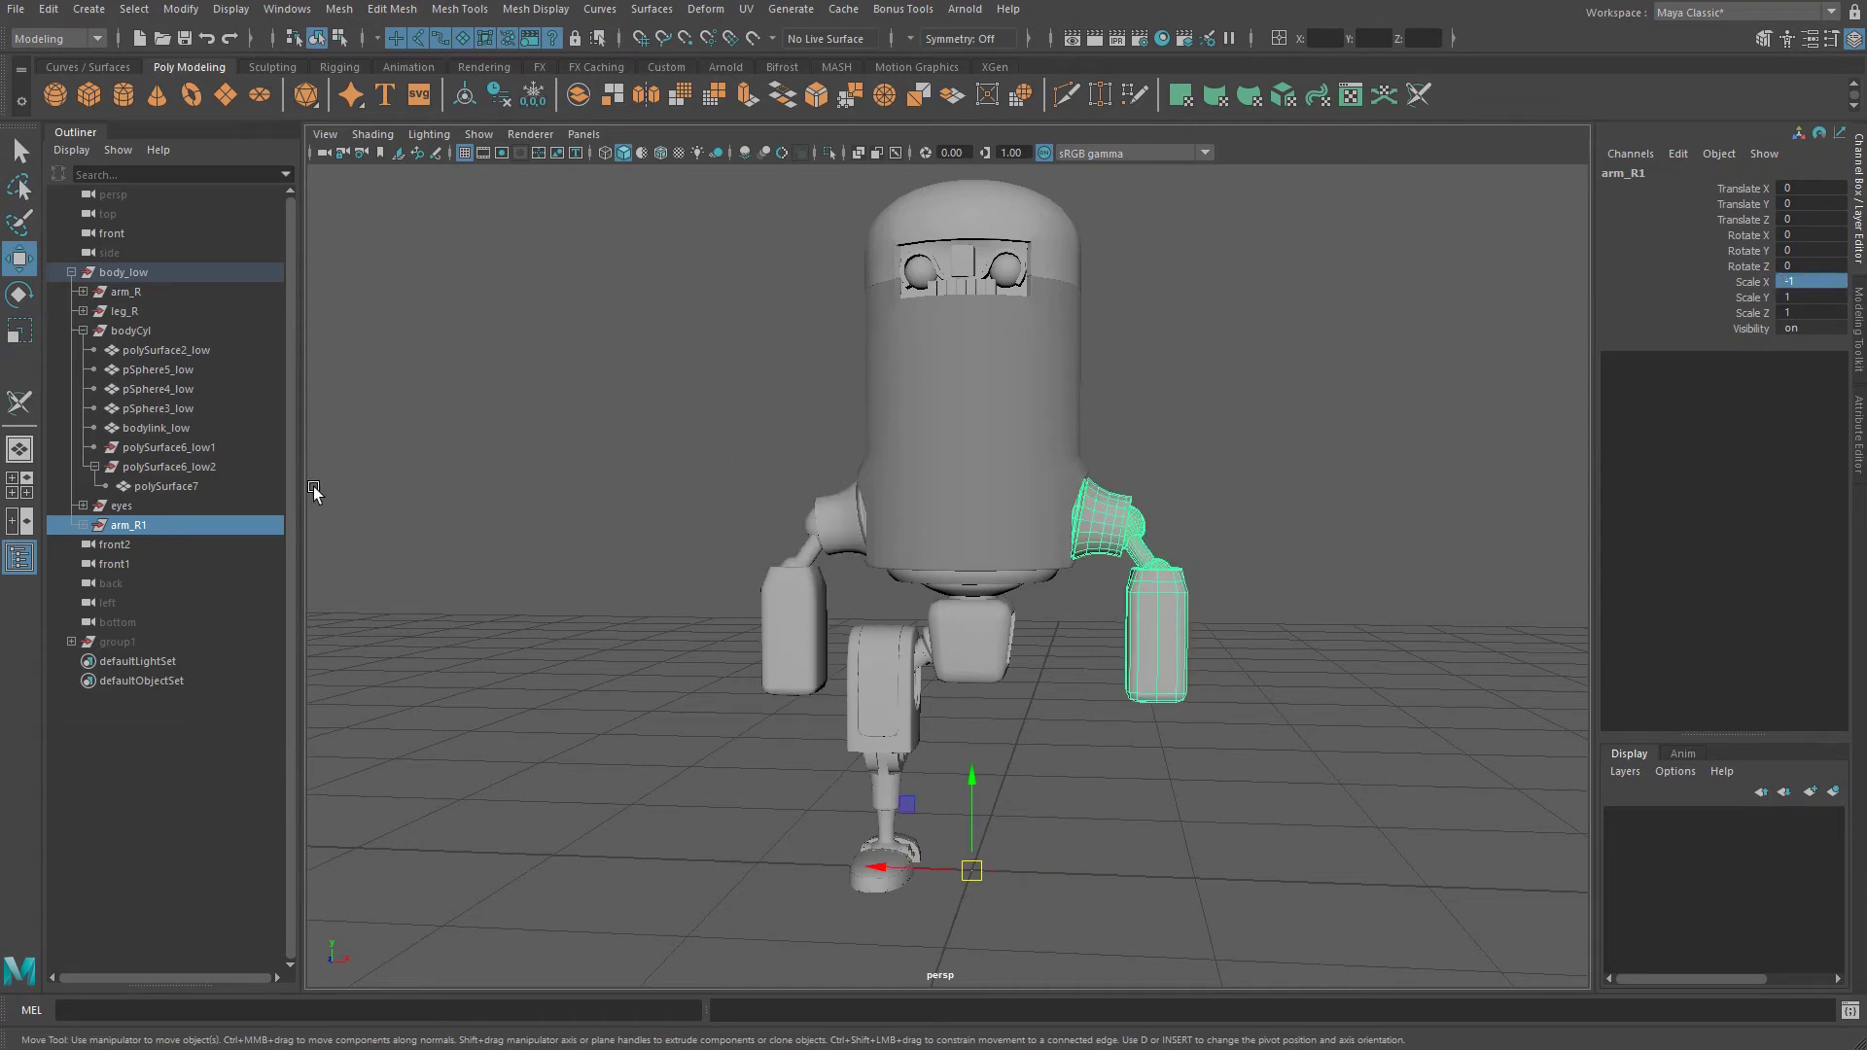
# Expand the mirrored arm group arm_R1 and freeze its translate, rotate and scale transformations.
pyautogui.click(84, 526)
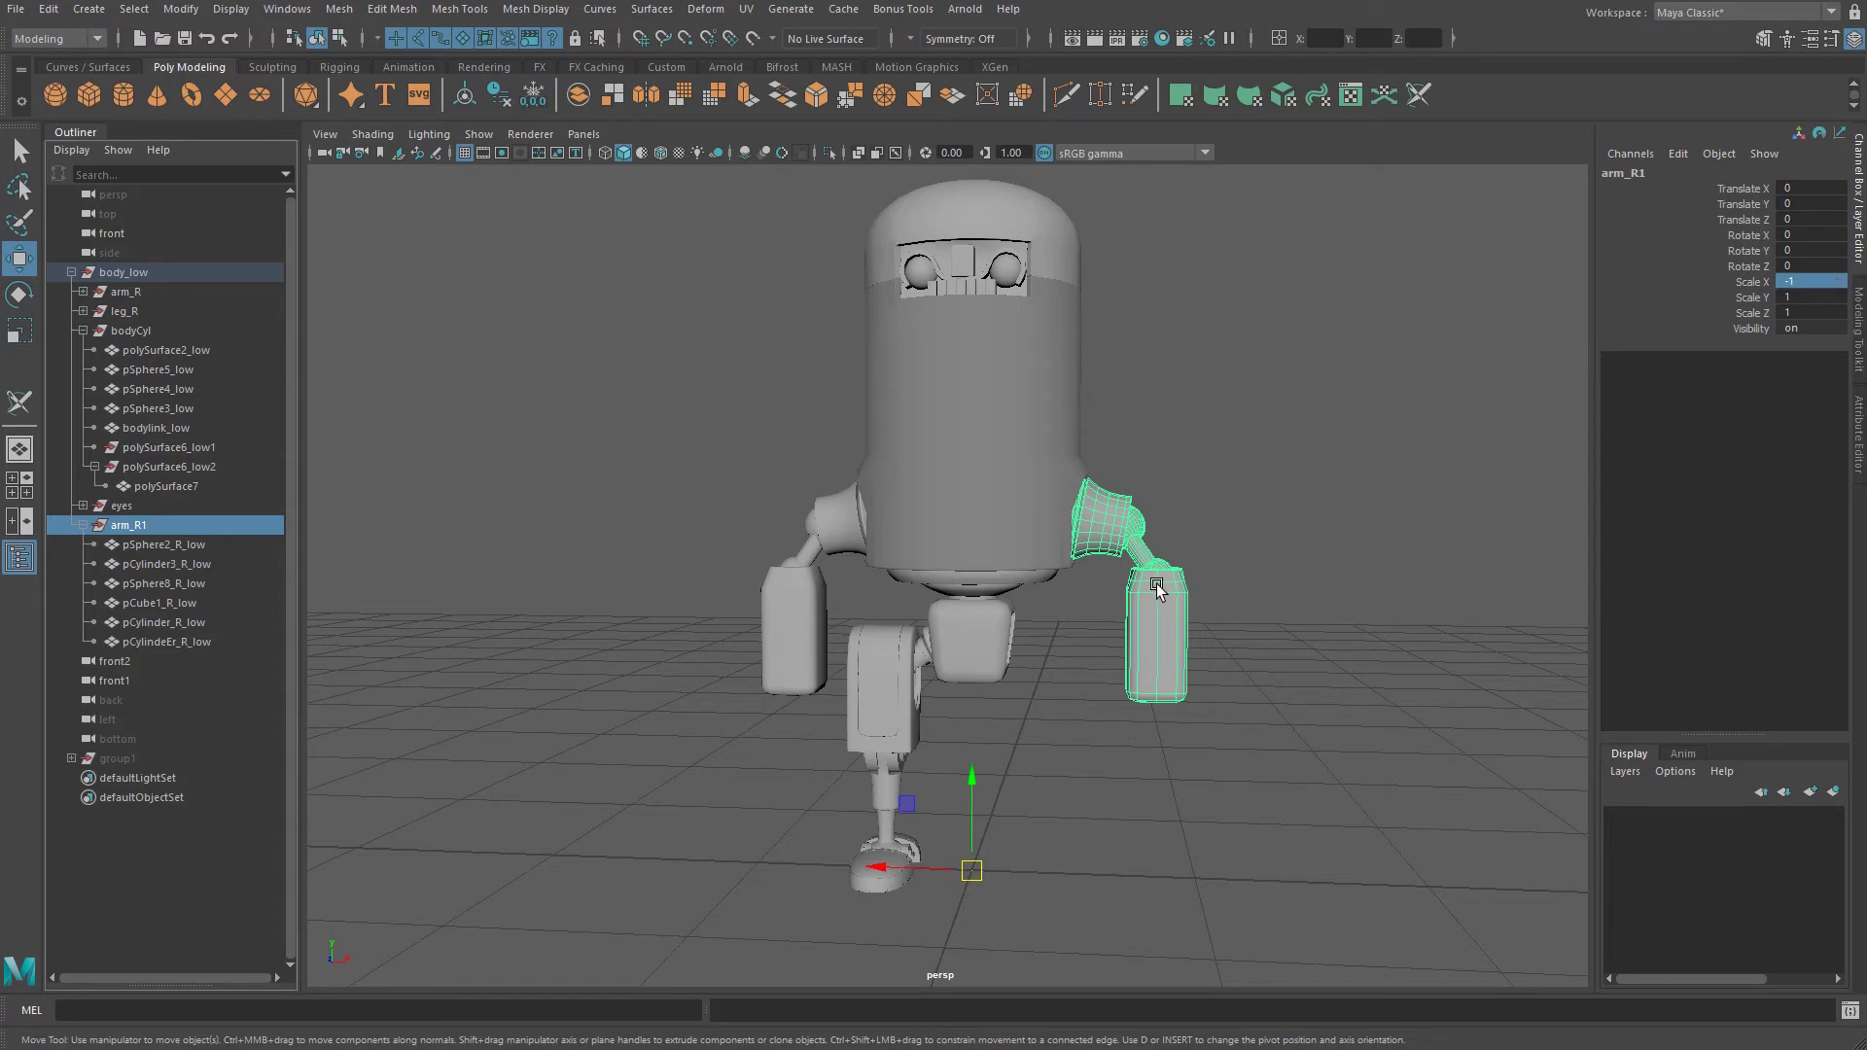
pyautogui.keyDown('alt'); pyautogui.moveTo(1155, 586); pyautogui.dragTo(1329, 633, button='right'); pyautogui.keyUp('alt')
pyautogui.keyDown('alt'); pyautogui.moveTo(1329, 633); pyautogui.dragTo(1147, 617, button='middle'); pyautogui.keyUp('alt')
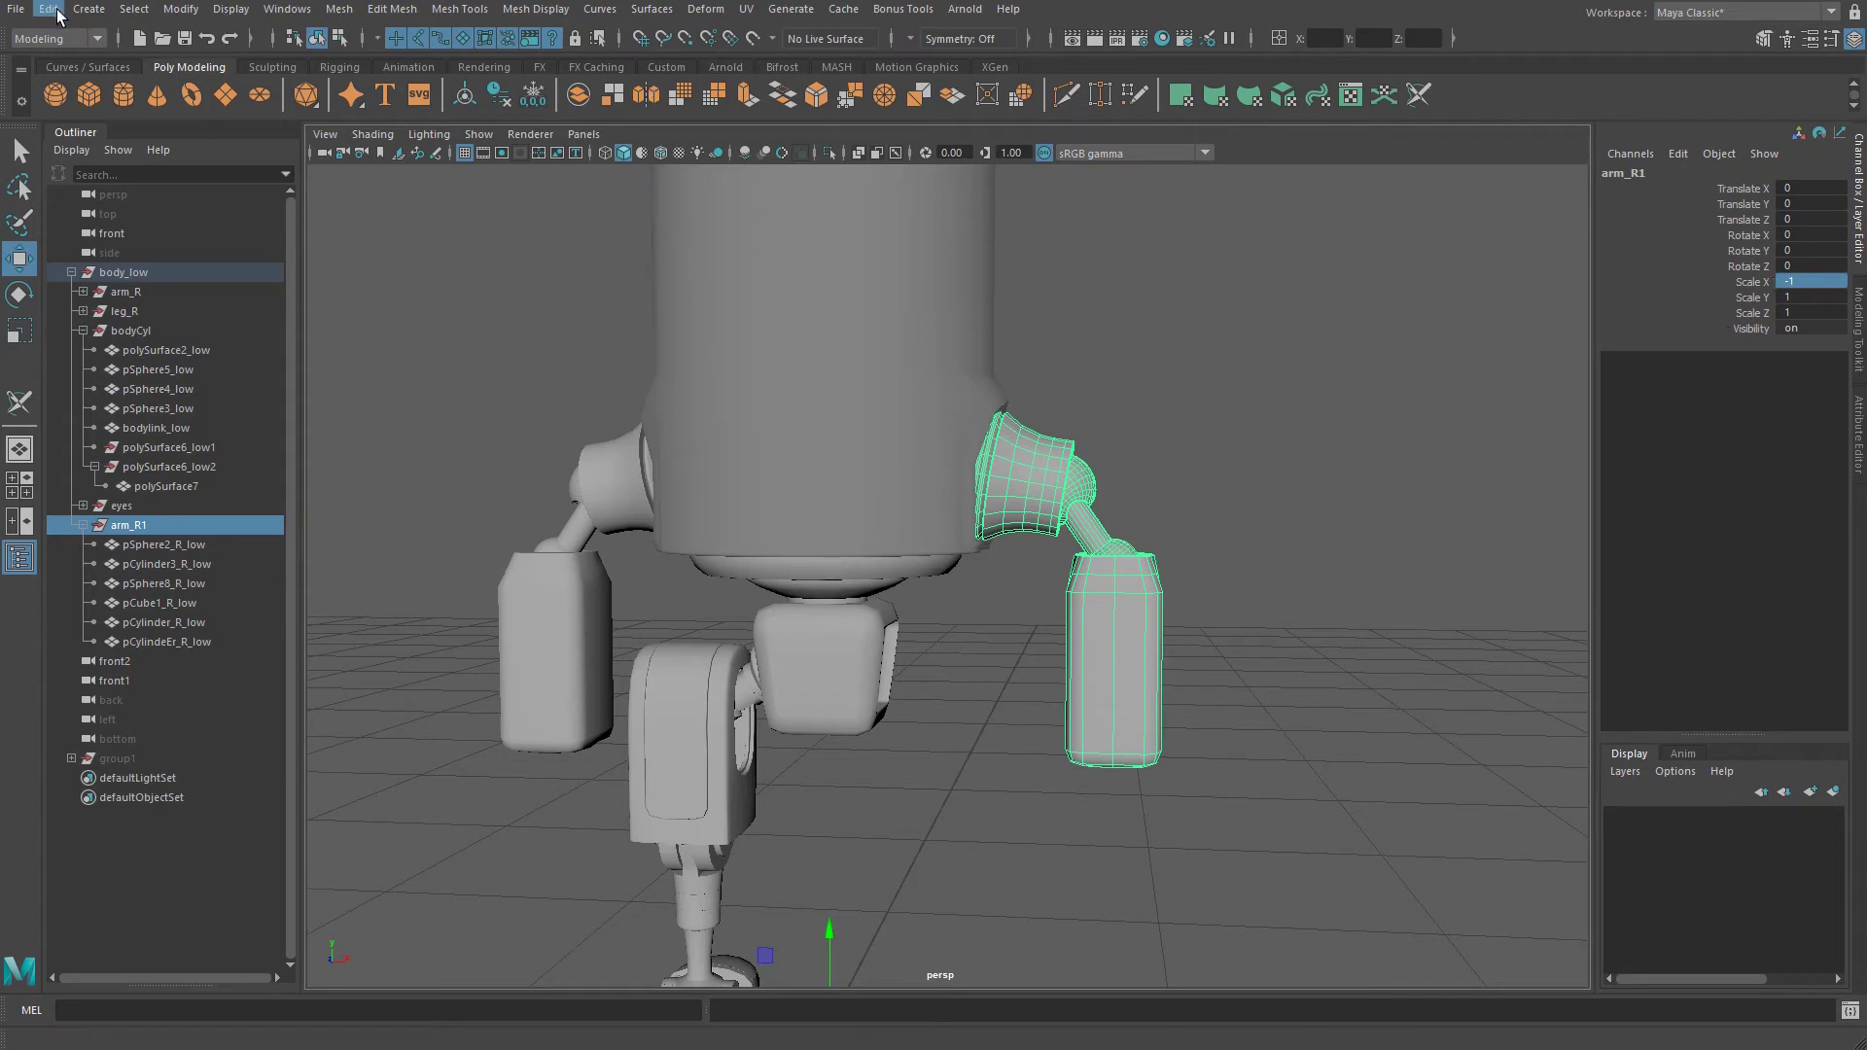
pyautogui.click(181, 9)
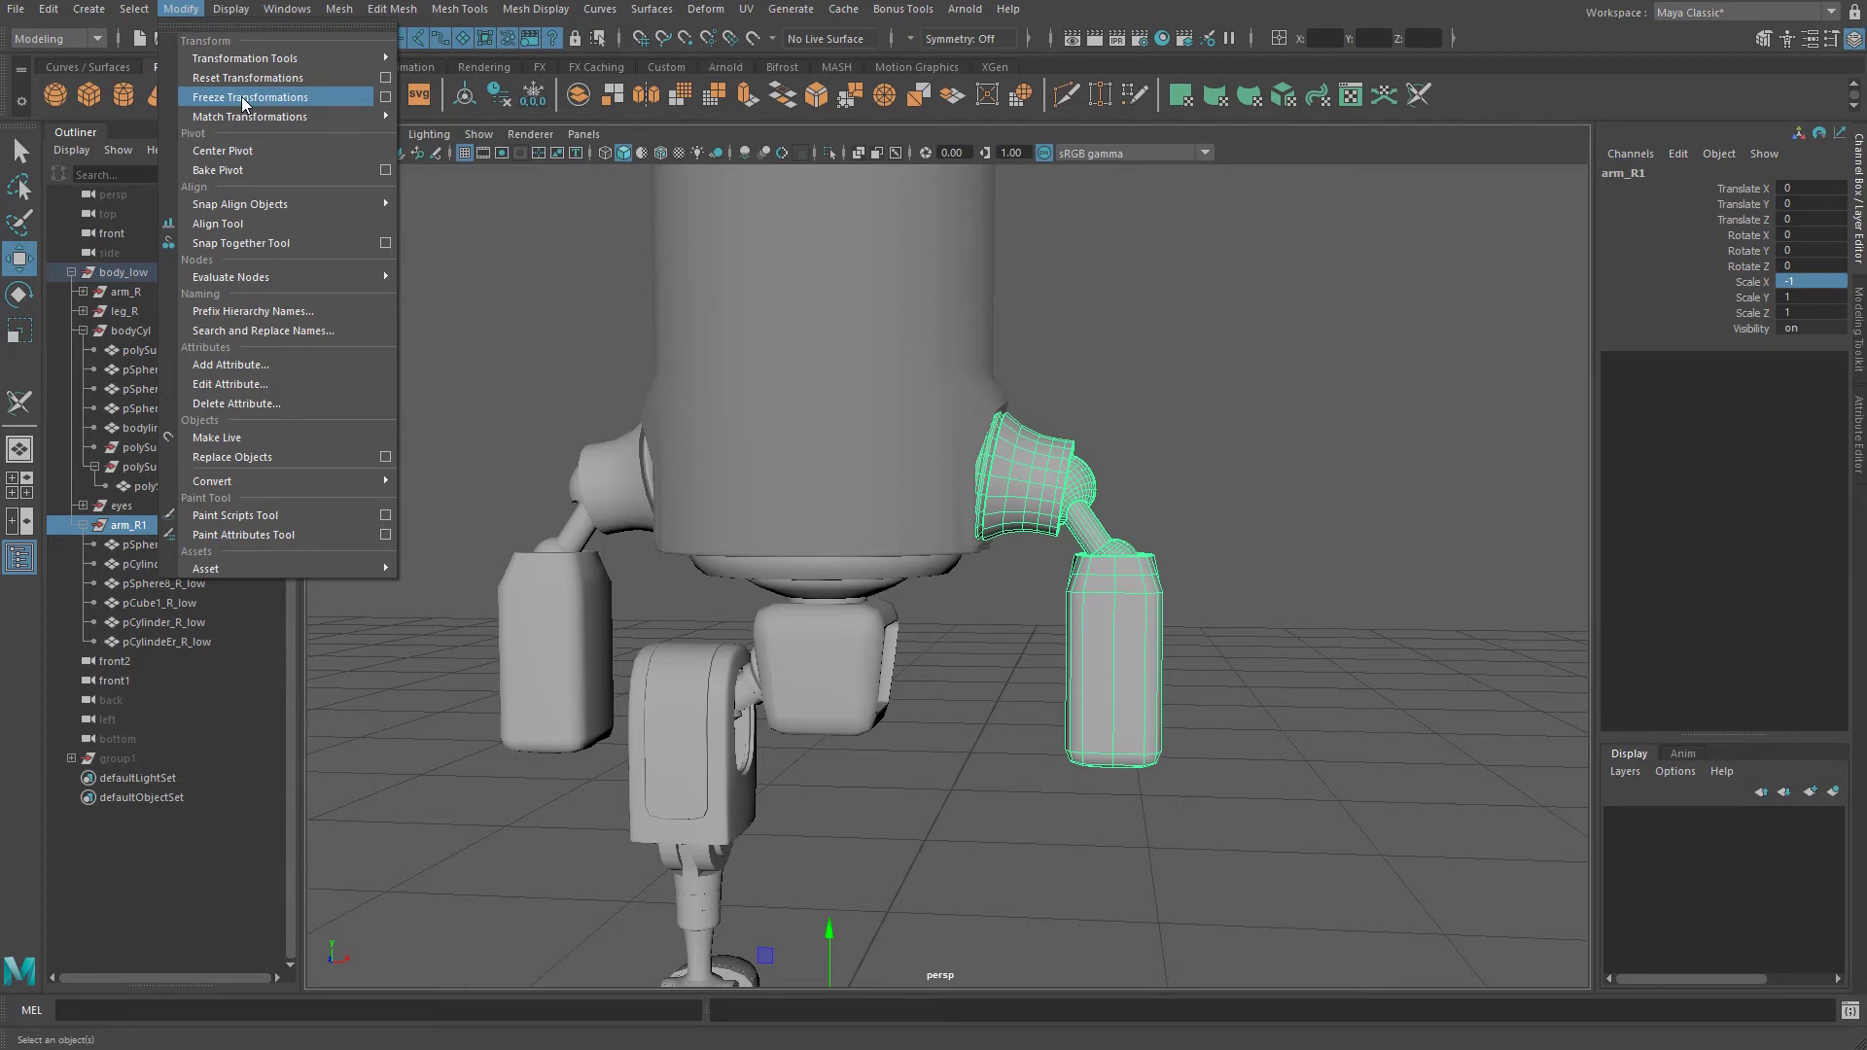
pyautogui.click(385, 97)
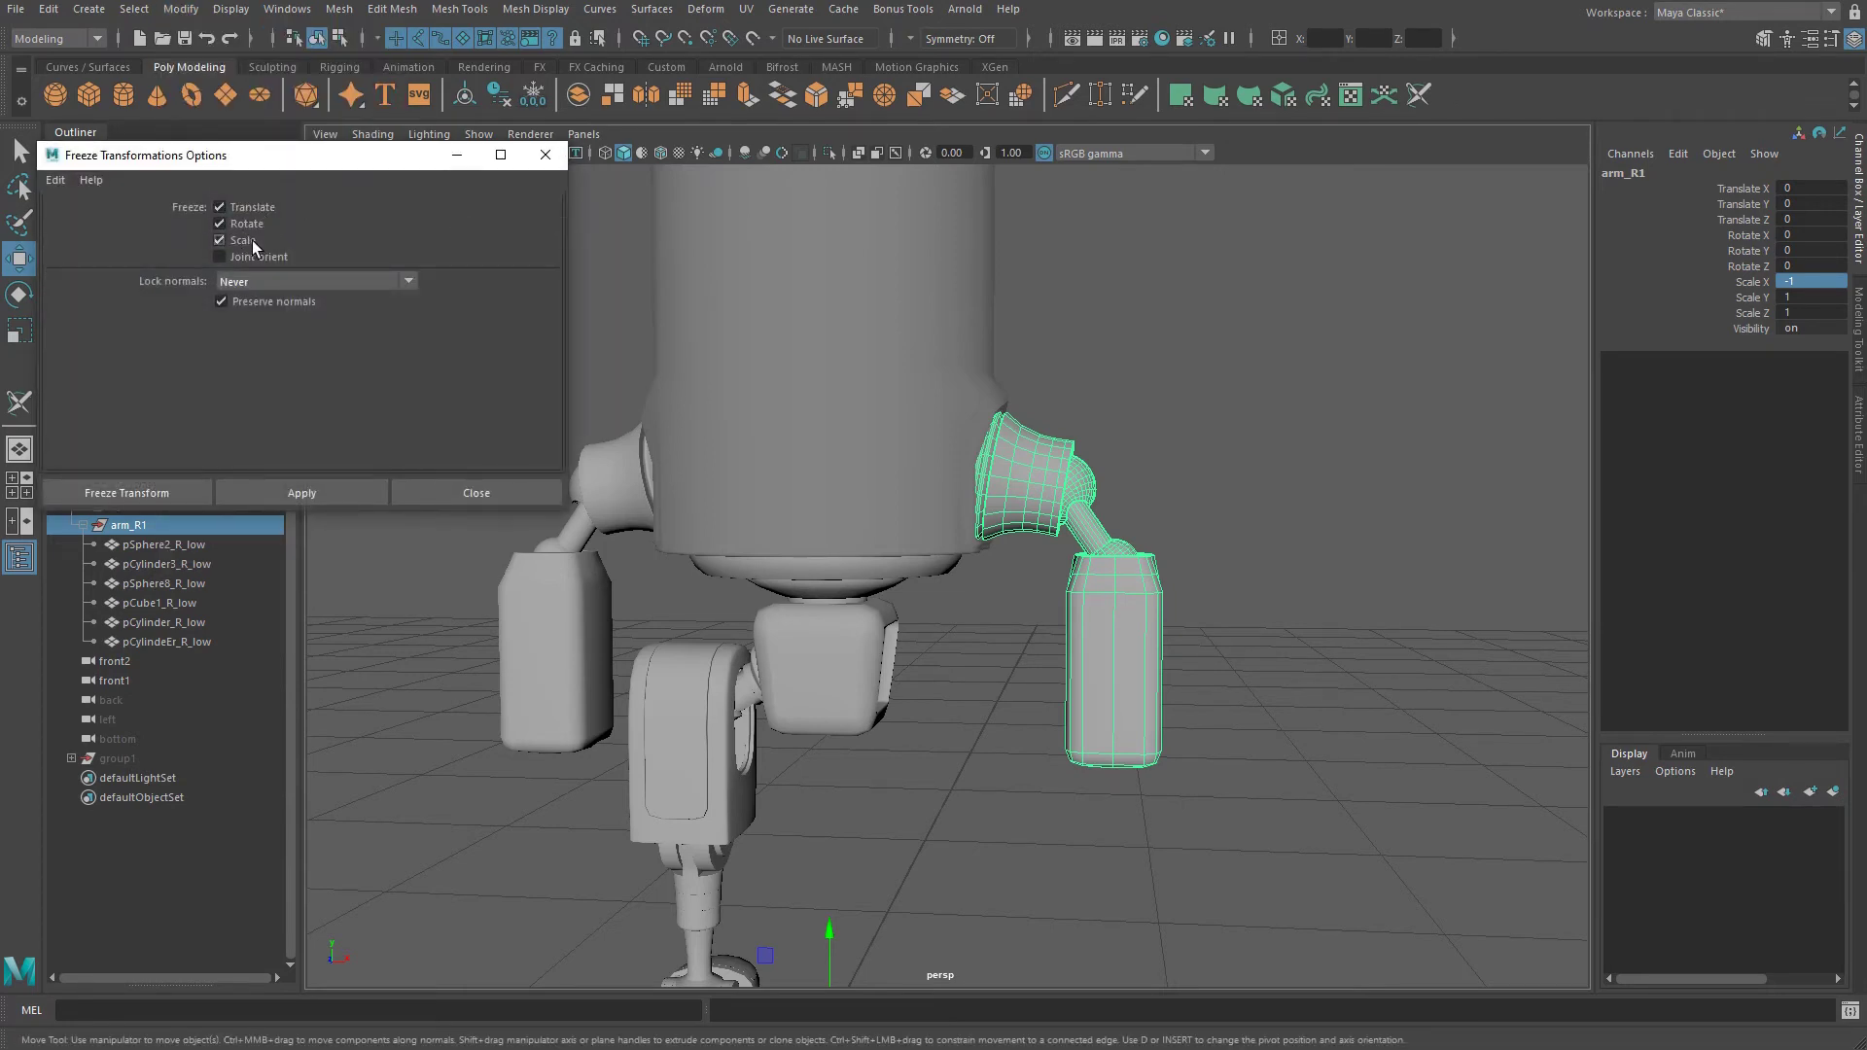
pyautogui.click(146, 494)
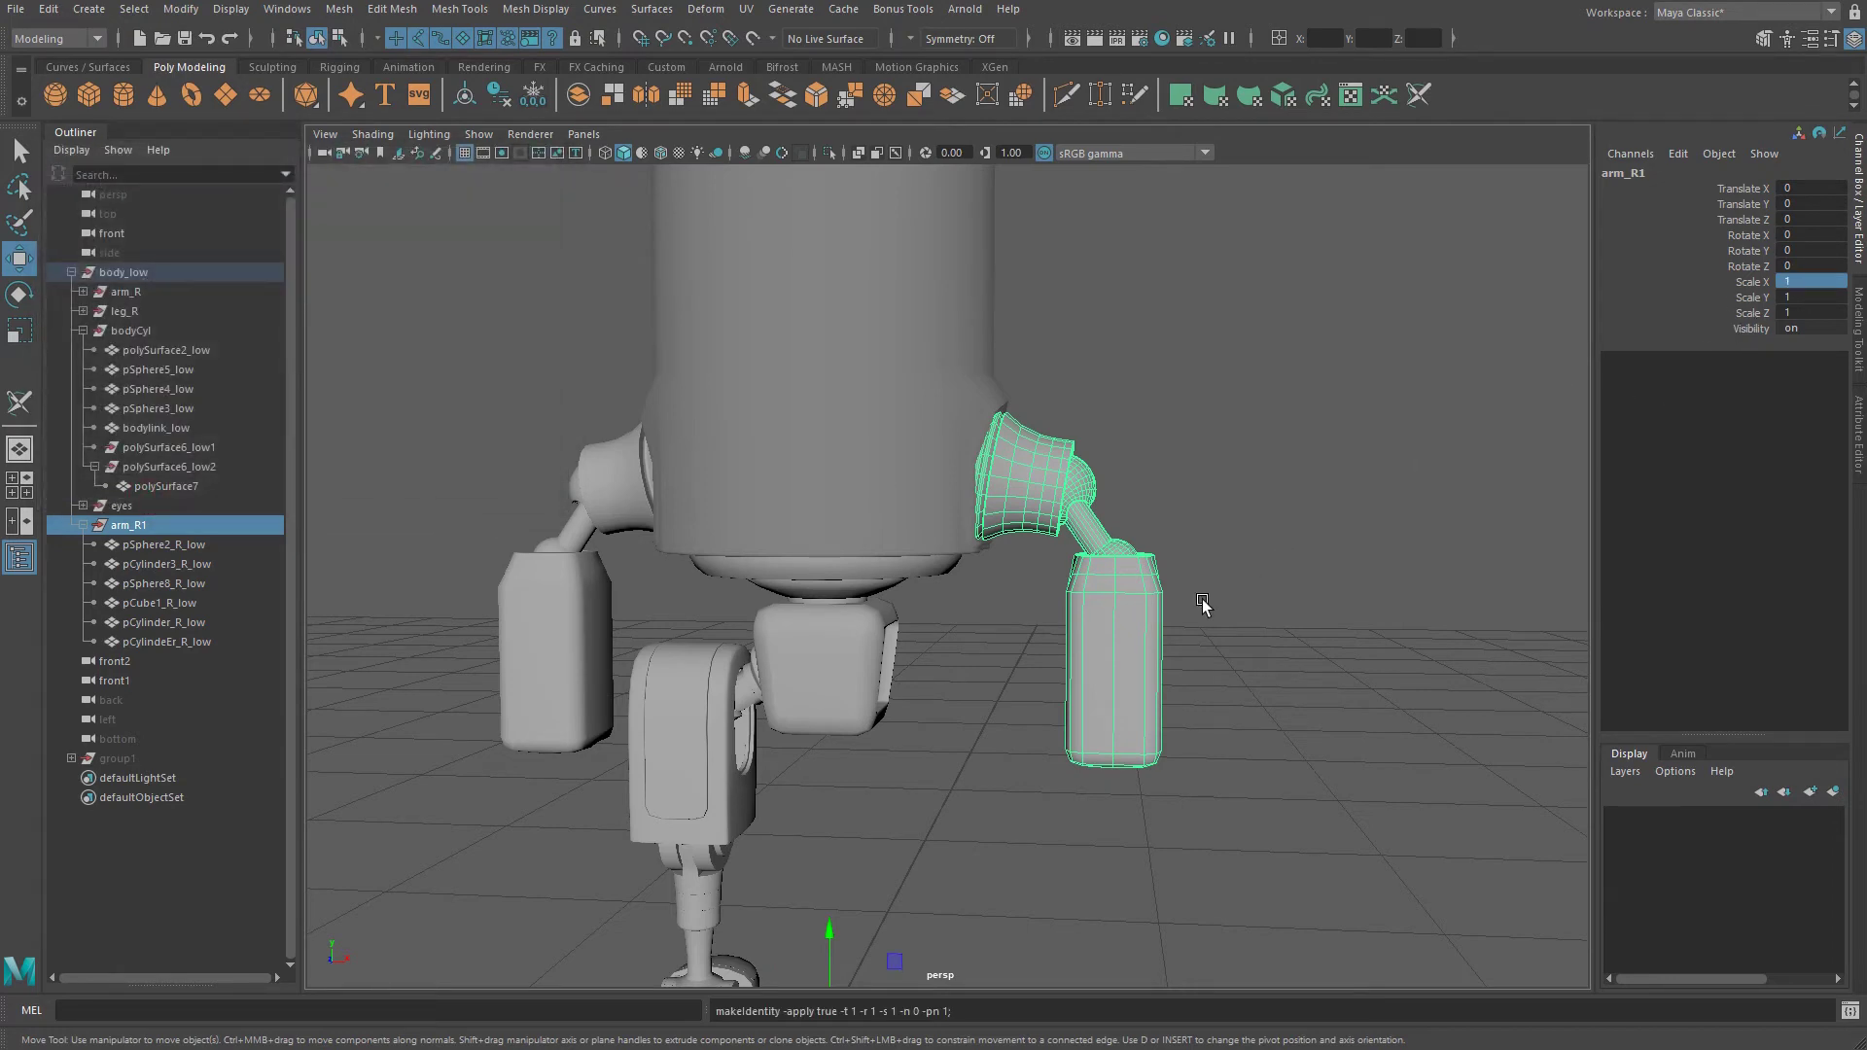
pyautogui.keyDown('alt'); pyautogui.moveTo(1156, 612); pyautogui.dragTo(1163, 491, button='middle'); pyautogui.keyUp('alt')
pyautogui.keyDown('alt'); pyautogui.moveTo(1160, 492); pyautogui.dragTo(1128, 487, button='right'); pyautogui.keyUp('alt')
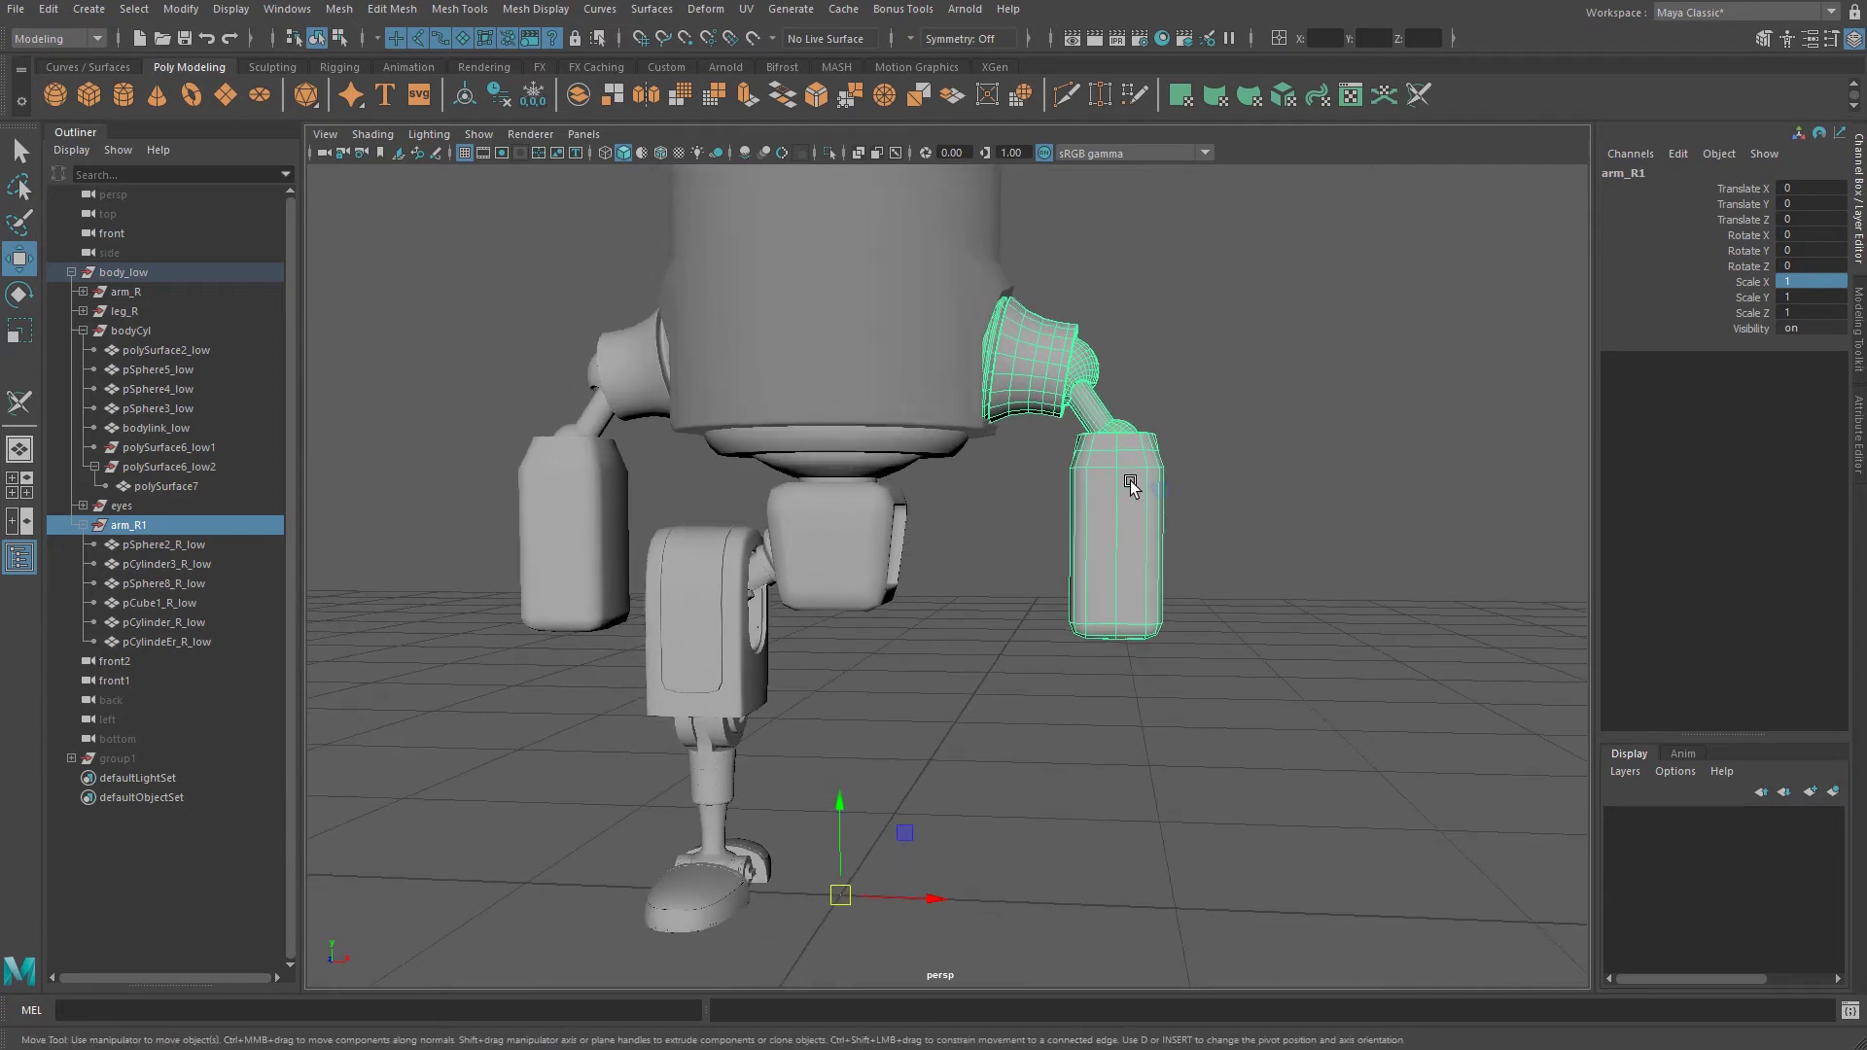
pyautogui.keyDown('alt'); pyautogui.moveTo(1170, 504); pyautogui.dragTo(1160, 557, button='middle'); pyautogui.keyUp('alt')
# Check the individual parts inside the mirrored arm group arm_R1.
pyautogui.click(227, 547)
pyautogui.click(213, 584)
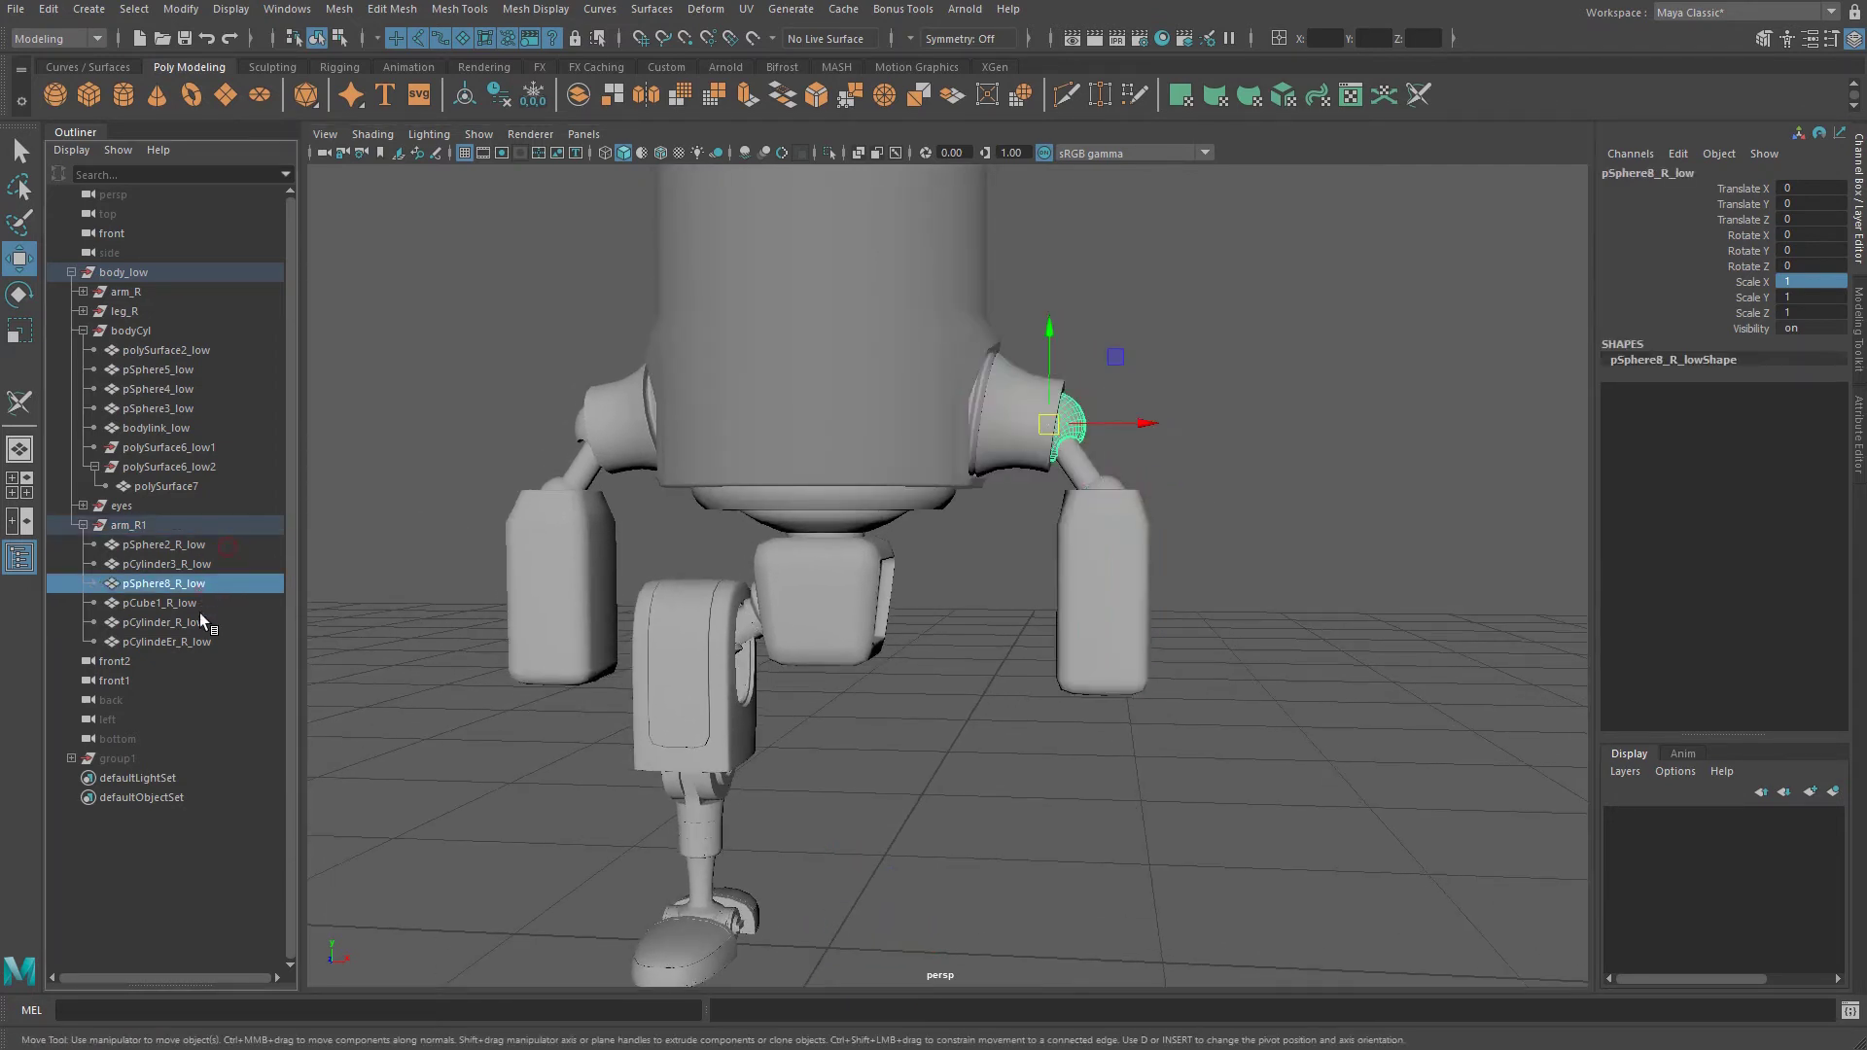
pyautogui.click(222, 642)
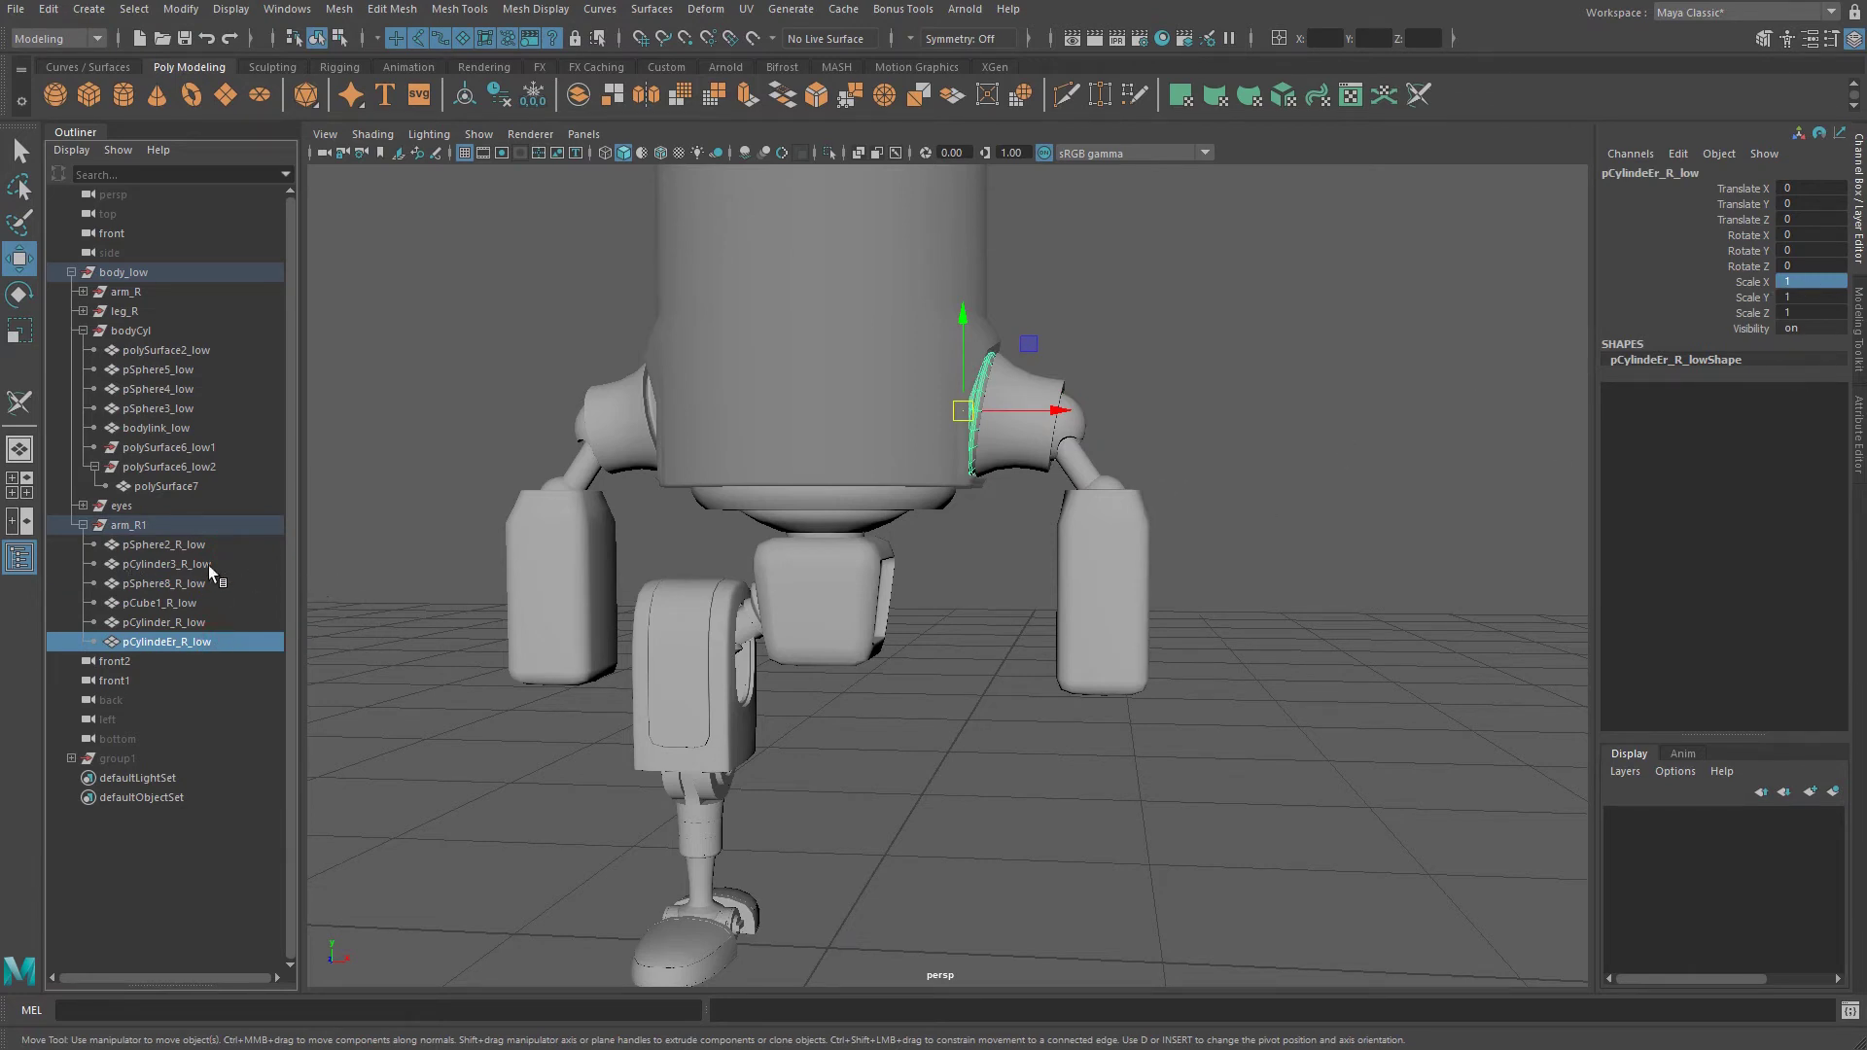
pyautogui.click(206, 540)
pyautogui.click(212, 528)
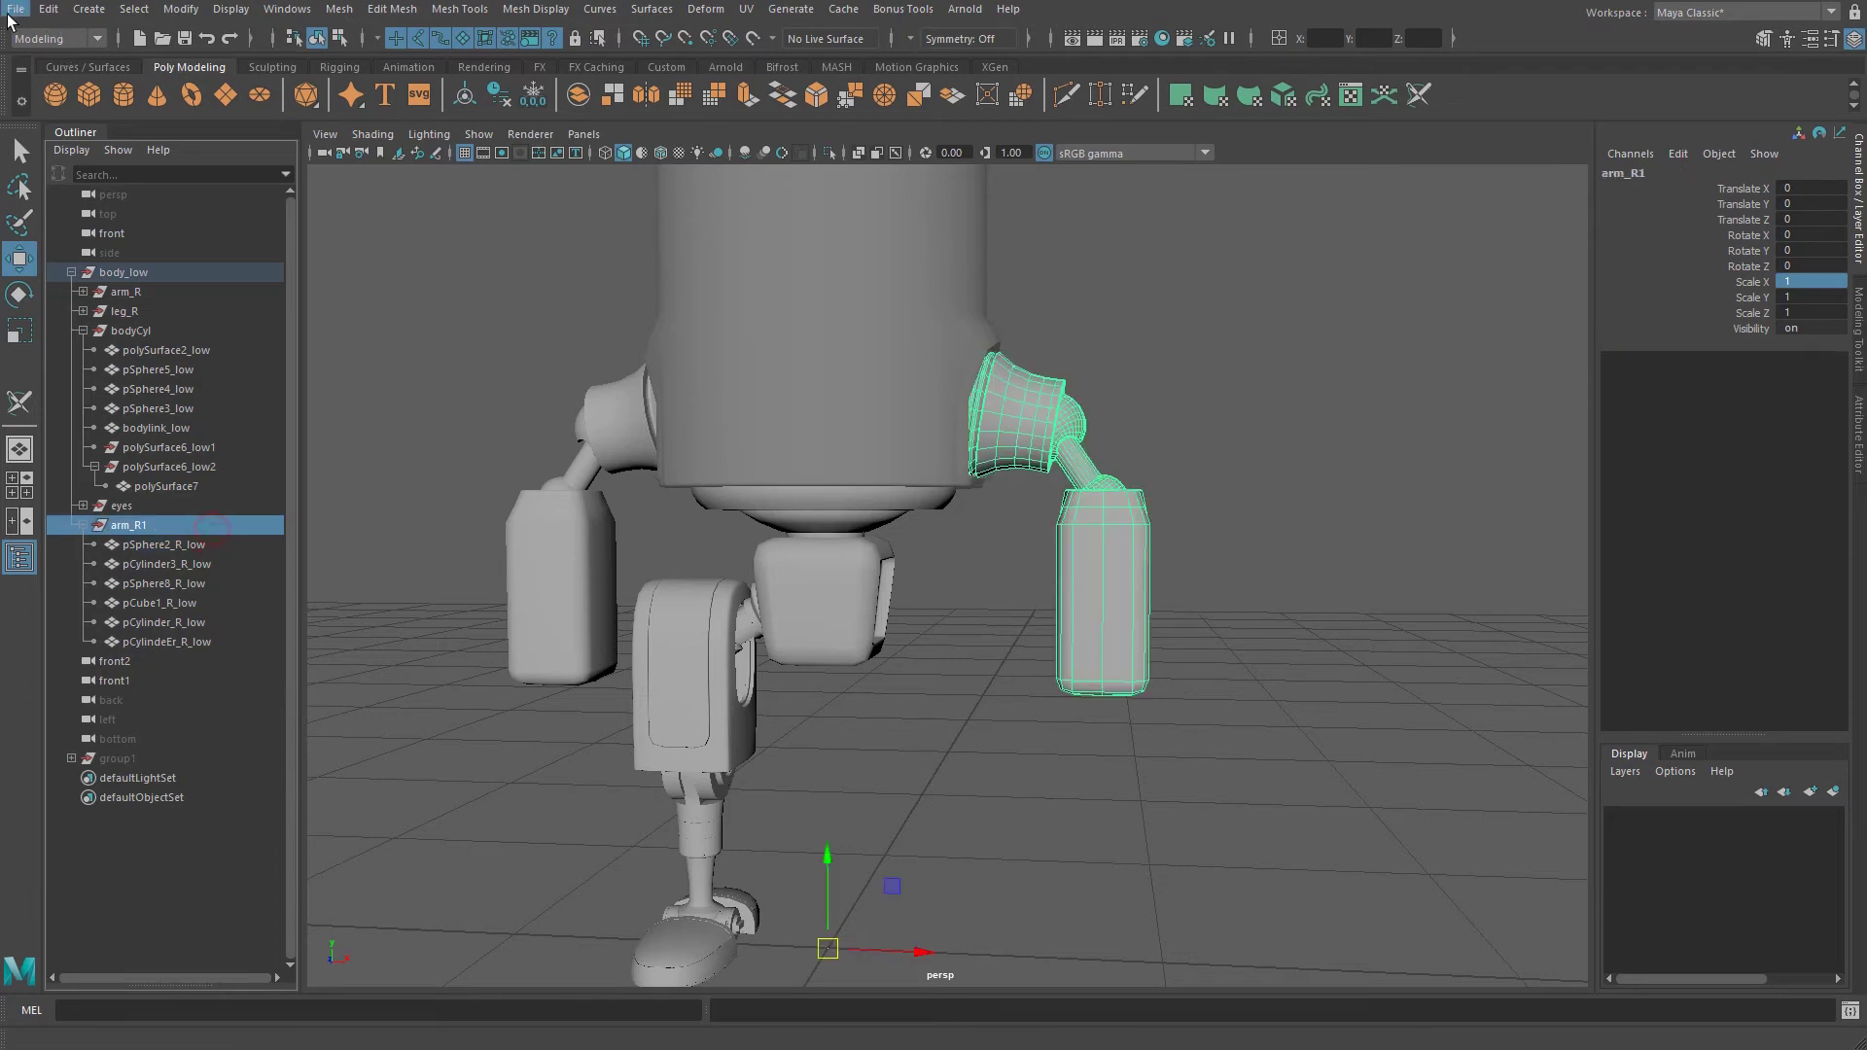
pyautogui.click(133, 10)
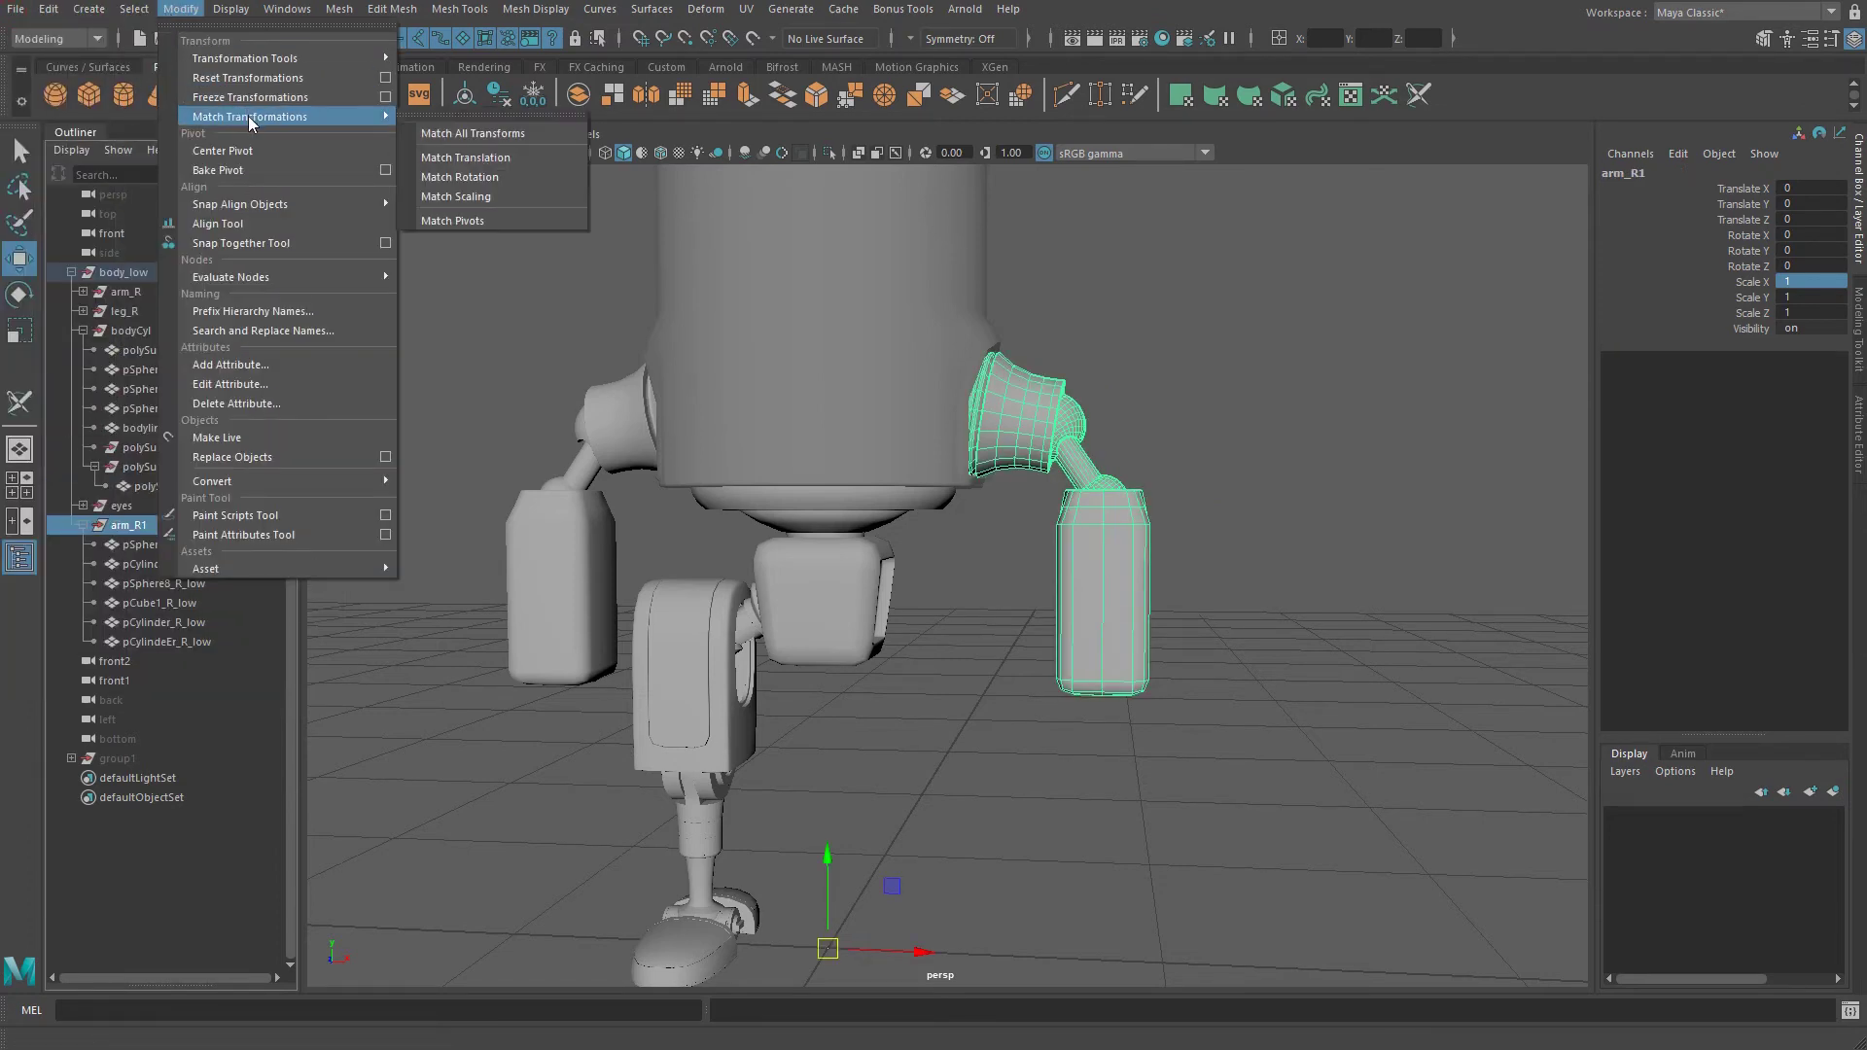
pyautogui.click(1184, 450)
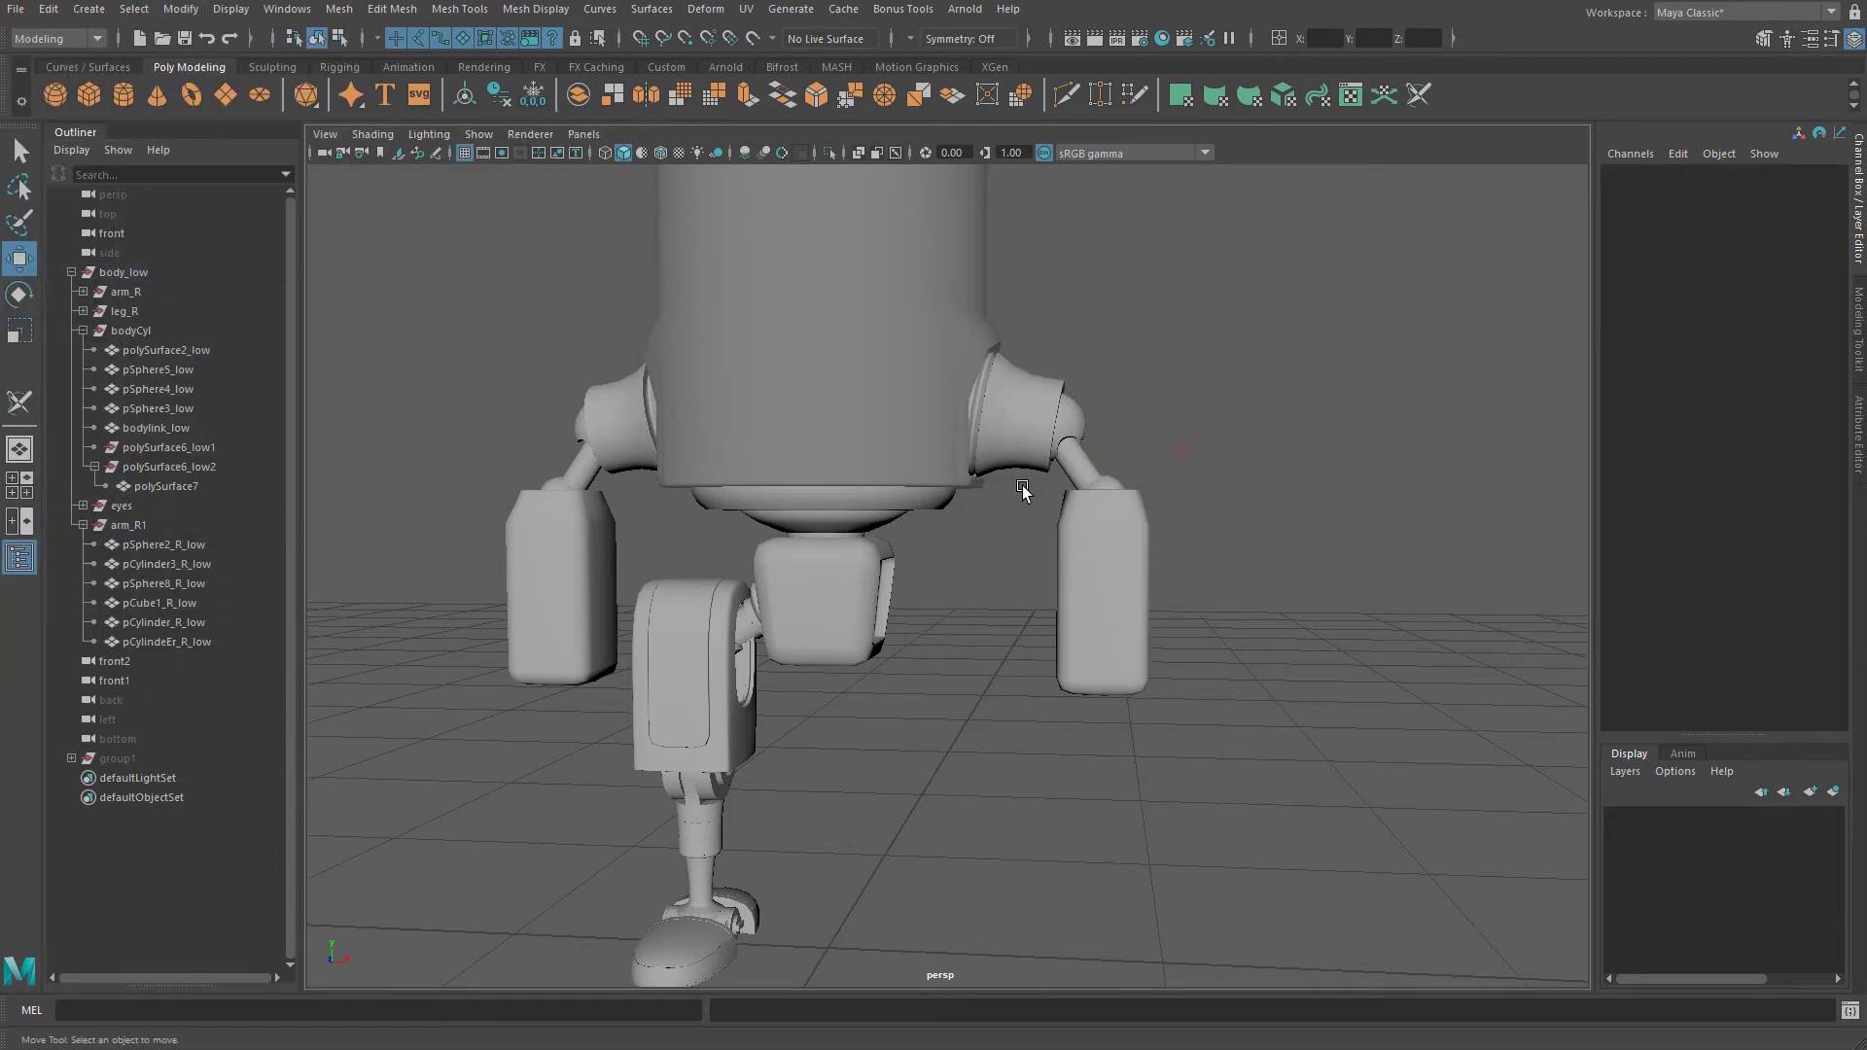
# Examine both arms, the remaining leg and the body link from several angles.
pyautogui.click(687, 679)
pyautogui.keyDown('alt'); pyautogui.moveTo(687, 679); pyautogui.dragTo(798, 560); pyautogui.keyUp('alt')
pyautogui.keyDown('alt'); pyautogui.moveTo(940, 729); pyautogui.dragTo(886, 727, button='middle'); pyautogui.keyUp('alt')
pyautogui.keyDown('alt'); pyautogui.moveTo(885, 726); pyautogui.dragTo(776, 488); pyautogui.keyUp('alt')
pyautogui.click(731, 648)
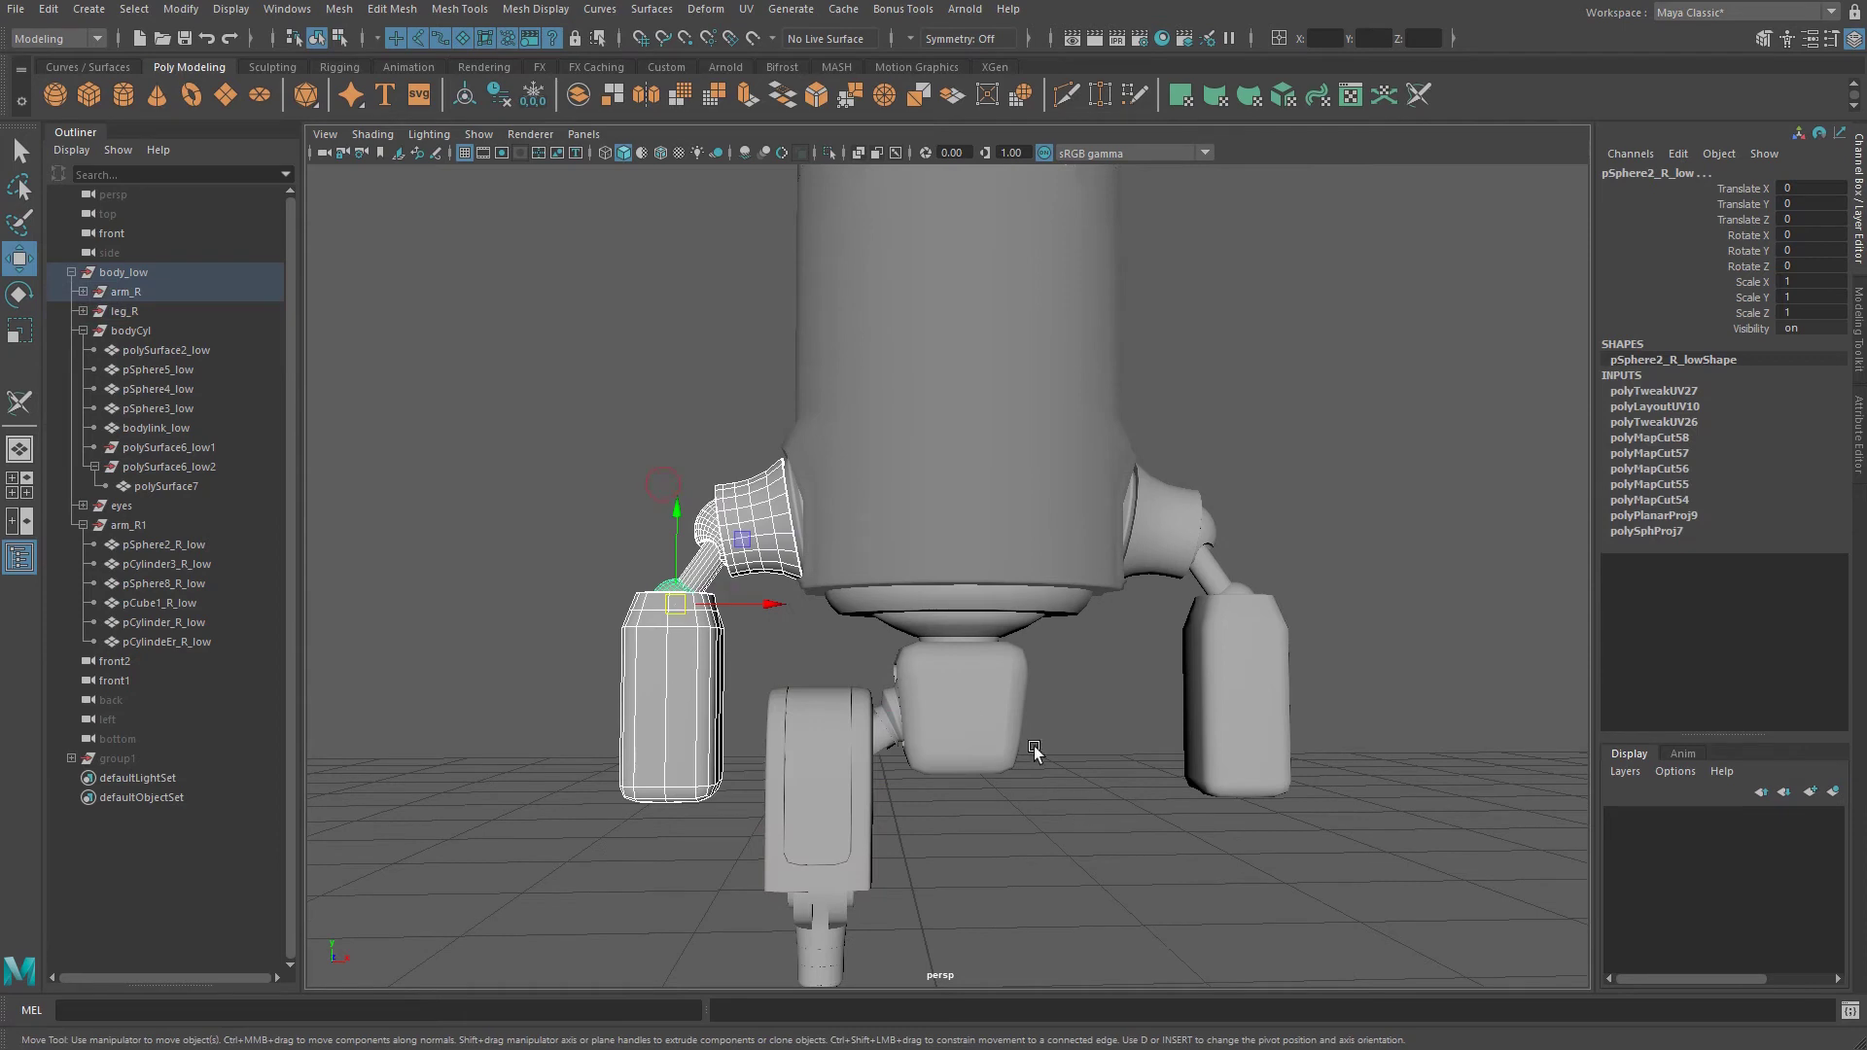
pyautogui.click(988, 693)
pyautogui.keyDown('alt'); pyautogui.moveTo(988, 692); pyautogui.dragTo(808, 600, button='middle'); pyautogui.keyUp('alt')
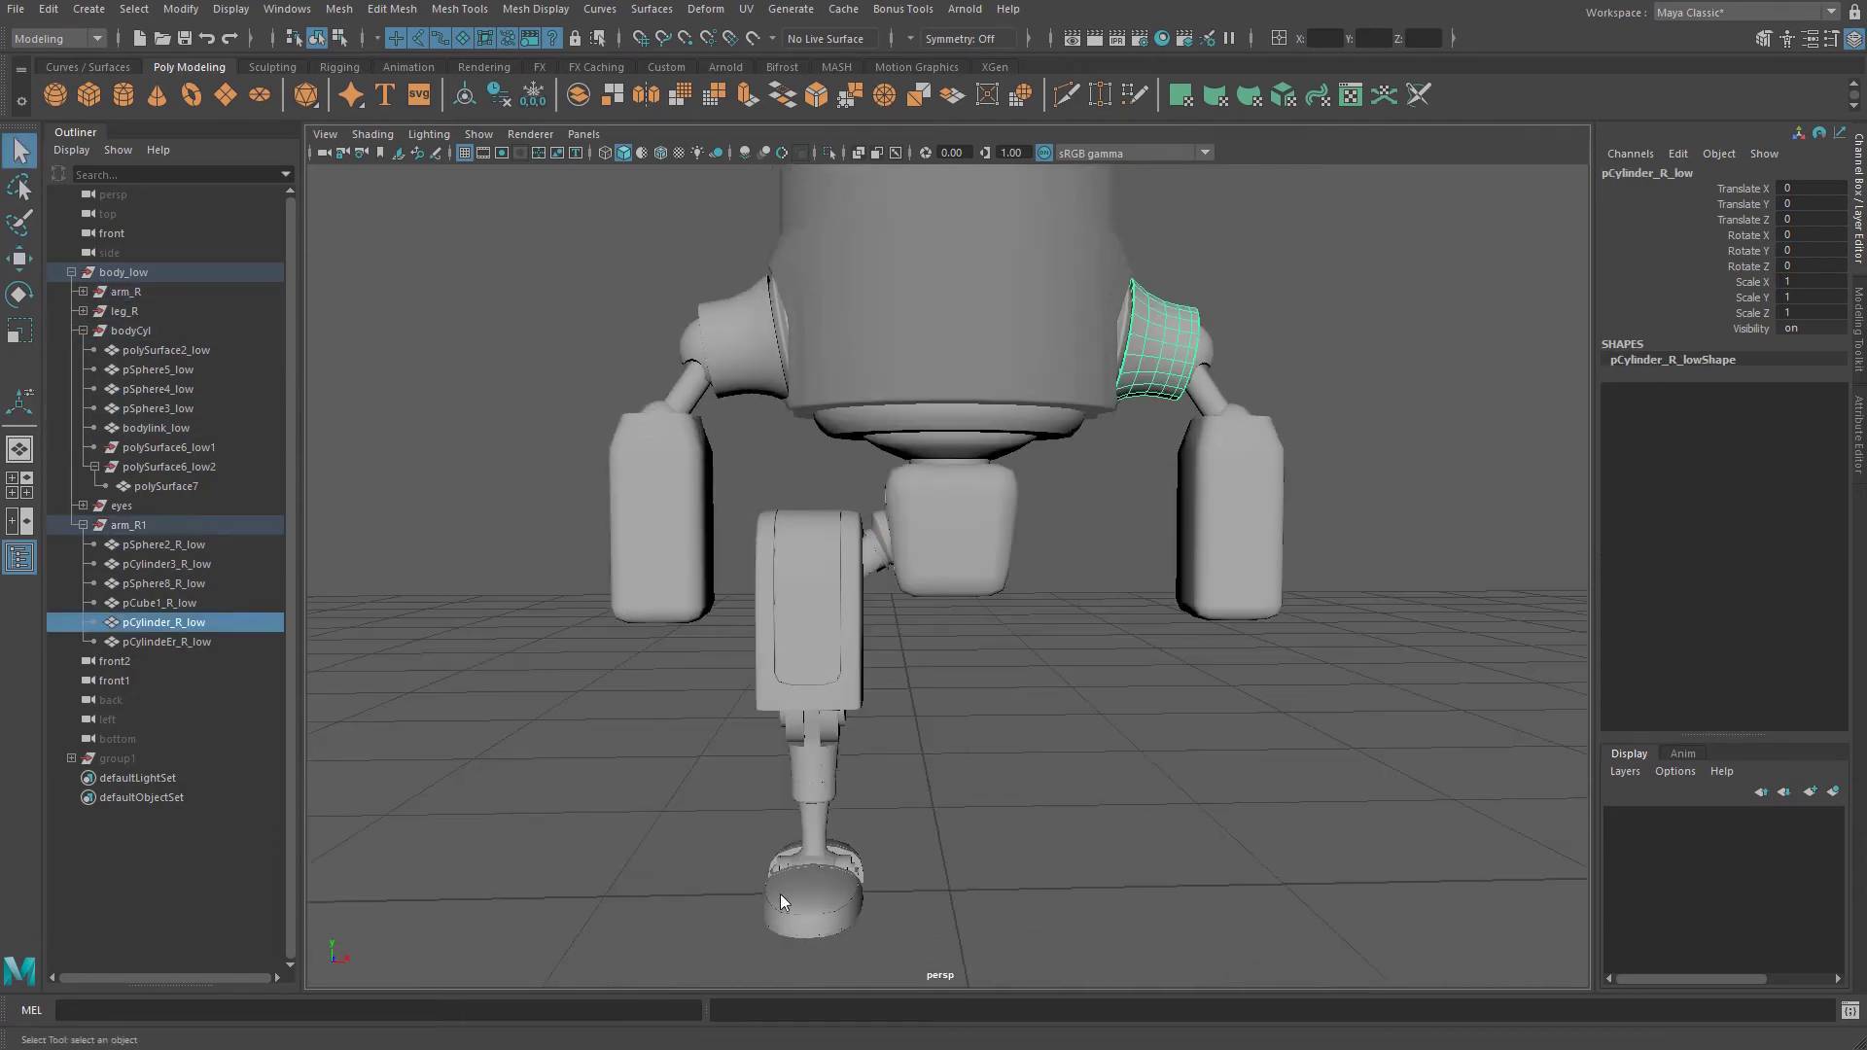
pyautogui.keyDown('alt'); pyautogui.moveTo(1101, 500); pyautogui.dragTo(1065, 515); pyautogui.keyUp('alt')
pyautogui.click(960, 595)
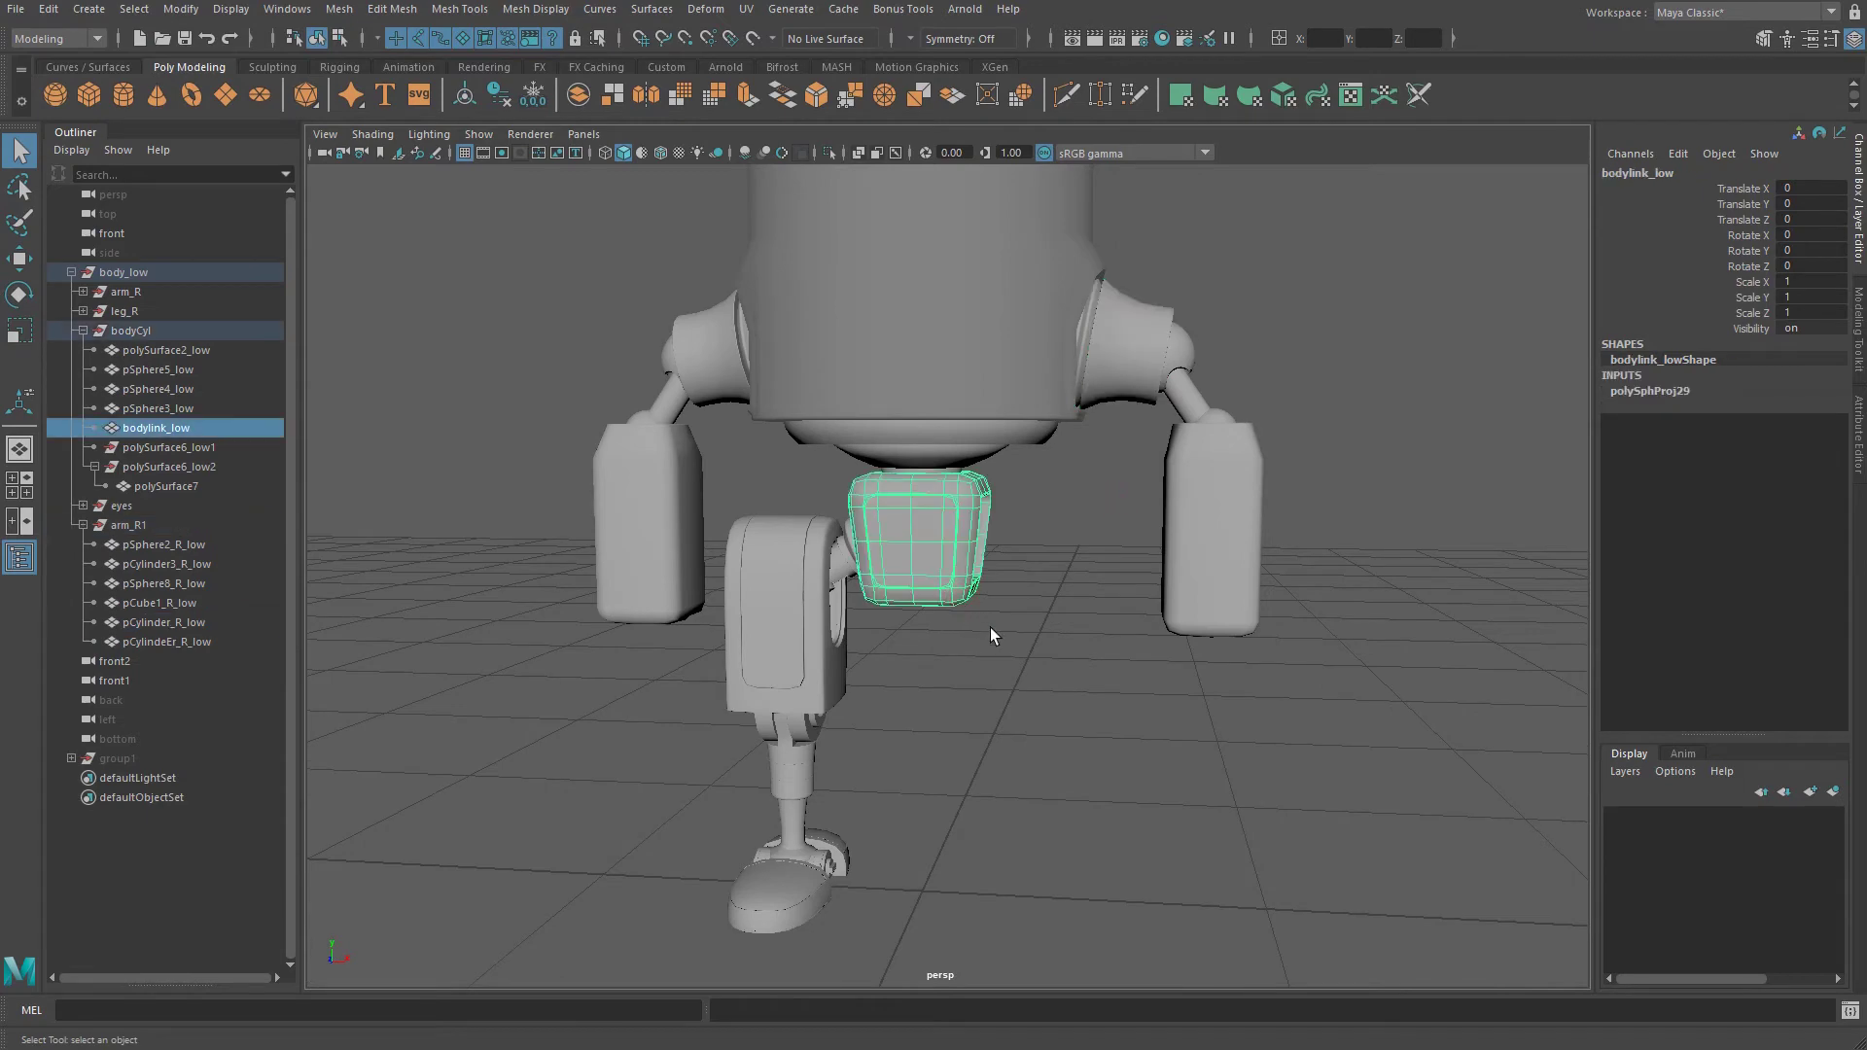
pyautogui.moveTo(988, 633)
pyautogui.keyDown('alt'); pyautogui.mouseDown()
pyautogui.moveTo(1017, 580)
pyautogui.moveTo(1018, 652)
pyautogui.mouseUp(); pyautogui.keyUp('alt')
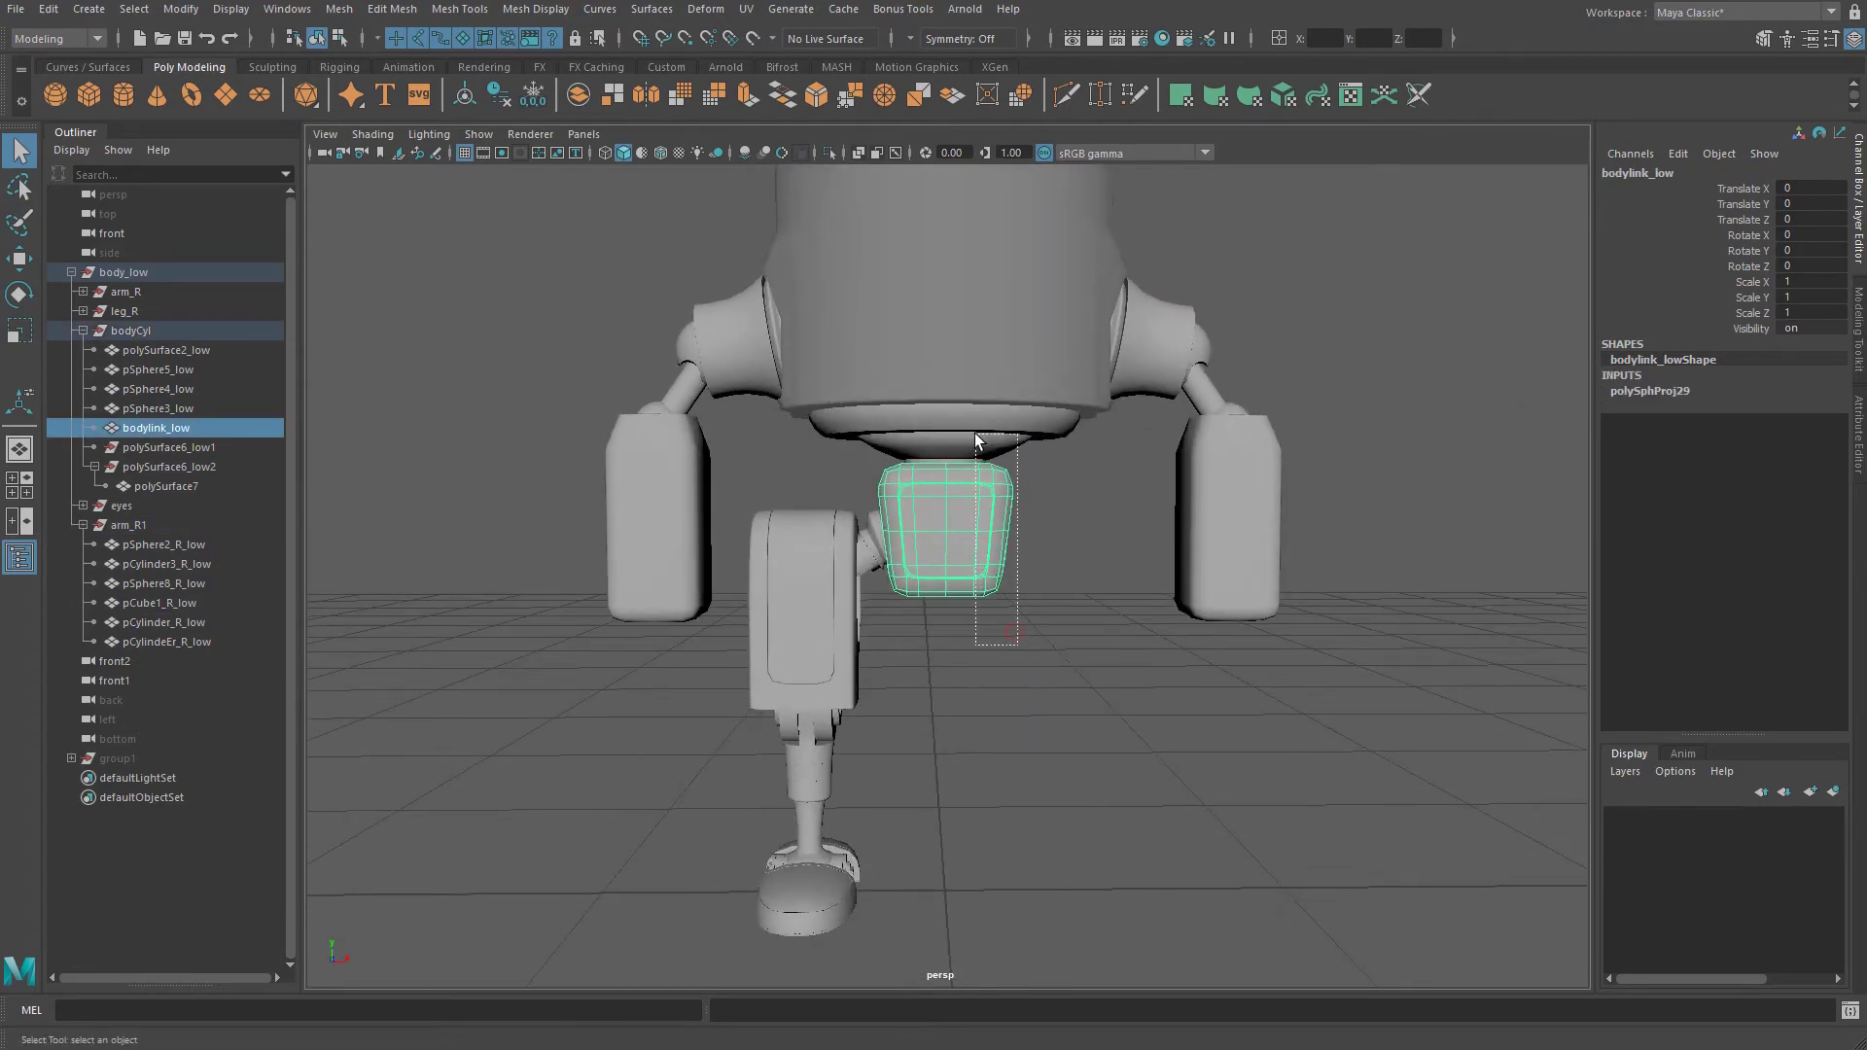
# Open the UVs of pSphere3_low, the outer ring under the body, in the UV Editor and isolate the ring in the viewport.
pyautogui.moveTo(976, 435); pyautogui.dragTo(940, 488)
pyautogui.scroll(5, 940, 488)
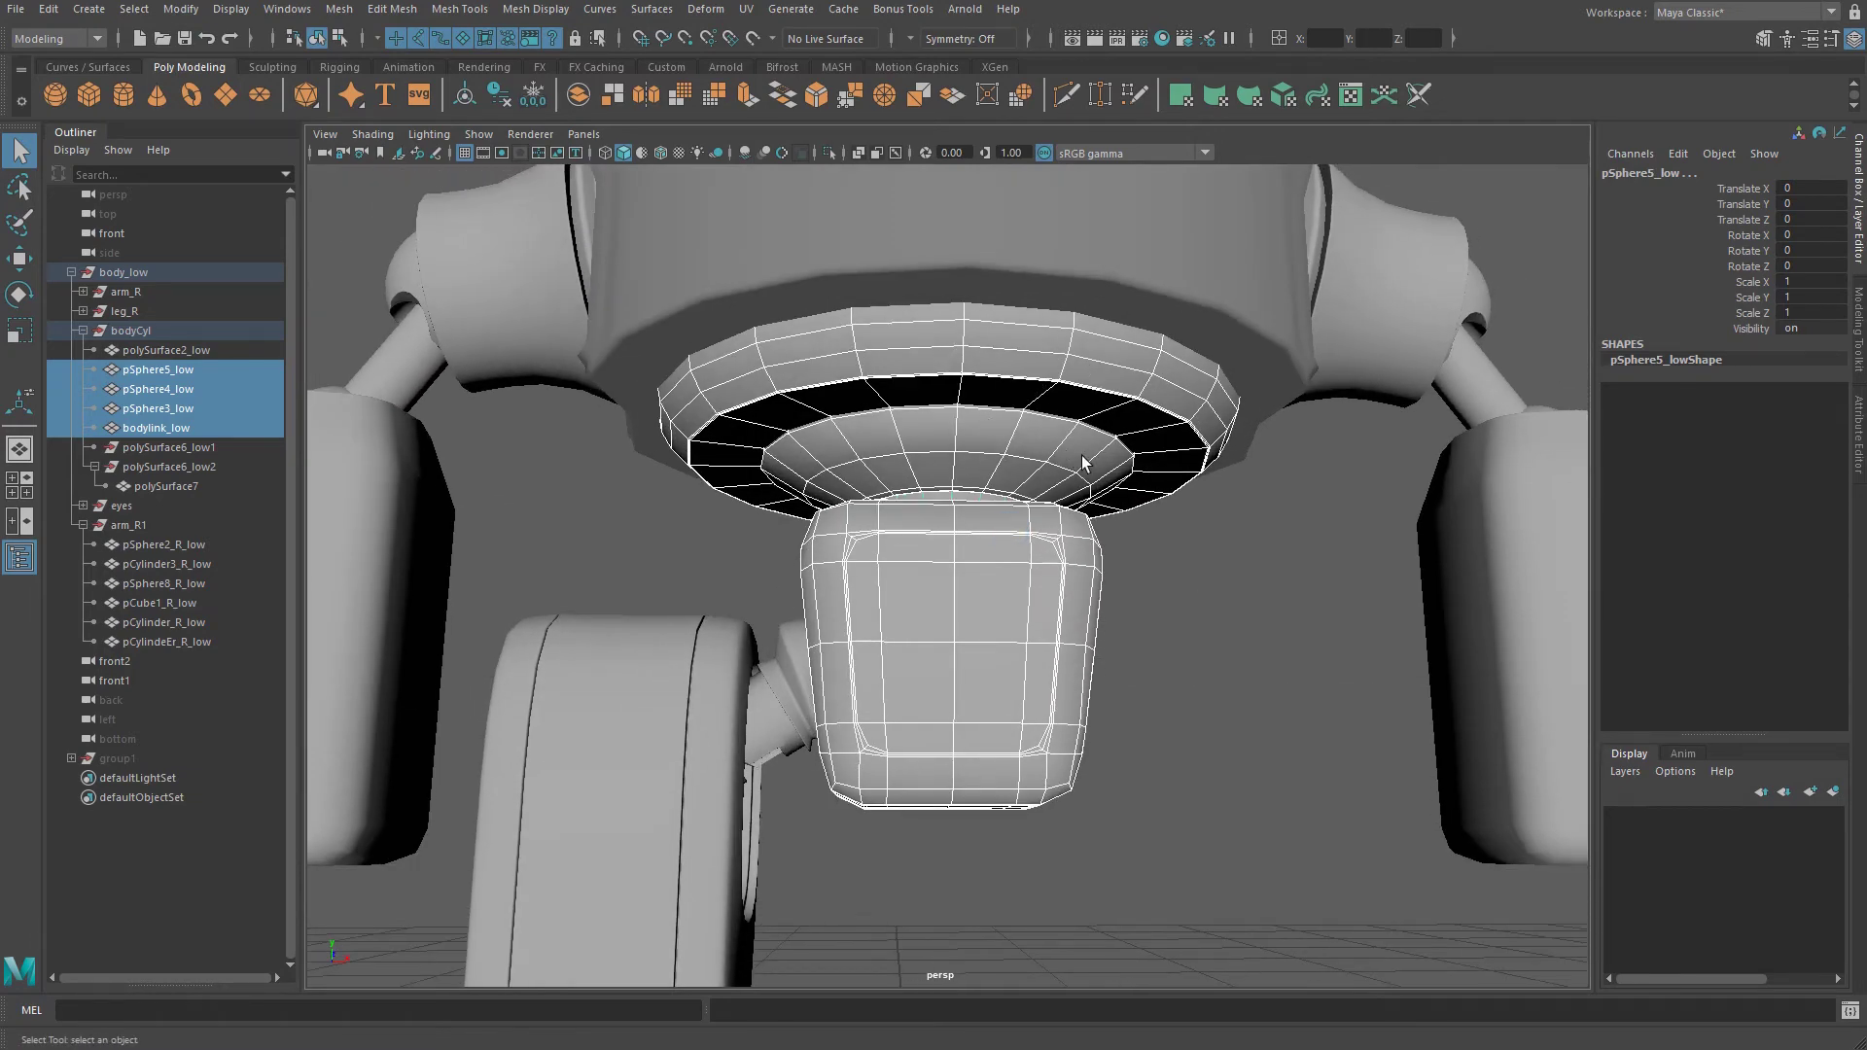
pyautogui.click(999, 393)
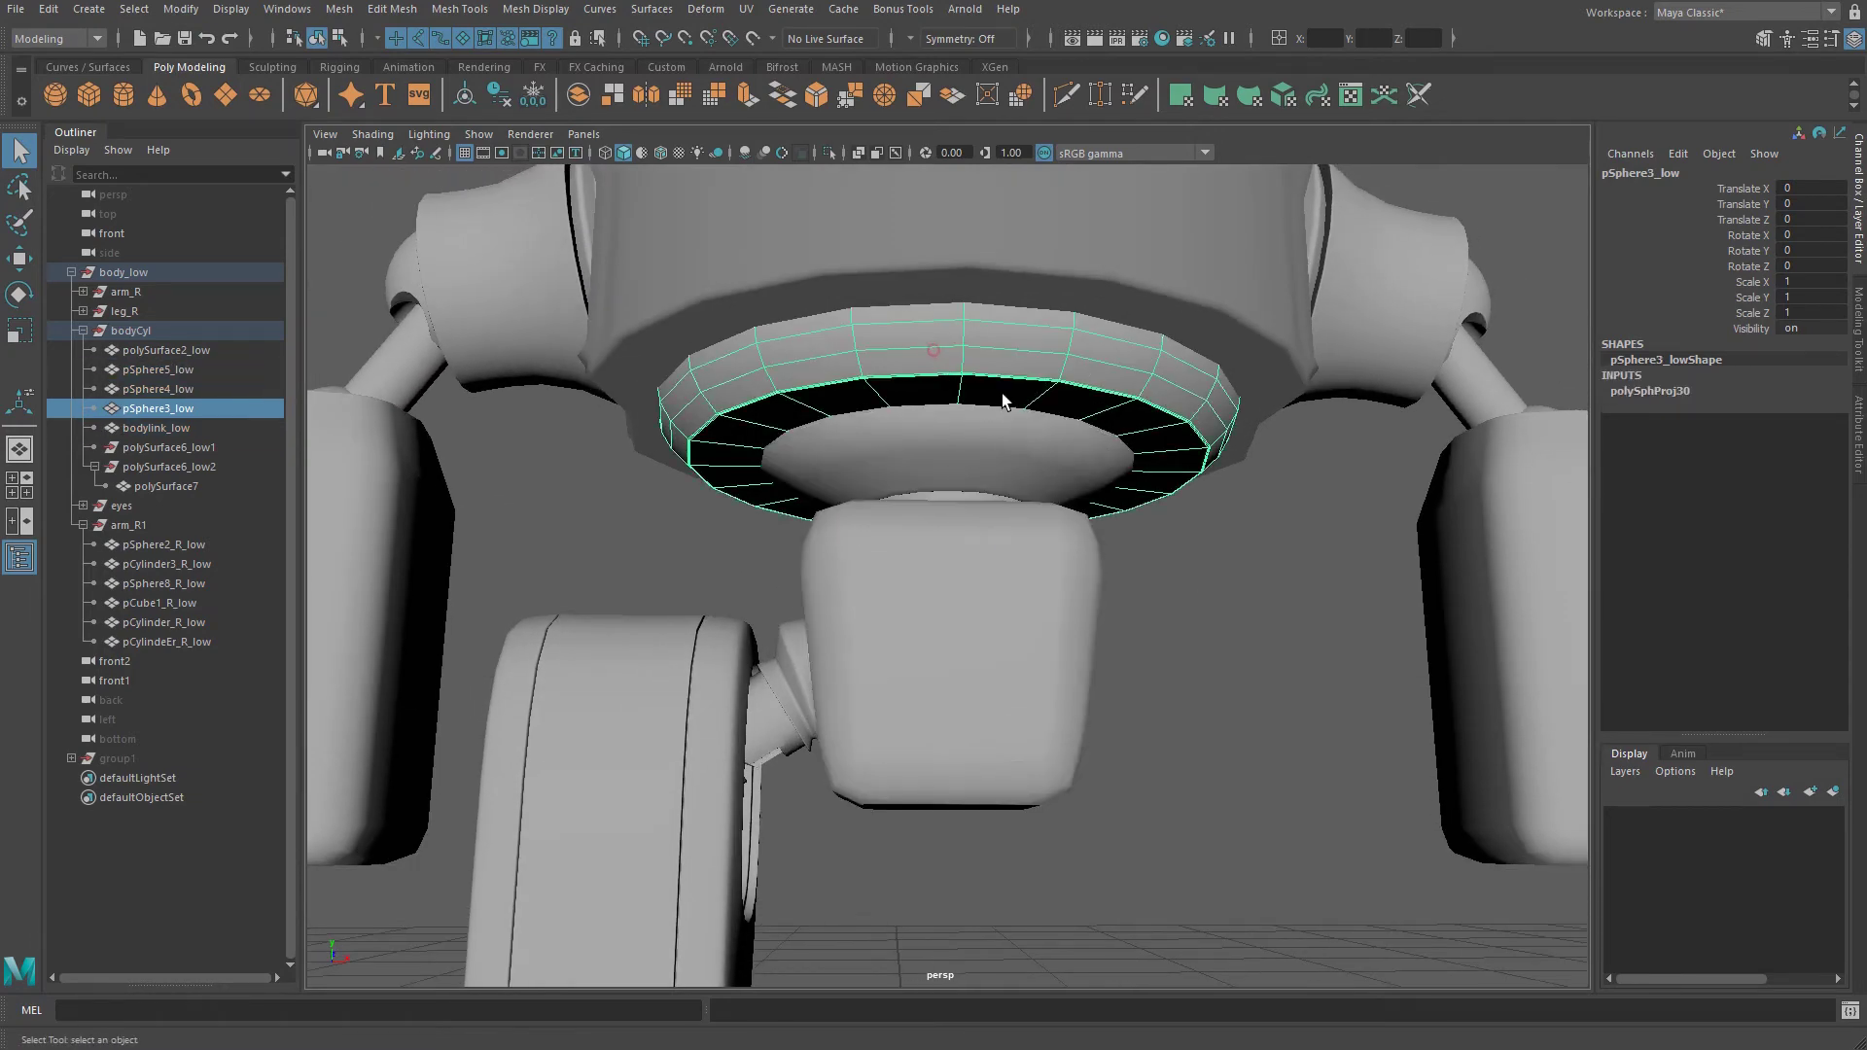
pyautogui.click(1351, 98)
pyautogui.keyDown('alt'); pyautogui.moveTo(910, 363); pyautogui.dragTo(847, 424, button='middle'); pyautogui.keyUp('alt')
pyautogui.scroll(-5, 1328, 551)
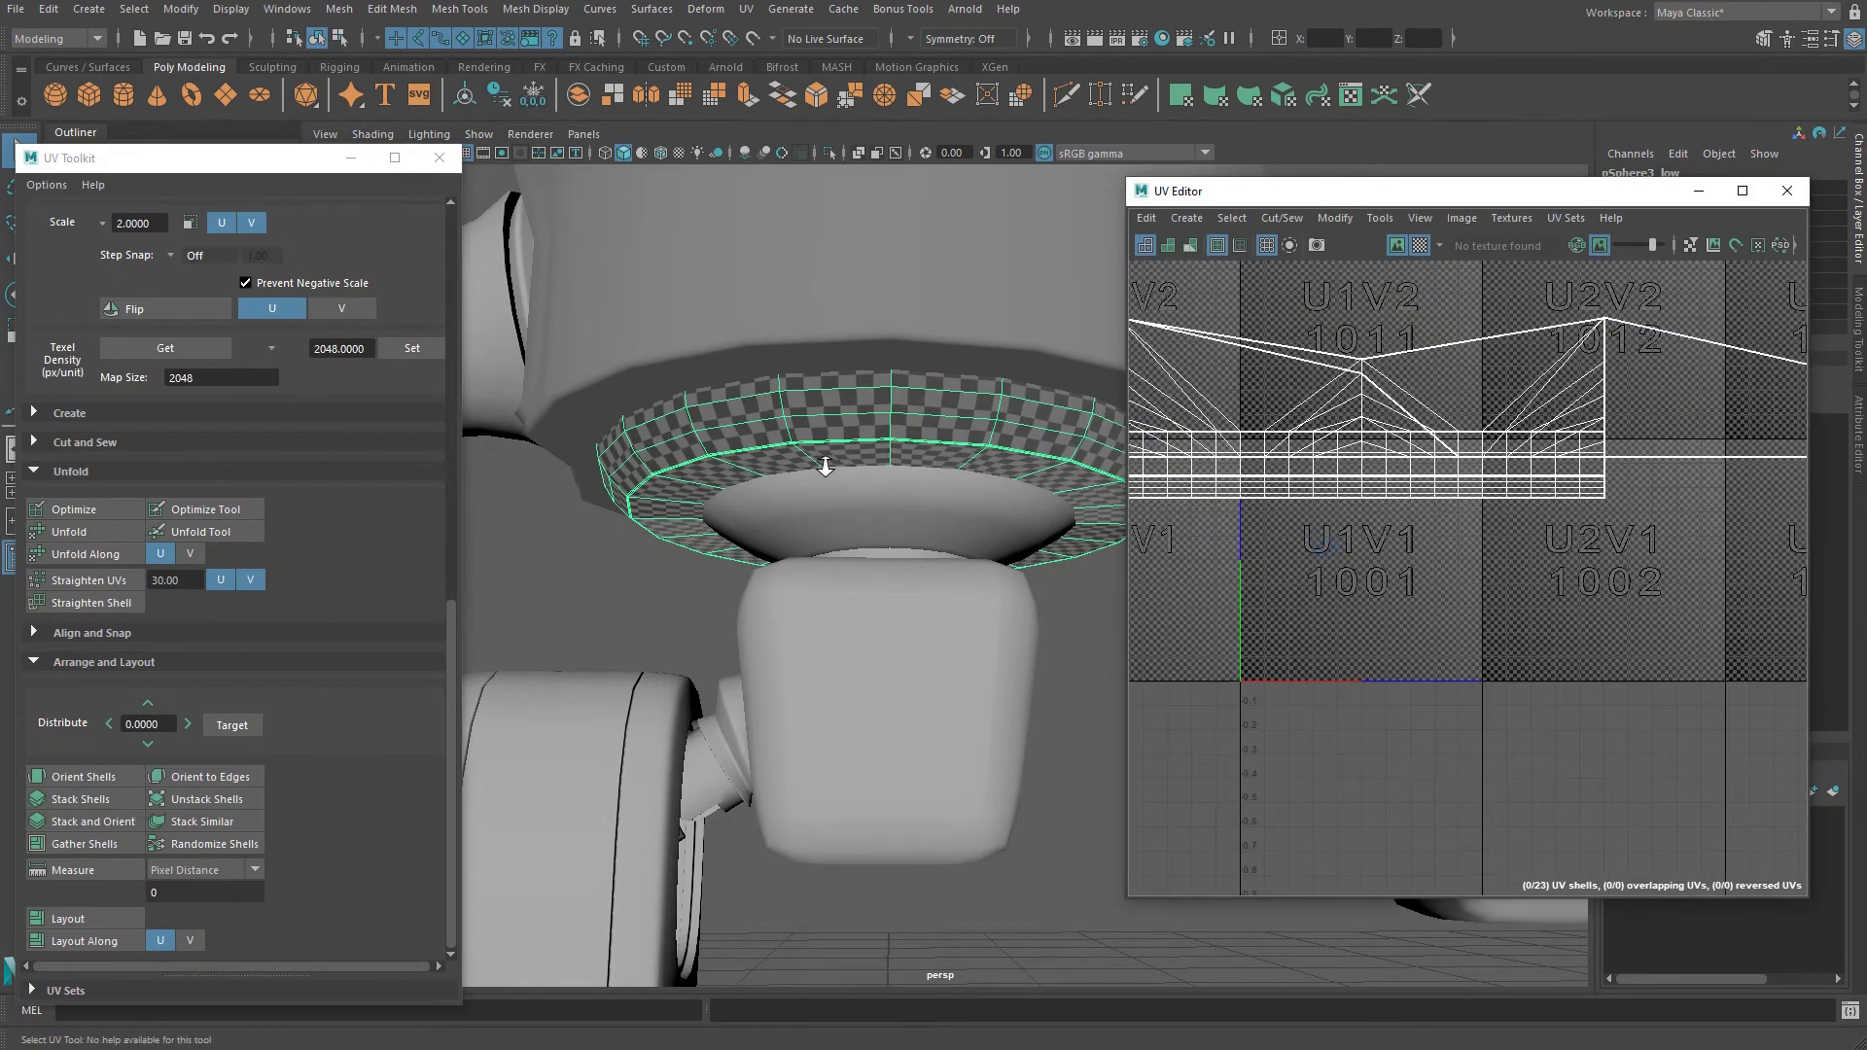
pyautogui.moveTo(825, 468)
pyautogui.keyDown('alt'); pyautogui.mouseDown()
pyautogui.moveTo(604, 512)
pyautogui.moveTo(841, 466)
pyautogui.mouseUp(); pyautogui.keyUp('alt')
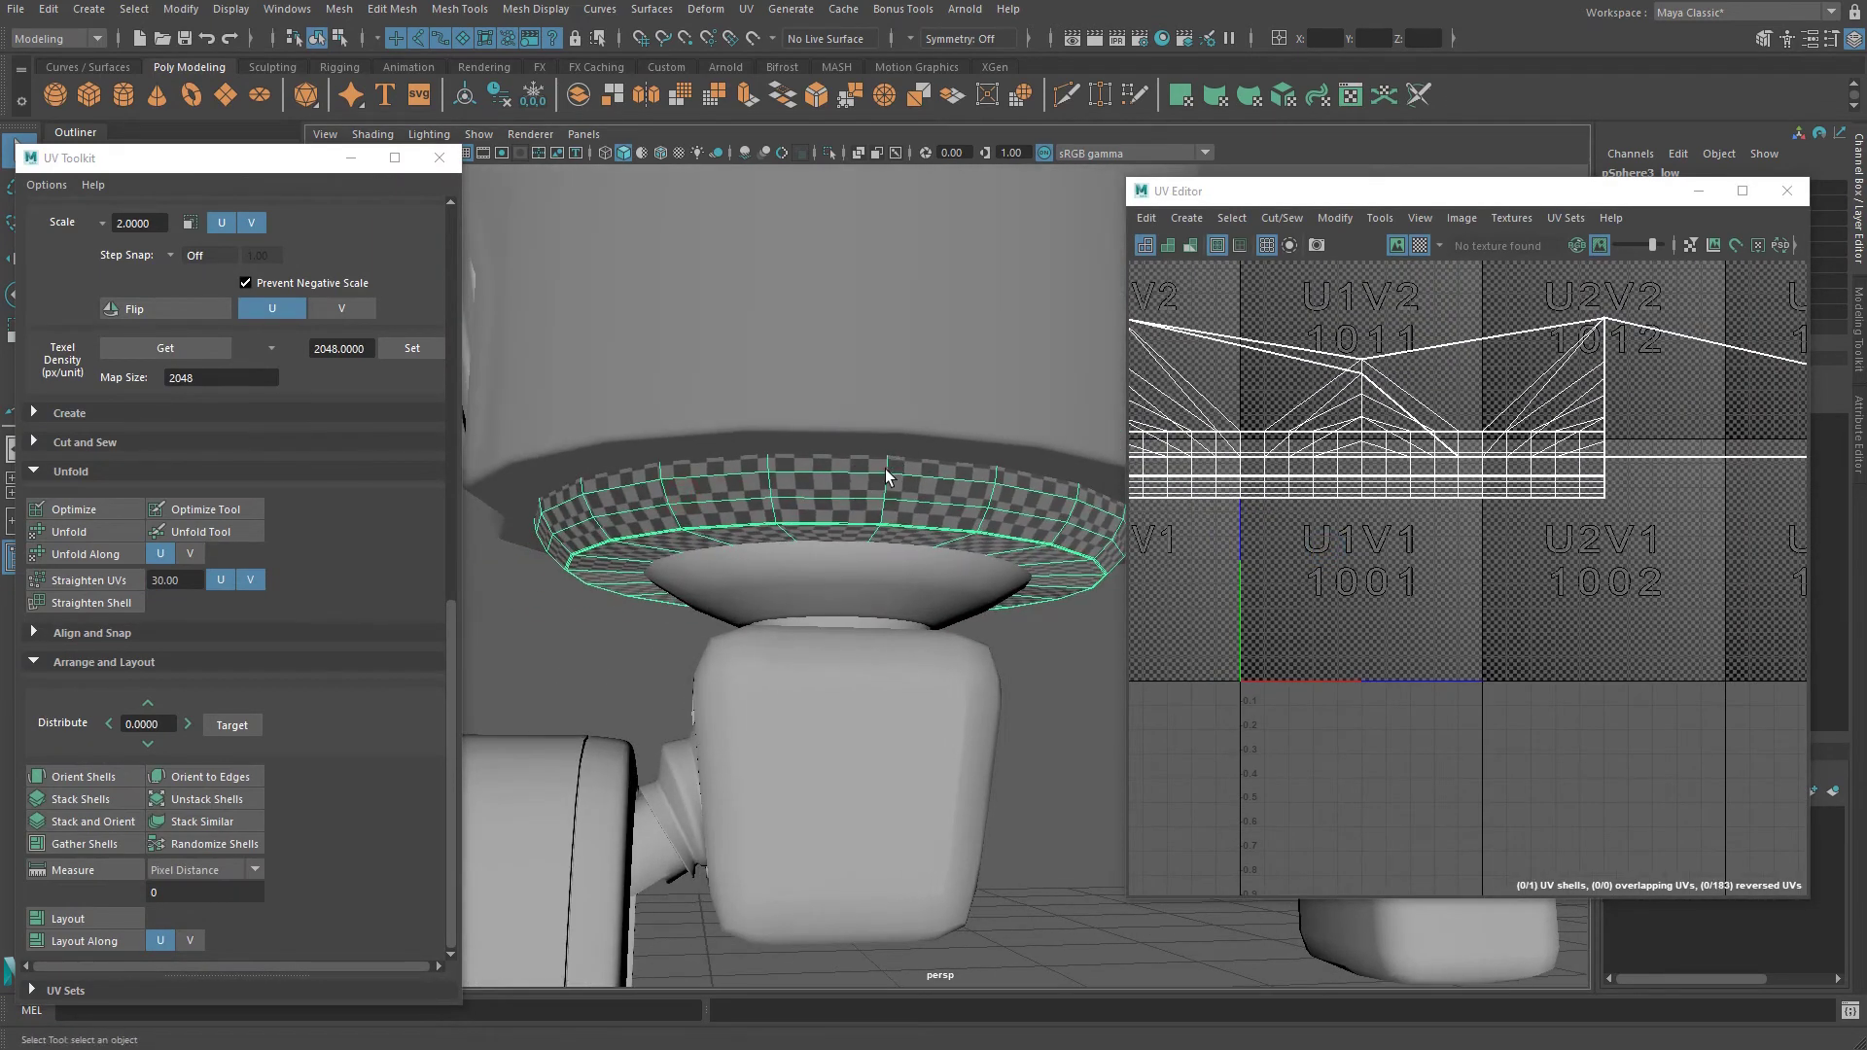
pyautogui.click(829, 152)
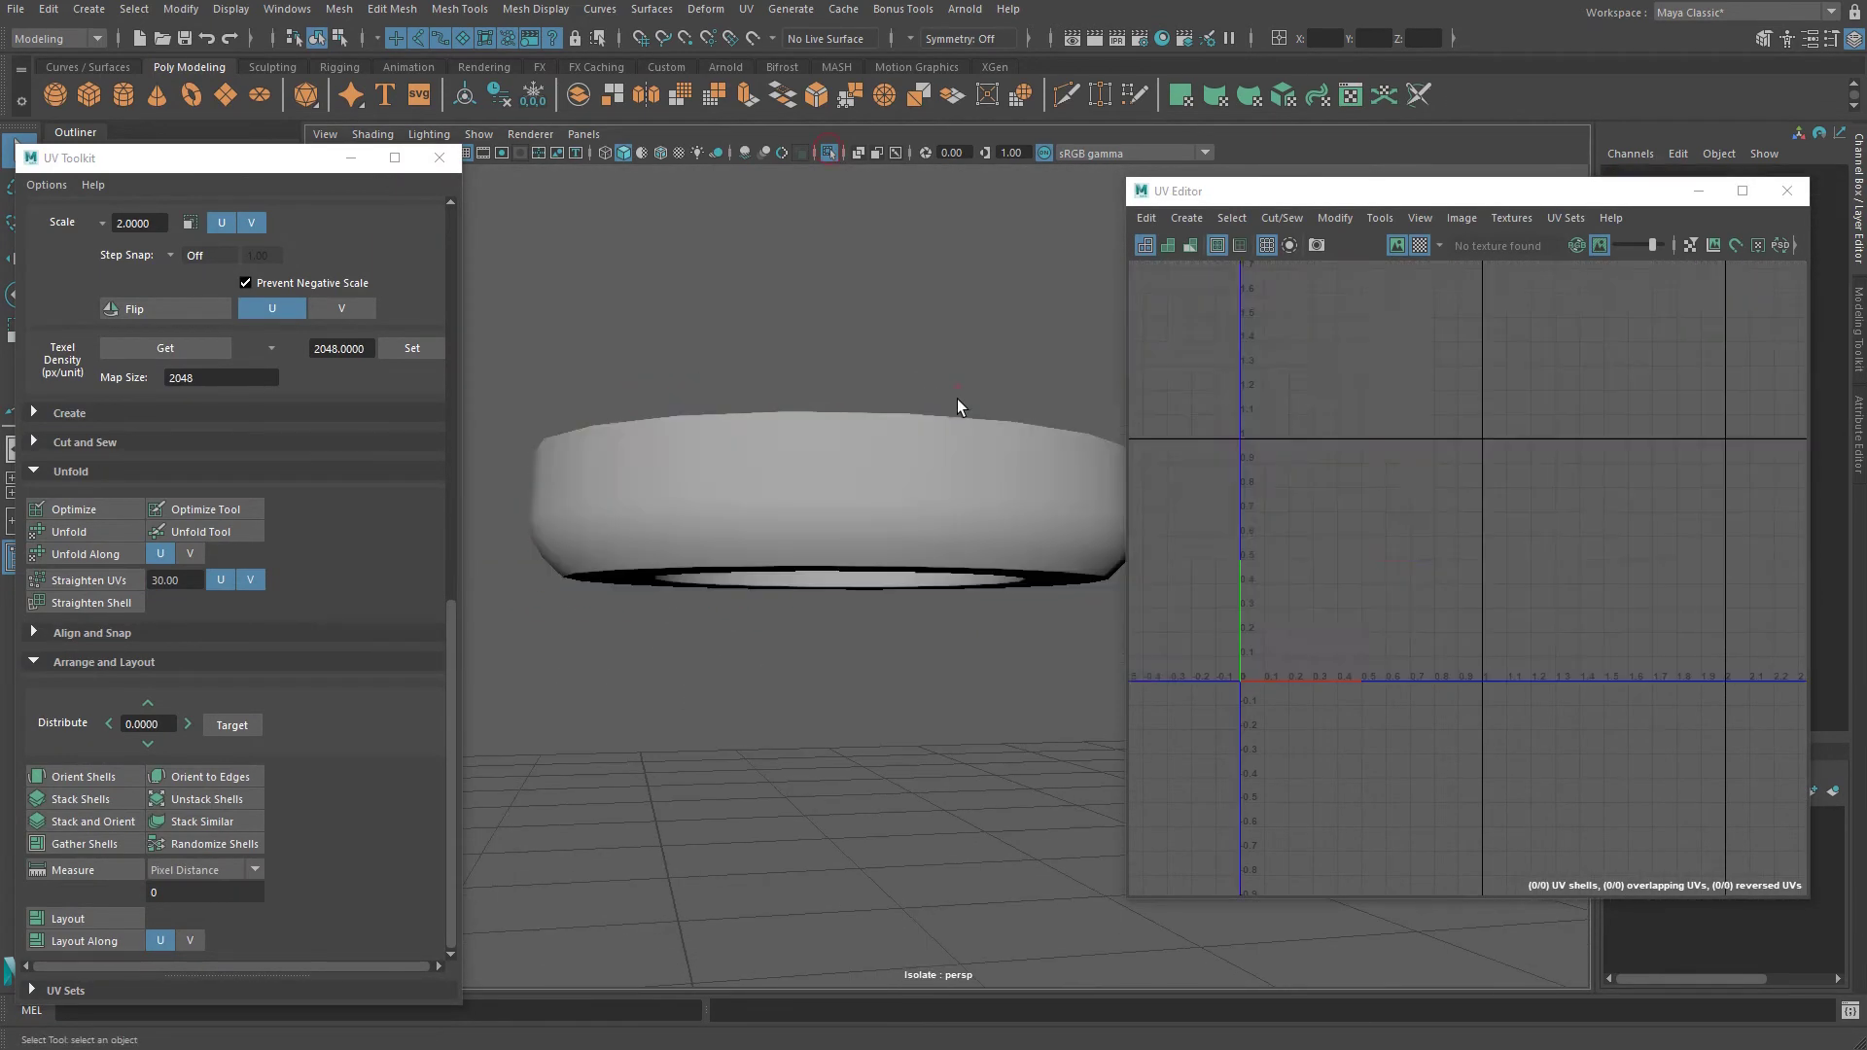
pyautogui.keyDown('alt'); pyautogui.moveTo(963, 405); pyautogui.dragTo(1074, 432); pyautogui.keyUp('alt')
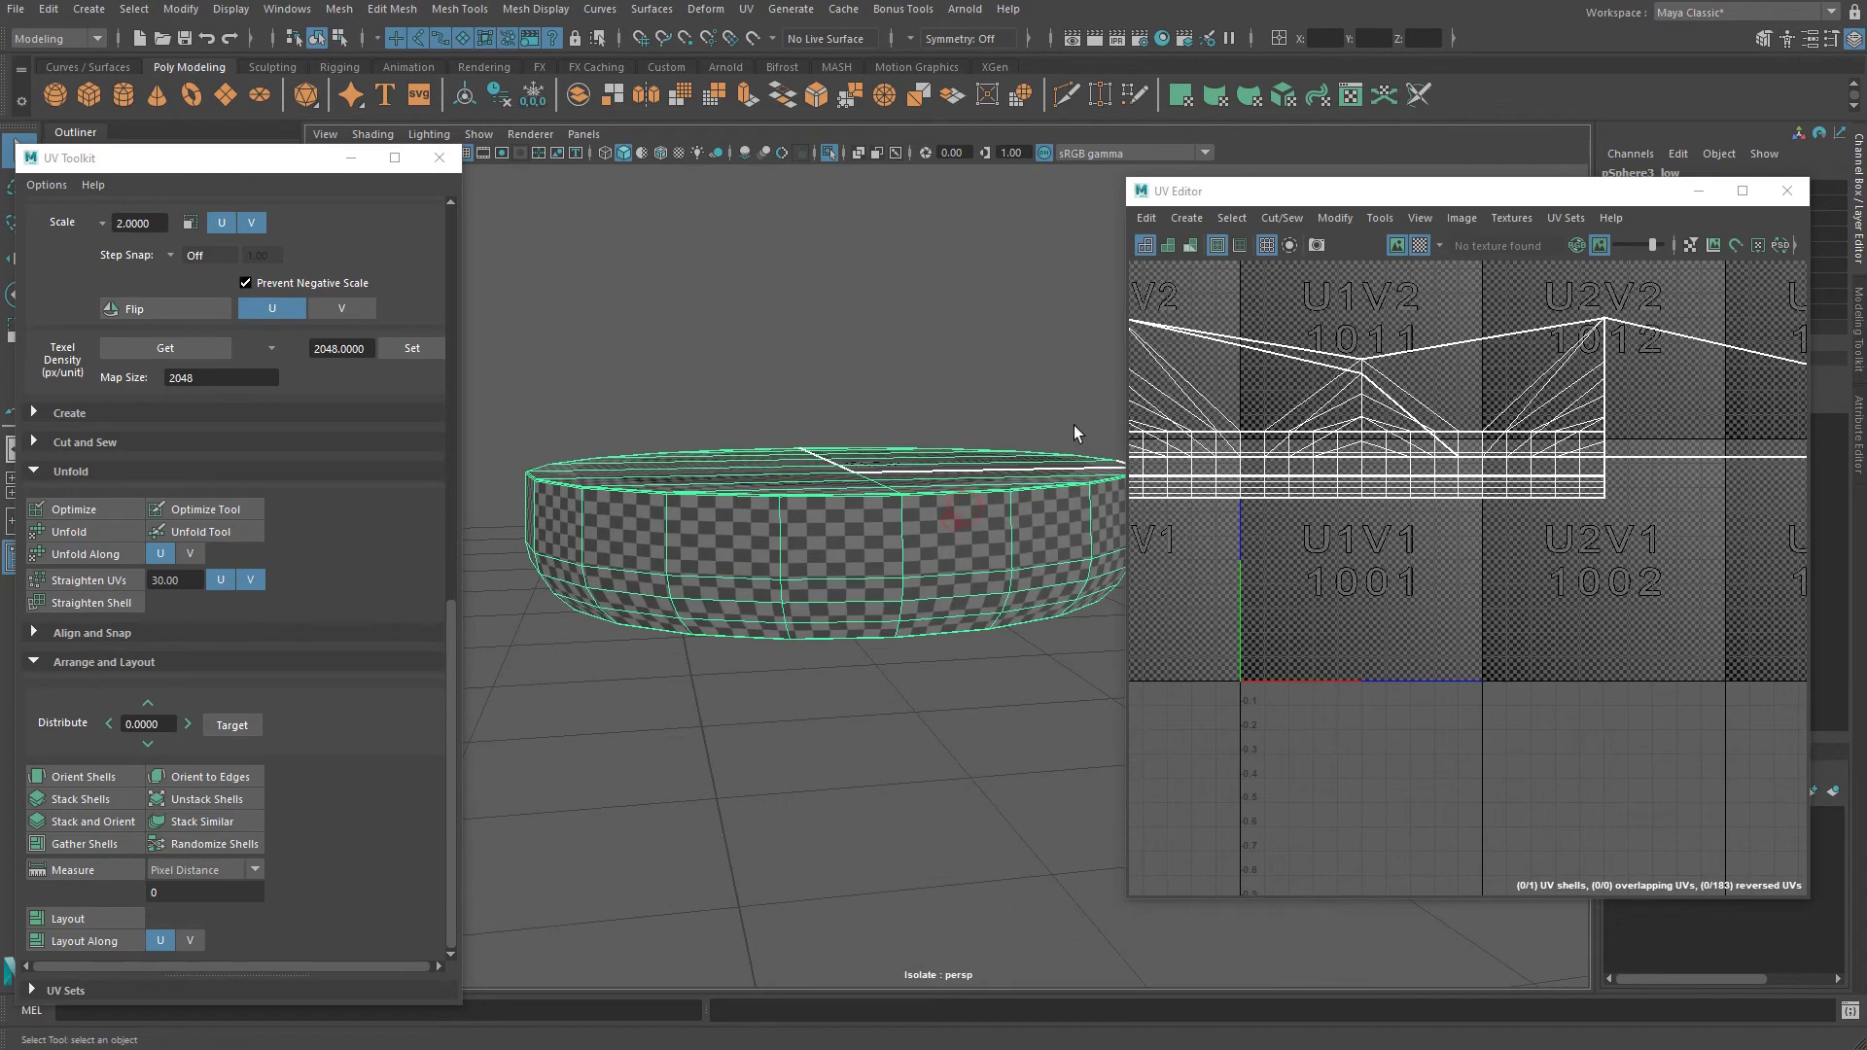
# Apply a planar UV projection to the ring and cut the UVs along its upper rim edge loop.
pyautogui.click(1215, 95)
pyautogui.keyDown('alt'); pyautogui.moveTo(1012, 321); pyautogui.dragTo(1012, 428); pyautogui.keyUp('alt')
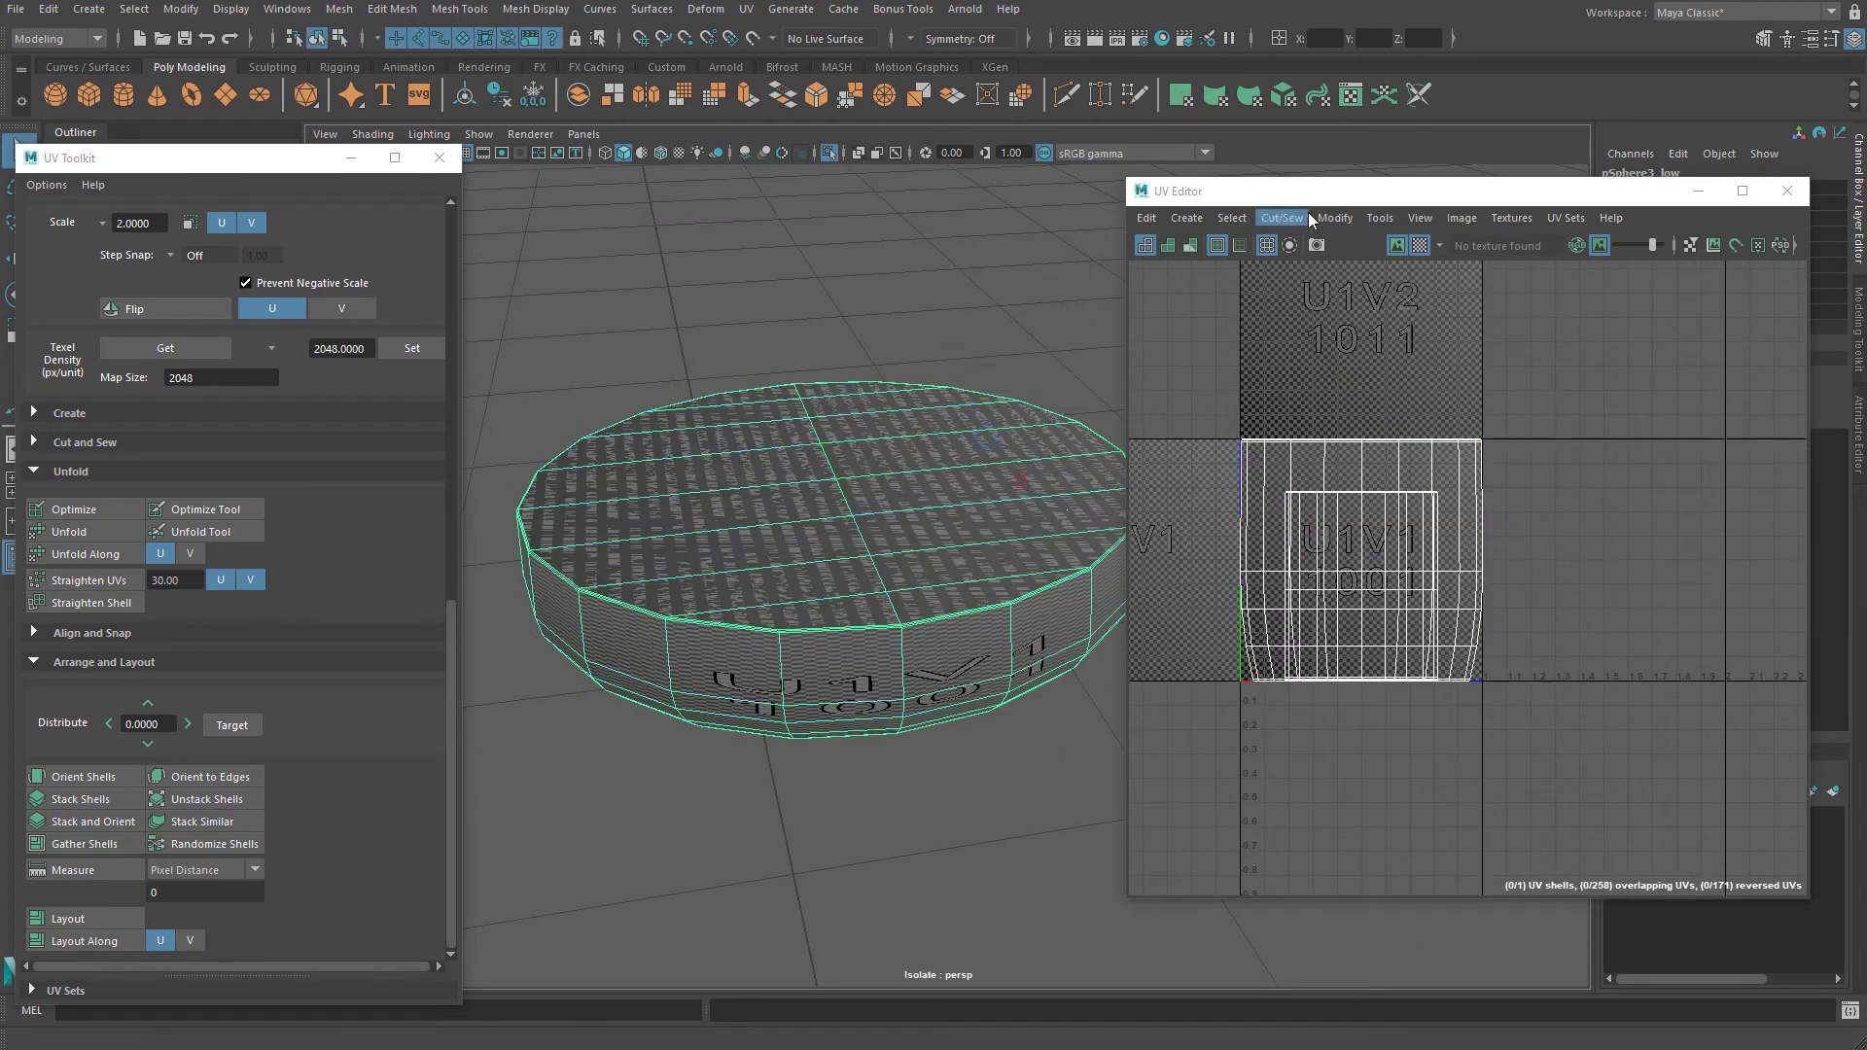
pyautogui.click(1419, 95)
pyautogui.scroll(5, 897, 556)
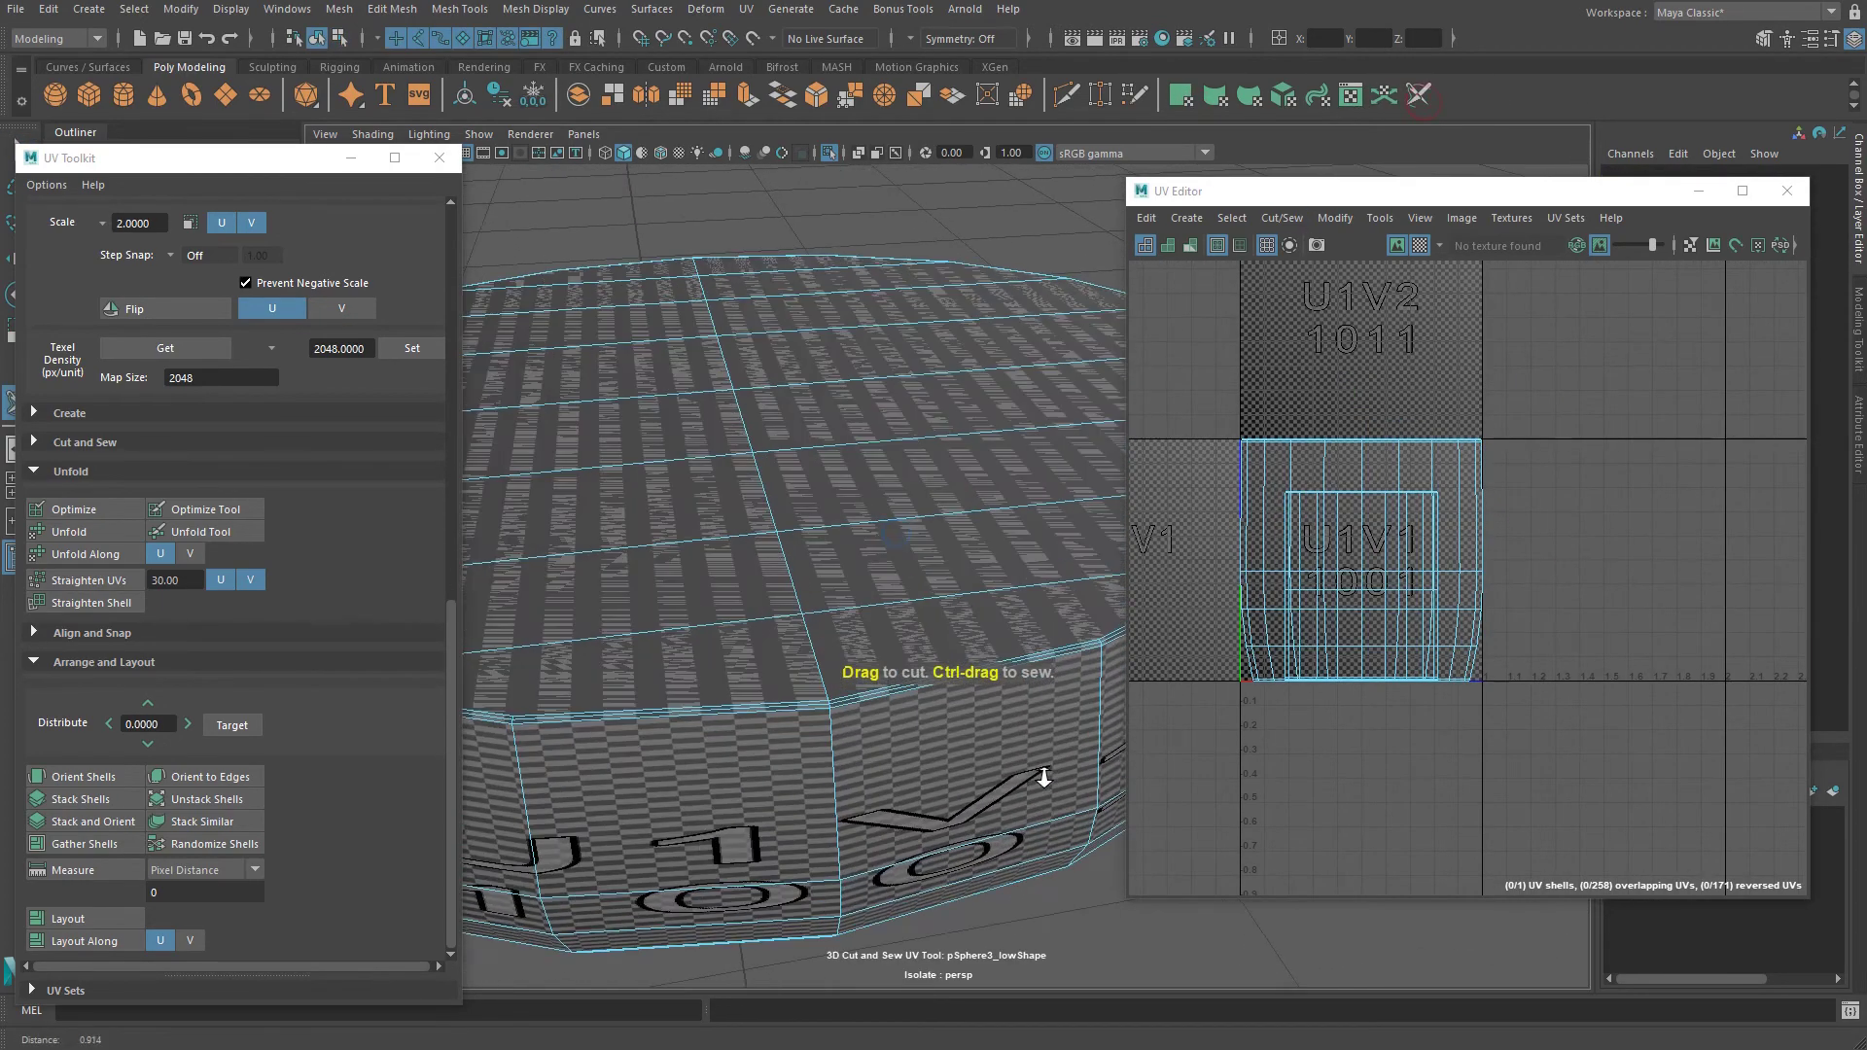
pyautogui.doubleClick(860, 700)
# Cut the UVs along the outer and inner edge loops of the ring's flat underside.
pyautogui.keyDown('alt'); pyautogui.moveTo(915, 807); pyautogui.dragTo(919, 428); pyautogui.keyUp('alt')
pyautogui.keyDown('alt'); pyautogui.moveTo(917, 398); pyautogui.dragTo(905, 460, button='middle'); pyautogui.keyUp('alt')
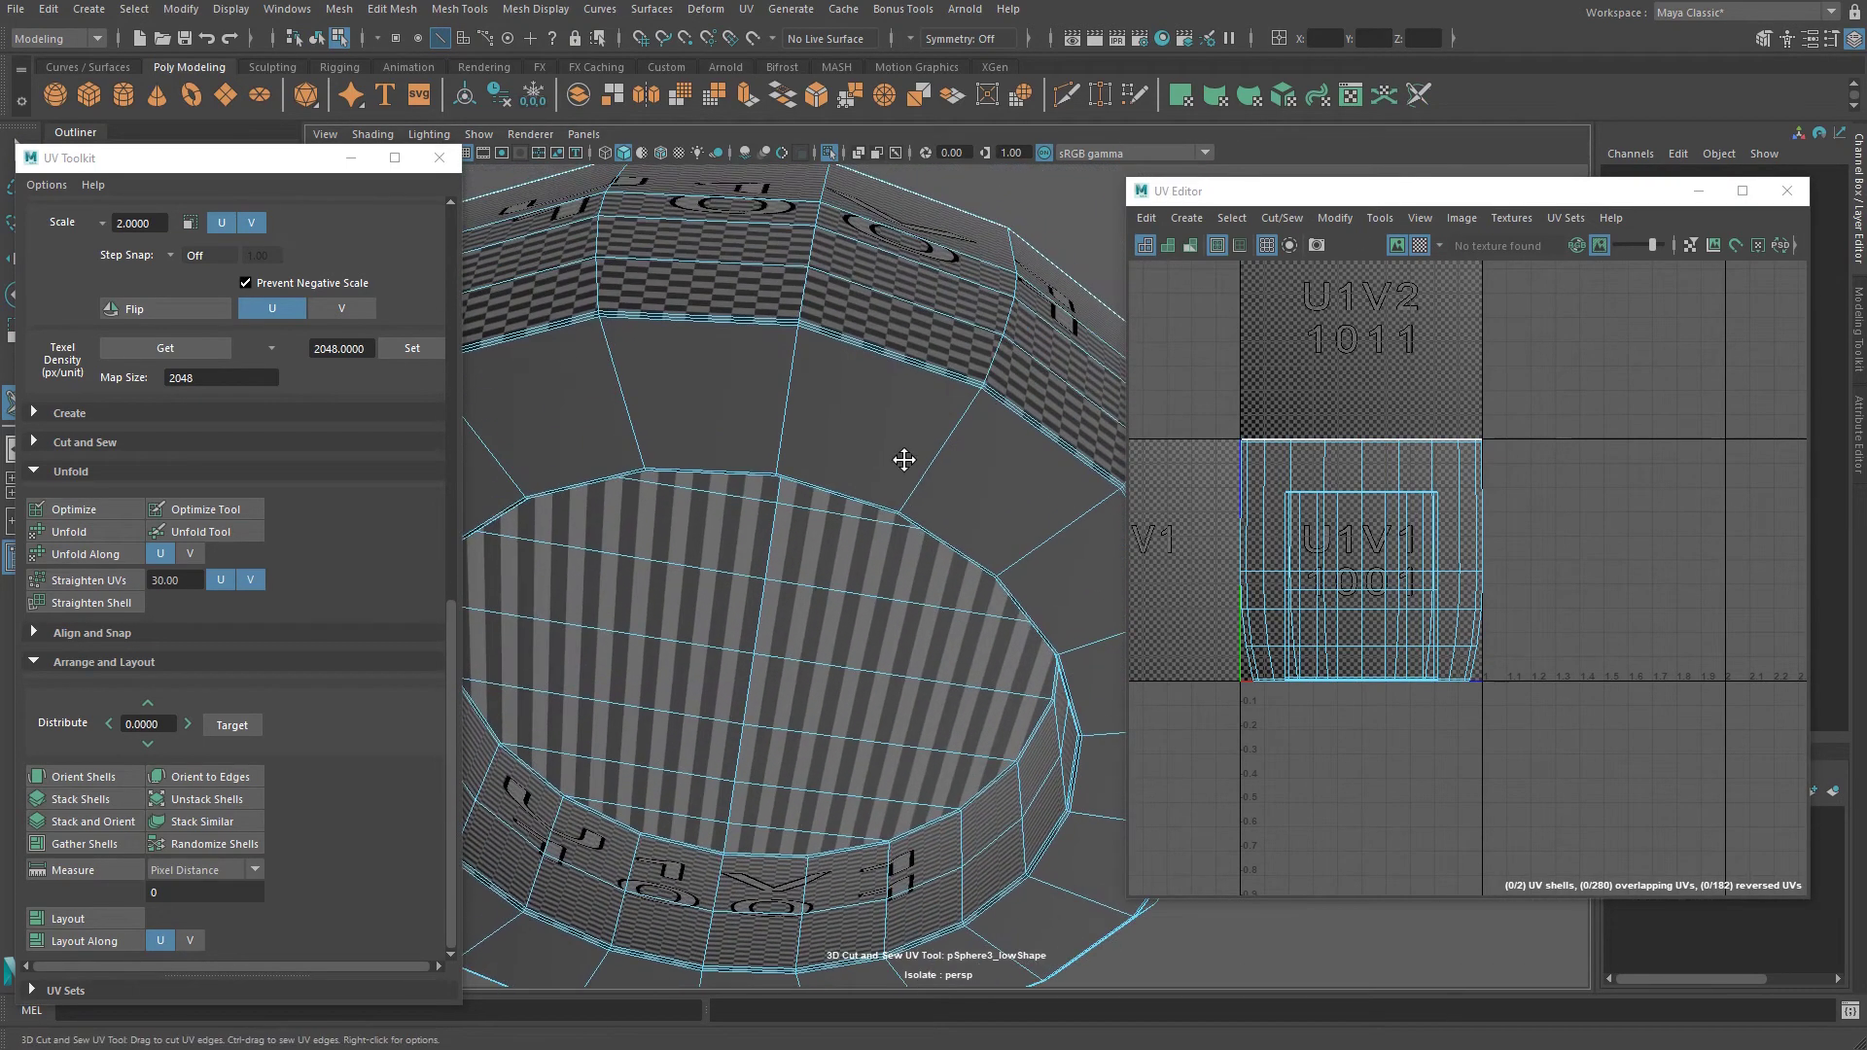
pyautogui.doubleClick(938, 369)
pyautogui.keyDown('alt'); pyautogui.moveTo(907, 401); pyautogui.dragTo(925, 437); pyautogui.keyUp('alt')
pyautogui.scroll(5, 925, 438)
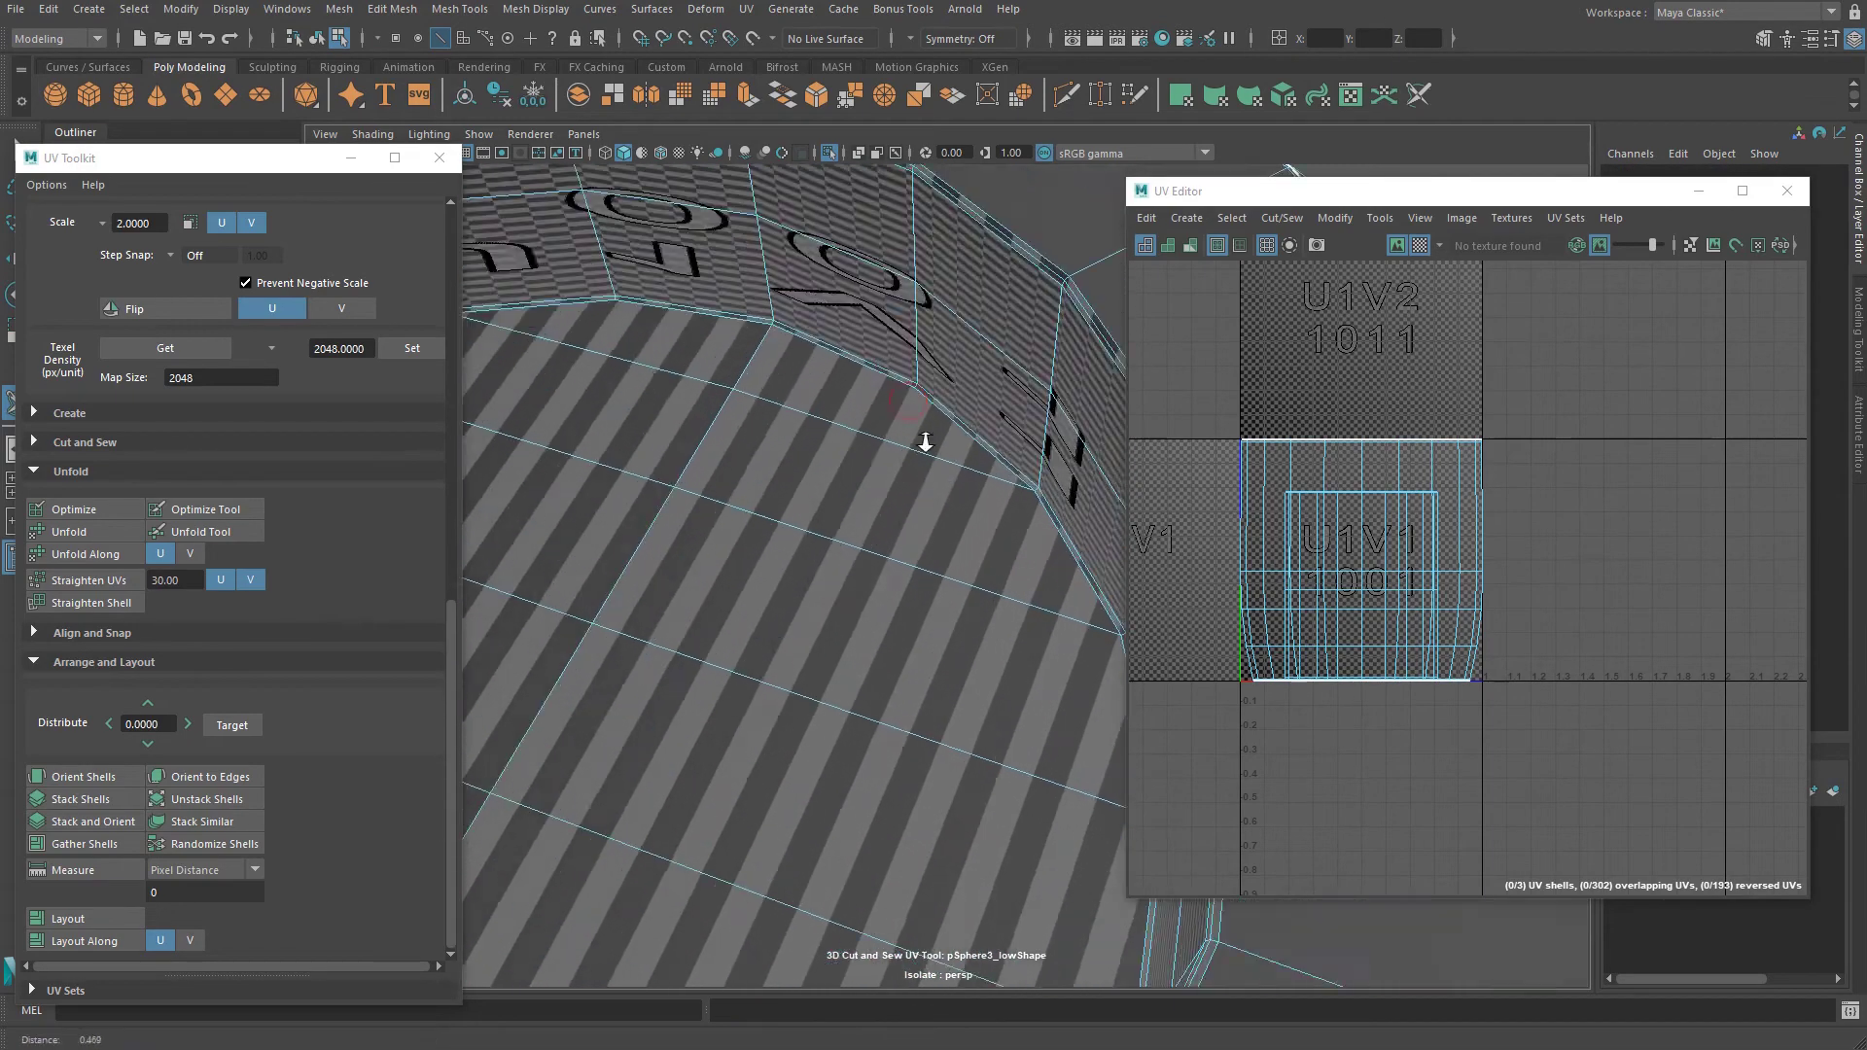
pyautogui.keyDown('alt'); pyautogui.moveTo(976, 258); pyautogui.dragTo(952, 389); pyautogui.keyUp('alt')
pyautogui.doubleClick(914, 425)
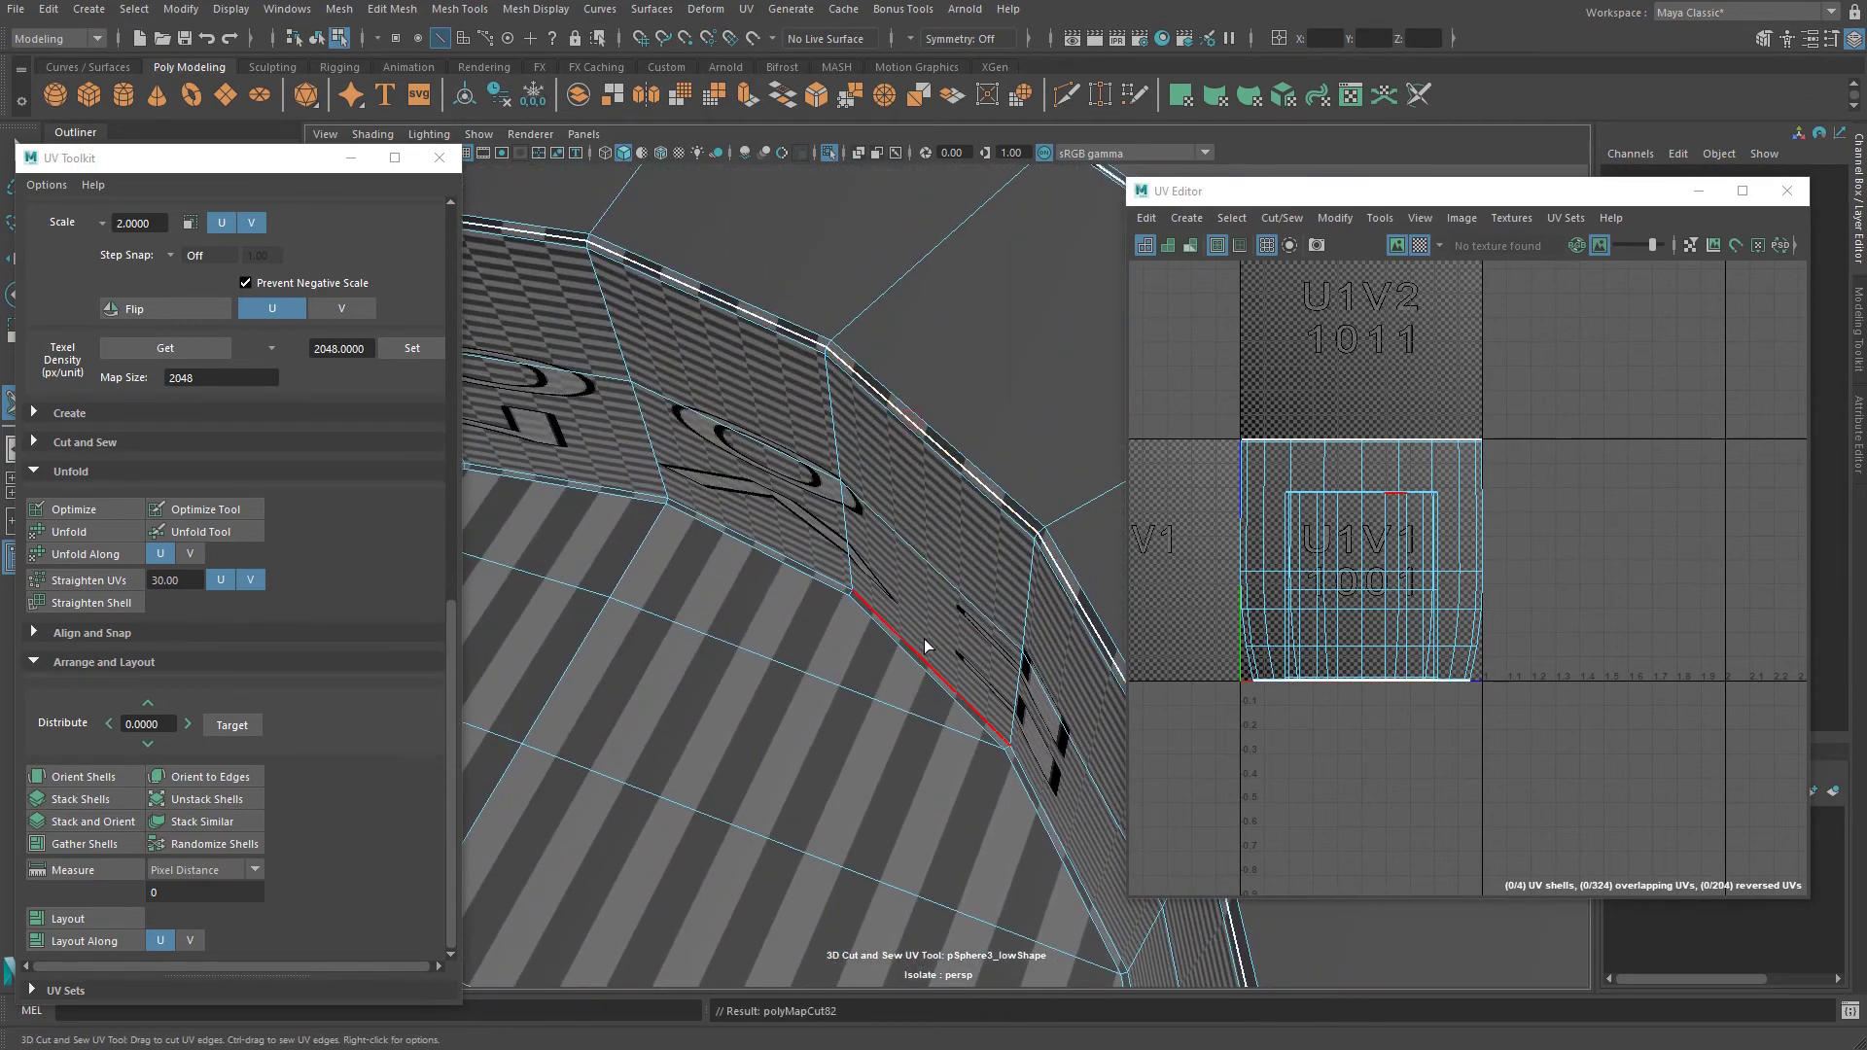
# Undo the partial cut and cut the full edge loop around the recessed circular face inside the ring.
pyautogui.doubleClick(909, 662)
pyautogui.keyDown('alt'); pyautogui.moveTo(912, 600); pyautogui.dragTo(849, 640, button='right'); pyautogui.keyUp('alt')
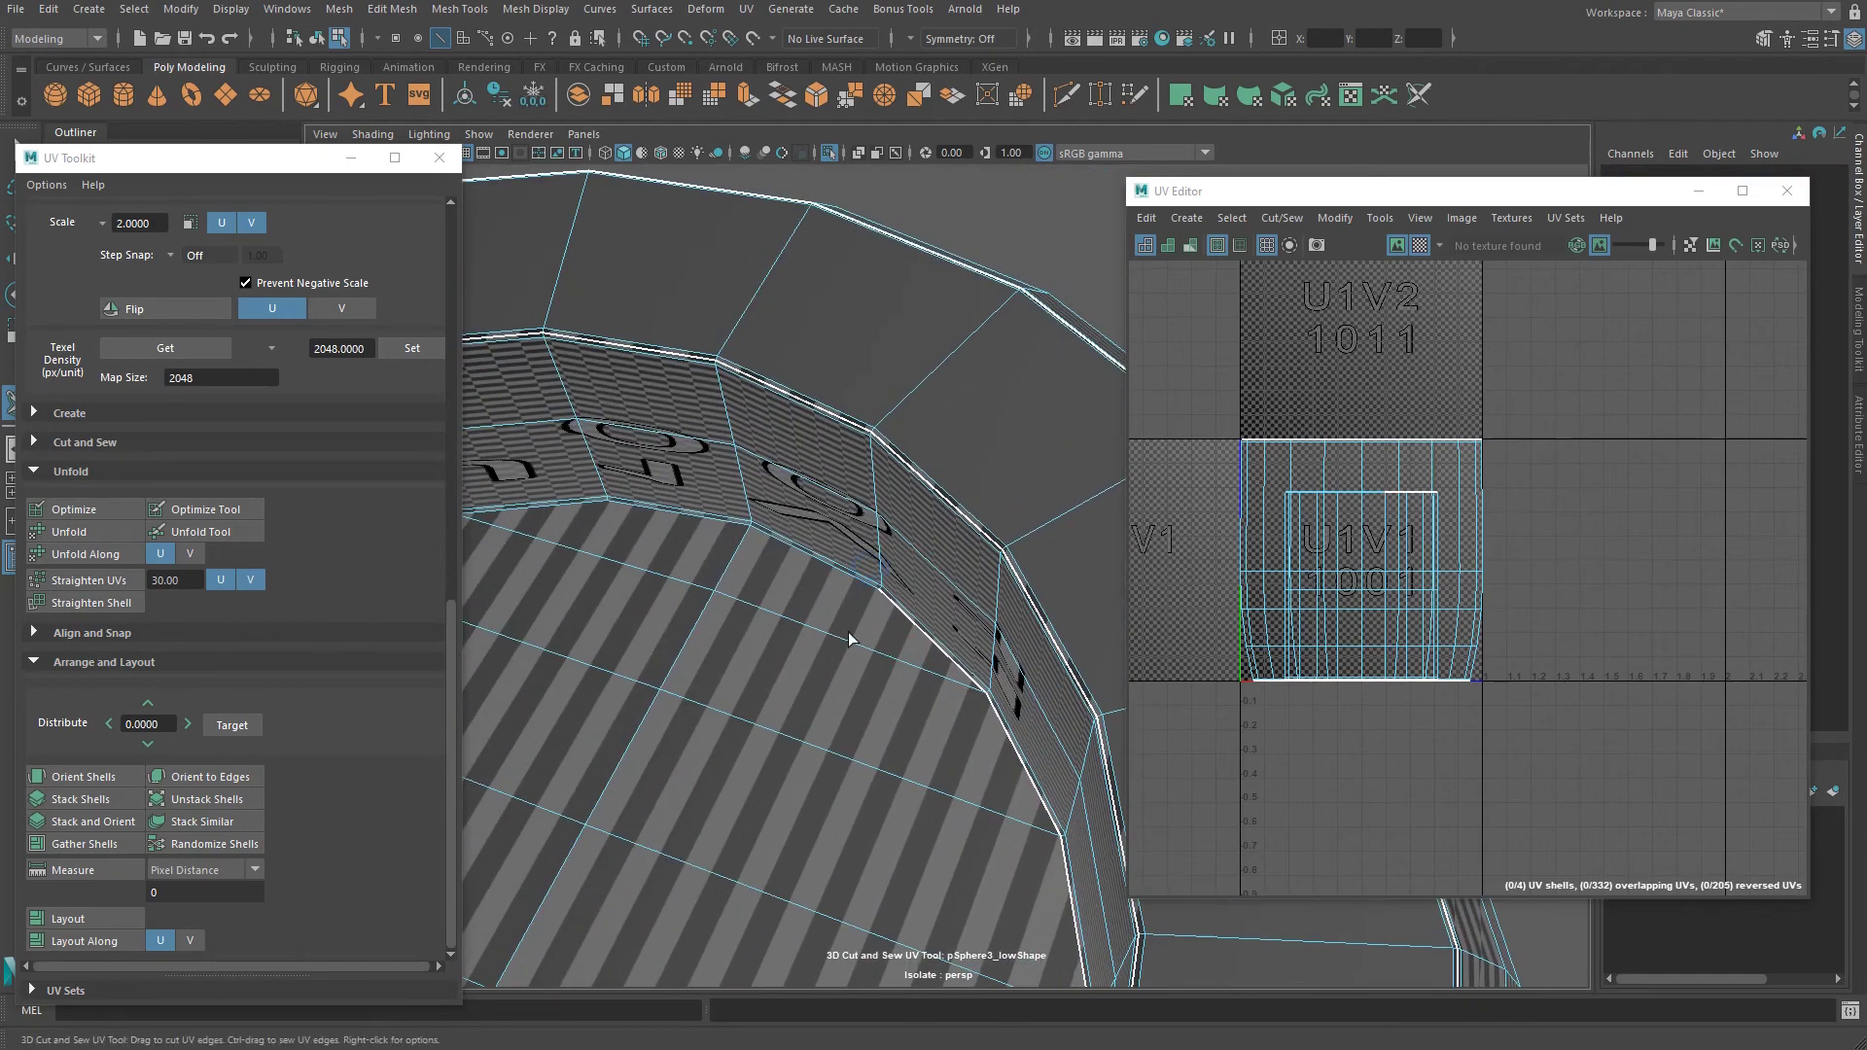
pyautogui.hotkey('ctrl', 'z')
pyautogui.doubleClick(852, 570)
pyautogui.keyDown('alt'); pyautogui.moveTo(854, 571); pyautogui.dragTo(651, 546, button='right'); pyautogui.keyUp('alt')
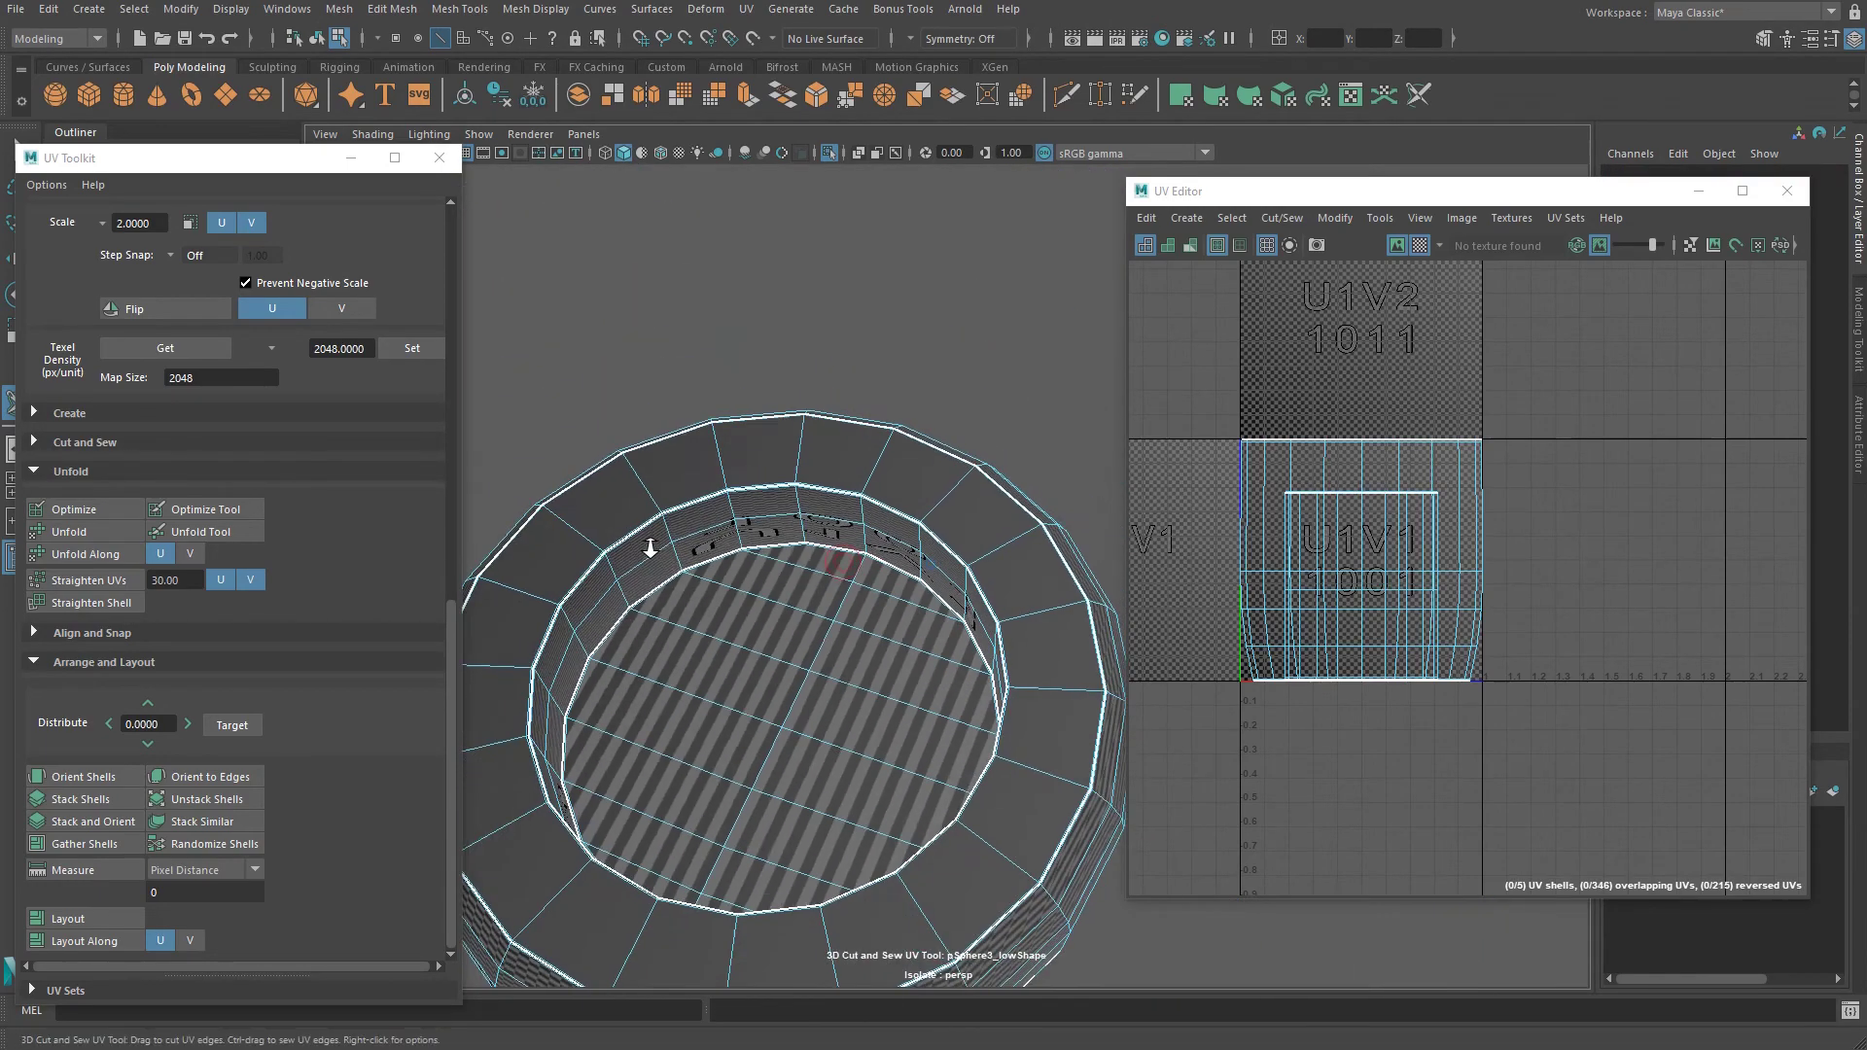
# Move the UV Toolkit out of the way and cut a vertical UV seam across the ring's outer side wall.
pyautogui.keyDown('alt'); pyautogui.moveTo(853, 548); pyautogui.dragTo(786, 702); pyautogui.keyUp('alt')
pyautogui.keyDown('alt'); pyautogui.moveTo(842, 669); pyautogui.dragTo(762, 554, button='right'); pyautogui.keyUp('alt')
pyautogui.keyDown('alt'); pyautogui.moveTo(762, 554); pyautogui.dragTo(757, 285, button='middle'); pyautogui.keyUp('alt')
pyautogui.keyDown('alt'); pyautogui.moveTo(756, 285); pyautogui.dragTo(748, 467, button='right'); pyautogui.keyUp('alt')
pyautogui.keyDown('alt'); pyautogui.moveTo(745, 461); pyautogui.dragTo(686, 469); pyautogui.keyUp('alt')
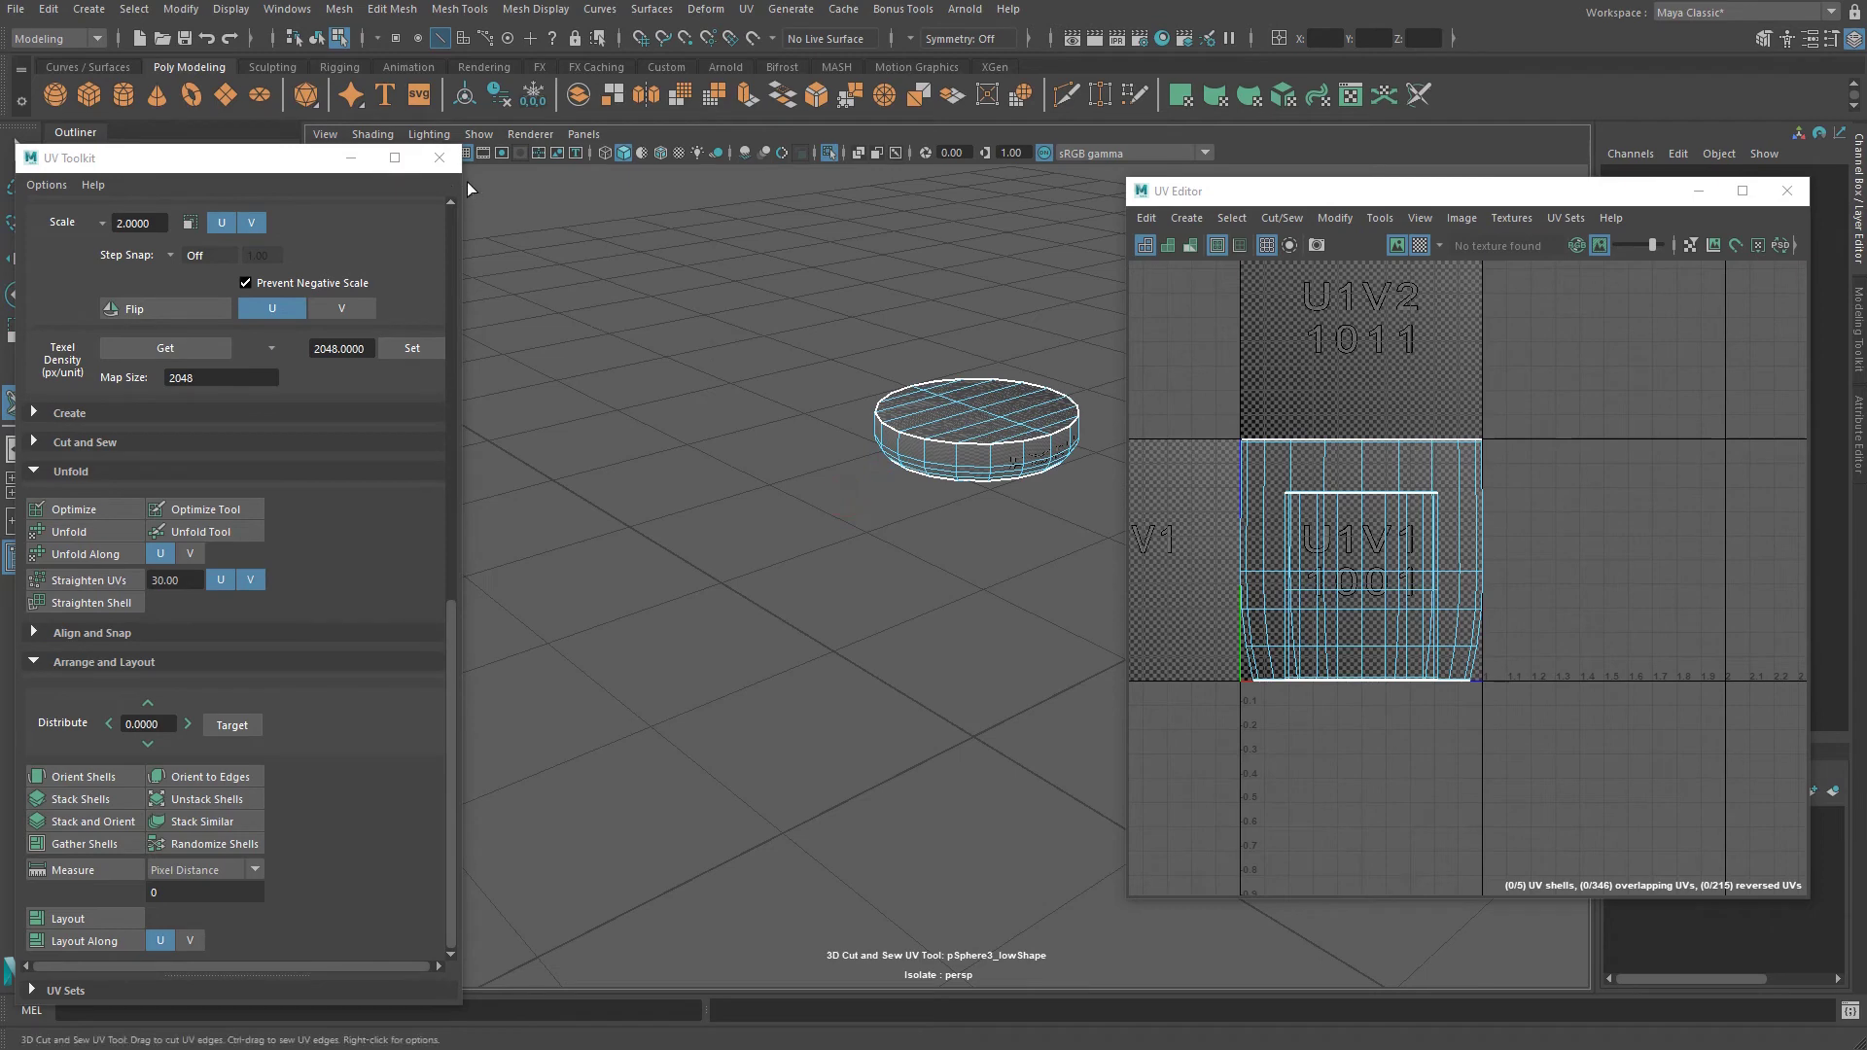
pyautogui.moveTo(331, 171); pyautogui.dragTo(1567, 902)
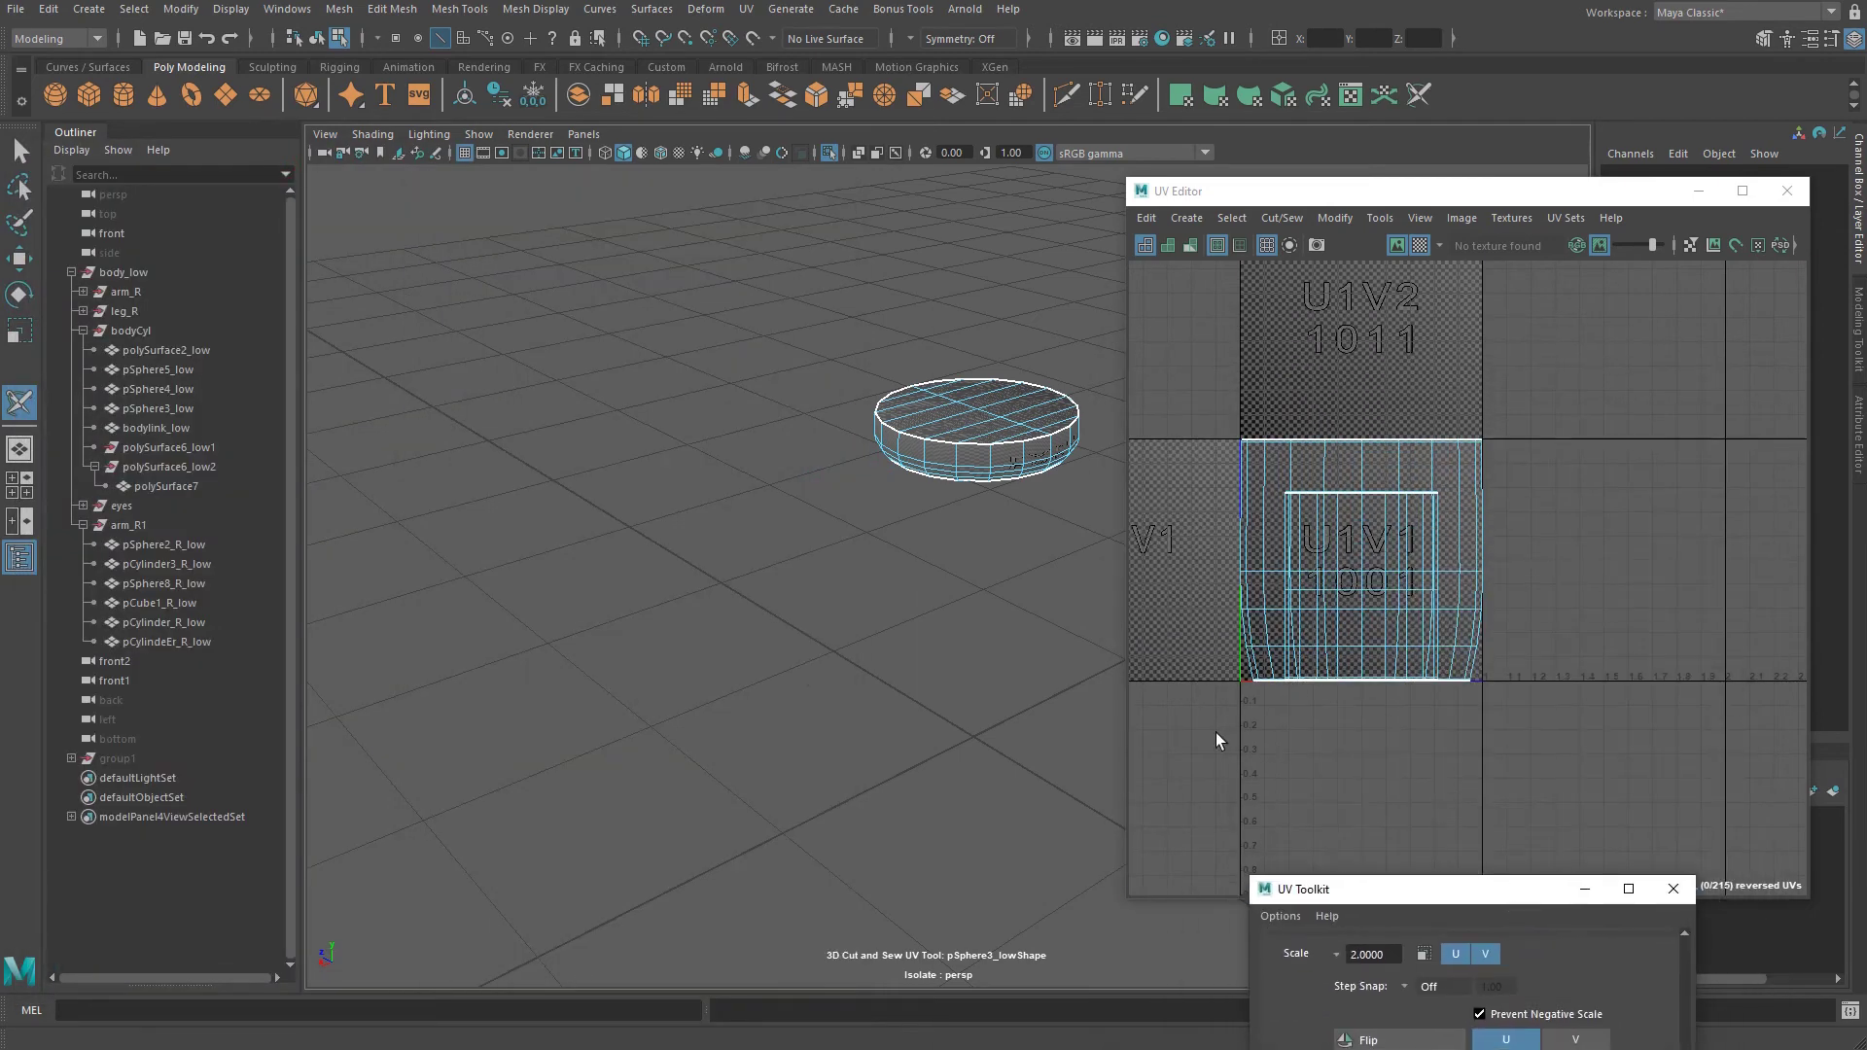
pyautogui.keyDown('alt'); pyautogui.moveTo(932, 612); pyautogui.dragTo(809, 679, button='middle'); pyautogui.keyUp('alt')
pyautogui.keyDown('alt'); pyautogui.moveTo(809, 679); pyautogui.dragTo(837, 613, button='right'); pyautogui.keyUp('alt')
pyautogui.keyDown('alt'); pyautogui.moveTo(837, 613); pyautogui.dragTo(634, 545); pyautogui.keyUp('alt')
pyautogui.doubleClick(869, 459)
pyautogui.keyDown('alt'); pyautogui.moveTo(870, 459); pyautogui.dragTo(914, 382); pyautogui.keyUp('alt')
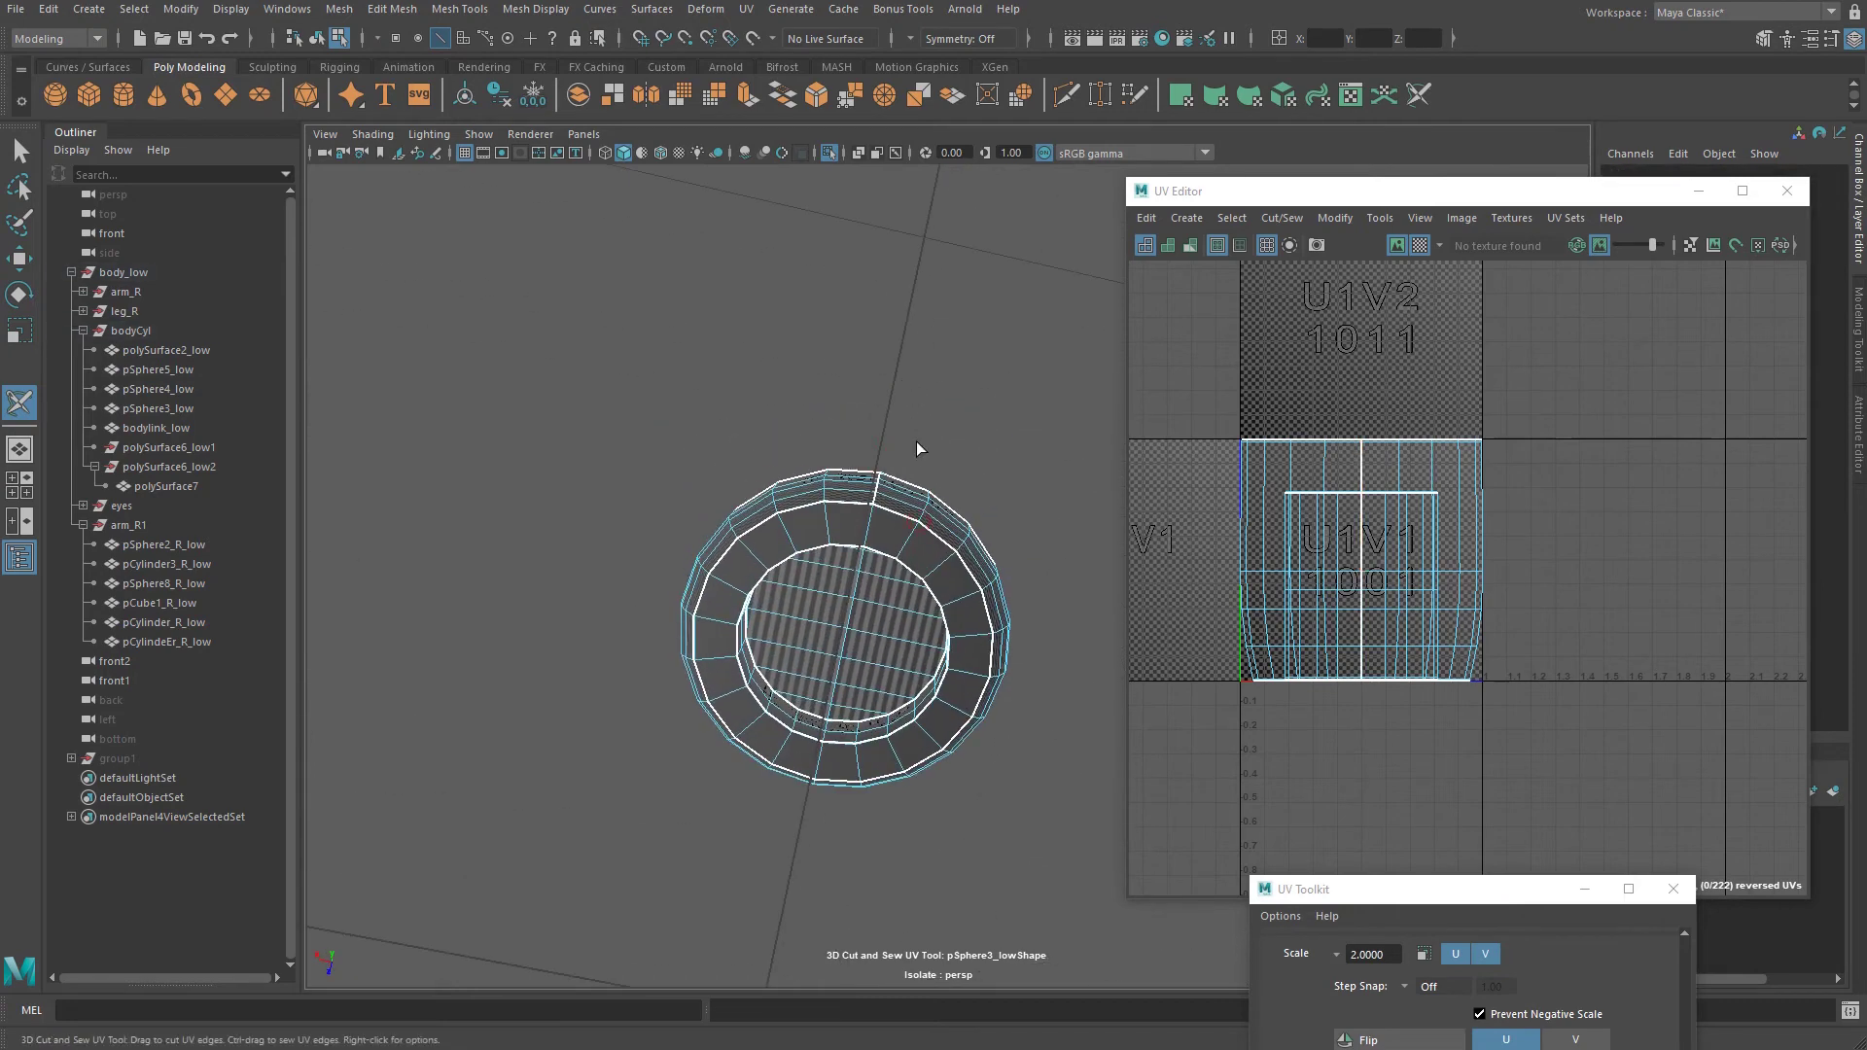
# Cut a vertical UV seam across the ring's inner recess wall.
pyautogui.keyDown('alt'); pyautogui.moveTo(917, 448); pyautogui.dragTo(880, 506, button='right'); pyautogui.keyUp('alt')
pyautogui.keyDown('alt'); pyautogui.moveTo(852, 520); pyautogui.dragTo(780, 485); pyautogui.keyUp('alt')
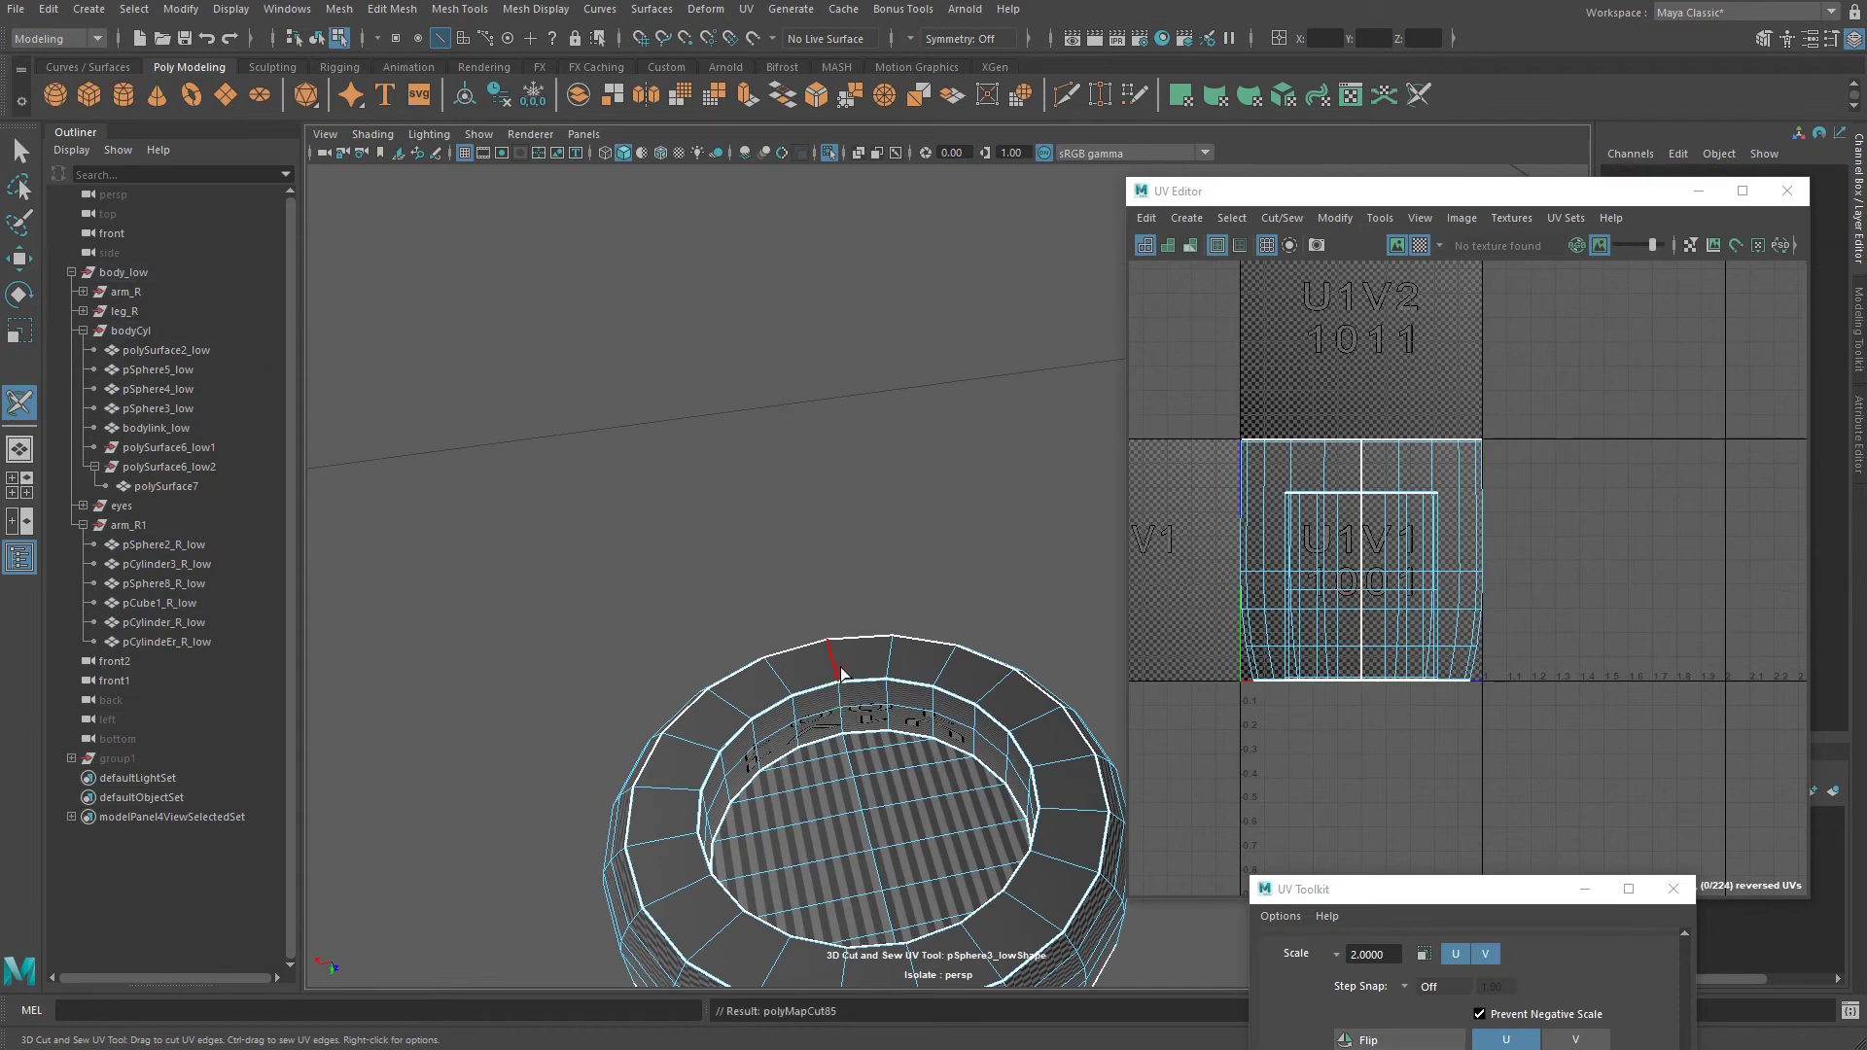
pyautogui.keyDown('alt'); pyautogui.moveTo(875, 684); pyautogui.dragTo(1001, 597); pyautogui.keyUp('alt')
# Return to object selection, rearrange the UV windows, then unfold and orient the ring's UV shells.
pyautogui.press('q')
pyautogui.moveTo(844, 405); pyautogui.dragTo(919, 376, button='right')
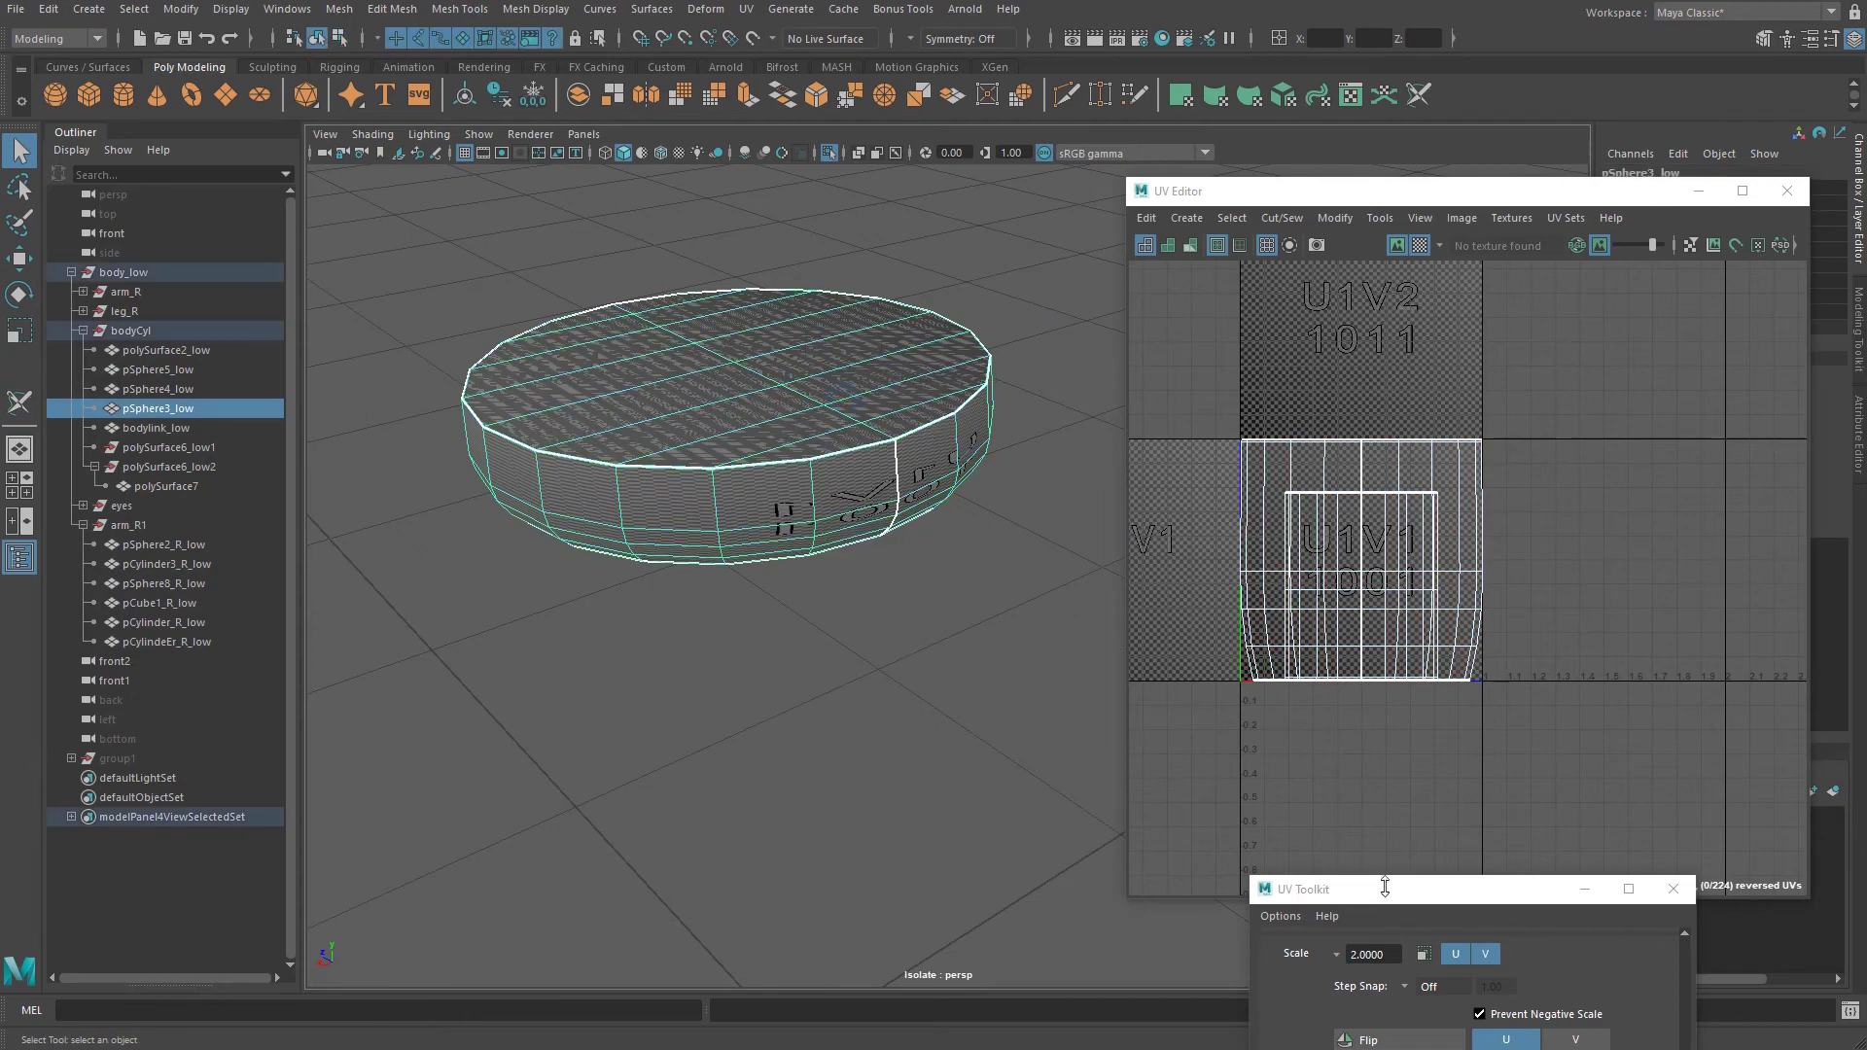
pyautogui.moveTo(1388, 886); pyautogui.dragTo(1089, 264)
pyautogui.click(1626, 626)
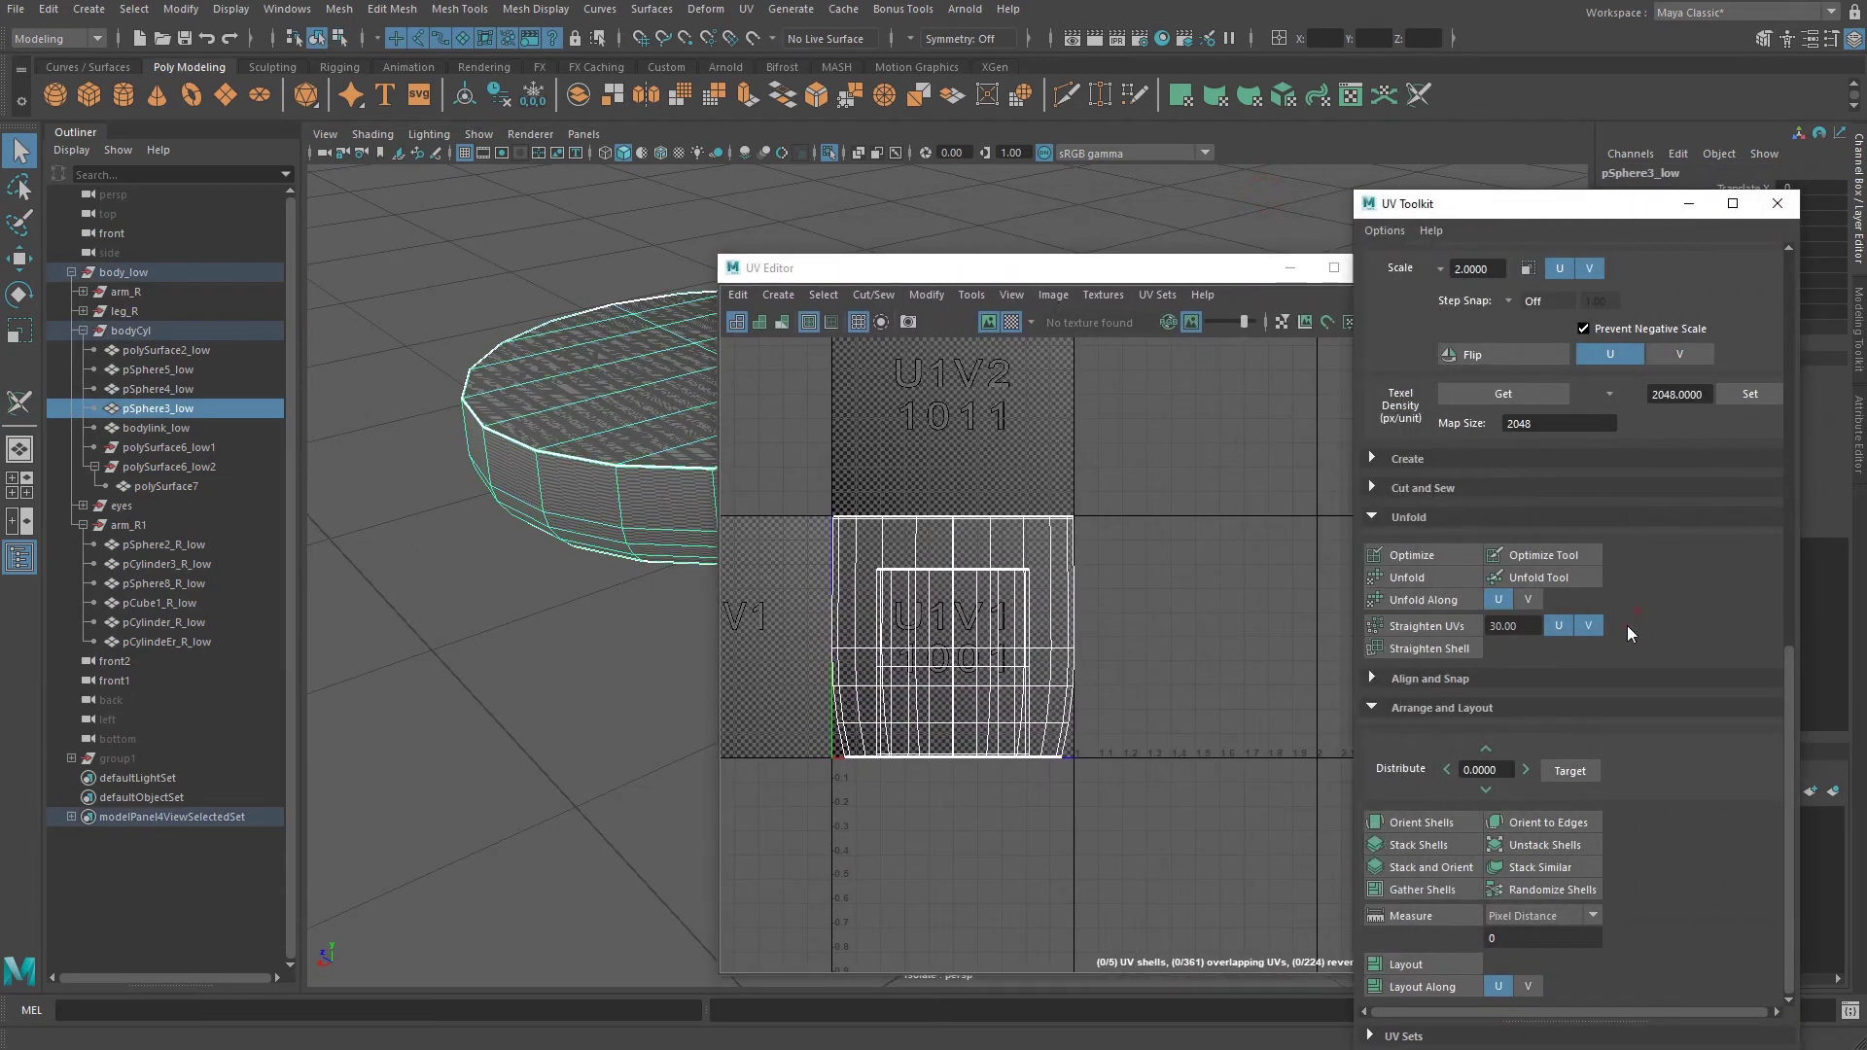
pyautogui.click(1416, 580)
pyautogui.click(1427, 846)
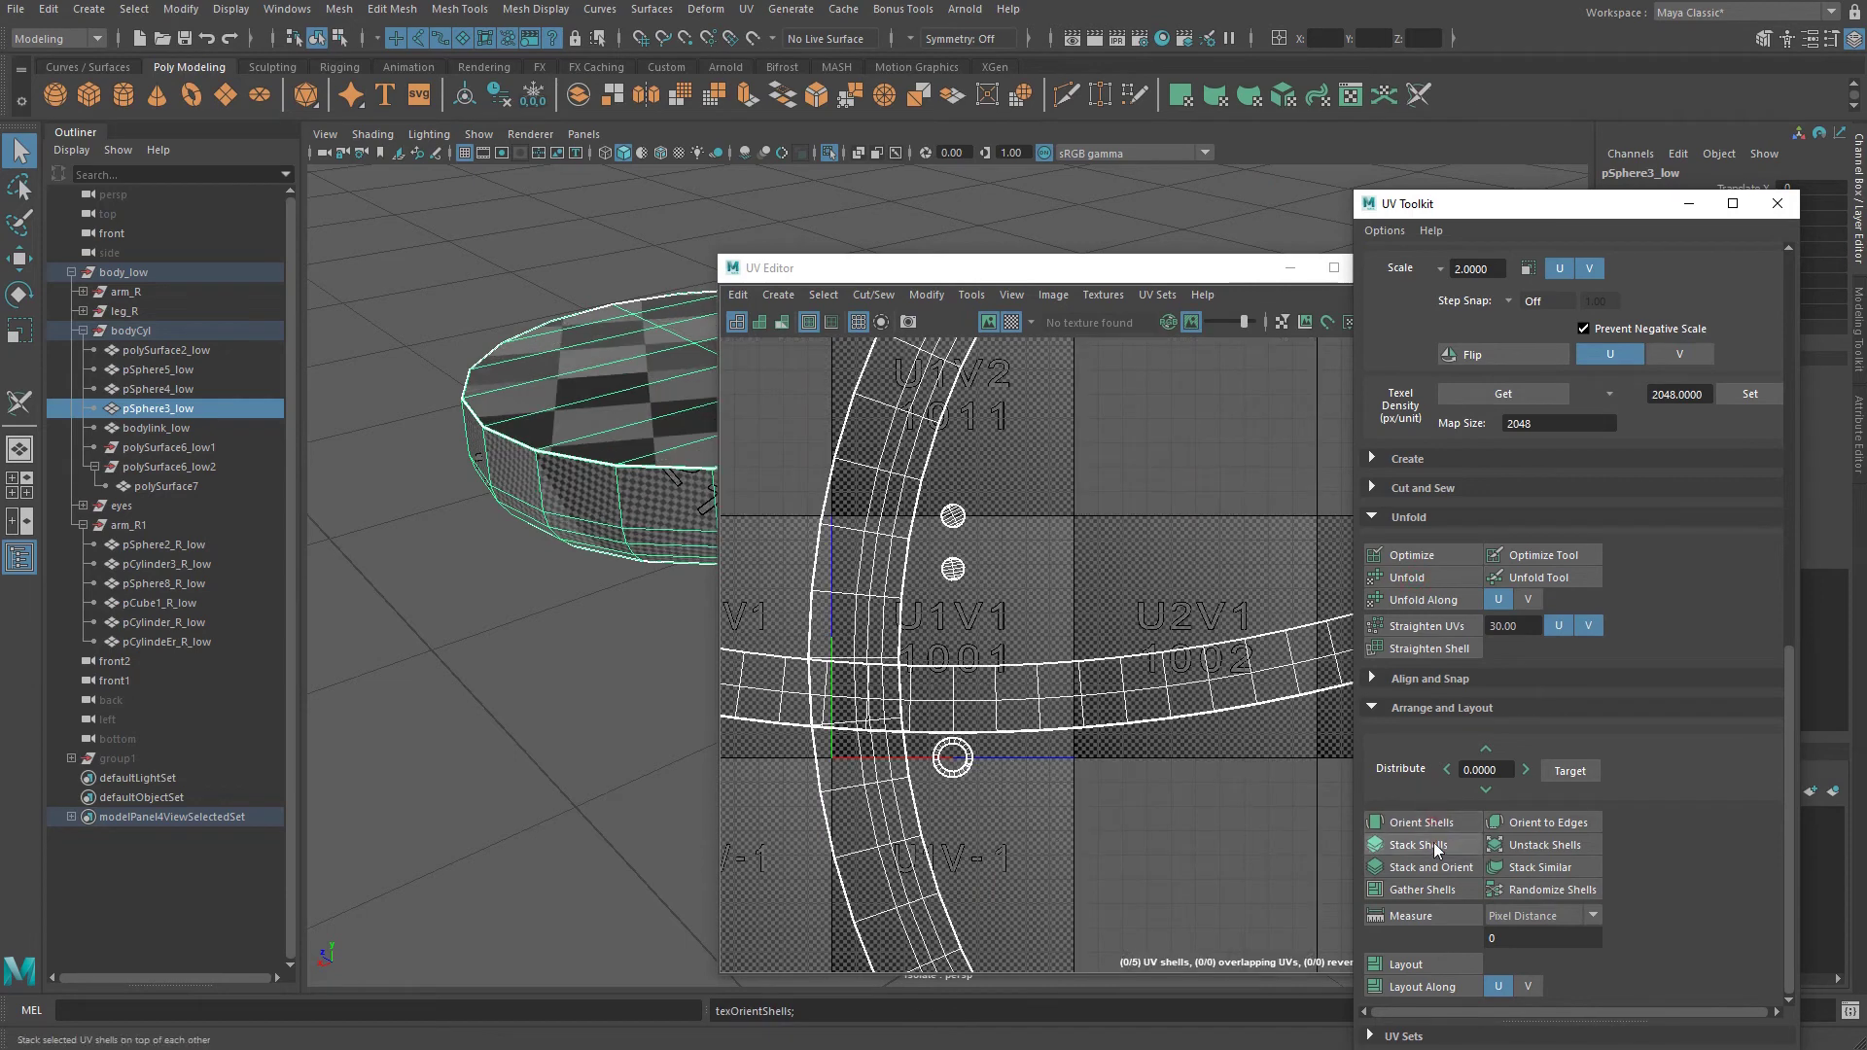
# Lay out the ring's UV shells, move the UV Editor aside and inspect the checker pattern around the ring.
pyautogui.click(1437, 963)
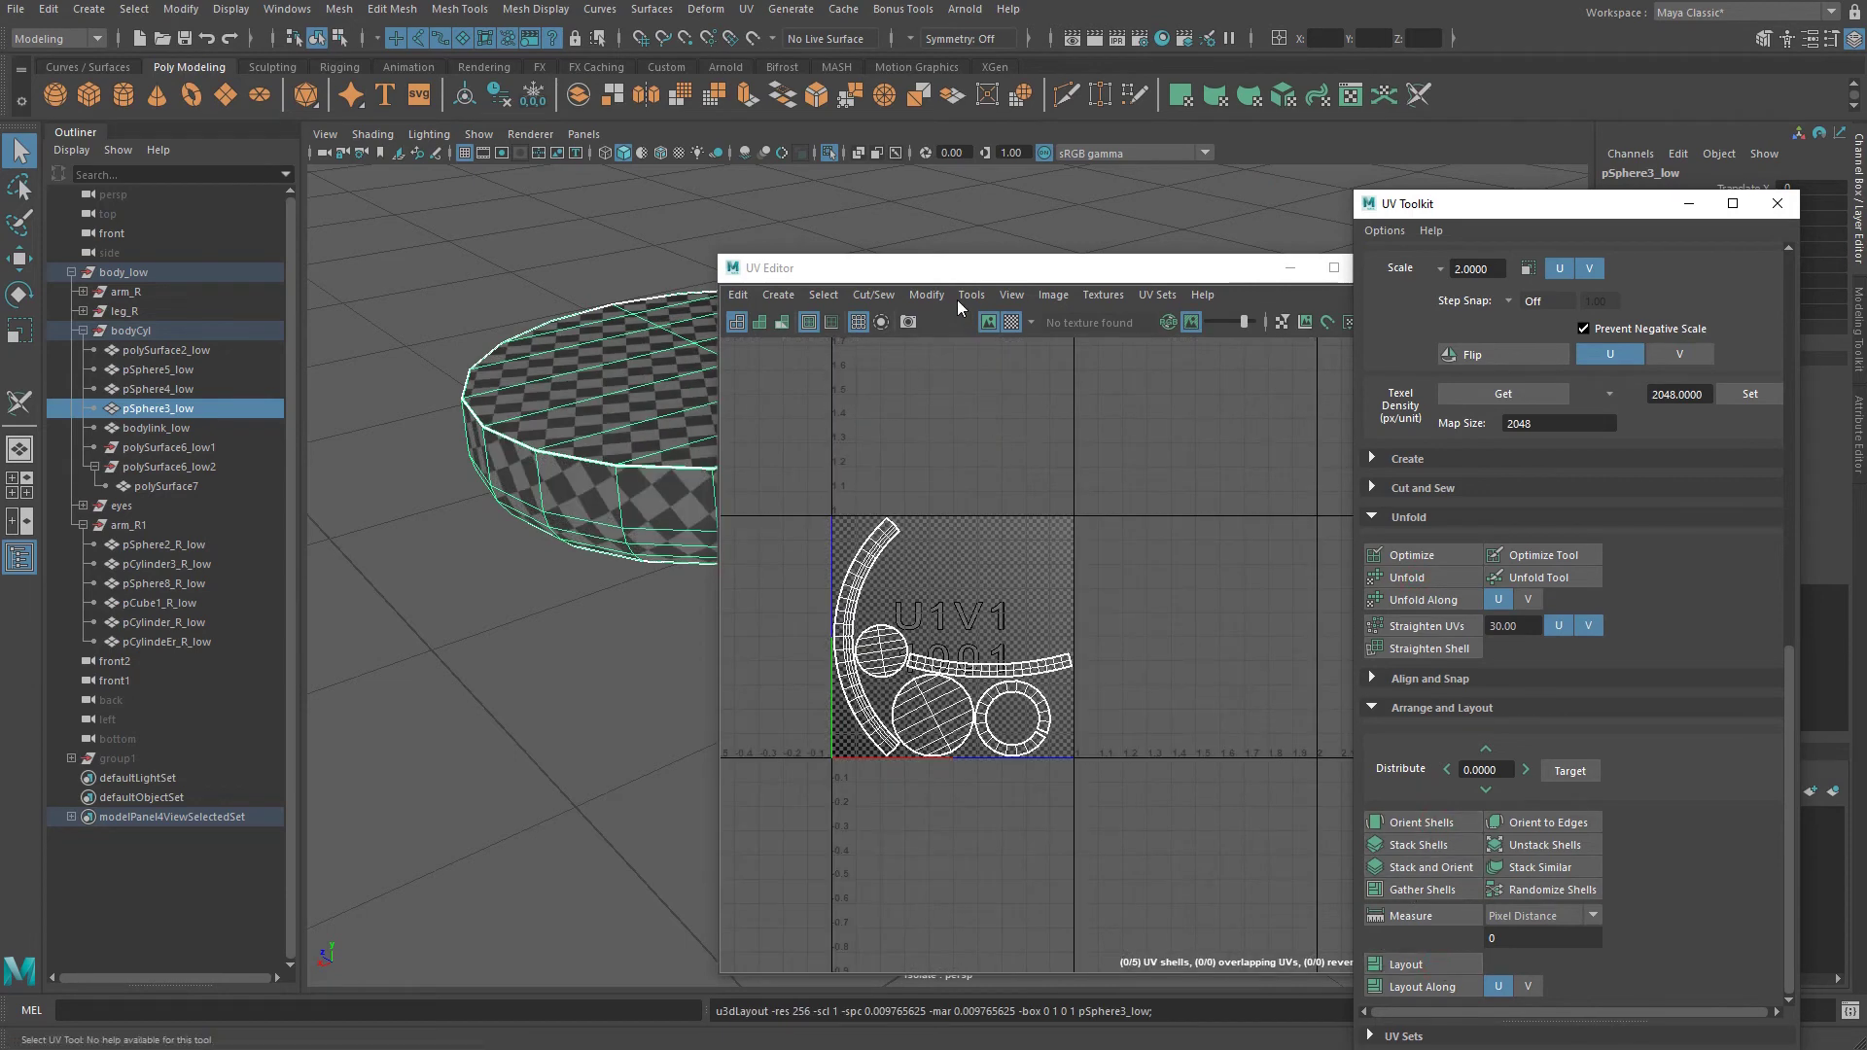
pyautogui.moveTo(958, 267); pyautogui.dragTo(1203, 221)
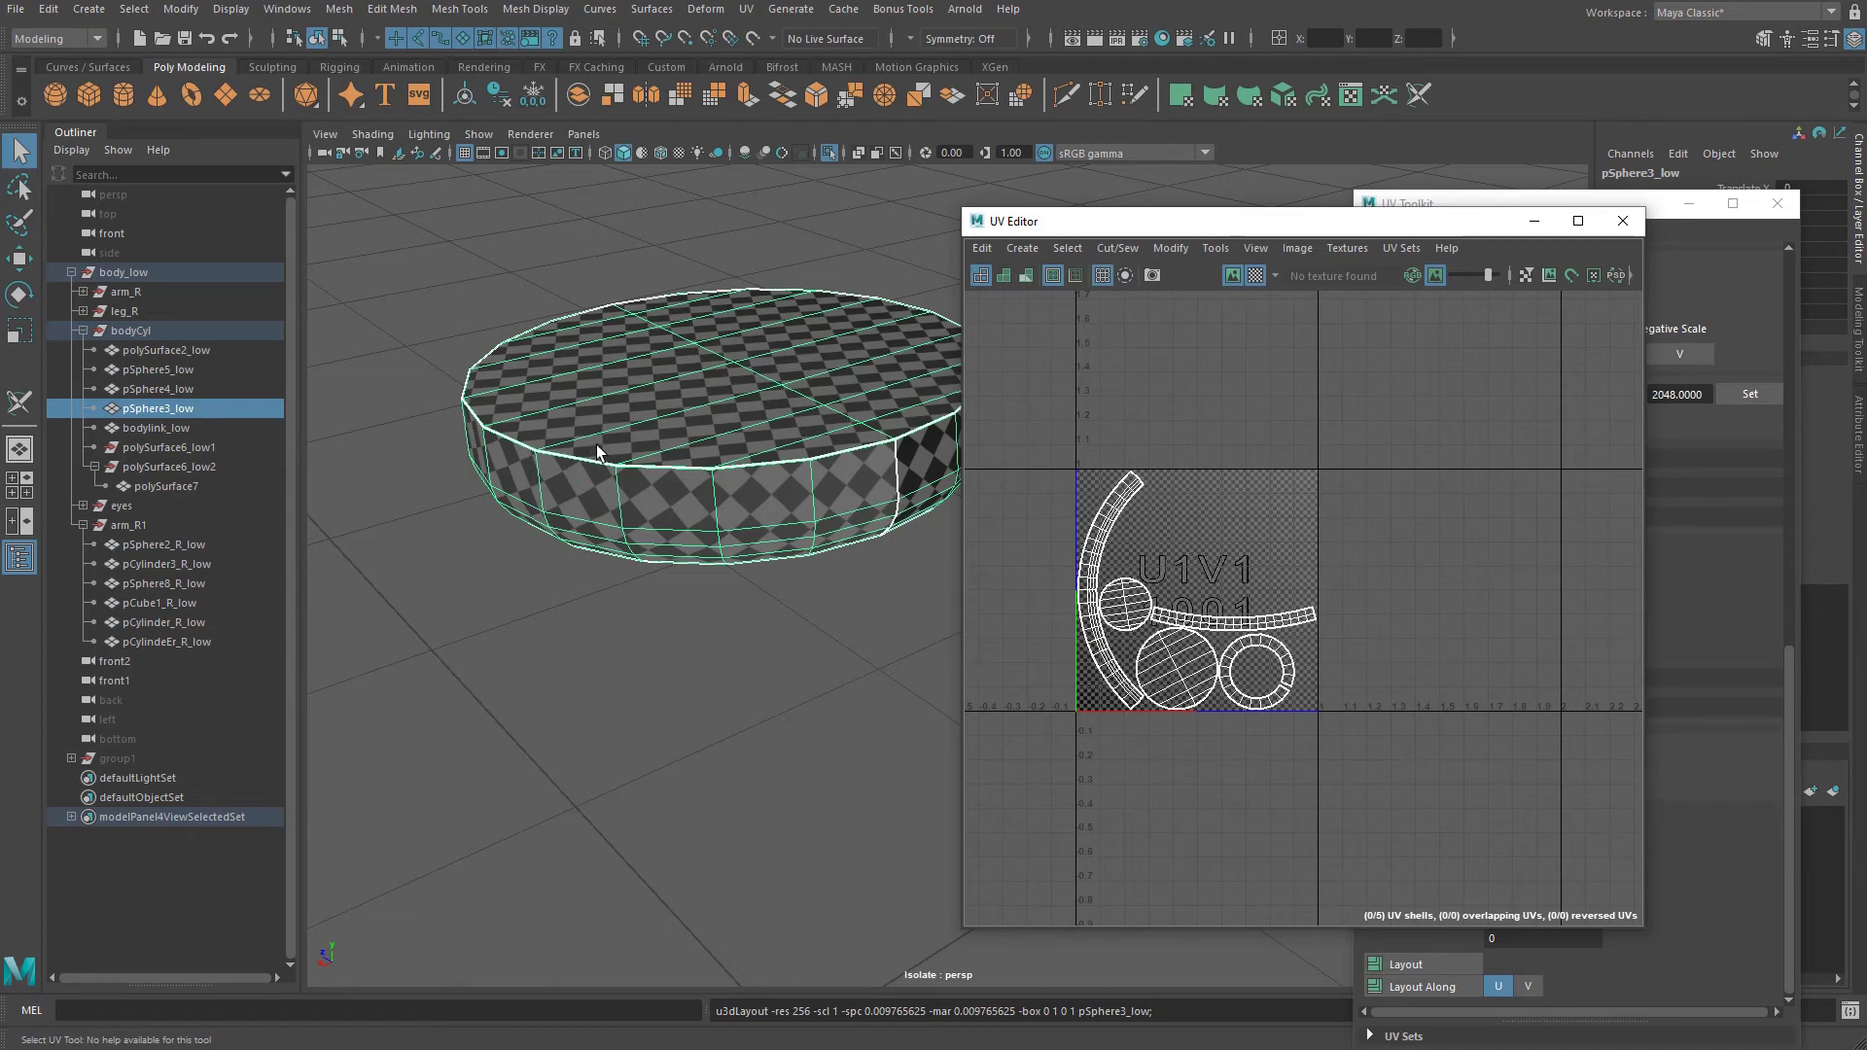
pyautogui.scroll(3, 626, 571)
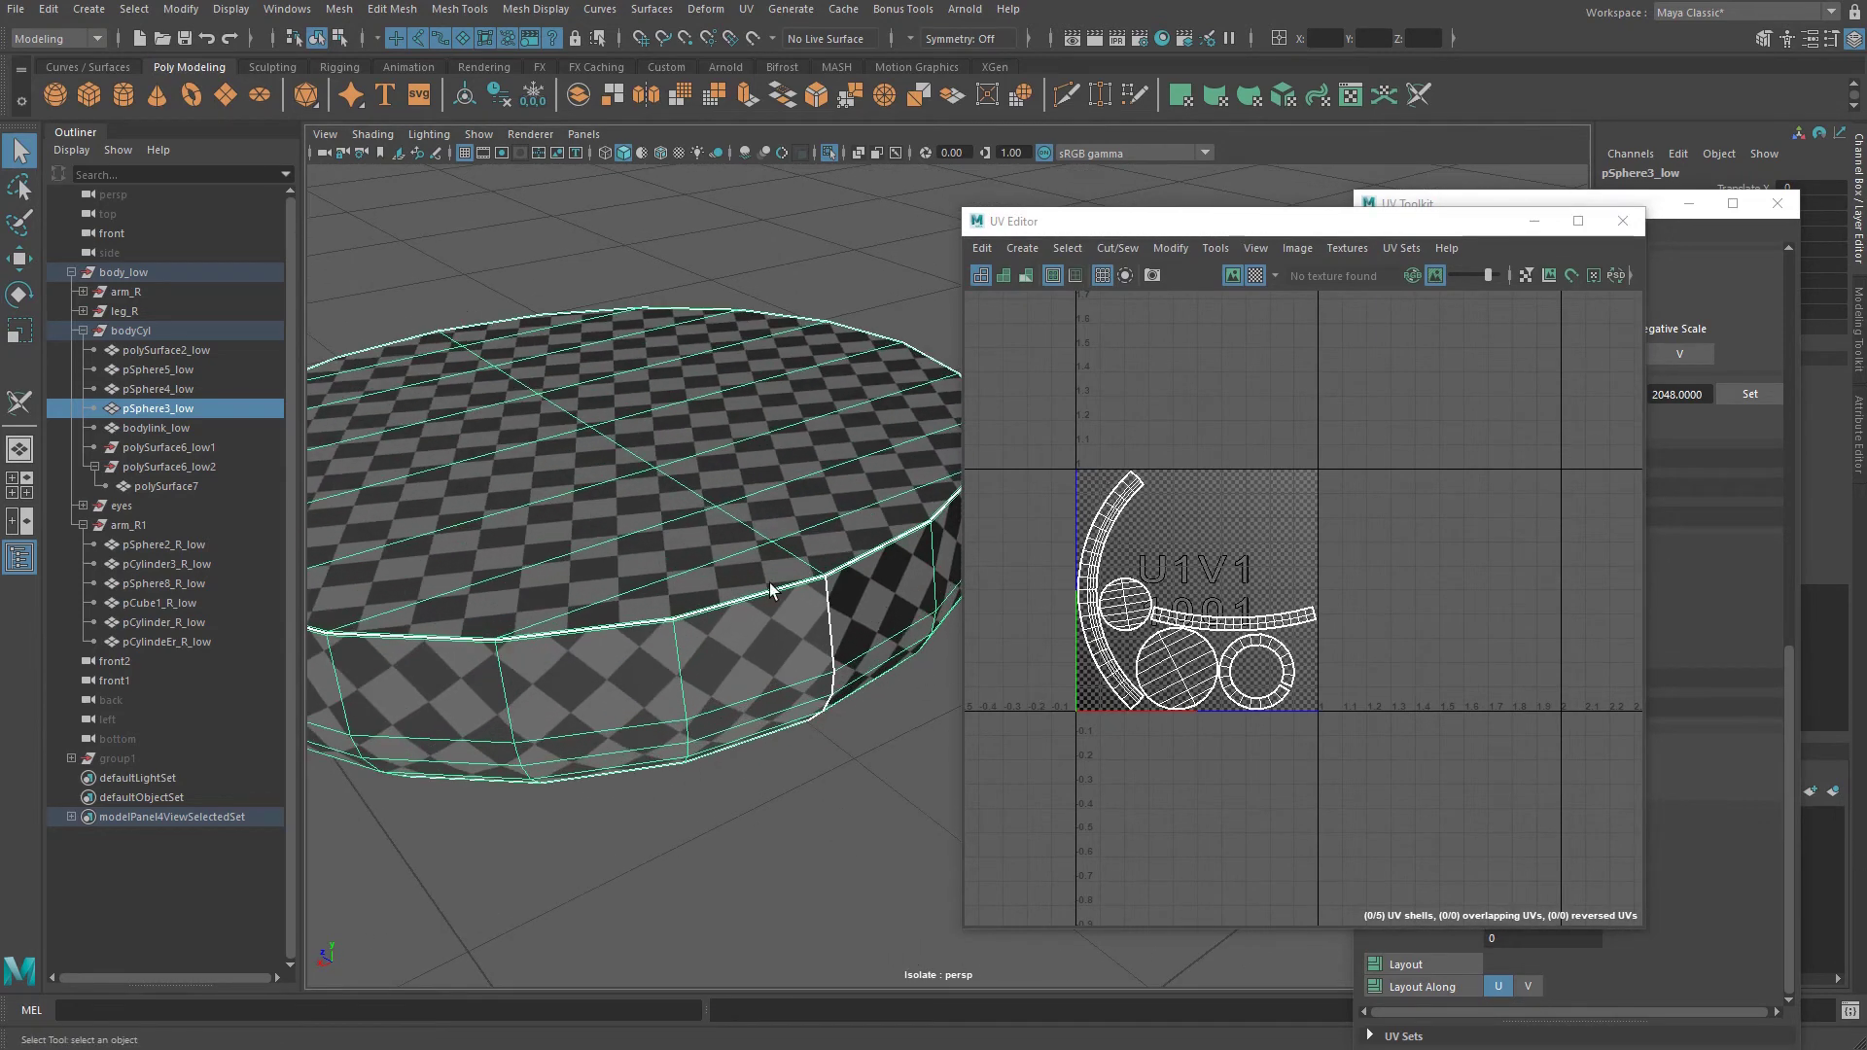
pyautogui.keyDown('alt'); pyautogui.moveTo(769, 590); pyautogui.dragTo(807, 384); pyautogui.keyUp('alt')
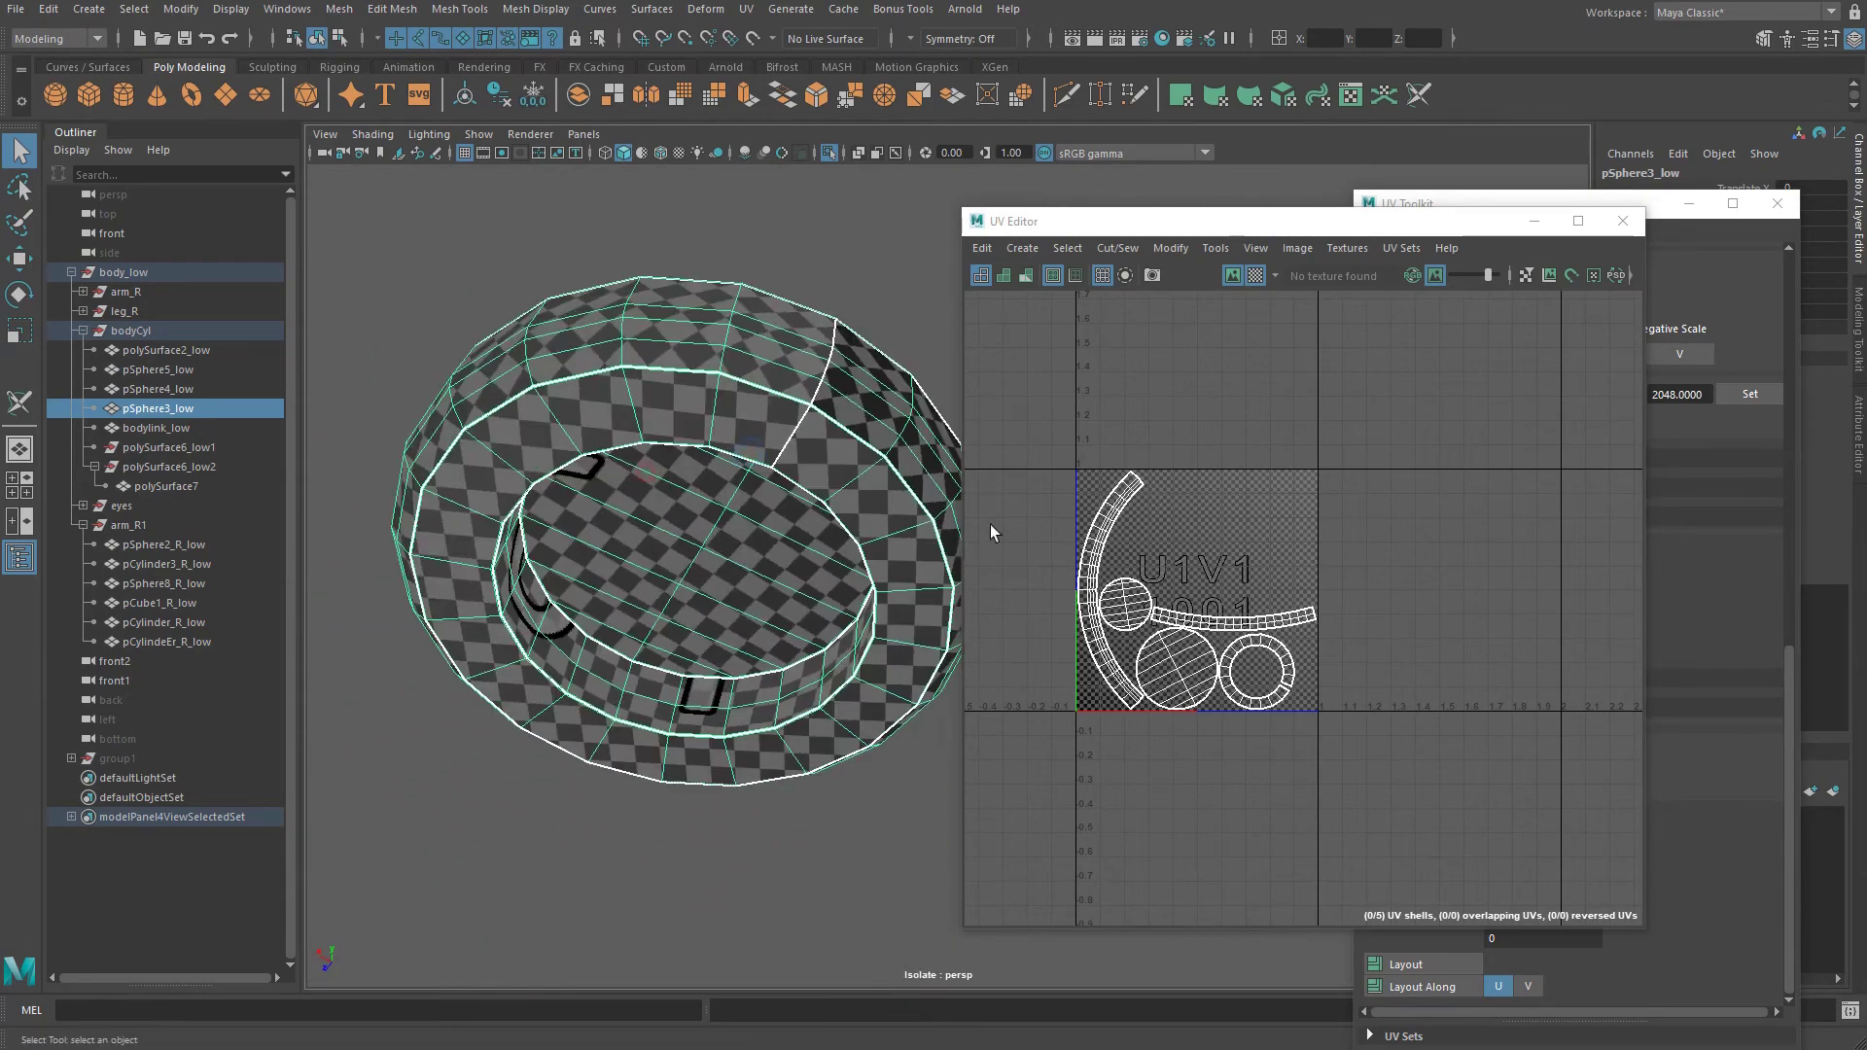
pyautogui.keyDown('alt'); pyautogui.moveTo(905, 505); pyautogui.dragTo(854, 376); pyautogui.keyUp('alt')
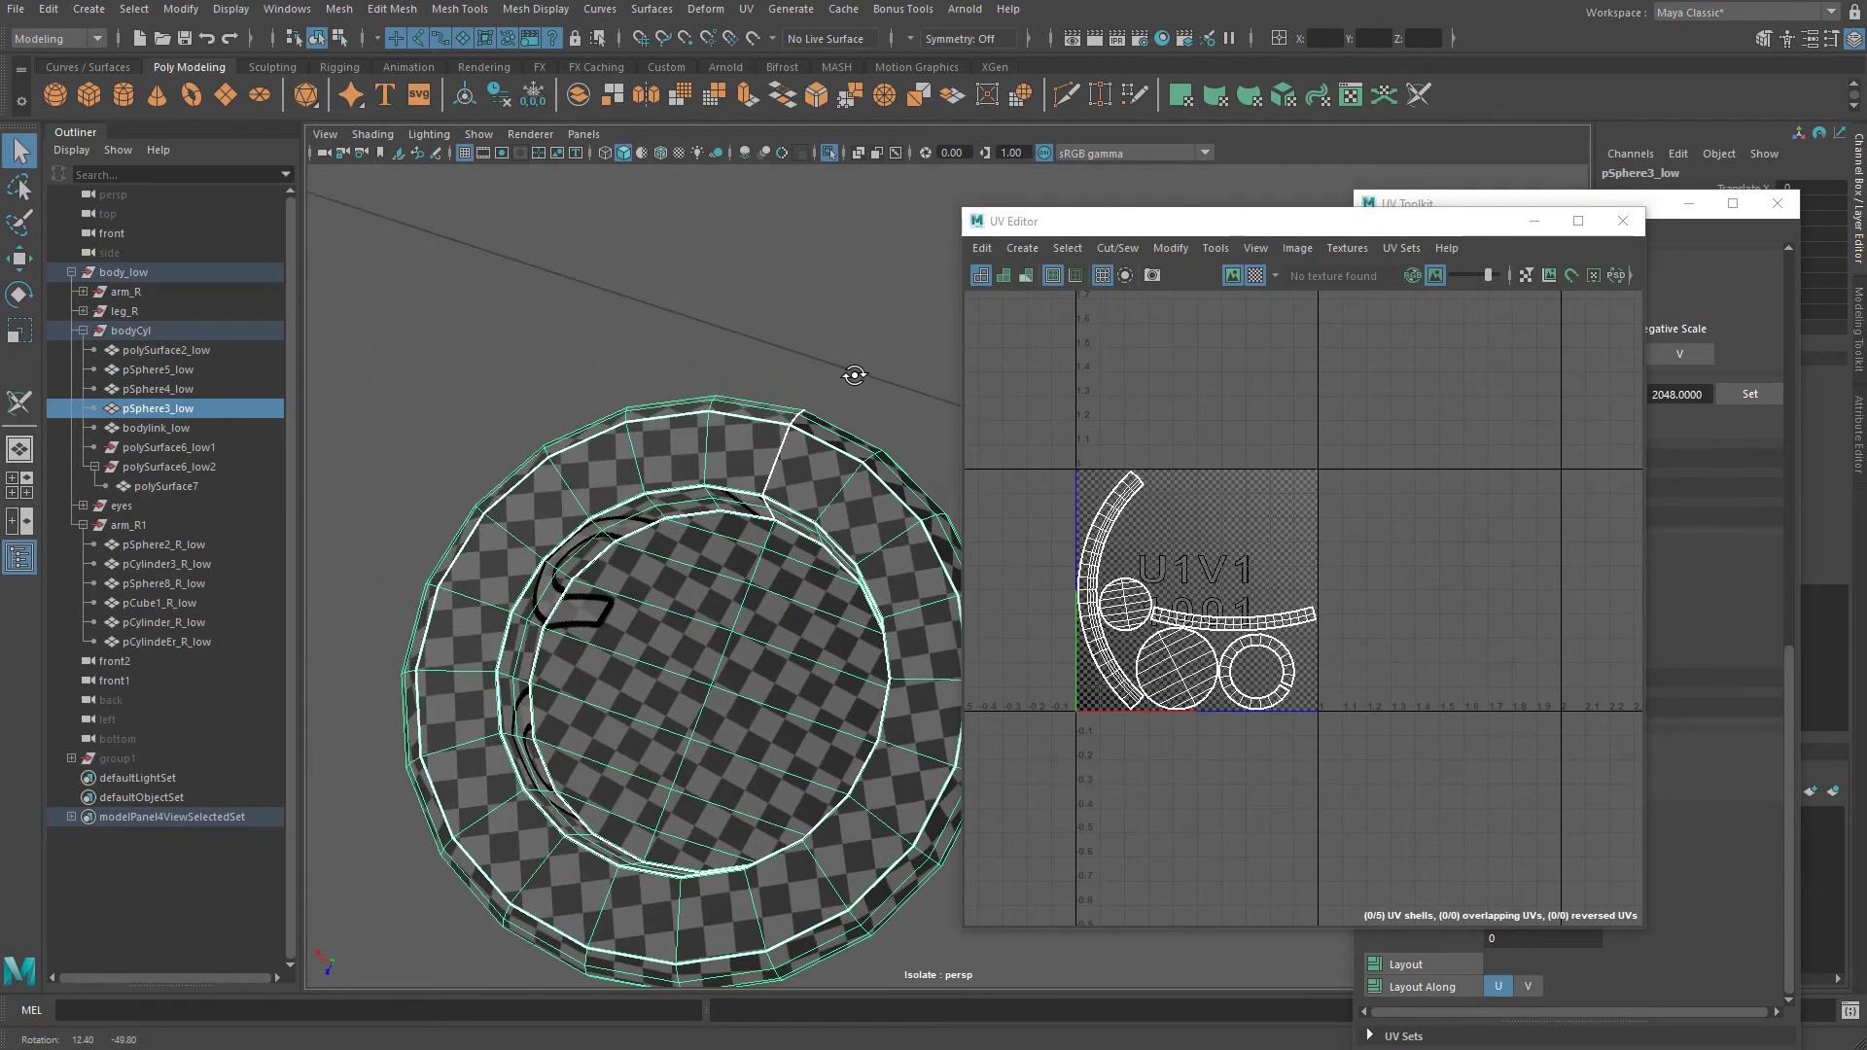
pyautogui.keyDown('alt'); pyautogui.moveTo(854, 457); pyautogui.dragTo(856, 493); pyautogui.keyUp('alt')
pyautogui.moveTo(1119, 613); pyautogui.dragTo(1115, 525, button='right')
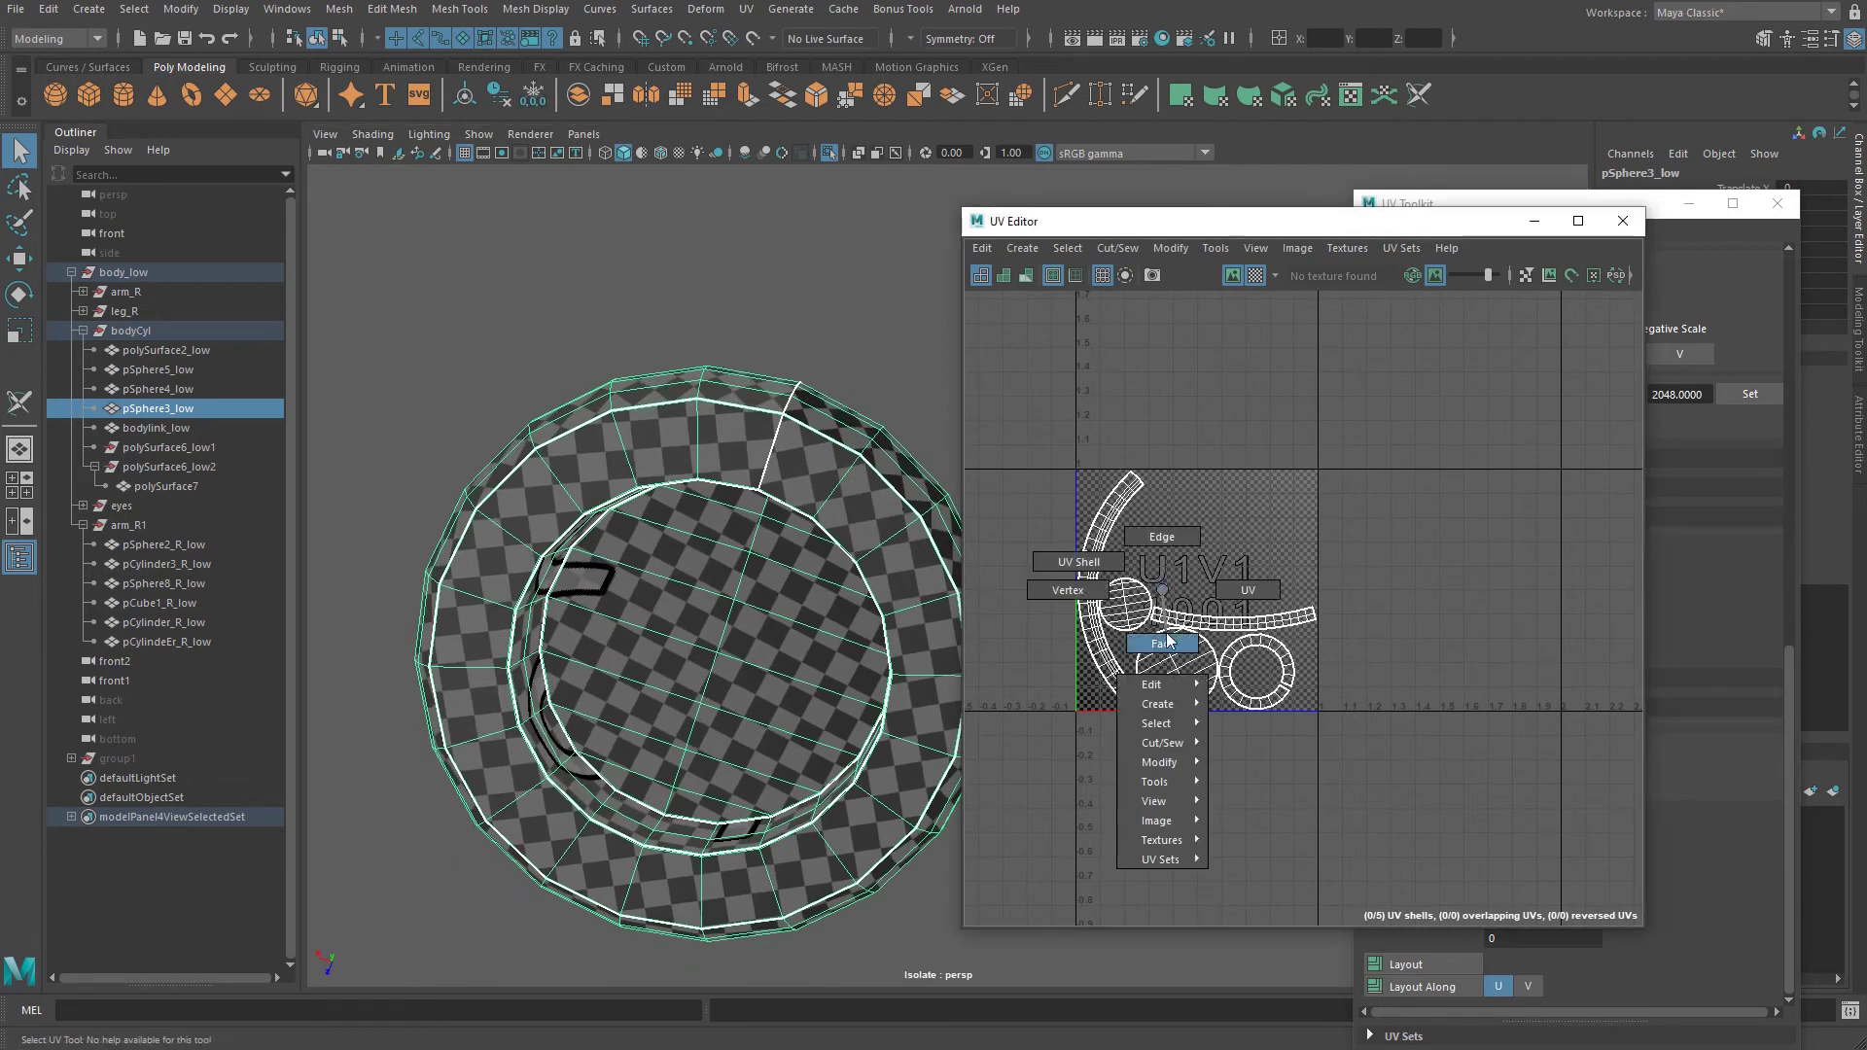
pyautogui.click(1116, 525)
pyautogui.keyDown('alt'); pyautogui.moveTo(749, 458); pyautogui.dragTo(720, 483); pyautogui.keyUp('alt')
pyautogui.moveTo(809, 483); pyautogui.dragTo(881, 456, button='right')
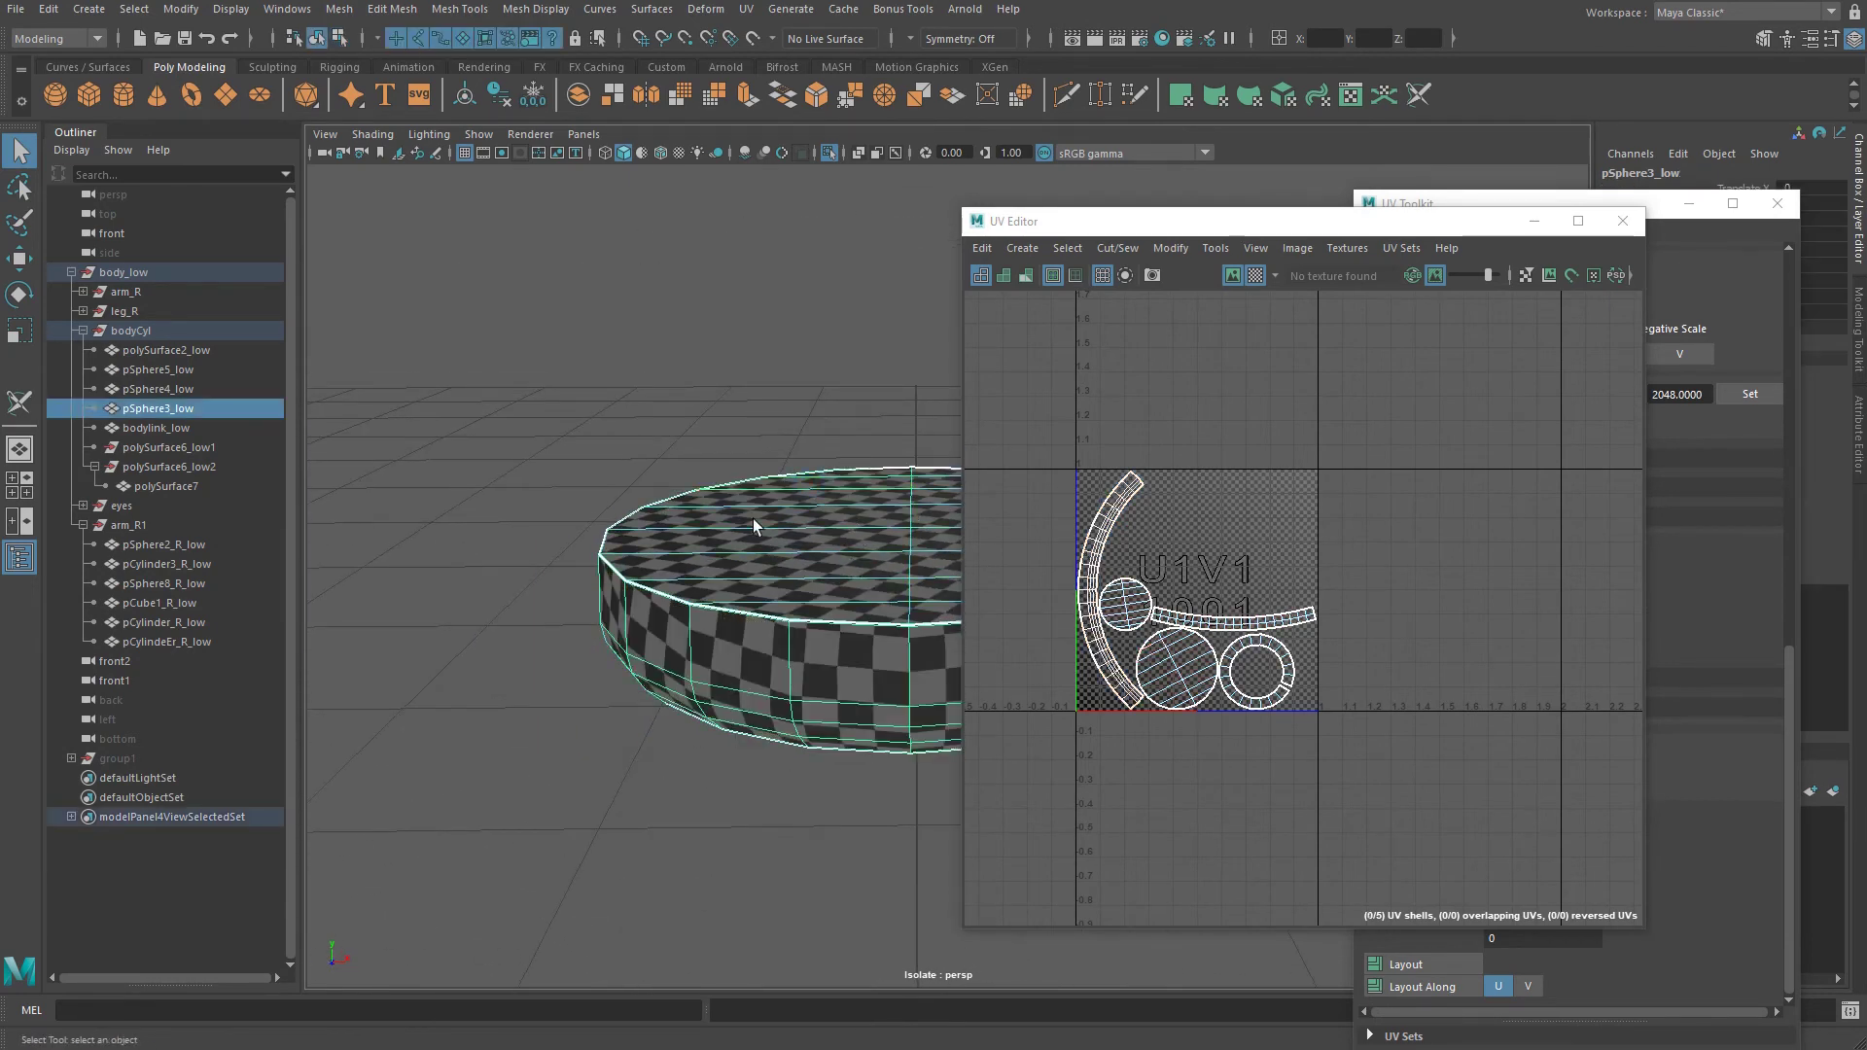
# Cut a second vertical UV seam across the ring's outer side wall to split it into two shells.
pyautogui.keyDown('alt'); pyautogui.moveTo(753, 517); pyautogui.dragTo(773, 513); pyautogui.keyUp('alt')
pyautogui.click(1418, 94)
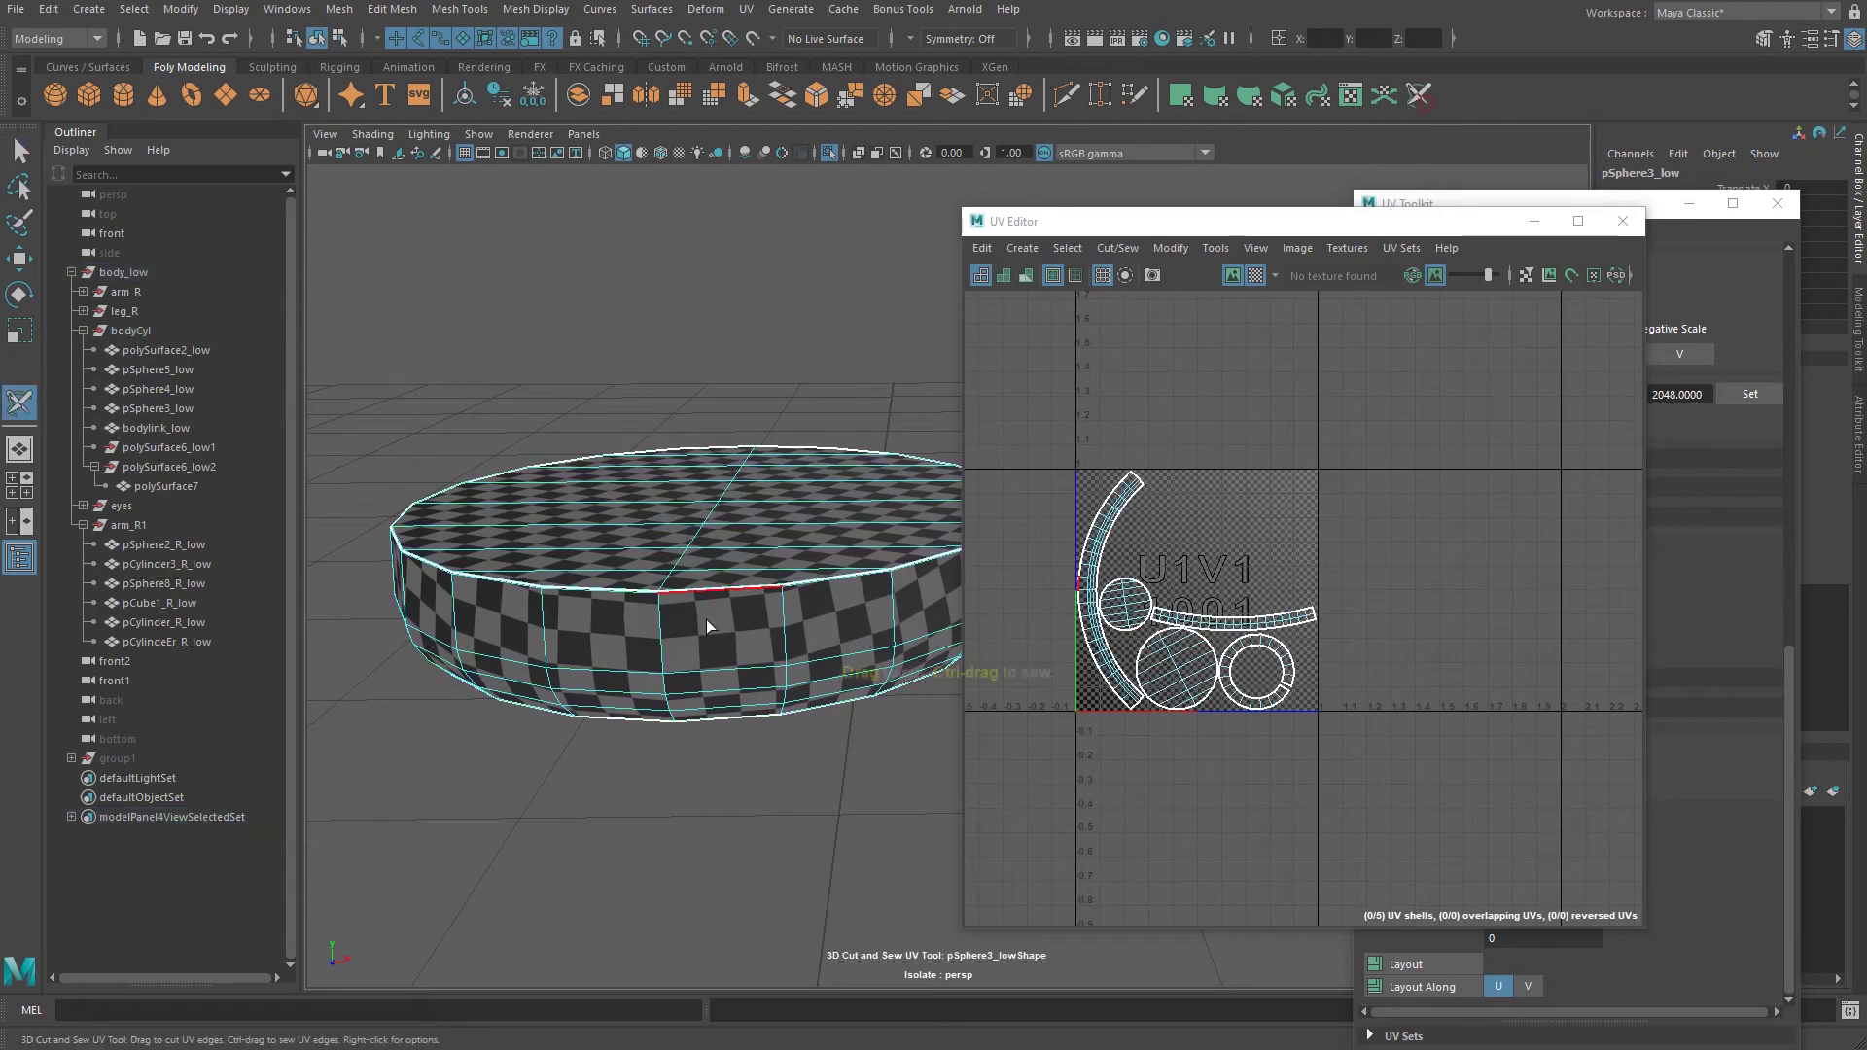
pyautogui.keyDown('alt'); pyautogui.moveTo(657, 621); pyautogui.dragTo(725, 549); pyautogui.keyUp('alt')
pyautogui.moveTo(741, 365); pyautogui.dragTo(813, 338, button='right')
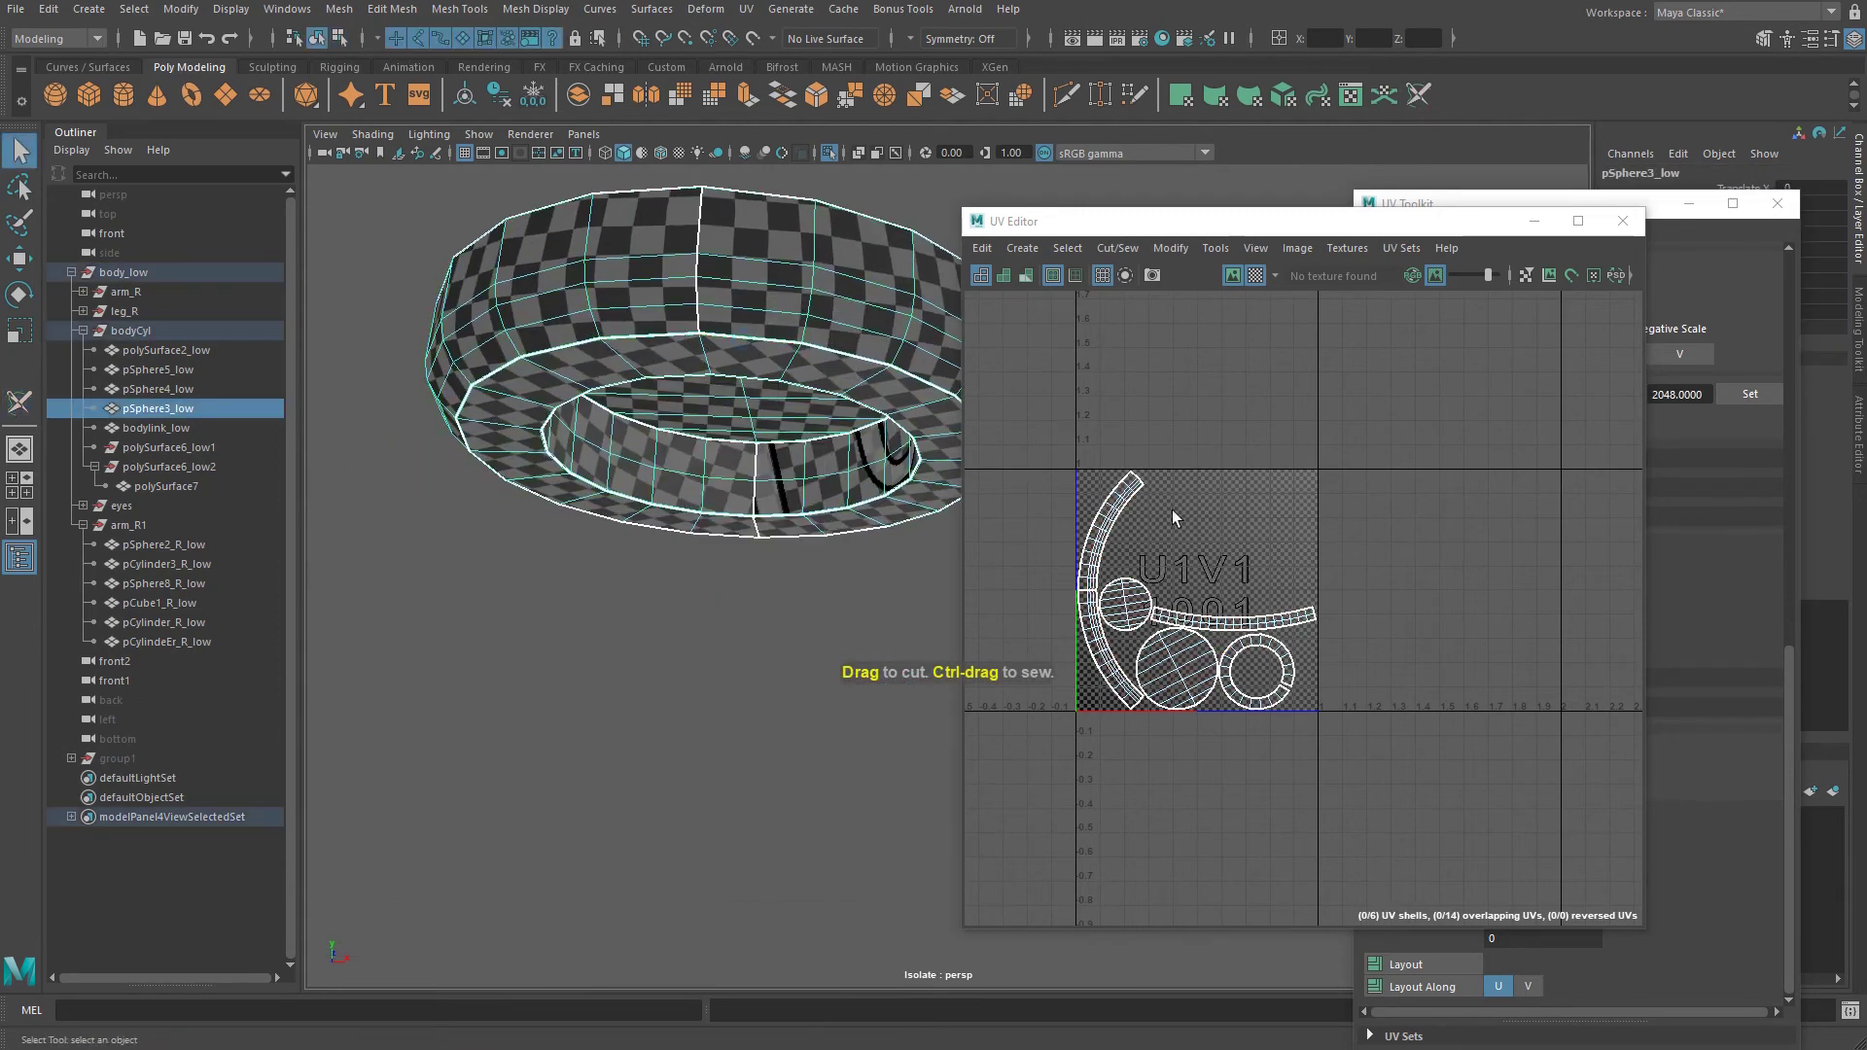
# Unfold the ring's UVs again and lay out the shells within the UV tile.
pyautogui.click(1754, 796)
pyautogui.click(1426, 578)
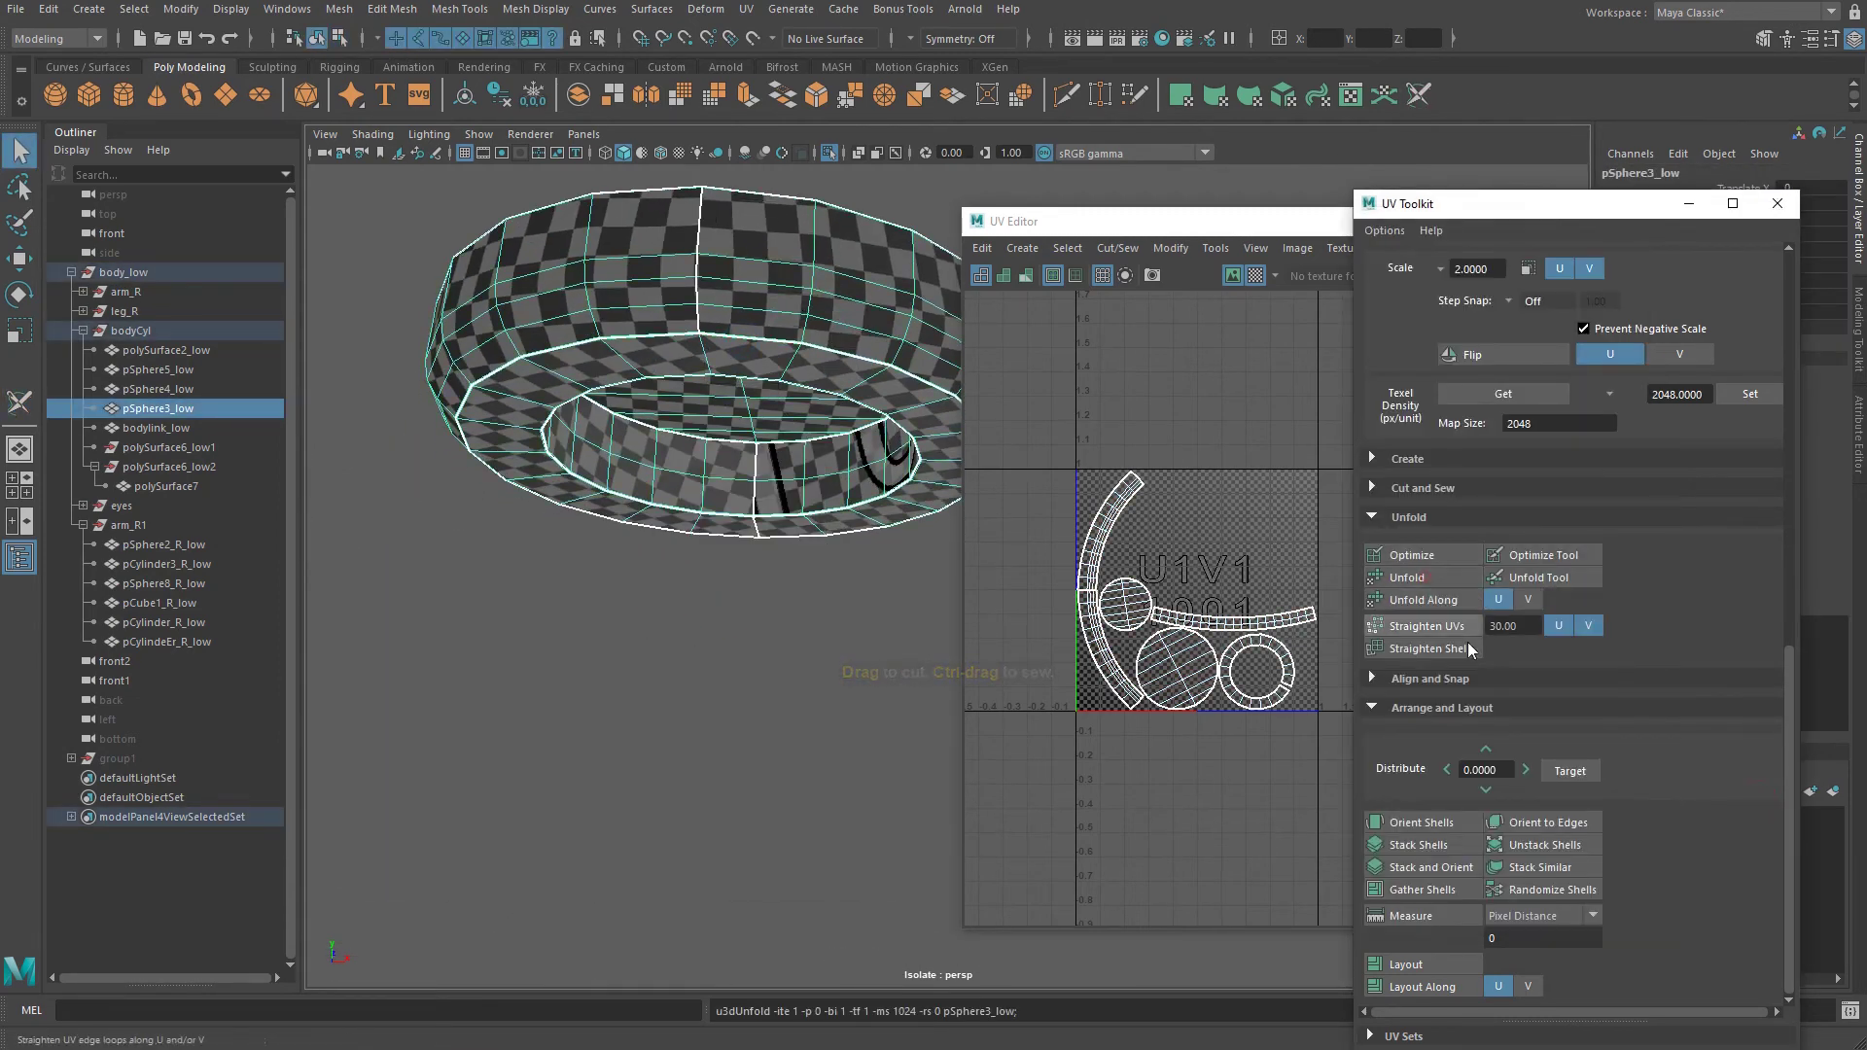
pyautogui.click(1437, 844)
pyautogui.click(1438, 963)
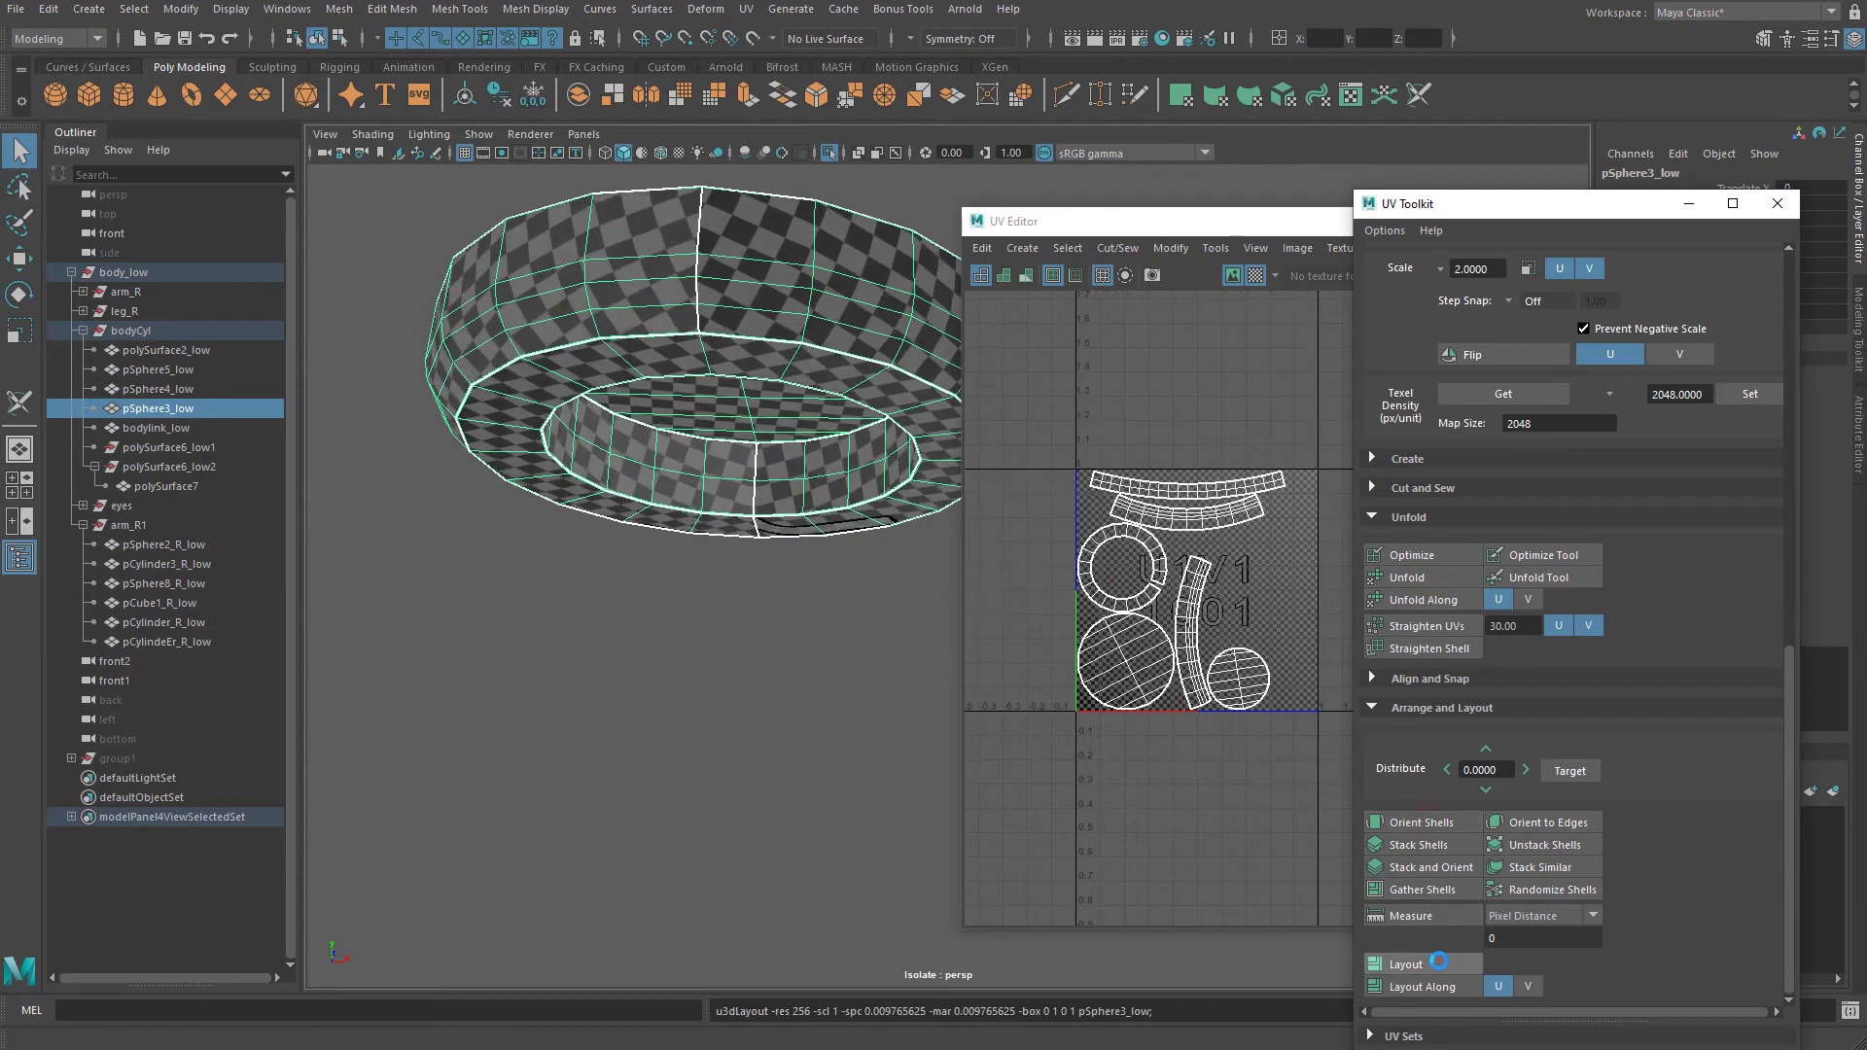
# Cut additional UV seams across the ring's flat underside face and inner recess wall to split both into halves.
pyautogui.keyDown('alt'); pyautogui.moveTo(579, 386); pyautogui.dragTo(710, 466); pyautogui.keyUp('alt')
pyautogui.press('y')
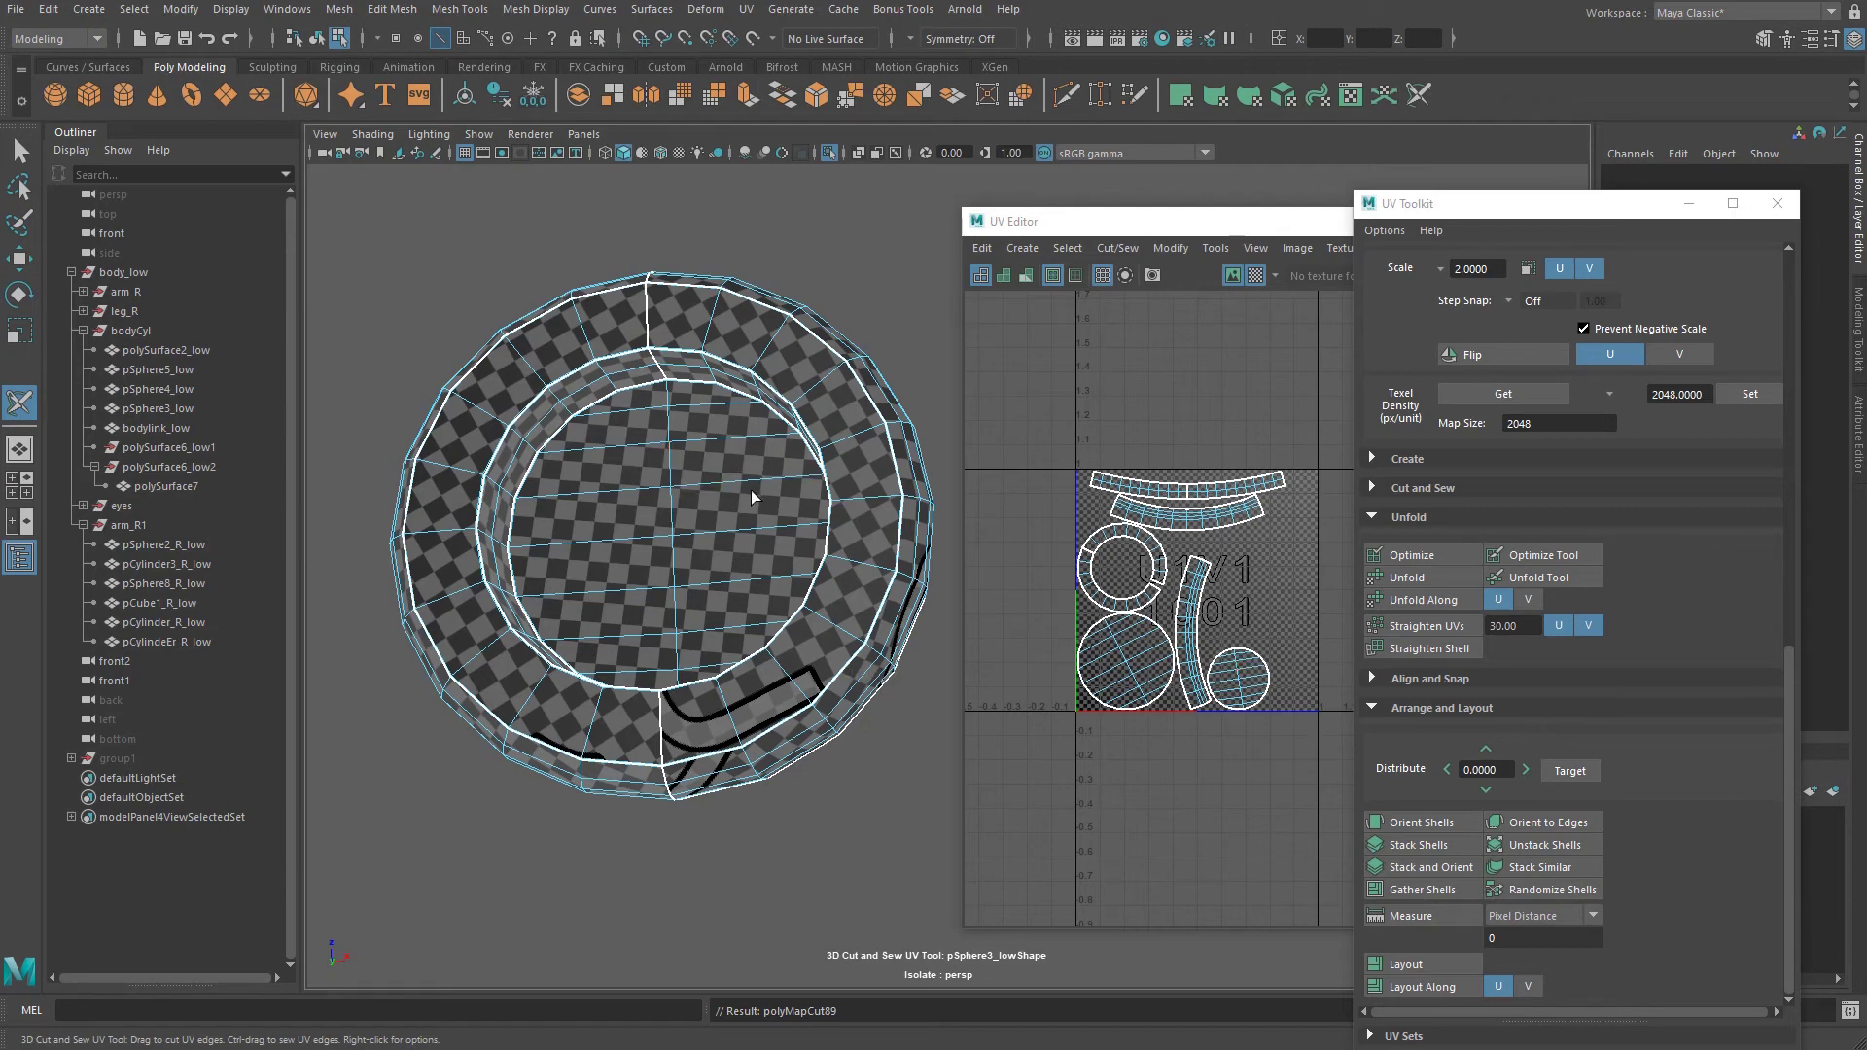
pyautogui.moveTo(749, 518)
pyautogui.keyDown('alt'); pyautogui.mouseDown()
pyautogui.moveTo(750, 630)
pyautogui.moveTo(743, 544)
pyautogui.mouseUp(); pyautogui.keyUp('alt')
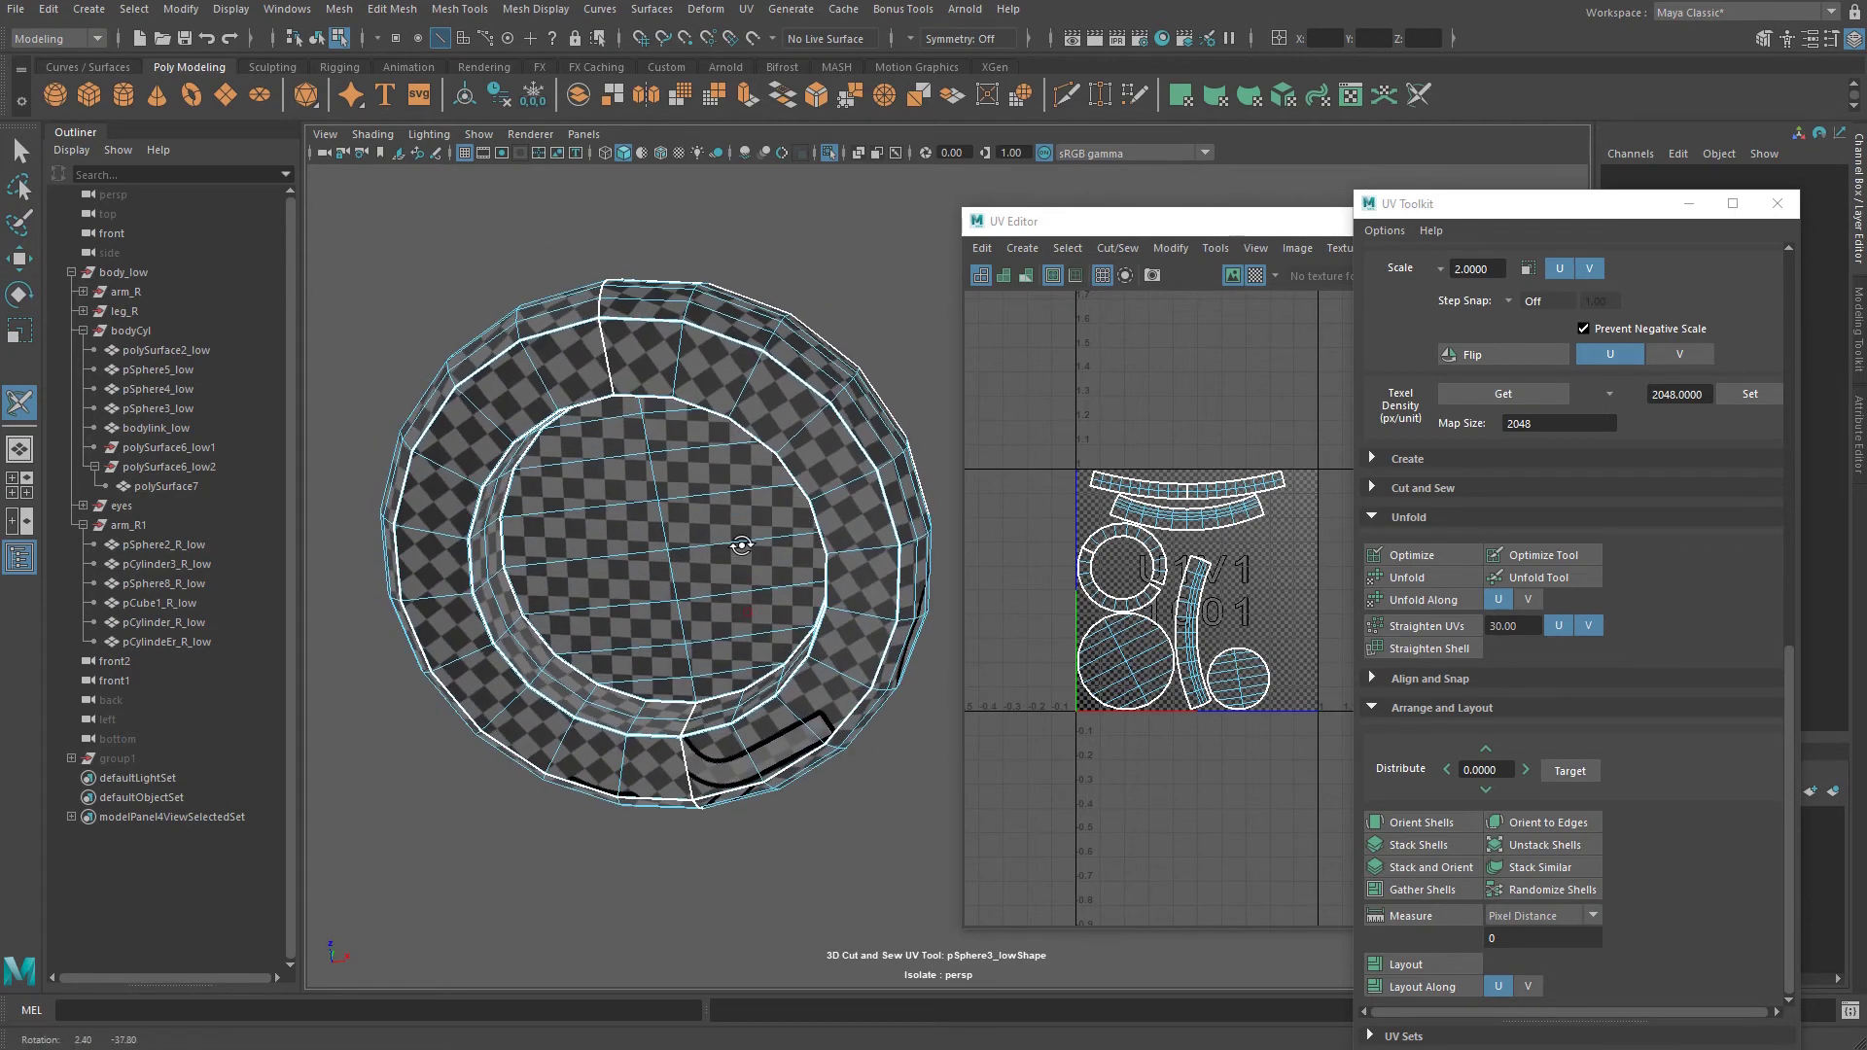
# Return to object selection, then orient and lay out the ring's split UV shells.
pyautogui.press('q')
pyautogui.rightClick(733, 412)
pyautogui.click(797, 386)
pyautogui.click(1438, 821)
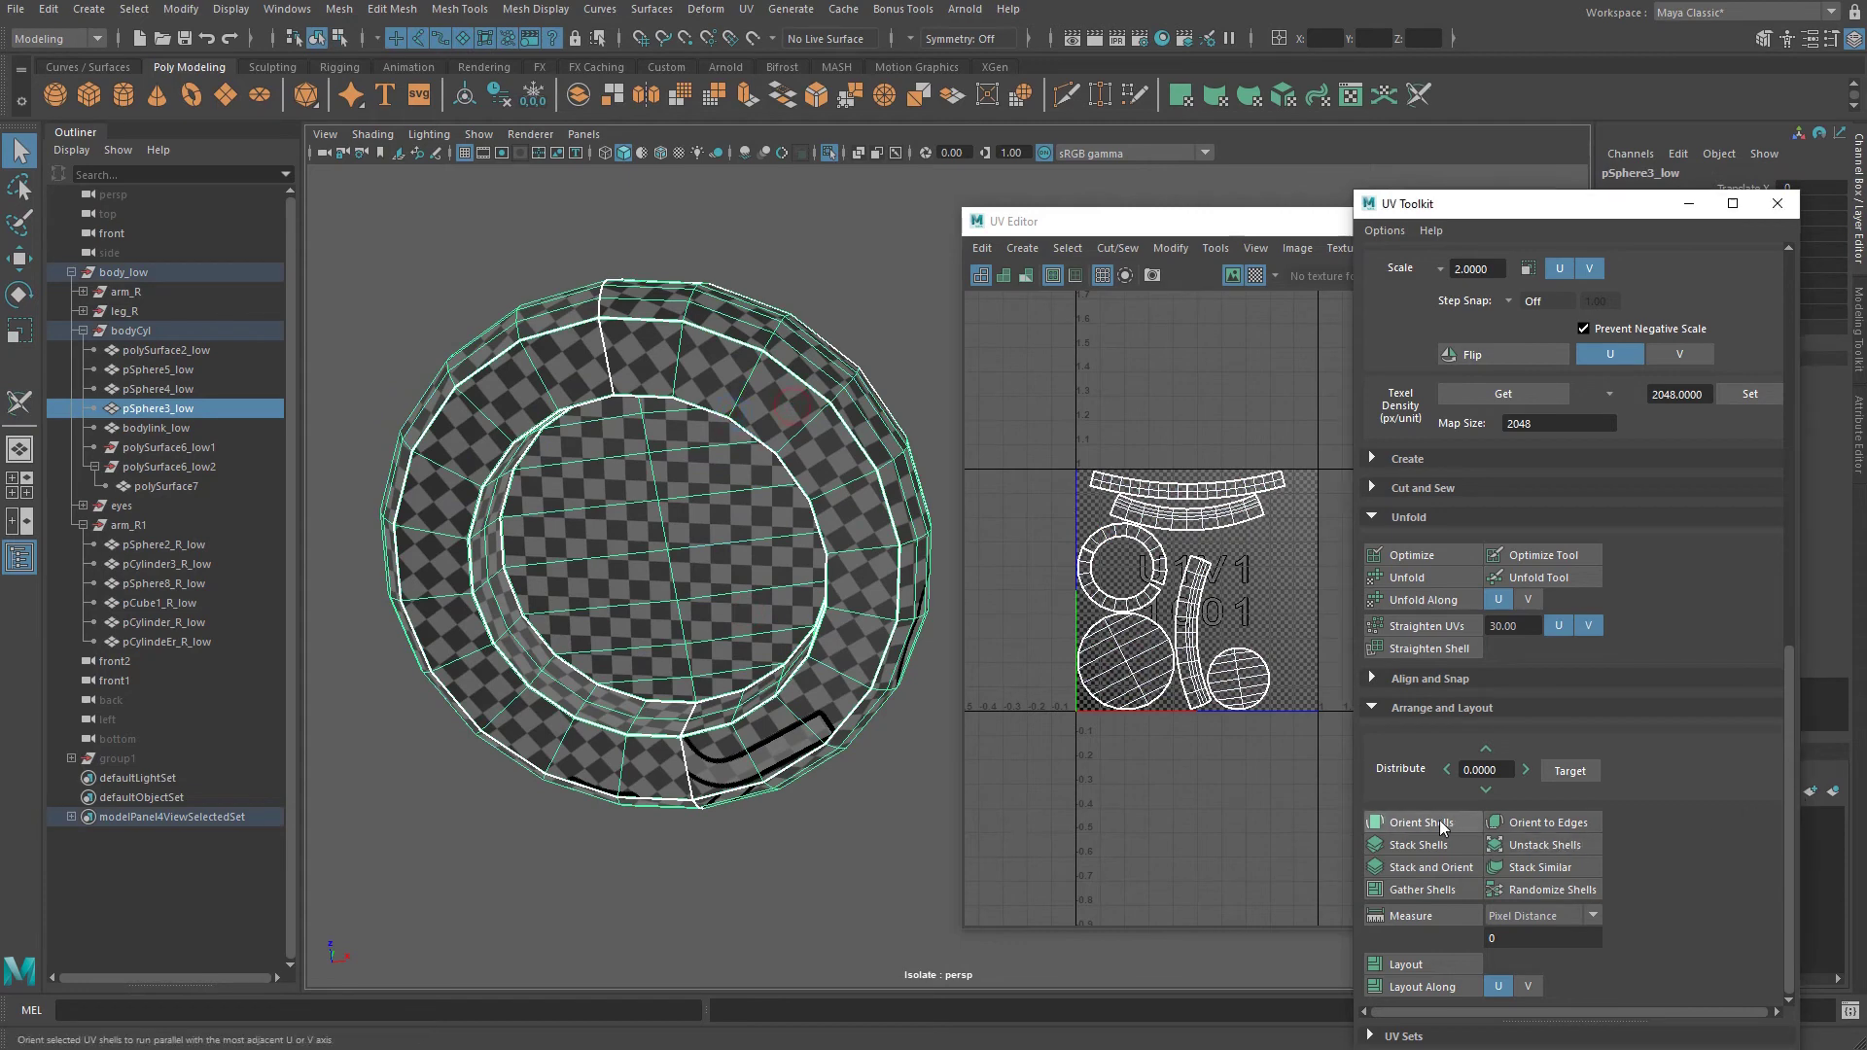
pyautogui.click(1443, 958)
pyautogui.keyDown('alt'); pyautogui.moveTo(664, 445); pyautogui.dragTo(653, 469); pyautogui.keyUp('alt')
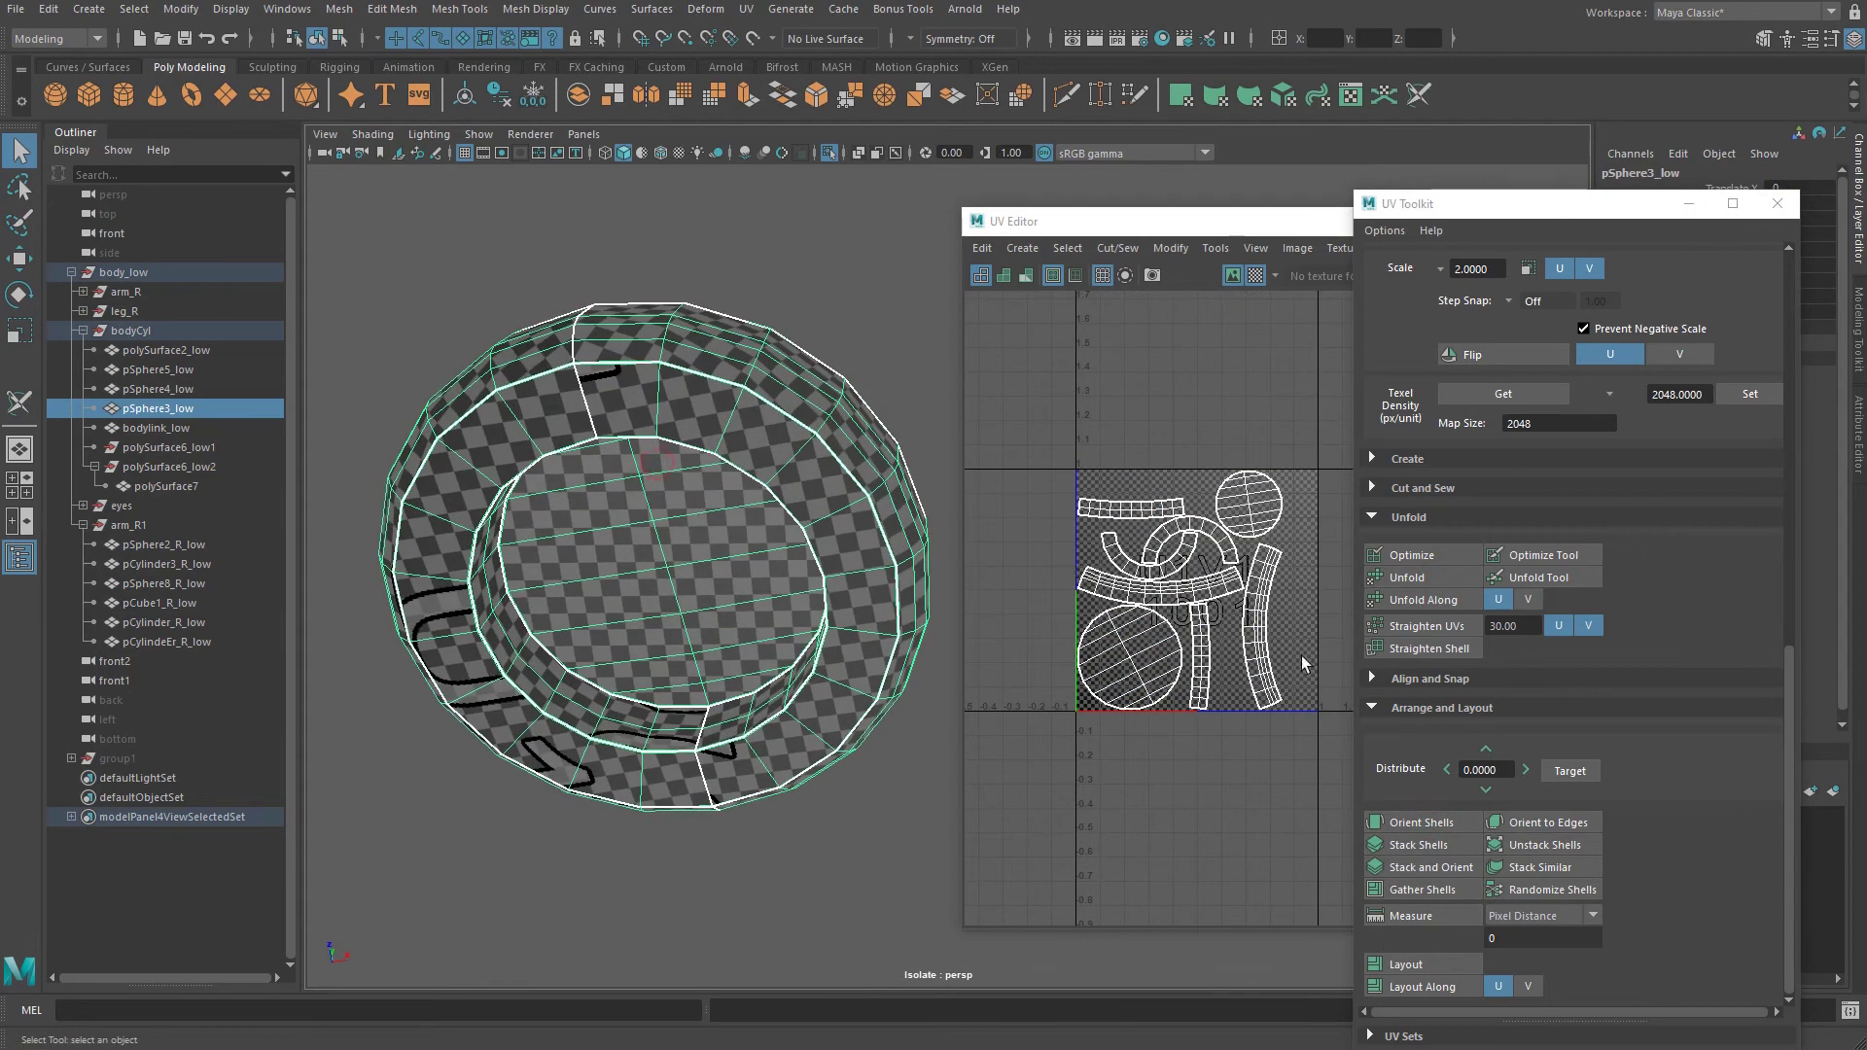
pyautogui.click(1432, 822)
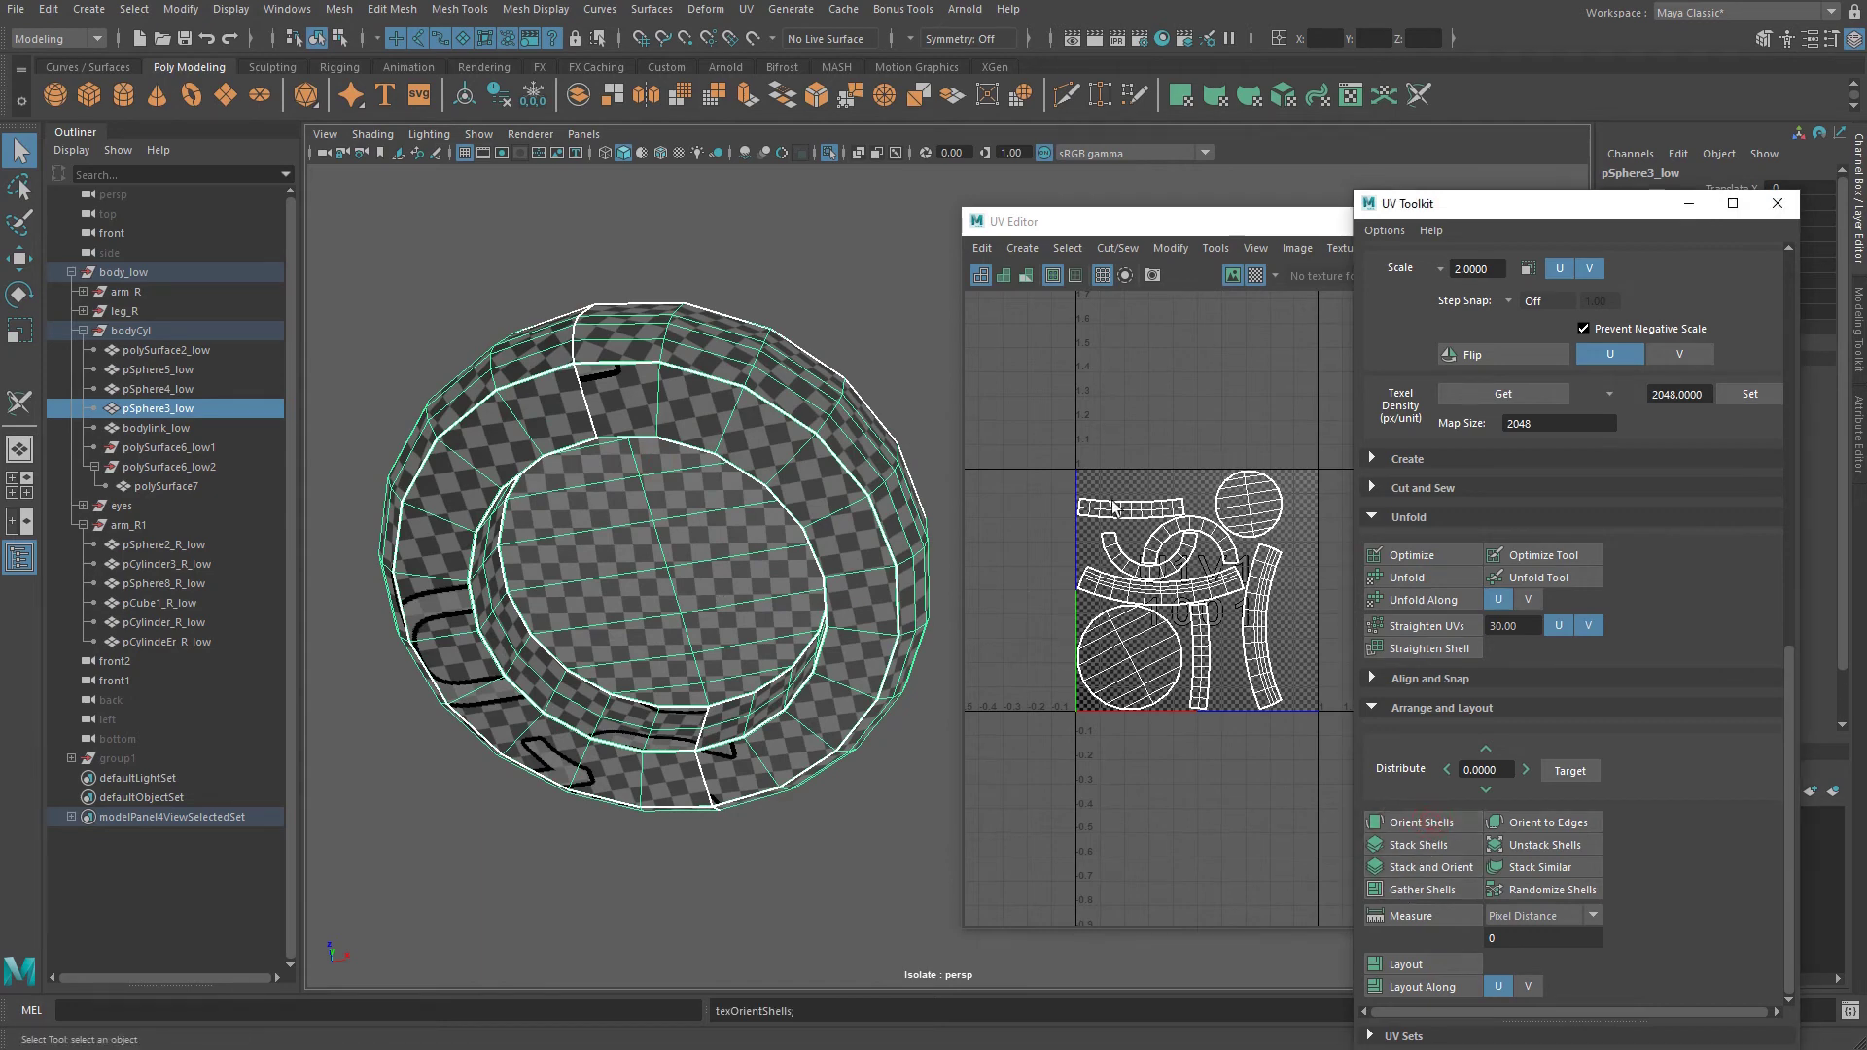
# Leave isolation, select the disc below the ring, pSphere4_low, and isolate it.
pyautogui.moveTo(672, 380); pyautogui.dragTo(723, 350, button='right')
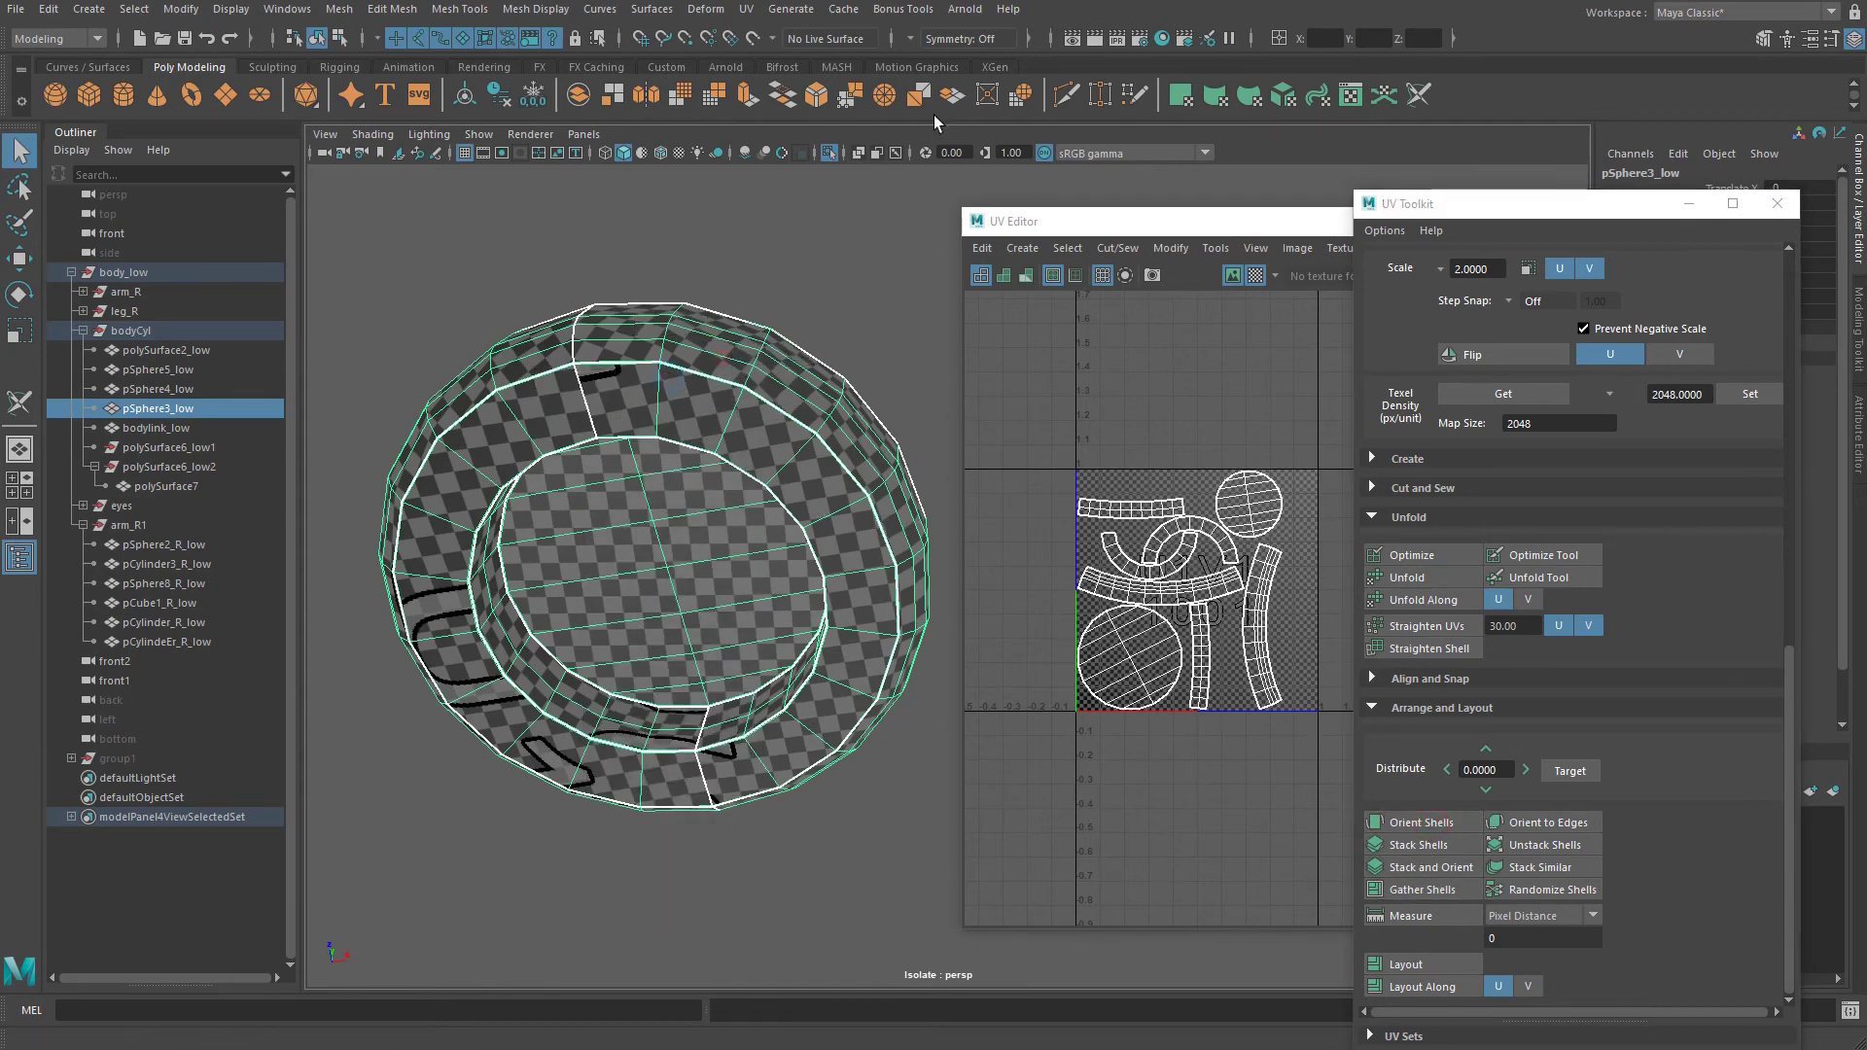
pyautogui.click(832, 156)
pyautogui.keyDown('alt'); pyautogui.moveTo(816, 427); pyautogui.dragTo(775, 528); pyautogui.keyUp('alt')
pyautogui.click(774, 619)
pyautogui.keyDown('alt'); pyautogui.moveTo(768, 622); pyautogui.dragTo(745, 634); pyautogui.keyUp('alt')
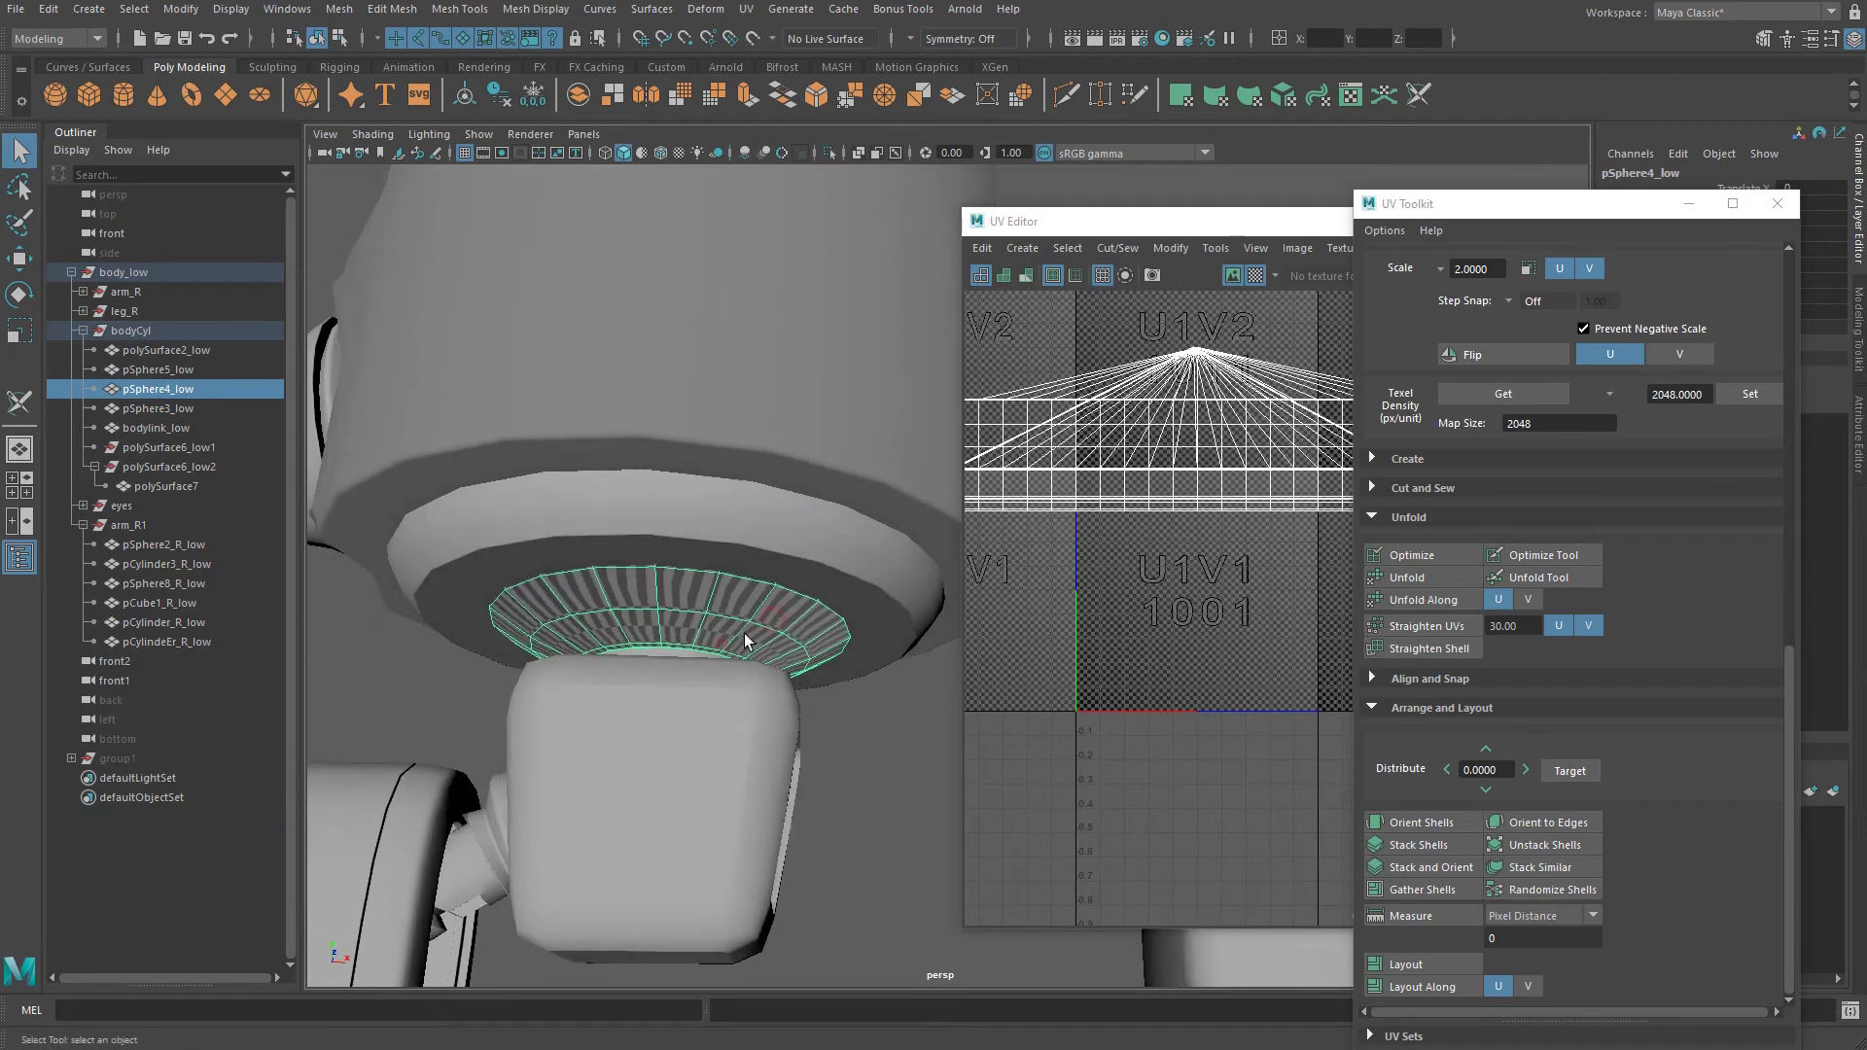
pyautogui.click(831, 153)
# Apply a planar UV projection to the isolated disc and return to object selection.
pyautogui.keyDown('alt'); pyautogui.moveTo(797, 336); pyautogui.dragTo(778, 590); pyautogui.keyUp('alt')
pyautogui.click(1182, 96)
pyautogui.press('f')
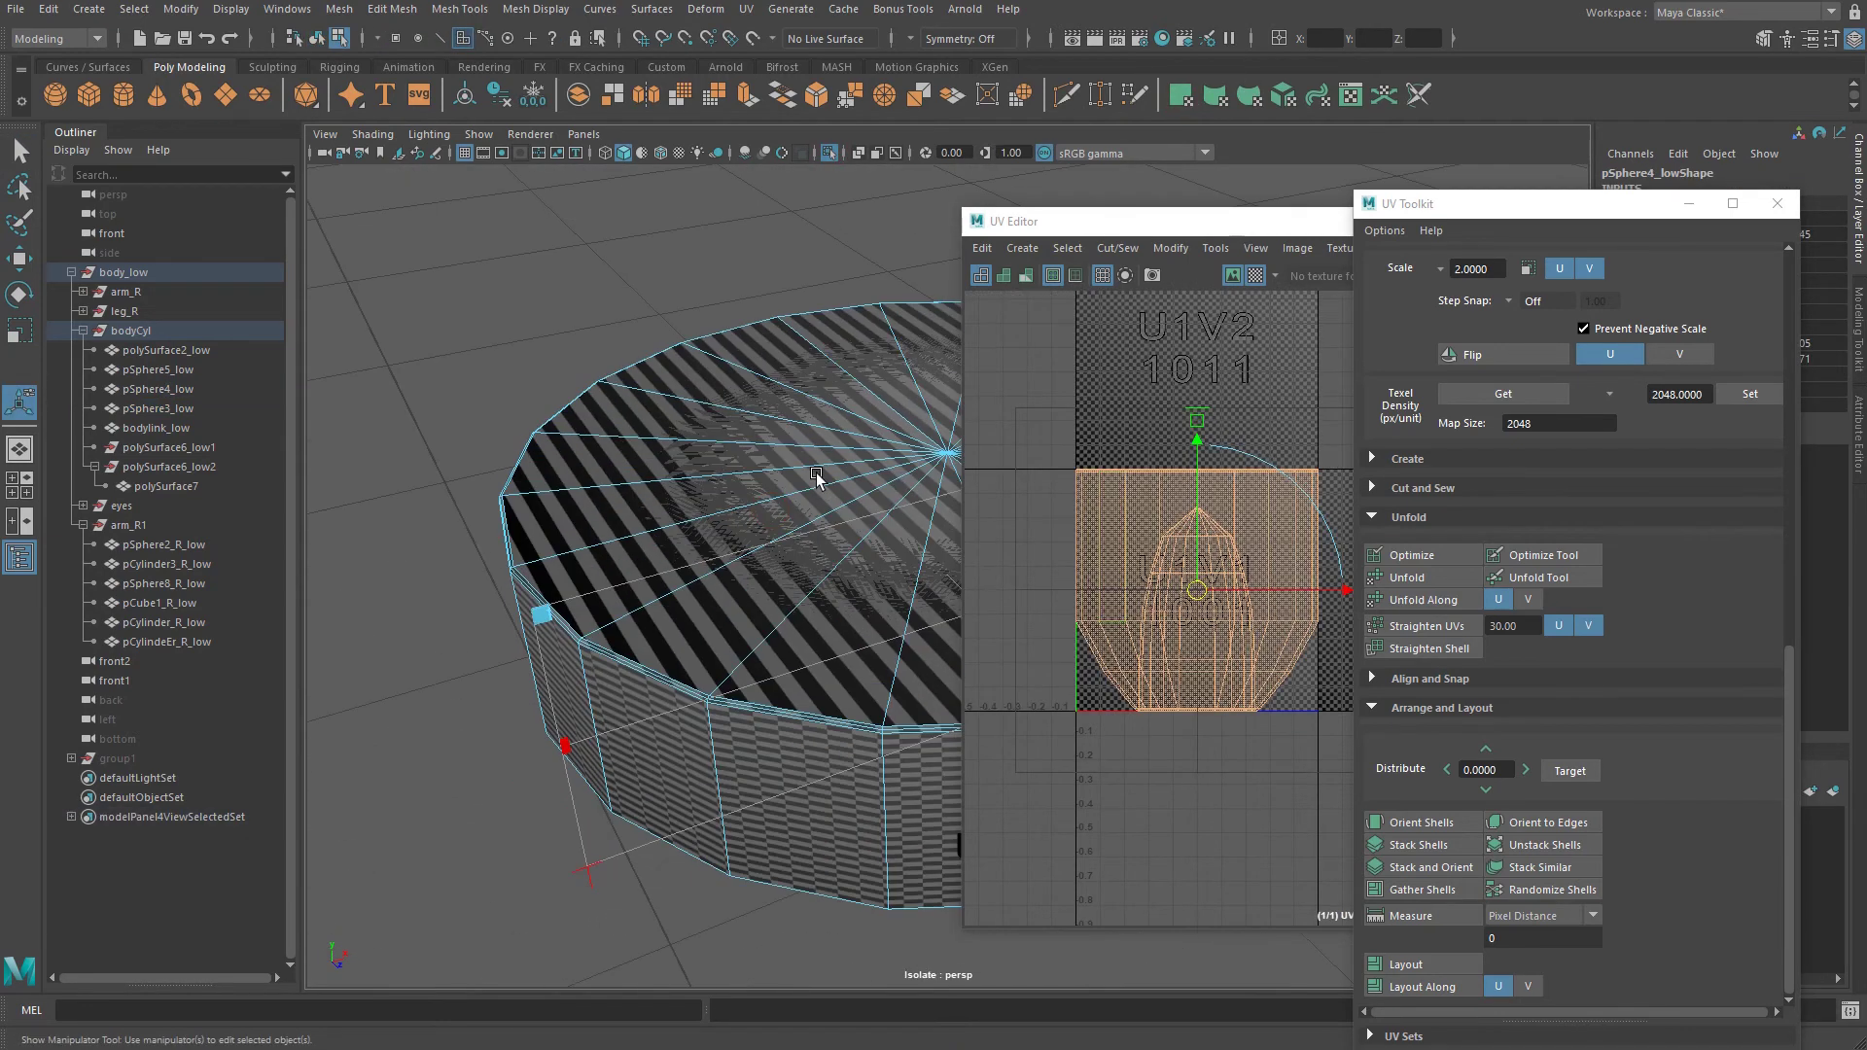
pyautogui.keyDown('alt'); pyautogui.moveTo(815, 473); pyautogui.dragTo(671, 496, button='middle'); pyautogui.keyUp('alt')
pyautogui.press('q')
pyautogui.moveTo(748, 405); pyautogui.dragTo(799, 373, button='right')
pyautogui.keyDown('alt'); pyautogui.moveTo(813, 472); pyautogui.dragTo(726, 446, button='middle'); pyautogui.keyUp('alt')
pyautogui.keyDown('alt'); pyautogui.moveTo(726, 445); pyautogui.dragTo(736, 373, button='right'); pyautogui.keyUp('alt')
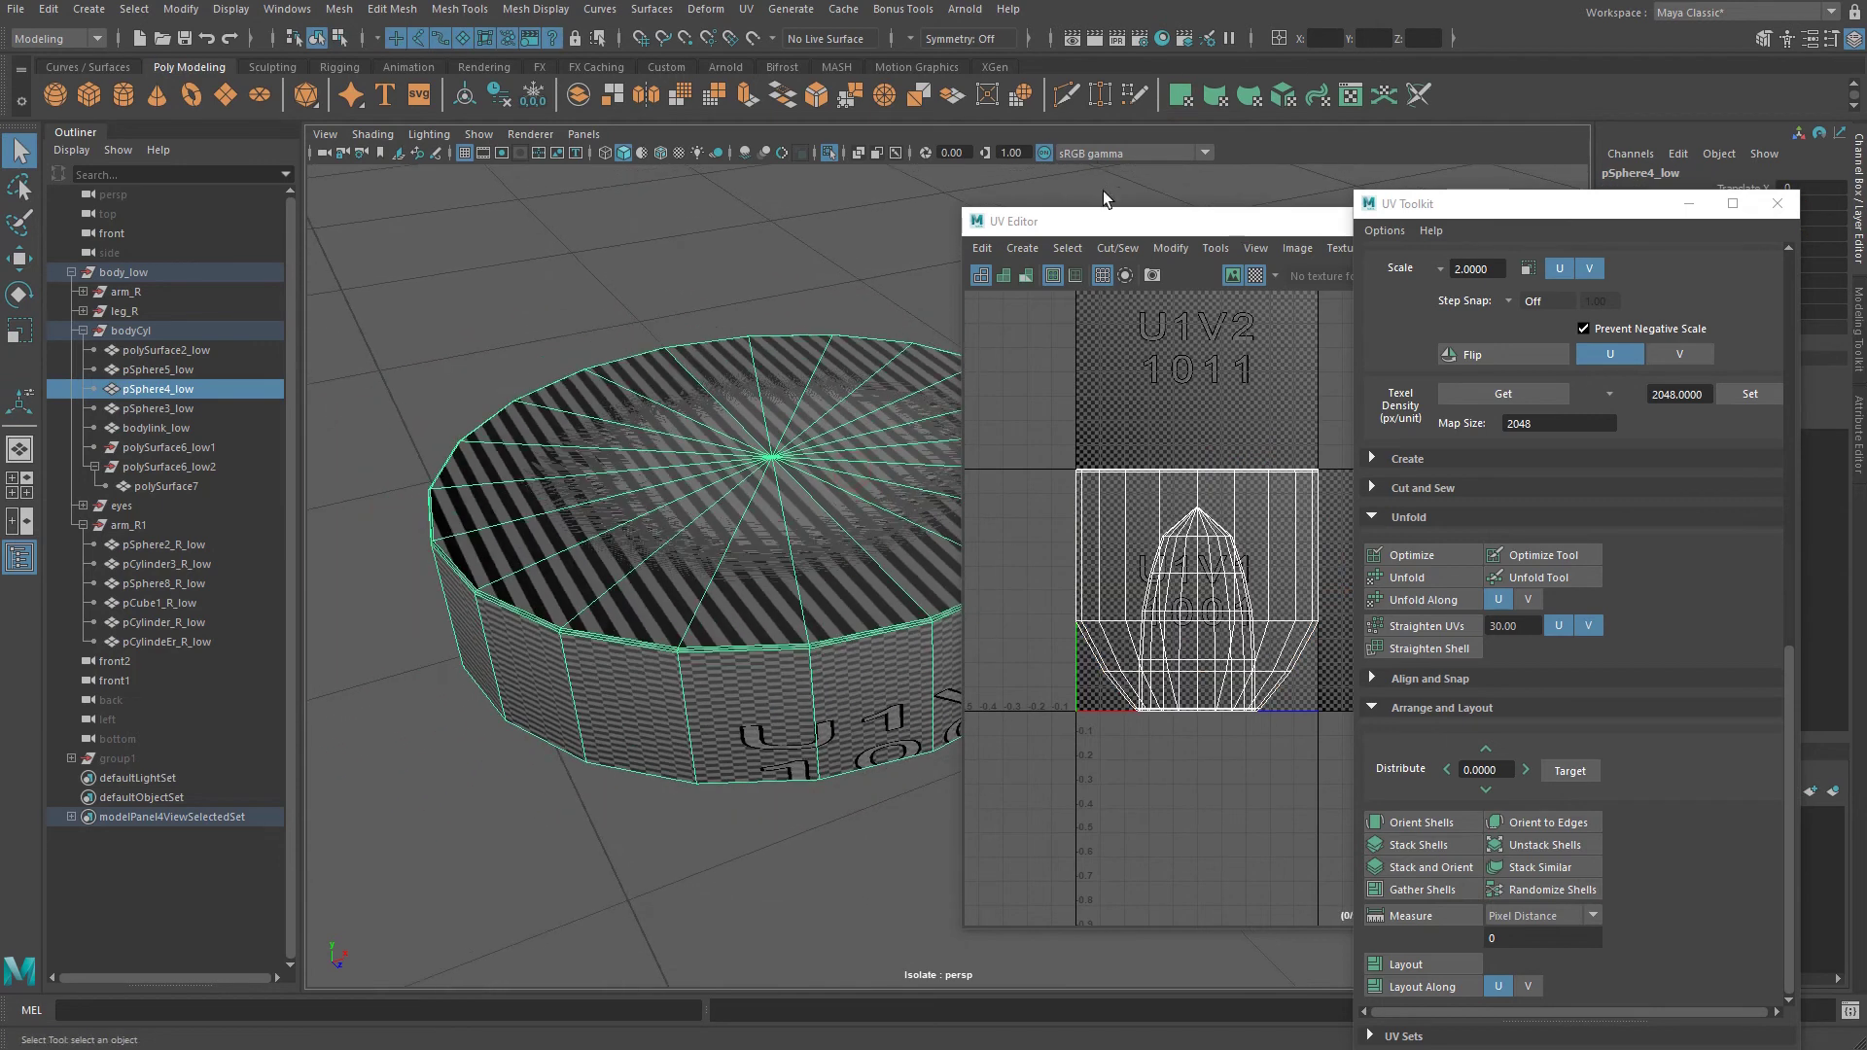
# Move the UV Editor aside, hide the checker pattern and cut the edge loop around the disc's flat top face.
pyautogui.moveTo(1114, 223); pyautogui.dragTo(1268, 223)
pyautogui.keyDown('alt'); pyautogui.moveTo(790, 439); pyautogui.dragTo(837, 478); pyautogui.keyUp('alt')
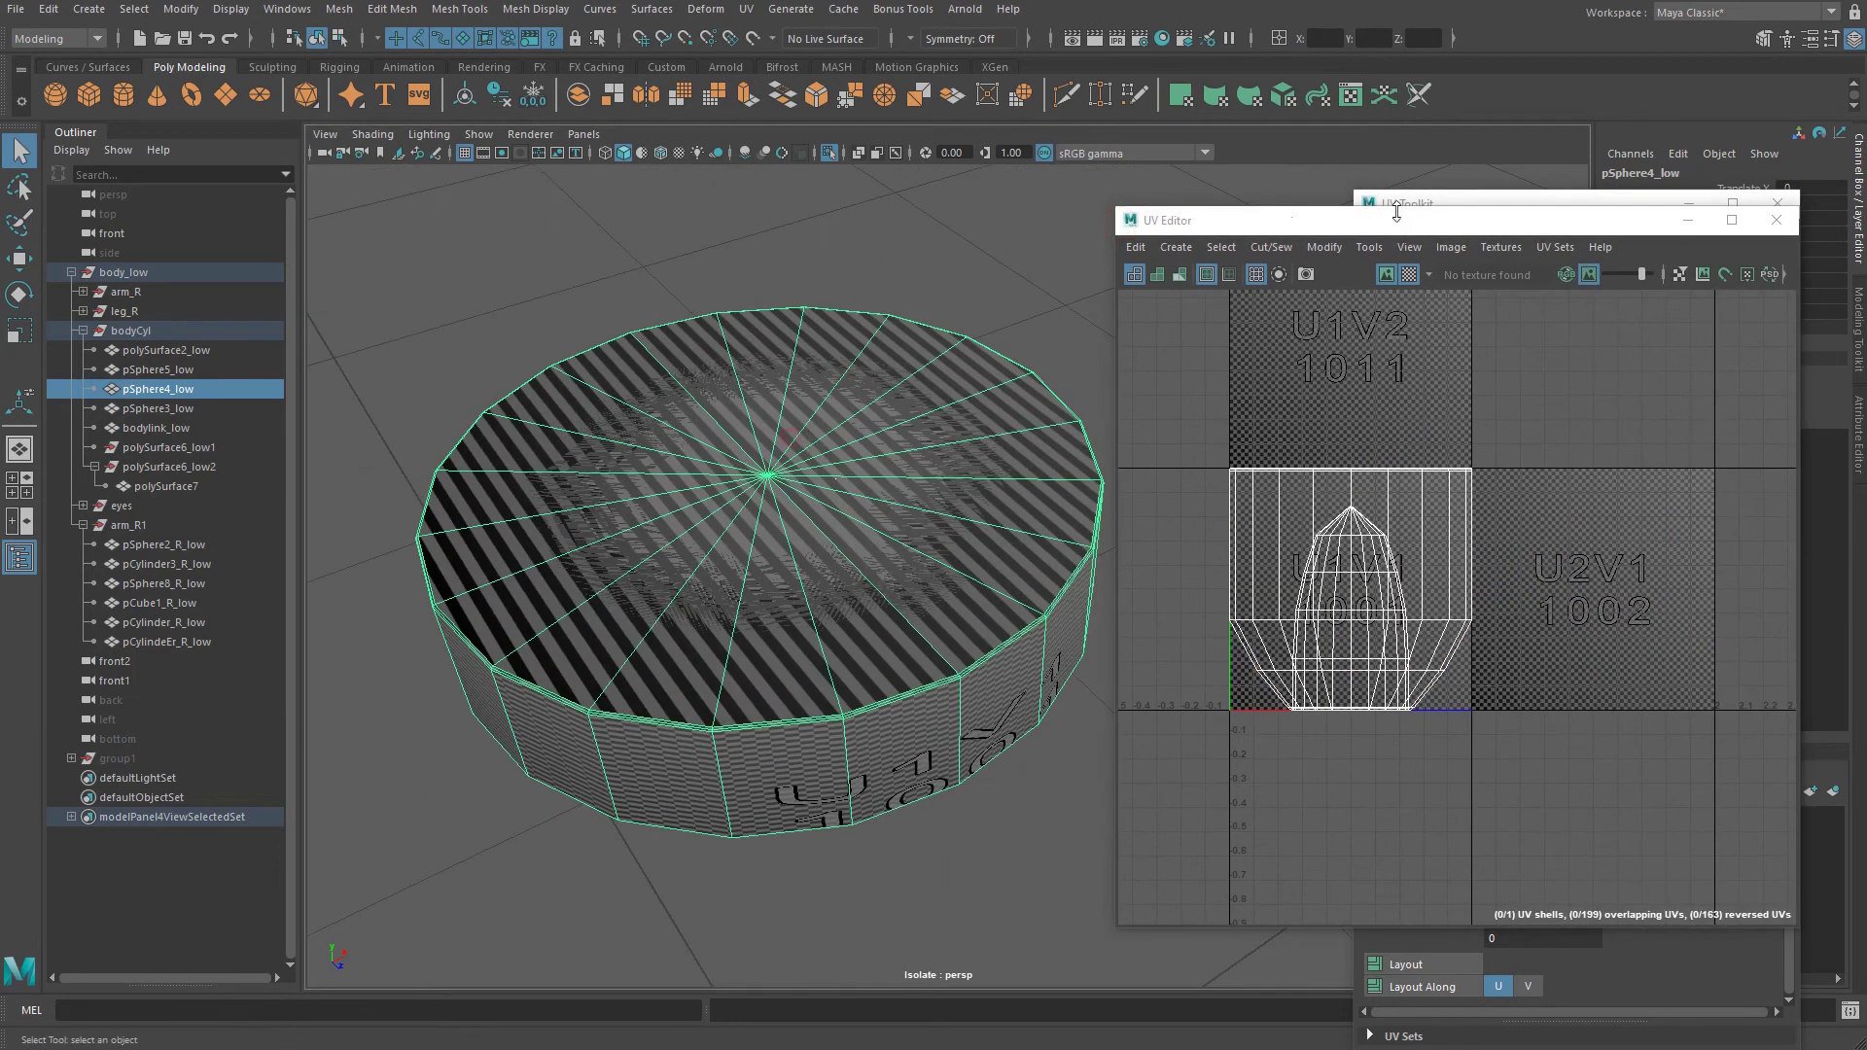
pyautogui.click(1410, 275)
pyautogui.click(1419, 94)
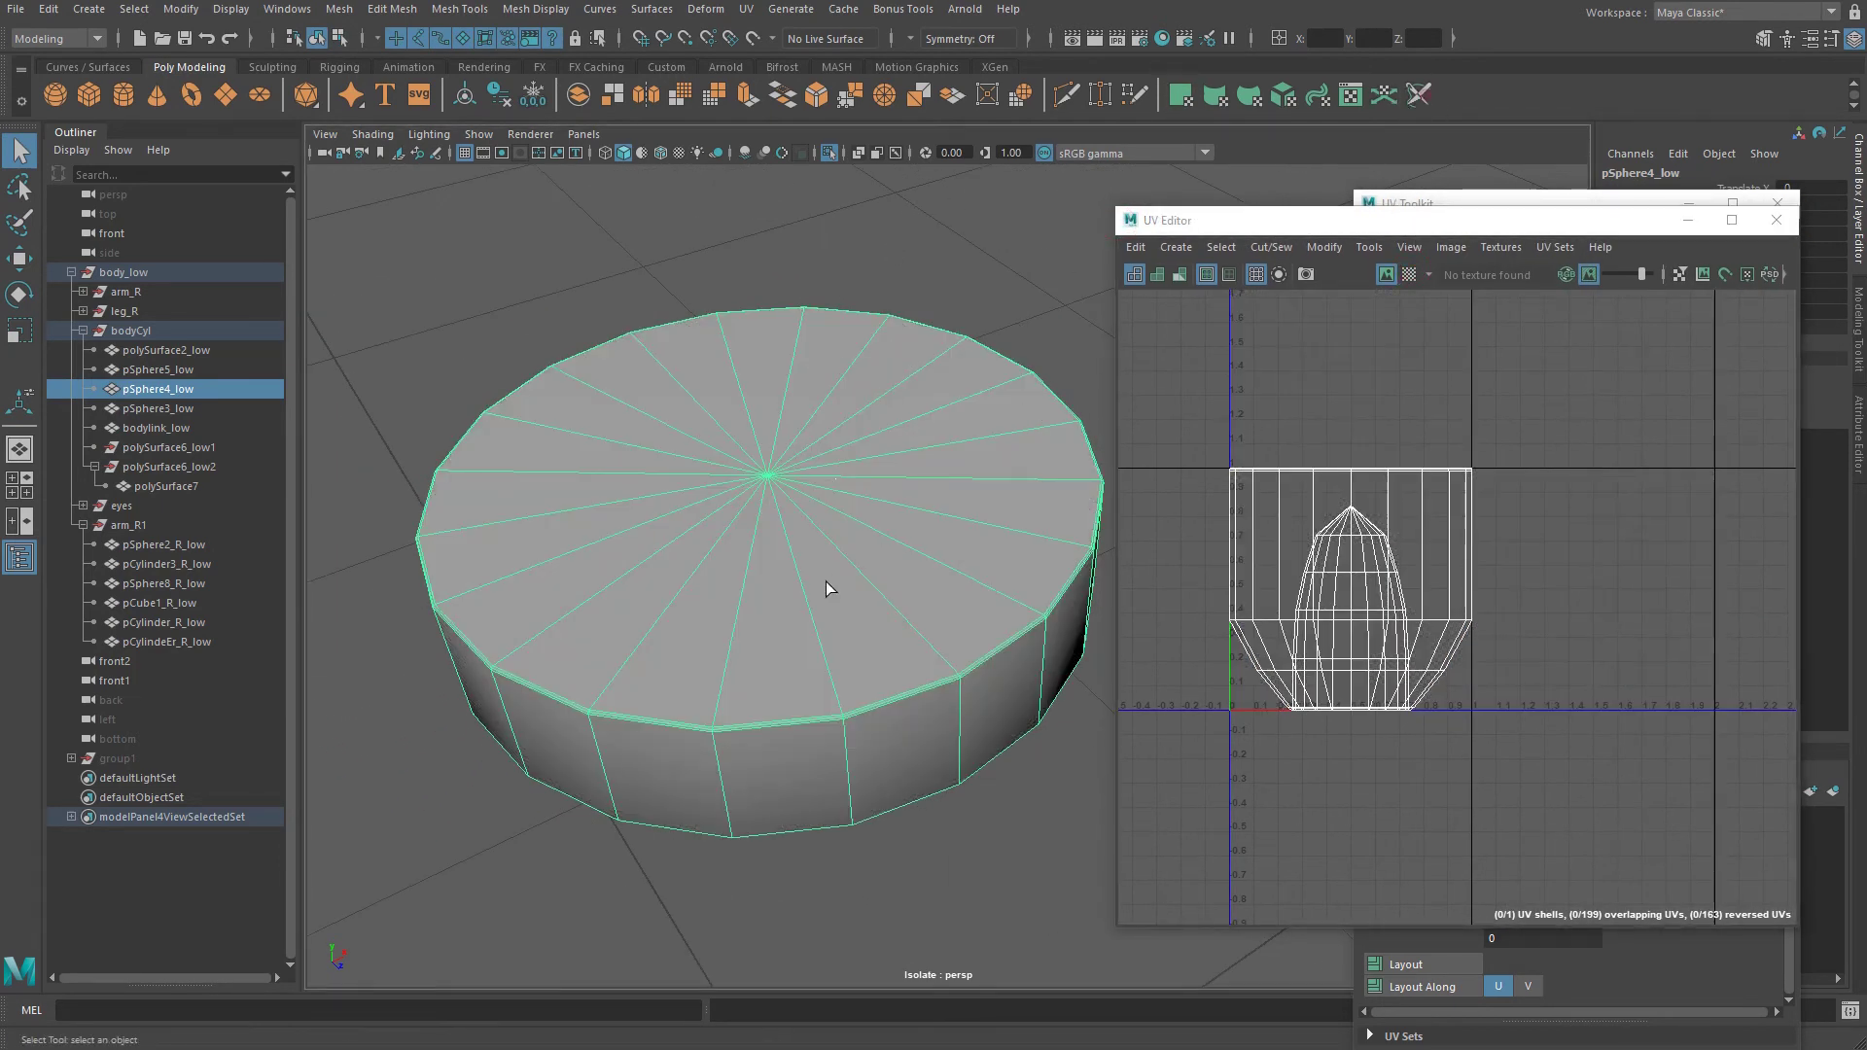
pyautogui.click(1409, 274)
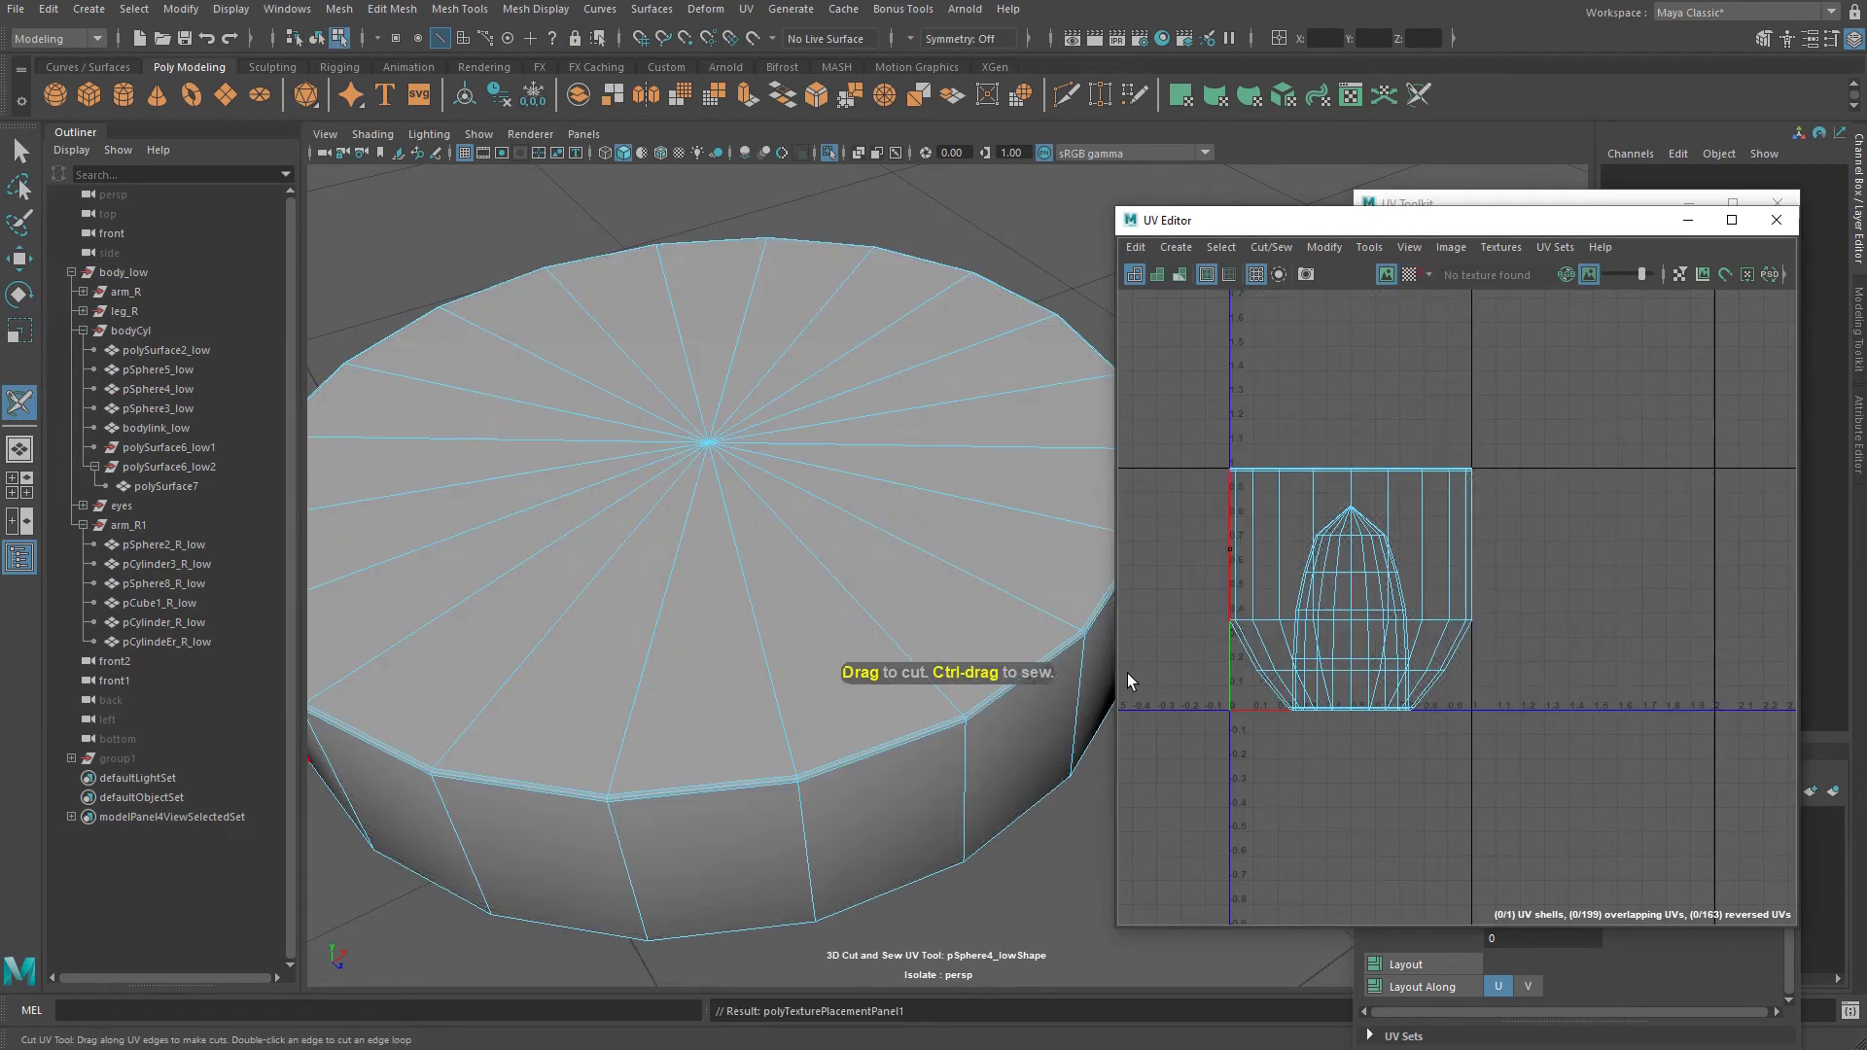
pyautogui.doubleClick(991, 702)
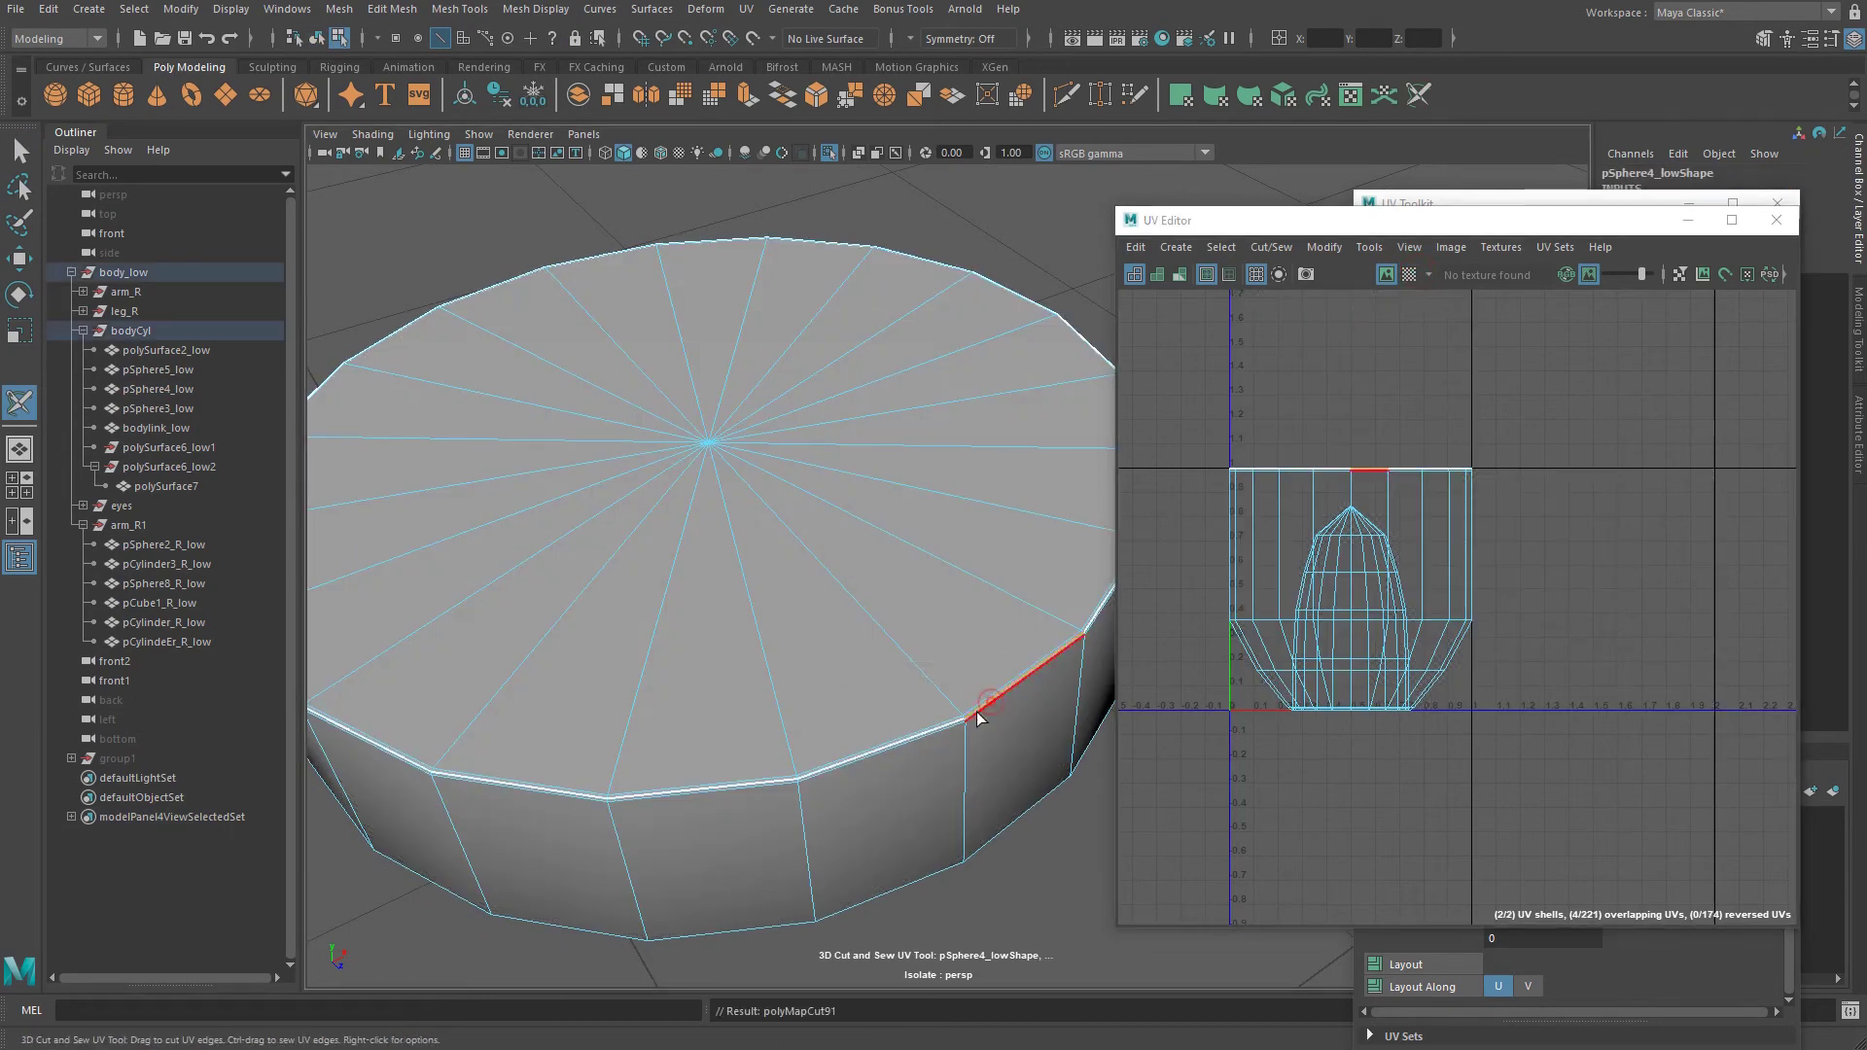
# Cut the UV edge loop around the rim of the disc's recessed opening.
pyautogui.moveTo(971, 757)
pyautogui.keyDown('alt'); pyautogui.mouseDown()
pyautogui.moveTo(936, 594)
pyautogui.moveTo(836, 402)
pyautogui.mouseUp(); pyautogui.keyUp('alt')
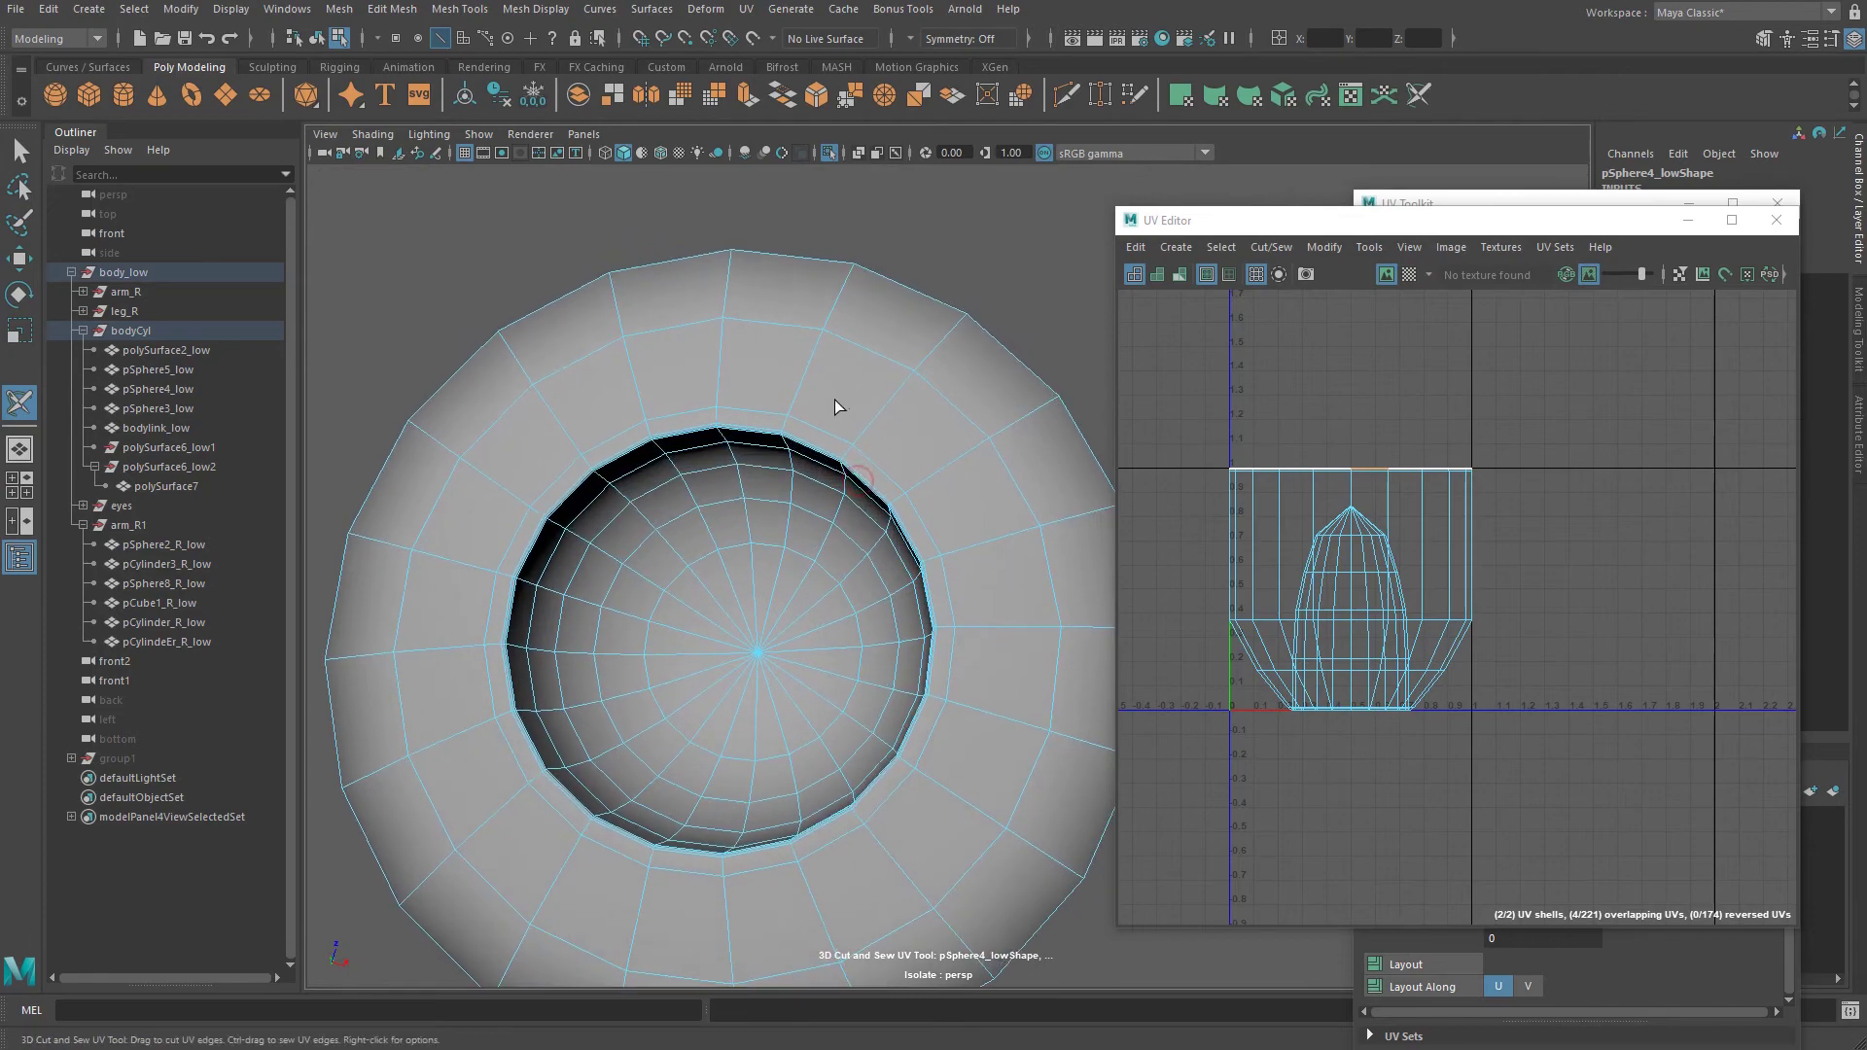
pyautogui.keyDown('alt'); pyautogui.moveTo(855, 476); pyautogui.dragTo(822, 418); pyautogui.keyUp('alt')
pyautogui.doubleClick(813, 429)
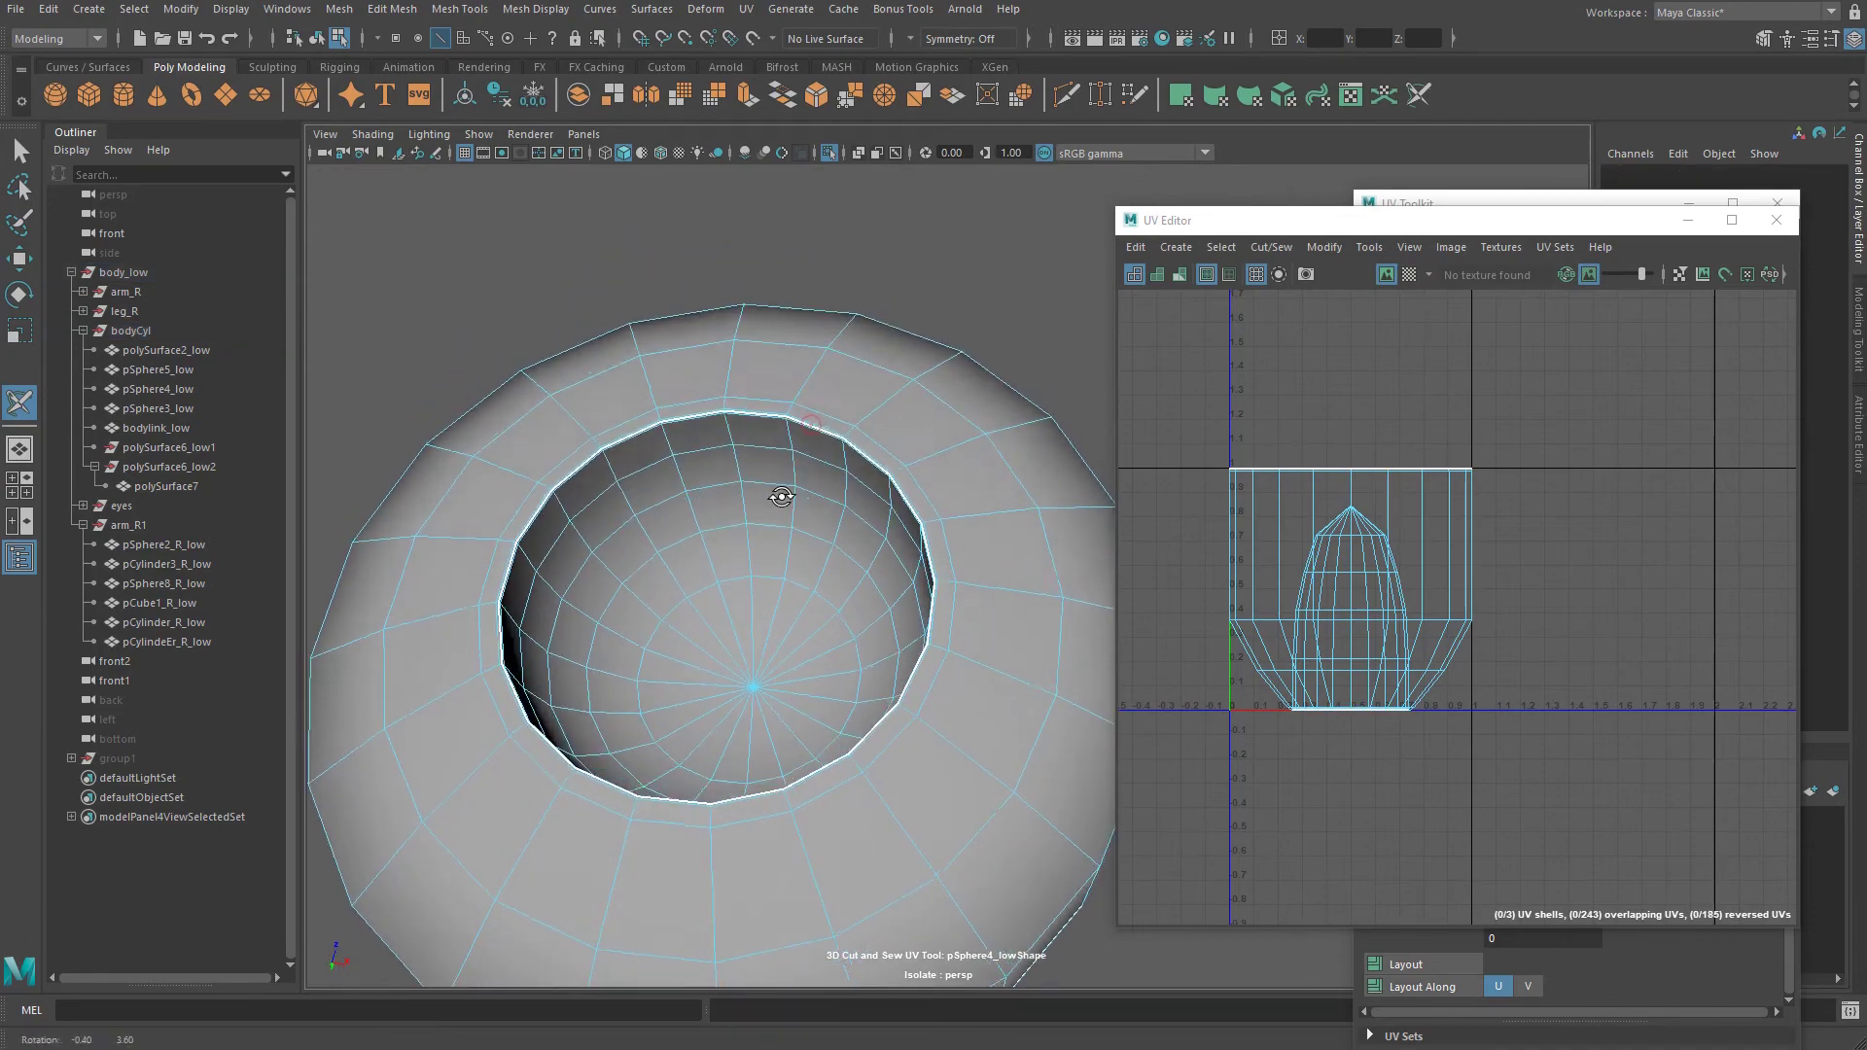
# Cut vertical UV seams through the disc's recessed bowl and down its outer side wall.
pyautogui.keyDown('alt'); pyautogui.moveTo(779, 500); pyautogui.dragTo(794, 696); pyautogui.keyUp('alt')
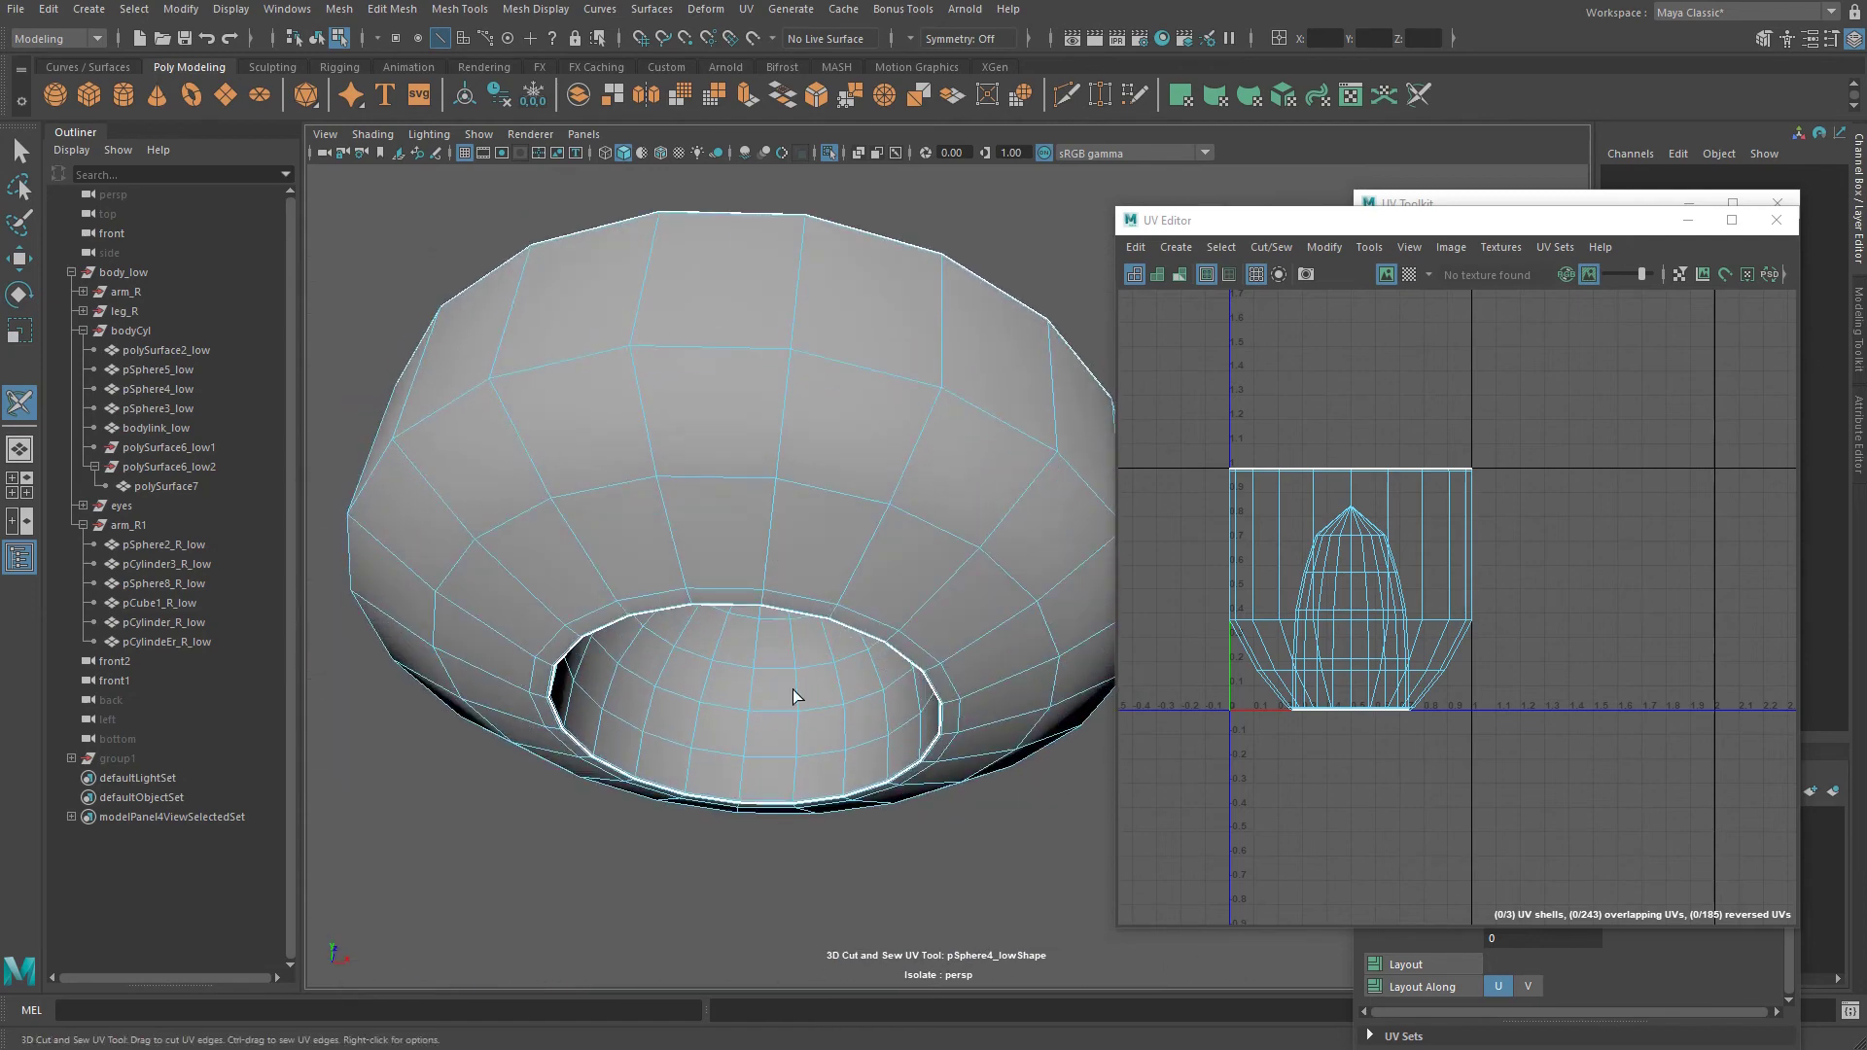
pyautogui.doubleClick(750, 700)
pyautogui.keyDown('alt'); pyautogui.moveTo(817, 515); pyautogui.dragTo(859, 360); pyautogui.keyUp('alt')
pyautogui.doubleClick(815, 683)
# Return to object selection, unfold, orient and lay out the disc's UV shells, and move the UV Toolkit aside.
pyautogui.press('q')
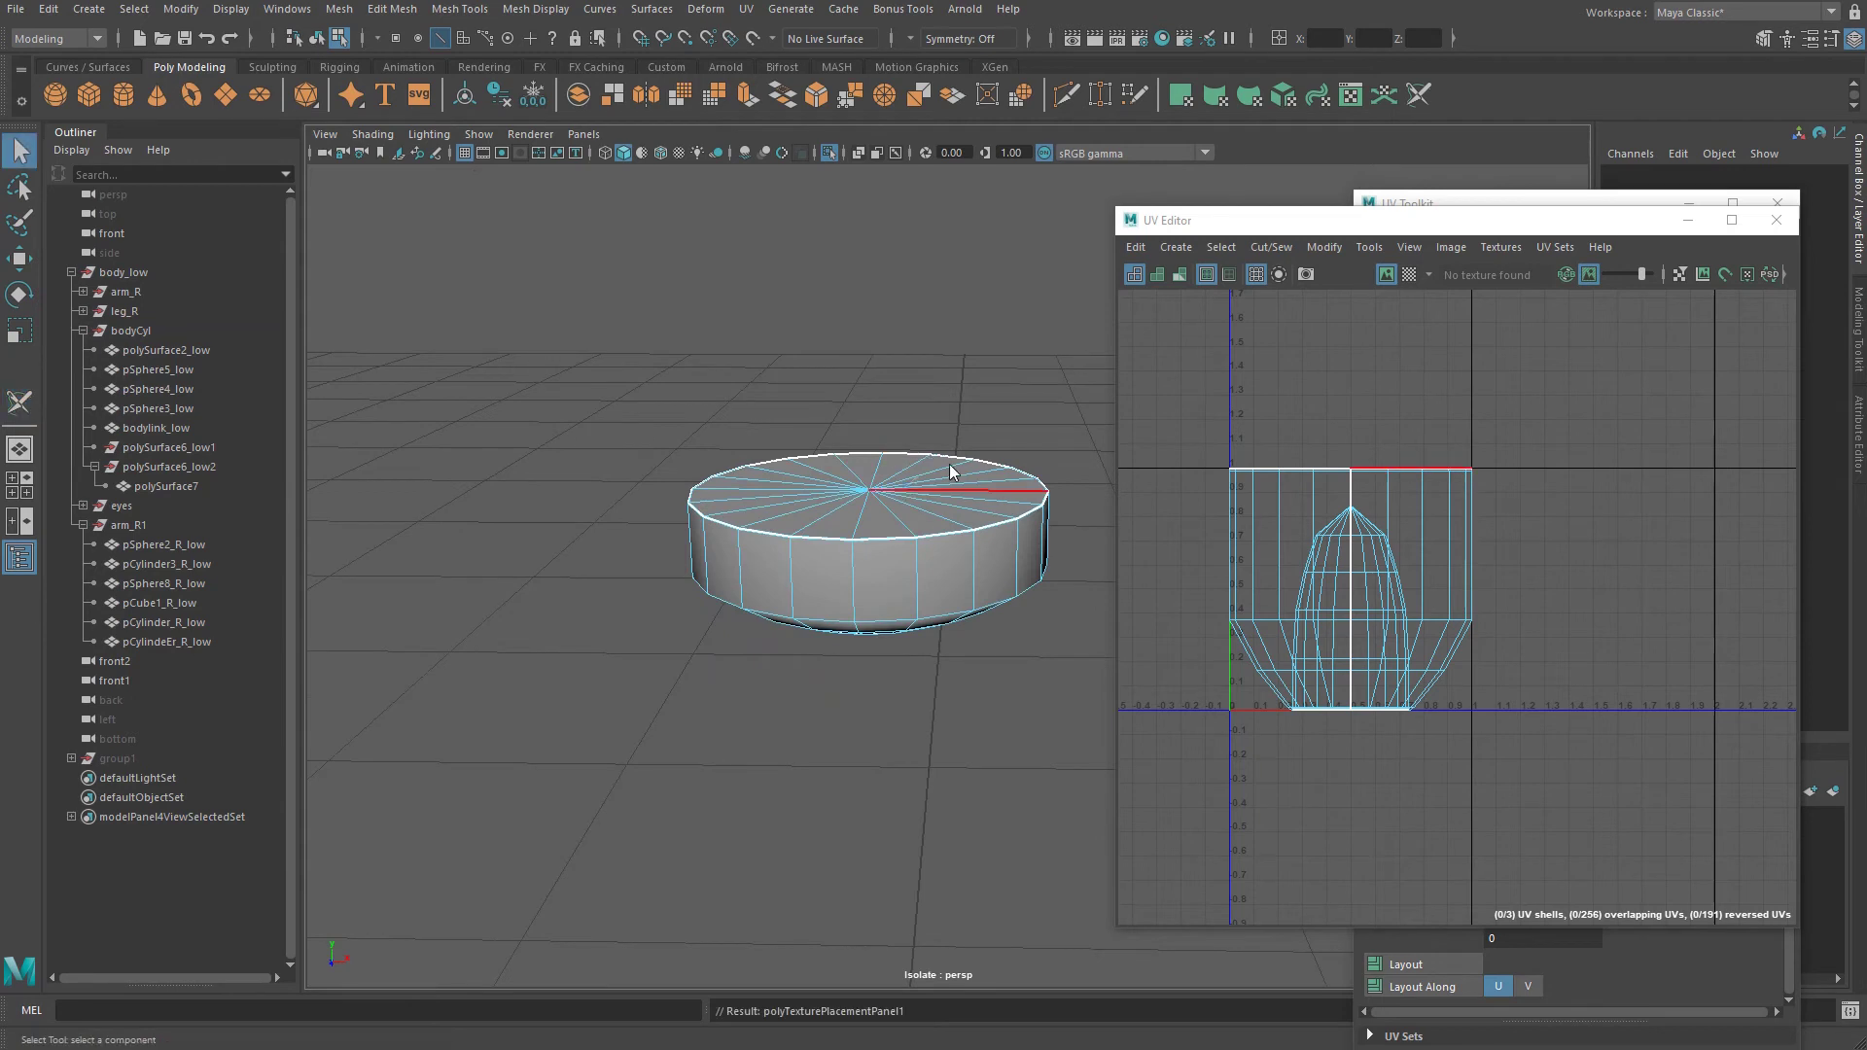
pyautogui.press('F8')
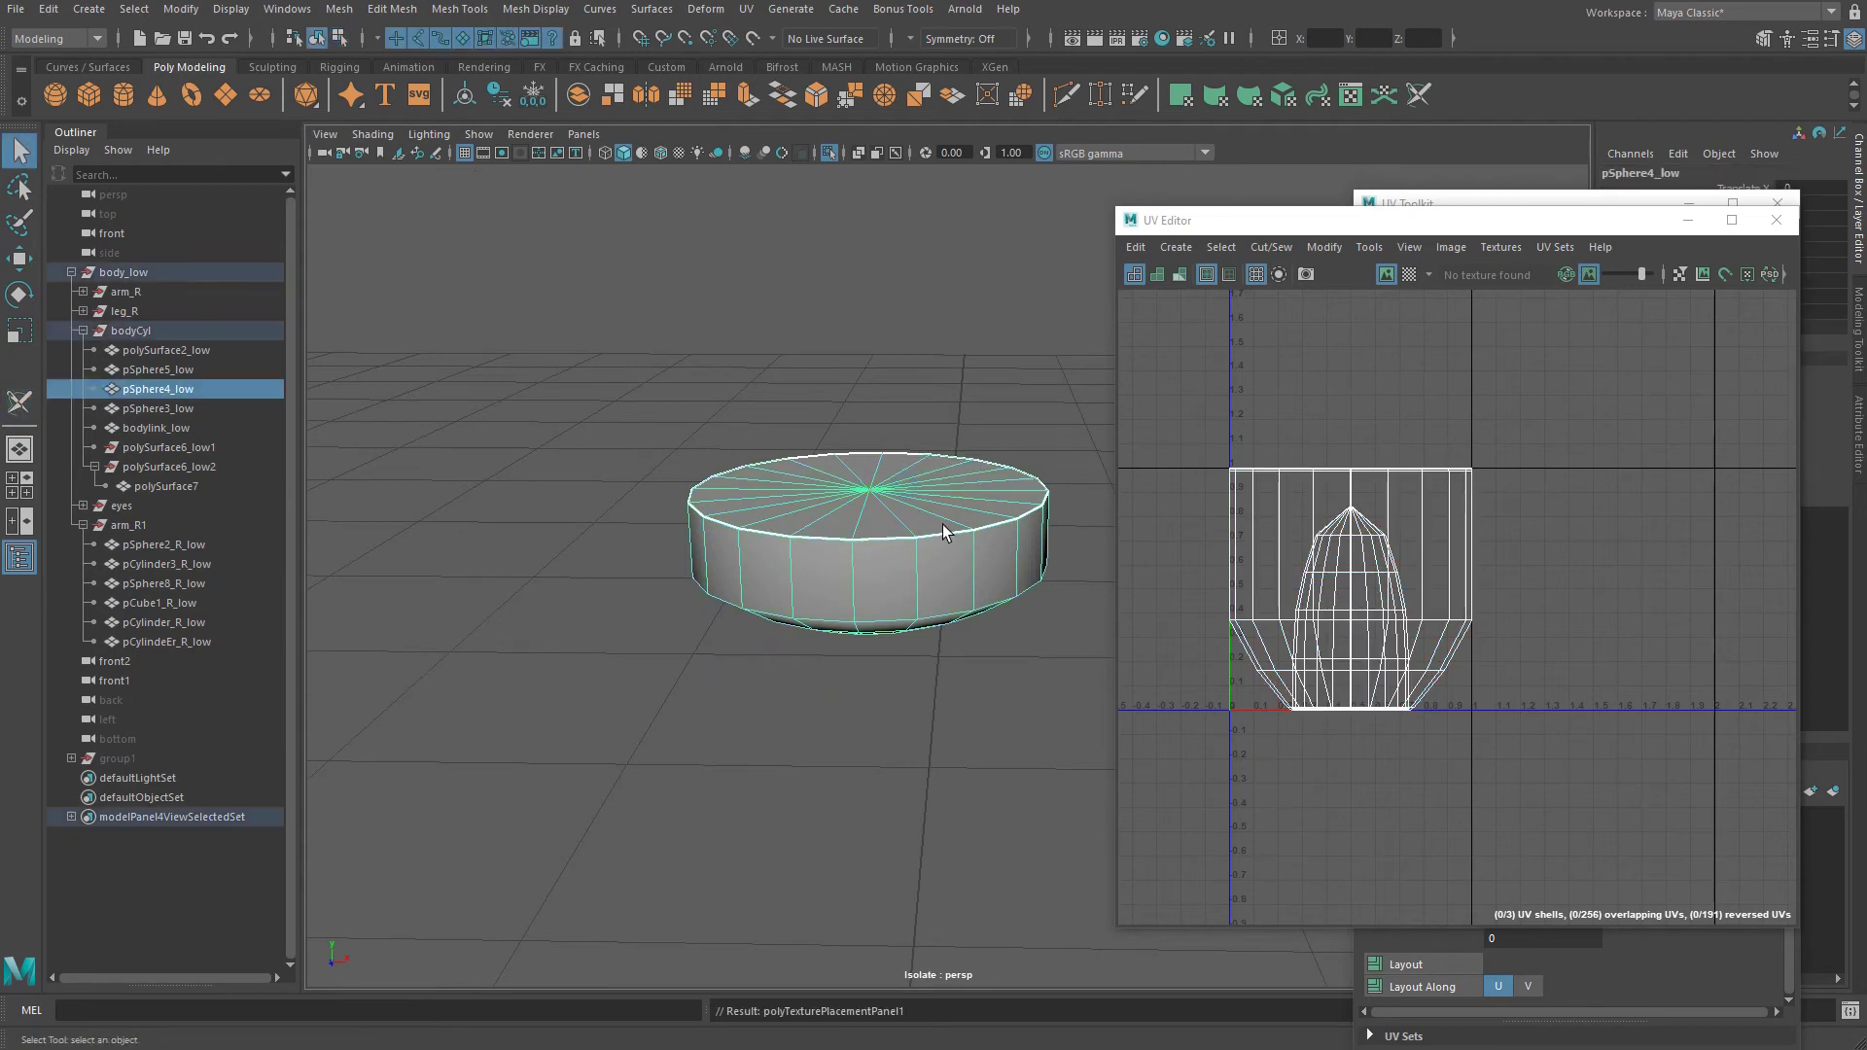
pyautogui.click(1551, 198)
pyautogui.click(1457, 575)
pyautogui.click(1446, 826)
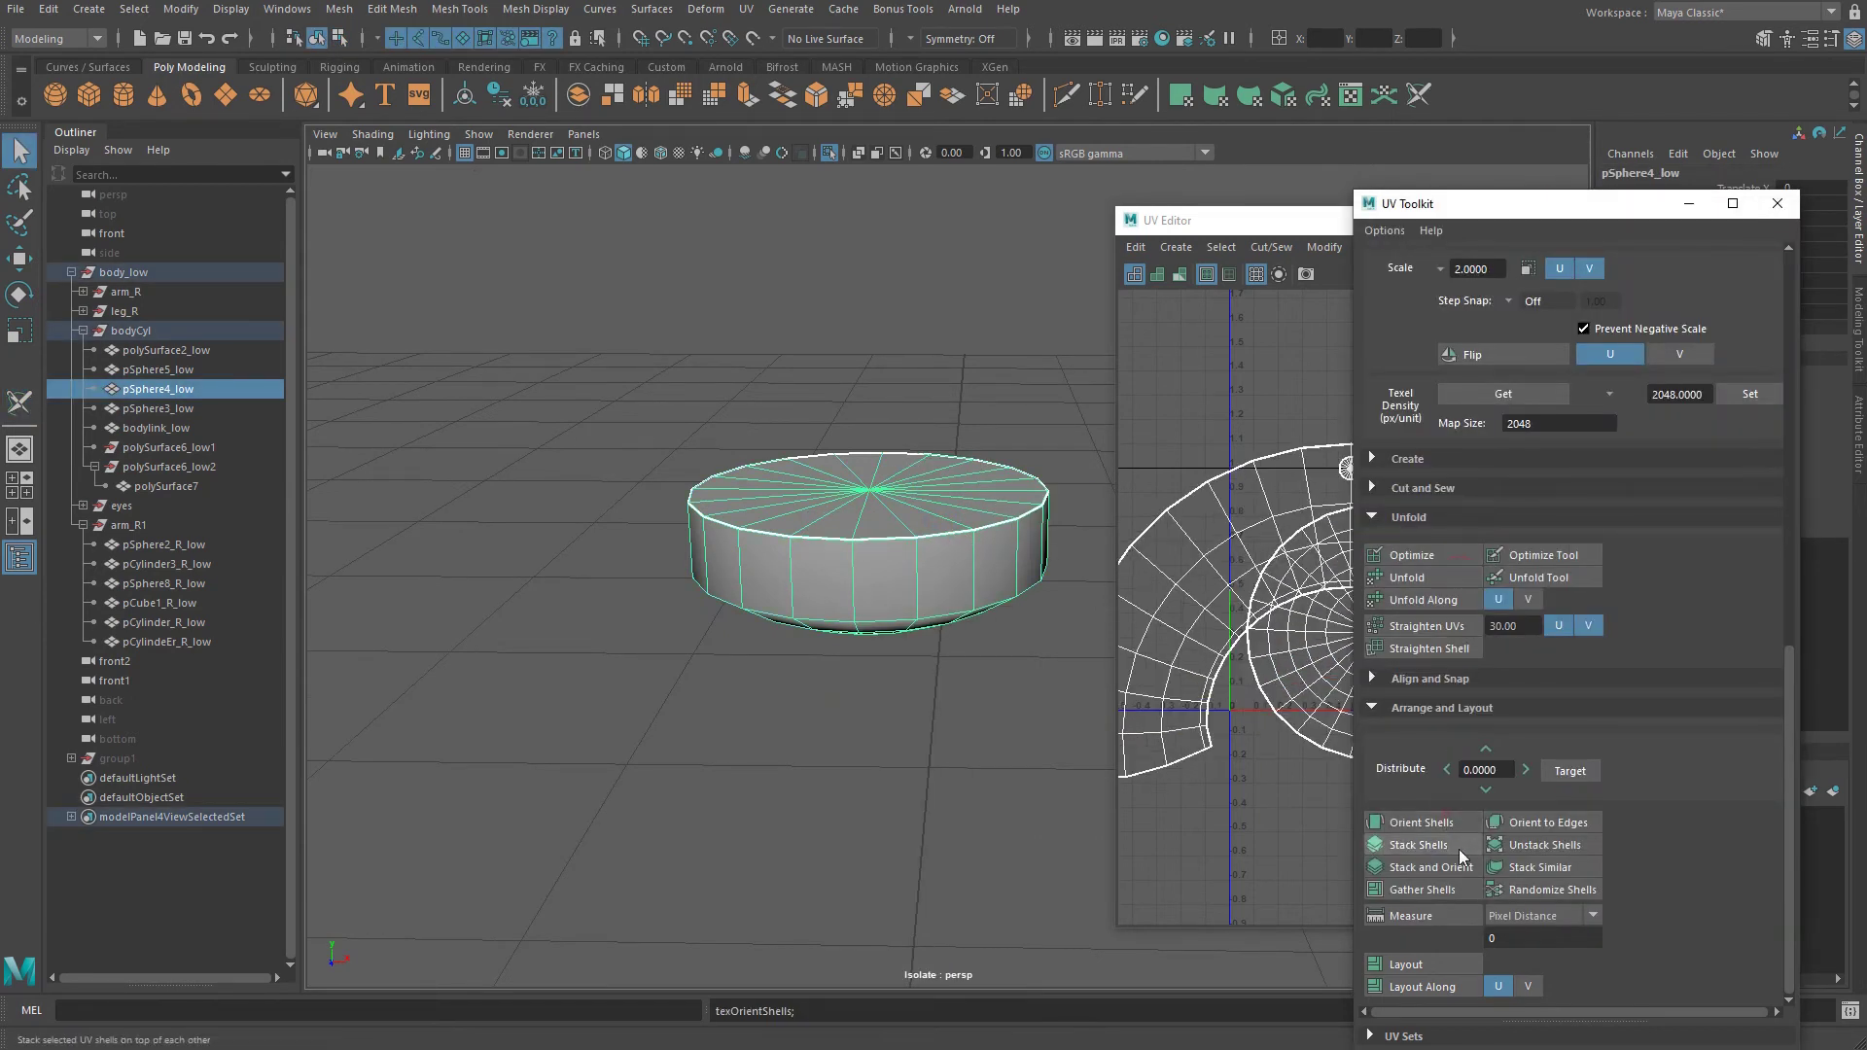
pyautogui.click(1439, 962)
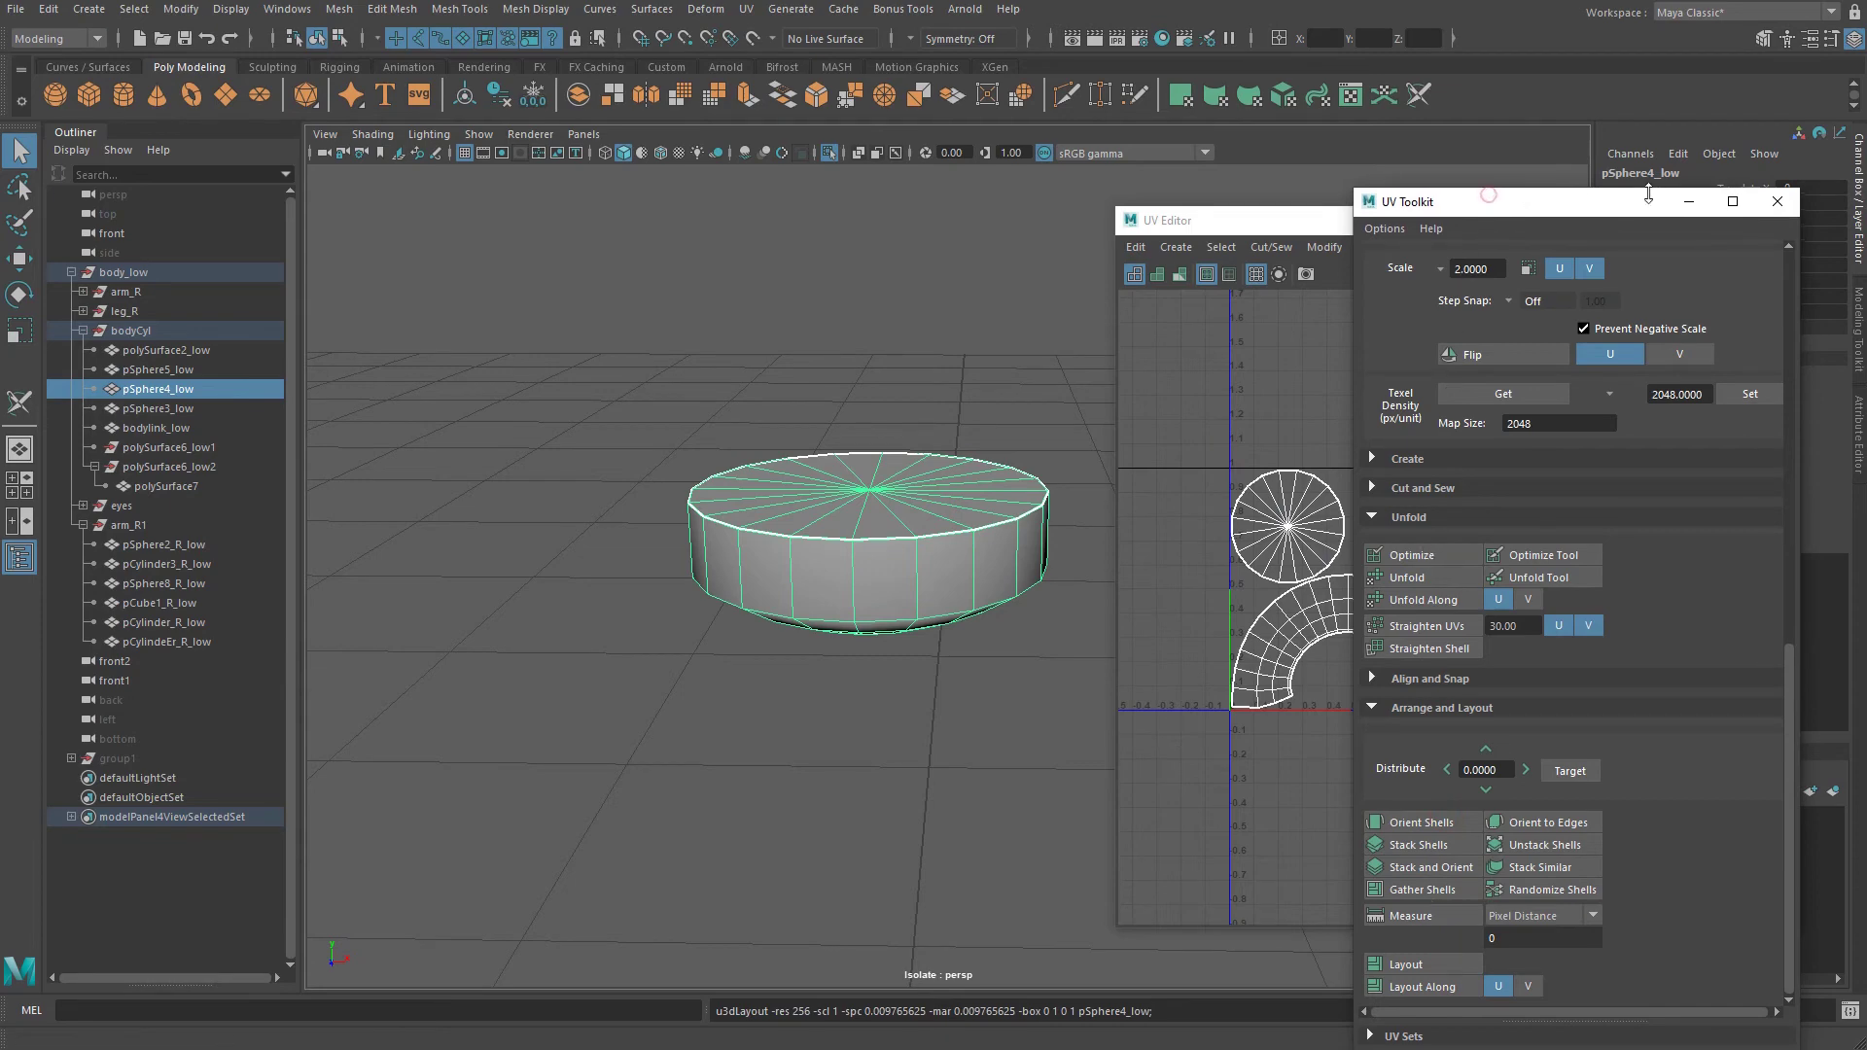
pyautogui.moveTo(1550, 199); pyautogui.dragTo(1595, 182)
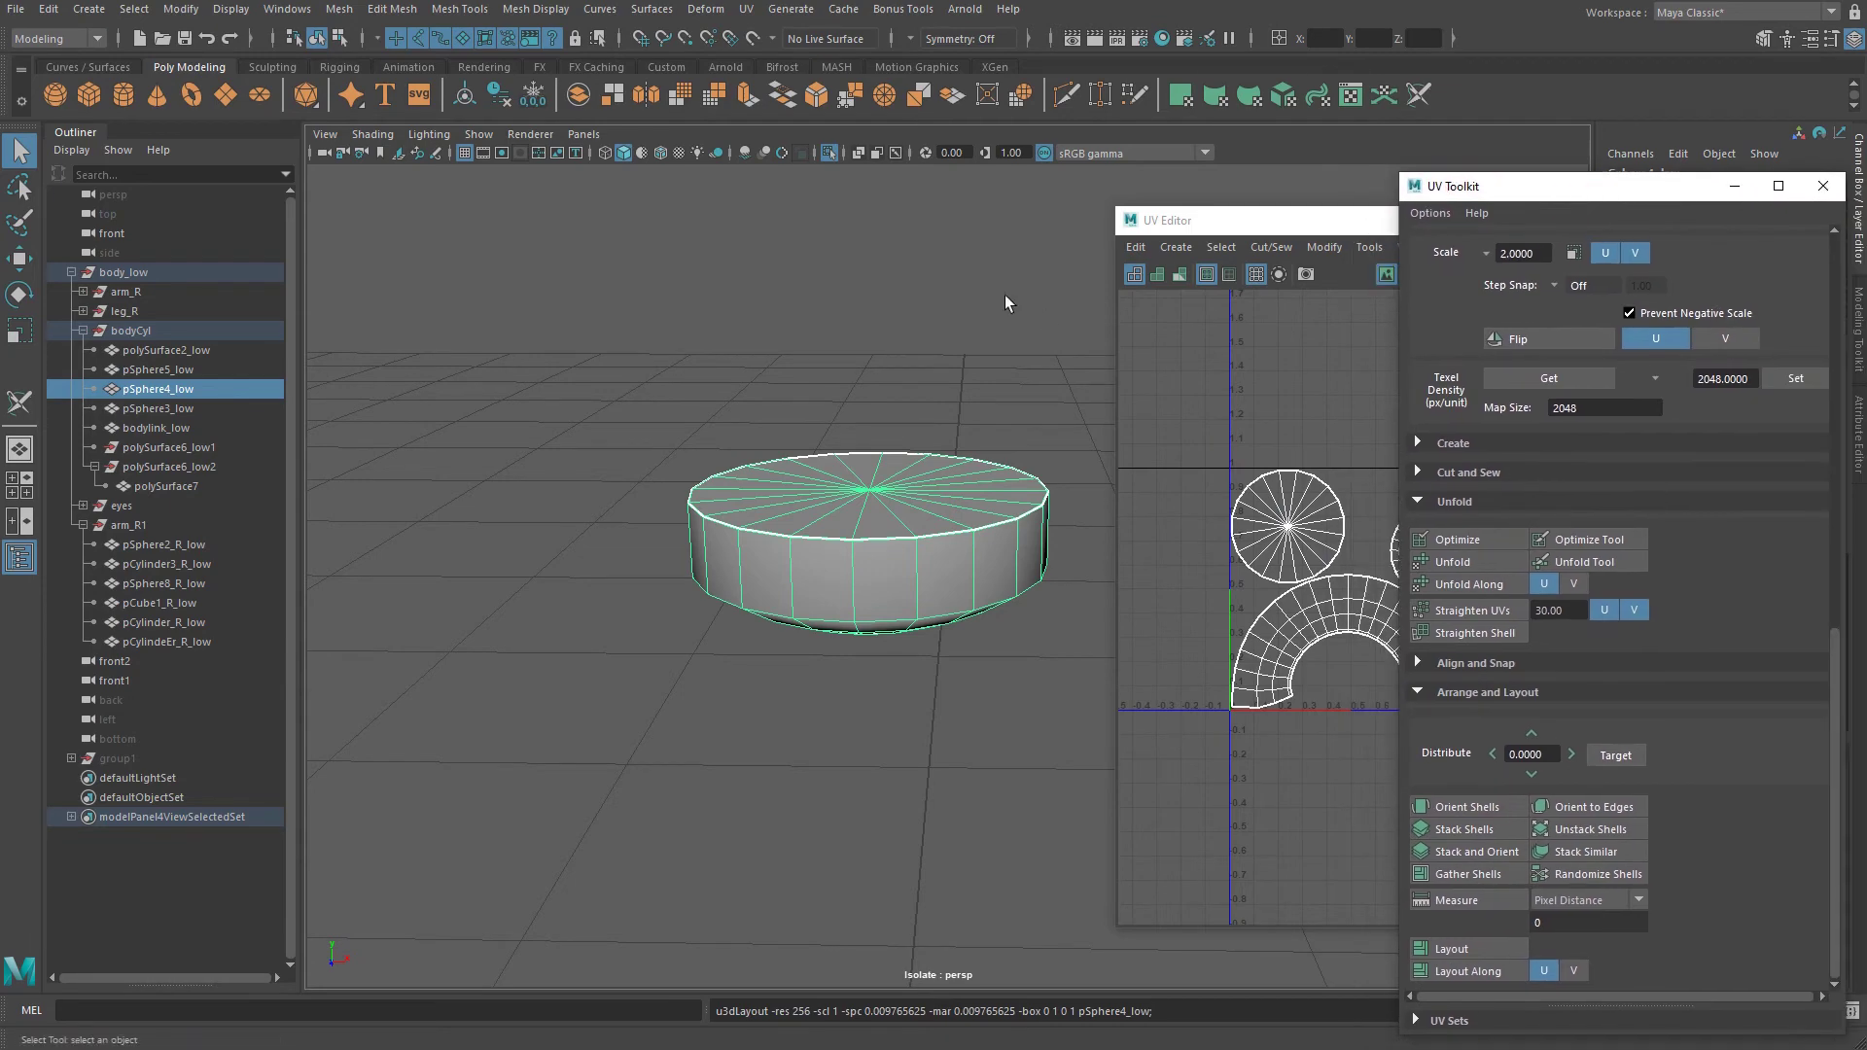
# Leave isolation, select the sphere above the body link, pSphere5_low, and isolate and frame it.
pyautogui.click(828, 153)
pyautogui.click(872, 768)
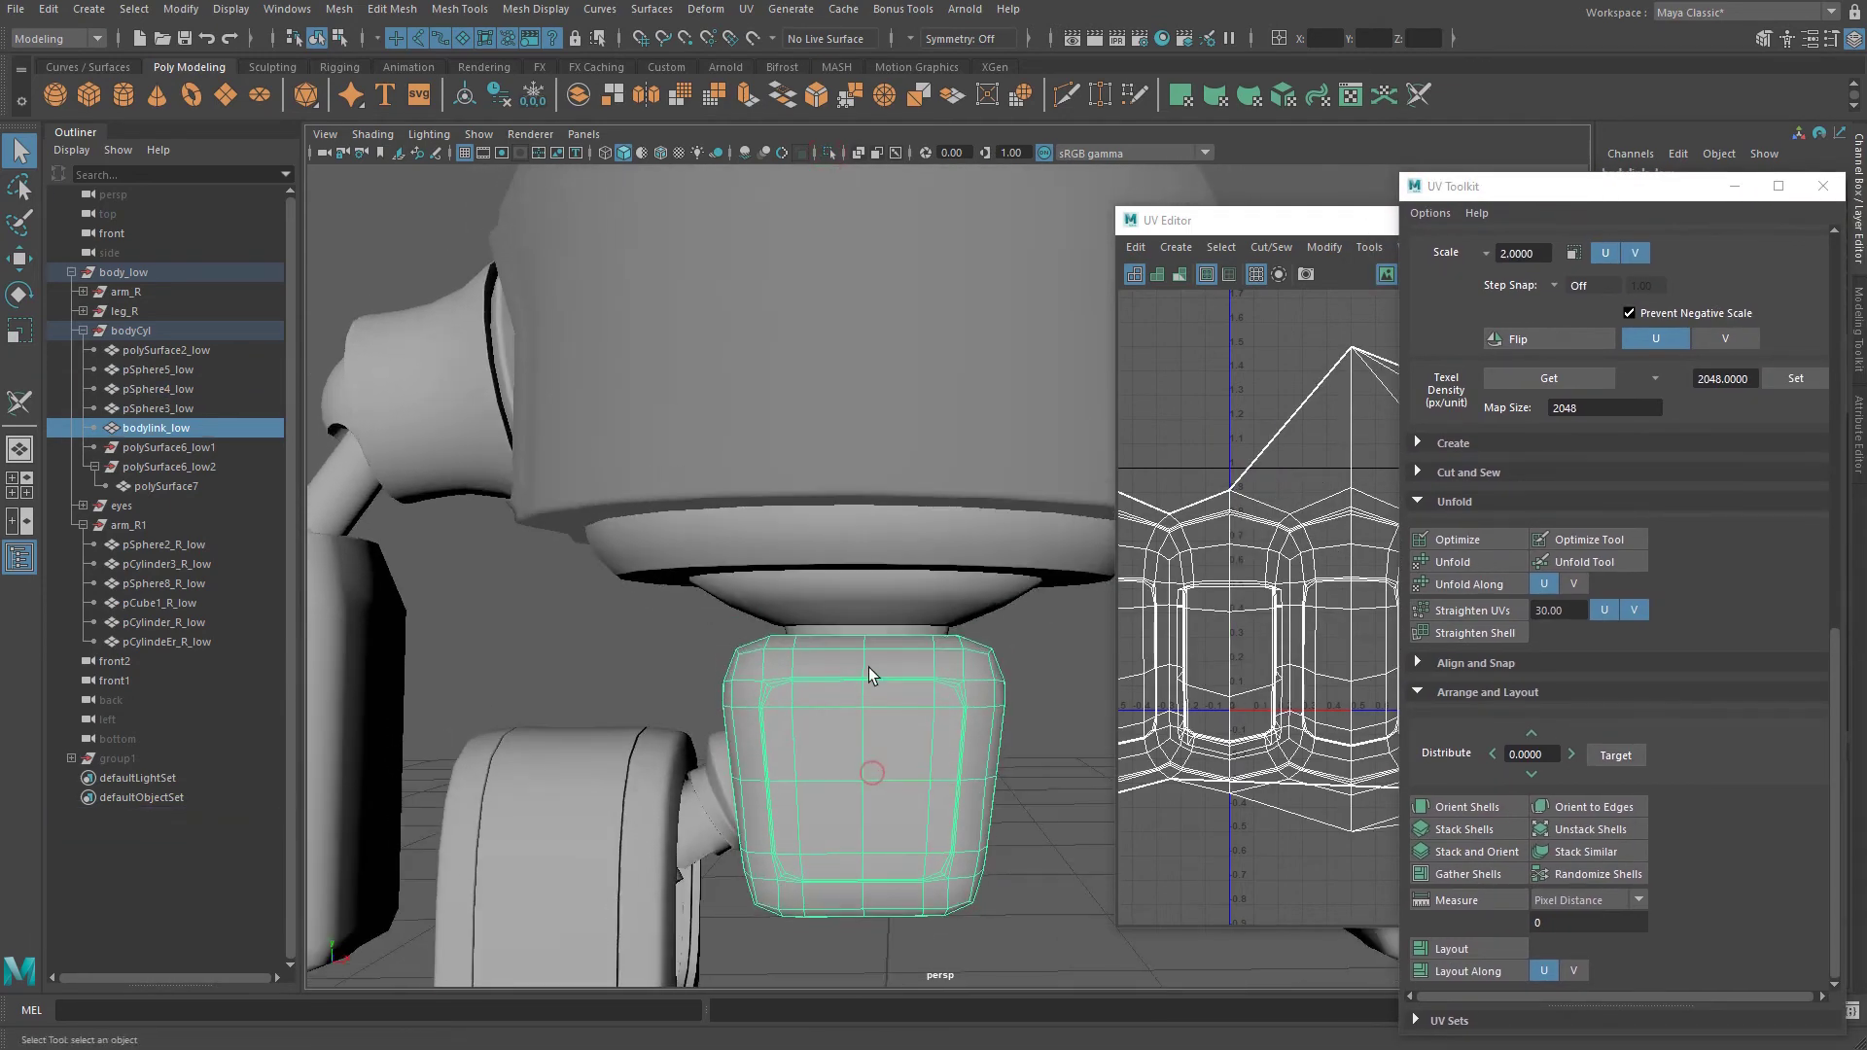
pyautogui.click(865, 630)
pyautogui.click(826, 152)
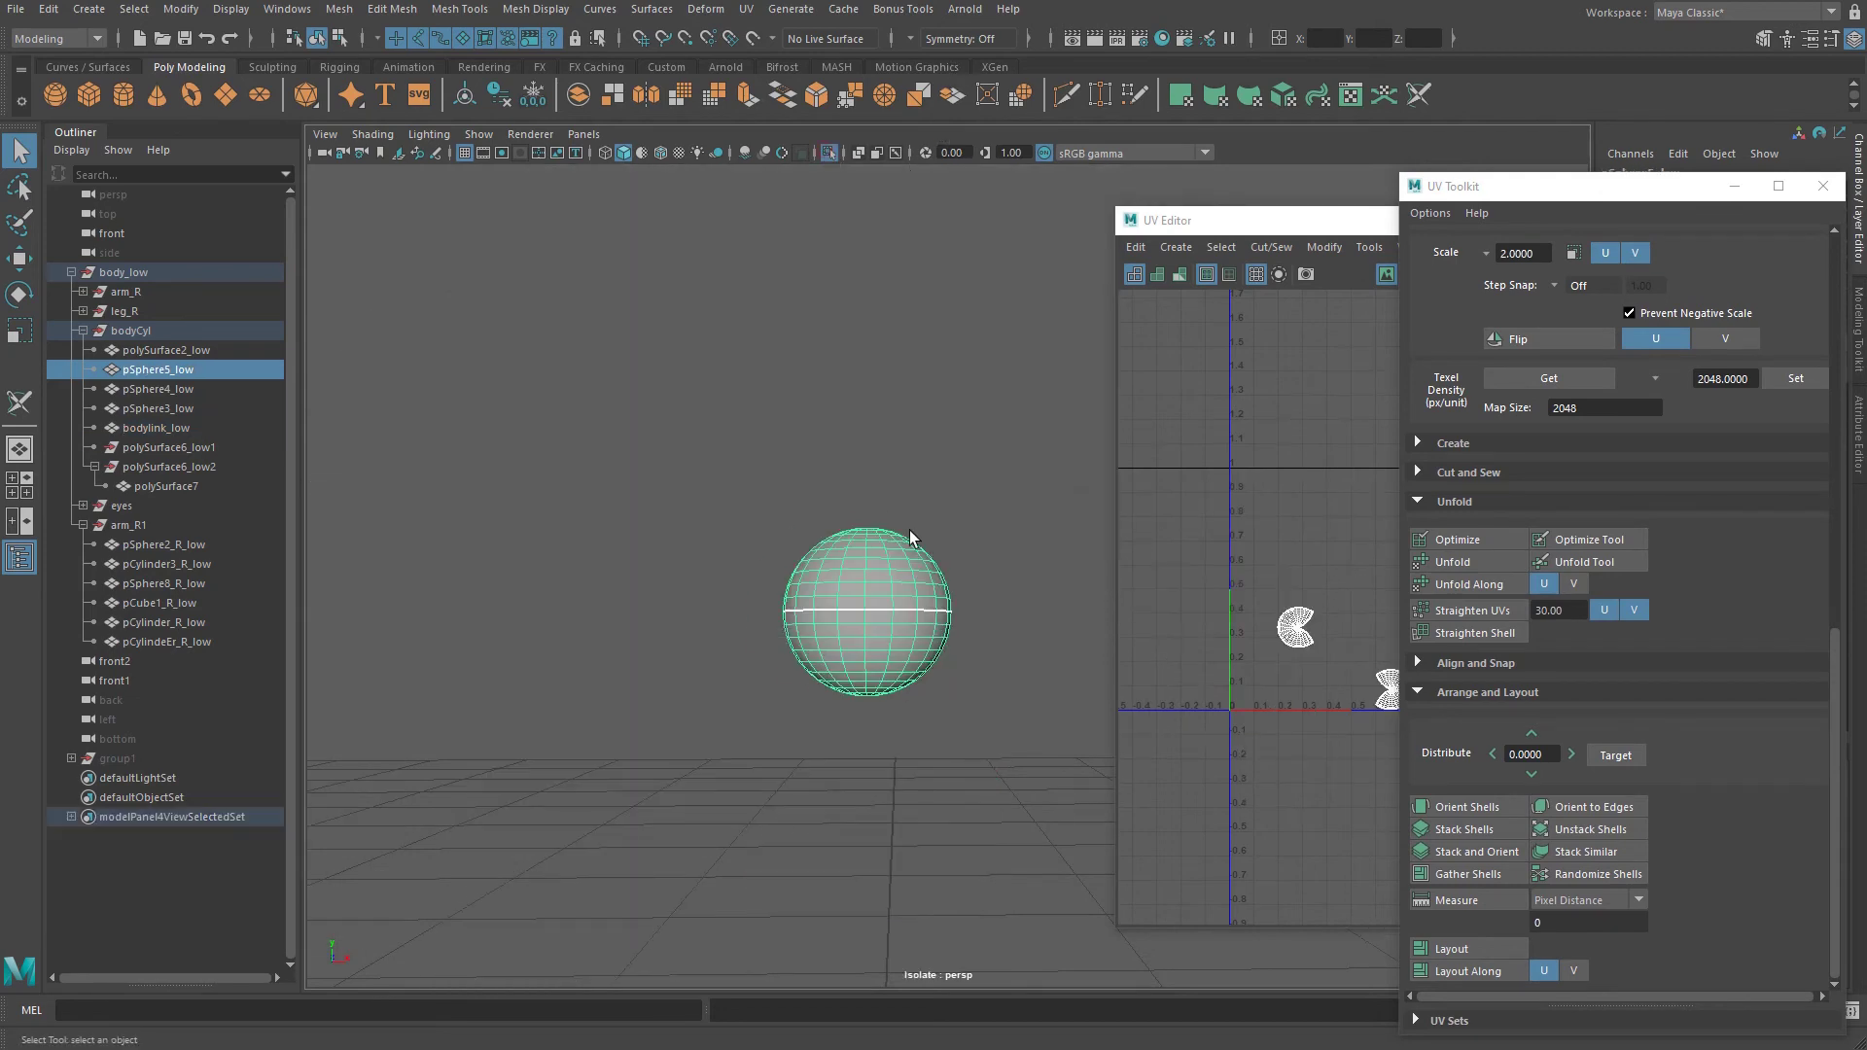
pyautogui.press('f')
pyautogui.moveTo(908, 529)
pyautogui.keyDown('alt'); pyautogui.mouseDown()
pyautogui.moveTo(856, 579)
pyautogui.moveTo(920, 540)
pyautogui.mouseUp(); pyautogui.keyUp('alt')
pyautogui.keyDown('alt'); pyautogui.moveTo(920, 540); pyautogui.dragTo(732, 504, button='middle'); pyautogui.keyUp('alt')
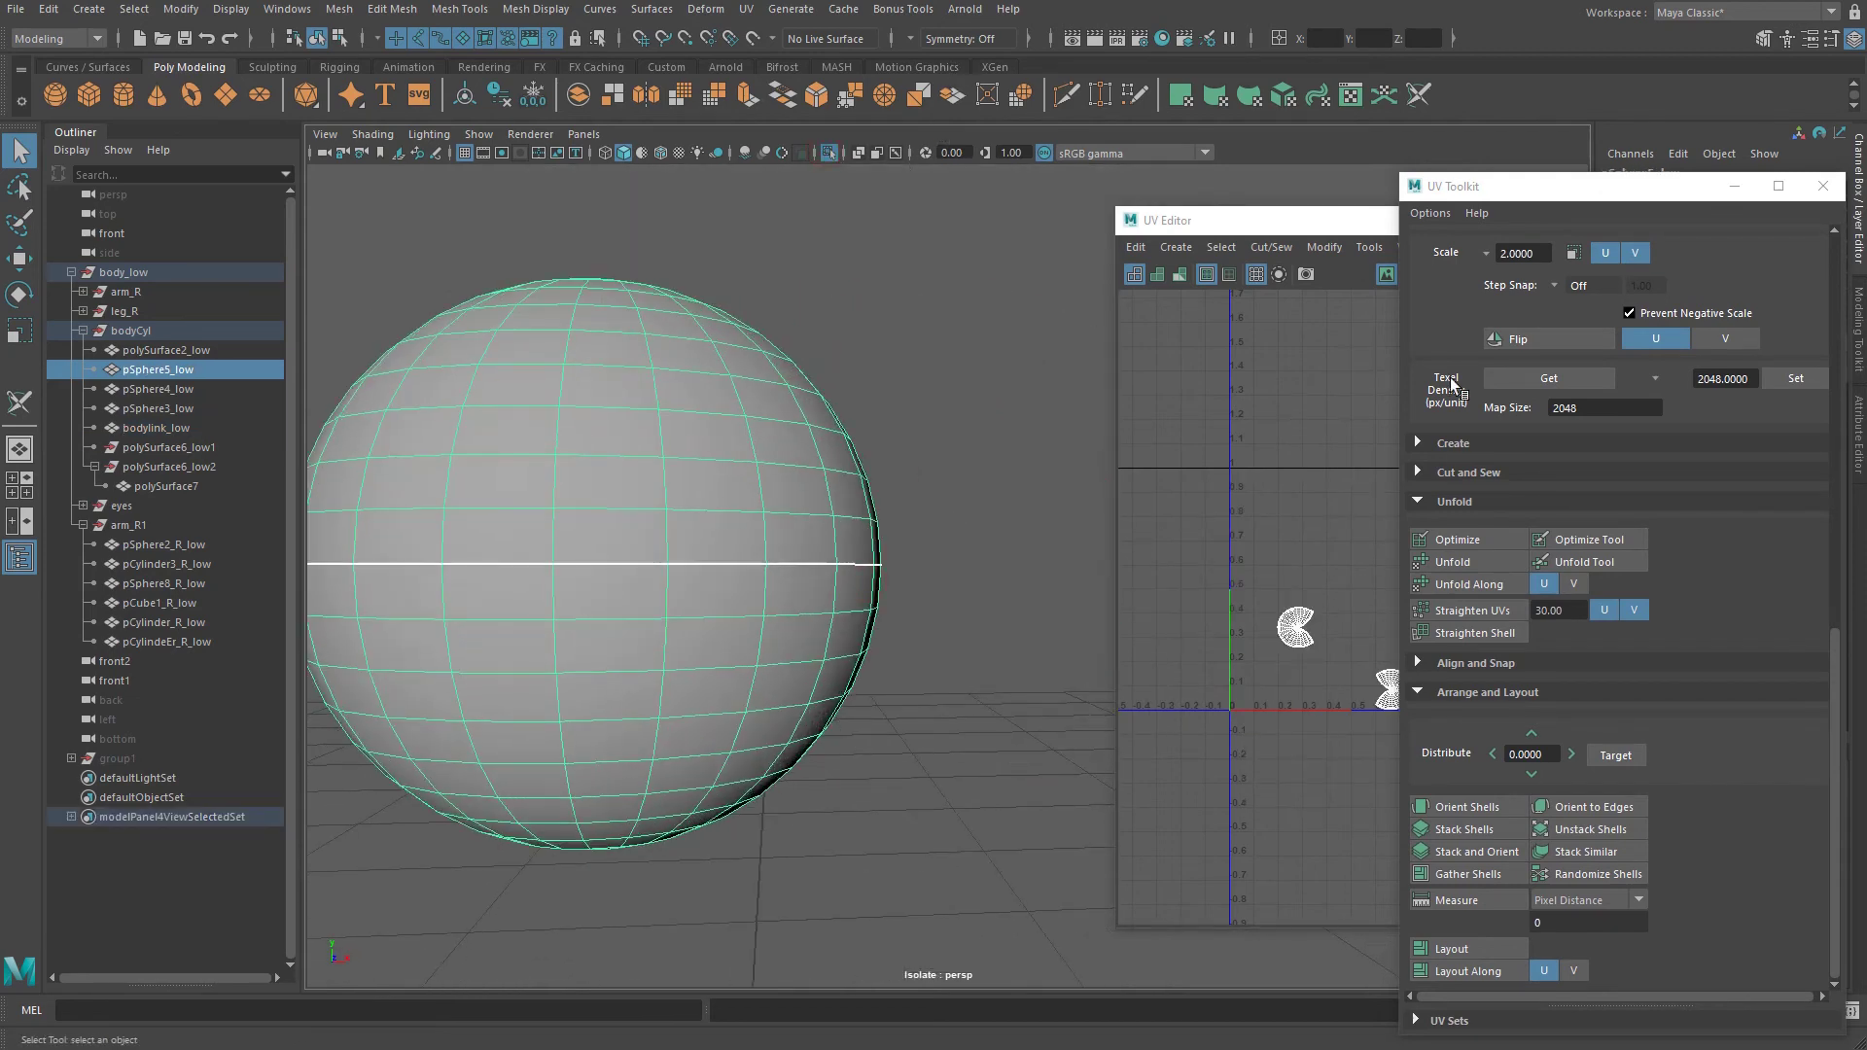
# Apply a planar UV projection to the sphere and cut its UVs along the equator edge loop.
pyautogui.keyDown('alt'); pyautogui.moveTo(708, 428); pyautogui.dragTo(792, 459, button='middle'); pyautogui.keyUp('alt')
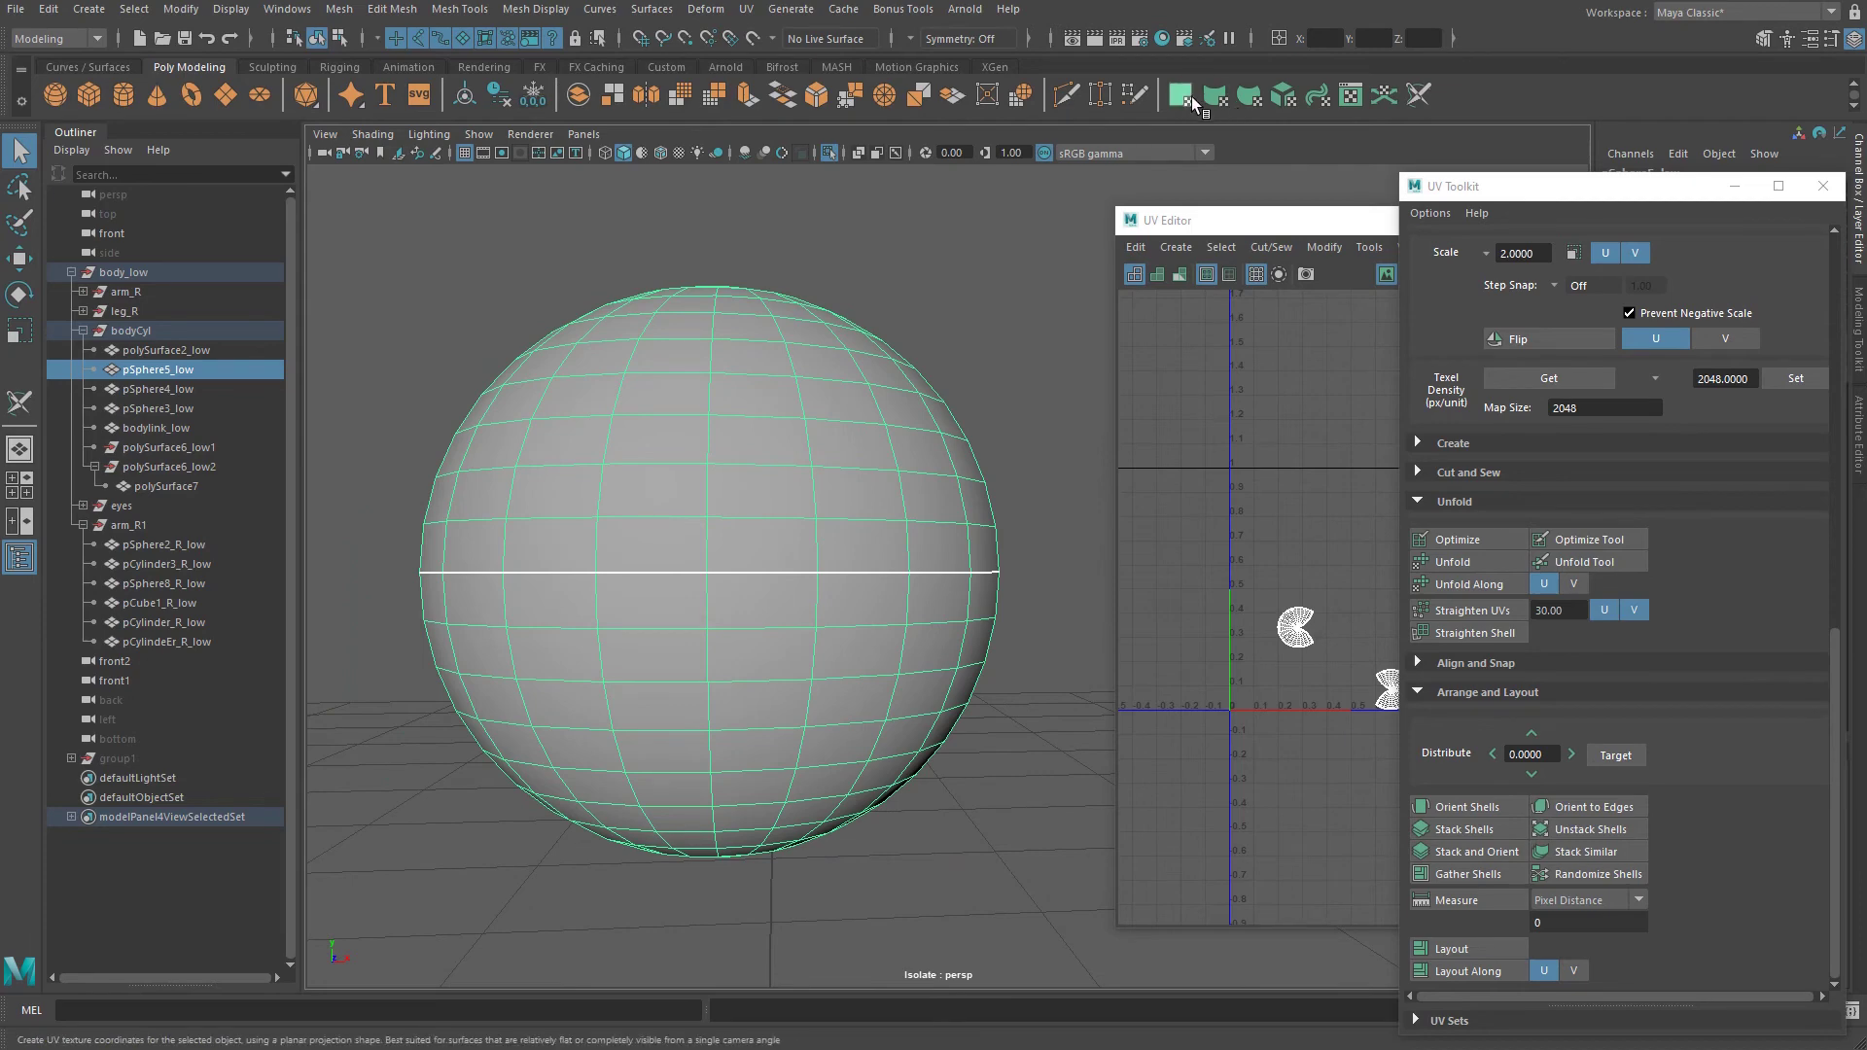
pyautogui.click(1189, 92)
pyautogui.click(795, 479)
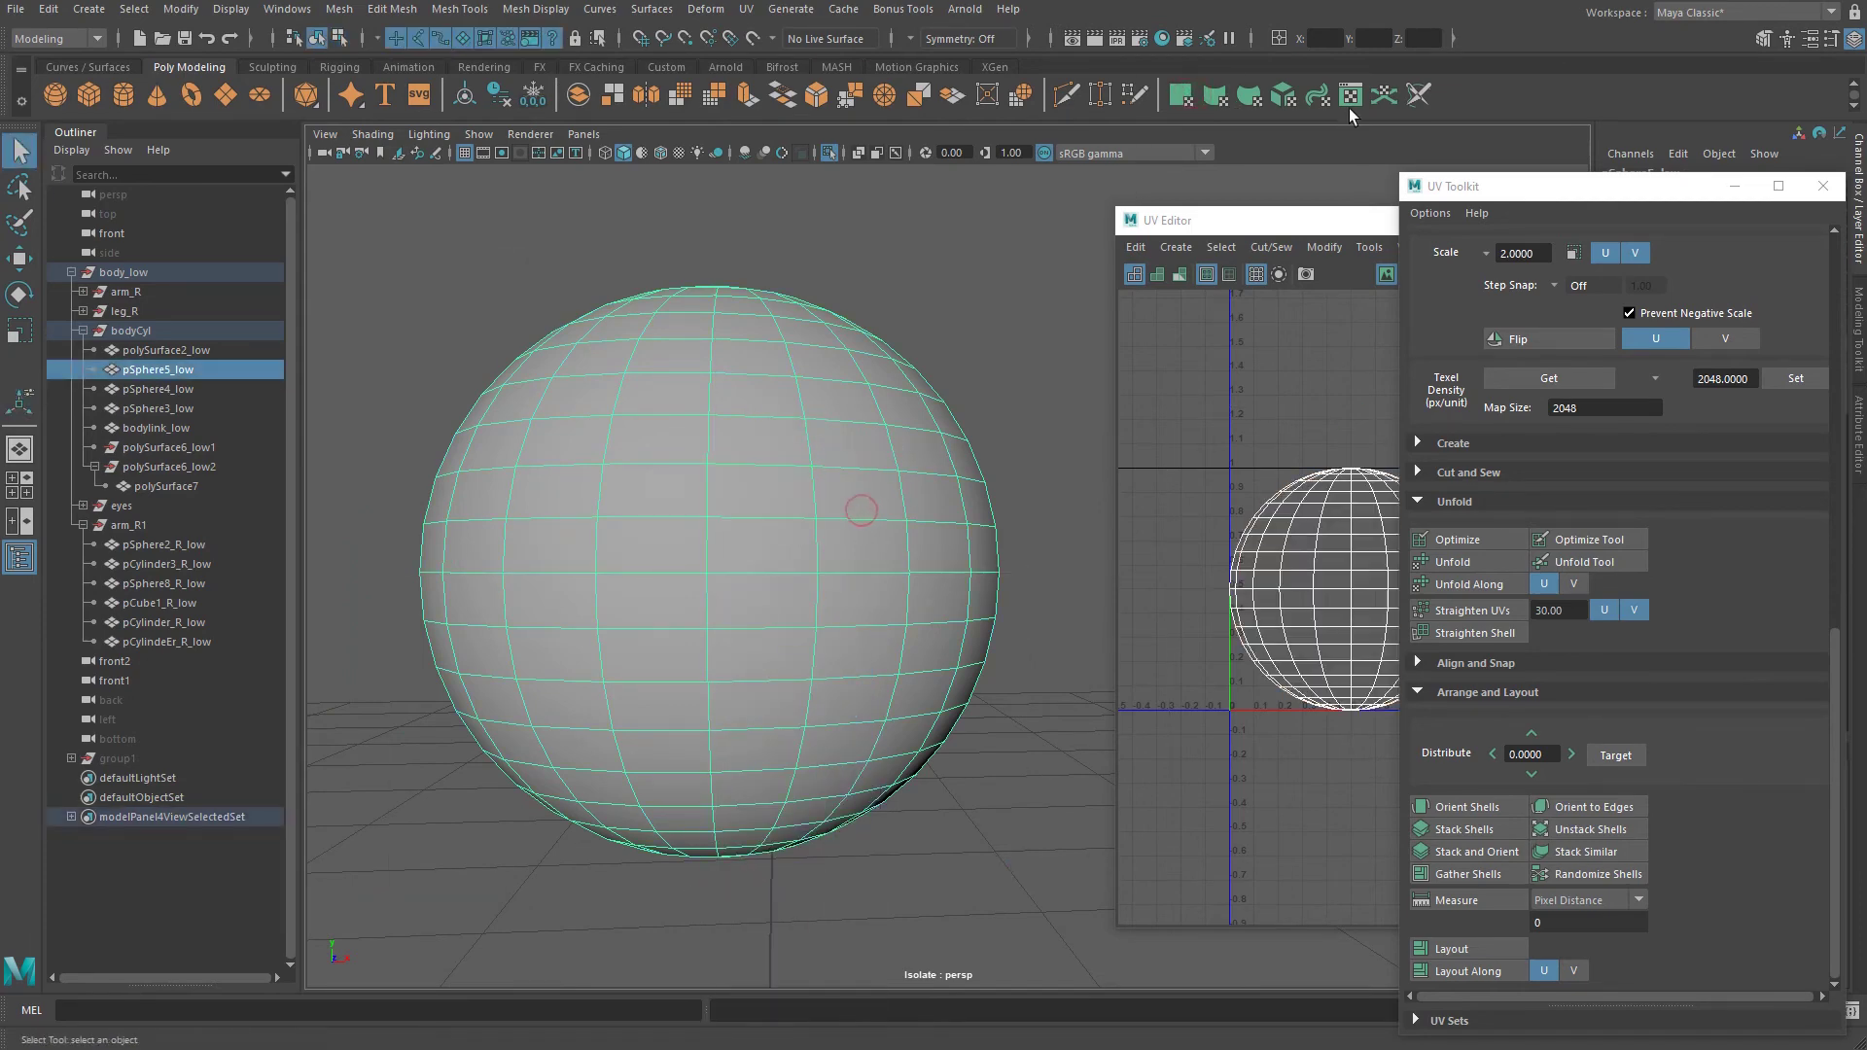
pyautogui.click(1418, 94)
pyautogui.doubleClick(797, 580)
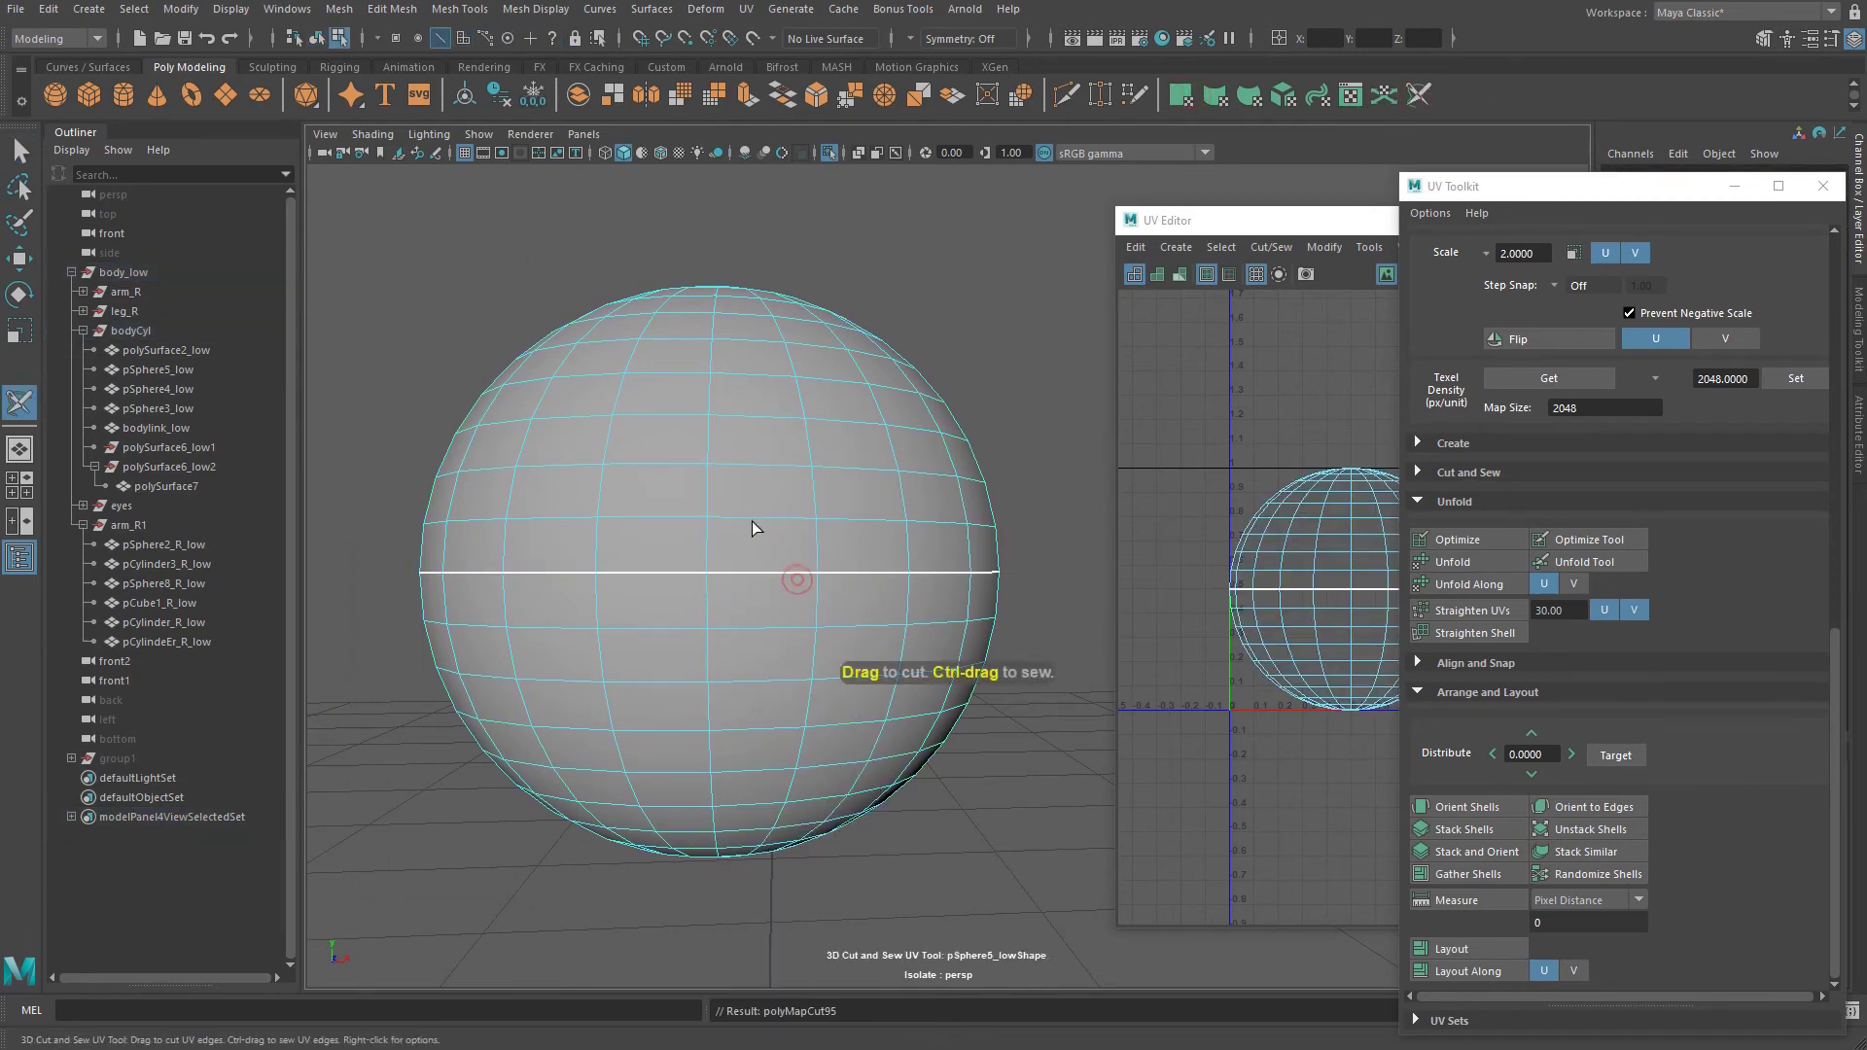
pyautogui.keyDown('alt'); pyautogui.moveTo(755, 536); pyautogui.dragTo(654, 540); pyautogui.keyUp('alt')
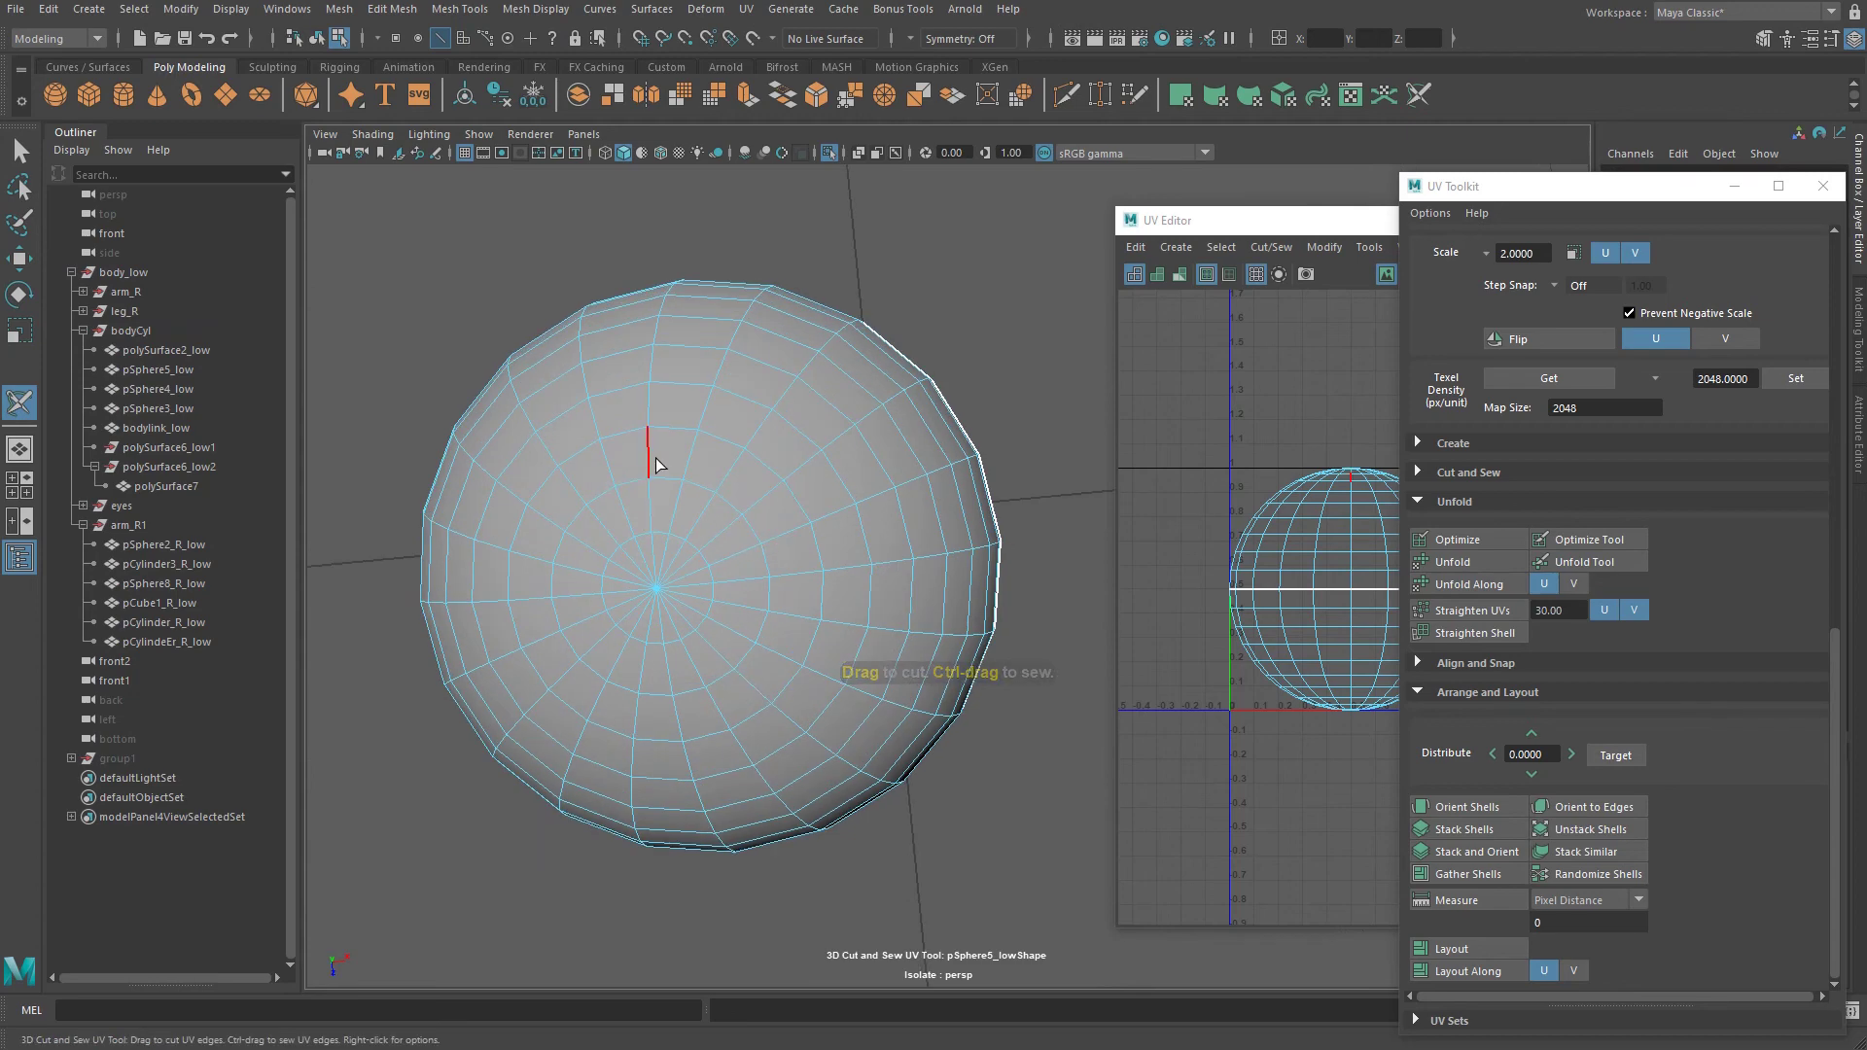
# Cut a vertical UV seam down one side of the sphere from its pole and return to object selection.
pyautogui.doubleClick(649, 454)
pyautogui.keyDown('alt'); pyautogui.moveTo(693, 343); pyautogui.dragTo(746, 295); pyautogui.keyUp('alt')
pyautogui.doubleClick(633, 537)
pyautogui.press('q')
pyautogui.moveTo(811, 348); pyautogui.dragTo(872, 309, button='right')
pyautogui.click(828, 453)
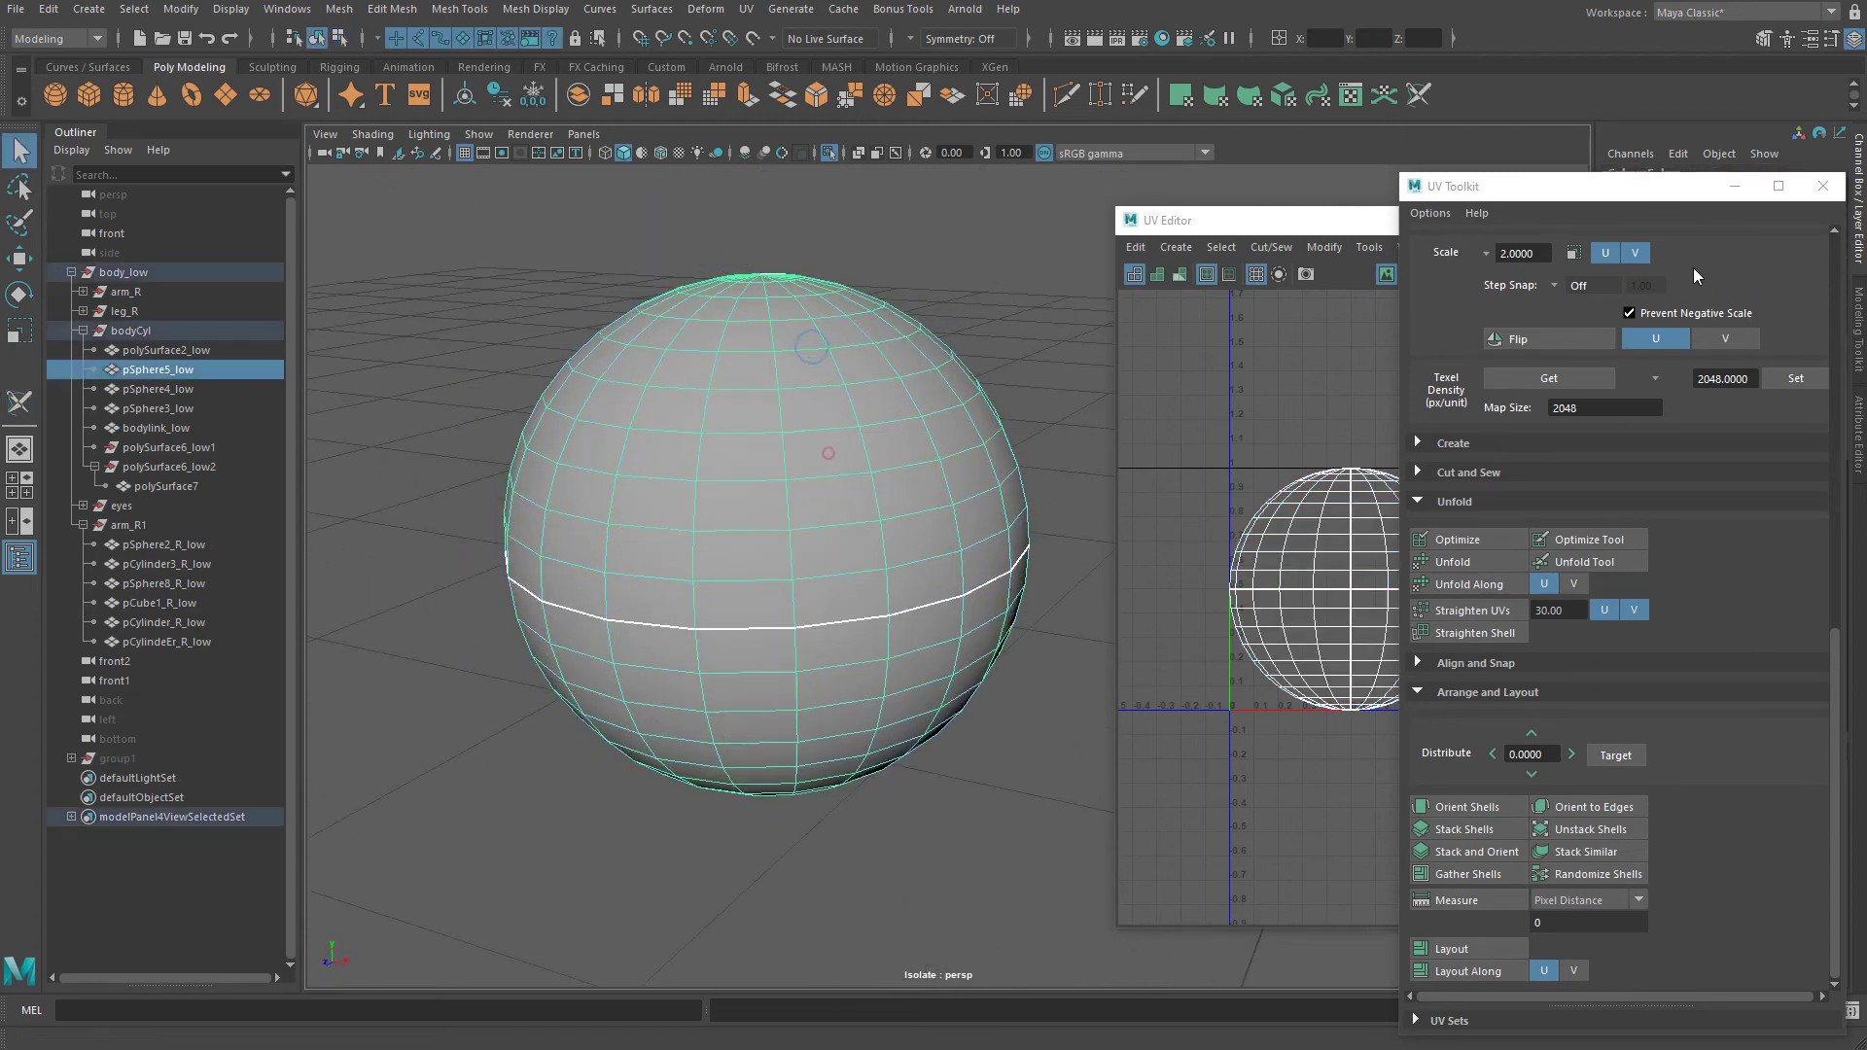
# Unfold, orient and lay out the sphere's UV shells, shrinking and repositioning the UV Editor window to keep the toolkit accessible.
pyautogui.click(1463, 561)
pyautogui.moveTo(1283, 222); pyautogui.dragTo(1027, 221)
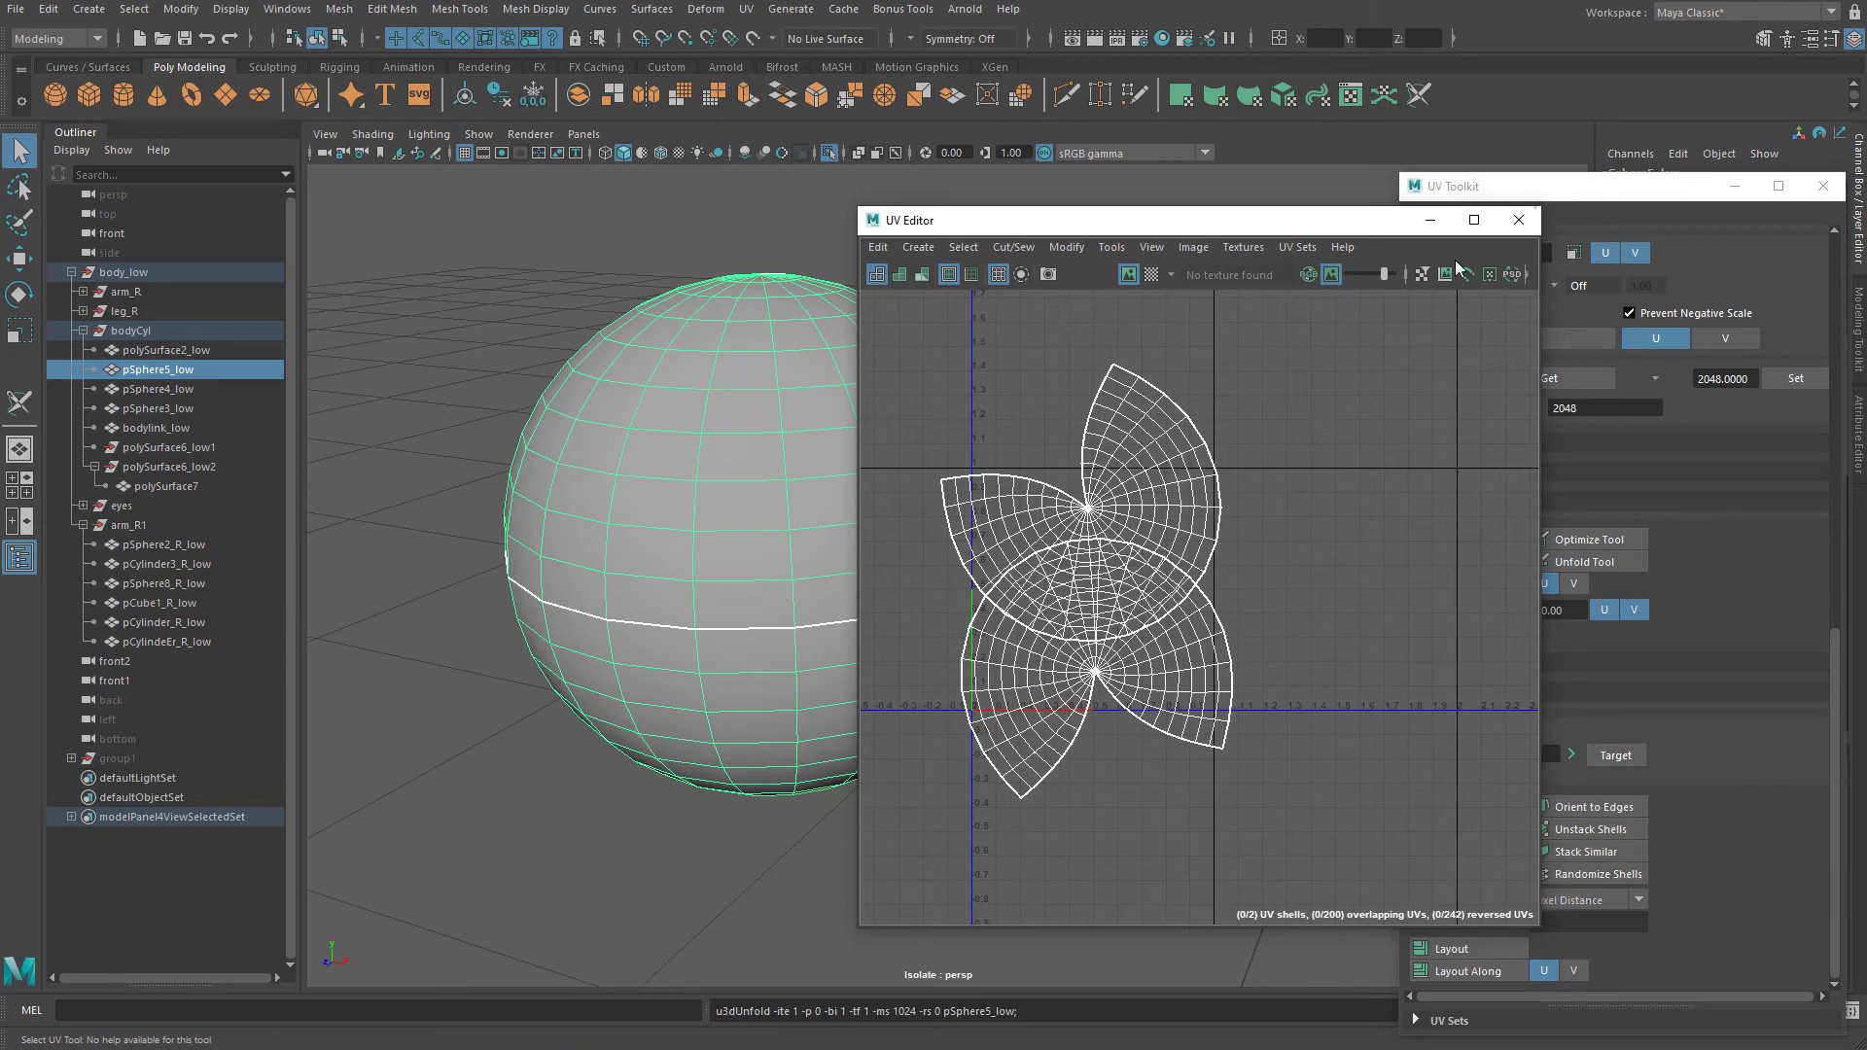
pyautogui.moveTo(1549, 208); pyautogui.dragTo(1394, 409)
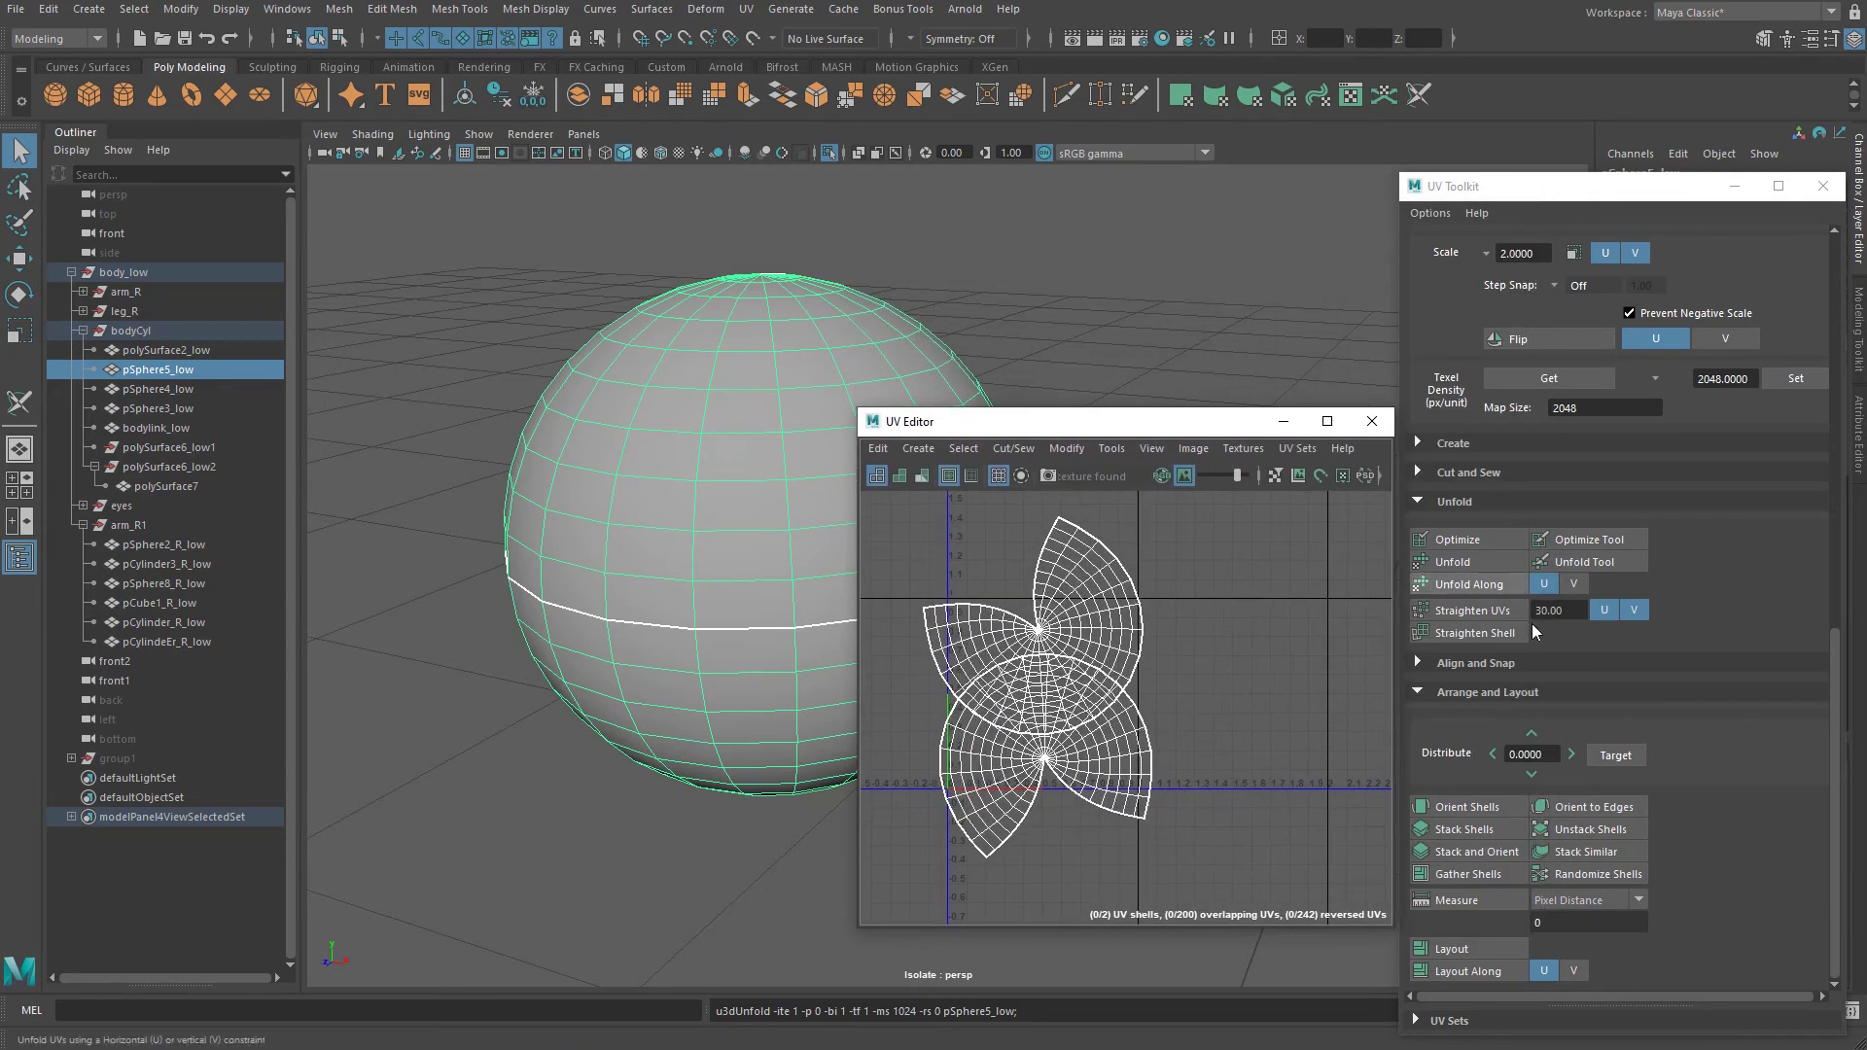
pyautogui.click(1478, 810)
pyautogui.click(1499, 945)
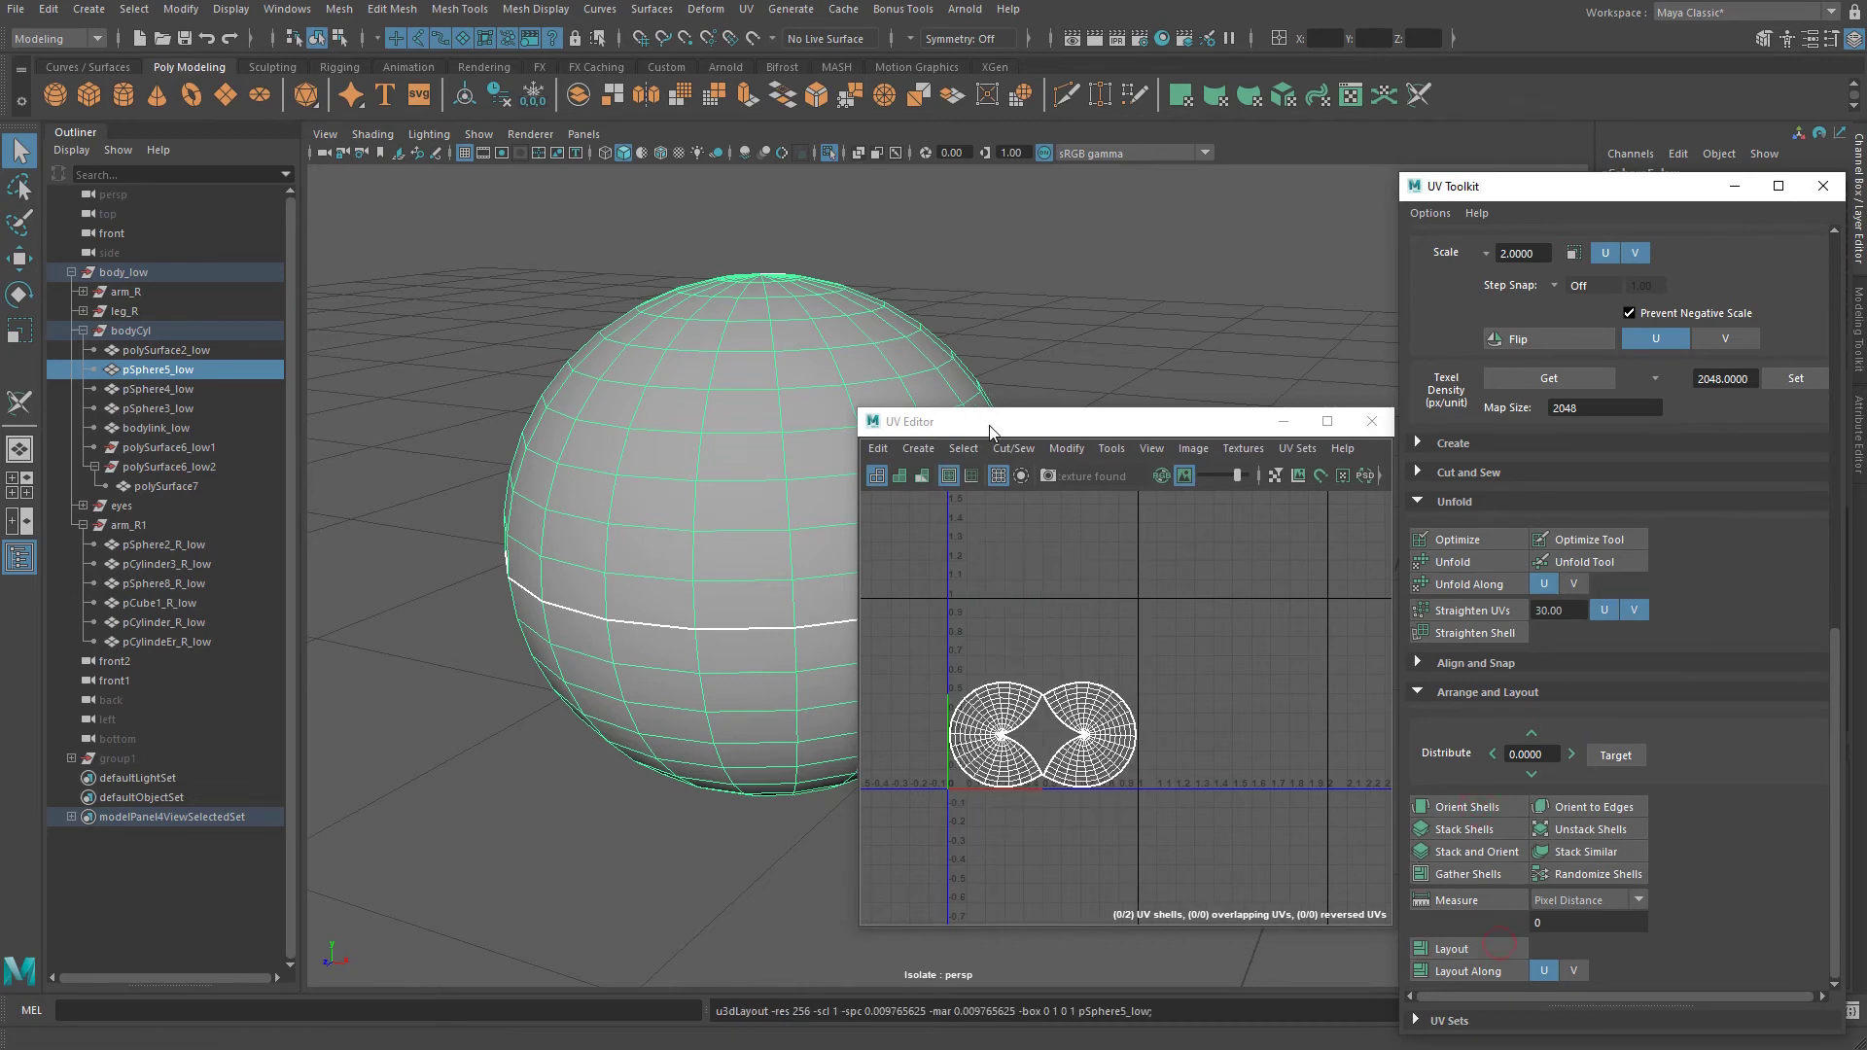
pyautogui.moveTo(990, 428); pyautogui.dragTo(1010, 374)
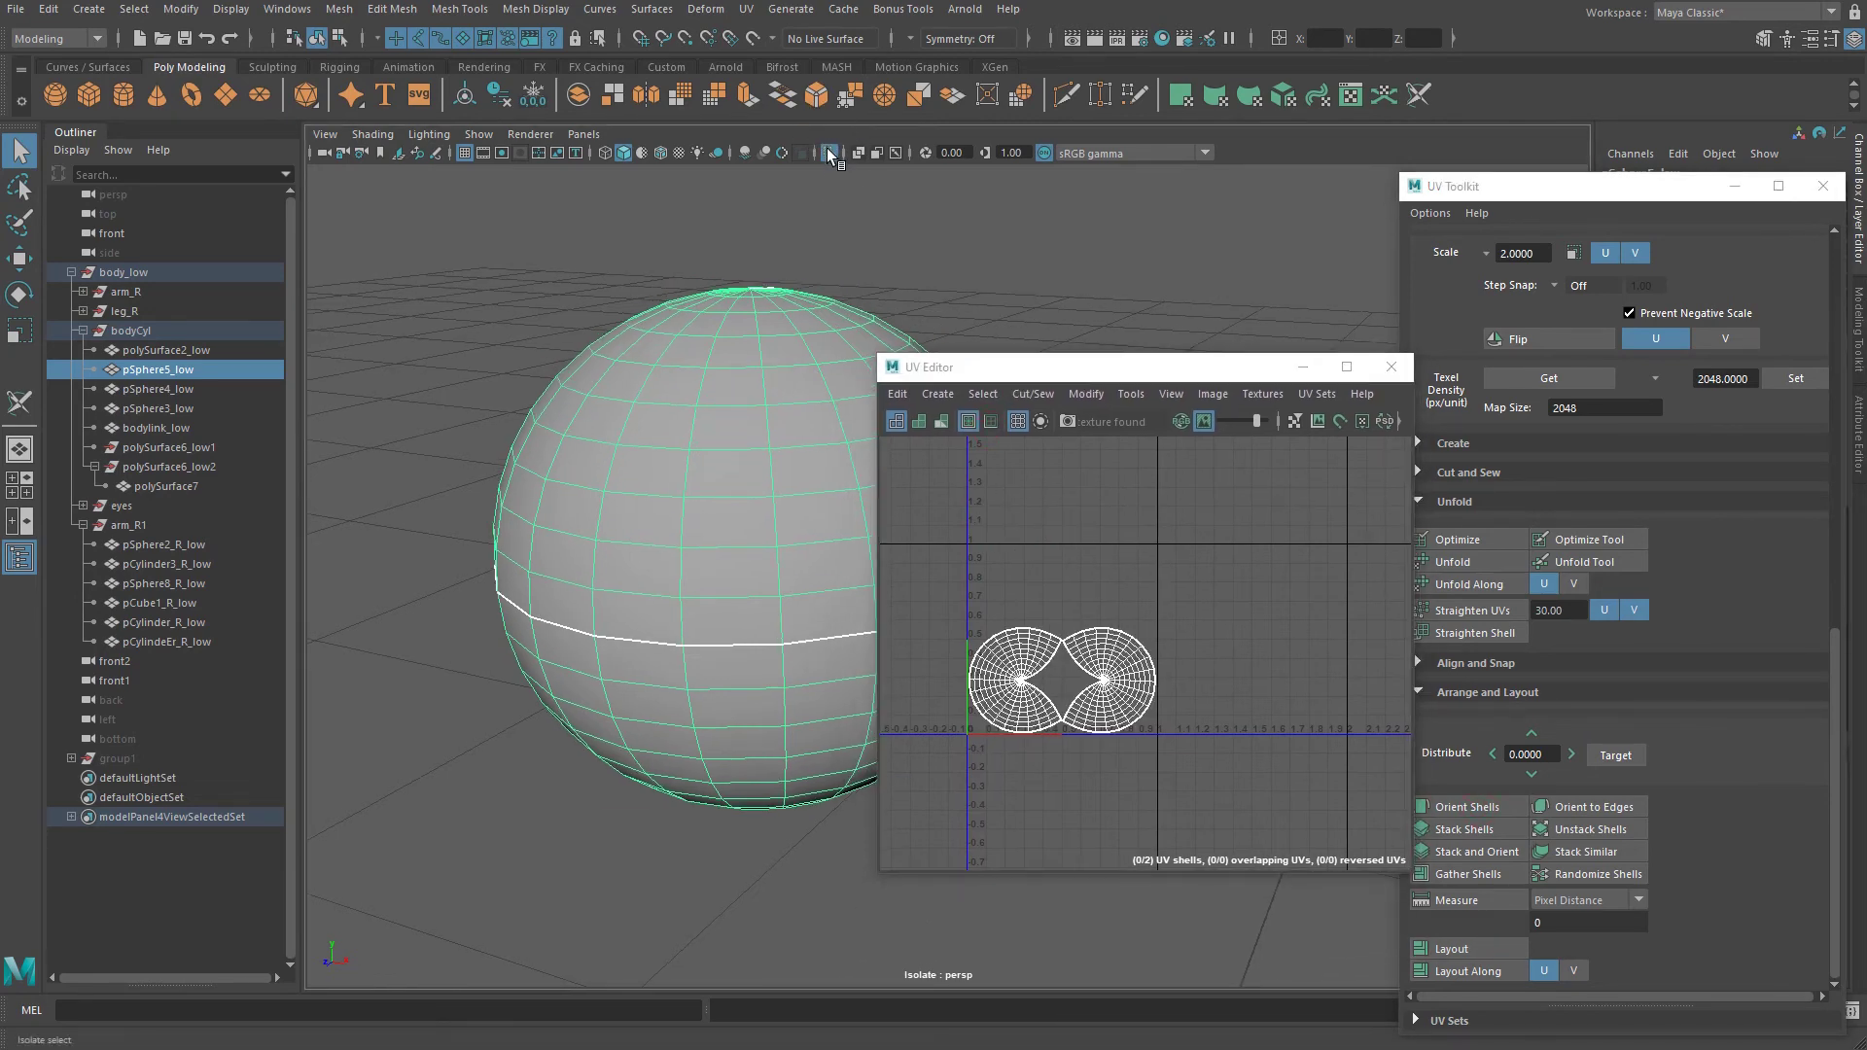
# Leave isolation, select the body link, bodylink_low, and isolate and frame it.
pyautogui.click(828, 152)
pyautogui.keyDown('alt'); pyautogui.moveTo(550, 383); pyautogui.dragTo(704, 457); pyautogui.keyUp('alt')
pyautogui.click(711, 647)
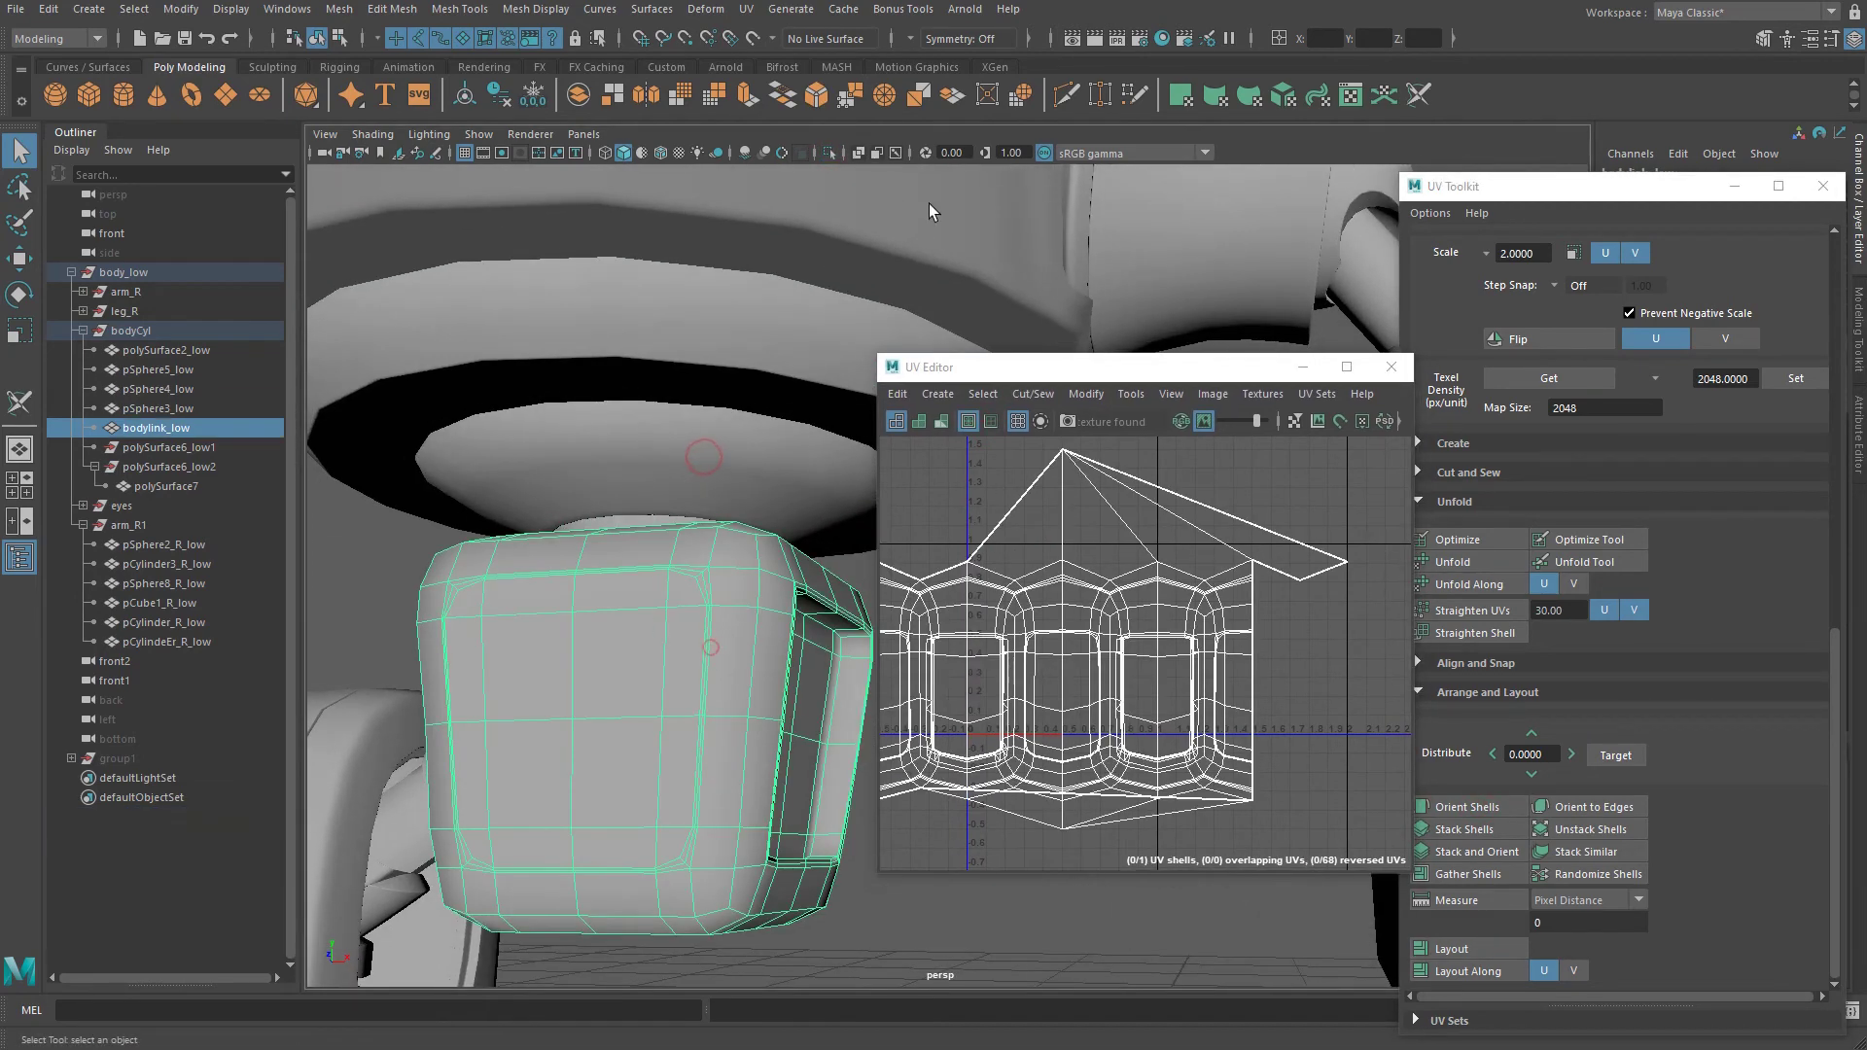
pyautogui.click(827, 152)
pyautogui.keyDown('alt'); pyautogui.moveTo(805, 248); pyautogui.dragTo(236, 460); pyautogui.keyUp('alt')
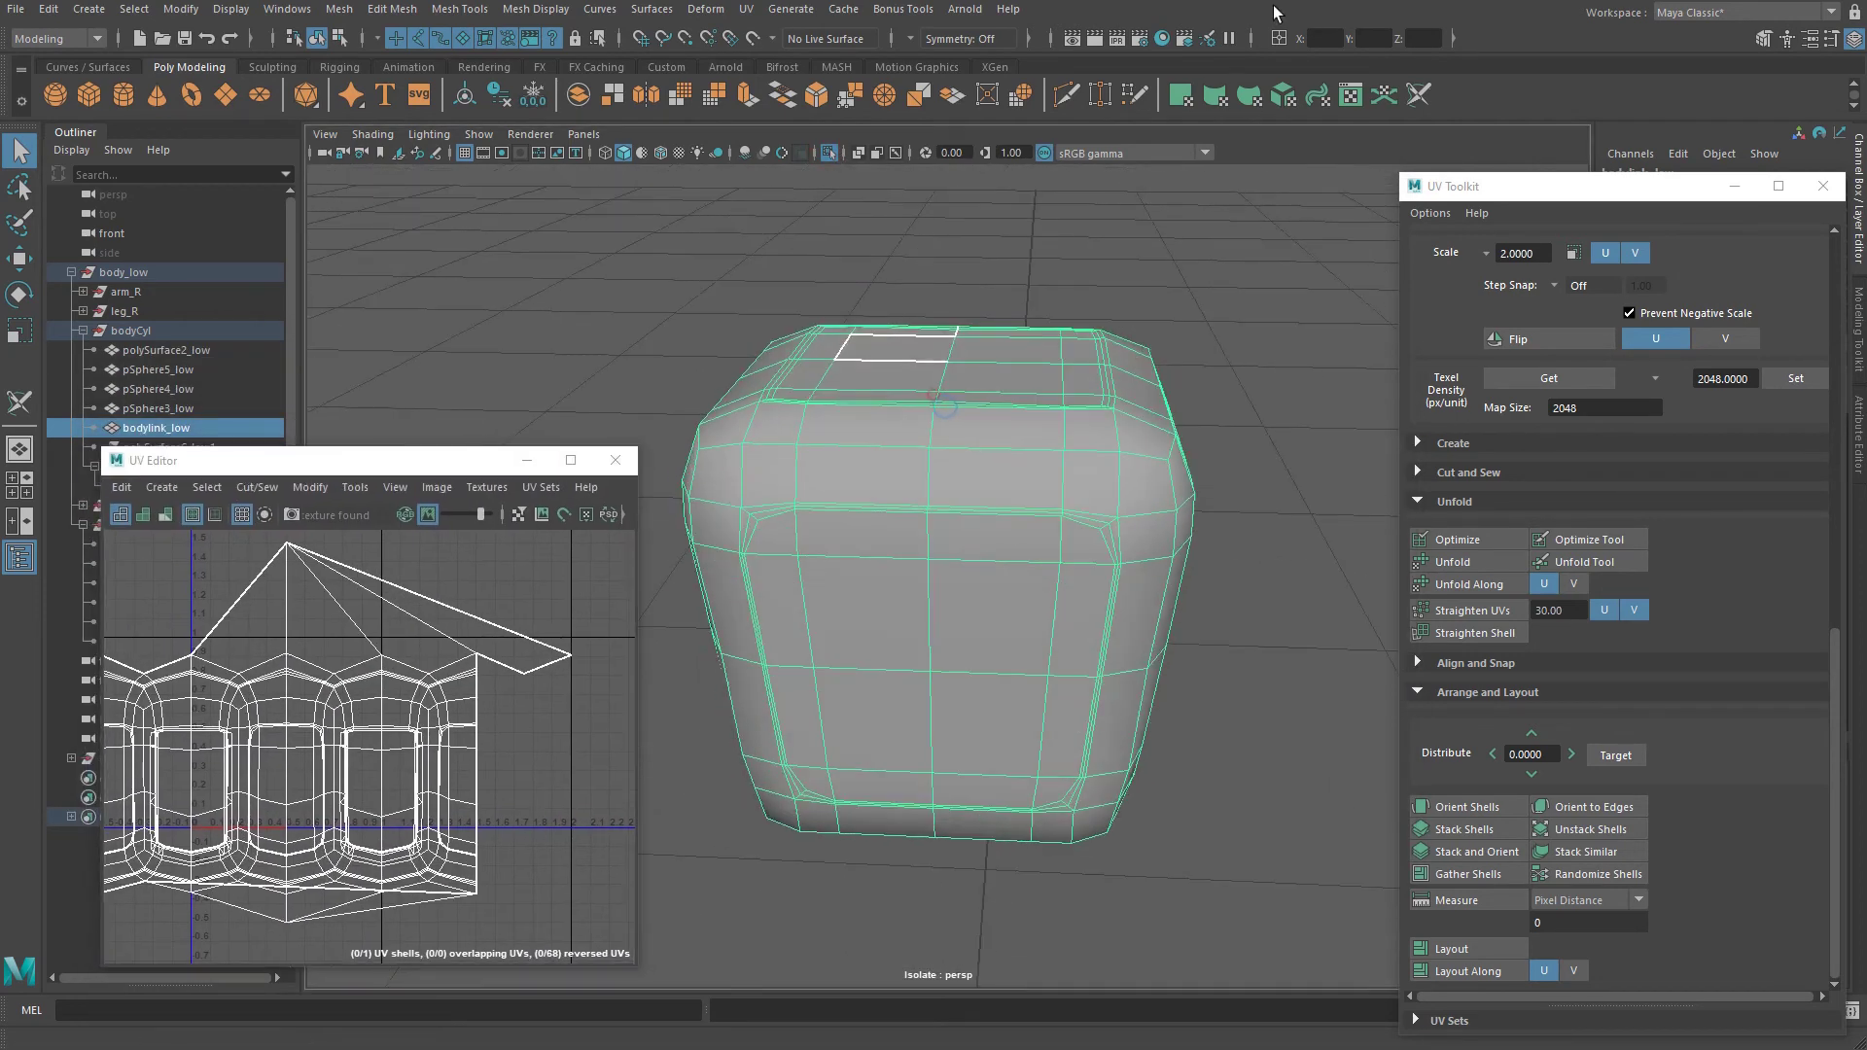
# Apply a planar UV projection to the body link and cut seams along the top and both vertical edges of one recessed side.
pyautogui.click(1185, 96)
pyautogui.moveTo(1009, 377); pyautogui.dragTo(1083, 325, button='right')
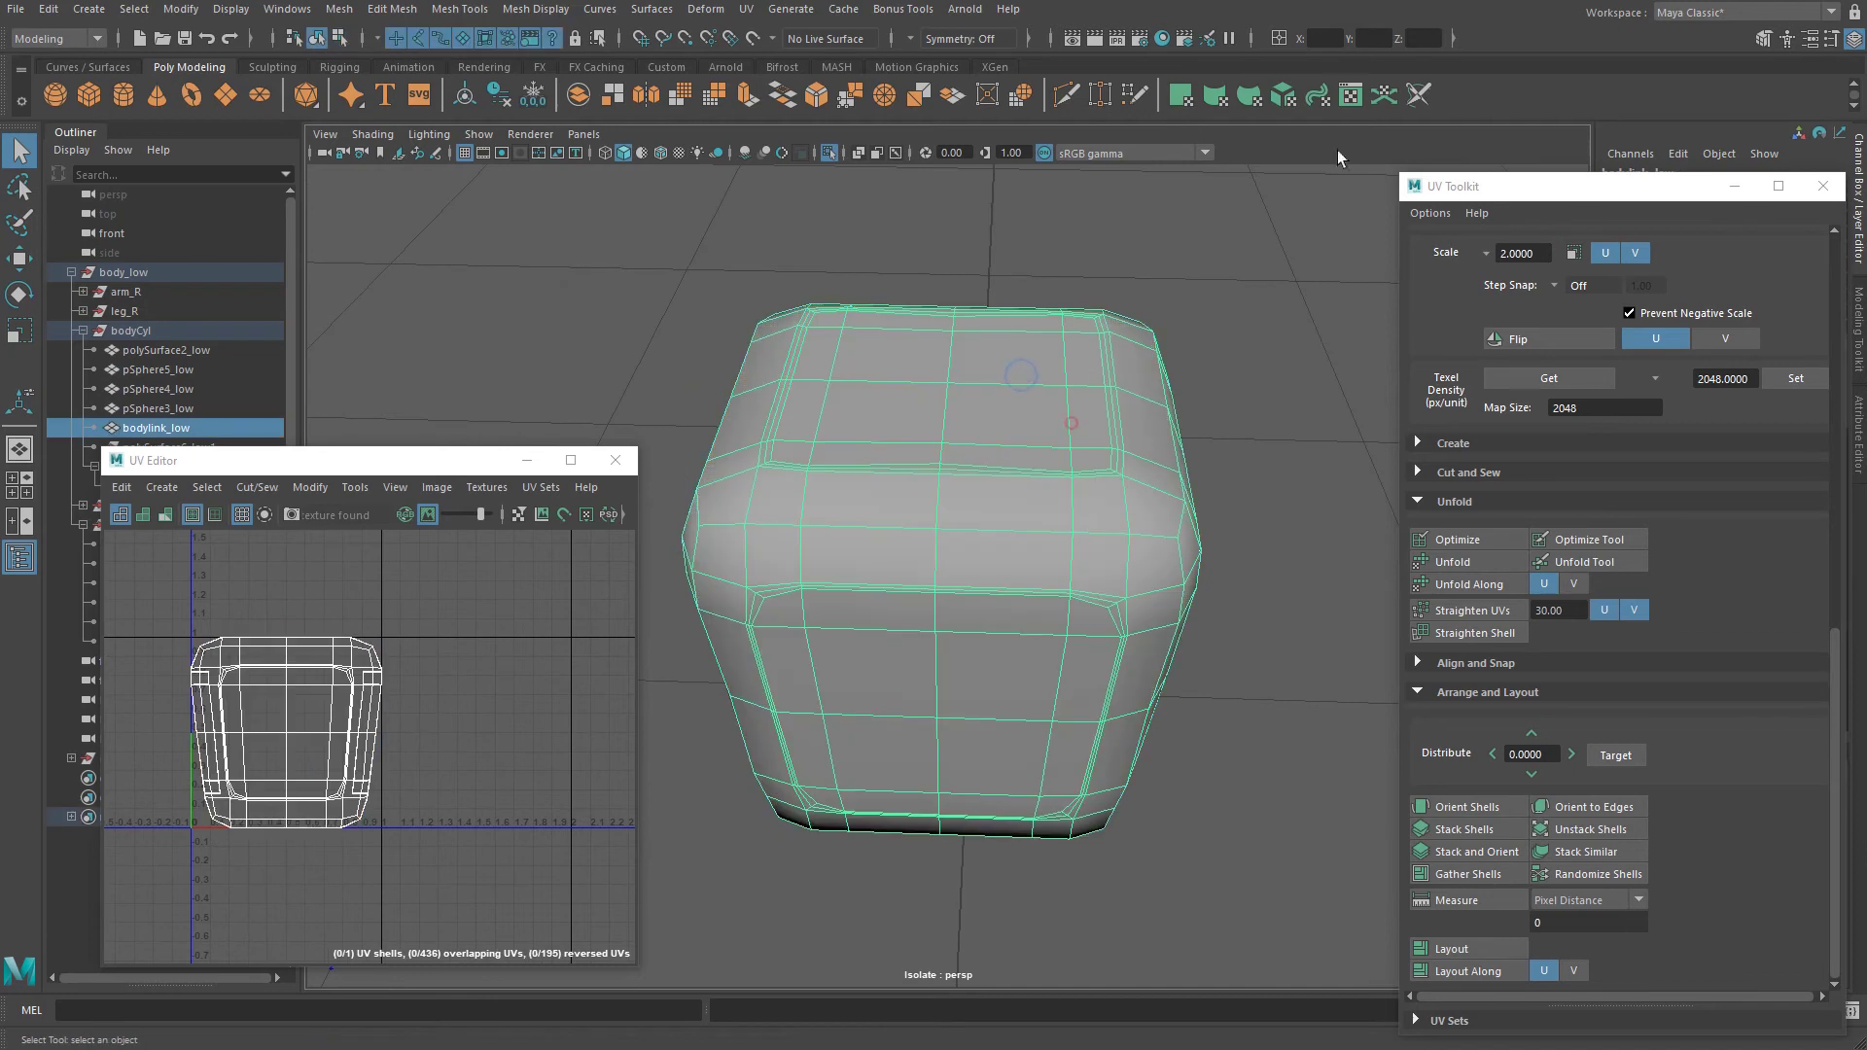
pyautogui.click(1418, 94)
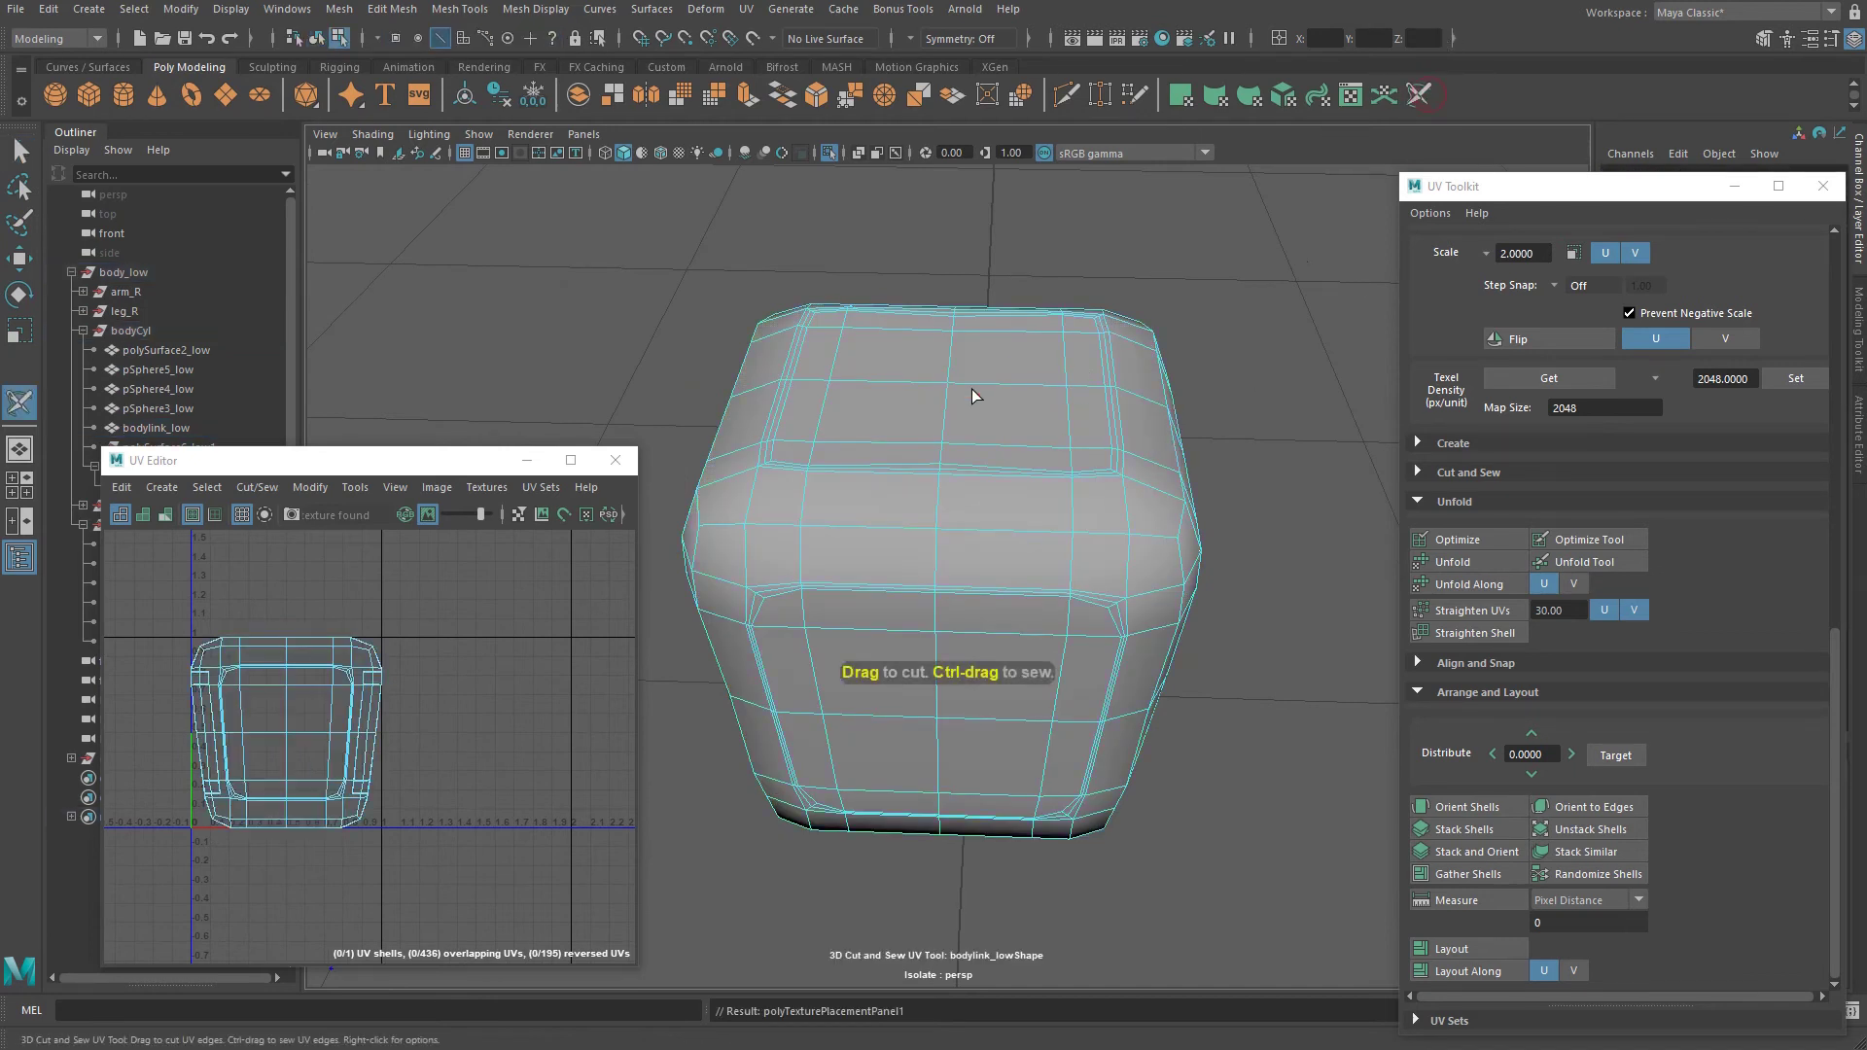
pyautogui.keyDown('alt'); pyautogui.moveTo(972, 396); pyautogui.dragTo(1108, 340); pyautogui.keyUp('alt')
pyautogui.keyDown('alt'); pyautogui.moveTo(1038, 420); pyautogui.dragTo(970, 379); pyautogui.keyUp('alt')
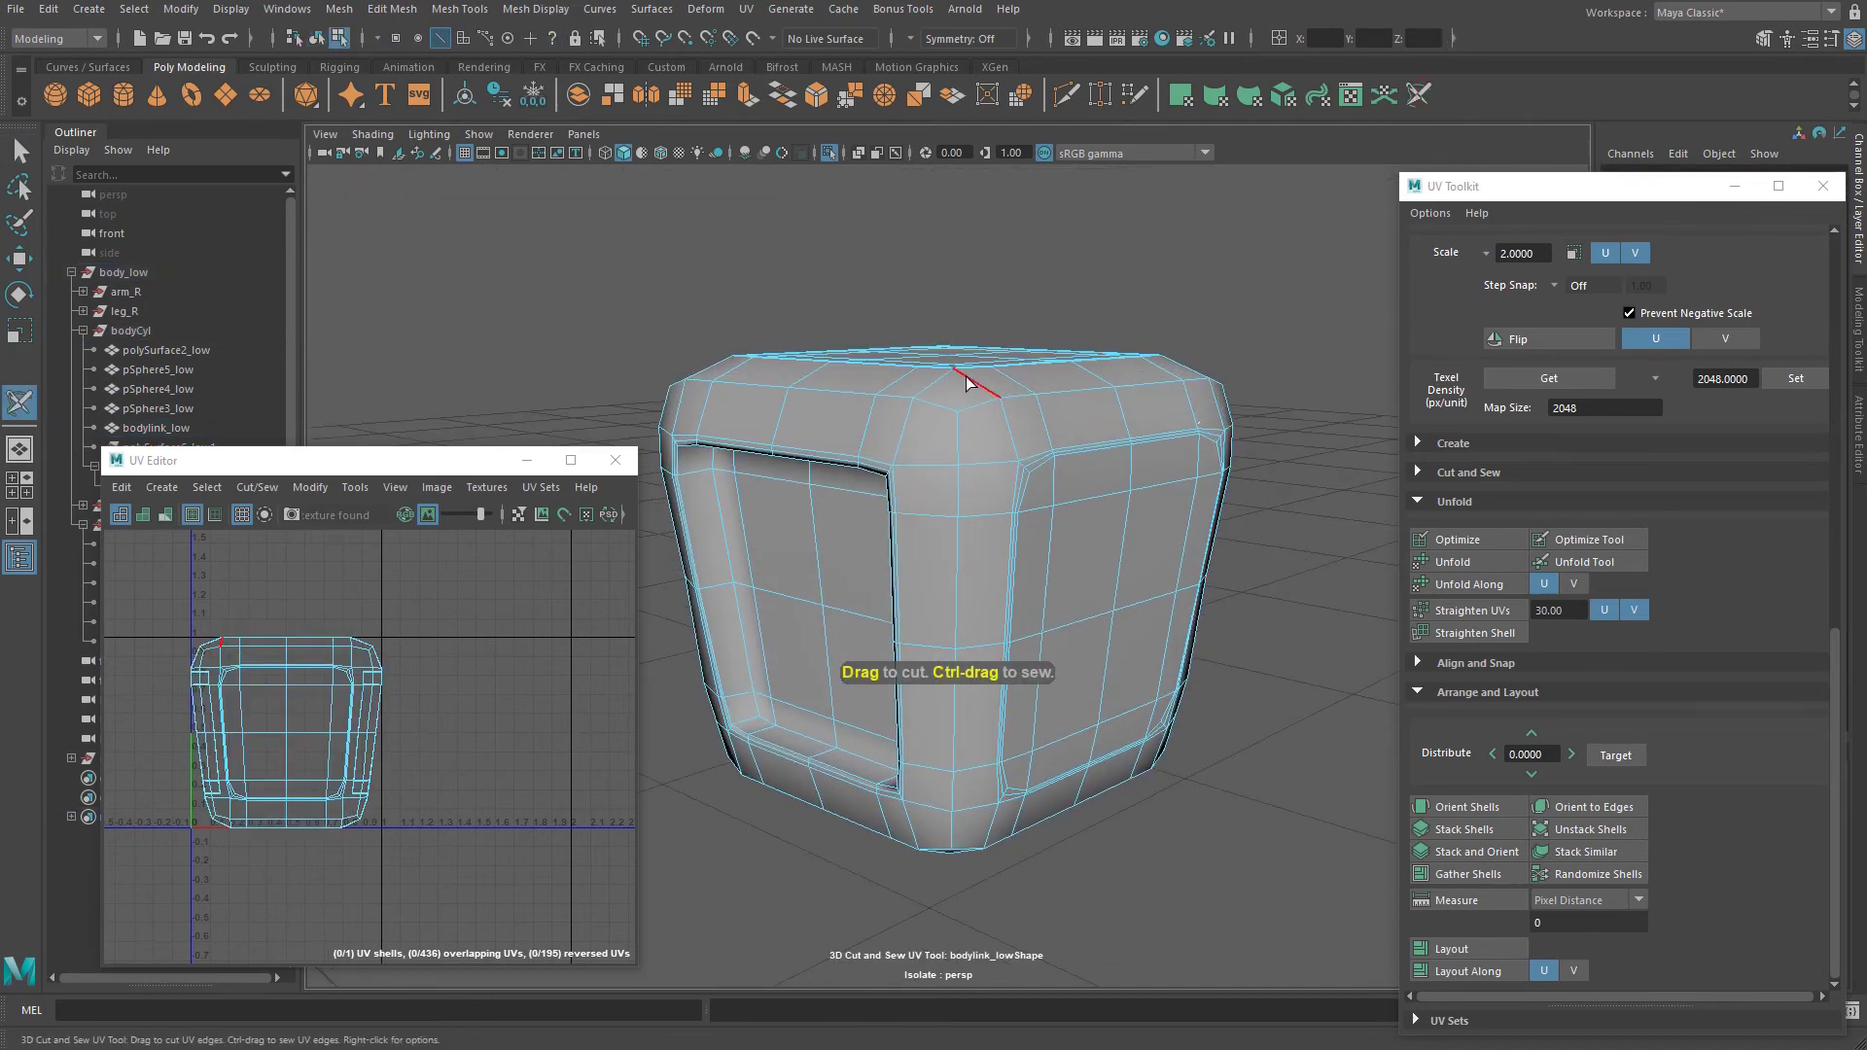
pyautogui.moveTo(817, 393); pyautogui.dragTo(949, 407)
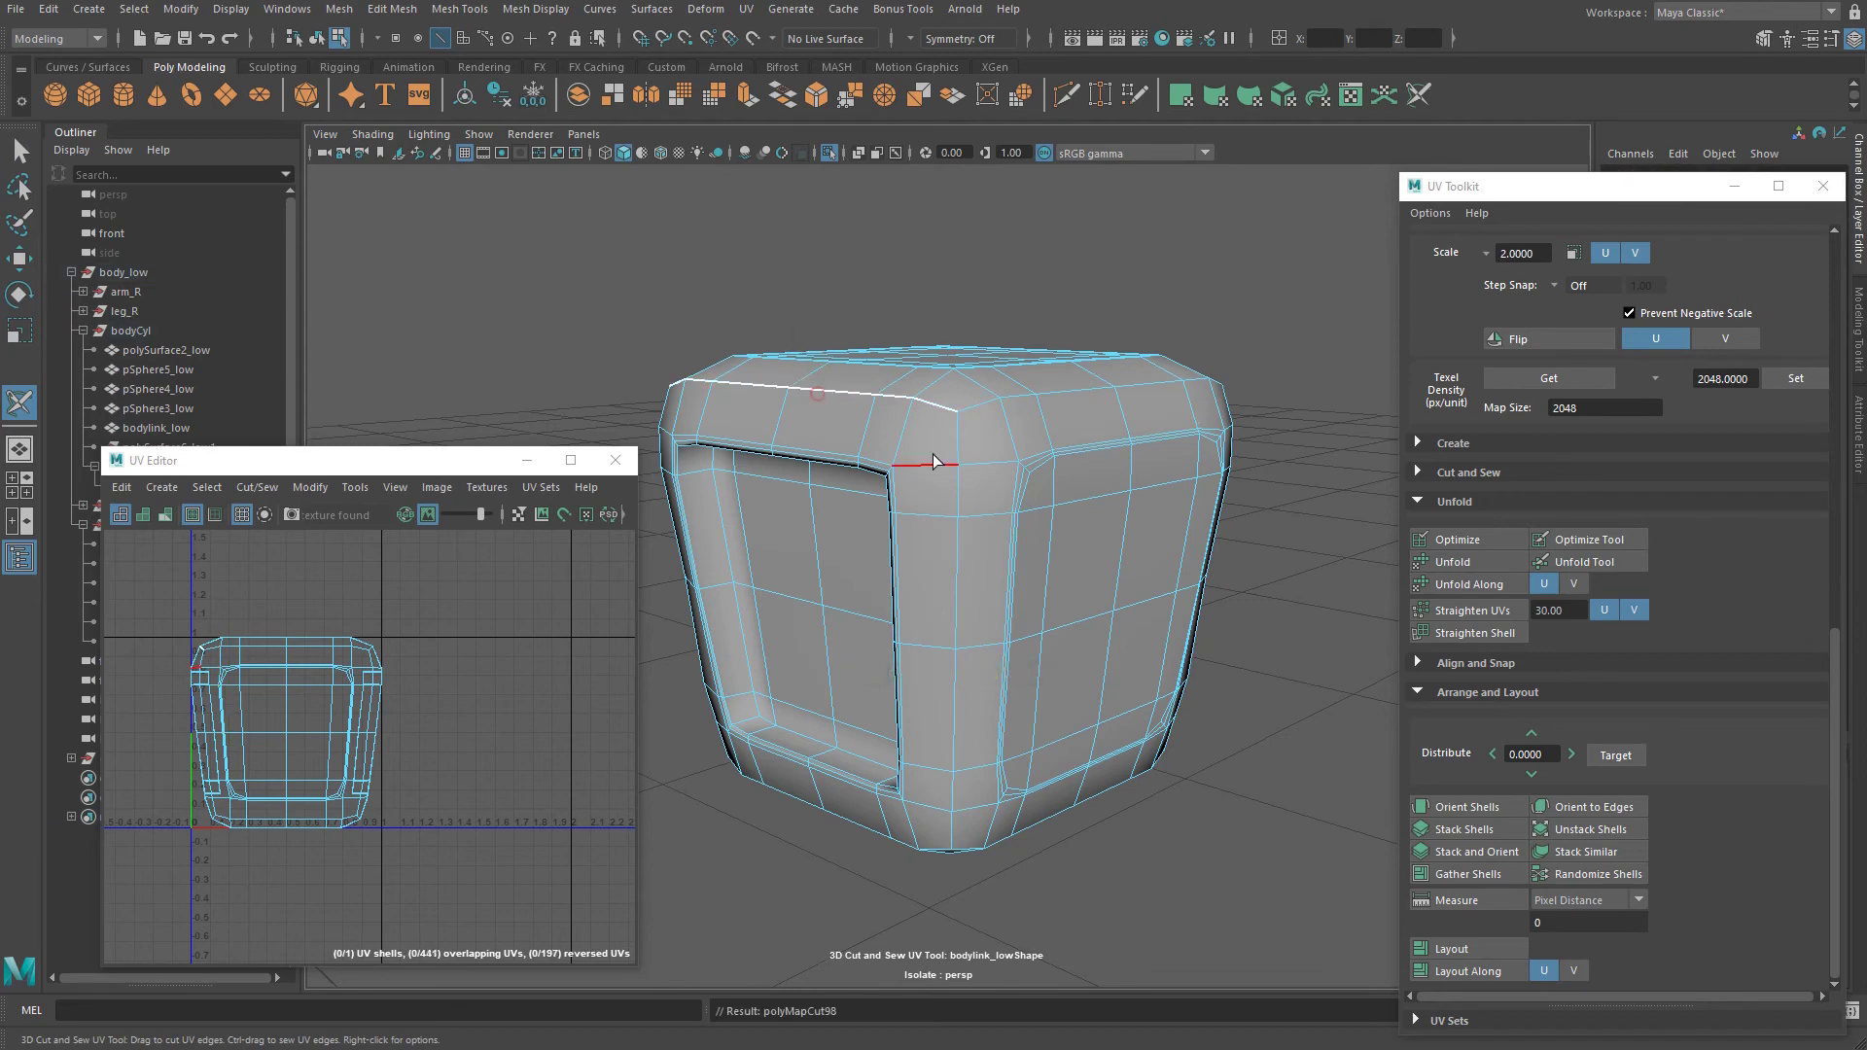
pyautogui.doubleClick(968, 435)
pyautogui.keyDown('alt'); pyautogui.moveTo(985, 574); pyautogui.dragTo(1029, 584); pyautogui.keyUp('alt')
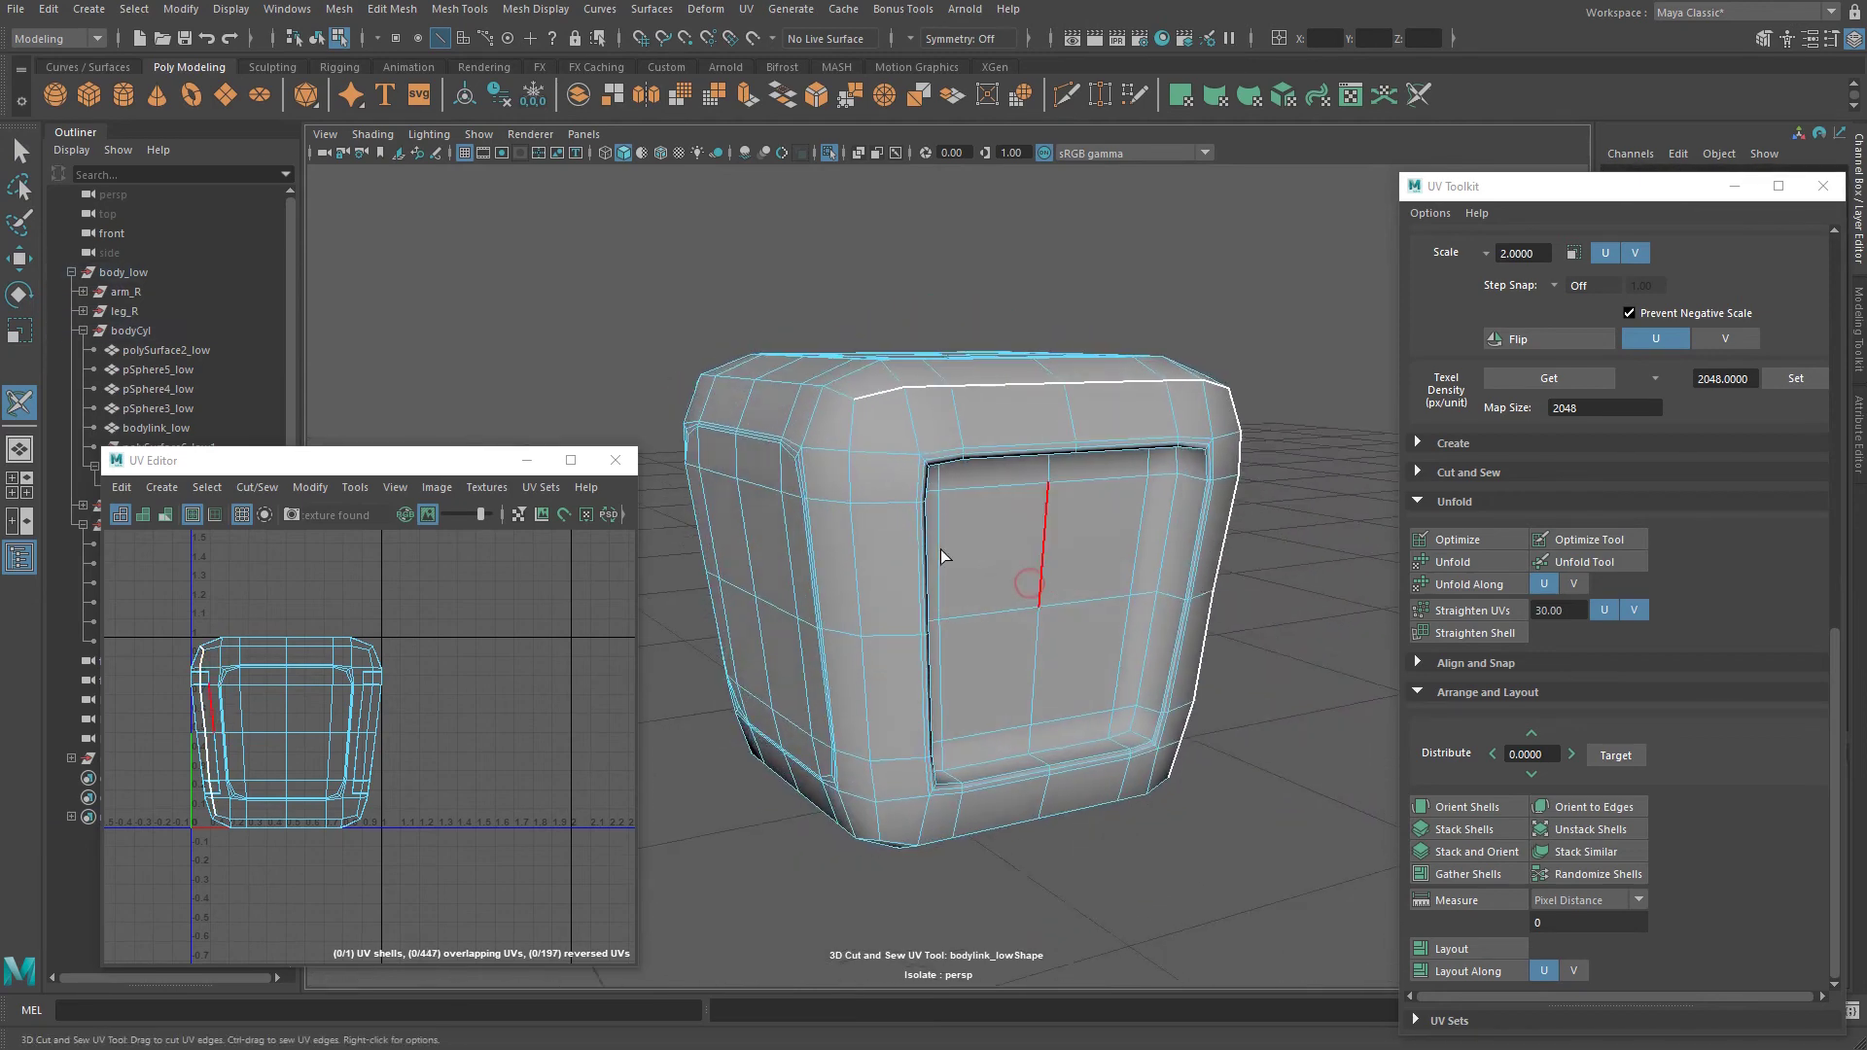
pyautogui.doubleClick(853, 506)
pyautogui.keyDown('alt'); pyautogui.moveTo(853, 501); pyautogui.dragTo(963, 471); pyautogui.keyUp('alt')
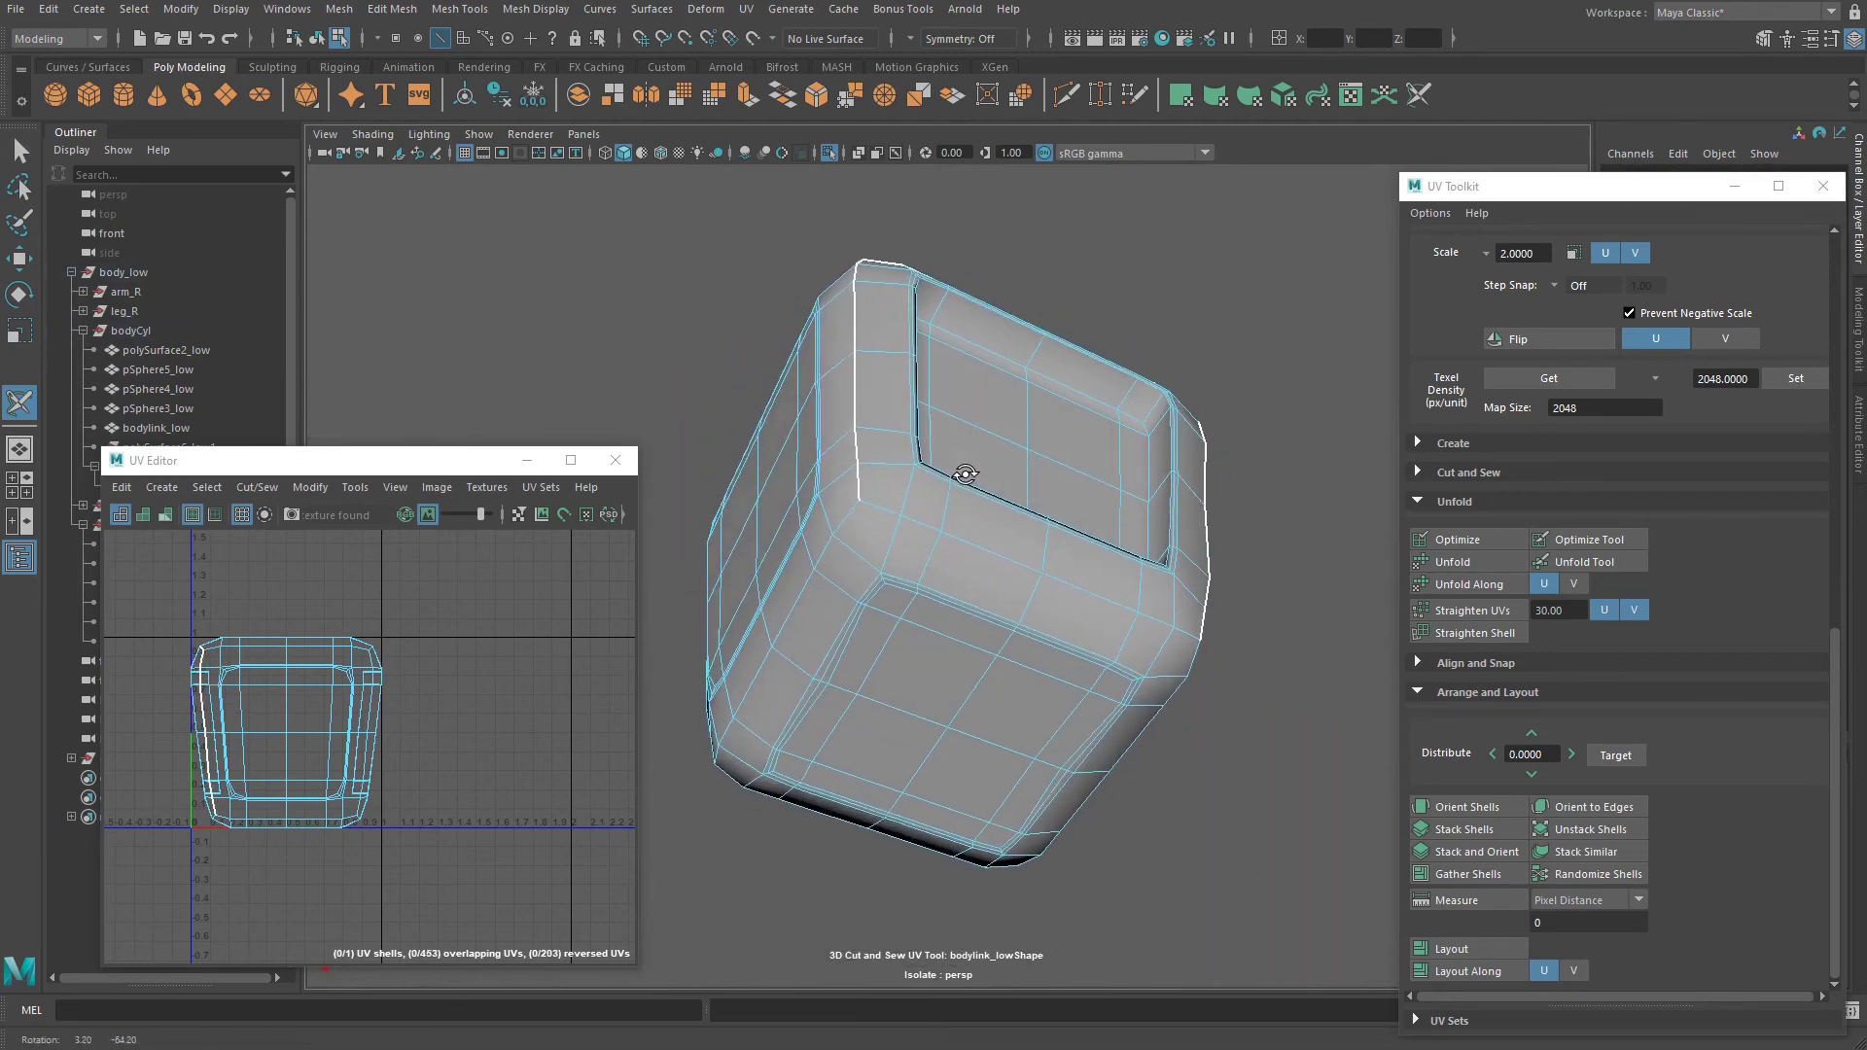
# Cut the matching seams around the body link's opposite recessed side and along the lower edges of its flat sides.
pyautogui.doubleClick(822, 574)
pyautogui.keyDown('alt'); pyautogui.moveTo(829, 555); pyautogui.dragTo(1078, 463); pyautogui.keyUp('alt')
pyautogui.doubleClick(1024, 597)
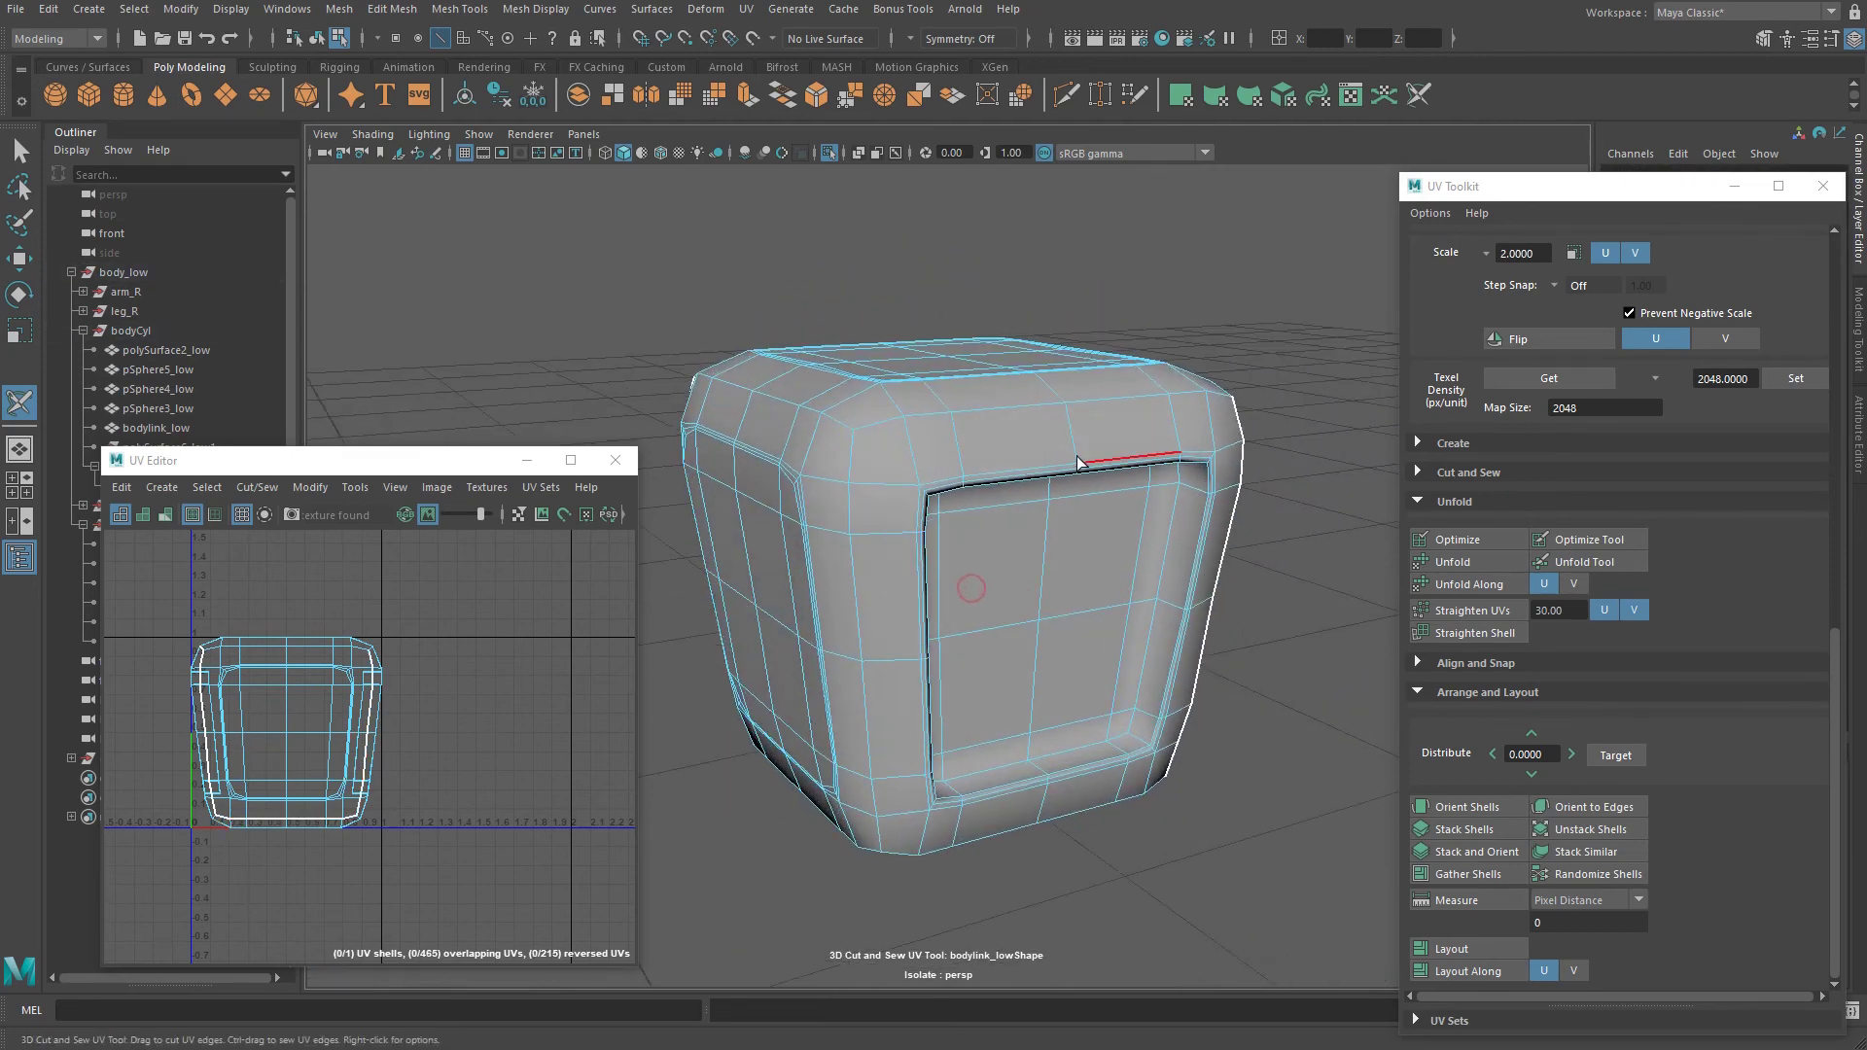
pyautogui.doubleClick(1110, 412)
pyautogui.doubleClick(865, 558)
pyautogui.keyDown('alt'); pyautogui.moveTo(1144, 694); pyautogui.dragTo(1158, 599); pyautogui.keyUp('alt')
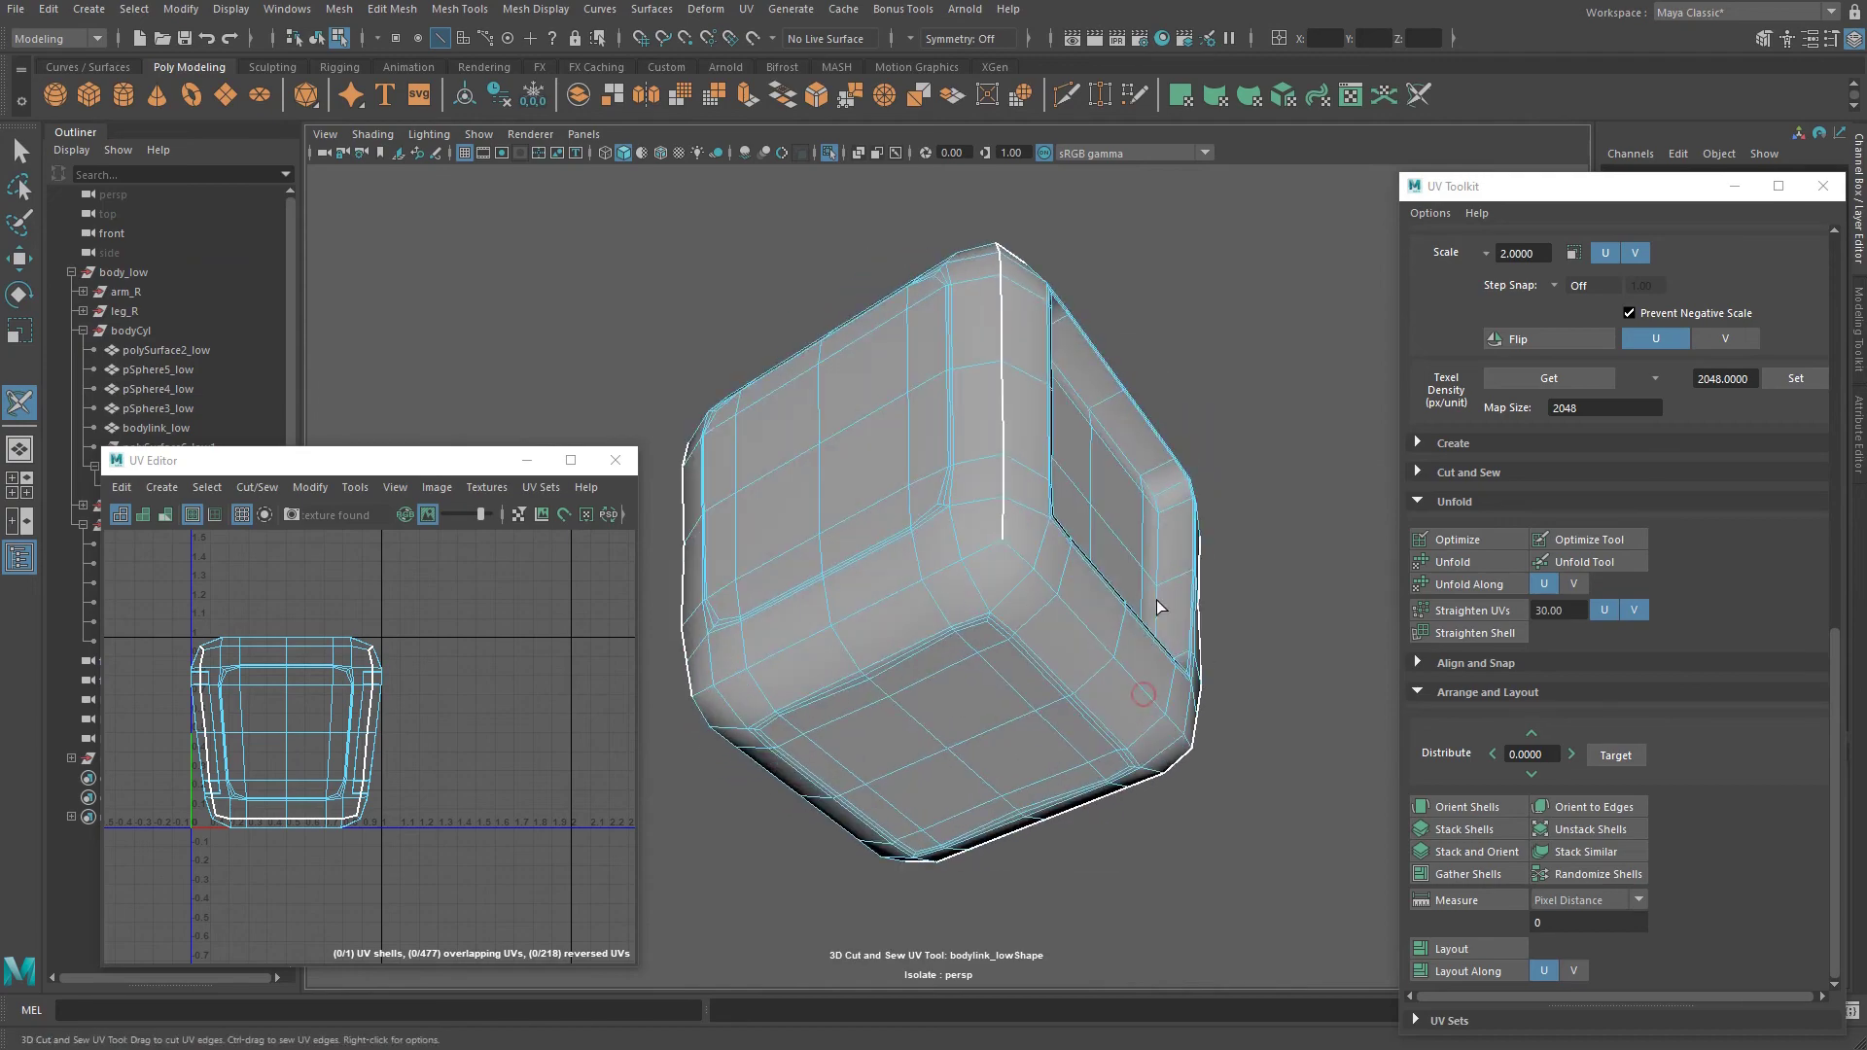
pyautogui.doubleClick(887, 603)
# Return to object selection and unfold, orient and lay out the body link's UV shells.
pyautogui.keyDown('alt'); pyautogui.moveTo(887, 603); pyautogui.dragTo(955, 530); pyautogui.keyUp('alt')
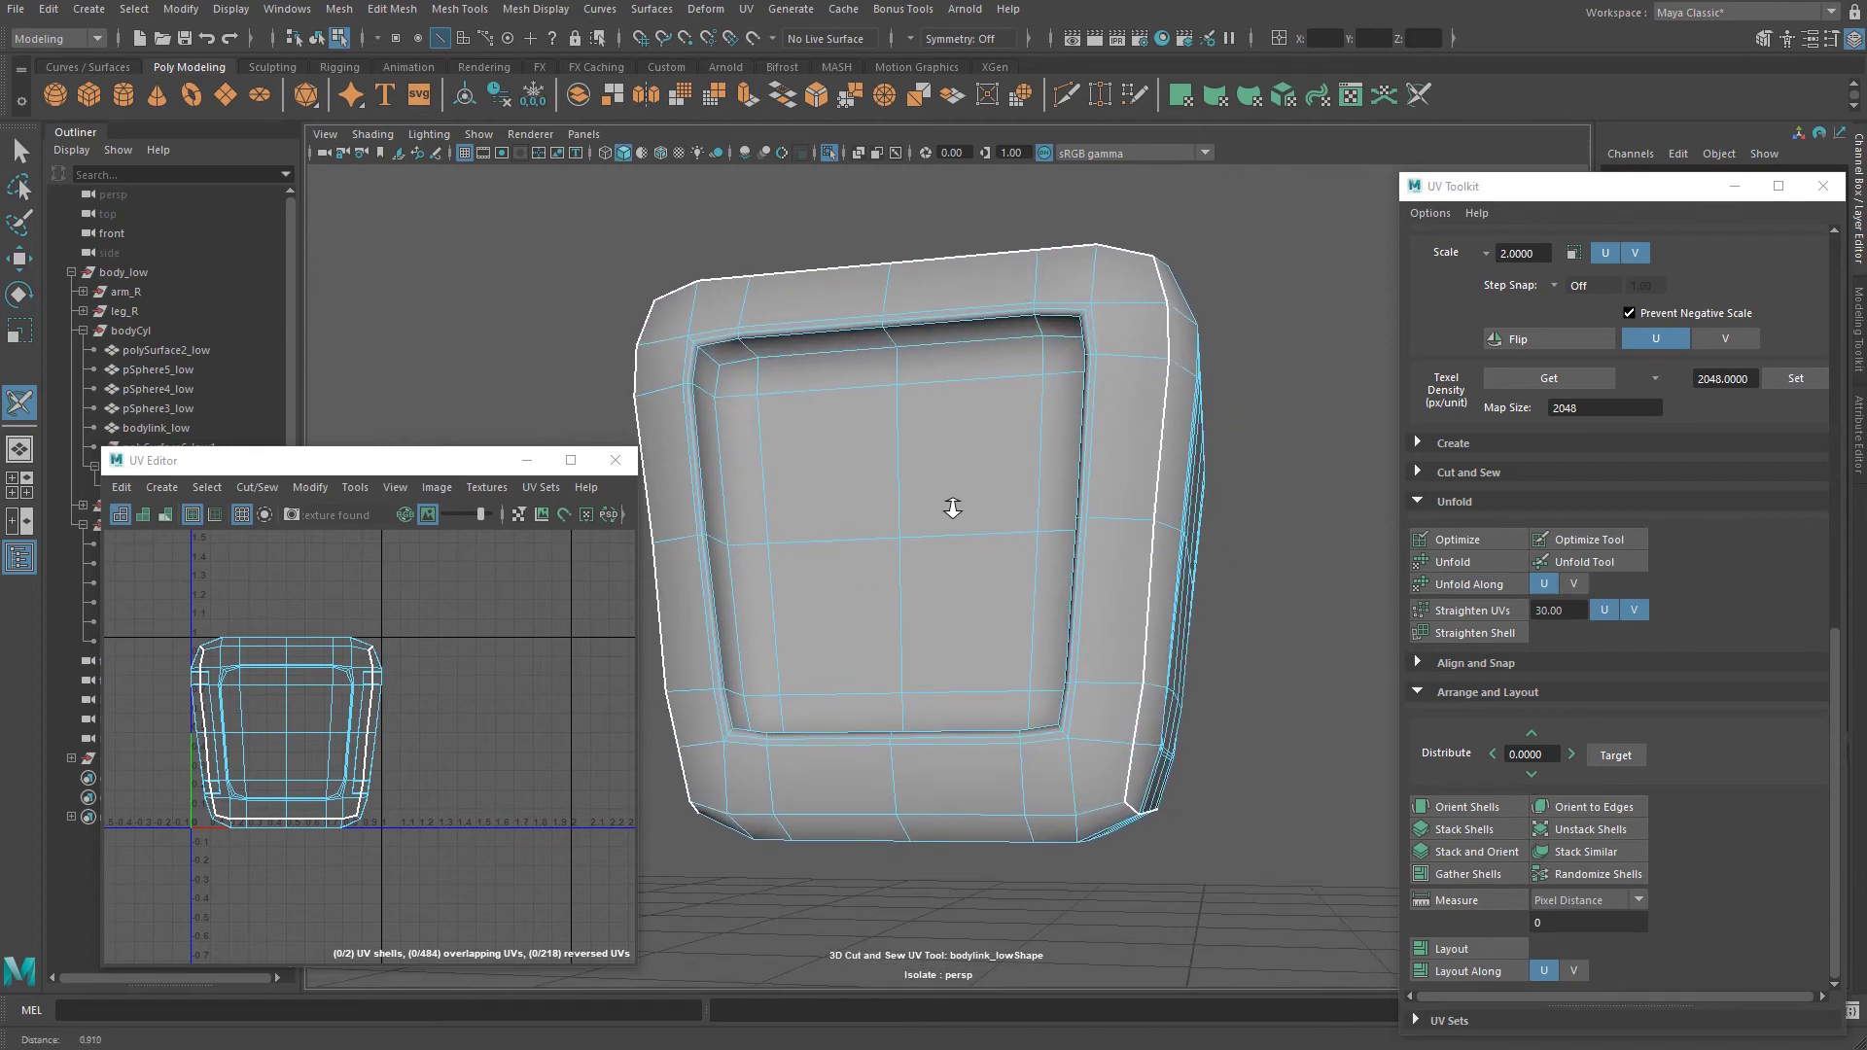
pyautogui.press('q')
pyautogui.click(946, 405)
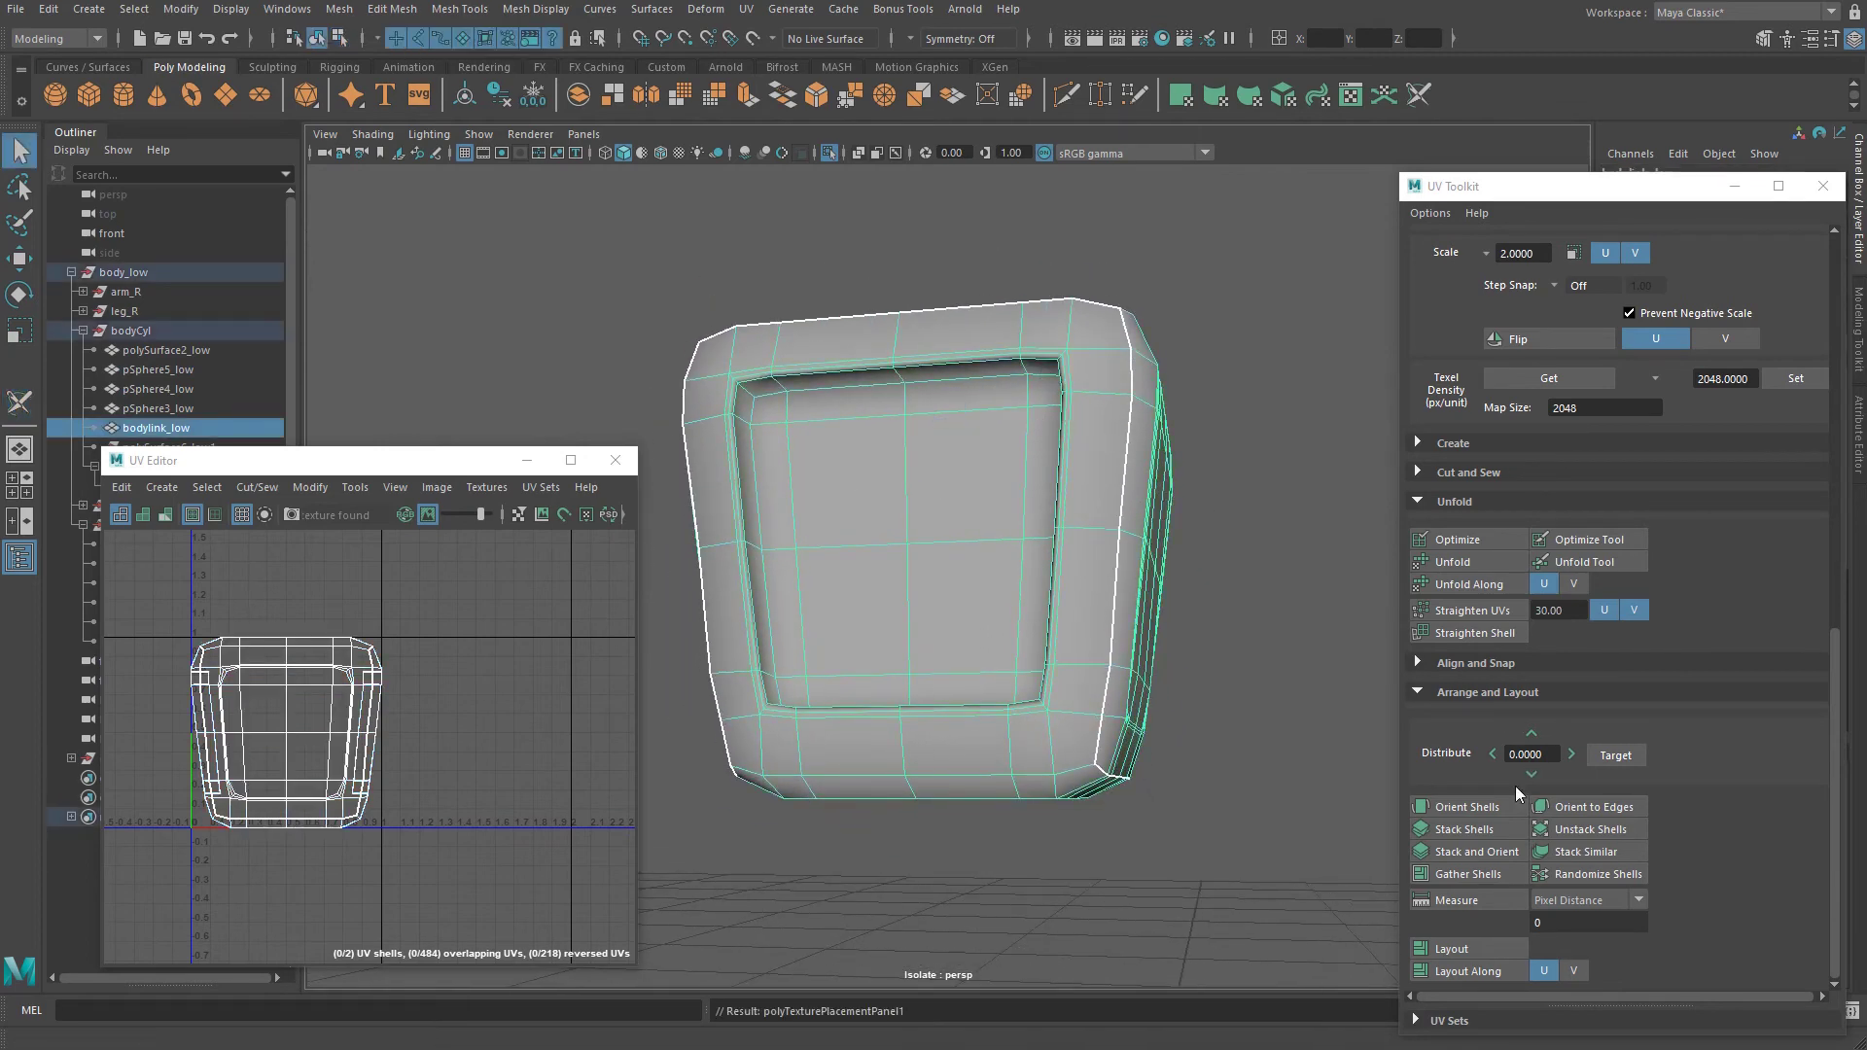
pyautogui.click(1484, 564)
pyautogui.click(1478, 808)
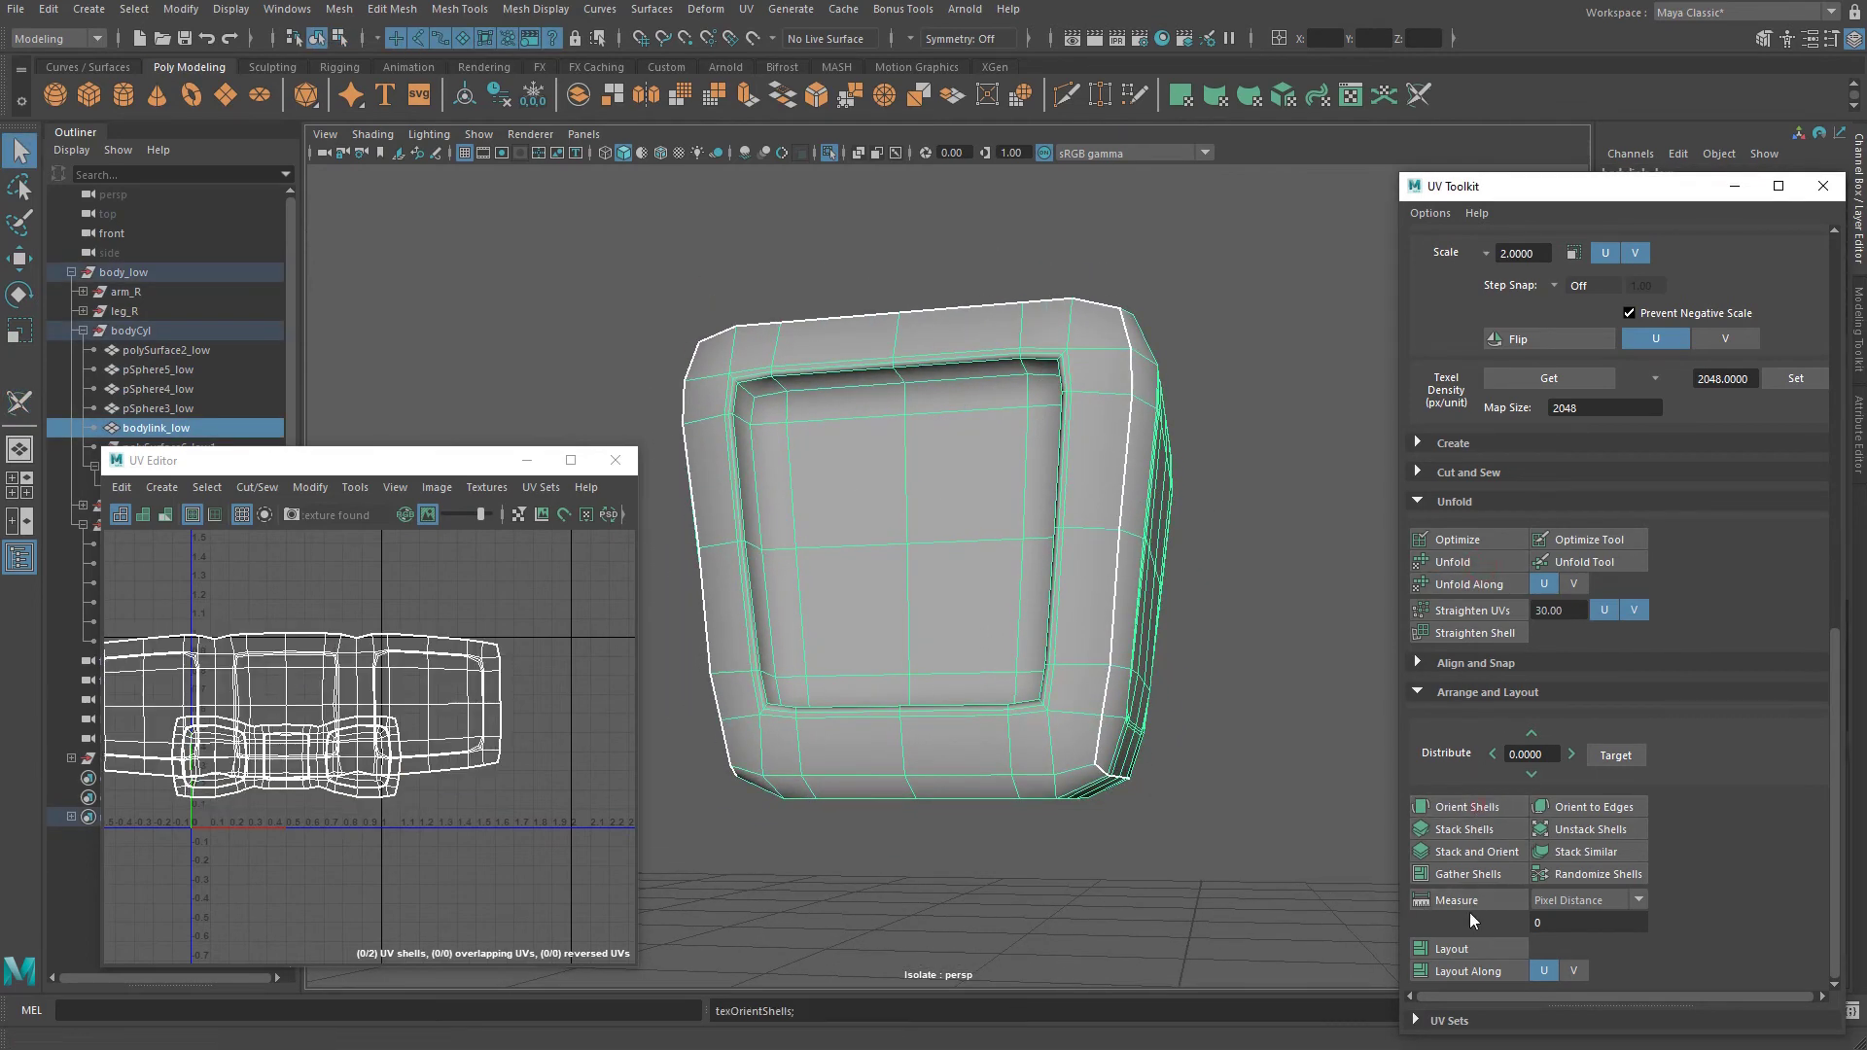
pyautogui.click(1476, 947)
pyautogui.keyDown('alt'); pyautogui.moveTo(235, 743); pyautogui.dragTo(506, 840, button='right'); pyautogui.keyUp('alt')
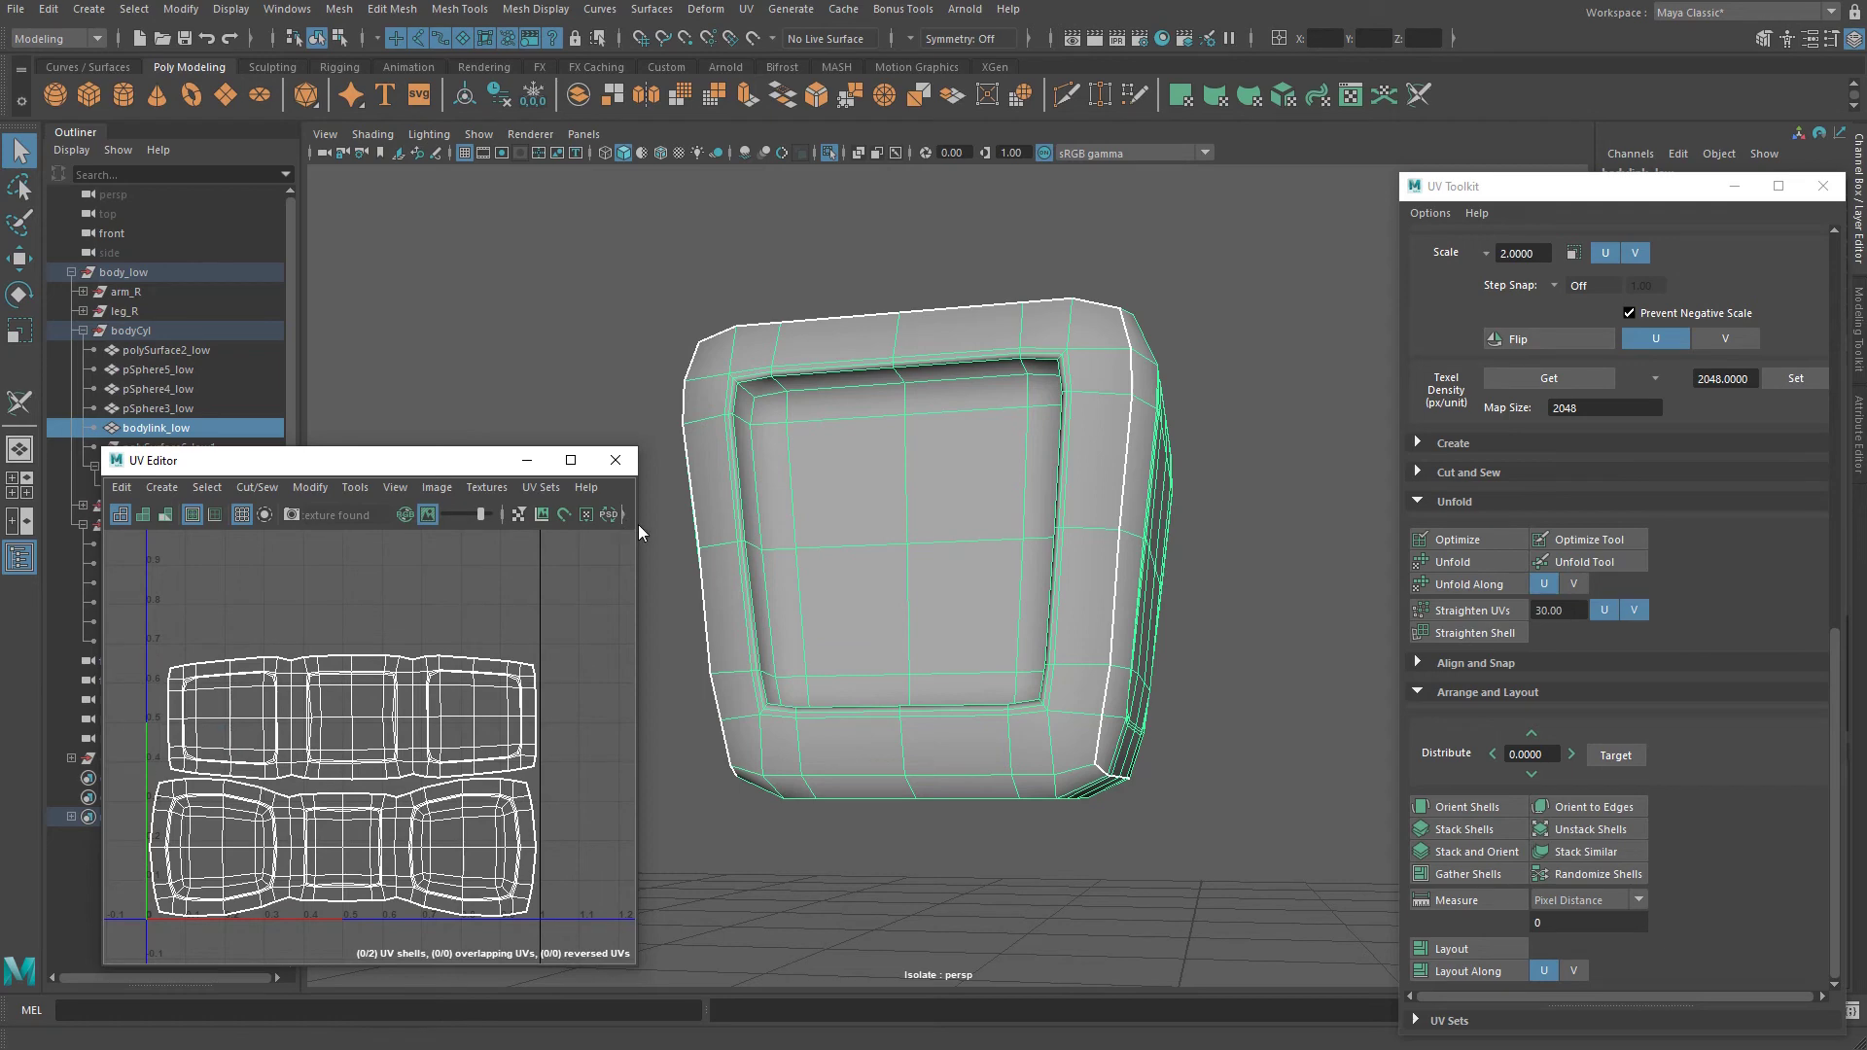
# Widen the UV Editor, turn on the checker map and examine the body link's sides and recesses for texture distortion.
pyautogui.moveTo(638, 523); pyautogui.dragTo(770, 523)
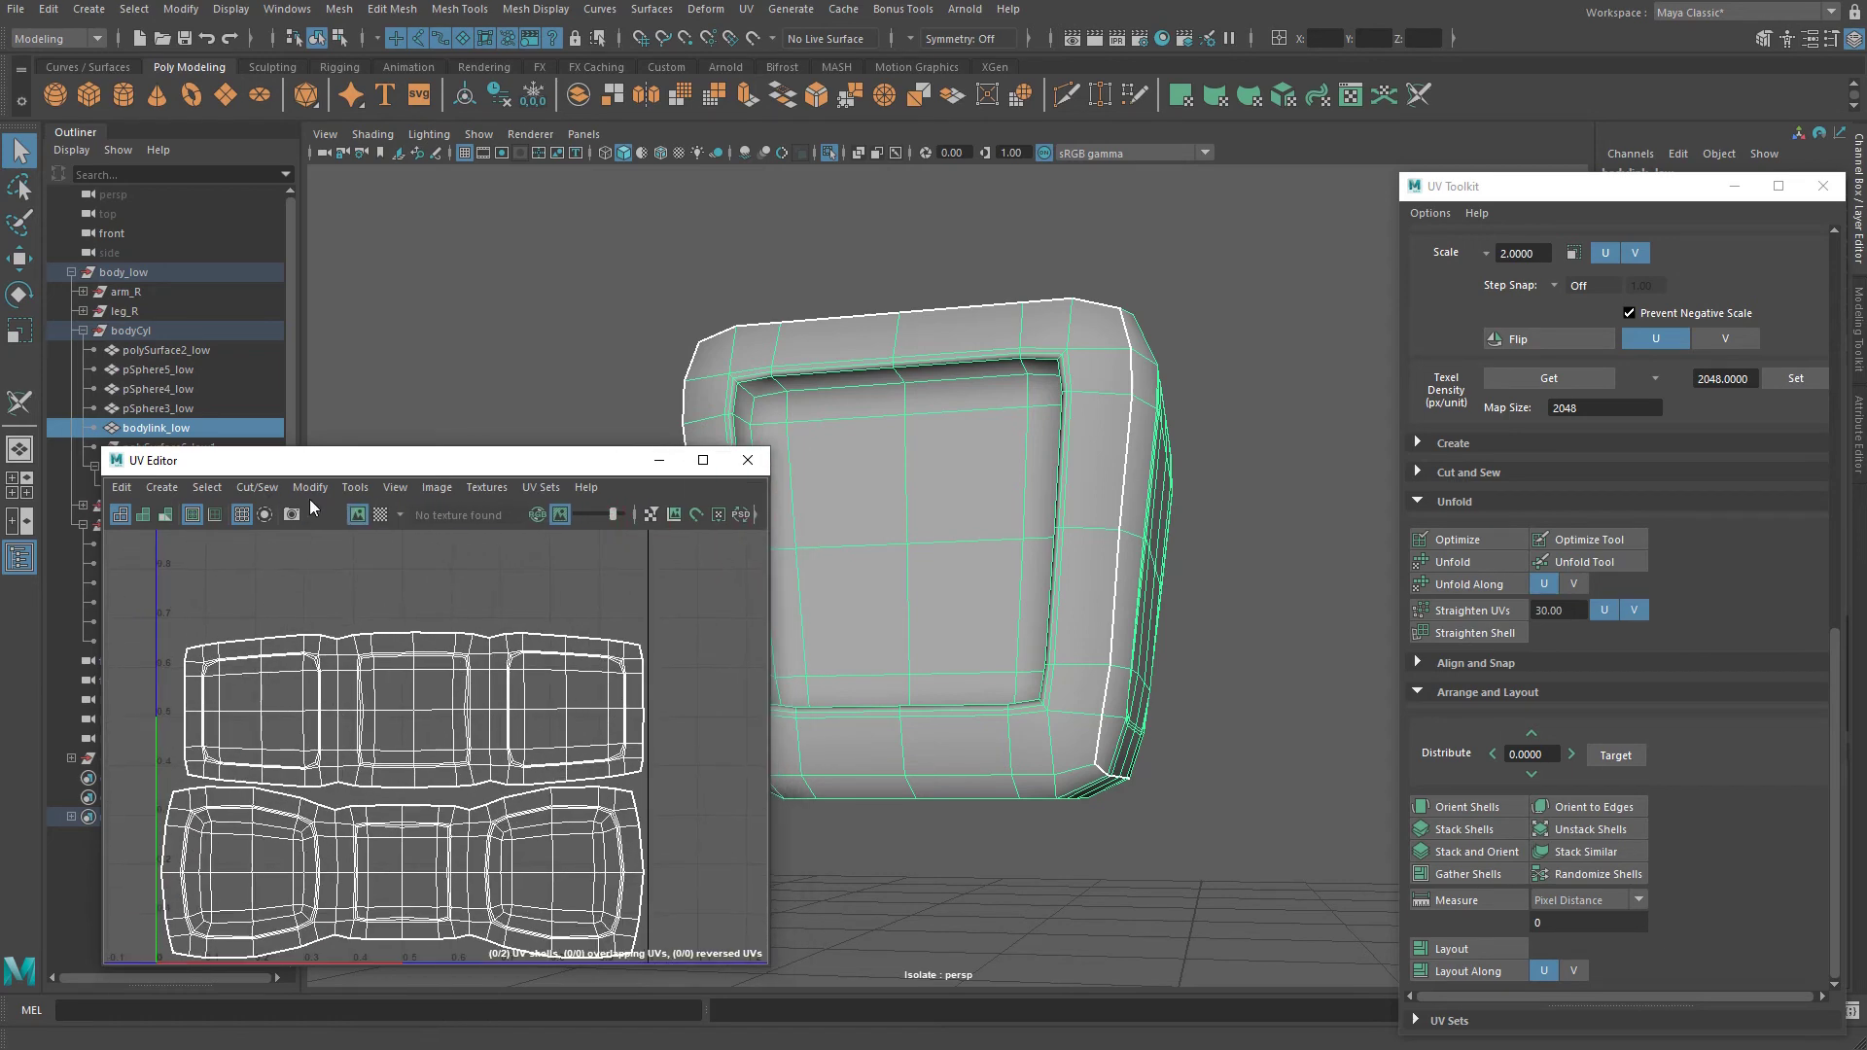
pyautogui.click(381, 514)
pyautogui.keyDown('alt'); pyautogui.moveTo(1007, 487); pyautogui.dragTo(1045, 317); pyautogui.keyUp('alt')
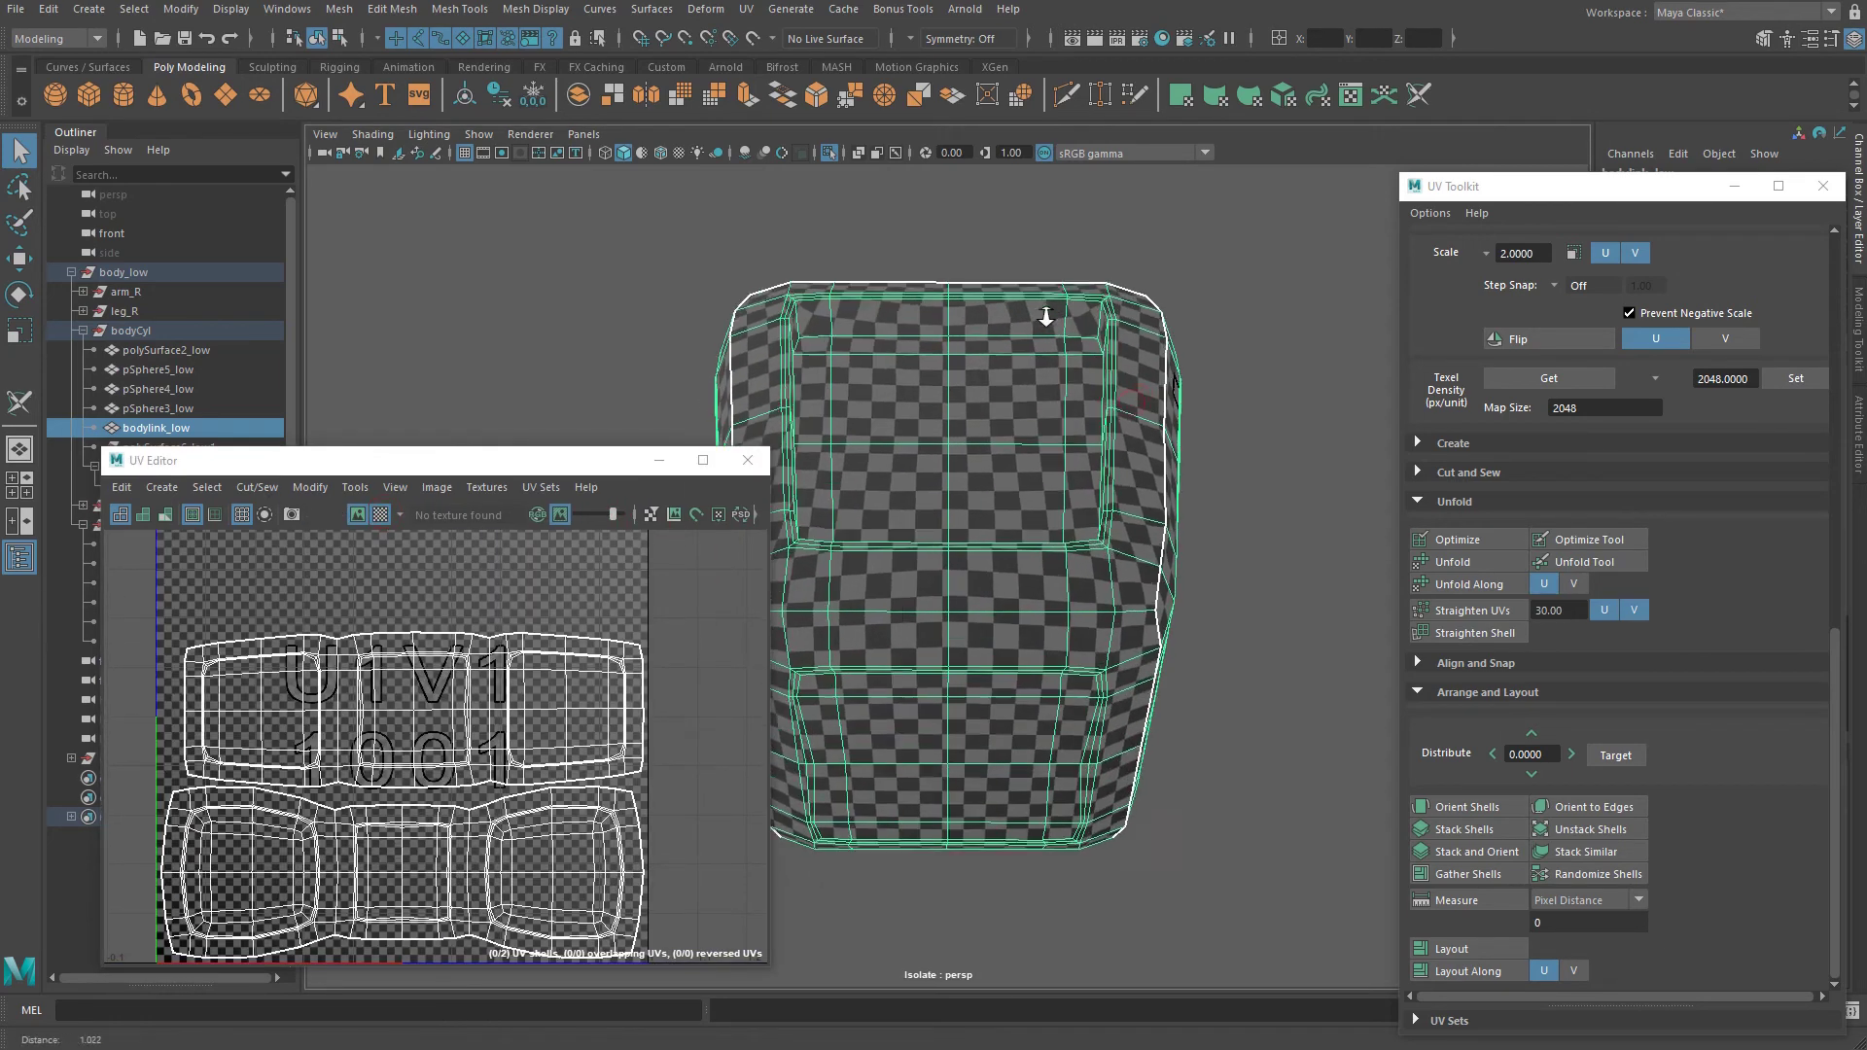
pyautogui.keyDown('alt'); pyautogui.moveTo(1046, 317); pyautogui.dragTo(977, 356, button='right'); pyautogui.keyUp('alt')
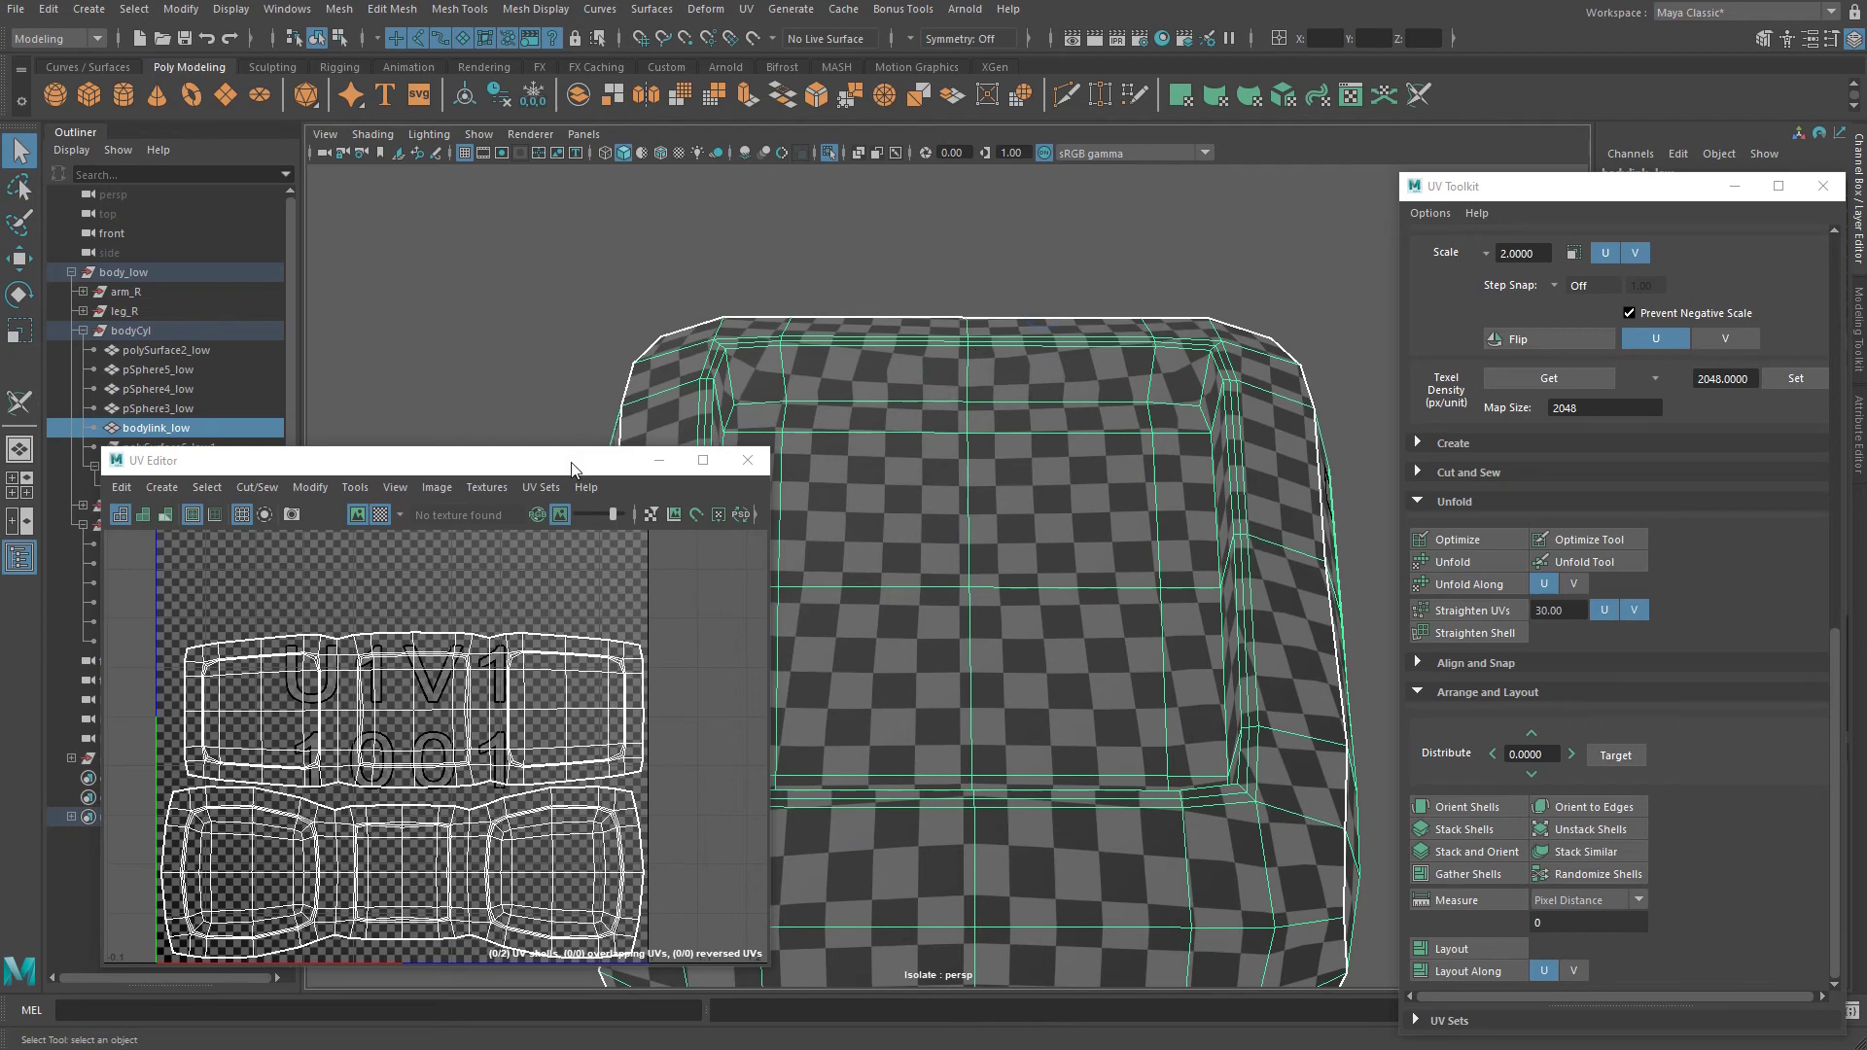
pyautogui.moveTo(572, 469); pyautogui.dragTo(522, 360)
pyautogui.keyDown('alt'); pyautogui.moveTo(1064, 448); pyautogui.dragTo(1099, 539); pyautogui.keyUp('alt')
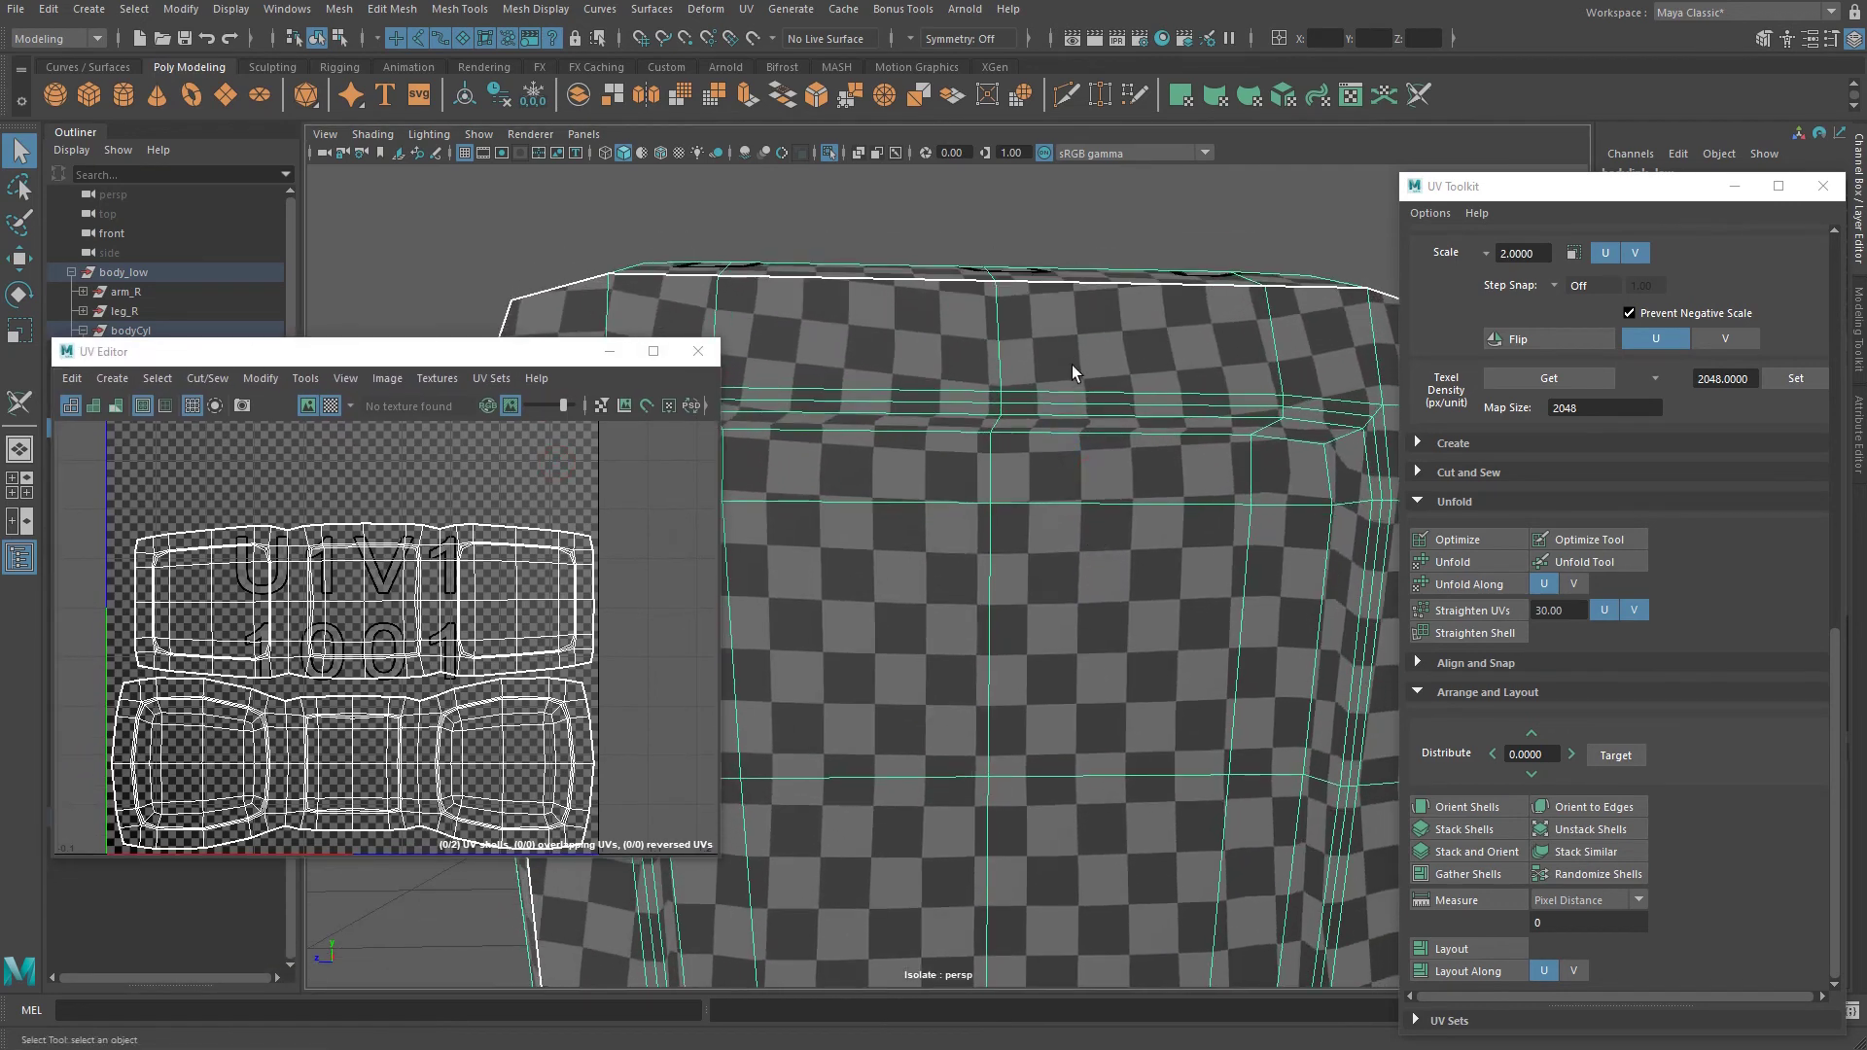
pyautogui.keyDown('alt'); pyautogui.moveTo(1083, 392); pyautogui.dragTo(1234, 400); pyautogui.keyUp('alt')
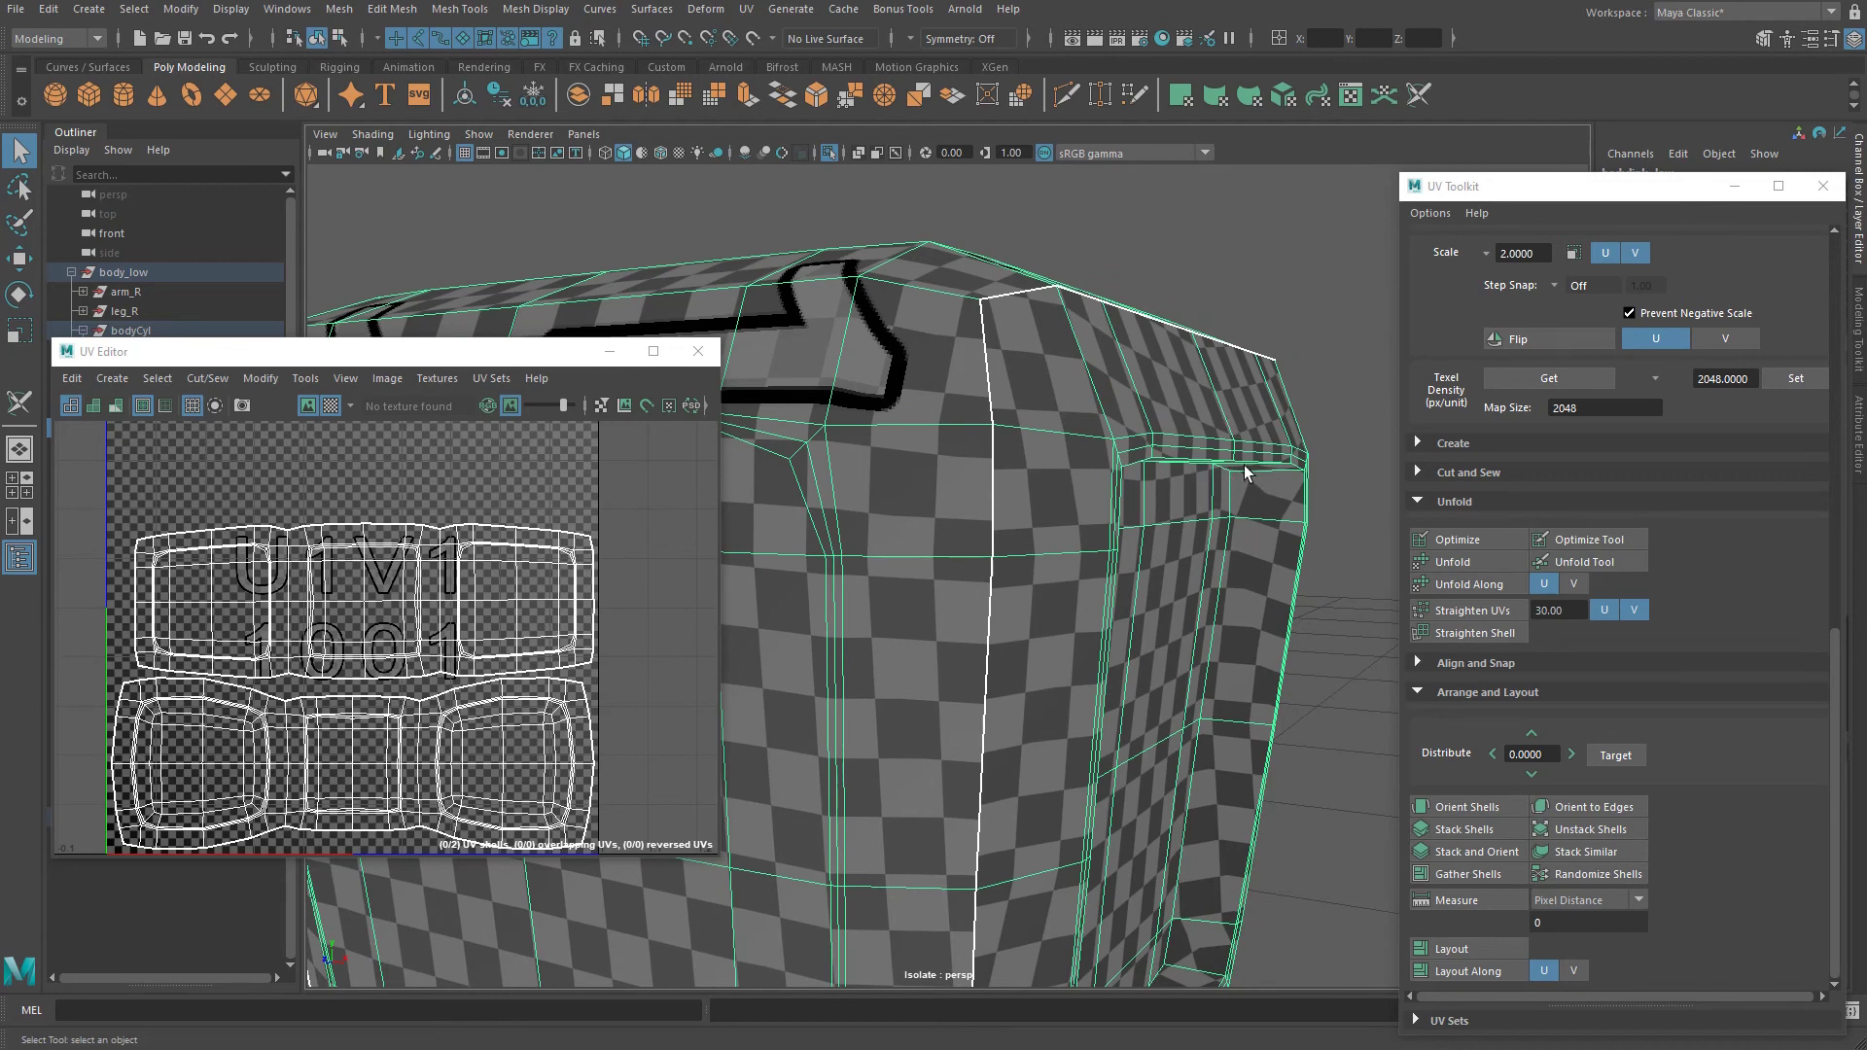
pyautogui.keyDown('alt'); pyautogui.moveTo(1245, 465); pyautogui.dragTo(1040, 386); pyautogui.keyUp('alt')
pyautogui.scroll(-4, 1042, 370)
# Cut UV seams around the opening of one body link recess and along its inner corner edges.
pyautogui.click(1419, 96)
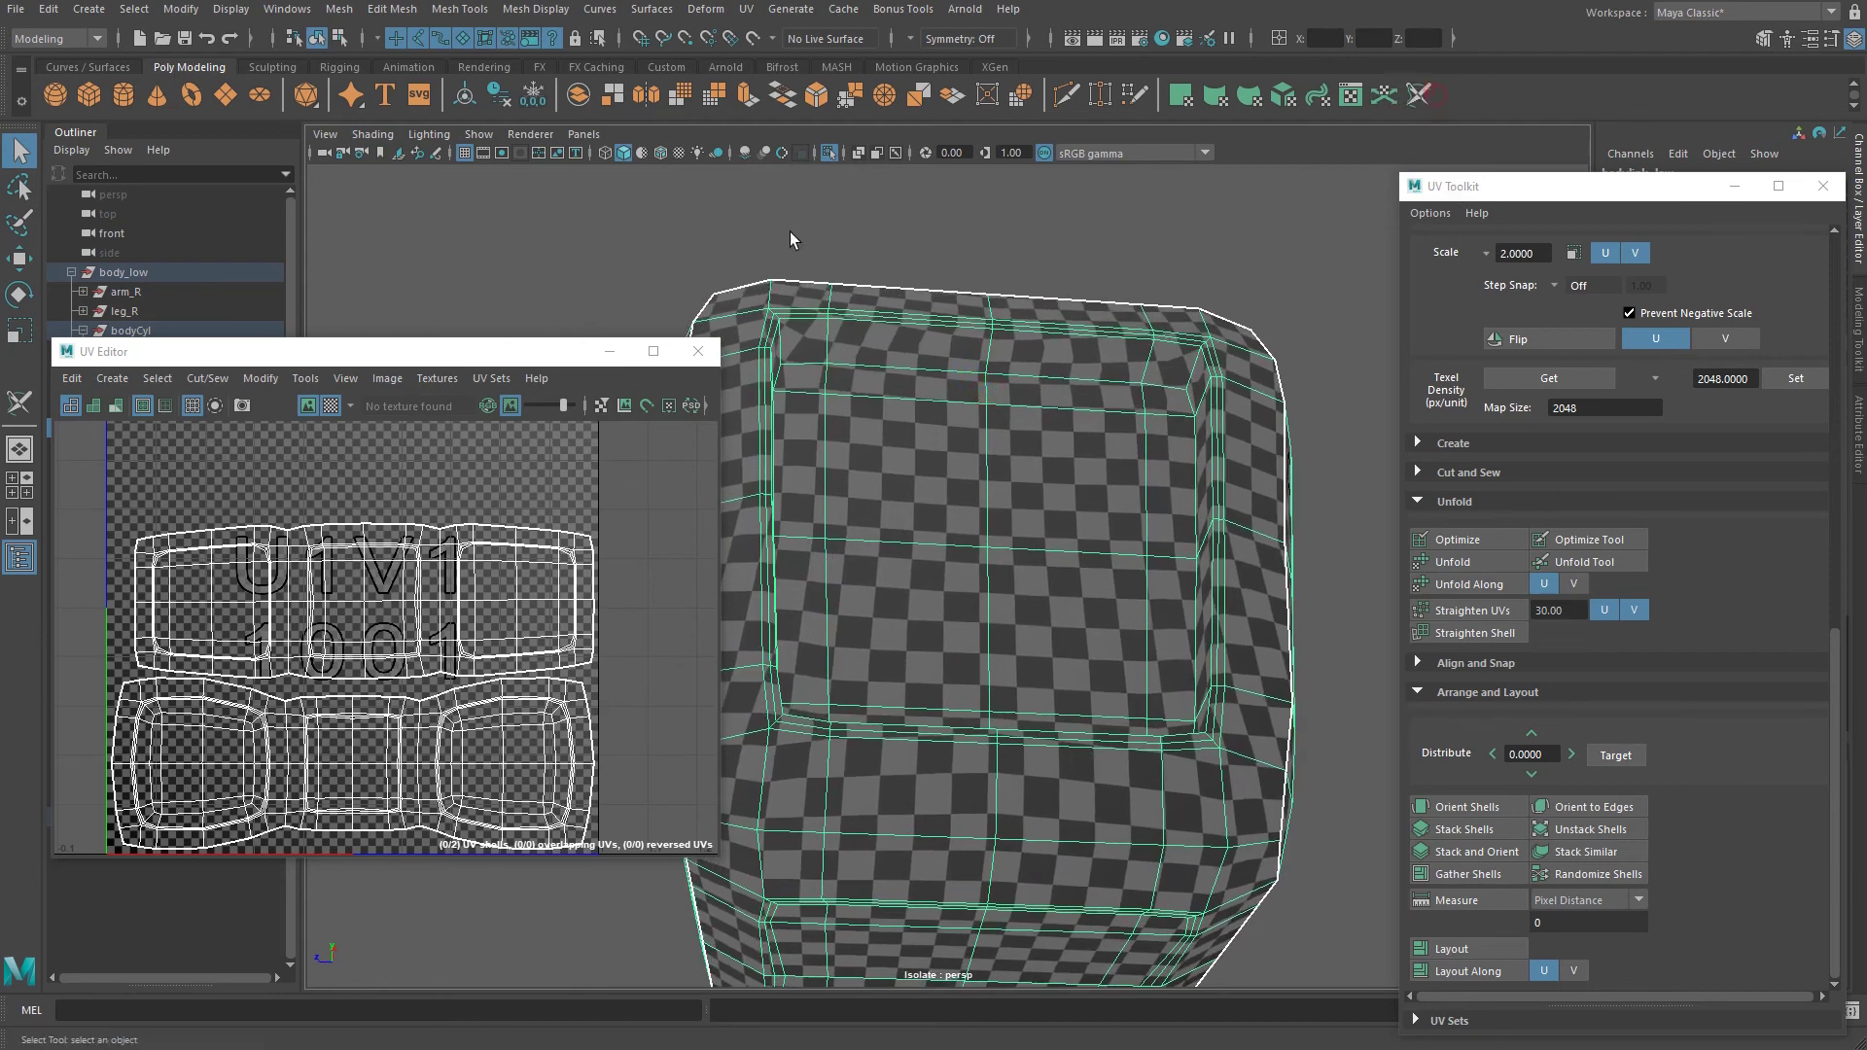
pyautogui.moveTo(503, 354); pyautogui.dragTo(428, 329)
pyautogui.scroll(3, 1065, 398)
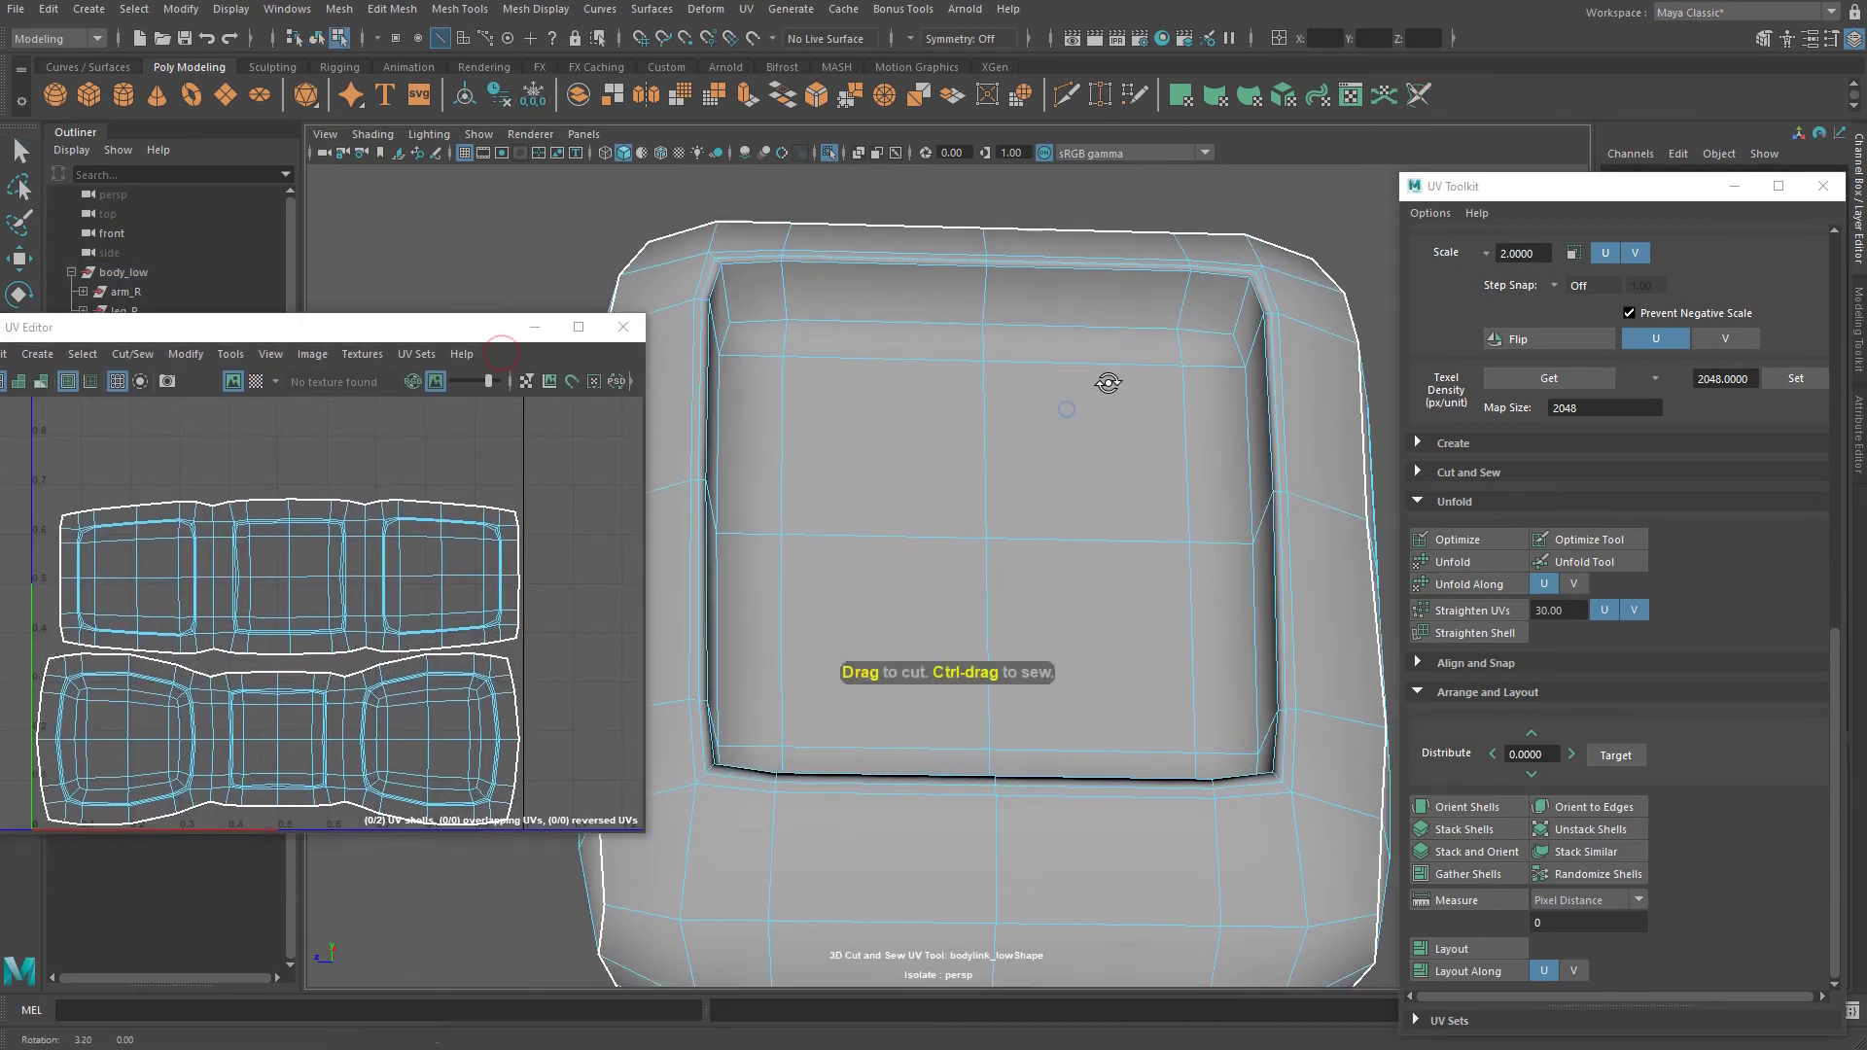
pyautogui.doubleClick(1167, 265)
pyautogui.keyDown('alt'); pyautogui.moveTo(1263, 359); pyautogui.dragTo(1018, 361); pyautogui.keyUp('alt')
pyautogui.click(681, 362)
pyautogui.keyDown('alt'); pyautogui.moveTo(829, 727); pyautogui.dragTo(822, 733); pyautogui.keyUp('alt')
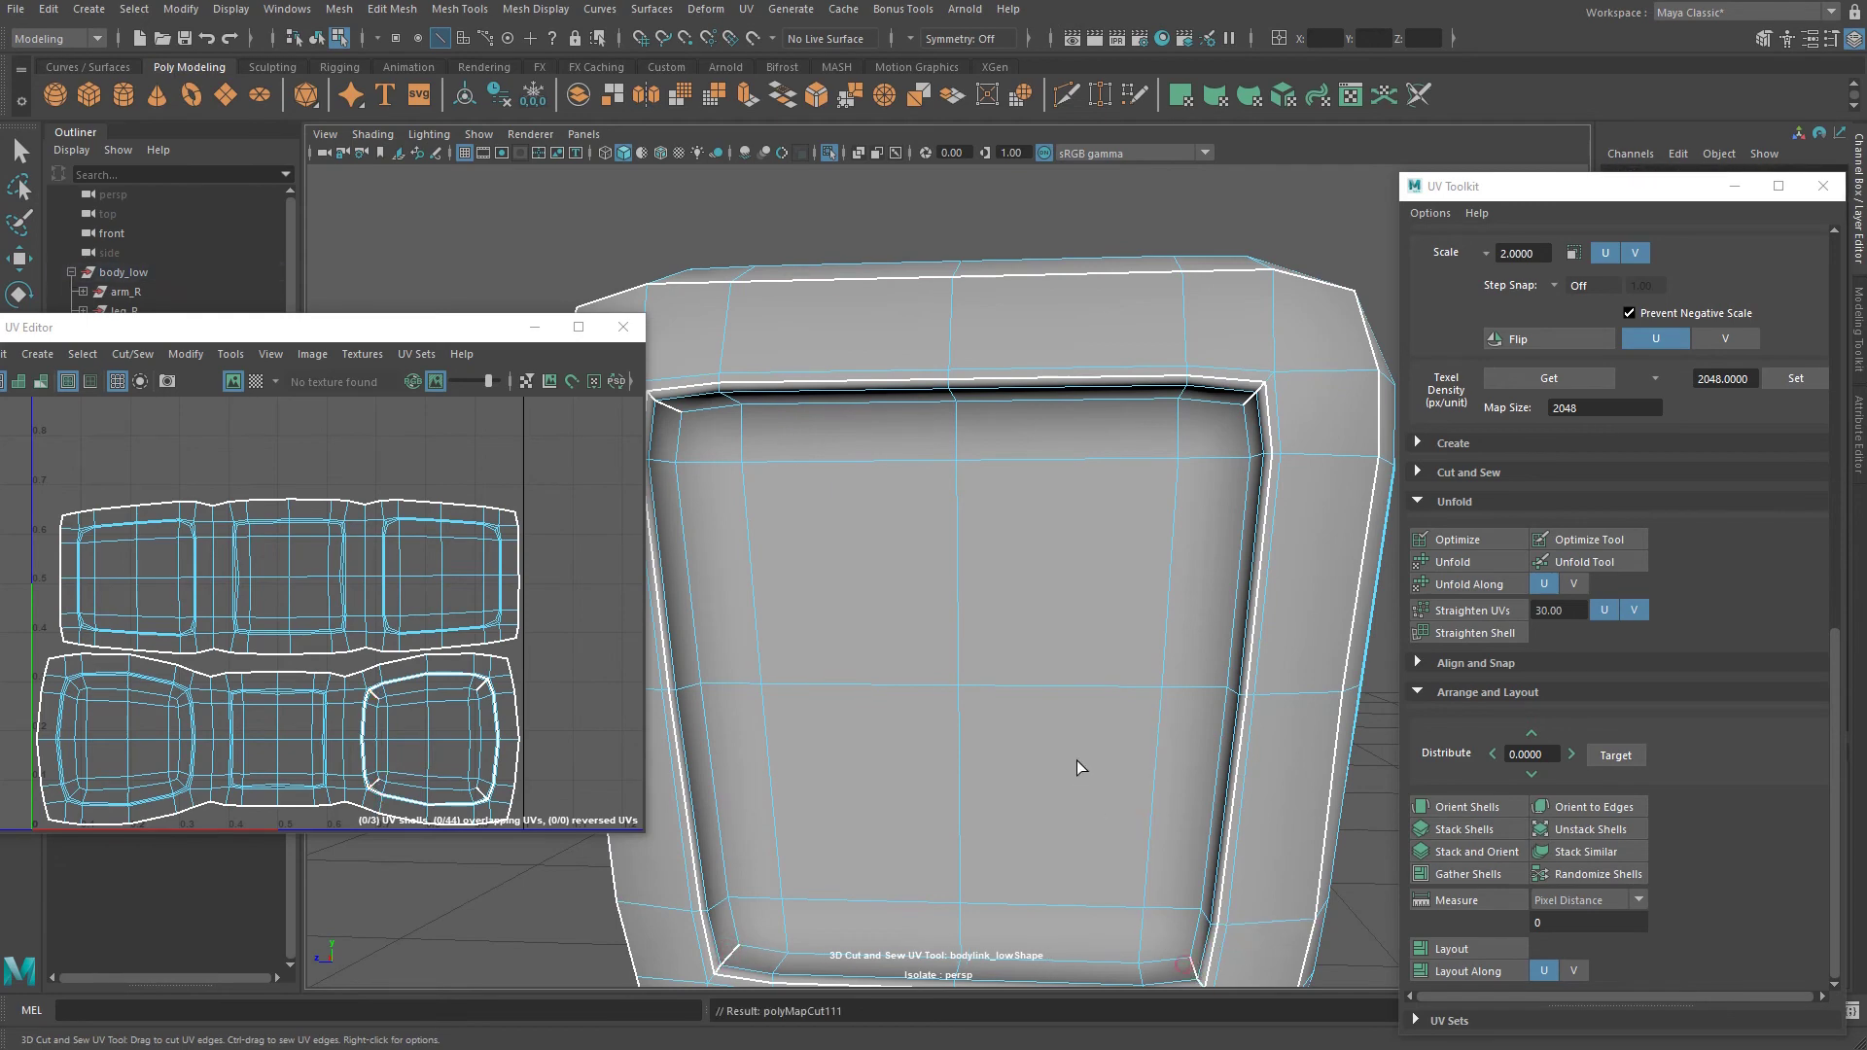
pyautogui.keyDown('alt'); pyautogui.moveTo(1076, 760); pyautogui.dragTo(1107, 719); pyautogui.keyUp('alt')
# Return to object selection and unfold, orient and lay out the body link's UVs with the separated recess shell.
pyautogui.moveTo(1065, 407); pyautogui.dragTo(1218, 426, button='right')
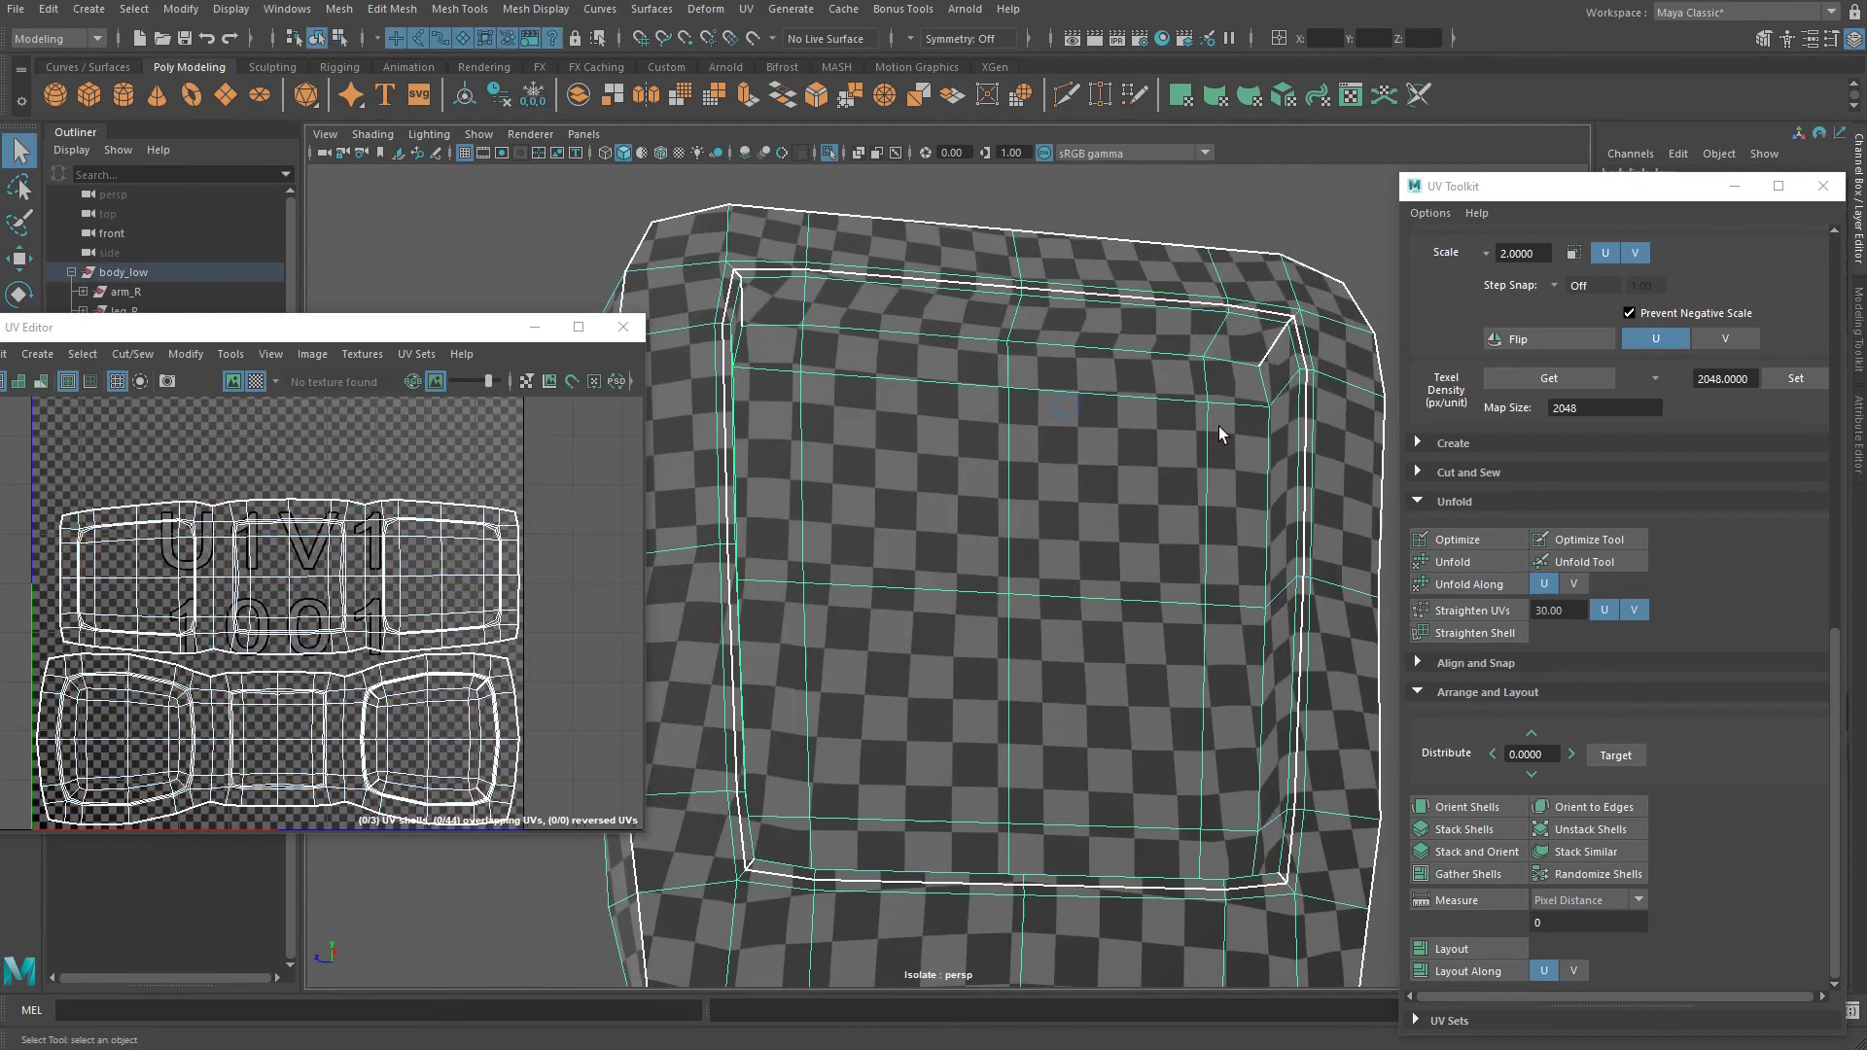
pyautogui.click(1453, 562)
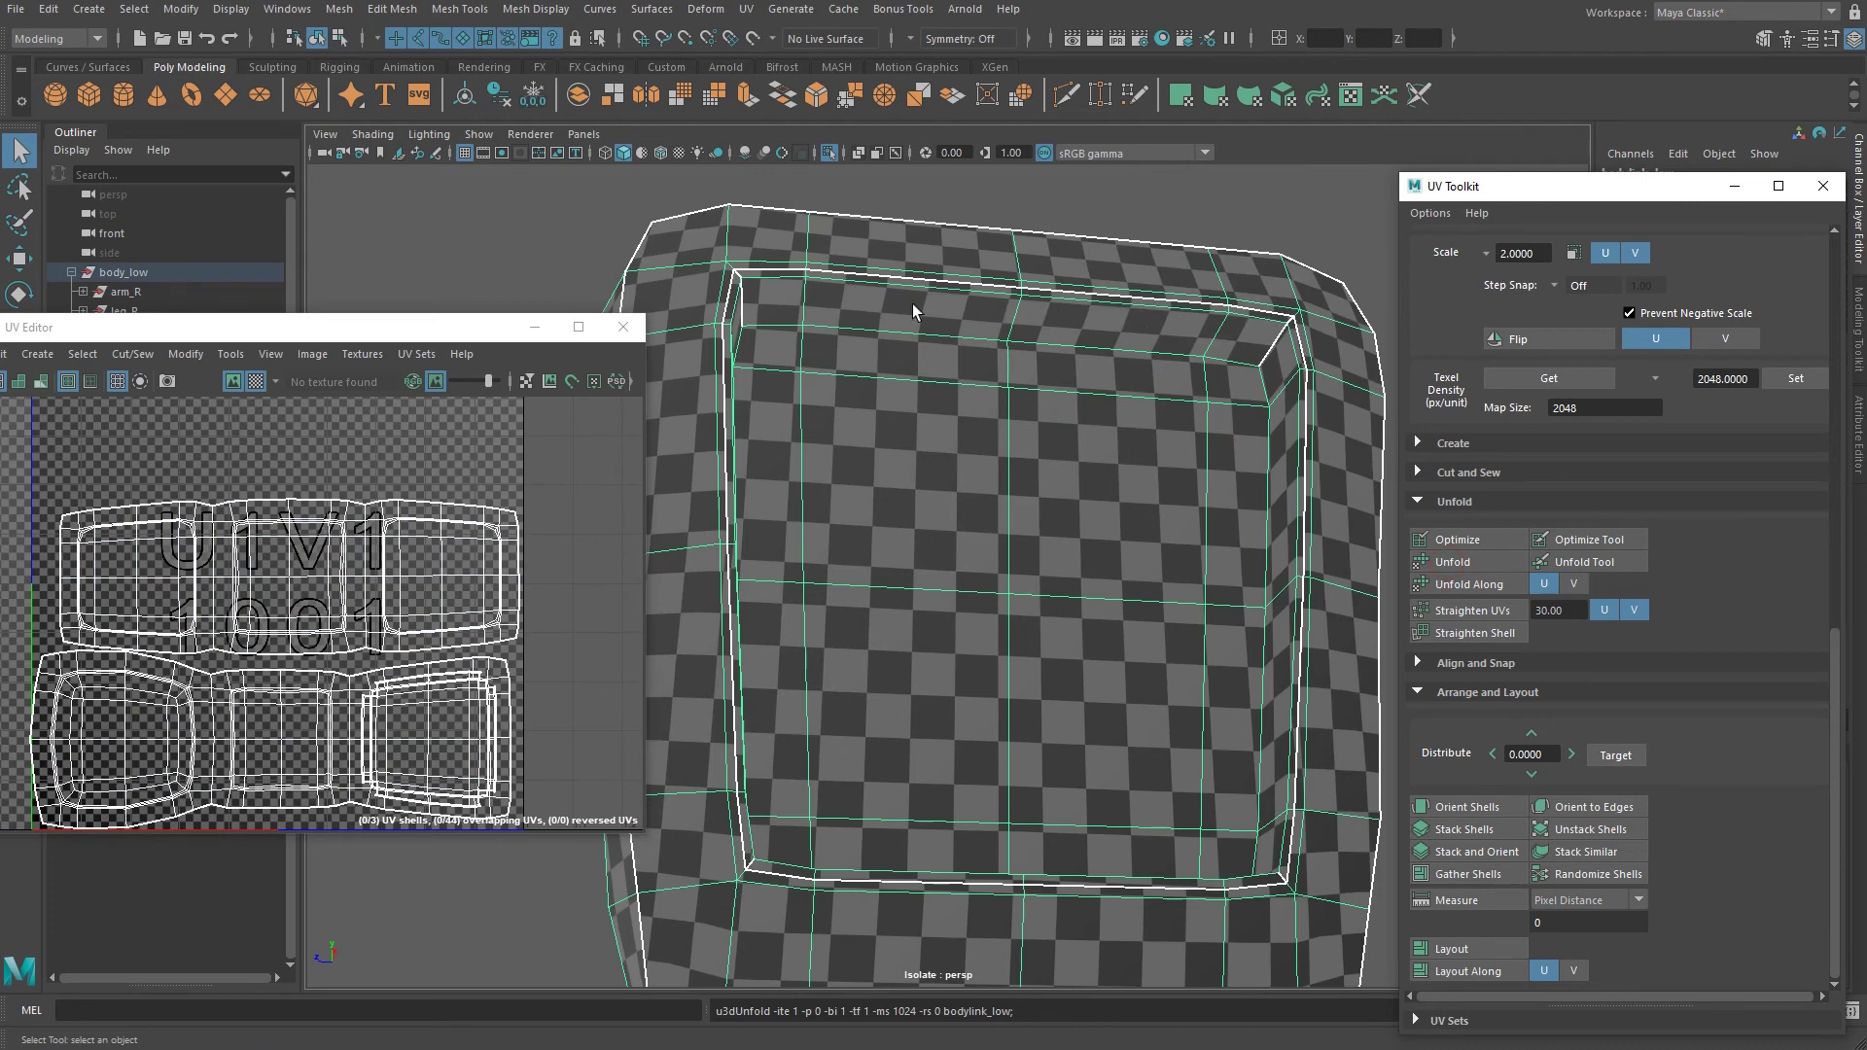
pyautogui.click(1498, 807)
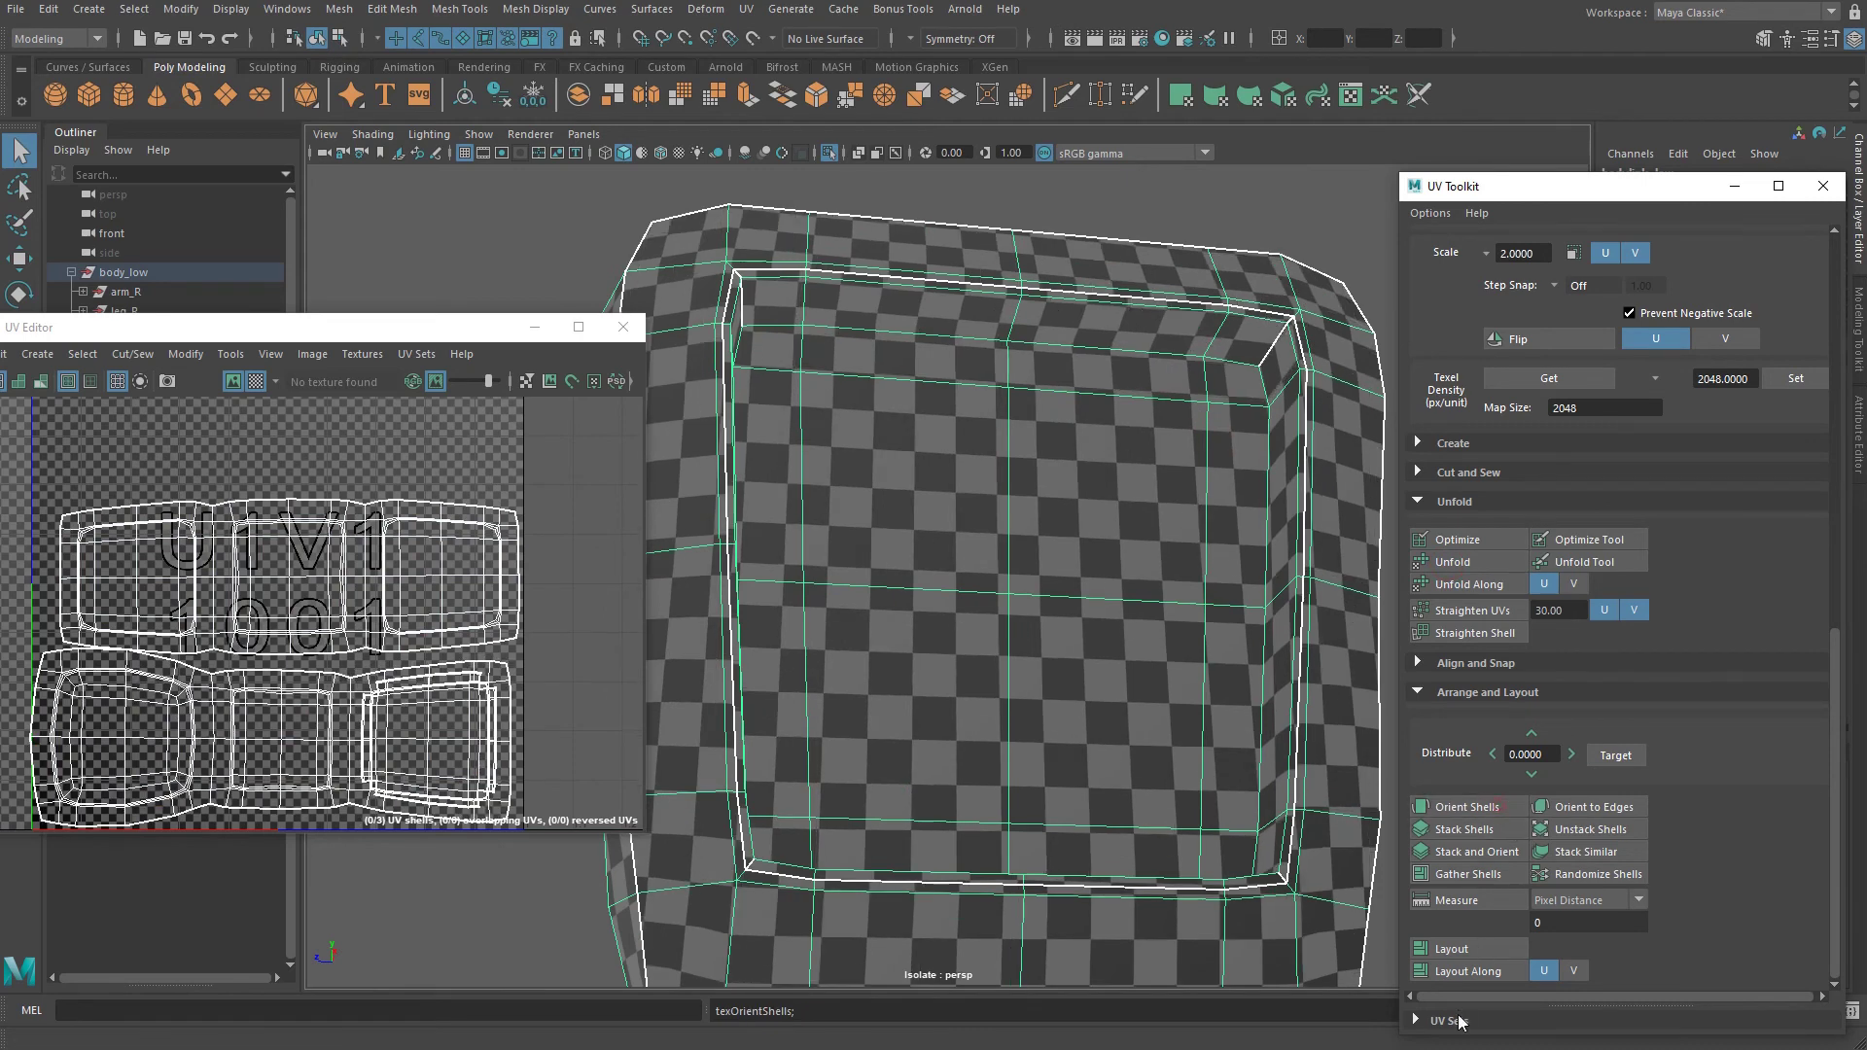
pyautogui.click(1475, 949)
pyautogui.keyDown('alt'); pyautogui.moveTo(414, 619); pyautogui.dragTo(385, 586, button='right'); pyautogui.keyUp('alt')
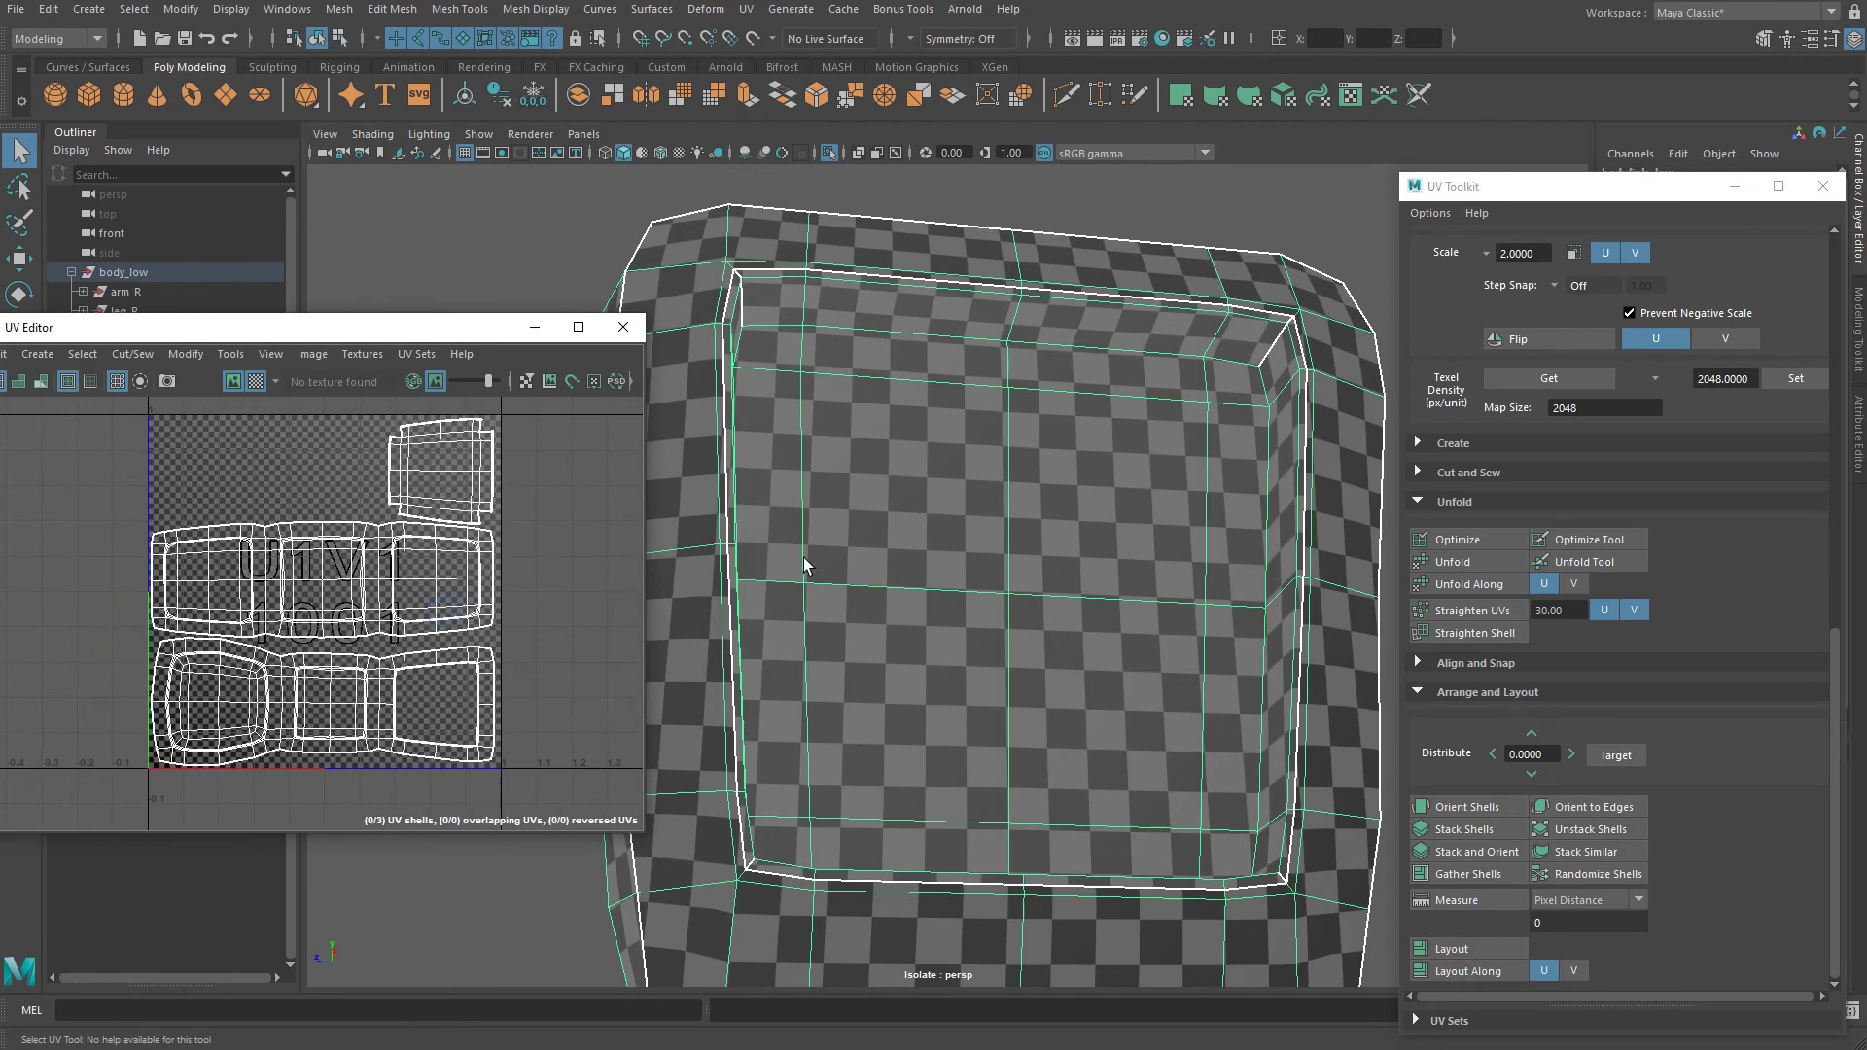
# Examine the body link's remaining sides and recesses for checker distortion.
pyautogui.keyDown('alt'); pyautogui.moveTo(919, 556); pyautogui.dragTo(975, 587); pyautogui.keyUp('alt')
pyautogui.keyDown('alt'); pyautogui.moveTo(974, 588); pyautogui.dragTo(951, 582, button='right'); pyautogui.keyUp('alt')
pyautogui.keyDown('alt'); pyautogui.moveTo(951, 581); pyautogui.dragTo(961, 556); pyautogui.keyUp('alt')
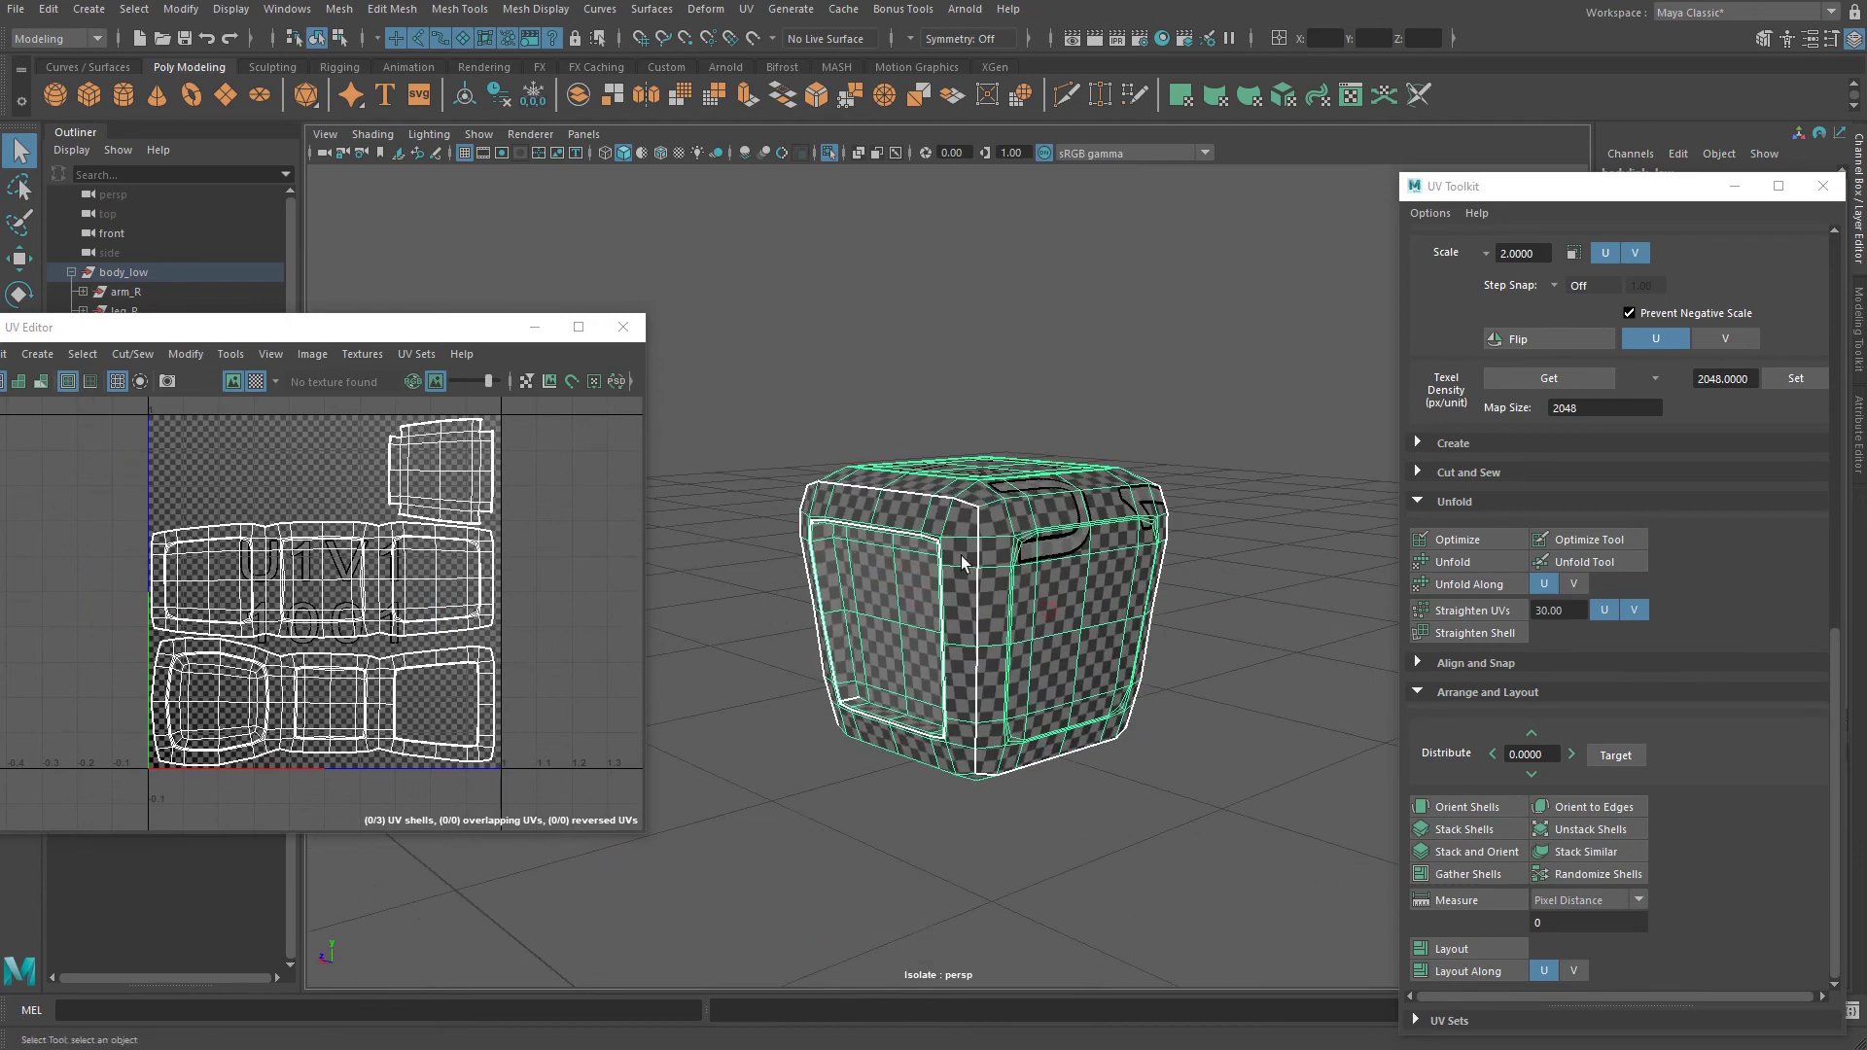
pyautogui.click(1092, 446)
pyautogui.click(1119, 538)
pyautogui.keyDown('alt'); pyautogui.moveTo(1099, 547); pyautogui.dragTo(1054, 586); pyautogui.keyUp('alt')
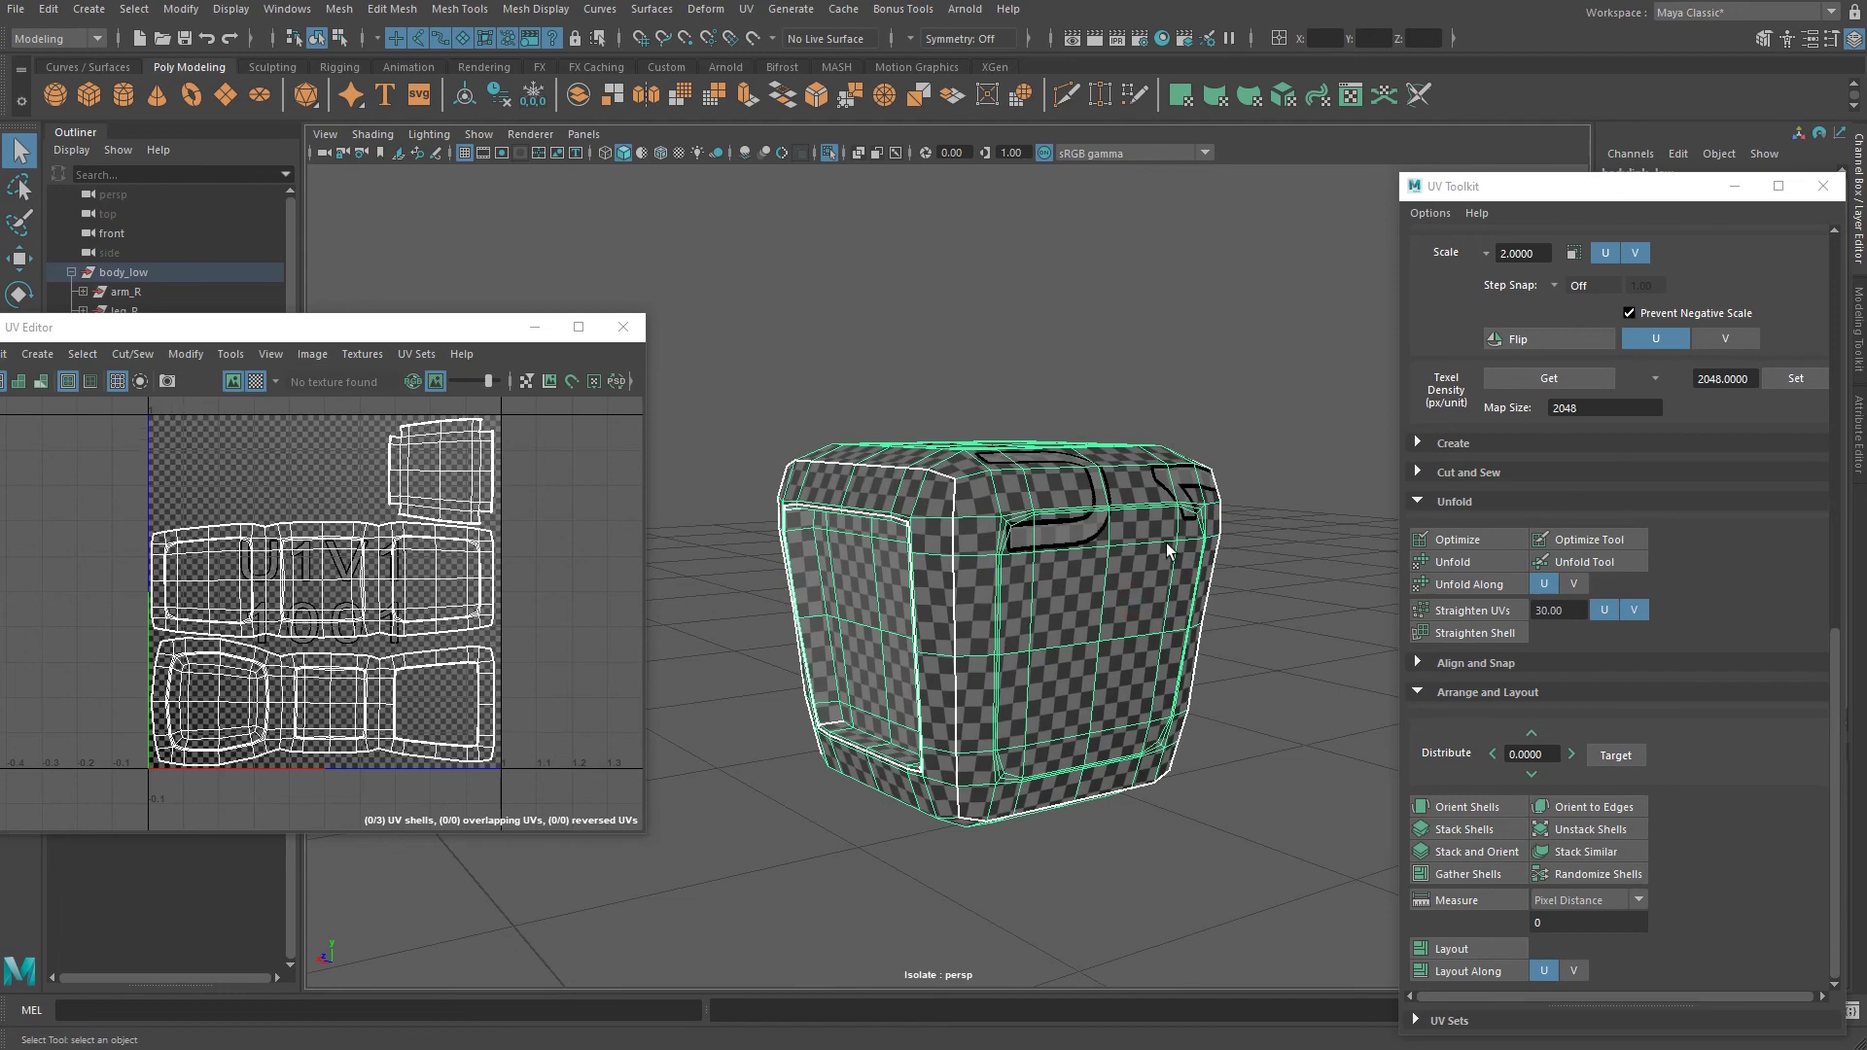
pyautogui.moveTo(1062, 593); pyautogui.dragTo(1146, 516, button='right')
pyautogui.click(1136, 584)
pyautogui.click(1138, 665)
pyautogui.click(1067, 683)
pyautogui.keyDown('alt'); pyautogui.moveTo(989, 562); pyautogui.dragTo(1021, 401); pyautogui.keyUp('alt')
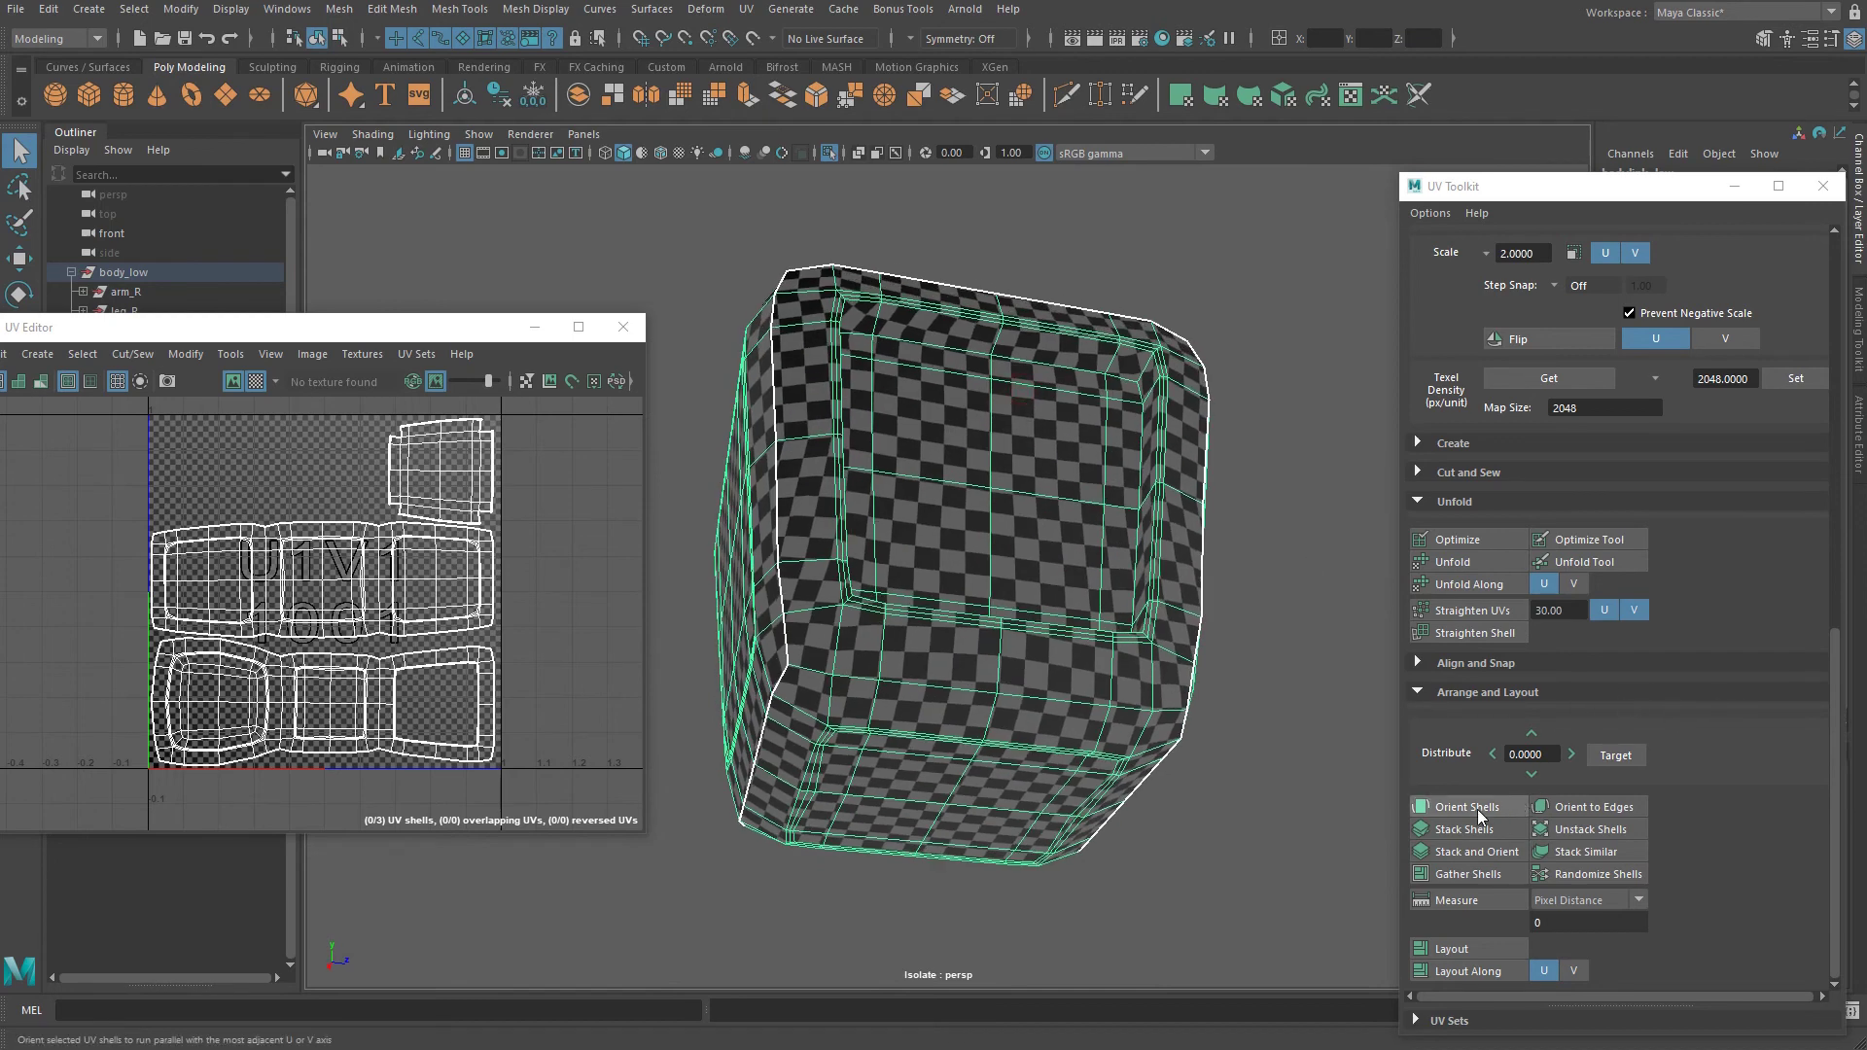
# Cut UV seams around the opening of the body link's second recess and along its inner corner edges.
pyautogui.click(1421, 99)
pyautogui.scroll(2, 1042, 412)
pyautogui.keyDown('alt'); pyautogui.moveTo(1041, 416); pyautogui.dragTo(1161, 499); pyautogui.keyUp('alt')
pyautogui.click(959, 342)
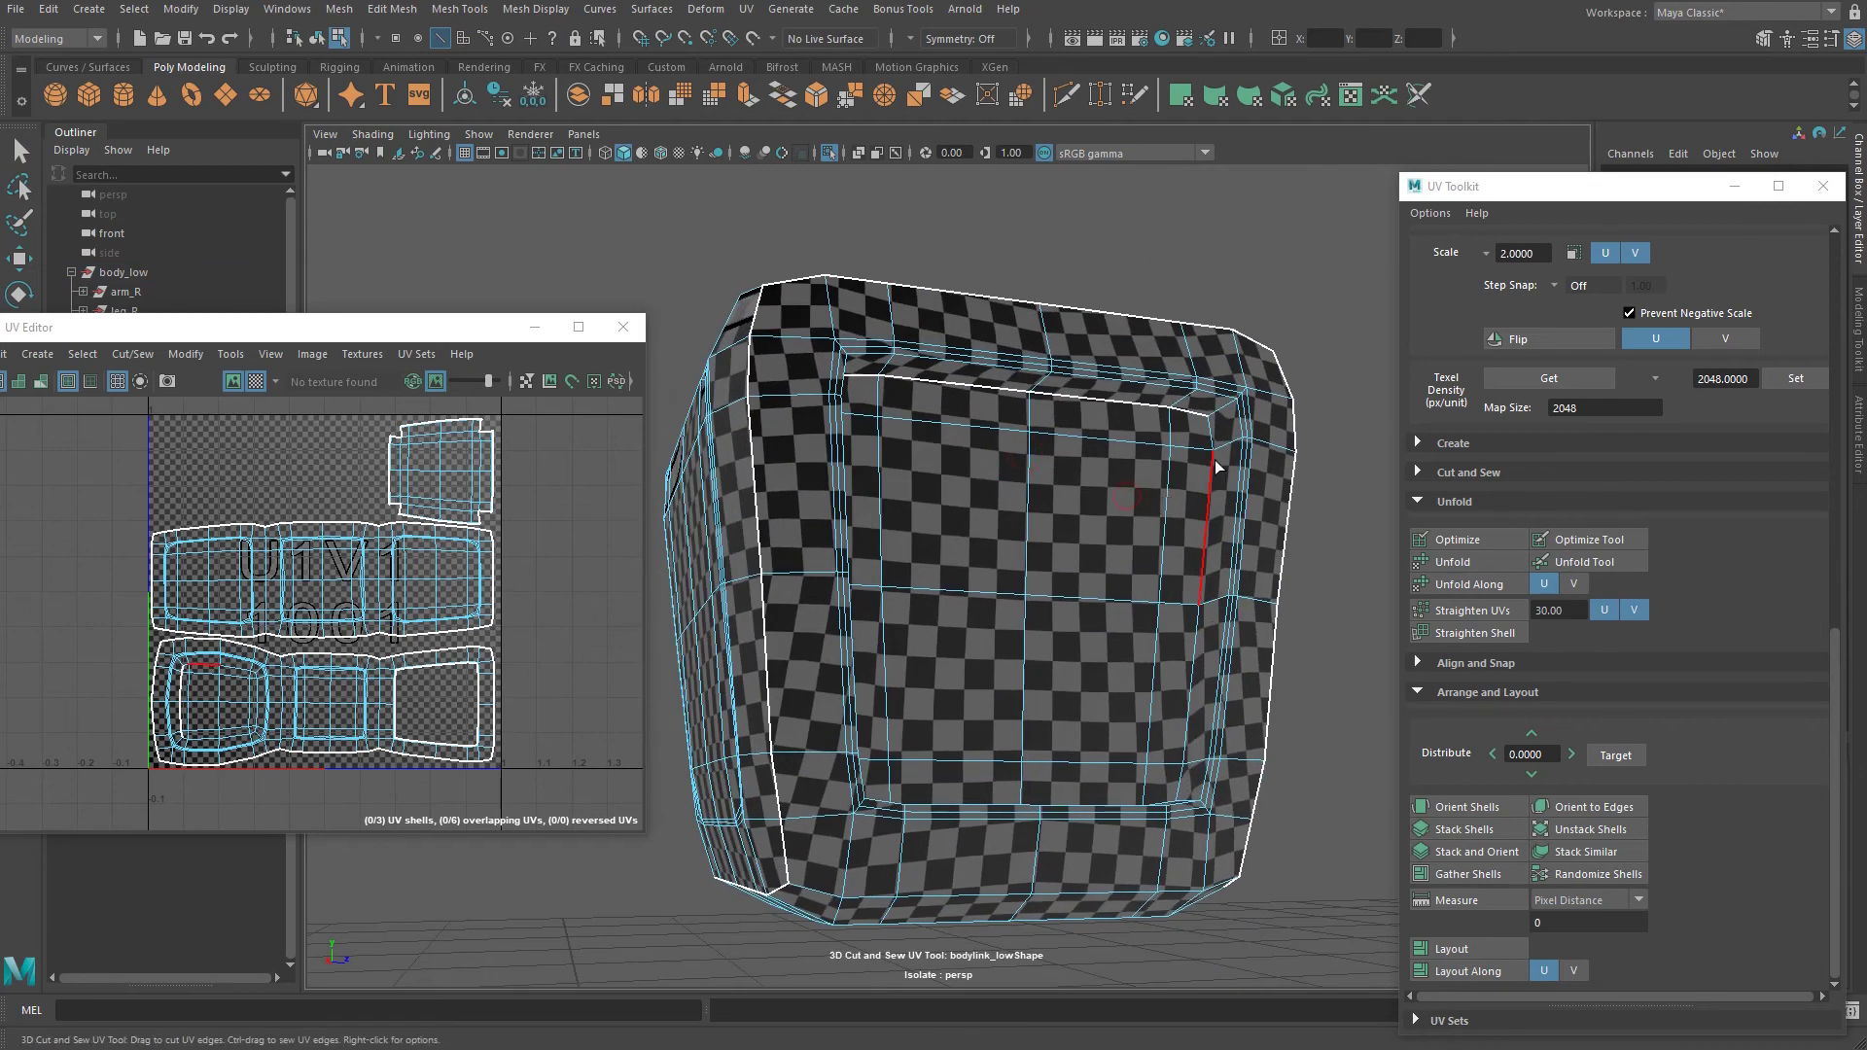
pyautogui.hotkey('ctrl', 'z')
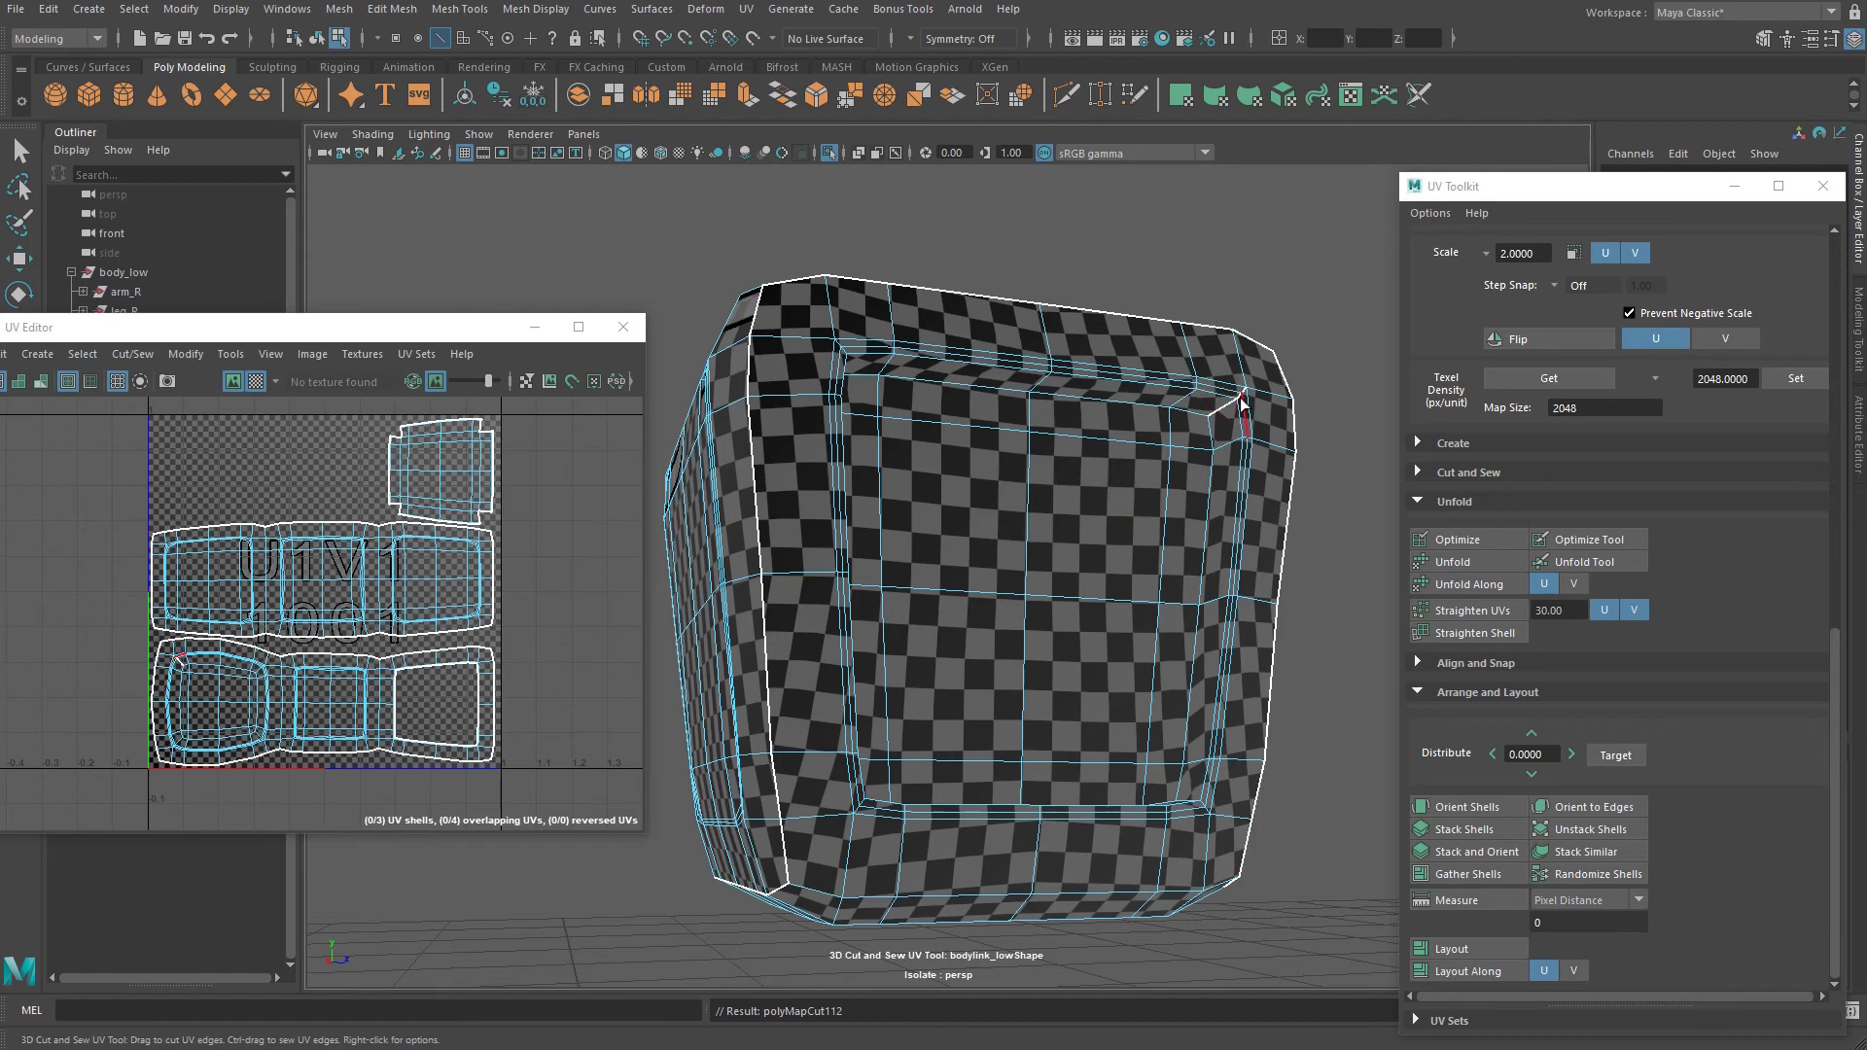
pyautogui.hotkey('ctrl', 'z')
pyautogui.doubleClick(1245, 409)
pyautogui.click(1227, 406)
pyautogui.keyDown('alt'); pyautogui.moveTo(1227, 406); pyautogui.dragTo(984, 423); pyautogui.keyUp('alt')
pyautogui.keyDown('alt'); pyautogui.moveTo(672, 387); pyautogui.dragTo(1265, 863); pyautogui.keyUp('alt')
pyautogui.press('q')
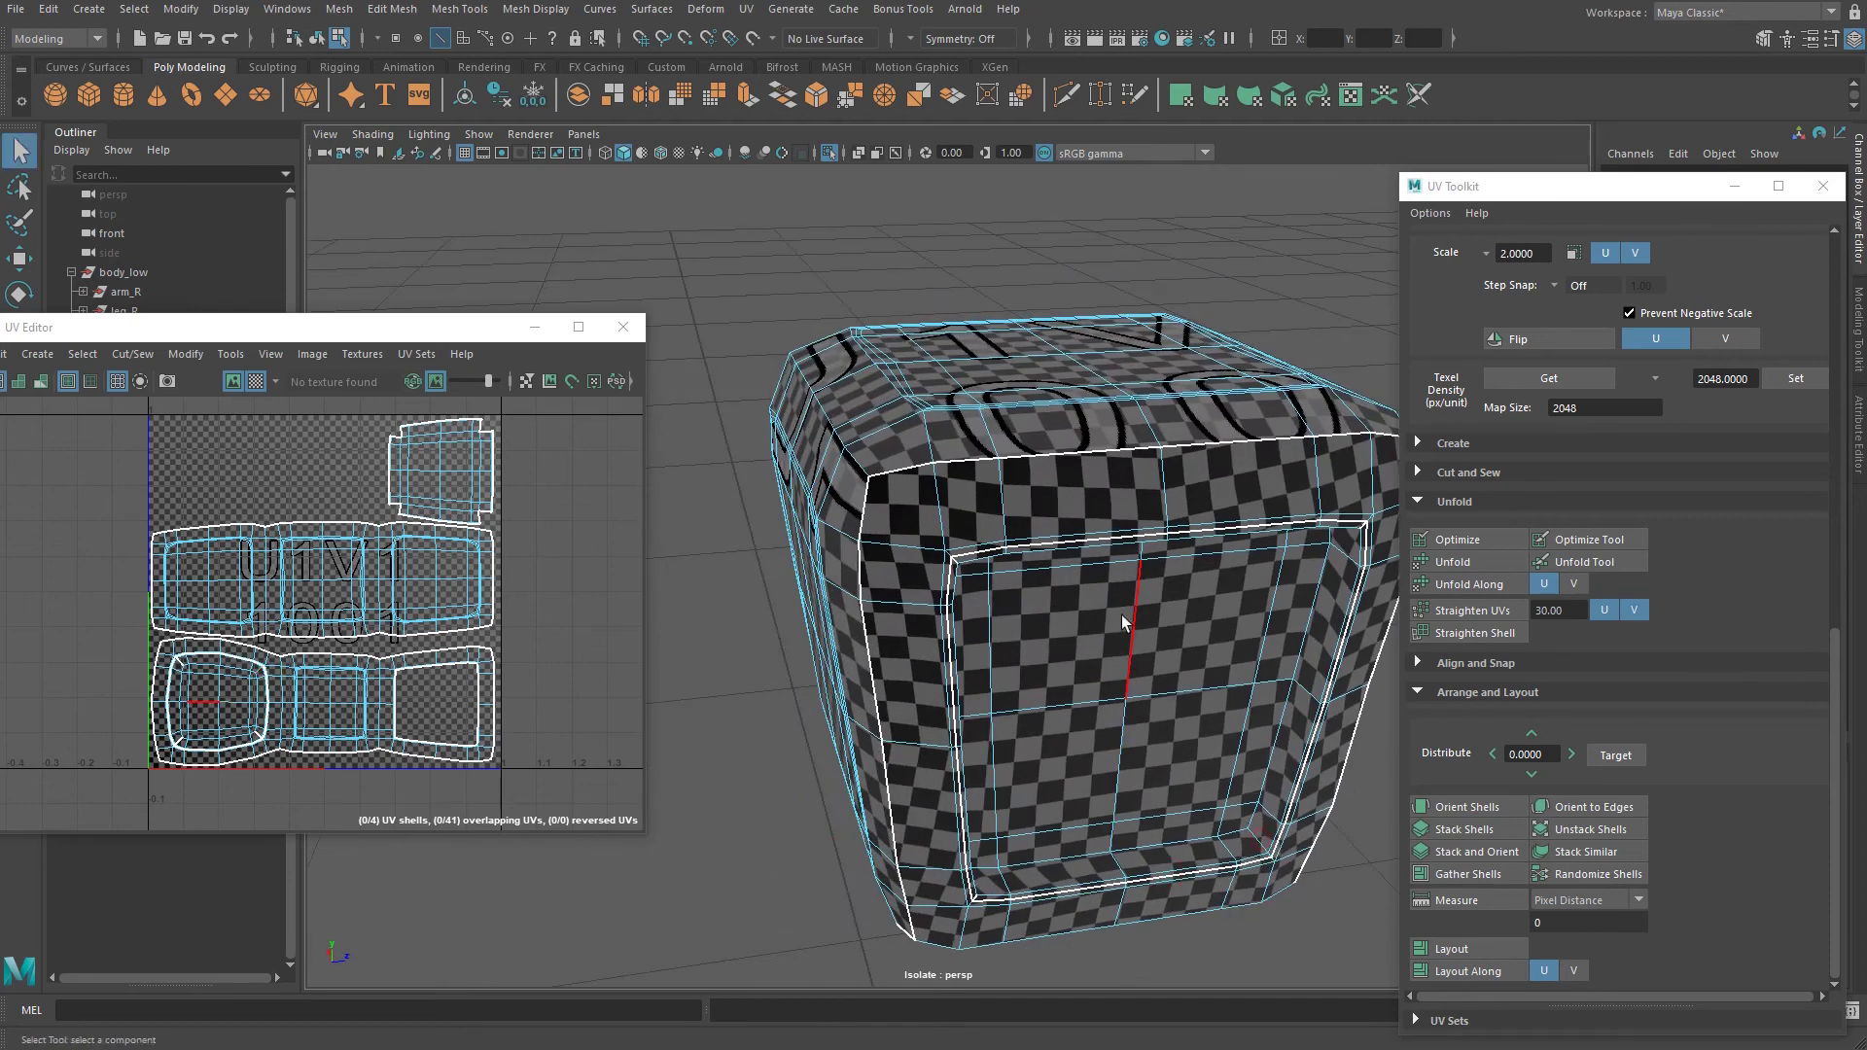
# Cut the remaining lower inner corner edge of the second recess.
pyautogui.click(1259, 838)
pyautogui.moveTo(1223, 744); pyautogui.dragTo(1276, 634, button='right')
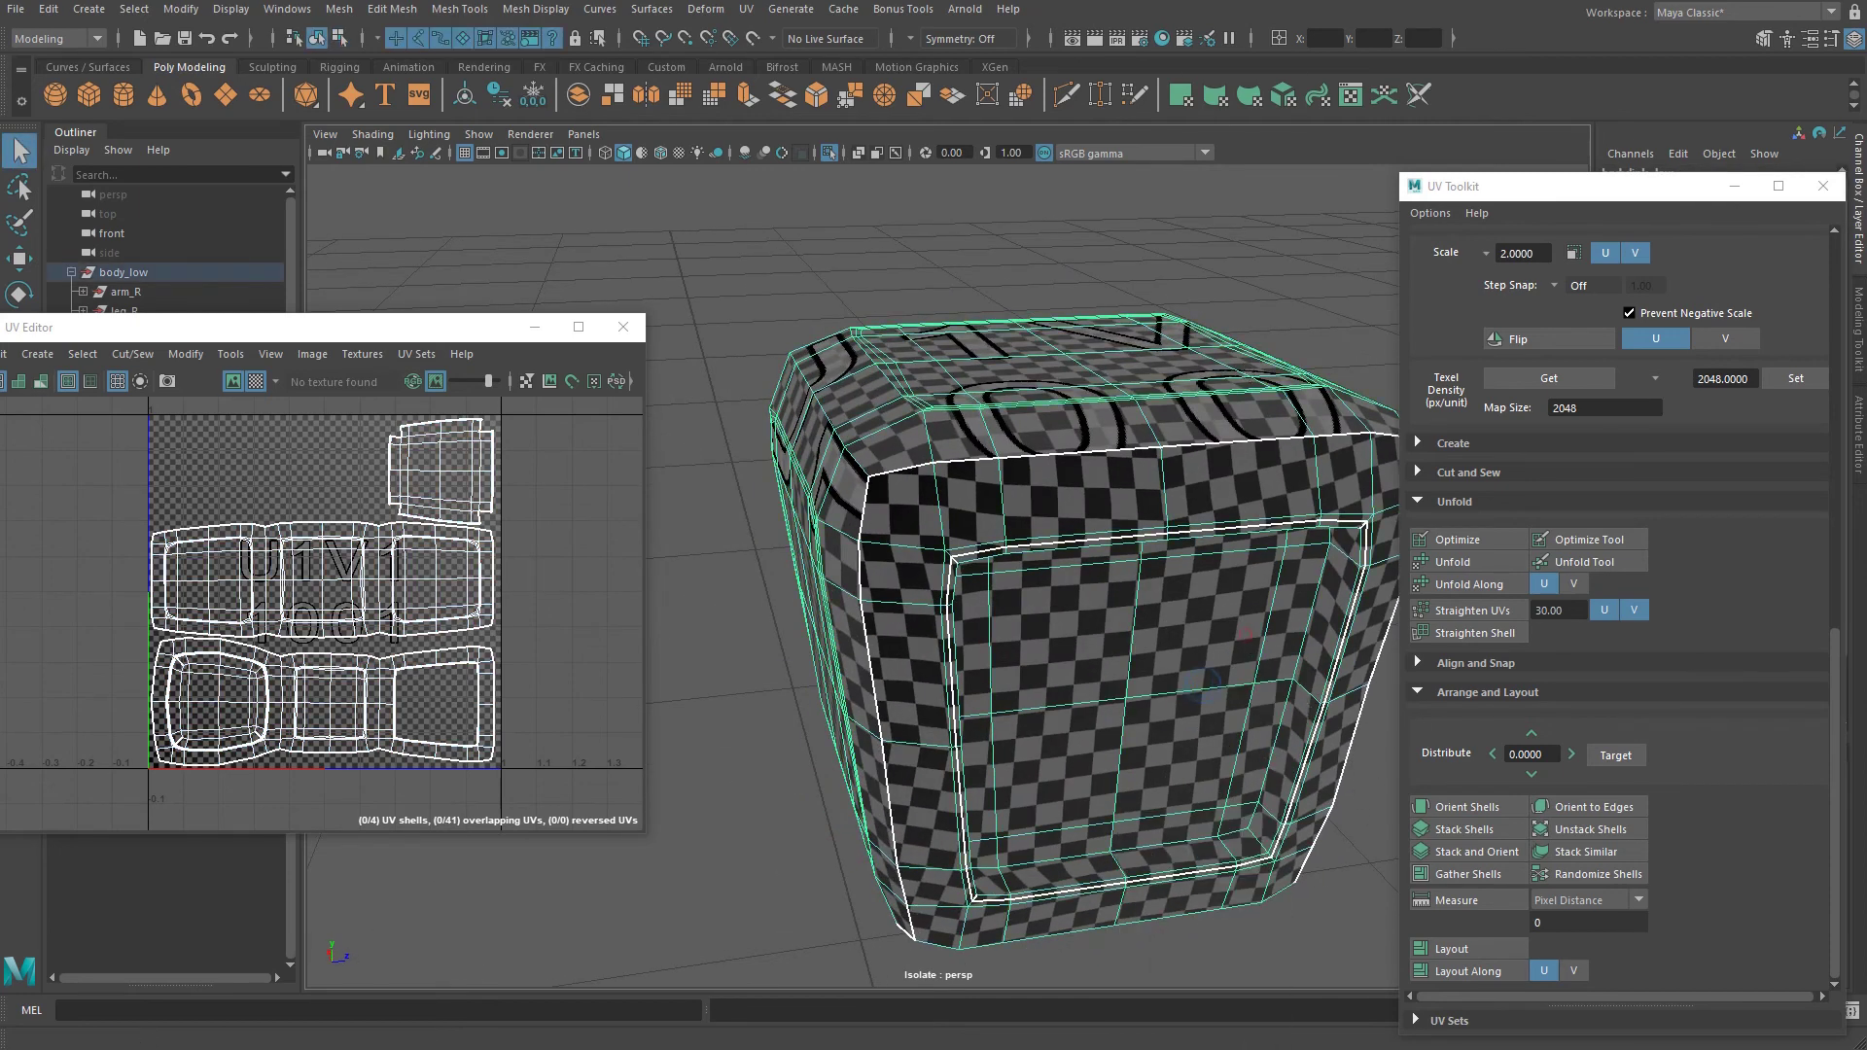
pyautogui.click(1420, 95)
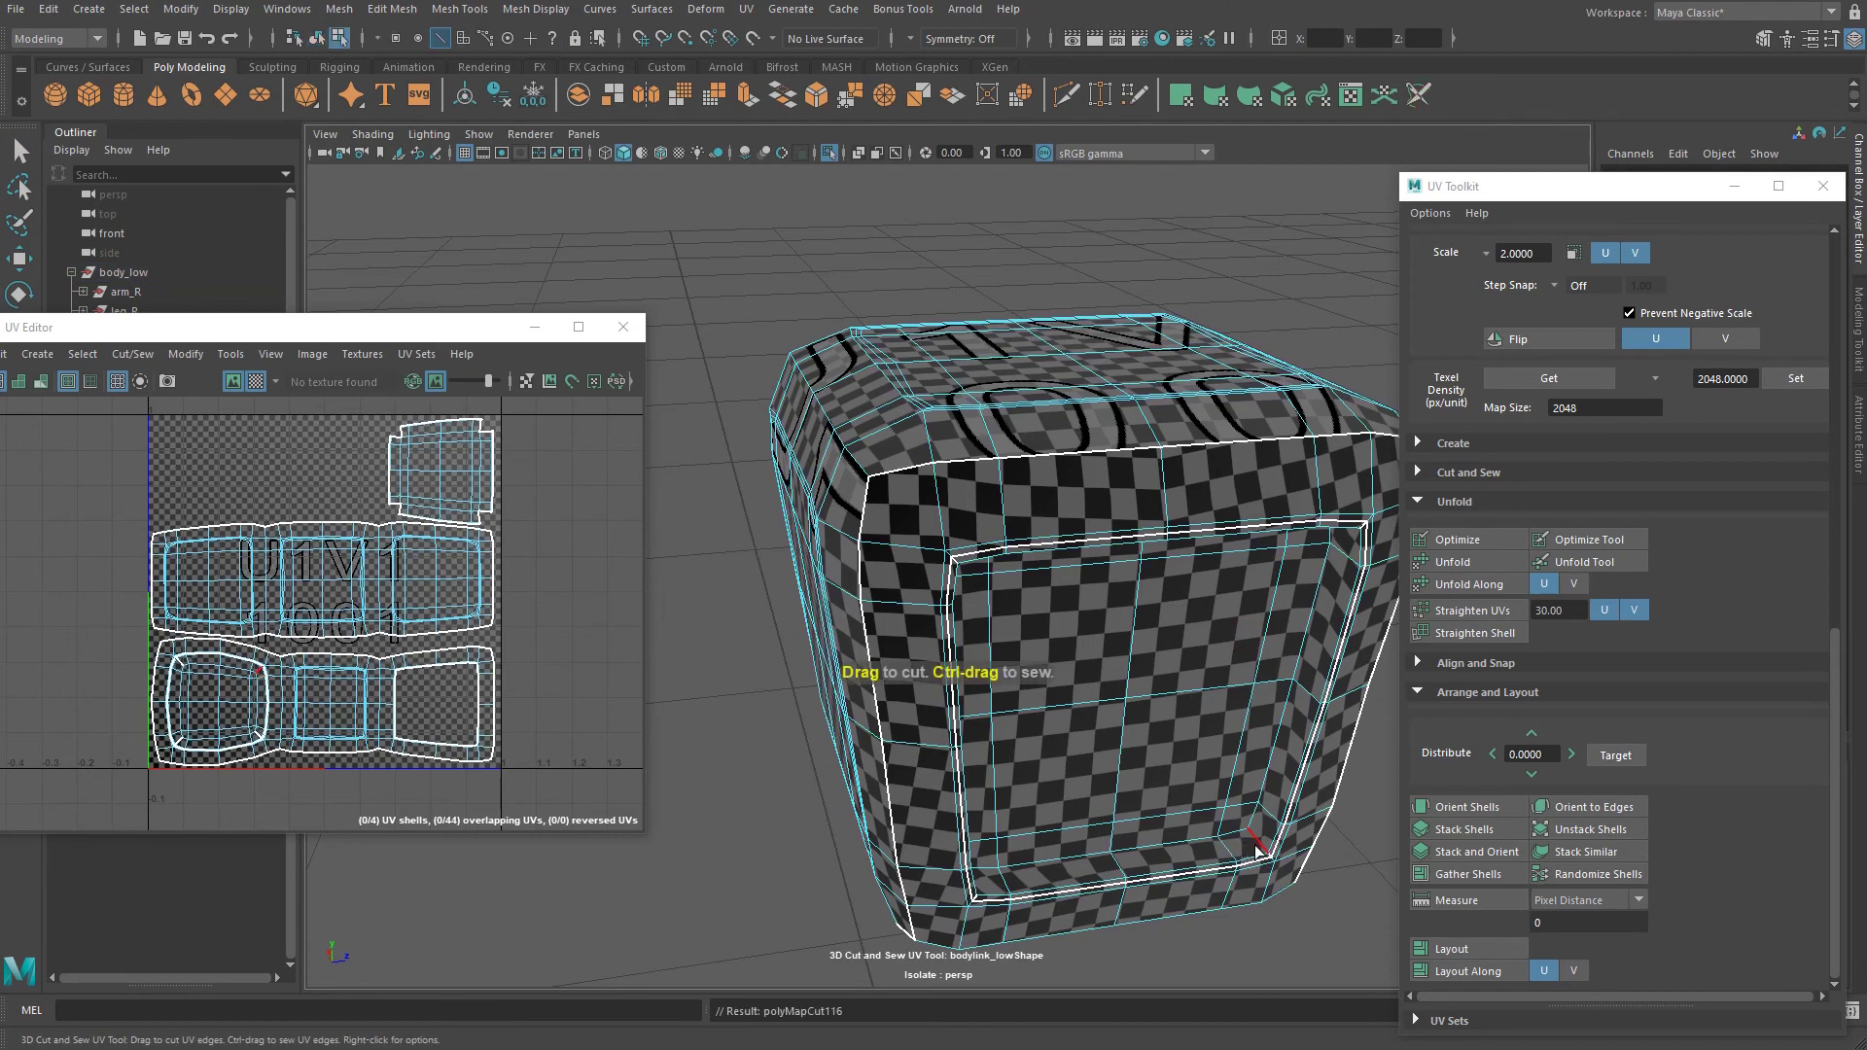
# Return to object selection and unfold, orient and lay out the body link's UVs with both recess shells separated.
pyautogui.moveTo(1194, 662); pyautogui.dragTo(1257, 605, button='right')
pyautogui.press('q')
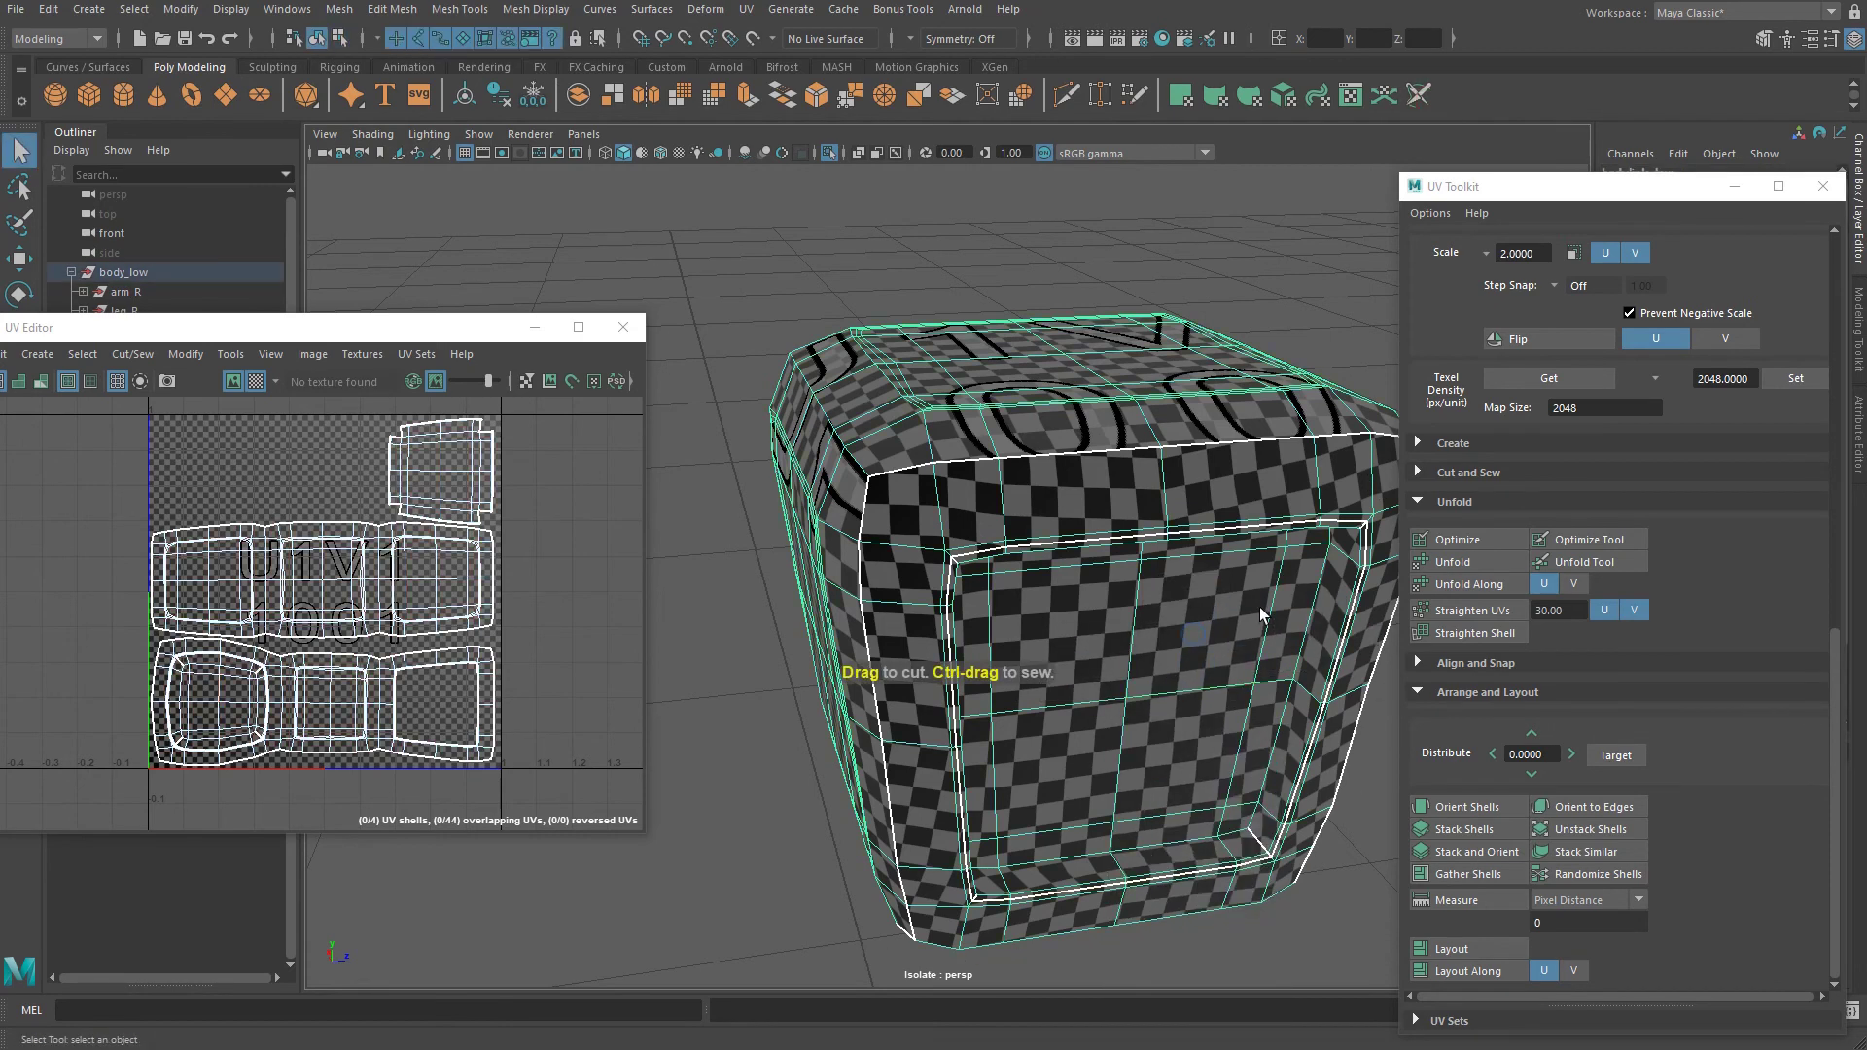
pyautogui.click(1459, 562)
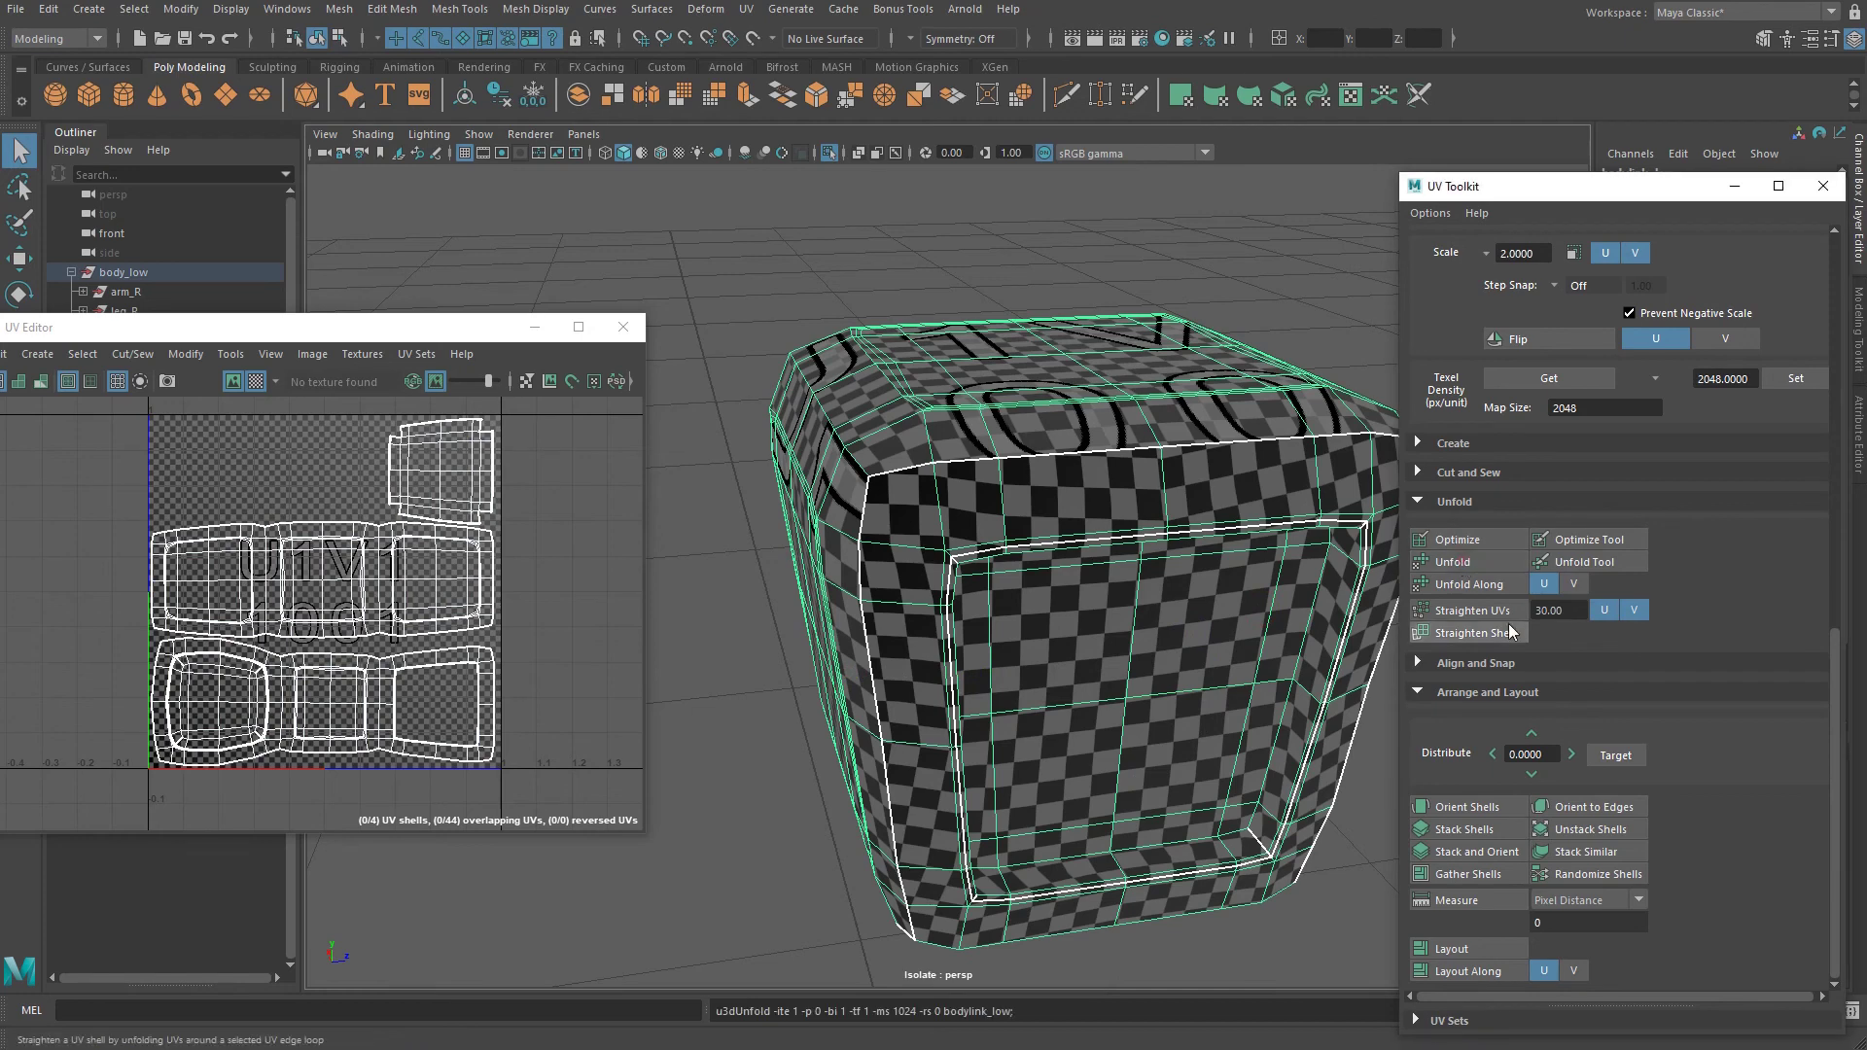
pyautogui.click(1494, 814)
pyautogui.click(1488, 945)
pyautogui.click(1223, 739)
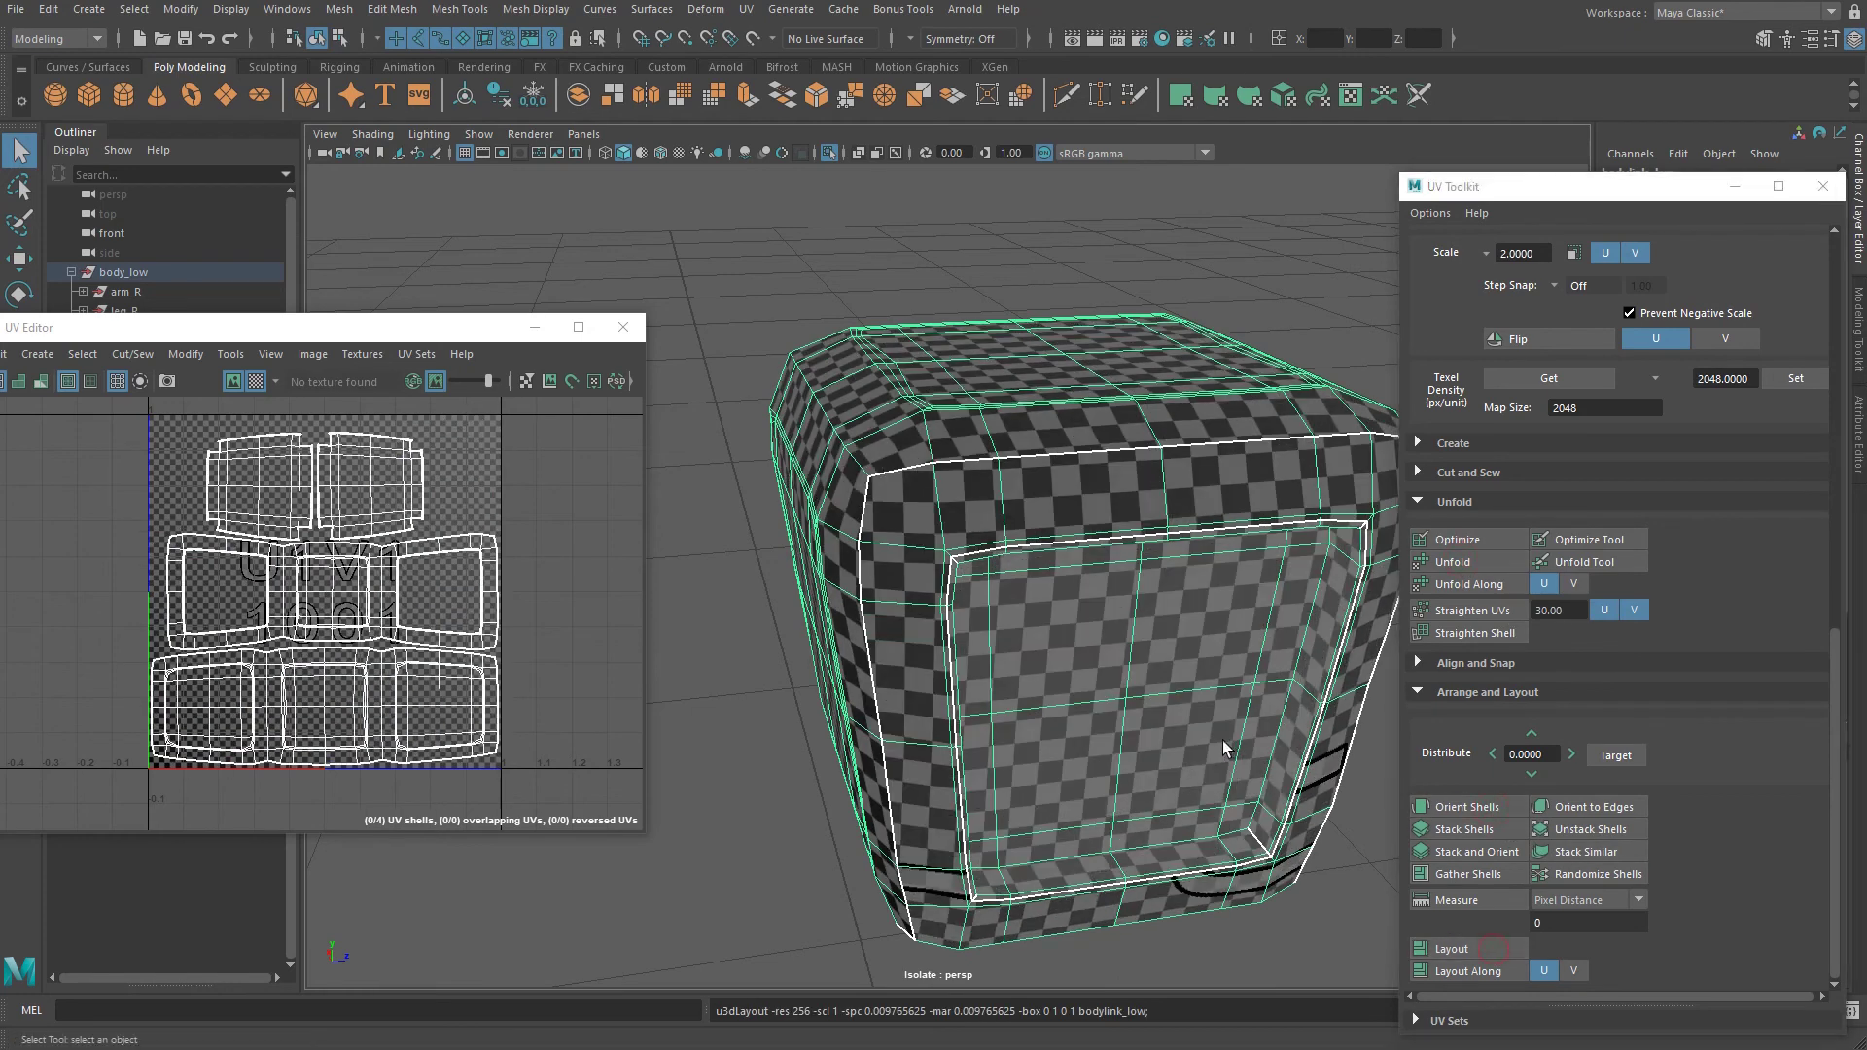
# Set symmetry to Object X and turn off isolation so the whole robot shows around the body link.
pyautogui.keyDown('alt'); pyautogui.moveTo(1301, 834); pyautogui.dragTo(1118, 798); pyautogui.keyUp('alt')
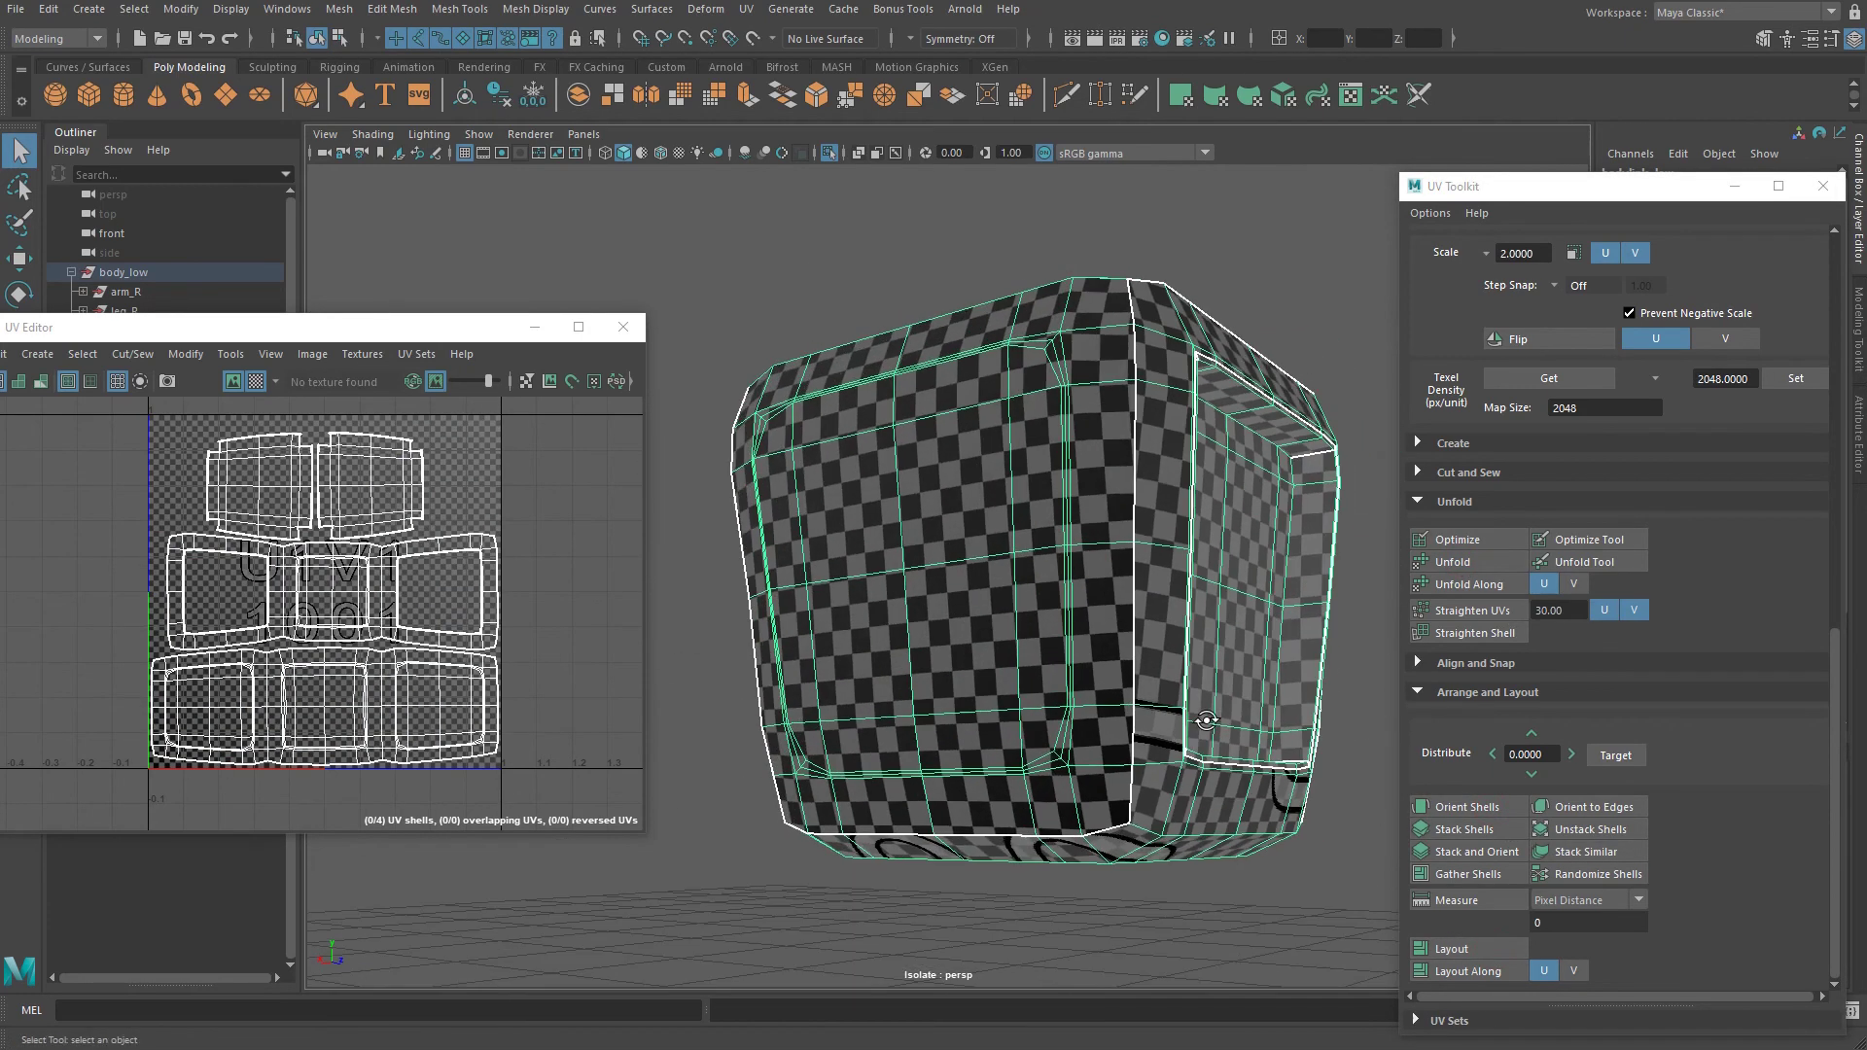
pyautogui.click(914, 39)
pyautogui.click(960, 71)
pyautogui.keyDown('alt'); pyautogui.moveTo(1075, 235); pyautogui.dragTo(983, 369); pyautogui.keyUp('alt')
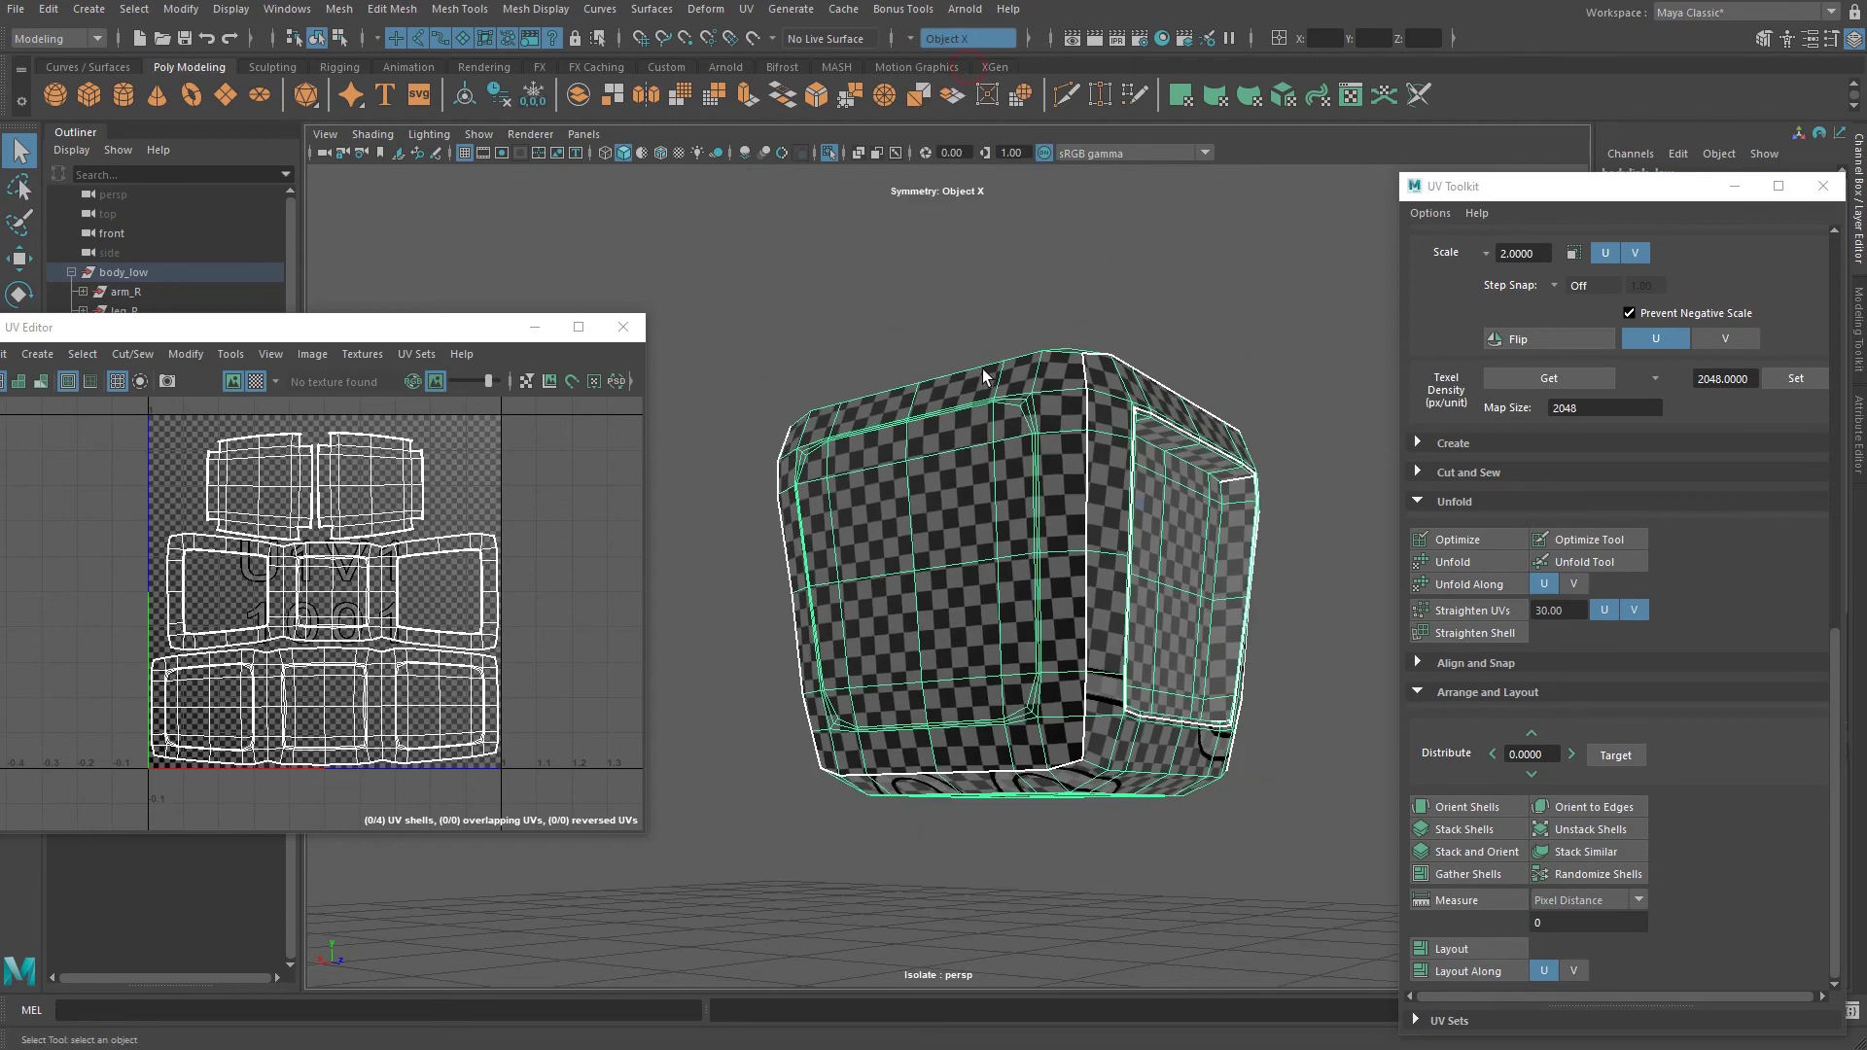
pyautogui.moveTo(978, 362); pyautogui.dragTo(1066, 323, button='right')
pyautogui.click(829, 152)
pyautogui.keyDown('alt'); pyautogui.moveTo(1101, 515); pyautogui.dragTo(1187, 587); pyautogui.keyUp('alt')
pyautogui.keyDown('alt'); pyautogui.moveTo(994, 605); pyautogui.dragTo(1033, 610); pyautogui.keyUp('alt')
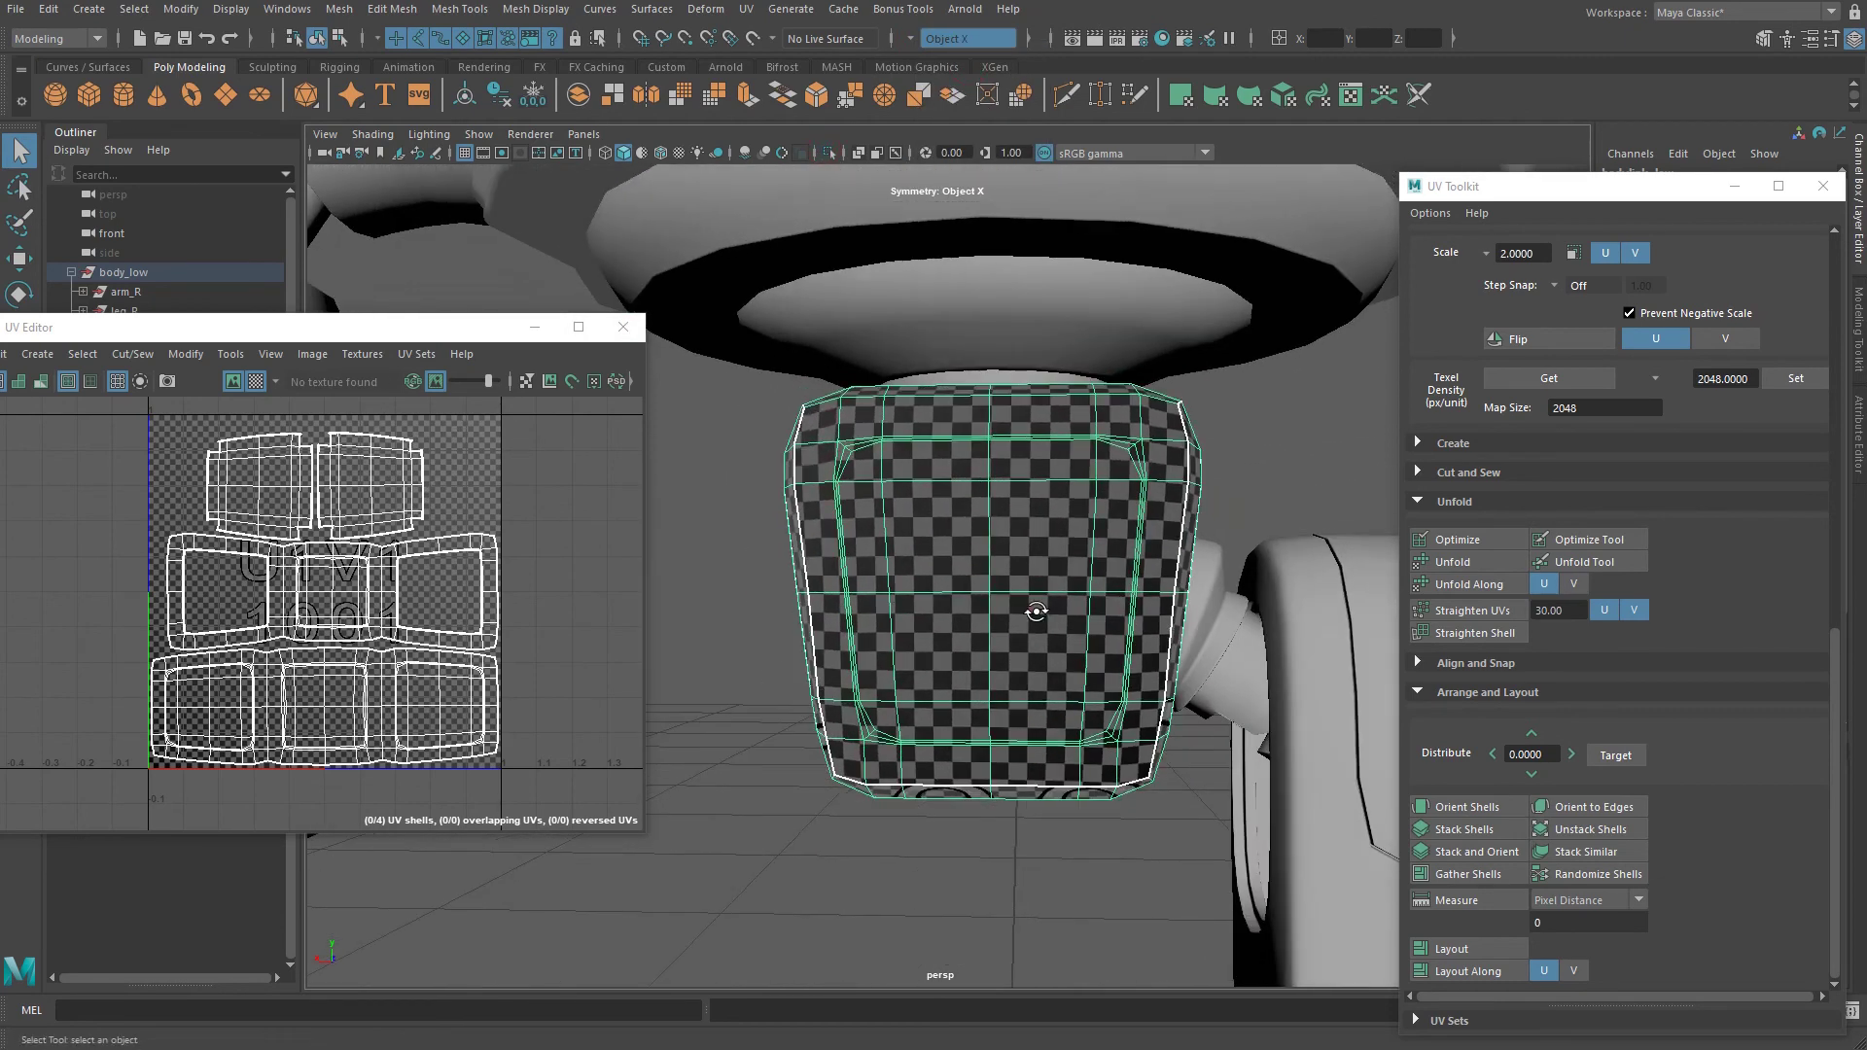
# Select the body link with the round pieces beneath the main body, excluding the body, and compare their checker sizes.
pyautogui.moveTo(995, 849); pyautogui.dragTo(904, 294)
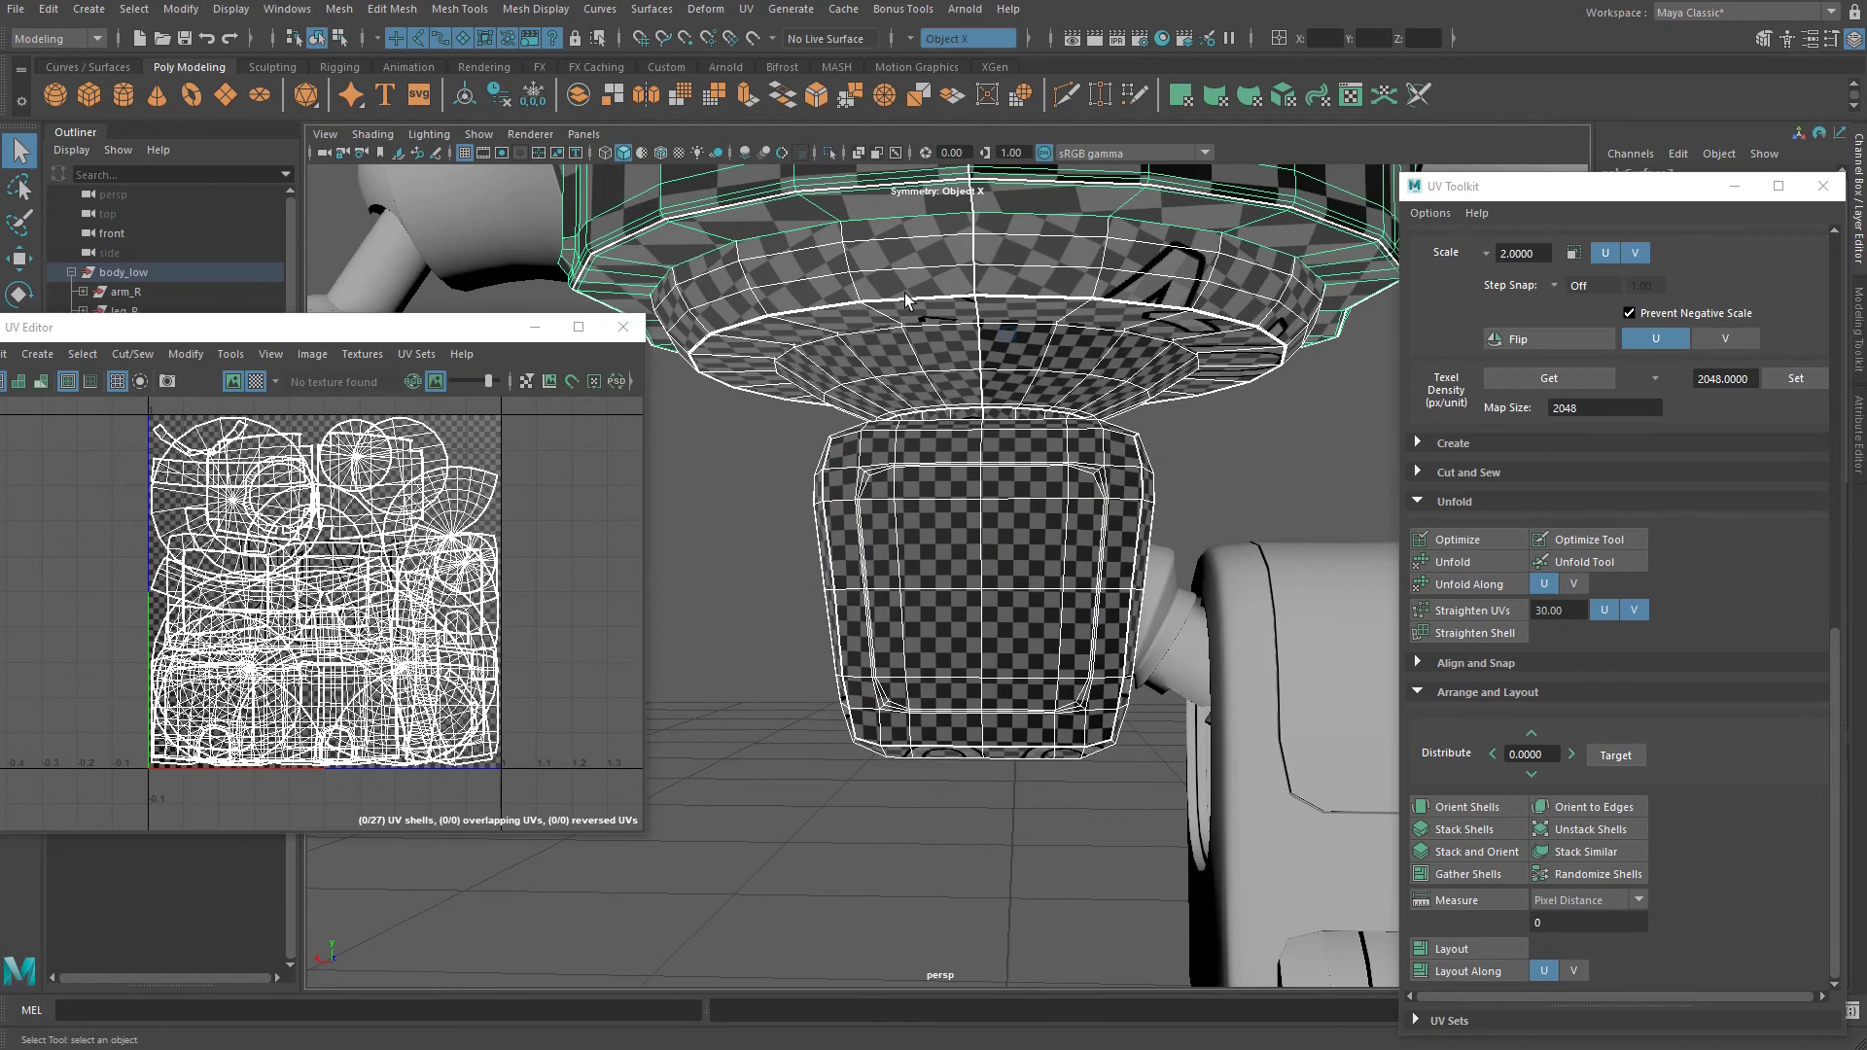
pyautogui.keyDown('alt'); pyautogui.moveTo(1024, 342); pyautogui.dragTo(950, 329, button='right'); pyautogui.keyUp('alt')
pyautogui.keyDown('ctrl'); pyautogui.click(1157, 254); pyautogui.keyUp('ctrl')
pyautogui.keyDown('alt'); pyautogui.moveTo(1041, 465); pyautogui.dragTo(979, 490); pyautogui.keyUp('alt')
pyautogui.keyDown('alt'); pyautogui.moveTo(979, 487); pyautogui.dragTo(1056, 611, button='right'); pyautogui.keyUp('alt')
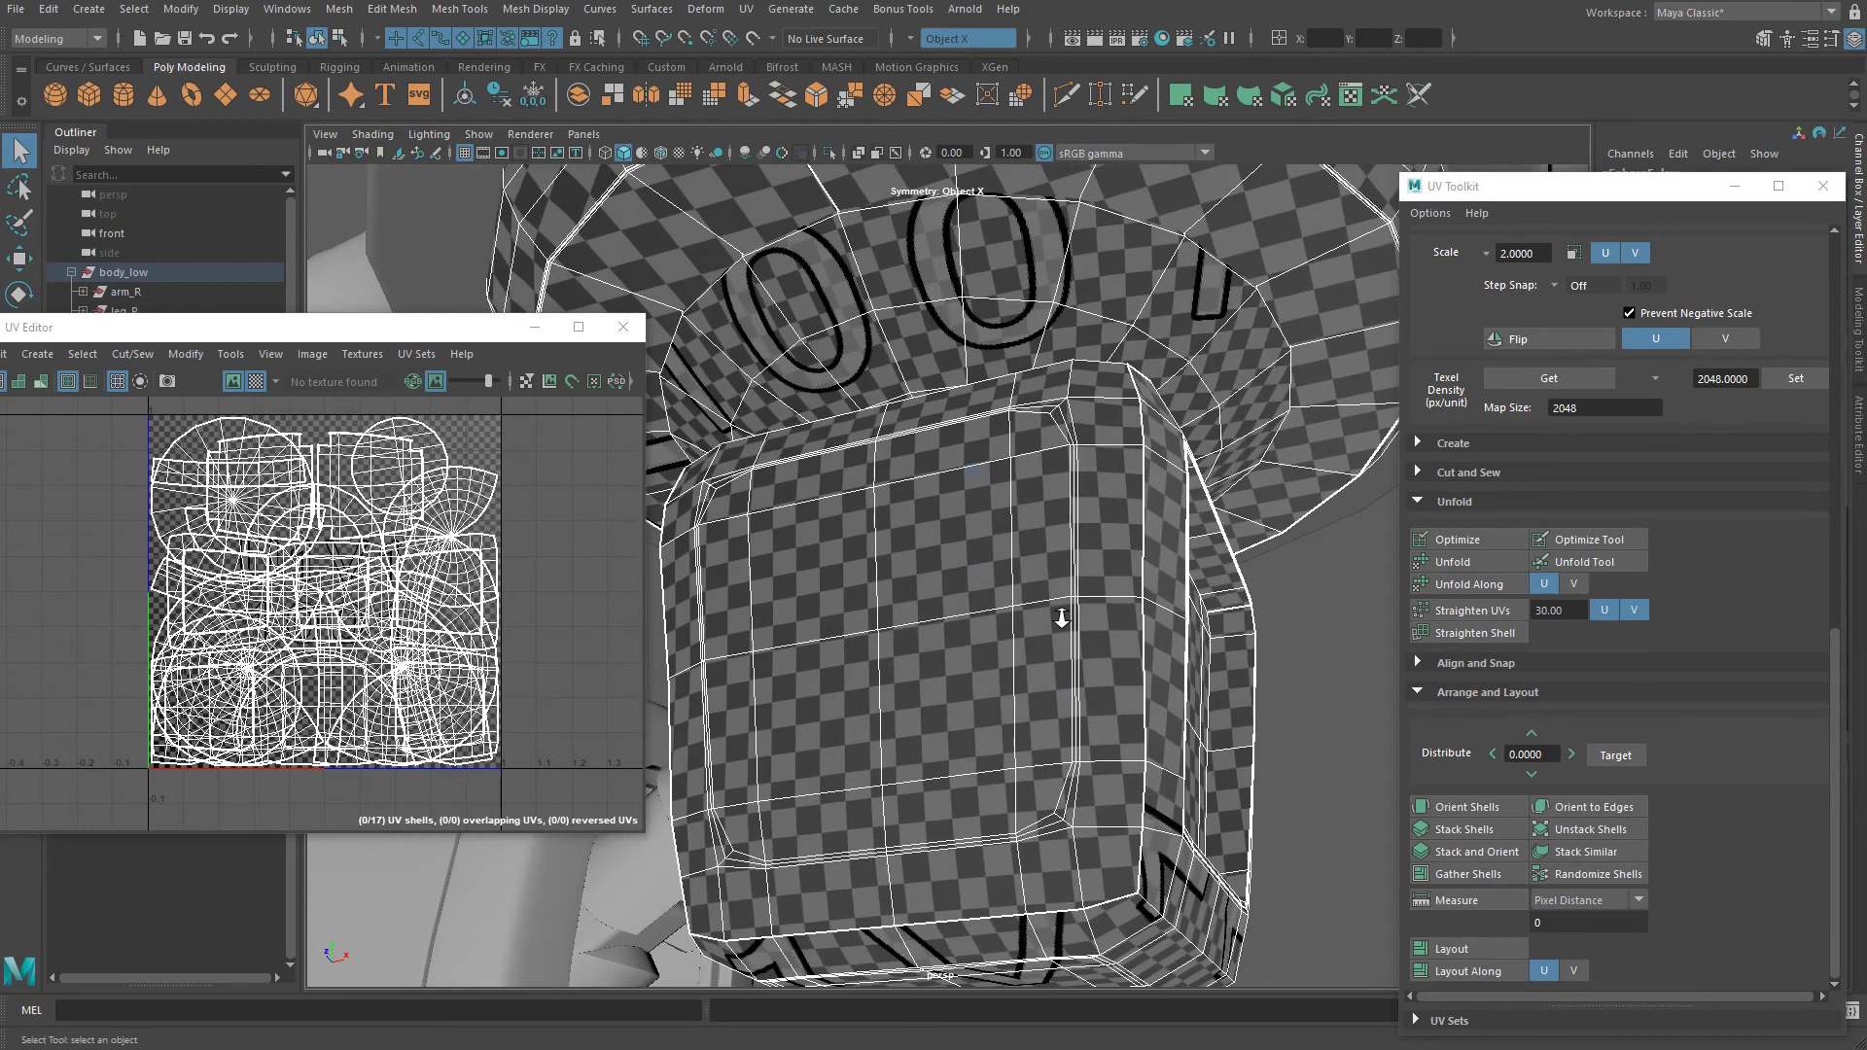
pyautogui.keyDown('alt'); pyautogui.moveTo(973, 263); pyautogui.dragTo(1005, 453, button='middle'); pyautogui.keyUp('alt')
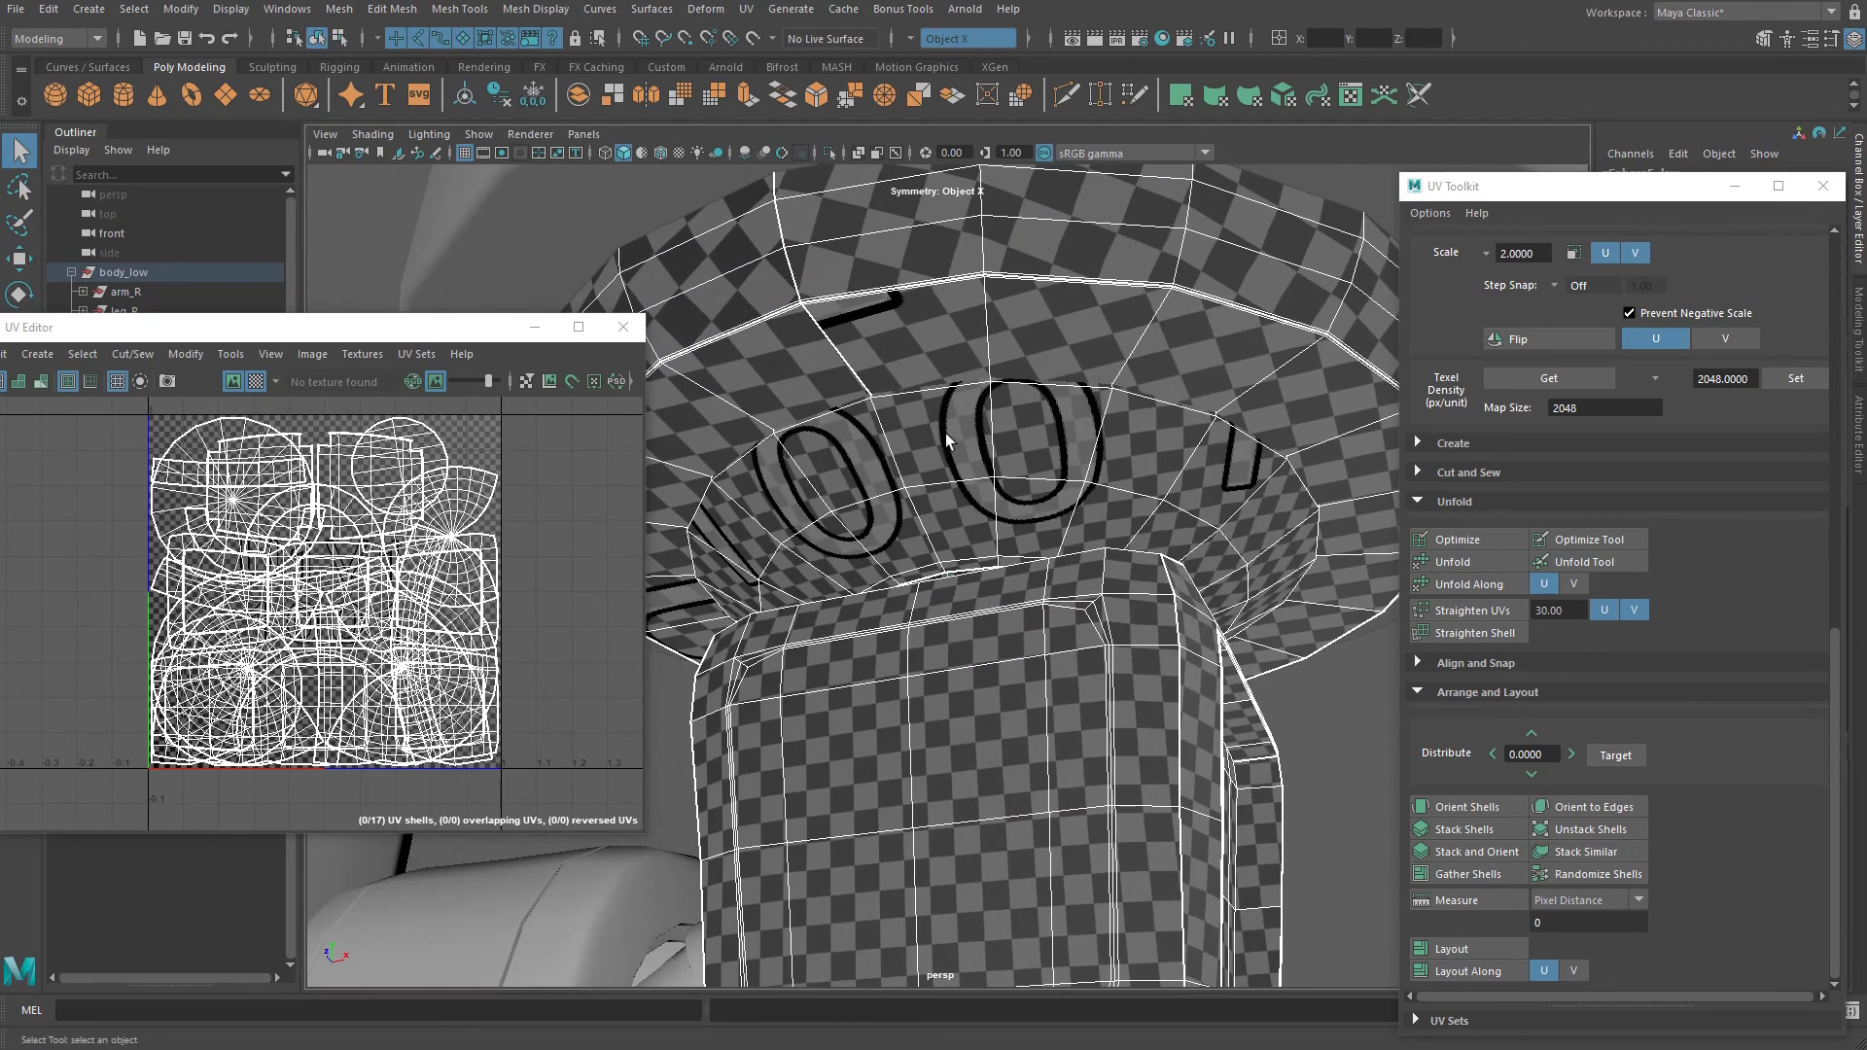
pyautogui.keyDown('alt'); pyautogui.moveTo(946, 434); pyautogui.dragTo(703, 443, button='right'); pyautogui.keyUp('alt')
pyautogui.keyDown('alt'); pyautogui.moveTo(856, 428); pyautogui.dragTo(939, 518); pyautogui.keyUp('alt')
pyautogui.keyDown('alt'); pyautogui.moveTo(1061, 802); pyautogui.dragTo(1049, 819); pyautogui.keyUp('alt')
# Reselect the body link and the round pieces above it without the main body, and lay out their UVs together.
pyautogui.moveTo(1114, 920); pyautogui.dragTo(1086, 565)
pyautogui.keyDown('ctrl'); pyautogui.click(1154, 345); pyautogui.keyUp('ctrl')
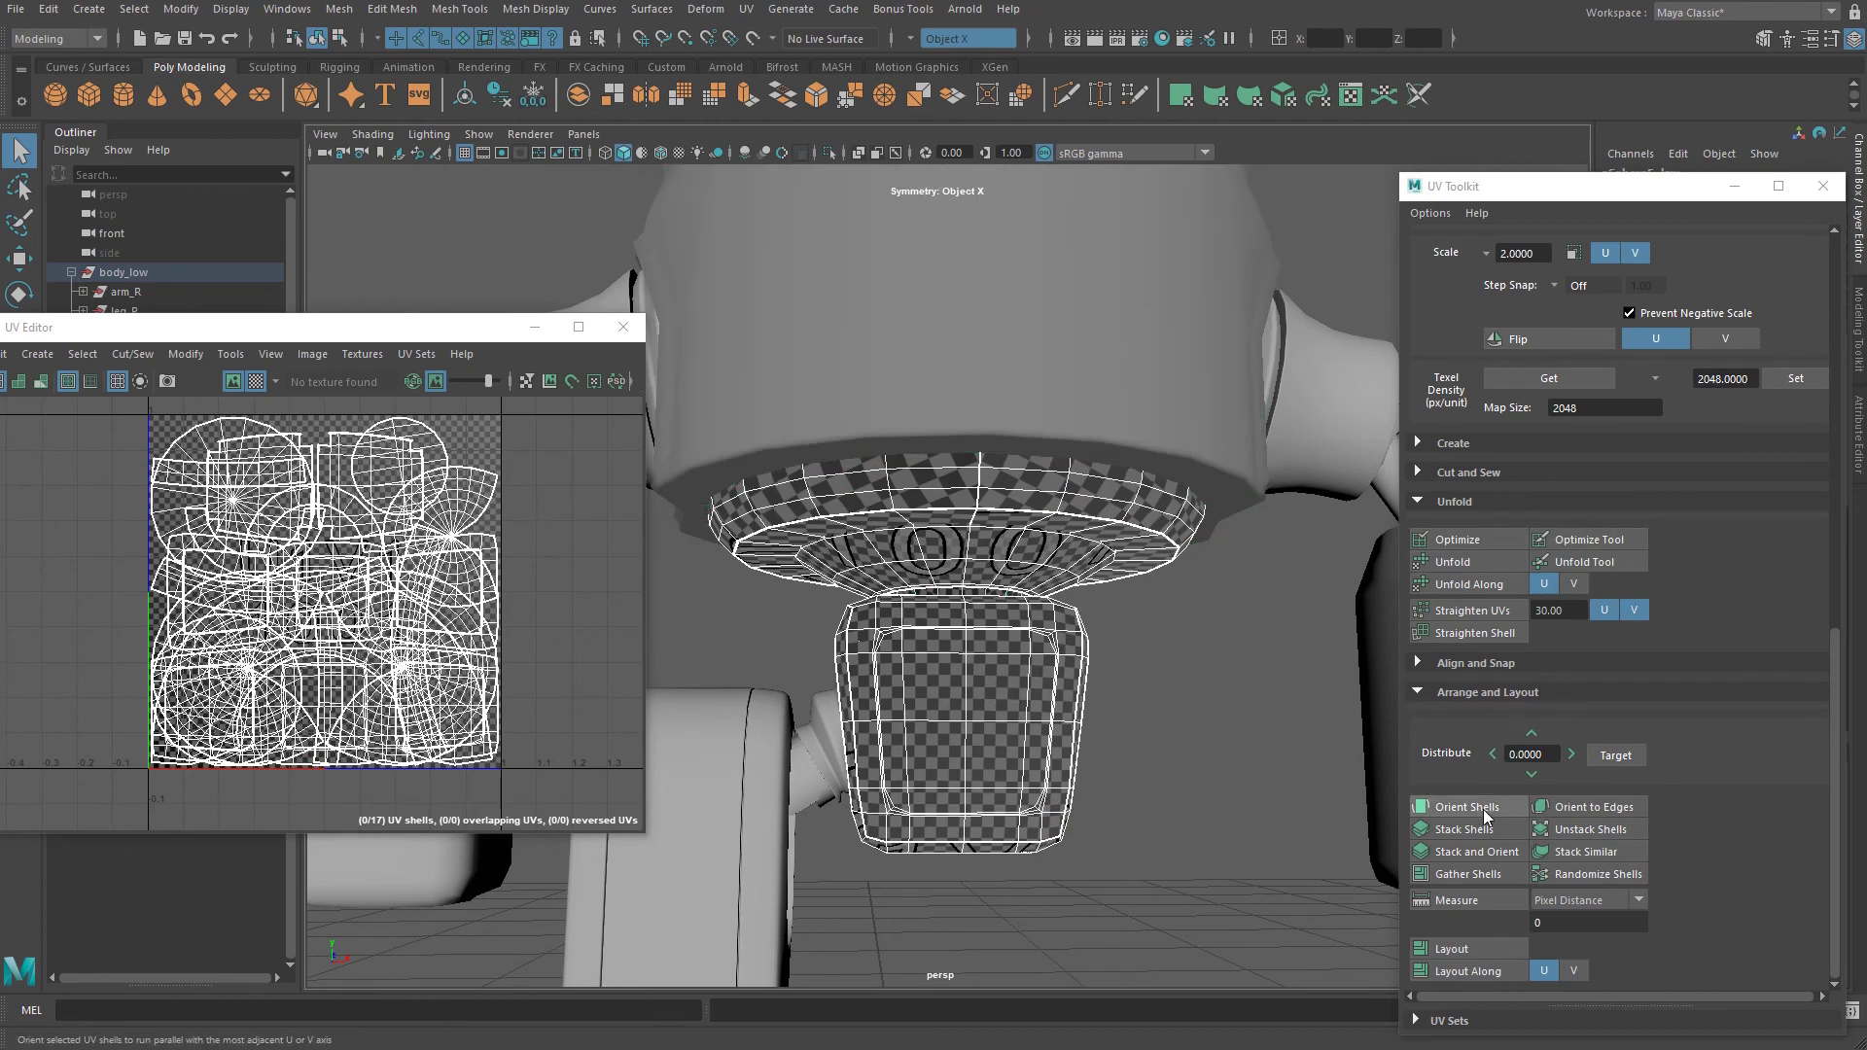
pyautogui.click(1486, 943)
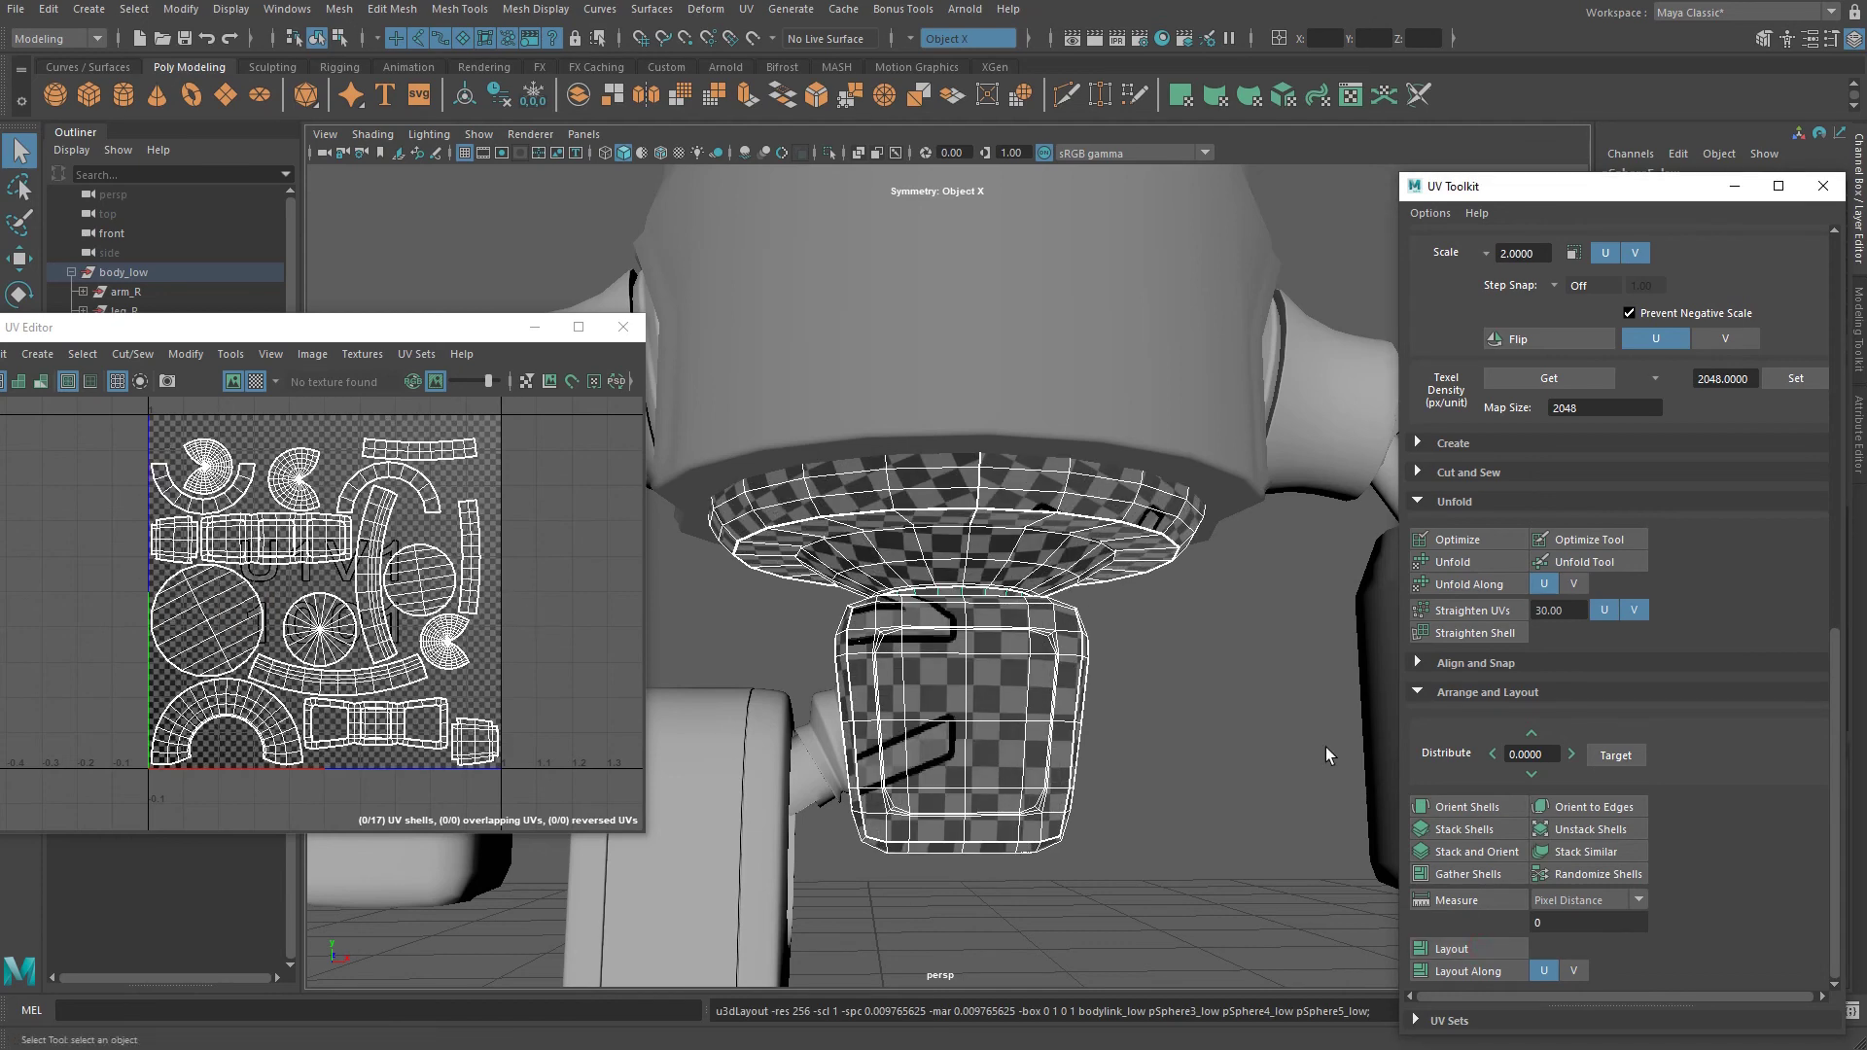
pyautogui.click(1474, 950)
# Open the UV layout options and try laying out the selected pieces with the Legacy method.
pyautogui.moveTo(337, 332); pyautogui.dragTo(378, 245)
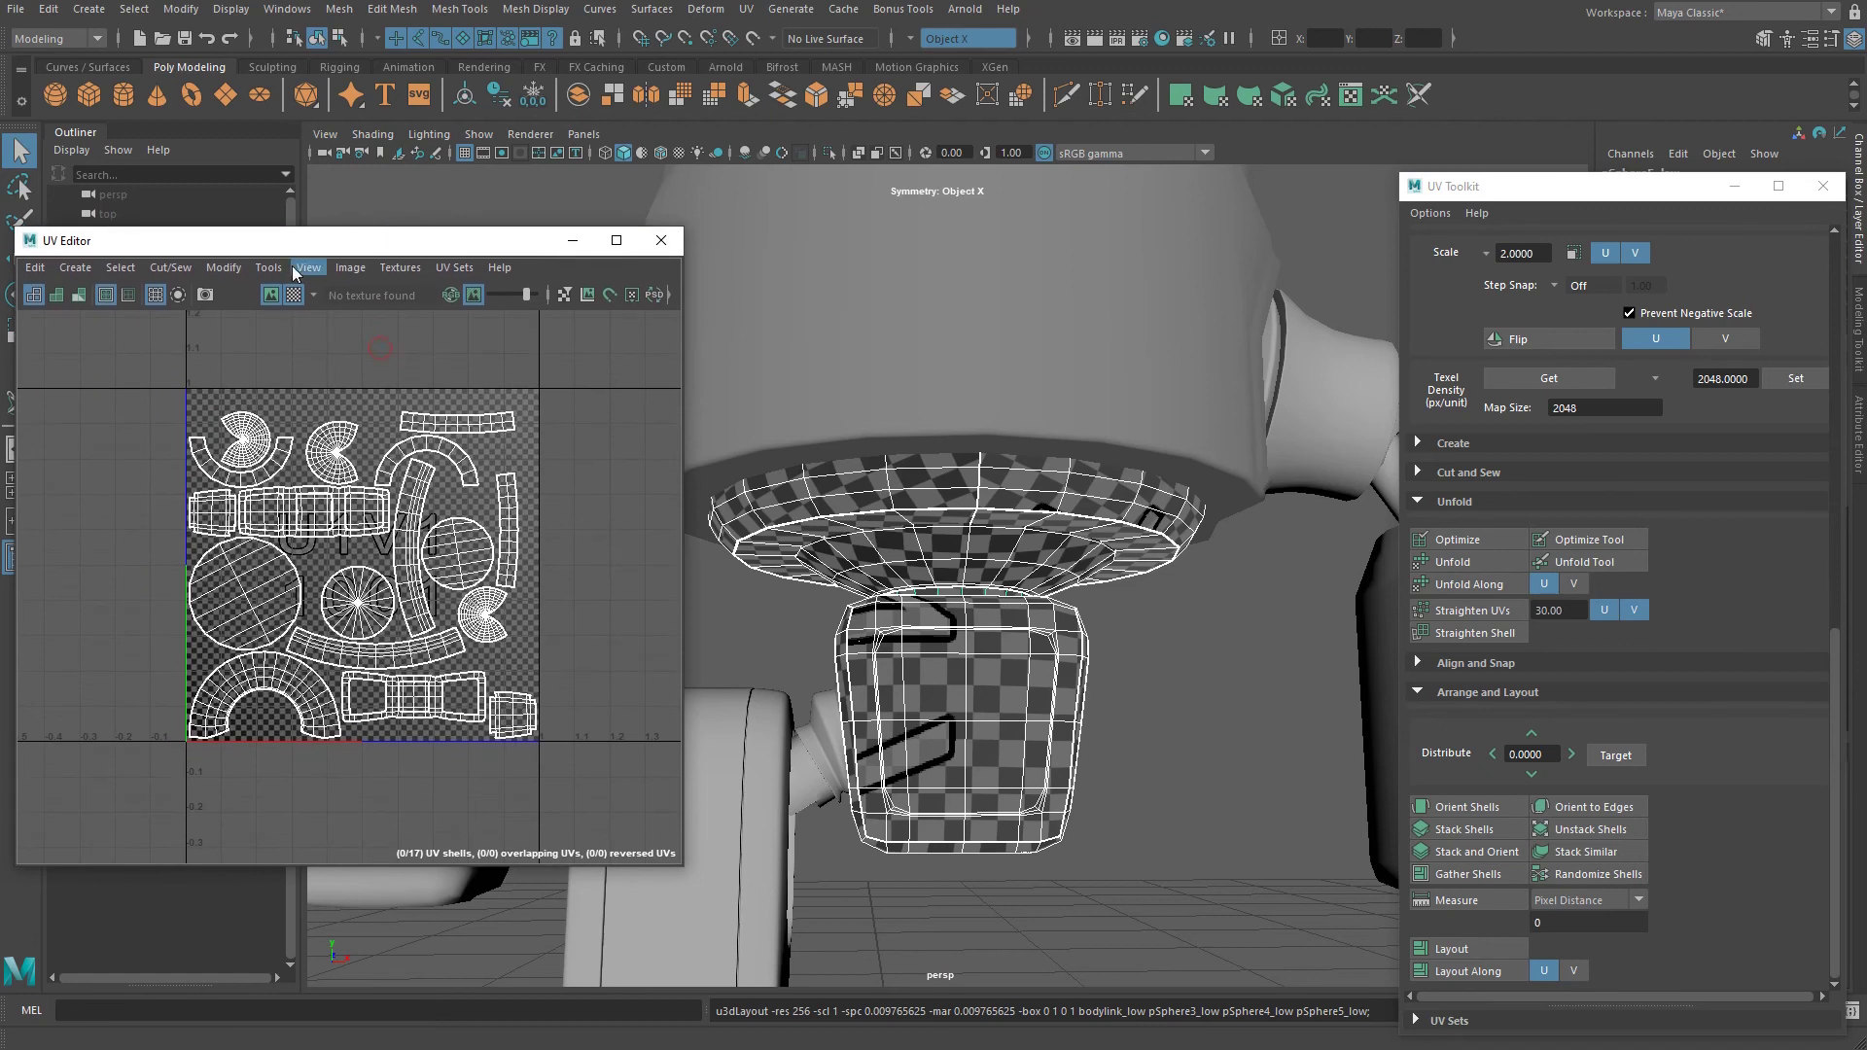
pyautogui.click(277, 270)
pyautogui.moveTo(220, 267)
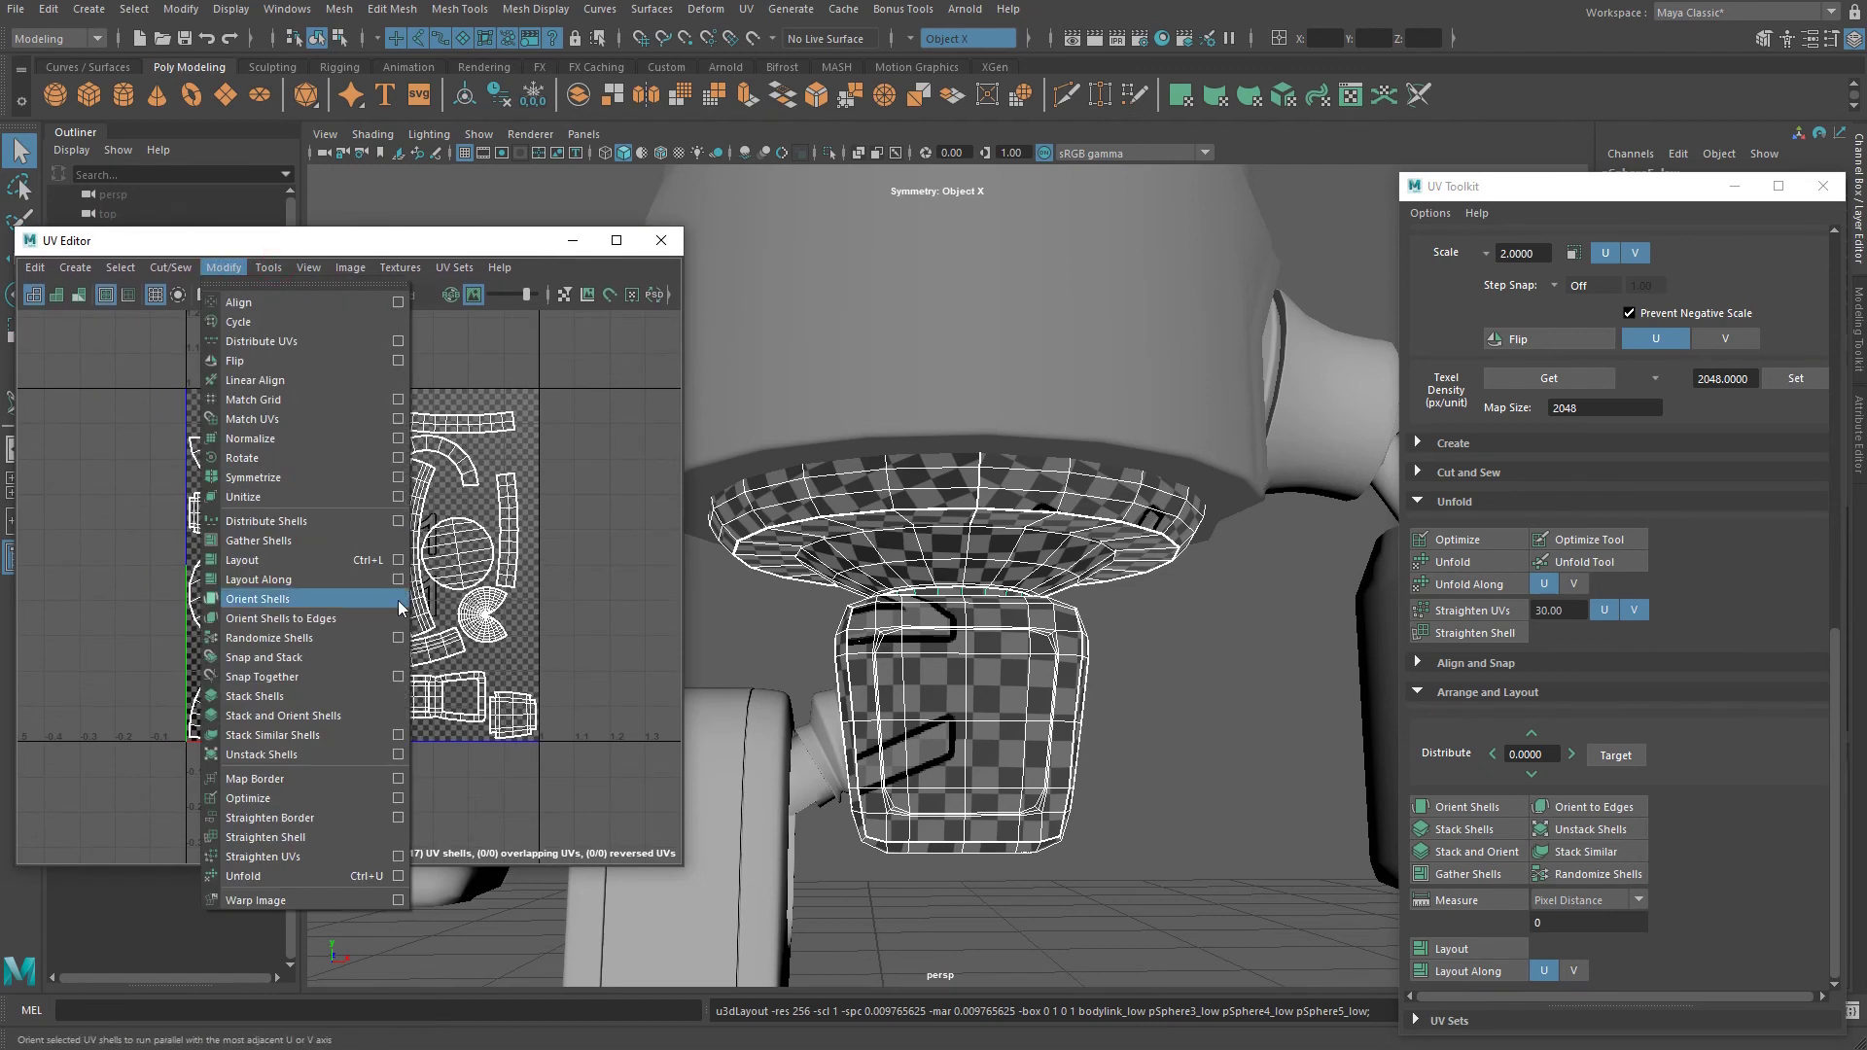
pyautogui.click(398, 562)
pyautogui.moveTo(308, 162); pyautogui.dragTo(1387, 245)
pyautogui.click(1293, 305)
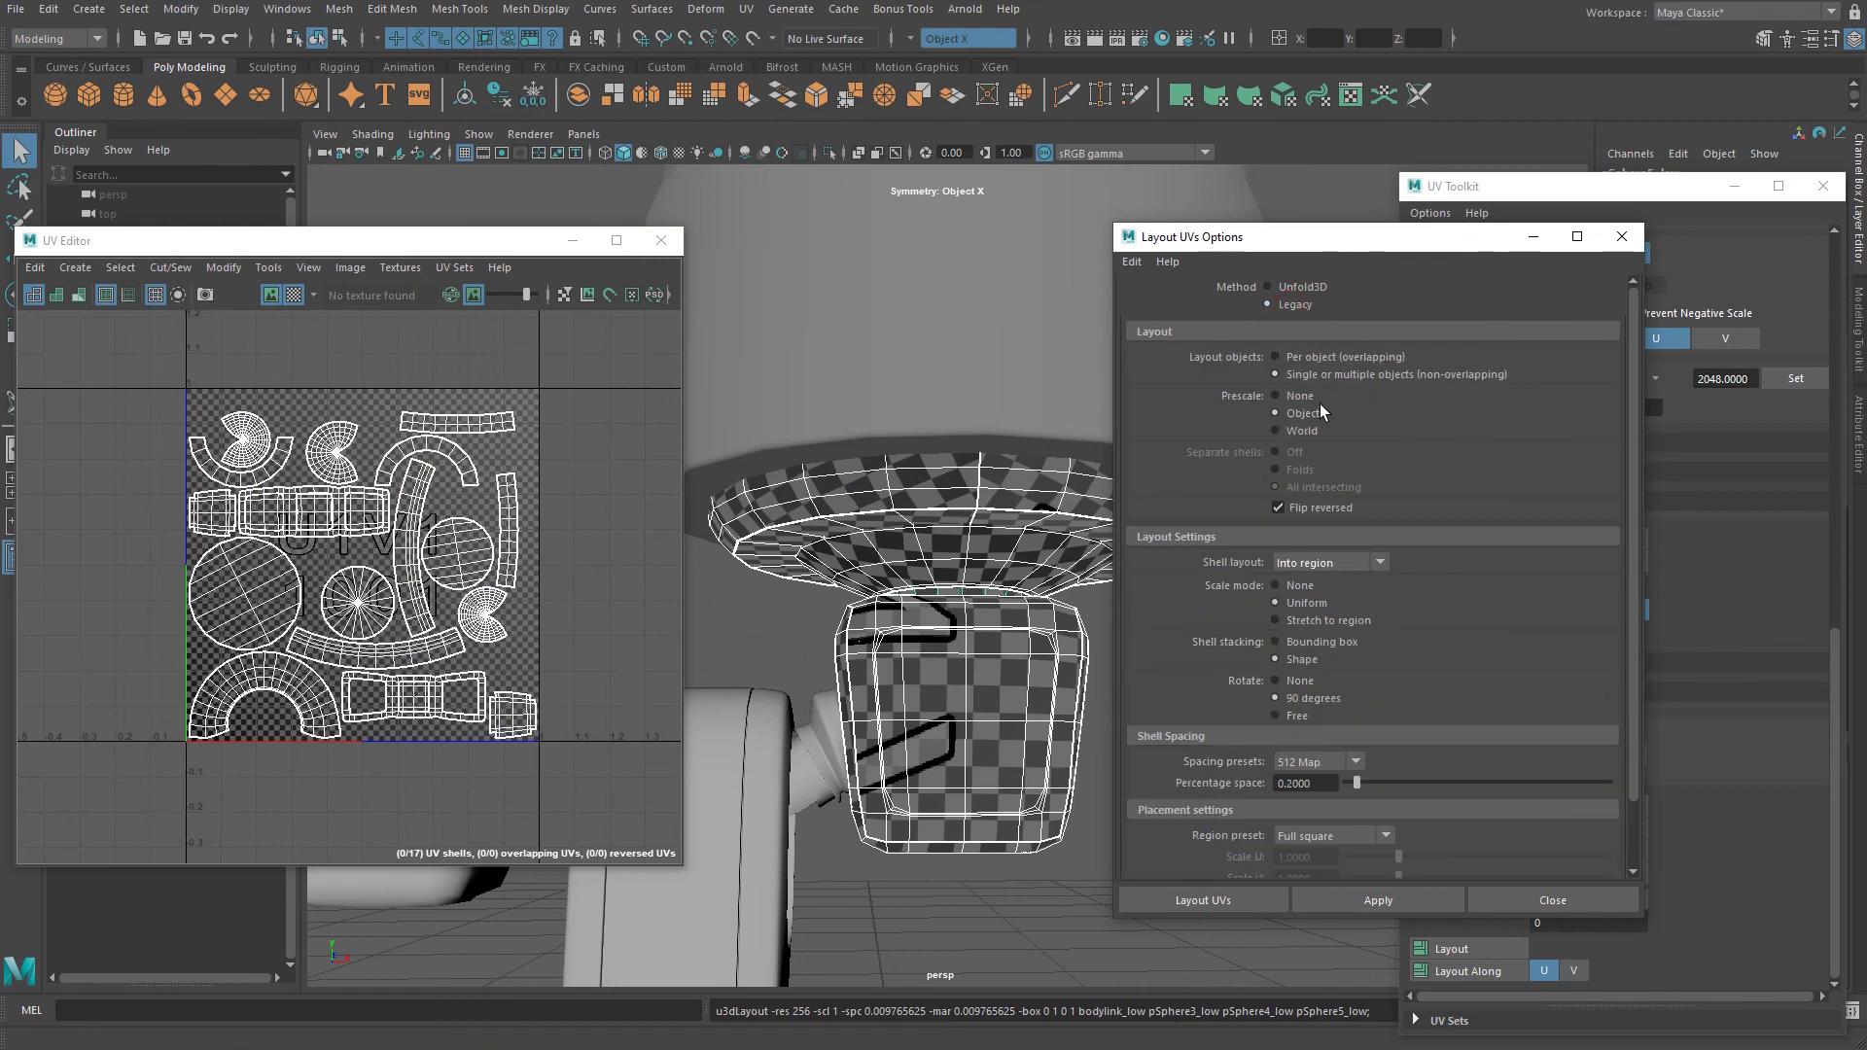
pyautogui.click(1374, 901)
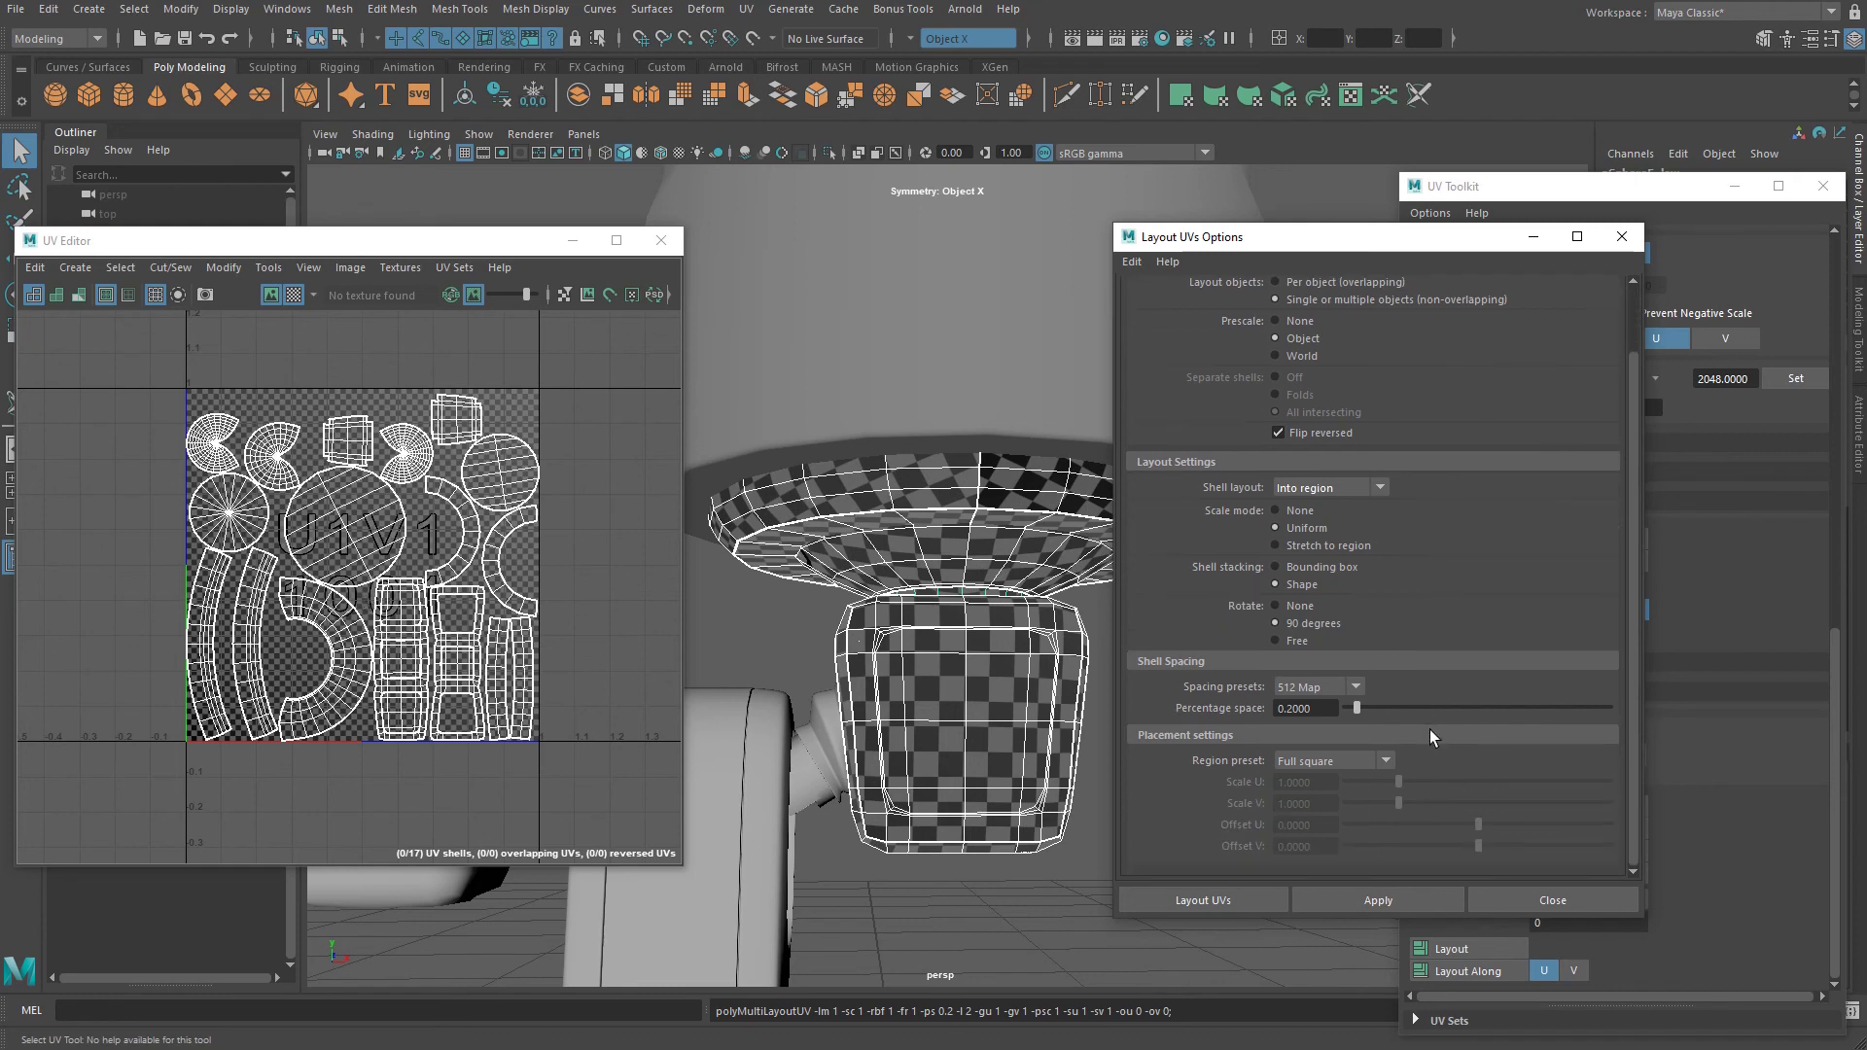
pyautogui.scroll(-1, 1432, 727)
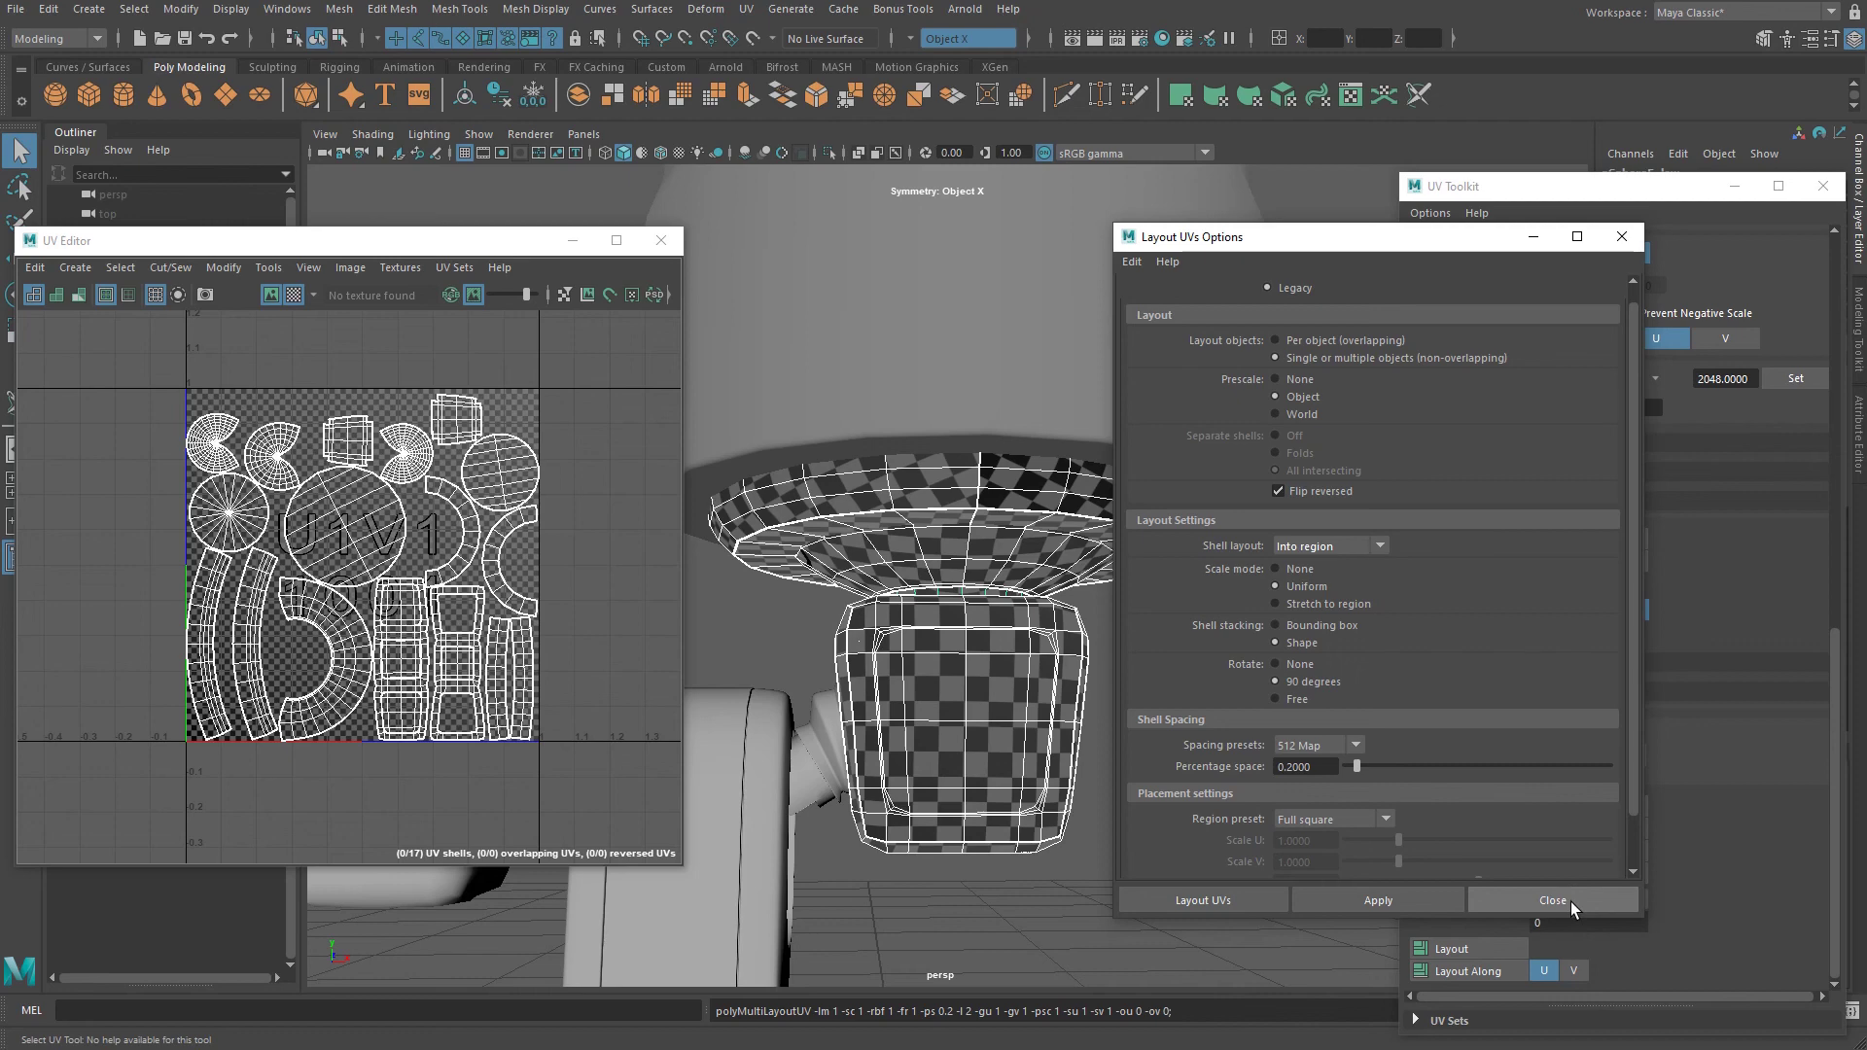
pyautogui.scroll(1, 1336, 373)
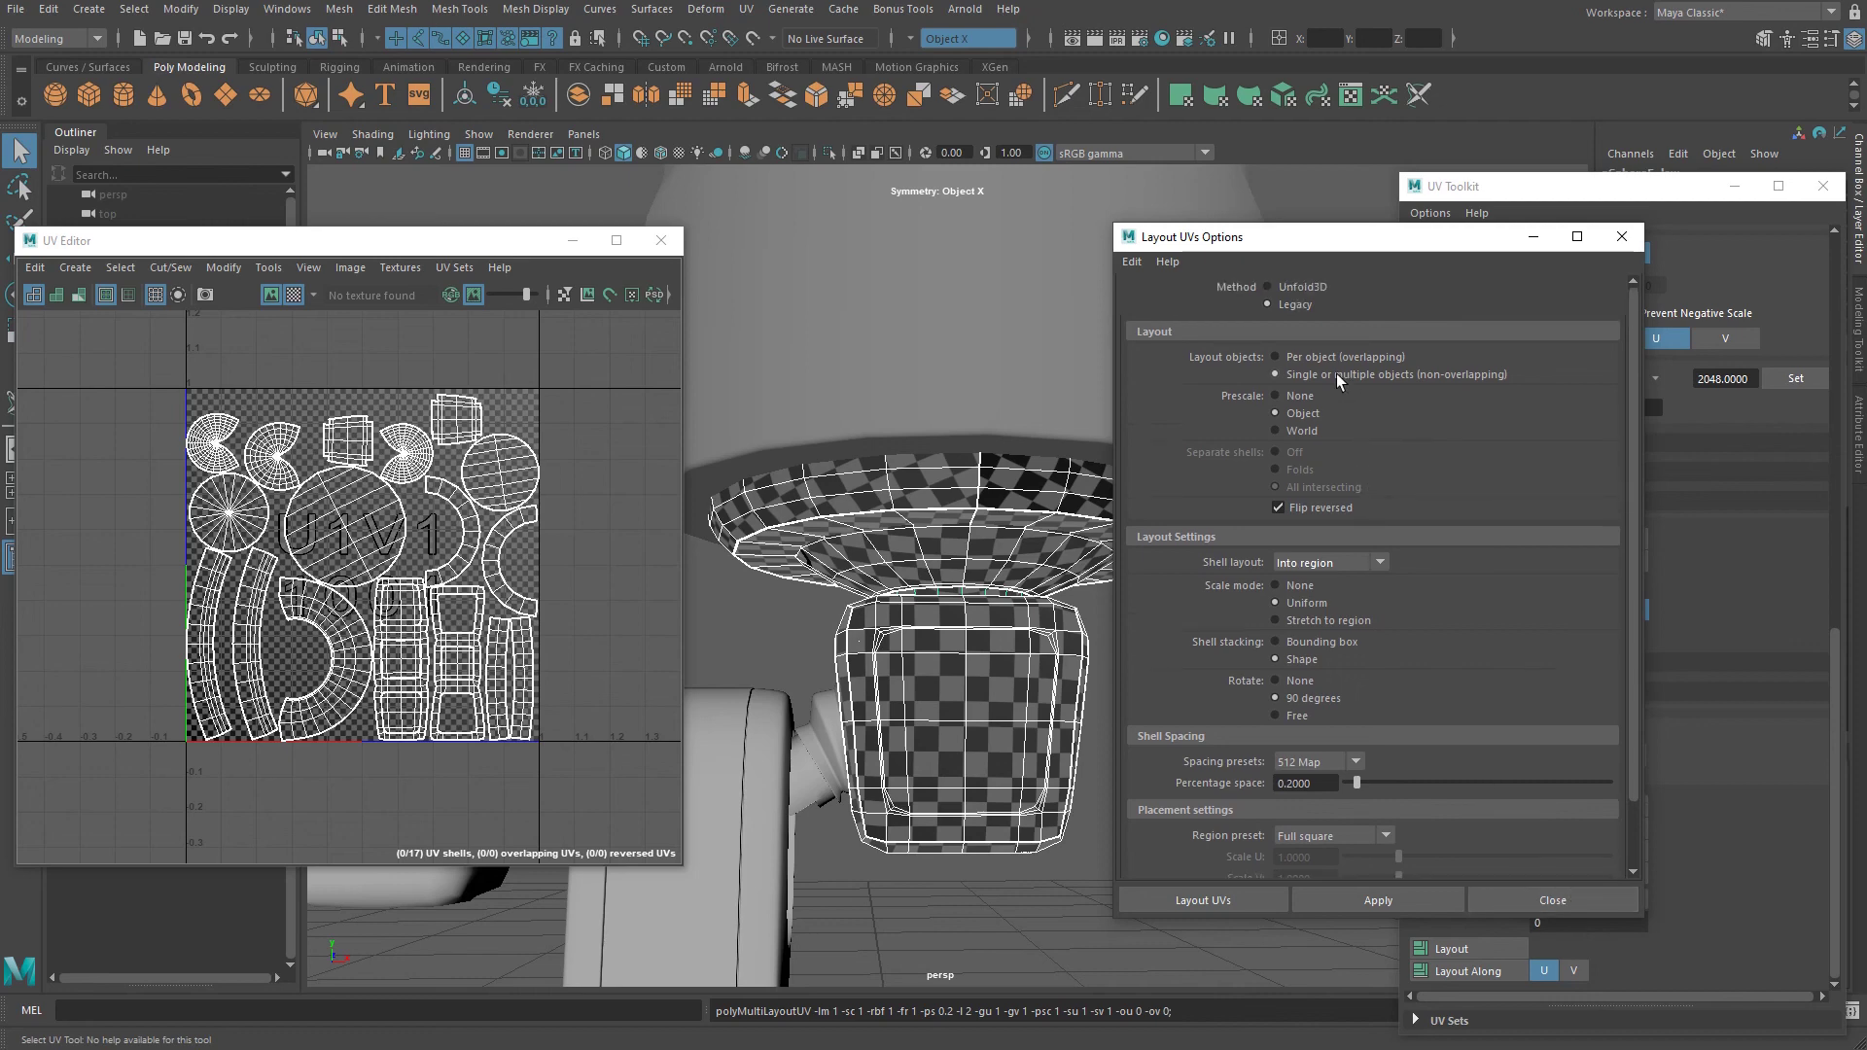
# Lay out the selected pieces' UVs with the Unfold3D method and close the layout options.
pyautogui.click(1303, 286)
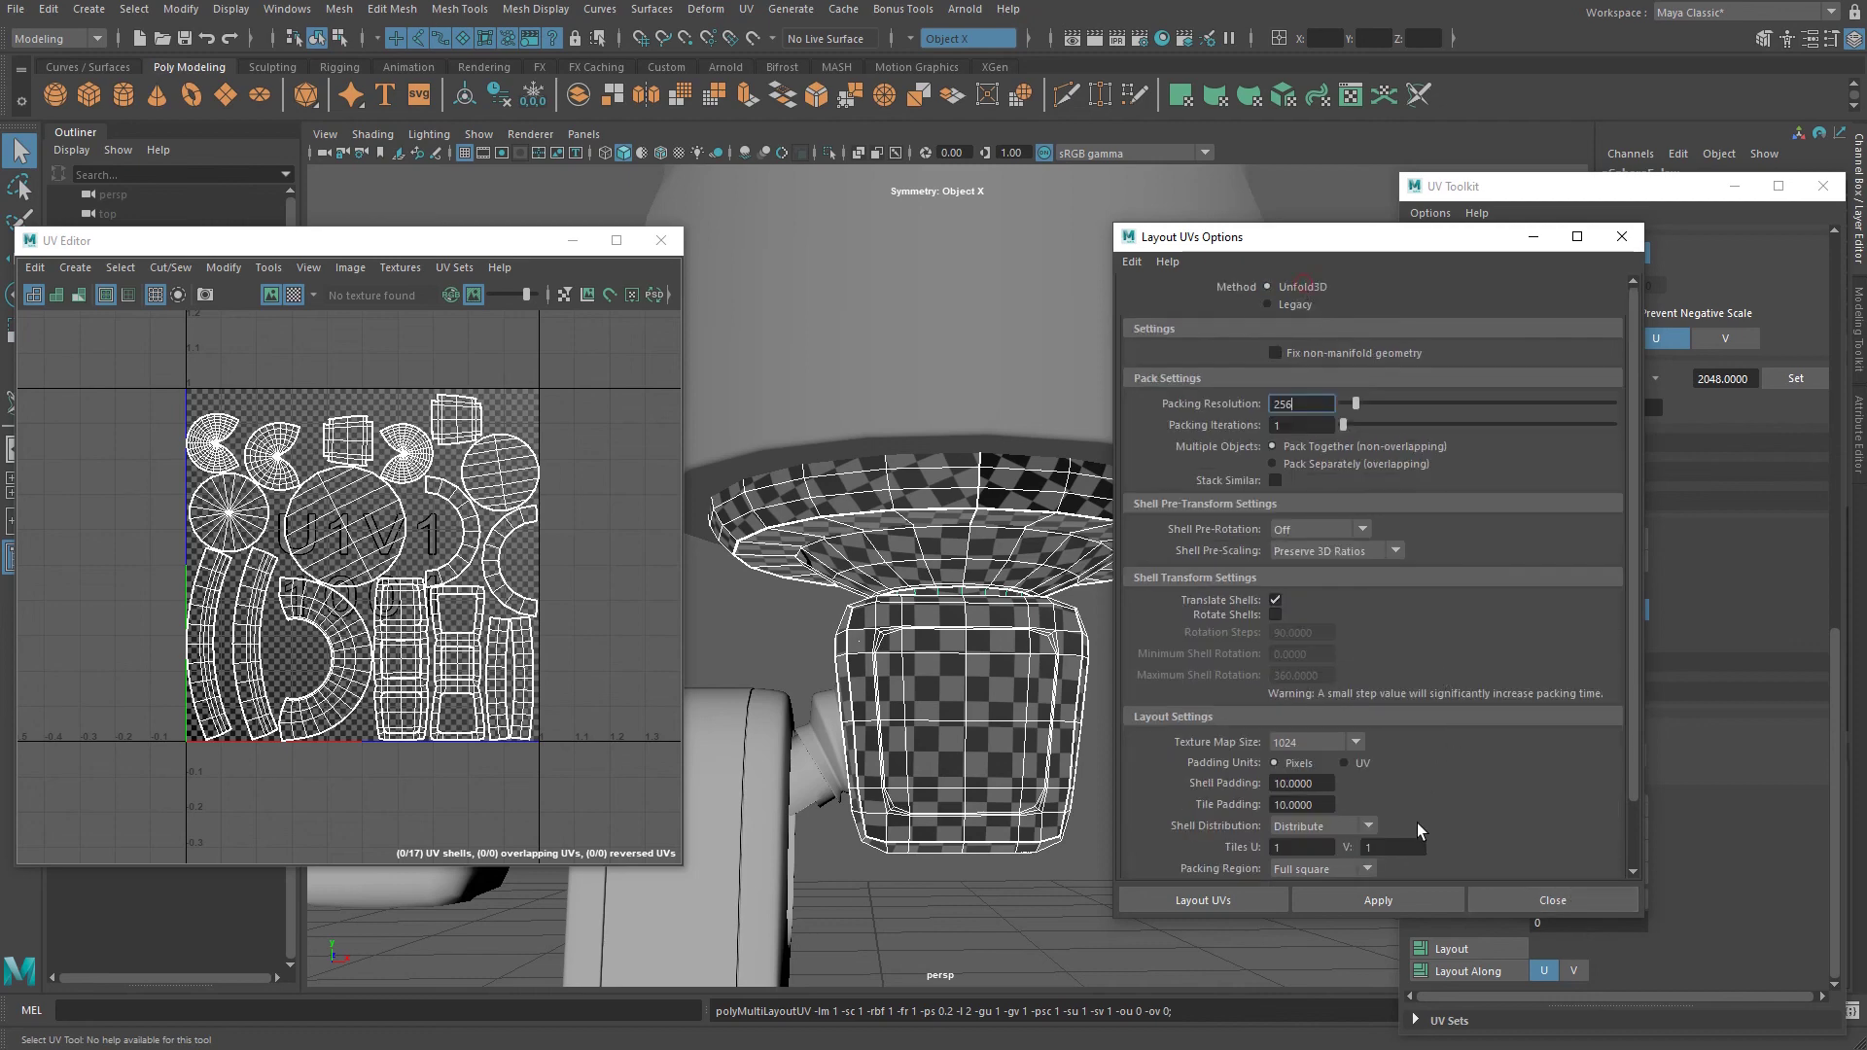
pyautogui.click(1410, 901)
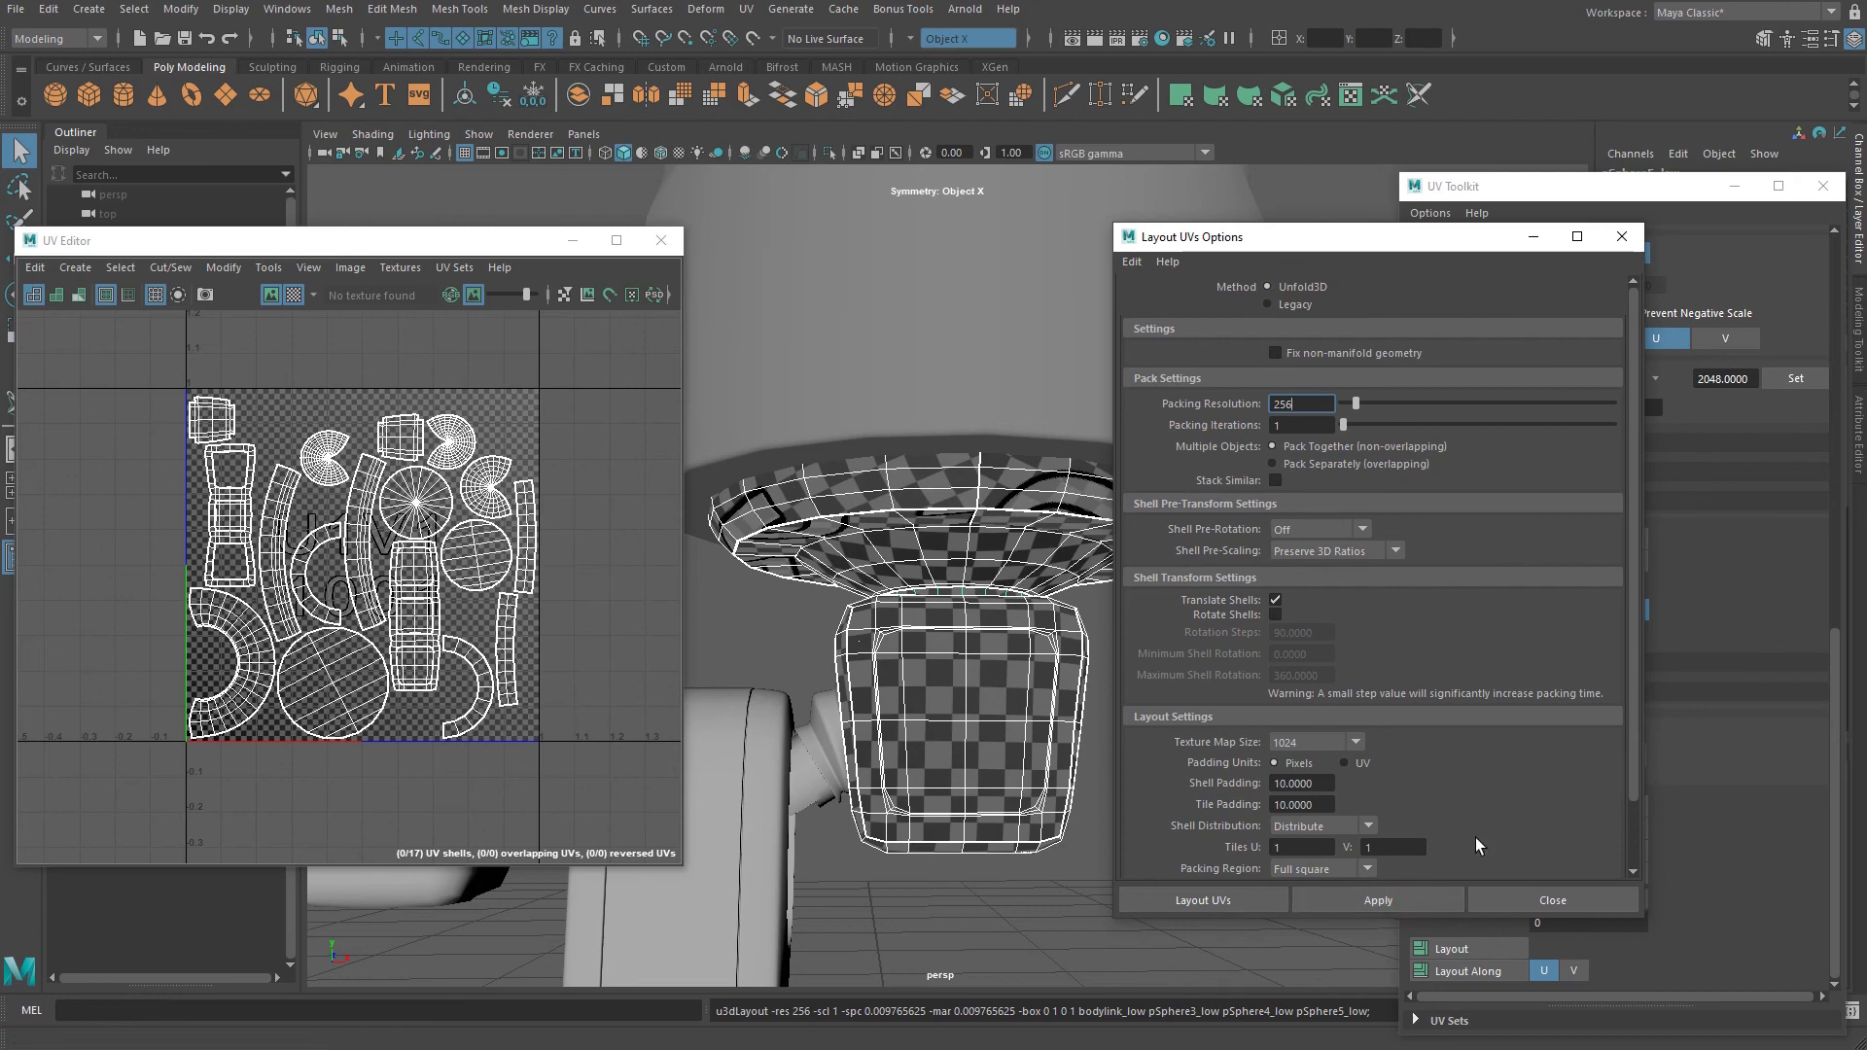
pyautogui.click(1608, 904)
# Examine the packed UV shells and the checker on the round pieces and body link, then clear the selection.
pyautogui.keyDown('alt'); pyautogui.moveTo(1032, 620); pyautogui.dragTo(988, 615); pyautogui.keyUp('alt')
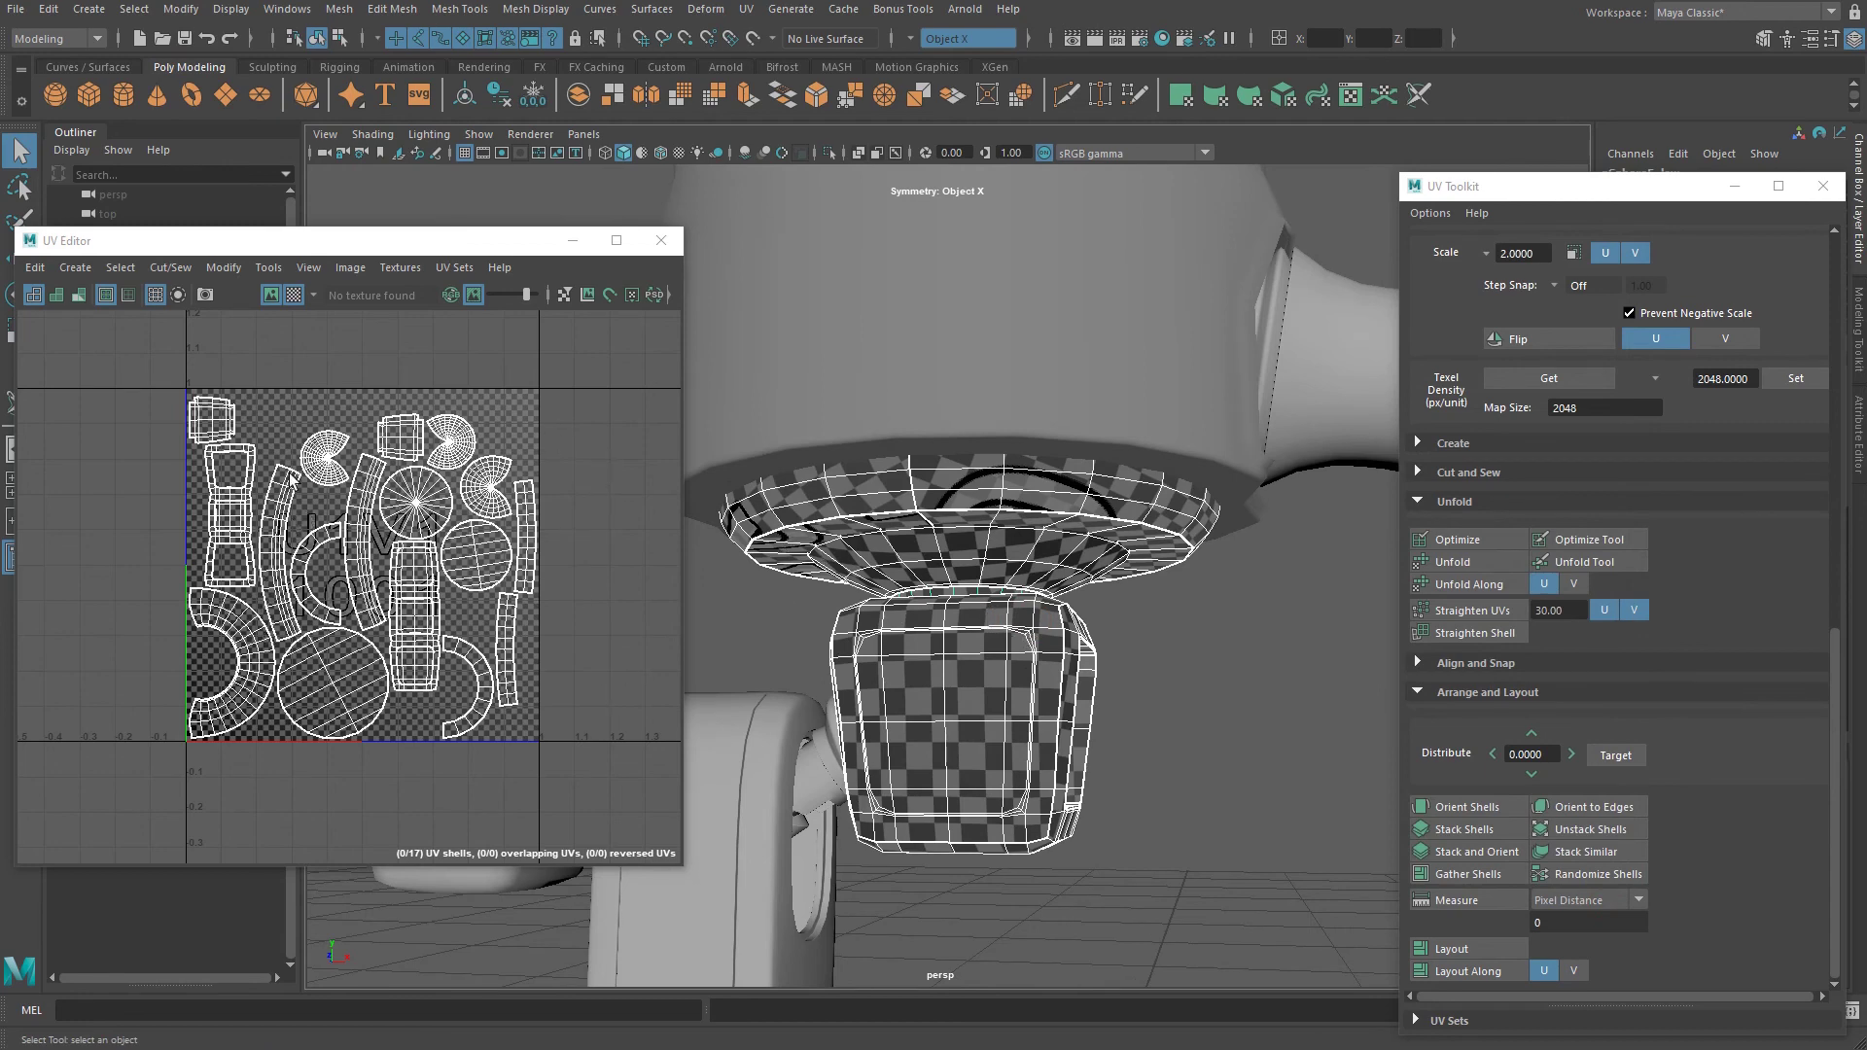
pyautogui.keyDown('alt'); pyautogui.moveTo(1154, 580); pyautogui.dragTo(1001, 561); pyautogui.keyUp('alt')
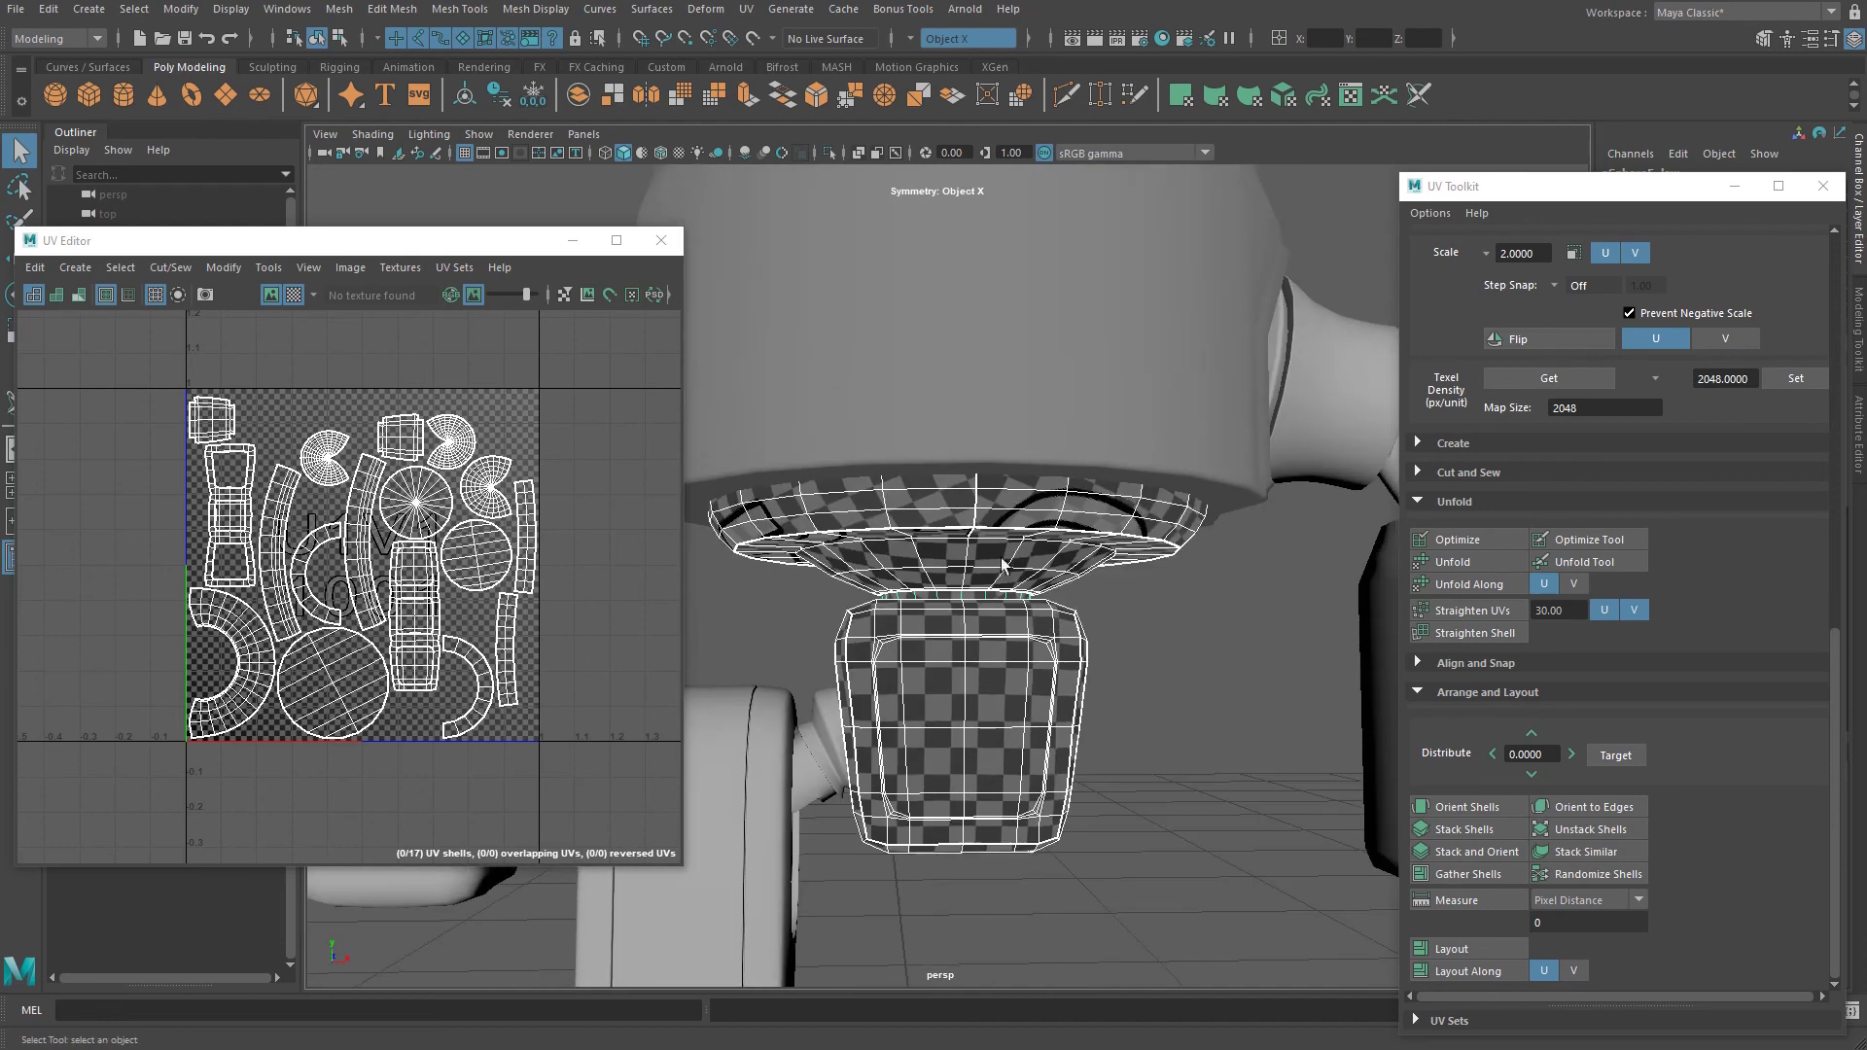
pyautogui.moveTo(193, 561); pyautogui.dragTo(209, 509, button='right')
pyautogui.click(353, 500)
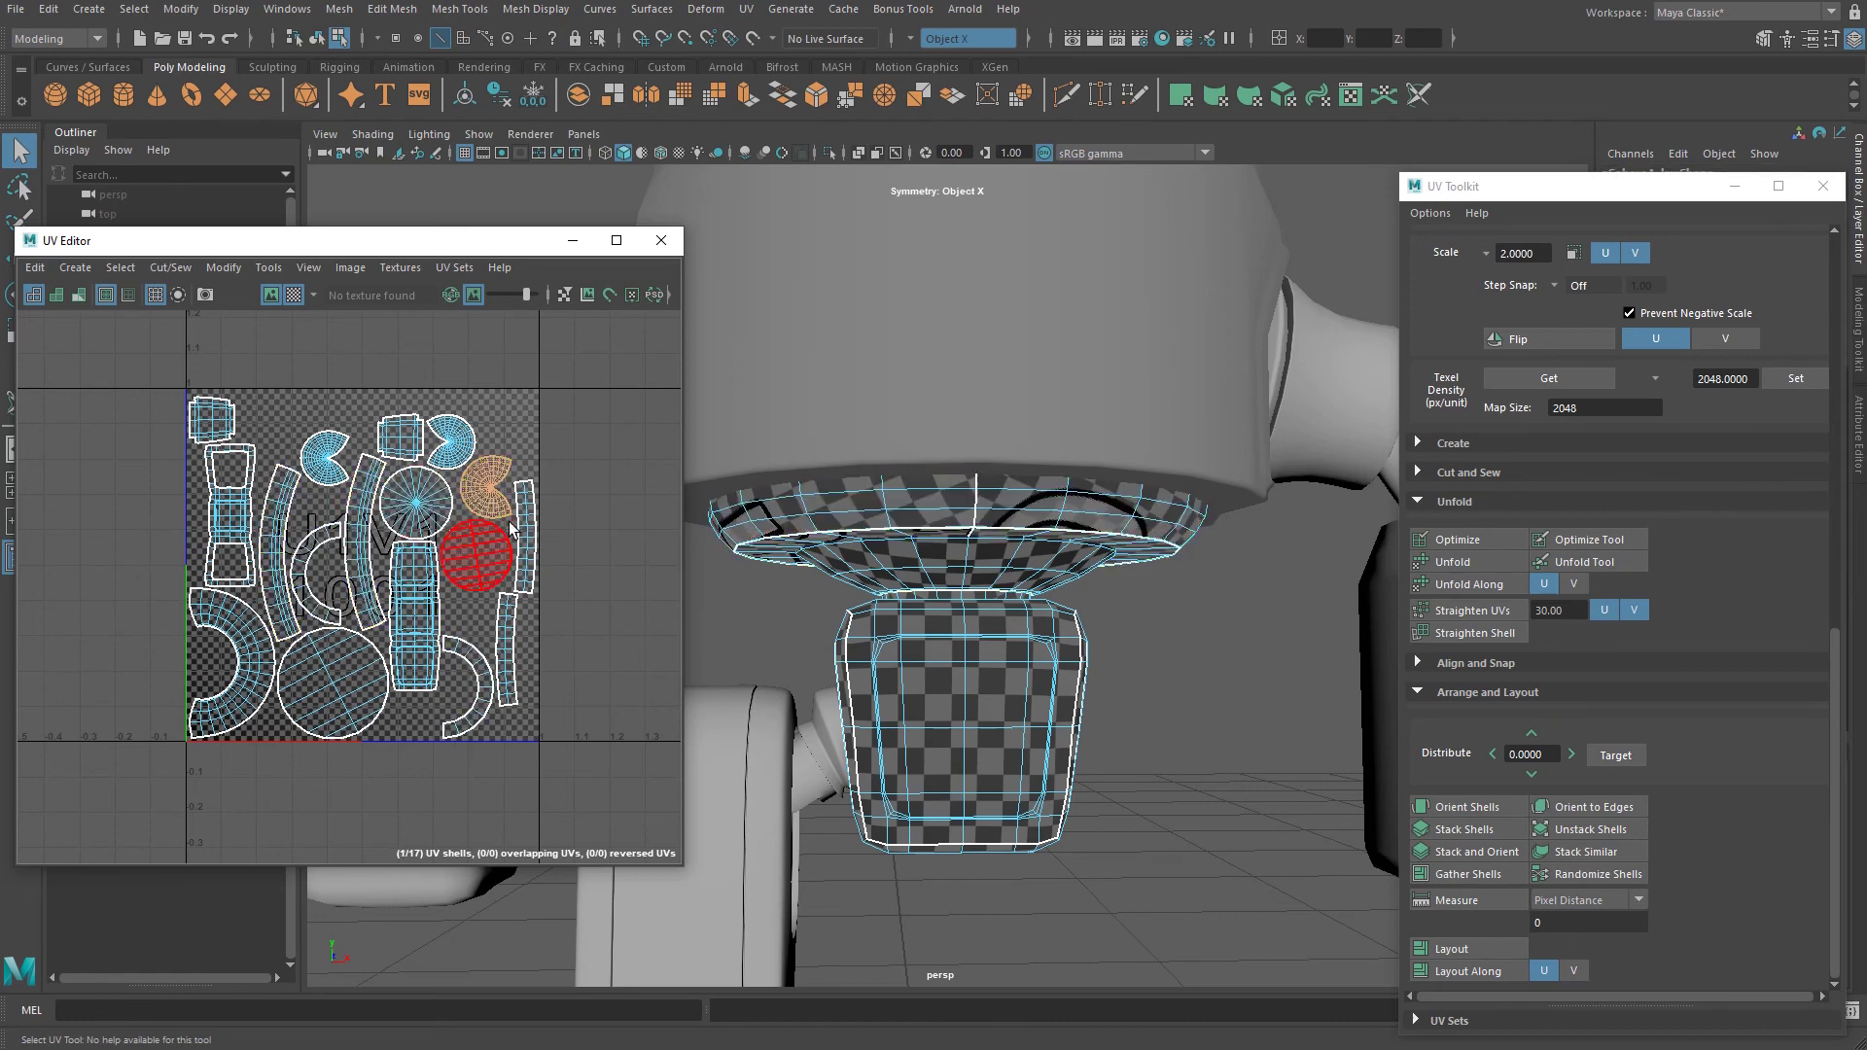
pyautogui.click(586, 673)
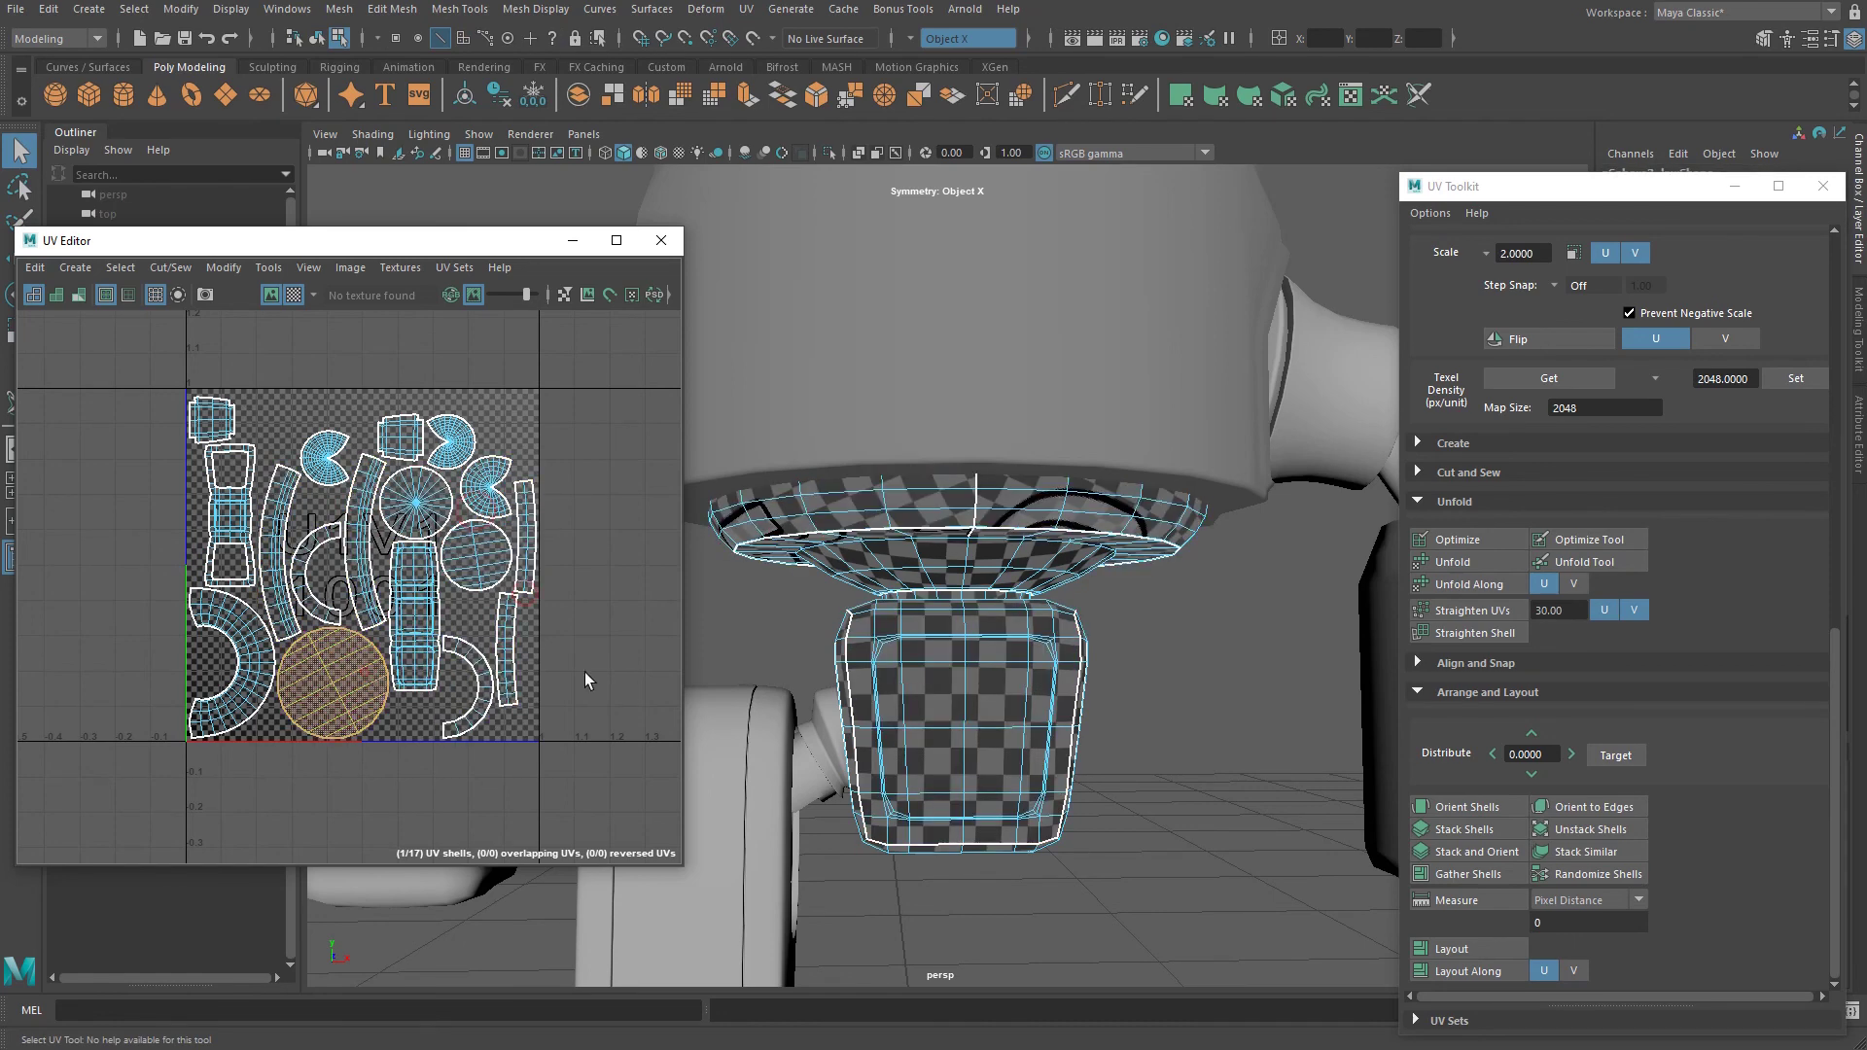
pyautogui.moveTo(926, 581); pyautogui.dragTo(994, 545, button='right')
pyautogui.keyDown('alt'); pyautogui.moveTo(1148, 699); pyautogui.dragTo(1095, 615); pyautogui.keyUp('alt')
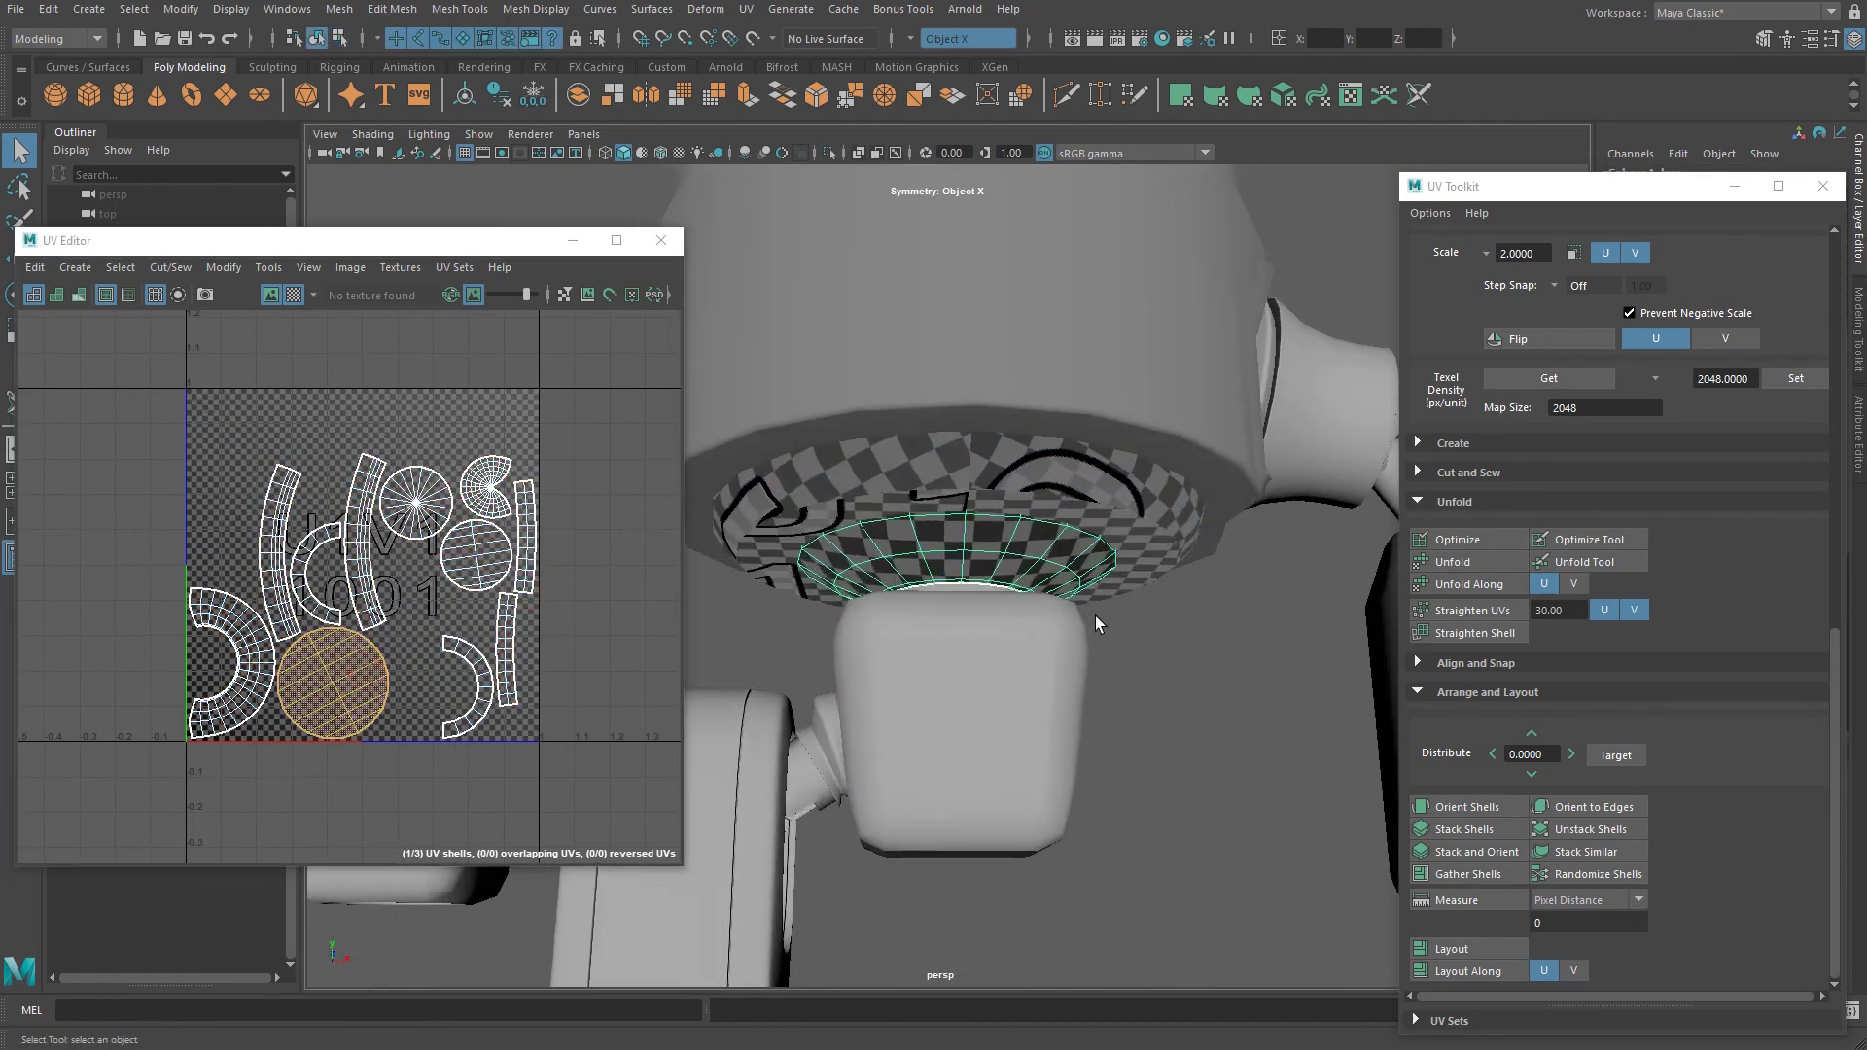
pyautogui.keyDown('alt'); pyautogui.moveTo(1095, 616); pyautogui.dragTo(1064, 603, button='right'); pyautogui.keyUp('alt')
pyautogui.click(1097, 604)
# Select the main body together with the round pieces beneath it and the body link.
pyautogui.keyDown('alt'); pyautogui.moveTo(1033, 691); pyautogui.dragTo(1043, 732); pyautogui.keyUp('alt')
pyautogui.keyDown('alt'); pyautogui.moveTo(1043, 733); pyautogui.dragTo(963, 708, button='right'); pyautogui.keyUp('alt')
pyautogui.keyDown('alt'); pyautogui.moveTo(1217, 525); pyautogui.dragTo(1275, 639, button='middle'); pyautogui.keyUp('alt')
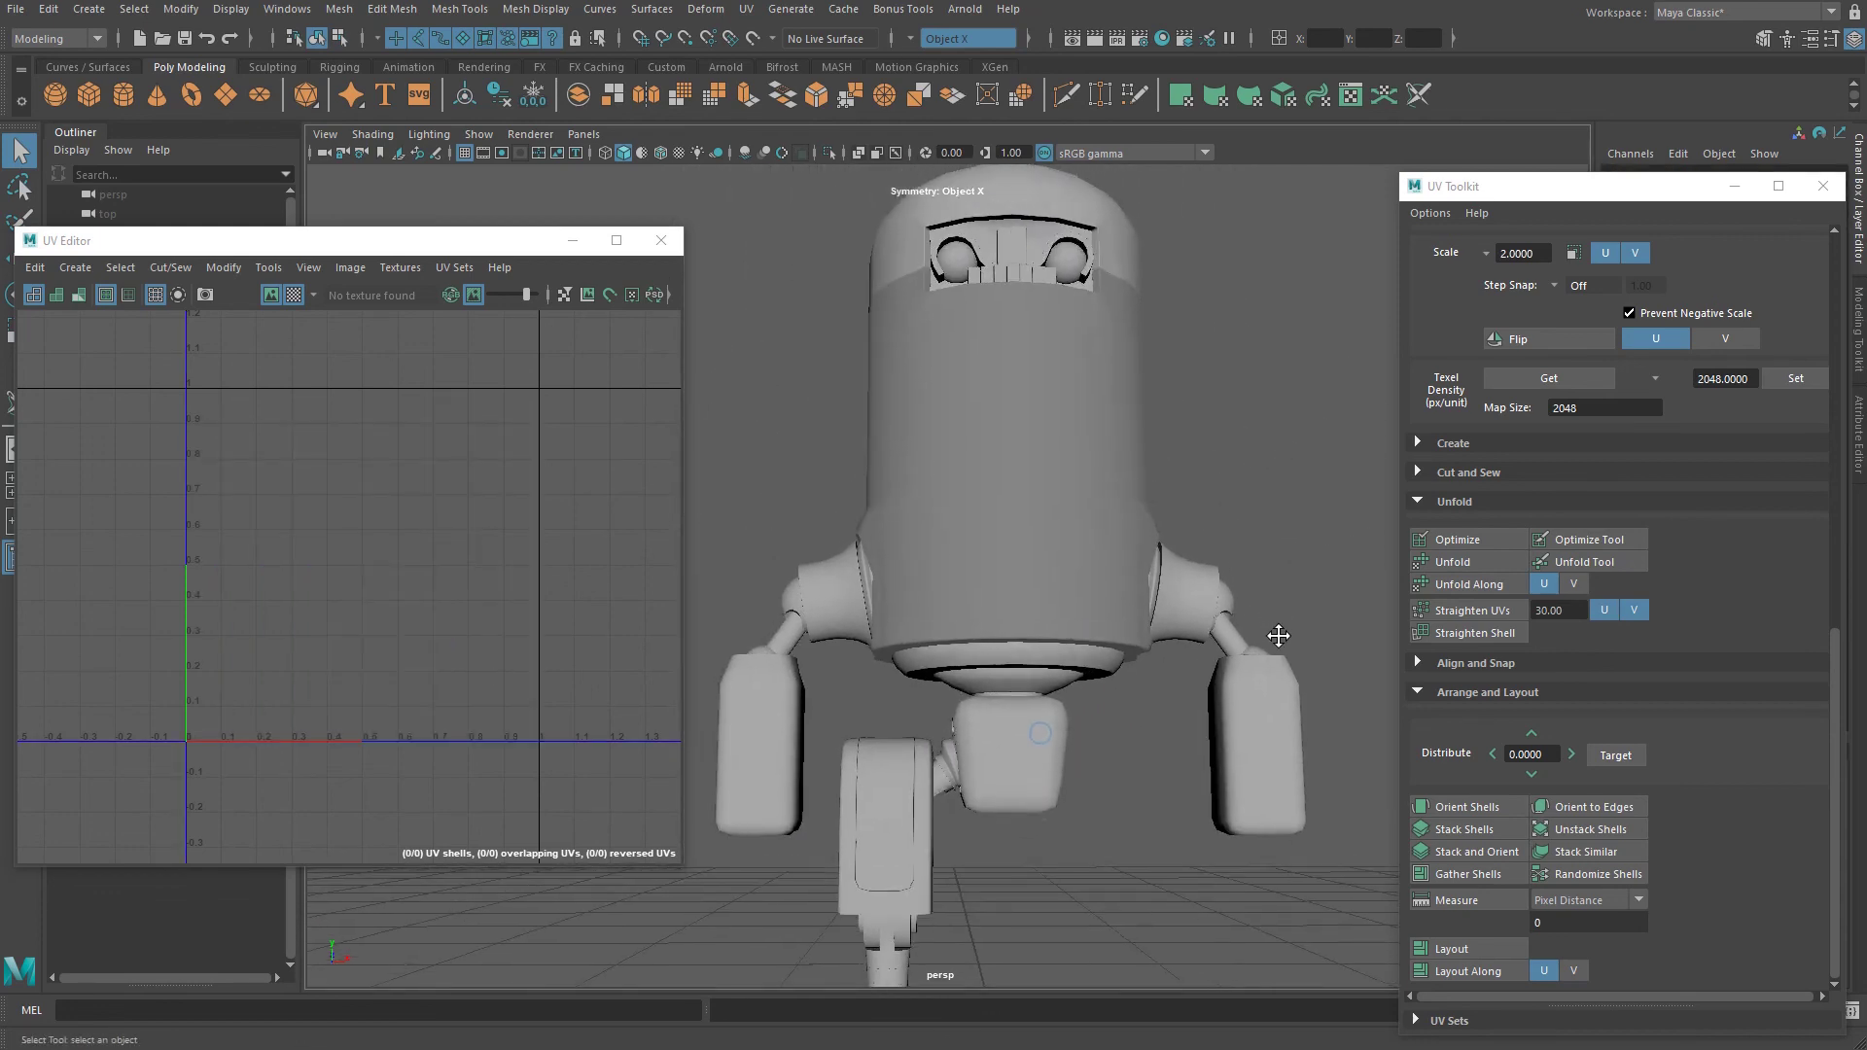
pyautogui.keyDown('alt'); pyautogui.moveTo(1275, 638); pyautogui.dragTo(1242, 645); pyautogui.keyUp('alt')
pyautogui.keyDown('alt'); pyautogui.moveTo(1153, 465); pyautogui.dragTo(1103, 471); pyautogui.keyUp('alt')
pyautogui.moveTo(764, 522); pyautogui.dragTo(871, 785)
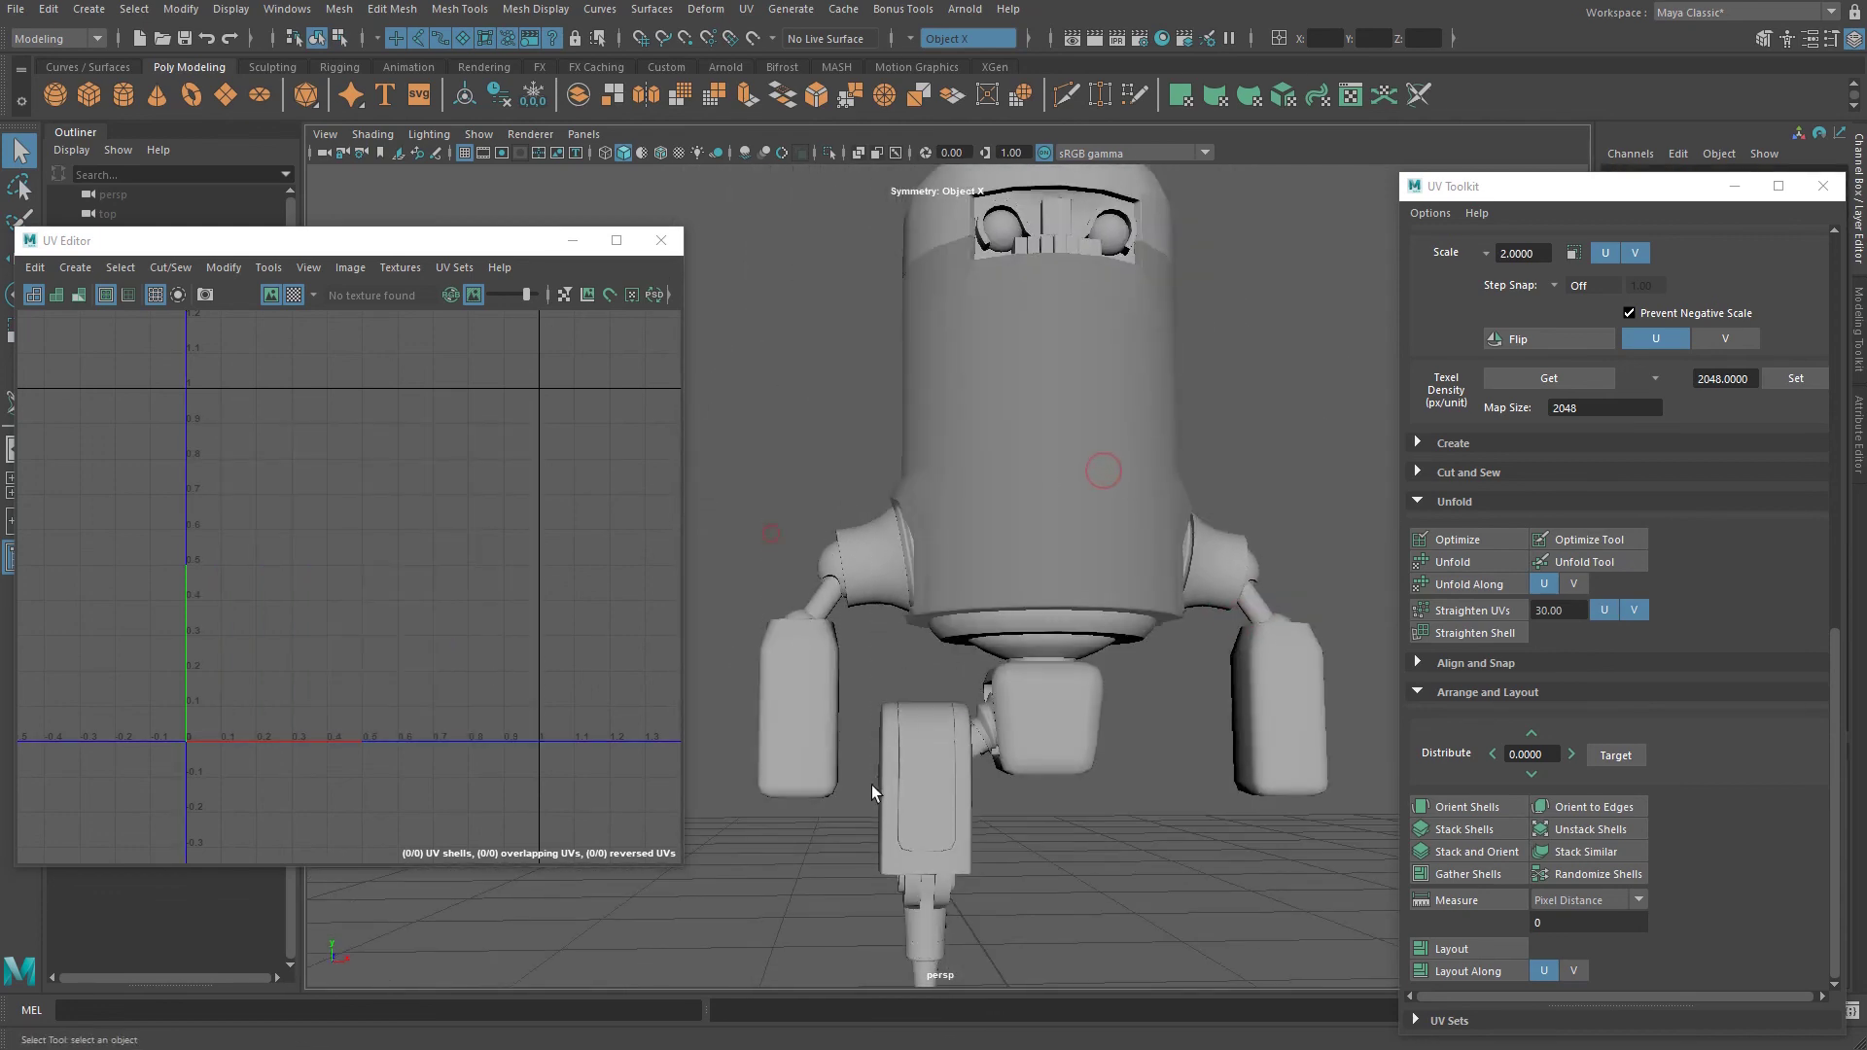
pyautogui.moveTo(1200, 195); pyautogui.dragTo(1127, 434)
pyautogui.moveTo(1106, 826); pyautogui.dragTo(1081, 624)
pyautogui.keyDown('alt'); pyautogui.moveTo(1039, 744); pyautogui.dragTo(1072, 497, button='middle'); pyautogui.keyUp('alt')
pyautogui.keyDown('alt'); pyautogui.moveTo(1147, 588); pyautogui.dragTo(1162, 588); pyautogui.keyUp('alt')
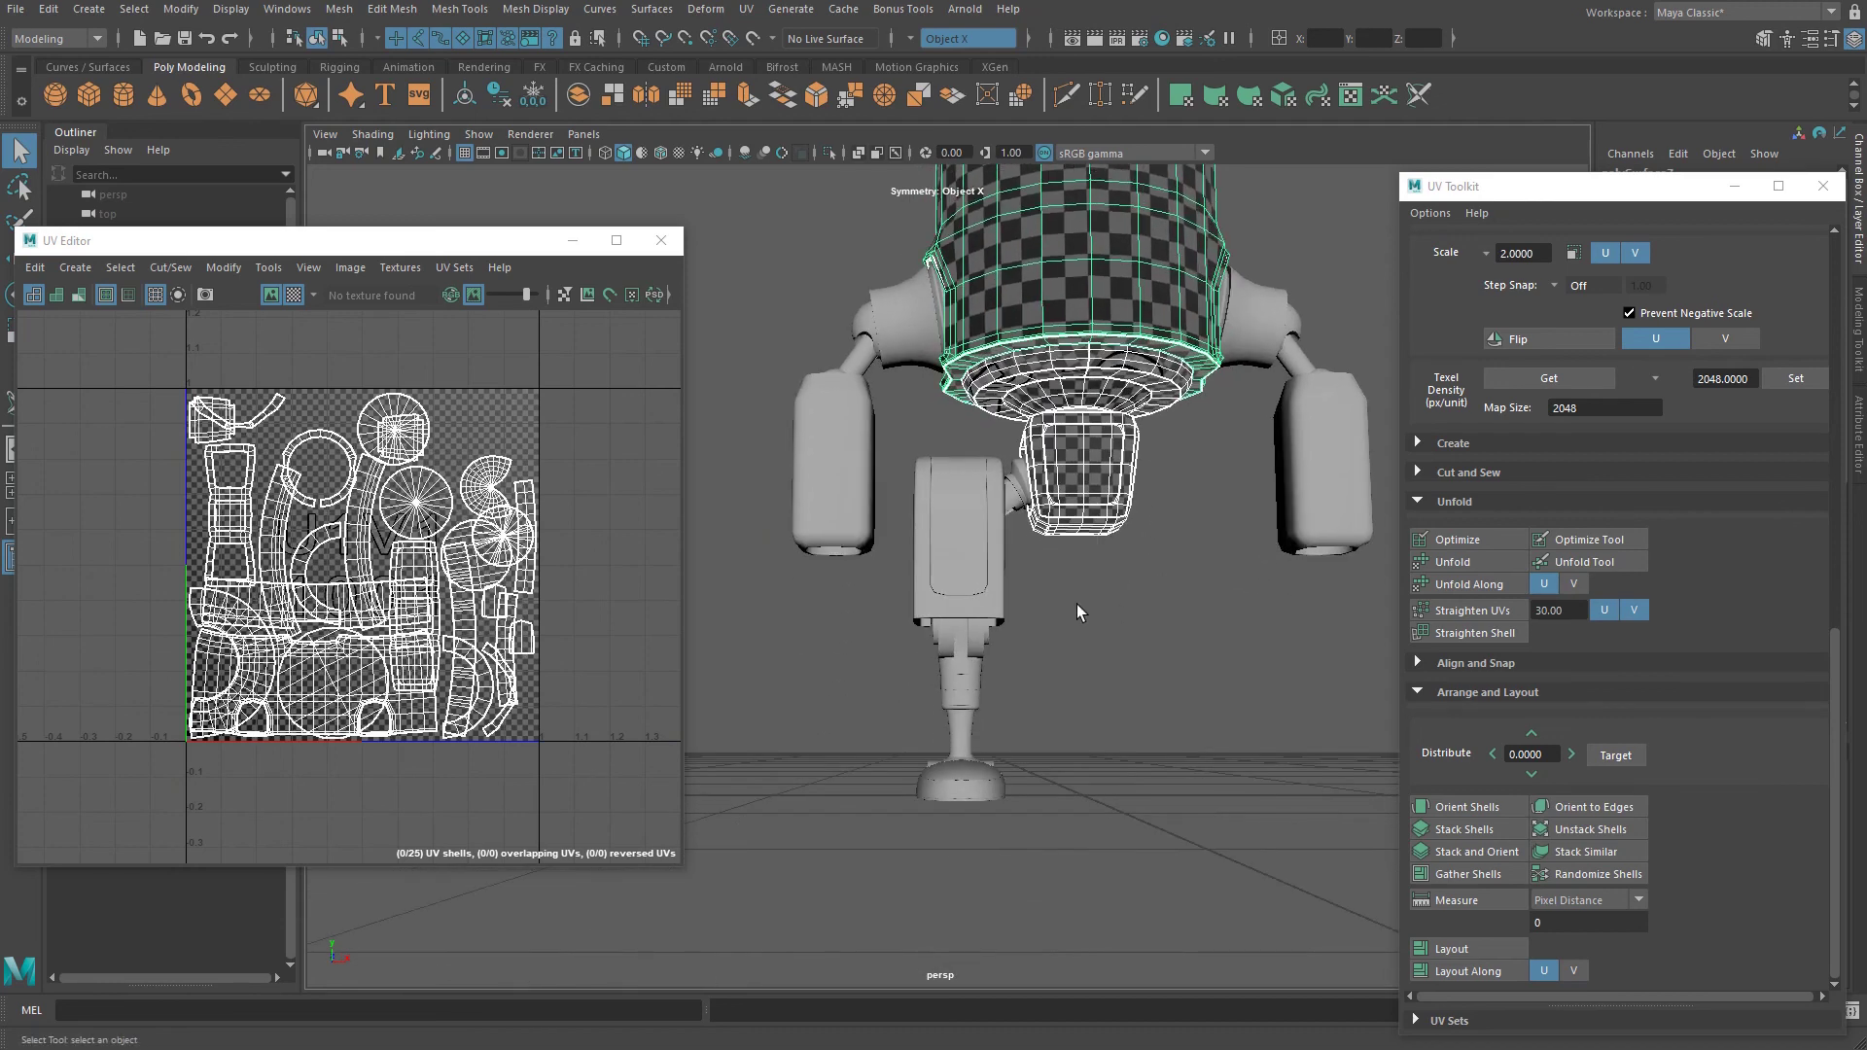
# Clear the selection, shrink the UV Editor window and place it so the outliner and the robot both stay uncovered.
pyautogui.moveTo(896, 443); pyautogui.dragTo(1000, 815)
pyautogui.keyDown('alt'); pyautogui.moveTo(995, 658); pyautogui.dragTo(980, 753, button='middle'); pyautogui.keyUp('alt')
pyautogui.click(1095, 652)
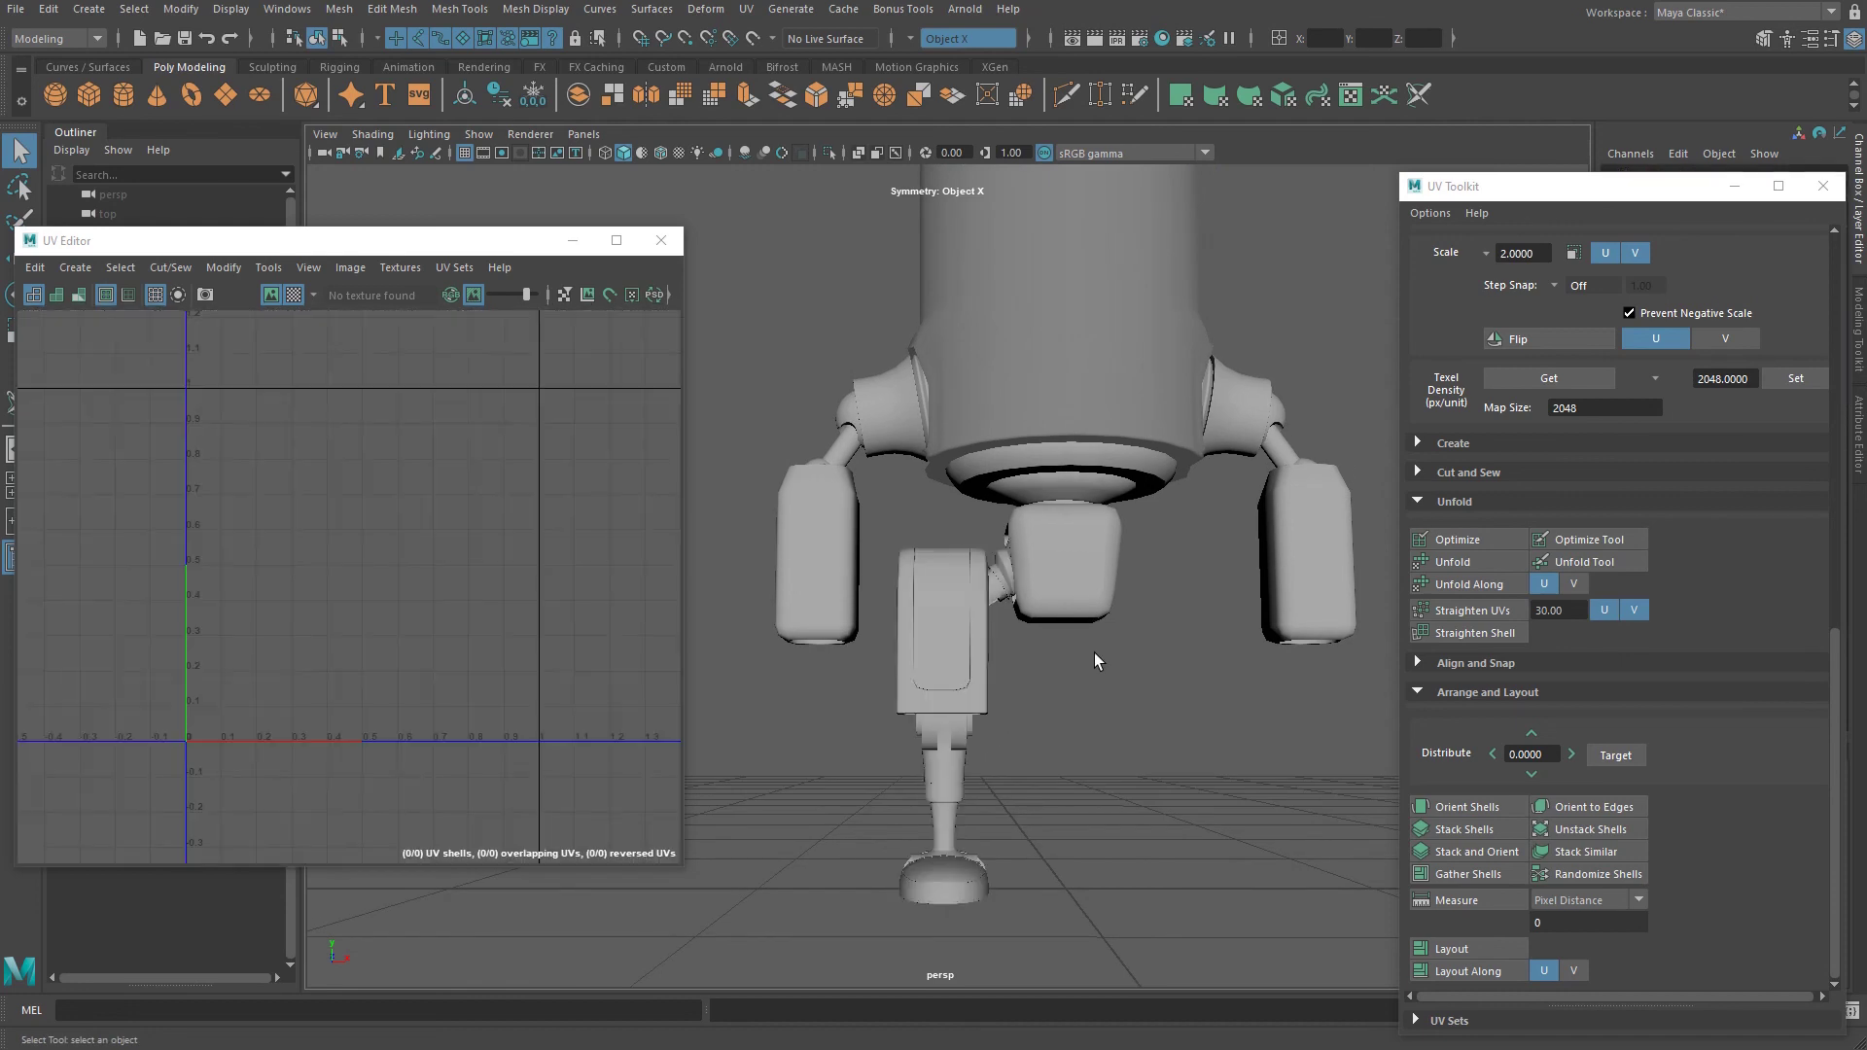
pyautogui.moveTo(399, 250); pyautogui.dragTo(609, 269)
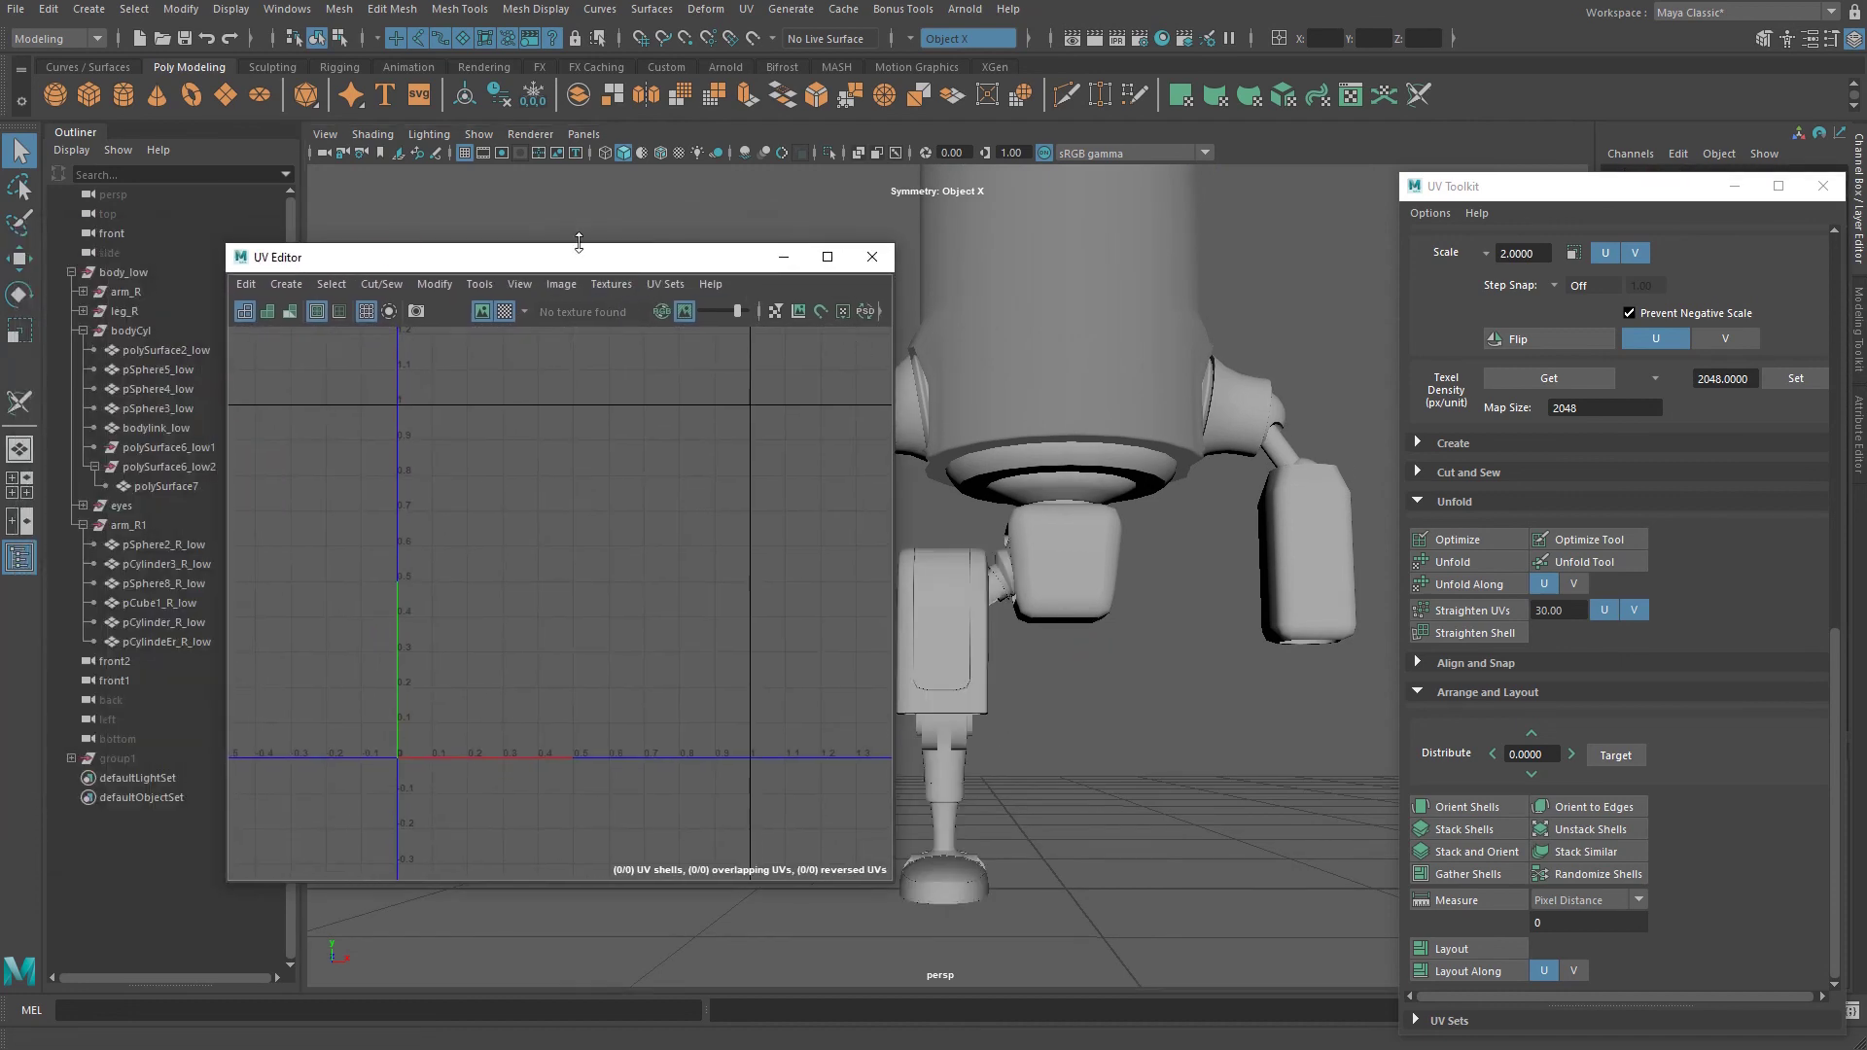
pyautogui.moveTo(894, 244); pyautogui.dragTo(735, 358)
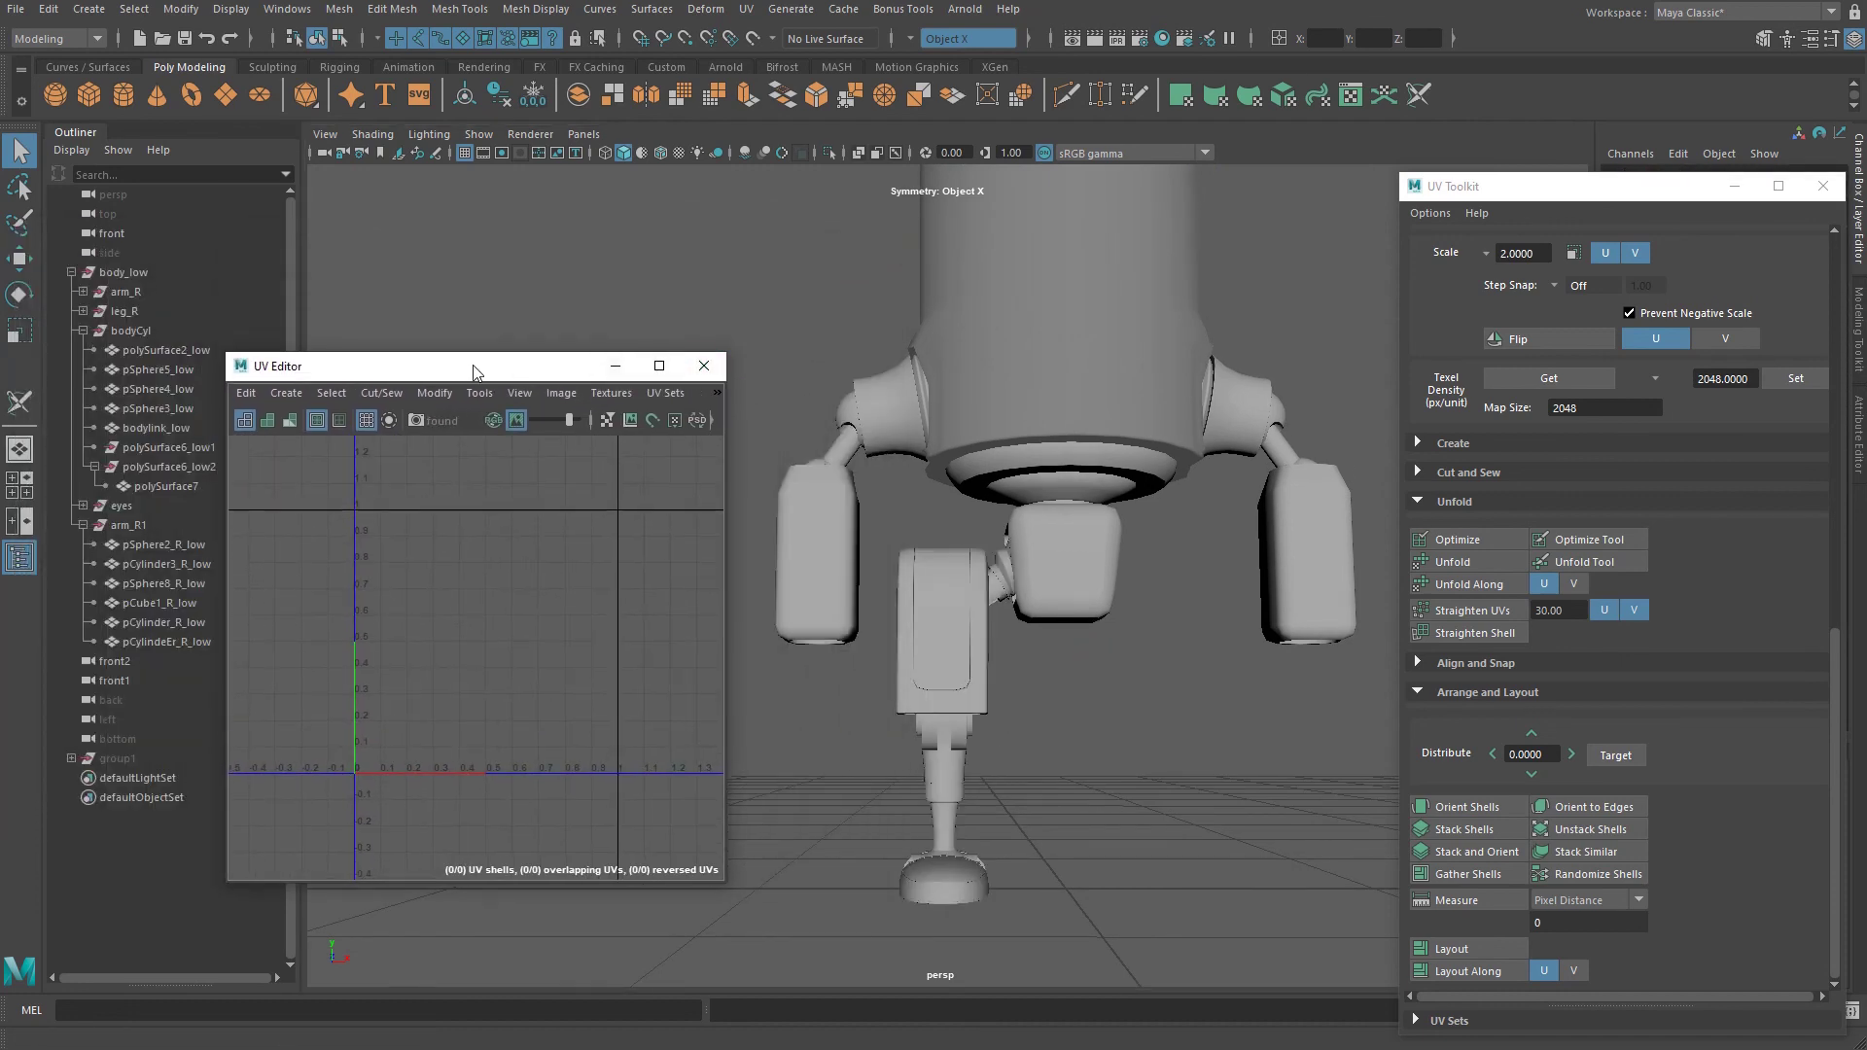
pyautogui.moveTo(473, 368); pyautogui.dragTo(544, 347)
# Select the robot's main body and examine its checker density and UV shells.
pyautogui.click(1000, 451)
pyautogui.press('a')
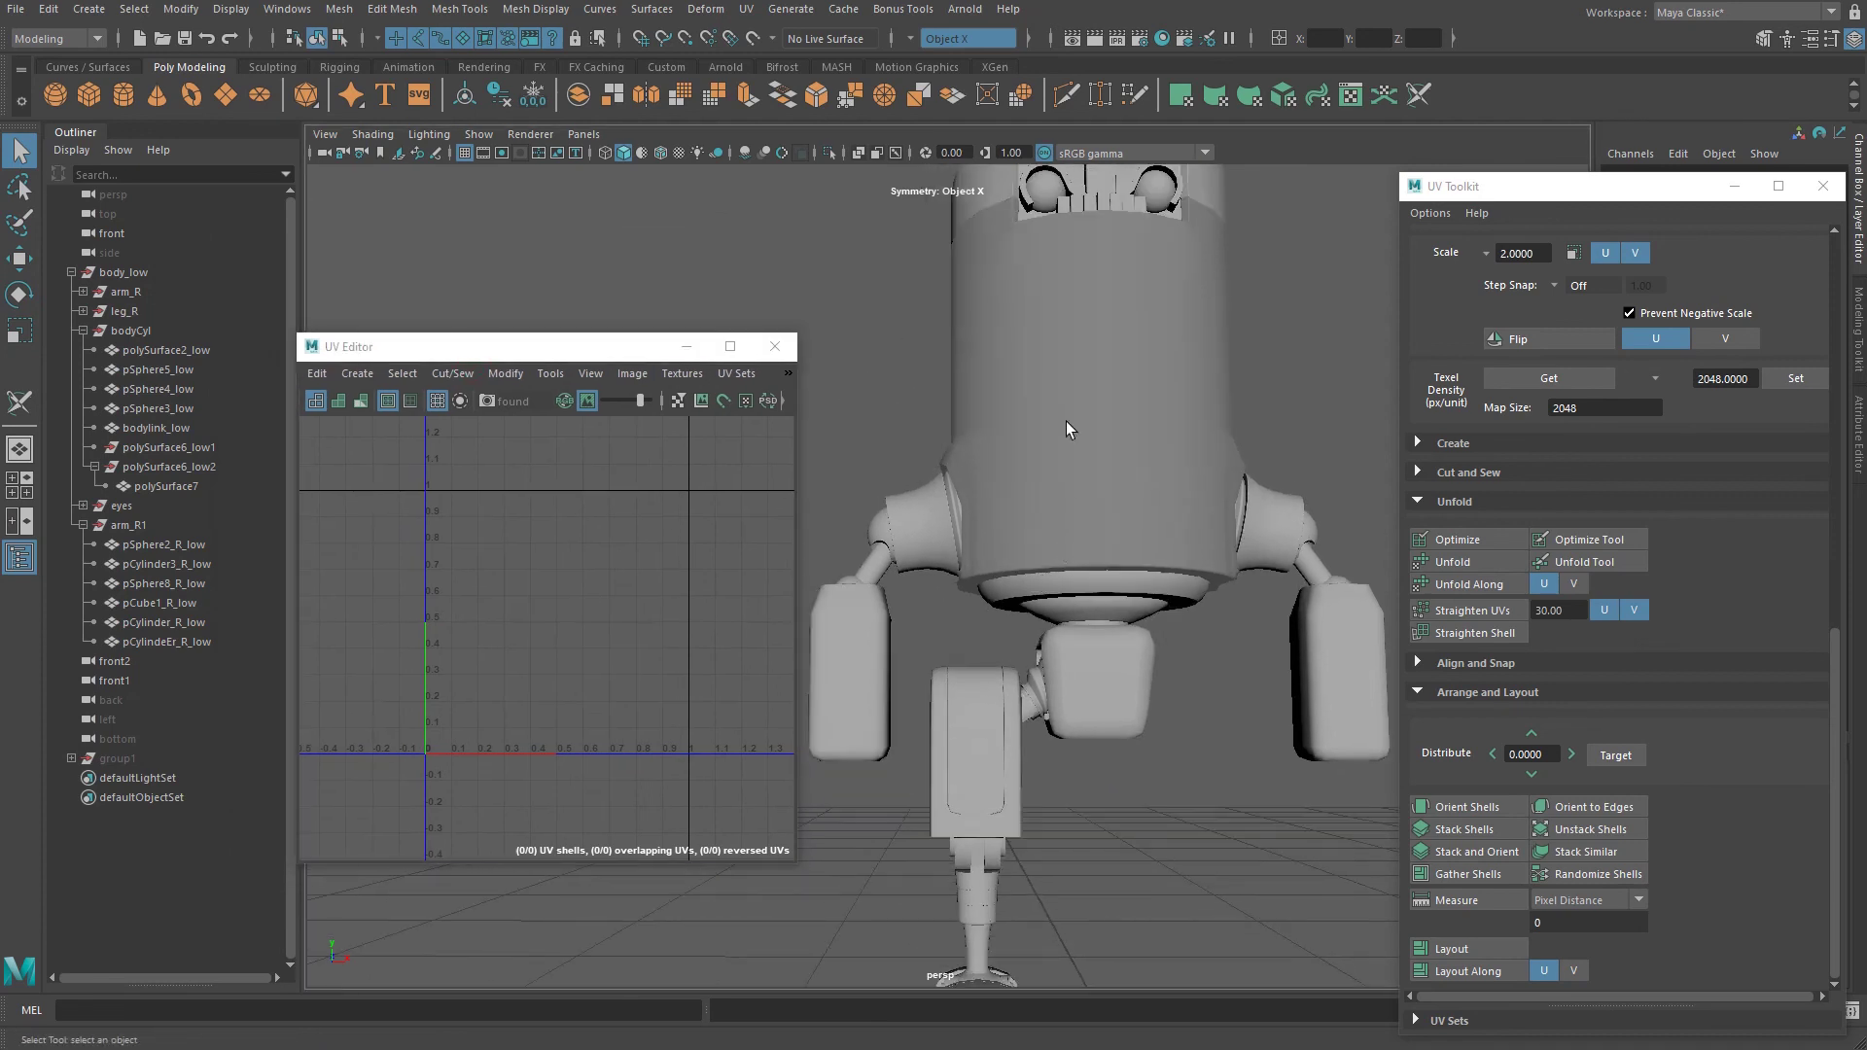
pyautogui.click(1070, 428)
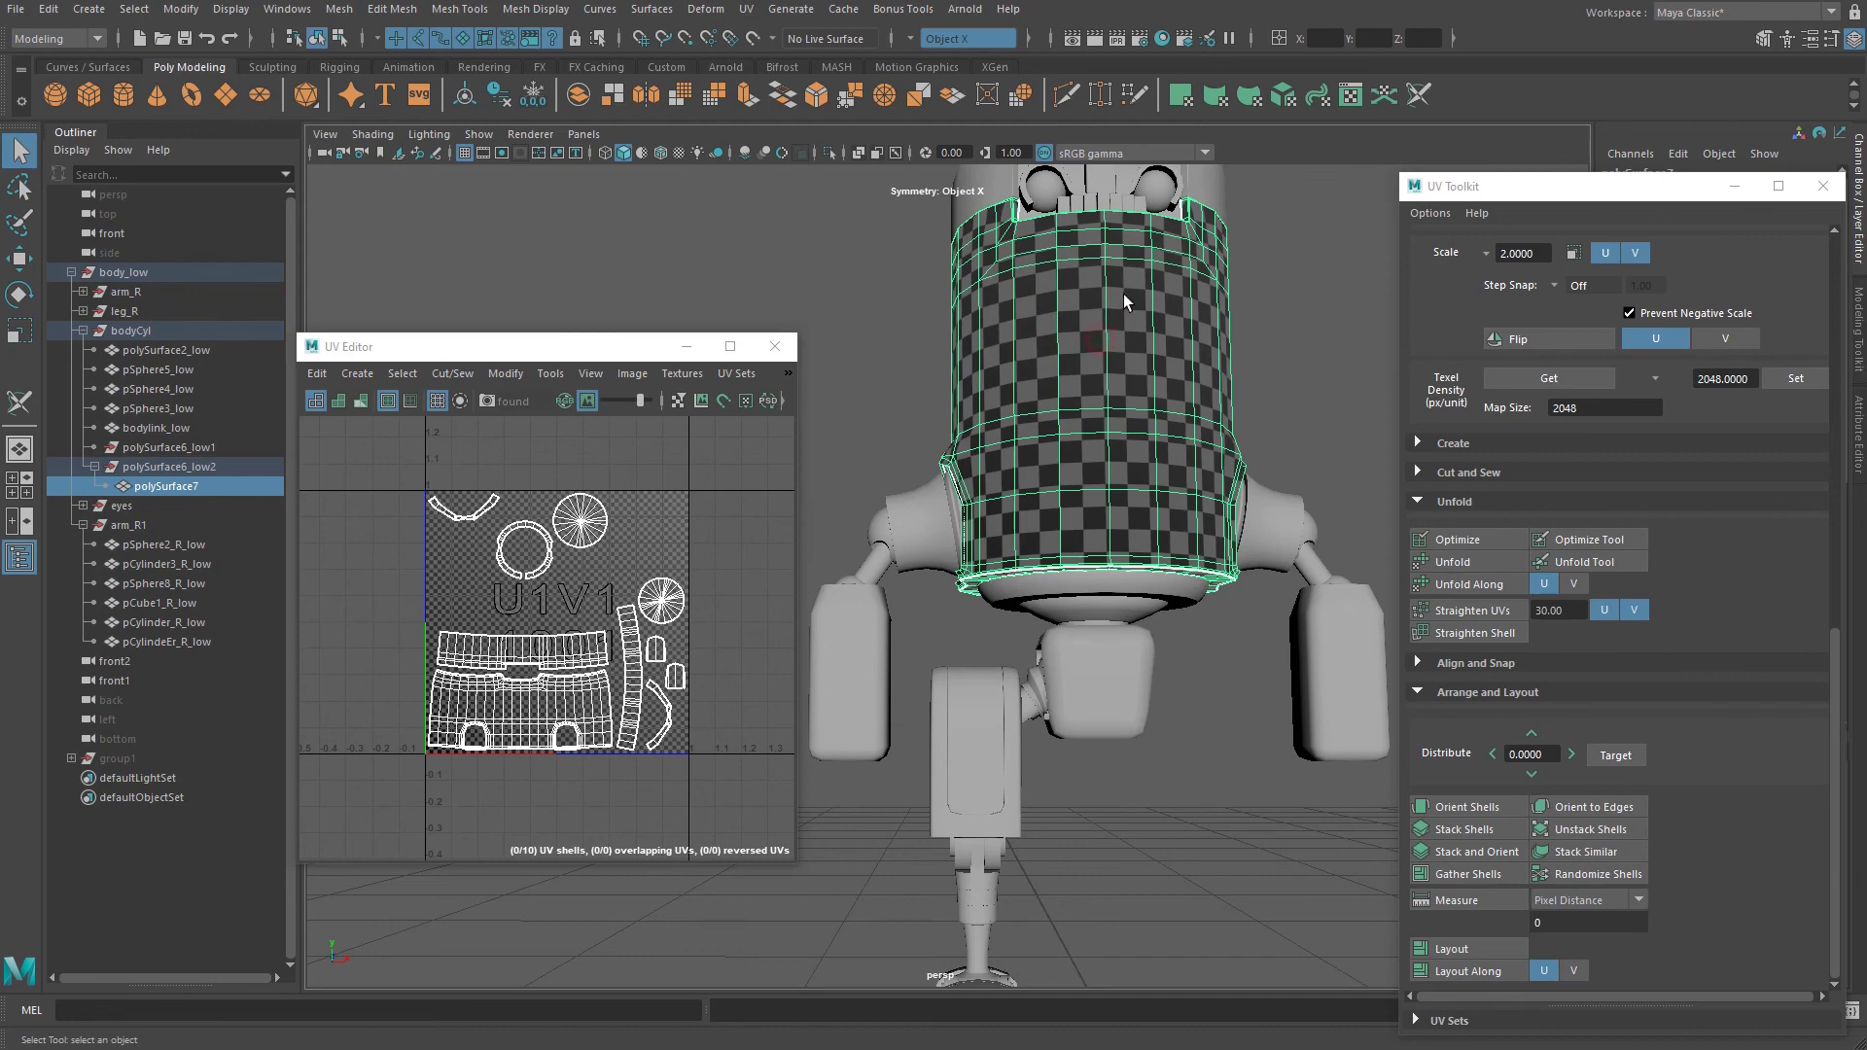
pyautogui.scroll(-1, 1135, 304)
pyautogui.scroll(2, 1171, 249)
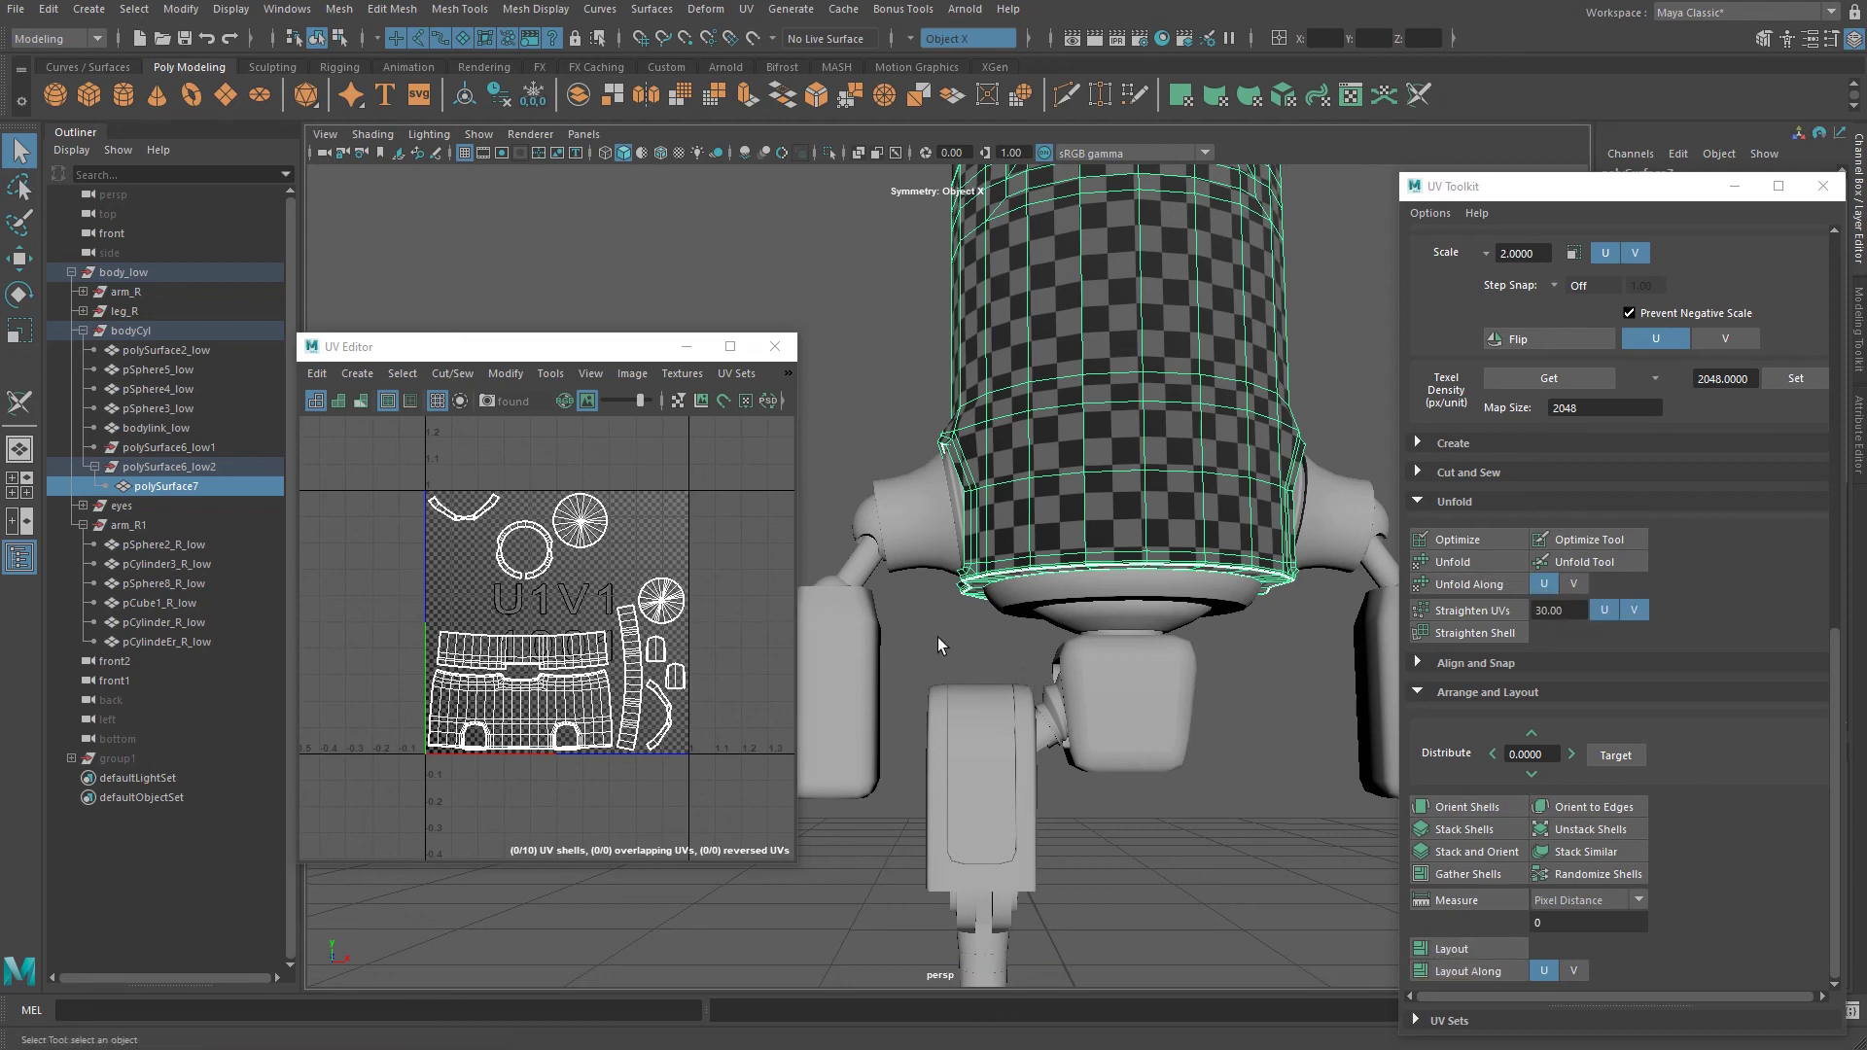
pyautogui.scroll(-4, 976, 663)
pyautogui.moveTo(979, 628); pyautogui.dragTo(991, 1014)
pyautogui.click(1048, 376)
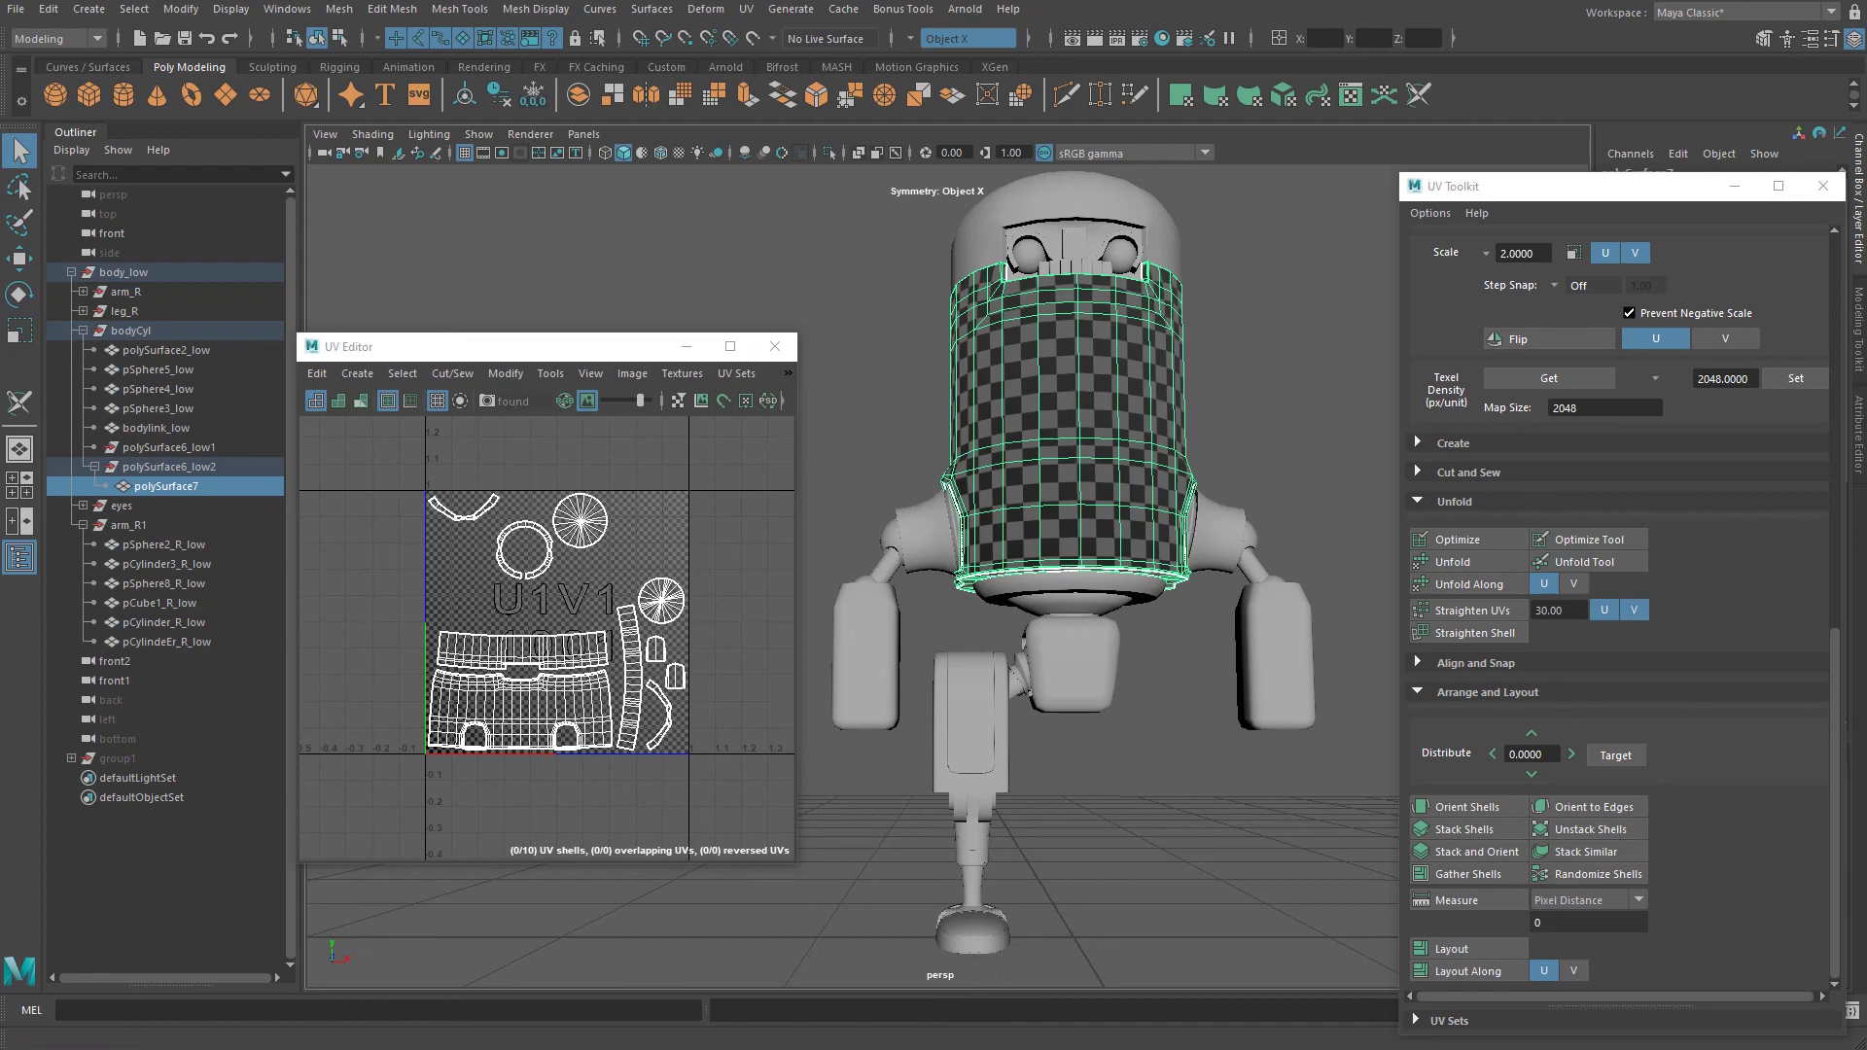
# Inspect the UVs of the upper leg block, one arm, the head and body, and the lower body parts, then clear the selection.
pyautogui.click(965, 717)
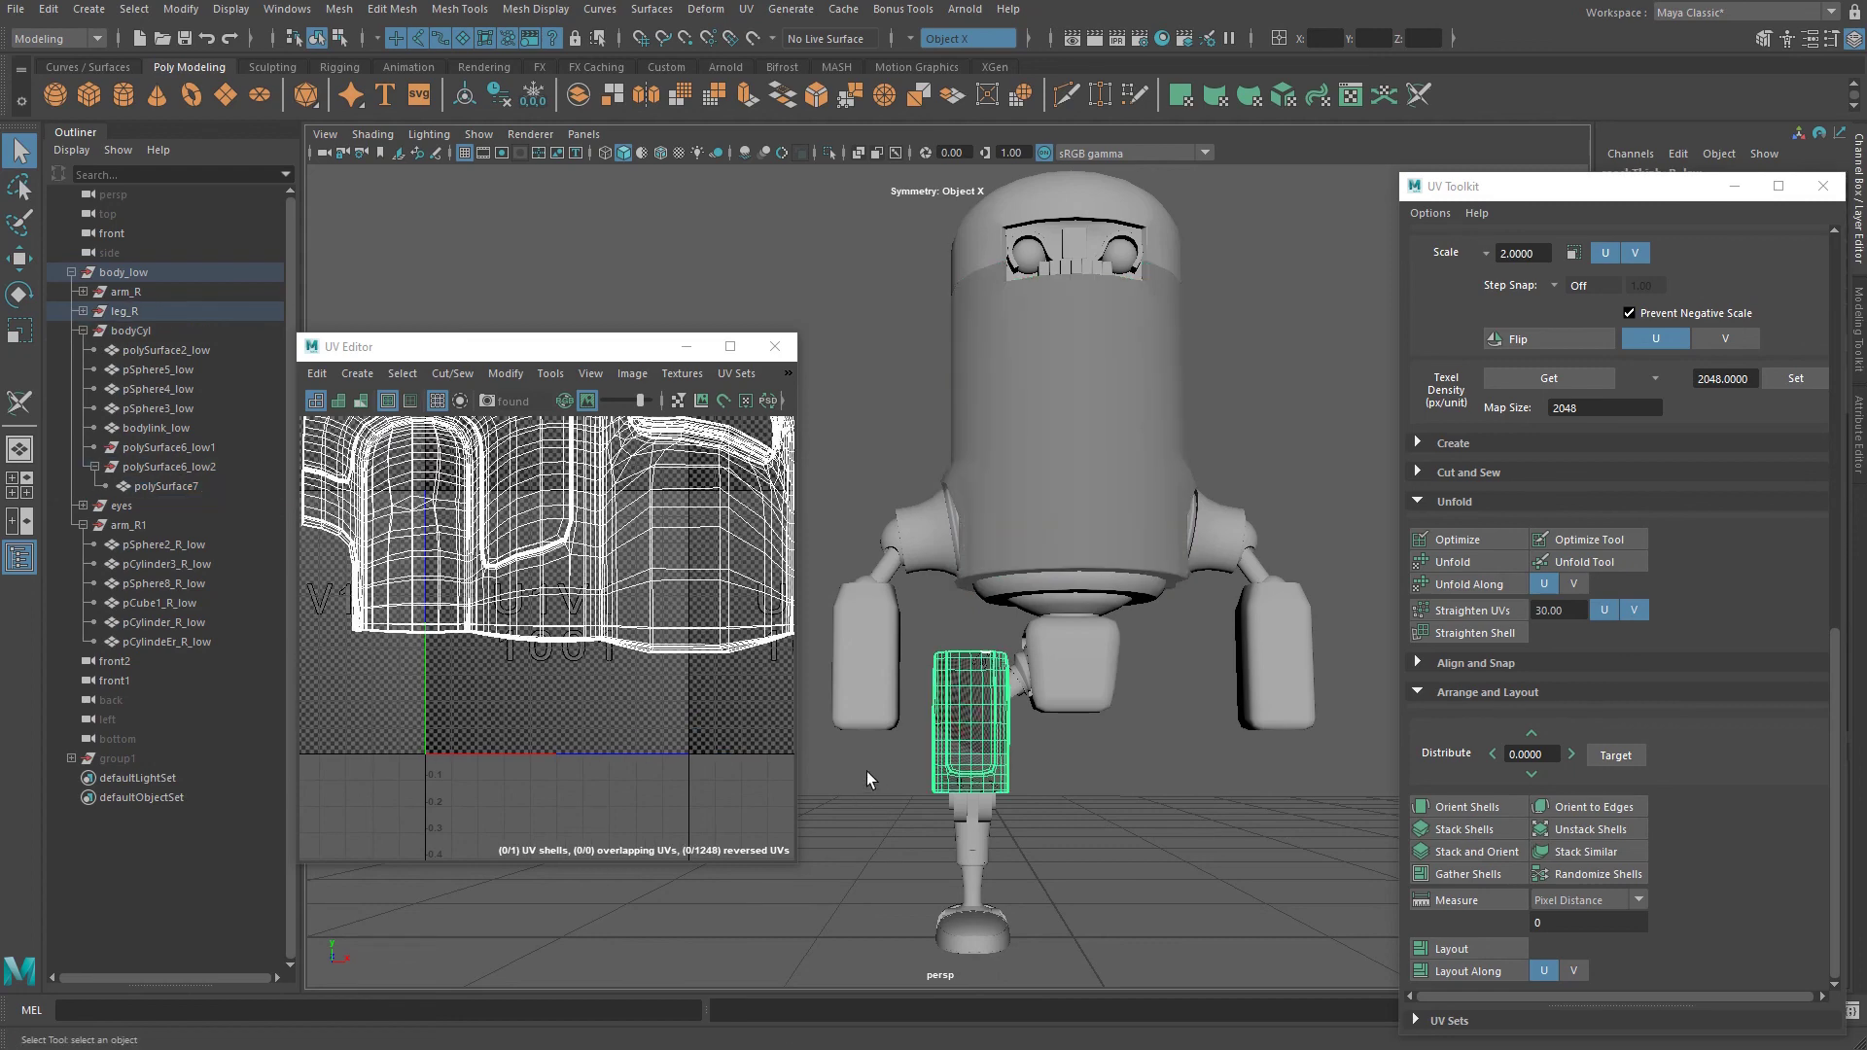
pyautogui.moveTo(866, 772)
pyautogui.keyDown('alt'); pyautogui.mouseDown(button='right')
pyautogui.moveTo(879, 797)
pyautogui.moveTo(866, 772)
pyautogui.mouseUp(button='right'); pyautogui.keyUp('alt')
pyautogui.moveTo(901, 535); pyautogui.dragTo(904, 537)
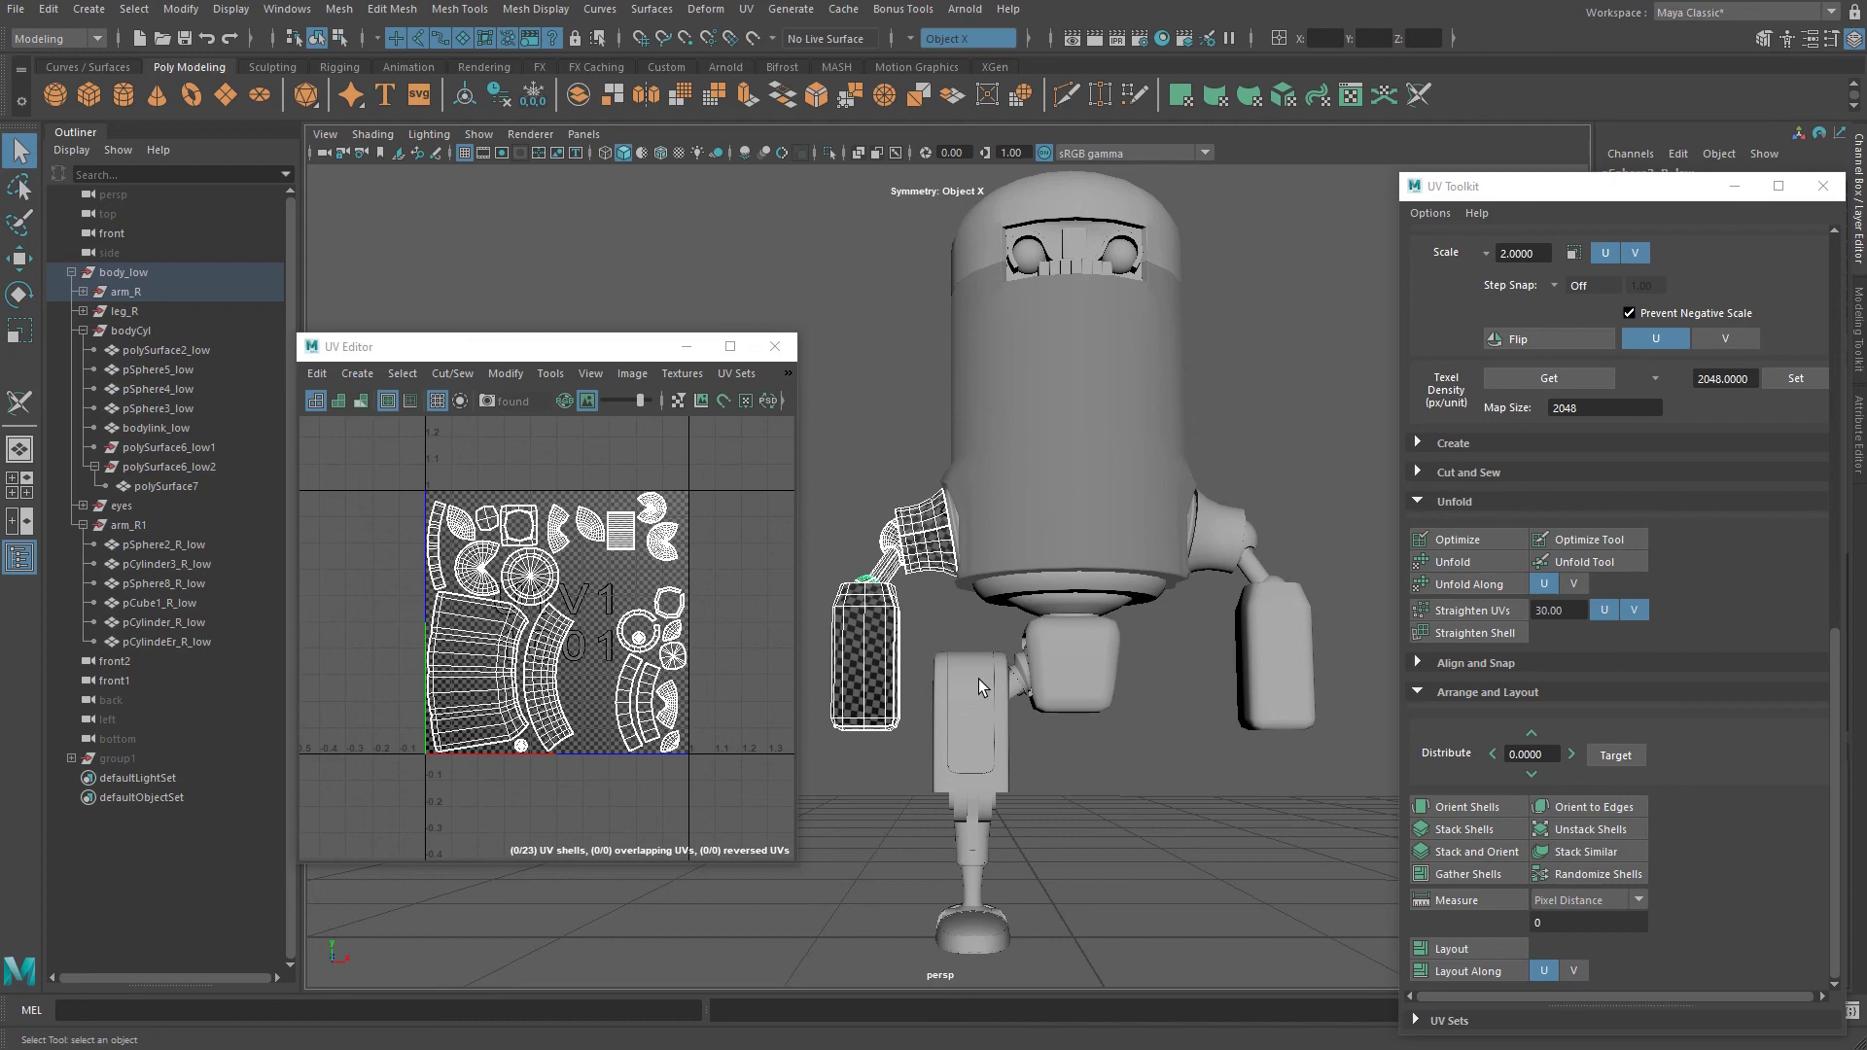
pyautogui.moveTo(1179, 294); pyautogui.dragTo(1066, 369)
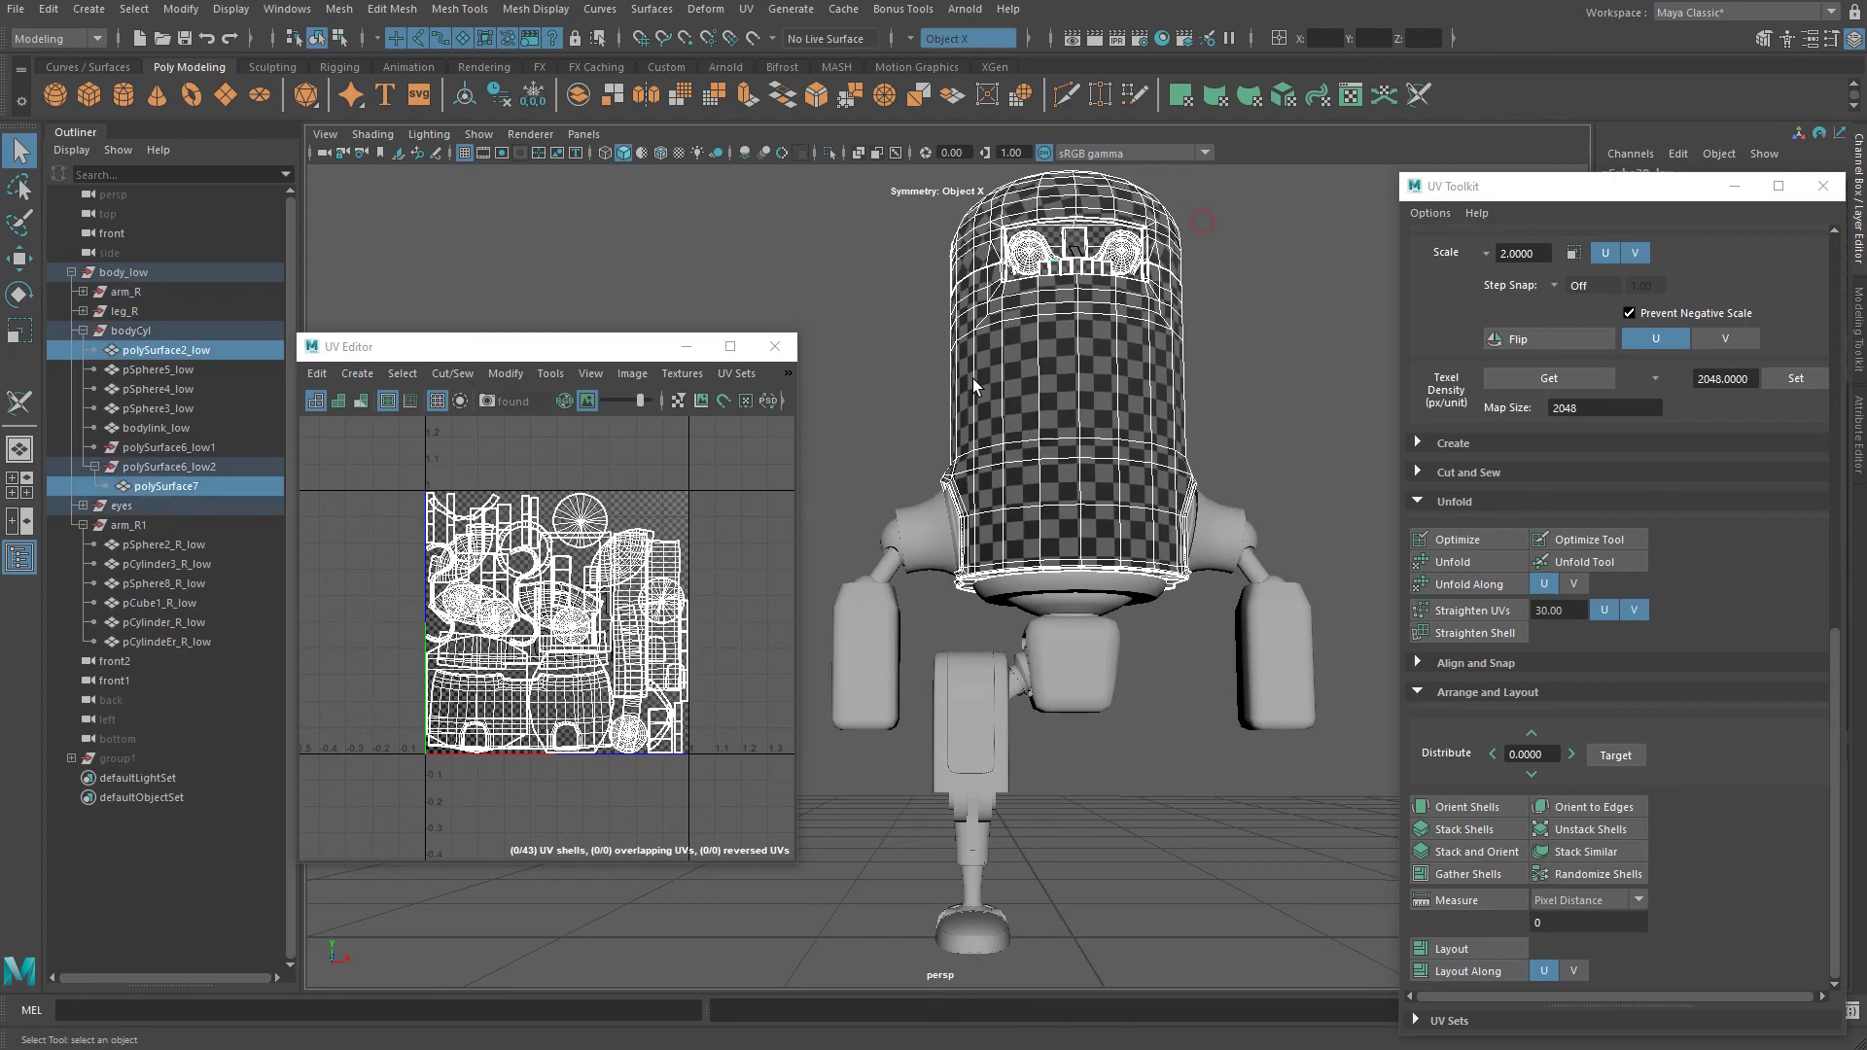
pyautogui.moveTo(1116, 699); pyautogui.dragTo(1070, 578)
pyautogui.click(1219, 707)
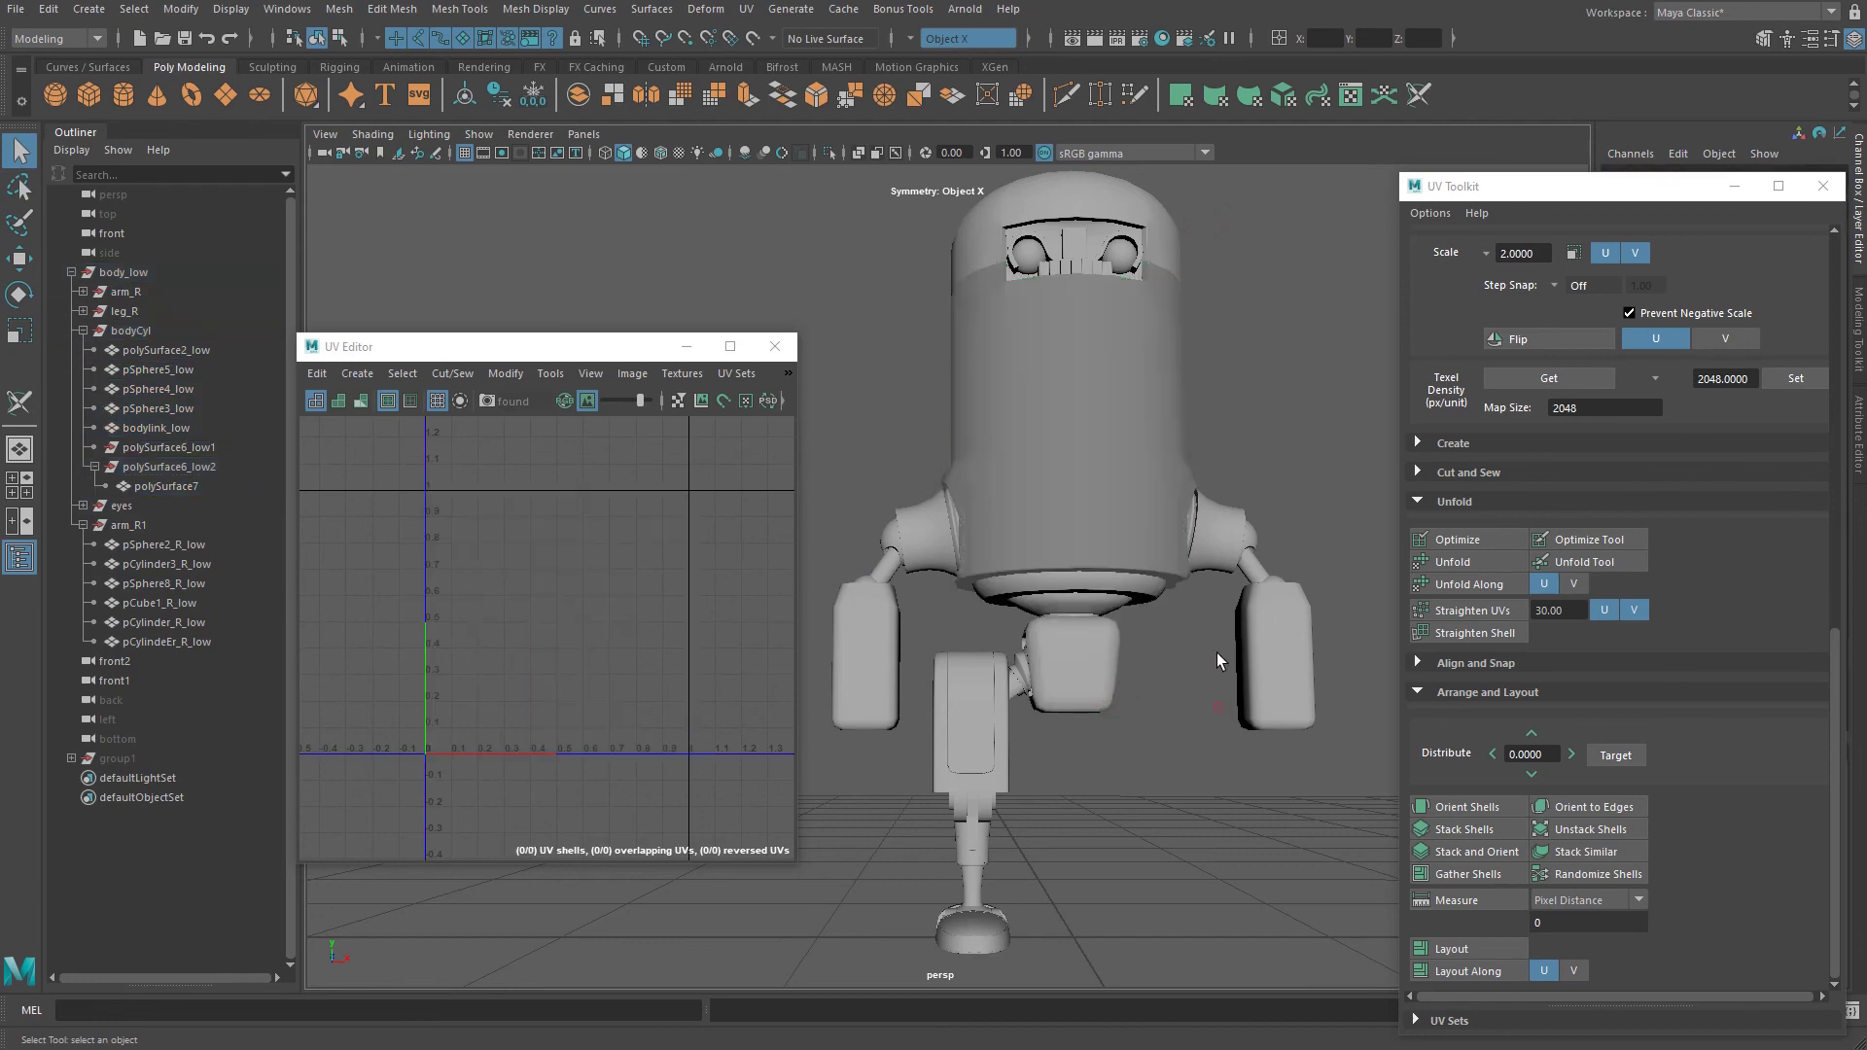